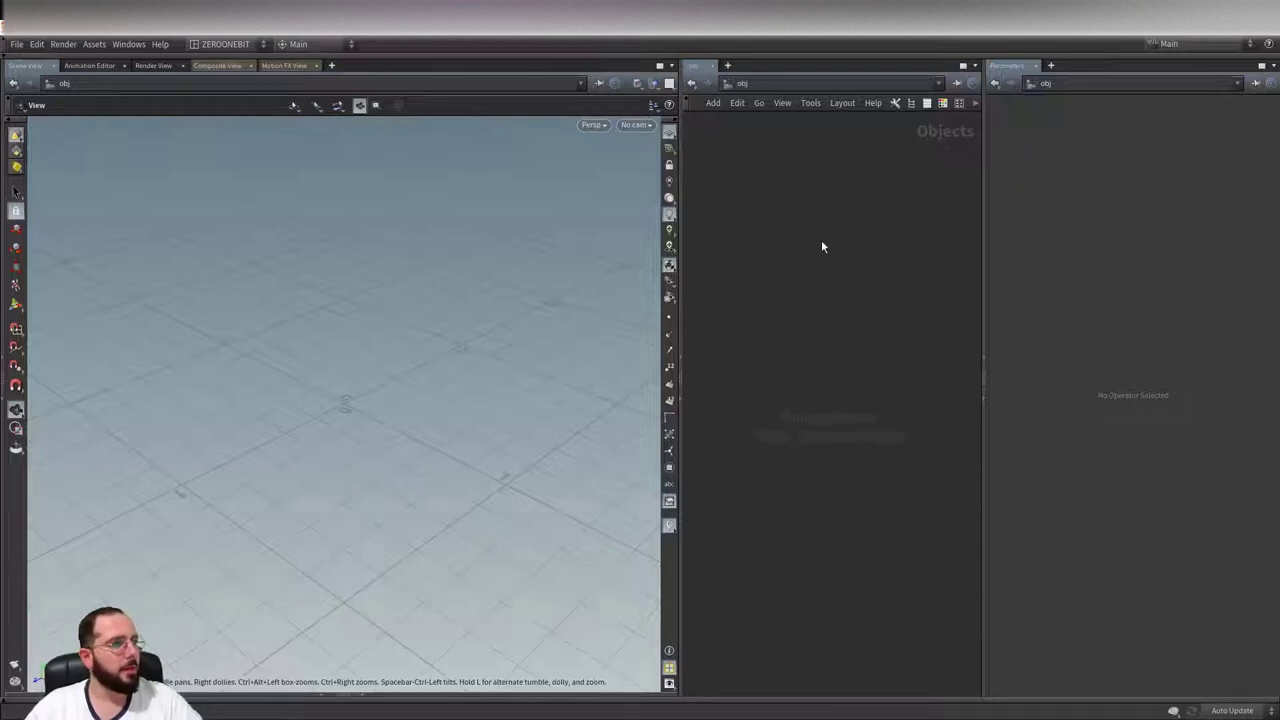
# - Add a Geometry node to the obj network and rename it 'staircase'
pyautogui.press('Tab')
pyautogui.write('geo')
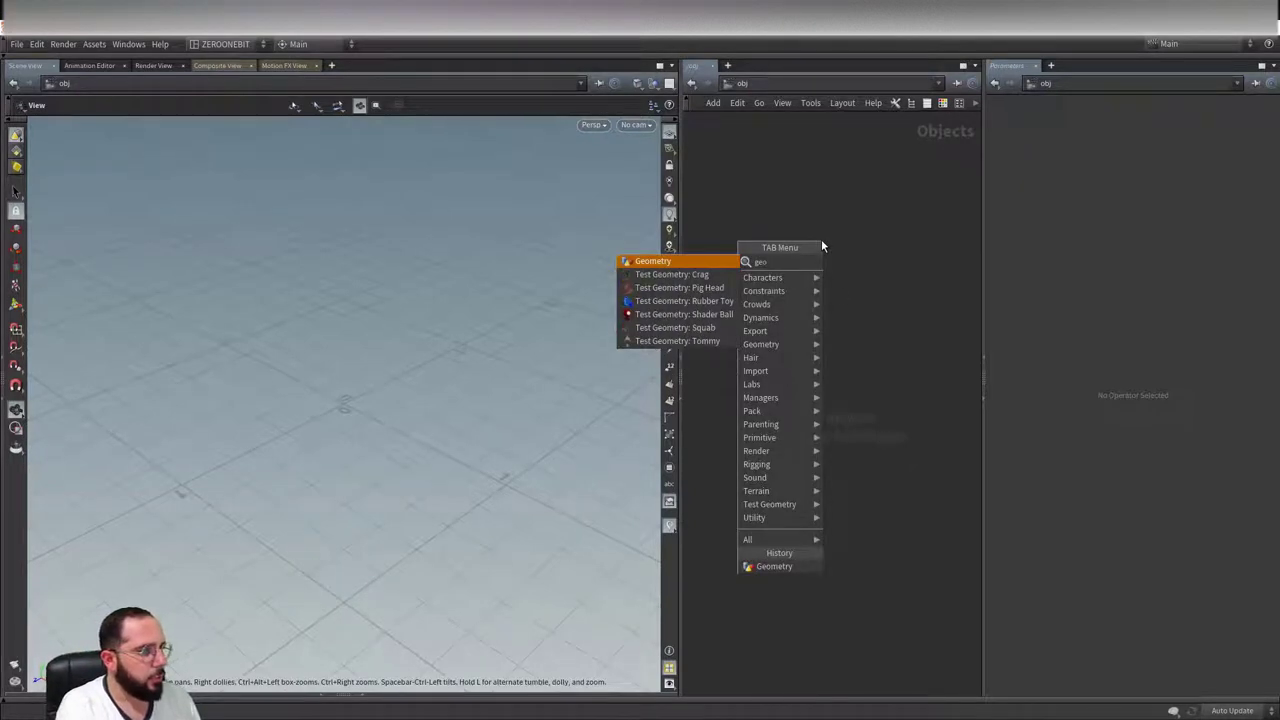
pyautogui.press('Return')
pyautogui.click(821, 241)
pyautogui.doubleClick(870, 241)
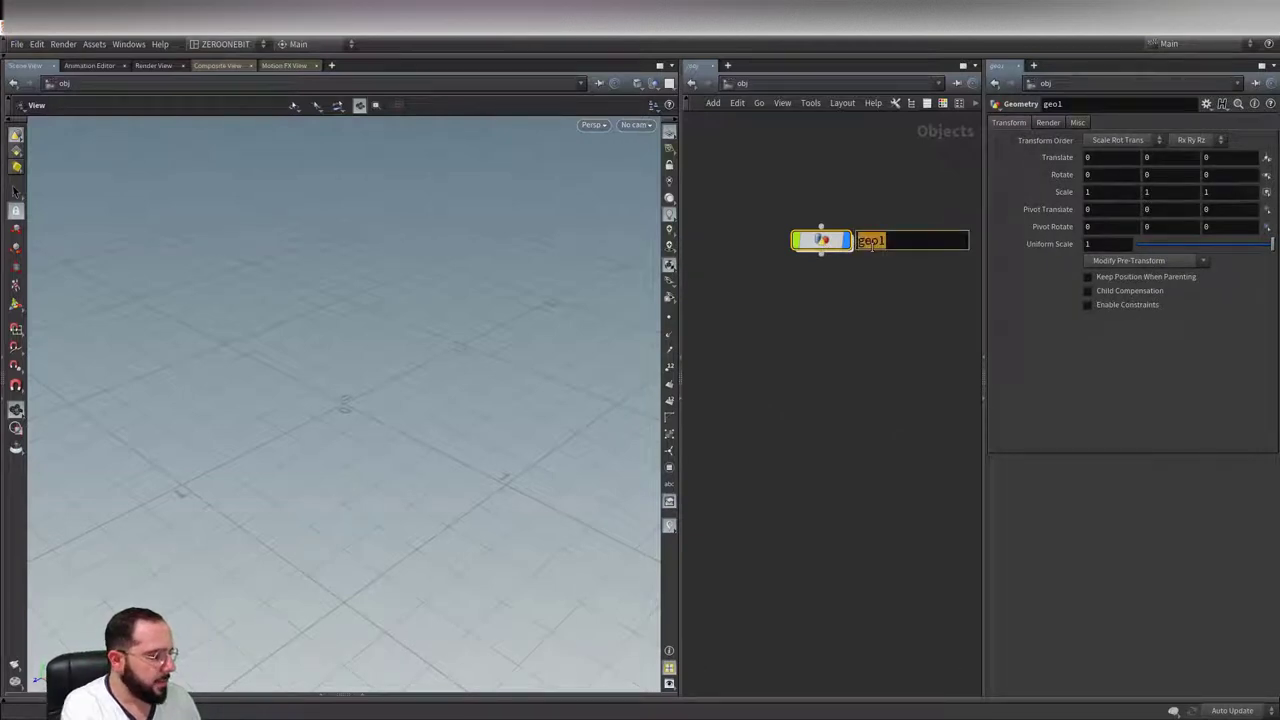
pyautogui.write('staircase')
pyautogui.press('Return')
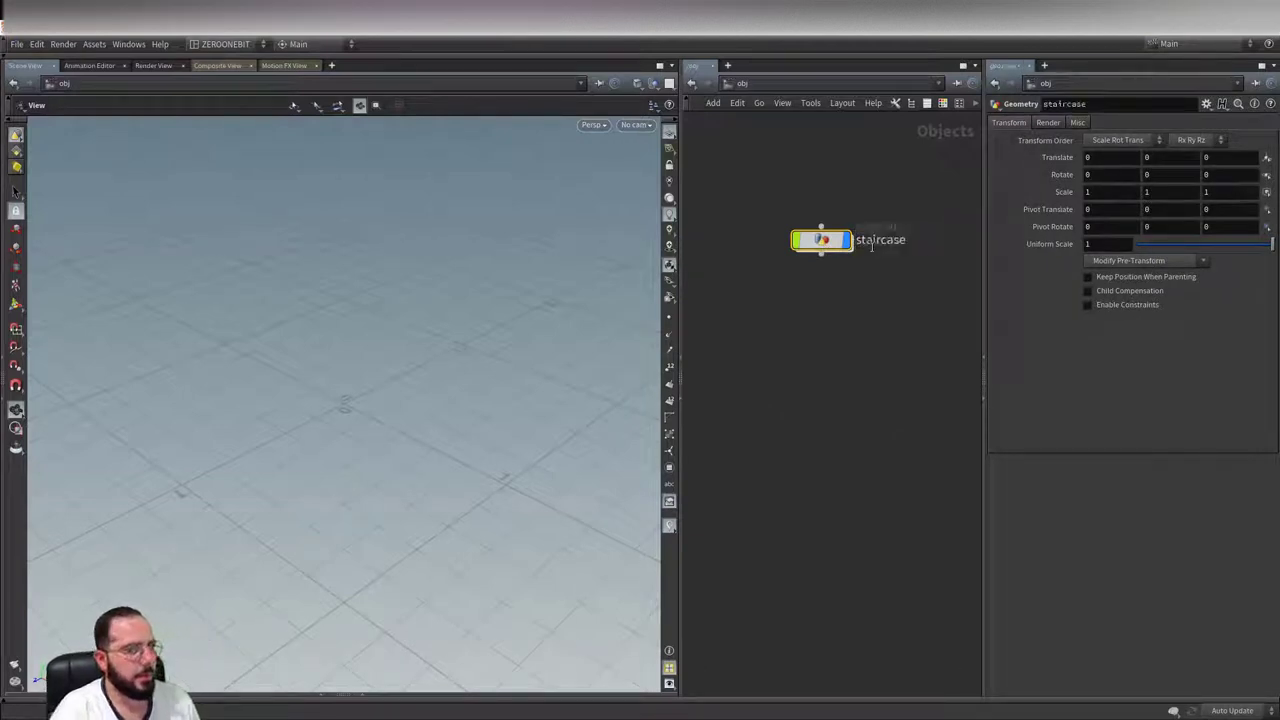
# - Inside staircase, add a box1 node and orbit the view to inspect the 1×1×1 cube
pyautogui.doubleClick(821, 240)
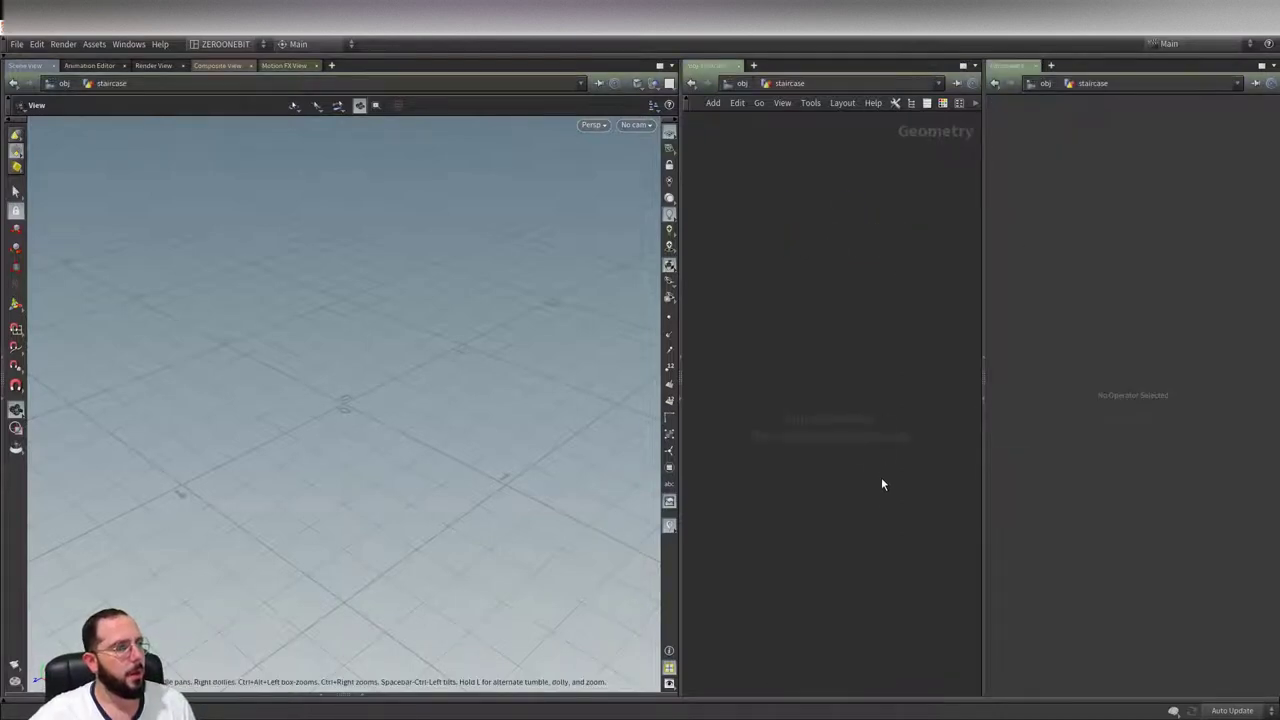
pyautogui.press('Tab')
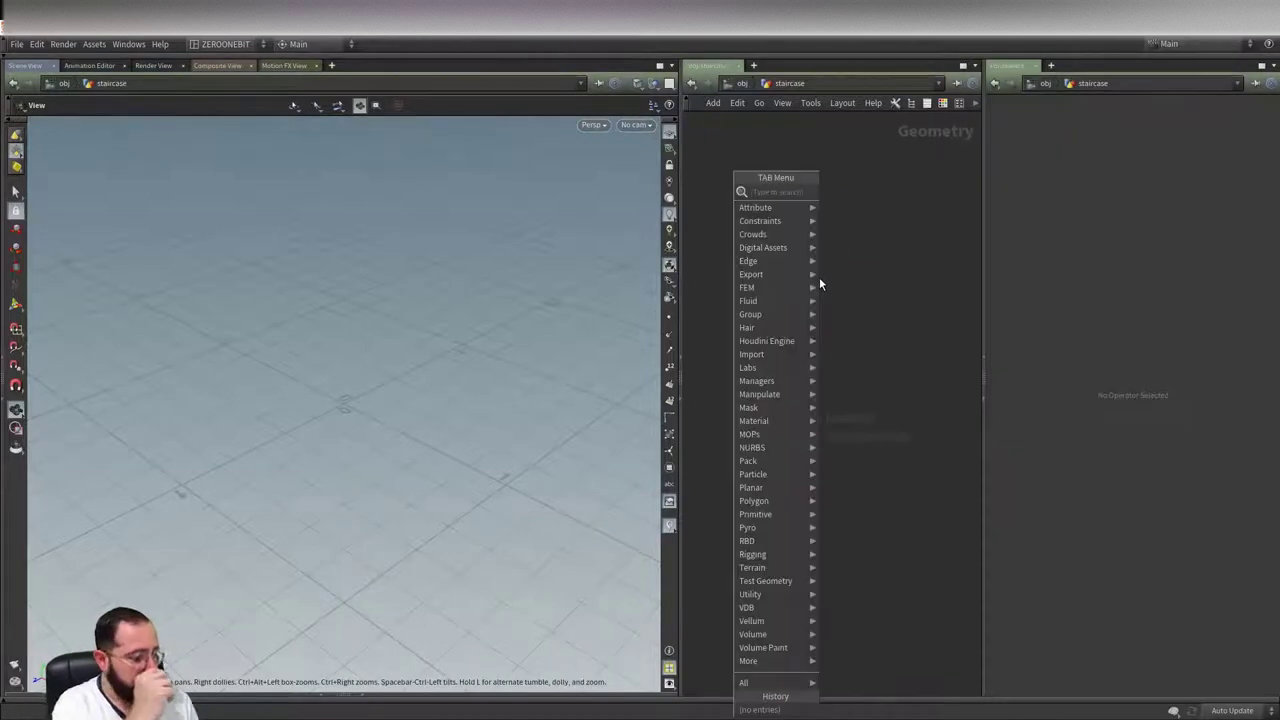
pyautogui.write('box')
pyautogui.press('Return')
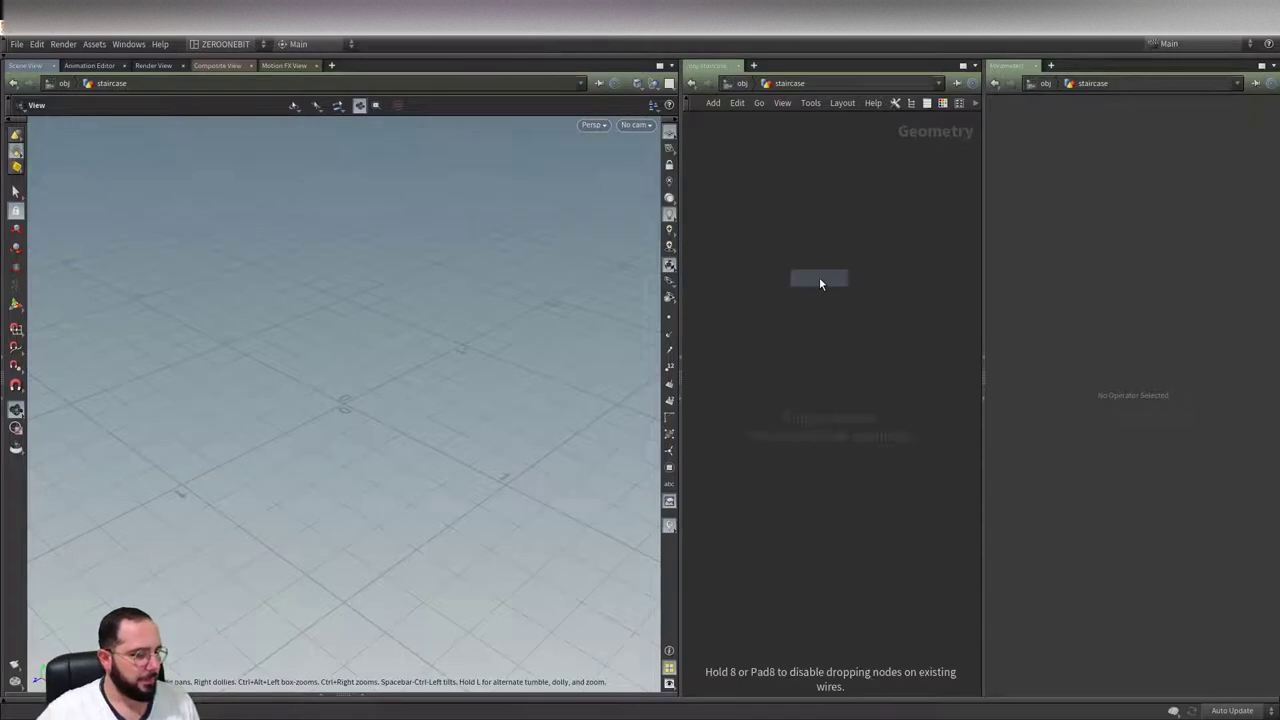
pyautogui.click(825, 216)
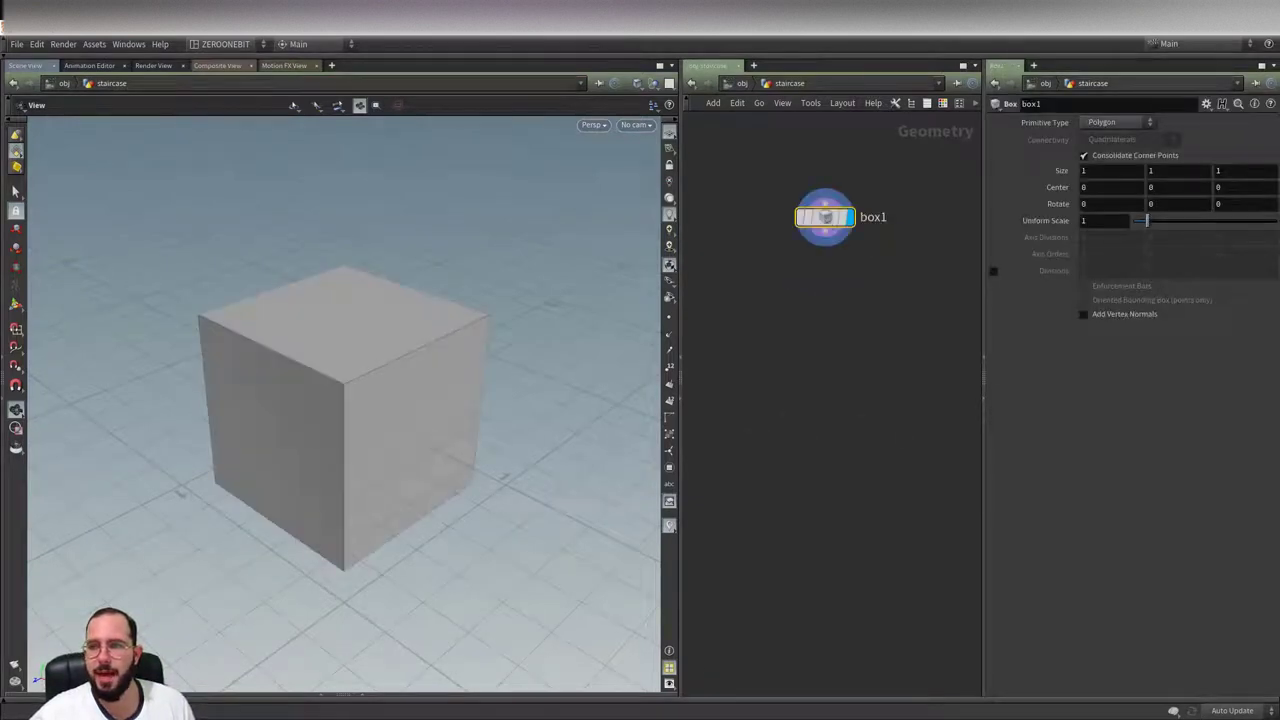
pyautogui.moveTo(540, 554)
pyautogui.mouseDown()
pyautogui.moveTo(463, 603)
pyautogui.moveTo(563, 589)
pyautogui.moveTo(574, 608)
pyautogui.mouseUp()
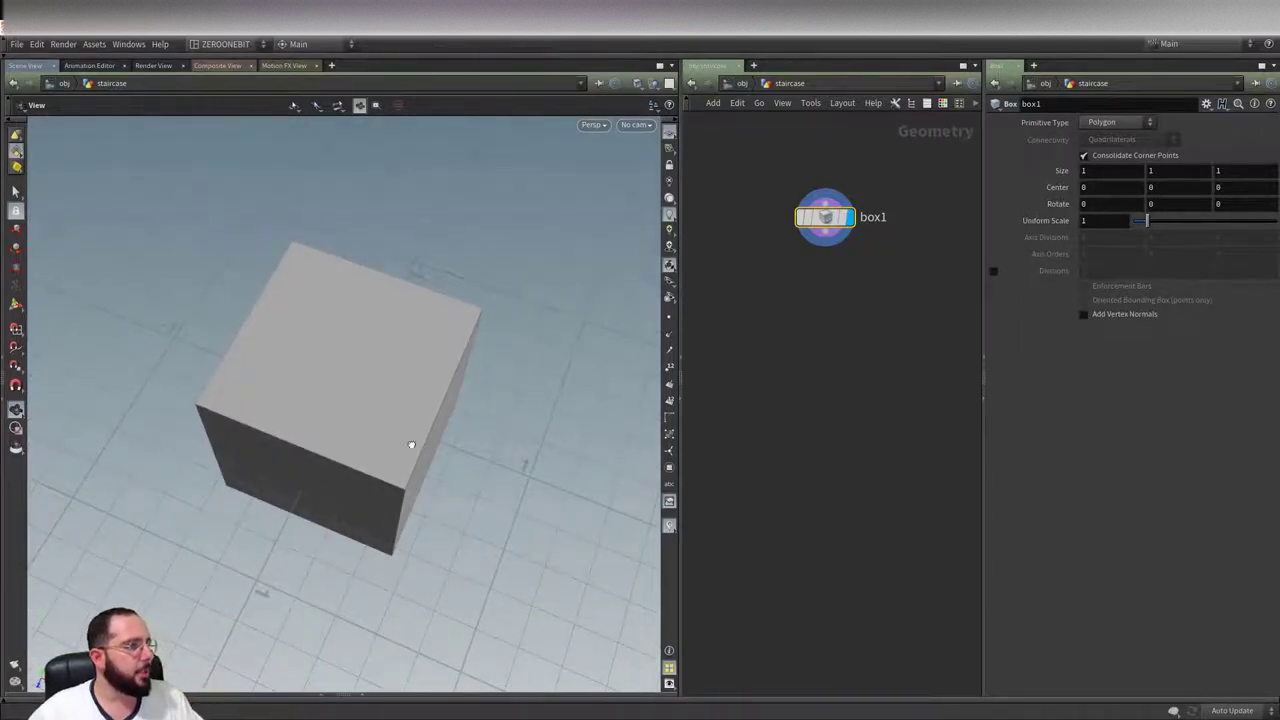
pyautogui.moveTo(409, 443)
pyautogui.mouseDown()
pyautogui.moveTo(517, 361)
pyautogui.moveTo(411, 428)
pyautogui.moveTo(369, 423)
pyautogui.mouseUp()
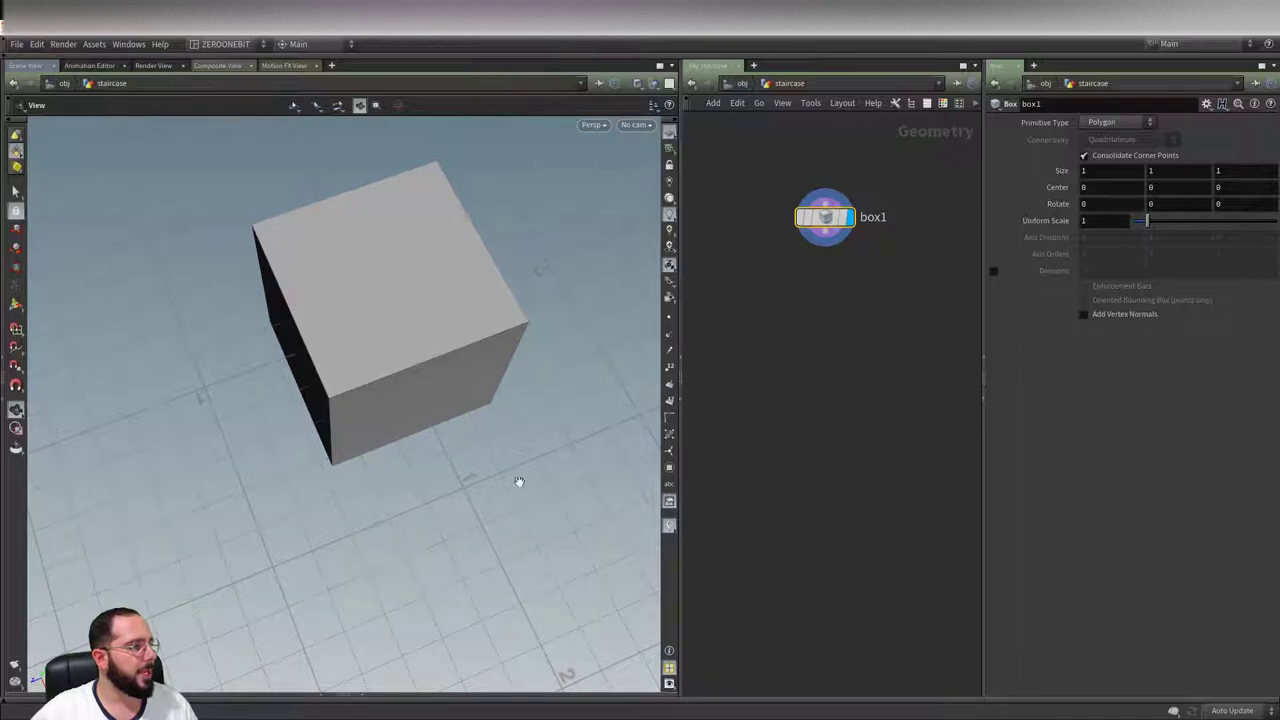
pyautogui.moveTo(218, 392)
pyautogui.mouseDown()
pyautogui.moveTo(389, 429)
pyautogui.moveTo(480, 374)
pyautogui.moveTo(509, 414)
pyautogui.moveTo(473, 396)
pyautogui.moveTo(349, 420)
pyautogui.moveTo(226, 306)
pyautogui.mouseUp()
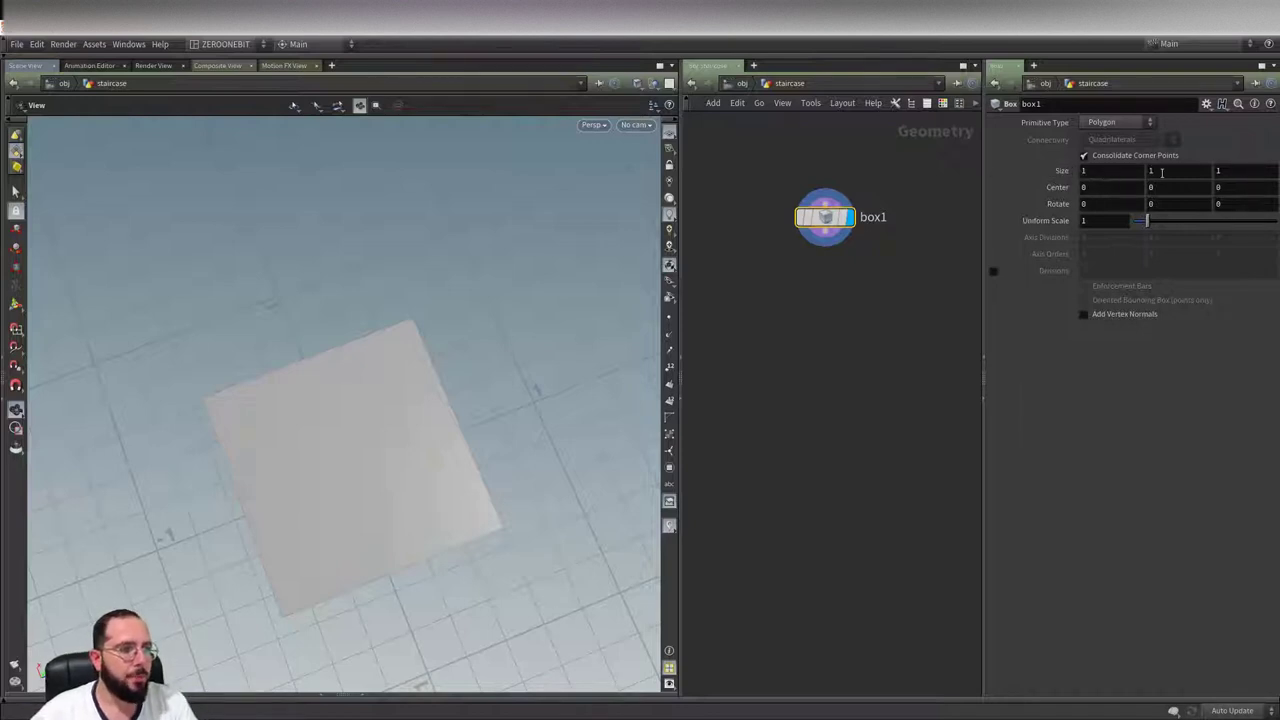
# - Copy the box's Size parameter and paste it onto Center as relative references
pyautogui.rightClick(1161, 172)
pyautogui.press('Escape')
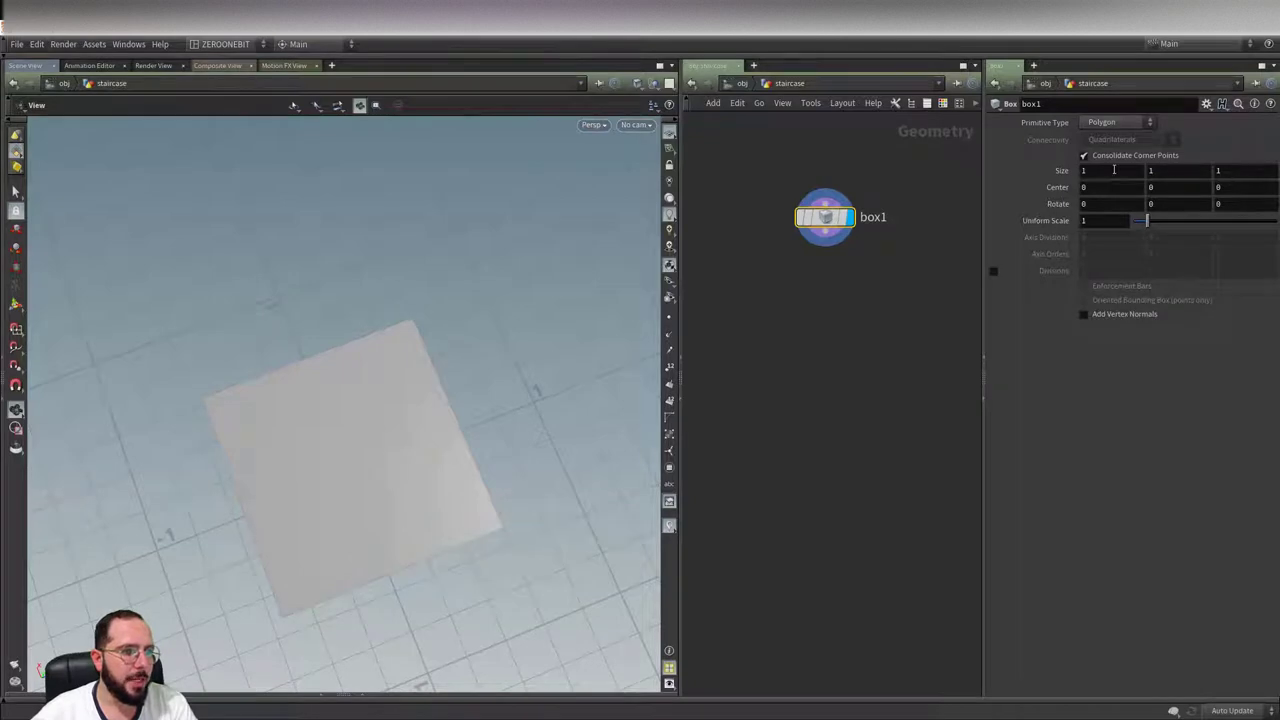
pyautogui.rightClick(1060, 175)
pyautogui.press('Escape')
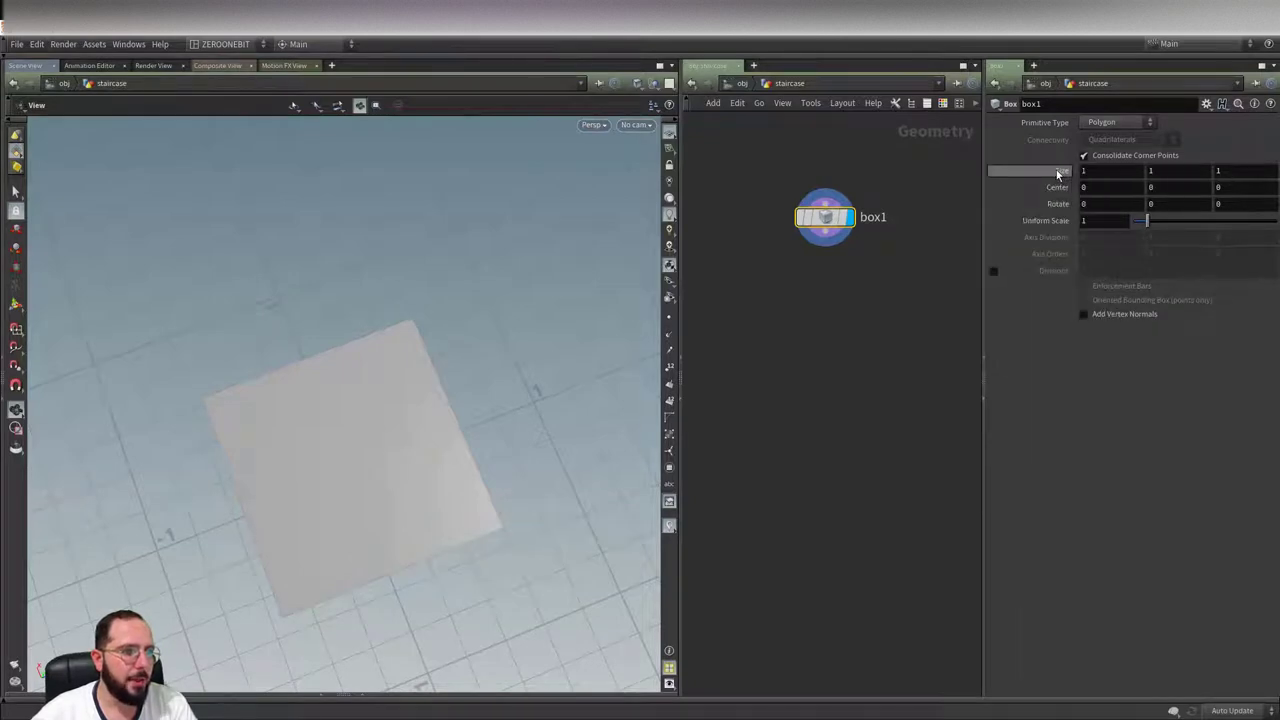
pyautogui.rightClick(1058, 175)
pyautogui.click(933, 259)
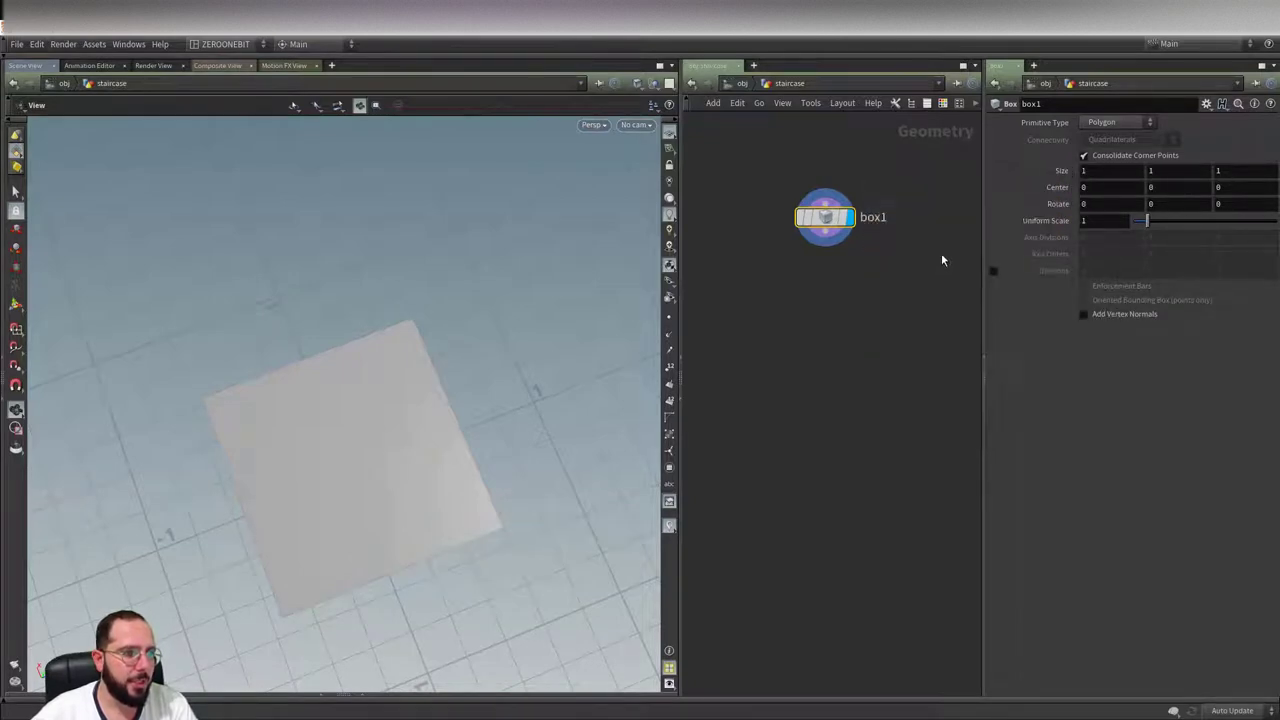
pyautogui.rightClick(1065, 197)
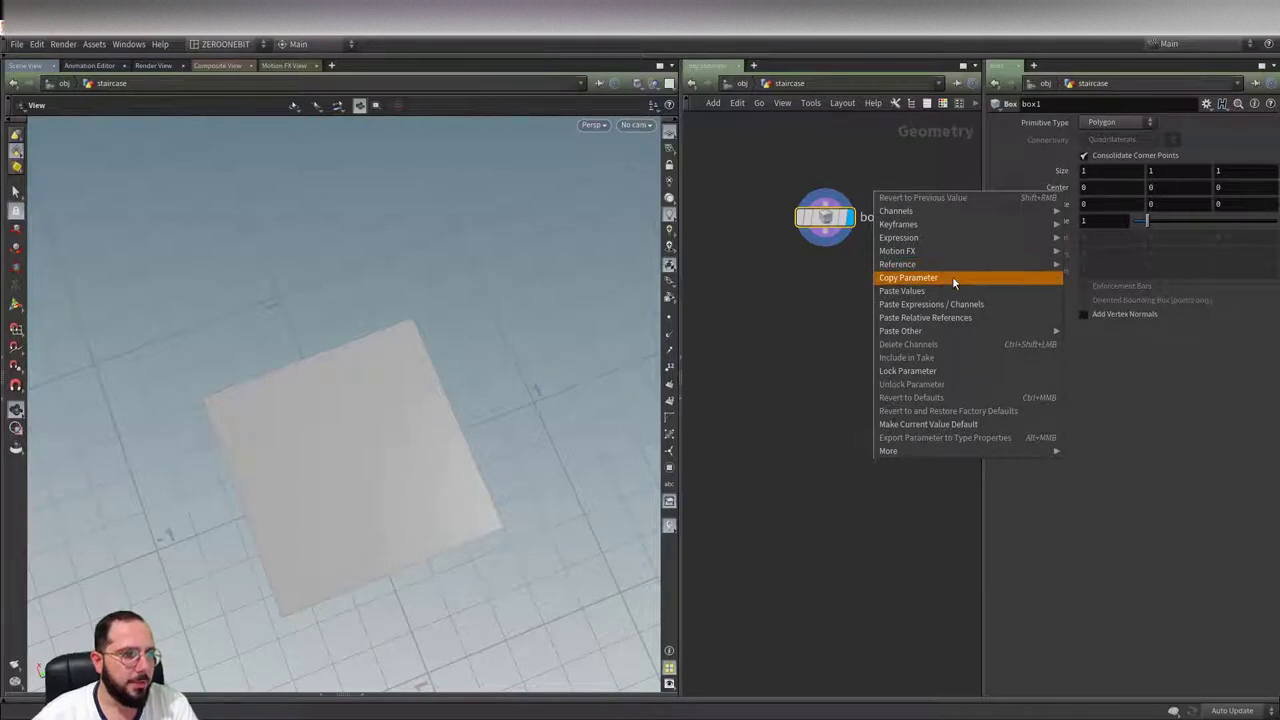
pyautogui.click(945, 317)
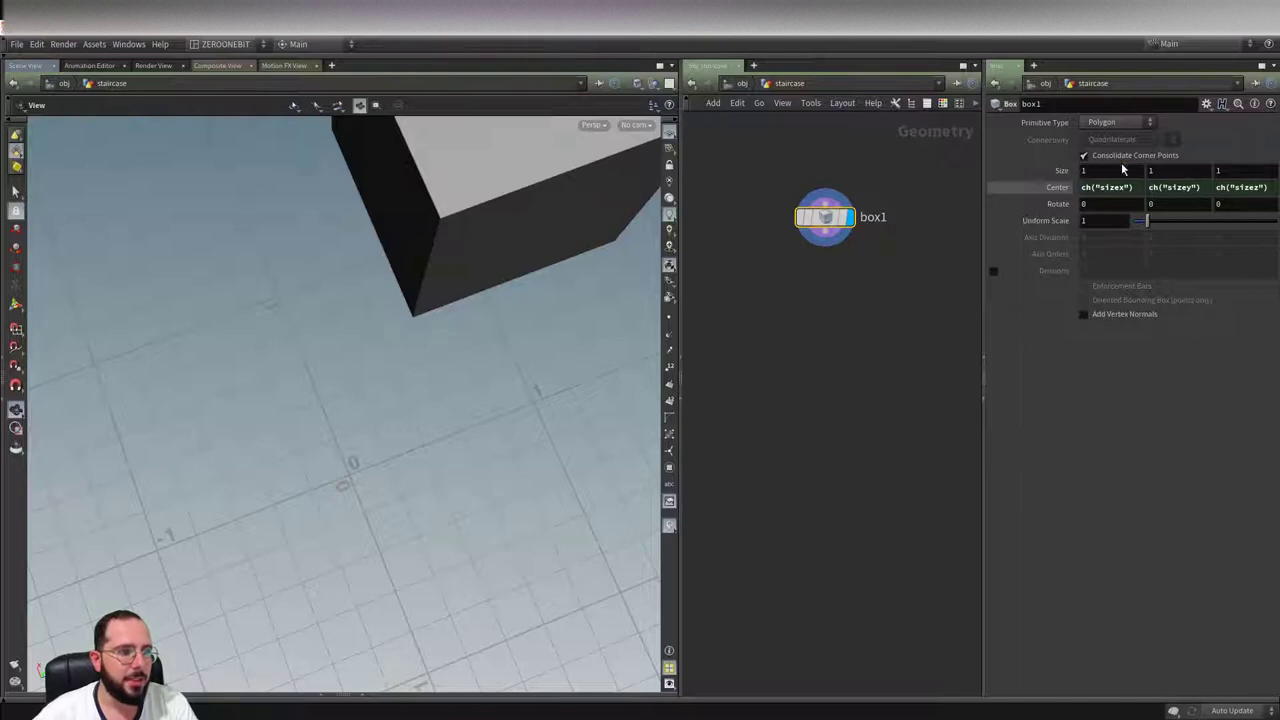
# - Append /2 to the Center X, Y and Z expressions so the cube's corner sits at the origin
pyautogui.click(1133, 190)
pyautogui.write('/2')
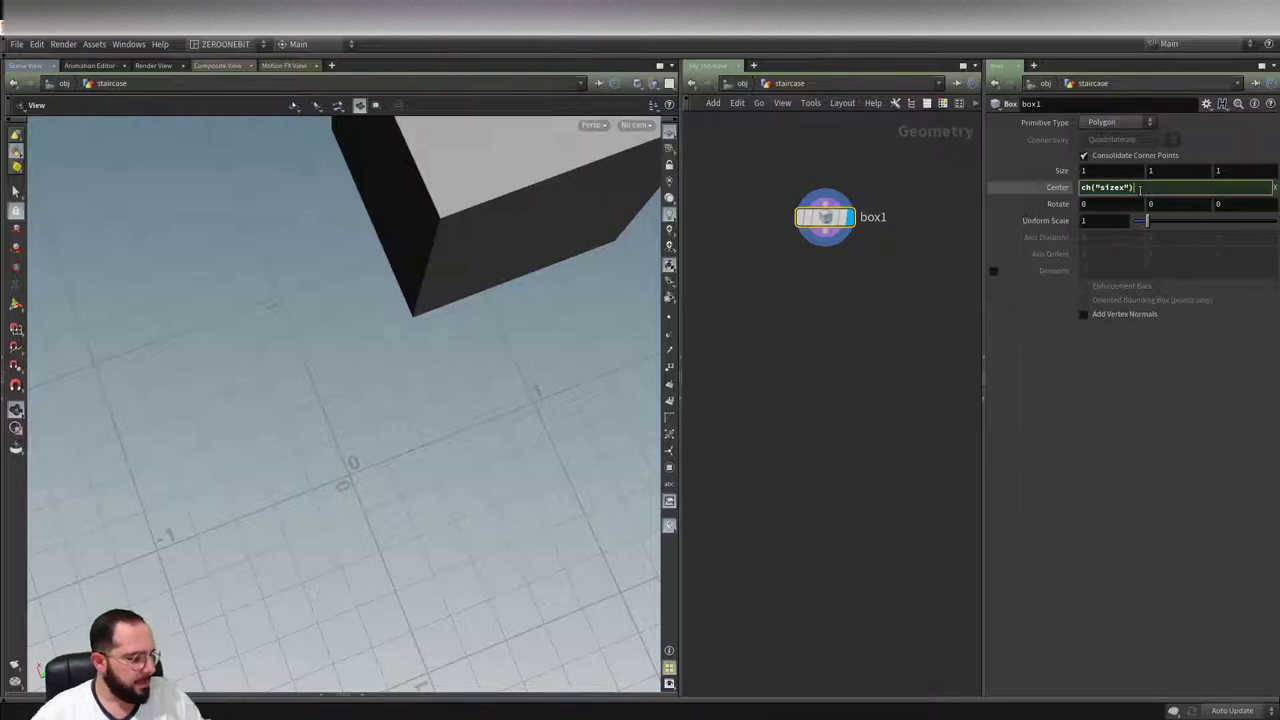
pyautogui.press('Return')
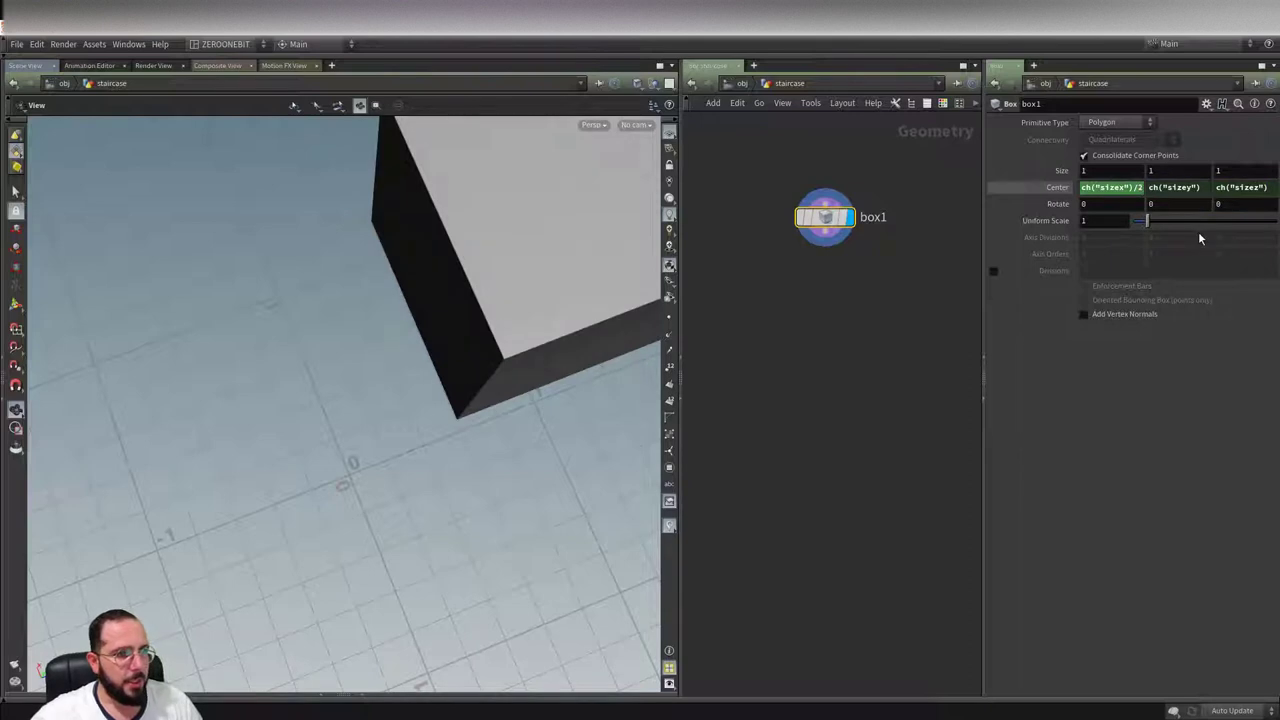
pyautogui.click(1205, 189)
pyautogui.write('/2')
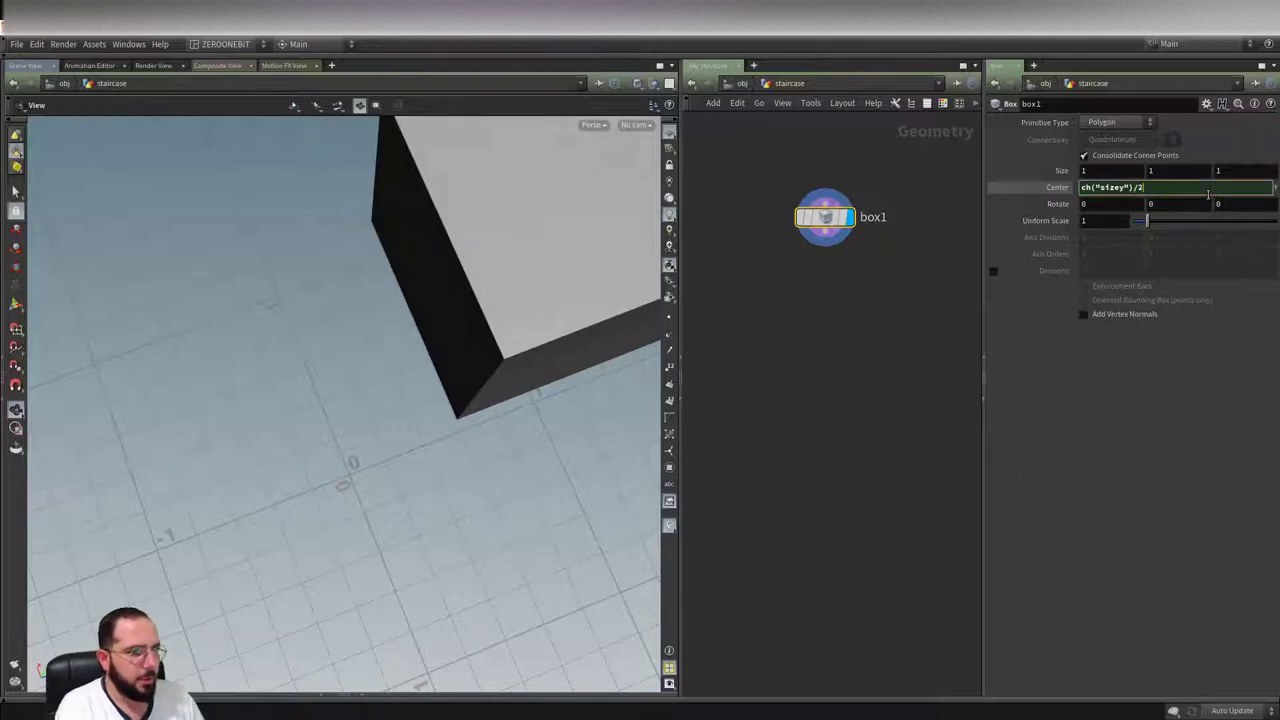
pyautogui.press('Return')
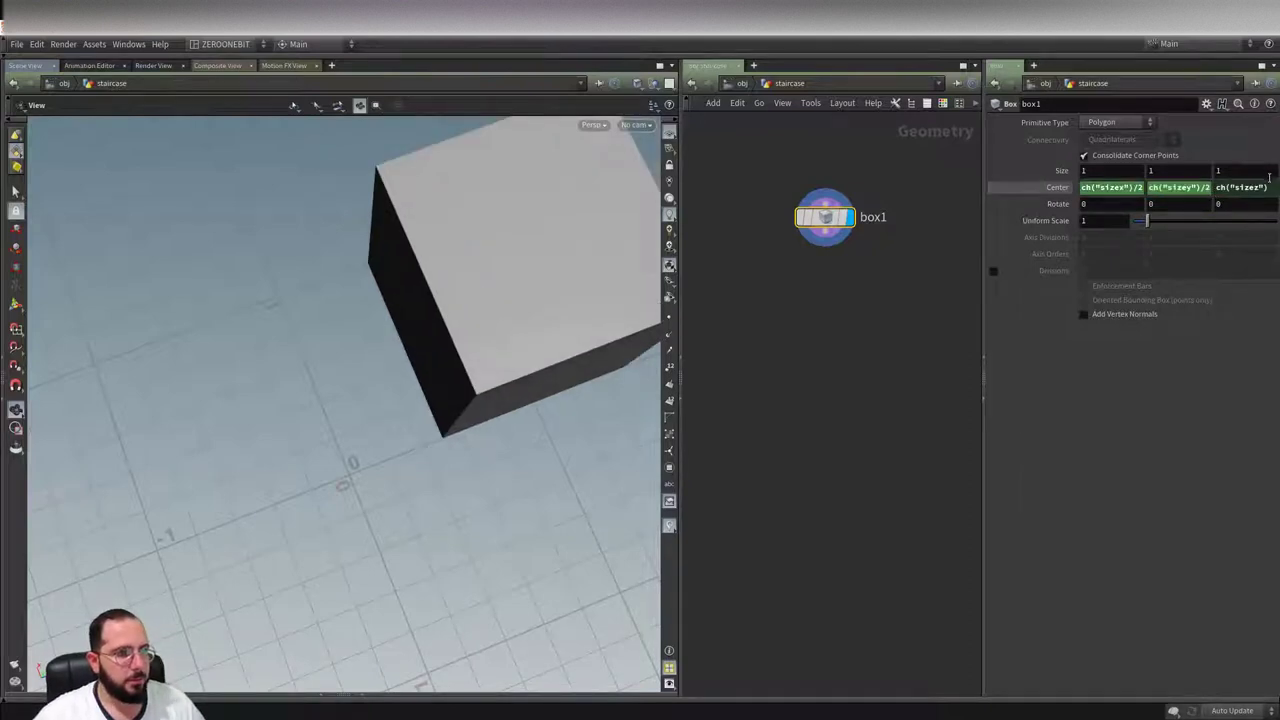
pyautogui.click(1270, 186)
pyautogui.write('/2')
pyautogui.press('Return')
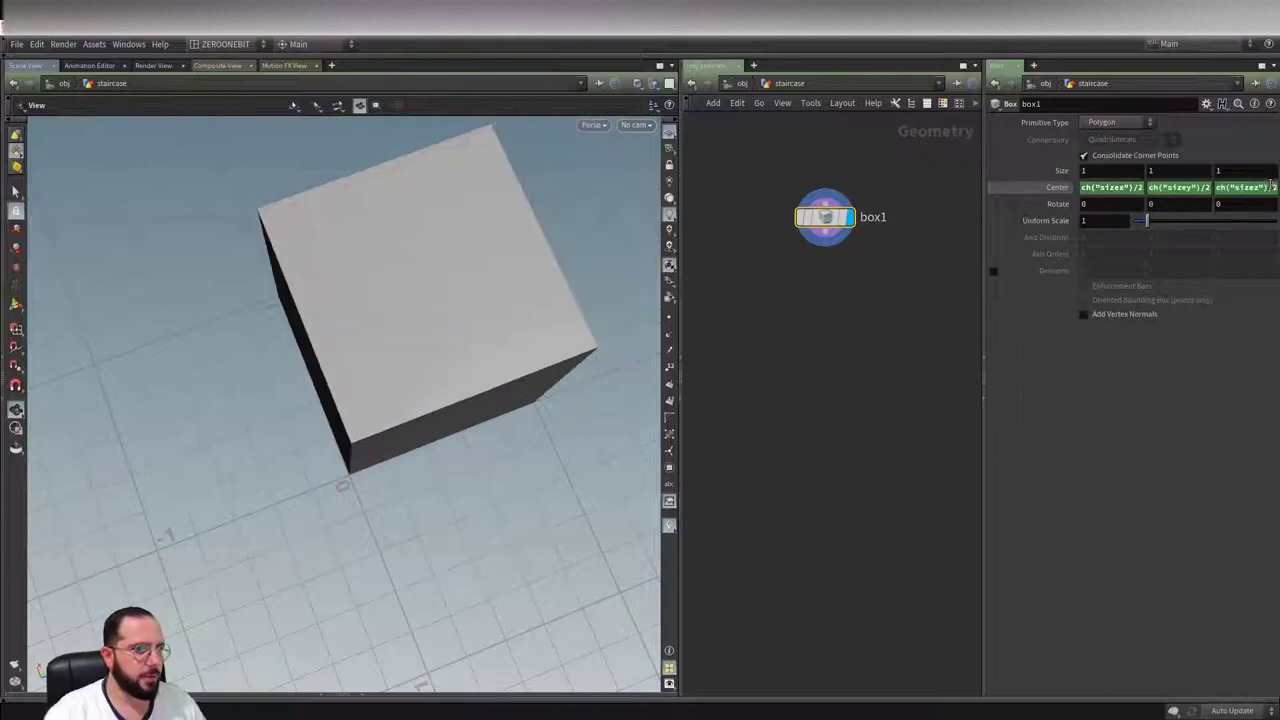
pyautogui.moveTo(463, 446)
pyautogui.mouseDown()
pyautogui.moveTo(446, 411)
pyautogui.moveTo(411, 413)
pyautogui.moveTo(423, 457)
pyautogui.moveTo(420, 371)
pyautogui.moveTo(357, 380)
pyautogui.mouseUp()
pyautogui.scroll(-3, 446, 411)
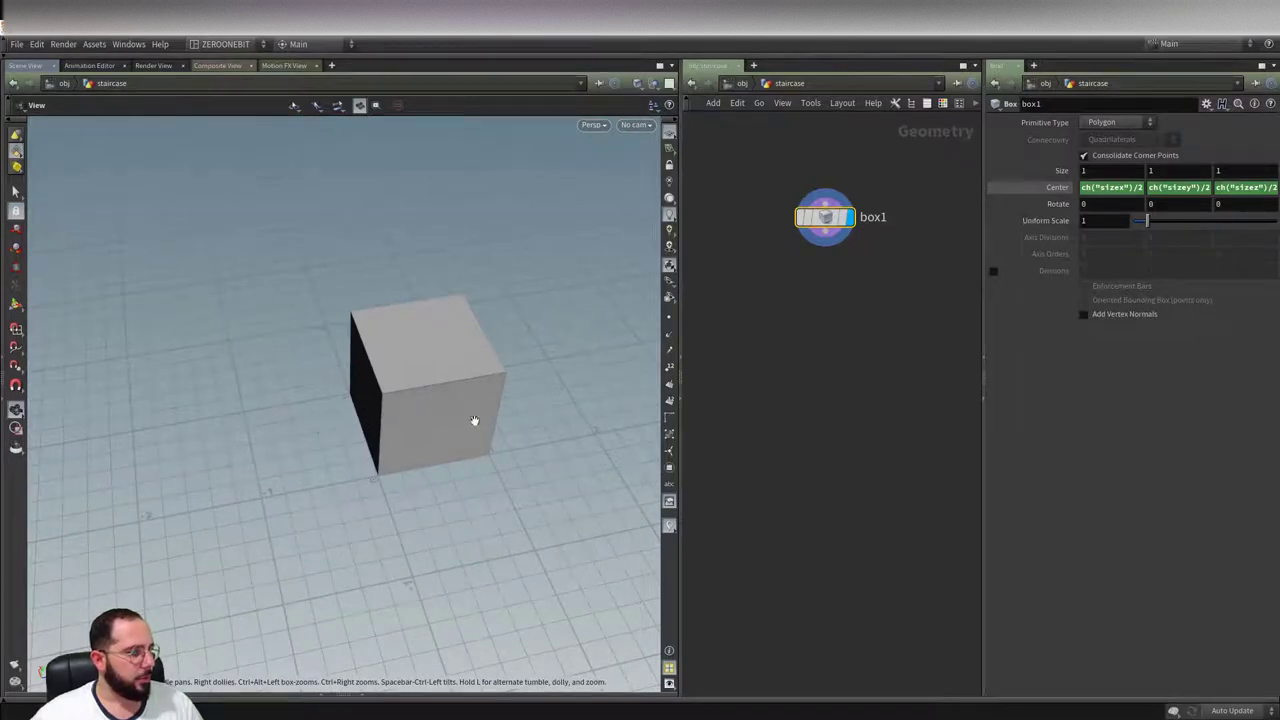
pyautogui.moveTo(491, 449)
pyautogui.mouseDown()
pyautogui.moveTo(503, 506)
pyautogui.moveTo(410, 490)
pyautogui.mouseUp()
pyautogui.scroll(3, 378, 472)
pyautogui.scroll(2, 378, 472)
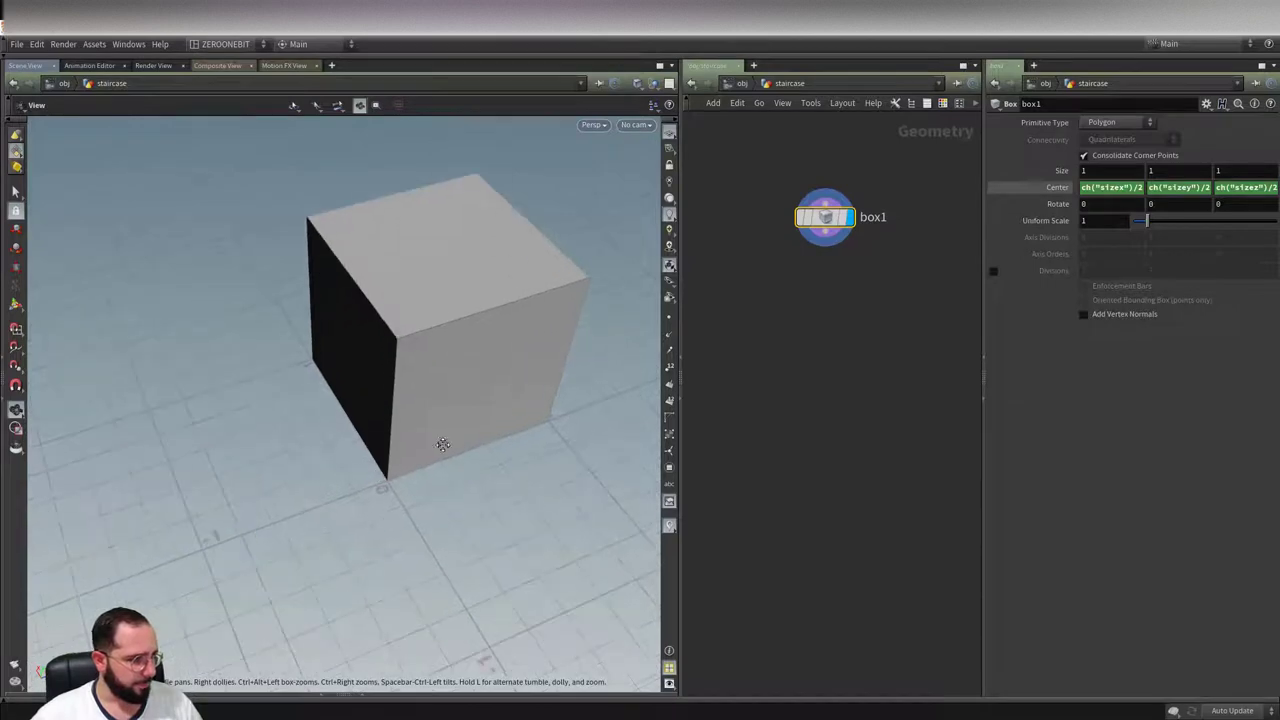
pyautogui.moveTo(437, 443); pyautogui.dragTo(338, 515, button='middle')
# - Add a Transform node below box1 and wire box1 into it
pyautogui.press('Tab')
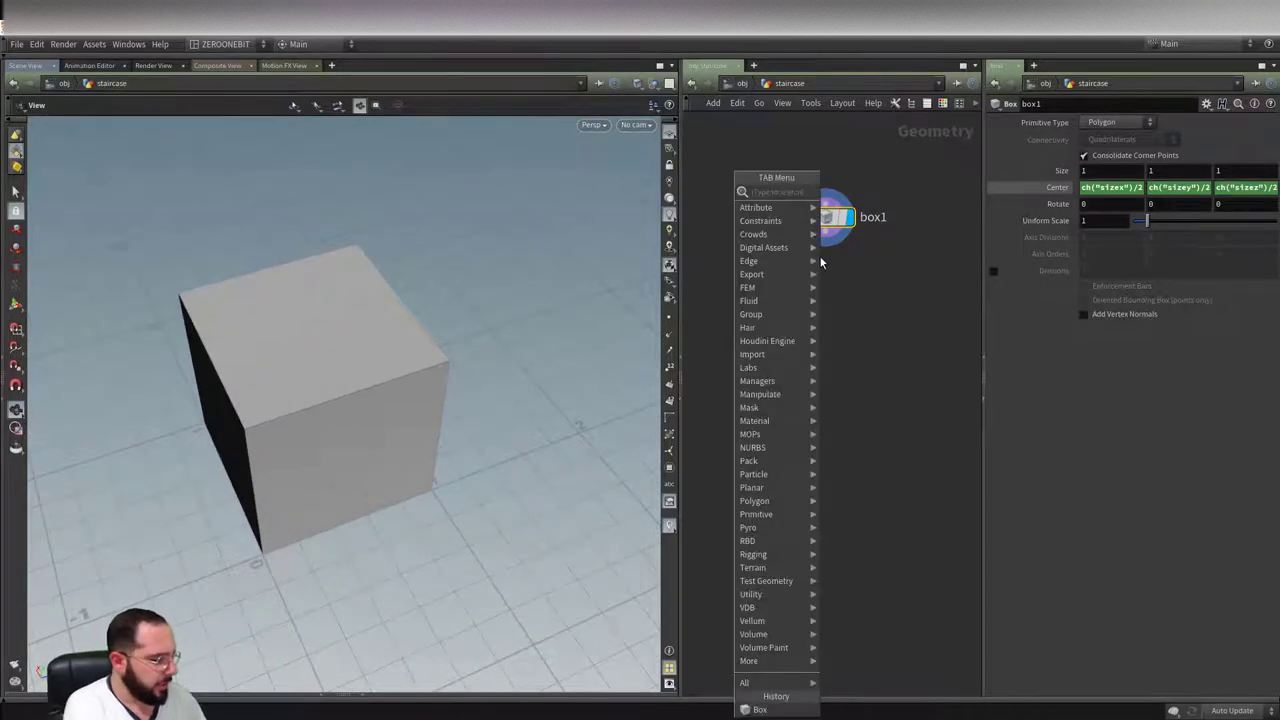
pyautogui.write('transform')
pyautogui.press('Return')
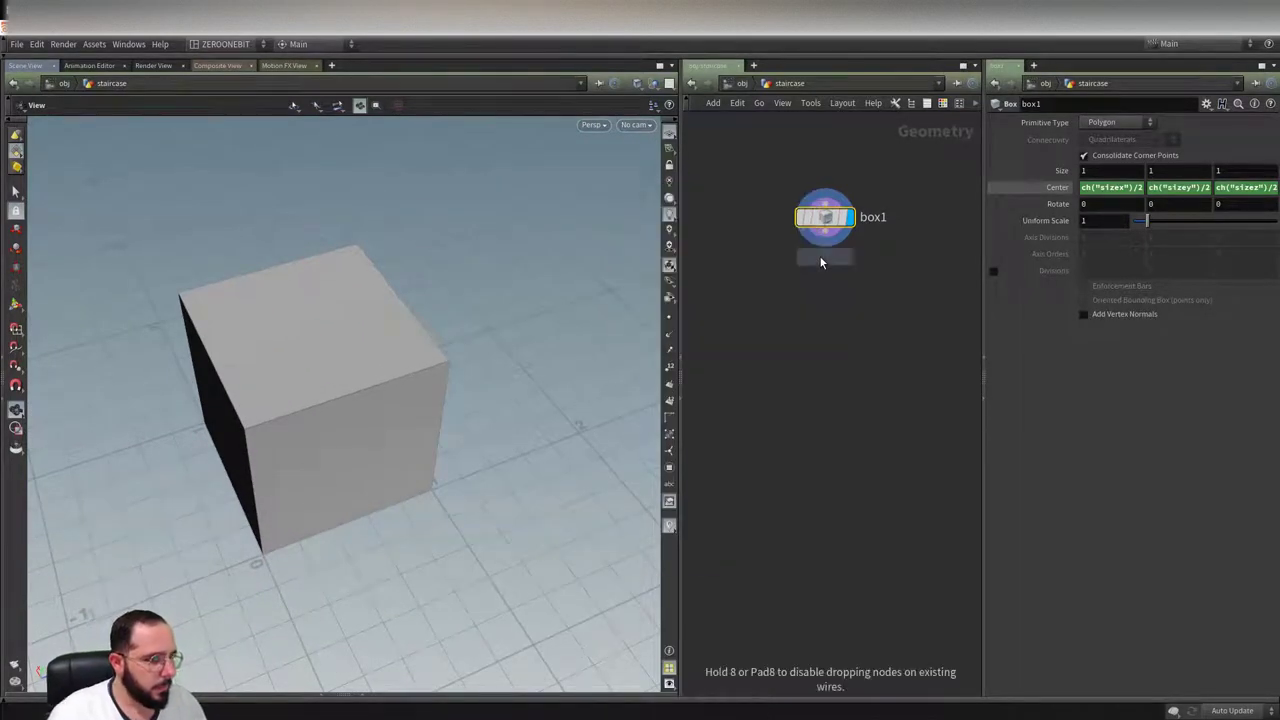
pyautogui.click(822, 293)
pyautogui.click(825, 242)
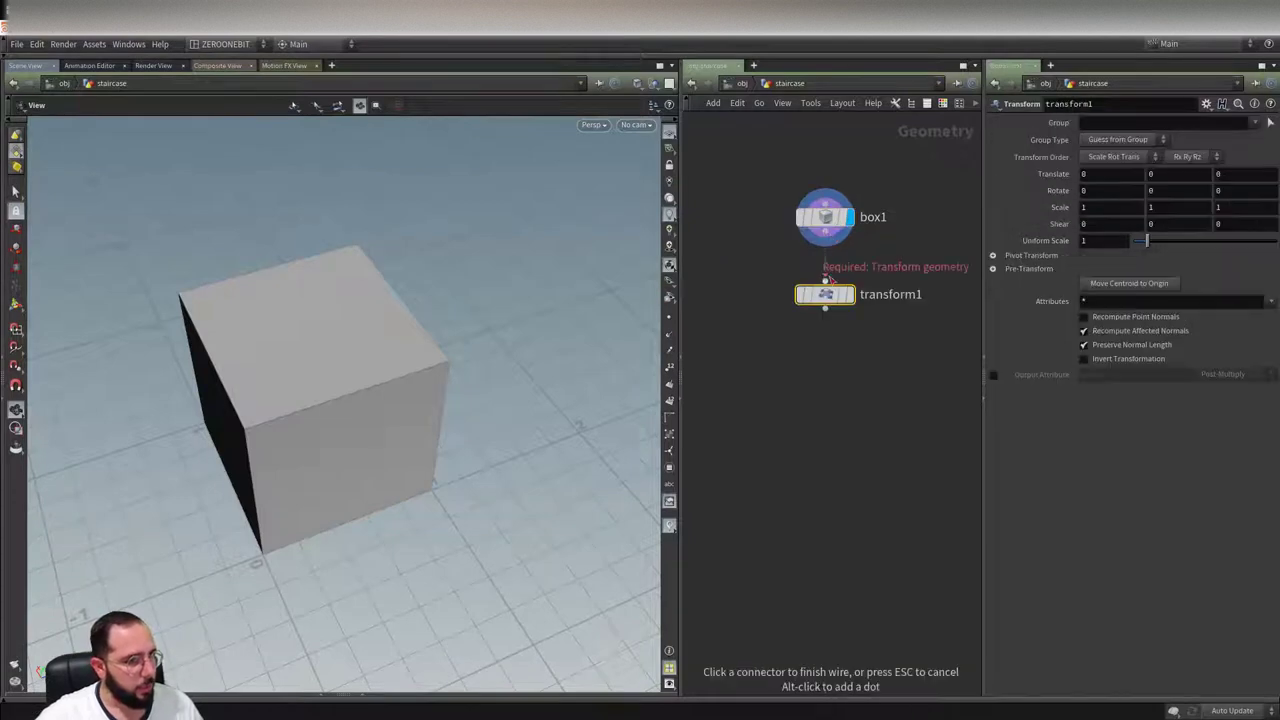
pyautogui.click(825, 284)
# - Rename box1 to BASE_STEP and transform1 to STEP_SIZE
pyautogui.doubleClick(876, 216)
pyautogui.doubleClick(888, 217)
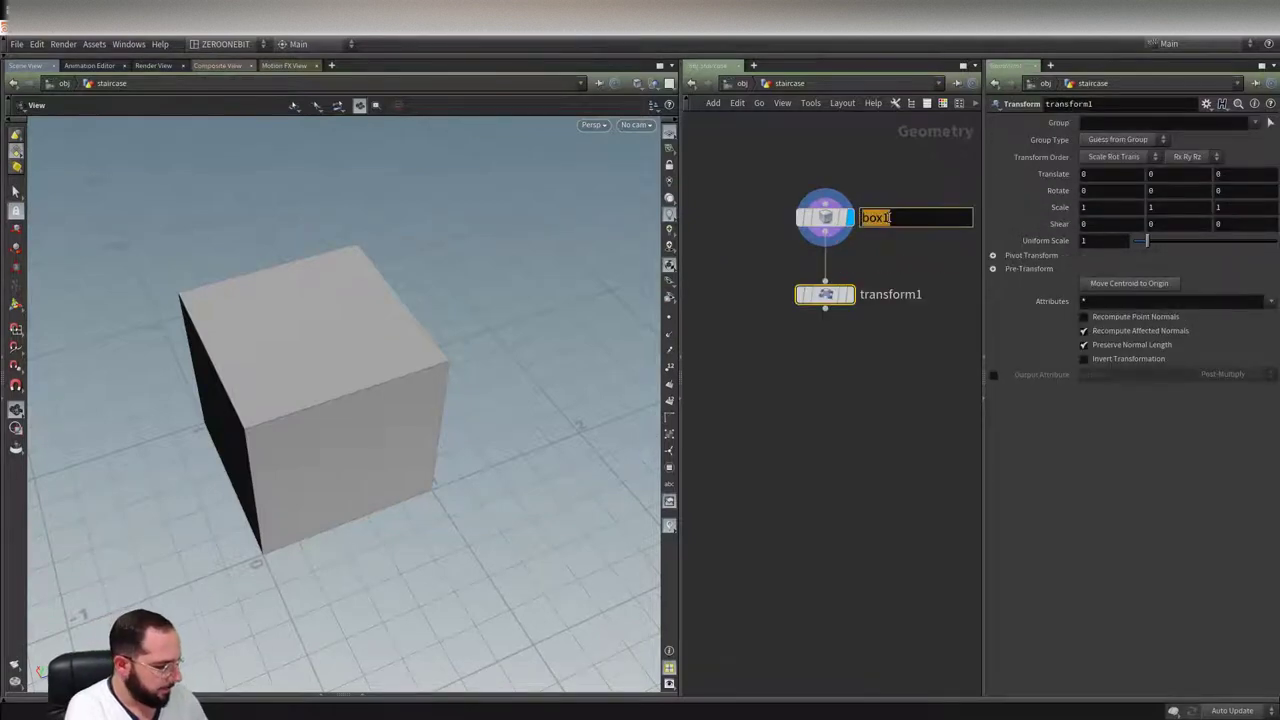
pyautogui.write('BASE')
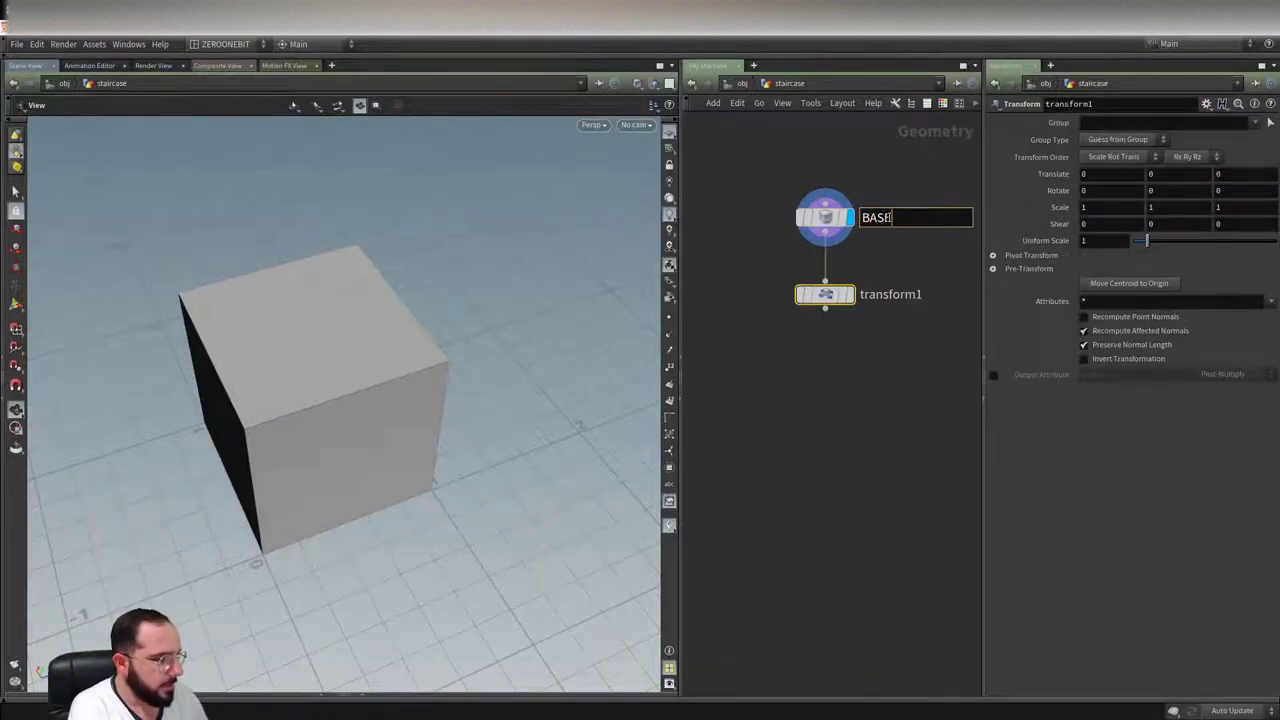
pyautogui.write('_STEP')
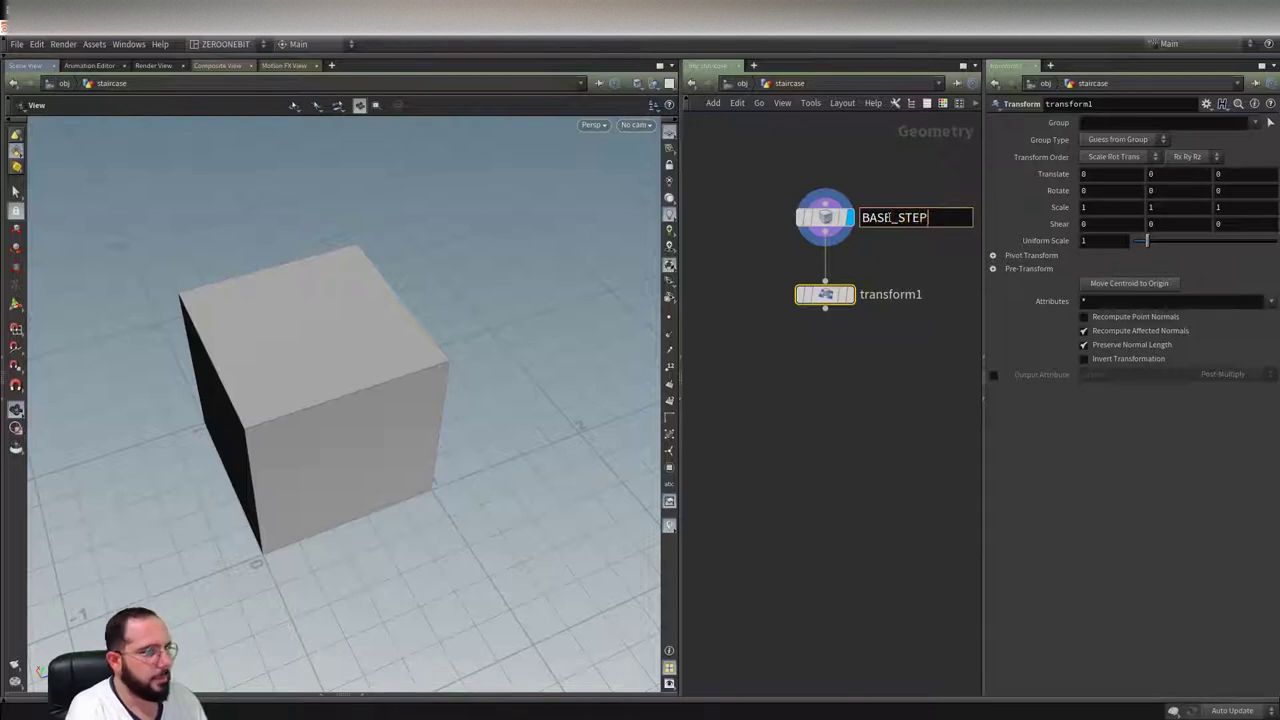
pyautogui.press('Return')
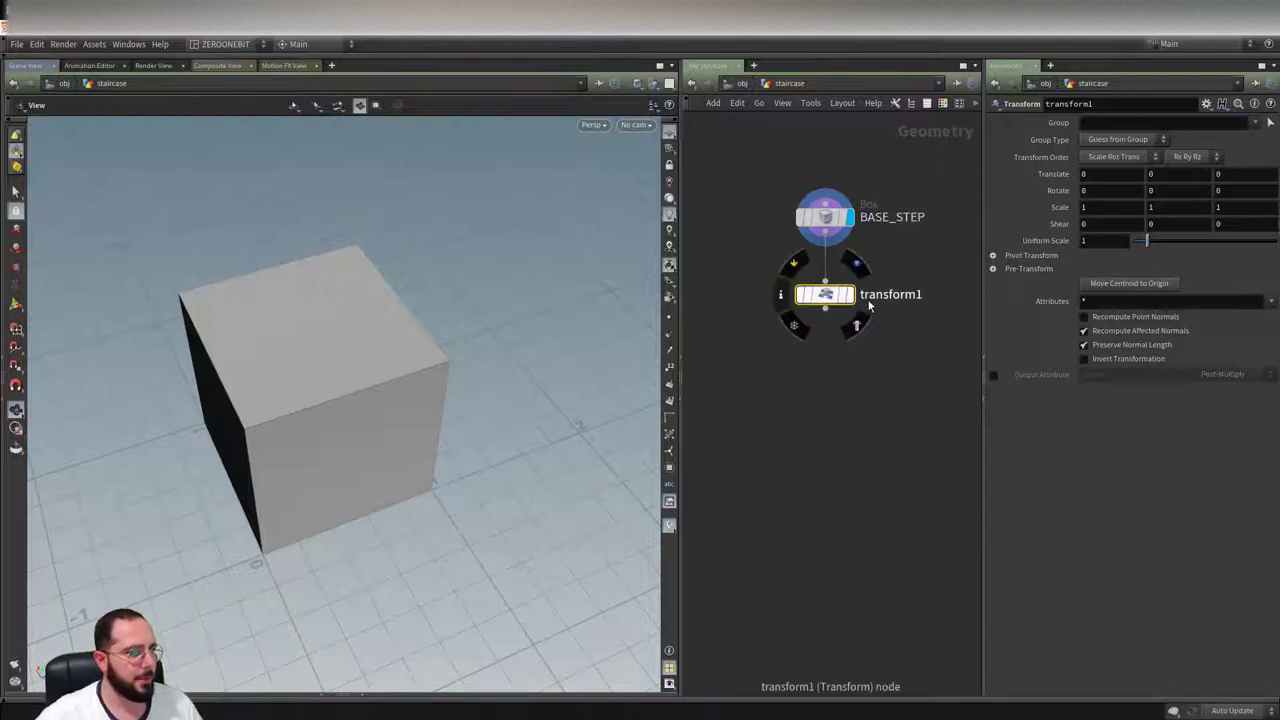
pyautogui.doubleClick(874, 296)
pyautogui.write('STE')
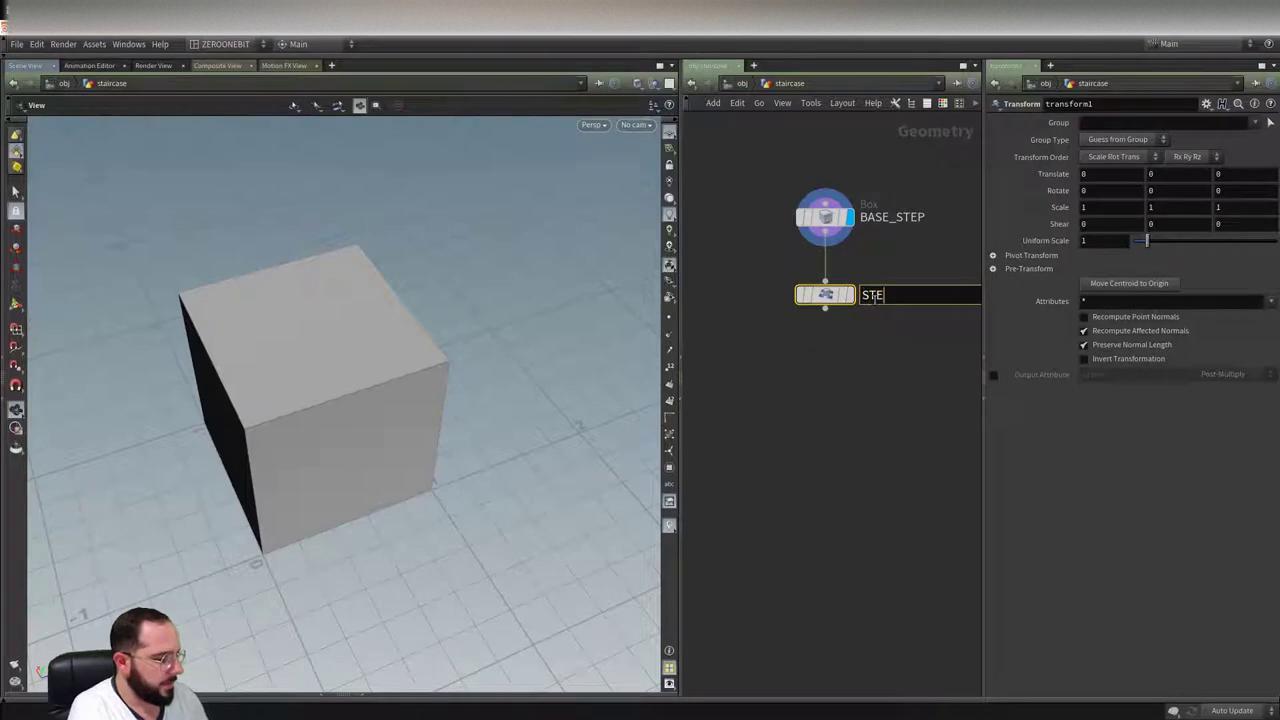
pyautogui.write('P_ZIE')
pyautogui.press('BackSpace')
pyautogui.press('BackSpace')
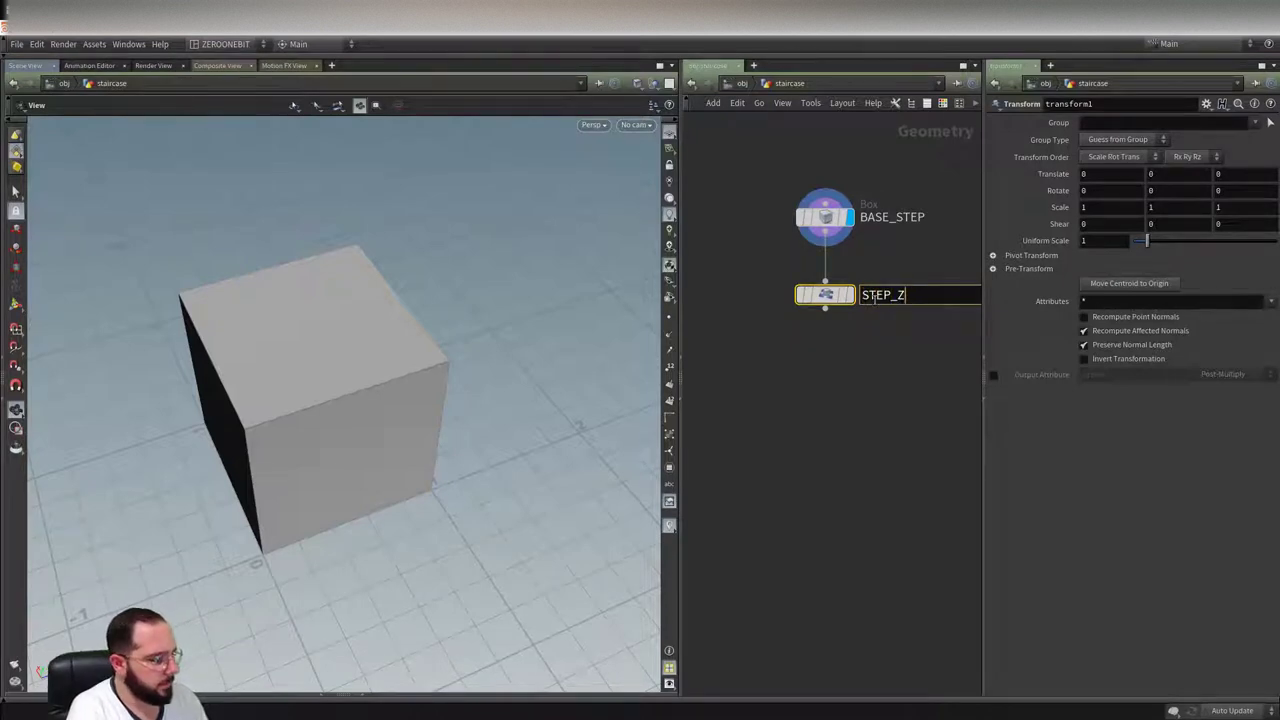
pyautogui.press('BackSpace')
pyautogui.write('SIZE')
pyautogui.press('Return')
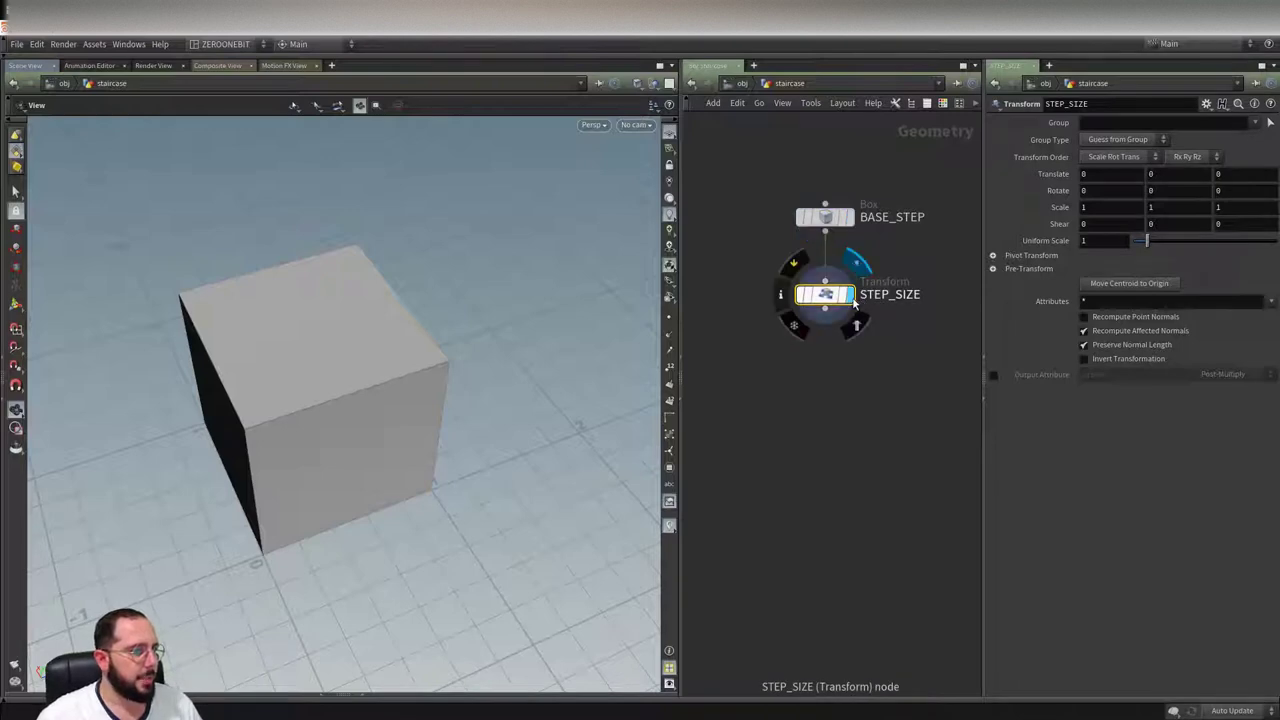
# - Display STEP_SIZE and set its scale to Z 2 and X 0.5
pyautogui.click(850, 294)
pyautogui.click(1106, 206)
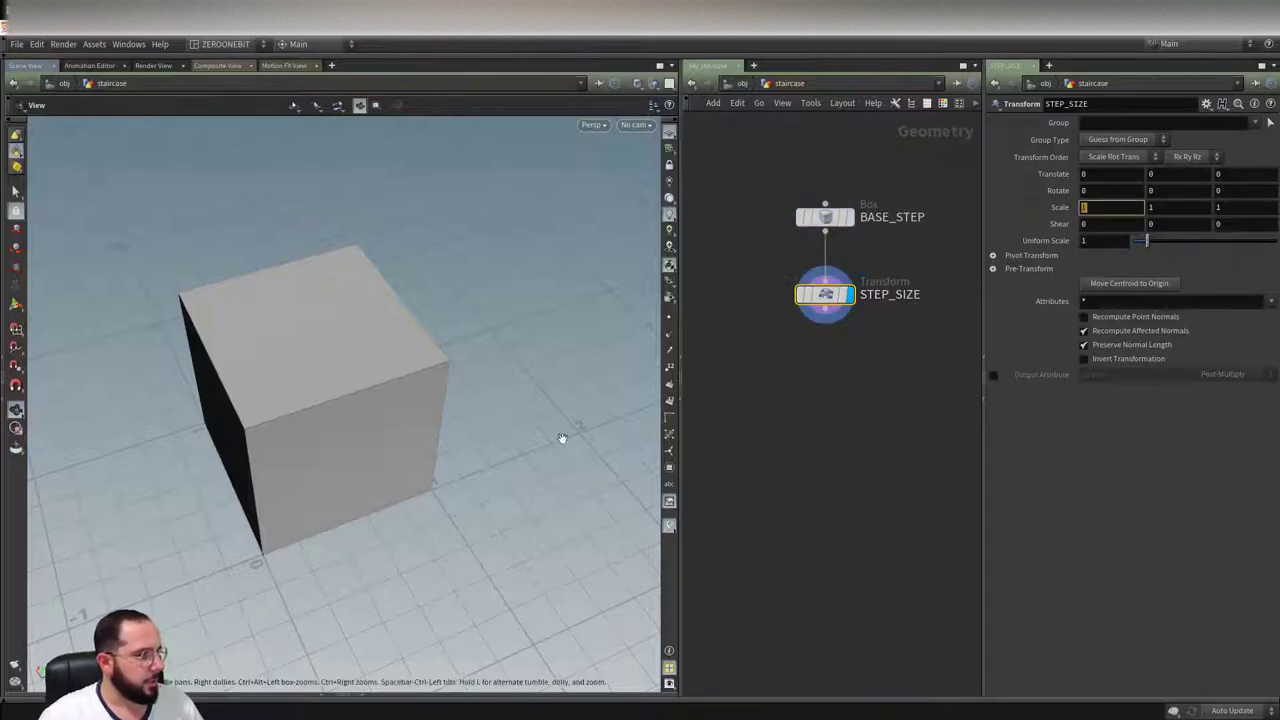
pyautogui.write('2')
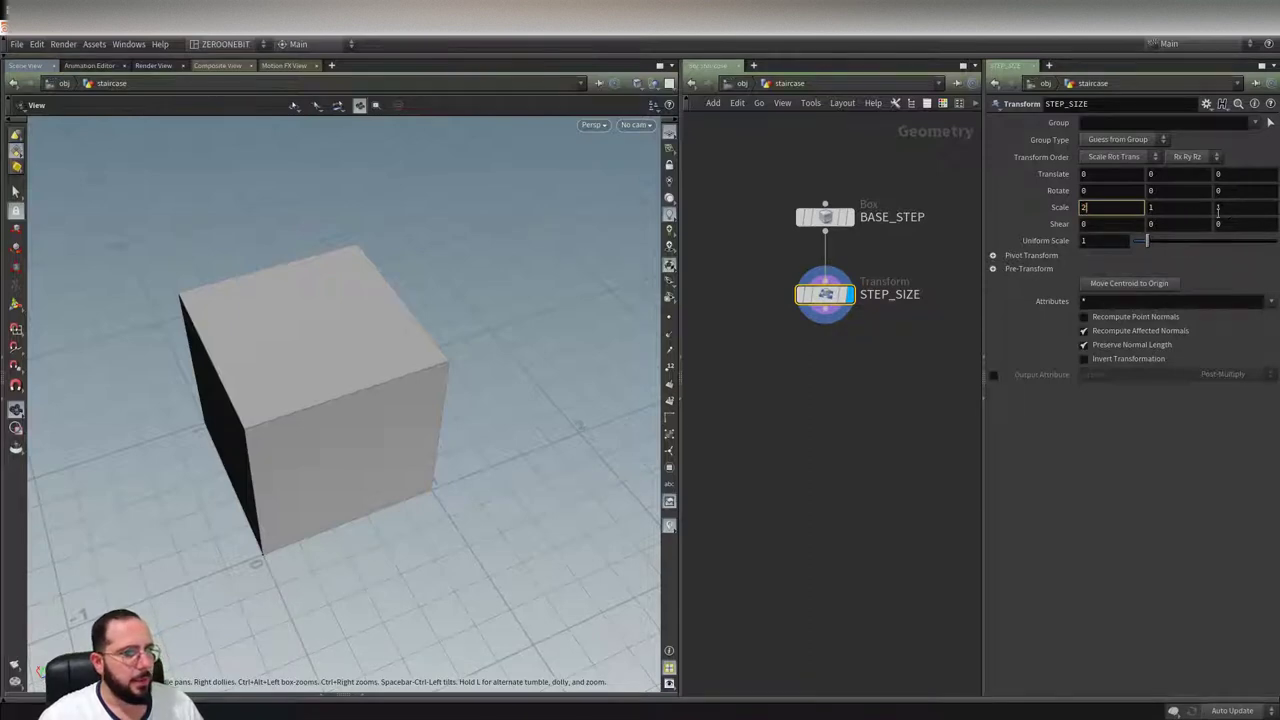
pyautogui.click(1247, 208)
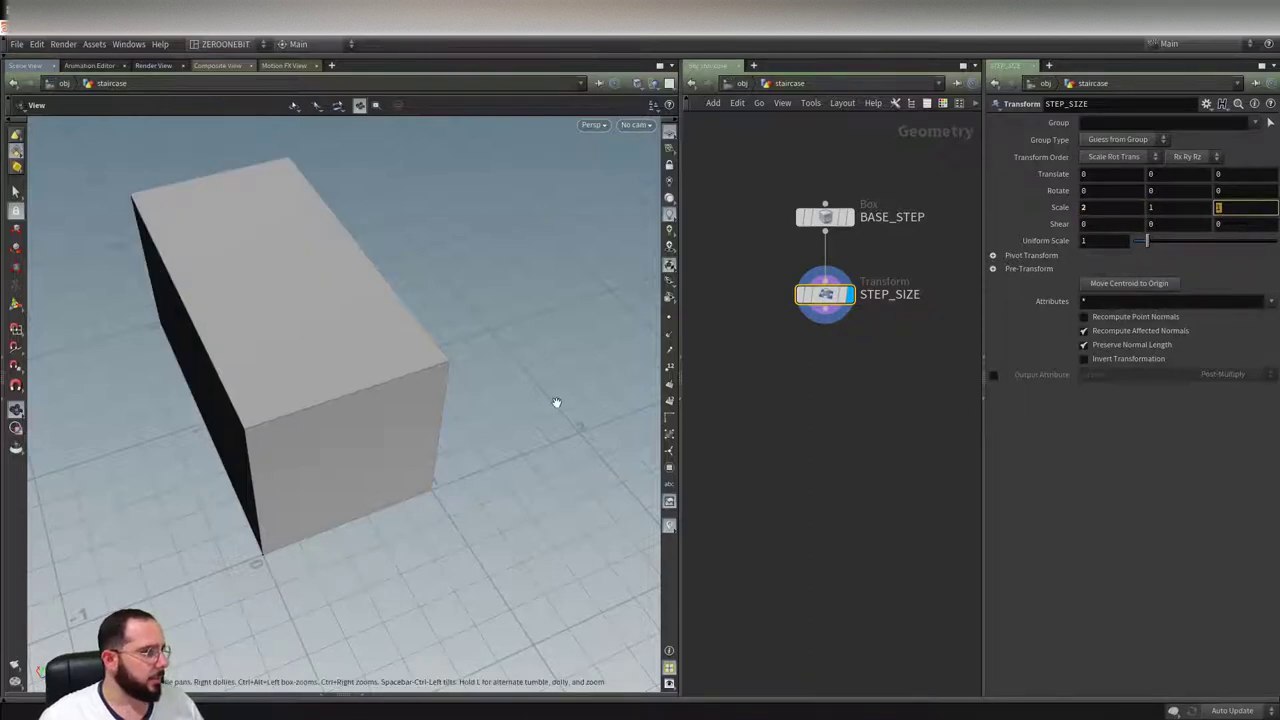
pyautogui.moveTo(557, 400)
pyautogui.mouseDown()
pyautogui.moveTo(508, 443)
pyautogui.moveTo(452, 438)
pyautogui.moveTo(554, 380)
pyautogui.moveTo(543, 429)
pyautogui.moveTo(241, 542)
pyautogui.mouseUp()
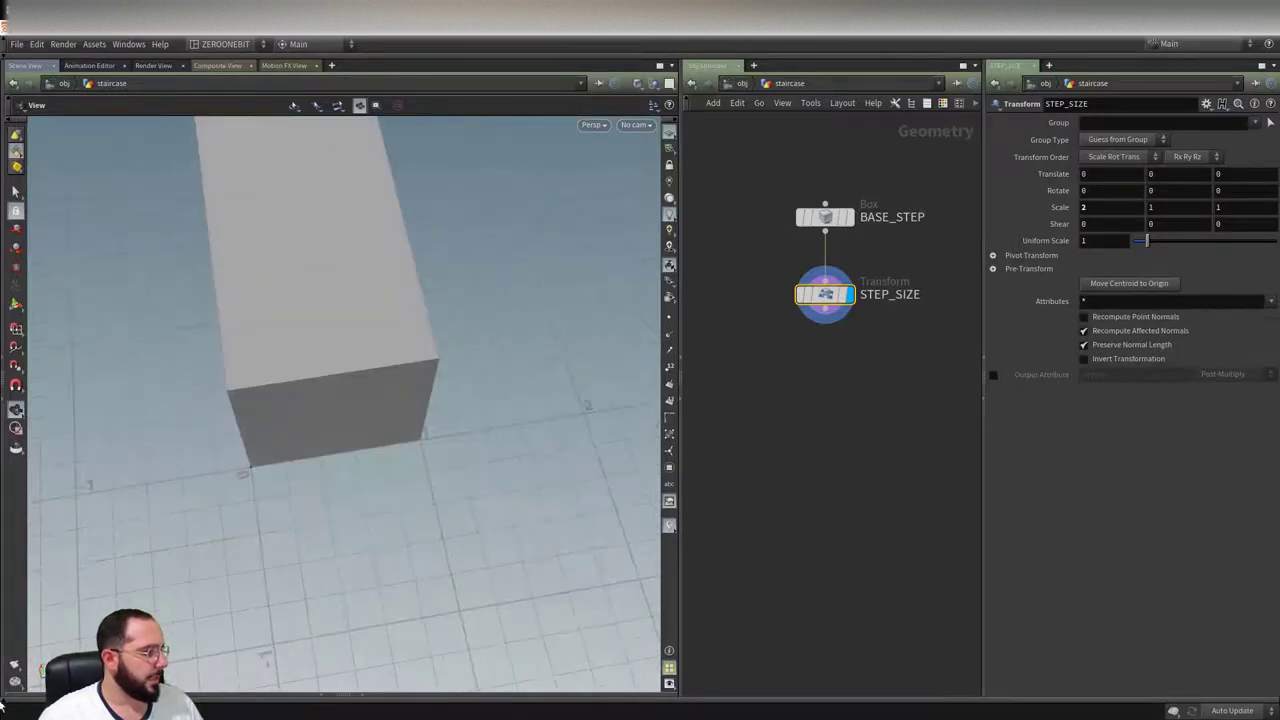
pyautogui.click(1230, 210)
pyautogui.write('2')
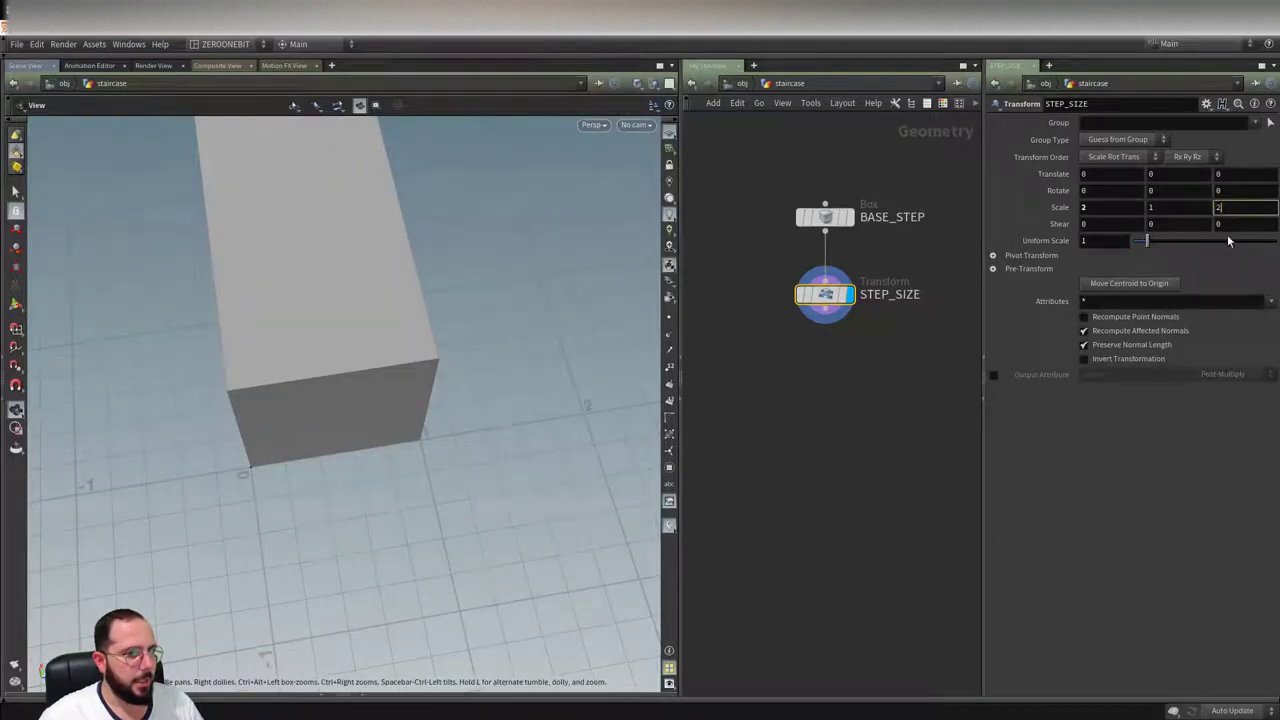
pyautogui.click(1122, 212)
pyautogui.write('0')
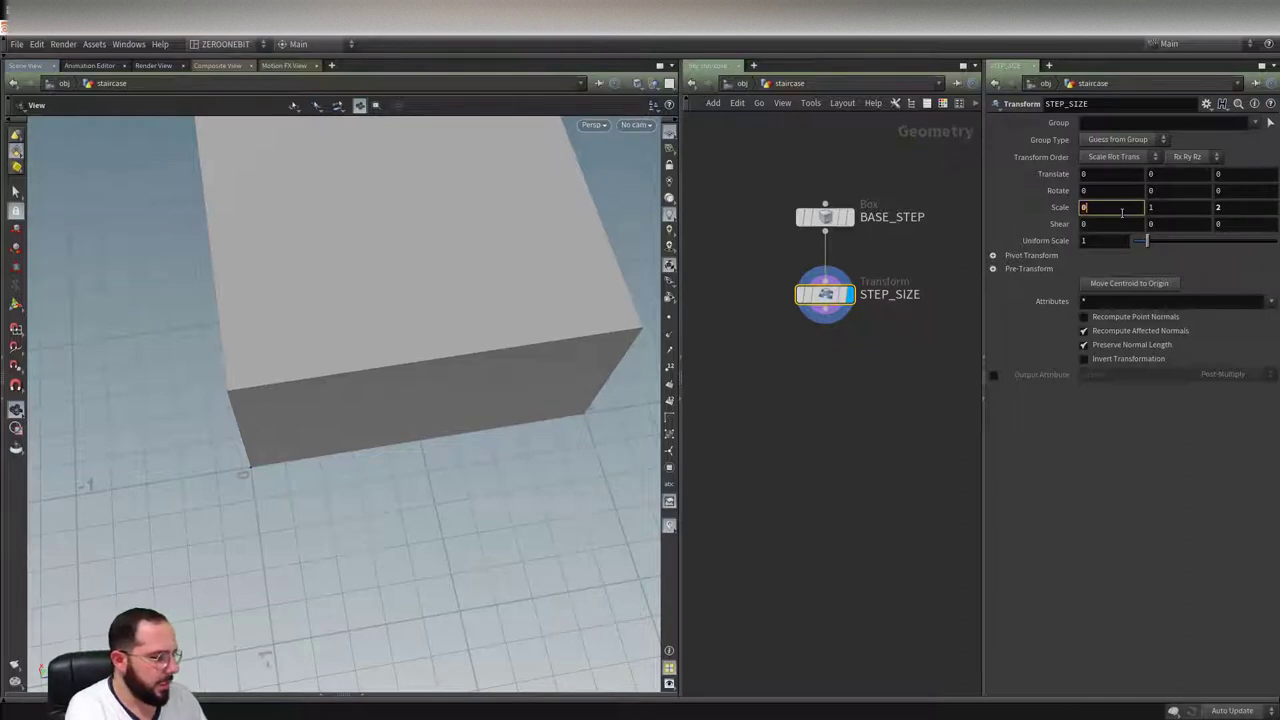
pyautogui.write('.5')
pyautogui.press('Return')
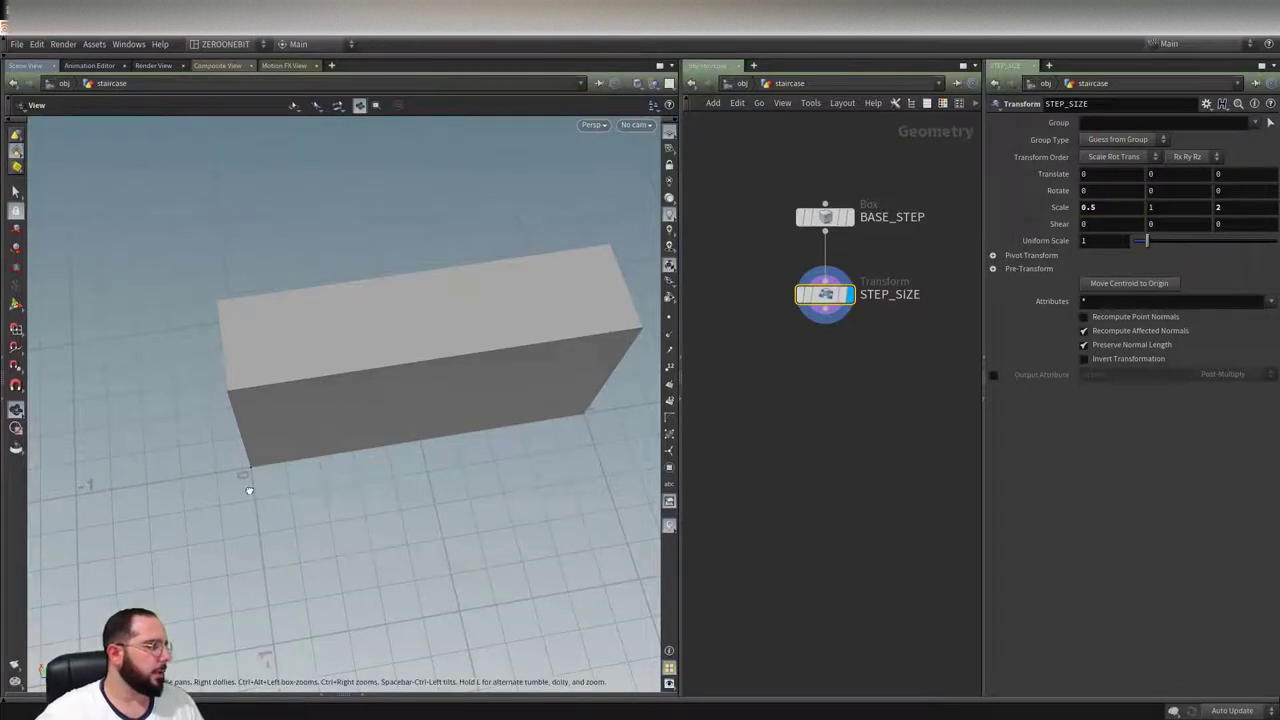
pyautogui.moveTo(246, 491)
pyautogui.mouseDown()
pyautogui.moveTo(366, 446)
pyautogui.moveTo(419, 524)
pyautogui.moveTo(380, 546)
pyautogui.moveTo(371, 591)
pyautogui.moveTo(417, 591)
pyautogui.moveTo(329, 497)
pyautogui.mouseUp()
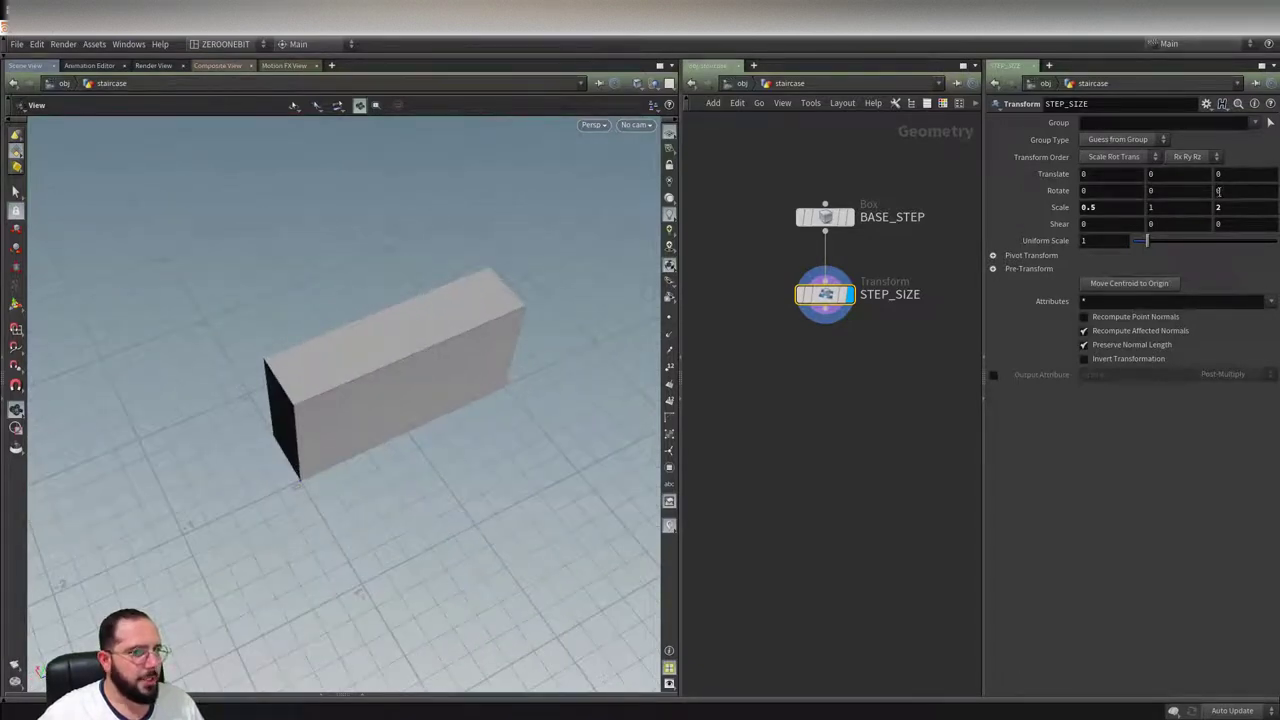
# - Set the Y scale to 0.2 and orbit to view the flat step slab
pyautogui.click(1190, 207)
pyautogui.write('0.2')
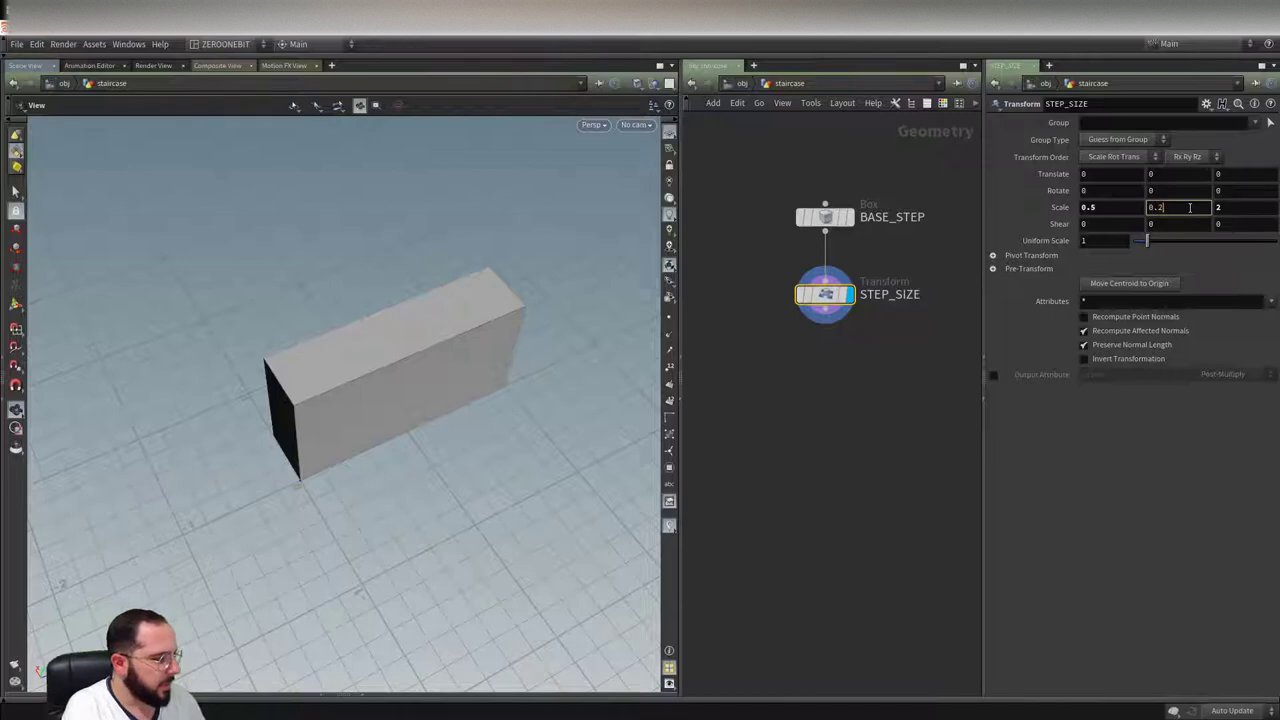
pyautogui.press('Return')
pyautogui.moveTo(323, 397)
pyautogui.mouseDown()
pyautogui.moveTo(360, 351)
pyautogui.moveTo(377, 414)
pyautogui.moveTo(282, 407)
pyautogui.moveTo(243, 514)
pyautogui.moveTo(240, 471)
pyautogui.moveTo(268, 433)
pyautogui.moveTo(358, 430)
pyautogui.mouseUp()
pyautogui.moveTo(340, 448)
pyautogui.mouseDown()
pyautogui.moveTo(349, 483)
pyautogui.moveTo(257, 409)
pyautogui.moveTo(320, 440)
pyautogui.moveTo(464, 416)
pyautogui.moveTo(466, 391)
pyautogui.moveTo(426, 371)
pyautogui.moveTo(417, 457)
pyautogui.mouseUp()
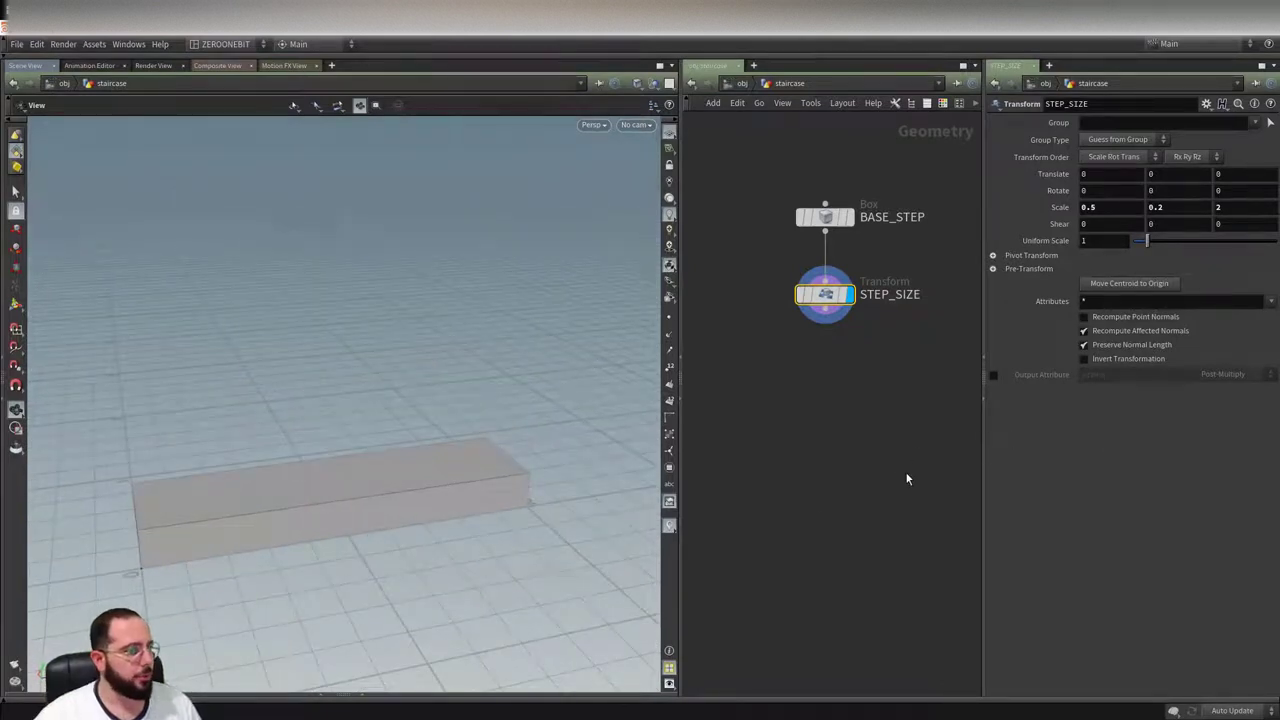
# - Add a For-Each Connected Piece loop fed by STEP_SIZE and display foreach_end1
pyautogui.press('Tab')
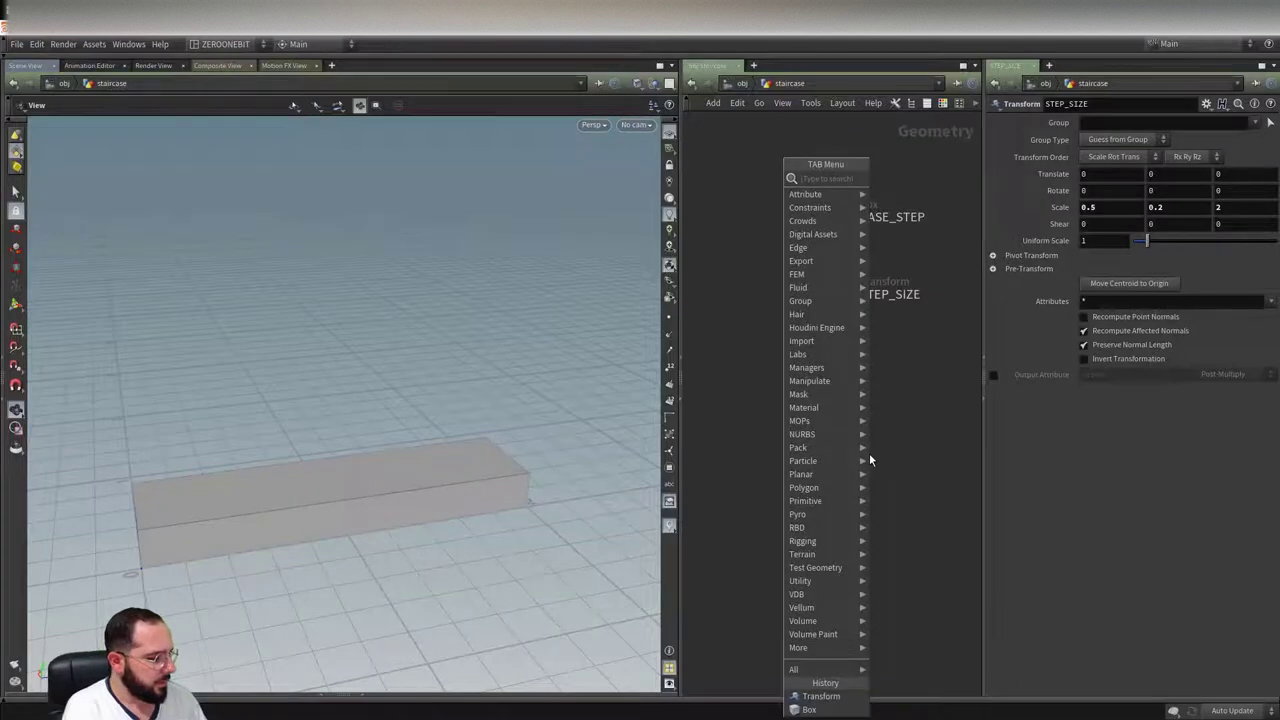
pyautogui.write('for')
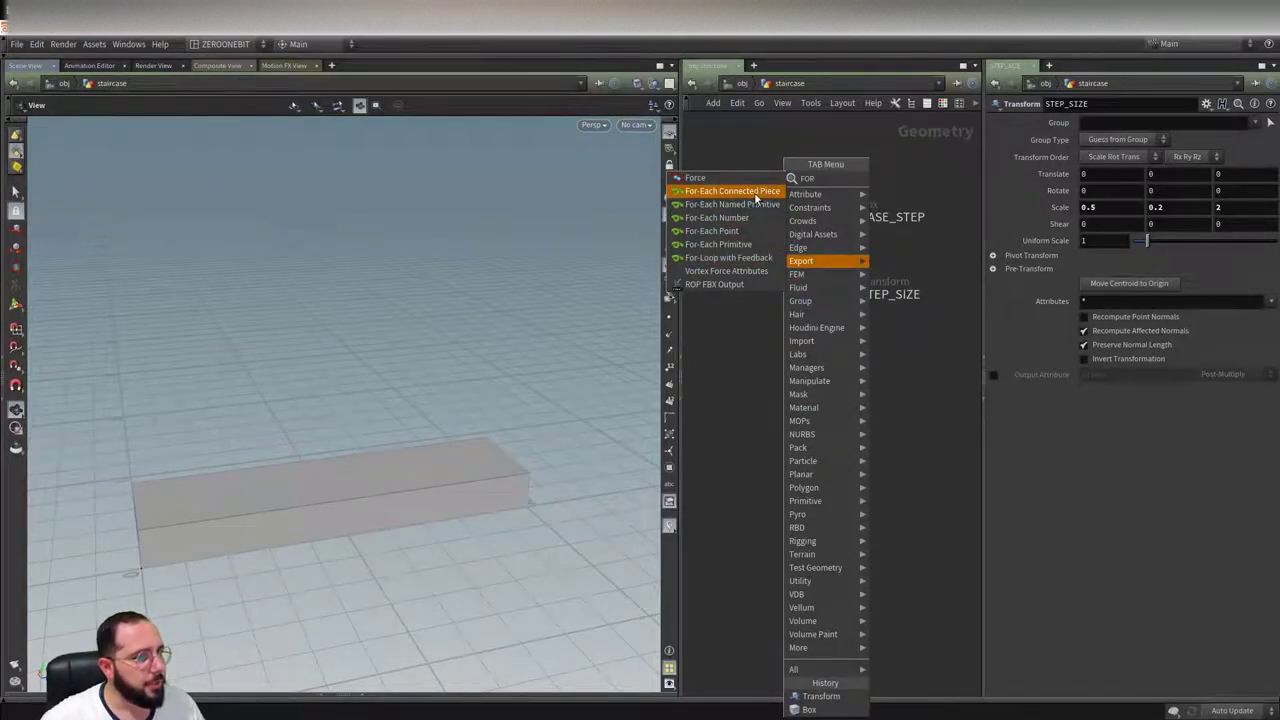
pyautogui.click(766, 197)
pyautogui.click(826, 390)
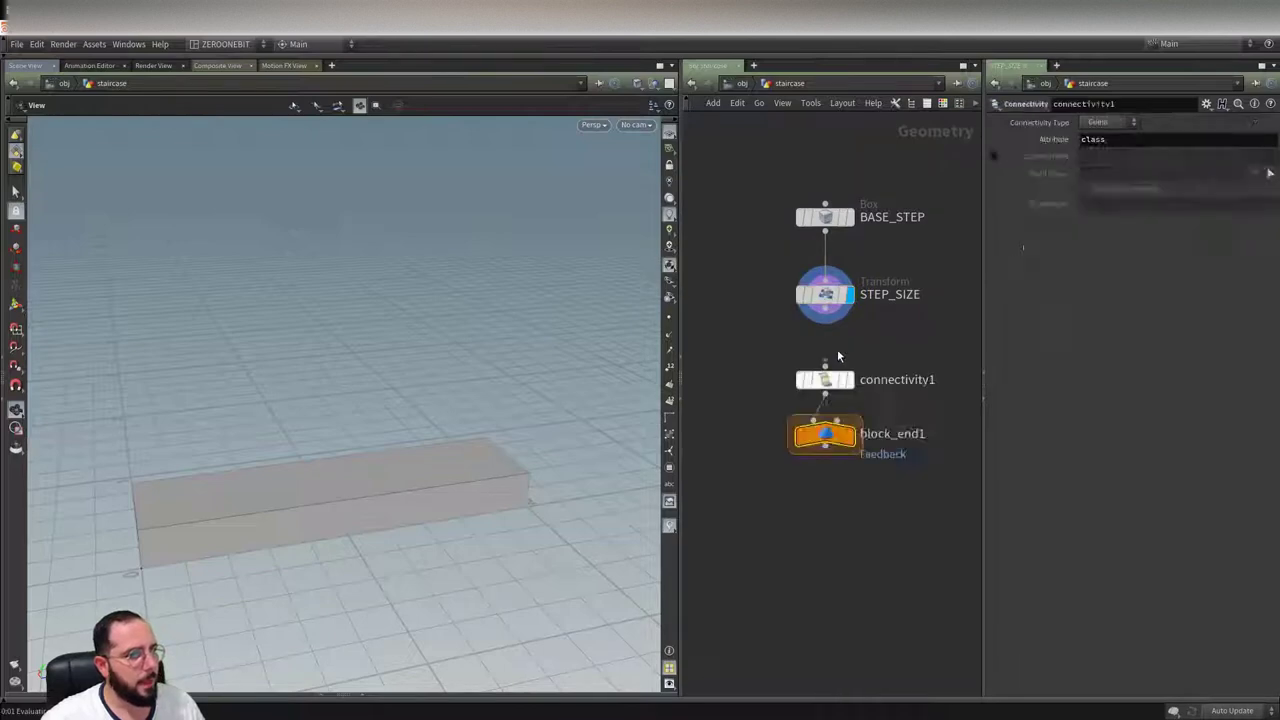
pyautogui.click(830, 318)
pyautogui.click(825, 370)
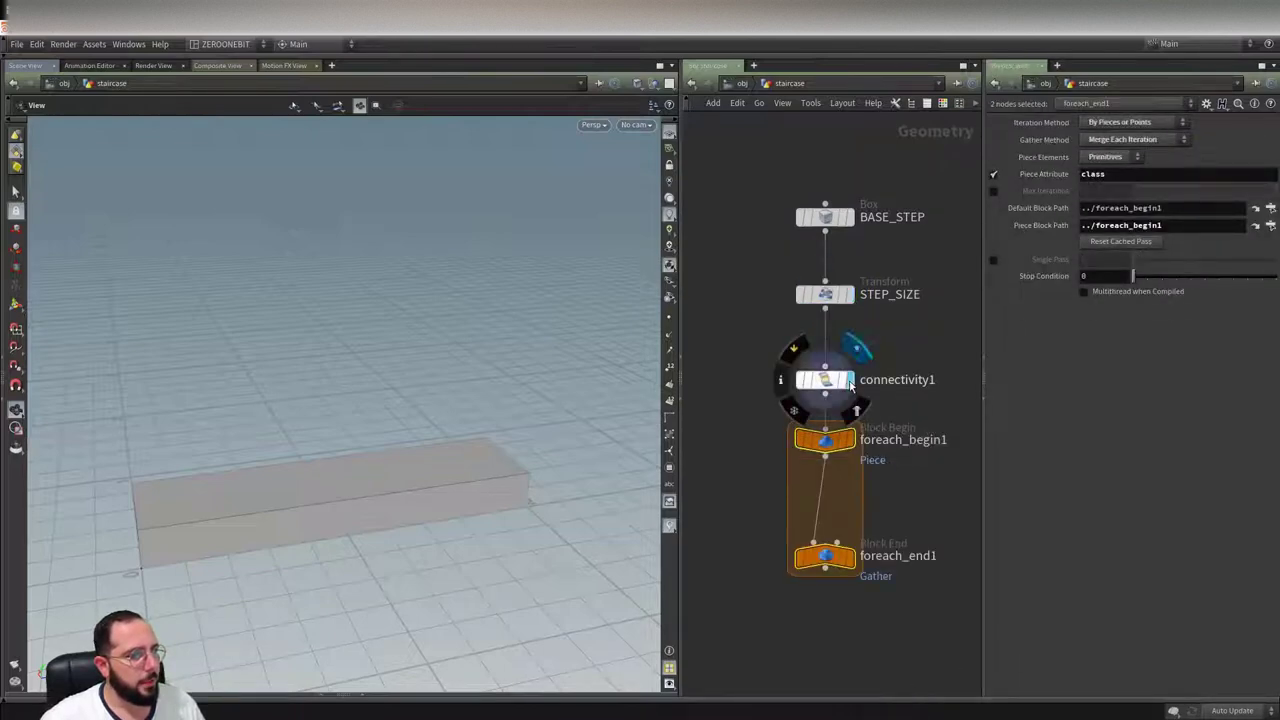
pyautogui.click(849, 439)
pyautogui.click(849, 556)
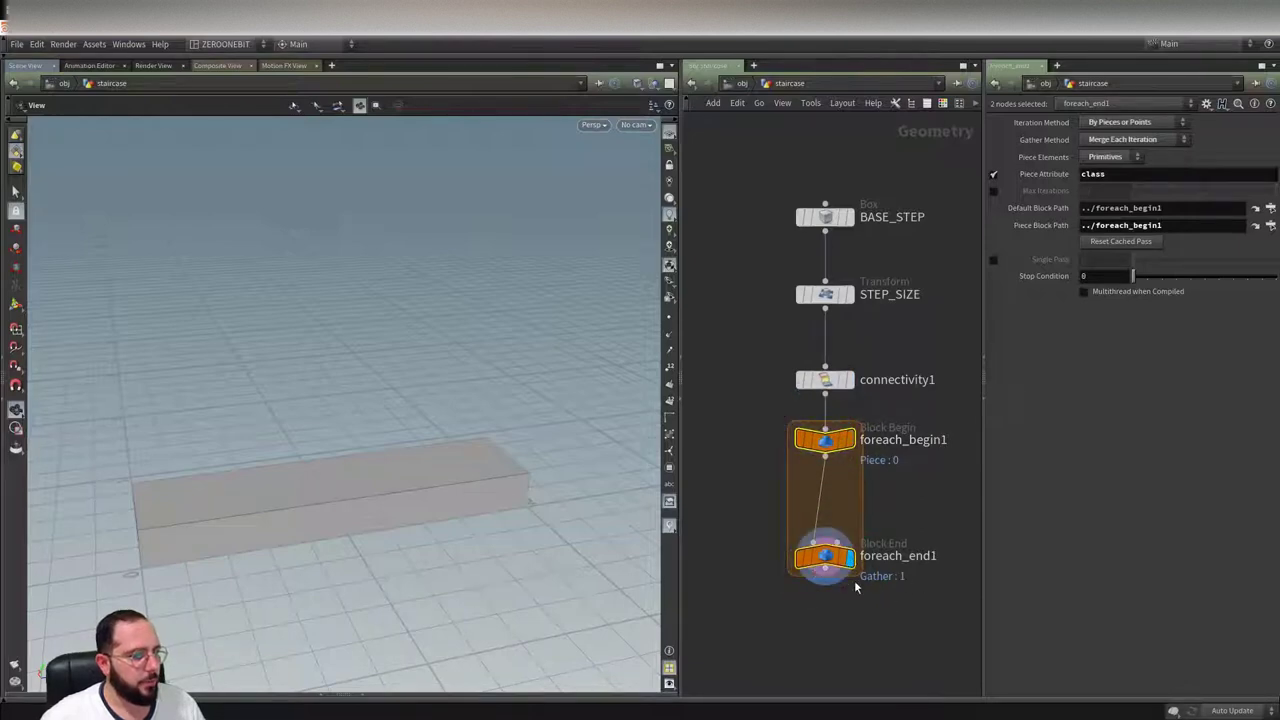
# - Tidy BASE_STEP, STEP_SIZE and connectivity1 with Shift+L and move foreach_end1 lower
pyautogui.moveTo(466, 574); pyautogui.dragTo(259, 544)
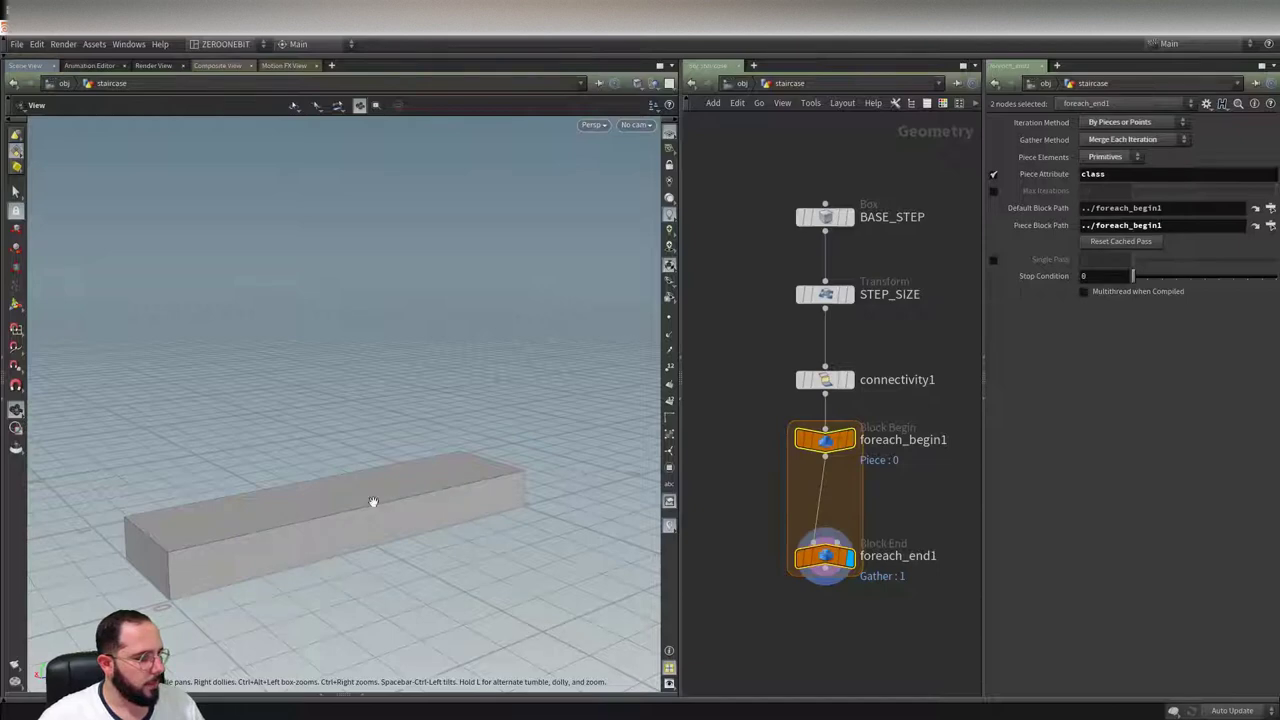
pyautogui.moveTo(914, 477); pyautogui.dragTo(903, 436, button='middle')
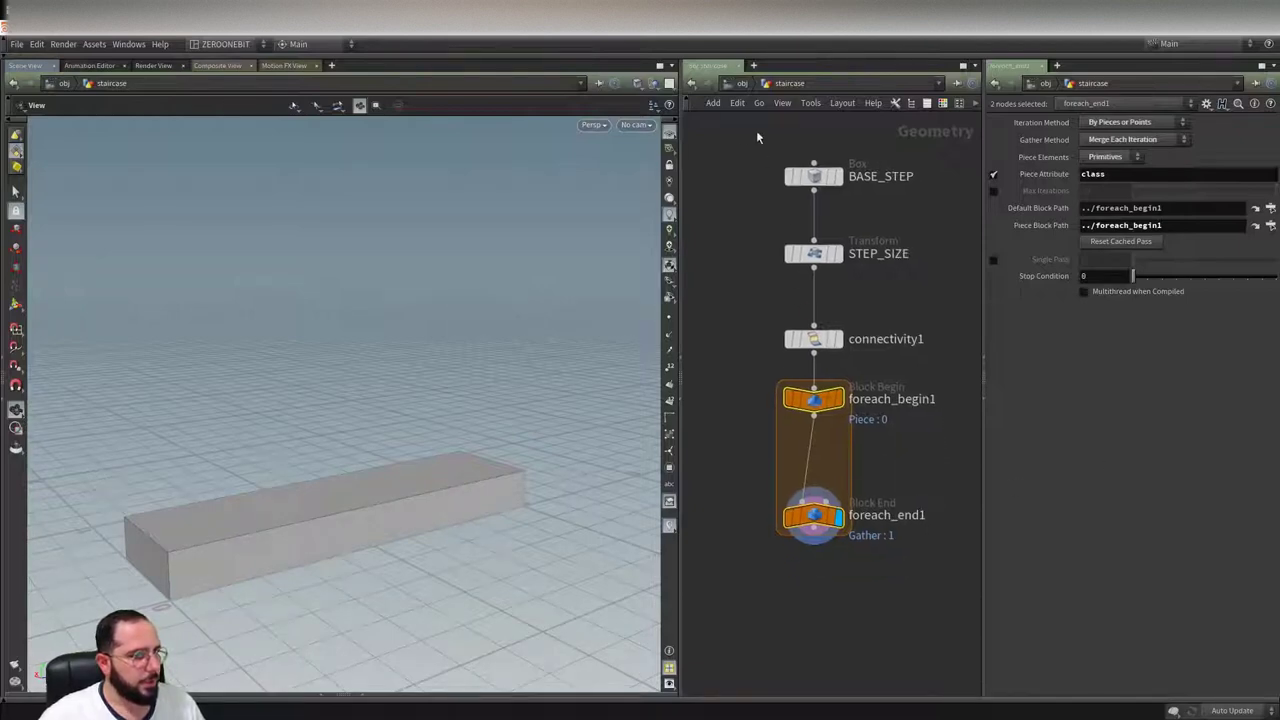
pyautogui.moveTo(757, 137); pyautogui.dragTo(840, 365)
pyautogui.hotkey('shift', 'l')
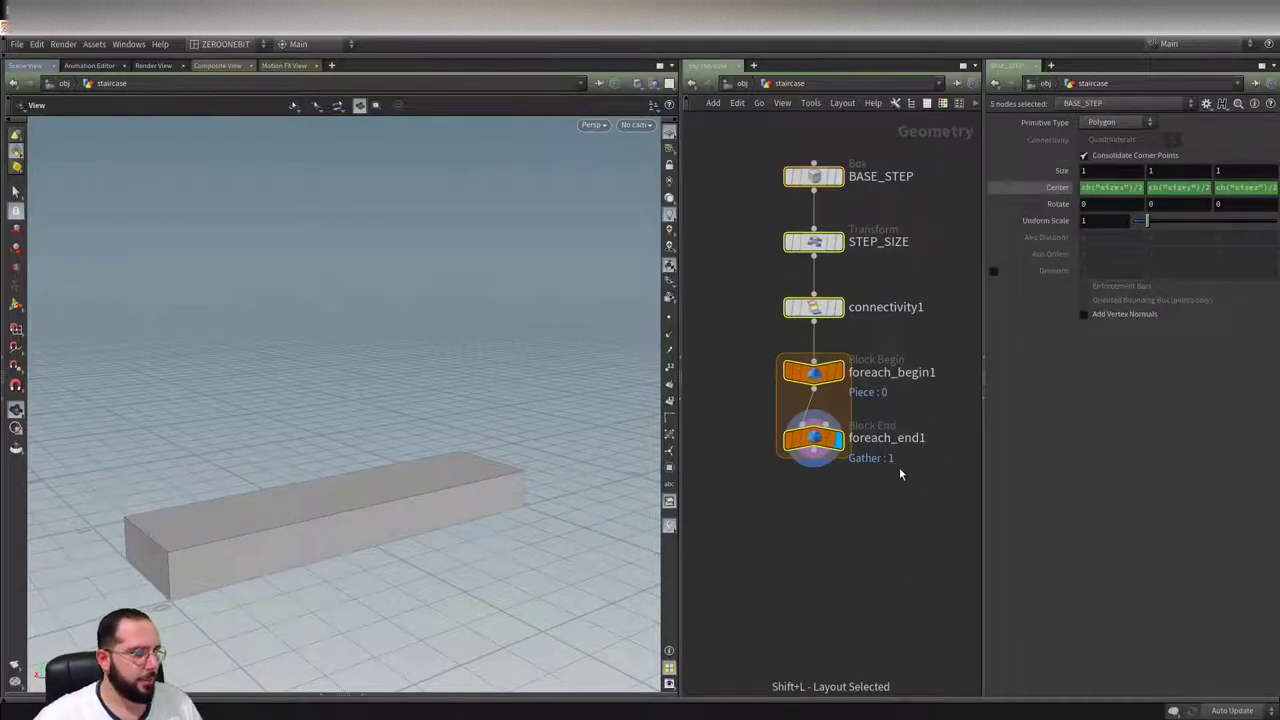
pyautogui.click(866, 537)
pyautogui.moveTo(815, 437); pyautogui.dragTo(816, 596)
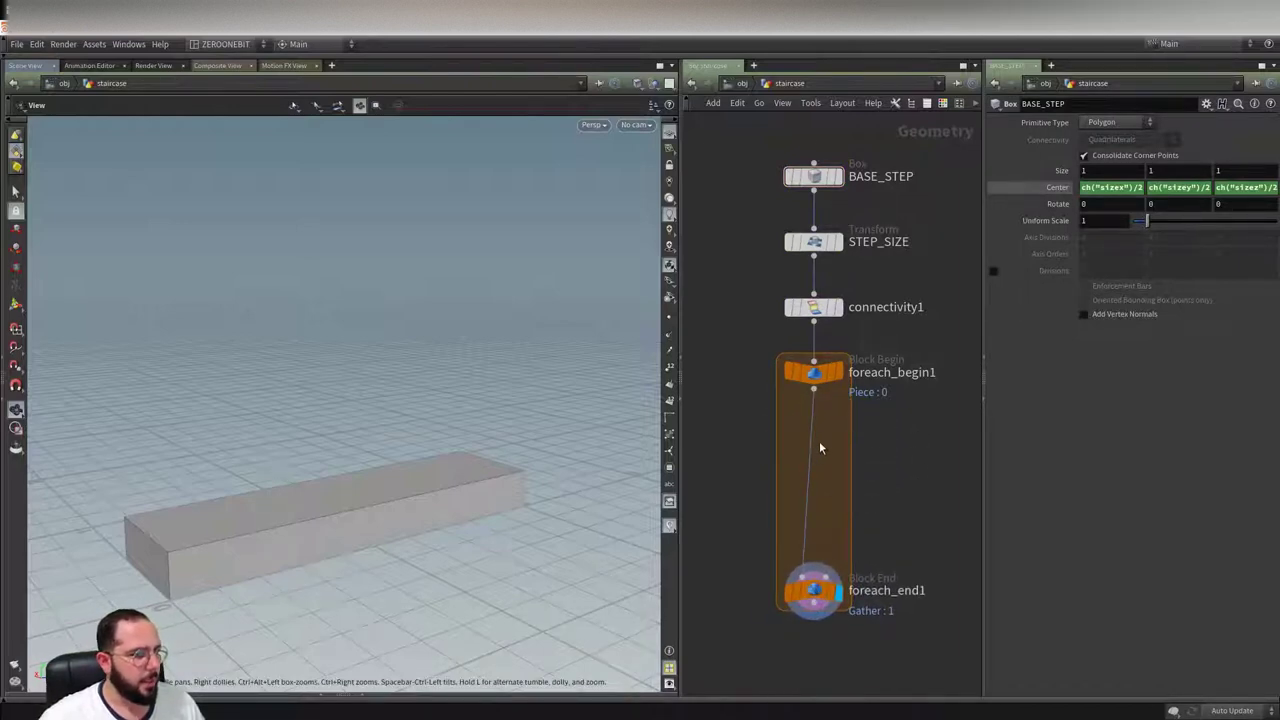
pyautogui.press('Tab')
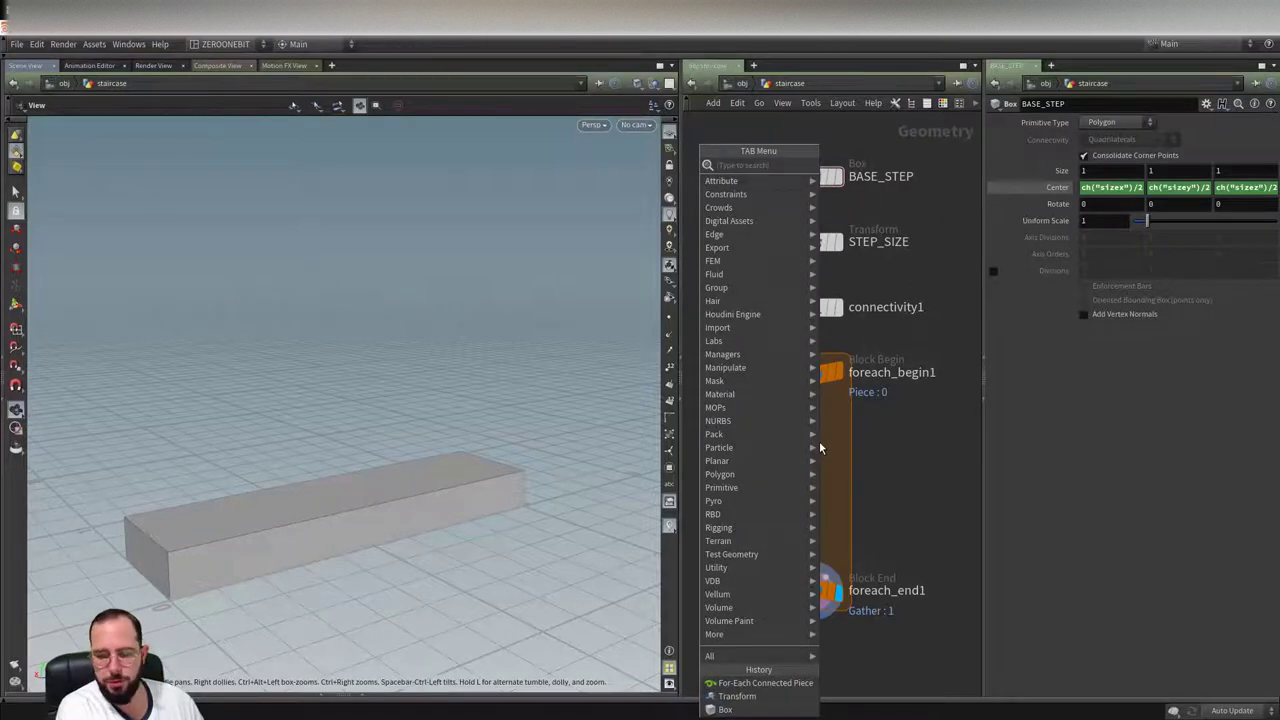
# - Insert a displayed subdivide1 node in the loop, using OpenSubdiv Bilinear at depth 2
pyautogui.write('attribwrangle')
pyautogui.press('Return')
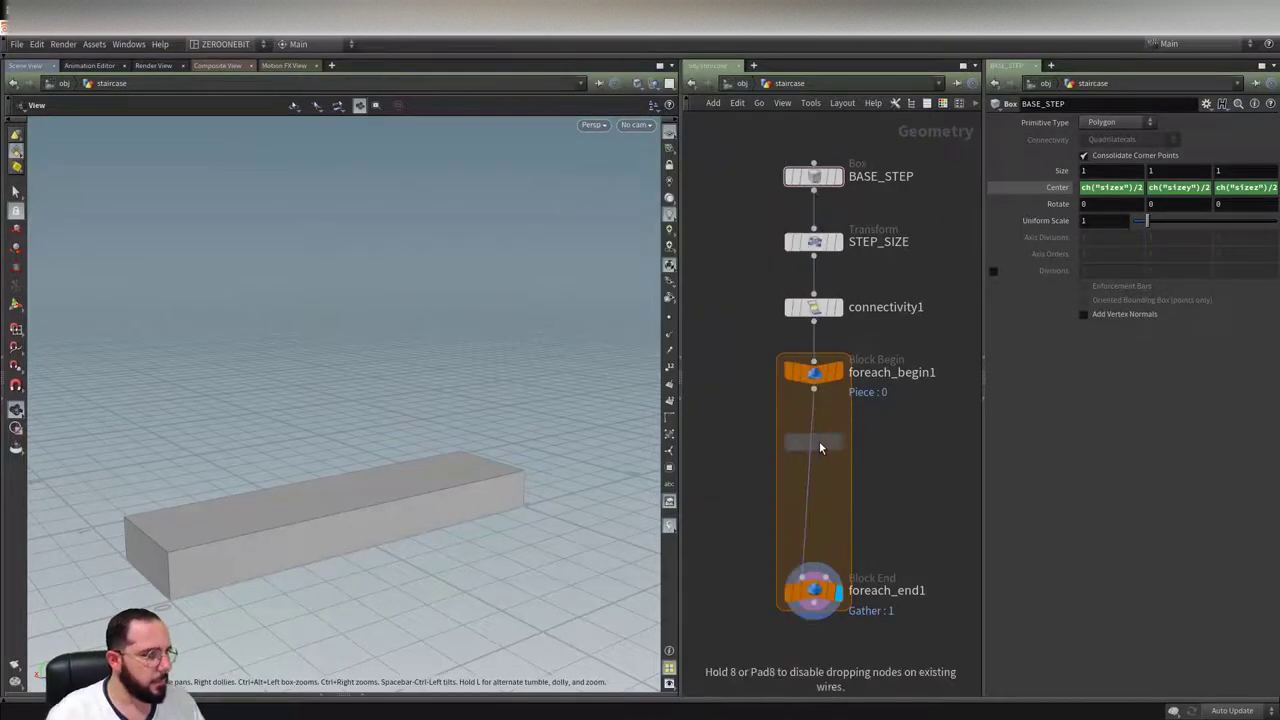
pyautogui.click(819, 441)
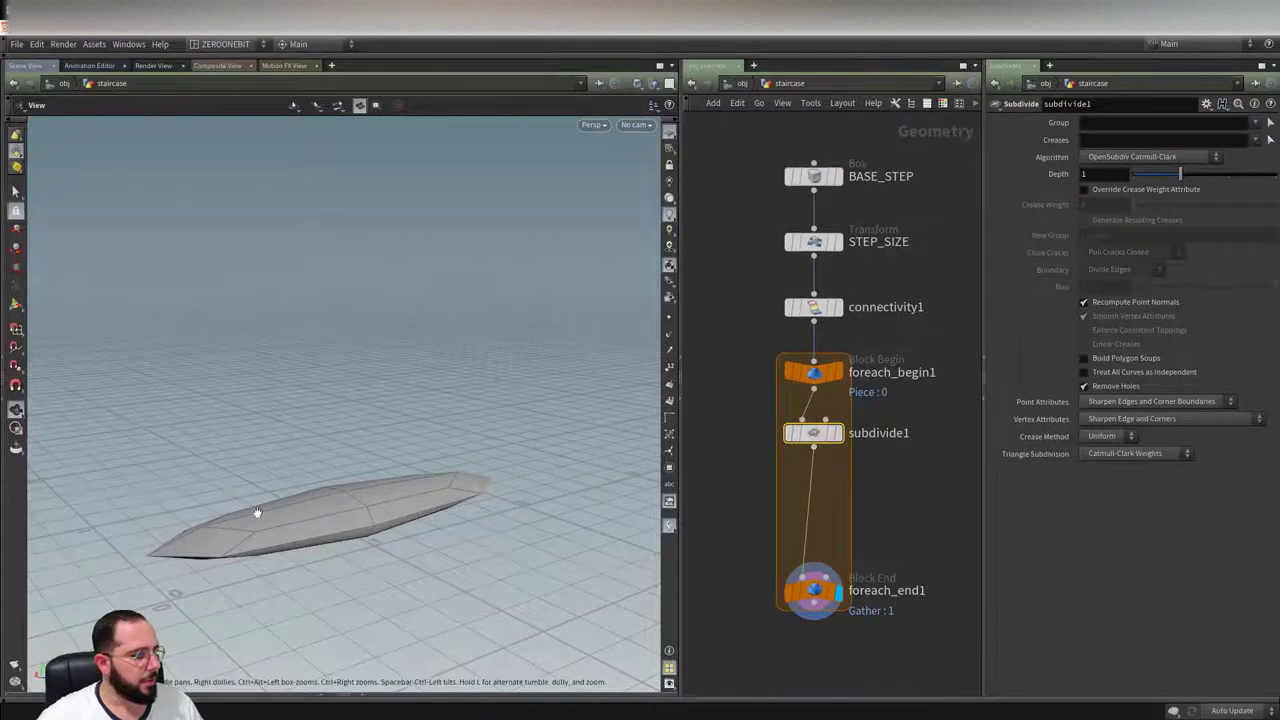
pyautogui.click(838, 433)
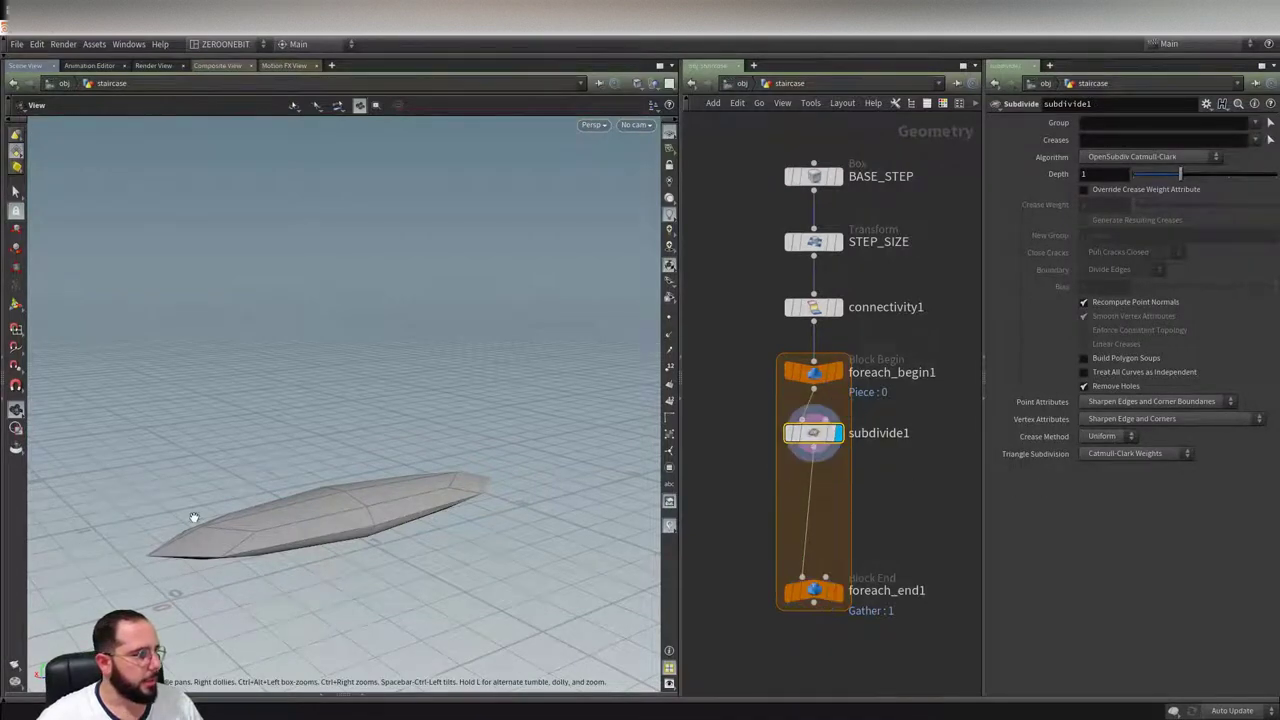
pyautogui.click(1150, 158)
pyautogui.click(1145, 222)
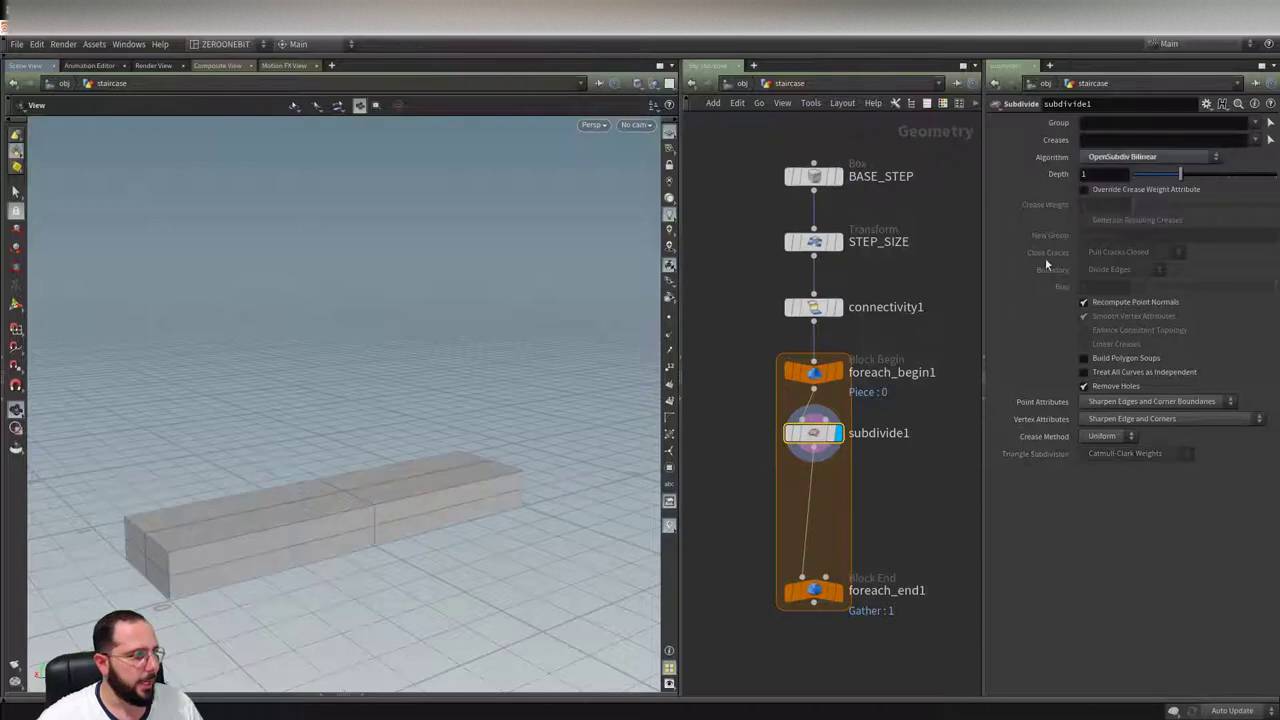
pyautogui.click(1227, 178)
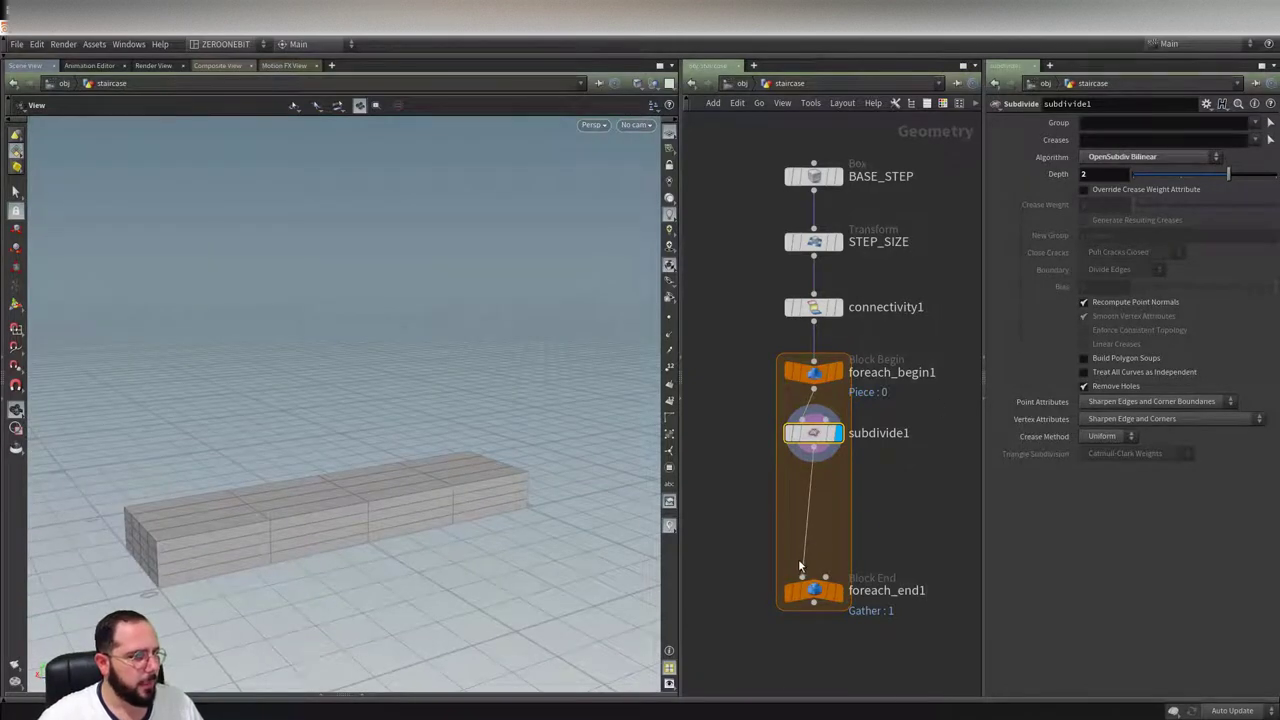
pyautogui.press('Tab')
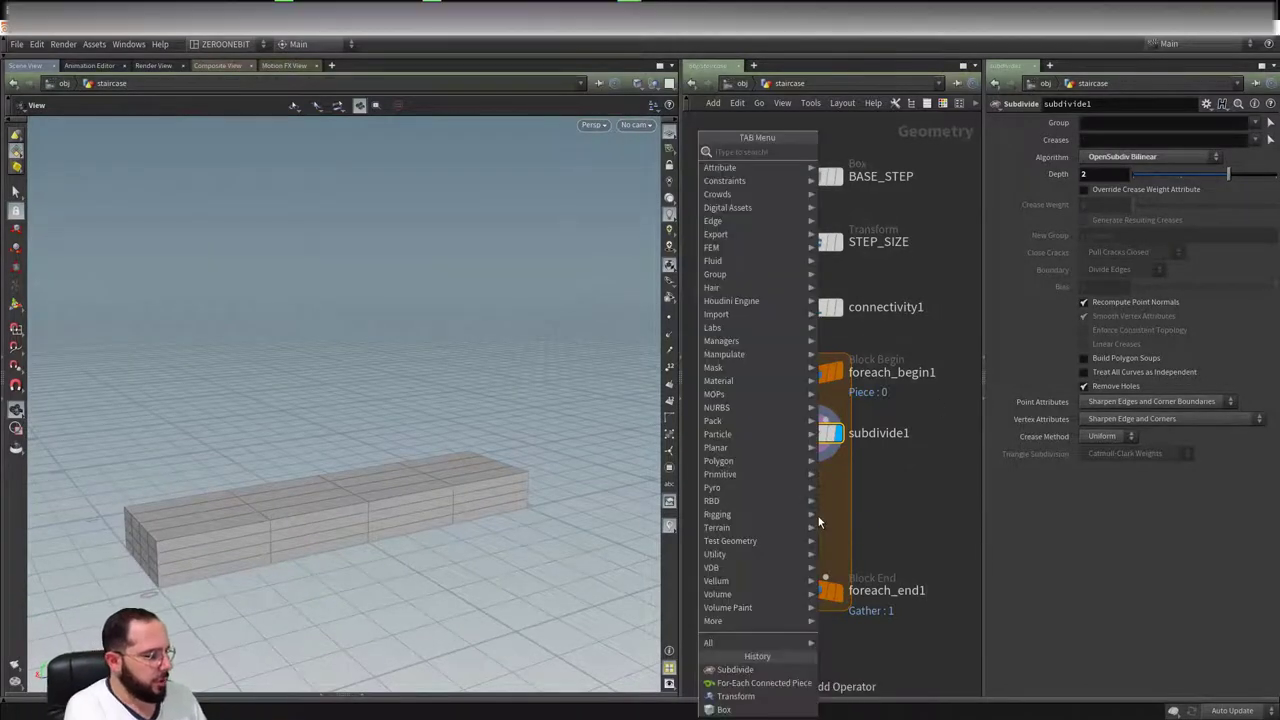
# - Insert a Group node below subdivide1 and set its group name to $OS
pyautogui.write('grou')
pyautogui.press('Return')
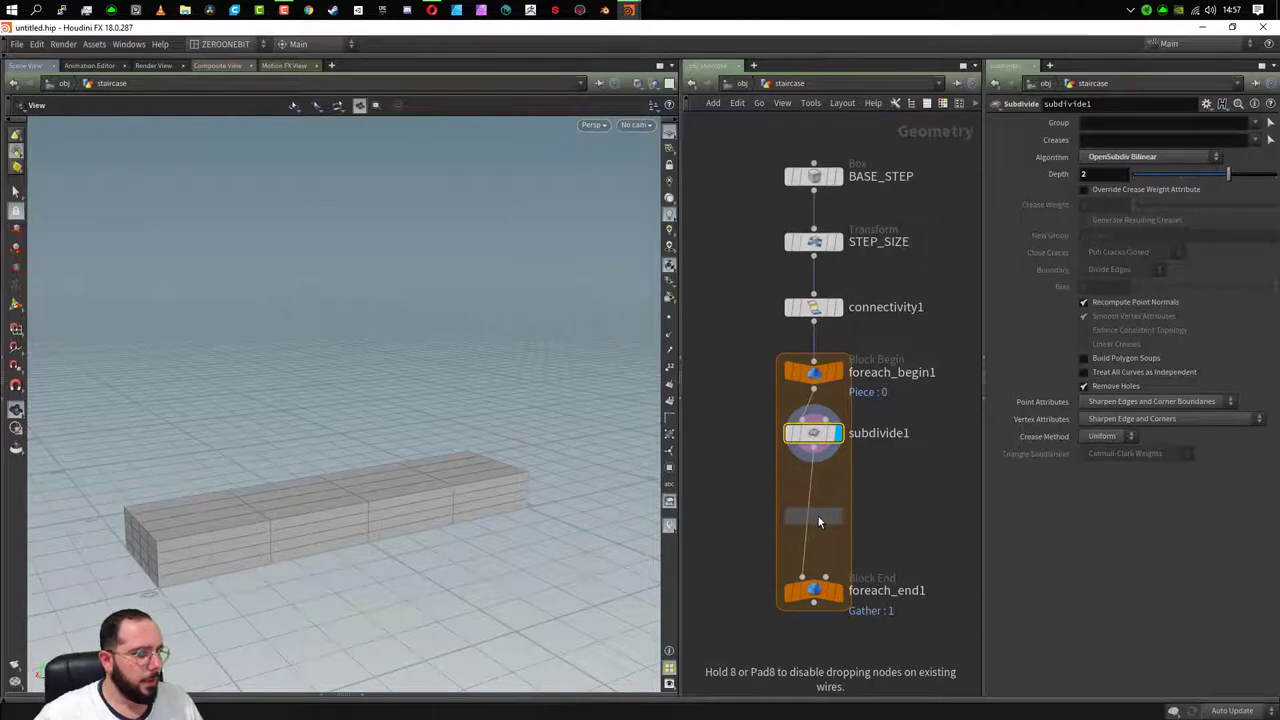
pyautogui.click(805, 490)
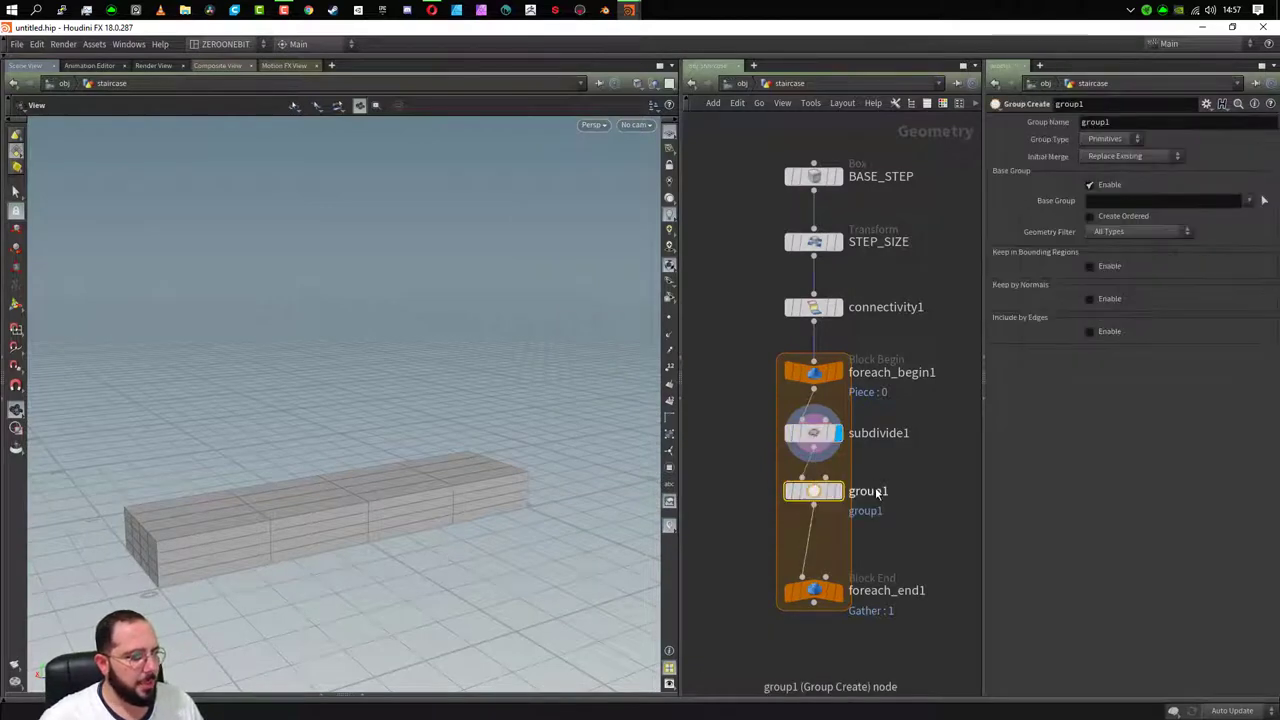
pyautogui.doubleClick(1118, 122)
pyautogui.press('BackSpace')
pyautogui.write('$OS')
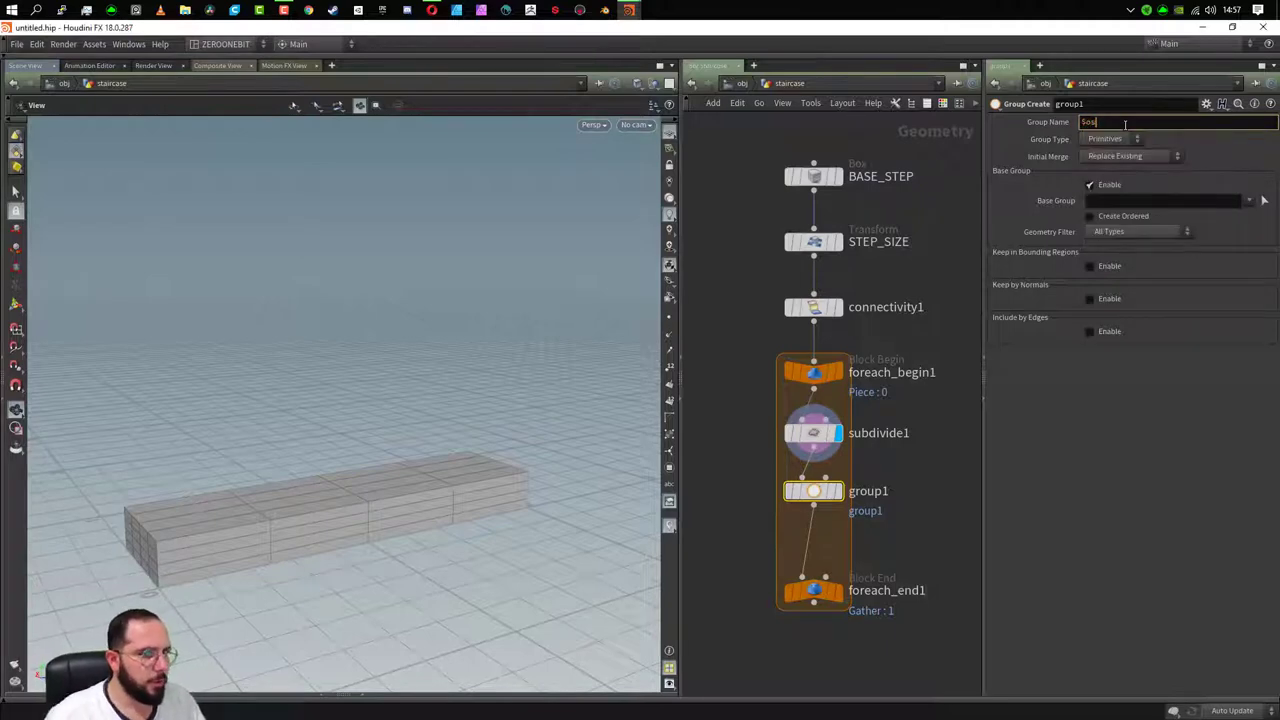
pyautogui.press('BackSpace')
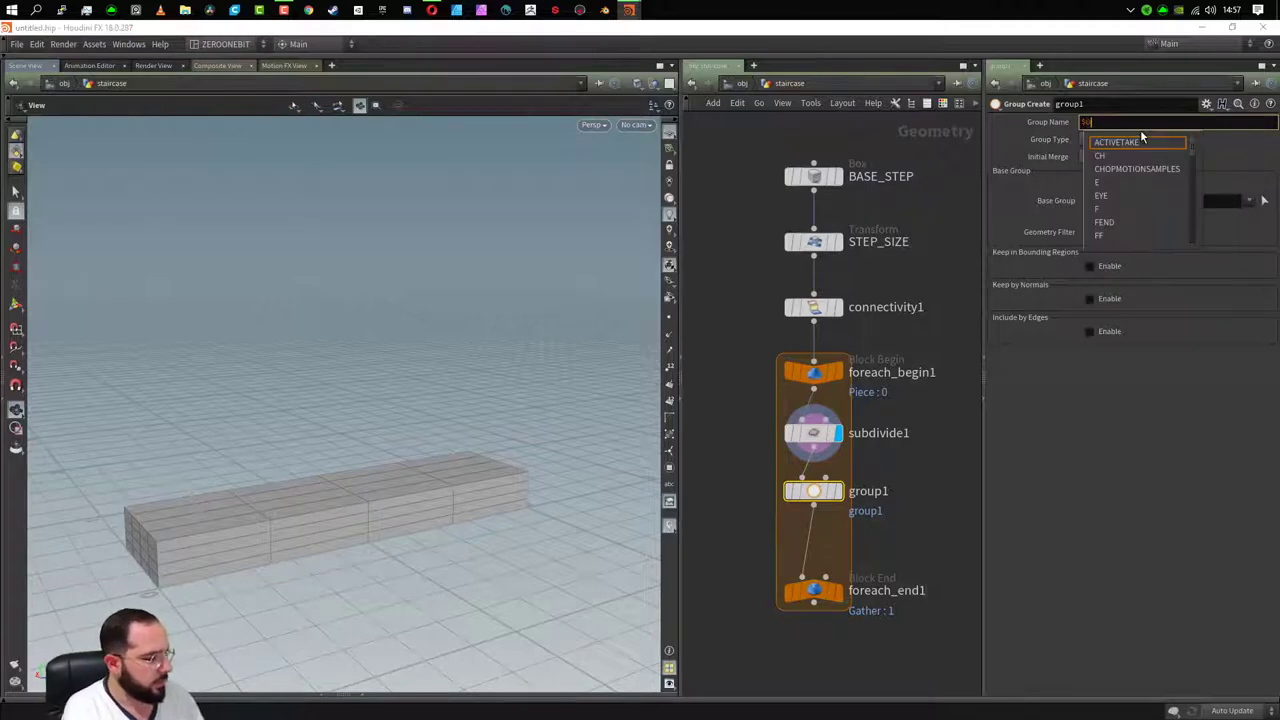
pyautogui.write('S')
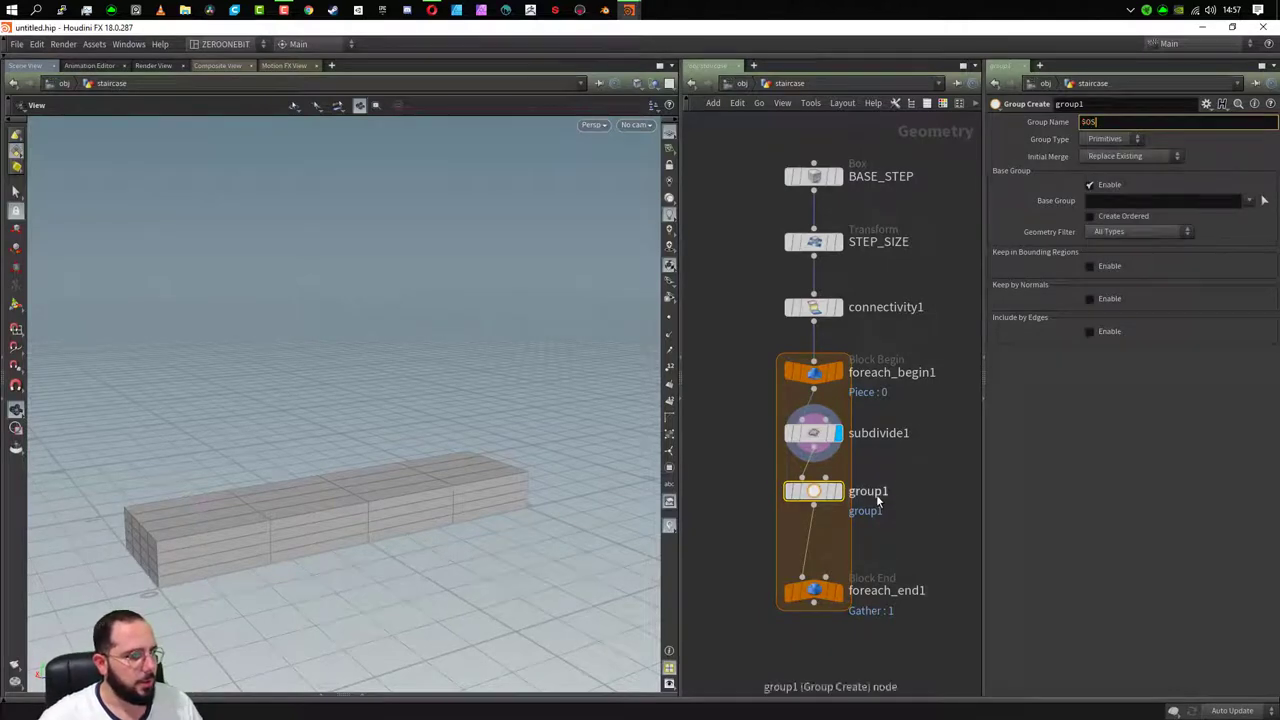
# - Rename the group node HARDEDGES and display its output
pyautogui.doubleClick(872, 491)
pyautogui.write('HARDES')
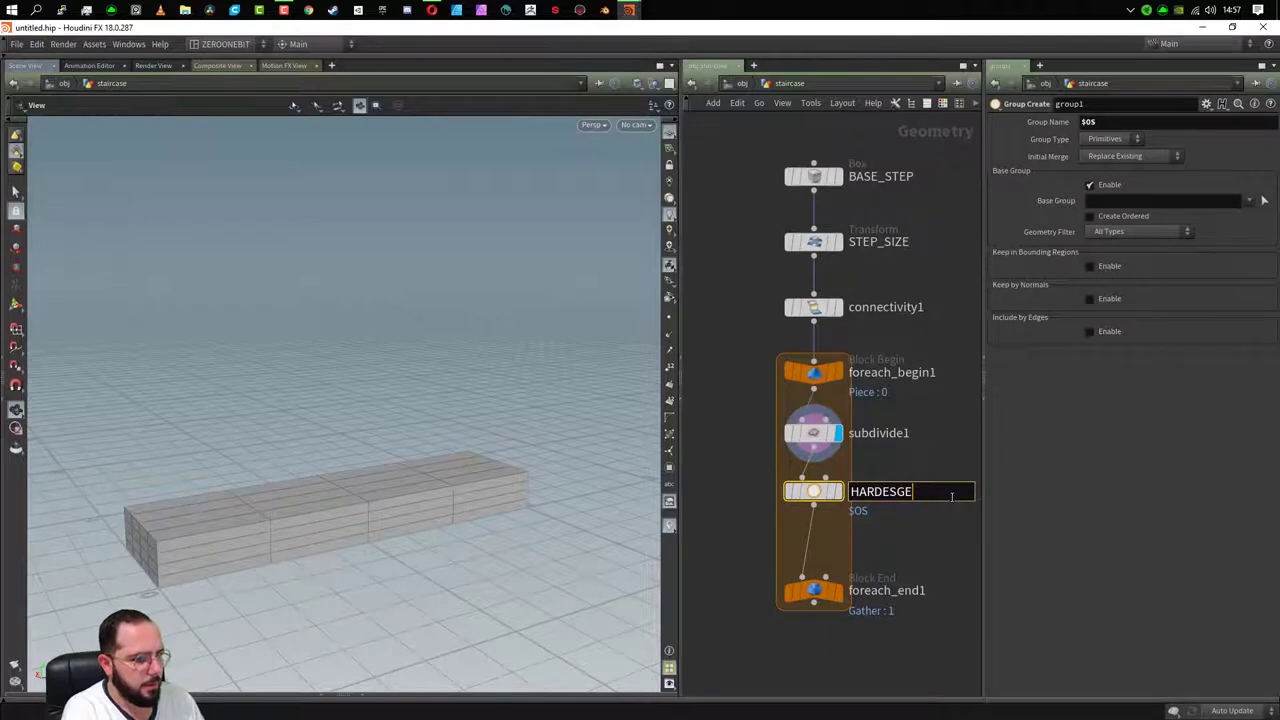
pyautogui.press('BackSpace')
pyautogui.write('DED')
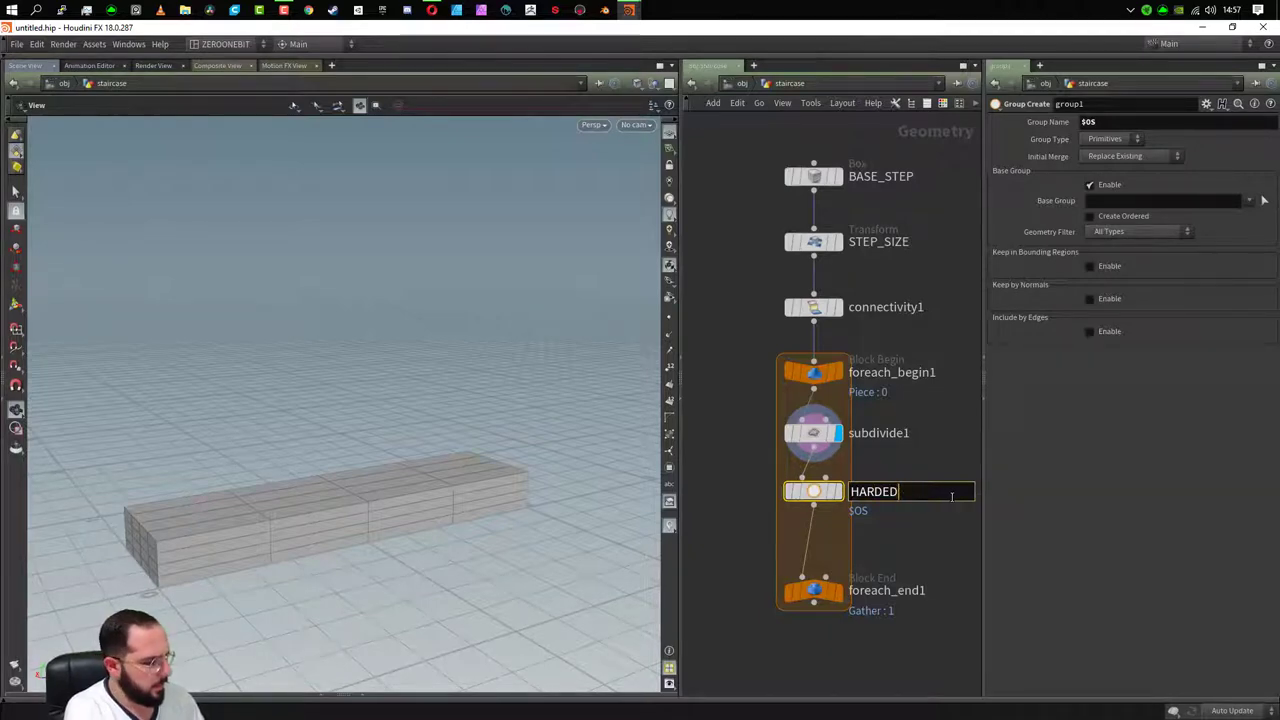
pyautogui.write('GES')
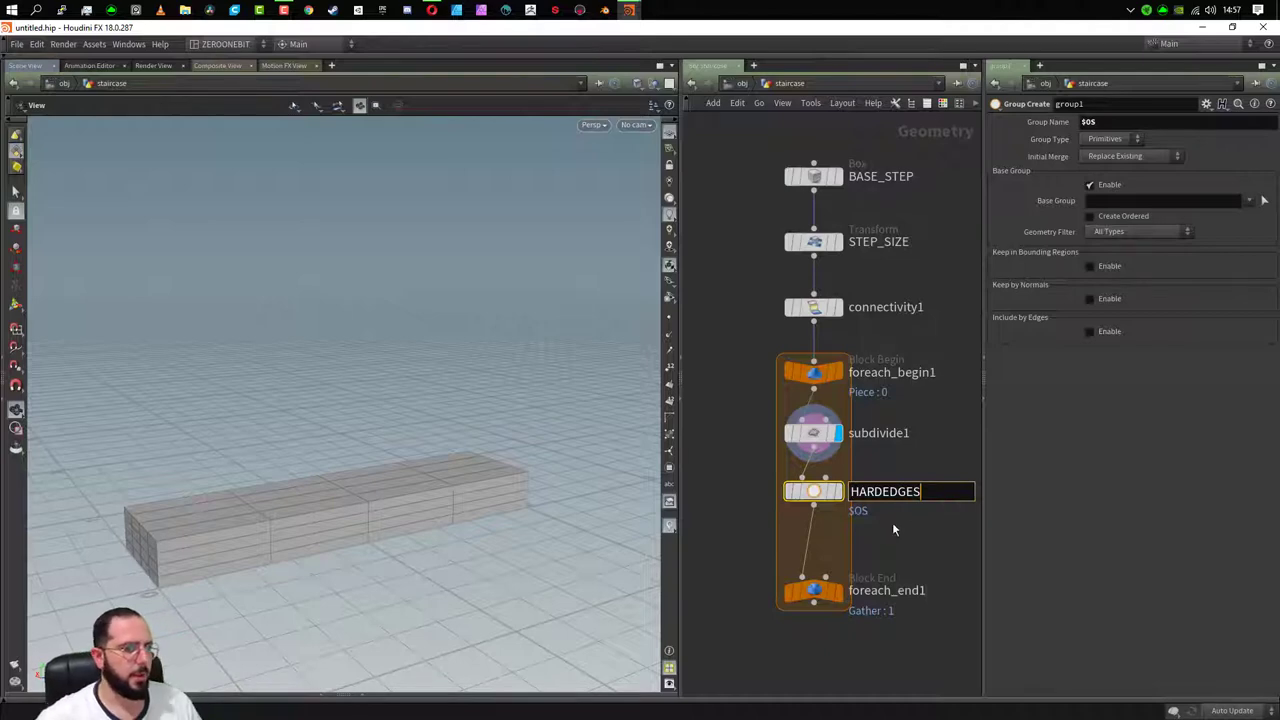
pyautogui.press('Return')
pyautogui.click(838, 491)
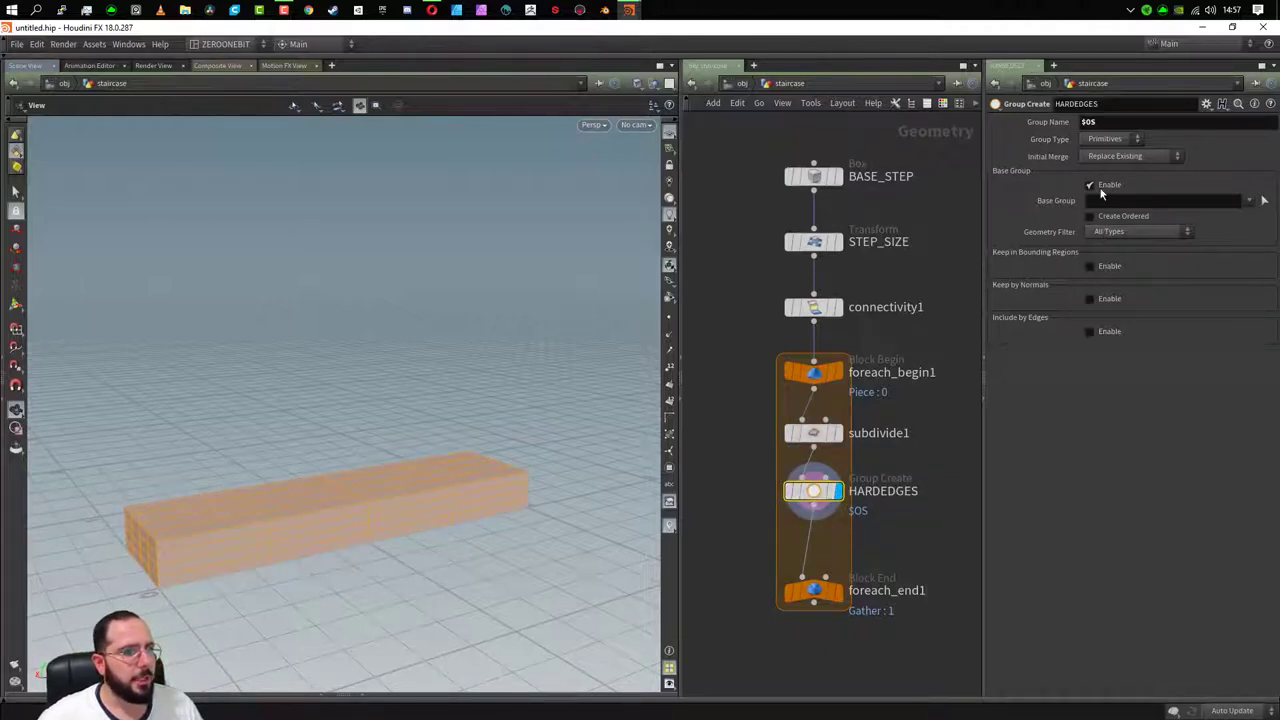
# - Disable Base Group, set type to Edges, and enable Min Edge Angle 20
pyautogui.click(1100, 188)
pyautogui.click(1099, 284)
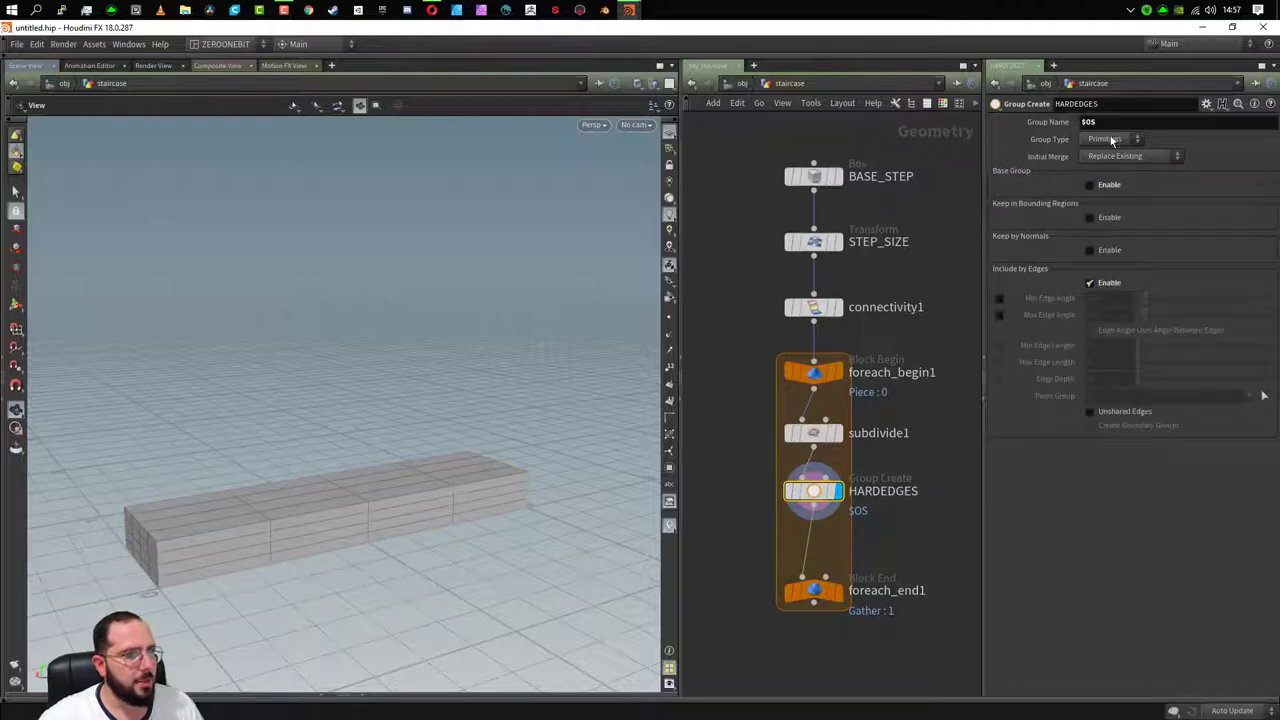
pyautogui.click(1113, 140)
pyautogui.click(1118, 179)
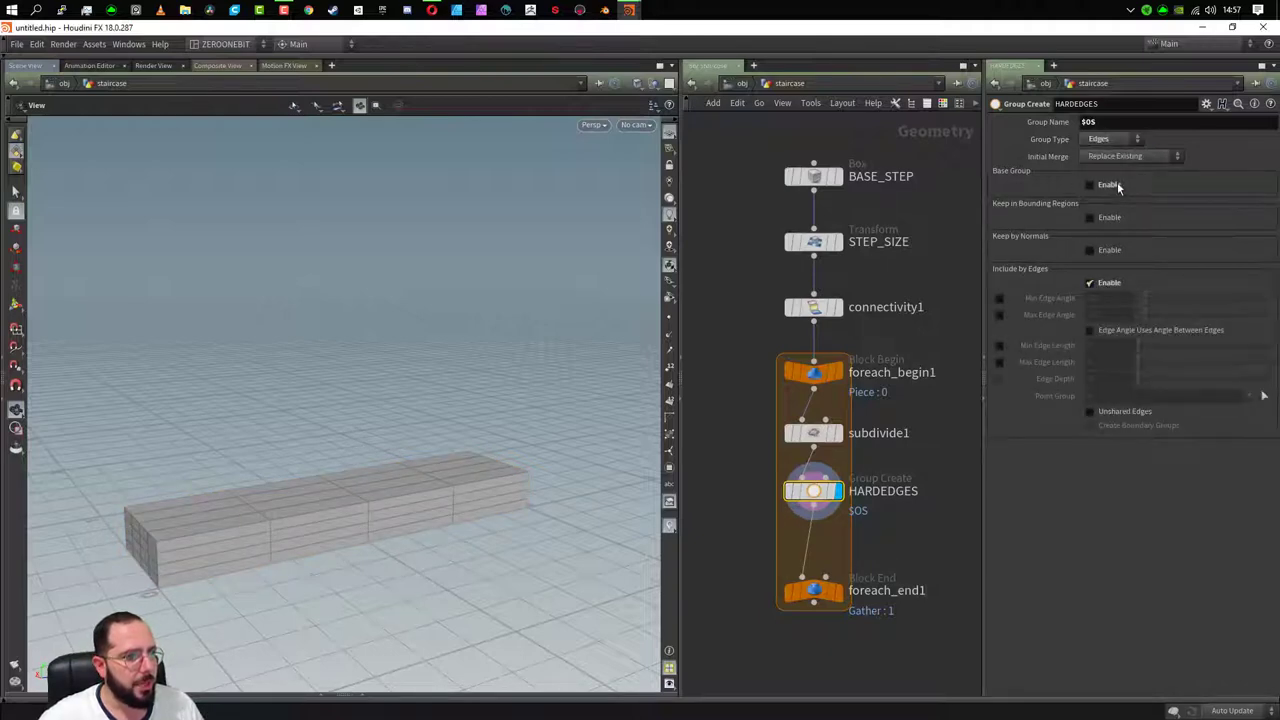
pyautogui.click(999, 299)
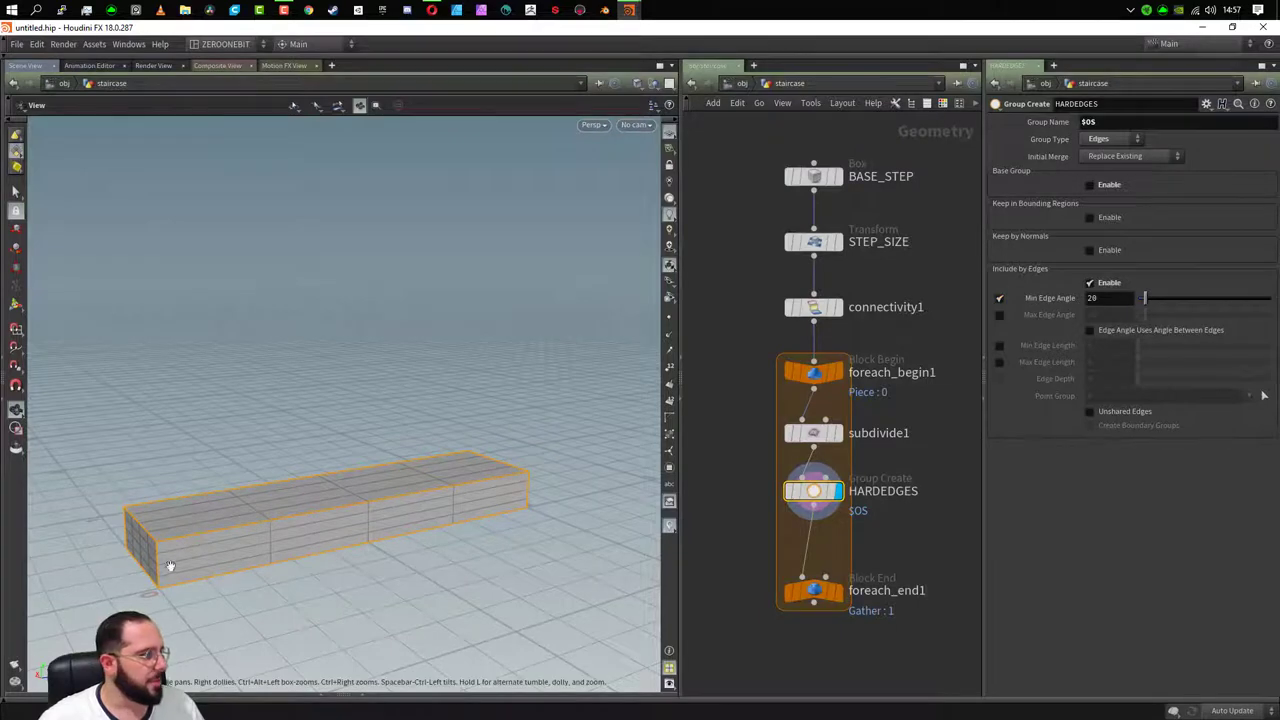
pyautogui.moveTo(171, 563)
pyautogui.mouseDown()
pyautogui.moveTo(317, 531)
pyautogui.moveTo(363, 457)
pyautogui.moveTo(186, 571)
pyautogui.moveTo(414, 434)
pyautogui.mouseUp()
pyautogui.moveTo(339, 474)
pyautogui.mouseDown()
pyautogui.moveTo(309, 509)
pyautogui.moveTo(263, 517)
pyautogui.moveTo(300, 537)
pyautogui.moveTo(155, 461)
pyautogui.mouseUp()
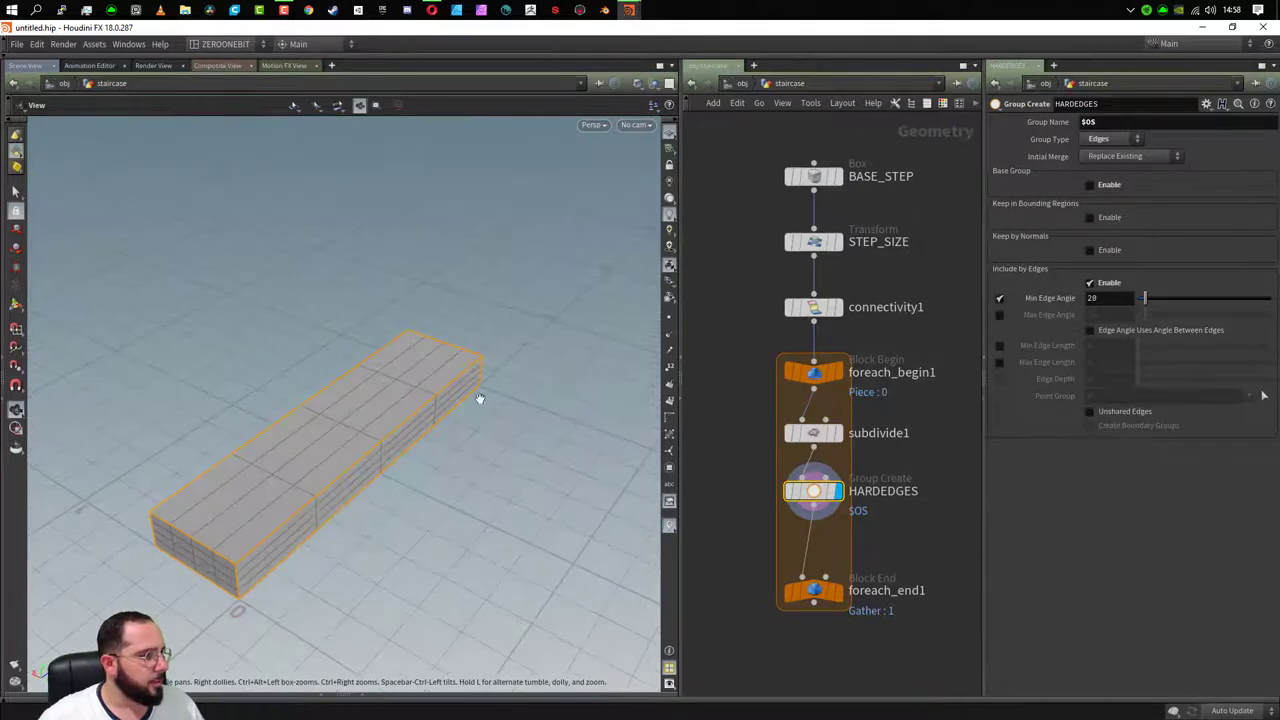
pyautogui.moveTo(321, 575); pyautogui.dragTo(315, 523)
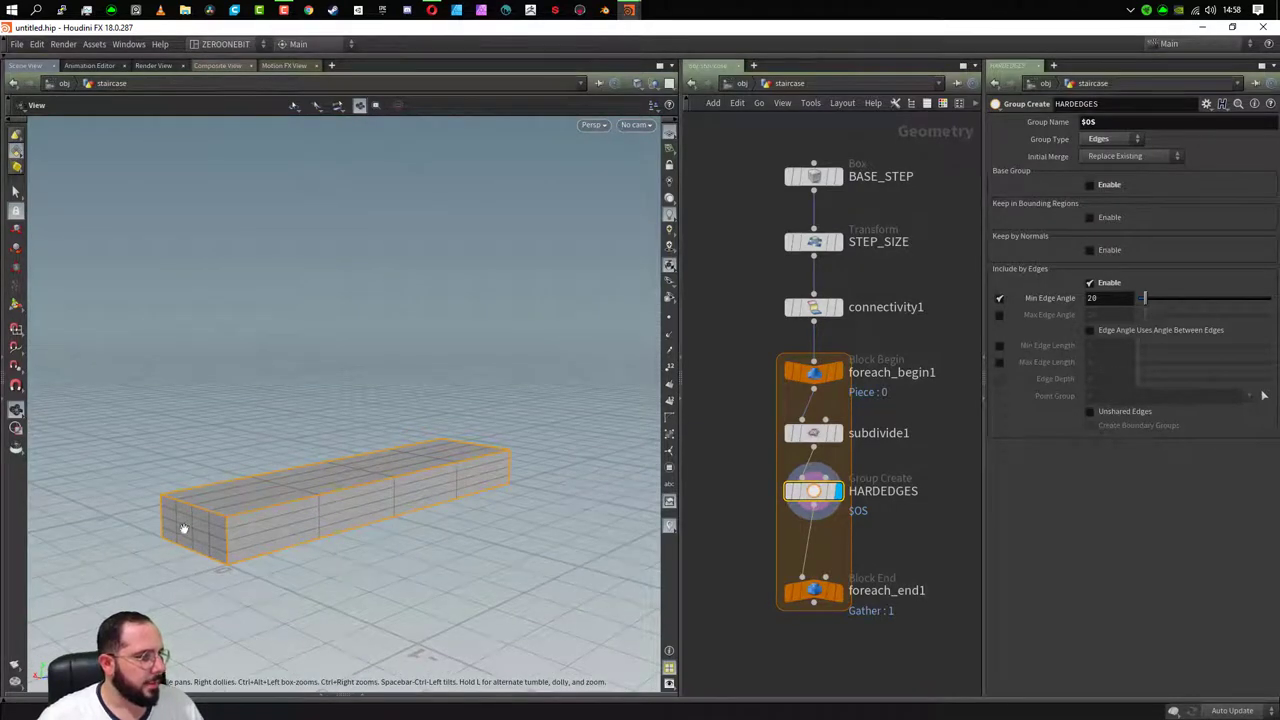
pyautogui.press('Tab')
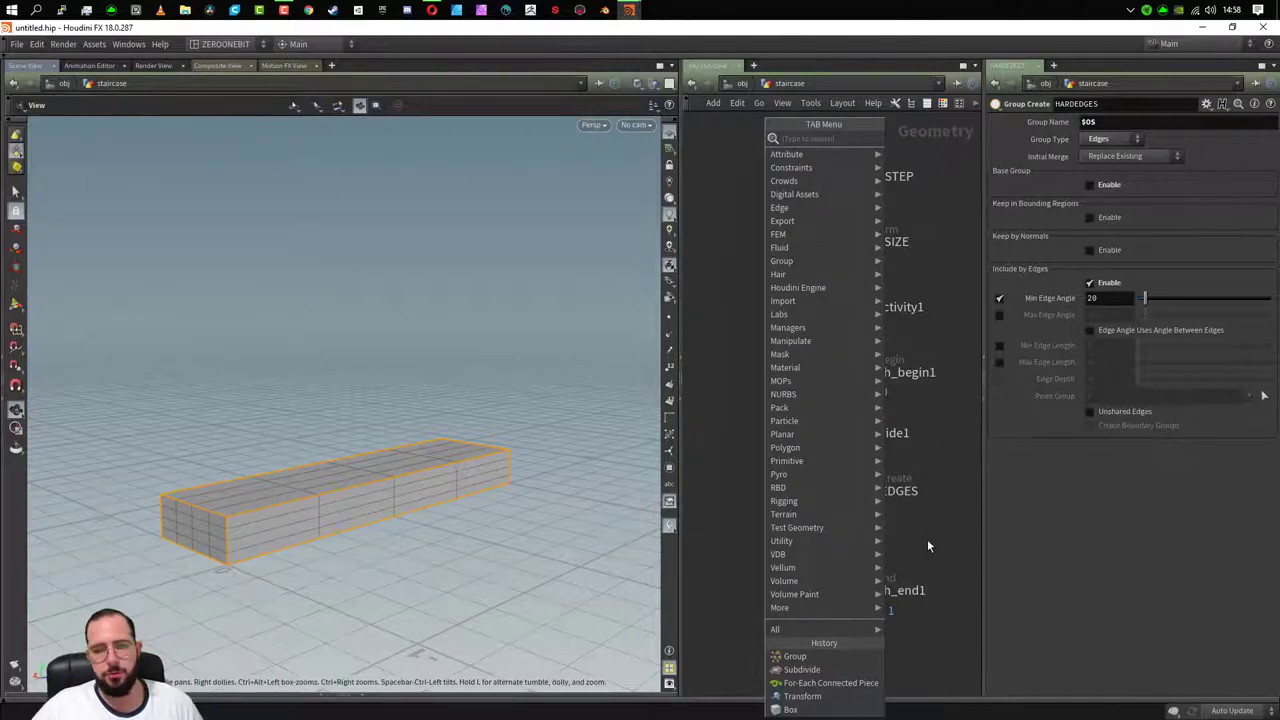
# - Insert an Attribute Randomize node named bevel after HARDEDGES and display it
pyautogui.write('a')
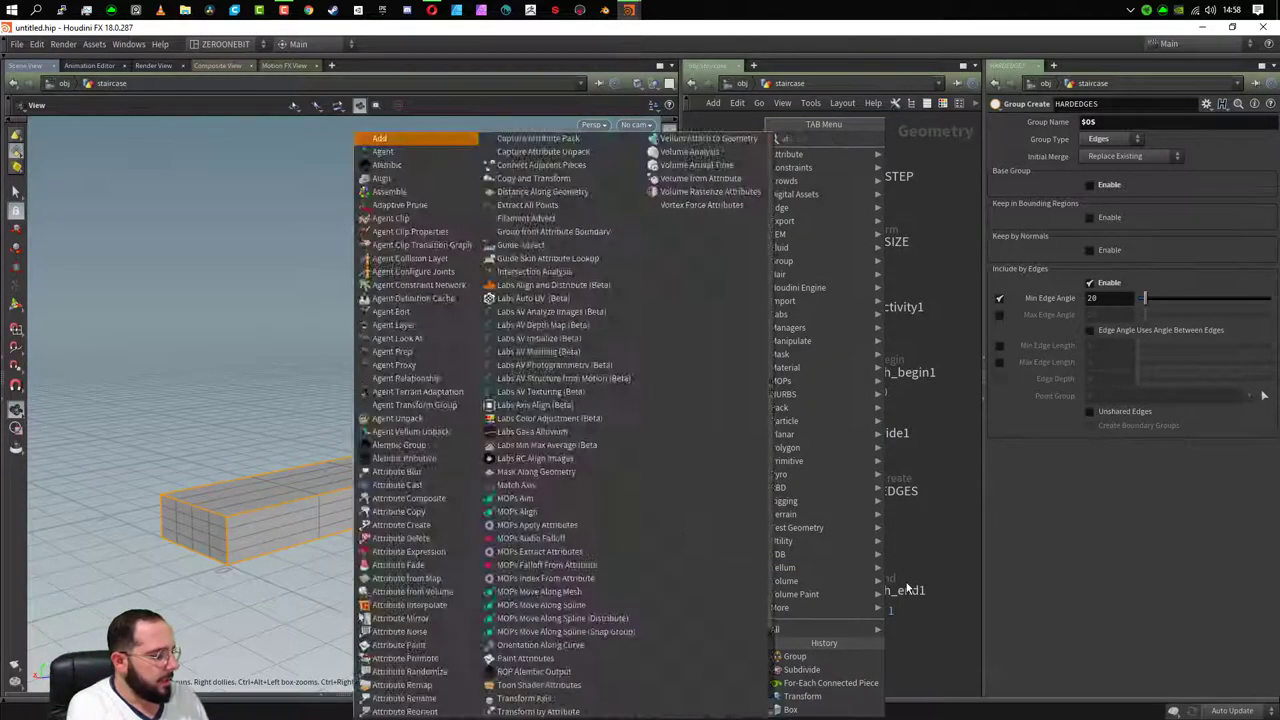
pyautogui.write('tr')
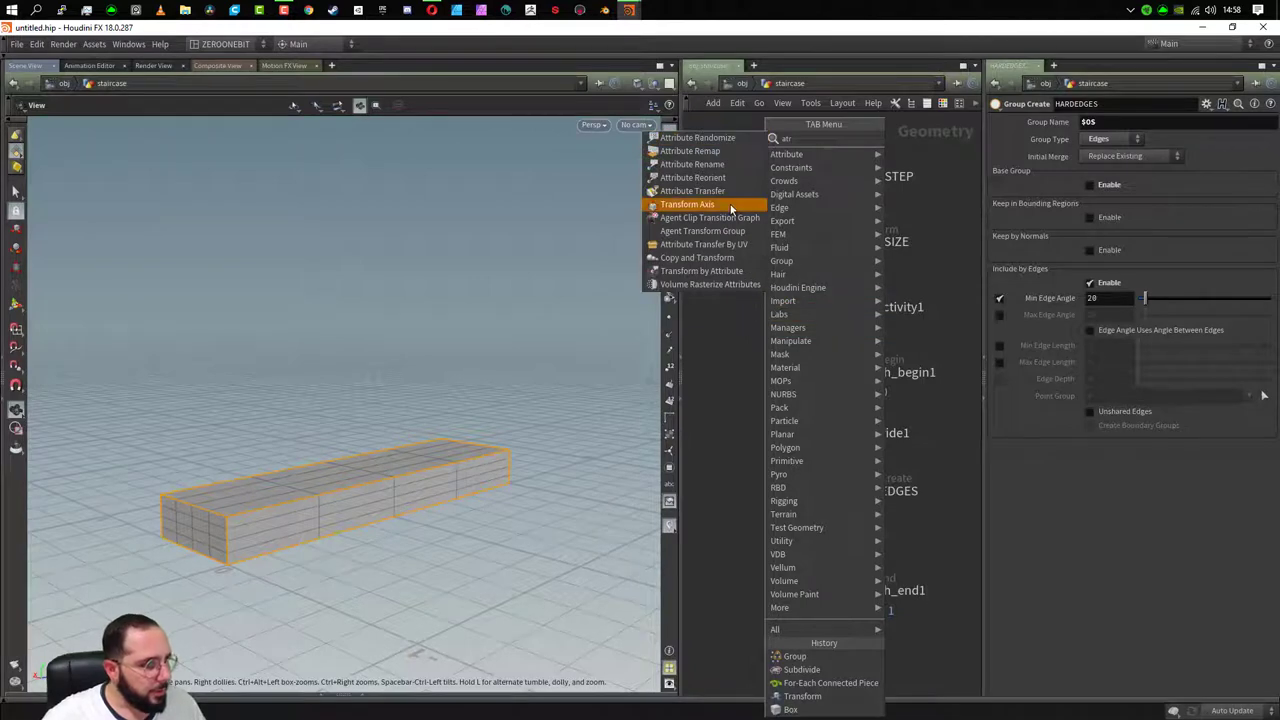
pyautogui.click(698, 137)
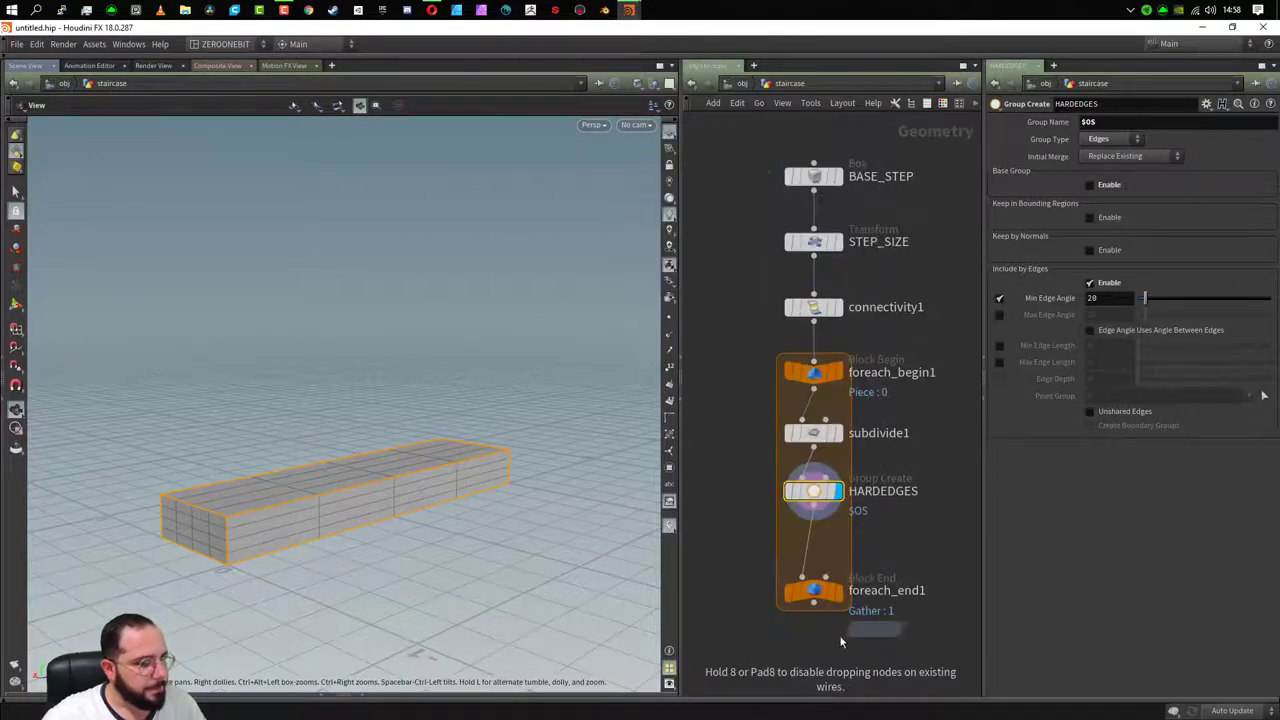
pyautogui.click(813, 545)
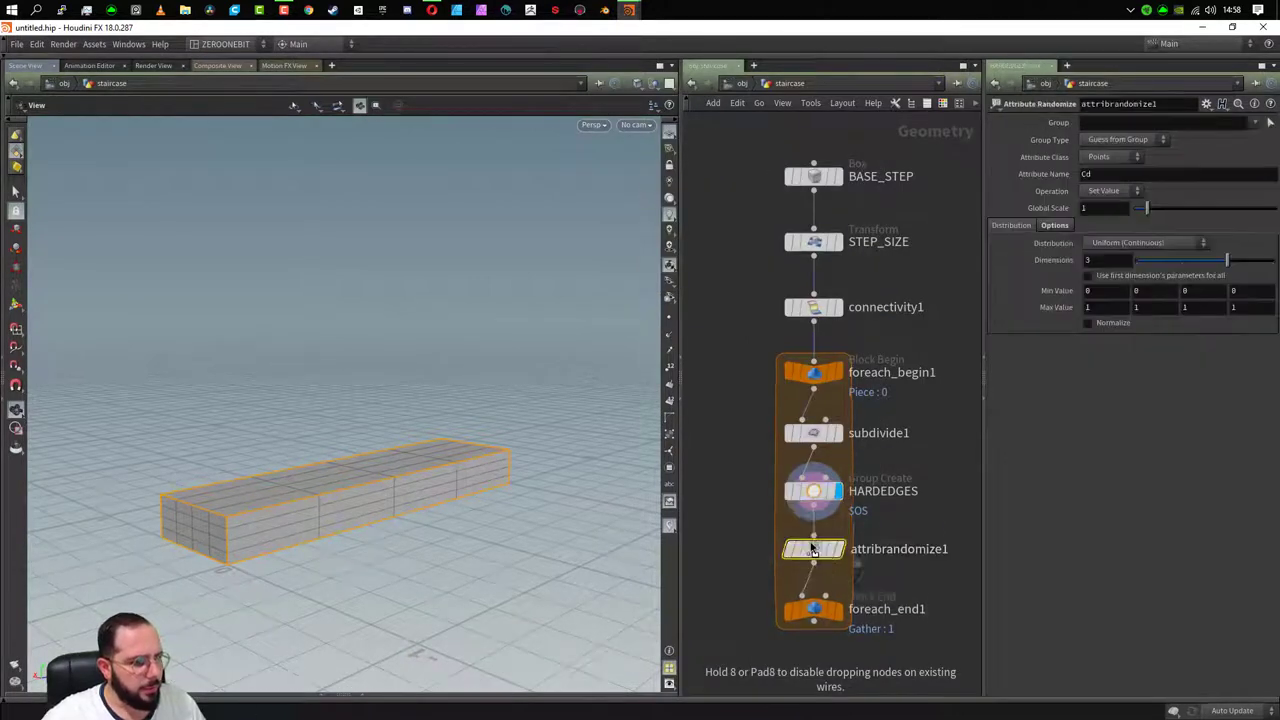
pyautogui.doubleClick(911, 552)
pyautogui.write('bevel')
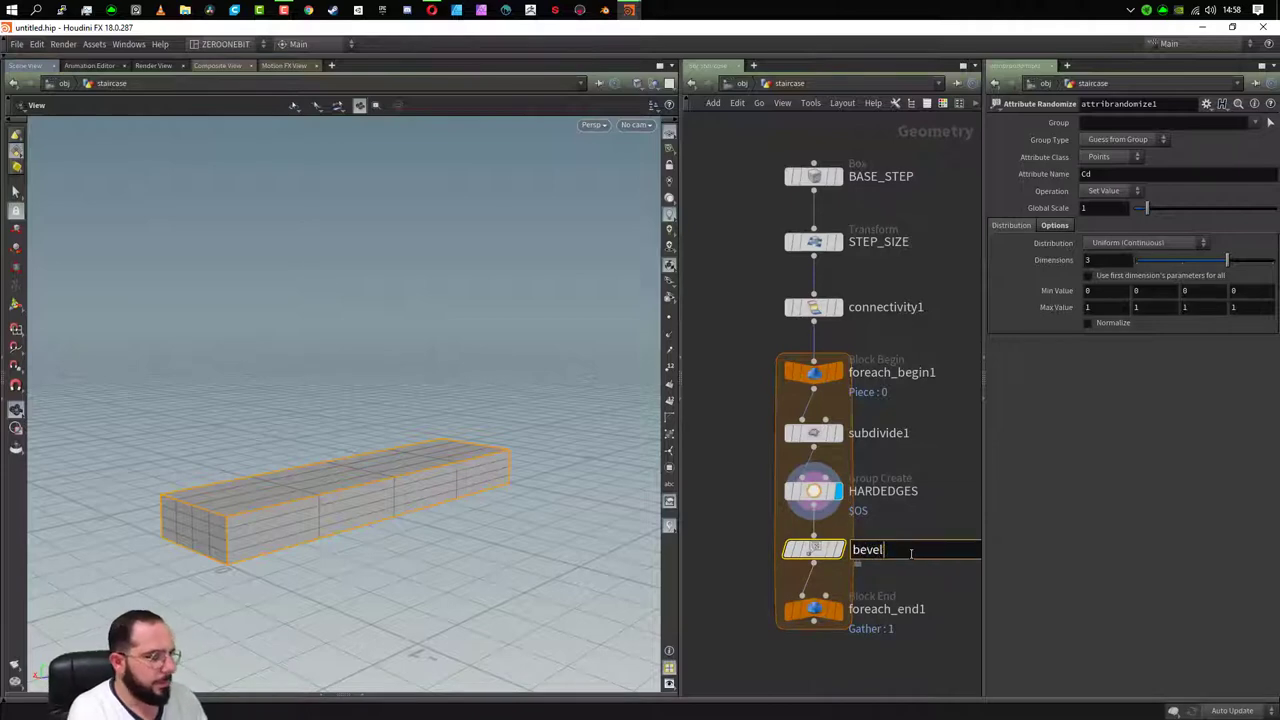
pyautogui.press('Return')
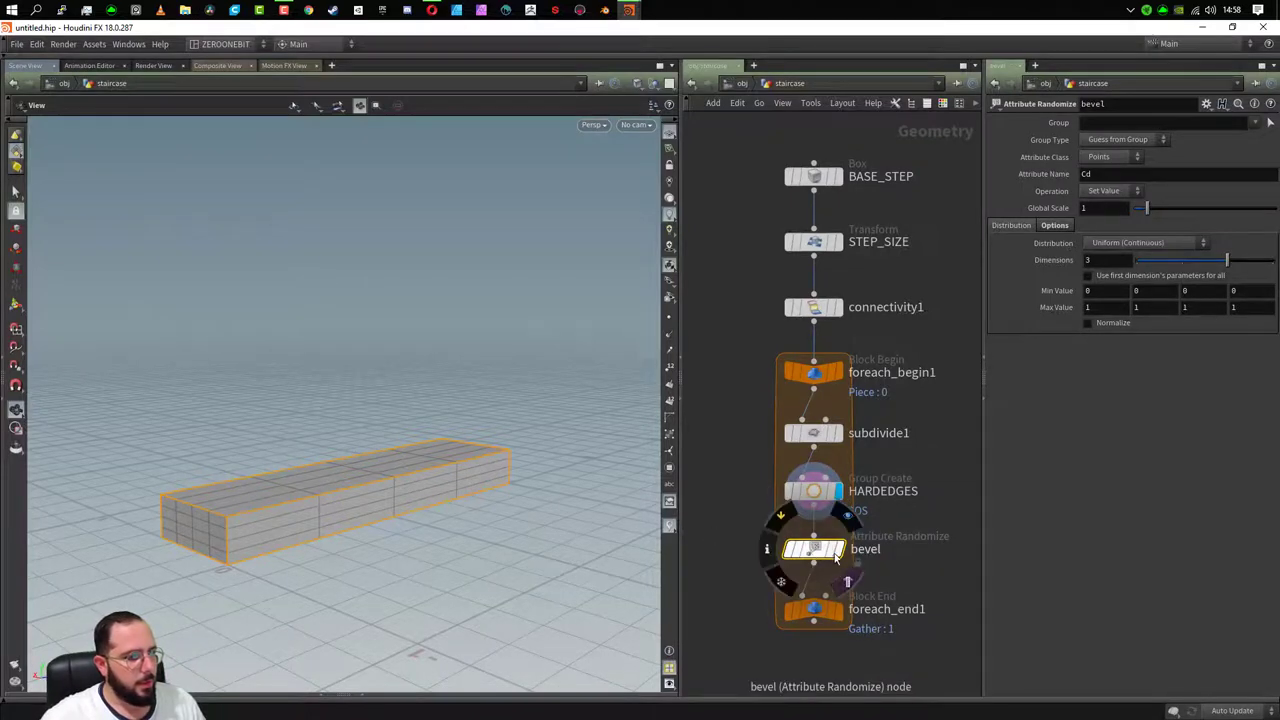
pyautogui.click(836, 552)
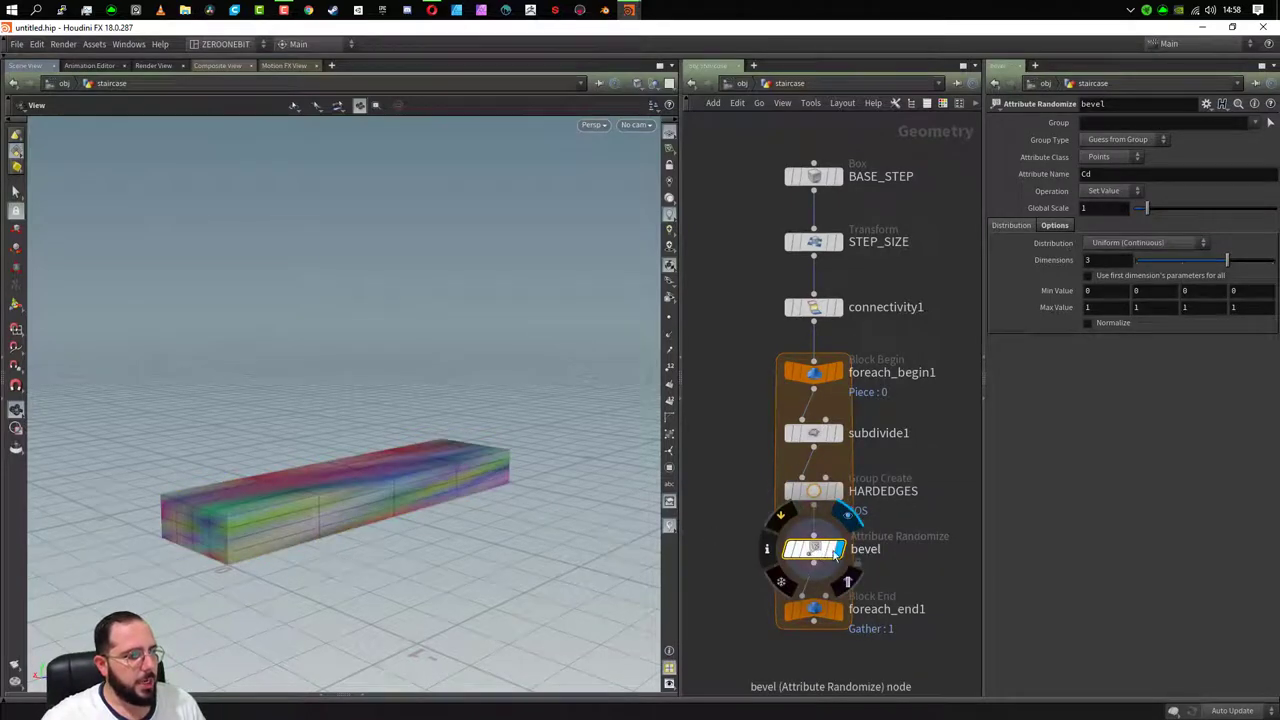
# - Set the randomized attribute name to bevel with a single dimension
pyautogui.click(1137, 173)
pyautogui.write('bevel')
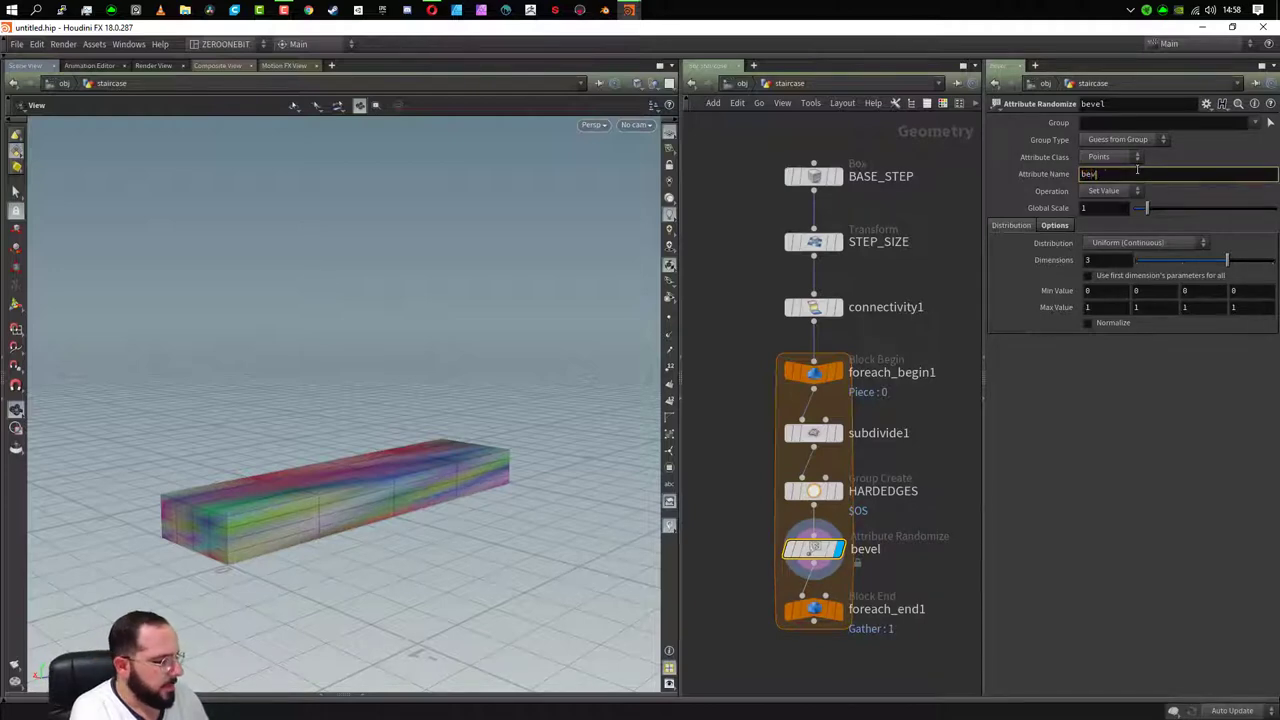
pyautogui.press('Return')
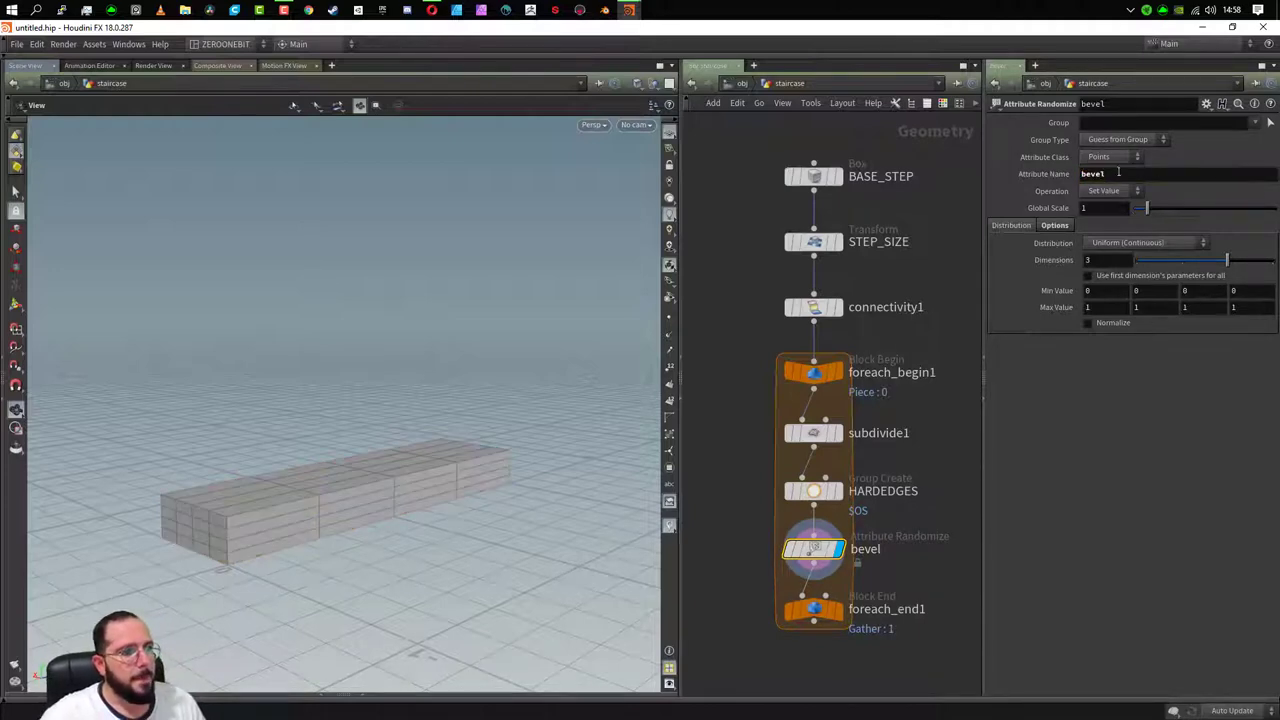
pyautogui.moveTo(1200, 262); pyautogui.dragTo(1157, 266)
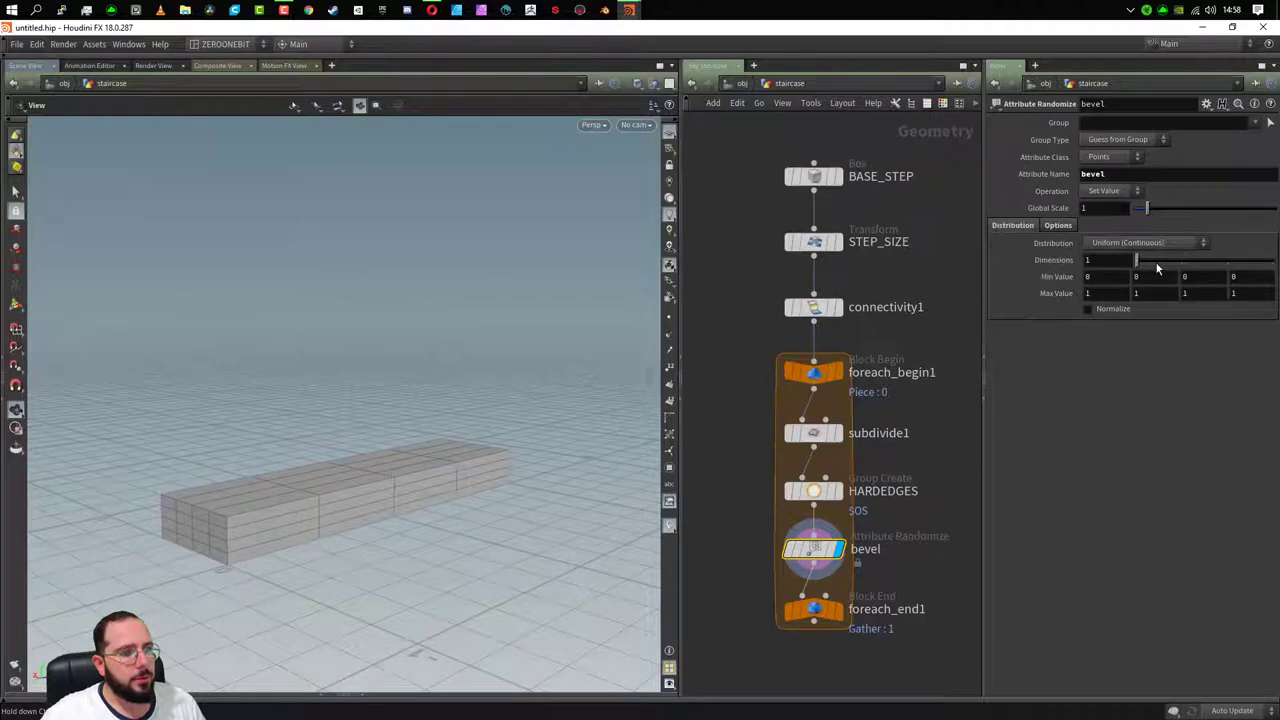
# - Zero out the remaining maximum value components
pyautogui.doubleClick(1151, 294)
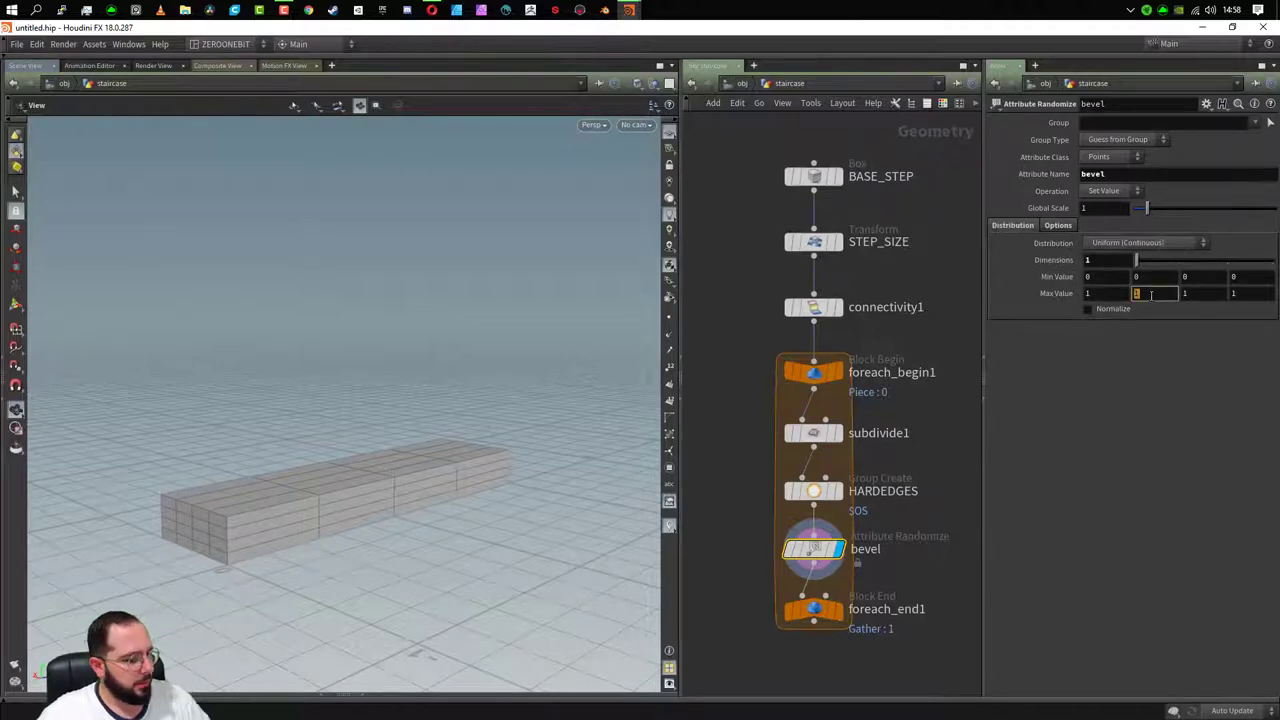
pyautogui.write('0')
pyautogui.press('Tab')
pyautogui.write('0')
pyautogui.press('Tab')
pyautogui.write('0')
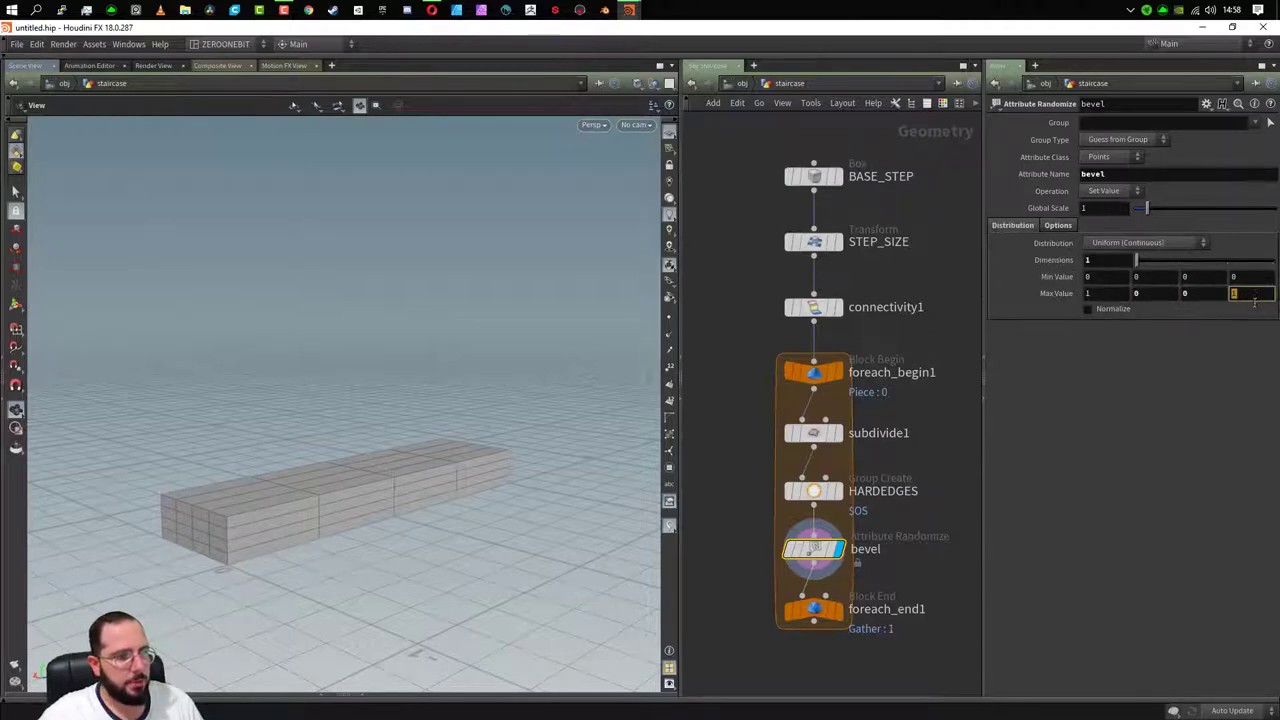
pyautogui.press('Return')
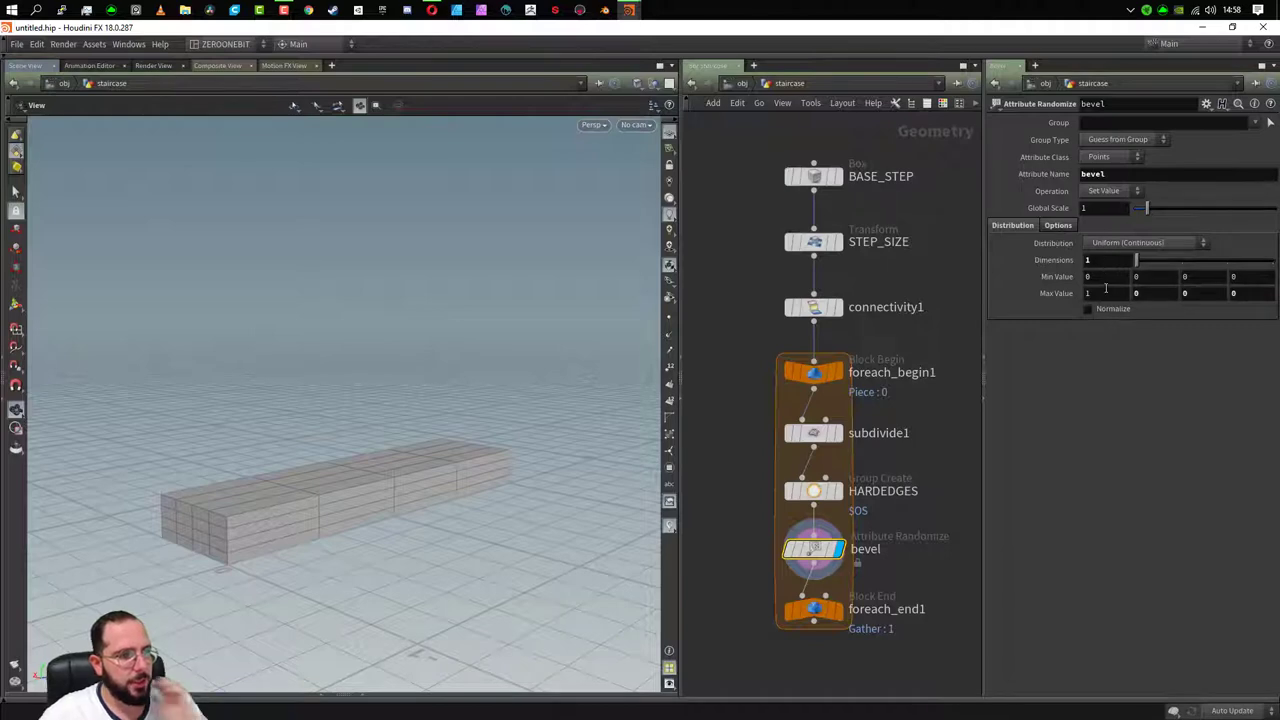
# - Set the bevel range to minimum 0.5 and maximum 1.5, then move foreach_end1 lower
pyautogui.doubleClick(1104, 277)
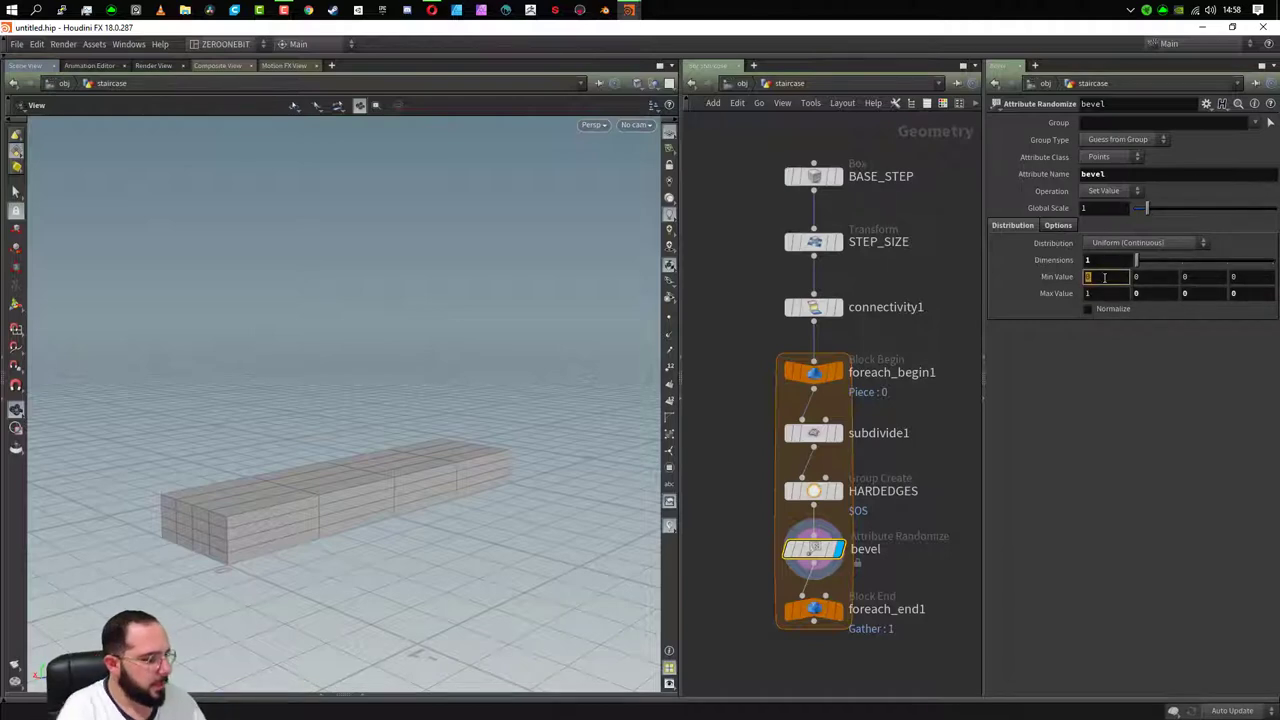
pyautogui.write('0.2')
pyautogui.press('Tab')
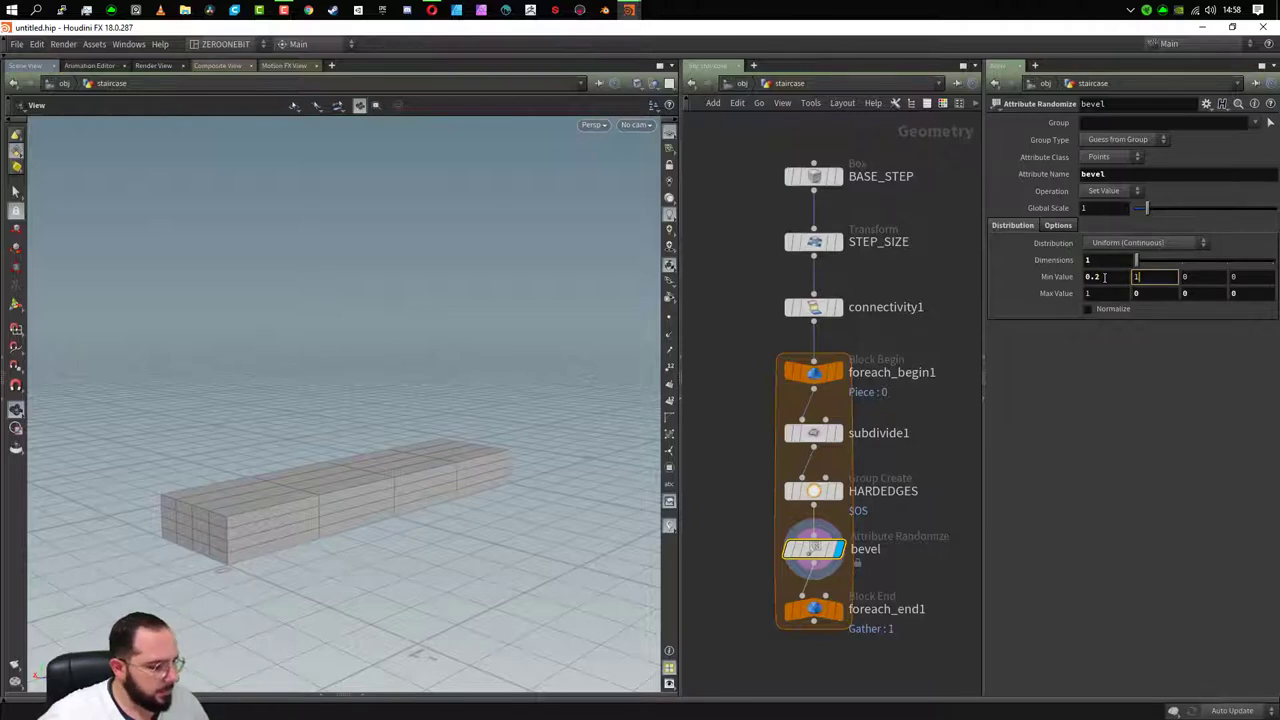
pyautogui.write('0')
pyautogui.click(1086, 277)
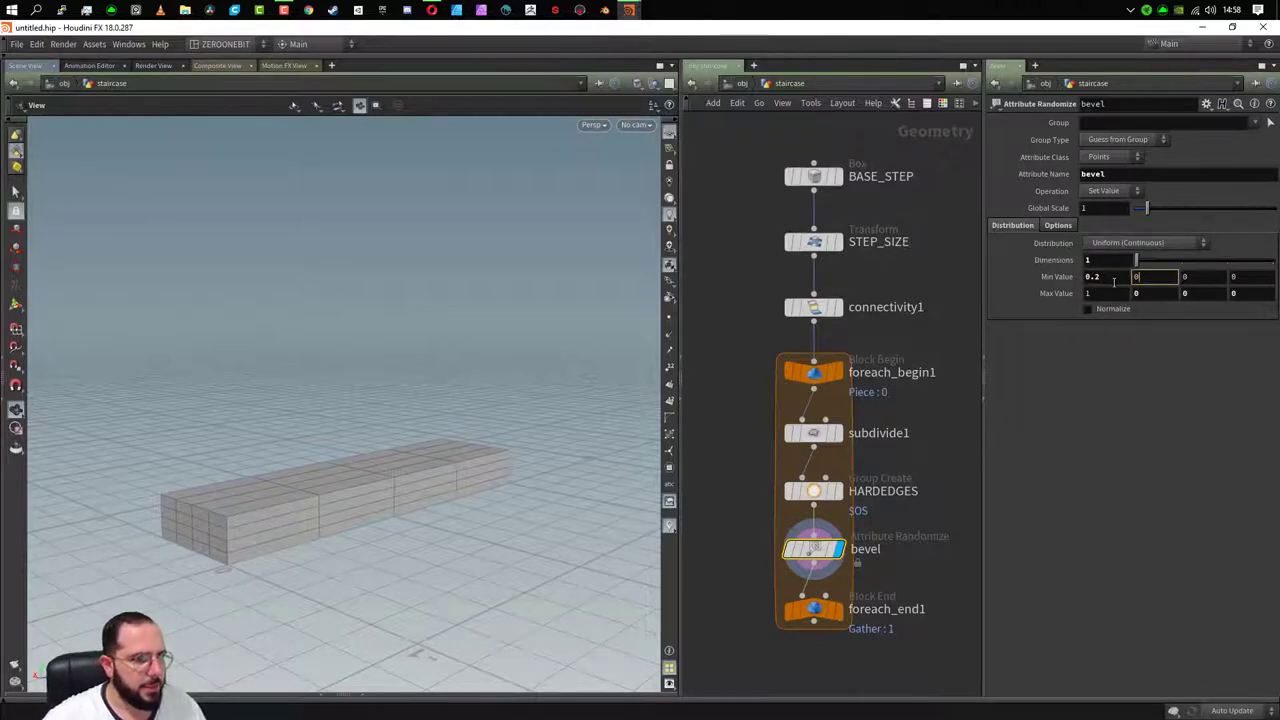
pyautogui.write('0.')
pyautogui.press('Tab')
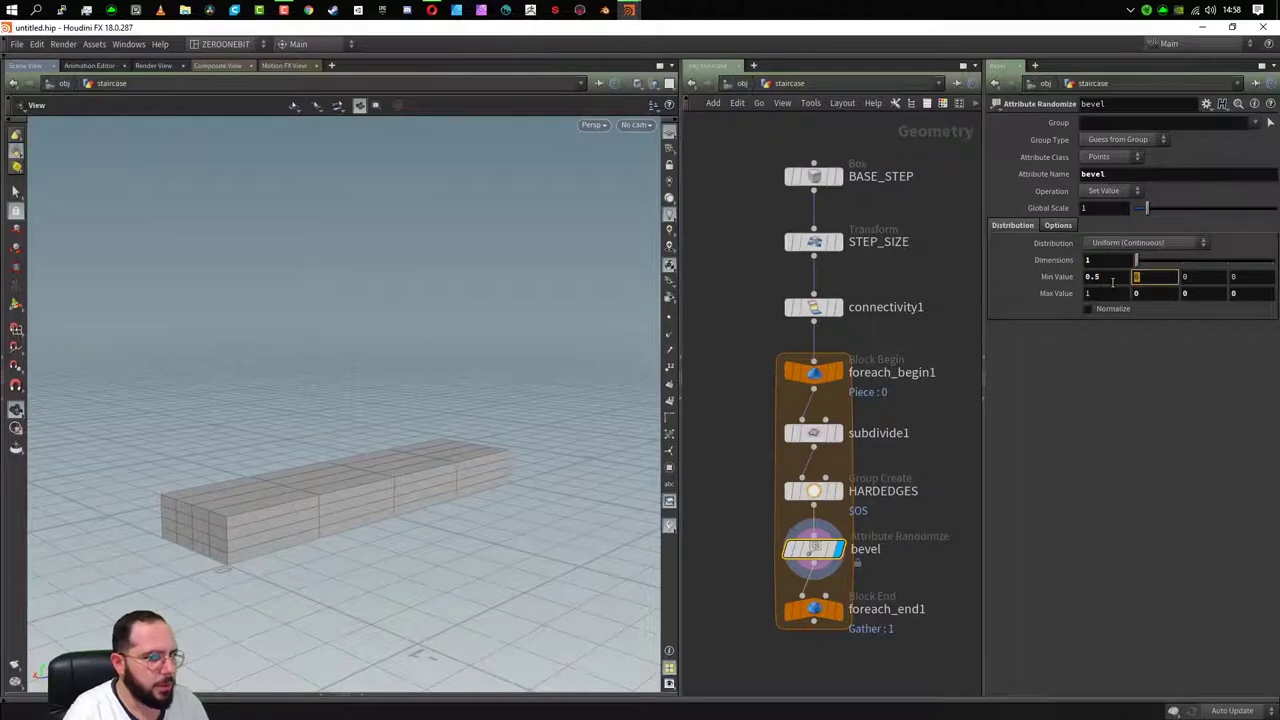
pyautogui.click(1105, 293)
pyautogui.write('1.5')
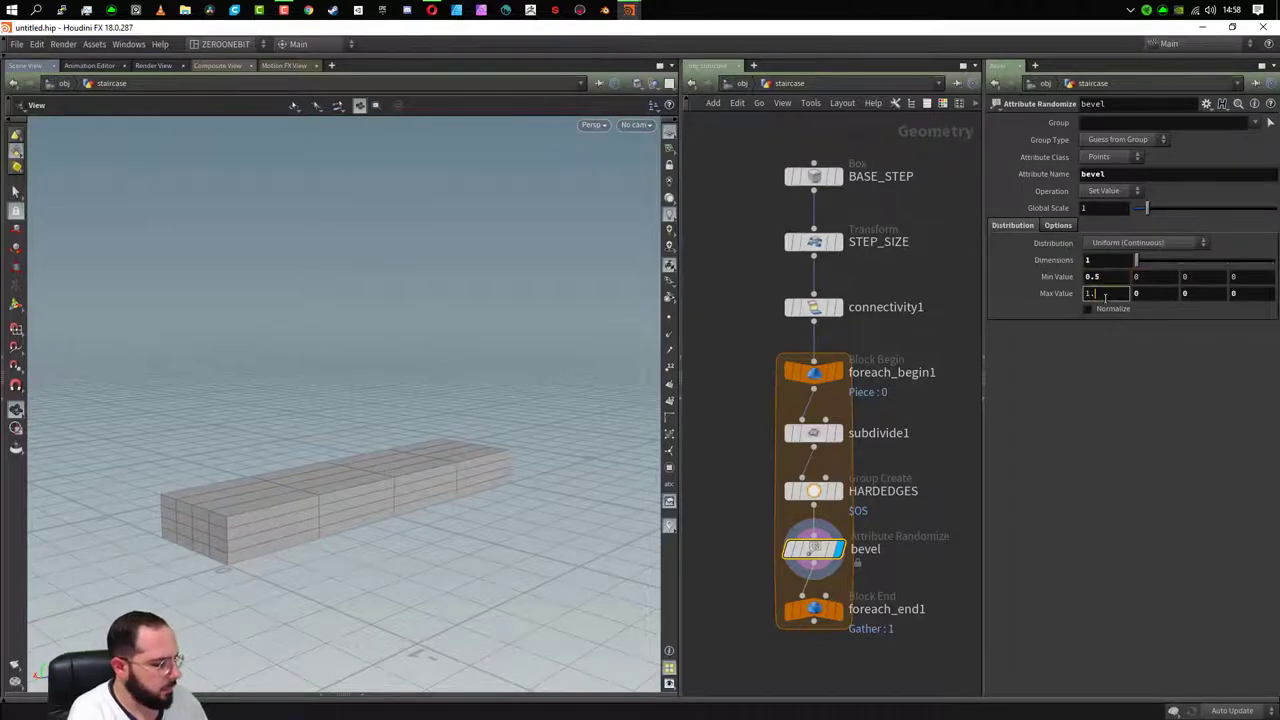
pyautogui.press('Return')
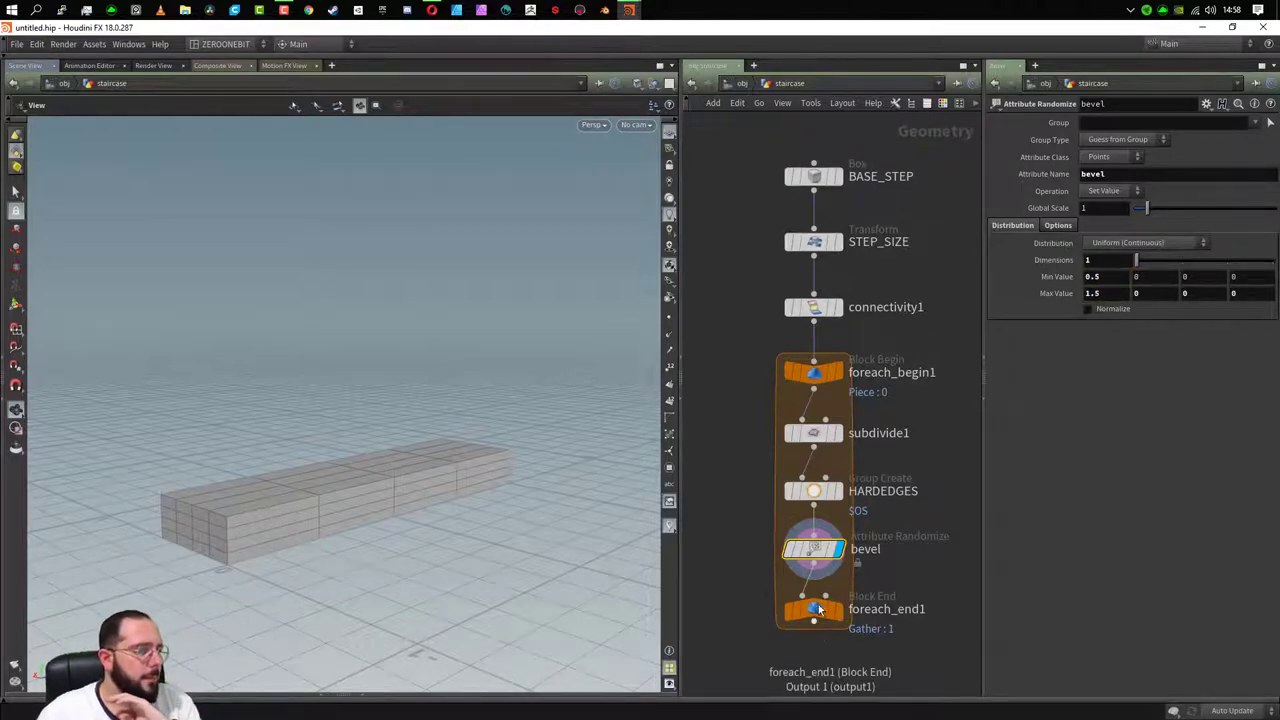
pyautogui.moveTo(814, 608); pyautogui.dragTo(814, 676)
pyautogui.moveTo(885, 634); pyautogui.dragTo(887, 484, button='middle')
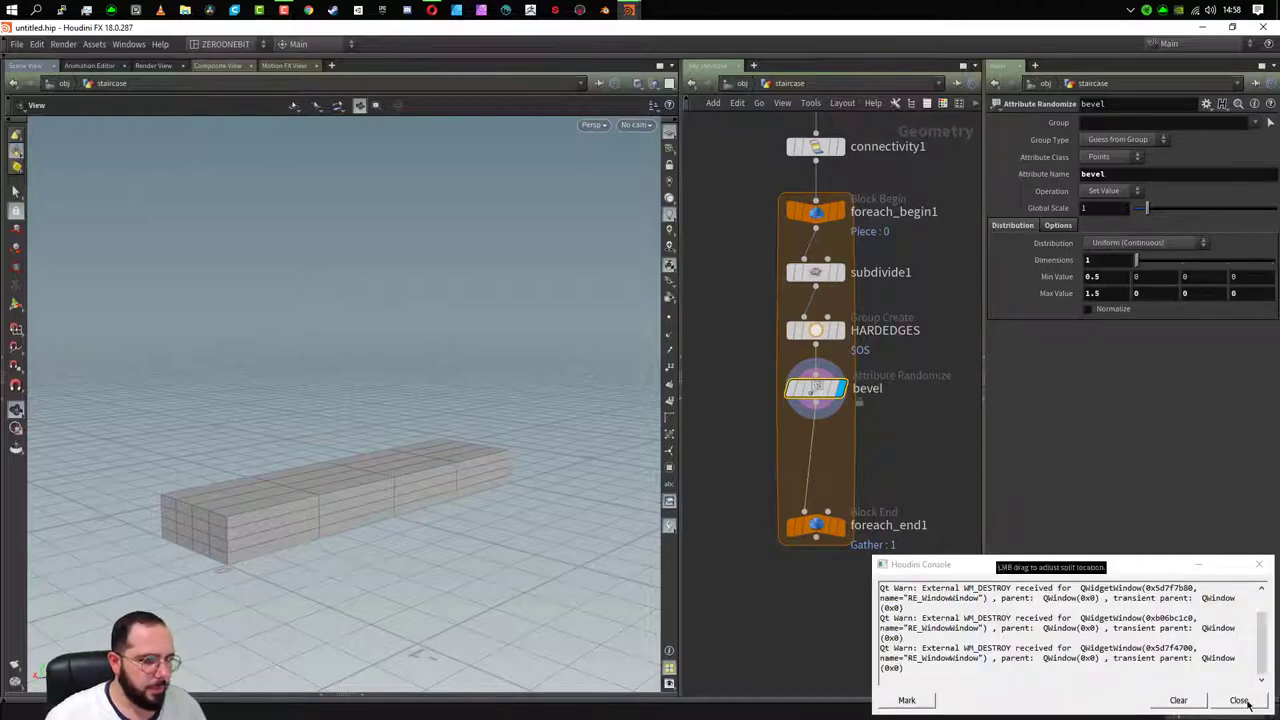
# - Add a PolyBevel node after the bevel node
pyautogui.click(1222, 697)
pyautogui.press('Tab')
pyautogui.write('bevel')
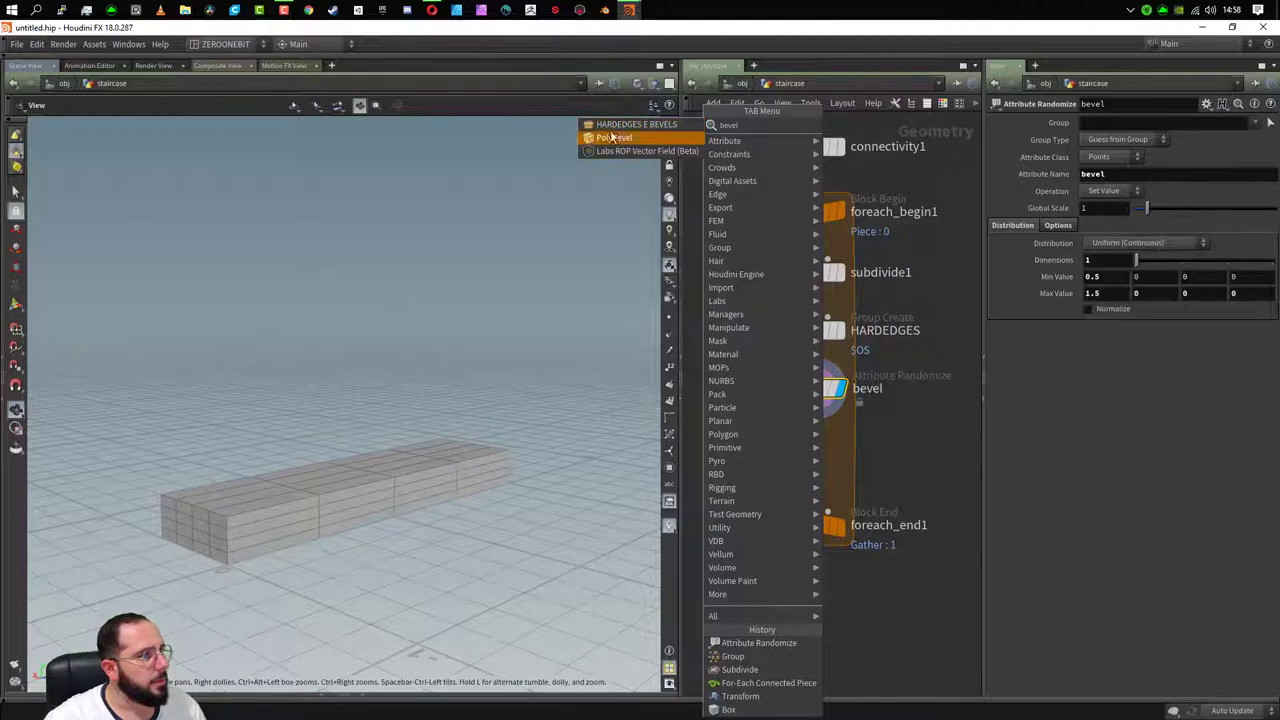
pyautogui.click(614, 137)
pyautogui.click(812, 452)
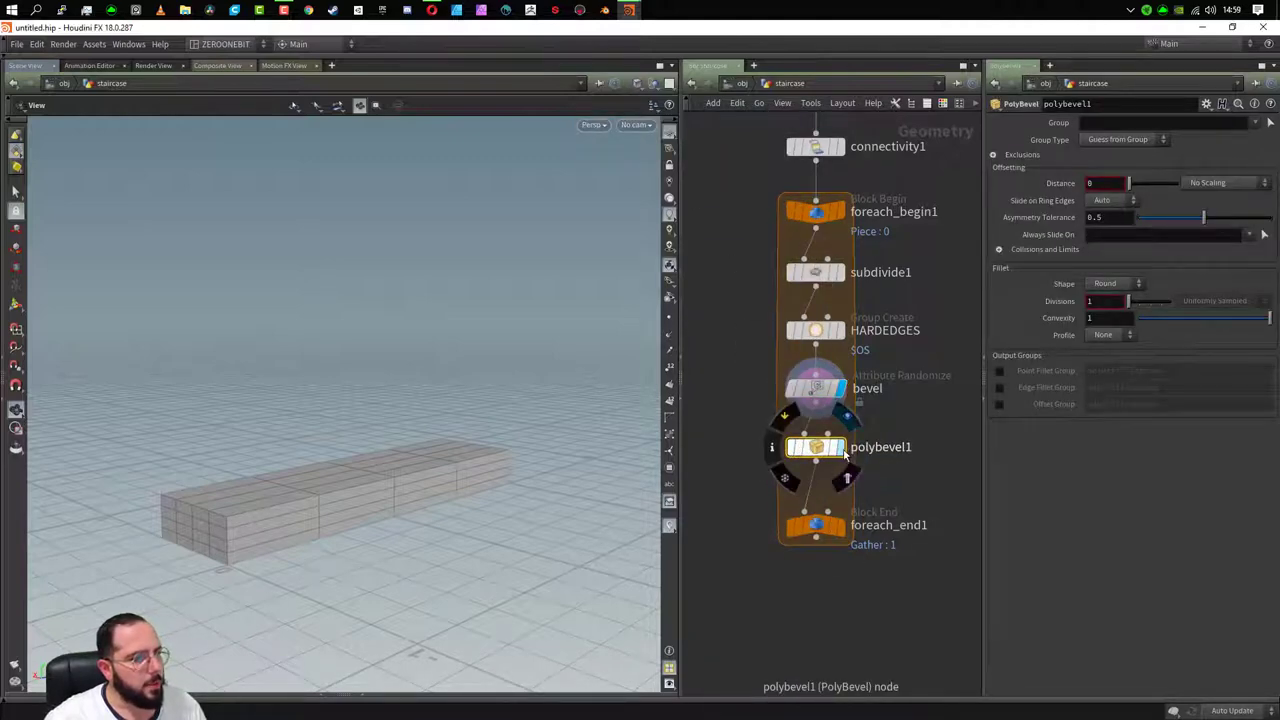
# - Scale the bevel distance by the bevel point attribute with a base distance of 0.01
pyautogui.click(1207, 183)
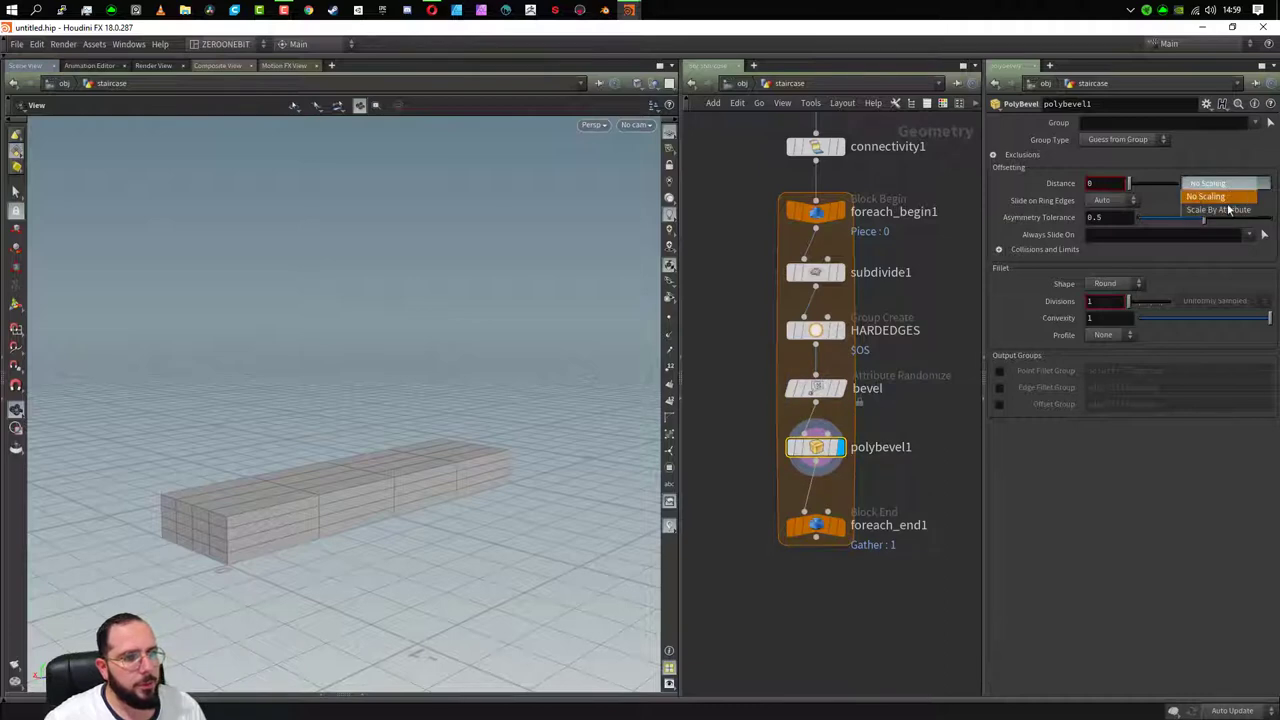
pyautogui.click(1237, 217)
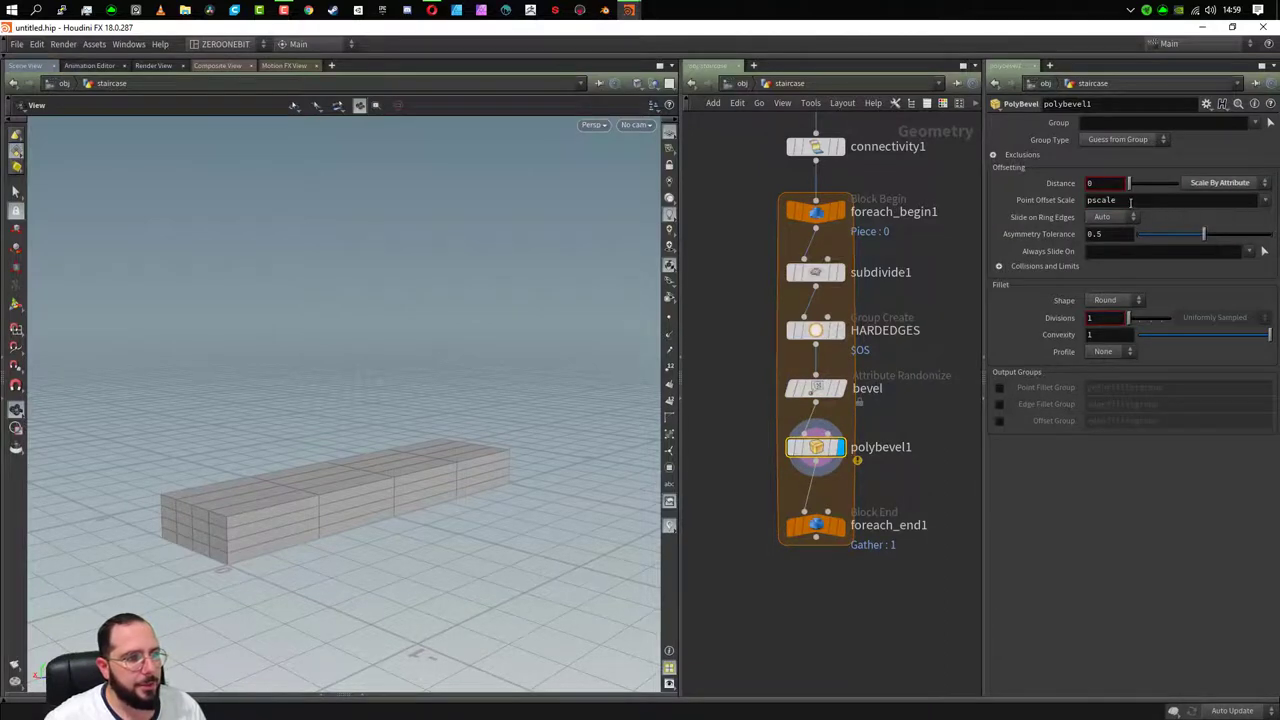
pyautogui.click(1131, 201)
pyautogui.click(1266, 200)
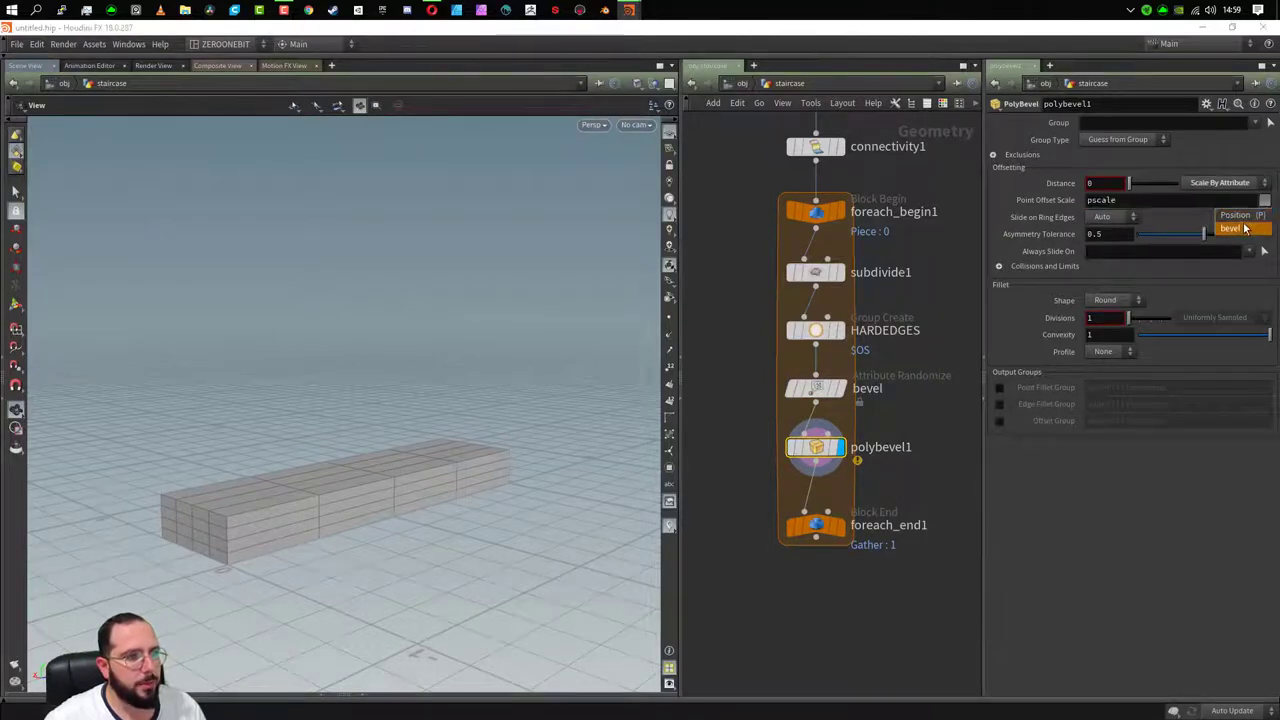
pyautogui.click(1245, 225)
pyautogui.press('BackSpace')
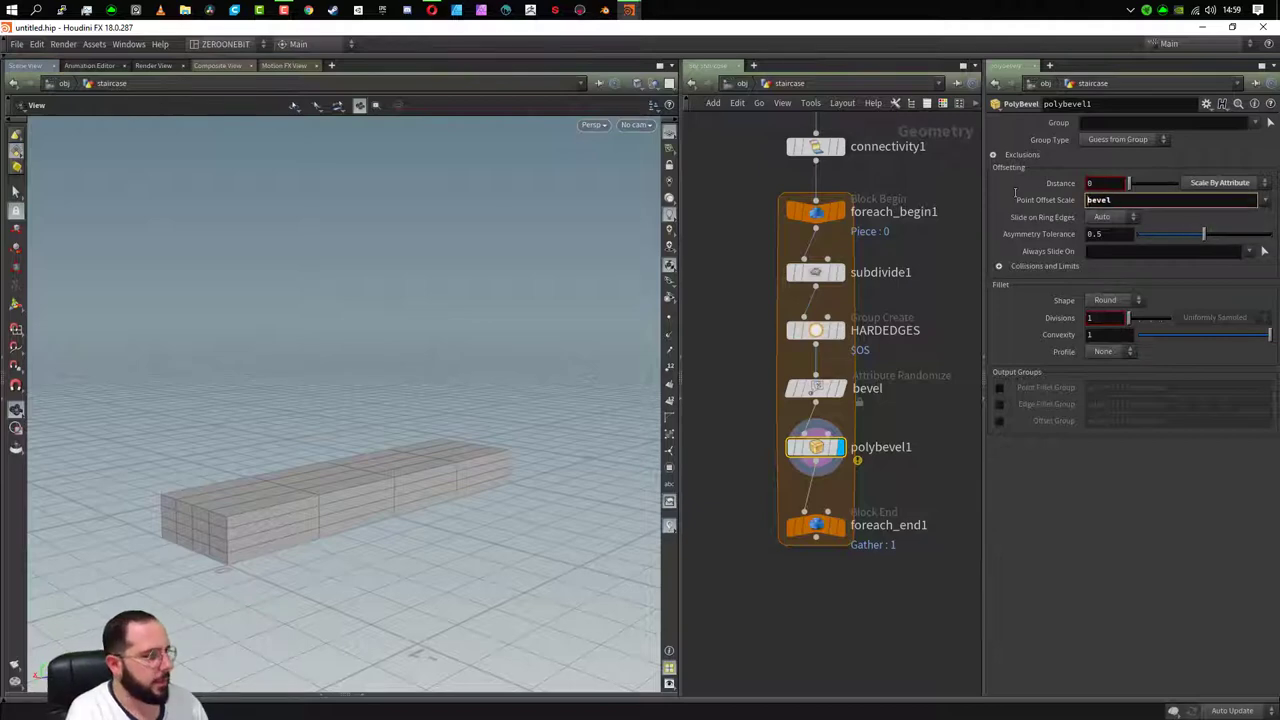
pyautogui.press('Return')
pyautogui.moveTo(1088, 183)
pyautogui.mouseDown(button='middle')
pyautogui.moveTo(1088, 206)
pyautogui.moveTo(1134, 200)
pyautogui.moveTo(1106, 202)
pyautogui.mouseUp(button='middle')
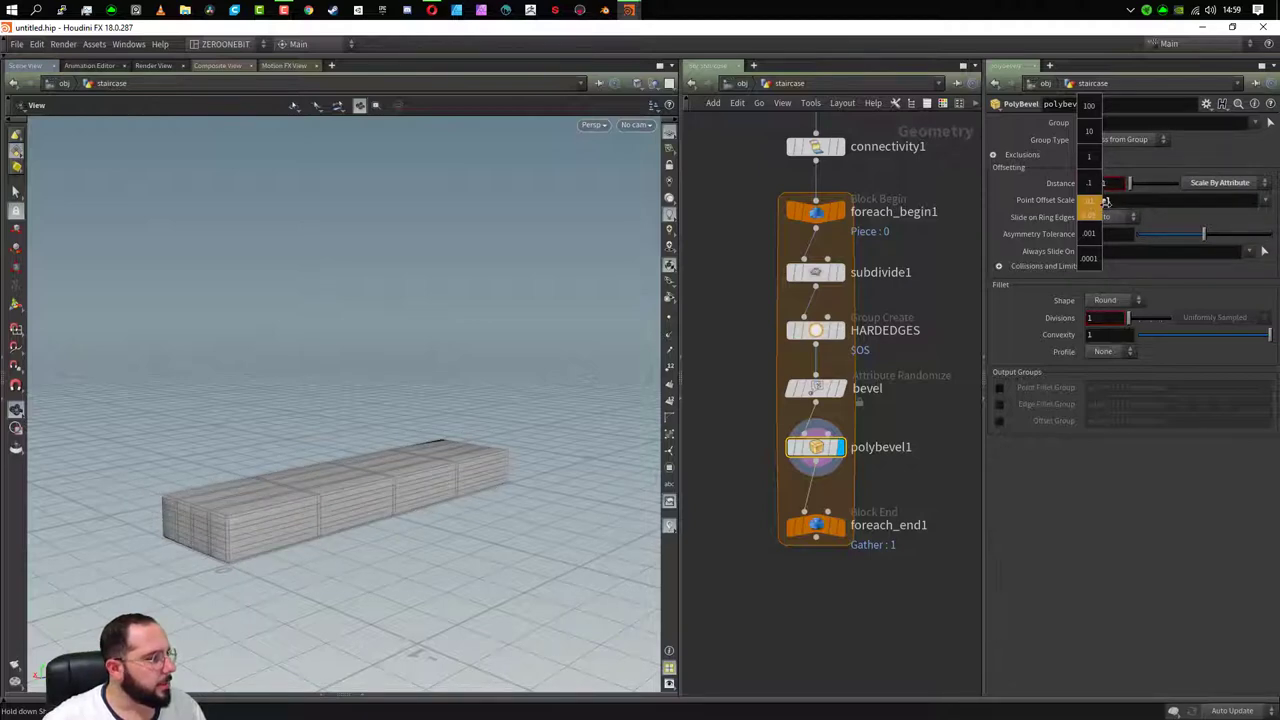
# - Select subdivide1 in the network to show its settings
pyautogui.scroll(2, 223, 523)
pyautogui.scroll(2, 225, 525)
pyautogui.scroll(3, 231, 540)
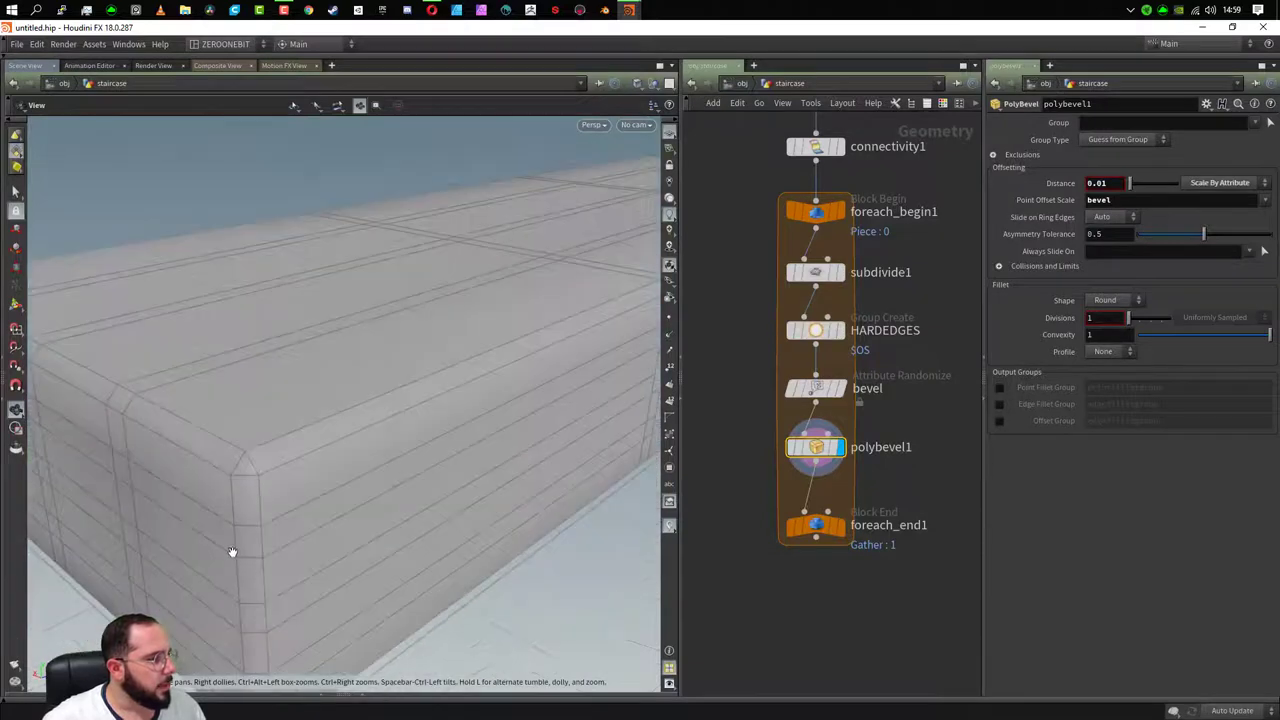
pyautogui.scroll(-3, 434, 520)
pyautogui.scroll(-2, 440, 517)
pyautogui.click(815, 272)
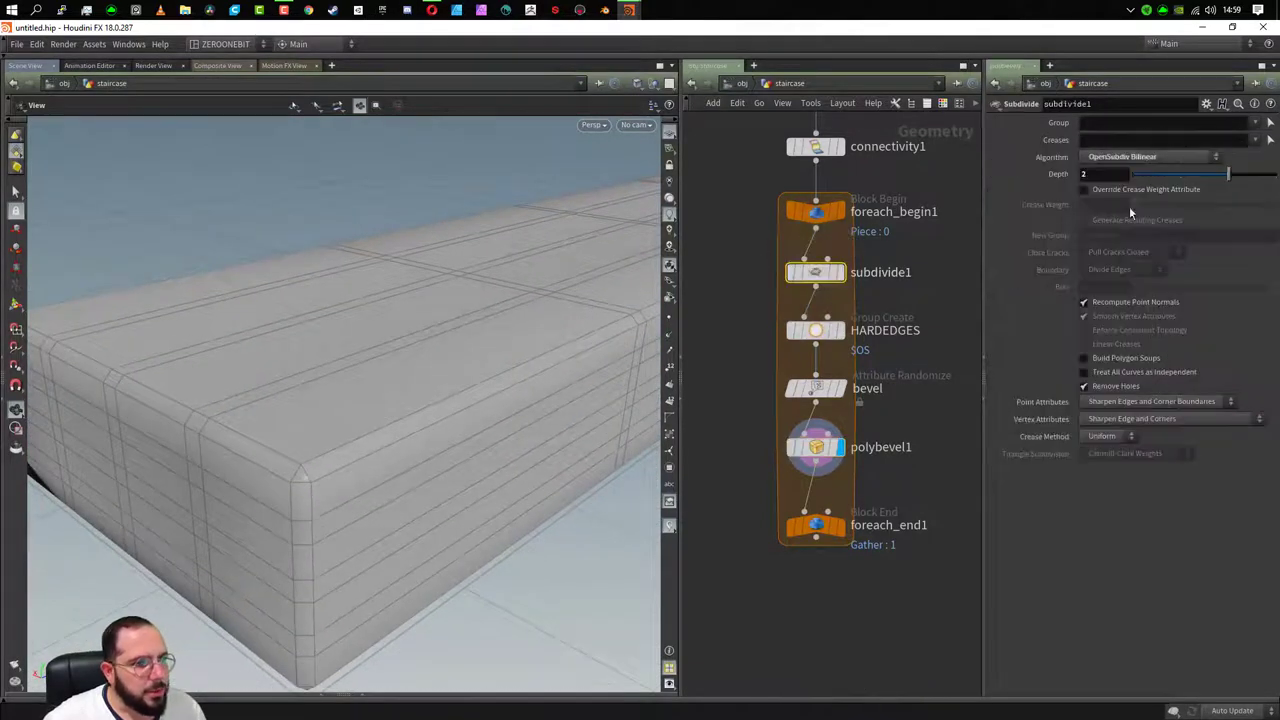
# - Lower subdivide1's Depth to 1, inspect the lighter mesh, and return to polybevel1
pyautogui.click(1182, 171)
pyautogui.moveTo(400, 615)
pyautogui.mouseDown()
pyautogui.moveTo(450, 612)
pyautogui.moveTo(300, 591)
pyautogui.moveTo(429, 557)
pyautogui.moveTo(291, 514)
pyautogui.moveTo(549, 489)
pyautogui.mouseUp()
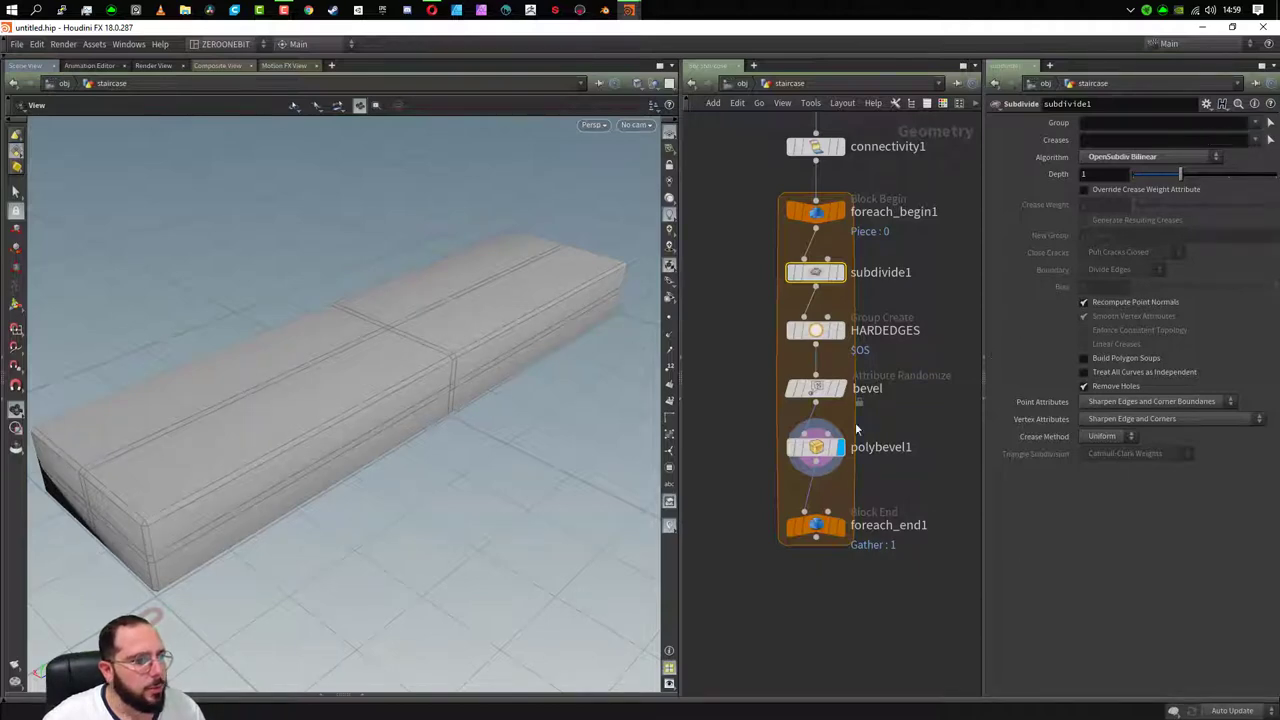
pyautogui.click(818, 331)
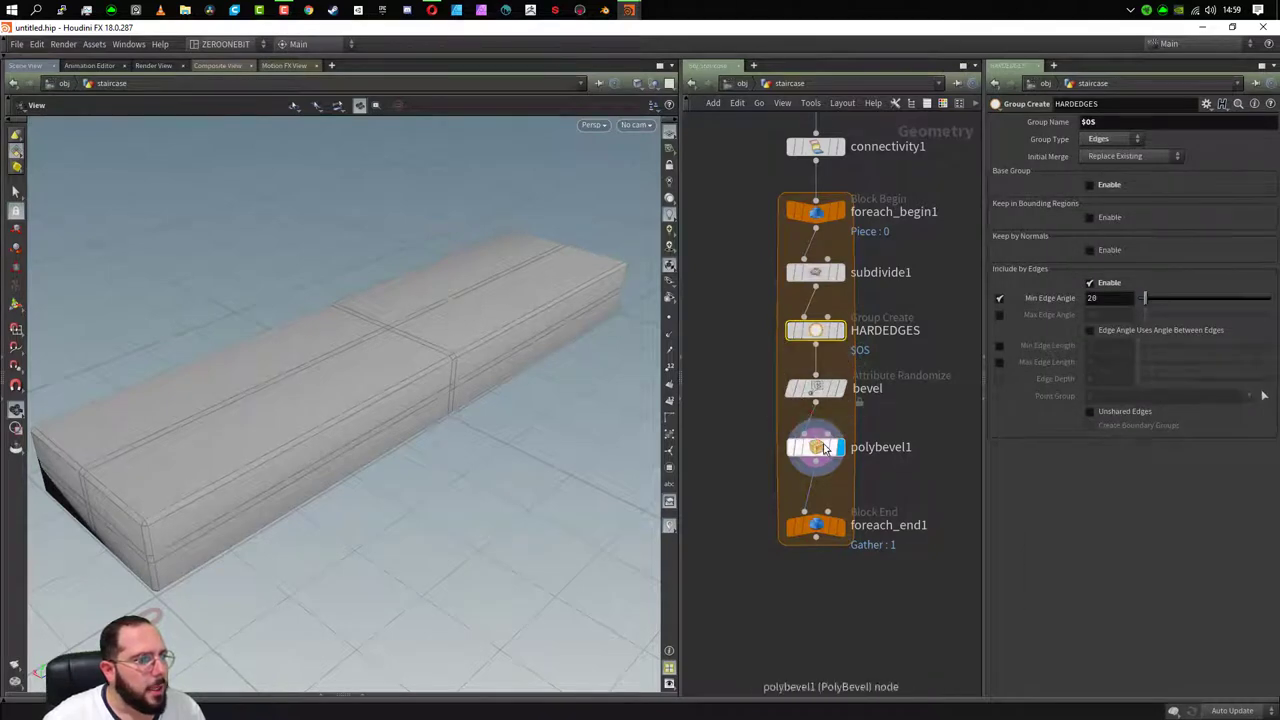
pyautogui.click(815, 446)
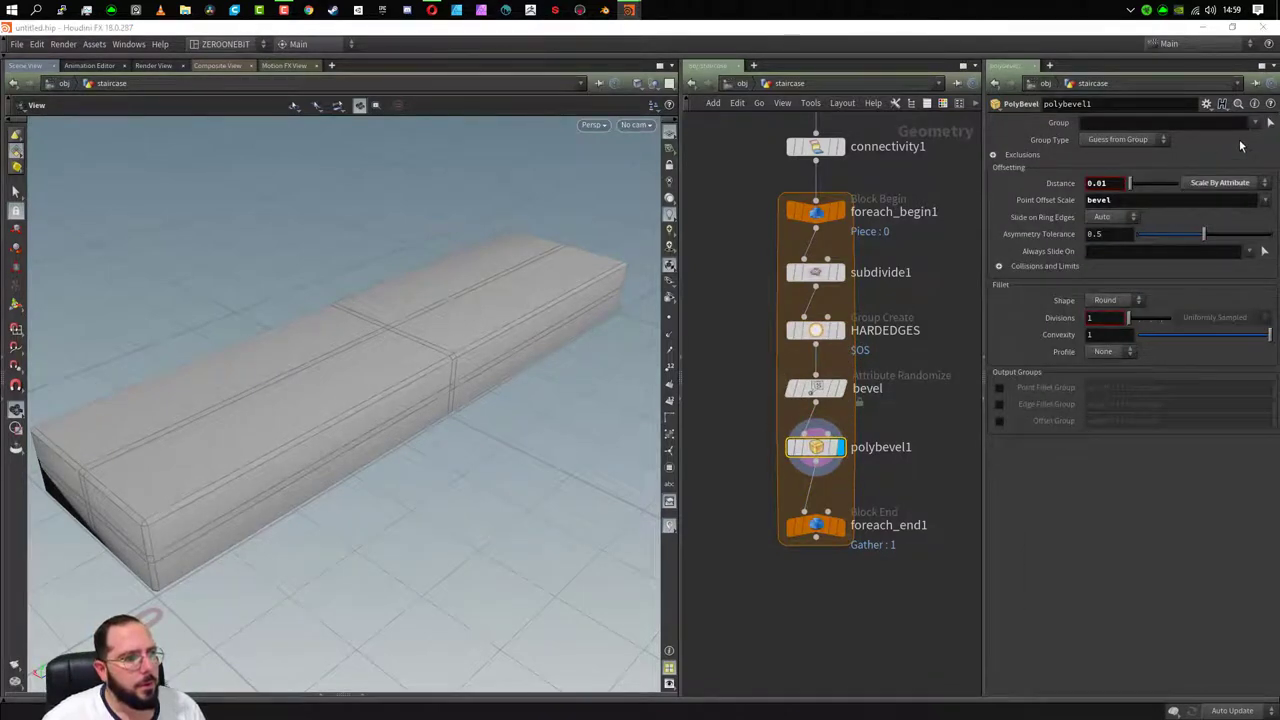
# - Limit polybevel1 to the HARDEDGES group and raise its Distance to 0.03
pyautogui.click(1254, 123)
pyautogui.click(1234, 137)
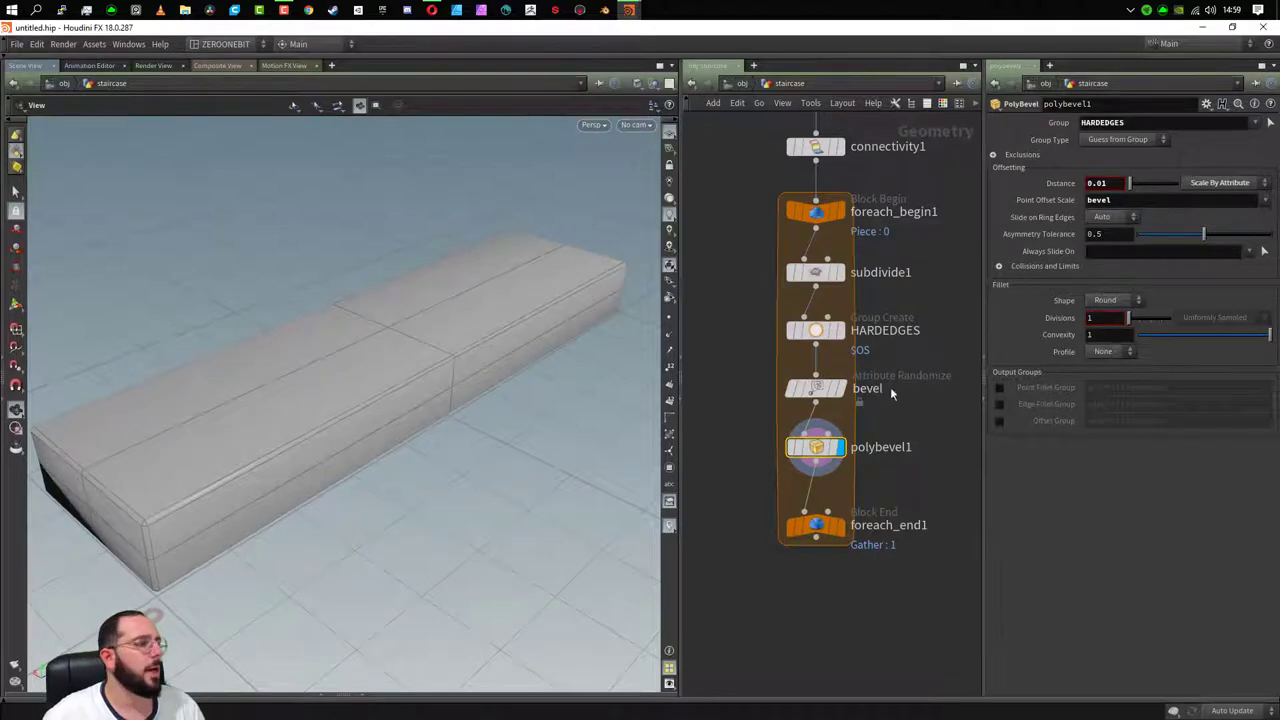
pyautogui.moveTo(286, 480); pyautogui.dragTo(298, 502)
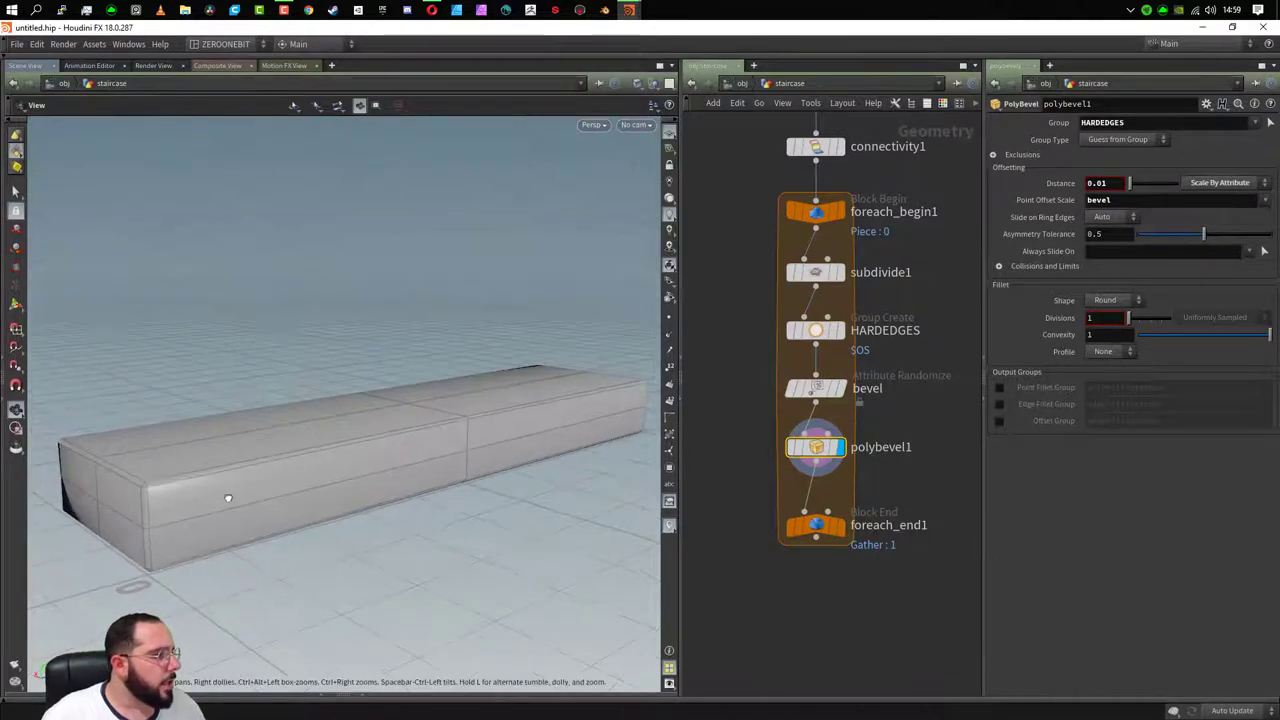
pyautogui.moveTo(378, 454); pyautogui.dragTo(367, 491)
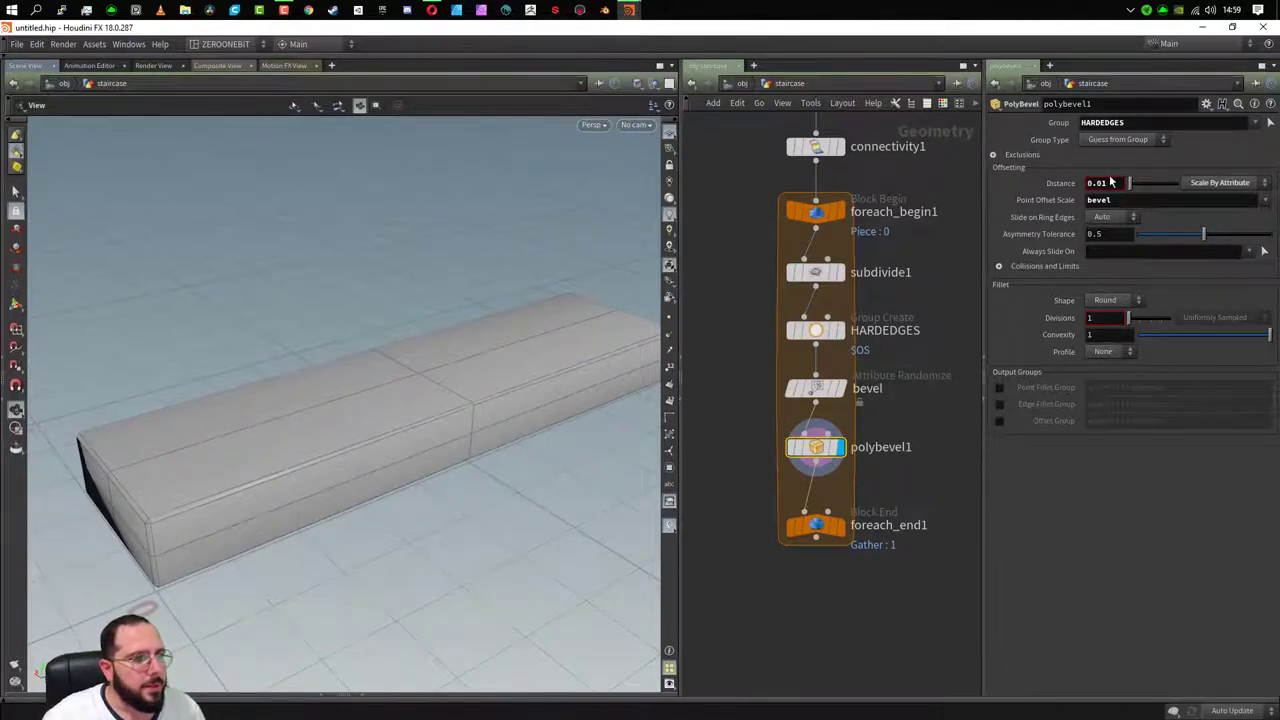
pyautogui.moveTo(1110, 182); pyautogui.dragTo(1138, 206, button='middle')
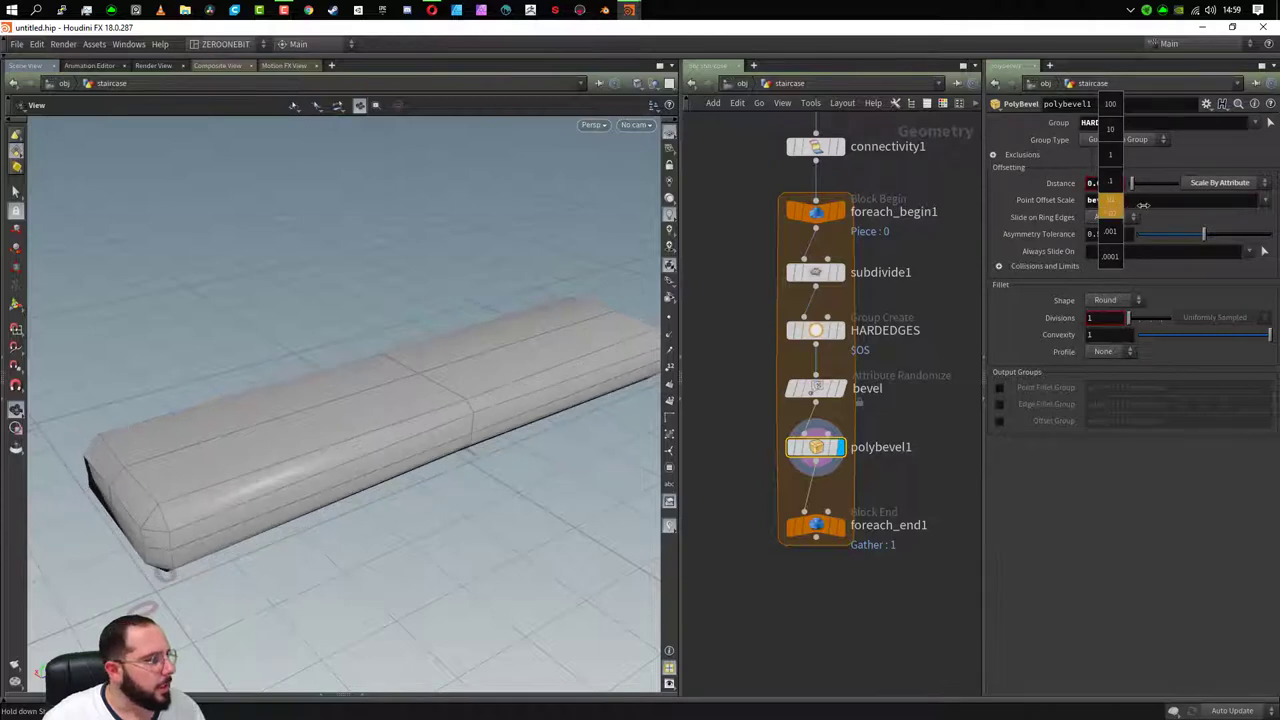
pyautogui.moveTo(234, 494)
pyautogui.mouseDown()
pyautogui.moveTo(534, 498)
pyautogui.moveTo(471, 557)
pyautogui.moveTo(563, 534)
pyautogui.moveTo(386, 531)
pyautogui.moveTo(434, 572)
pyautogui.mouseUp()
pyautogui.scroll(5, 334, 532)
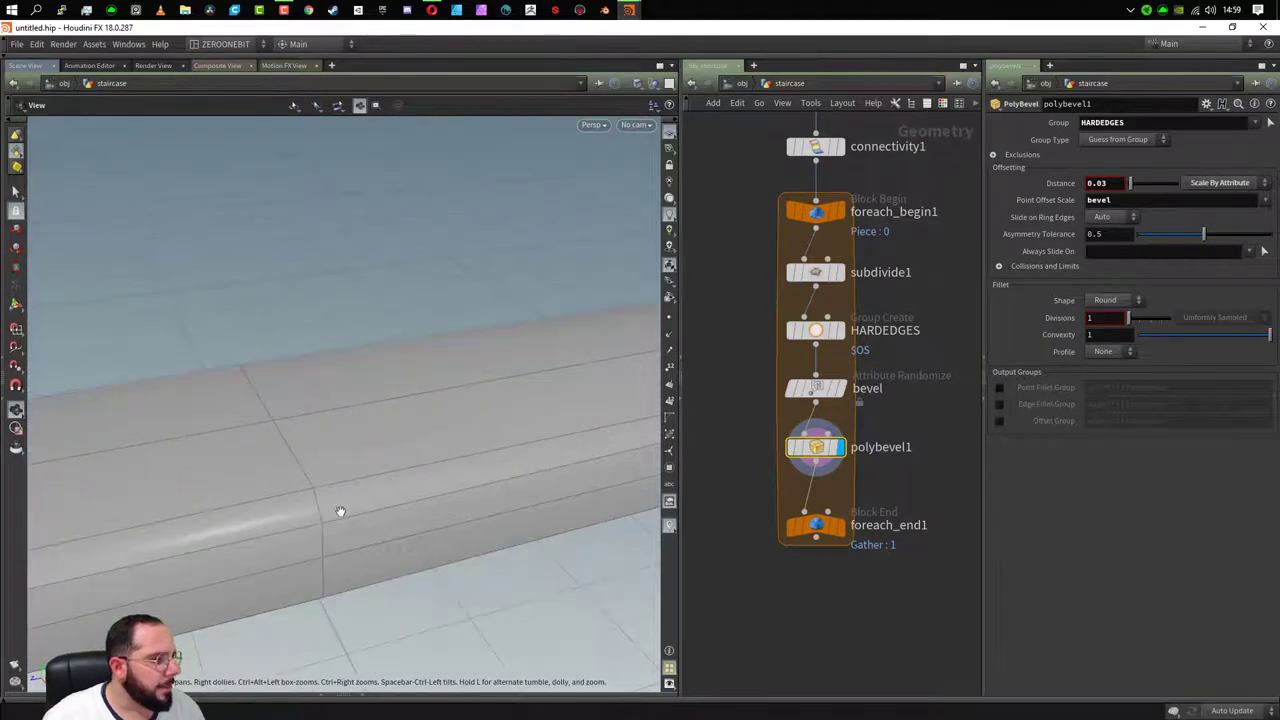
pyautogui.scroll(-3, 340, 511)
pyautogui.scroll(-5, 331, 508)
pyautogui.moveTo(237, 566); pyautogui.dragTo(249, 551)
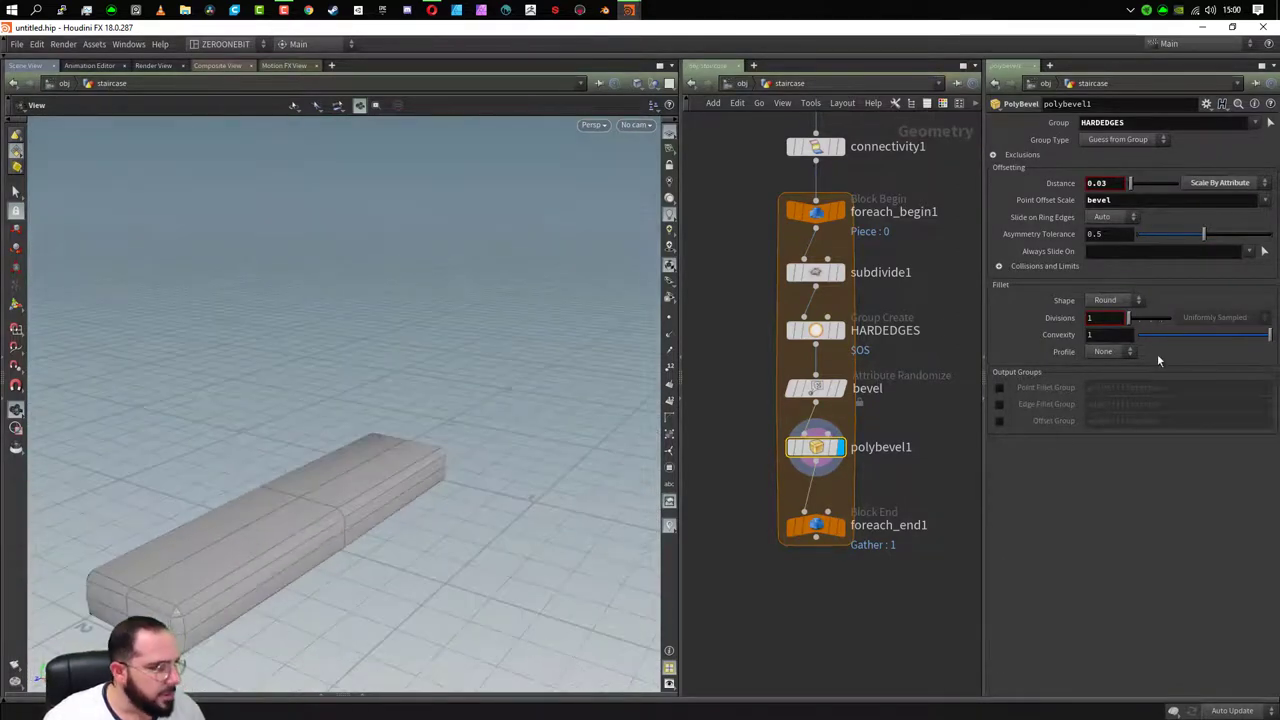
pyautogui.click(810, 275)
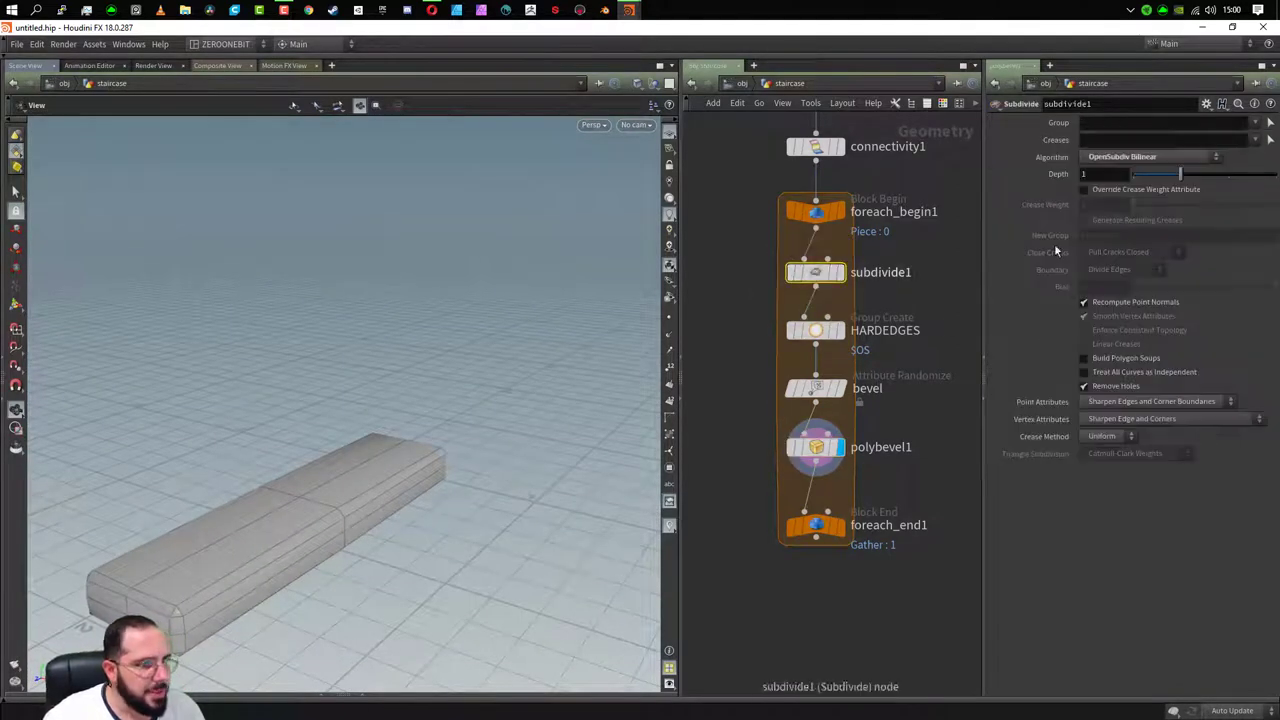
# - Set subdivide1's Depth back to 2 and orbit to inspect the denser, rounded block
pyautogui.click(1232, 180)
pyautogui.moveTo(371, 551)
pyautogui.mouseDown()
pyautogui.moveTo(306, 551)
pyautogui.moveTo(316, 508)
pyautogui.moveTo(200, 543)
pyautogui.moveTo(320, 535)
pyautogui.mouseUp()
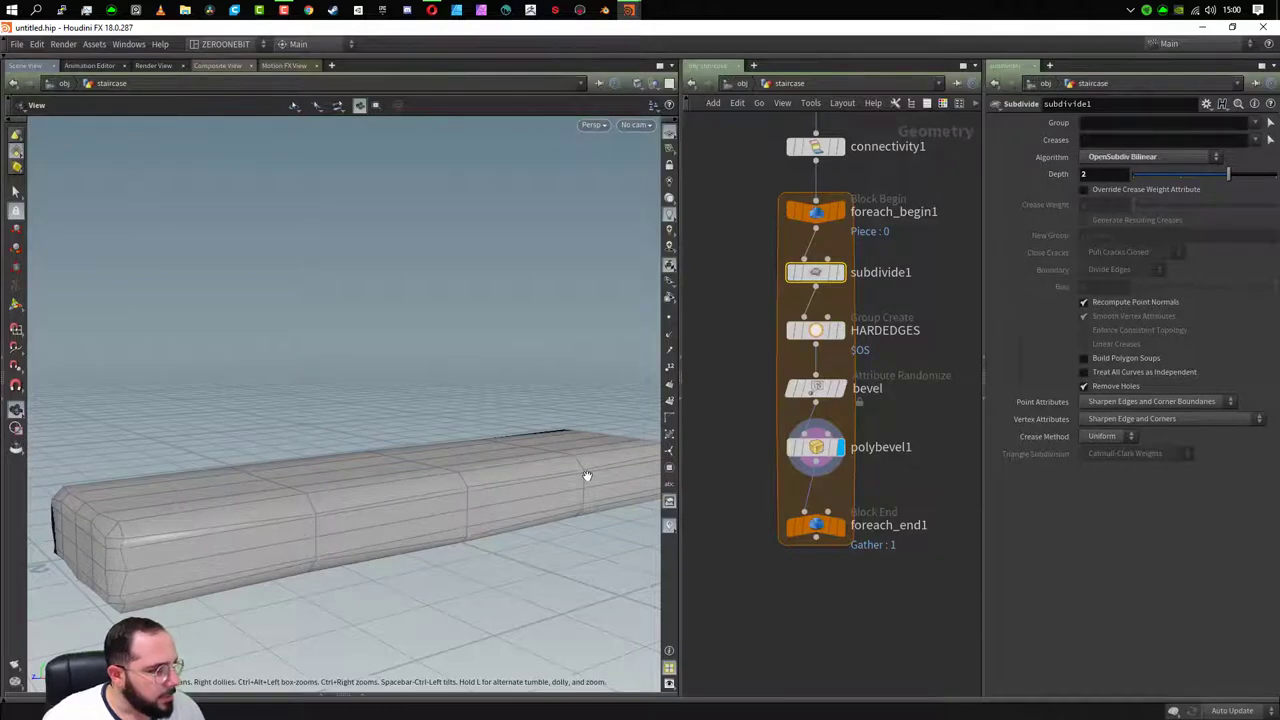
pyautogui.moveTo(127, 541)
pyautogui.mouseDown()
pyautogui.moveTo(577, 563)
pyautogui.moveTo(463, 580)
pyautogui.moveTo(362, 535)
pyautogui.moveTo(397, 566)
pyautogui.moveTo(446, 523)
pyautogui.moveTo(577, 600)
pyautogui.moveTo(192, 527)
pyautogui.moveTo(214, 534)
pyautogui.moveTo(420, 371)
pyautogui.moveTo(374, 457)
pyautogui.moveTo(306, 406)
pyautogui.moveTo(329, 511)
pyautogui.moveTo(477, 412)
pyautogui.mouseUp()
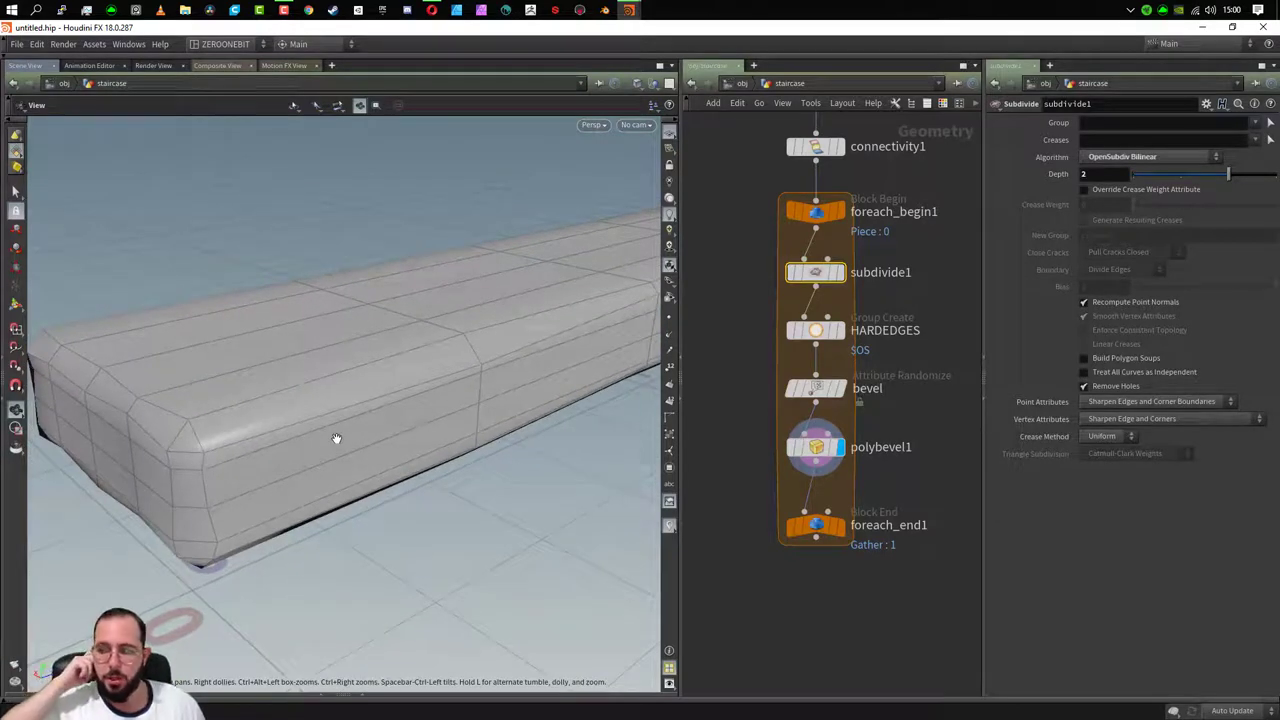
pyautogui.scroll(-3, 454, 394)
pyautogui.scroll(-3, 454, 394)
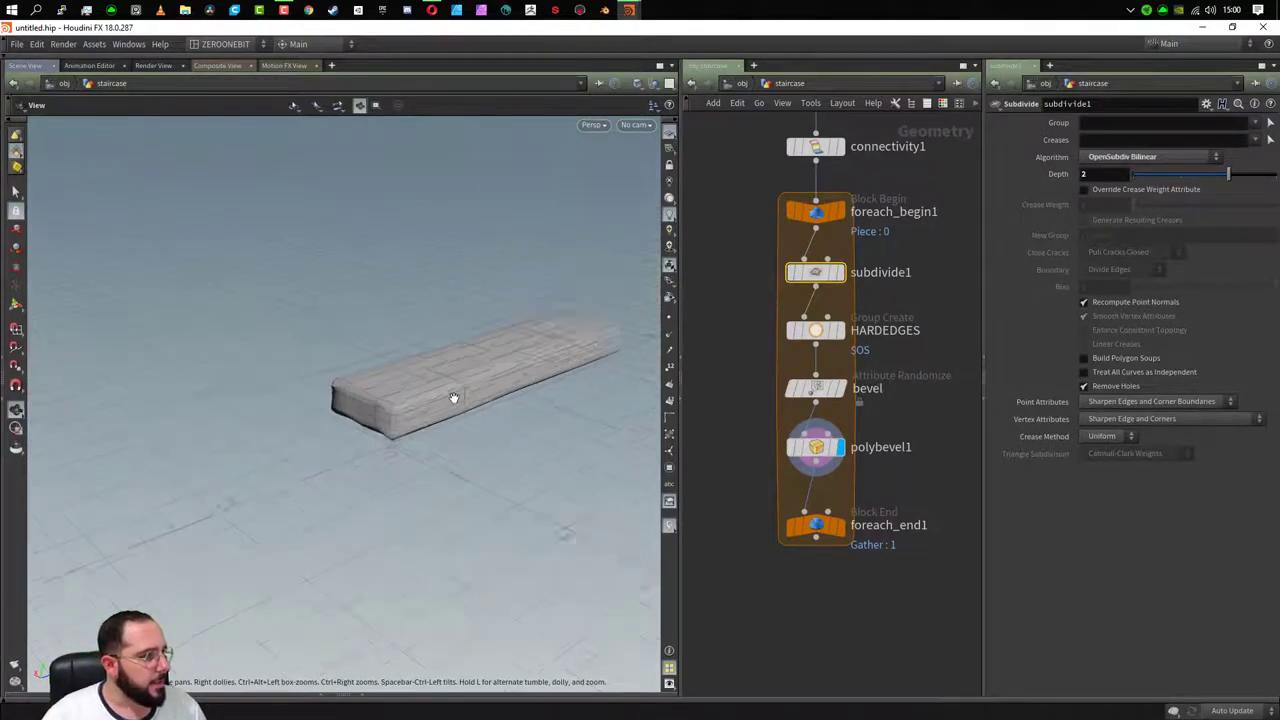
pyautogui.scroll(-1, 454, 394)
# - Make room and insert a Copy Stamp node, copy1, between foreach_begin1 and subdivide1
pyautogui.moveTo(531, 373); pyautogui.dragTo(416, 448, button='middle')
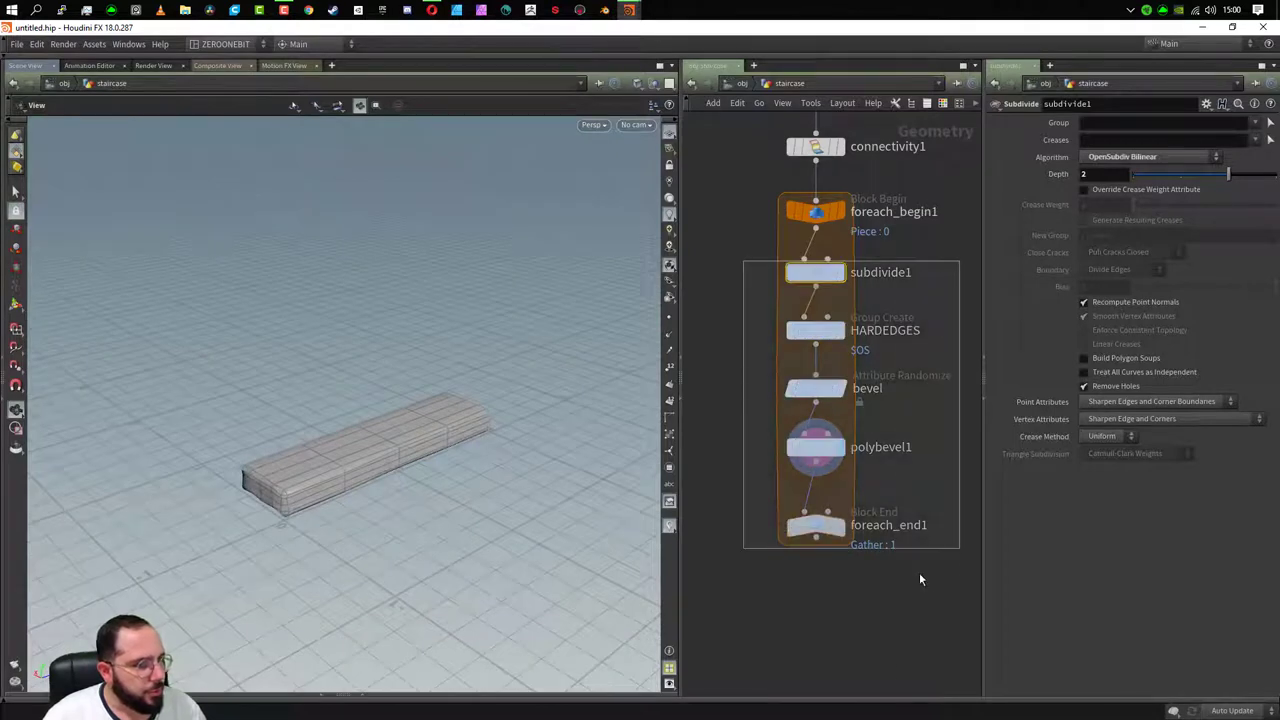
pyautogui.moveTo(743, 260); pyautogui.dragTo(919, 572)
pyautogui.moveTo(812, 272); pyautogui.dragTo(812, 360)
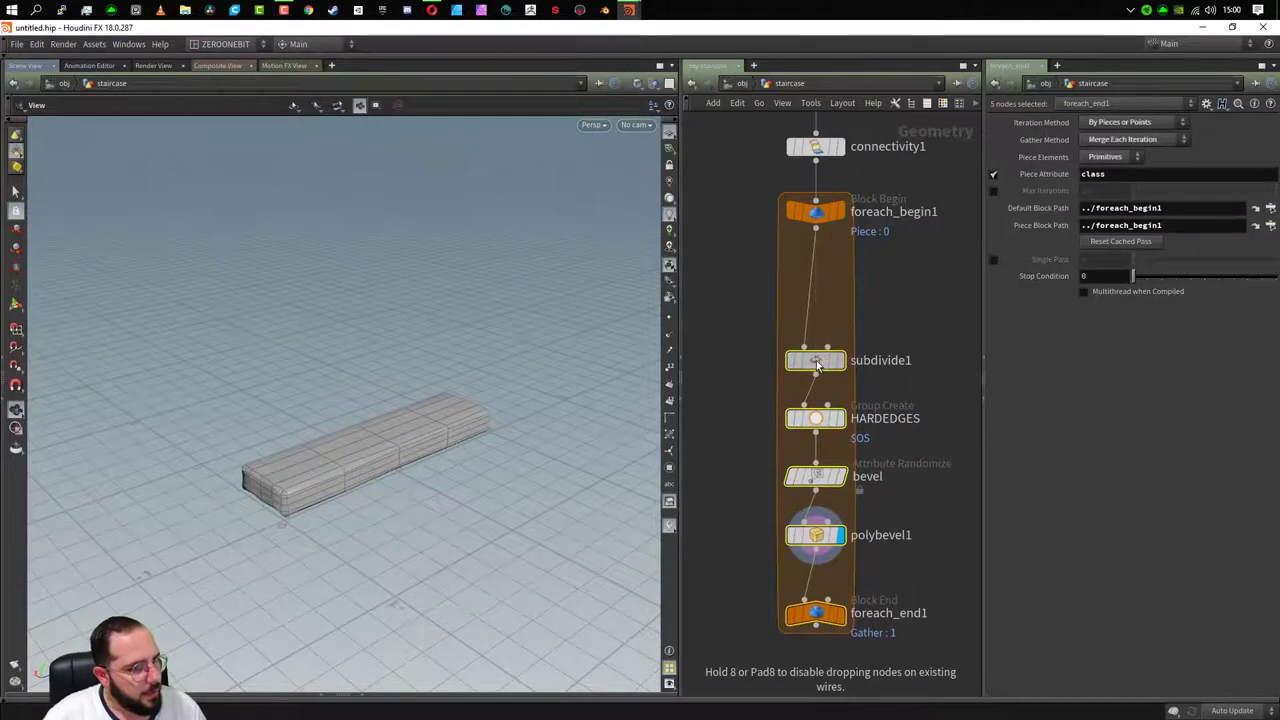
pyautogui.rightClick(808, 290)
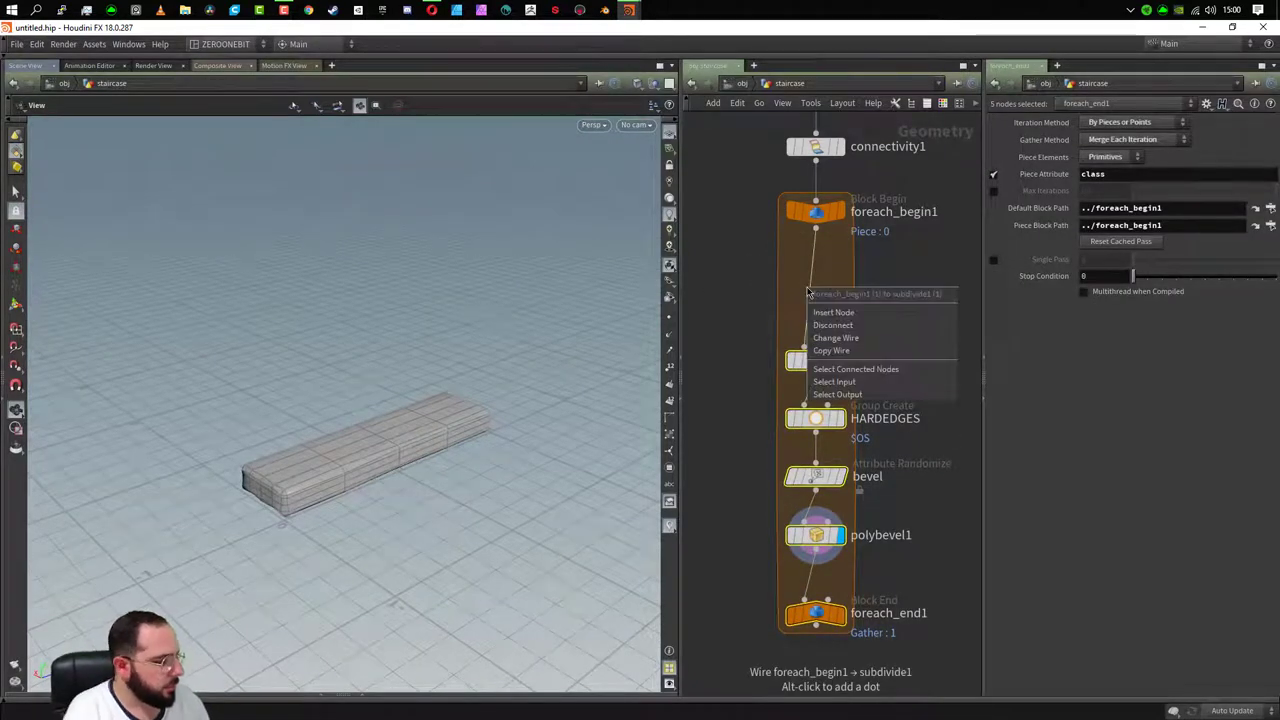
pyautogui.click(758, 286)
pyautogui.press('Tab')
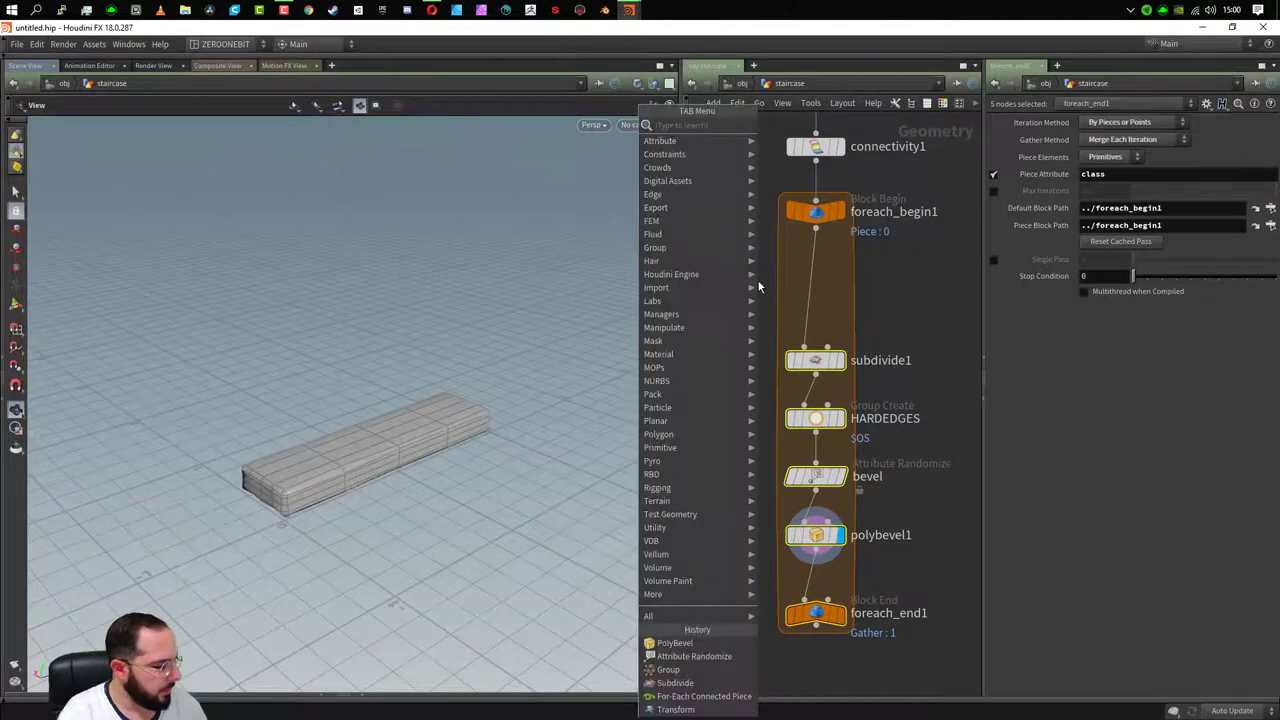
pyautogui.write('copy')
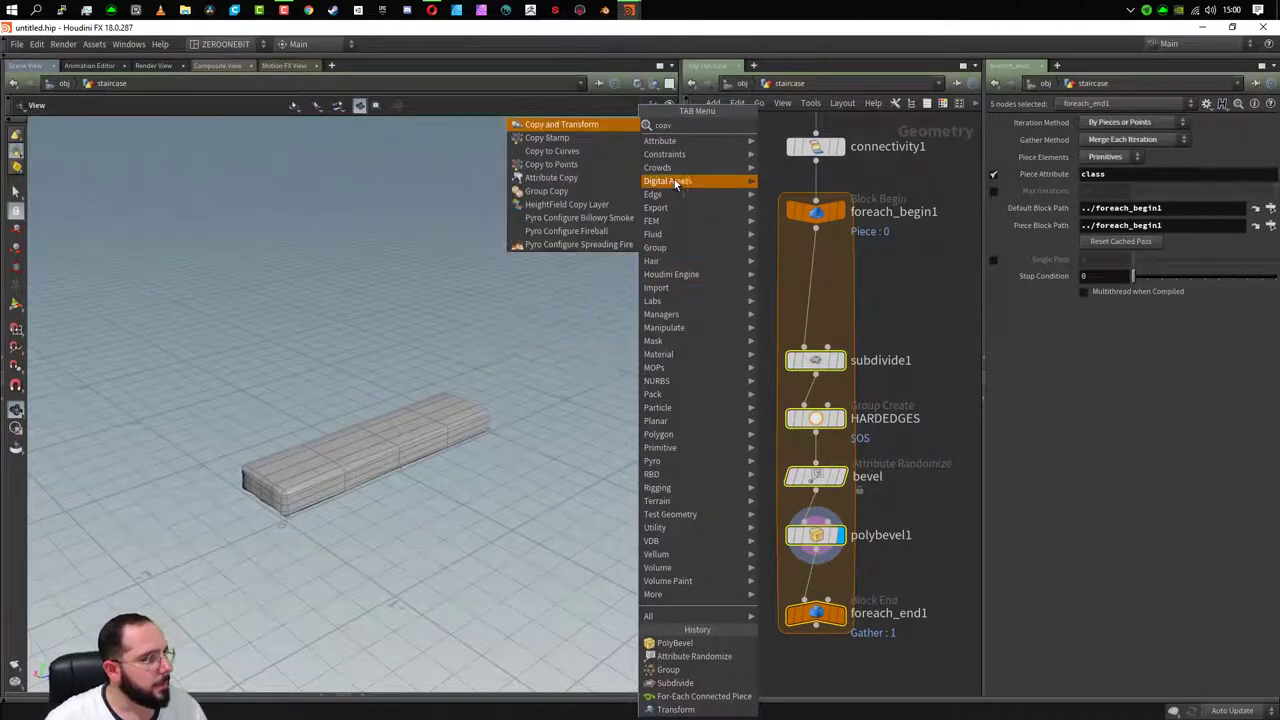
pyautogui.click(548, 138)
pyautogui.click(814, 287)
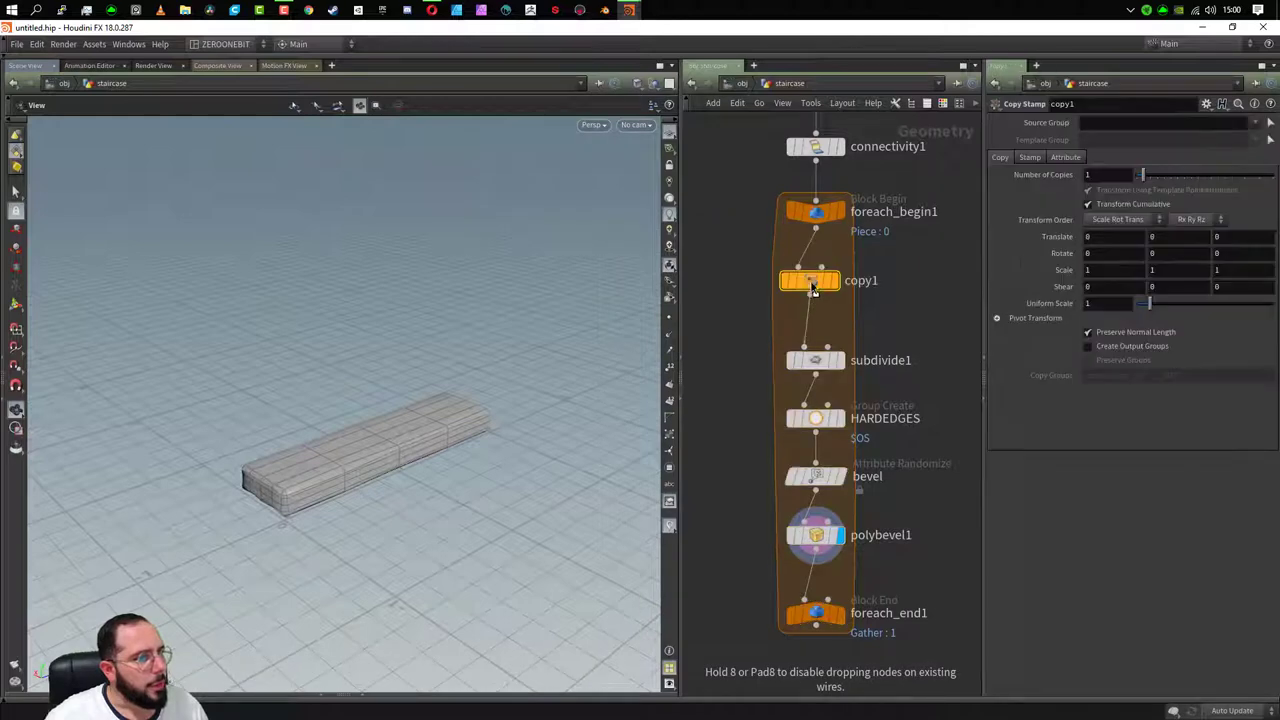
pyautogui.moveTo(815, 284); pyautogui.dragTo(821, 287)
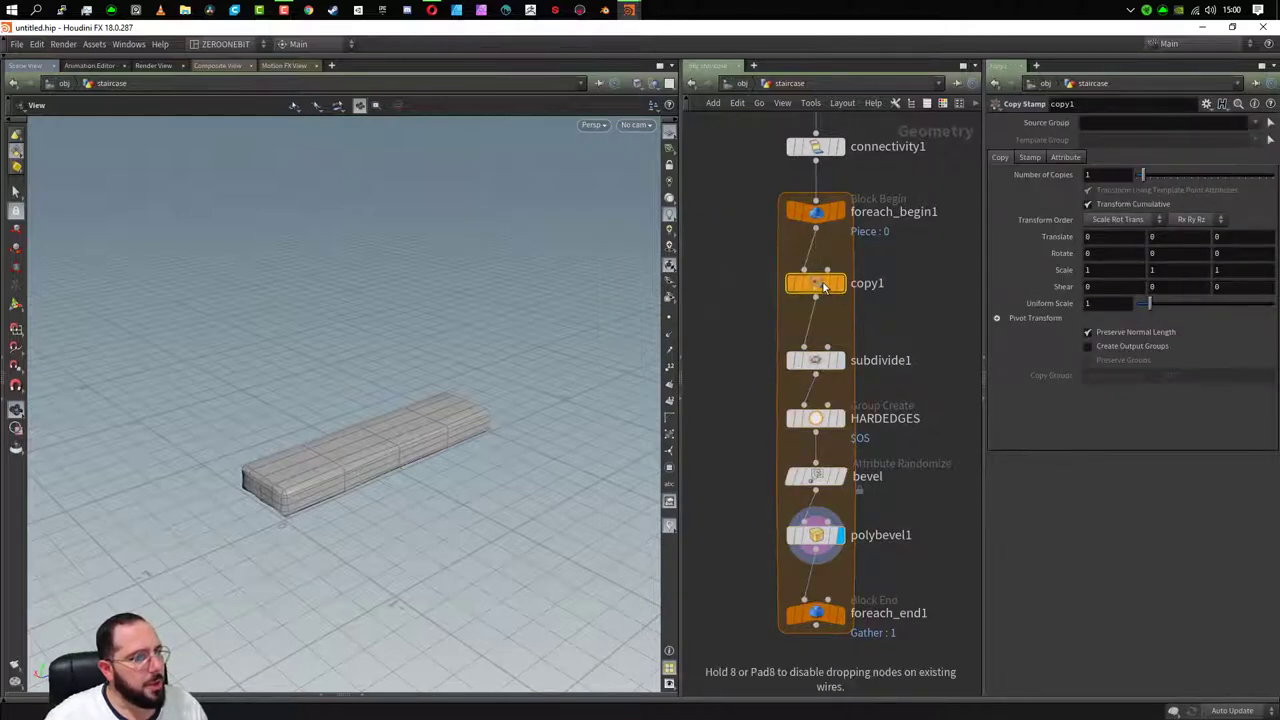
# - Display foreach_end1's output and tidy the ten-node chain with Shift+L
pyautogui.click(845, 617)
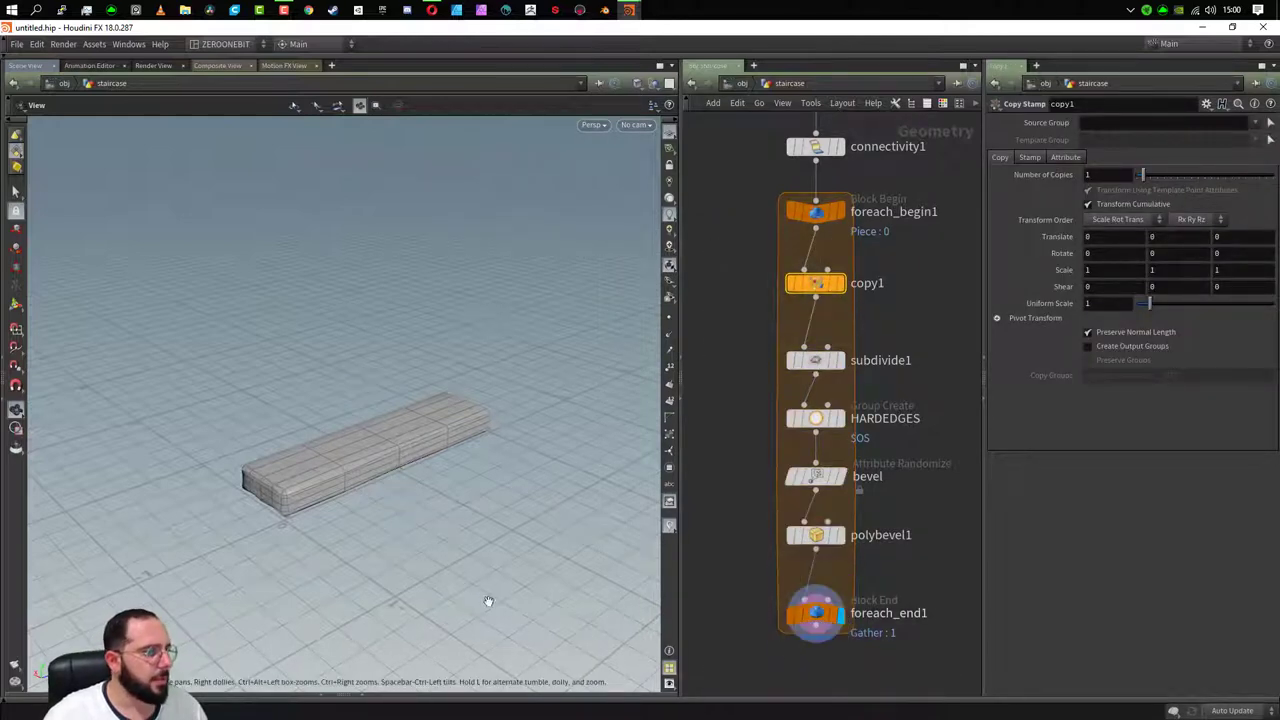
pyautogui.scroll(-2, 903, 300)
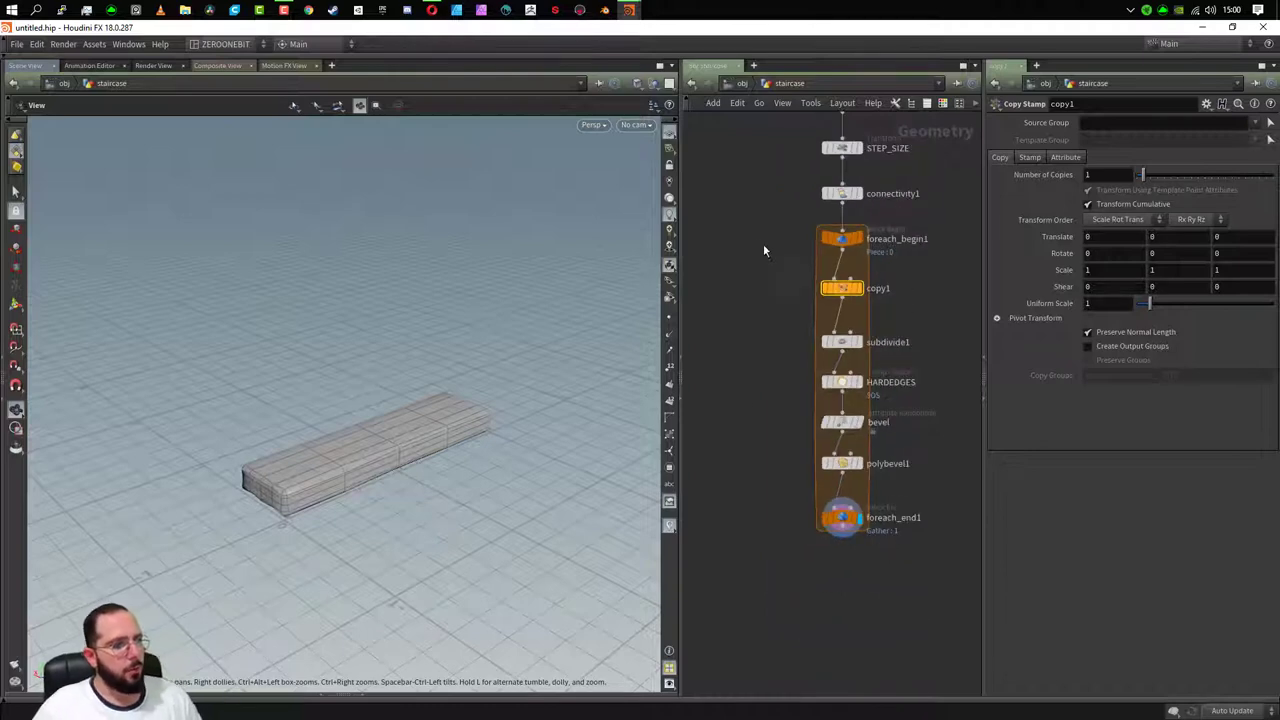
pyautogui.scroll(-2, 783, 222)
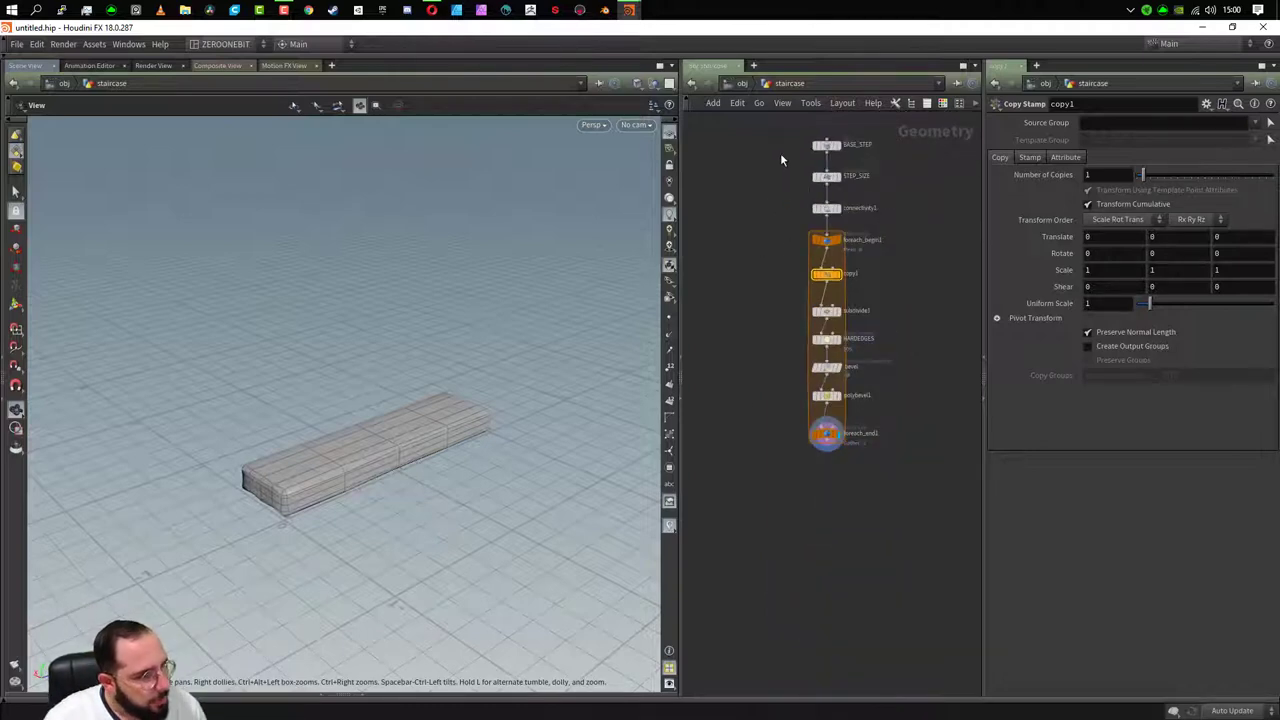
pyautogui.moveTo(782, 160); pyautogui.dragTo(852, 471)
pyautogui.hotkey('shift', 'l')
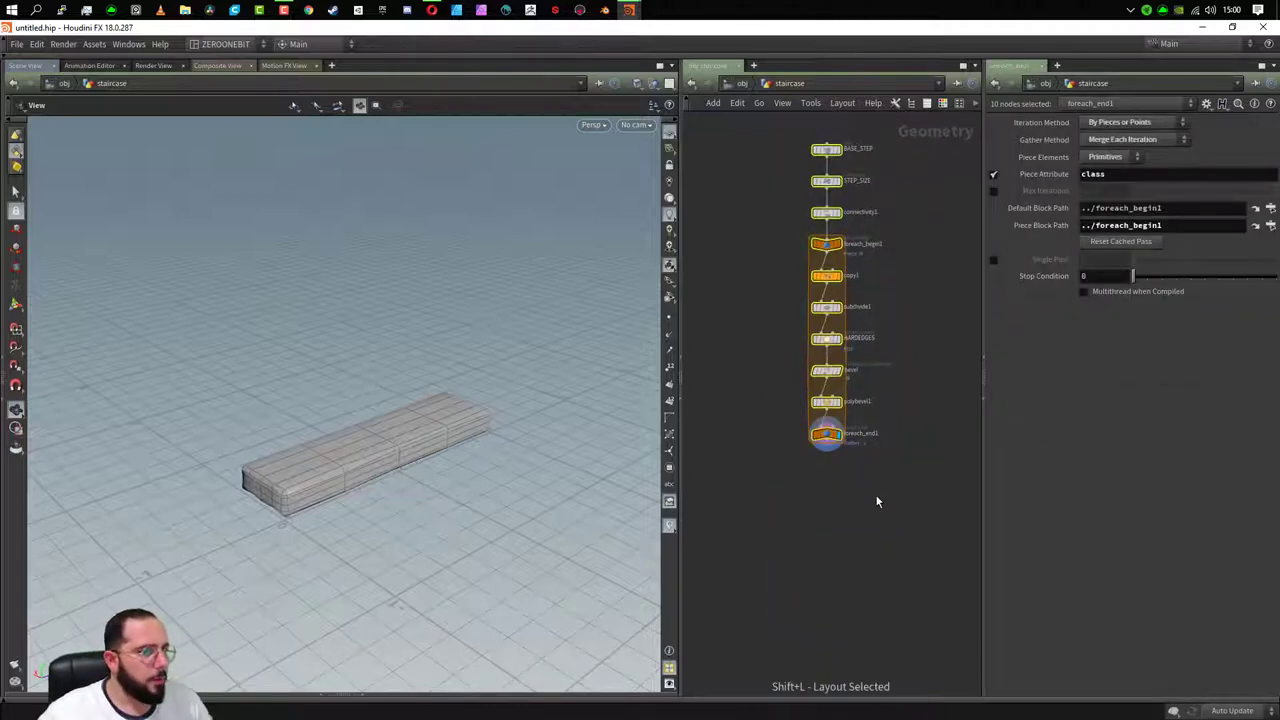
# - Set copy1's Number of Copies to 15
pyautogui.click(873, 488)
pyautogui.scroll(4, 873, 488)
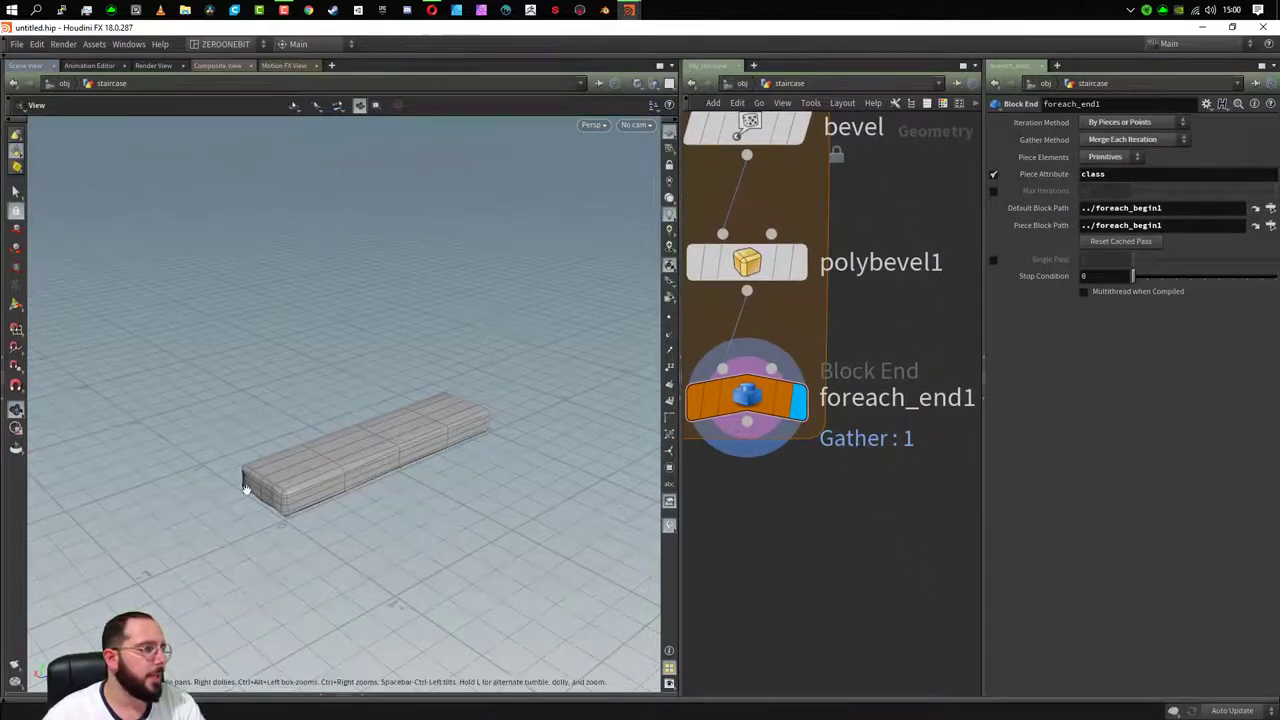
pyautogui.moveTo(875, 320); pyautogui.dragTo(895, 575, button='middle')
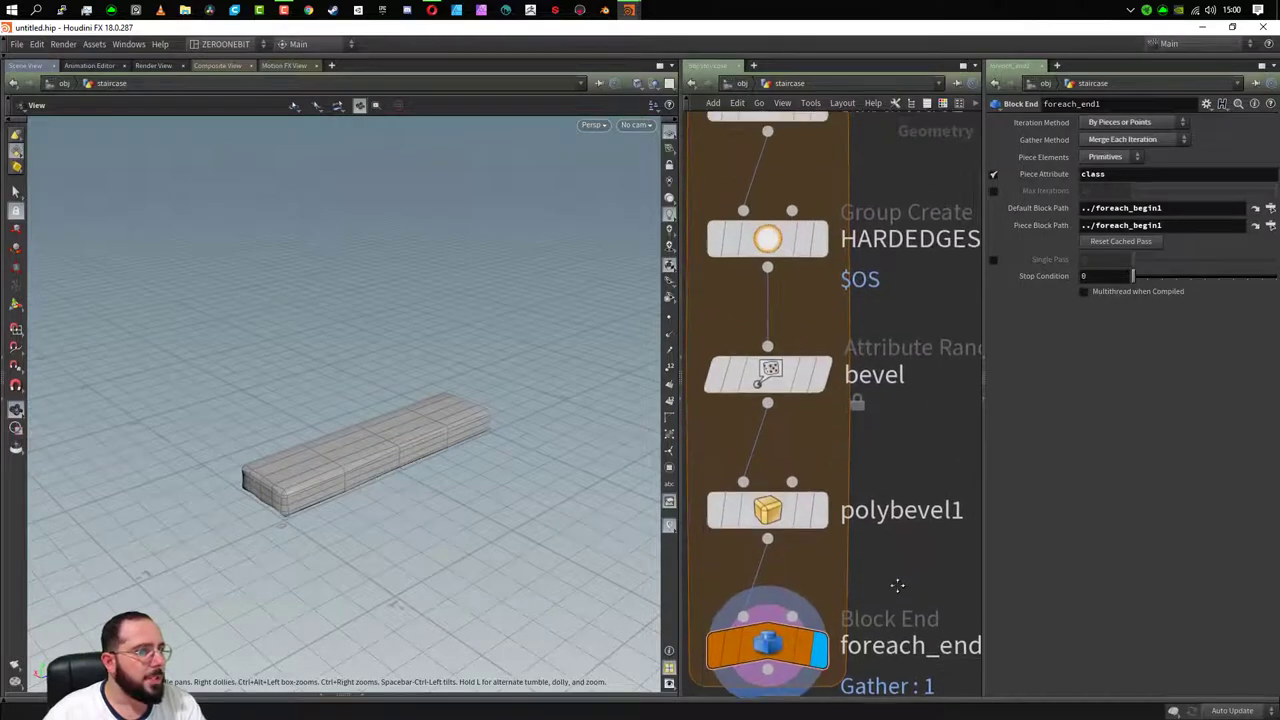
pyautogui.moveTo(897, 314); pyautogui.dragTo(906, 520, button='middle')
pyautogui.click(783, 205)
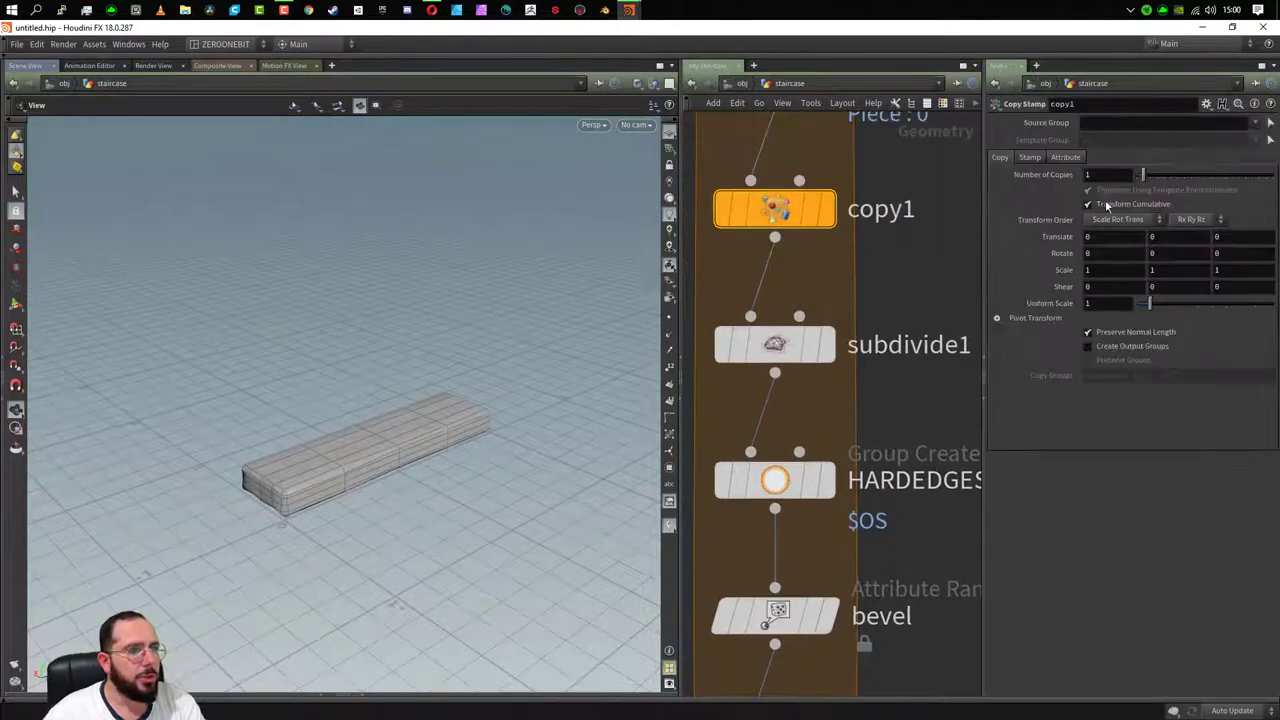
pyautogui.moveTo(1147, 175); pyautogui.dragTo(1238, 175)
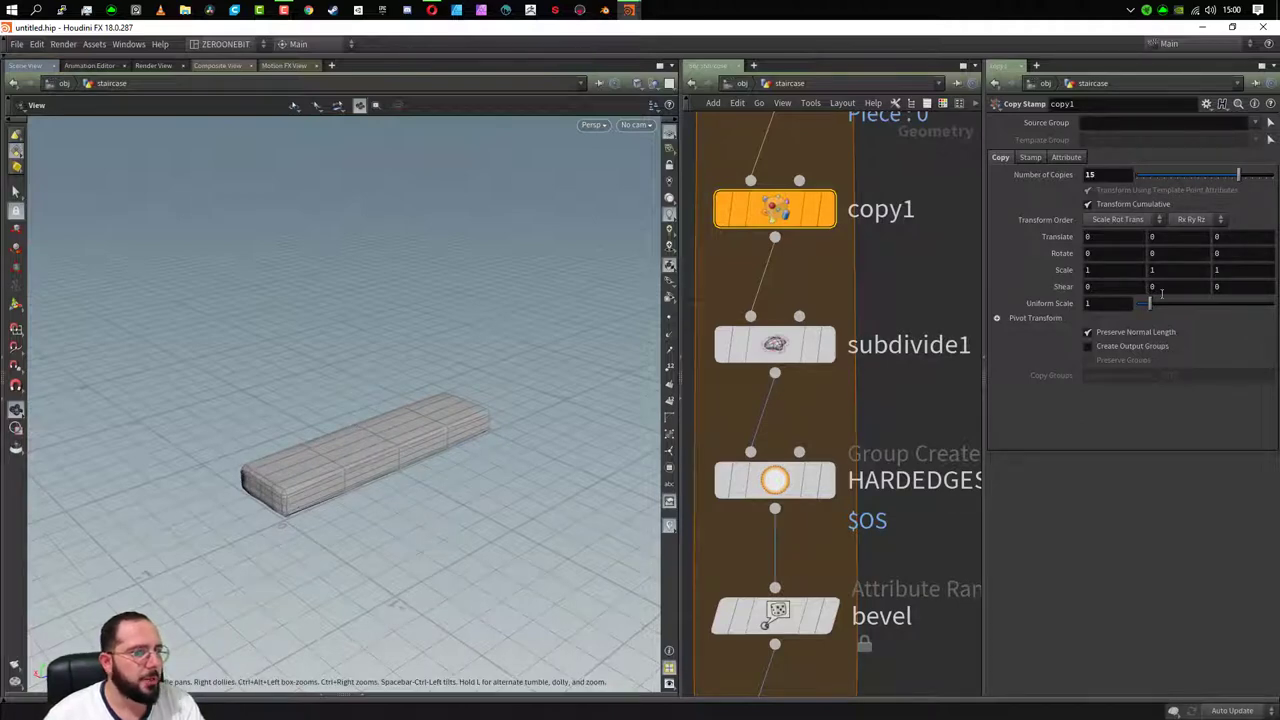
# - Select foreach_end1 to check the loop, then reselect copy1
pyautogui.moveTo(910, 690)
pyautogui.mouseDown(button='middle')
pyautogui.moveTo(910, 500)
pyautogui.moveTo(914, 520)
pyautogui.moveTo(871, 512)
pyautogui.mouseUp(button='middle')
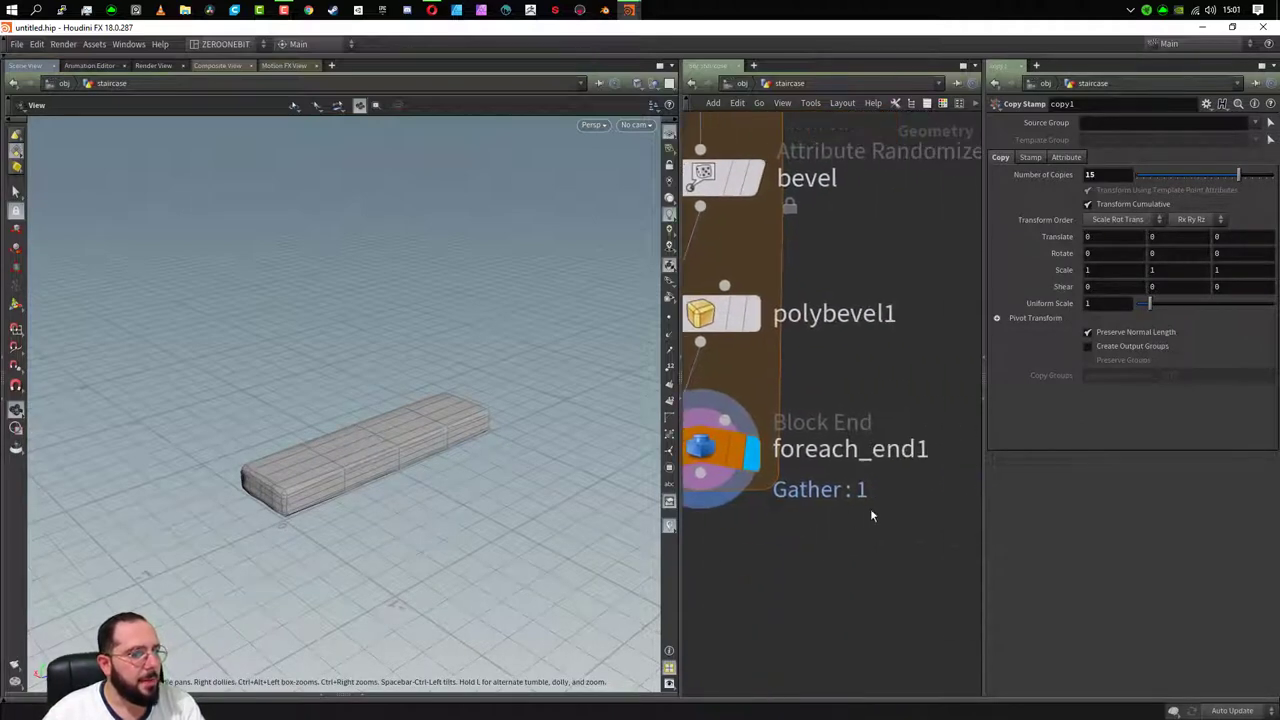
pyautogui.scroll(-5, 777, 548)
pyautogui.click(768, 528)
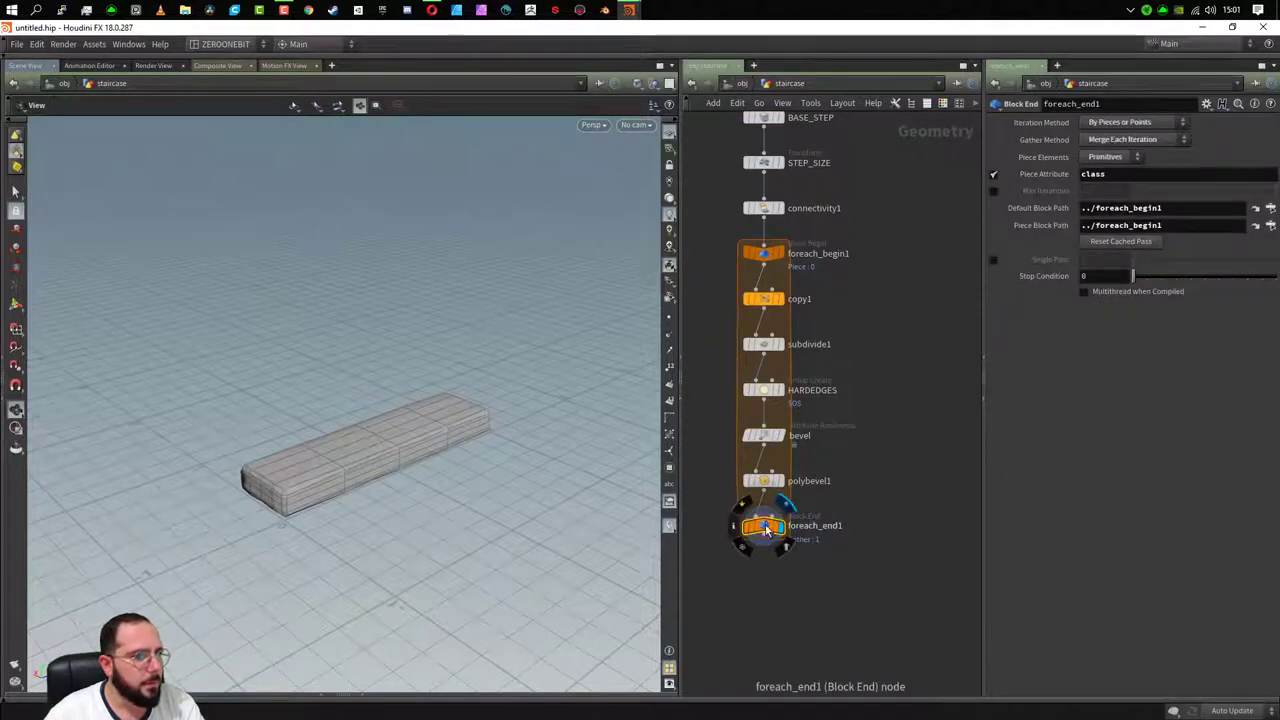
pyautogui.scroll(2, 805, 490)
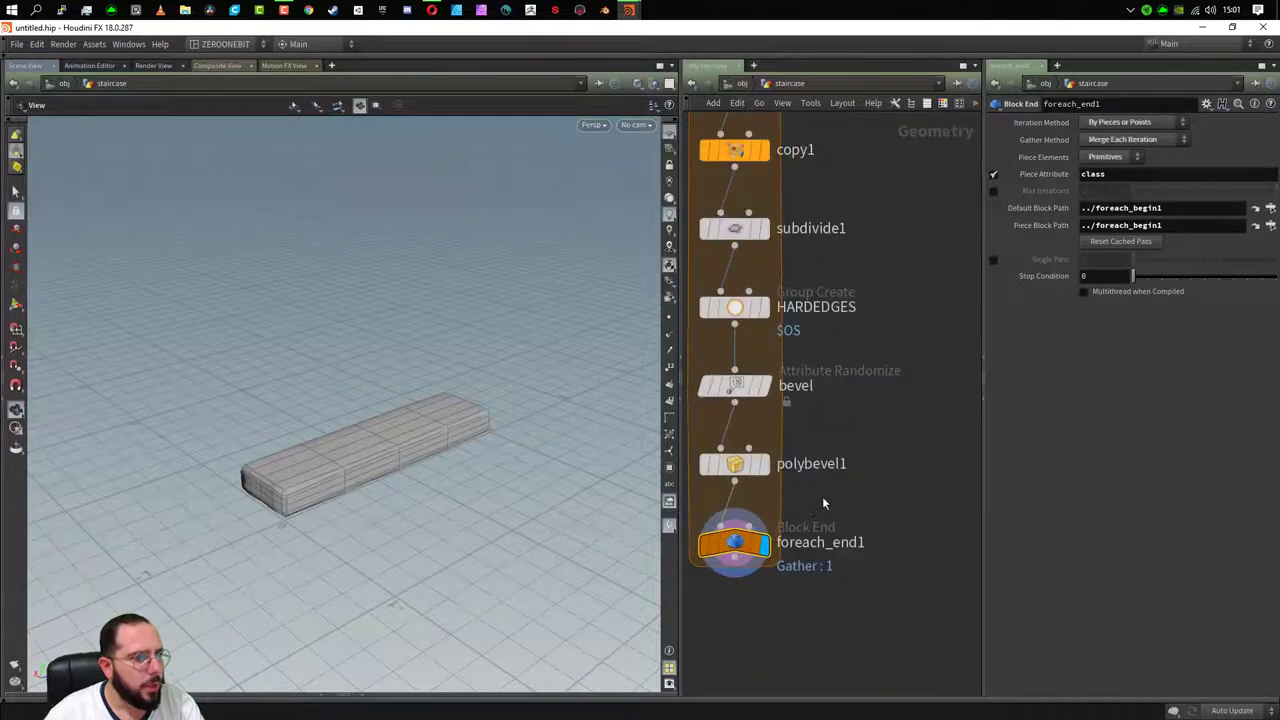
pyautogui.scroll(2, 822, 496)
pyautogui.scroll(2, 850, 495)
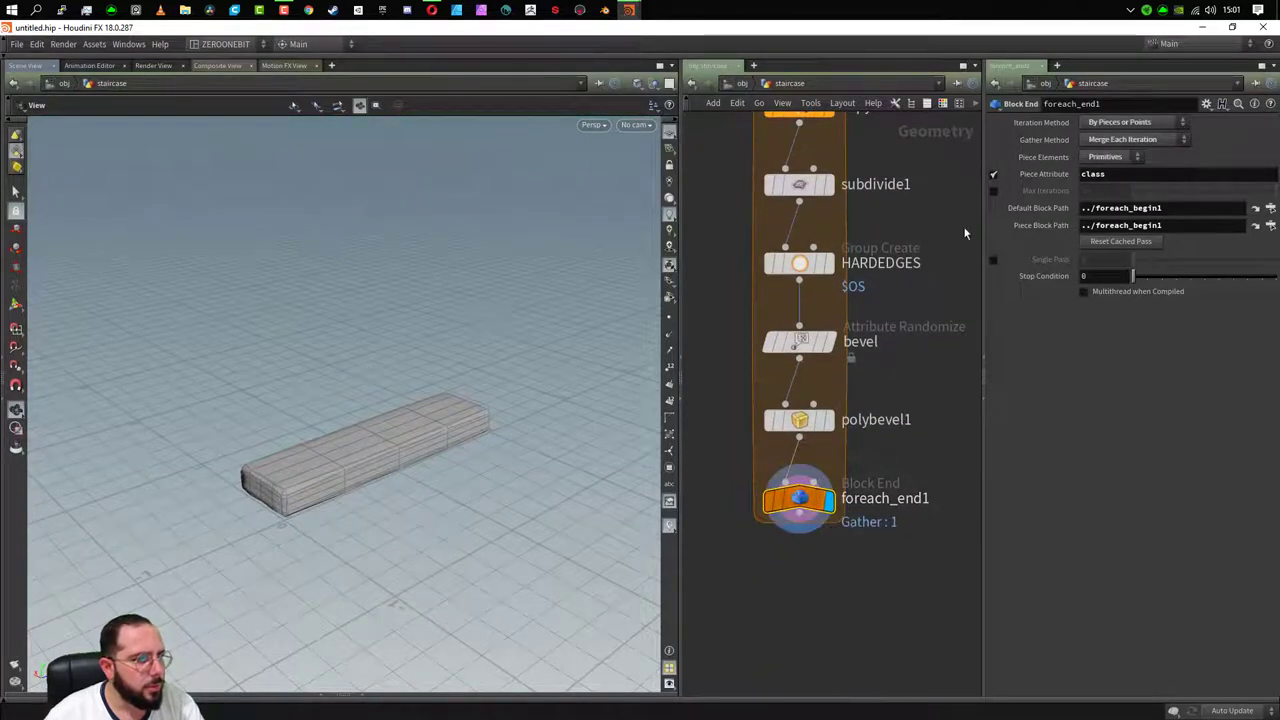
pyautogui.moveTo(874, 120); pyautogui.dragTo(848, 259, button='middle')
pyautogui.click(787, 247)
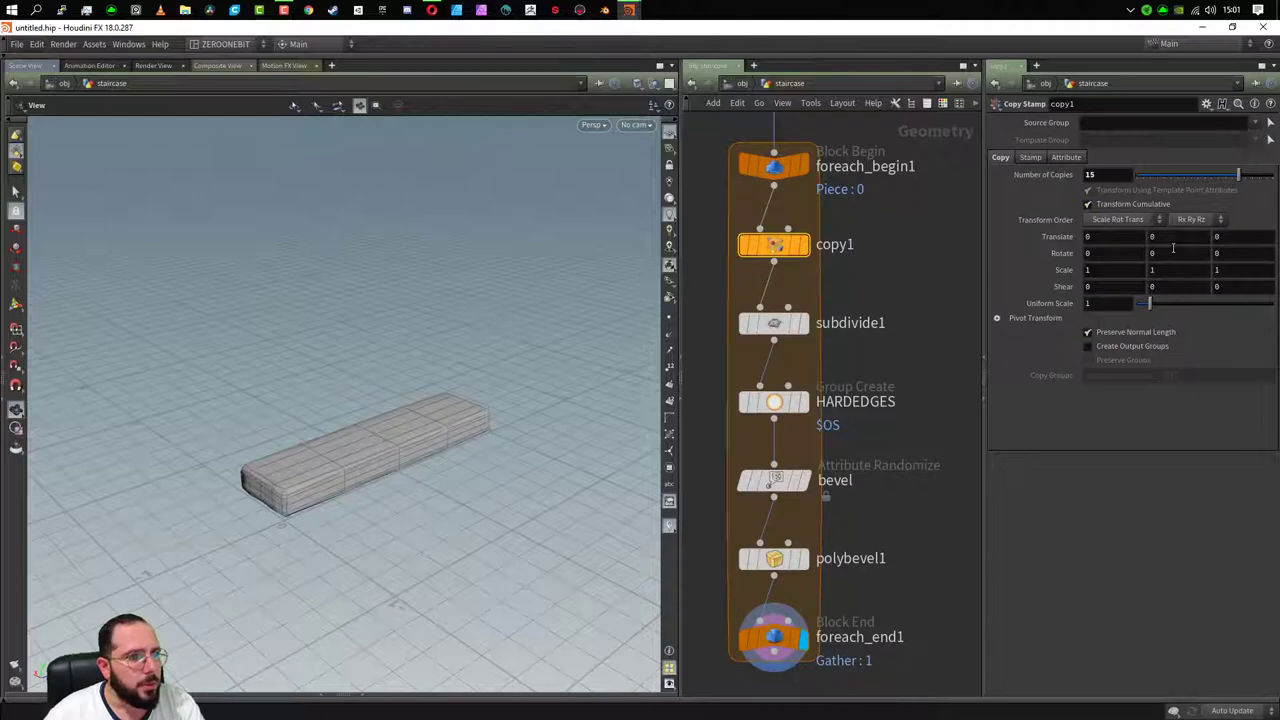
# - Set copy1's Translate Y to 0.4 and frame the stacked planks from foreach_end1
pyautogui.moveTo(1173, 247); pyautogui.dragTo(1195, 236, button='middle')
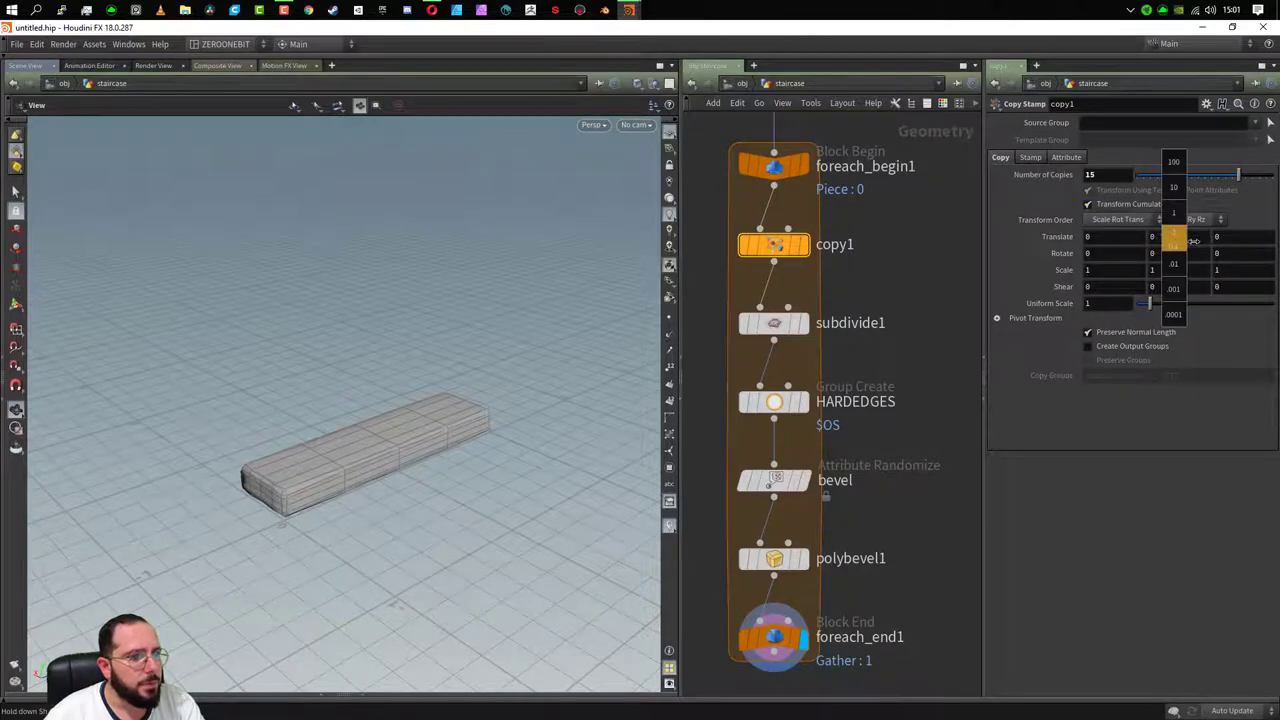
pyautogui.click(781, 634)
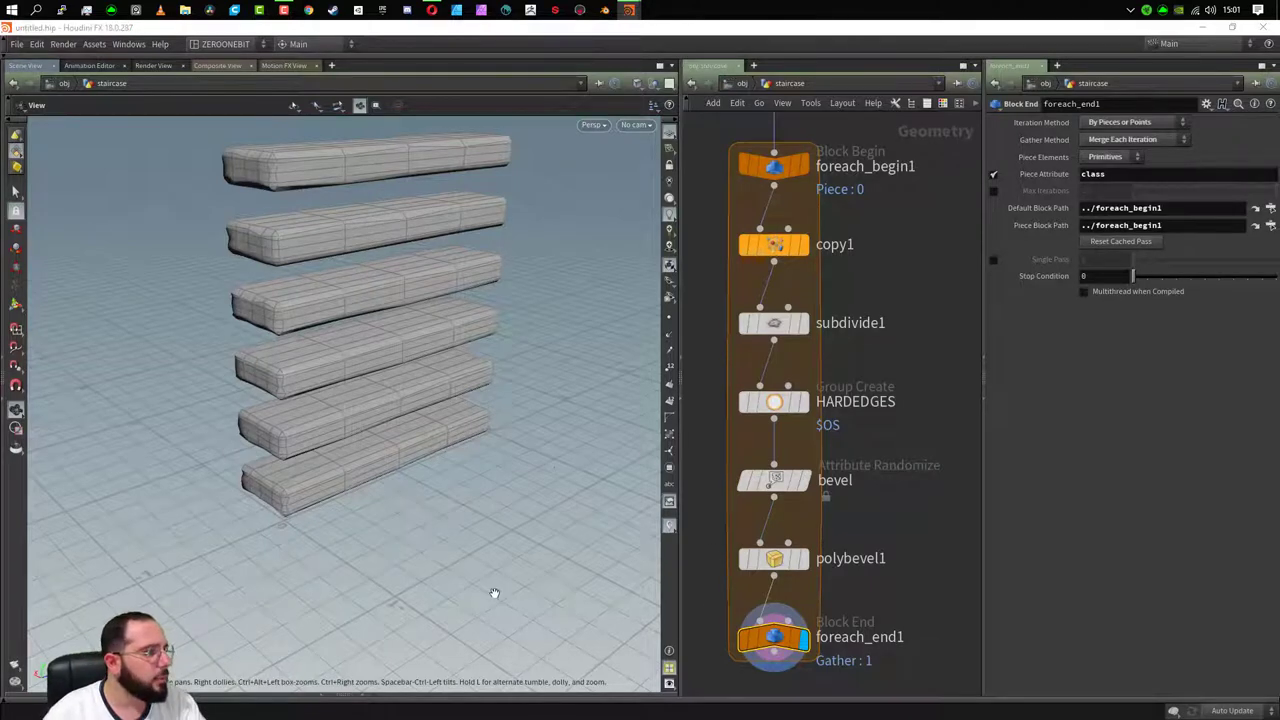
pyautogui.moveTo(494, 593)
pyautogui.mouseDown(button='right')
pyautogui.moveTo(409, 386)
pyautogui.moveTo(429, 237)
pyautogui.mouseUp(button='right')
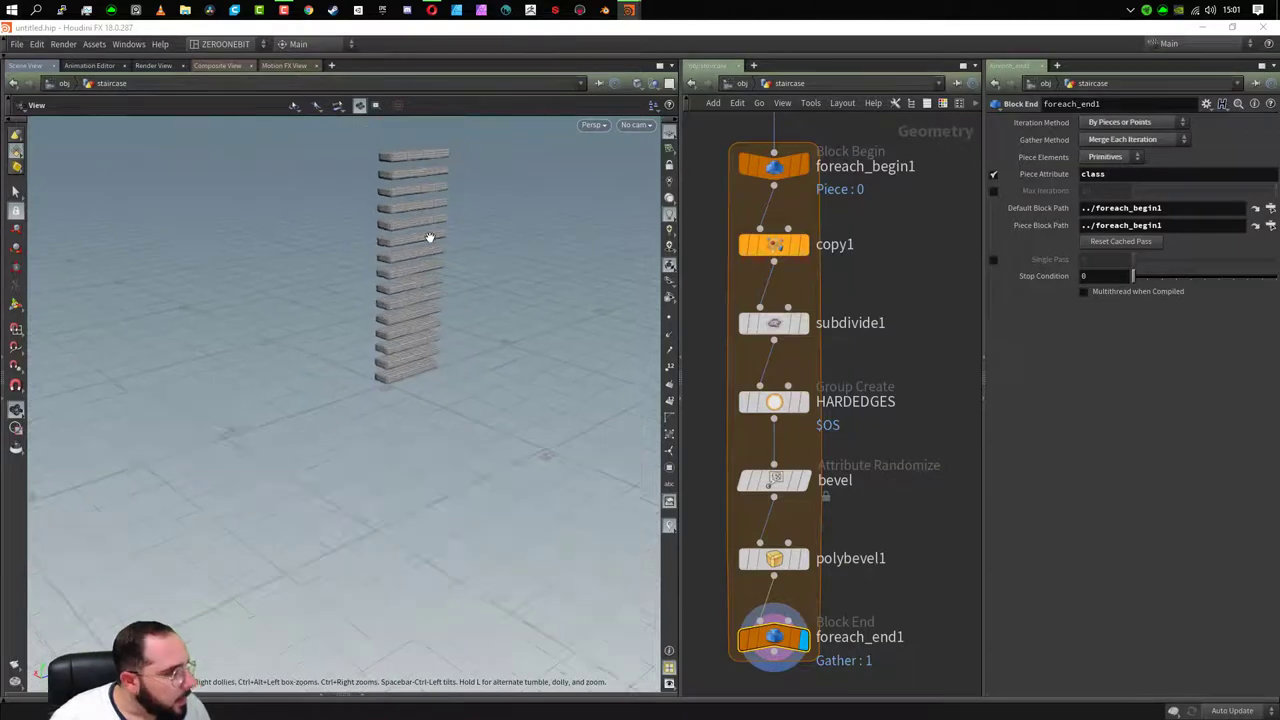
pyautogui.press('h')
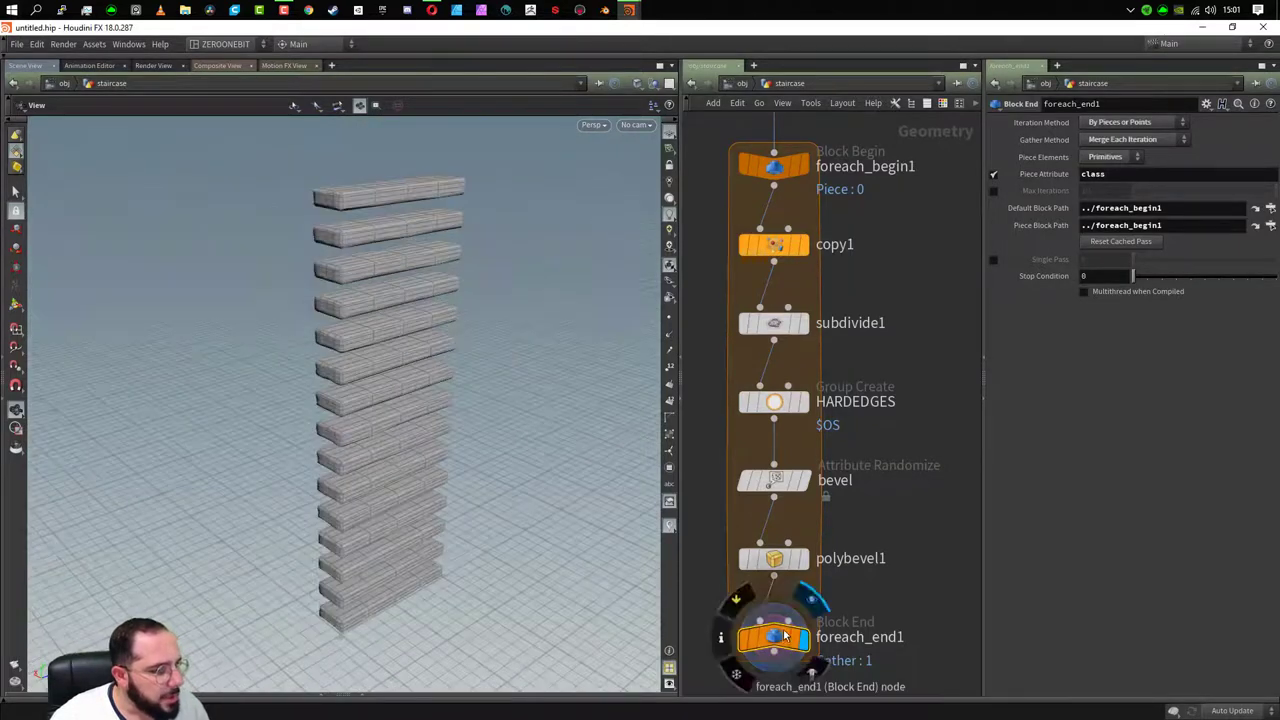
pyautogui.middleClick(775, 637)
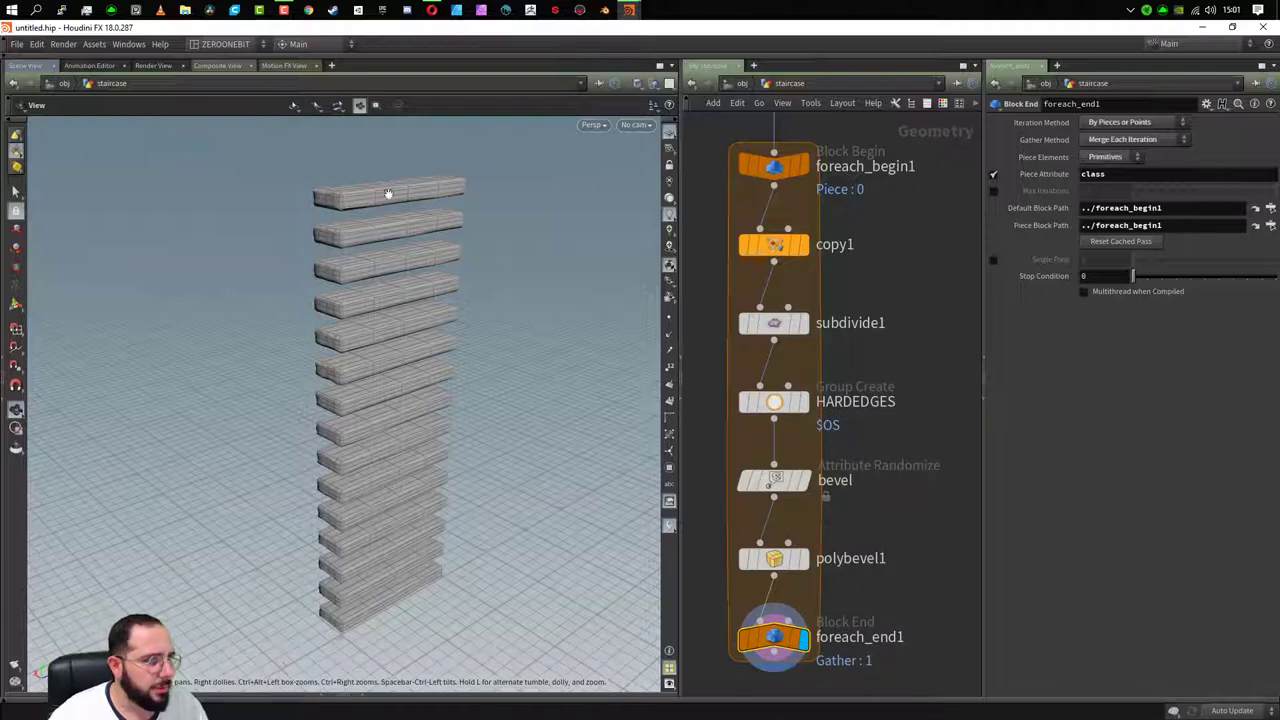
pyautogui.click(780, 248)
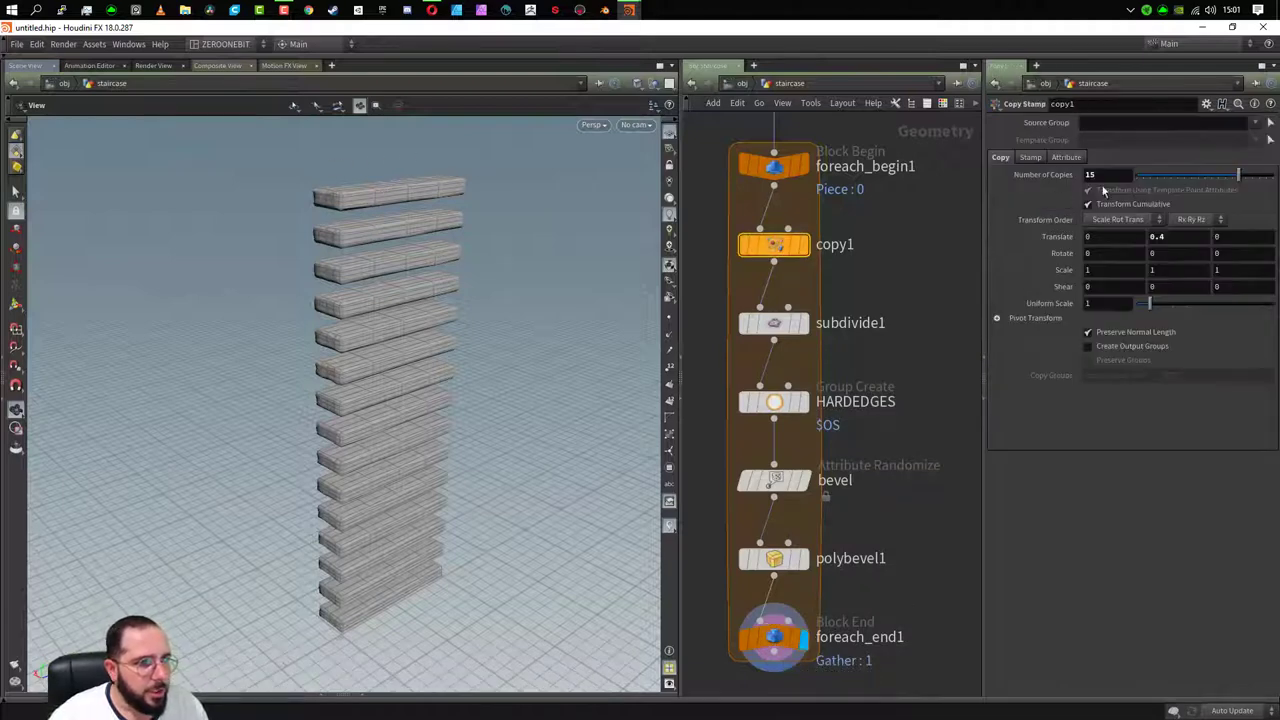
# - Set copy1's Number of Copies to 1 and check foreach_end1's node info
pyautogui.click(1127, 176)
pyautogui.write('1')
pyautogui.press('Return')
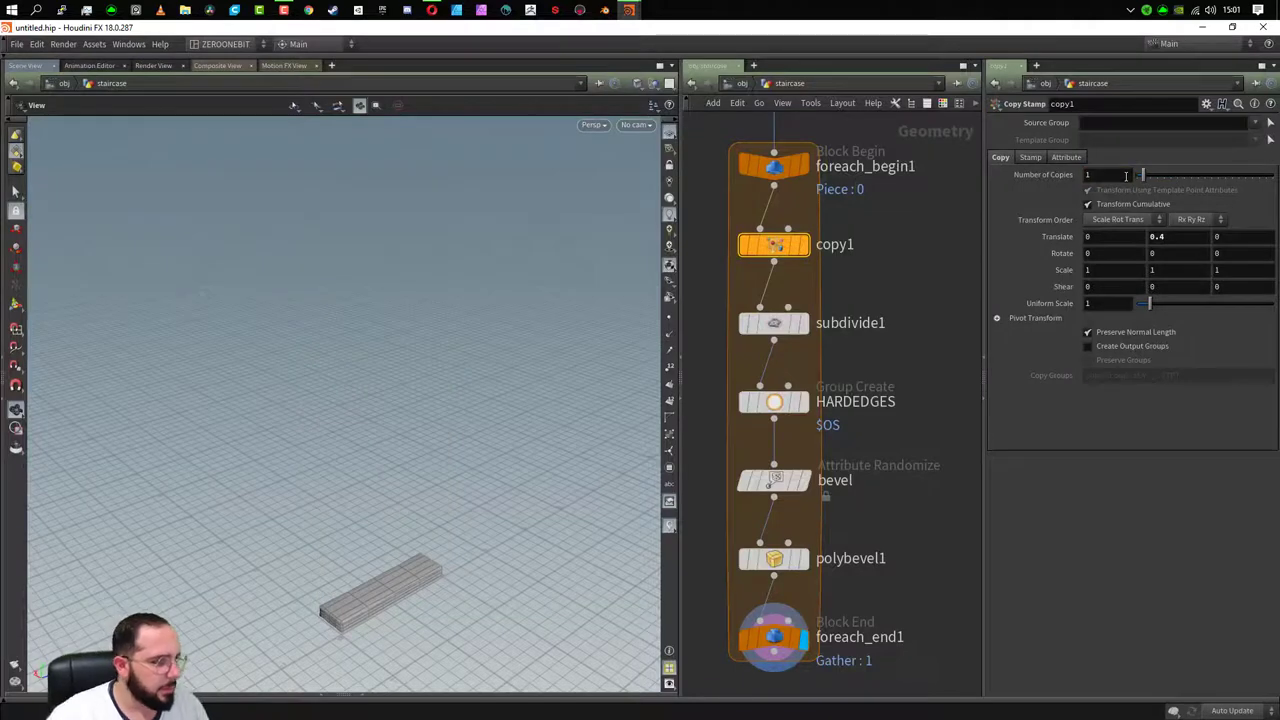
pyautogui.middleClick(765, 636)
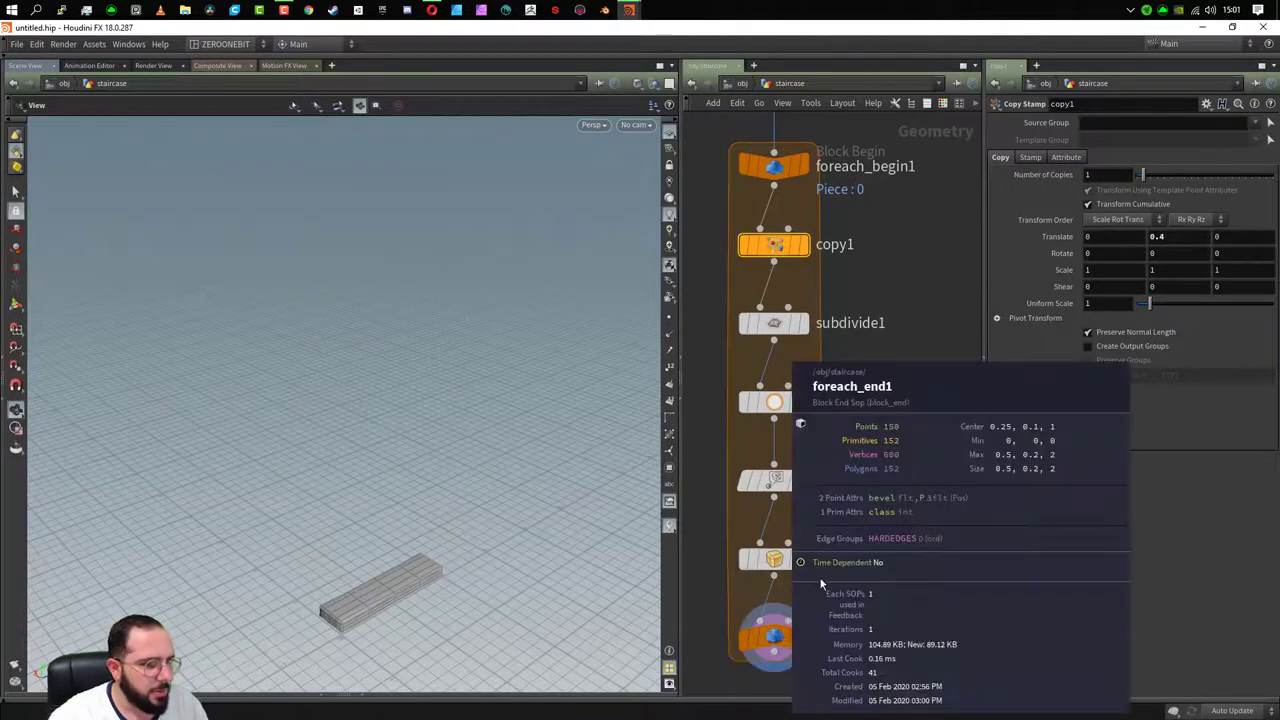
pyautogui.click(905, 426)
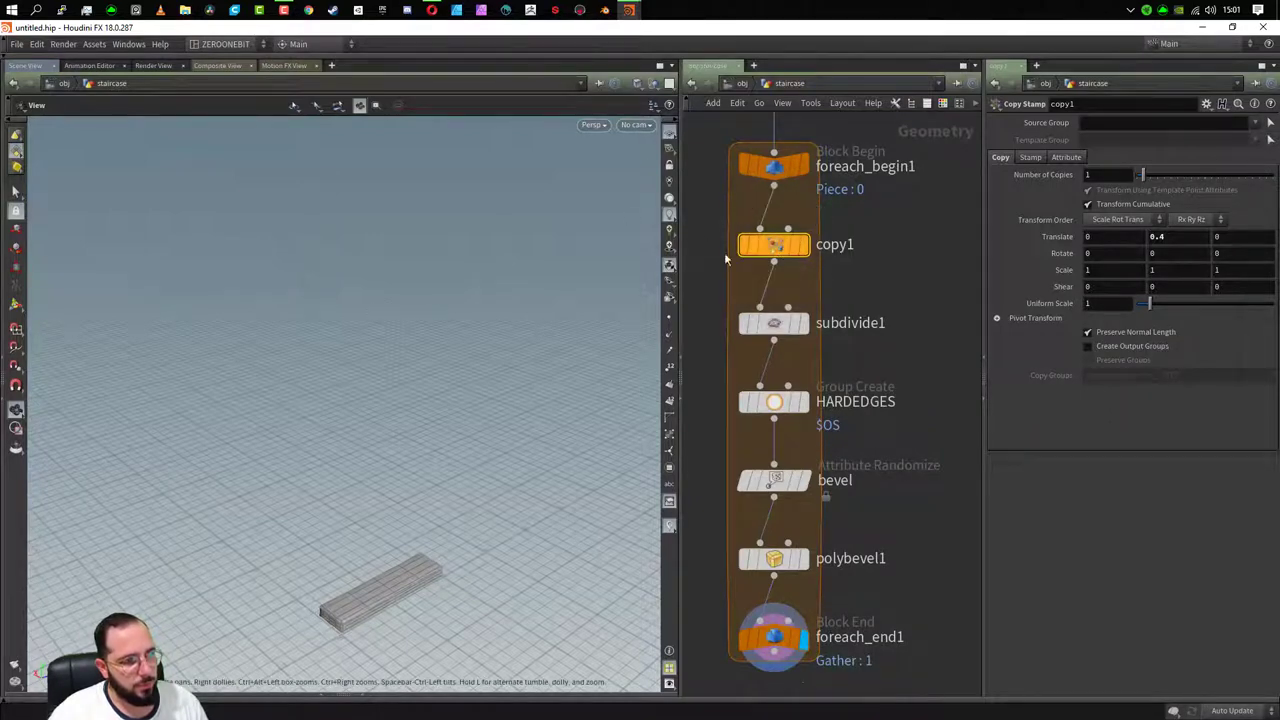
pyautogui.moveTo(772, 254); pyautogui.dragTo(799, 345, button='middle')
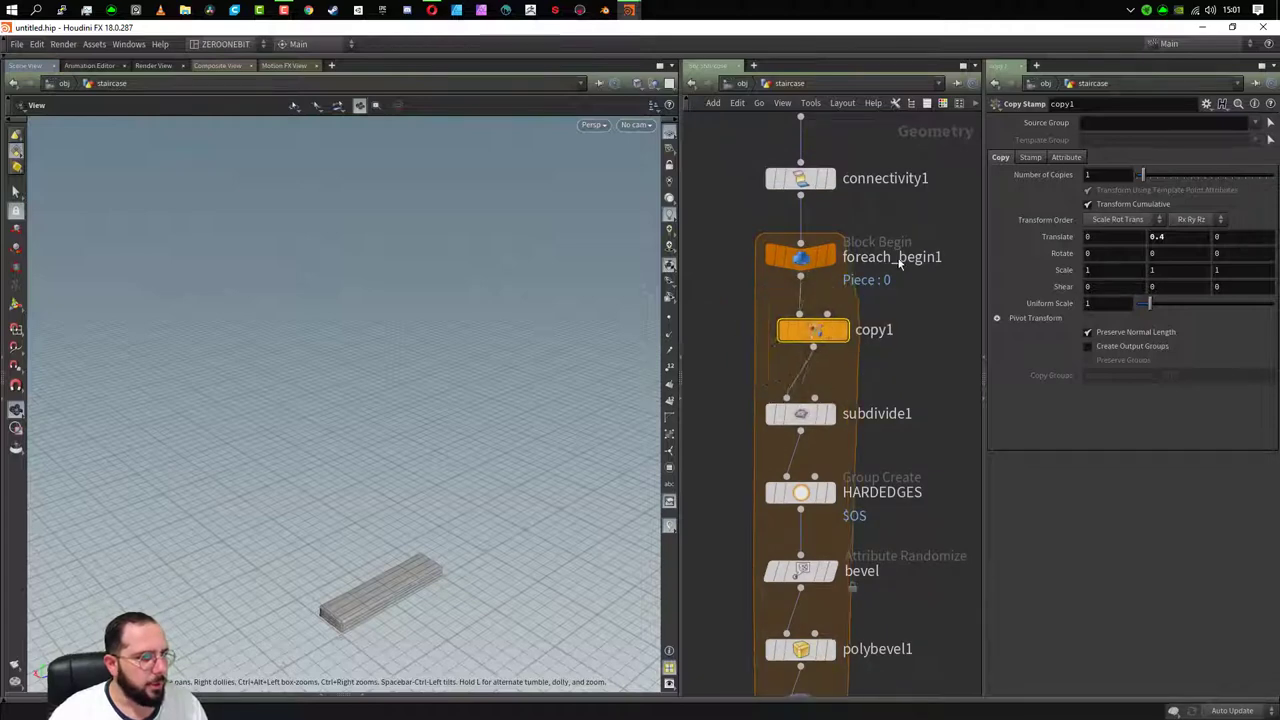
# - Move copy1 between STEP_SIZE and connectivity1 and display foreach_end1's output
pyautogui.moveTo(800, 335); pyautogui.dragTo(803, 172)
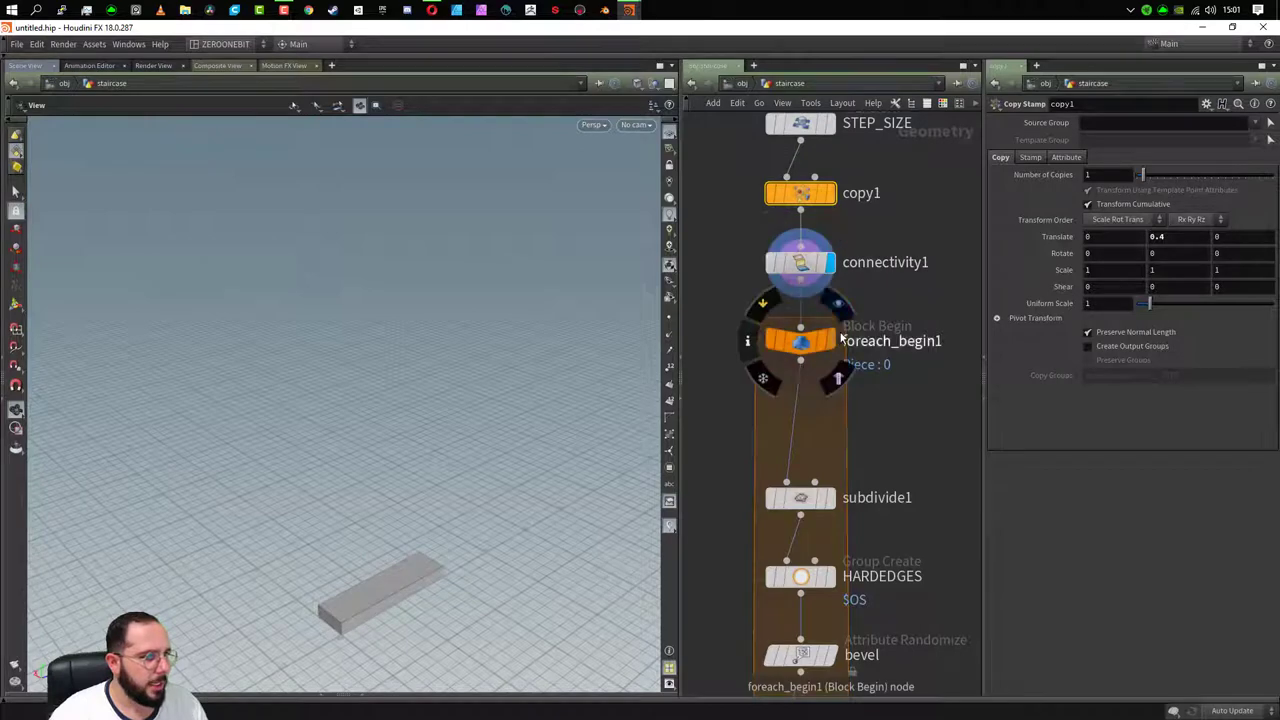
pyautogui.scroll(-3, 894, 239)
pyautogui.scroll(-2, 865, 386)
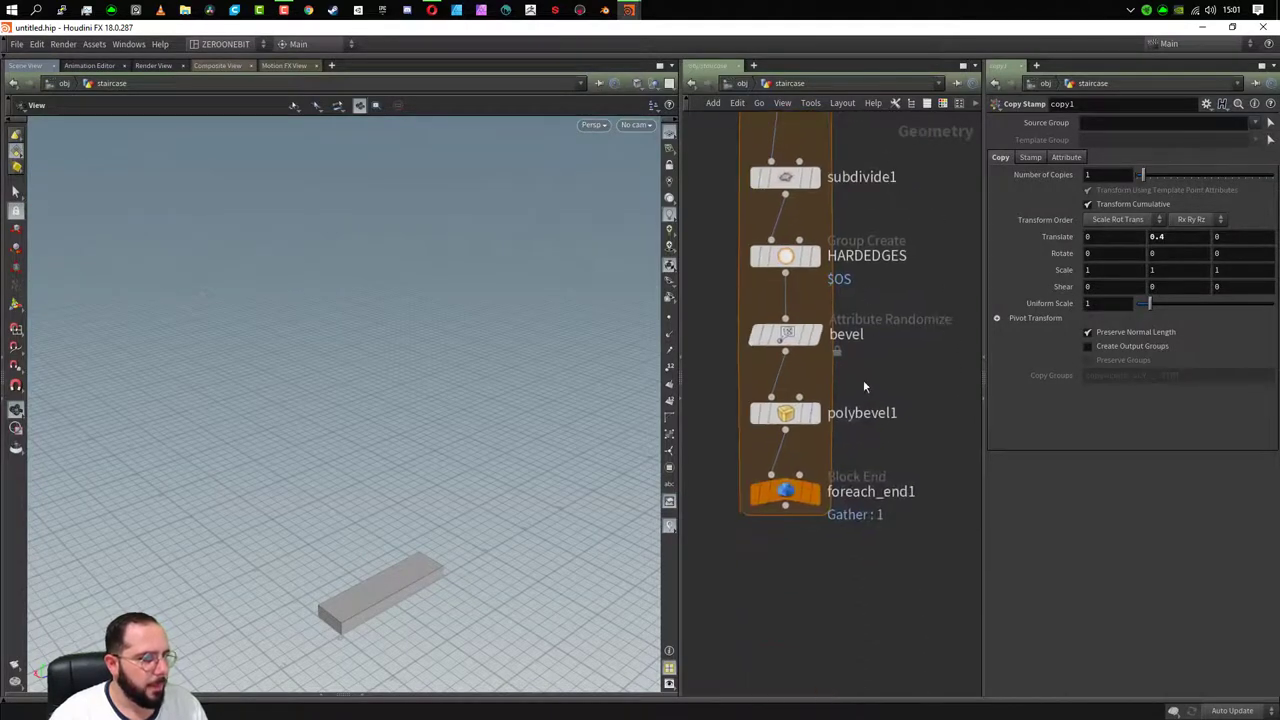
pyautogui.click(816, 498)
pyautogui.click(786, 494)
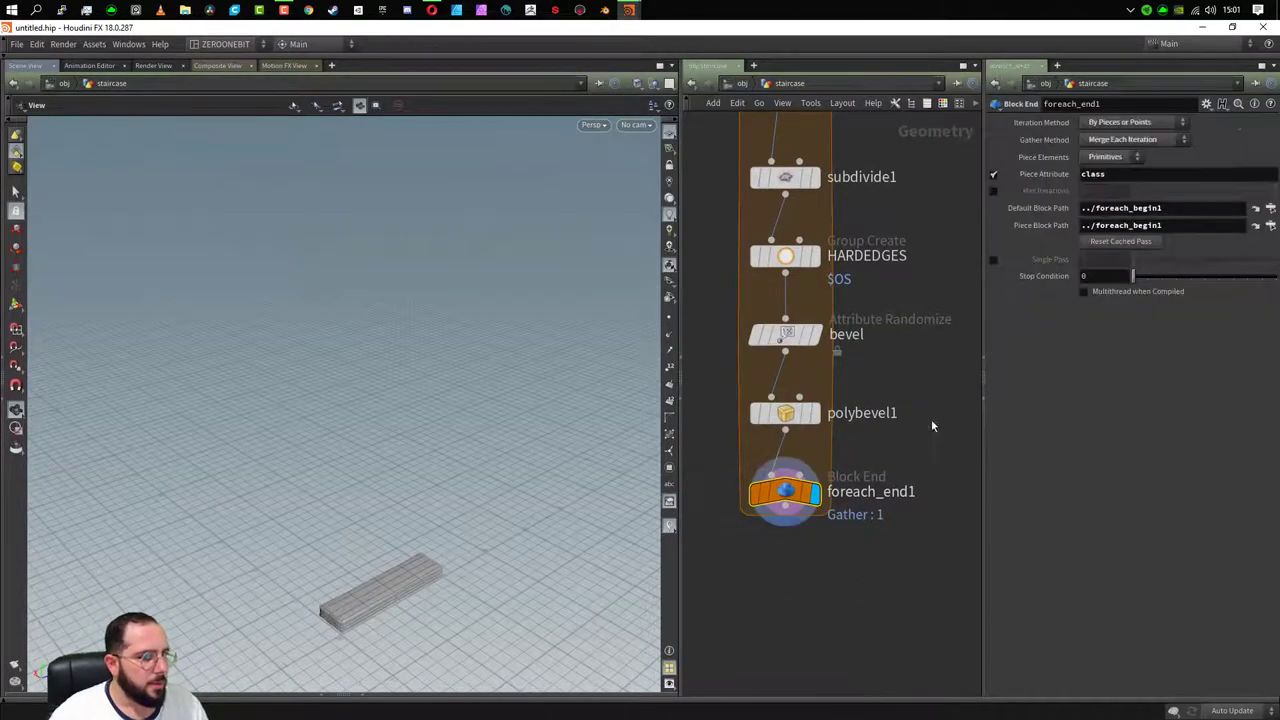
pyautogui.scroll(5, 929, 423)
# - Set copy1 to 10 copies and reset foreach_end1's cached pass to gather them
pyautogui.click(818, 177)
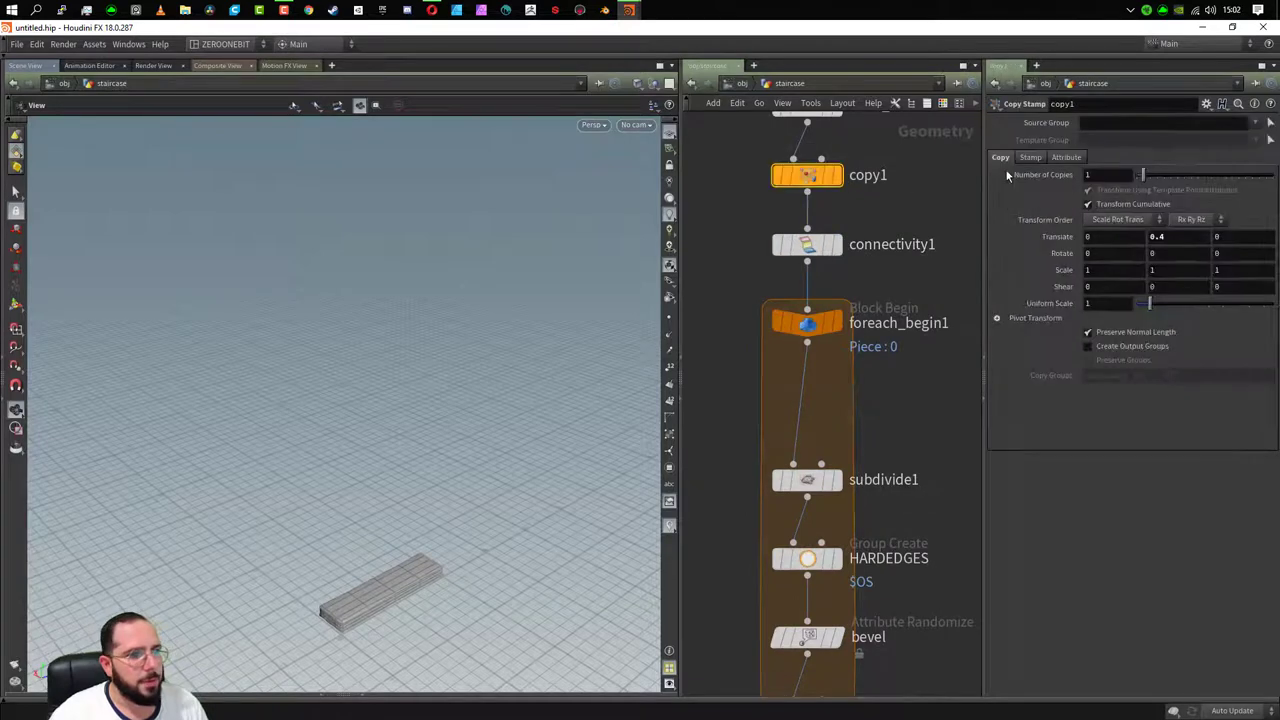
pyautogui.write('10')
pyautogui.press('Return')
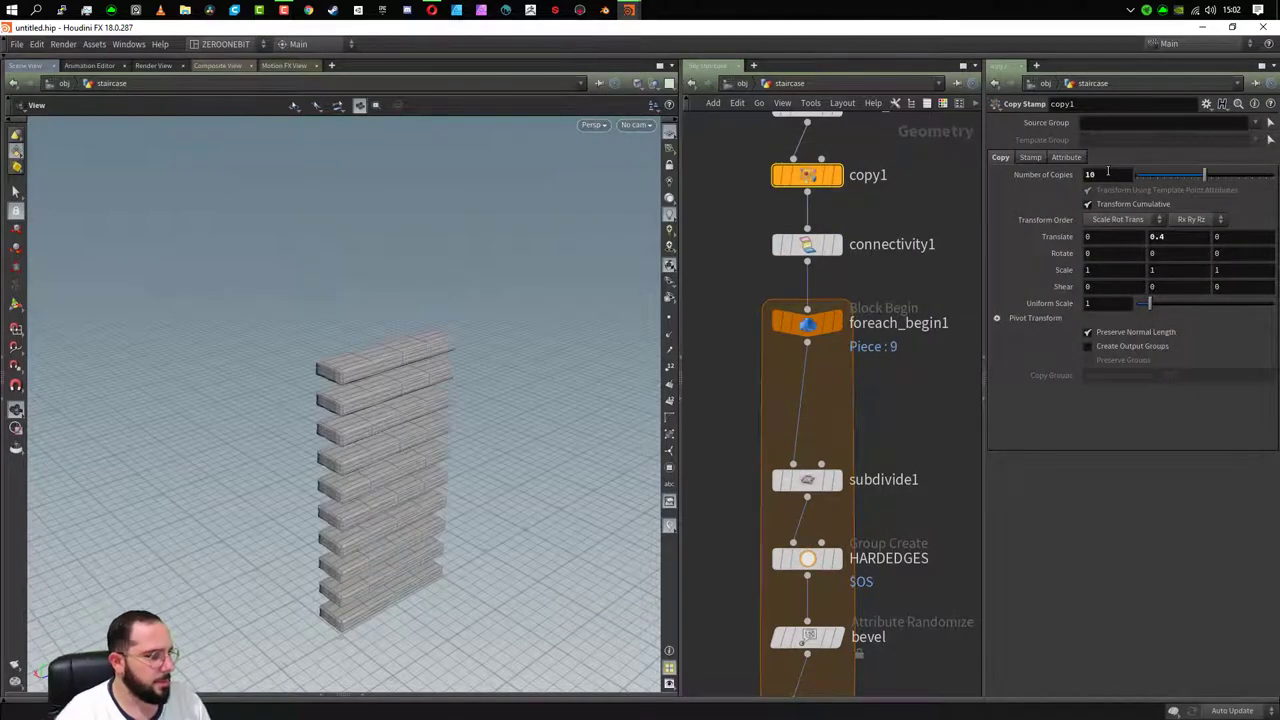
pyautogui.scroll(-7, 886, 210)
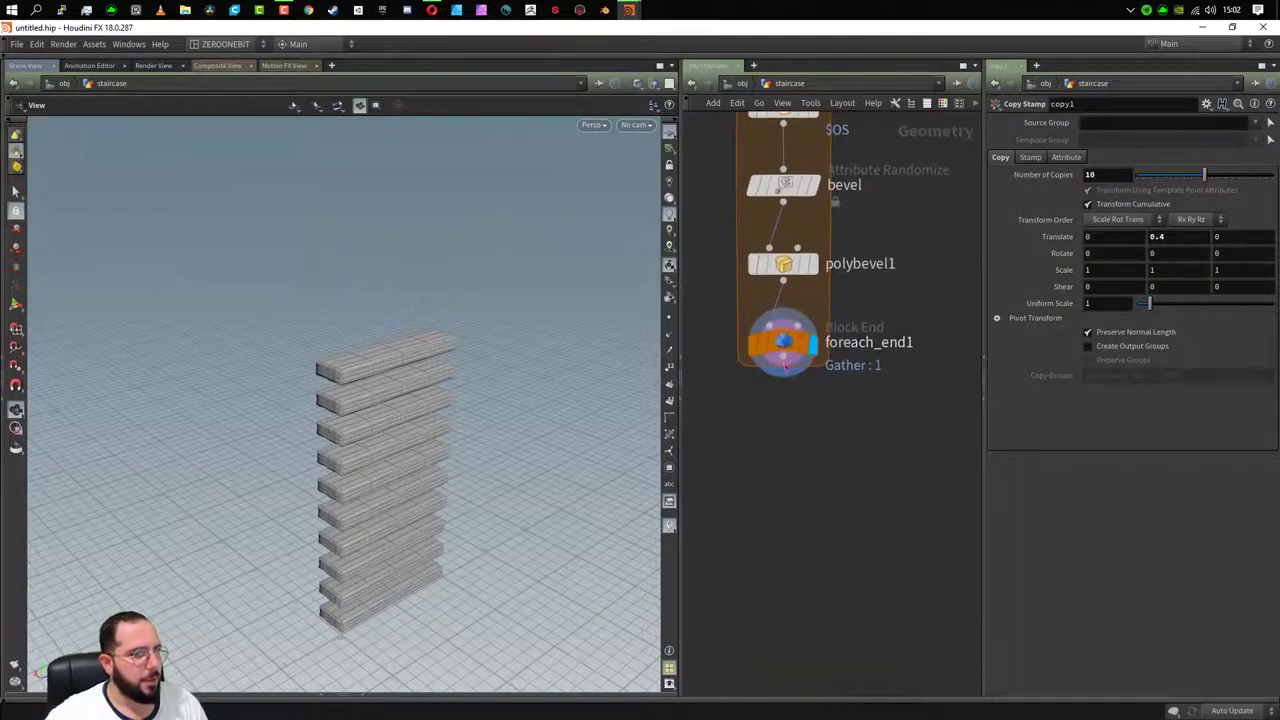
pyautogui.click(785, 362)
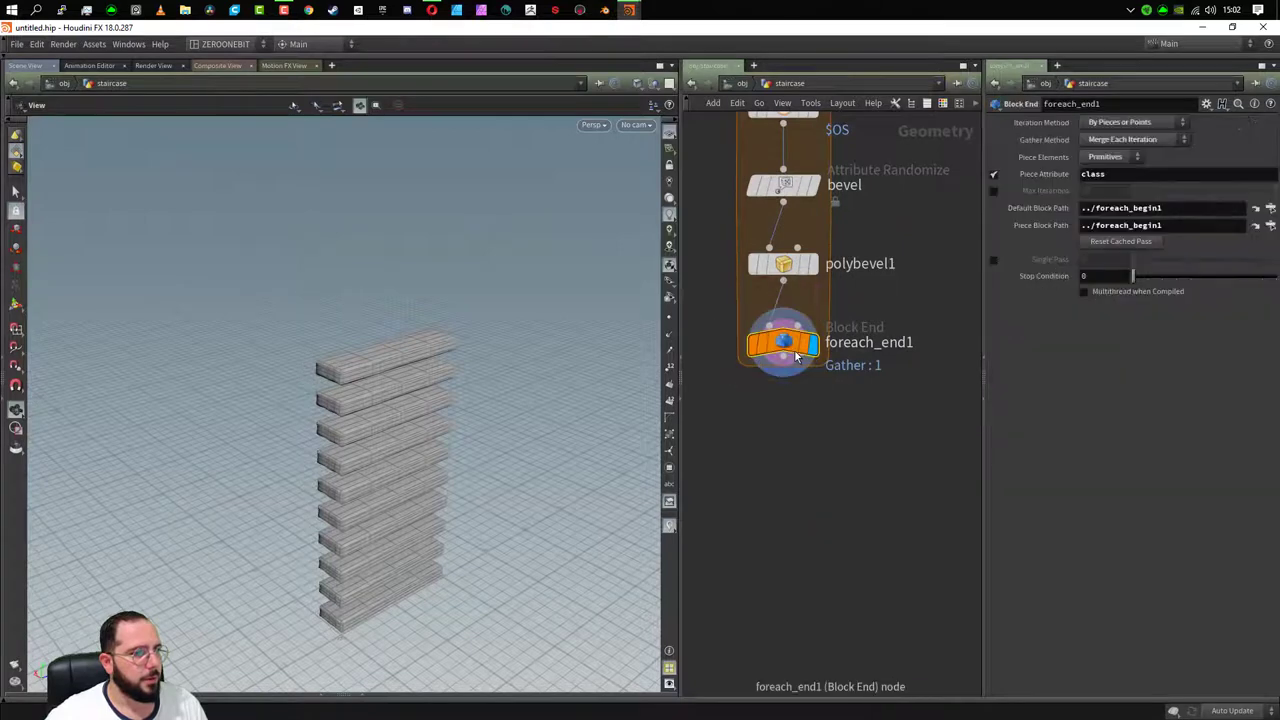
pyautogui.click(1135, 243)
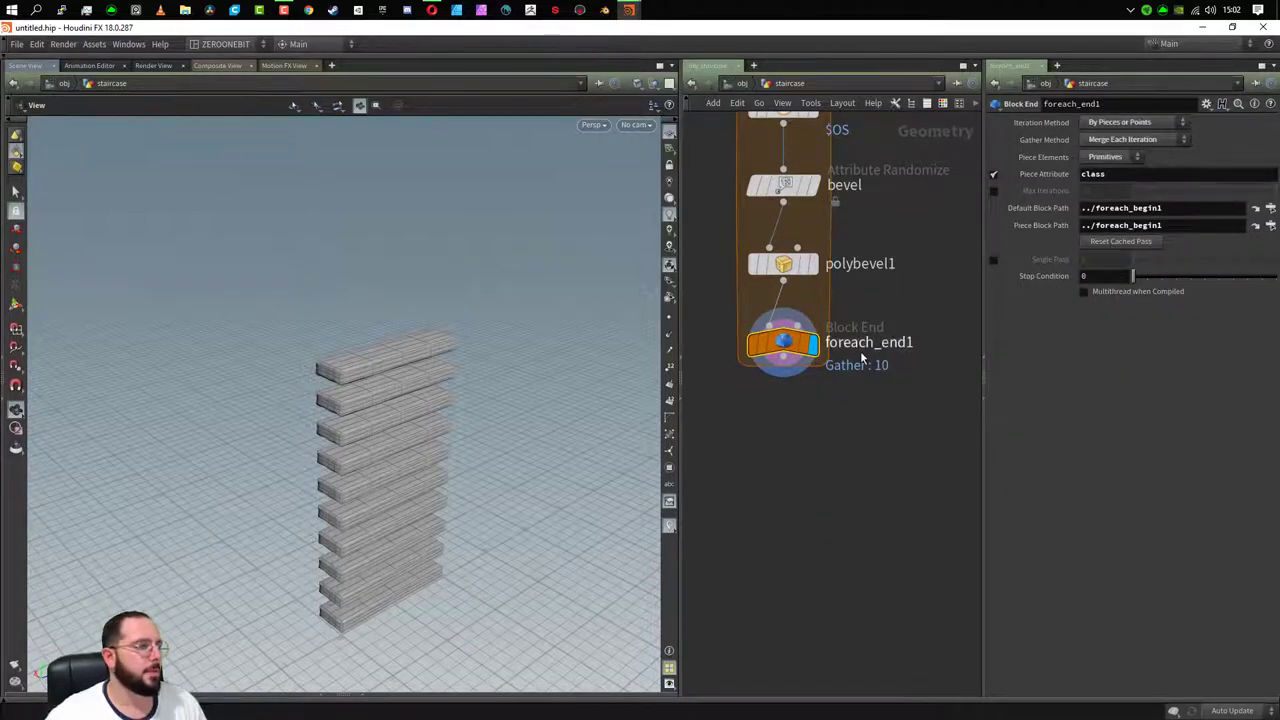
pyautogui.scroll(5, 343, 400)
# - Move copy1 off the wire above connectivity1 onto the wire between foreach_begin1 and subdivide1
pyautogui.scroll(3, 286, 529)
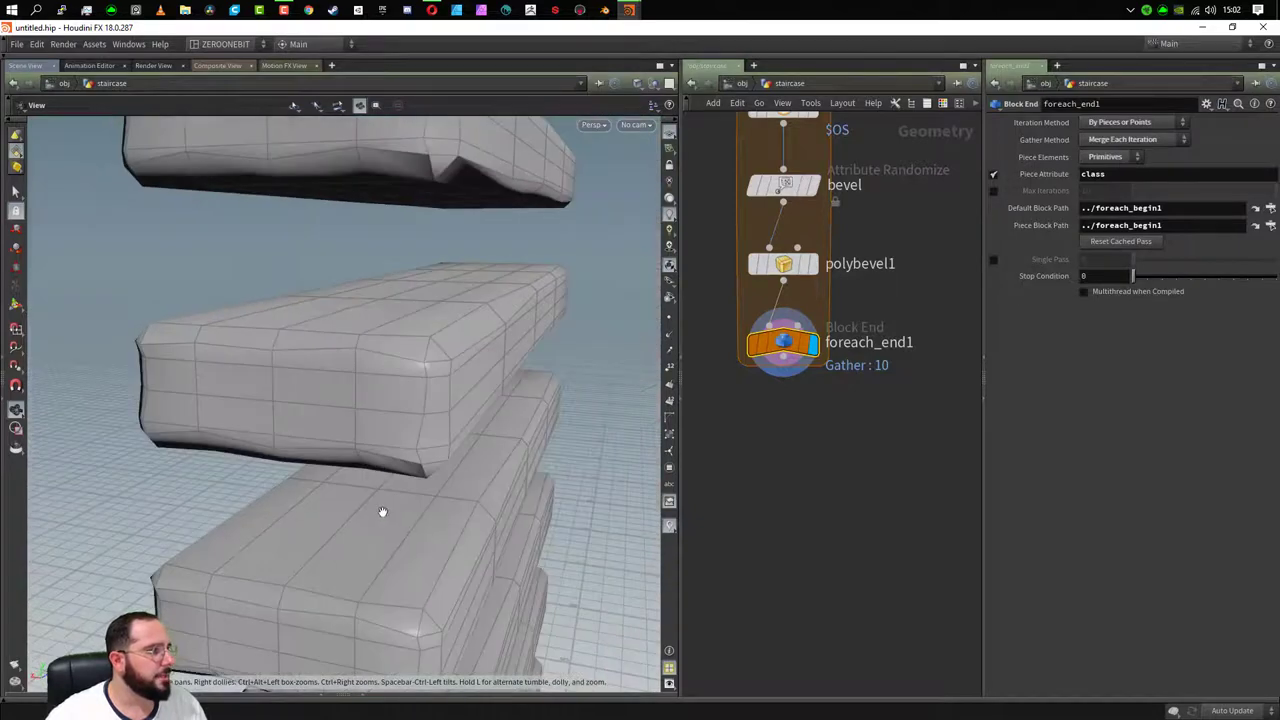
pyautogui.moveTo(382, 512)
pyautogui.mouseDown()
pyautogui.moveTo(426, 511)
pyautogui.moveTo(415, 576)
pyautogui.moveTo(443, 529)
pyautogui.moveTo(423, 543)
pyautogui.moveTo(463, 571)
pyautogui.moveTo(494, 466)
pyautogui.mouseUp()
pyautogui.scroll(-3, 426, 511)
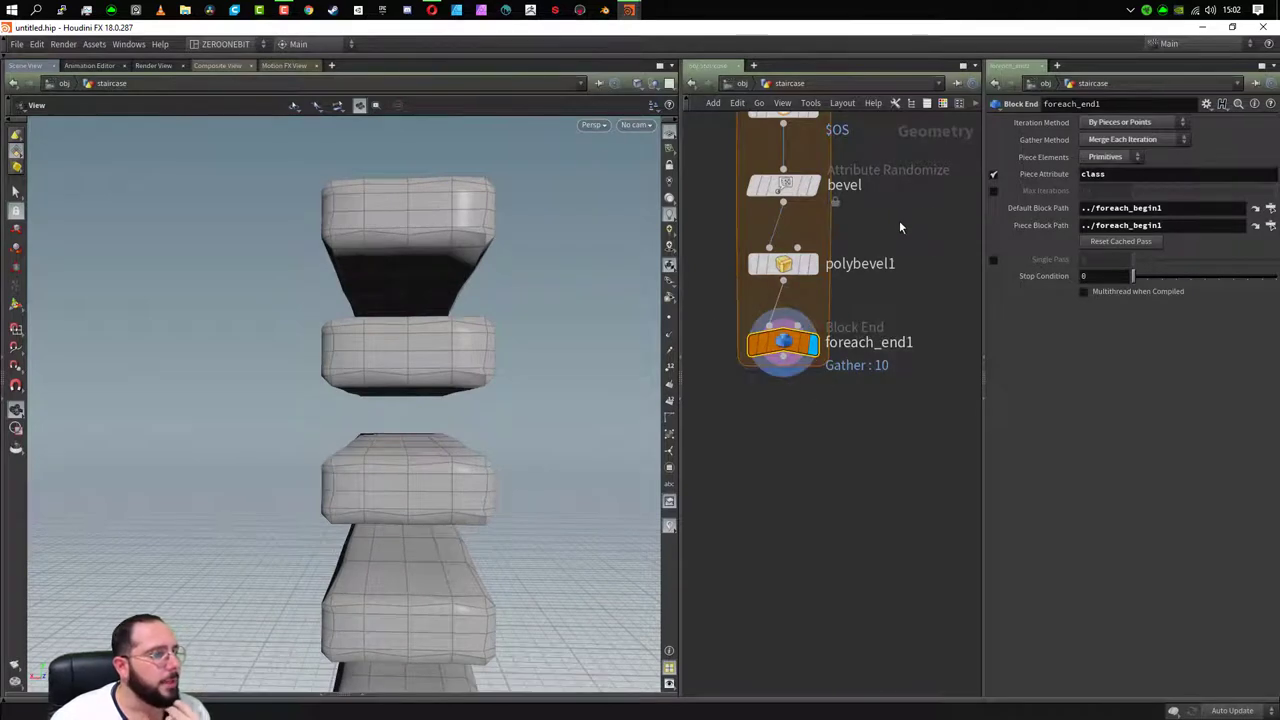
pyautogui.moveTo(899, 220); pyautogui.dragTo(876, 696, button='middle')
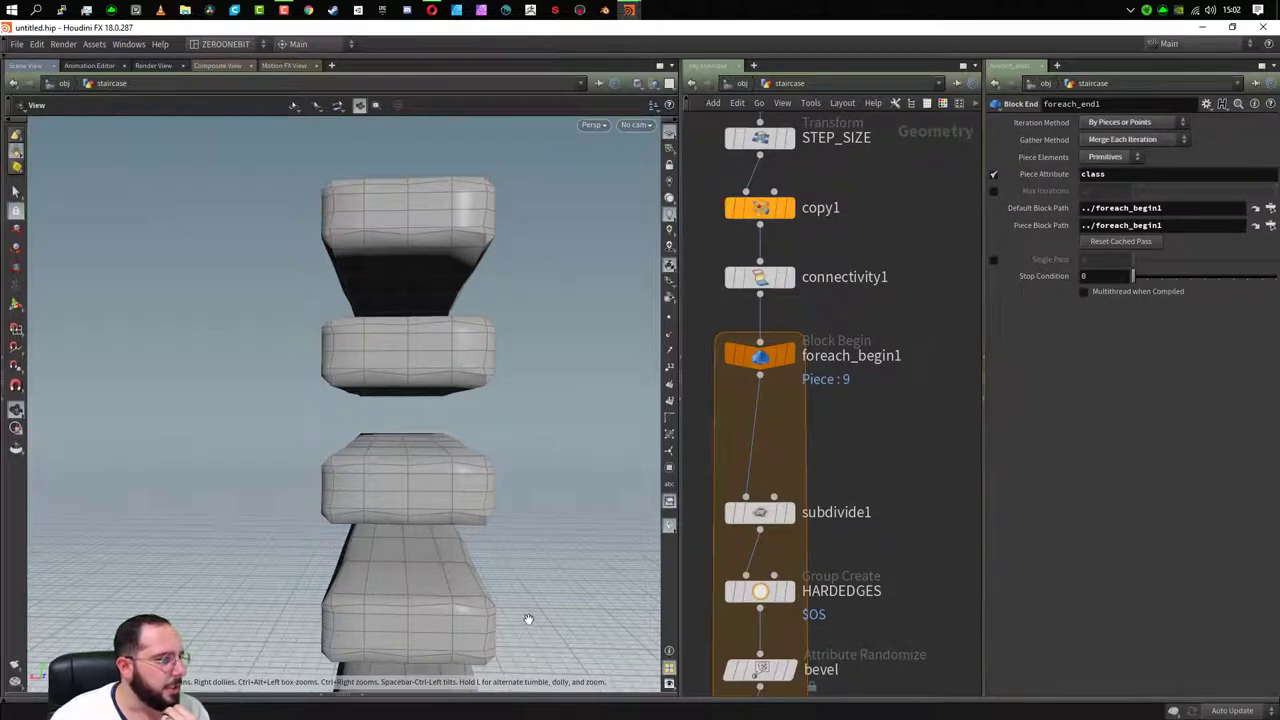
pyautogui.moveTo(528, 619)
pyautogui.mouseDown()
pyautogui.moveTo(554, 277)
pyautogui.moveTo(520, 549)
pyautogui.moveTo(522, 241)
pyautogui.mouseUp()
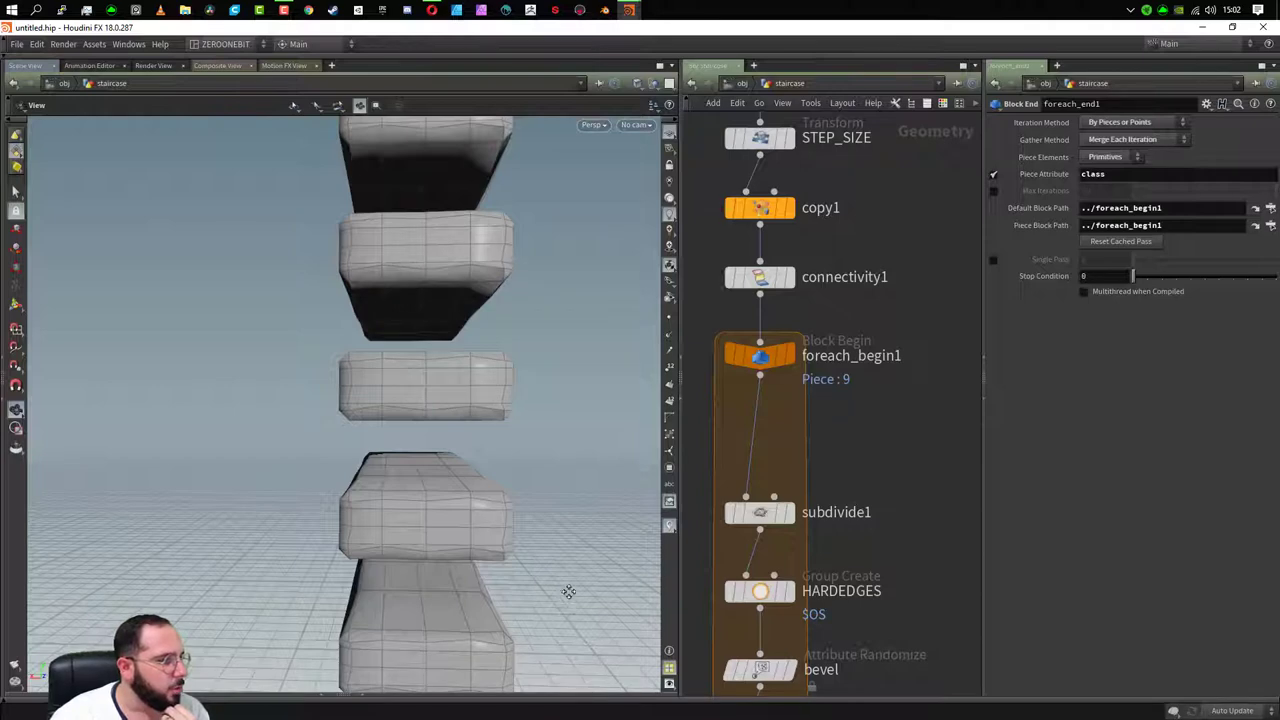
pyautogui.moveTo(568, 591)
pyautogui.mouseDown()
pyautogui.moveTo(577, 283)
pyautogui.moveTo(551, 189)
pyautogui.moveTo(529, 214)
pyautogui.moveTo(600, 210)
pyautogui.mouseUp()
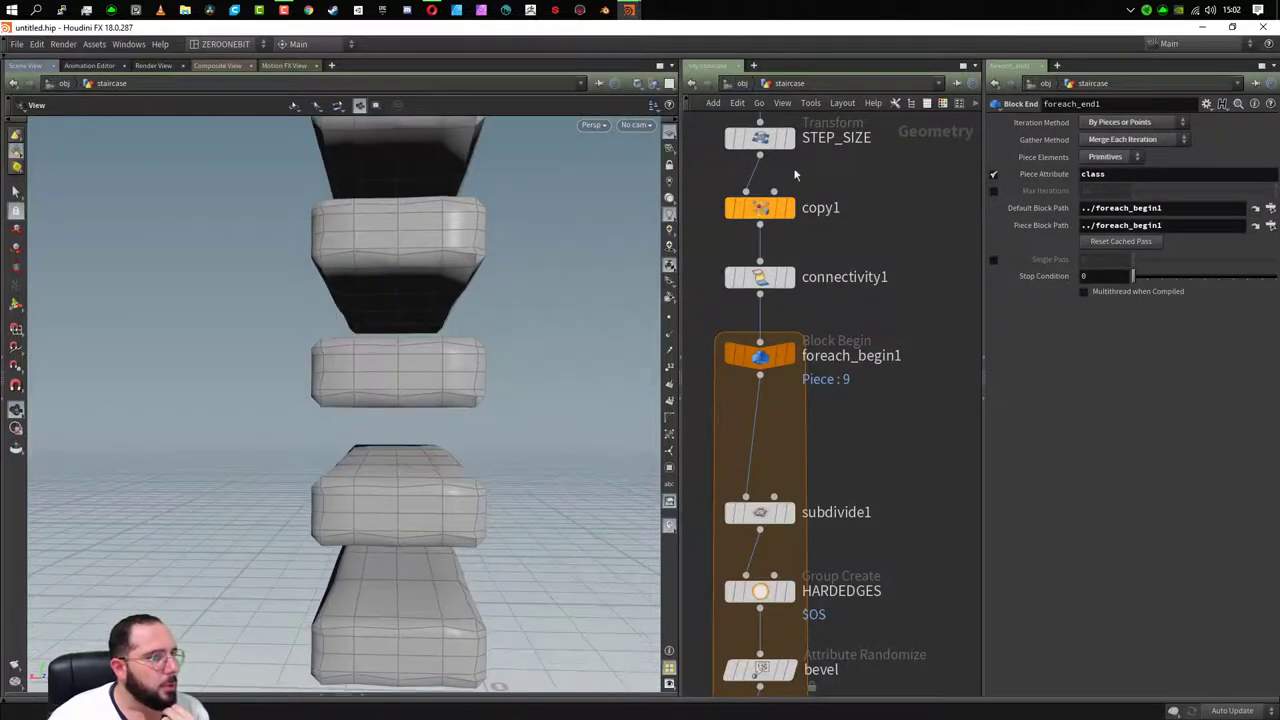
pyautogui.moveTo(760, 207)
pyautogui.mouseDown()
pyautogui.moveTo(750, 456)
pyautogui.moveTo(750, 430)
pyautogui.mouseUp()
pyautogui.moveTo(506, 476)
pyautogui.mouseDown()
pyautogui.moveTo(523, 563)
pyautogui.moveTo(581, 555)
pyautogui.mouseUp()
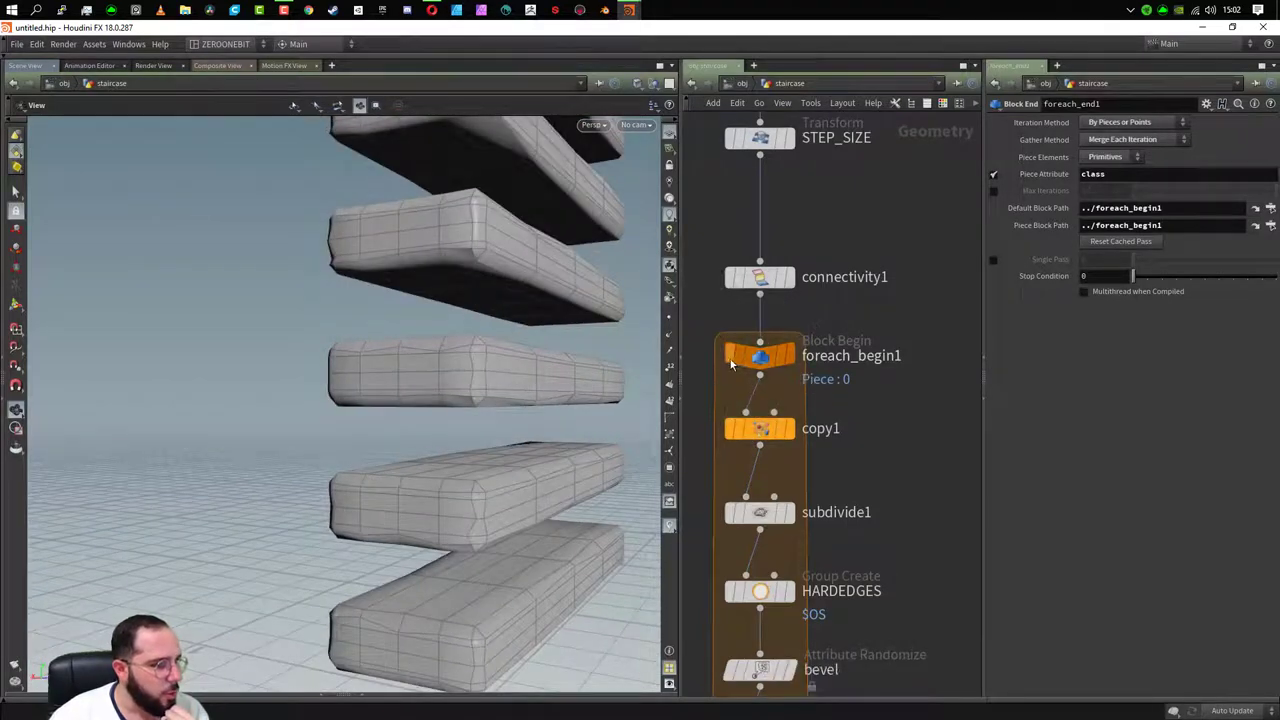
pyautogui.moveTo(894, 571); pyautogui.dragTo(914, 294, button='middle')
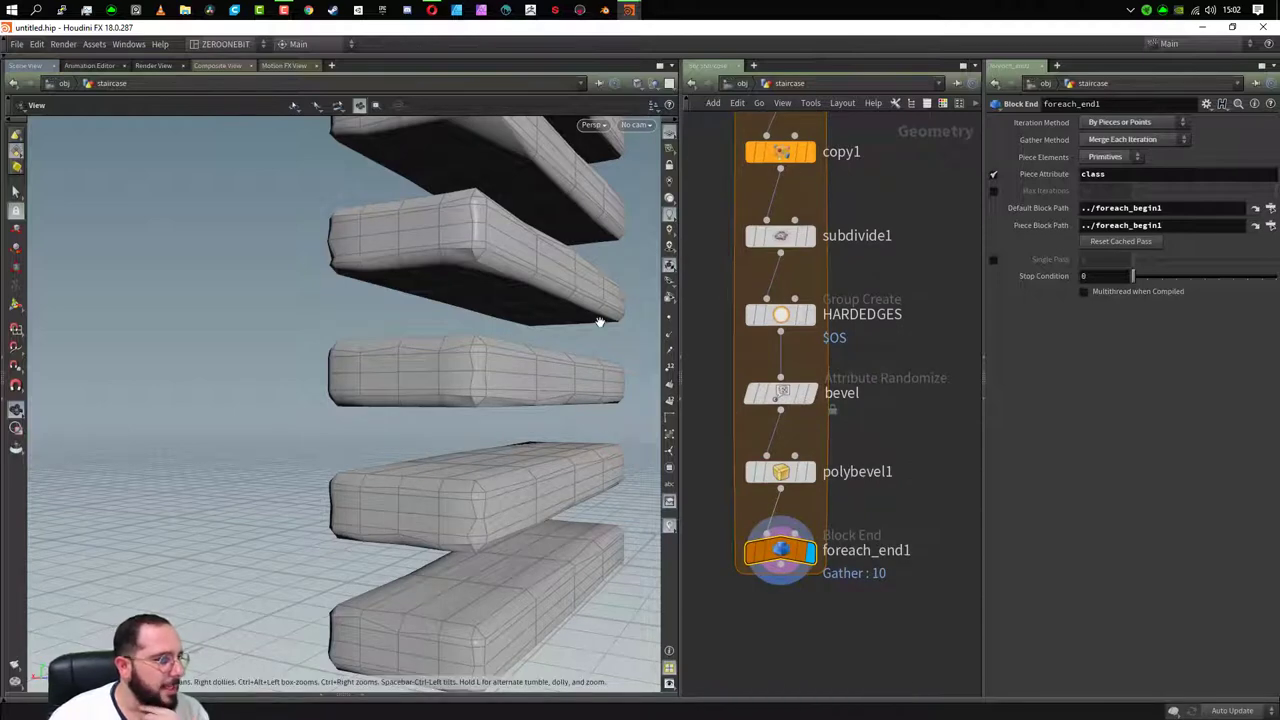
pyautogui.moveTo(400, 453)
pyautogui.mouseDown()
pyautogui.moveTo(486, 457)
pyautogui.moveTo(466, 471)
pyautogui.mouseUp()
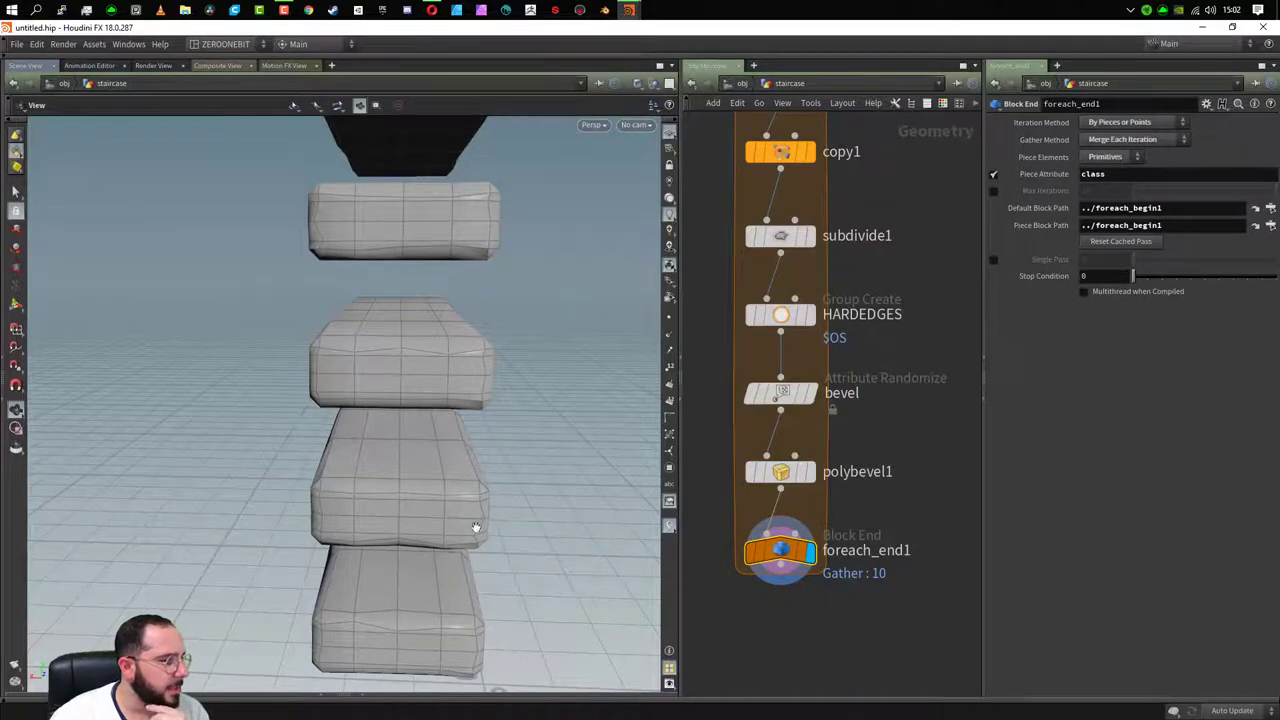
pyautogui.moveTo(476, 527)
pyautogui.mouseDown()
pyautogui.moveTo(494, 529)
pyautogui.moveTo(497, 320)
pyautogui.moveTo(517, 511)
pyautogui.moveTo(537, 480)
pyautogui.moveTo(531, 251)
pyautogui.moveTo(514, 286)
pyautogui.moveTo(477, 569)
pyautogui.moveTo(447, 537)
pyautogui.mouseUp()
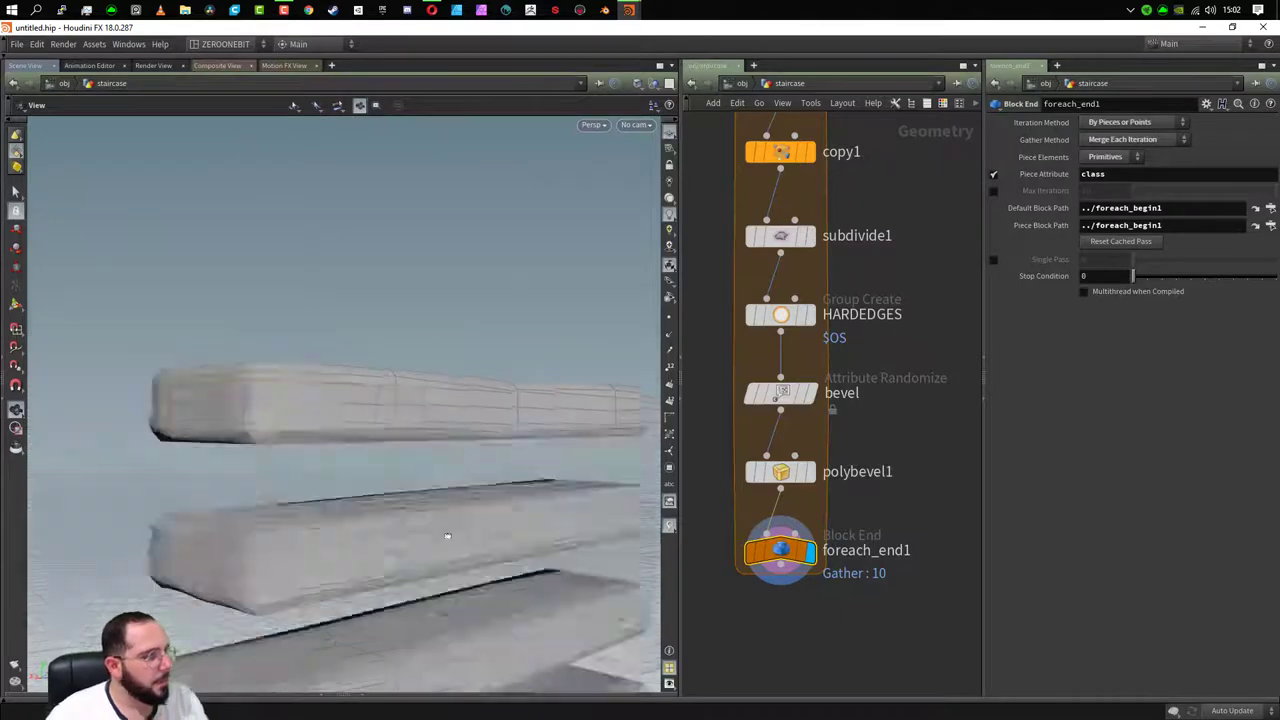
pyautogui.scroll(-3, 447, 537)
pyautogui.scroll(-3, 474, 551)
pyautogui.scroll(-3, 469, 543)
# - Change copy1's Translate Y from 0.4 to 0 so all ten boards overlap
pyautogui.scroll(-2, 471, 549)
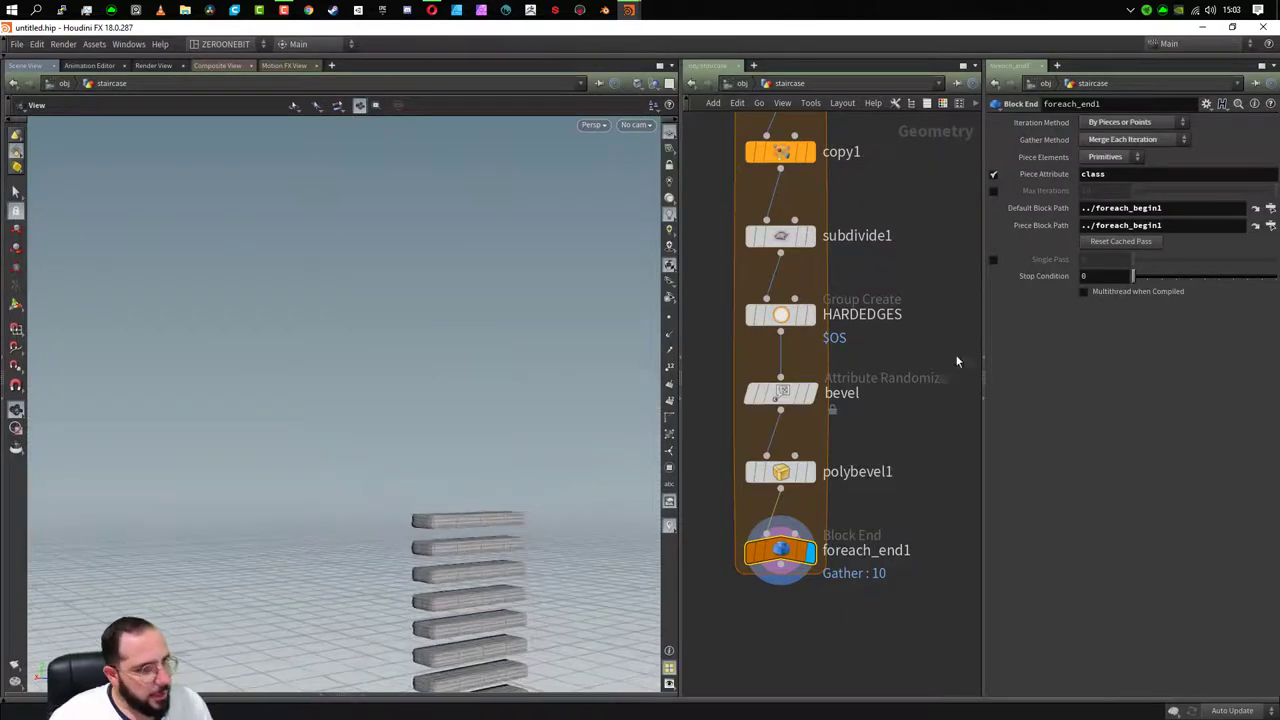
pyautogui.moveTo(900, 188); pyautogui.dragTo(702, 128)
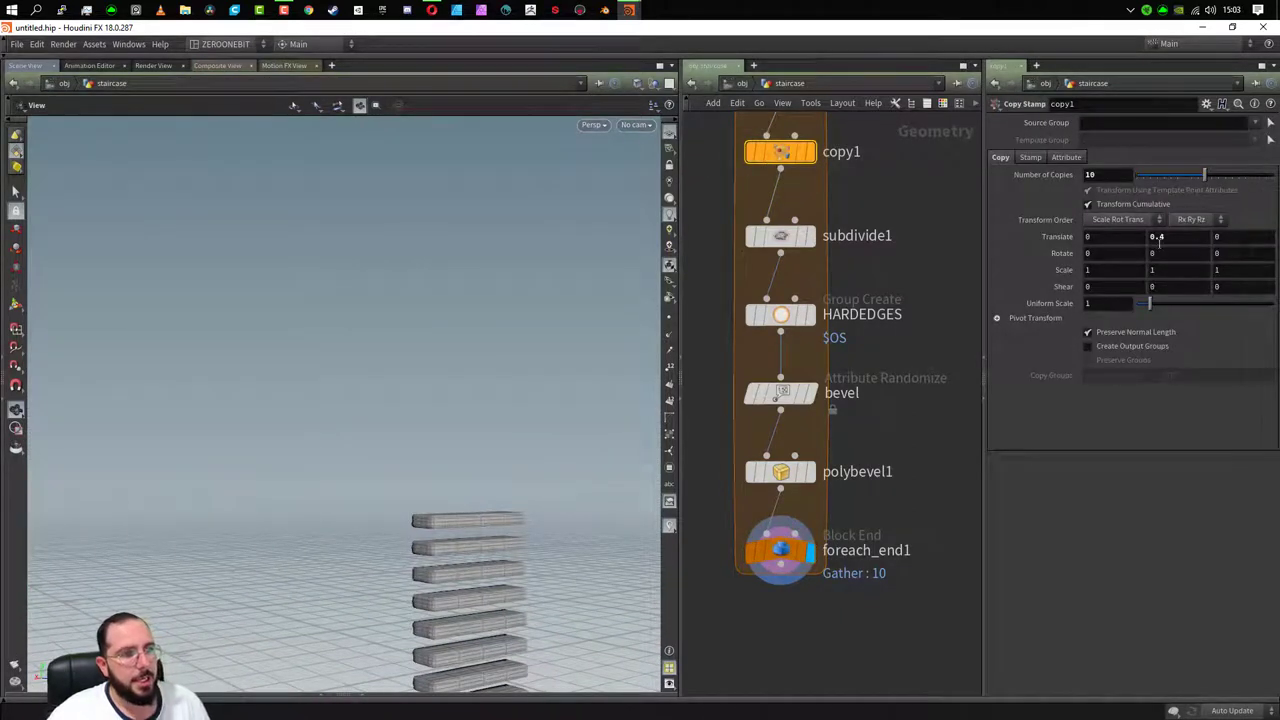
pyautogui.press('Return')
pyautogui.moveTo(571, 534)
pyautogui.mouseDown()
pyautogui.moveTo(403, 623)
pyautogui.moveTo(528, 453)
pyautogui.moveTo(400, 607)
pyautogui.mouseUp()
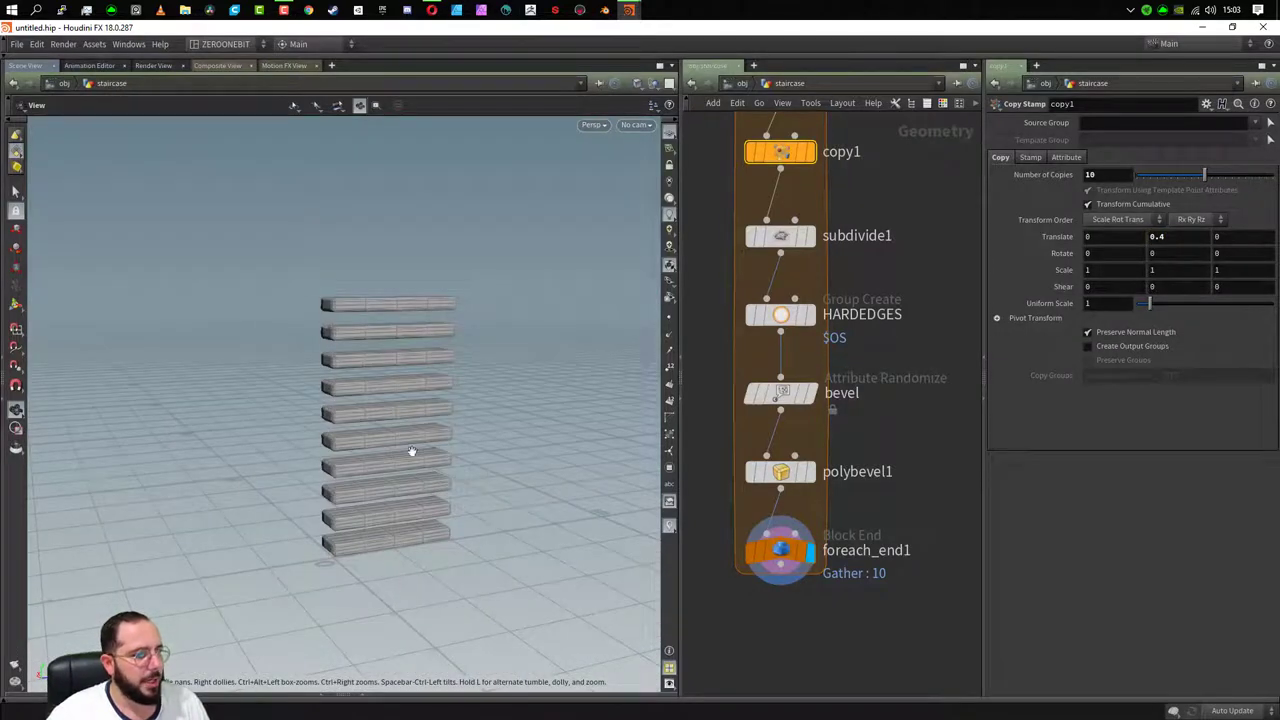
pyautogui.moveTo(374, 574); pyautogui.dragTo(353, 480)
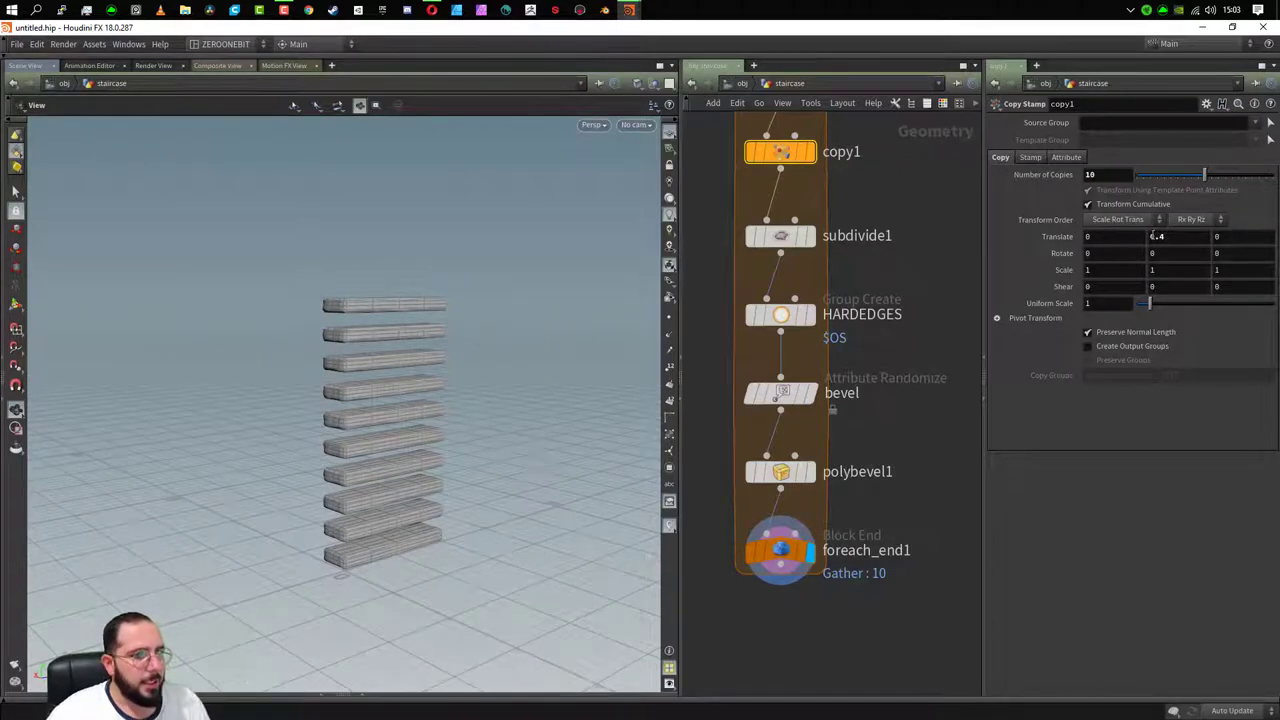
pyautogui.click(1184, 237)
pyautogui.write('0')
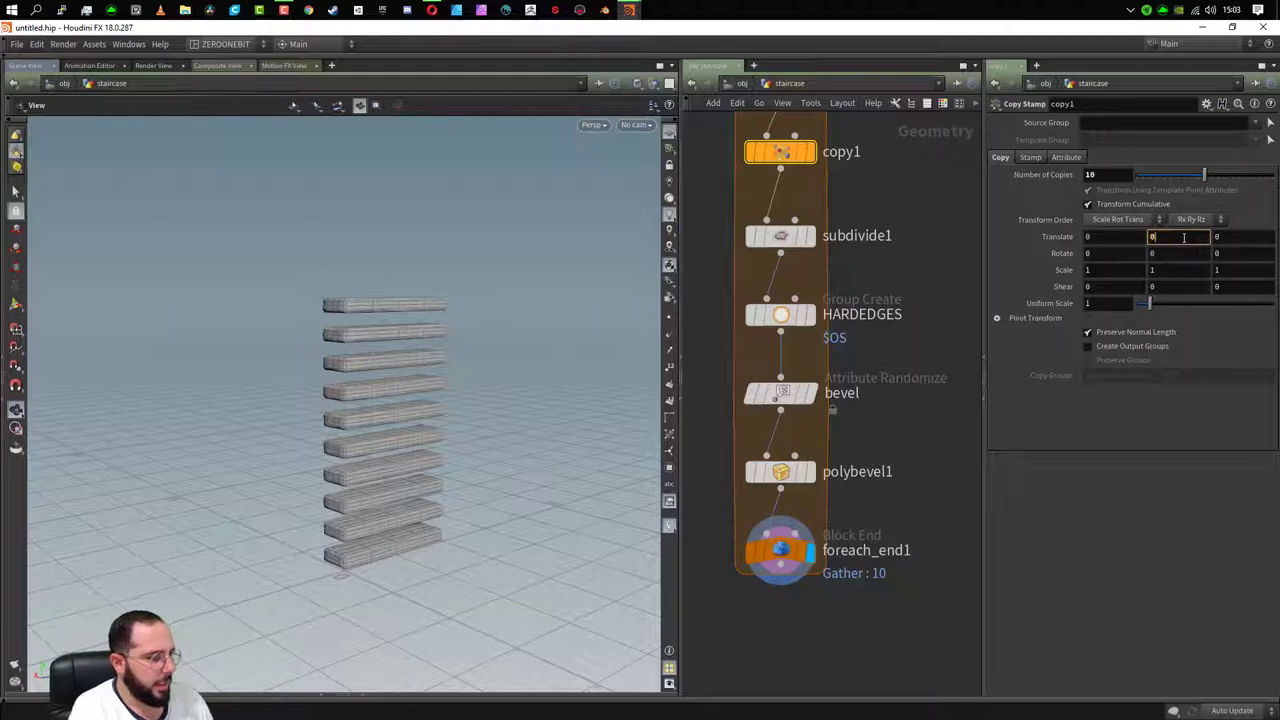
pyautogui.press('Return')
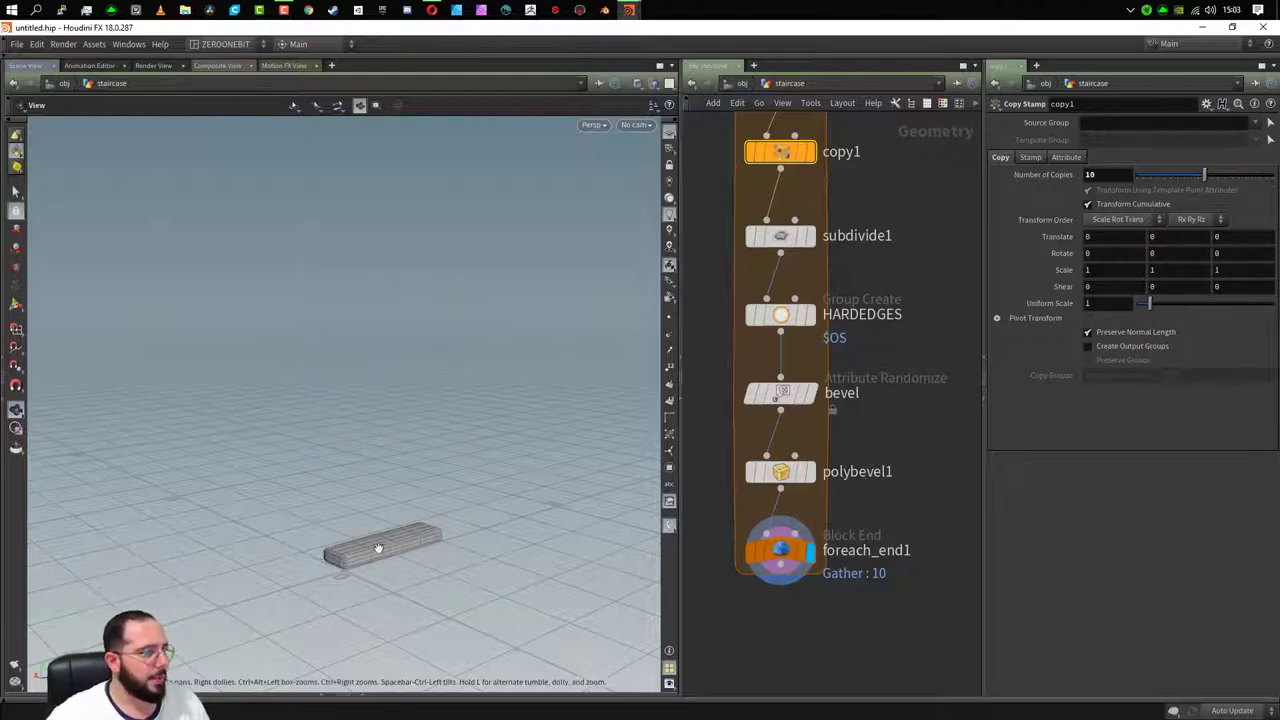
# - Copy the Scale parameter of the STEP_SIZE node
pyautogui.moveTo(881, 321); pyautogui.dragTo(741, 313, button='middle')
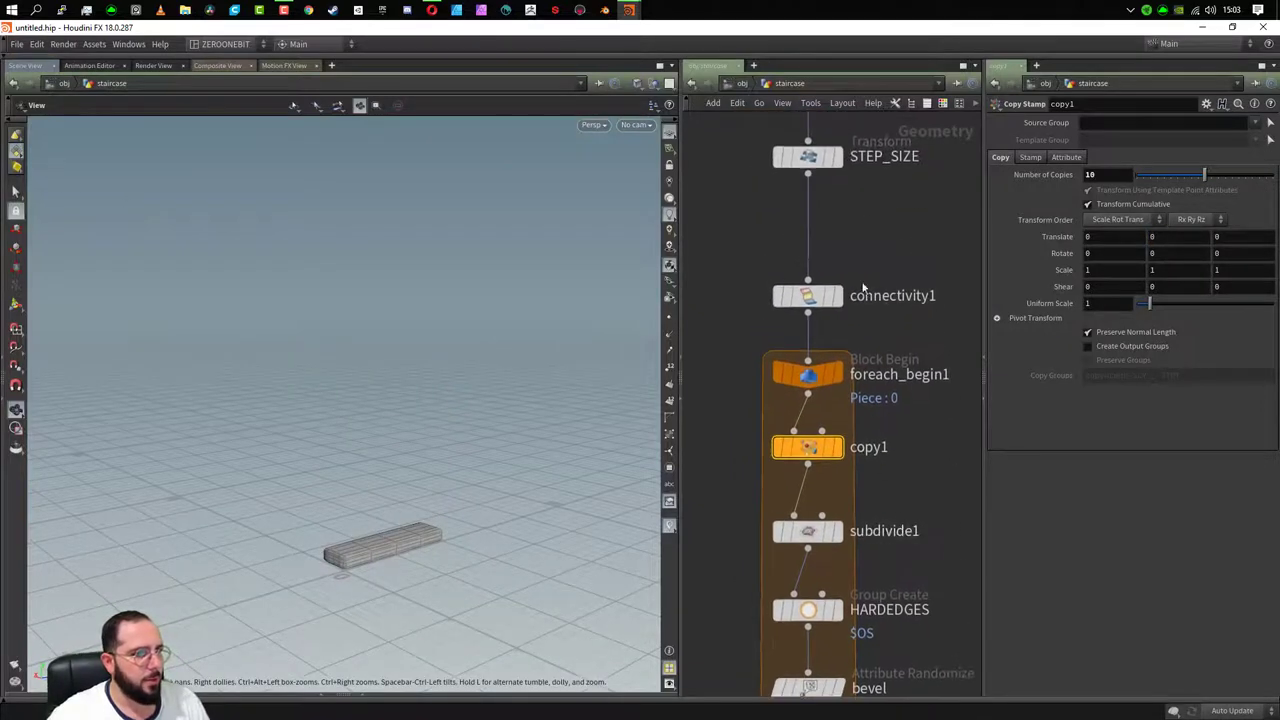
pyautogui.click(789, 330)
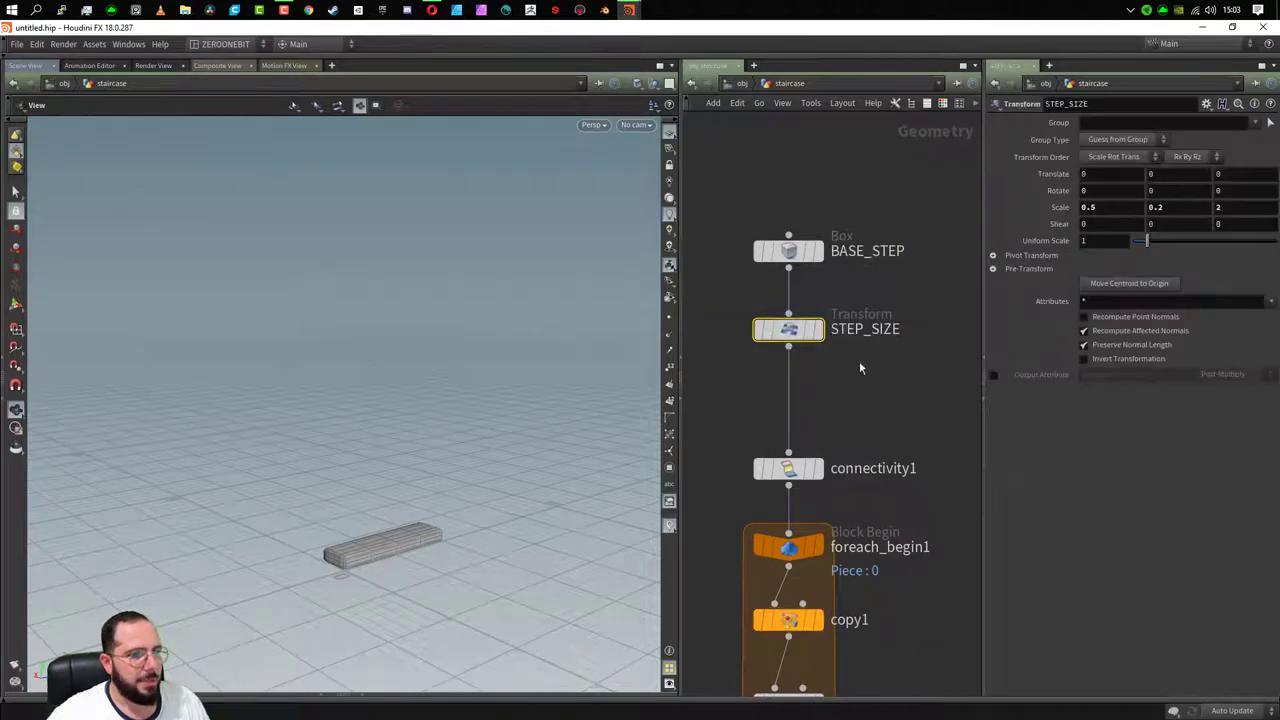
pyautogui.rightClick(1185, 204)
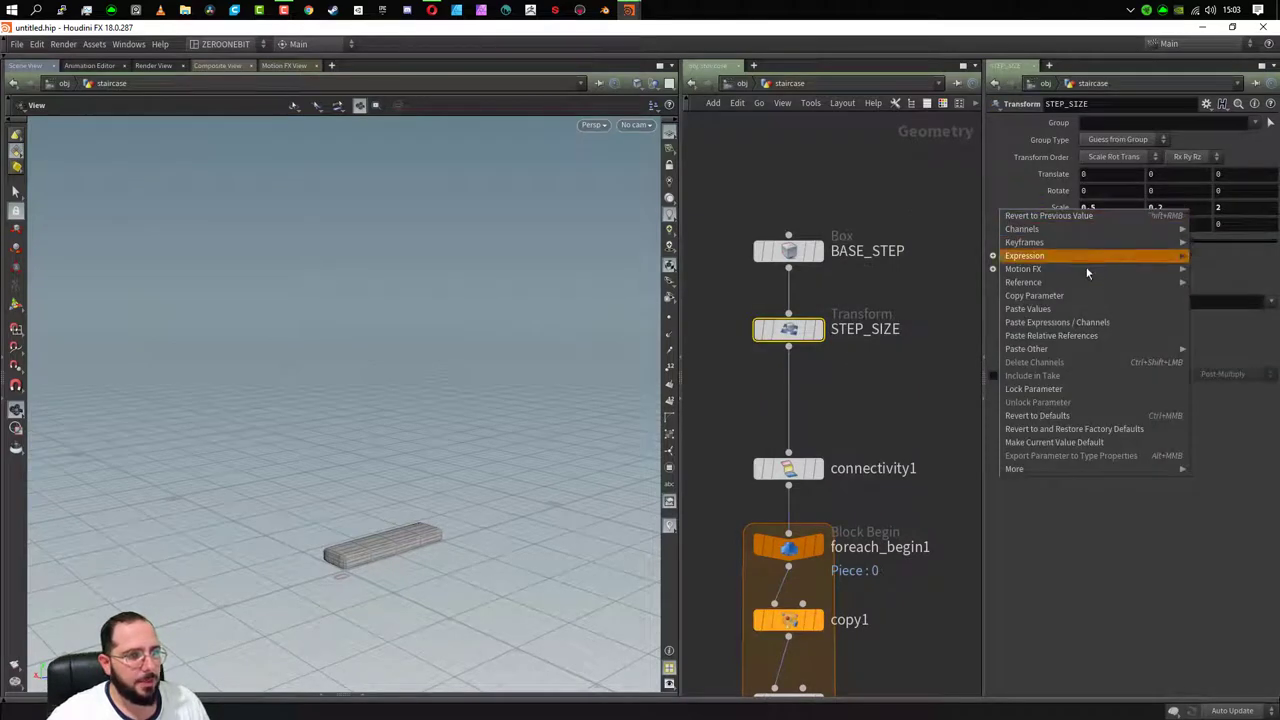
pyautogui.click(1076, 300)
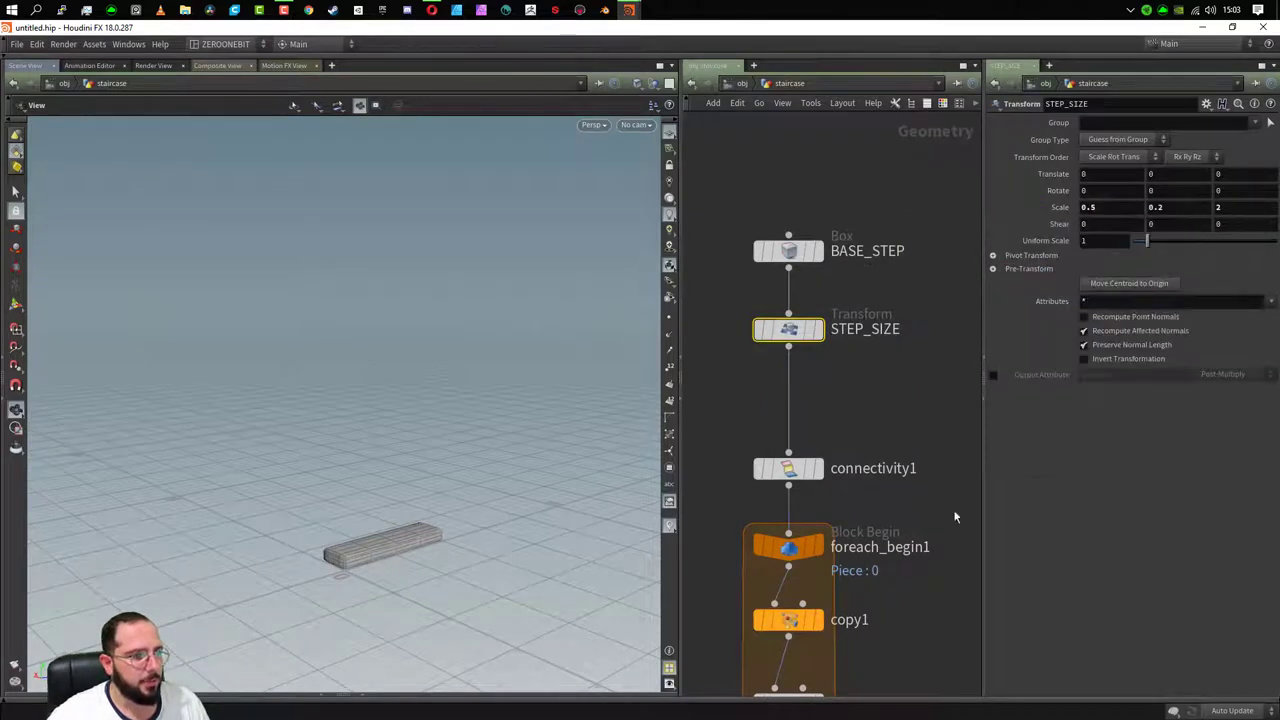
# - Paste it onto copy1's Translate as a relative reference, stacking the slabs flush
pyautogui.moveTo(953, 509); pyautogui.dragTo(869, 513, button='middle')
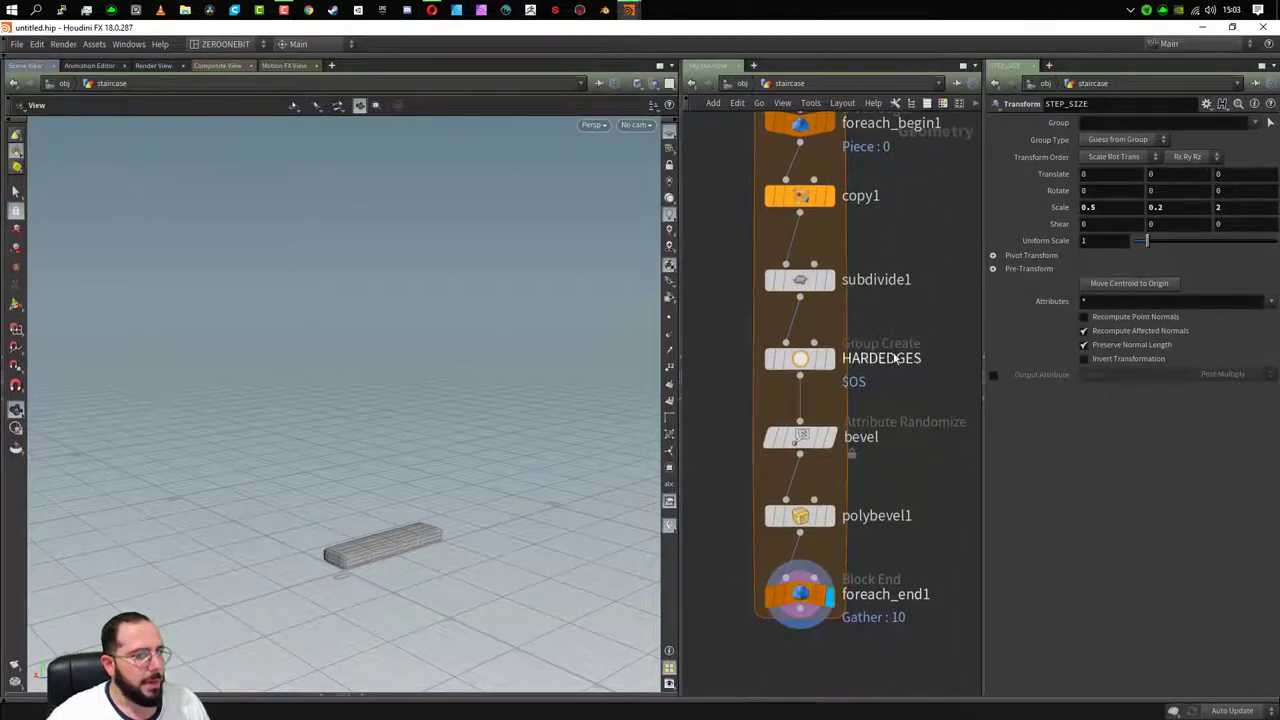
pyautogui.scroll(3, 890, 480)
pyautogui.click(779, 348)
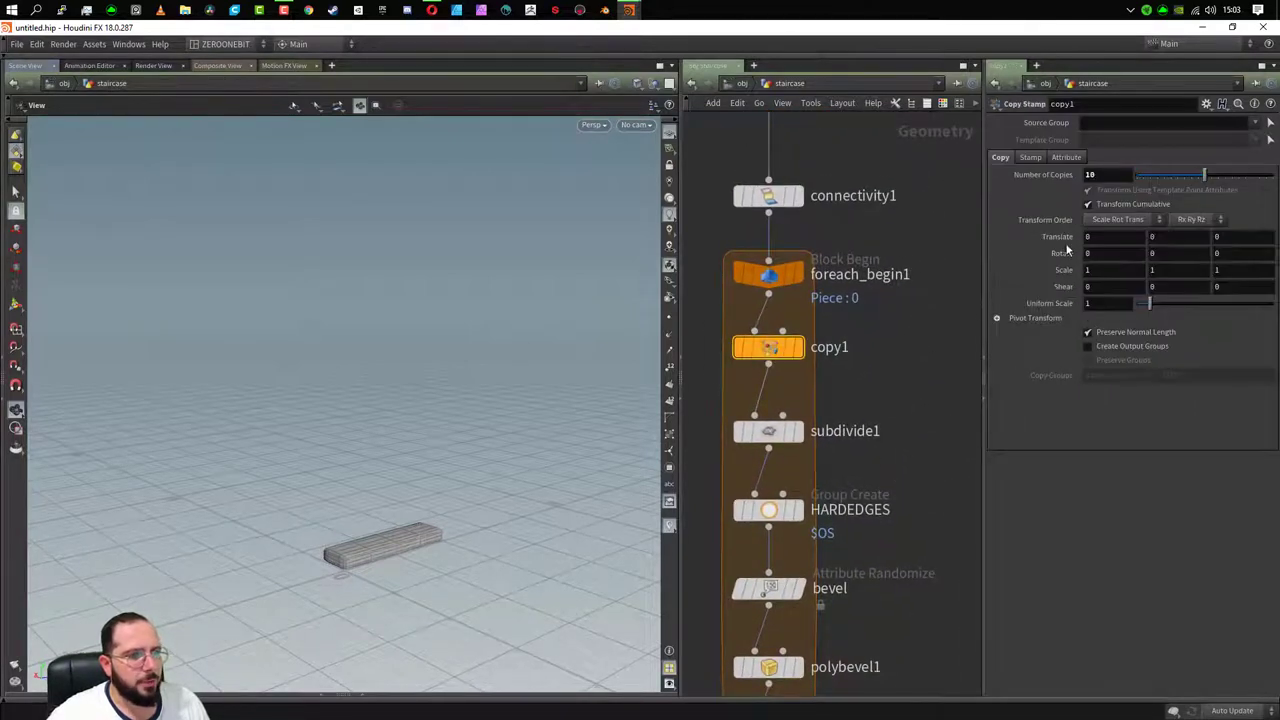
pyautogui.rightClick(1181, 240)
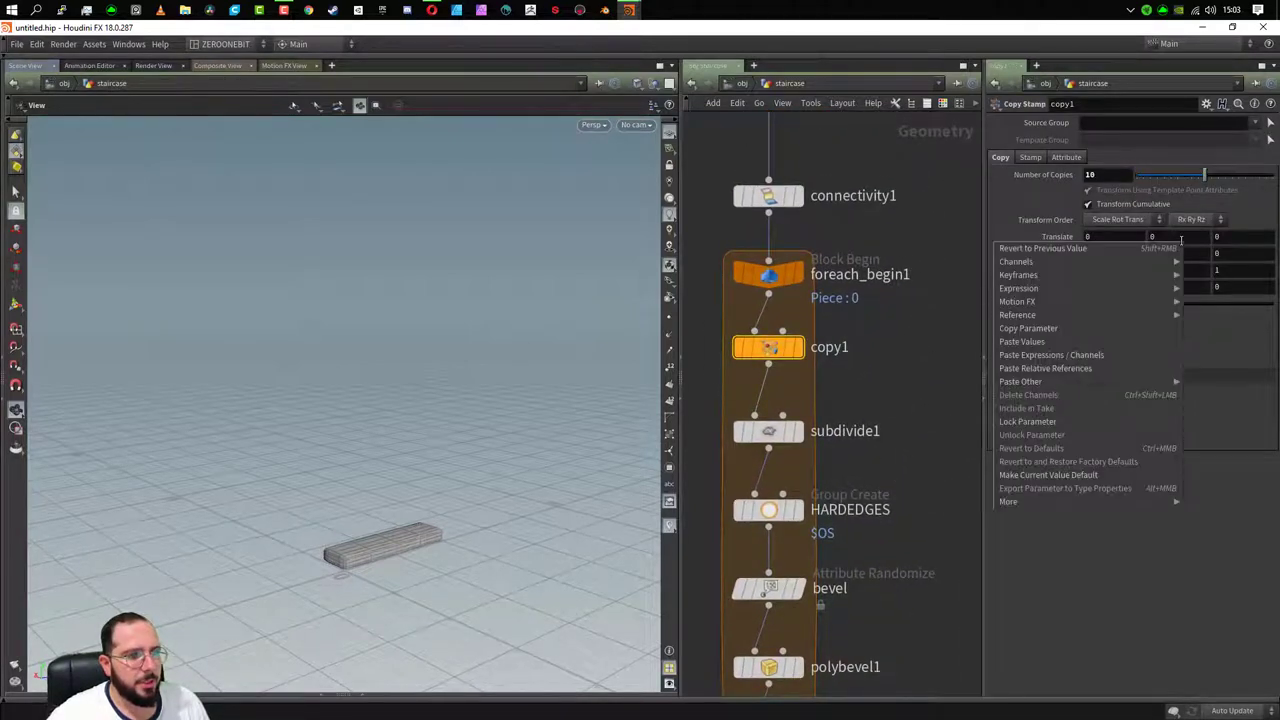
pyautogui.click(1099, 370)
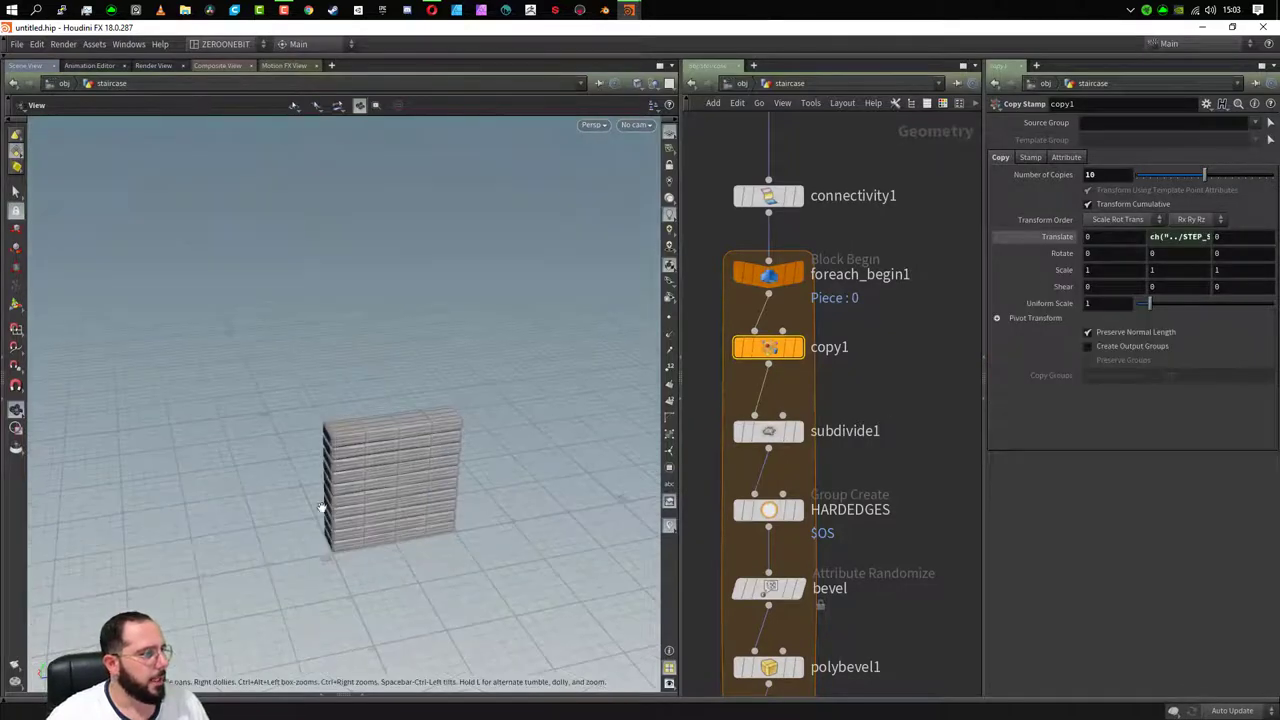
pyautogui.scroll(5, 364, 468)
# - Set copy1's Rotate Y to 15 degrees so the ten slabs fan out
pyautogui.moveTo(364, 468)
pyautogui.mouseDown()
pyautogui.moveTo(471, 551)
pyautogui.moveTo(471, 531)
pyautogui.moveTo(424, 544)
pyautogui.mouseUp()
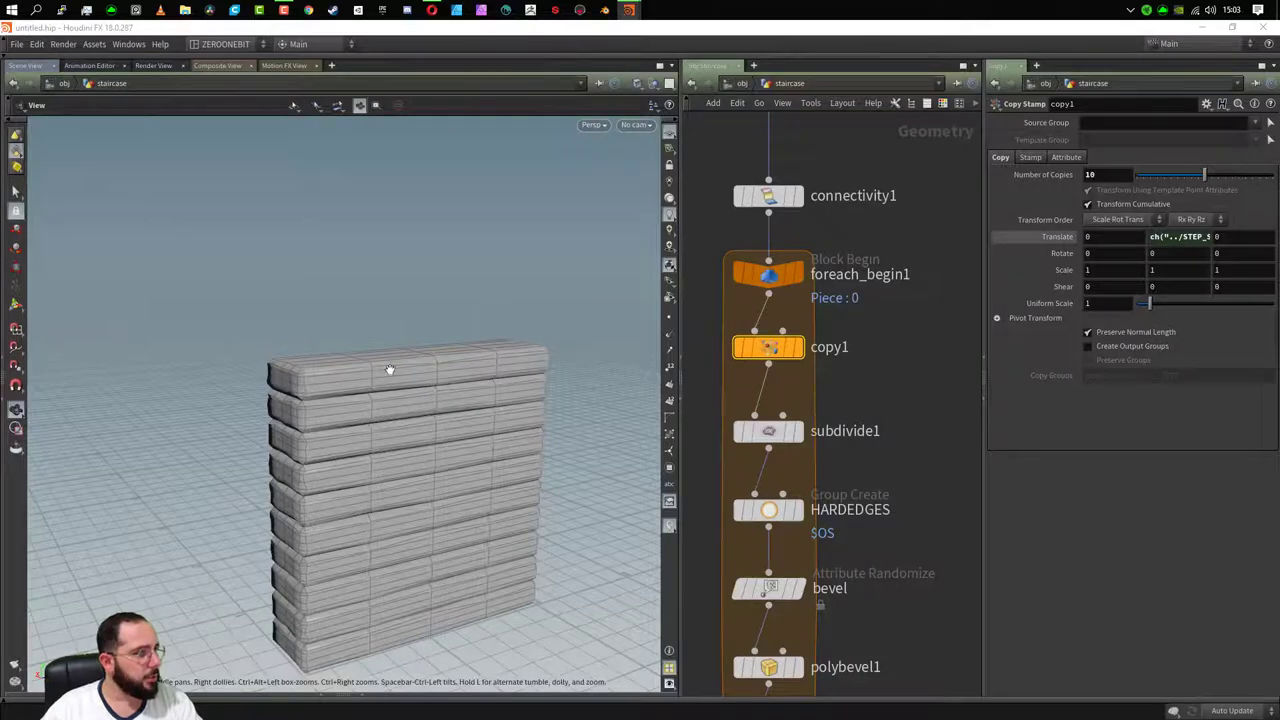
pyautogui.moveTo(407, 448); pyautogui.dragTo(336, 471)
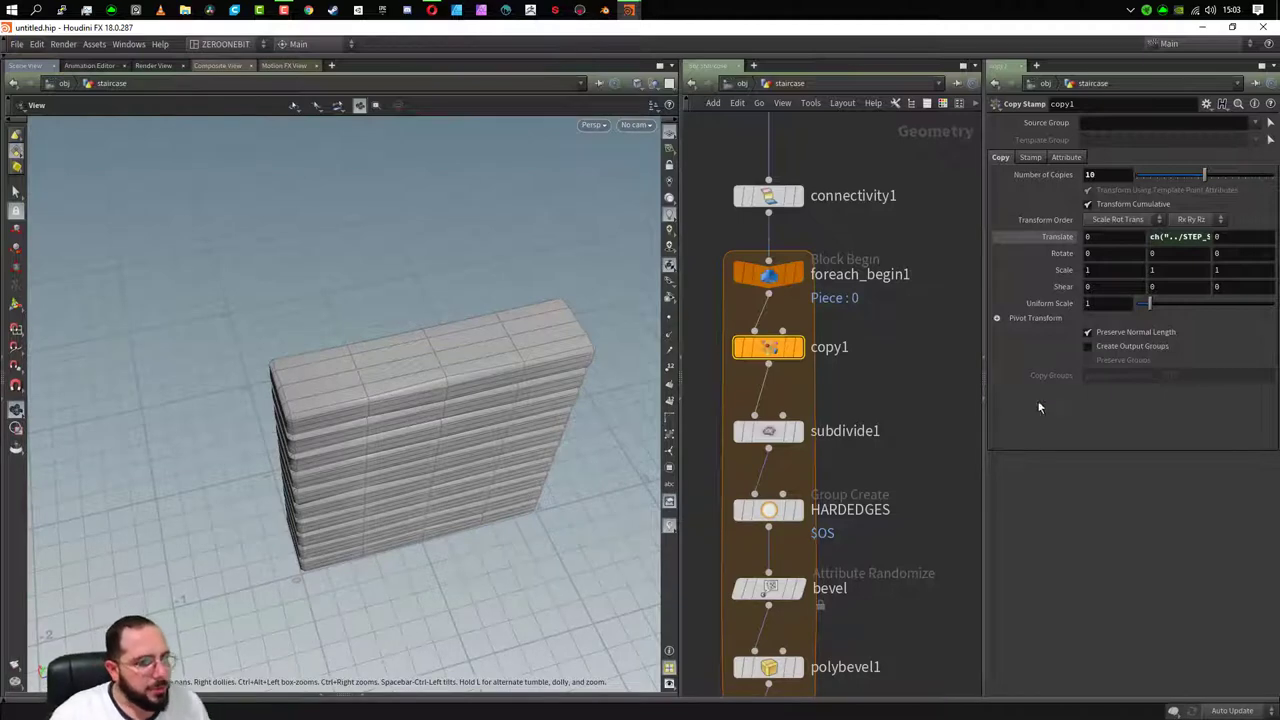
pyautogui.click(1177, 257)
pyautogui.write('15')
pyautogui.press('Return')
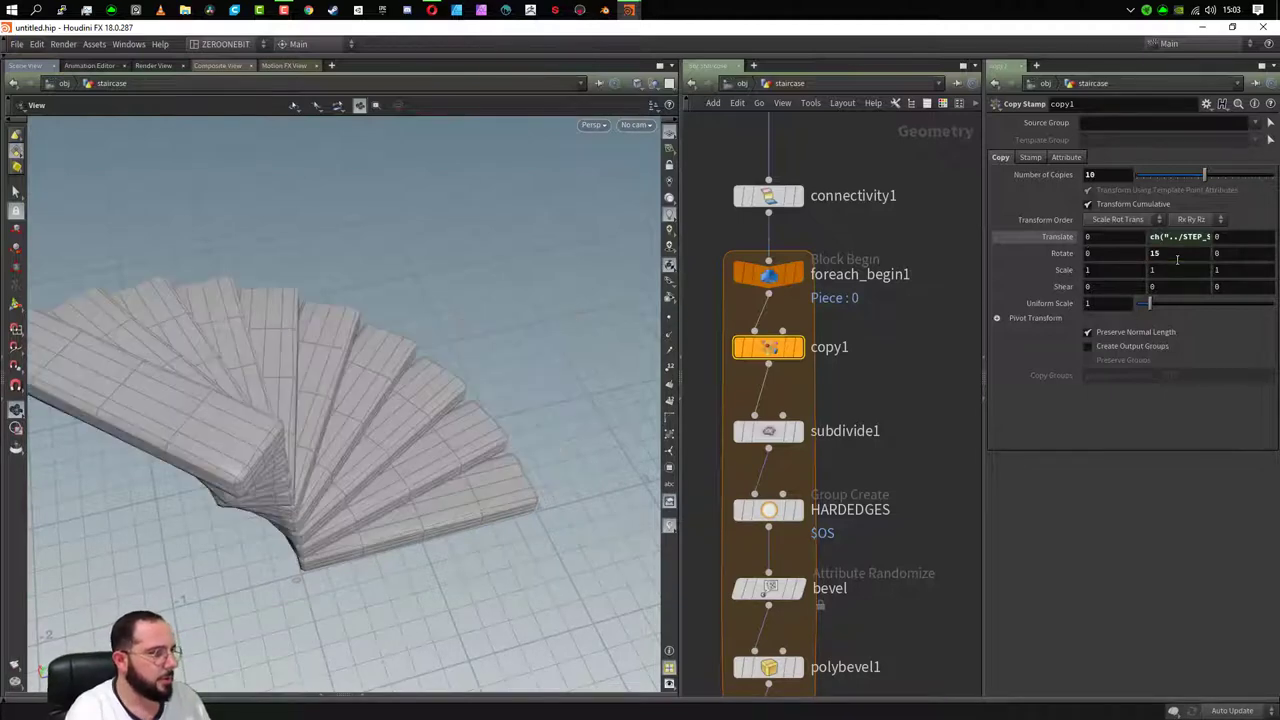
pyautogui.moveTo(330, 400)
pyautogui.mouseDown()
pyautogui.moveTo(386, 459)
pyautogui.moveTo(293, 427)
pyautogui.moveTo(466, 451)
pyautogui.moveTo(213, 191)
pyautogui.mouseUp()
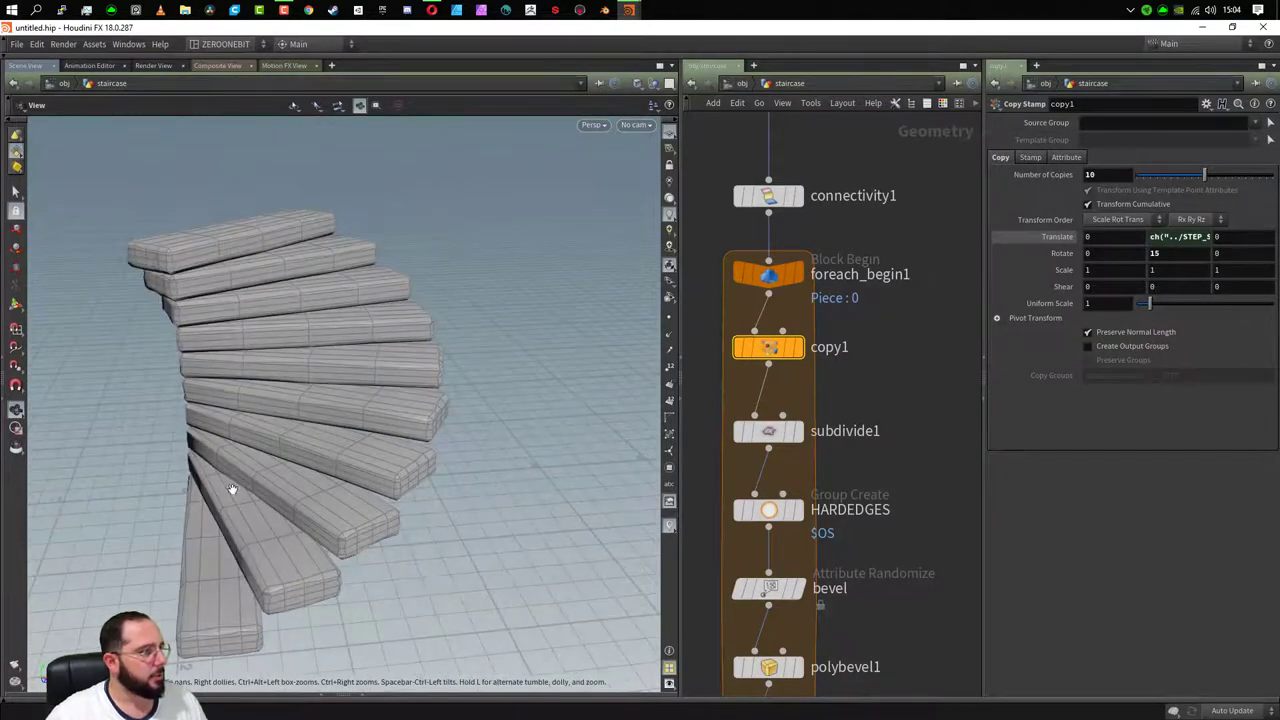
pyautogui.click(1189, 252)
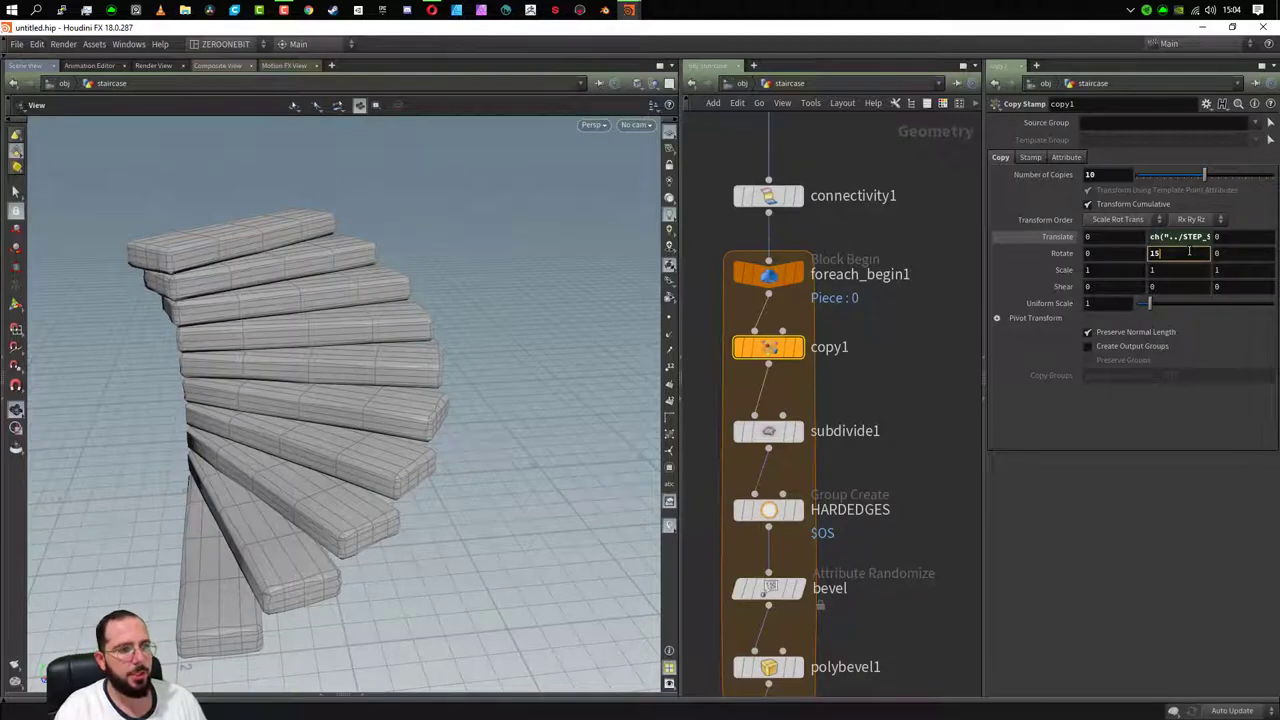
# - Replace copy1's Rotate Y with a $CY expression and view its evaluated value
pyautogui.press('BackSpace')
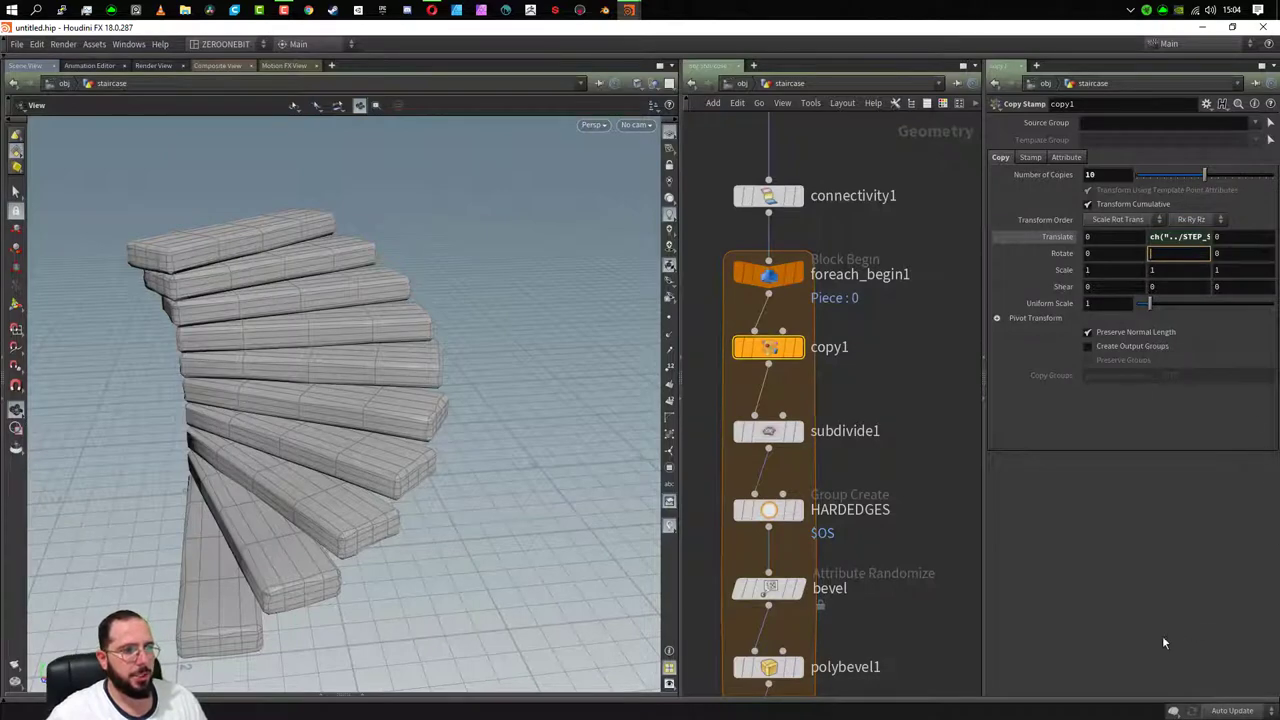
pyautogui.write('15')
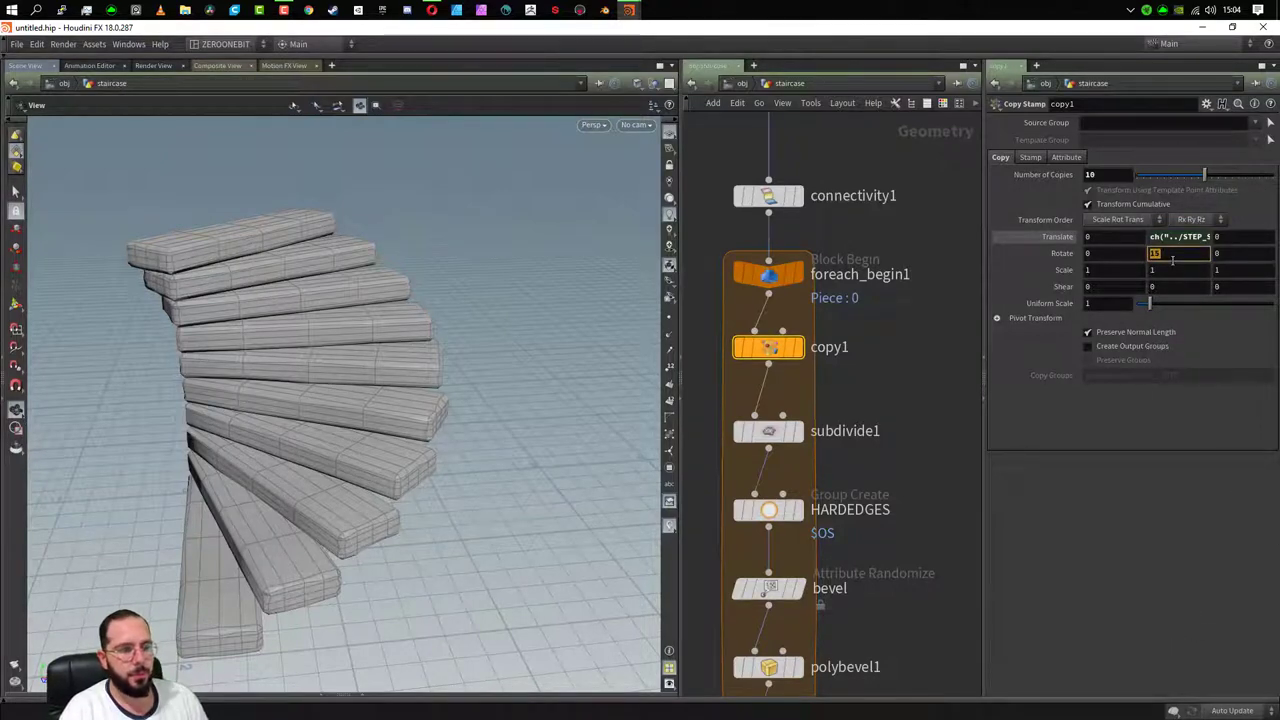
pyautogui.write('$')
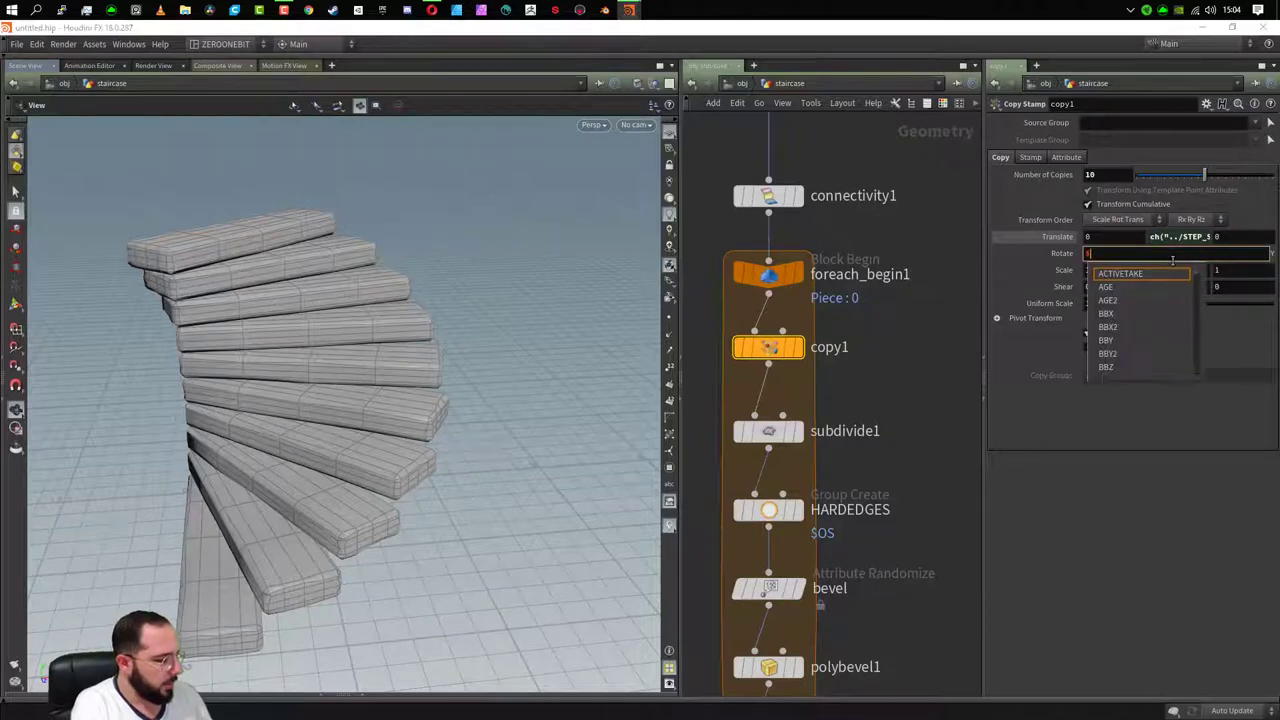
pyautogui.write('CY')
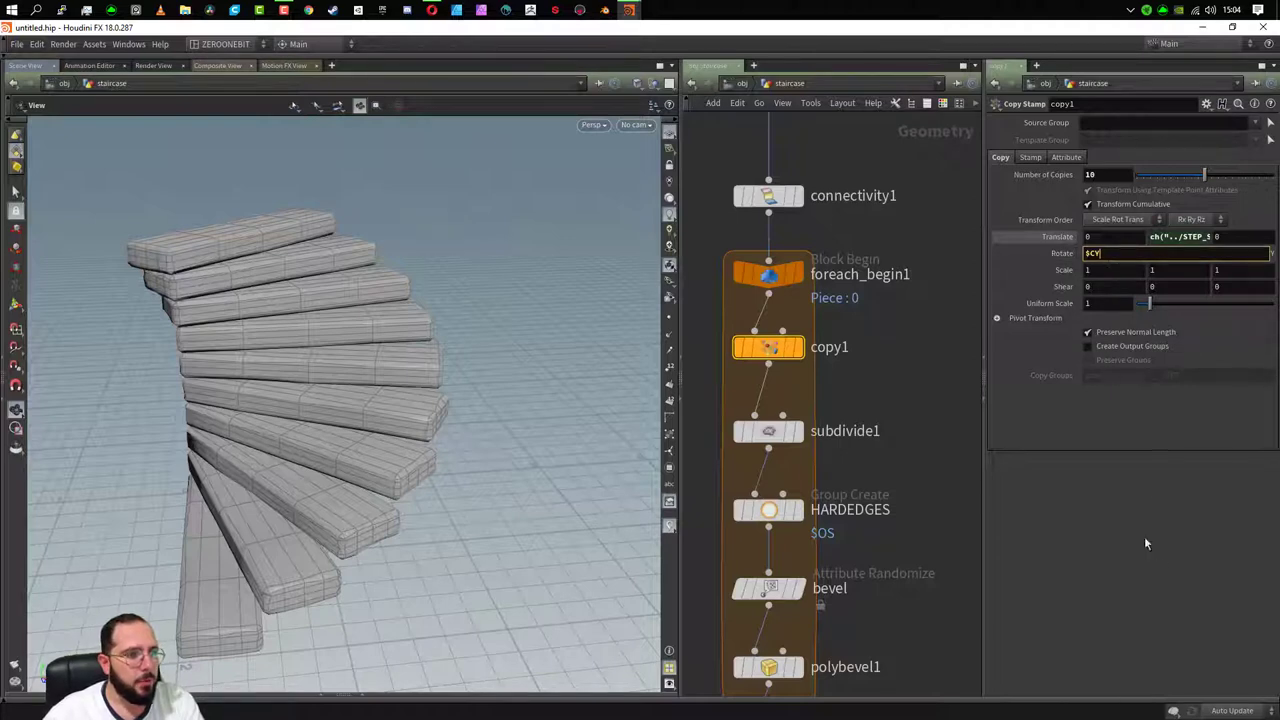
pyautogui.press('Return')
pyautogui.moveTo(329, 560)
pyautogui.mouseDown()
pyautogui.moveTo(309, 554)
pyautogui.moveTo(378, 572)
pyautogui.moveTo(233, 629)
pyautogui.mouseUp()
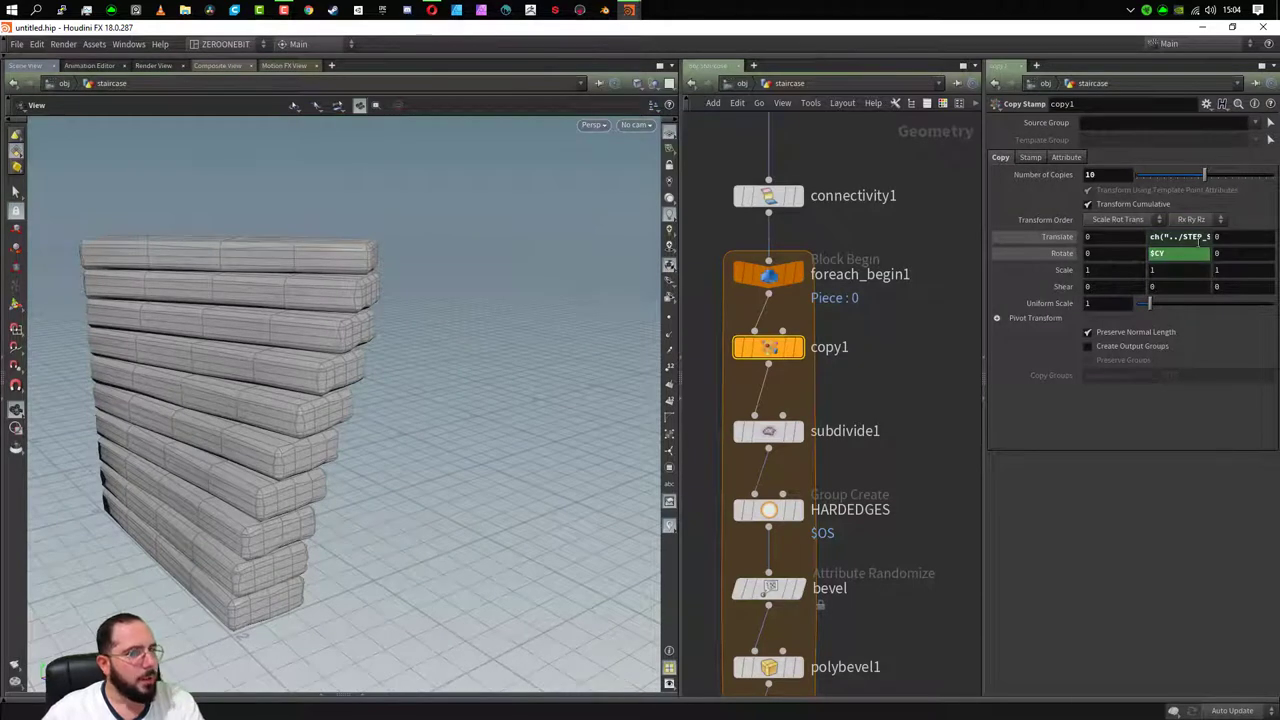
pyautogui.click(1061, 257)
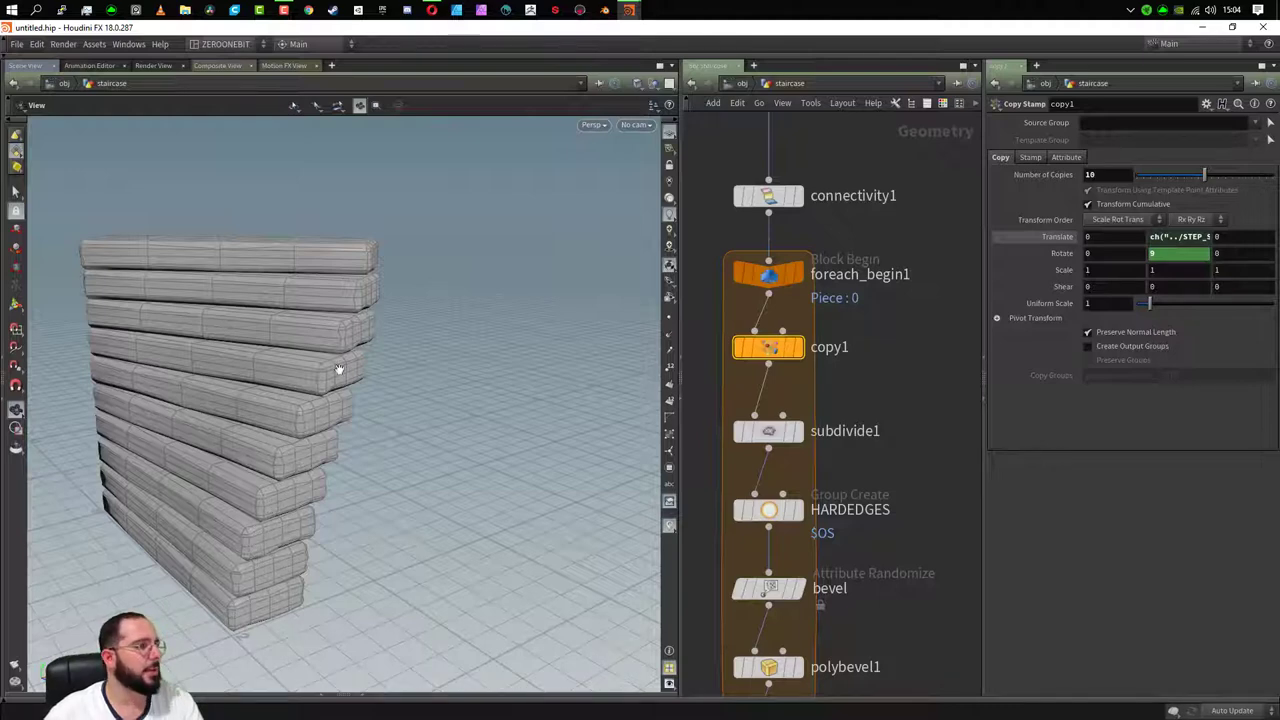
# - Toggle Transform Cumulative off and back on to compare the fanned steps
pyautogui.moveTo(408, 306); pyautogui.dragTo(414, 306)
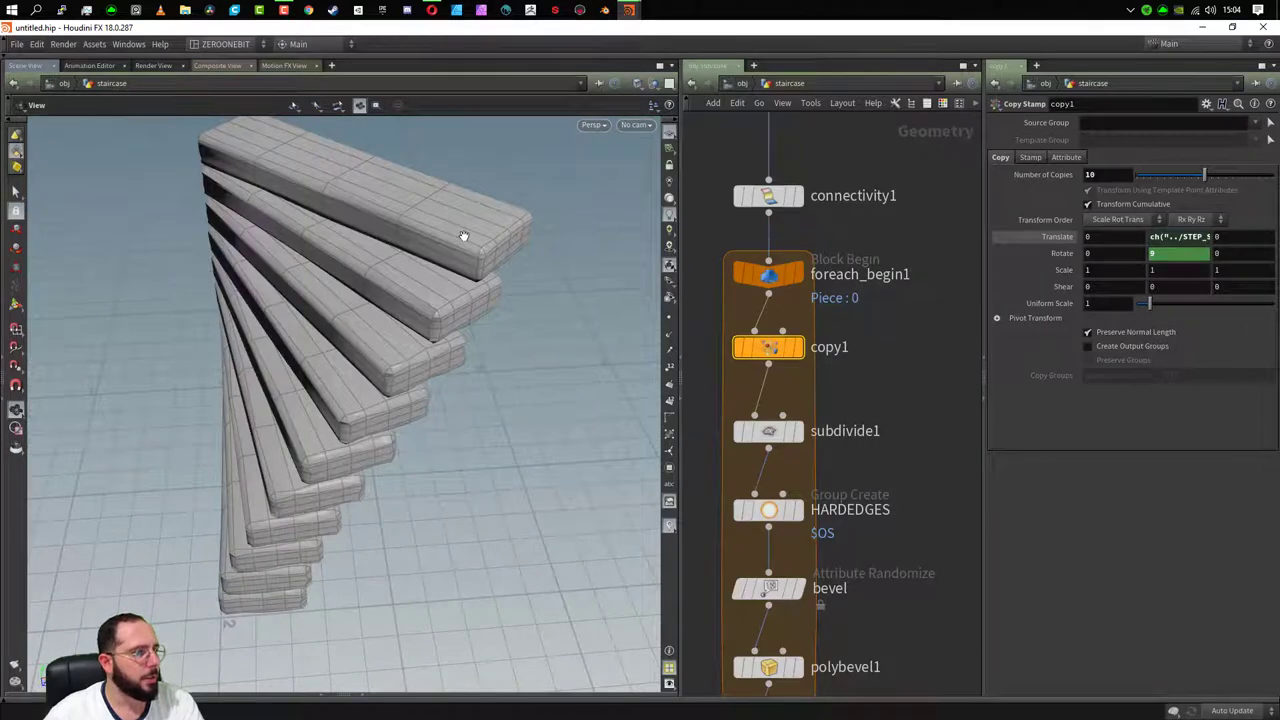
pyautogui.click(1122, 204)
pyautogui.click(1122, 204)
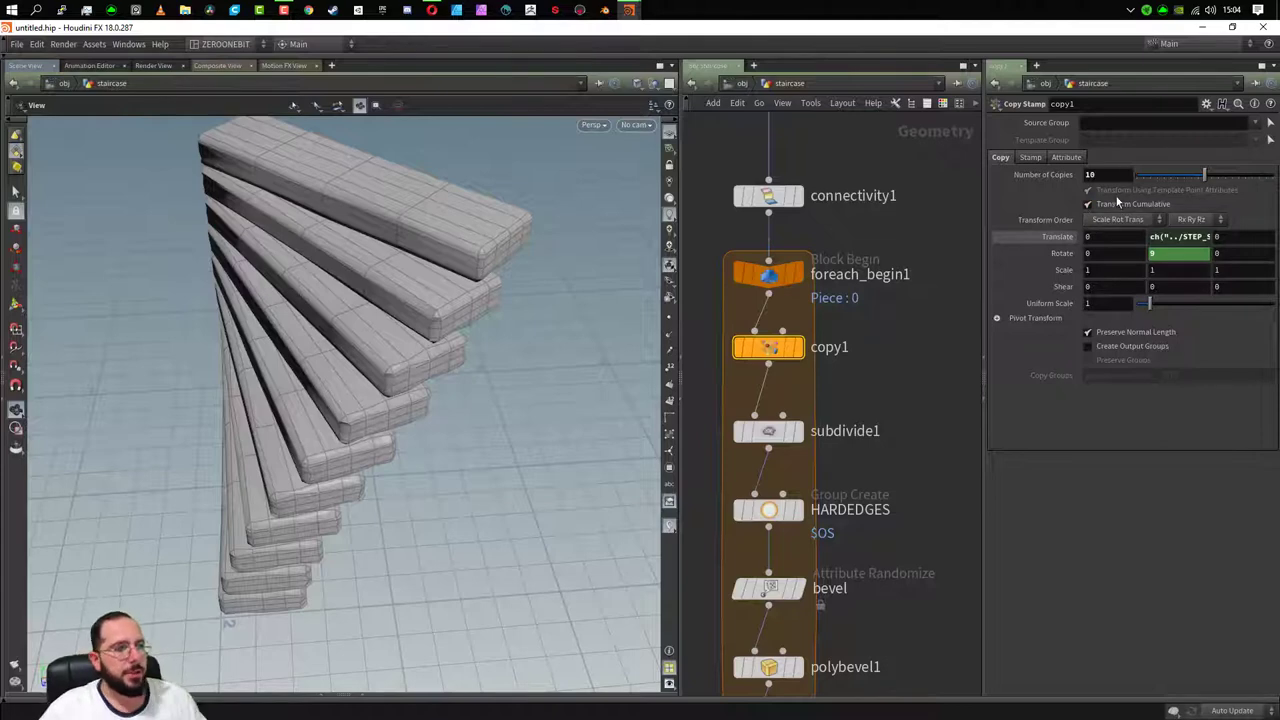
# - Turn Transform Cumulative off and inspect the collapsed block from above
pyautogui.click(1117, 206)
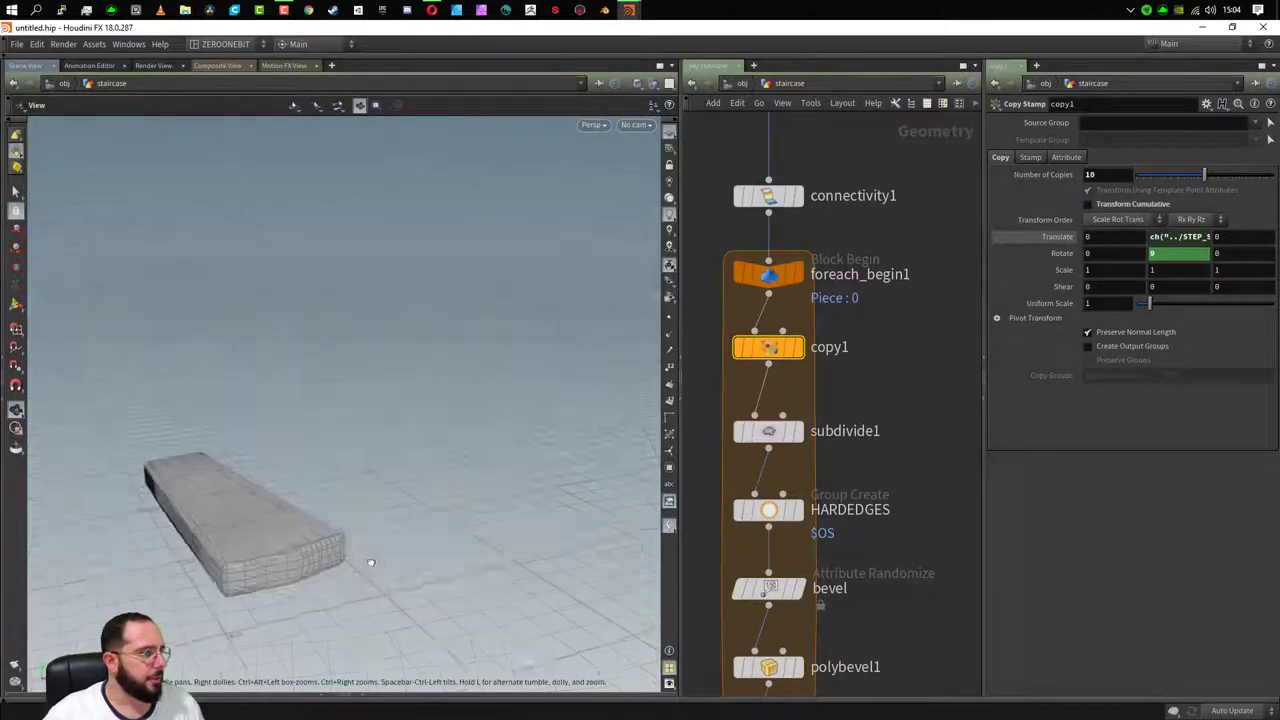
pyautogui.moveTo(366, 557); pyautogui.dragTo(343, 540)
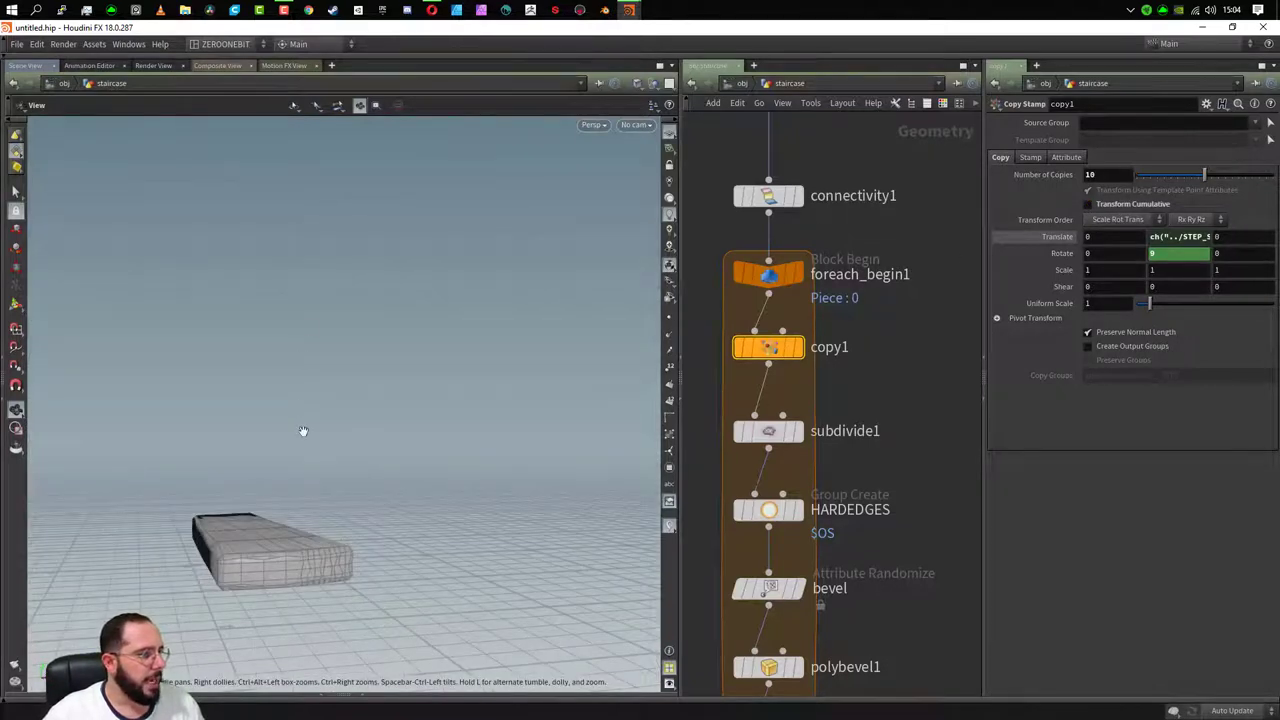
pyautogui.moveTo(349, 517); pyautogui.dragTo(313, 590)
pyautogui.scroll(5, 313, 590)
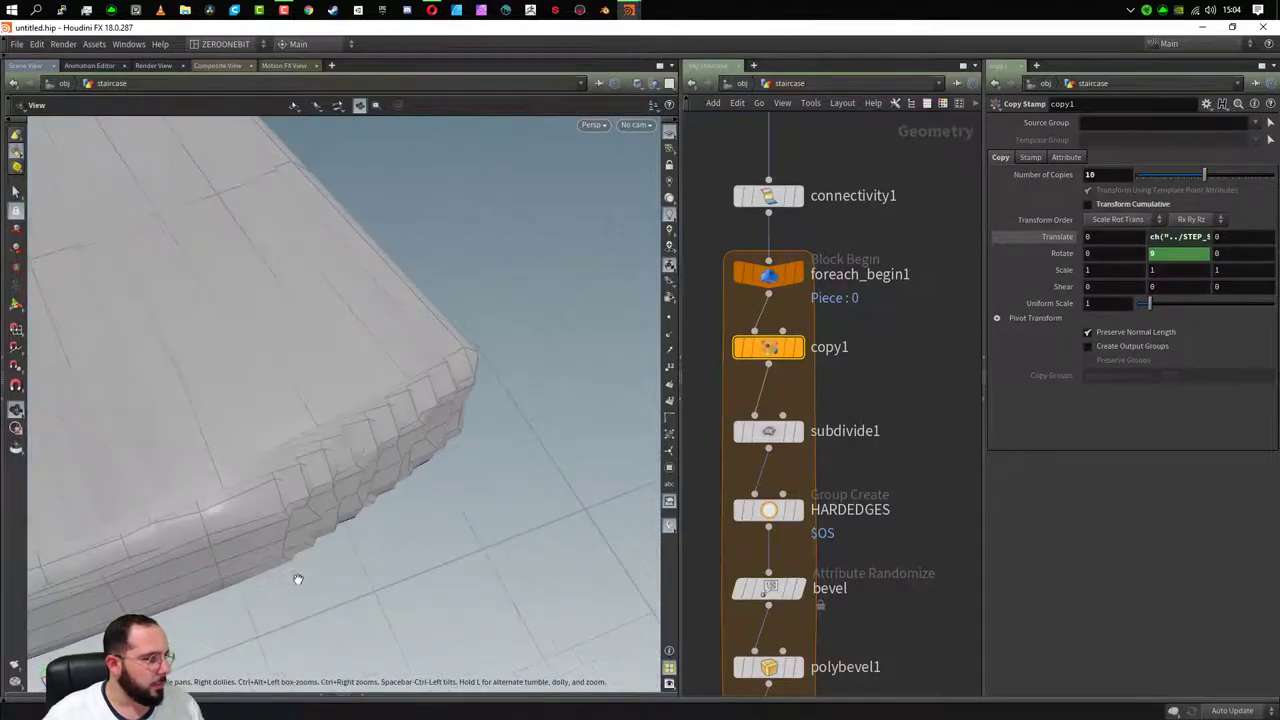
pyautogui.scroll(-3, 470, 457)
pyautogui.scroll(-2, 470, 457)
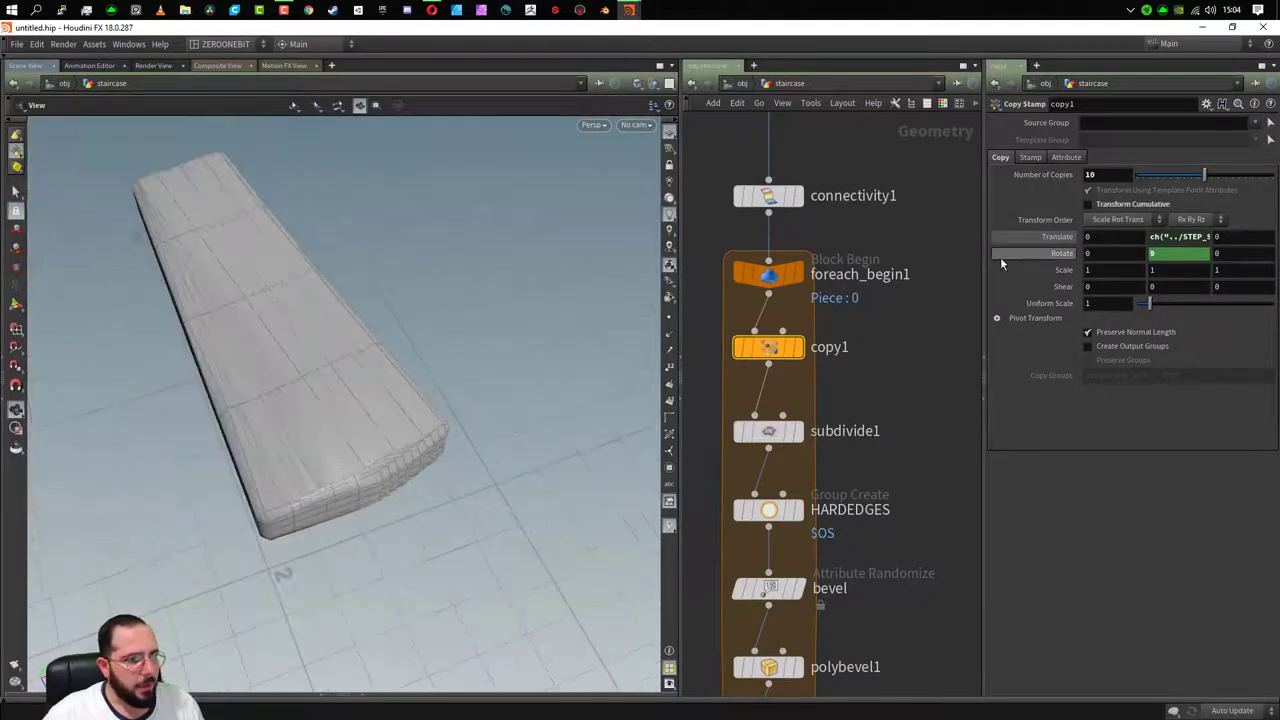
# - Make Rotate Y $CY*5 and check its evaluated value on the fanned steps
pyautogui.click(1205, 253)
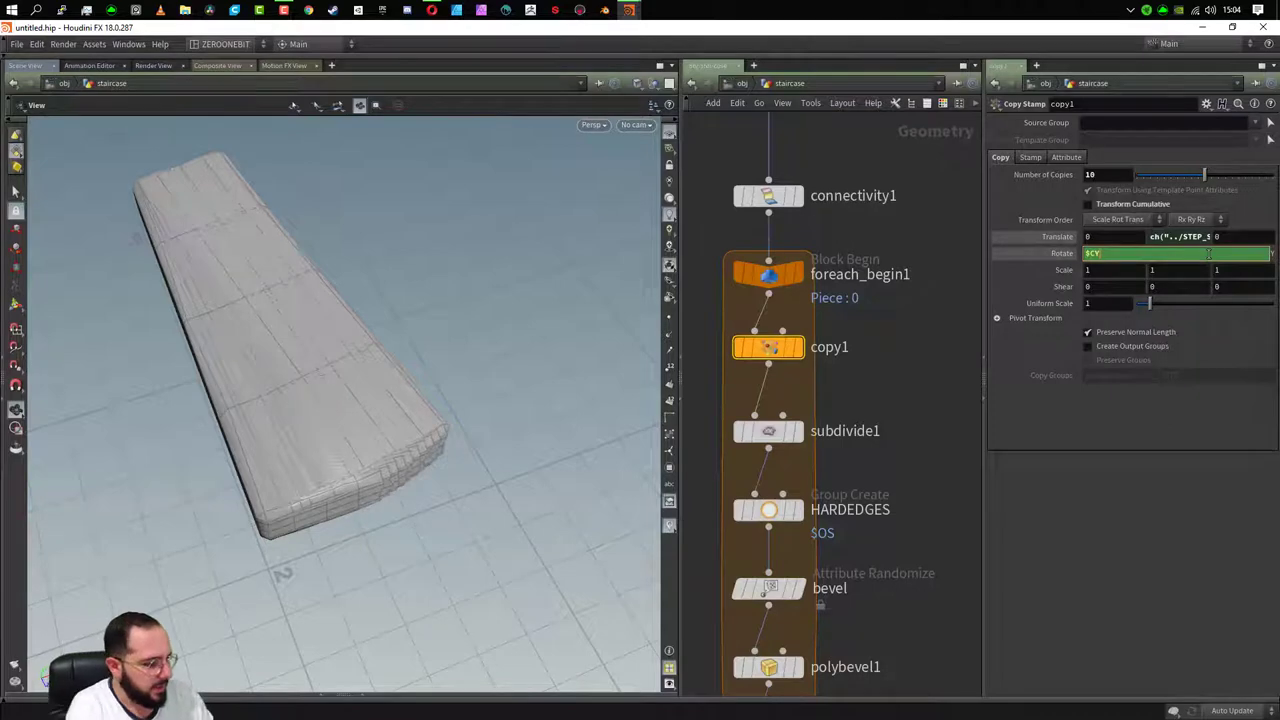
pyautogui.write('*5')
pyautogui.press('Return')
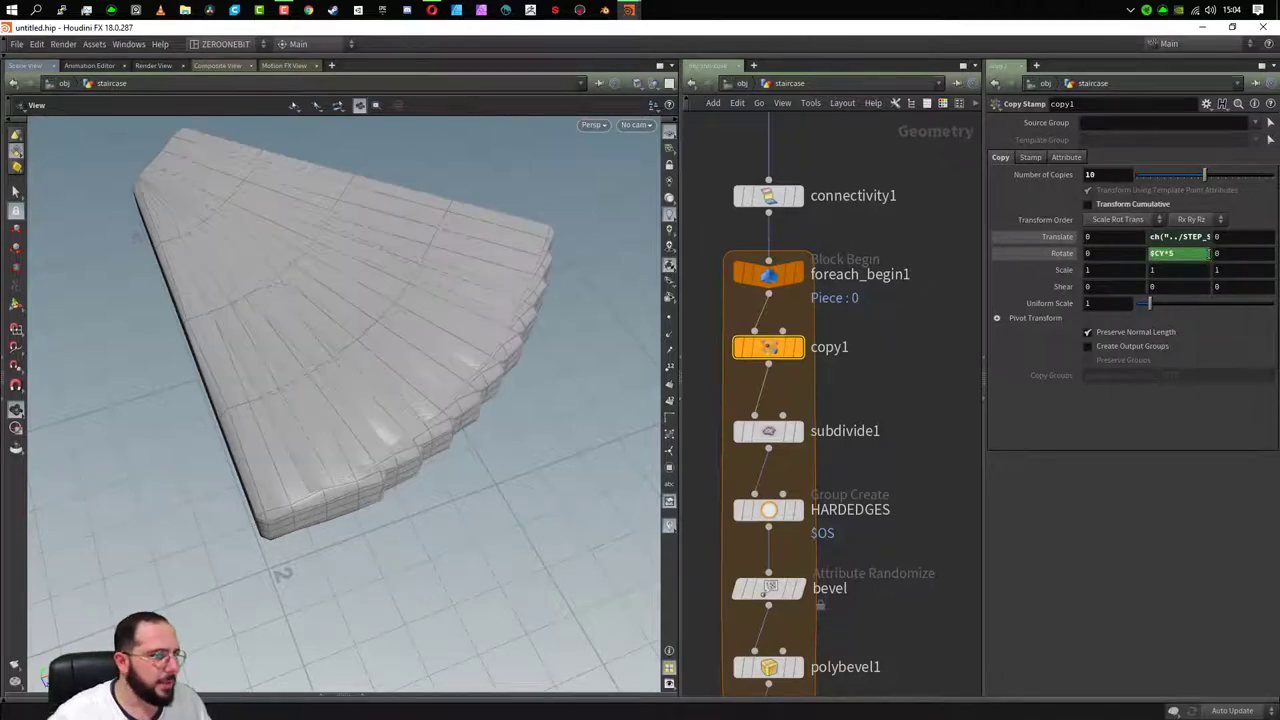
pyautogui.click(1062, 253)
pyautogui.click(1062, 253)
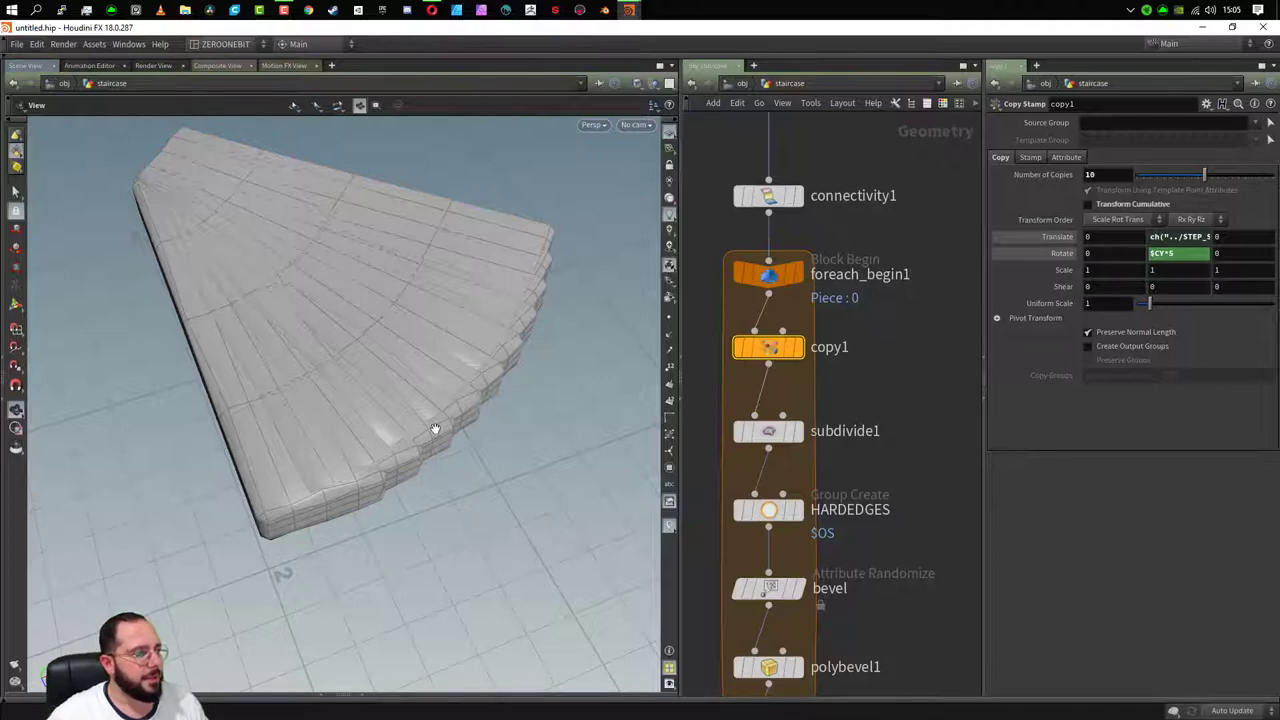
pyautogui.click(1052, 256)
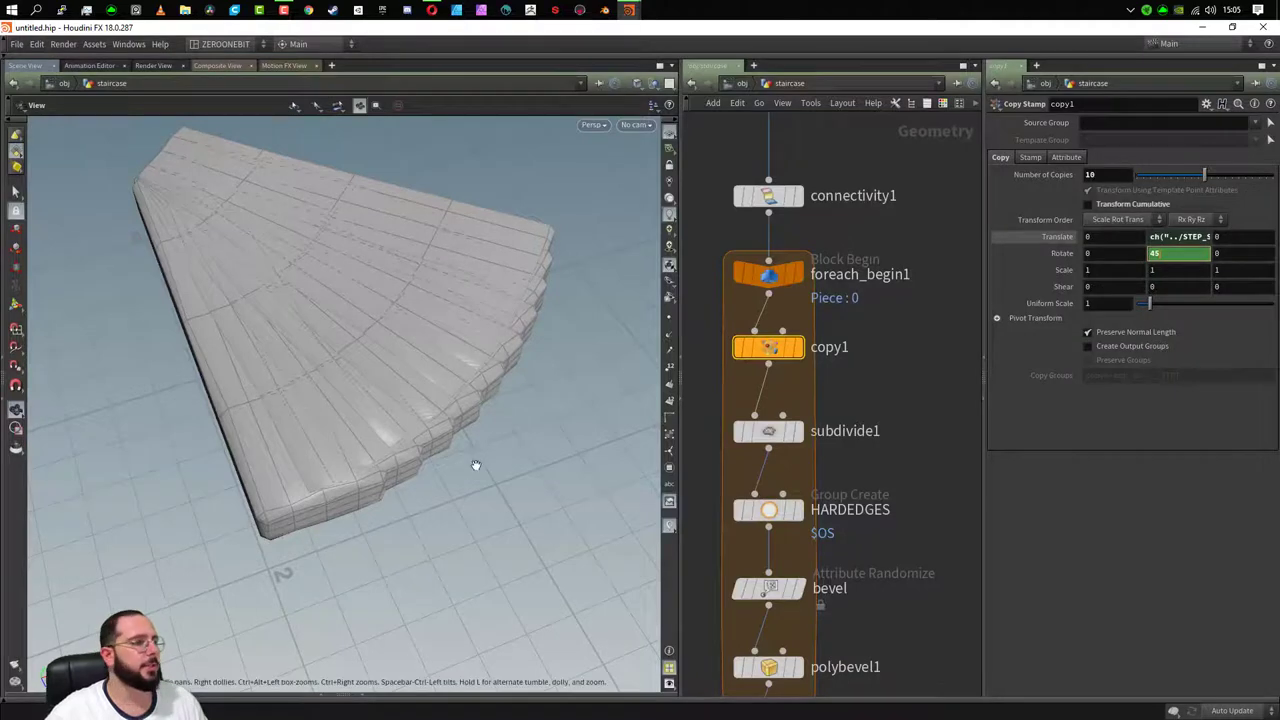
pyautogui.moveTo(428, 390)
pyautogui.mouseDown()
pyautogui.moveTo(455, 467)
pyautogui.moveTo(437, 340)
pyautogui.moveTo(417, 331)
pyautogui.moveTo(417, 506)
pyautogui.moveTo(455, 610)
pyautogui.moveTo(422, 570)
pyautogui.moveTo(471, 503)
pyautogui.mouseUp()
# - Turn Transform Cumulative back on and set Rotate Y to the $NCY expression
pyautogui.click(1113, 204)
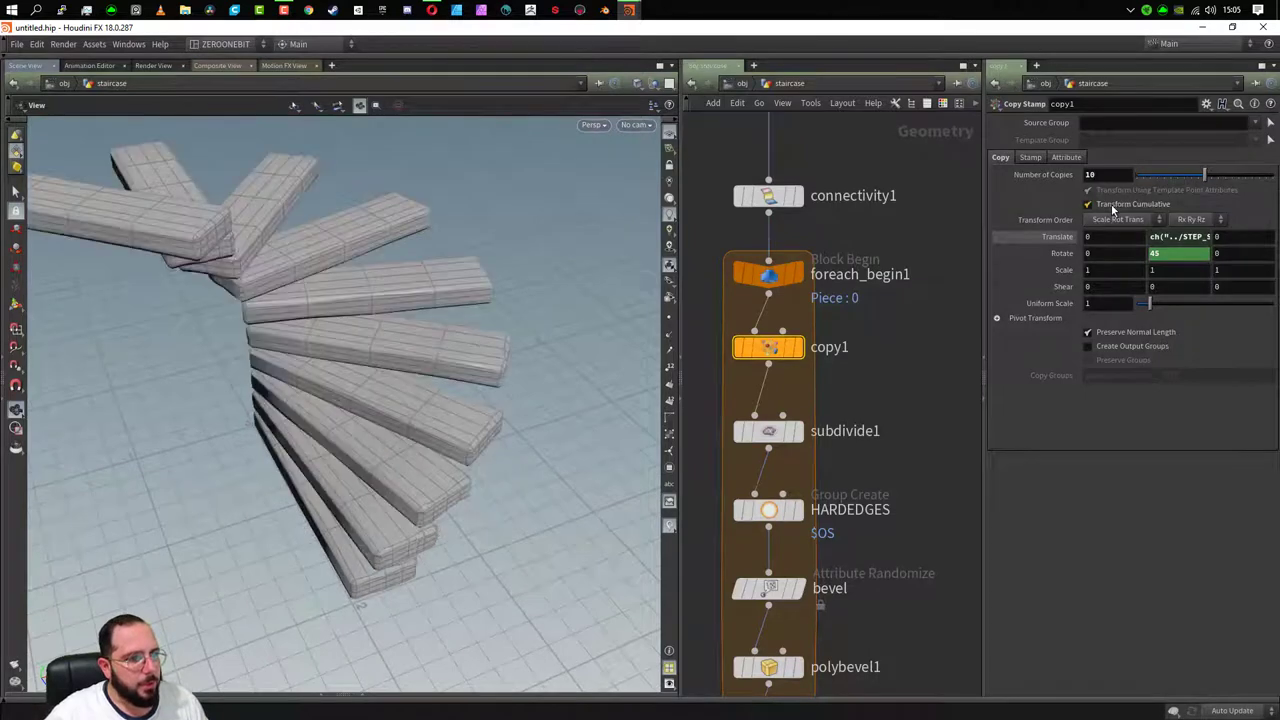
pyautogui.moveTo(602, 474)
pyautogui.mouseDown()
pyautogui.moveTo(647, 443)
pyautogui.moveTo(471, 463)
pyautogui.mouseUp()
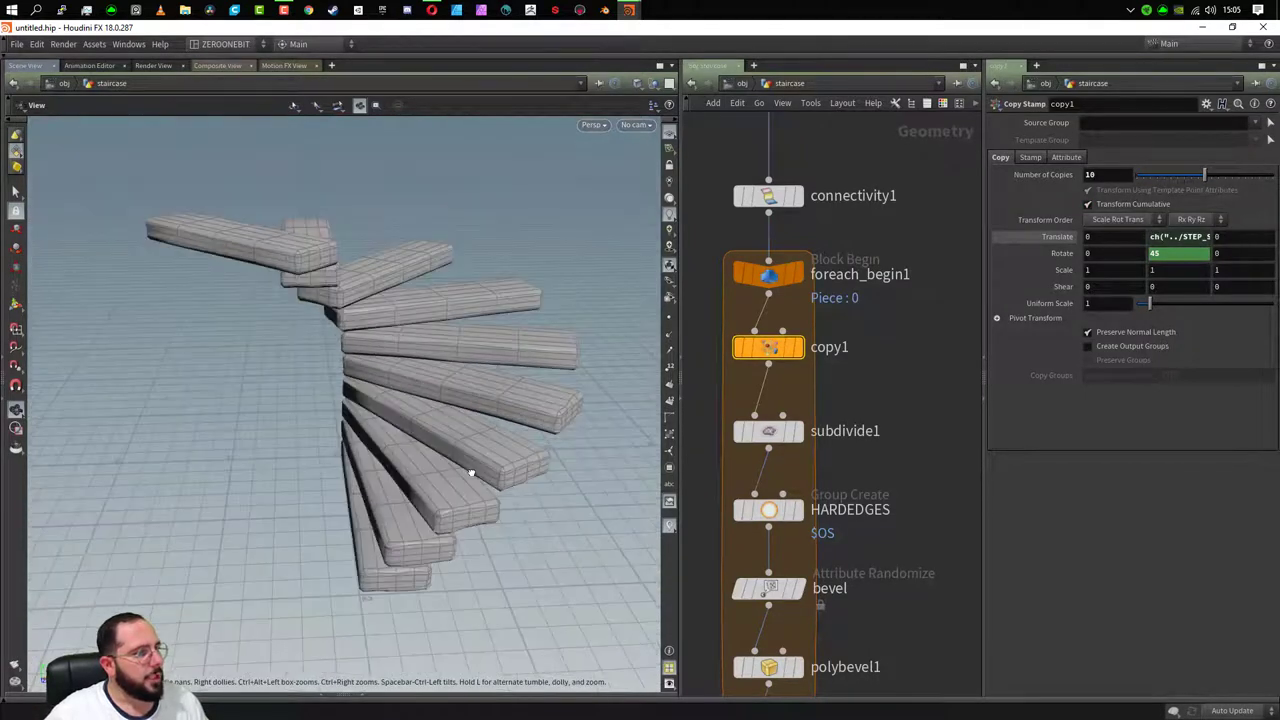
pyautogui.click(1053, 254)
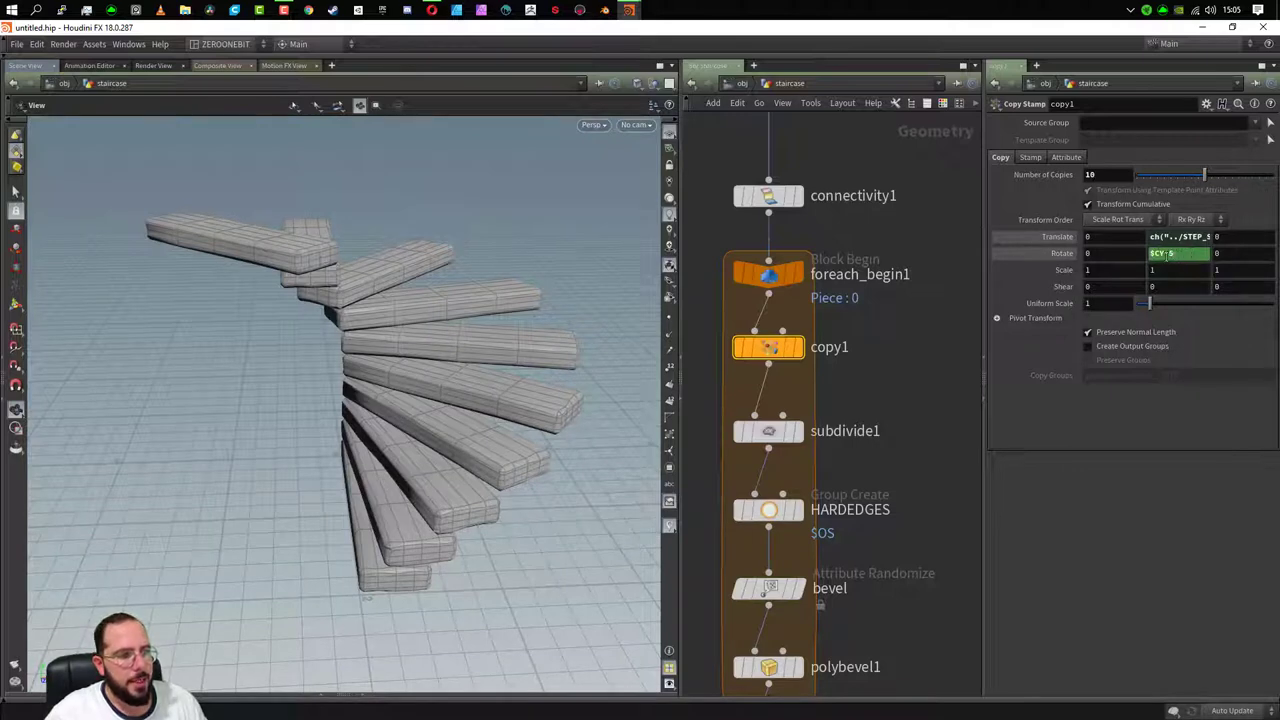
pyautogui.click(1153, 256)
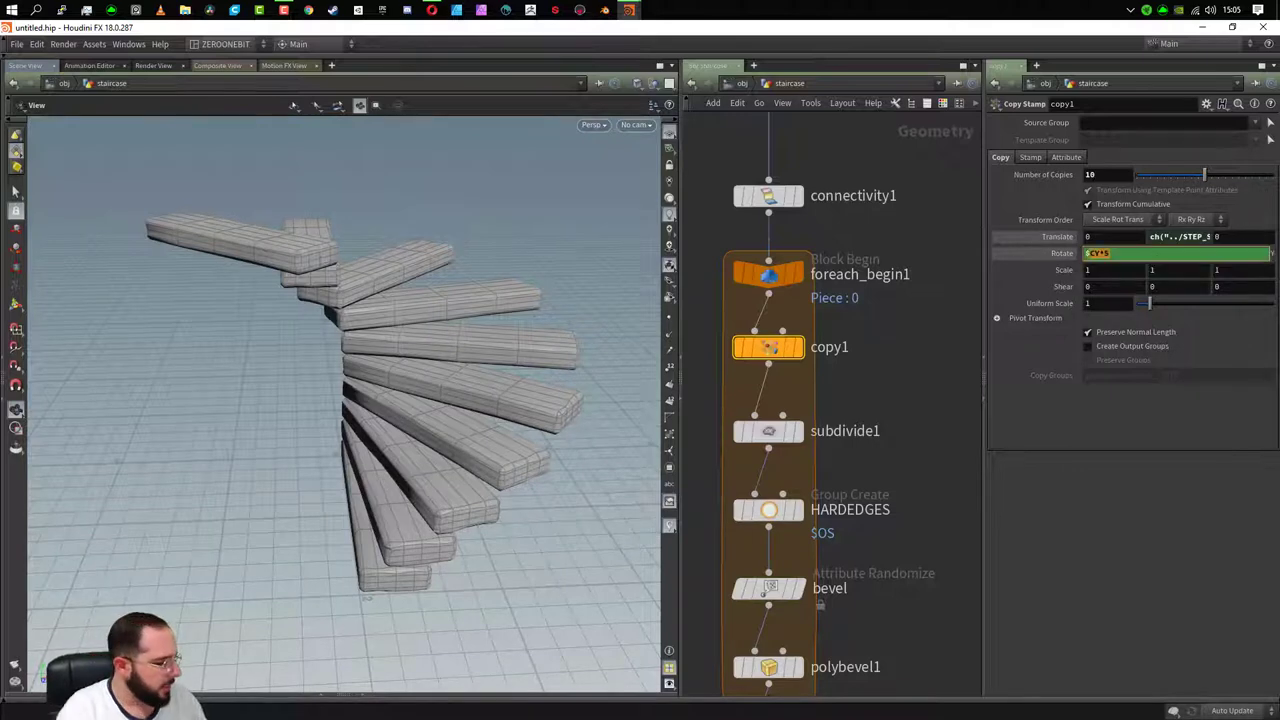
pyautogui.write('$NCY')
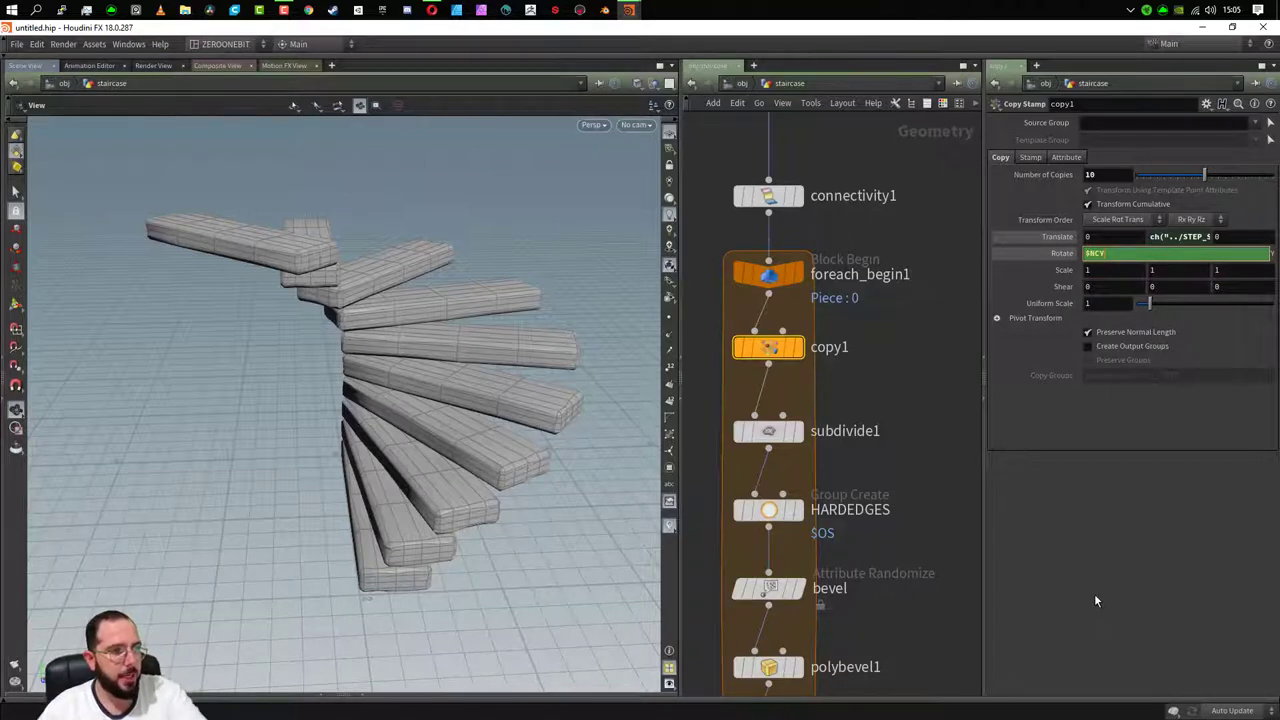
pyautogui.press('Return')
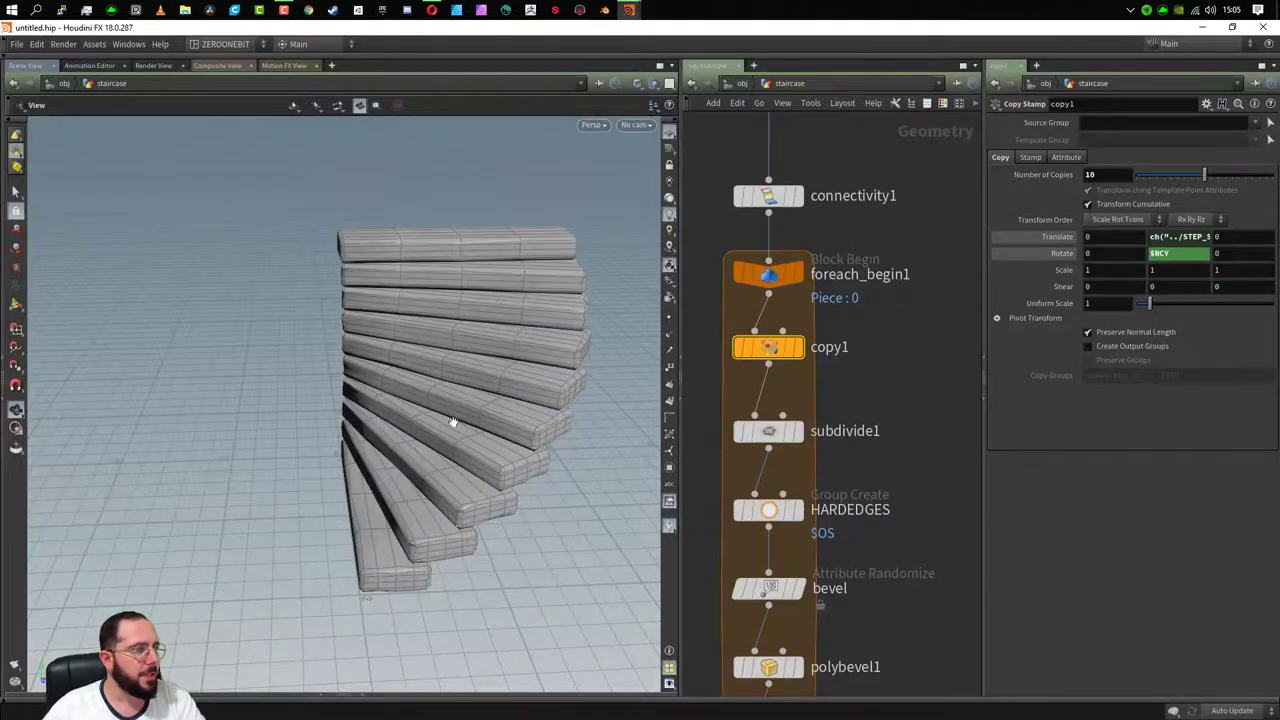
# - Replace copy1's Rotate Y with a constant 10 degrees
pyautogui.moveTo(452, 422)
pyautogui.mouseDown()
pyautogui.moveTo(401, 543)
pyautogui.moveTo(500, 517)
pyautogui.moveTo(509, 526)
pyautogui.moveTo(346, 517)
pyautogui.moveTo(647, 432)
pyautogui.mouseUp()
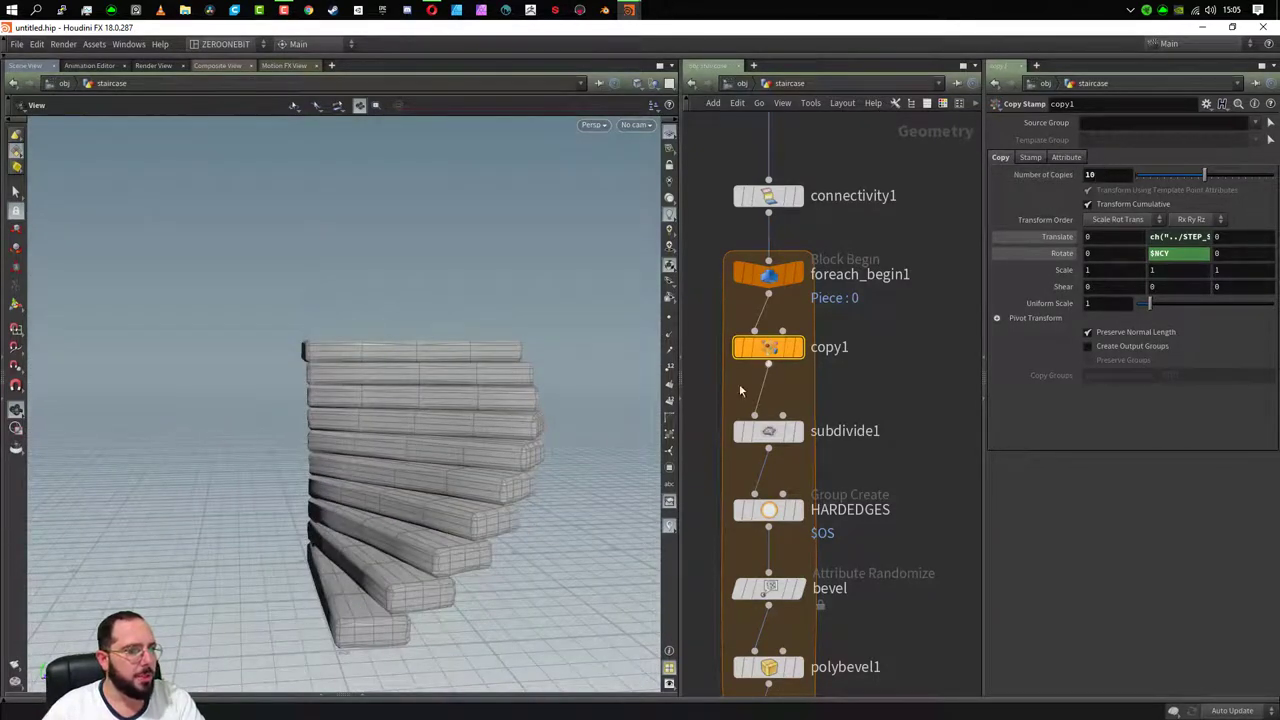
pyautogui.click(1178, 253)
pyautogui.write('10')
pyautogui.press('Return')
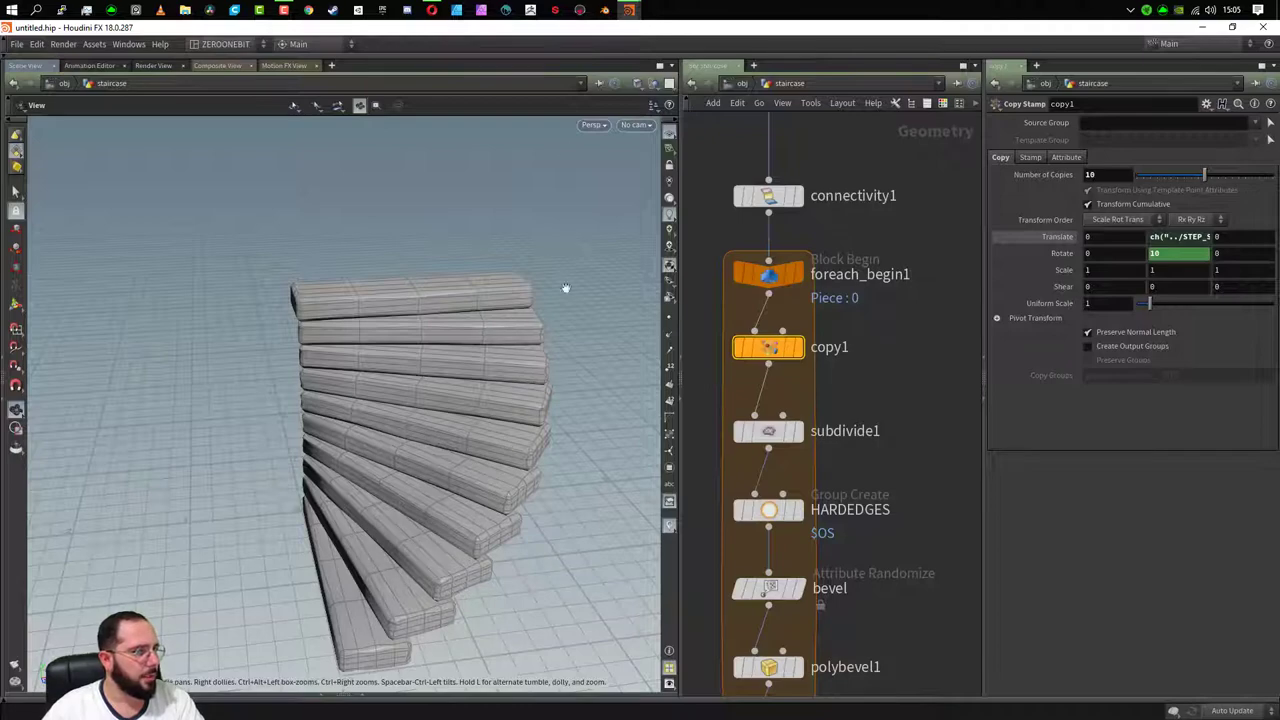
# - Inspect the staircase from side and front angles and select copy1's number of copies
pyautogui.moveTo(466, 512)
pyautogui.mouseDown()
pyautogui.moveTo(380, 563)
pyautogui.moveTo(237, 586)
pyautogui.moveTo(274, 571)
pyautogui.moveTo(255, 398)
pyautogui.moveTo(300, 520)
pyautogui.moveTo(314, 440)
pyautogui.mouseUp()
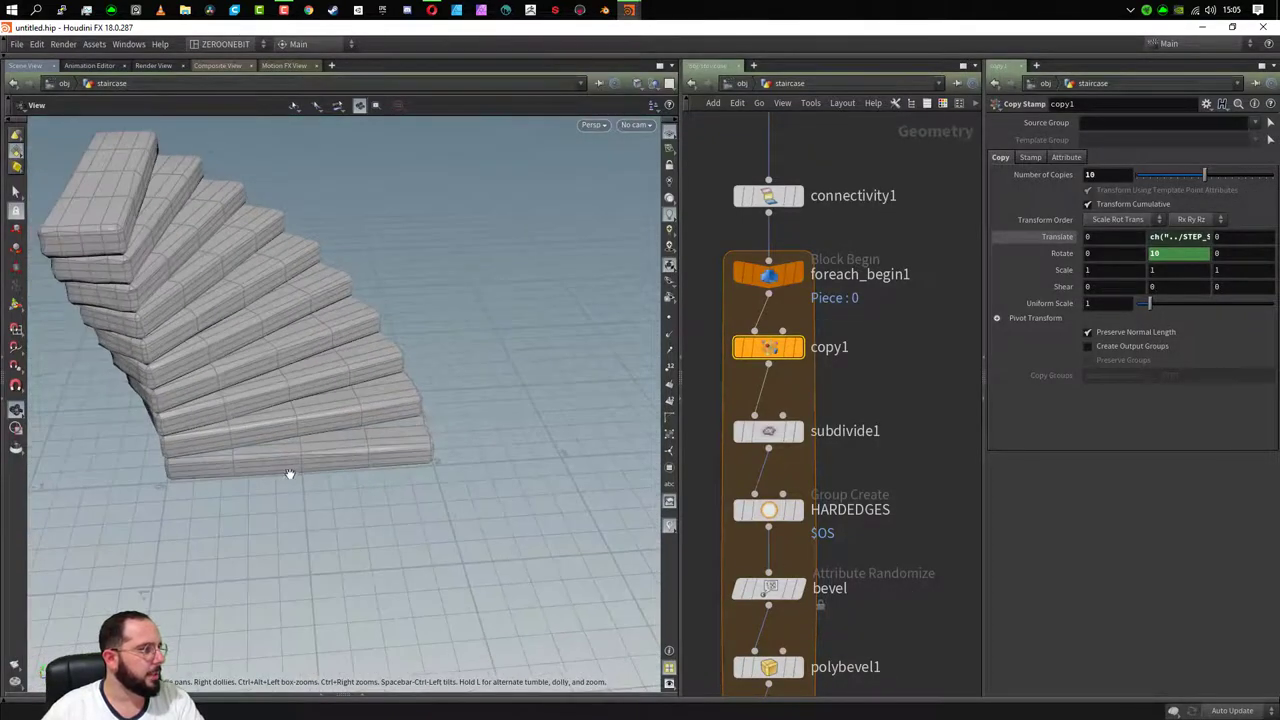
pyautogui.moveTo(172, 502); pyautogui.dragTo(138, 537)
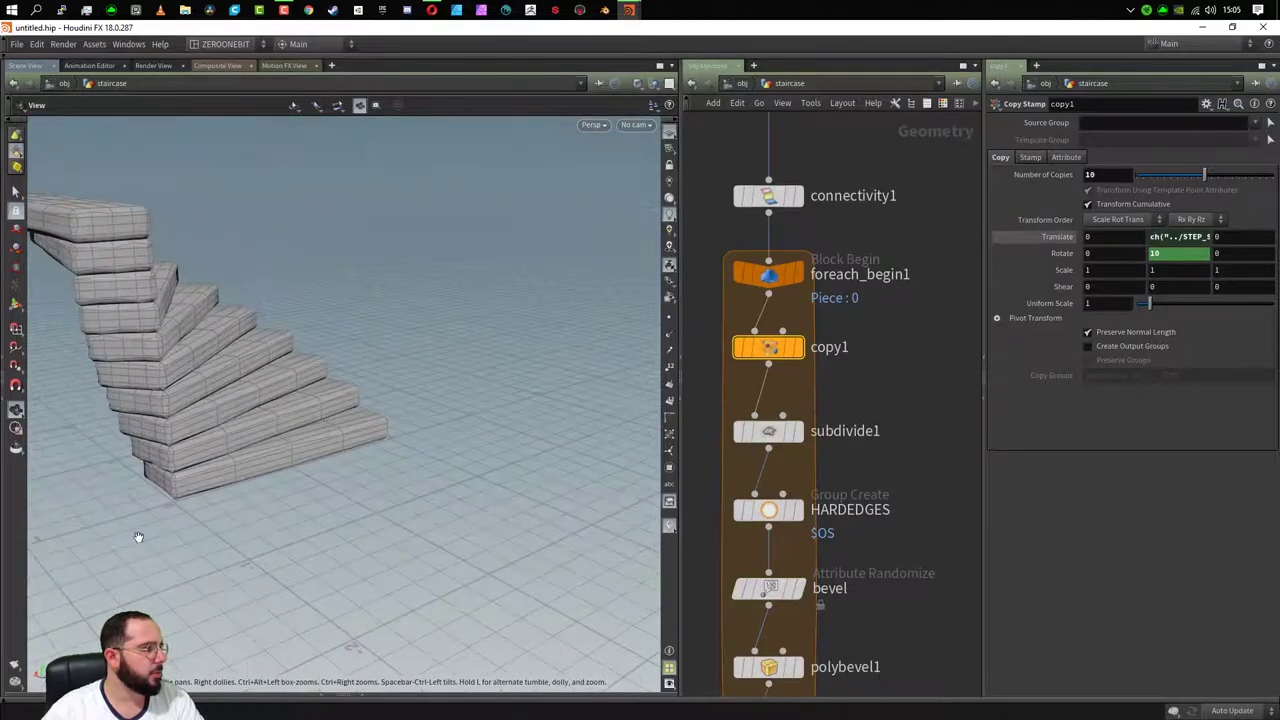
pyautogui.moveTo(510, 522)
pyautogui.mouseDown()
pyautogui.moveTo(517, 434)
pyautogui.moveTo(491, 420)
pyautogui.moveTo(500, 414)
pyautogui.moveTo(420, 457)
pyautogui.moveTo(449, 451)
pyautogui.mouseUp()
pyautogui.scroll(-5, 456, 440)
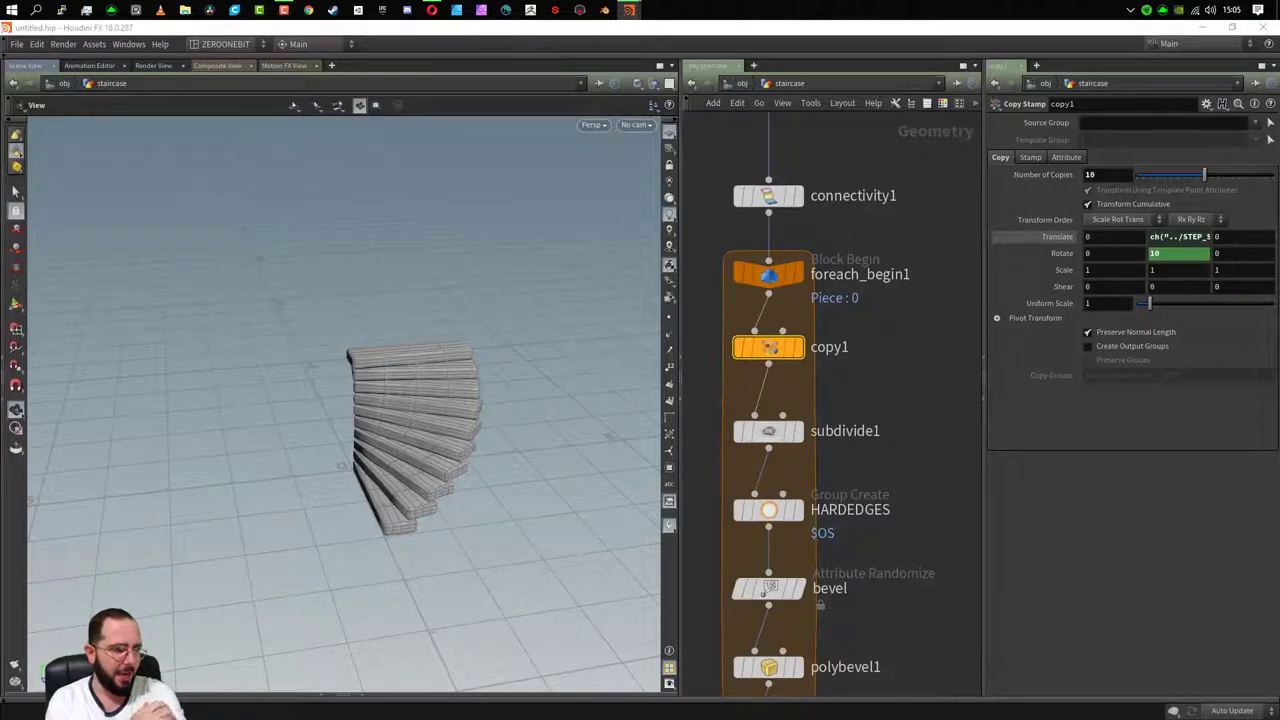
pyautogui.click(1103, 174)
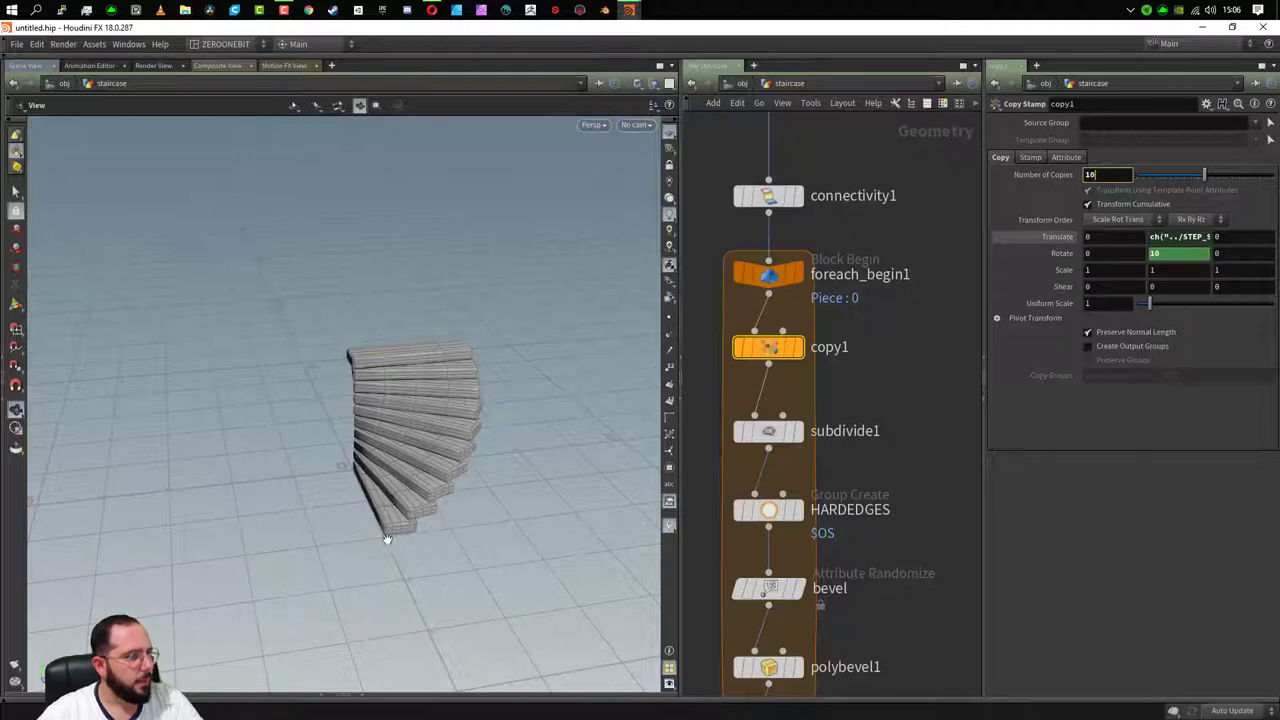
pyautogui.scroll(3, 900, 172)
pyautogui.scroll(-1, 903, 257)
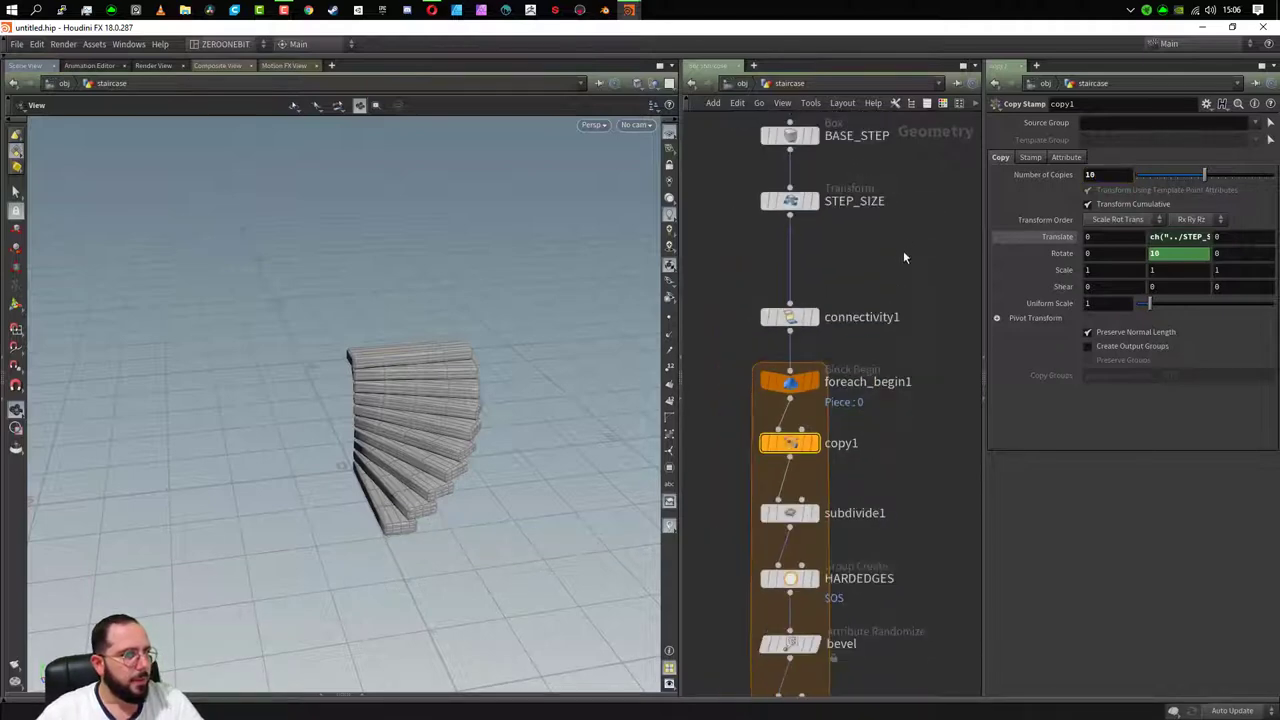
# - Move BASE_STEP and STEP_SIZE lower and select copy1's Rotate Y value for replacement
pyautogui.moveTo(726, 126)
pyautogui.mouseDown()
pyautogui.moveTo(814, 214)
pyautogui.moveTo(787, 268)
pyautogui.mouseUp()
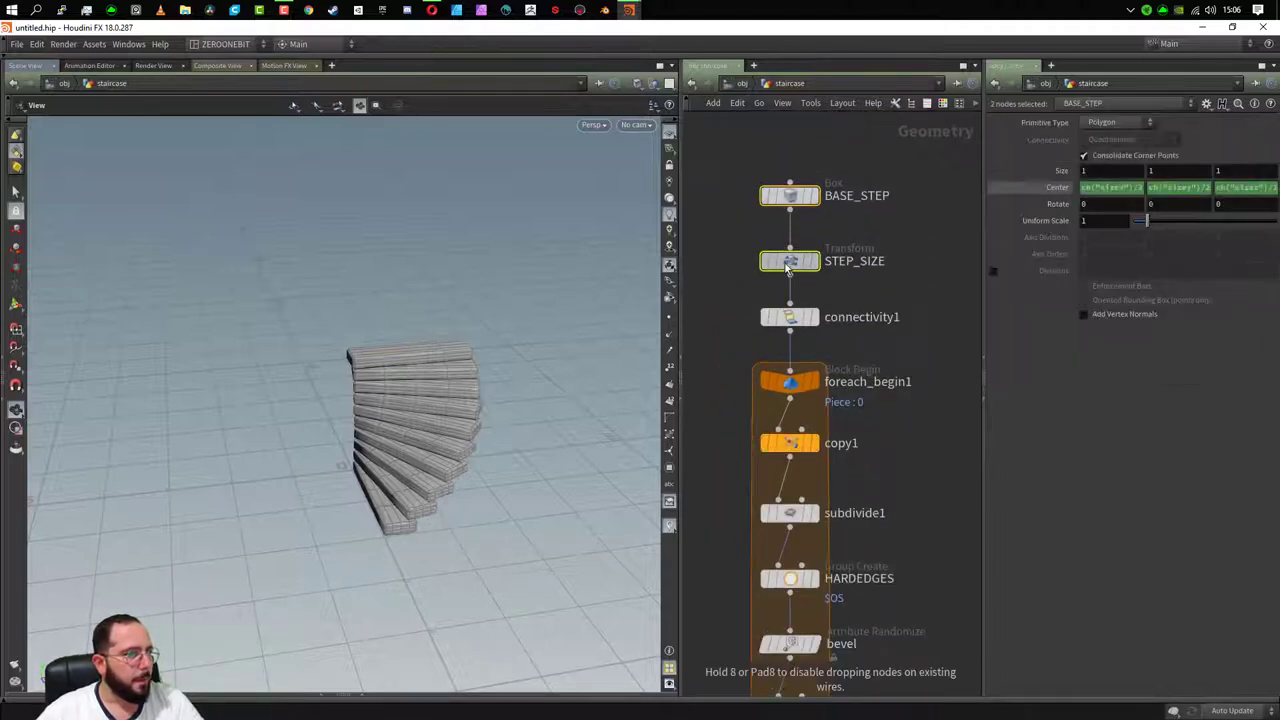
pyautogui.scroll(-5, 874, 366)
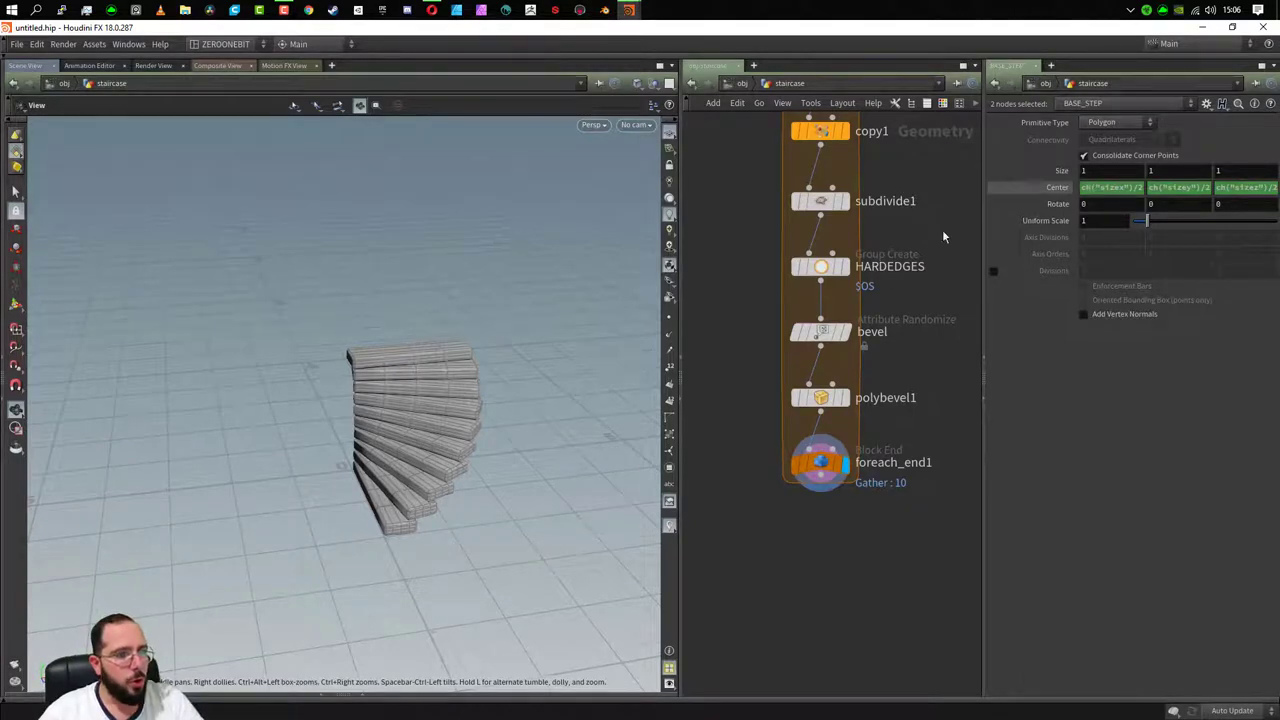
pyautogui.click(825, 132)
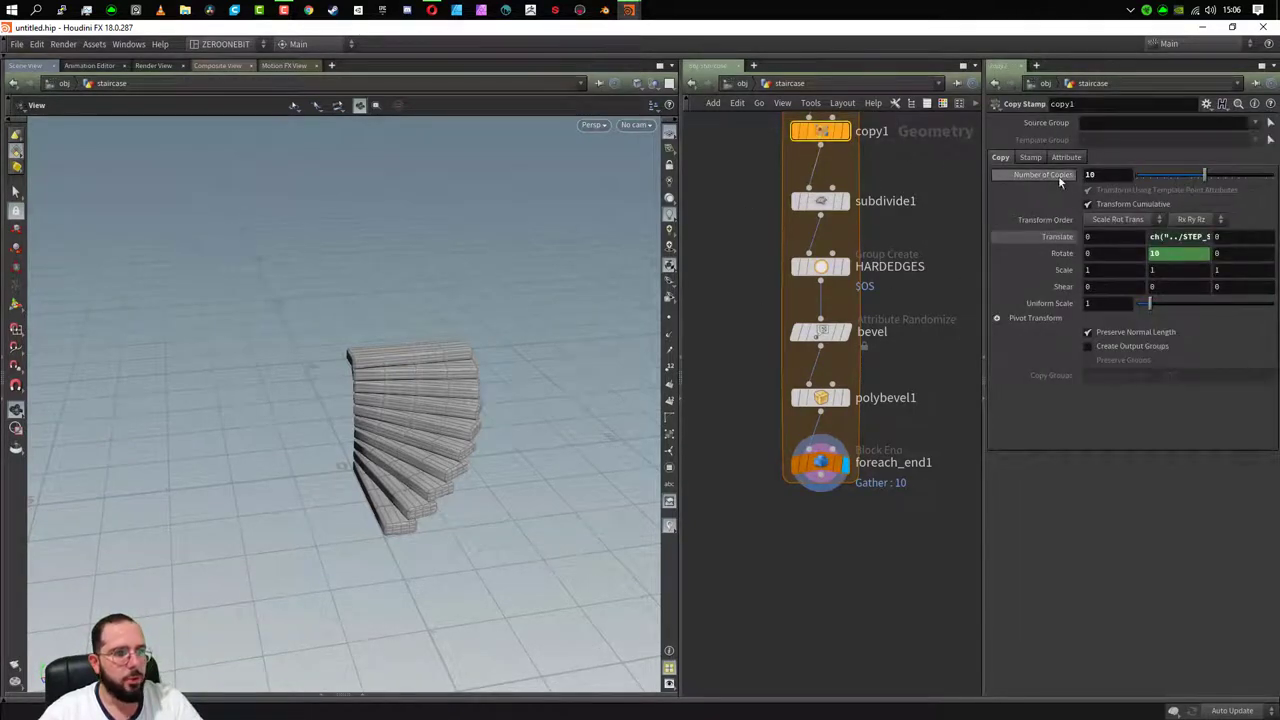
pyautogui.click(1163, 255)
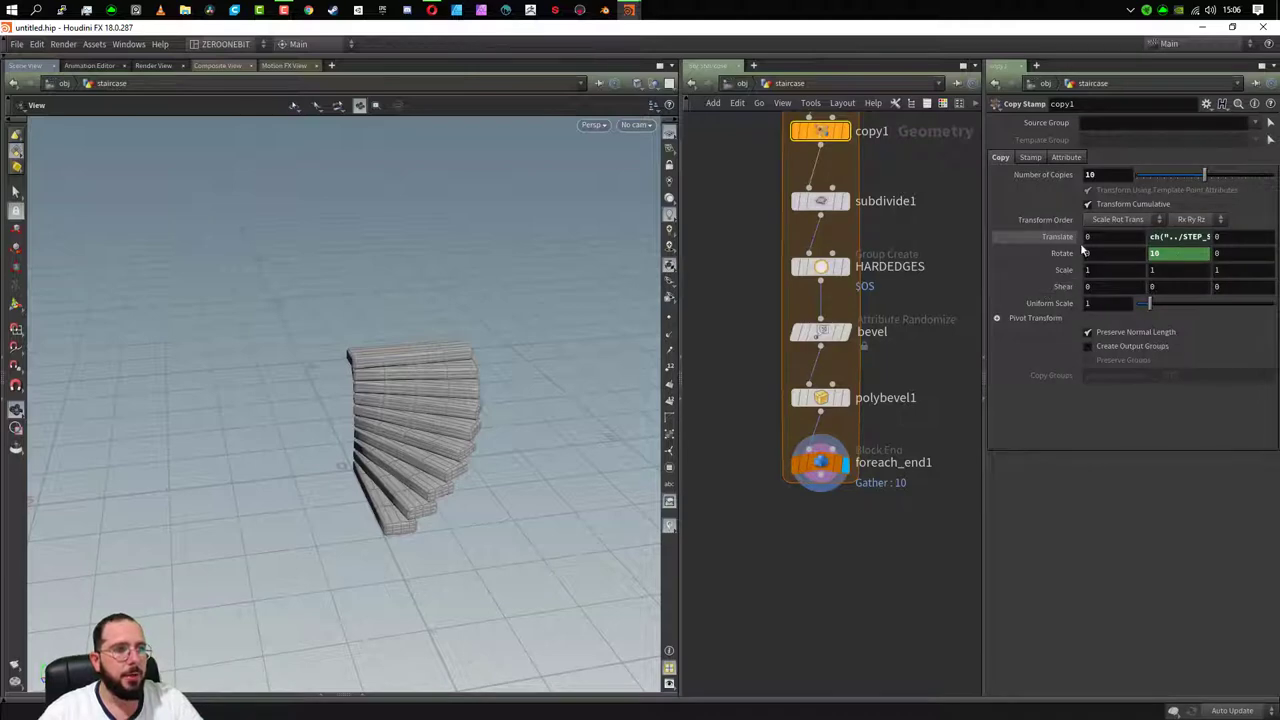
# - Retype copy1's Rotate Y expression, inserting 180/ before the copy-count variable
pyautogui.write('$CY')
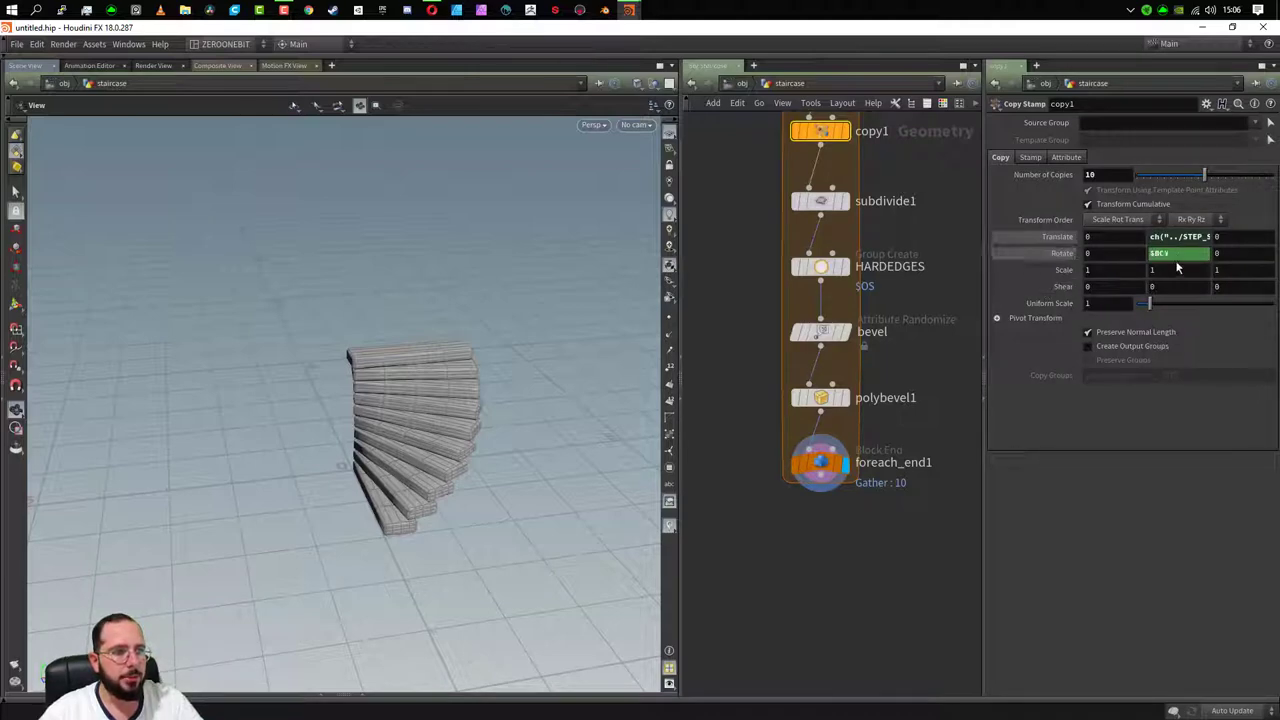
pyautogui.click(1148, 255)
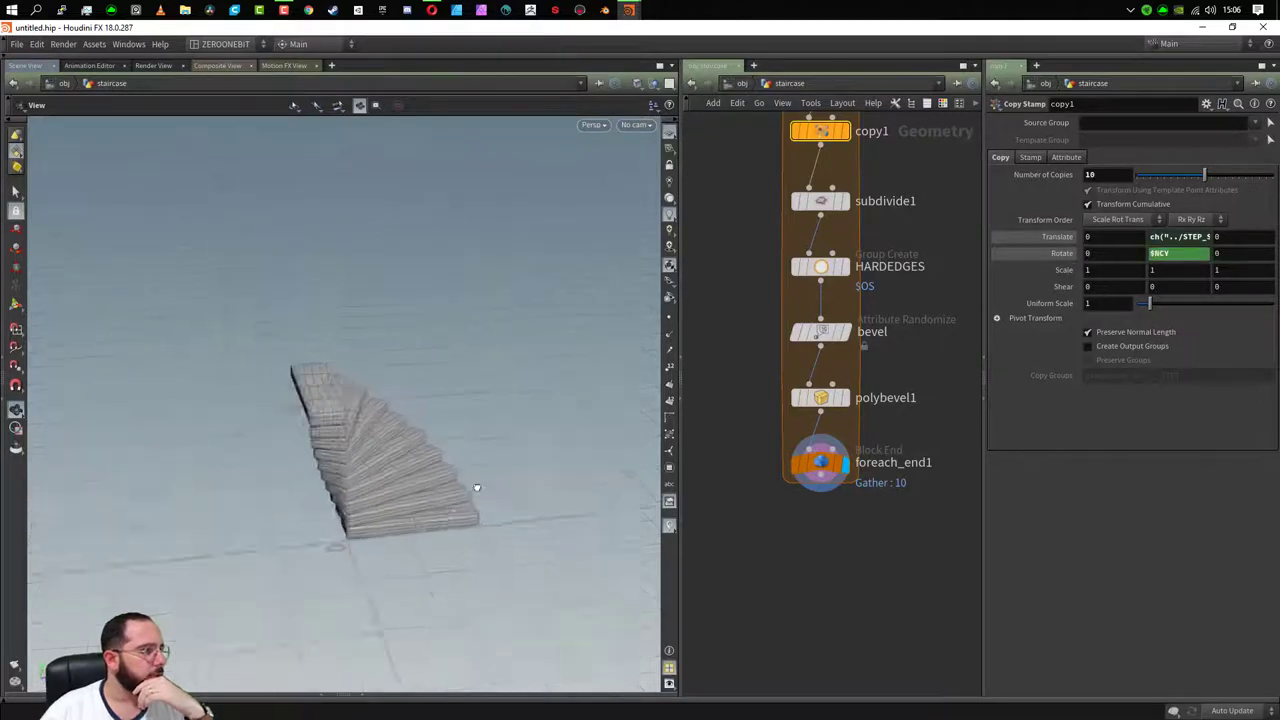
pyautogui.moveTo(450, 527)
pyautogui.mouseDown()
pyautogui.moveTo(400, 580)
pyautogui.moveTo(421, 478)
pyautogui.mouseUp()
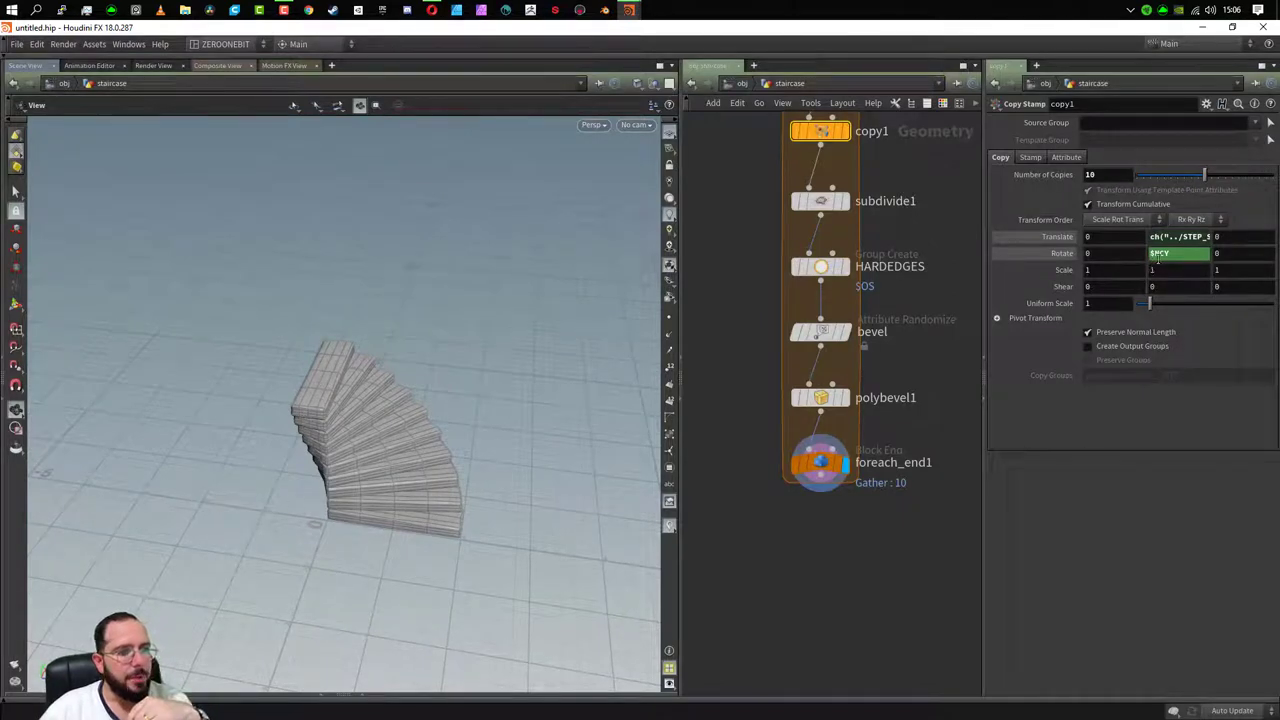
pyautogui.click(1158, 255)
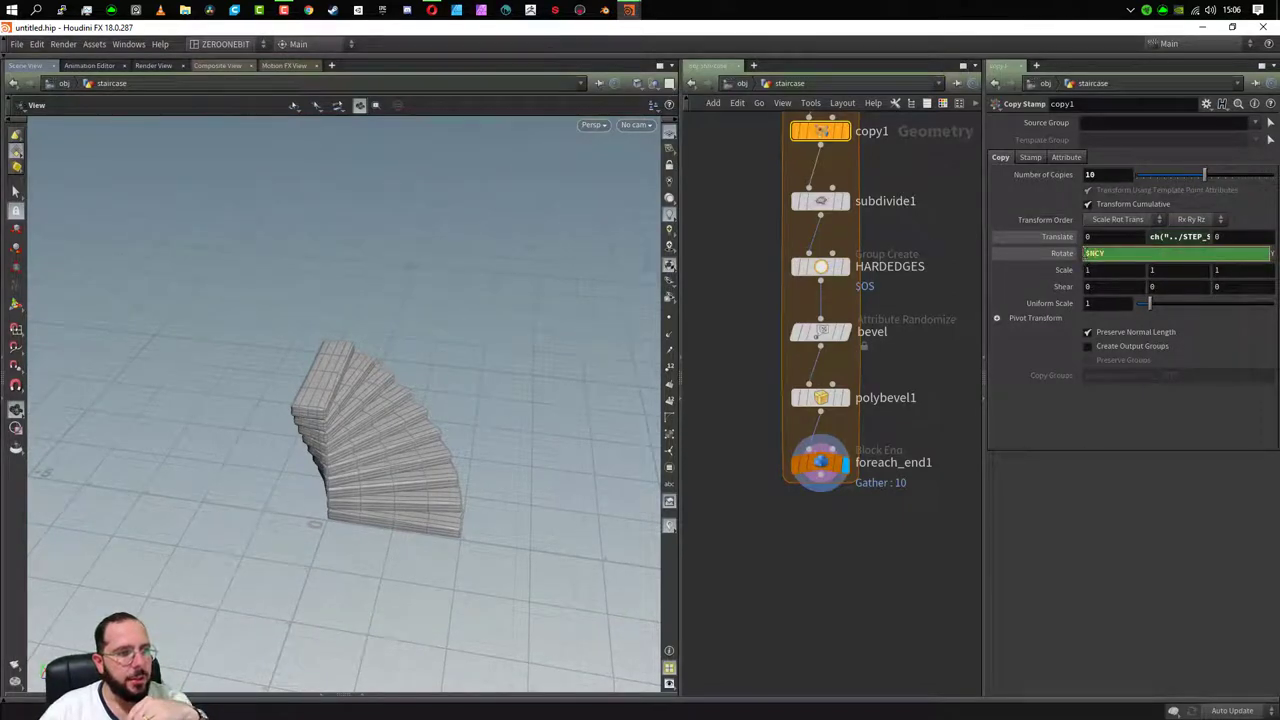
pyautogui.write('180')
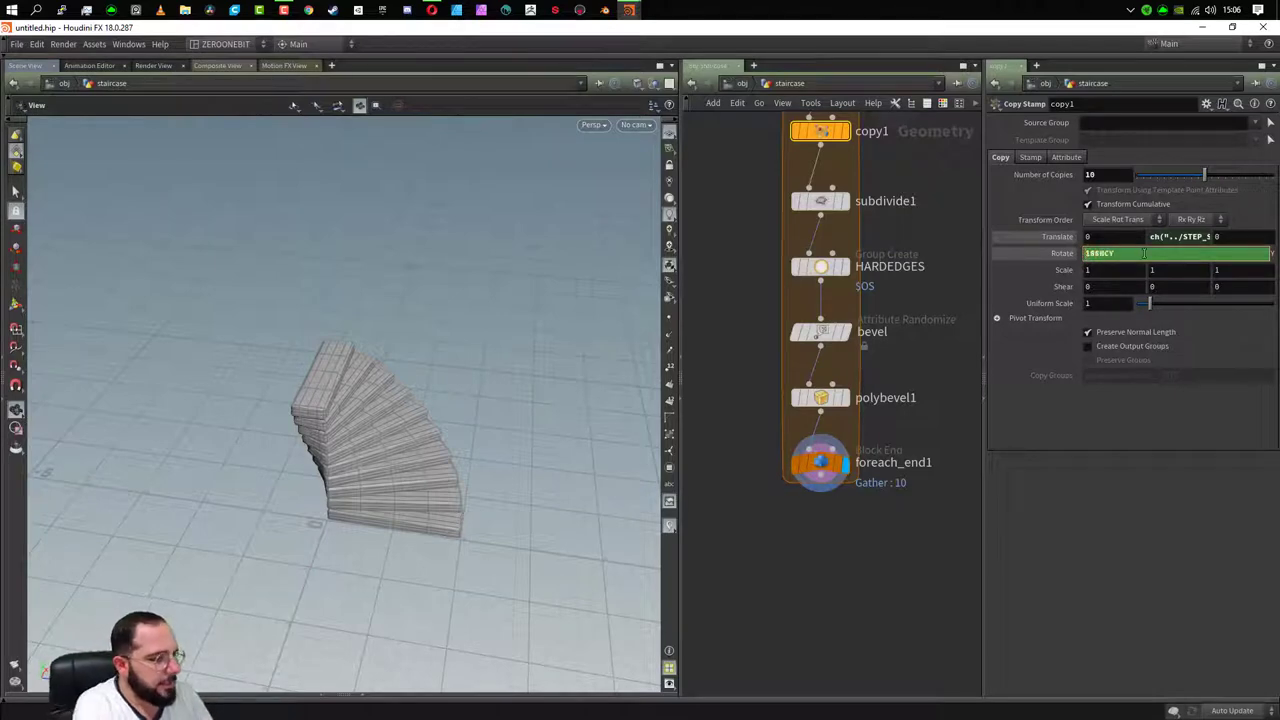
pyautogui.write('/')
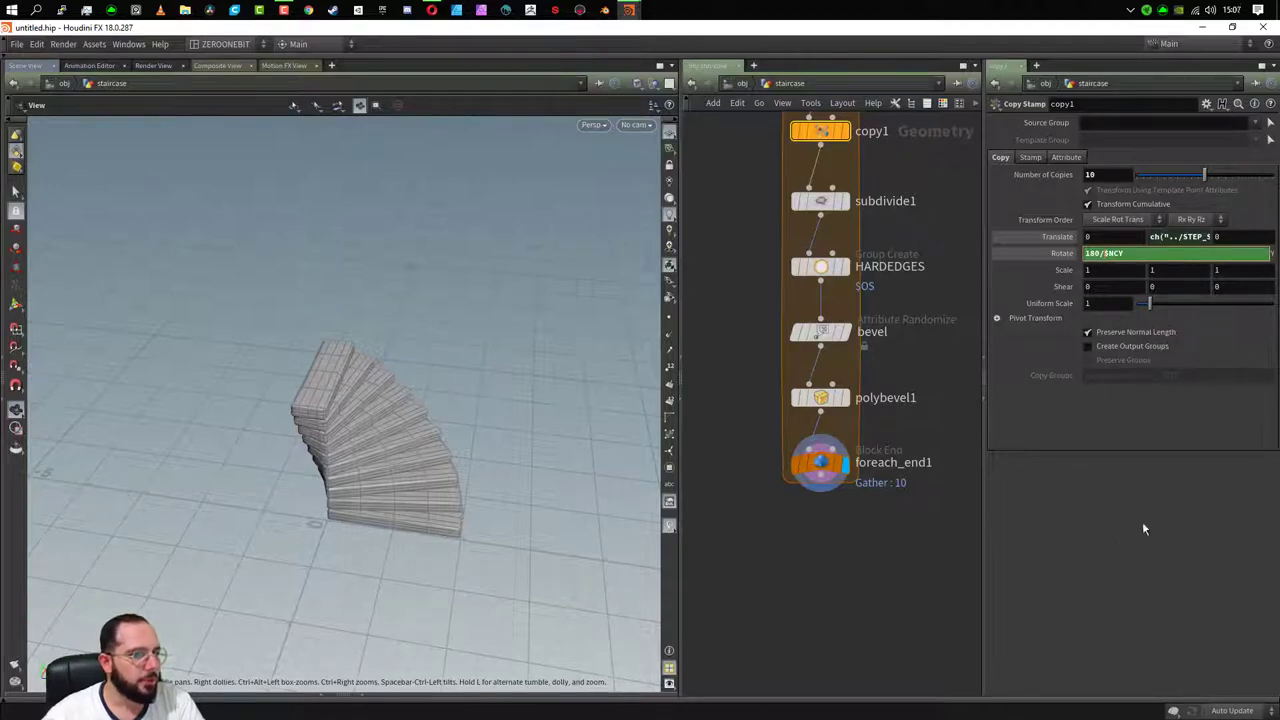
pyautogui.press('Return')
pyautogui.moveTo(480, 437)
pyautogui.mouseDown()
pyautogui.moveTo(337, 457)
pyautogui.moveTo(345, 476)
pyautogui.moveTo(386, 482)
pyautogui.mouseUp()
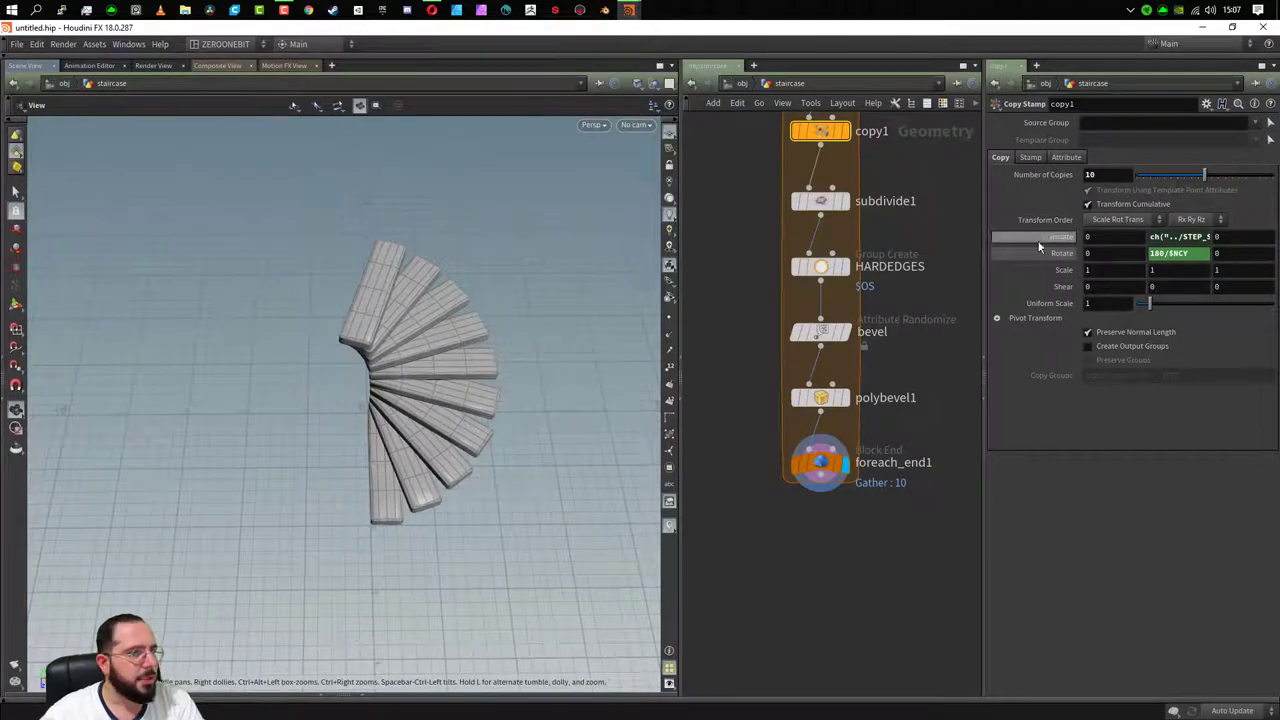
pyautogui.moveTo(1208, 177); pyautogui.dragTo(1272, 176)
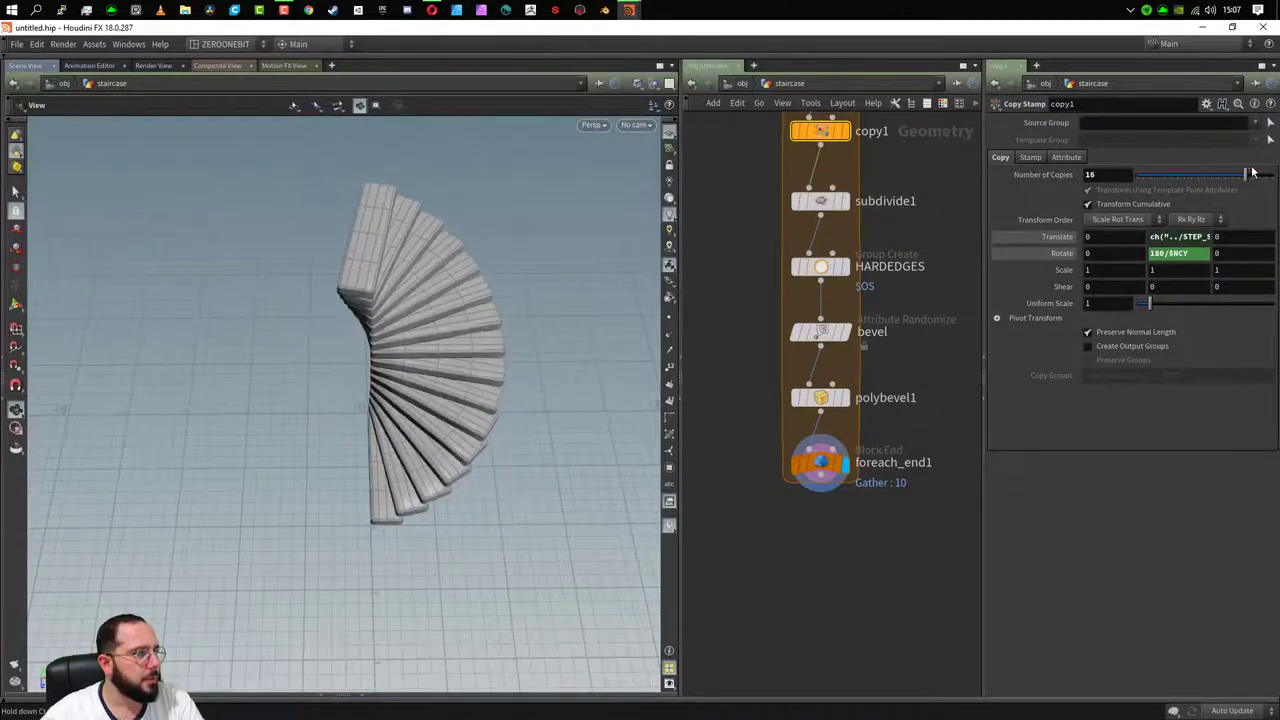
pyautogui.moveTo(225, 590)
pyautogui.mouseDown()
pyautogui.moveTo(360, 486)
pyautogui.moveTo(376, 420)
pyautogui.moveTo(690, 345)
pyautogui.mouseUp()
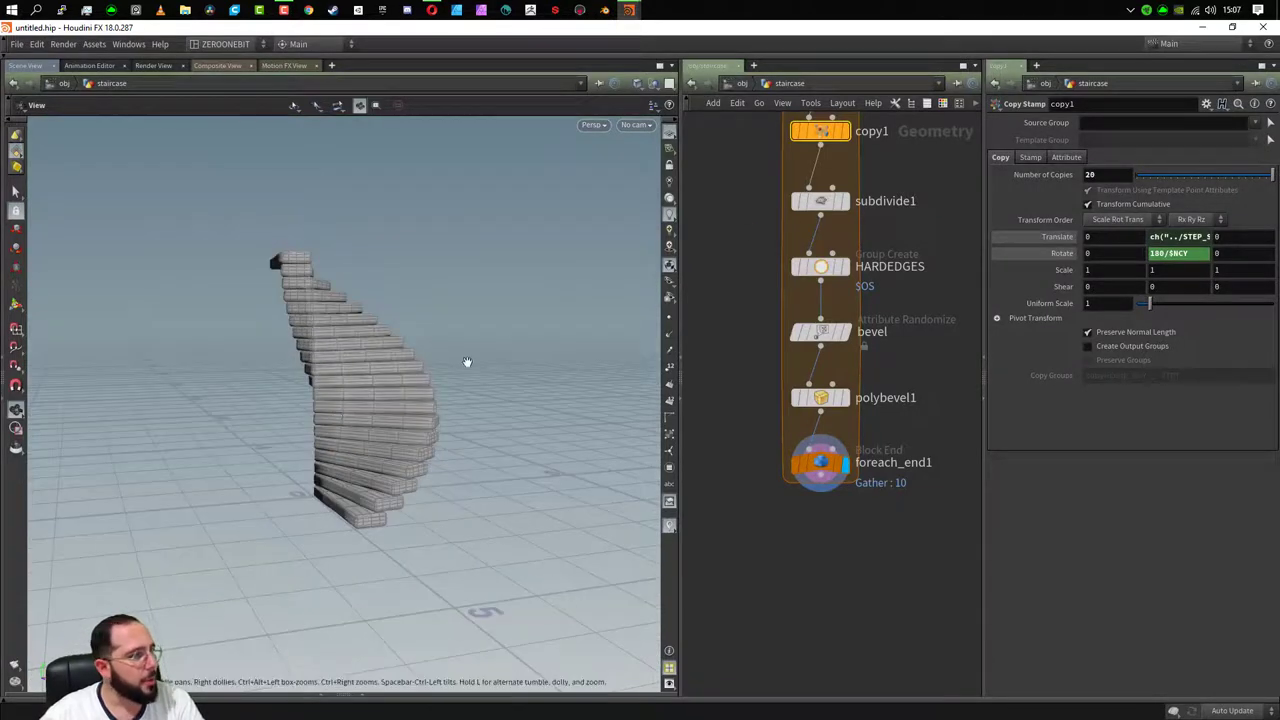
pyautogui.moveTo(466, 363)
pyautogui.mouseDown()
pyautogui.moveTo(372, 434)
pyautogui.moveTo(446, 403)
pyautogui.mouseUp()
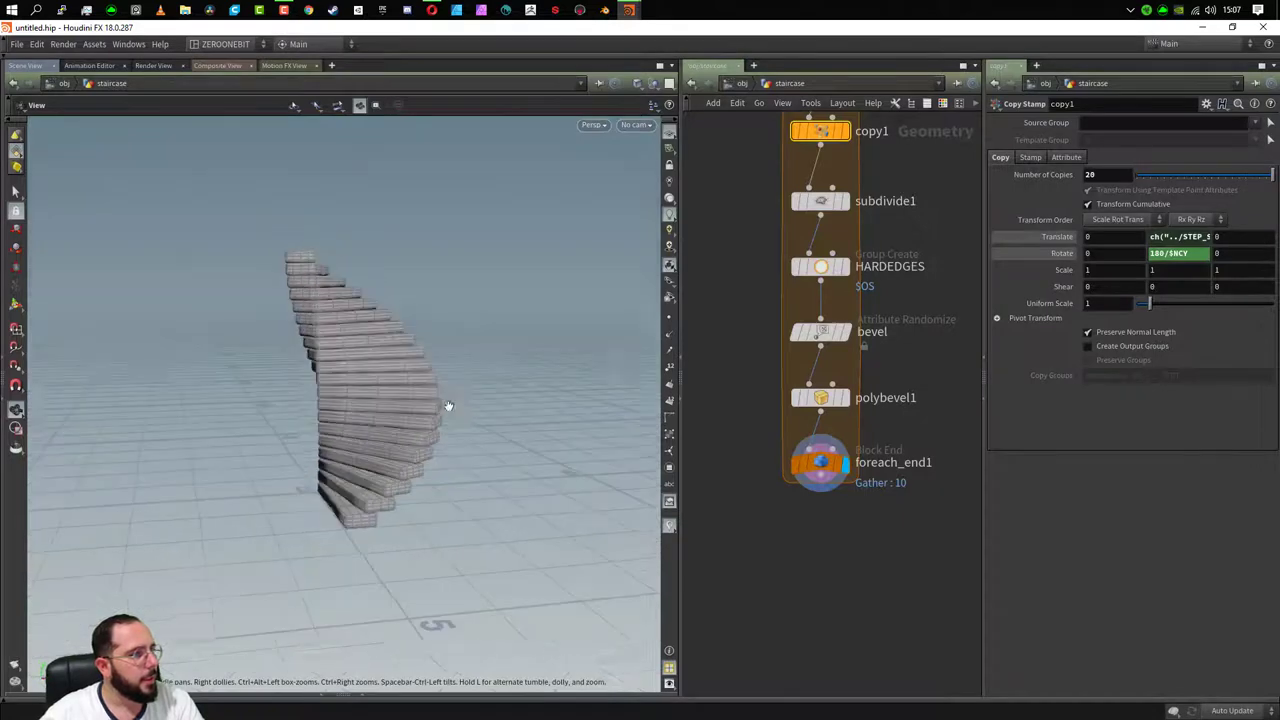
pyautogui.moveTo(1270, 176)
pyautogui.mouseDown()
pyautogui.moveTo(1160, 180)
pyautogui.moveTo(1272, 175)
pyautogui.mouseUp()
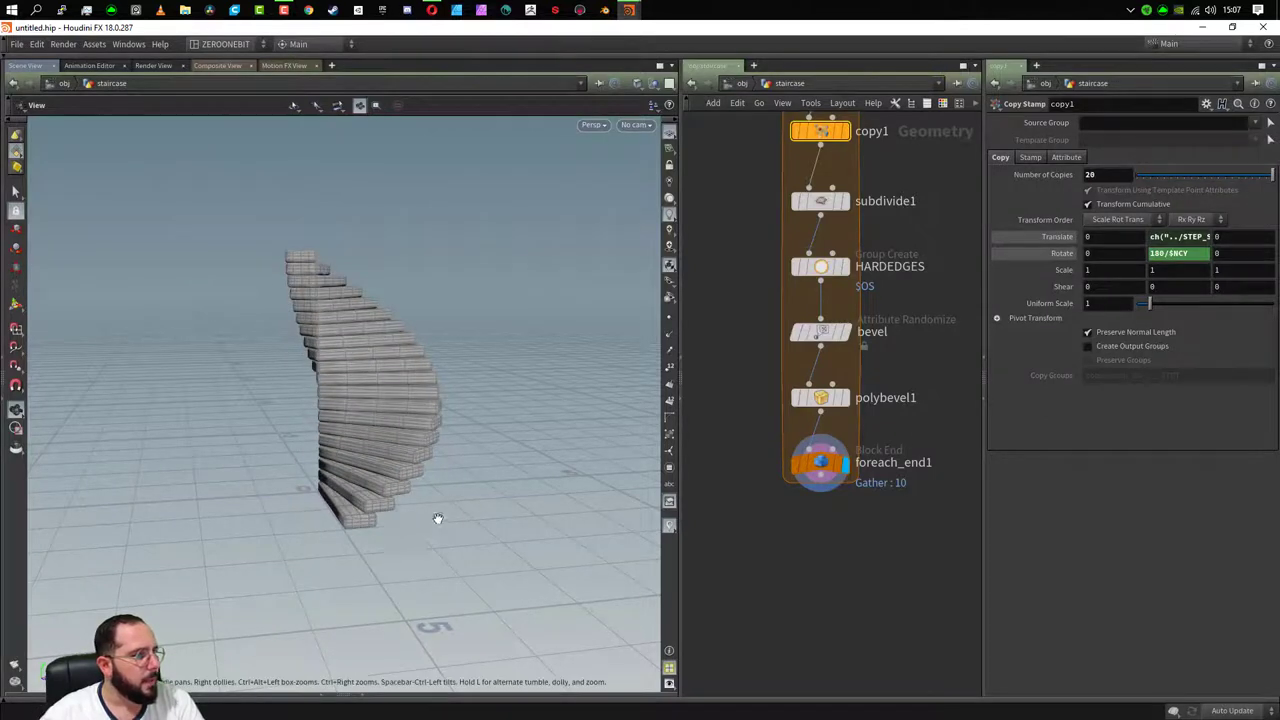
pyautogui.moveTo(437, 517)
pyautogui.mouseDown()
pyautogui.moveTo(329, 517)
pyautogui.moveTo(623, 520)
pyautogui.moveTo(491, 529)
pyautogui.moveTo(320, 208)
pyautogui.moveTo(371, 394)
pyautogui.moveTo(306, 431)
pyautogui.moveTo(354, 435)
pyautogui.mouseUp()
pyautogui.moveTo(346, 310)
pyautogui.mouseDown()
pyautogui.moveTo(403, 443)
pyautogui.moveTo(372, 424)
pyautogui.mouseUp()
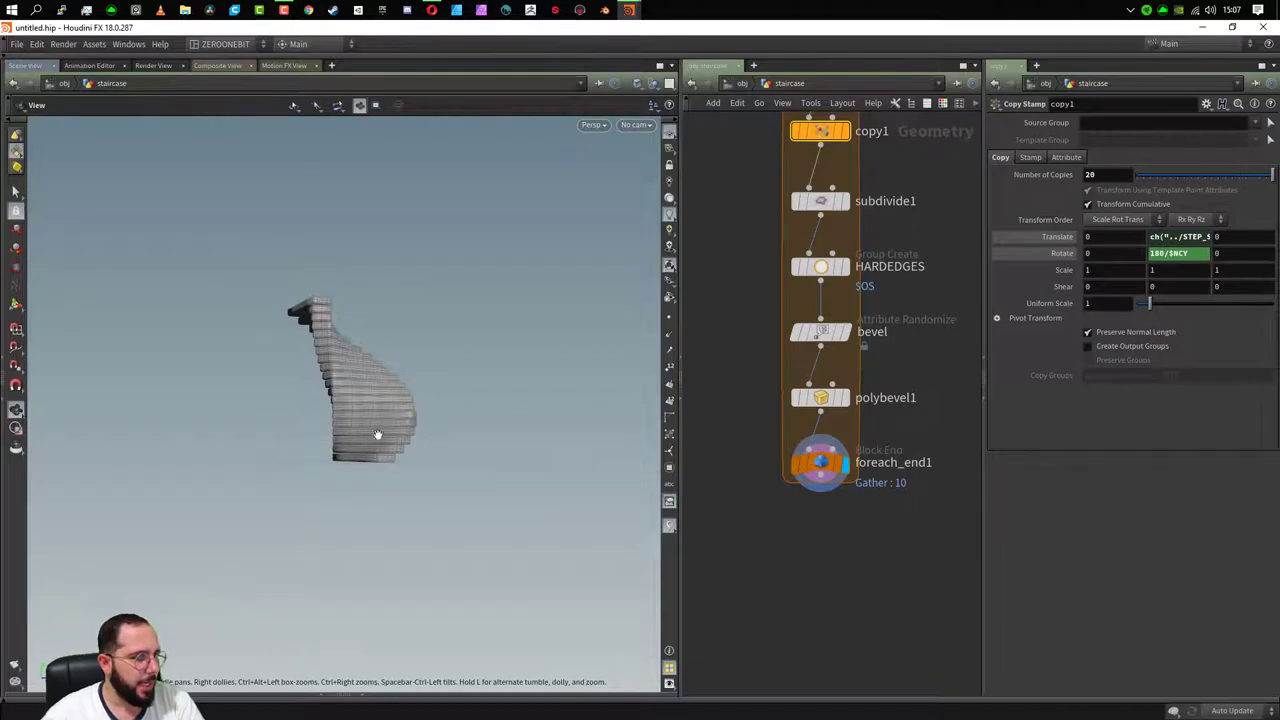
pyautogui.moveTo(408, 417); pyautogui.dragTo(431, 440)
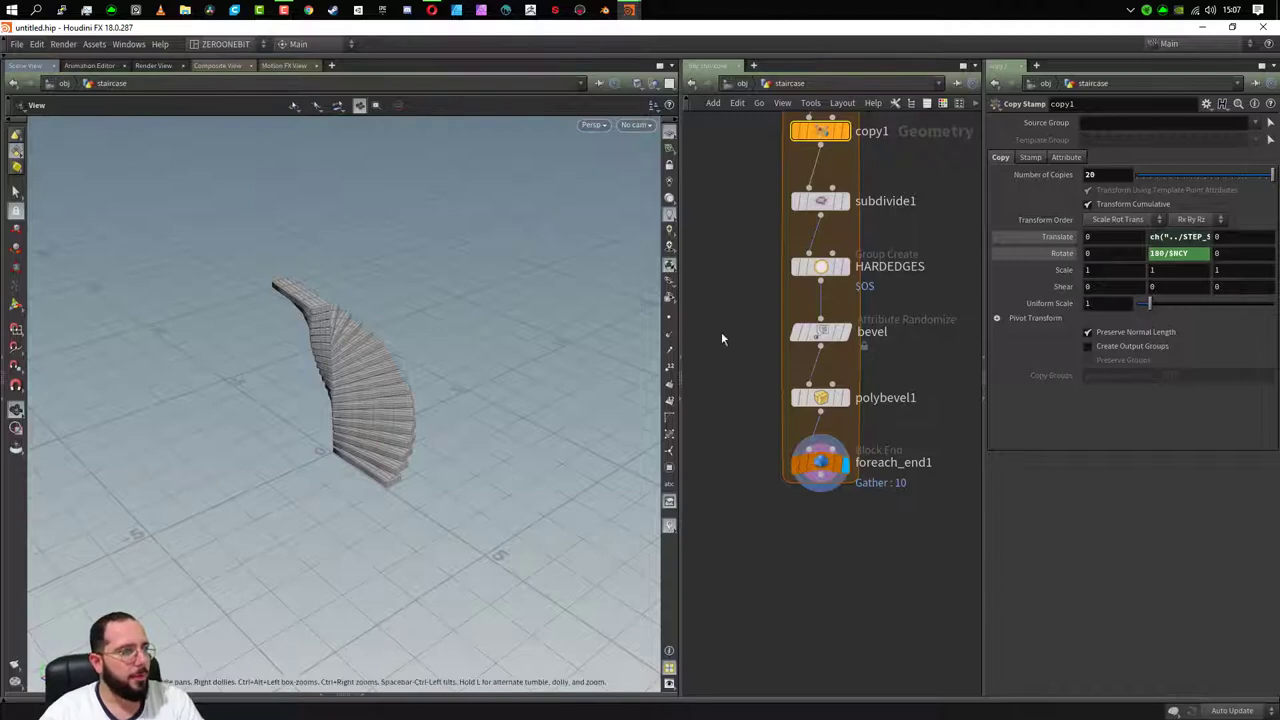
pyautogui.scroll(-5, 721, 332)
# - Add a Line node beside the network and rename it COLUMN
pyautogui.moveTo(724, 274)
pyautogui.mouseDown(button='middle')
pyautogui.moveTo(782, 326)
pyautogui.moveTo(808, 318)
pyautogui.mouseUp(button='middle')
pyautogui.press('Tab')
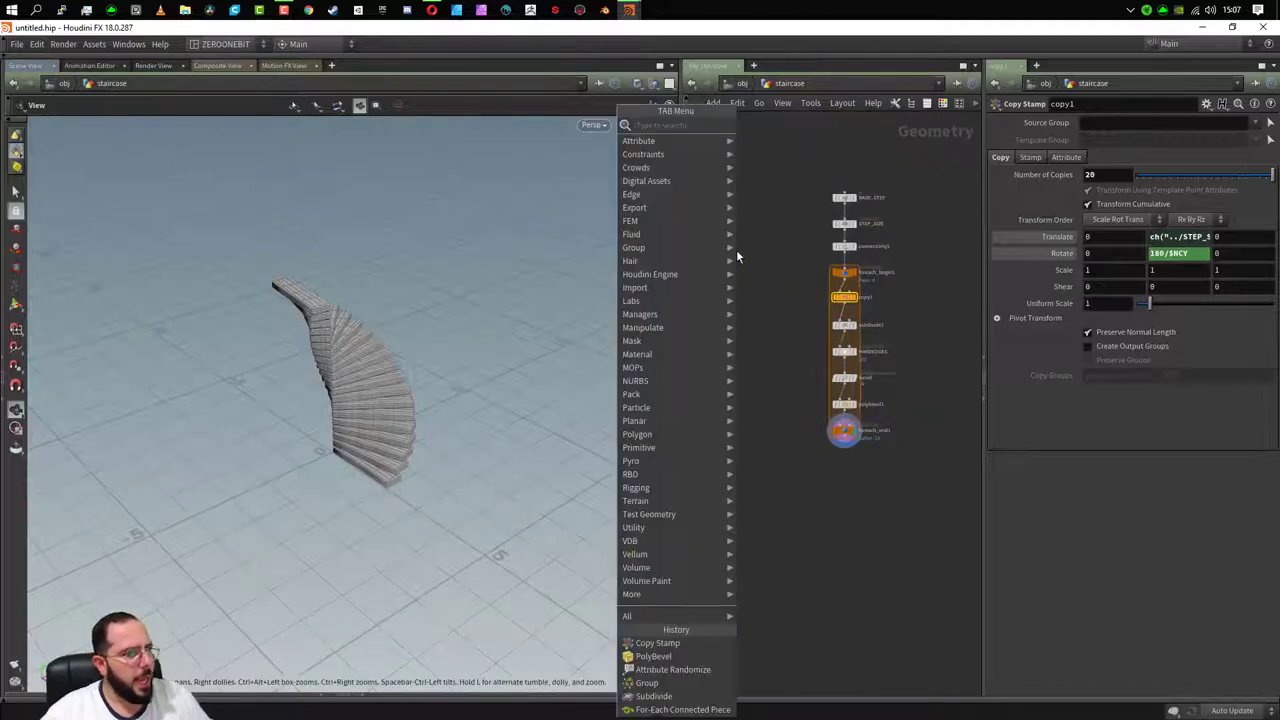
pyautogui.write('transform')
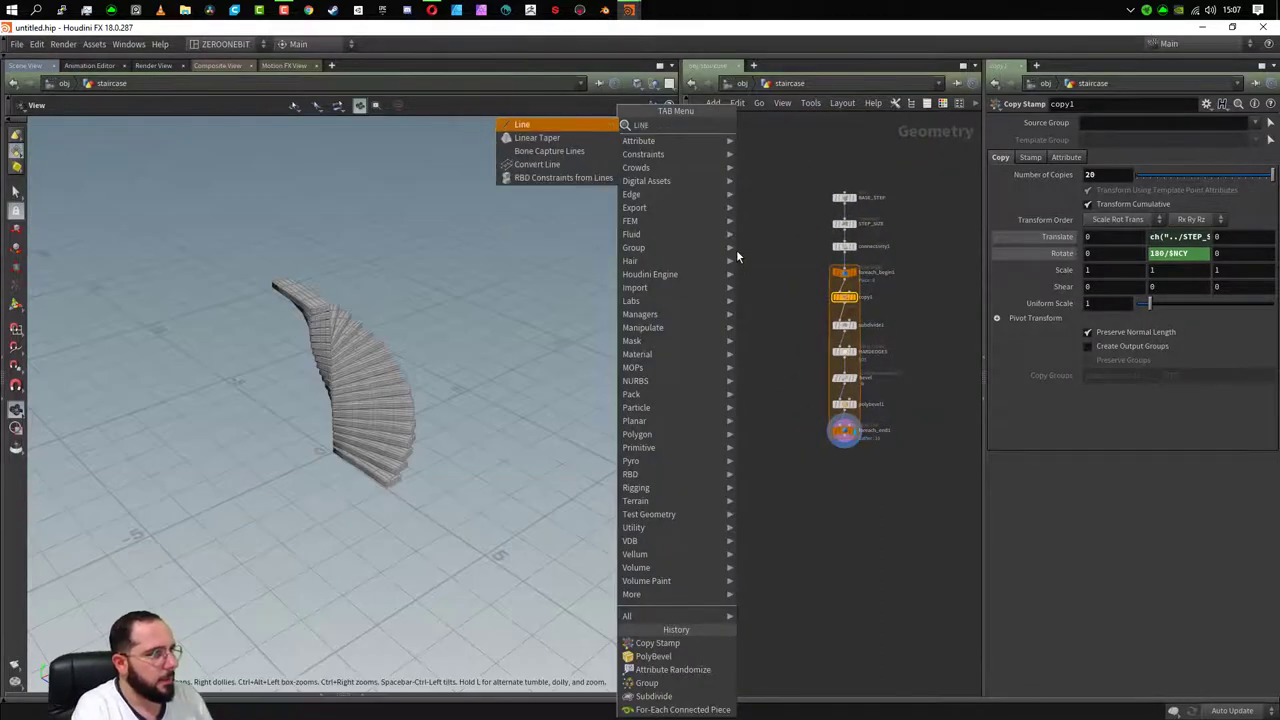
pyautogui.press('Return')
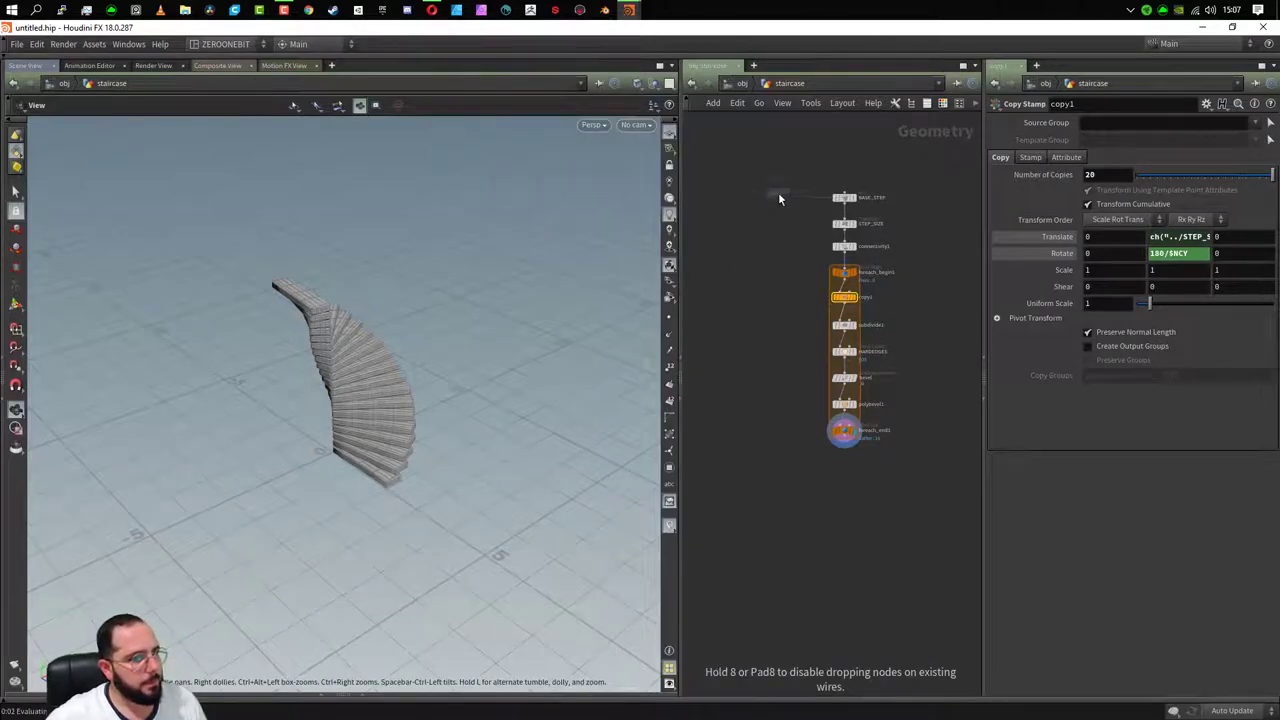
pyautogui.click(764, 200)
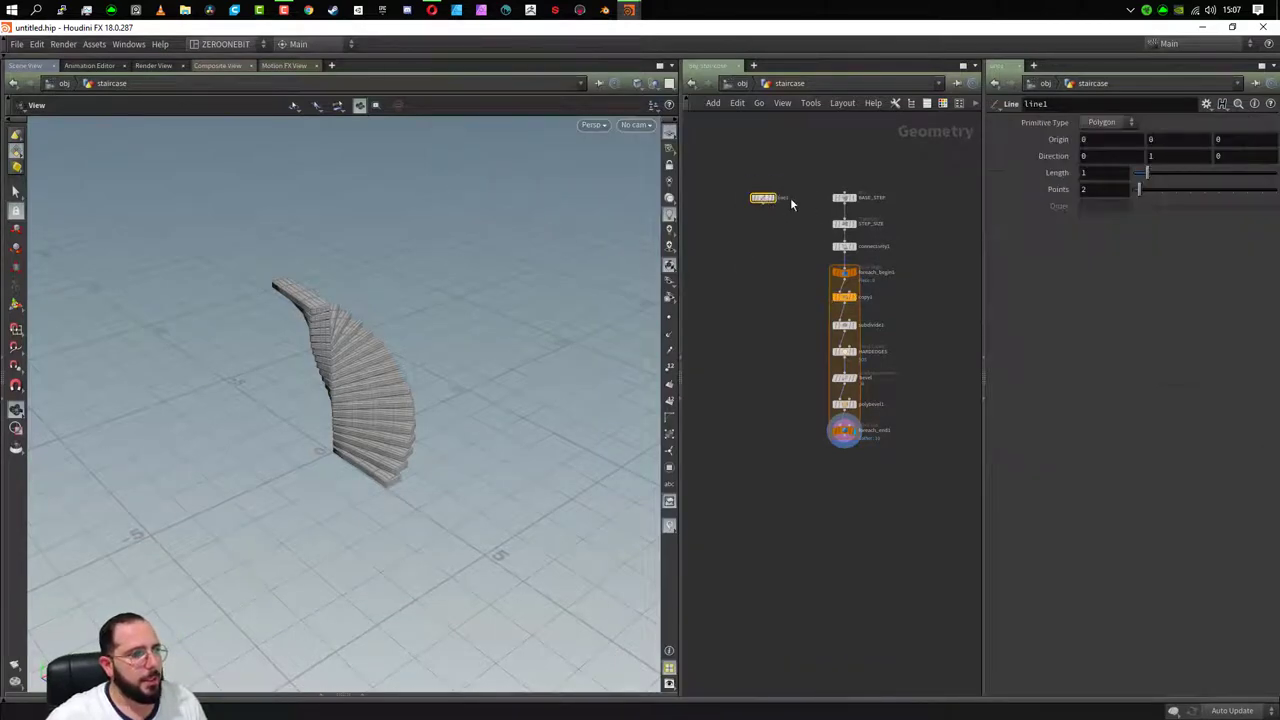
pyautogui.doubleClick(786, 199)
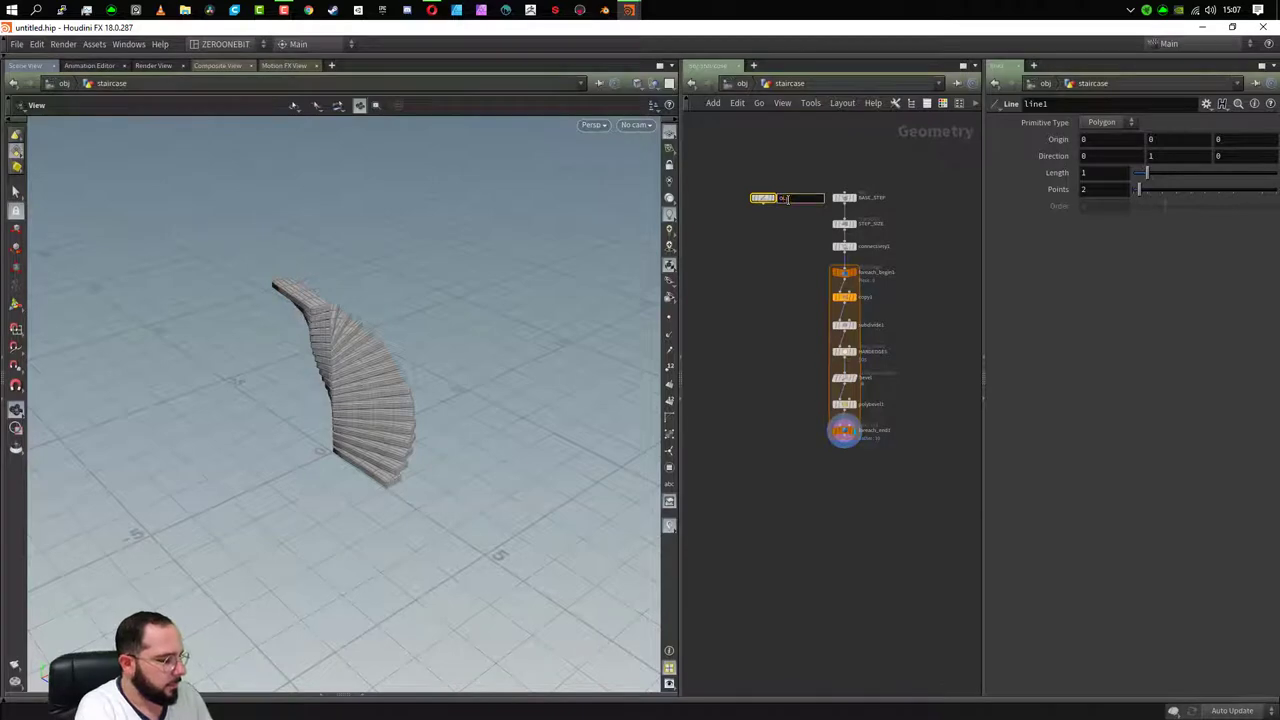
pyautogui.press('Return')
pyautogui.scroll(2, 789, 199)
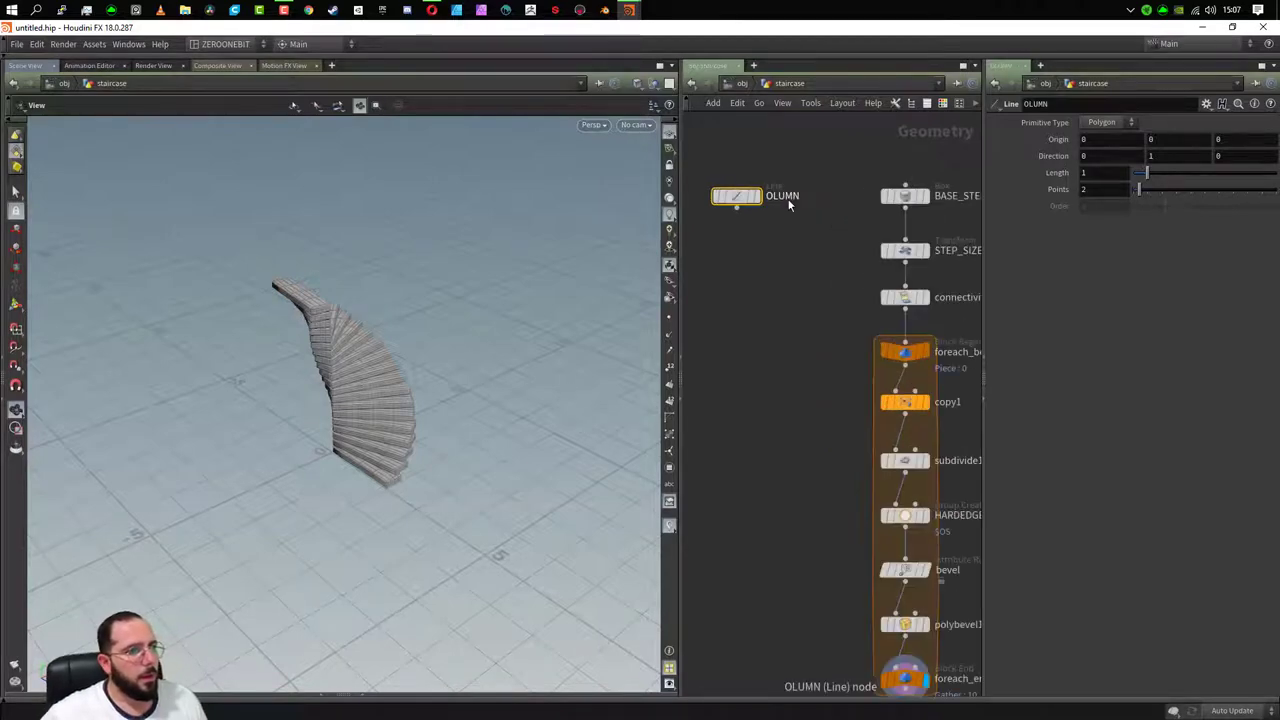
pyautogui.scroll(3, 789, 200)
pyautogui.write('COLUMN')
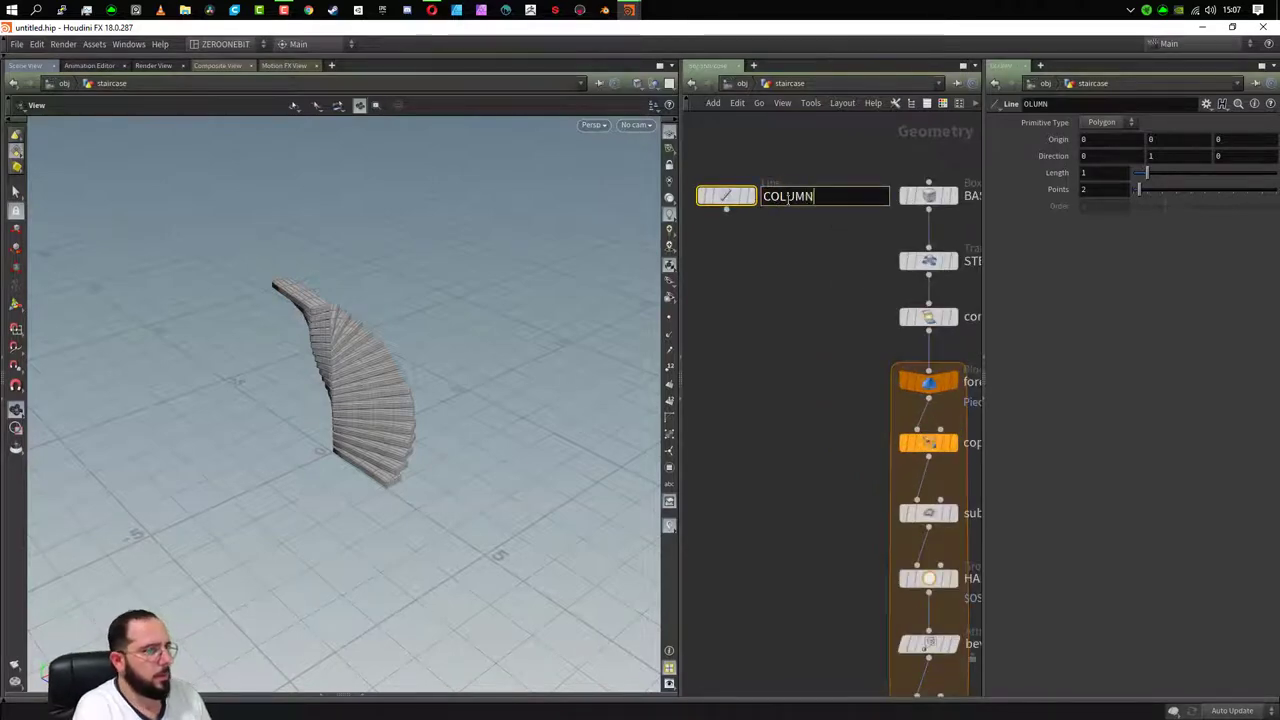
pyautogui.press('Return')
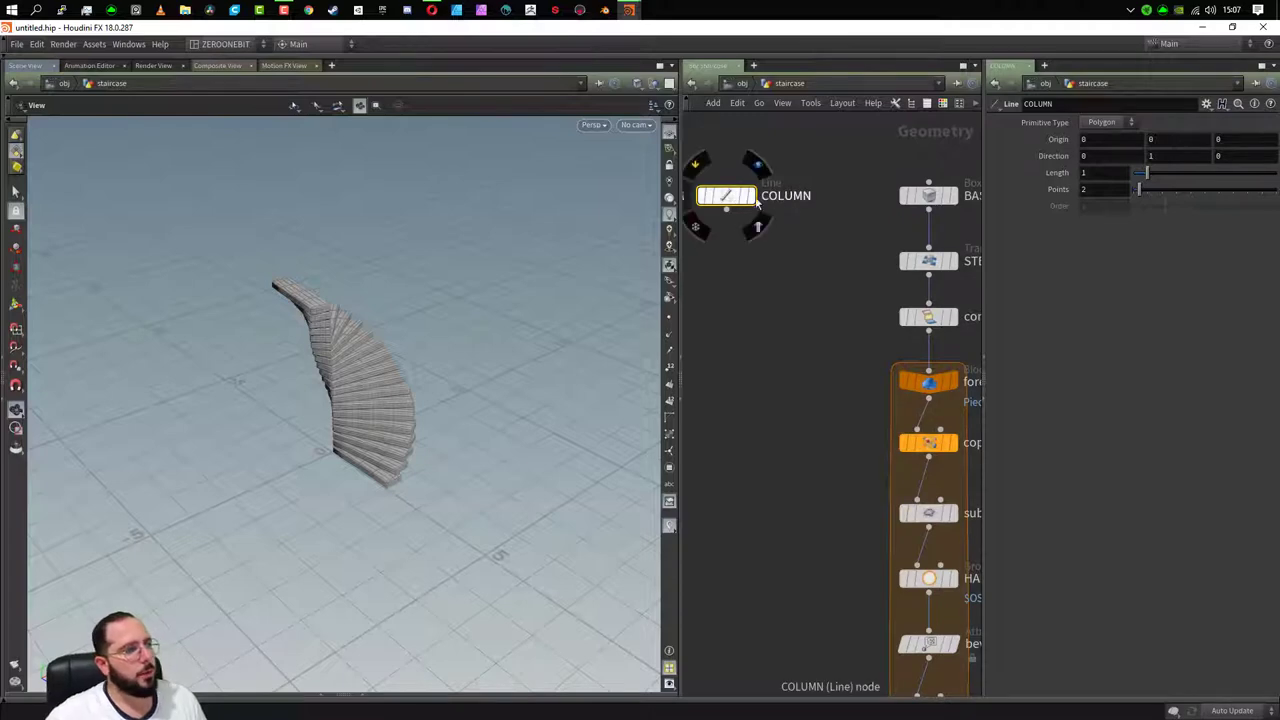
# - Display COLUMN and give it Length 10 and 100 points
pyautogui.click(752, 196)
pyautogui.keyDown('alt'); pyautogui.moveTo(226, 489); pyautogui.dragTo(363, 471); pyautogui.keyUp('alt')
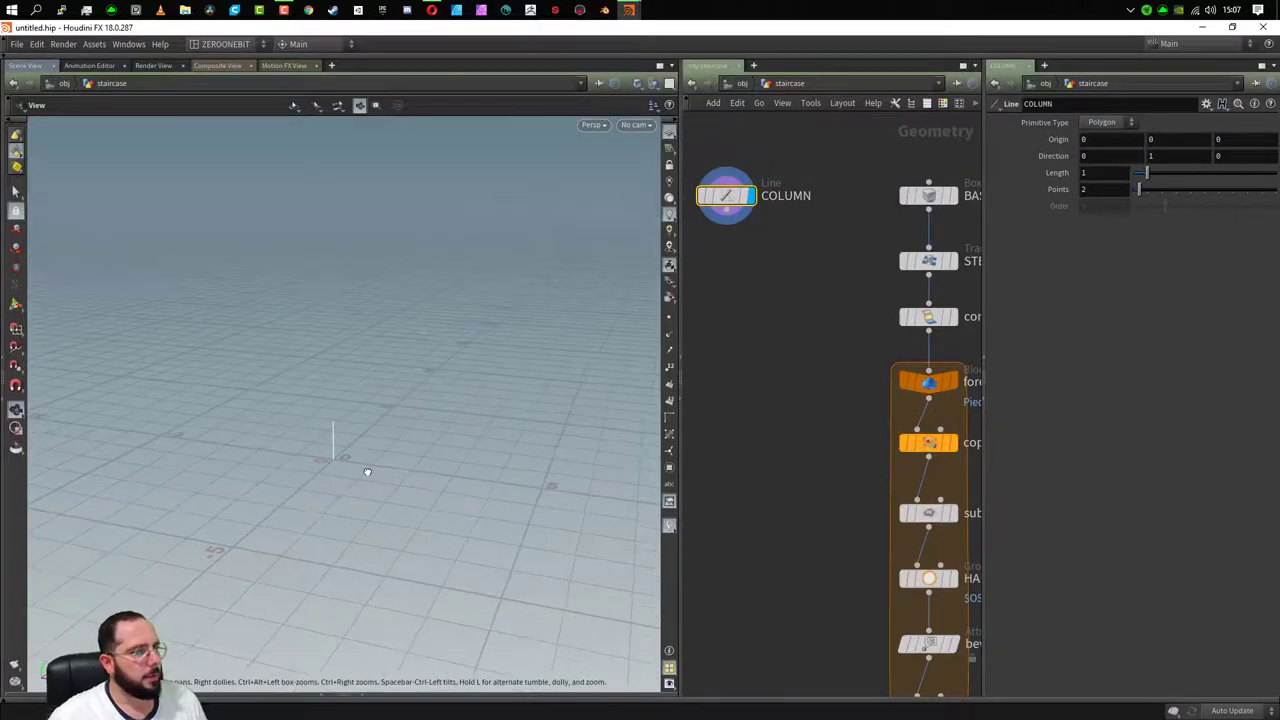
pyautogui.click(1093, 176)
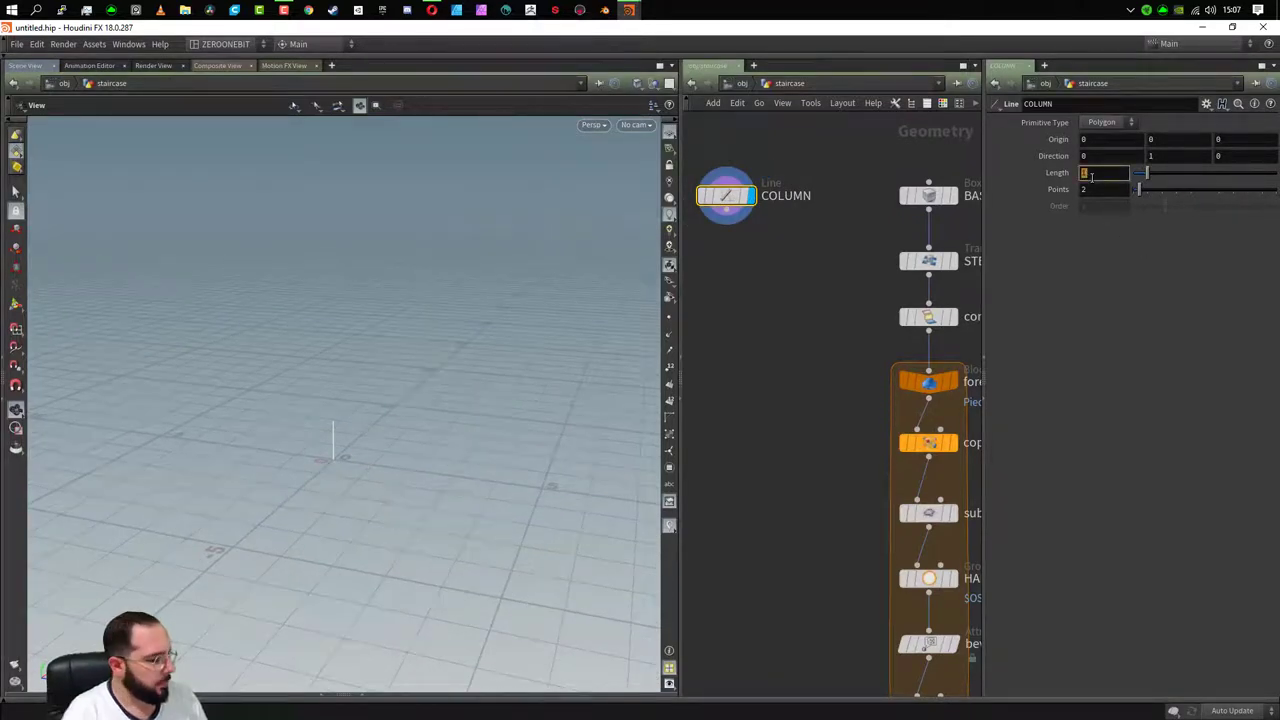
pyautogui.press('Return')
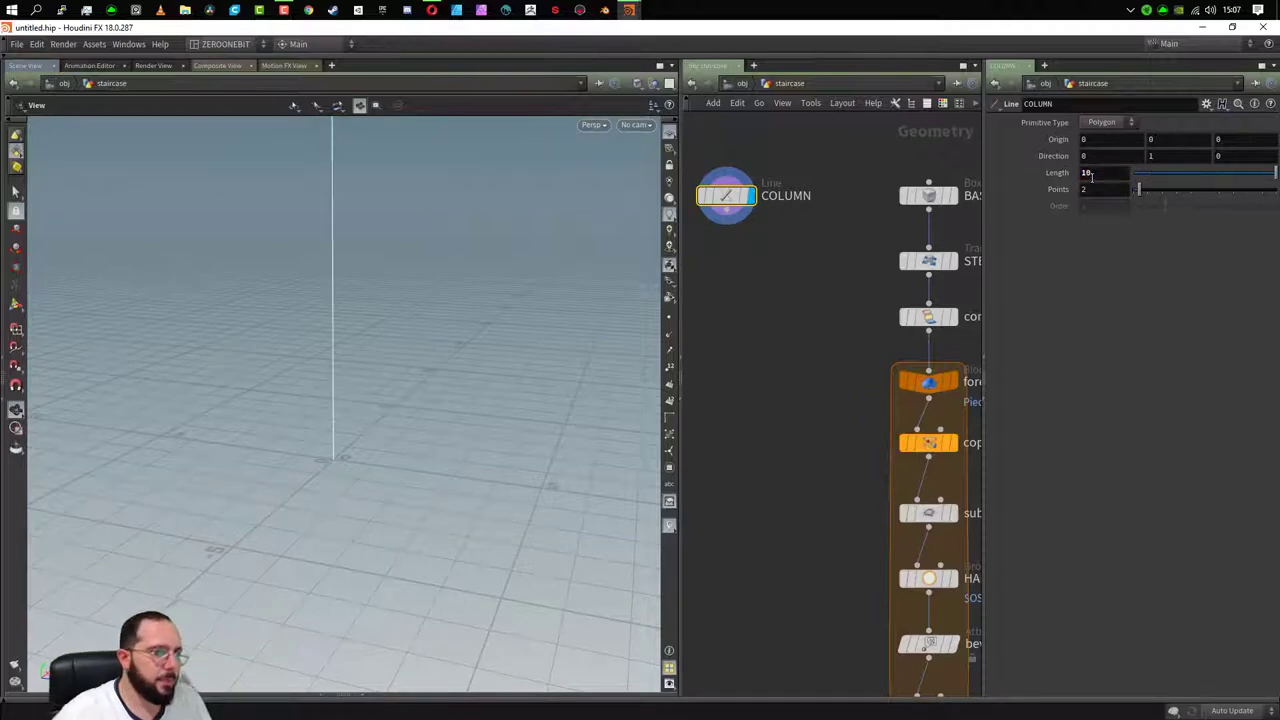
pyautogui.click(1100, 188)
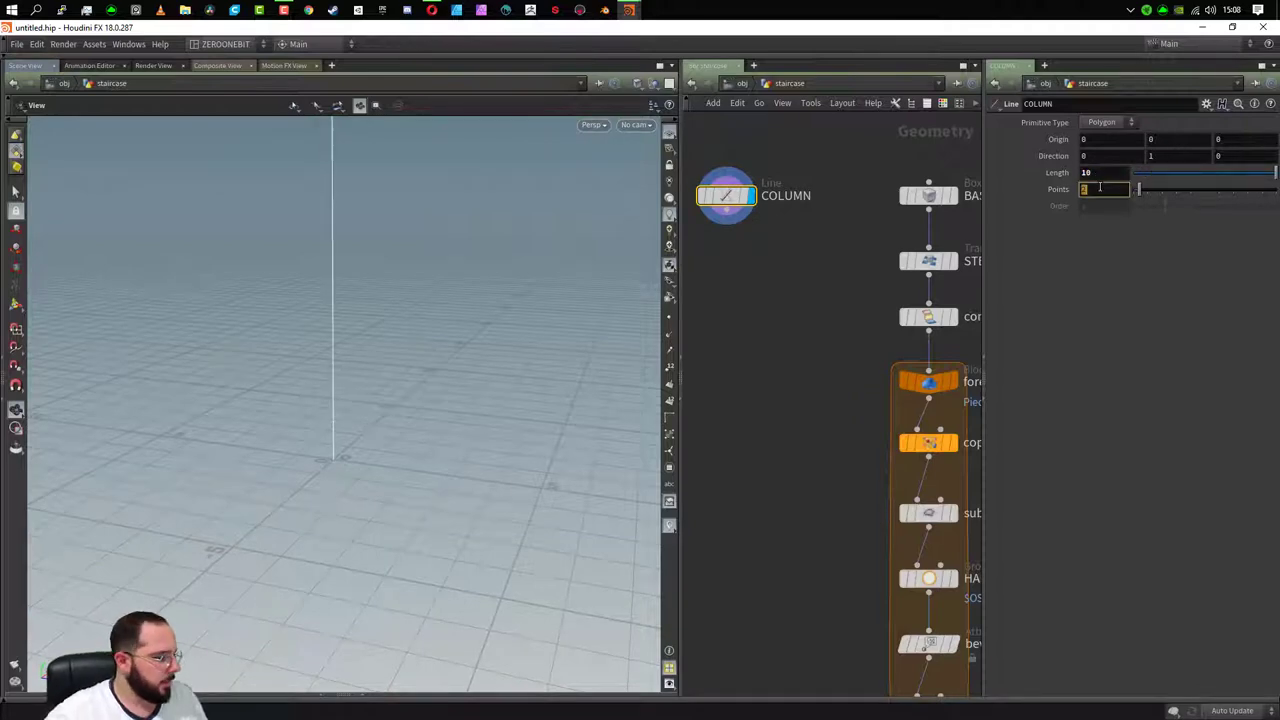
pyautogui.write('10')
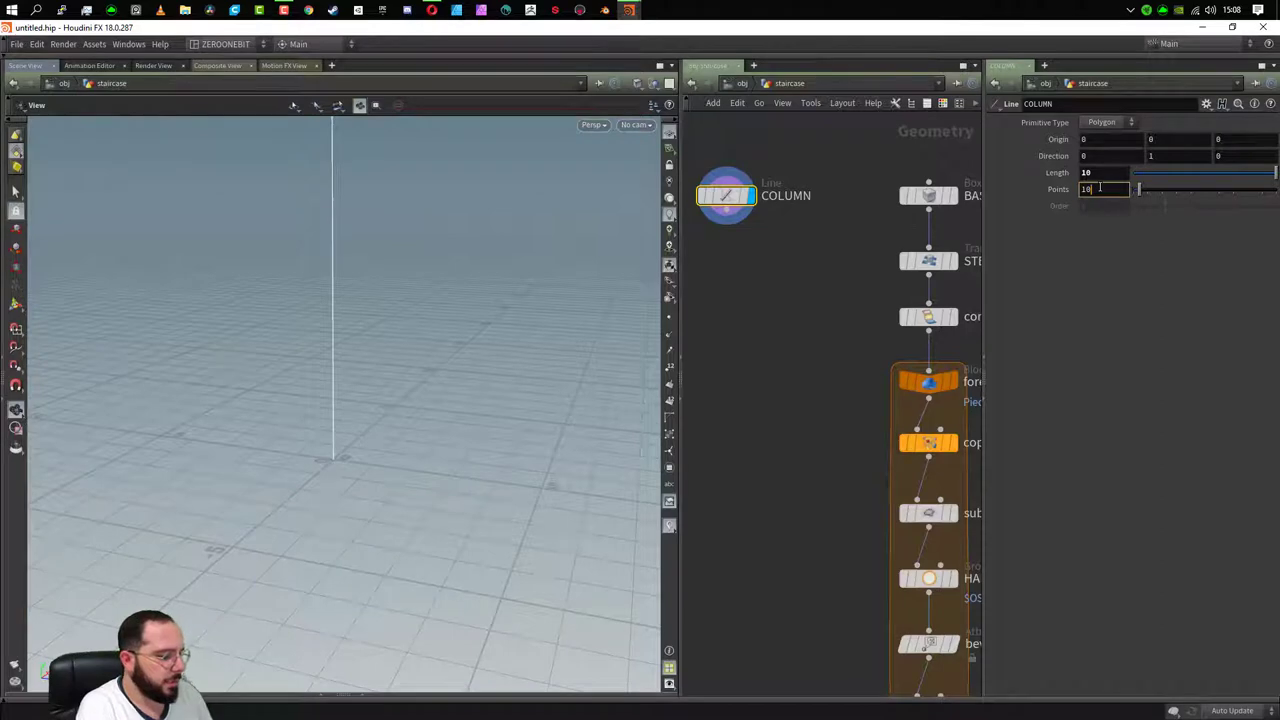
pyautogui.write('0')
pyautogui.press('Return')
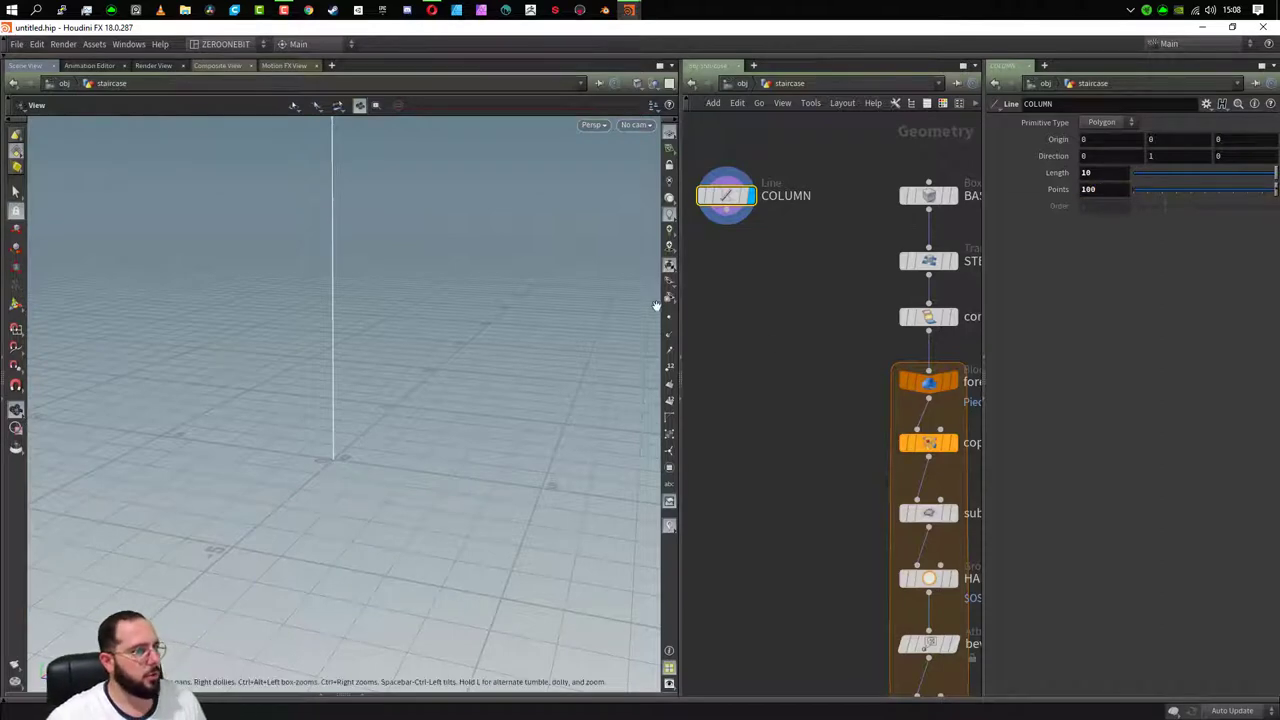
# - Display the COLUMN line's points in the viewport and copy its Length parameter
pyautogui.click(669, 317)
pyautogui.moveTo(406, 277); pyautogui.dragTo(378, 155)
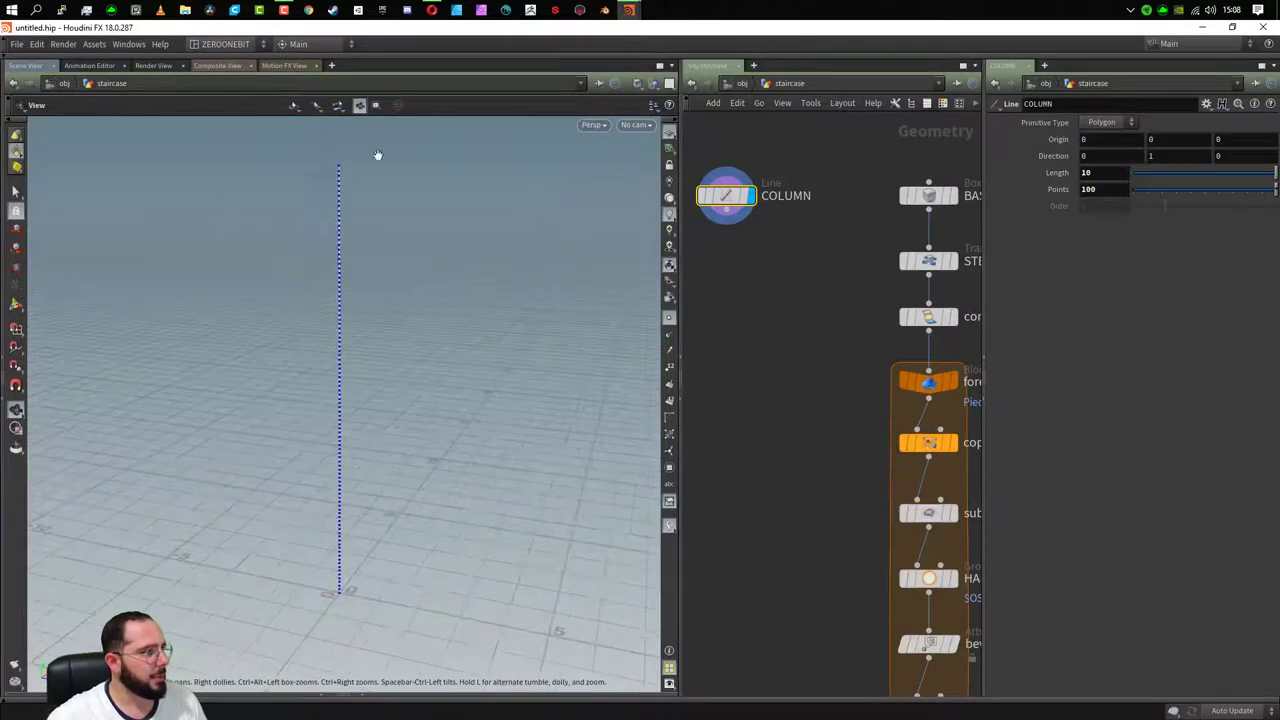
pyautogui.rightClick(1068, 177)
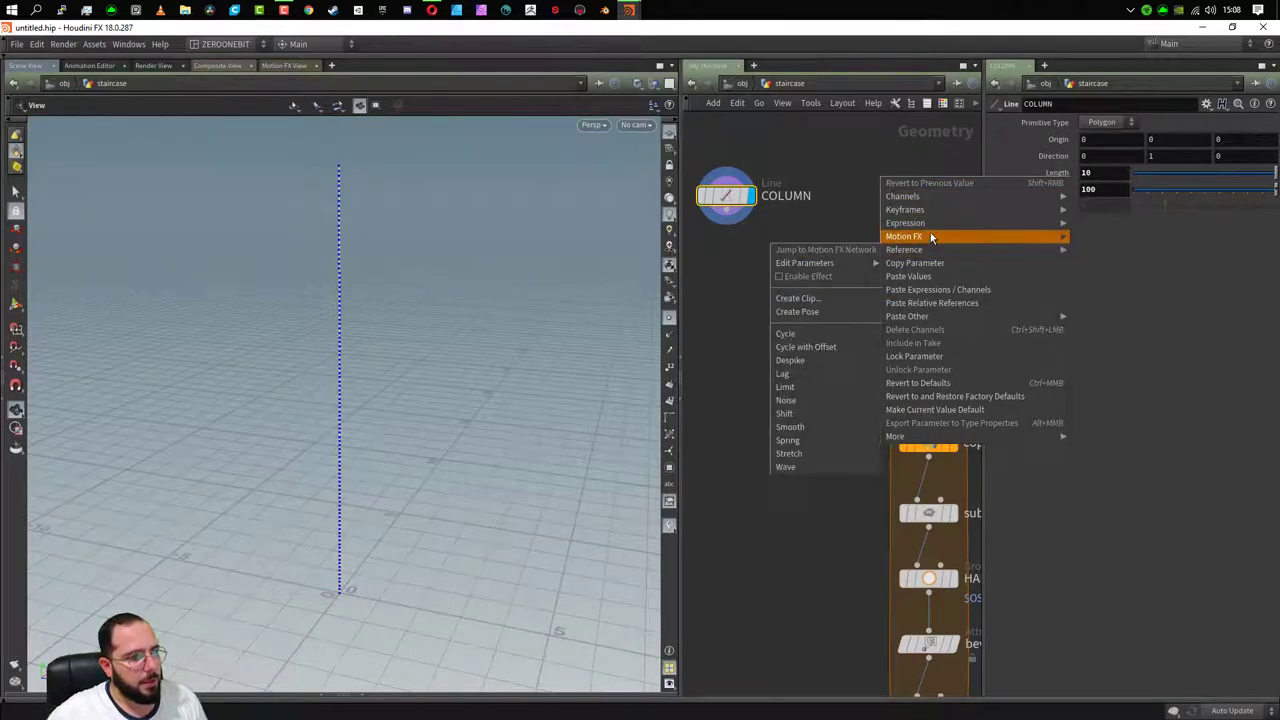
pyautogui.press('Escape')
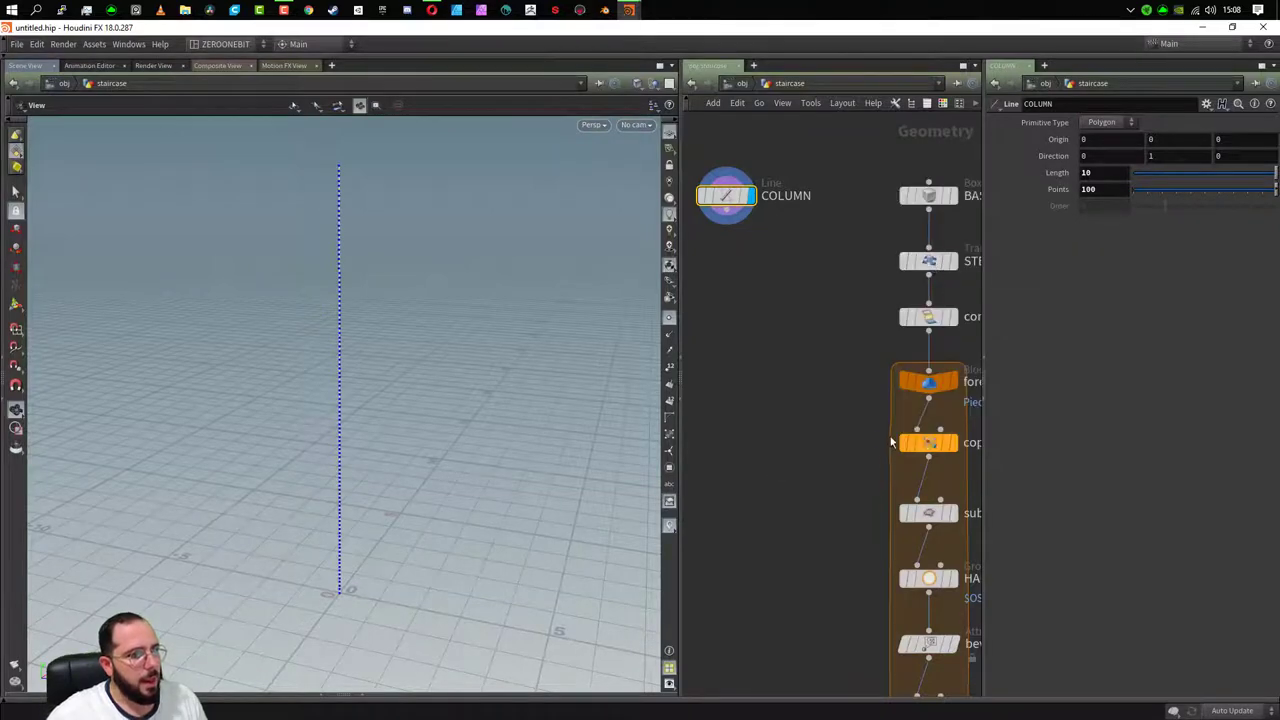
# - On copy1, paste a relative reference so Number of Copies reads ch("../COLUMN/dist")
pyautogui.moveTo(871, 417)
pyautogui.mouseDown(button='middle')
pyautogui.moveTo(774, 368)
pyautogui.moveTo(763, 257)
pyautogui.mouseUp(button='middle')
pyautogui.moveTo(780, 254); pyautogui.dragTo(867, 288)
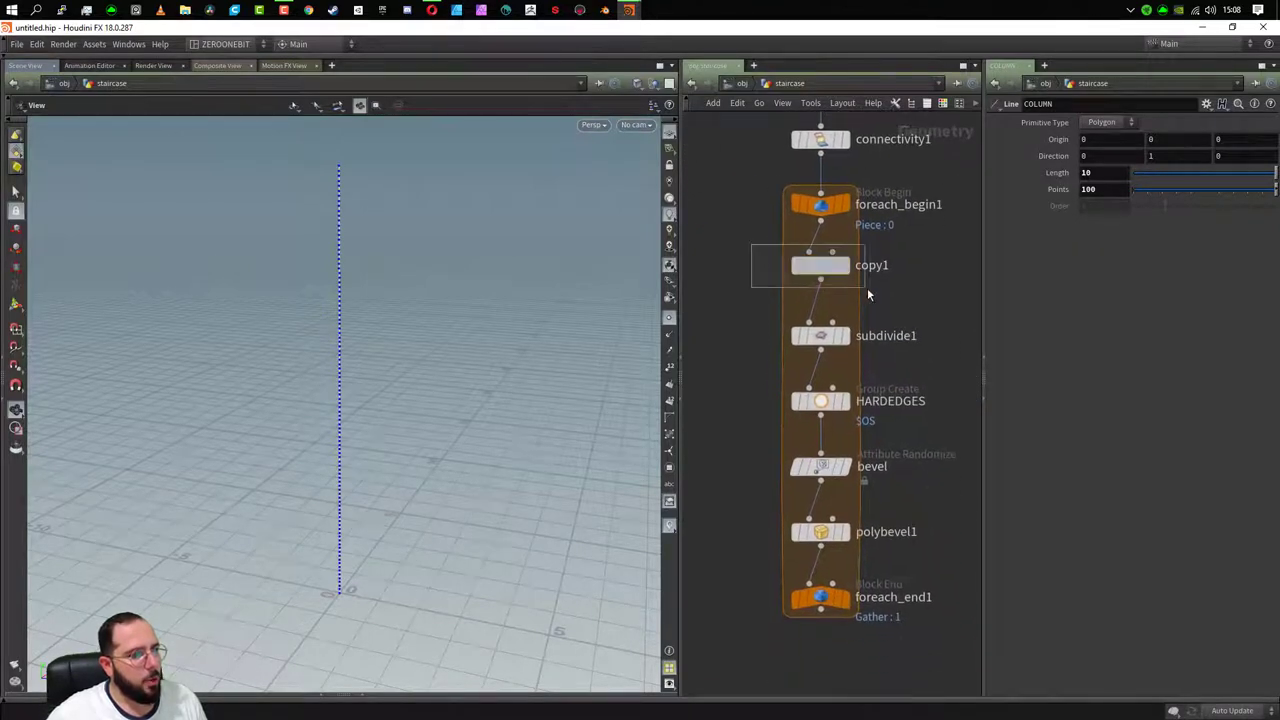
pyautogui.click(1181, 238)
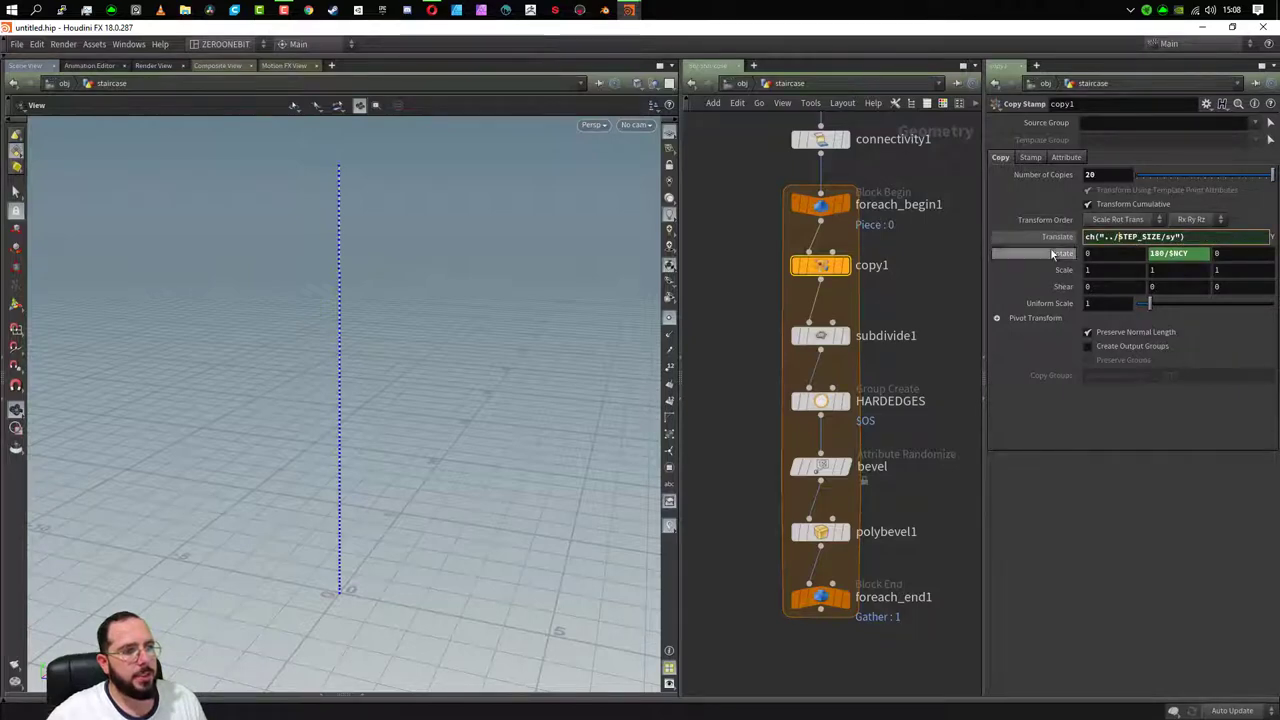
pyautogui.press('Return')
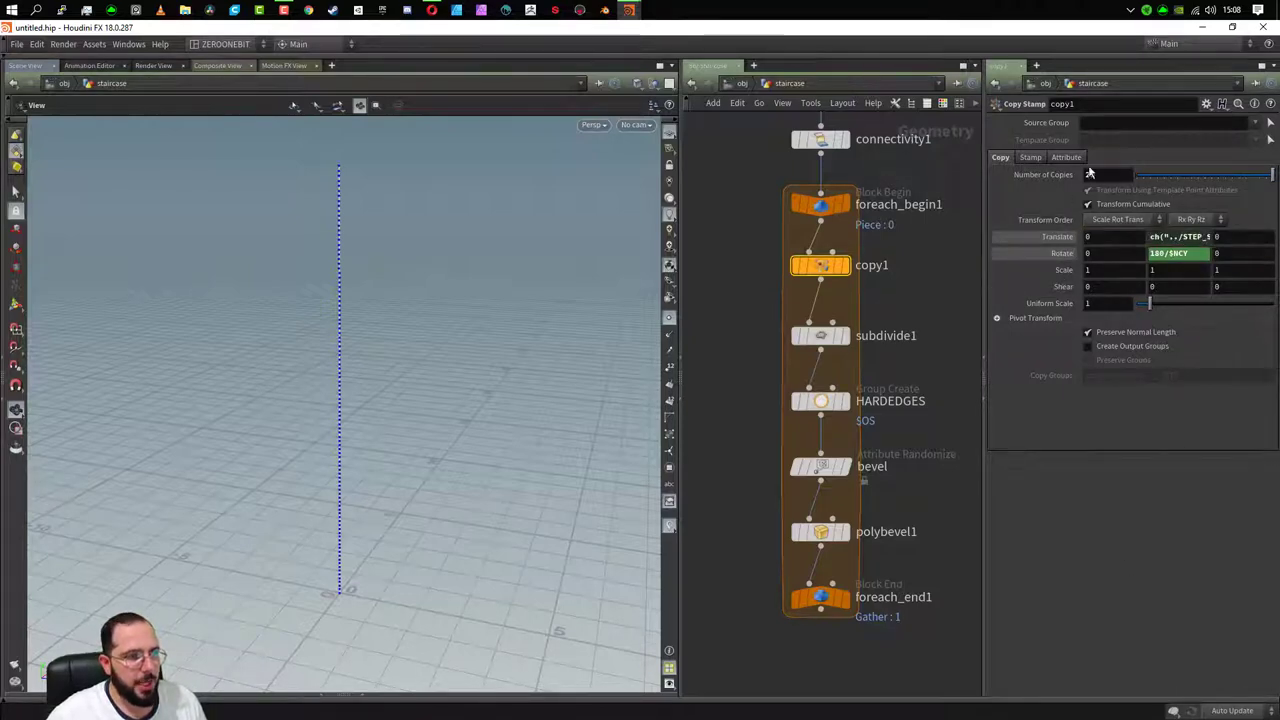
pyautogui.rightClick(1092, 175)
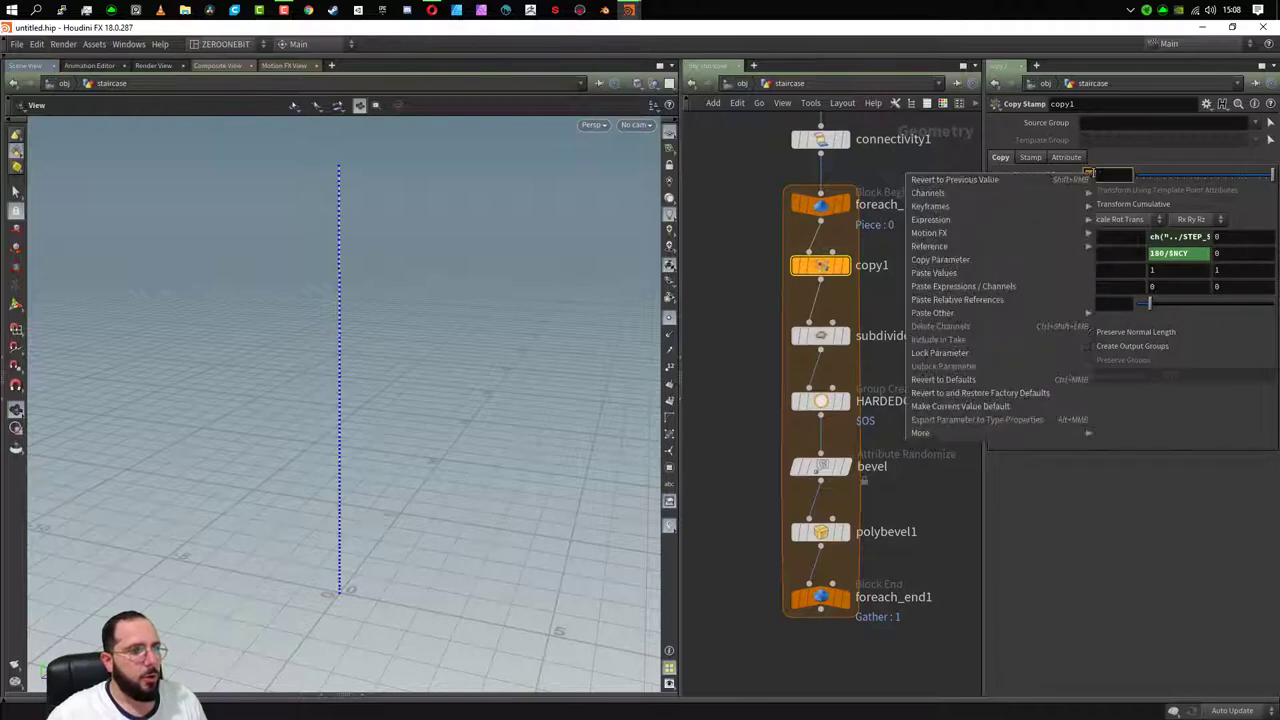
pyautogui.click(1013, 300)
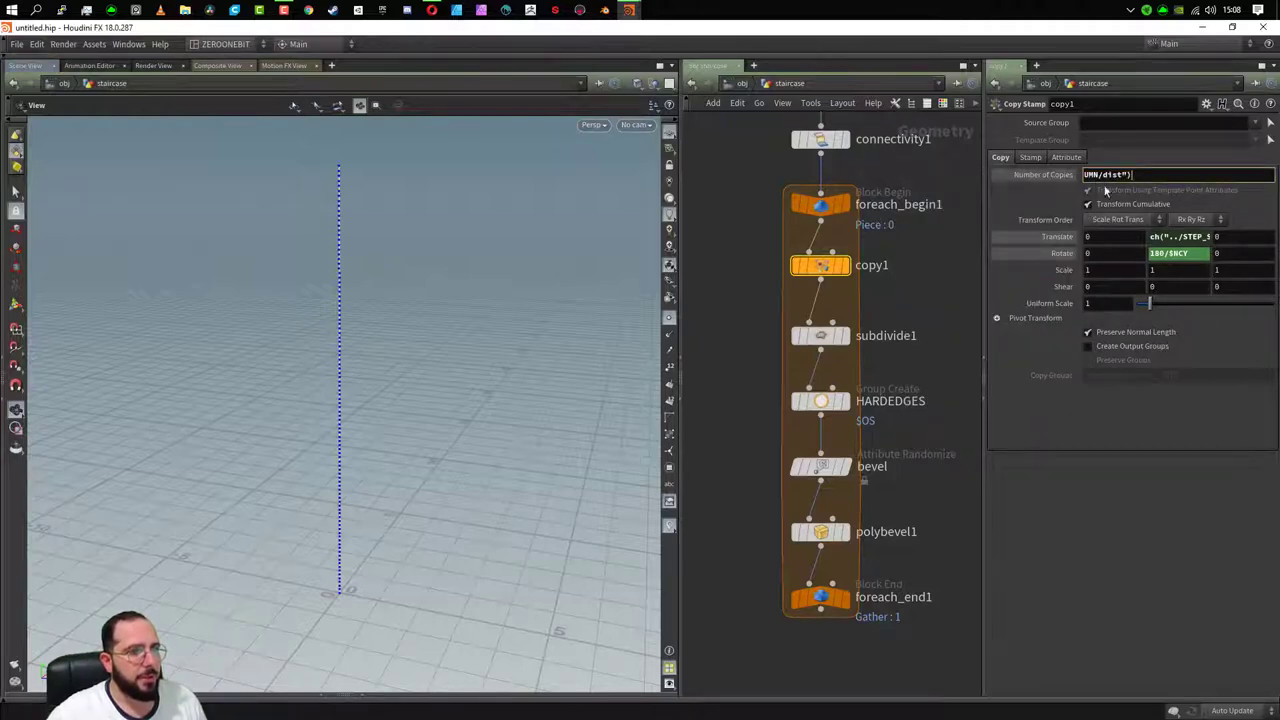
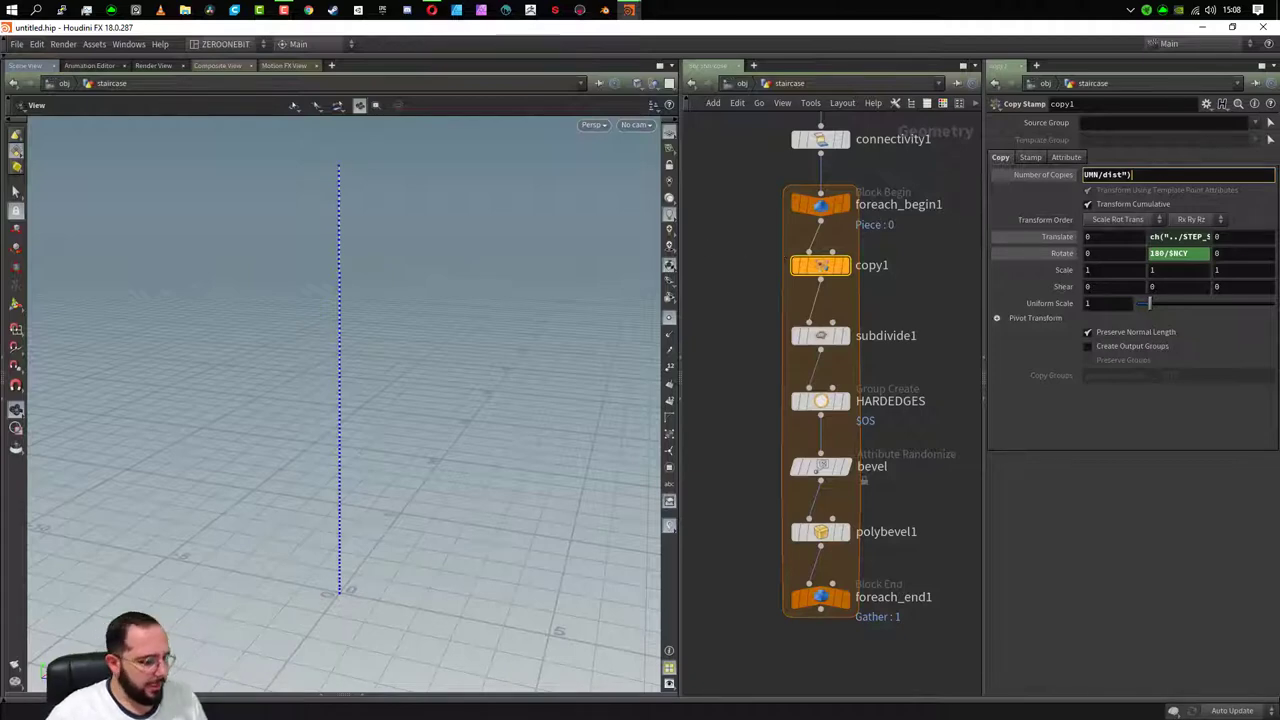
# - Set copy1's Number of Copies to ch("../COLUMN/dist")*10 and display the foreach_end1 output
pyautogui.write('*10')
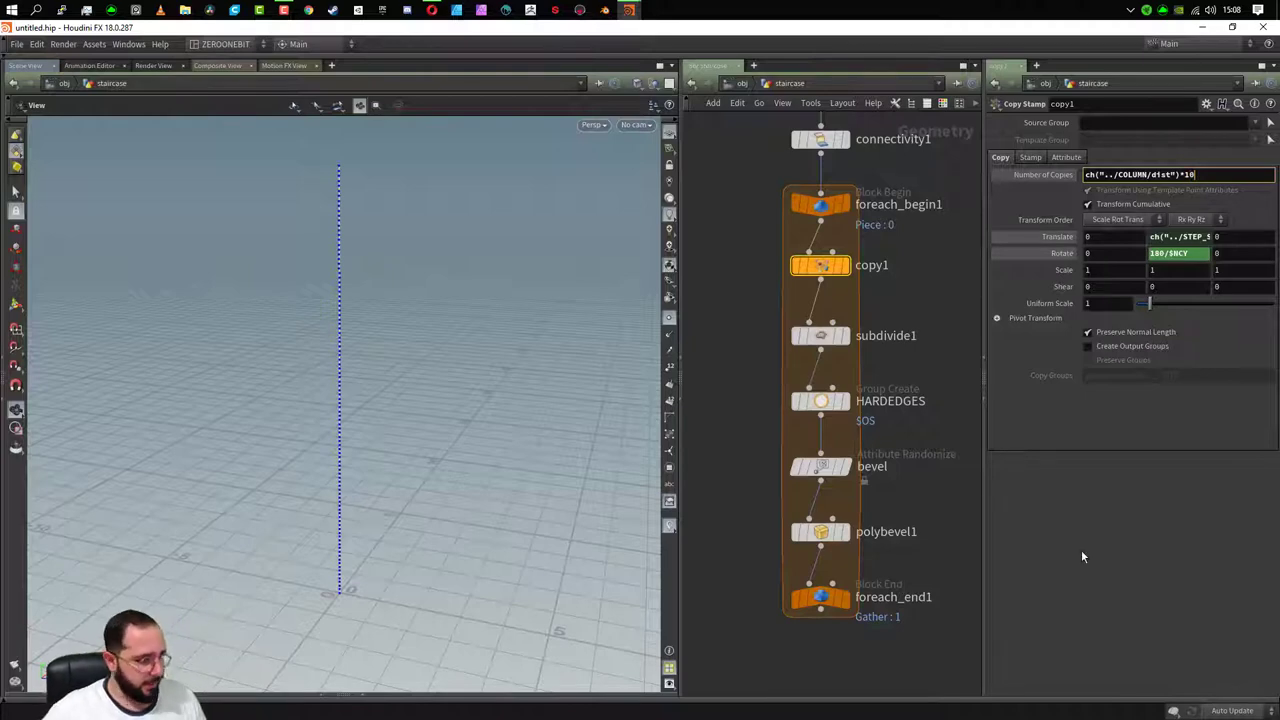
pyautogui.press('Return')
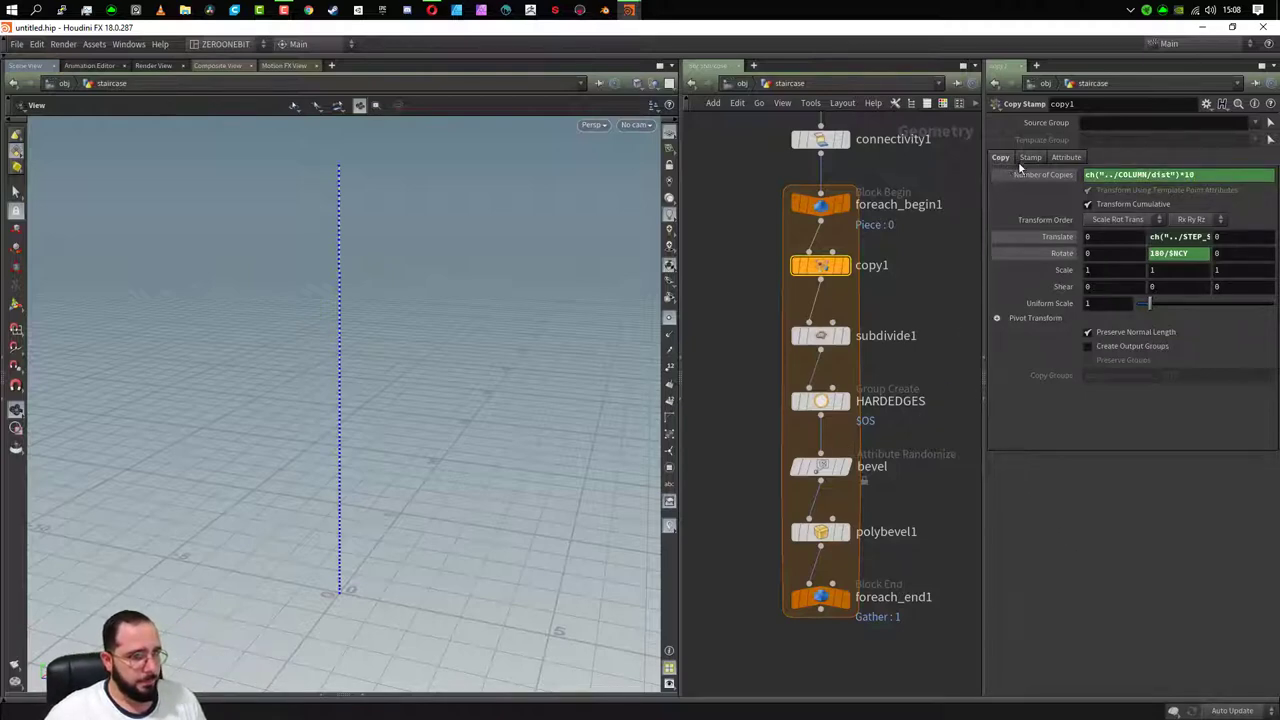
pyautogui.moveTo(821, 597)
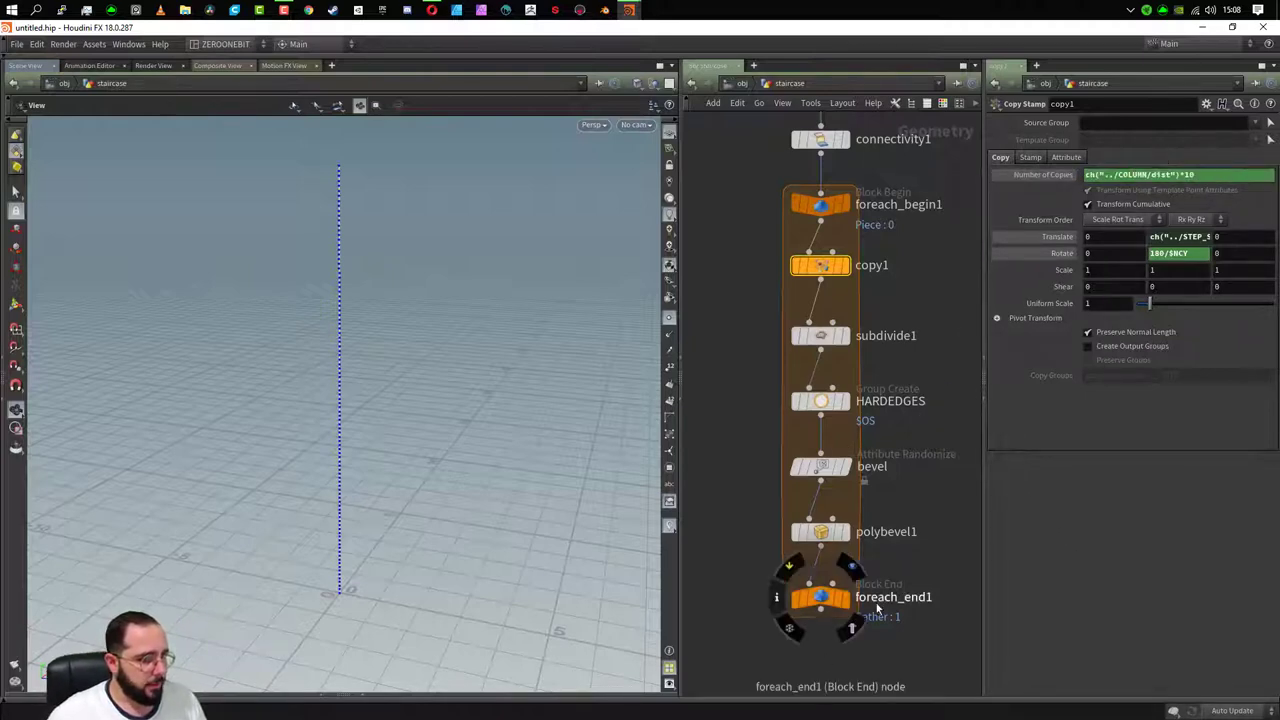
pyautogui.click(849, 601)
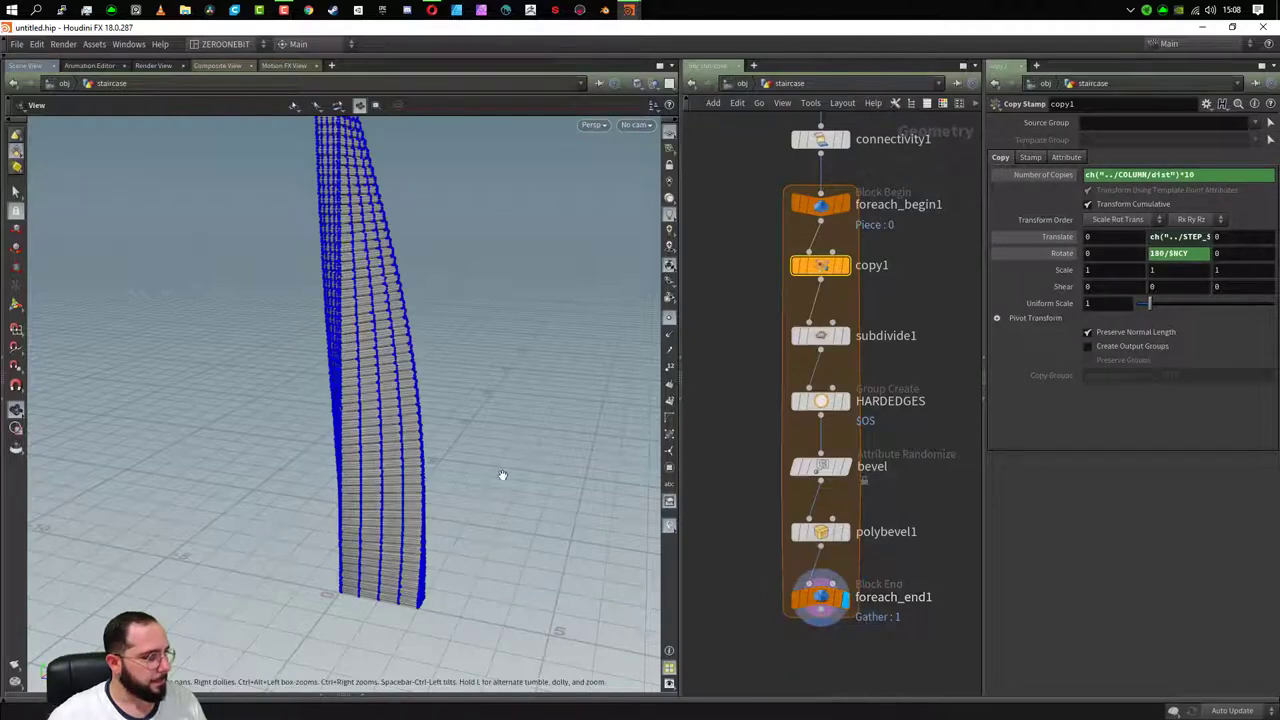
pyautogui.moveTo(540, 434)
pyautogui.mouseDown()
pyautogui.moveTo(479, 342)
pyautogui.moveTo(457, 571)
pyautogui.moveTo(474, 528)
pyautogui.moveTo(457, 329)
pyautogui.mouseUp()
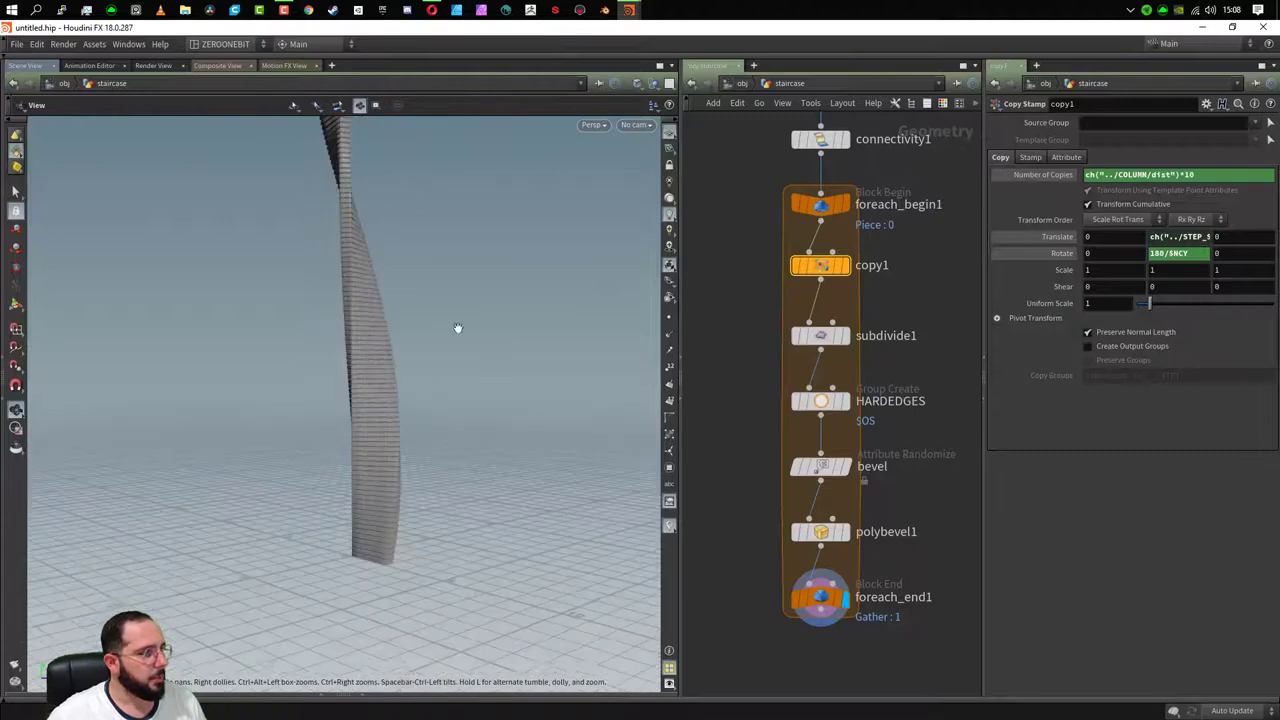
pyautogui.moveTo(737, 157); pyautogui.dragTo(831, 357, button='middle')
# - Set the COLUMN line's Length to 1 and view the short staircase
pyautogui.moveTo(830, 355); pyautogui.dragTo(768, 262)
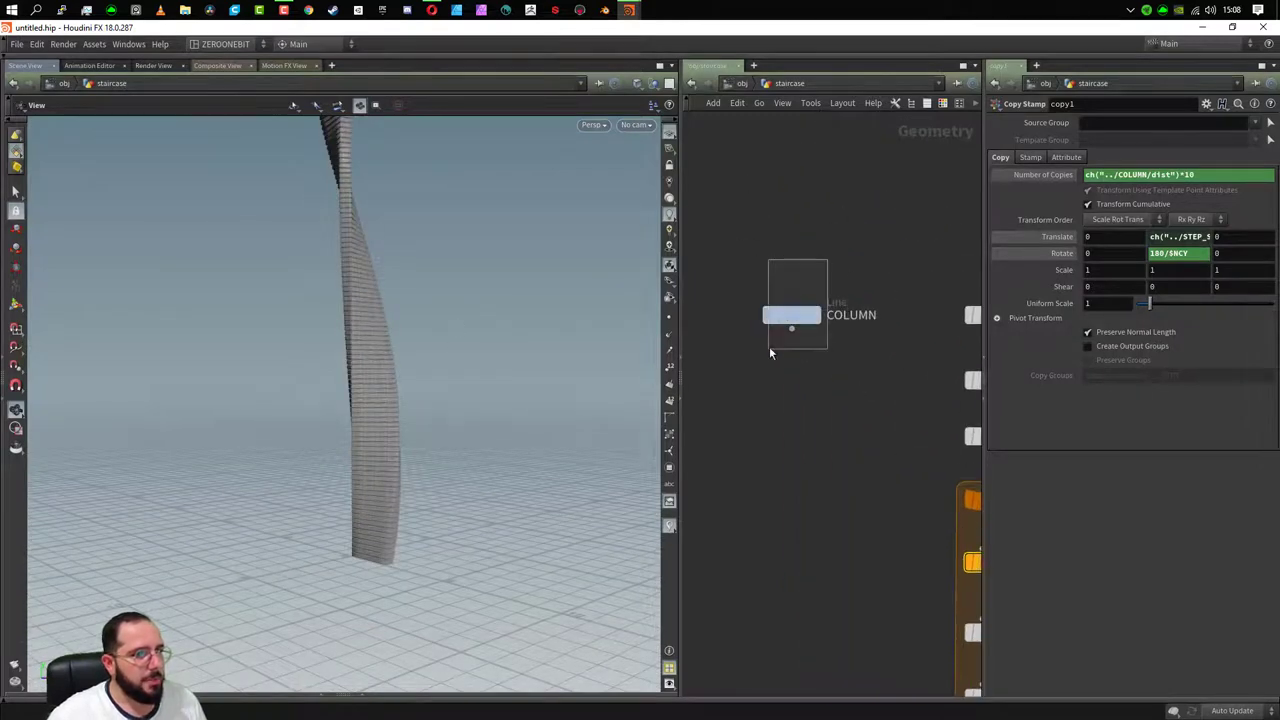
pyautogui.doubleClick(1100, 176)
pyautogui.write('1')
pyautogui.press('Return')
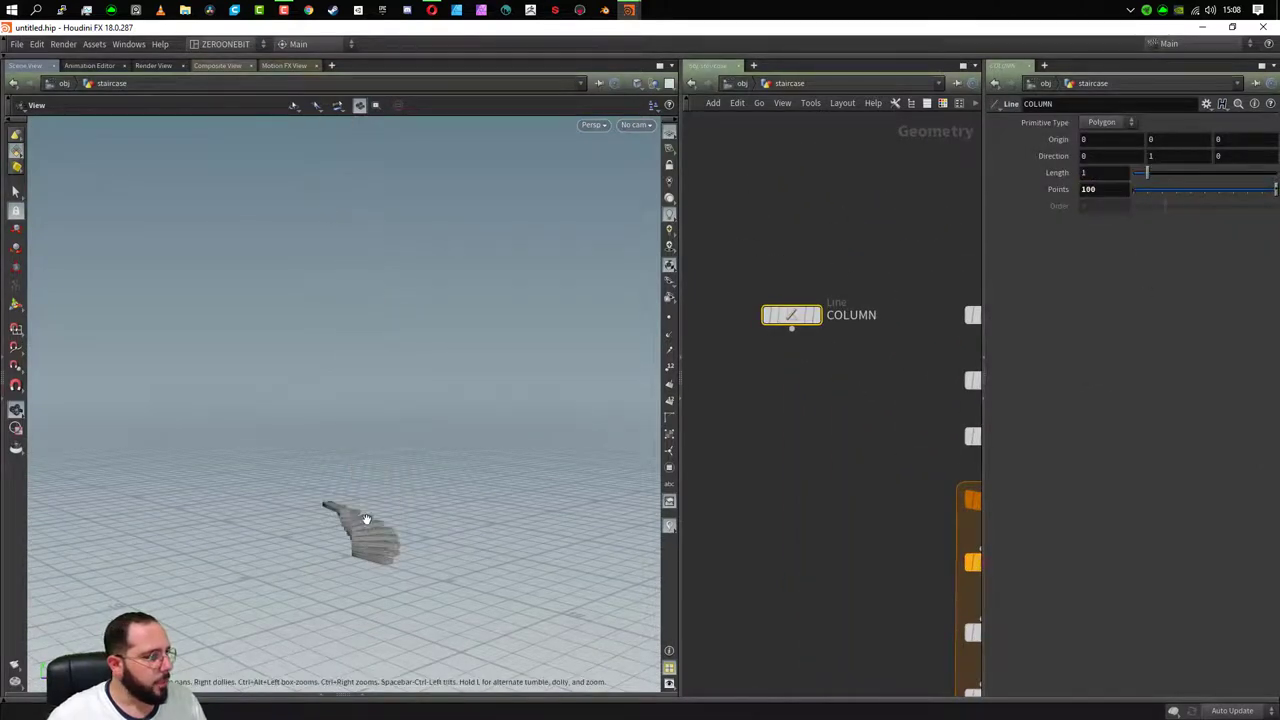
pyautogui.moveTo(367, 520)
pyautogui.mouseDown()
pyautogui.moveTo(369, 564)
pyautogui.moveTo(557, 480)
pyautogui.moveTo(491, 471)
pyautogui.moveTo(511, 474)
pyautogui.mouseUp()
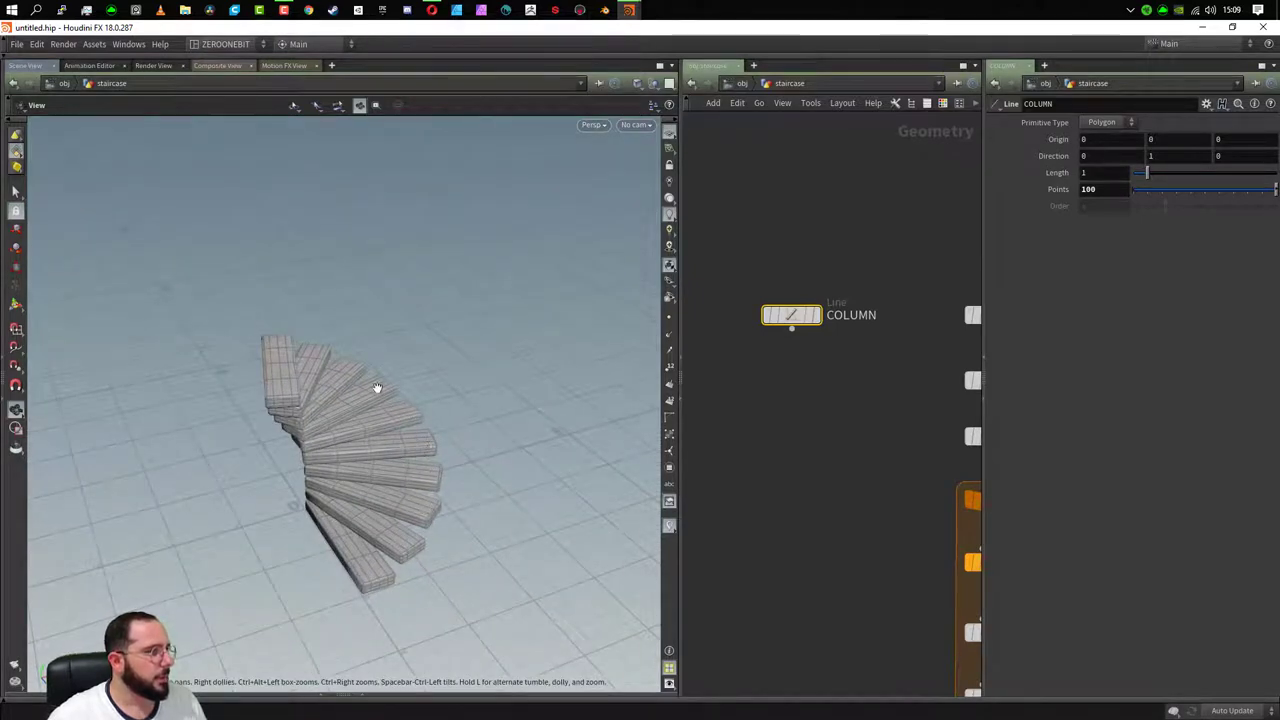
# - Adjust the COLUMN Length to 2.1 and confirm copy1 evaluates to 21 copies
pyautogui.middleClick(1112, 176)
pyautogui.moveTo(1112, 176); pyautogui.dragTo(1221, 186, button='middle')
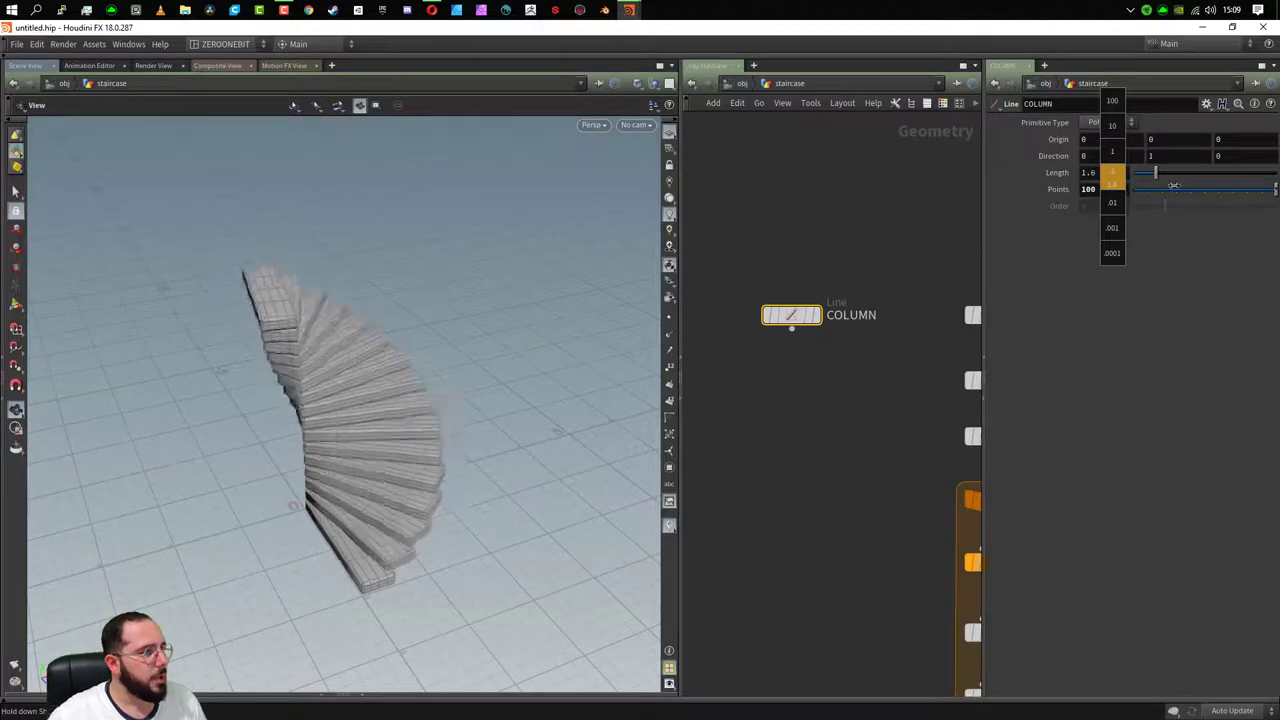
pyautogui.moveTo(1221, 186); pyautogui.dragTo(758, 296, button='middle')
pyautogui.moveTo(866, 462); pyautogui.dragTo(707, 332, button='middle')
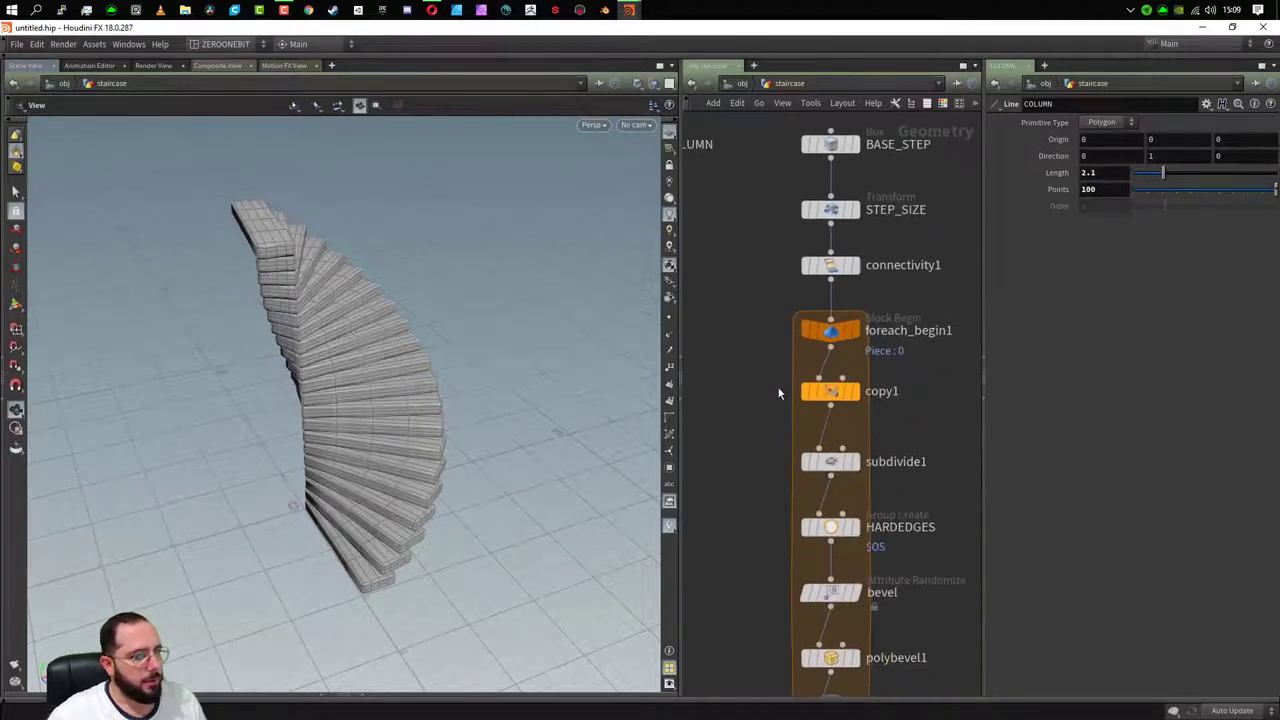
pyautogui.click(812, 392)
pyautogui.click(1048, 176)
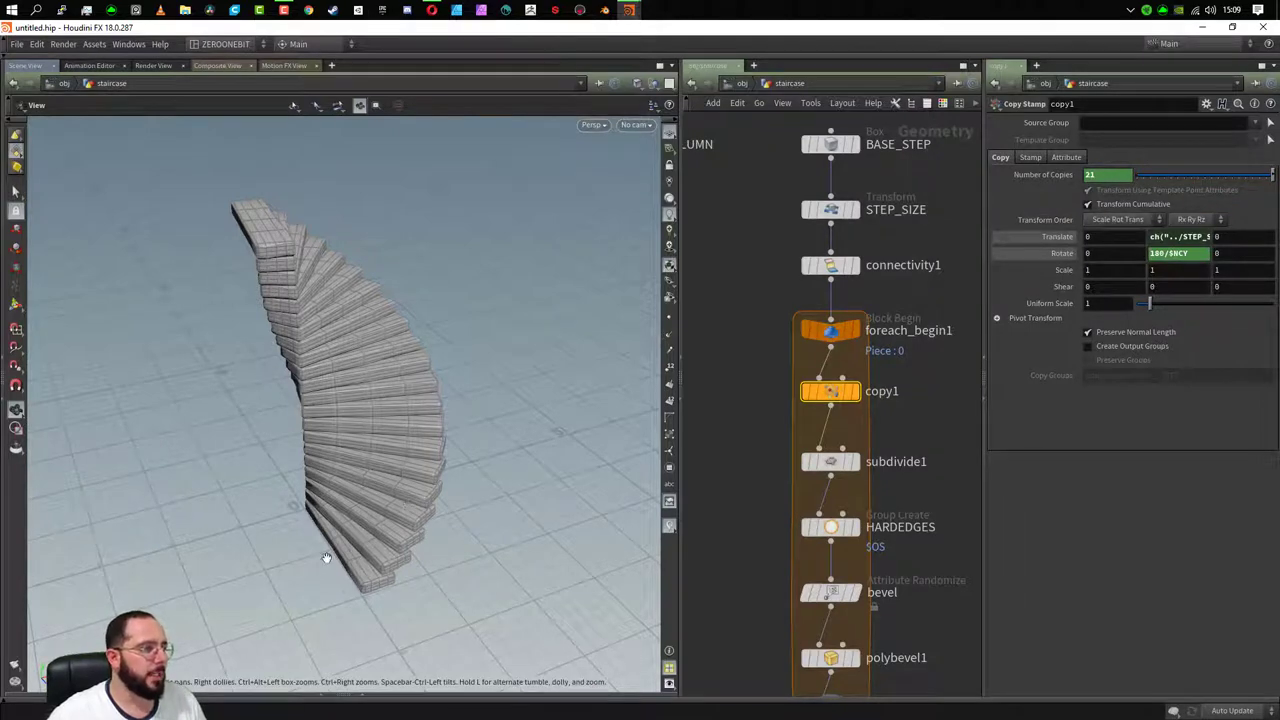
# - Change copy1's Rotate Y expression from 180/$NCY to 360/$NCY and view the spiral from above
pyautogui.click(1168, 254)
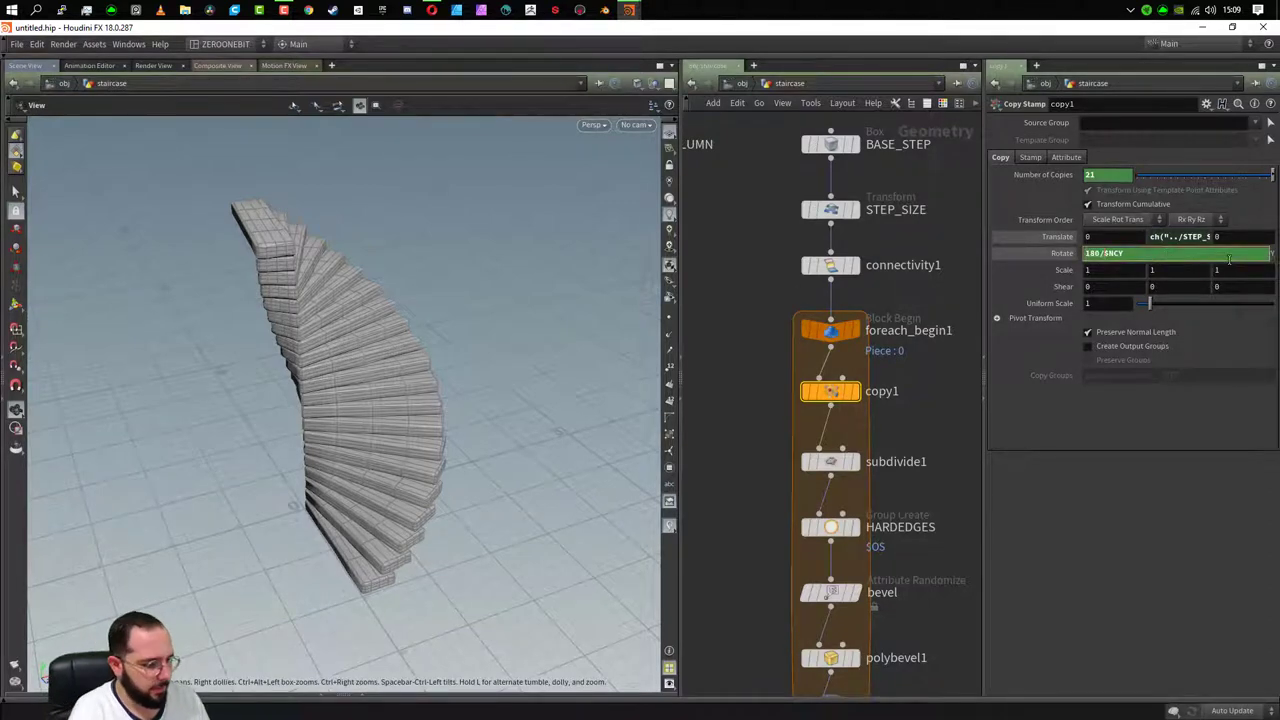
pyautogui.write('1')
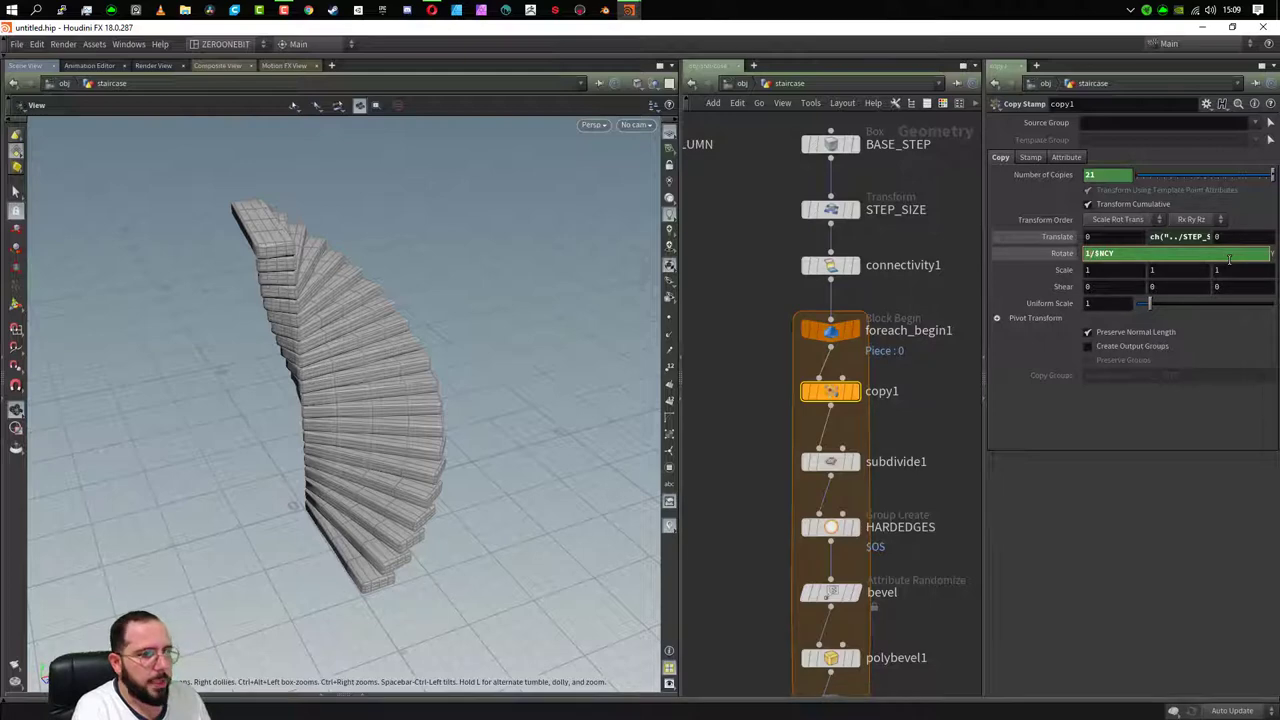
pyautogui.press('BackSpace')
pyautogui.write('360')
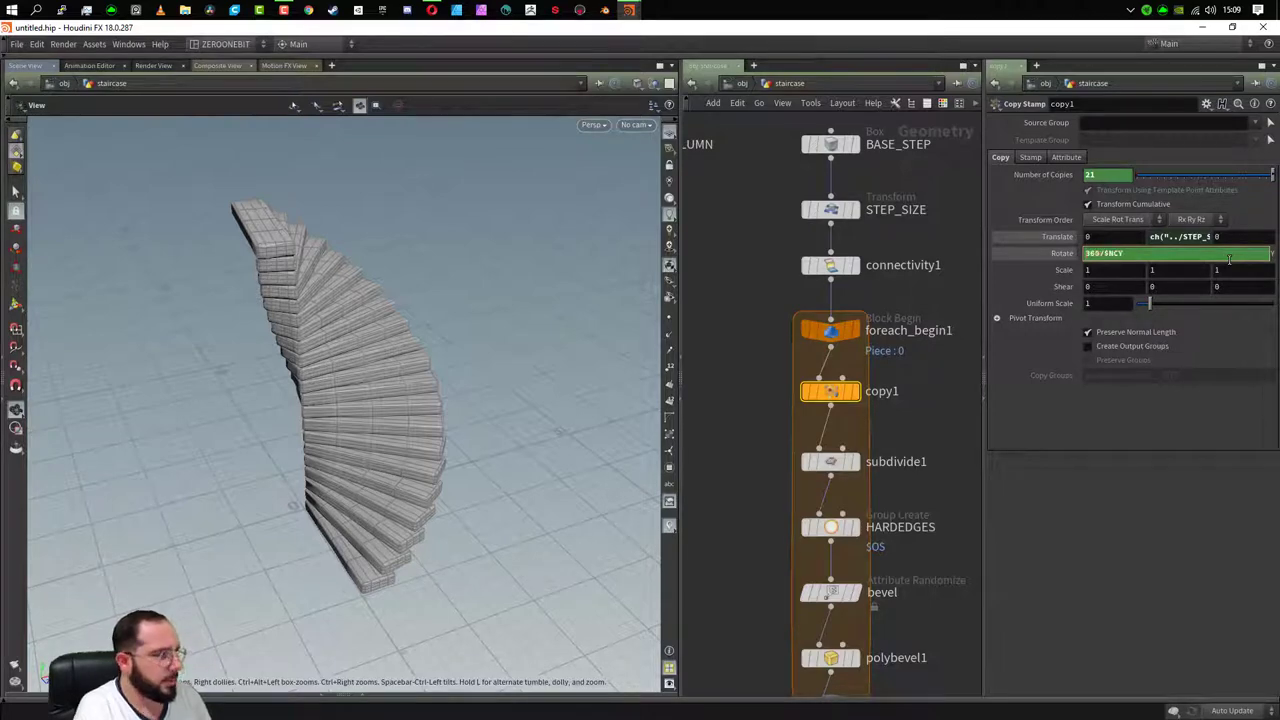
pyautogui.press('Return')
pyautogui.moveTo(286, 520)
pyautogui.mouseDown()
pyautogui.moveTo(517, 503)
pyautogui.moveTo(449, 435)
pyautogui.mouseUp()
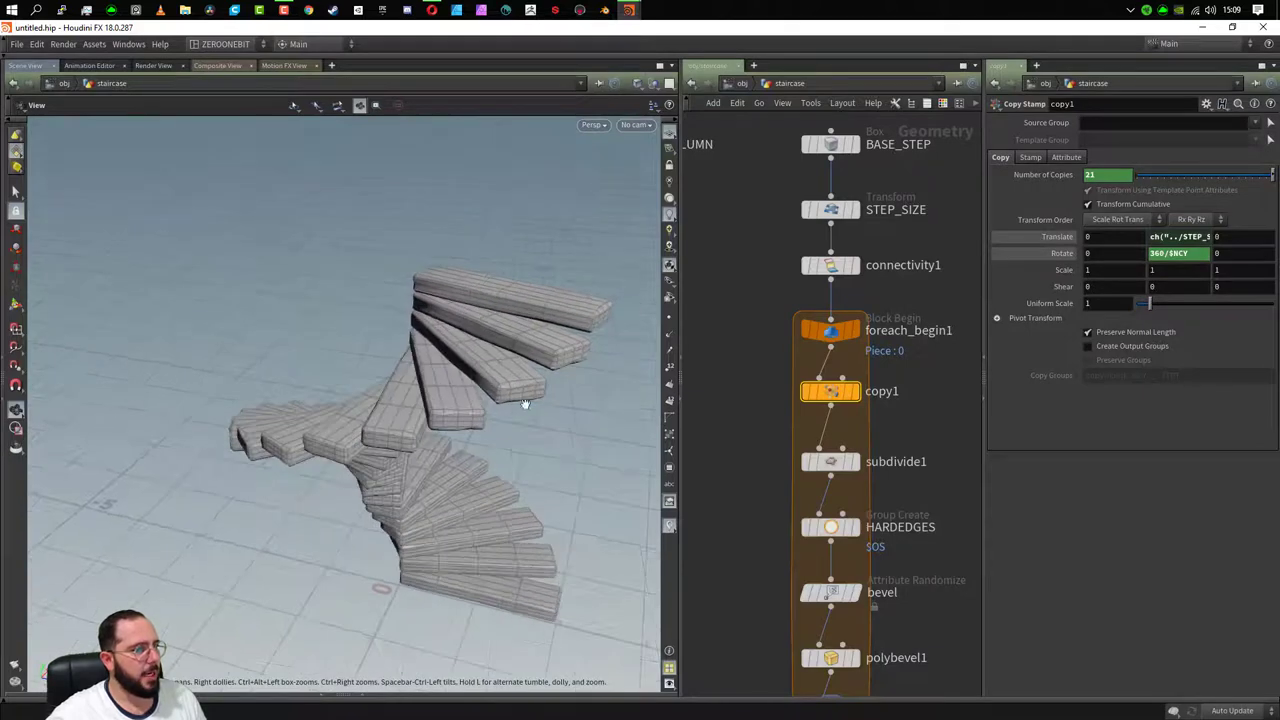
pyautogui.moveTo(524, 404)
pyautogui.mouseDown()
pyautogui.moveTo(469, 586)
pyautogui.moveTo(466, 534)
pyautogui.moveTo(513, 441)
pyautogui.moveTo(491, 337)
pyautogui.moveTo(480, 420)
pyautogui.mouseUp()
# - Raise the COLUMN Length to 5.33 for 53 steps and inspect the taller spiral
pyautogui.press('h')
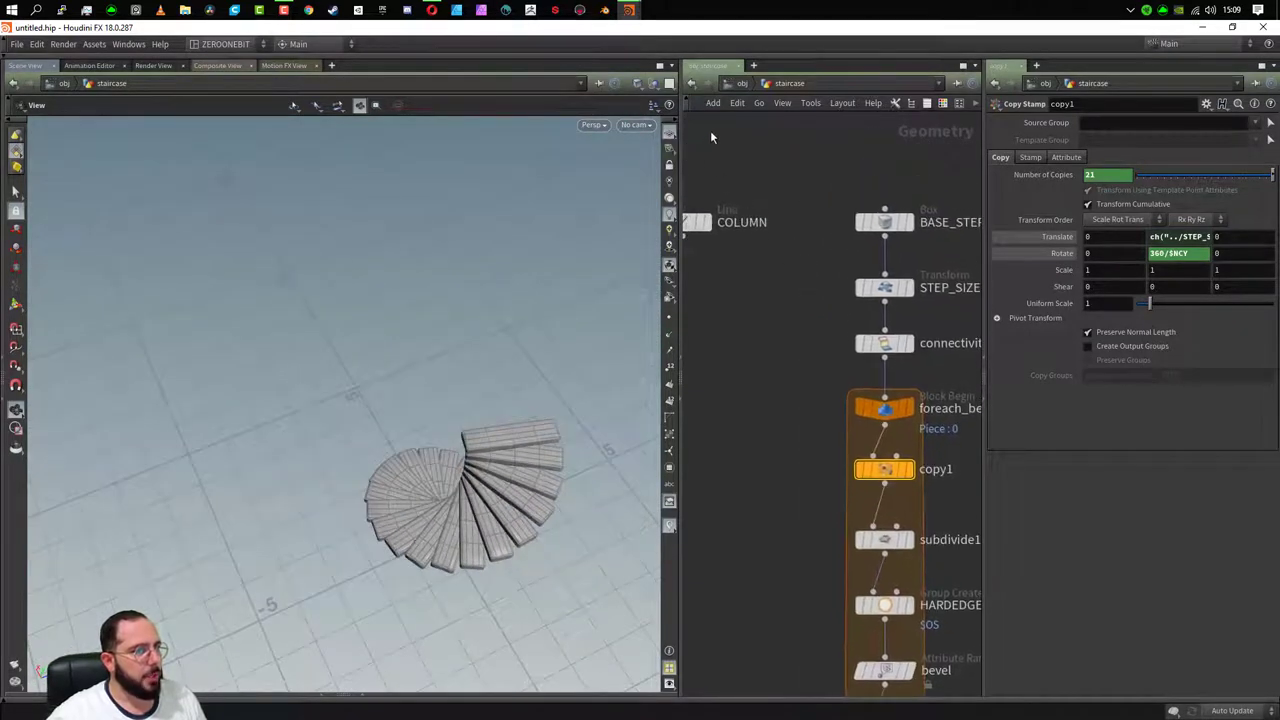
pyautogui.click(699, 221)
pyautogui.moveTo(1164, 178)
pyautogui.mouseDown()
pyautogui.moveTo(1207, 163)
pyautogui.moveTo(1196, 174)
pyautogui.mouseUp()
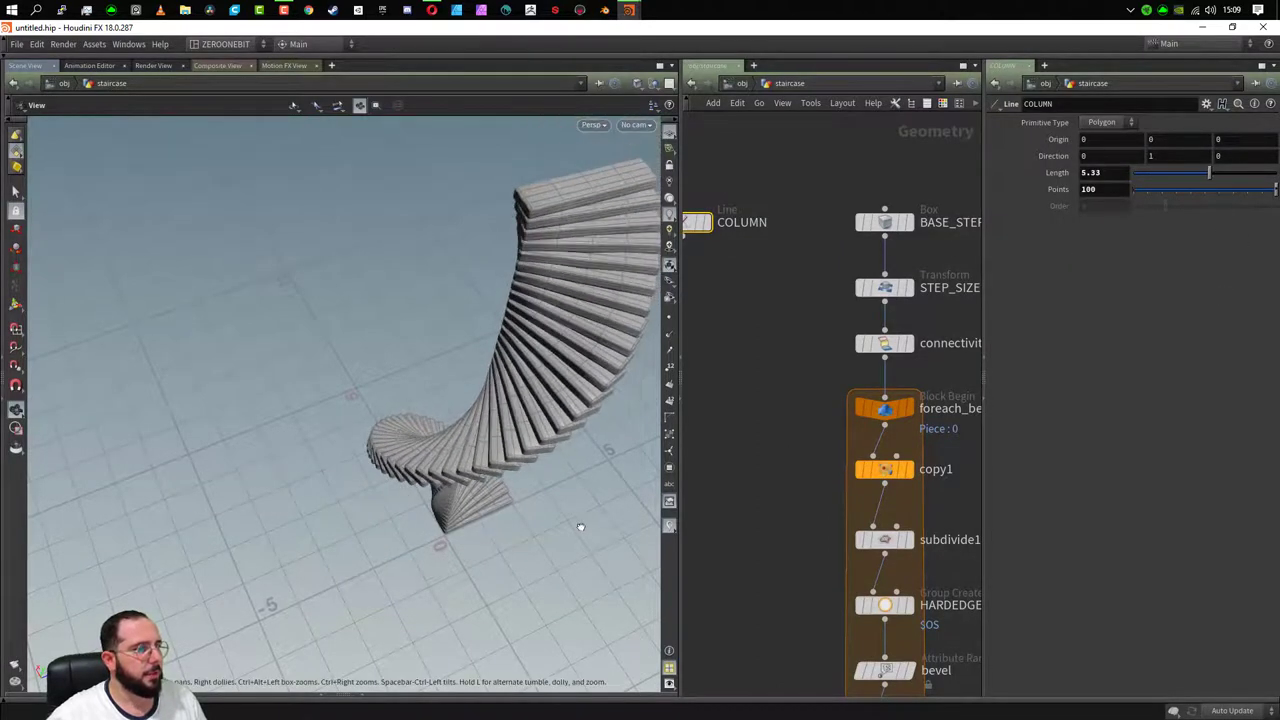
pyautogui.moveTo(577, 526); pyautogui.dragTo(486, 466)
pyautogui.moveTo(486, 466)
pyautogui.mouseDown(button='right')
pyautogui.moveTo(411, 477)
pyautogui.moveTo(443, 470)
pyautogui.mouseUp(button='right')
pyautogui.moveTo(443, 470)
pyautogui.mouseDown()
pyautogui.moveTo(366, 471)
pyautogui.moveTo(377, 486)
pyautogui.moveTo(571, 489)
pyautogui.moveTo(421, 558)
pyautogui.mouseUp()
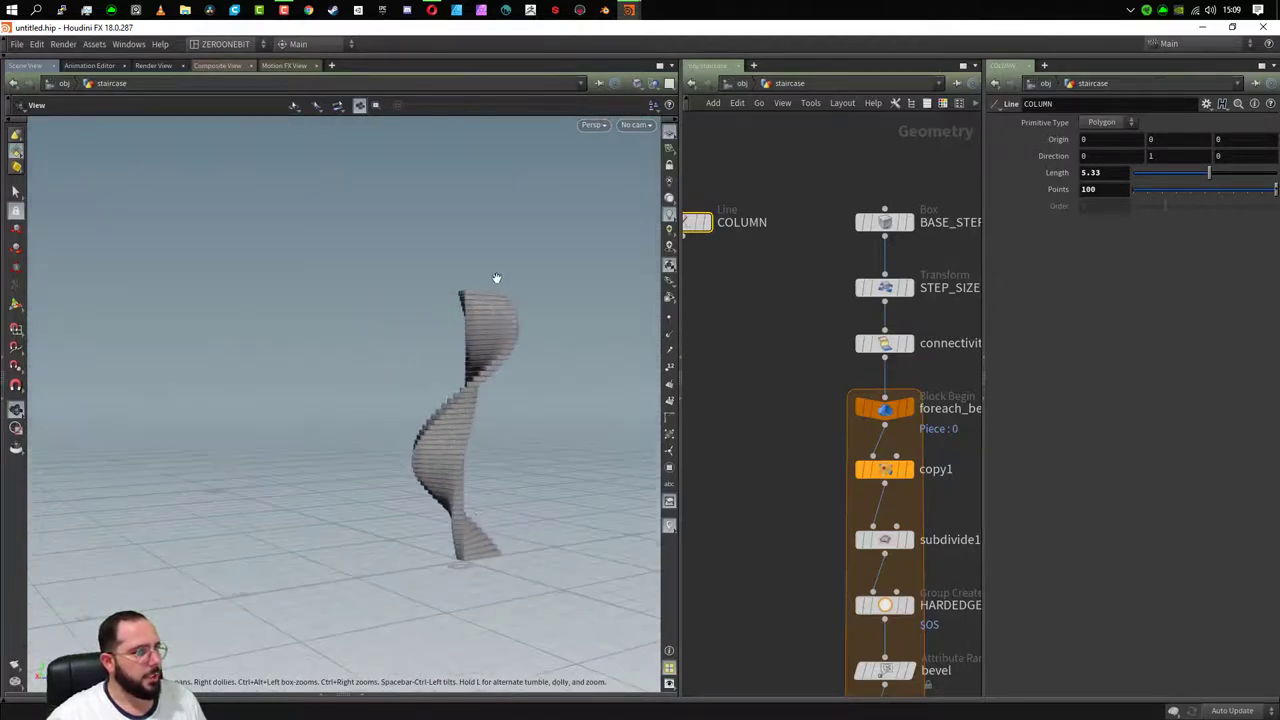
pyautogui.moveTo(496, 278)
pyautogui.mouseDown()
pyautogui.moveTo(466, 551)
pyautogui.moveTo(523, 537)
pyautogui.moveTo(520, 457)
pyautogui.moveTo(546, 431)
pyautogui.moveTo(540, 466)
pyautogui.moveTo(589, 560)
pyautogui.mouseUp()
pyautogui.moveTo(589, 560)
pyautogui.mouseDown(button='middle')
pyautogui.moveTo(403, 583)
pyautogui.moveTo(398, 621)
pyautogui.mouseUp(button='middle')
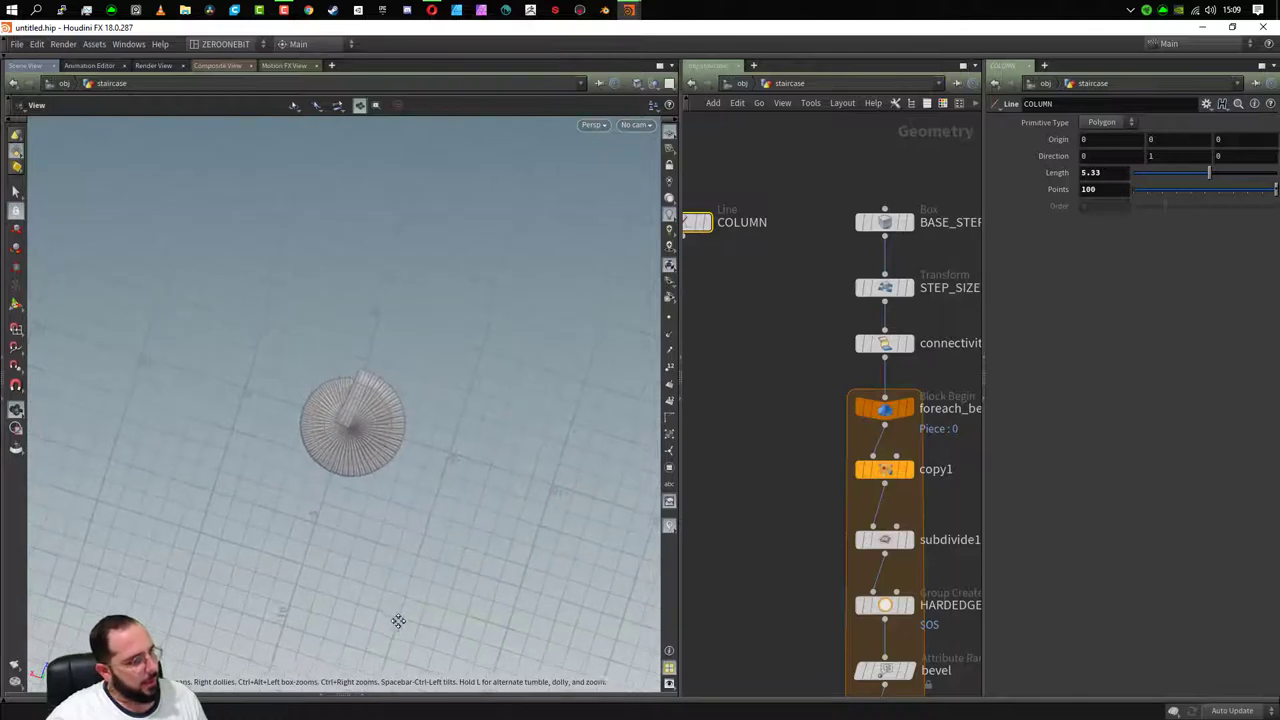
pyautogui.moveTo(377, 489); pyautogui.dragTo(377, 516)
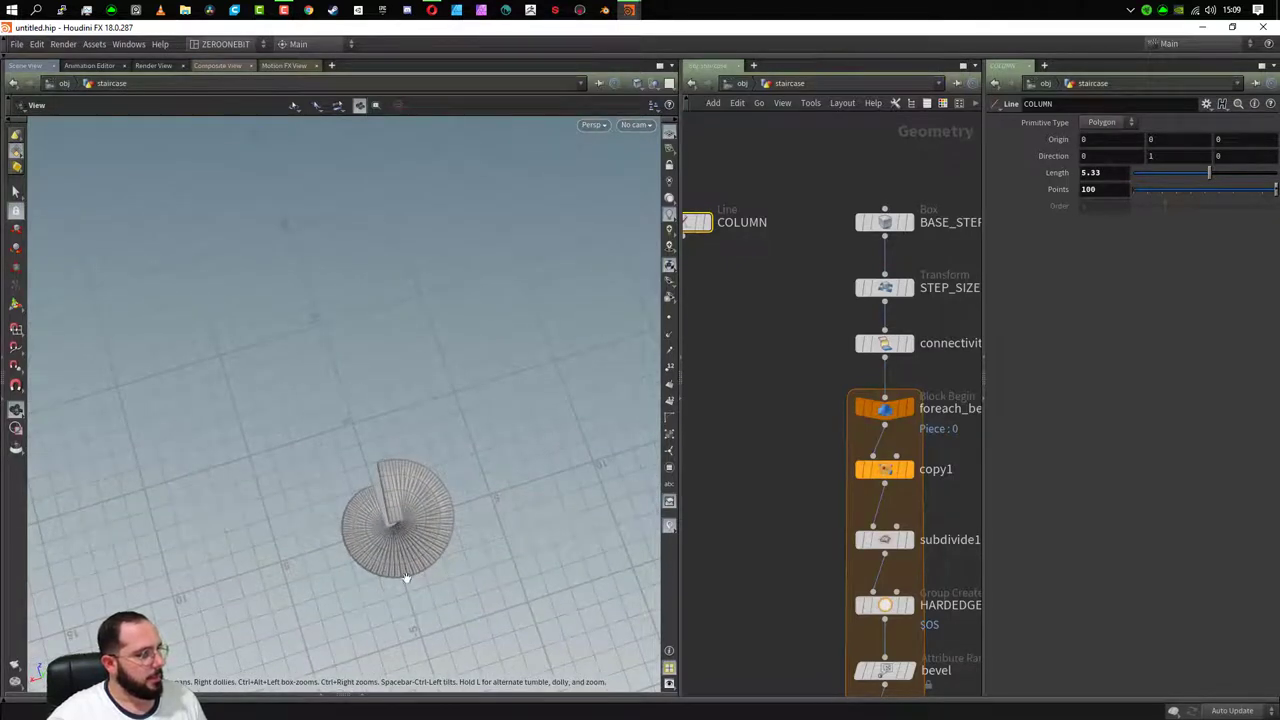
pyautogui.moveTo(551, 648)
pyautogui.mouseDown()
pyautogui.moveTo(509, 534)
pyautogui.moveTo(480, 549)
pyautogui.mouseUp()
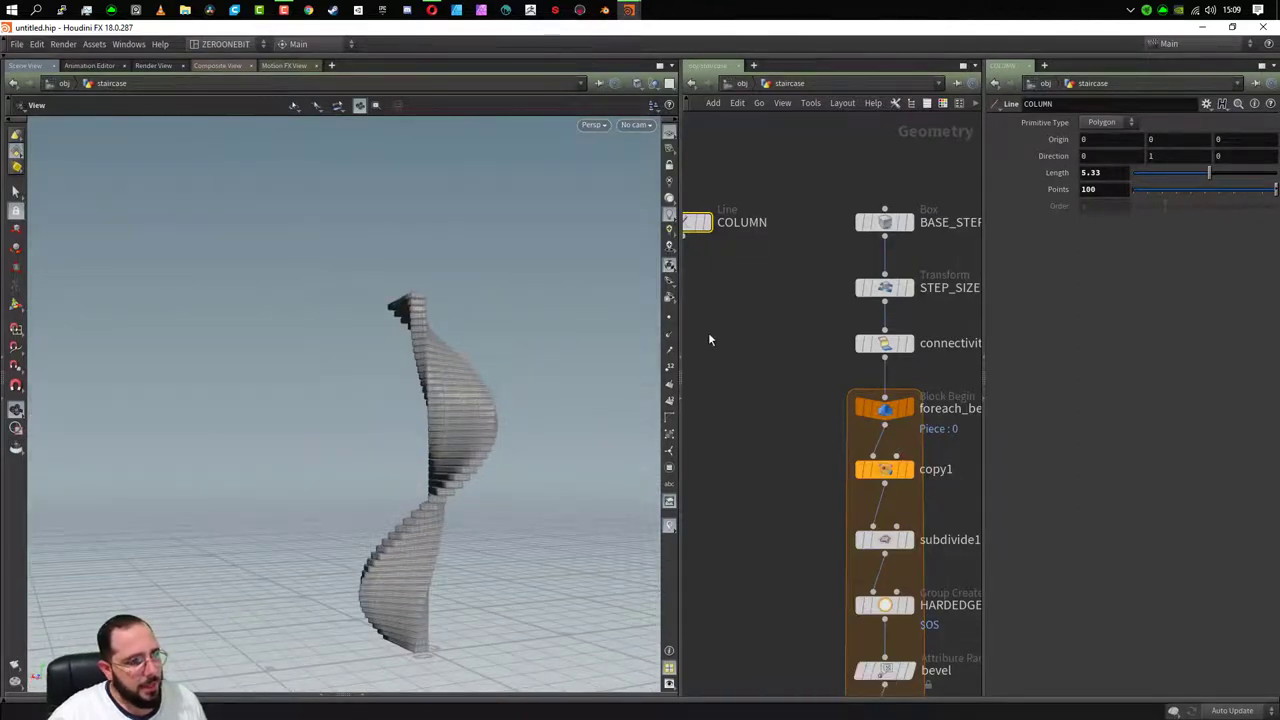
pyautogui.click(884, 469)
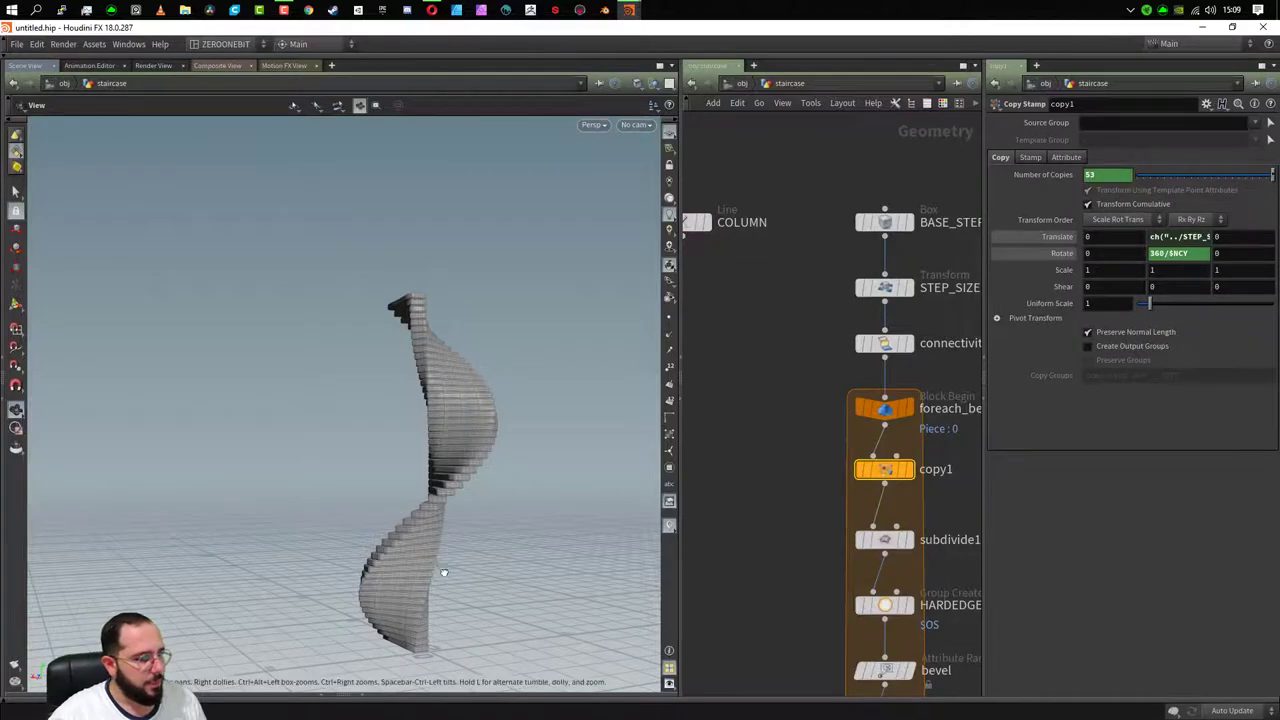
# - Copy the ch("../COLUMN/dist") reference from copy1's Number of Copies expression
pyautogui.moveTo(443, 571); pyautogui.dragTo(591, 582)
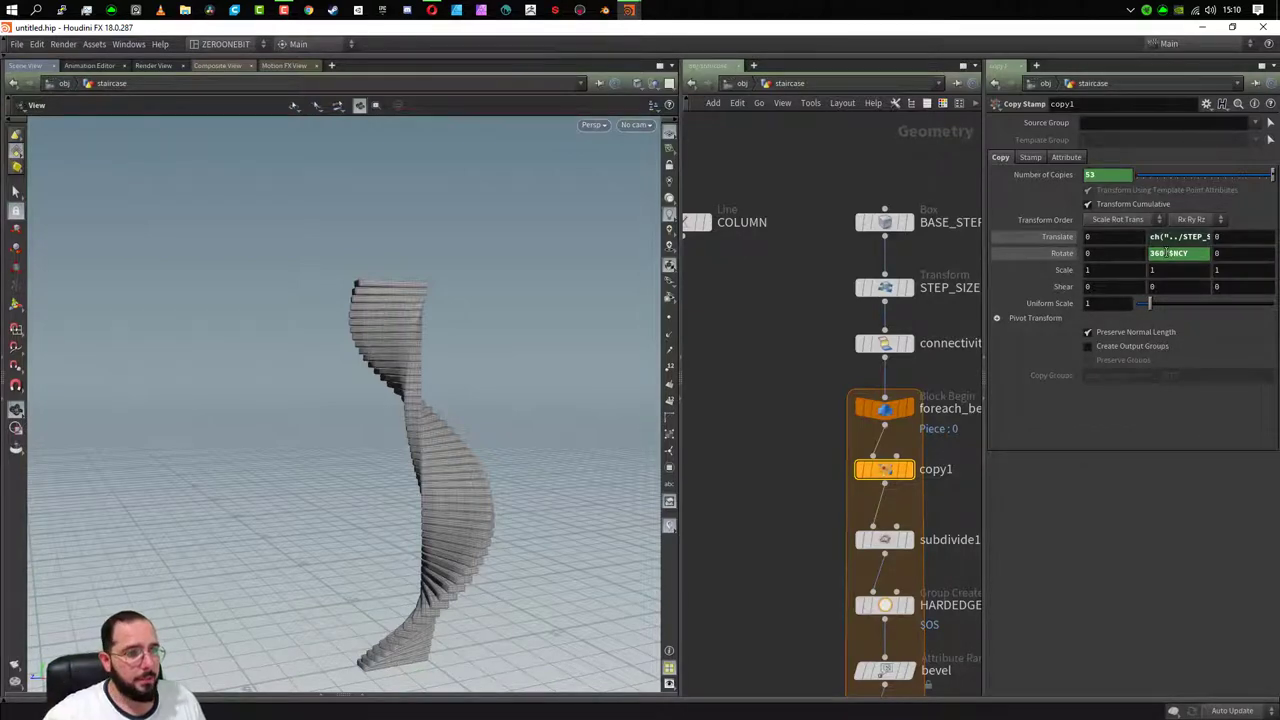
pyautogui.click(1165, 256)
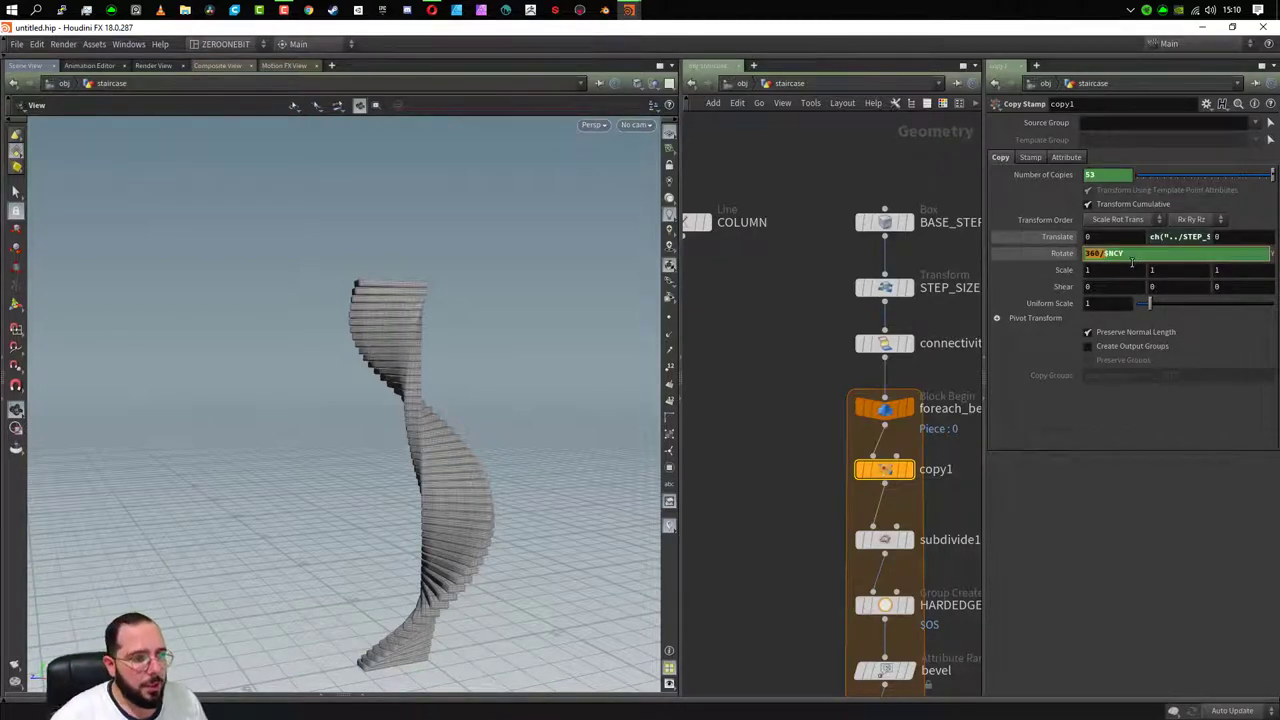
pyautogui.click(1017, 173)
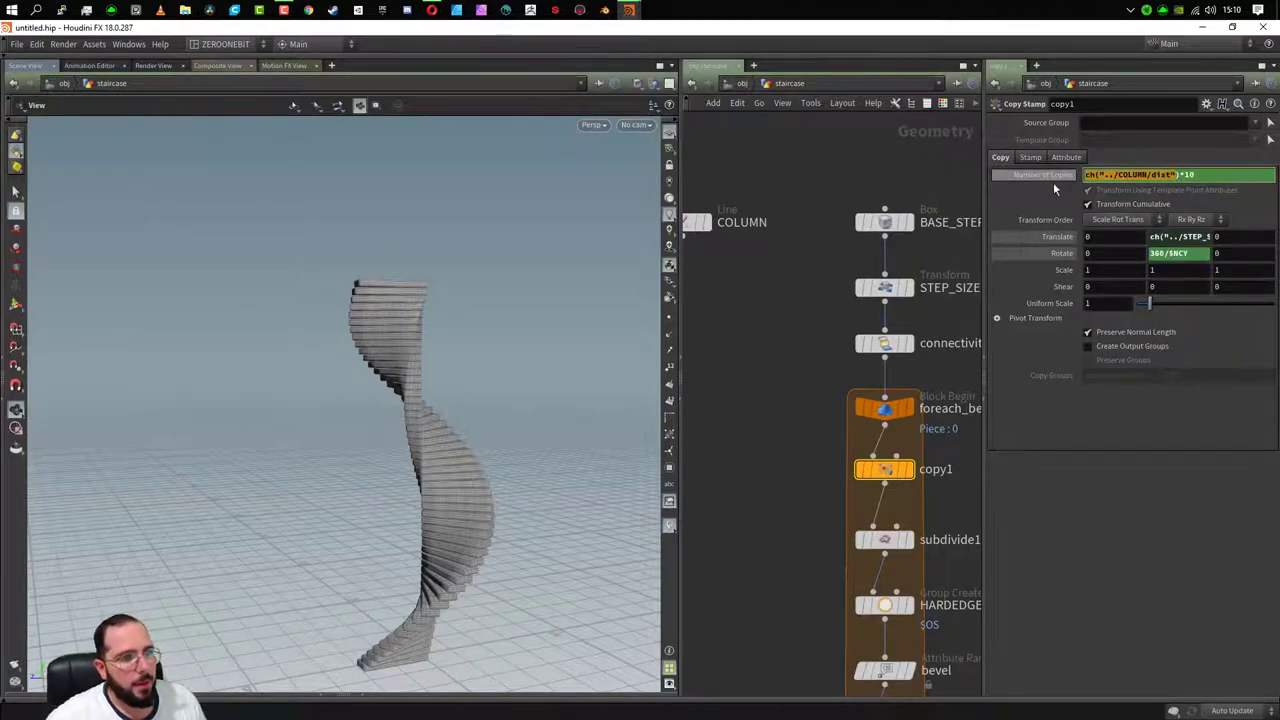
pyautogui.moveTo(1180, 174); pyautogui.dragTo(1076, 183)
pyautogui.hotkey('ctrl', 'c')
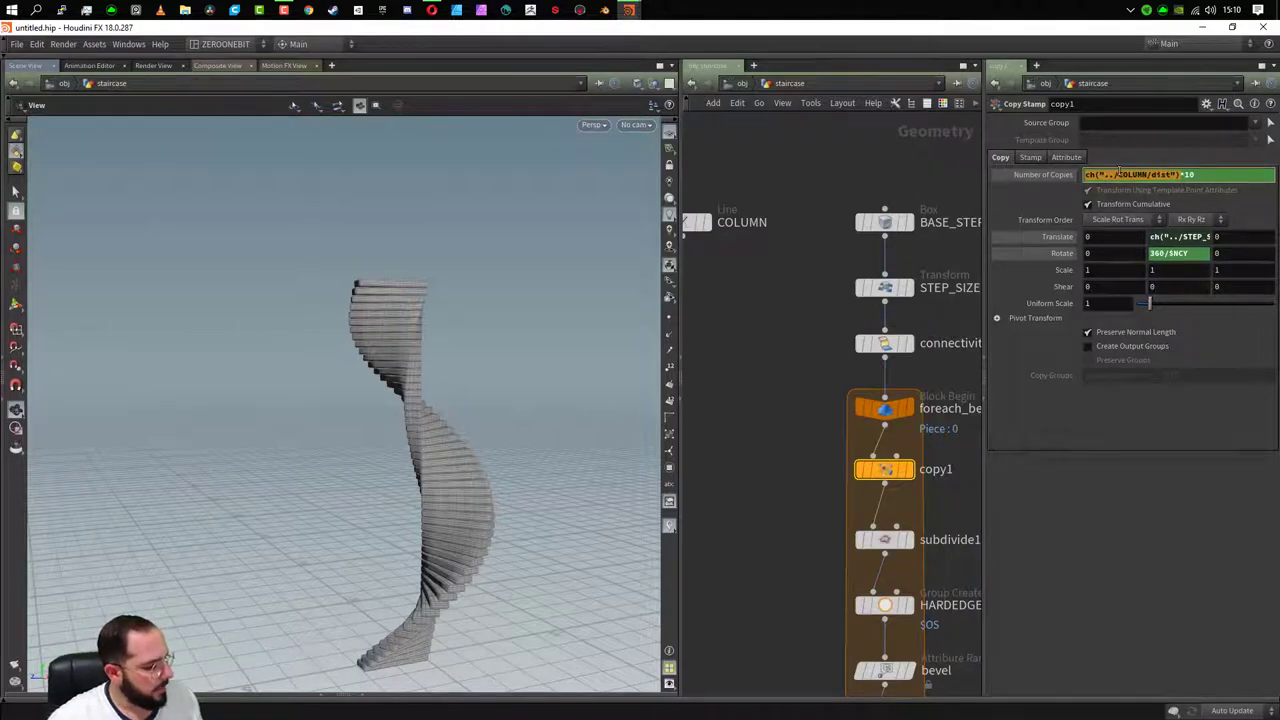
# - Set copy1's Rotate Y to ch("../COLUMN/dist")*90/$NCY so the twist follows column length
pyautogui.click(1170, 254)
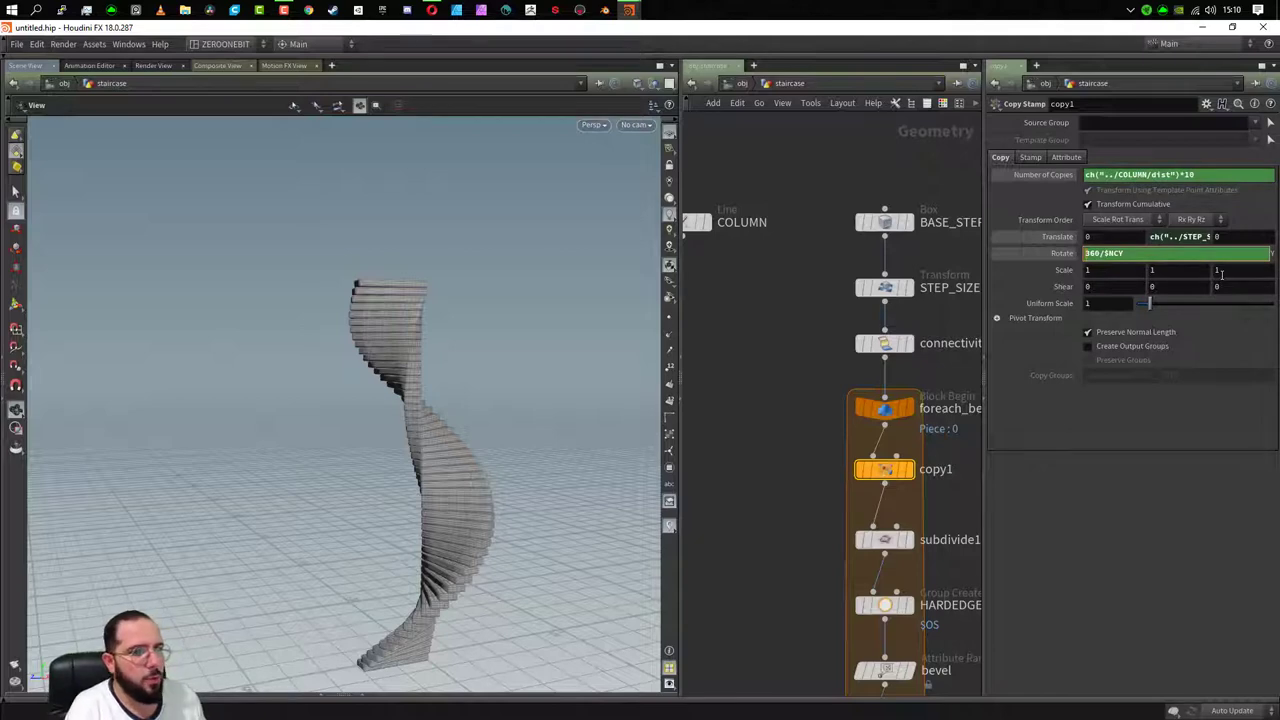
pyautogui.hotkey('ctrl', 'v')
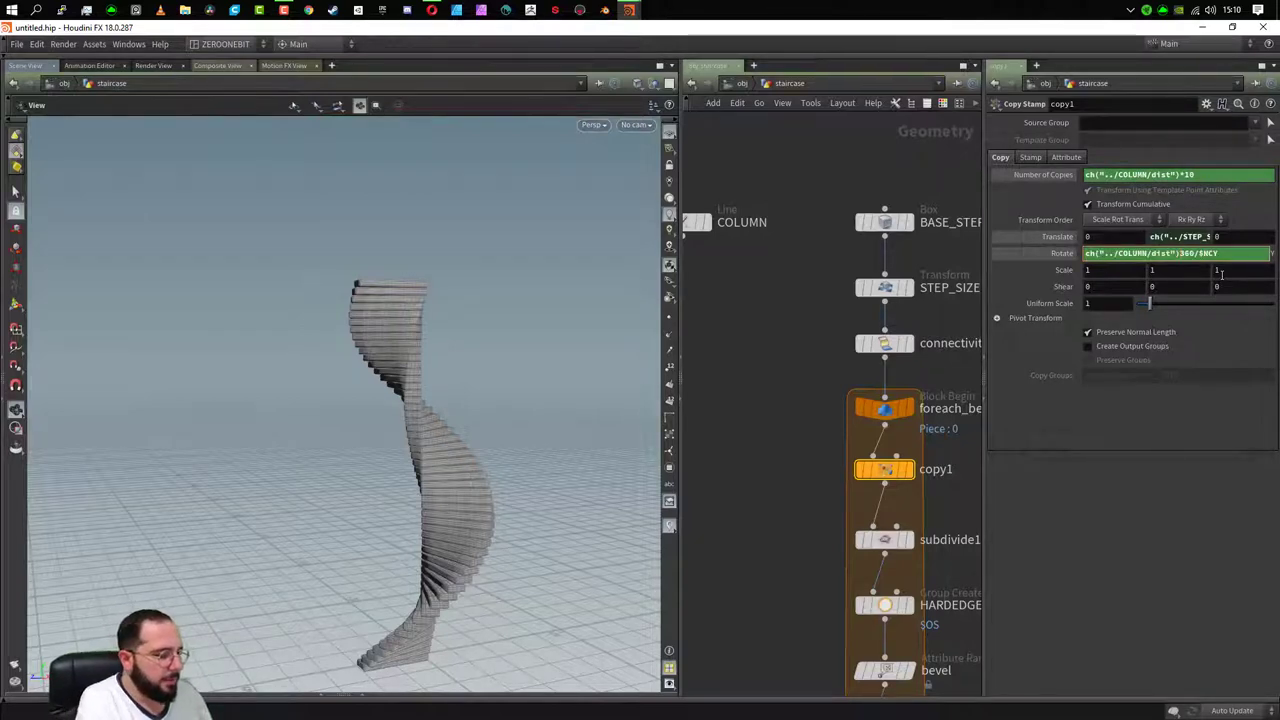
pyautogui.write('*')
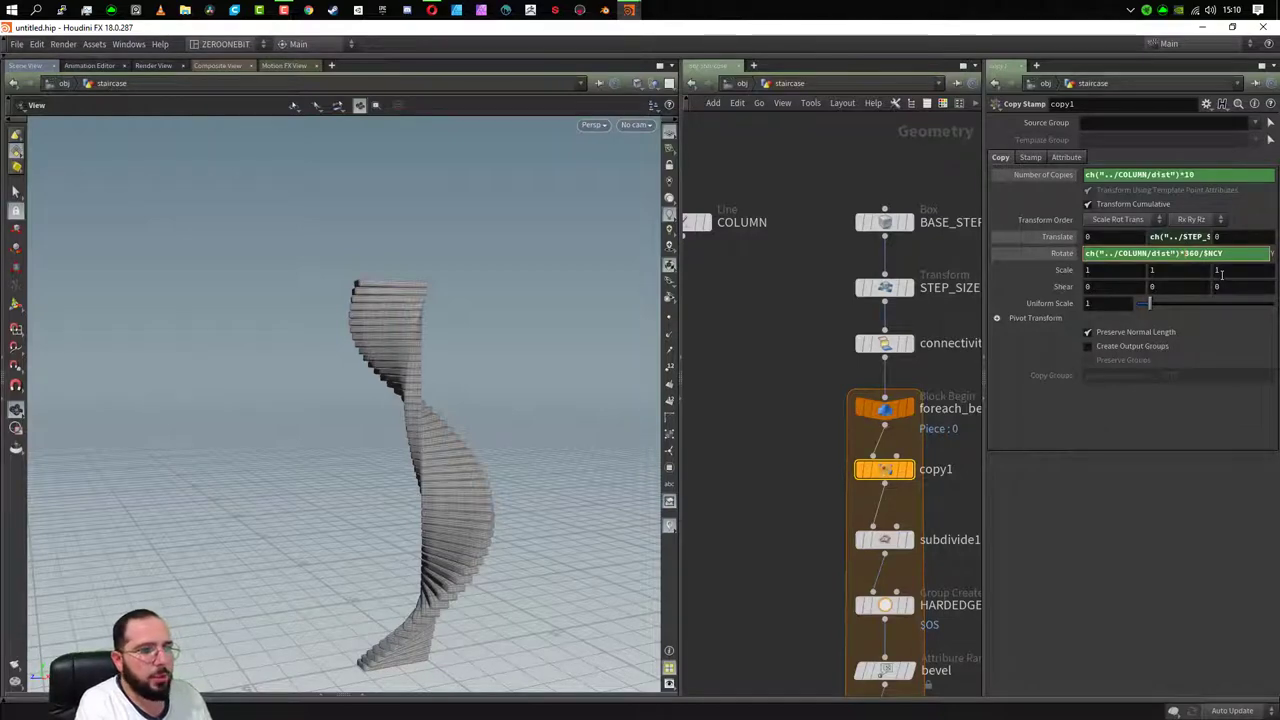
pyautogui.press('BackSpace')
pyautogui.press('BackSpace')
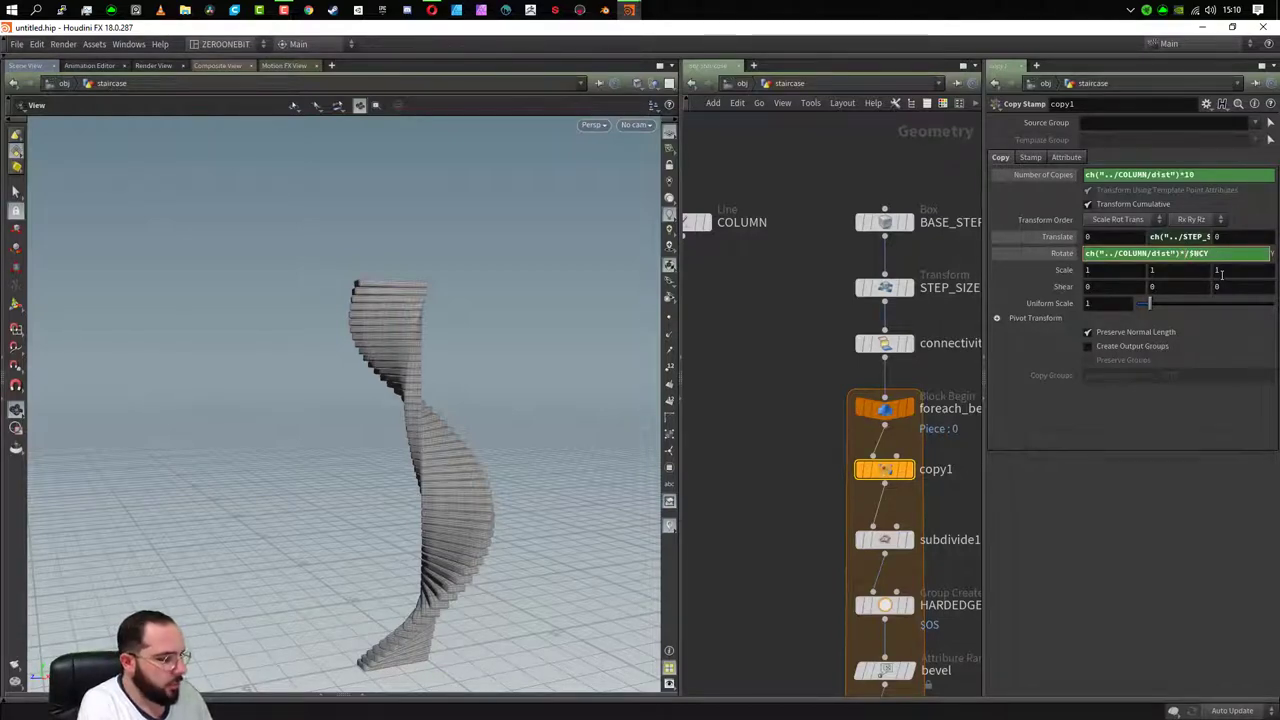
pyautogui.write('90')
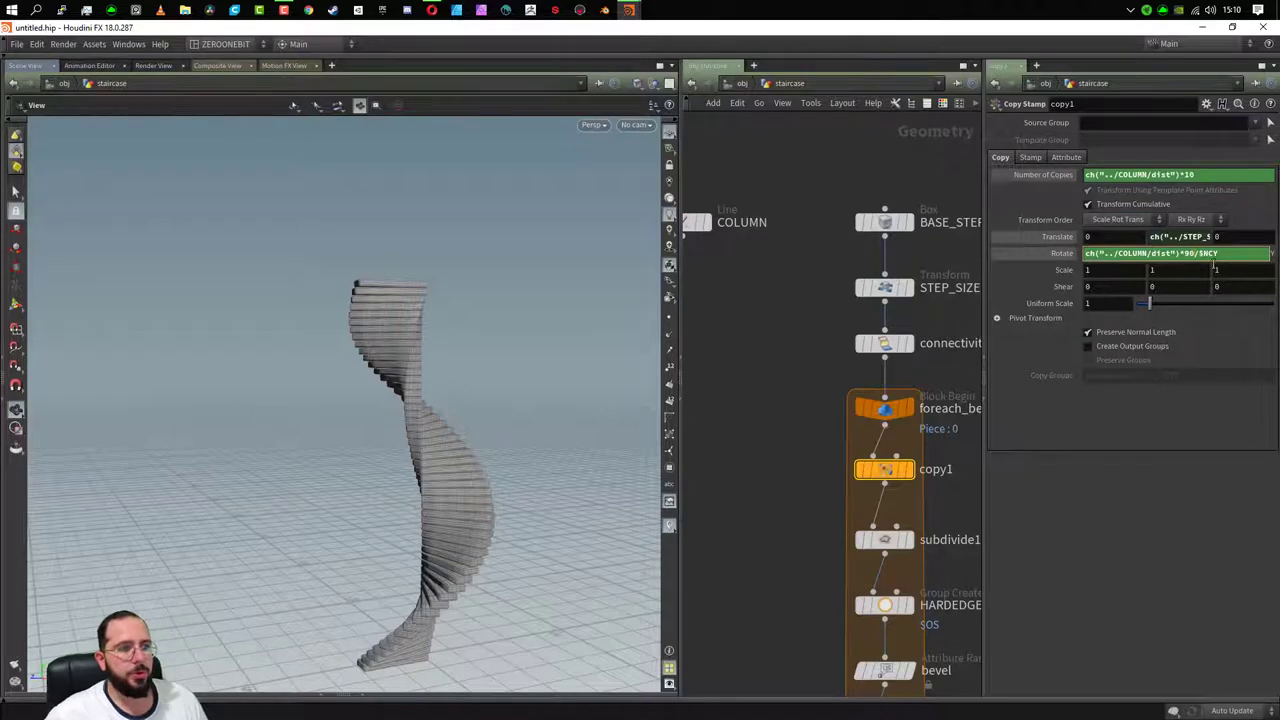
pyautogui.press('Return')
pyautogui.moveTo(331, 566)
pyautogui.mouseDown()
pyautogui.moveTo(408, 537)
pyautogui.moveTo(543, 537)
pyautogui.mouseUp()
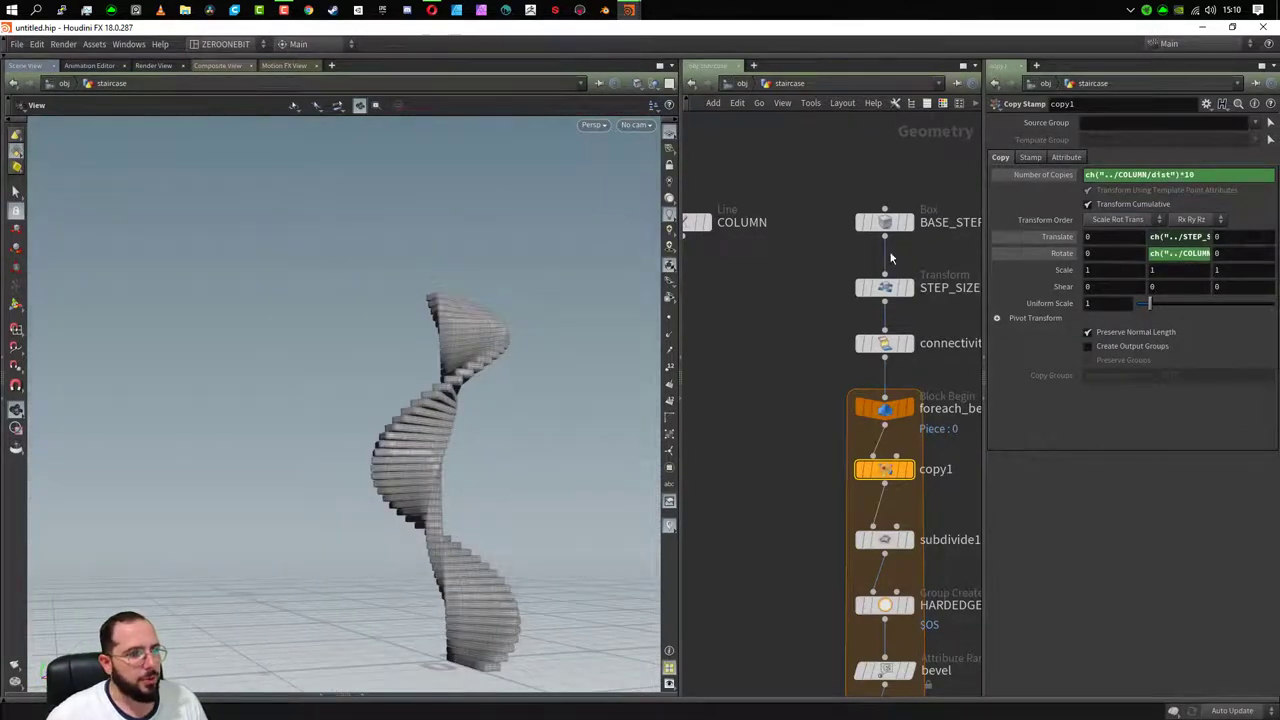
pyautogui.click(698, 222)
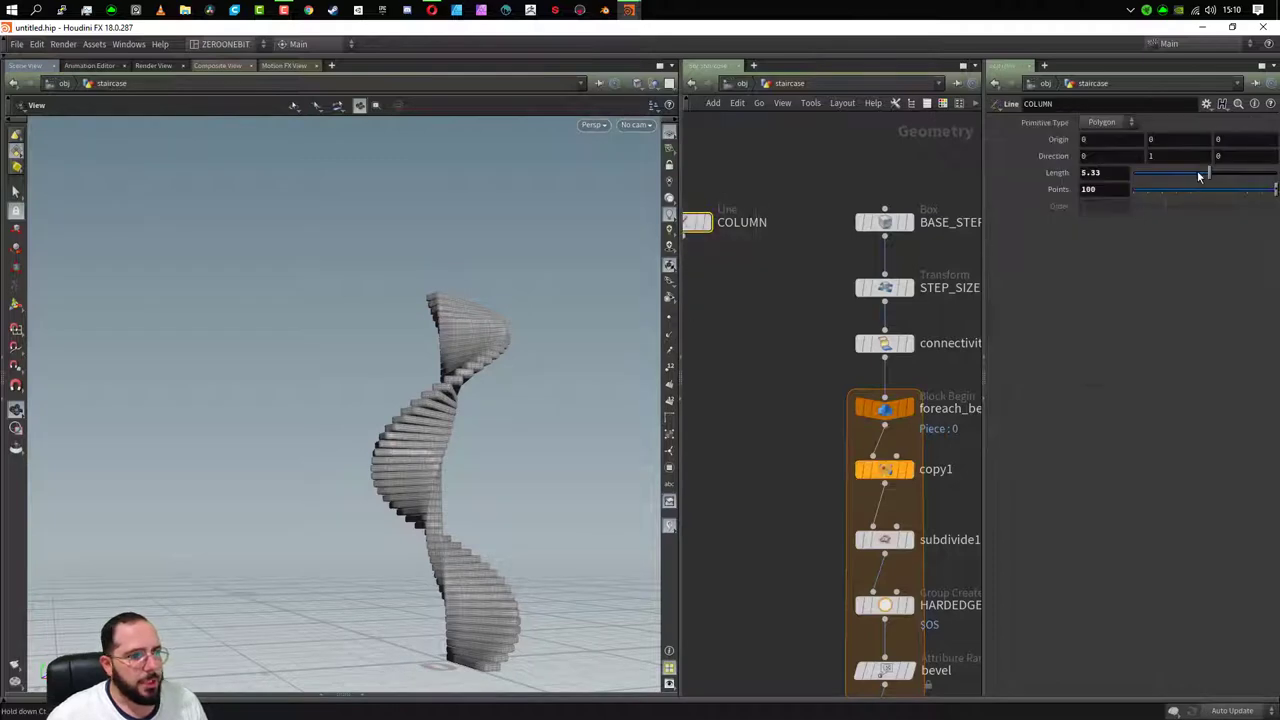
# - Try COLUMN Lengths of 1 and then 2, inspecting the rebuilt staircase each time
pyautogui.moveTo(1200, 175)
pyautogui.mouseDown()
pyautogui.moveTo(1137, 194)
pyautogui.moveTo(1212, 186)
pyautogui.moveTo(1160, 190)
pyautogui.mouseUp()
pyautogui.click(1125, 175)
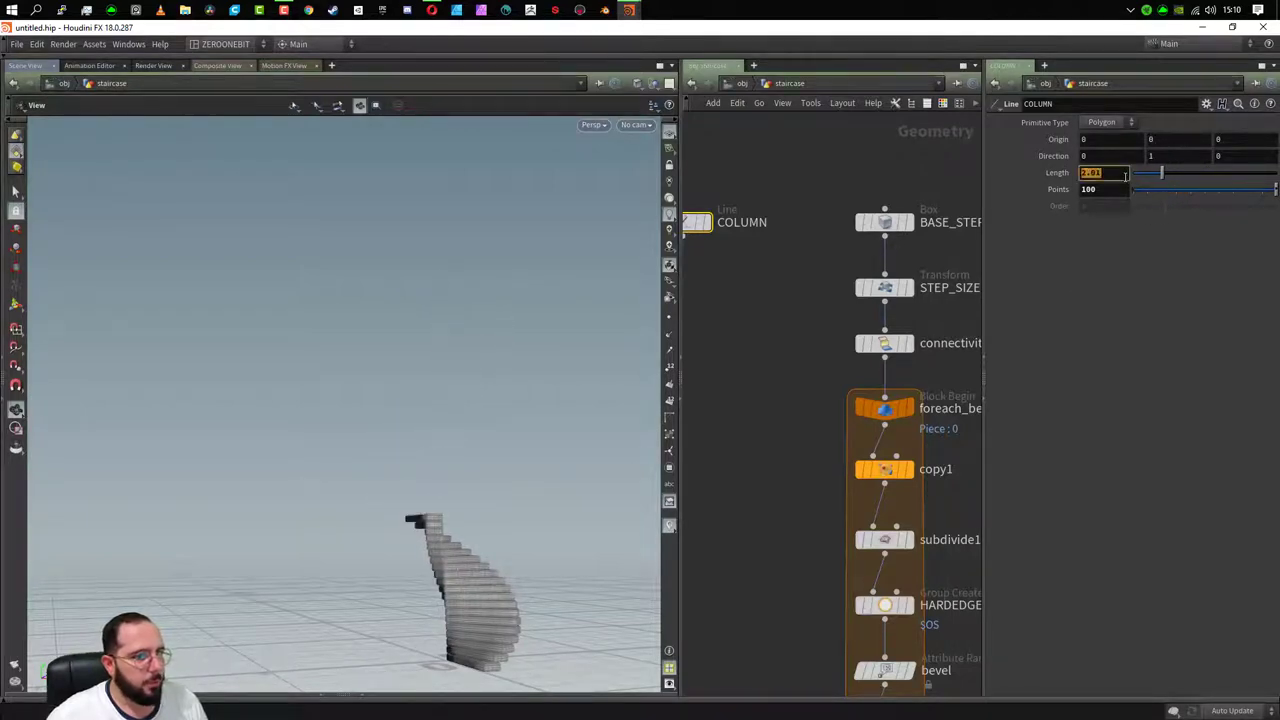
pyautogui.write('1')
pyautogui.press('Return')
pyautogui.moveTo(320, 580)
pyautogui.mouseDown()
pyautogui.moveTo(371, 620)
pyautogui.moveTo(469, 653)
pyautogui.mouseUp()
pyautogui.write('2')
pyautogui.press('Return')
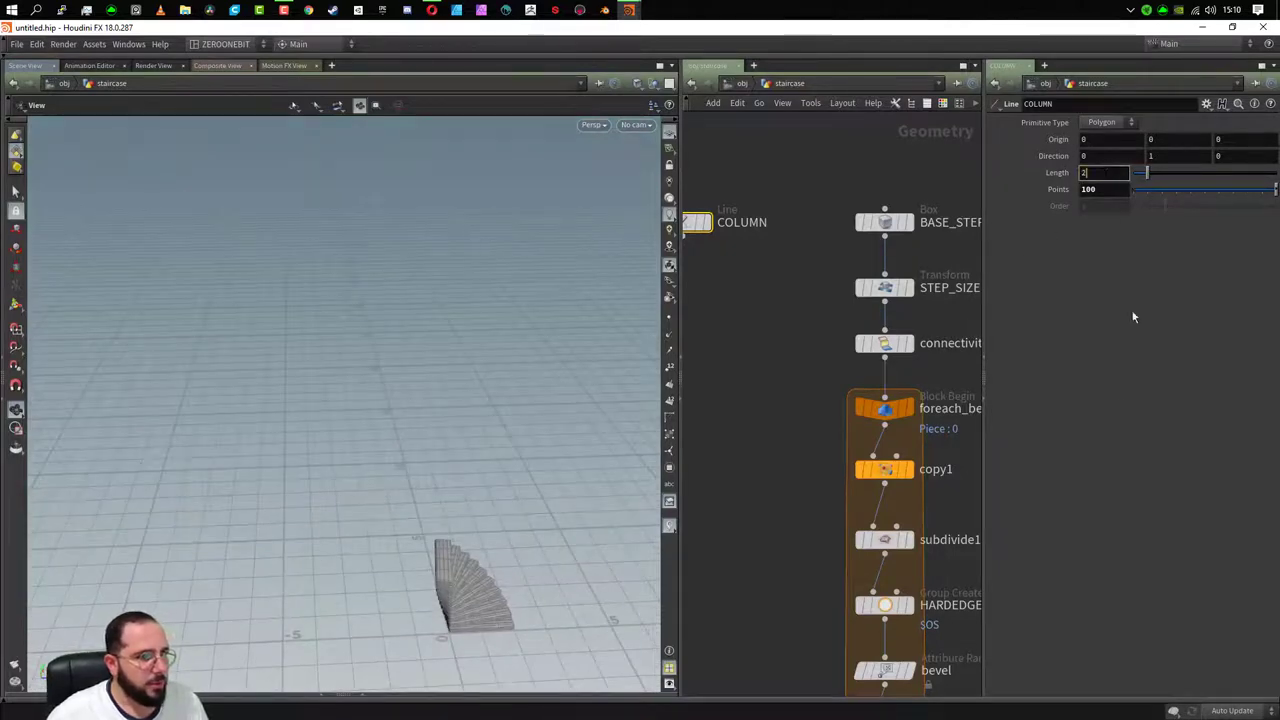
pyautogui.moveTo(516, 610); pyautogui.dragTo(430, 590)
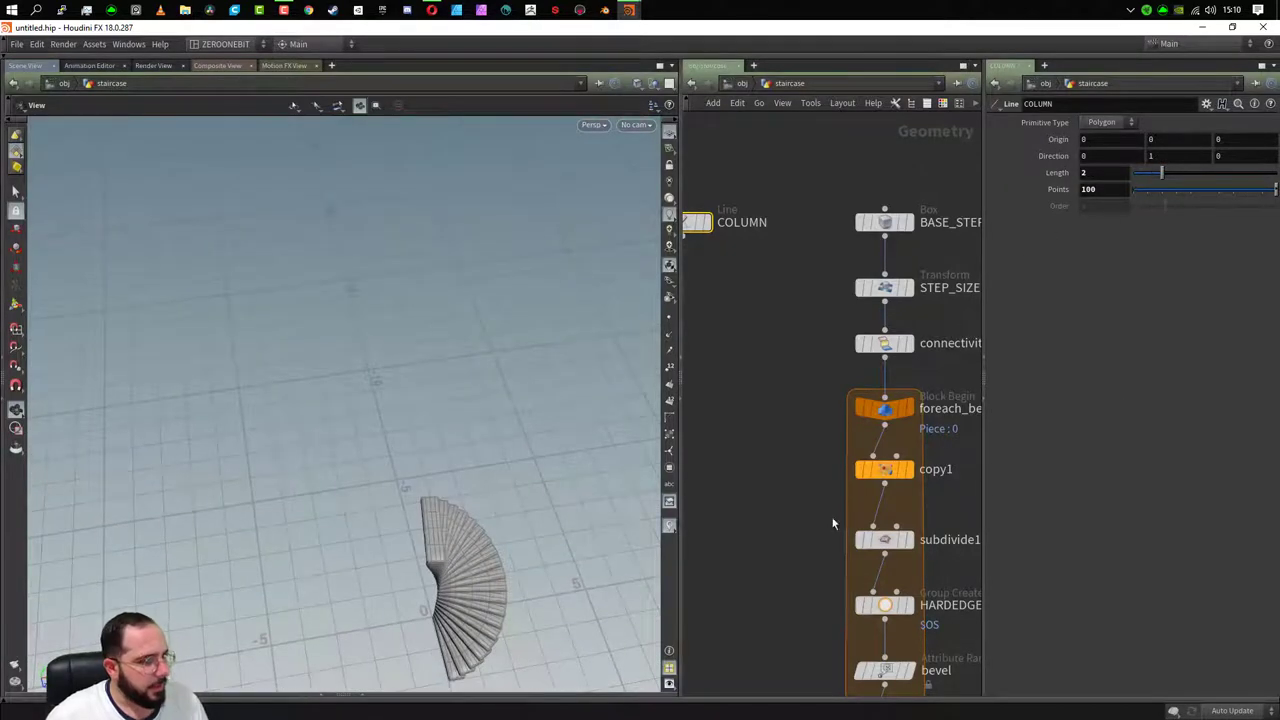
# - Set the COLUMN Length to 3 and finally 4, checking the full 360-degree twist
pyautogui.click(1112, 174)
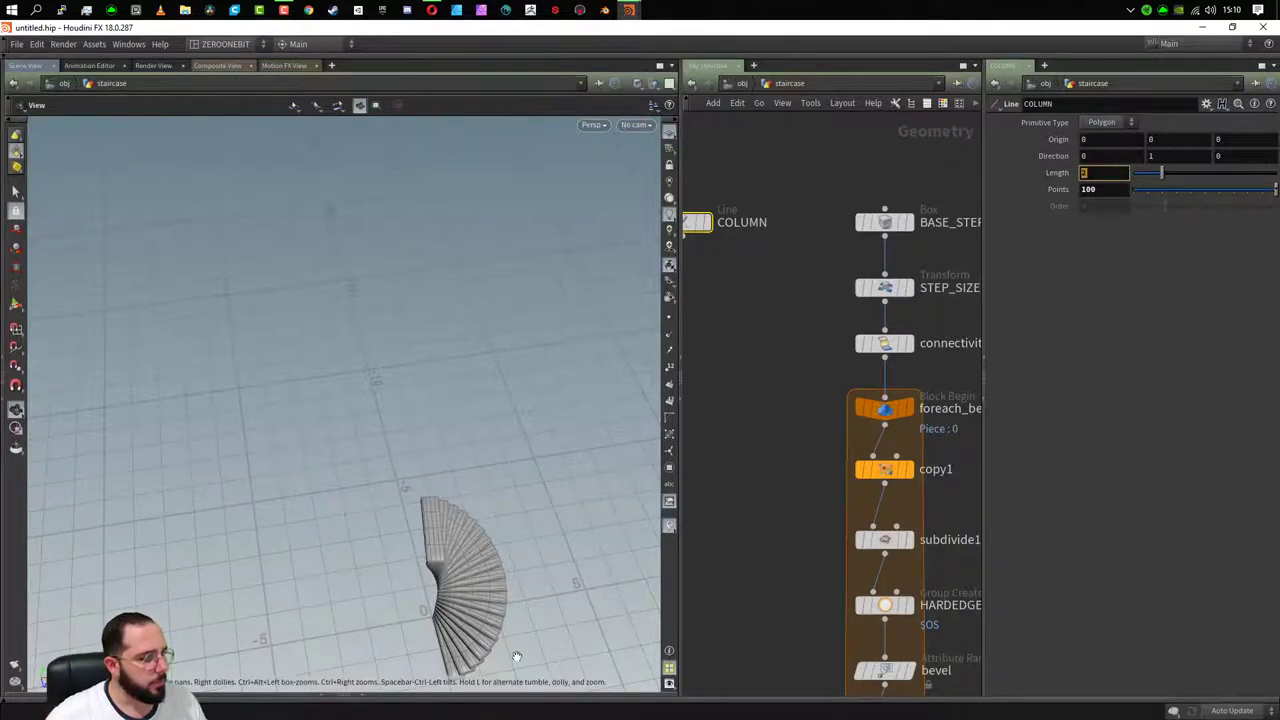
pyautogui.moveTo(520, 620); pyautogui.dragTo(475, 405, button='middle')
pyautogui.moveTo(486, 467); pyautogui.dragTo(426, 429)
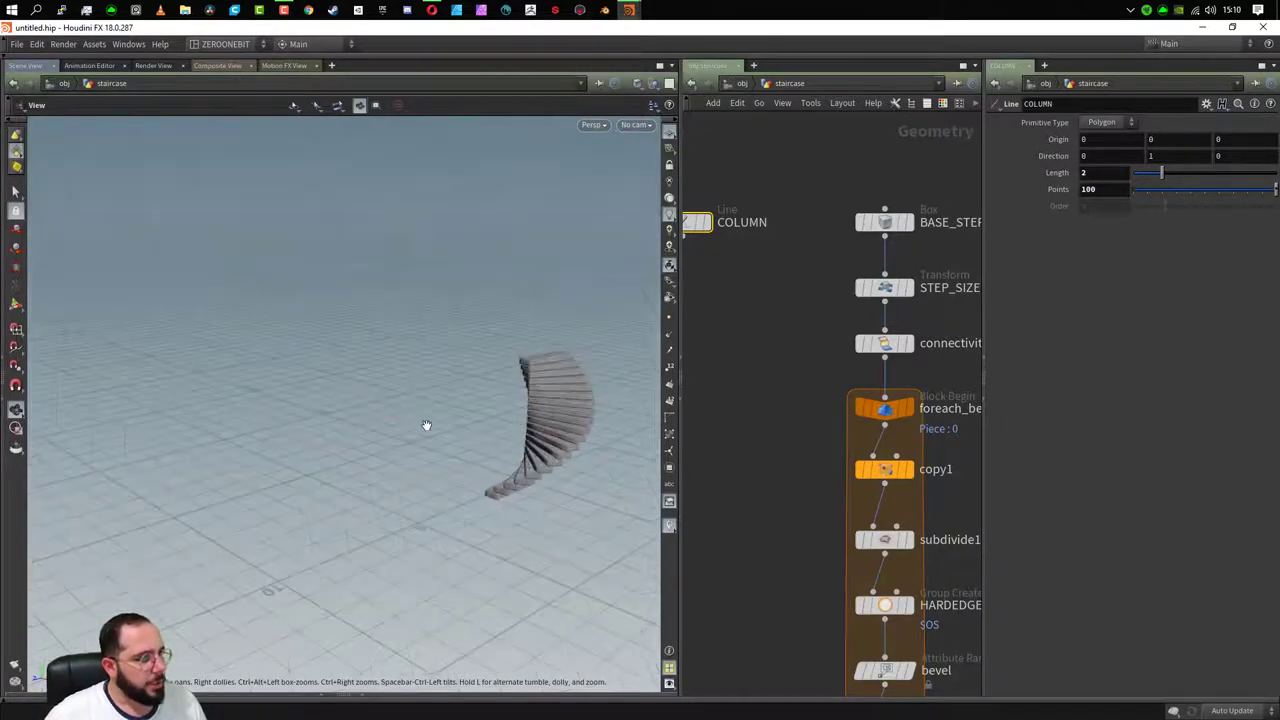
pyautogui.click(1104, 172)
pyautogui.write('3')
pyautogui.press('Return')
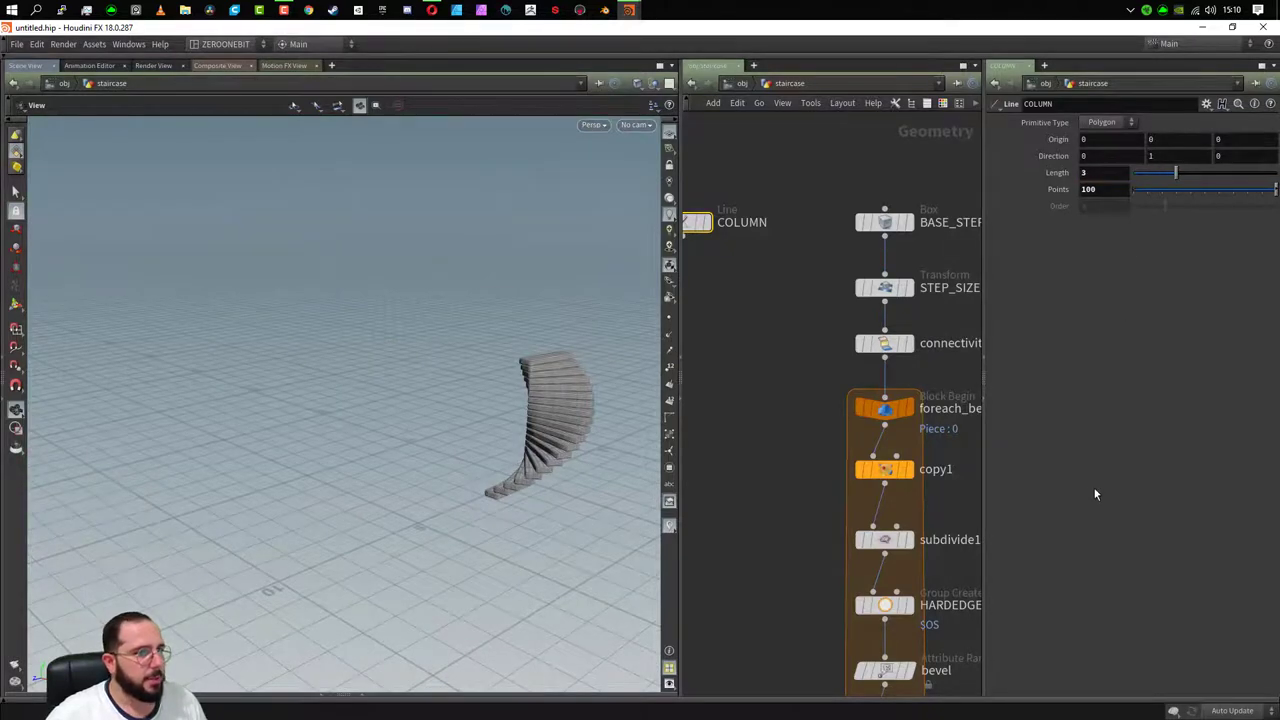
pyautogui.moveTo(656, 452)
pyautogui.mouseDown()
pyautogui.moveTo(651, 575)
pyautogui.moveTo(595, 583)
pyautogui.mouseUp()
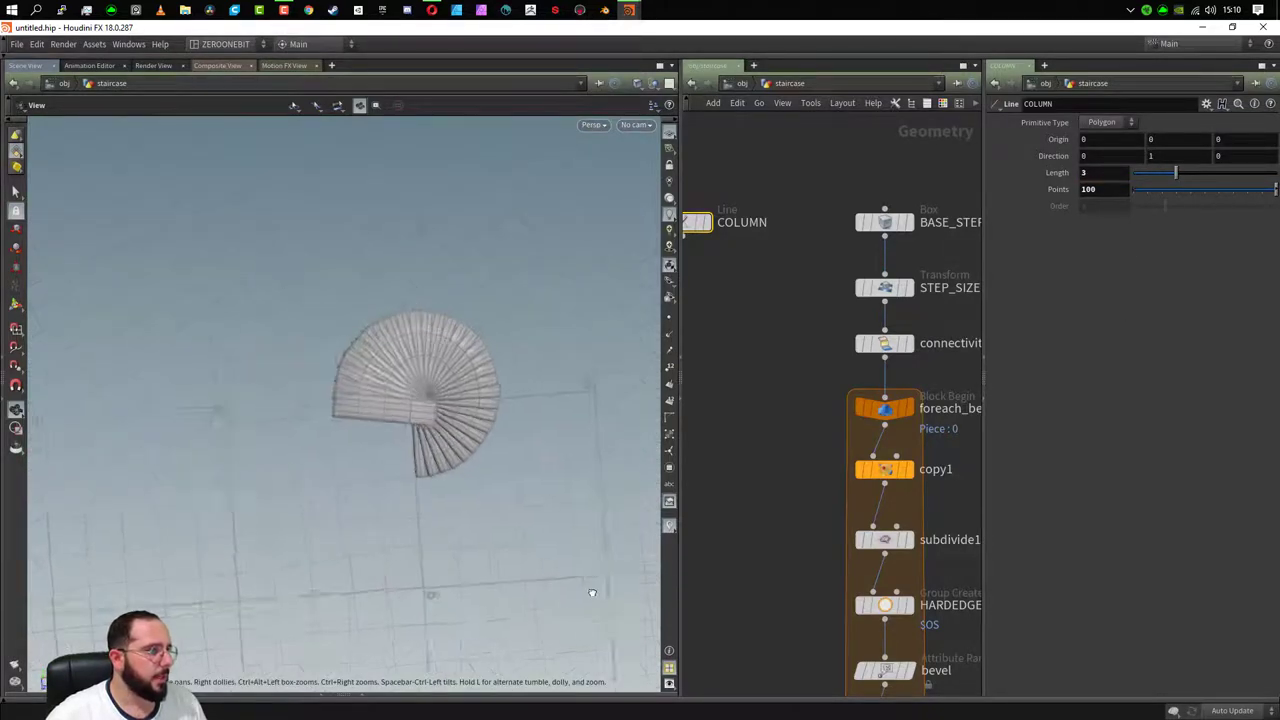
pyautogui.moveTo(581, 472)
pyautogui.mouseDown()
pyautogui.moveTo(480, 506)
pyautogui.moveTo(443, 543)
pyautogui.moveTo(400, 473)
pyautogui.mouseUp()
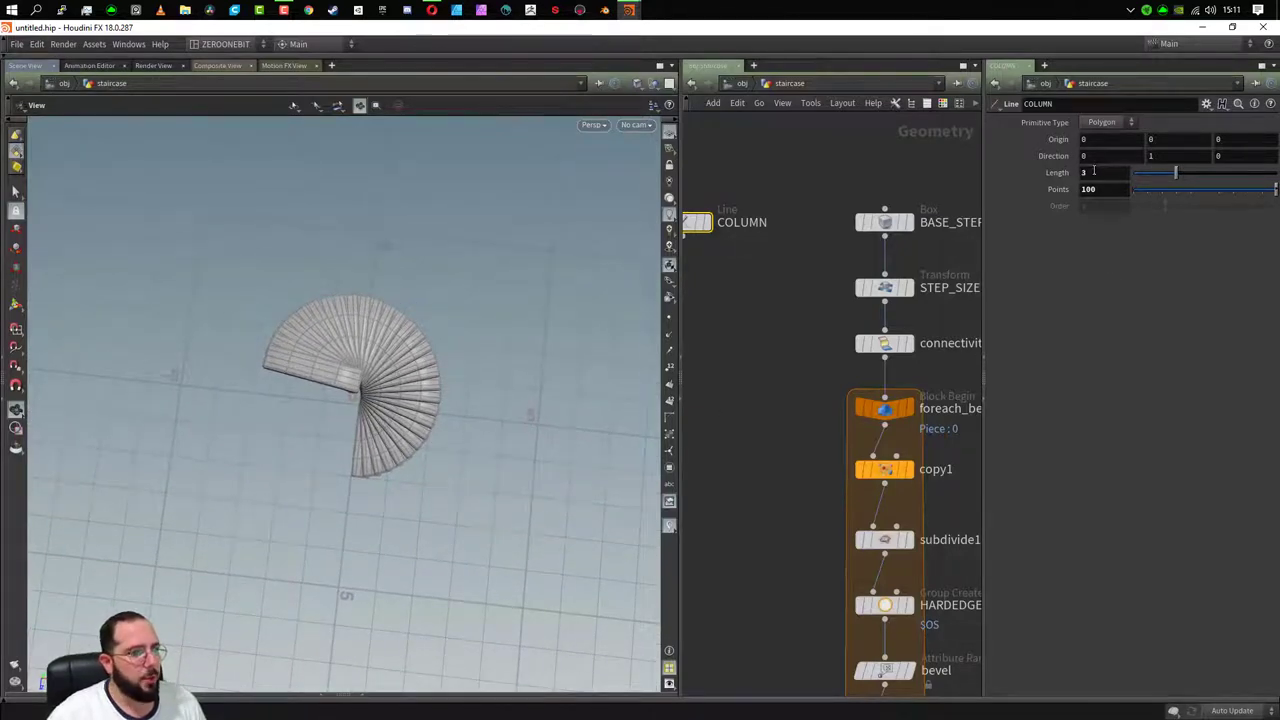
pyautogui.write('4')
pyautogui.press('Return')
pyautogui.moveTo(551, 486)
pyautogui.mouseDown()
pyautogui.moveTo(413, 504)
pyautogui.moveTo(377, 466)
pyautogui.moveTo(494, 451)
pyautogui.moveTo(331, 397)
pyautogui.mouseUp()
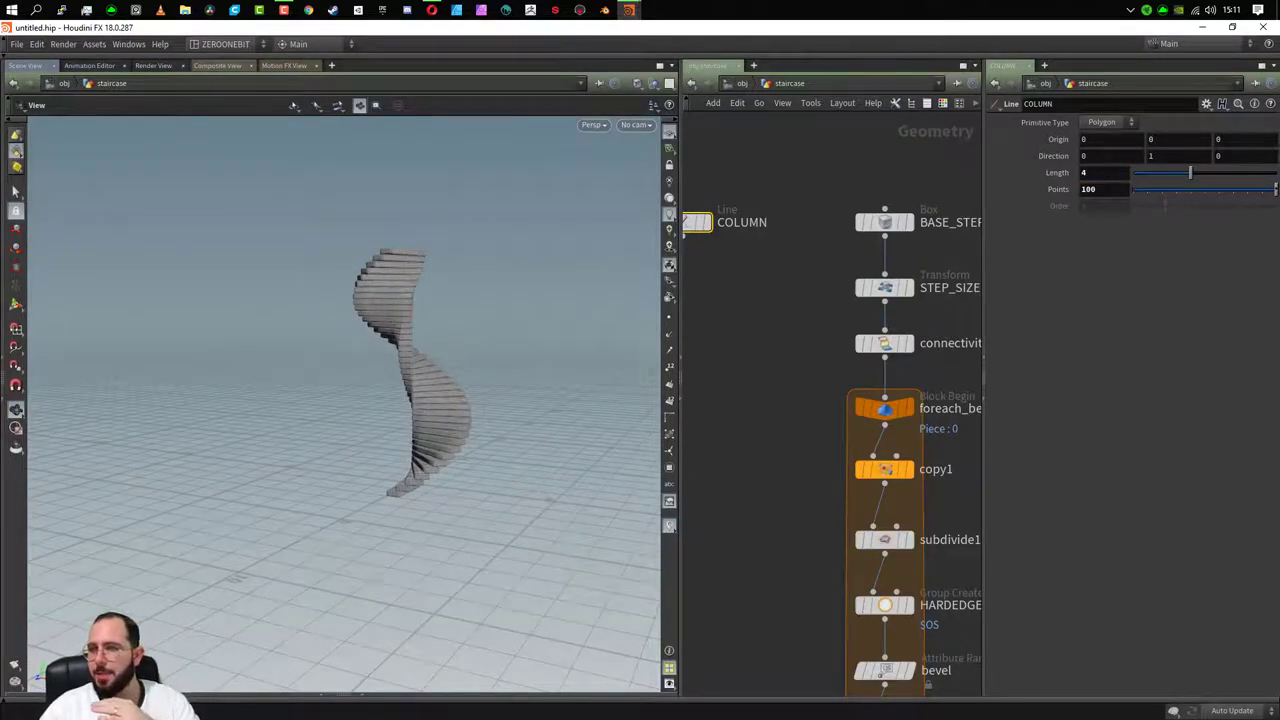
pyautogui.moveTo(623, 432); pyautogui.dragTo(397, 471)
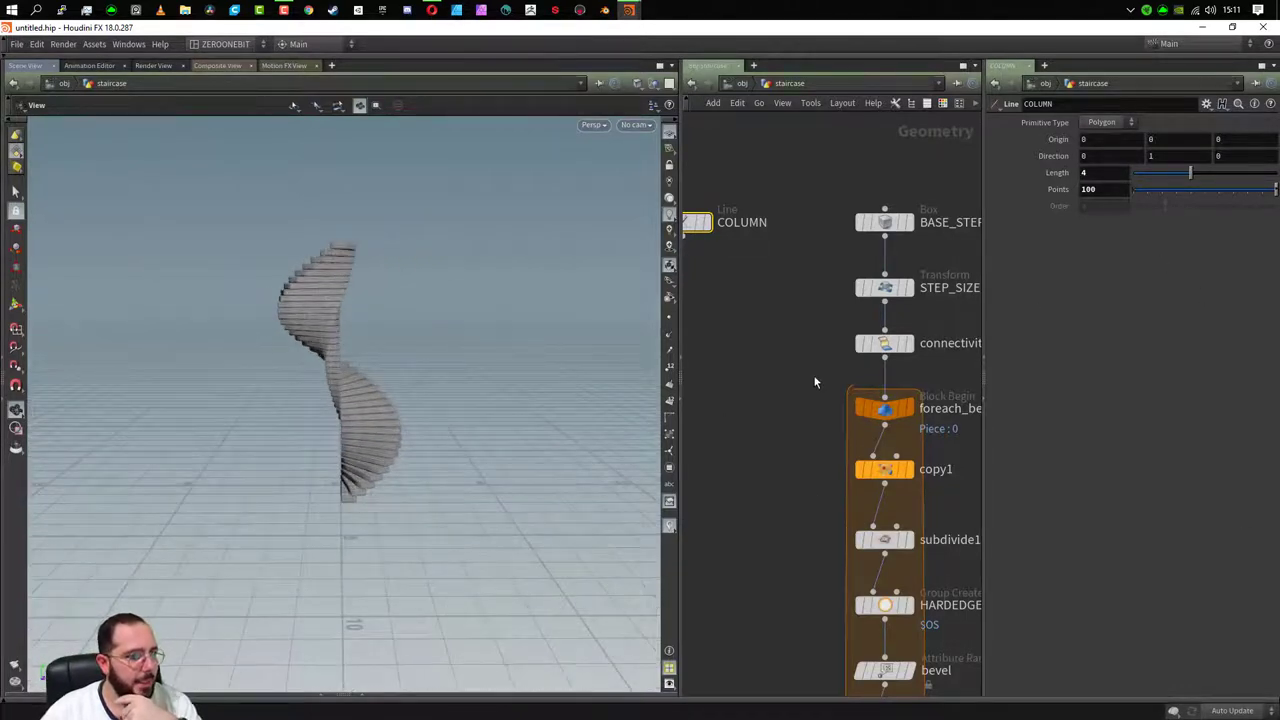
# - Replace copy1's Translate Y expression with the COLUMN length reference
pyautogui.click(865, 467)
pyautogui.click(1170, 237)
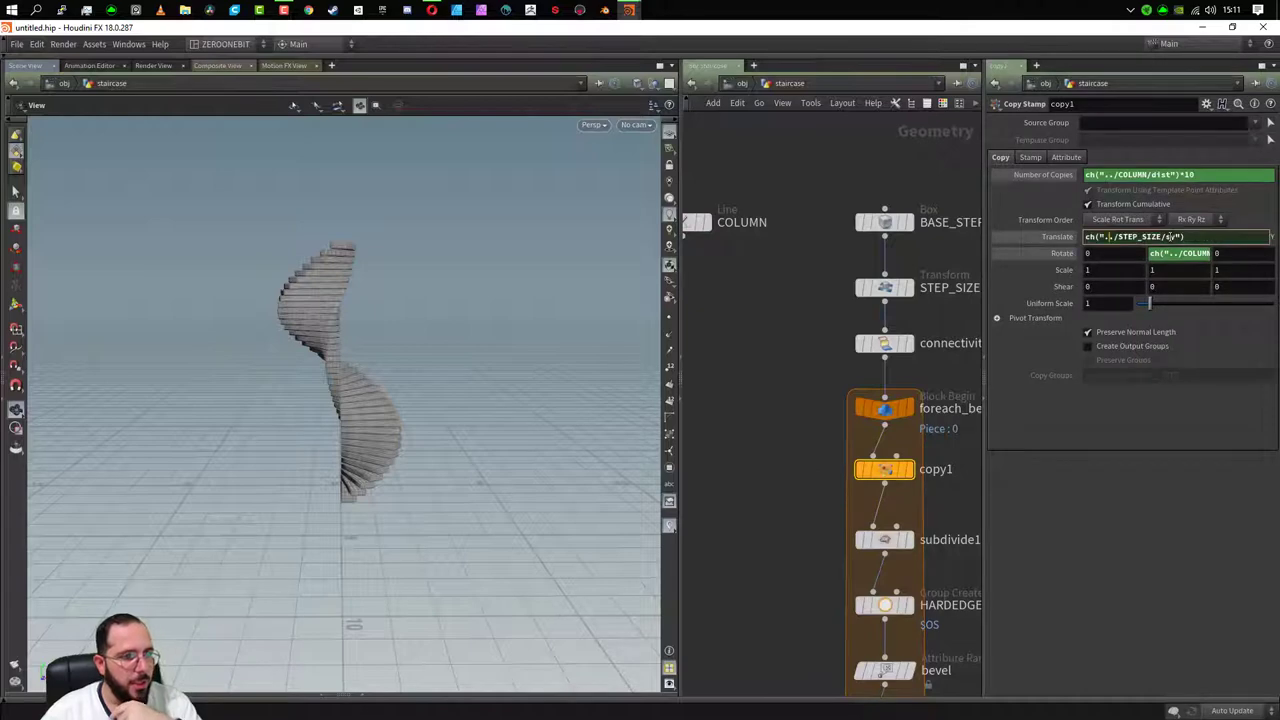
pyautogui.moveTo(1218, 237); pyautogui.dragTo(1082, 240)
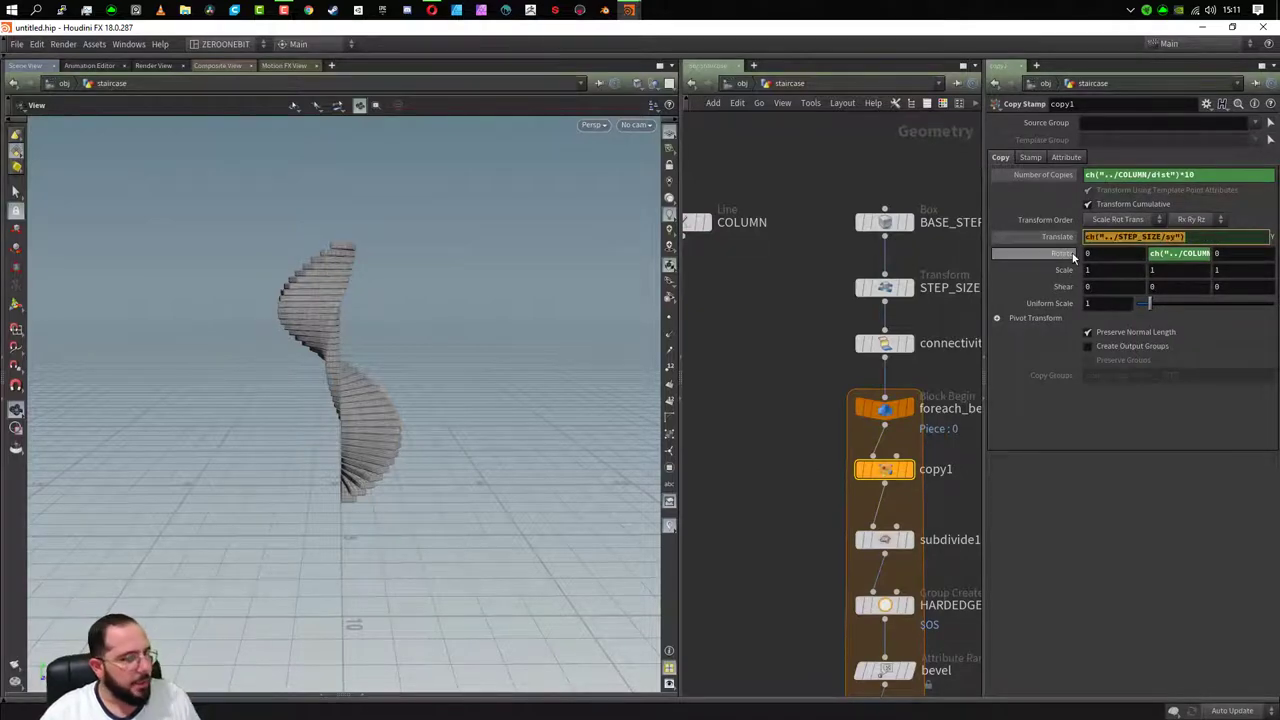
pyautogui.write('ch("../COLUMN/dist")')
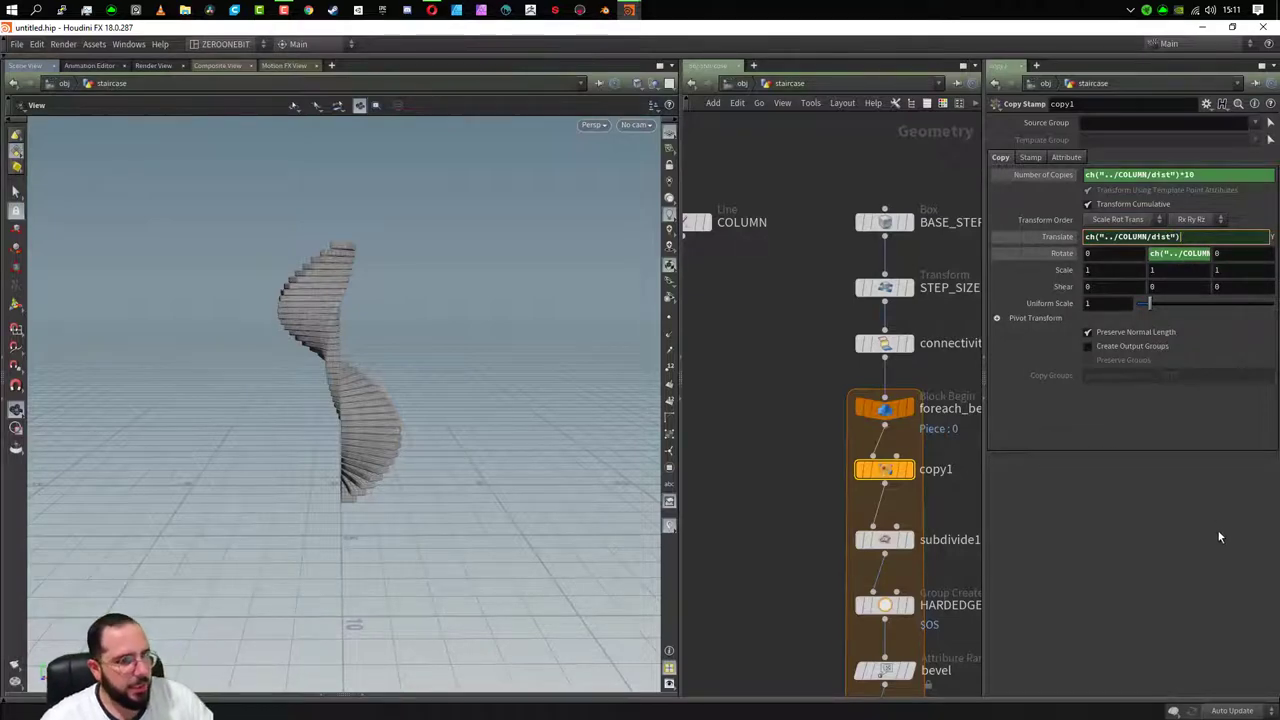
pyautogui.press('Return')
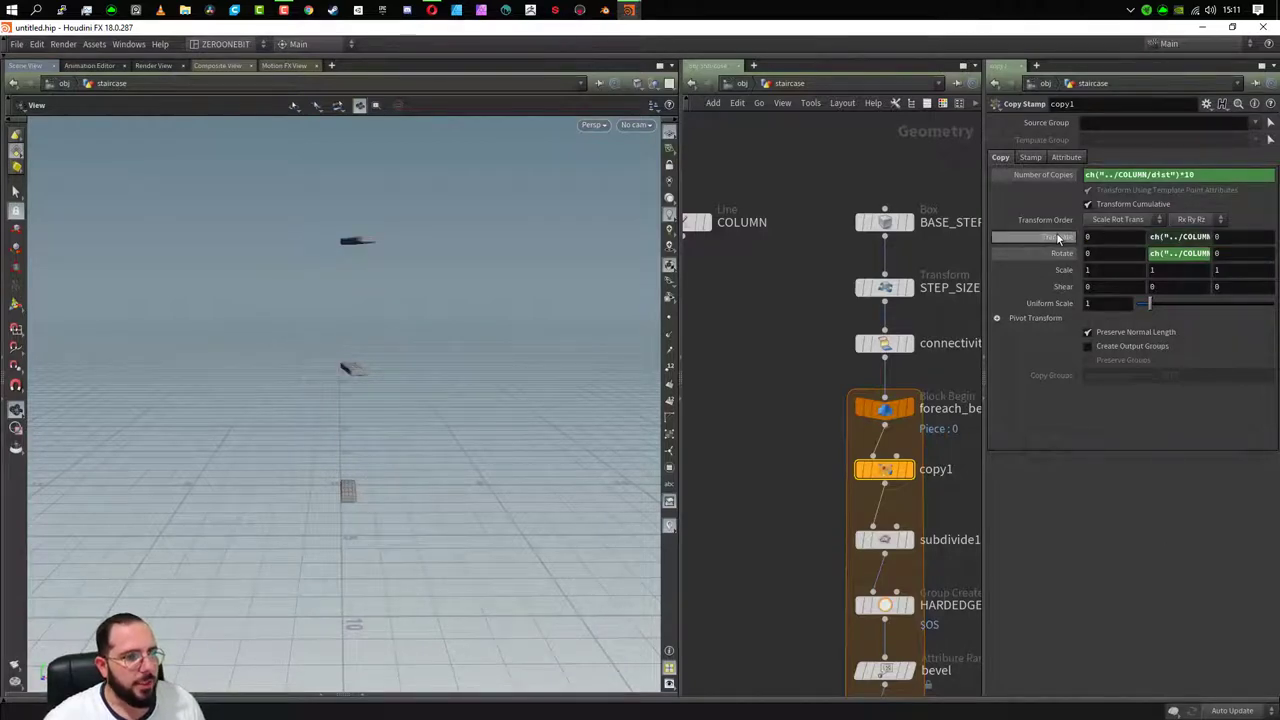
pyautogui.click(1057, 236)
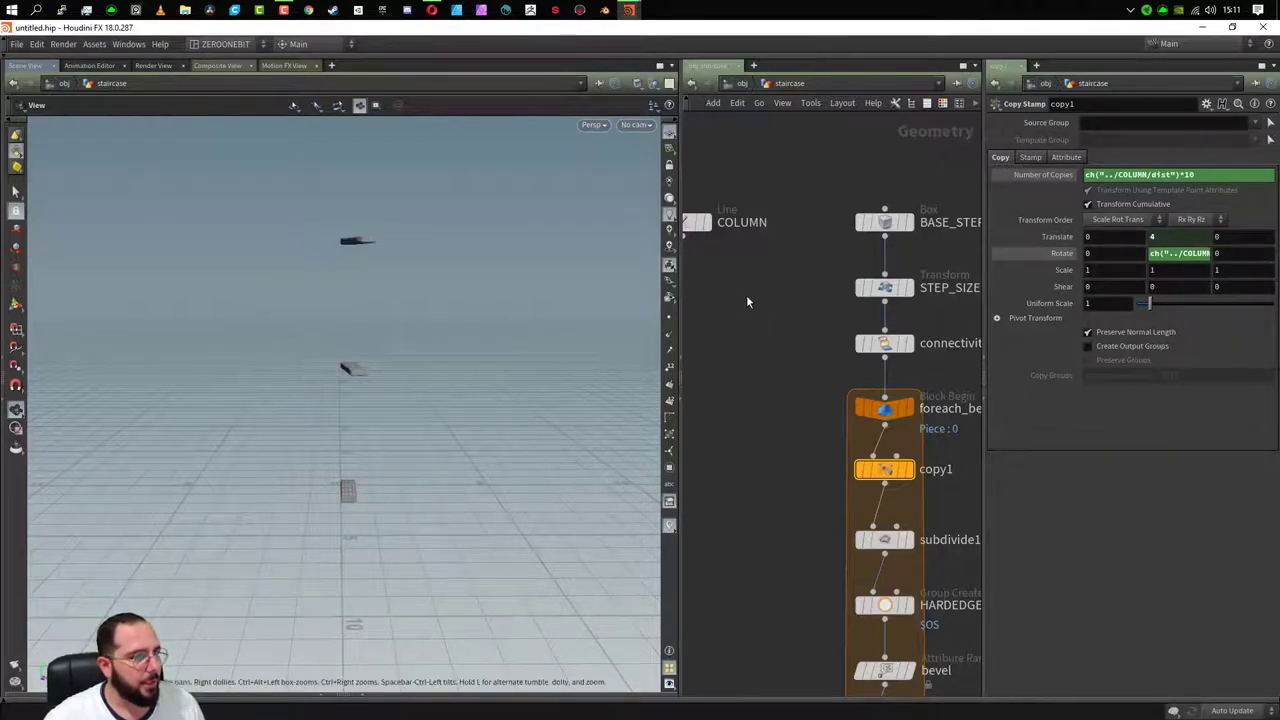
# - Set the COLUMN Length to 1 and inspect the restacked steps
pyautogui.moveTo(754, 244); pyautogui.dragTo(686, 196)
pyautogui.doubleClick(1093, 172)
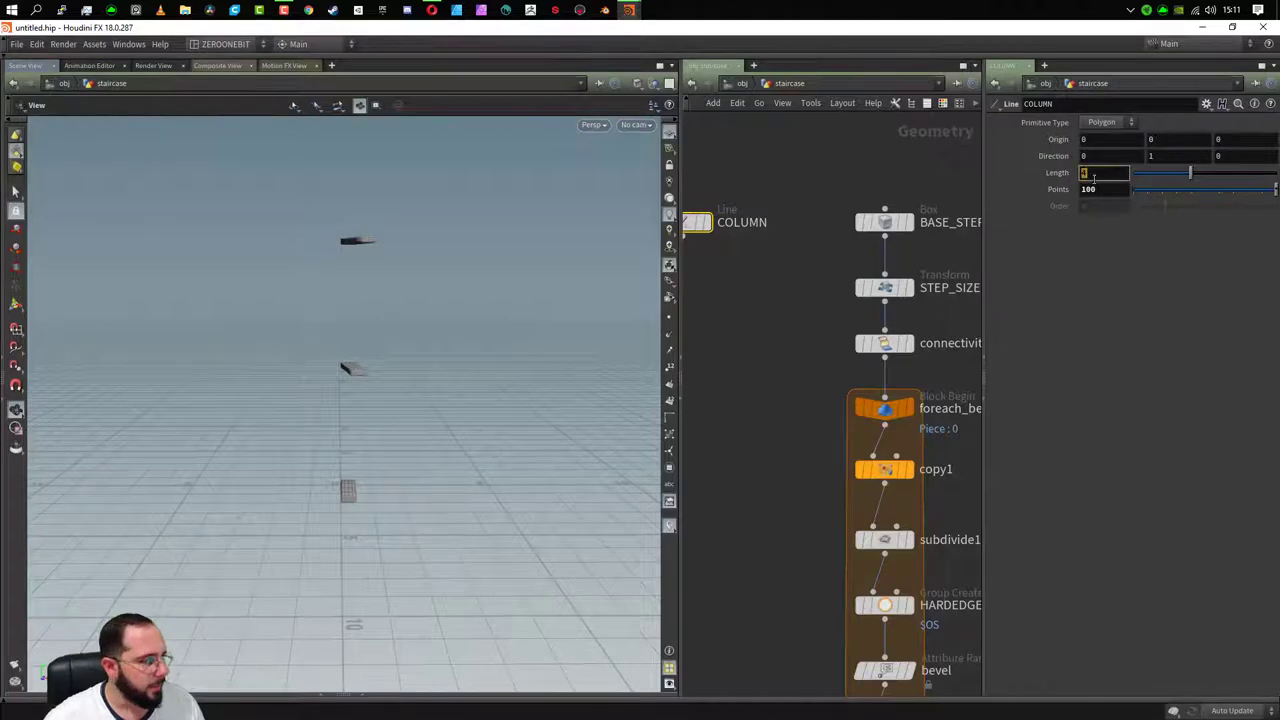
pyautogui.press('Return')
pyautogui.moveTo(383, 471); pyautogui.dragTo(310, 473)
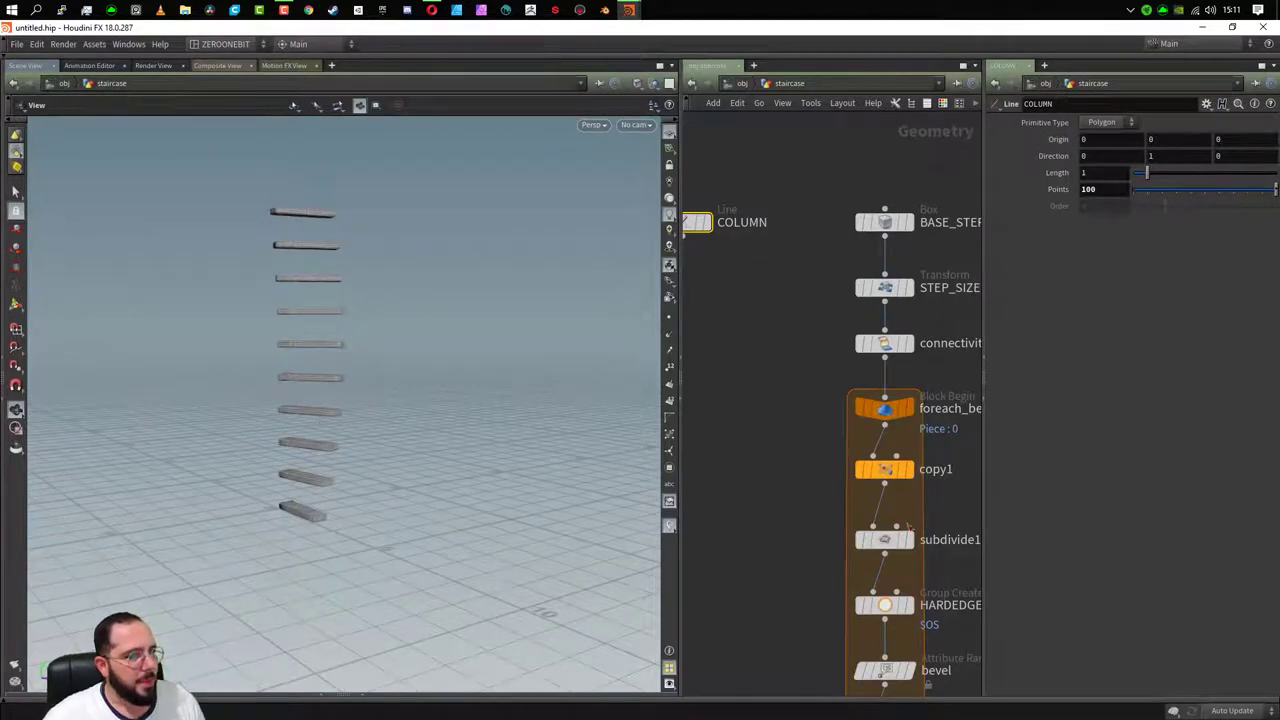
# - Make copy1's Translate Y the column length divided by the copy count, ch("../COLUMN/dist")/$NCY
pyautogui.moveTo(813, 453); pyautogui.dragTo(900, 488)
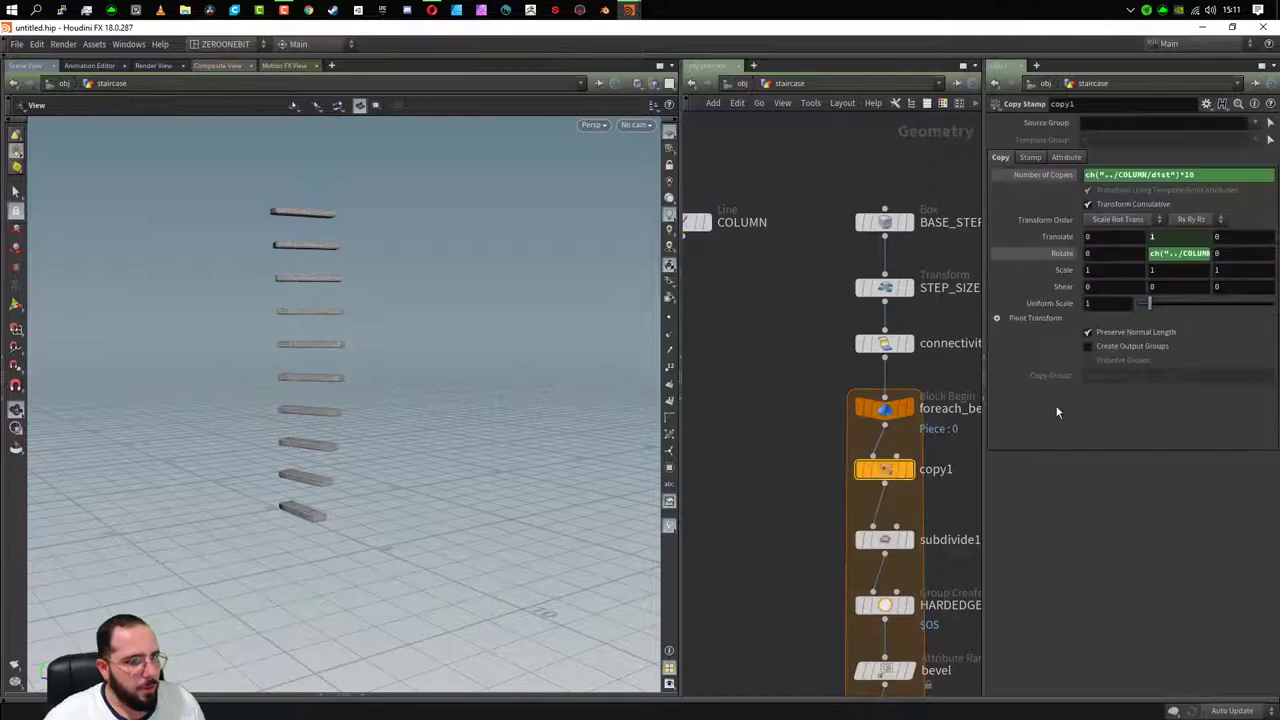
pyautogui.hotkey('ctrl', 'v')
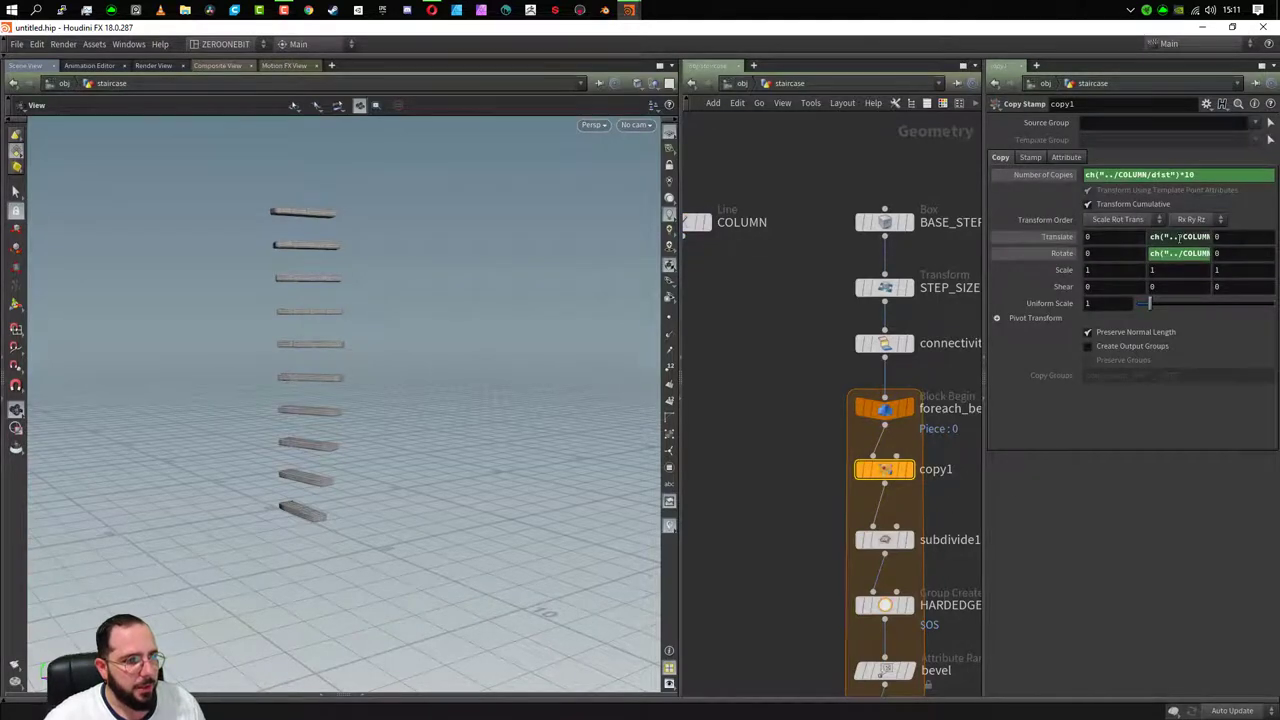
pyautogui.click(1160, 236)
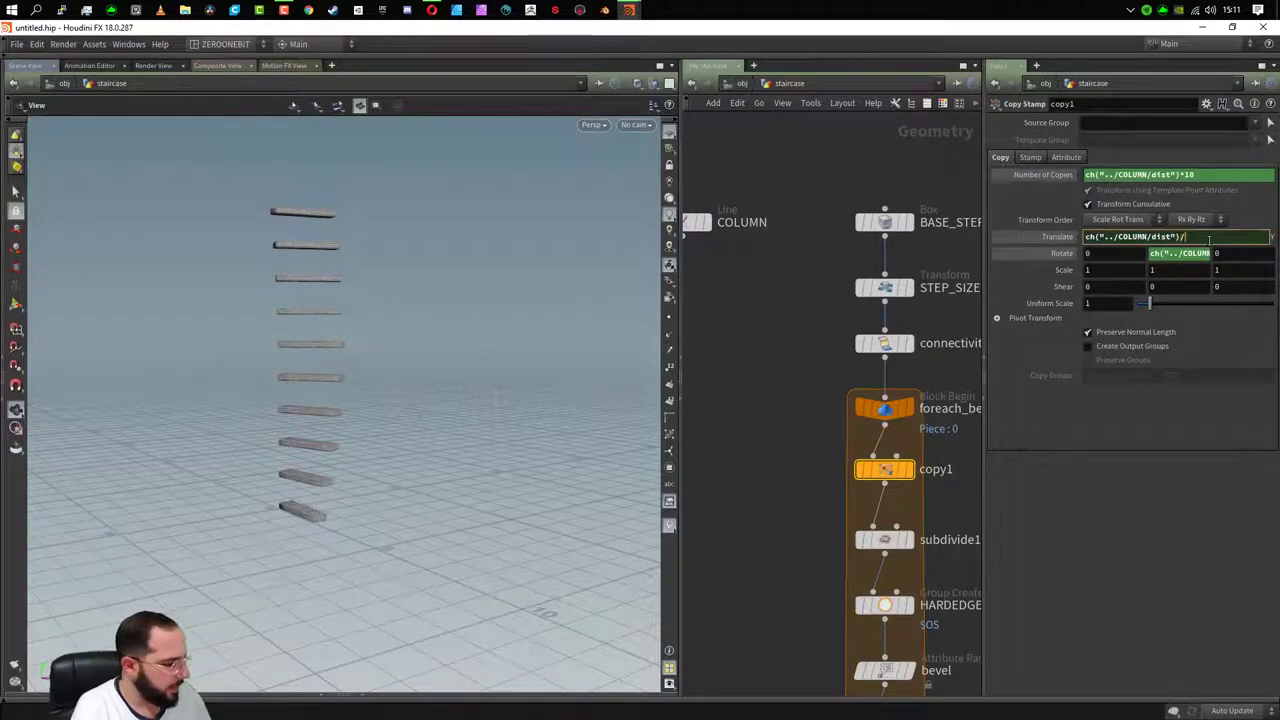
pyautogui.write('/')
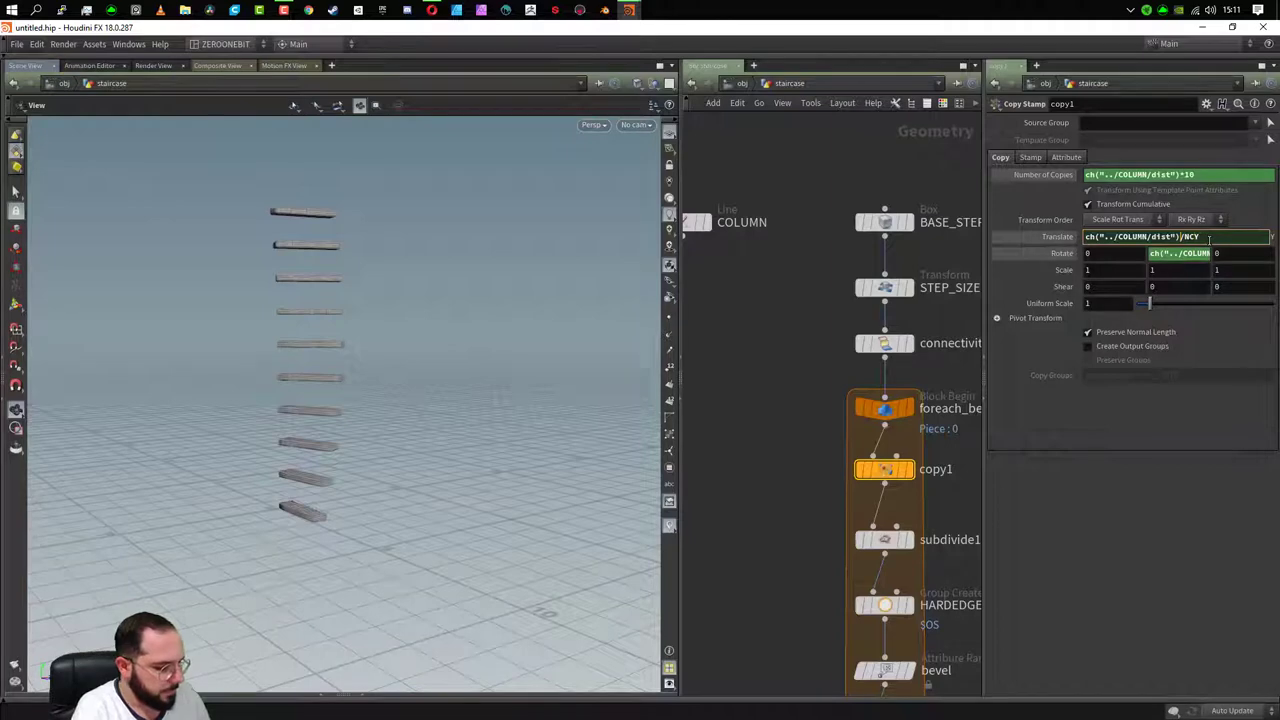
pyautogui.press('Return')
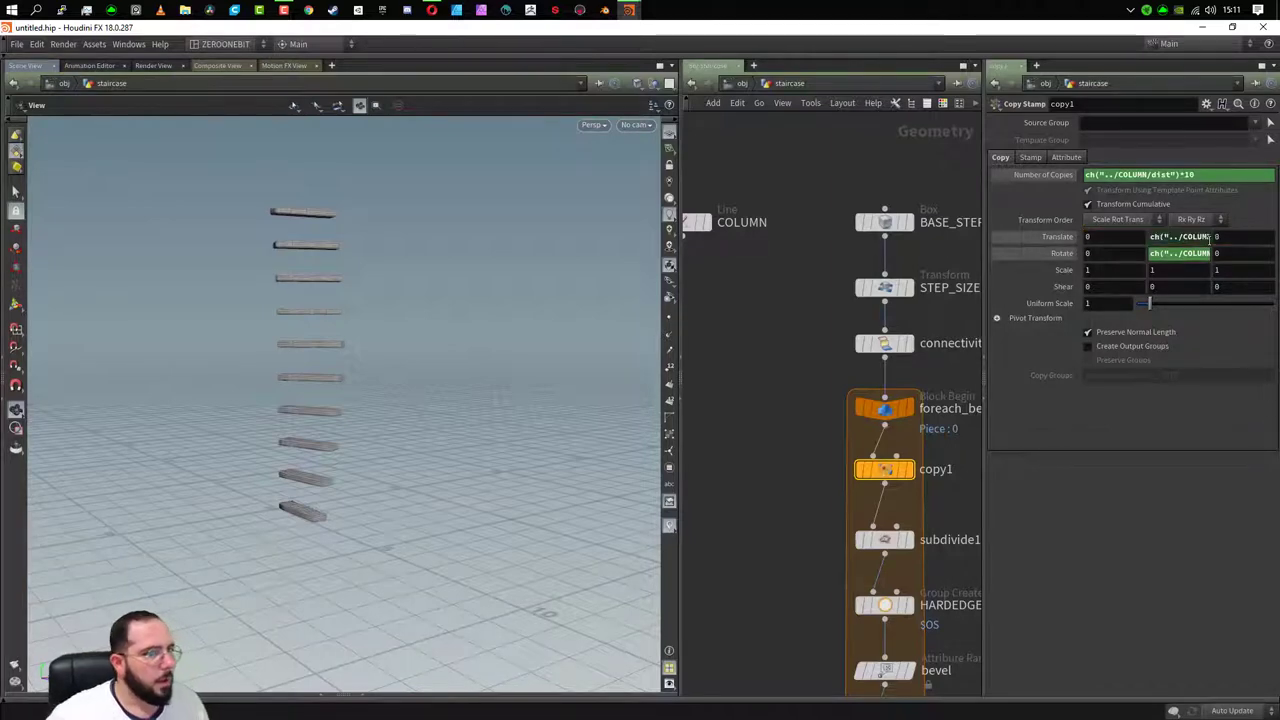
pyautogui.click(1187, 236)
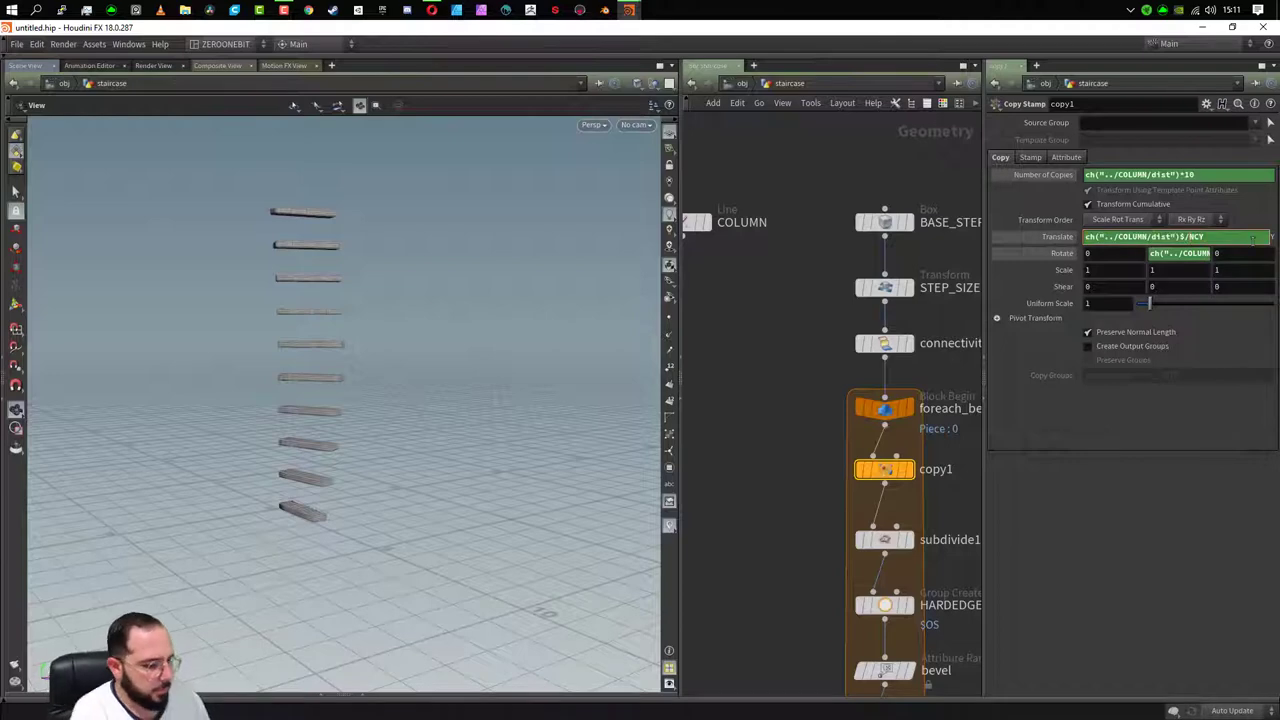
pyautogui.press('Return')
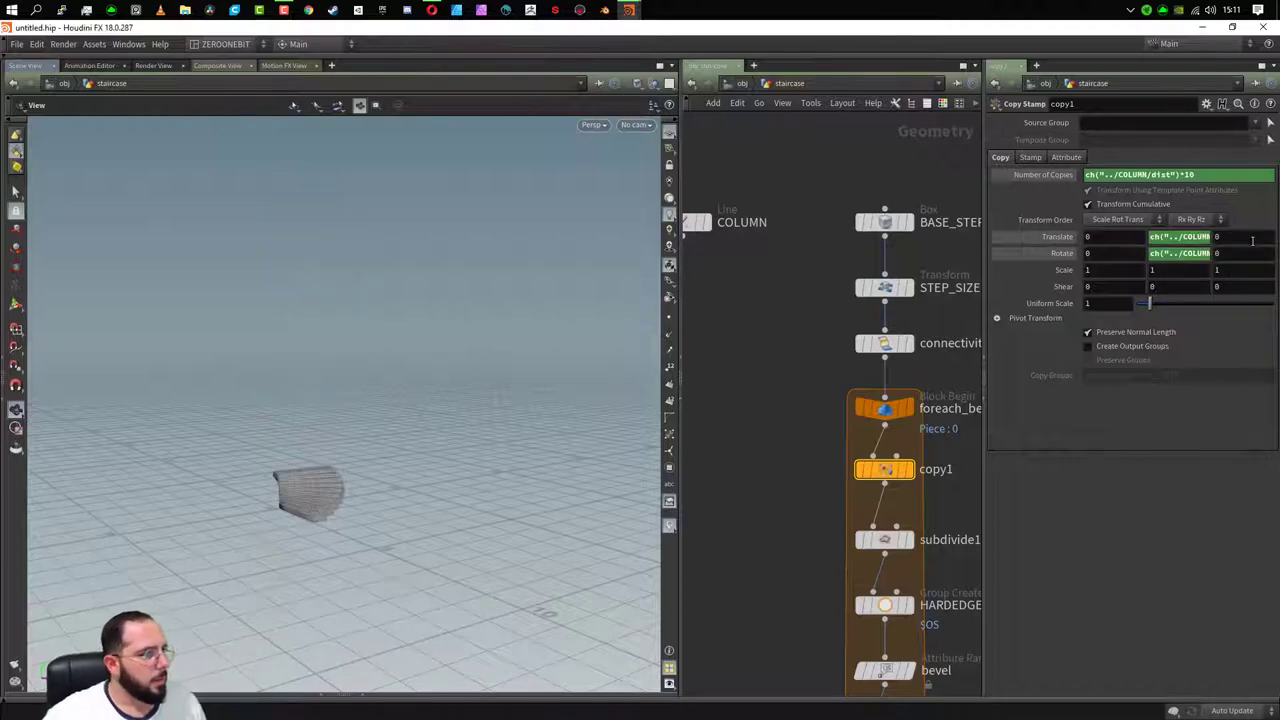
pyautogui.moveTo(263, 457); pyautogui.dragTo(418, 578, button='right')
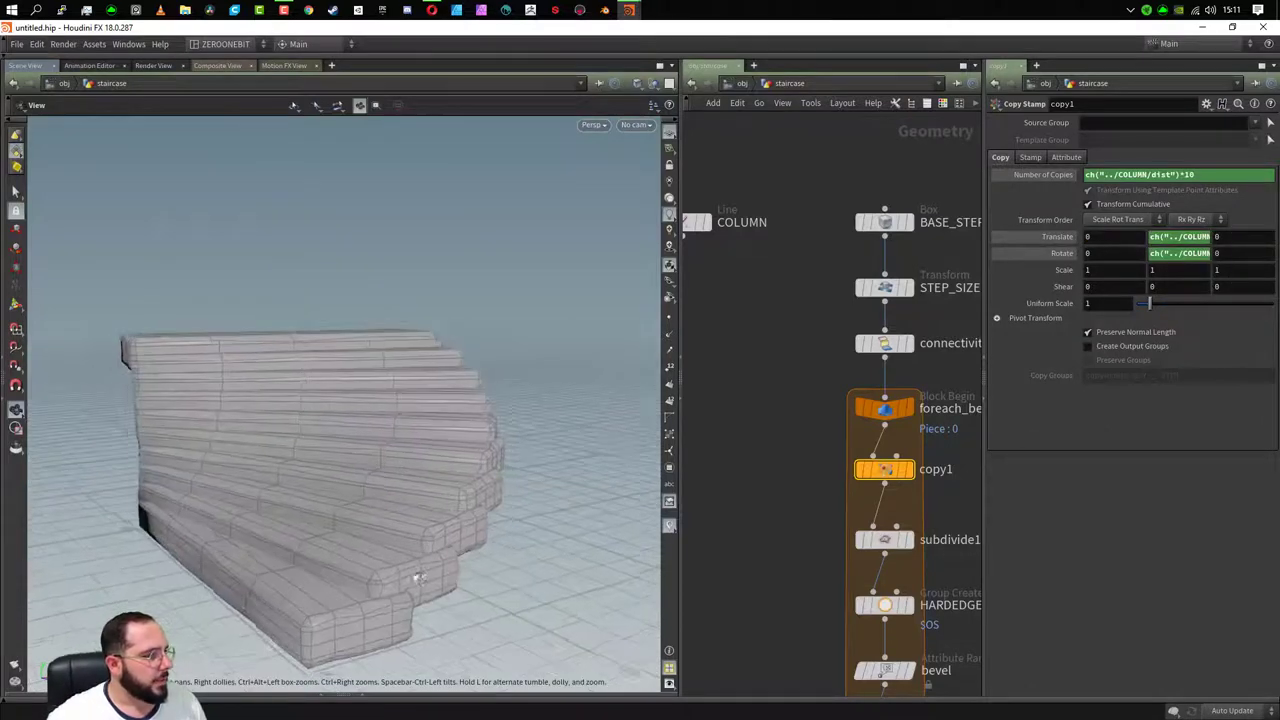
pyautogui.moveTo(418, 578)
pyautogui.mouseDown()
pyautogui.moveTo(417, 555)
pyautogui.moveTo(517, 423)
pyautogui.mouseUp()
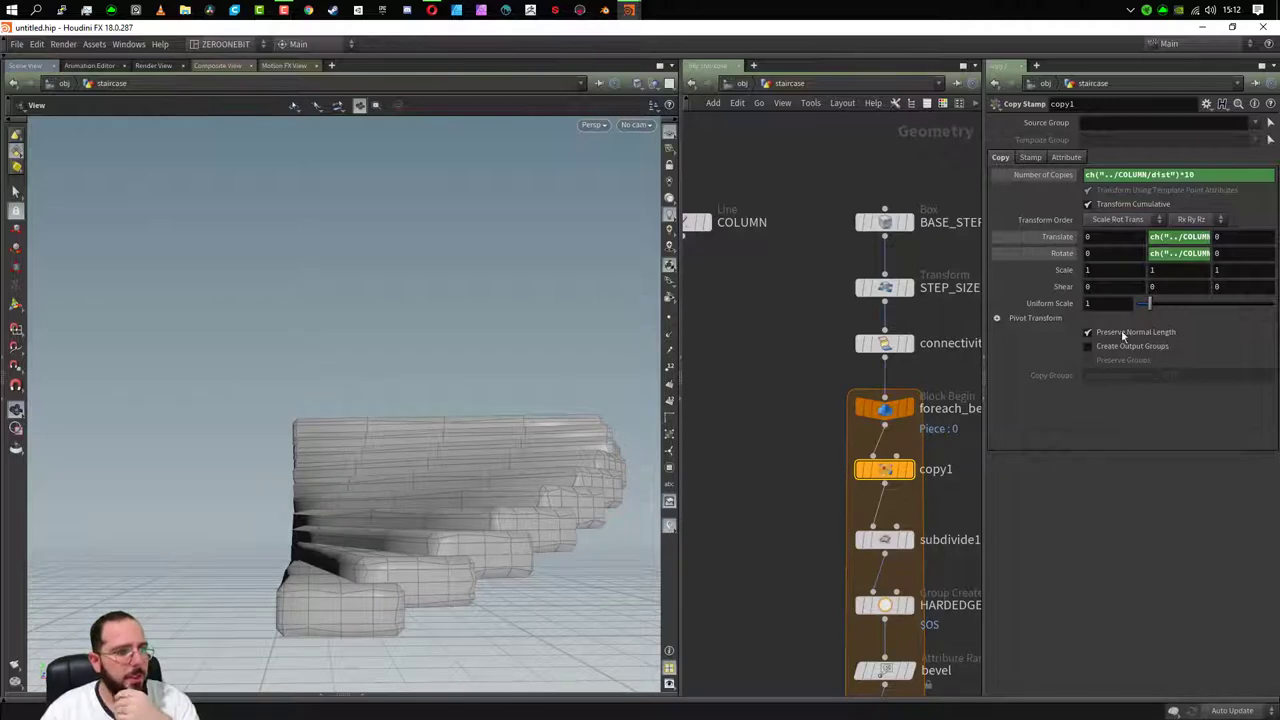
# - Revise copy1's Translate Y to ch("../COLUMN/dist")/$NCY+0.1 for extra rise between steps
pyautogui.click(1183, 236)
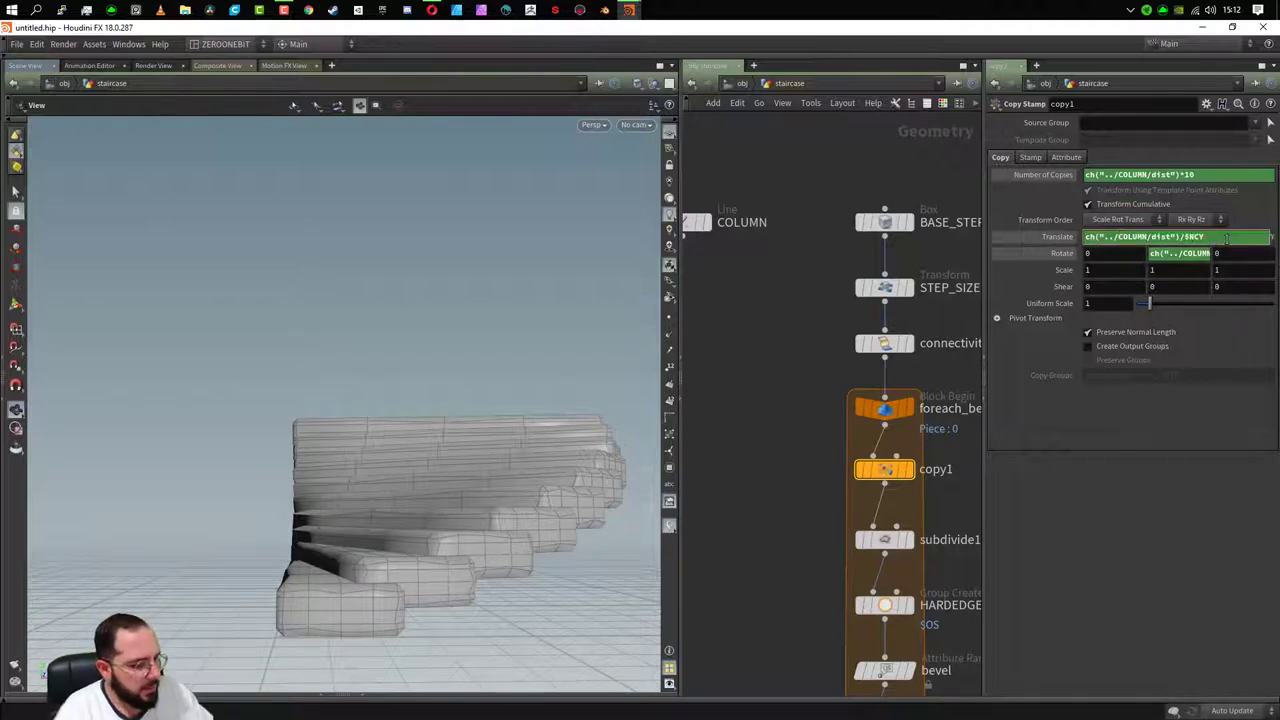
pyautogui.write('+0.')
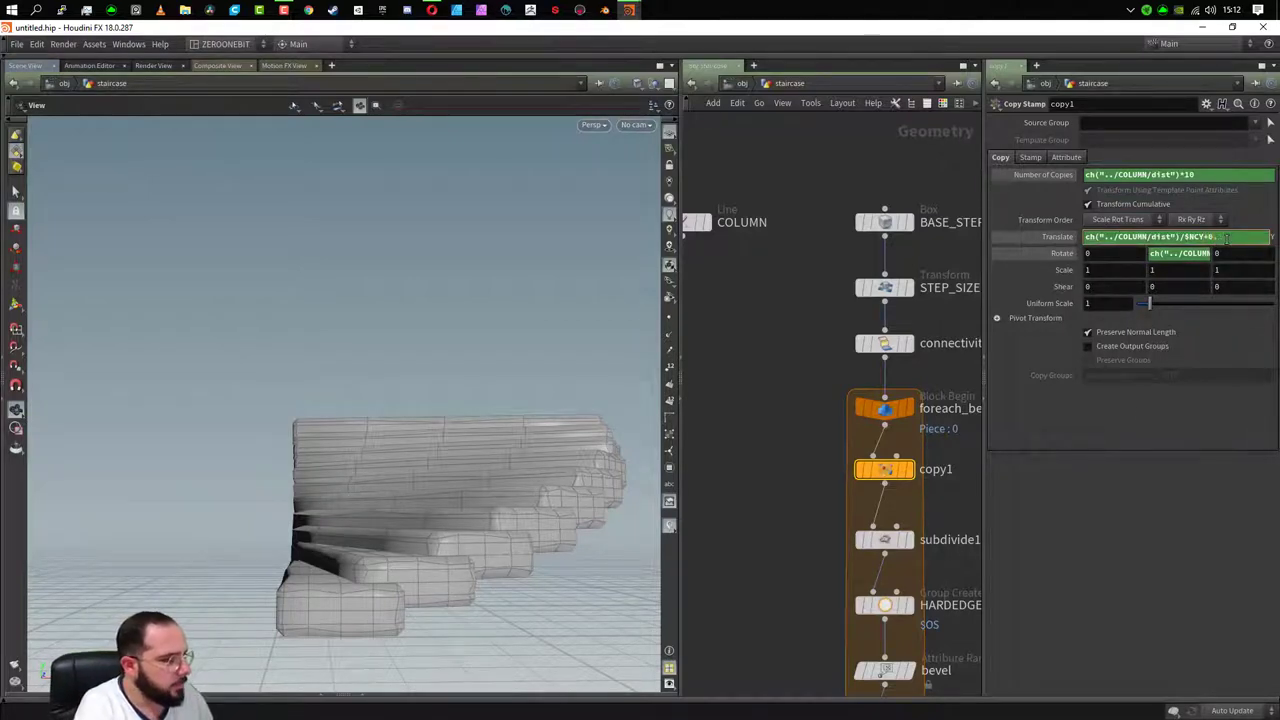
pyautogui.press('Return')
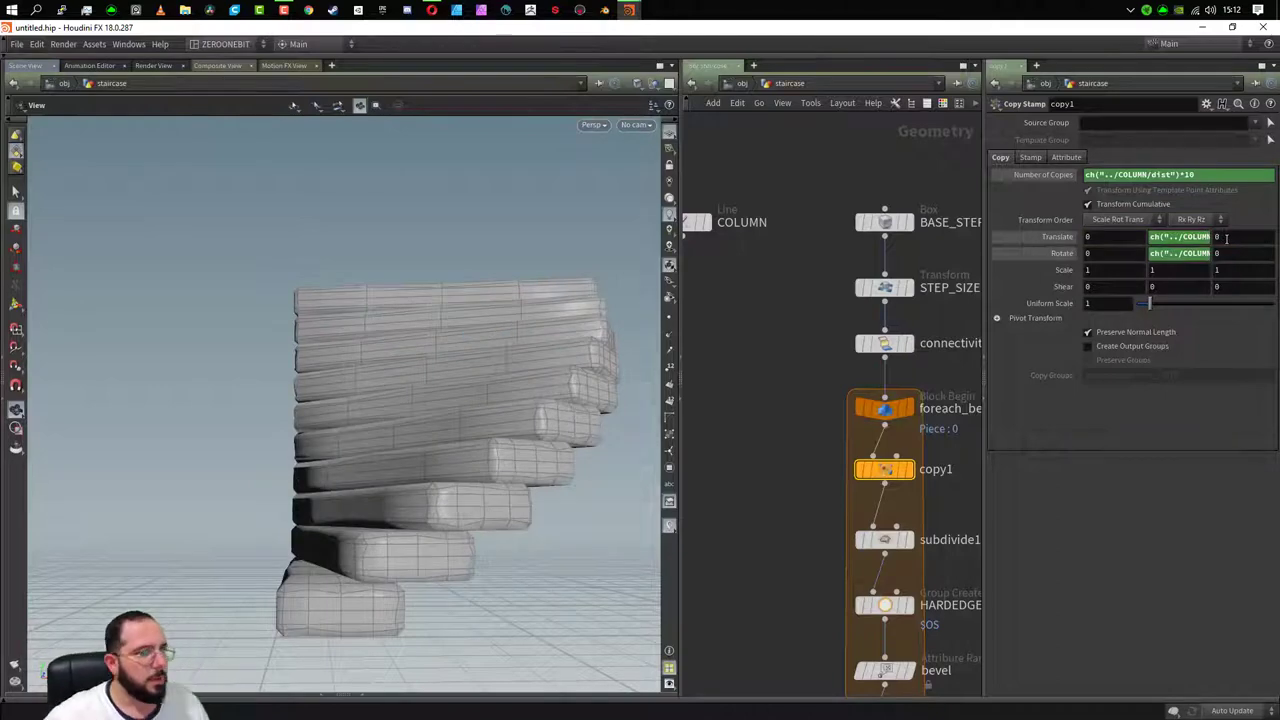
pyautogui.moveTo(400, 457)
pyautogui.mouseDown()
pyautogui.moveTo(506, 480)
pyautogui.moveTo(414, 471)
pyautogui.moveTo(480, 470)
pyautogui.mouseUp()
pyautogui.click(1170, 238)
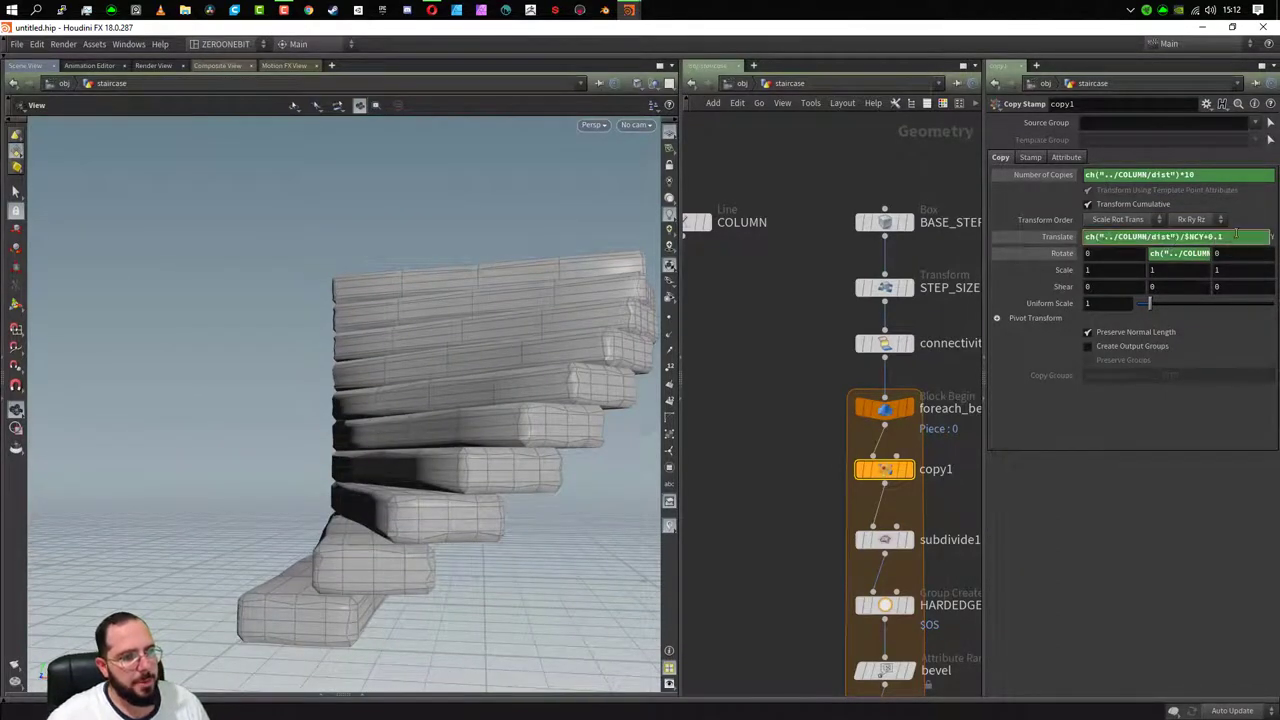
# - Commit the wider vertical step spacing and inspect the spread-out steps
pyautogui.press('Return')
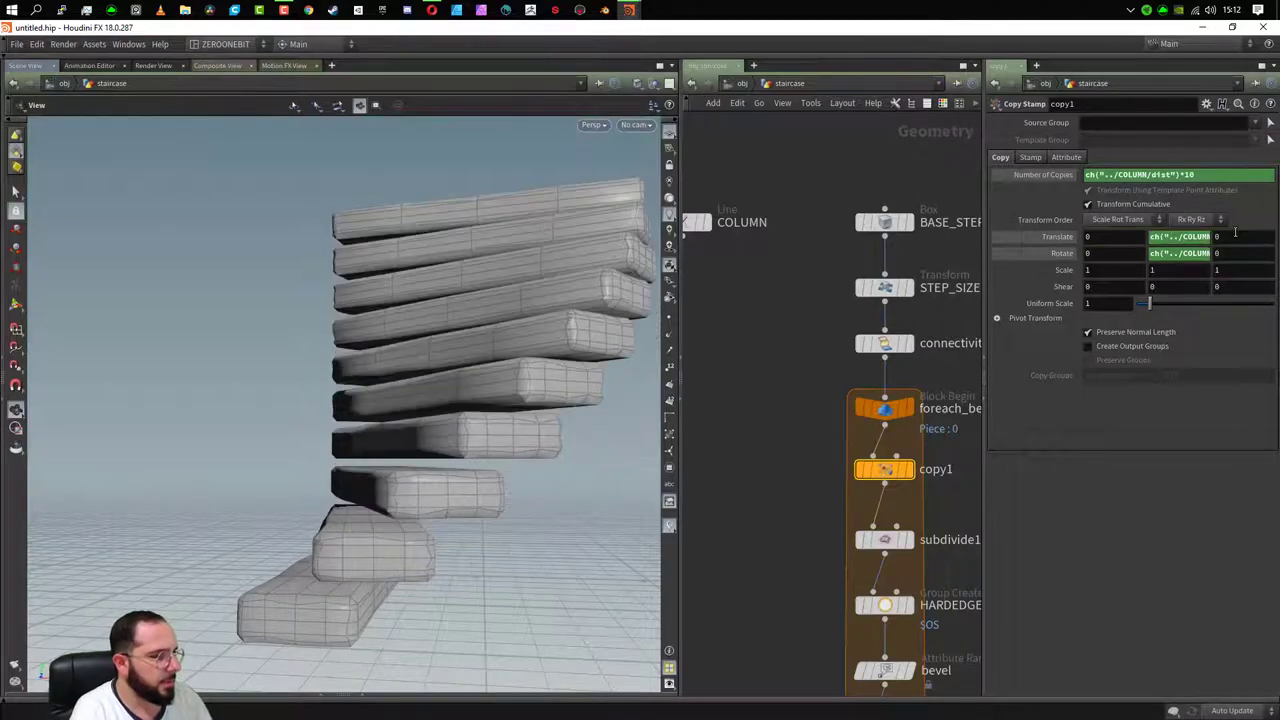
pyautogui.moveTo(500, 580)
pyautogui.mouseDown()
pyautogui.moveTo(543, 563)
pyautogui.moveTo(557, 603)
pyautogui.moveTo(576, 574)
pyautogui.moveTo(326, 571)
pyautogui.mouseUp()
pyautogui.moveTo(405, 572); pyautogui.dragTo(376, 545)
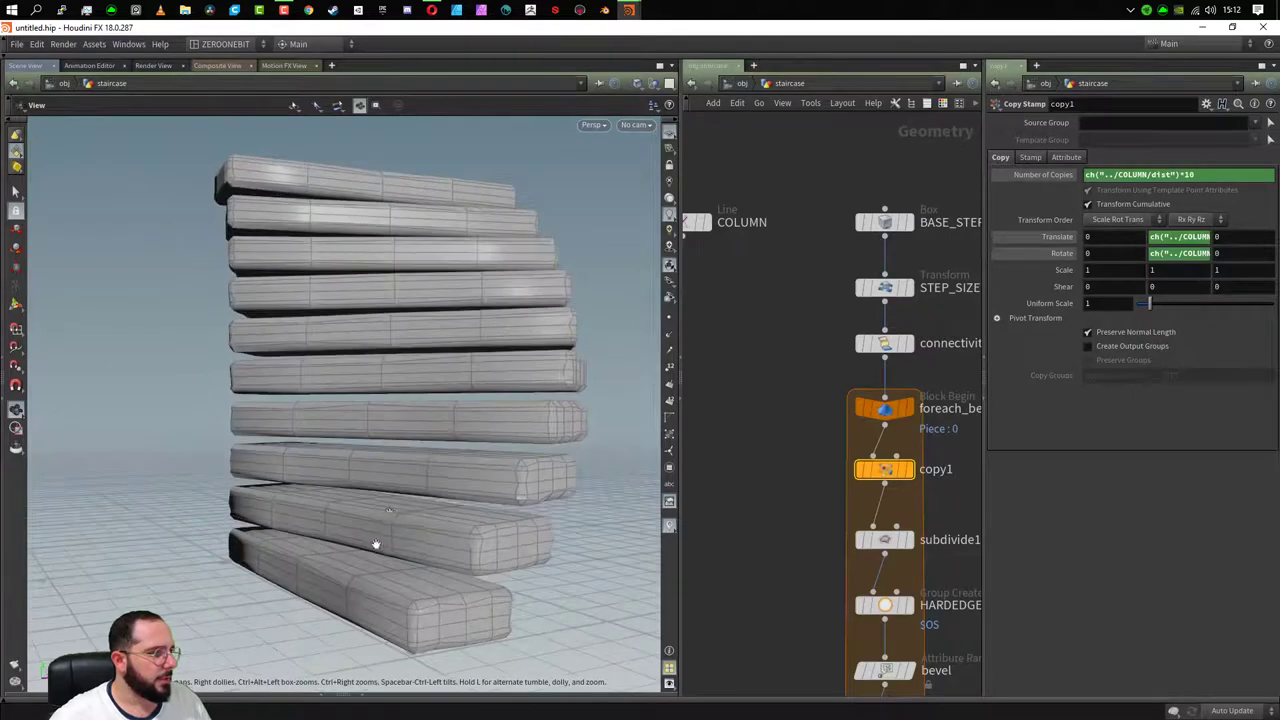
pyautogui.moveTo(493, 322)
pyautogui.mouseDown()
pyautogui.moveTo(491, 417)
pyautogui.moveTo(480, 363)
pyautogui.moveTo(435, 492)
pyautogui.moveTo(450, 400)
pyautogui.mouseUp()
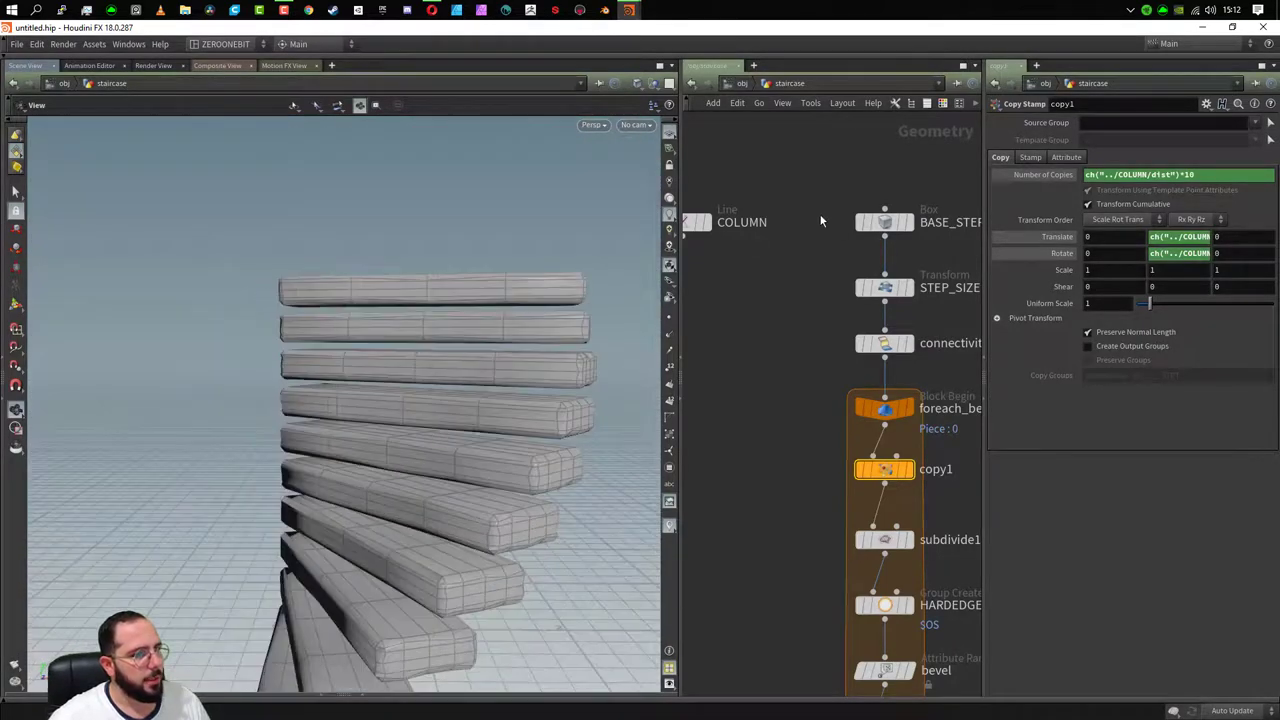
# - Lengthen the COLUMN line to 10 and view the tall spiral side-on
pyautogui.click(700, 222)
pyautogui.moveTo(1147, 172); pyautogui.dragTo(1278, 172)
pyautogui.scroll(-3, 369, 397)
pyautogui.scroll(-2, 369, 397)
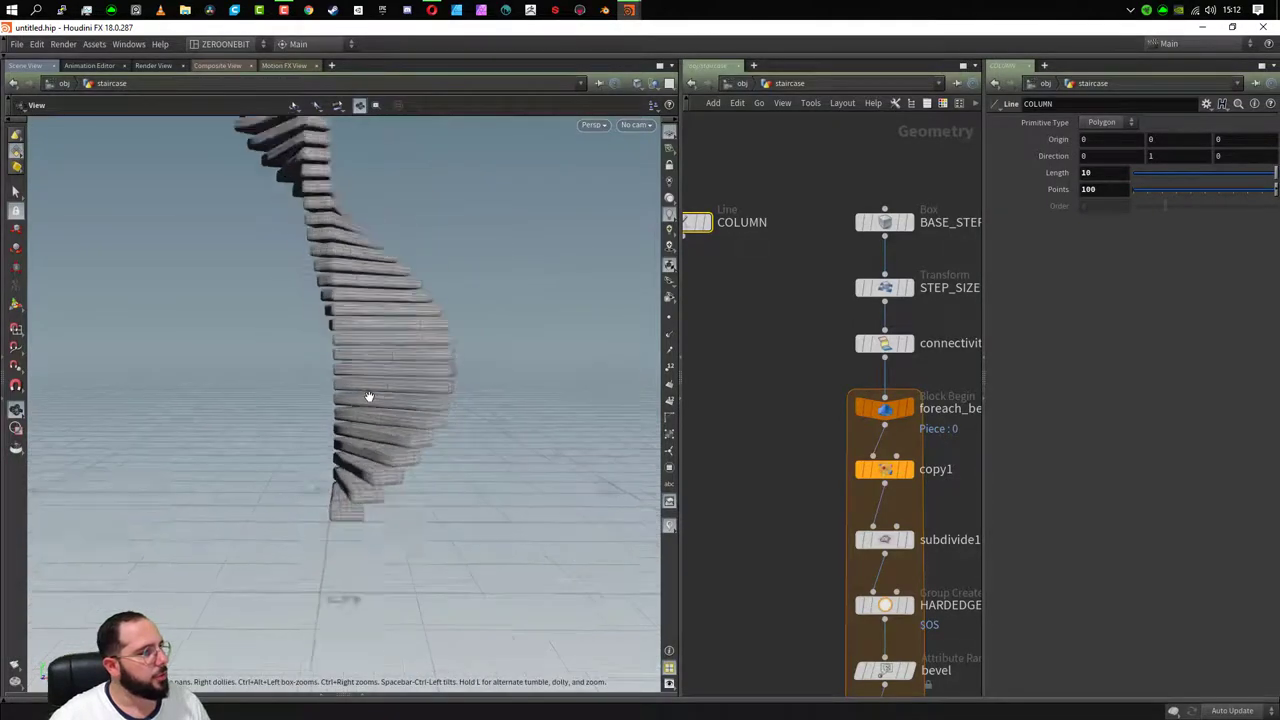
pyautogui.moveTo(369, 397)
pyautogui.mouseDown()
pyautogui.moveTo(397, 217)
pyautogui.moveTo(403, 475)
pyautogui.moveTo(429, 357)
pyautogui.moveTo(414, 340)
pyautogui.moveTo(513, 337)
pyautogui.moveTo(470, 450)
pyautogui.moveTo(343, 571)
pyautogui.moveTo(437, 651)
pyautogui.moveTo(386, 582)
pyautogui.moveTo(451, 357)
pyautogui.moveTo(429, 443)
pyautogui.moveTo(414, 429)
pyautogui.mouseUp()
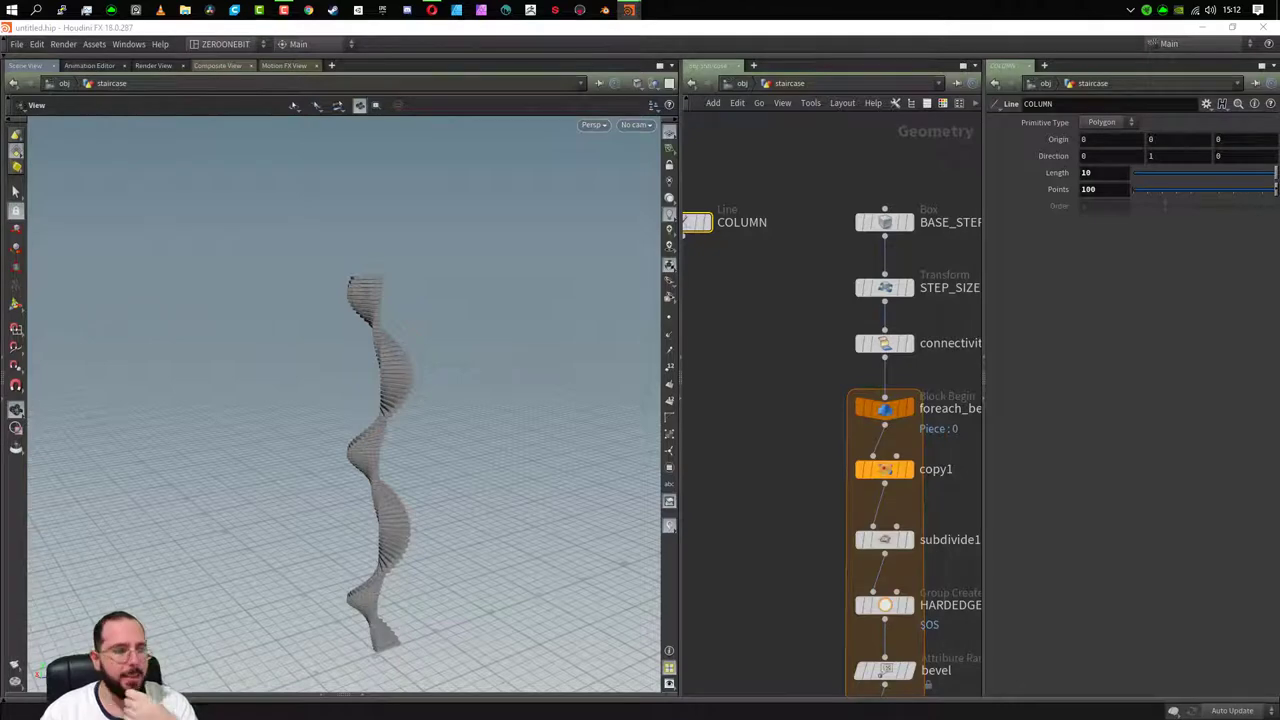
pyautogui.moveTo(250, 428); pyautogui.dragTo(300, 560)
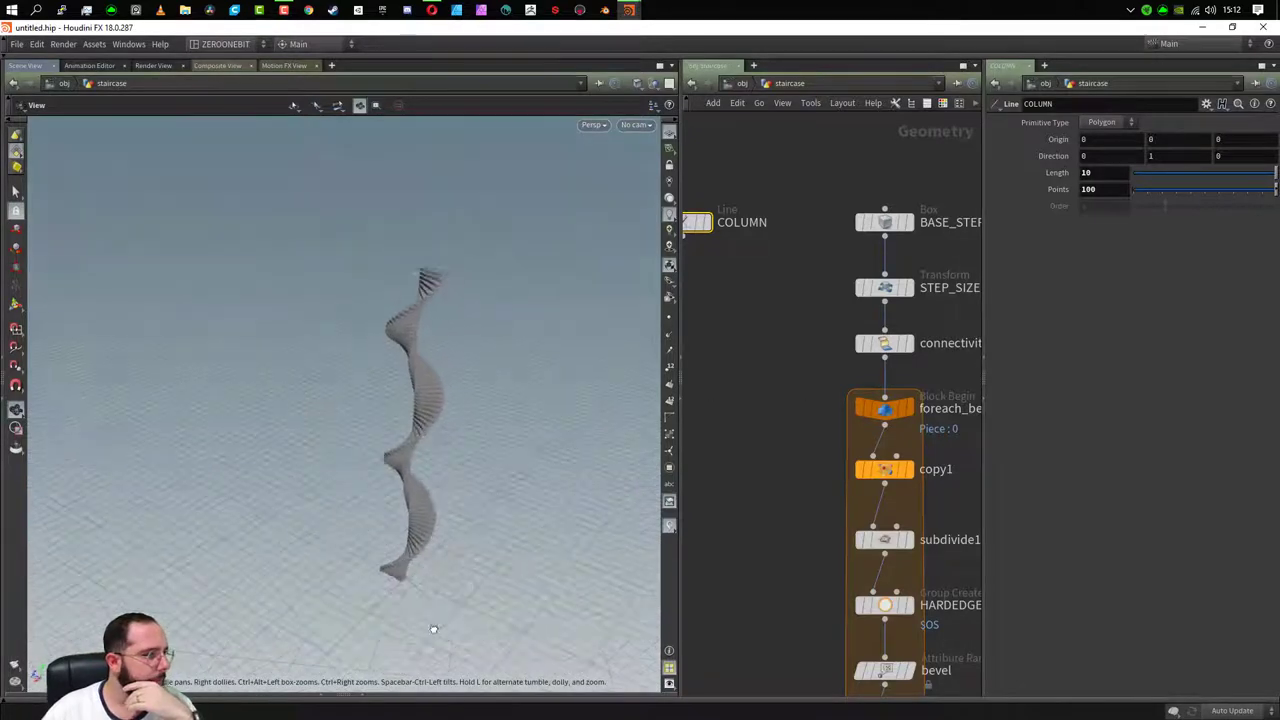
# - Set the COLUMN Length to 2 and view the shorter staircase from above
pyautogui.click(1121, 174)
pyautogui.write('2')
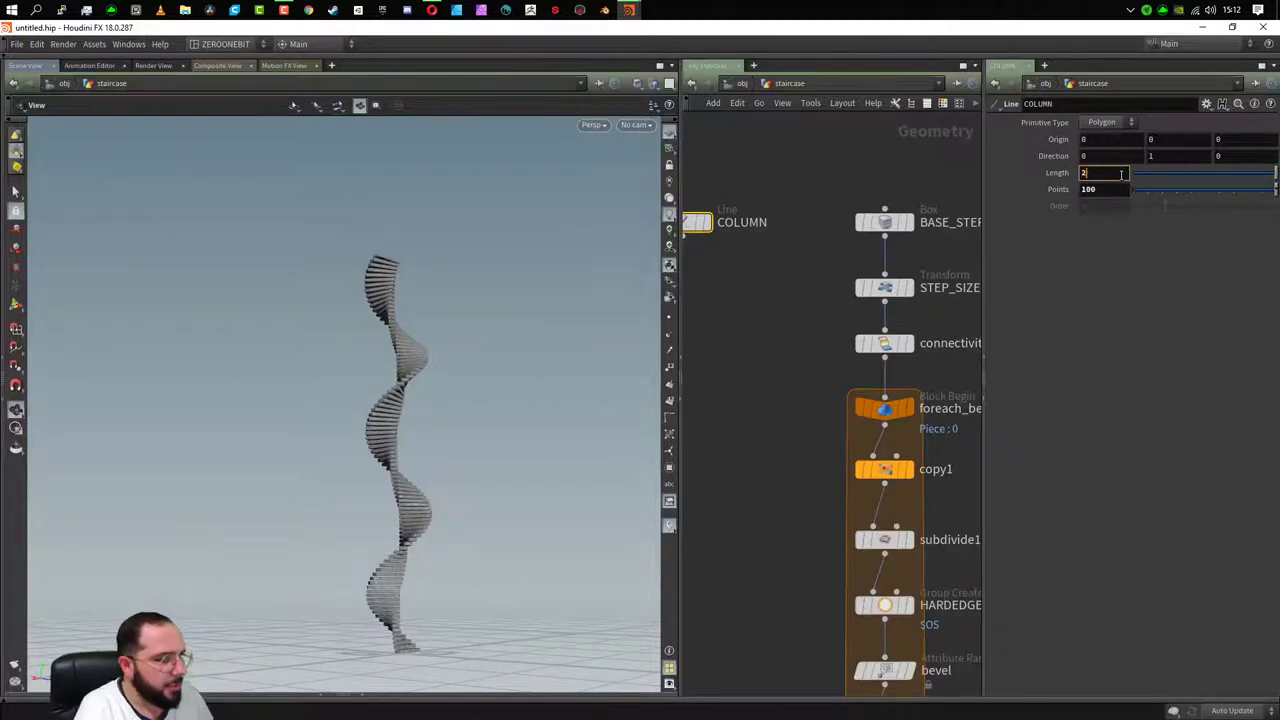
pyautogui.press('Return')
pyautogui.scroll(3, 398, 650)
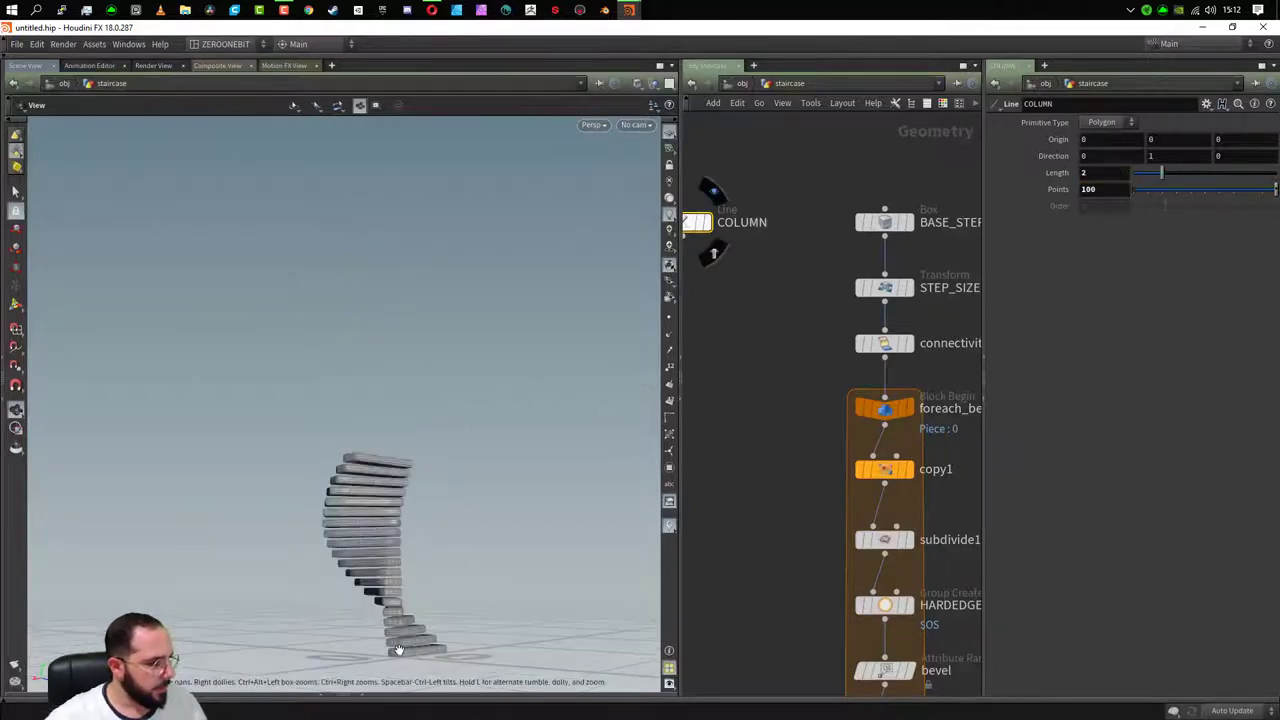
pyautogui.scroll(3, 398, 650)
pyautogui.moveTo(472, 574)
pyautogui.mouseDown()
pyautogui.moveTo(377, 635)
pyautogui.moveTo(356, 537)
pyautogui.moveTo(453, 494)
pyautogui.mouseUp()
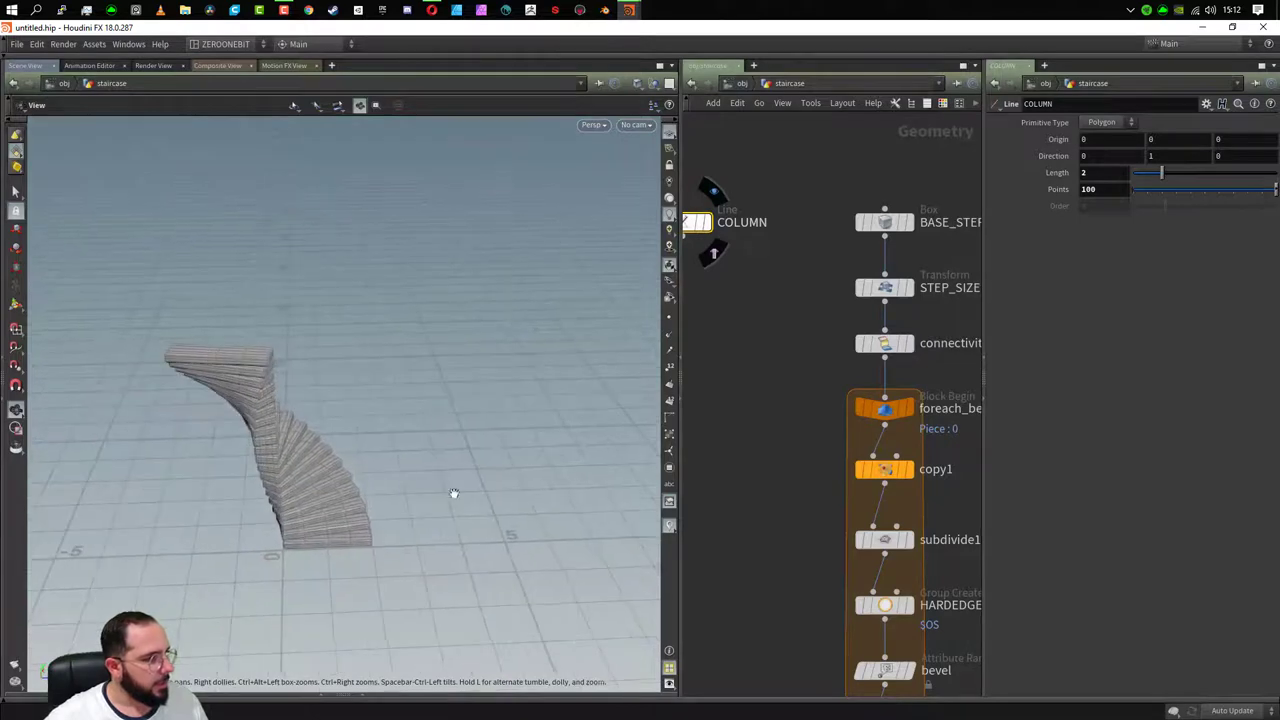
# - Set the COLUMN Length to 1, leaving a short fan of about ten spaced steps
pyautogui.moveTo(765, 330); pyautogui.dragTo(808, 311, button='middle')
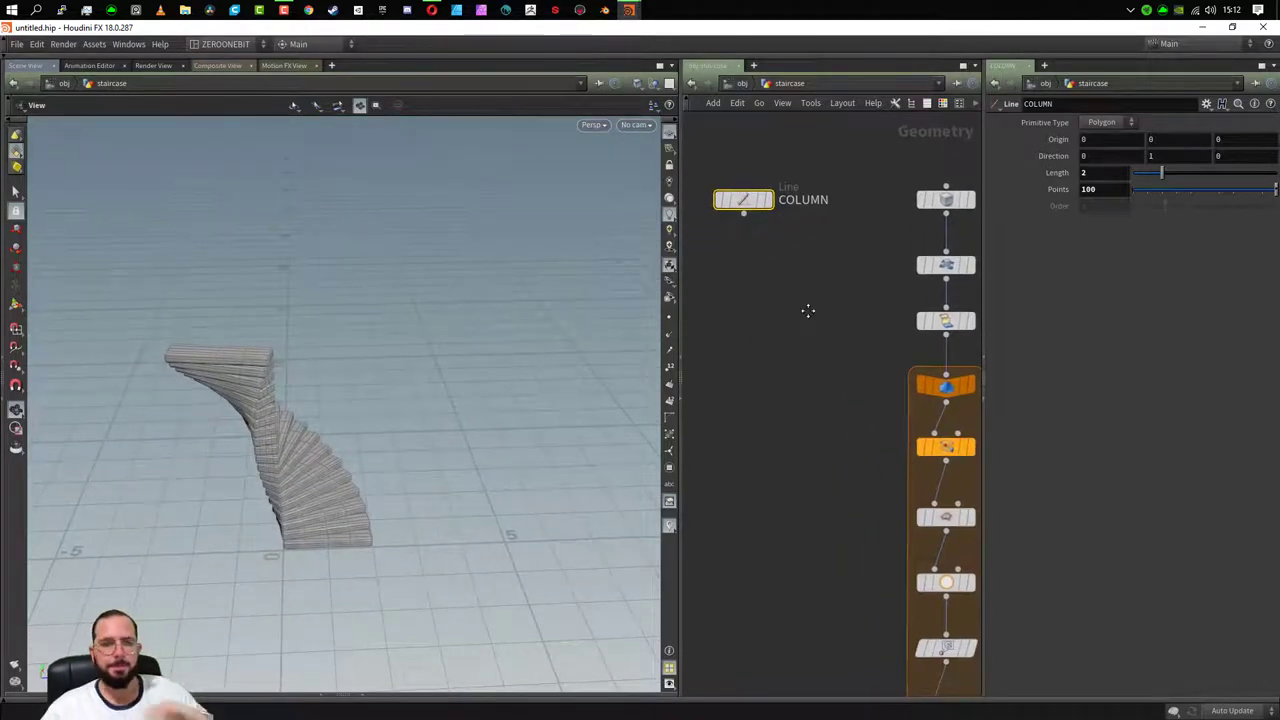
pyautogui.moveTo(330, 500); pyautogui.dragTo(89, 434)
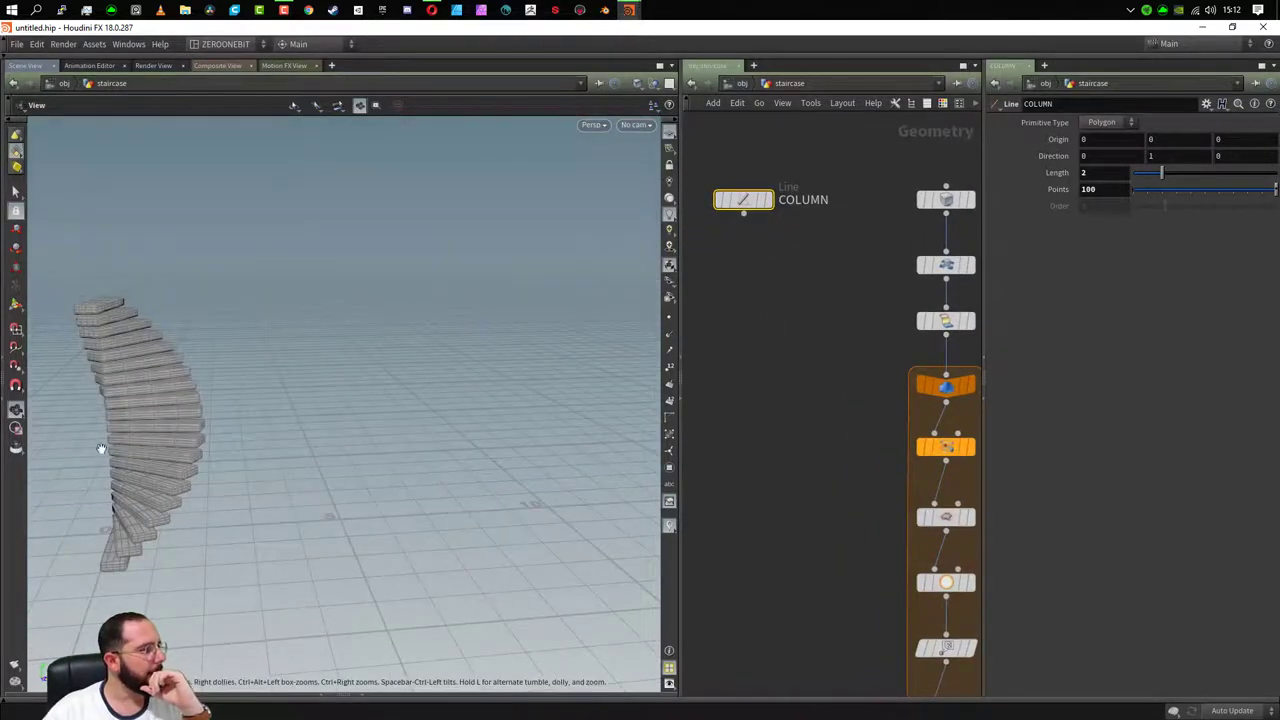
pyautogui.moveTo(104, 484)
pyautogui.mouseDown()
pyautogui.moveTo(311, 480)
pyautogui.moveTo(100, 584)
pyautogui.mouseUp()
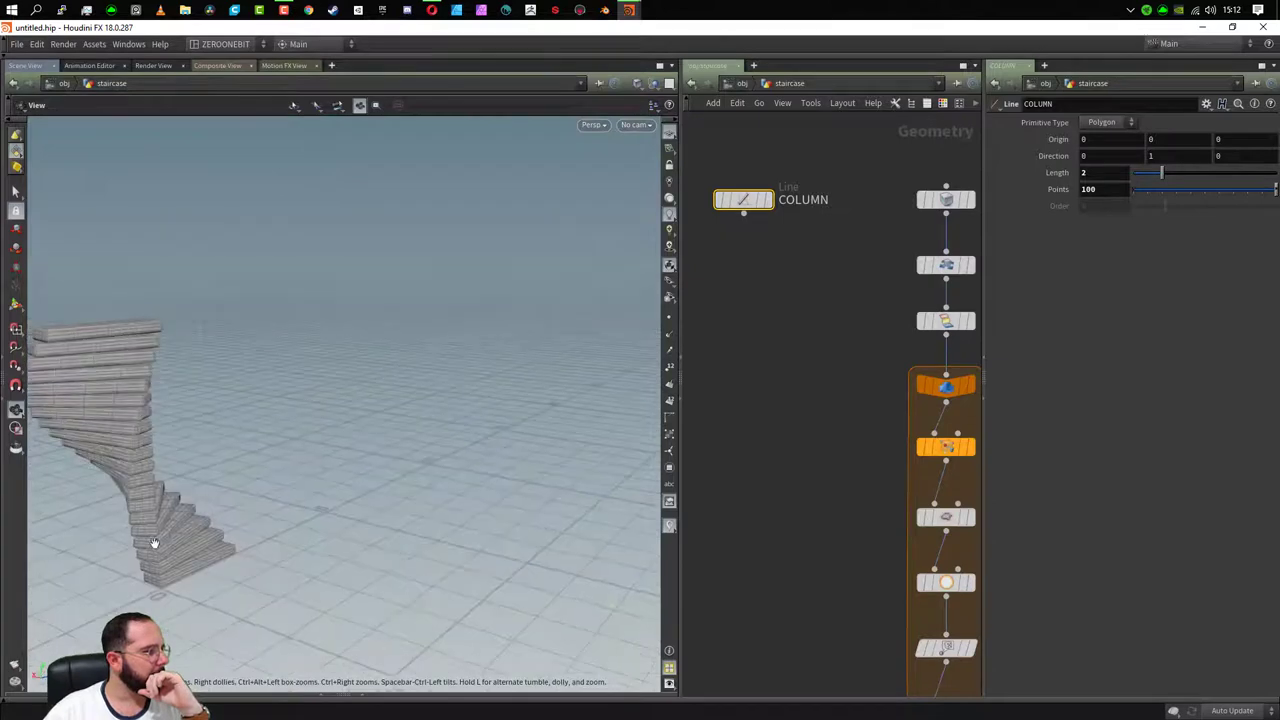
pyautogui.moveTo(230, 429); pyautogui.dragTo(157, 416)
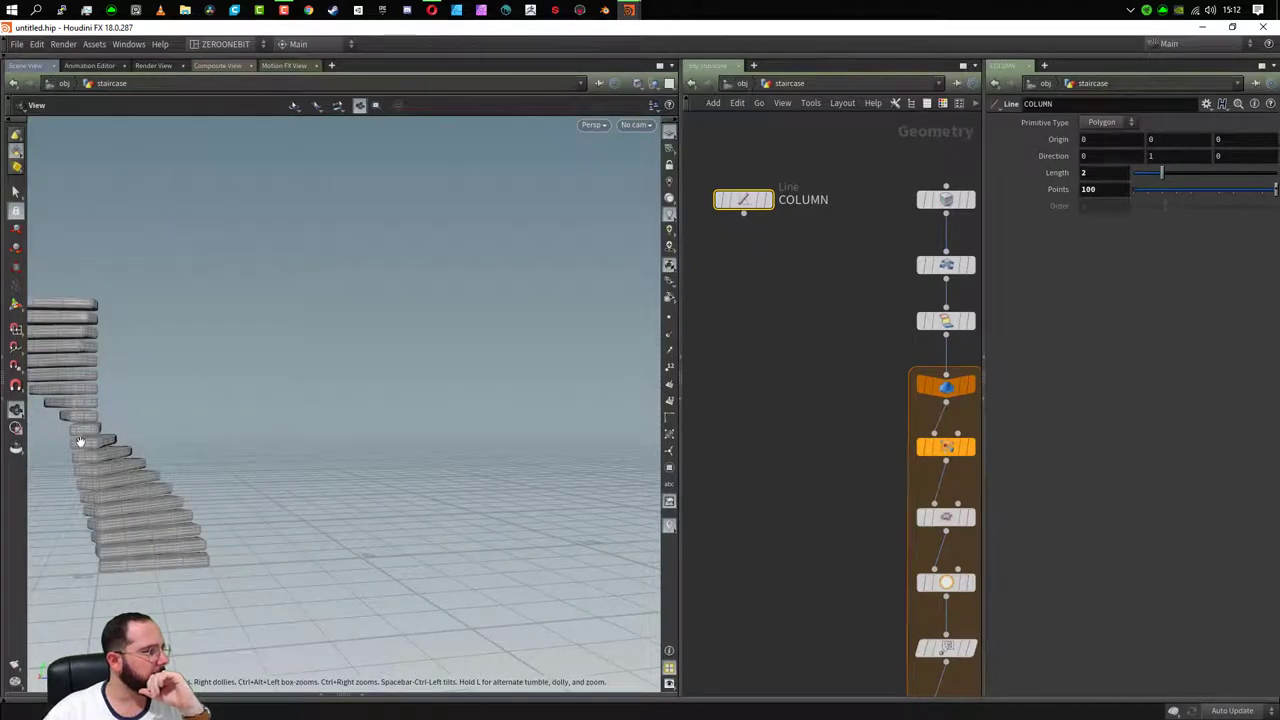
pyautogui.moveTo(288, 532)
pyautogui.mouseDown()
pyautogui.moveTo(209, 569)
pyautogui.moveTo(159, 370)
pyautogui.mouseUp()
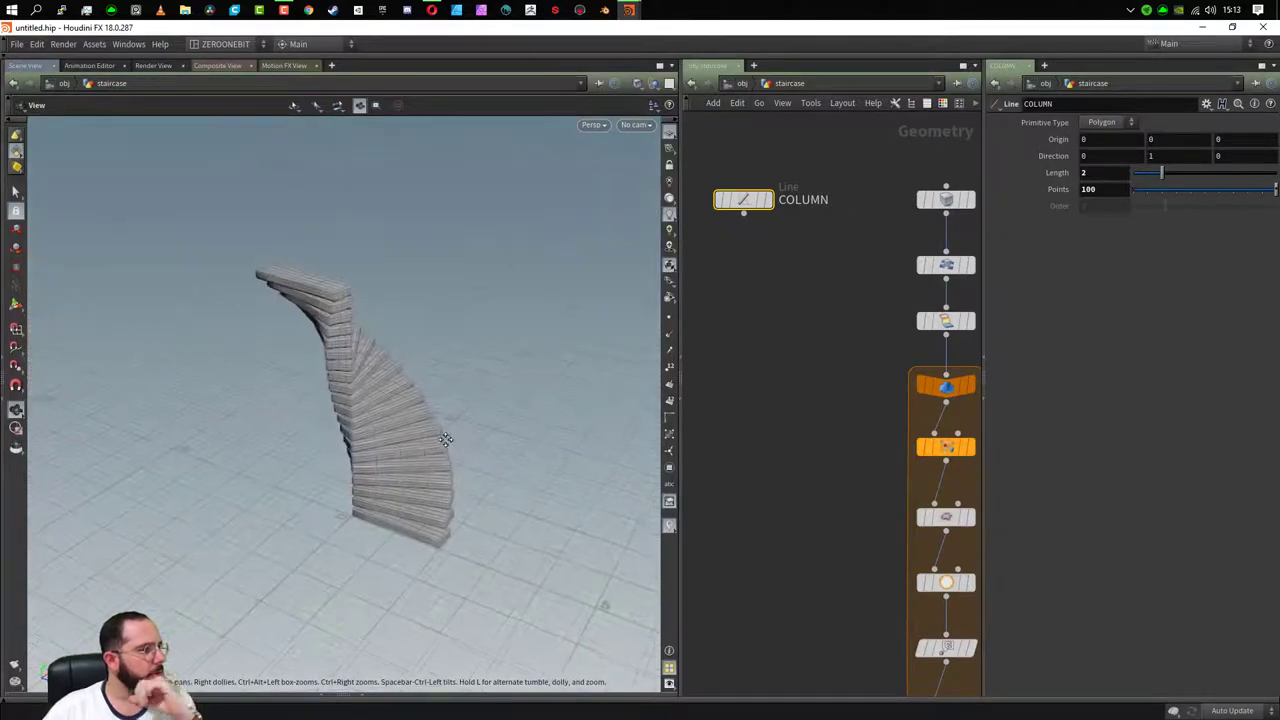
pyautogui.moveTo(202, 480)
pyautogui.mouseDown()
pyautogui.moveTo(436, 436)
pyautogui.moveTo(366, 466)
pyautogui.moveTo(326, 457)
pyautogui.mouseUp()
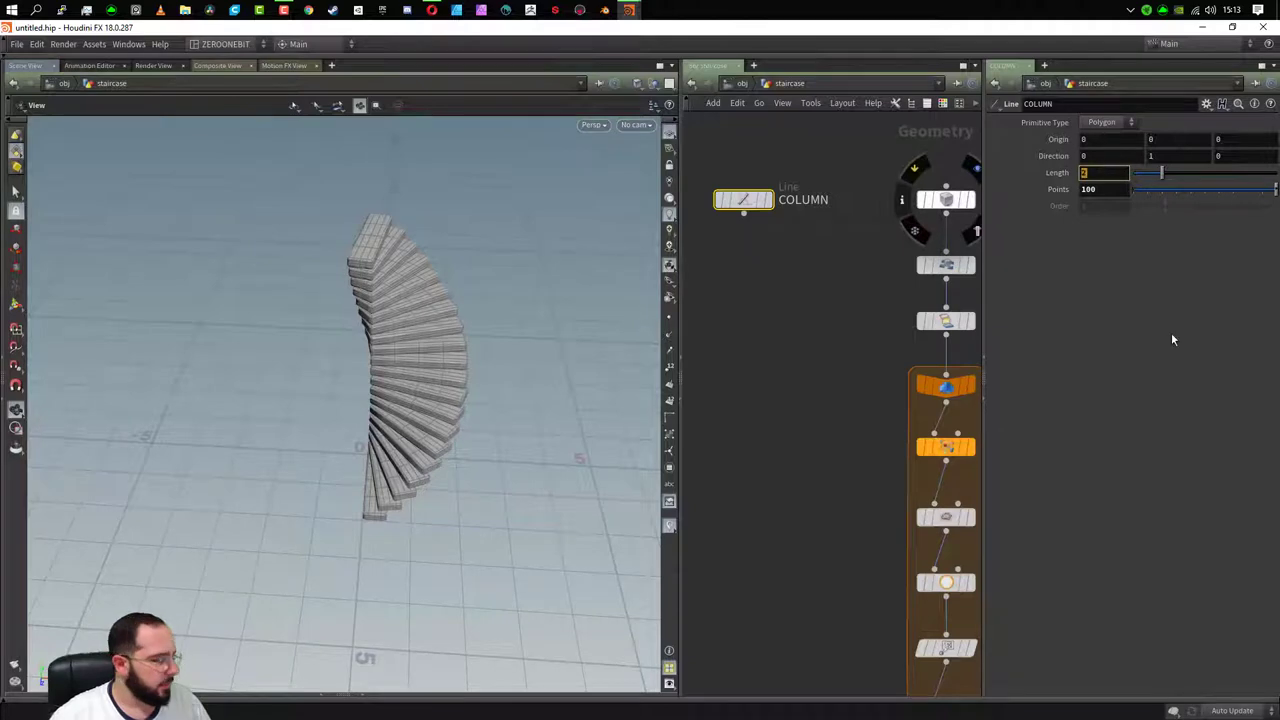
pyautogui.write('1')
pyautogui.press('Return')
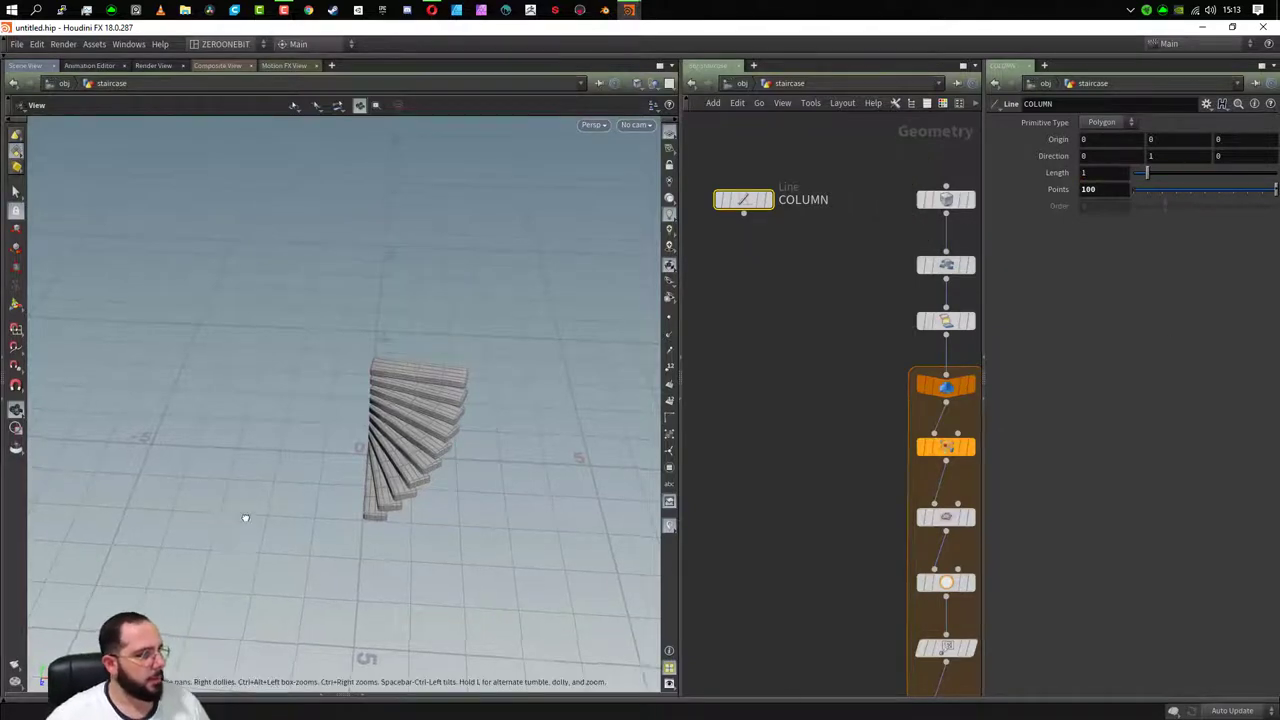
pyautogui.moveTo(243, 517)
pyautogui.mouseDown()
pyautogui.moveTo(420, 470)
pyautogui.moveTo(451, 514)
pyautogui.mouseUp()
pyautogui.scroll(3, 428, 466)
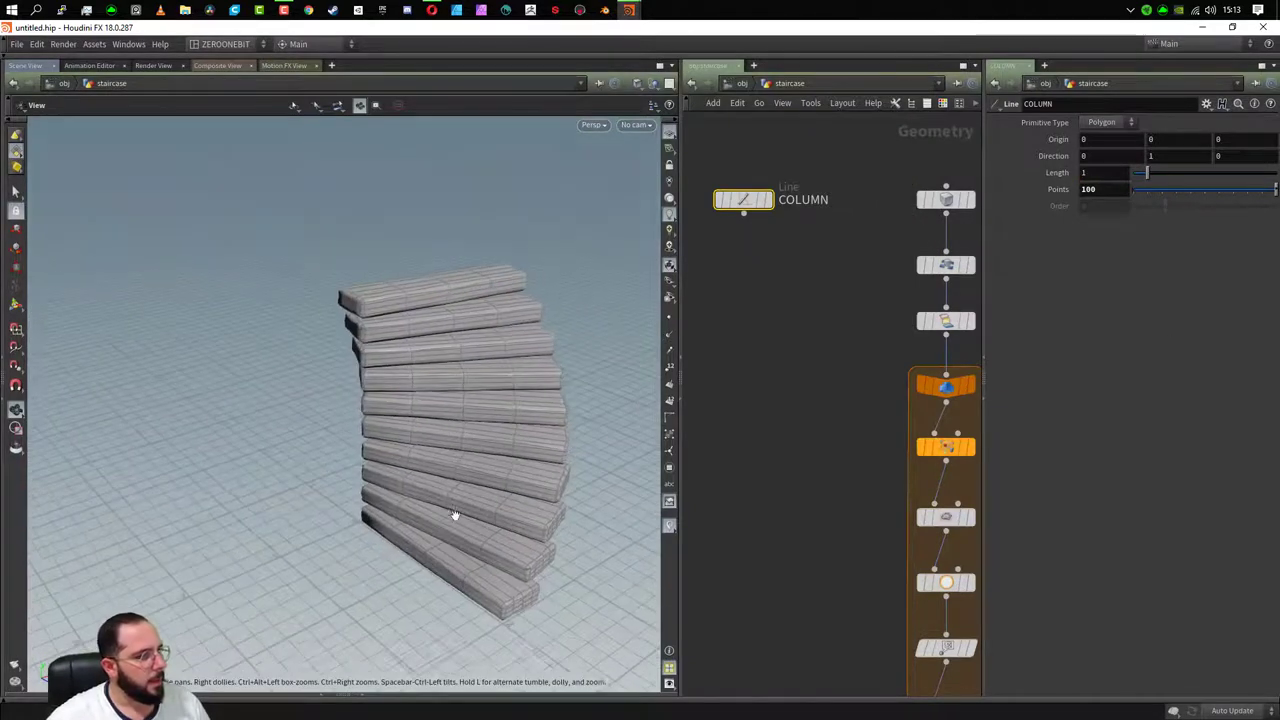
# - Add a sweep1 node wired under COLUMN and display its result
pyautogui.press('Tab')
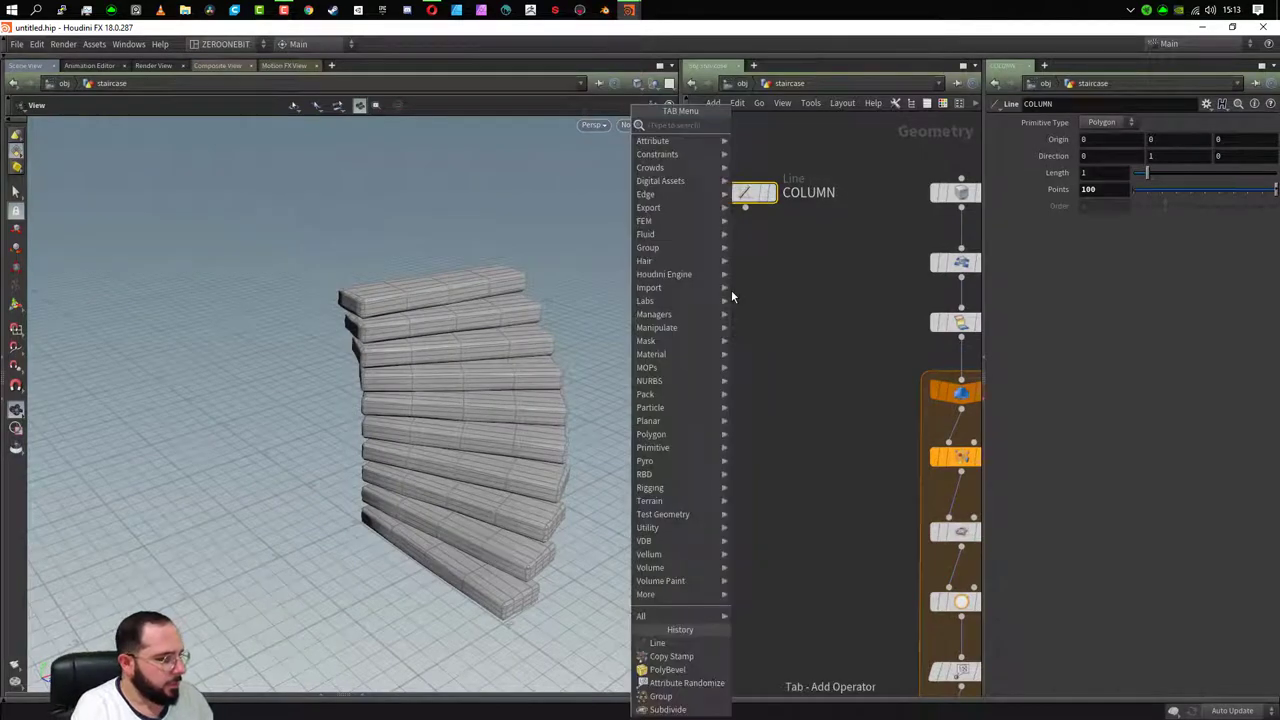
pyautogui.write('sweep')
pyautogui.press('Return')
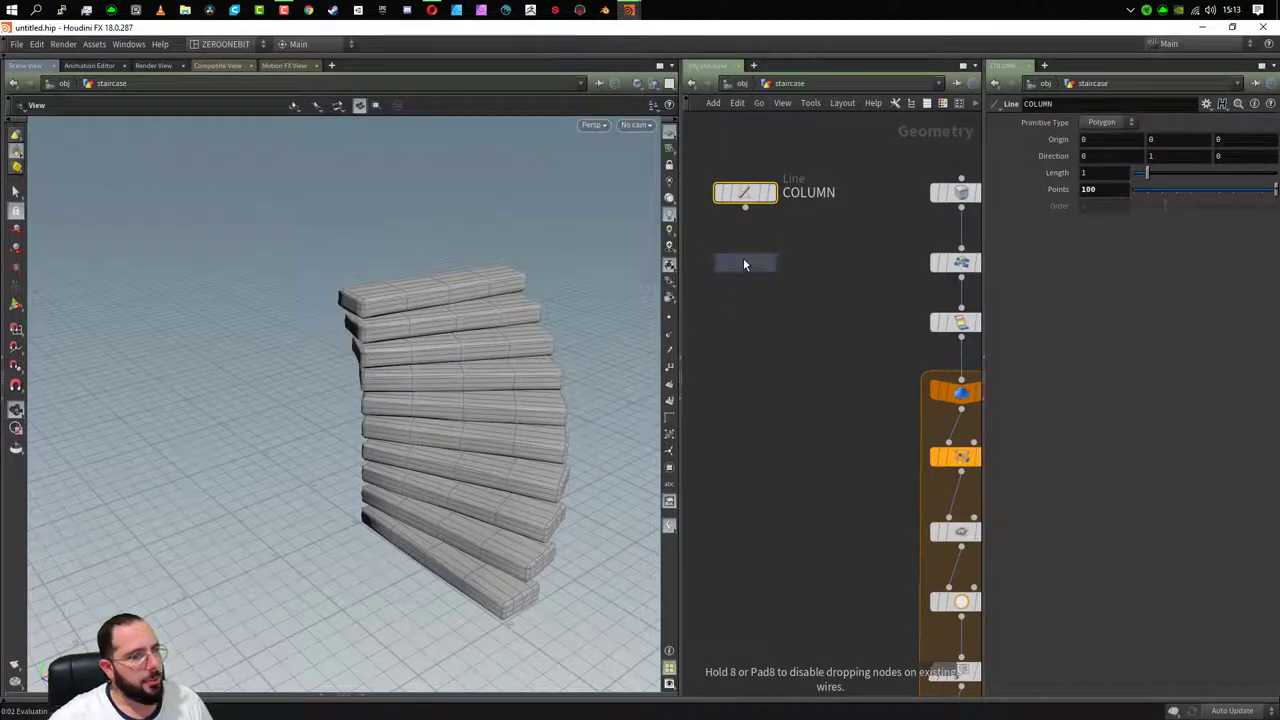
pyautogui.click(743, 262)
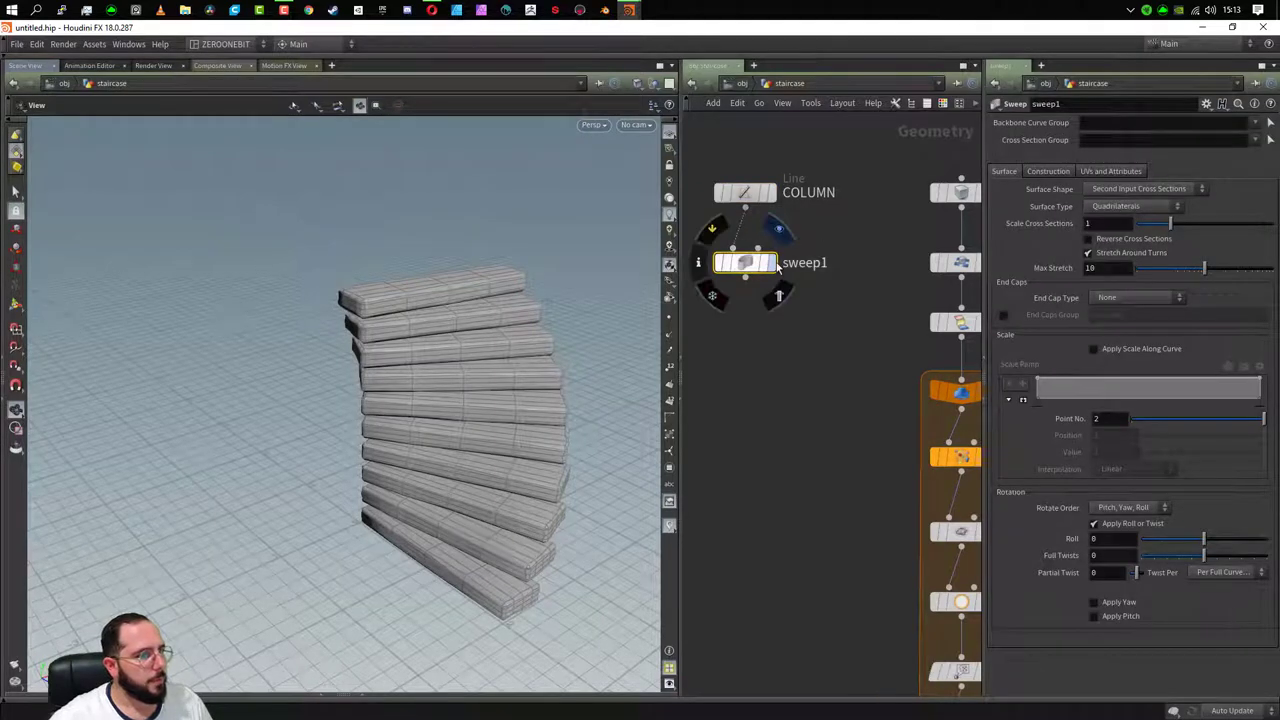
pyautogui.click(777, 263)
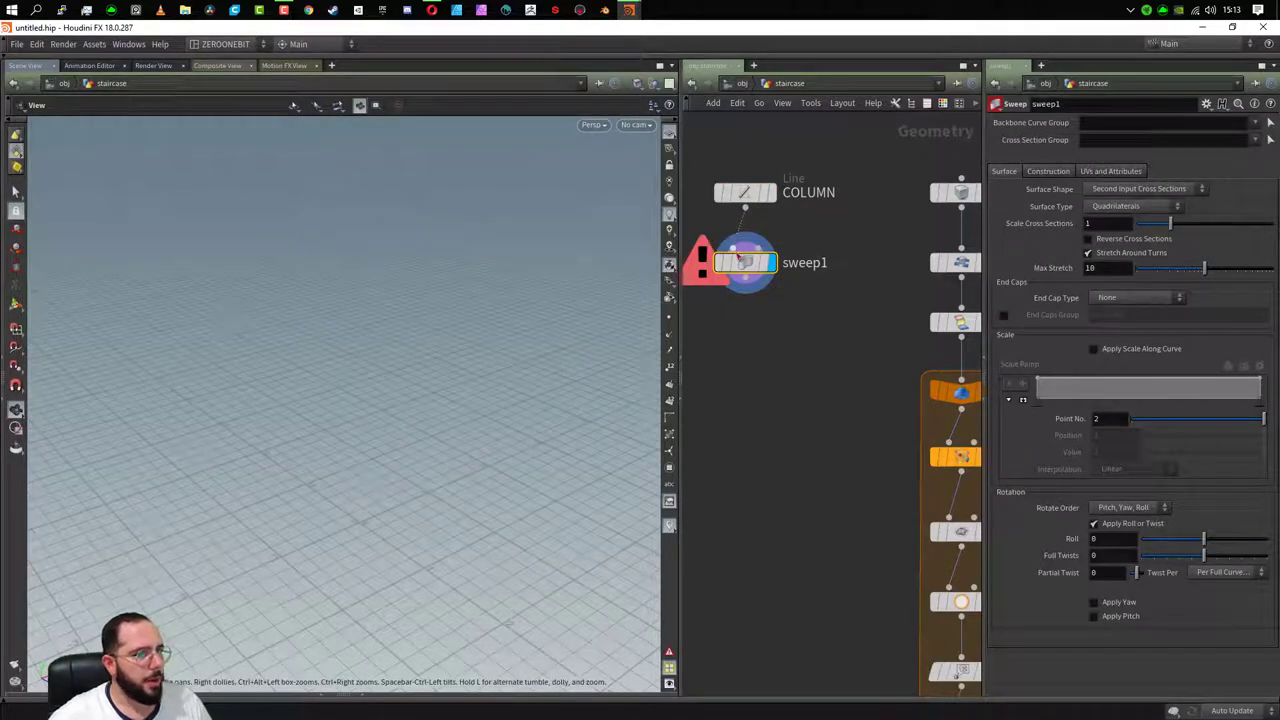
# - Set sweep1's Surface Shape to Round Tube and frame the cylindrical column
pyautogui.click(1140, 189)
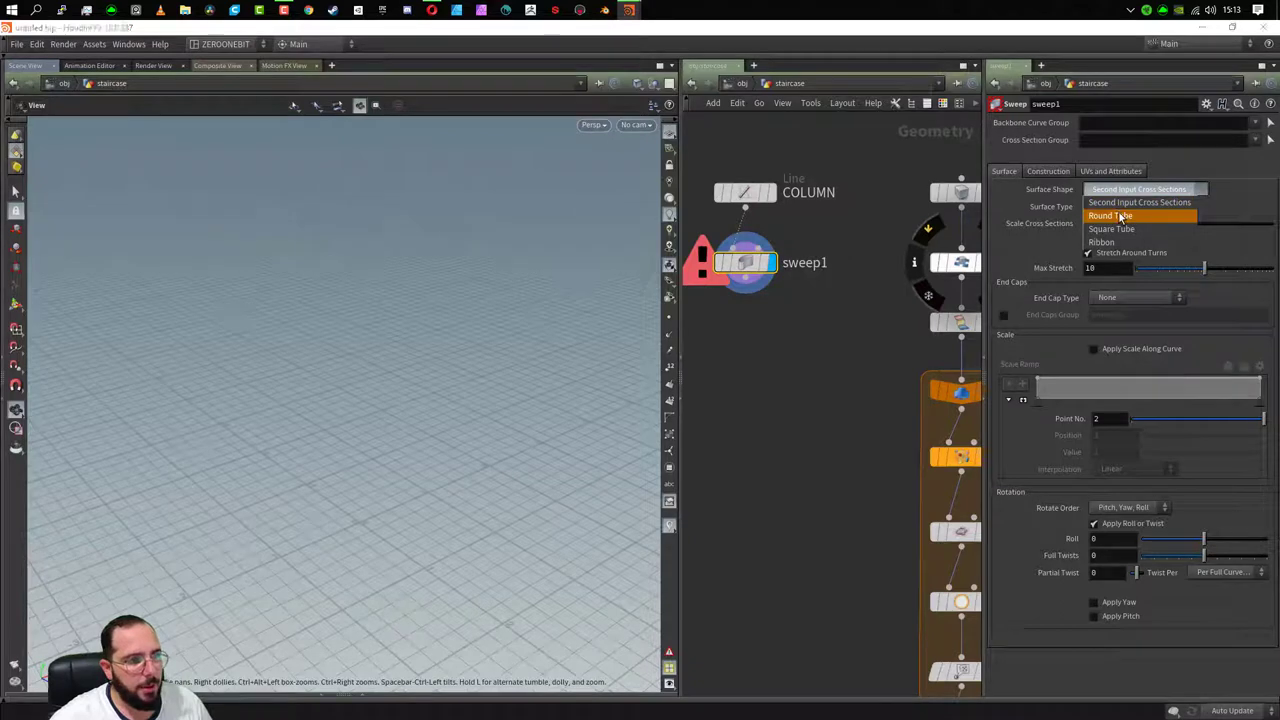
pyautogui.click(1110, 216)
pyautogui.moveTo(391, 503); pyautogui.dragTo(346, 520)
pyautogui.scroll(5, 346, 520)
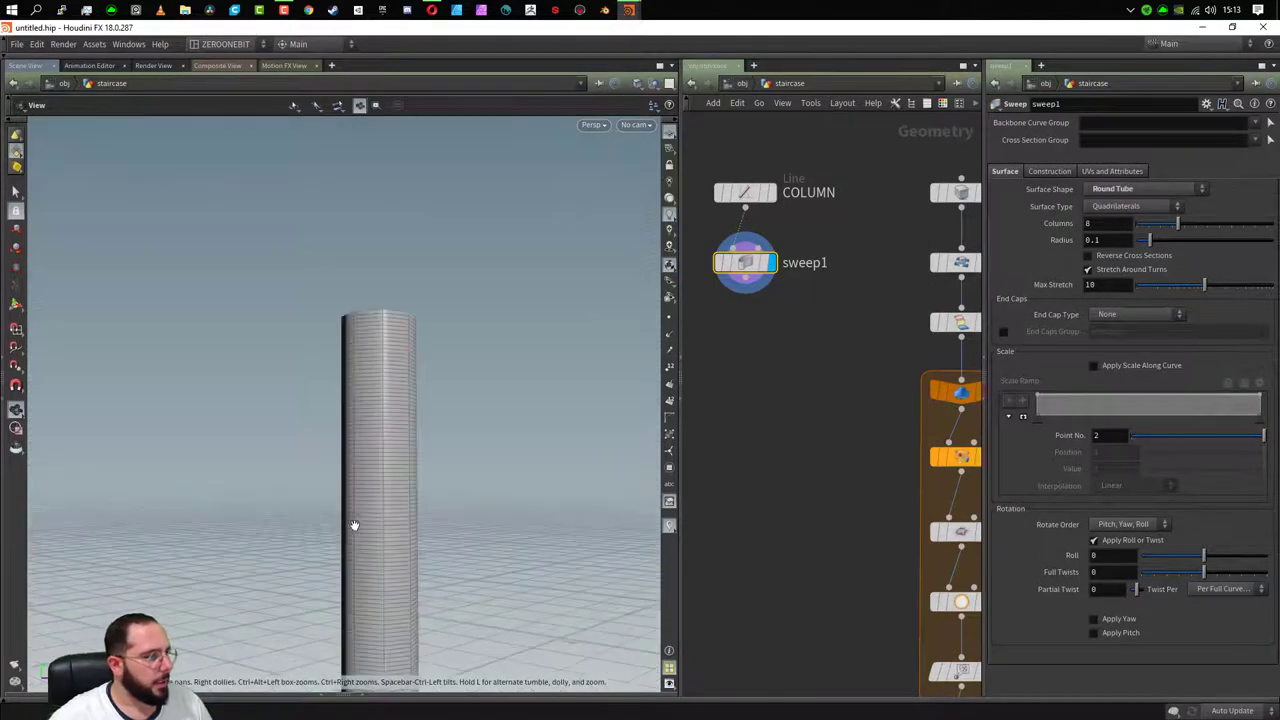
pyautogui.moveTo(354, 525)
pyautogui.mouseDown(button='middle')
pyautogui.moveTo(354, 414)
pyautogui.moveTo(378, 495)
pyautogui.mouseUp(button='middle')
pyautogui.moveTo(809, 600); pyautogui.dragTo(795, 474, button='middle')
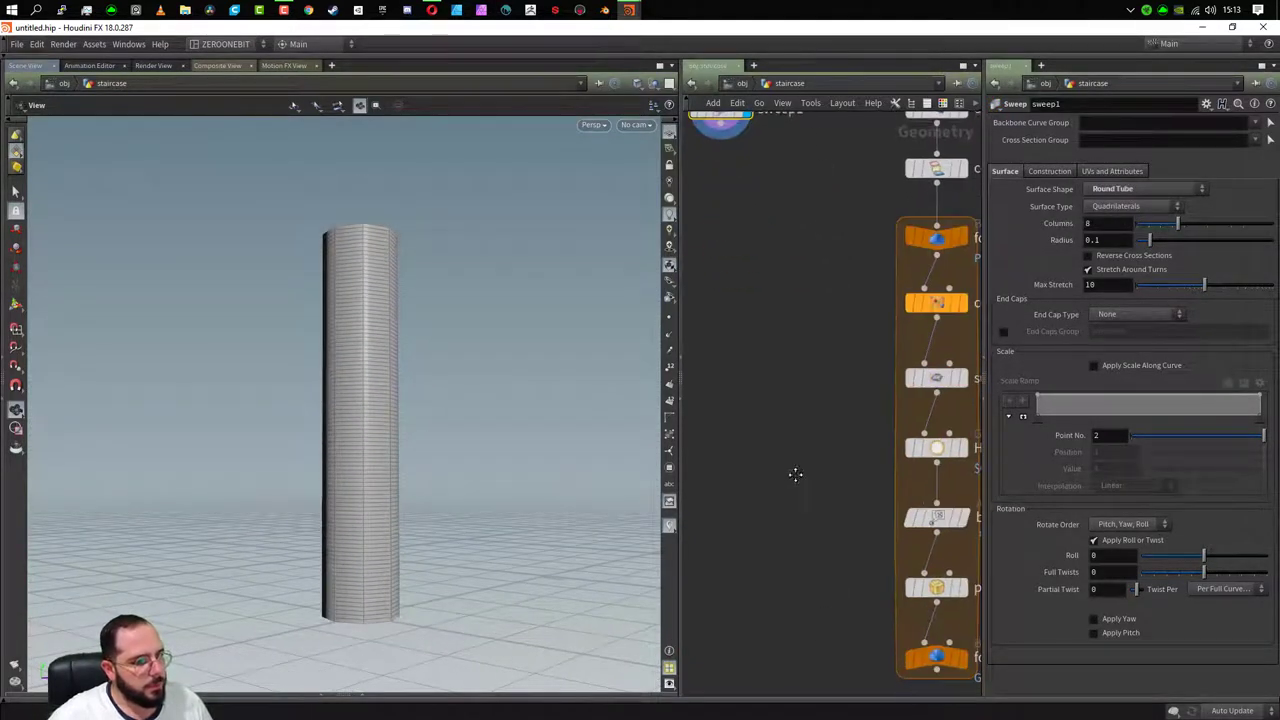
pyautogui.scroll(-5, 811, 602)
pyautogui.press('Tab')
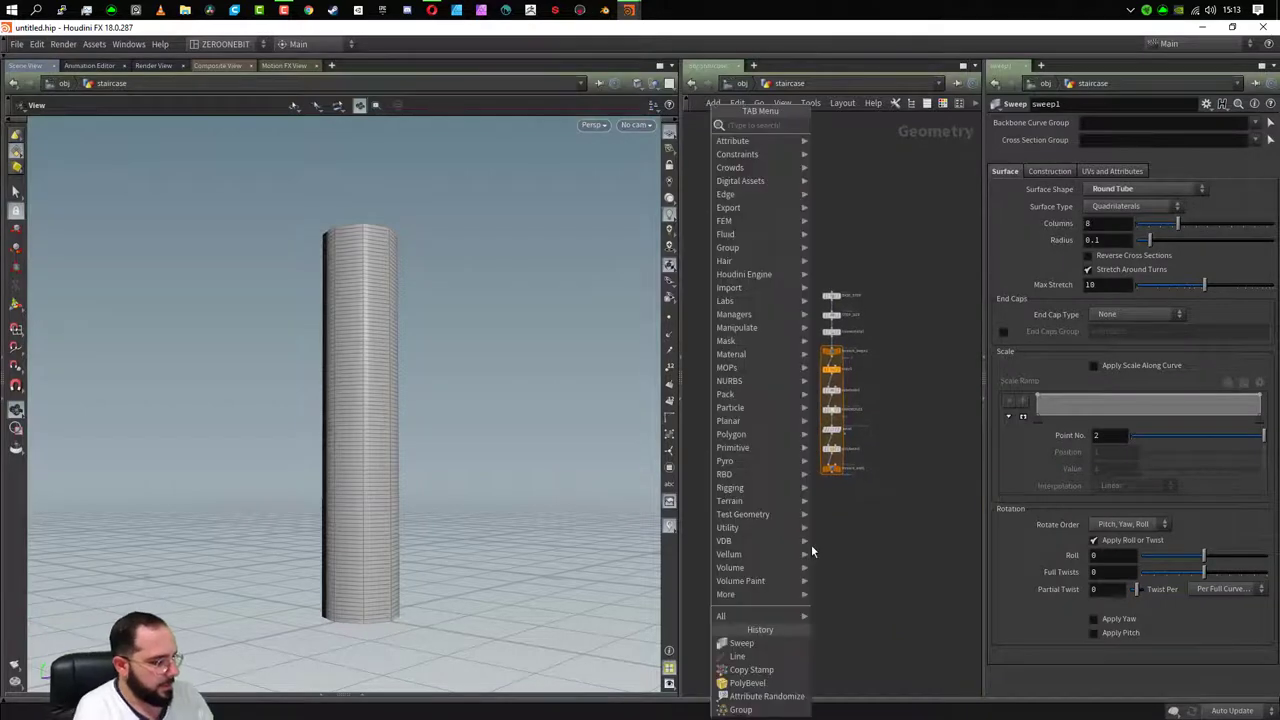
# - Add a merge1 node, wire sweep1 into it, and set merge1's display flag
pyautogui.write('curve')
pyautogui.press('Return')
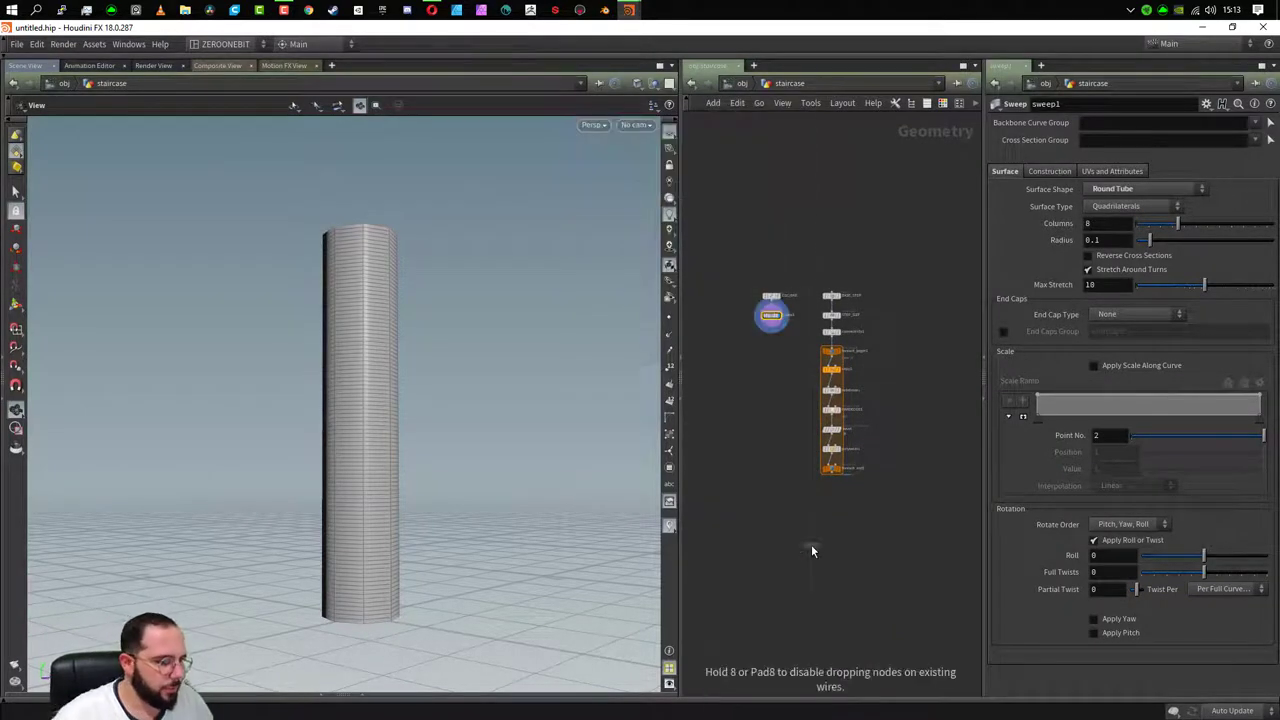
pyautogui.click(816, 513)
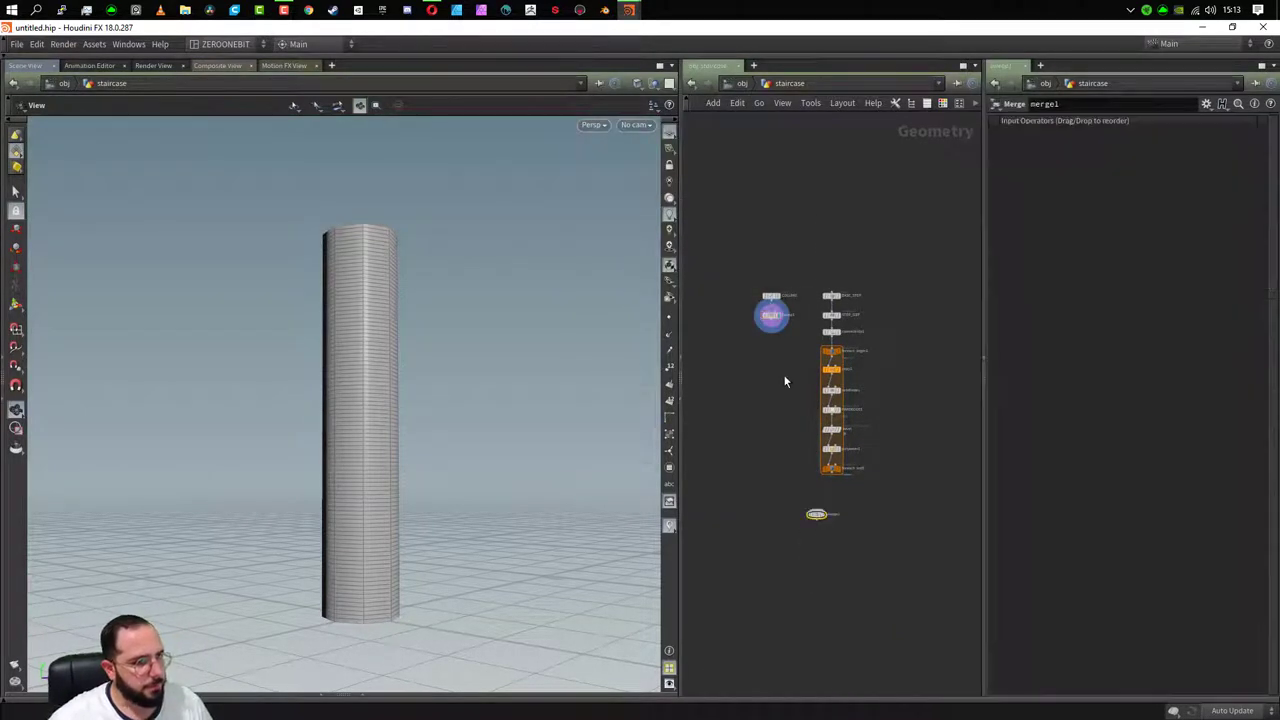
pyautogui.click(750, 318)
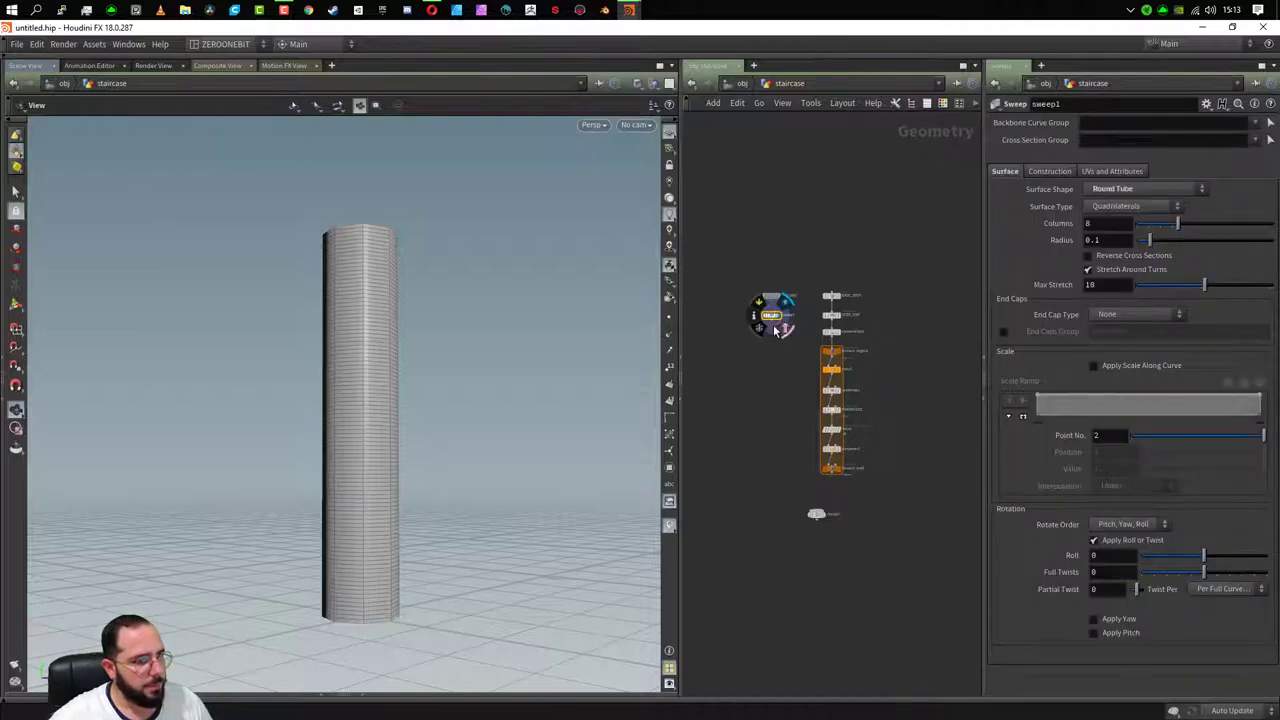
pyautogui.scroll(3, 777, 330)
pyautogui.click(766, 280)
pyautogui.scroll(3, 756, 335)
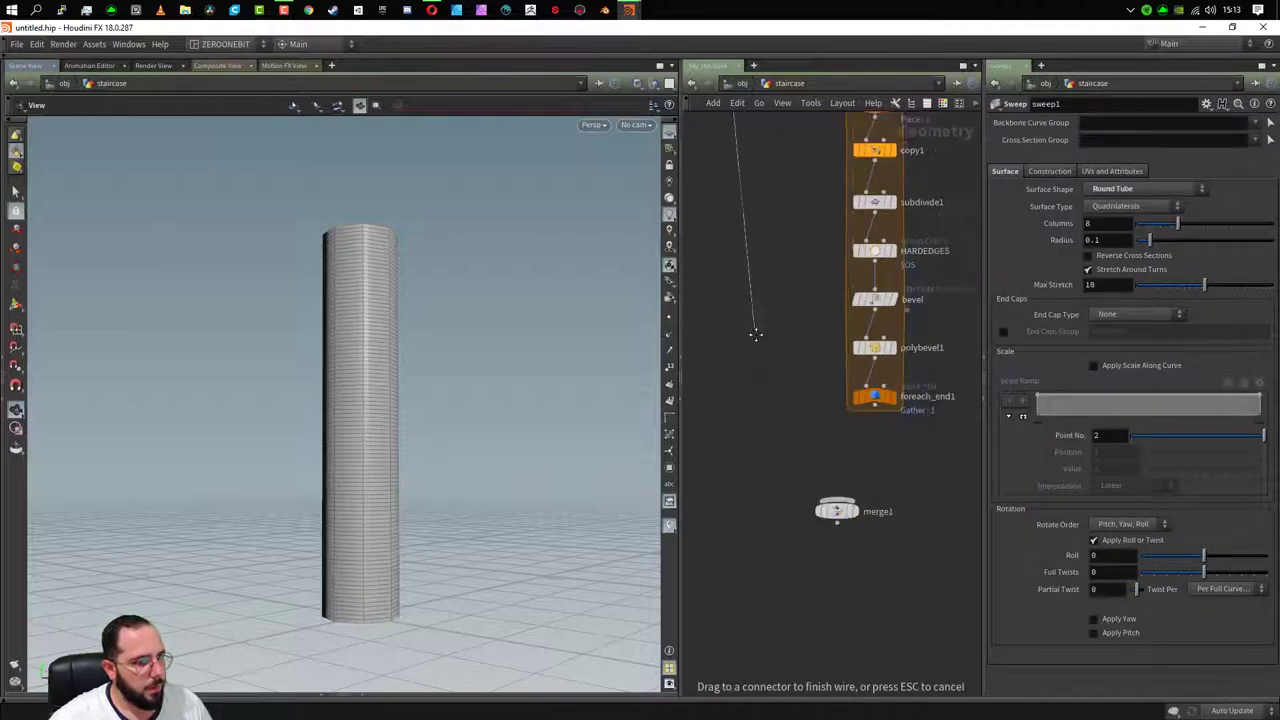
pyautogui.click(847, 494)
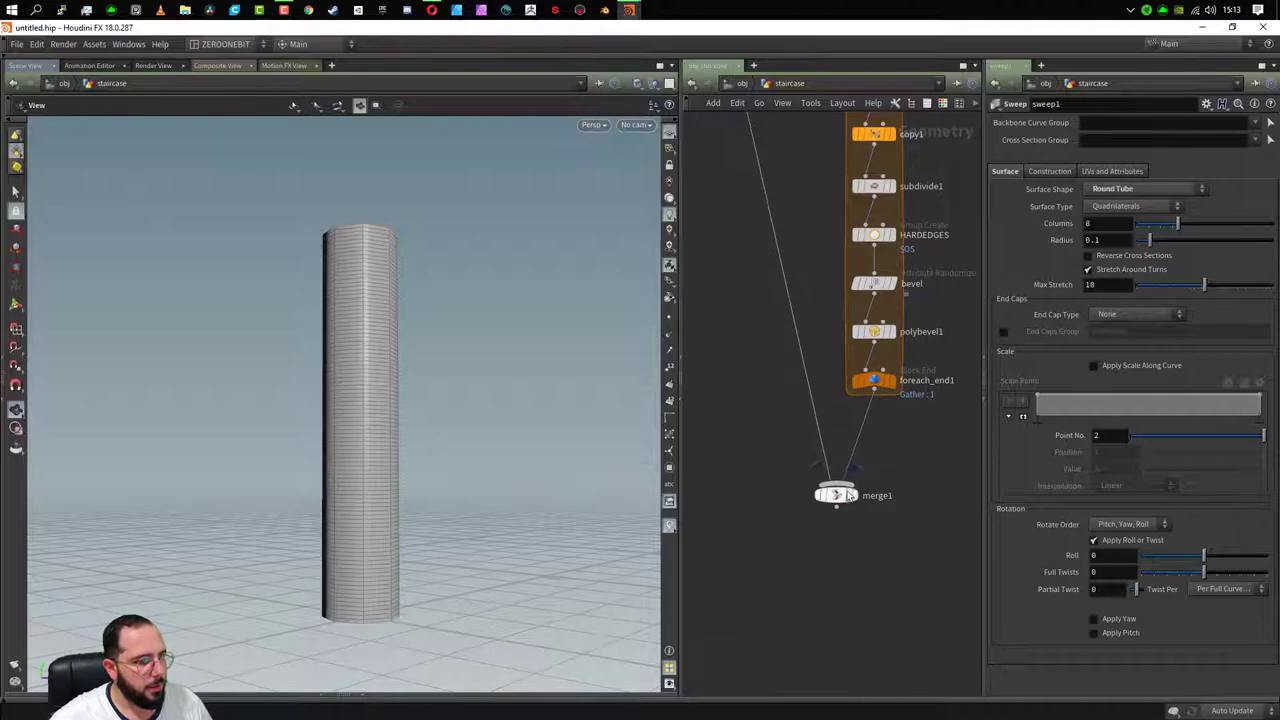
pyautogui.click(847, 494)
# - Orbit to view the staircase from above and select the COLUMN line node
pyautogui.scroll(-3, 463, 457)
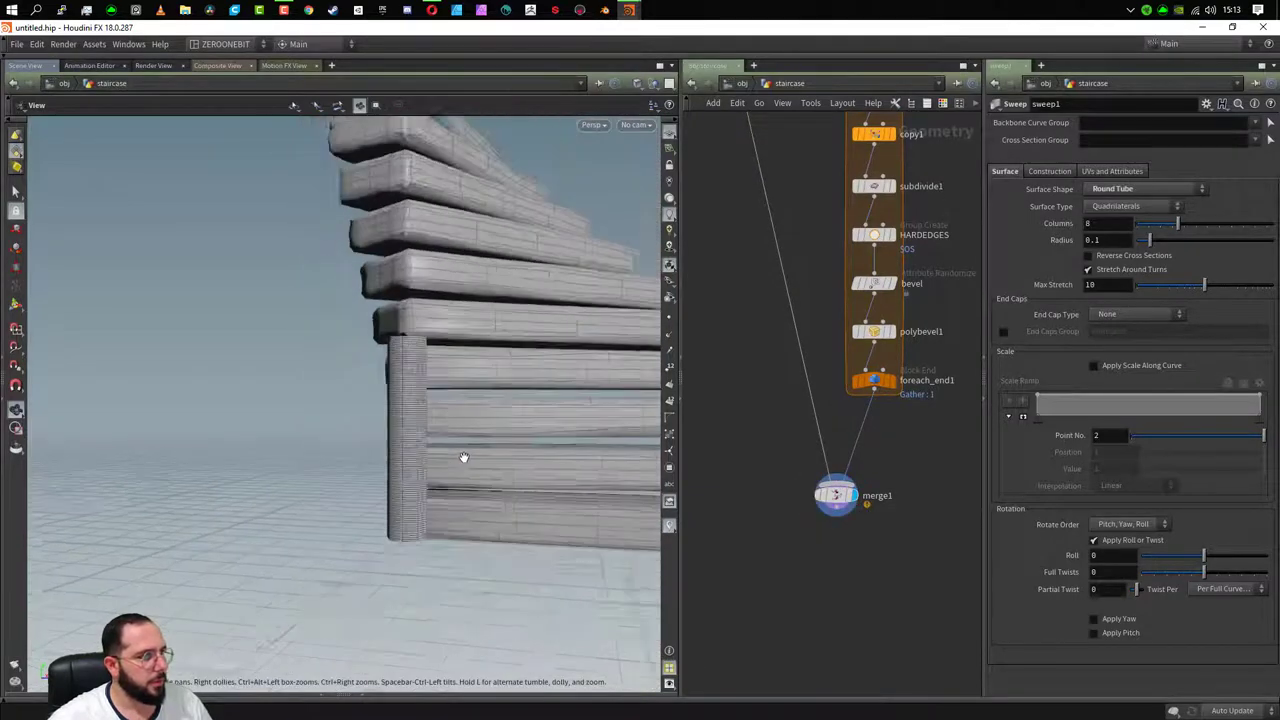
pyautogui.moveTo(463, 457)
pyautogui.mouseDown()
pyautogui.moveTo(517, 260)
pyautogui.moveTo(514, 449)
pyautogui.moveTo(531, 491)
pyautogui.moveTo(454, 420)
pyautogui.mouseUp()
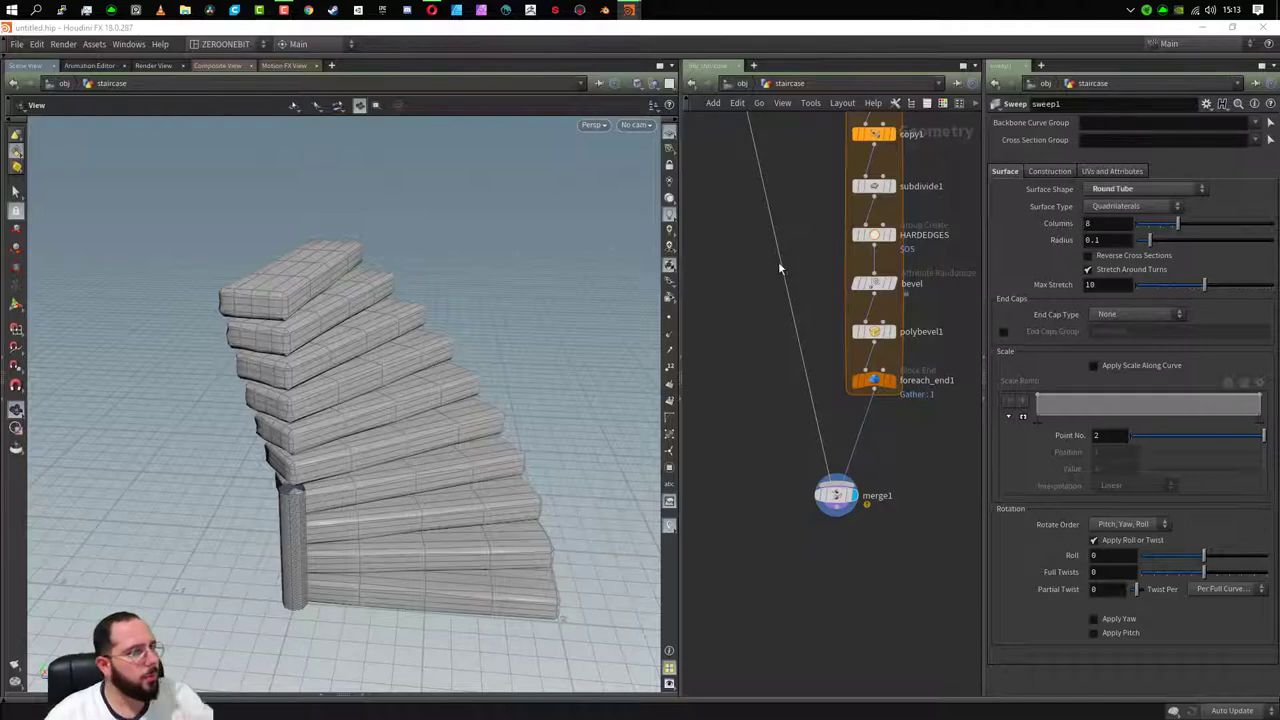
pyautogui.moveTo(780, 268); pyautogui.dragTo(791, 451, button='middle')
pyautogui.click(745, 222)
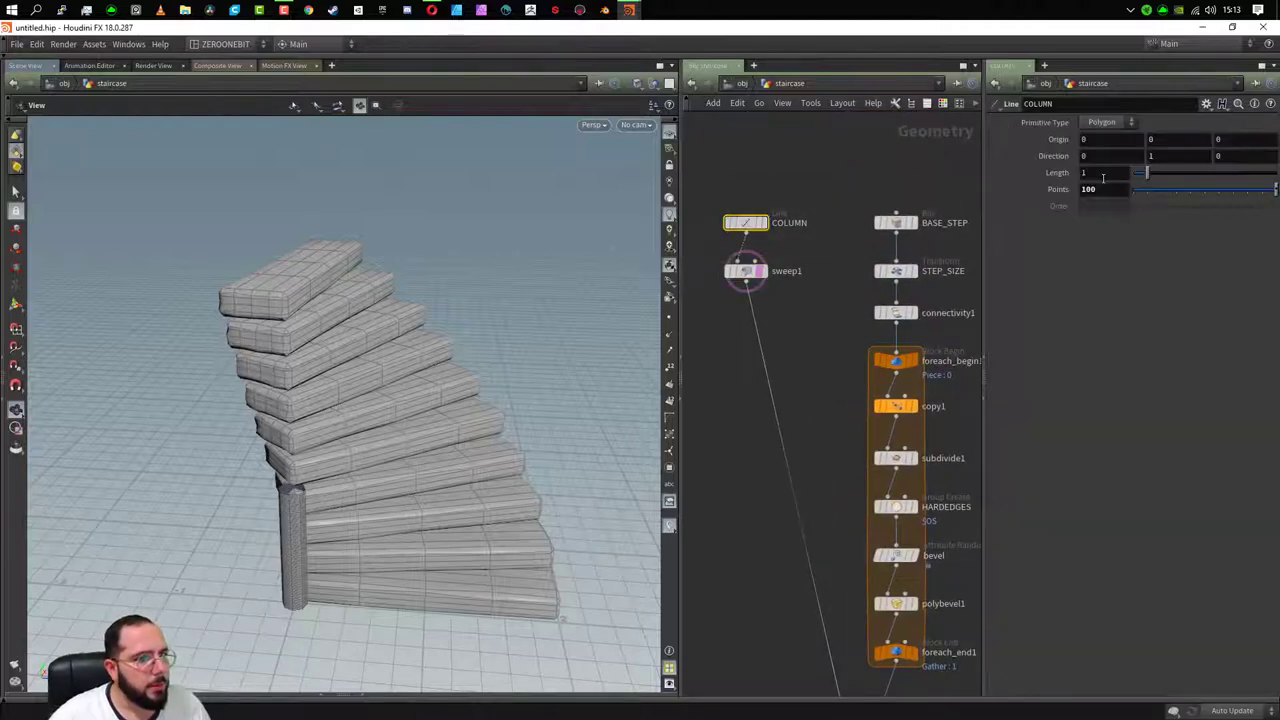
# - Set the COLUMN line's Length to 10 and orbit to view the tall twisting staircase
pyautogui.click(1103, 173)
pyautogui.write('0')
pyautogui.press('Return')
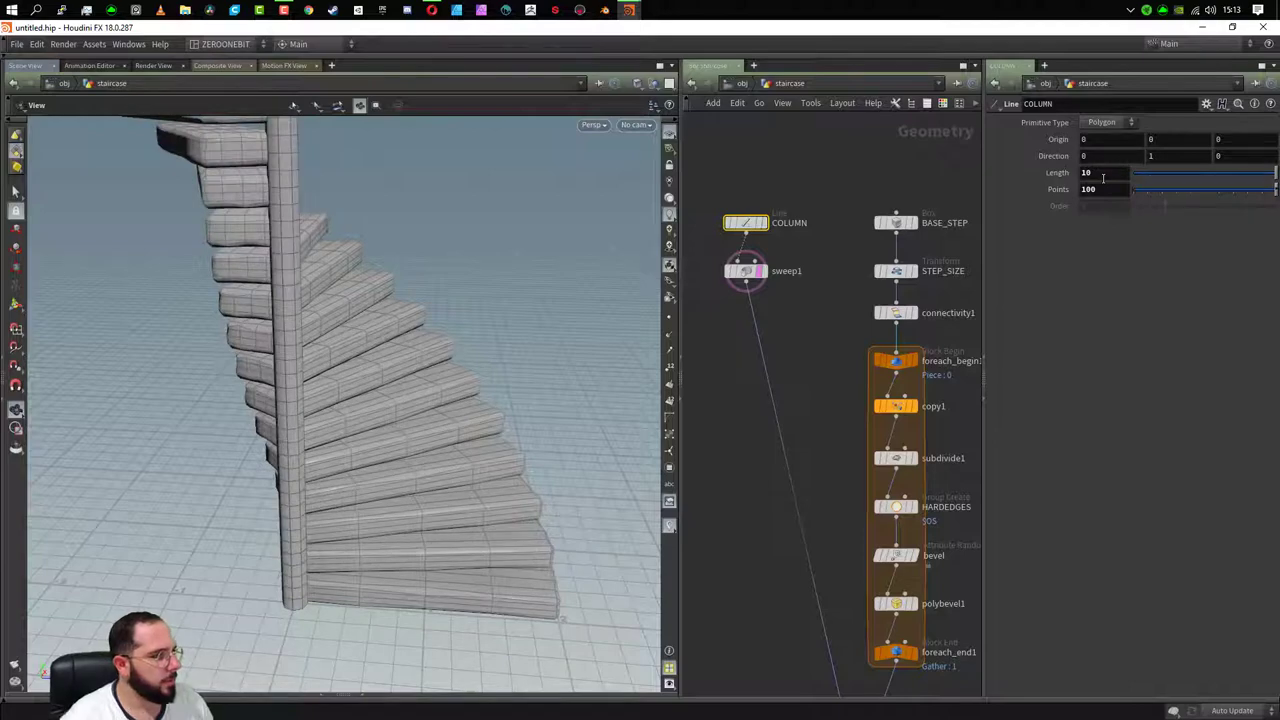
pyautogui.scroll(-2, 371, 289)
pyautogui.scroll(-3, 371, 289)
pyautogui.scroll(-2, 375, 284)
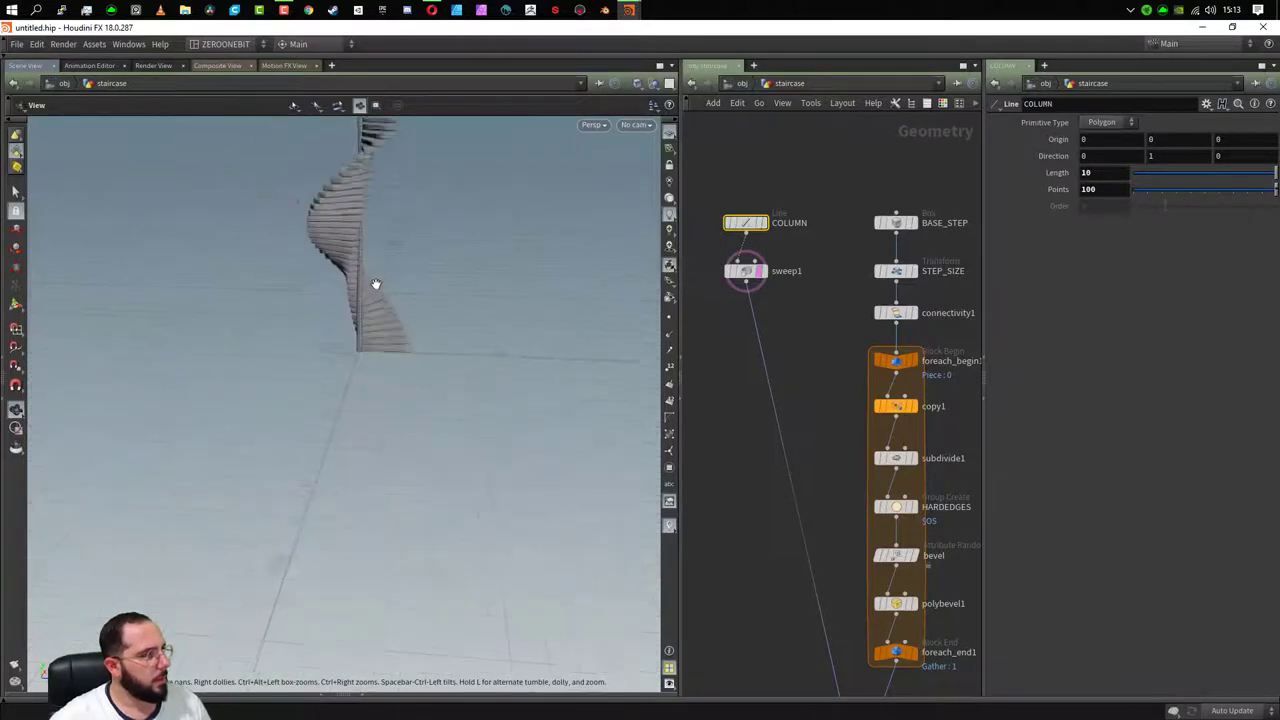
pyautogui.moveTo(375, 284)
pyautogui.mouseDown()
pyautogui.moveTo(485, 458)
pyautogui.moveTo(437, 326)
pyautogui.moveTo(414, 586)
pyautogui.moveTo(389, 529)
pyautogui.mouseUp()
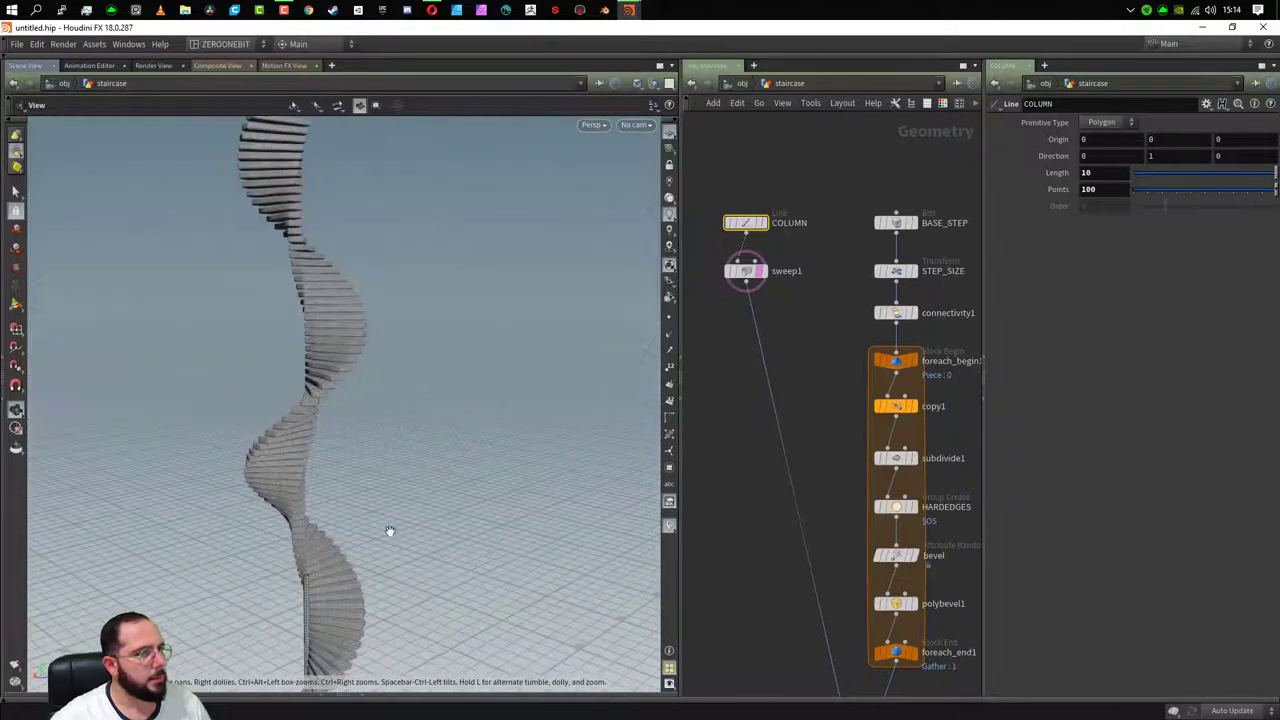
# - Set sweep1's Surface Columns to 36
pyautogui.click(743, 276)
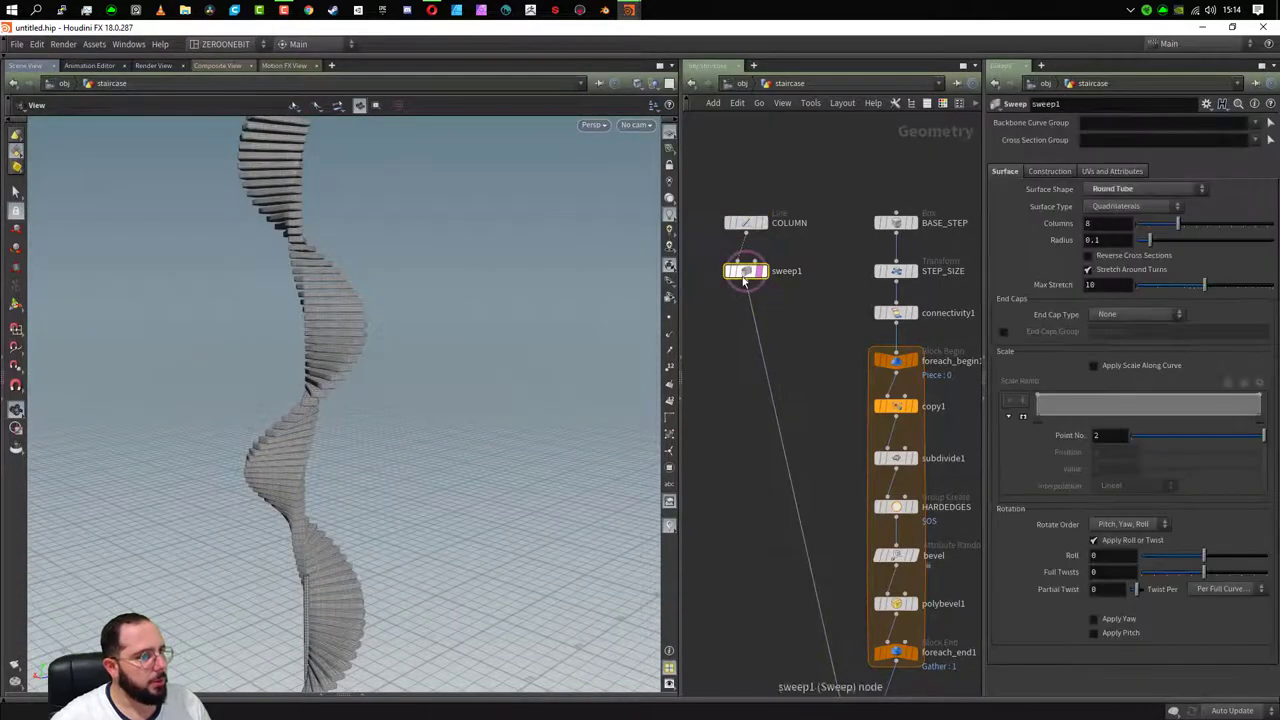
pyautogui.moveTo(486, 543)
pyautogui.mouseDown()
pyautogui.moveTo(357, 551)
pyautogui.moveTo(270, 530)
pyautogui.moveTo(314, 586)
pyautogui.moveTo(420, 371)
pyautogui.moveTo(286, 531)
pyautogui.moveTo(441, 362)
pyautogui.moveTo(463, 394)
pyautogui.moveTo(434, 443)
pyautogui.mouseUp()
pyautogui.scroll(3, 421, 376)
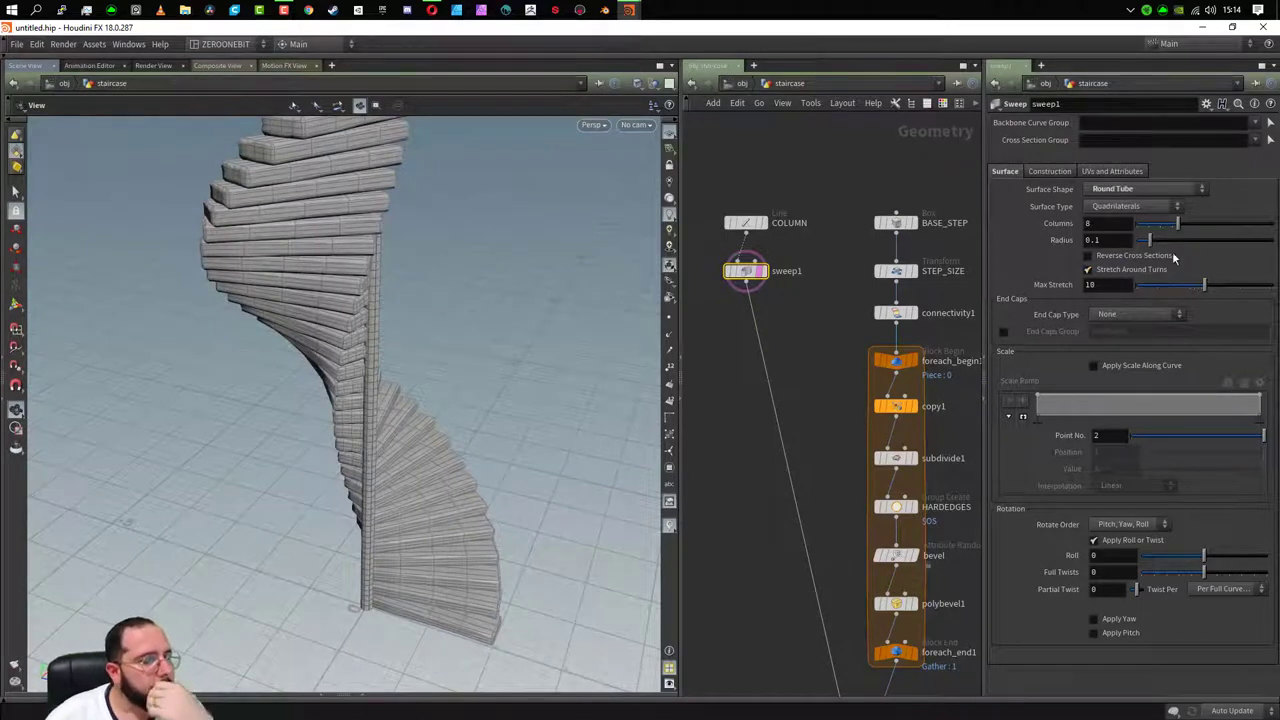
pyautogui.click(1108, 223)
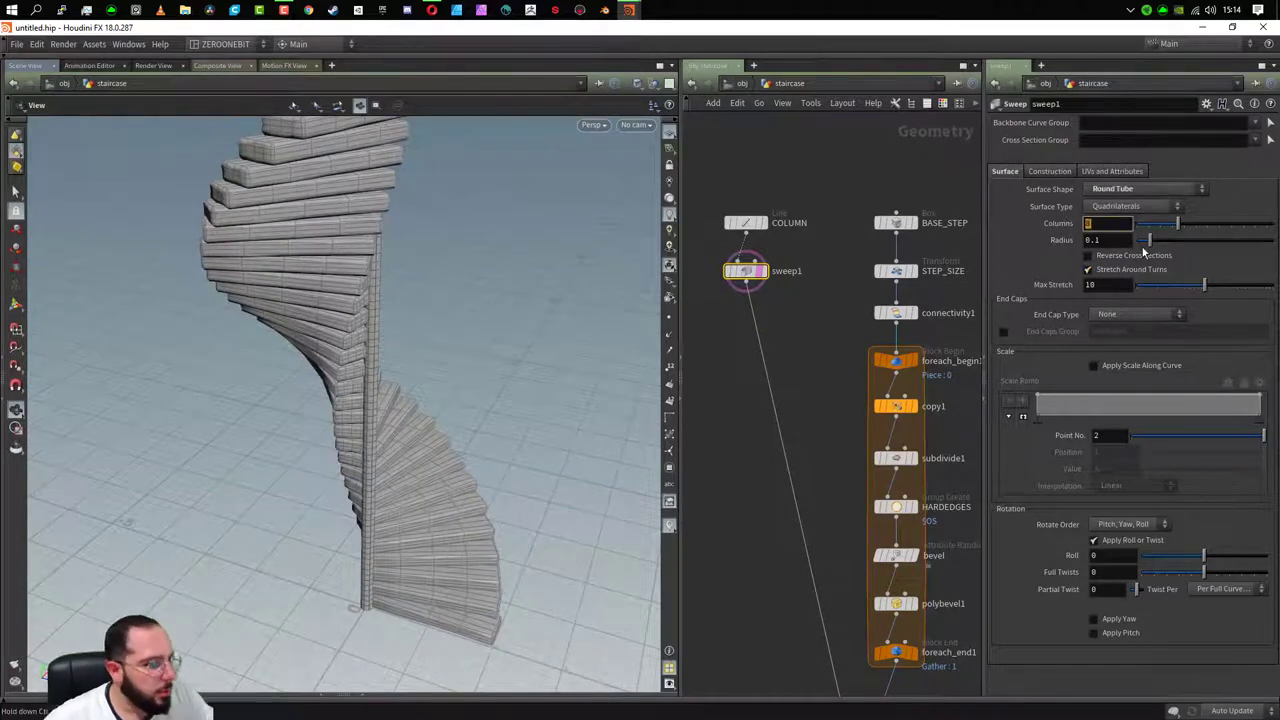
pyautogui.write('36')
pyautogui.press('Return')
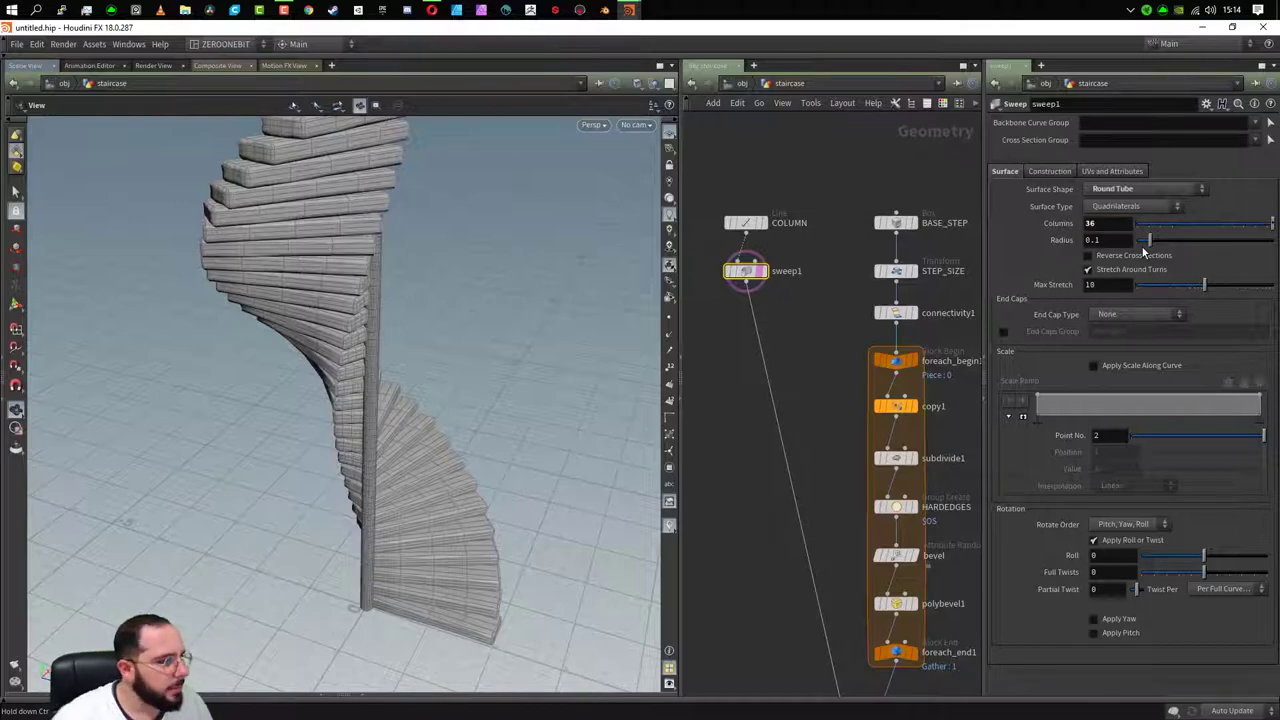
pyautogui.scroll(3, 497, 337)
pyautogui.scroll(5, 571, 322)
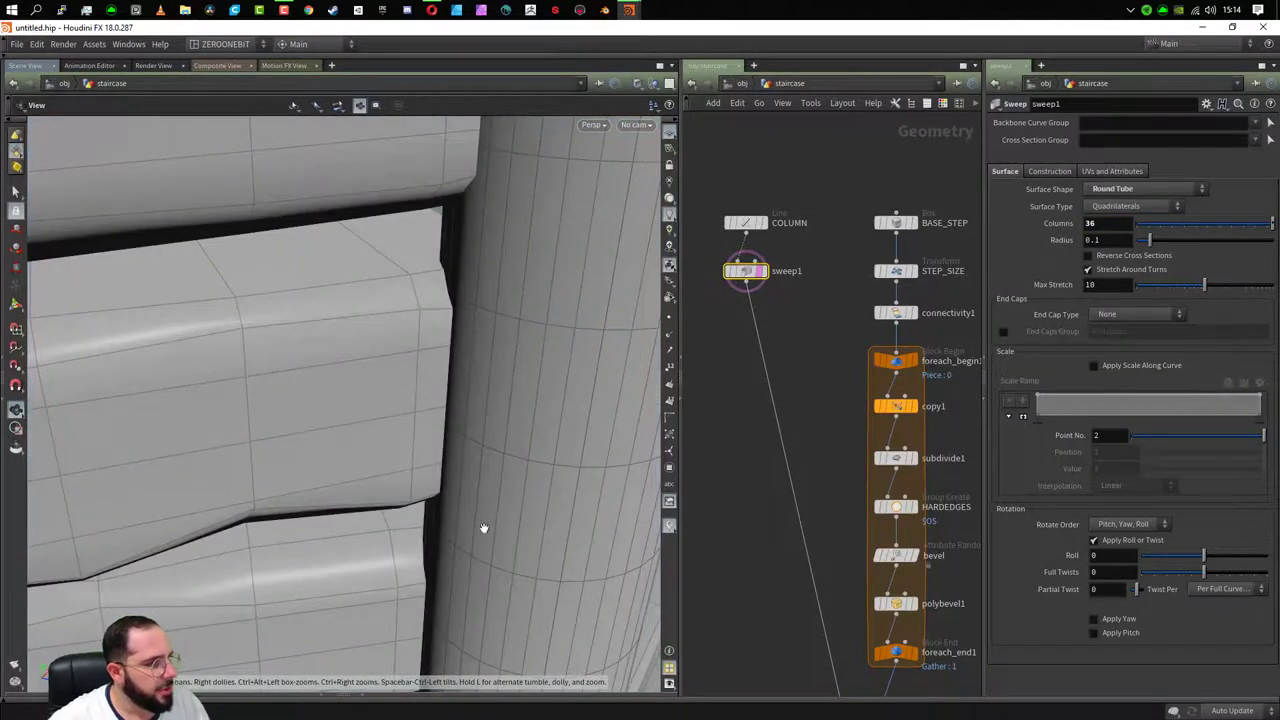
pyautogui.scroll(-5, 483, 520)
pyautogui.scroll(-5, 483, 509)
# - Set the sweep Radius to 1 and orbit around the thick column and spiral steps
pyautogui.click(1115, 240)
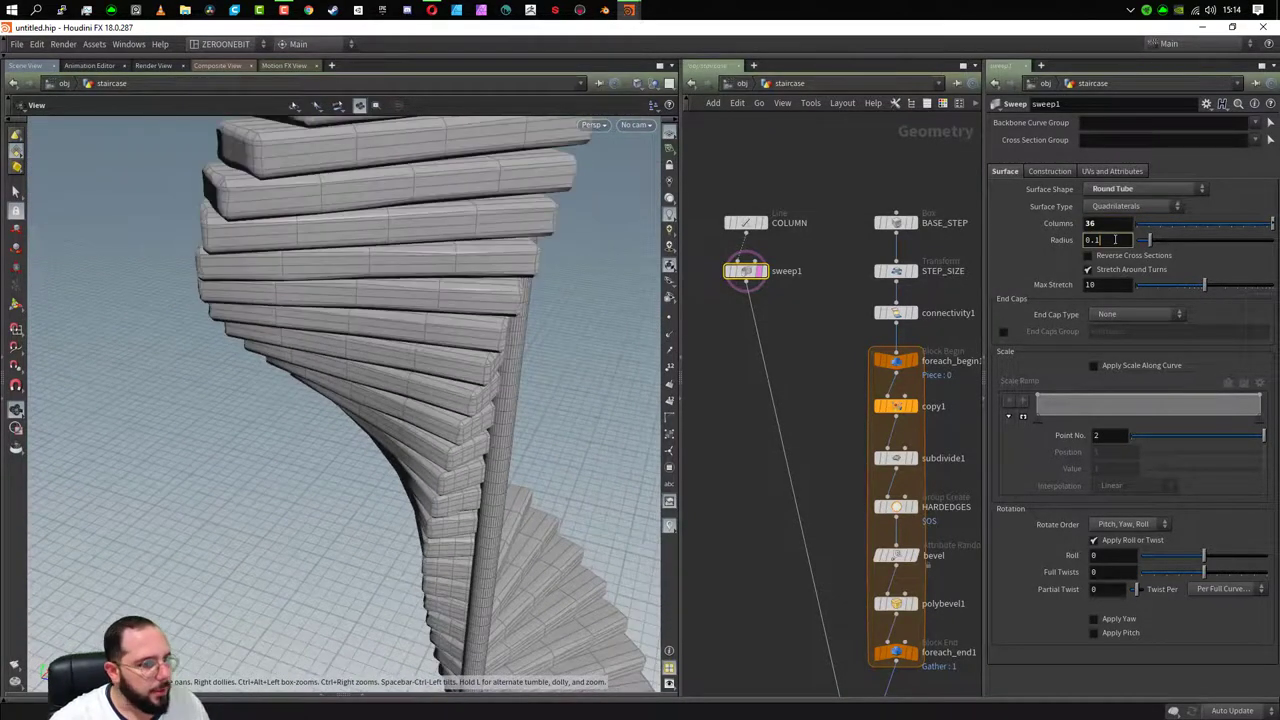
pyautogui.write('1')
pyautogui.press('Return')
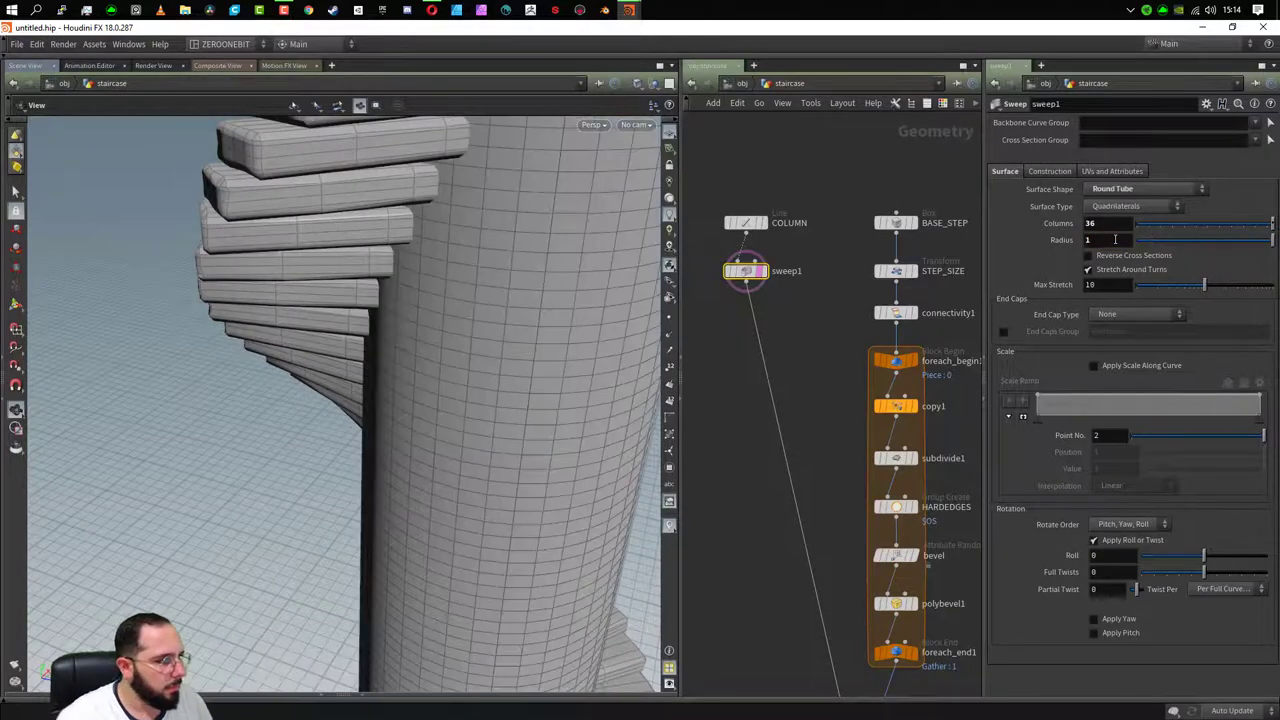
pyautogui.scroll(-3, 420, 390)
pyautogui.scroll(-3, 500, 450)
pyautogui.moveTo(538, 494)
pyautogui.mouseDown()
pyautogui.moveTo(437, 471)
pyautogui.moveTo(626, 463)
pyautogui.moveTo(309, 580)
pyautogui.moveTo(293, 690)
pyautogui.moveTo(466, 432)
pyautogui.moveTo(402, 420)
pyautogui.mouseUp()
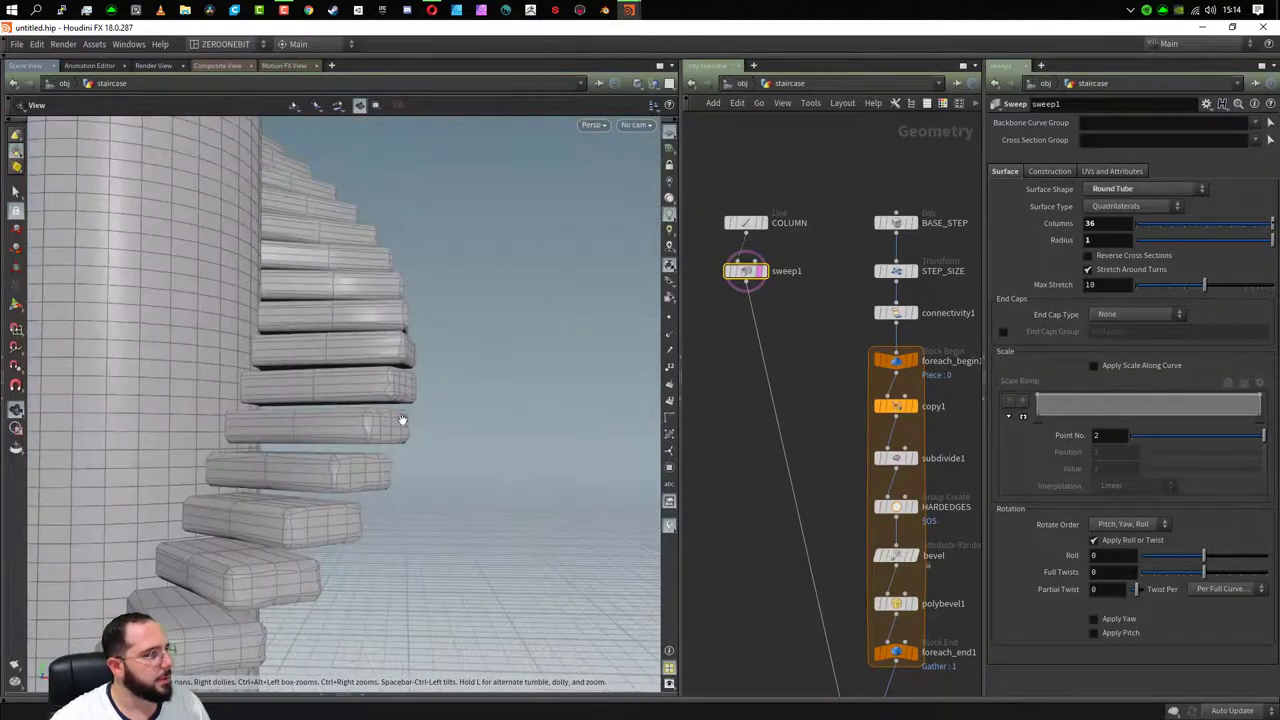
pyautogui.moveTo(157, 404); pyautogui.dragTo(210, 310)
pyautogui.moveTo(369, 478)
pyautogui.mouseDown()
pyautogui.moveTo(586, 608)
pyautogui.moveTo(391, 531)
pyautogui.moveTo(359, 491)
pyautogui.mouseUp()
pyautogui.moveTo(553, 269)
pyautogui.mouseDown()
pyautogui.moveTo(526, 550)
pyautogui.moveTo(429, 406)
pyautogui.moveTo(409, 280)
pyautogui.moveTo(463, 358)
pyautogui.moveTo(437, 386)
pyautogui.moveTo(351, 414)
pyautogui.moveTo(460, 395)
pyautogui.mouseUp()
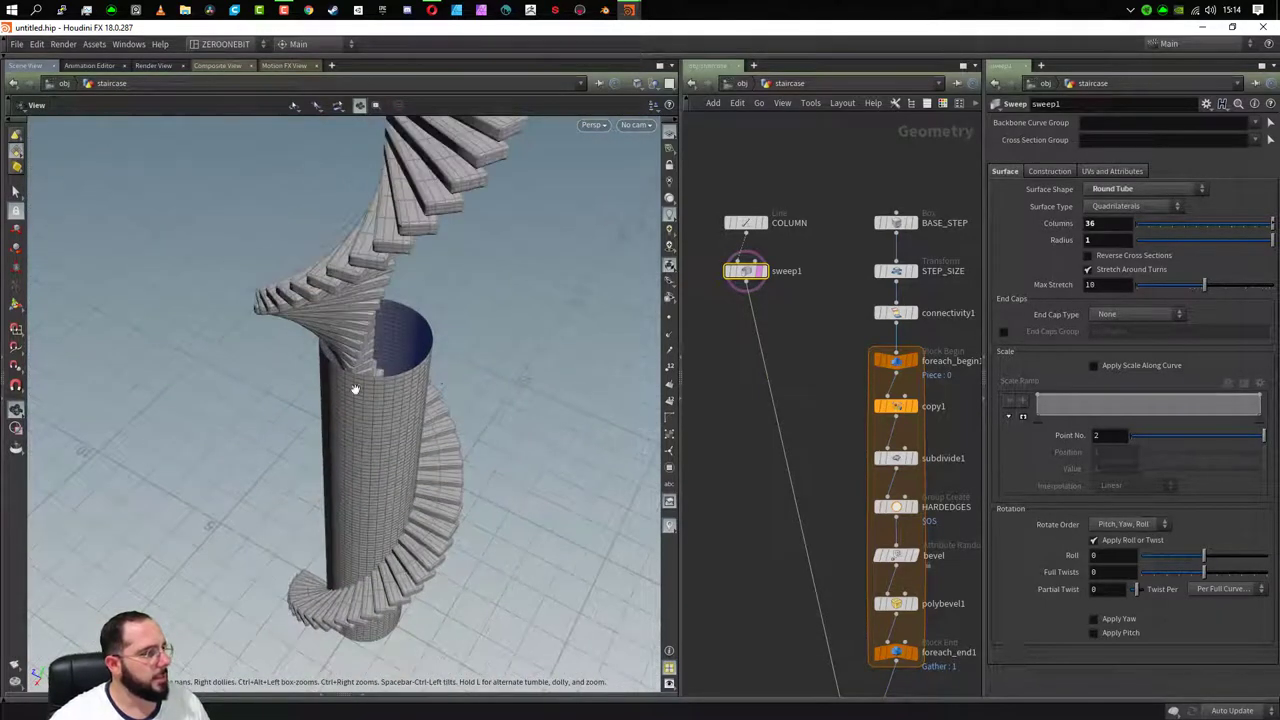
pyautogui.moveTo(355, 389); pyautogui.dragTo(393, 497)
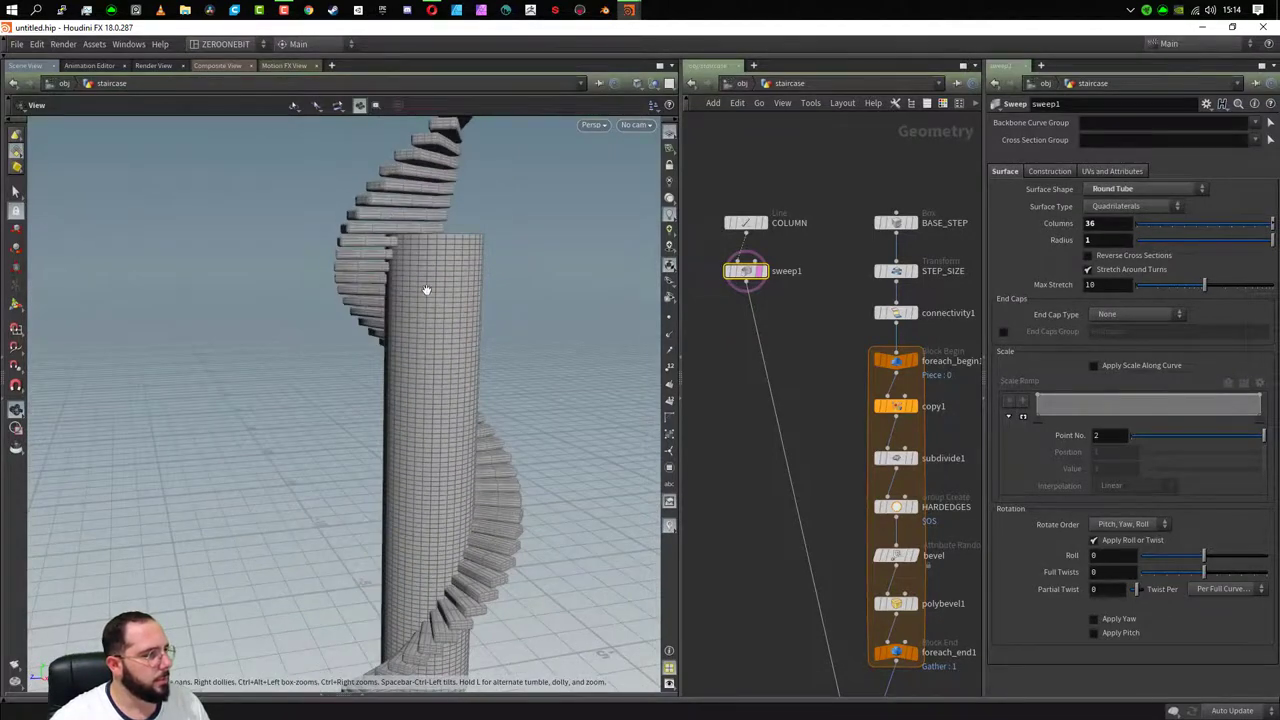
pyautogui.moveTo(426, 290); pyautogui.dragTo(508, 409)
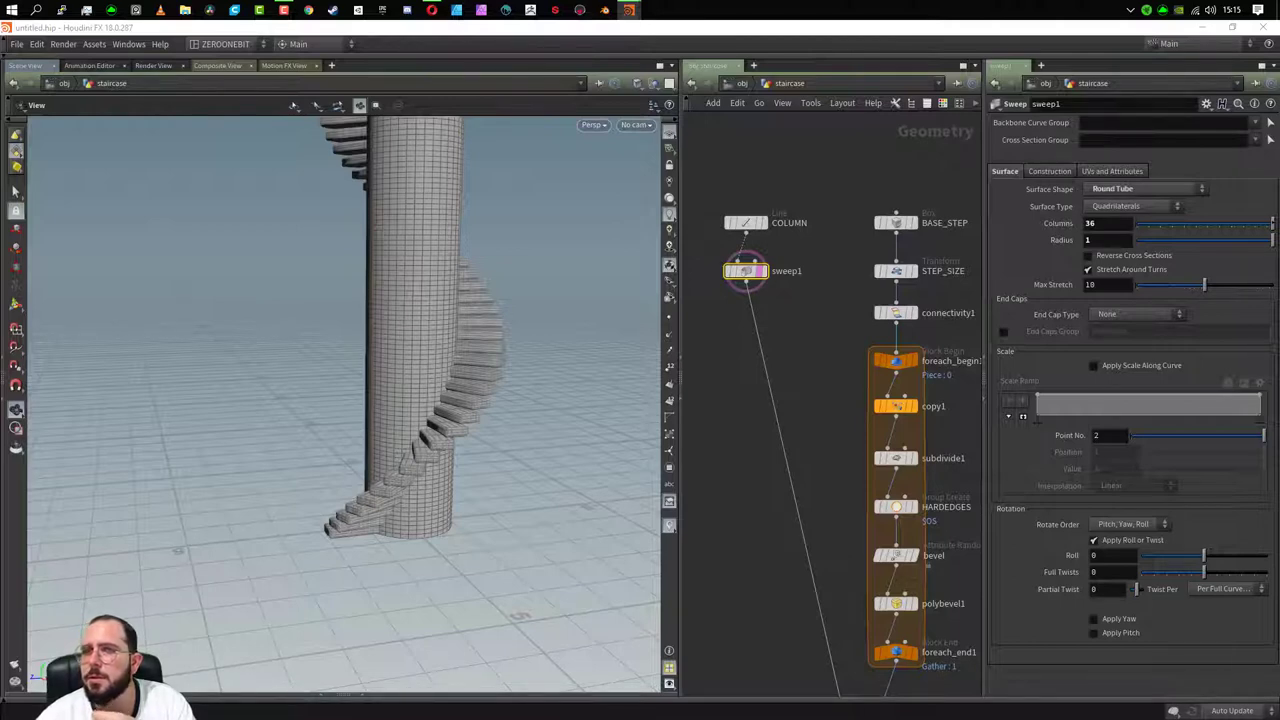
# - Inspect copy1's evaluated copy count and translate and rotate values
pyautogui.click(912, 408)
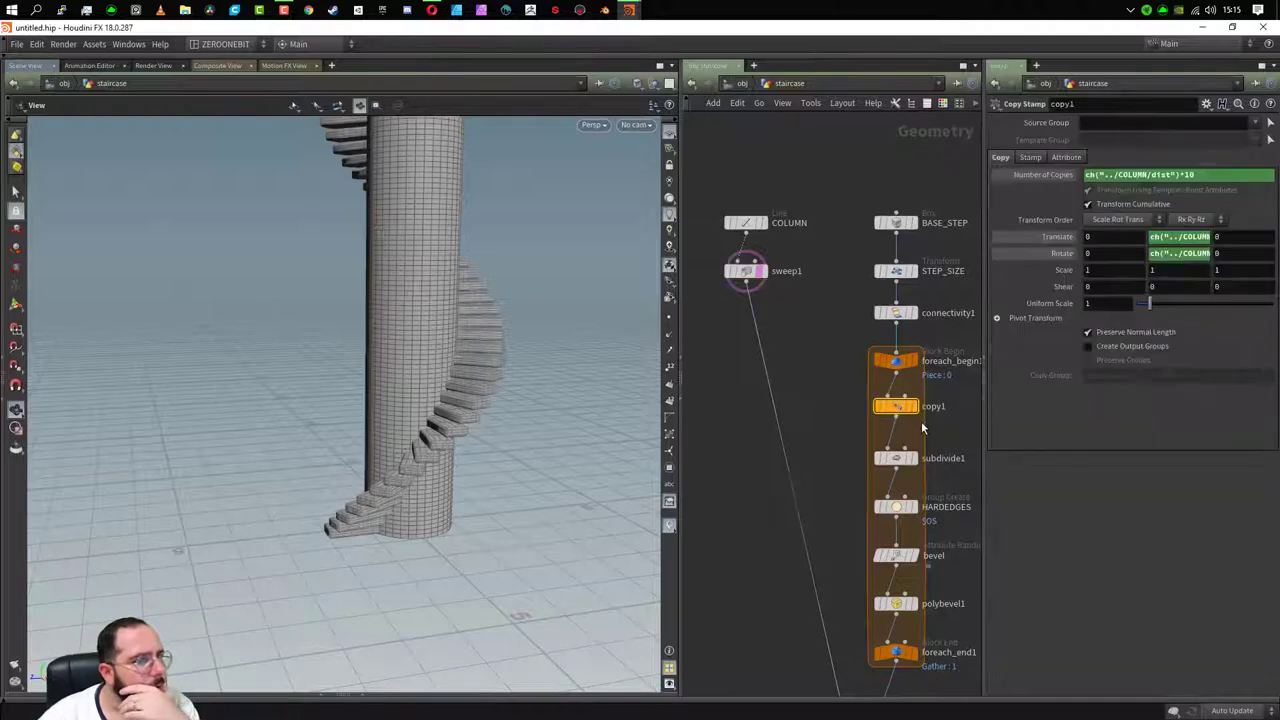
pyautogui.click(1043, 175)
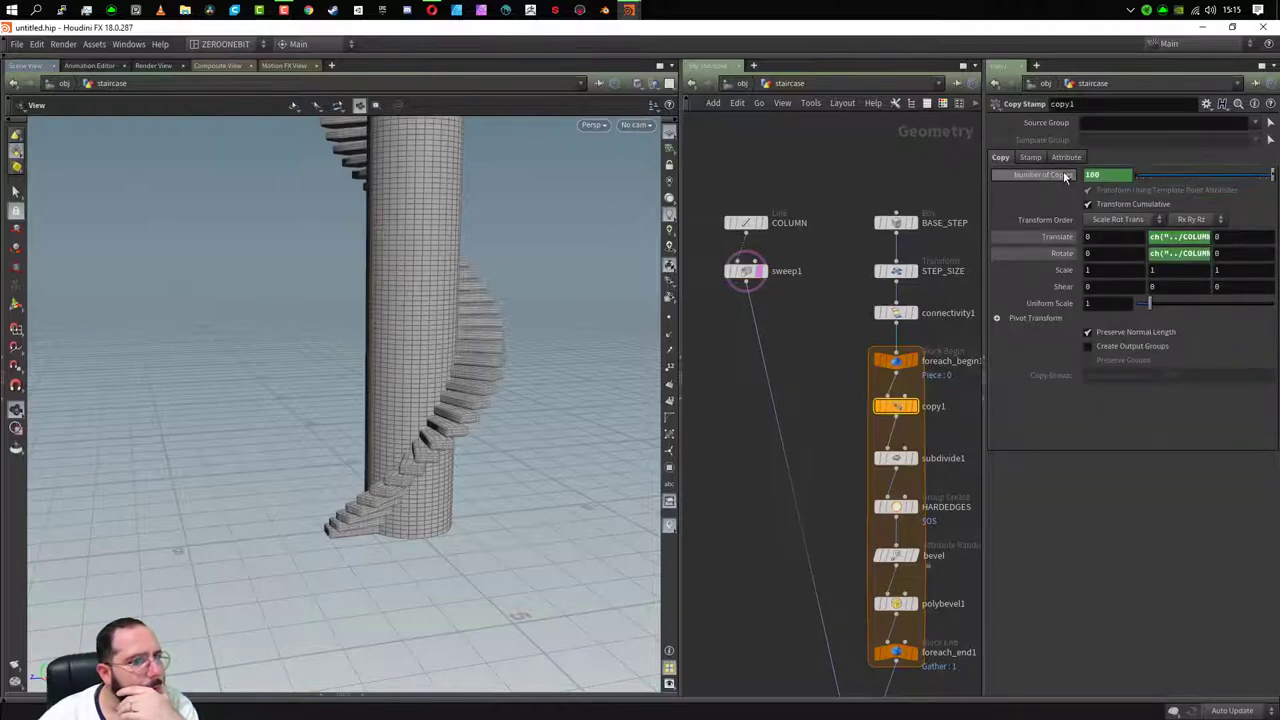
pyautogui.click(1058, 237)
pyautogui.click(1061, 253)
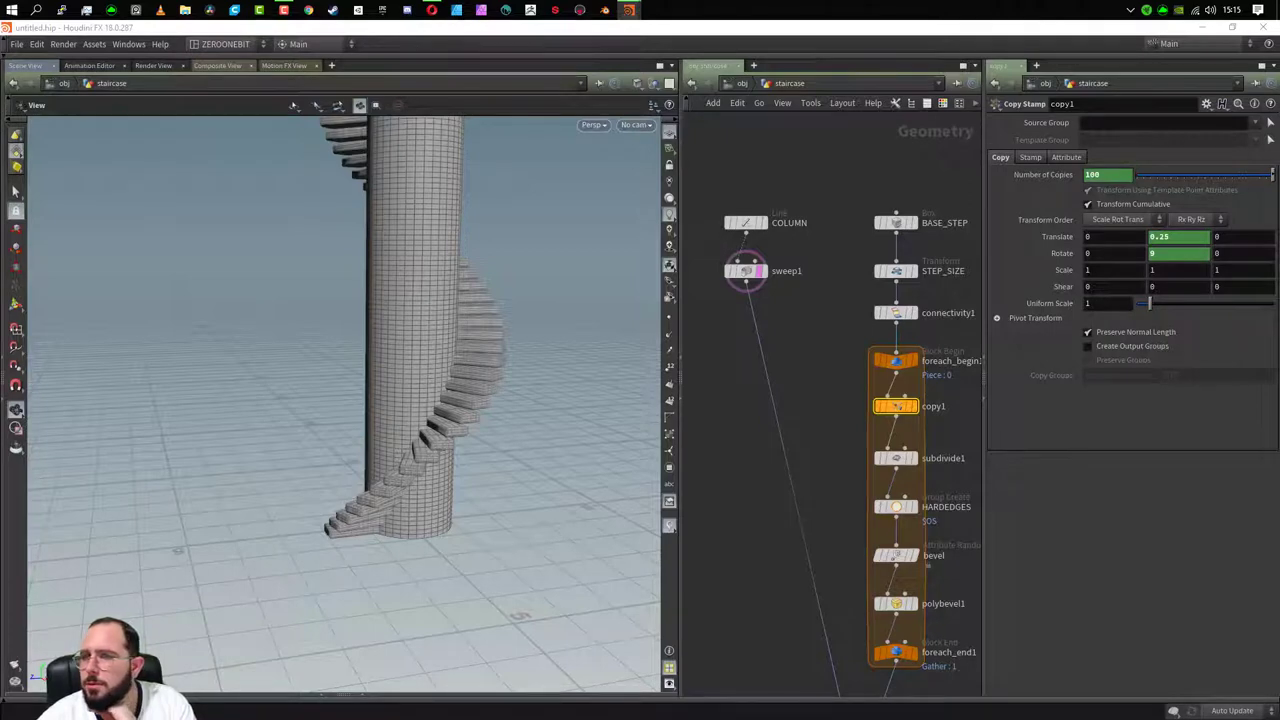
# - Change copy1's Translate Y to ch("../COLUMN/dist")/$NCY and orbit to check the spiral
pyautogui.click(1070, 237)
pyautogui.click(1178, 236)
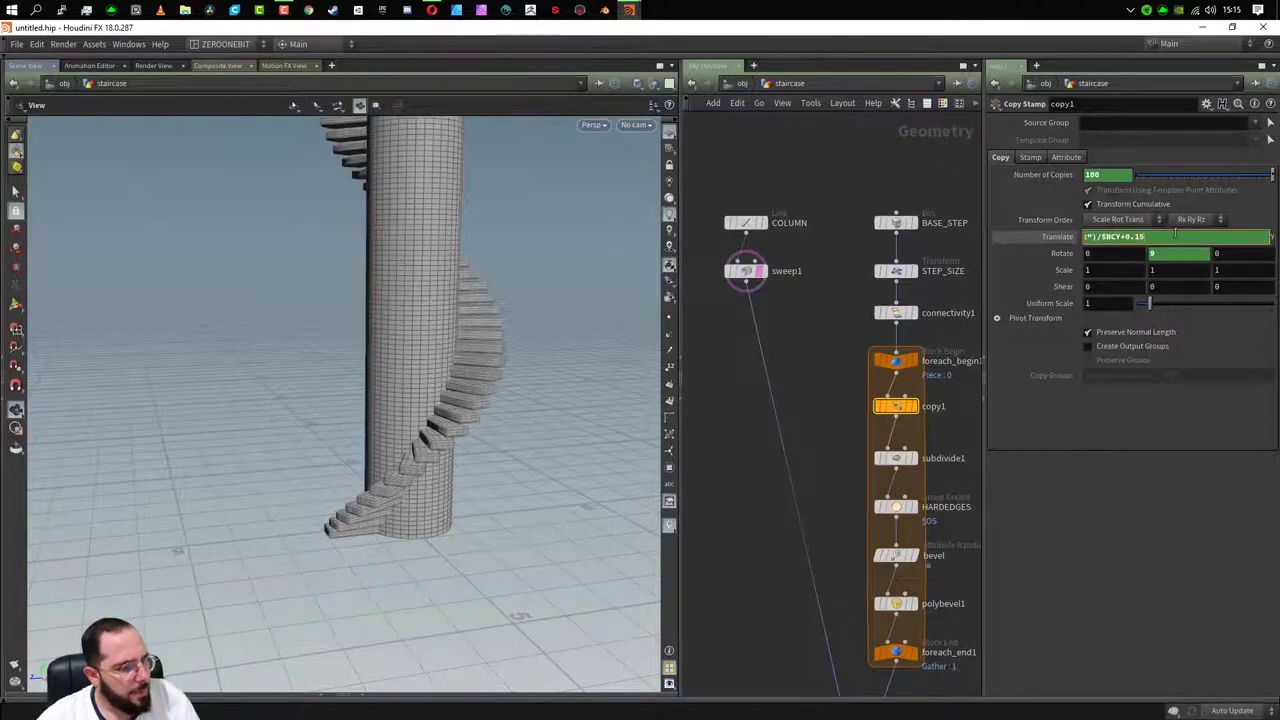
pyautogui.press('Return')
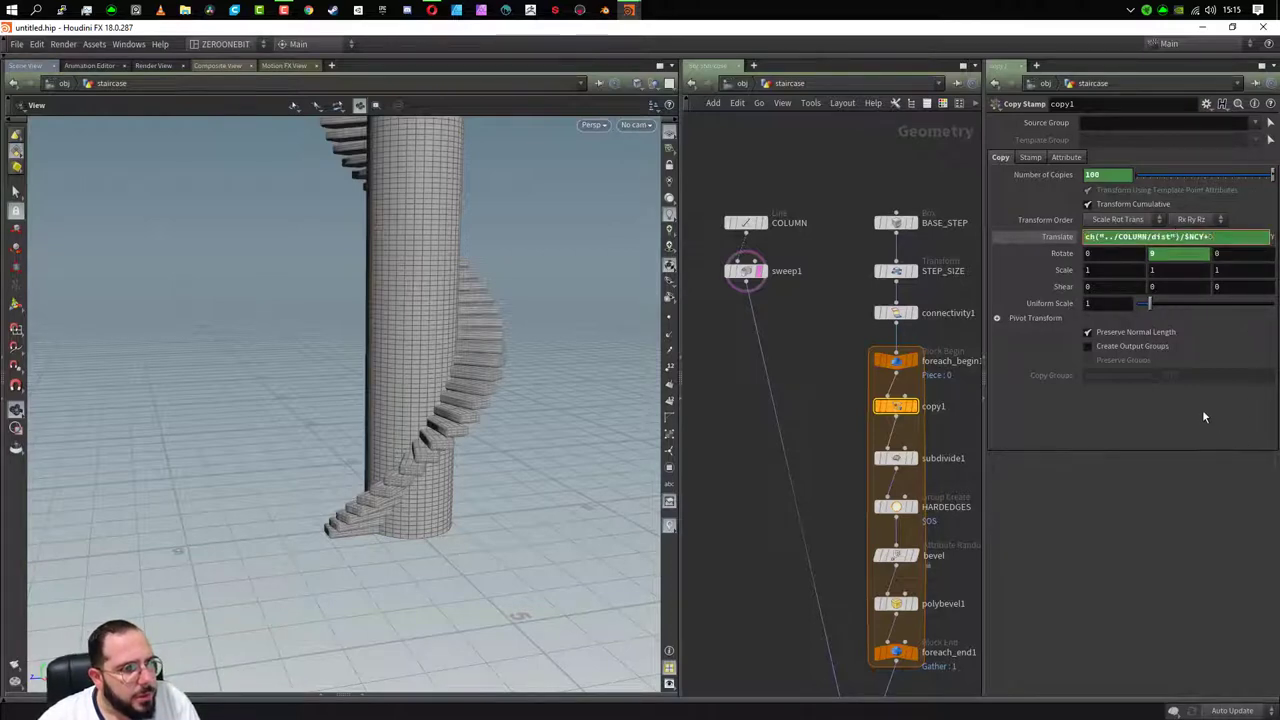
pyautogui.moveTo(429, 300); pyautogui.dragTo(420, 536)
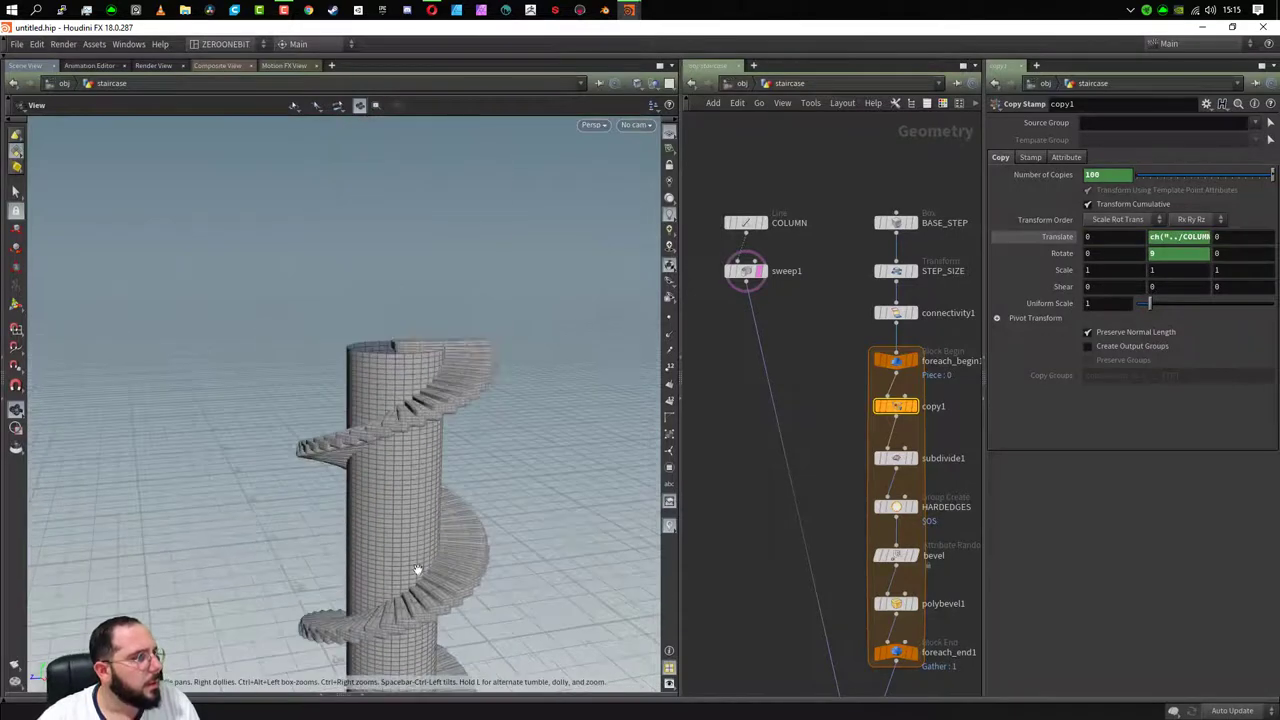
pyautogui.moveTo(416, 483); pyautogui.dragTo(430, 430)
pyautogui.click(1184, 238)
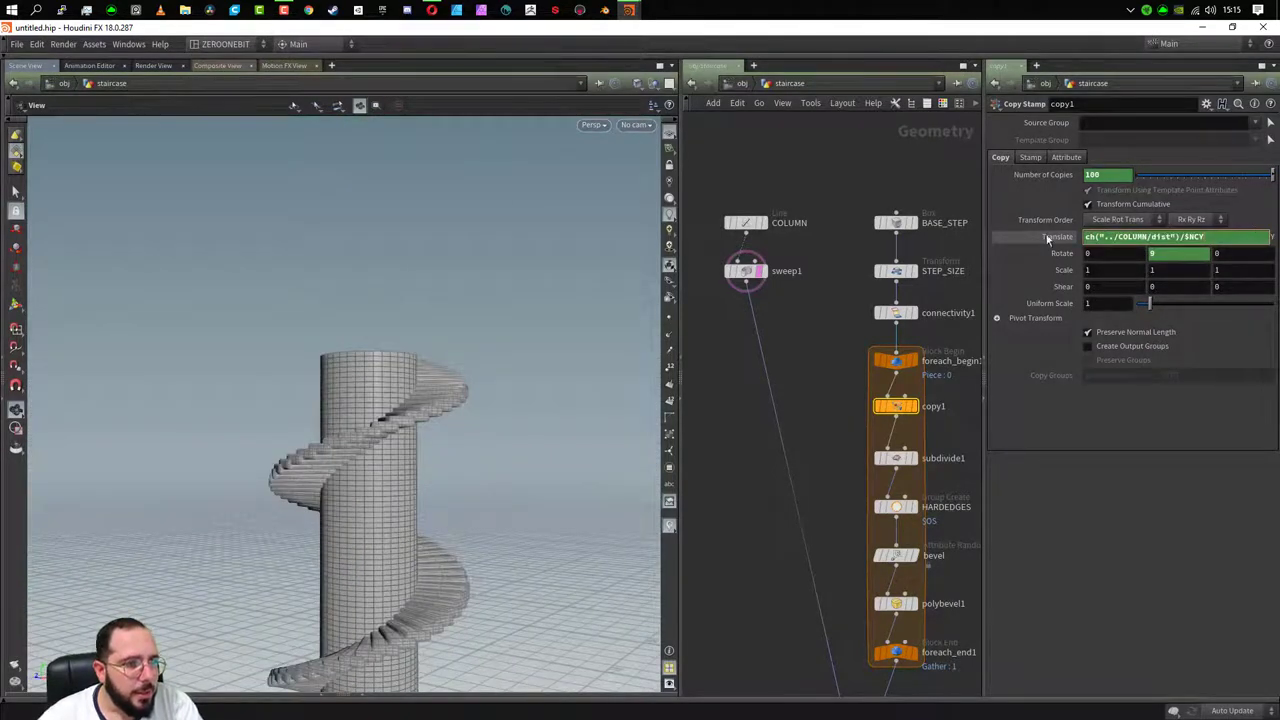
pyautogui.moveTo(400, 578); pyautogui.dragTo(448, 632)
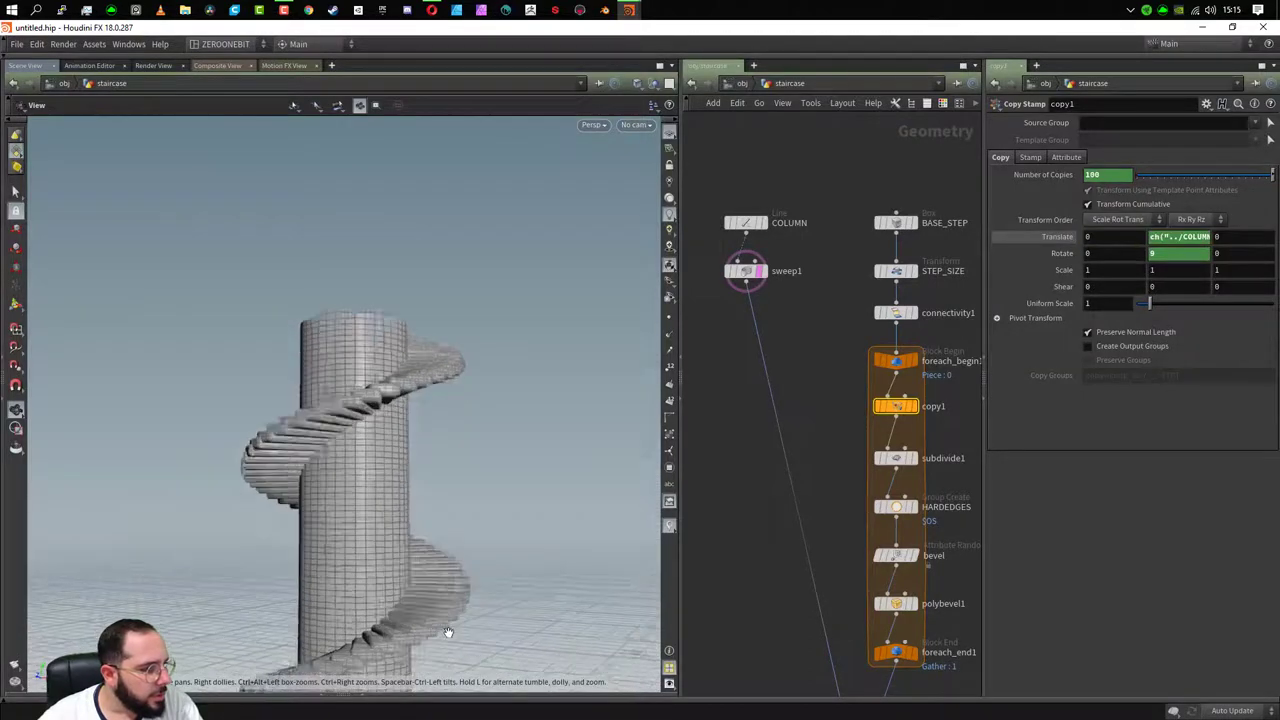
pyautogui.scroll(5, 448, 632)
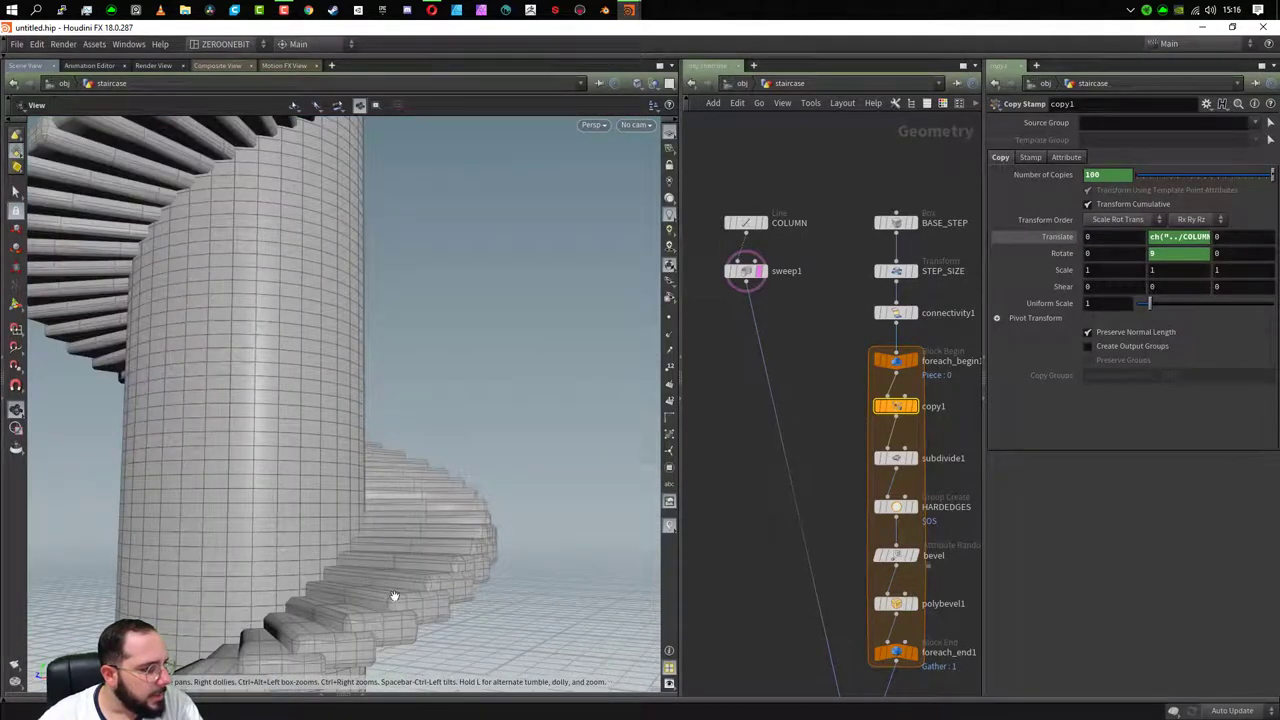
pyautogui.moveTo(443, 623); pyautogui.dragTo(355, 605)
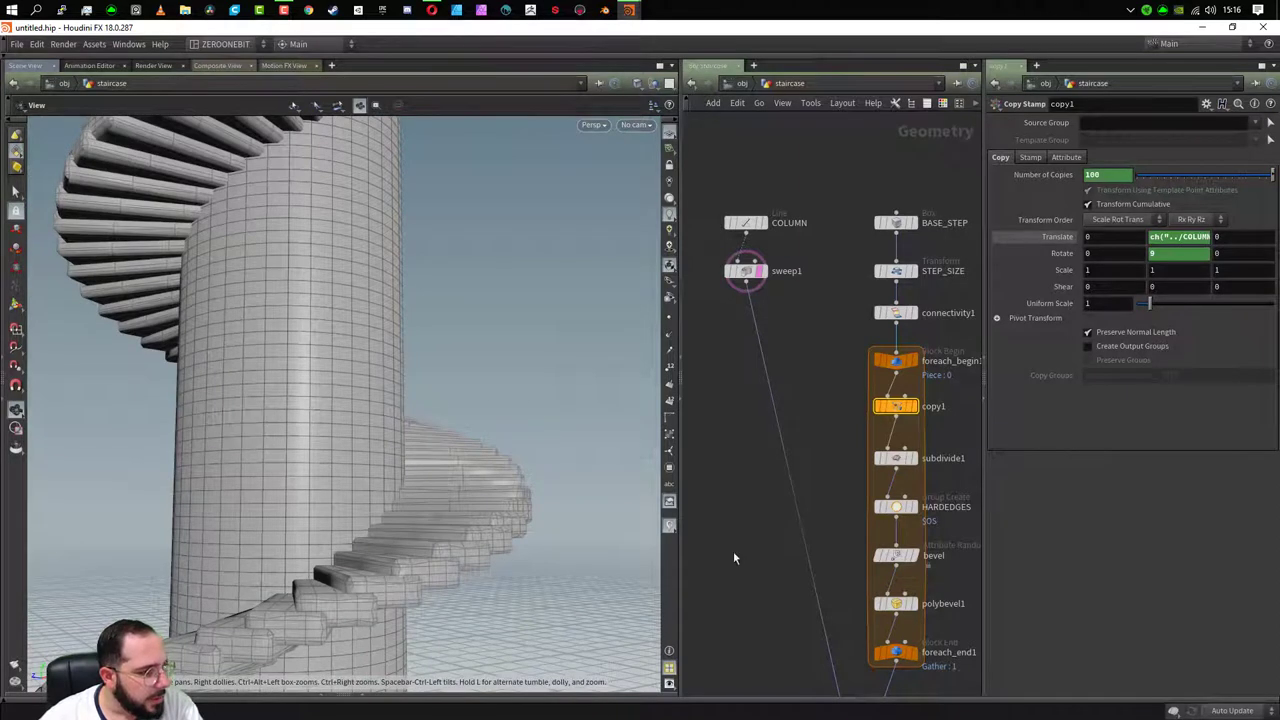
# - Lower STEP_SIZE's Y scale from 0.2 to 0.1 for thinner steps
pyautogui.click(896, 271)
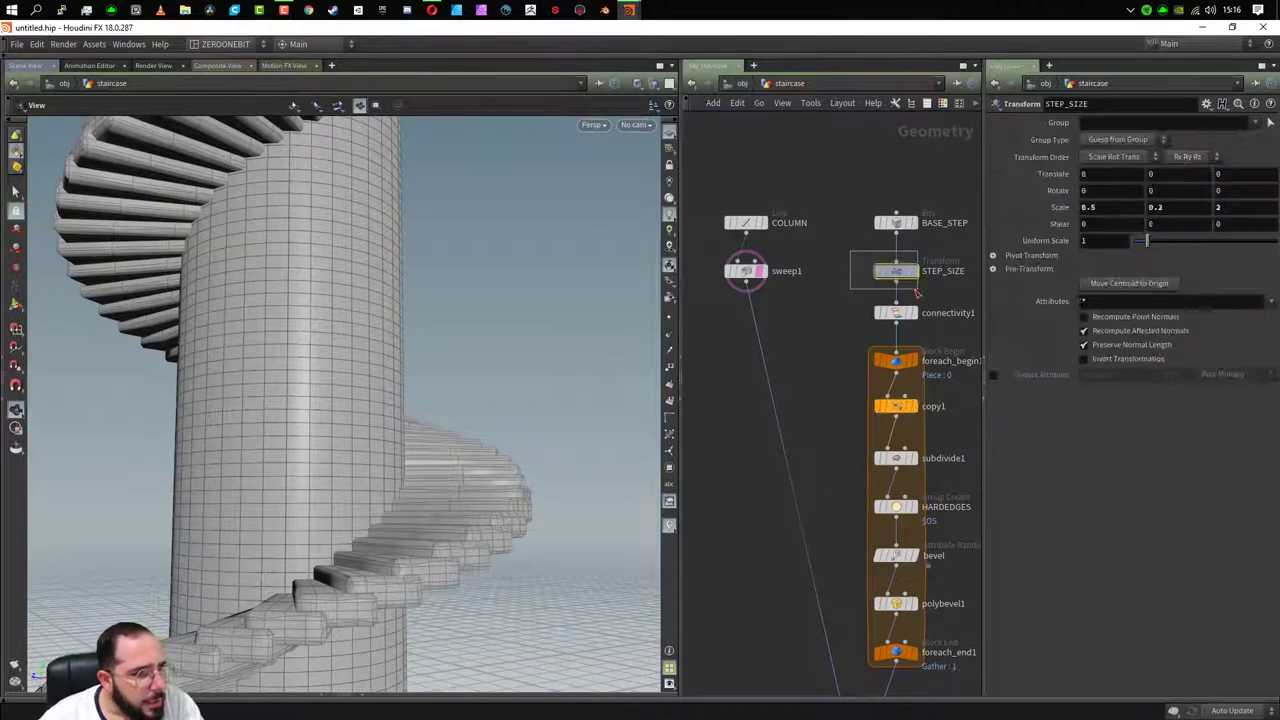
pyautogui.click(1178, 207)
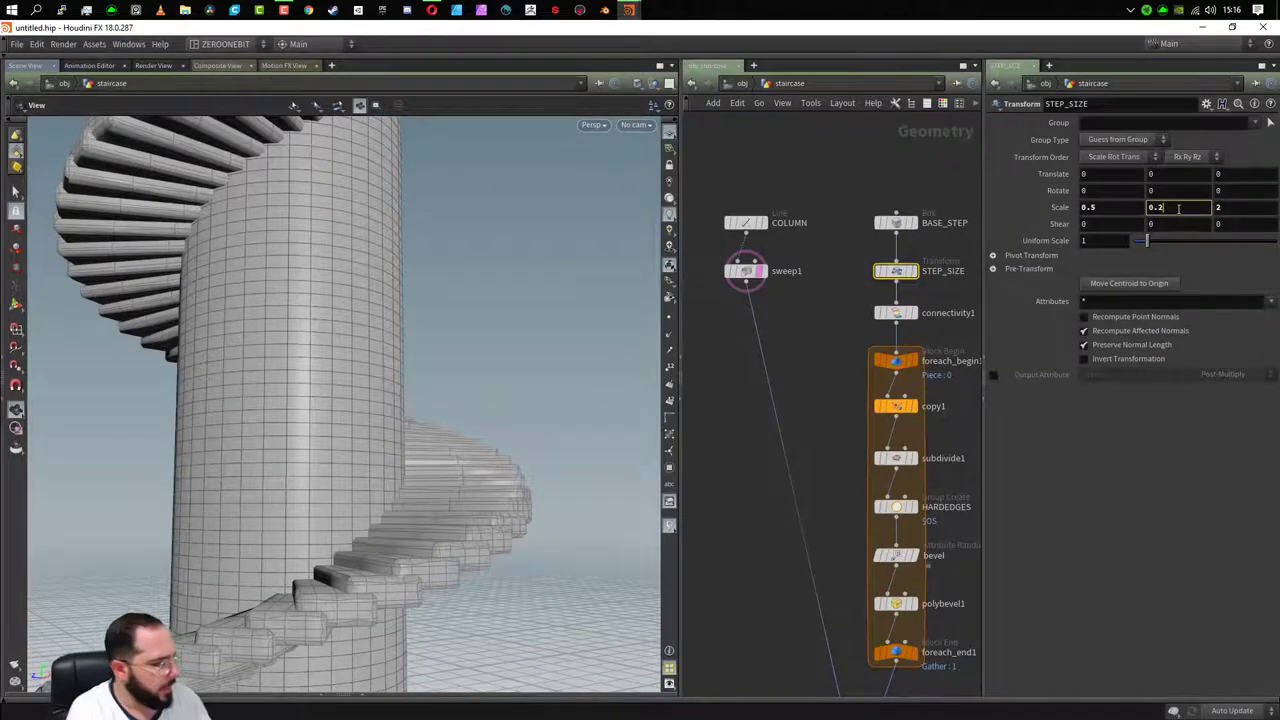
pyautogui.press('BackSpace')
pyautogui.write('1')
pyautogui.press('Return')
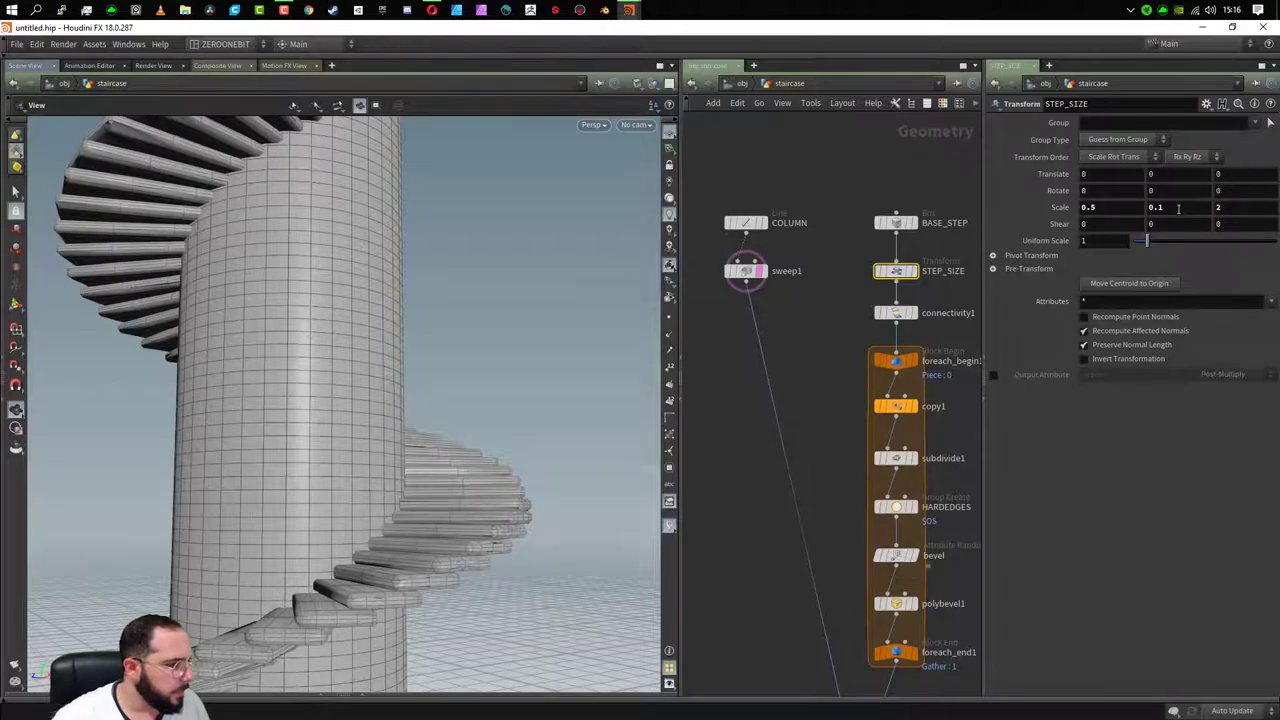
# - Orbit around the staircase and select the 'bevel' Attribute Randomize node
pyautogui.scroll(5, 414, 551)
pyautogui.scroll(3, 414, 551)
pyautogui.scroll(3, 552, 623)
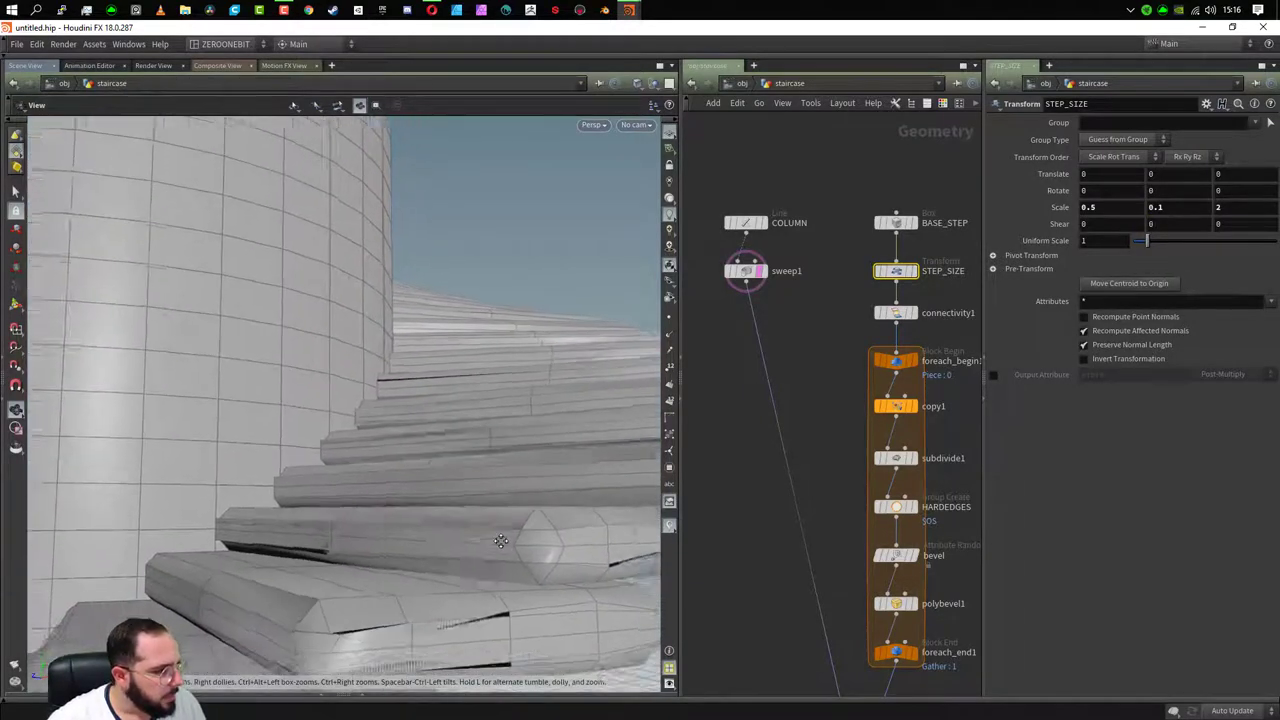
pyautogui.scroll(3, 414, 514)
pyautogui.scroll(2, 527, 522)
pyautogui.moveTo(527, 522); pyautogui.dragTo(600, 510)
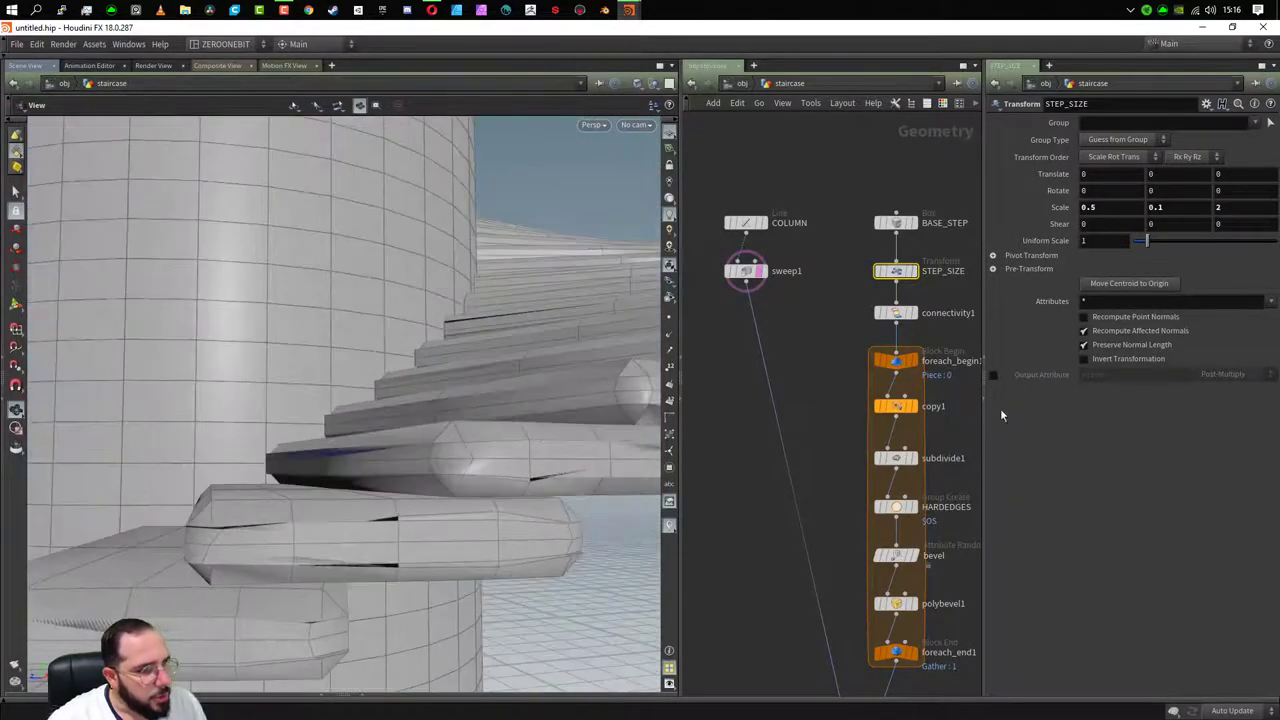
pyautogui.click(896, 555)
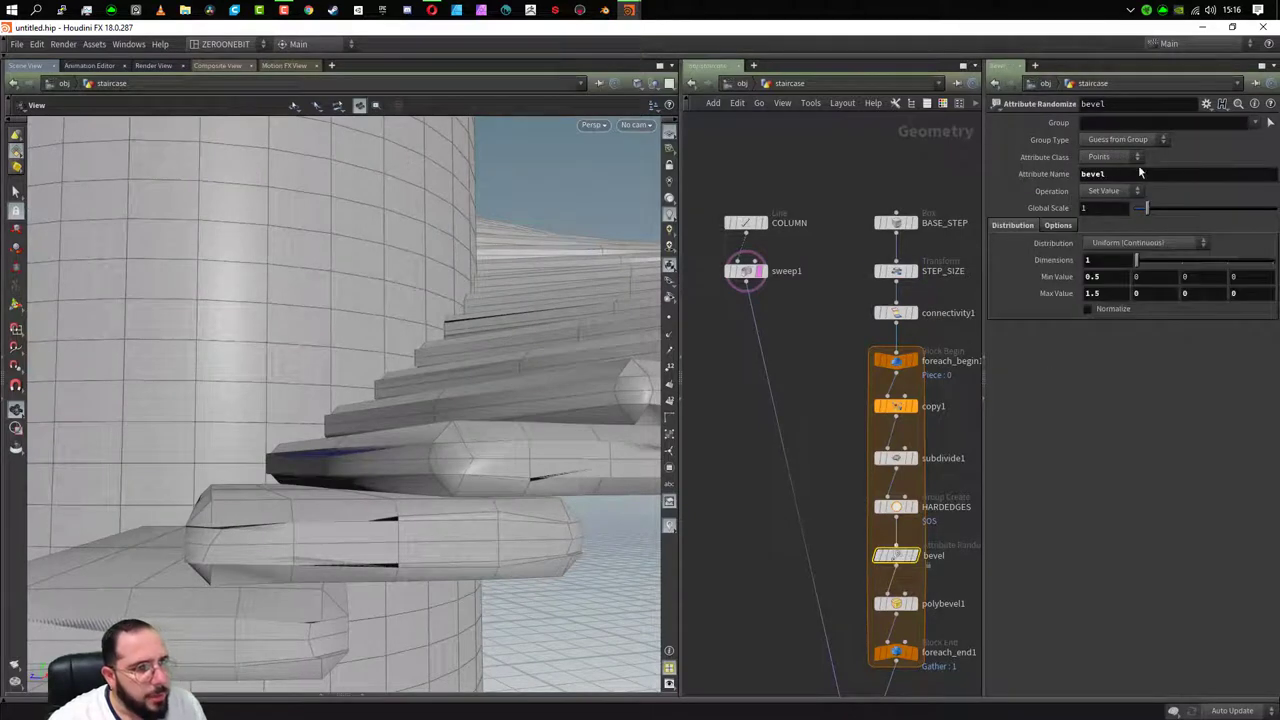
# - Set the bevel randomizer's Global Scale to 1
pyautogui.moveTo(1148, 211)
pyautogui.mouseDown()
pyautogui.moveTo(1137, 234)
pyautogui.moveTo(1161, 208)
pyautogui.mouseUp()
pyautogui.doubleClick(1116, 211)
pyautogui.write('1')
pyautogui.press('Return')
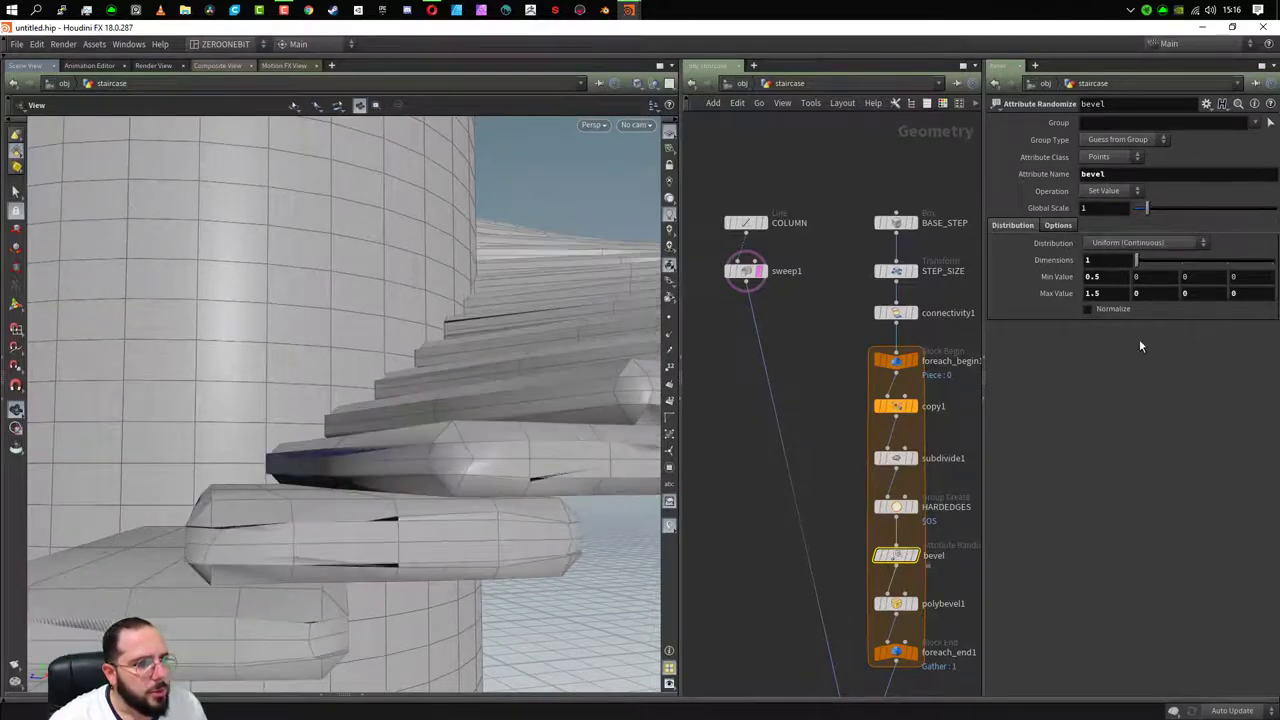
# - Keep the Min Value at 0.5 and lower the Max Value from 1.5 to 1
pyautogui.doubleClick(1104, 277)
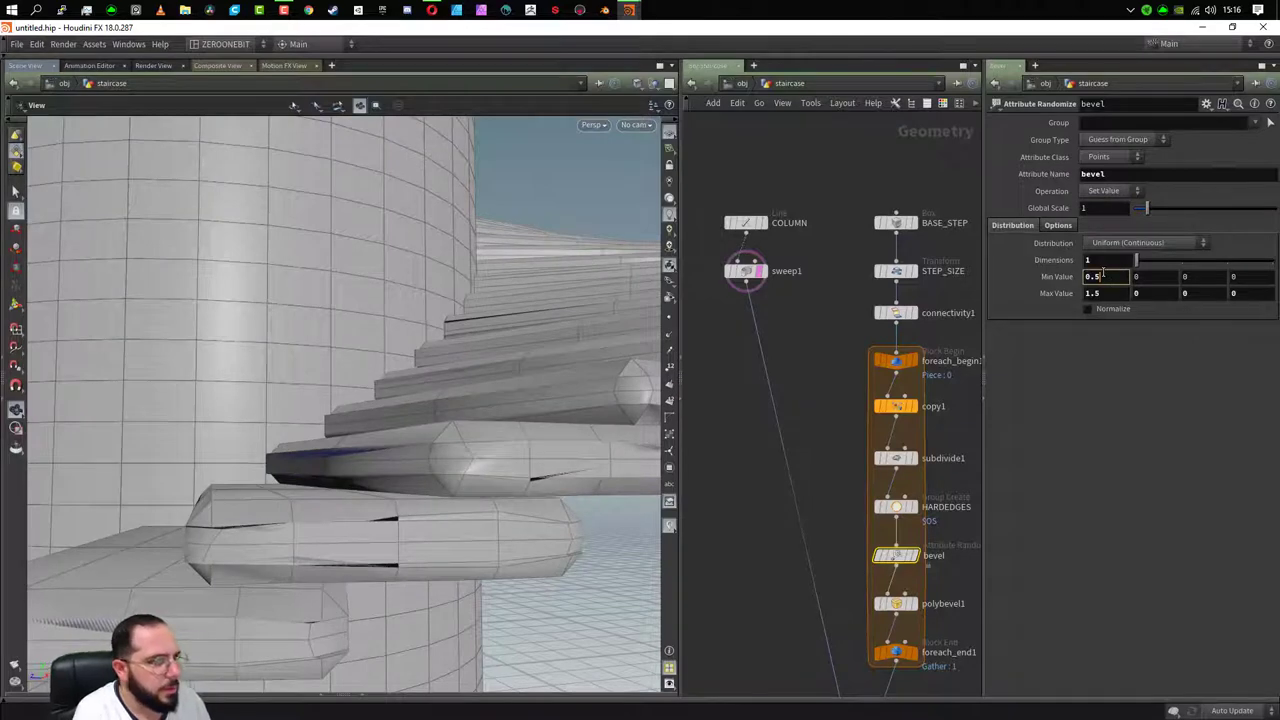
pyautogui.write('0.1')
pyautogui.press('Tab')
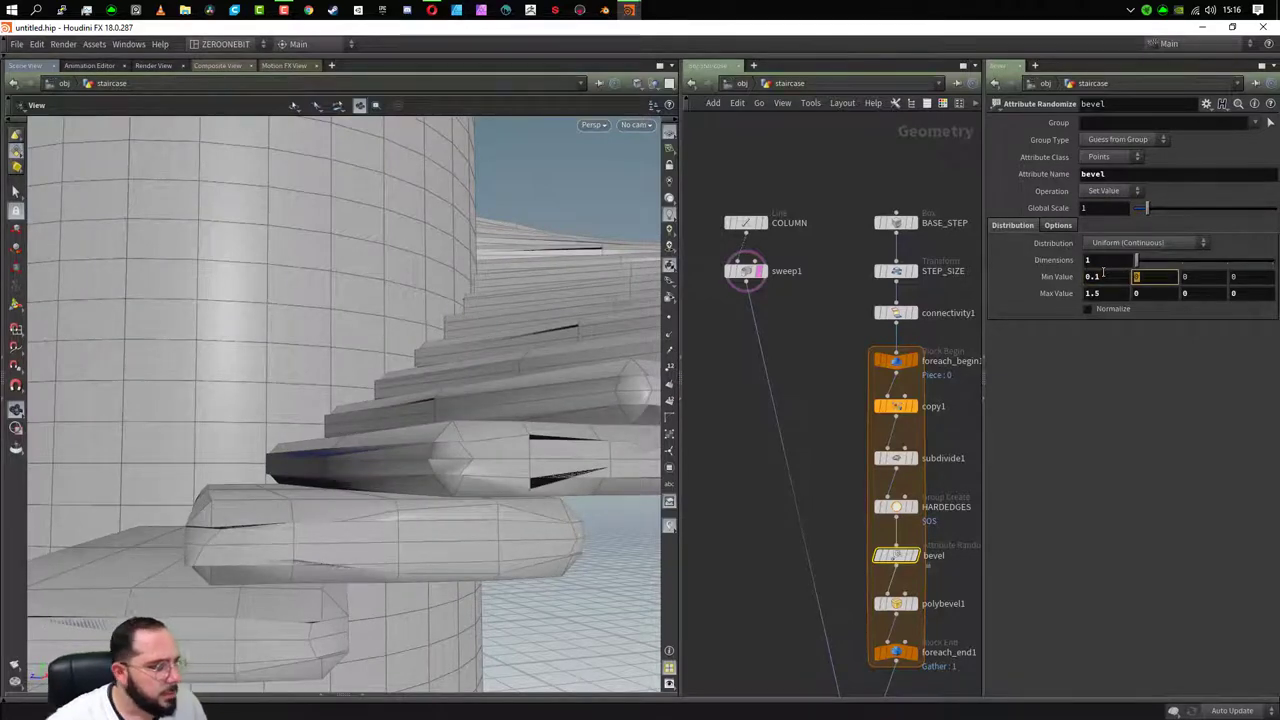
pyautogui.click(1104, 277)
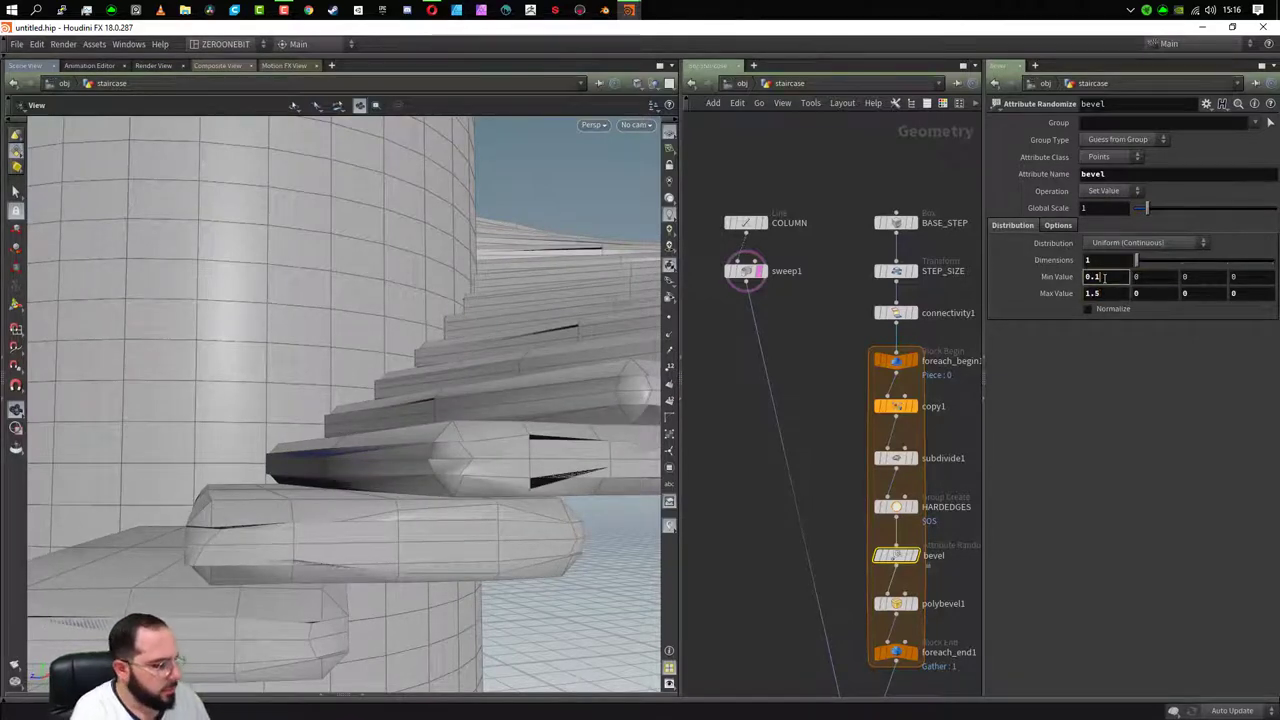
pyautogui.write('0.5')
pyautogui.press('Return')
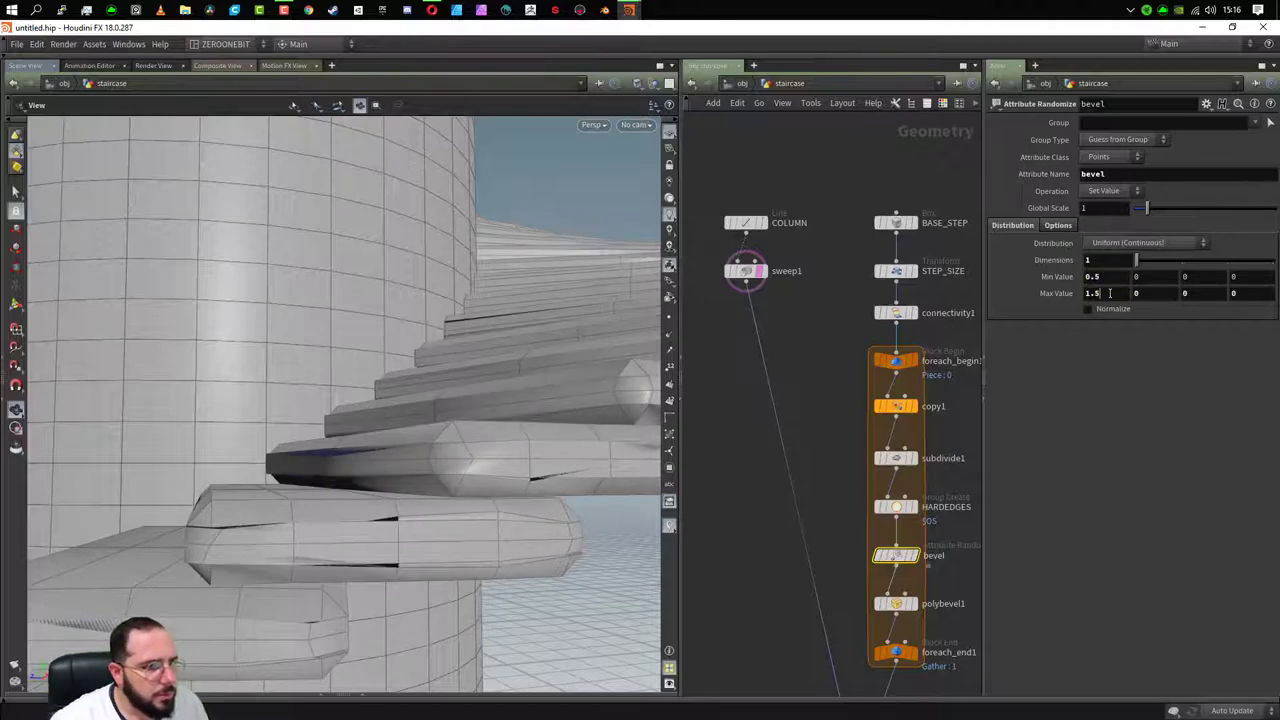
pyautogui.click(1109, 293)
pyautogui.press('Return')
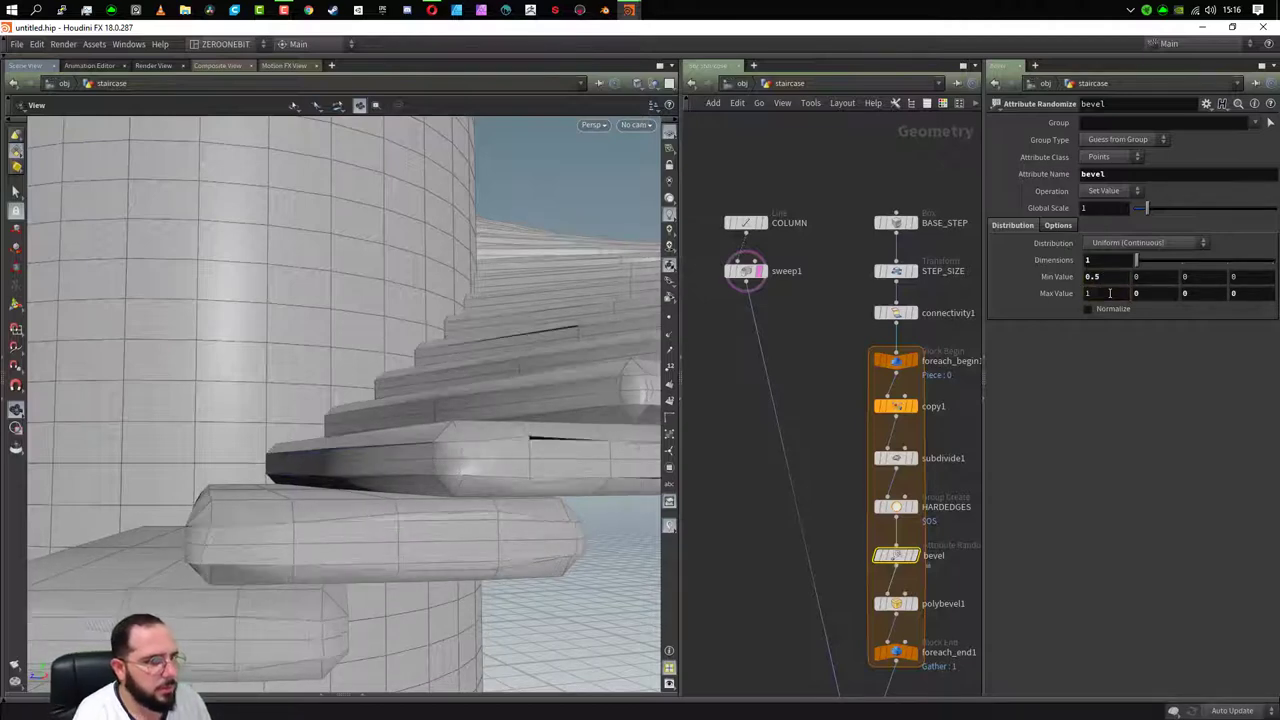
pyautogui.moveTo(309, 471)
pyautogui.keyDown('alt'); pyautogui.mouseDown()
pyautogui.moveTo(434, 471)
pyautogui.moveTo(491, 509)
pyautogui.mouseUp(); pyautogui.keyUp('alt')
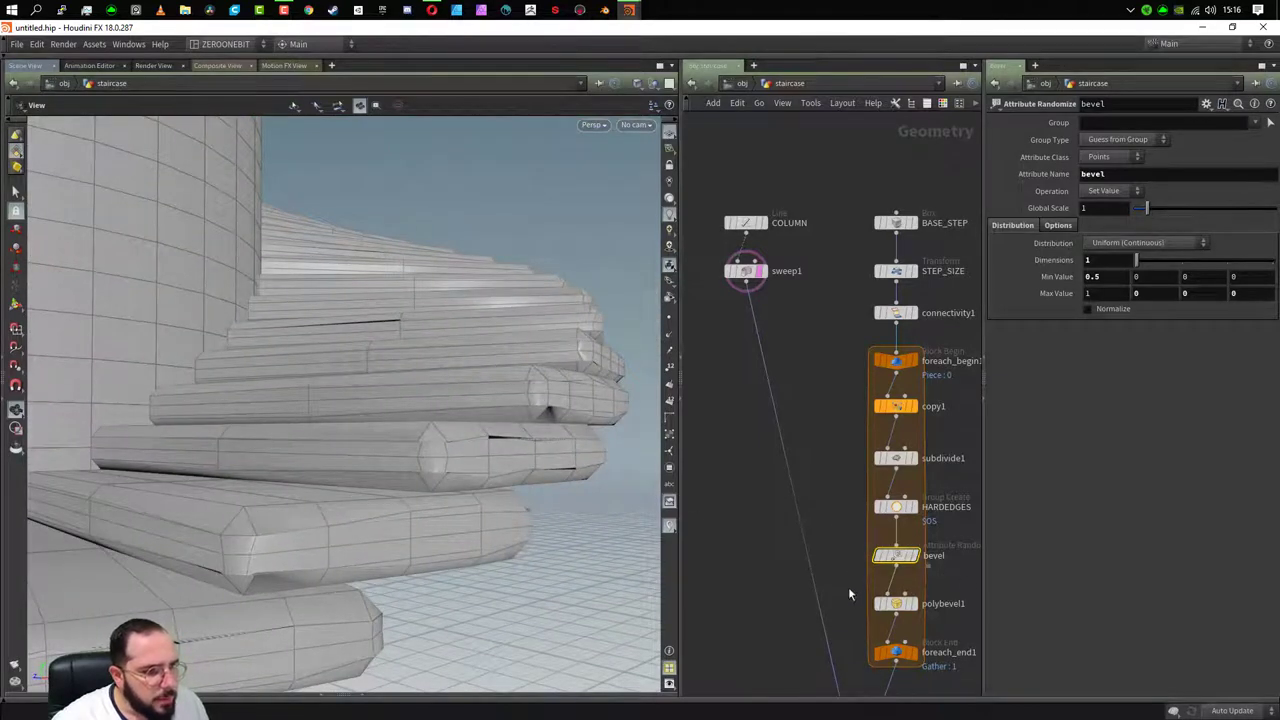
pyautogui.click(896, 603)
# - Set polybevel1's Distance to 0.015
pyautogui.click(1110, 183)
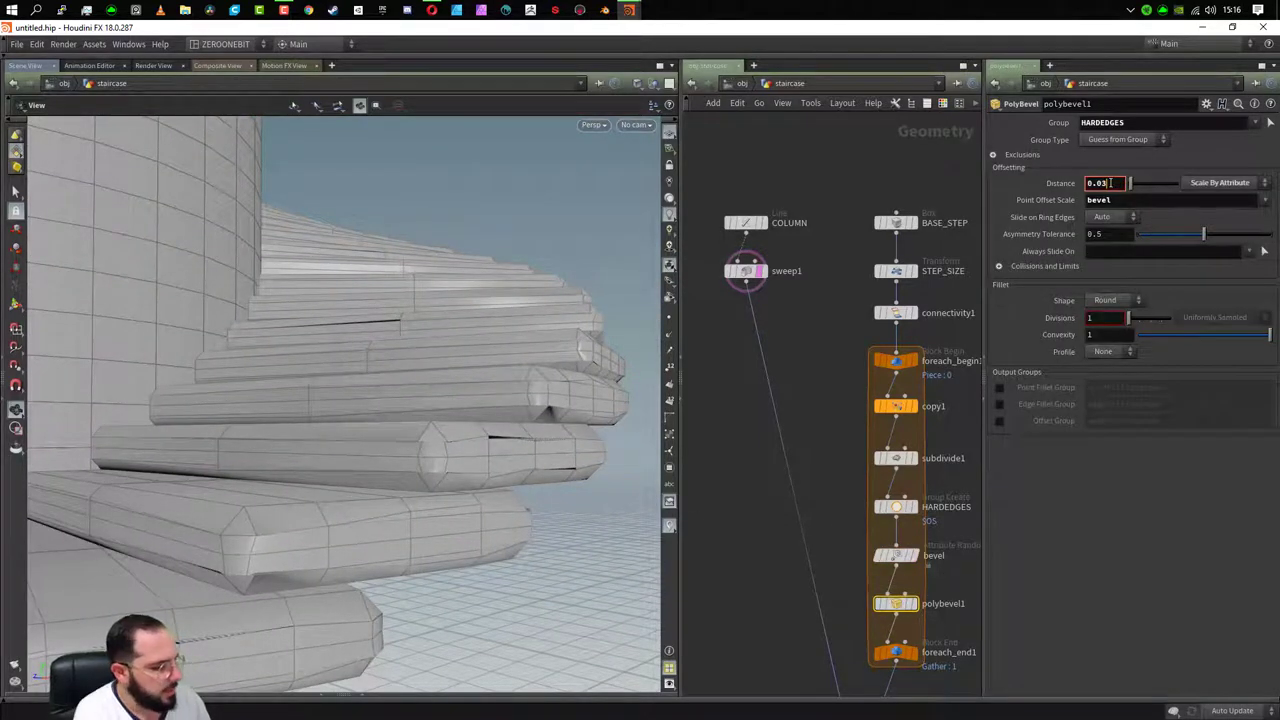
pyautogui.write('2')
pyautogui.press('Return')
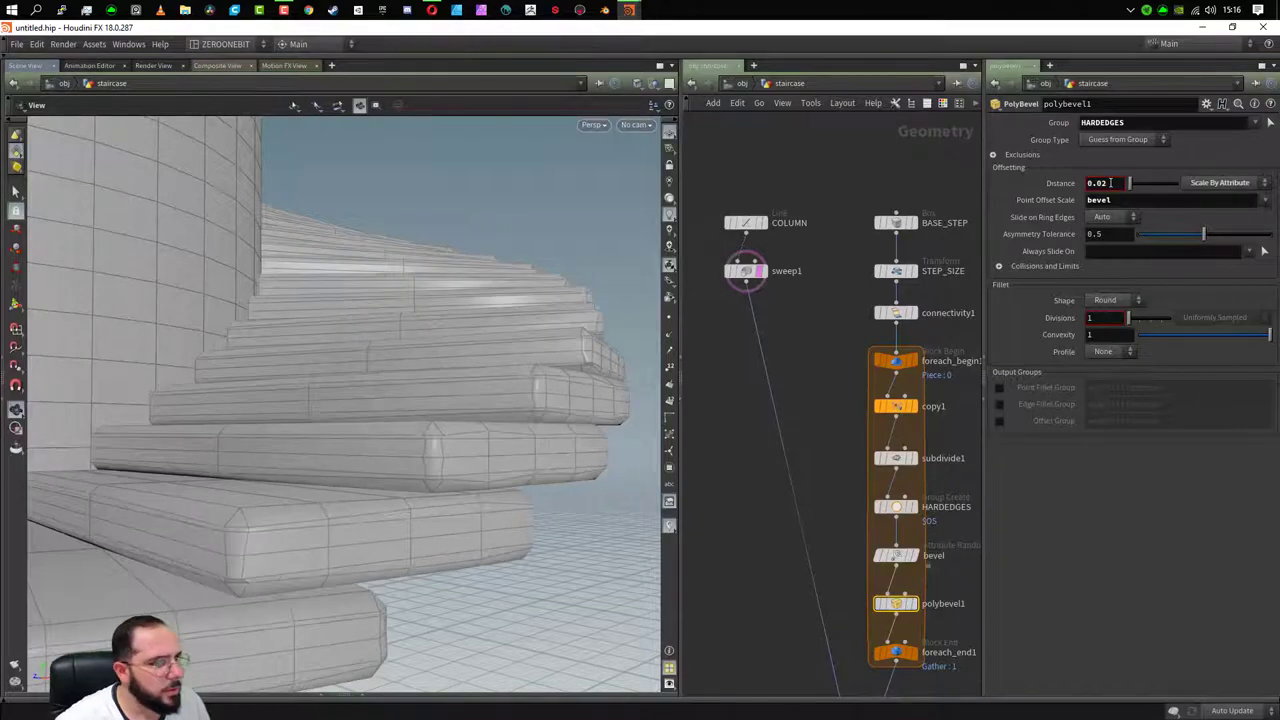
pyautogui.write('0.015')
pyautogui.press('Return')
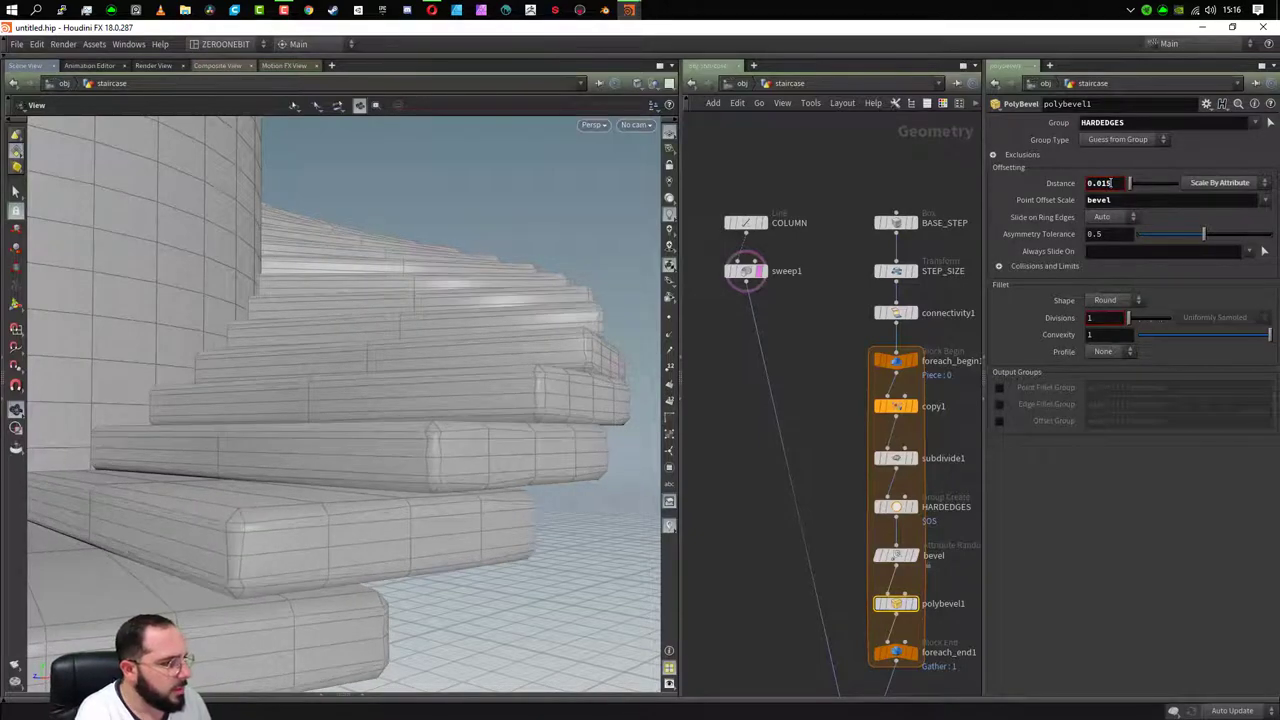
pyautogui.moveTo(469, 503)
pyautogui.keyDown('alt'); pyautogui.mouseDown()
pyautogui.moveTo(457, 486)
pyautogui.moveTo(436, 490)
pyautogui.moveTo(460, 483)
pyautogui.moveTo(500, 506)
pyautogui.moveTo(398, 361)
pyautogui.mouseUp(); pyautogui.keyUp('alt')
# - Zoom and orbit around the stair slabs and column top to inspect the beveled edges
pyautogui.scroll(-3, 398, 361)
pyautogui.scroll(-3, 377, 334)
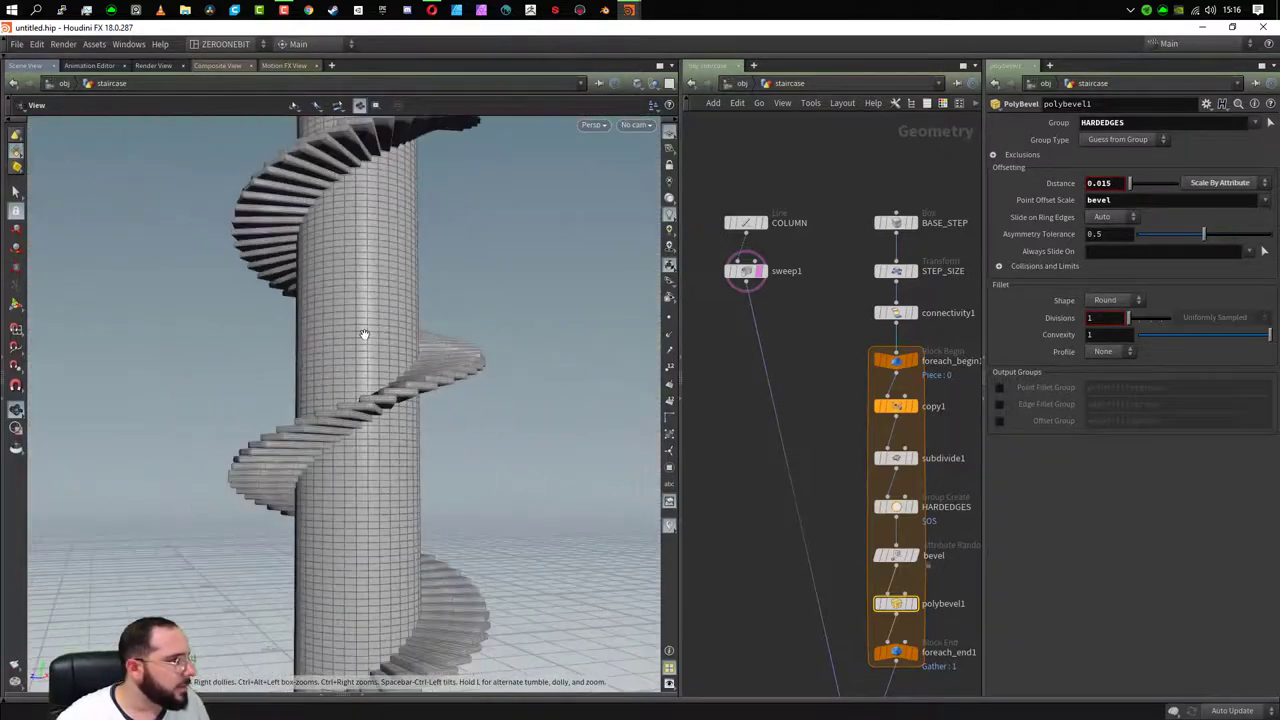
pyautogui.scroll(-3, 363, 337)
pyautogui.scroll(-1, 380, 309)
pyautogui.keyDown('alt'); pyautogui.moveTo(380, 309); pyautogui.dragTo(351, 246); pyautogui.keyUp('alt')
pyautogui.scroll(2, 337, 206)
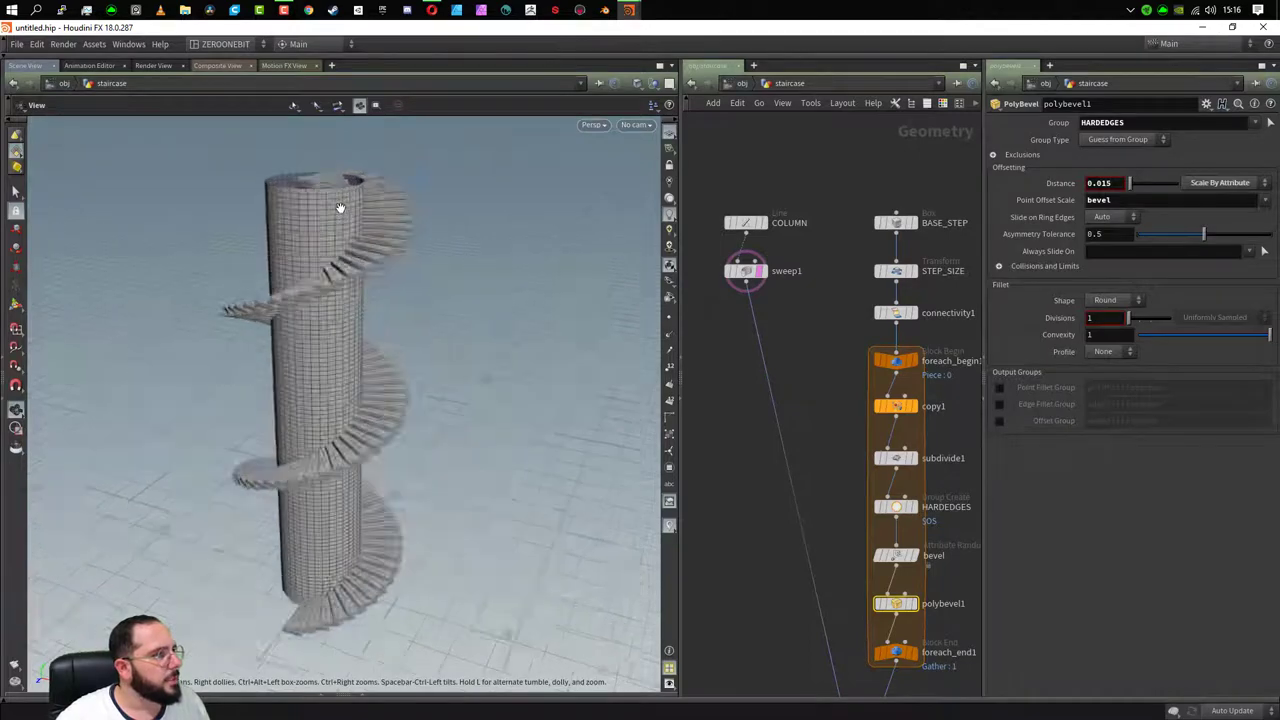
pyautogui.scroll(2, 345, 170)
pyautogui.scroll(3, 338, 162)
pyautogui.scroll(3, 338, 162)
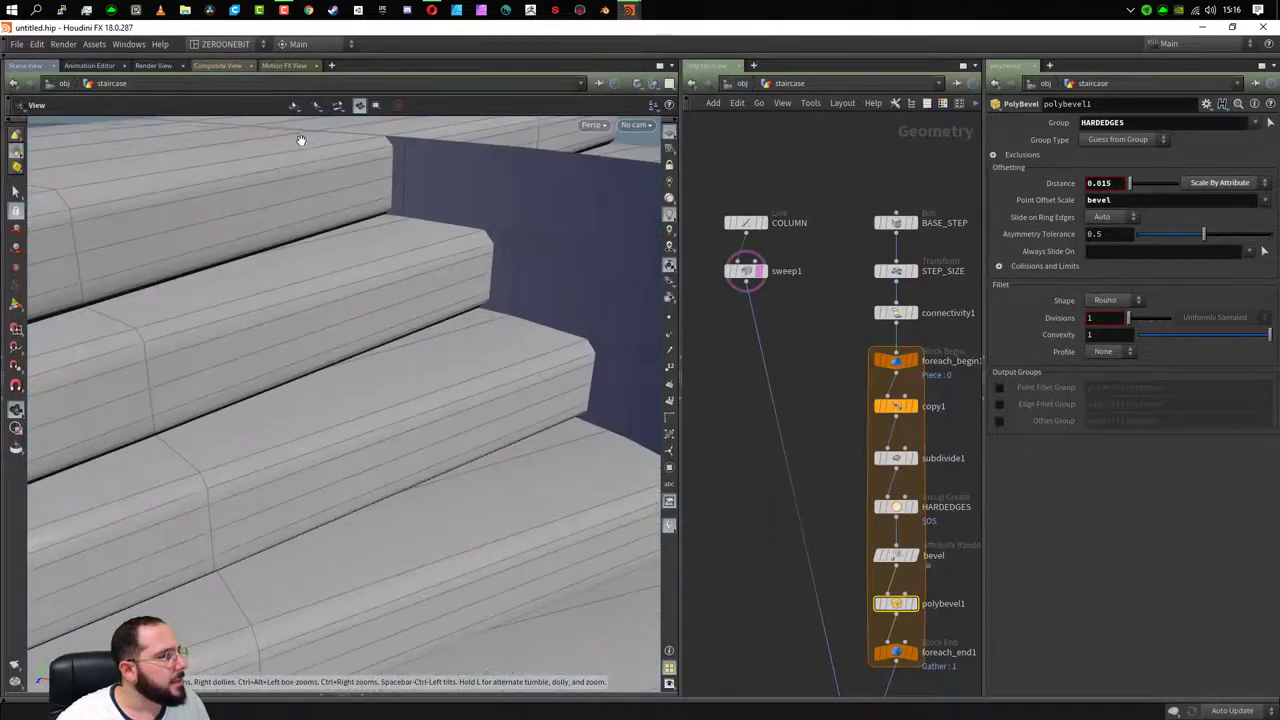
pyautogui.scroll(2, 300, 137)
pyautogui.keyDown('alt'); pyautogui.moveTo(349, 337); pyautogui.dragTo(95, 331); pyautogui.keyUp('alt')
pyautogui.scroll(-3, 420, 486)
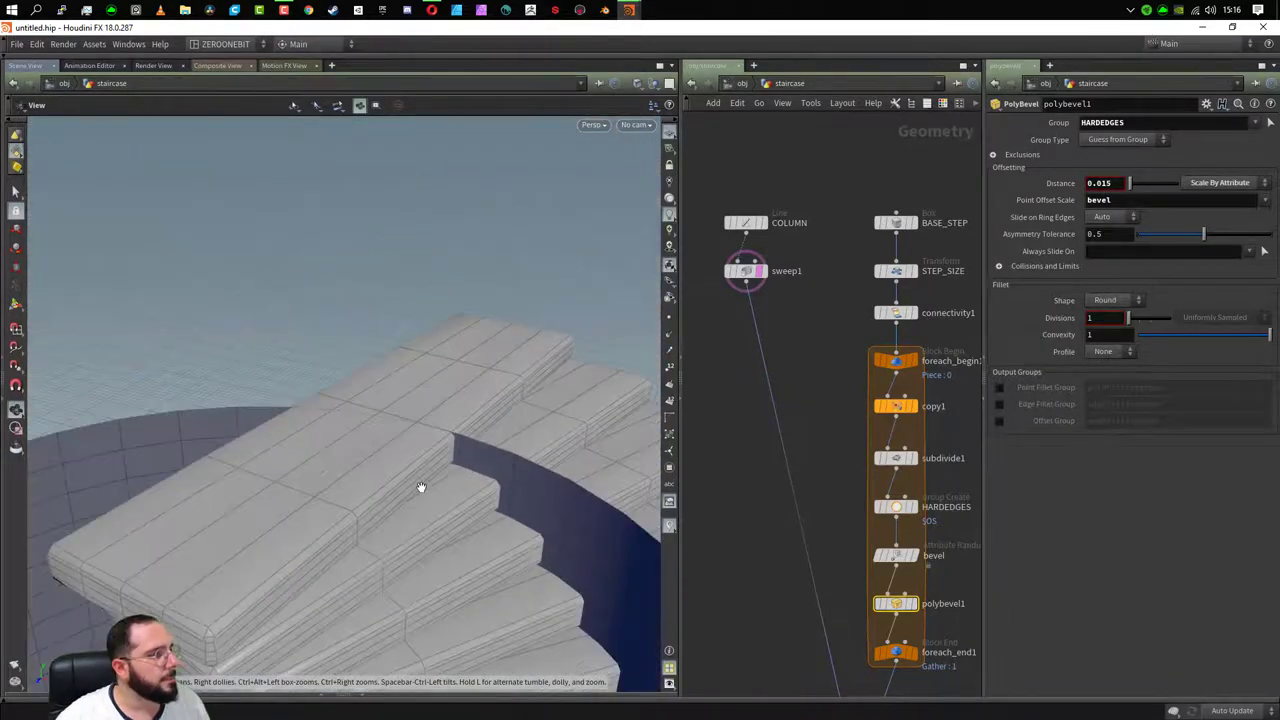
pyautogui.scroll(-2, 400, 531)
pyautogui.scroll(-2, 389, 543)
pyautogui.scroll(-2, 391, 573)
pyautogui.scroll(-2, 391, 580)
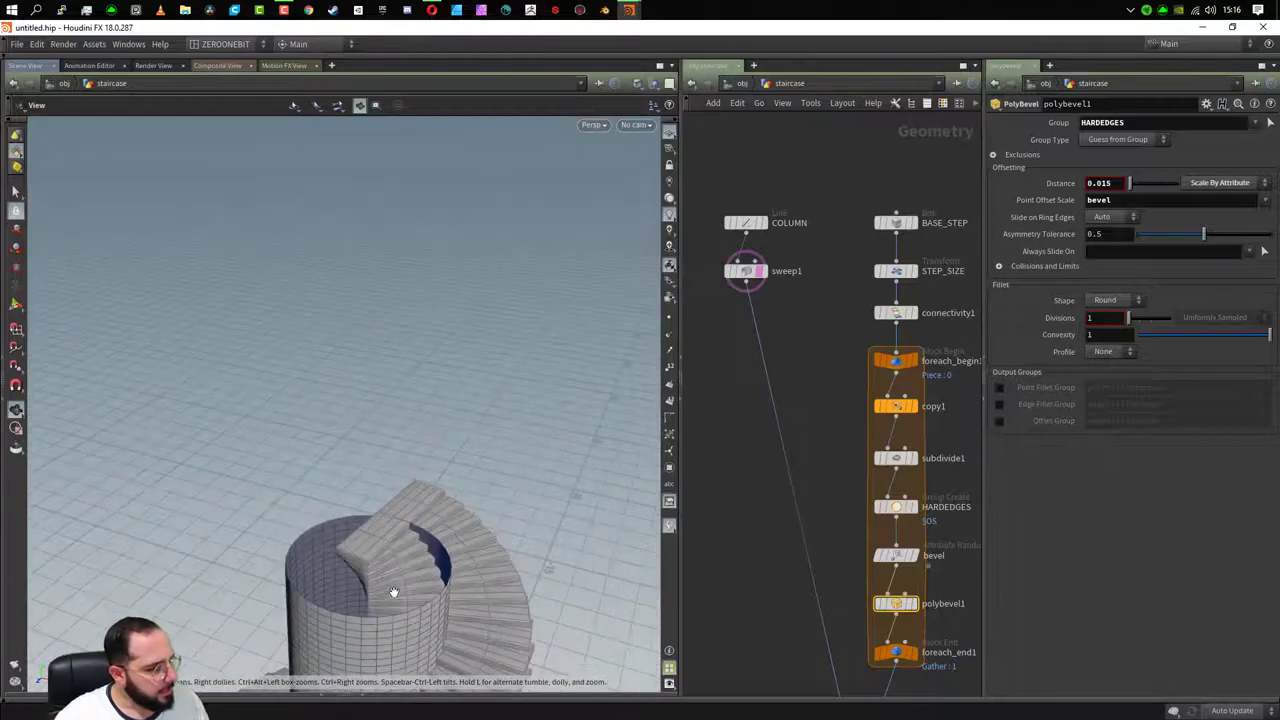
pyautogui.keyDown('alt'); pyautogui.moveTo(391, 591); pyautogui.dragTo(414, 466); pyautogui.keyUp('alt')
pyautogui.scroll(-2, 423, 521)
pyautogui.scroll(-2, 423, 521)
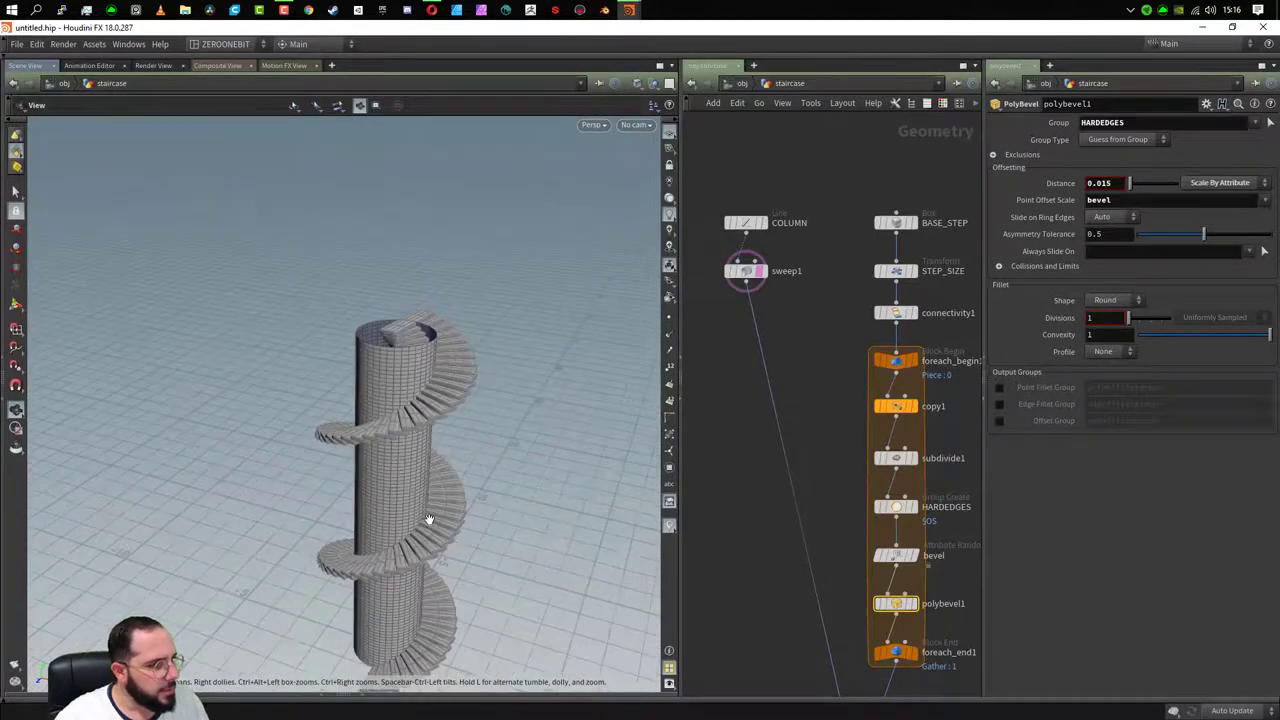
pyautogui.scroll(-2, 420, 521)
# - Copy sweep1's Radius parameter
pyautogui.click(903, 272)
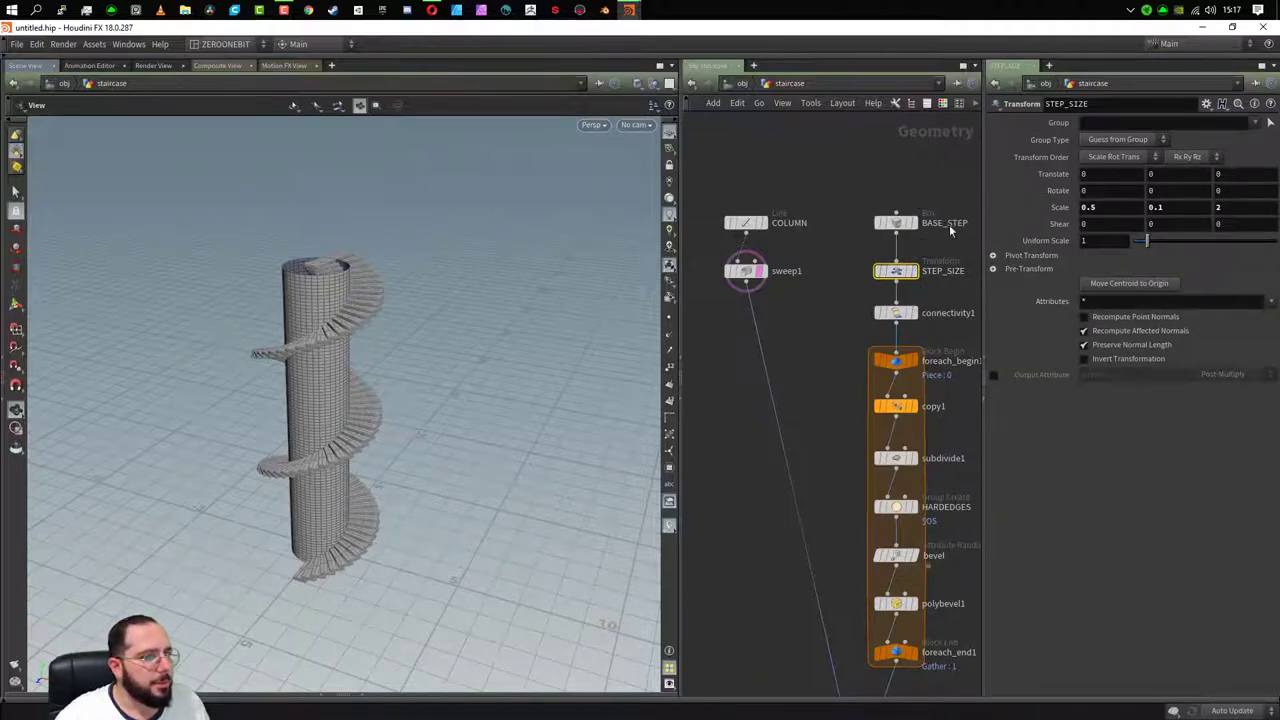
pyautogui.click(741, 223)
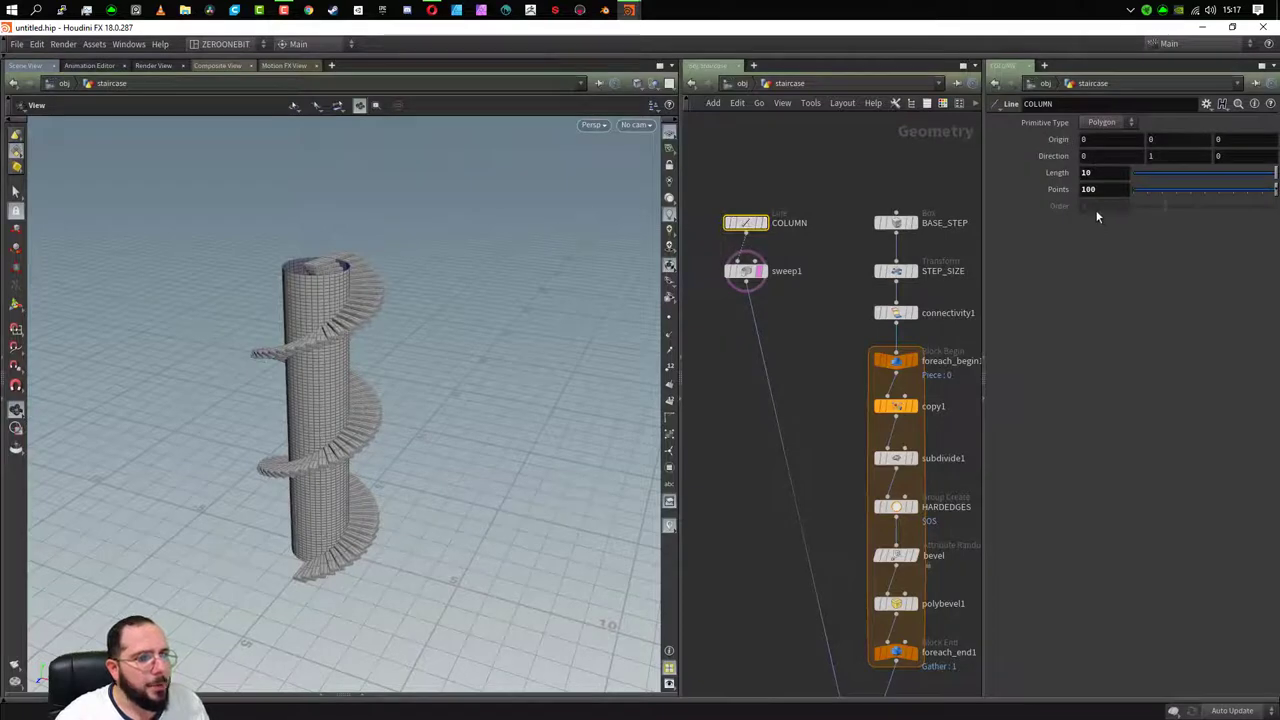
pyautogui.click(746, 271)
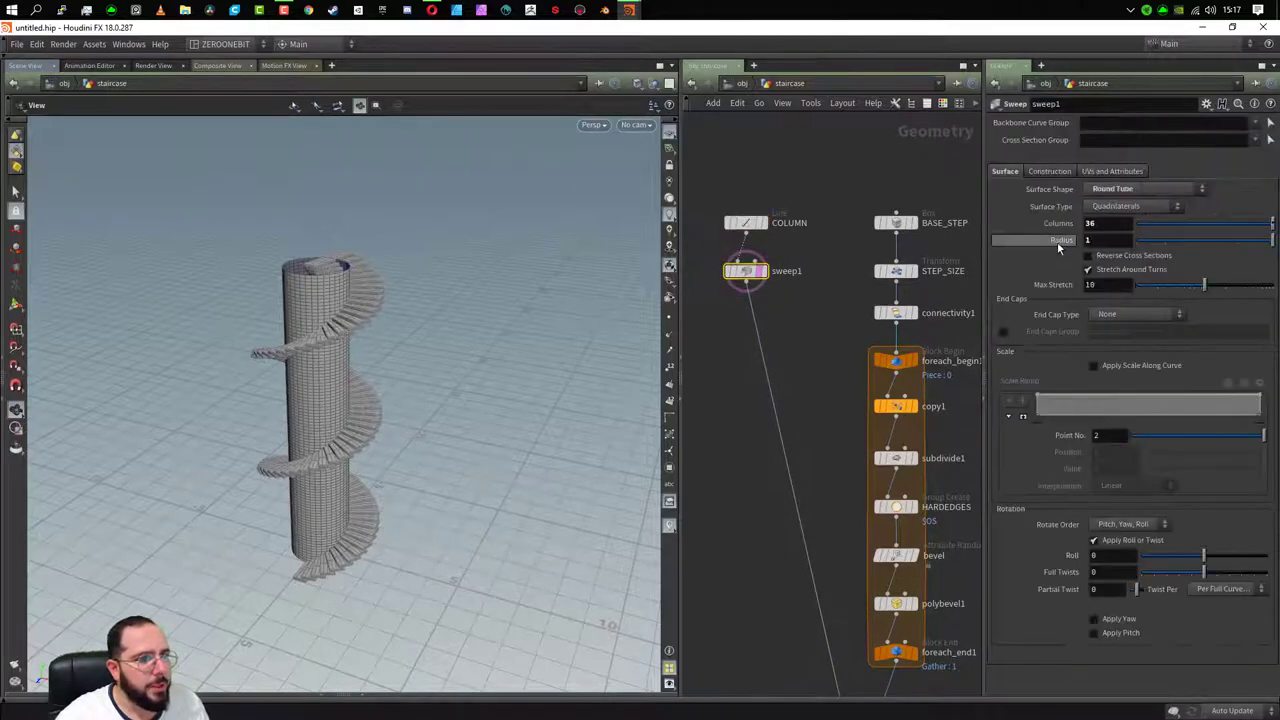
pyautogui.rightClick(1057, 245)
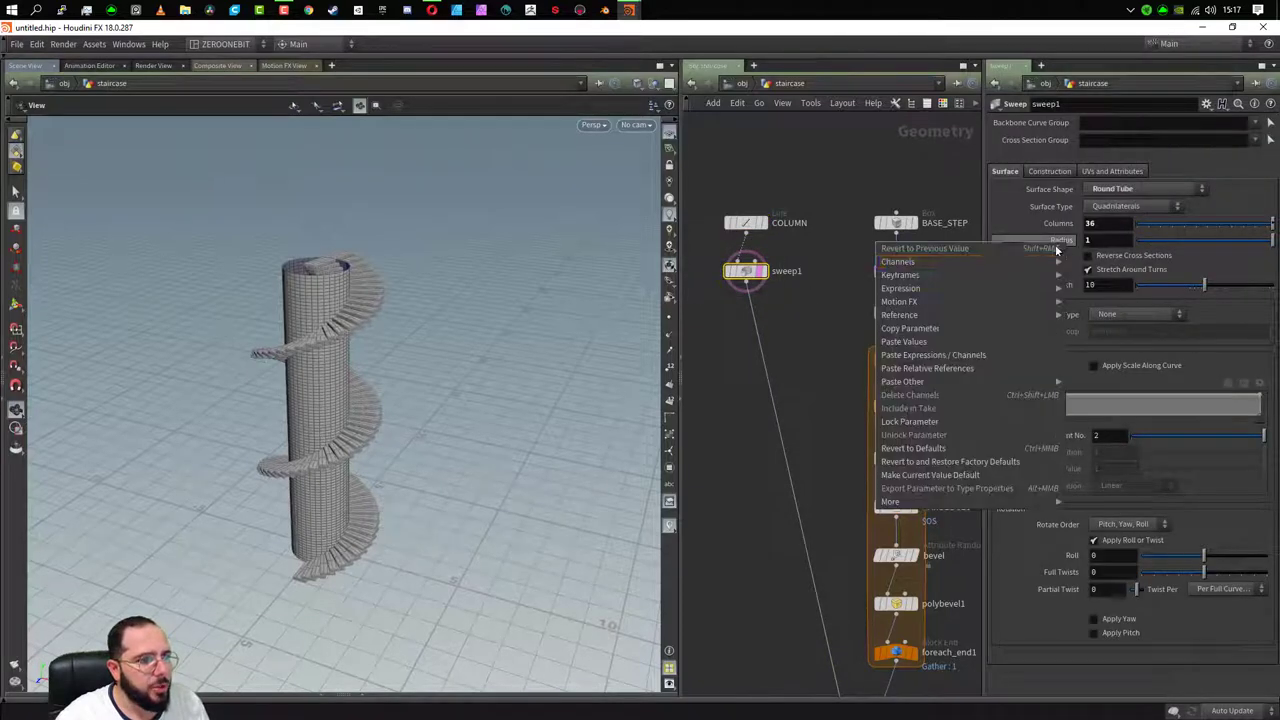
pyautogui.click(927, 329)
# - Paste the radius as a relative reference into STEP_SIZE's Translate X
pyautogui.click(896, 222)
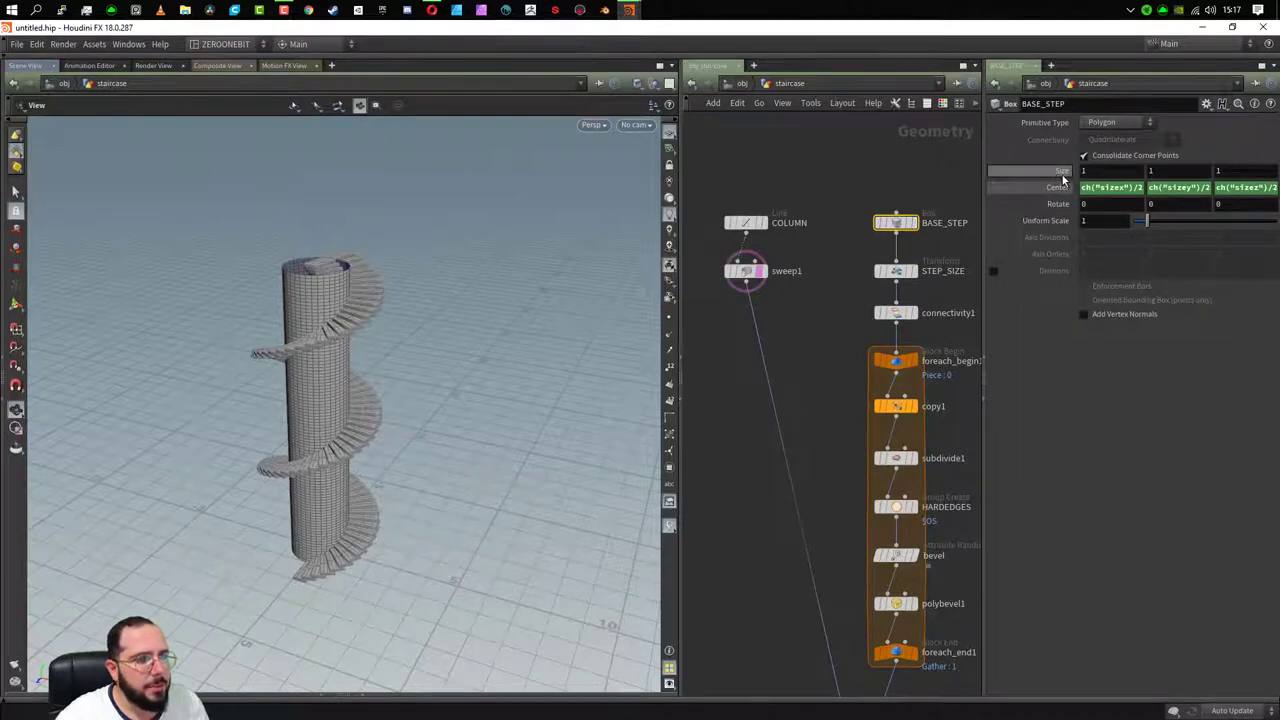
pyautogui.click(896, 271)
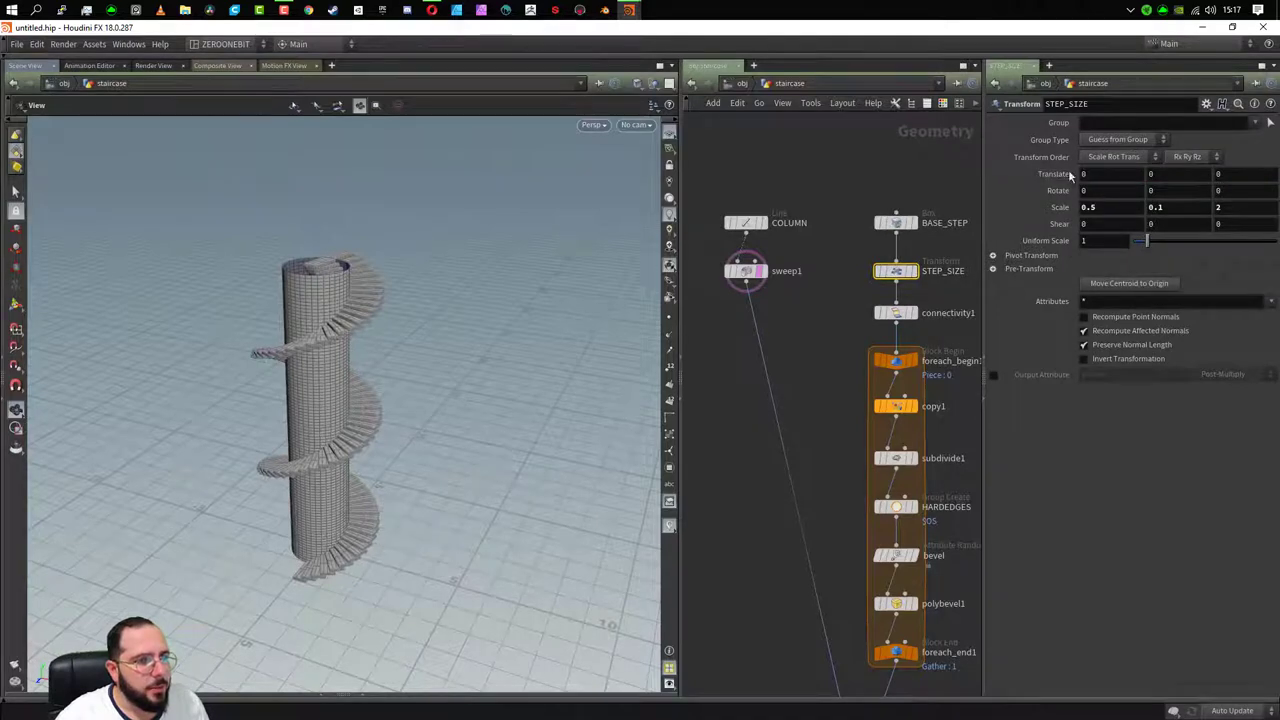
pyautogui.rightClick(1097, 175)
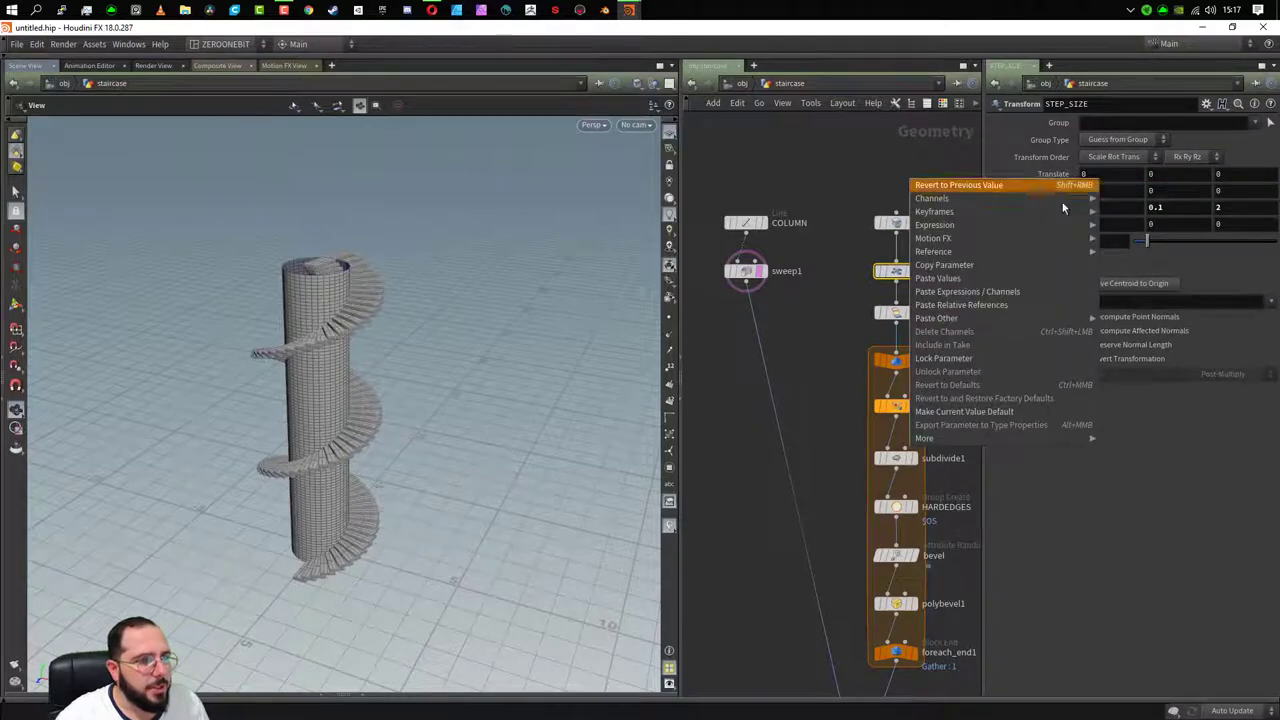
pyautogui.click(1004, 302)
pyautogui.scroll(3, 360, 350)
pyautogui.moveTo(360, 350)
pyautogui.mouseDown()
pyautogui.moveTo(286, 343)
pyautogui.moveTo(366, 357)
pyautogui.moveTo(243, 414)
pyautogui.moveTo(470, 410)
pyautogui.moveTo(535, 250)
pyautogui.moveTo(323, 429)
pyautogui.moveTo(251, 423)
pyautogui.moveTo(409, 471)
pyautogui.moveTo(392, 422)
pyautogui.mouseUp()
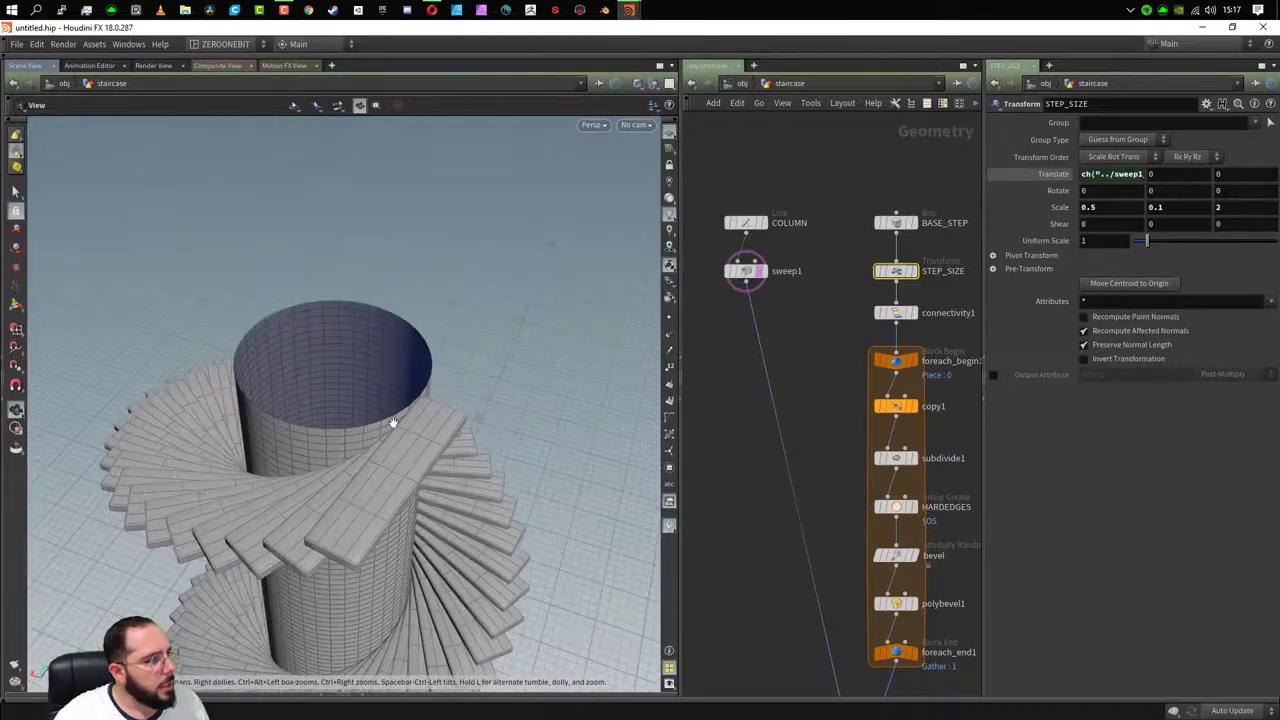
pyautogui.scroll(5, 430, 393)
pyautogui.scroll(3, 471, 509)
pyautogui.scroll(3, 546, 484)
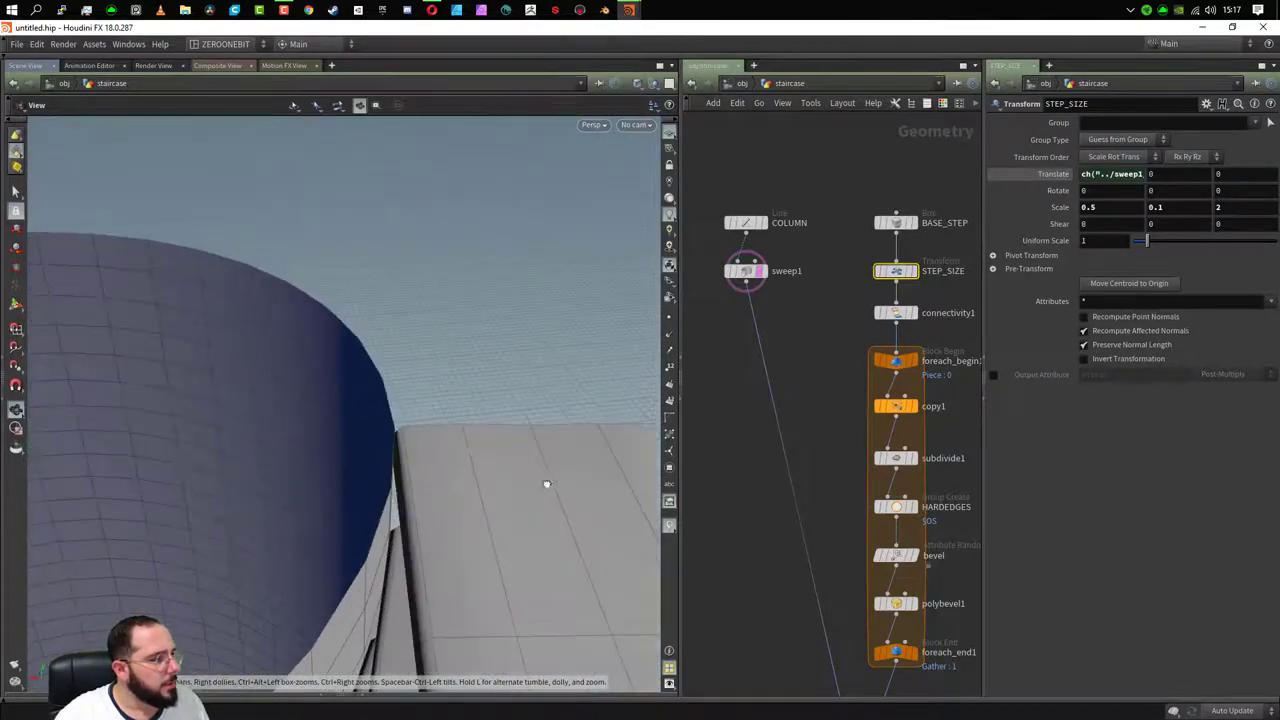
pyautogui.moveTo(506, 583); pyautogui.dragTo(503, 323)
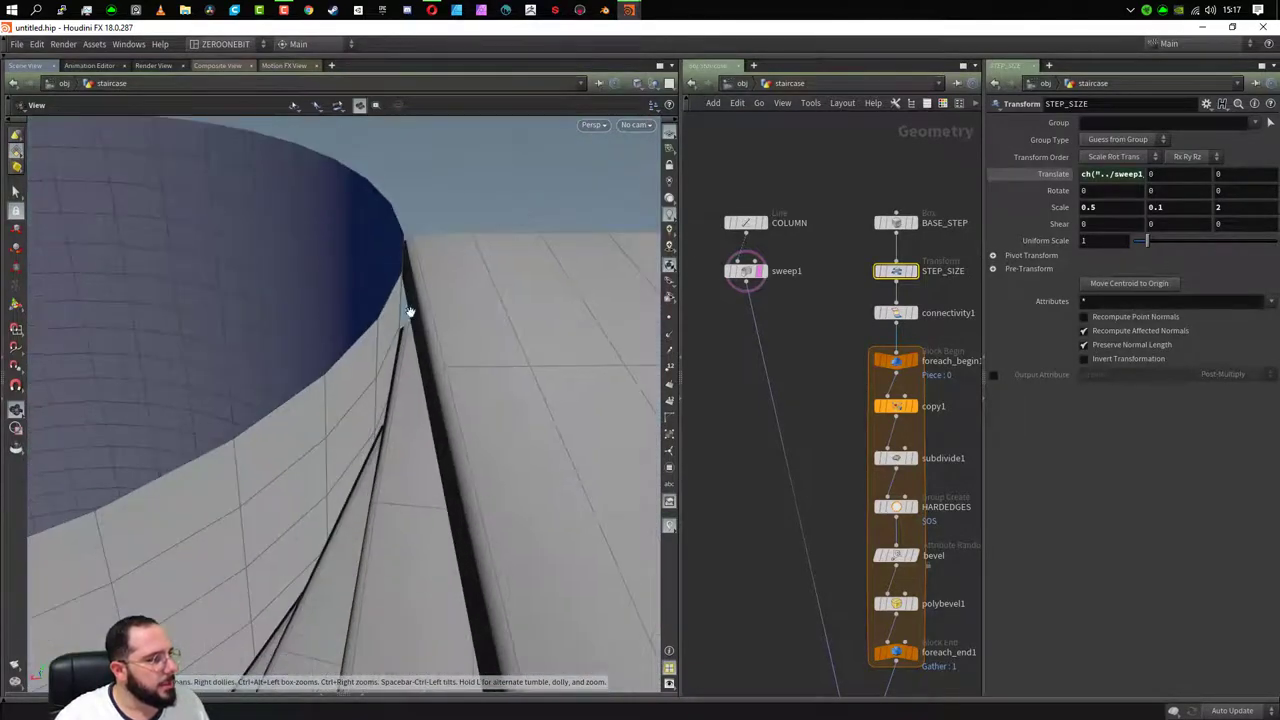
pyautogui.moveTo(419, 492); pyautogui.dragTo(383, 323)
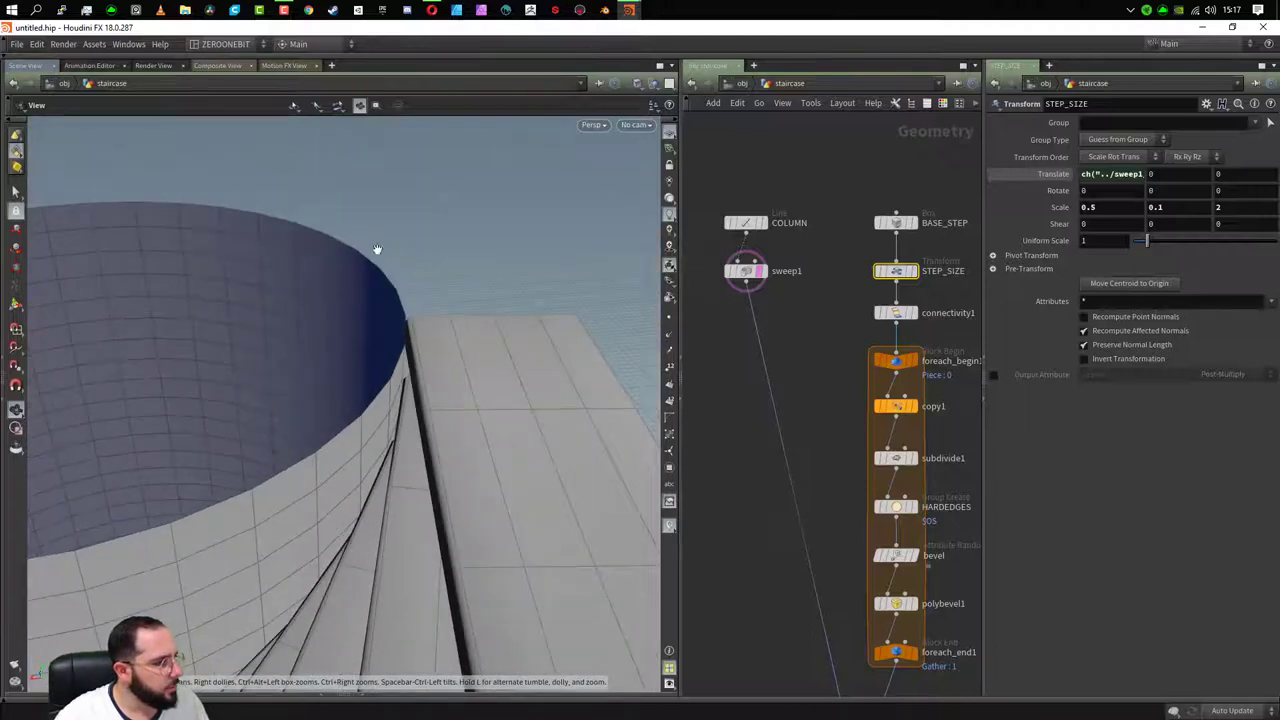
pyautogui.scroll(-3, 236, 553)
pyautogui.scroll(-3, 337, 486)
pyautogui.scroll(-3, 329, 514)
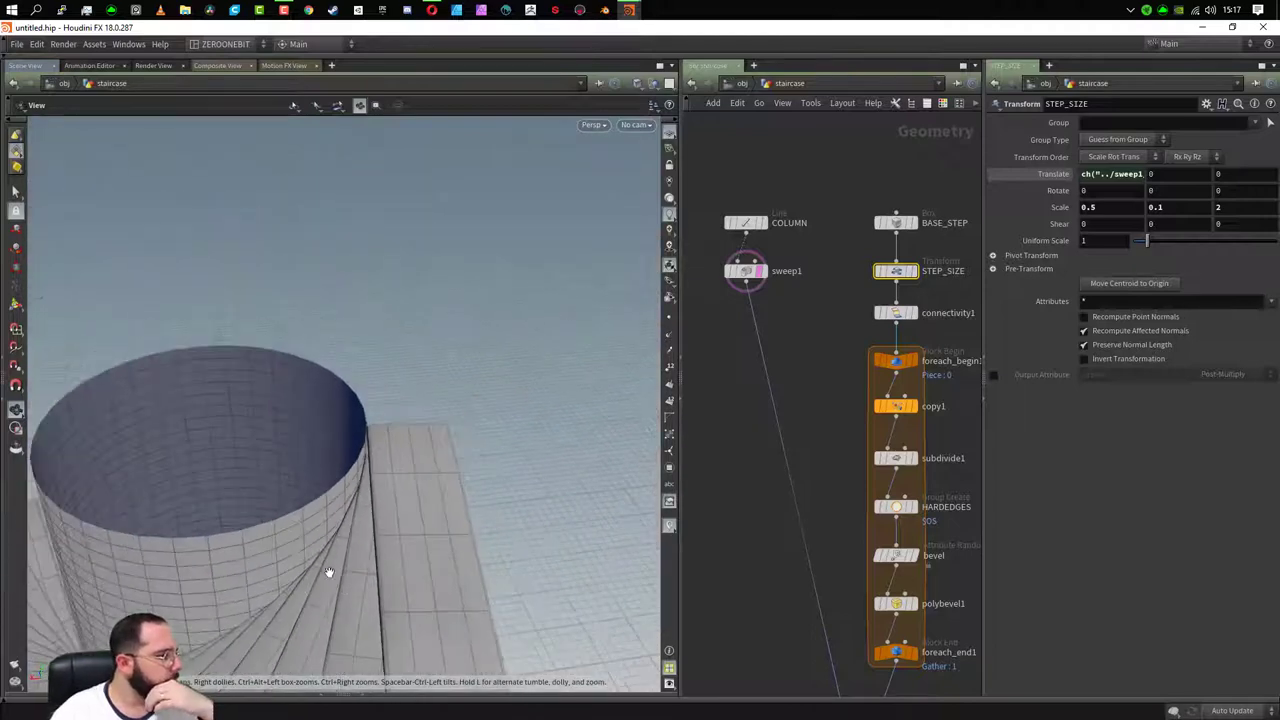
pyautogui.scroll(-3, 331, 571)
pyautogui.scroll(-3, 340, 580)
pyautogui.moveTo(380, 591)
pyautogui.mouseDown()
pyautogui.moveTo(314, 529)
pyautogui.moveTo(257, 668)
pyautogui.moveTo(387, 447)
pyautogui.mouseUp()
pyautogui.moveTo(307, 537); pyautogui.dragTo(366, 580)
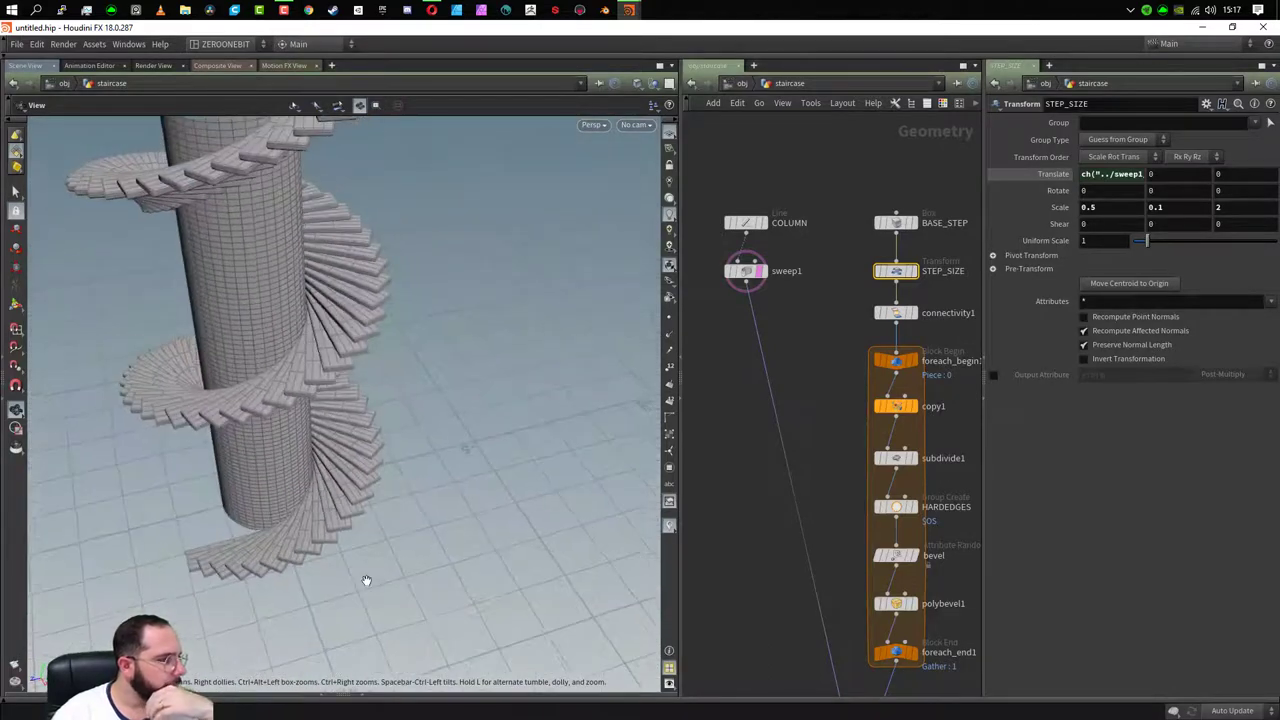
pyautogui.click(1088, 176)
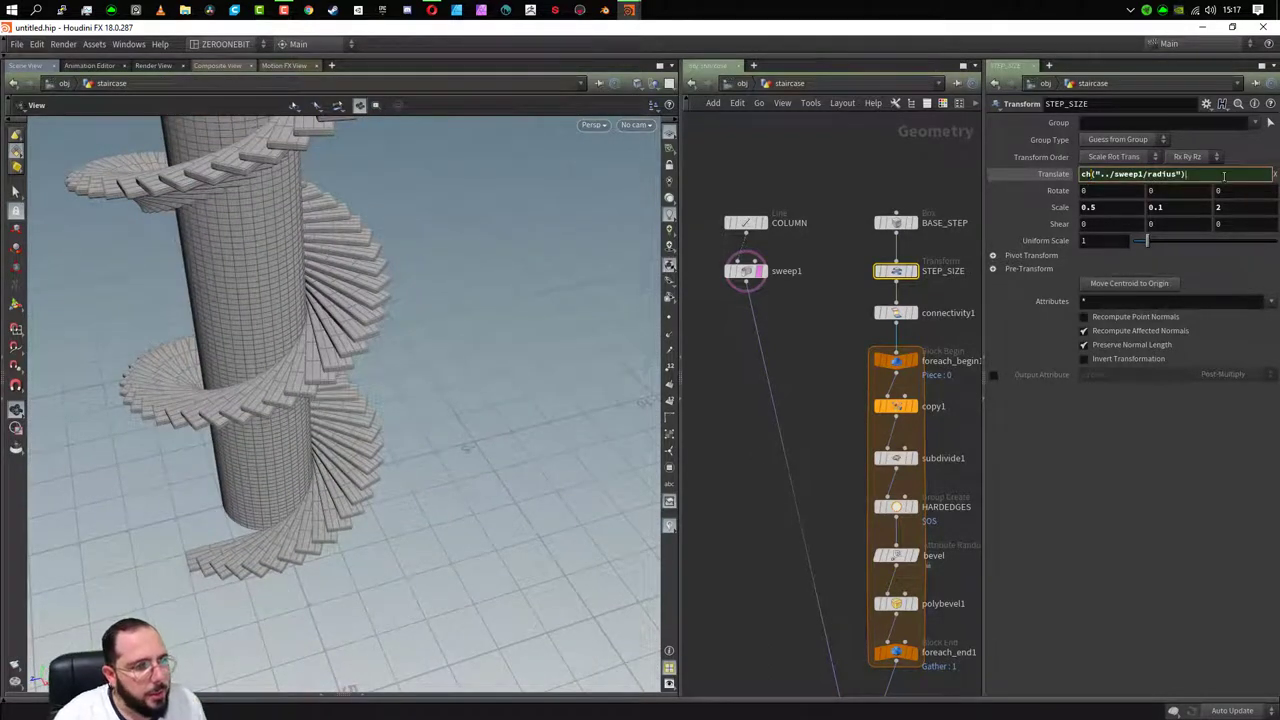
# - Replace the radius expression in STEP_SIZE Translate X with 0
pyautogui.moveTo(1088, 176); pyautogui.dragTo(1223, 176)
pyautogui.hotkey('ctrl', 'c')
pyautogui.write('1')
pyautogui.press('Return')
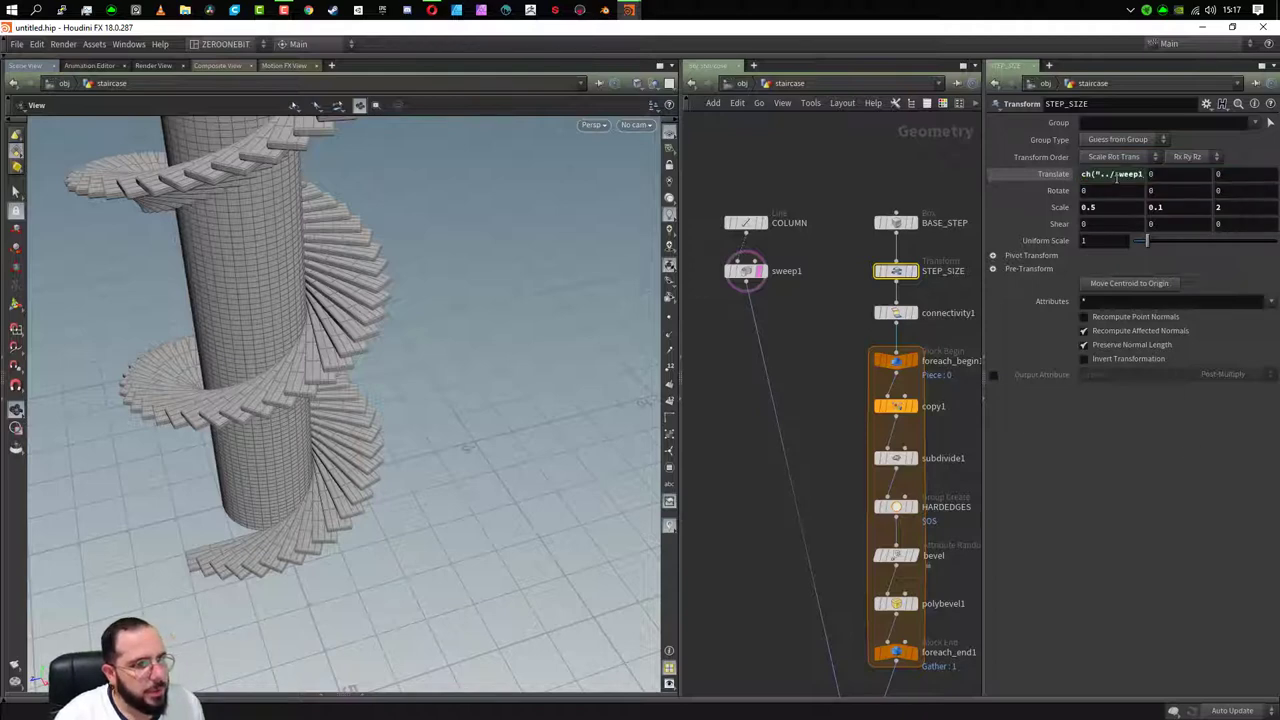
pyautogui.click(1122, 176)
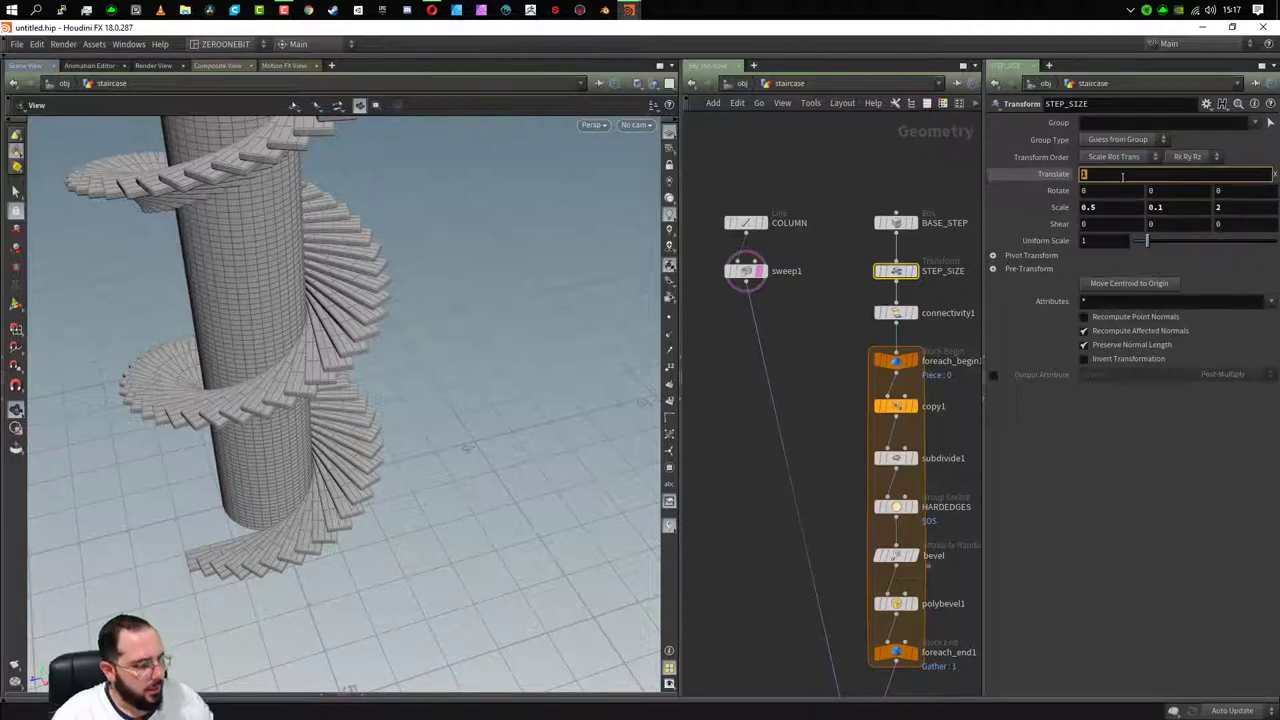
pyautogui.write('0')
pyautogui.press('Return')
# - Paste ch("../sweep1/radius") into Translate Z and orbit to inspect the steps
pyautogui.click(1243, 176)
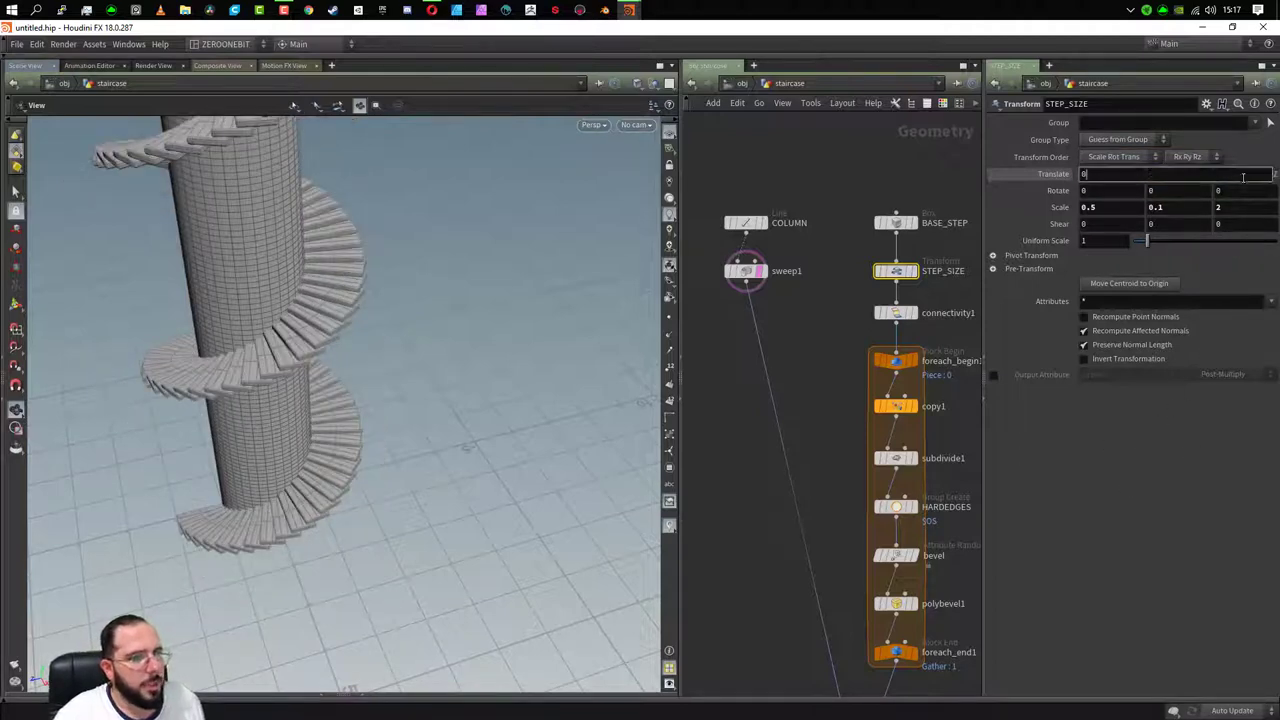
pyautogui.hotkey('ctrl', 'v')
pyautogui.press('Return')
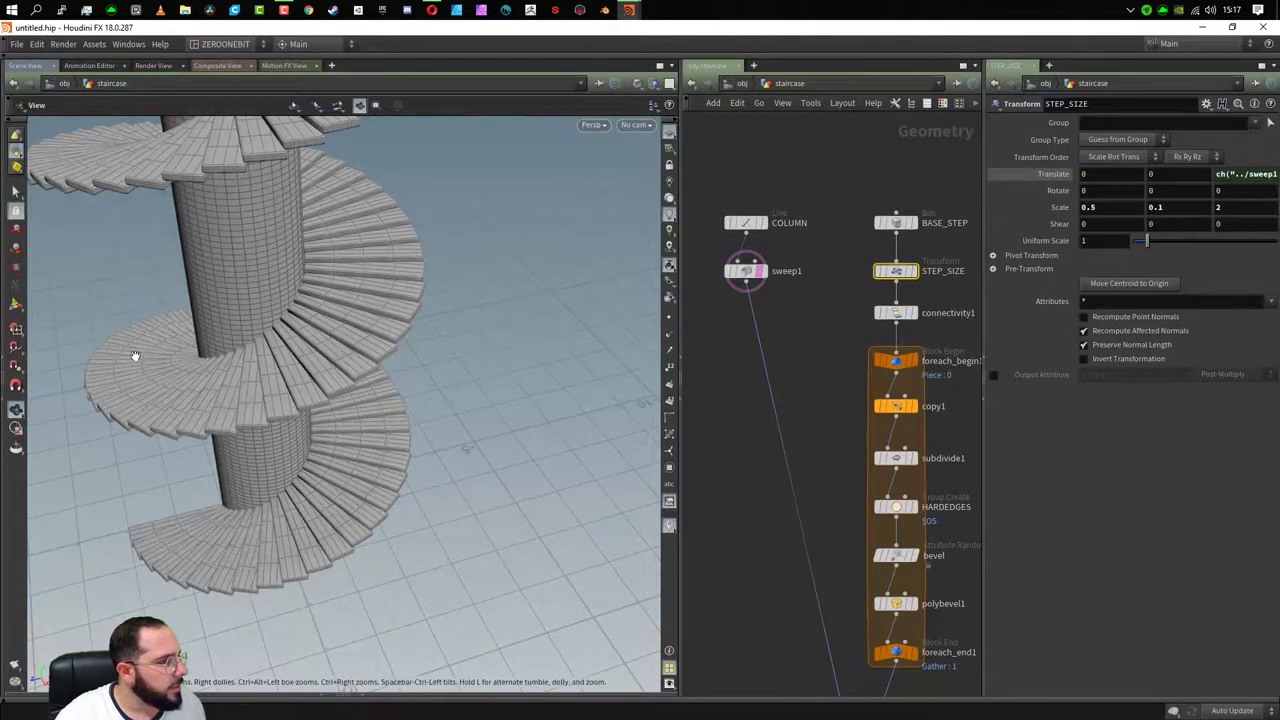
pyautogui.scroll(3, 240, 370)
pyautogui.moveTo(240, 370)
pyautogui.mouseDown()
pyautogui.moveTo(169, 240)
pyautogui.moveTo(338, 537)
pyautogui.moveTo(290, 317)
pyautogui.moveTo(157, 280)
pyautogui.moveTo(194, 273)
pyautogui.mouseUp()
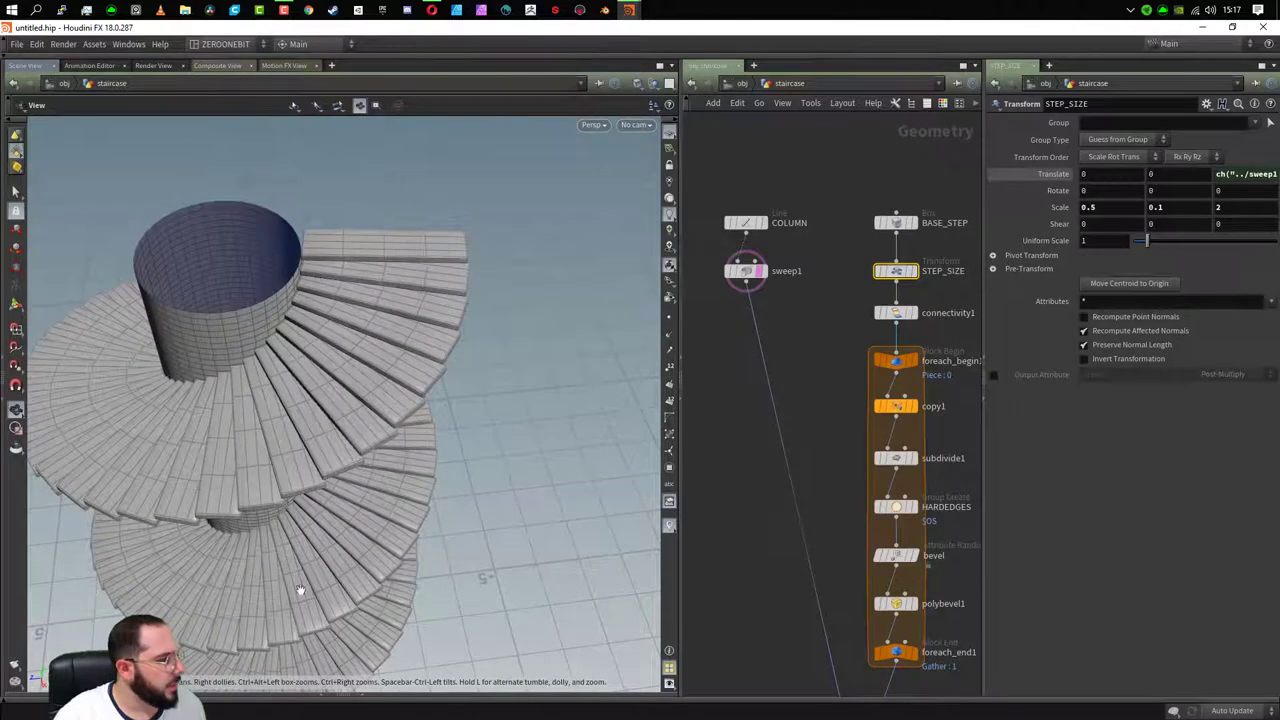
pyautogui.moveTo(184, 551)
pyautogui.mouseDown()
pyautogui.moveTo(417, 331)
pyautogui.moveTo(491, 414)
pyautogui.moveTo(529, 289)
pyautogui.moveTo(500, 442)
pyautogui.moveTo(566, 451)
pyautogui.moveTo(534, 423)
pyautogui.moveTo(530, 472)
pyautogui.moveTo(445, 546)
pyautogui.moveTo(309, 554)
pyautogui.moveTo(420, 563)
pyautogui.moveTo(417, 549)
pyautogui.mouseUp()
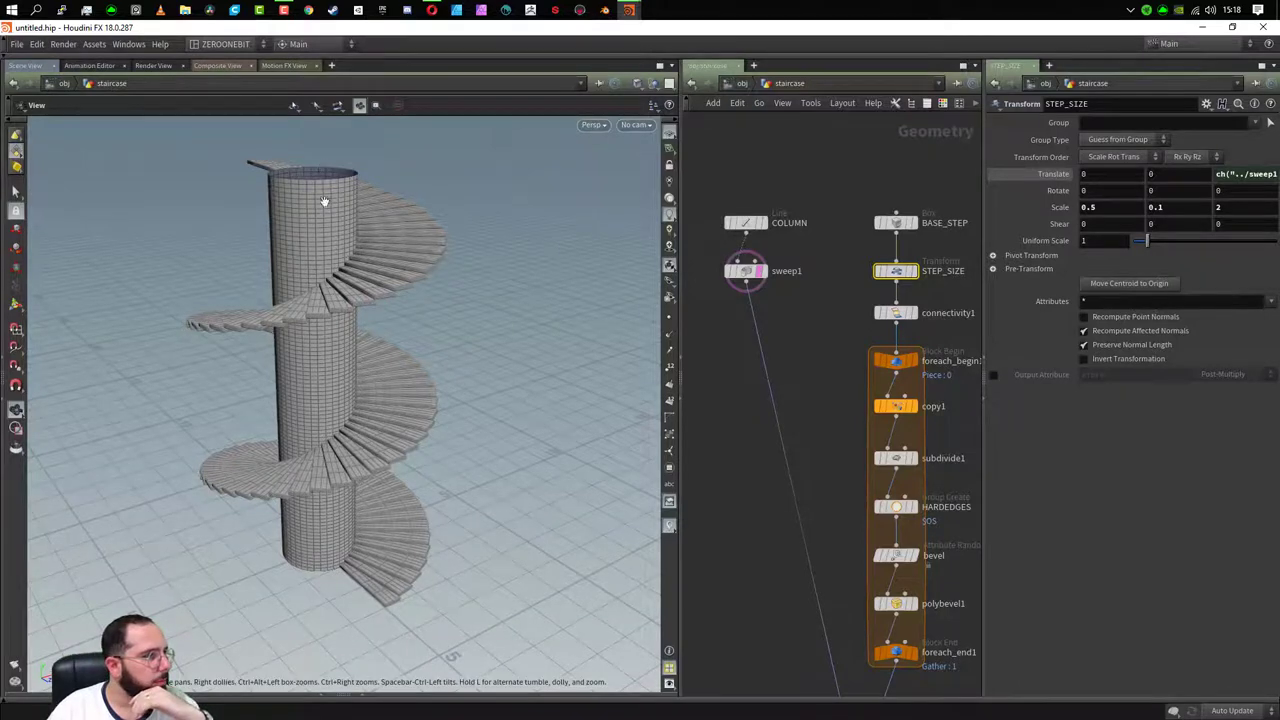
# - Change STEP_SIZE Translate Z to bbox("../sweep1/", D_ZMAX) and orbit to check the steps
pyautogui.moveTo(324, 202)
pyautogui.mouseDown()
pyautogui.moveTo(211, 449)
pyautogui.moveTo(296, 438)
pyautogui.mouseUp()
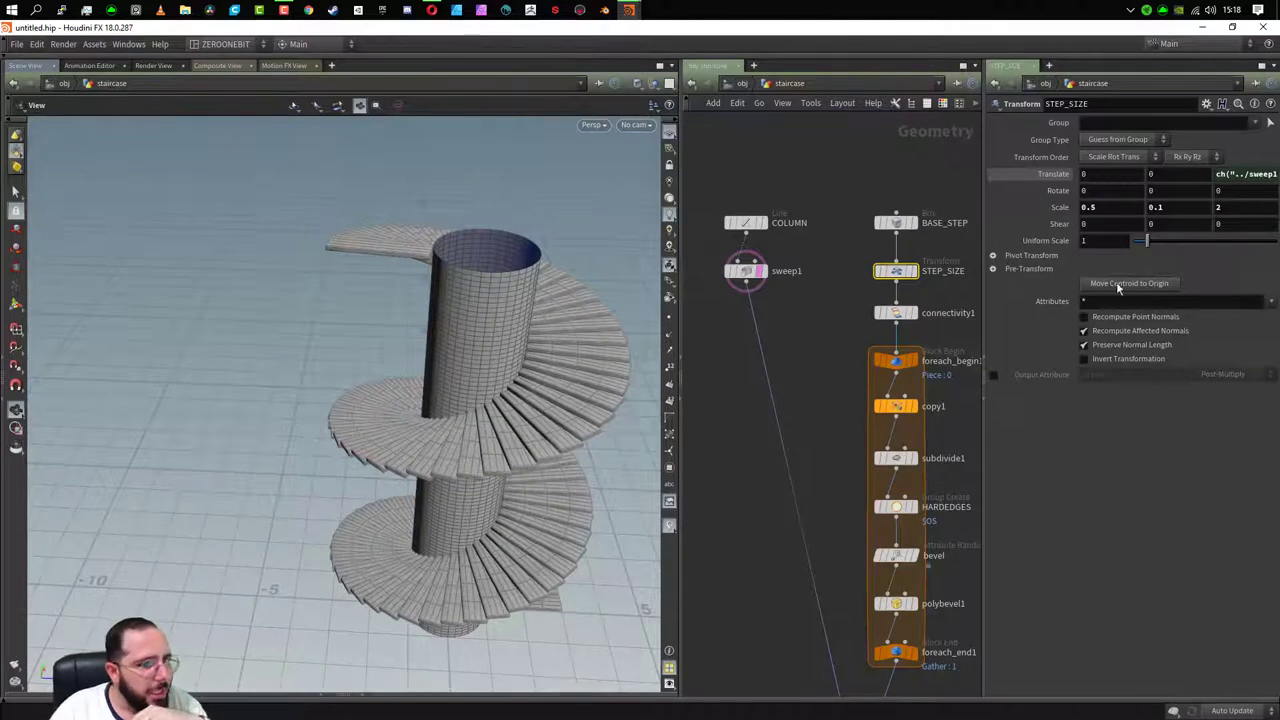
pyautogui.click(1245, 175)
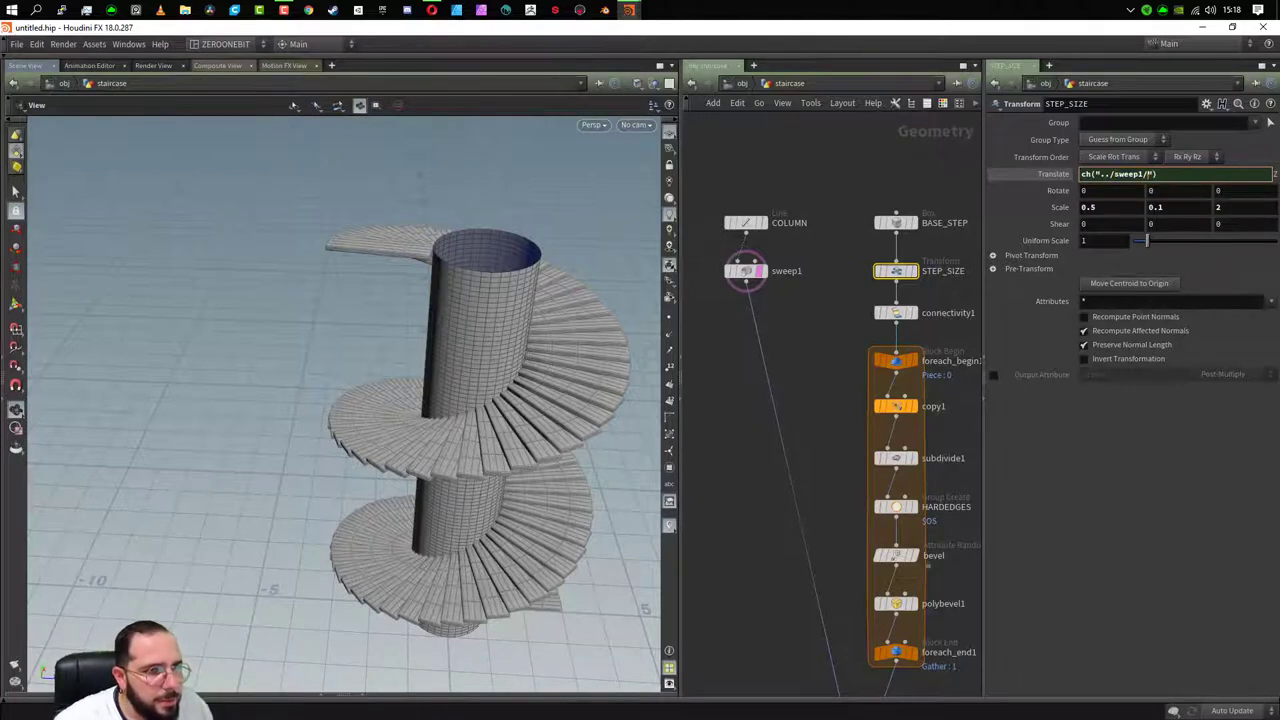
pyautogui.doubleClick(1085, 174)
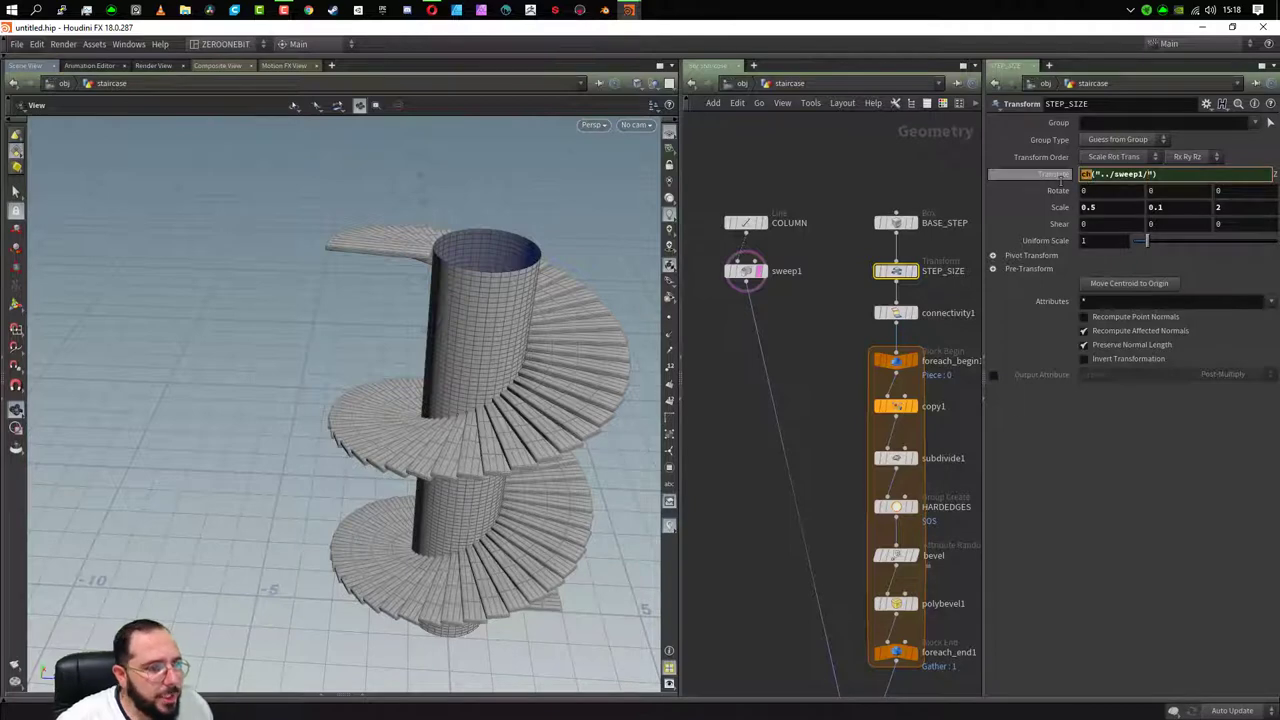
pyautogui.write('bbox')
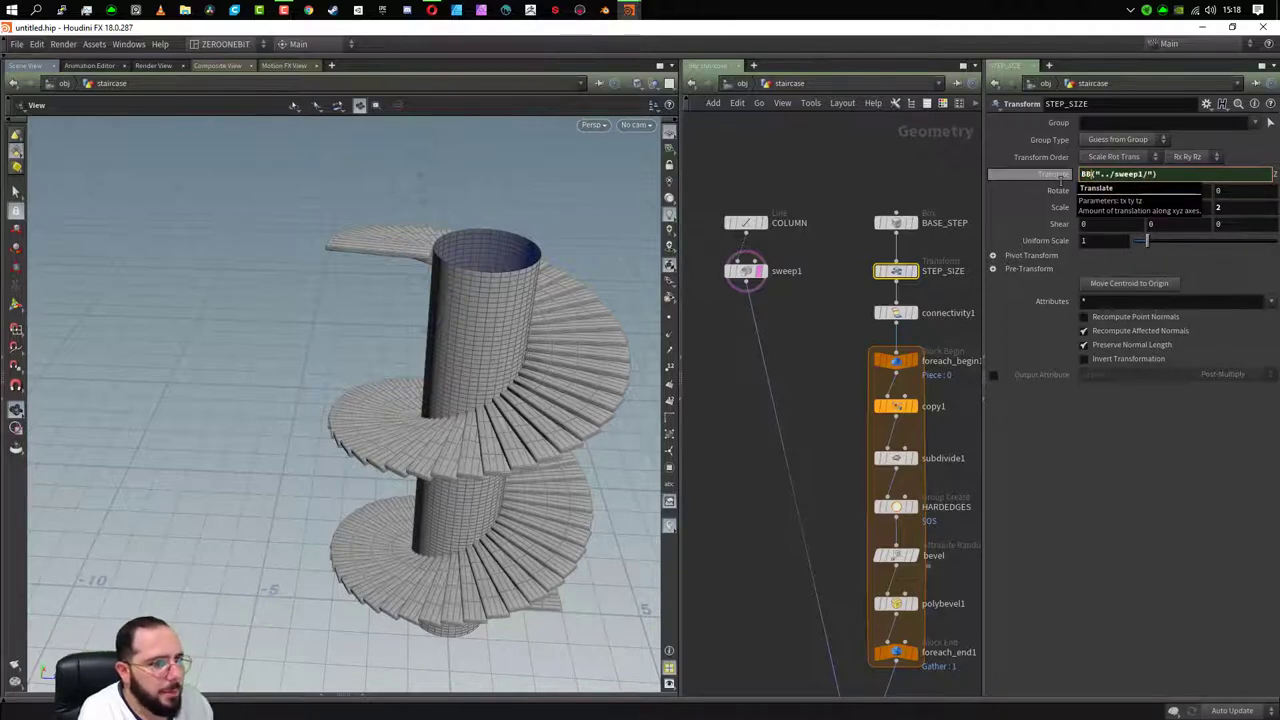
pyautogui.press('BackSpace')
pyautogui.write('x')
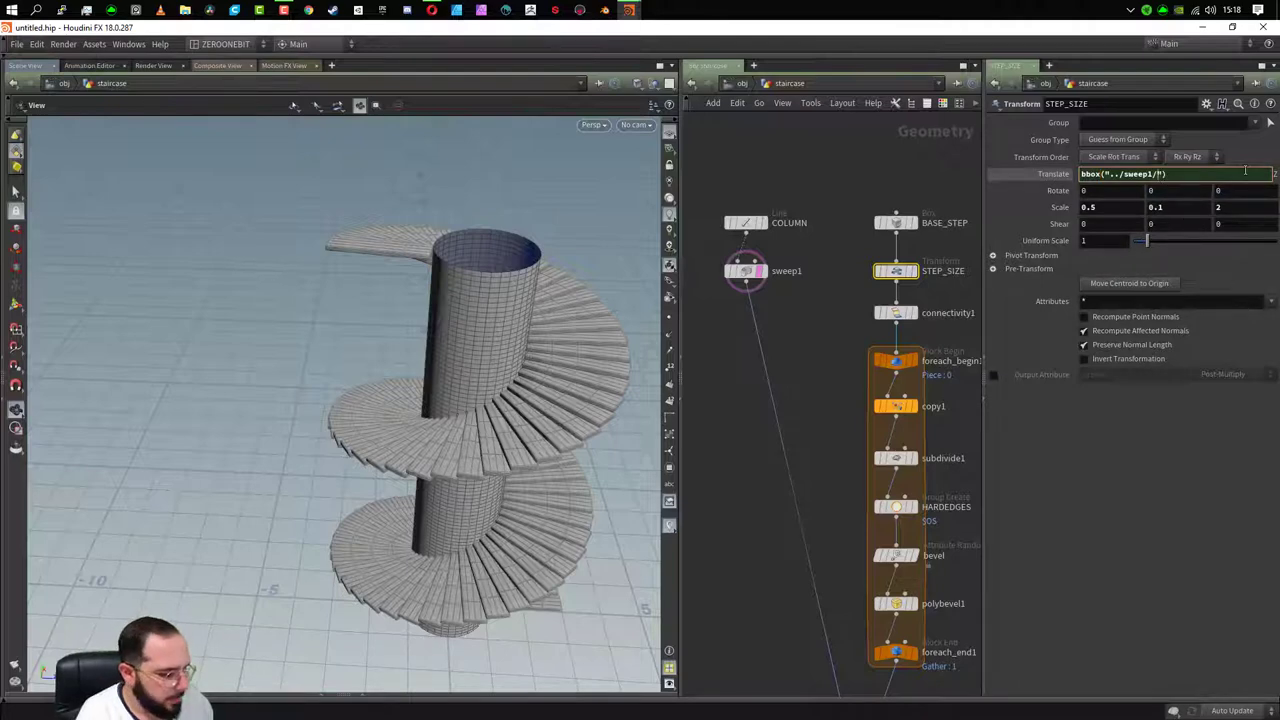
pyautogui.write(', D')
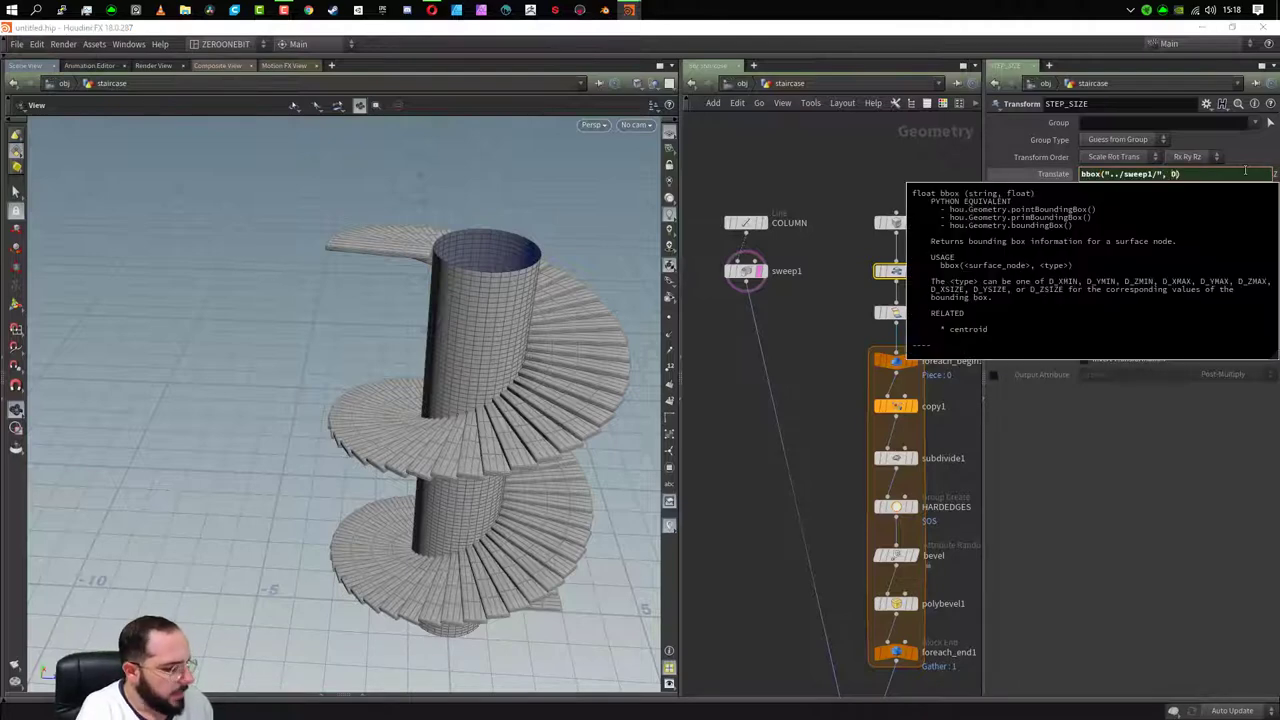
pyautogui.write('_Z')
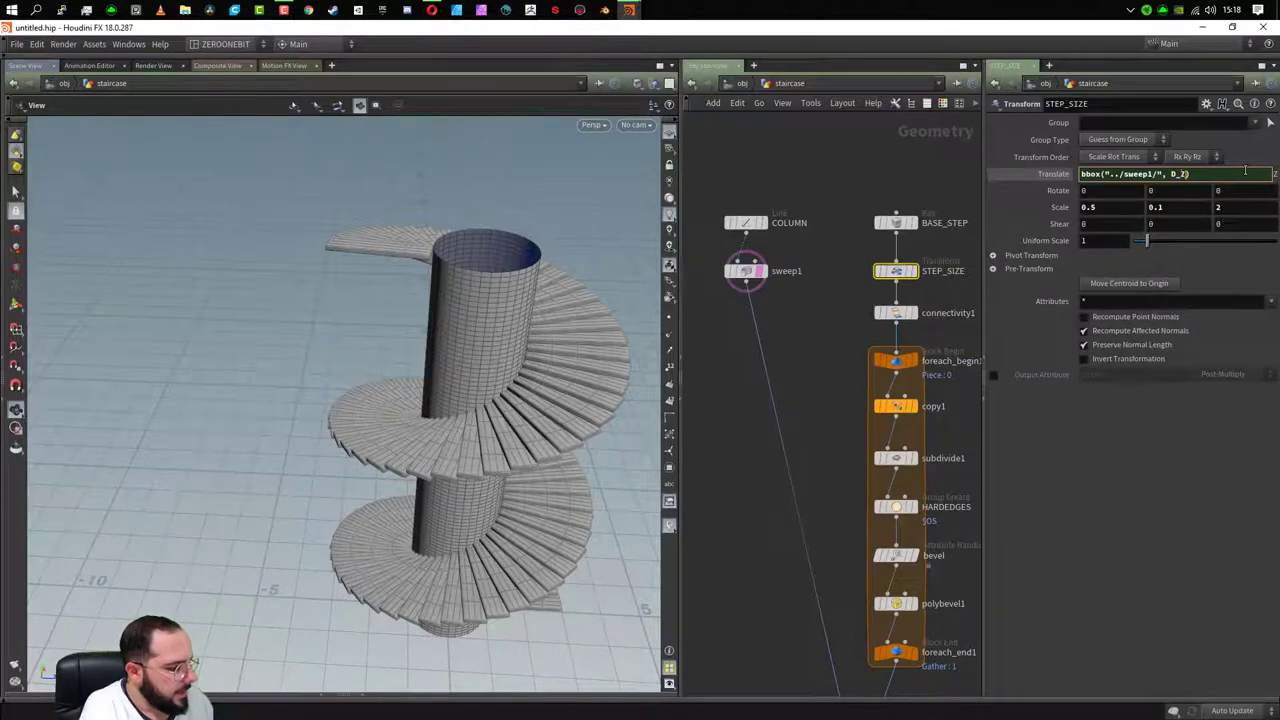
pyautogui.write('X')
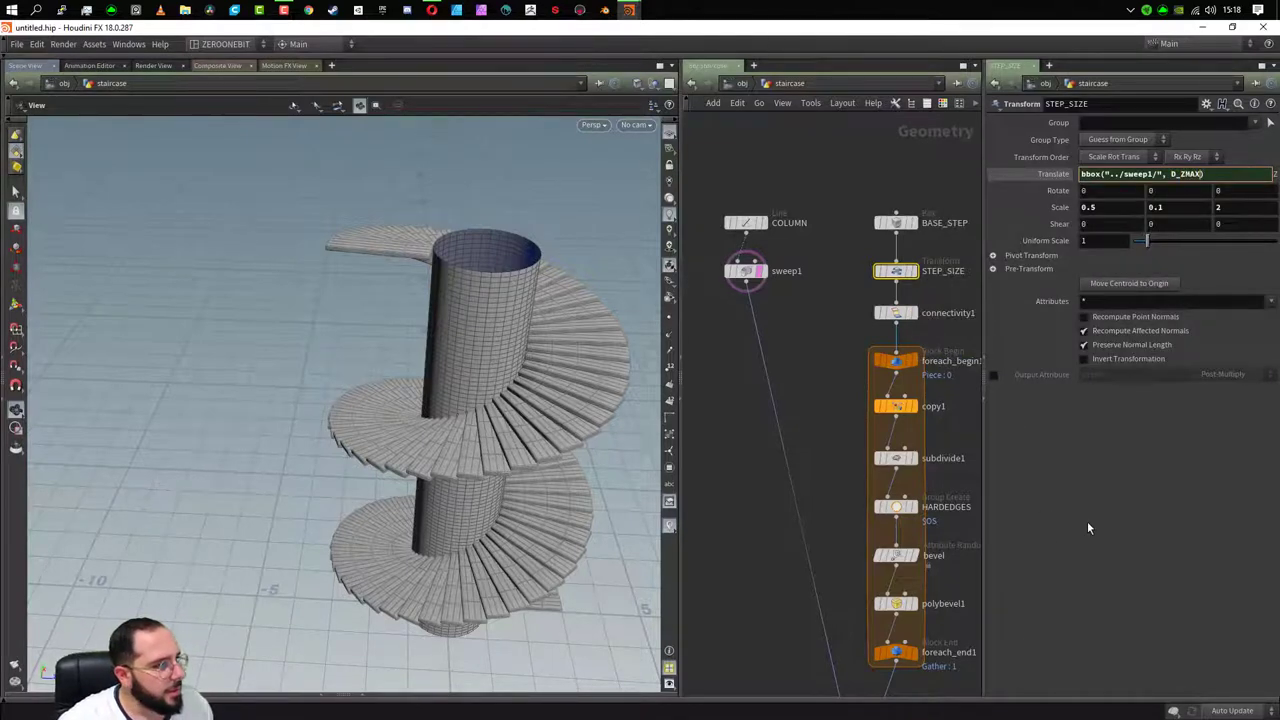
pyautogui.press('Return')
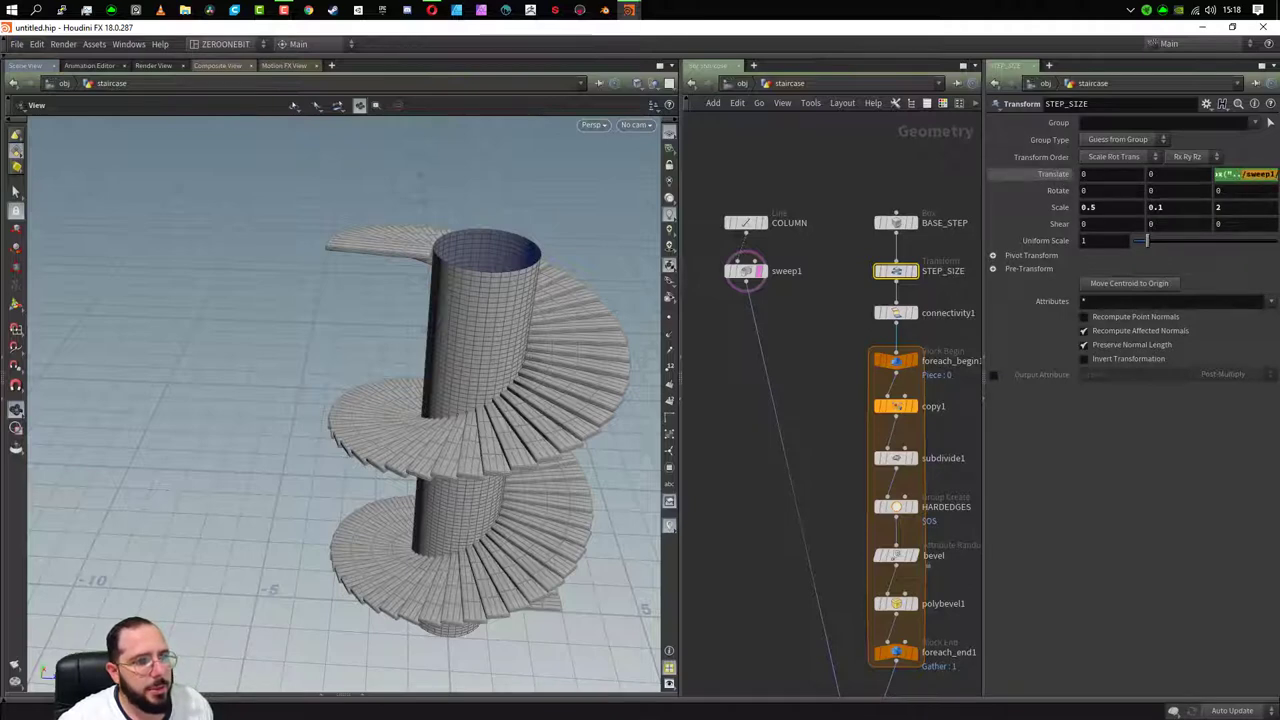
pyautogui.click(1250, 174)
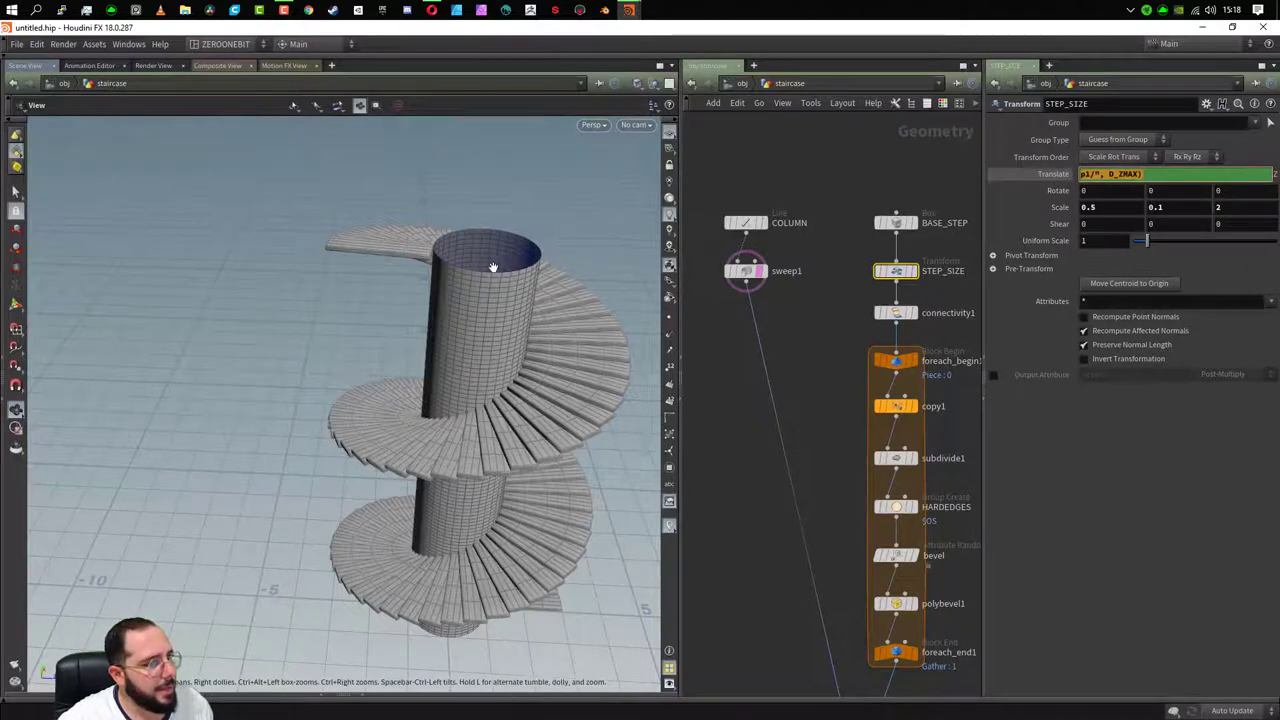
pyautogui.scroll(5, 565, 329)
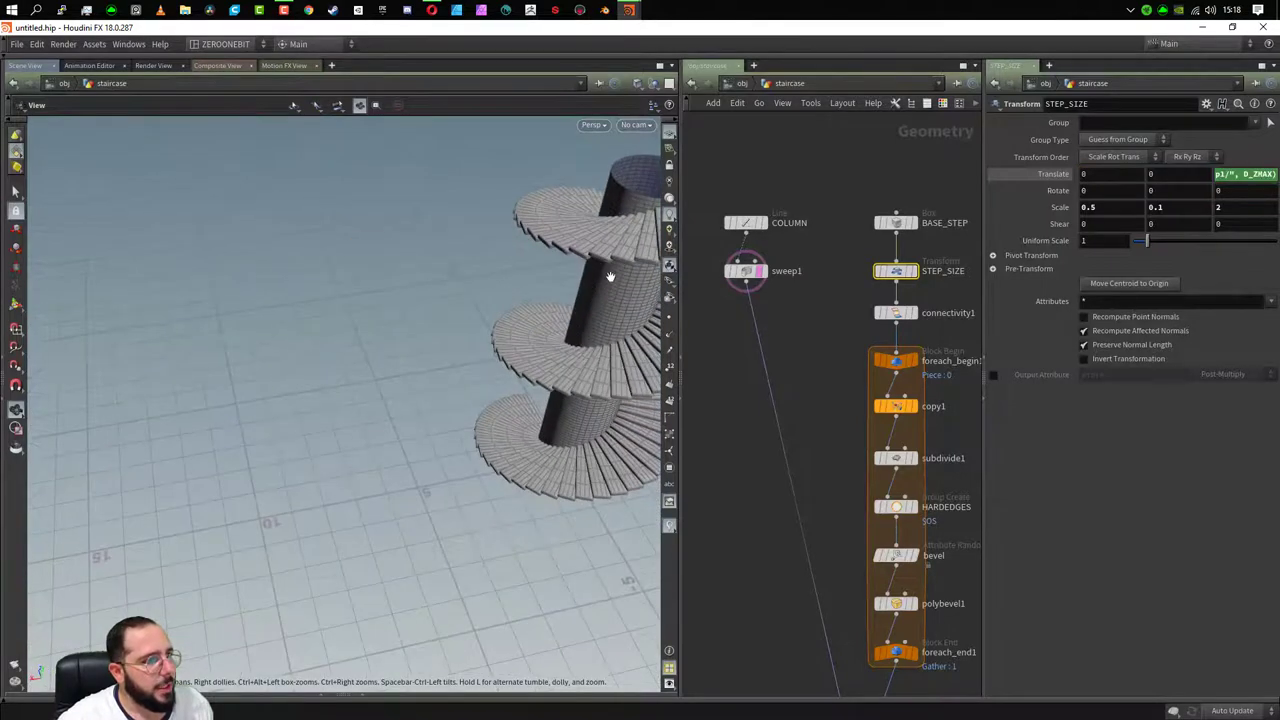
pyautogui.scroll(-5, 565, 329)
pyautogui.moveTo(565, 329); pyautogui.dragTo(471, 471)
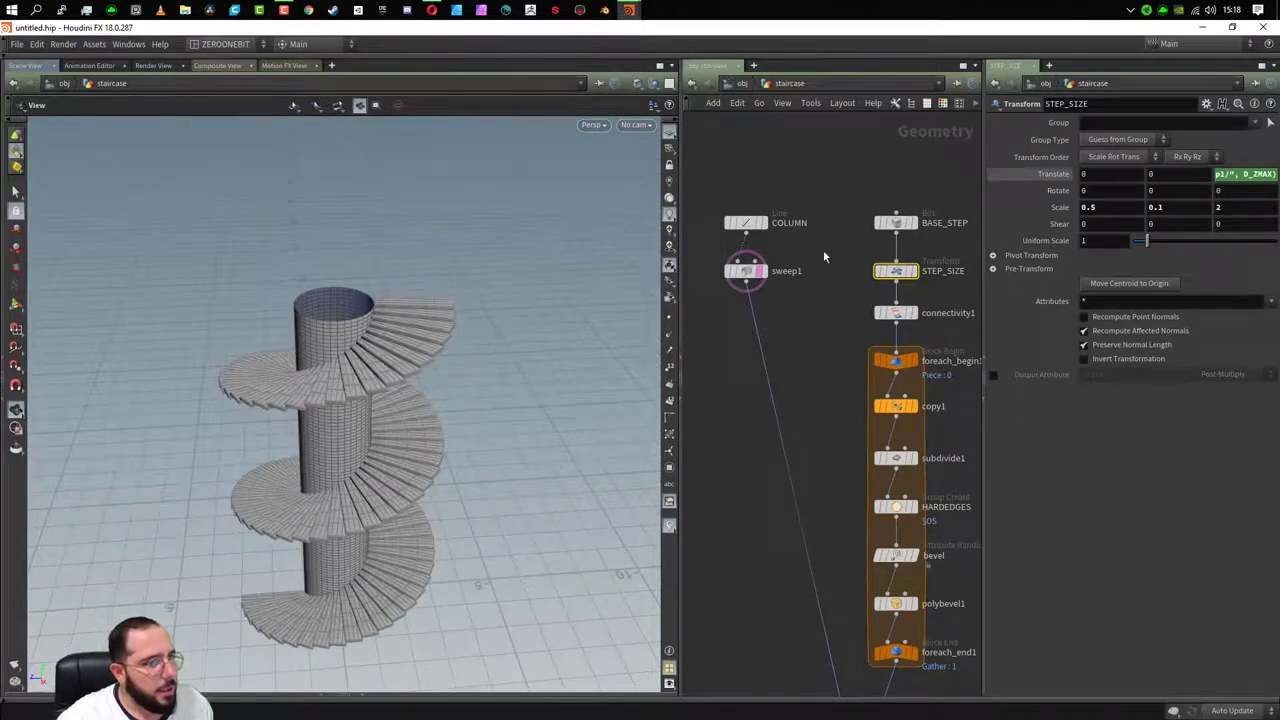
# - Enable scale along sweep1's curve and pull the Scale Ramp midpoint down to 0.233
pyautogui.click(748, 226)
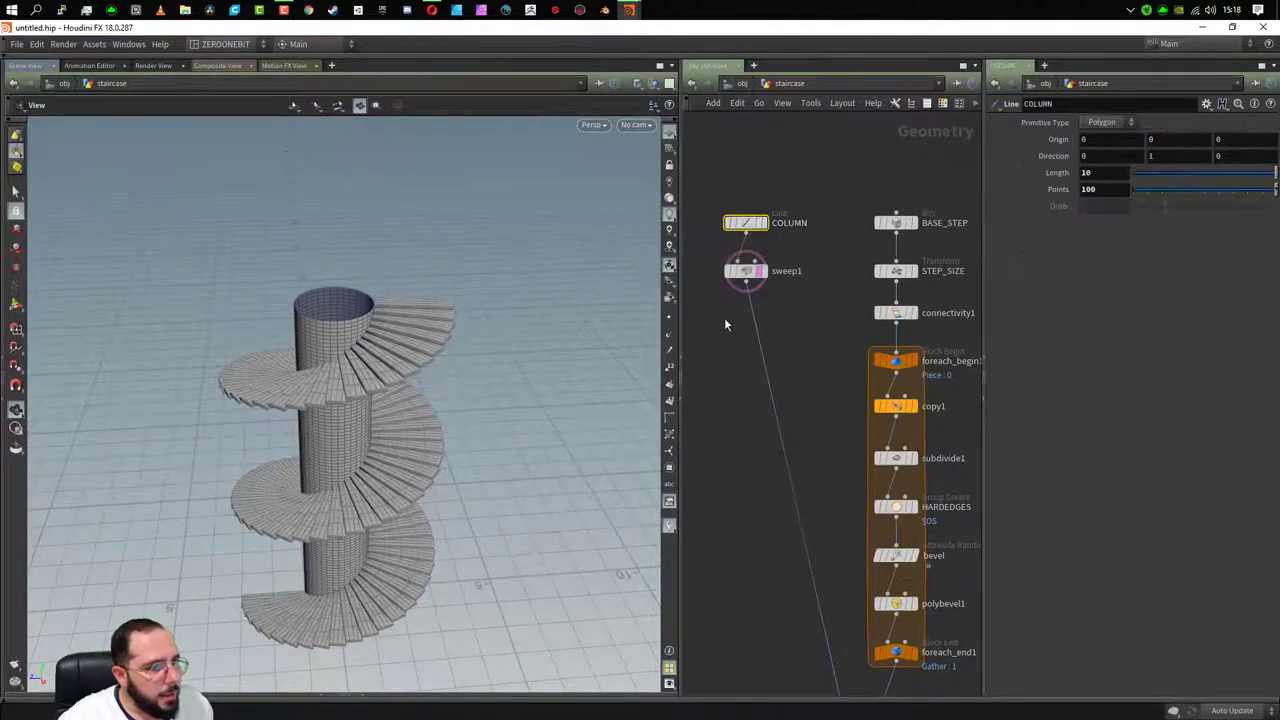
pyautogui.click(745, 271)
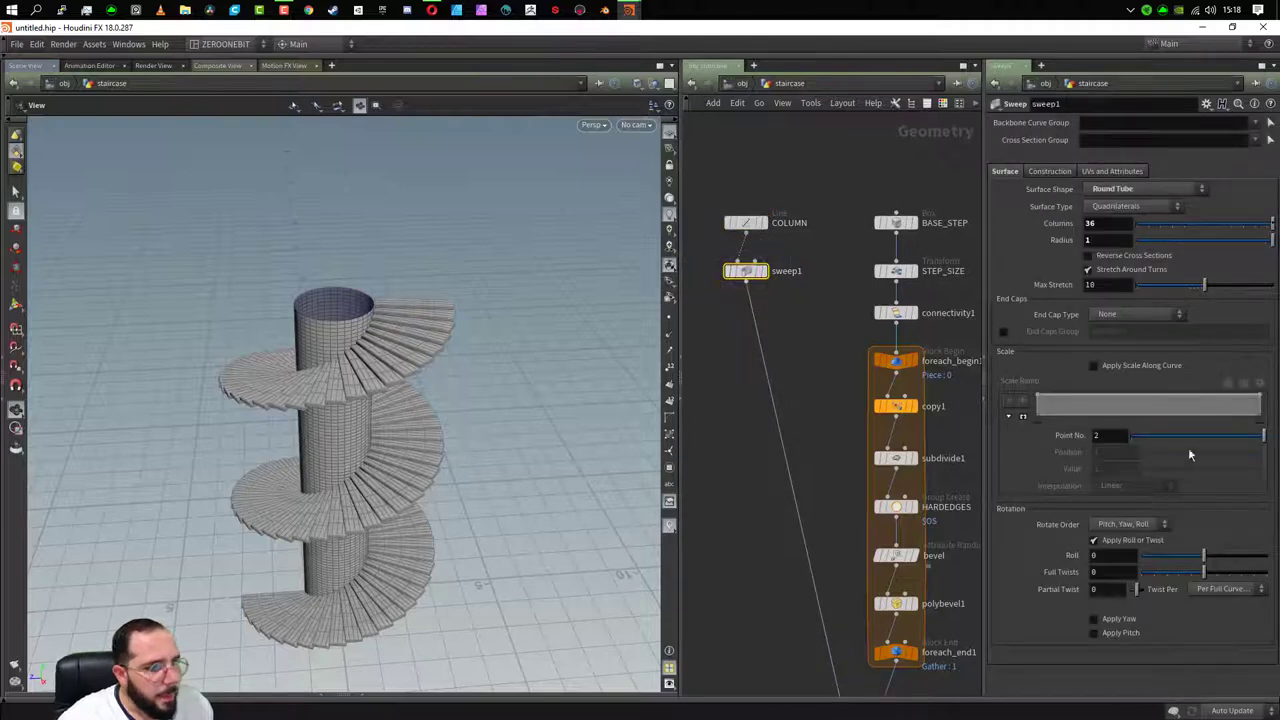
pyautogui.click(1093, 365)
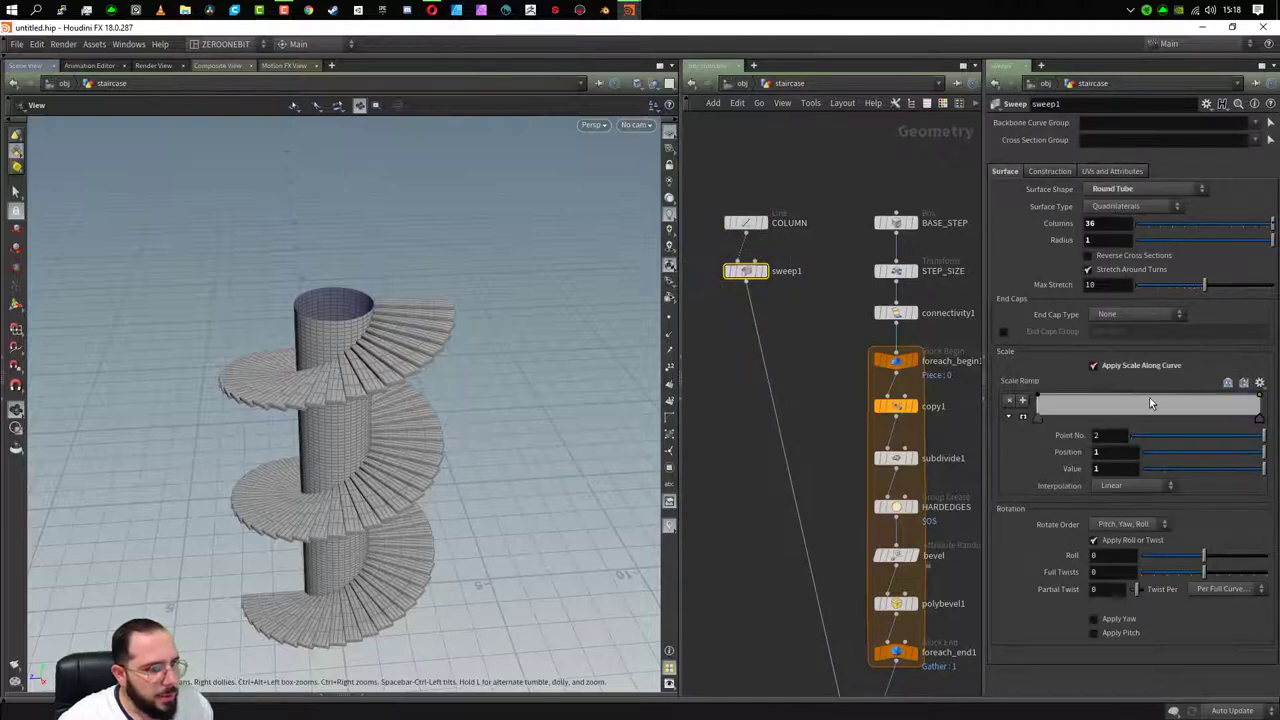
pyautogui.moveTo(1149, 398); pyautogui.dragTo(1150, 414)
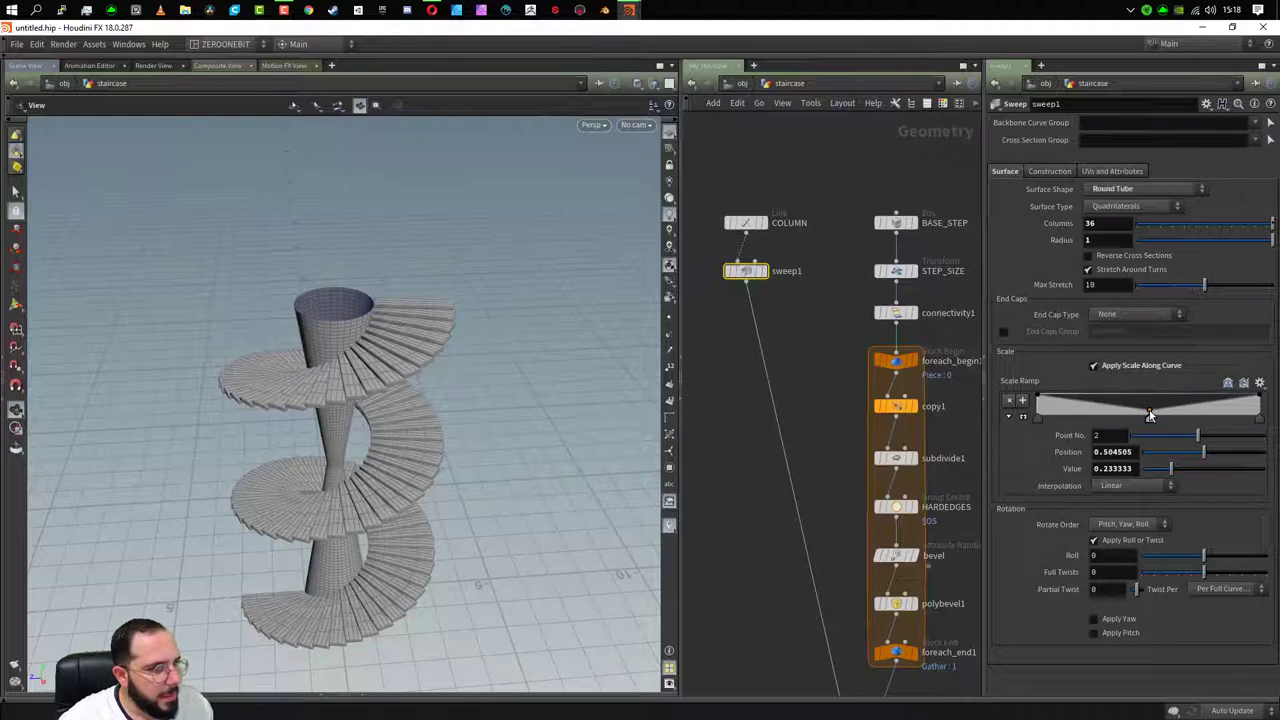
pyautogui.moveTo(329, 514); pyautogui.dragTo(423, 509)
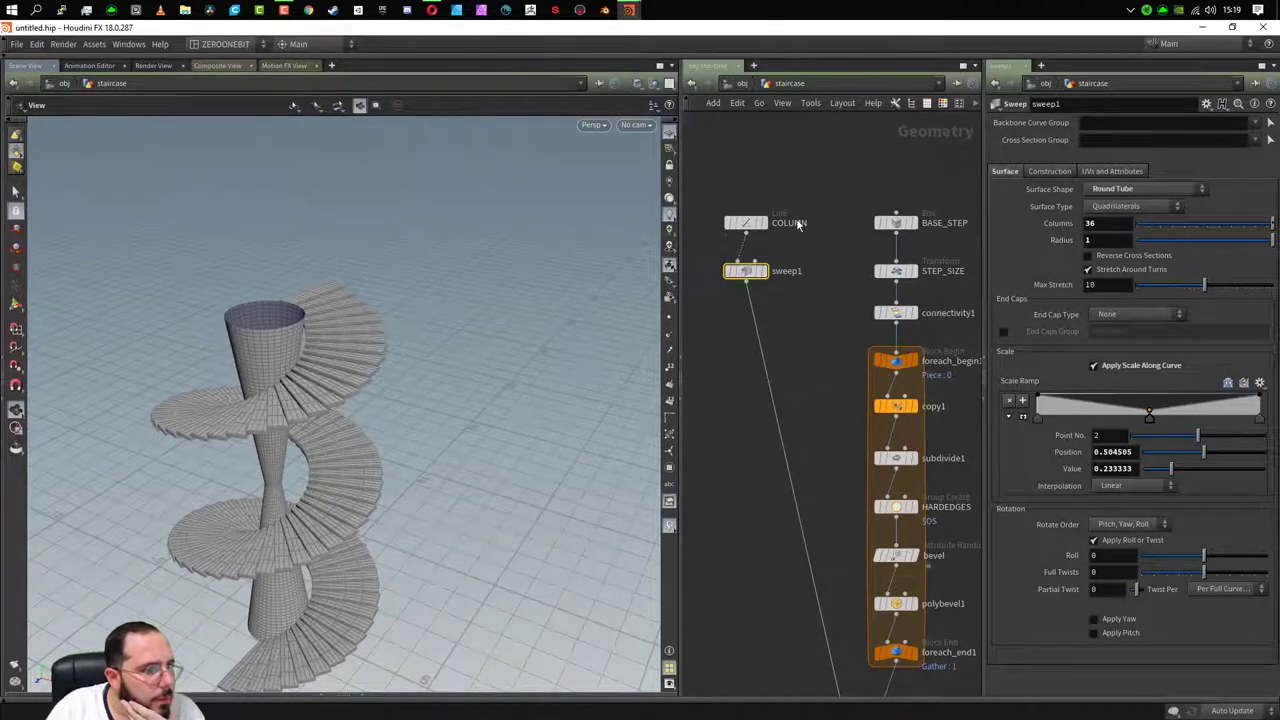
pyautogui.moveTo(720, 238); pyautogui.dragTo(722, 240)
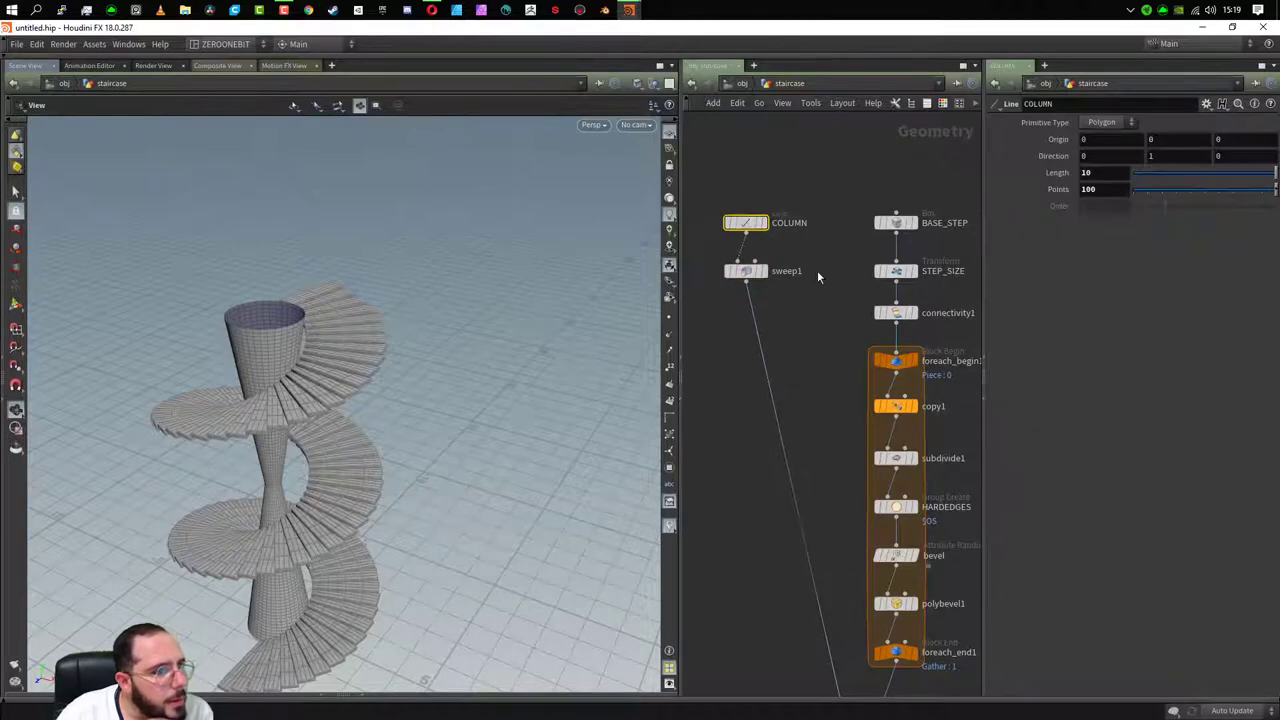
pyautogui.moveTo(836, 300); pyautogui.dragTo(918, 248)
# - Change STEP_SIZE's Translate Z bounding-box expression from D_ZMAX to D_ZMIN
pyautogui.click(1251, 177)
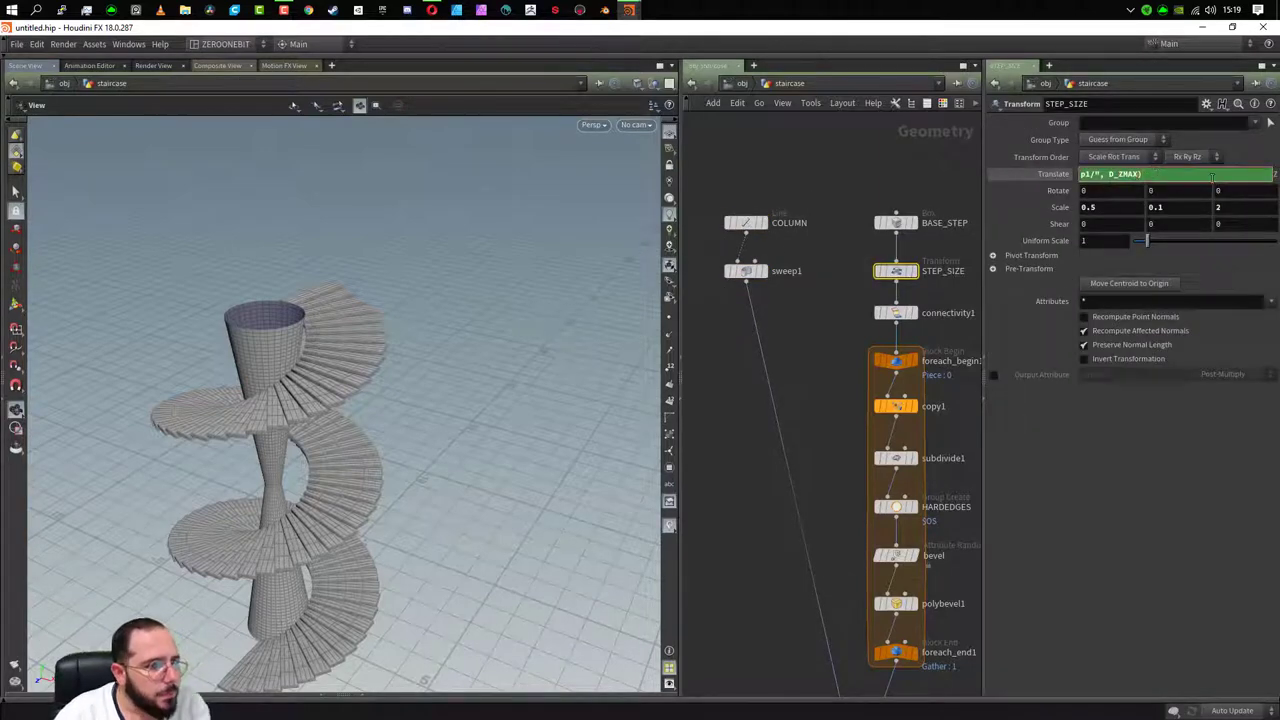
pyautogui.click(1212, 176)
pyautogui.write('X')
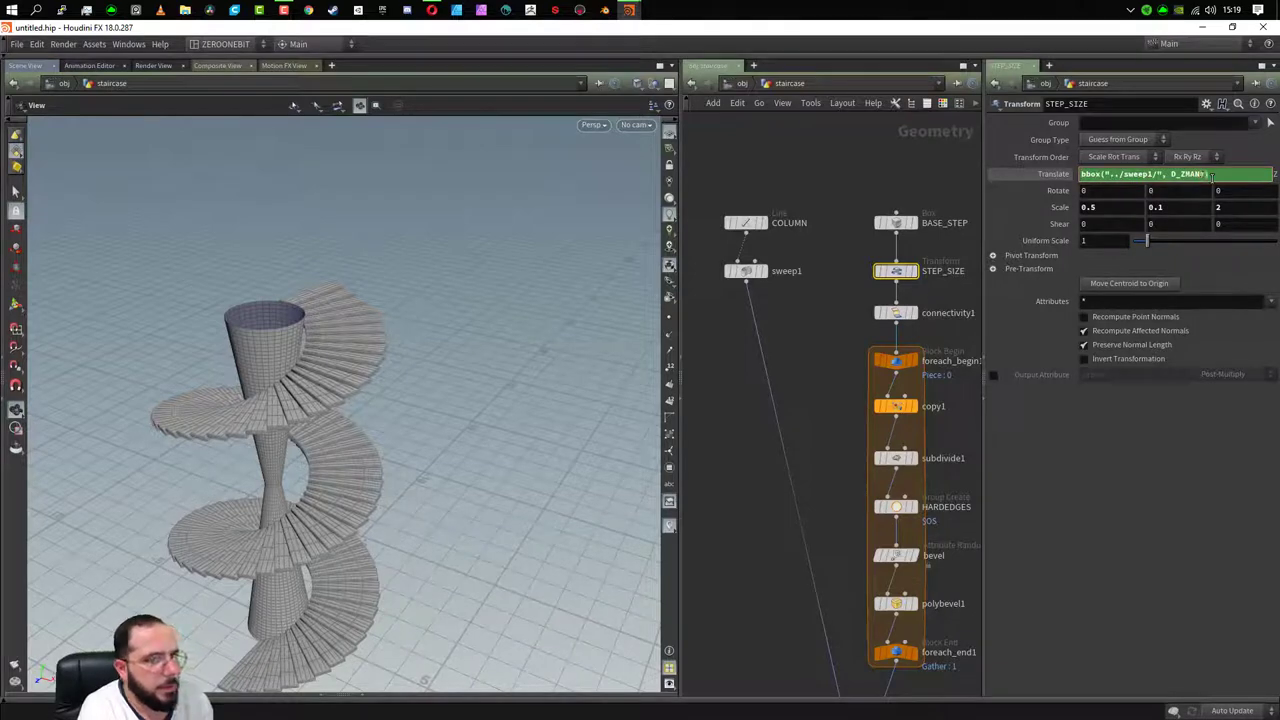
pyautogui.press('BackSpace')
pyautogui.press('BackSpace')
pyautogui.press('Return')
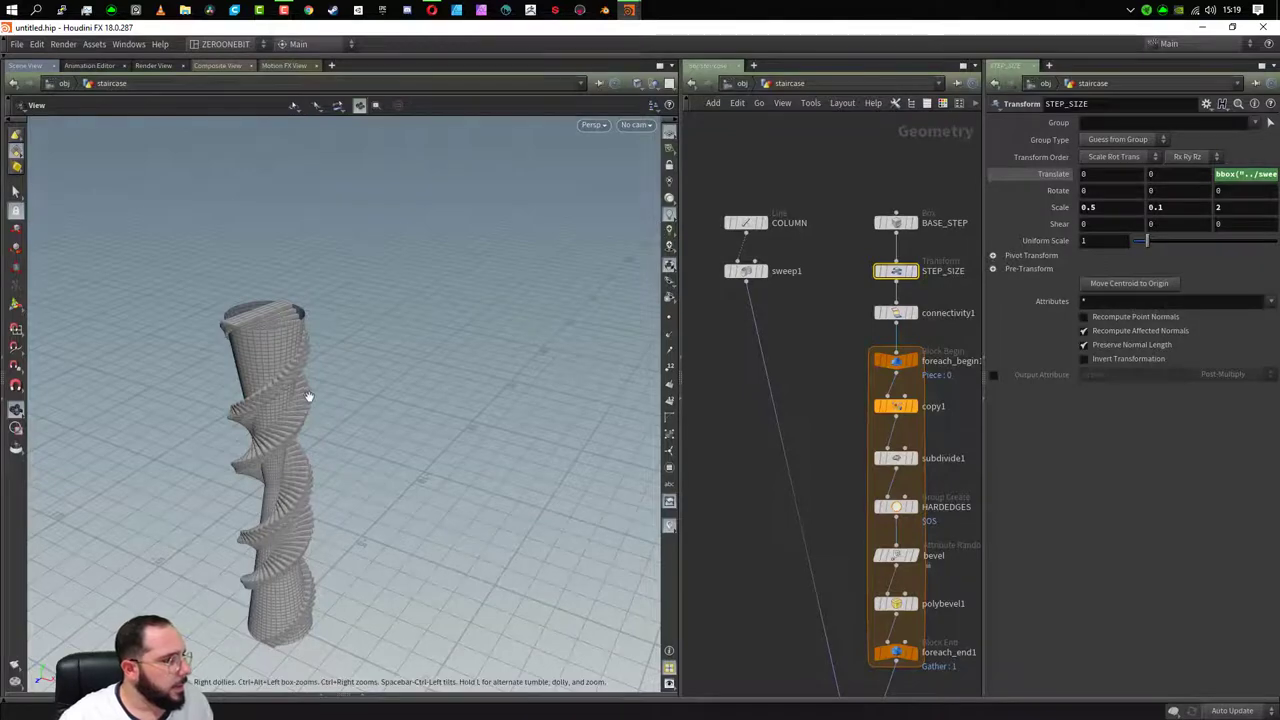
pyautogui.moveTo(323, 469)
pyautogui.mouseDown()
pyautogui.moveTo(303, 495)
pyautogui.moveTo(323, 486)
pyautogui.mouseUp()
pyautogui.scroll(5, 305, 491)
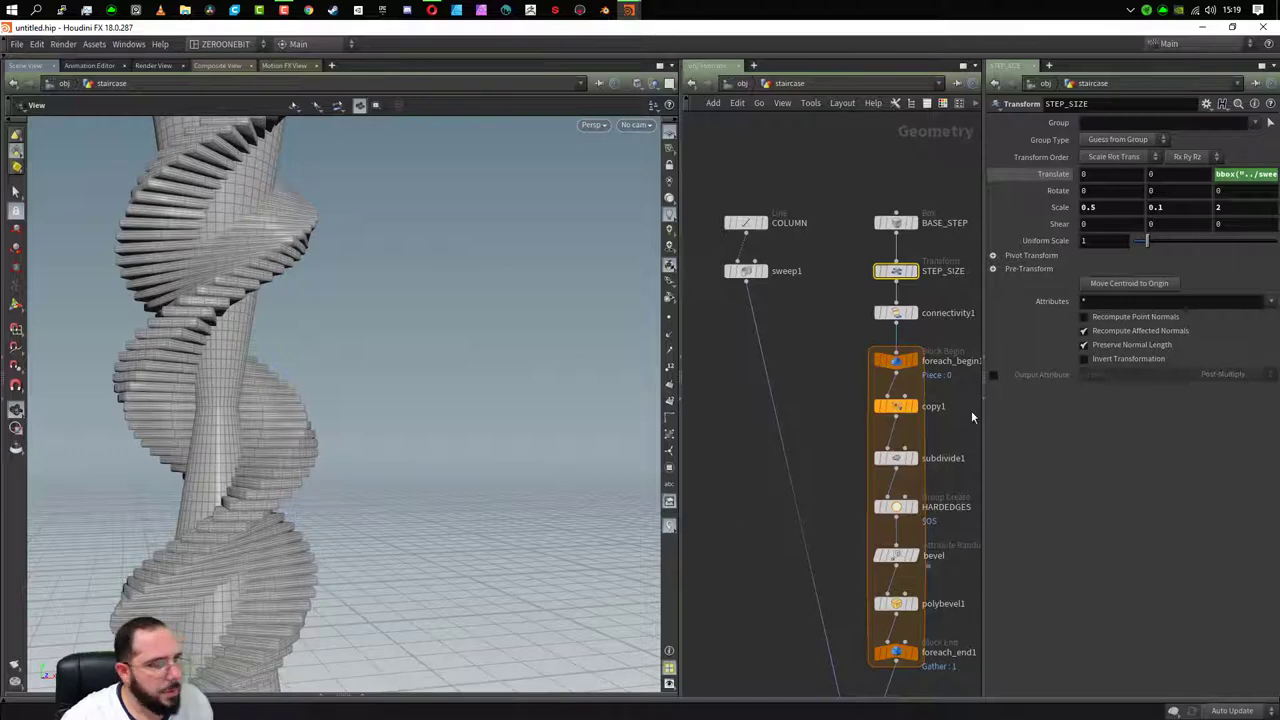
# - Replace the Translate Z expression with its evaluated value of -1
pyautogui.click(1258, 174)
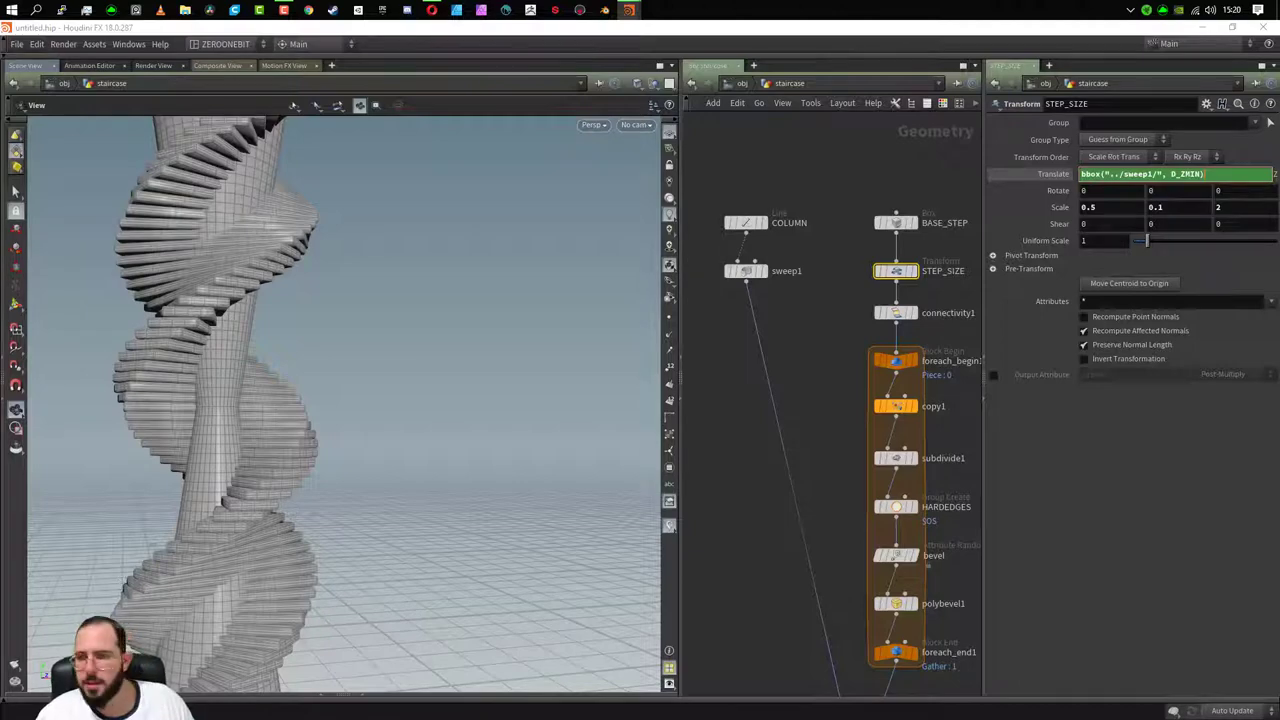
pyautogui.moveTo(330, 450)
pyautogui.mouseDown()
pyautogui.moveTo(269, 527)
pyautogui.moveTo(317, 500)
pyautogui.mouseUp()
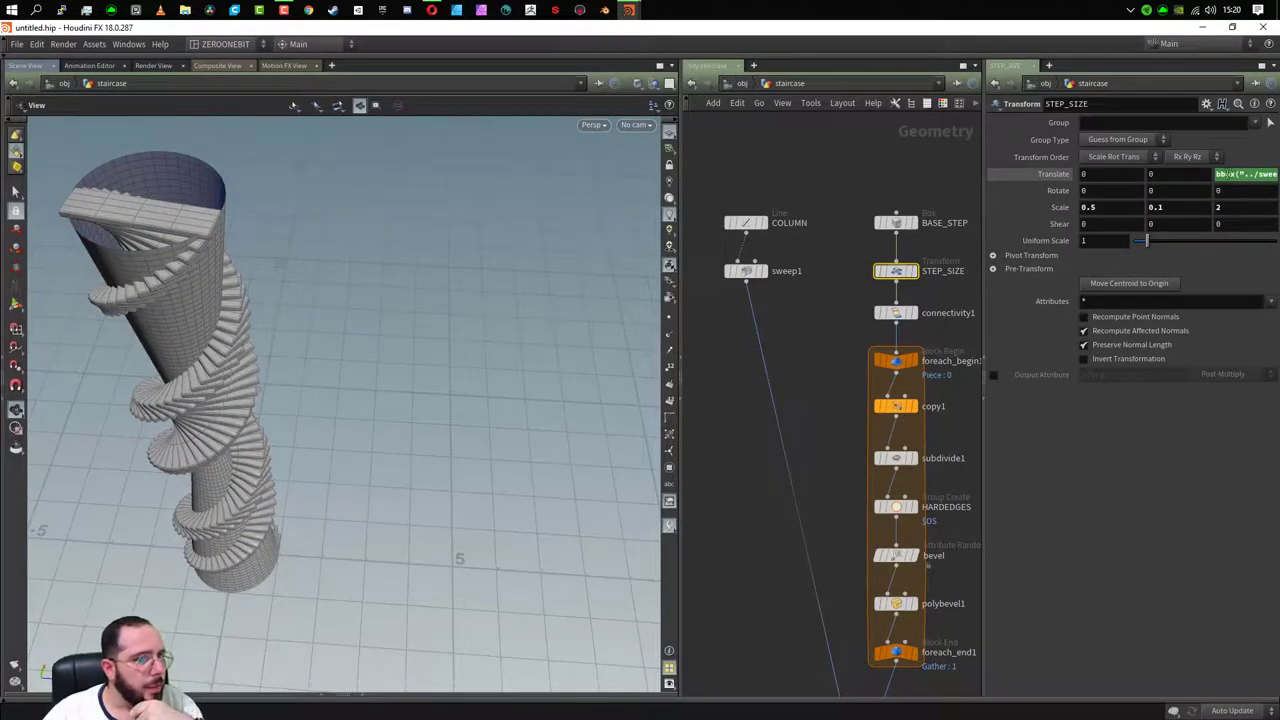
pyautogui.click(1228, 173)
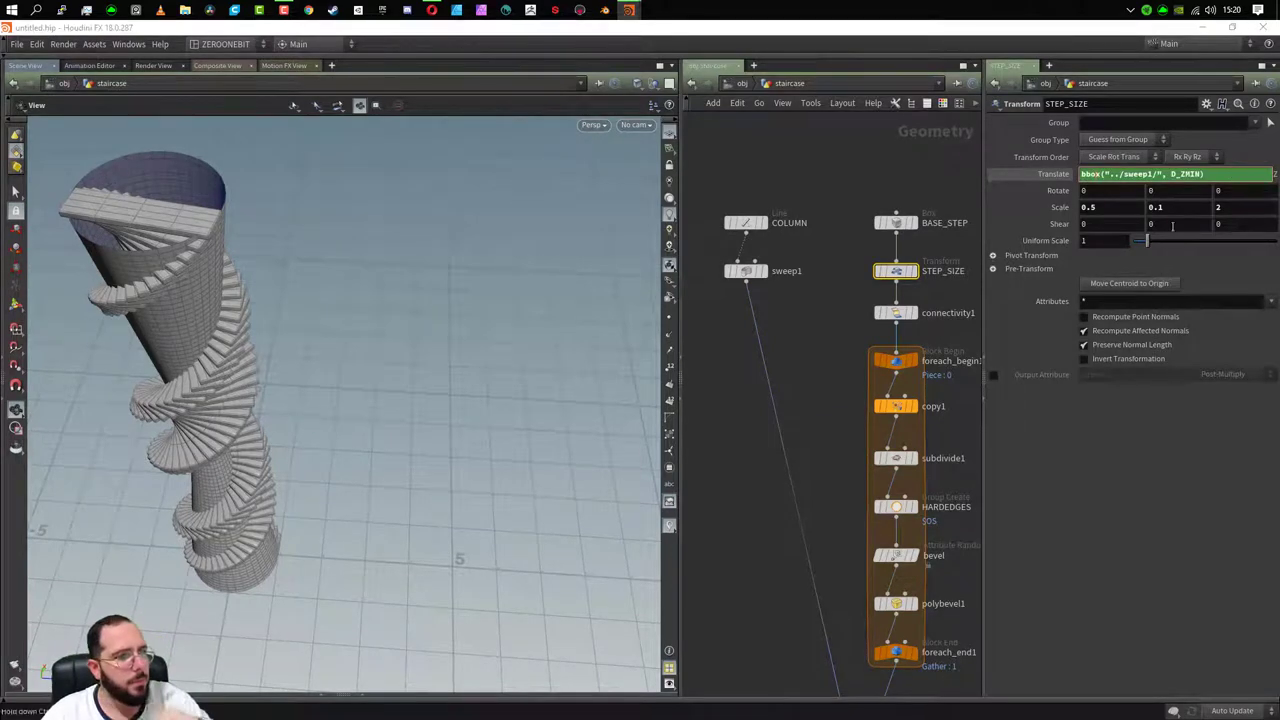
pyautogui.click(1047, 173)
pyautogui.click(1234, 175)
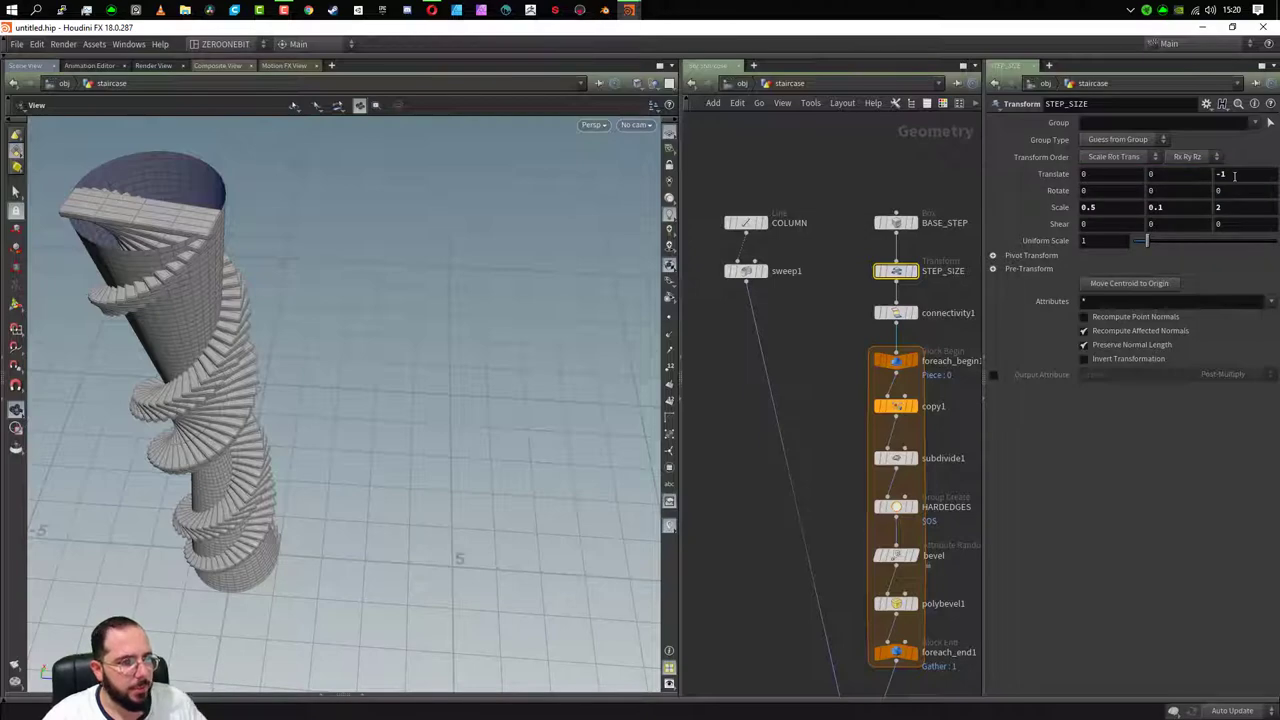
# - Set STEP_SIZE Translate Z to 0 and inspect the staircase from the side and below
pyautogui.press('Return')
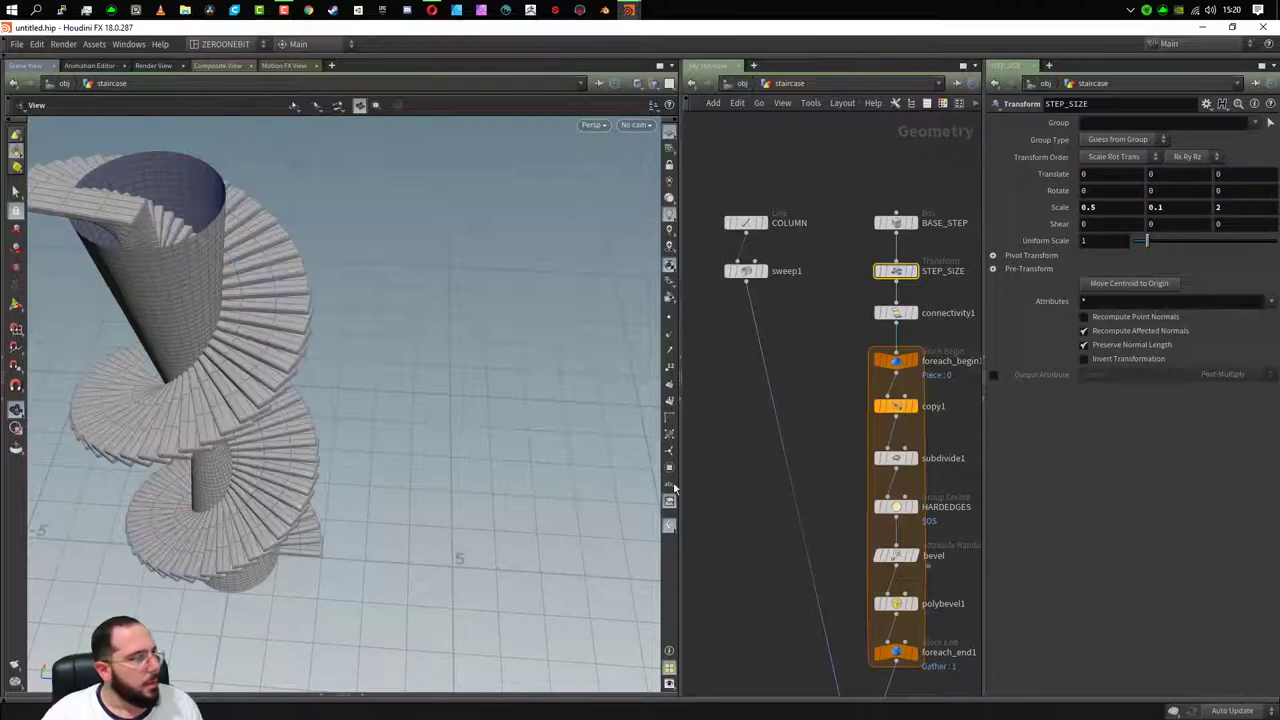
pyautogui.moveTo(430, 580)
pyautogui.mouseDown()
pyautogui.moveTo(520, 560)
pyautogui.moveTo(395, 540)
pyautogui.moveTo(428, 586)
pyautogui.moveTo(371, 451)
pyautogui.moveTo(385, 612)
pyautogui.moveTo(423, 386)
pyautogui.moveTo(374, 131)
pyautogui.moveTo(391, 369)
pyautogui.moveTo(249, 443)
pyautogui.moveTo(381, 552)
pyautogui.mouseUp()
pyautogui.moveTo(368, 400)
pyautogui.mouseDown()
pyautogui.moveTo(443, 586)
pyautogui.moveTo(493, 496)
pyautogui.moveTo(400, 597)
pyautogui.moveTo(294, 589)
pyautogui.mouseUp()
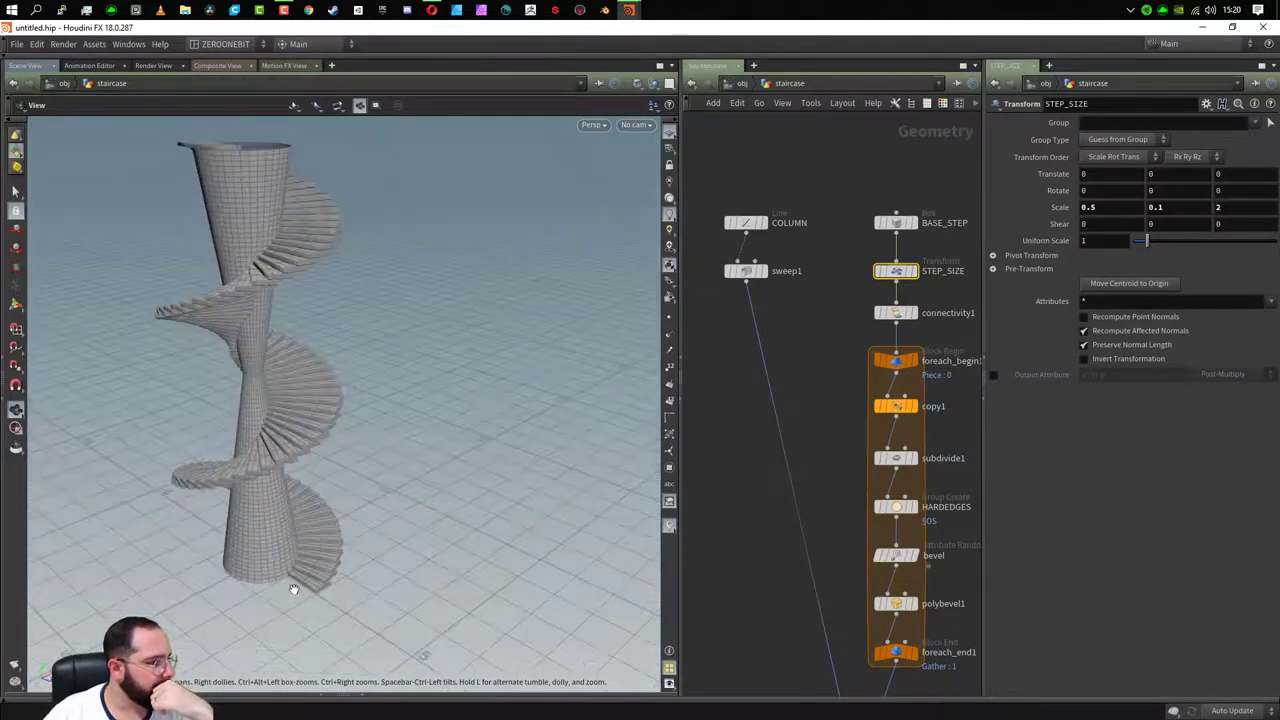
pyautogui.scroll(3, 294, 589)
pyautogui.scroll(2, 287, 537)
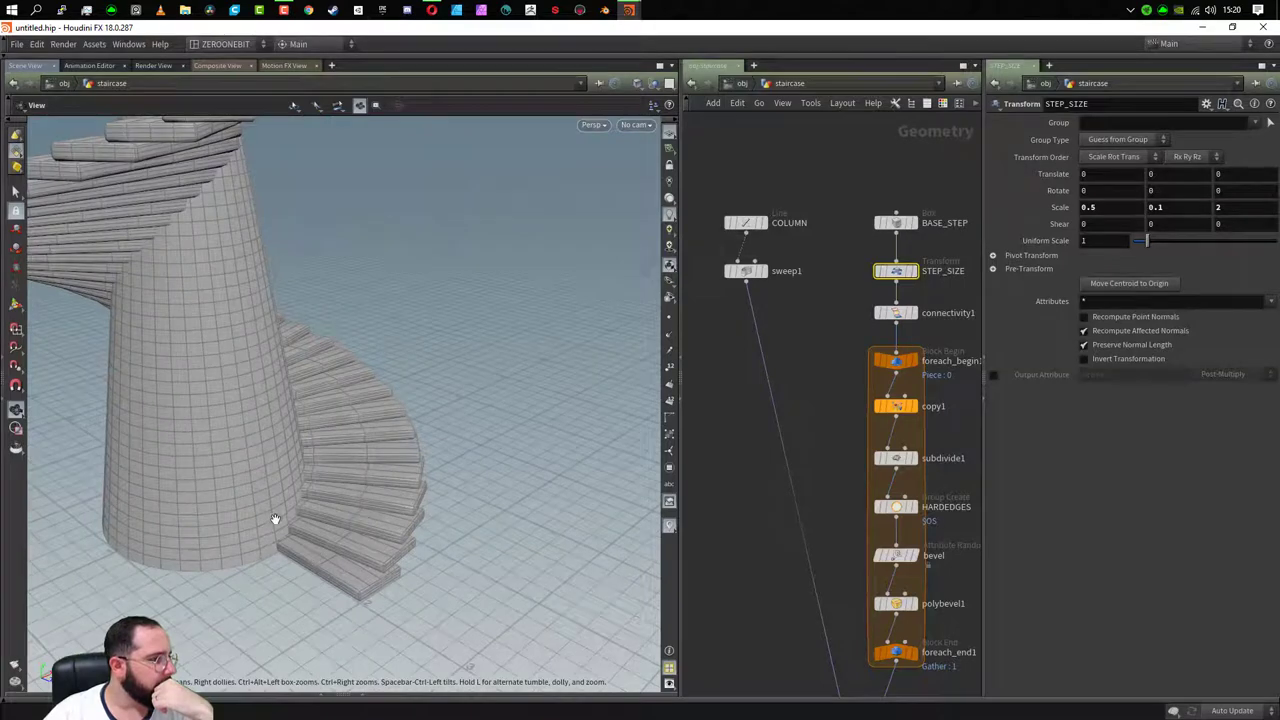
pyautogui.moveTo(297, 380)
pyautogui.mouseDown()
pyautogui.moveTo(457, 543)
pyautogui.moveTo(367, 449)
pyautogui.mouseUp()
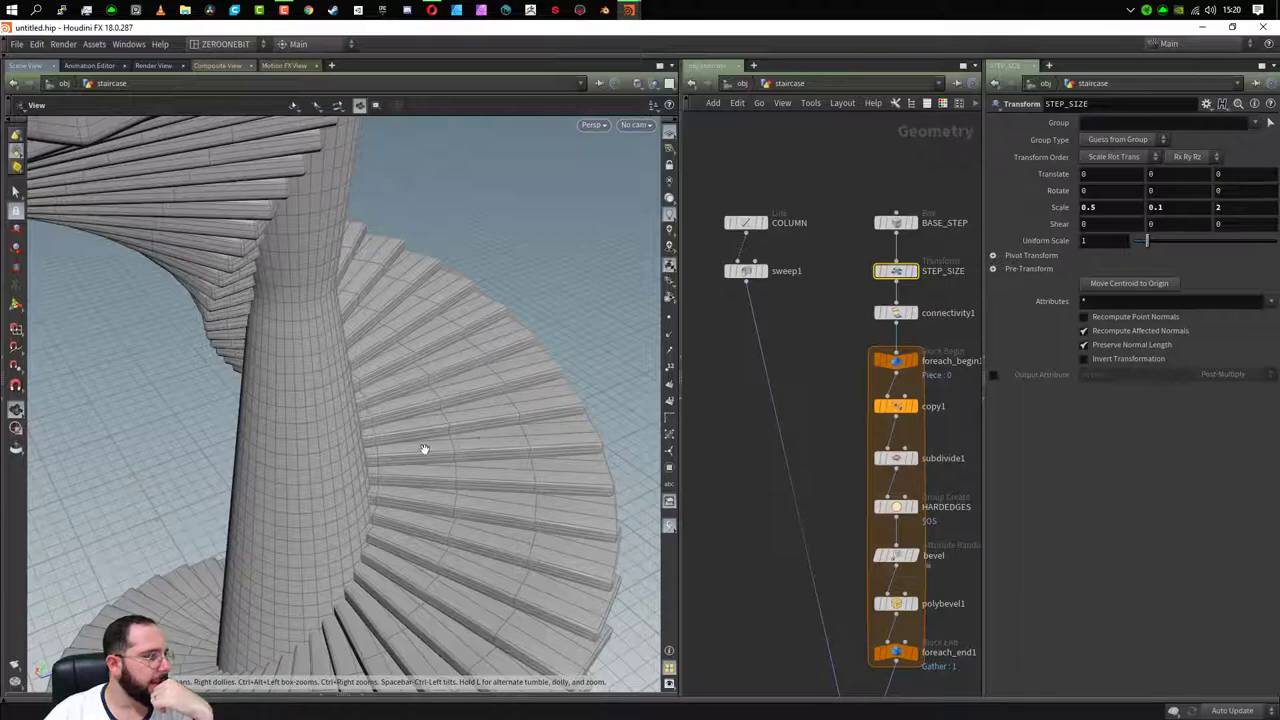
pyautogui.moveTo(563, 443)
pyautogui.mouseDown()
pyautogui.moveTo(323, 420)
pyautogui.moveTo(600, 451)
pyautogui.moveTo(520, 470)
pyautogui.moveTo(386, 366)
pyautogui.moveTo(357, 318)
pyautogui.mouseUp()
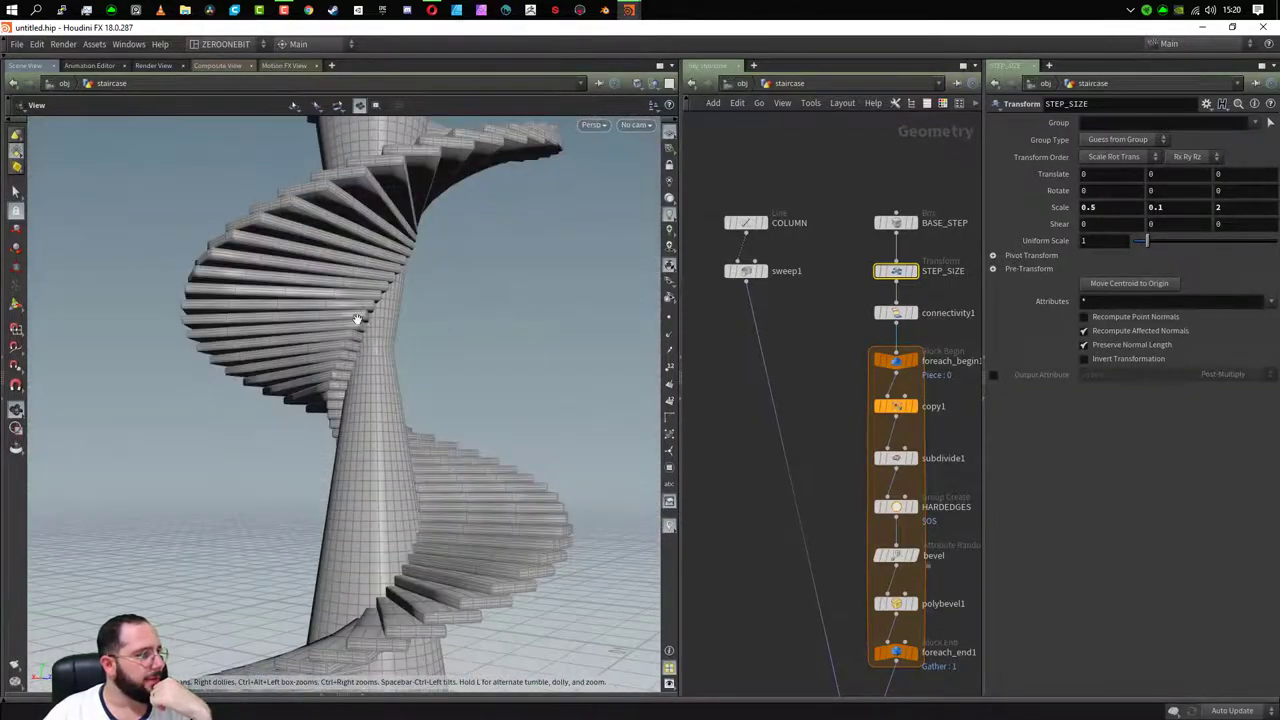
pyautogui.moveTo(421, 614); pyautogui.dragTo(405, 316)
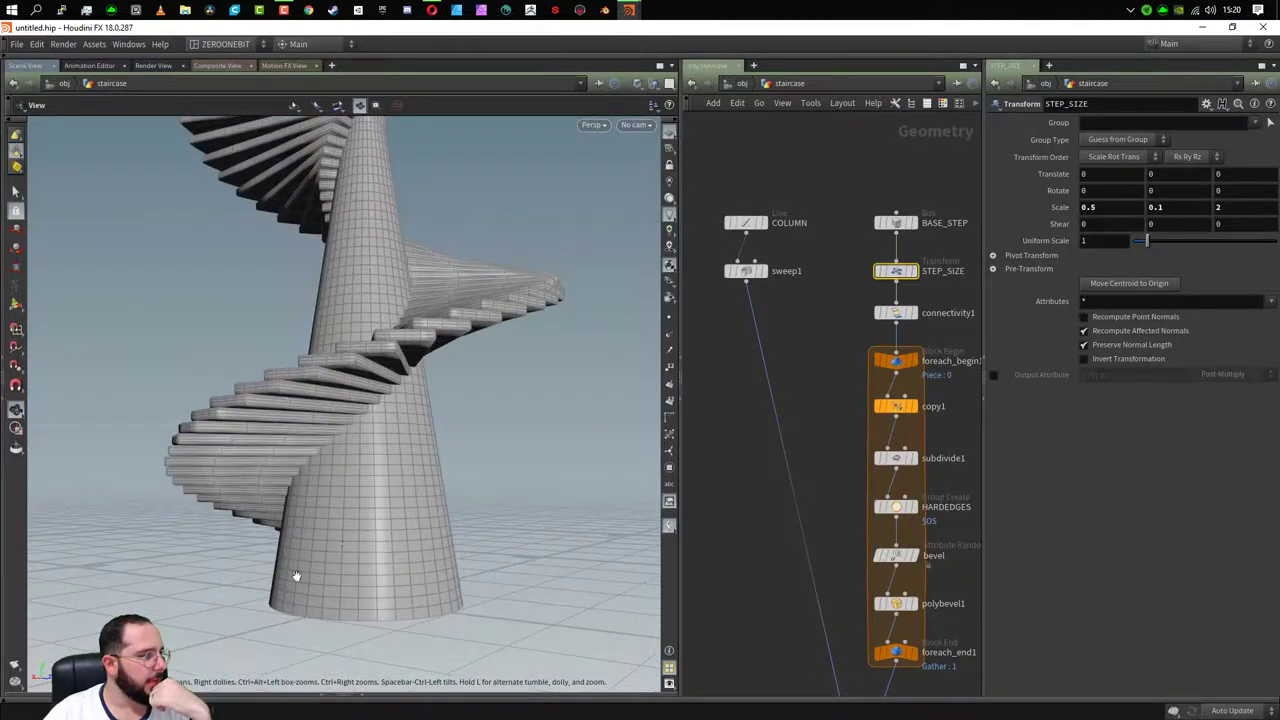
pyautogui.moveTo(296, 576)
pyautogui.mouseDown()
pyautogui.moveTo(534, 437)
pyautogui.moveTo(511, 451)
pyautogui.moveTo(457, 301)
pyautogui.moveTo(351, 466)
pyautogui.moveTo(569, 249)
pyautogui.moveTo(323, 423)
pyautogui.mouseUp()
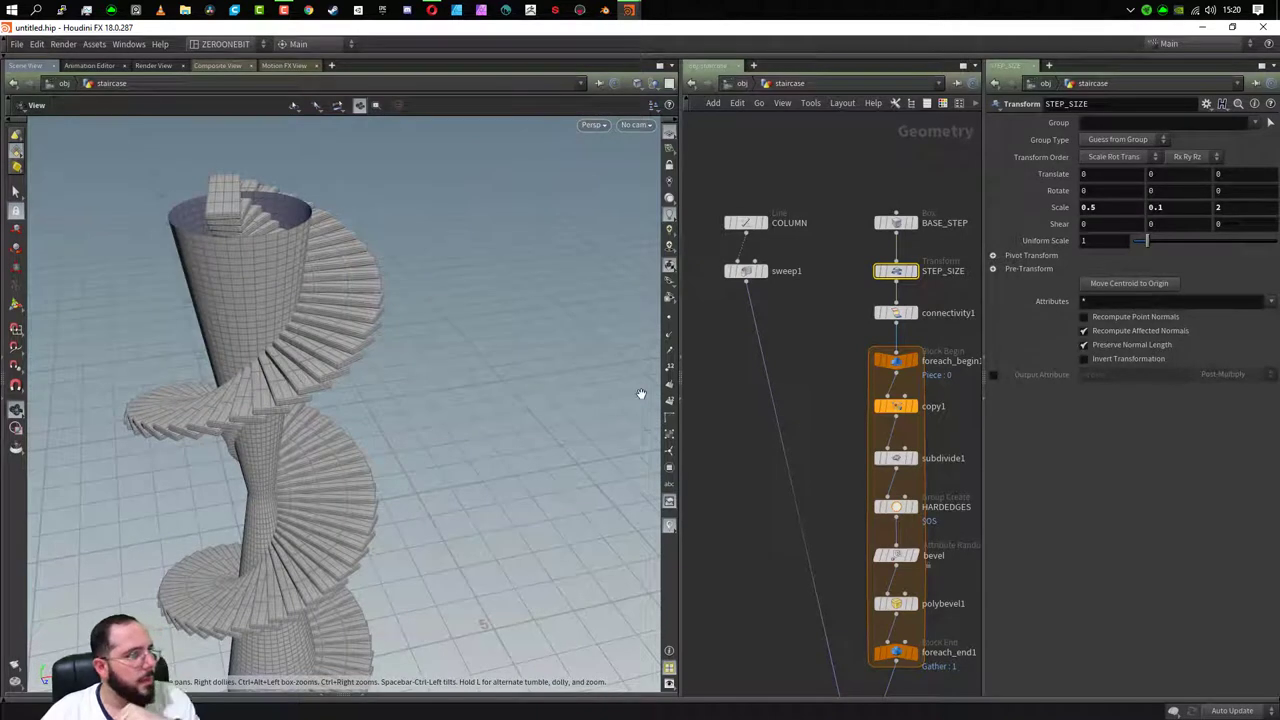
# - Delete sweep1's middle Scale Ramp point and give both end points B-Spline interpolation
pyautogui.click(745, 270)
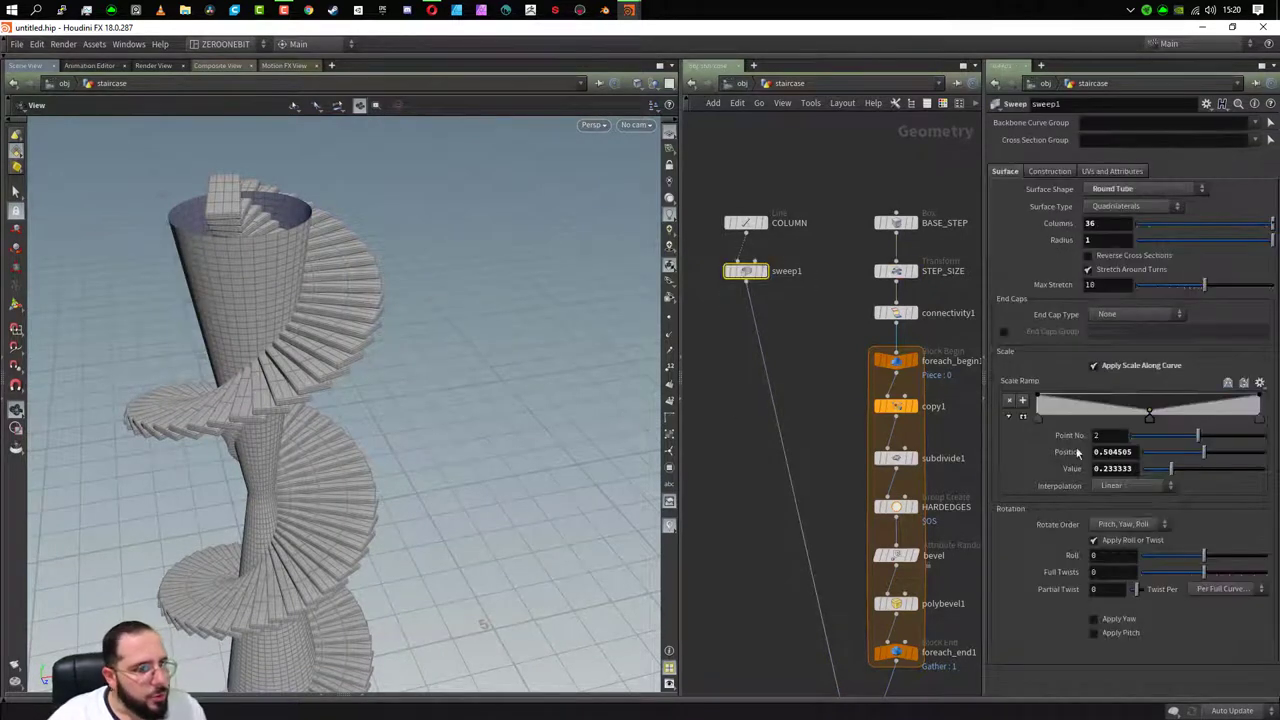
pyautogui.keyDown('ctrl'); pyautogui.click(1147, 418); pyautogui.keyUp('ctrl')
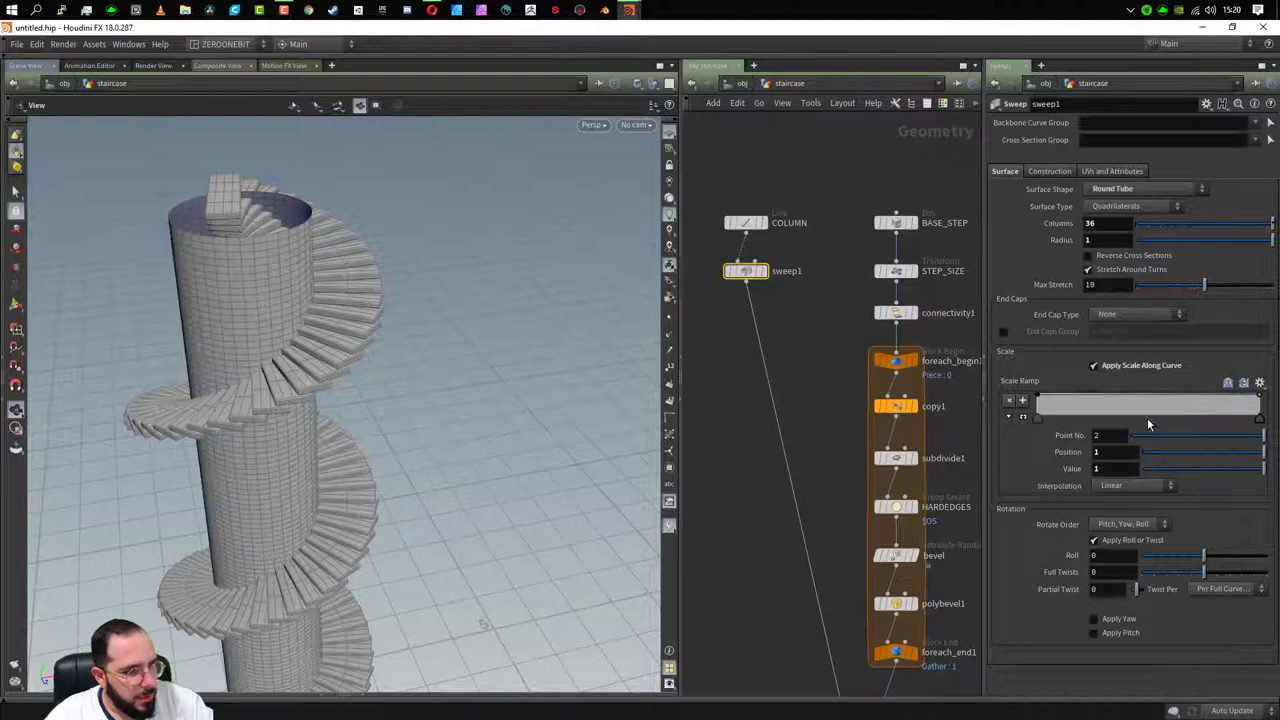
pyautogui.click(1037, 418)
pyautogui.click(1130, 485)
pyautogui.click(1115, 567)
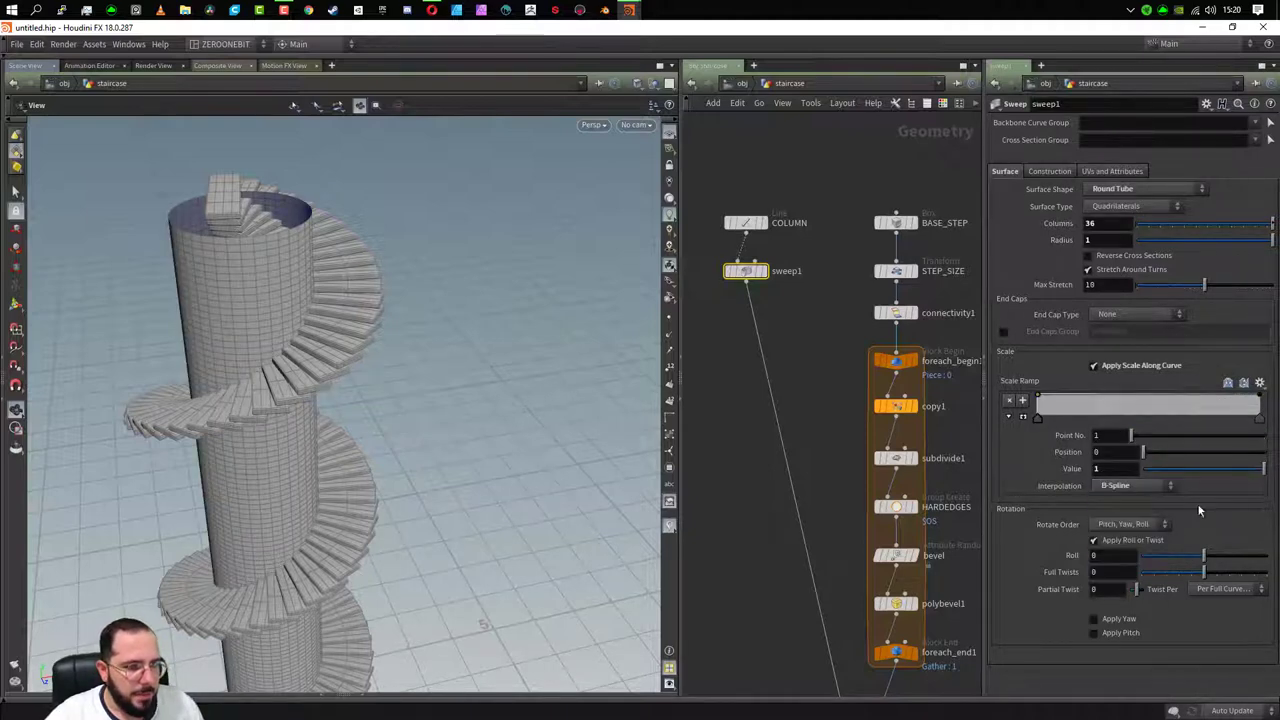
pyautogui.click(1258, 418)
pyautogui.click(1130, 485)
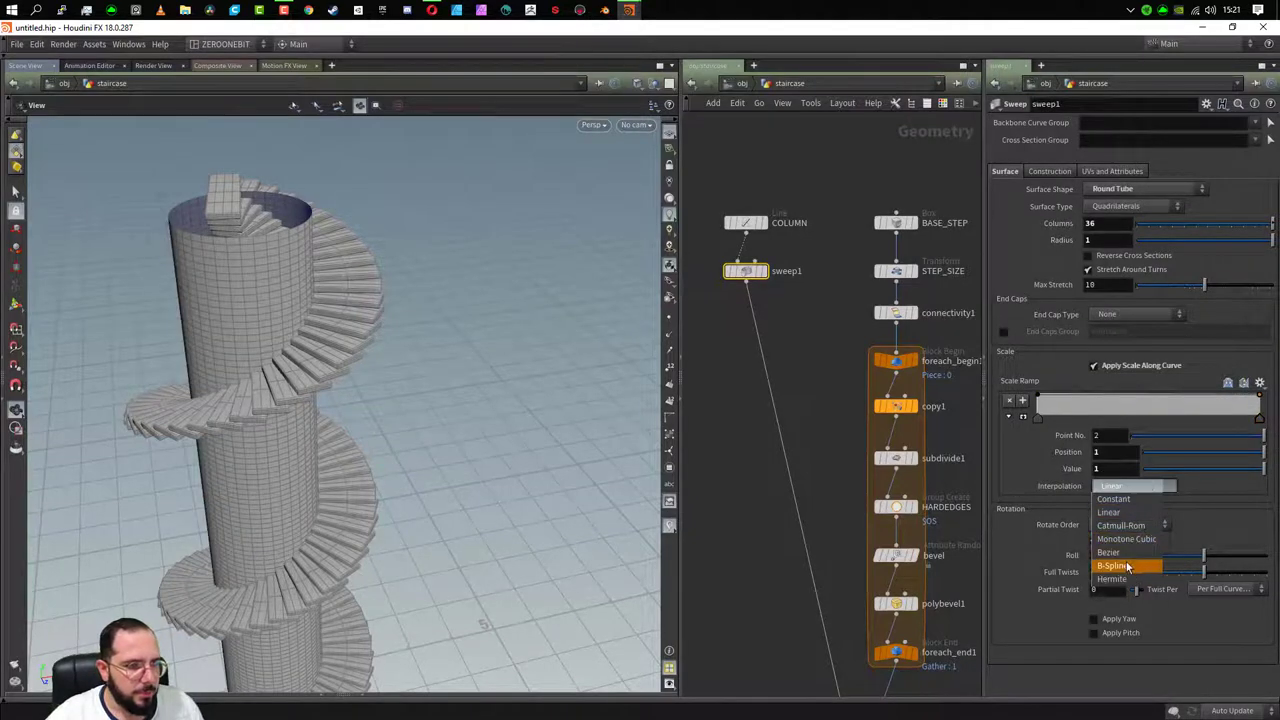
pyautogui.click(1115, 566)
# - Set both Scale Ramp end points to a value of 0.5
pyautogui.click(1037, 418)
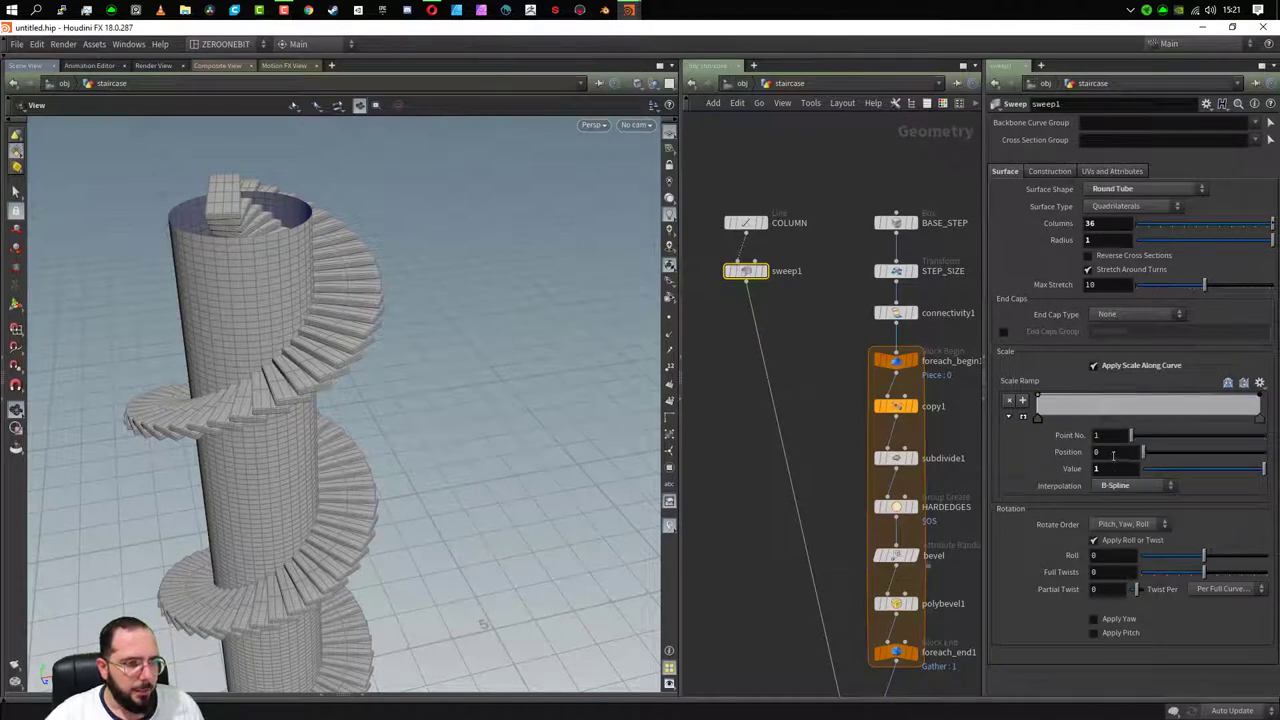
pyautogui.doubleClick(1115, 468)
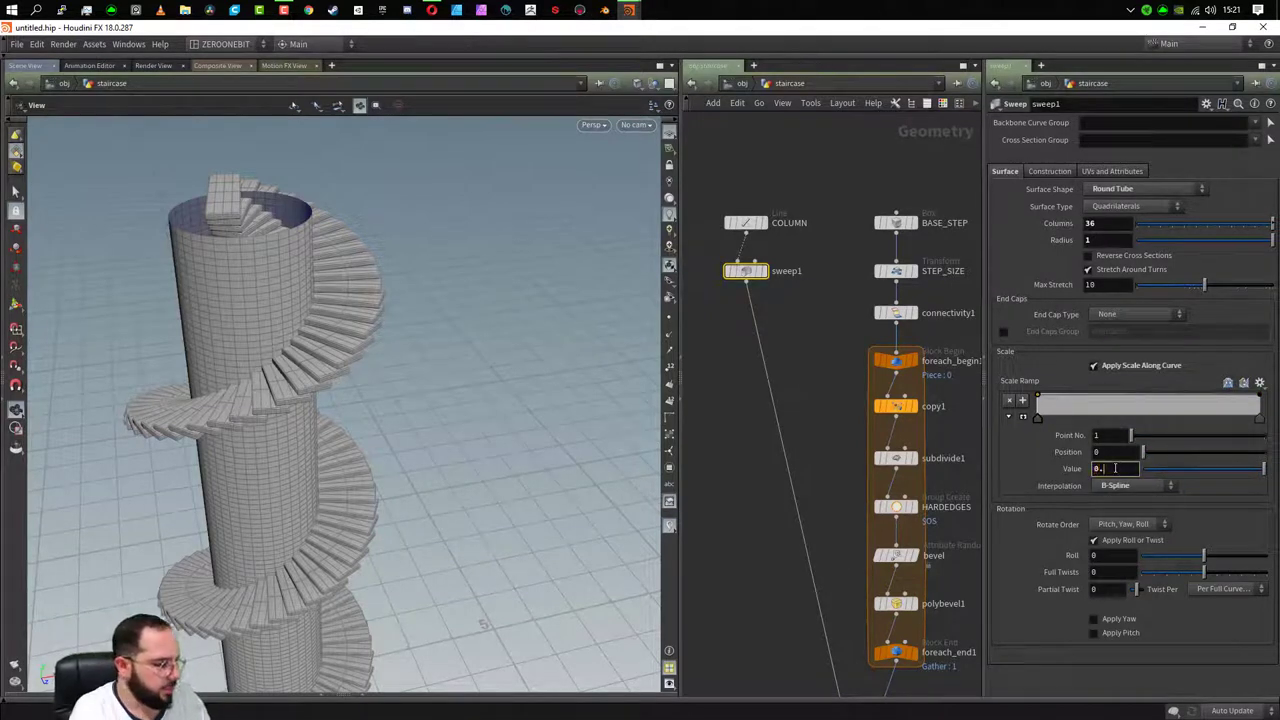
pyautogui.write('0.5')
pyautogui.press('Return')
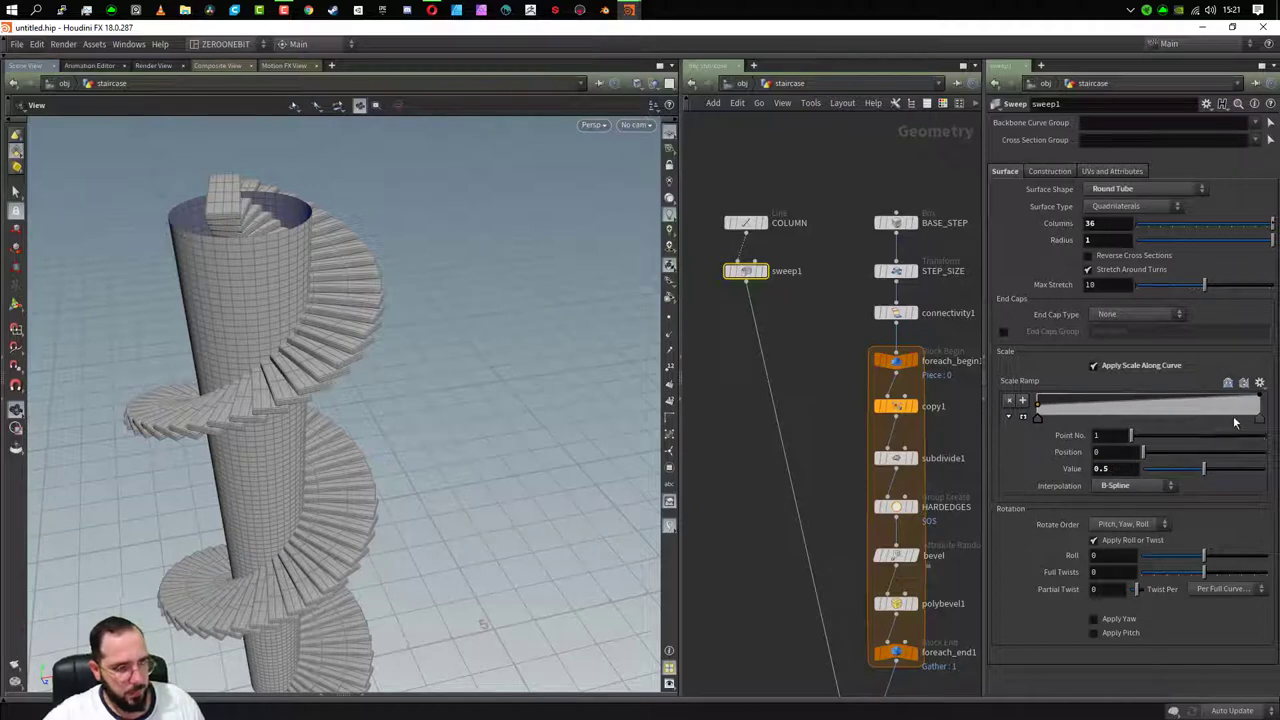
pyautogui.click(1259, 420)
pyautogui.doubleClick(1110, 469)
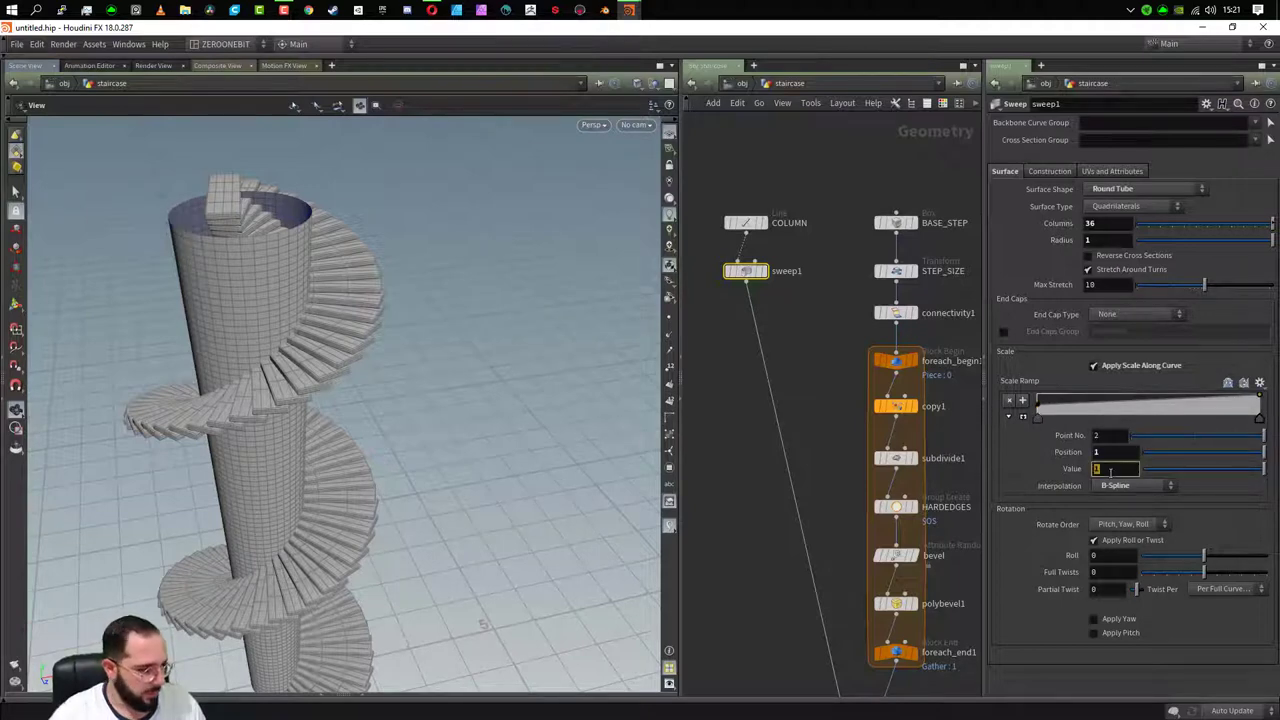
pyautogui.write('0.5')
pyautogui.press('Return')
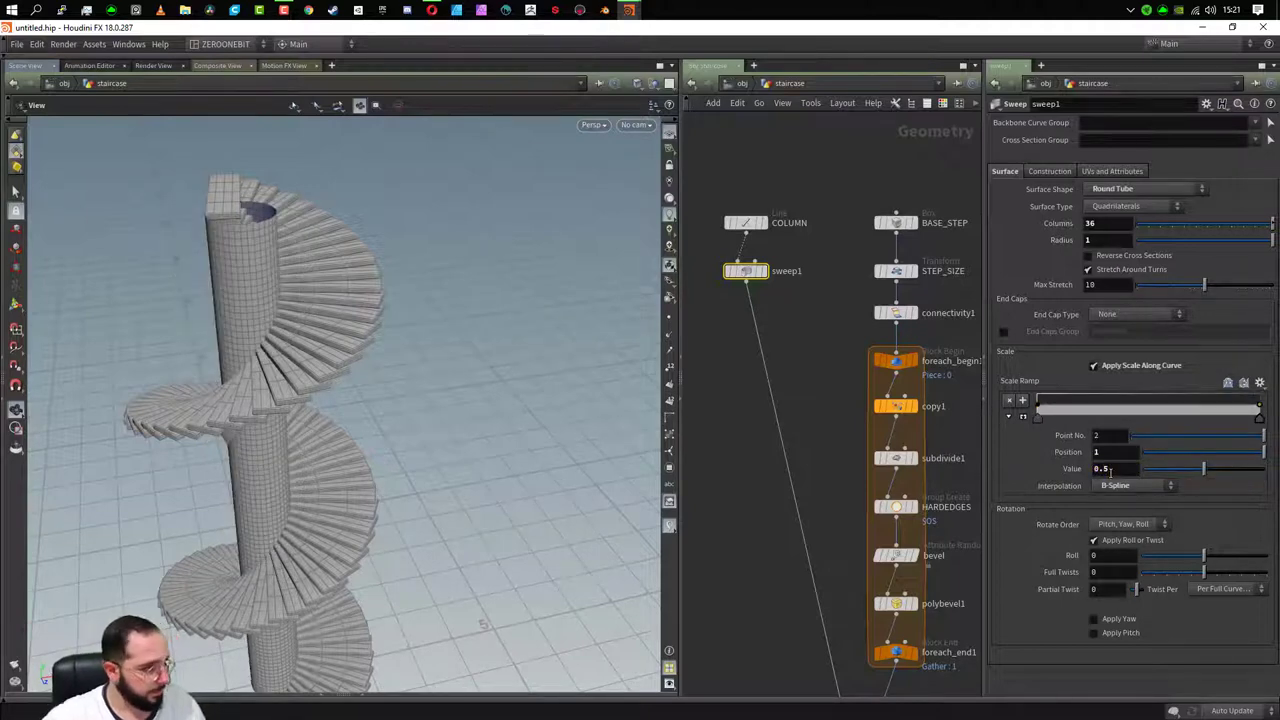
# - Add a Scale Ramp point at position 0.5 with value 1
pyautogui.click(1145, 411)
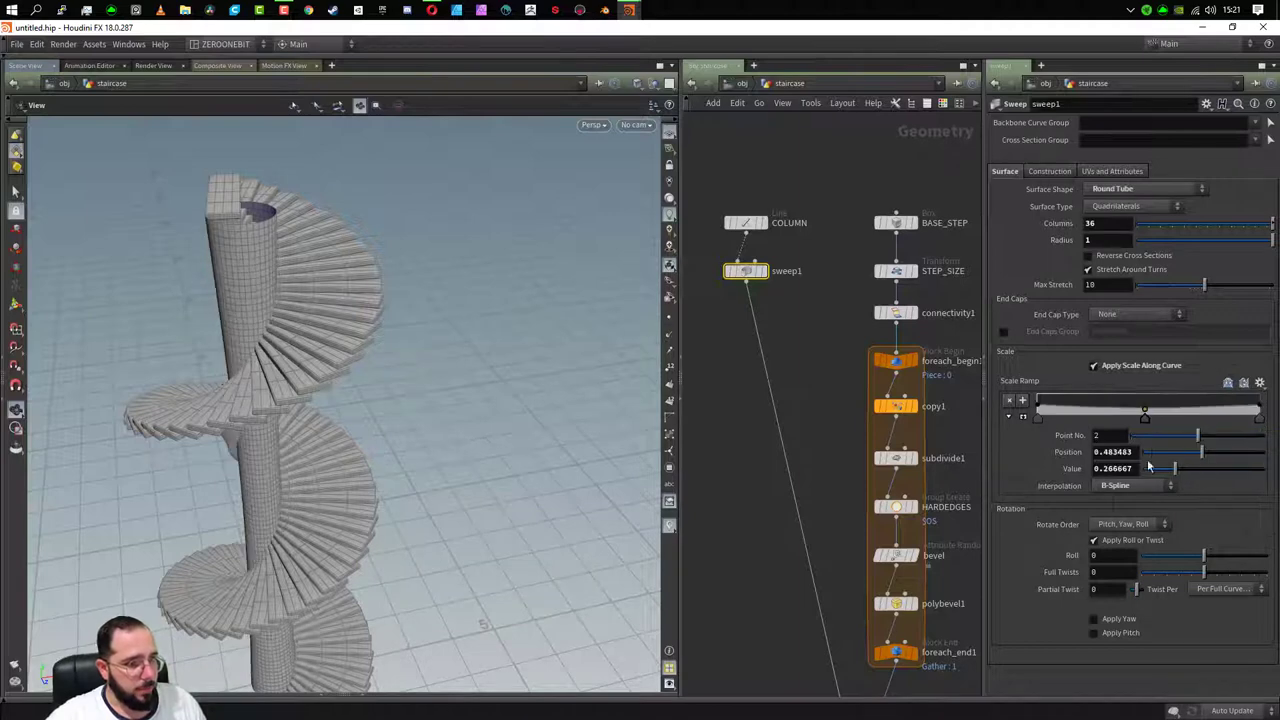
pyautogui.doubleClick(1127, 469)
pyautogui.write('1')
pyautogui.press('Return')
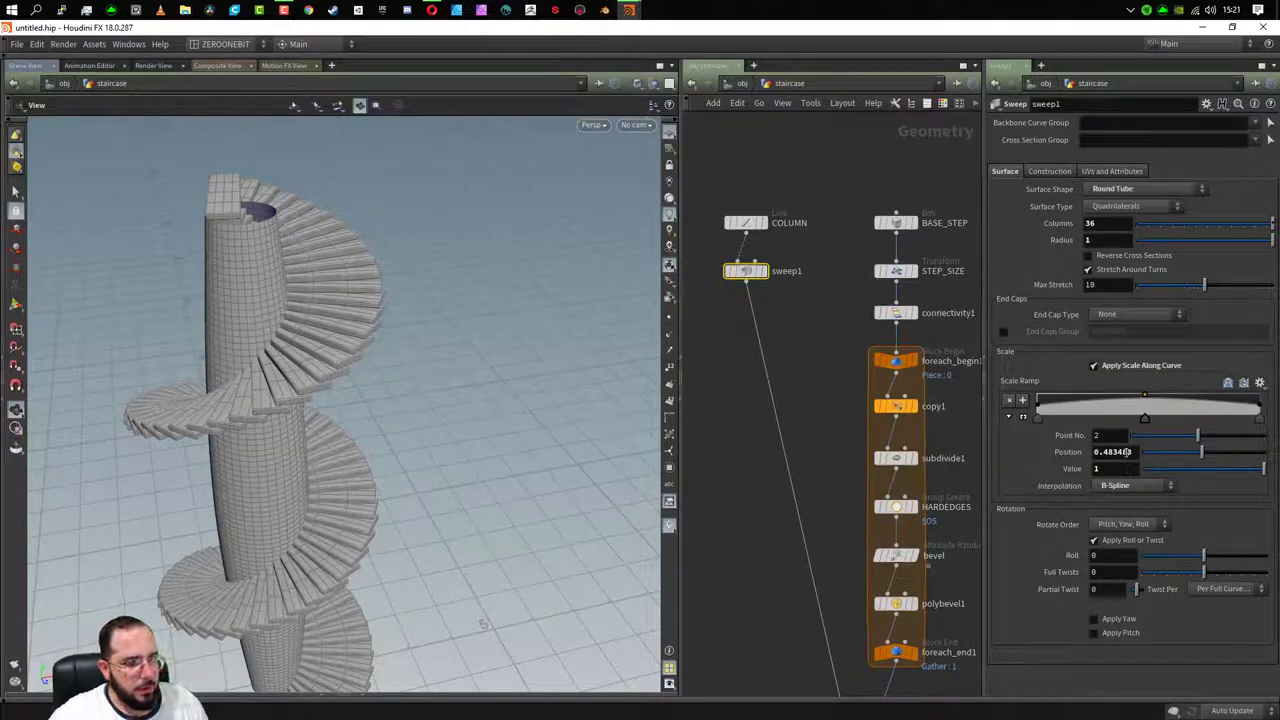
pyautogui.doubleClick(1126, 452)
pyautogui.write('0.5')
pyautogui.press('Return')
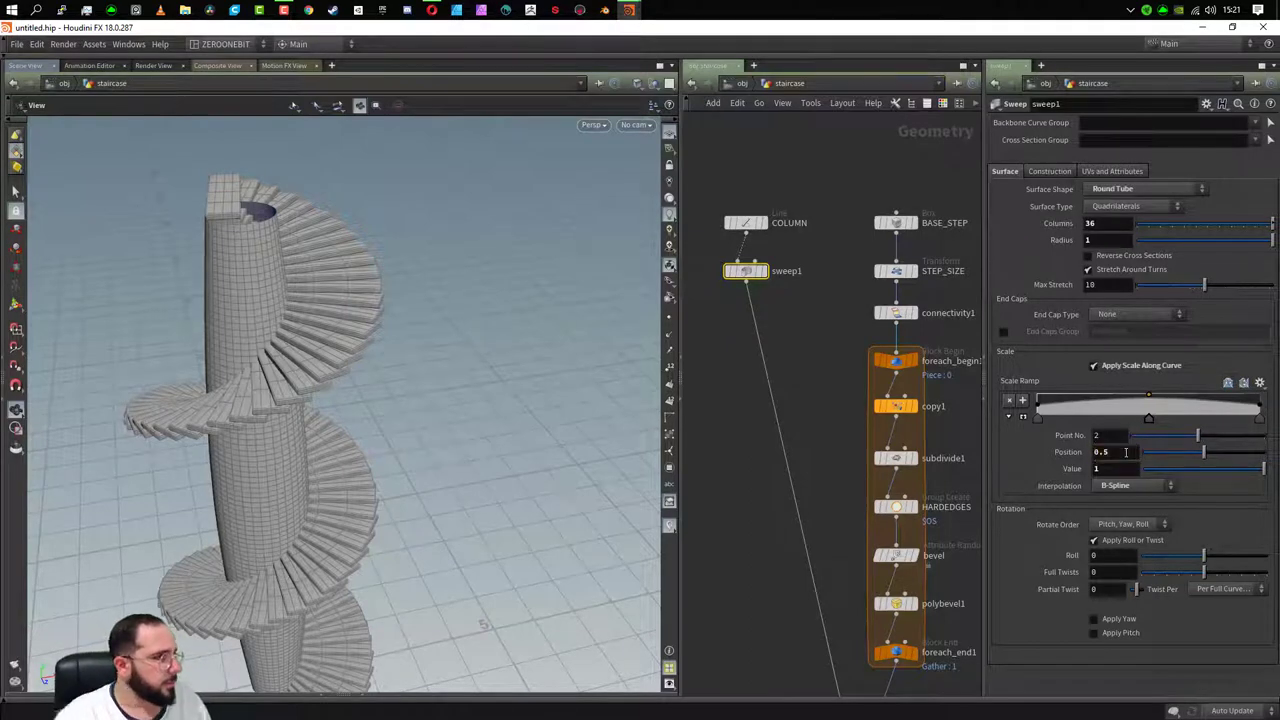
pyautogui.moveTo(348, 542)
pyautogui.mouseDown()
pyautogui.moveTo(403, 423)
pyautogui.moveTo(449, 426)
pyautogui.moveTo(449, 466)
pyautogui.moveTo(458, 458)
pyautogui.moveTo(278, 382)
pyautogui.mouseUp()
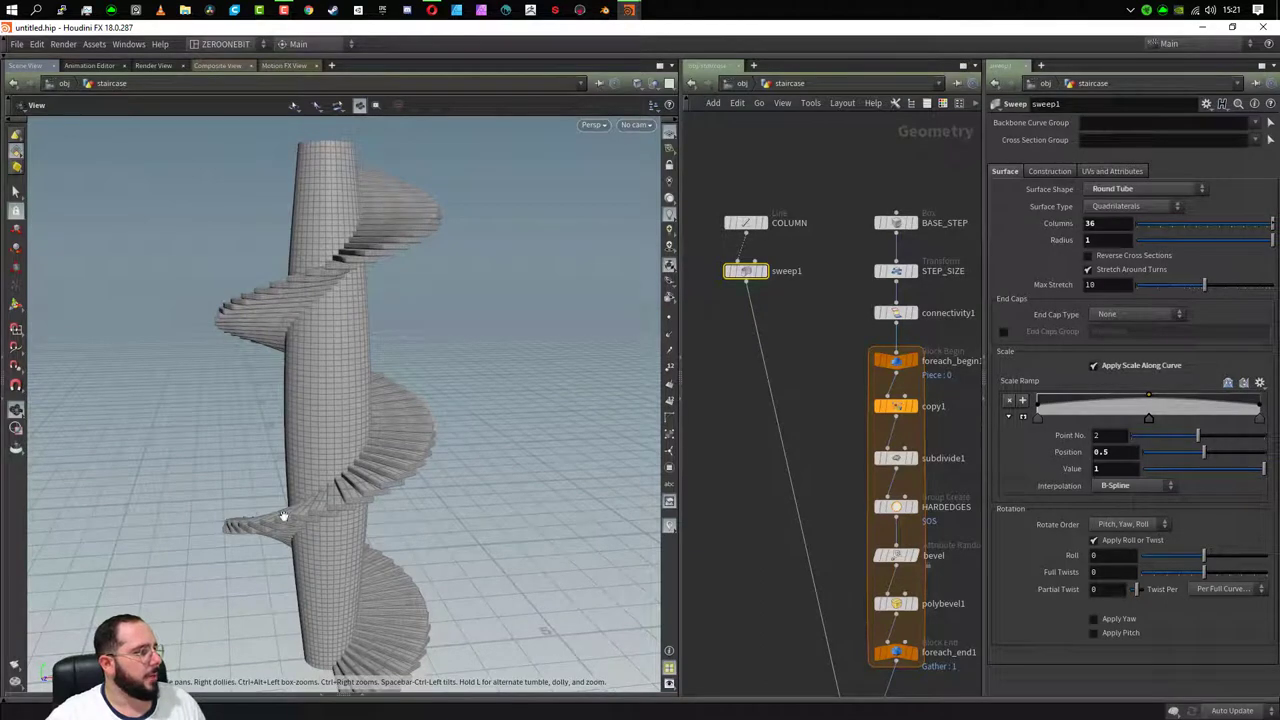
pyautogui.moveTo(534, 234)
pyautogui.mouseDown()
pyautogui.moveTo(414, 286)
pyautogui.moveTo(471, 272)
pyautogui.mouseUp()
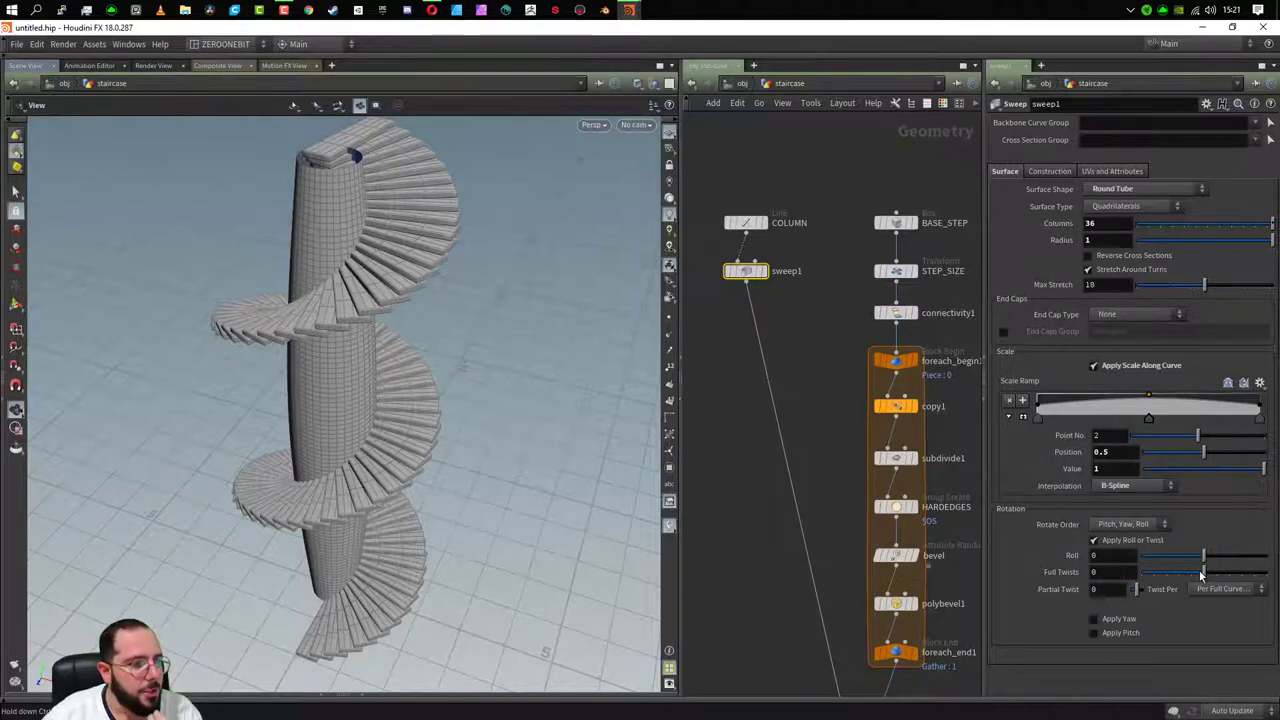
pyautogui.moveTo(1203, 572); pyautogui.dragTo(1225, 578)
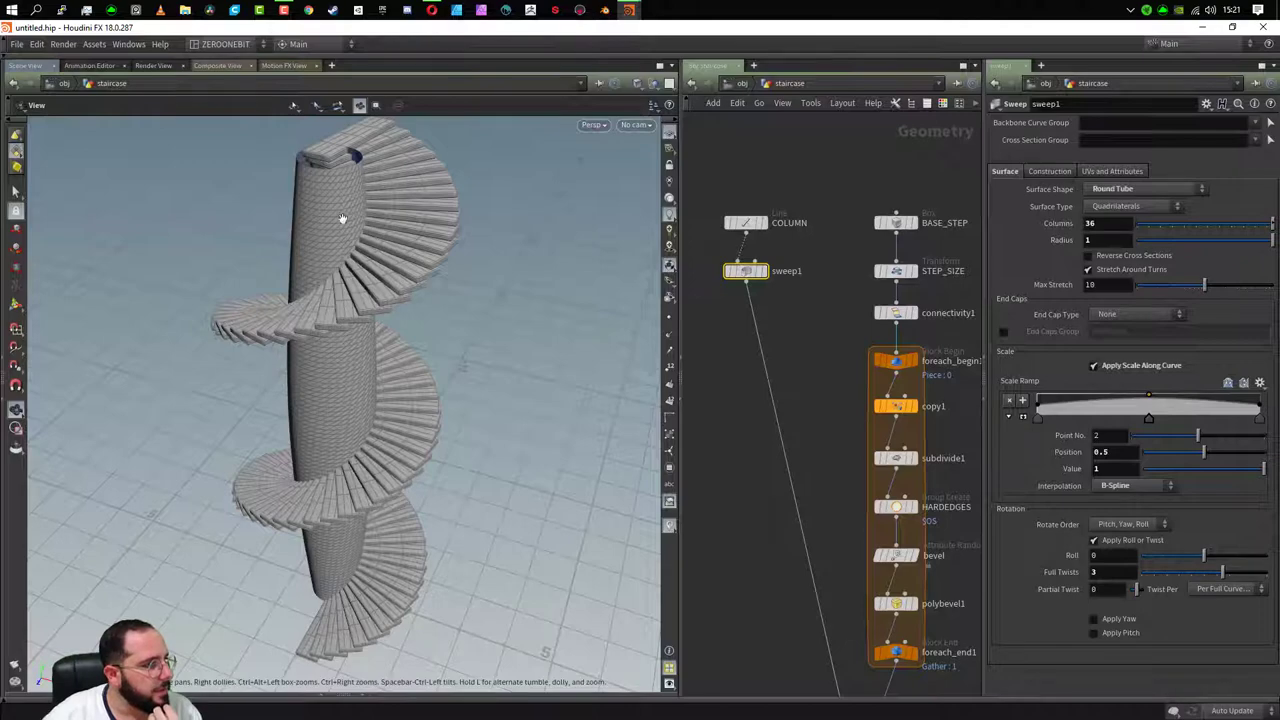
pyautogui.scroll(2, 310, 250)
pyautogui.scroll(2, 314, 246)
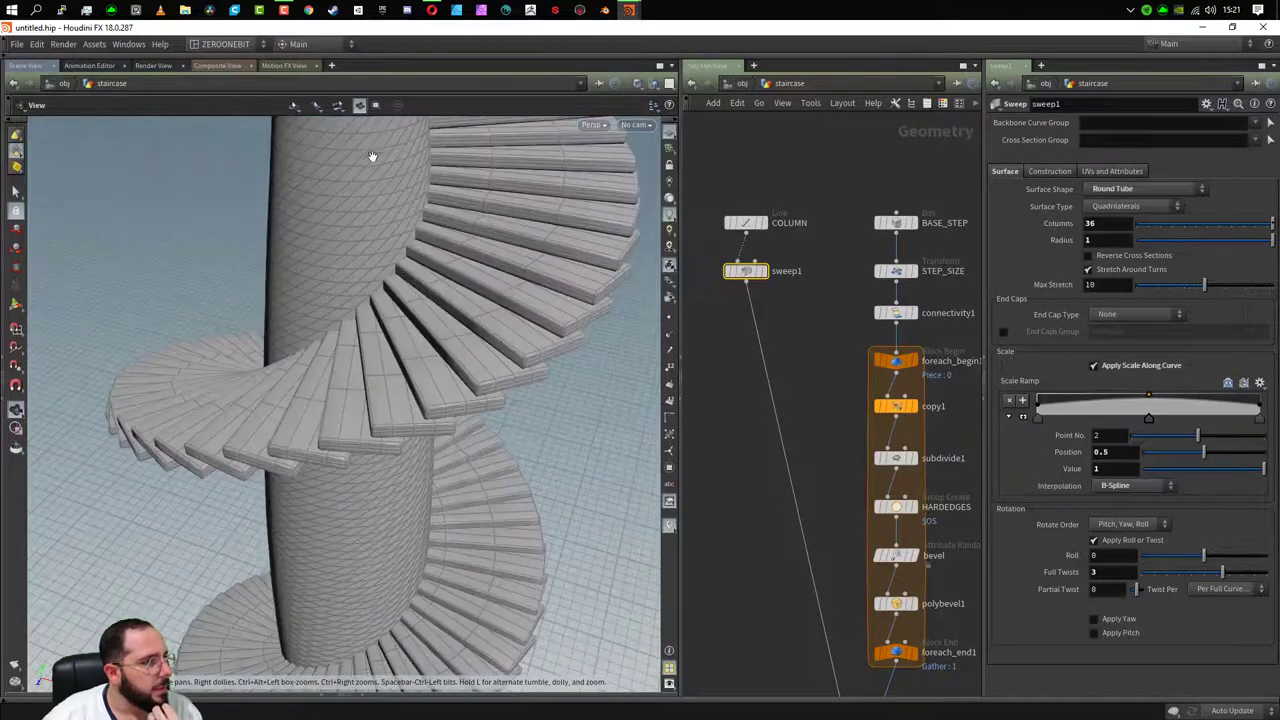
pyautogui.moveTo(370, 260); pyautogui.dragTo(360, 303)
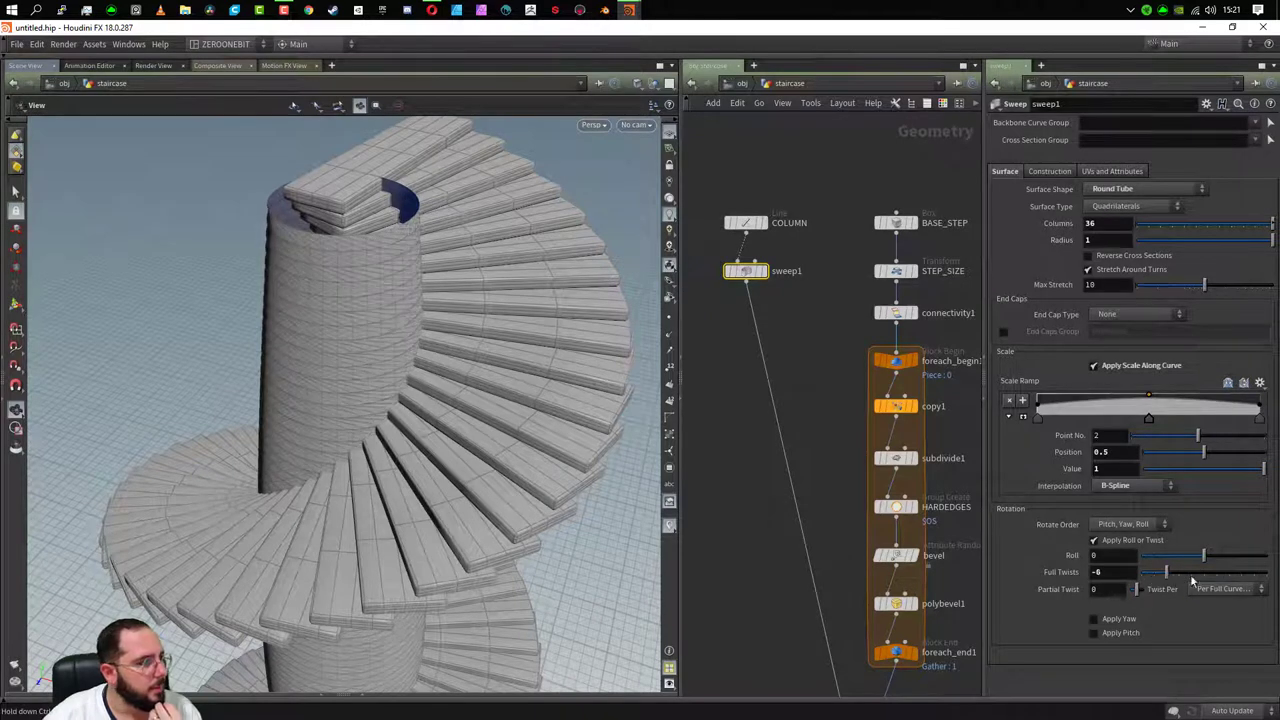
pyautogui.moveTo(1224, 582); pyautogui.dragTo(1200, 580)
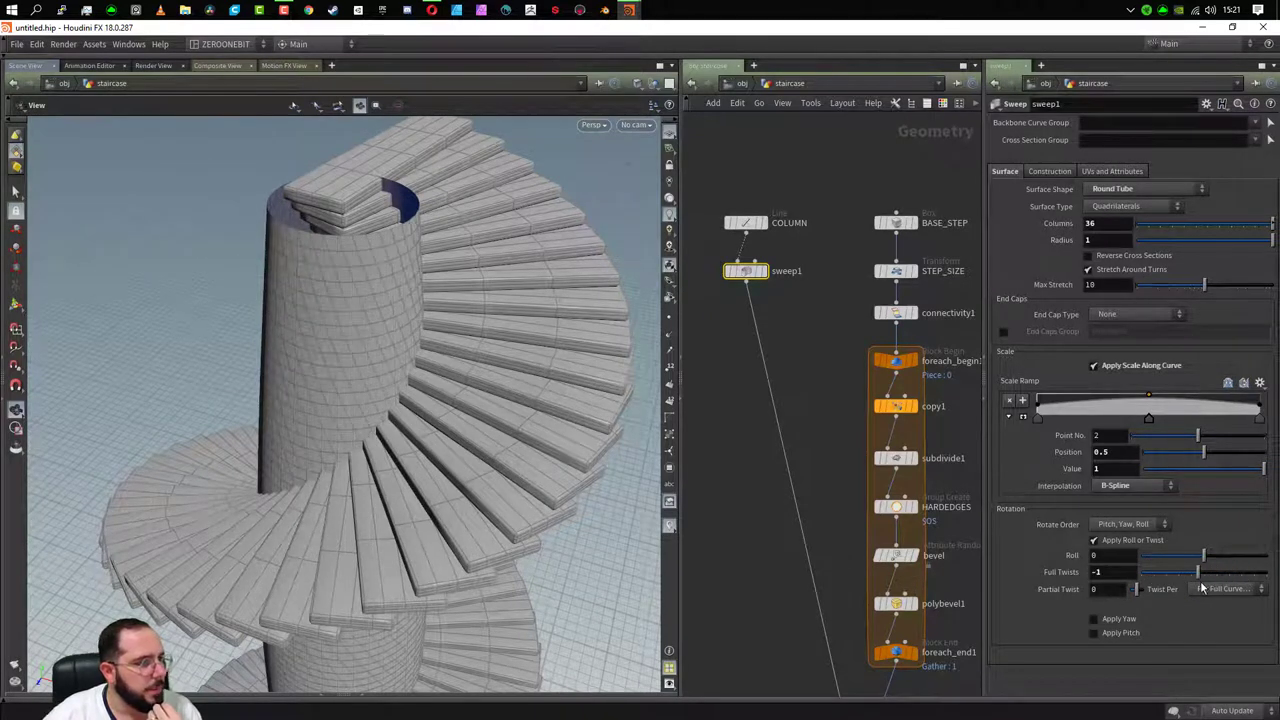
pyautogui.click(1131, 574)
pyautogui.write('0')
pyautogui.press('Return')
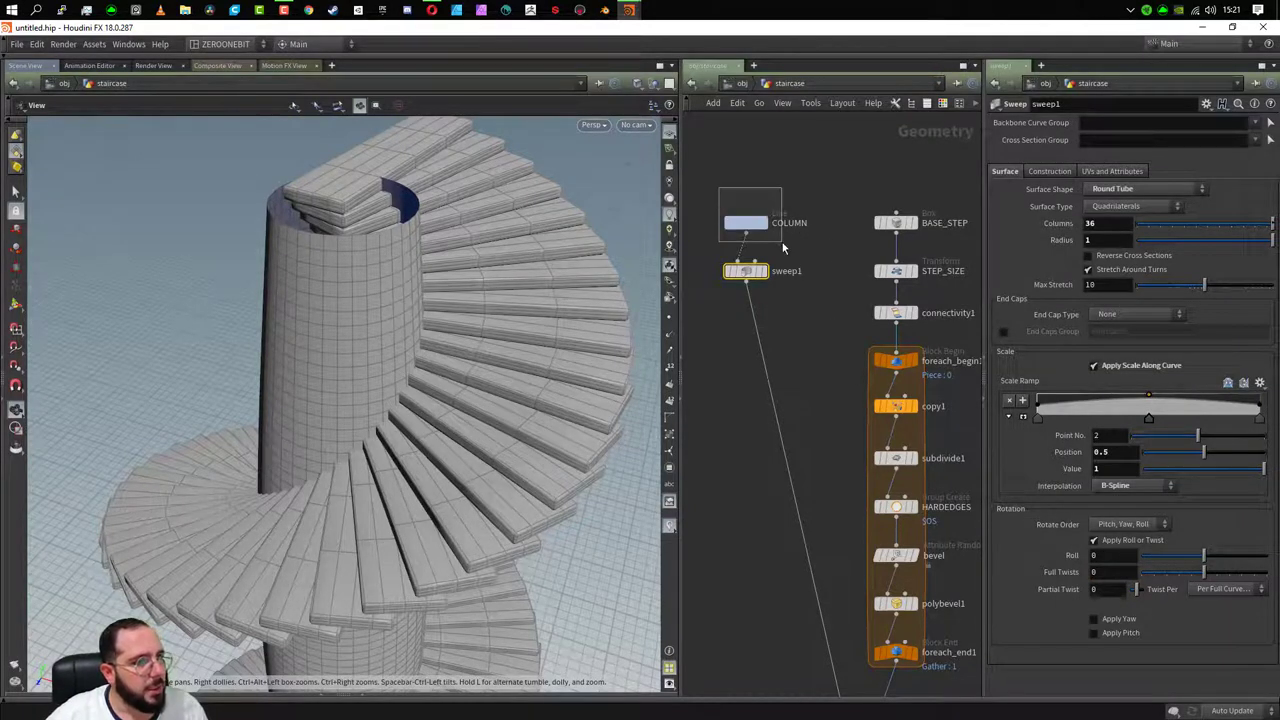
# - Copy the COLUMN line node's Length parameter
pyautogui.moveTo(782, 242); pyautogui.dragTo(784, 244)
pyautogui.rightClick(1060, 174)
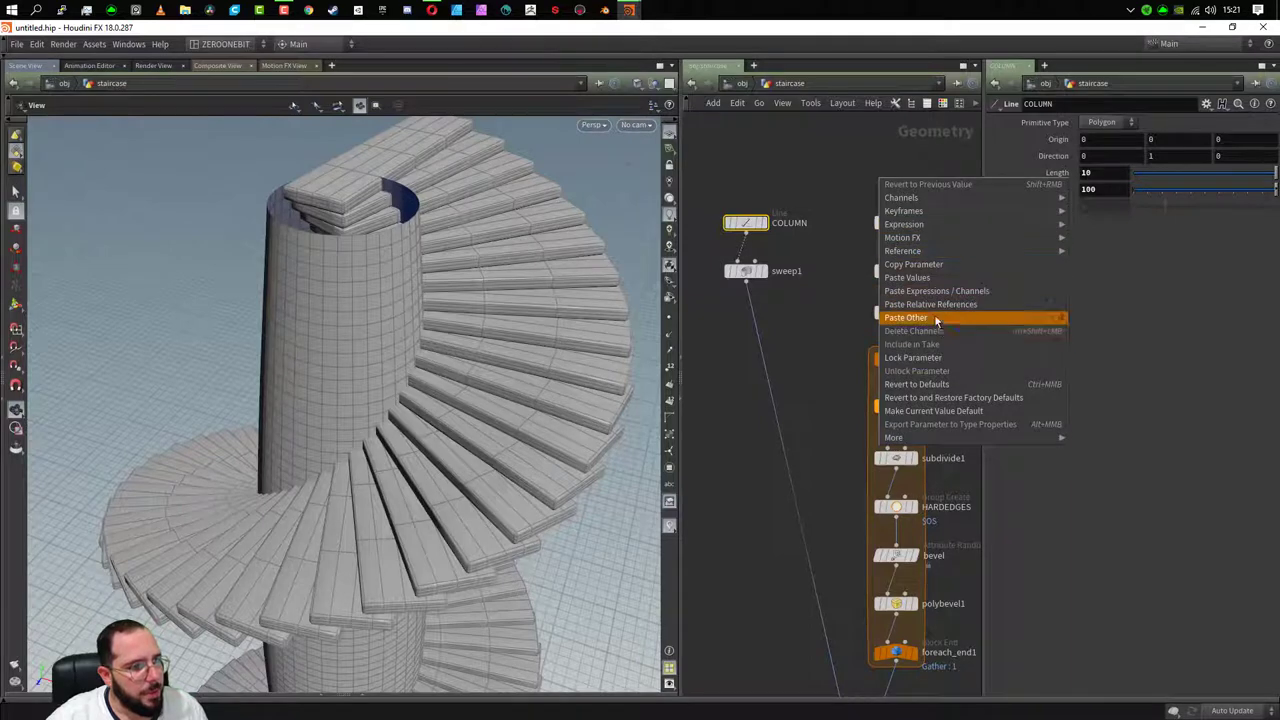
pyautogui.rightClick(1050, 176)
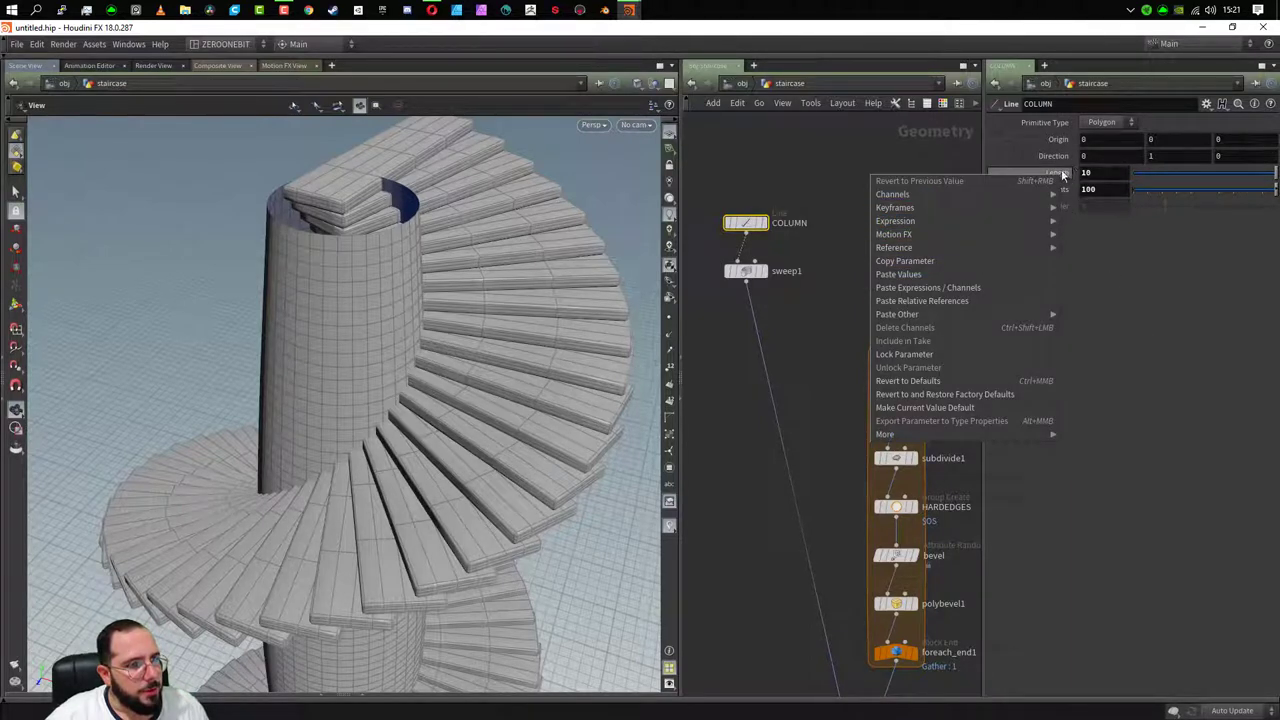
pyautogui.click(923, 263)
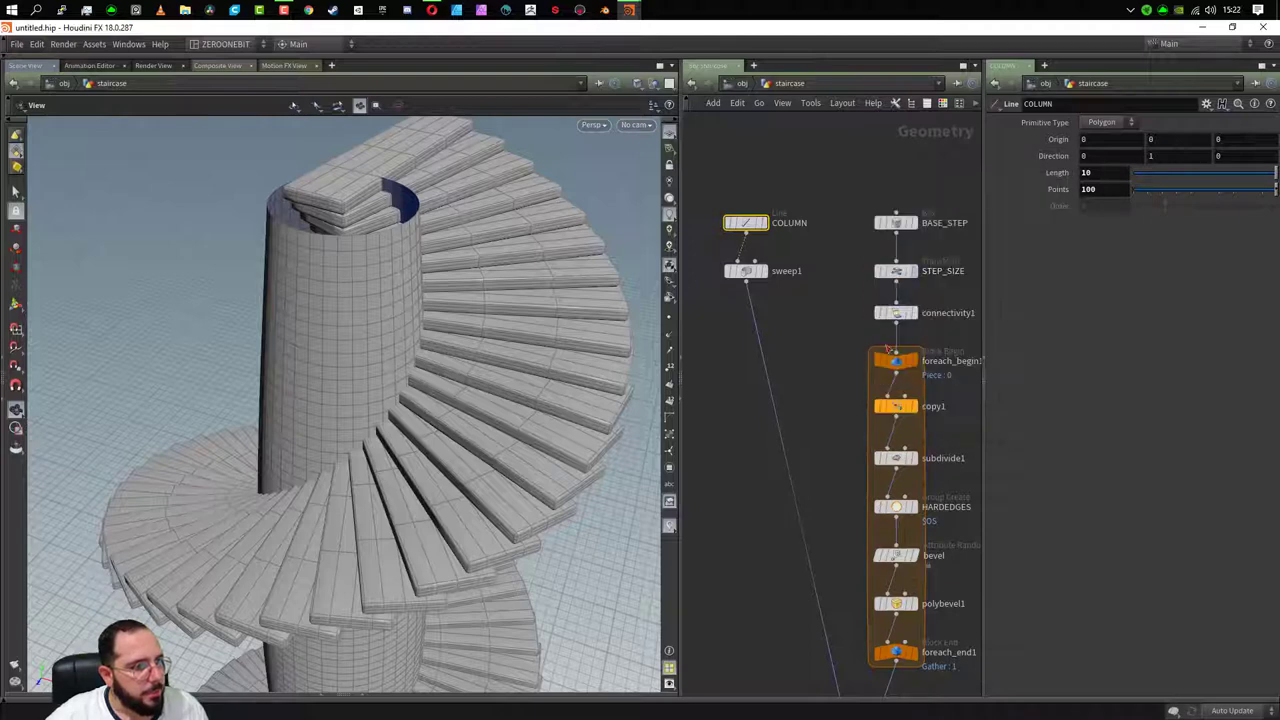
# - Set sweep1 Full Twists to ch("../COLUMN/dist")/3, evaluating to 3
pyautogui.scroll(-3, 800, 490)
pyautogui.moveTo(775, 327); pyautogui.dragTo(822, 539, button='middle')
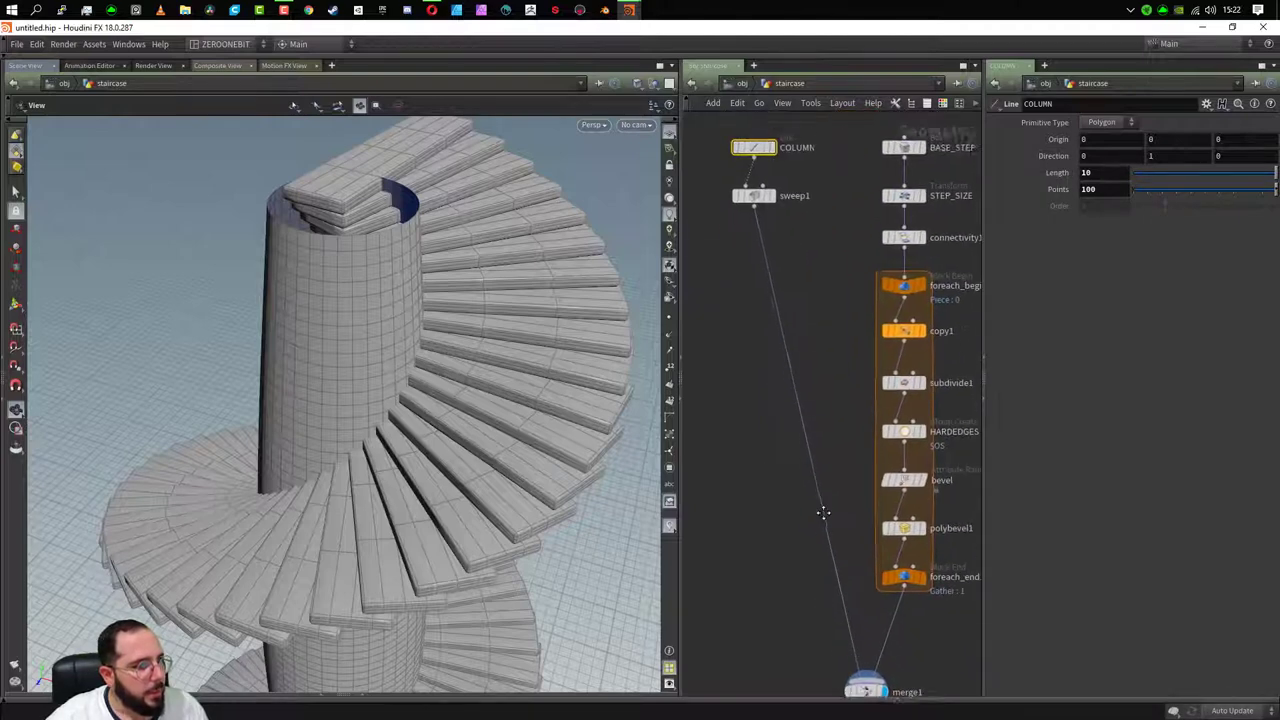
pyautogui.moveTo(710, 214); pyautogui.dragTo(835, 268)
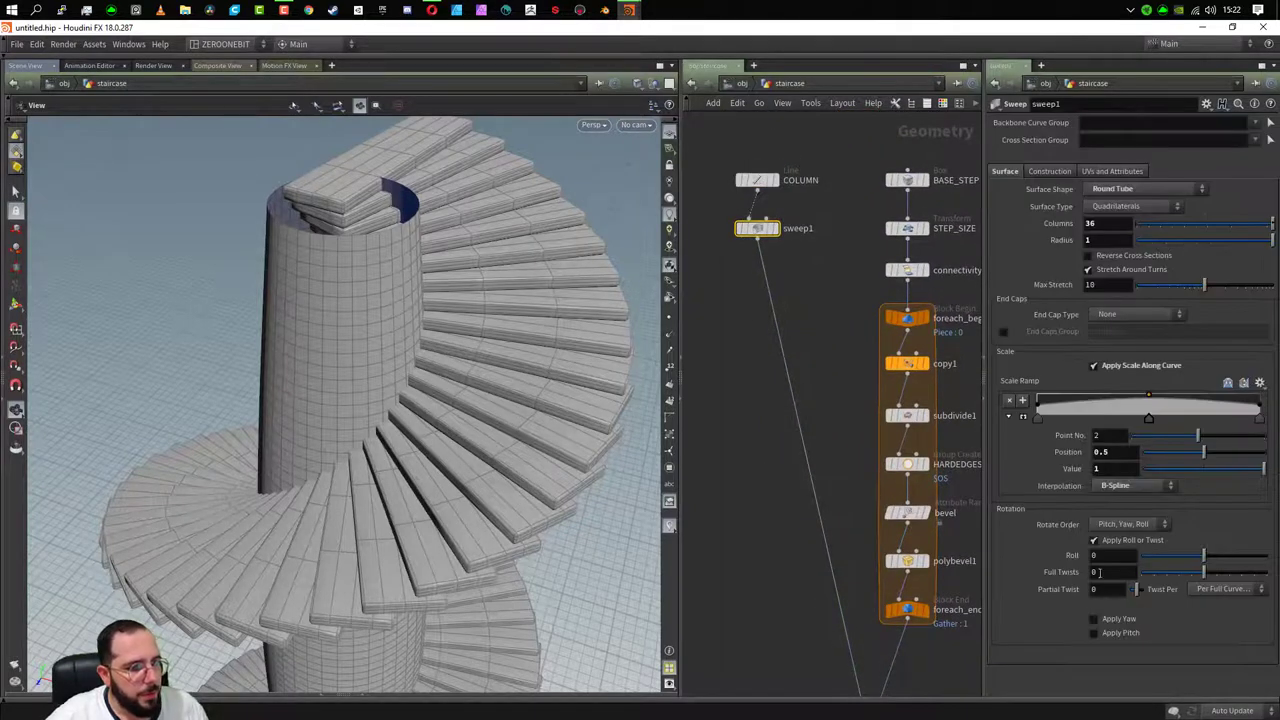
pyautogui.rightClick(1110, 573)
pyautogui.click(1048, 588)
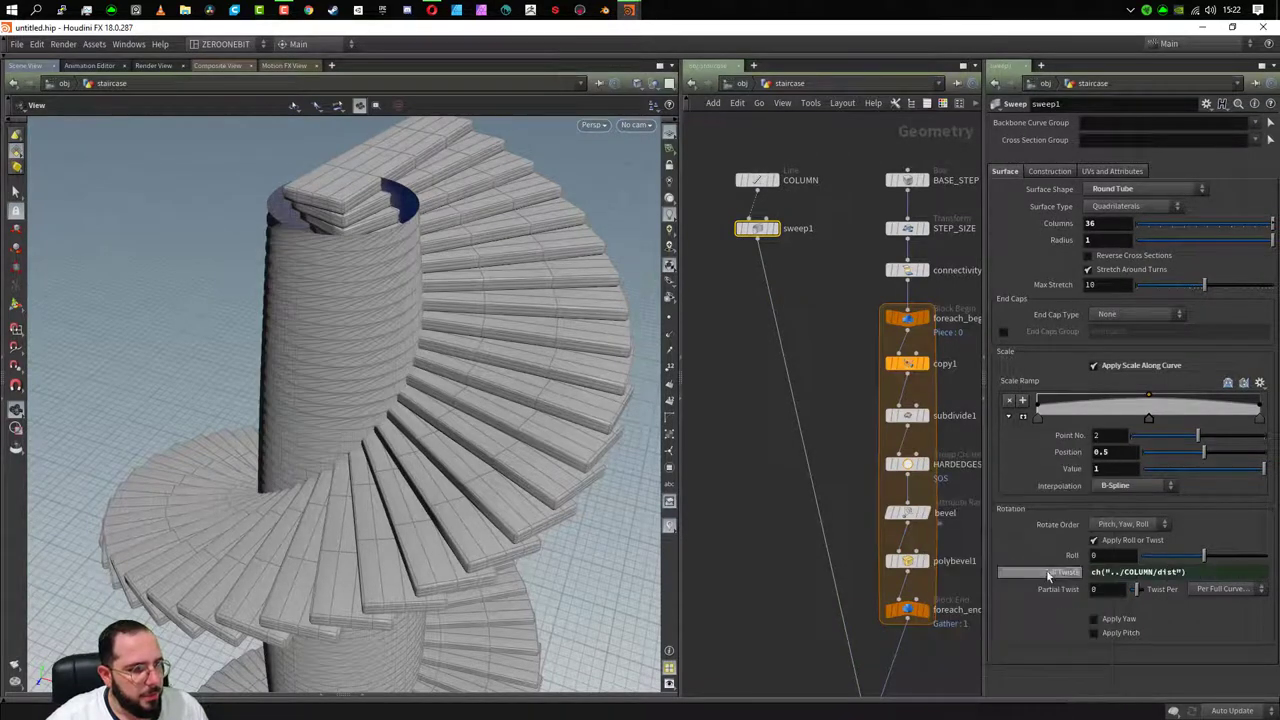
pyautogui.click(1199, 572)
pyautogui.write('/')
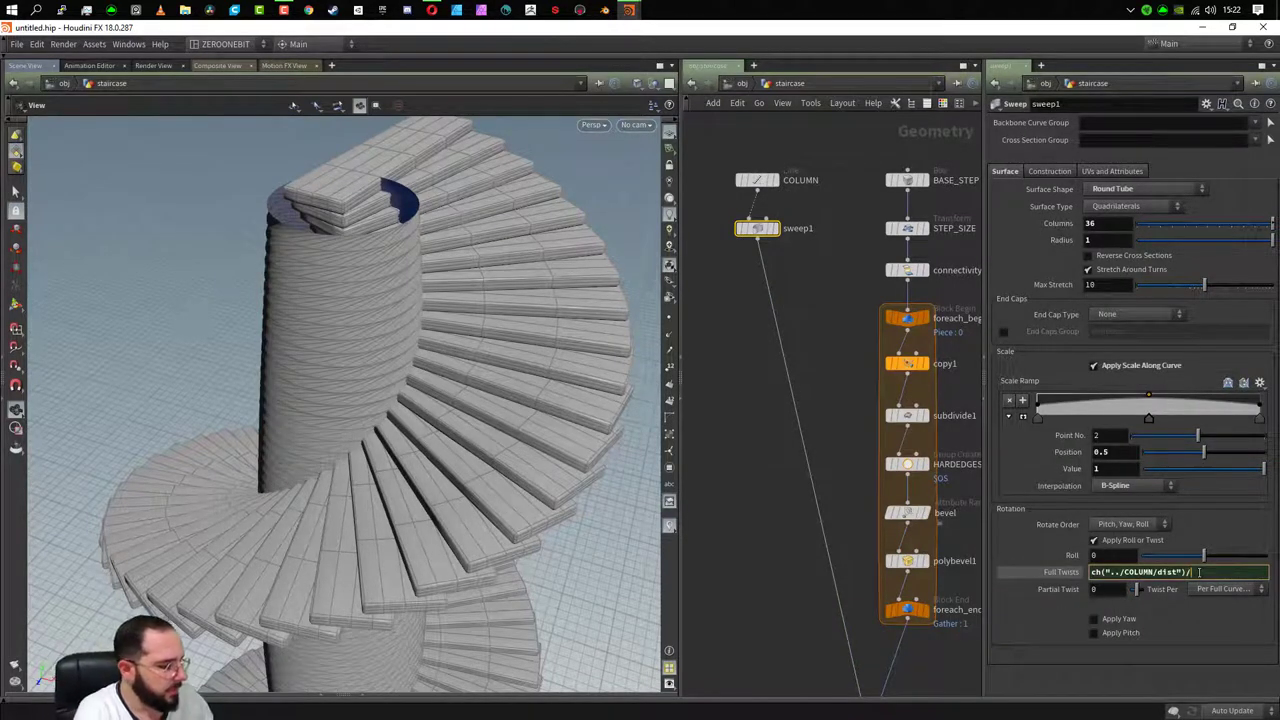
pyautogui.write('3')
pyautogui.press('Return')
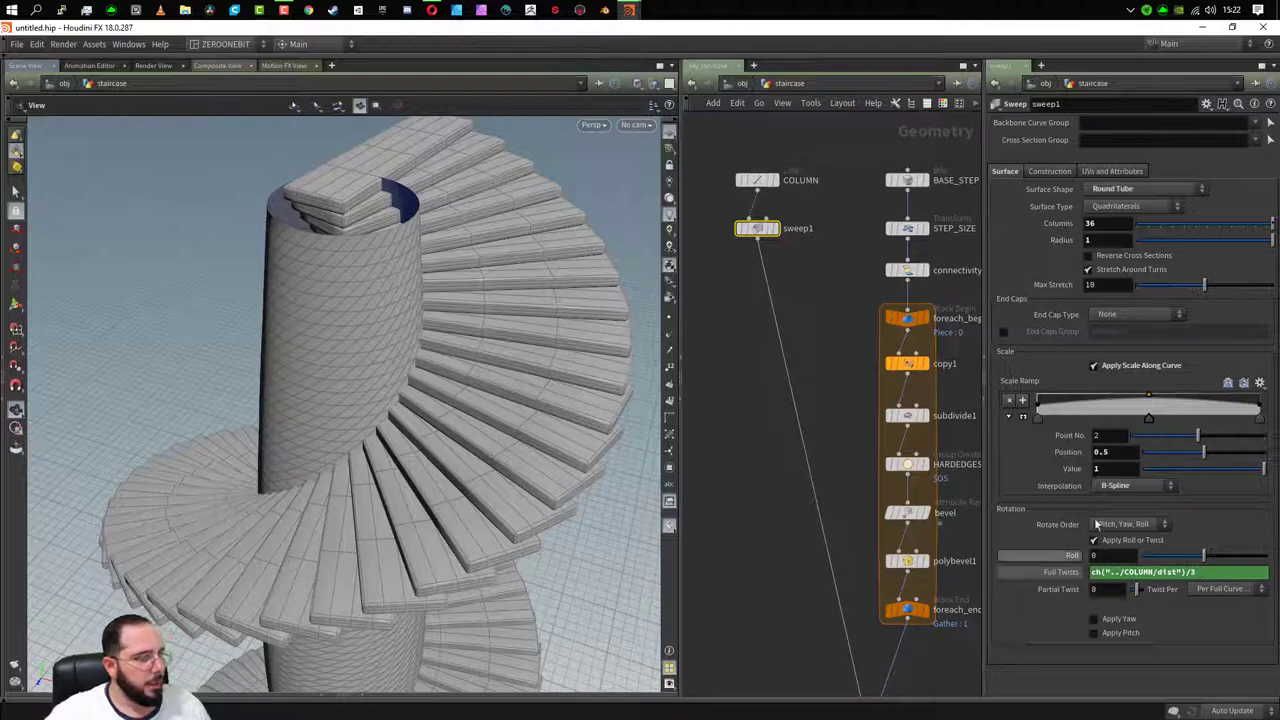
pyautogui.click(1068, 574)
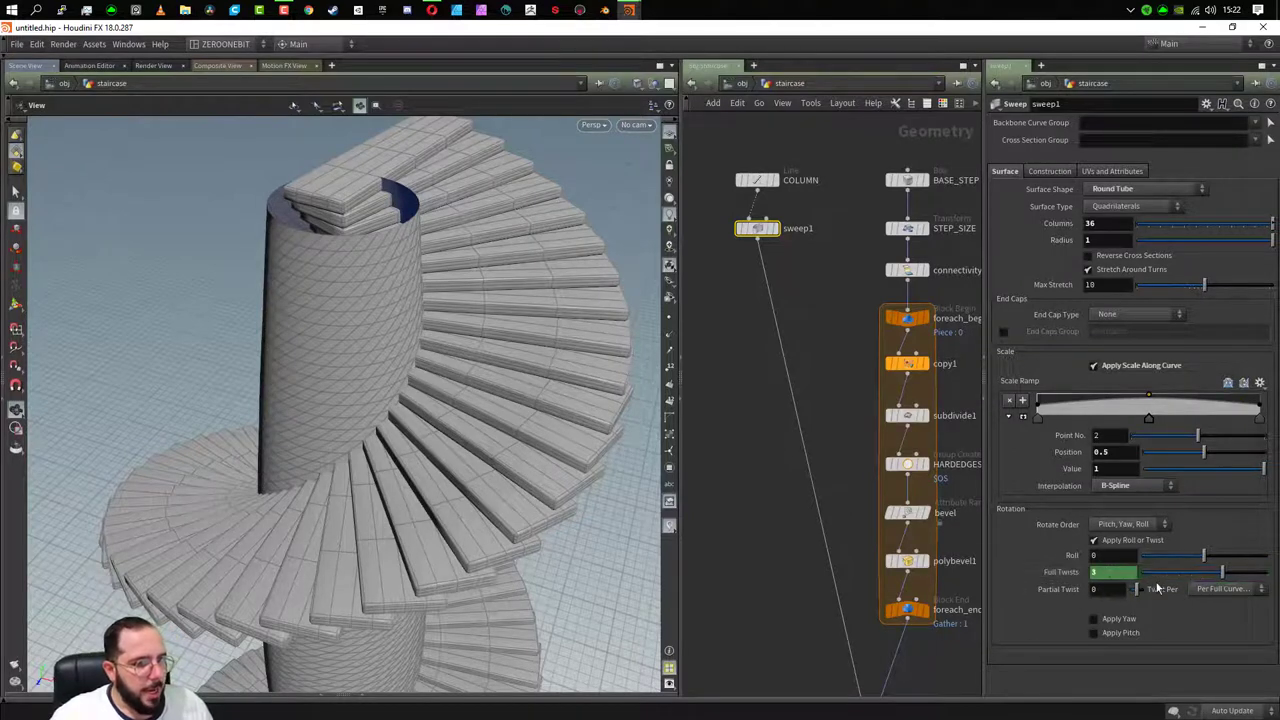
pyautogui.click(757, 180)
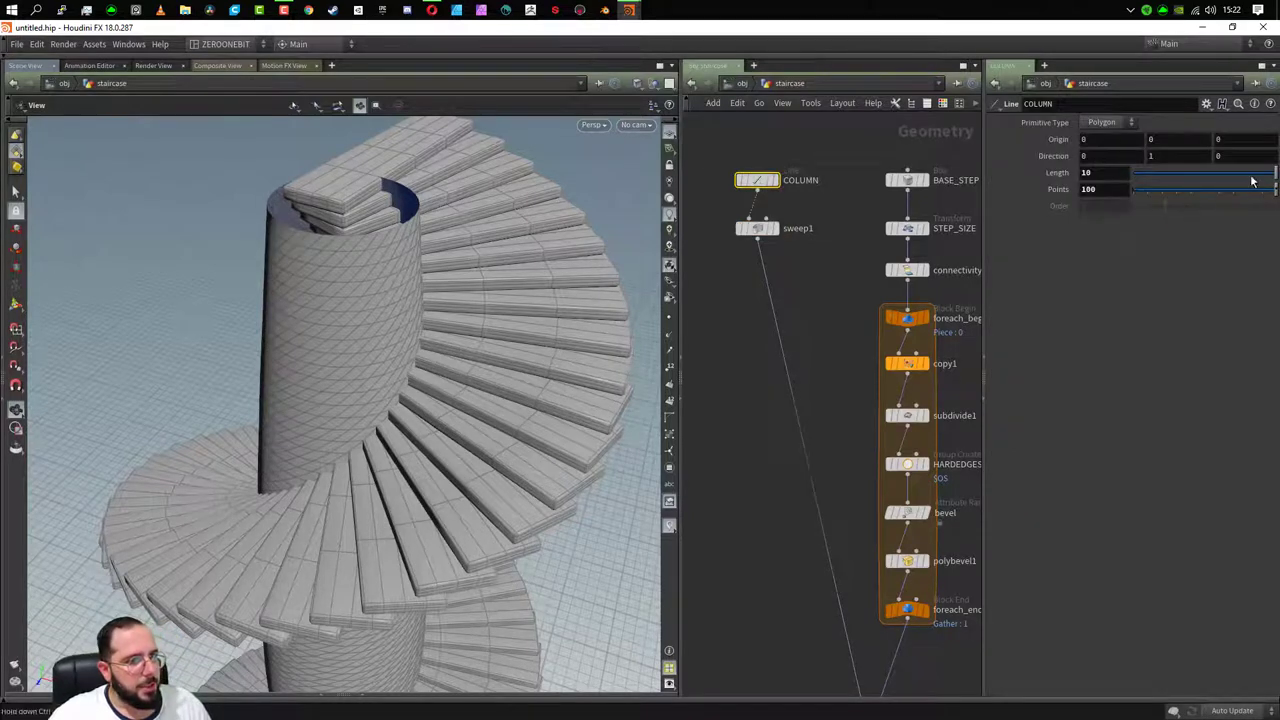
# - Shorten the COLUMN Length from 10 to 5.98 and check sweep1's evaluated Full Twists
pyautogui.moveTo(1274, 175); pyautogui.dragTo(1218, 174)
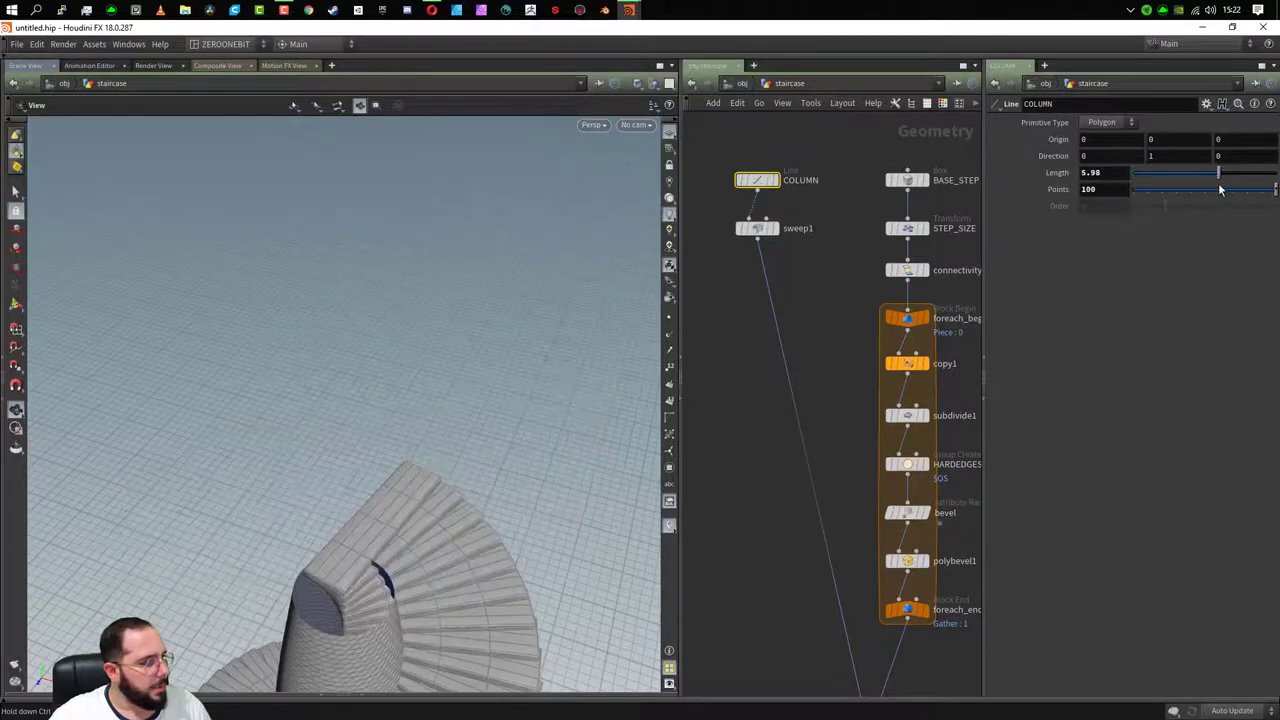
pyautogui.press('h')
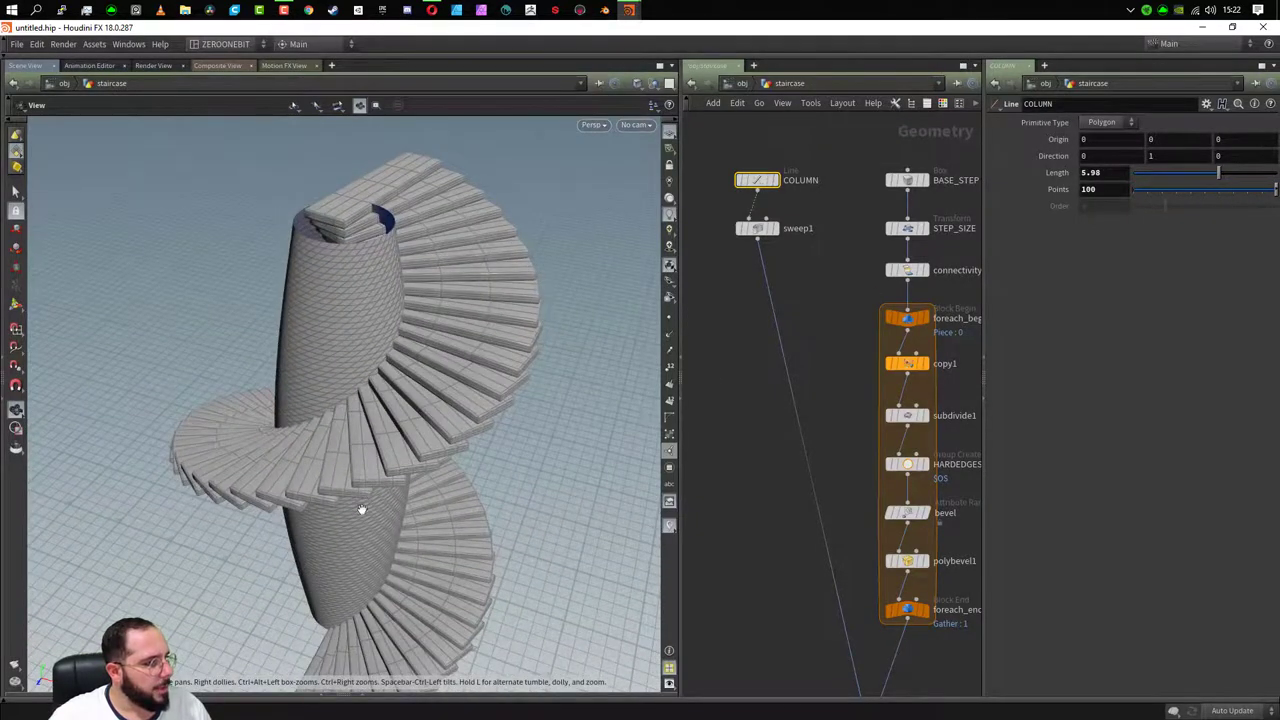
pyautogui.moveTo(362, 510)
pyautogui.mouseDown()
pyautogui.moveTo(394, 389)
pyautogui.moveTo(417, 434)
pyautogui.moveTo(445, 207)
pyautogui.mouseUp()
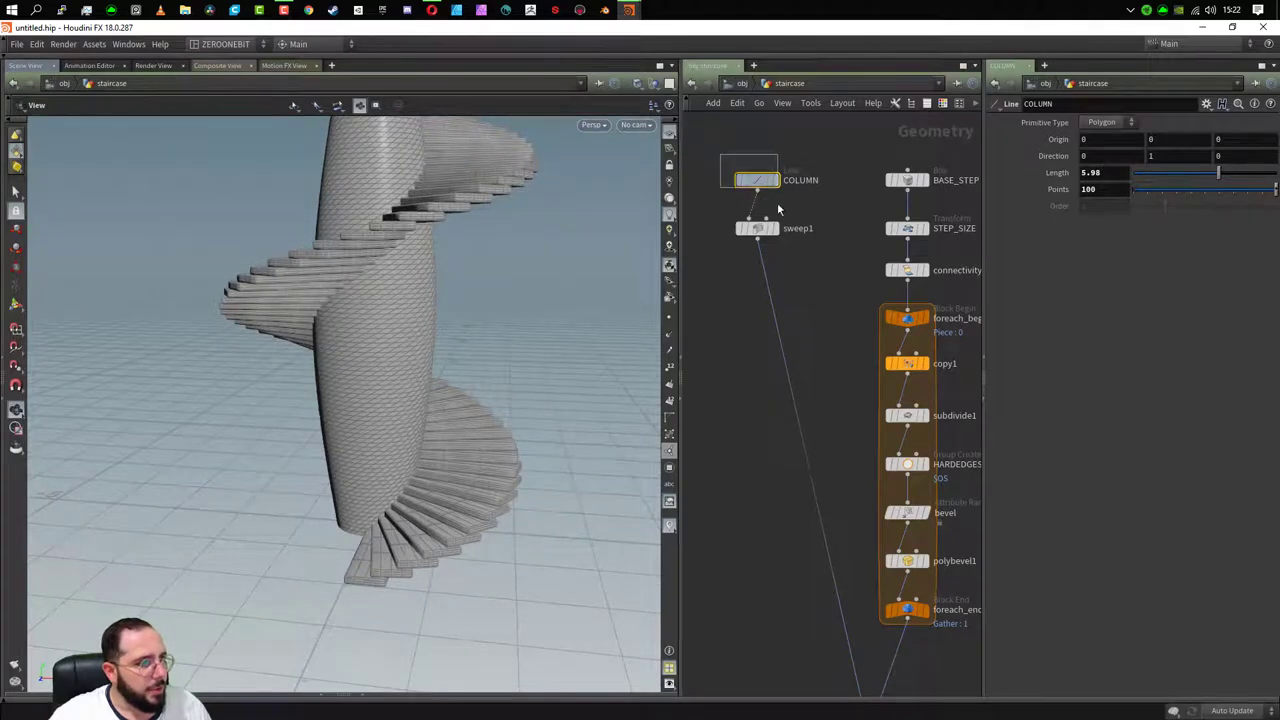
pyautogui.click(758, 228)
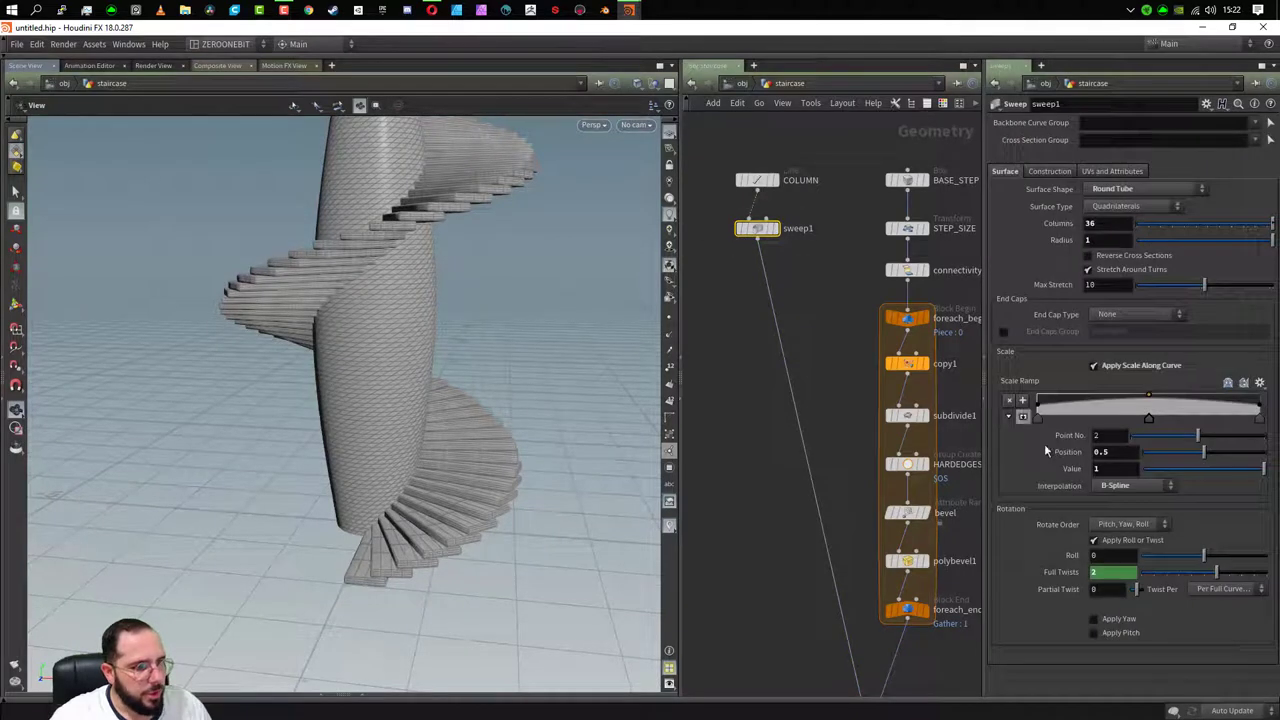
pyautogui.click(1062, 572)
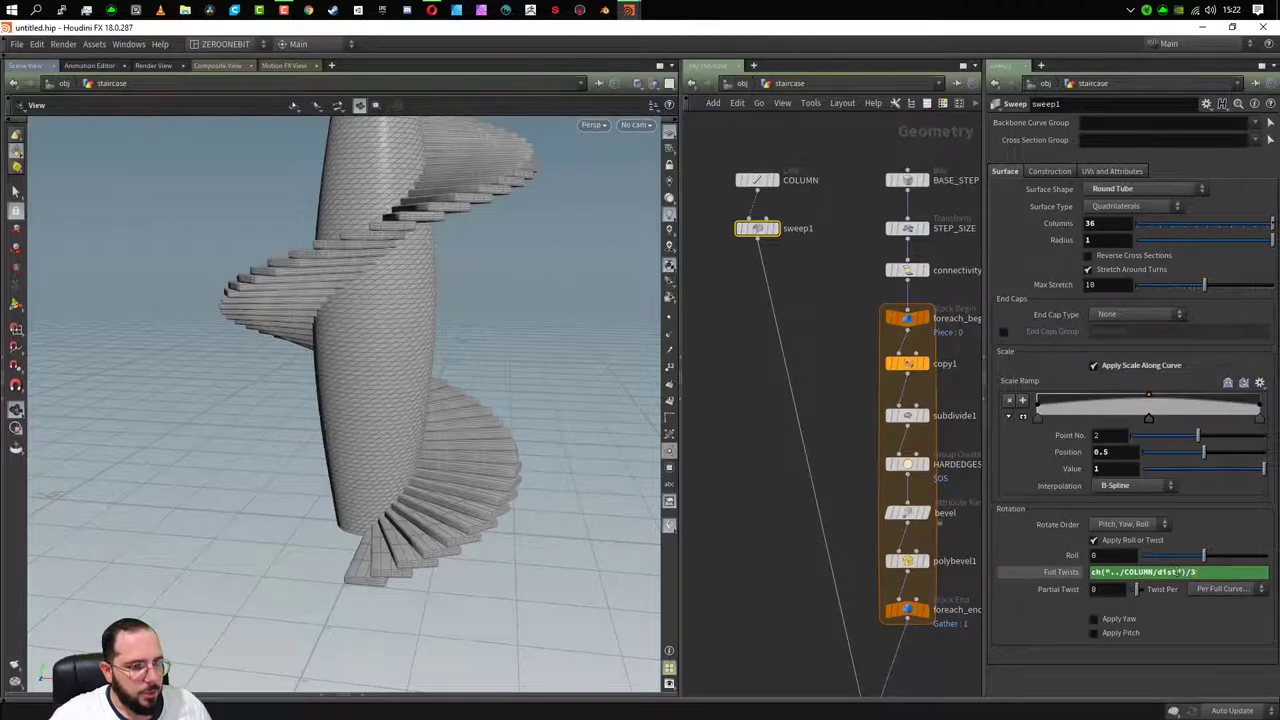
pyautogui.click(1062, 572)
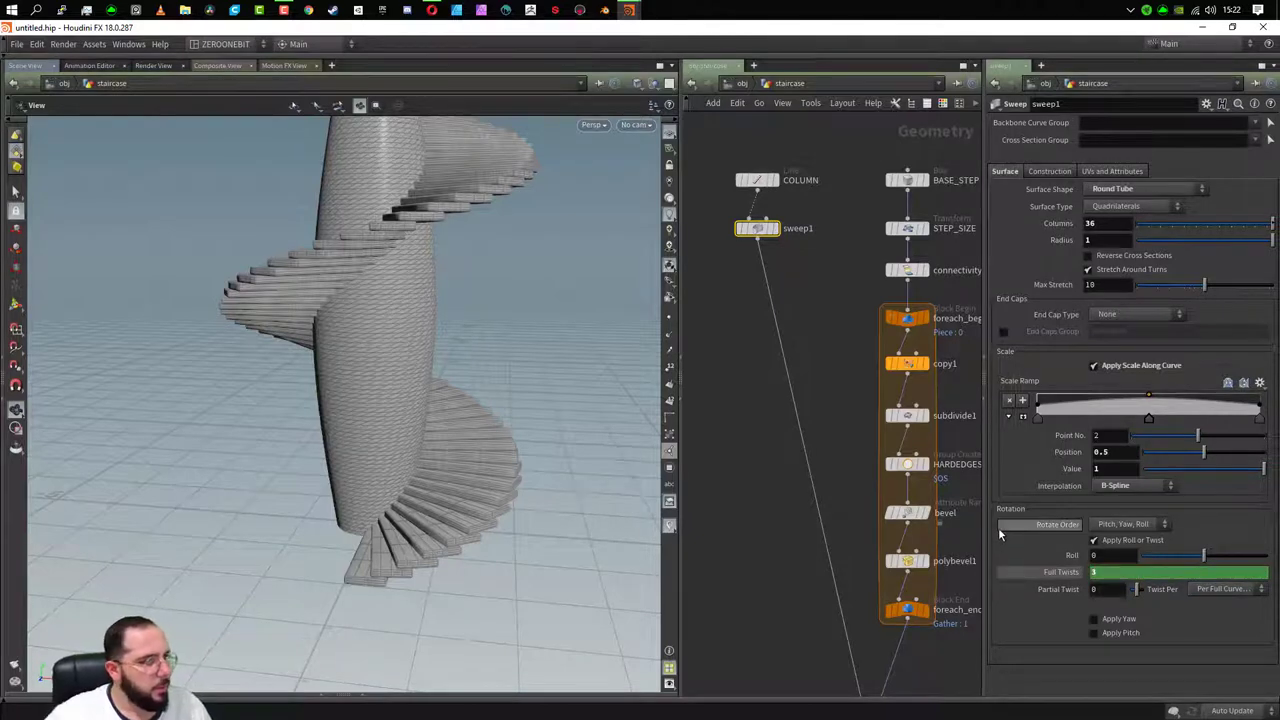
# - Shorten the COLUMN Length further, down to 3.32
pyautogui.click(757, 180)
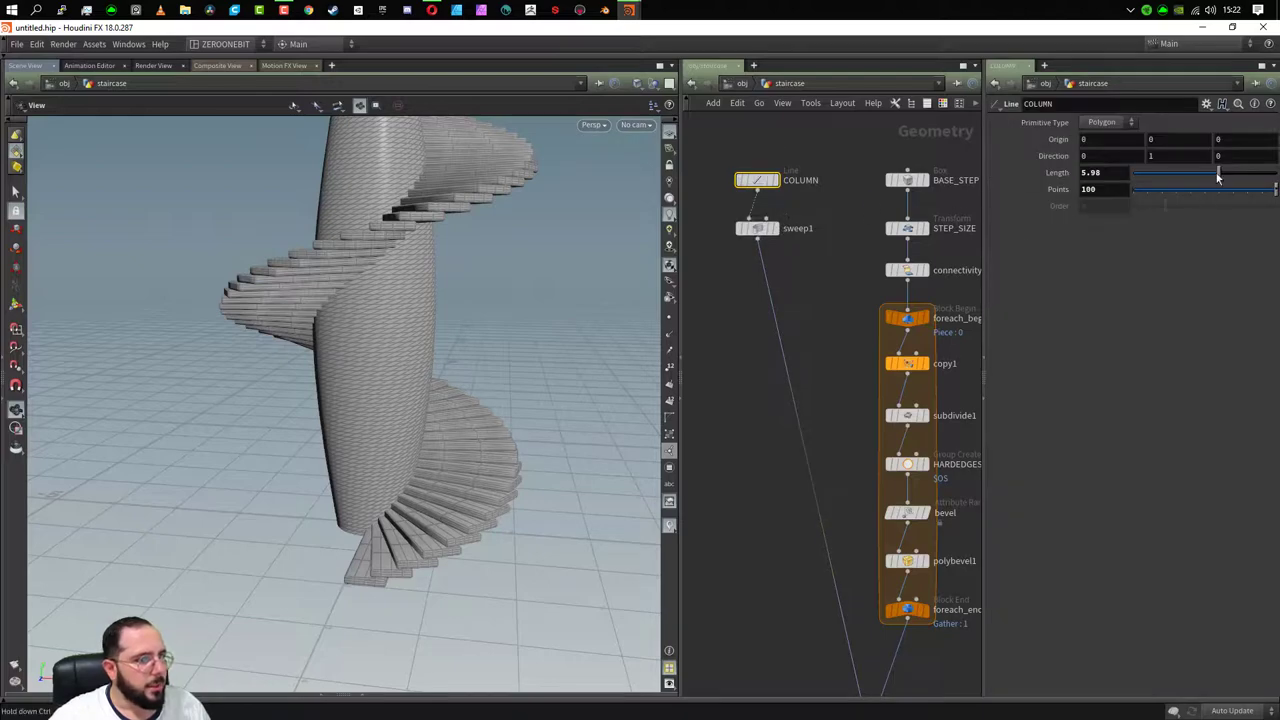
pyautogui.moveTo(1218, 177); pyautogui.dragTo(1180, 188)
pyautogui.scroll(3, 357, 394)
pyautogui.scroll(3, 437, 341)
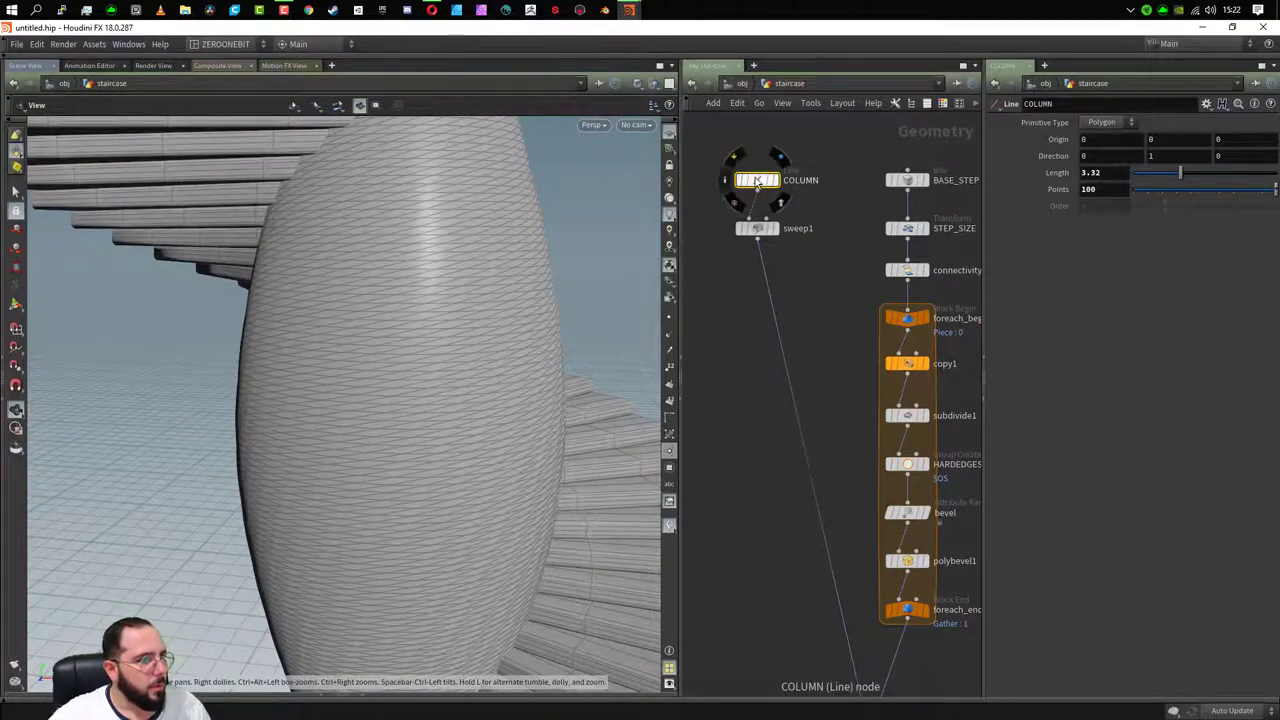
# - Undo the test edits and restore sweep1 Full Twists' link to ch("../COLUMN/dist")/3
pyautogui.click(757, 228)
pyautogui.click(1116, 573)
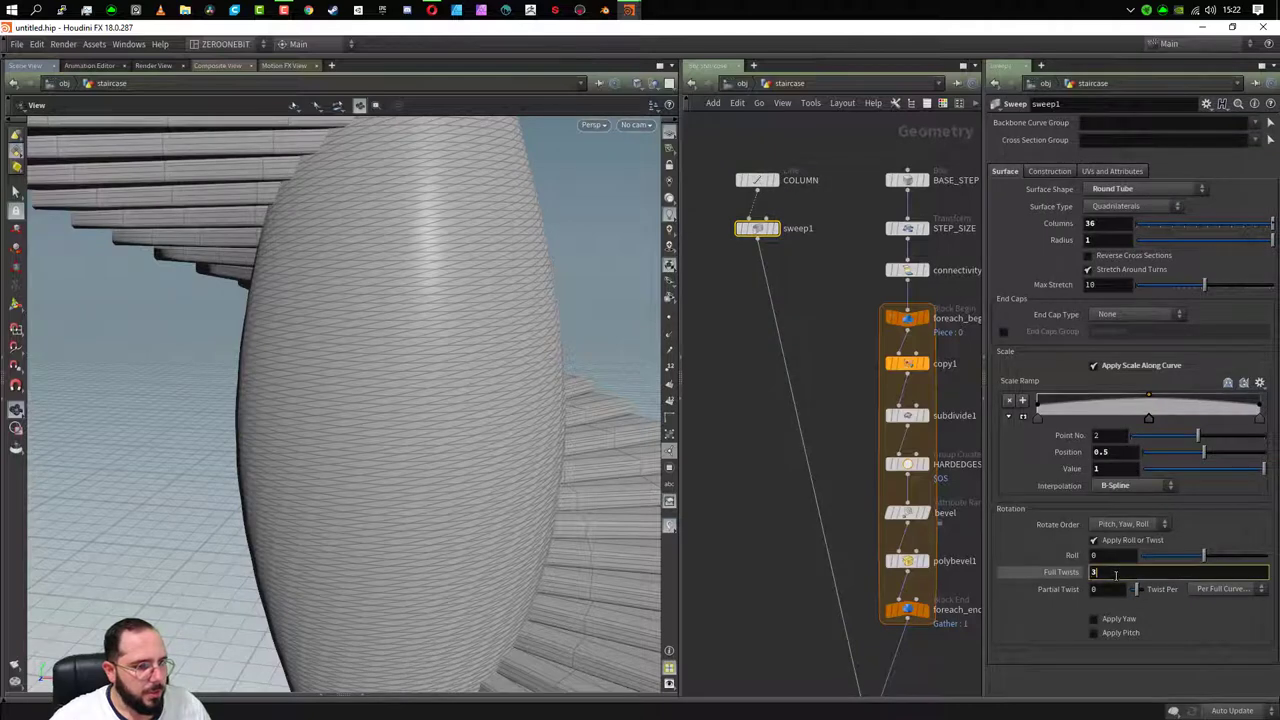
pyautogui.write('ch("../sweep1/radius")')
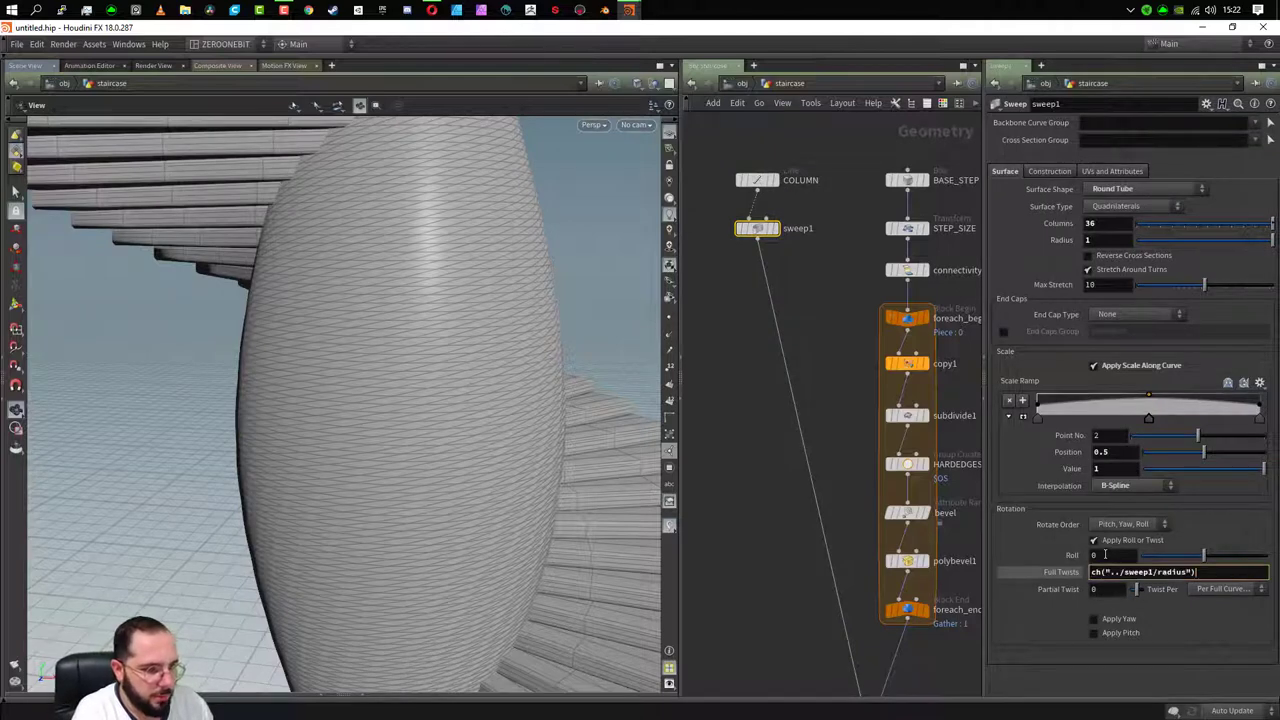
pyautogui.hotkey('ctrl', 'z')
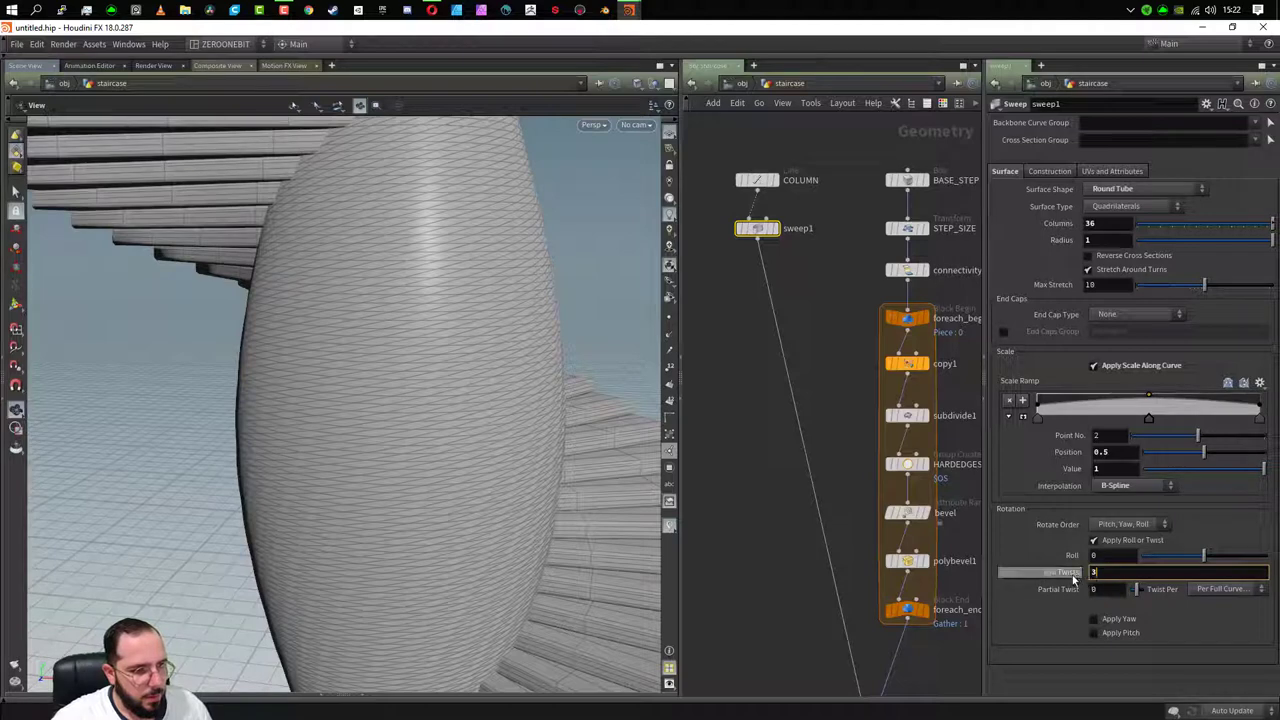
pyautogui.press('Return')
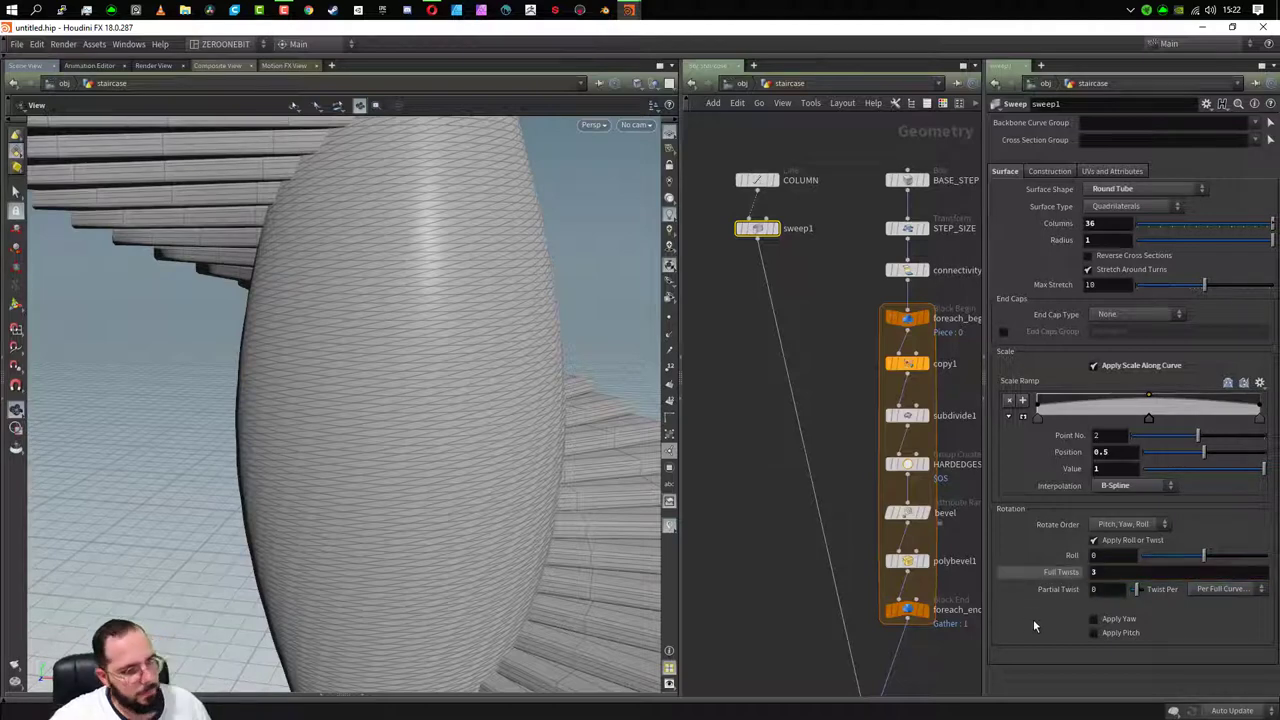
pyautogui.press('Up')
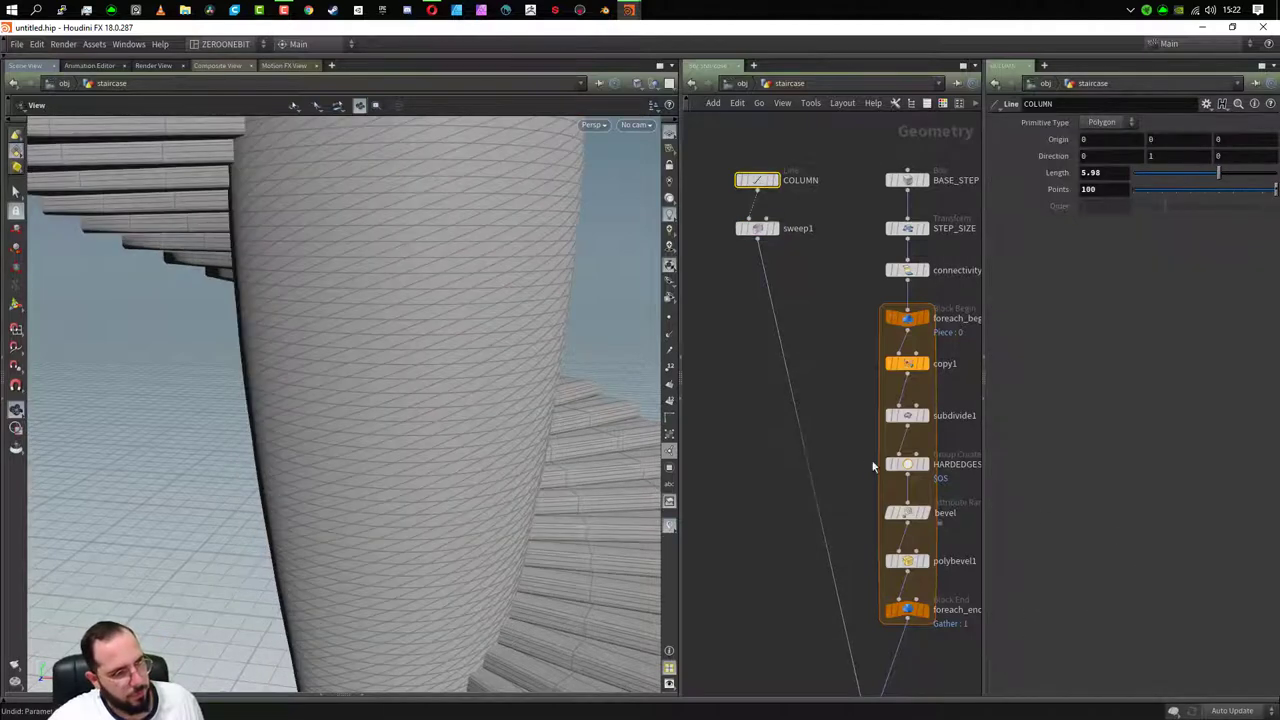
pyautogui.press('Down')
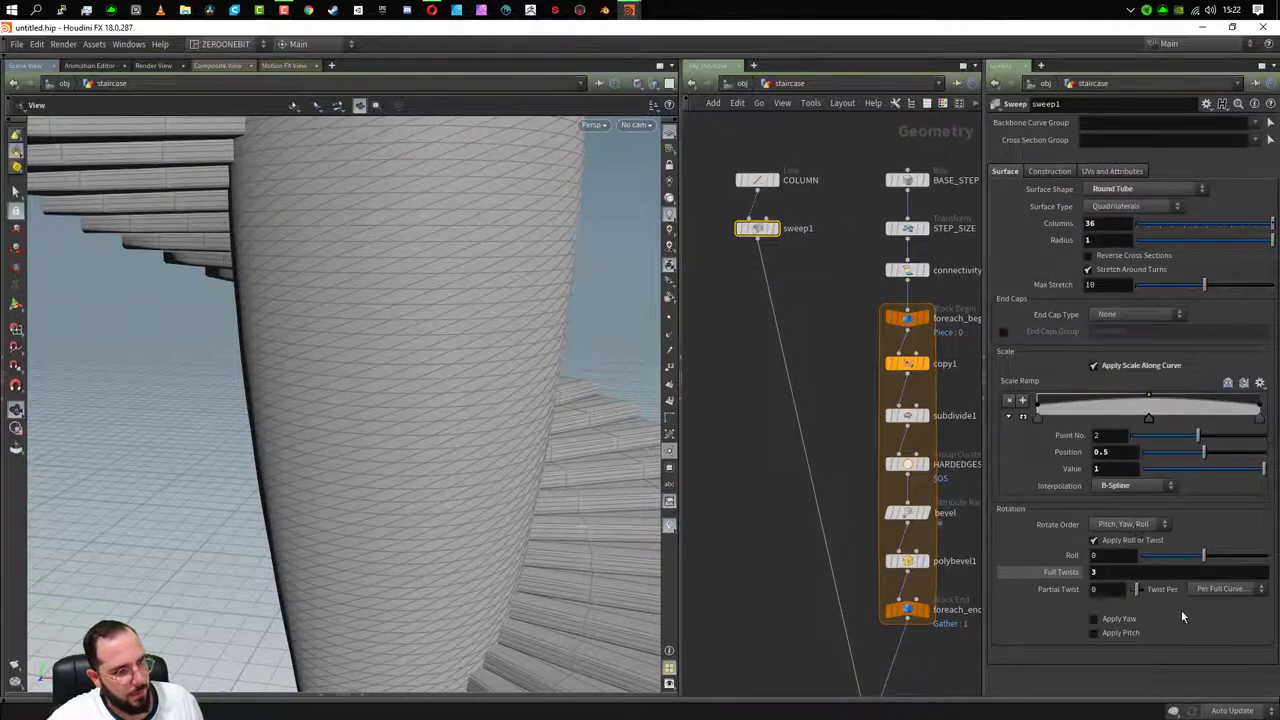
pyautogui.rightClick(1100, 572)
pyautogui.click(1074, 590)
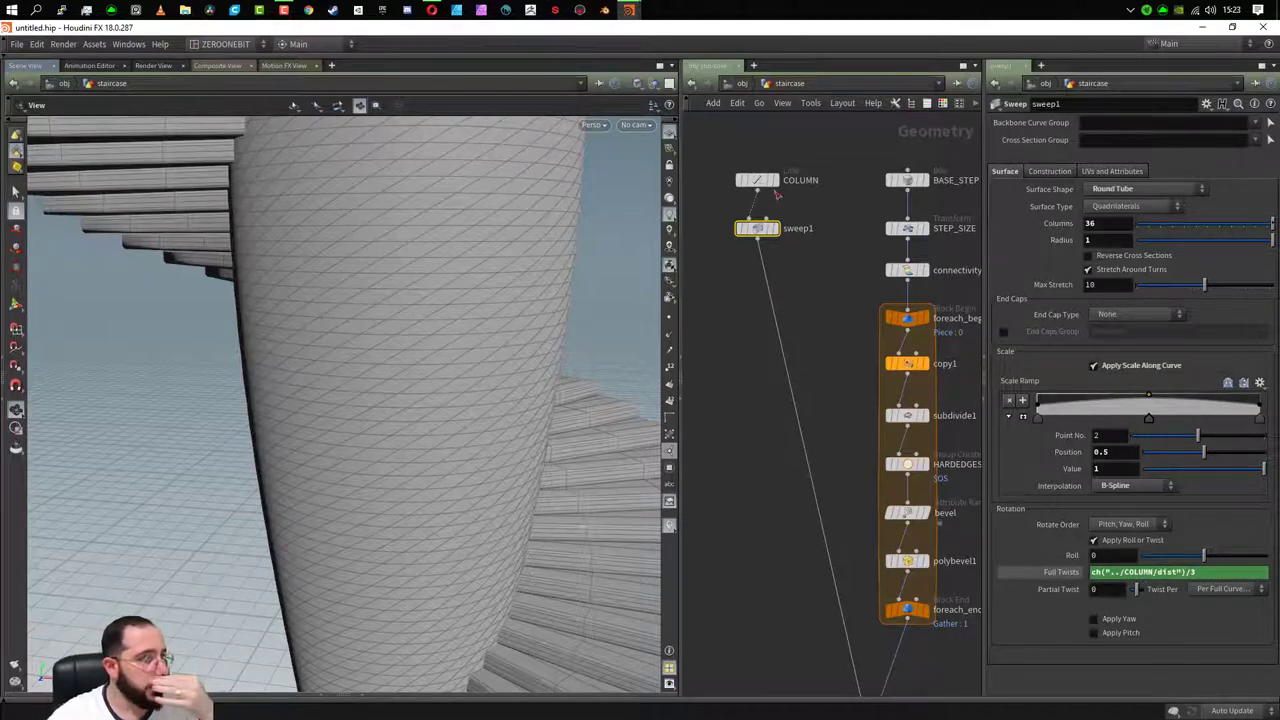
# - Set the COLUMN Length to 5 and frame the taller staircase upright
pyautogui.moveTo(804, 146); pyautogui.dragTo(716, 218)
pyautogui.moveTo(1213, 180); pyautogui.dragTo(1165, 193)
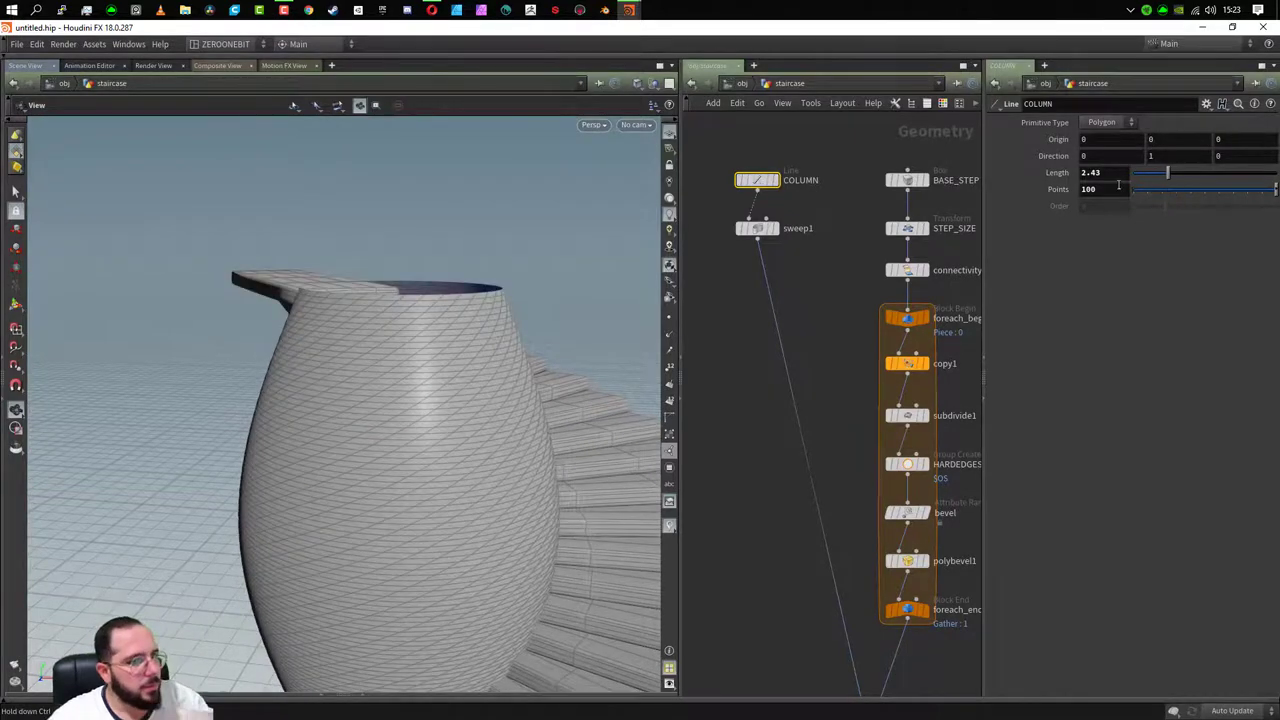
pyautogui.click(1101, 173)
pyautogui.write('5')
pyautogui.press('Return')
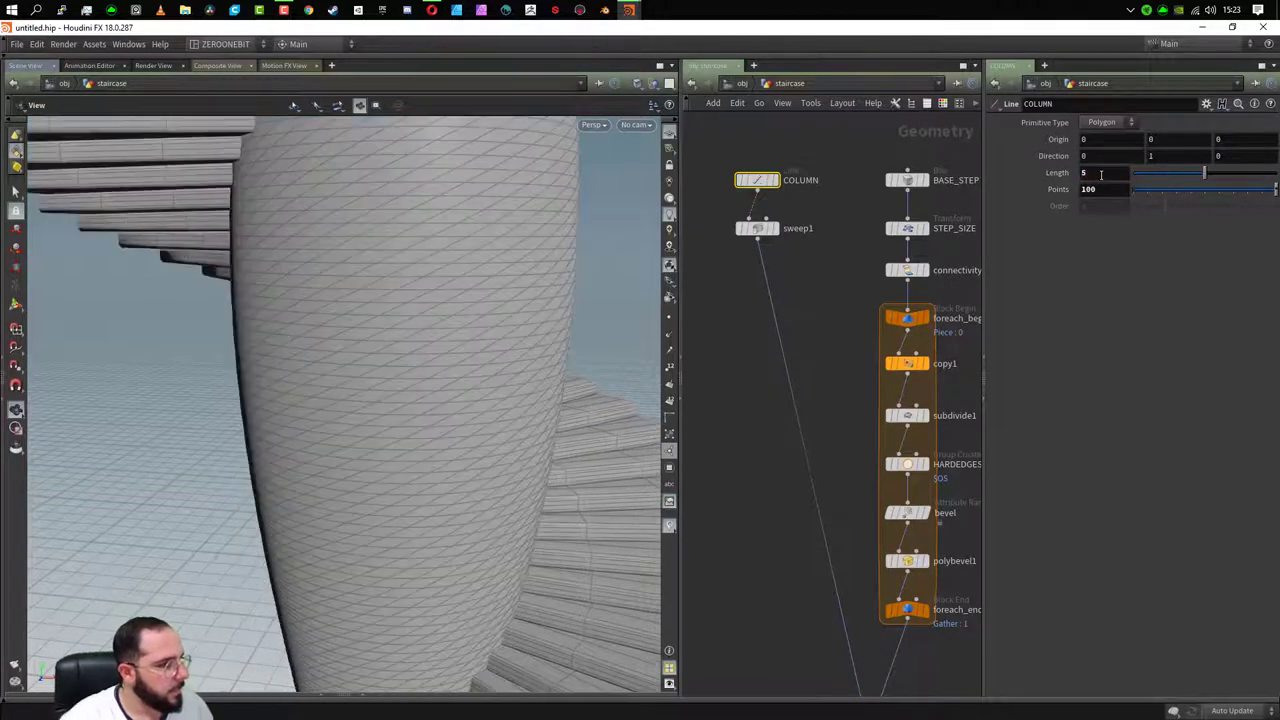
pyautogui.moveTo(266, 383); pyautogui.dragTo(306, 337)
pyautogui.scroll(-5, 306, 337)
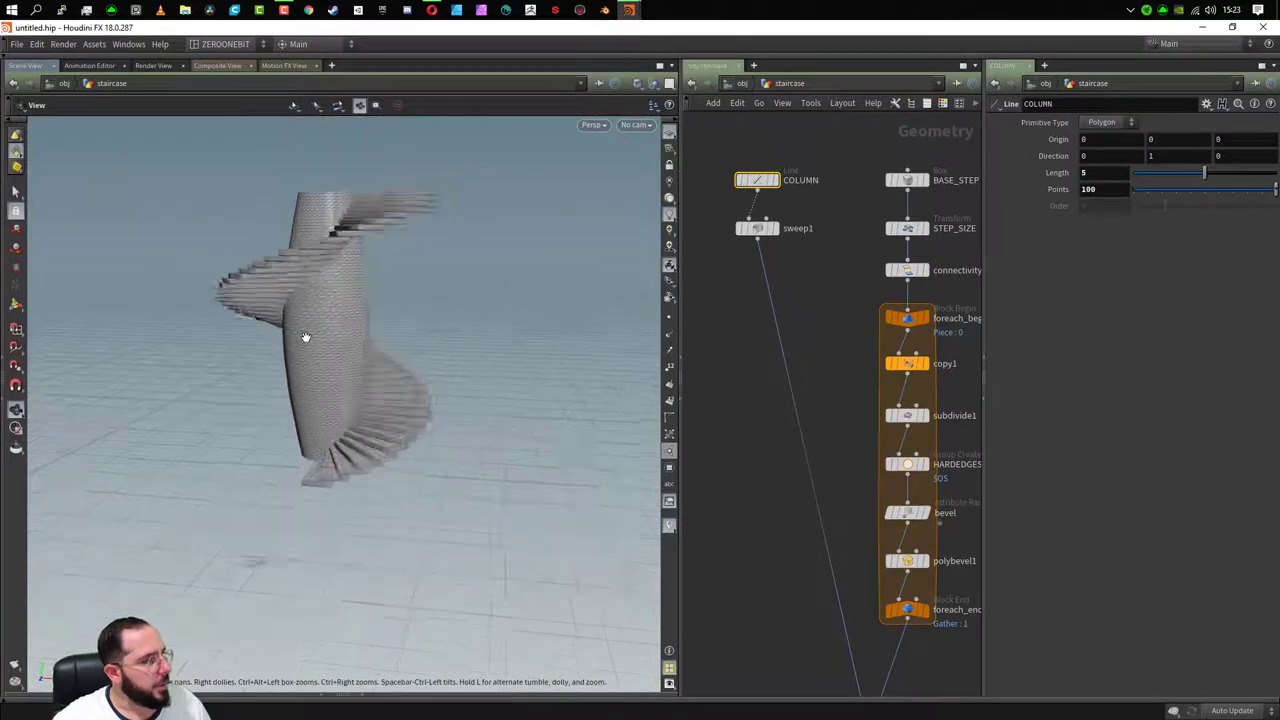
pyautogui.moveTo(429, 326)
pyautogui.mouseDown()
pyautogui.moveTo(189, 314)
pyautogui.moveTo(240, 263)
pyautogui.mouseUp()
pyautogui.scroll(3, 254, 274)
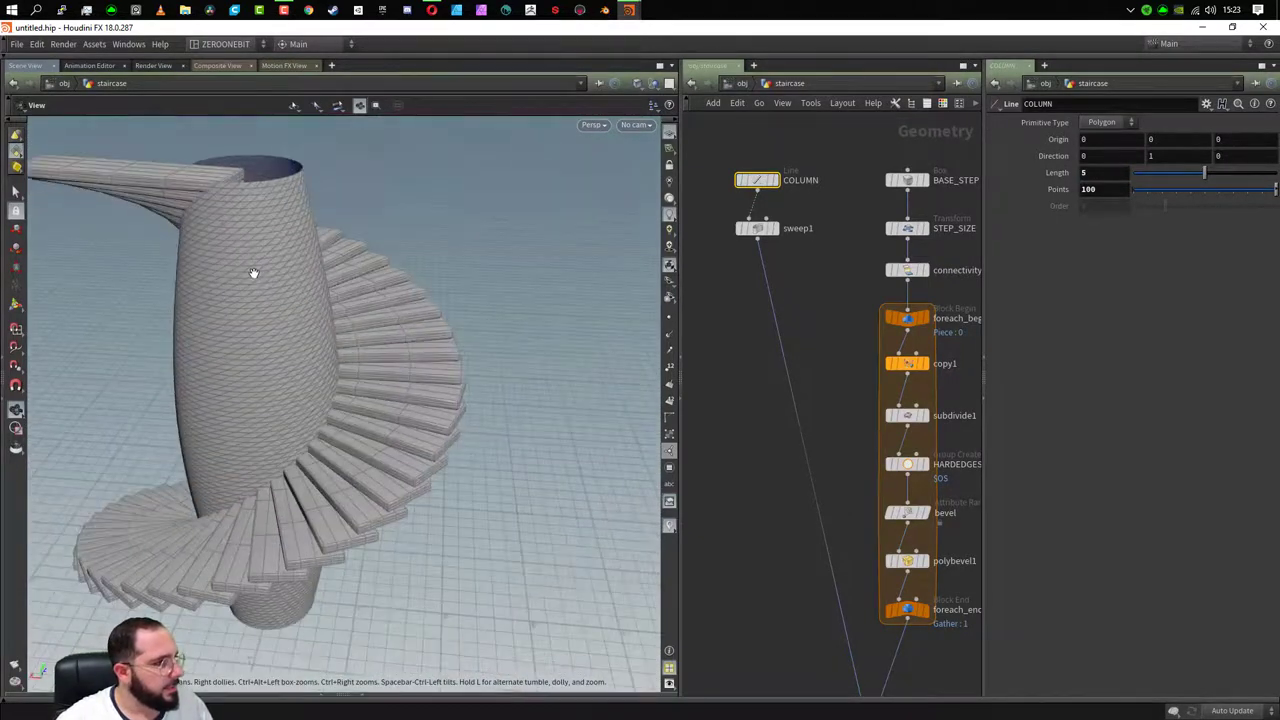
pyautogui.scroll(3, 301, 342)
pyautogui.moveTo(301, 342); pyautogui.dragTo(400, 349)
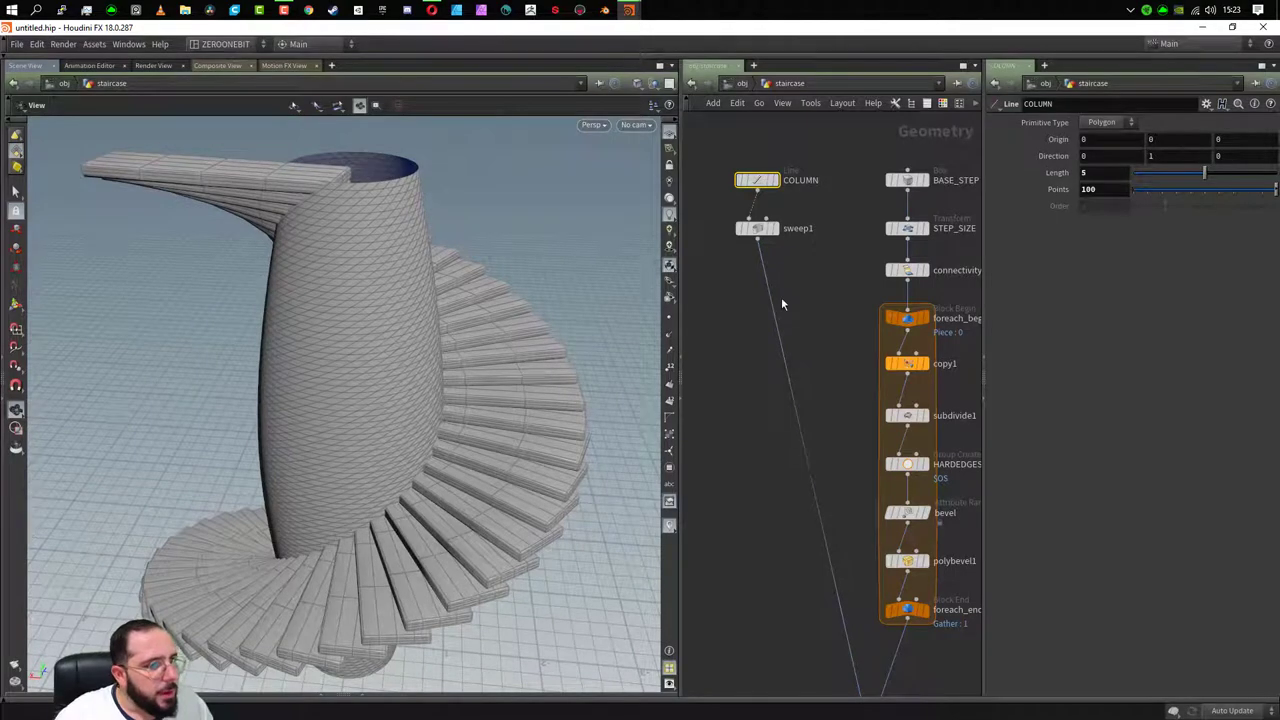
pyautogui.press('Tab')
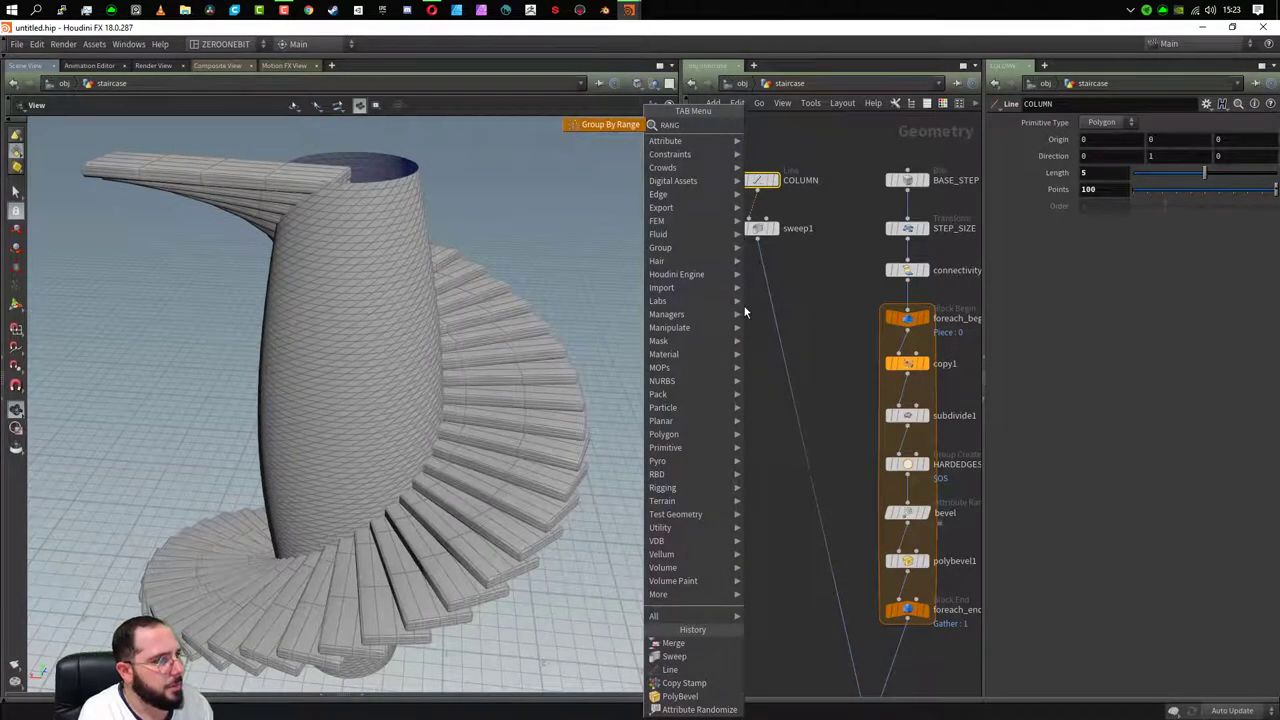
# - Add a Group By Range node under sweep1 selecting 1 of every 2 primitives, and display it
pyautogui.press('Return')
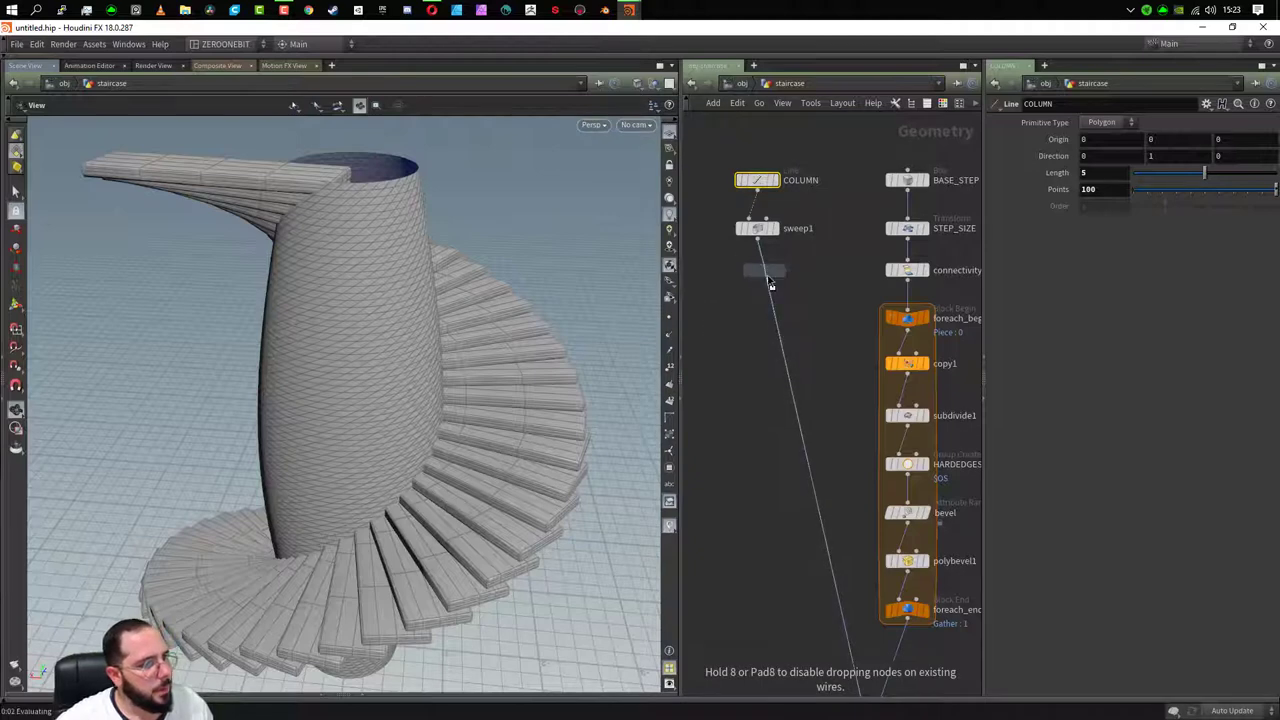
pyautogui.click(764, 285)
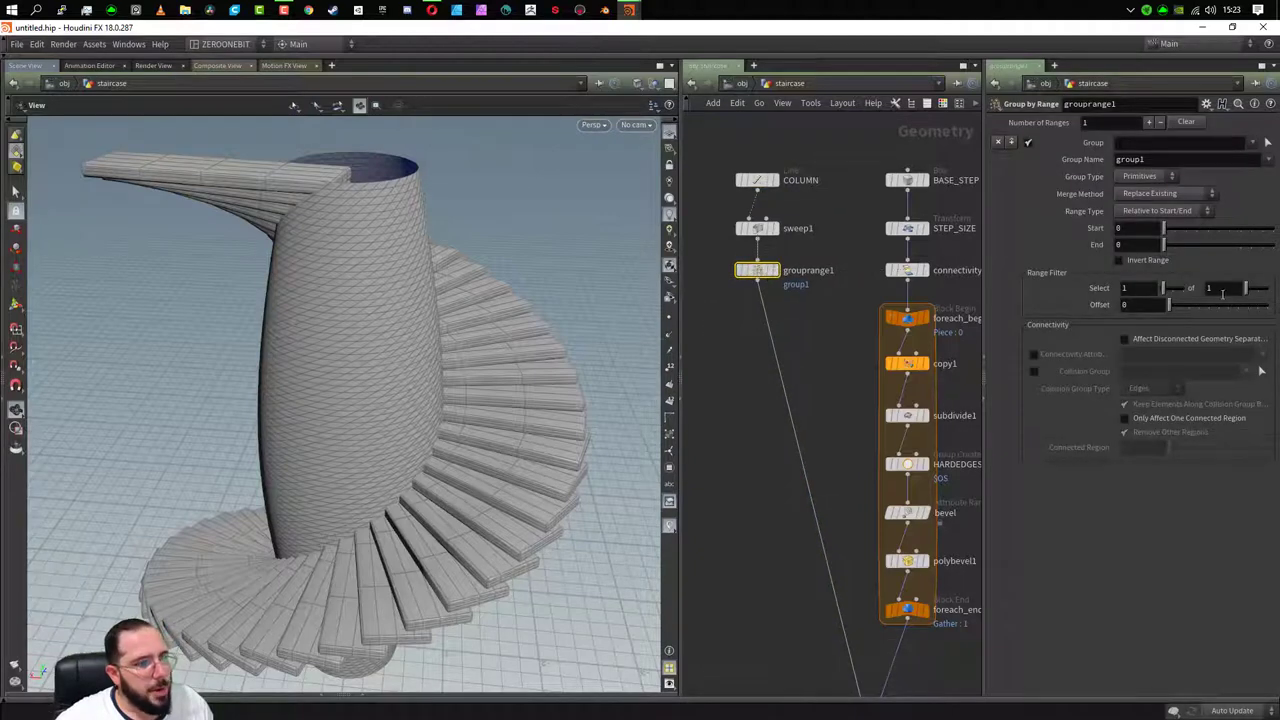
pyautogui.click(1224, 290)
pyautogui.write('2')
pyautogui.press('Return')
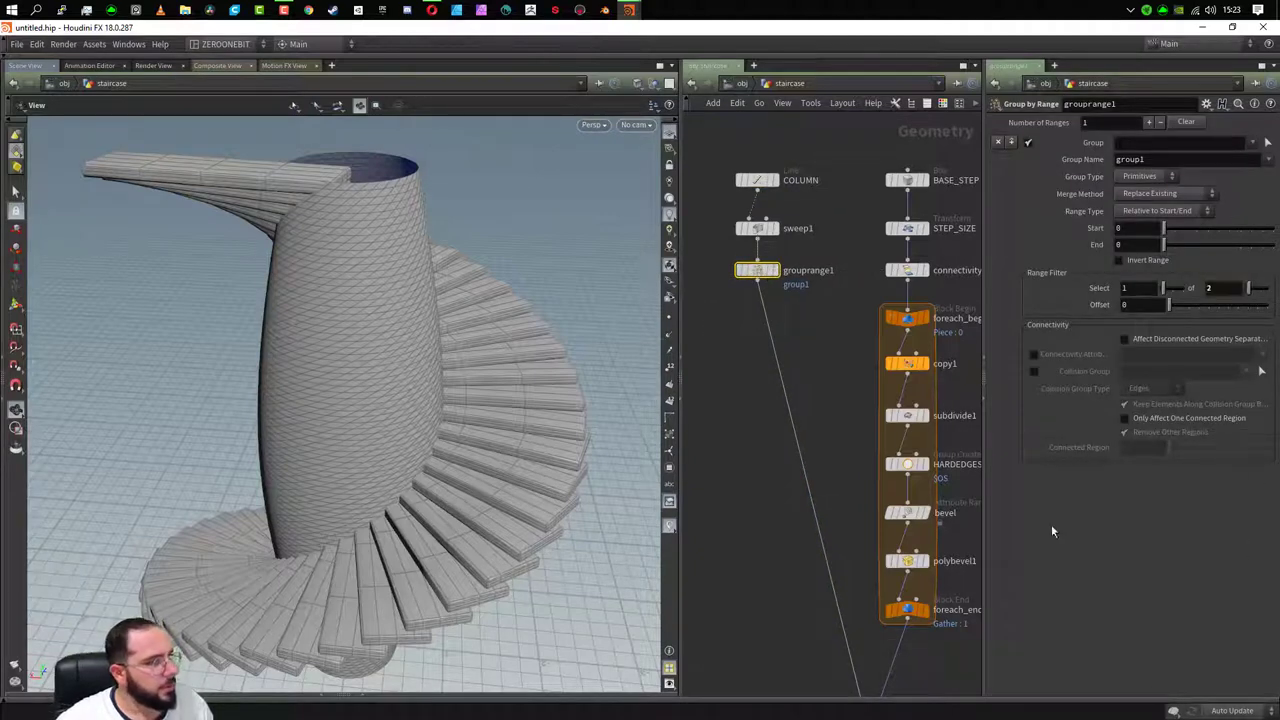
pyautogui.click(775, 270)
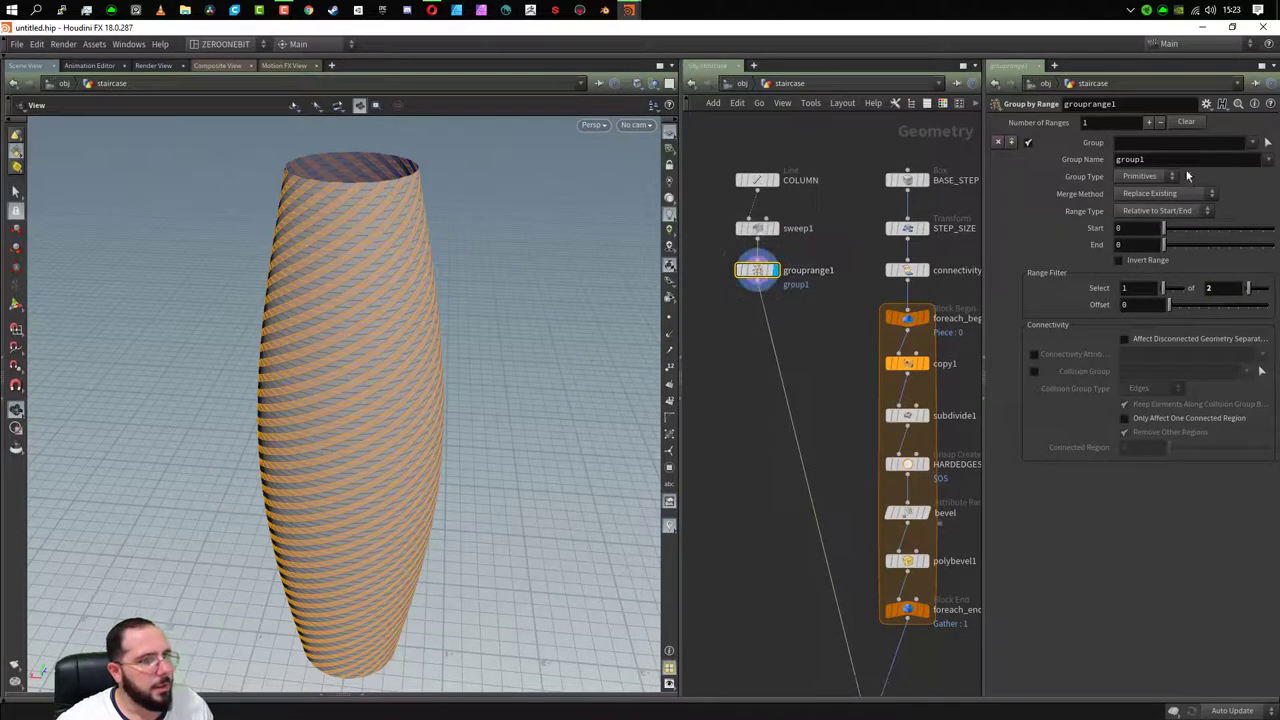
# - Rename the range group to detail_column
pyautogui.click(1149, 161)
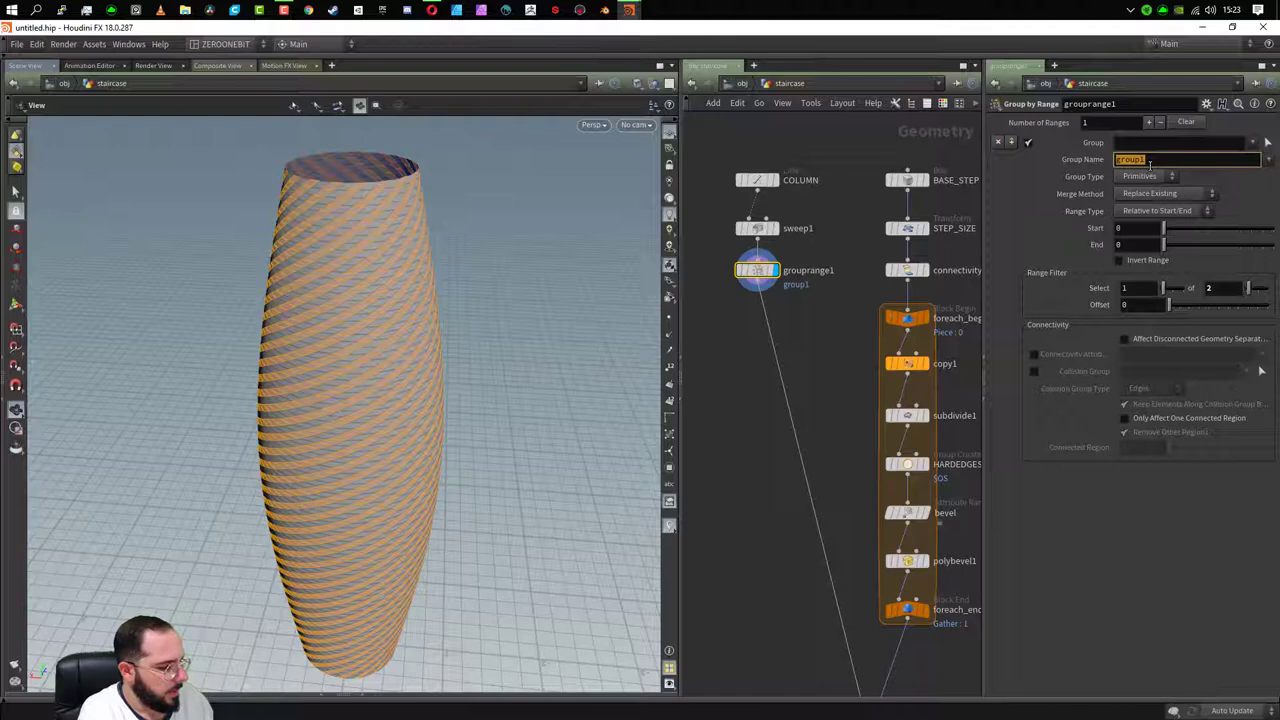
pyautogui.write('DET')
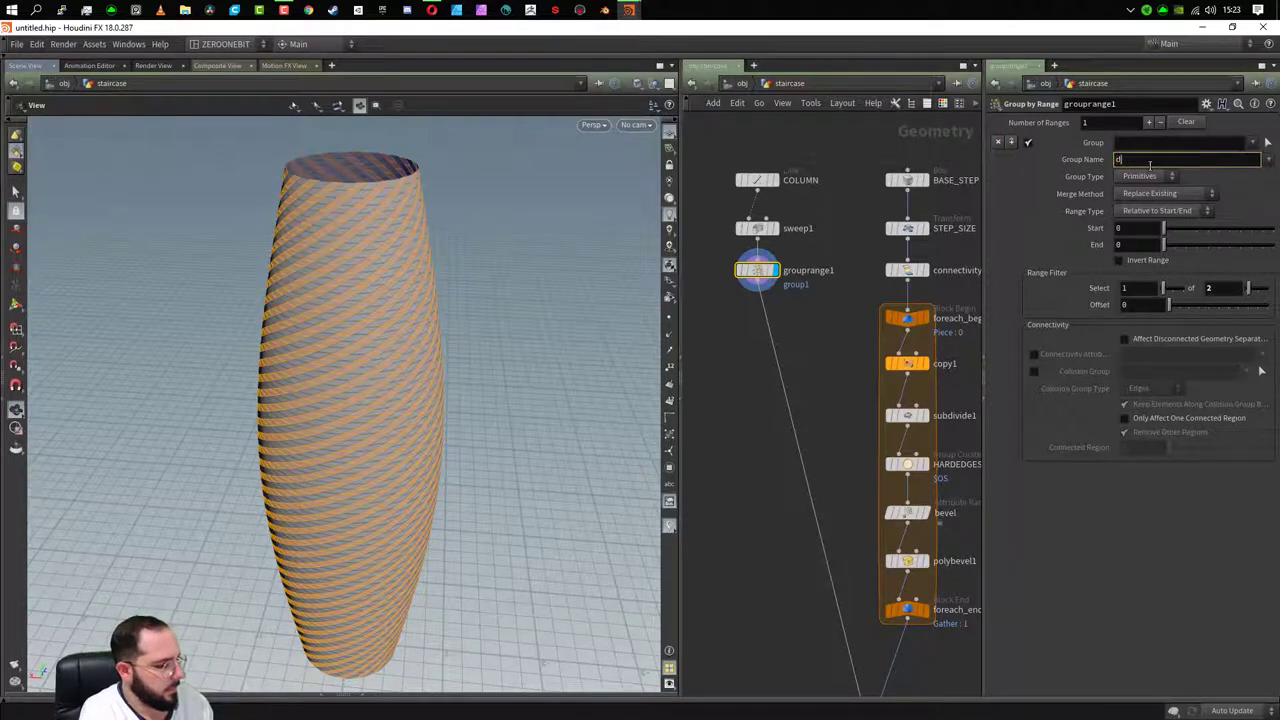
pyautogui.write('ail column')
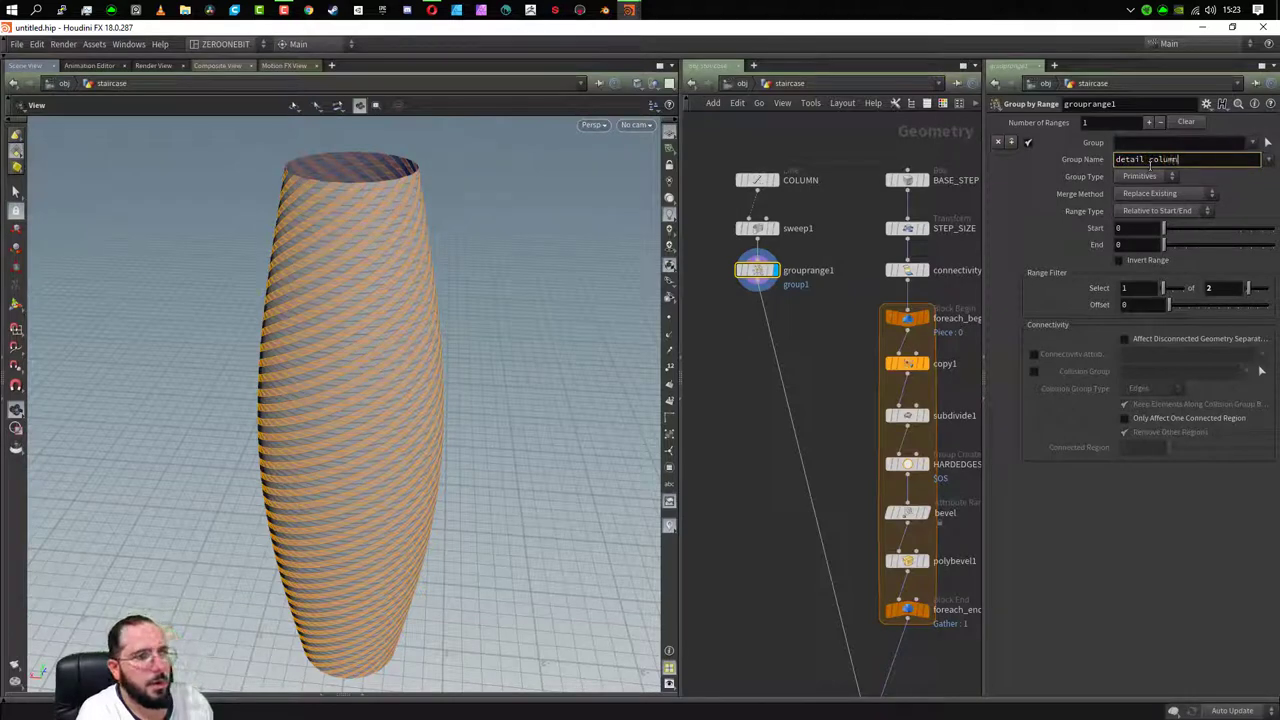
pyautogui.press('Return')
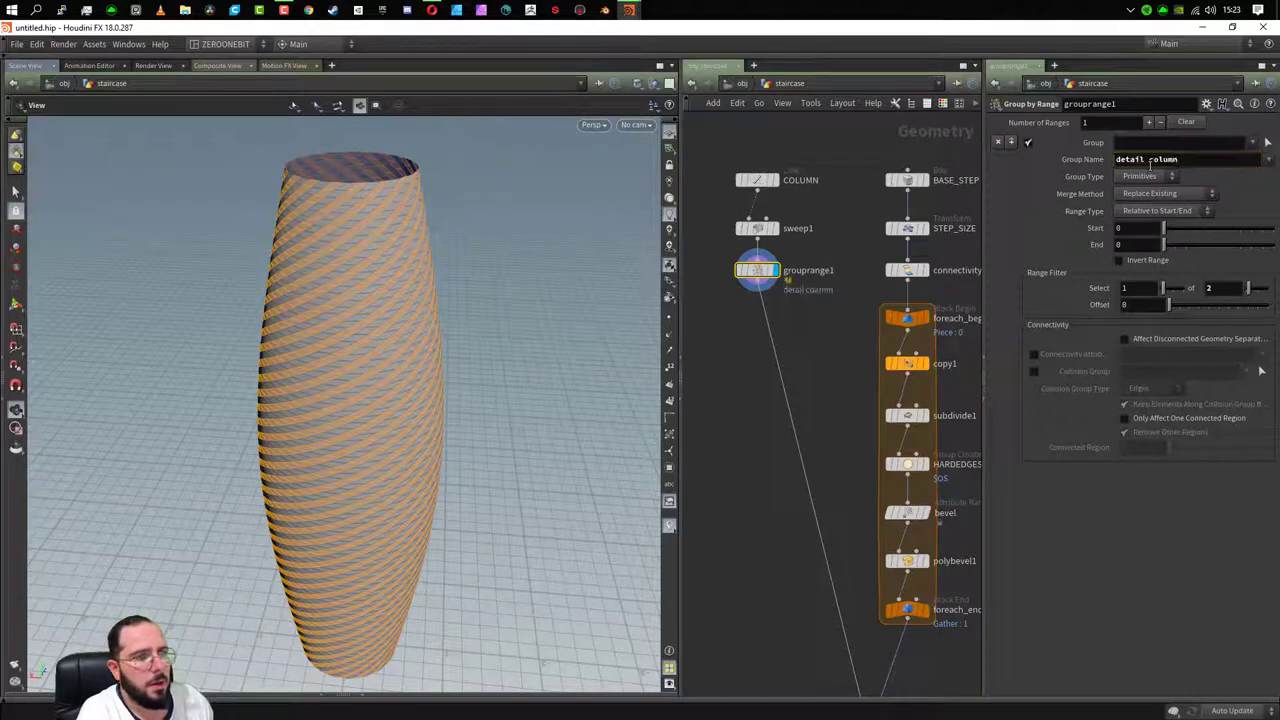
pyautogui.click(1150, 162)
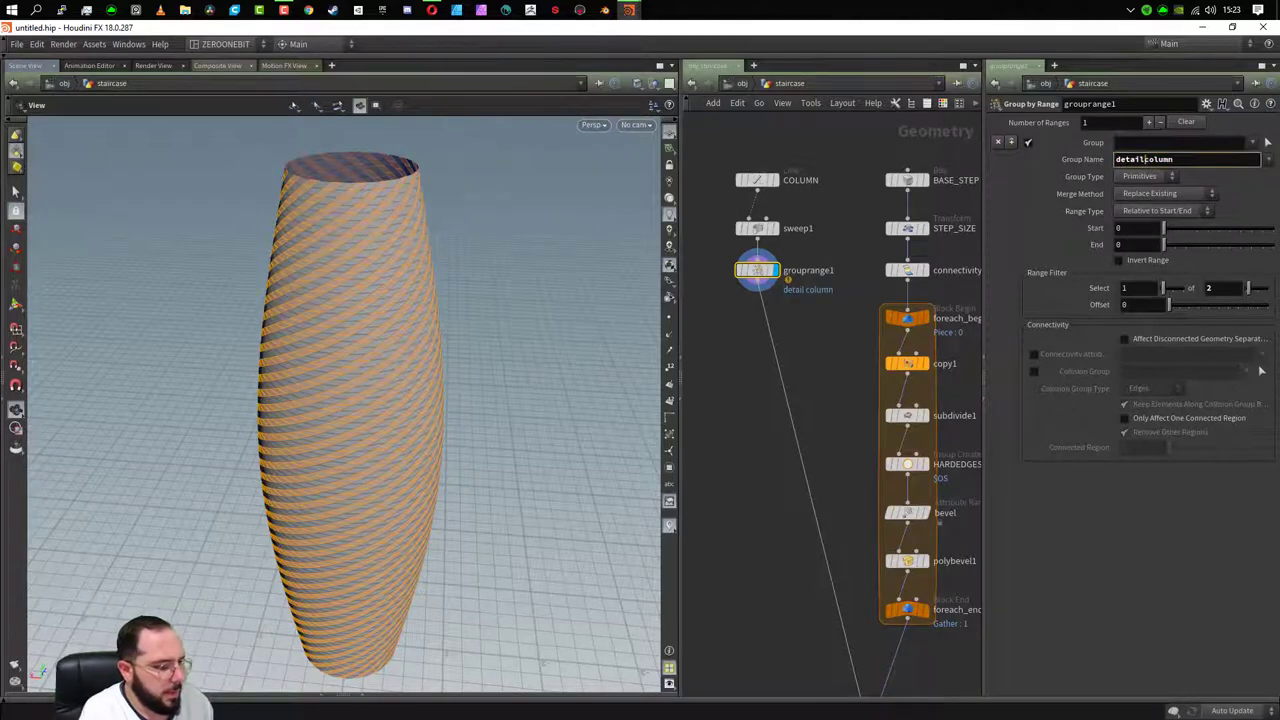
pyautogui.write('_')
pyautogui.press('Return')
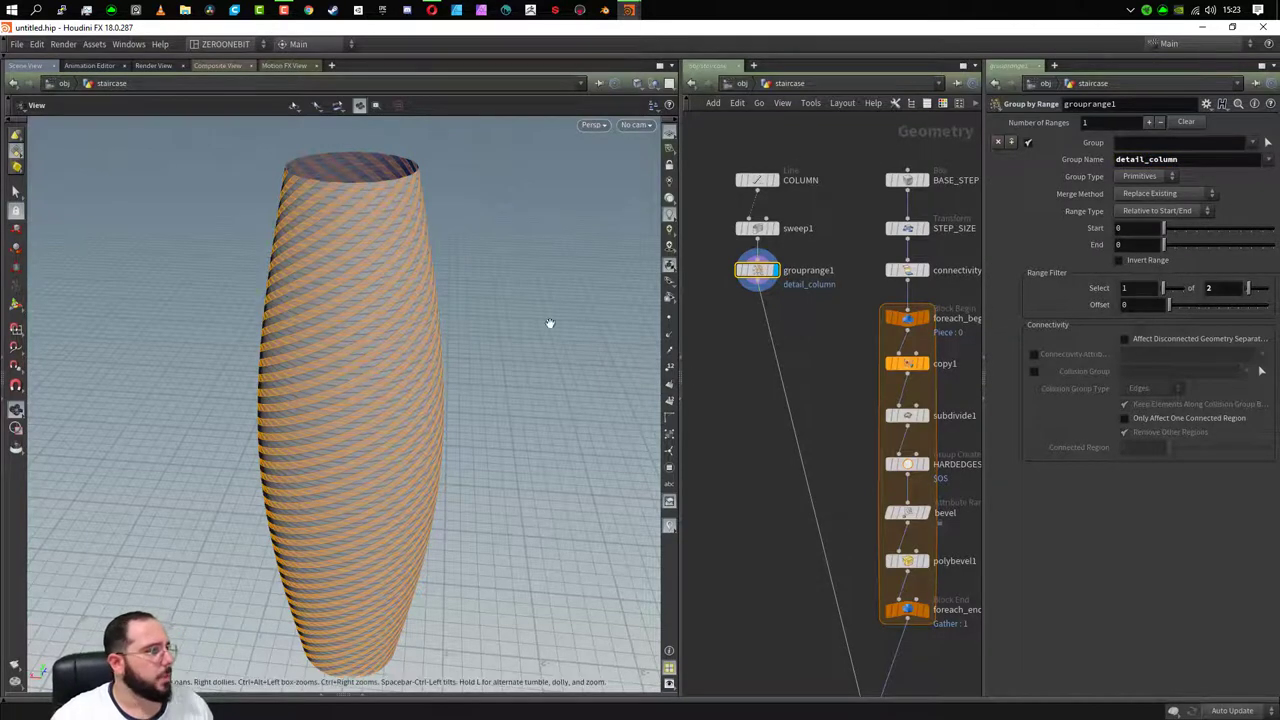
pyautogui.moveTo(336, 397); pyautogui.dragTo(380, 403)
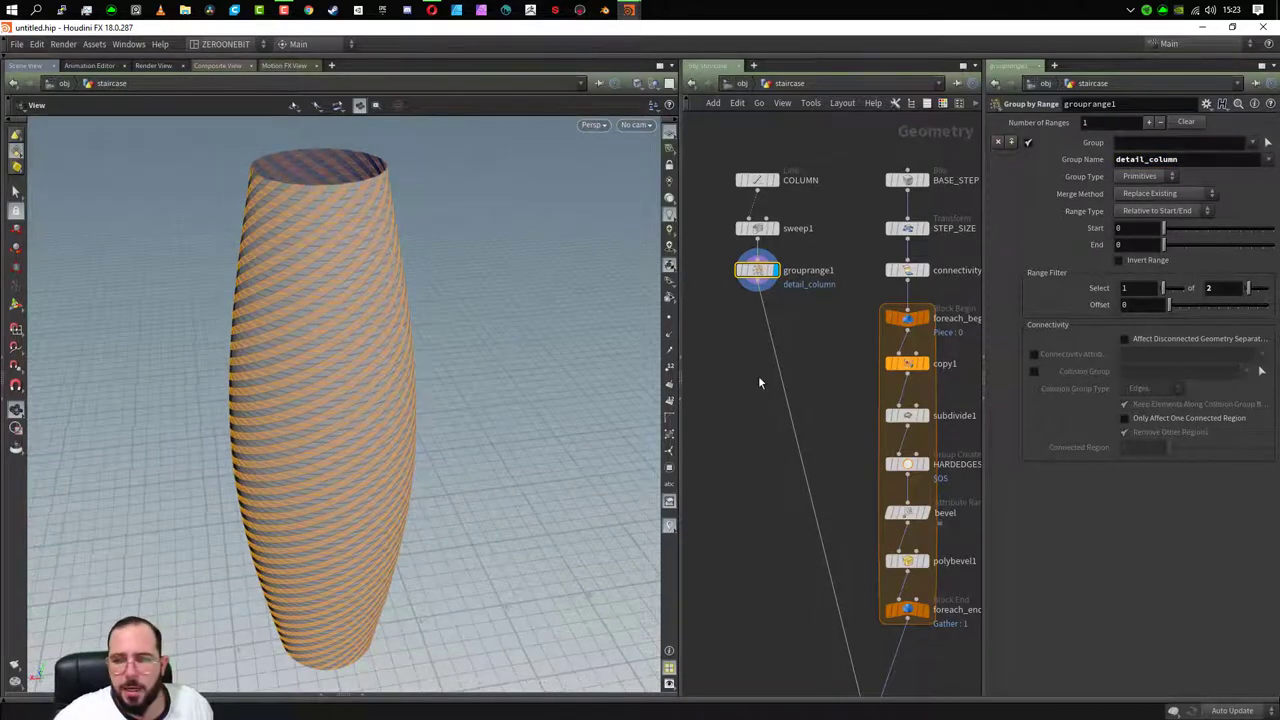
pyautogui.press('Tab')
pyautogui.write('extr')
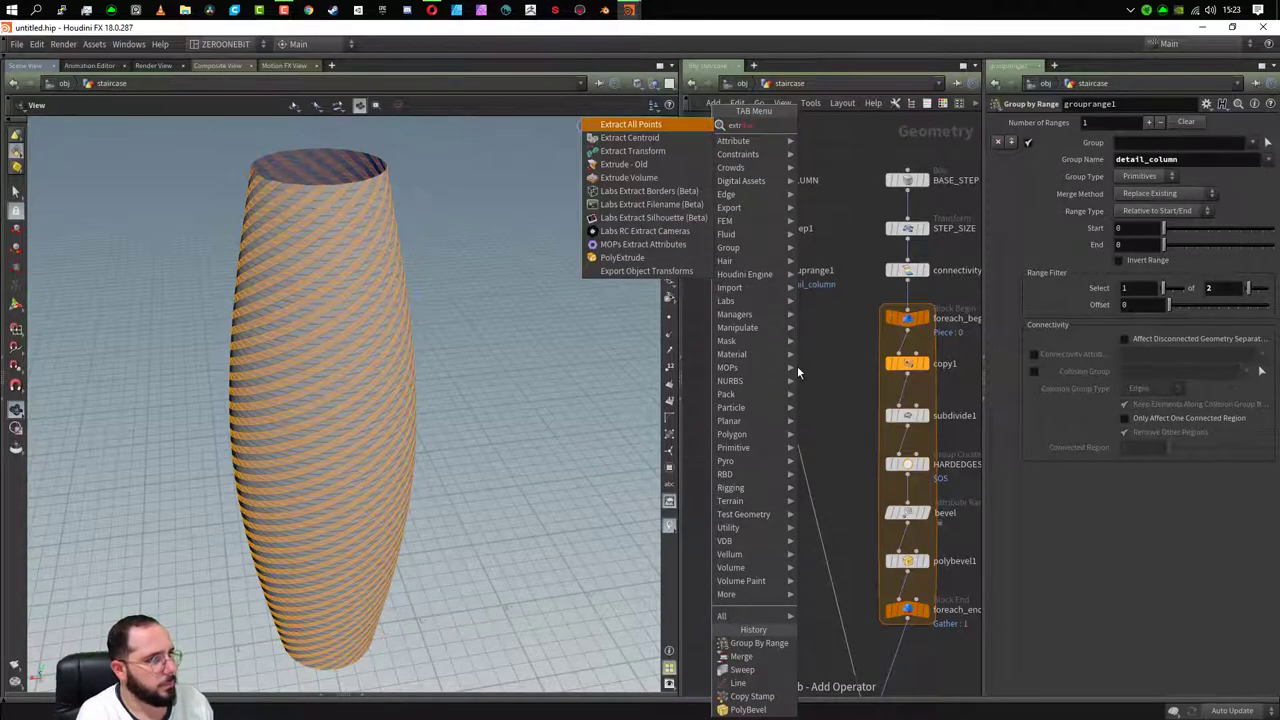
# - Place a PolyExtrude node in line below grouprange1
pyautogui.press('Down')
pyautogui.press('Down')
pyautogui.press('Down')
pyautogui.press('Down')
pyautogui.press('Down')
pyautogui.press('Down')
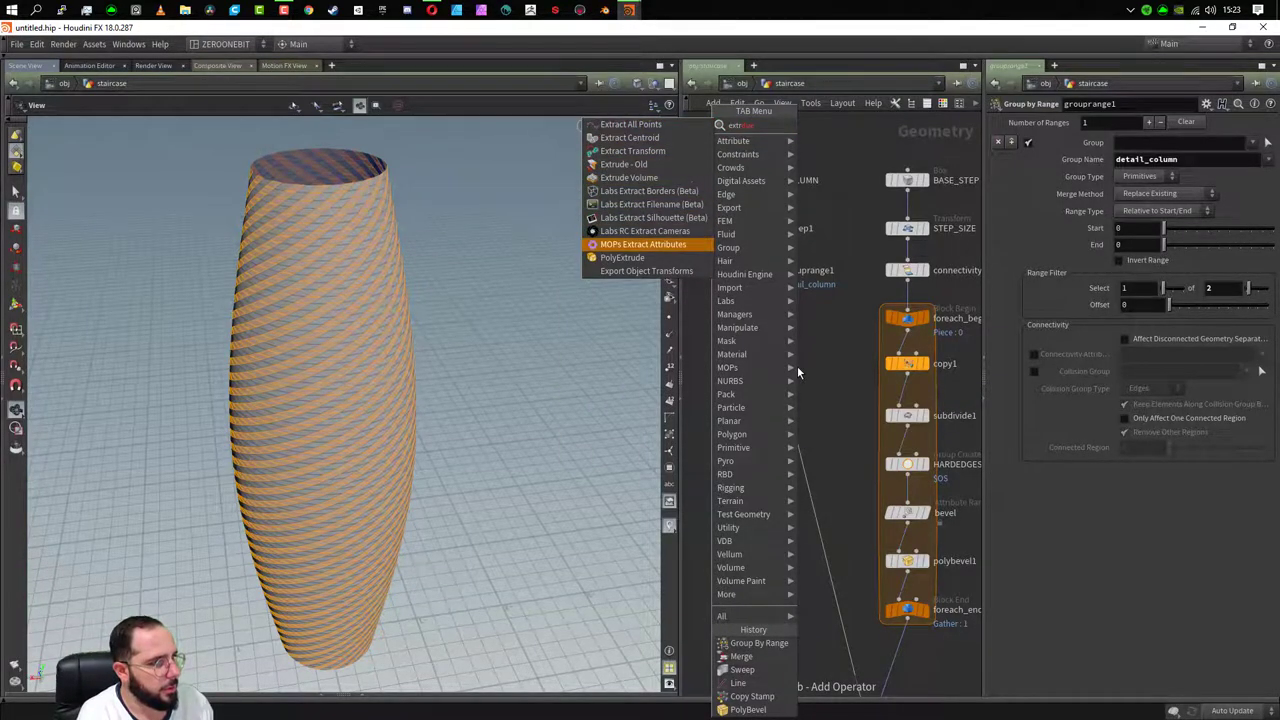
pyautogui.press('Down')
pyautogui.press('Return')
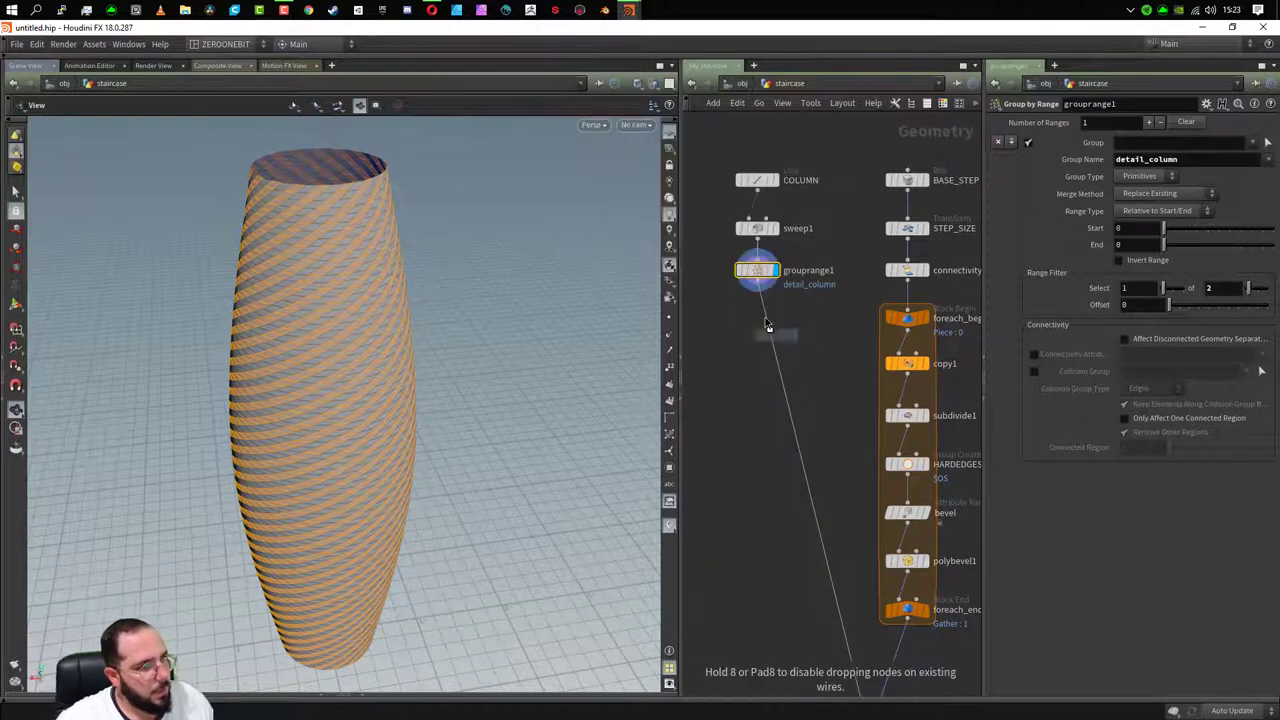
pyautogui.click(766, 316)
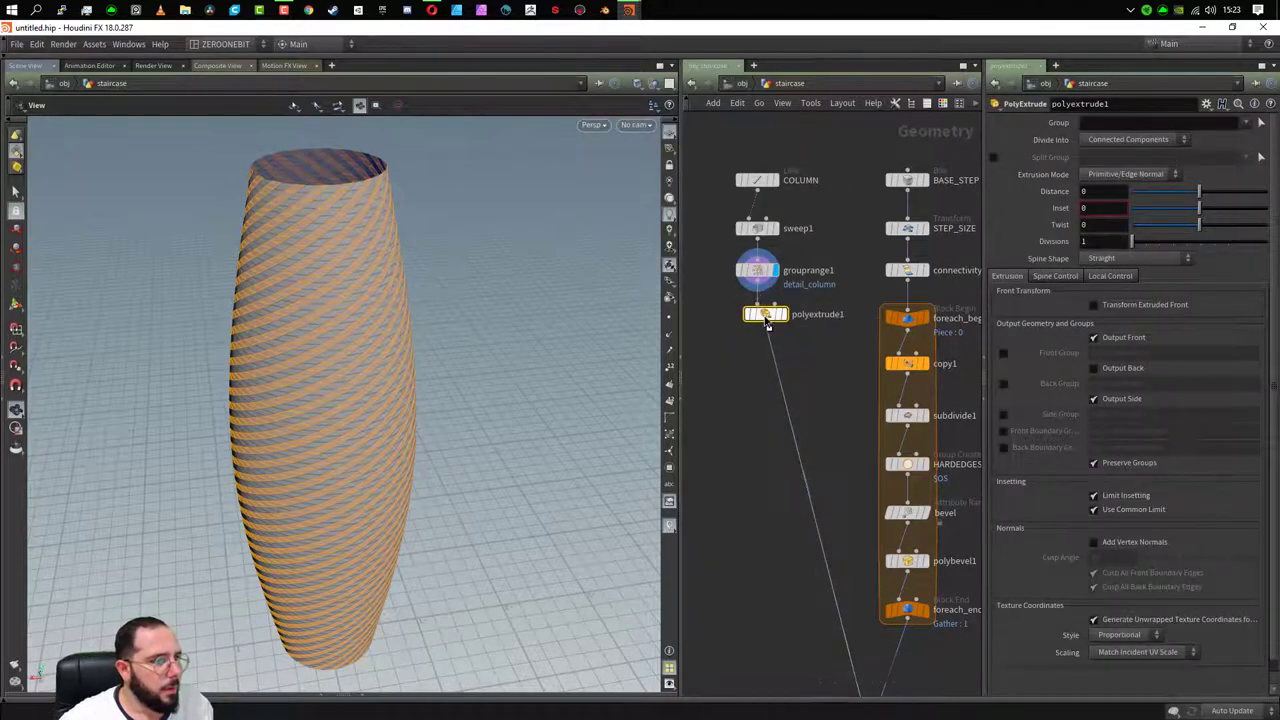
pyautogui.moveTo(760, 318); pyautogui.dragTo(752, 322)
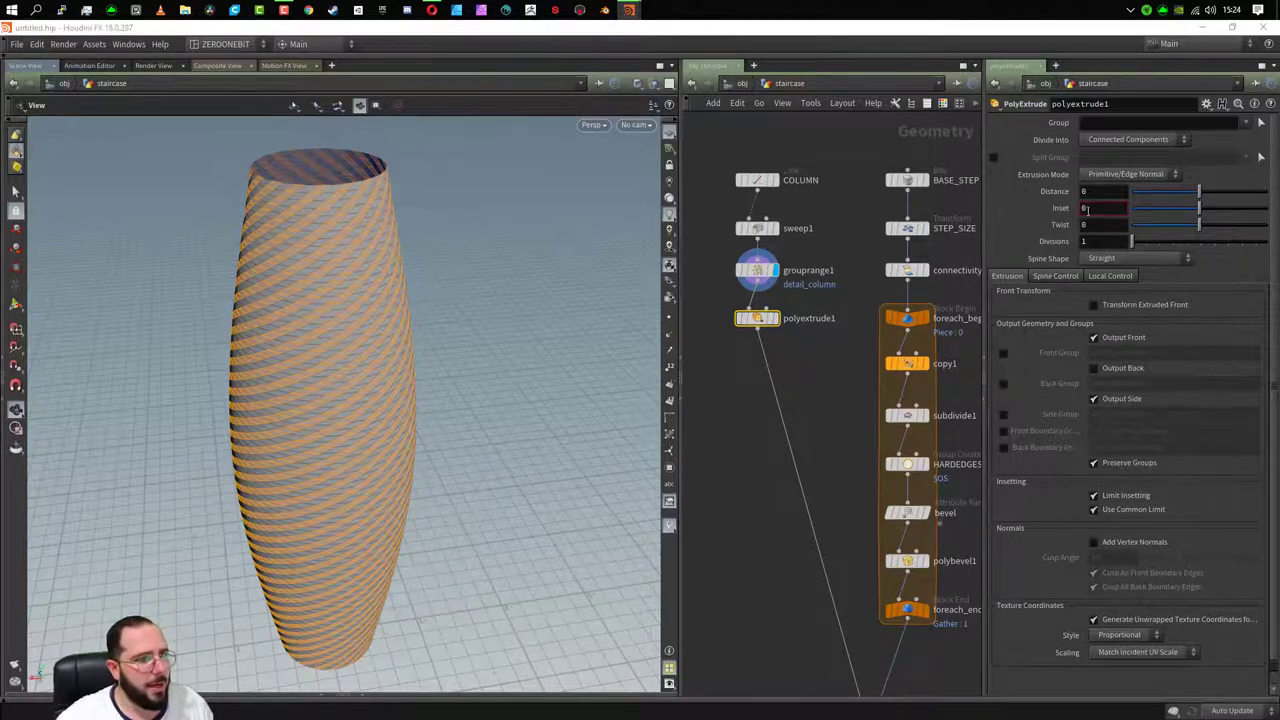
# - Set polyextrude1 Distance to 0.1 and restrict it to the detail_column group
pyautogui.click(1097, 190)
pyautogui.write('1')
pyautogui.press('Return')
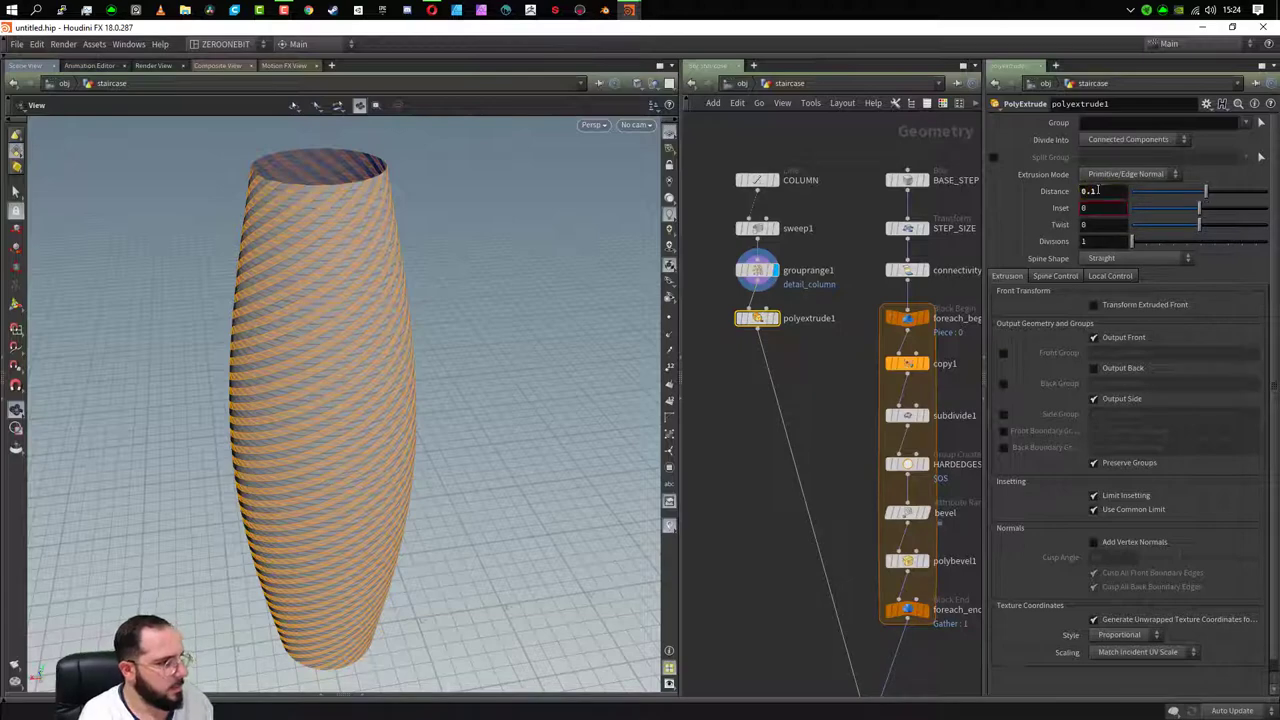
pyautogui.scroll(5, 340, 269)
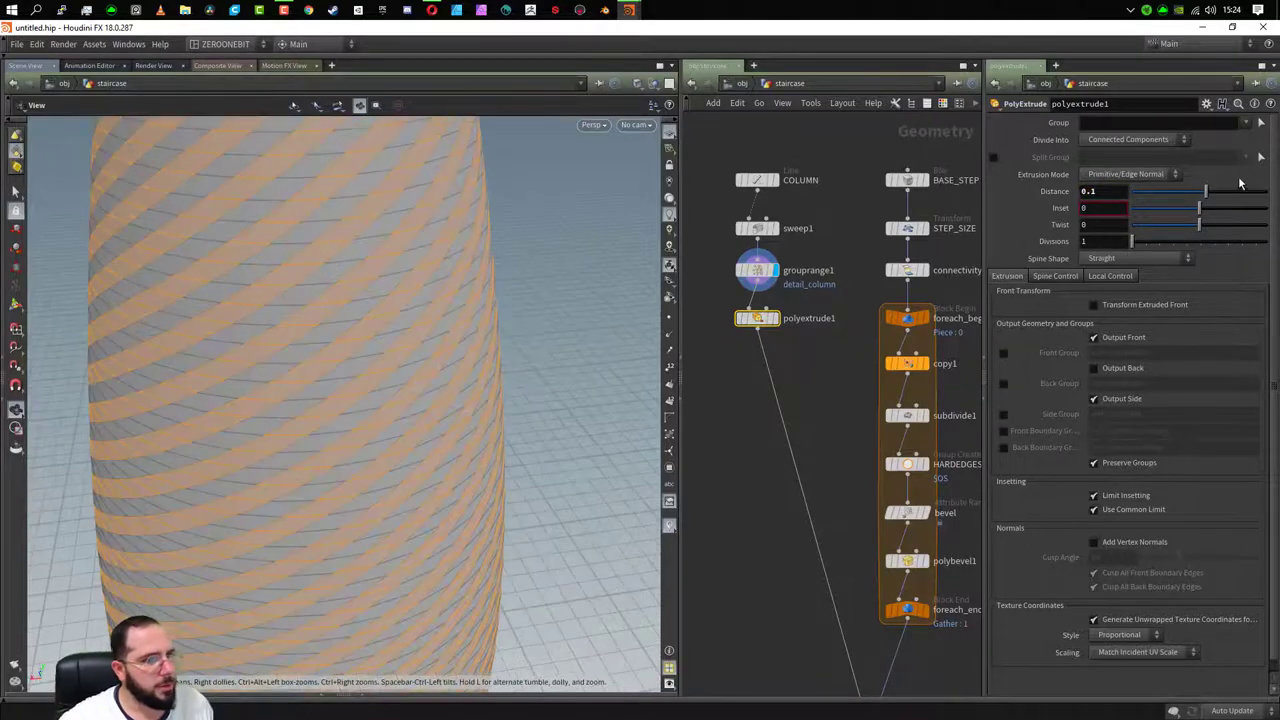
pyautogui.click(1259, 122)
pyautogui.click(1247, 123)
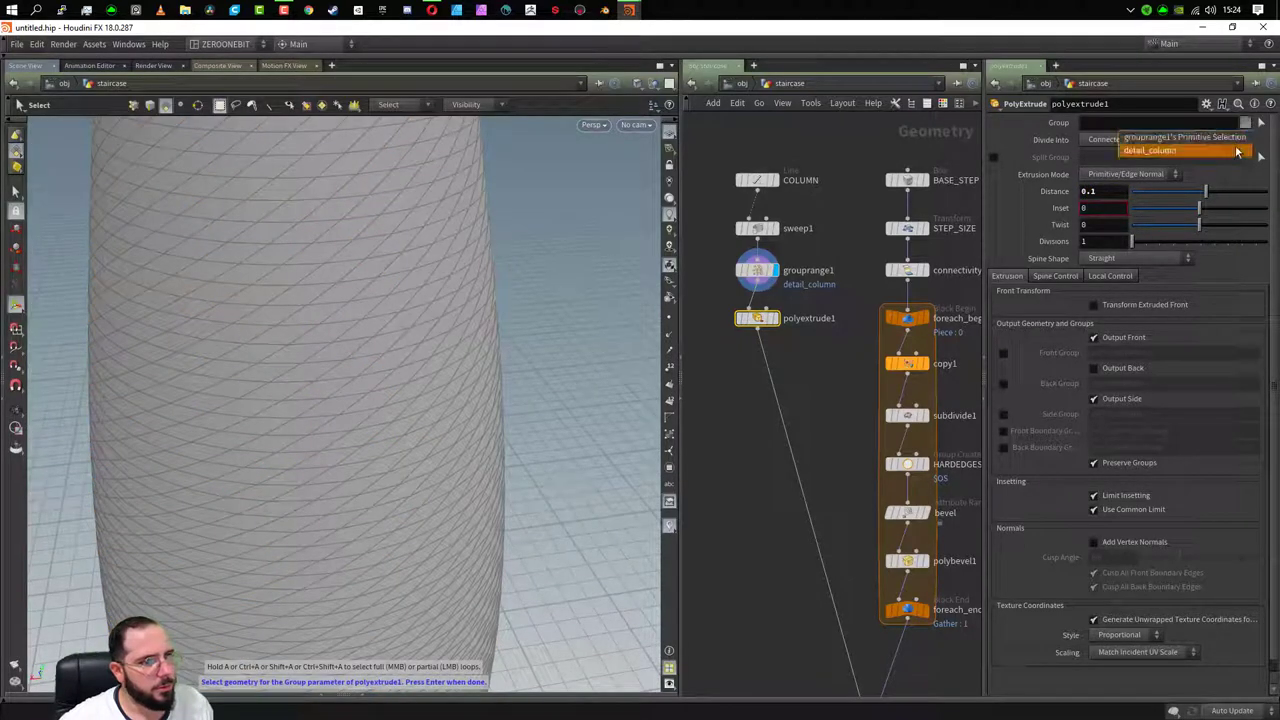
pyautogui.click(1223, 151)
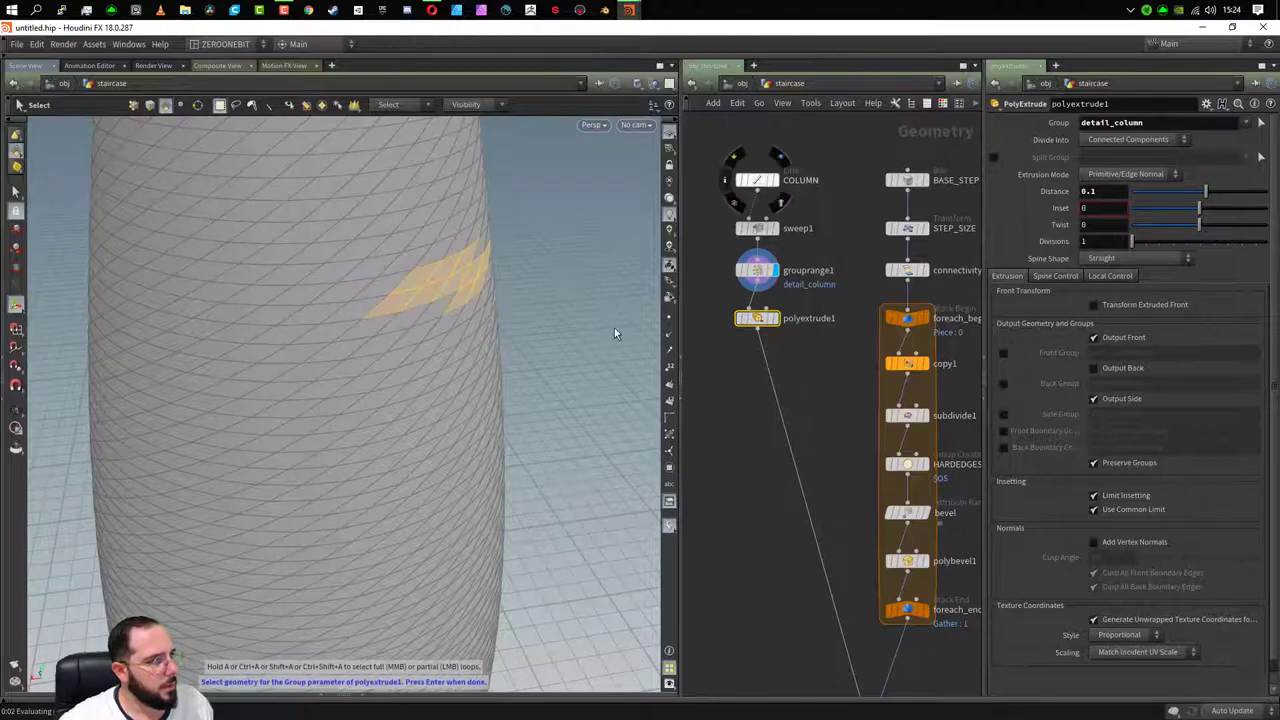
pyautogui.press('Return')
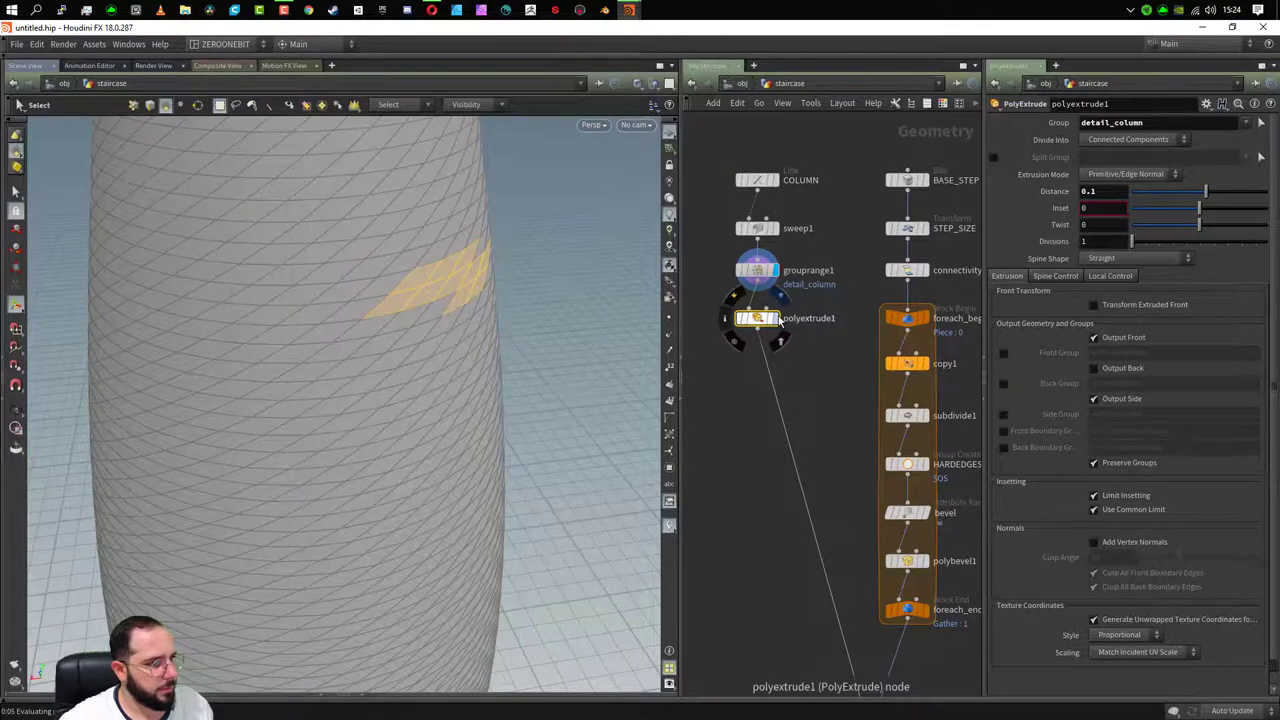
# - Display polyextrude1's output and view the column's extruded bands from above
pyautogui.click(774, 318)
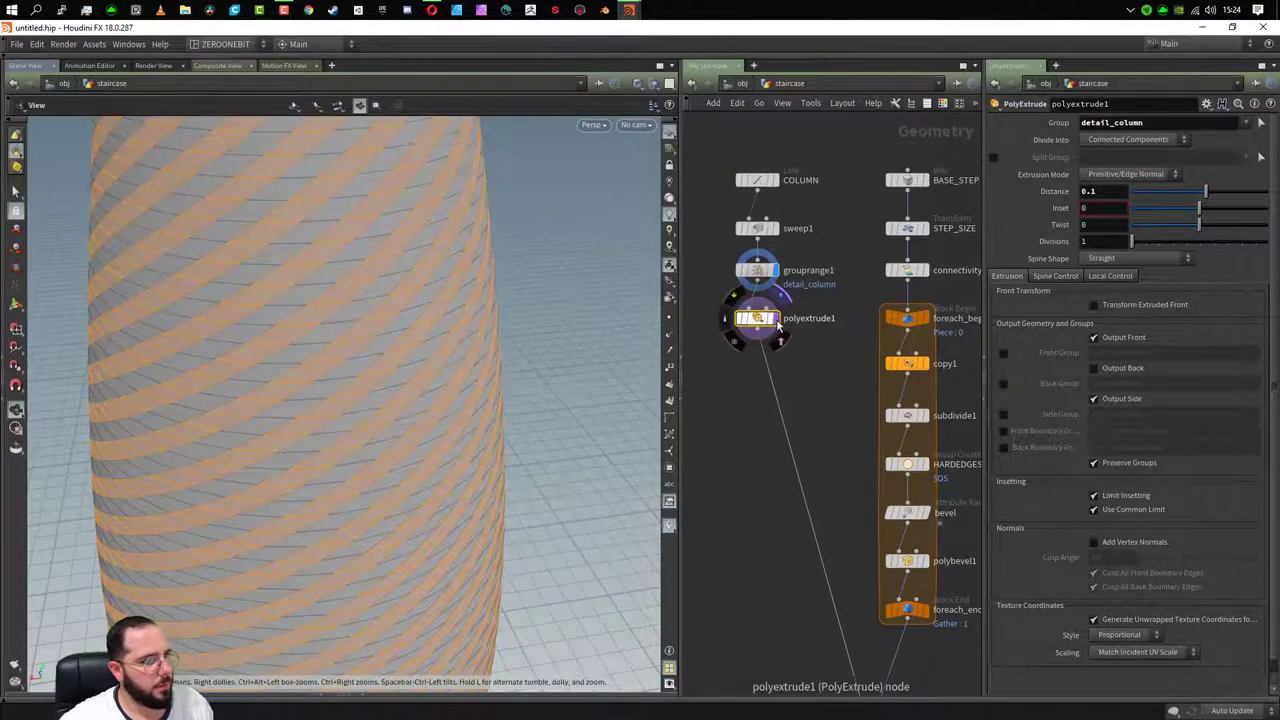
pyautogui.click(770, 271)
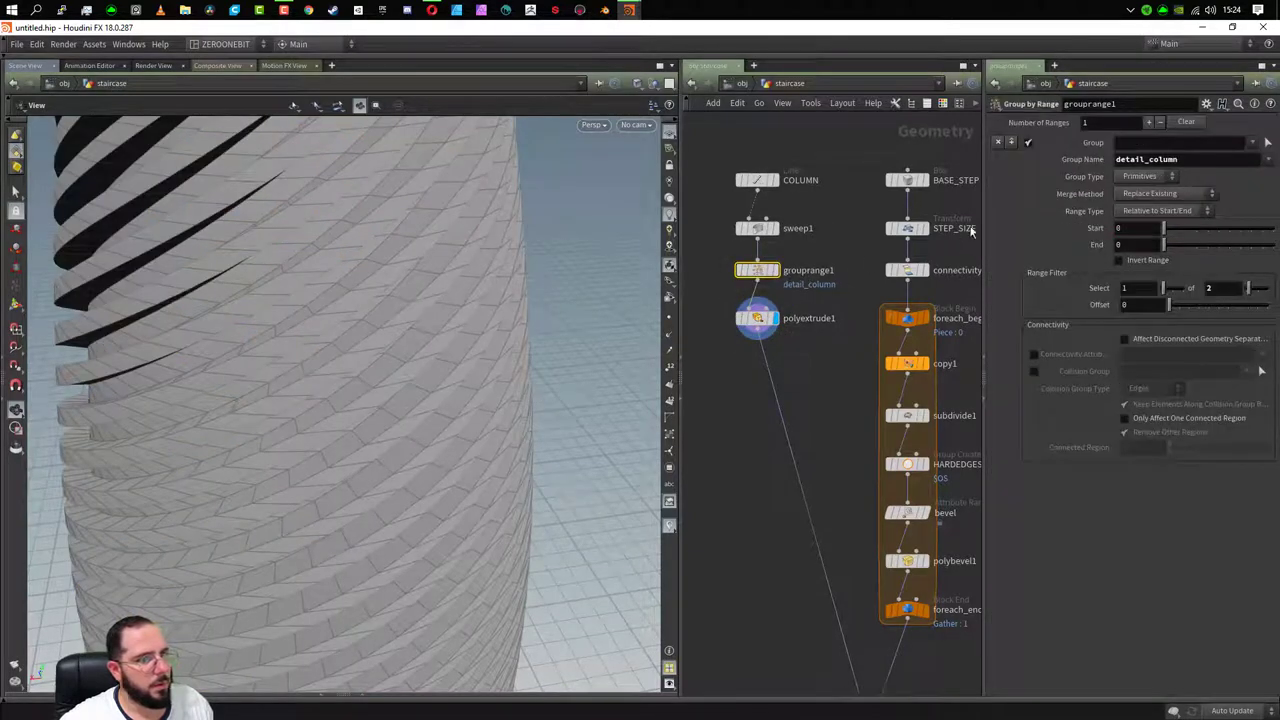
pyautogui.click(757, 318)
pyautogui.moveTo(317, 369)
pyautogui.mouseDown()
pyautogui.moveTo(420, 360)
pyautogui.moveTo(414, 400)
pyautogui.moveTo(523, 466)
pyautogui.moveTo(524, 520)
pyautogui.moveTo(417, 480)
pyautogui.moveTo(444, 292)
pyautogui.mouseUp()
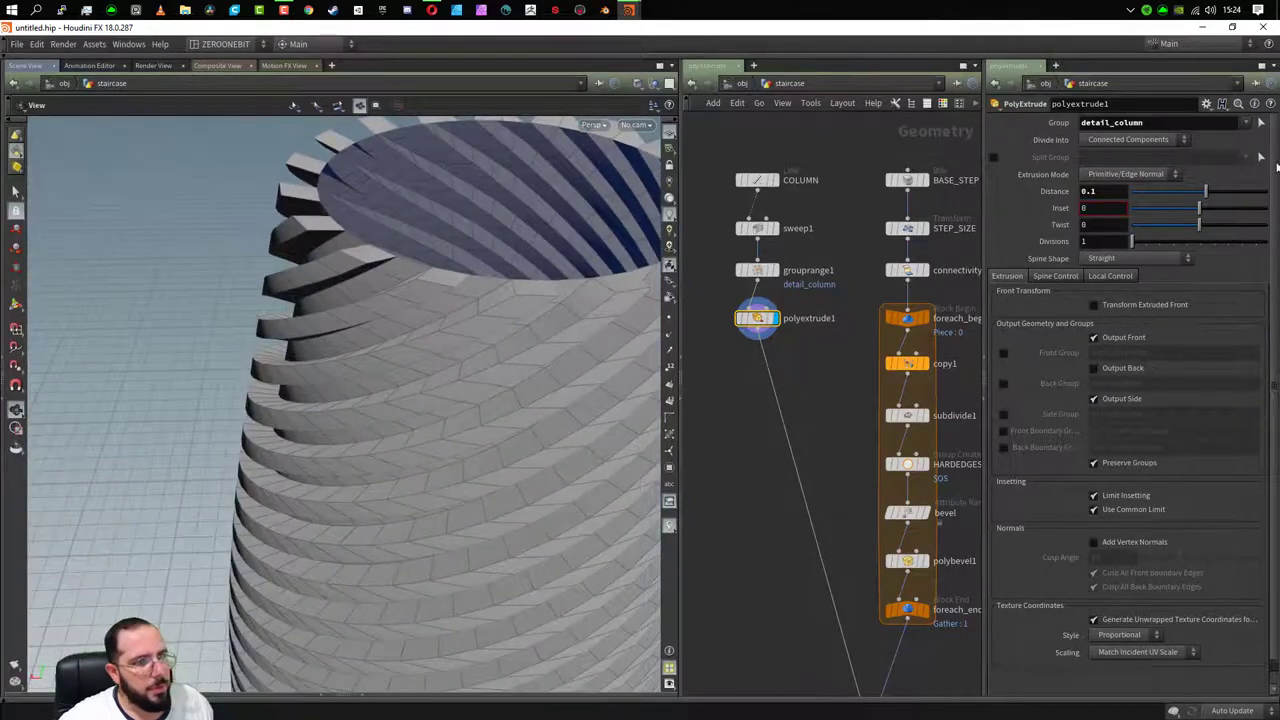
# - Try extrusion distances of 0.01 and 0.05, then settle on 0.025
pyautogui.click(1113, 190)
pyautogui.write('0')
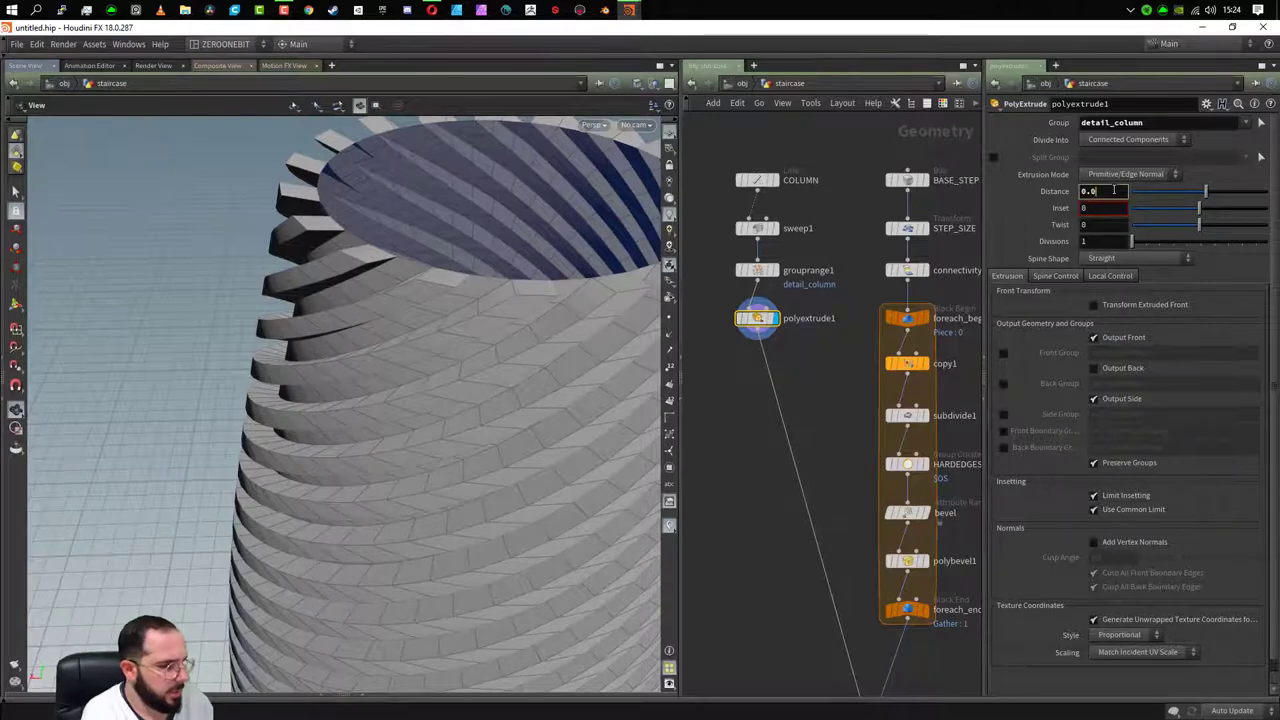
pyautogui.write('1')
pyautogui.press('Return')
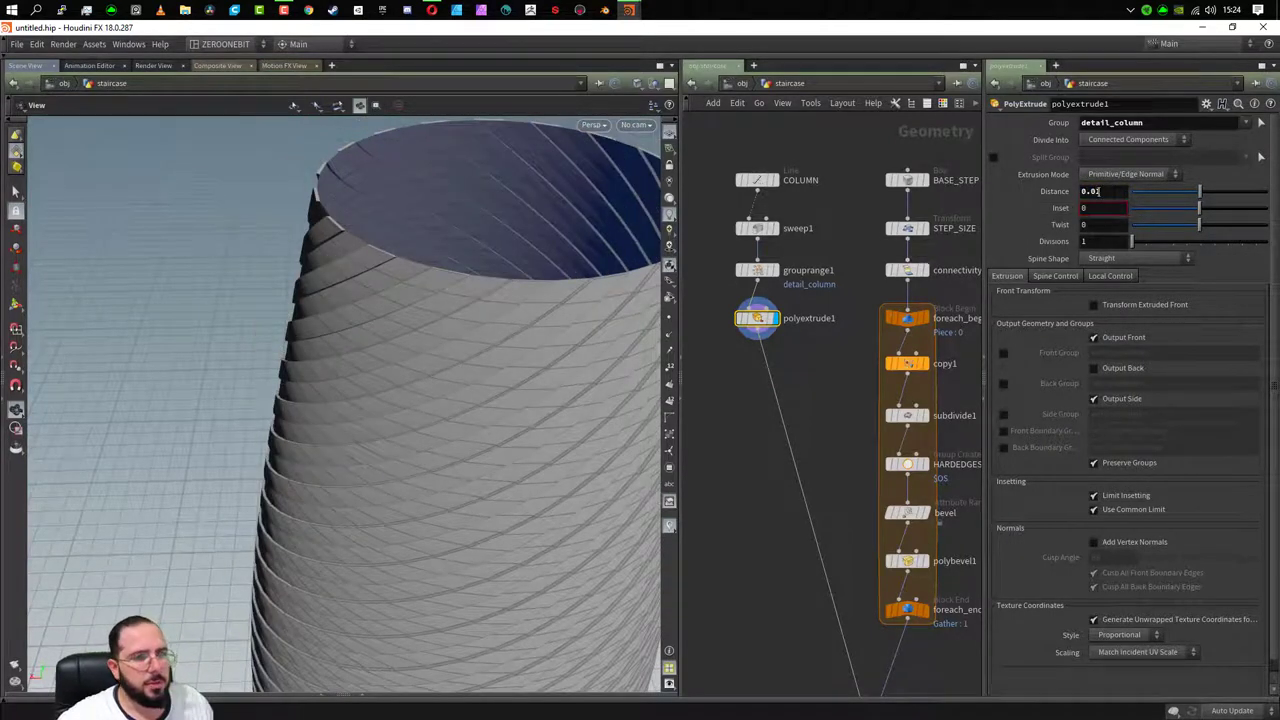
pyautogui.click(1109, 191)
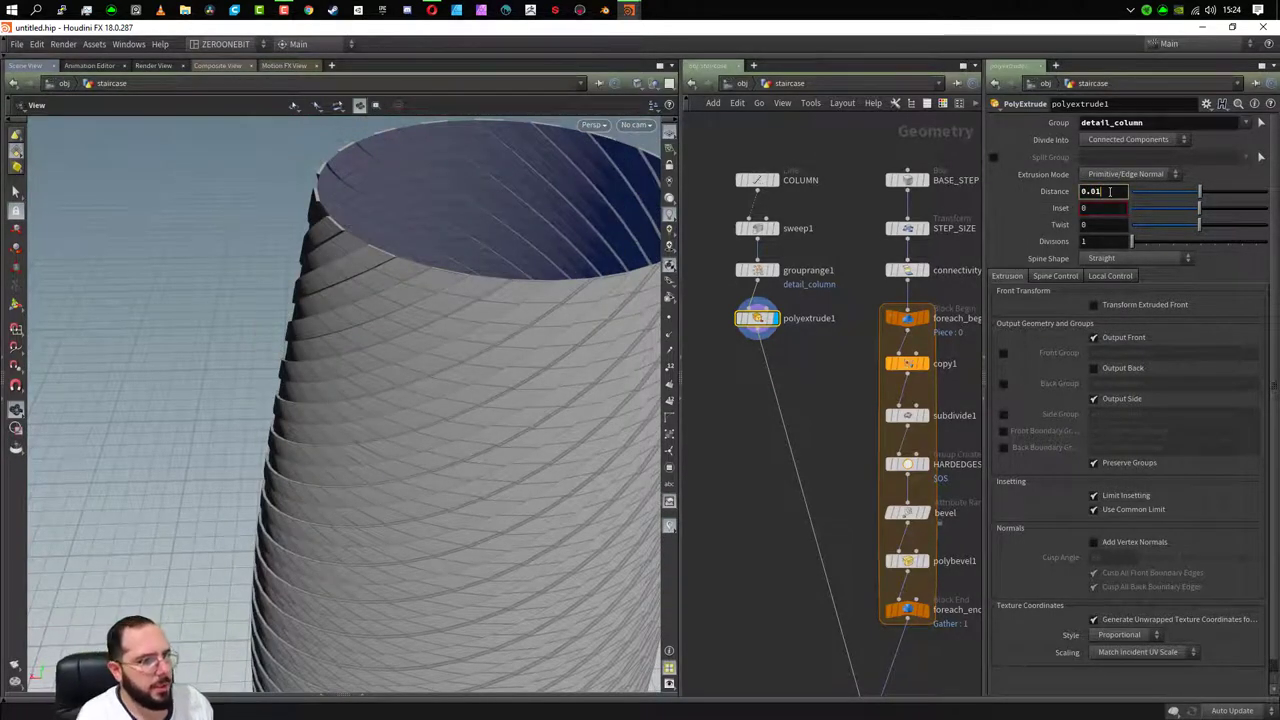
pyautogui.write('5')
pyautogui.press('Return')
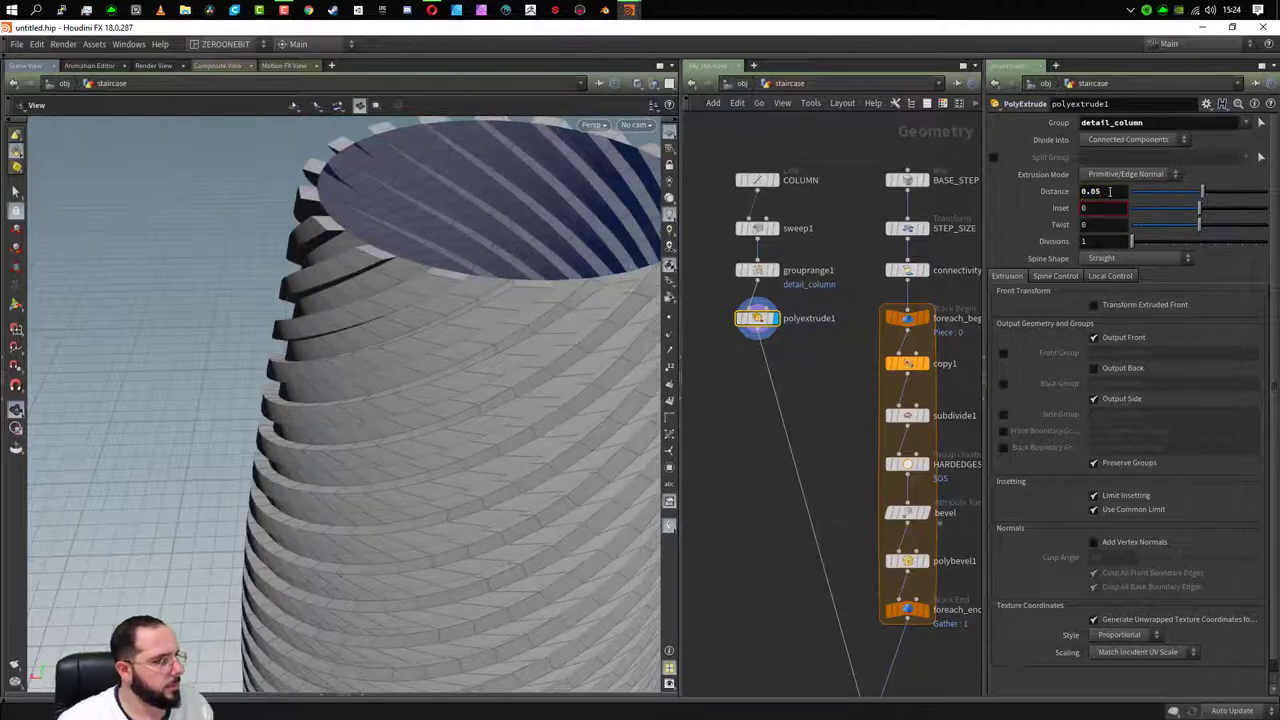
pyautogui.click(1096, 193)
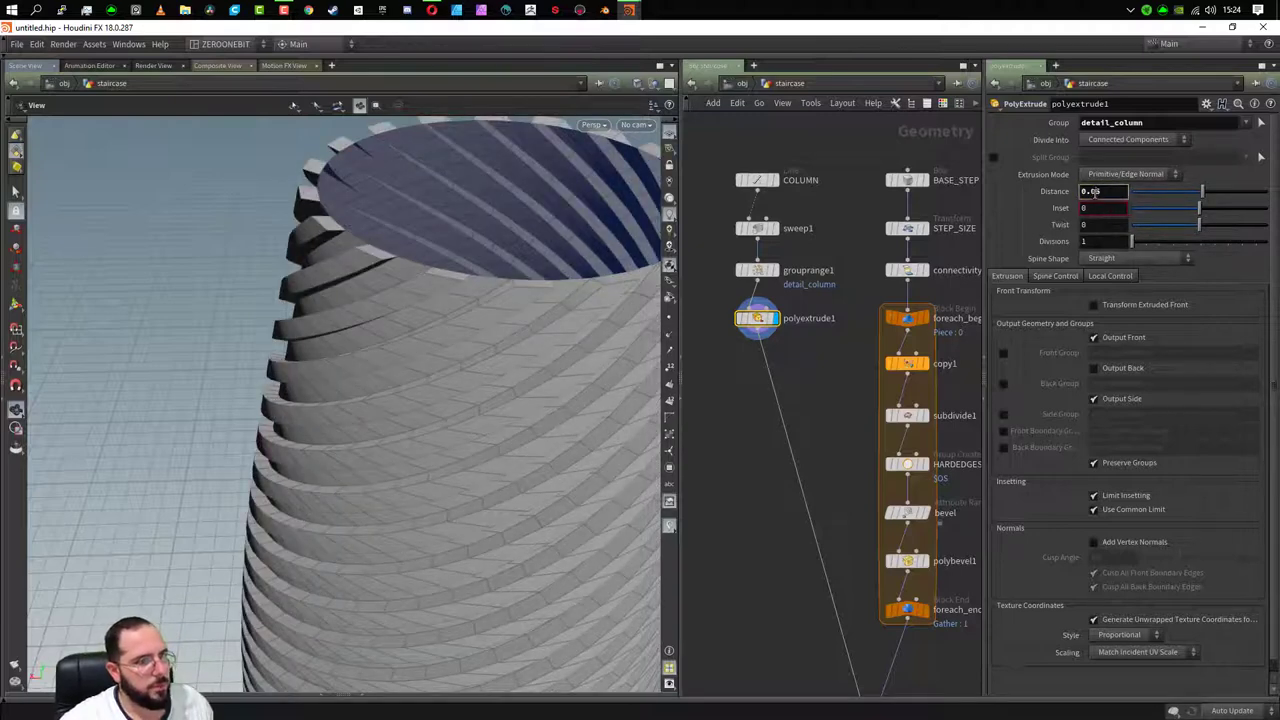
pyautogui.write('0.025')
pyautogui.click(1097, 209)
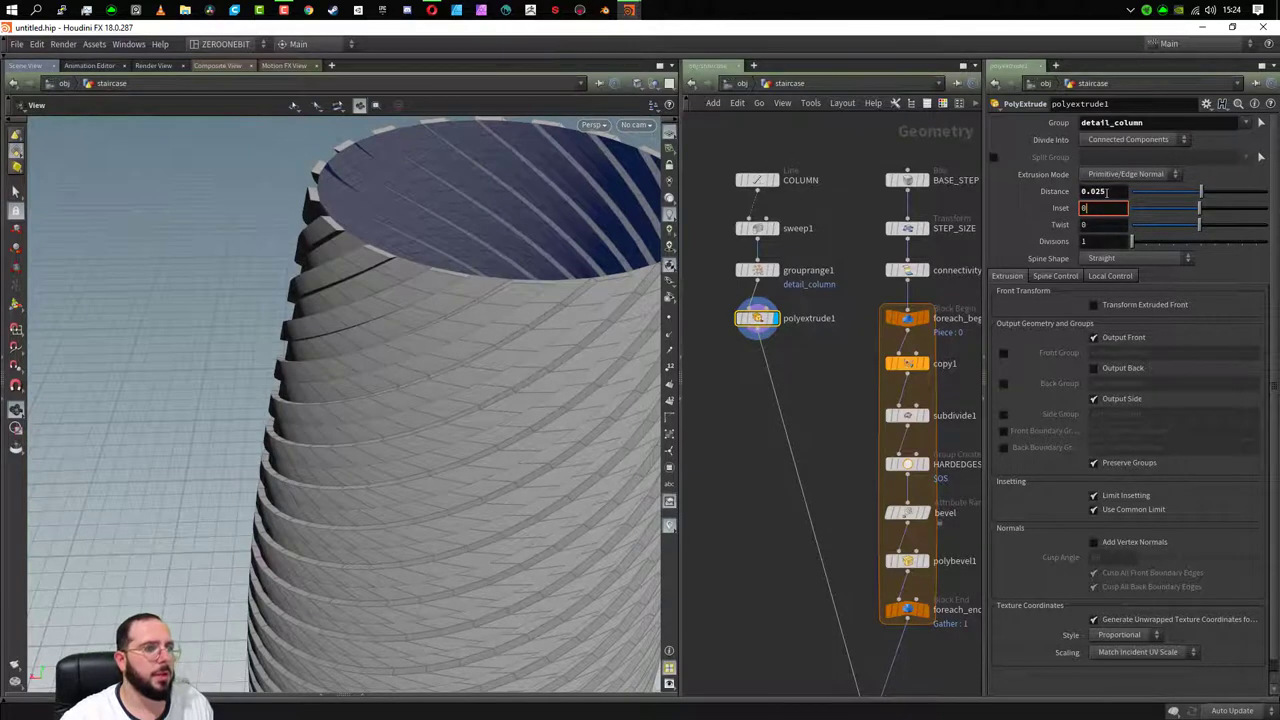
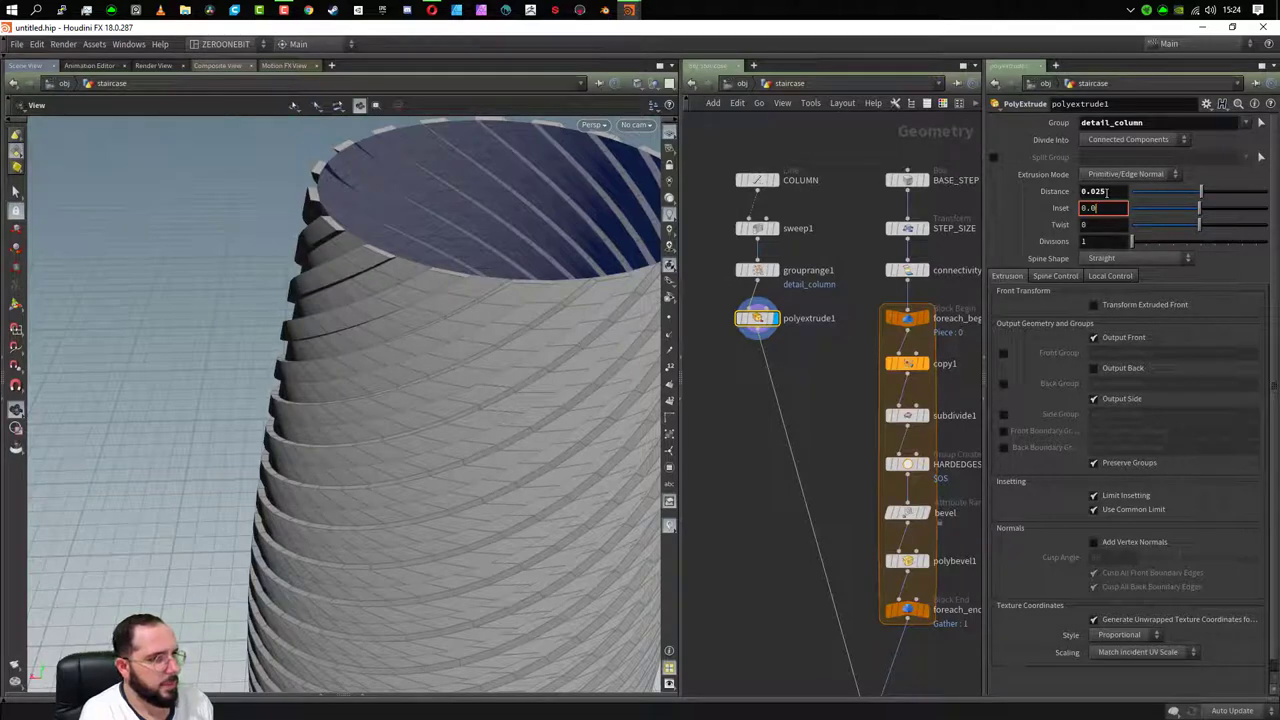
pyautogui.write('1')
# - Try polyextrude1 Inset values of 0.01 and 0.025, then settle on 0.015
pyautogui.press('Return')
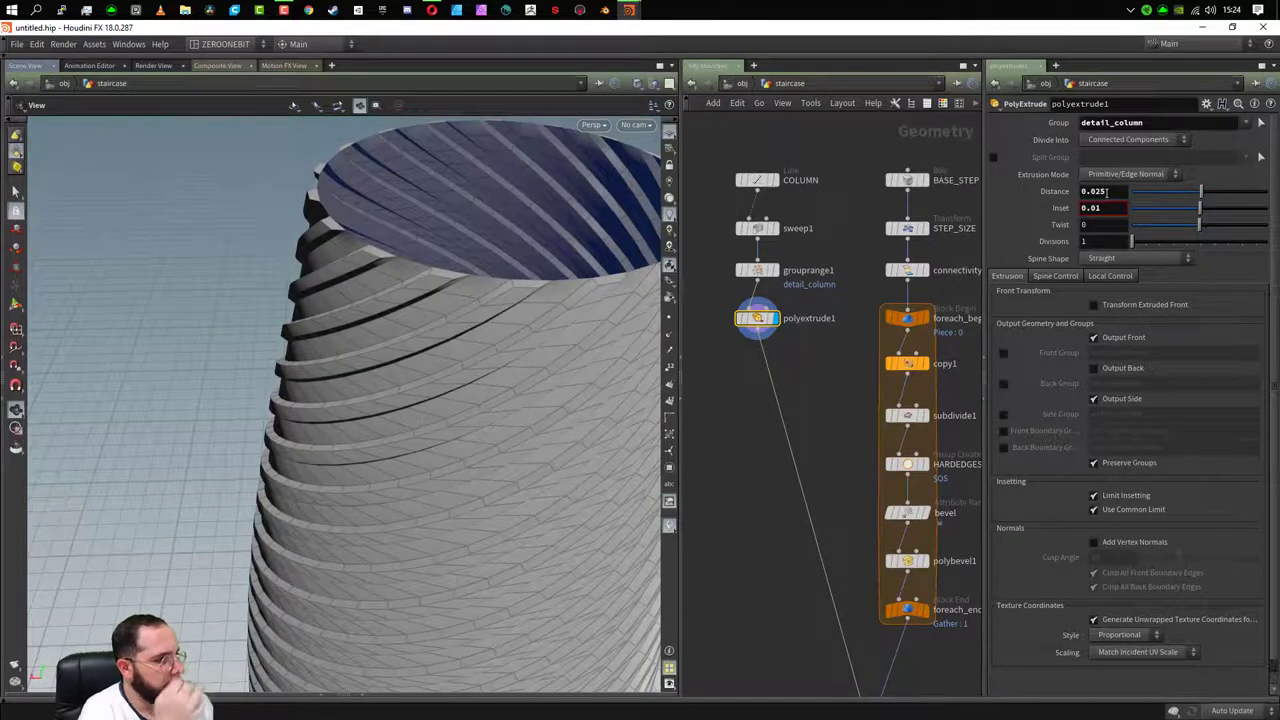
pyautogui.click(1111, 208)
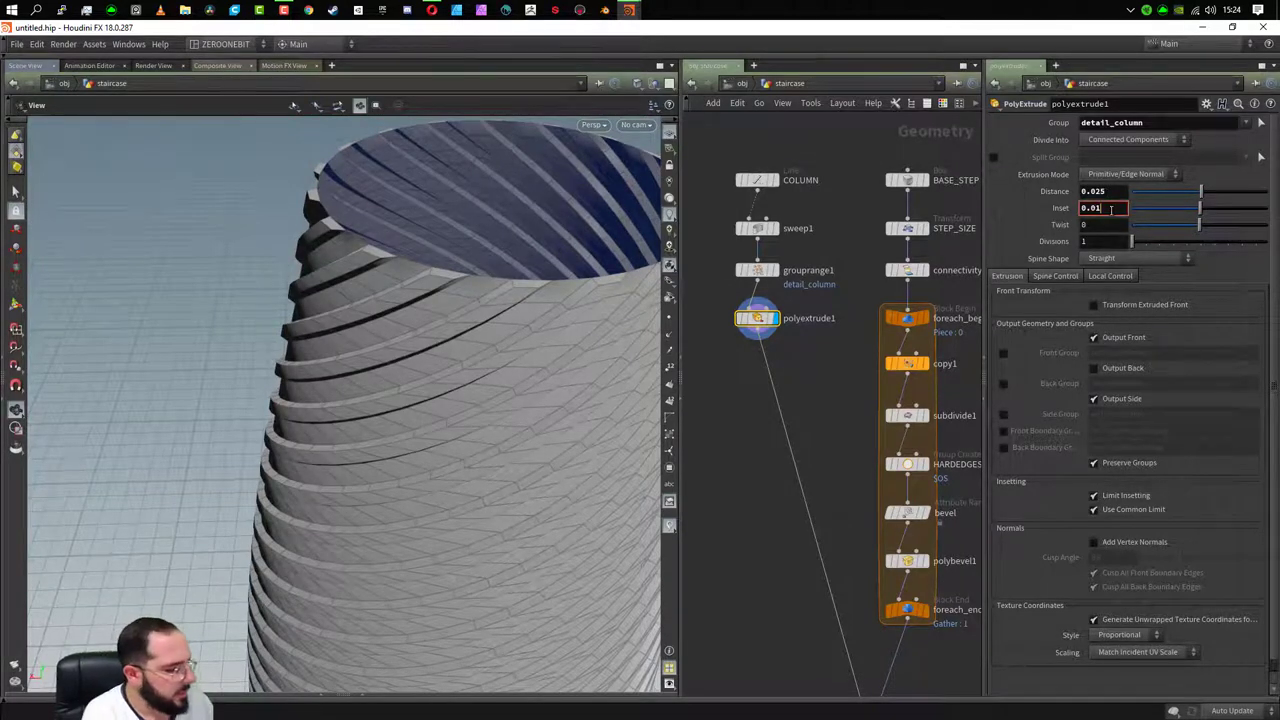
pyautogui.write('0.025')
pyautogui.press('Return')
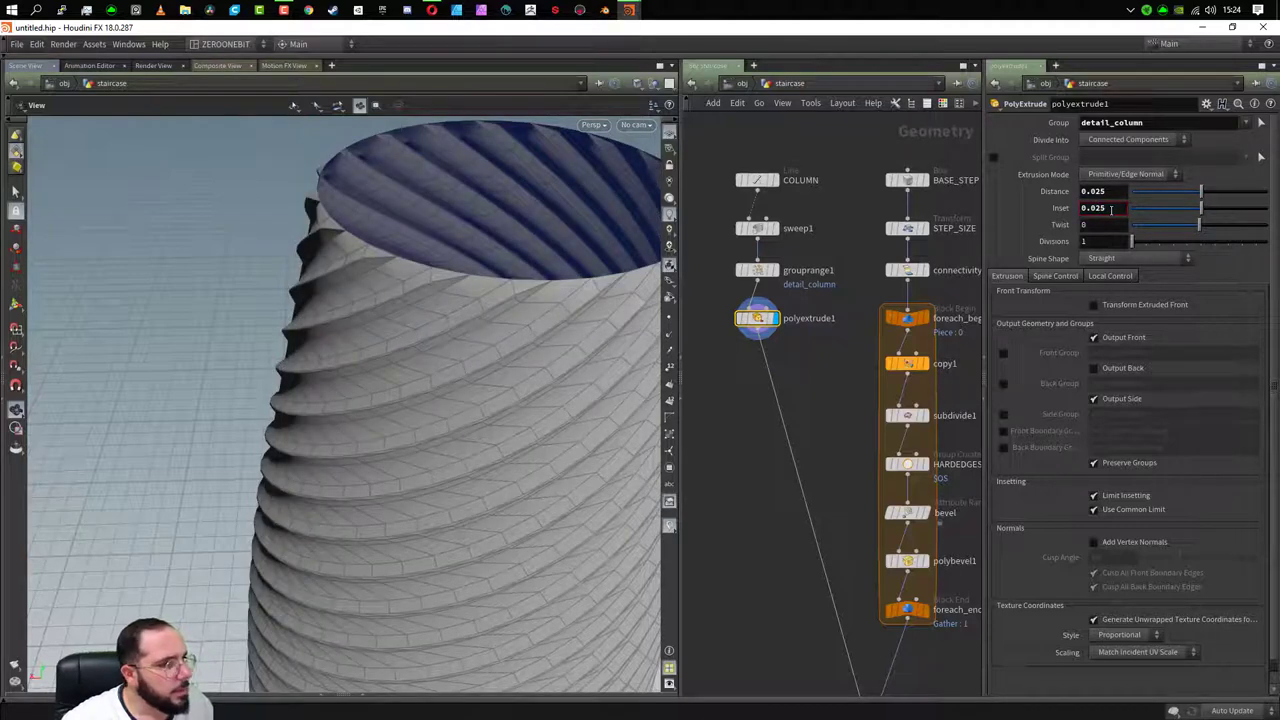
pyautogui.click(1111, 208)
pyautogui.press('BackSpace')
pyautogui.write('1')
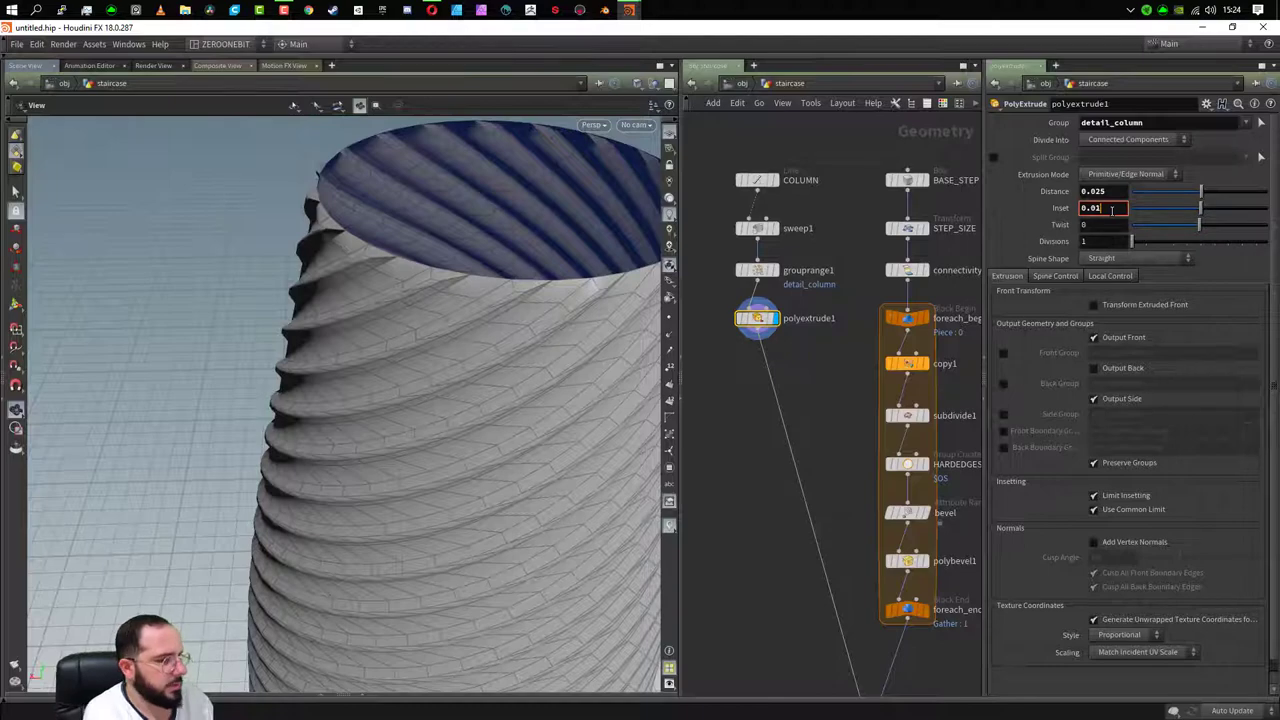
pyautogui.write('5')
pyautogui.press('Return')
# - Inspect the column's ridged surface and open top with wireframe overlay off
pyautogui.moveTo(491, 423); pyautogui.dragTo(585, 355)
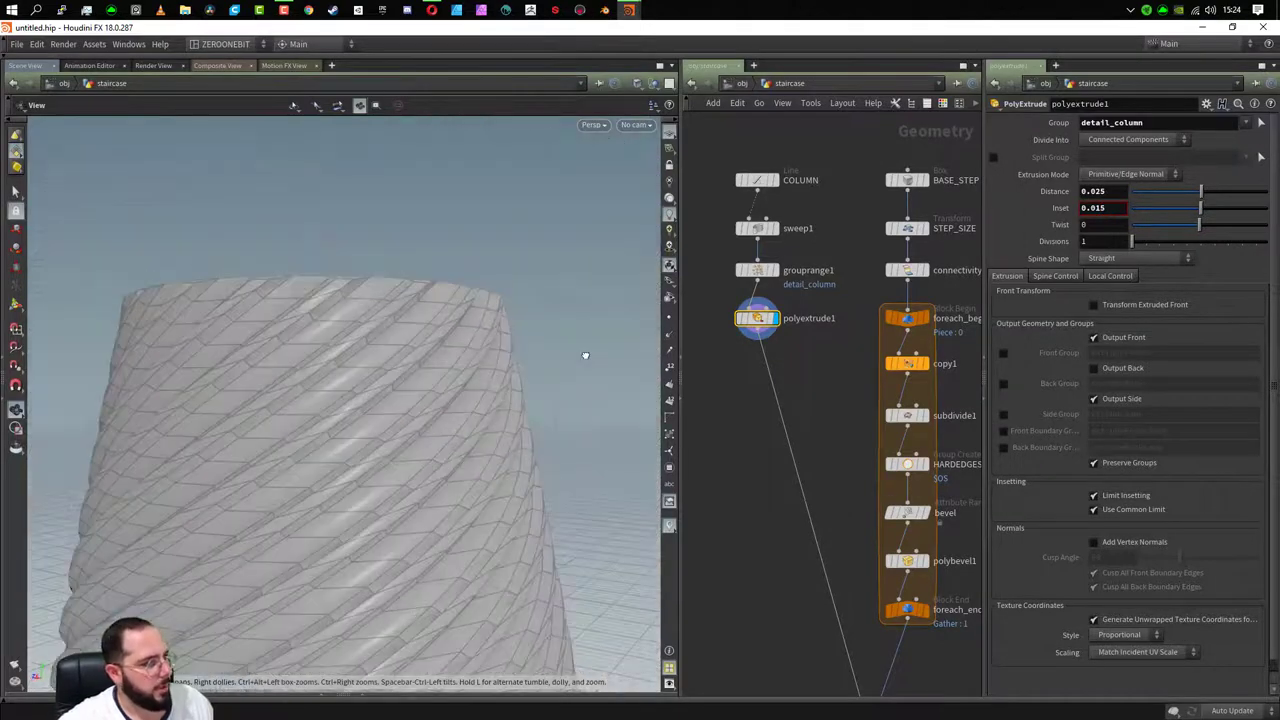
pyautogui.hotkey('shift', 'w')
pyautogui.moveTo(443, 543); pyautogui.dragTo(497, 205, button='right')
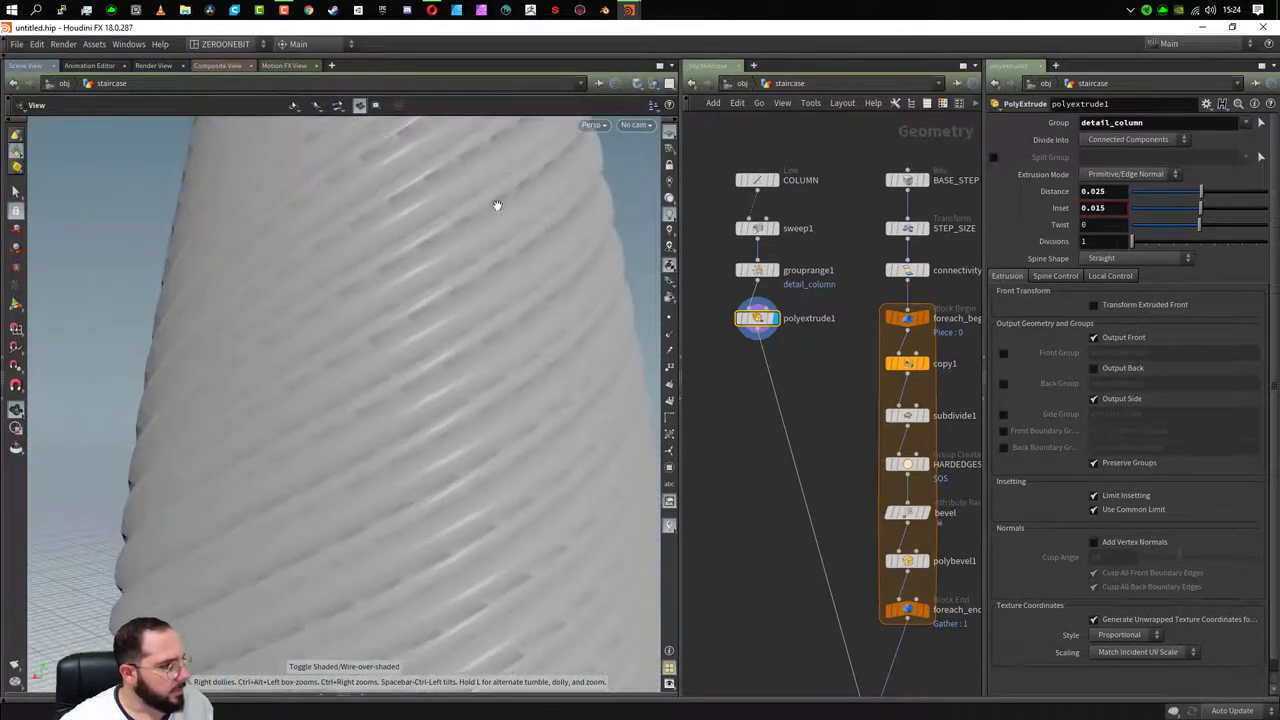
pyautogui.scroll(-5, 491, 466)
pyautogui.scroll(-3, 486, 497)
pyautogui.moveTo(500, 629); pyautogui.dragTo(418, 351, button='middle')
pyautogui.moveTo(453, 620)
pyautogui.mouseDown()
pyautogui.moveTo(403, 429)
pyautogui.moveTo(471, 434)
pyautogui.moveTo(523, 523)
pyautogui.mouseUp()
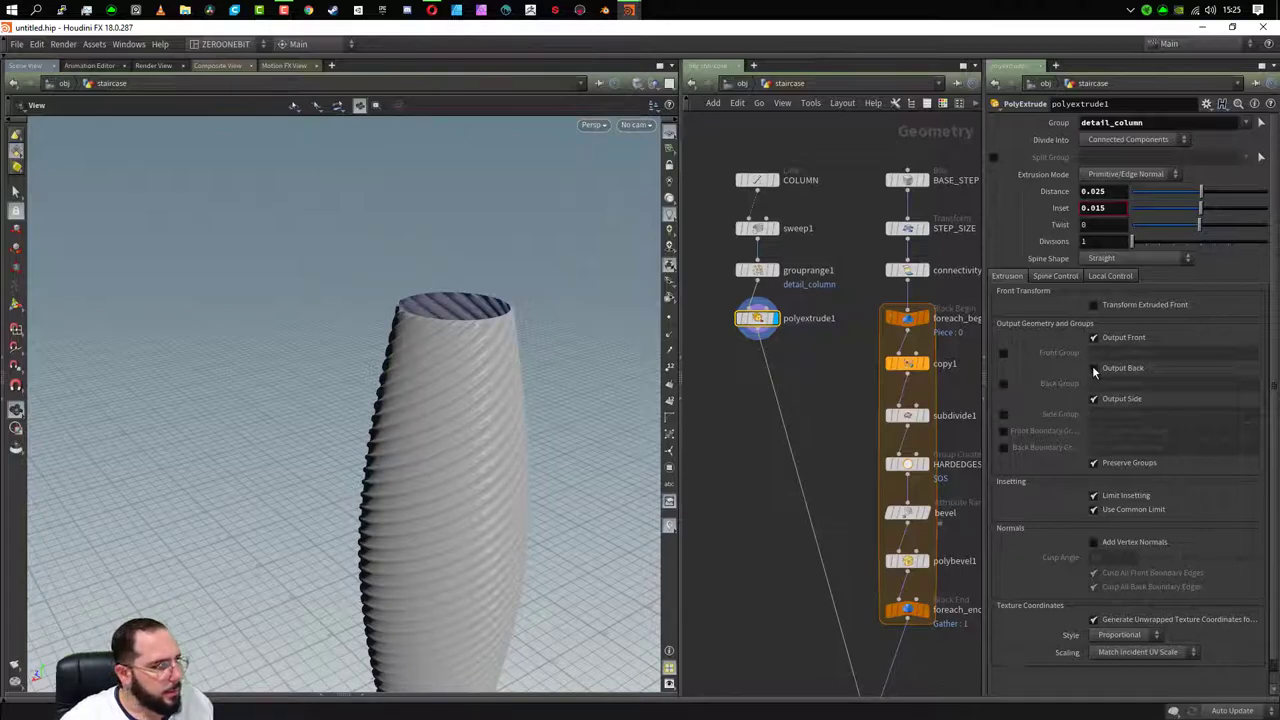
pyautogui.scroll(3, 451, 314)
pyautogui.scroll(5, 453, 318)
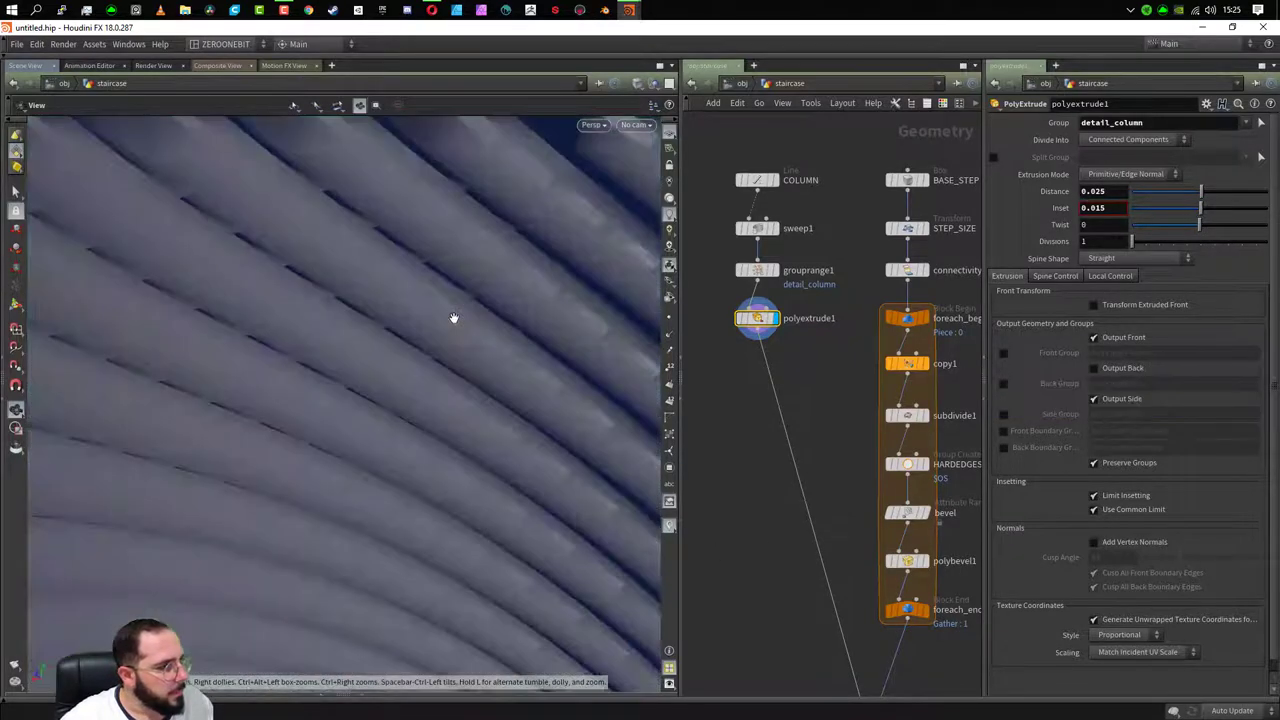
pyautogui.scroll(-5, 392, 300)
pyautogui.moveTo(394, 266); pyautogui.dragTo(463, 314)
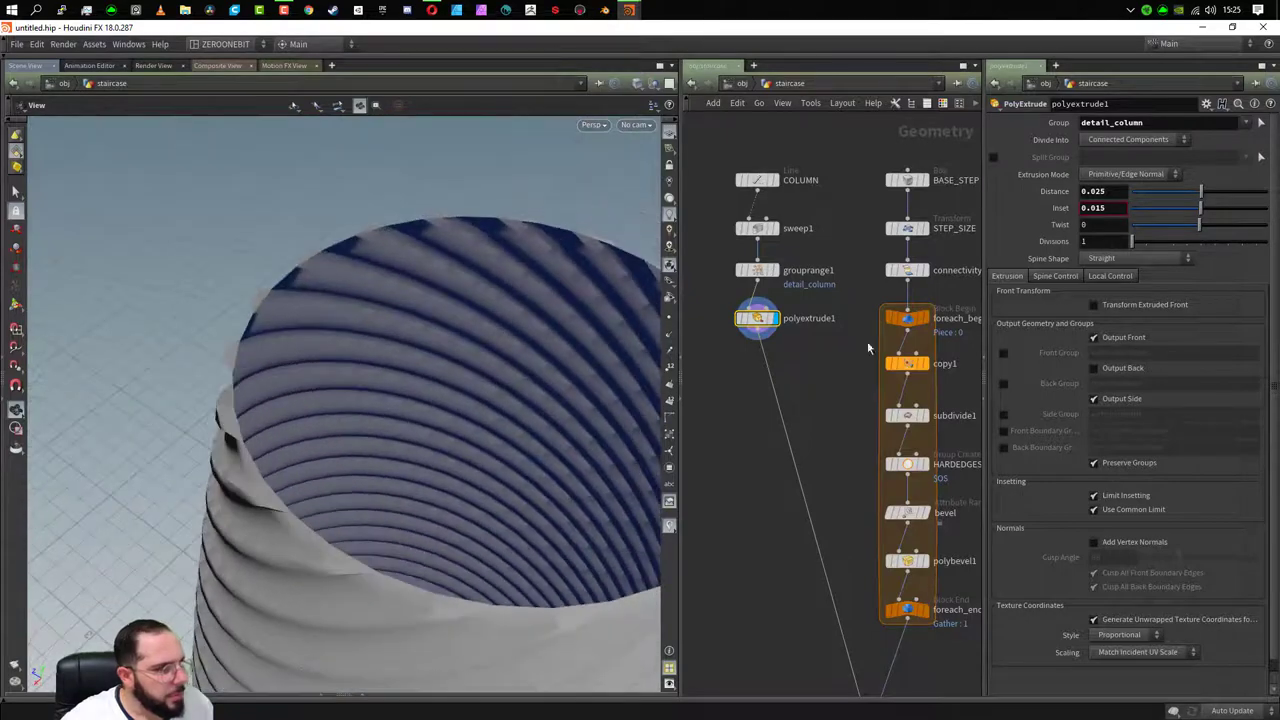
# - Toggle Output Back on and off, leaving back faces disabled
pyautogui.click(1093, 368)
pyautogui.click(1093, 368)
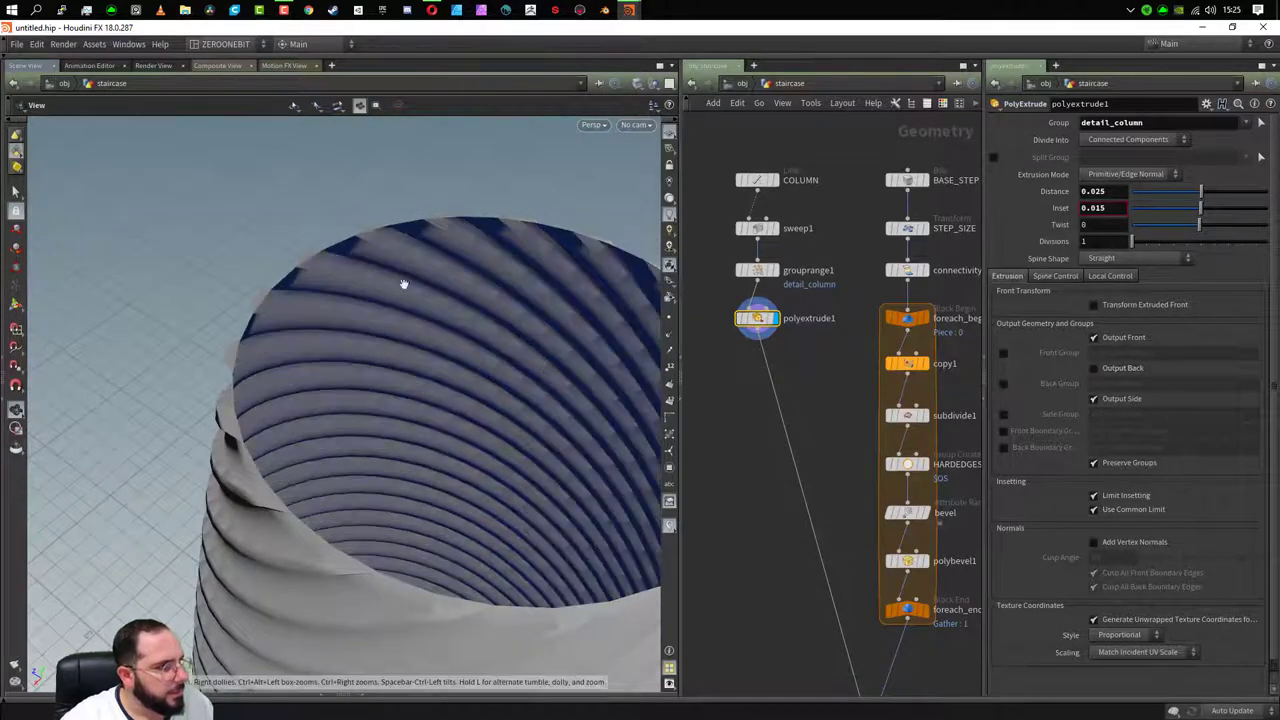
pyautogui.moveTo(491, 557); pyautogui.dragTo(380, 500)
pyautogui.scroll(-3, 380, 506)
pyautogui.scroll(-4, 329, 474)
pyautogui.moveTo(799, 576); pyautogui.dragTo(787, 524, button='middle')
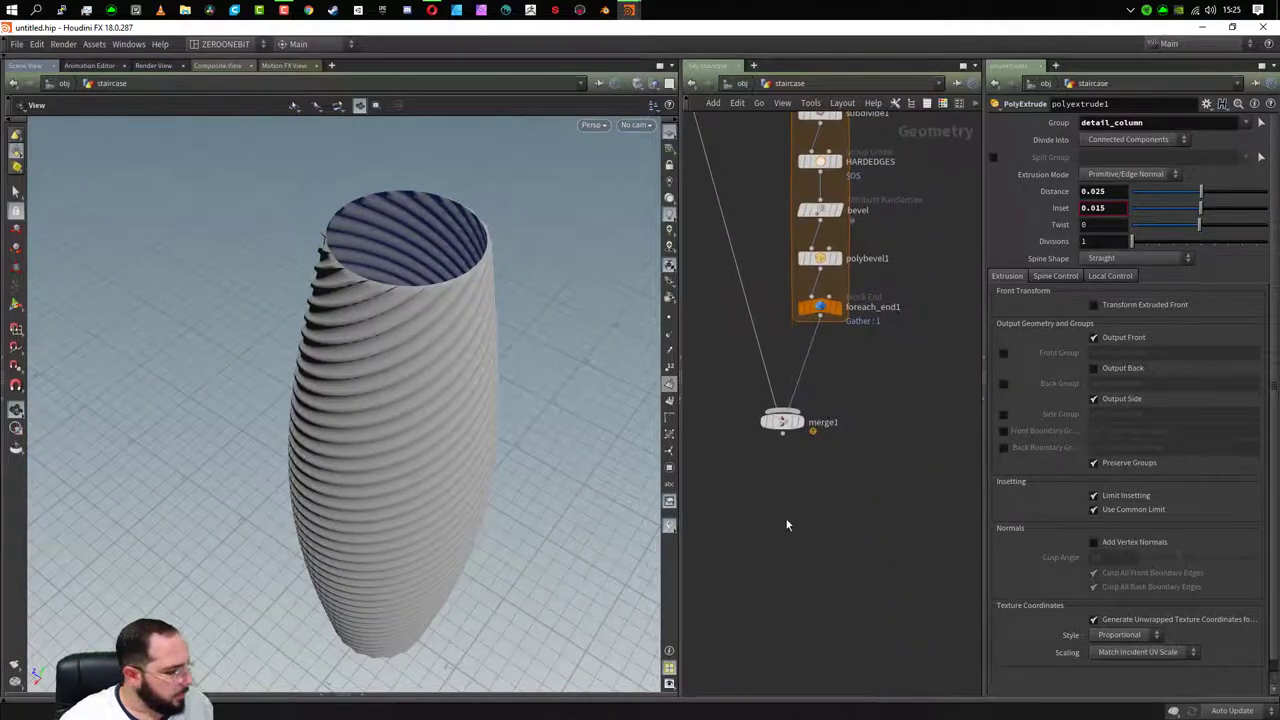
# - Insert soften_normals1 after merge1 and display it to smooth-shade the whole staircase
pyautogui.press('Tab')
pyautogui.write('null')
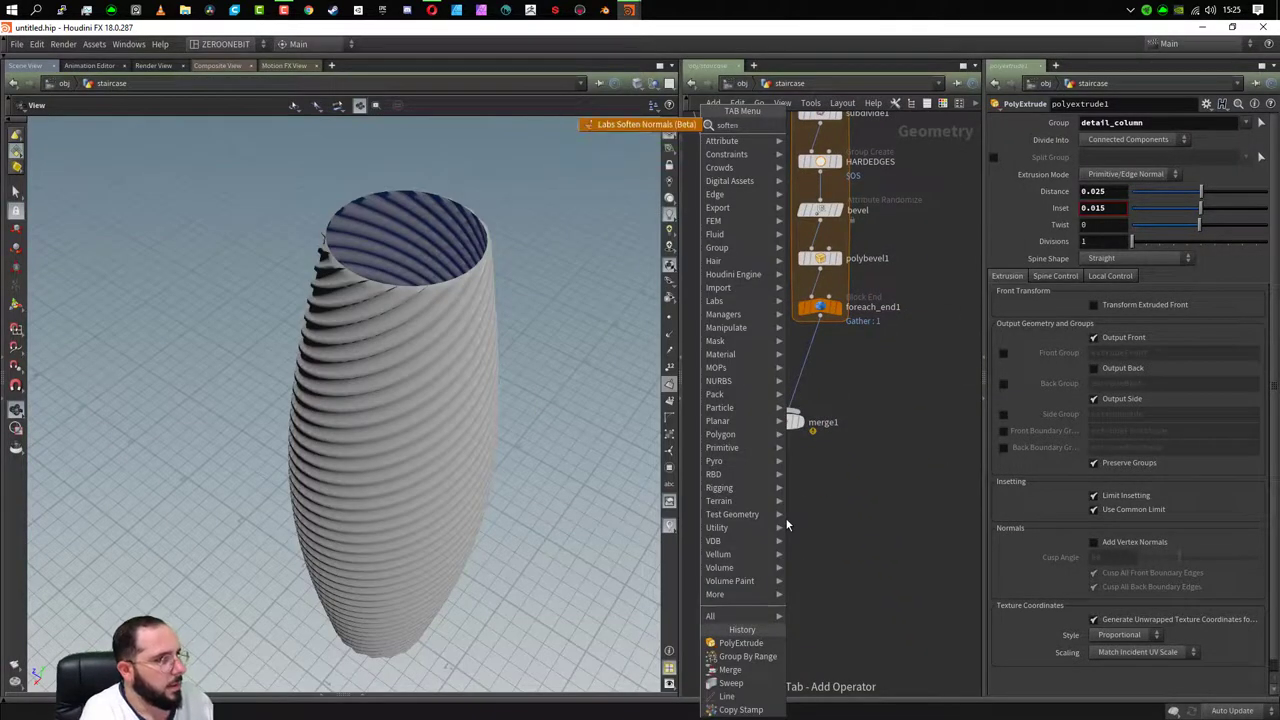
pyautogui.press('Return')
pyautogui.click(785, 518)
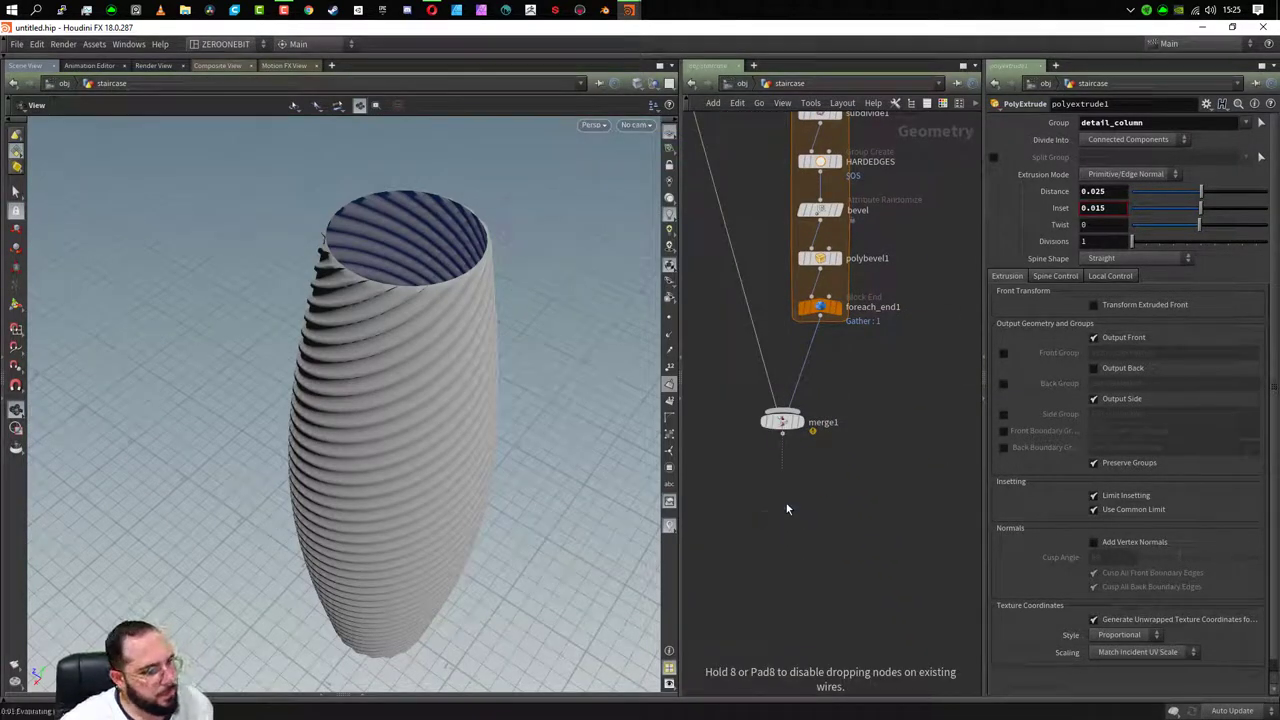
pyautogui.click(785, 500)
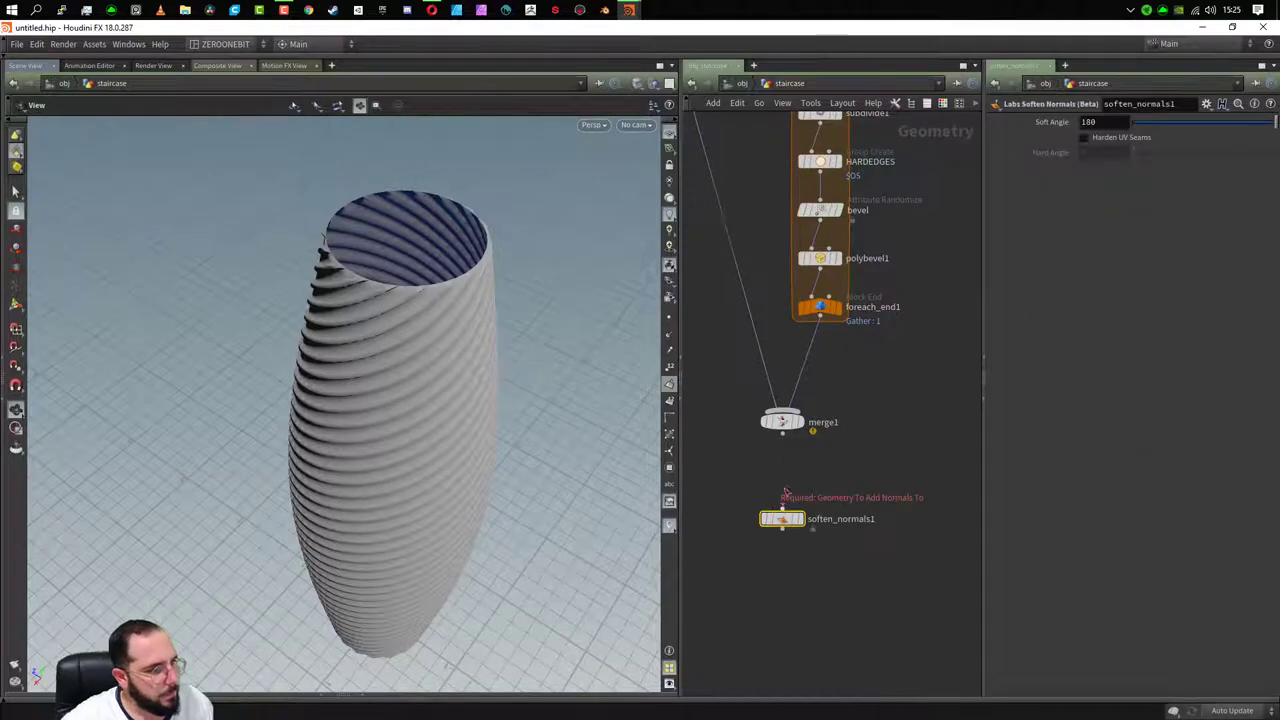
pyautogui.moveTo(785, 492); pyautogui.dragTo(782, 432)
pyautogui.click(806, 494)
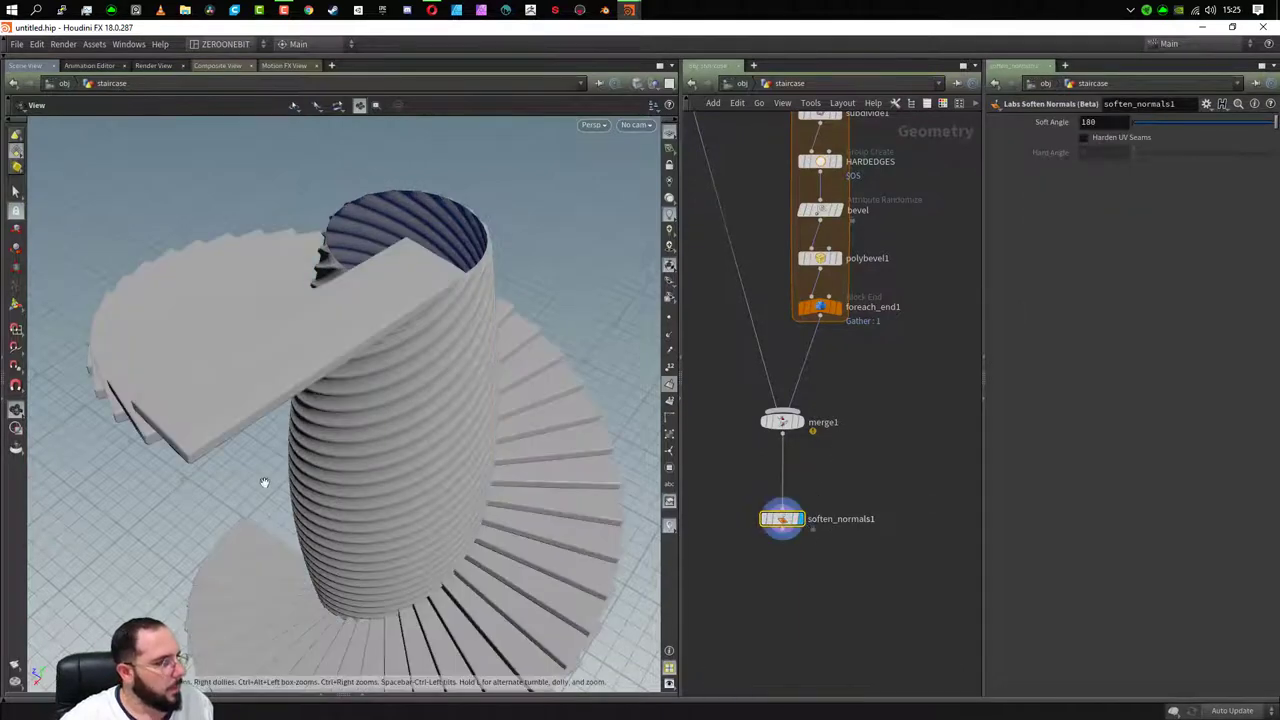
pyautogui.moveTo(264, 482)
pyautogui.mouseDown()
pyautogui.moveTo(403, 371)
pyautogui.moveTo(481, 559)
pyautogui.moveTo(470, 540)
pyautogui.mouseUp()
pyautogui.scroll(3, 403, 371)
pyautogui.scroll(3, 471, 420)
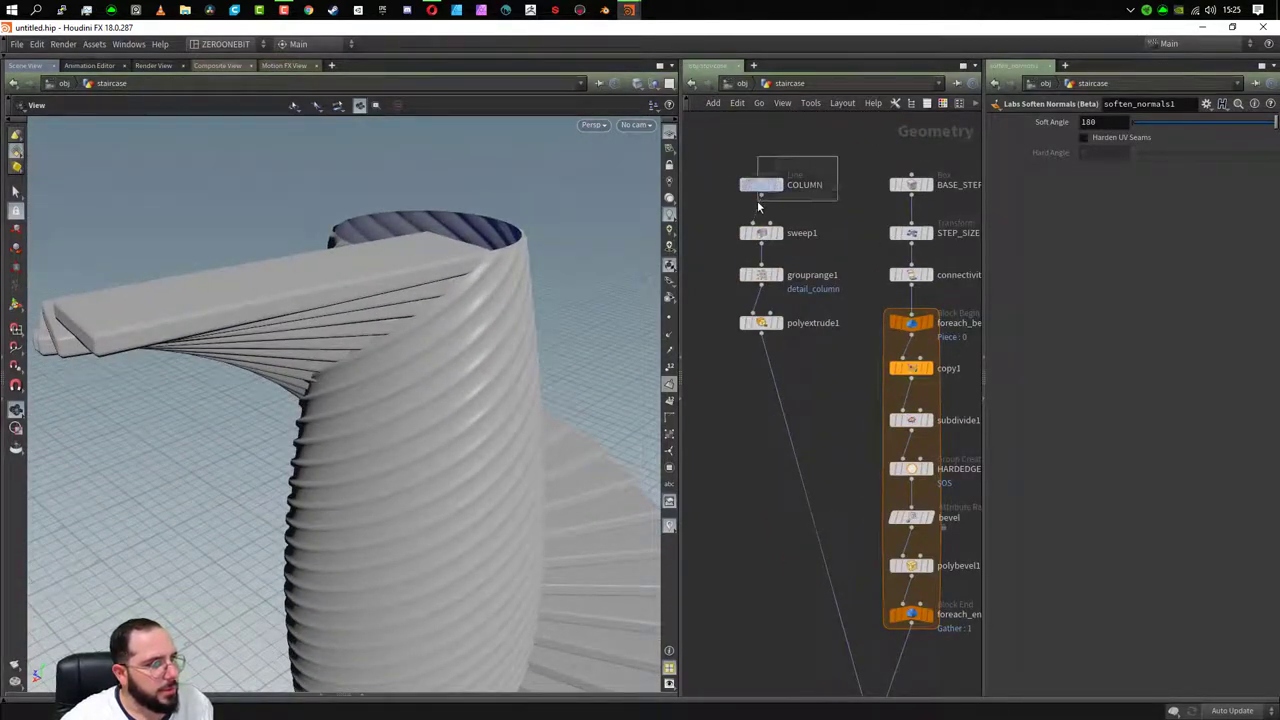
# - Experiment with the COLUMN line's length, trying values between 1.31 and 4.16
pyautogui.click(760, 186)
pyautogui.moveTo(1208, 172); pyautogui.dragTo(1174, 188)
pyautogui.moveTo(566, 650)
pyautogui.mouseDown()
pyautogui.moveTo(261, 490)
pyautogui.moveTo(371, 463)
pyautogui.mouseUp()
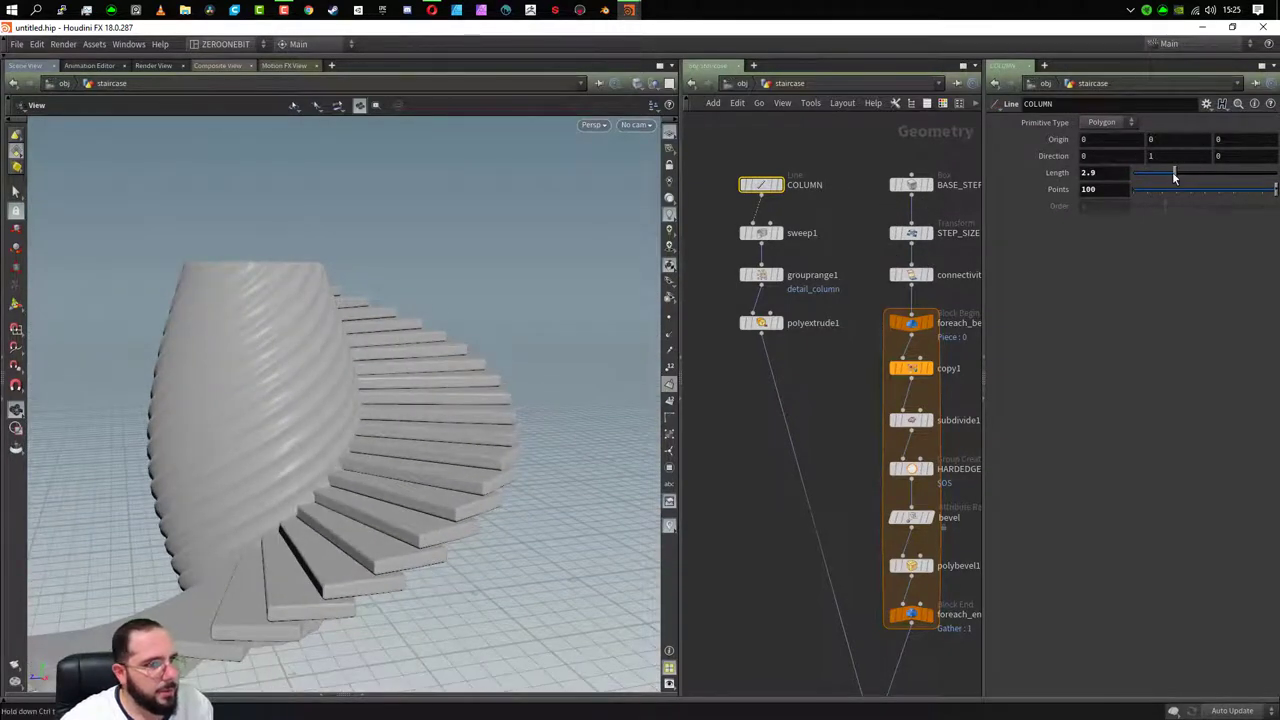
pyautogui.moveTo(1174, 177); pyautogui.dragTo(1155, 175)
pyautogui.moveTo(404, 571)
pyautogui.mouseDown()
pyautogui.moveTo(381, 486)
pyautogui.moveTo(390, 430)
pyautogui.mouseUp()
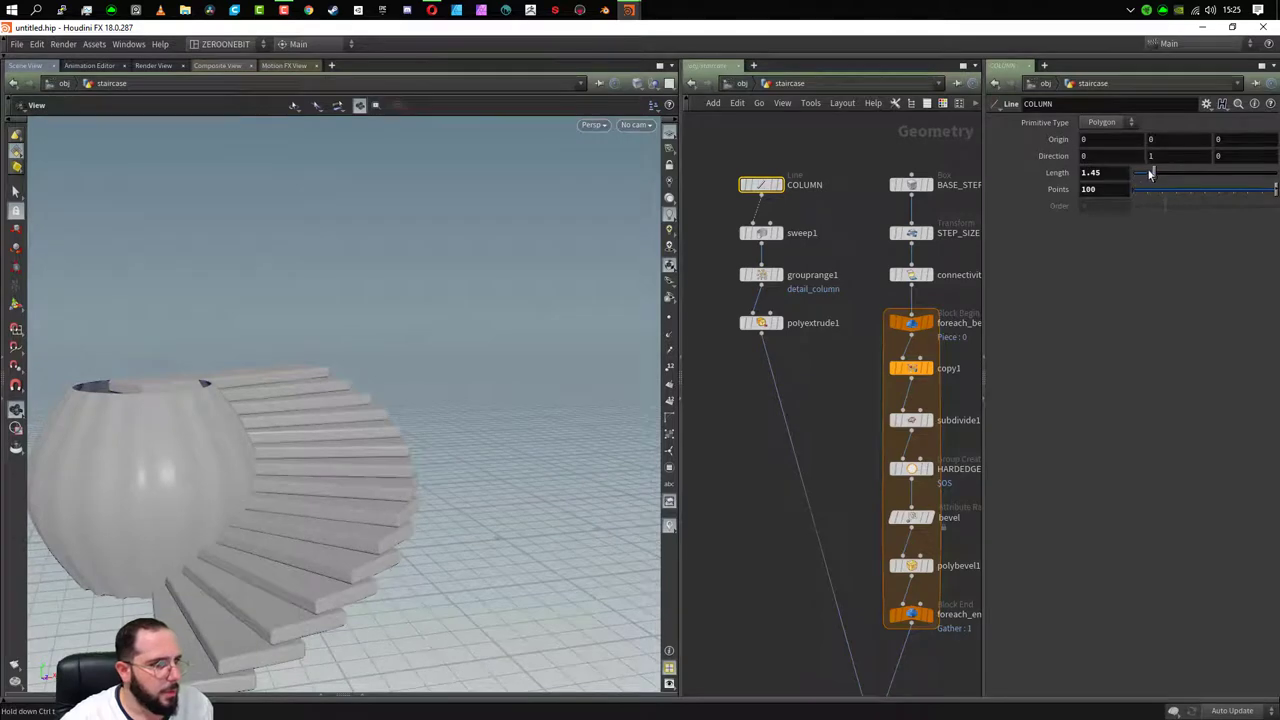
pyautogui.moveTo(1150, 174); pyautogui.dragTo(1182, 168)
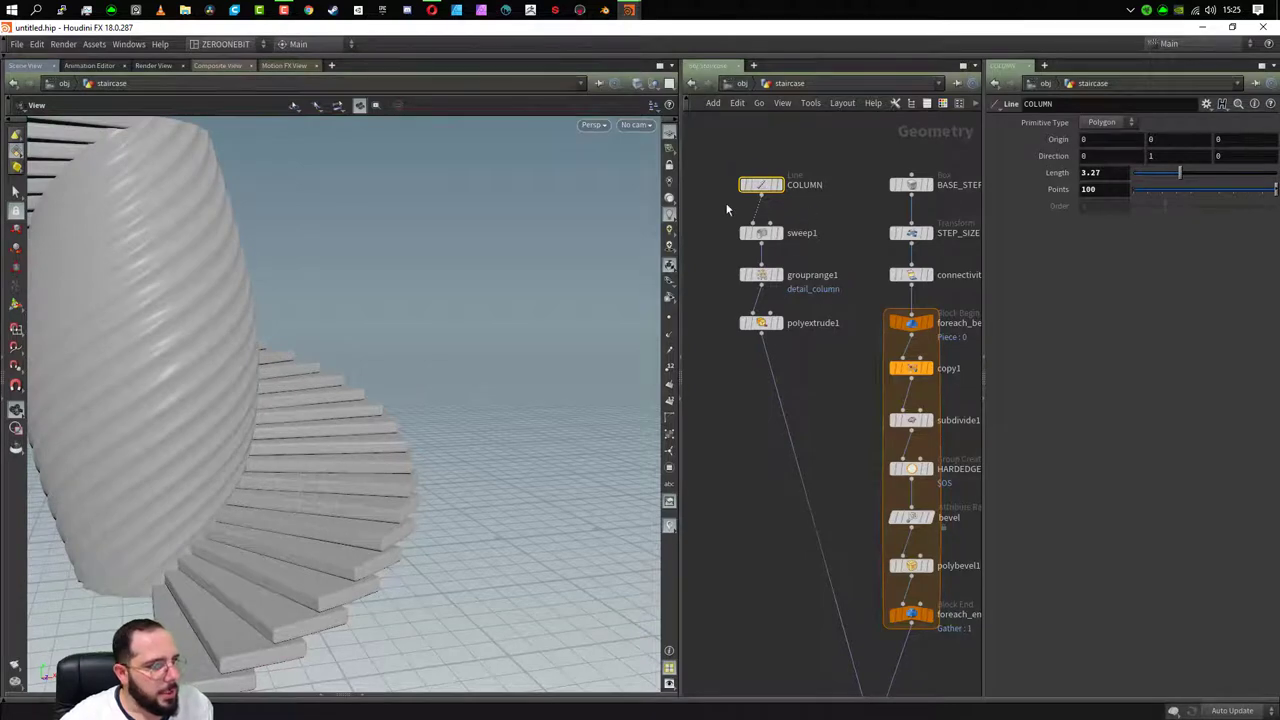
# - Set sweep1's Full Twists to a fixed value of 3
pyautogui.click(750, 232)
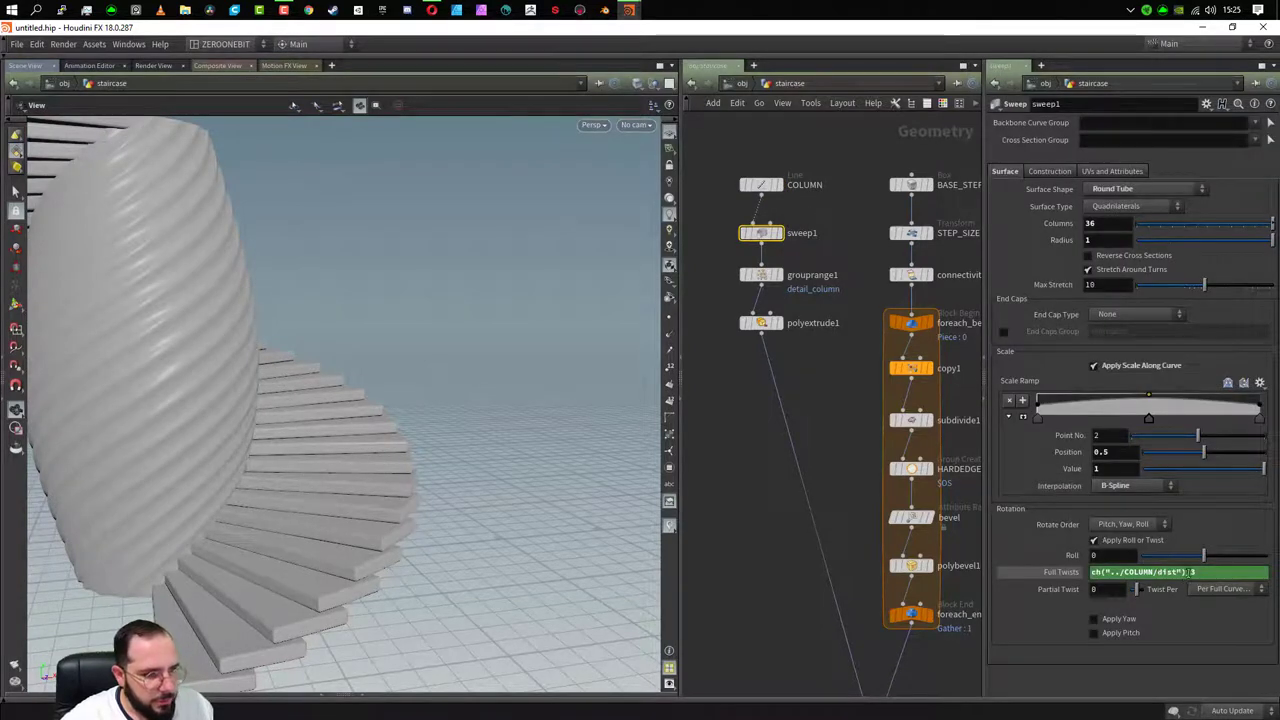
pyautogui.click(1057, 573)
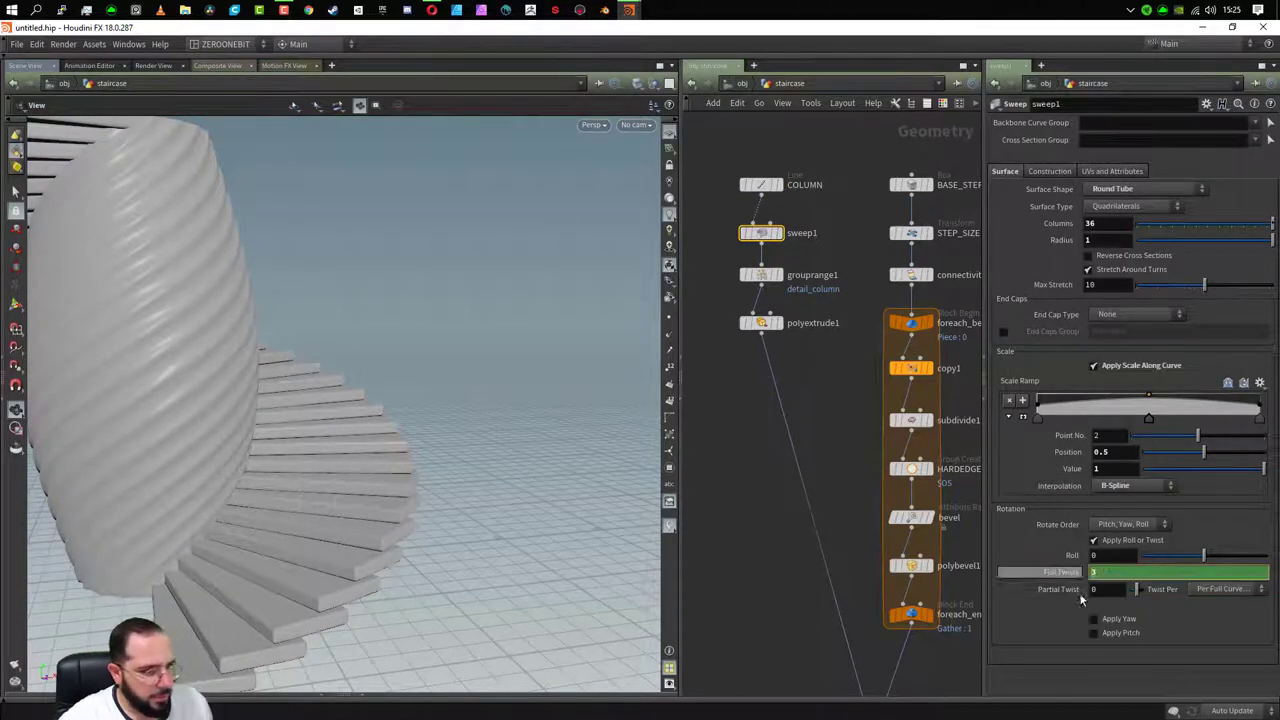
pyautogui.keyDown('ctrl'); pyautogui.keyDown('shift'); pyautogui.click(1060, 572); pyautogui.keyUp('shift'); pyautogui.keyUp('ctrl')
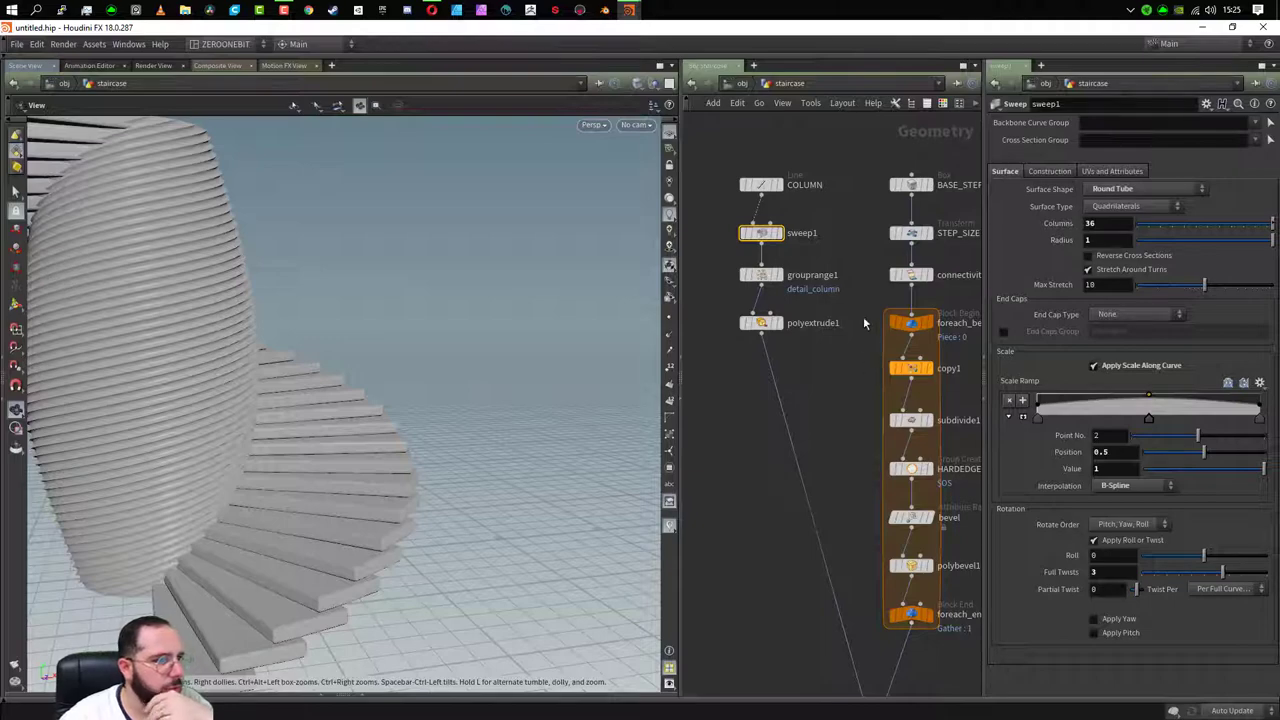
# - Try COLUMN lengths from 6.92 up to 10 and back down to 1.36
pyautogui.click(762, 184)
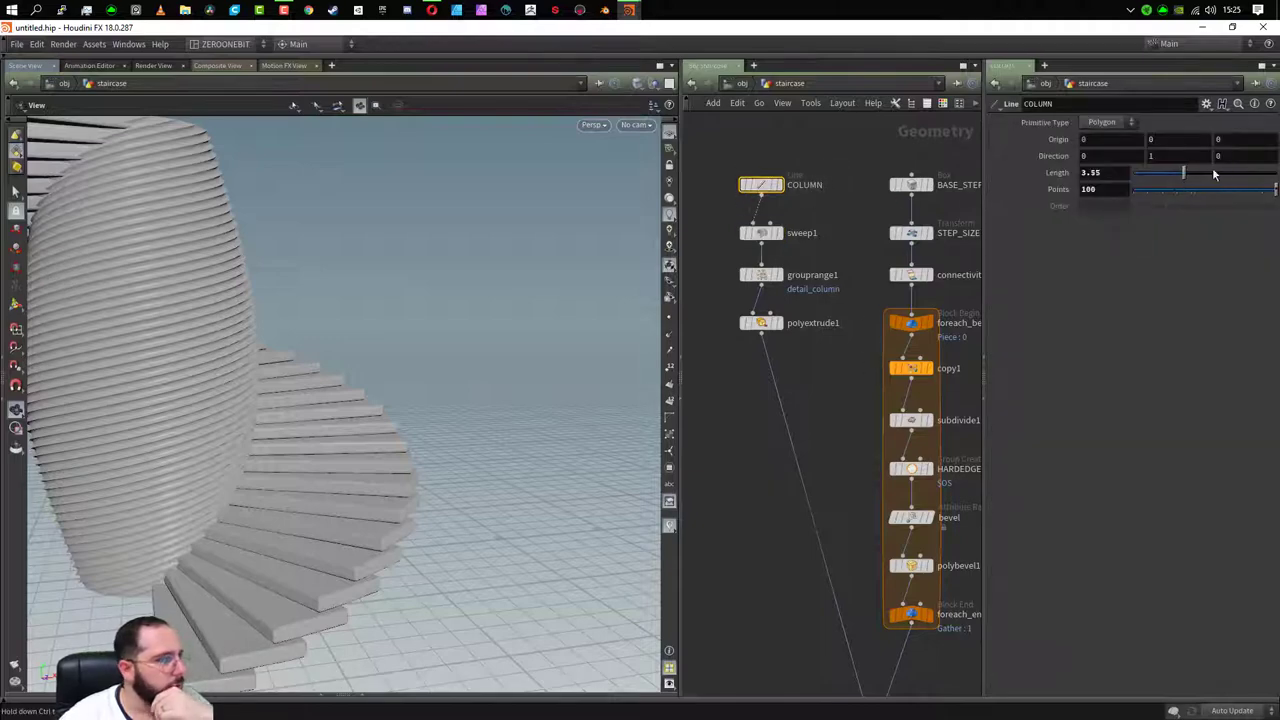
pyautogui.moveTo(1185, 176); pyautogui.dragTo(1252, 178)
pyautogui.moveTo(545, 312)
pyautogui.mouseDown()
pyautogui.moveTo(394, 331)
pyautogui.moveTo(394, 309)
pyautogui.moveTo(424, 526)
pyautogui.mouseUp()
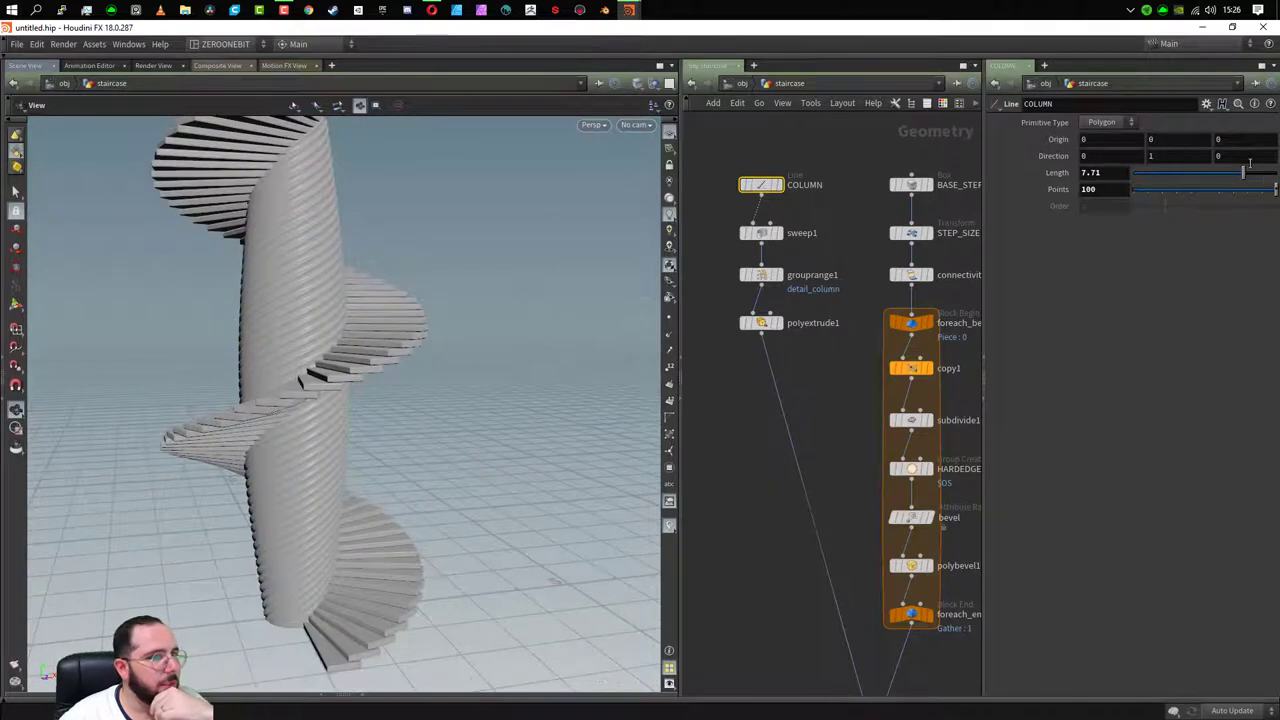
pyautogui.moveTo(1245, 172); pyautogui.dragTo(1276, 172)
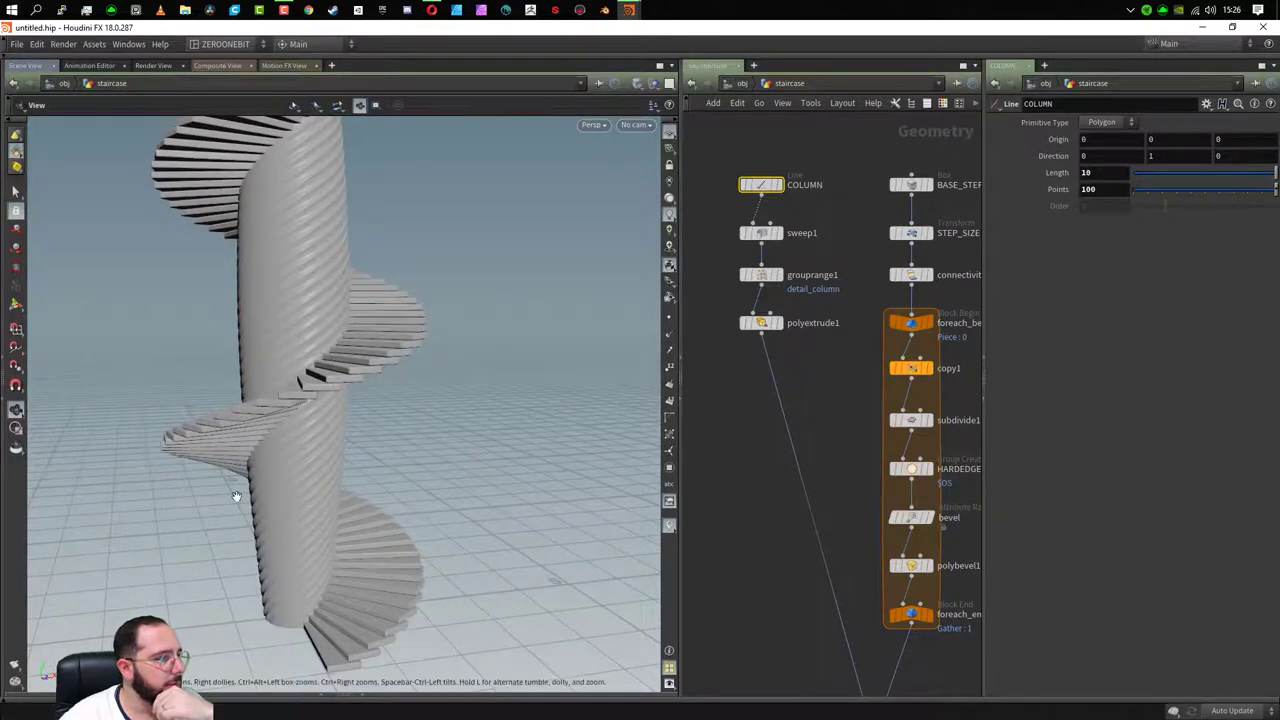
pyautogui.moveTo(236, 497)
pyautogui.mouseDown()
pyautogui.moveTo(351, 457)
pyautogui.moveTo(403, 461)
pyautogui.moveTo(374, 634)
pyautogui.moveTo(309, 257)
pyautogui.mouseUp()
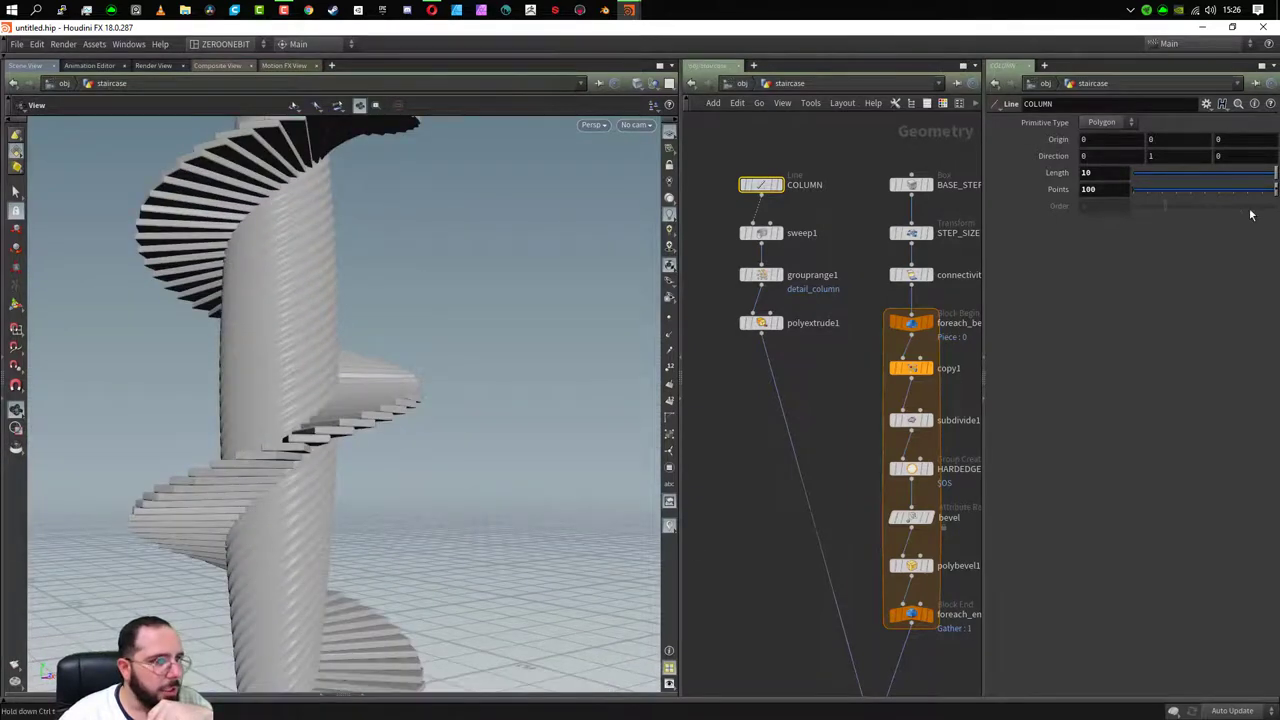
pyautogui.moveTo(1265, 183); pyautogui.dragTo(1152, 195)
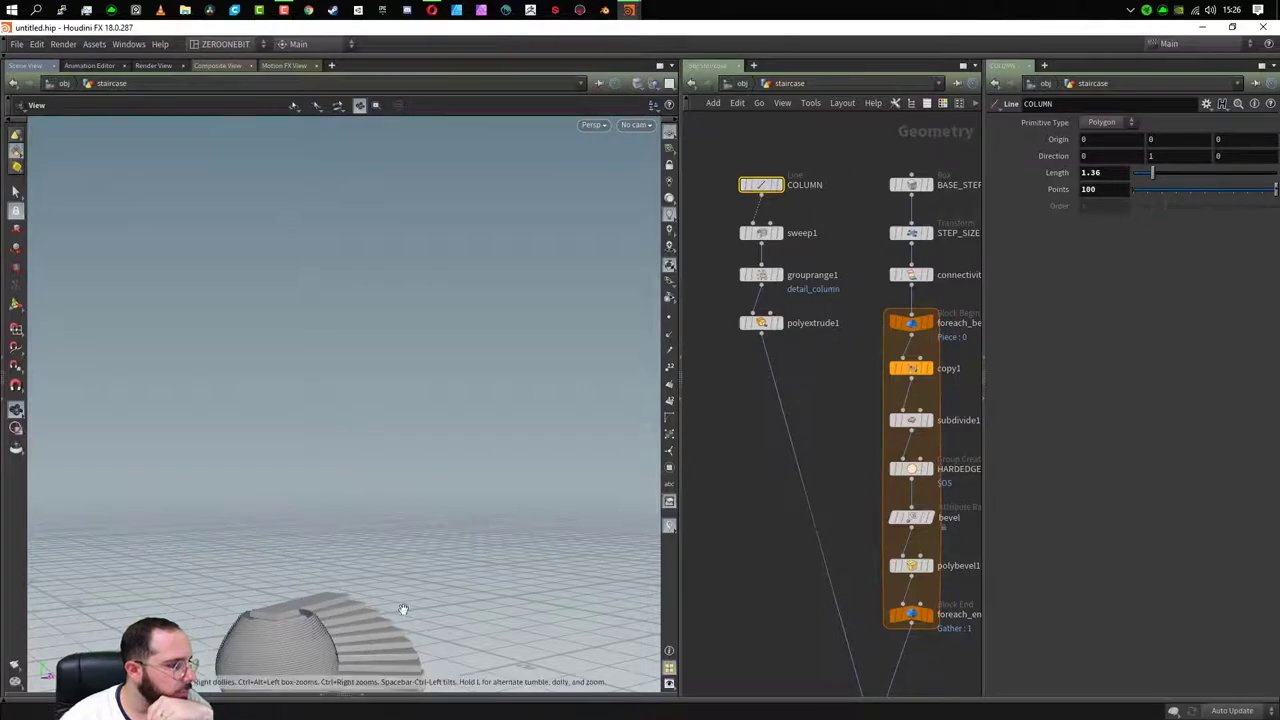
pyautogui.moveTo(400, 608); pyautogui.dragTo(316, 405)
# - Zoom and orbit to view the ribbed column from a higher angle
pyautogui.scroll(1, 316, 405)
pyautogui.scroll(4, 286, 430)
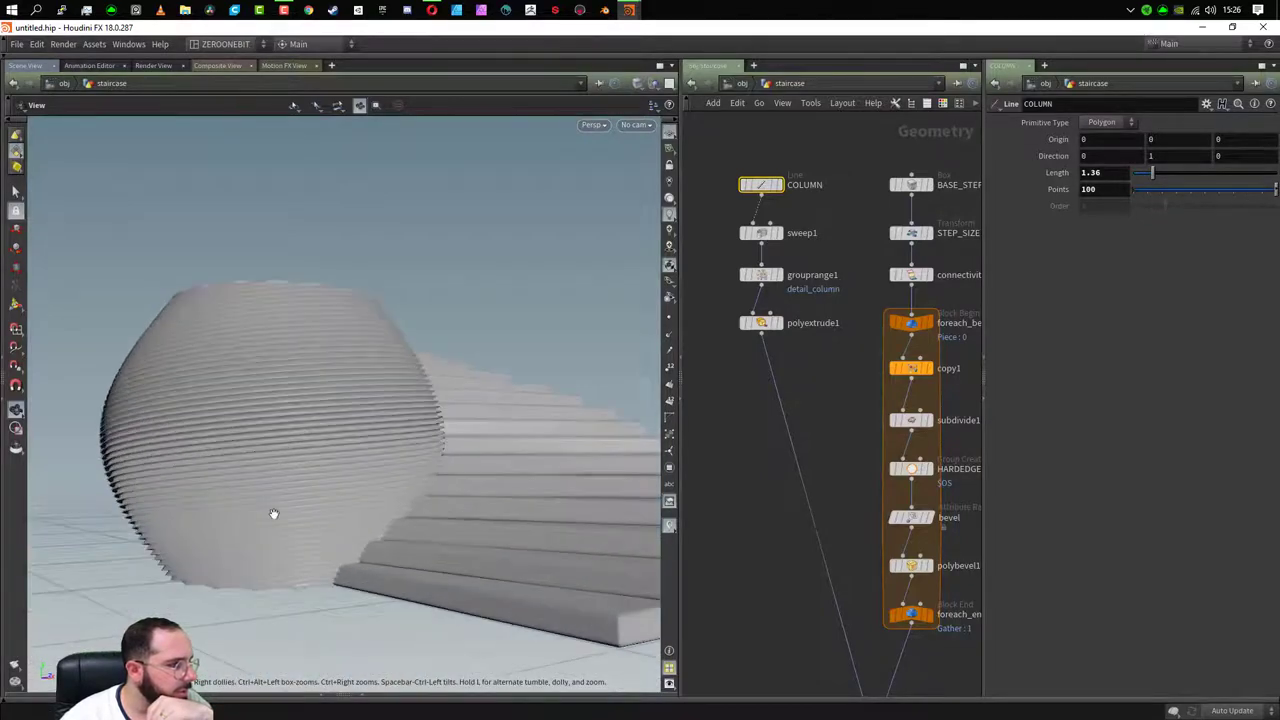
pyautogui.moveTo(273, 514); pyautogui.dragTo(286, 449)
pyautogui.scroll(3, 297, 437)
pyautogui.scroll(3, 317, 454)
pyautogui.scroll(-1, 318, 456)
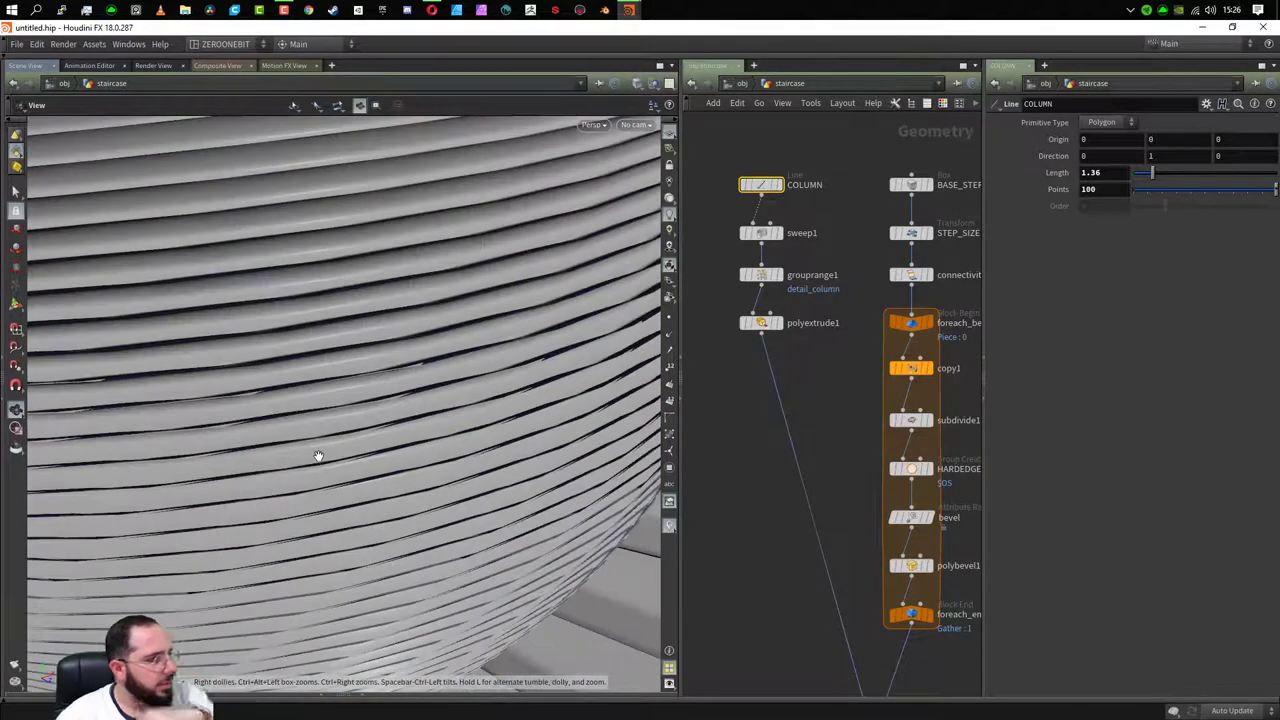
pyautogui.scroll(-3, 318, 456)
pyautogui.scroll(-3, 343, 443)
# - Set sweep1's Full Twists to the expression ch("../COLUMN/dist")/3
pyautogui.click(761, 232)
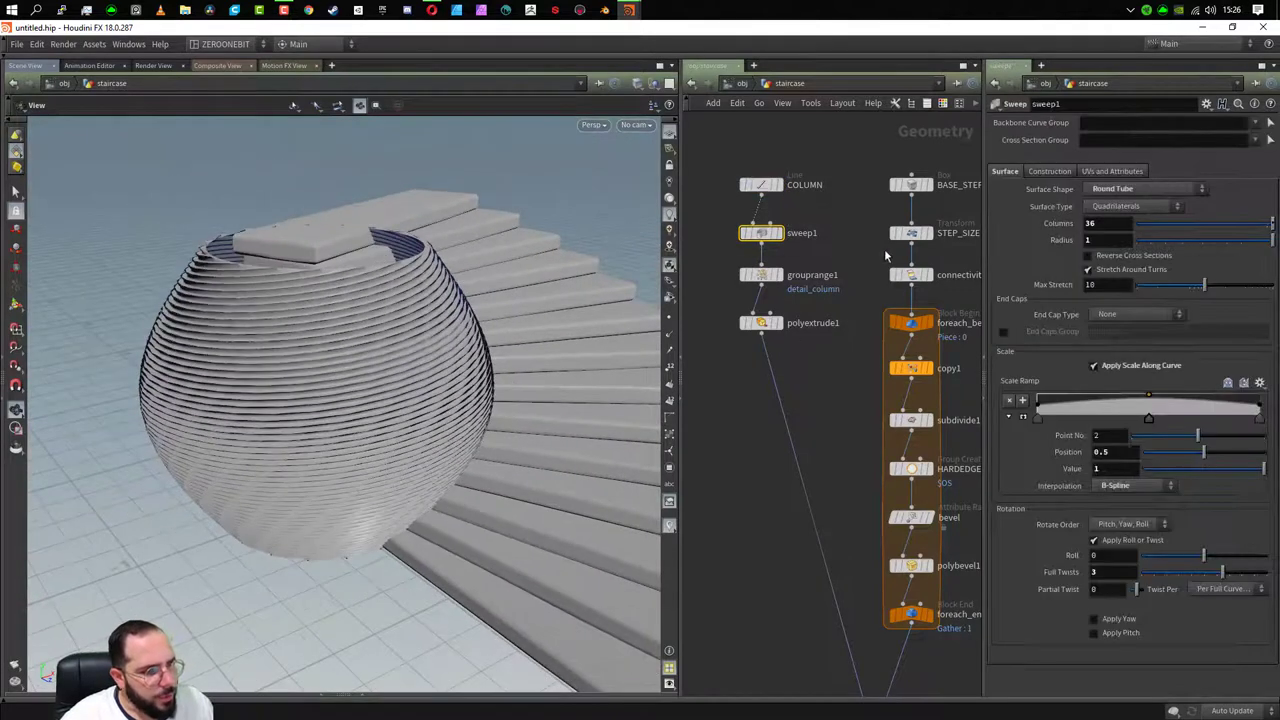
pyautogui.click(1104, 571)
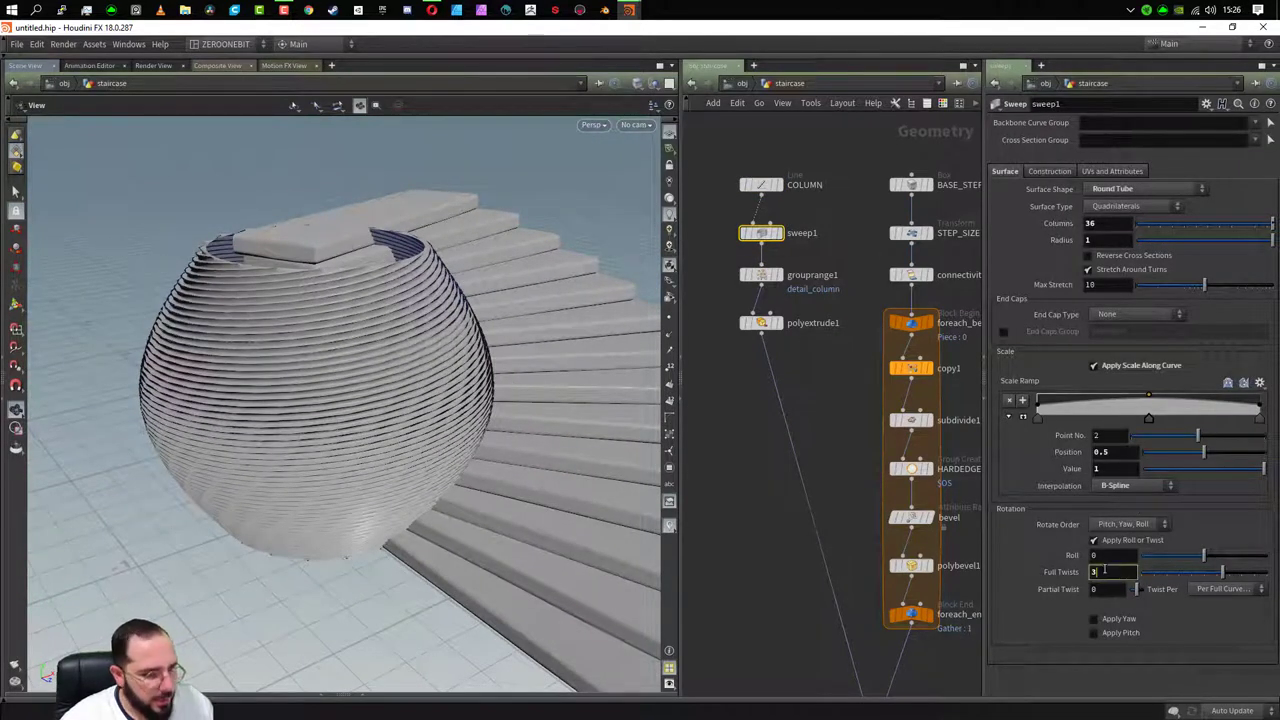
pyautogui.write('ch("../COLUMN/dist")')
pyautogui.write('/')
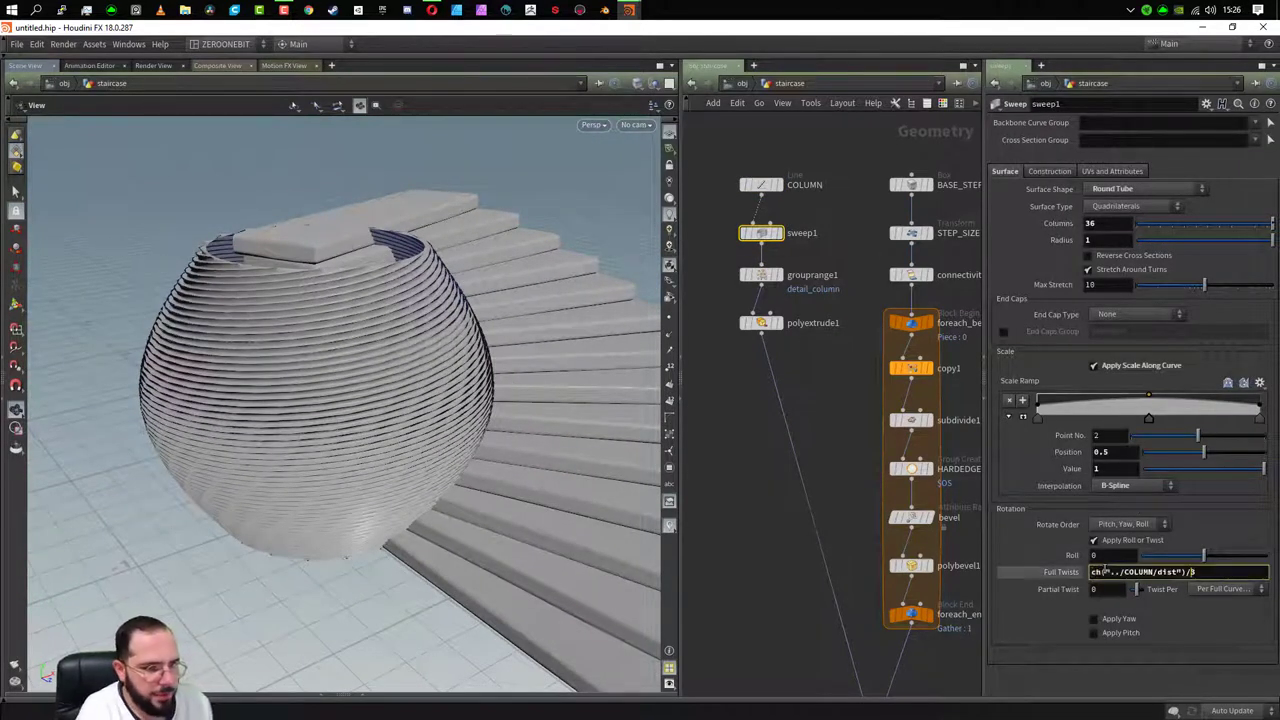
pyautogui.press('Return')
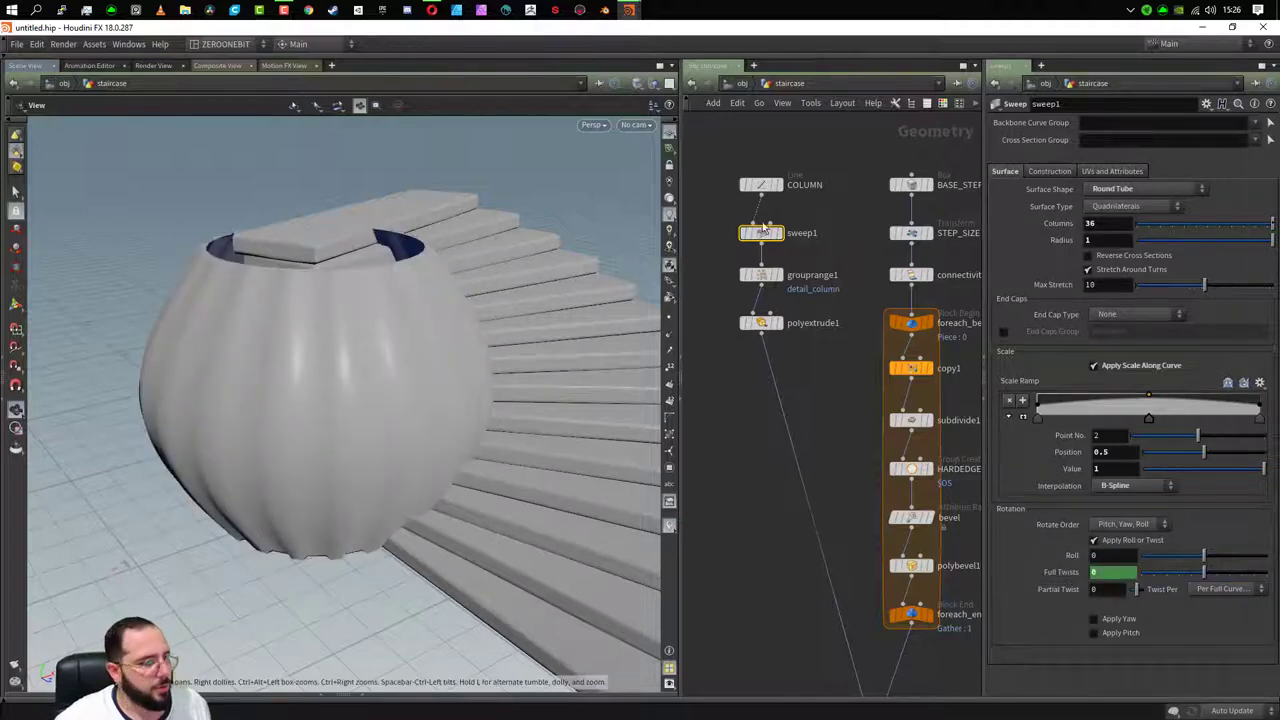
# - Set the COLUMN line's Length to 5
pyautogui.click(767, 190)
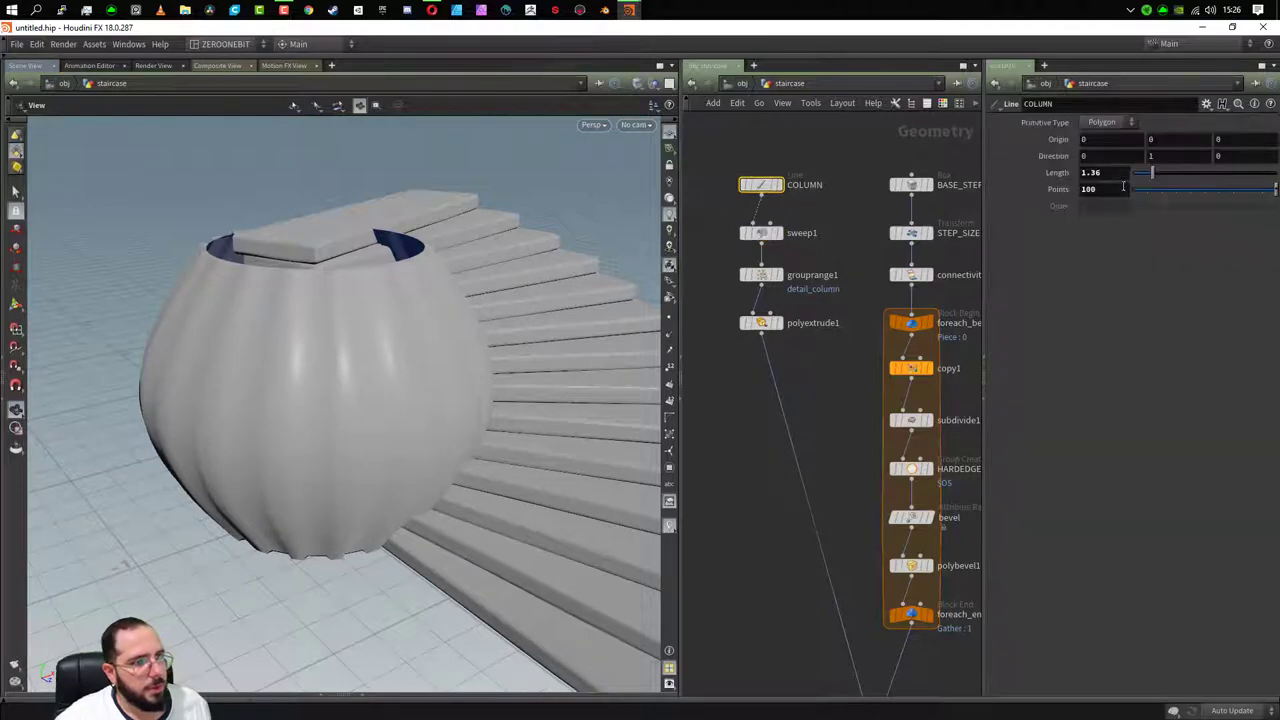
pyautogui.doubleClick(1118, 173)
pyautogui.write('5')
pyautogui.press('Return')
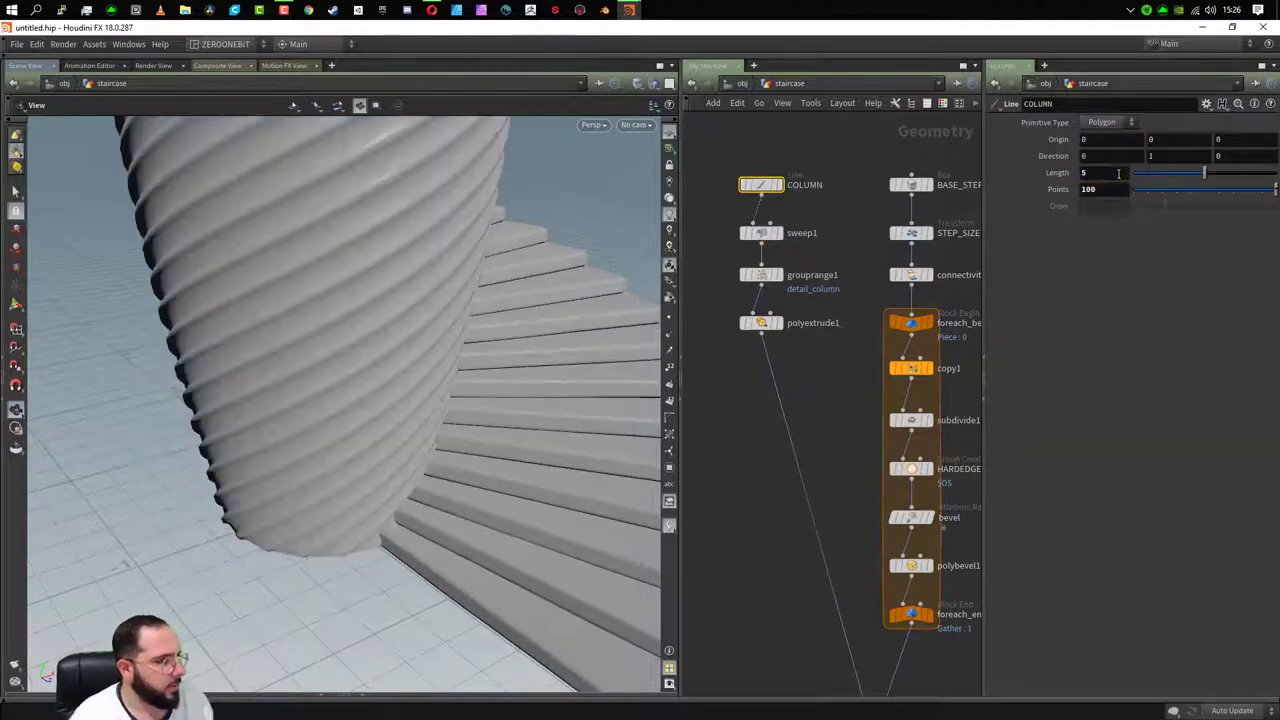
pyautogui.moveTo(311, 343)
pyautogui.mouseDown()
pyautogui.moveTo(420, 266)
pyautogui.moveTo(424, 221)
pyautogui.moveTo(403, 457)
pyautogui.moveTo(411, 403)
pyautogui.moveTo(371, 371)
pyautogui.moveTo(435, 383)
pyautogui.moveTo(420, 395)
pyautogui.mouseUp()
# - Add a PolyFill node wired under polyextrude1
pyautogui.press('Tab')
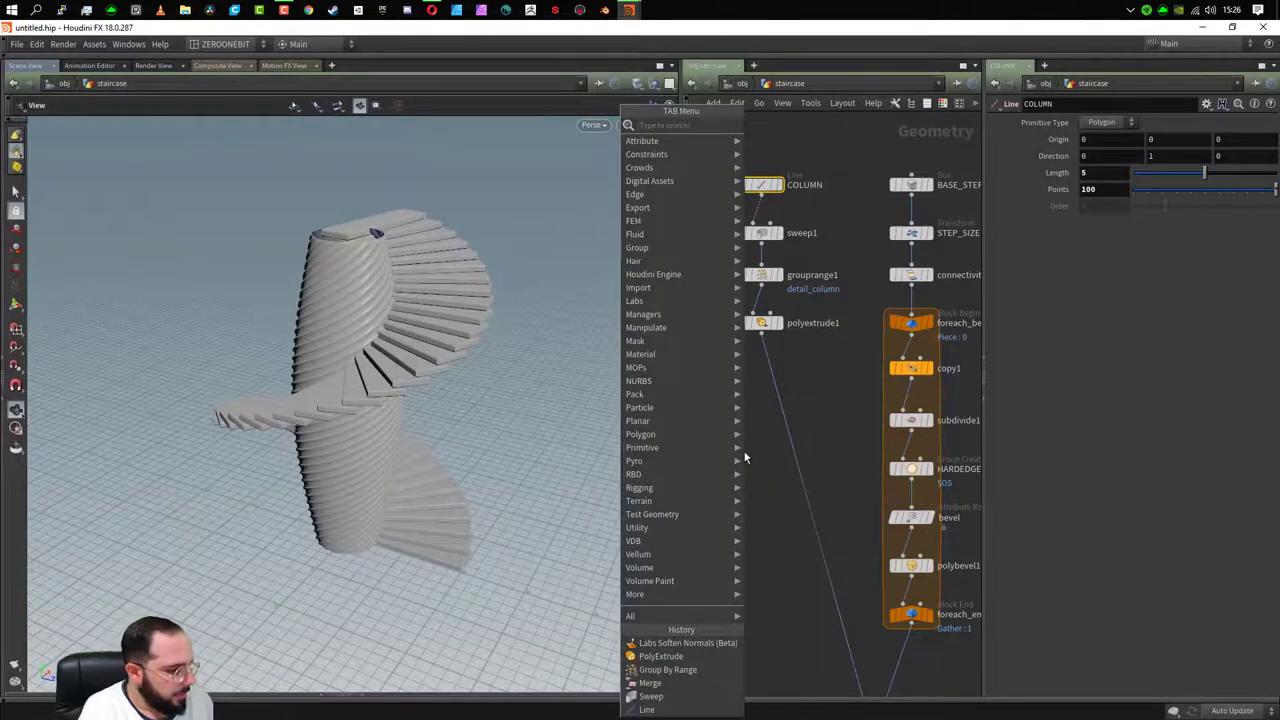
pyautogui.write('fol')
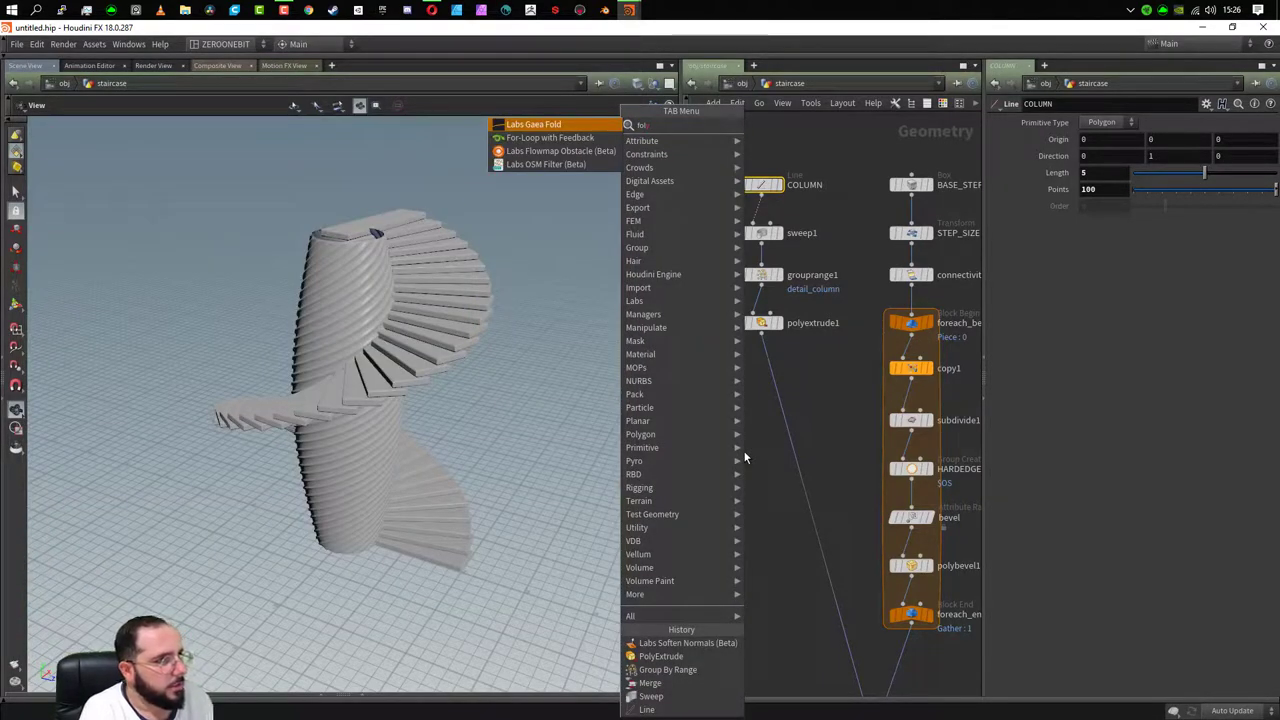
pyautogui.press('BackSpace')
pyautogui.press('BackSpace')
pyautogui.press('BackSpace')
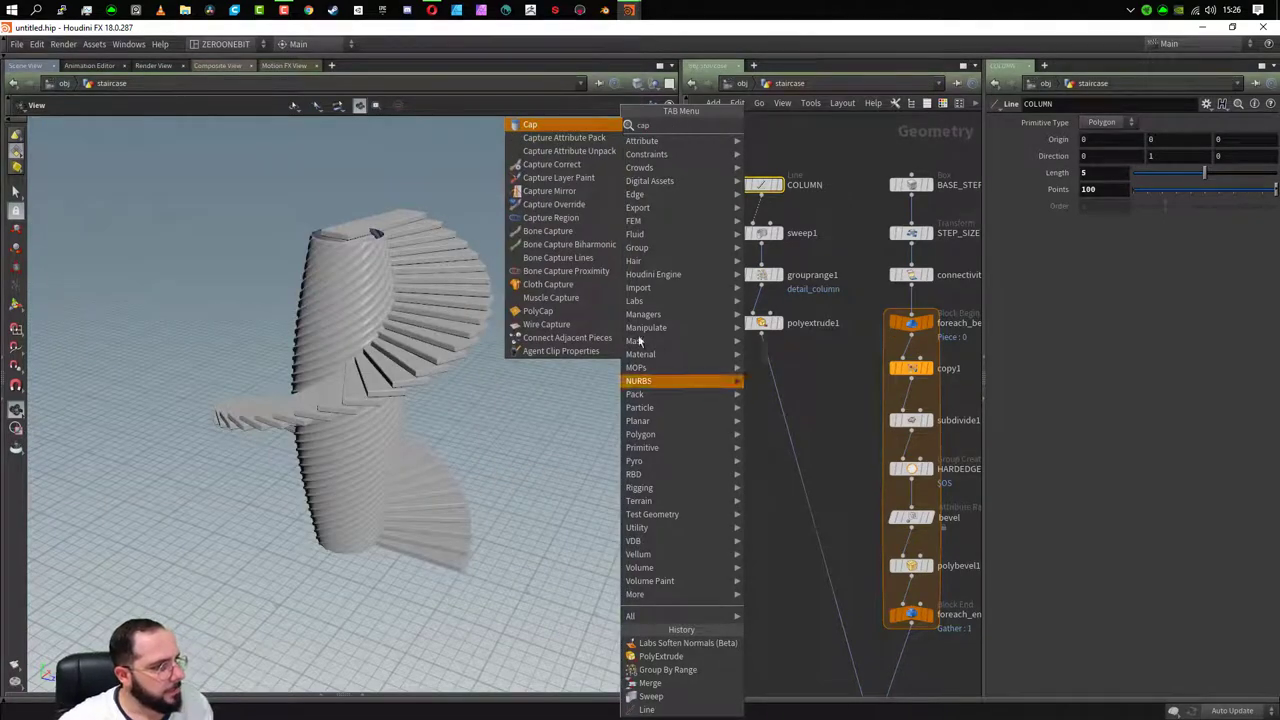
pyautogui.click(560, 312)
pyautogui.click(790, 400)
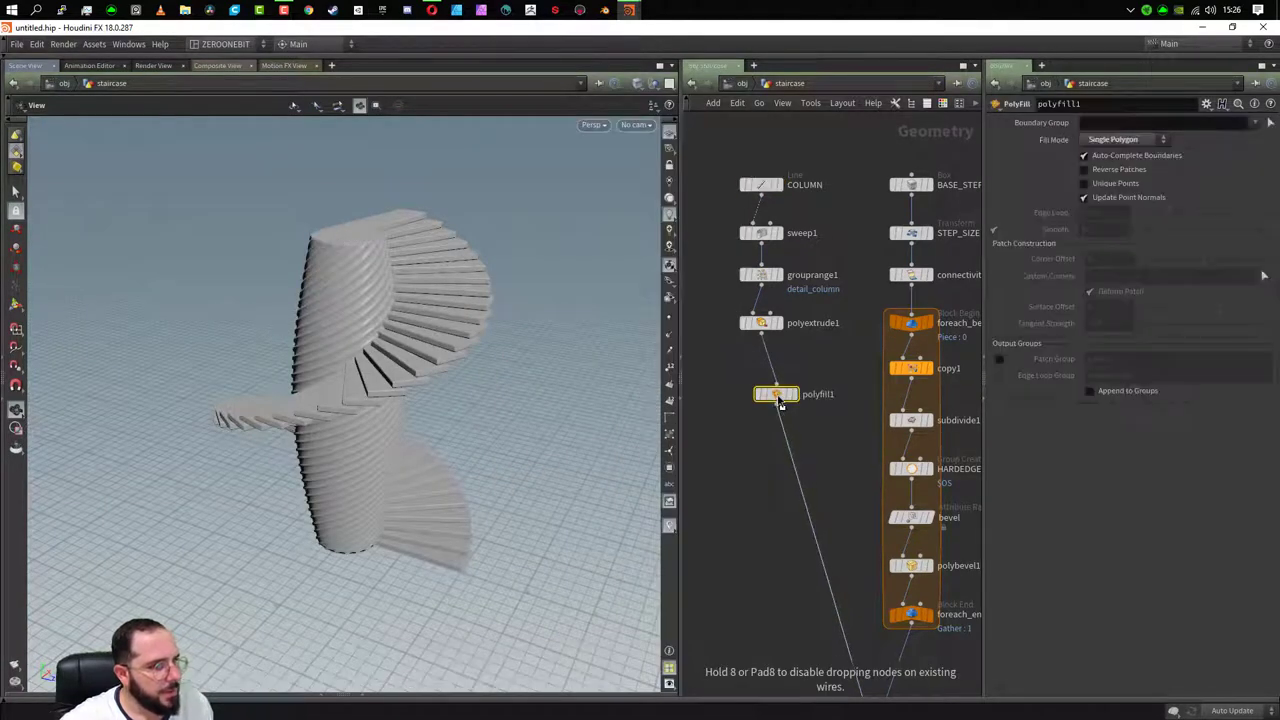
pyautogui.moveTo(778, 392)
pyautogui.mouseDown()
pyautogui.moveTo(762, 358)
pyautogui.moveTo(768, 372)
pyautogui.mouseUp()
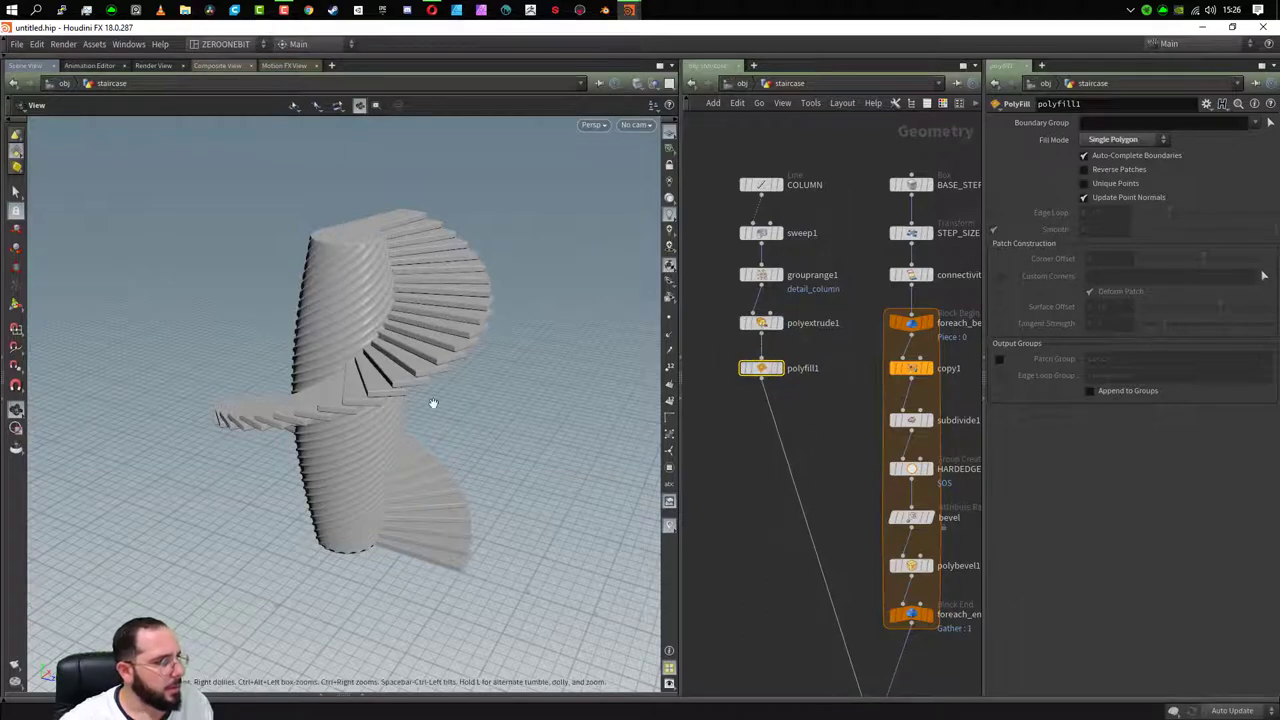
# - Set the PolyFill Fill Mode to Triangle Fan
pyautogui.moveTo(431, 402); pyautogui.dragTo(352, 249)
pyautogui.moveTo(456, 511)
pyautogui.mouseDown()
pyautogui.moveTo(371, 523)
pyautogui.moveTo(414, 394)
pyautogui.mouseUp()
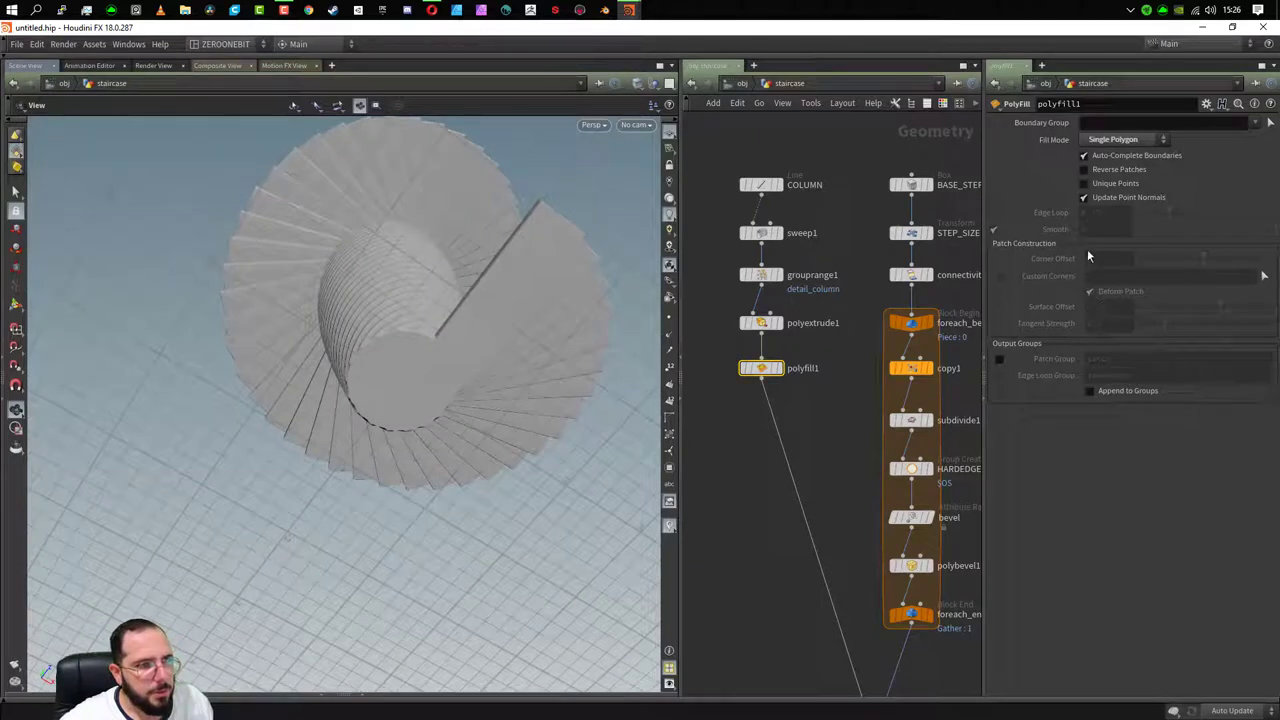
pyautogui.click(1116, 140)
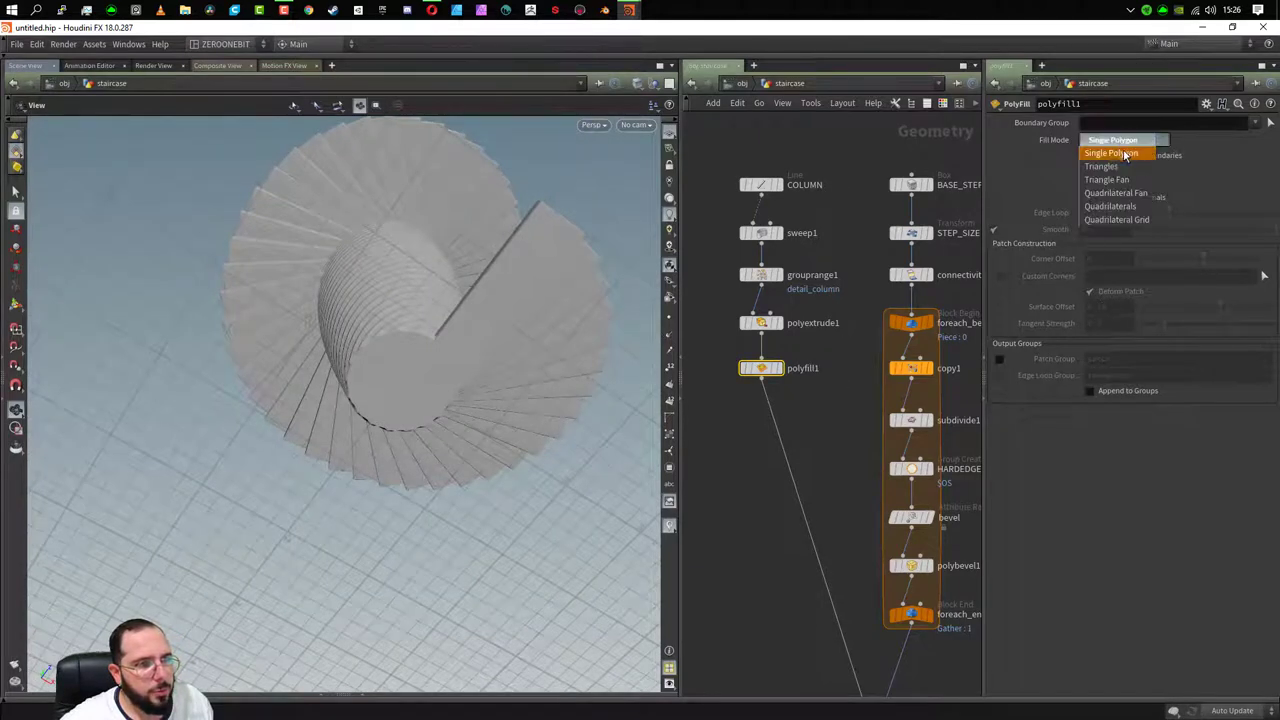
pyautogui.click(1107, 179)
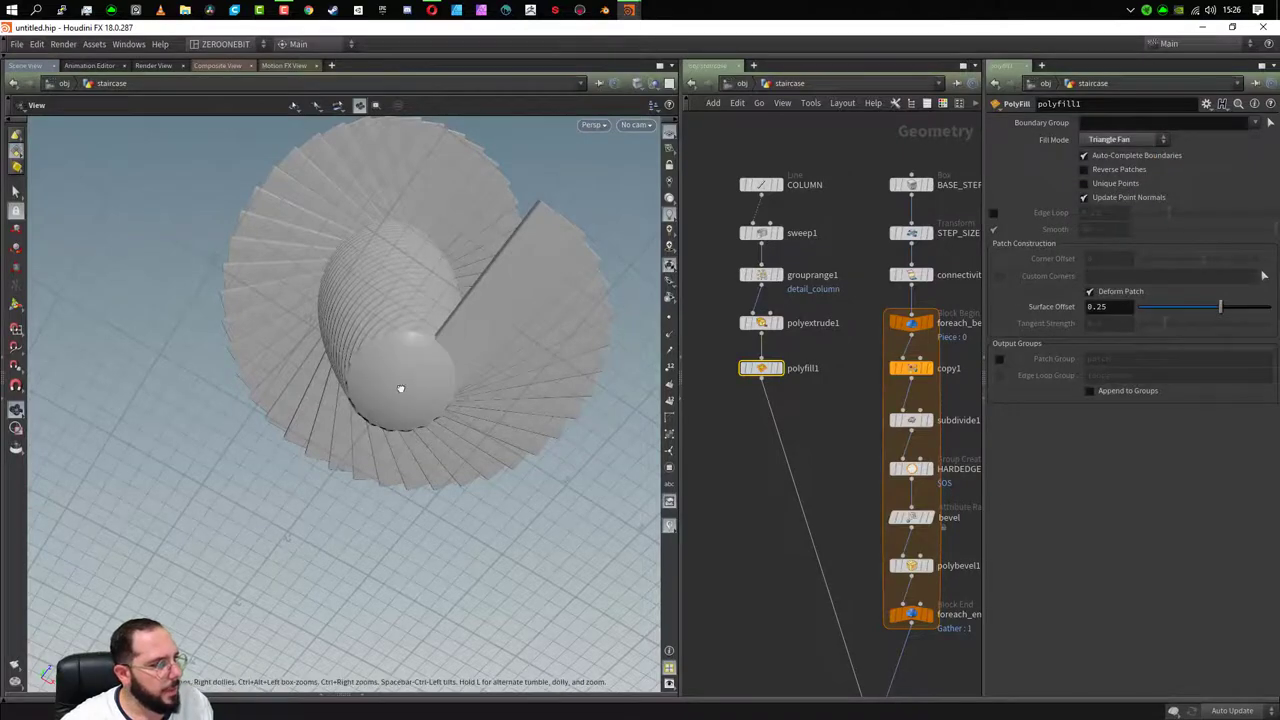
# - Try Surface Offset values of 0.1 and 0.05 while checking the column's bottom edge
pyautogui.moveTo(400, 386)
pyautogui.mouseDown()
pyautogui.moveTo(432, 470)
pyautogui.moveTo(389, 443)
pyautogui.moveTo(380, 397)
pyautogui.mouseUp()
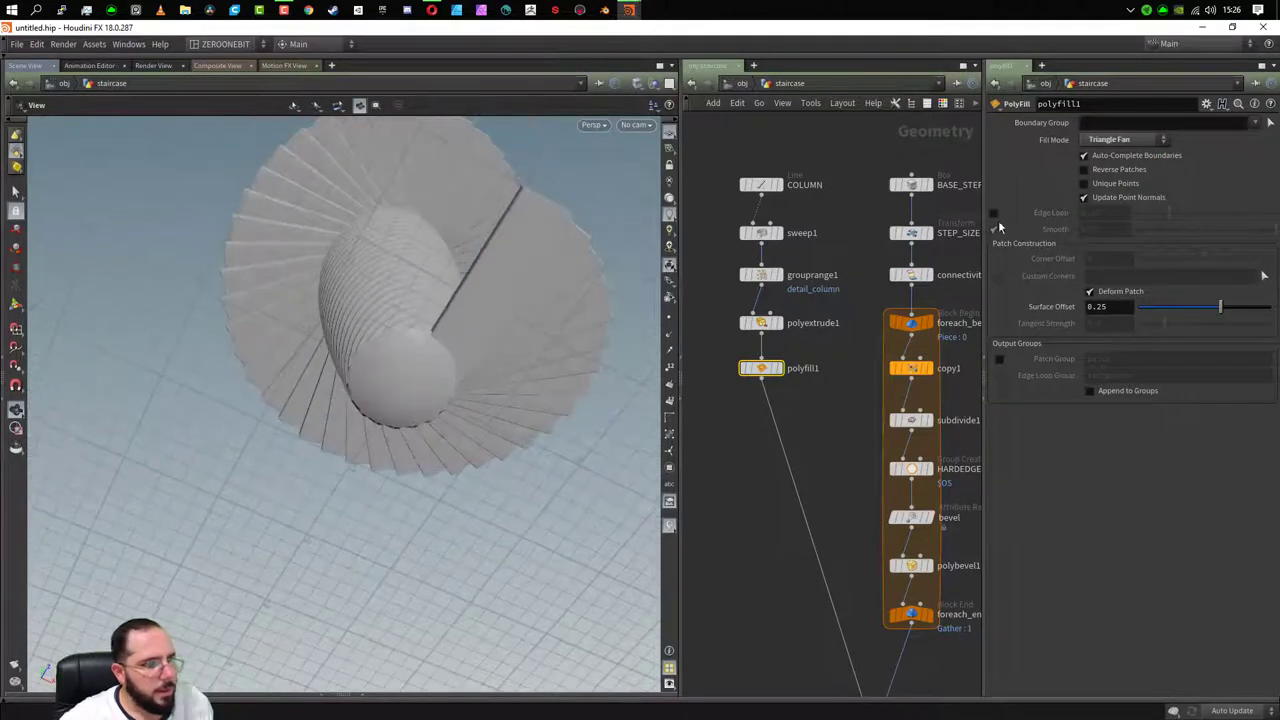
pyautogui.click(1110, 307)
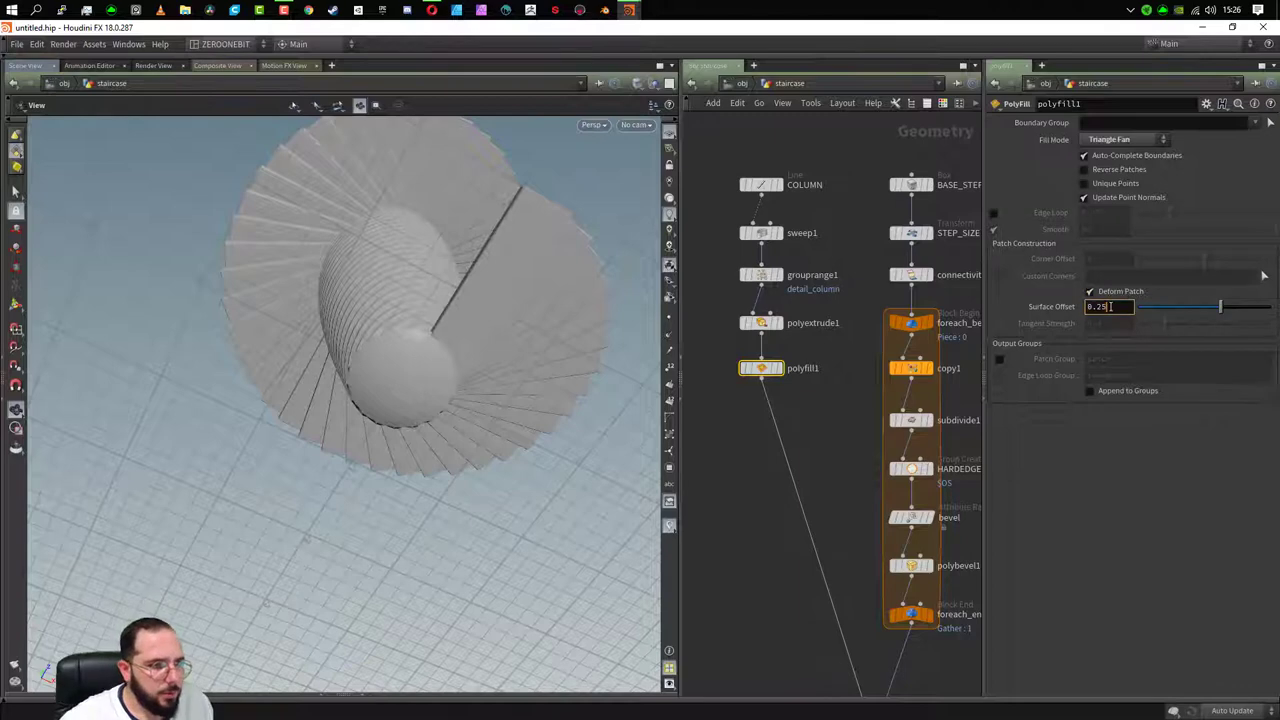
pyautogui.write('0.1')
pyautogui.press('Return')
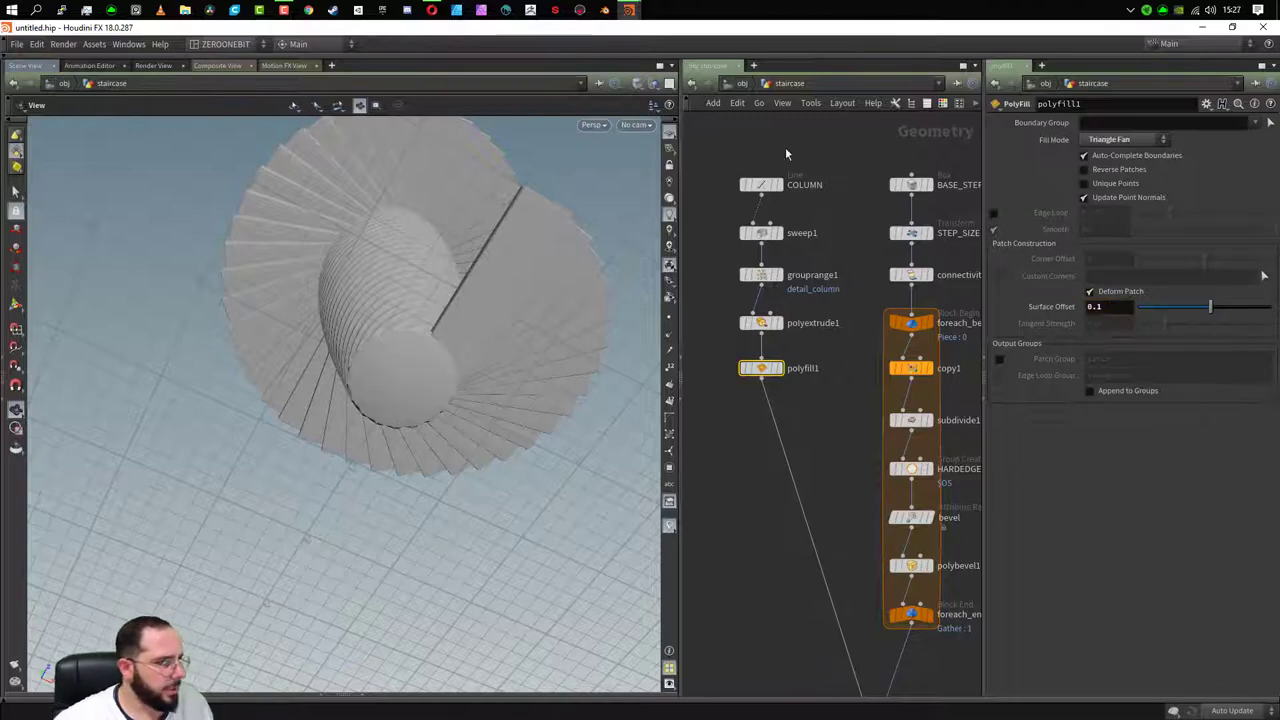
pyautogui.moveTo(360, 373); pyautogui.dragTo(423, 434)
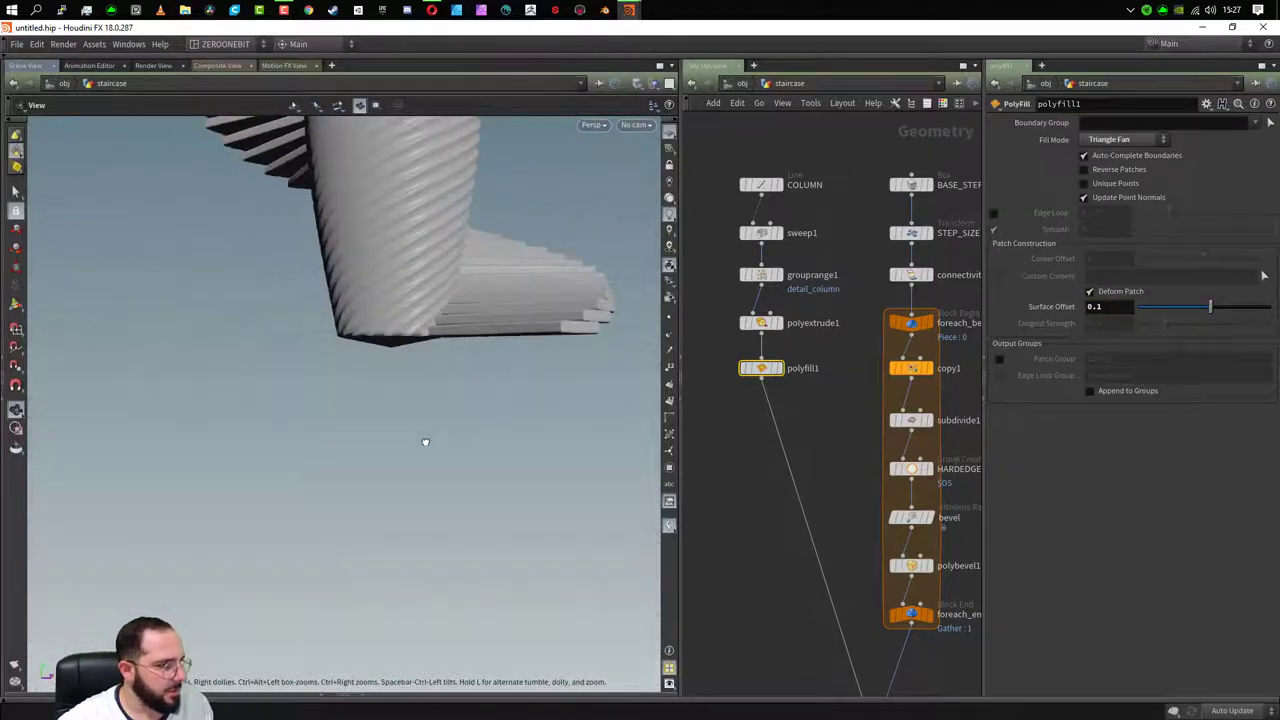
pyautogui.moveTo(409, 385); pyautogui.dragTo(614, 386, button='right')
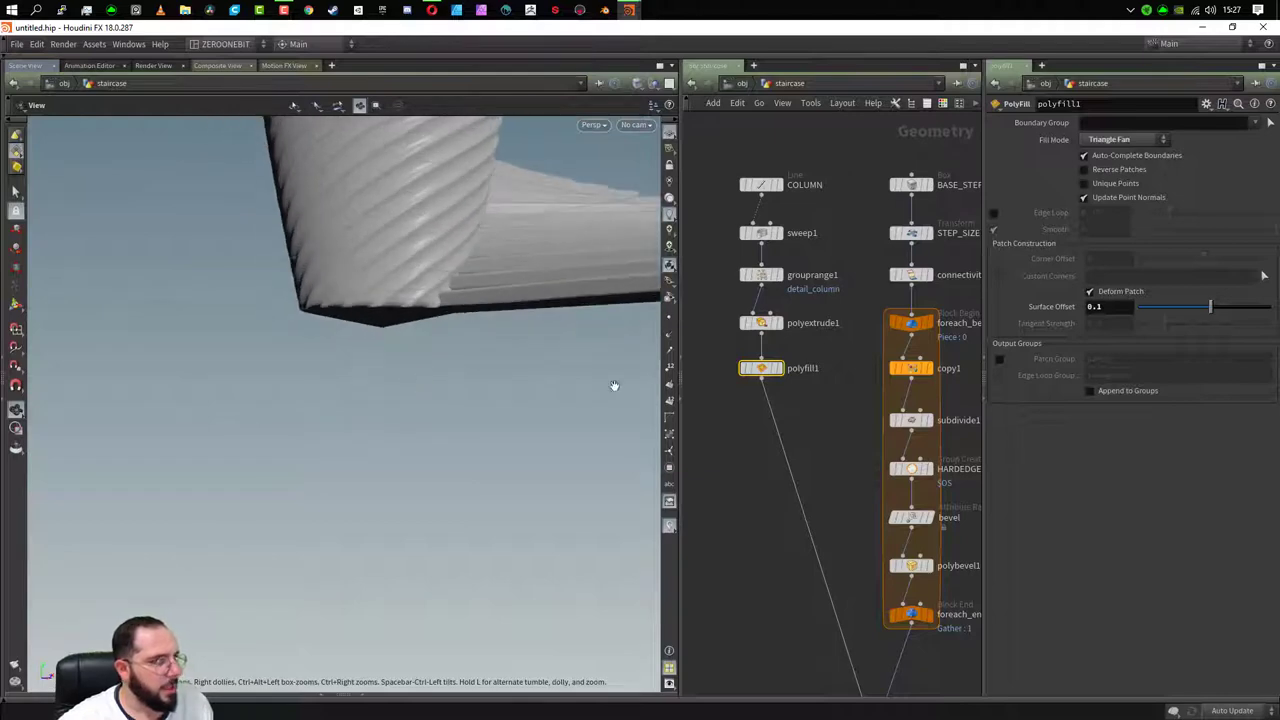
pyautogui.click(1109, 305)
pyautogui.write('0.05')
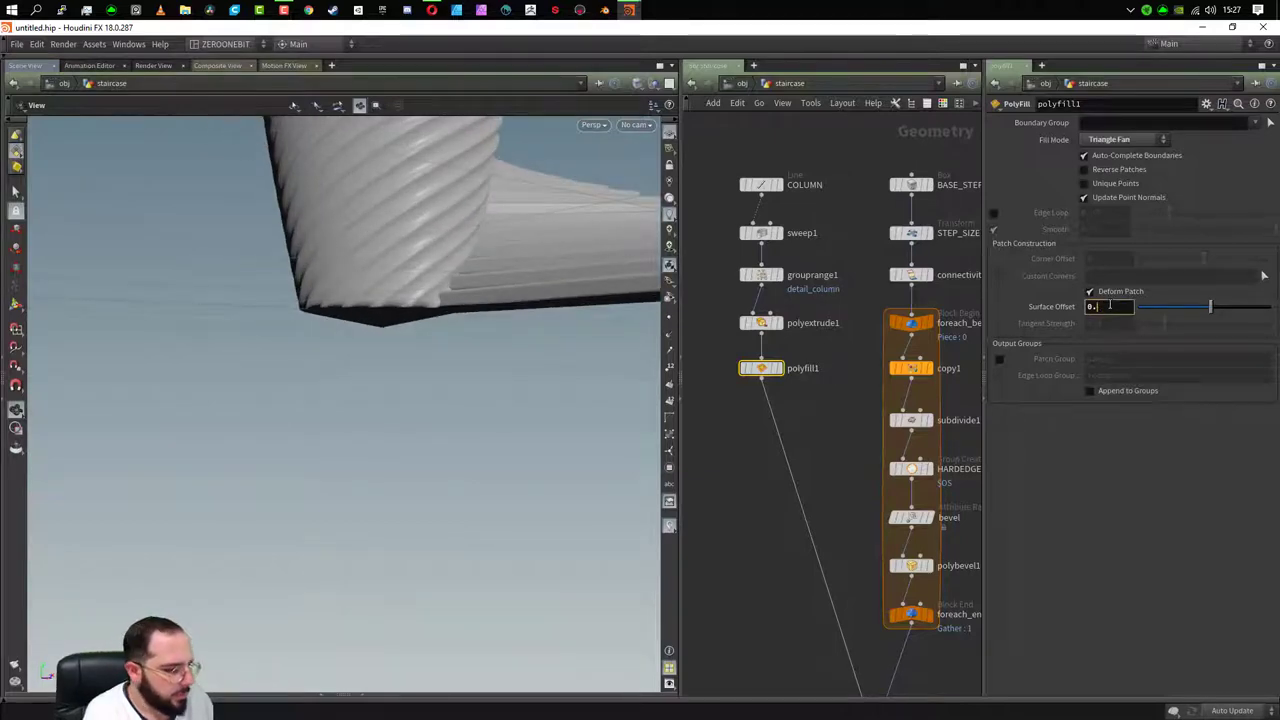
pyautogui.press('Return')
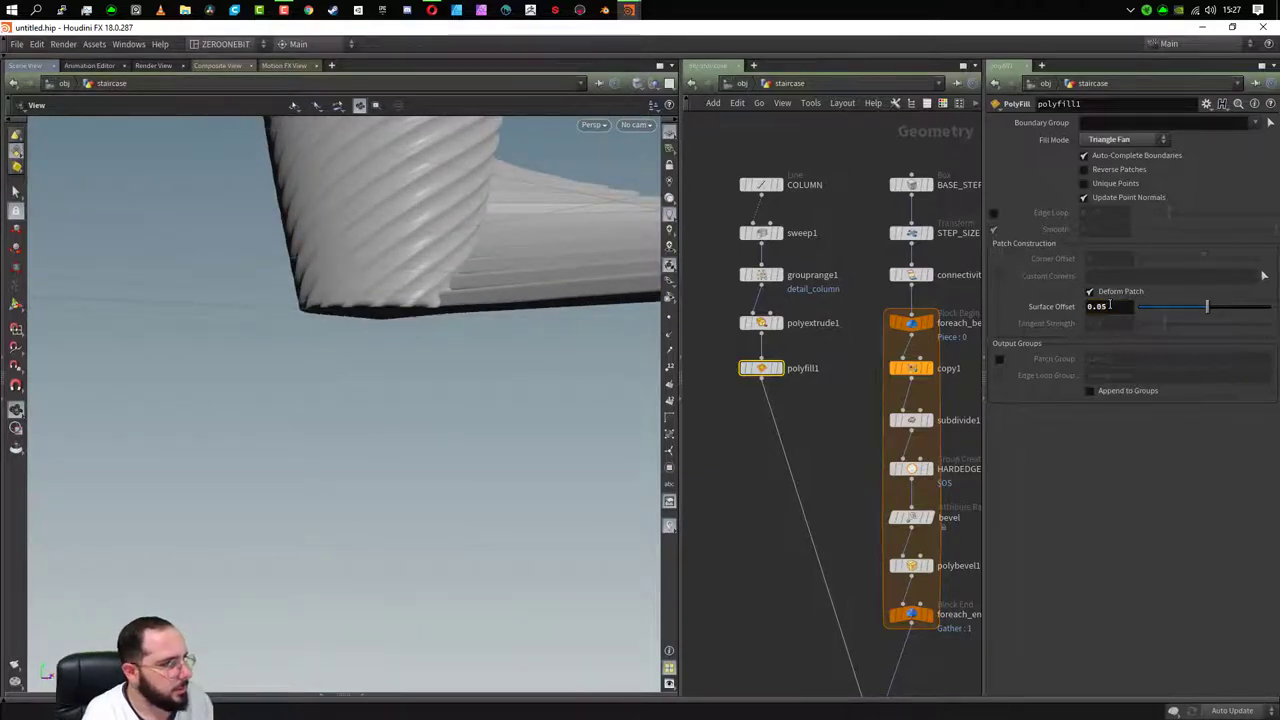
# - Orbit around the column with wireframe shown to examine the cap
pyautogui.moveTo(560, 260)
pyautogui.mouseDown()
pyautogui.moveTo(443, 234)
pyautogui.moveTo(417, 200)
pyautogui.moveTo(406, 349)
pyautogui.moveTo(372, 468)
pyautogui.moveTo(400, 690)
pyautogui.moveTo(374, 569)
pyautogui.moveTo(493, 476)
pyautogui.moveTo(383, 434)
pyautogui.moveTo(486, 480)
pyautogui.moveTo(523, 423)
pyautogui.mouseUp()
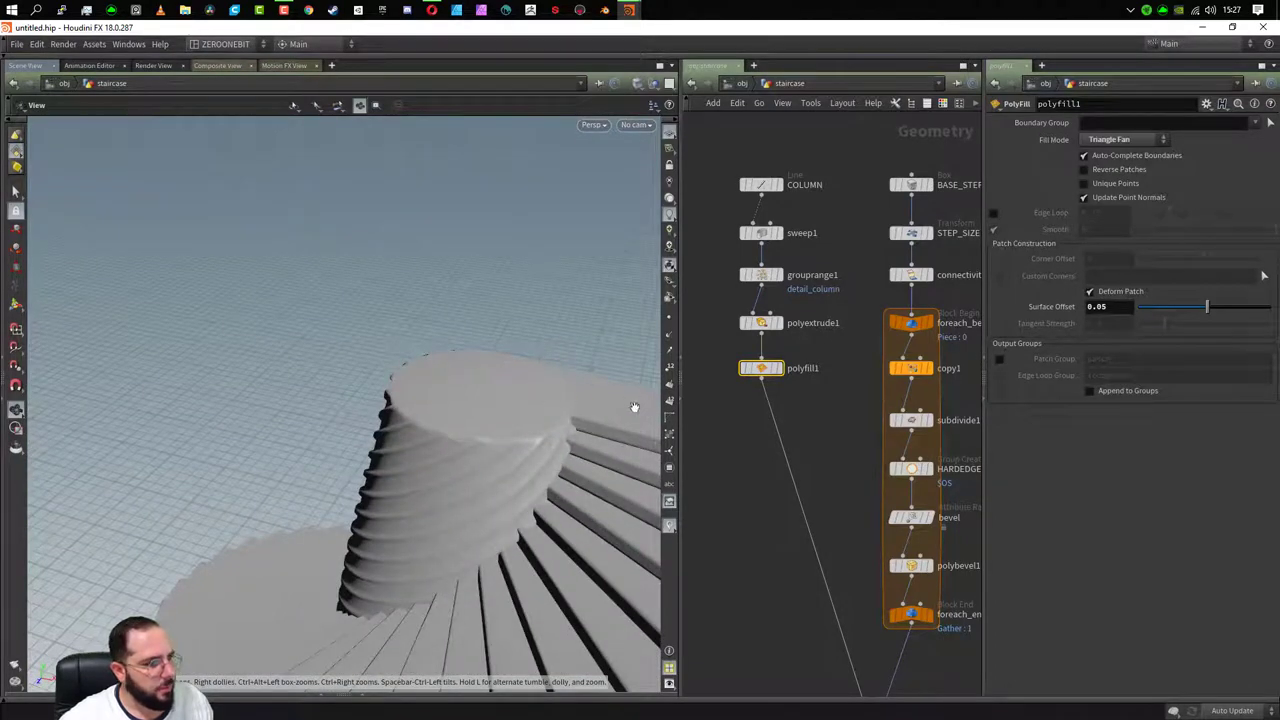
pyautogui.moveTo(634, 407)
pyautogui.mouseDown()
pyautogui.moveTo(526, 391)
pyautogui.moveTo(603, 406)
pyautogui.moveTo(566, 480)
pyautogui.moveTo(614, 360)
pyautogui.moveTo(431, 466)
pyautogui.moveTo(403, 402)
pyautogui.mouseUp()
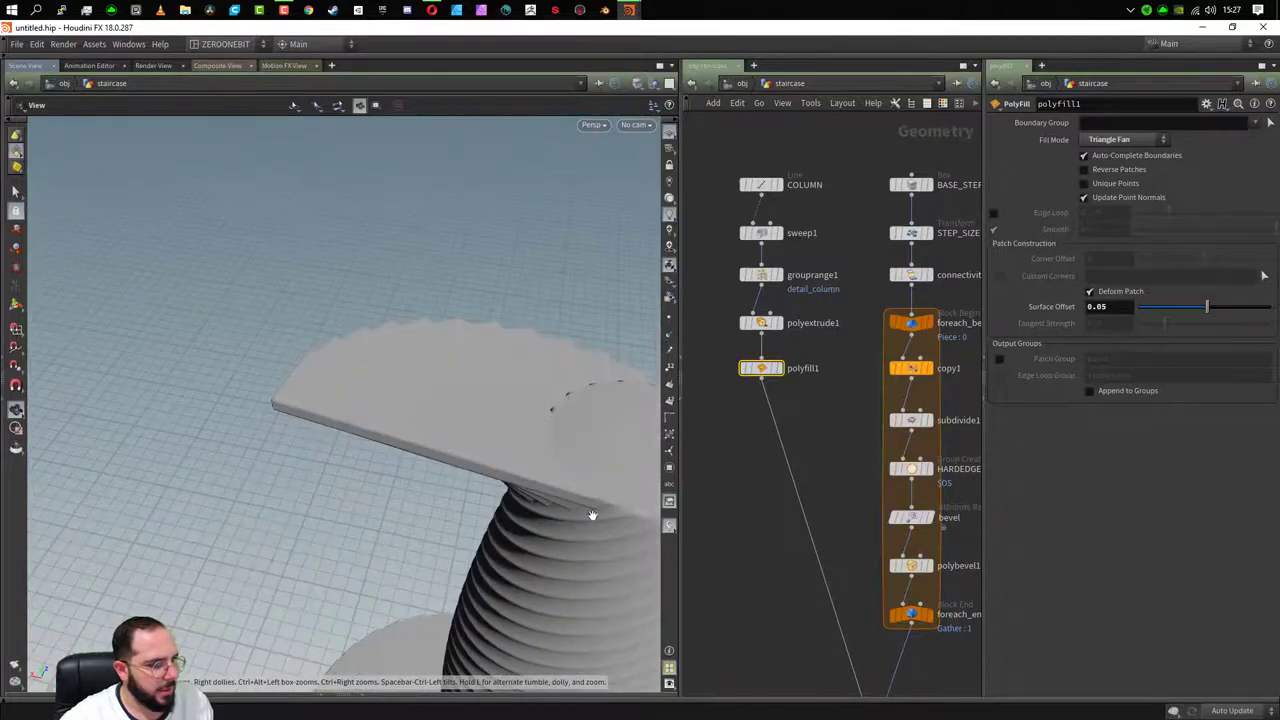
pyautogui.moveTo(592, 515)
pyautogui.mouseDown()
pyautogui.moveTo(391, 466)
pyautogui.moveTo(194, 360)
pyautogui.moveTo(397, 383)
pyautogui.mouseUp()
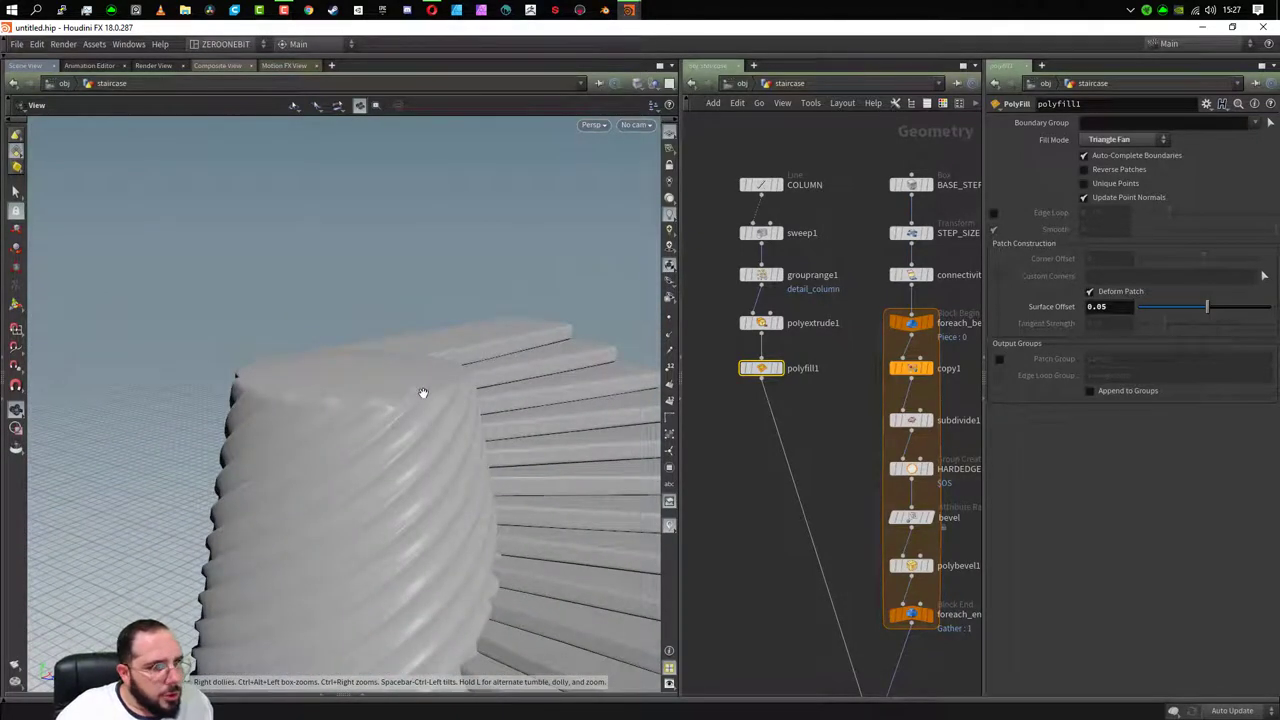
pyautogui.hotkey('shift', 'w')
pyautogui.moveTo(380, 437)
pyautogui.mouseDown()
pyautogui.moveTo(400, 457)
pyautogui.moveTo(925, 437)
pyautogui.mouseUp()
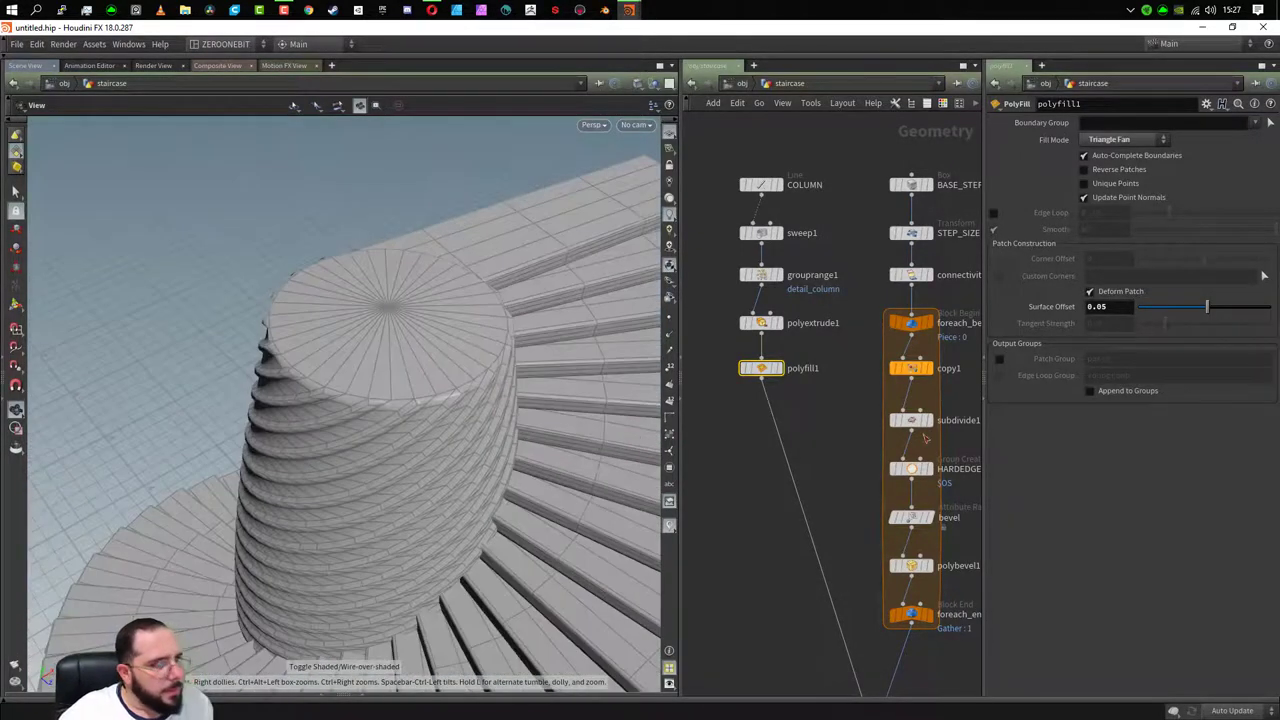
# - Enable the Edge Loop at 0.121 and set Surface Offset back to 0.1
pyautogui.click(993, 213)
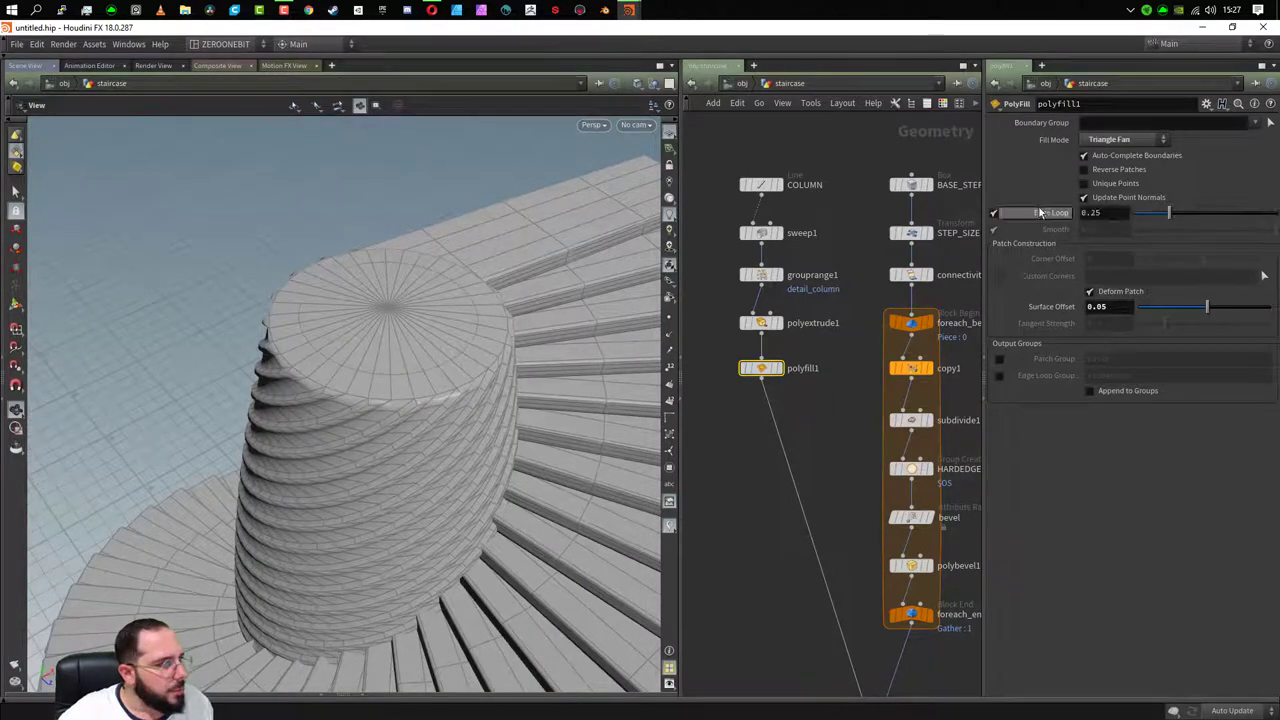
pyautogui.moveTo(1172, 215); pyautogui.dragTo(1151, 222)
pyautogui.click(1120, 307)
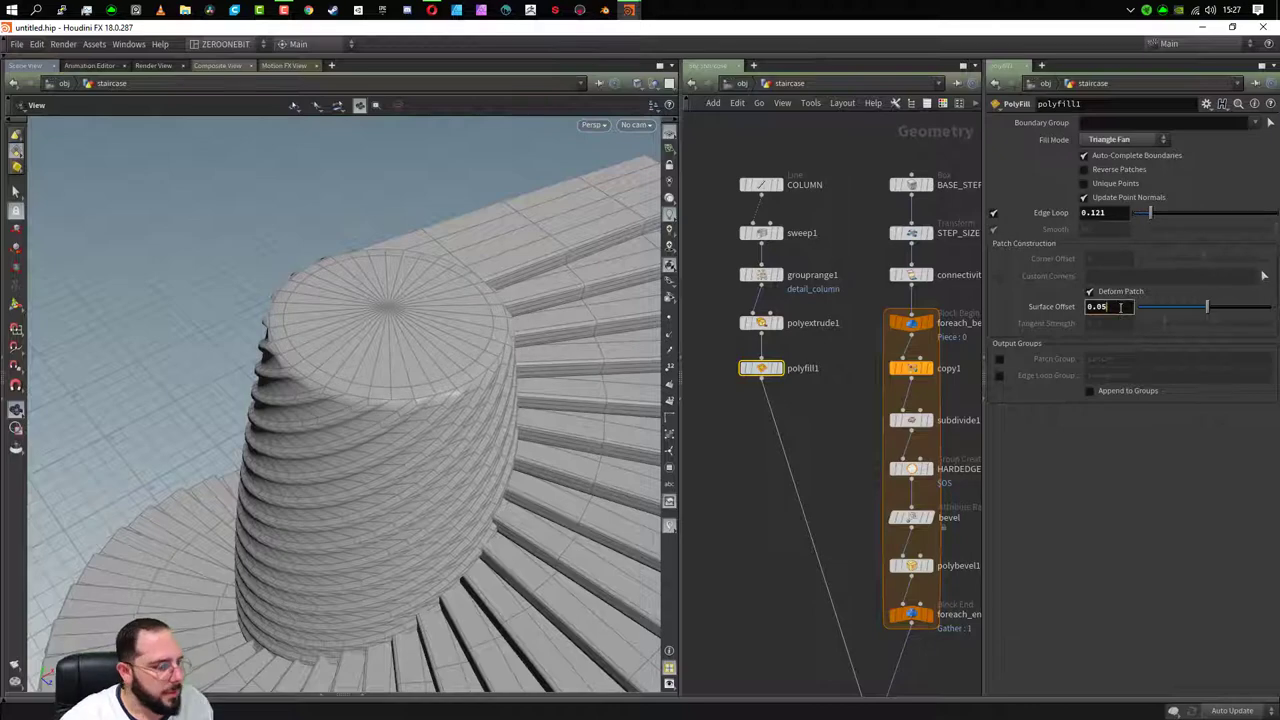
pyautogui.write('0.1')
pyautogui.press('Return')
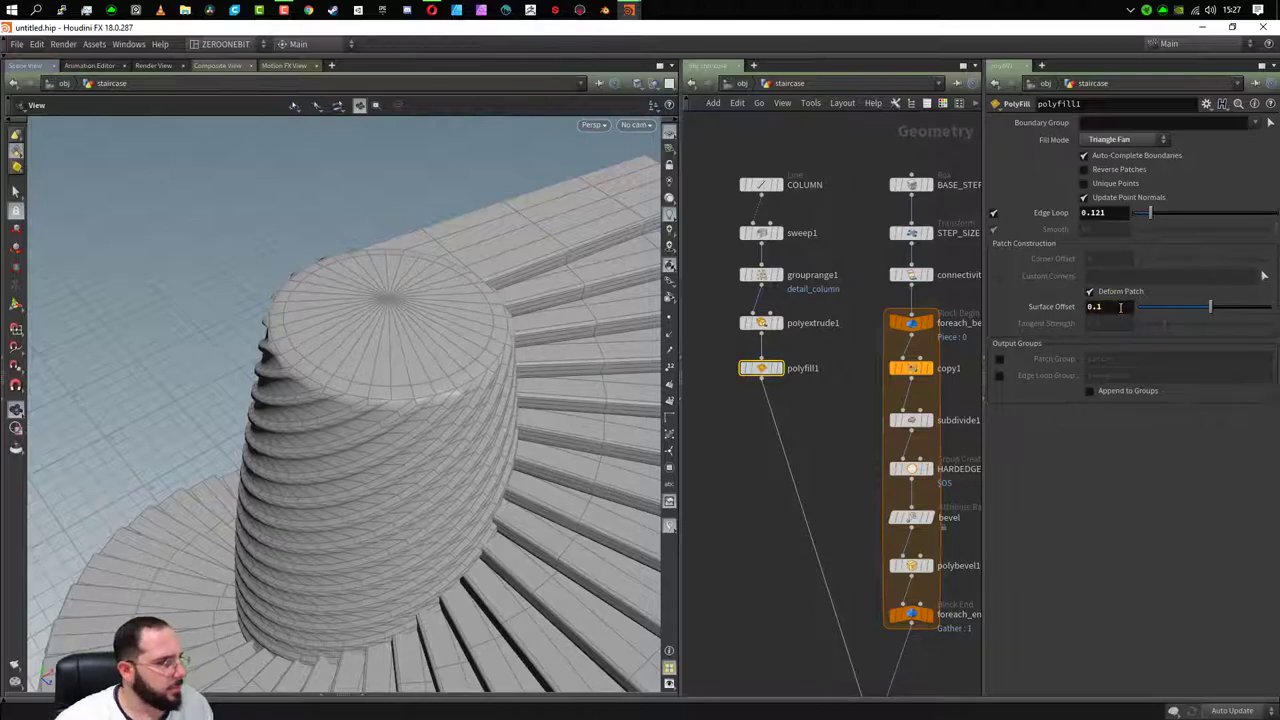
pyautogui.moveTo(440, 420)
pyautogui.mouseDown()
pyautogui.moveTo(463, 386)
pyautogui.moveTo(433, 363)
pyautogui.moveTo(770, 445)
pyautogui.mouseUp()
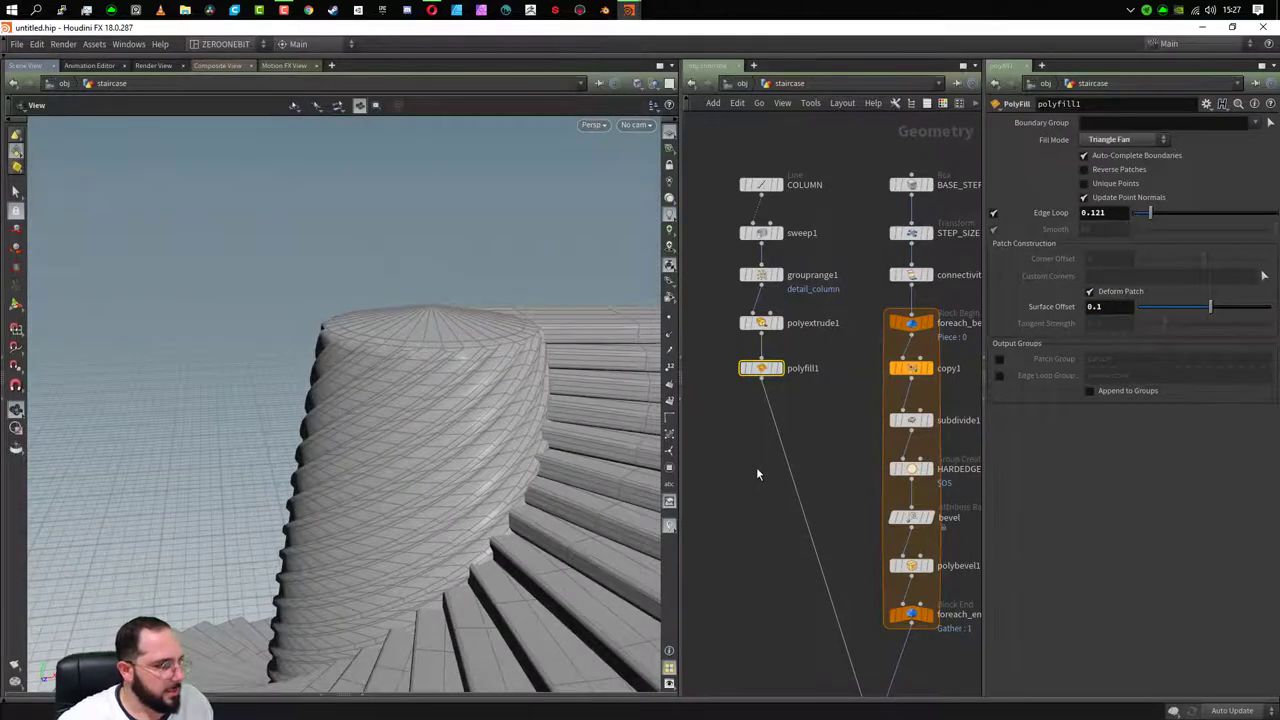
pyautogui.press('Tab')
# - Add a Clip node (clip1) below polyfill1 in the node chain
pyautogui.click(756, 467)
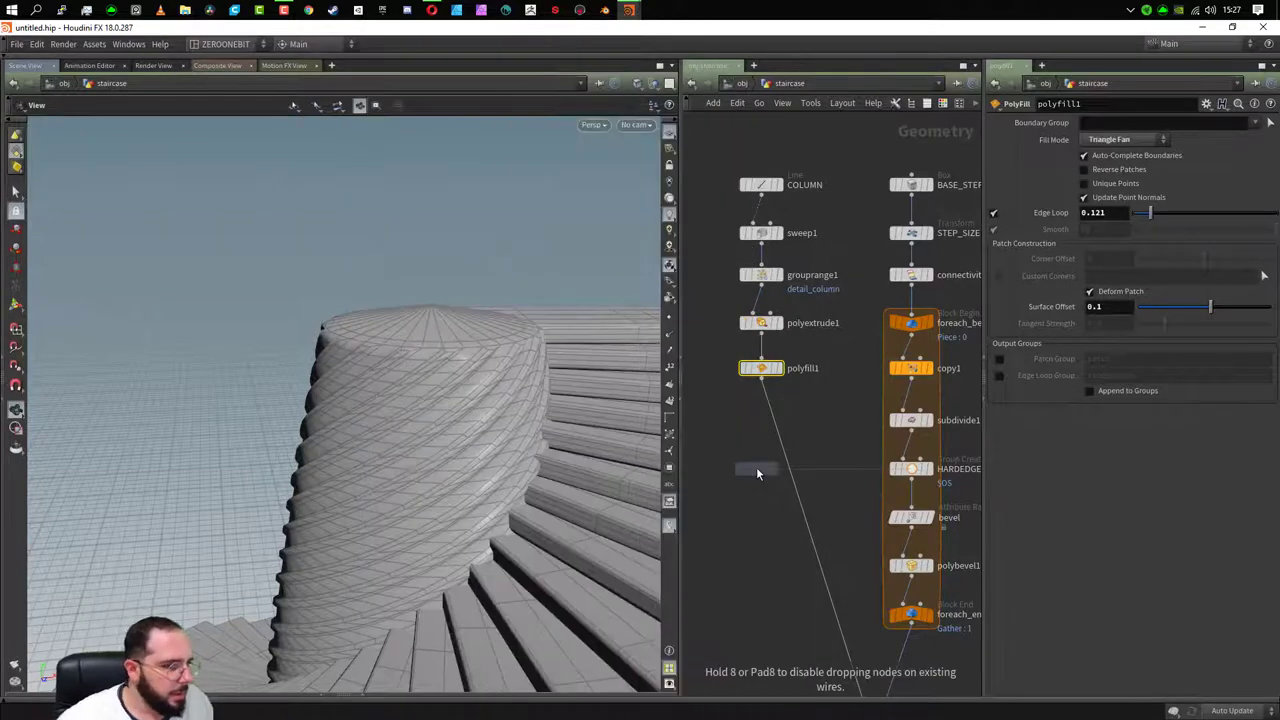
pyautogui.click(770, 425)
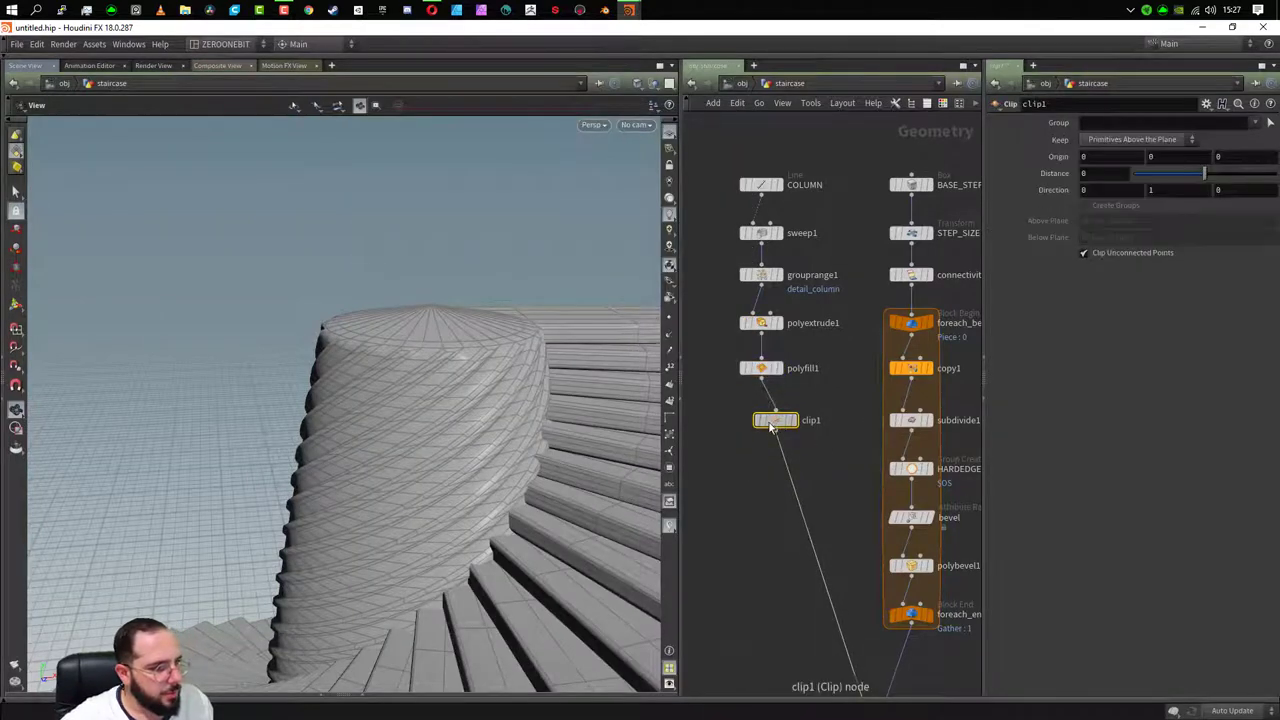
pyautogui.moveTo(770, 427); pyautogui.dragTo(760, 427)
pyautogui.moveTo(430, 300)
pyautogui.mouseDown()
pyautogui.moveTo(461, 257)
pyautogui.moveTo(411, 536)
pyautogui.moveTo(365, 167)
pyautogui.moveTo(382, 298)
pyautogui.moveTo(253, 531)
pyautogui.mouseUp()
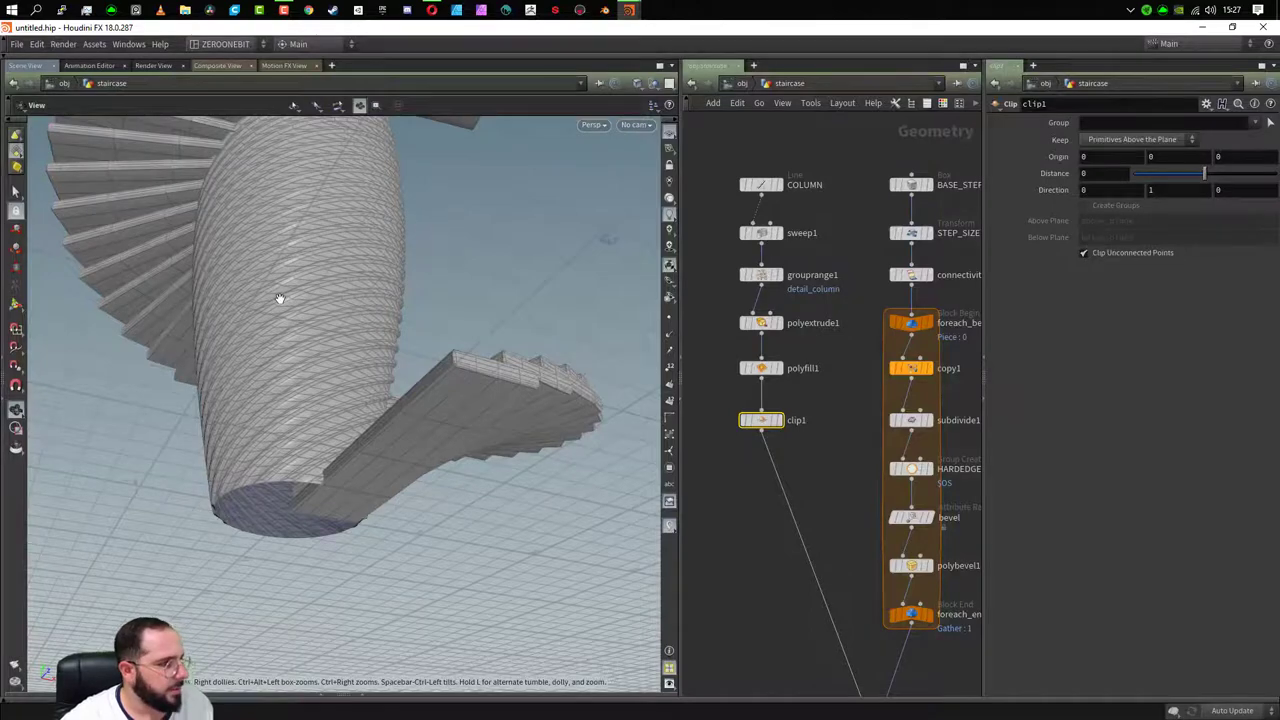
# - Inspect the beveled steps and column from several angles, toggling wireframe shading
pyautogui.moveTo(280, 297)
pyautogui.mouseDown()
pyautogui.moveTo(300, 251)
pyautogui.moveTo(343, 497)
pyautogui.moveTo(342, 419)
pyautogui.moveTo(314, 386)
pyautogui.moveTo(260, 394)
pyautogui.moveTo(369, 354)
pyautogui.moveTo(423, 457)
pyautogui.moveTo(415, 487)
pyautogui.moveTo(425, 400)
pyautogui.moveTo(420, 483)
pyautogui.moveTo(346, 551)
pyautogui.moveTo(329, 514)
pyautogui.mouseUp()
pyautogui.hotkey('shift', 'w')
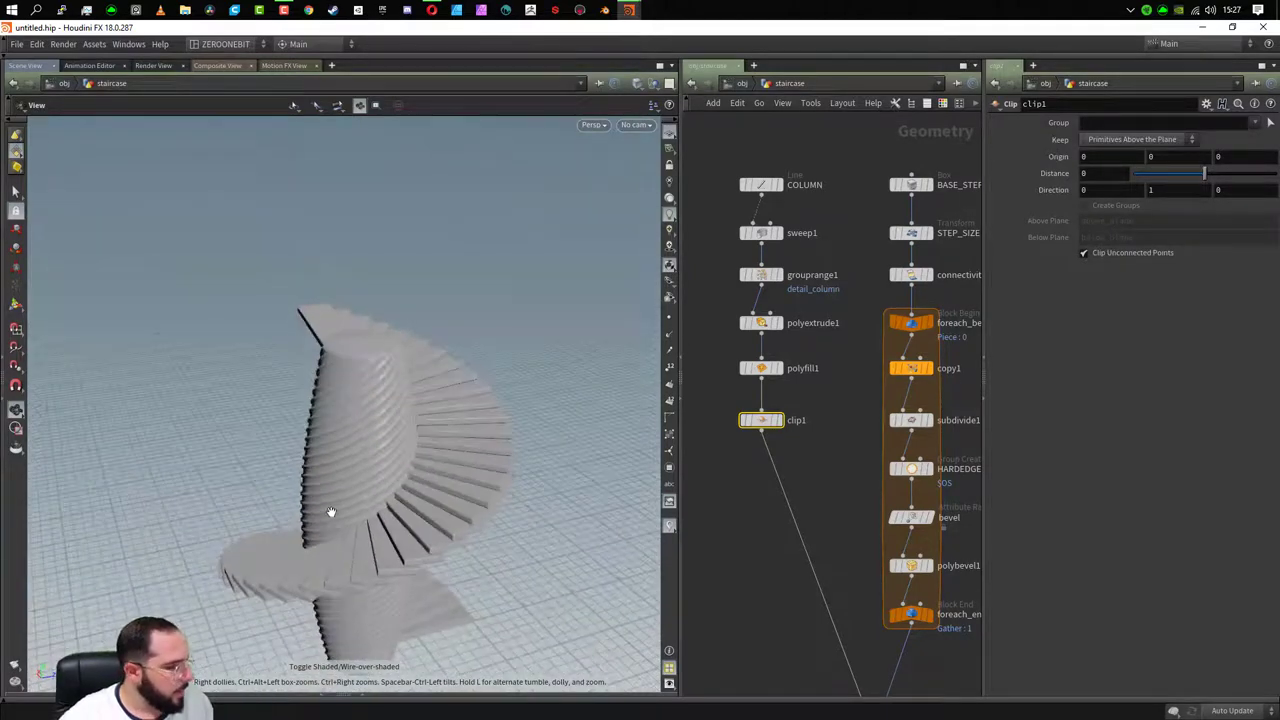
pyautogui.hotkey('shift', 'w')
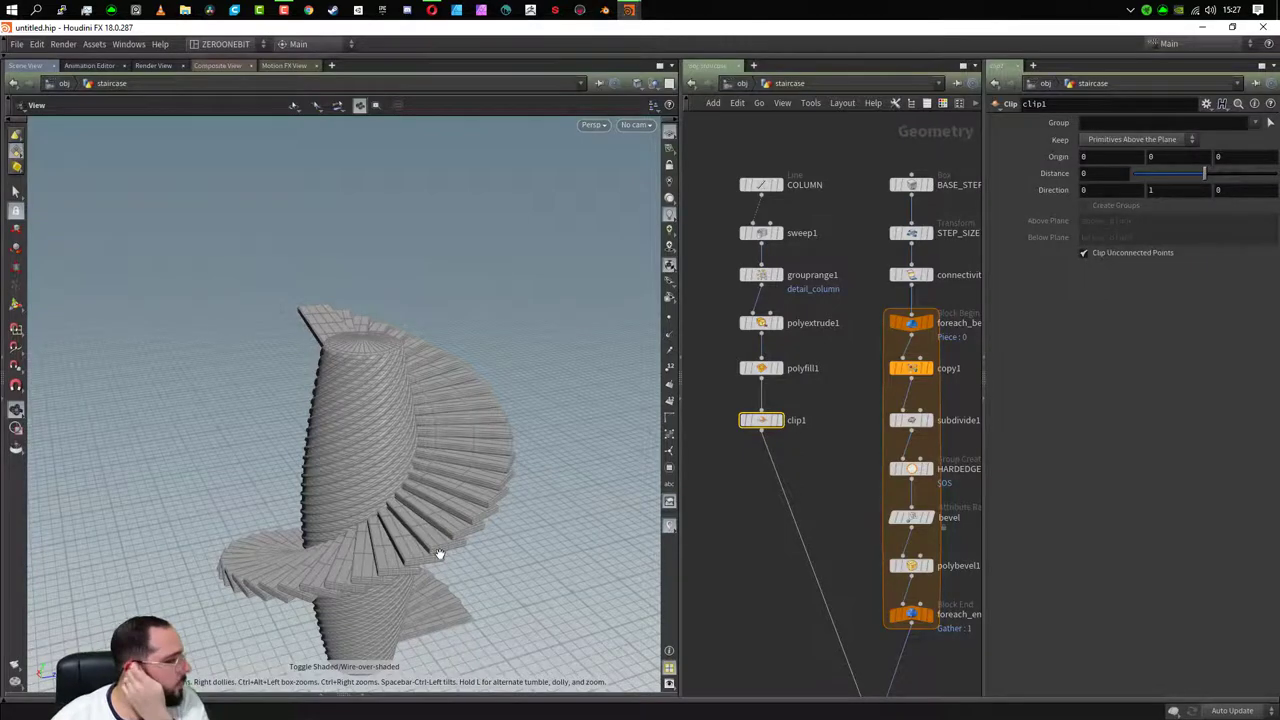
pyautogui.scroll(3, 480, 523)
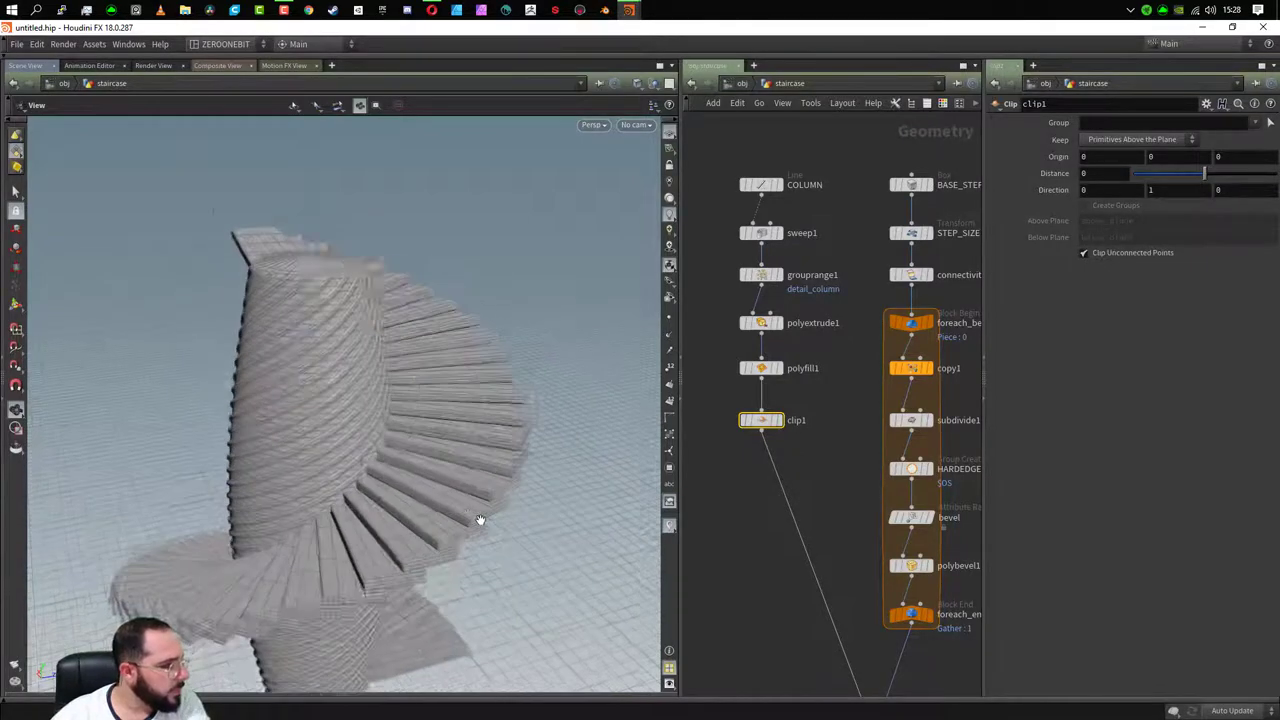
pyautogui.scroll(3, 466, 534)
pyautogui.scroll(3, 465, 535)
pyautogui.moveTo(465, 535)
pyautogui.mouseDown()
pyautogui.moveTo(443, 491)
pyautogui.moveTo(534, 471)
pyautogui.moveTo(351, 466)
pyautogui.mouseUp()
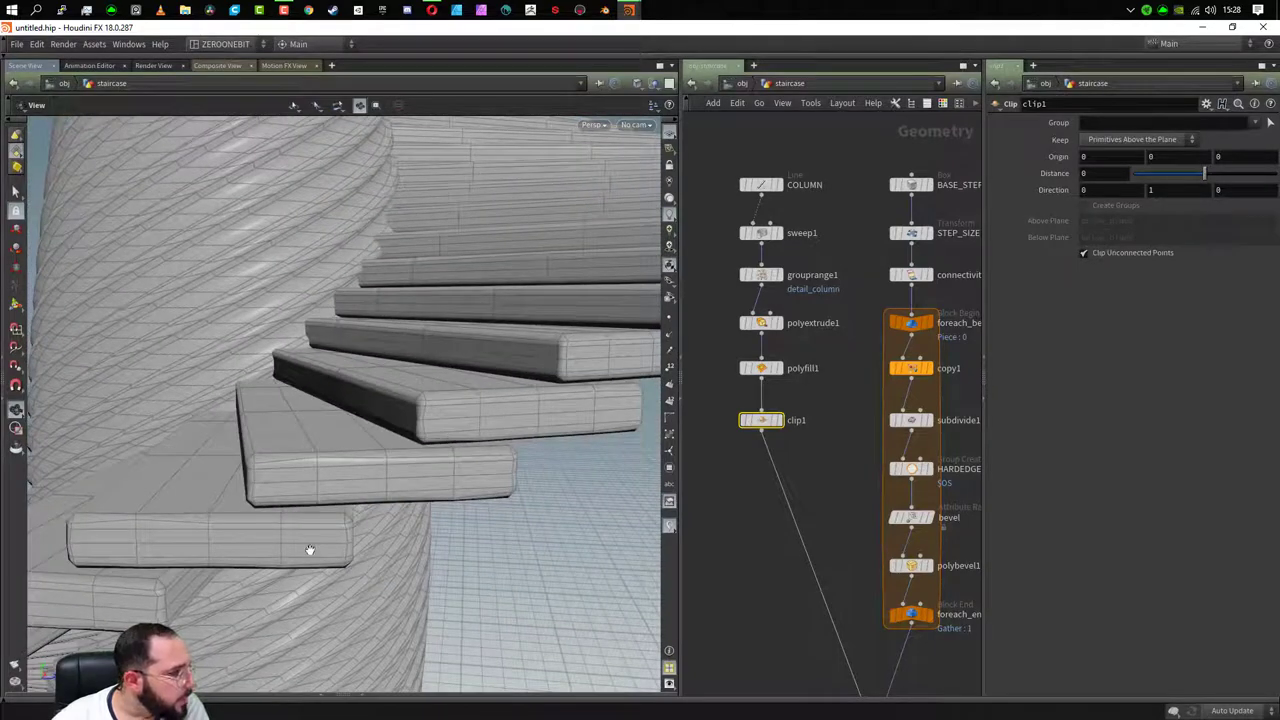
pyautogui.moveTo(495, 437)
pyautogui.mouseDown()
pyautogui.moveTo(400, 480)
pyautogui.moveTo(387, 453)
pyautogui.mouseUp()
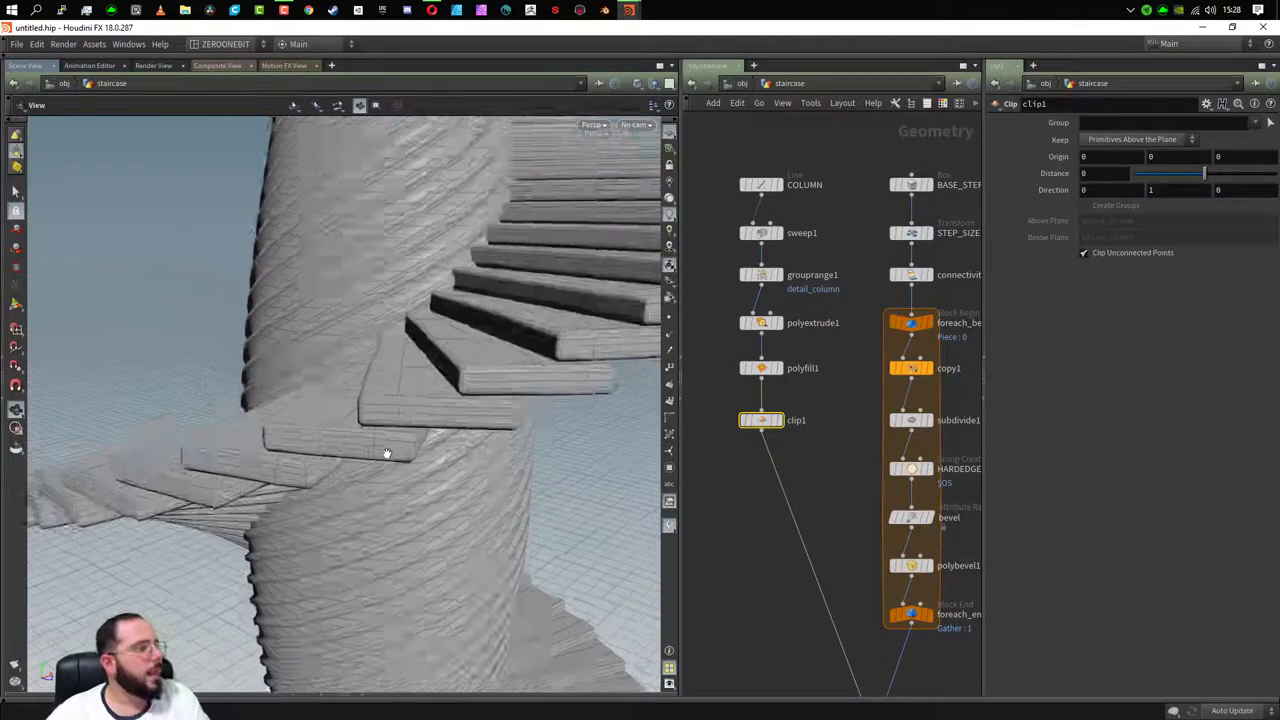
pyautogui.scroll(-3, 387, 453)
pyautogui.scroll(-3, 387, 453)
pyautogui.scroll(-3, 387, 453)
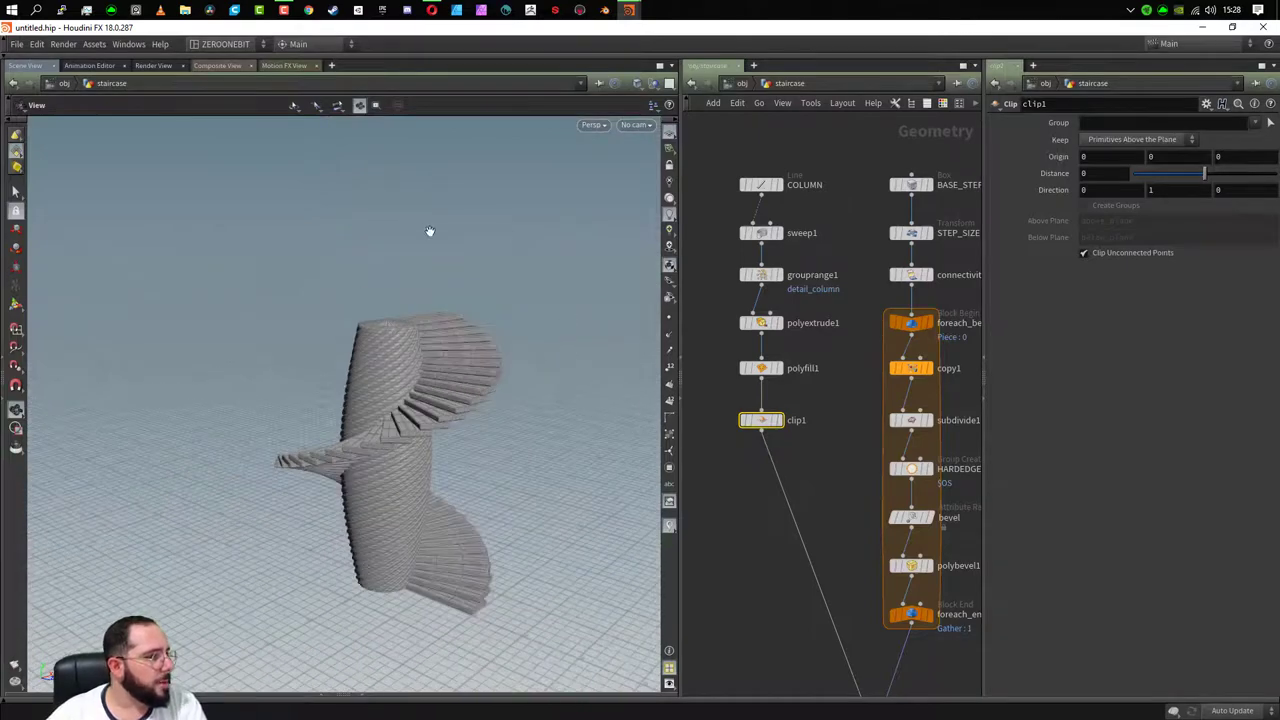
pyautogui.moveTo(345, 567); pyautogui.dragTo(428, 594)
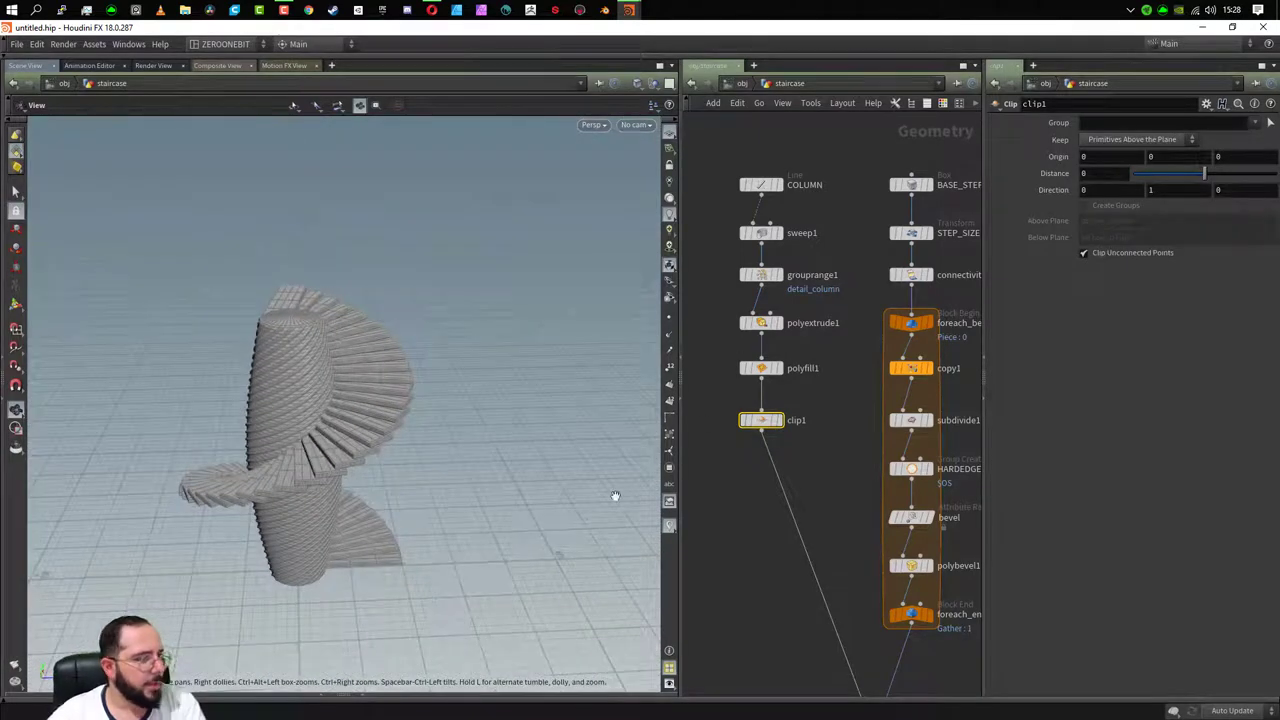
pyautogui.moveTo(960, 440); pyautogui.dragTo(745, 417)
# - Add a Line node (line1) to the staircase network
pyautogui.press('Tab')
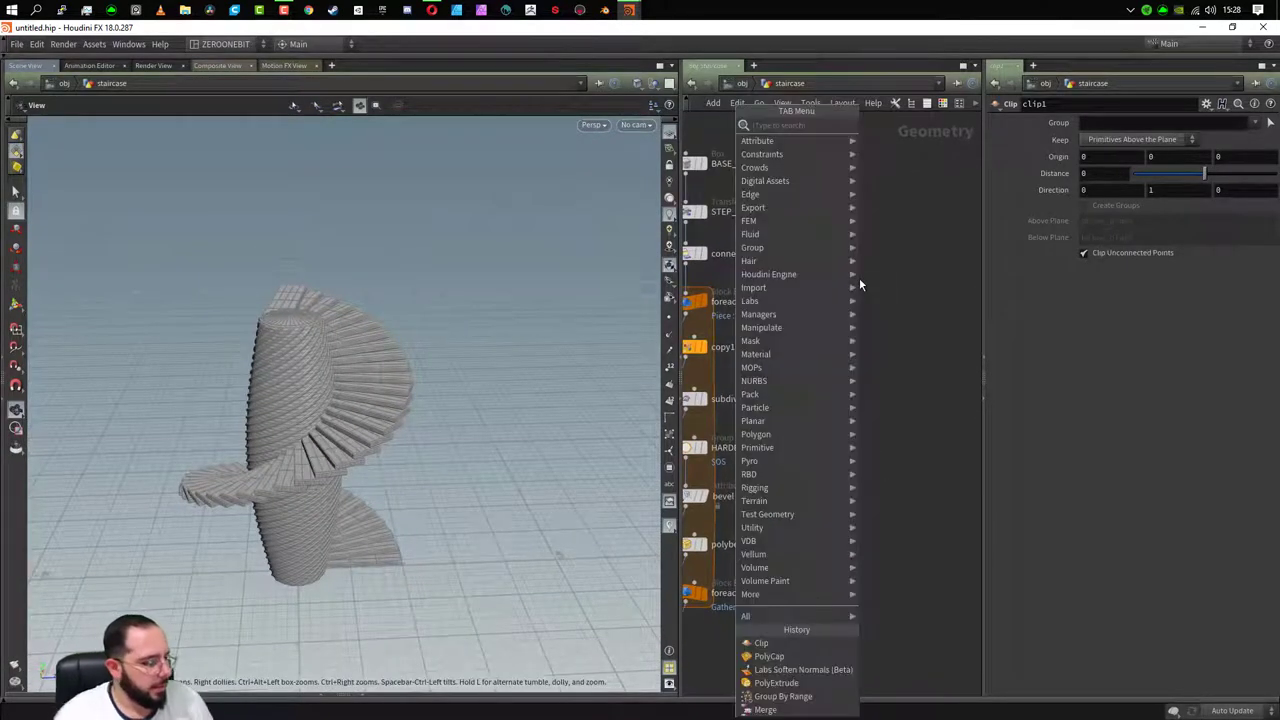
pyautogui.write('line')
pyautogui.press('Return')
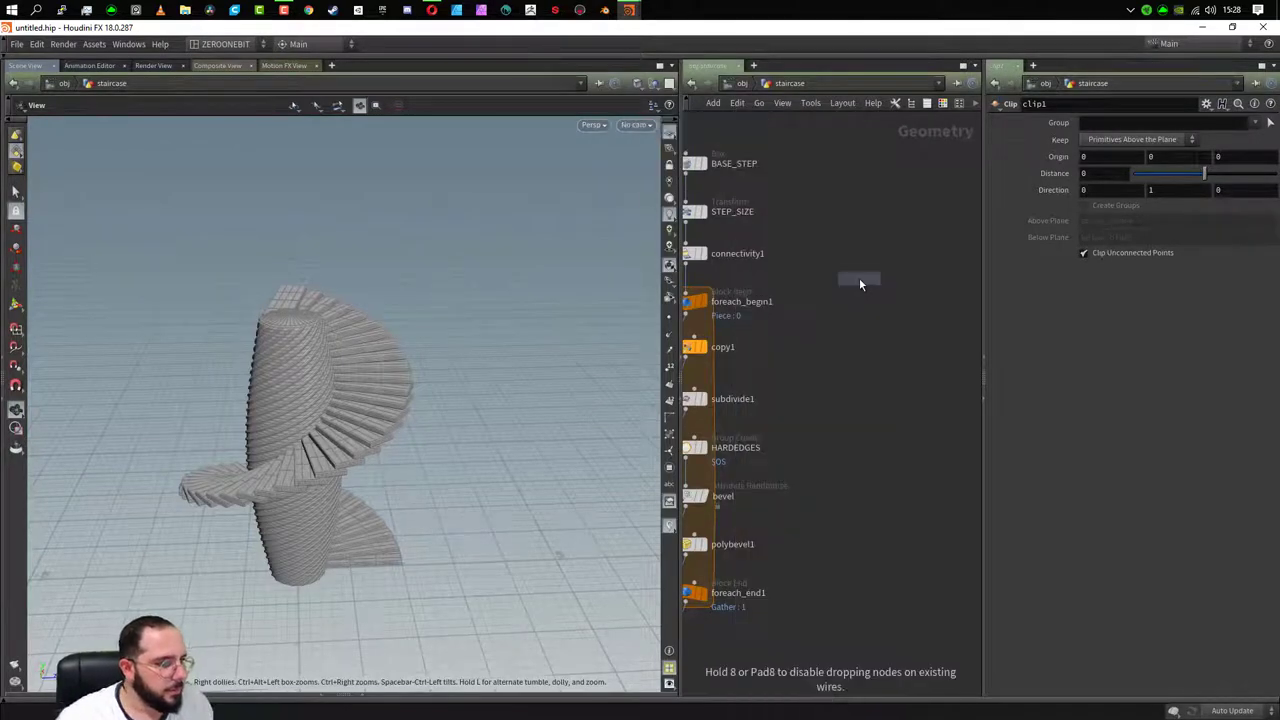
pyautogui.click(887, 158)
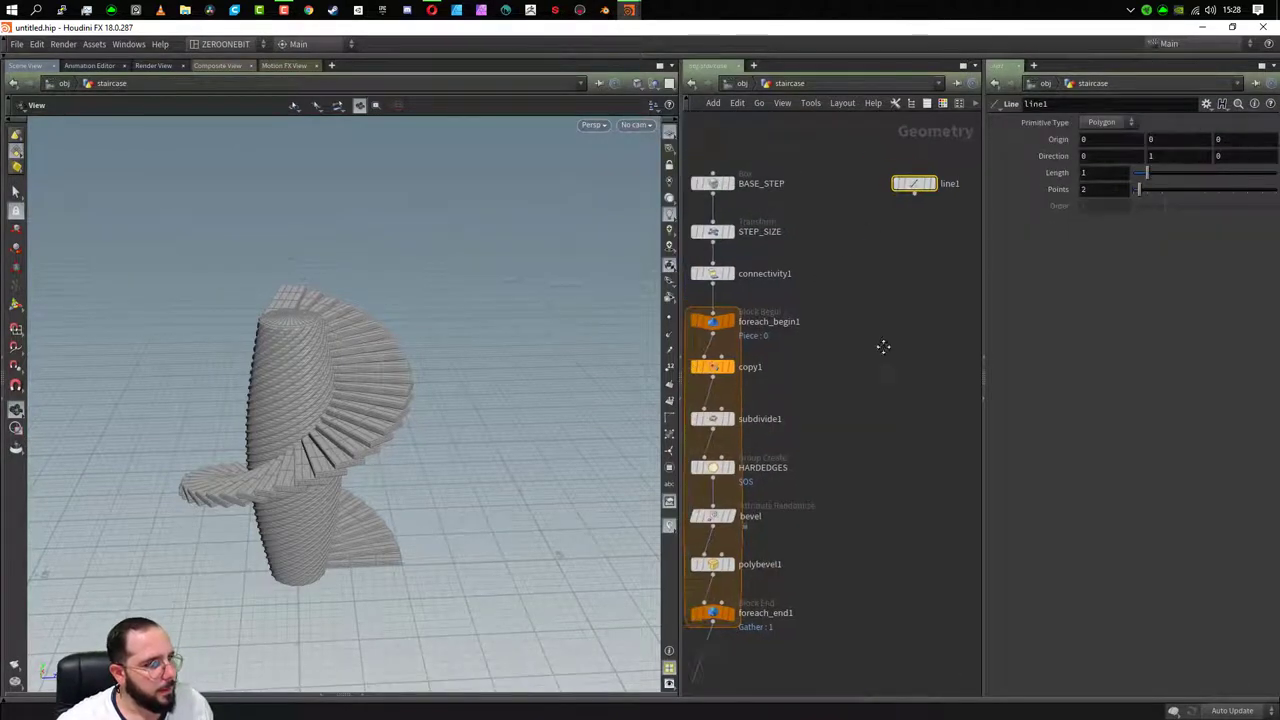
# - Display the STEP_SIZE output and arrange the network with the step chain beside line1
pyautogui.moveTo(730, 234); pyautogui.dragTo(800, 314, button='middle')
pyautogui.click(800, 311)
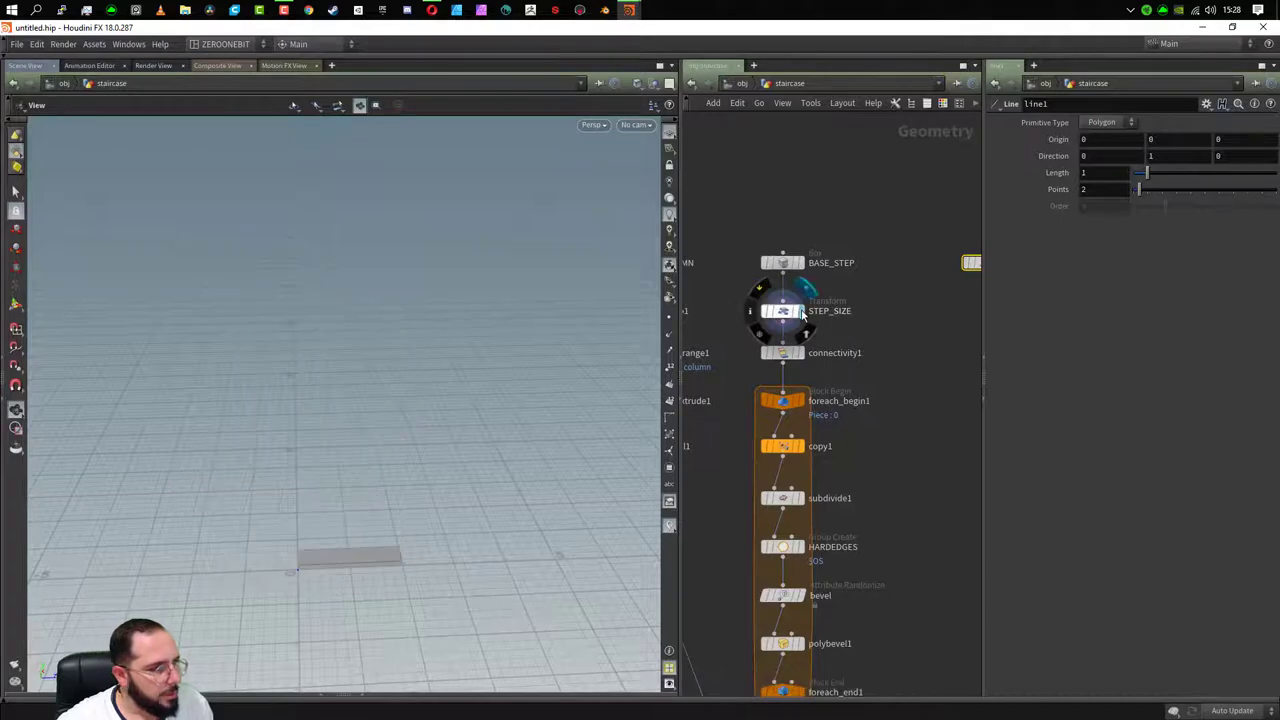
pyautogui.scroll(2, 314, 580)
pyautogui.scroll(2, 420, 562)
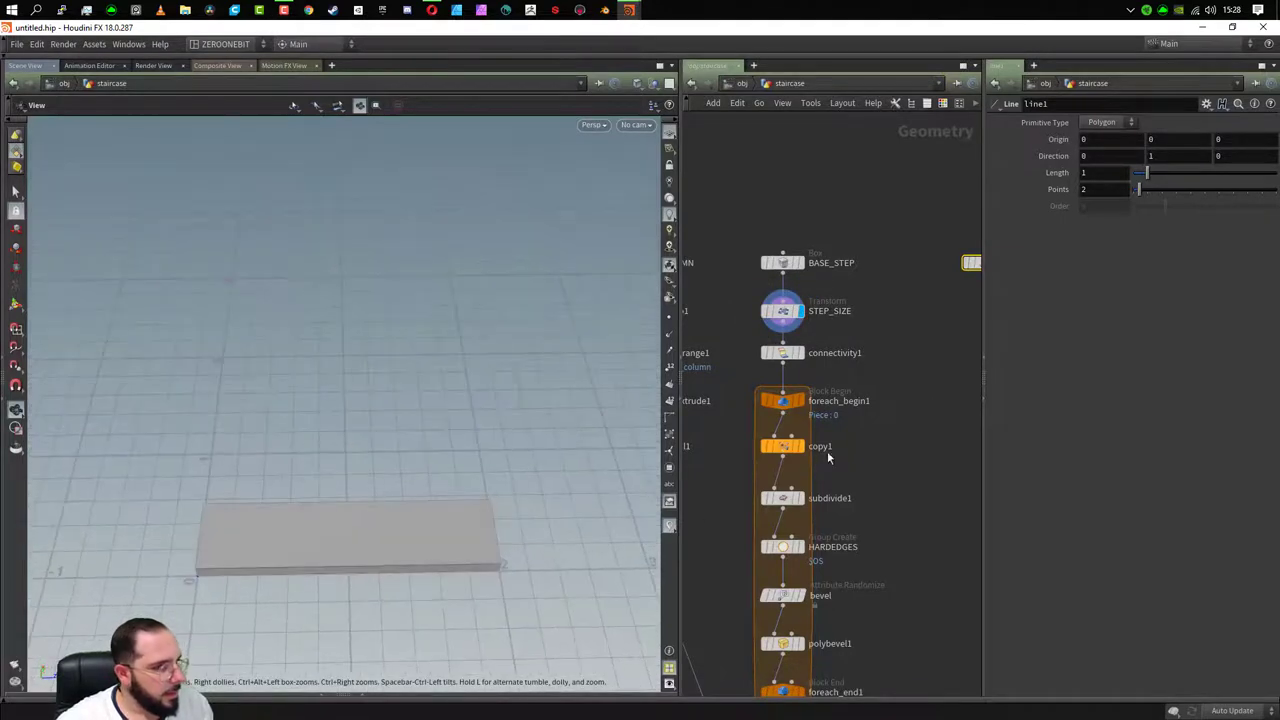
pyautogui.press('f')
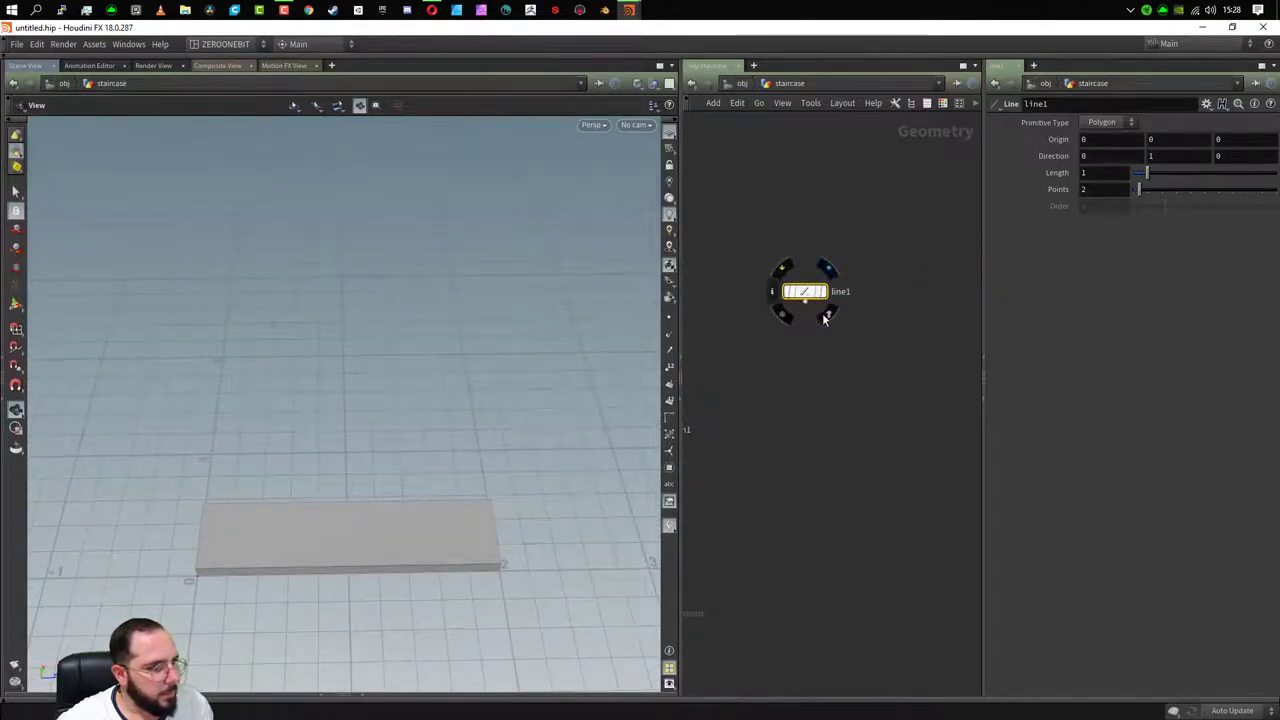
pyautogui.moveTo(423, 586)
pyautogui.mouseDown()
pyautogui.moveTo(364, 532)
pyautogui.moveTo(350, 548)
pyautogui.mouseUp()
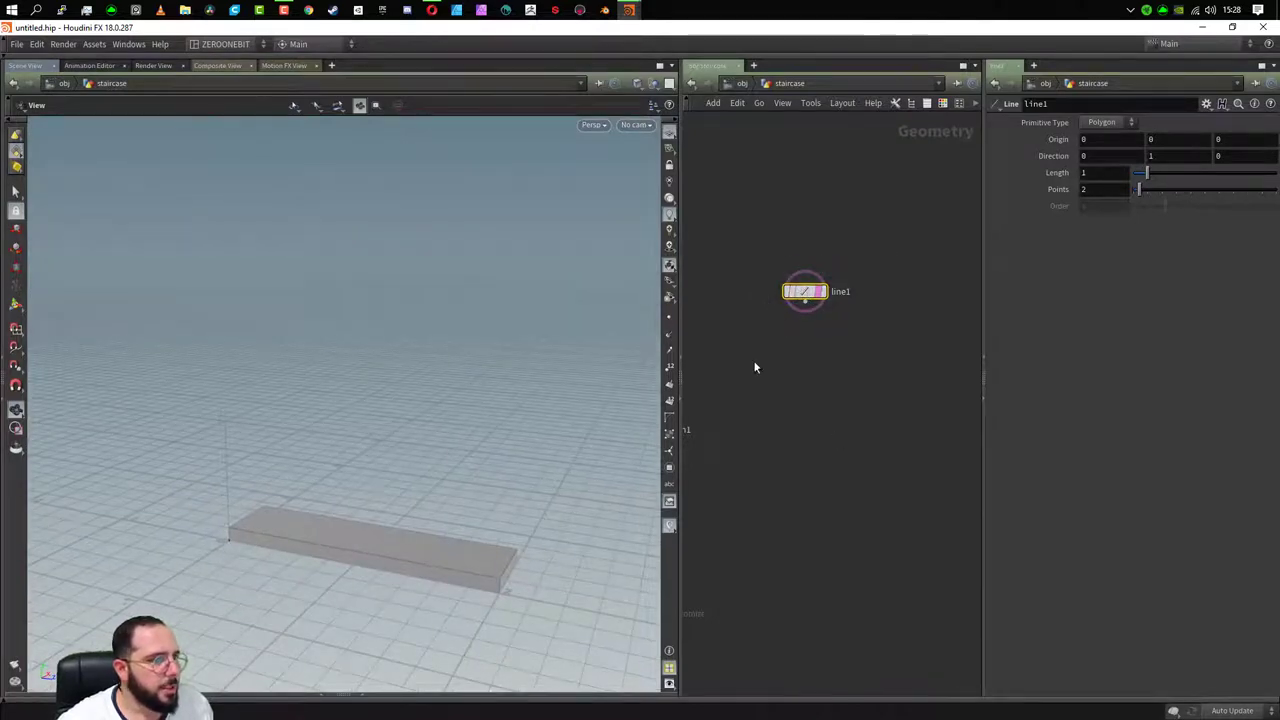
pyautogui.moveTo(755, 368)
pyautogui.mouseDown(button='middle')
pyautogui.moveTo(903, 380)
pyautogui.moveTo(873, 357)
pyautogui.mouseUp(button='middle')
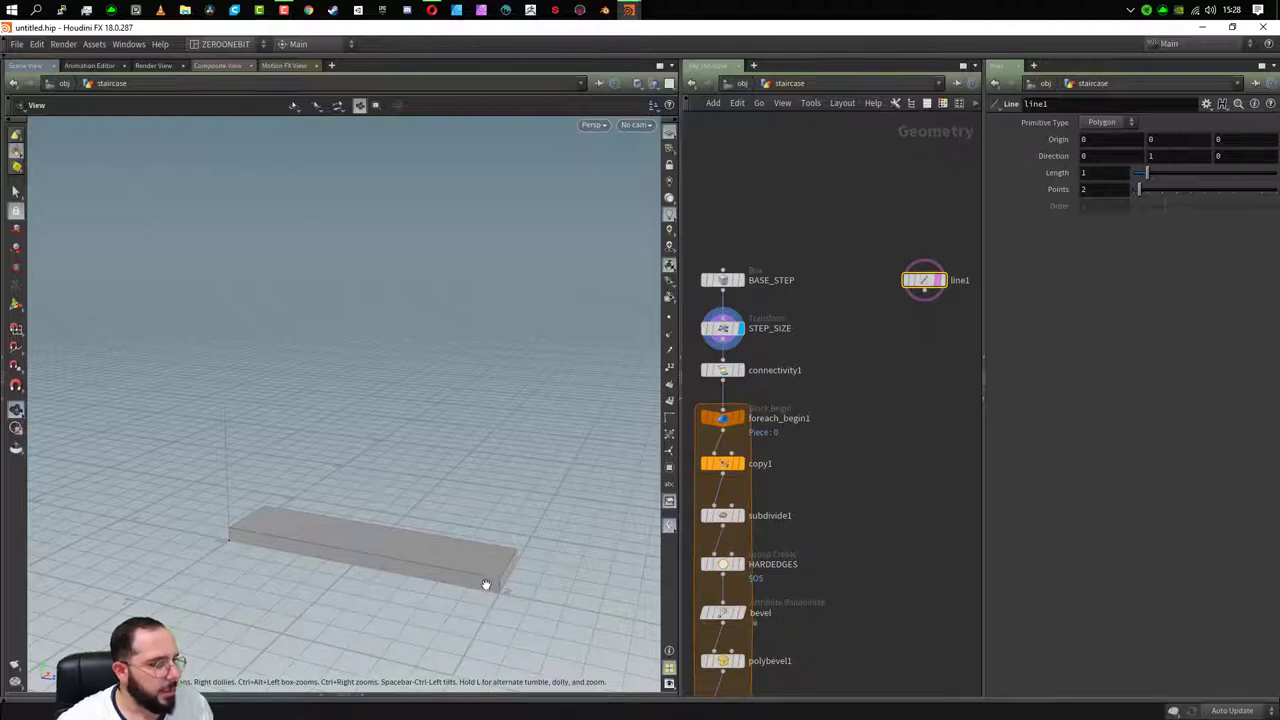
pyautogui.moveTo(723, 328)
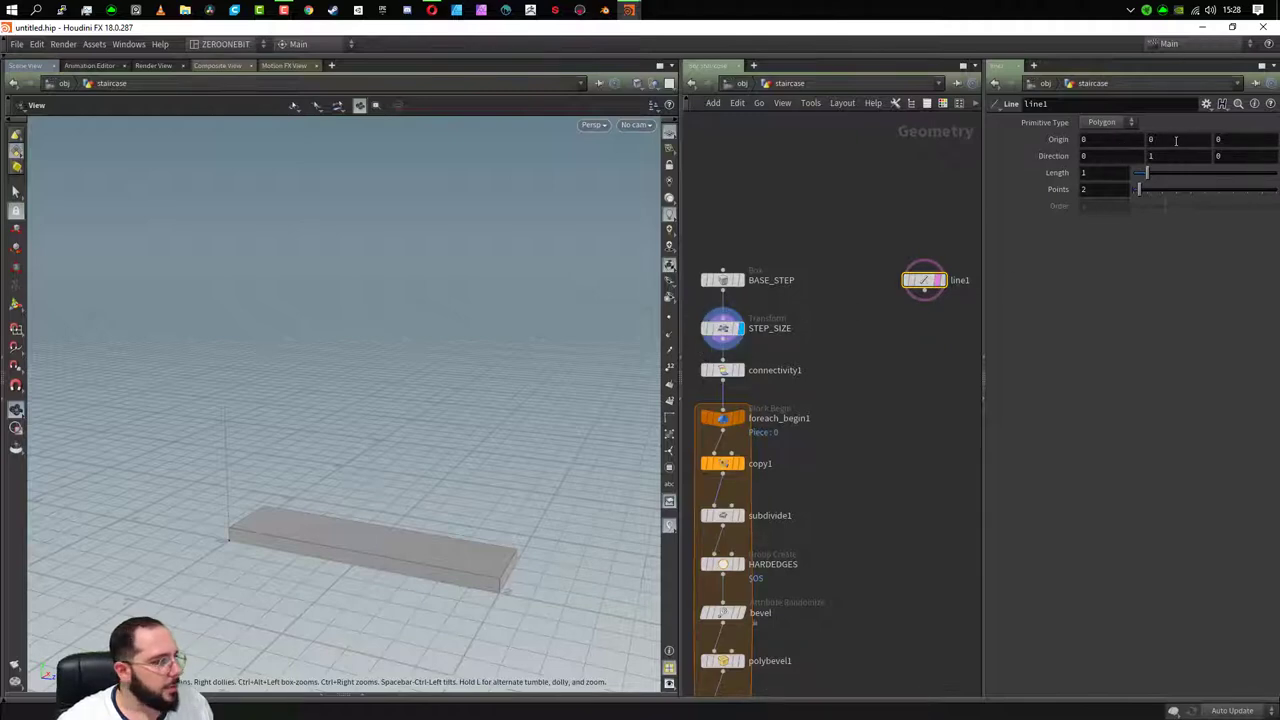
# - Check the parameters of line1, STEP_SIZE and copy1, then reselect line1
pyautogui.click(1118, 141)
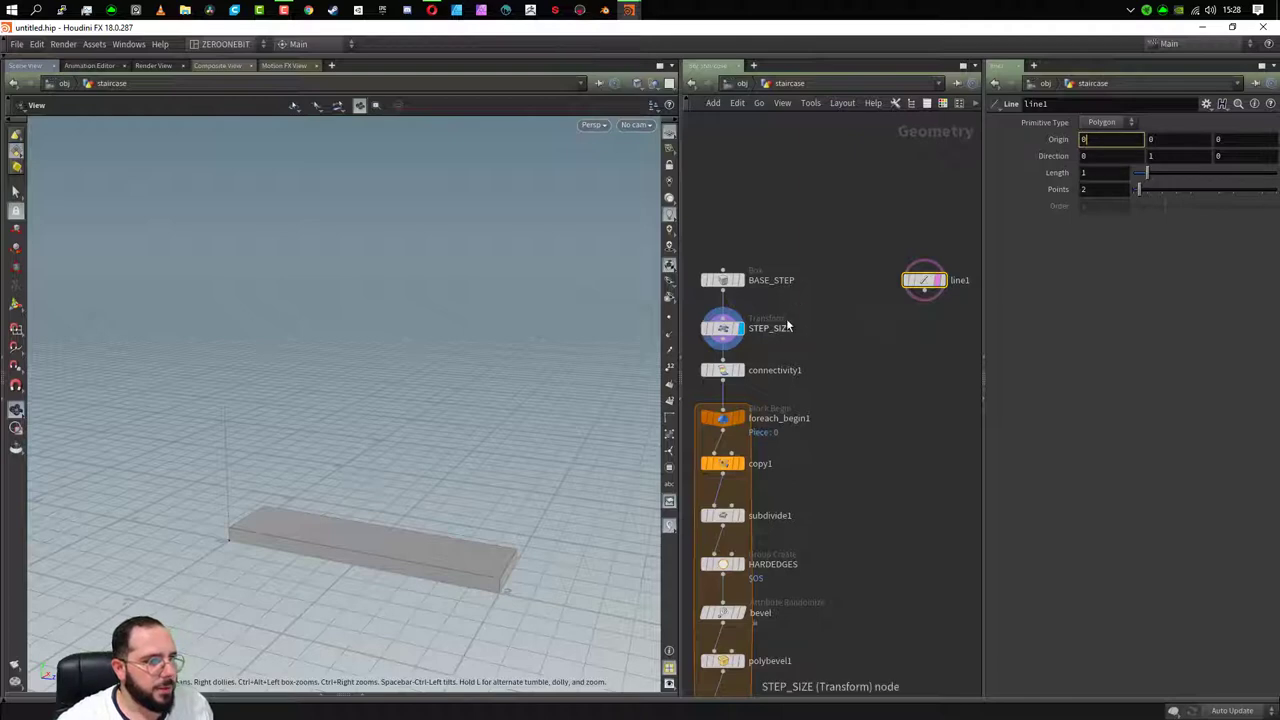
pyautogui.click(722, 328)
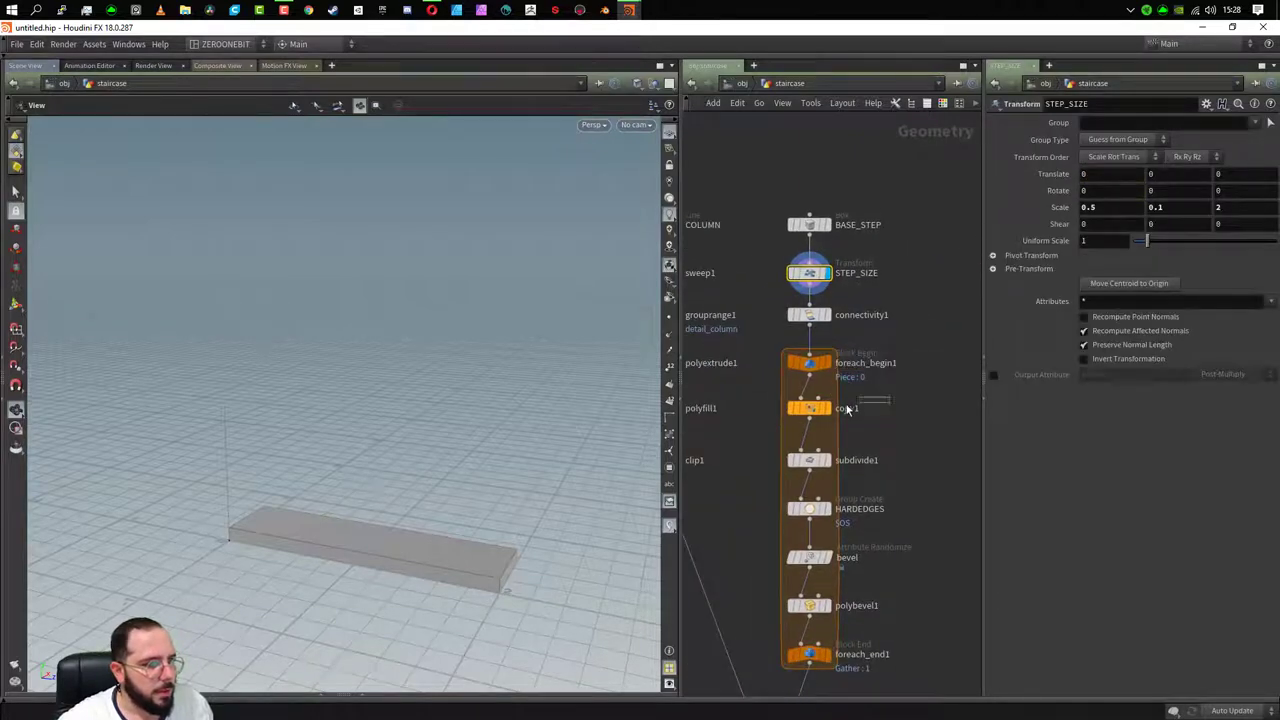
pyautogui.moveTo(818, 415)
pyautogui.mouseDown()
pyautogui.moveTo(767, 437)
pyautogui.moveTo(812, 418)
pyautogui.mouseUp()
pyautogui.click(765, 436)
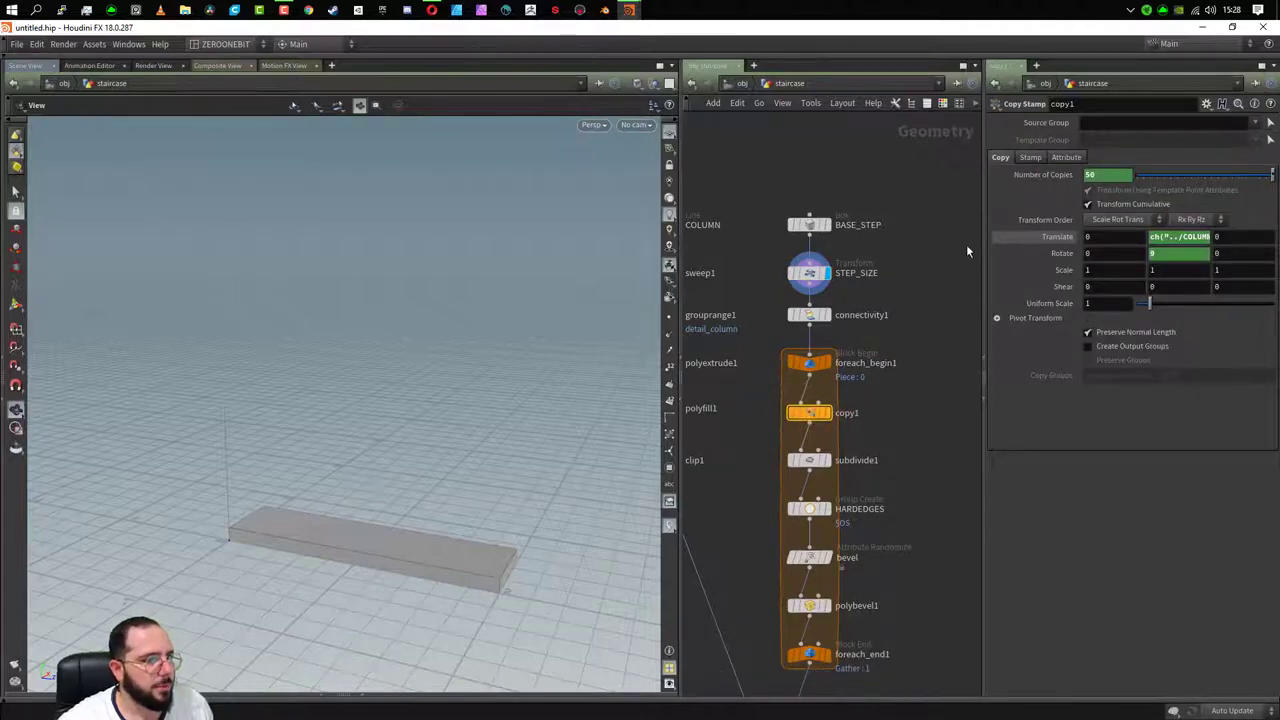
pyautogui.press('Tab')
pyautogui.write('line')
pyautogui.press('Return')
pyautogui.click(826, 283)
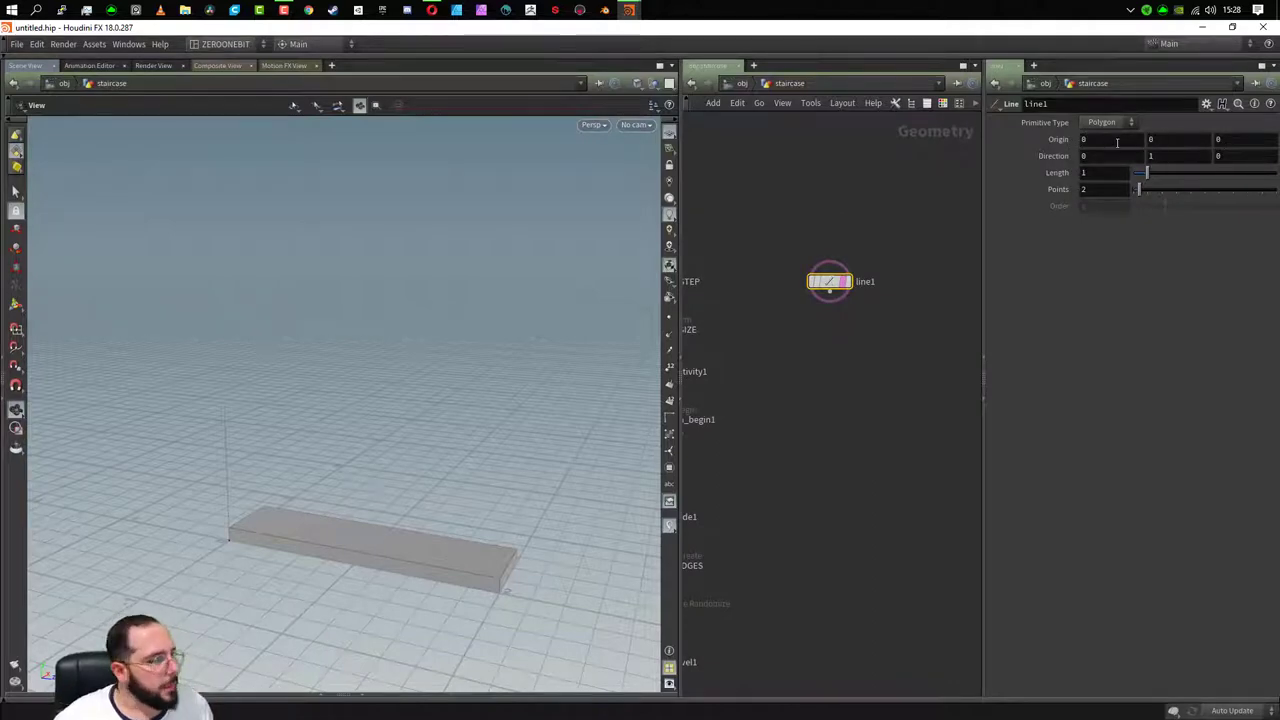
pyautogui.moveTo(406, 571); pyautogui.dragTo(423, 623)
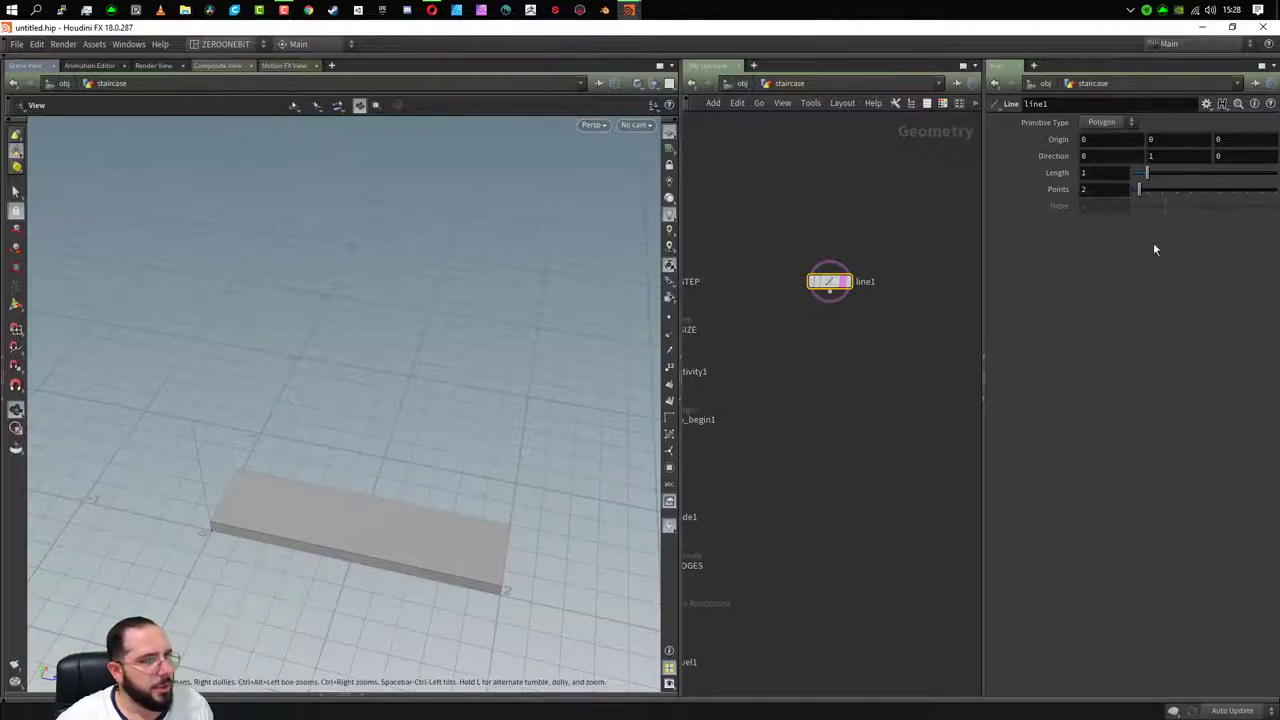
# - Start a bbox() expression in line1's Origin X that references the STEP_SIZE node
pyautogui.doubleClick(1109, 140)
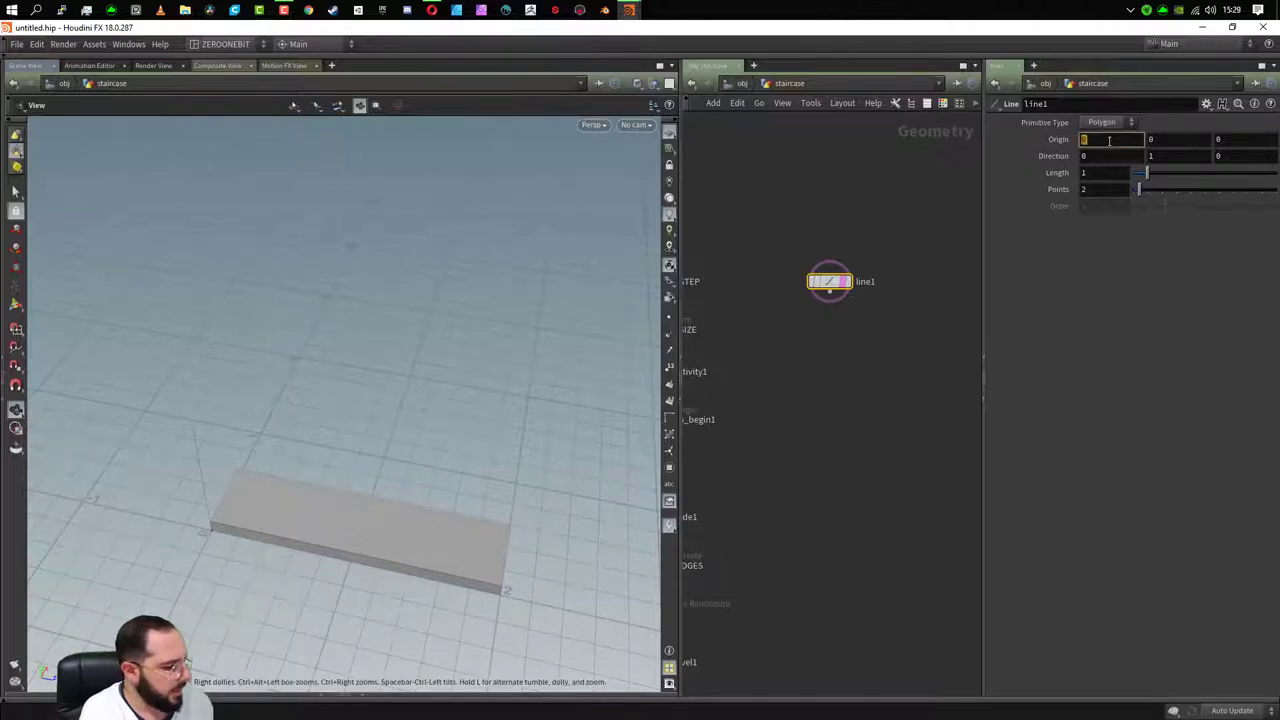
pyautogui.write('bbox()')
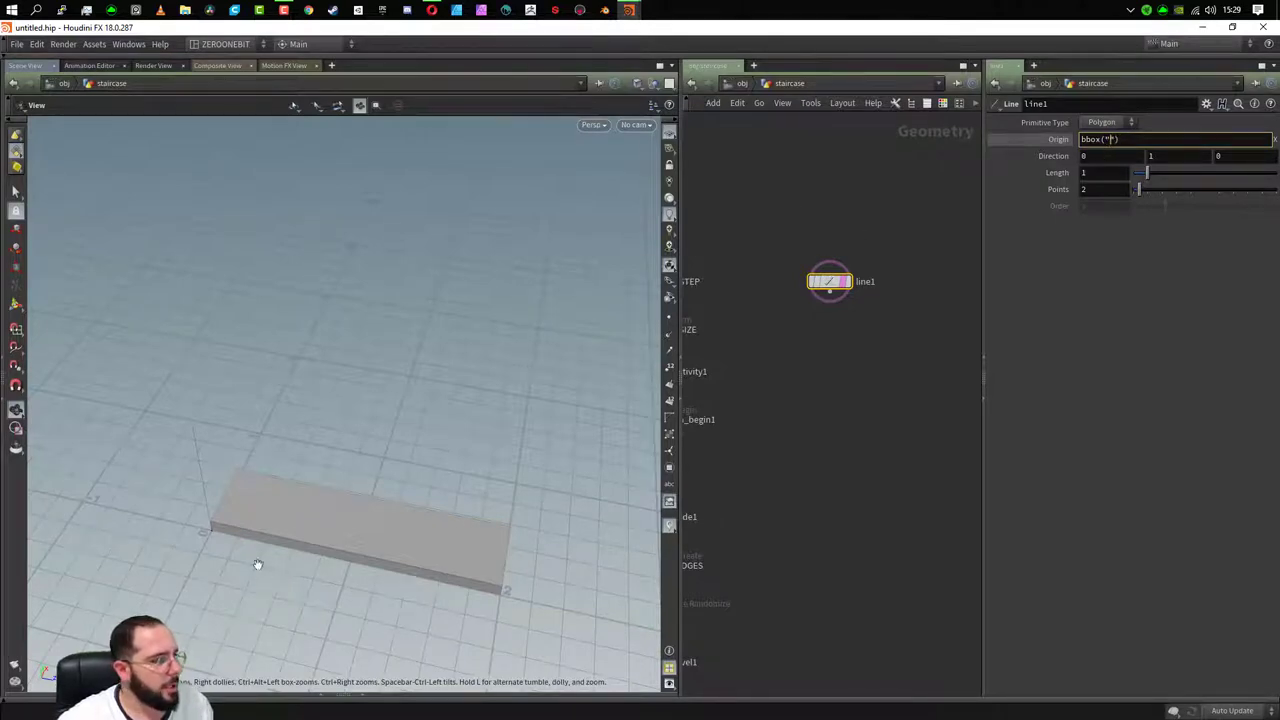
pyautogui.moveTo(737, 443); pyautogui.dragTo(843, 466, button='middle')
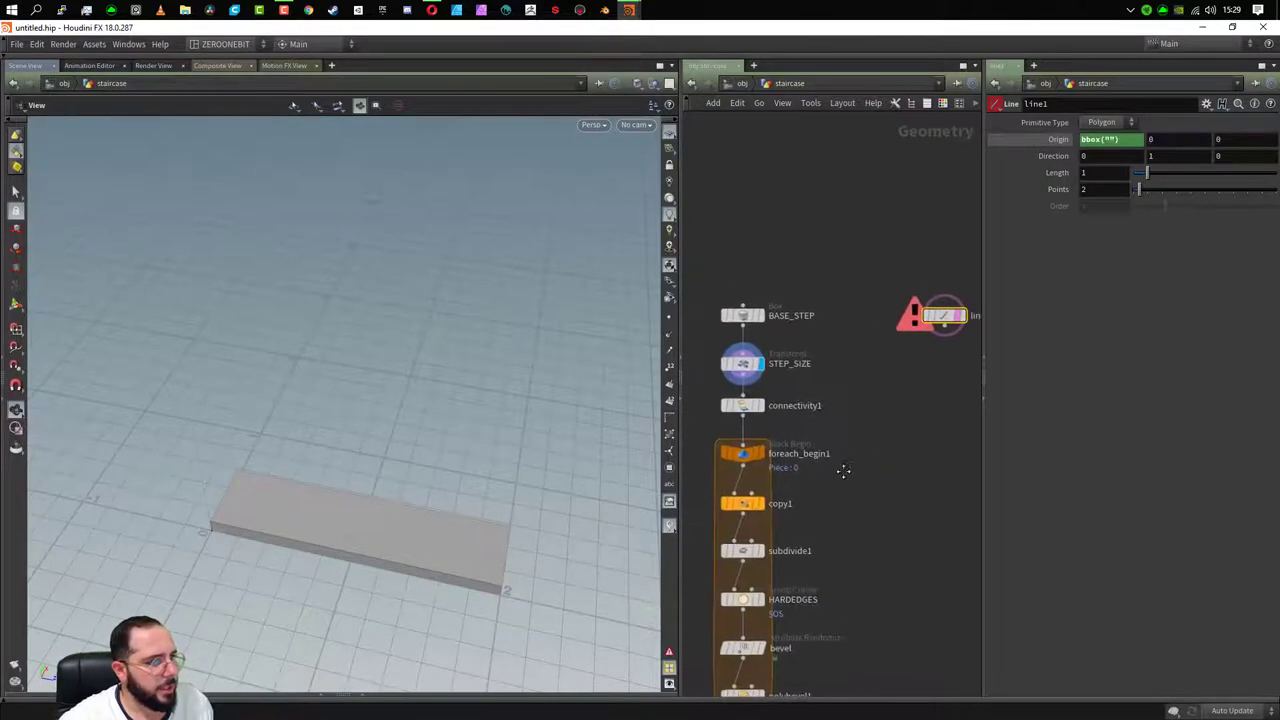
pyautogui.moveTo(965, 384); pyautogui.dragTo(918, 380, button='middle')
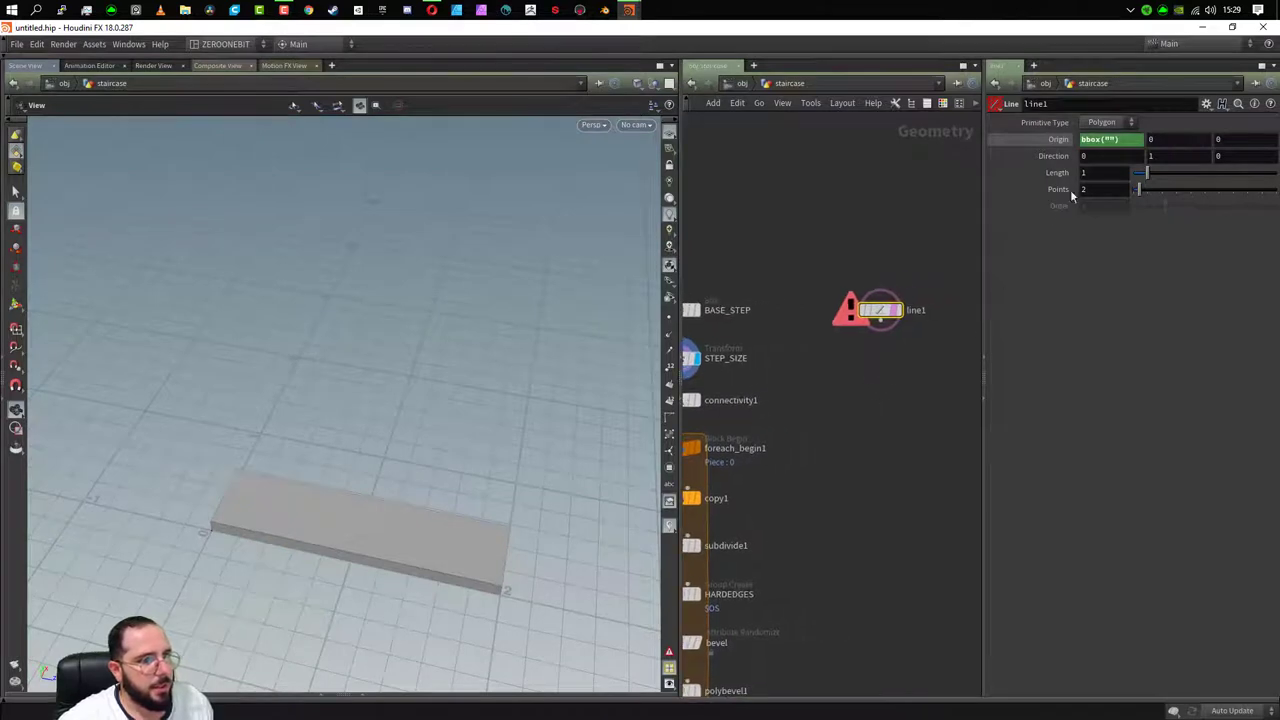
pyautogui.click(1115, 139)
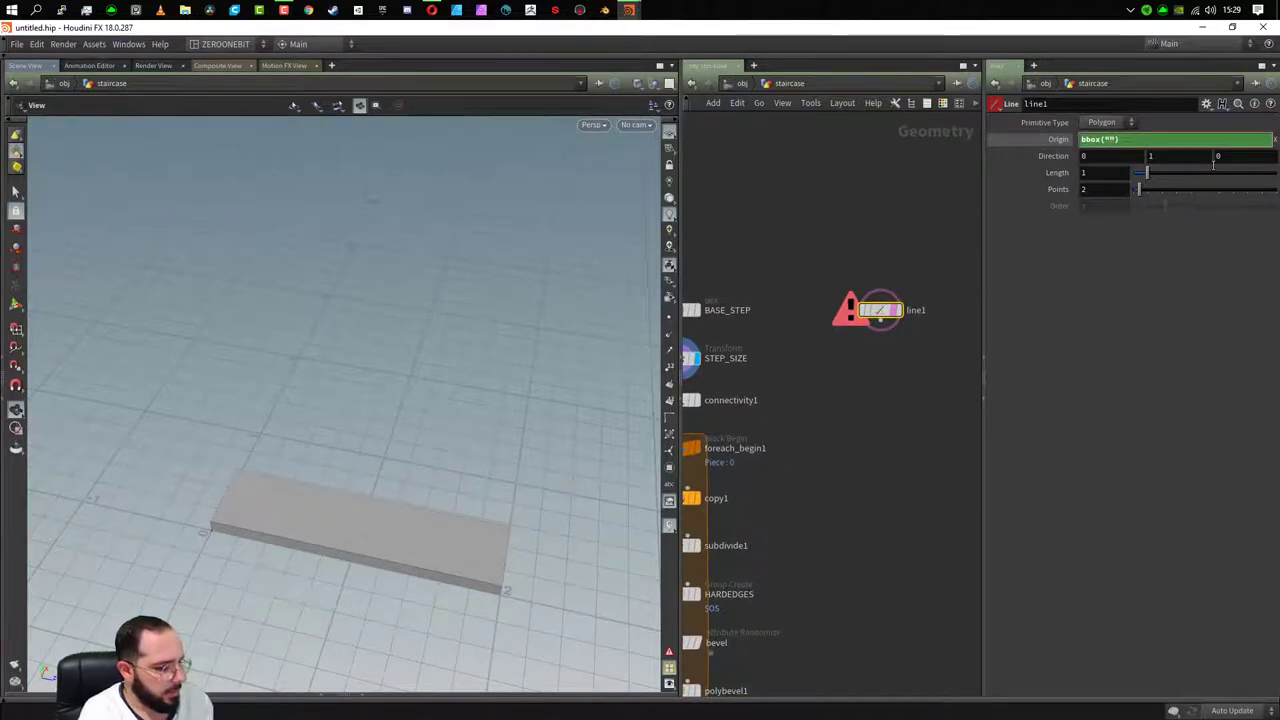
pyautogui.write('../sp')
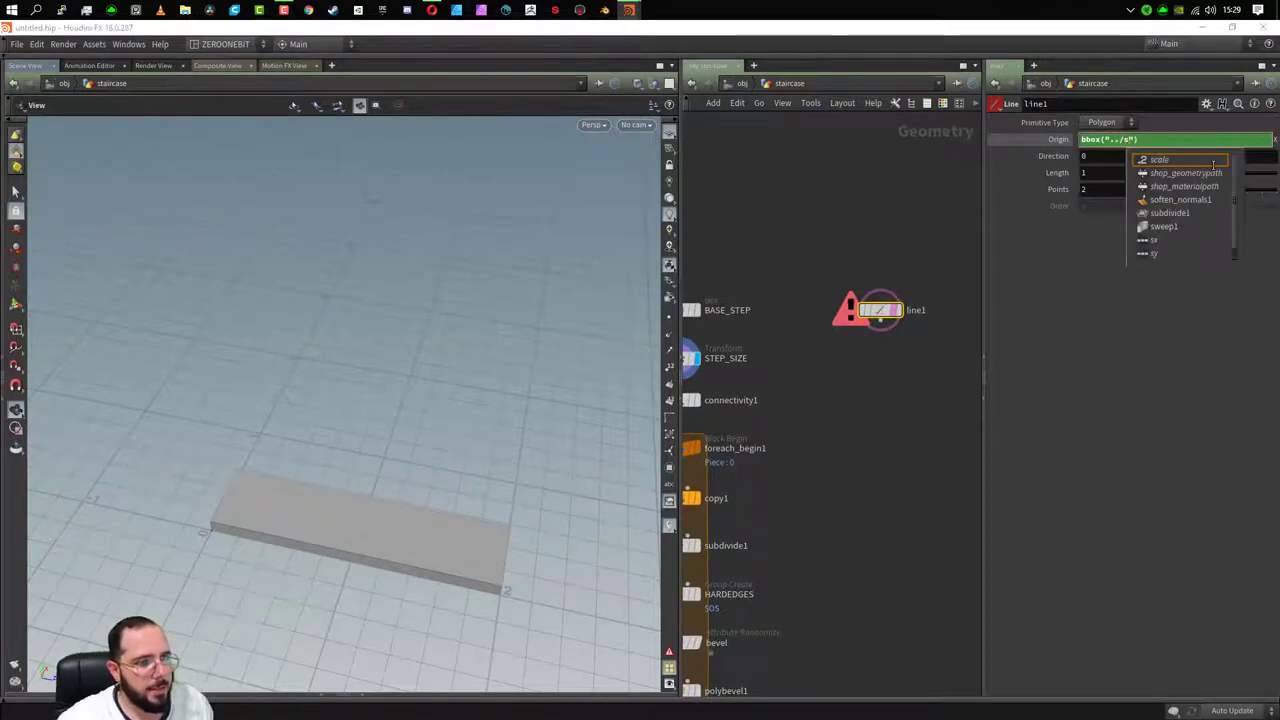
pyautogui.write('e')
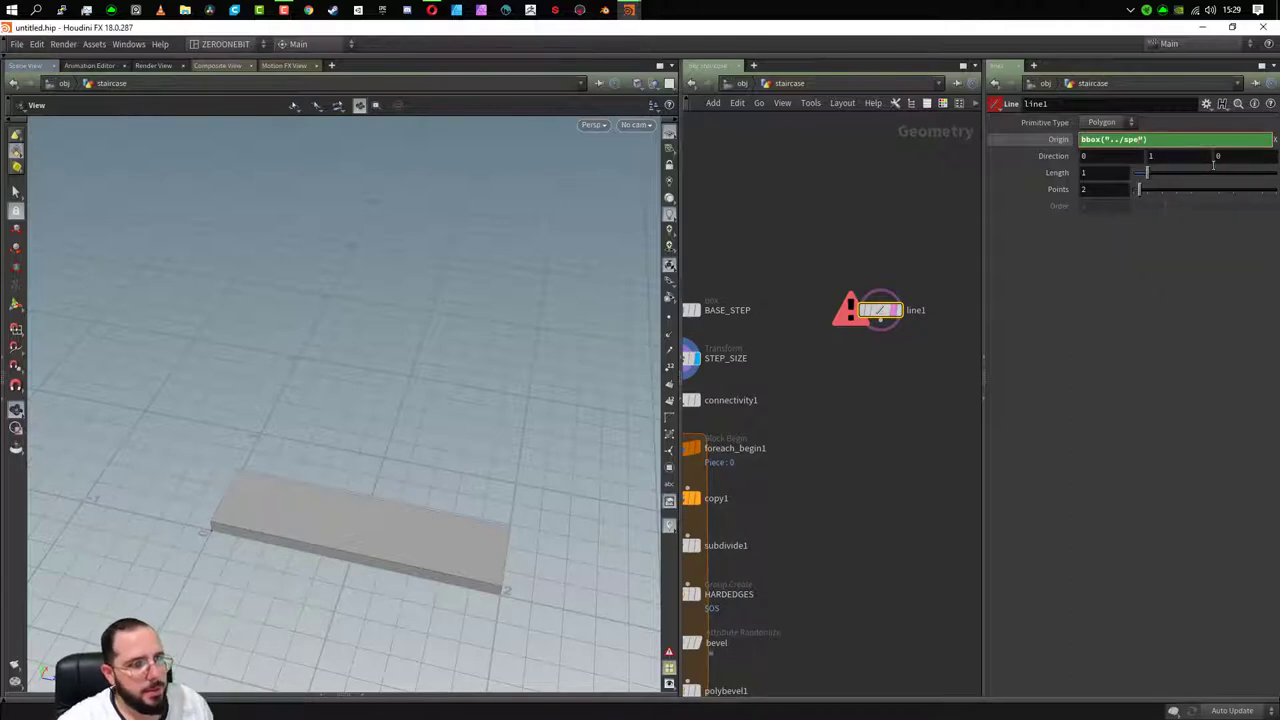
pyautogui.press('BackSpace')
pyautogui.press('BackSpace')
pyautogui.write('te')
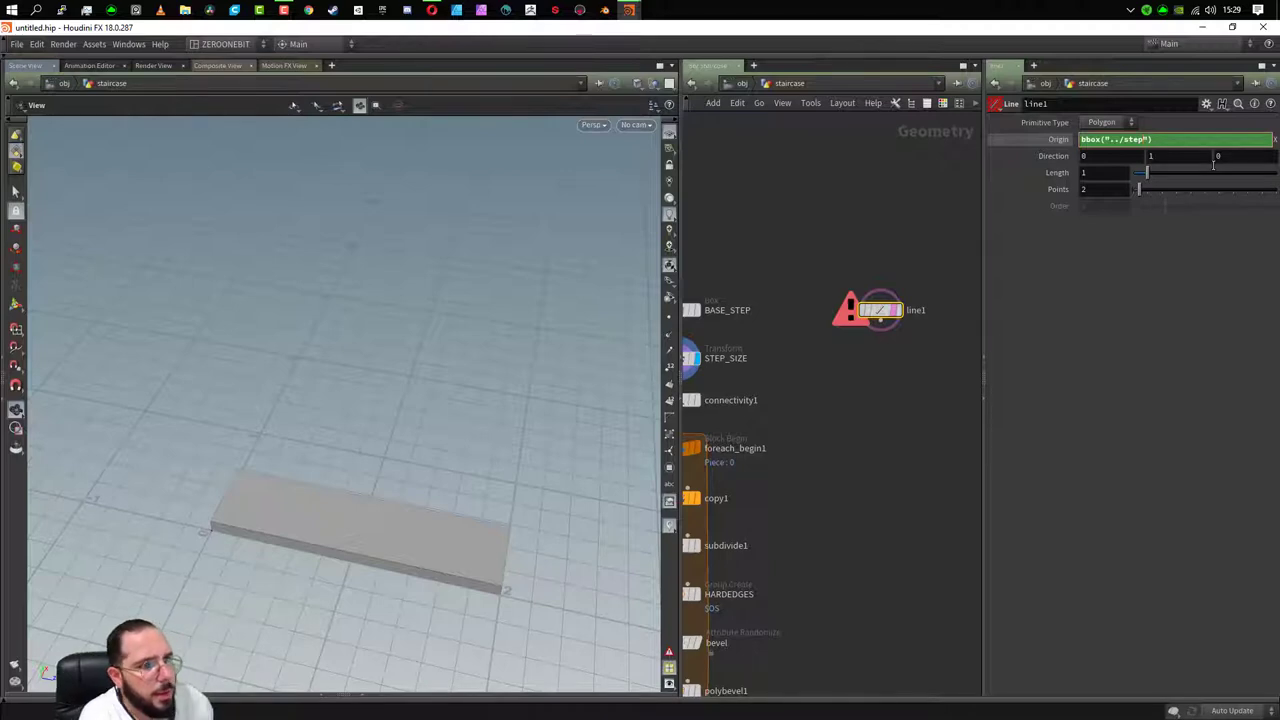
pyautogui.press('BackSpace')
pyautogui.press('BackSpace')
pyautogui.press('BackSpace')
pyautogui.write('t')
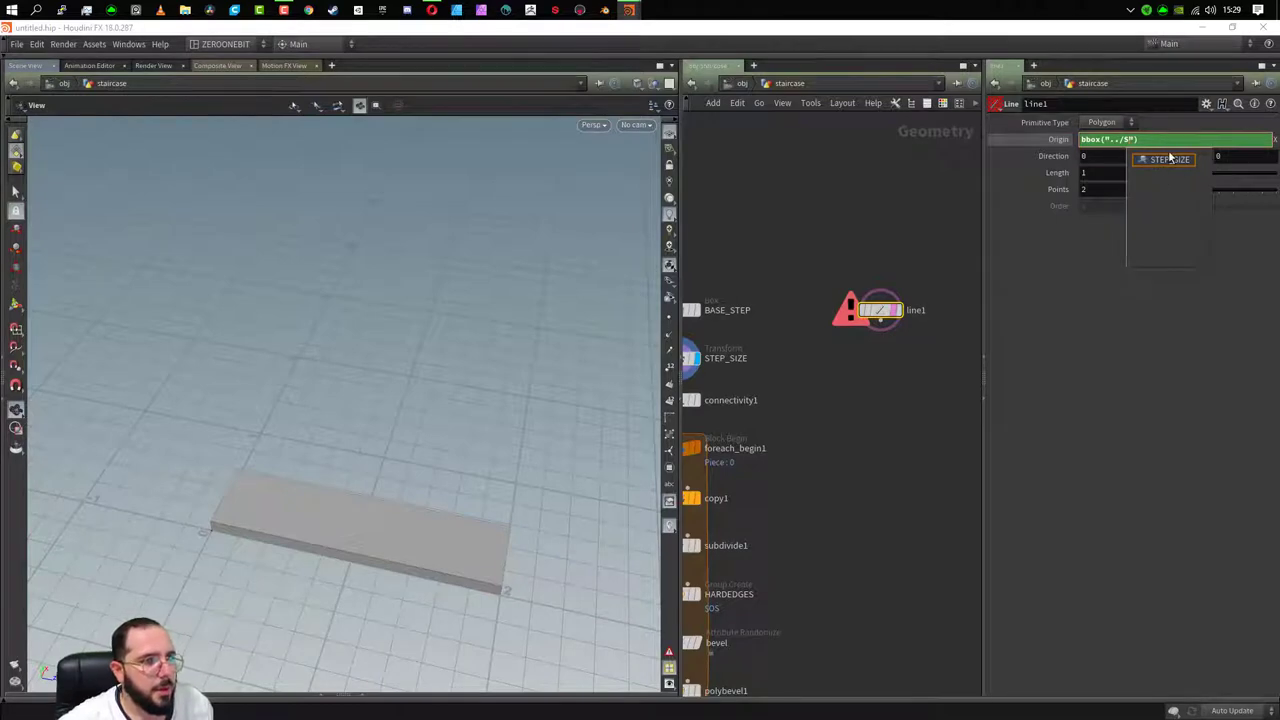
pyautogui.click(1168, 158)
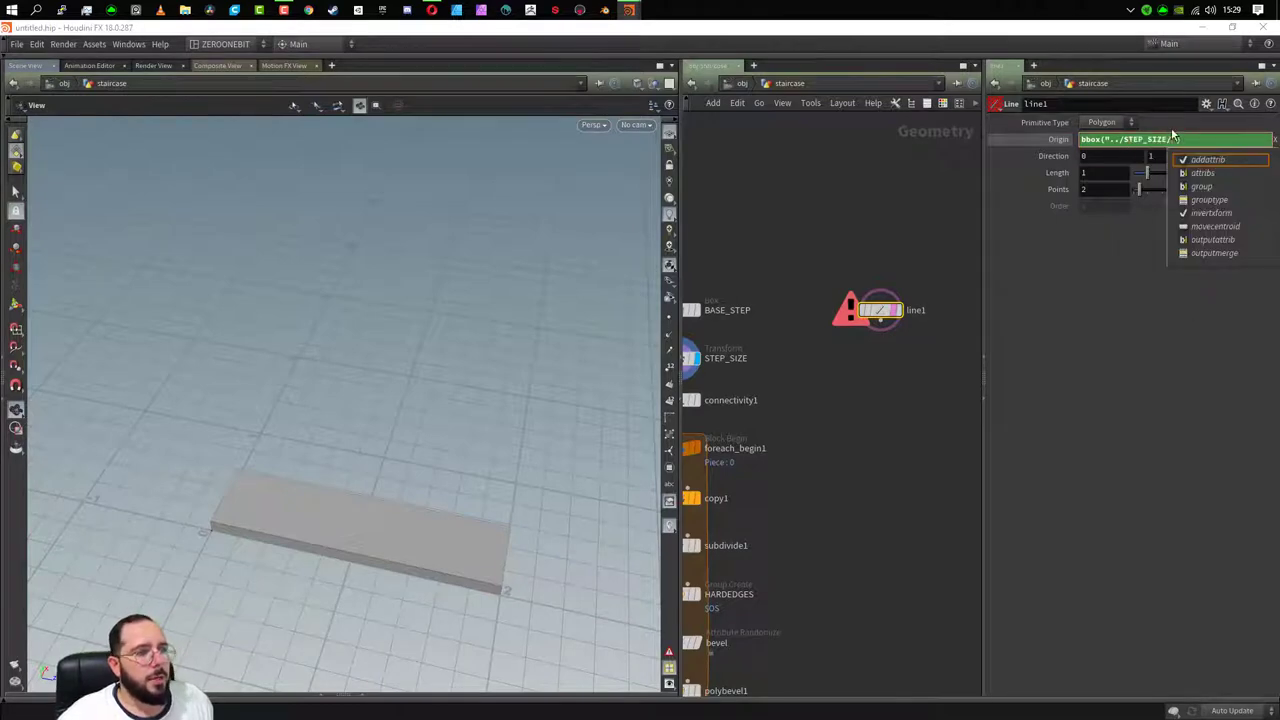
# - Complete Origin X as bbox("../STEP_SIZE/", D_XSIZE)/2 and commit it
pyautogui.press('Escape')
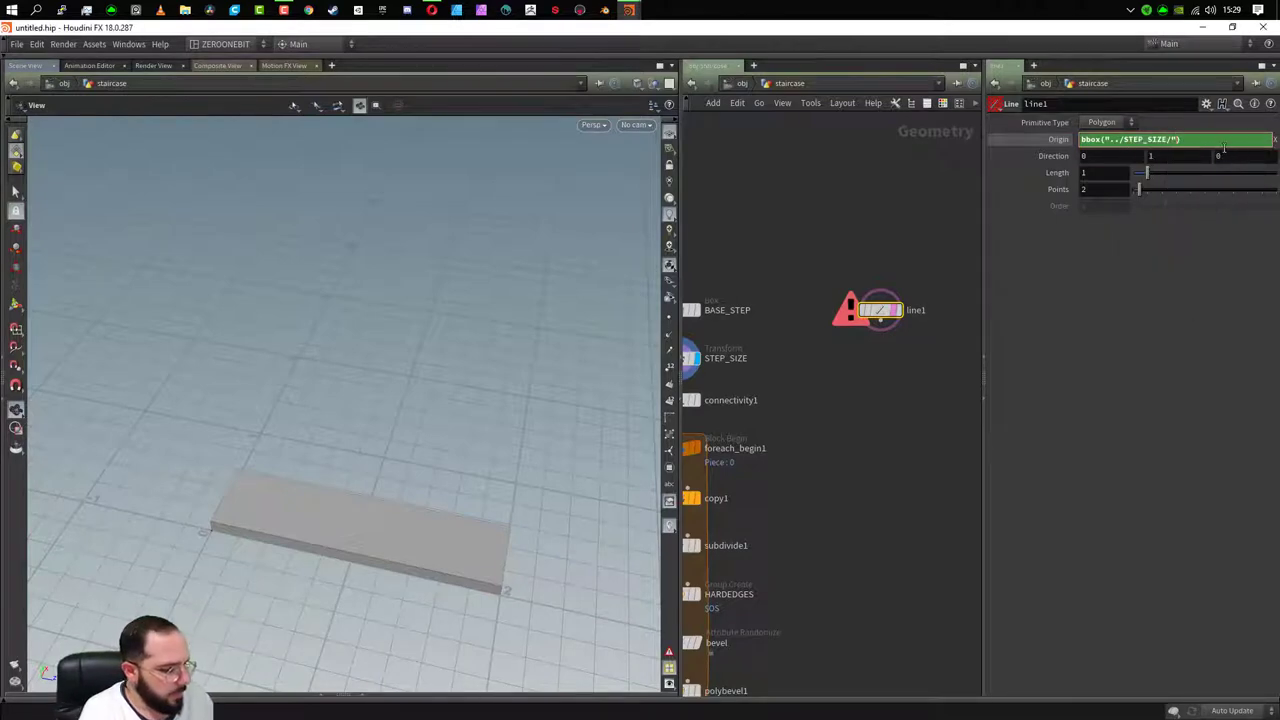
pyautogui.write(', D_XSIZE')
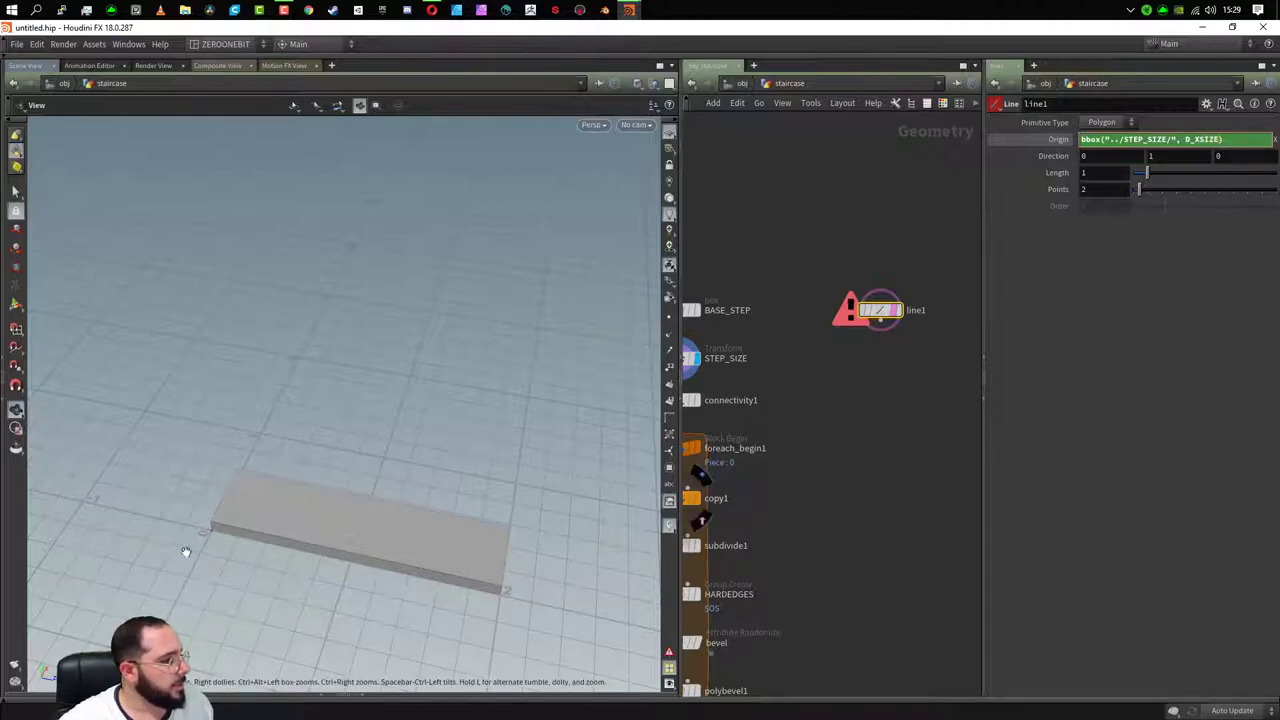
pyautogui.press('Return')
pyautogui.moveTo(526, 449); pyautogui.dragTo(280, 515)
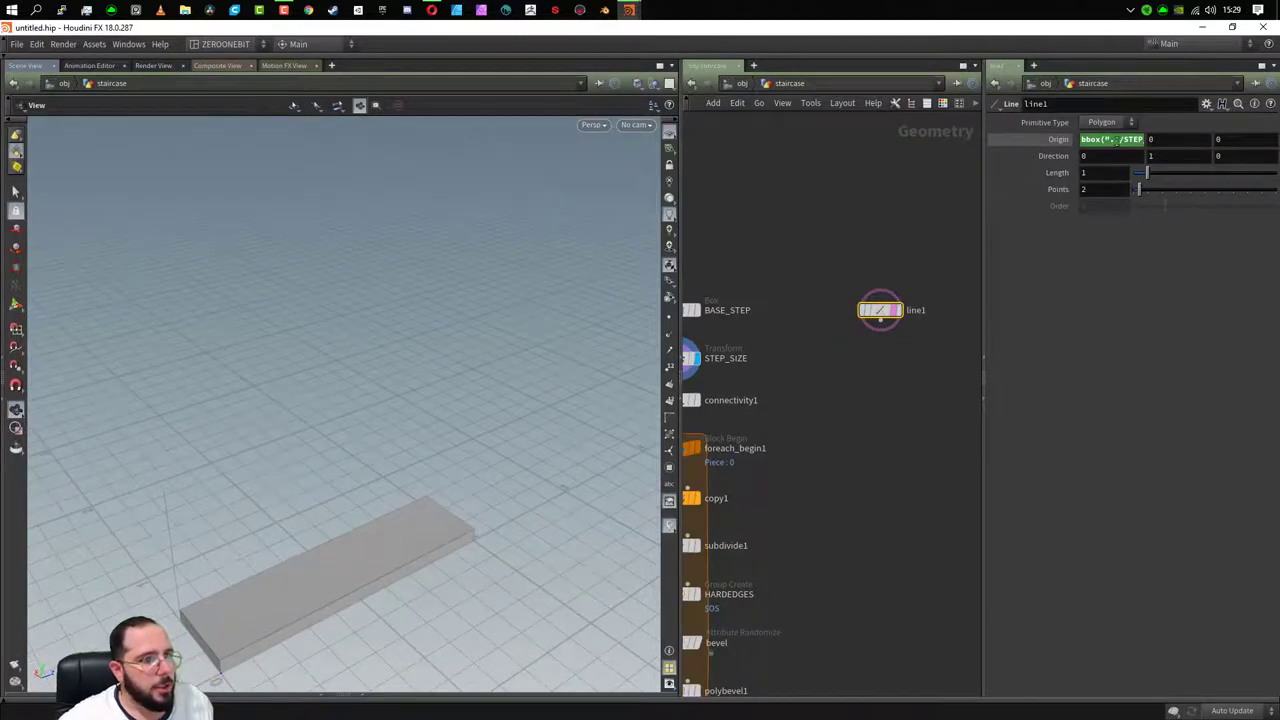
pyautogui.click(1150, 139)
pyautogui.write('_SIZE/", D_XSIZE)/')
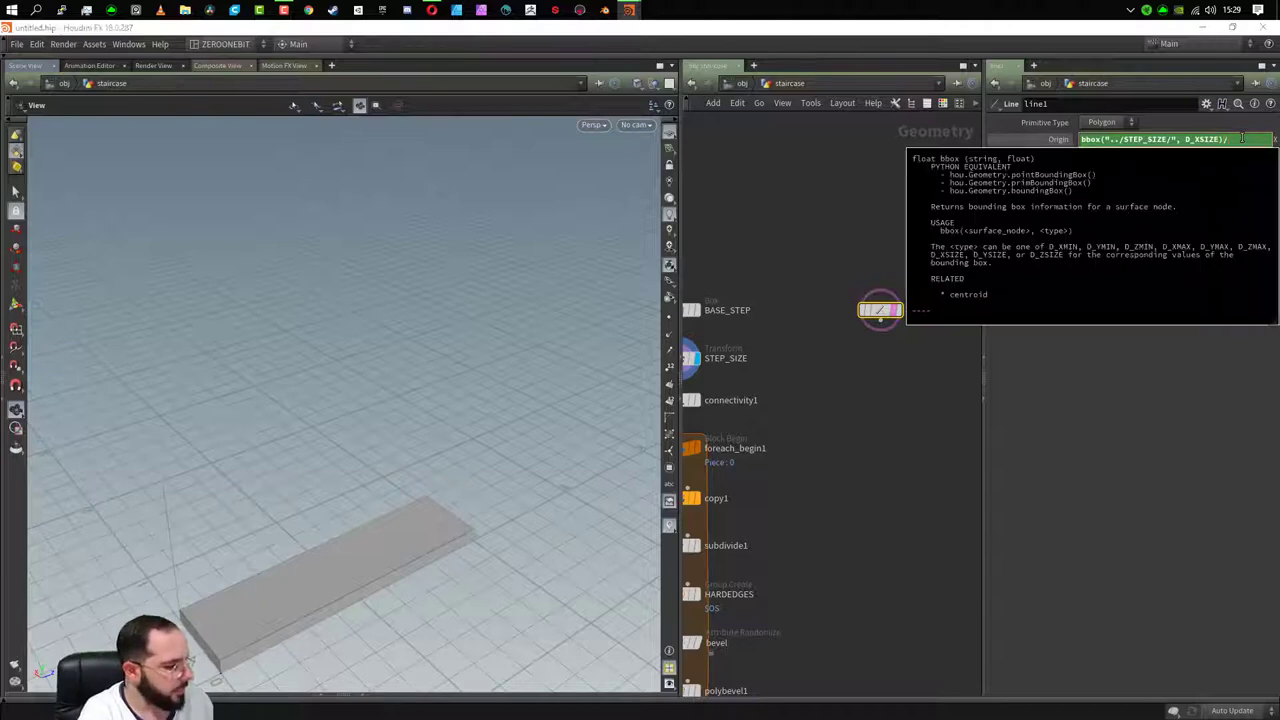
pyautogui.press('Return')
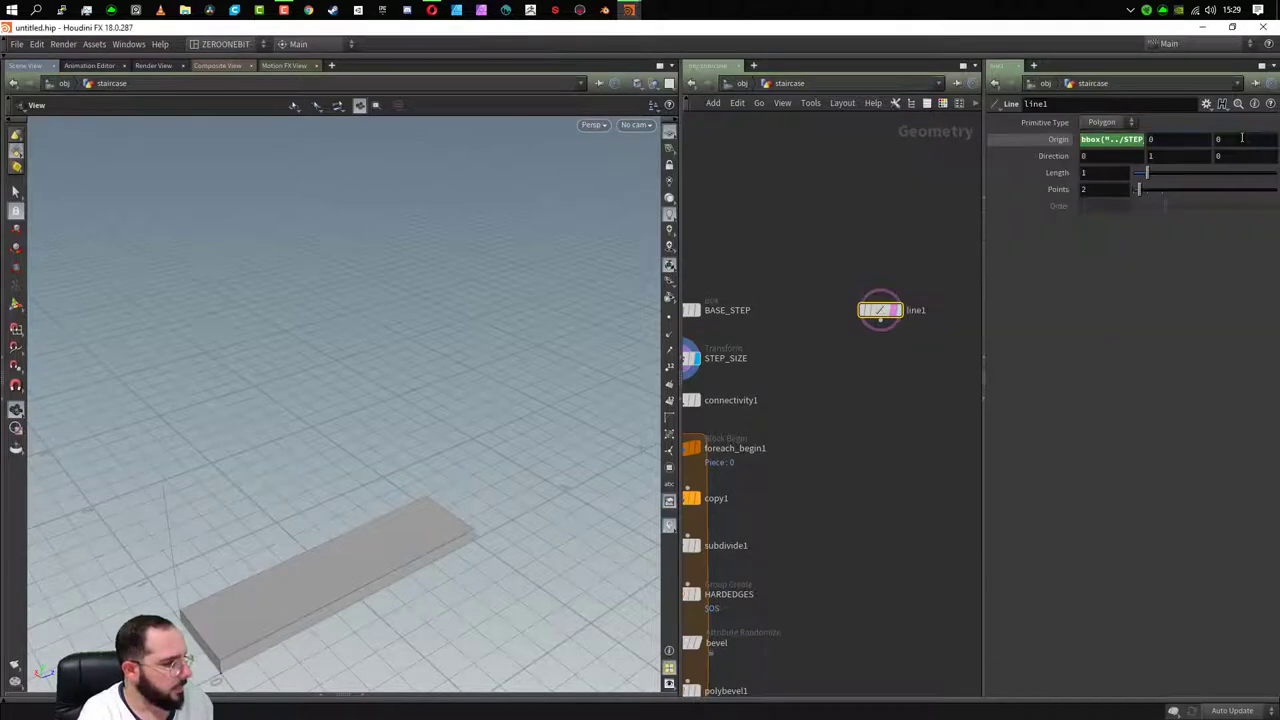
# - Set Origin Z to the pasted expression with D_XSIZE changed to D_ZSIZE
pyautogui.keyDown('alt'); pyautogui.moveTo(357, 626); pyautogui.dragTo(217, 521); pyautogui.keyUp('alt')
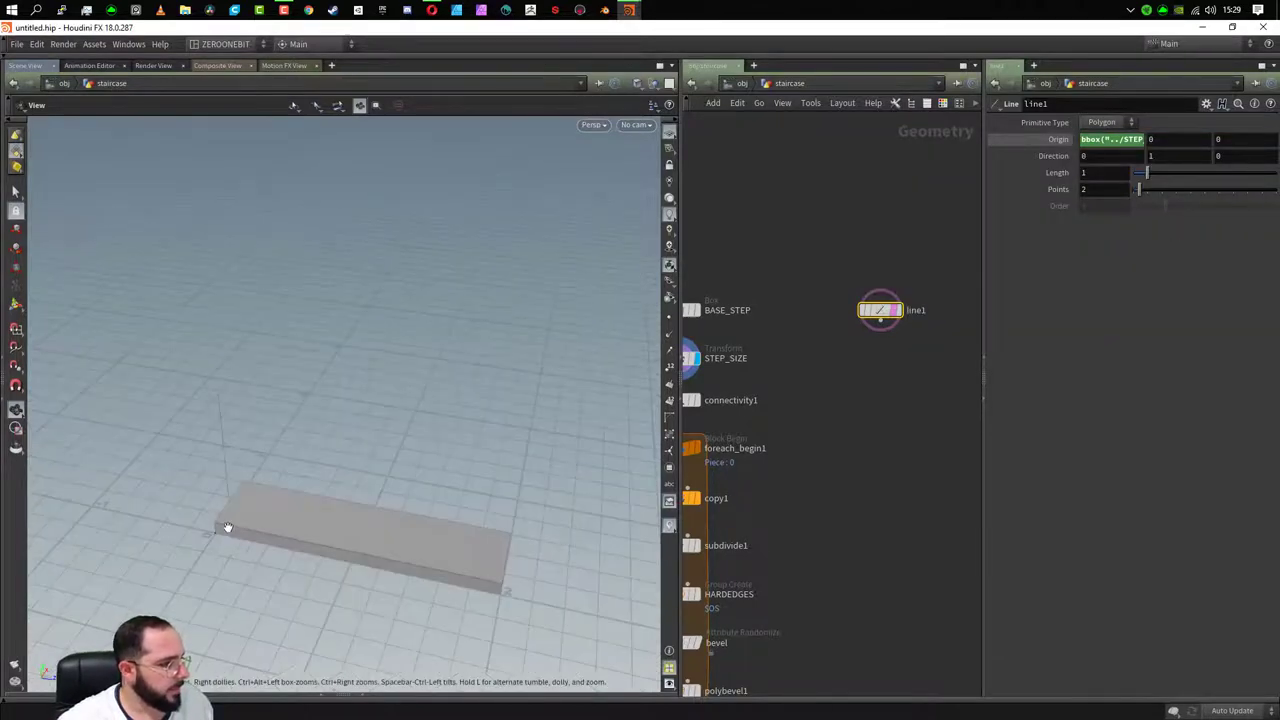
pyautogui.click(1120, 138)
pyautogui.tripleClick(1113, 140)
pyautogui.hotkey('ctrl', 'c')
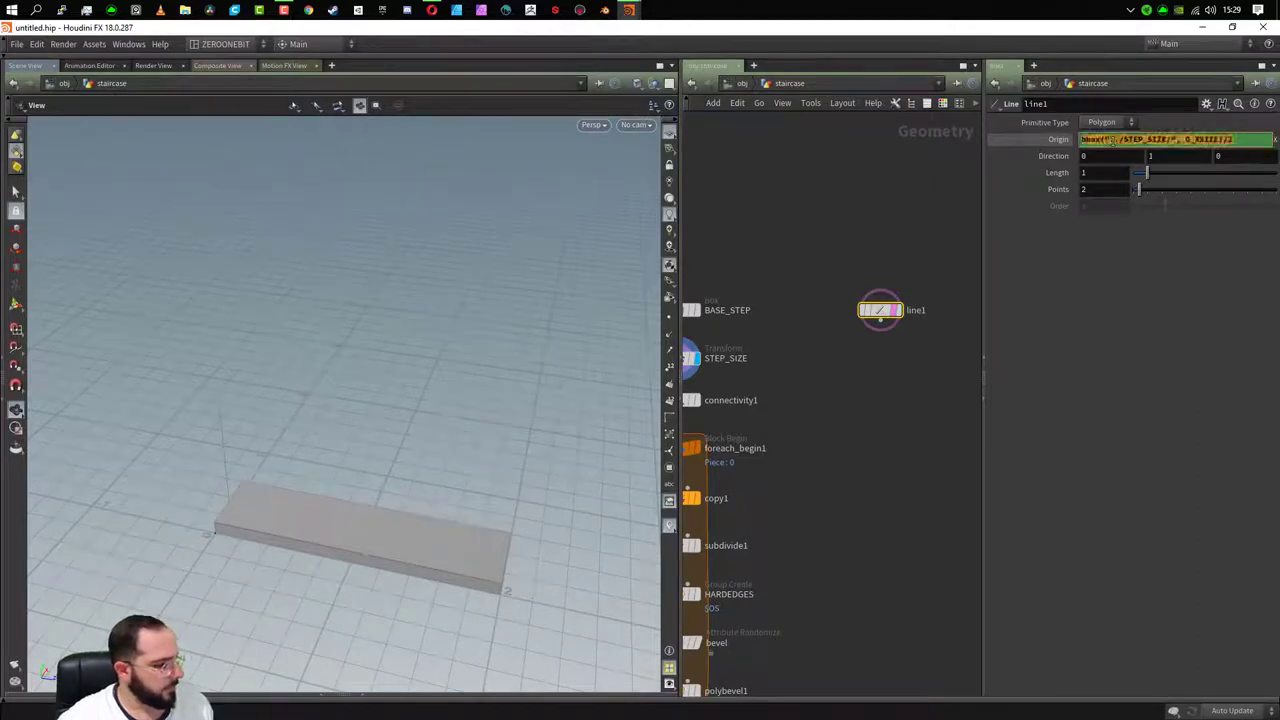
pyautogui.click(1113, 140)
pyautogui.hotkey('ctrl', 'a')
pyautogui.press('BackSpace')
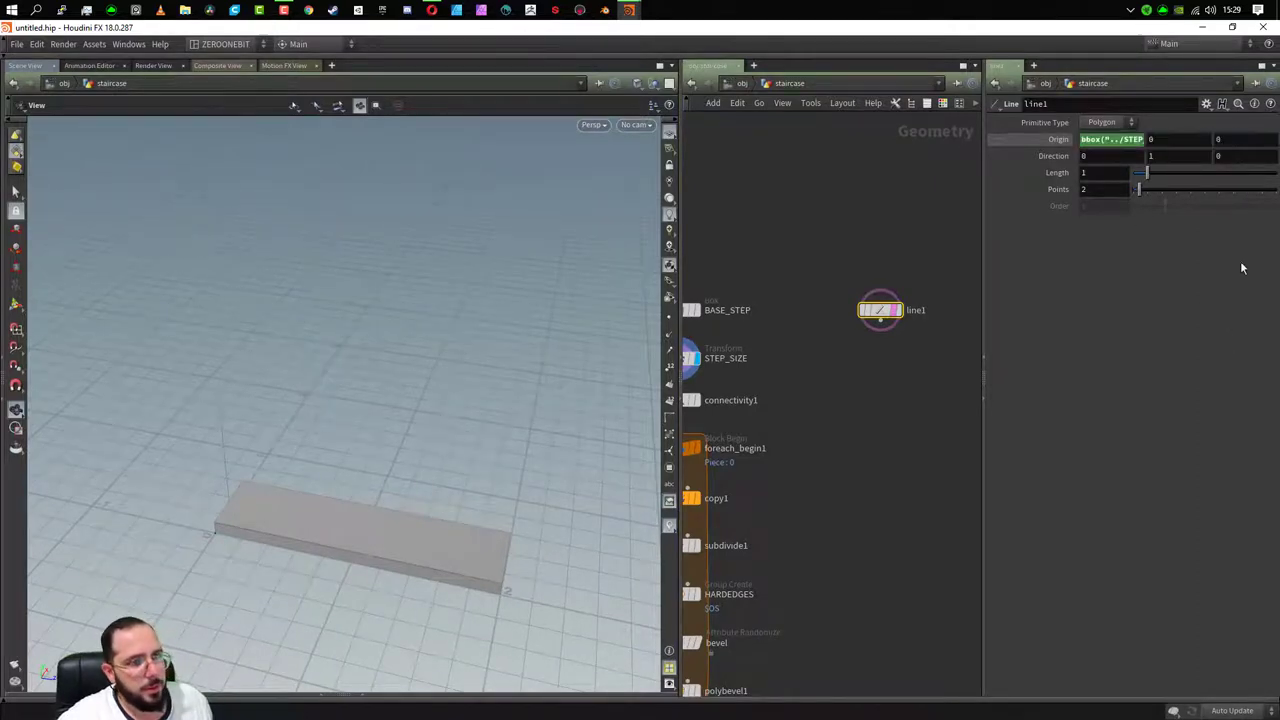
pyautogui.hotkey('ctrl', 'v')
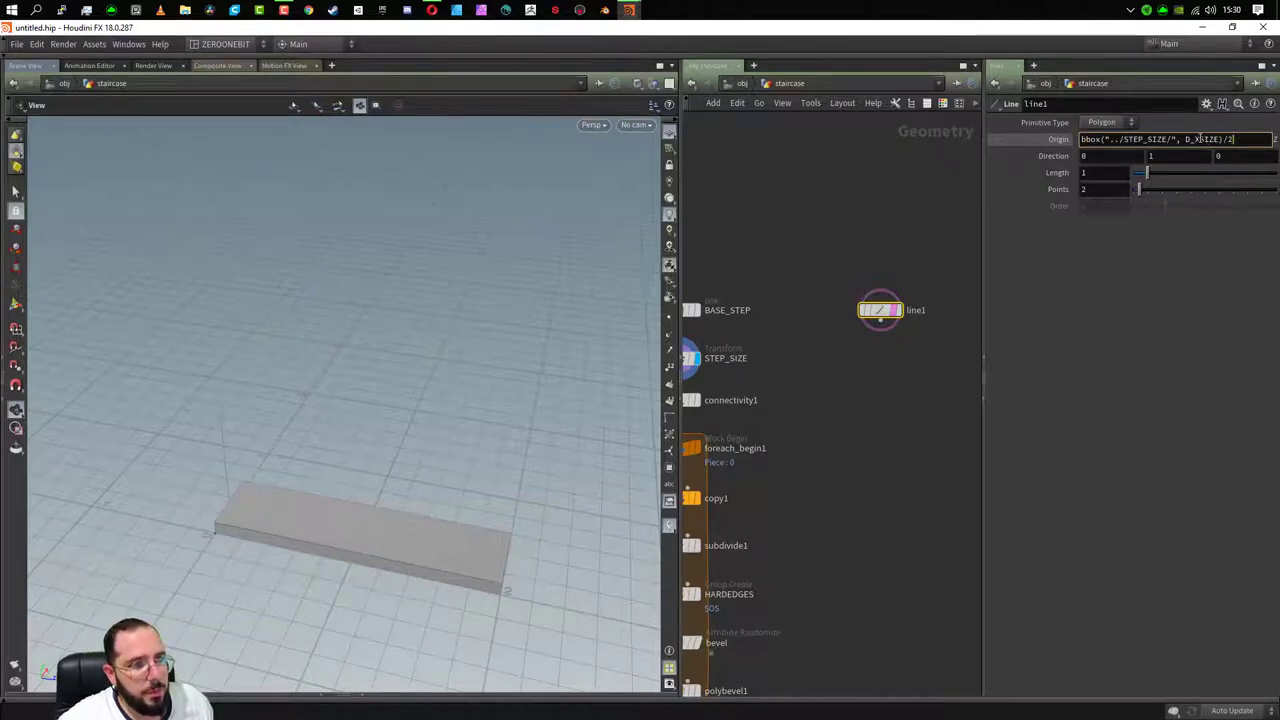
pyautogui.press('BackSpace')
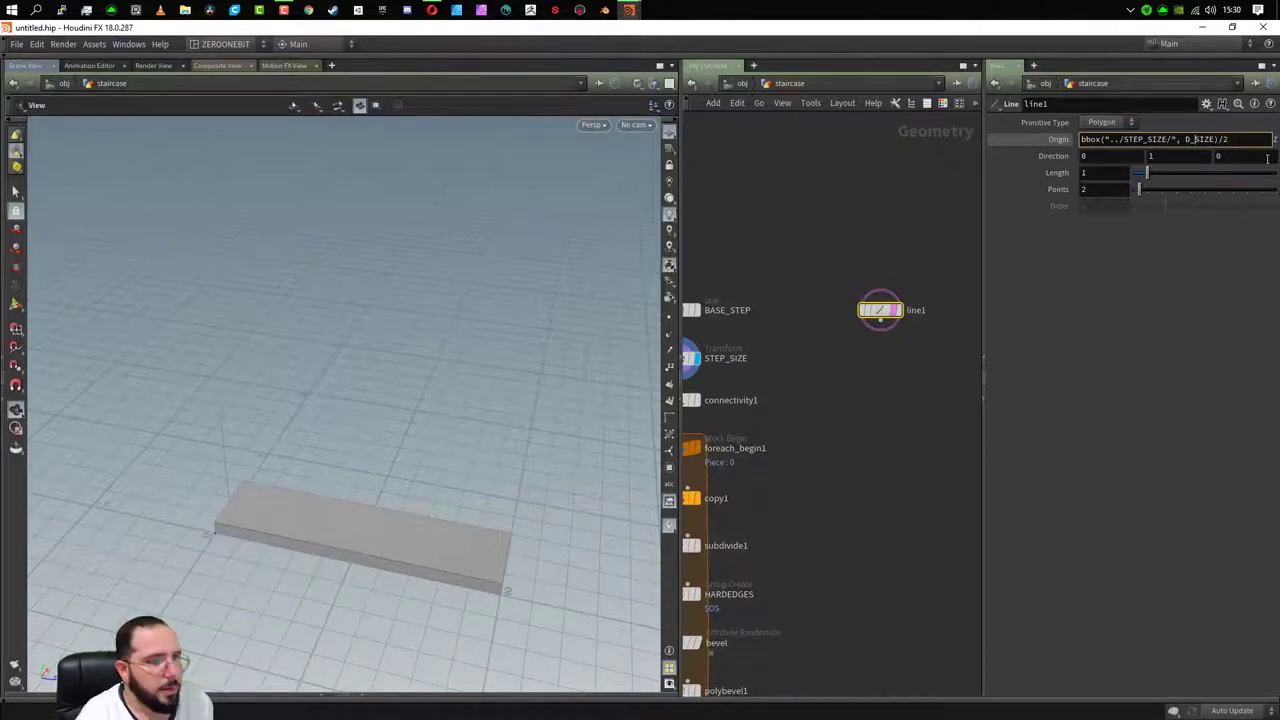
pyautogui.write('Z')
pyautogui.press('Return')
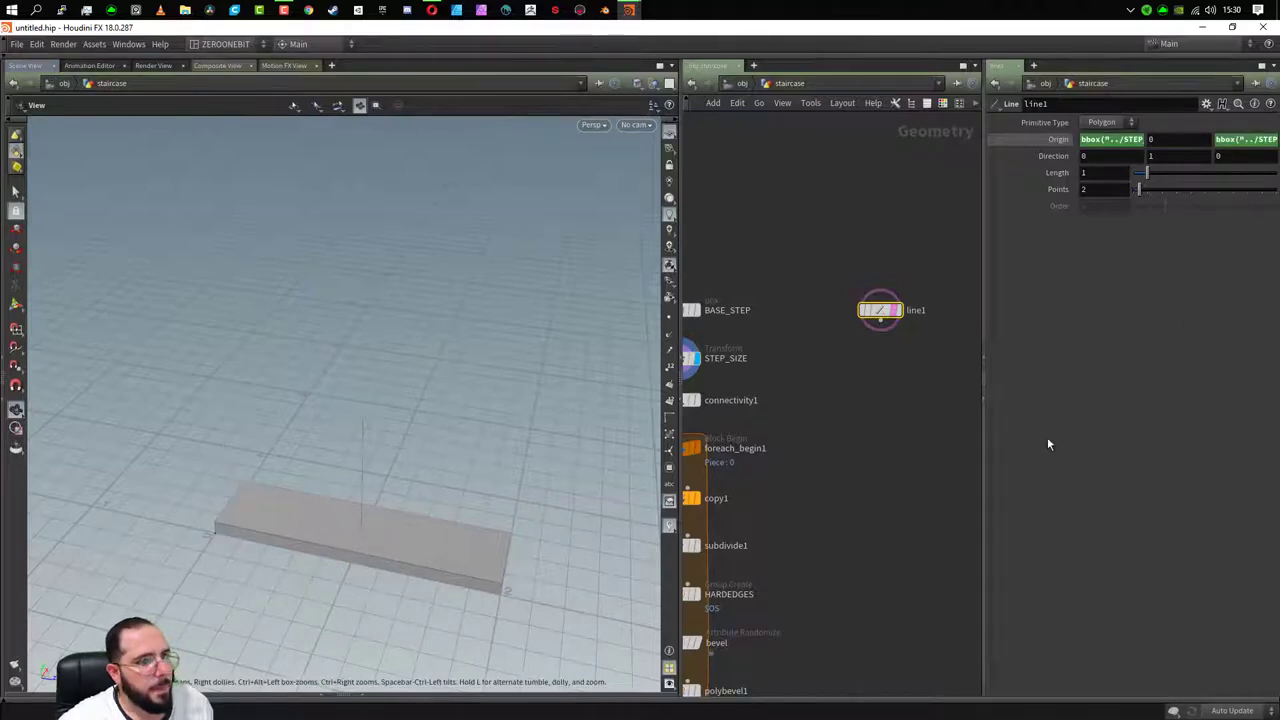
# - Try alternative divisors such as /20 and /0.5 on the Origin Z expression
pyautogui.click(1257, 155)
pyautogui.click(1258, 139)
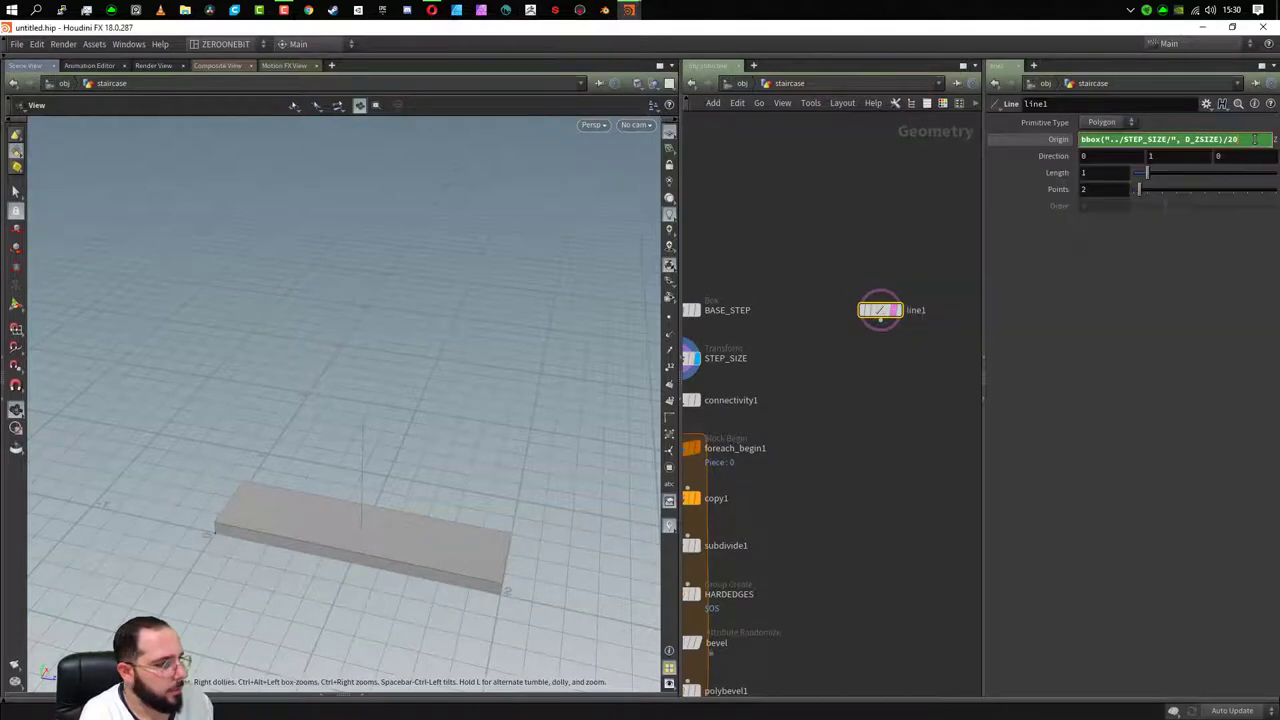
pyautogui.press('Return')
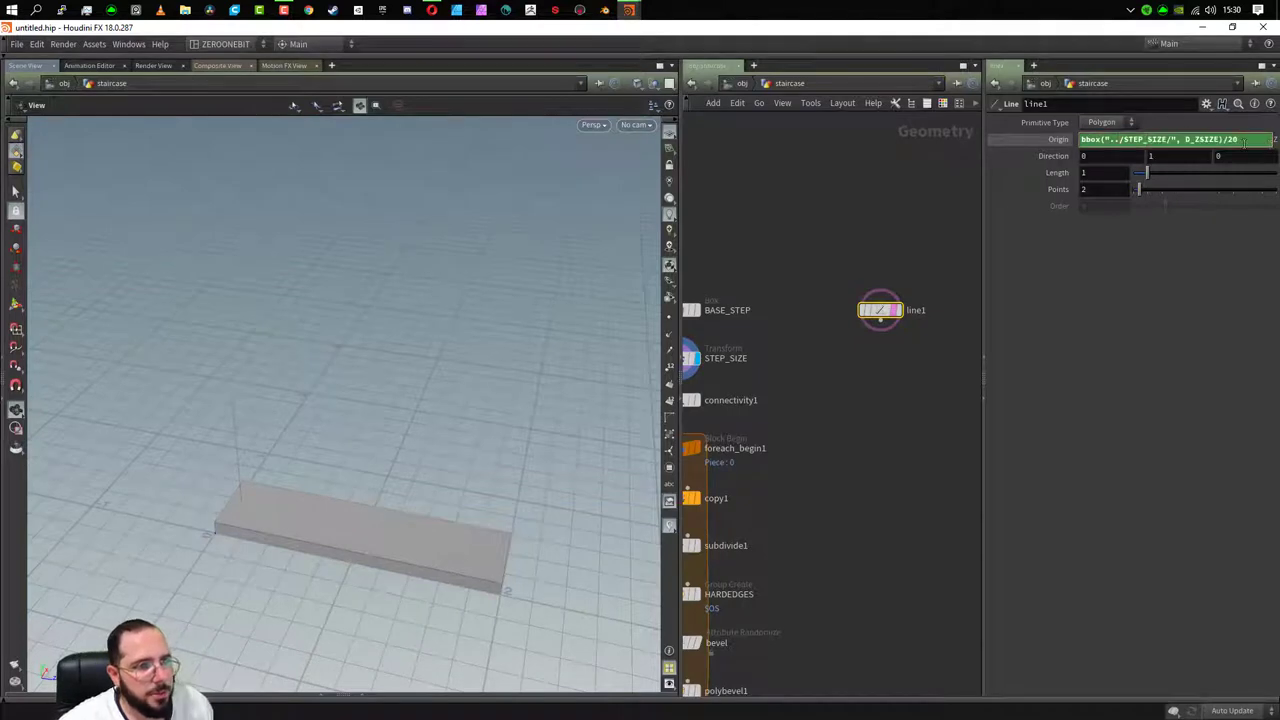
pyautogui.click(1244, 141)
pyautogui.press('BackSpace')
pyautogui.press('BackSpace')
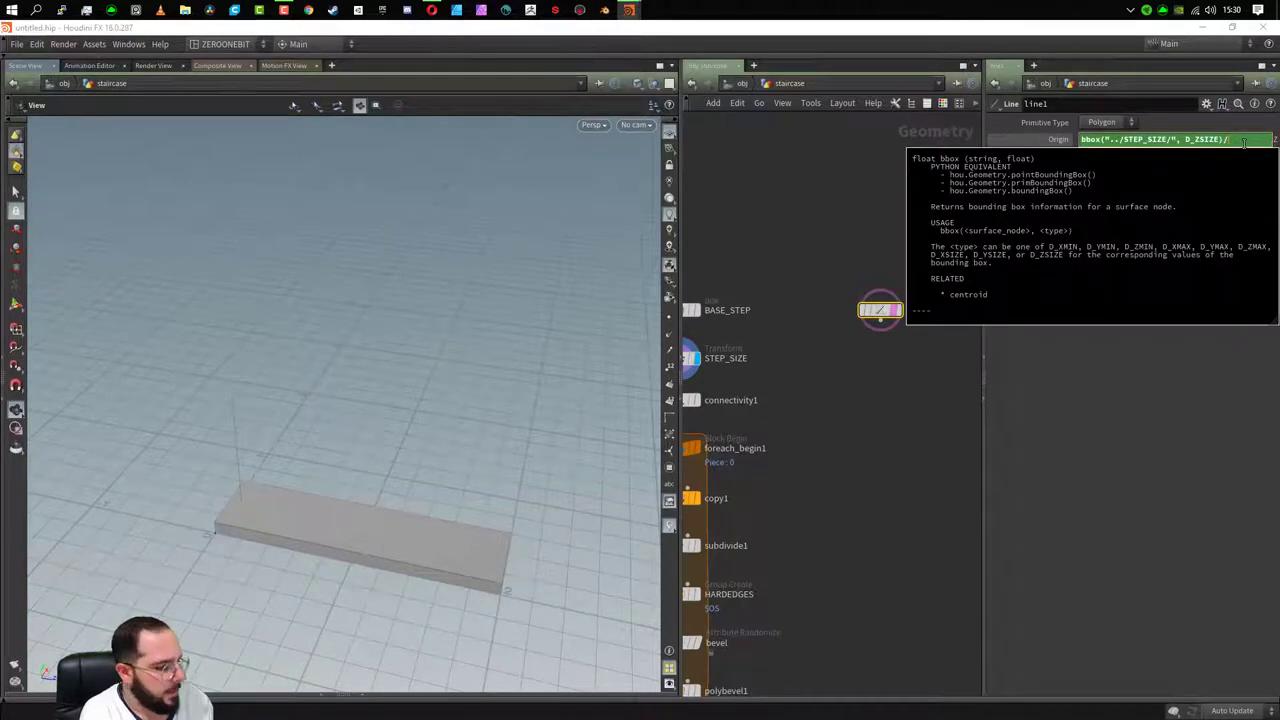
pyautogui.write('0.5')
pyautogui.press('Return')
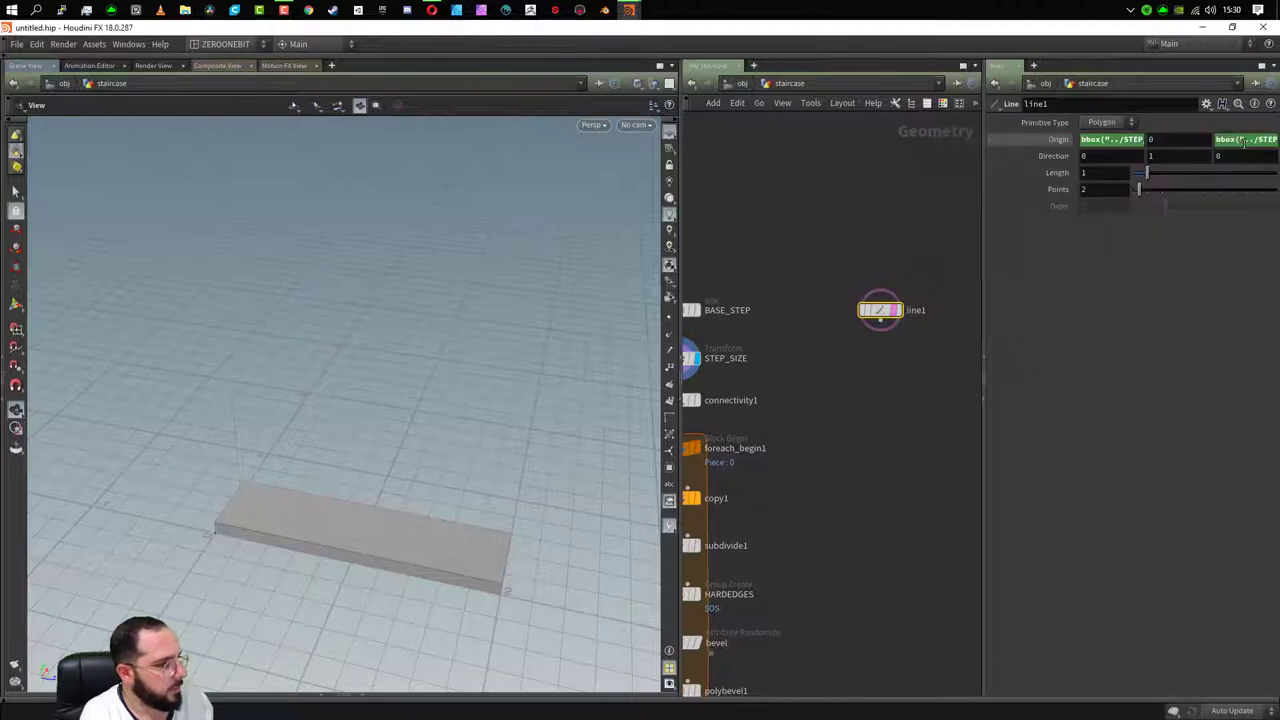
pyautogui.scroll(-3, 397, 530)
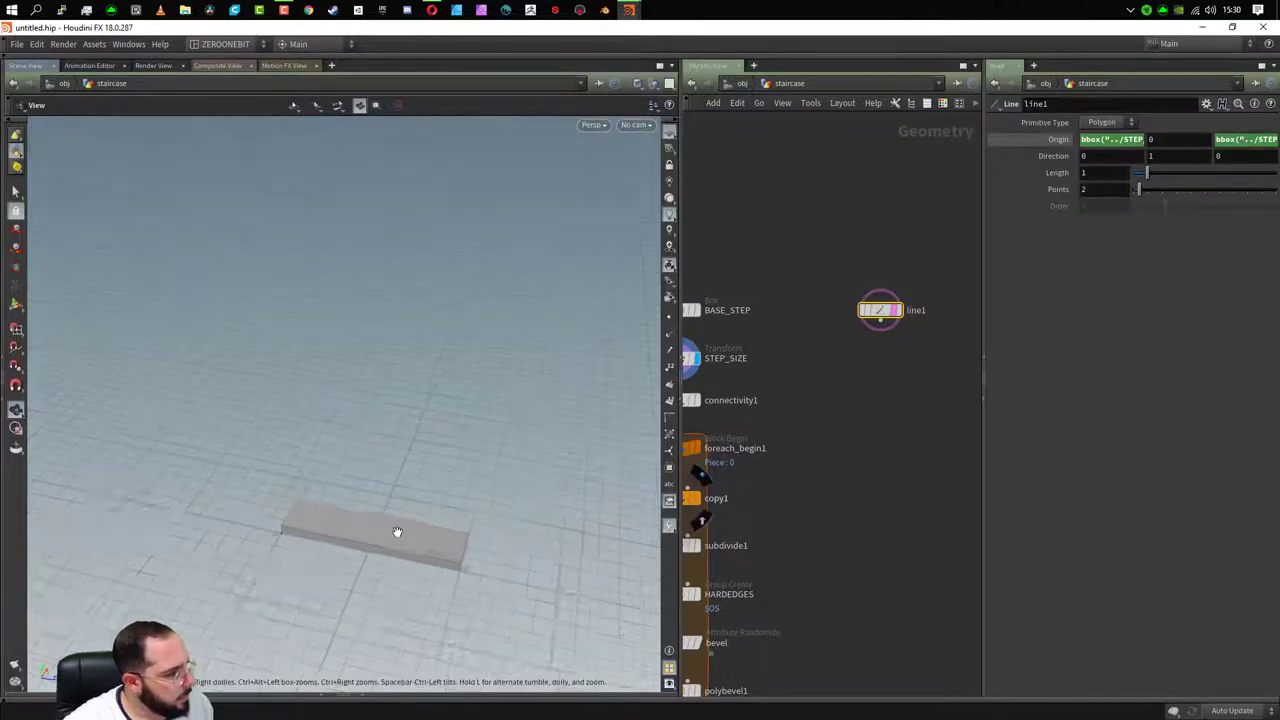
pyautogui.scroll(-3, 397, 530)
pyautogui.scroll(2, 397, 530)
pyautogui.scroll(1, 606, 551)
pyautogui.scroll(1, 606, 551)
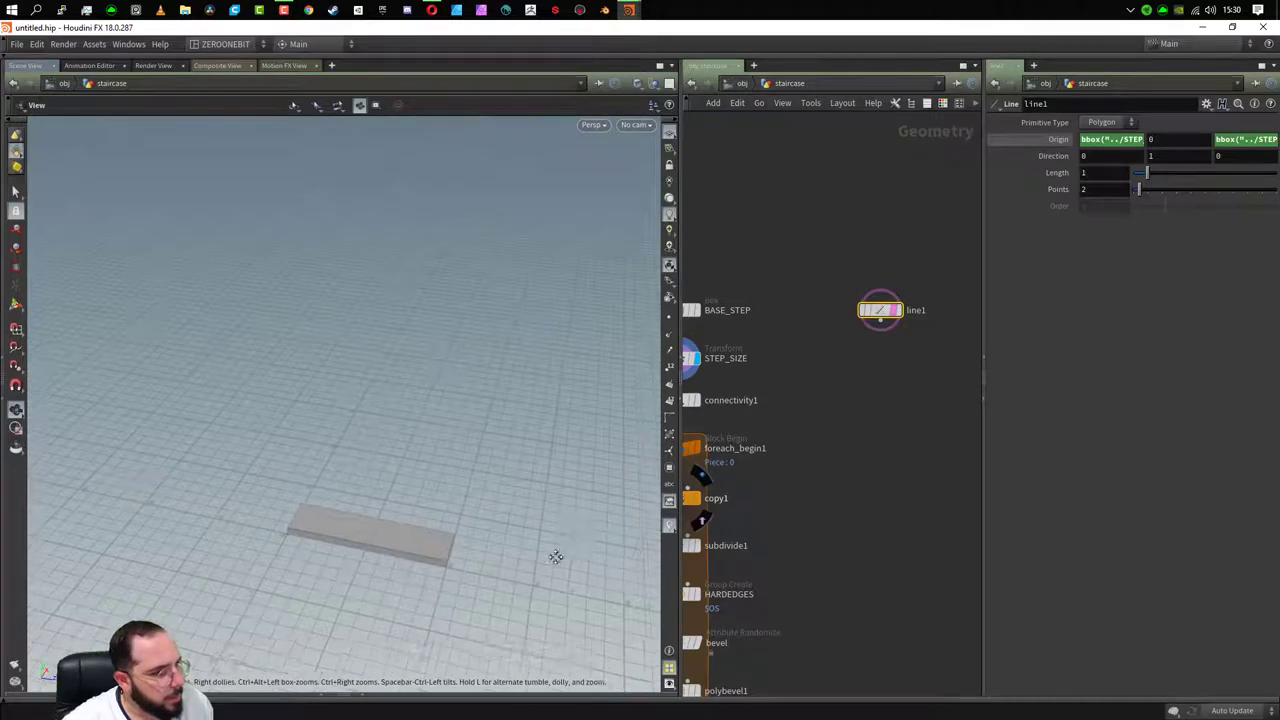
pyautogui.scroll(1, 557, 557)
# - Change the Origin Z divisor from 0.5 to 0.95
pyautogui.middleClick(1260, 140)
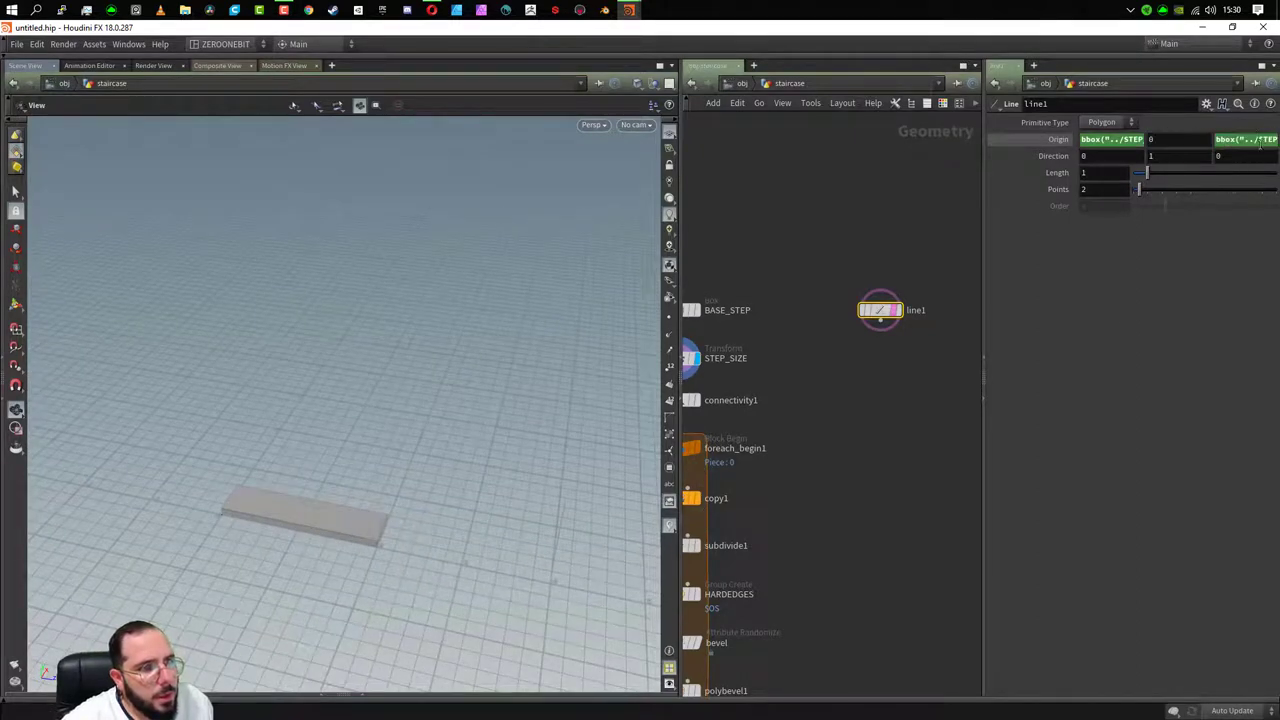
pyautogui.middleClick(1261, 145)
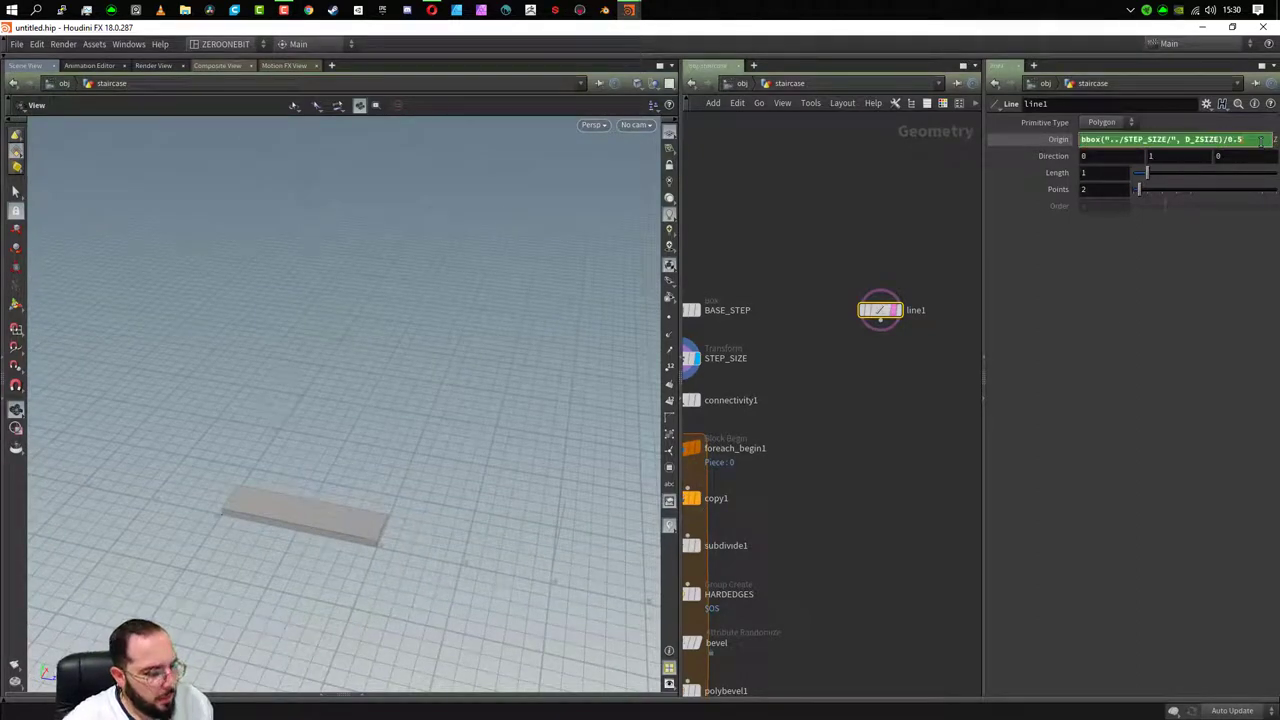
pyautogui.press('BackSpace')
pyautogui.press('BackSpace')
pyautogui.press('BackSpace')
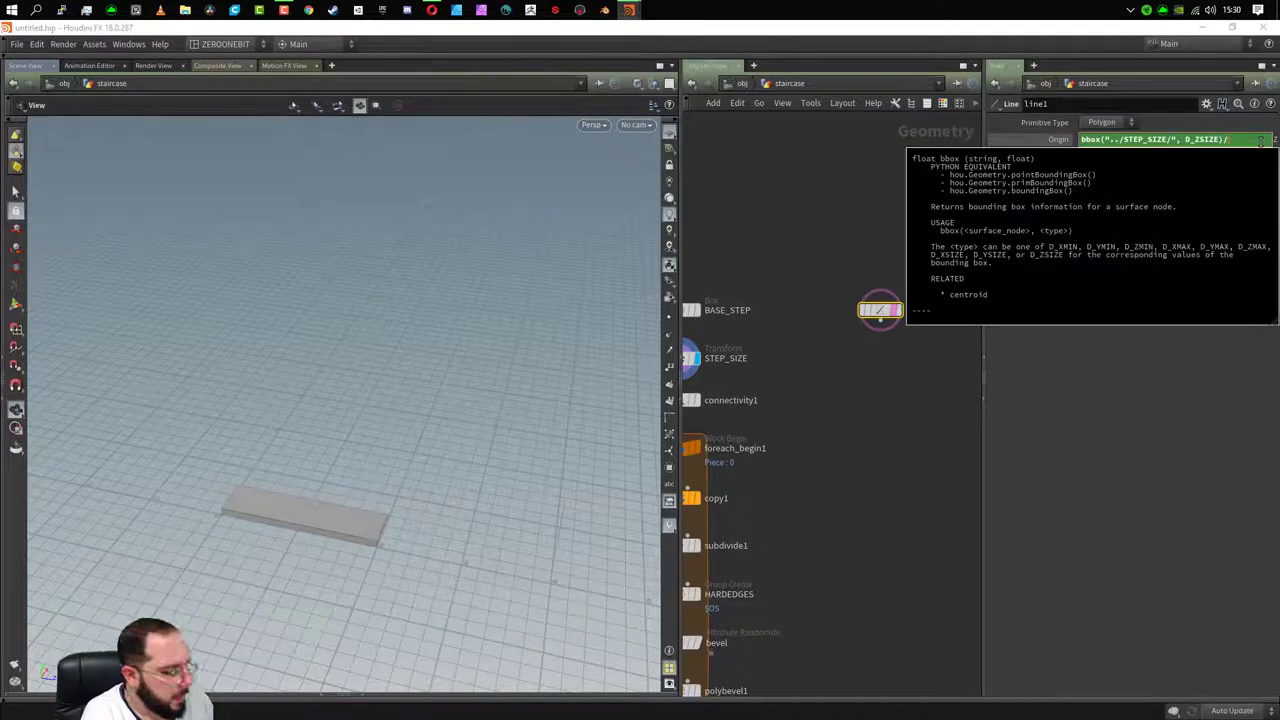
pyautogui.write('0.95')
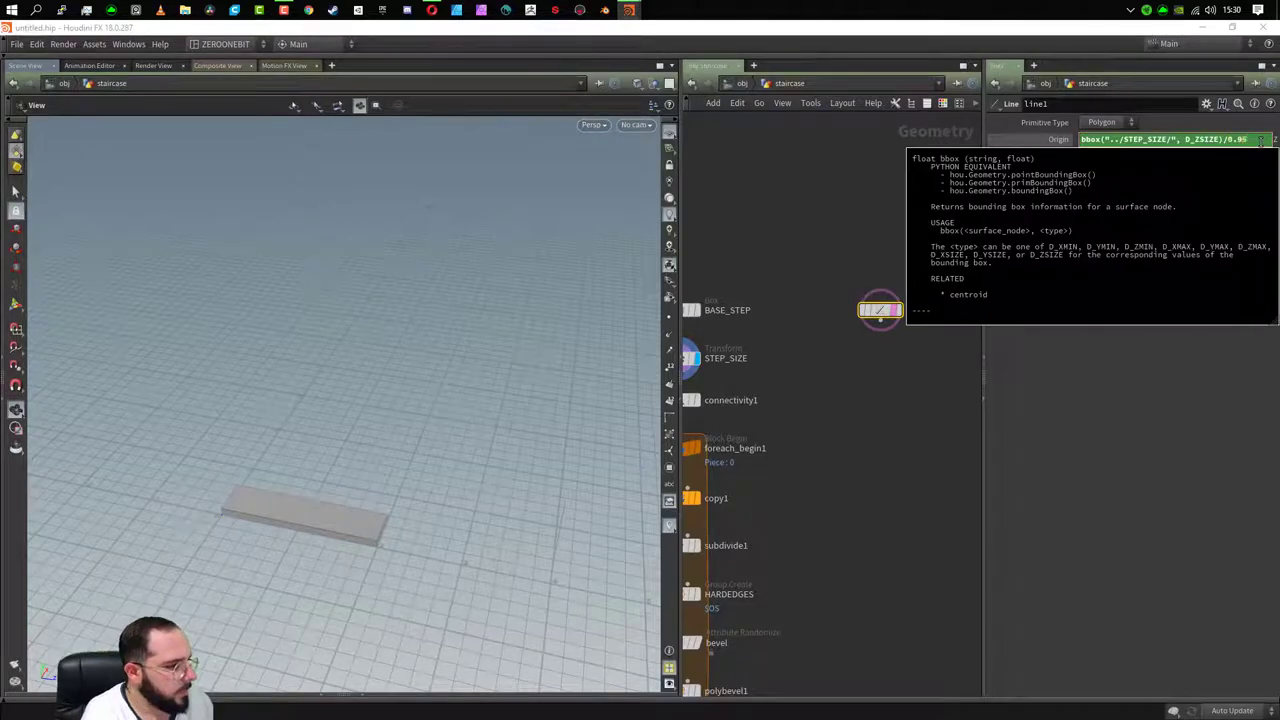
pyautogui.press('Return')
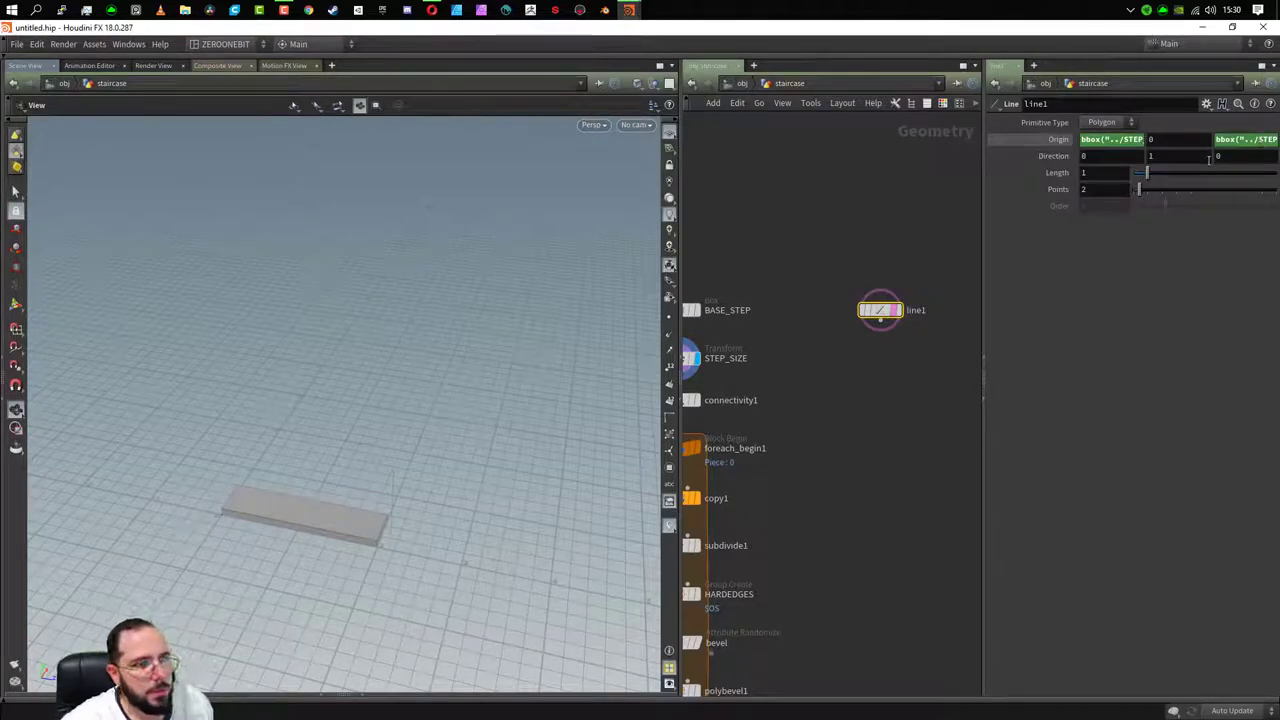
# - Remove the /1.1 divisor from the Origin Z expression
pyautogui.click(1265, 142)
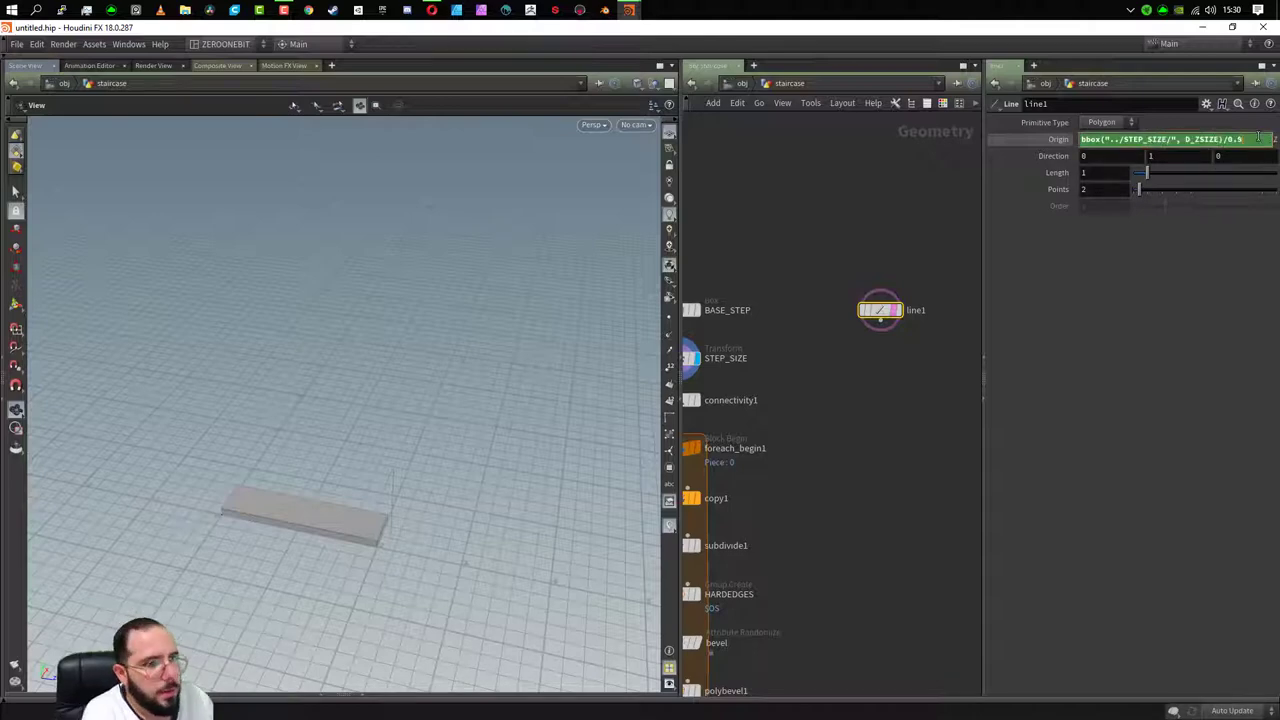
pyautogui.press('BackSpace')
pyautogui.press('BackSpace')
pyautogui.press('BackSpace')
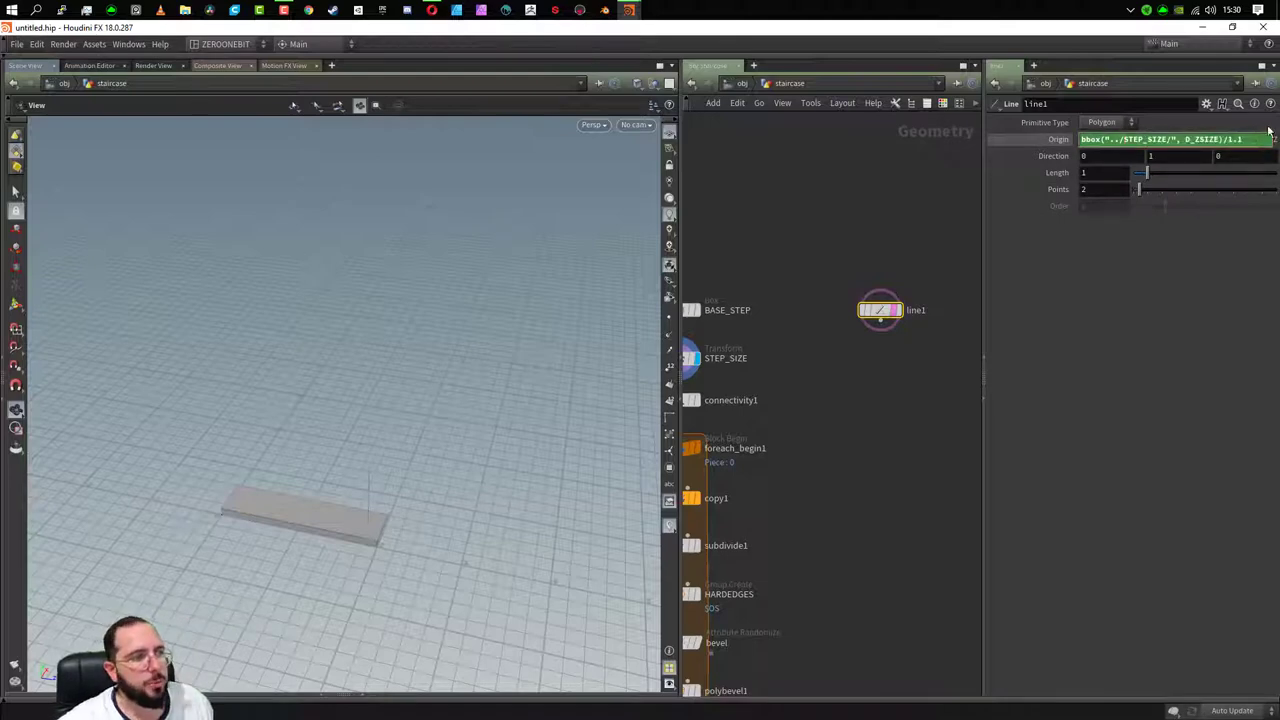
pyautogui.scroll(3, 330, 575)
pyautogui.scroll(1, 400, 520)
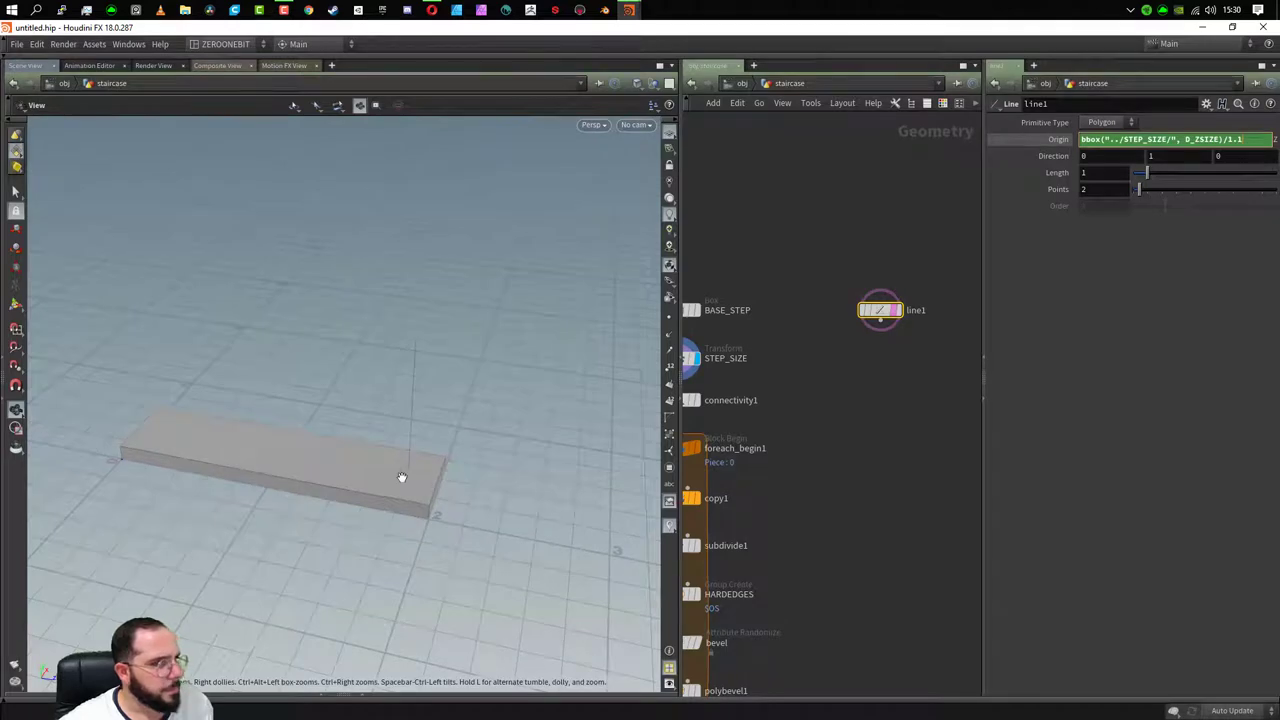
pyautogui.moveTo(1222, 139); pyautogui.dragTo(1244, 139)
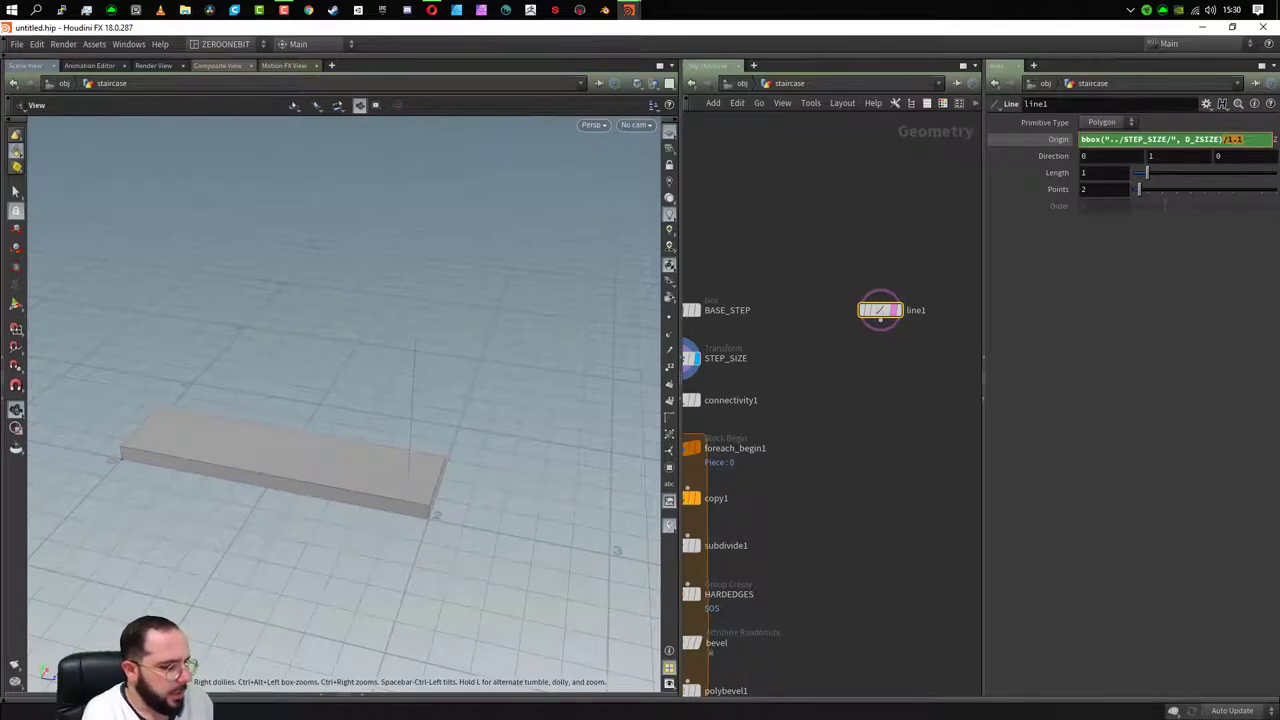
pyautogui.press('BackSpace')
pyautogui.write('-0')
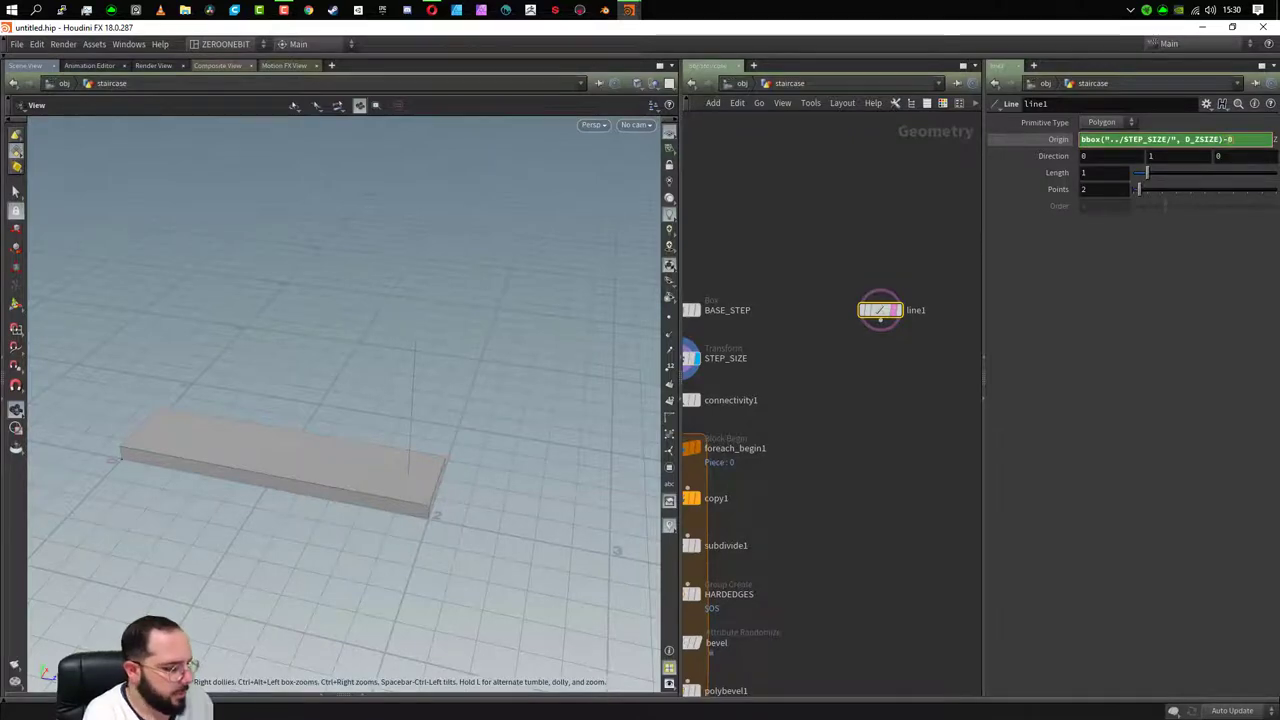
pyautogui.press('Return')
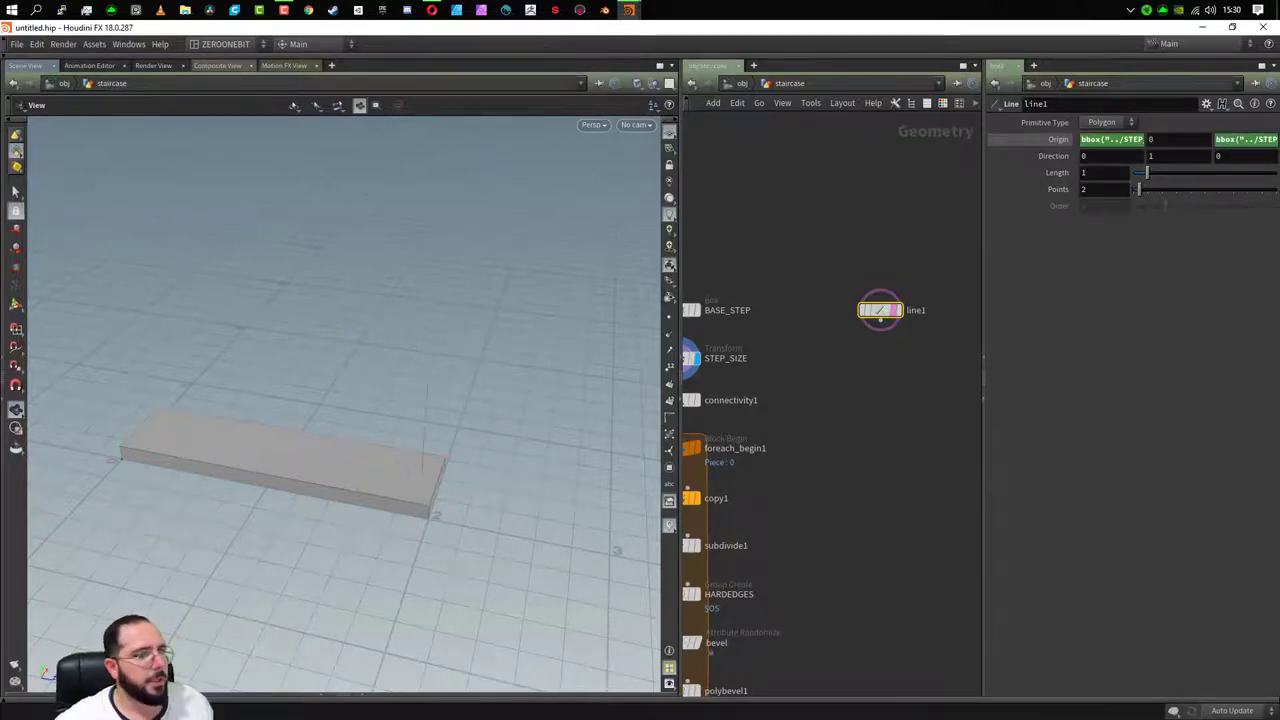
# - Use a -0.1, then -0.2 offset on the Origin Z expression instead of a divisor
pyautogui.click(1248, 140)
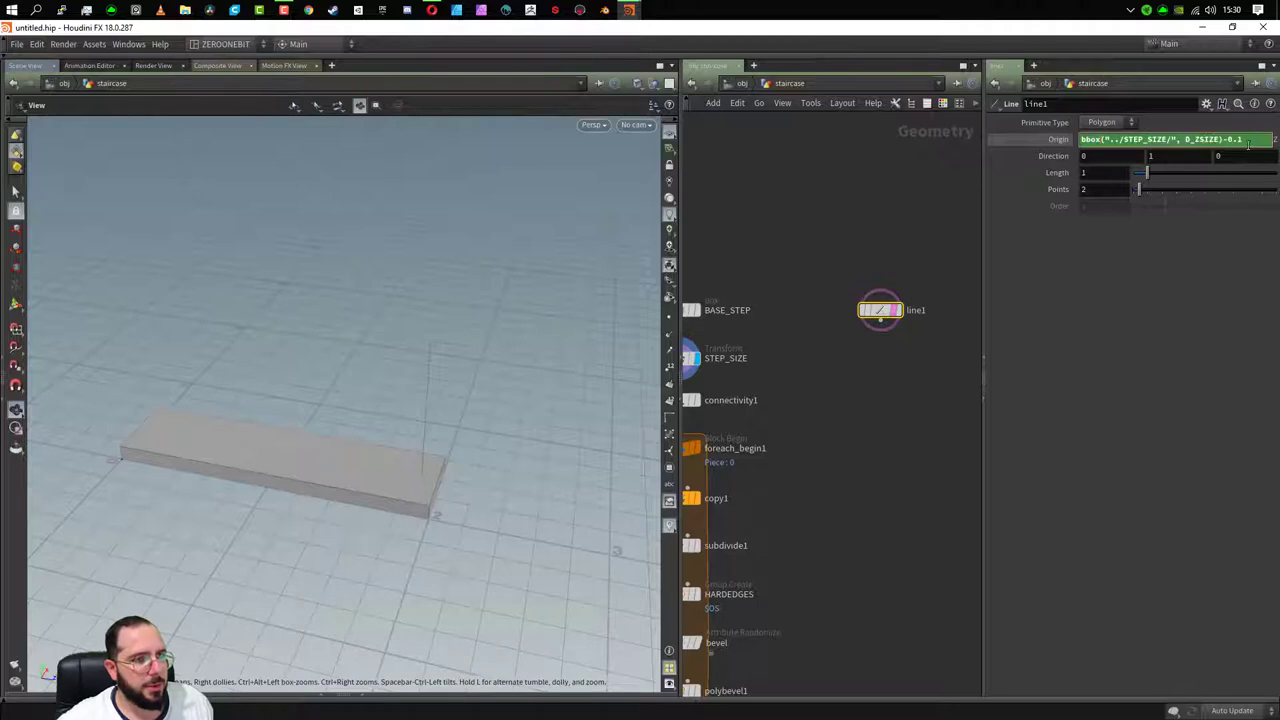
pyautogui.press('Return')
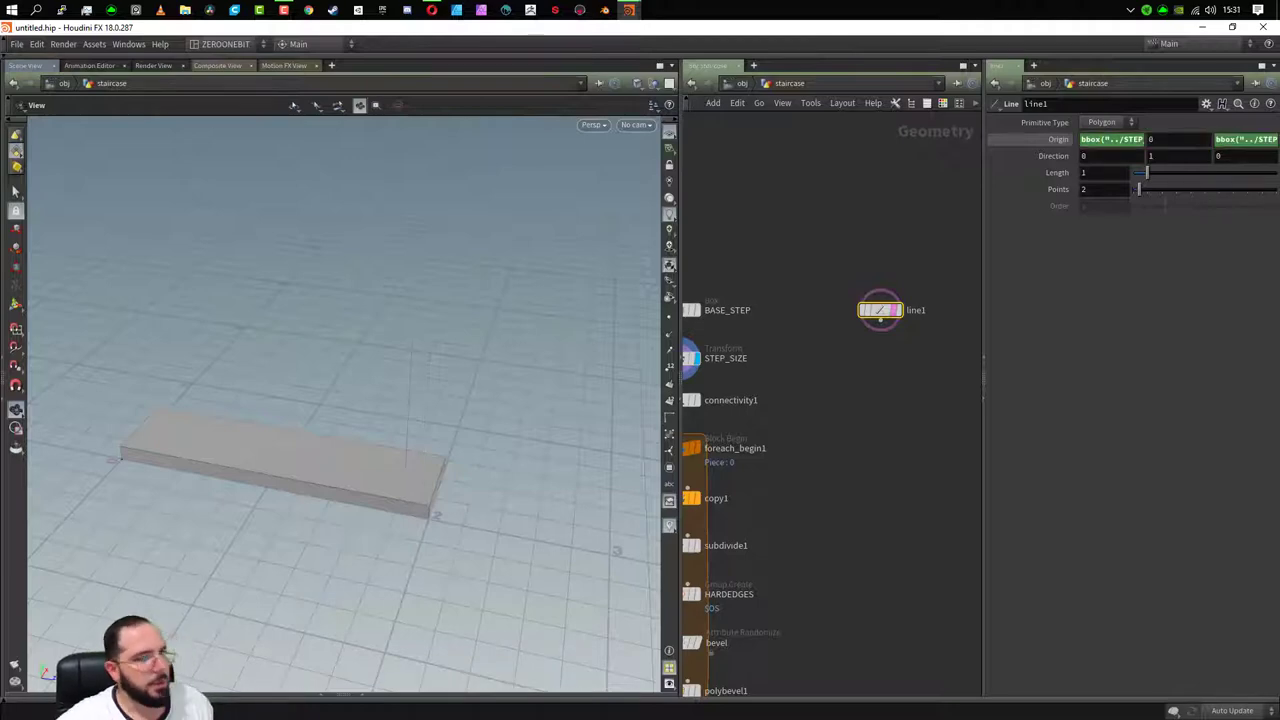
pyautogui.click(1250, 139)
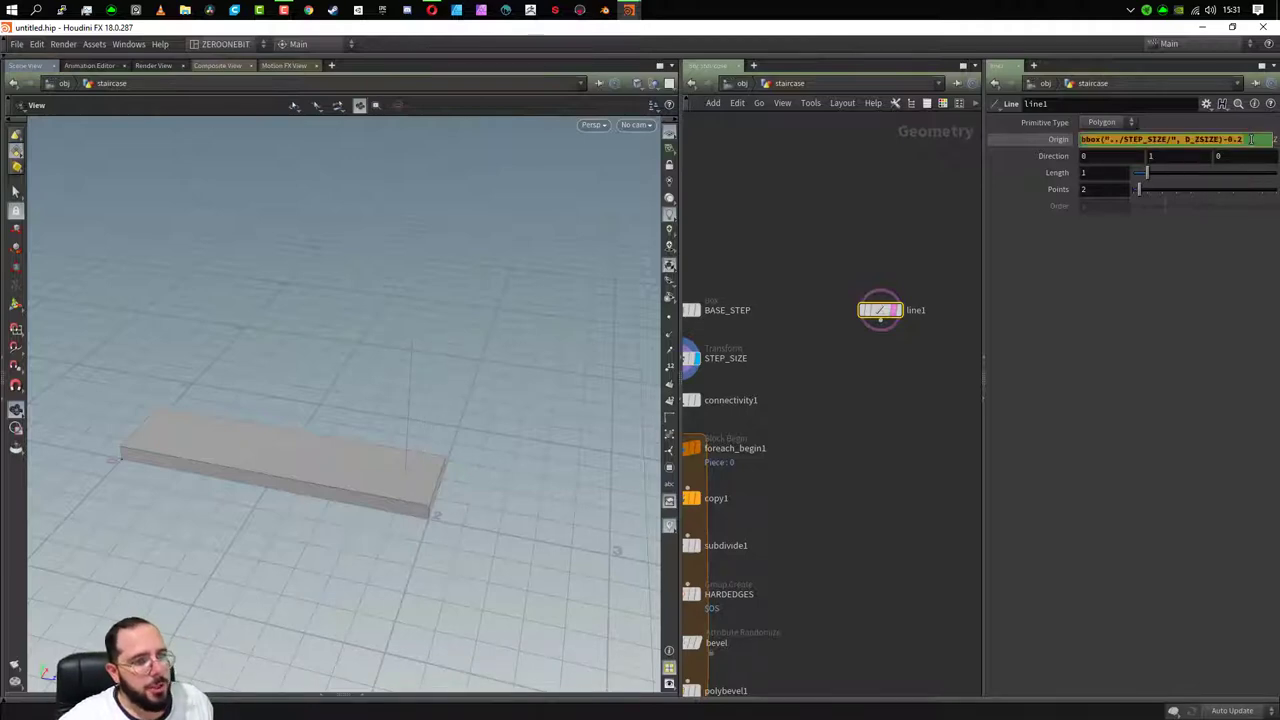
pyautogui.click(1250, 139)
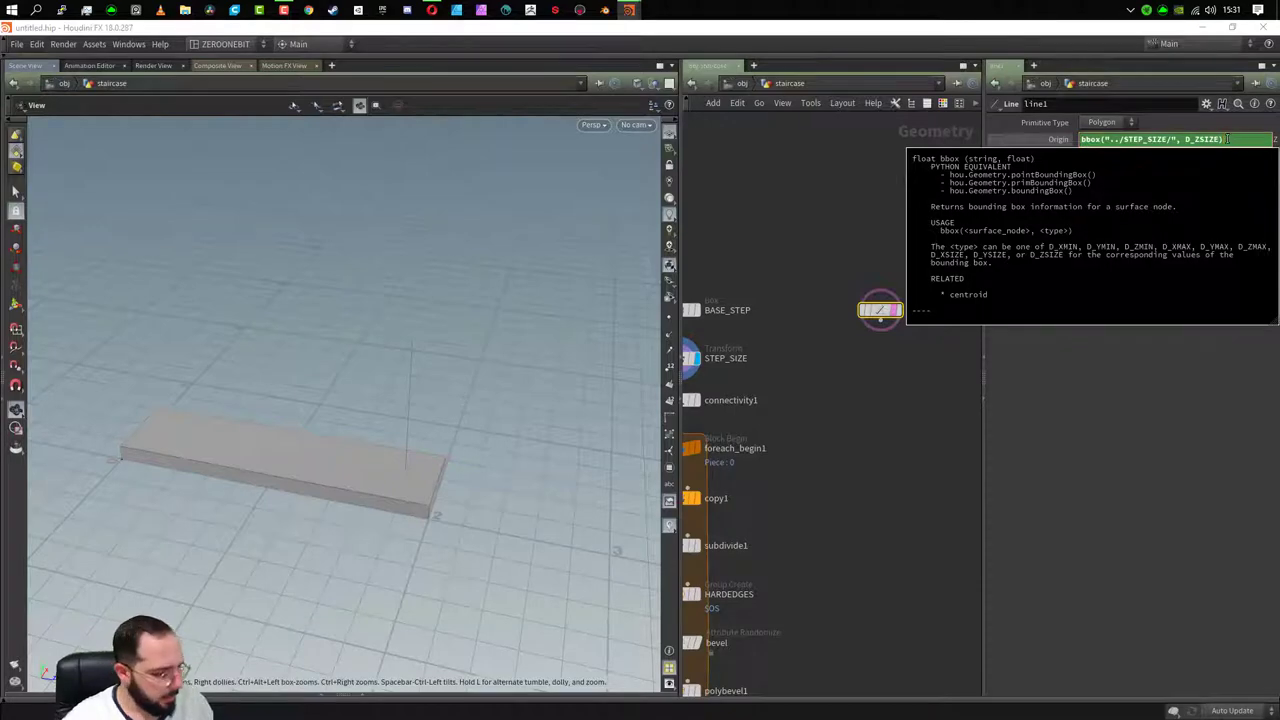
pyautogui.write('/1.1')
# - Commit the Z offset and set Origin Y to bbox("../STEP_SIZE/", D_YMAX)
pyautogui.press('Return')
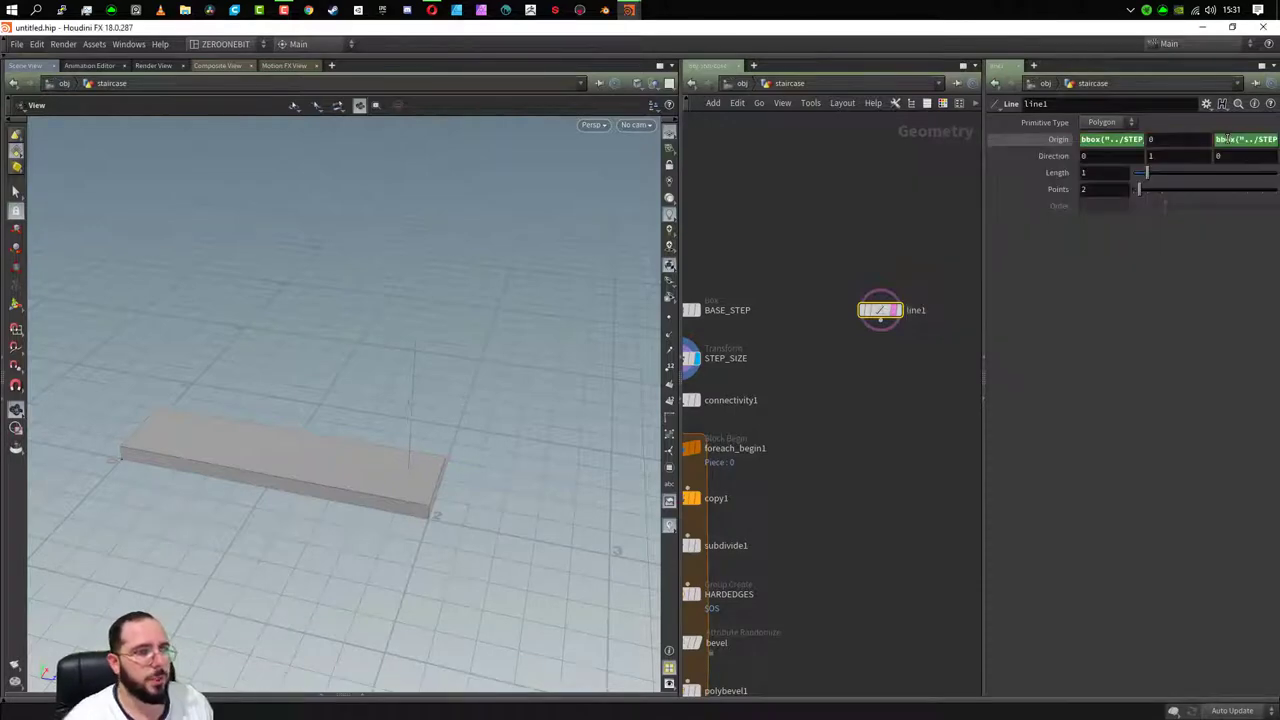
pyautogui.click(1180, 137)
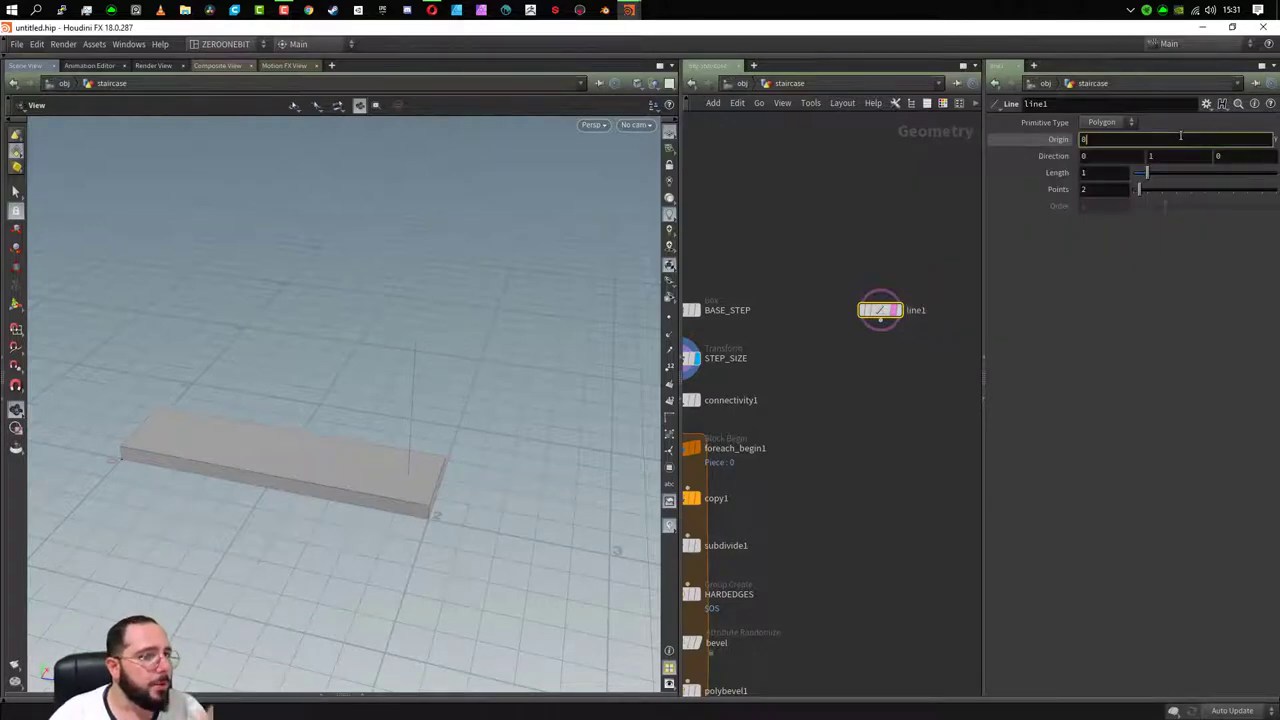
pyautogui.write('bbox("../STEP_SIZE/", D_XSIZE)/2')
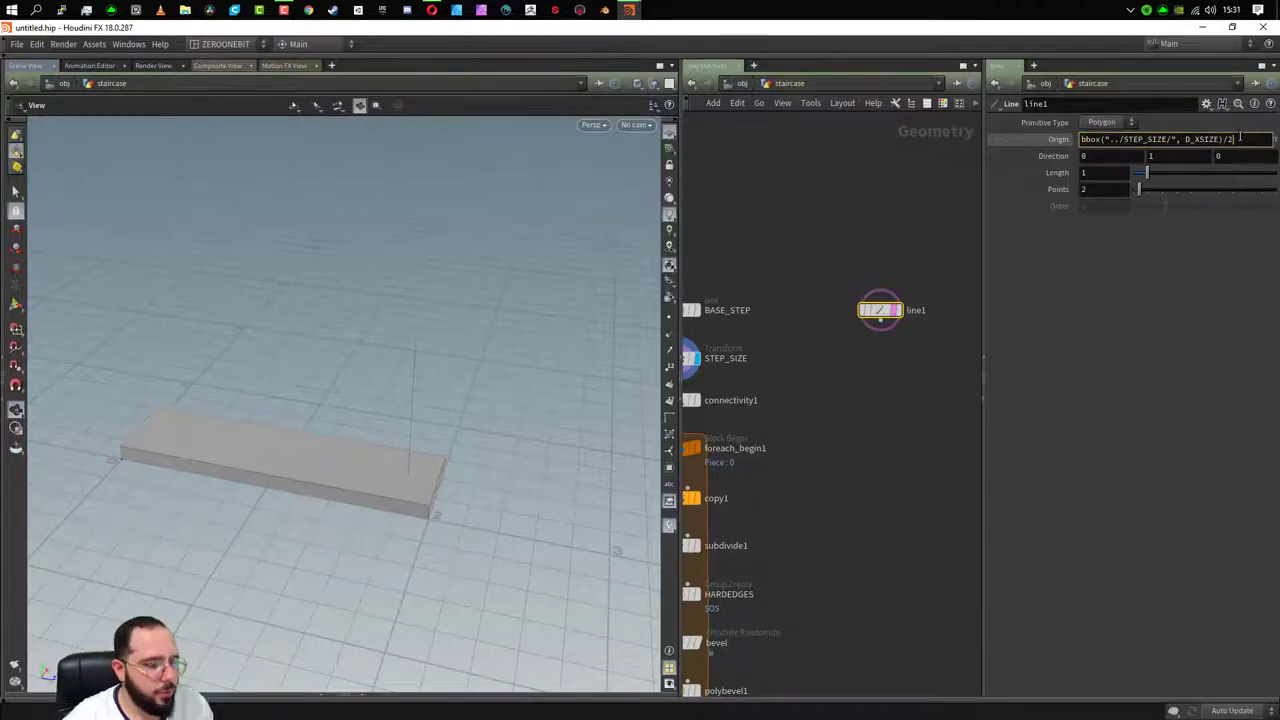
pyautogui.press('BackSpace')
pyautogui.press('BackSpace')
pyautogui.press('BackSpace')
pyautogui.press('BackSpace')
pyautogui.press('BackSpace')
pyautogui.press('BackSpace')
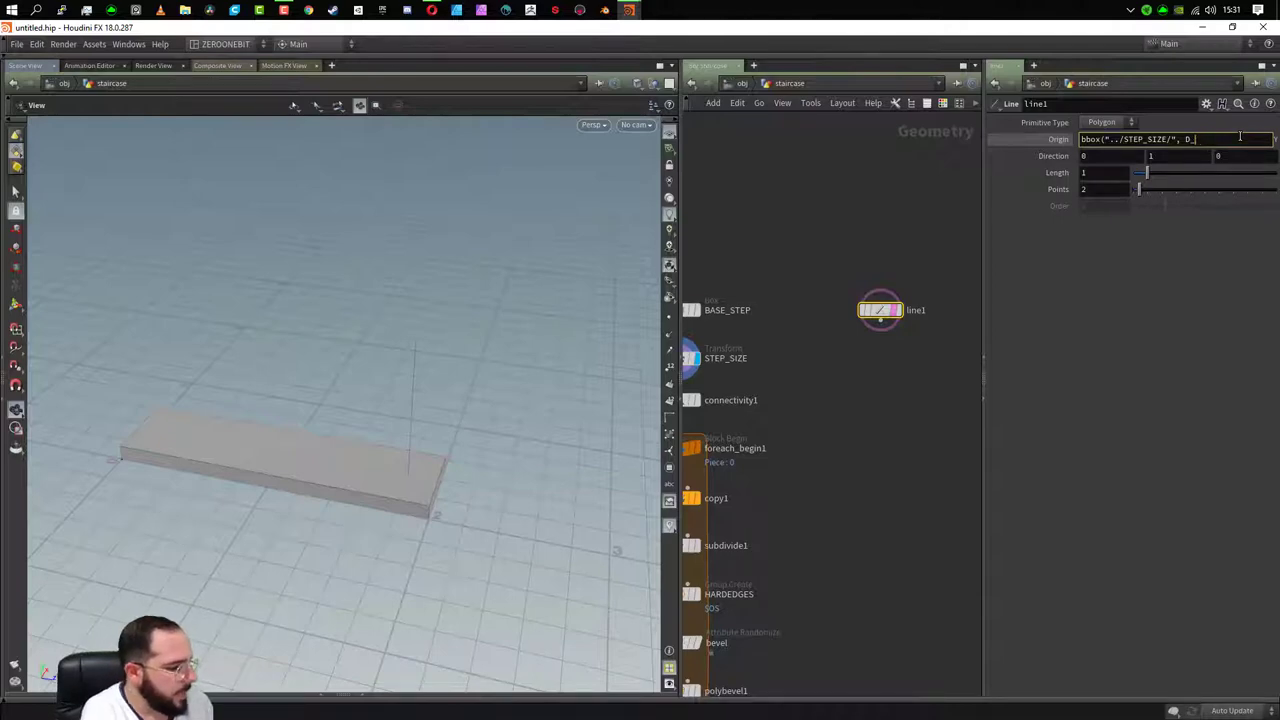
pyautogui.write('YMAX')
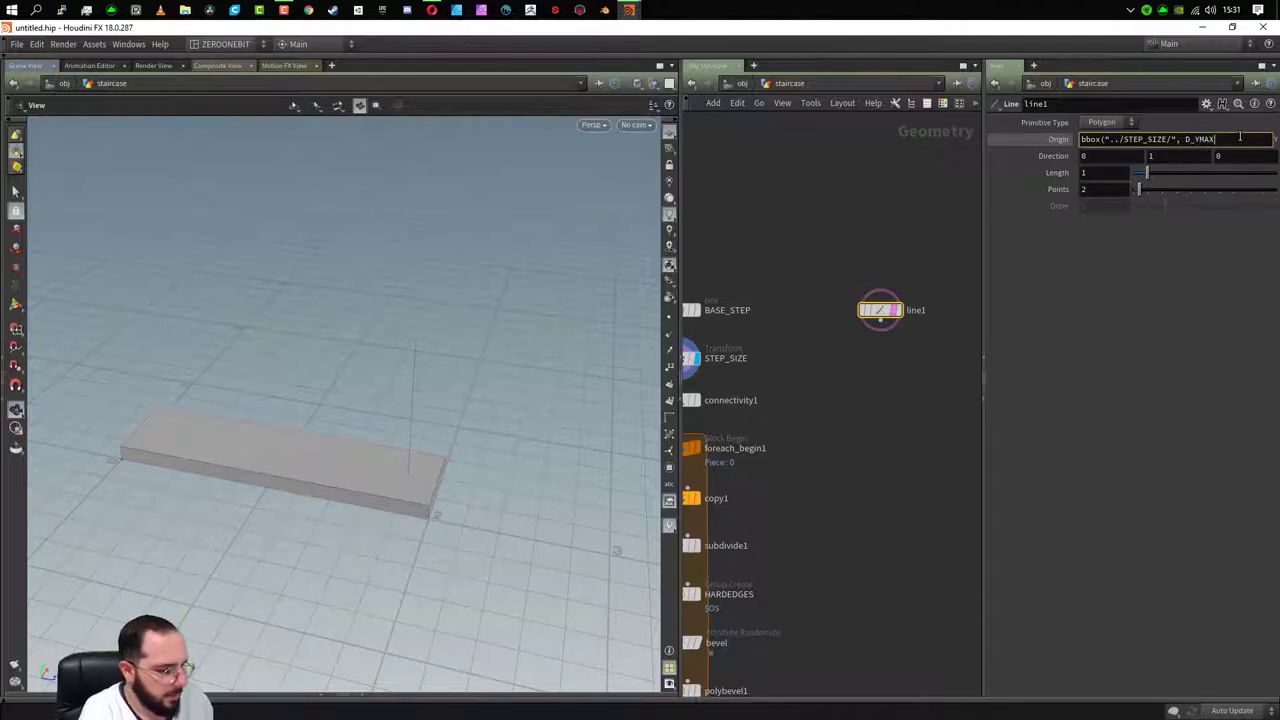
pyautogui.write(')')
pyautogui.press('Return')
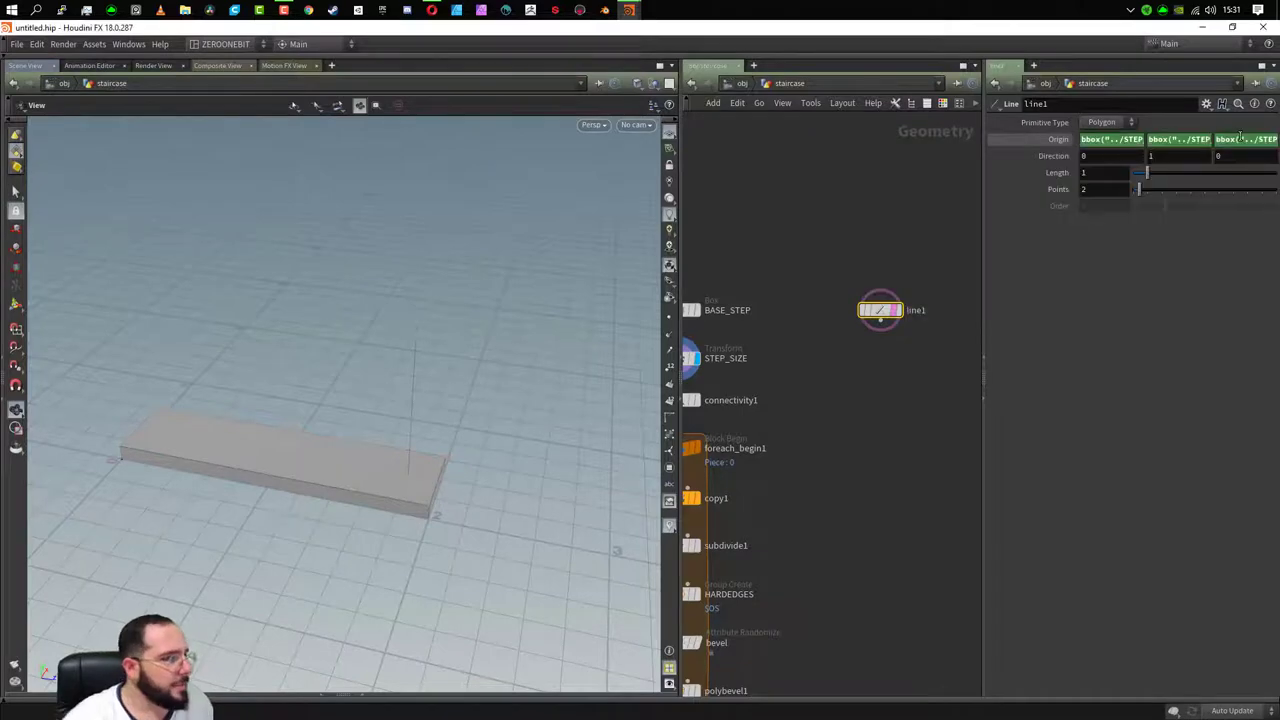
# - Orbit the viewport and pan the network to show the chain down to soften_normals1
pyautogui.moveTo(391, 521)
pyautogui.mouseDown()
pyautogui.moveTo(358, 474)
pyautogui.moveTo(414, 505)
pyautogui.moveTo(446, 354)
pyautogui.mouseUp()
pyautogui.scroll(5, 397, 457)
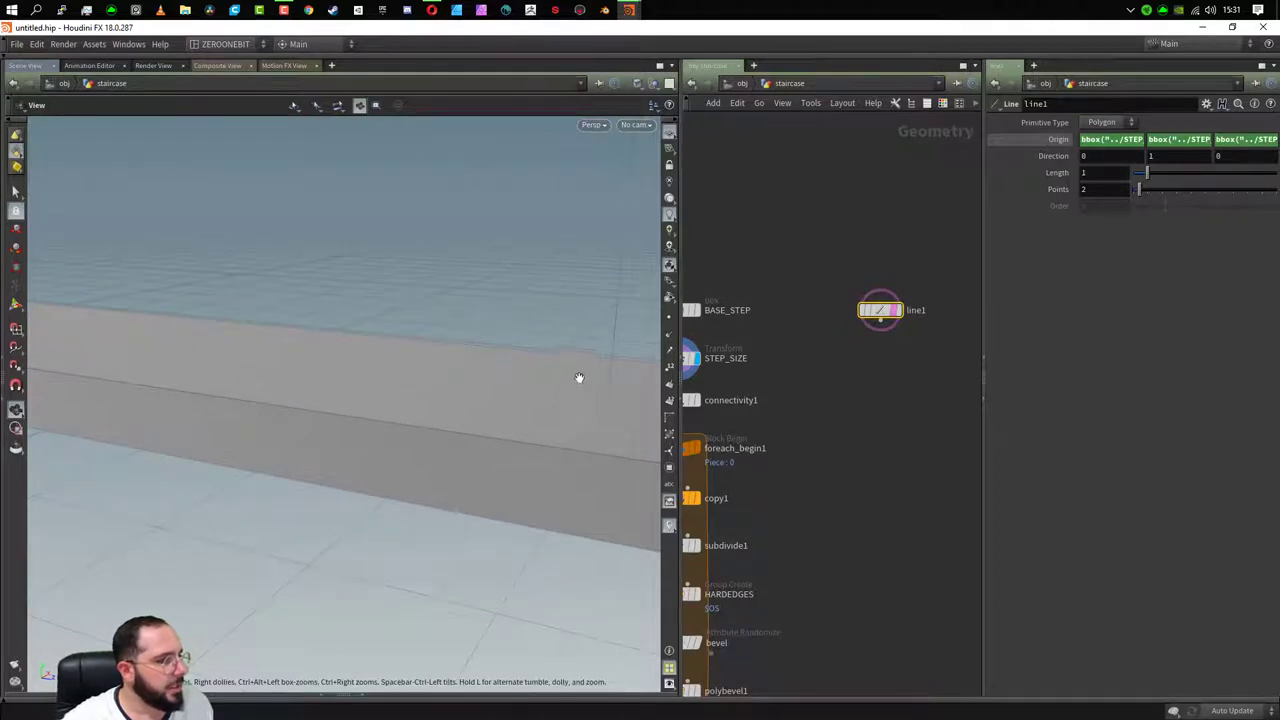
pyautogui.scroll(-5, 470, 420)
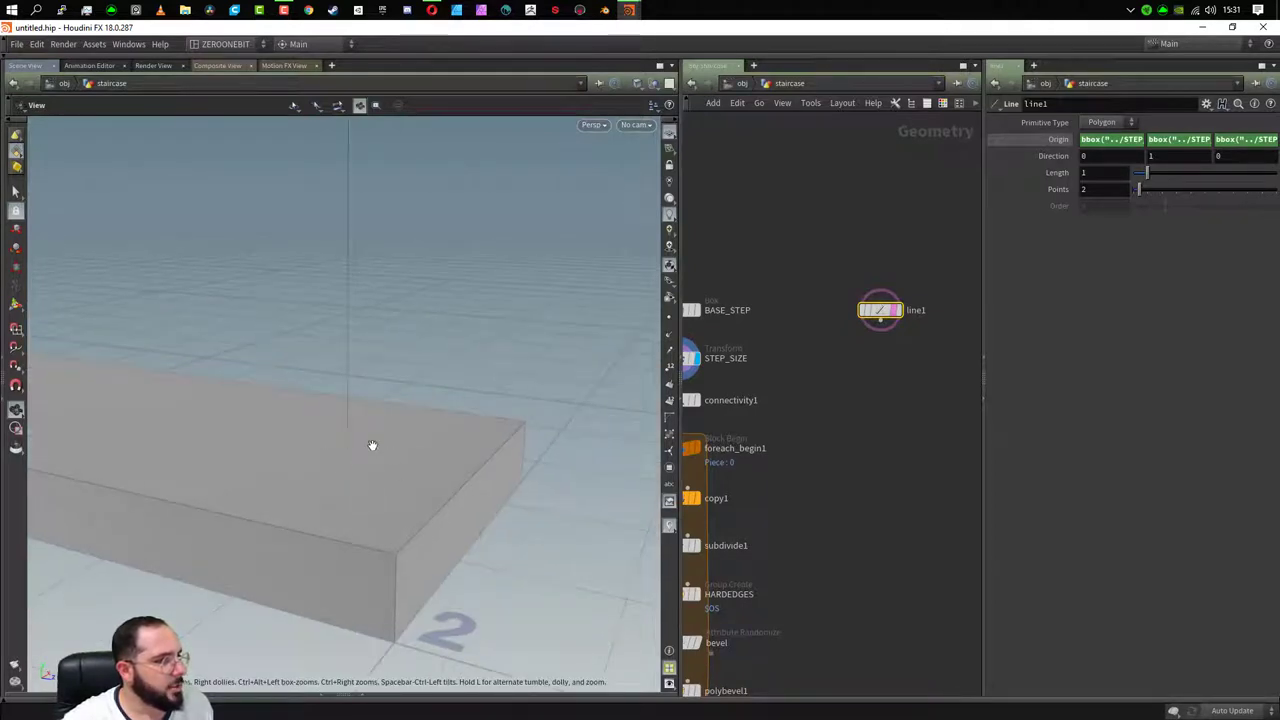
pyautogui.scroll(-2, 330, 455)
pyautogui.scroll(-3, 323, 455)
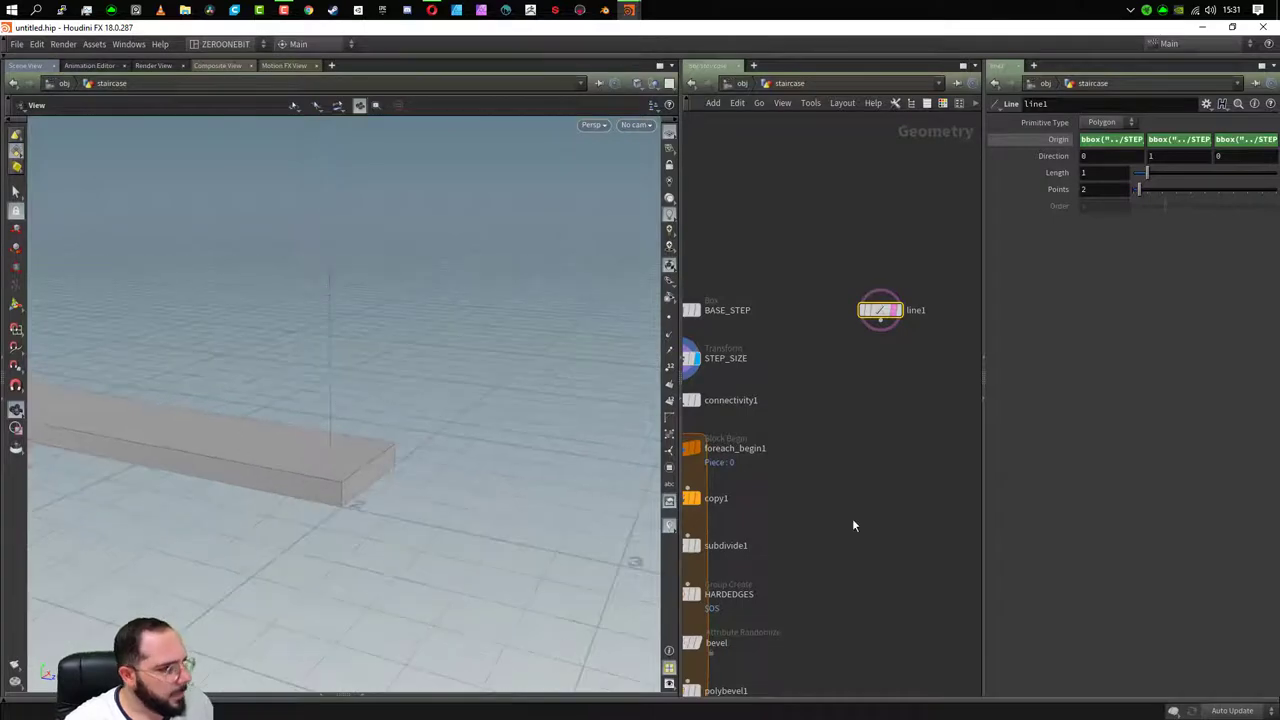
pyautogui.moveTo(910, 434); pyautogui.dragTo(950, 390, button='middle')
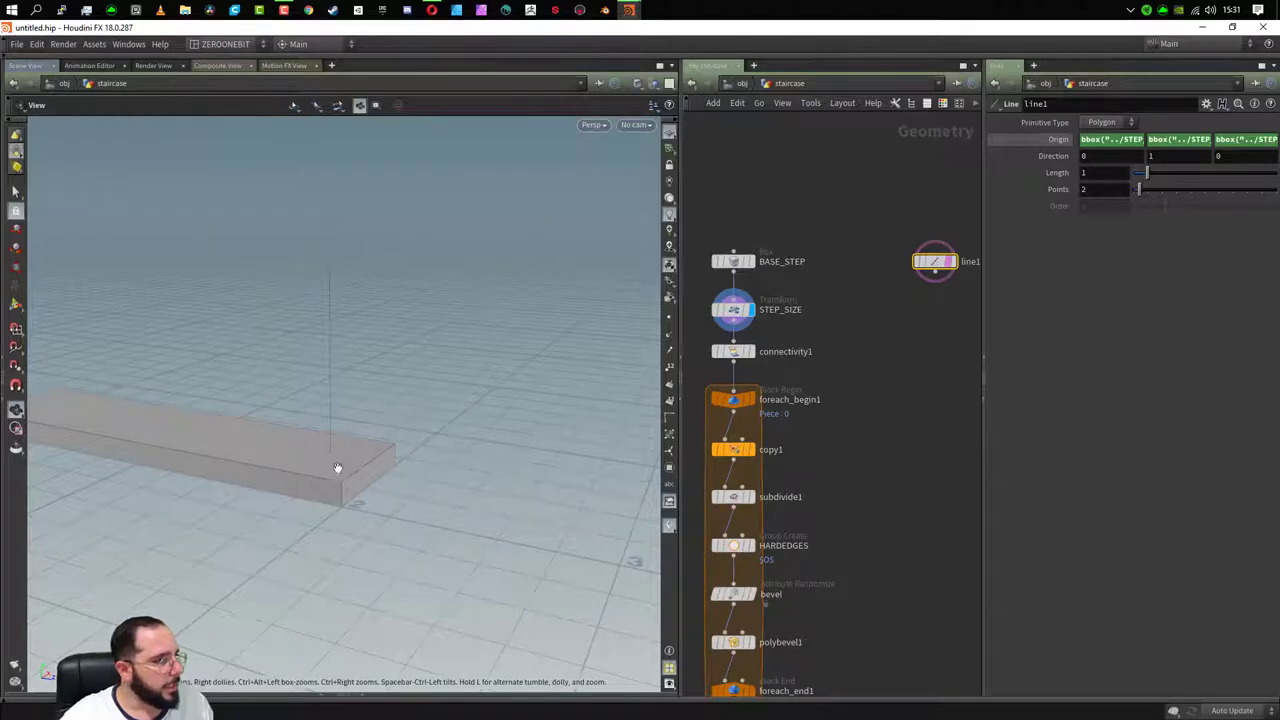
pyautogui.scroll(-3, 251, 480)
pyautogui.moveTo(880, 603); pyautogui.dragTo(855, 404, button='middle')
pyautogui.moveTo(766, 492); pyautogui.dragTo(770, 392, button='middle')
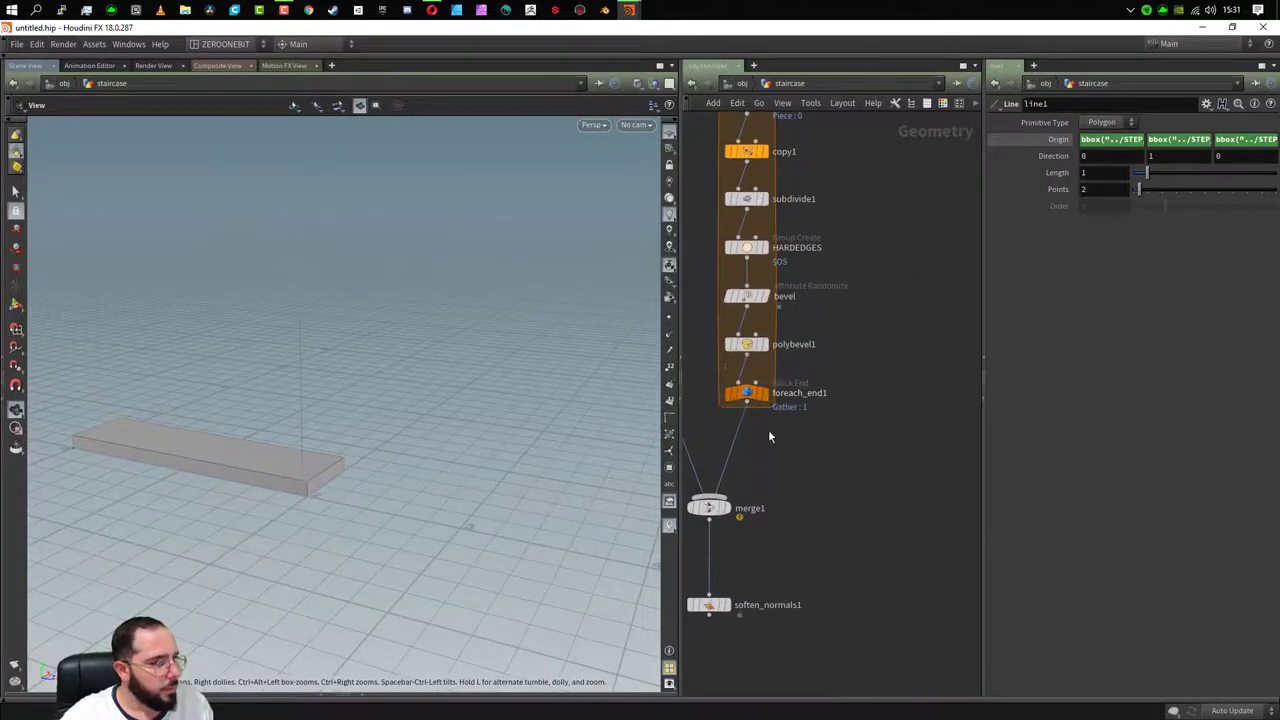
# - Display foreach_end1's spiral staircase and frame all nodes, selecting copy1
pyautogui.click(768, 395)
pyautogui.moveTo(360, 480); pyautogui.dragTo(438, 640)
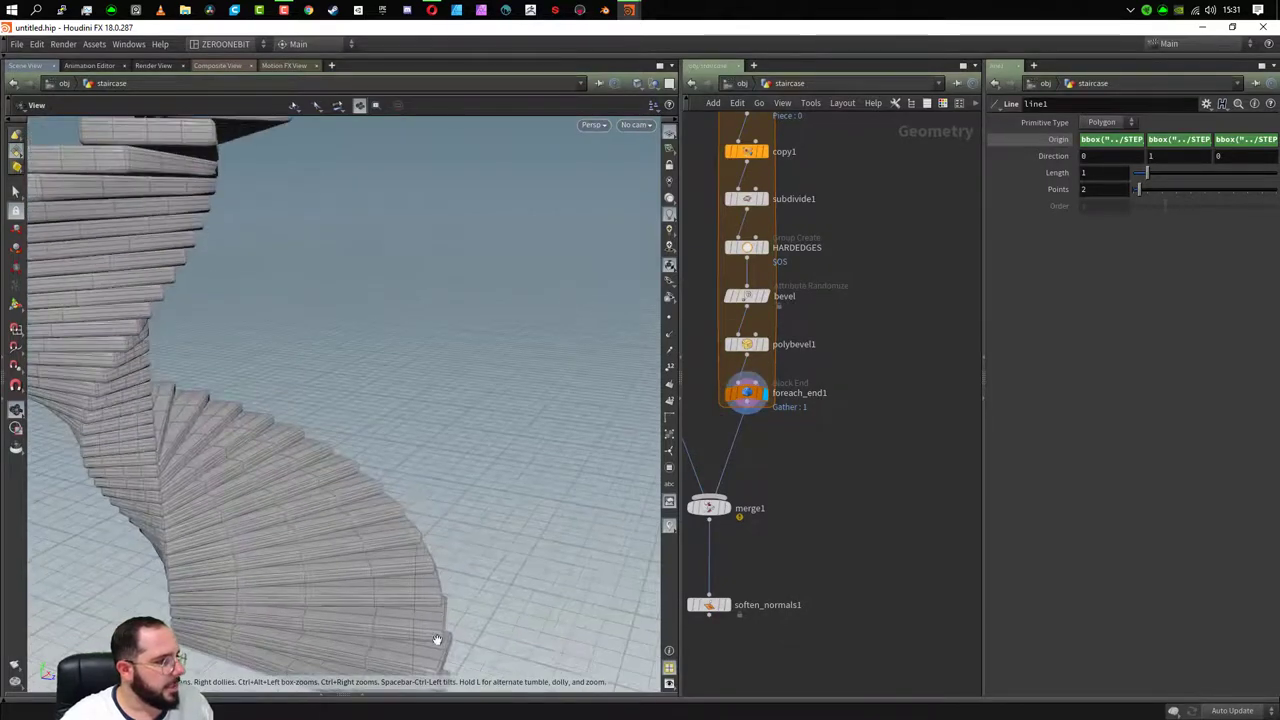
pyautogui.press('f')
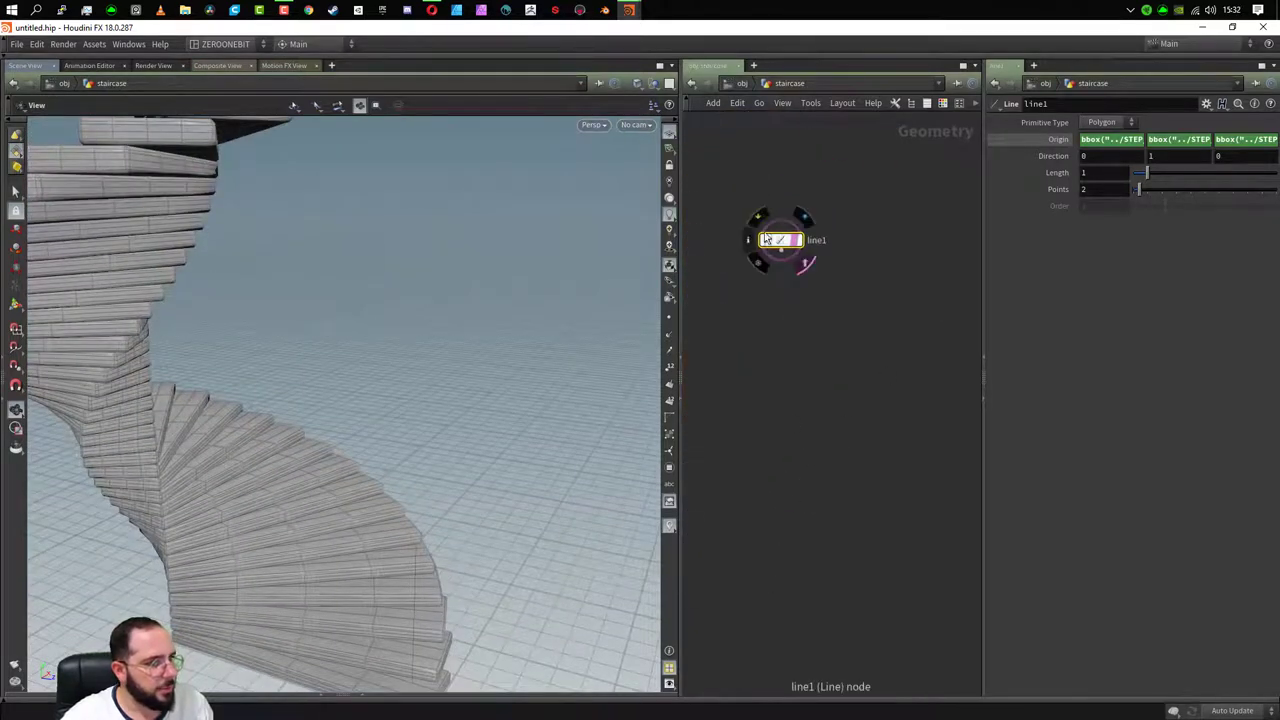
pyautogui.press('Tab')
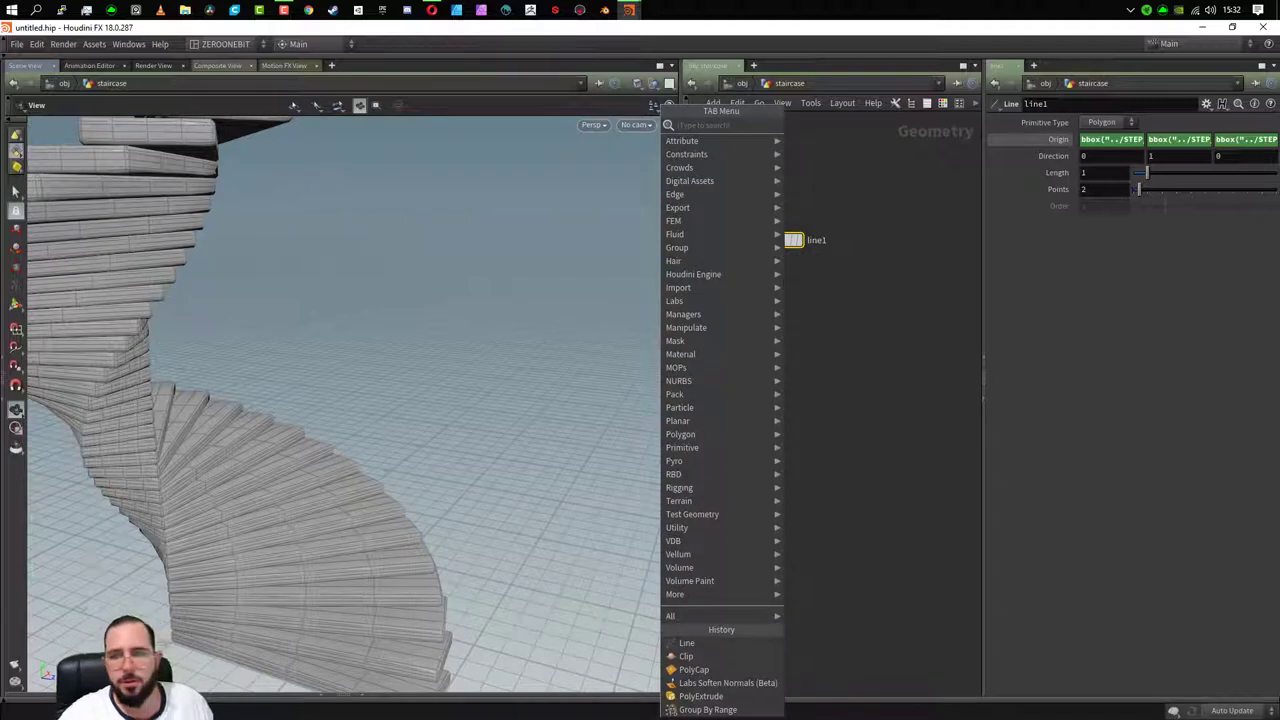
pyautogui.press('Escape')
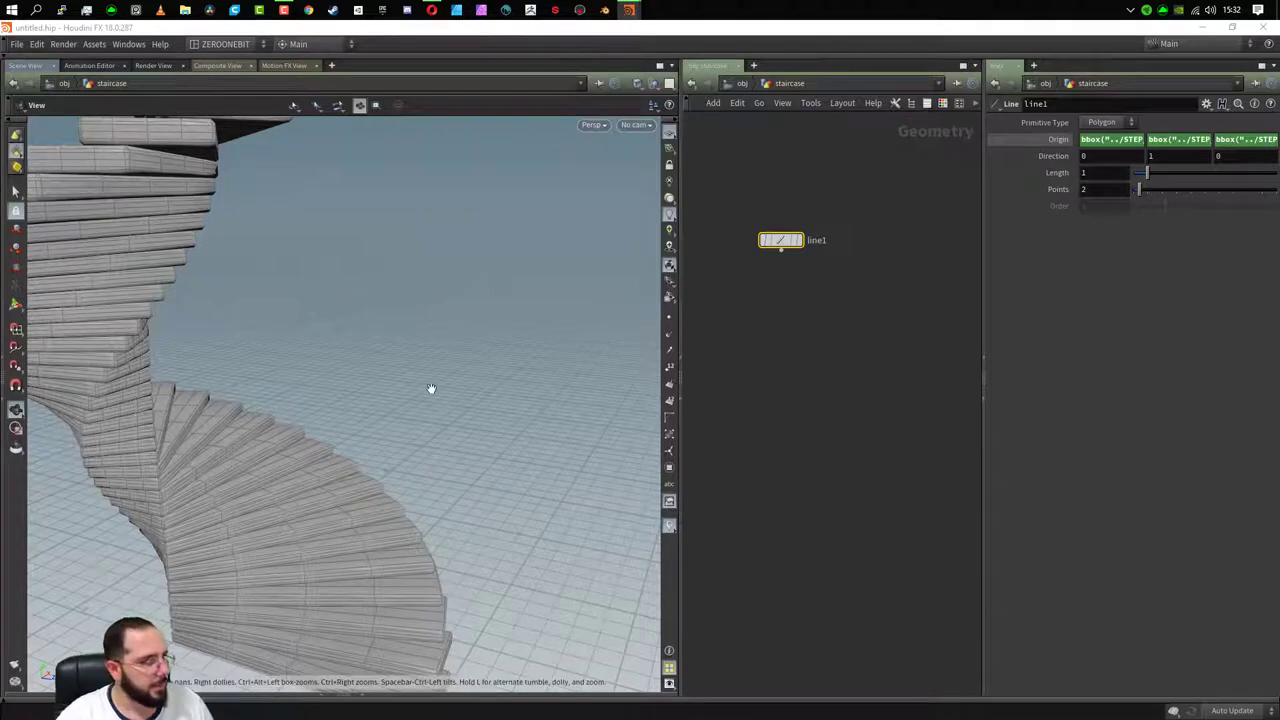
pyautogui.scroll(-2, 772, 293)
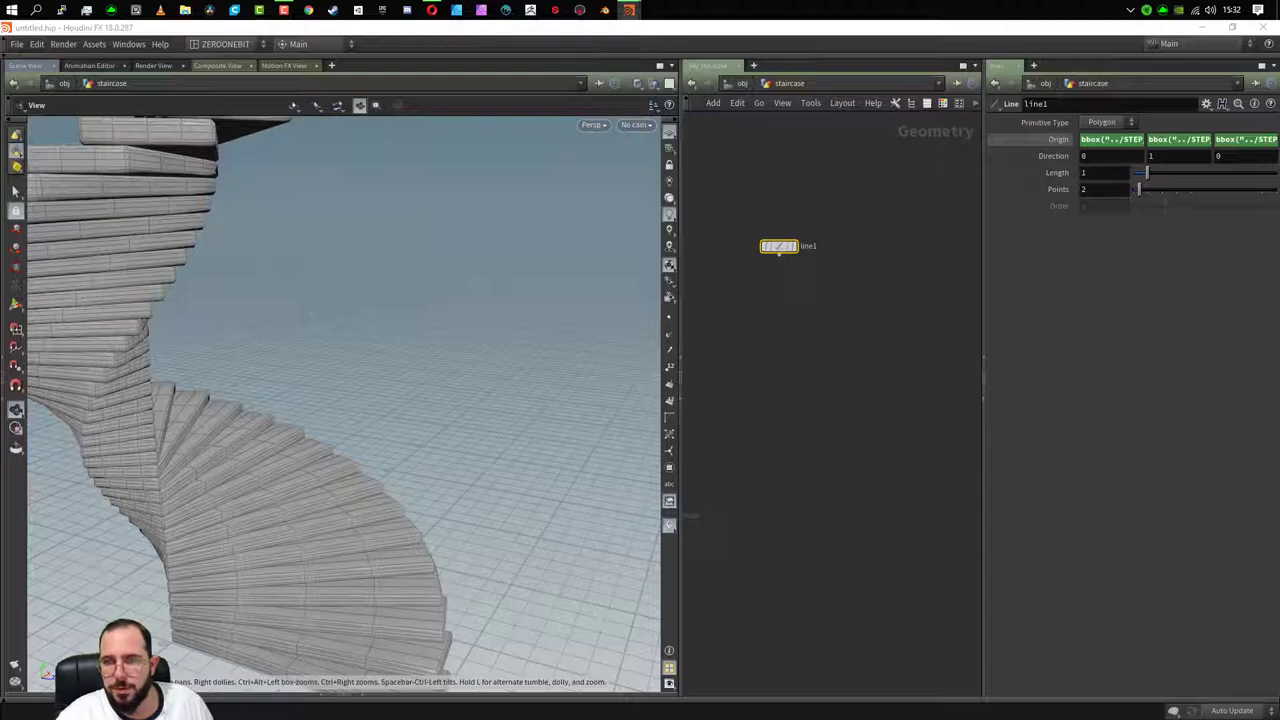
pyautogui.press('h')
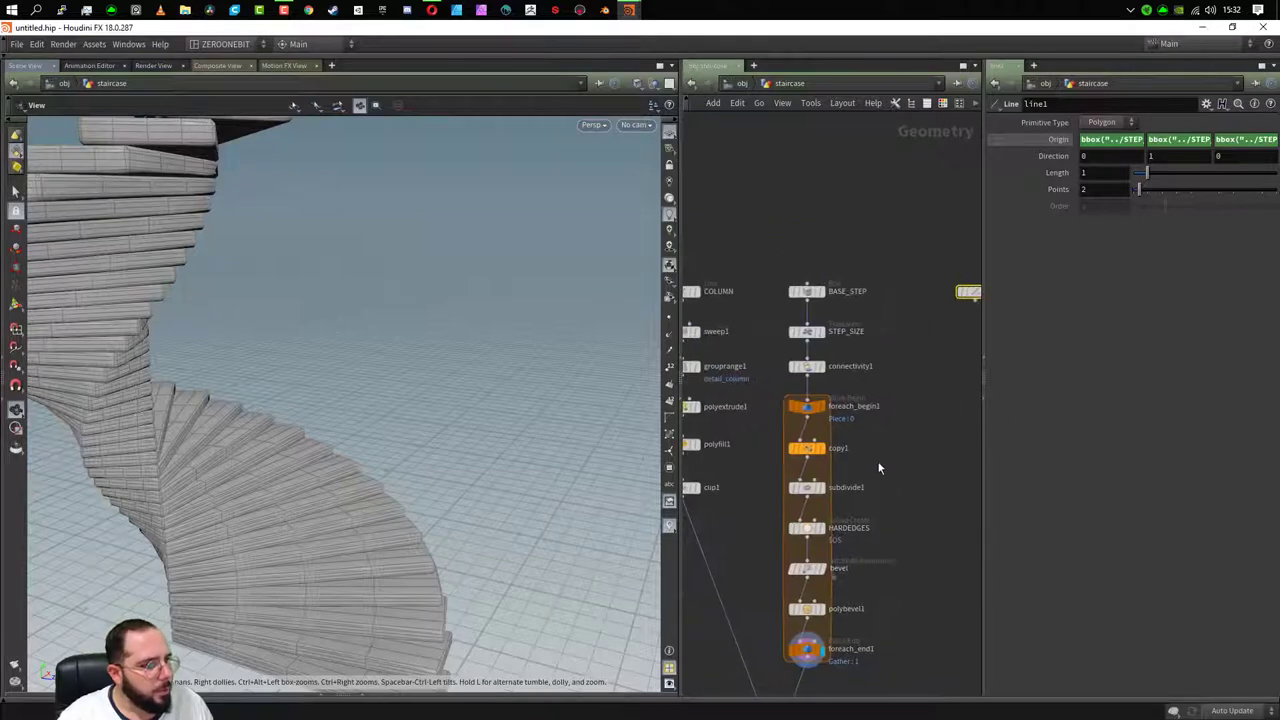
pyautogui.moveTo(875, 435); pyautogui.dragTo(753, 465)
# - Create copy2 as a reference copy of copy1, feed line1 into it and display it
pyautogui.rightClick(807, 448)
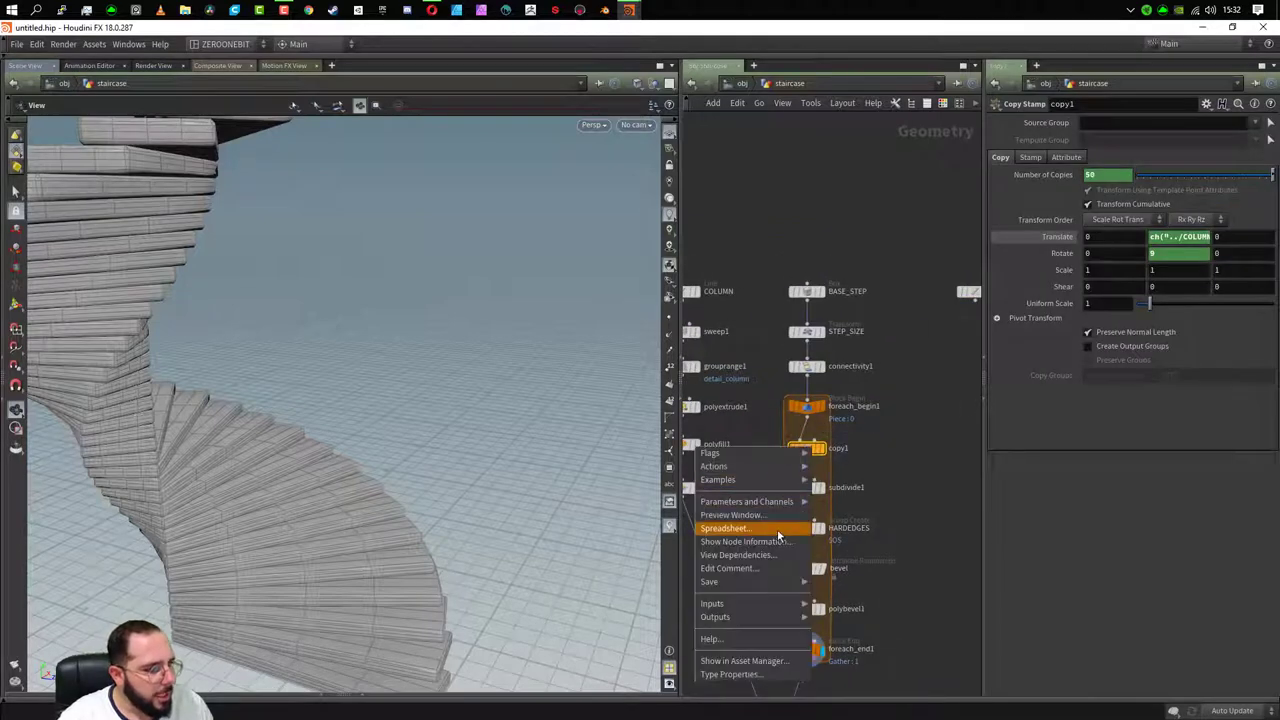
pyautogui.moveTo(714, 466)
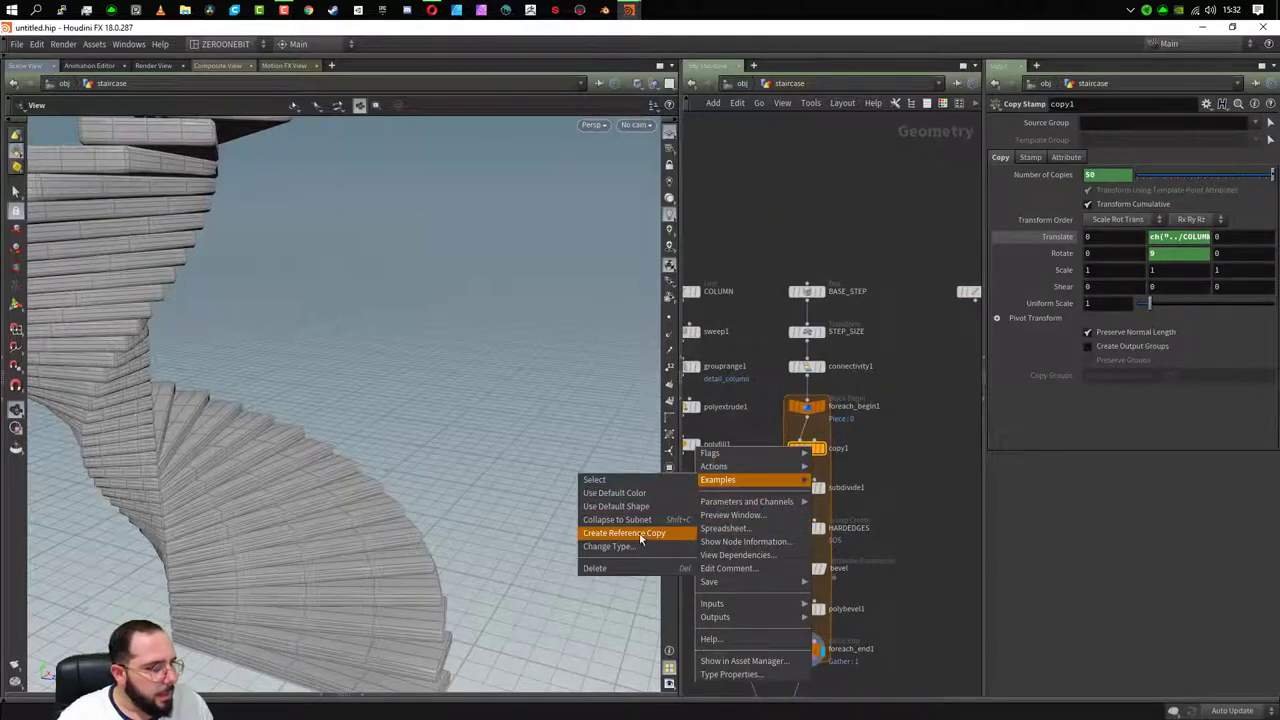
pyautogui.click(648, 537)
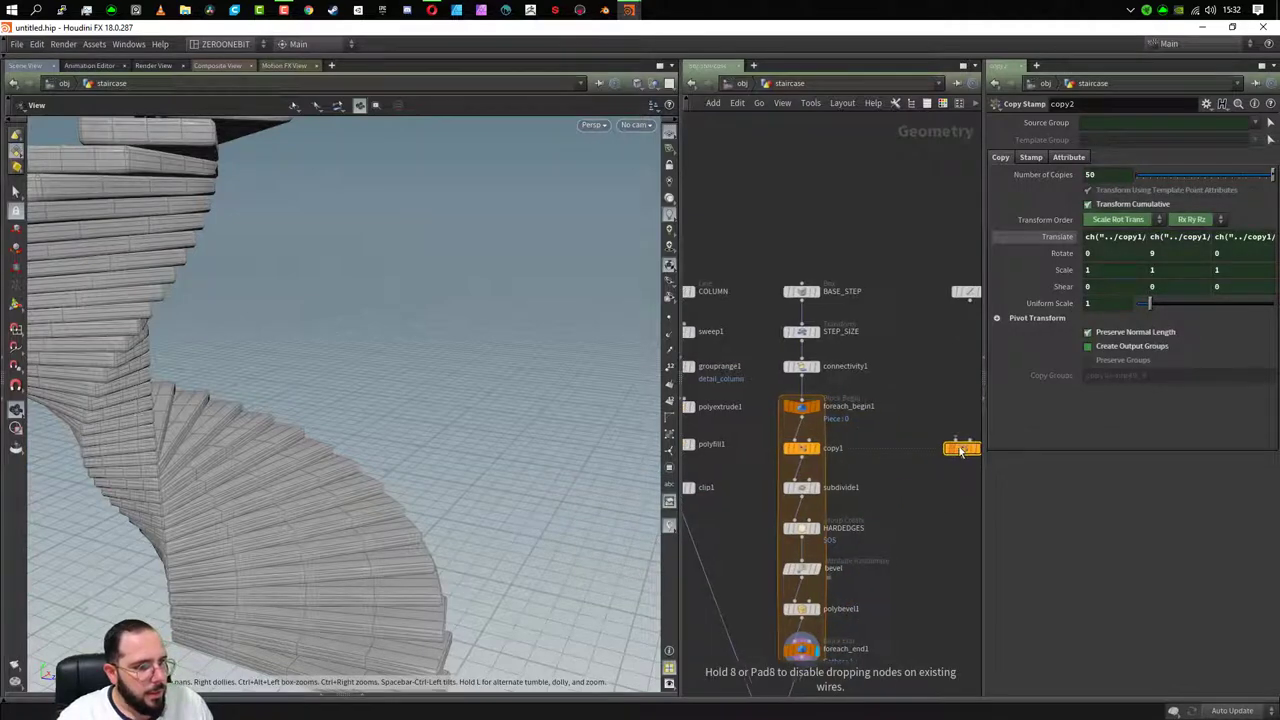
pyautogui.click(935, 455)
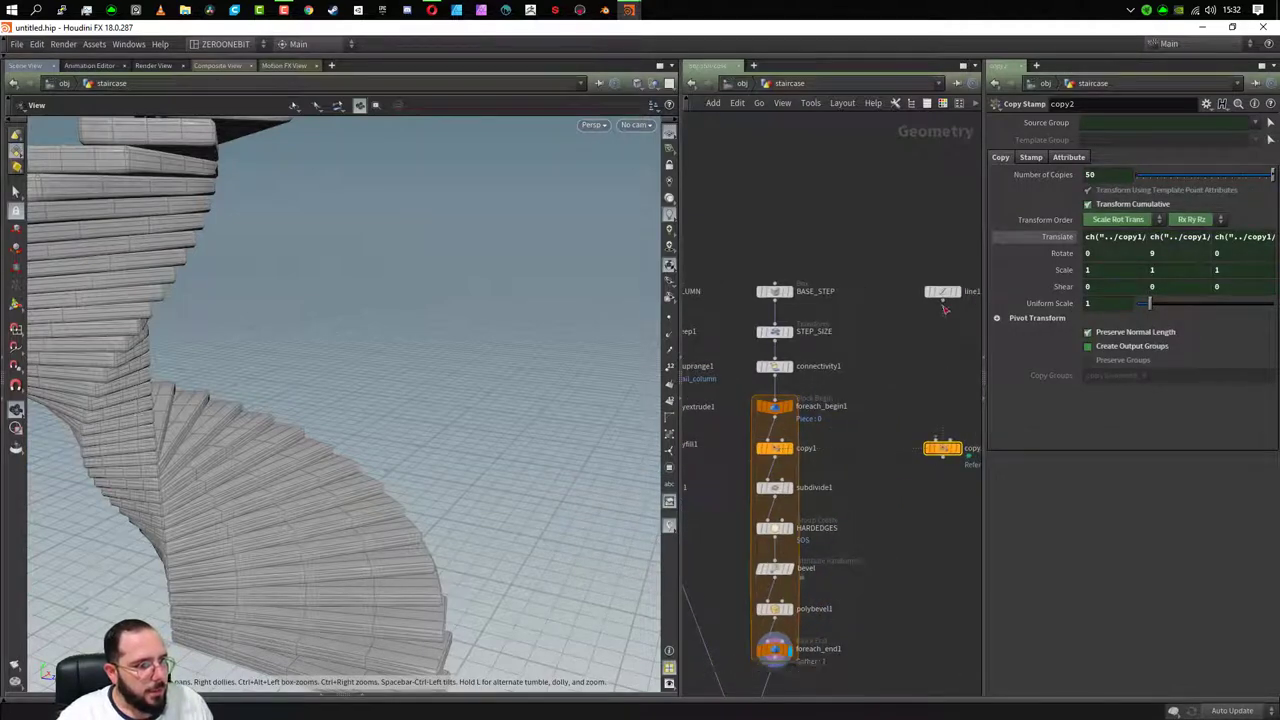
pyautogui.moveTo(944, 309); pyautogui.dragTo(938, 440)
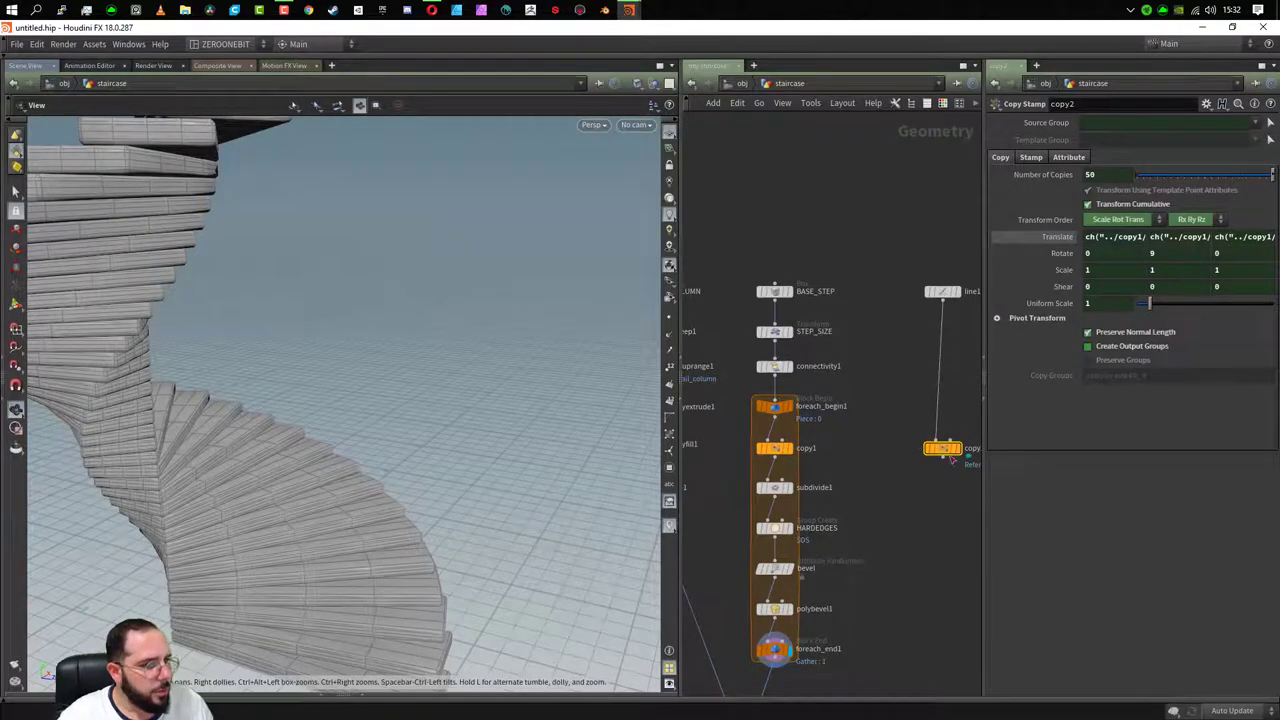
pyautogui.click(957, 449)
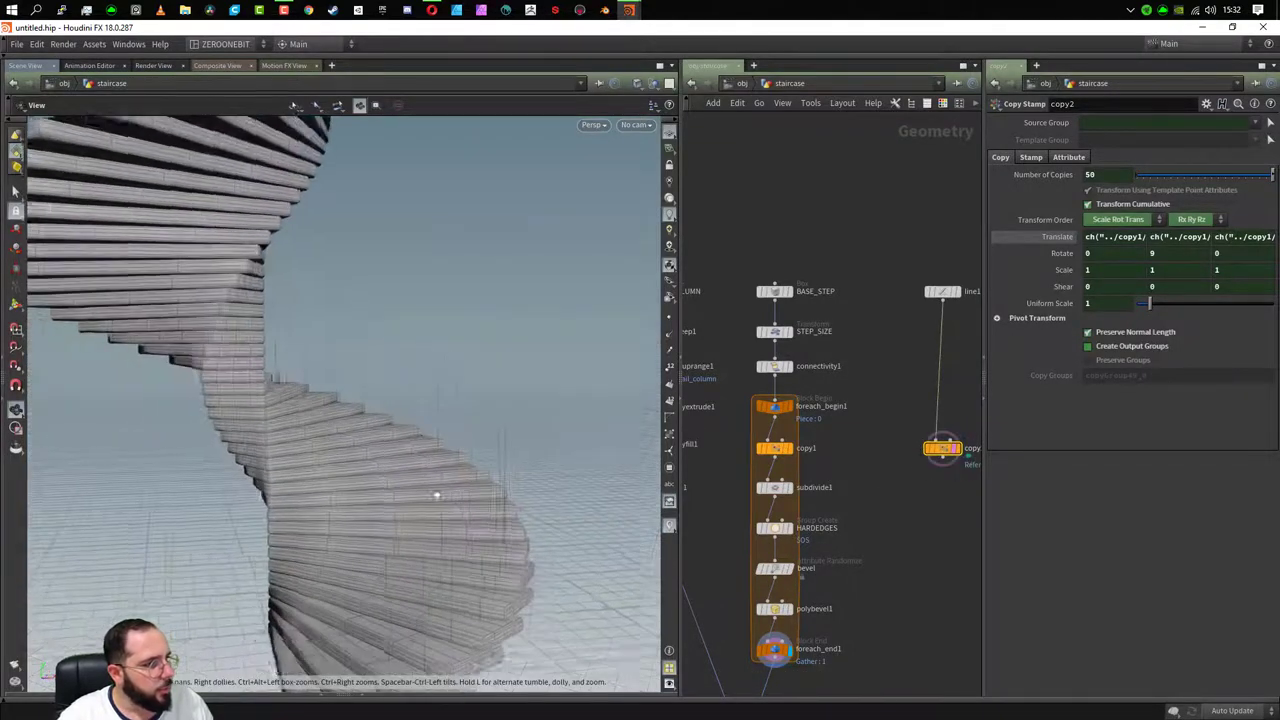
pyautogui.moveTo(436, 494)
pyautogui.mouseDown()
pyautogui.moveTo(491, 337)
pyautogui.moveTo(480, 414)
pyautogui.mouseUp()
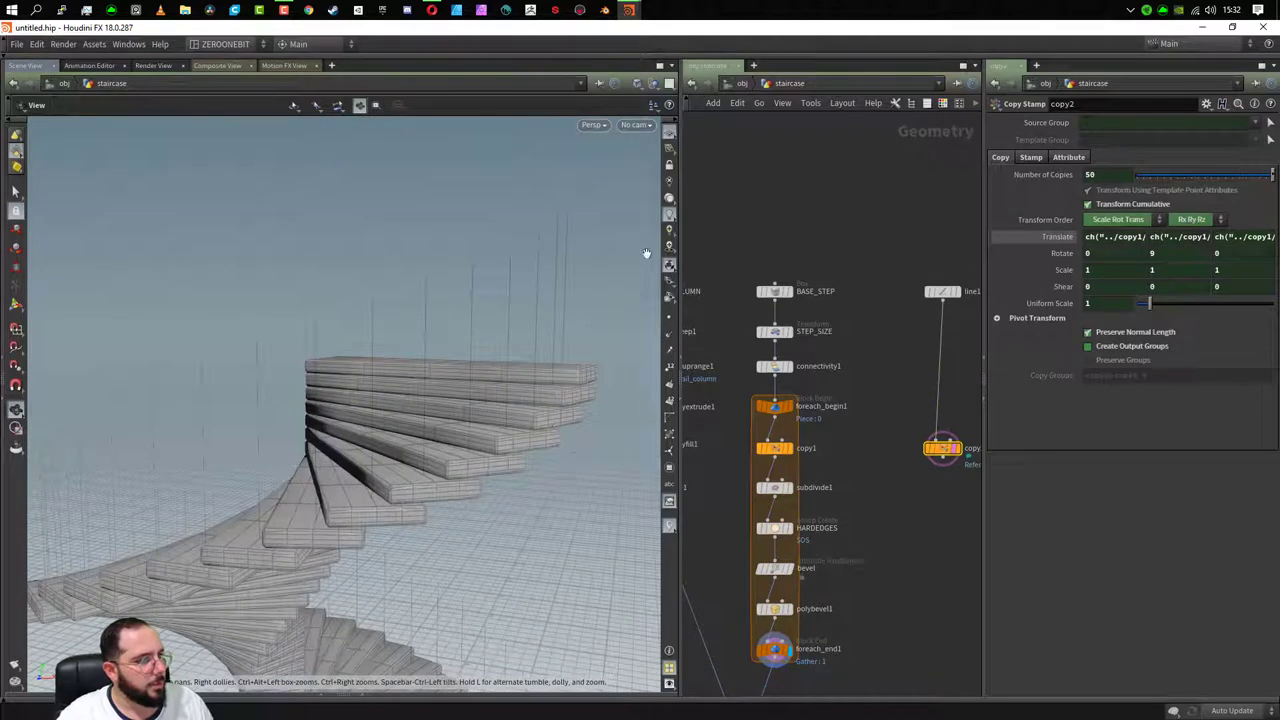
pyautogui.moveTo(875, 600); pyautogui.dragTo(851, 500, button='middle')
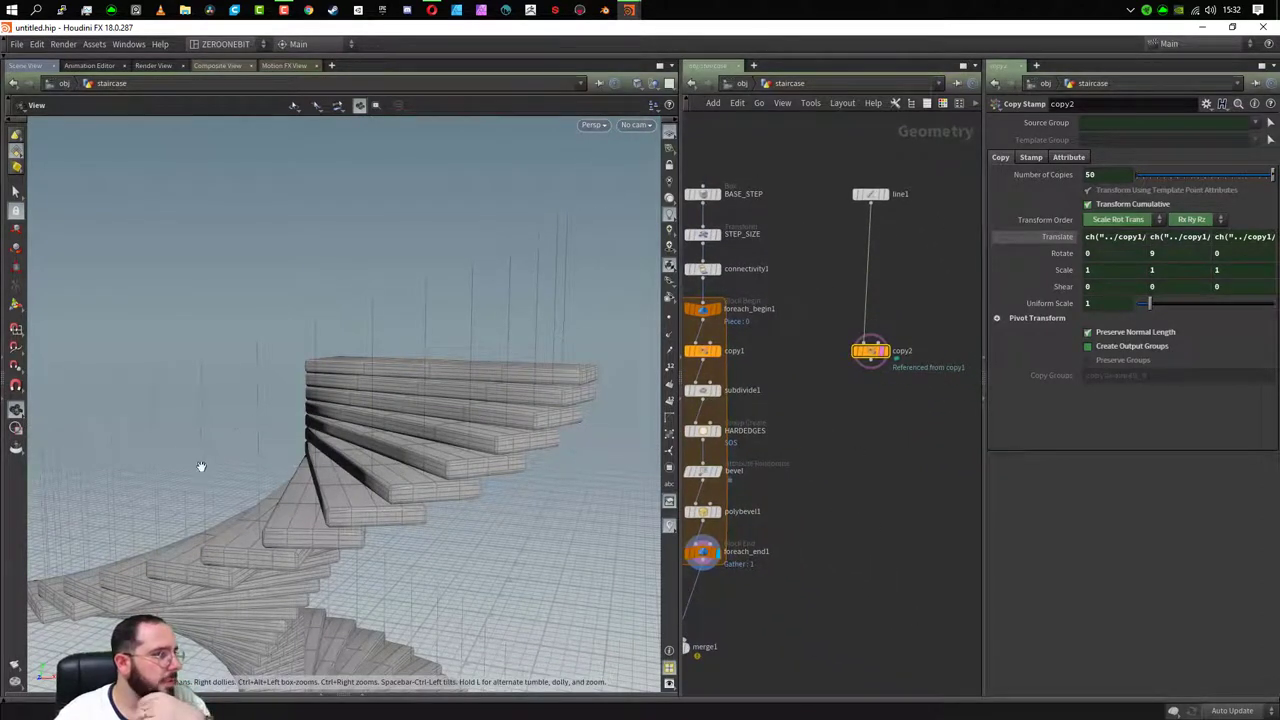
# - Insert a Group by Range node between line1 and copy2 and display its output
pyautogui.click(870, 193)
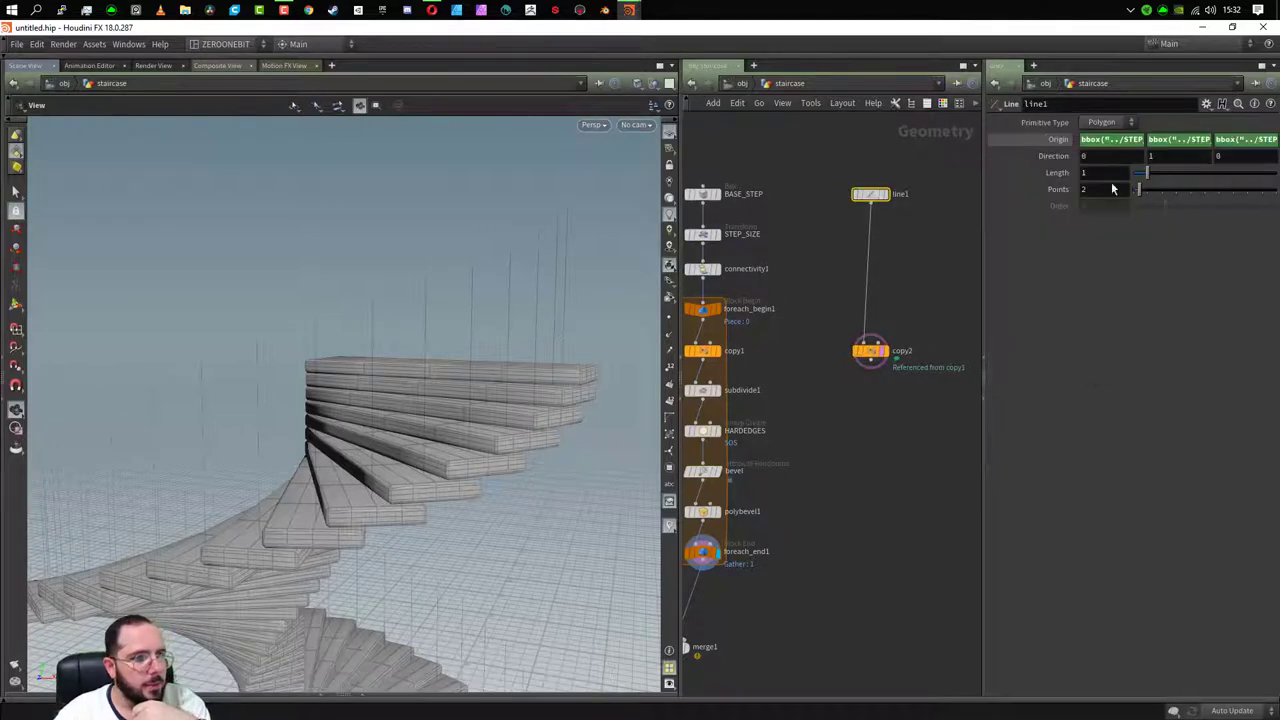
pyautogui.moveTo(808, 336); pyautogui.dragTo(912, 377)
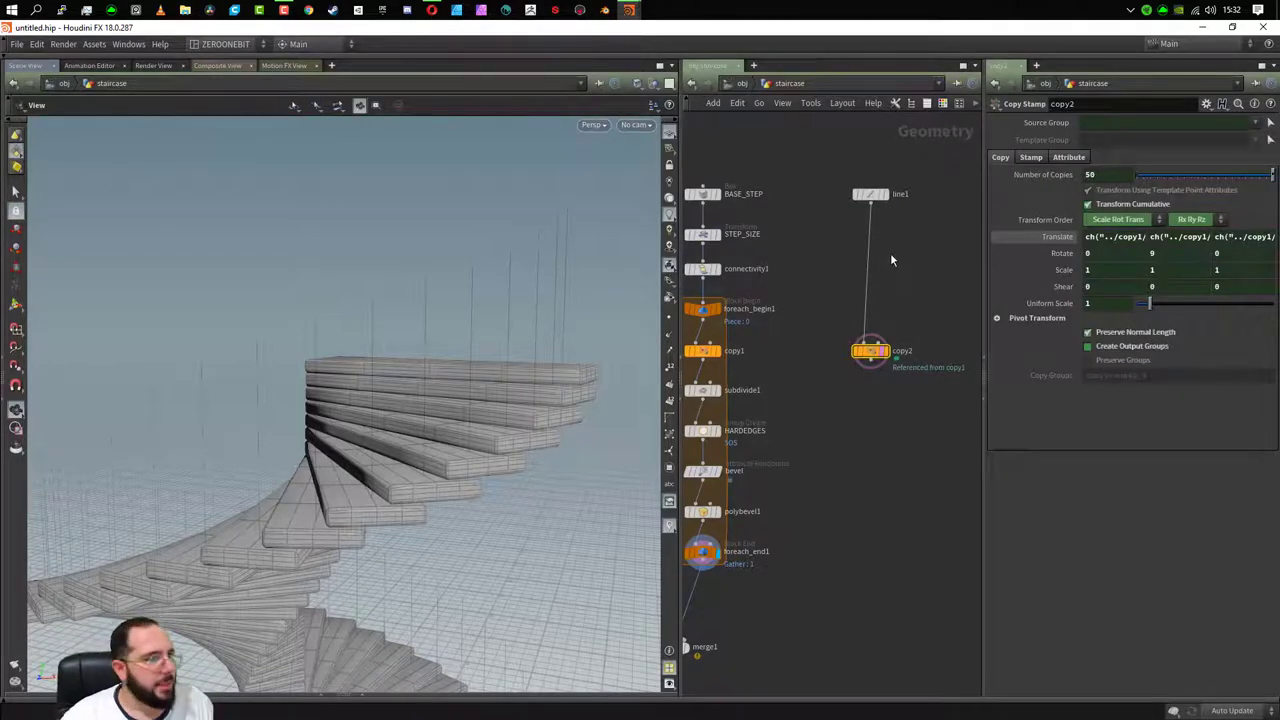
pyautogui.press('Tab')
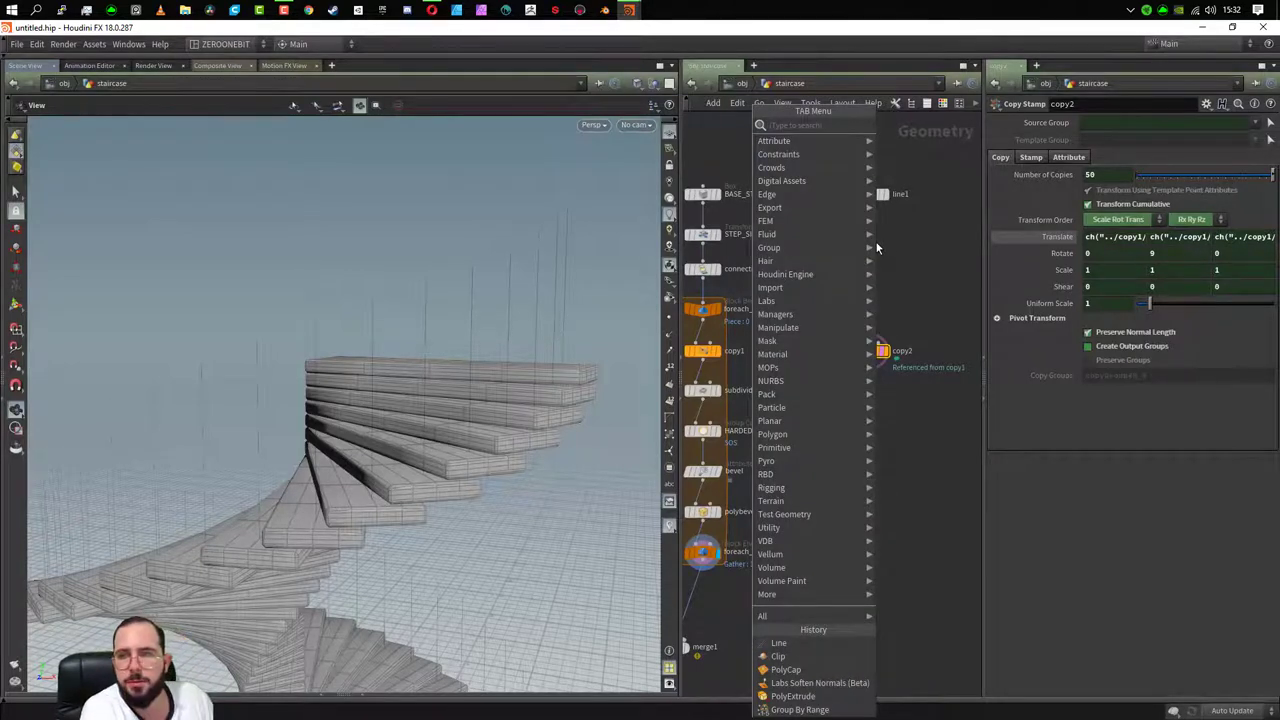
pyautogui.write('g')
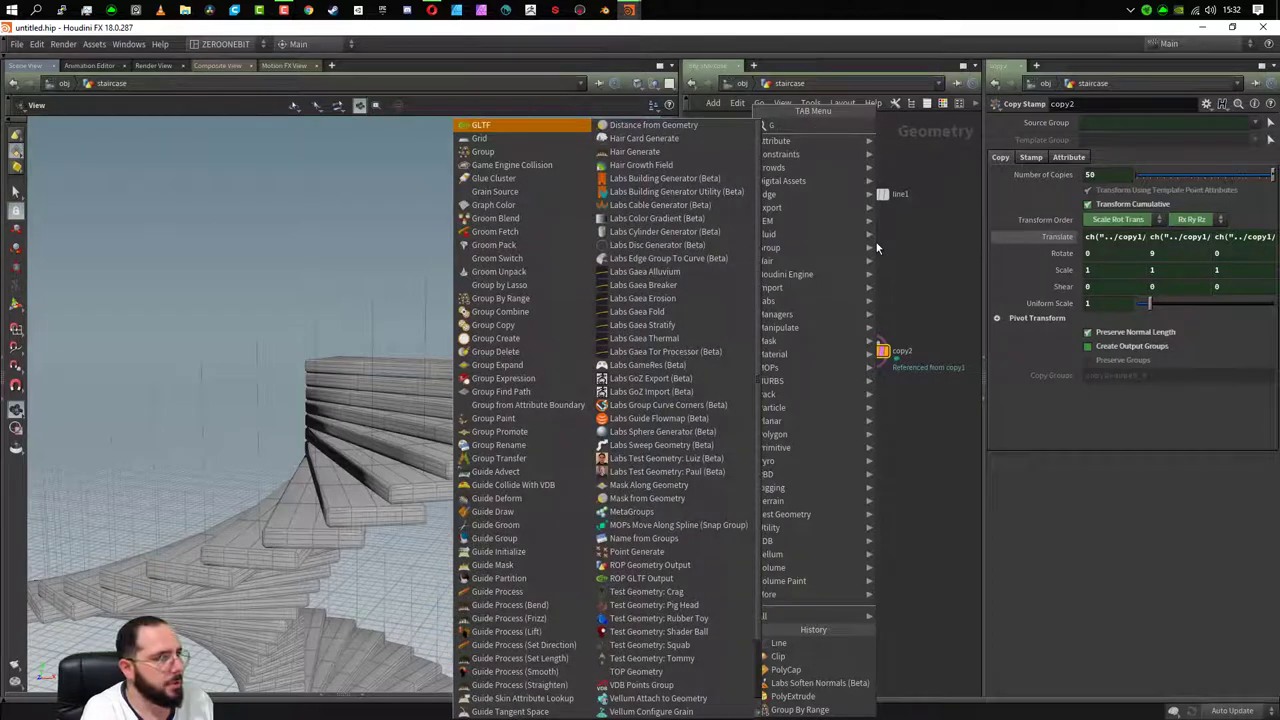
pyautogui.write('r')
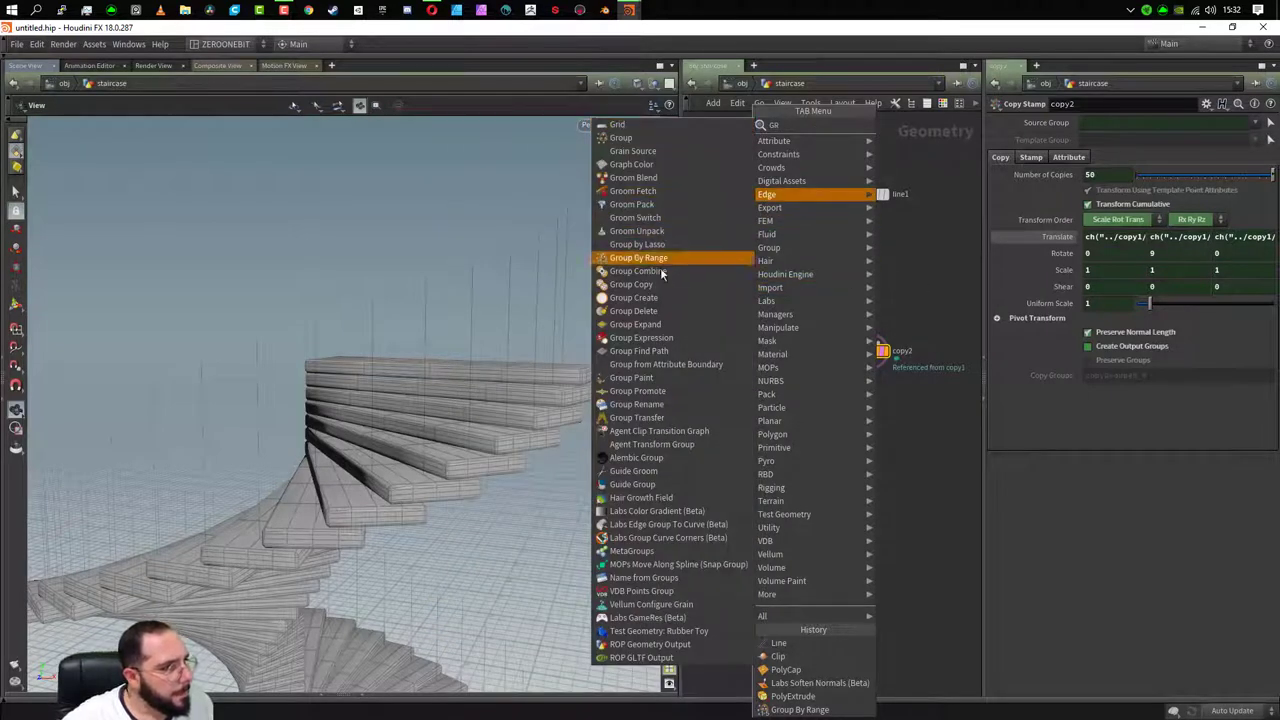
pyautogui.click(678, 258)
pyautogui.click(866, 257)
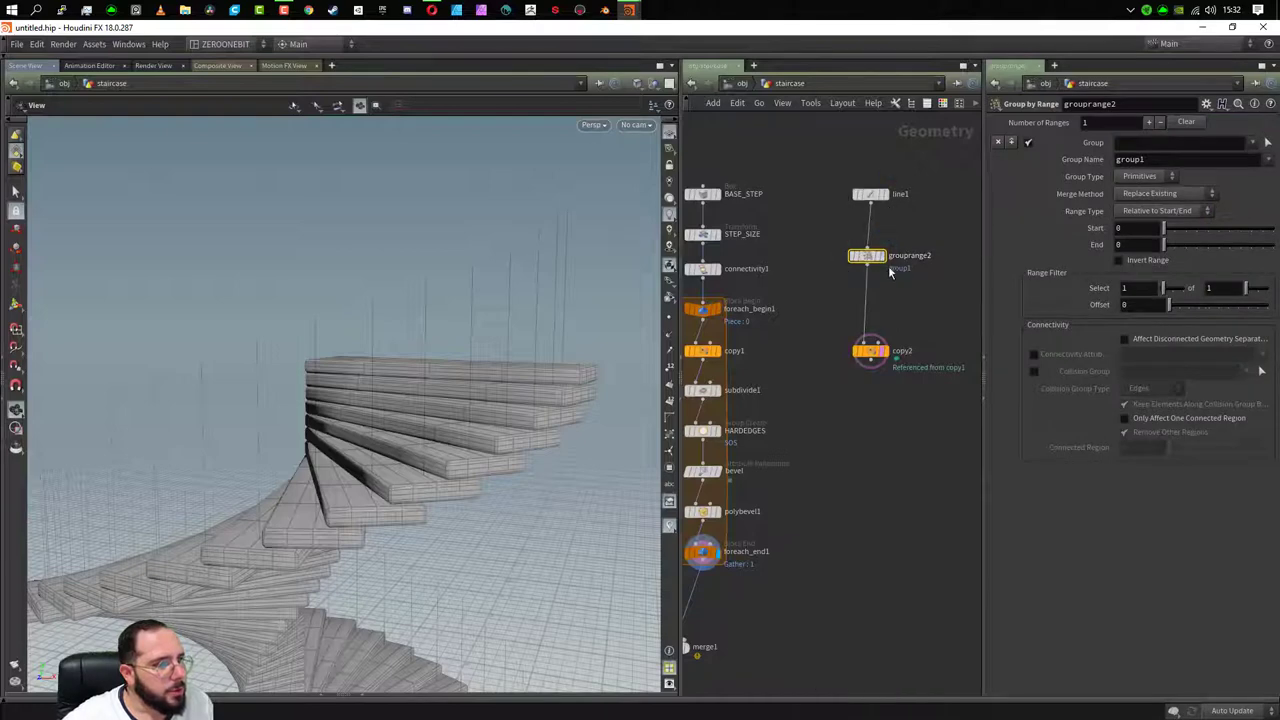
pyautogui.click(882, 256)
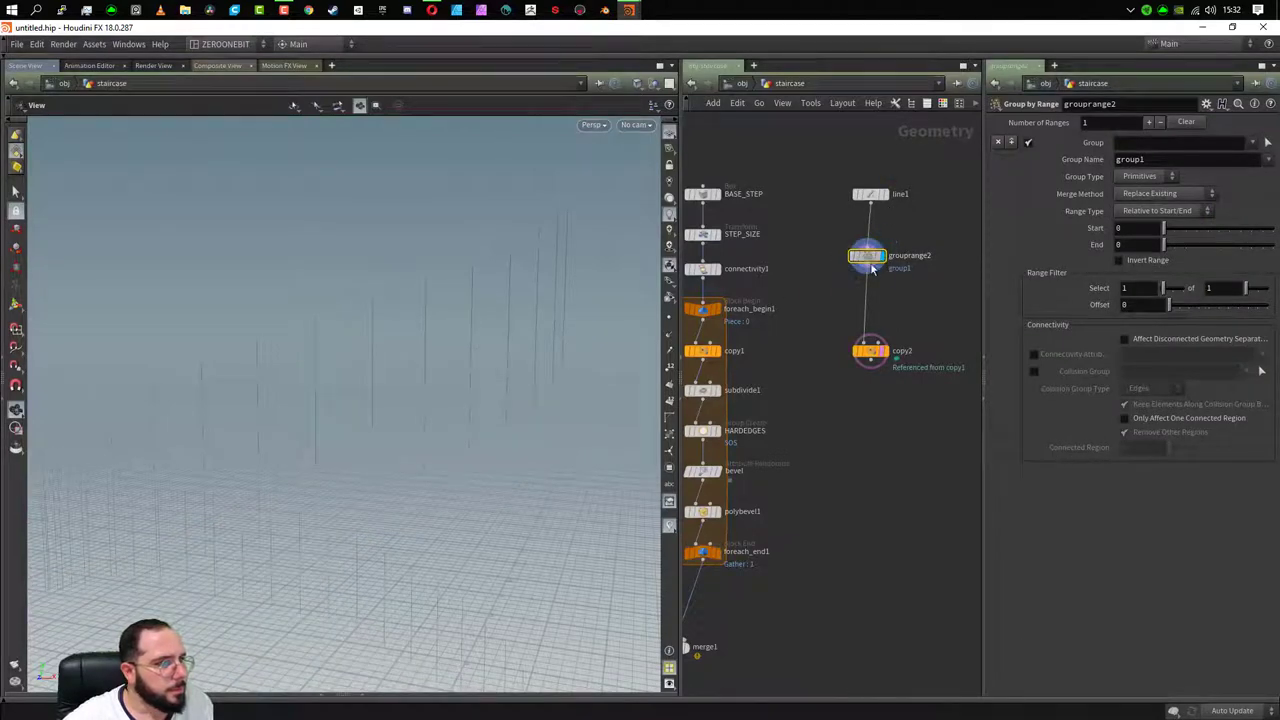
pyautogui.moveTo(869, 253)
pyautogui.mouseDown()
pyautogui.moveTo(873, 283)
pyautogui.moveTo(870, 232)
pyautogui.mouseUp()
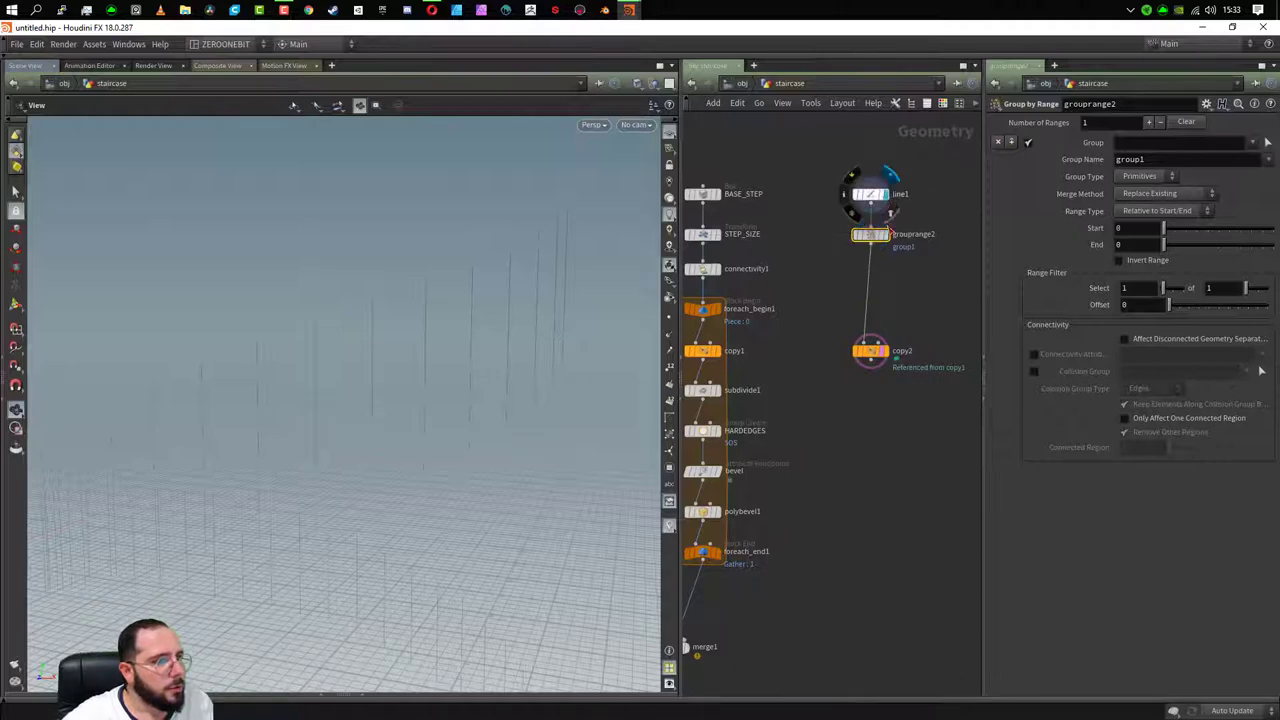
pyautogui.click(891, 195)
pyautogui.click(886, 236)
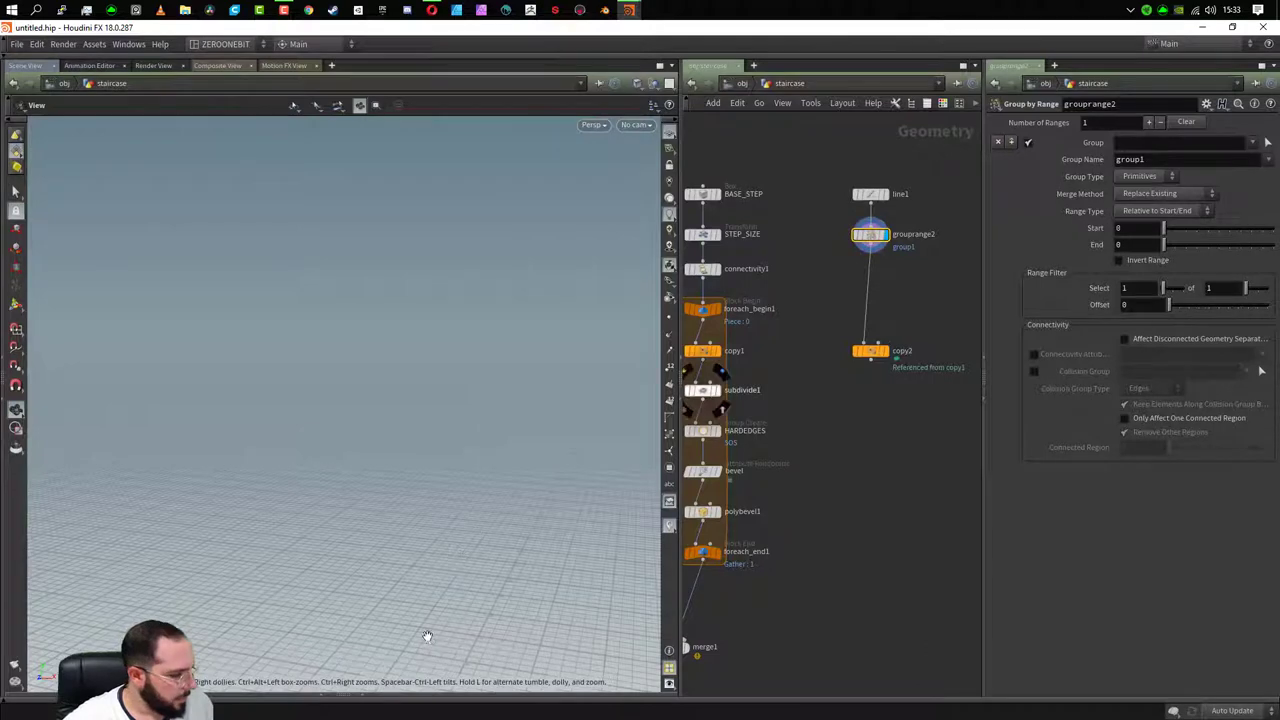
pyautogui.press('f')
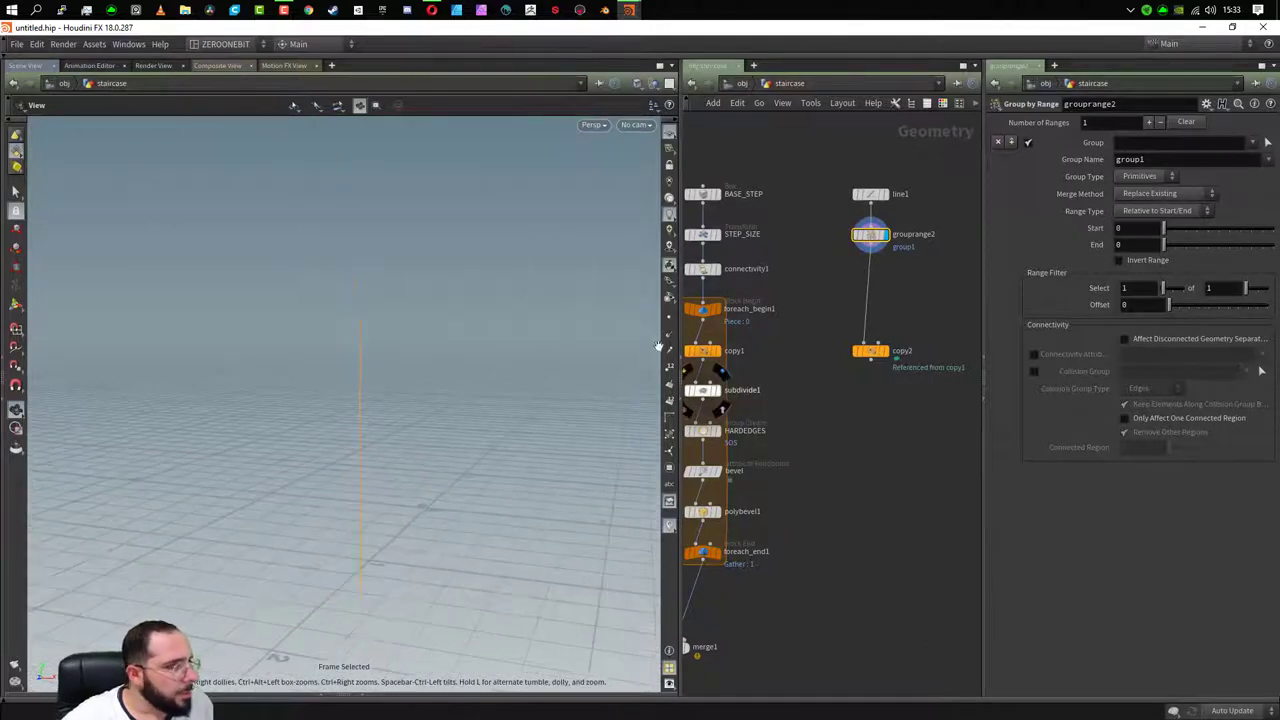
# - Set grouprange2 to group points with range end 0 and group name TOP
pyautogui.click(1160, 177)
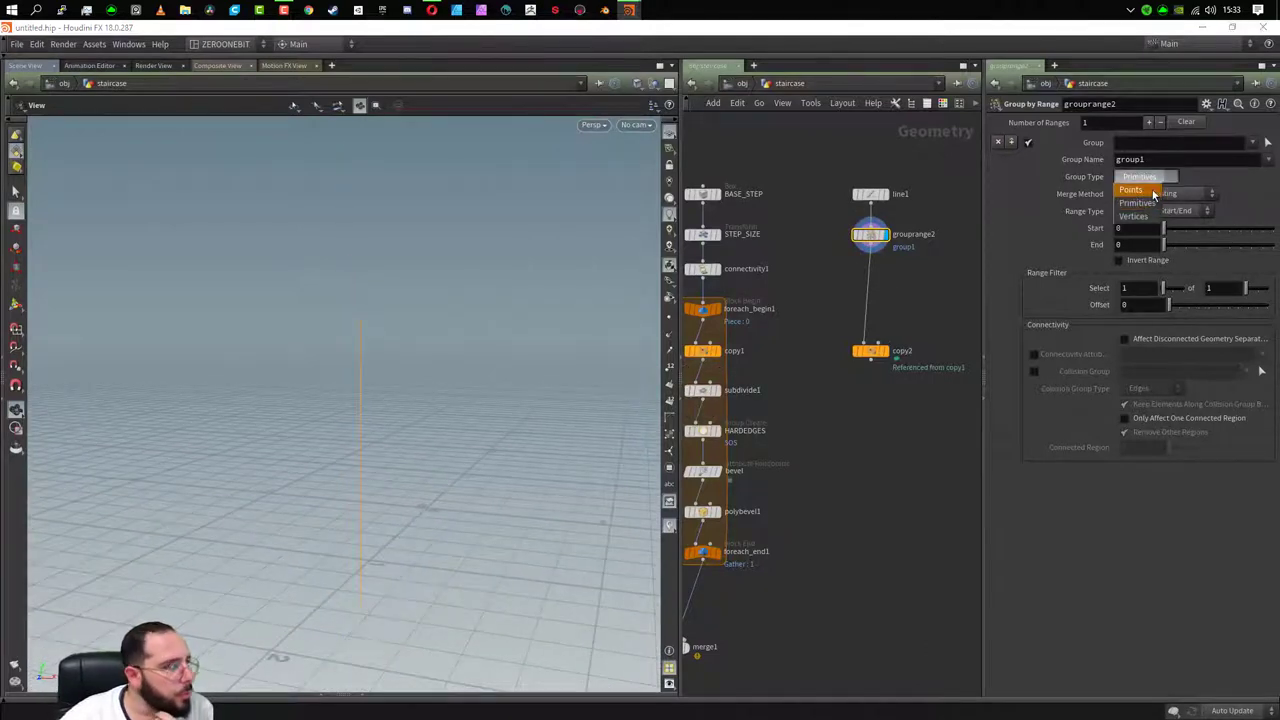
pyautogui.click(1131, 189)
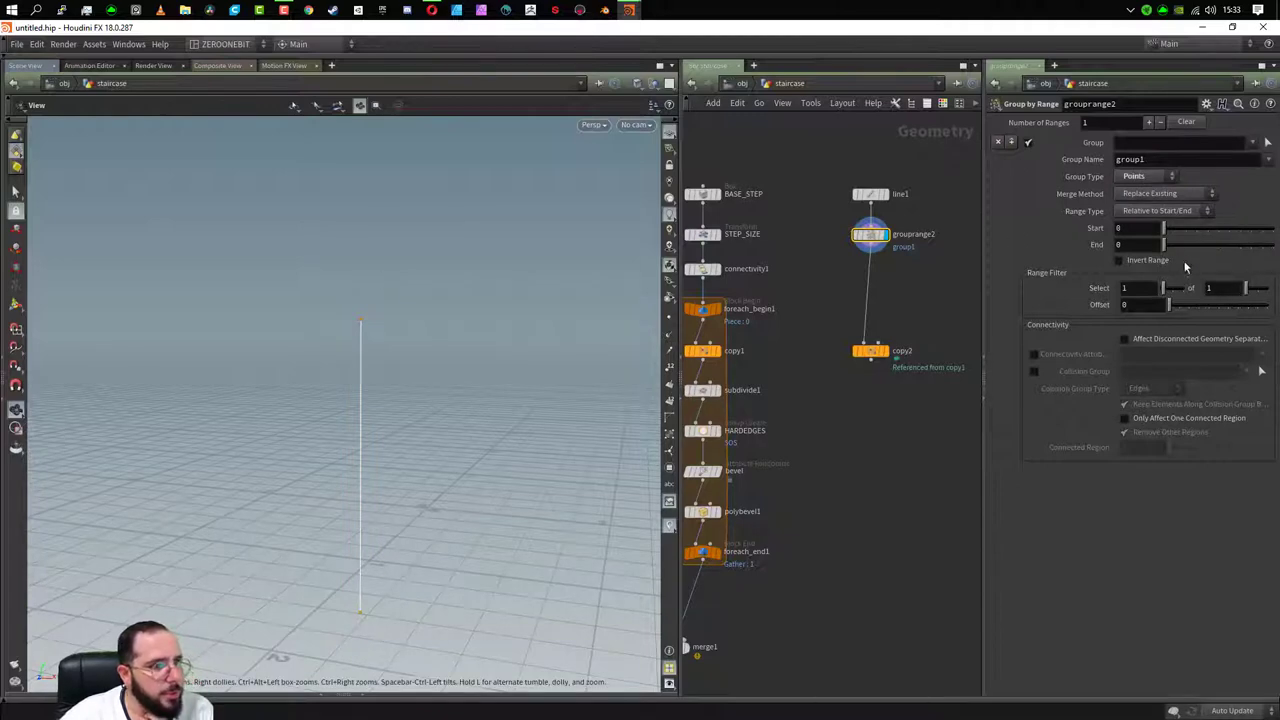
pyautogui.click(1172, 245)
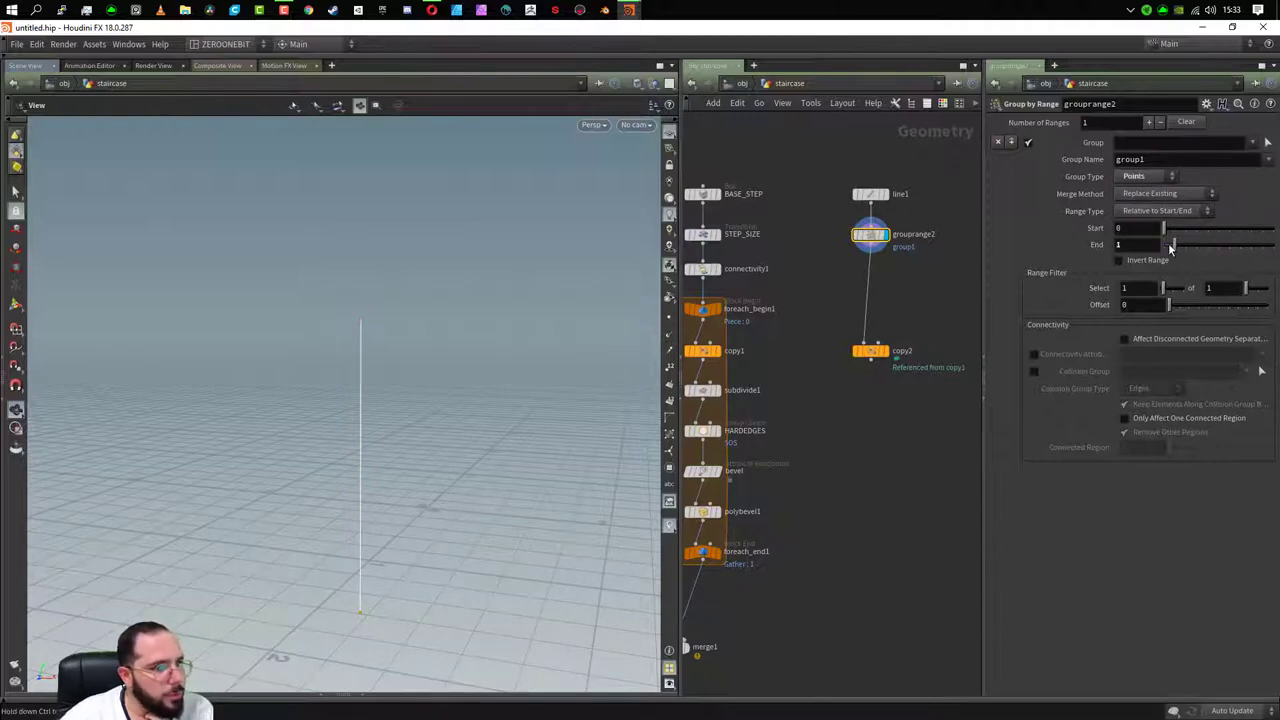
pyautogui.moveTo(1172, 247); pyautogui.dragTo(1166, 247)
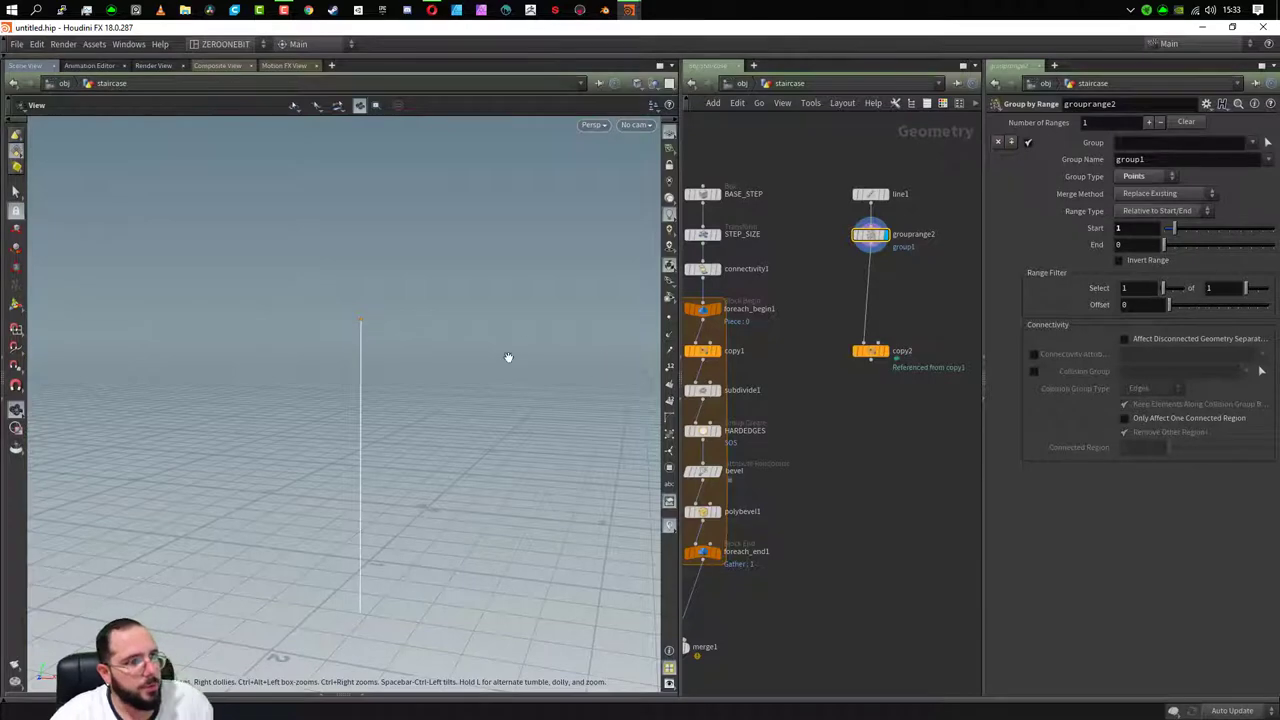
pyautogui.doubleClick(1166, 159)
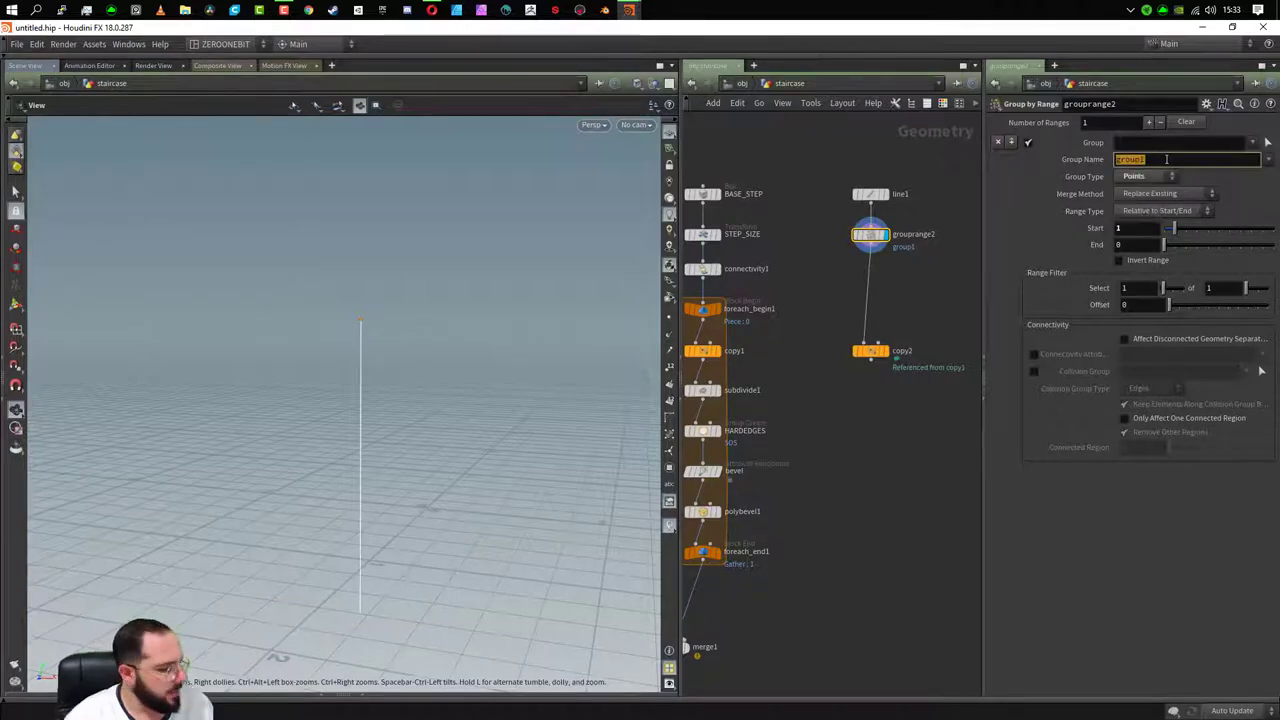
pyautogui.write('t')
pyautogui.press('Return')
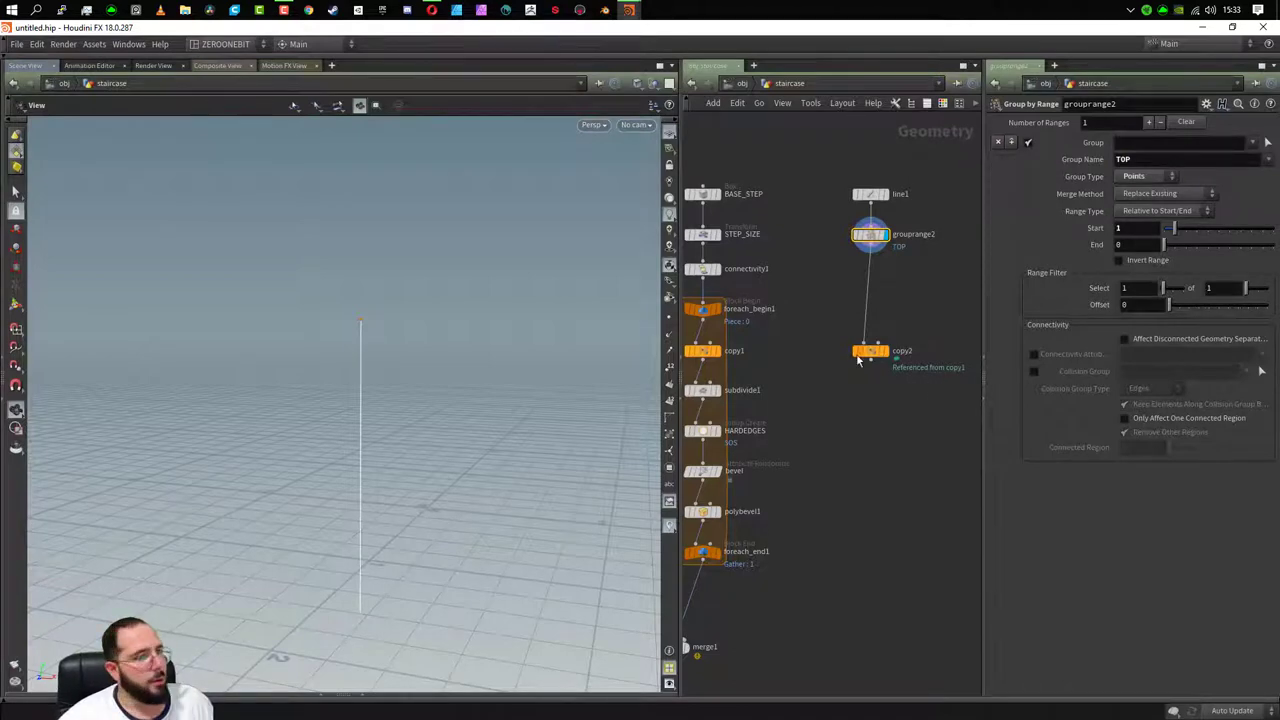
# - Choose a Group node from the Tab search to place next
pyautogui.press('Tab')
pyautogui.write('g')
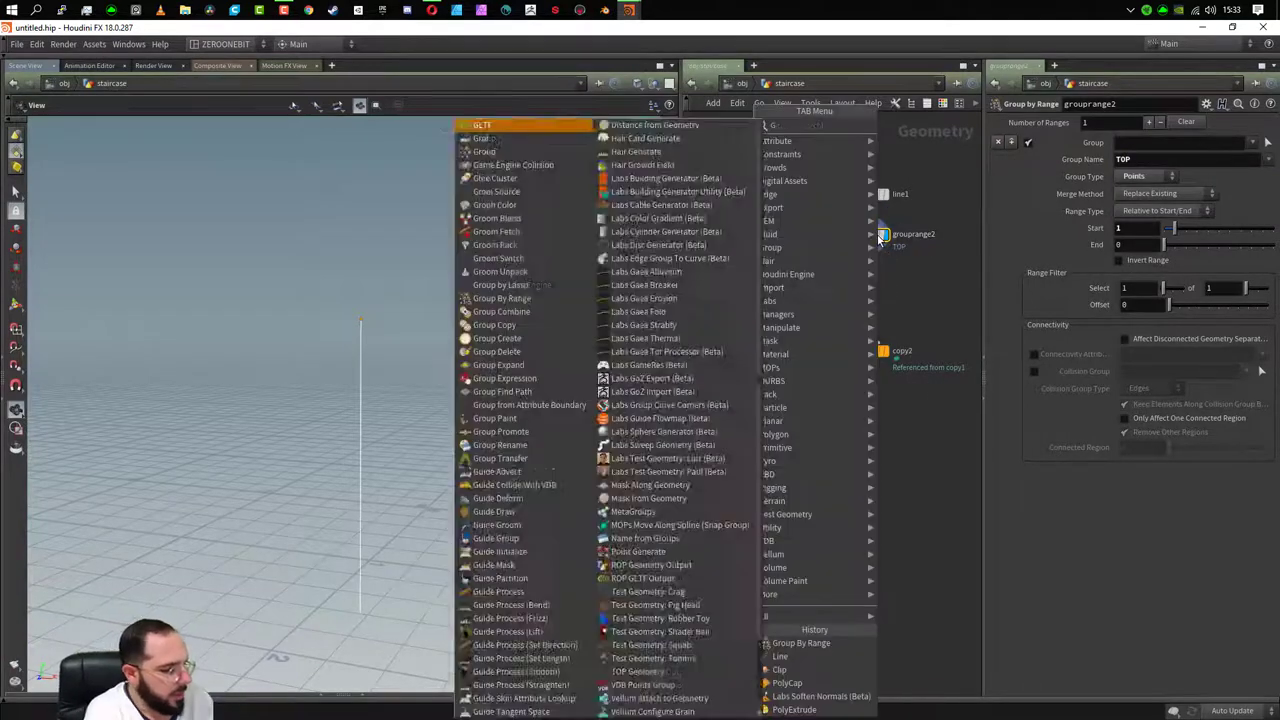
pyautogui.write('rou')
pyautogui.press('Return')
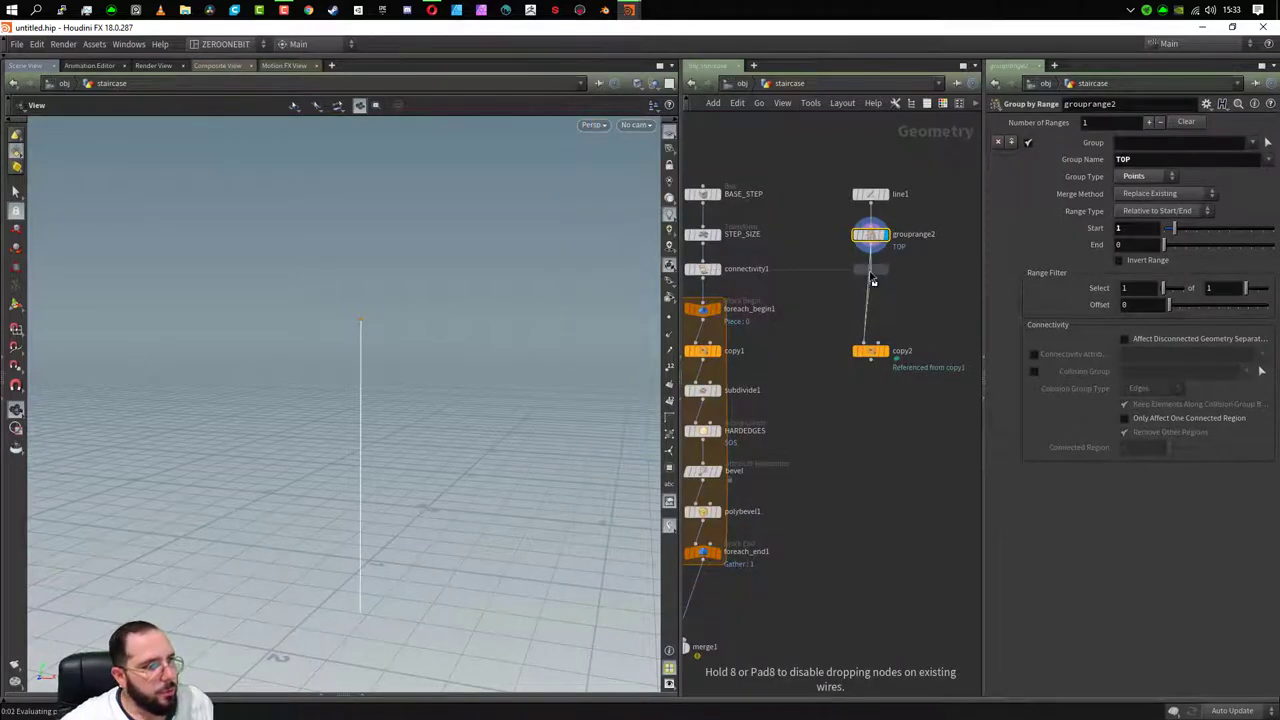
# - Insert the Group node after grouprange2 and name its group pillar
pyautogui.click(872, 279)
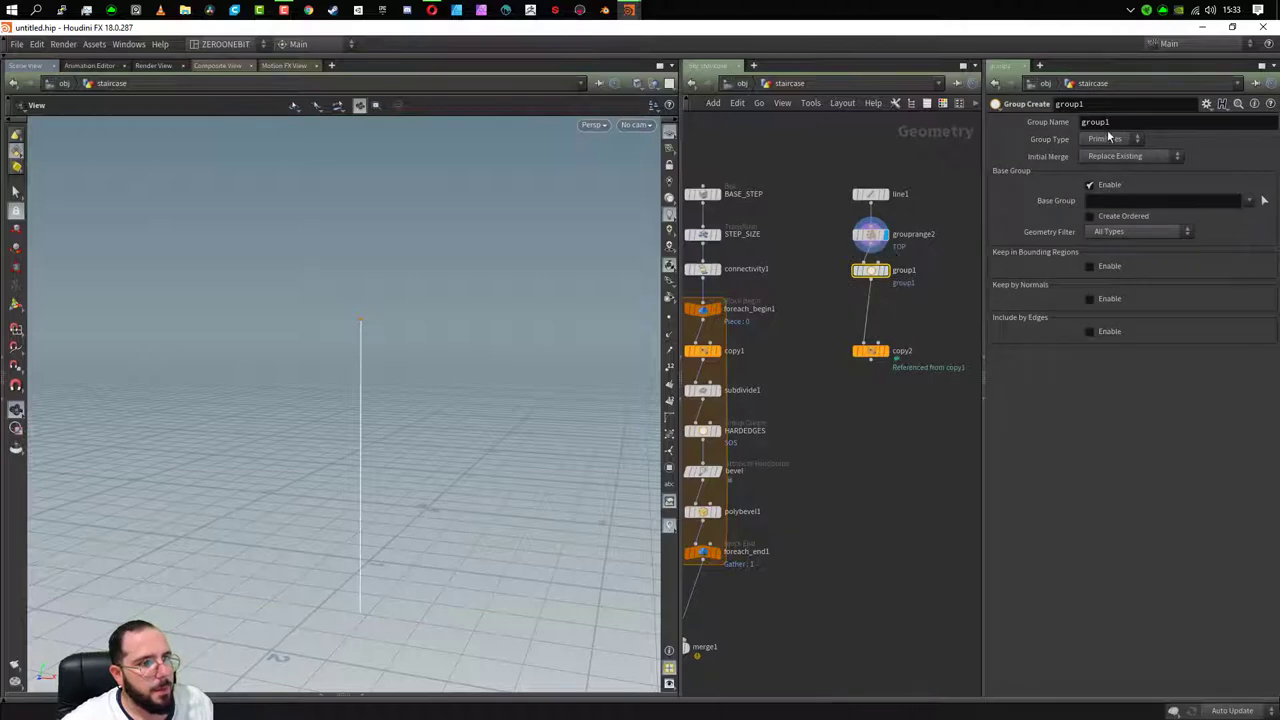
pyautogui.doubleClick(1115, 121)
pyautogui.write('l')
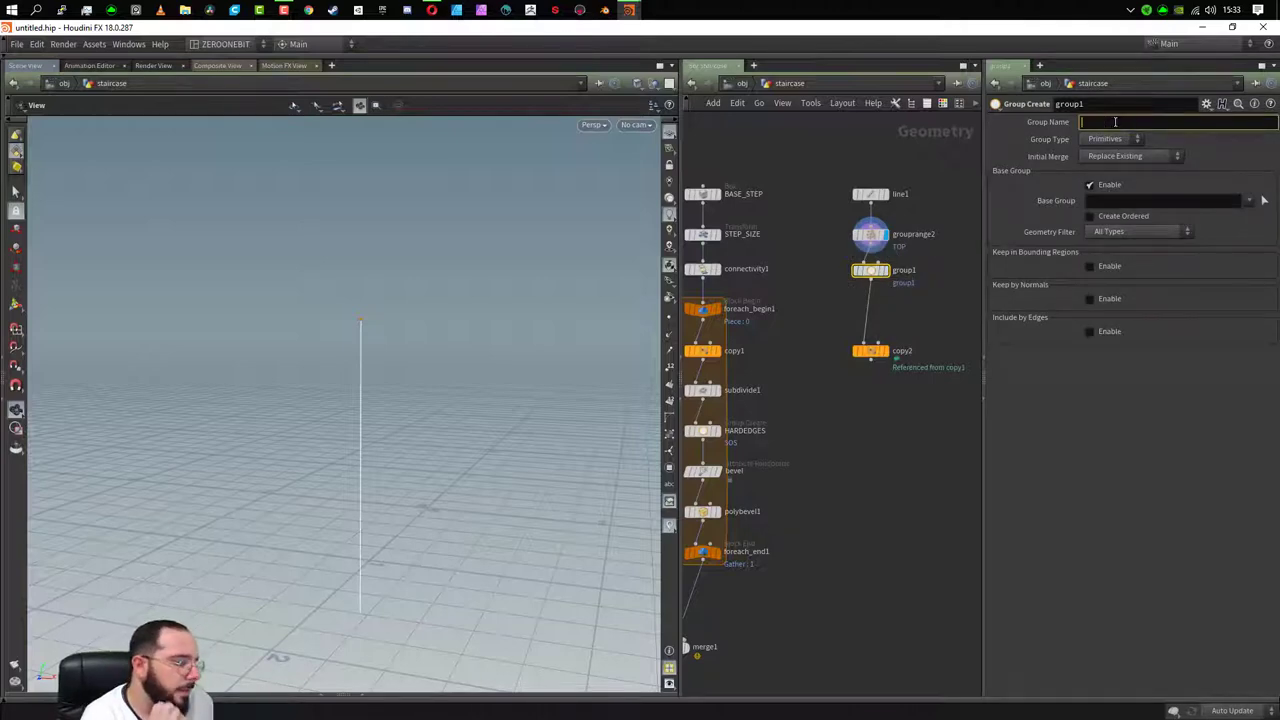
pyautogui.write('Pla')
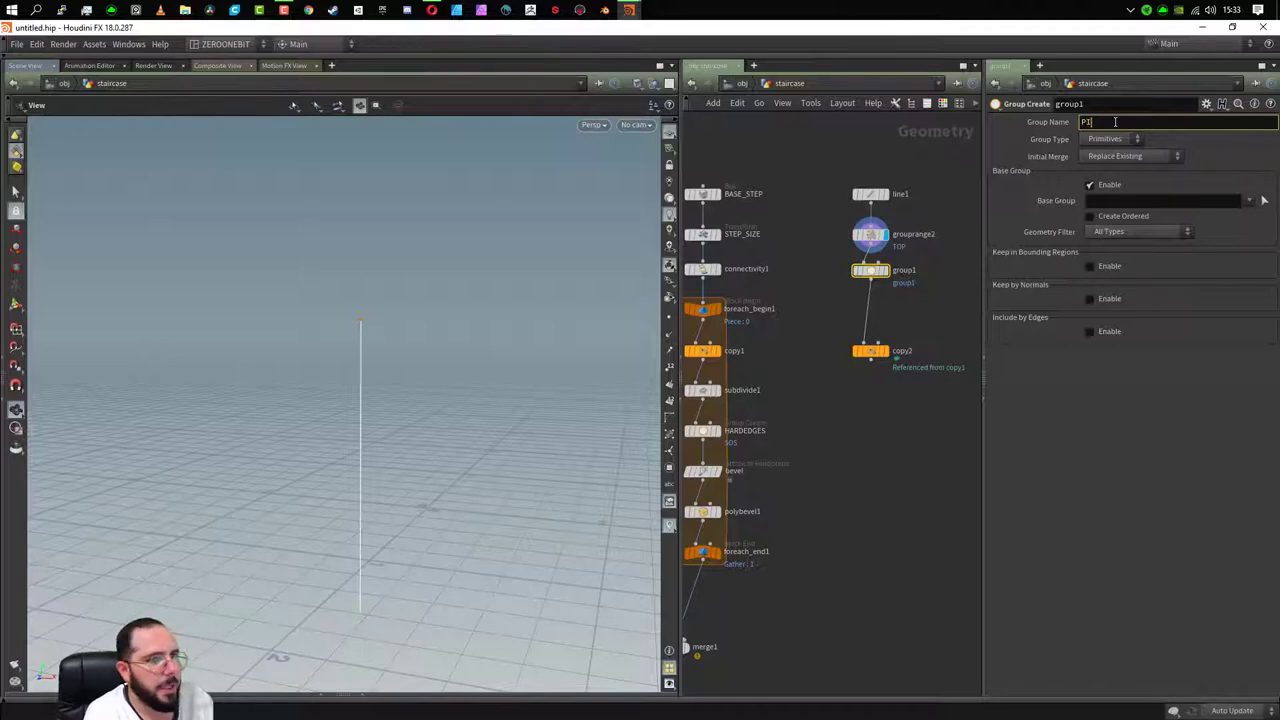
pyautogui.press('BackSpace')
pyautogui.press('BackSpace')
pyautogui.press('BackSpace')
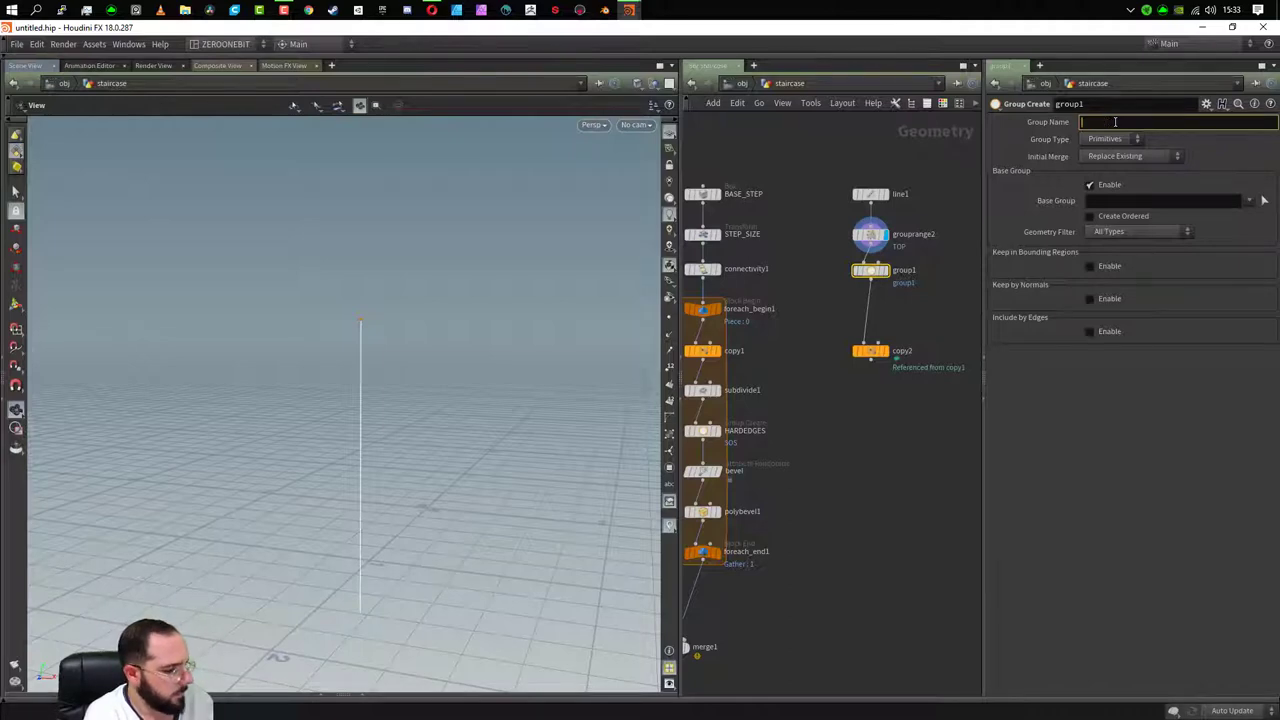
pyautogui.write('pillar')
pyautogui.press('Return')
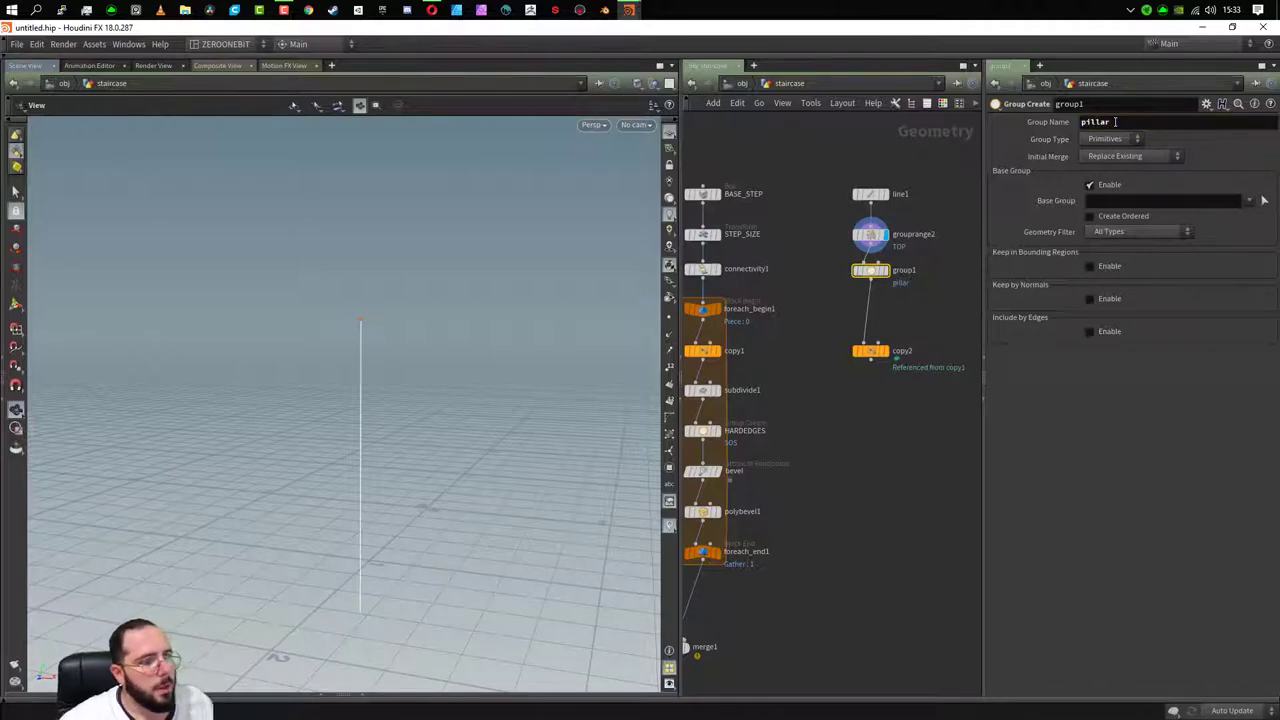
pyautogui.doubleClick(901, 271)
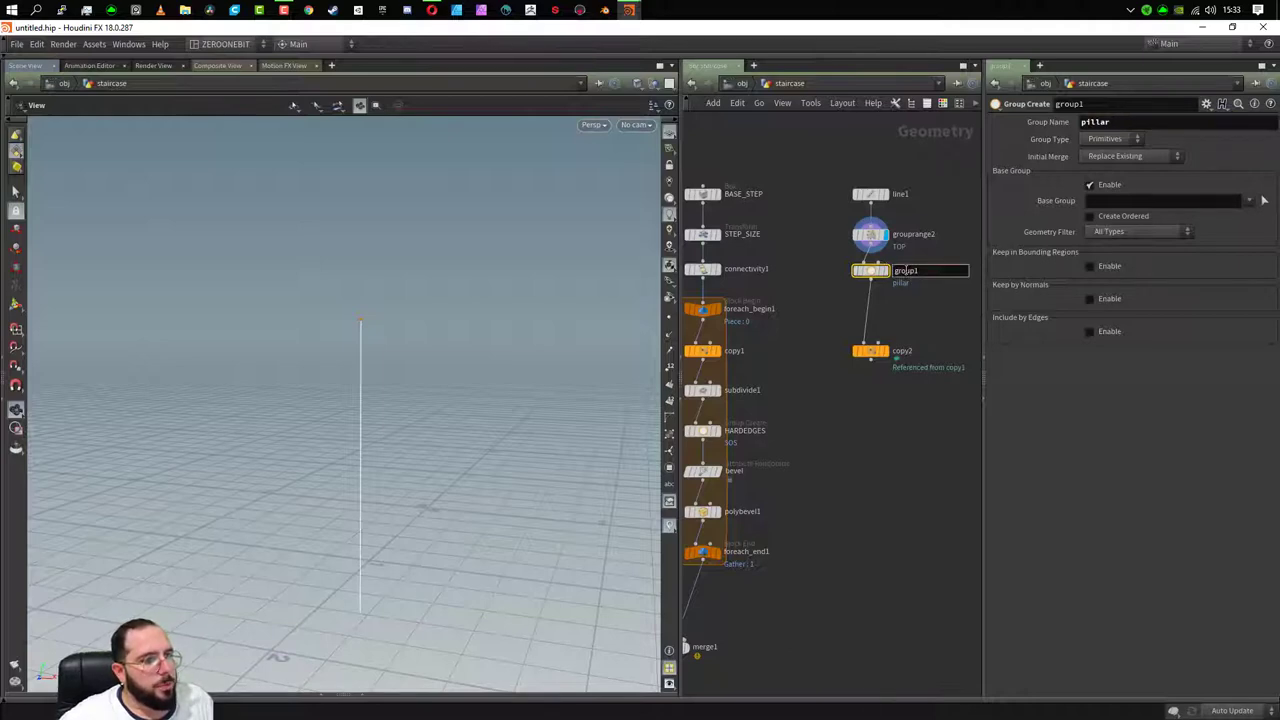
# - Display copy2 to see the pillars spiralling around the staircase
pyautogui.click(882, 271)
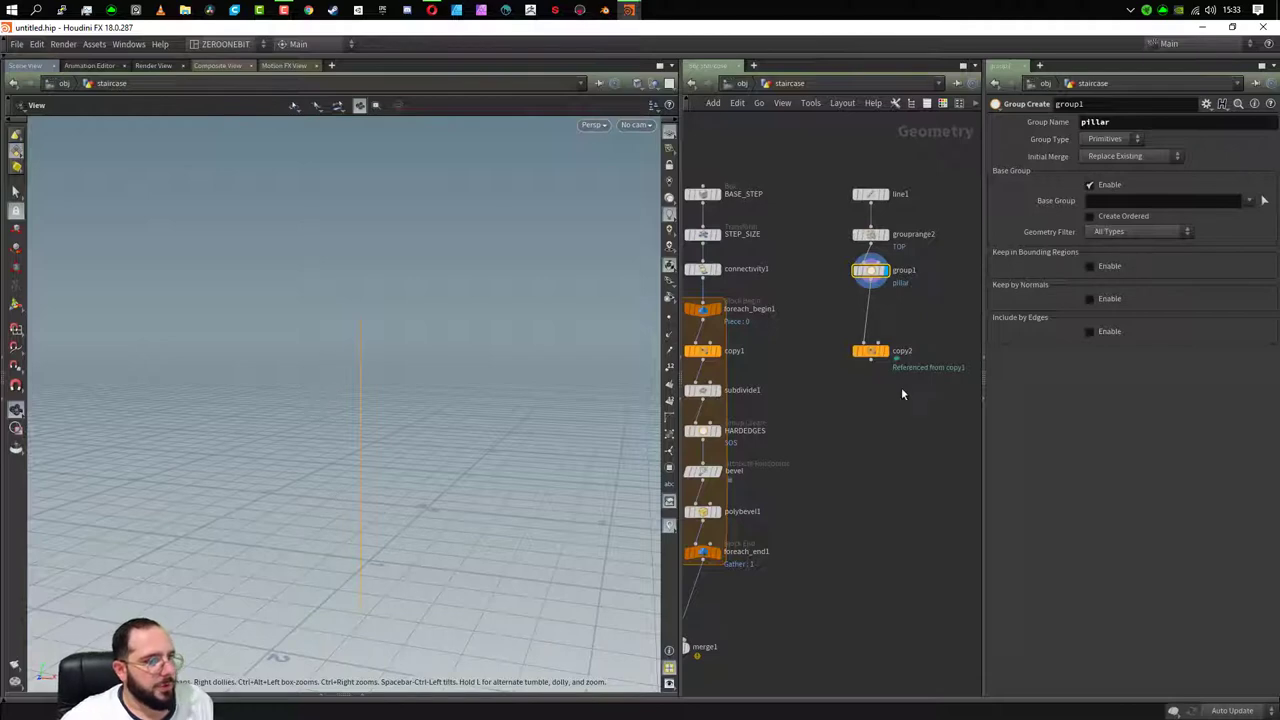
pyautogui.click(882, 351)
pyautogui.scroll(-5, 484, 400)
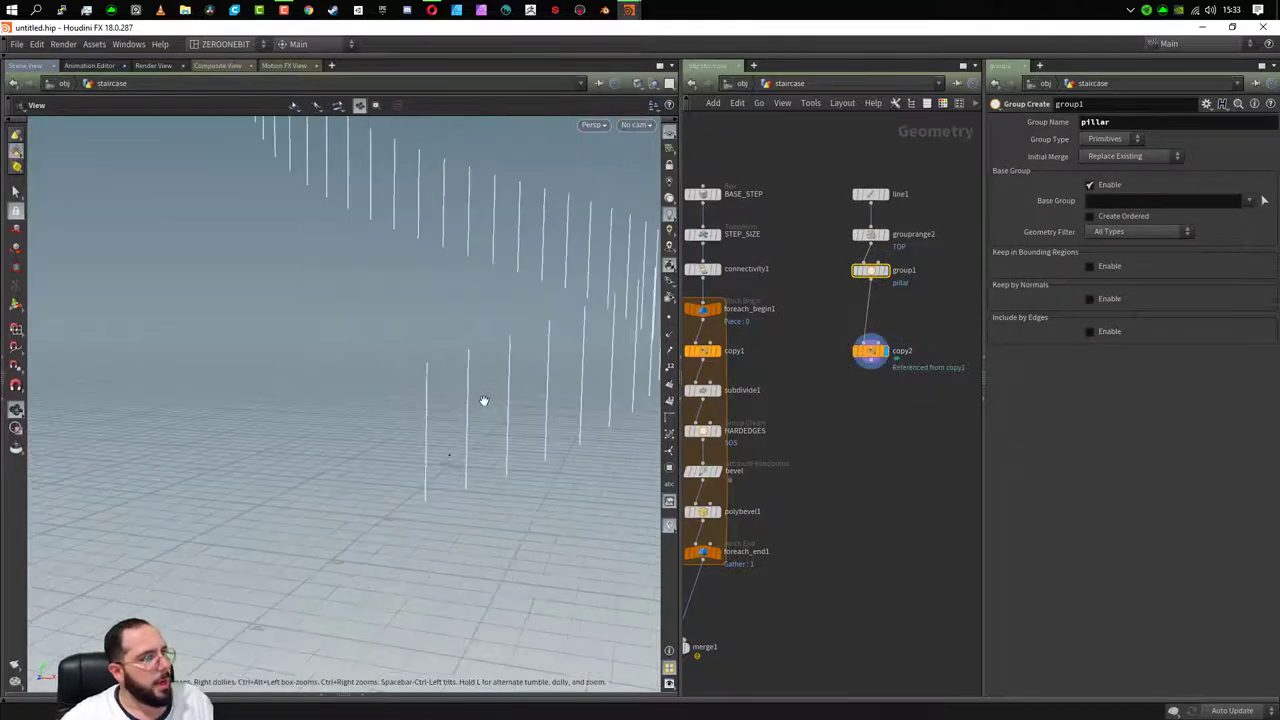
pyautogui.scroll(-5, 484, 400)
pyautogui.moveTo(574, 243)
pyautogui.mouseDown()
pyautogui.moveTo(447, 500)
pyautogui.moveTo(431, 354)
pyautogui.mouseUp()
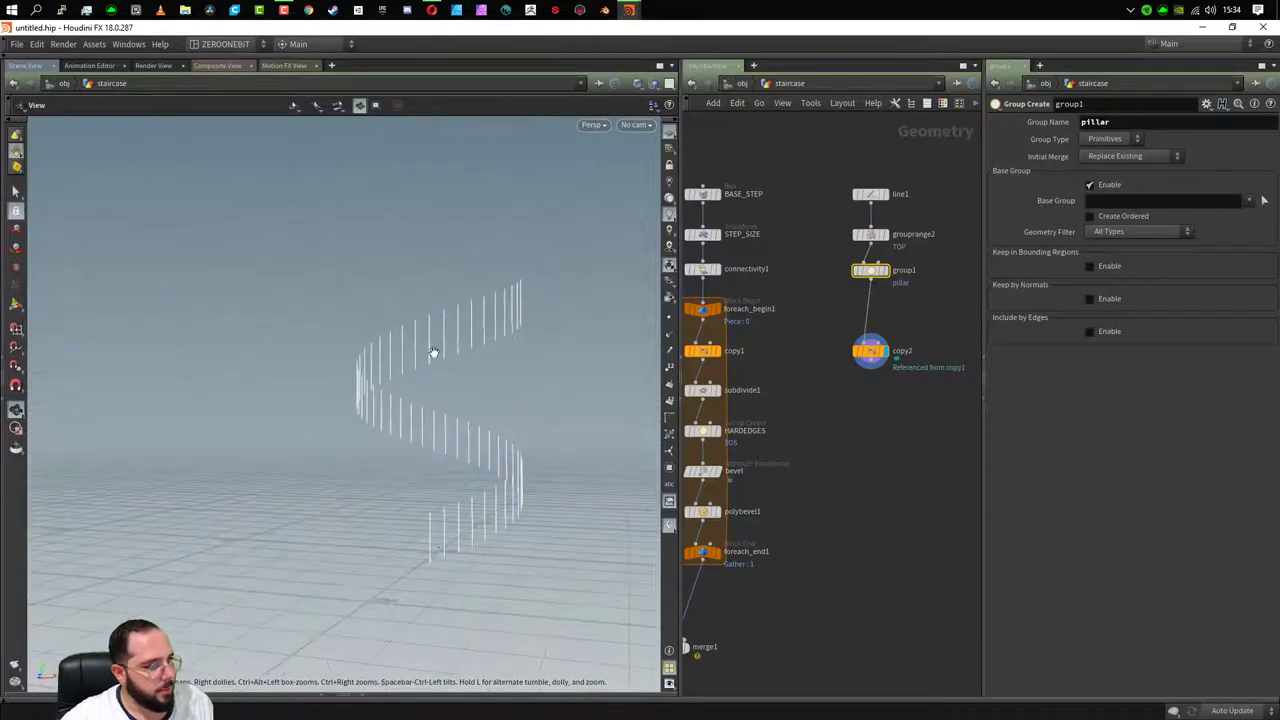
pyautogui.moveTo(806, 609); pyautogui.dragTo(811, 557, button='middle')
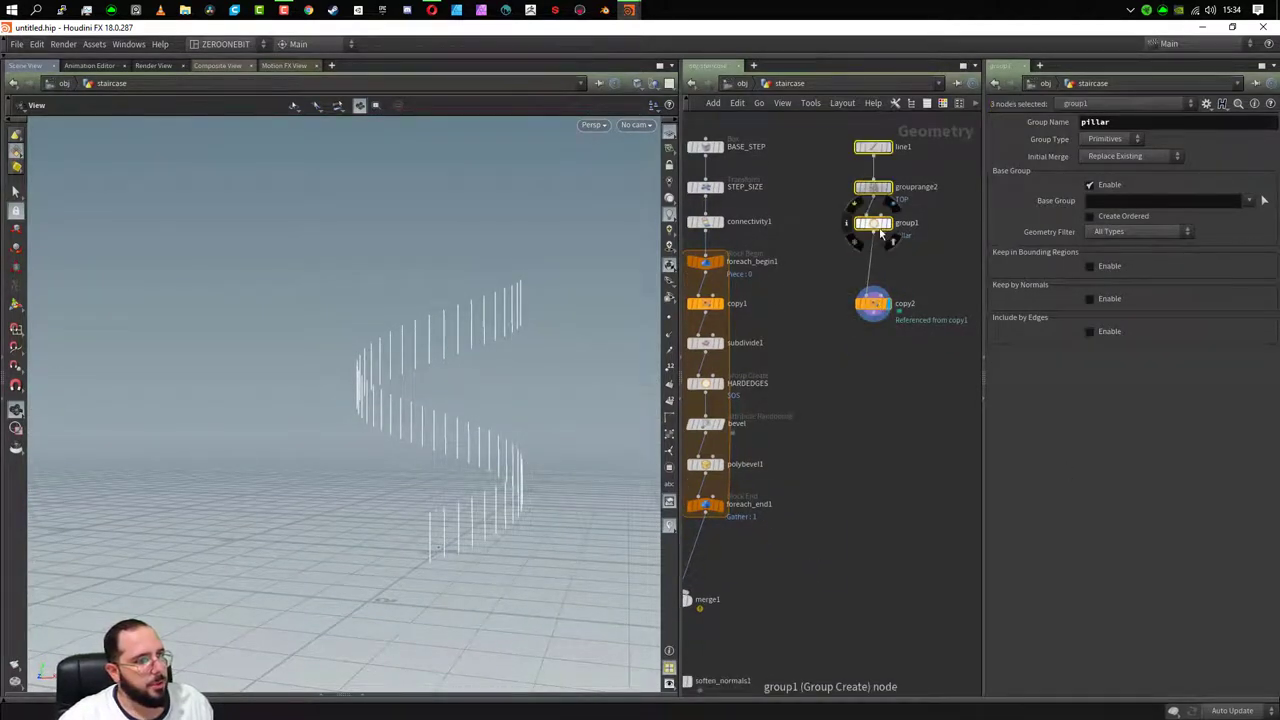
# - Wire copy2's pillars into merge1 alongside the steps
pyautogui.moveTo(813, 626); pyautogui.dragTo(856, 505, button='middle')
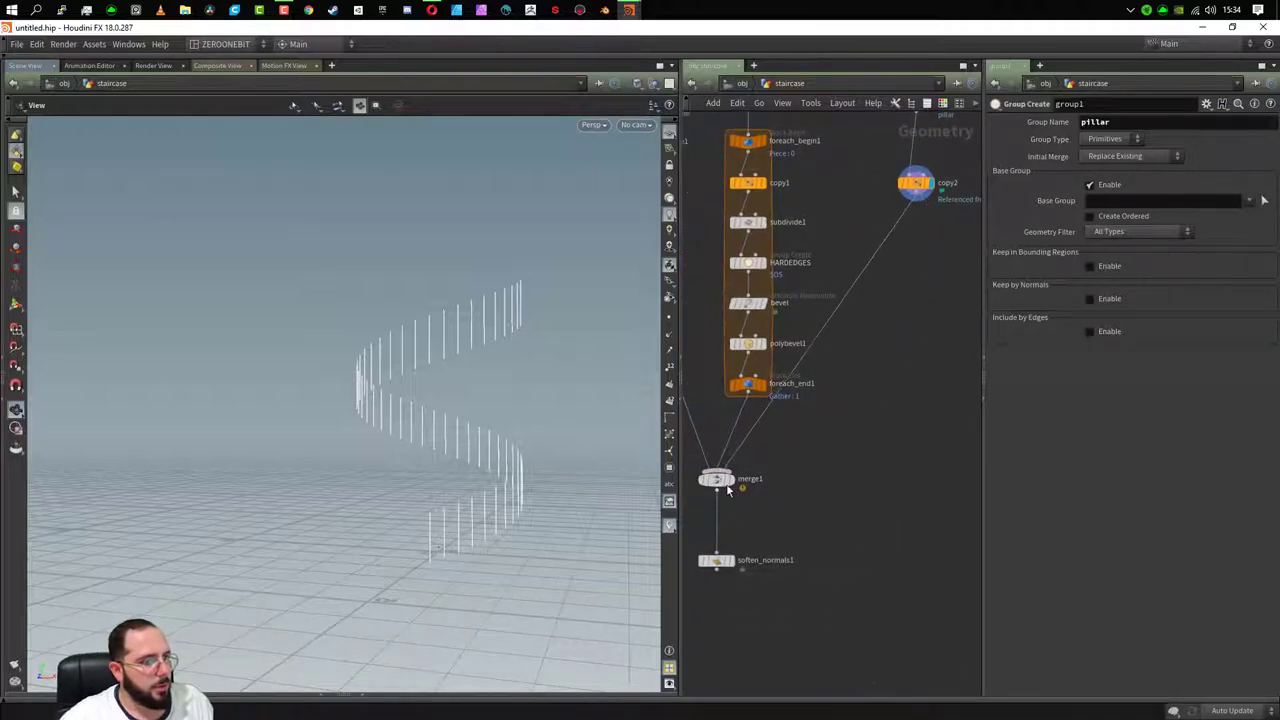
pyautogui.click(715, 484)
pyautogui.moveTo(715, 487)
pyautogui.mouseDown()
pyautogui.moveTo(744, 483)
pyautogui.moveTo(763, 508)
pyautogui.mouseUp()
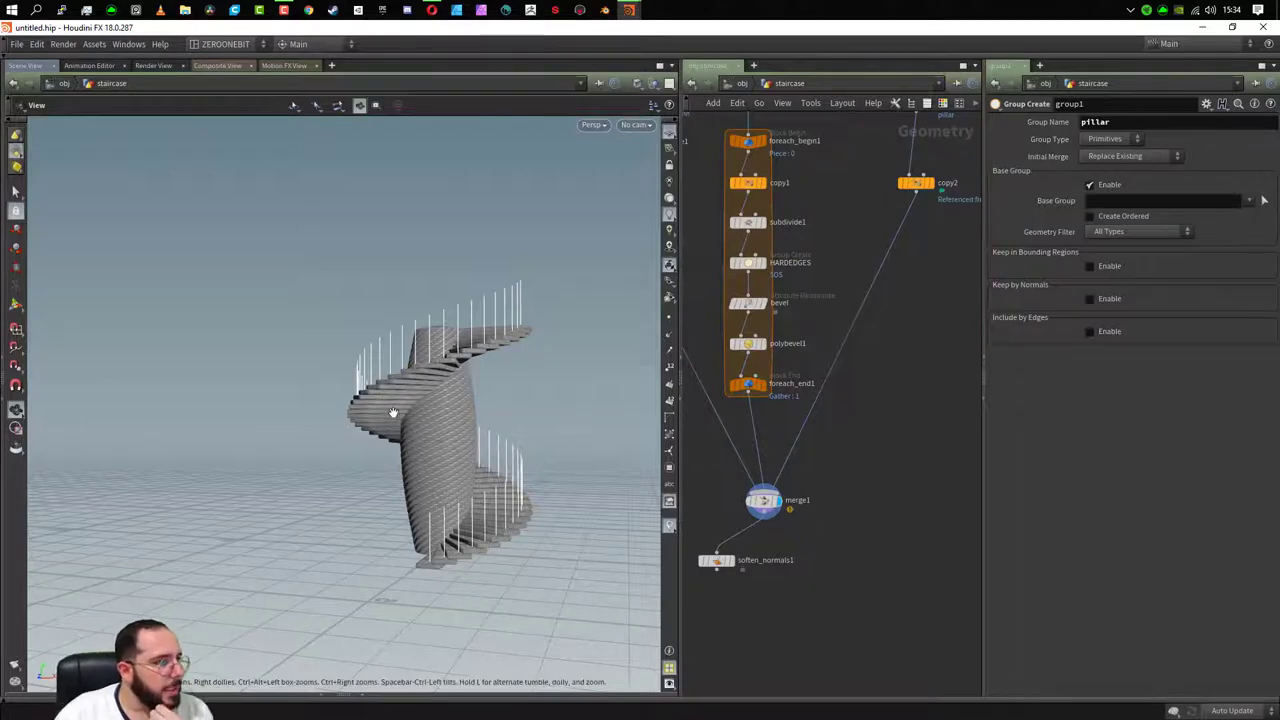
pyautogui.moveTo(503, 420); pyautogui.dragTo(480, 460)
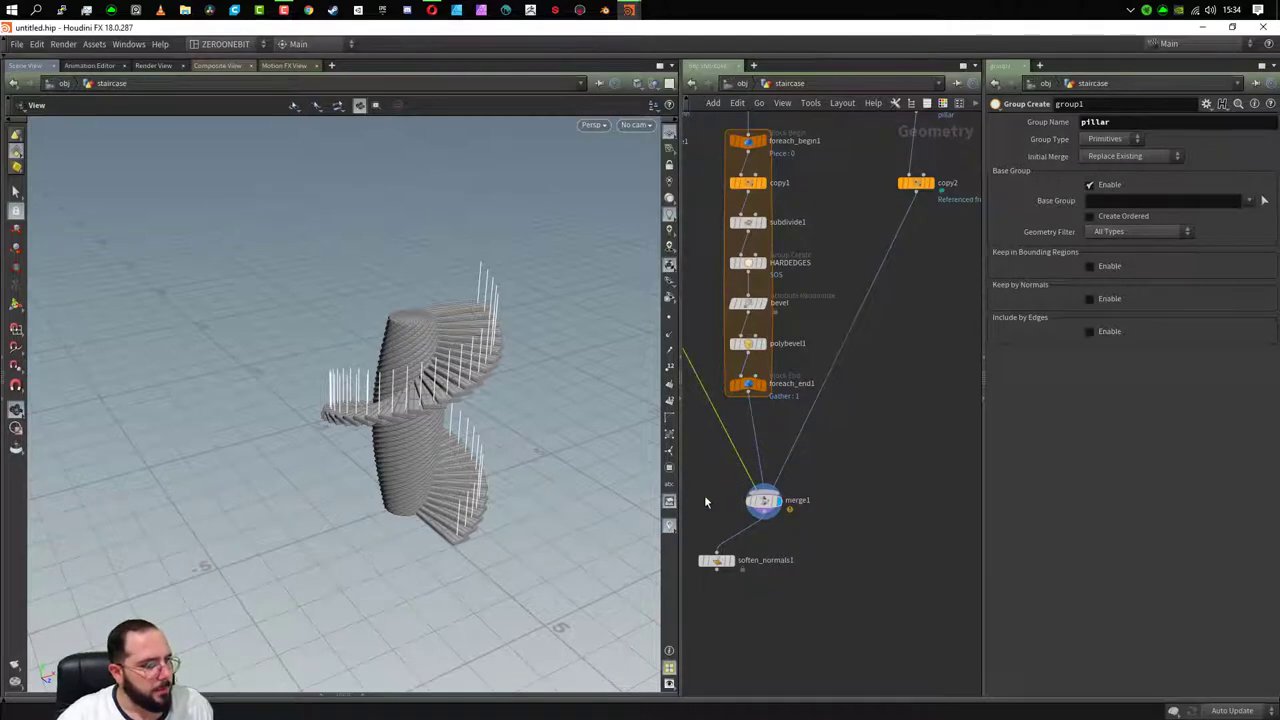
# - Remove the central column's wire from merge1 and delete soften_normals1
pyautogui.moveTo(706, 499); pyautogui.dragTo(737, 535, button='middle')
pyautogui.press('Delete')
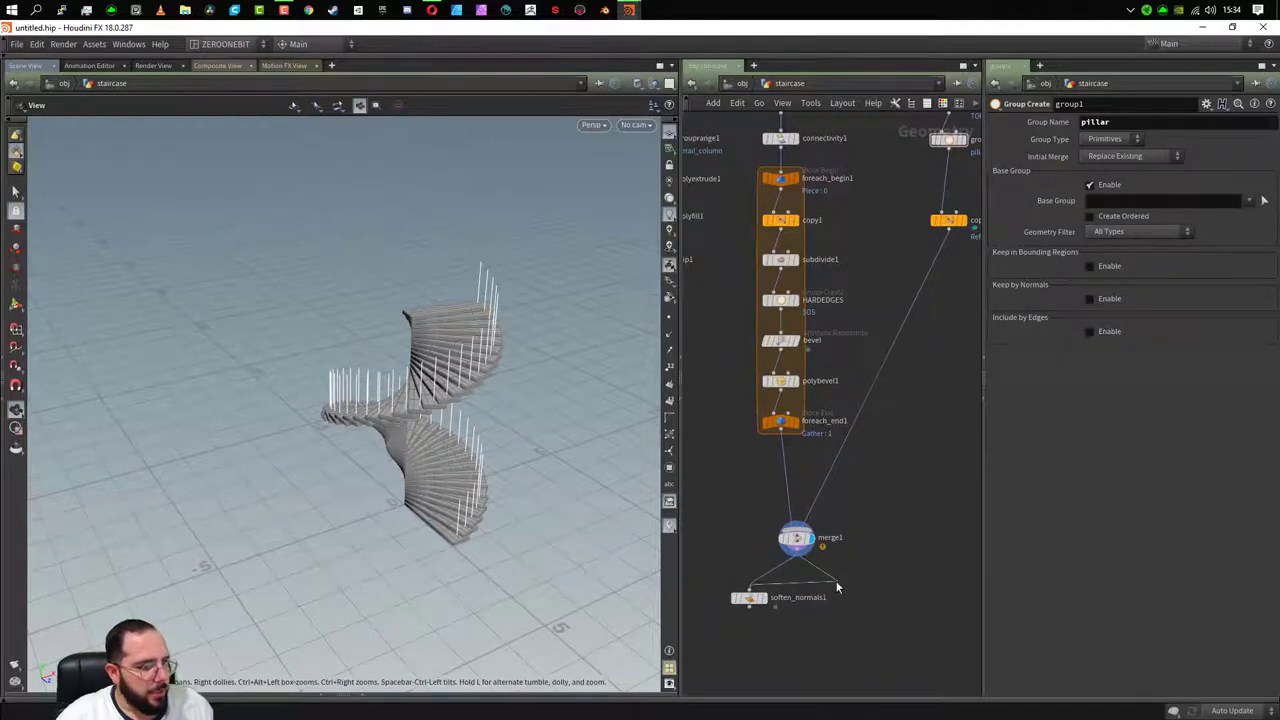
pyautogui.moveTo(702, 547); pyautogui.dragTo(828, 658)
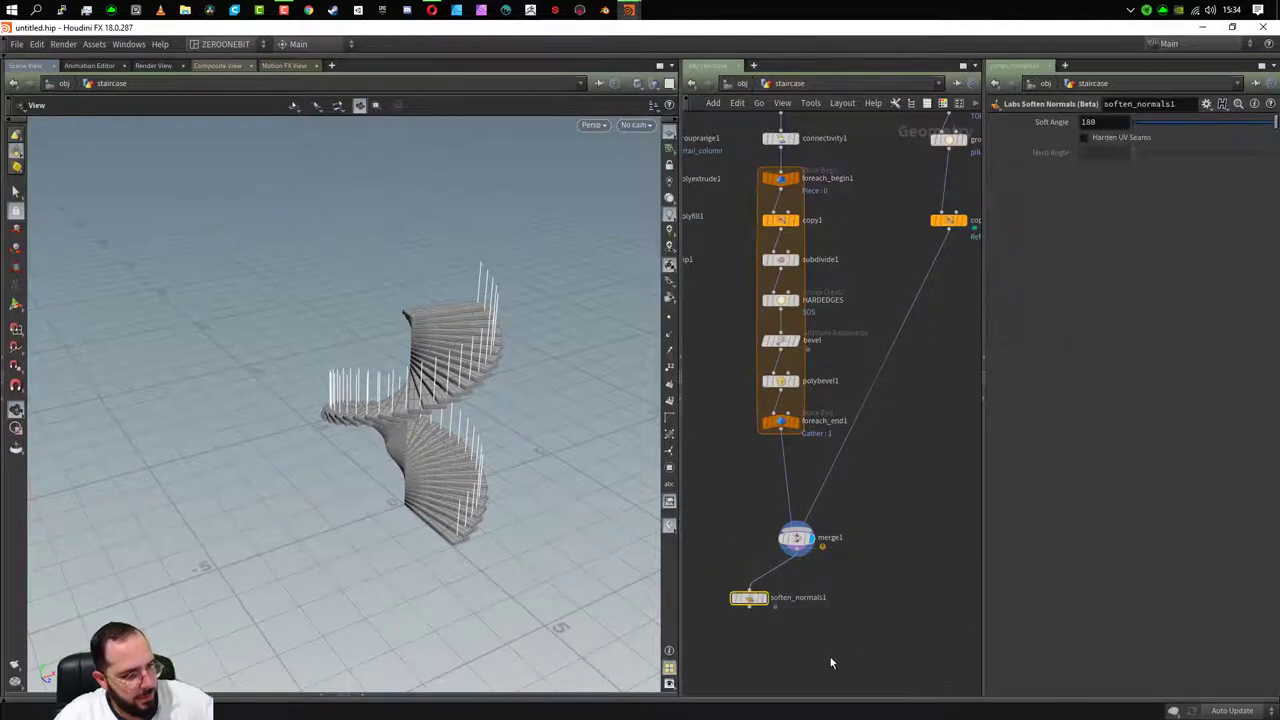
pyautogui.press('Delete')
pyautogui.moveTo(796, 541); pyautogui.dragTo(868, 459)
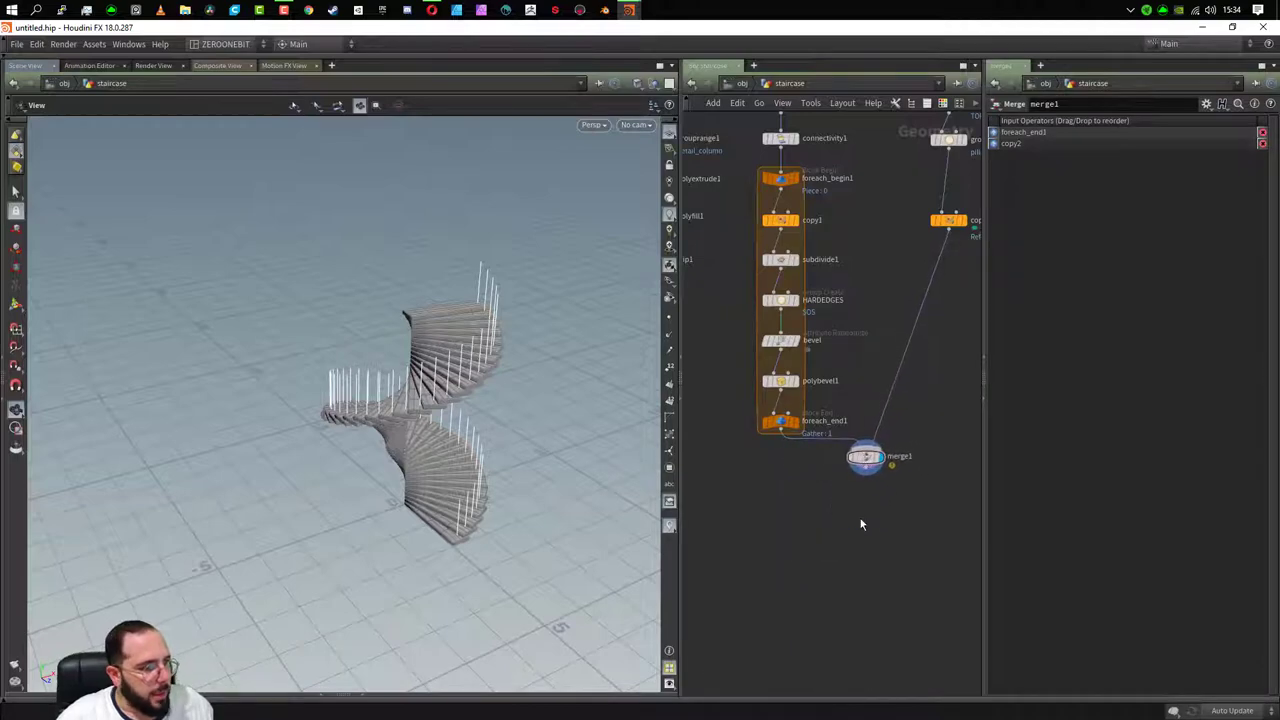
# - Add a Blast node below merge1 and name it degraus
pyautogui.press('Tab')
pyautogui.write('blast')
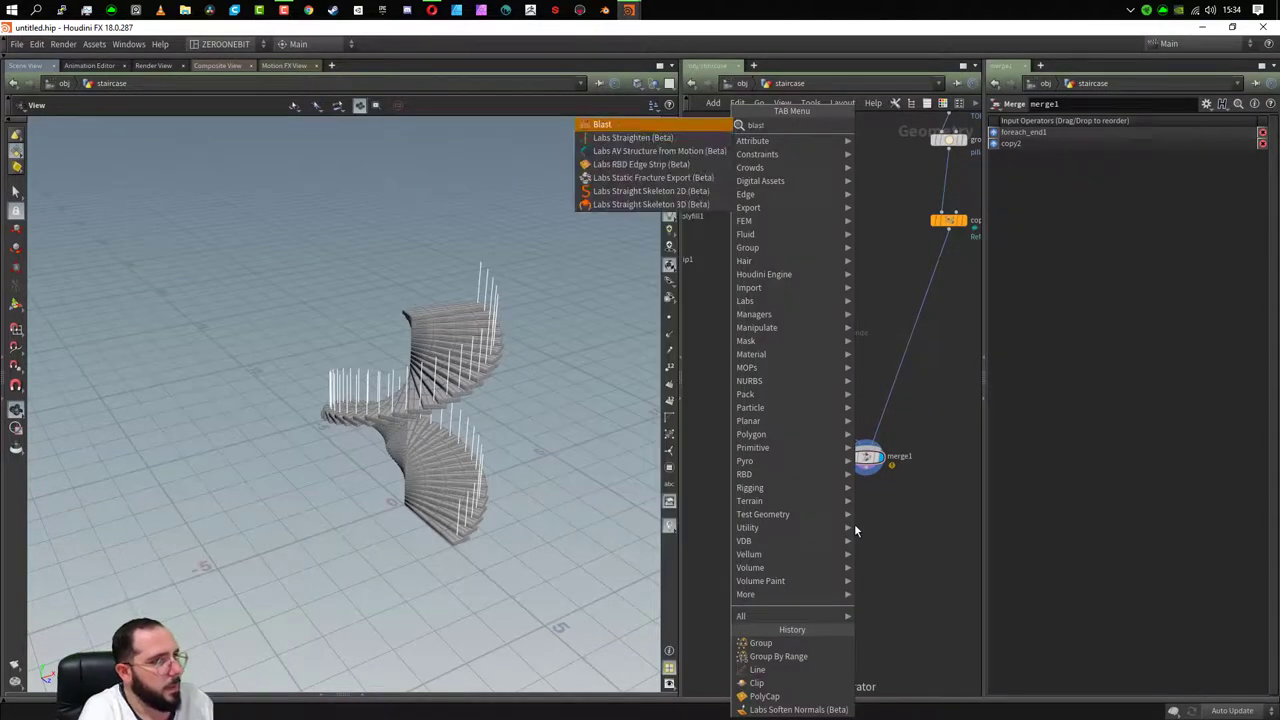
pyautogui.press('Return')
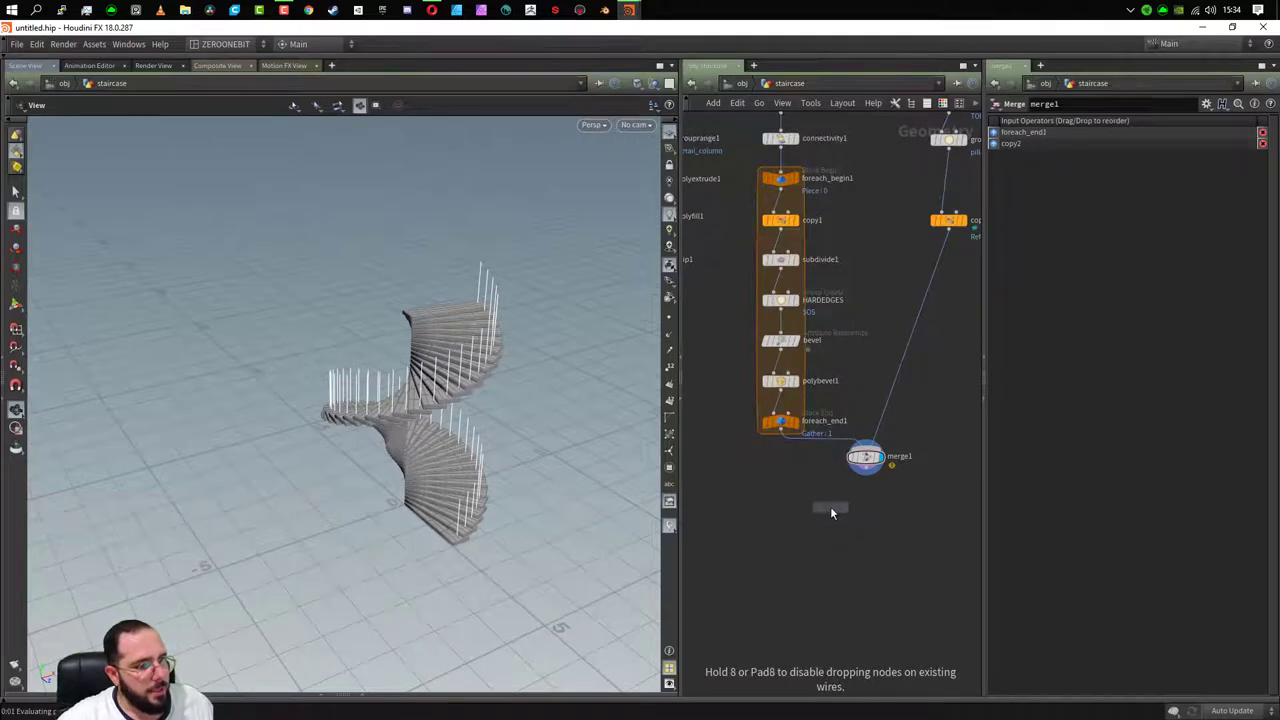
pyautogui.click(830, 506)
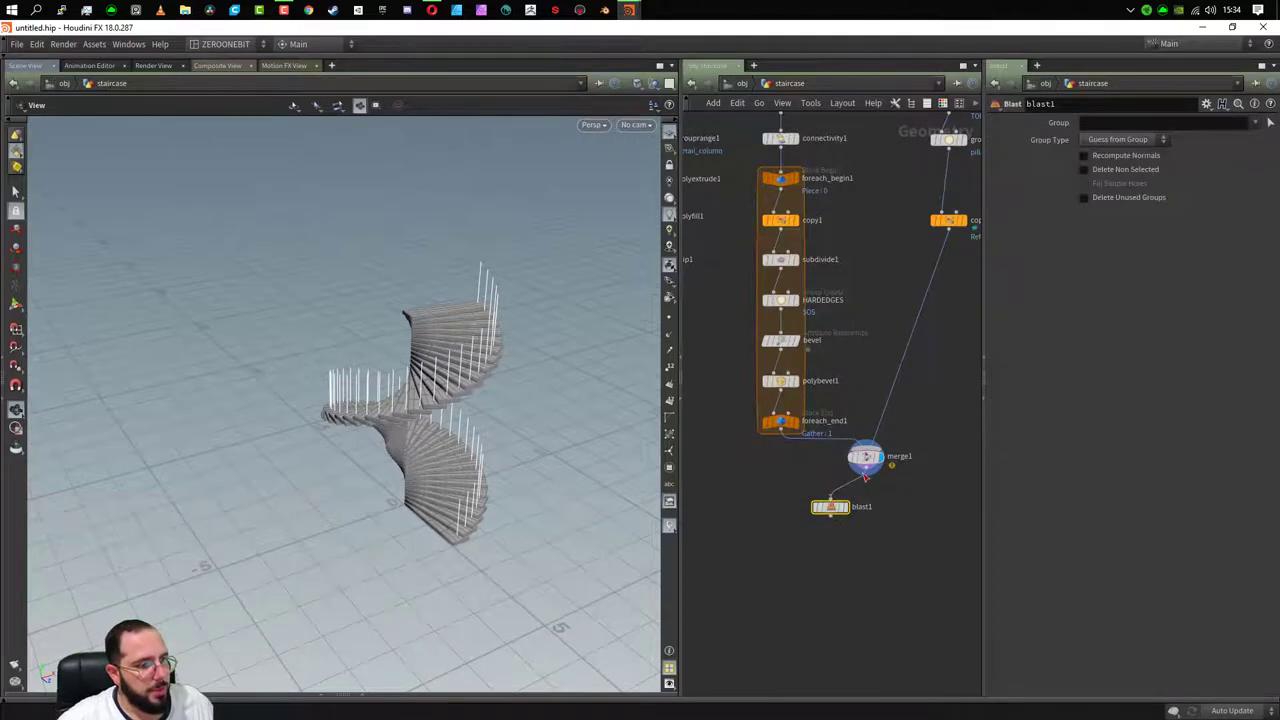
pyautogui.click(843, 507)
pyautogui.moveTo(832, 514); pyautogui.dragTo(803, 504)
pyautogui.doubleClick(836, 496)
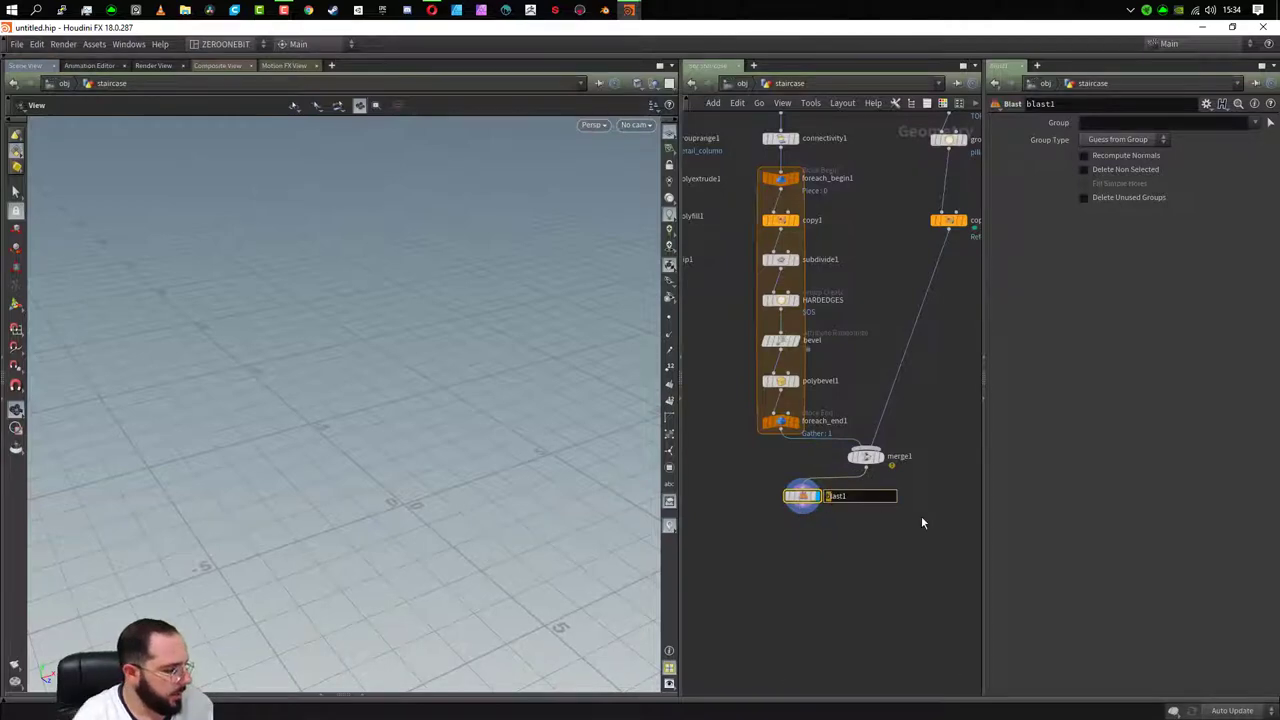
pyautogui.write('degraus')
pyautogui.press('Return')
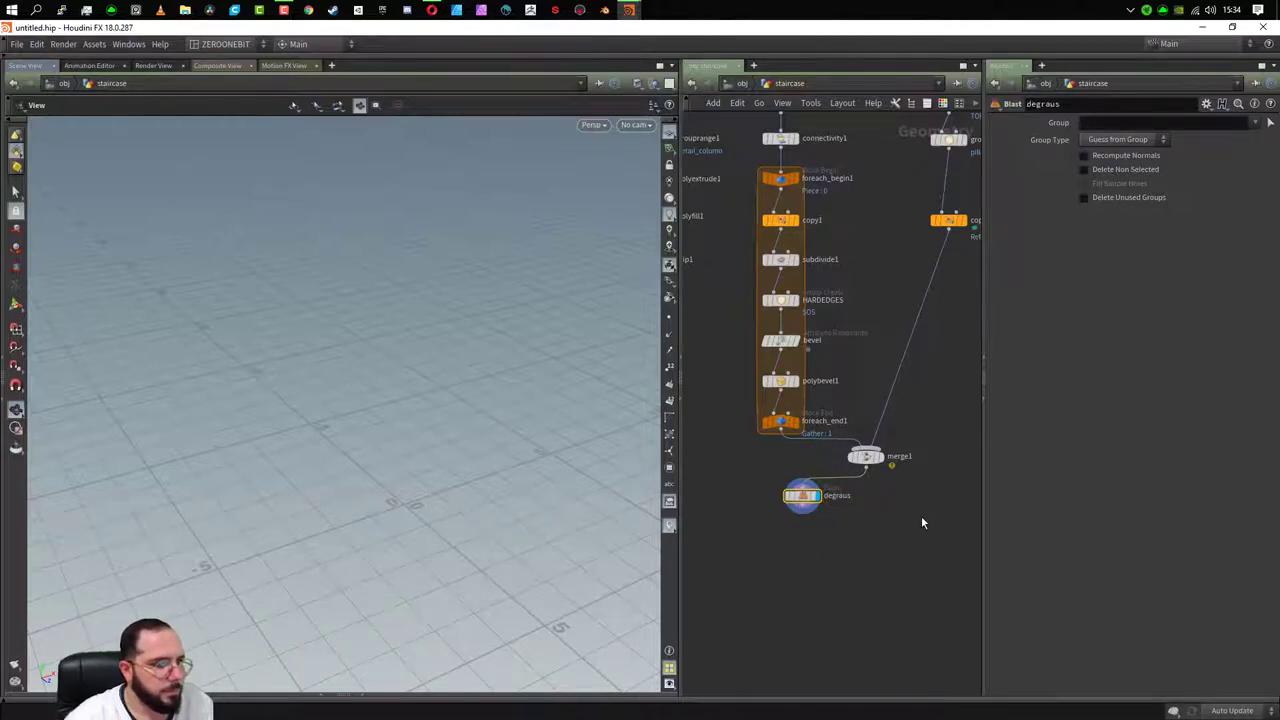
# - Target the pillar group in the Blast and rename the node pillars
pyautogui.click(1257, 124)
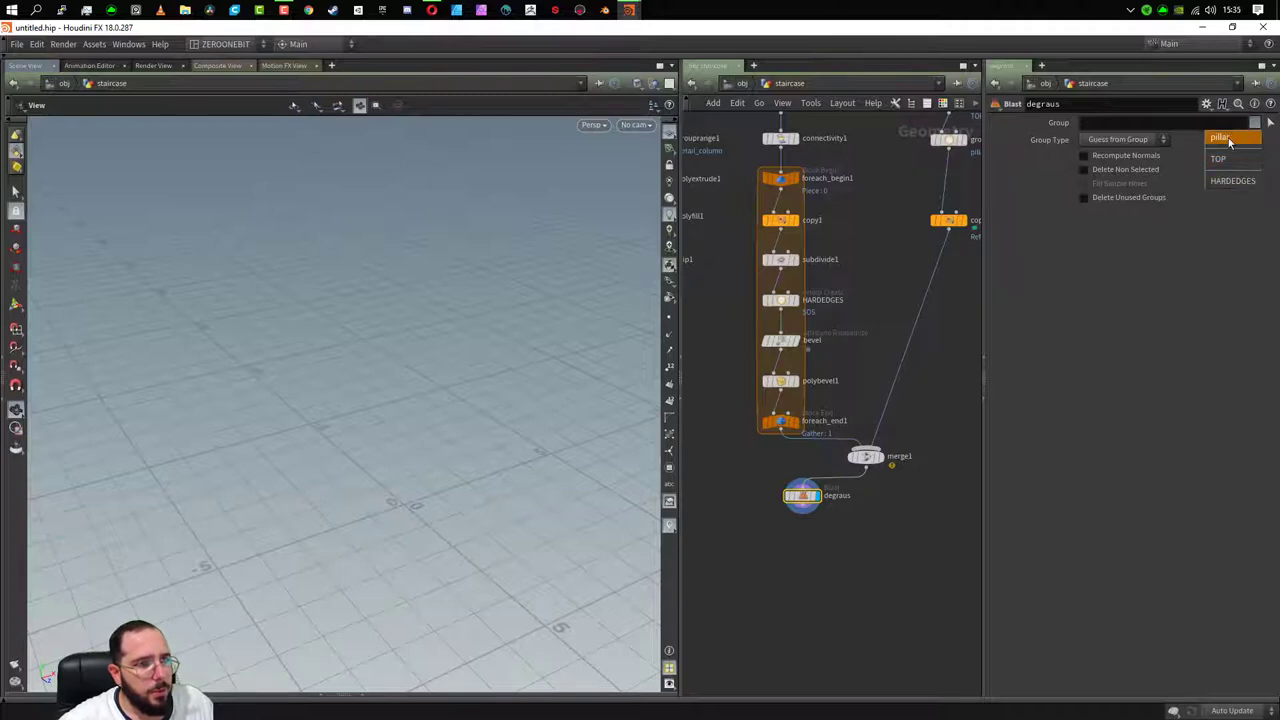
pyautogui.click(1230, 138)
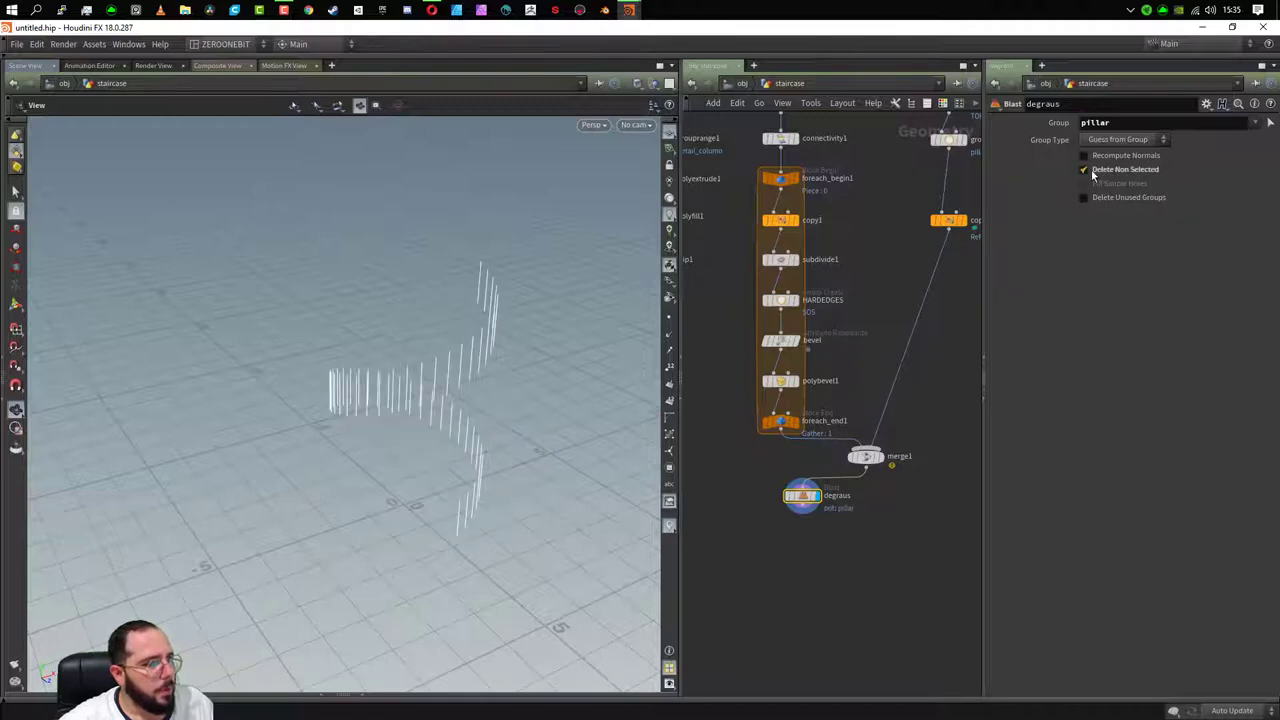
pyautogui.doubleClick(838, 496)
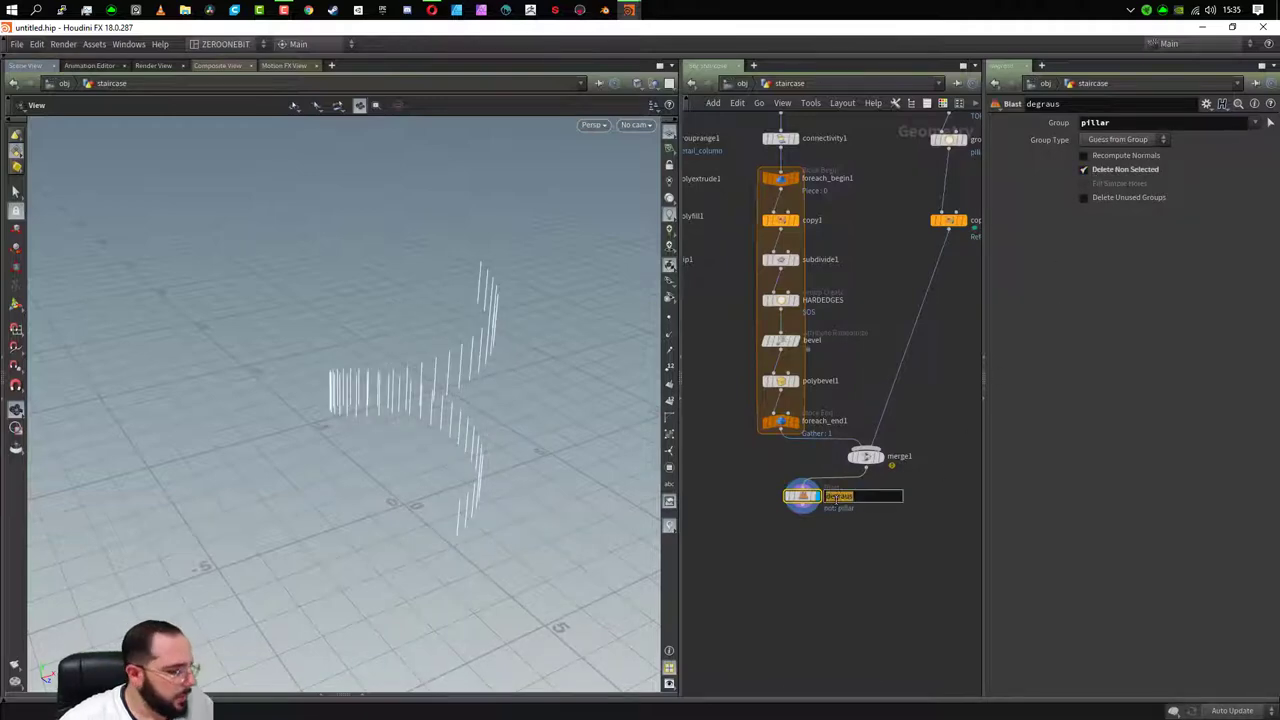
pyautogui.write('pillars')
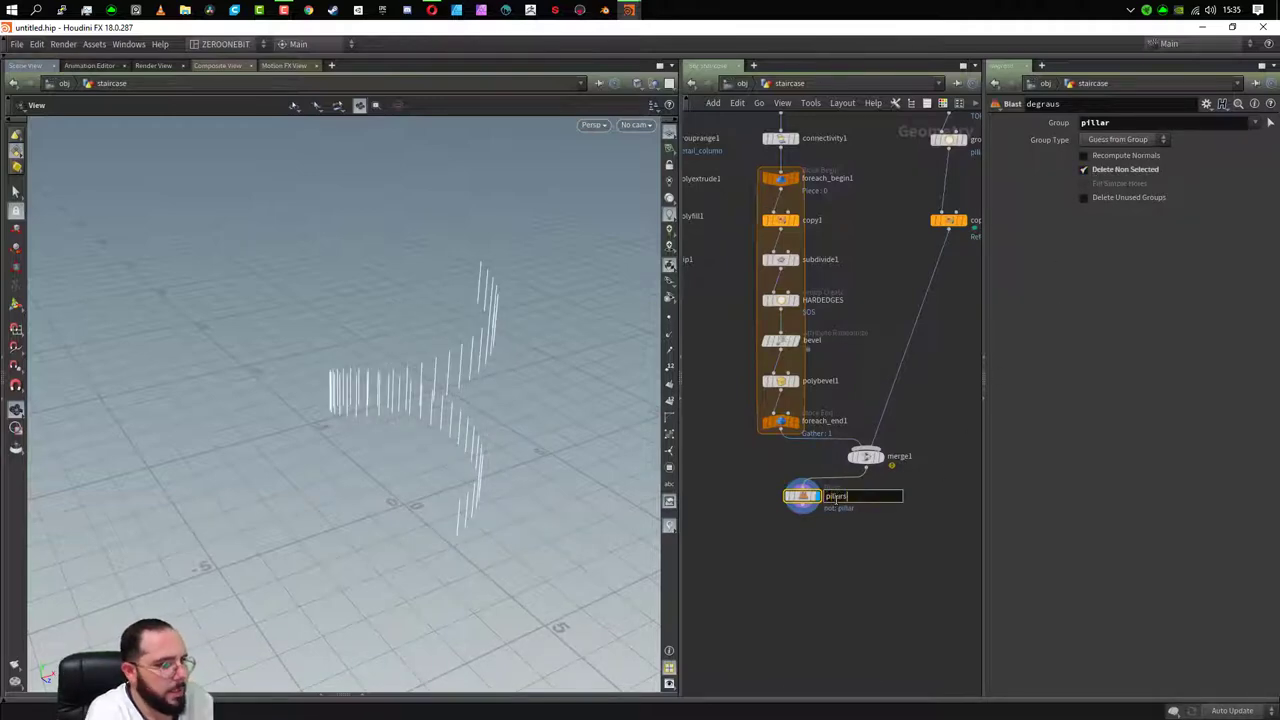
pyautogui.press('Return')
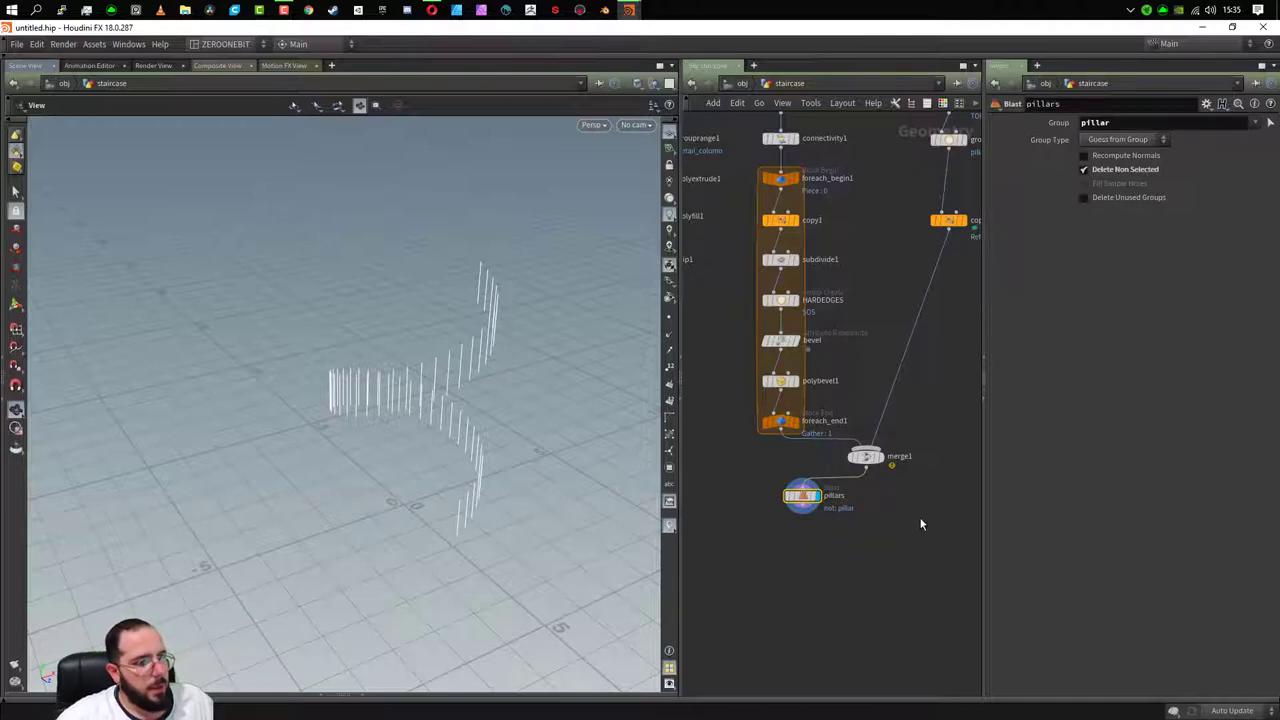
# - Duplicate the pillars Blast as degraus, set to delete only the pillar group
pyautogui.moveTo(921, 524); pyautogui.dragTo(871, 514, button='middle')
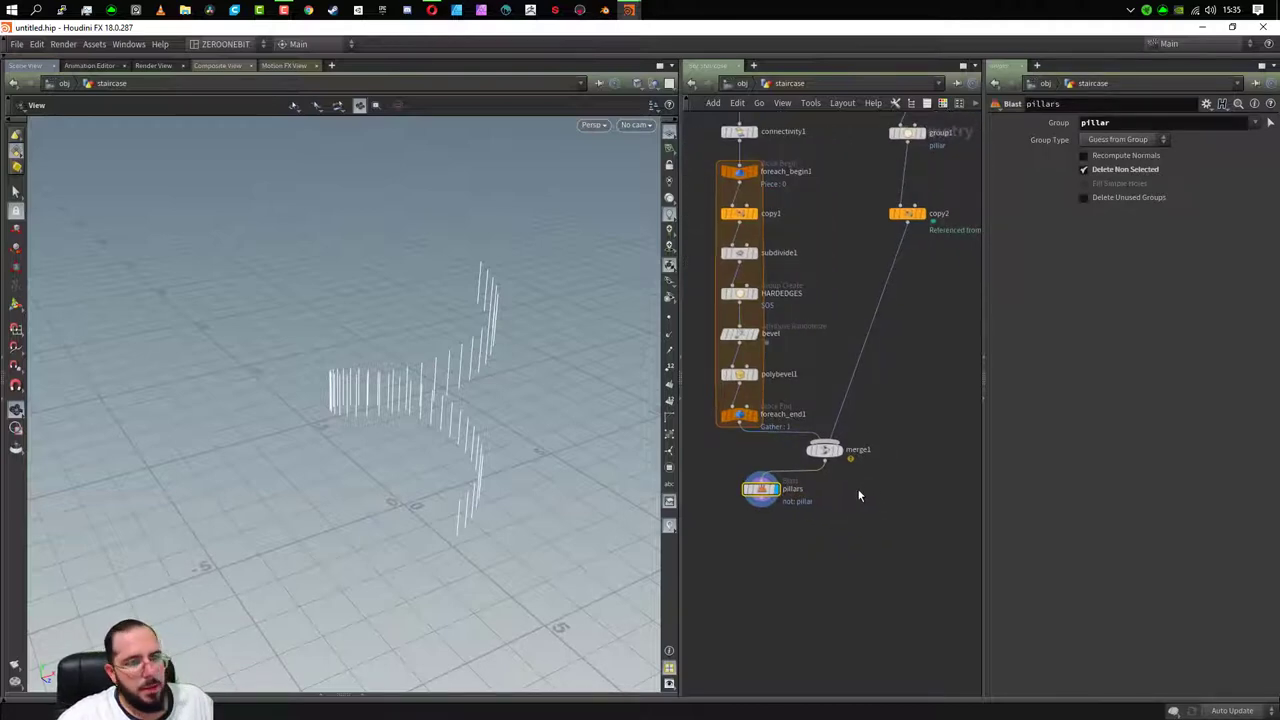
pyautogui.moveTo(775, 492); pyautogui.dragTo(845, 497)
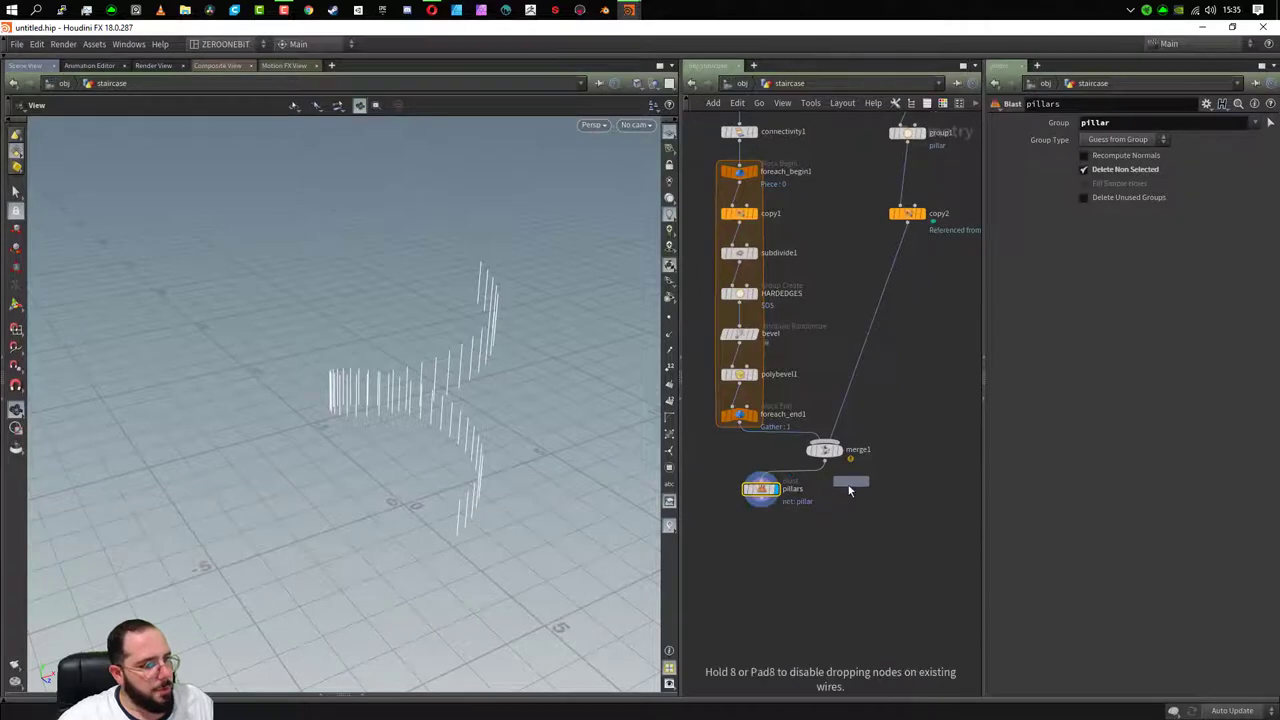
pyautogui.click(1063, 600)
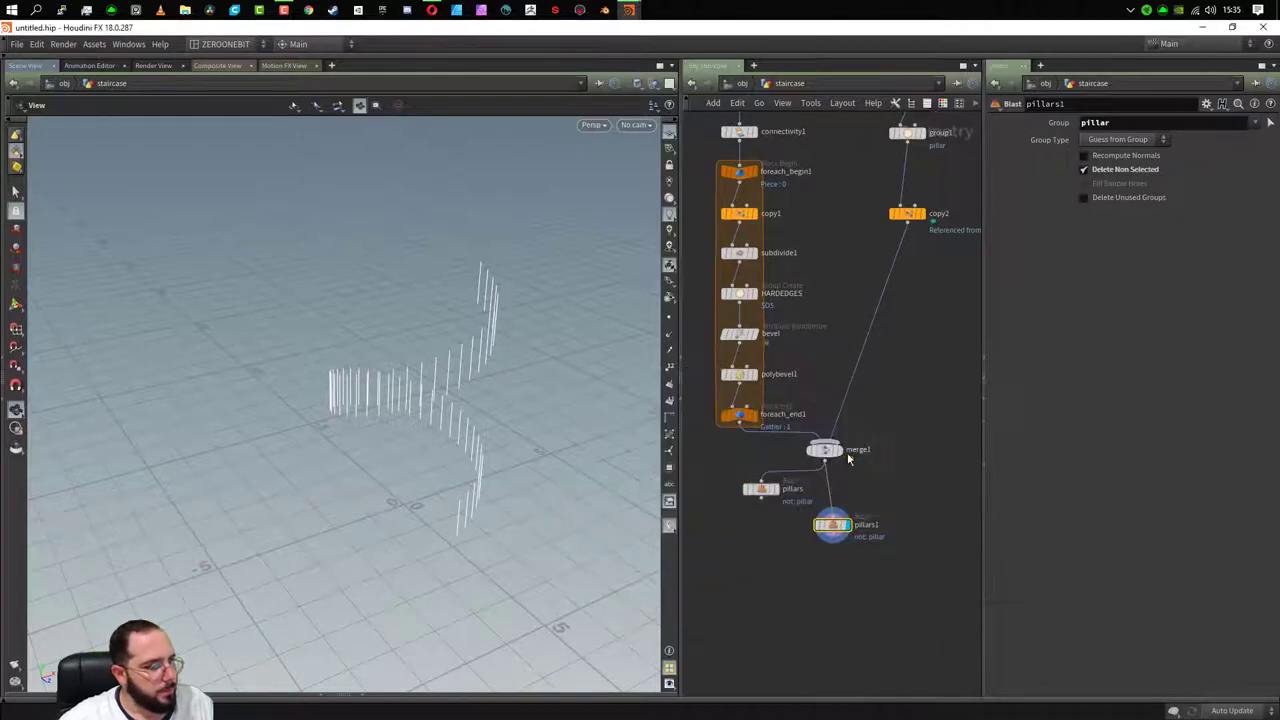
pyautogui.moveTo(840, 533); pyautogui.dragTo(866, 497)
pyautogui.doubleClick(893, 489)
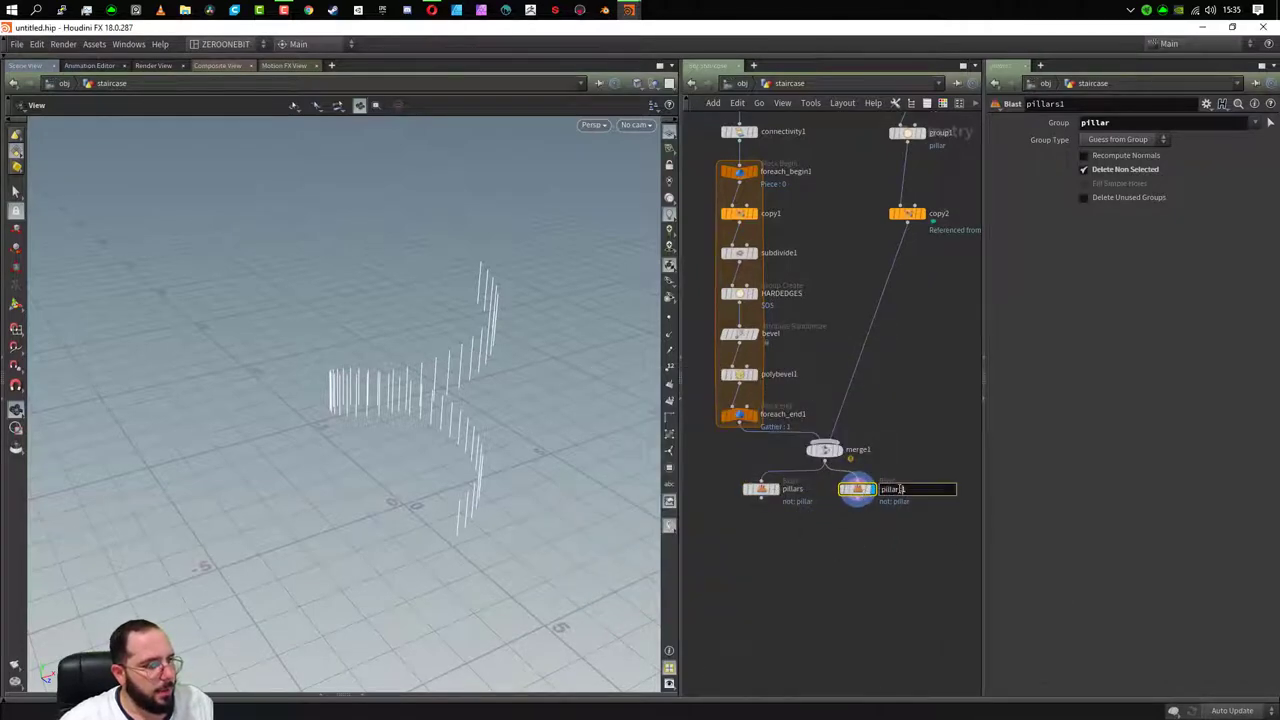
pyautogui.write('degr')
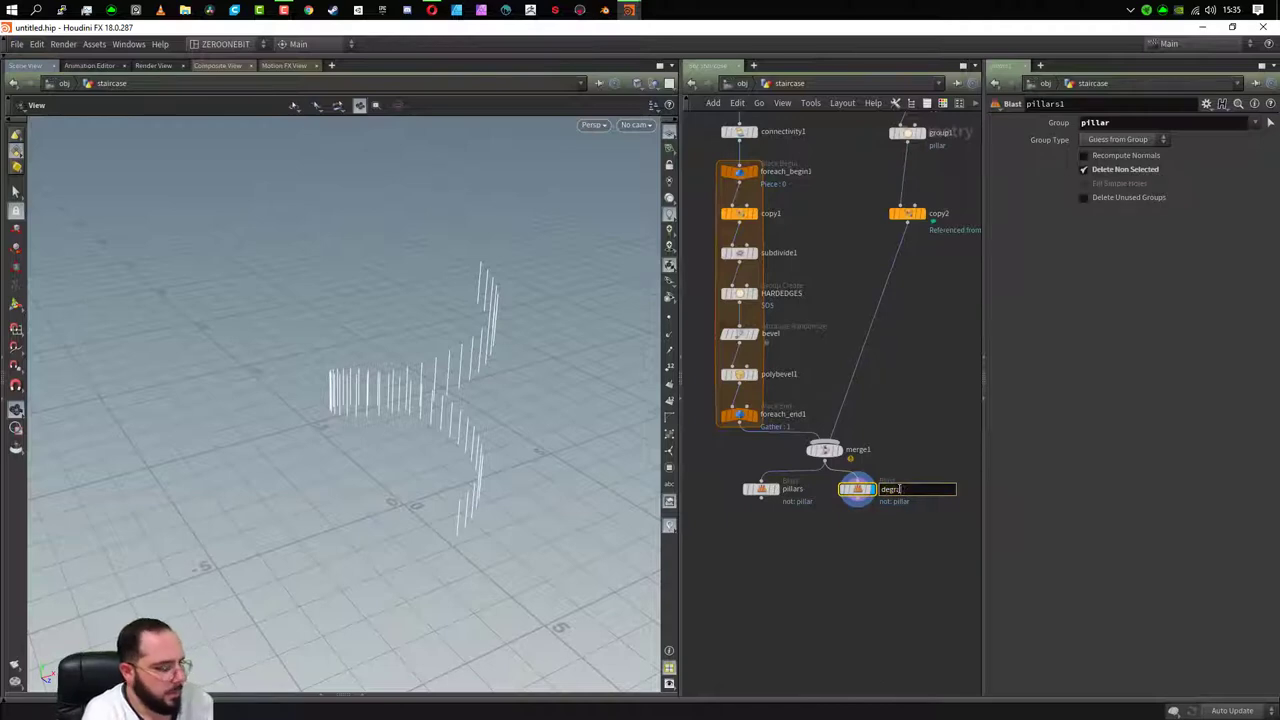
pyautogui.write('aus')
pyautogui.press('Return')
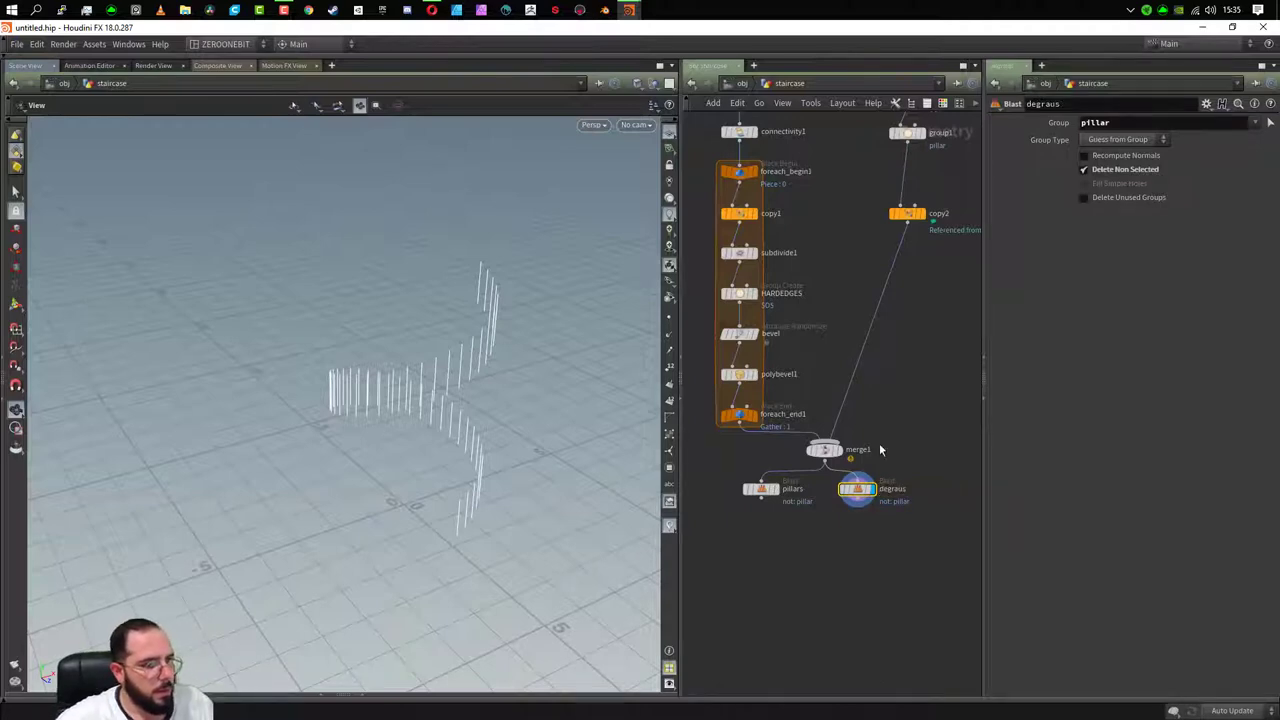
pyautogui.scroll(2, 893, 503)
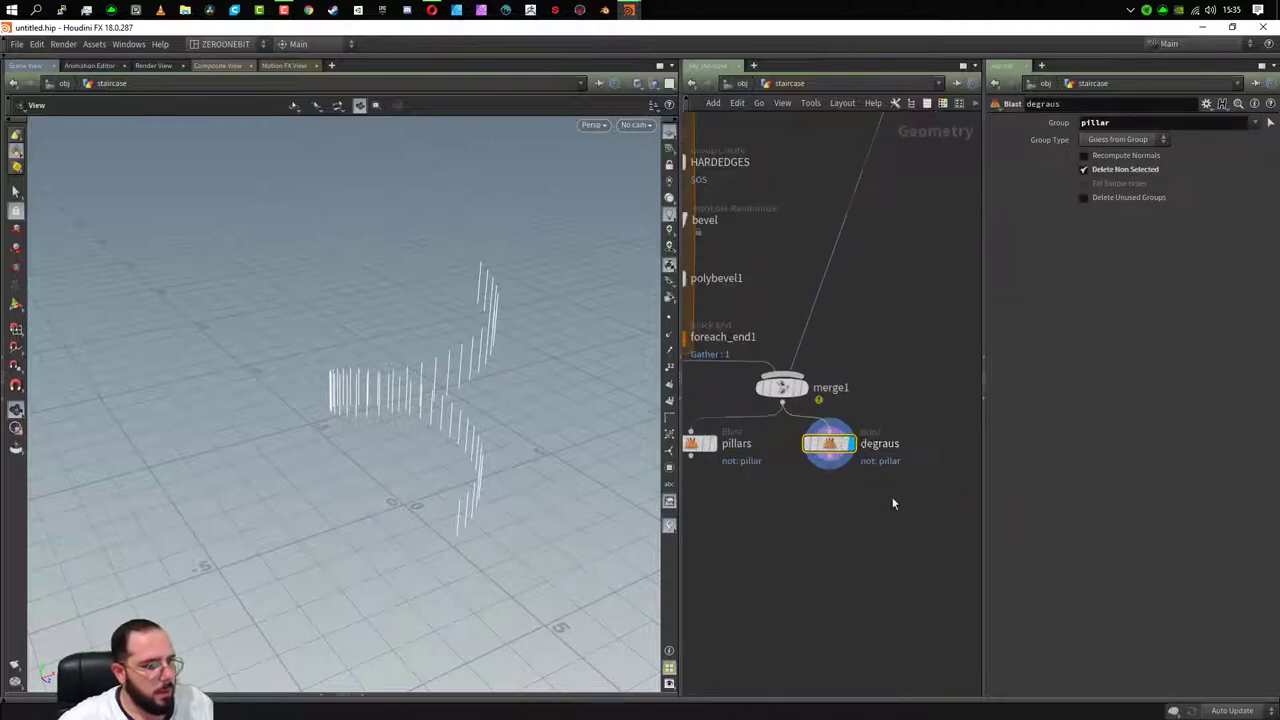
pyautogui.click(1115, 169)
pyautogui.moveTo(460, 450); pyautogui.dragTo(351, 409)
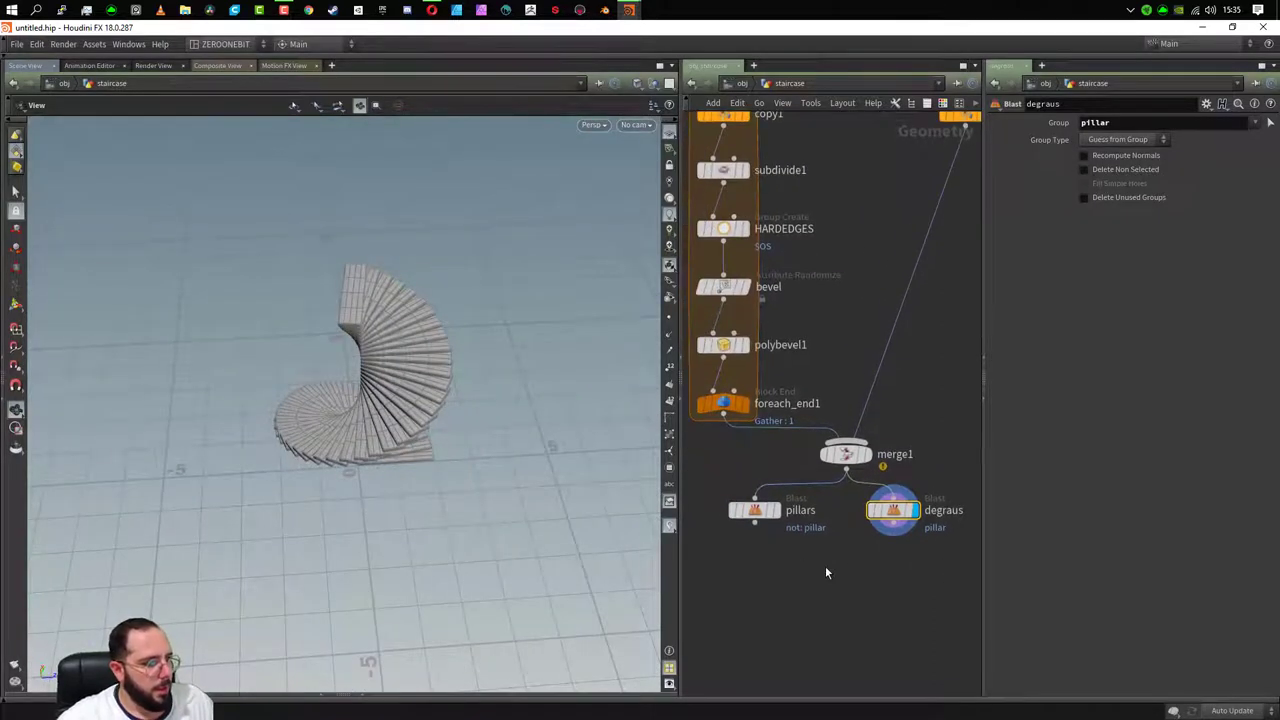
# - Toggle display flags on group1, pillars and degraus to check each output
pyautogui.moveTo(923, 374)
pyautogui.mouseDown(button='middle')
pyautogui.moveTo(751, 666)
pyautogui.moveTo(803, 608)
pyautogui.moveTo(851, 471)
pyautogui.moveTo(899, 450)
pyautogui.moveTo(757, 685)
pyautogui.mouseUp(button='middle')
pyautogui.click(820, 308)
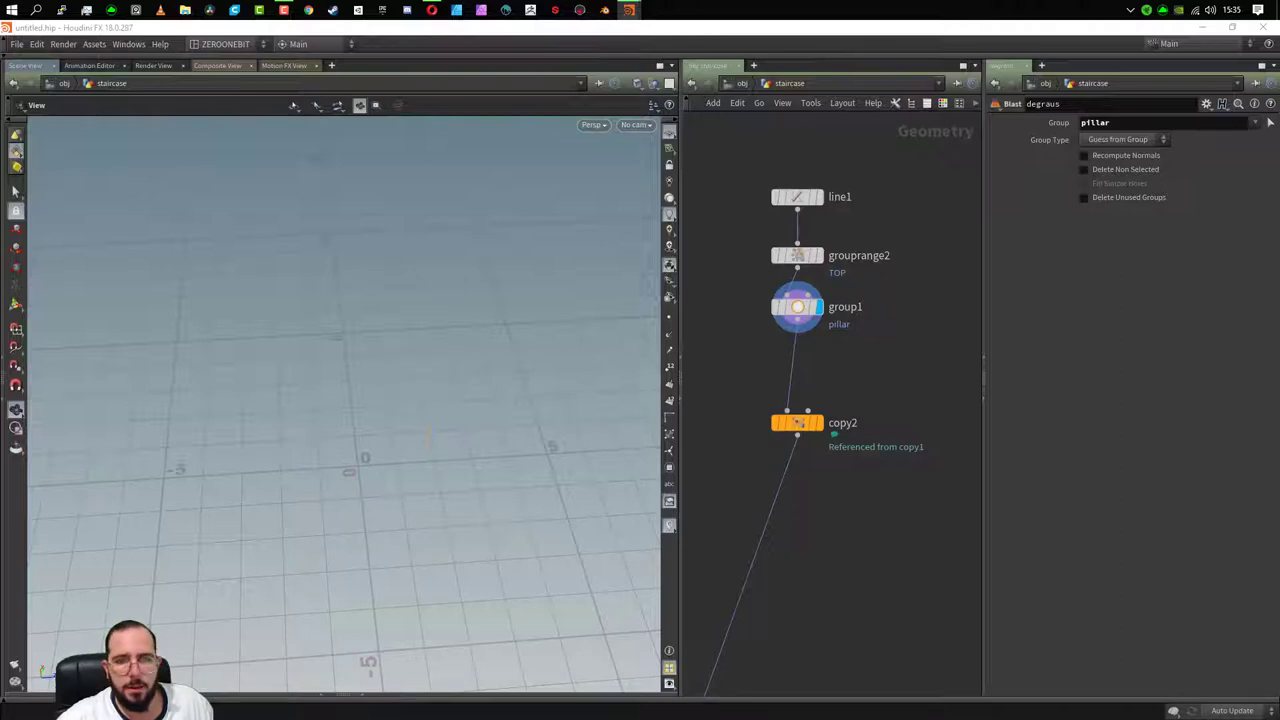
pyautogui.moveTo(871, 528); pyautogui.dragTo(951, 333, button='middle')
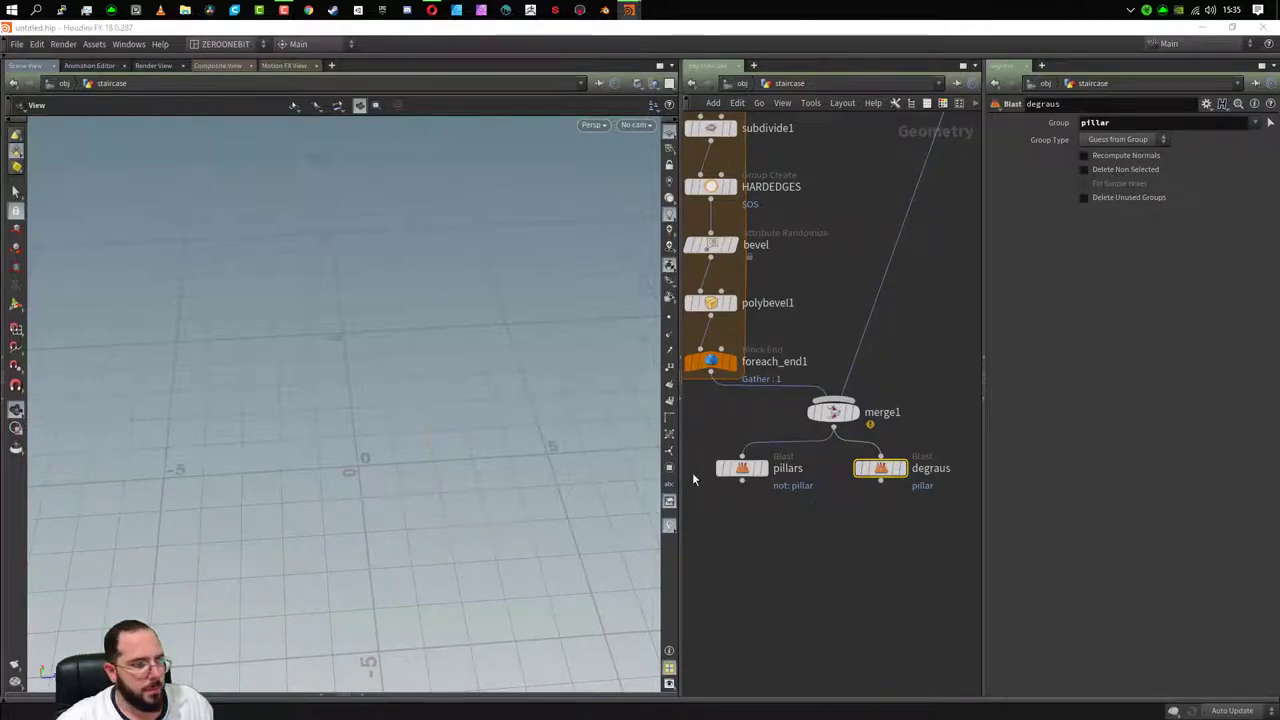
pyautogui.click(767, 462)
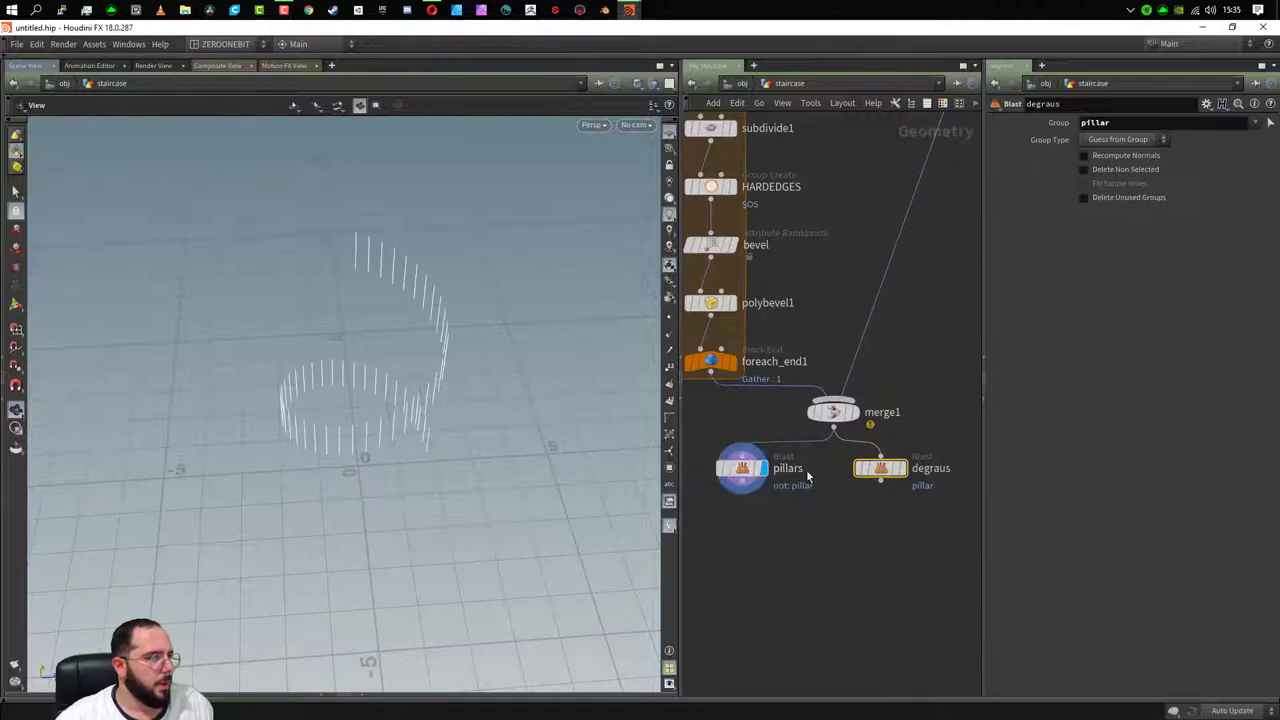
pyautogui.doubleClick(806, 470)
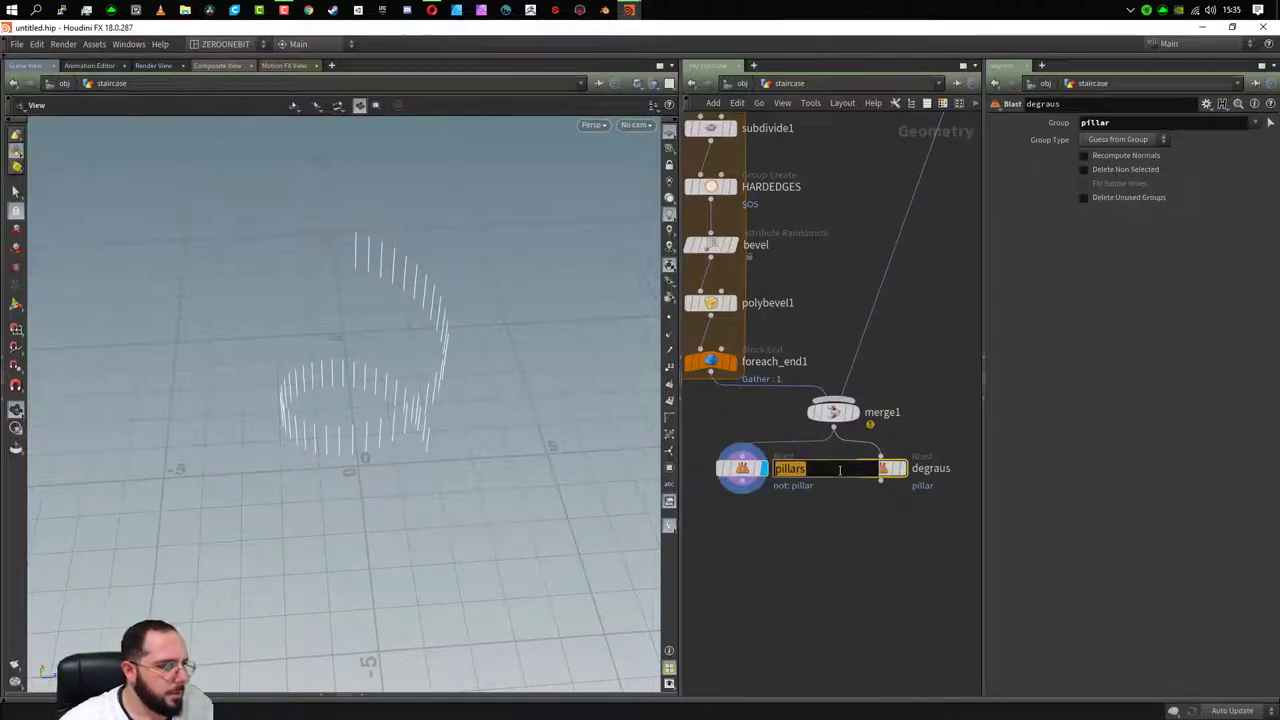
pyautogui.press('Return')
pyautogui.click(905, 470)
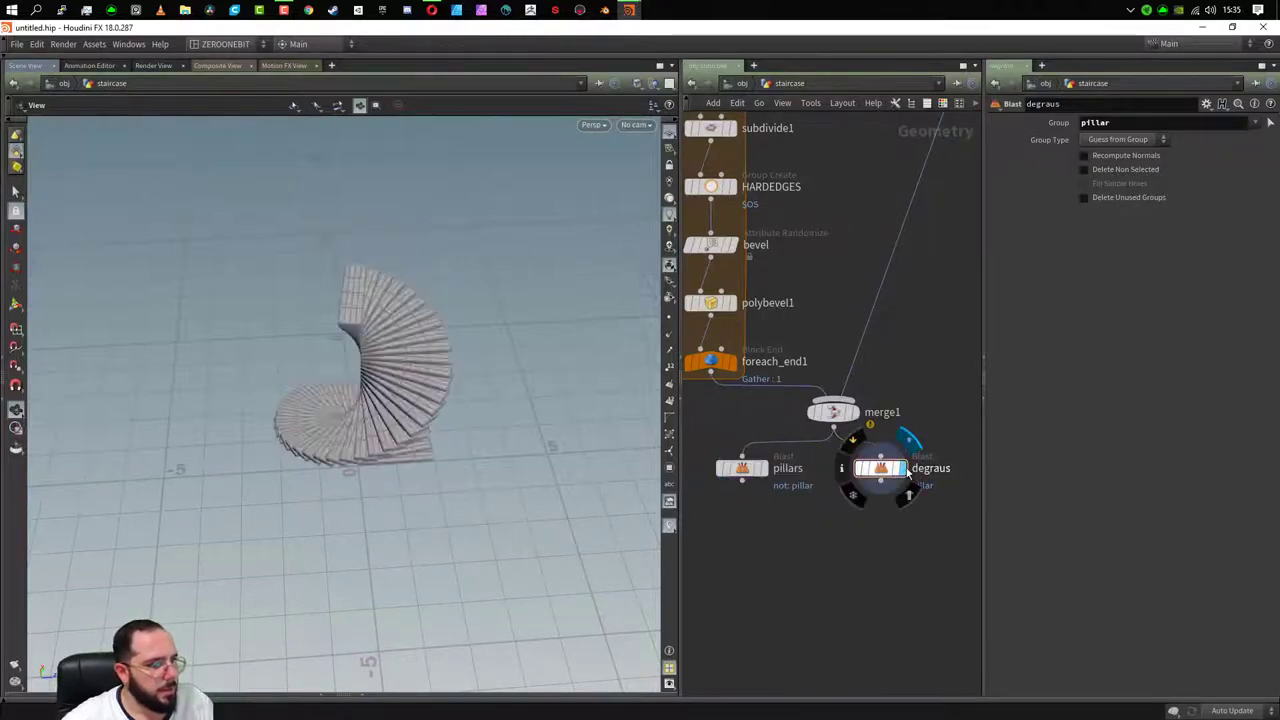
# - Arrange degraus on the left and pillars on the right below merge1
pyautogui.moveTo(908, 474)
pyautogui.mouseDown()
pyautogui.moveTo(724, 510)
pyautogui.moveTo(880, 482)
pyautogui.mouseUp()
pyautogui.moveTo(743, 468); pyautogui.dragTo(958, 447)
pyautogui.click(878, 477)
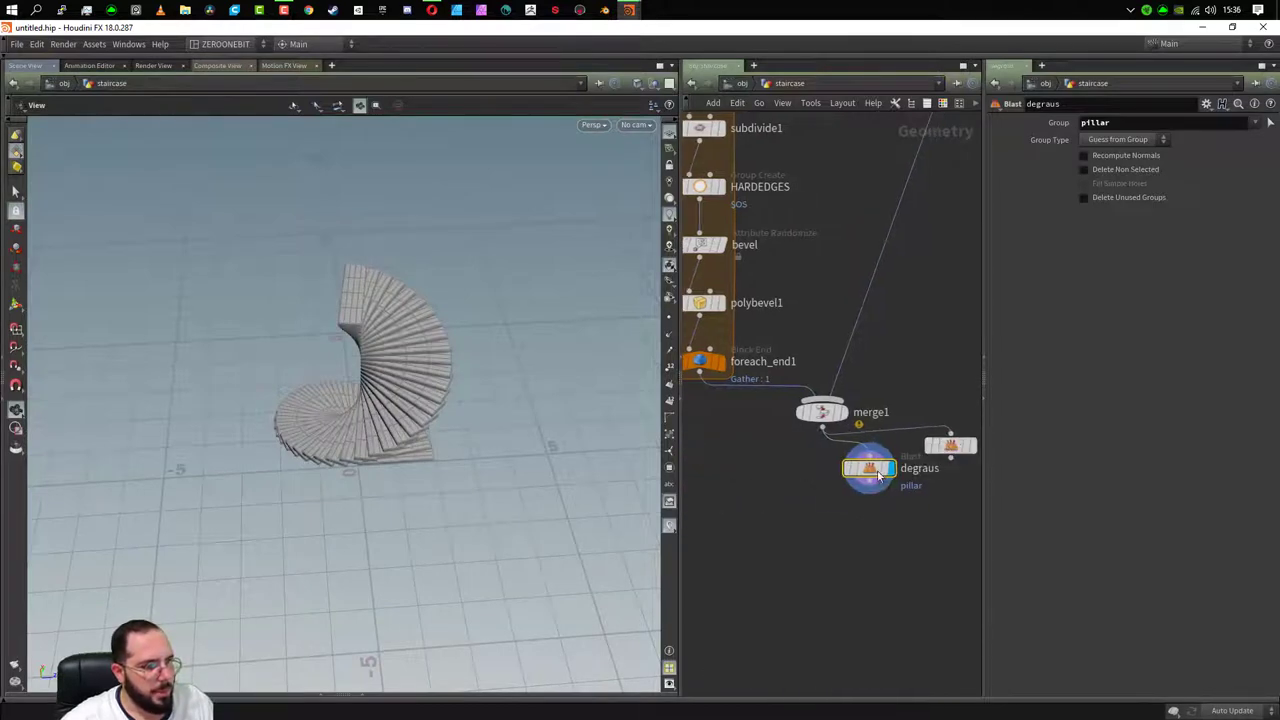
pyautogui.moveTo(878, 477); pyautogui.dragTo(733, 477)
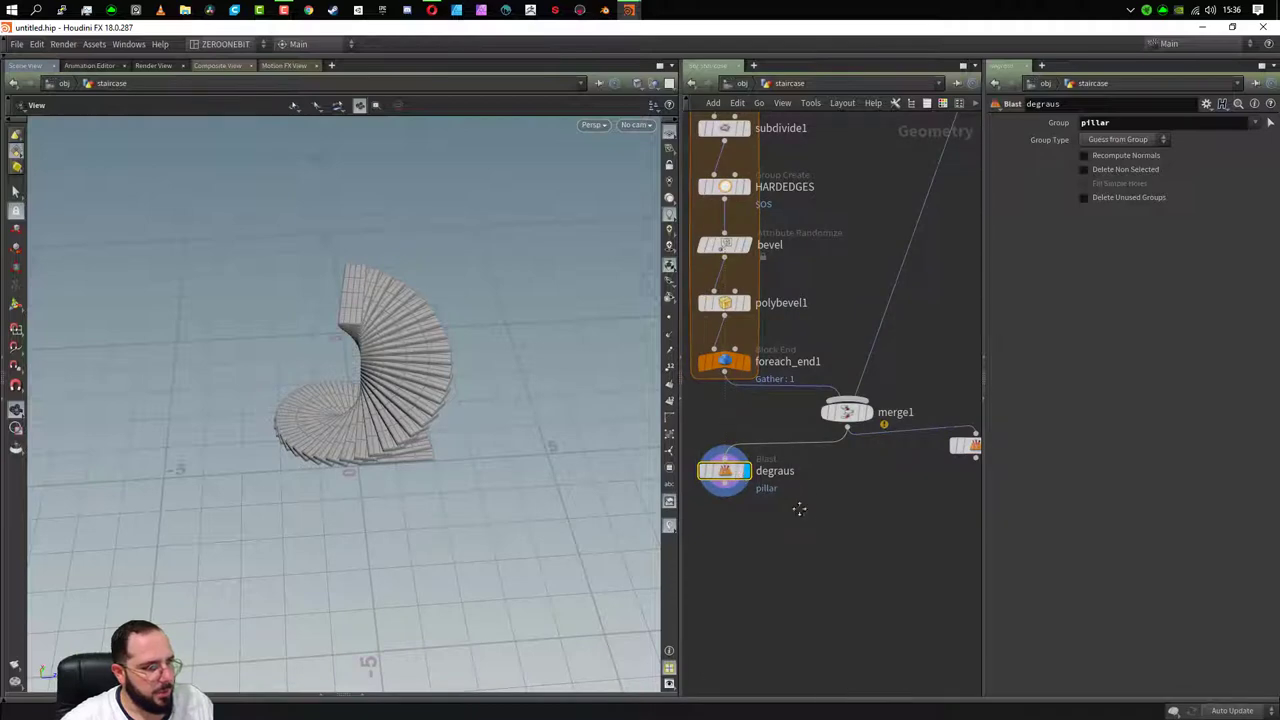
pyautogui.moveTo(966, 446)
pyautogui.mouseDown()
pyautogui.moveTo(845, 463)
pyautogui.moveTo(921, 470)
pyautogui.mouseUp()
pyautogui.moveTo(240, 430); pyautogui.dragTo(310, 440)
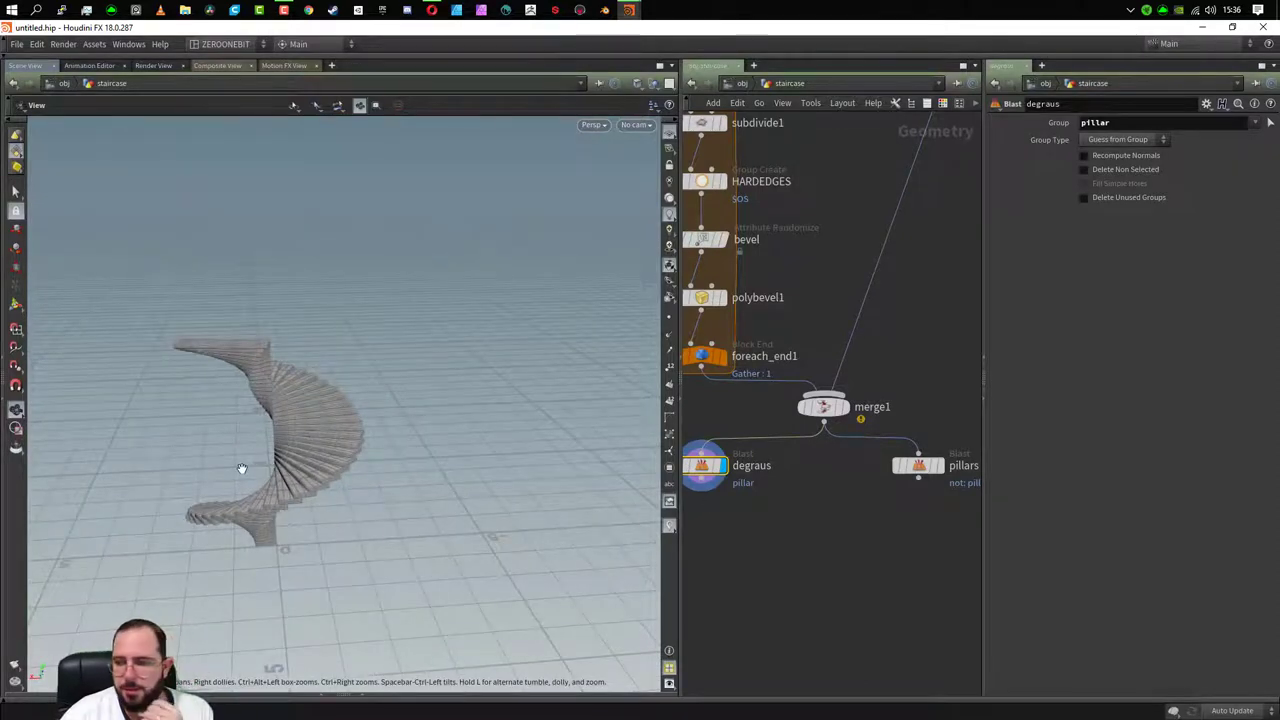
pyautogui.moveTo(126, 514)
pyautogui.mouseDown()
pyautogui.moveTo(331, 491)
pyautogui.moveTo(635, 487)
pyautogui.mouseUp()
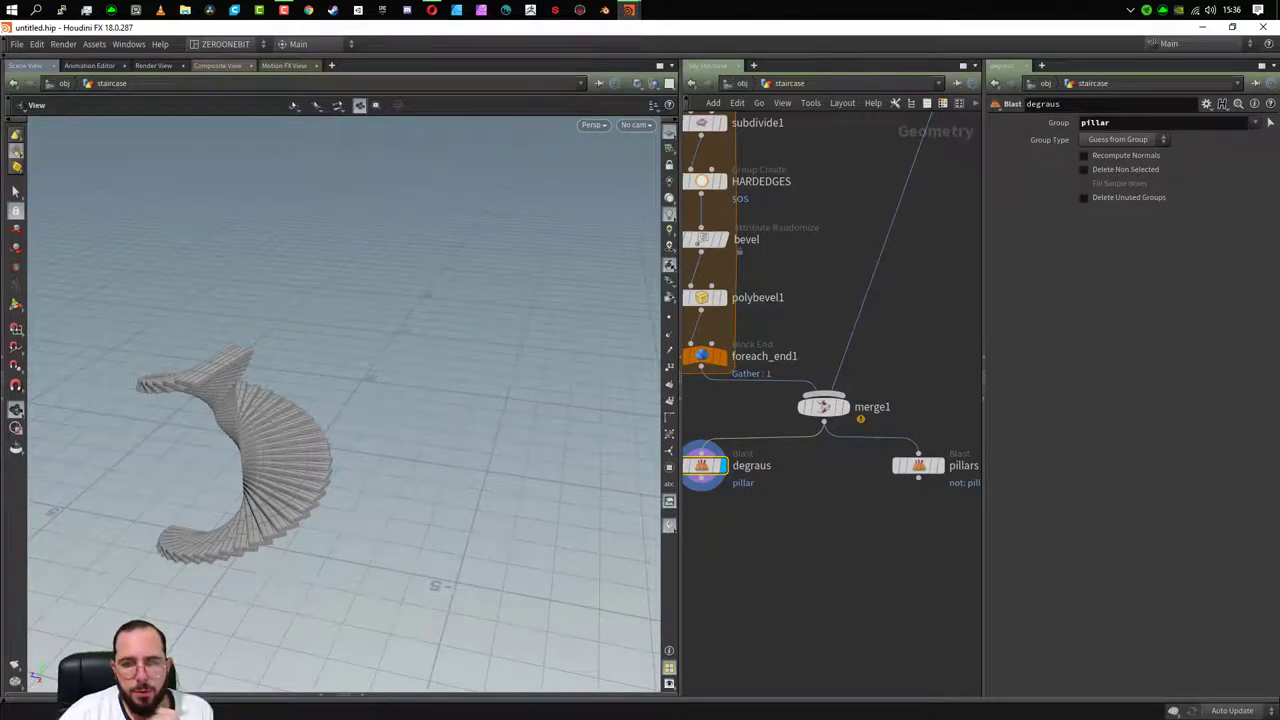
# - Add a new Merge node, merge2, at the bottom of the network
pyautogui.press('h')
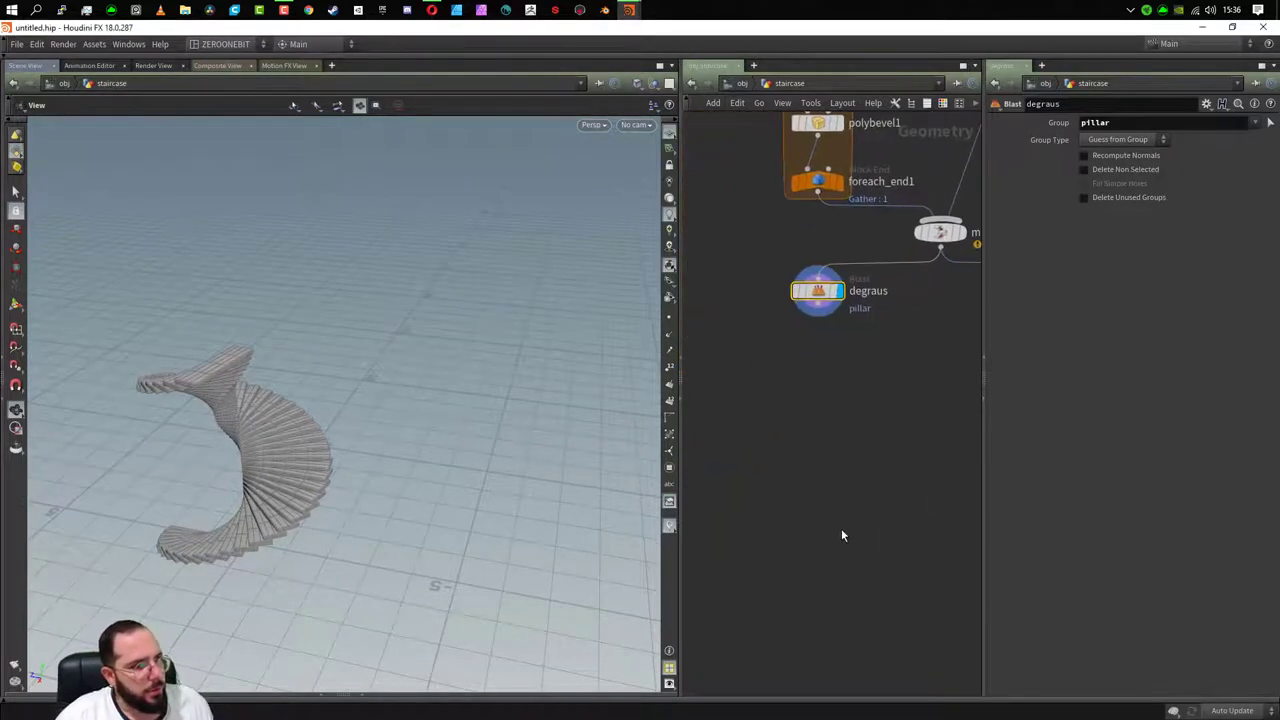
pyautogui.press('Tab')
pyautogui.write('merge')
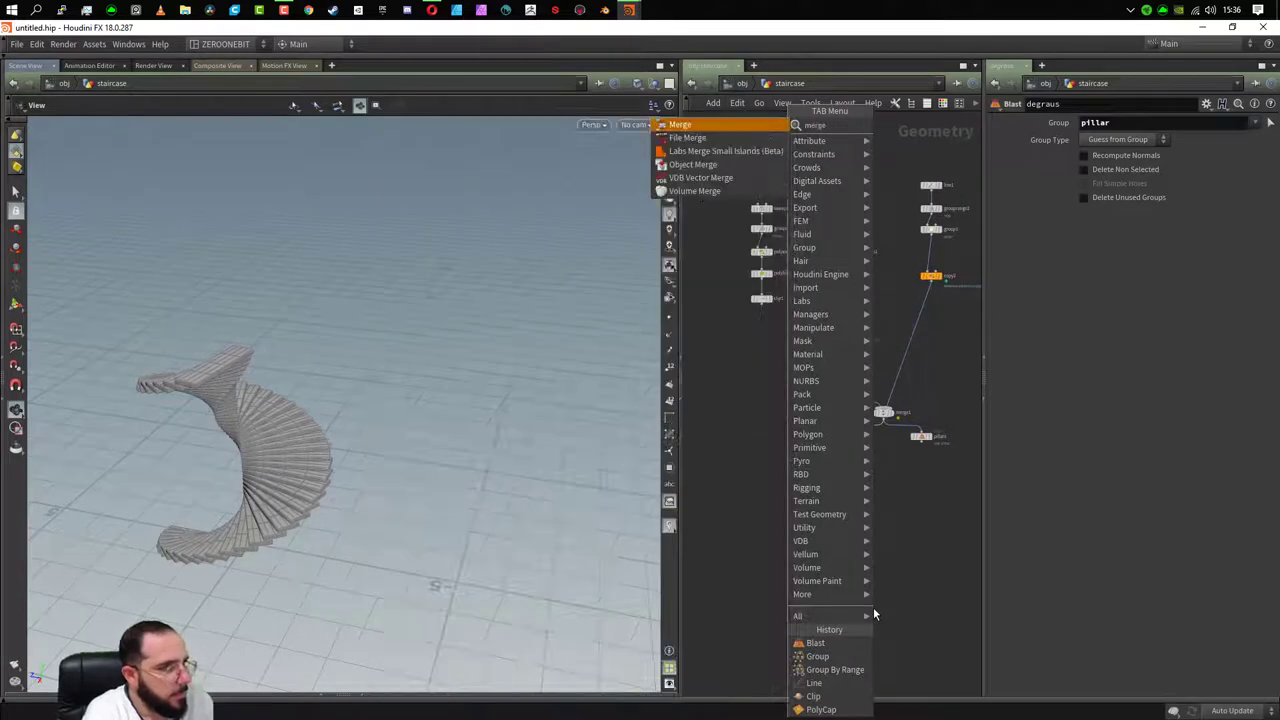
pyautogui.press('Return')
pyautogui.click(833, 535)
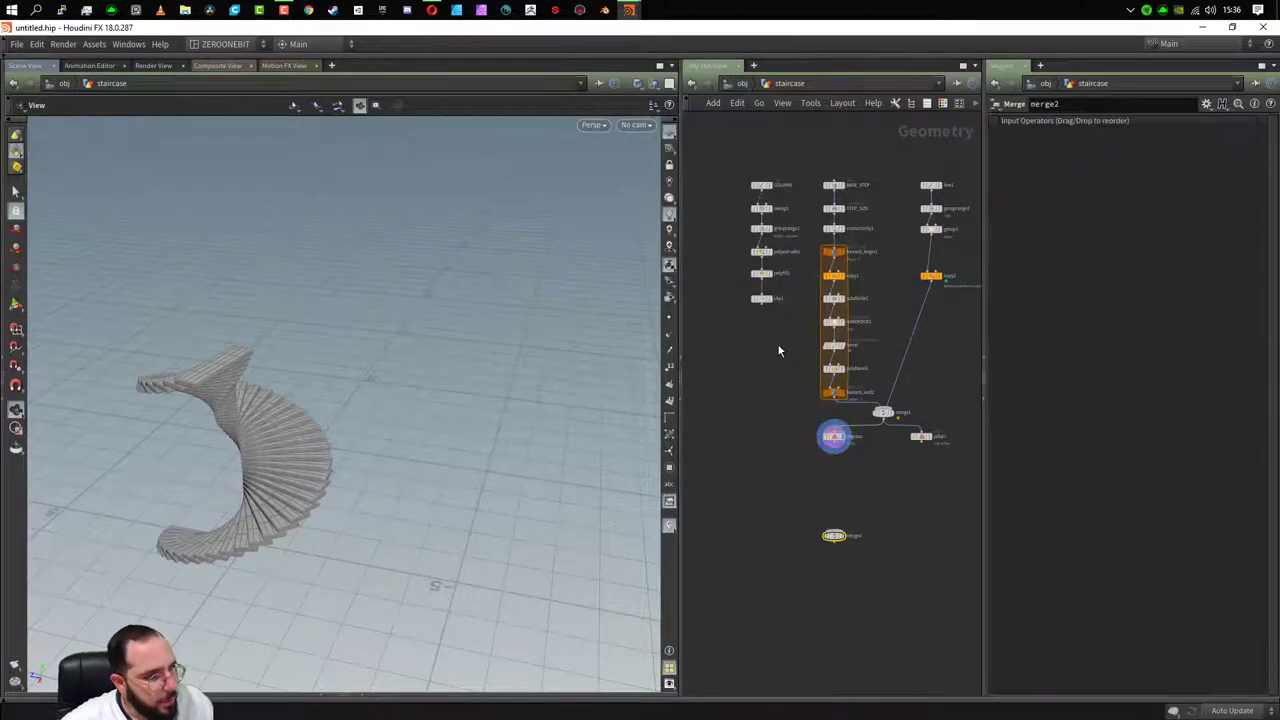
# - Wire clip1, degraus and pillars into merge2 and display the combined staircase
pyautogui.click(761, 304)
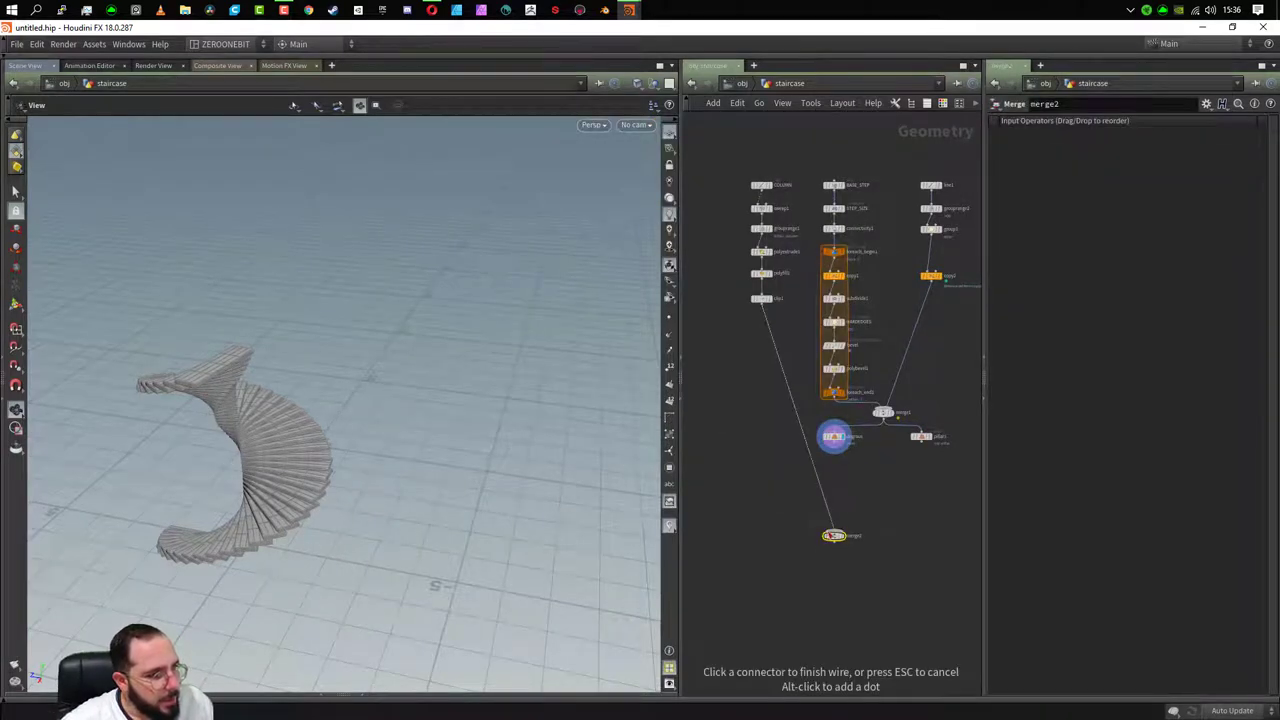
pyautogui.click(834, 530)
pyautogui.click(836, 446)
pyautogui.click(834, 530)
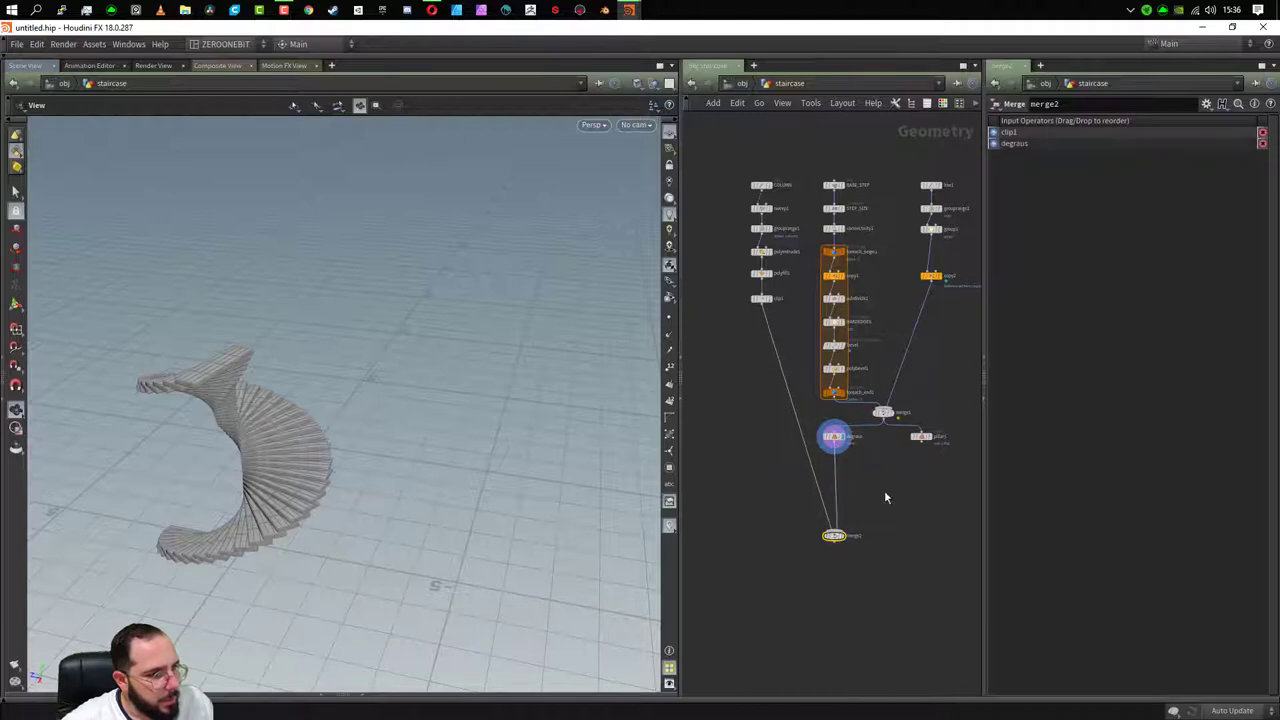
pyautogui.click(921, 443)
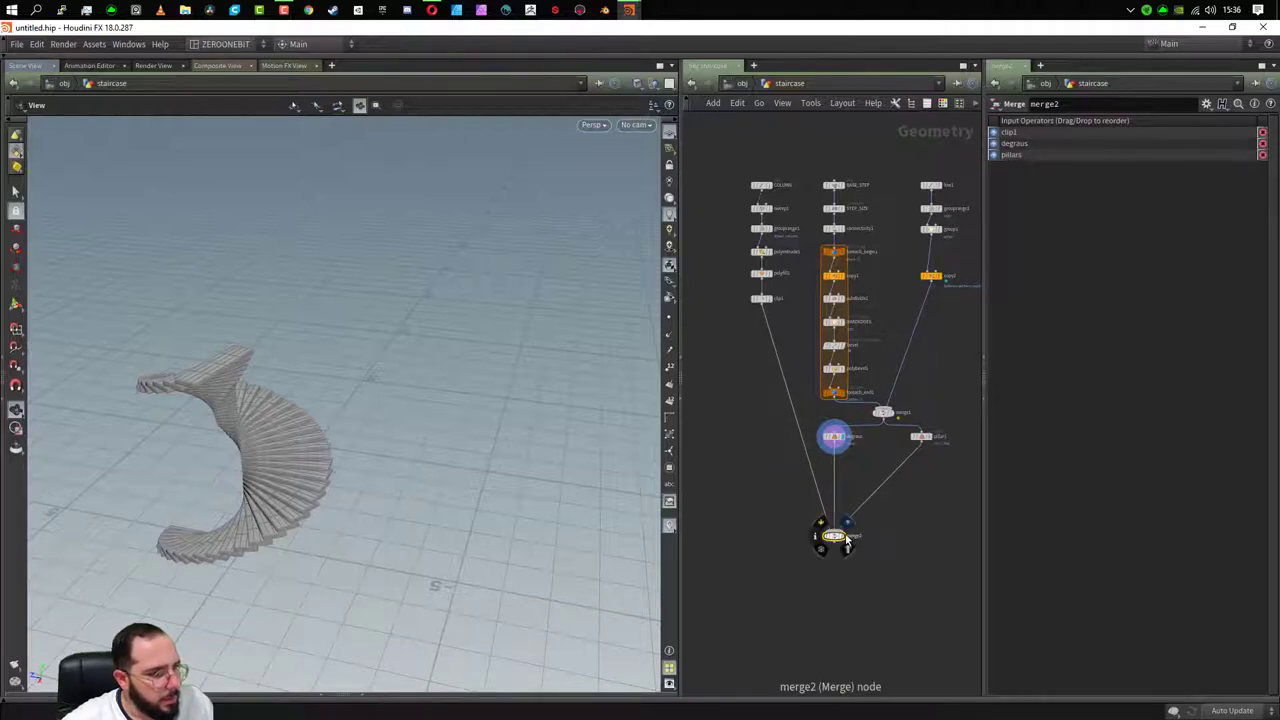
pyautogui.click(846, 536)
pyautogui.moveTo(260, 470)
pyautogui.mouseDown()
pyautogui.moveTo(409, 494)
pyautogui.moveTo(343, 466)
pyautogui.mouseUp()
pyautogui.scroll(2, 921, 477)
pyautogui.scroll(3, 921, 477)
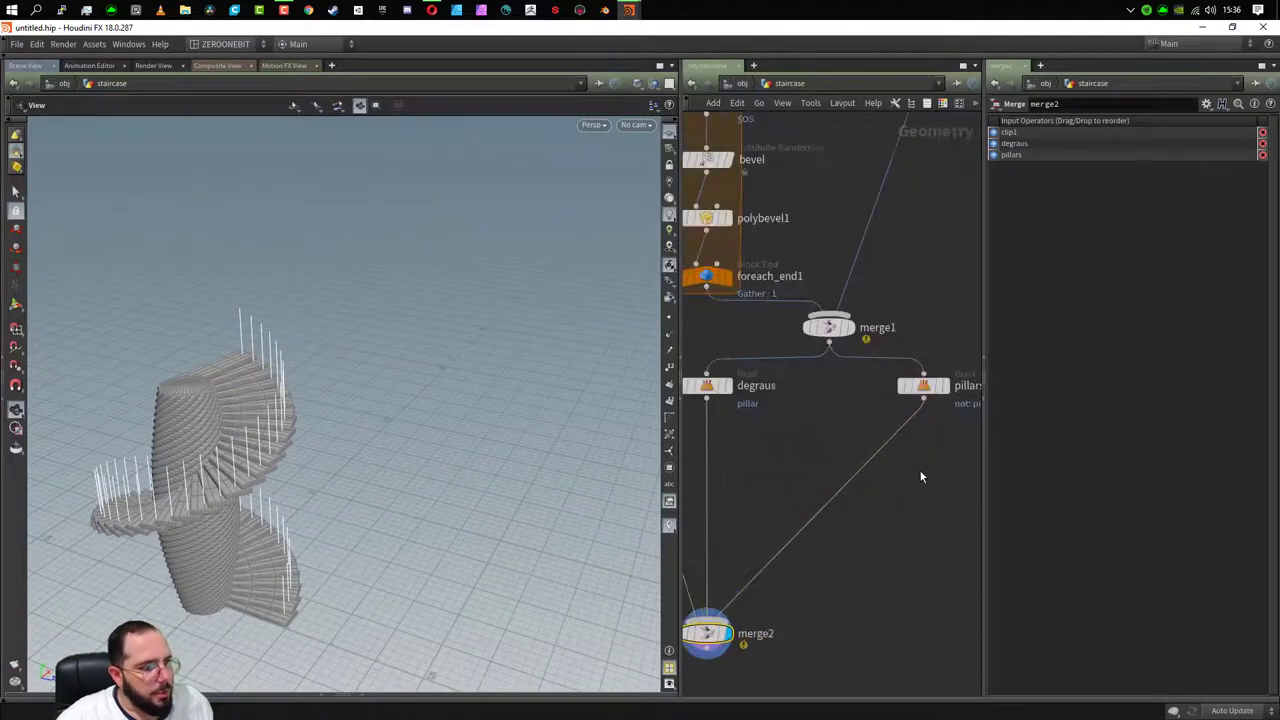
pyautogui.scroll(1, 910, 470)
pyautogui.moveTo(933, 487); pyautogui.dragTo(893, 483, button='middle')
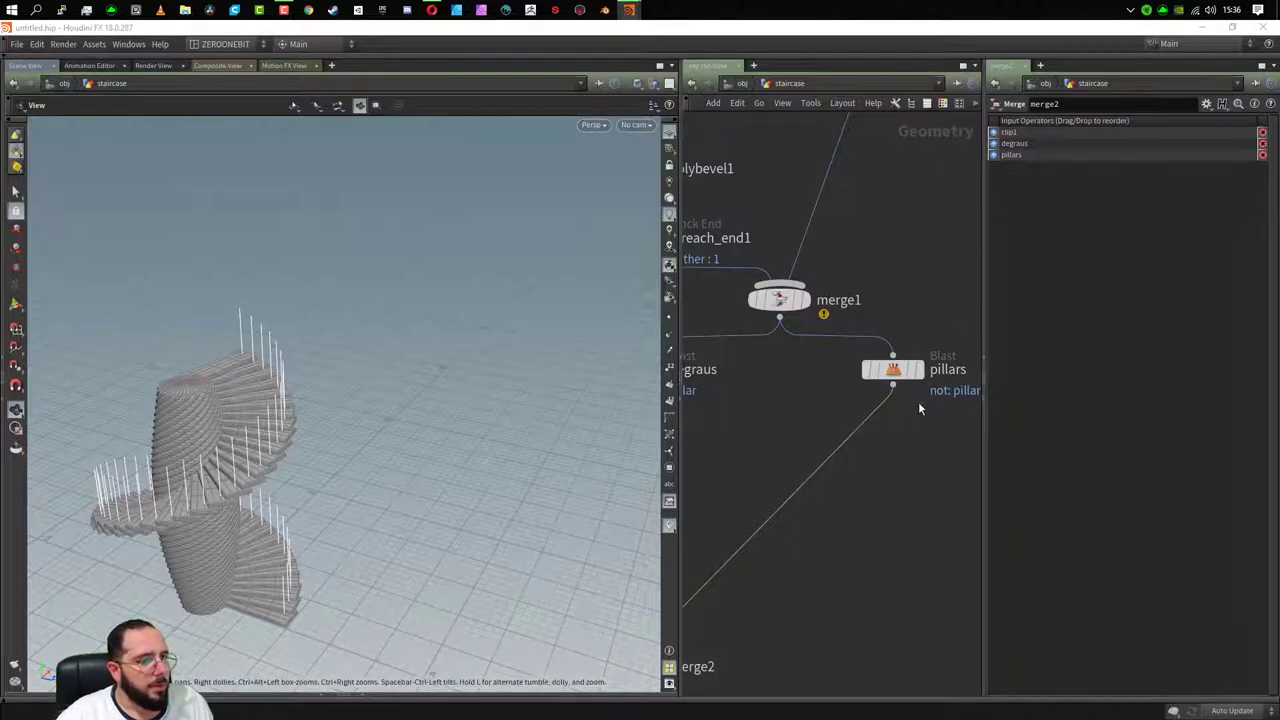
# - Add a Resample node, resample1, wired below pillars
pyautogui.moveTo(926, 433); pyautogui.dragTo(834, 402, button='middle')
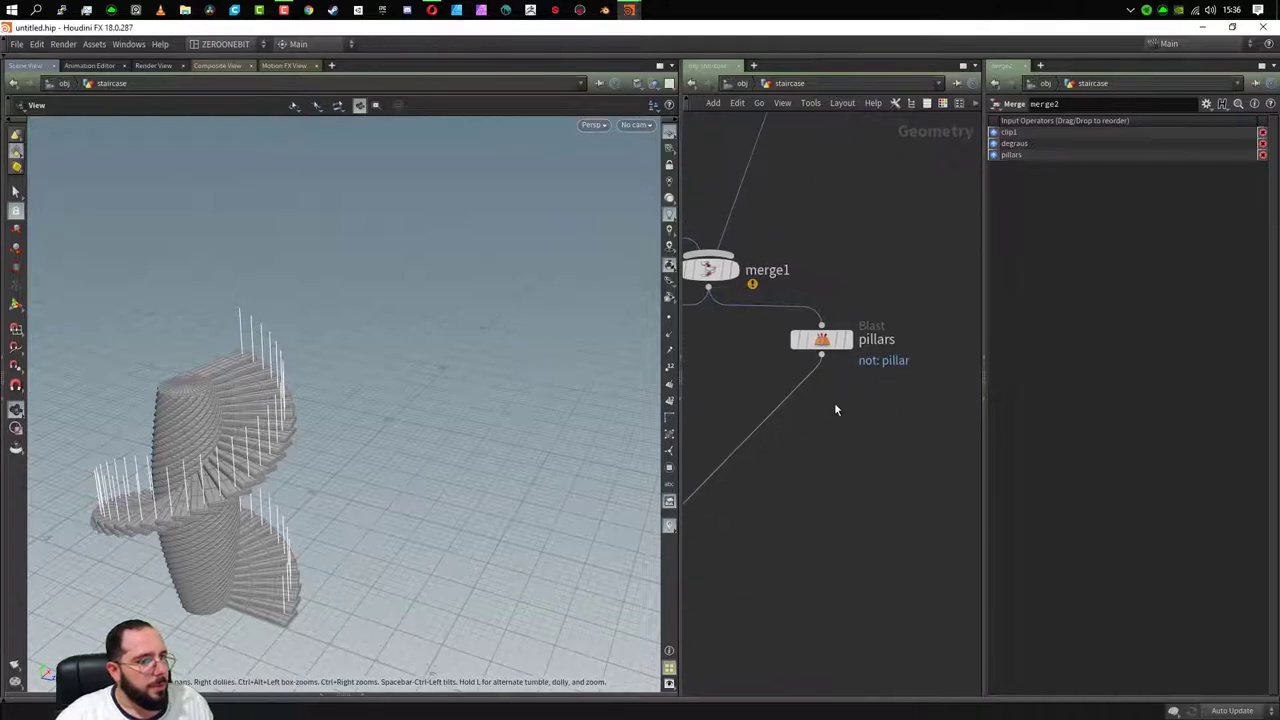
pyautogui.press('Tab')
pyautogui.write('null')
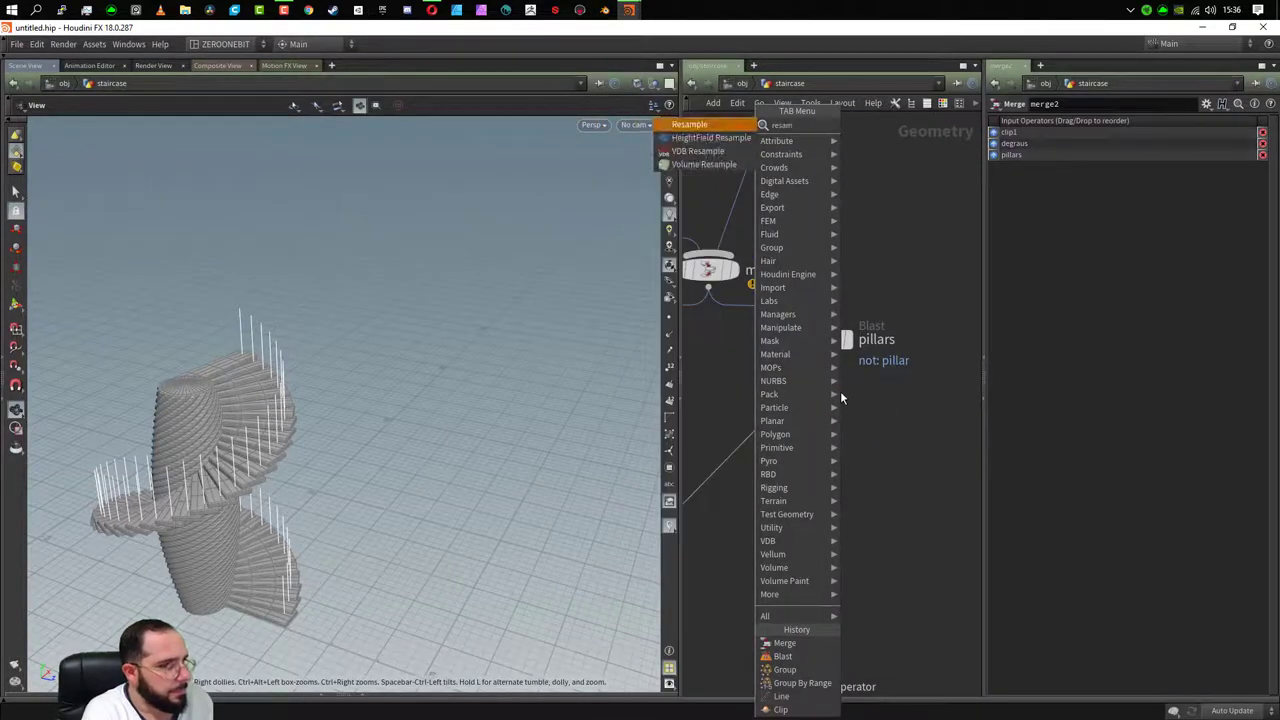
pyautogui.press('Return')
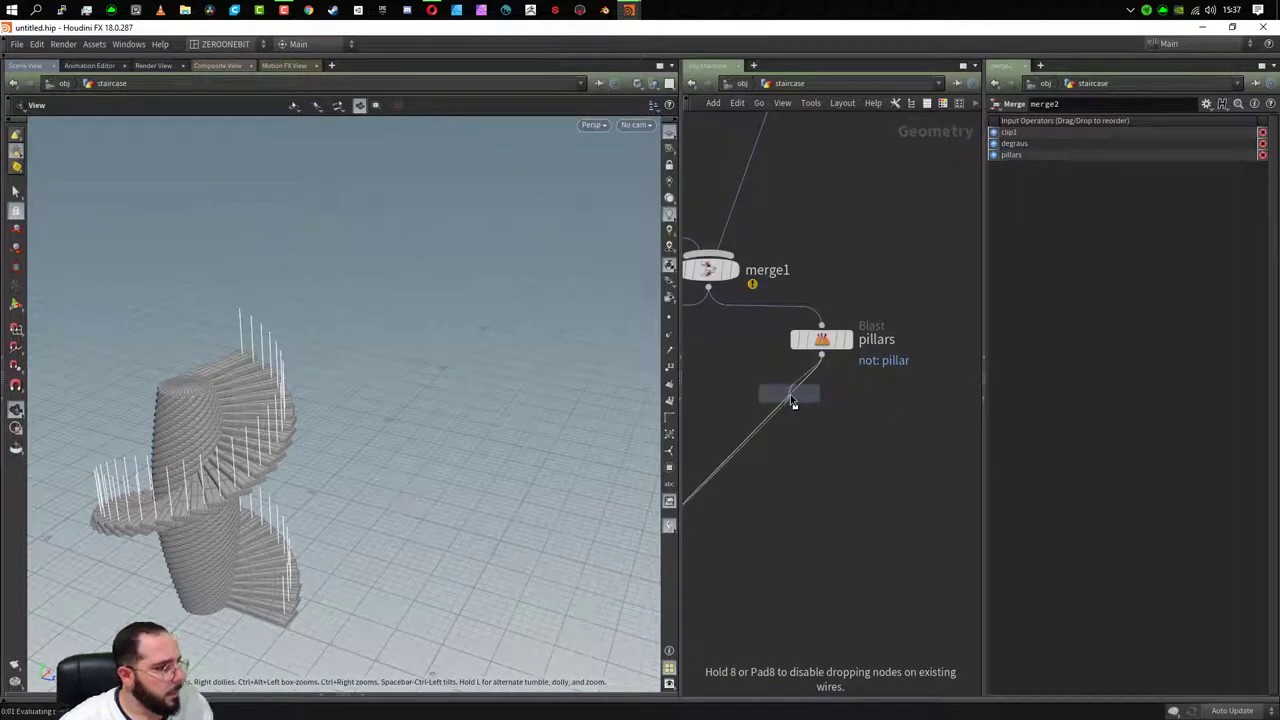
pyautogui.click(789, 401)
# - Show points on the resampled pillar lines and resample by segment count, not length
pyautogui.click(669, 317)
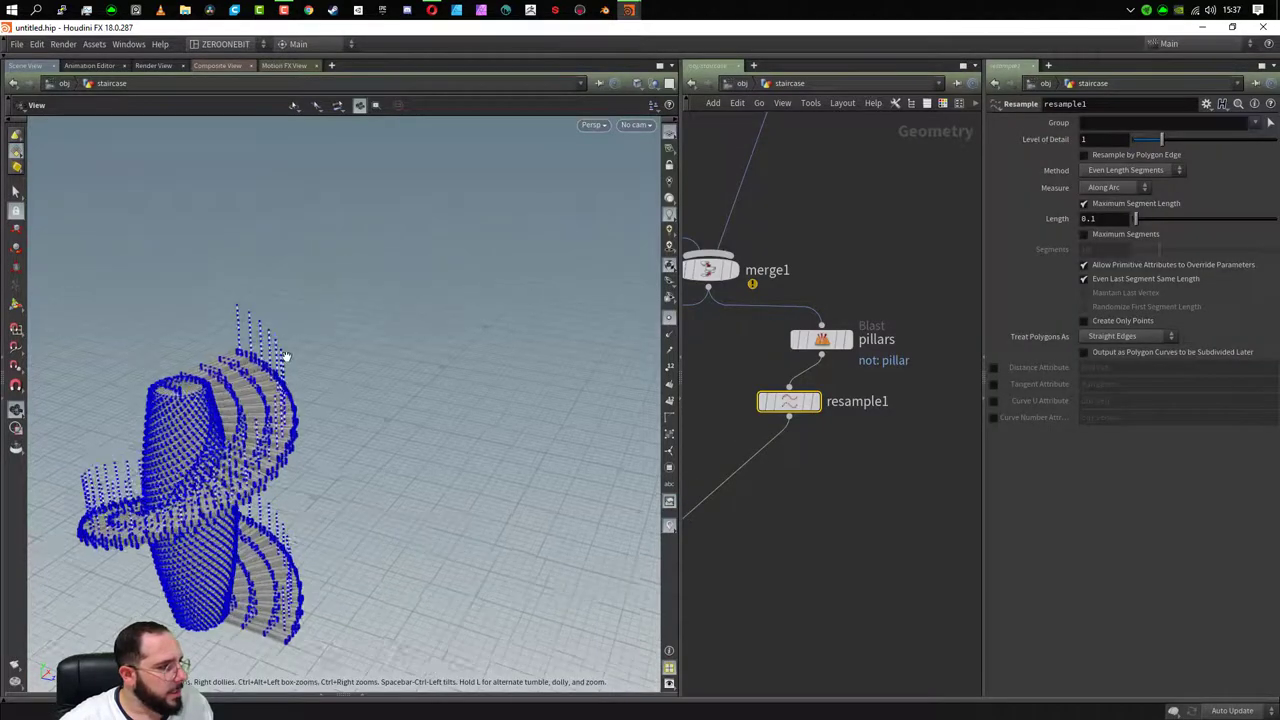
pyautogui.scroll(3, 240, 300)
pyautogui.scroll(3, 235, 280)
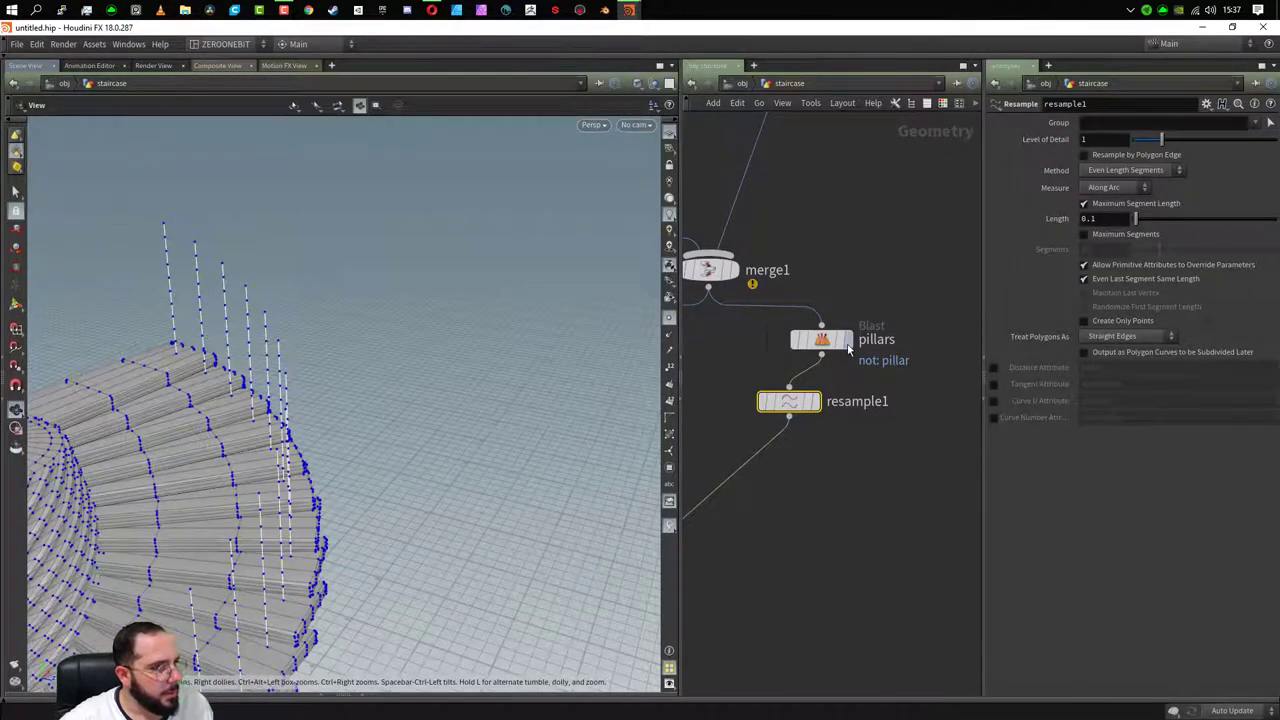
pyautogui.click(849, 340)
pyautogui.scroll(-3, 340, 500)
pyautogui.scroll(-2, 300, 510)
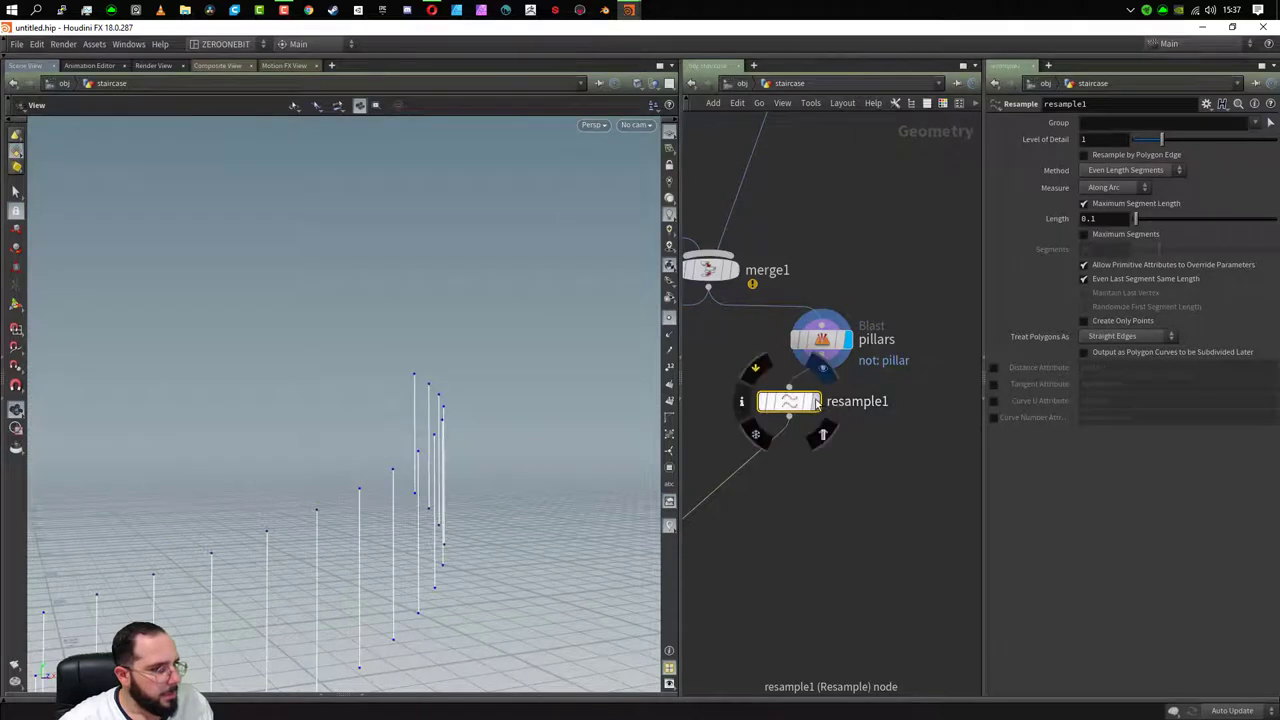
pyautogui.click(815, 401)
pyautogui.moveTo(795, 404); pyautogui.dragTo(827, 415)
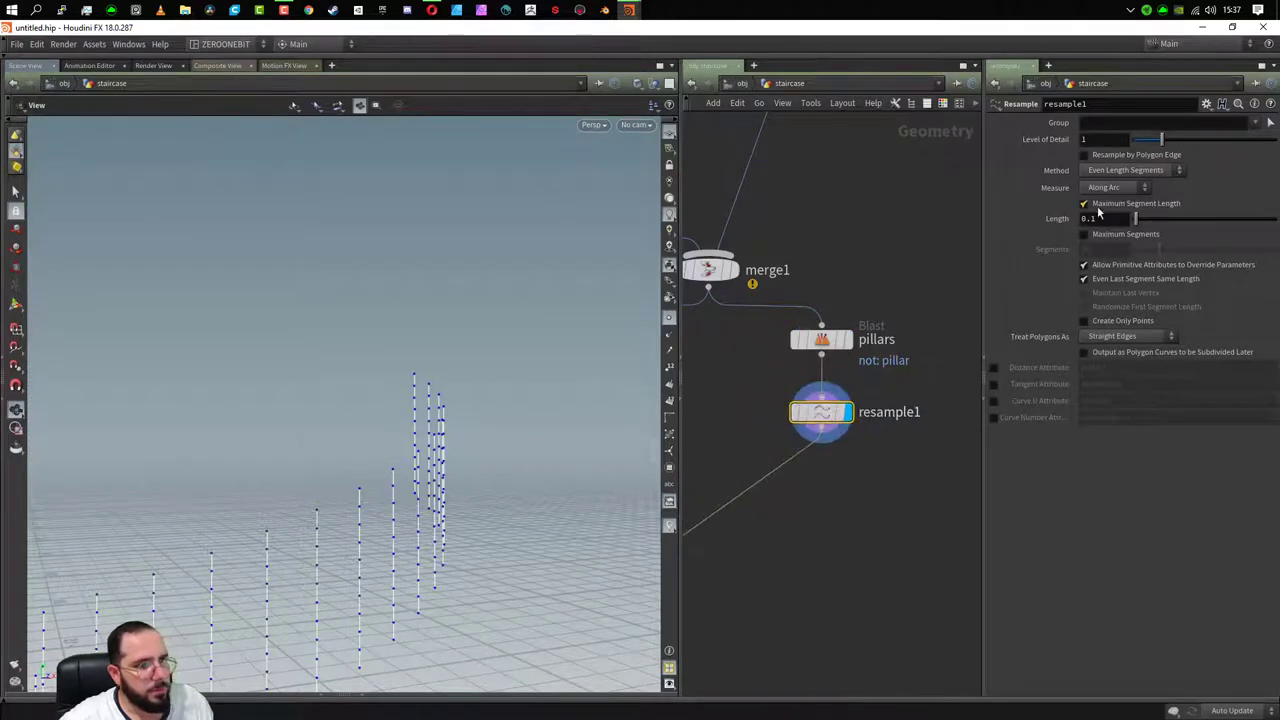
pyautogui.click(1084, 203)
pyautogui.click(1084, 234)
pyautogui.moveTo(526, 546); pyautogui.dragTo(384, 626)
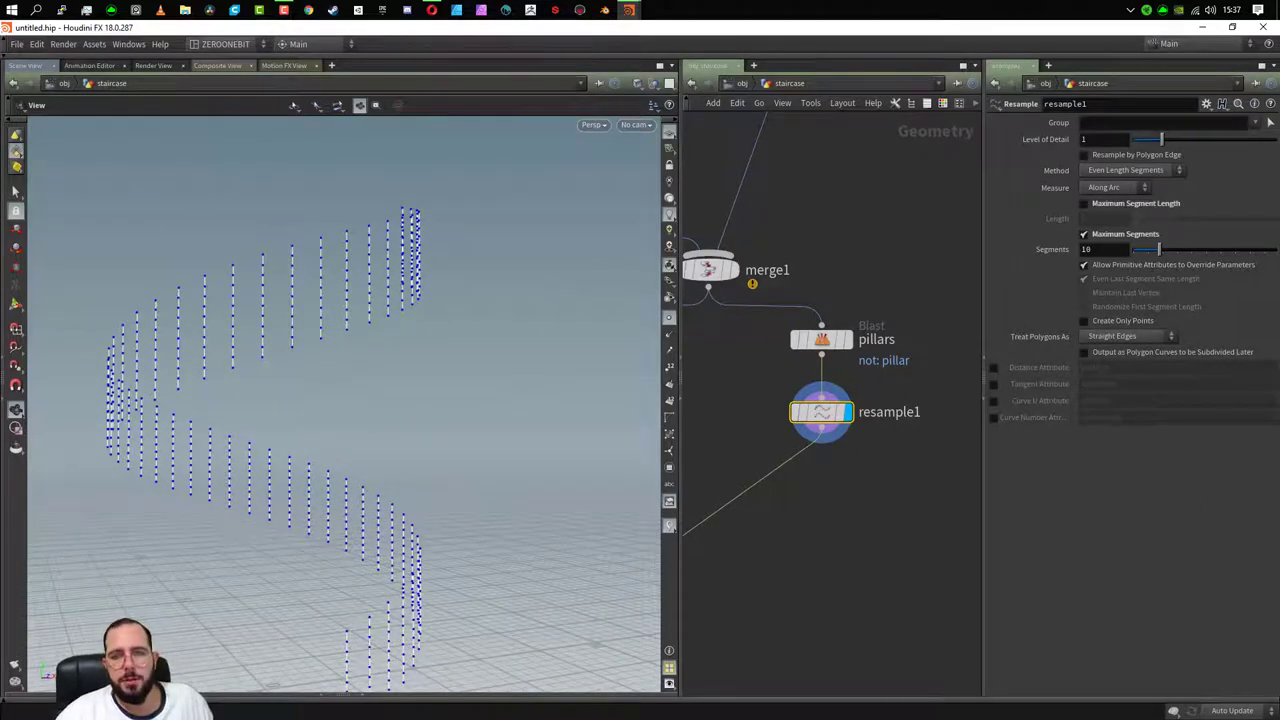
# - Add a Sweep node below resample1 with Apply Scale Along Curve enabled
pyautogui.press('Tab')
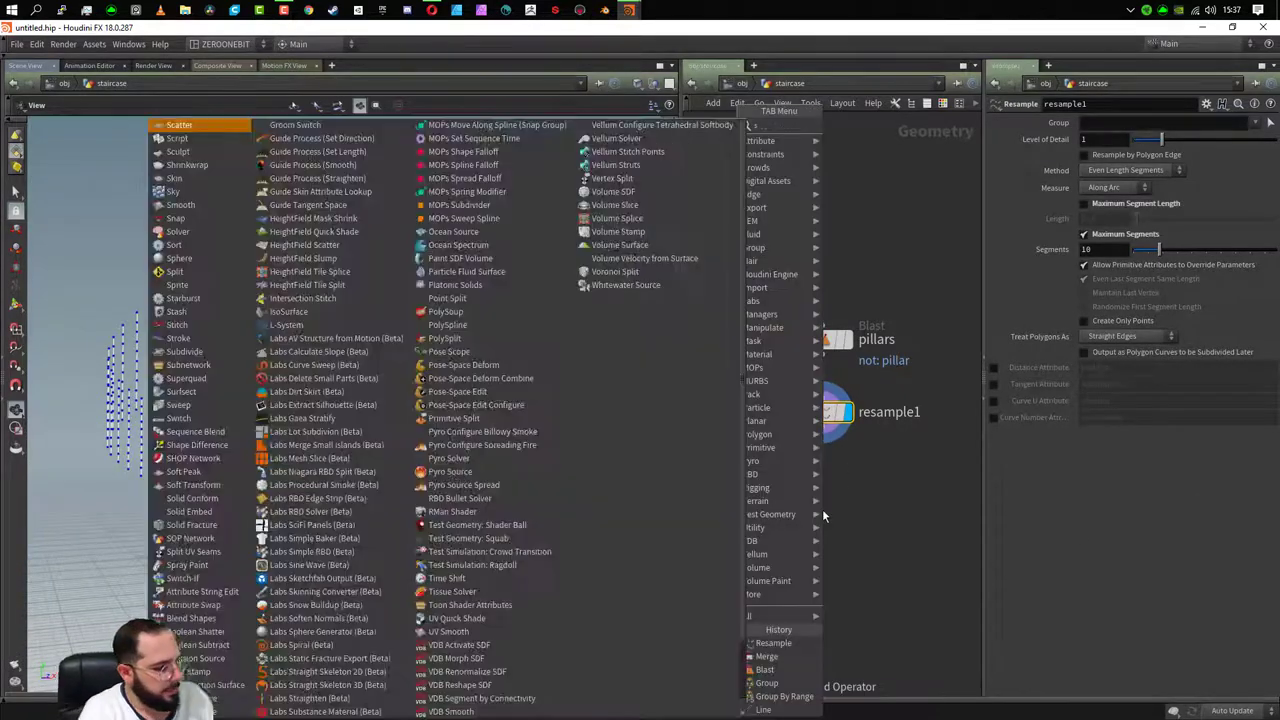
pyautogui.write('swee')
pyautogui.press('Return')
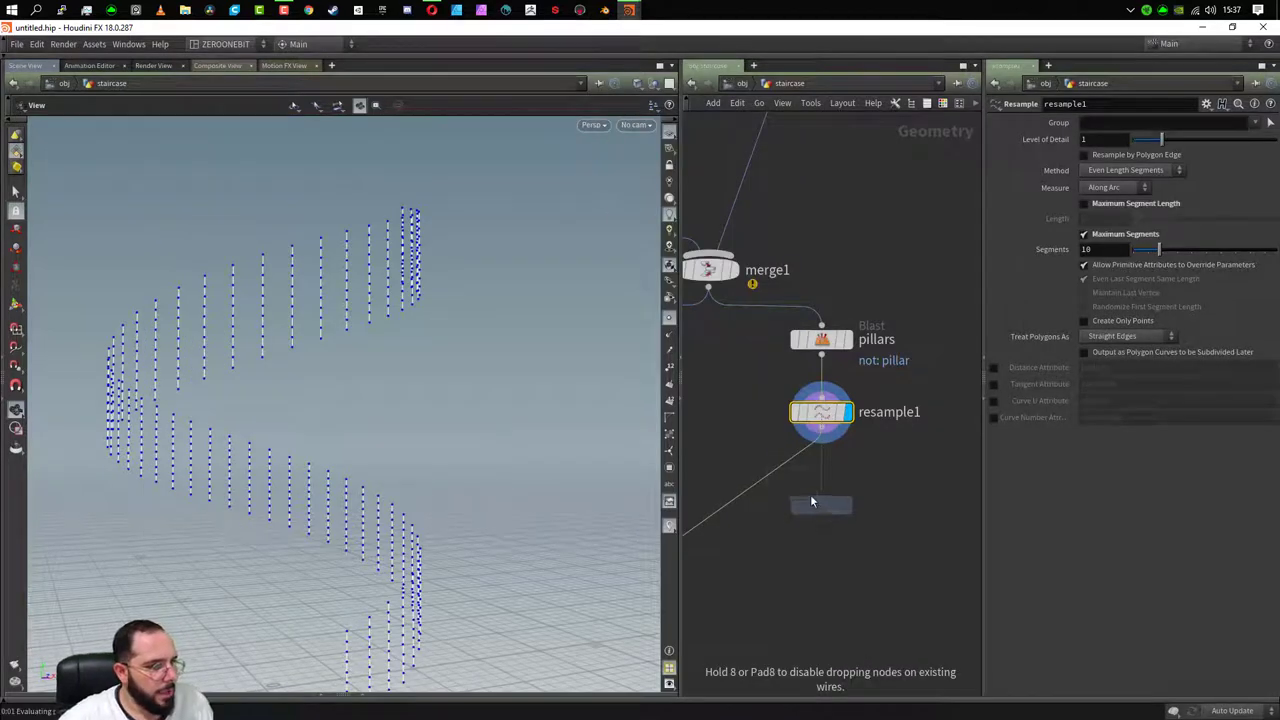
pyautogui.click(776, 478)
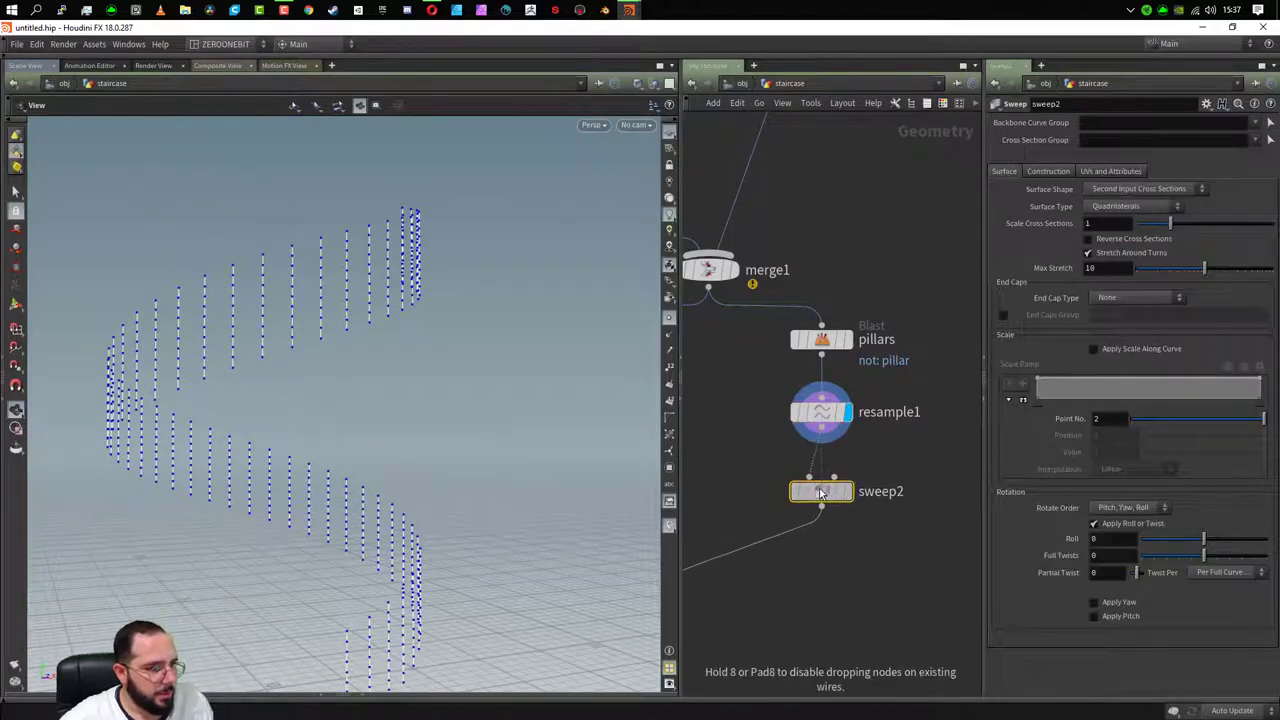
pyautogui.click(1143, 349)
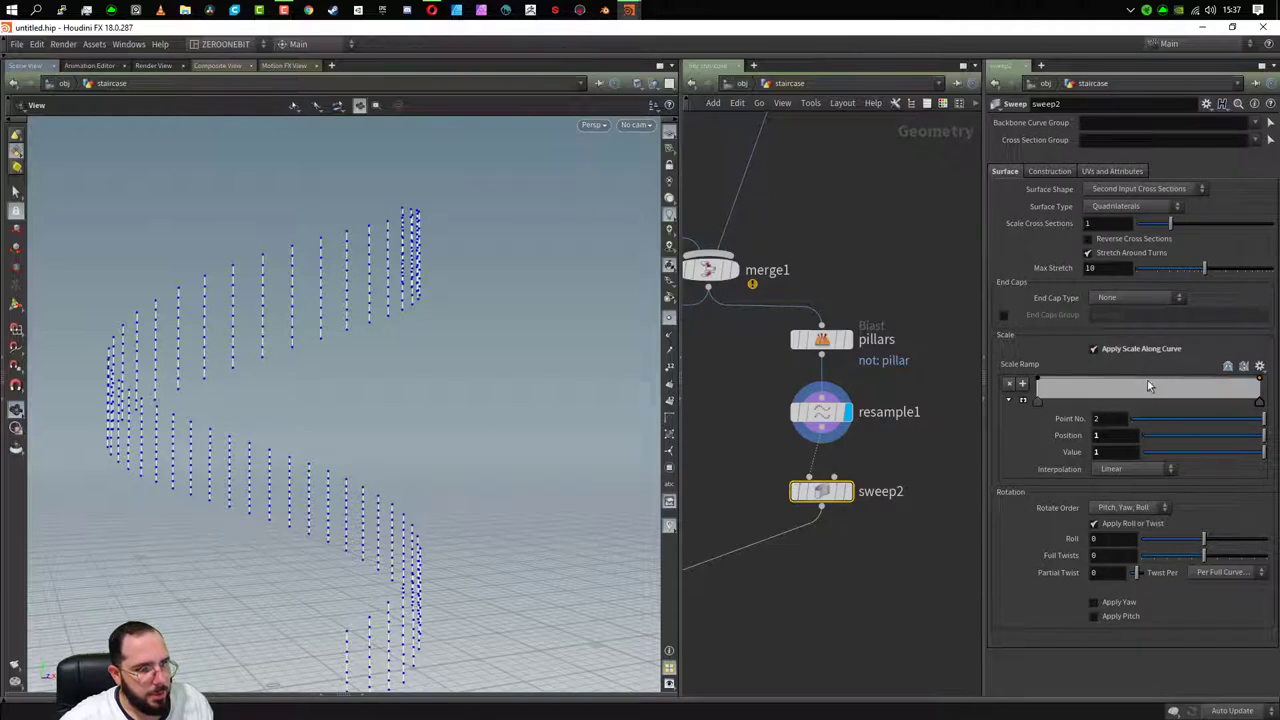
# - Add a middle scale-ramp point at position 0.5 with value 1
pyautogui.click(1142, 383)
pyautogui.moveTo(1144, 385); pyautogui.dragTo(1142, 398)
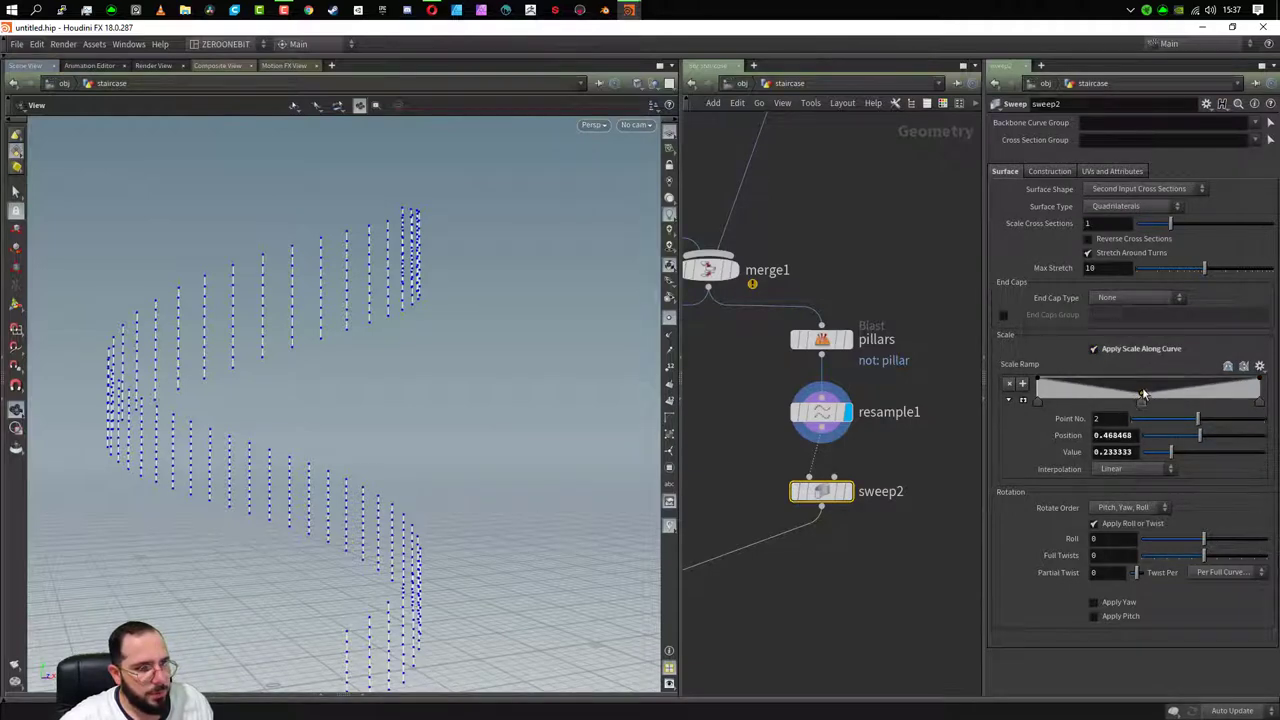
pyautogui.click(1128, 452)
pyautogui.write('1')
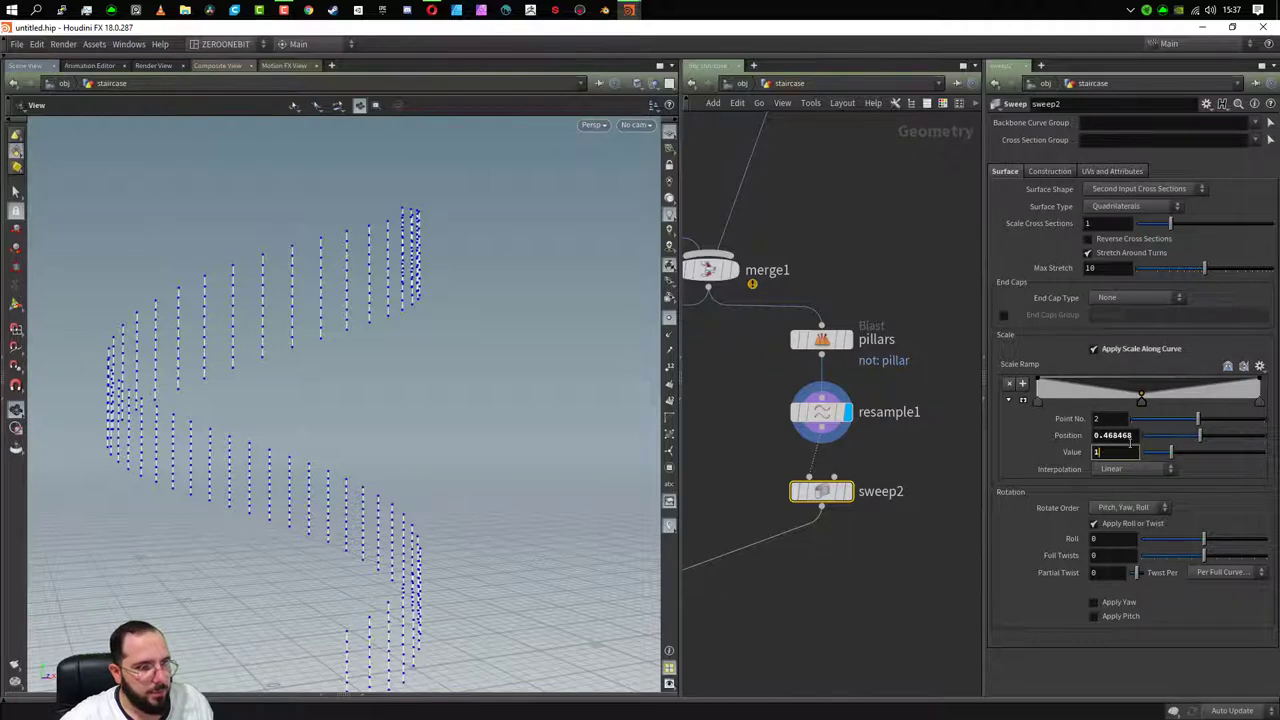
pyautogui.press('Return')
pyautogui.doubleClick(1107, 435)
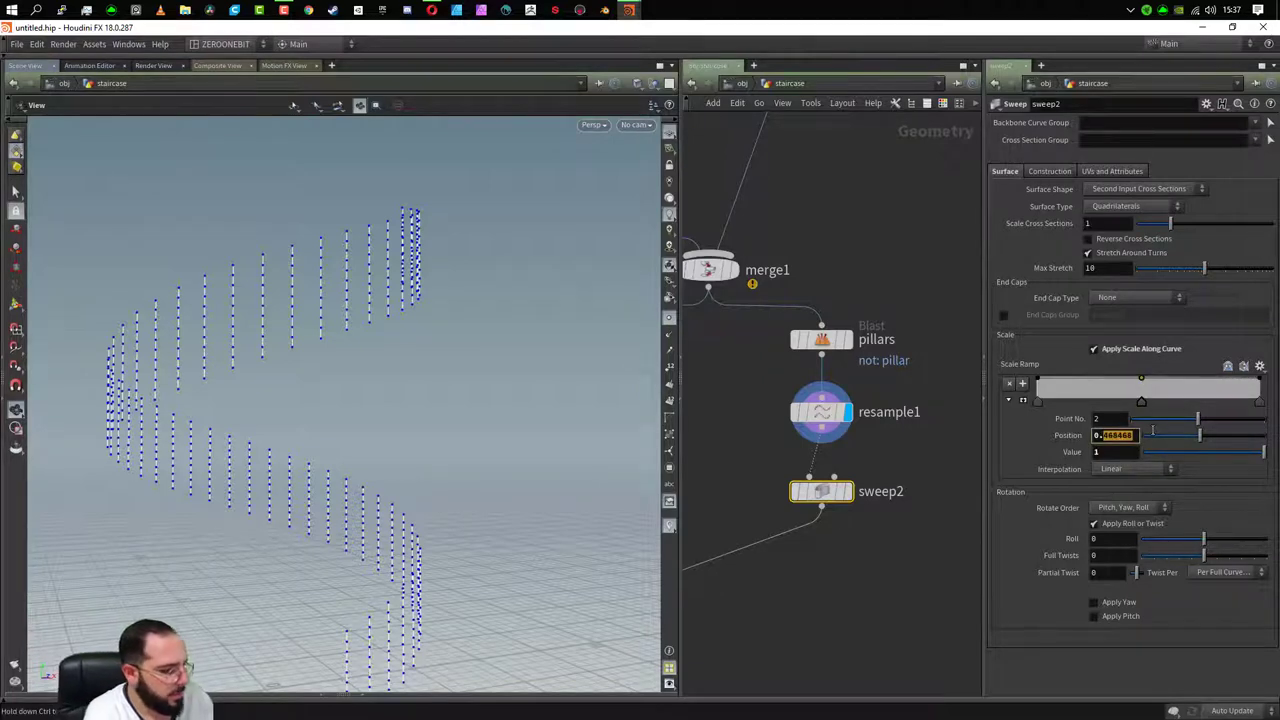
pyautogui.write('0.0')
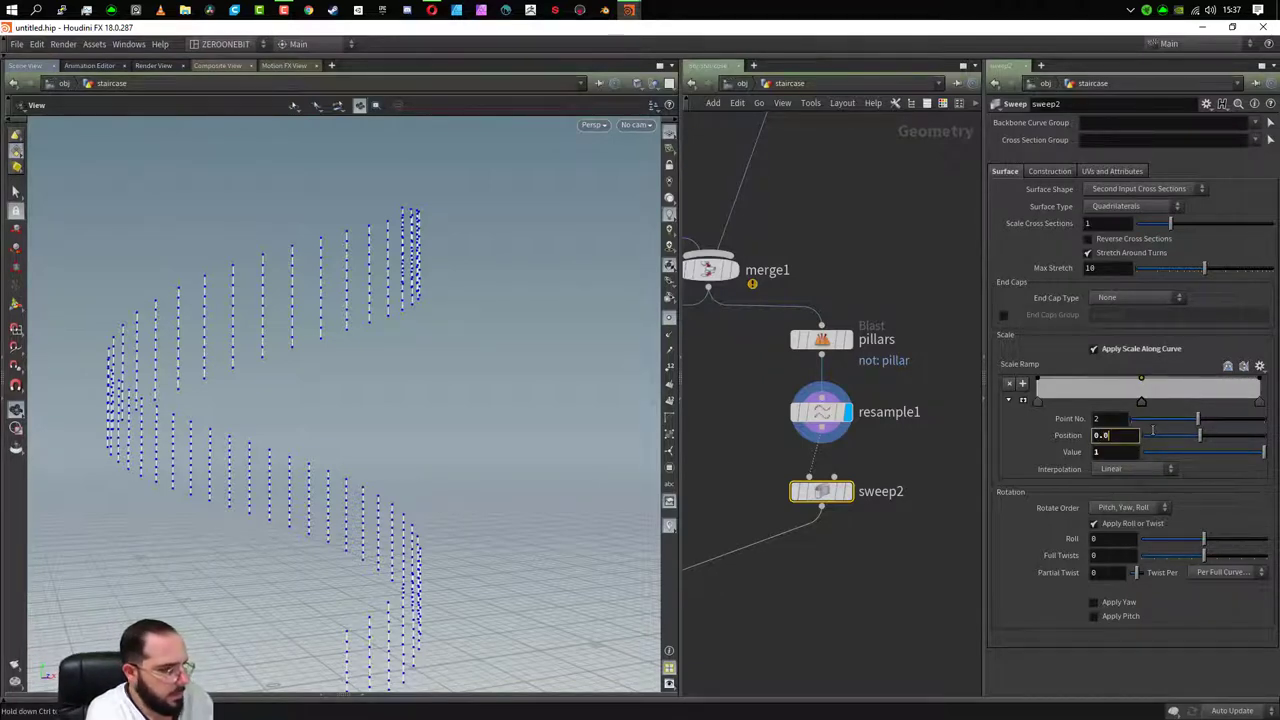
pyautogui.write('.5')
pyautogui.press('Return')
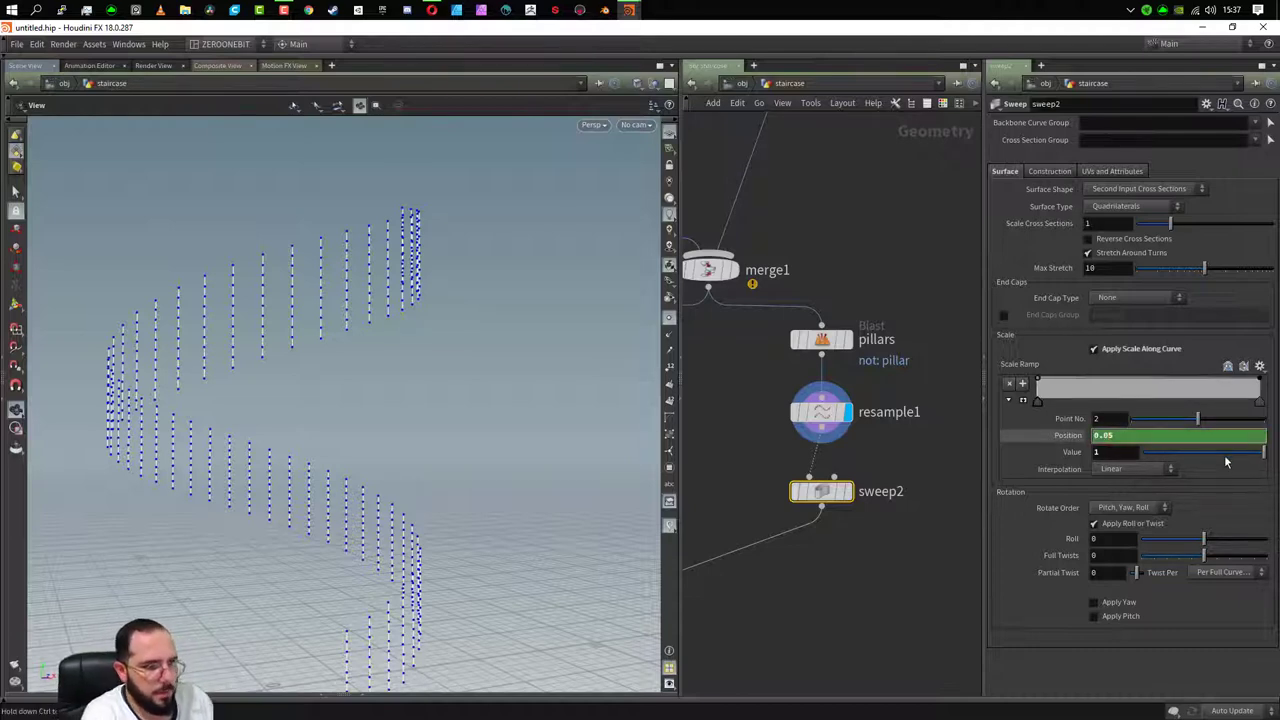
pyautogui.write('0.5')
pyautogui.press('Return')
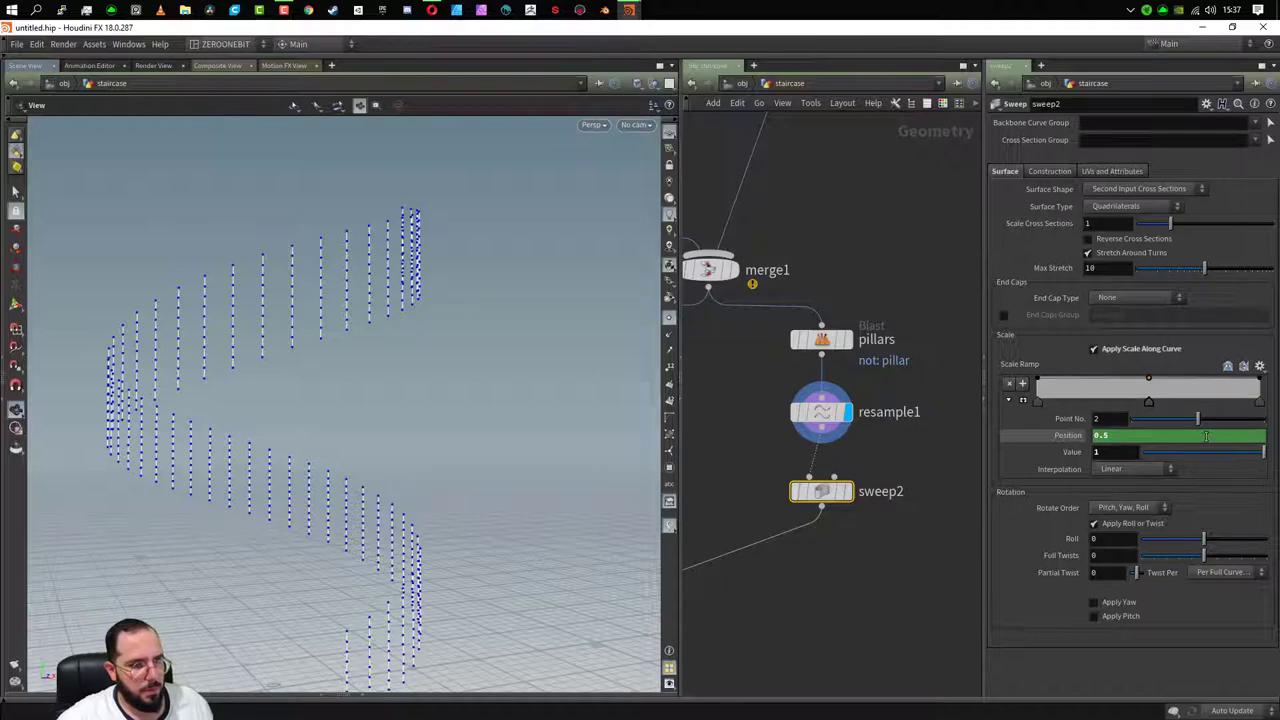
# - Add two quarter-position ramp points and set the ramp interpolation to B-Spline
pyautogui.click(1087, 387)
pyautogui.click(1199, 392)
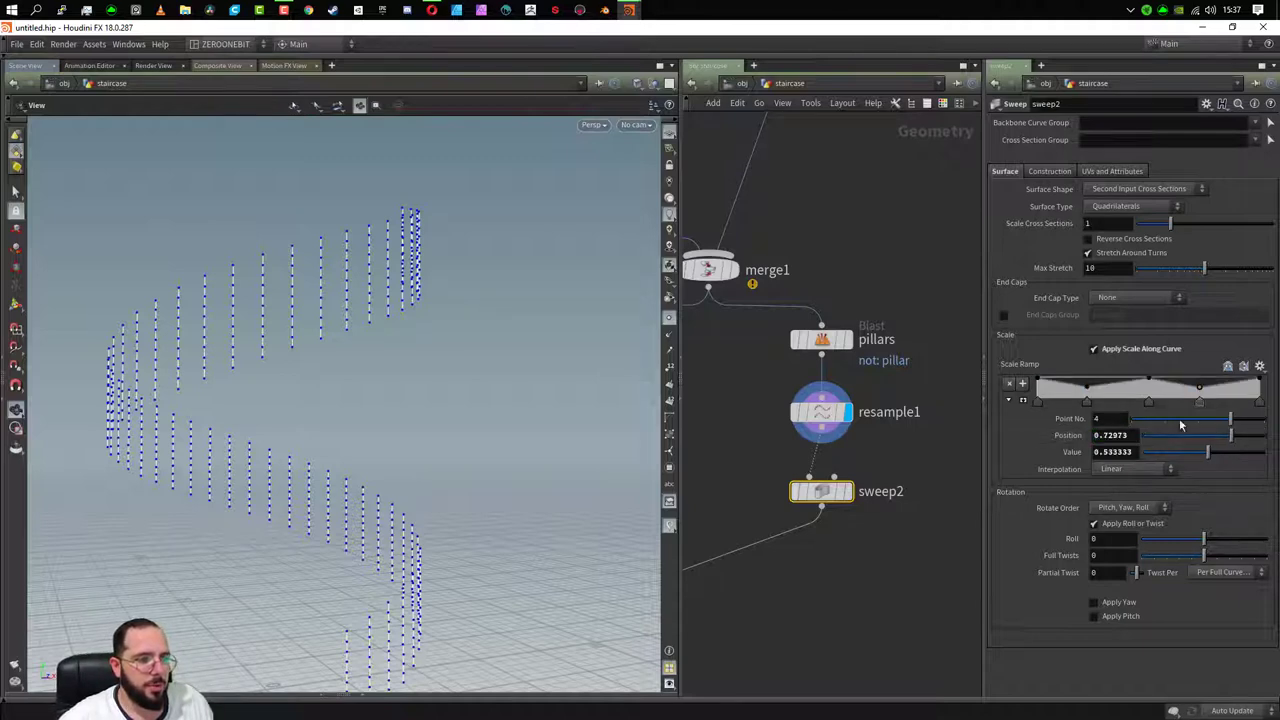
pyautogui.click(1038, 401)
pyautogui.click(1087, 401)
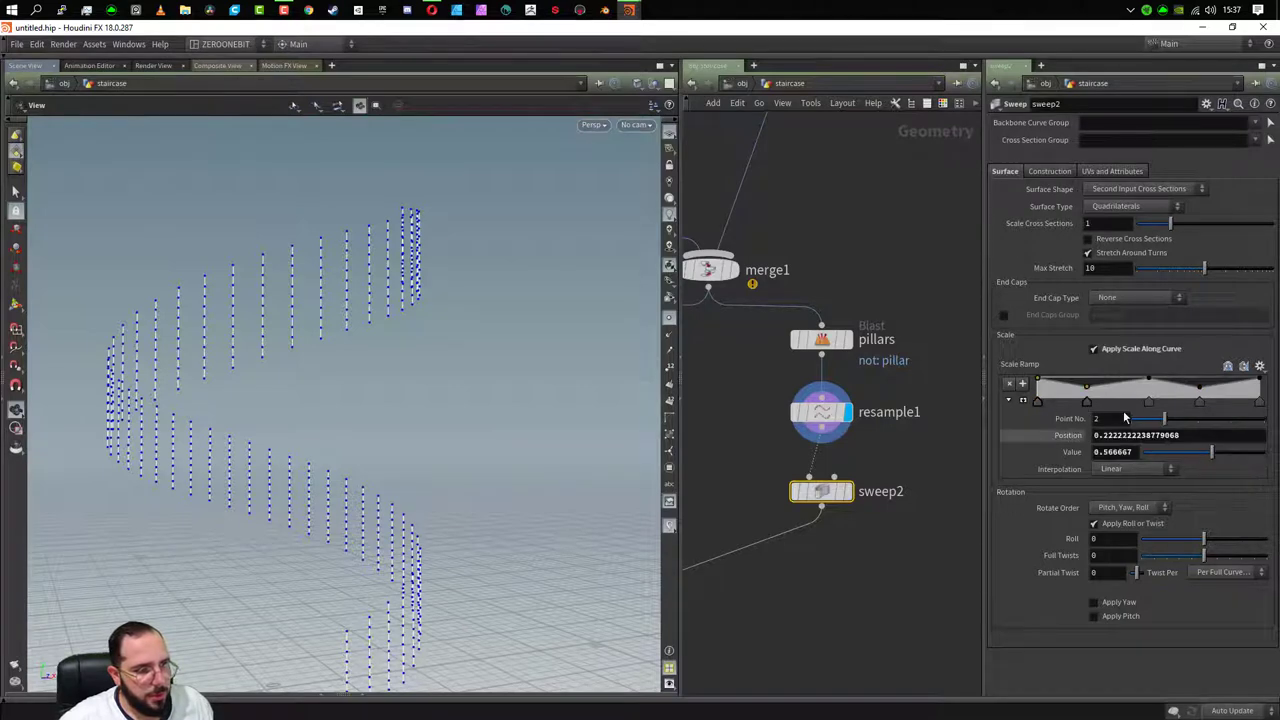
pyautogui.click(1148, 401)
pyautogui.click(1199, 401)
pyautogui.click(1259, 401)
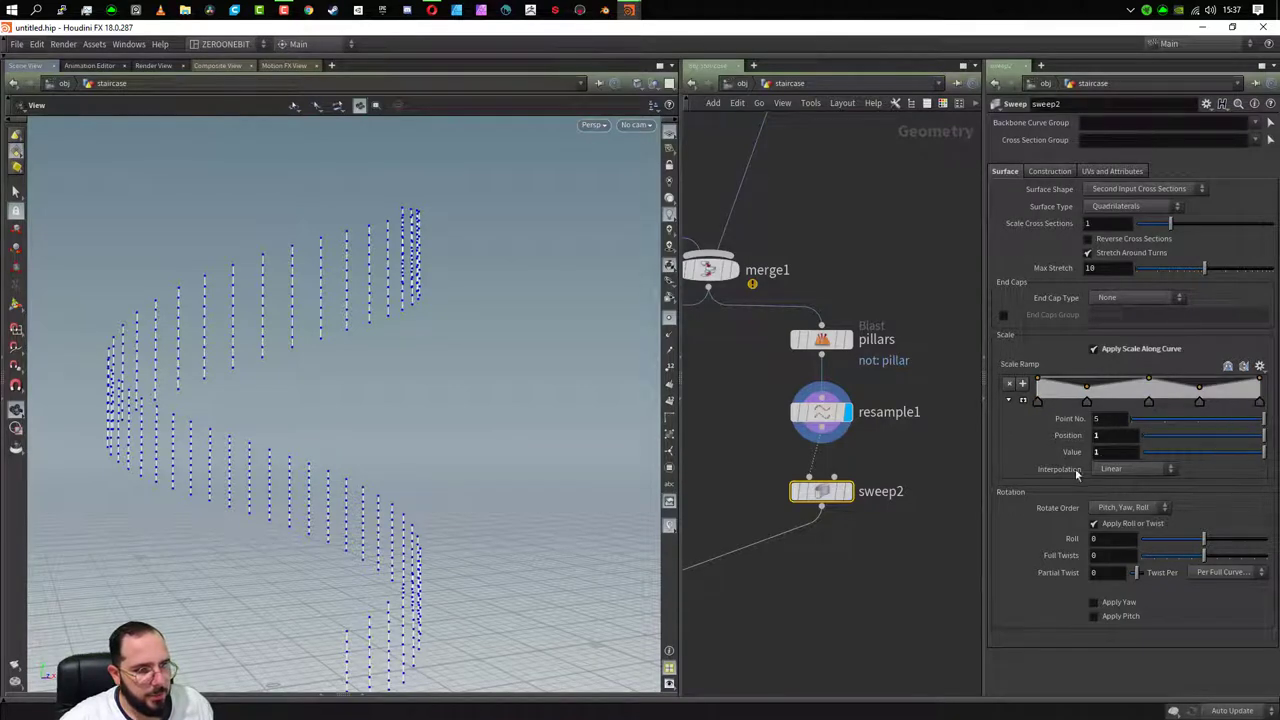
pyautogui.click(1135, 469)
pyautogui.click(1137, 555)
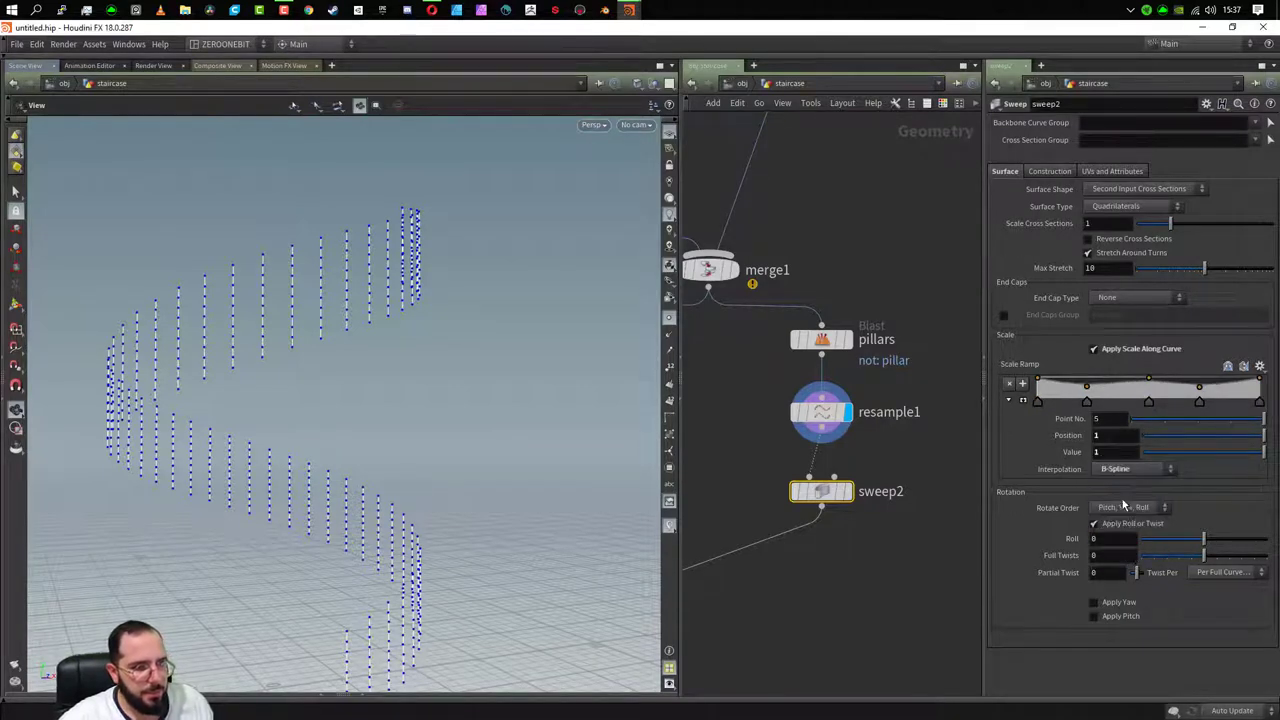
# - Set the fourth ramp point to position 0.75 with value 0.25
pyautogui.click(1089, 401)
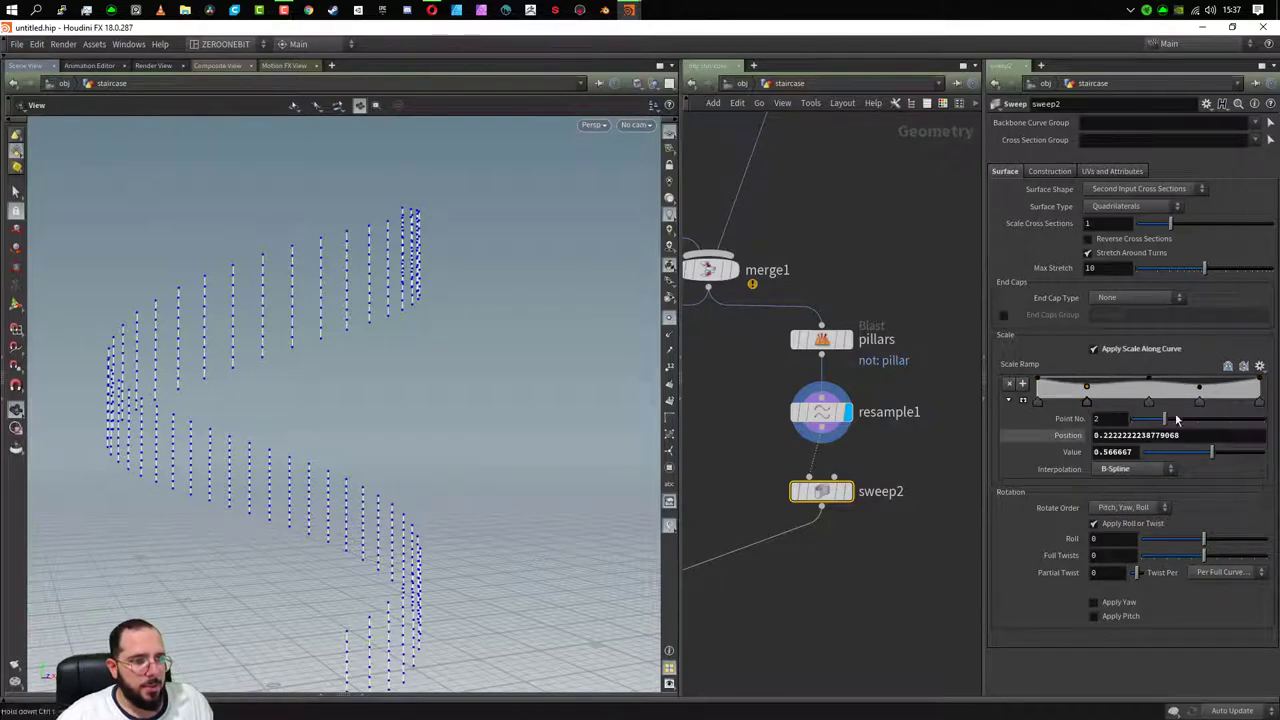
pyautogui.click(1199, 401)
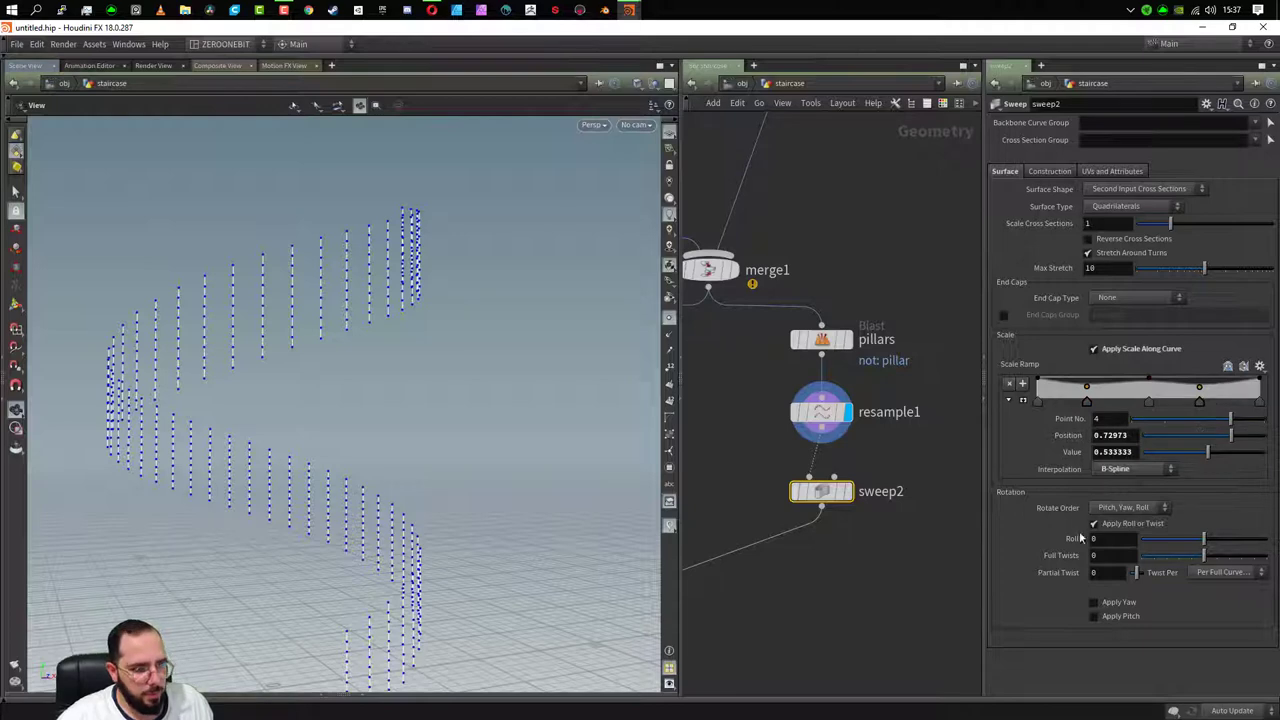
pyautogui.click(1131, 435)
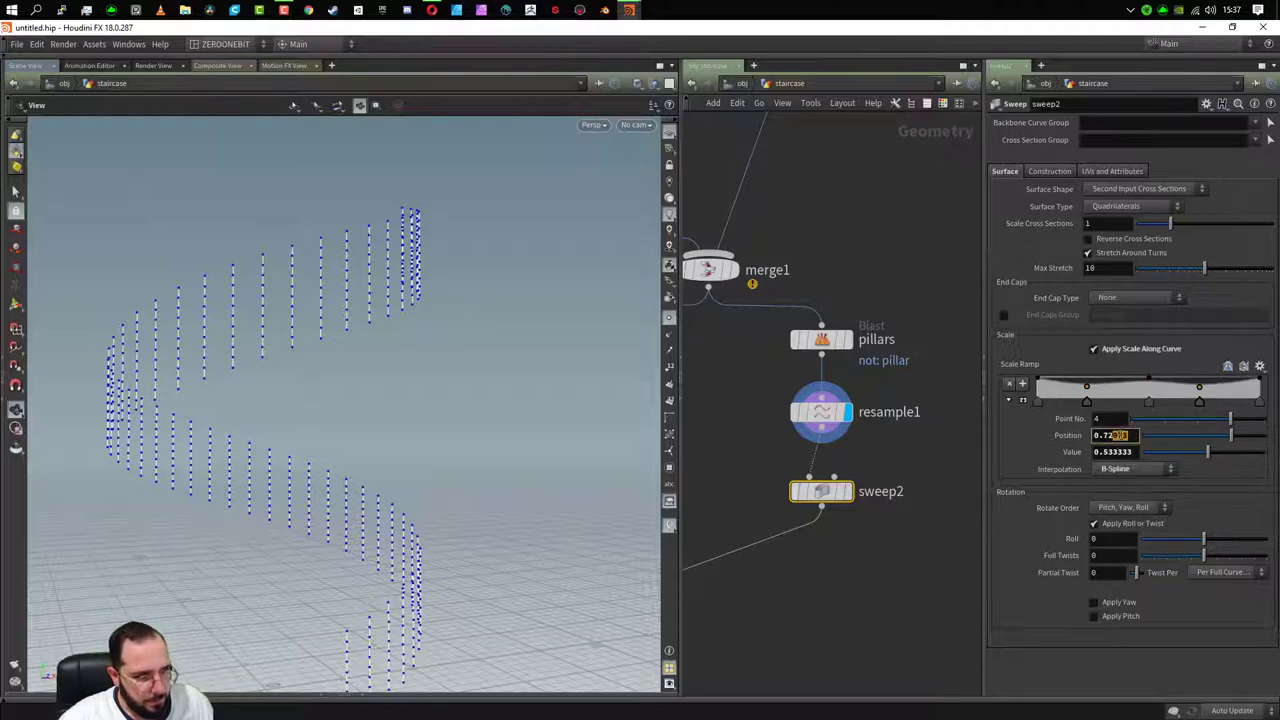
pyautogui.click(1131, 452)
pyautogui.moveTo(1137, 453); pyautogui.dragTo(1113, 455)
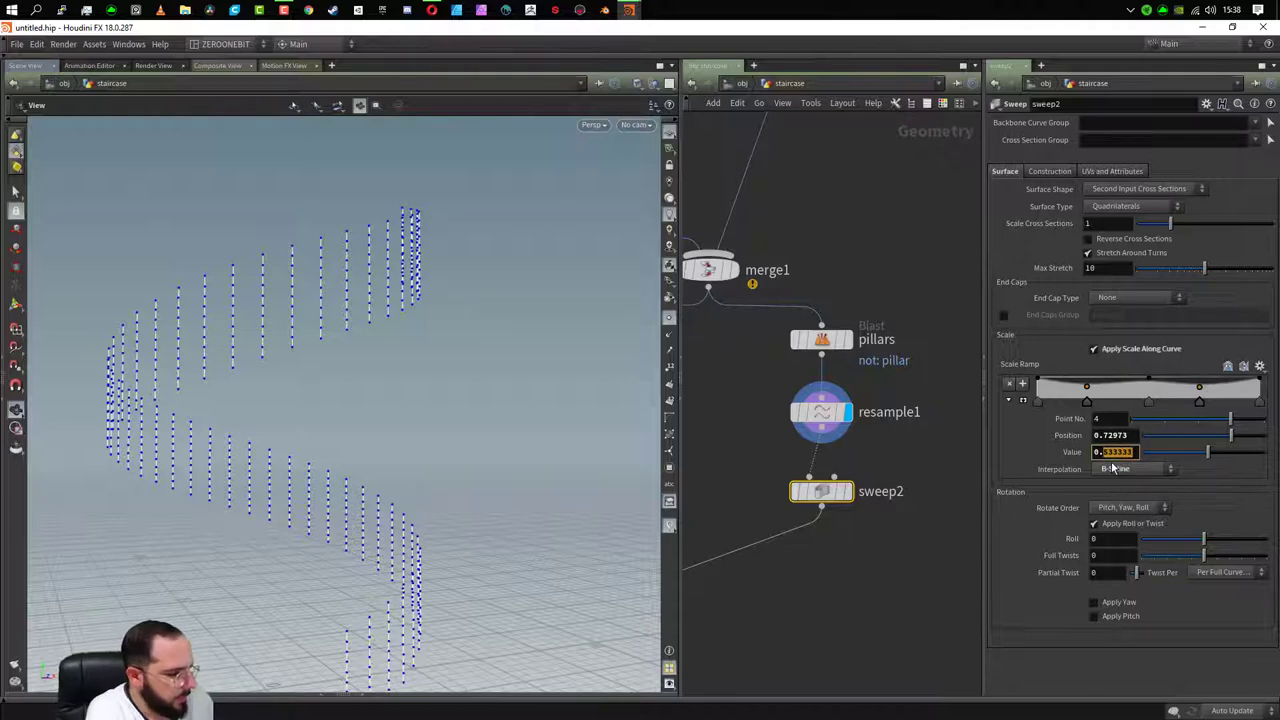
pyautogui.write('25')
pyautogui.press('Return')
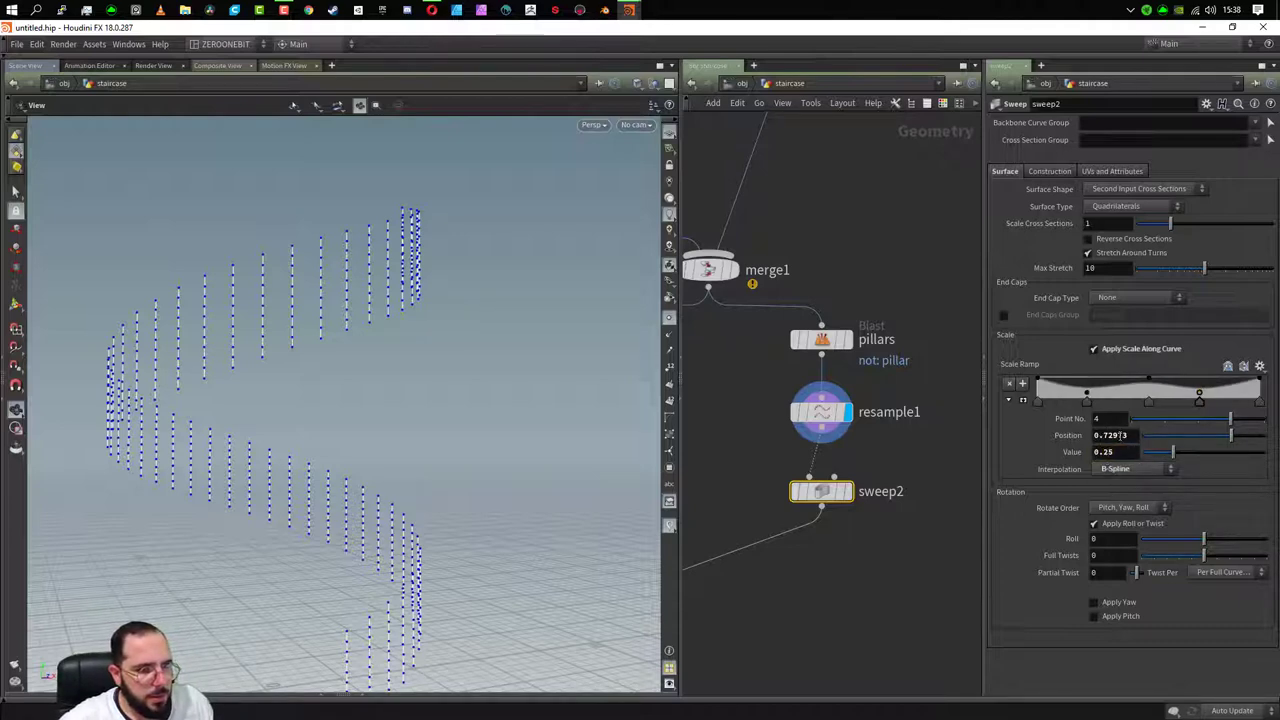
pyautogui.doubleClick(1108, 436)
pyautogui.write('0.75')
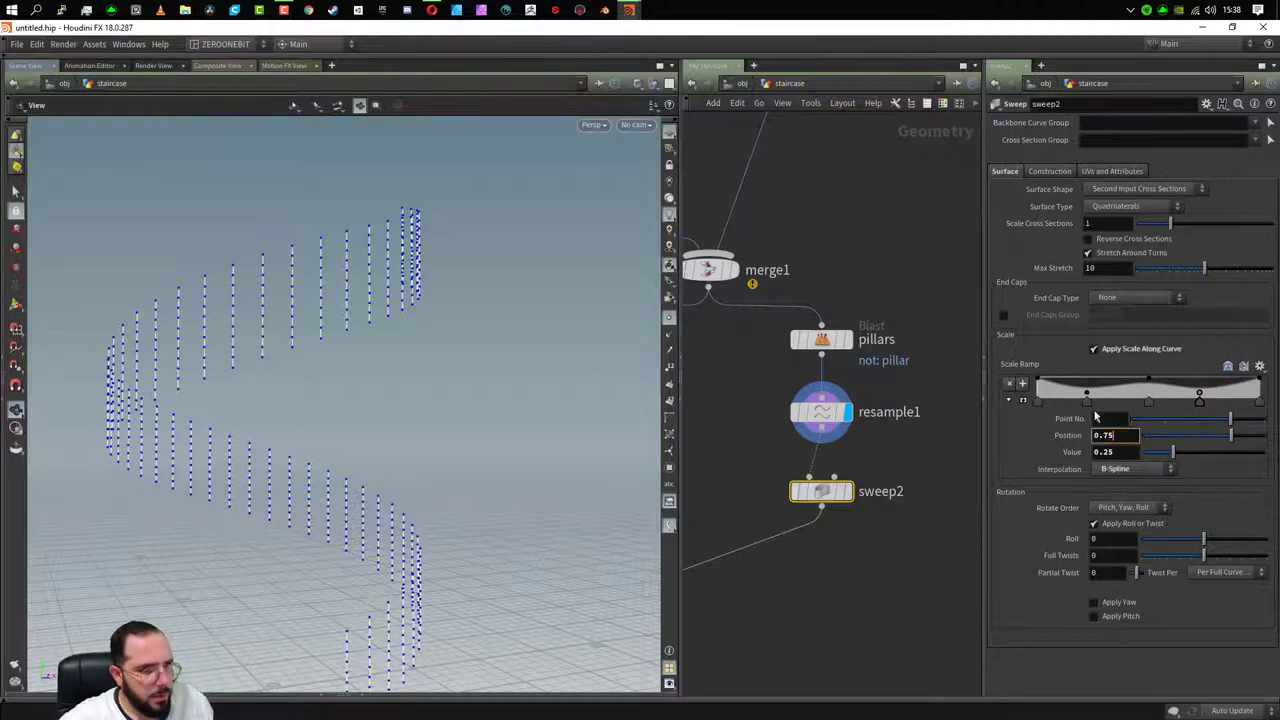
# - Set the second ramp point to position 0.25 with value 0.25, then display sweep2
pyautogui.click(1087, 400)
pyautogui.doubleClick(1108, 436)
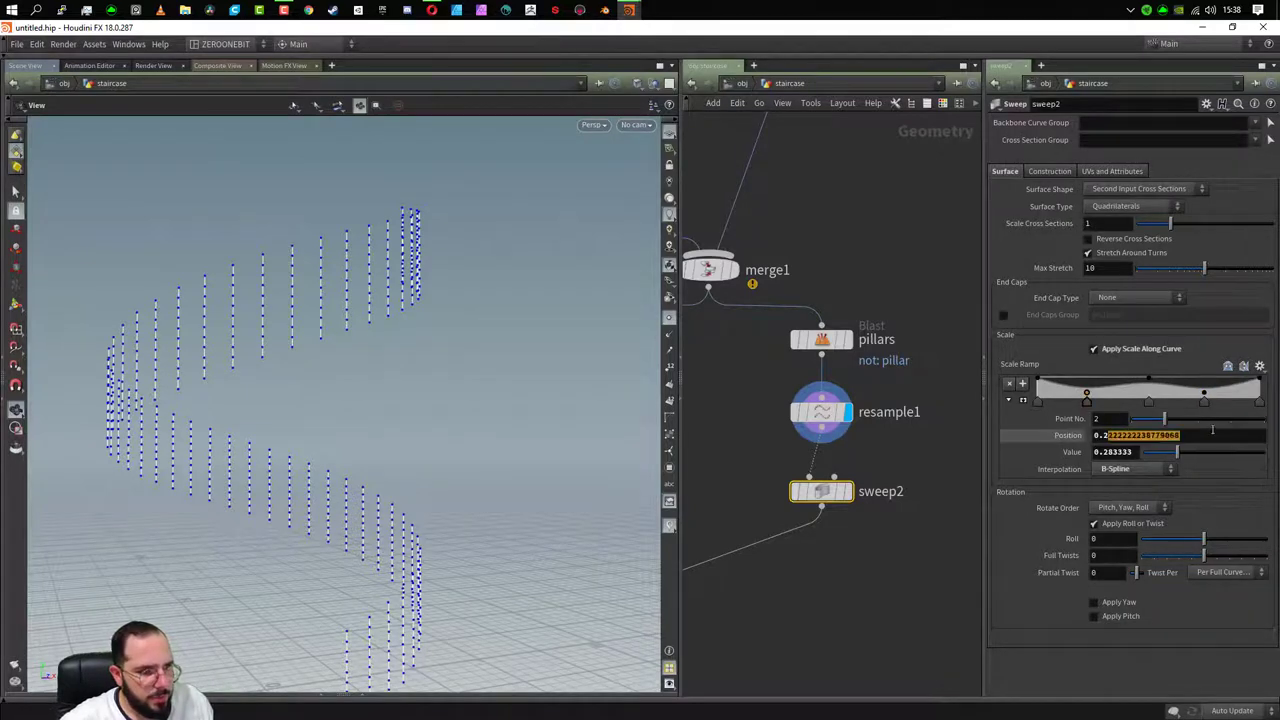
pyautogui.write('0.25')
pyautogui.press('Return')
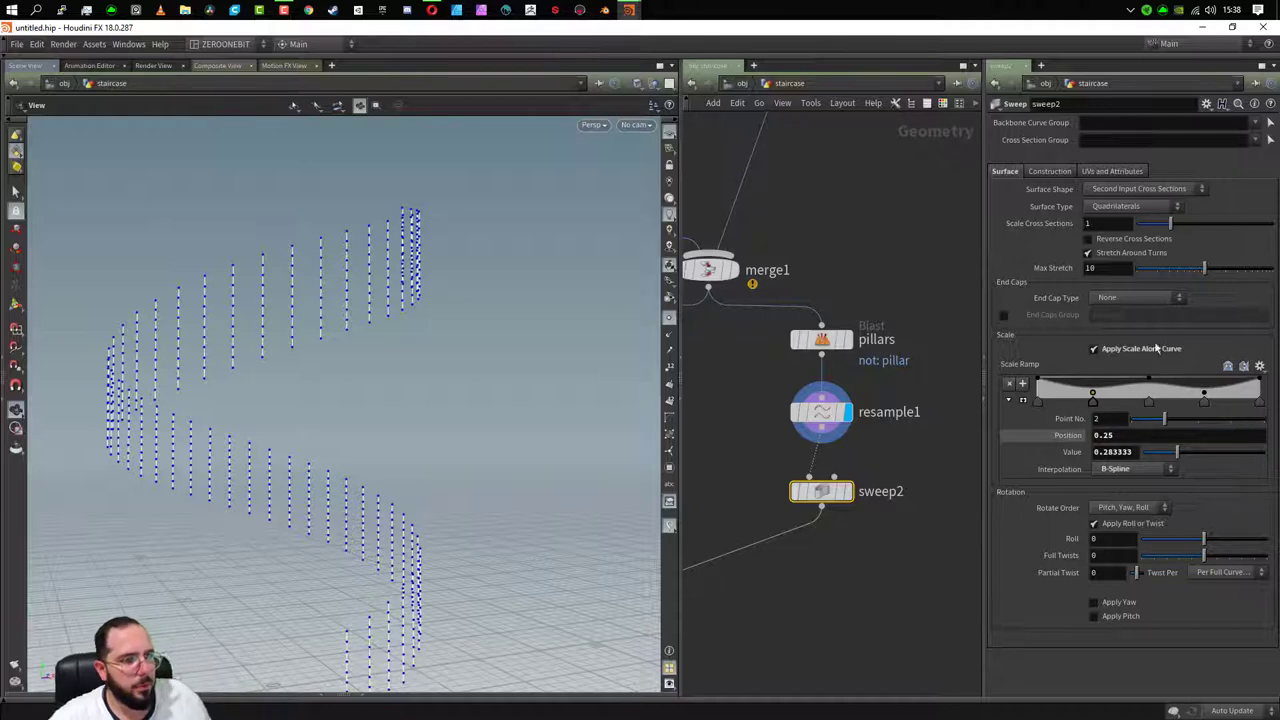
pyautogui.doubleClick(1133, 452)
pyautogui.write('0.2')
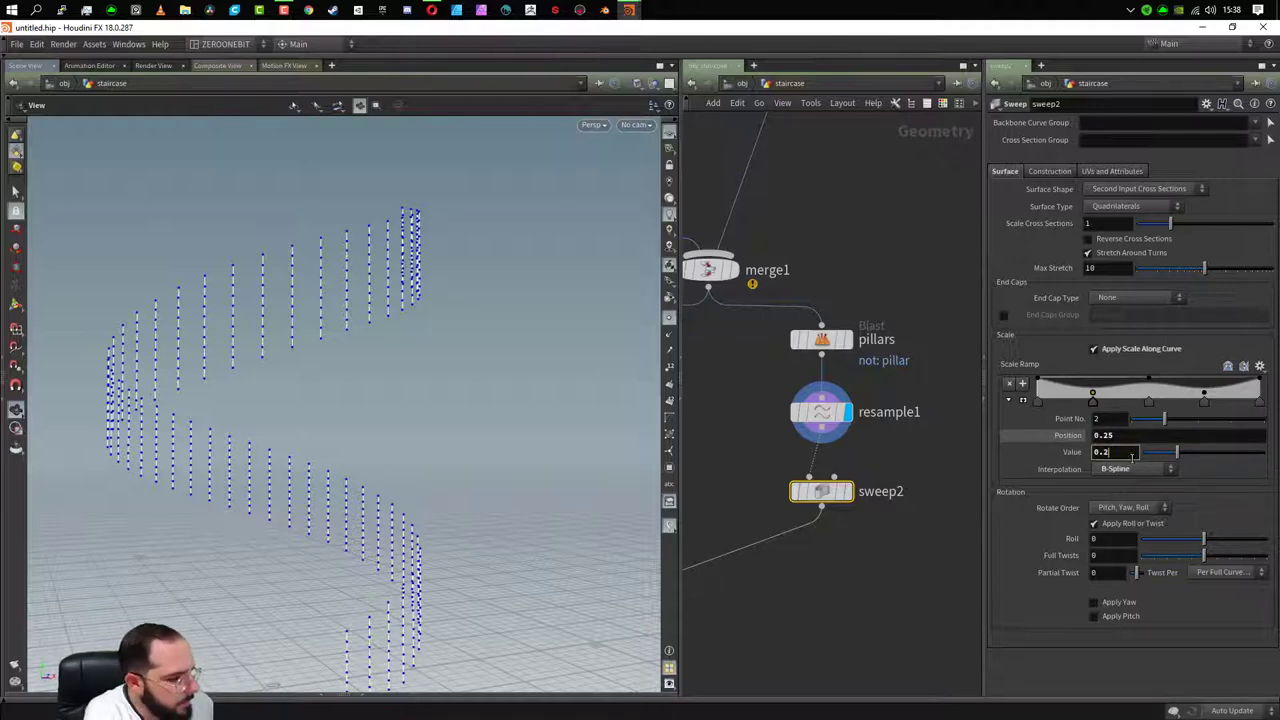
pyautogui.write('5')
pyautogui.press('Return')
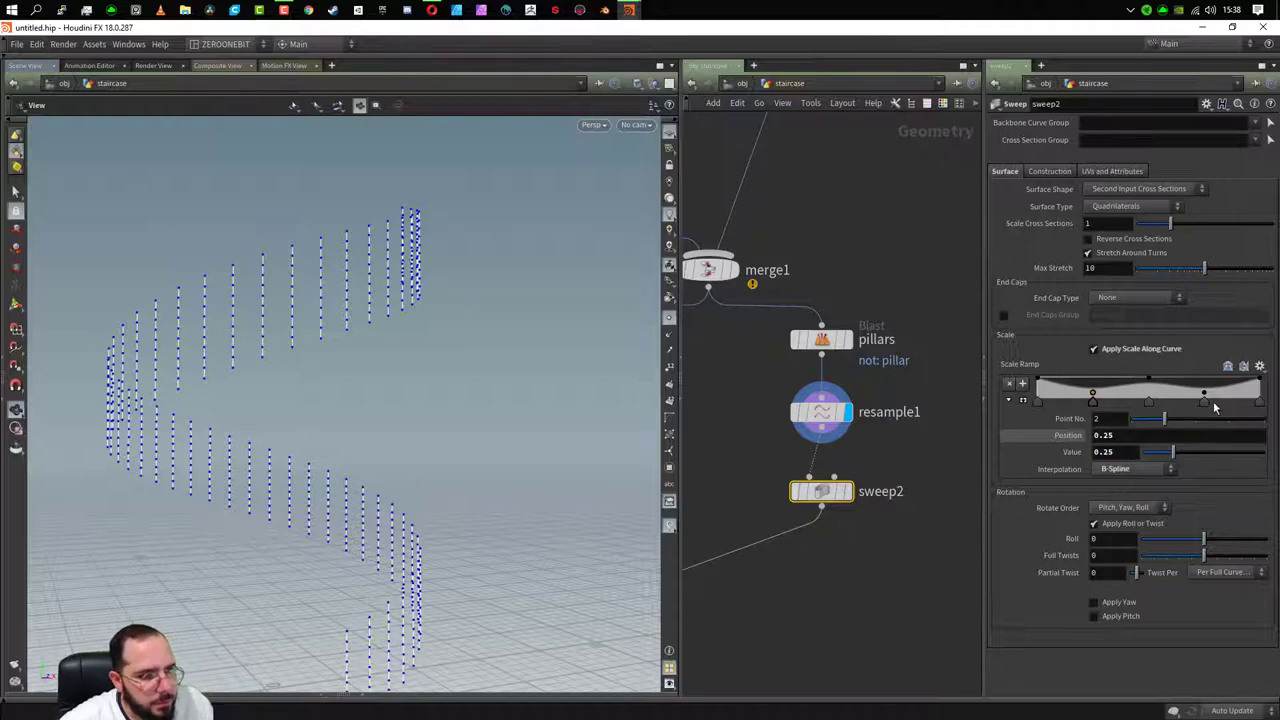
pyautogui.click(1205, 403)
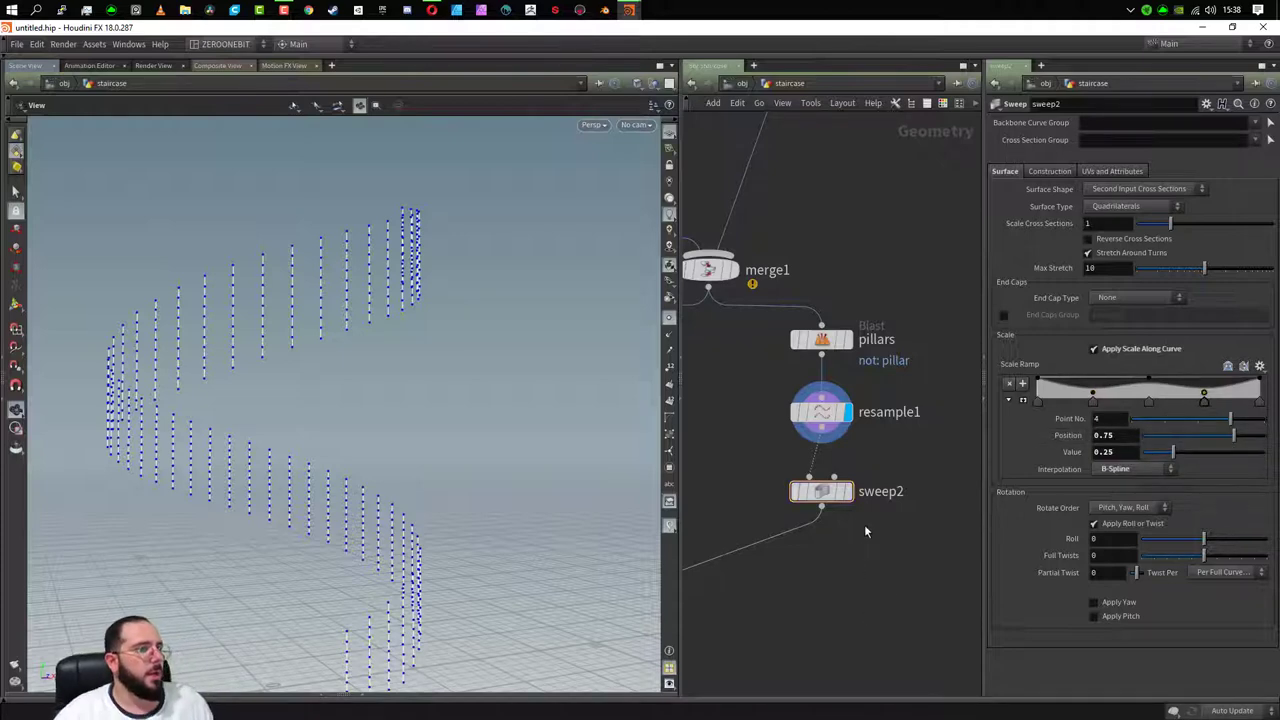
pyautogui.click(822, 506)
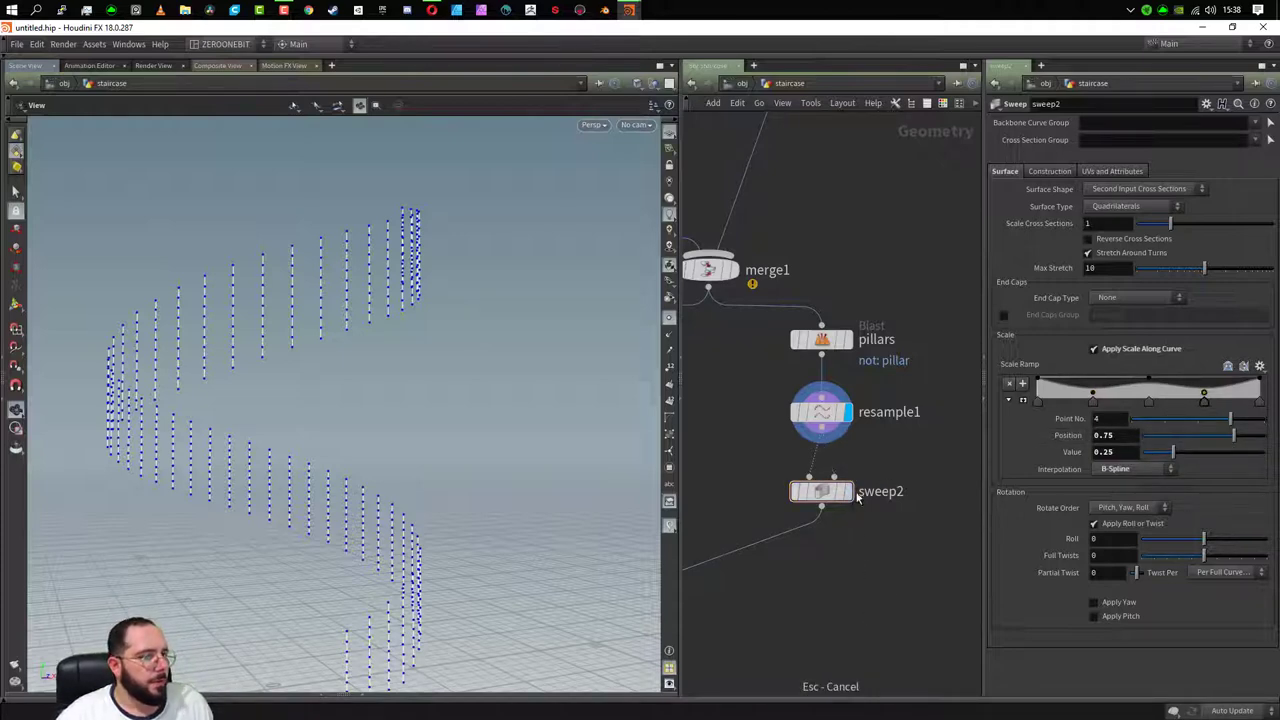
pyautogui.click(848, 491)
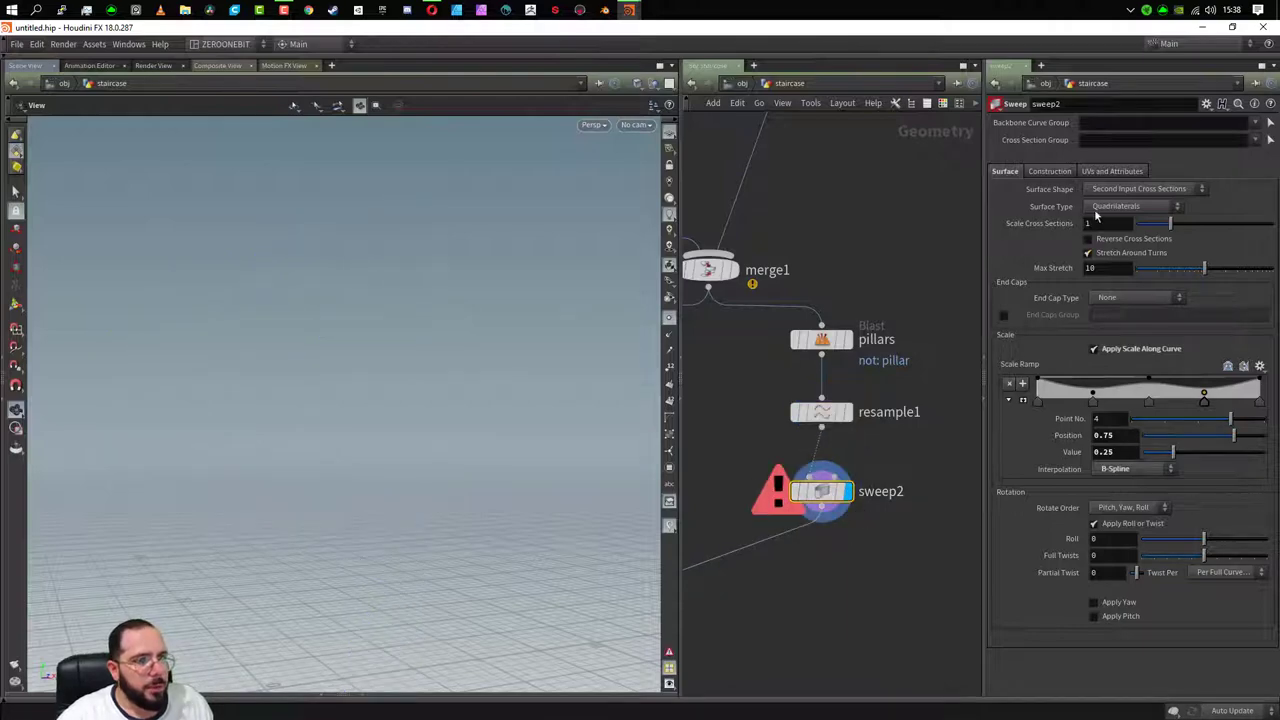
# - Make the sweep produce round tubes and inspect the pillar tops
pyautogui.click(1120, 190)
pyautogui.click(1125, 216)
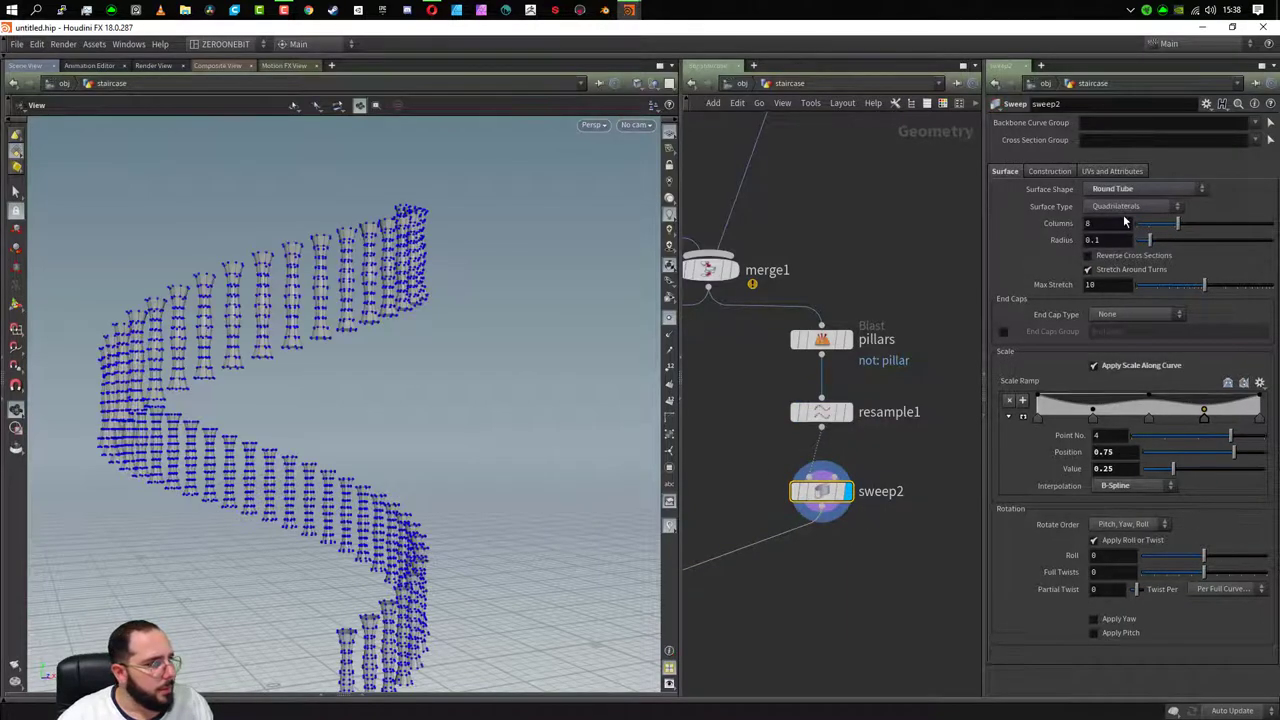
pyautogui.scroll(3, 343, 294)
pyautogui.scroll(3, 323, 294)
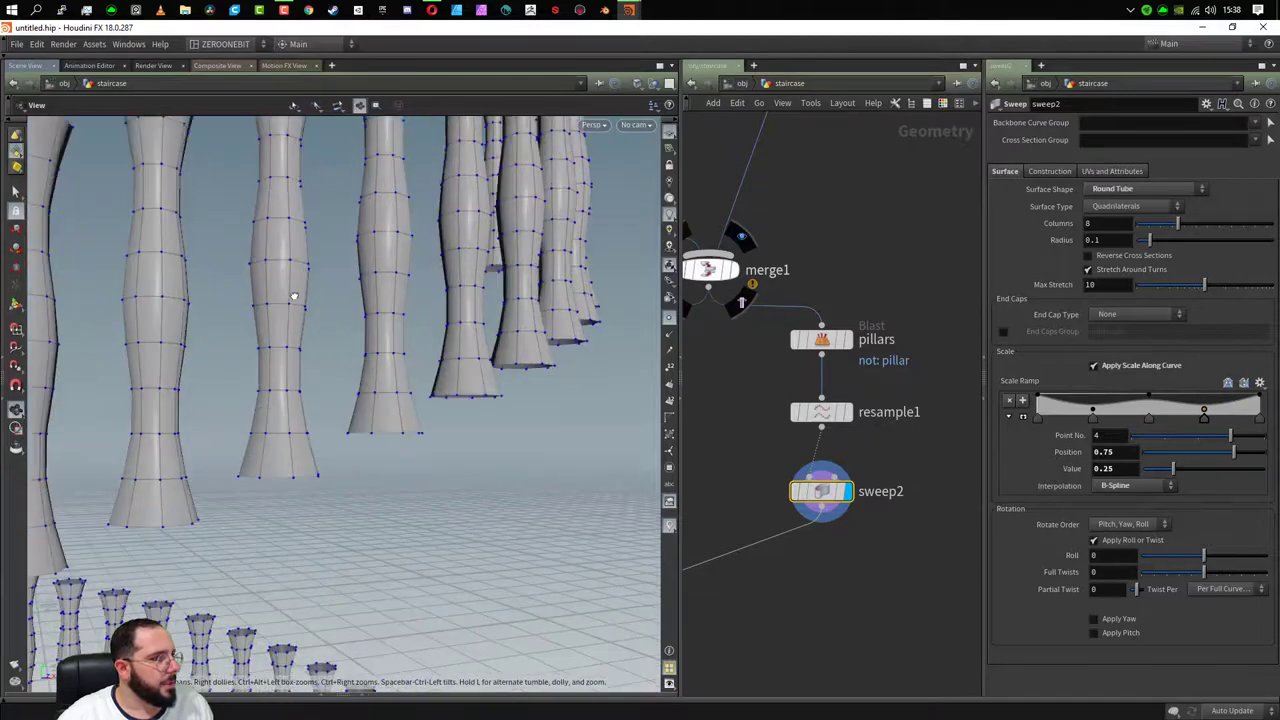
pyautogui.scroll(3, 320, 290)
pyautogui.moveTo(345, 266); pyautogui.dragTo(380, 420)
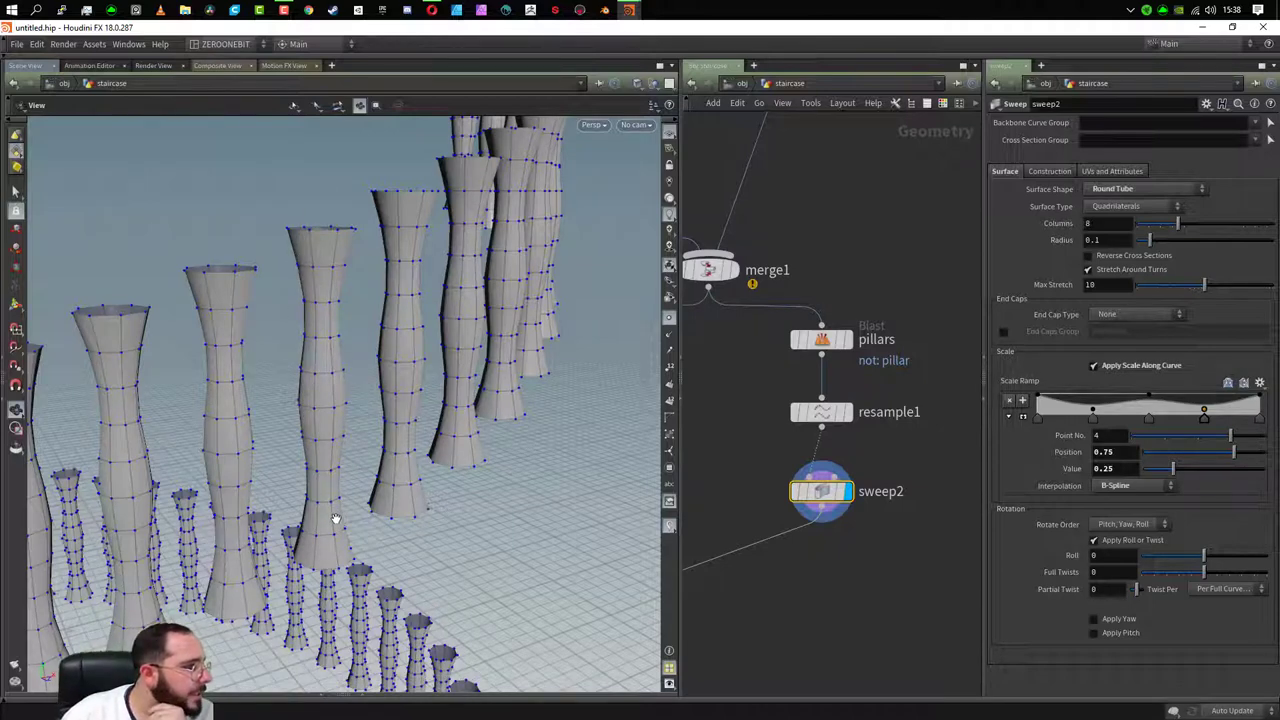
pyautogui.moveTo(547, 557)
pyautogui.mouseDown()
pyautogui.moveTo(503, 560)
pyautogui.moveTo(474, 523)
pyautogui.mouseUp()
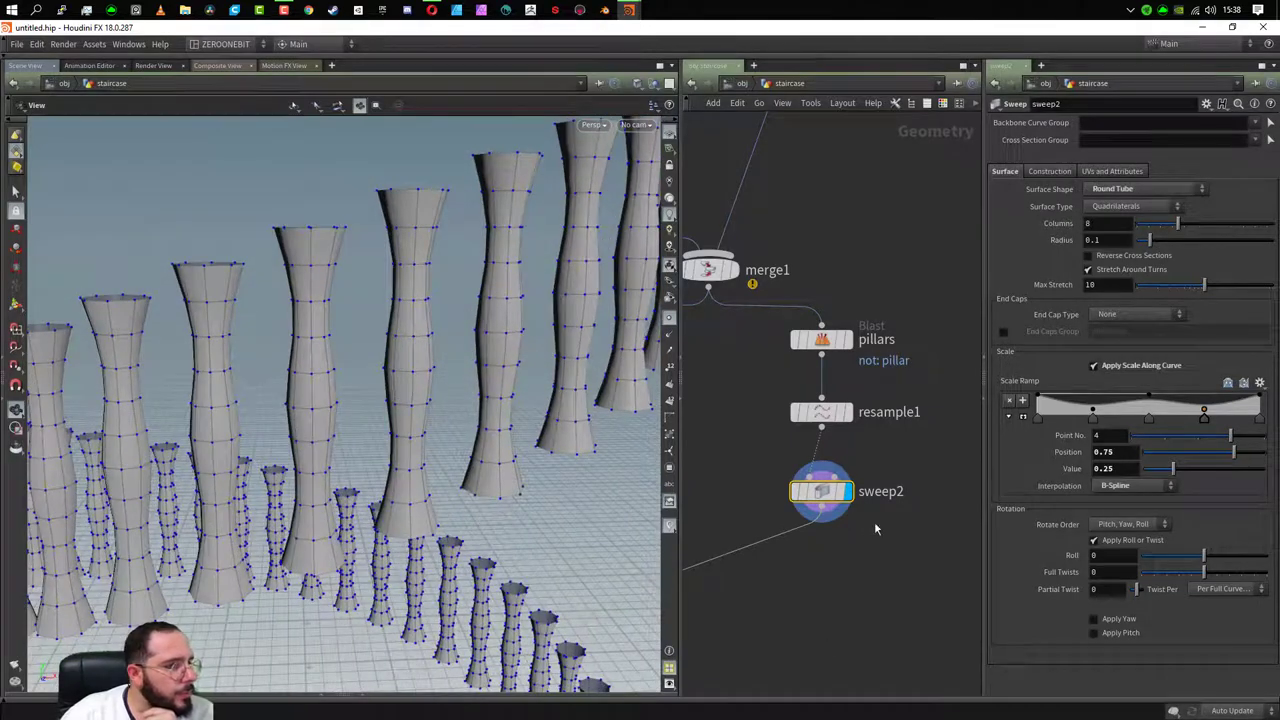
# - Display merge2 to view the full staircase, then pan the network up to STEP_SIZE
pyautogui.moveTo(874, 528); pyautogui.dragTo(952, 440, button='middle')
pyautogui.click(724, 405)
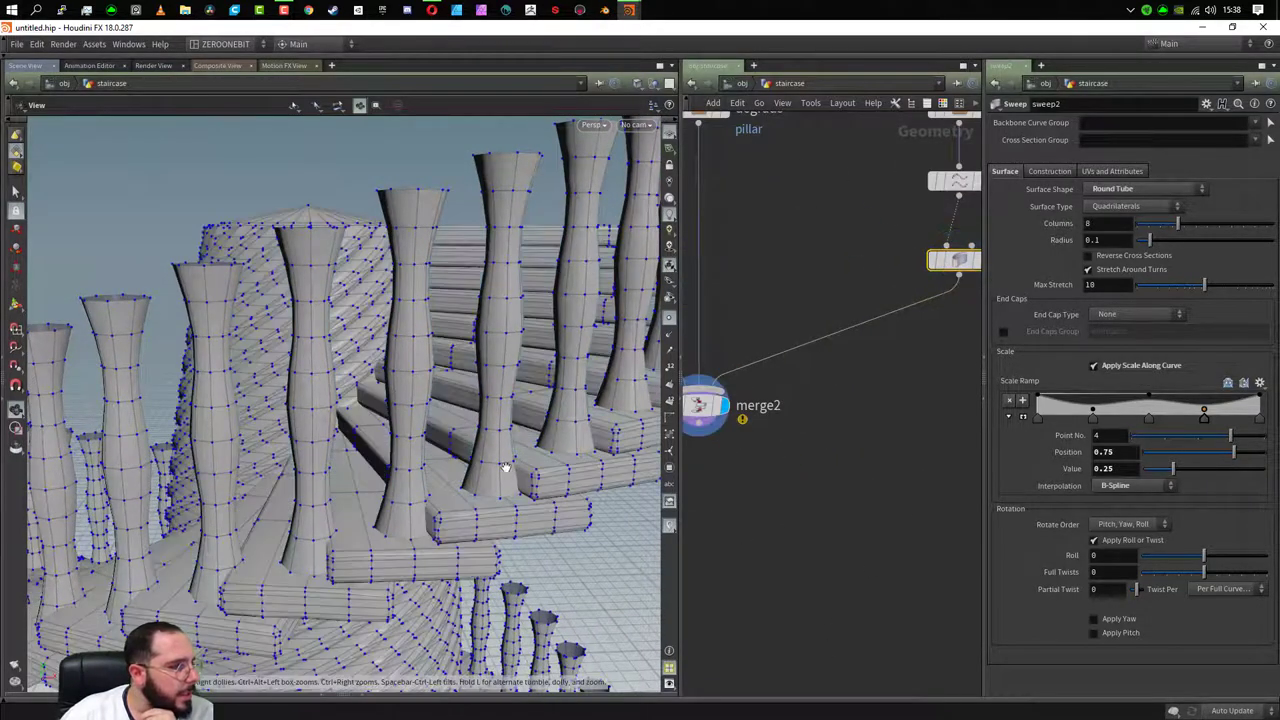
pyautogui.moveTo(500, 468)
pyautogui.mouseDown()
pyautogui.moveTo(646, 636)
pyautogui.moveTo(560, 470)
pyautogui.moveTo(500, 627)
pyautogui.moveTo(537, 631)
pyautogui.mouseUp()
pyautogui.moveTo(394, 480); pyautogui.dragTo(362, 497)
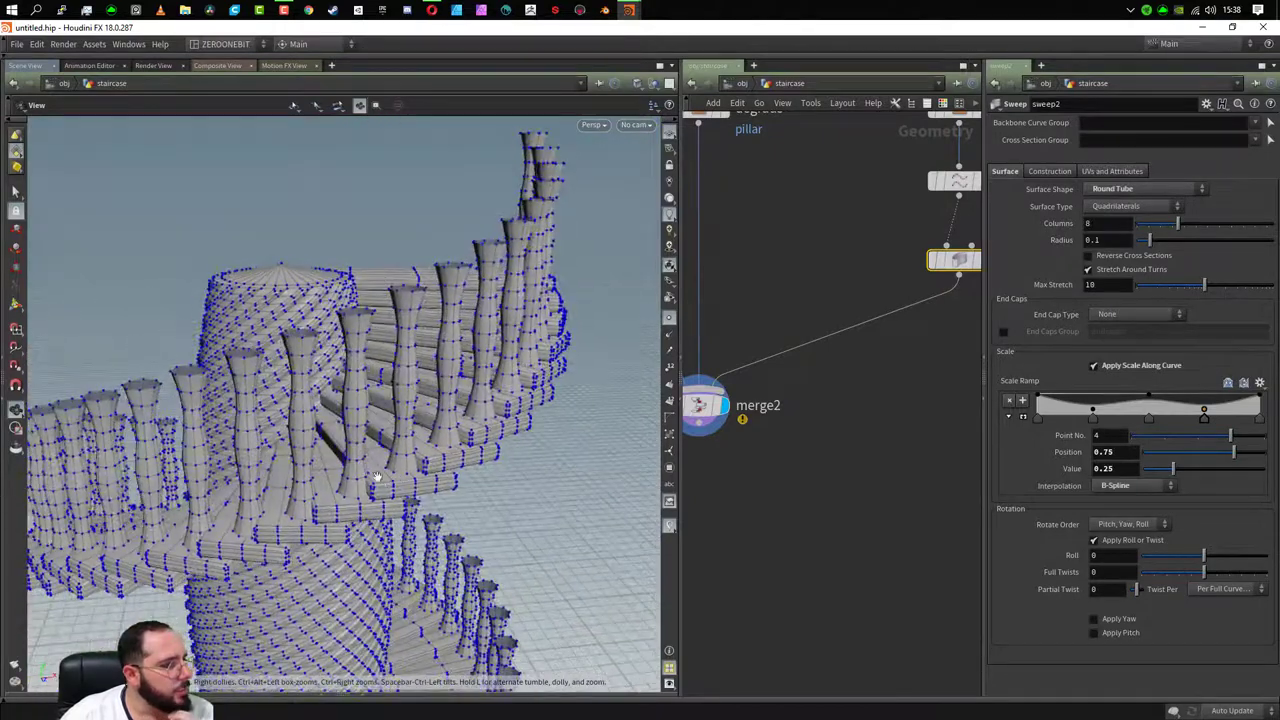
pyautogui.moveTo(856, 296); pyautogui.dragTo(927, 554, button='middle')
pyautogui.moveTo(800, 200); pyautogui.dragTo(800, 571, button='middle')
pyautogui.moveTo(790, 150); pyautogui.dragTo(790, 258, button='middle')
# - On the STEP_SIZE transform, try step X scales of 0.25, 0.75 and 0.55
pyautogui.moveTo(772, 110); pyautogui.dragTo(772, 150, button='middle')
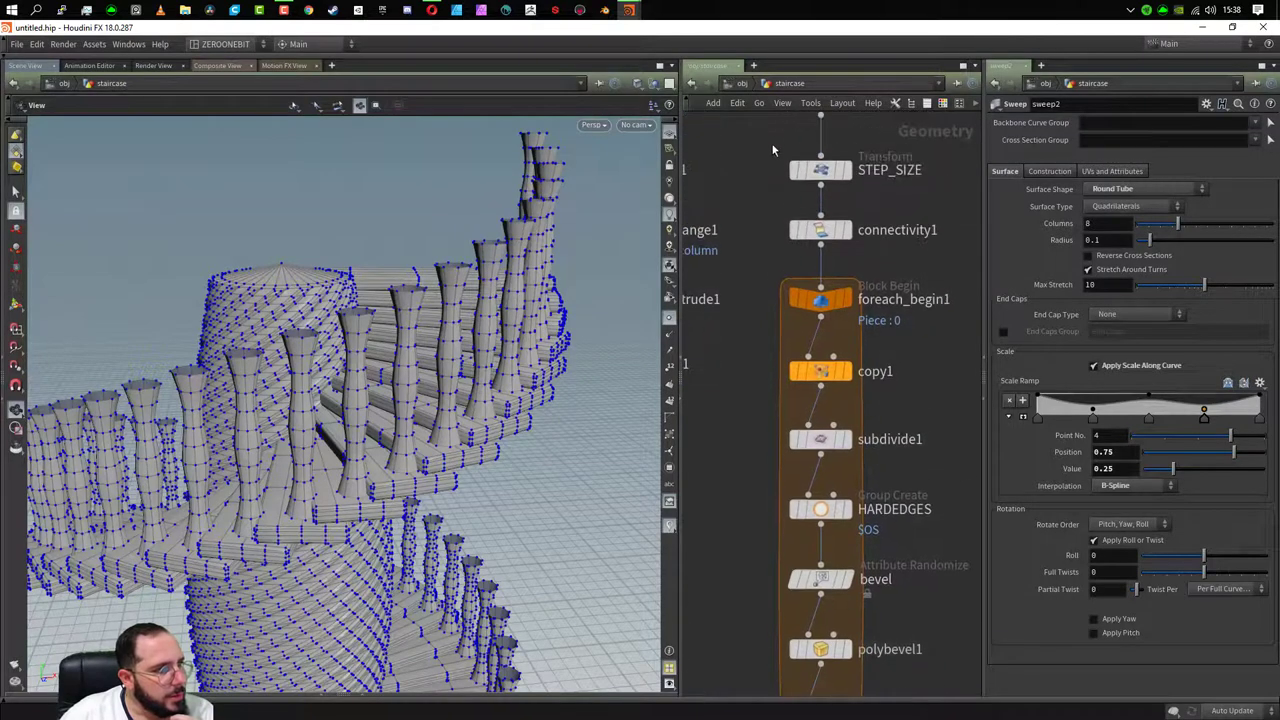
pyautogui.click(821, 169)
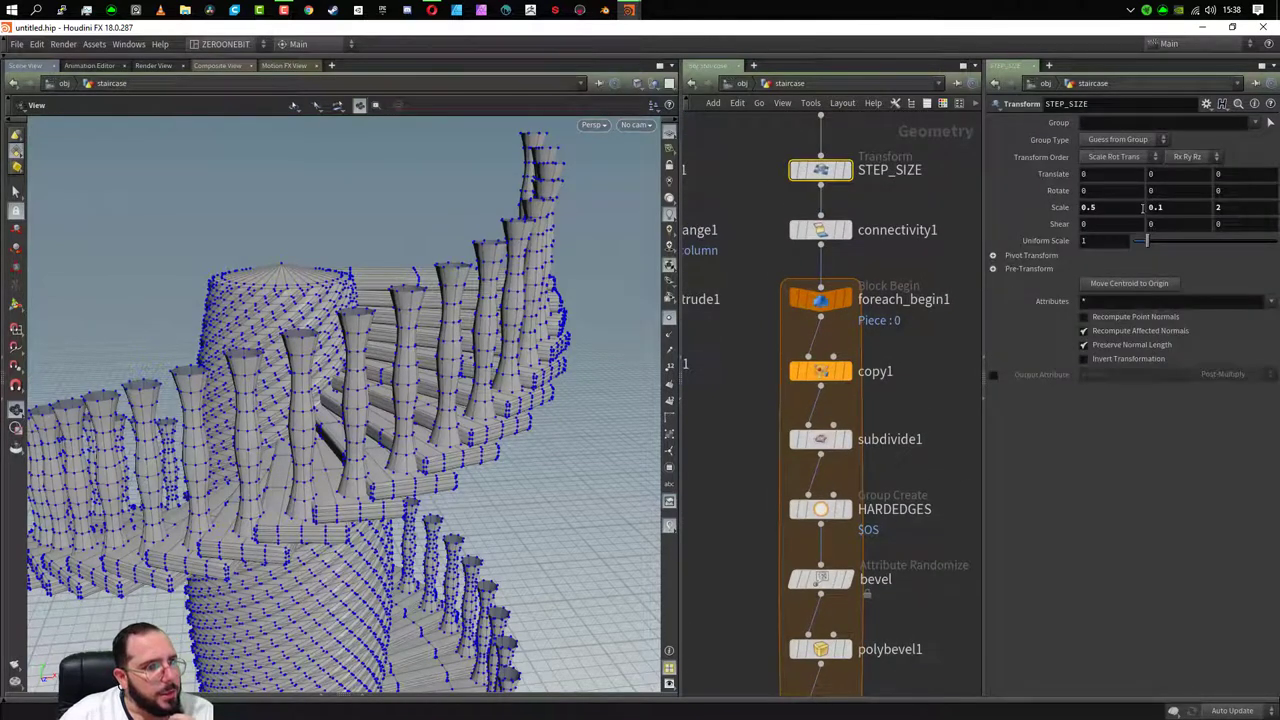
pyautogui.click(1140, 207)
pyautogui.write('5')
pyautogui.press('Return')
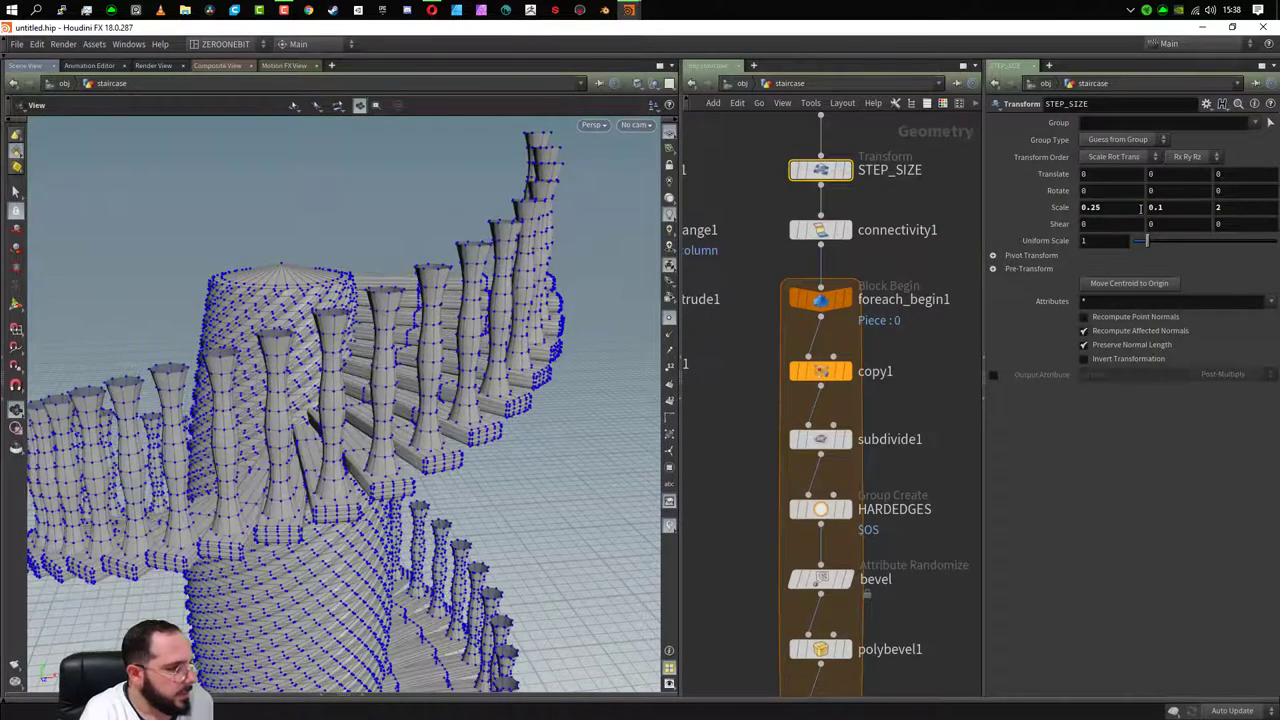
pyautogui.click(1140, 207)
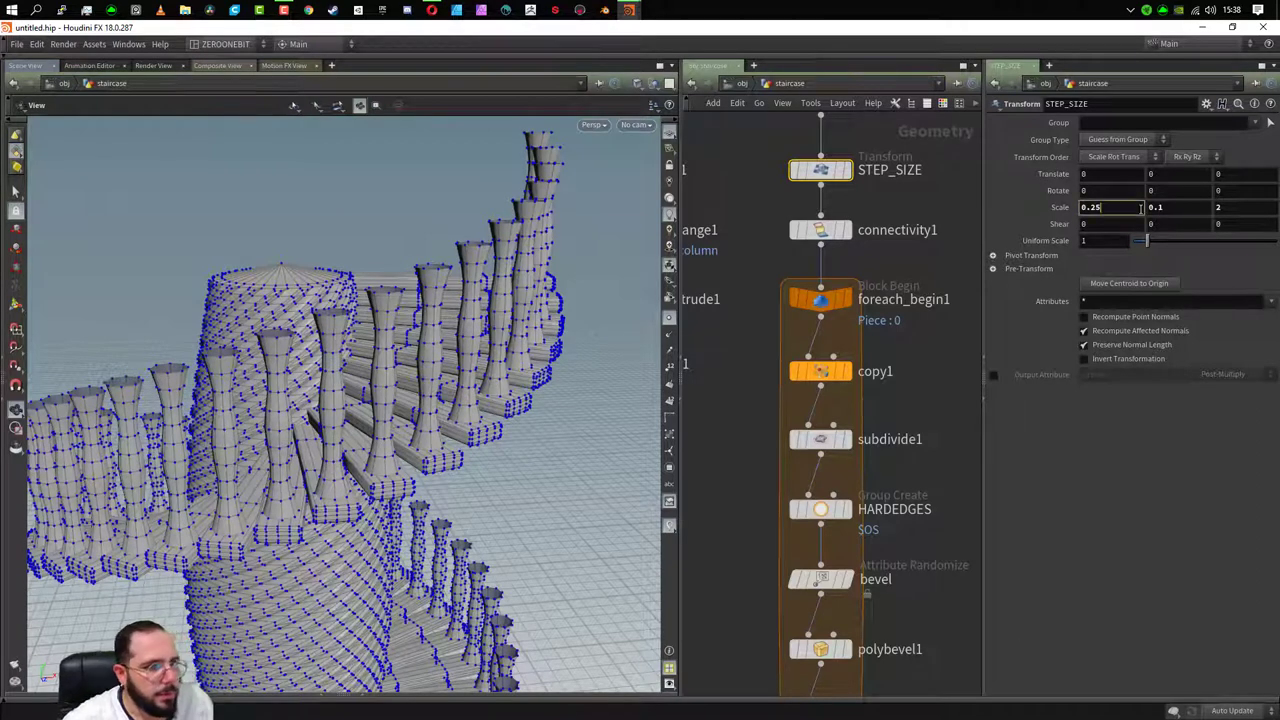
pyautogui.press('BackSpace')
pyautogui.press('BackSpace')
pyautogui.write('75')
pyautogui.press('Return')
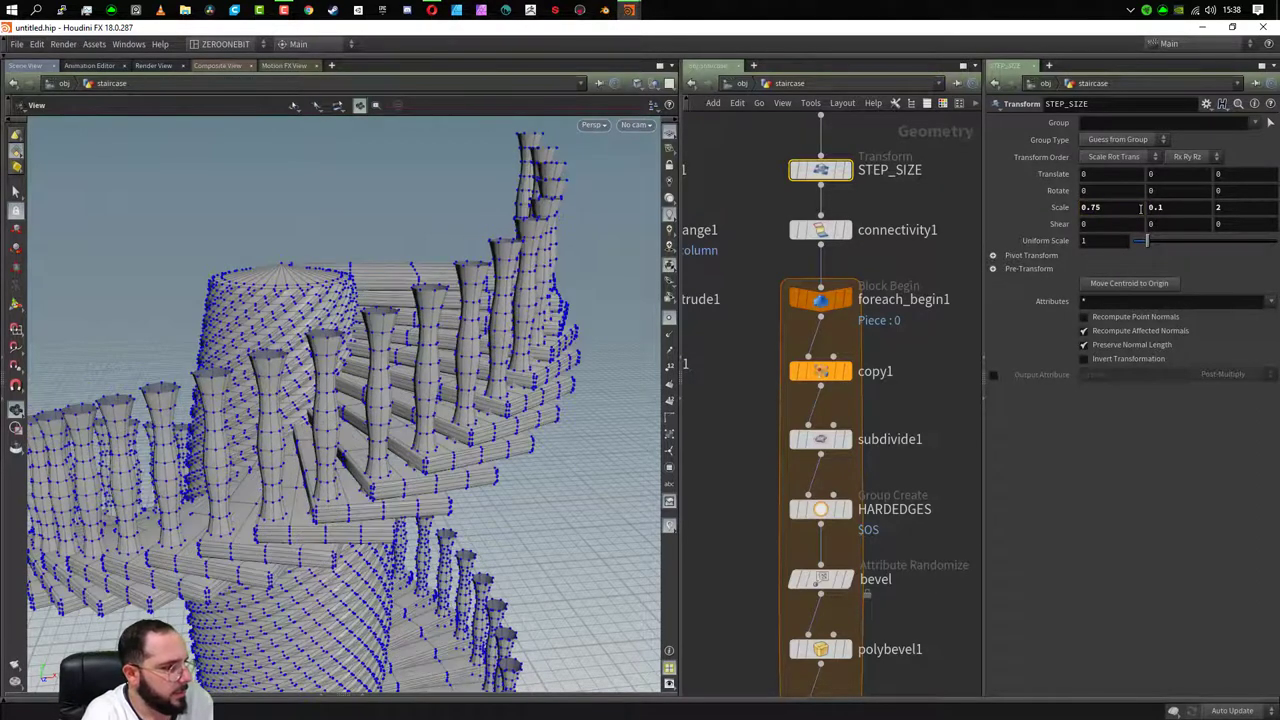
pyautogui.click(1140, 207)
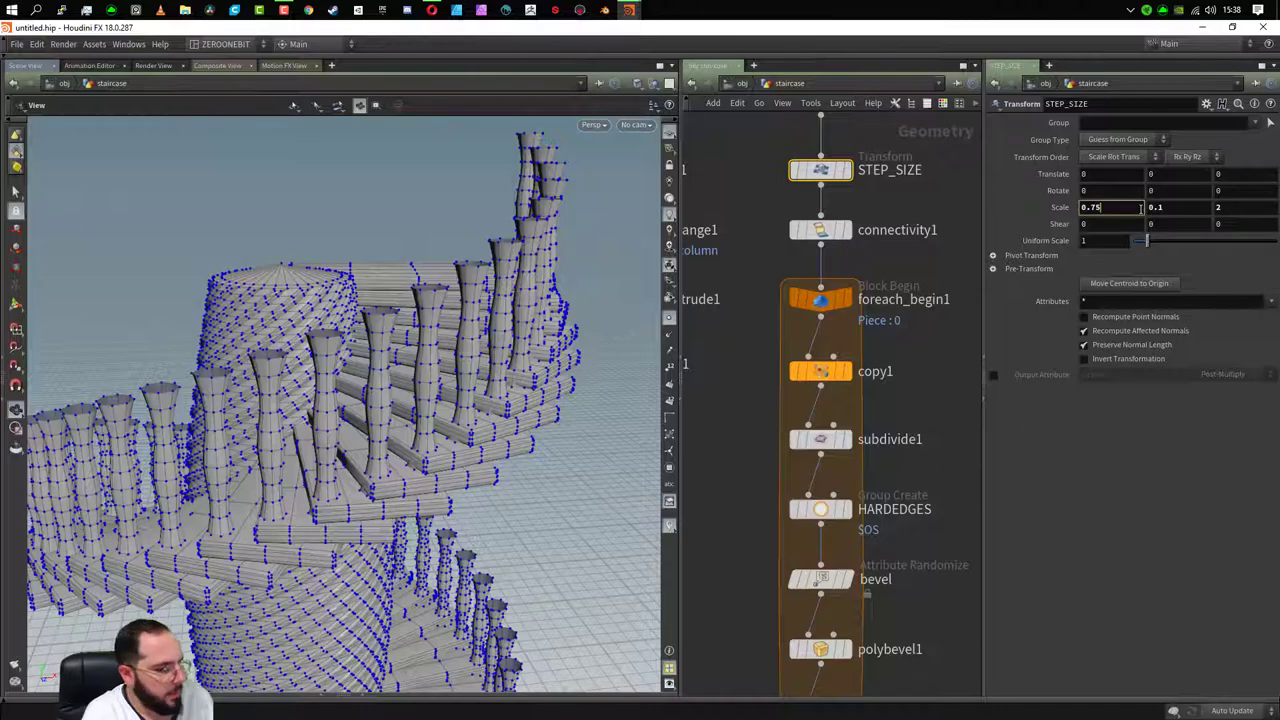
pyautogui.write('5')
pyautogui.press('Return')
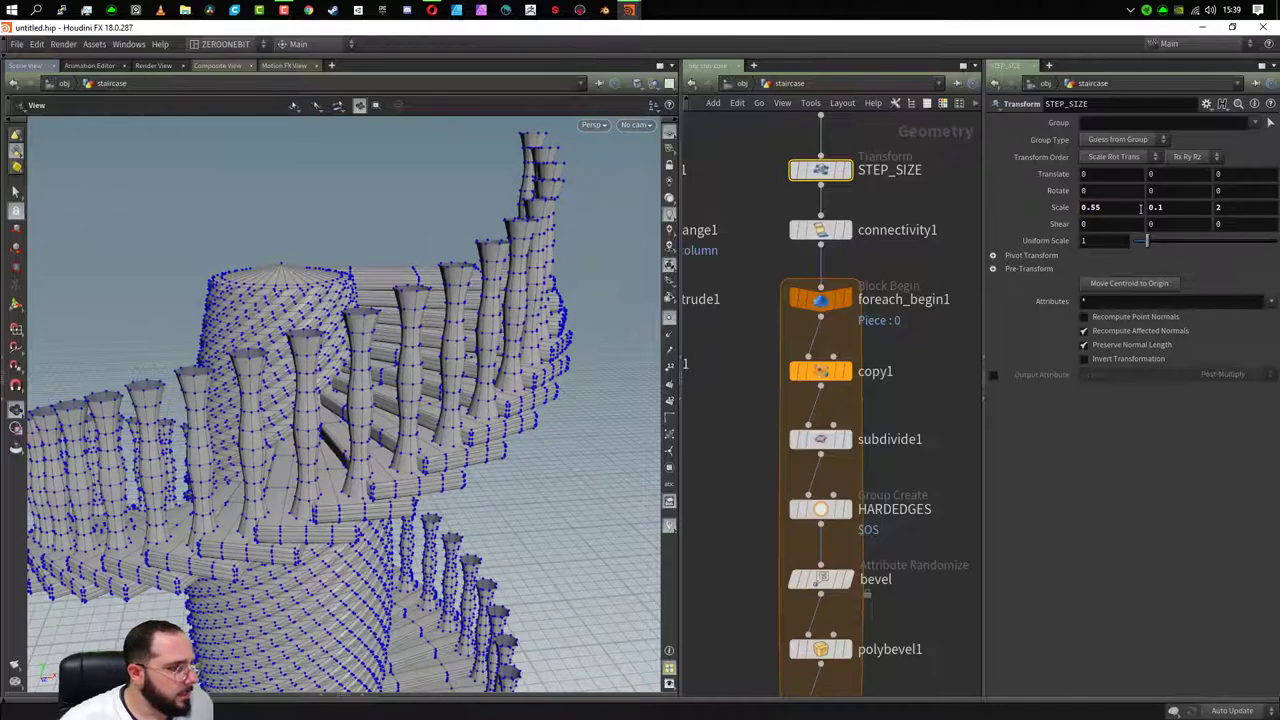
# - Try an X scale of 0.3, then settle the step X scale at 0.35
pyautogui.moveTo(536, 470)
pyautogui.mouseDown()
pyautogui.moveTo(538, 533)
pyautogui.moveTo(523, 491)
pyautogui.mouseUp()
pyautogui.click(1118, 210)
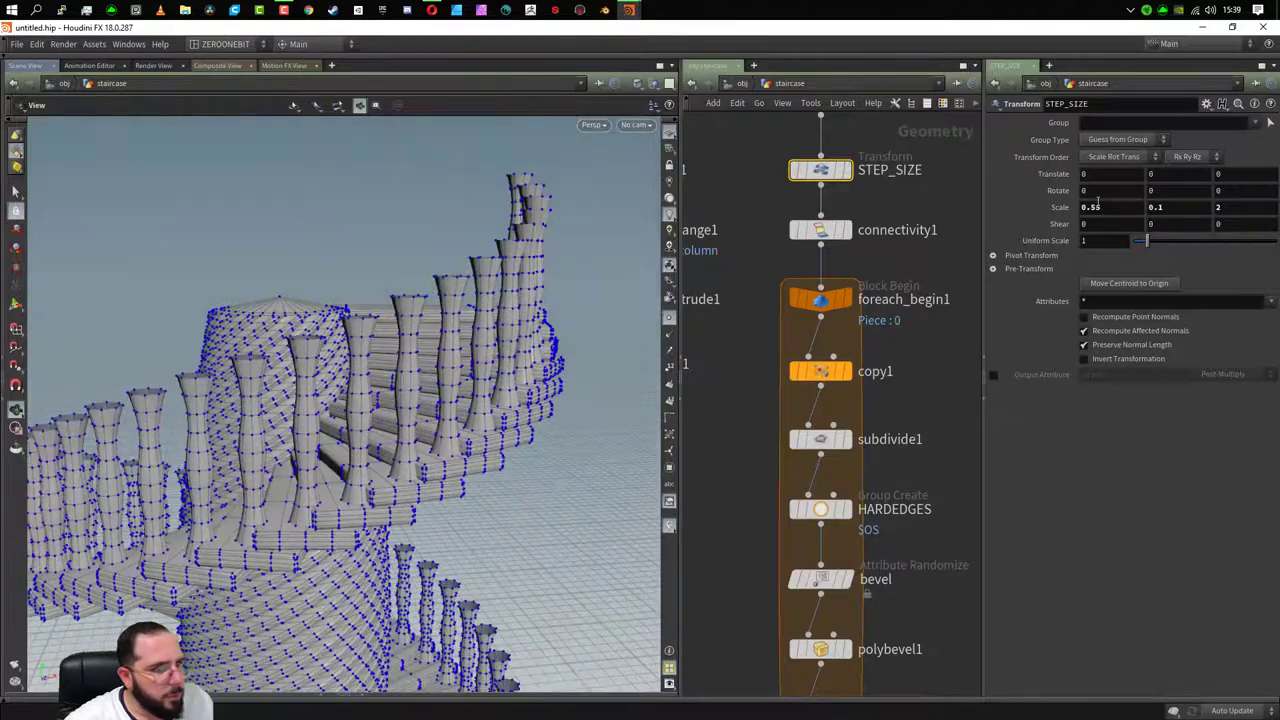
pyautogui.press('BackSpace')
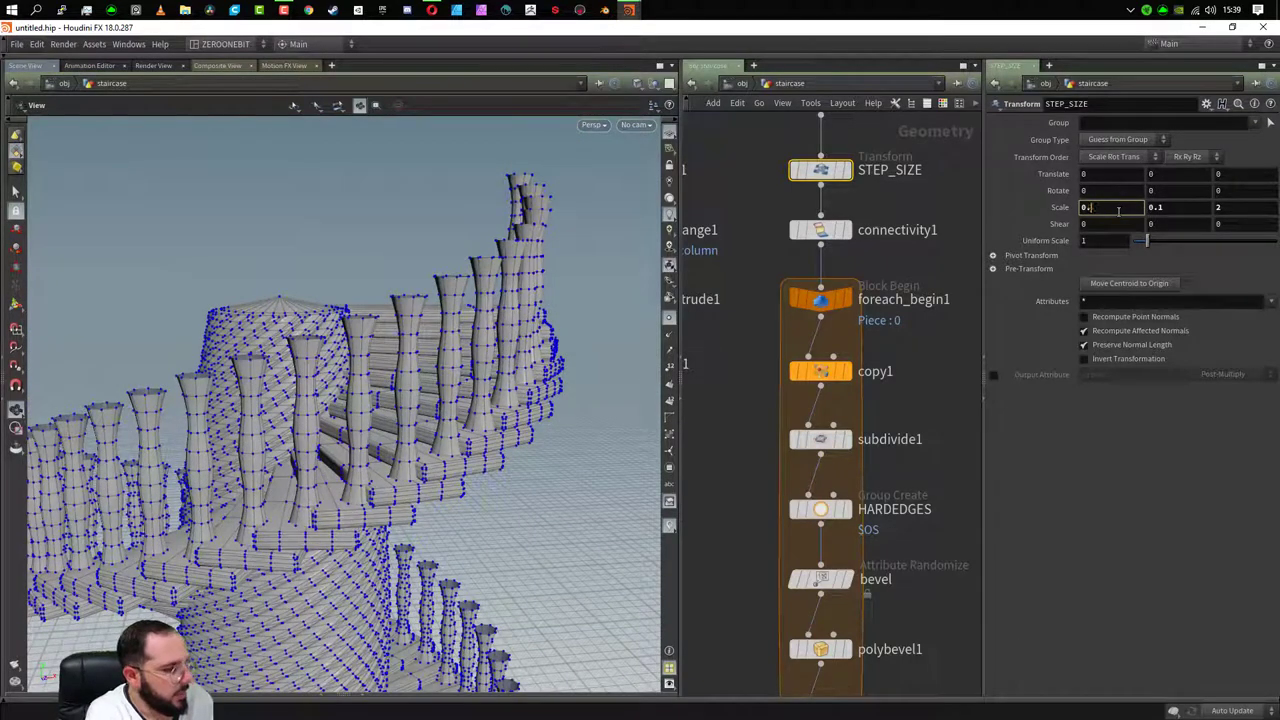
pyautogui.write('3')
pyautogui.press('Return')
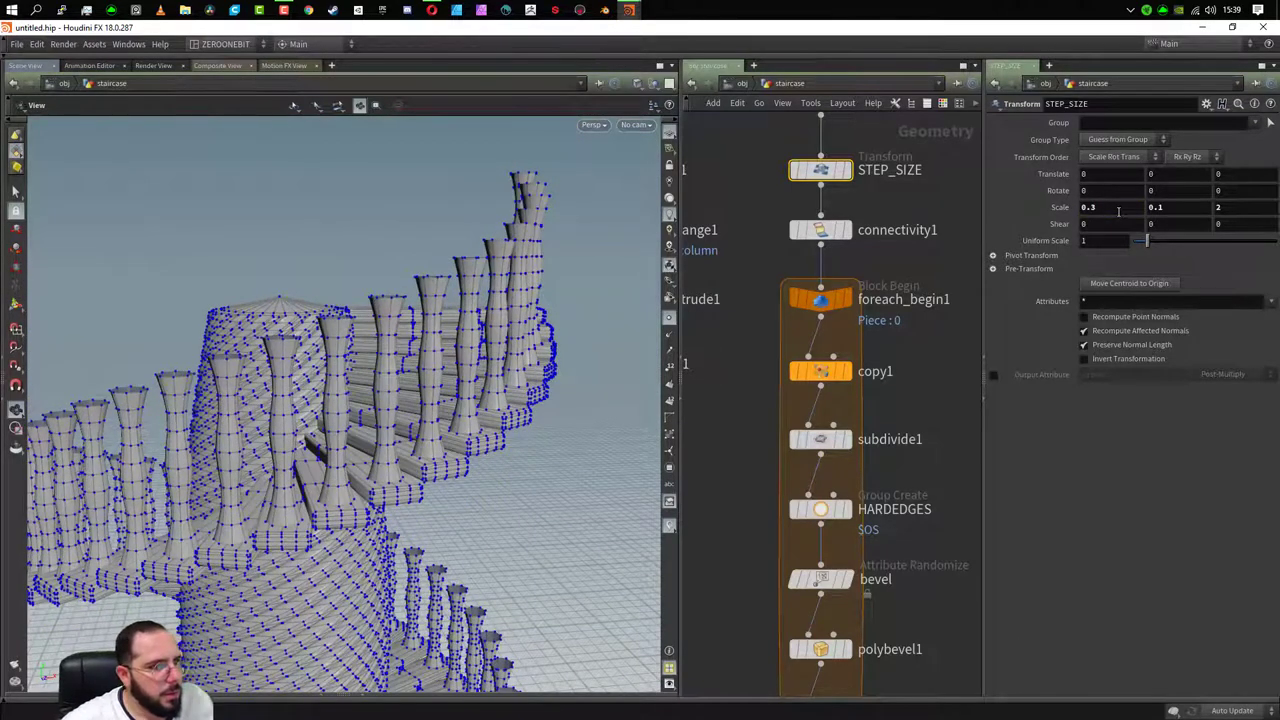
pyautogui.click(1118, 210)
pyautogui.write('5')
pyautogui.press('Return')
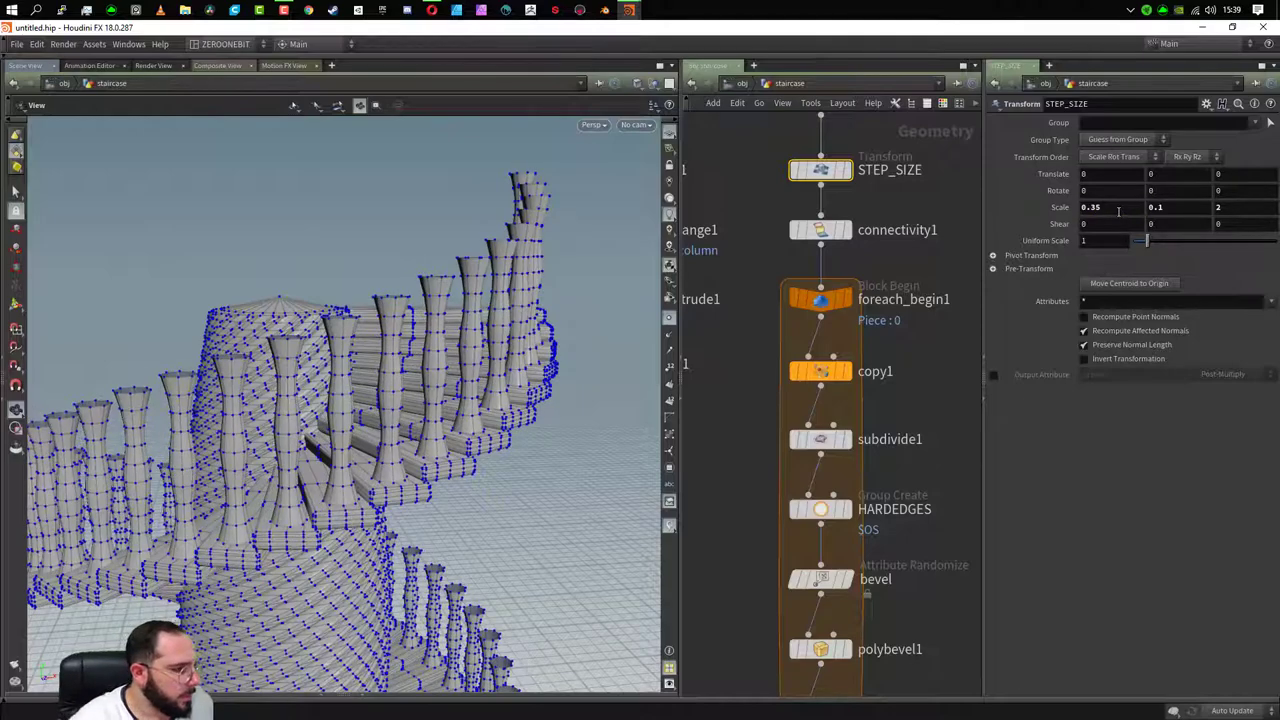
pyautogui.moveTo(304, 582)
pyautogui.mouseDown()
pyautogui.moveTo(344, 480)
pyautogui.moveTo(384, 428)
pyautogui.moveTo(448, 560)
pyautogui.moveTo(434, 462)
pyautogui.mouseUp()
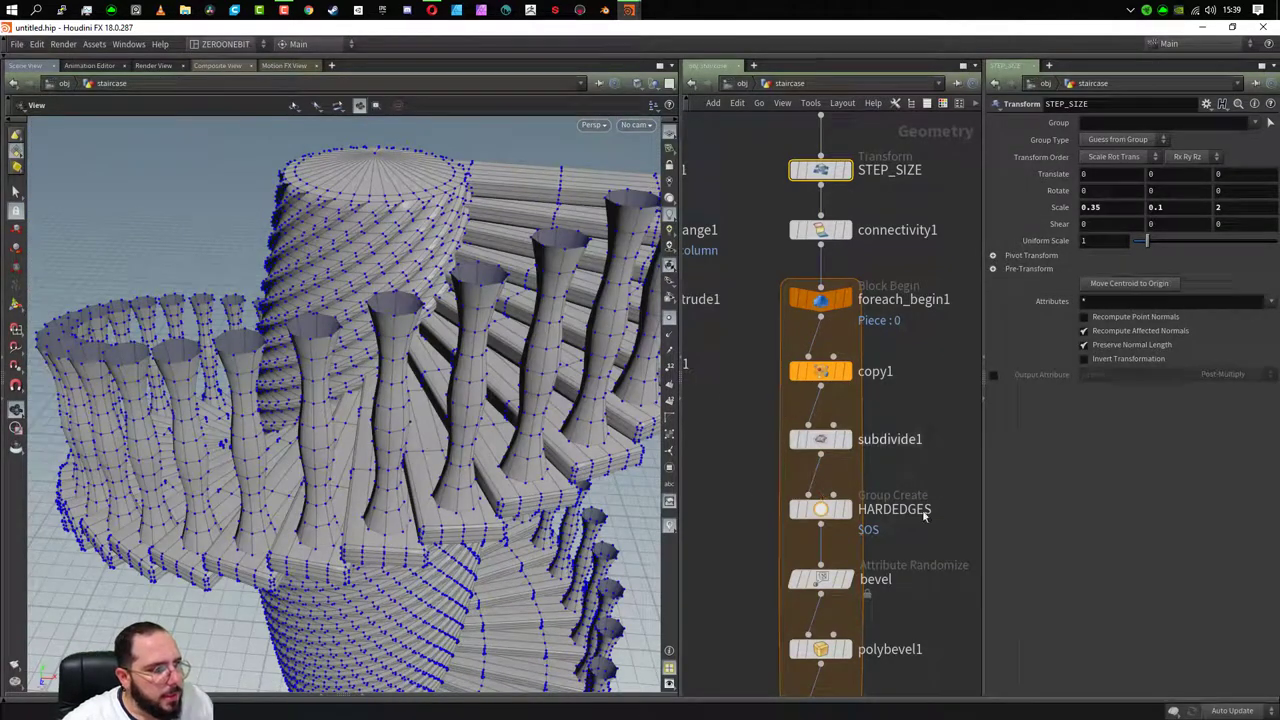
pyautogui.scroll(-5, 745, 440)
pyautogui.scroll(3, 744, 441)
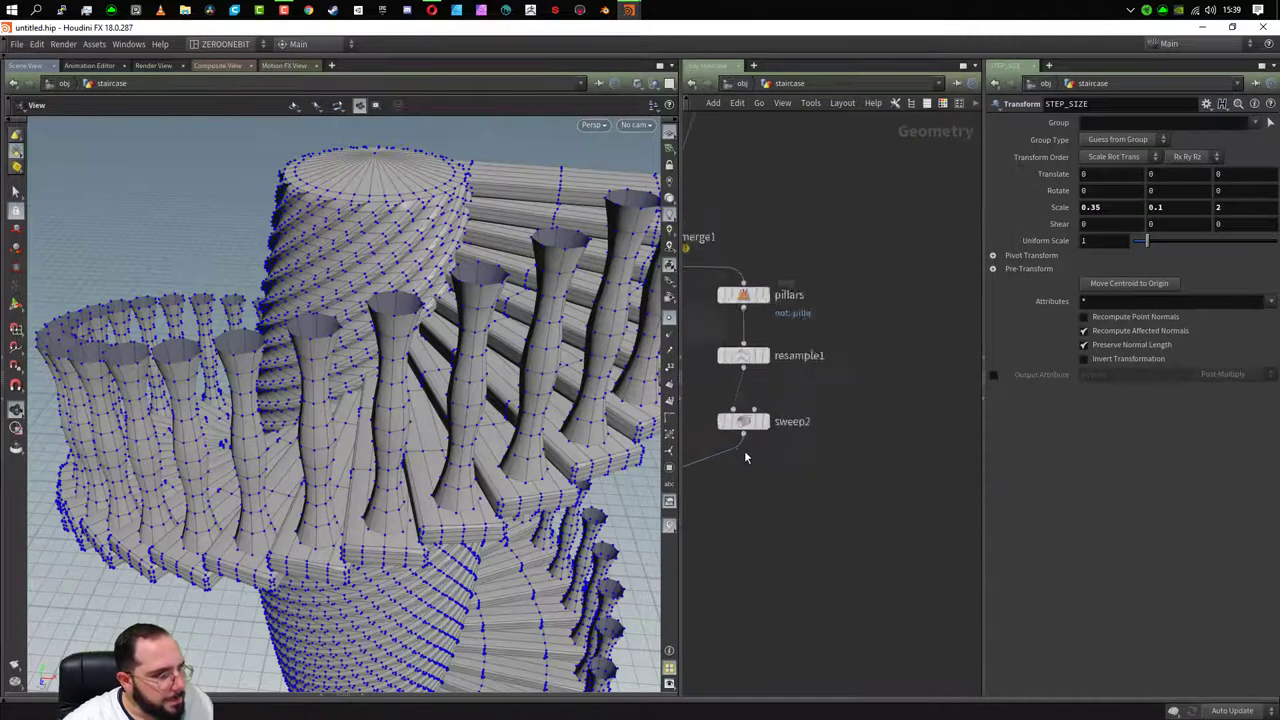
pyautogui.scroll(2, 744, 441)
# - Give the sweep2 pillar tubes 36 columns and a radius of 0.05
pyautogui.click(737, 419)
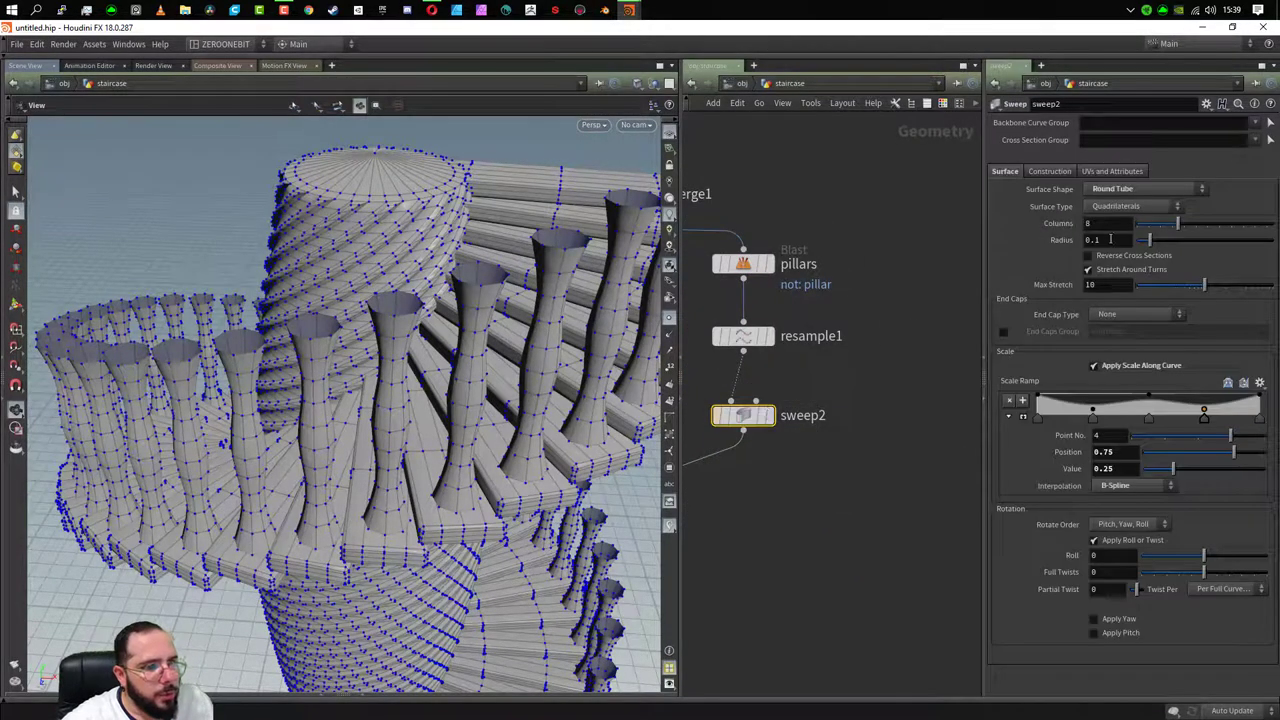
pyautogui.click(1115, 223)
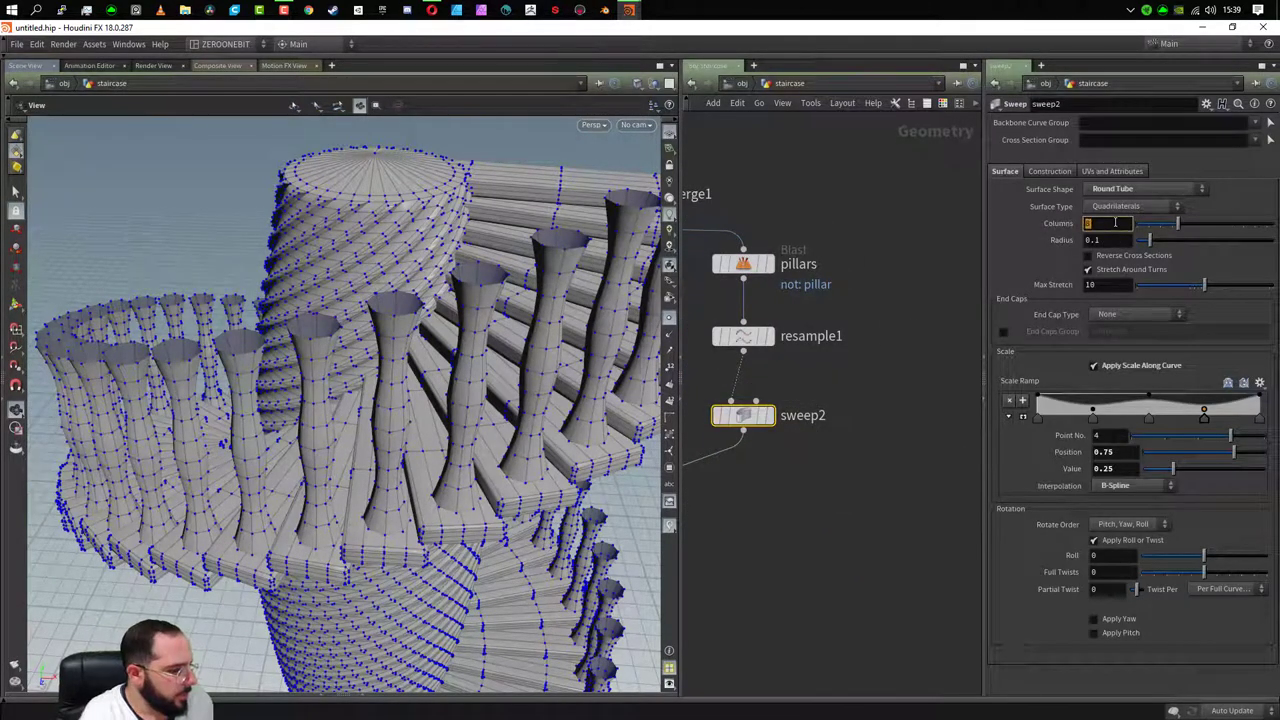
pyautogui.write('36')
pyautogui.press('Return')
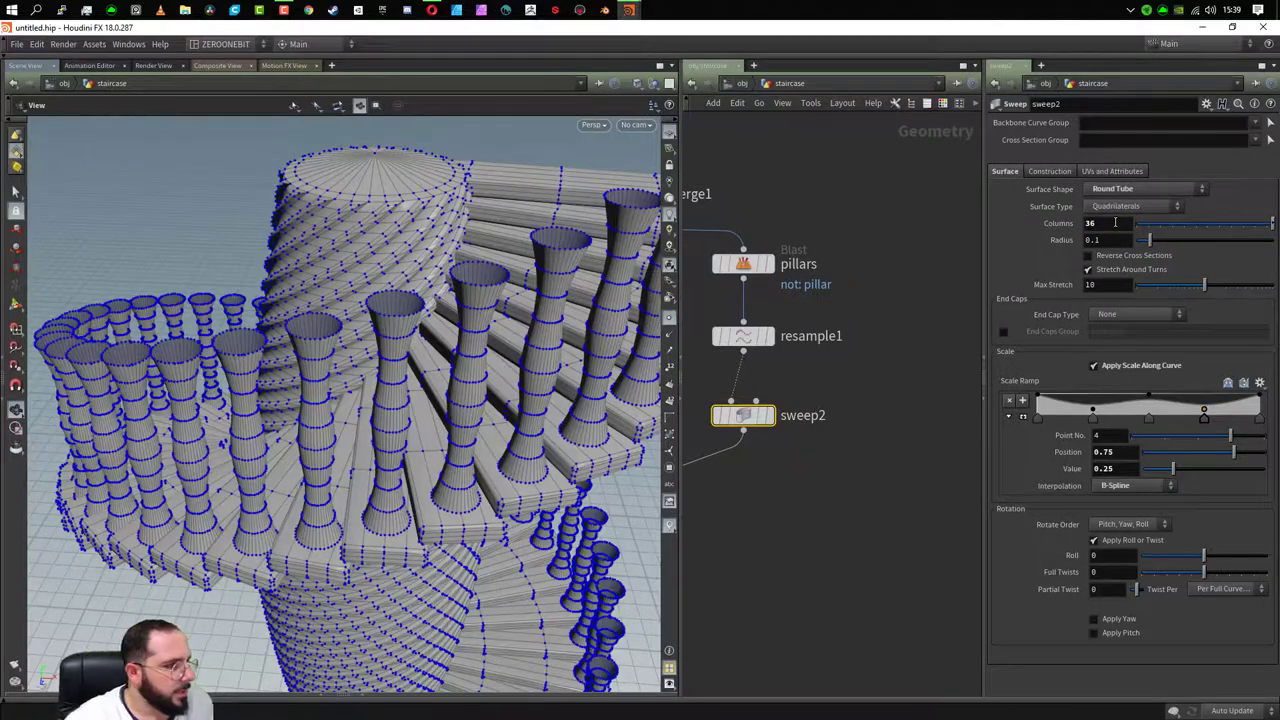
pyautogui.click(1112, 239)
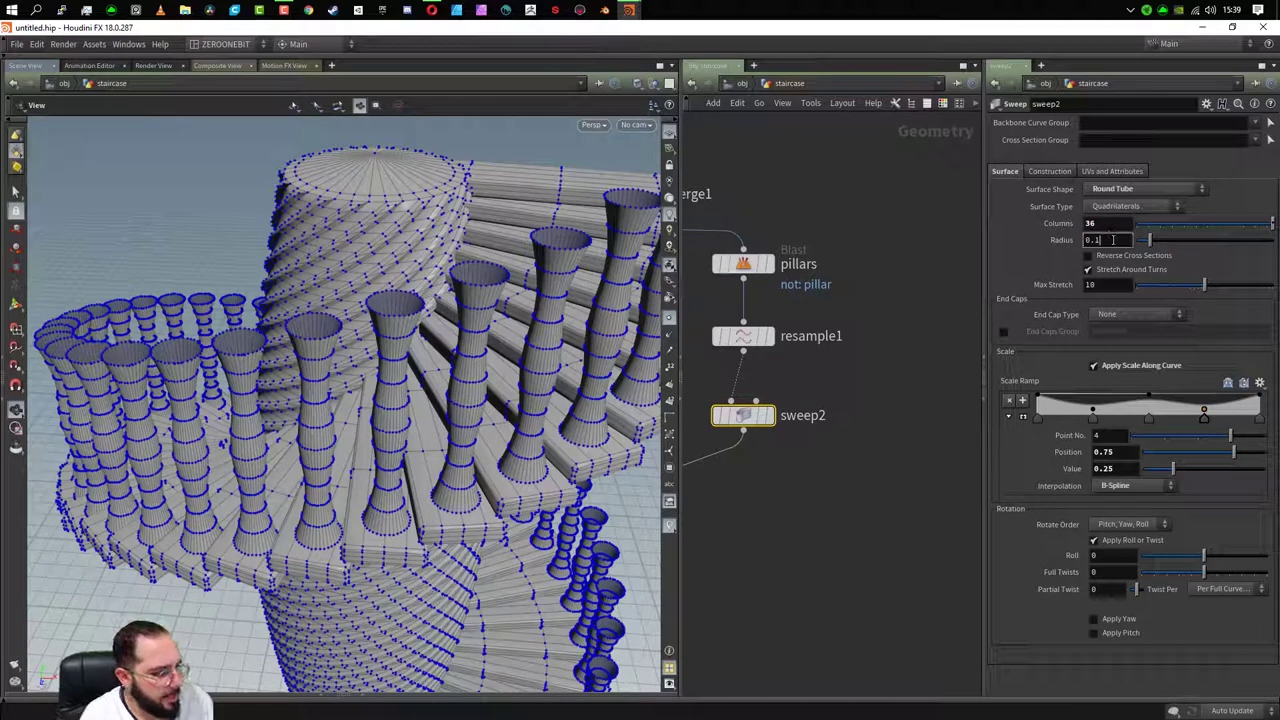
pyautogui.press('BackSpace')
pyautogui.write('5')
pyautogui.press('Return')
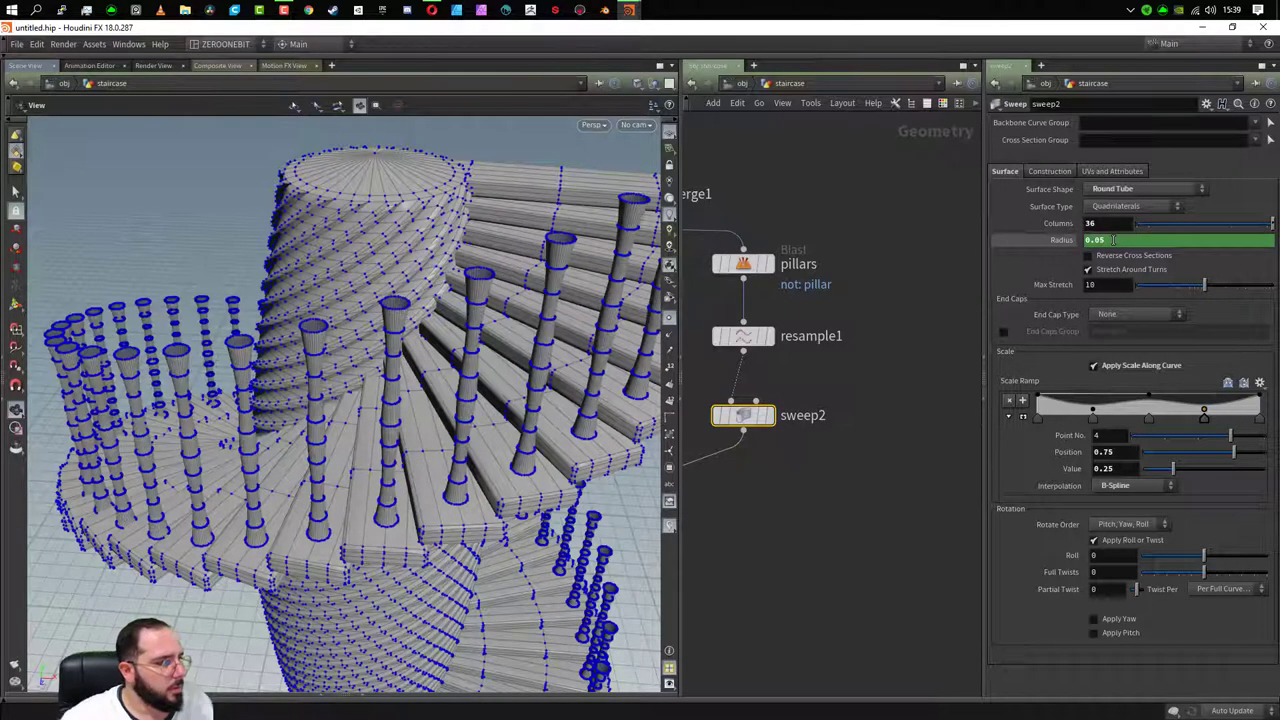
pyautogui.click(1113, 240)
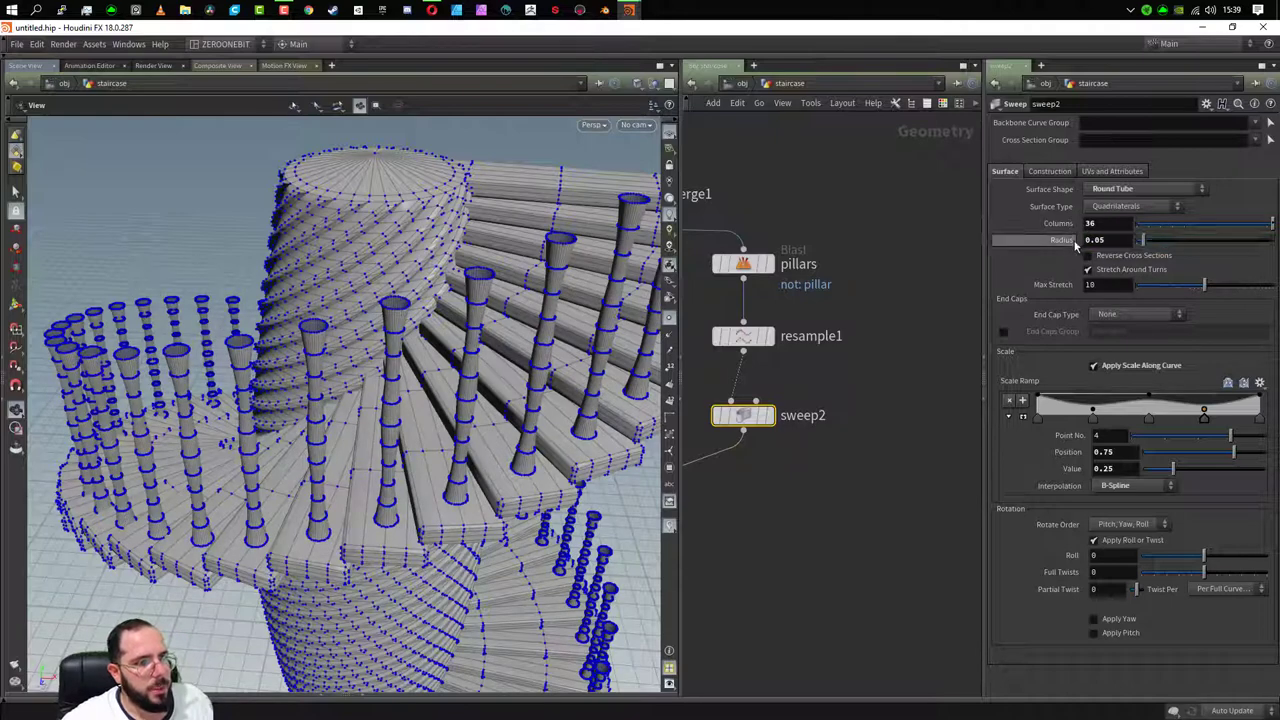
# - Hide point display and show only the pillars Blast node's bare lines
pyautogui.moveTo(540, 390)
pyautogui.keyDown('alt'); pyautogui.mouseDown()
pyautogui.moveTo(657, 388)
pyautogui.moveTo(510, 525)
pyautogui.moveTo(434, 500)
pyautogui.mouseUp(); pyautogui.keyUp('alt')
pyautogui.click(669, 326)
pyautogui.scroll(5, 321, 343)
pyautogui.moveTo(321, 343)
pyautogui.keyDown('alt'); pyautogui.mouseDown()
pyautogui.moveTo(363, 449)
pyautogui.moveTo(351, 463)
pyautogui.moveTo(309, 463)
pyautogui.moveTo(343, 467)
pyautogui.mouseUp(); pyautogui.keyUp('alt')
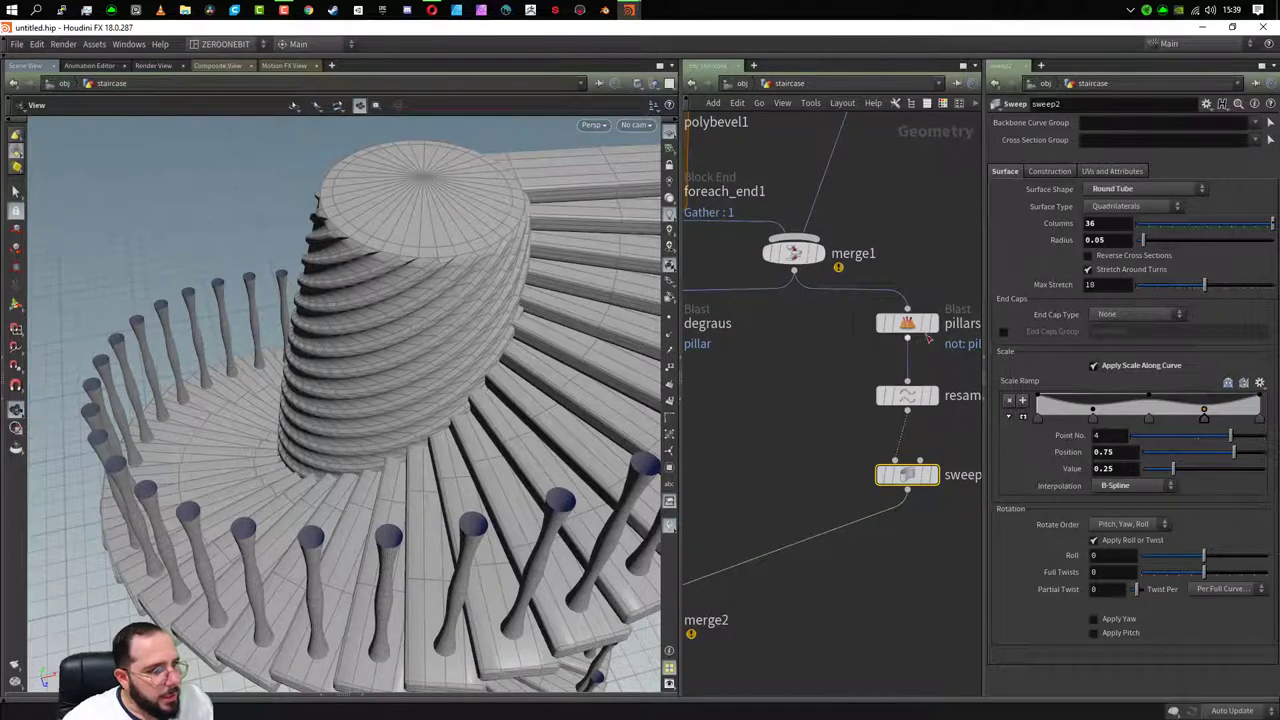
pyautogui.click(935, 323)
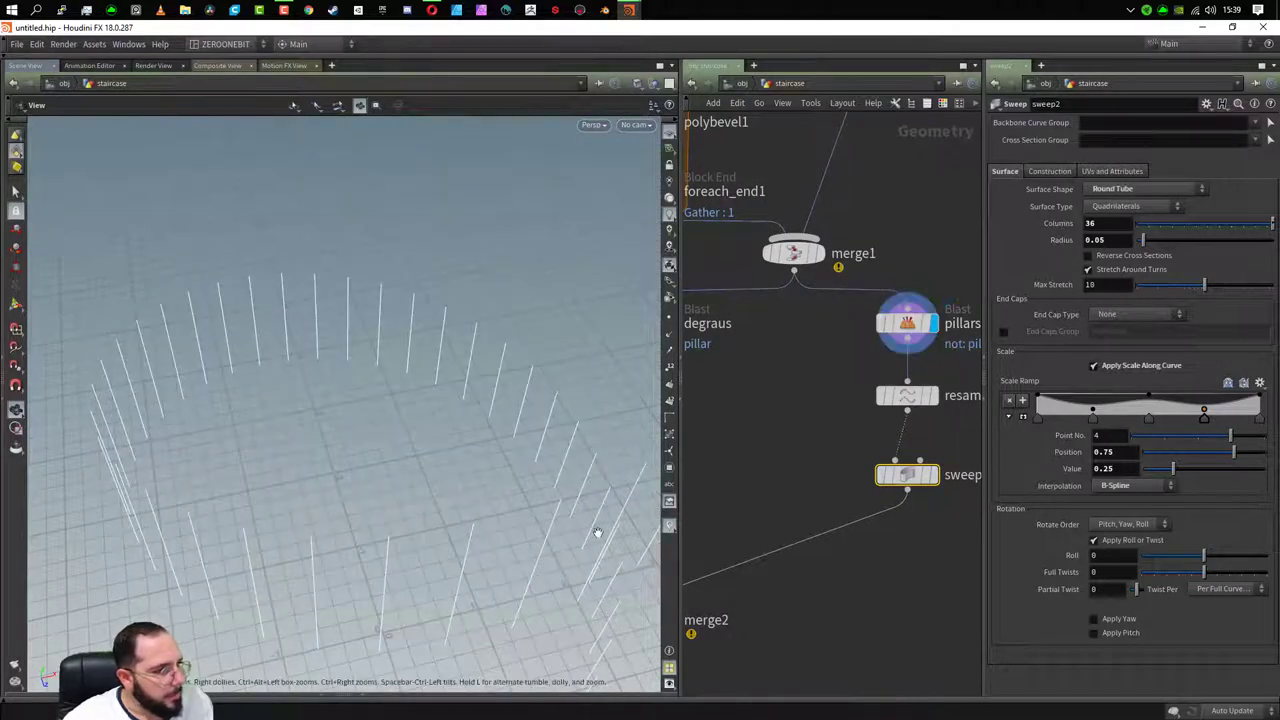
pyautogui.moveTo(820, 410); pyautogui.dragTo(693, 450, button='middle')
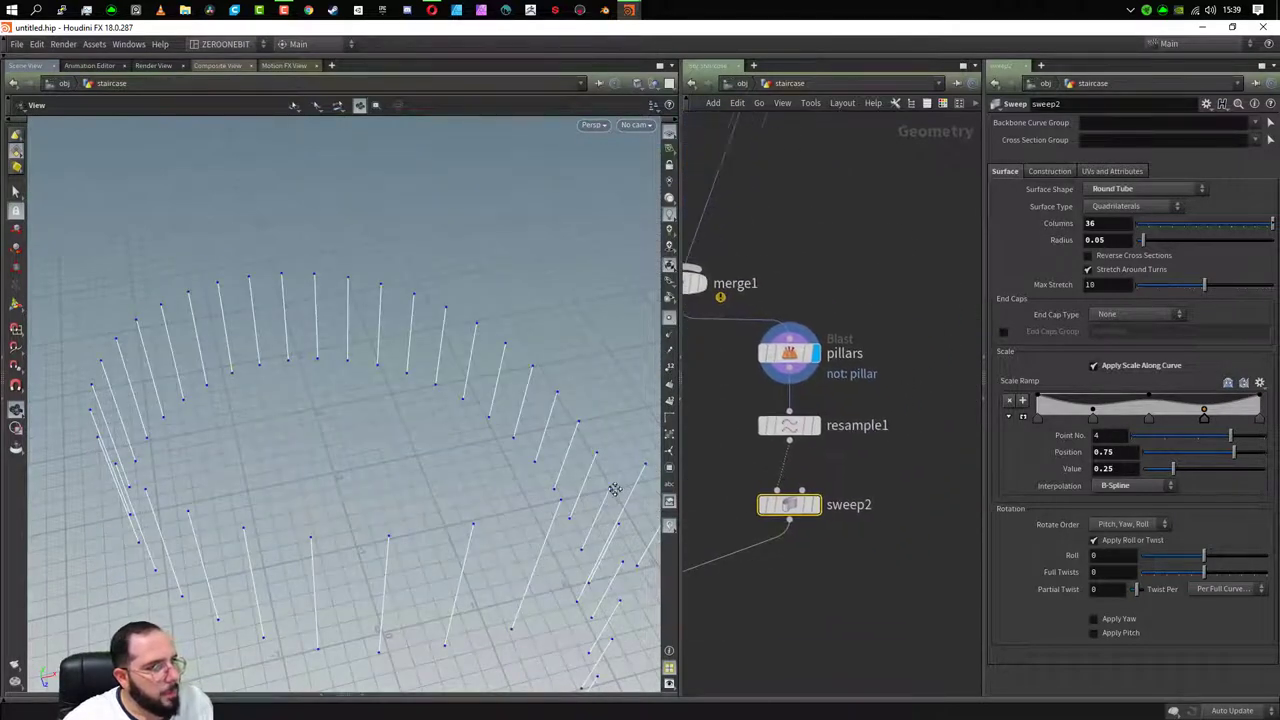
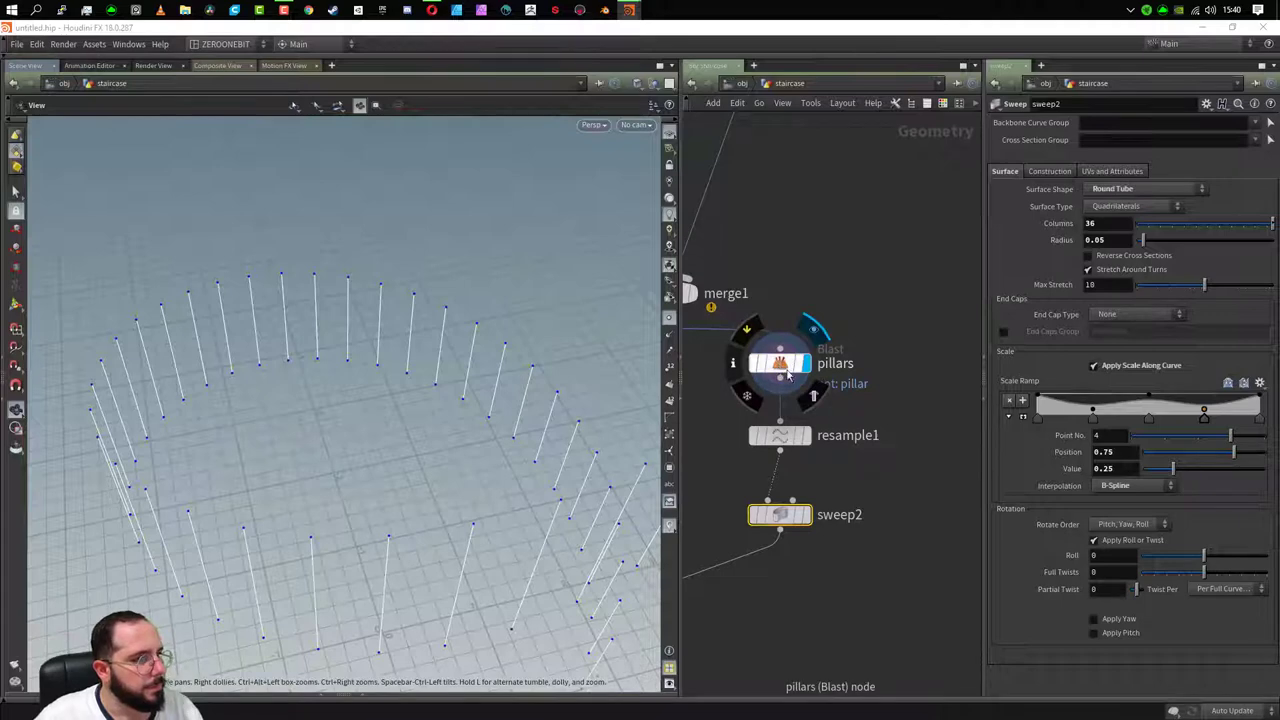
# - Add a Blast node beside the pillars node in the network
pyautogui.scroll(-3, 800, 360)
pyautogui.scroll(-2, 840, 350)
pyautogui.scroll(4, 856, 287)
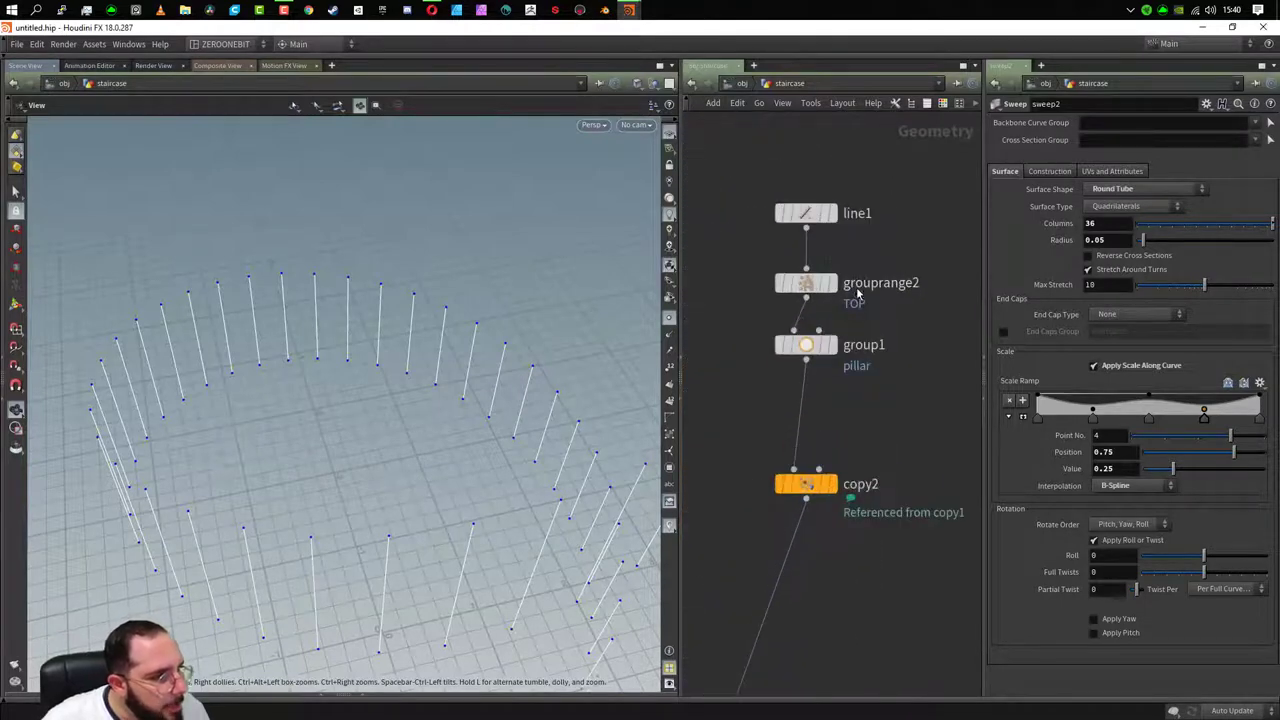
pyautogui.moveTo(888, 551); pyautogui.dragTo(869, 407, button='middle')
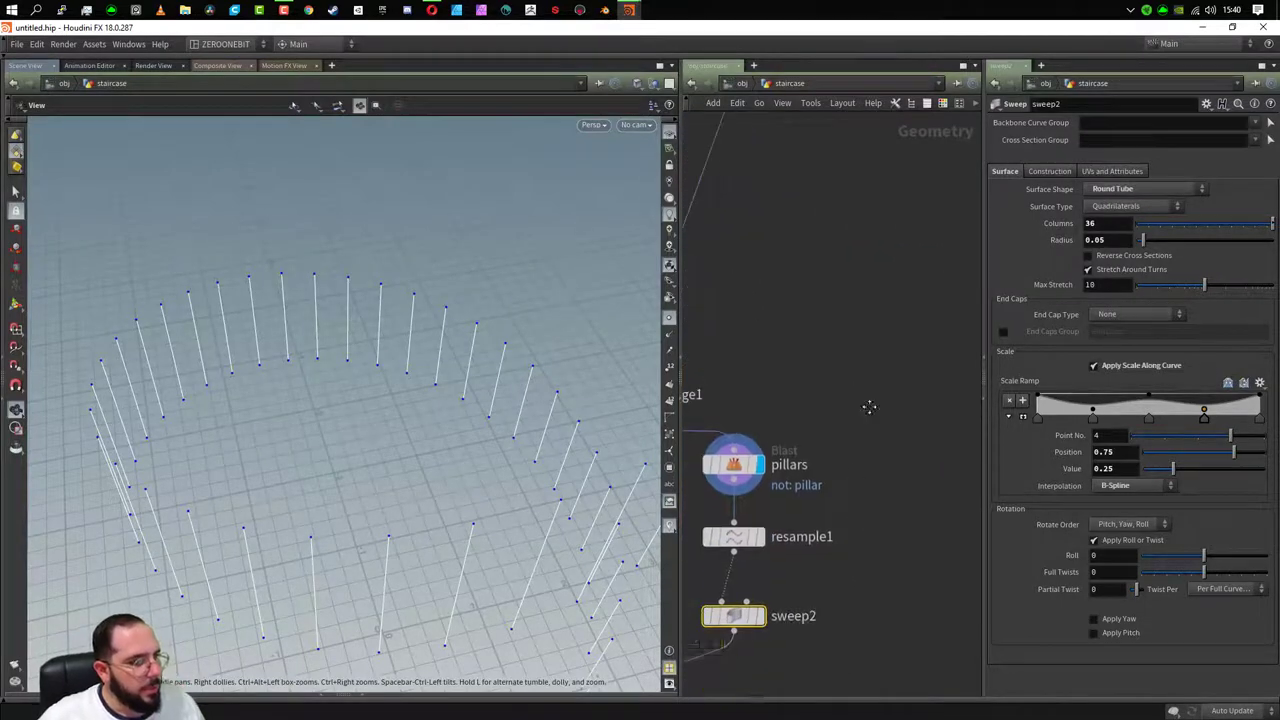
pyautogui.scroll(-2, 869, 407)
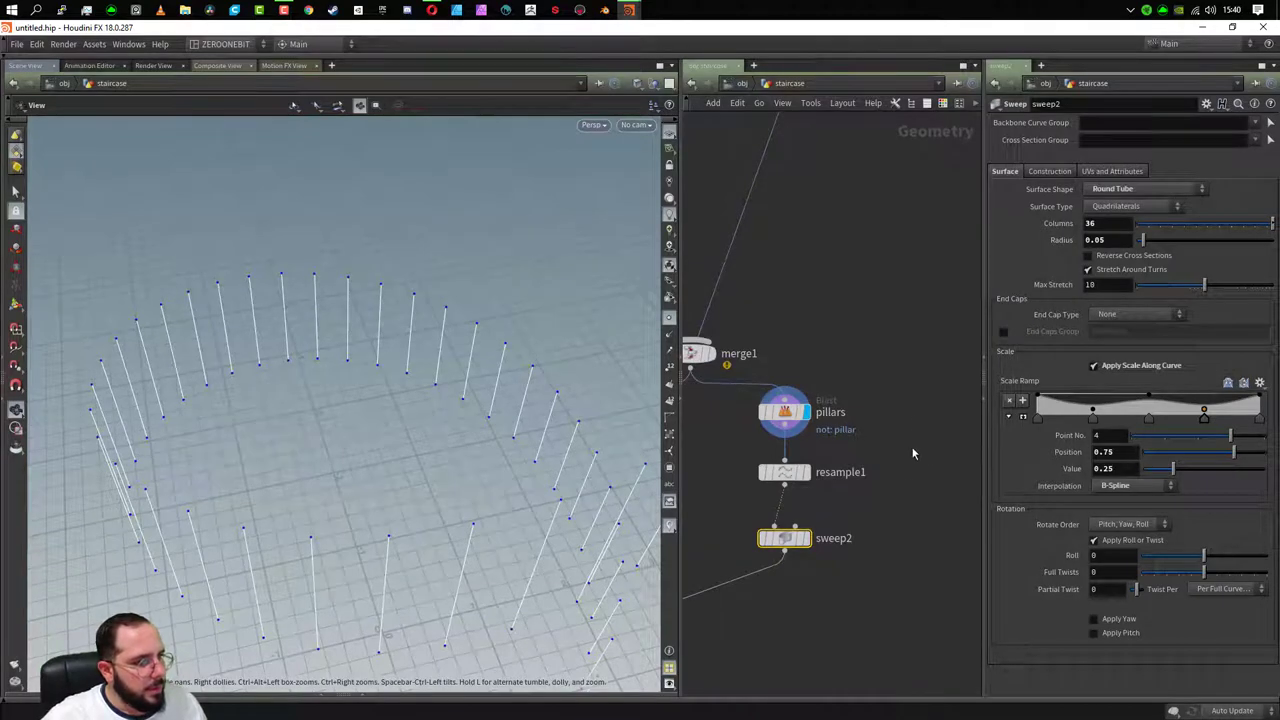
pyautogui.moveTo(899, 451); pyautogui.dragTo(910, 440, button='middle')
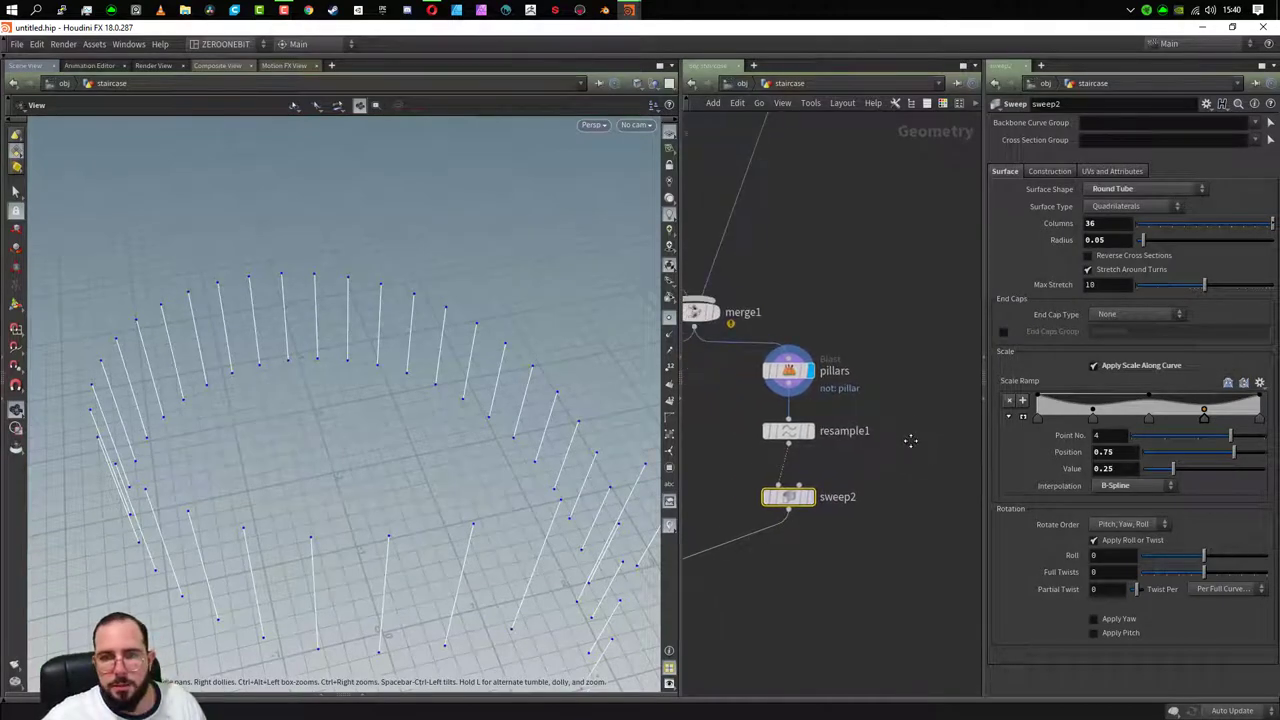
pyautogui.press('Tab')
pyautogui.write('copy')
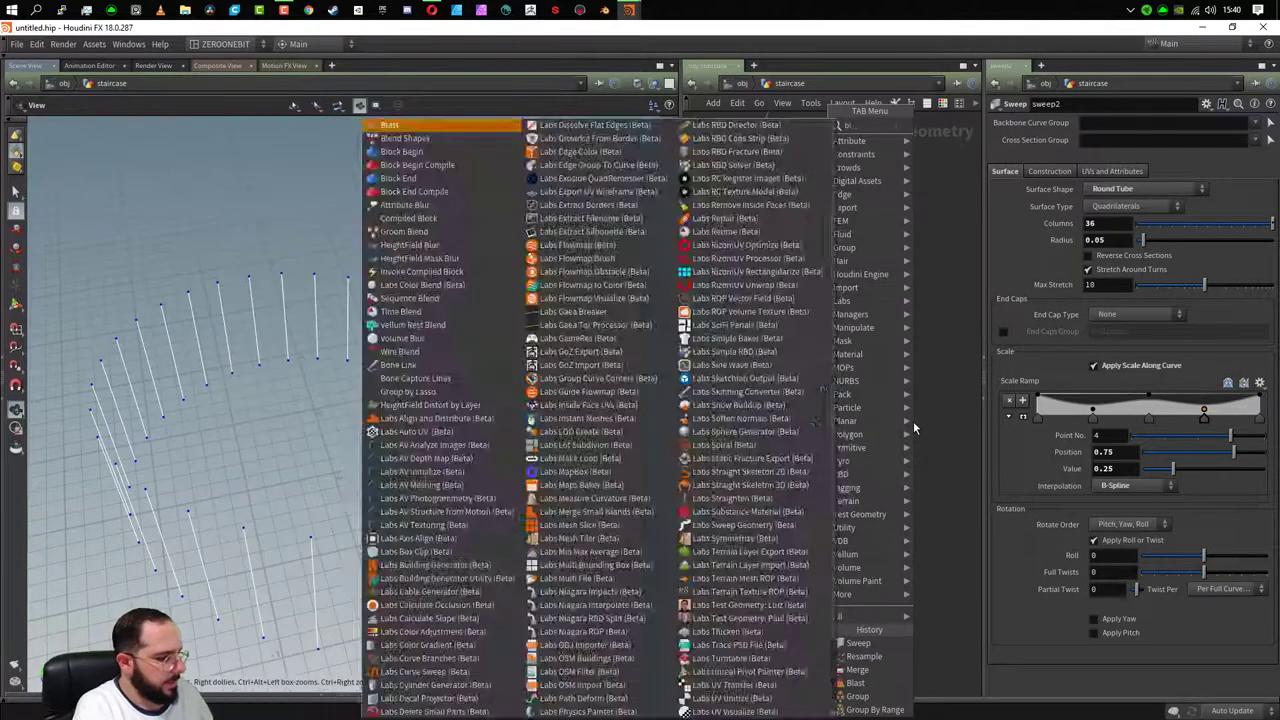
pyautogui.press('Return')
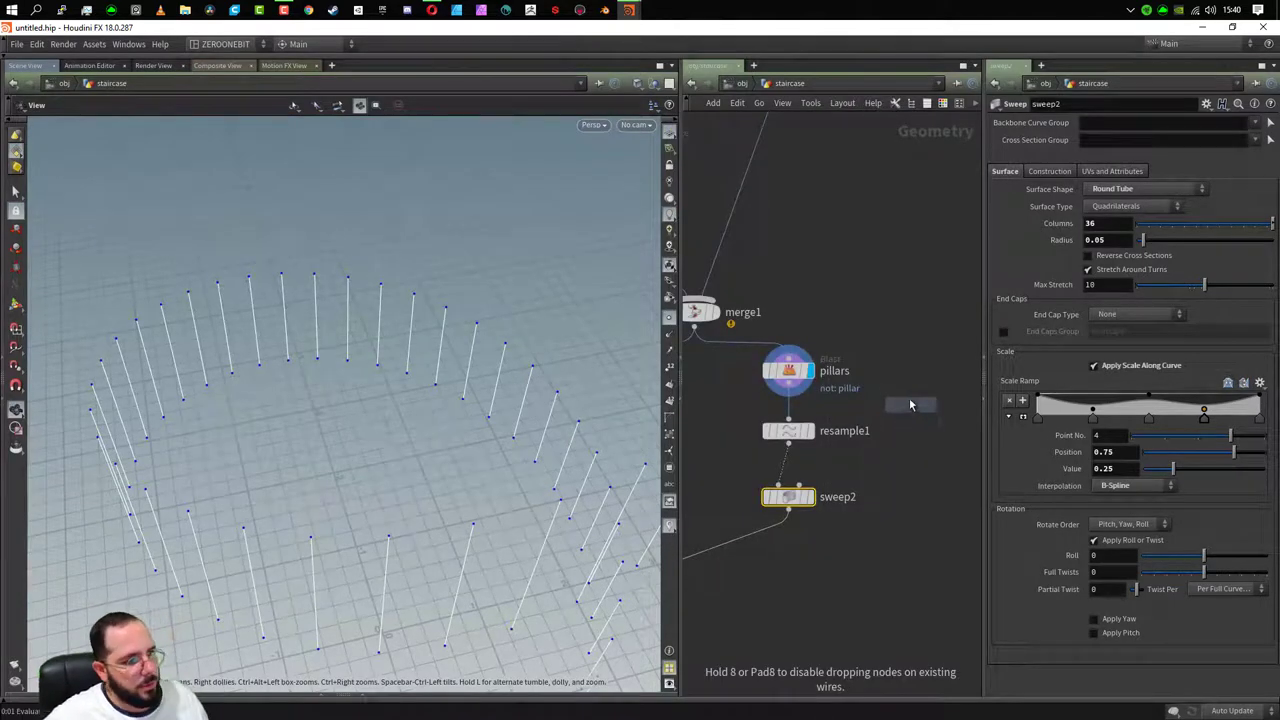
pyautogui.click(933, 377)
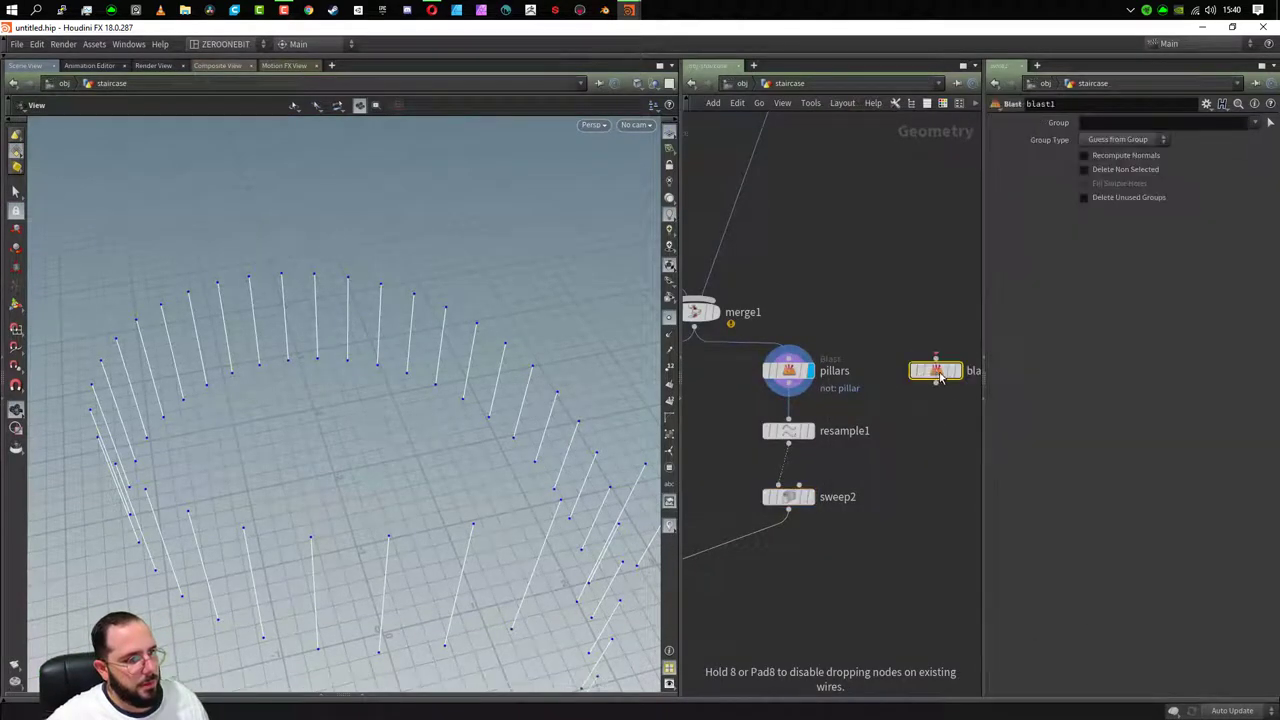
pyautogui.moveTo(922, 440); pyautogui.dragTo(867, 440, button='middle')
# - Rename the blast node TOP_ONLY, feed merge1 into it, and display it
pyautogui.doubleClick(920, 371)
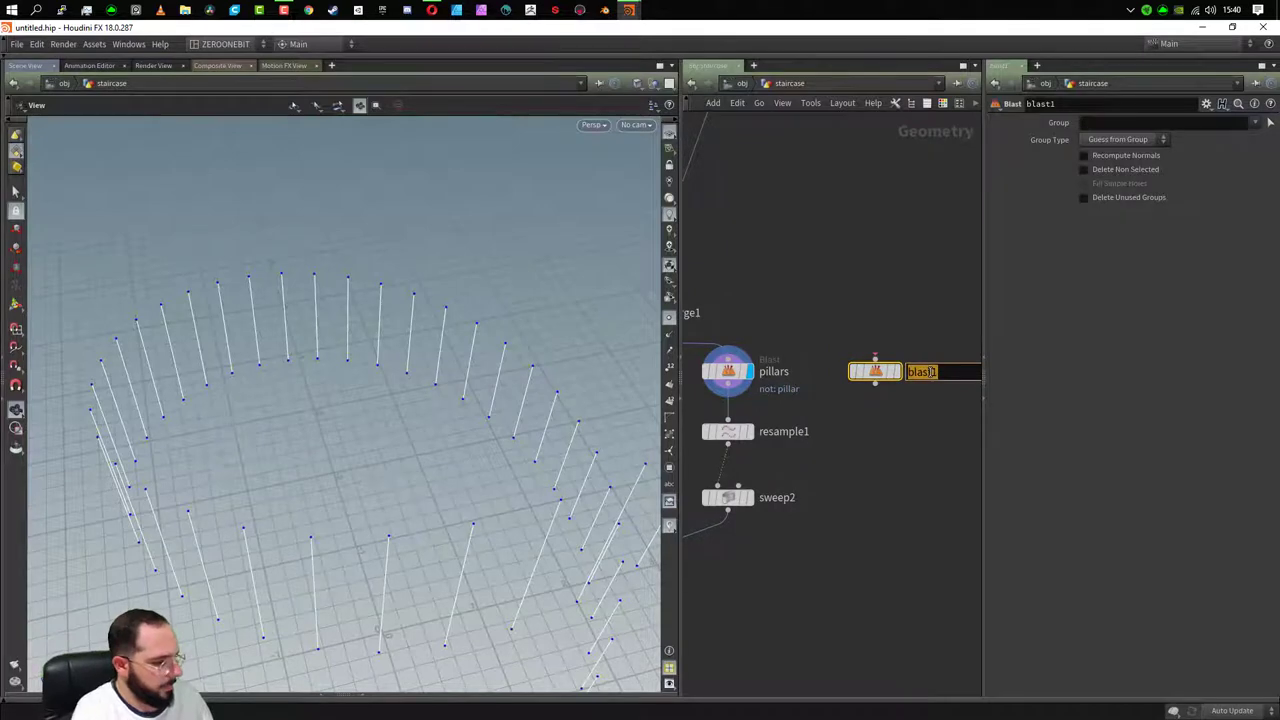
pyautogui.write('TOP_ON')
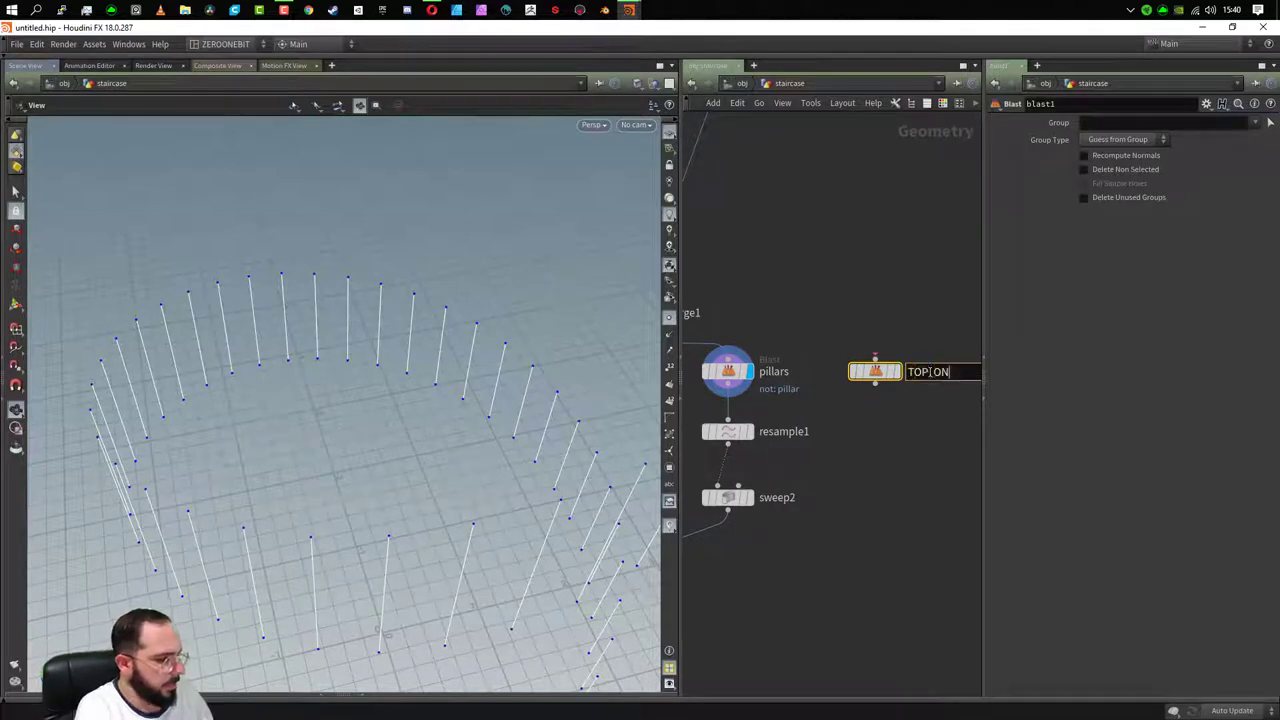
pyautogui.write('LY')
pyautogui.press('Return')
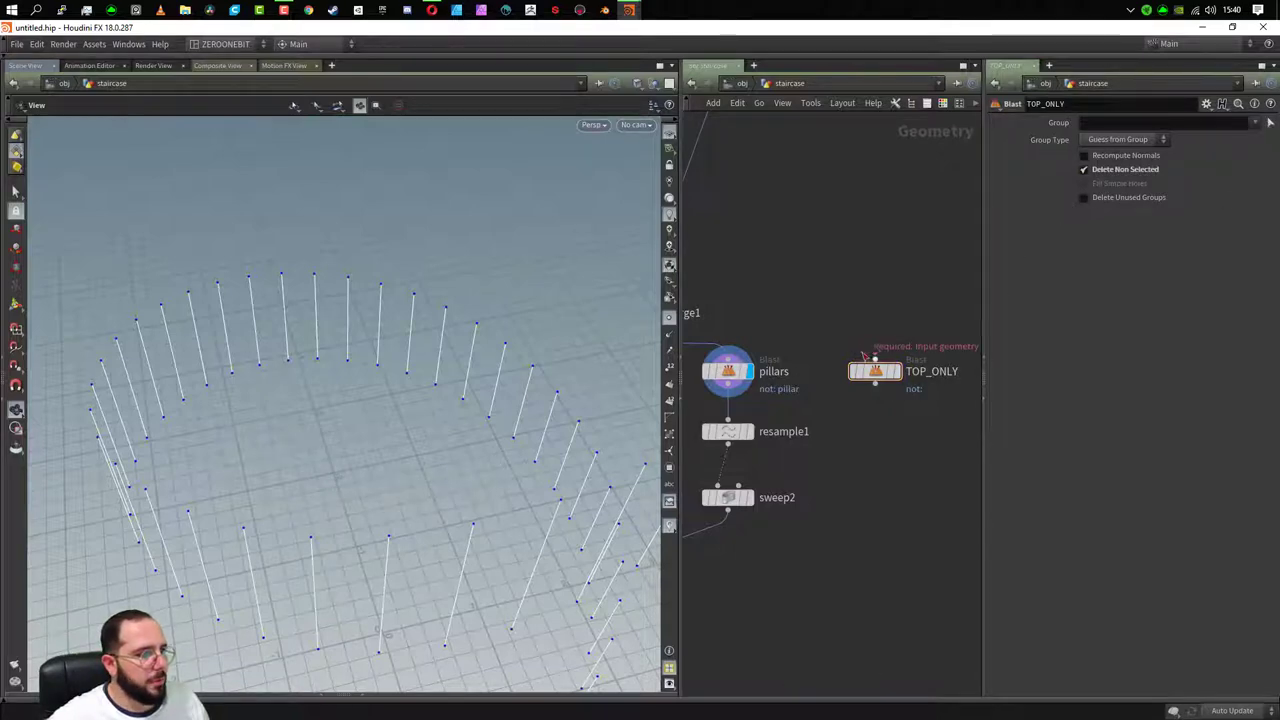
pyautogui.moveTo(865, 357); pyautogui.dragTo(765, 330)
pyautogui.click(743, 320)
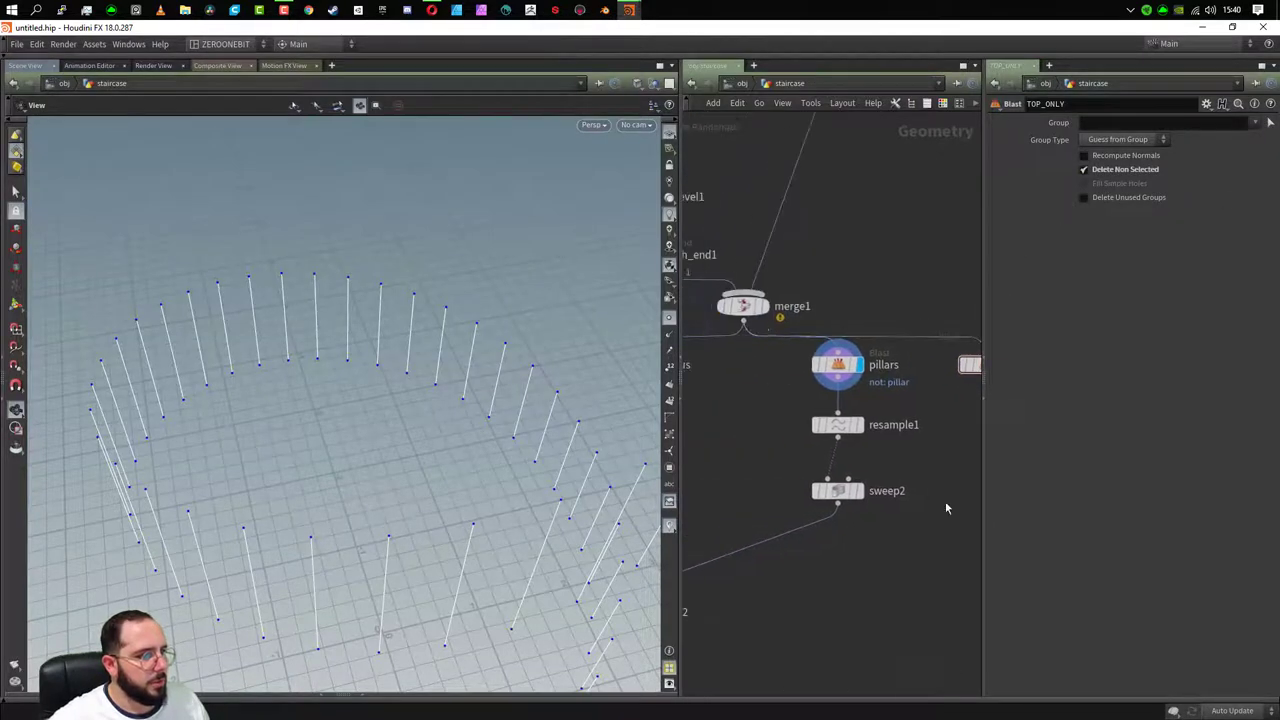
pyautogui.press('f')
pyautogui.click(811, 330)
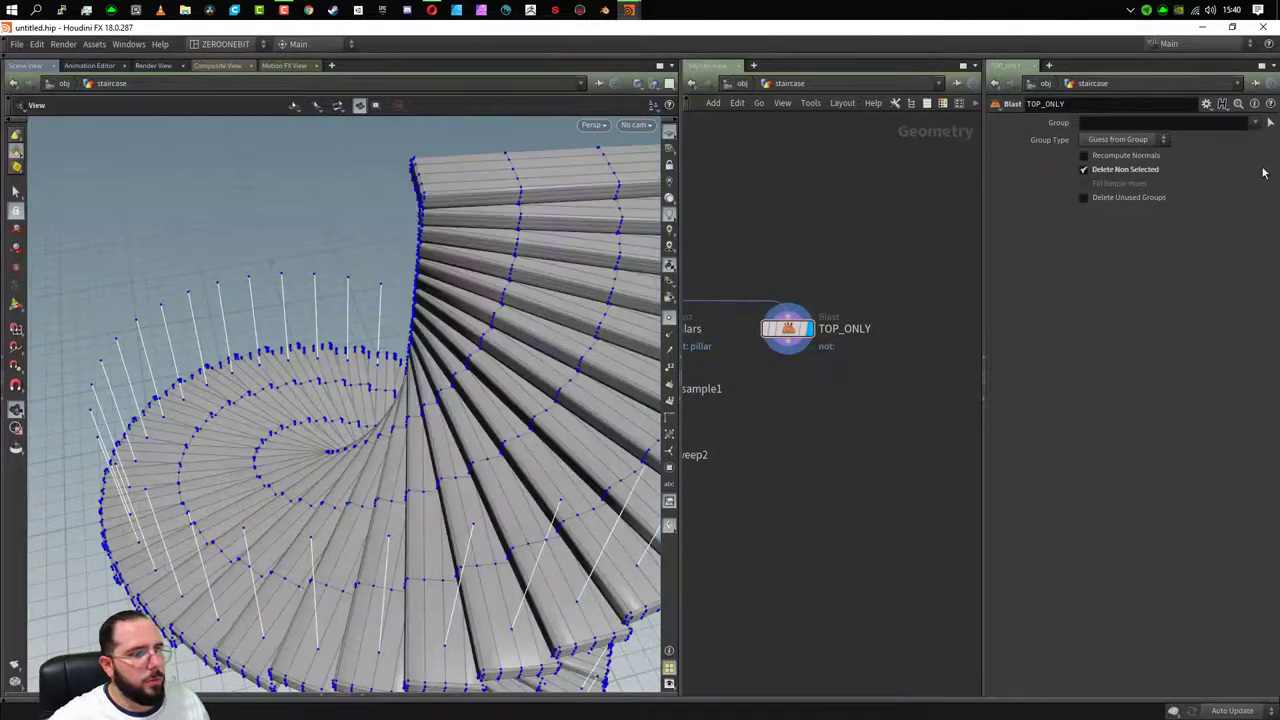
# - Set Group to TOP and keep only those points with Delete Non Selected
pyautogui.click(1255, 122)
pyautogui.click(1238, 160)
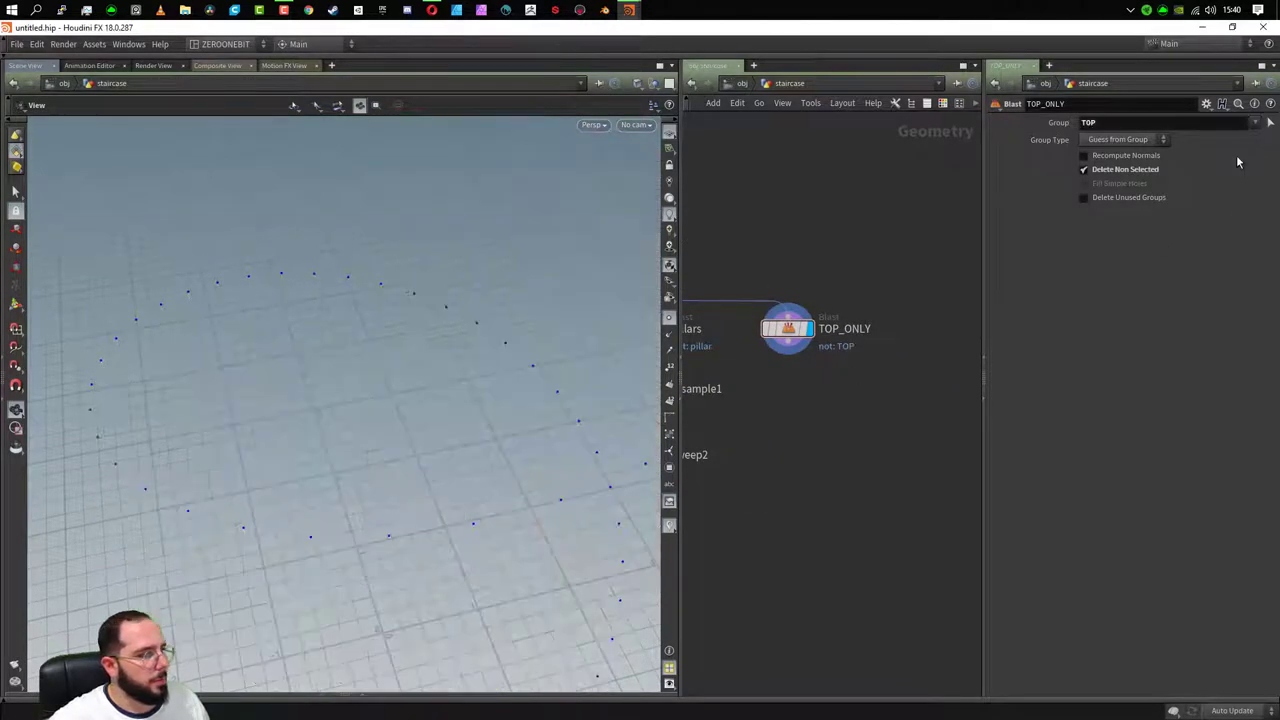
pyautogui.moveTo(528, 523); pyautogui.dragTo(508, 557)
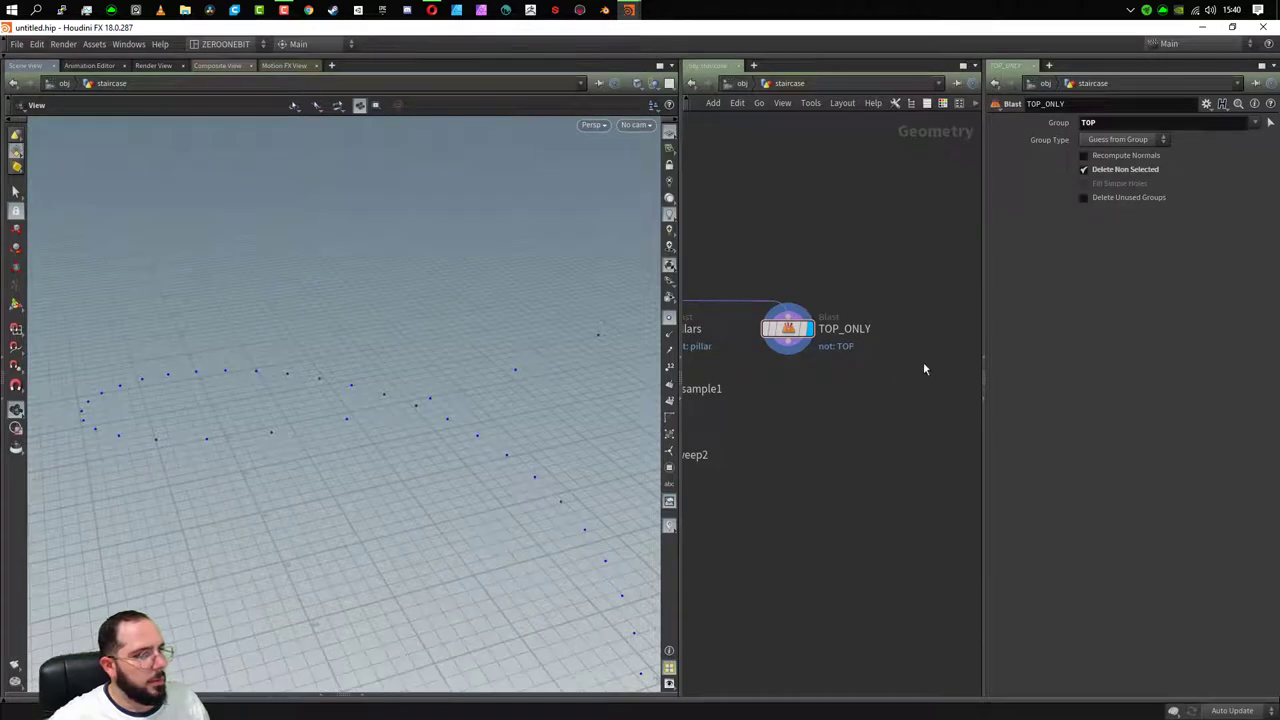
pyautogui.click(1106, 172)
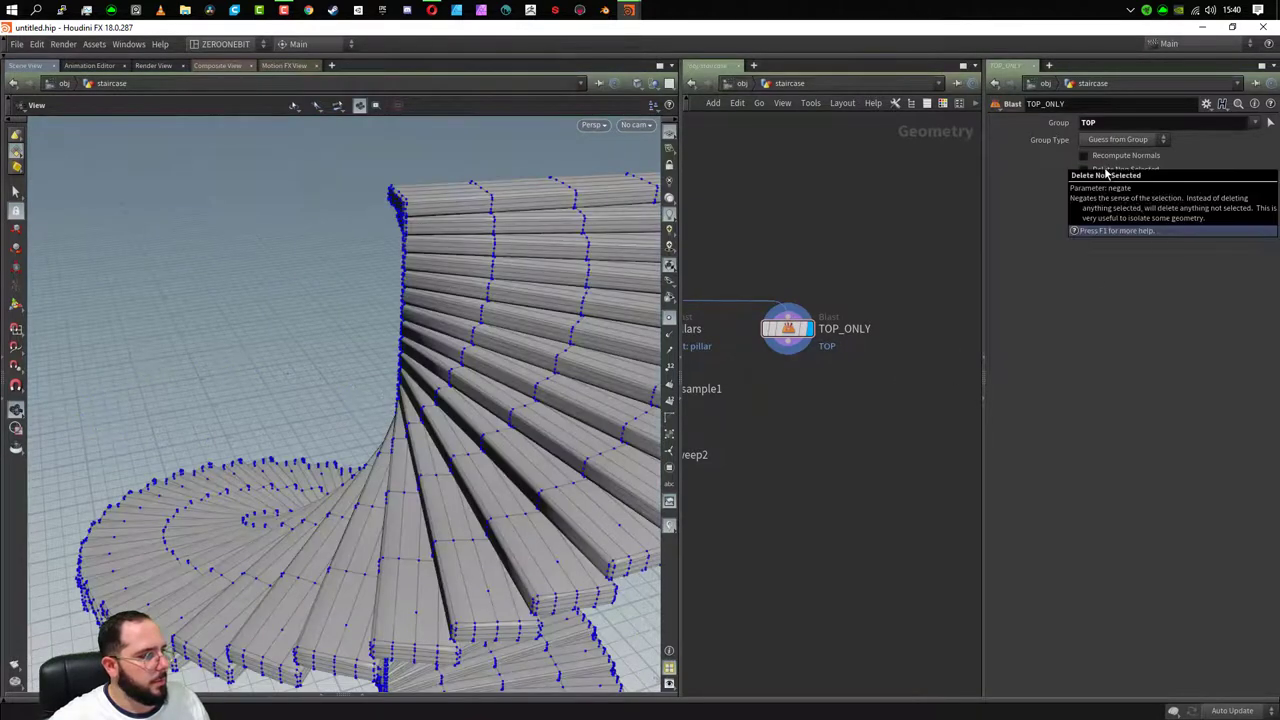
pyautogui.moveTo(566, 514); pyautogui.dragTo(603, 466)
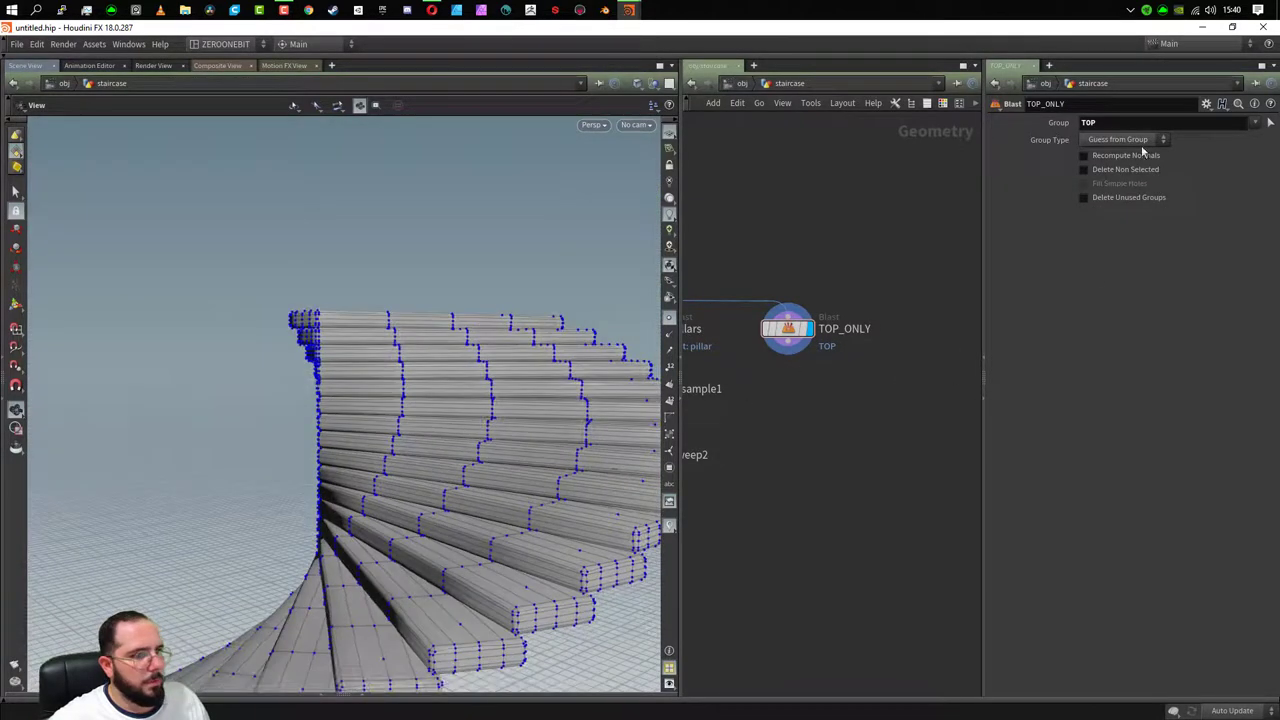
pyautogui.click(1124, 172)
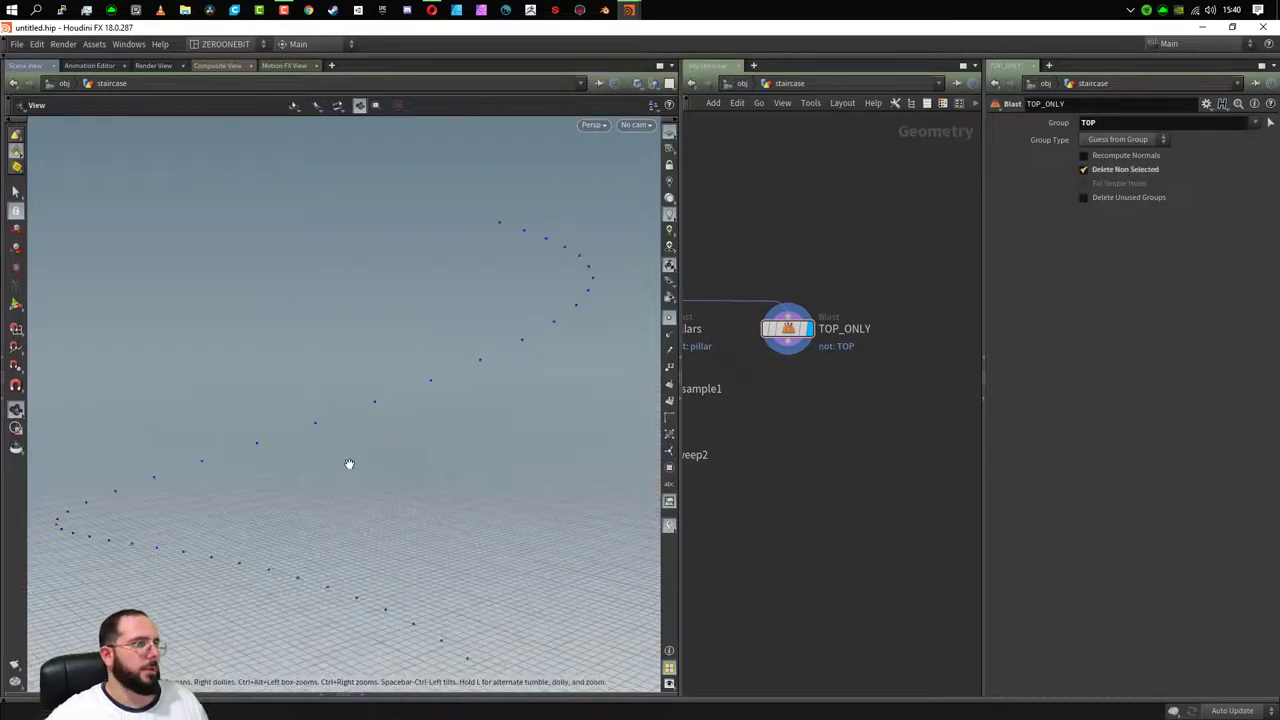
pyautogui.moveTo(349, 463); pyautogui.dragTo(397, 486)
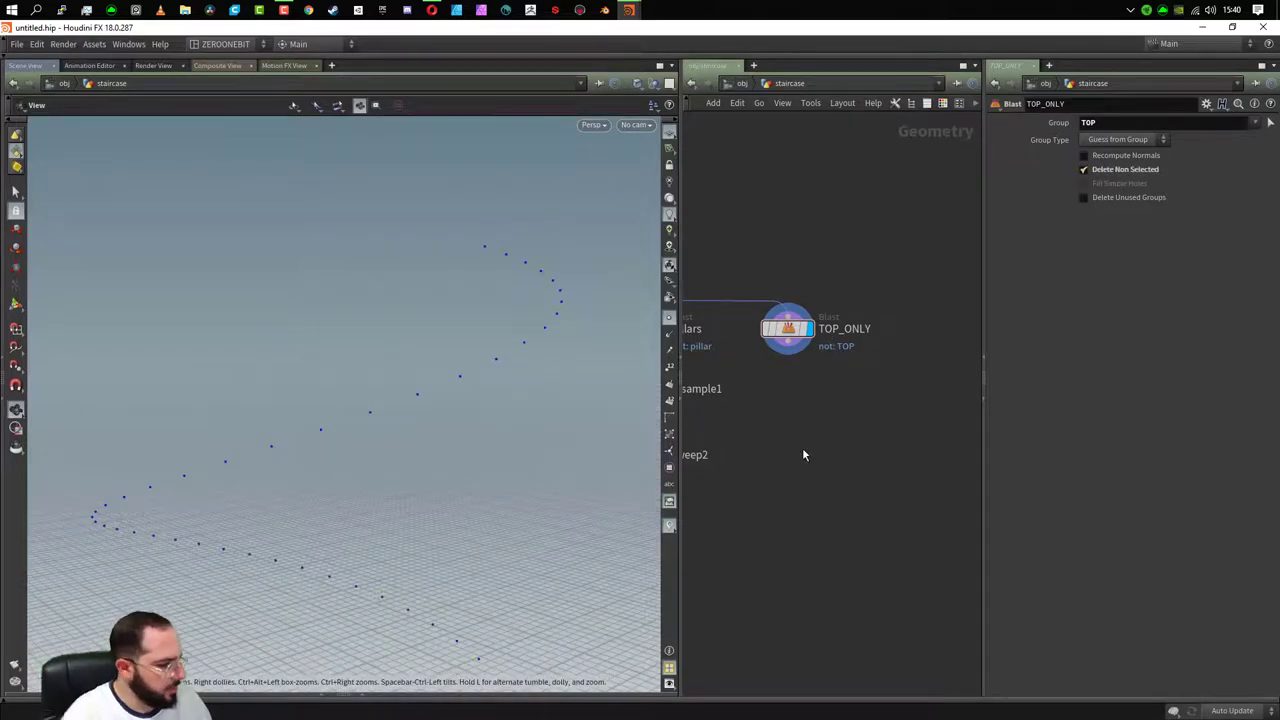
pyautogui.press('Tab')
pyautogui.press('Return')
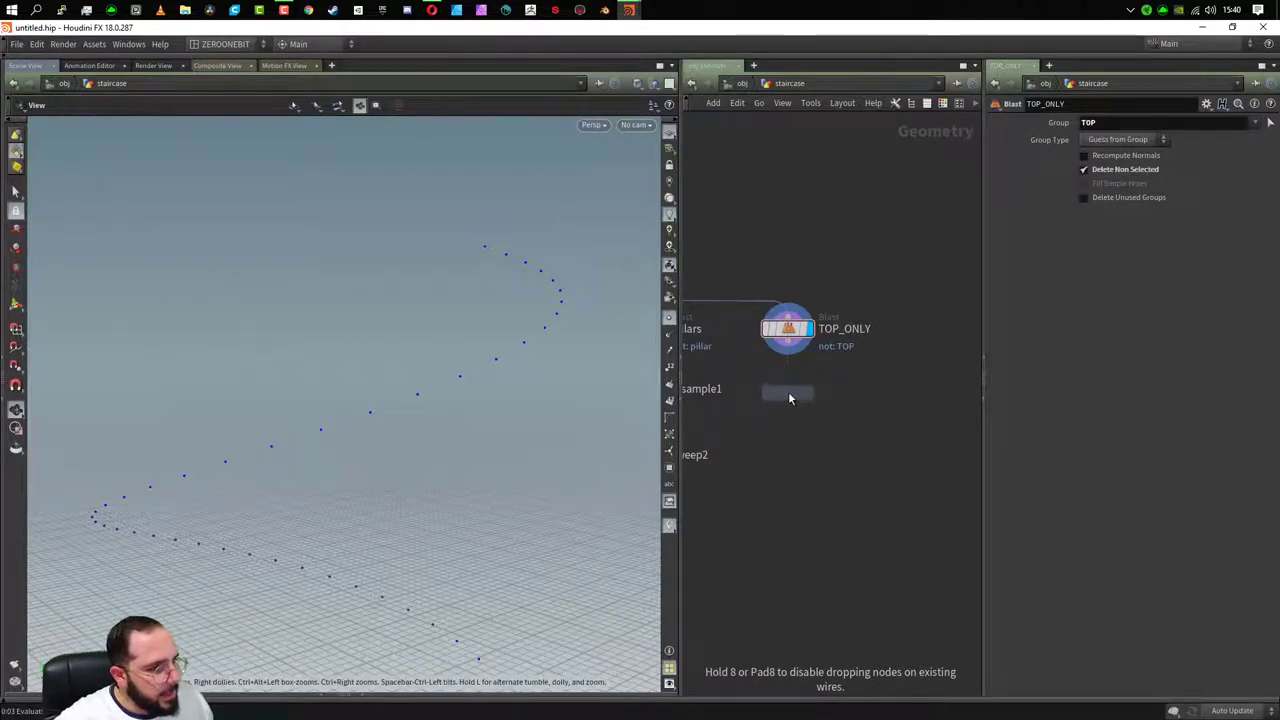
# - Add an Add node under TOP_ONLY that builds a polygon curve from the point group
pyautogui.moveTo(788, 395); pyautogui.dragTo(865, 398, button='middle')
pyautogui.click(863, 388)
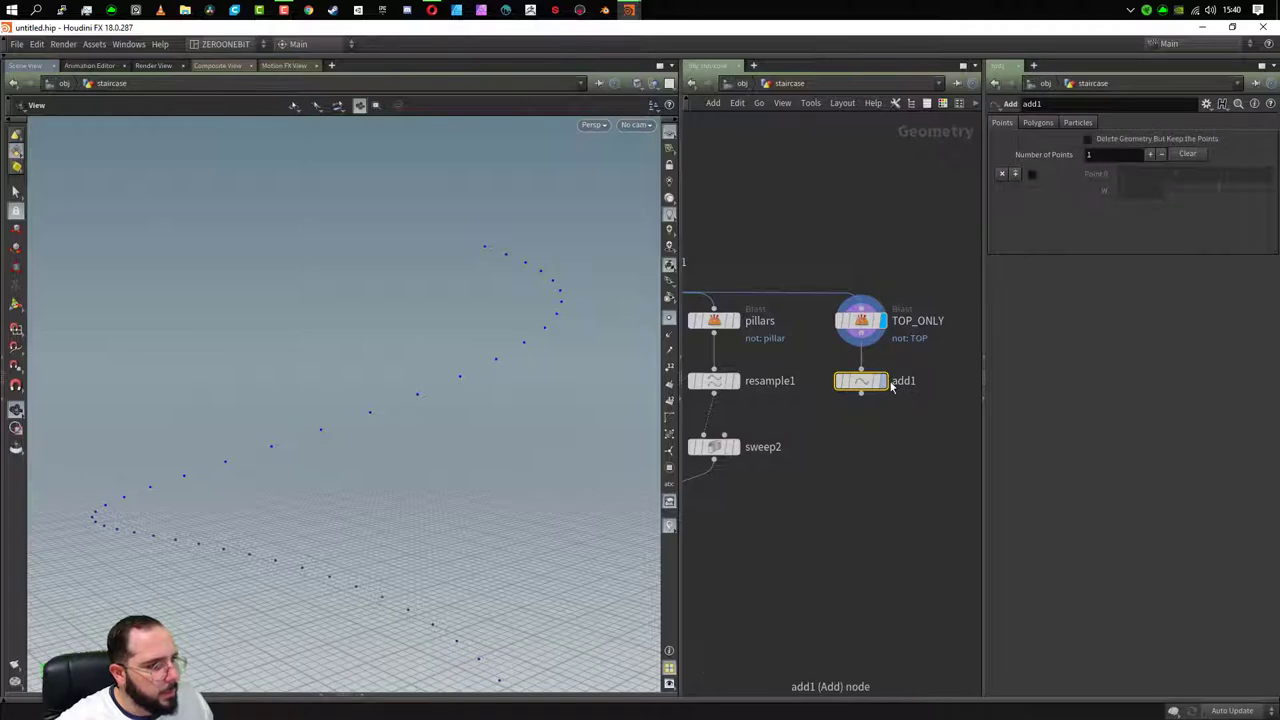
pyautogui.click(1040, 122)
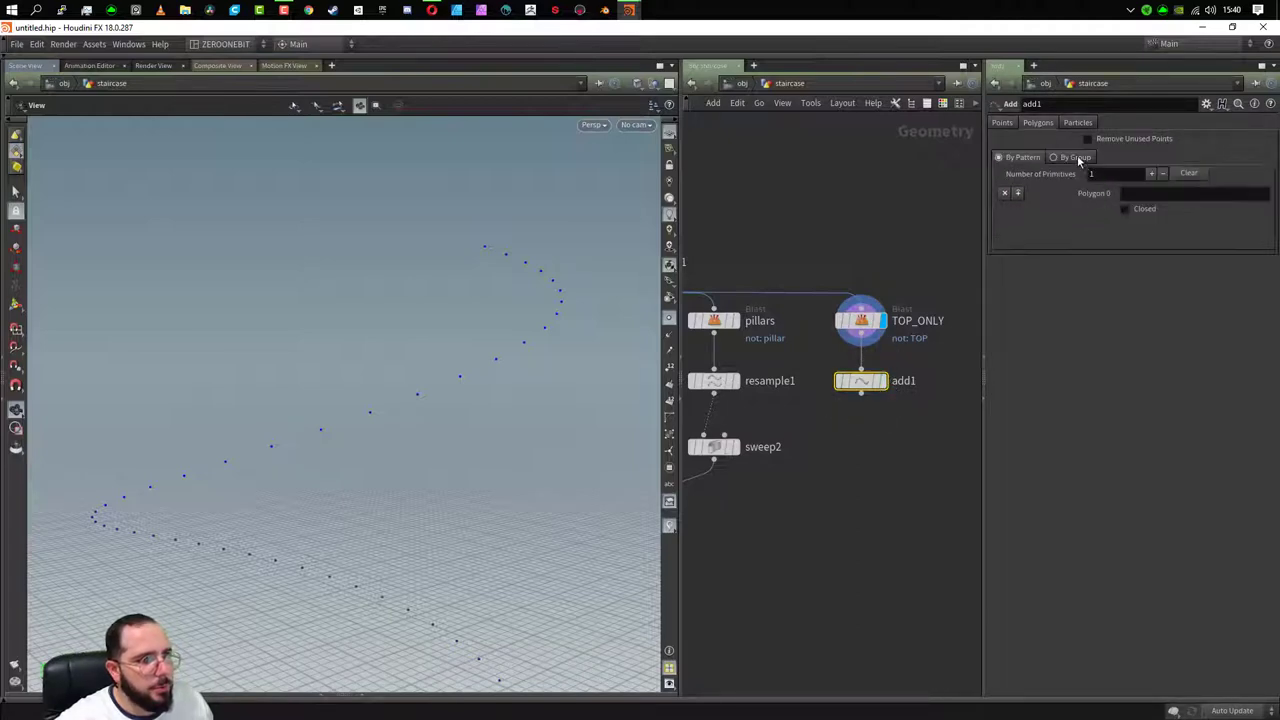
pyautogui.click(1077, 157)
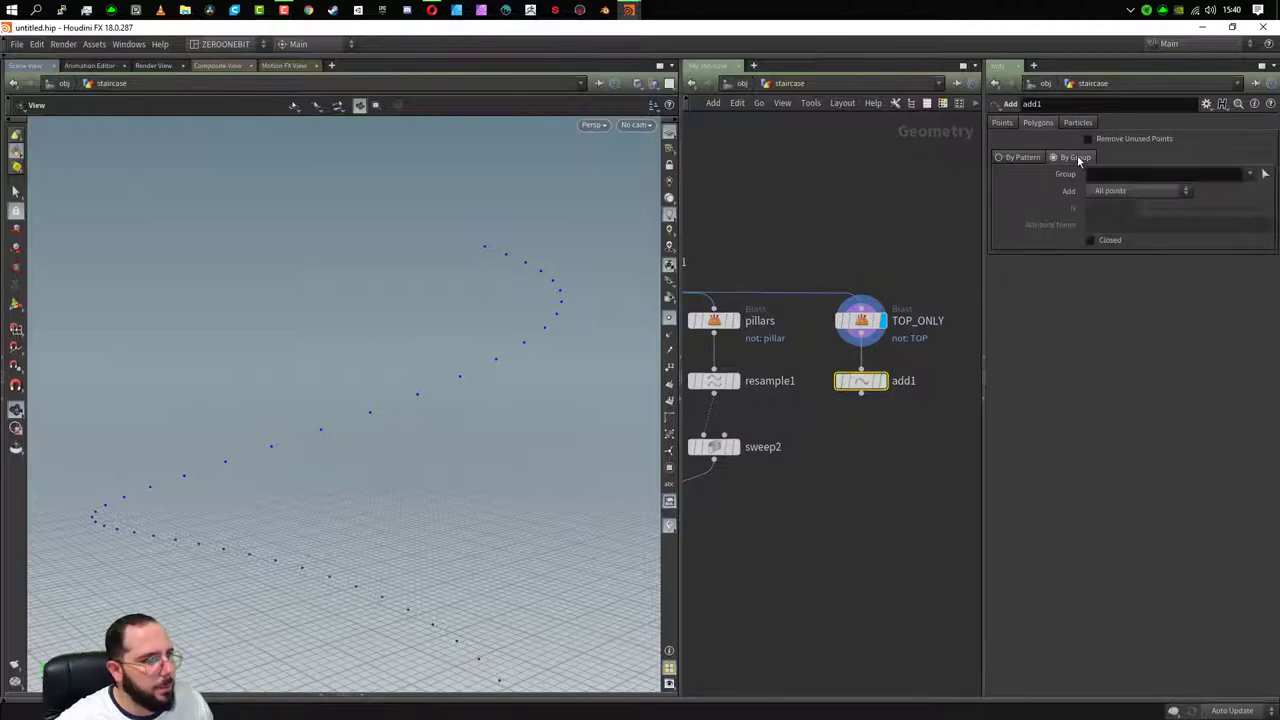
pyautogui.click(882, 381)
pyautogui.scroll(3, 364, 619)
pyautogui.moveTo(364, 619)
pyautogui.mouseDown()
pyautogui.moveTo(534, 400)
pyautogui.moveTo(529, 451)
pyautogui.moveTo(529, 420)
pyautogui.mouseUp()
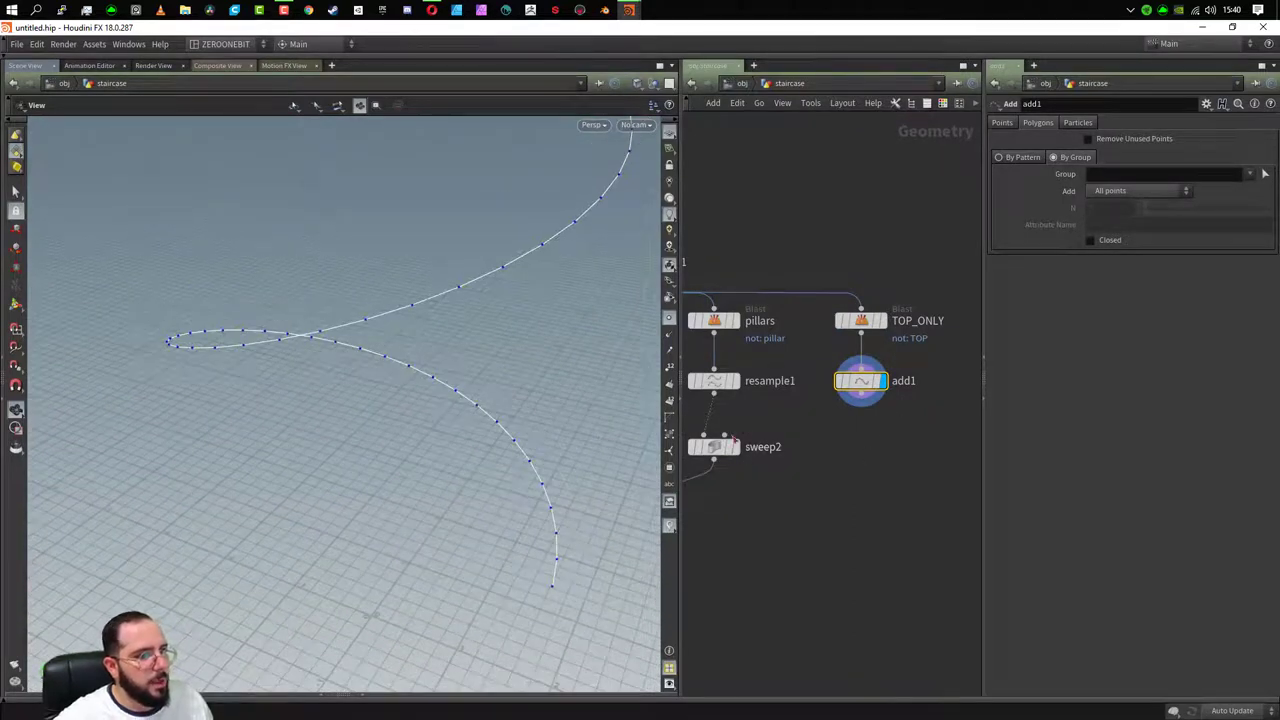
# - Discard a trial sweep2 copy and add a PolyWire below add1 with 36 divisions
pyautogui.moveTo(733, 437); pyautogui.dragTo(780, 451)
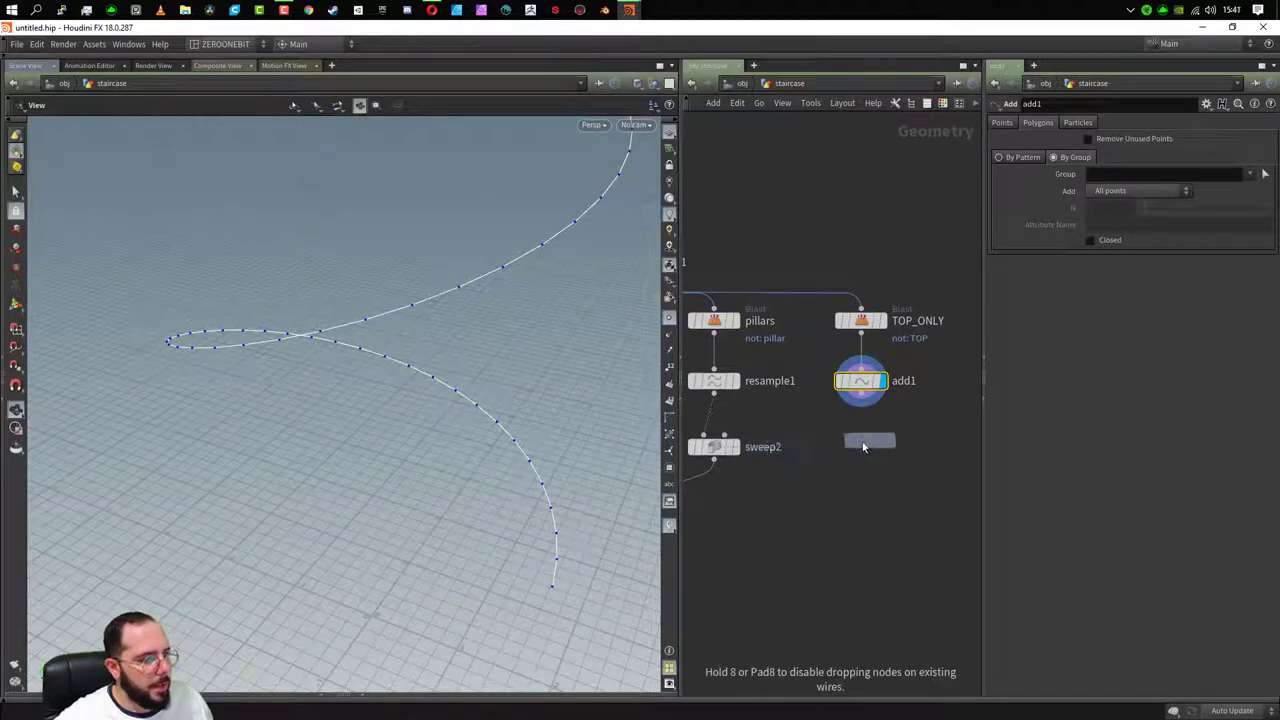
pyautogui.moveTo(864, 447); pyautogui.dragTo(853, 449)
pyautogui.click(1070, 560)
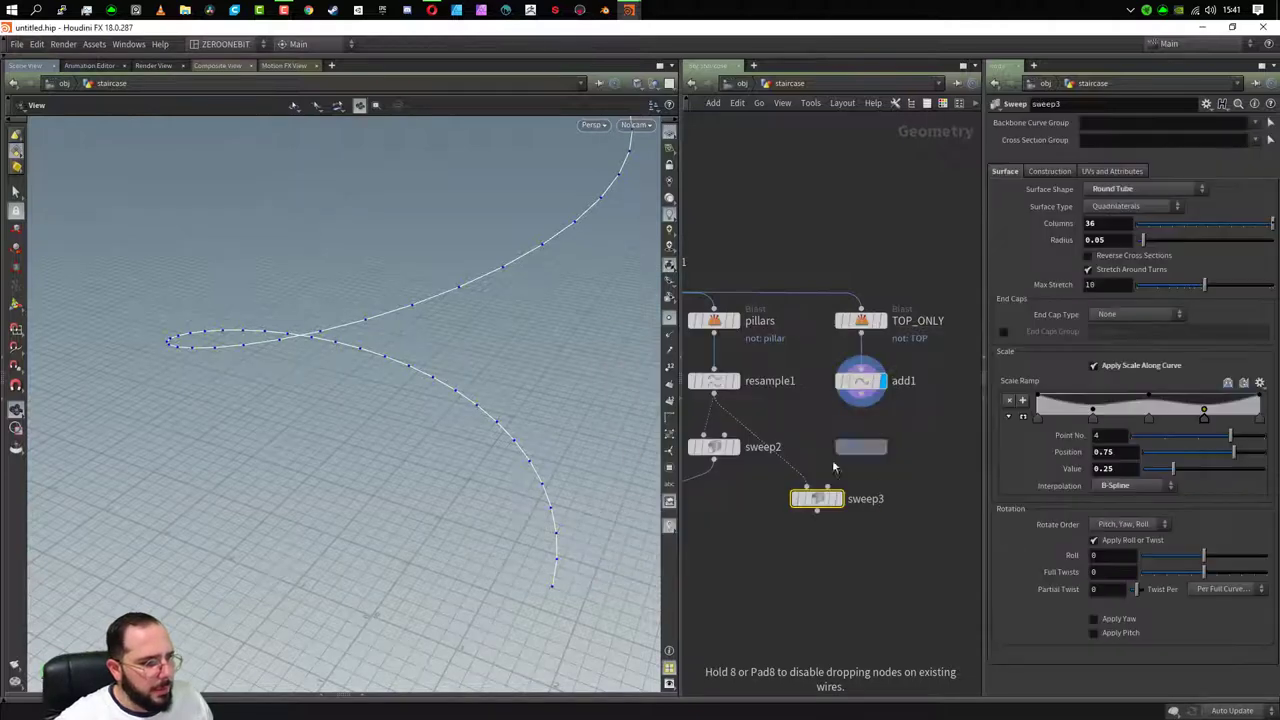
pyautogui.press('Delete')
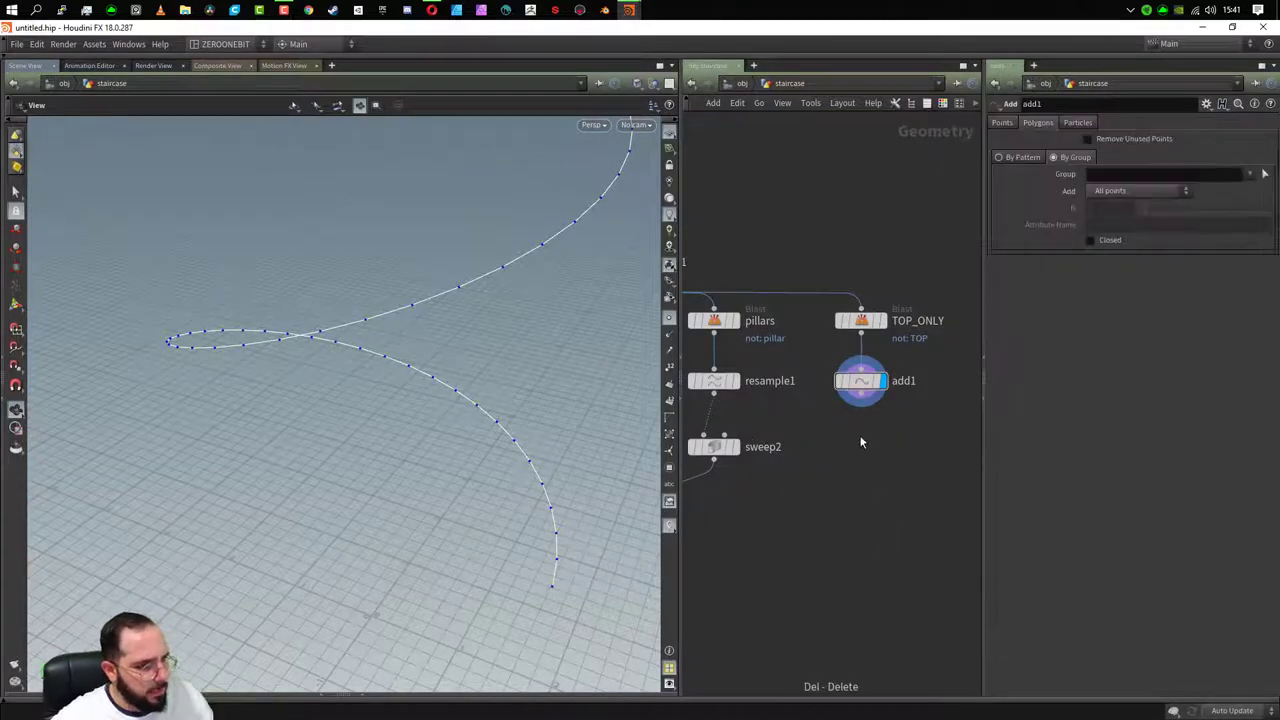
pyautogui.press('Tab')
pyautogui.write('wire')
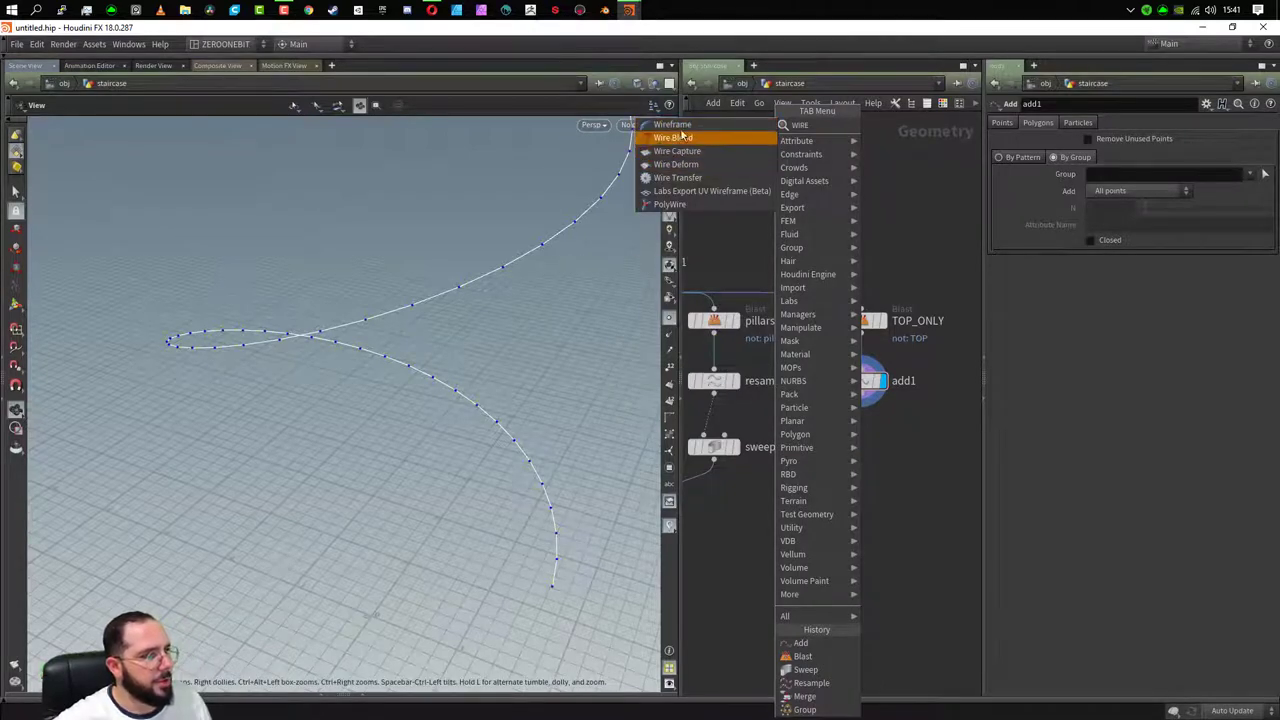
pyautogui.click(668, 204)
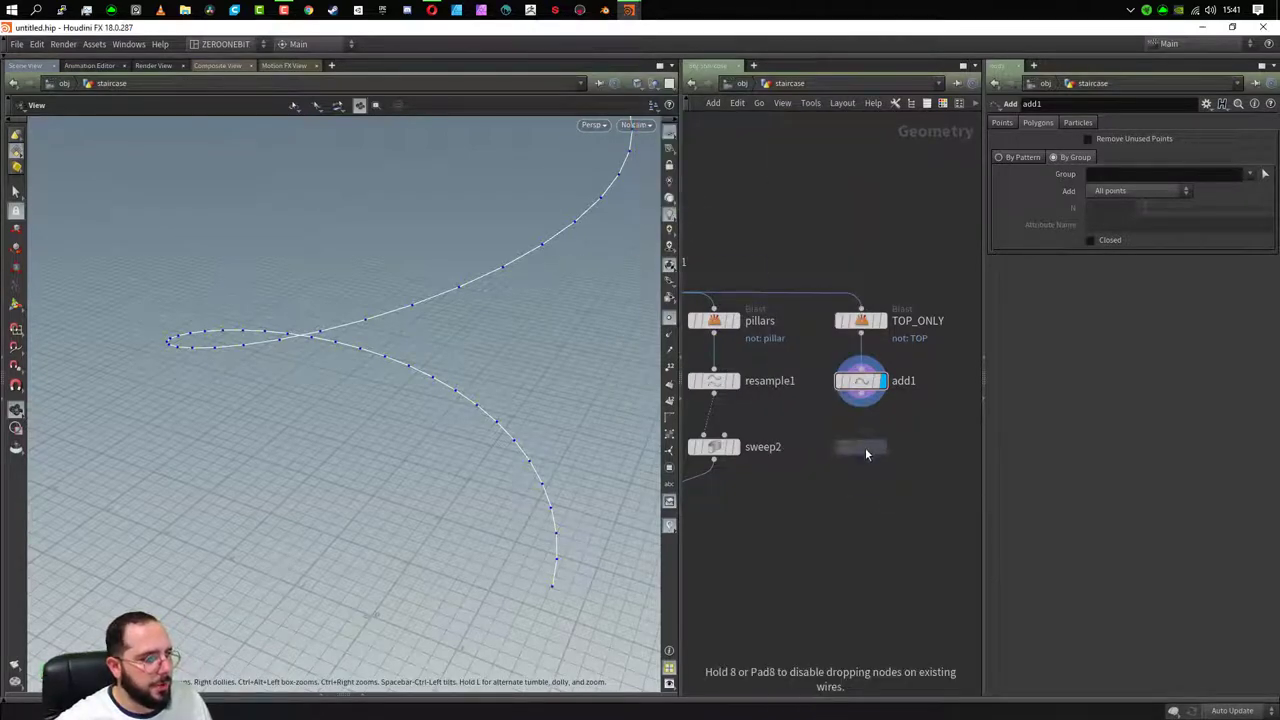
pyautogui.click(865, 447)
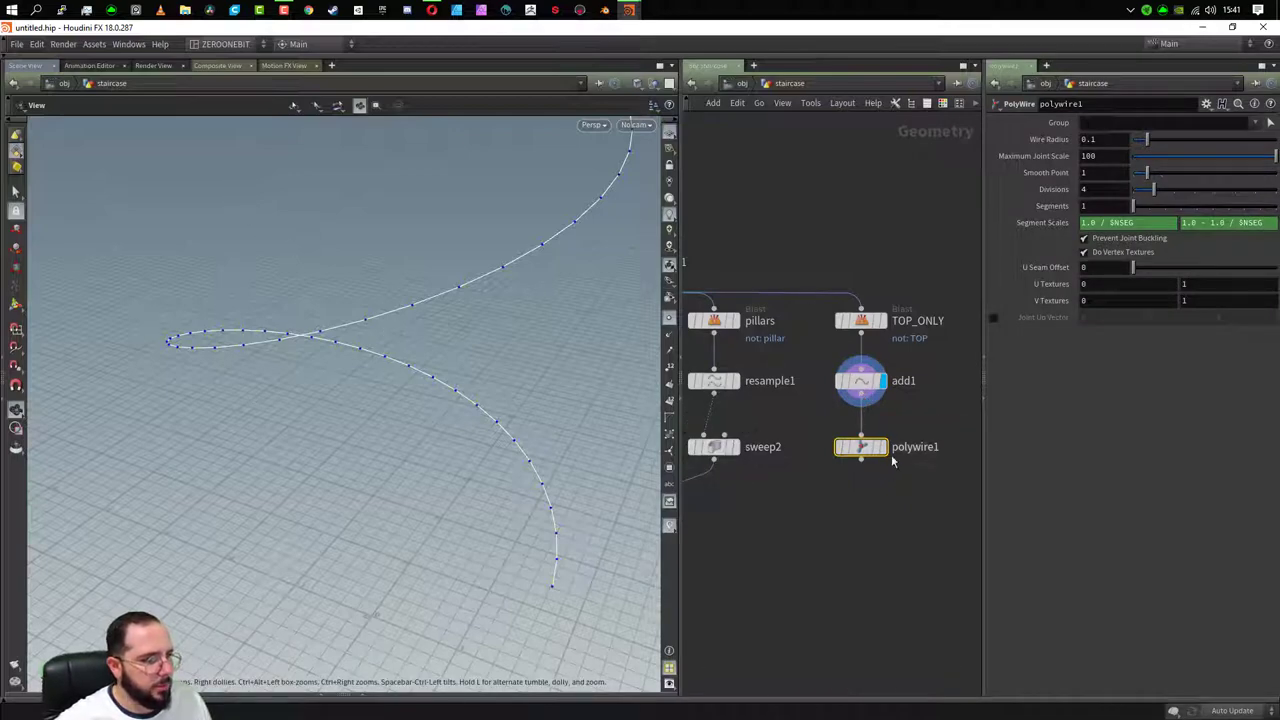
pyautogui.click(882, 447)
pyautogui.moveTo(491, 486)
pyautogui.mouseDown()
pyautogui.moveTo(489, 423)
pyautogui.moveTo(511, 391)
pyautogui.moveTo(471, 381)
pyautogui.mouseUp()
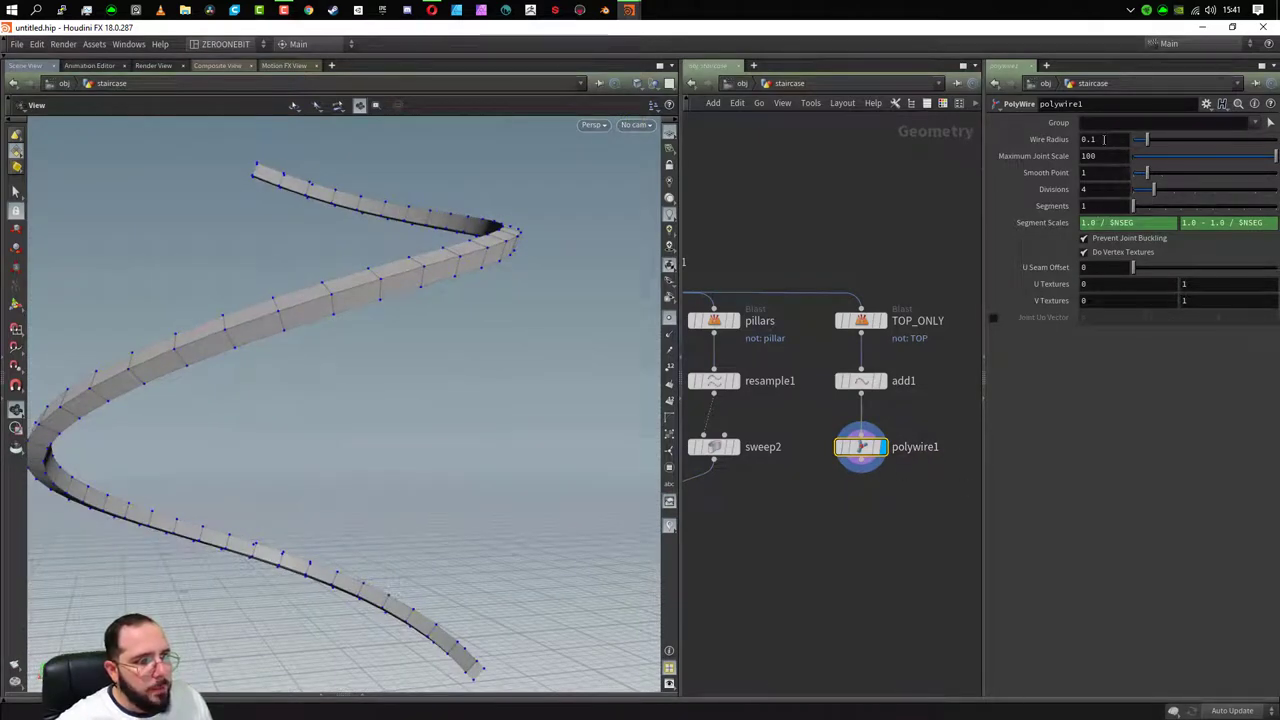
pyautogui.click(1109, 188)
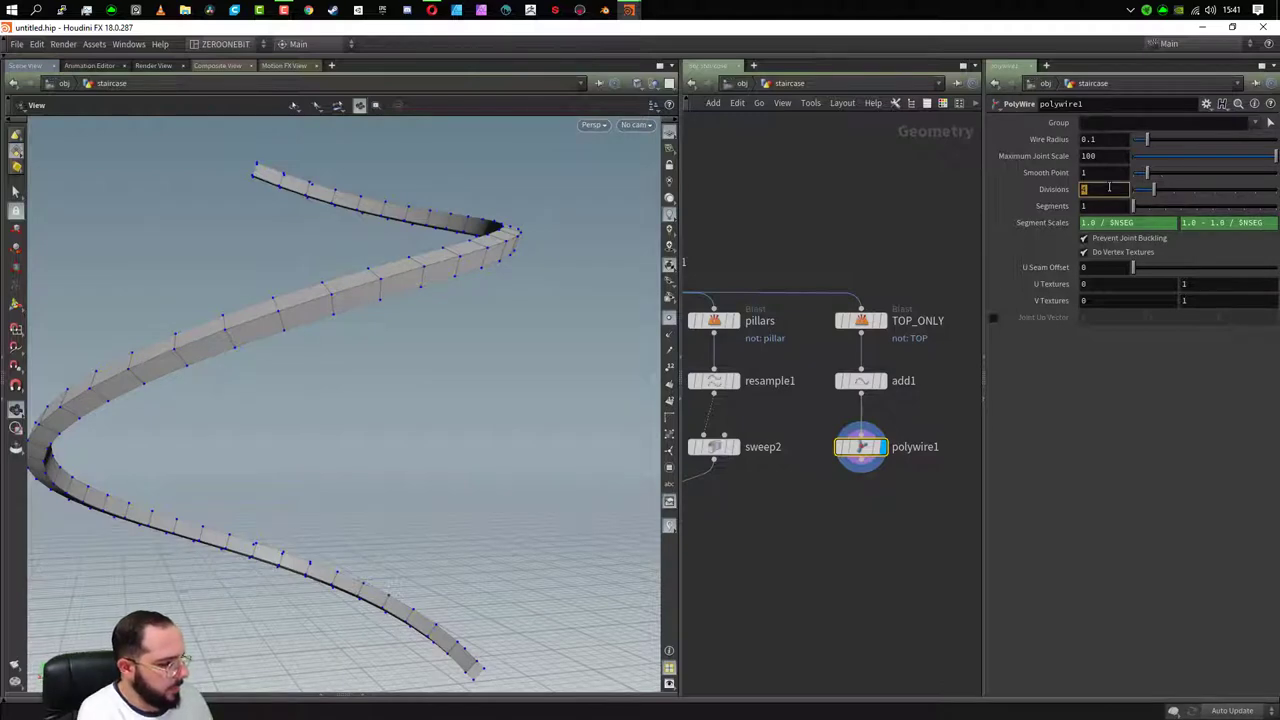
pyautogui.write('30')
pyautogui.write('36')
pyautogui.press('Return')
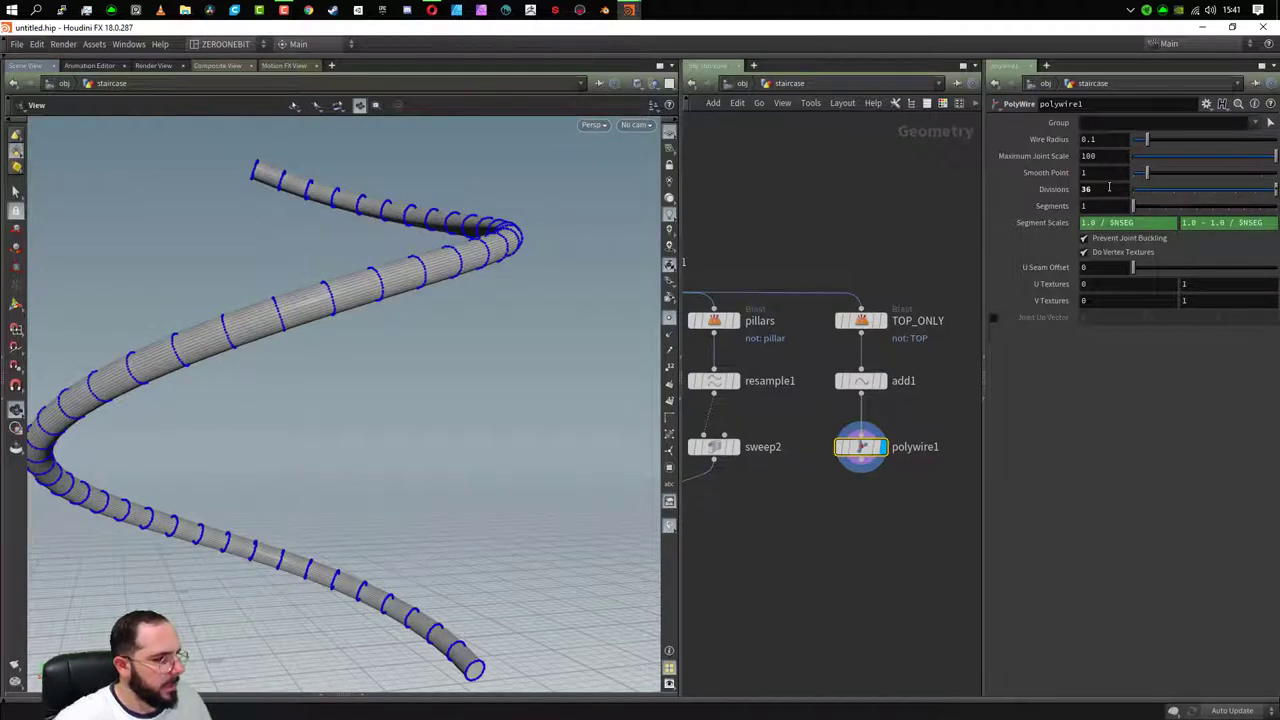
# - Connect polywire1 into merge2 and display the merged staircase without point markers
pyautogui.press('h')
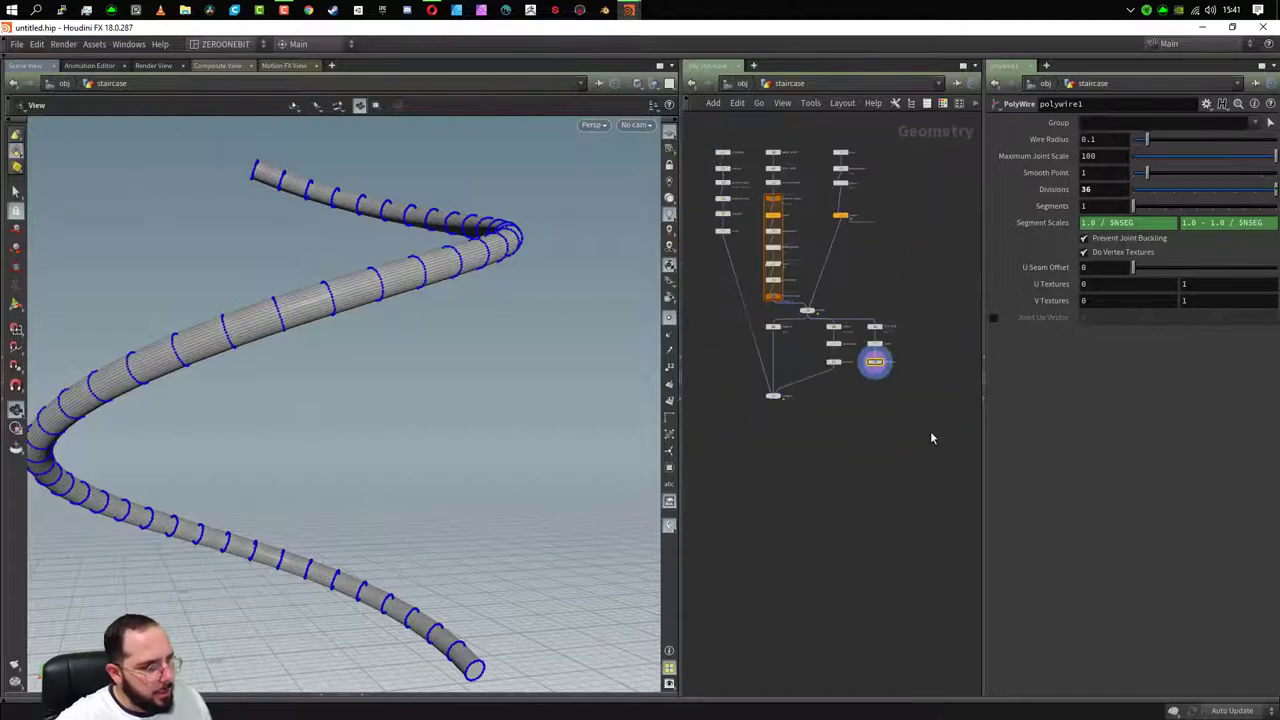
pyautogui.scroll(3, 882, 355)
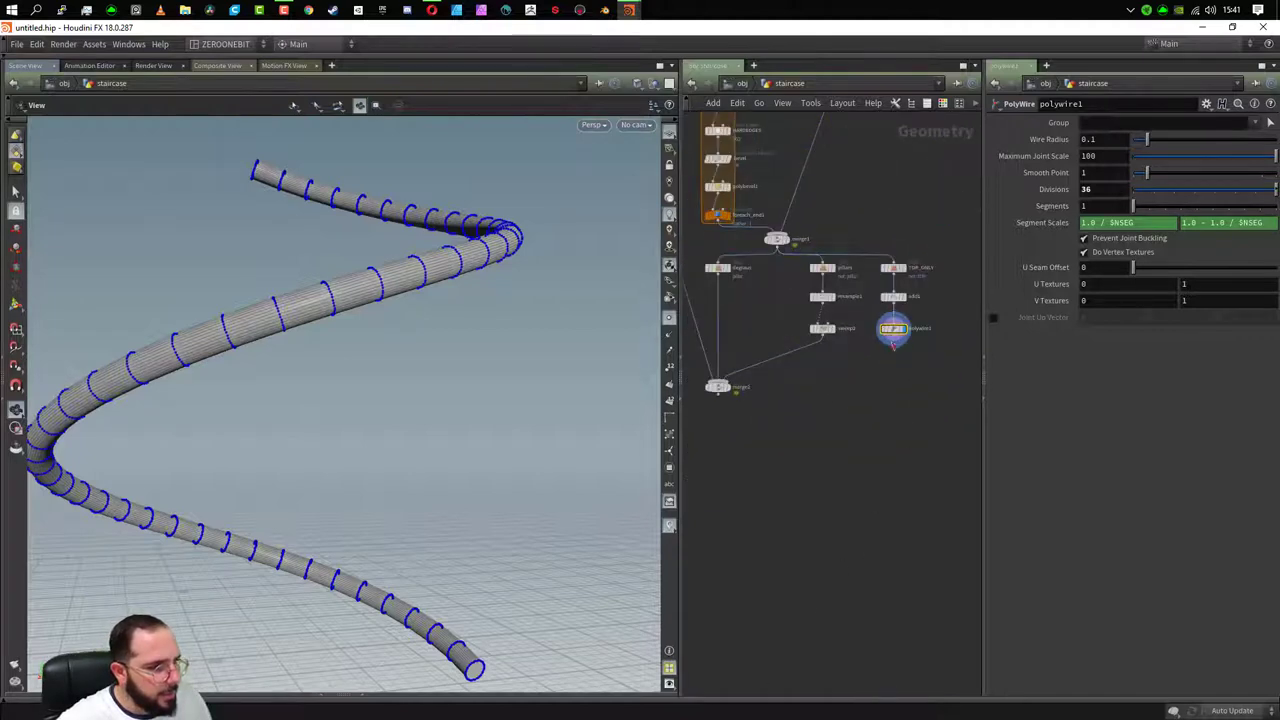
pyautogui.click(893, 344)
pyautogui.click(722, 382)
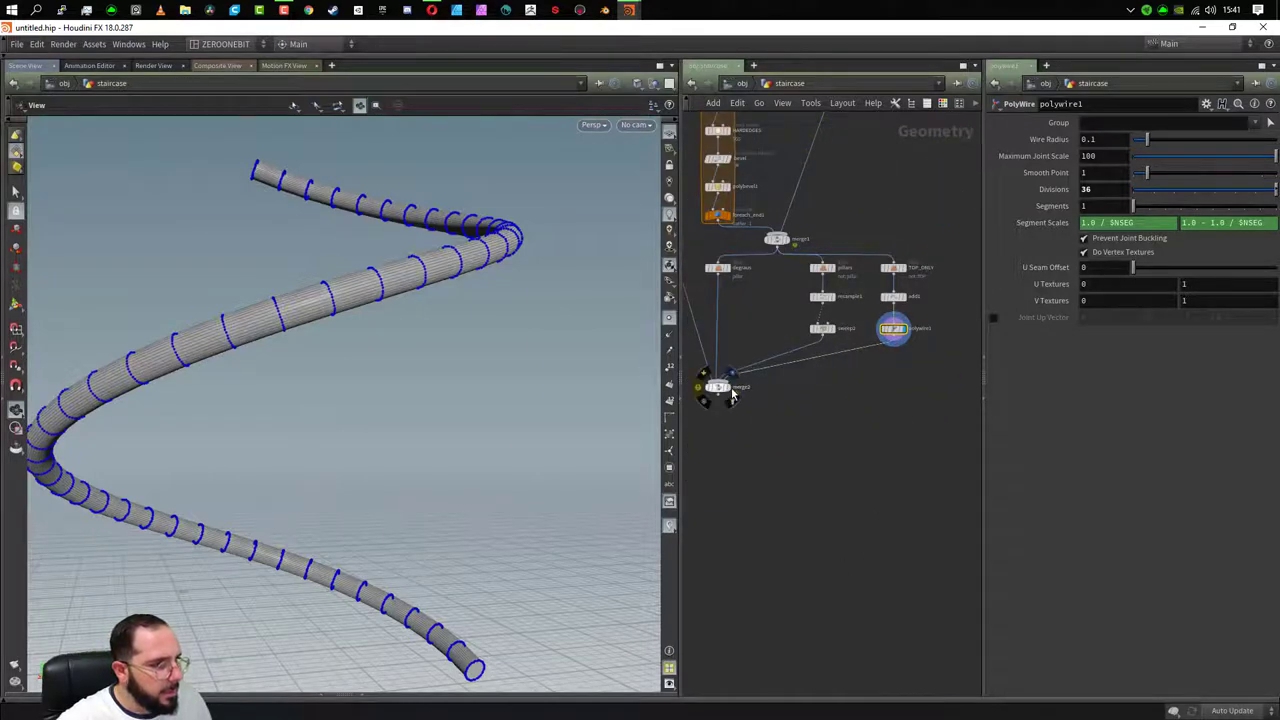
pyautogui.click(732, 394)
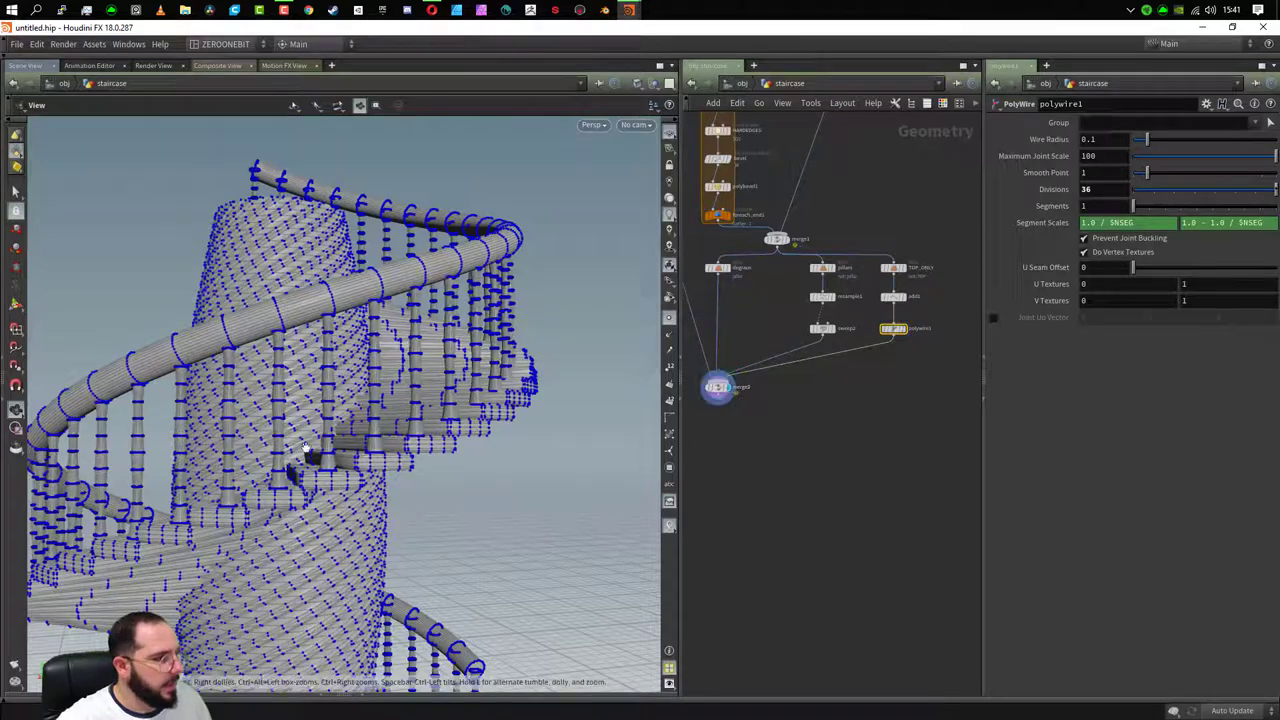
pyautogui.click(668, 328)
pyautogui.moveTo(208, 538)
pyautogui.mouseDown()
pyautogui.moveTo(185, 543)
pyautogui.moveTo(524, 393)
pyautogui.mouseUp()
pyautogui.moveTo(471, 266)
pyautogui.mouseDown()
pyautogui.moveTo(389, 517)
pyautogui.moveTo(449, 483)
pyautogui.moveTo(357, 471)
pyautogui.moveTo(389, 543)
pyautogui.moveTo(309, 457)
pyautogui.moveTo(376, 487)
pyautogui.mouseUp()
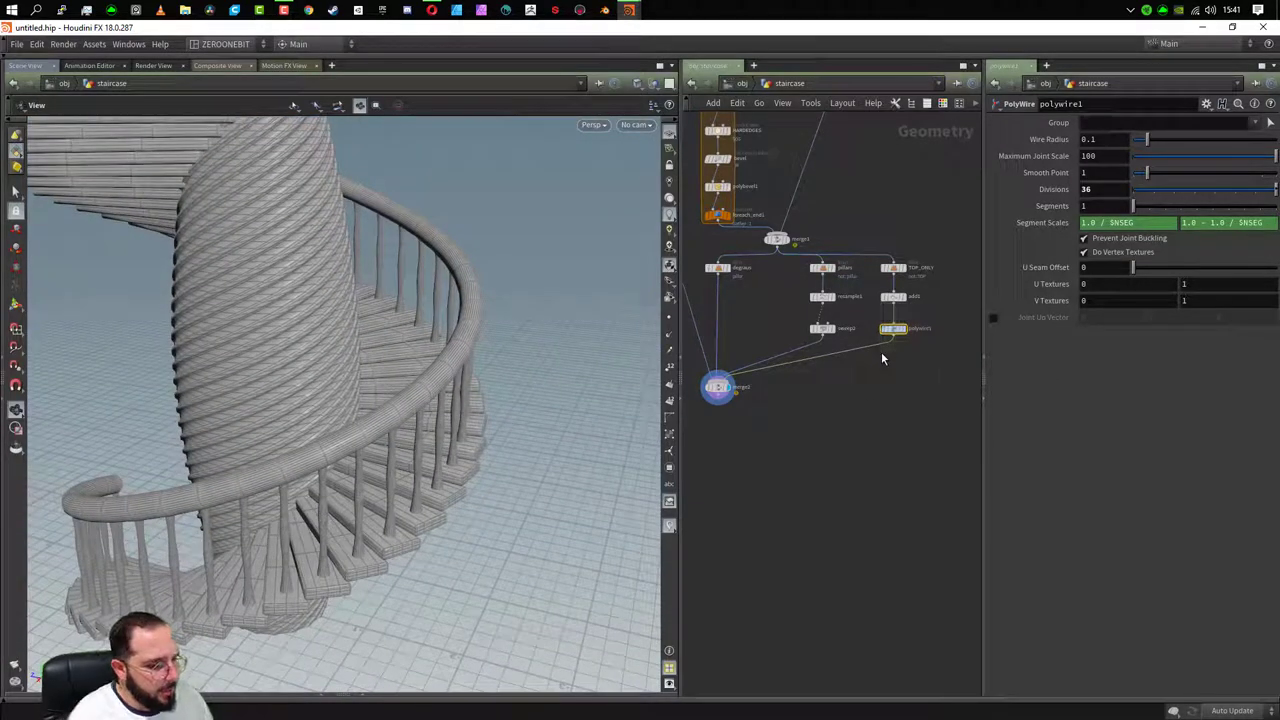
# - Delete polywire1 and put a new Sweep node, sweep3, in its place
pyautogui.press('Delete')
pyautogui.press('Tab')
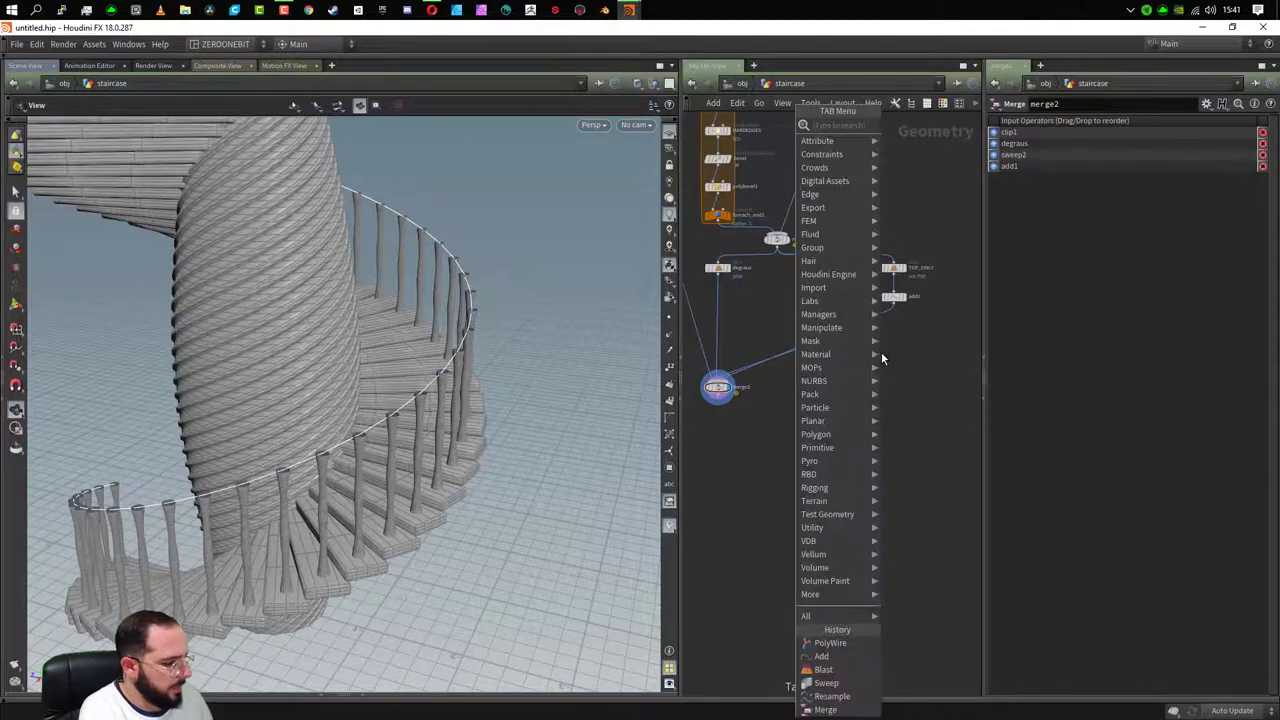
pyautogui.write('swee')
pyautogui.press('Return')
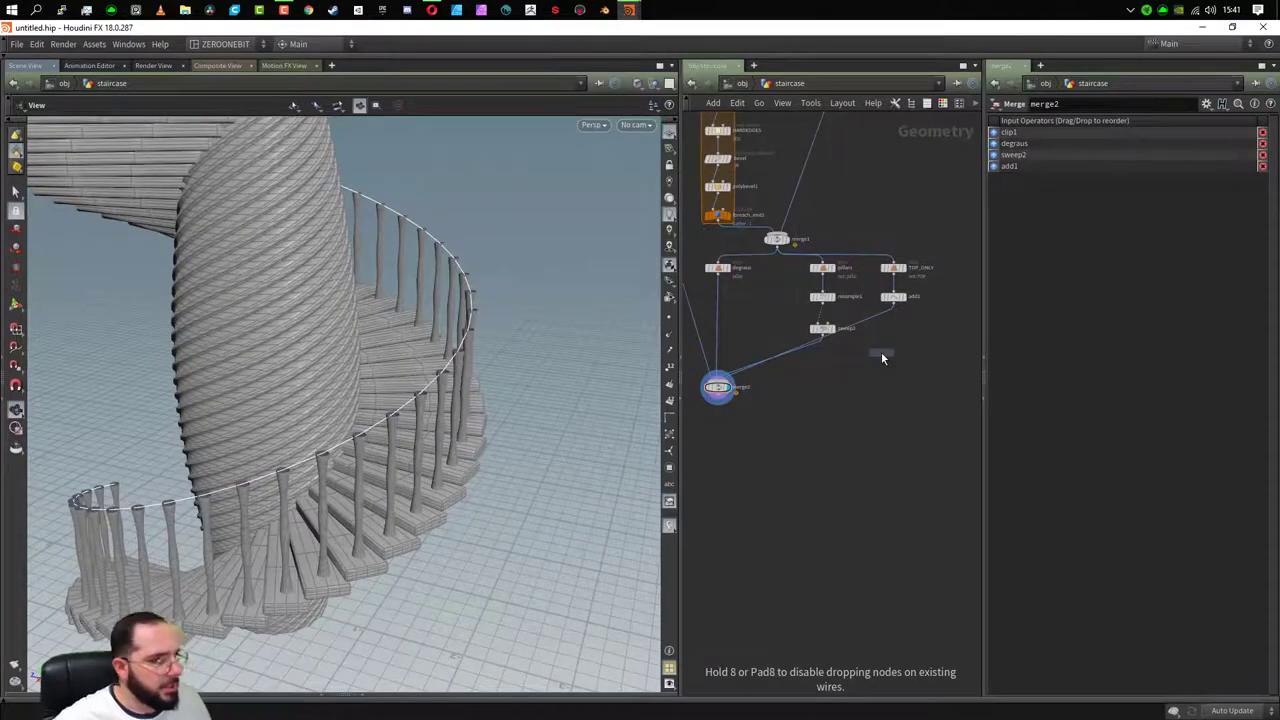
pyautogui.click(885, 325)
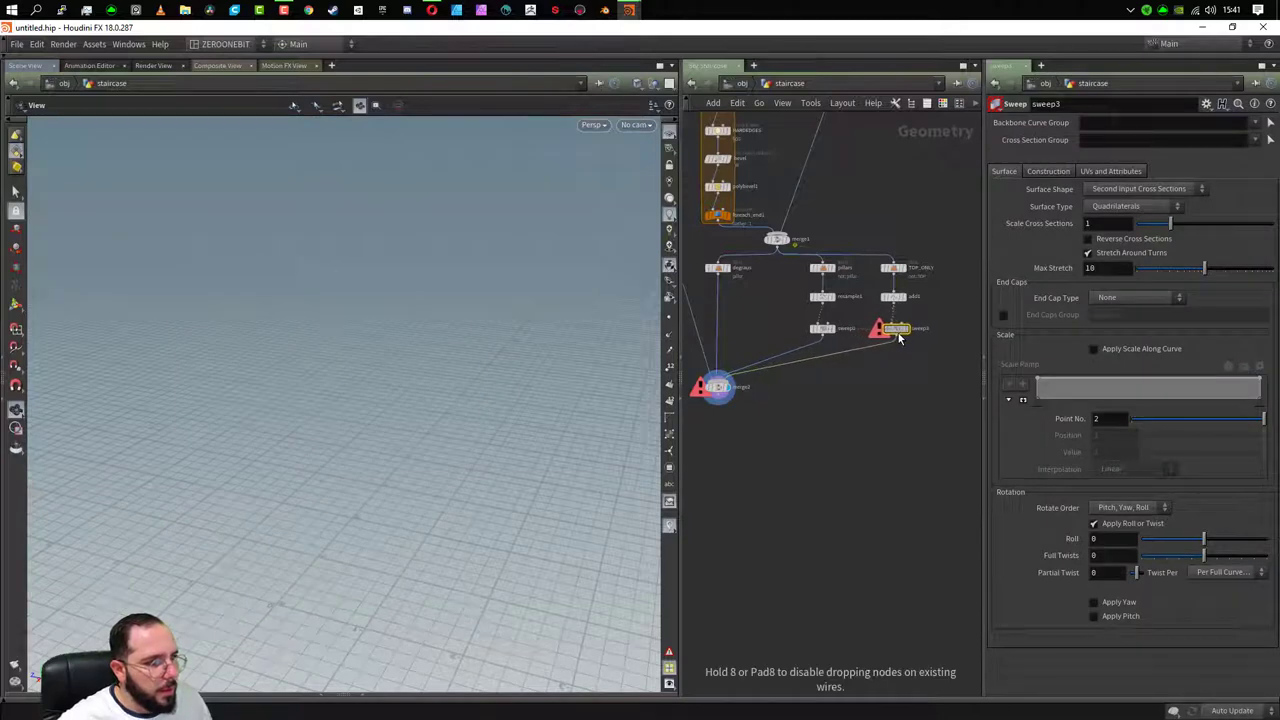
pyautogui.moveTo(892, 337); pyautogui.dragTo(897, 337)
# - Make sweep3 a Round Tube with 36 columns and radius 0.05
pyautogui.click(1135, 205)
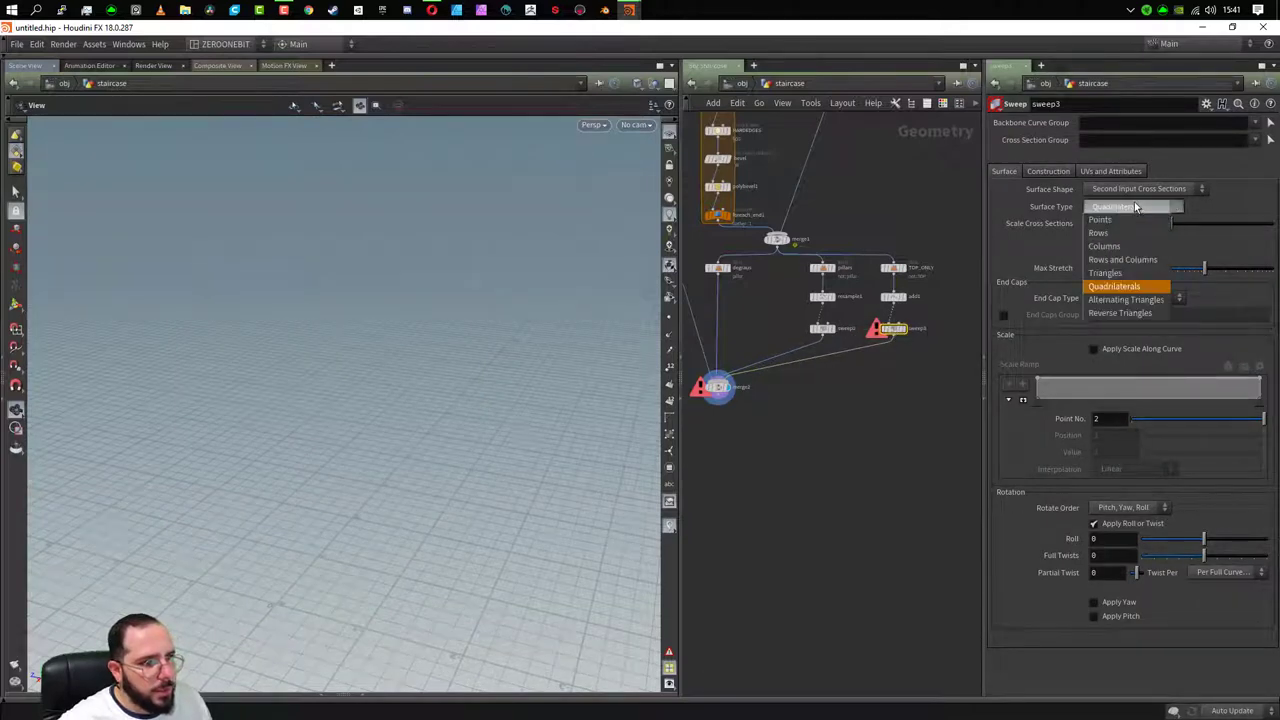
pyautogui.click(1138, 189)
pyautogui.click(1140, 213)
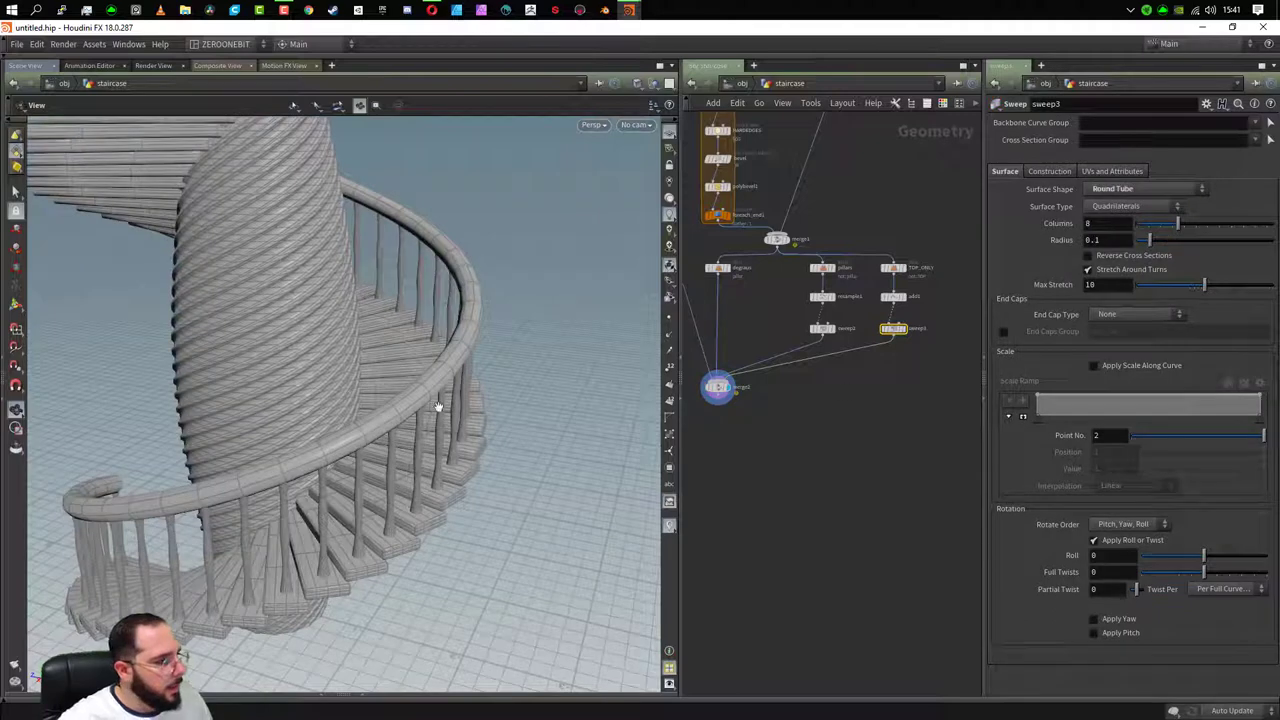
pyautogui.doubleClick(1118, 223)
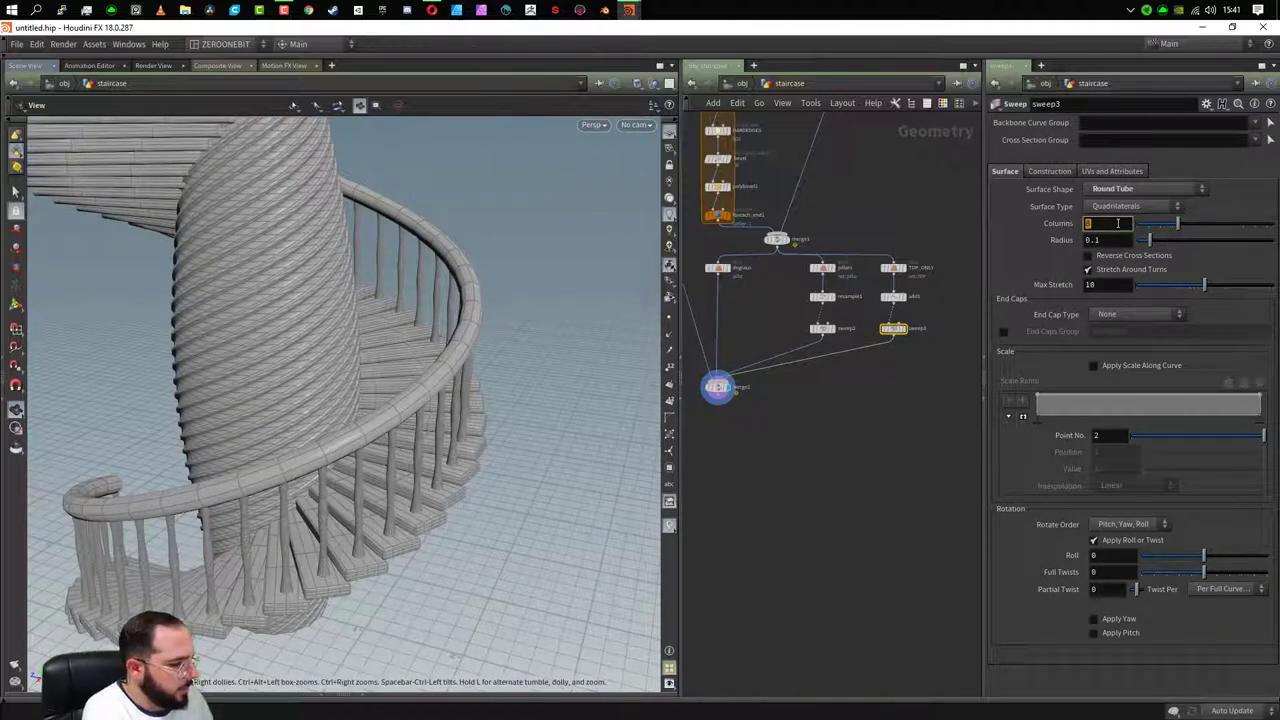
pyautogui.write('20')
pyautogui.write('36')
pyautogui.press('Return')
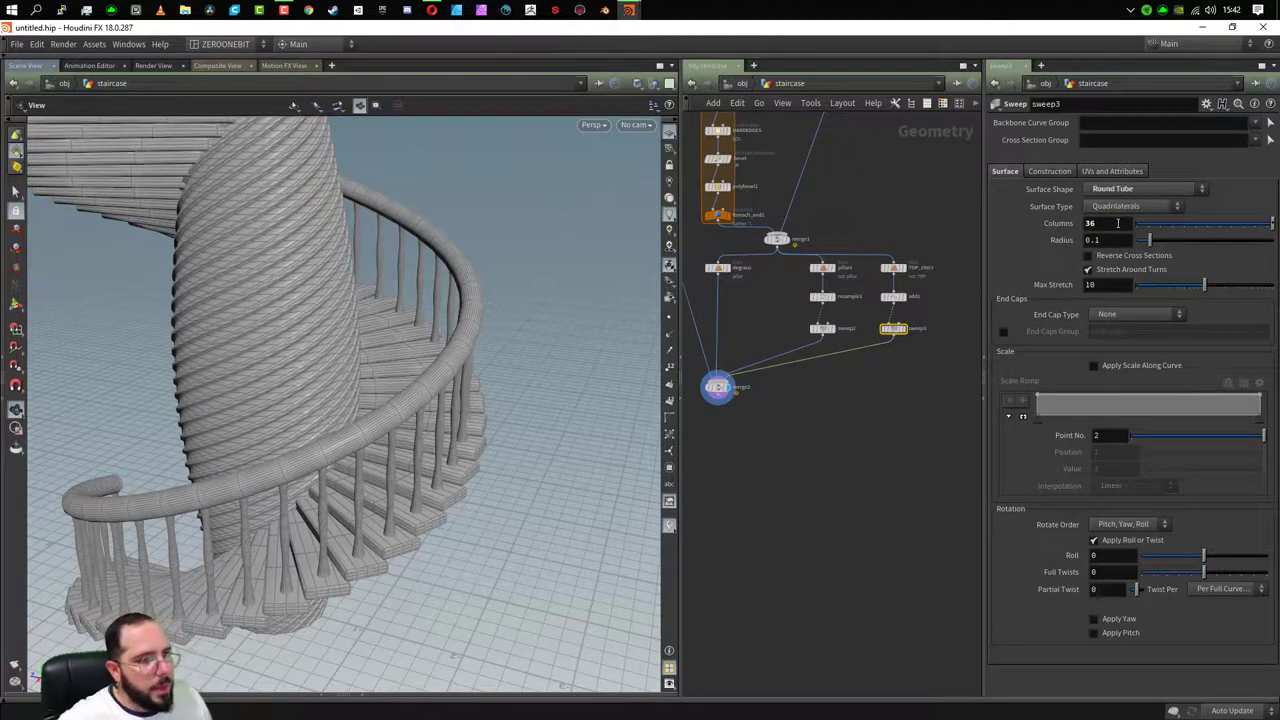
pyautogui.doubleClick(1122, 240)
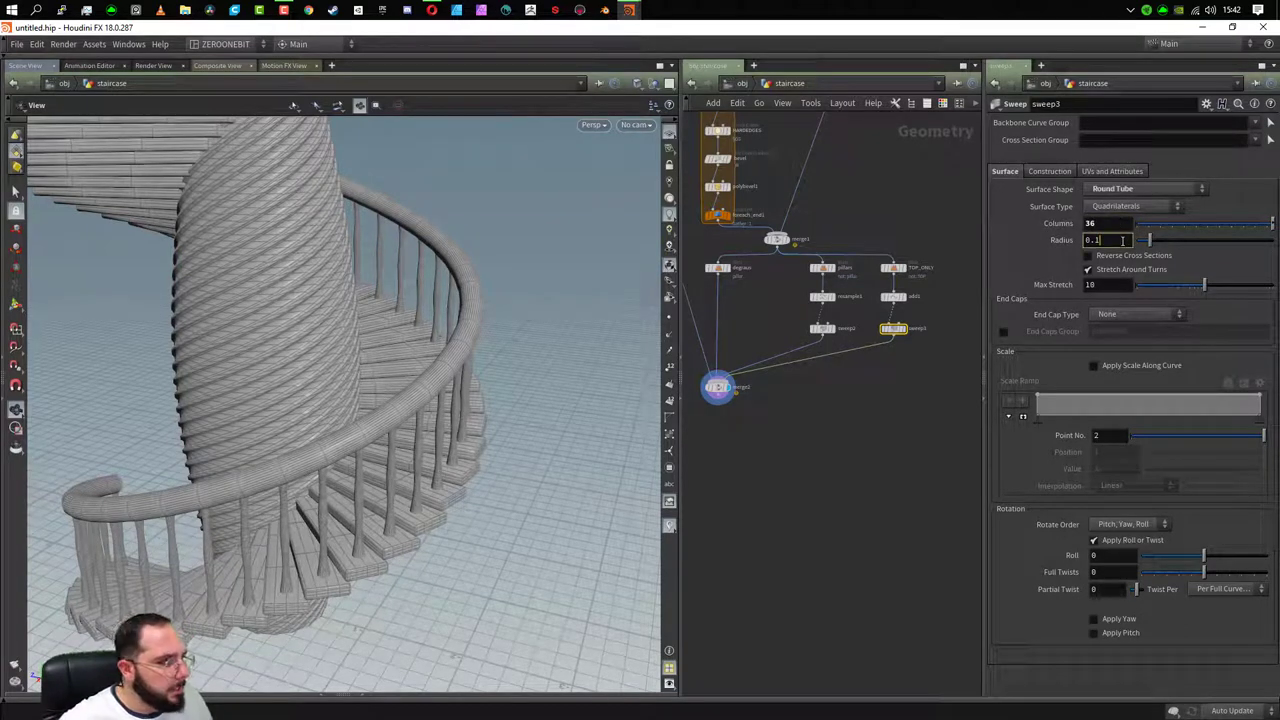
pyautogui.write('05')
pyautogui.press('Return')
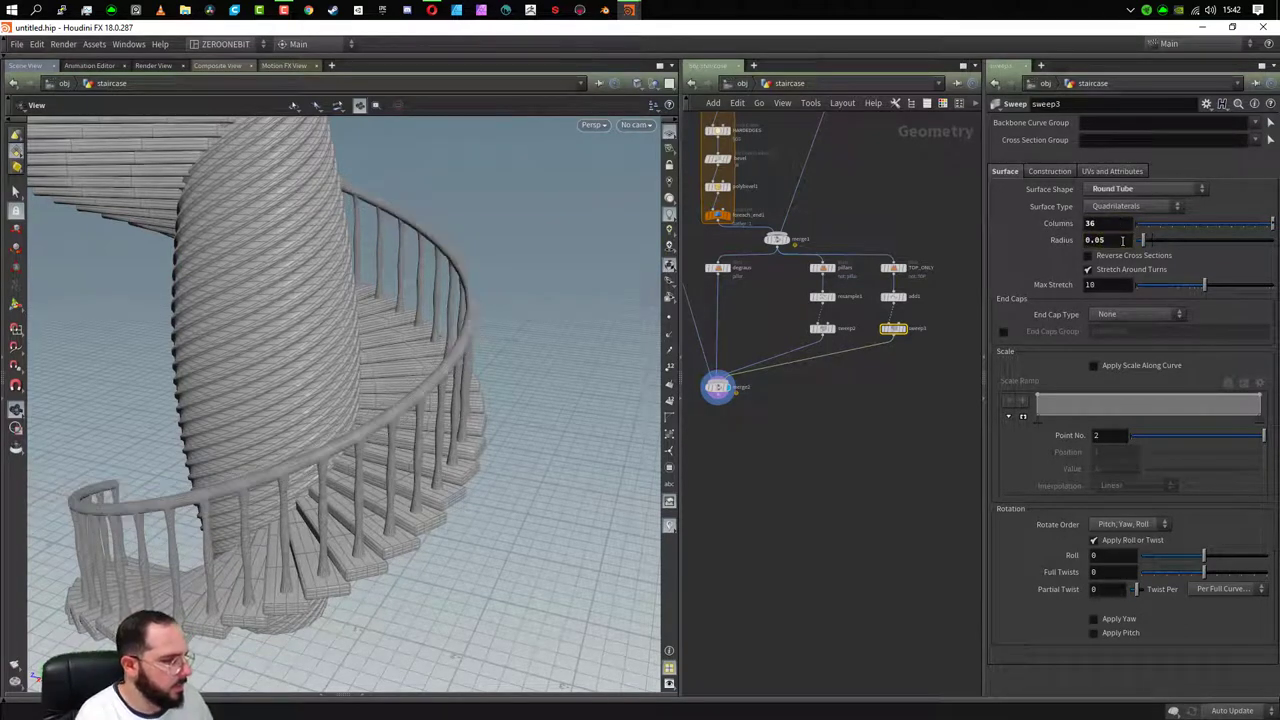
pyautogui.scroll(5, 368, 421)
pyautogui.moveTo(368, 421)
pyautogui.mouseDown()
pyautogui.moveTo(443, 549)
pyautogui.moveTo(500, 543)
pyautogui.moveTo(423, 531)
pyautogui.moveTo(406, 434)
pyautogui.mouseUp()
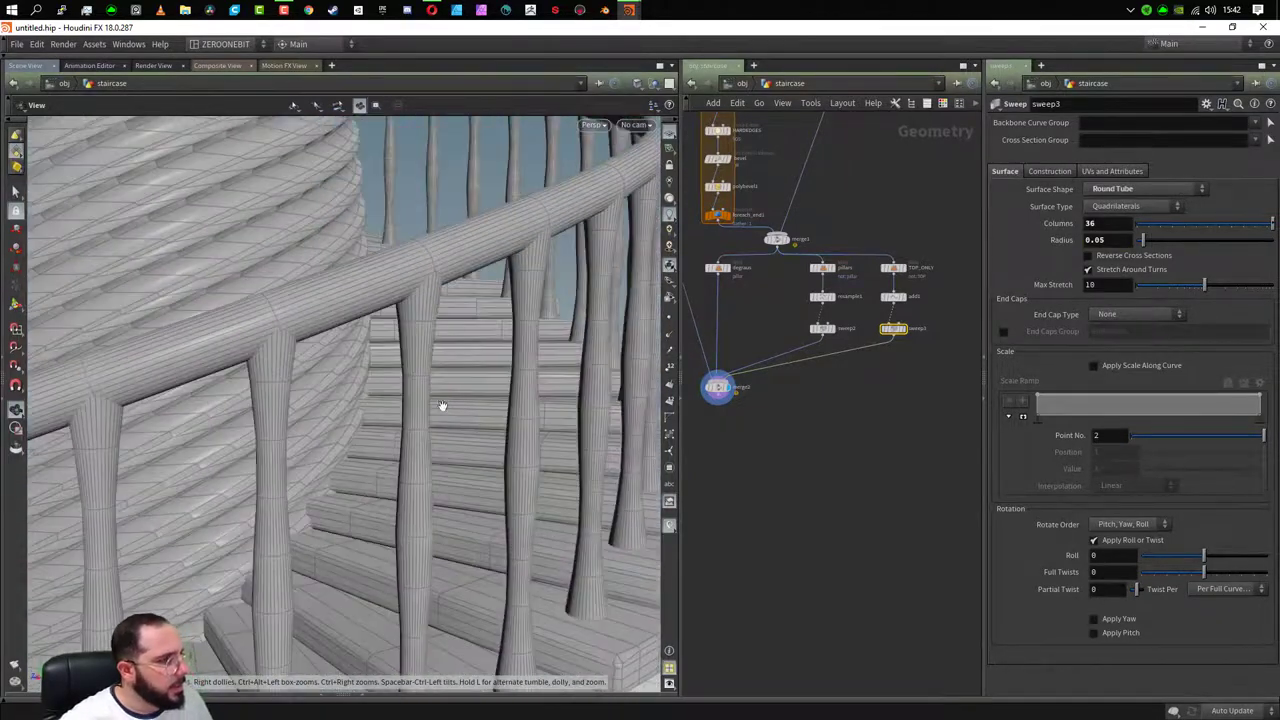
pyautogui.scroll(-5, 443, 405)
pyautogui.scroll(-2, 414, 423)
pyautogui.moveTo(358, 480); pyautogui.dragTo(208, 477)
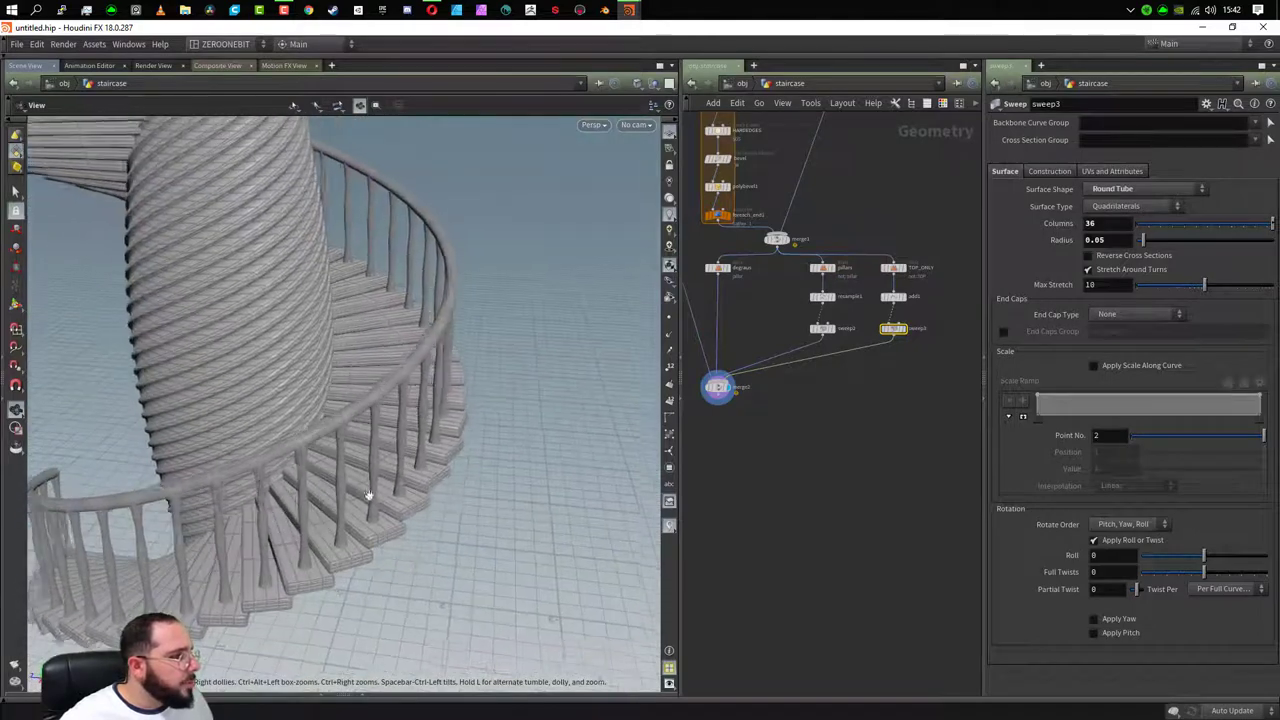
pyautogui.scroll(5, 372, 453)
pyautogui.scroll(3, 372, 453)
pyautogui.moveTo(372, 453); pyautogui.dragTo(374, 446)
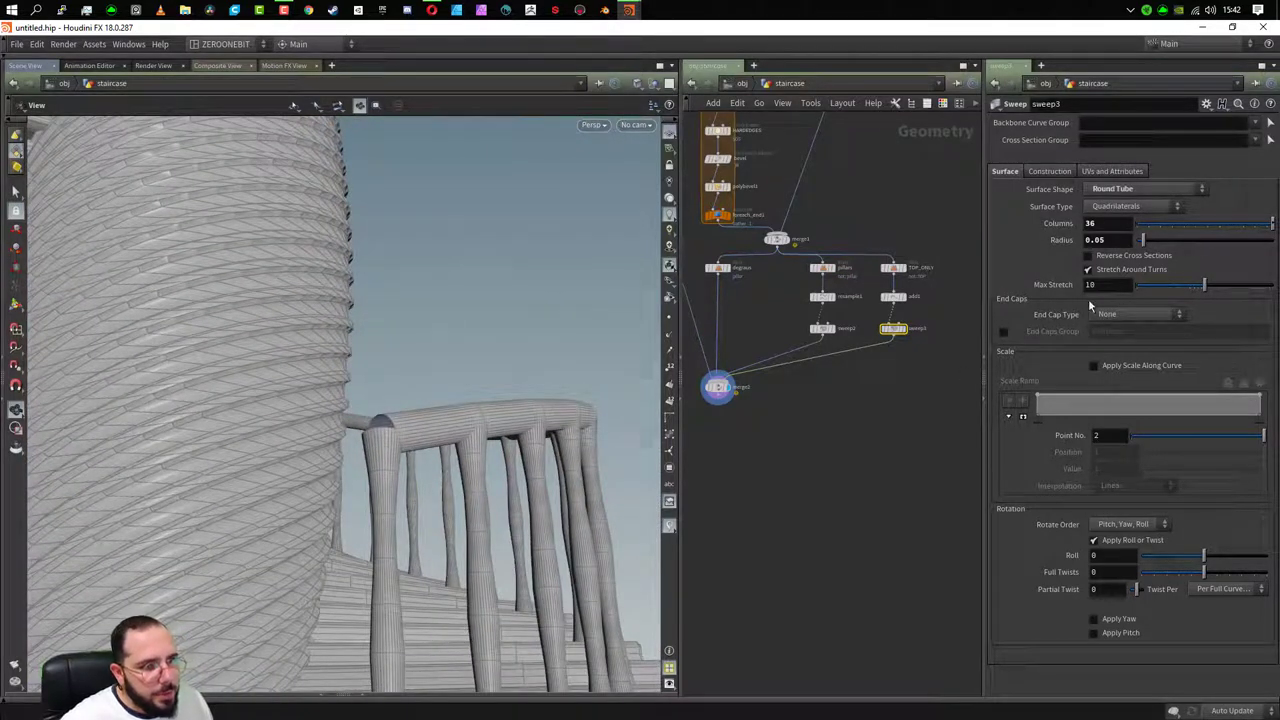
# - Give sweep3 Grid end caps and put them in an endcaps group
pyautogui.click(1130, 314)
pyautogui.click(1131, 354)
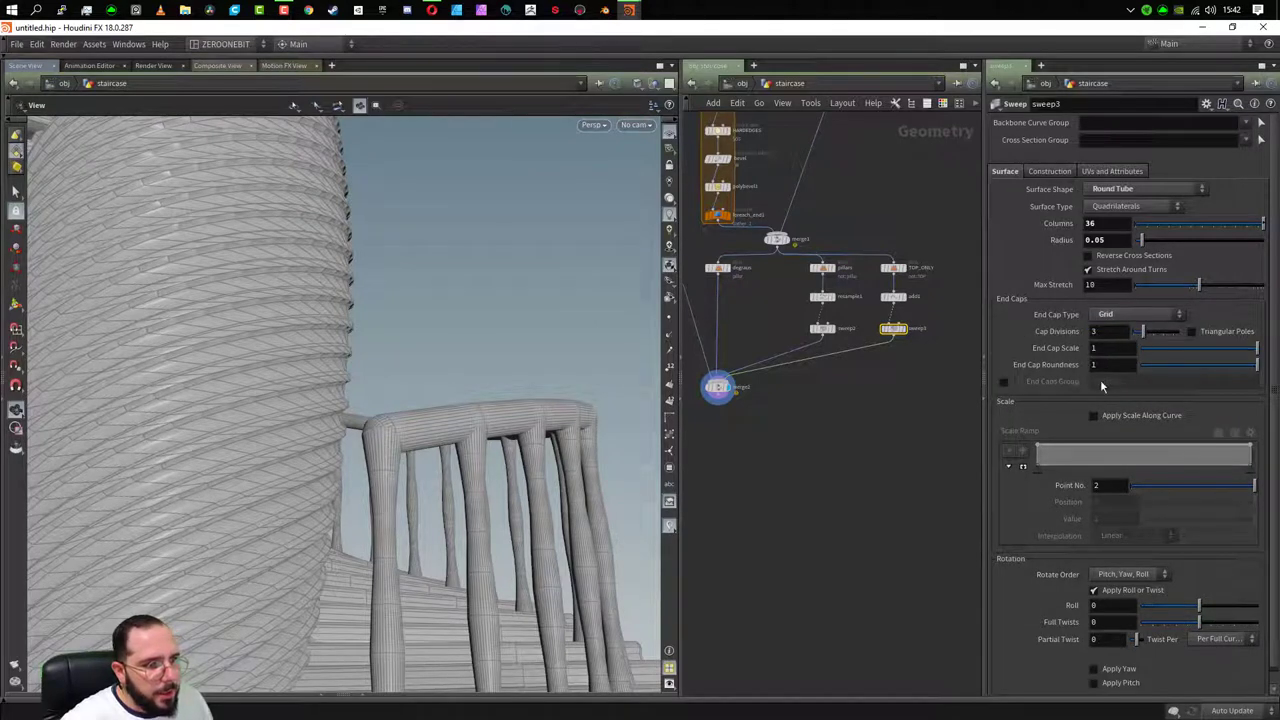
pyautogui.click(1004, 381)
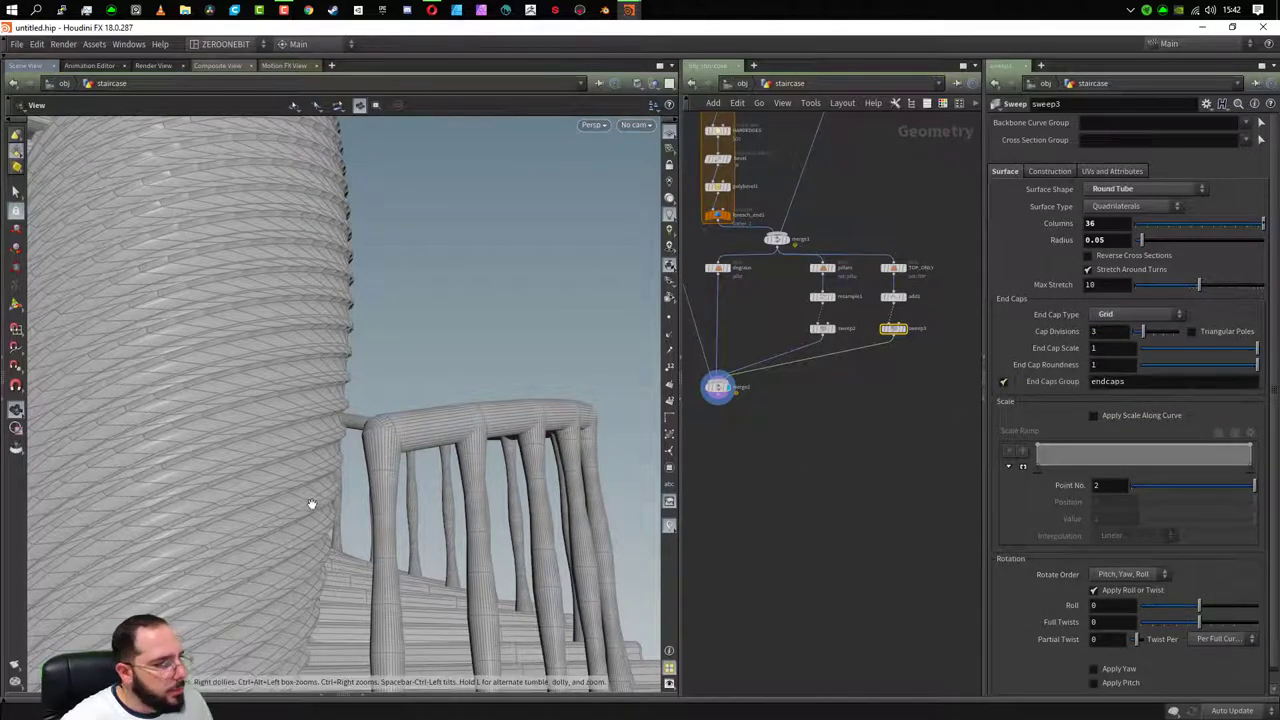
pyautogui.moveTo(311, 505)
pyautogui.mouseDown()
pyautogui.moveTo(324, 525)
pyautogui.moveTo(297, 552)
pyautogui.mouseUp()
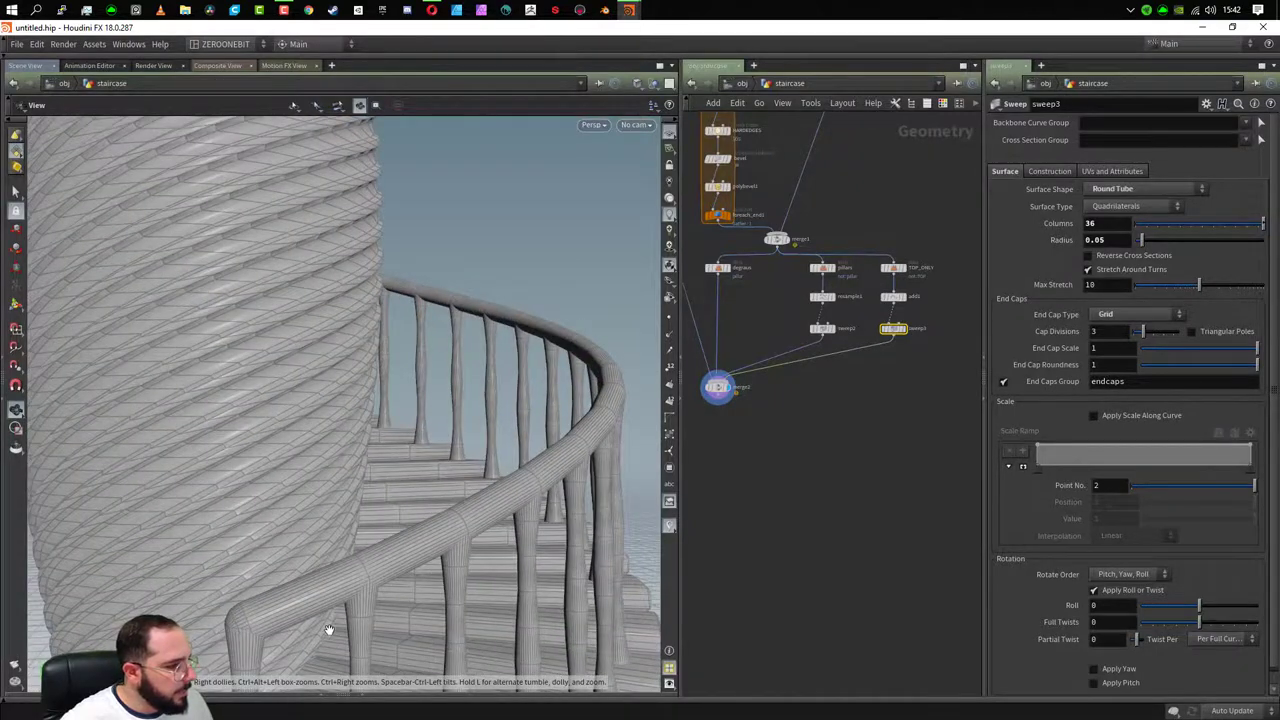
pyautogui.moveTo(329, 630); pyautogui.dragTo(132, 572)
pyautogui.moveTo(301, 561)
pyautogui.mouseDown()
pyautogui.moveTo(334, 400)
pyautogui.moveTo(372, 438)
pyautogui.mouseUp()
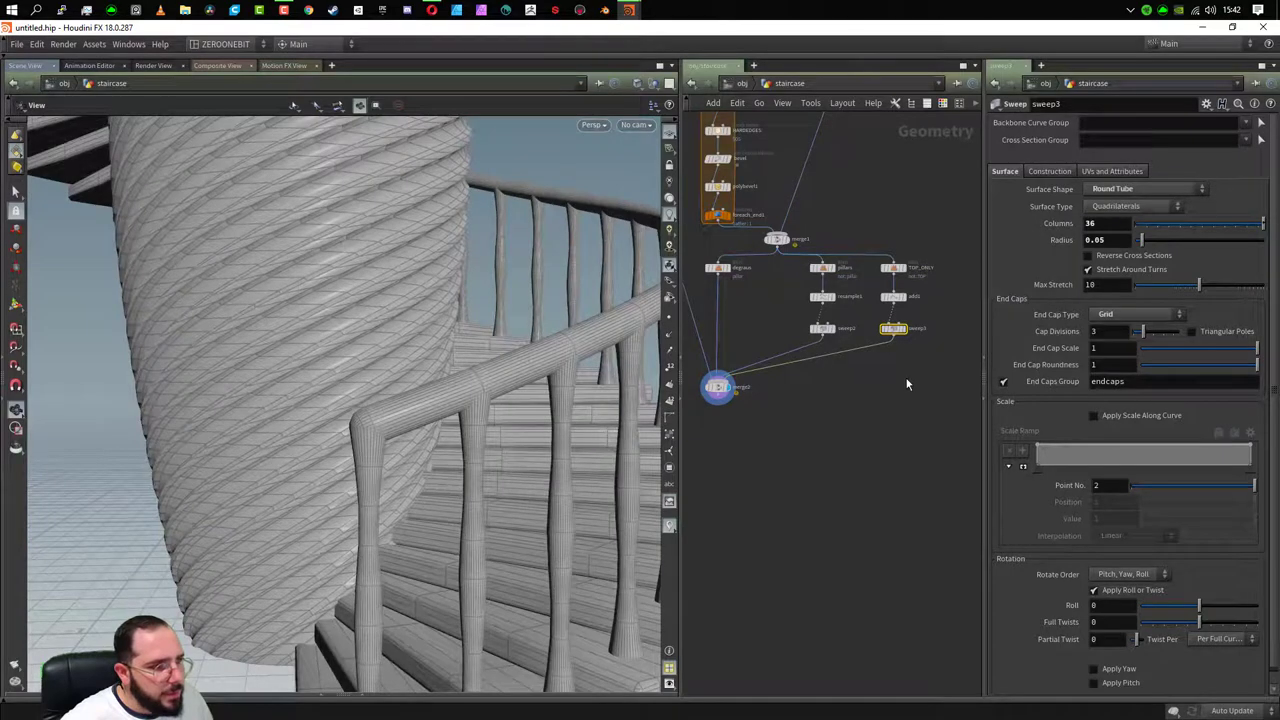
# - Insert a Transform node after sweep3 acting on the endcaps group
pyautogui.press('Tab')
pyautogui.write('transf')
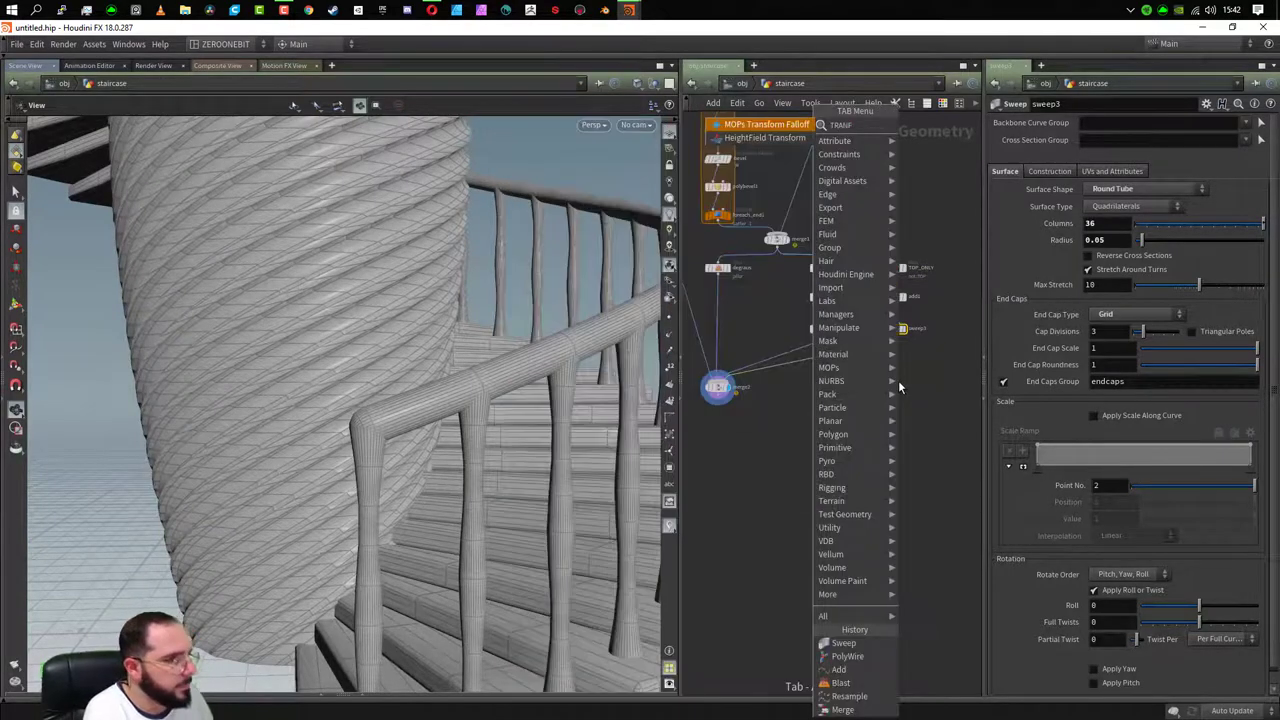
pyautogui.press('BackSpace')
pyautogui.press('BackSpace')
pyautogui.press('BackSpace')
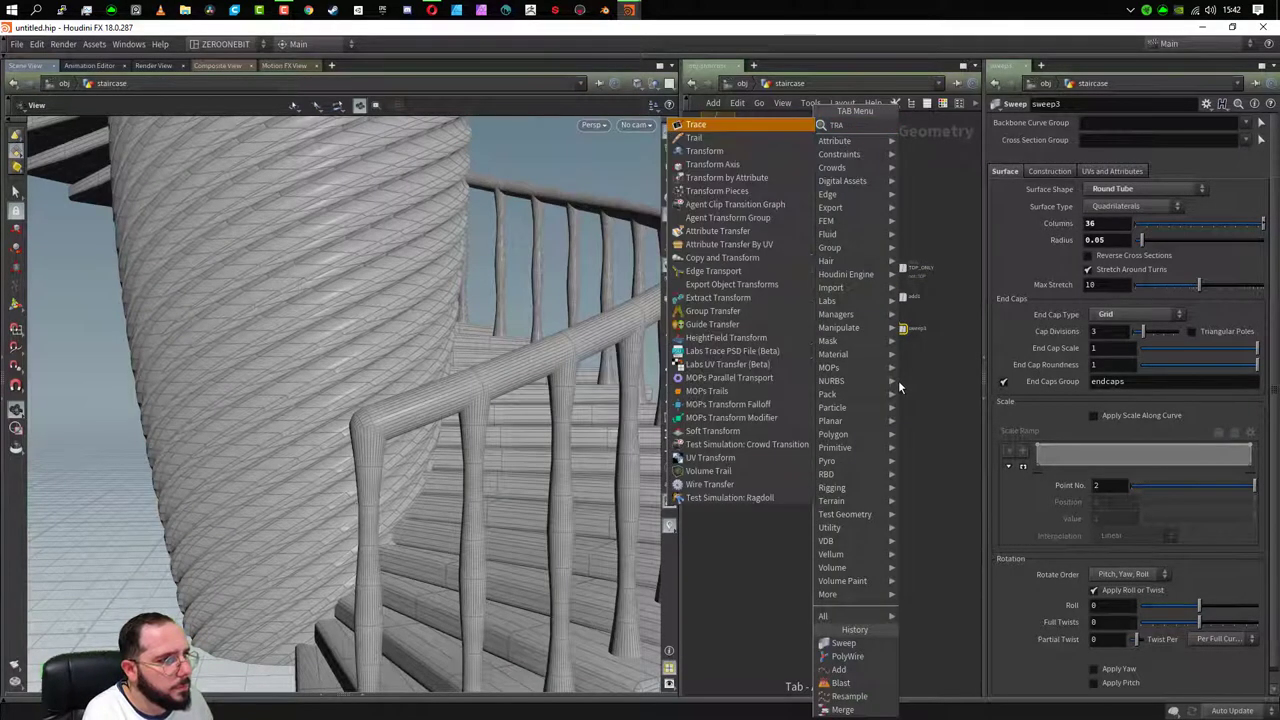
pyautogui.press('Down')
pyautogui.press('Down')
pyautogui.press('Return')
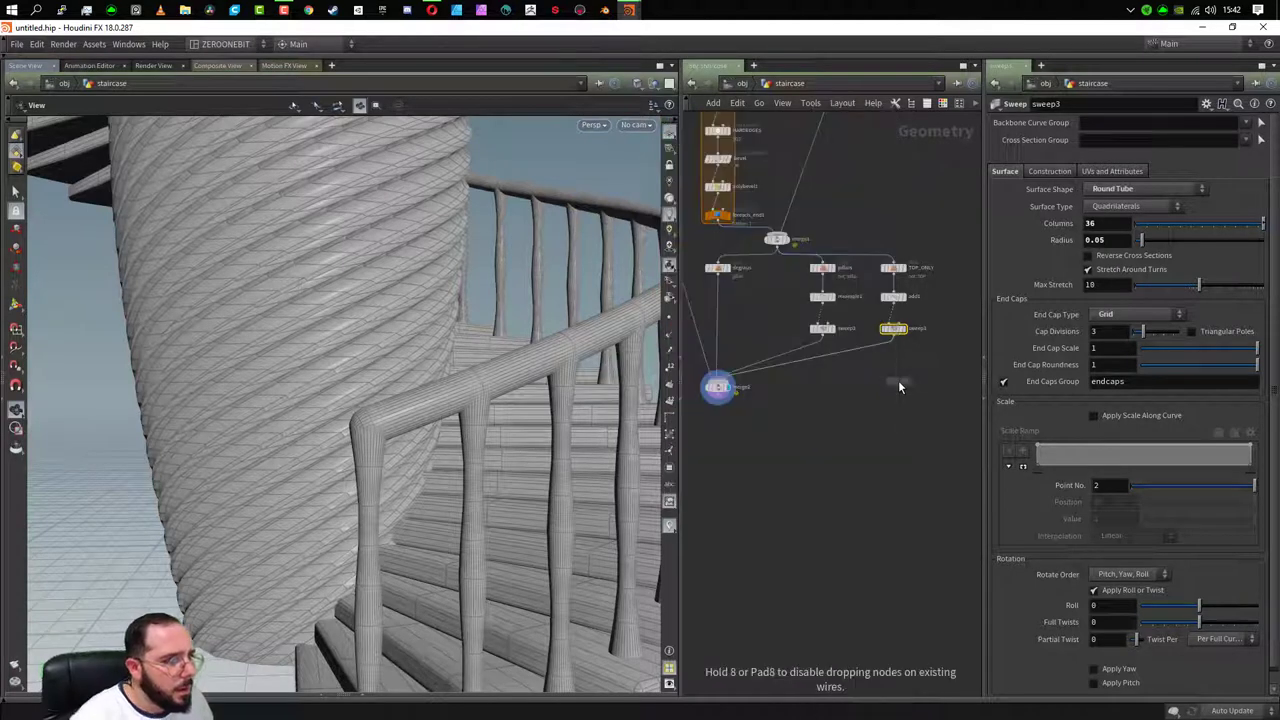
pyautogui.click(847, 354)
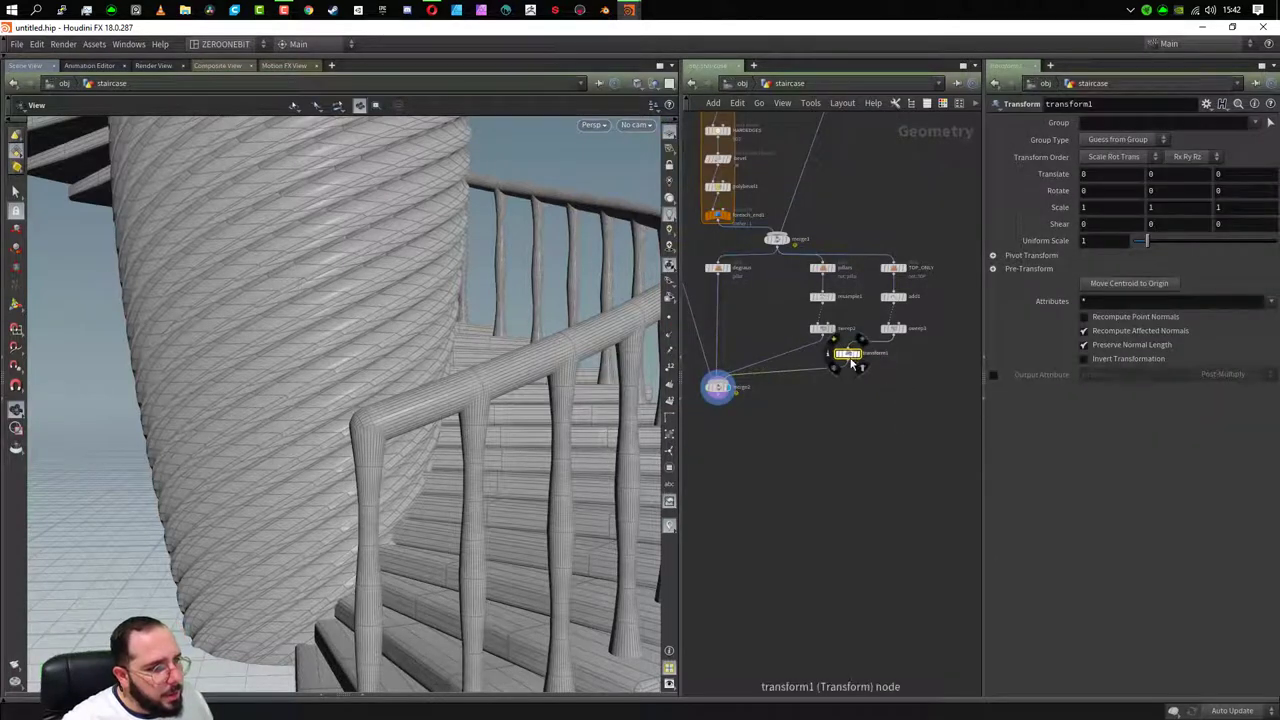
pyautogui.moveTo(850, 360); pyautogui.dragTo(896, 363)
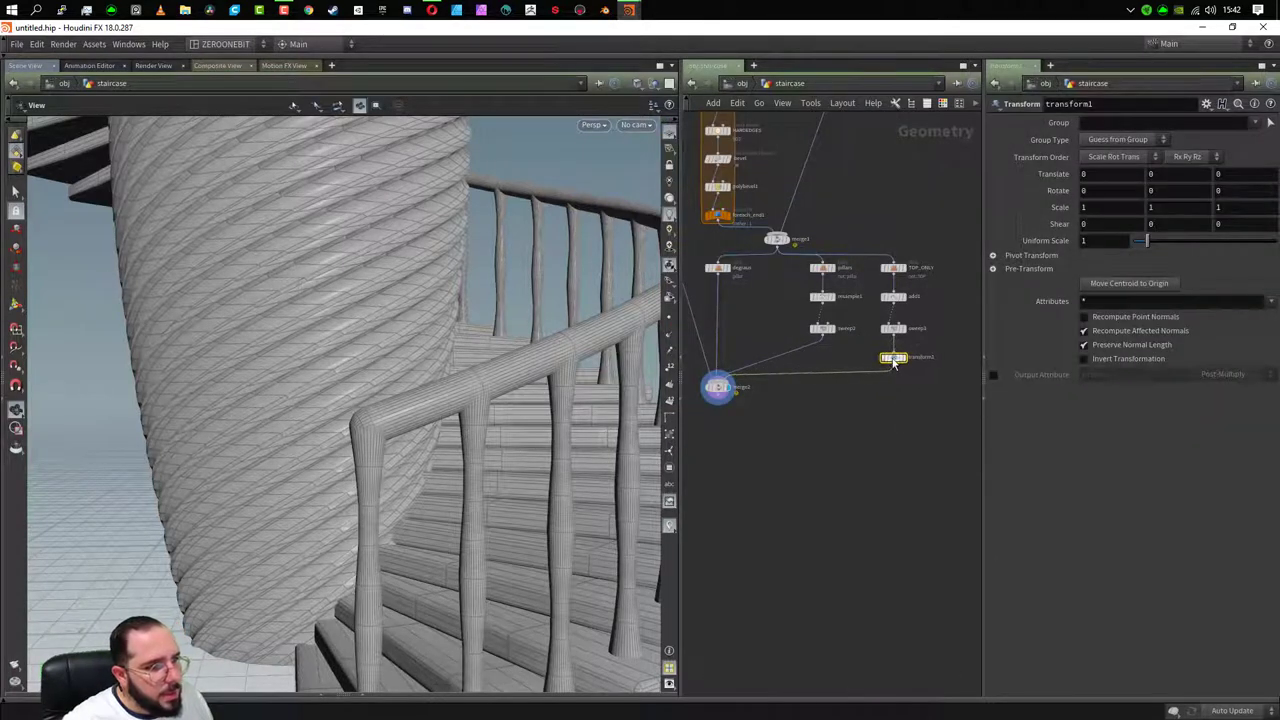
pyautogui.click(1252, 125)
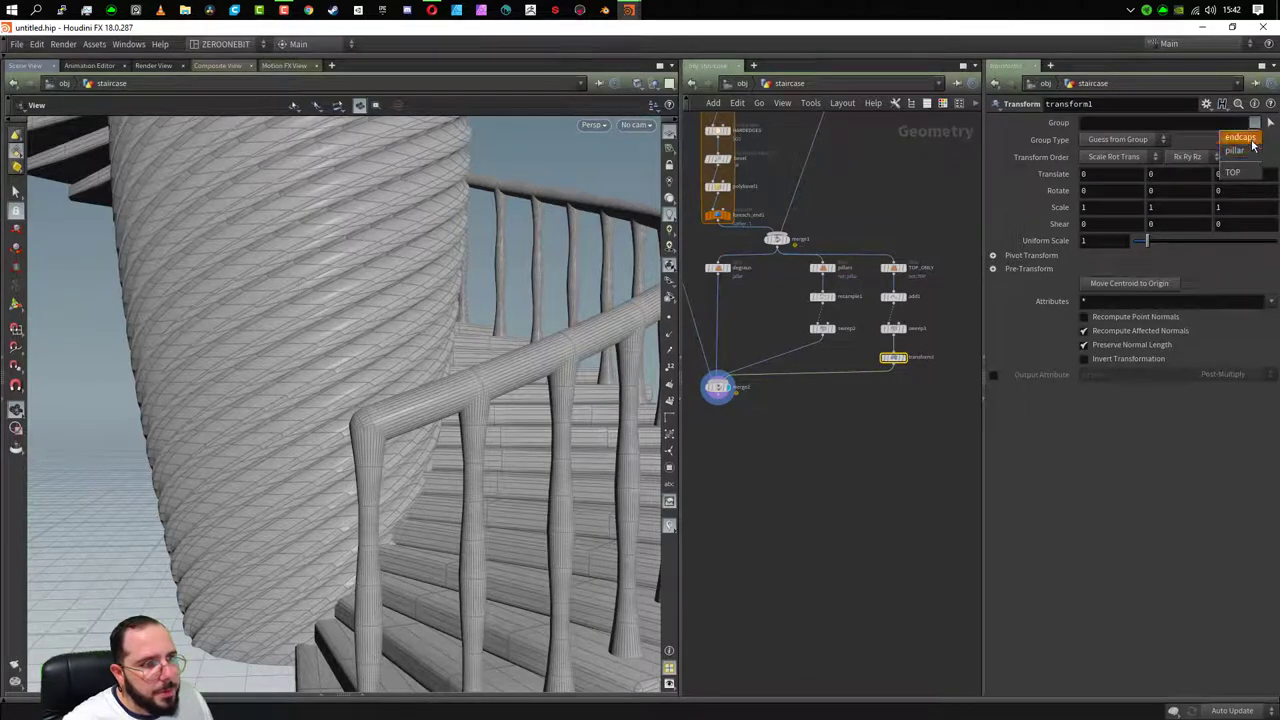
pyautogui.click(1240, 152)
# - Try scaling and shifting the endcaps, undo each change, then delete transform1
pyautogui.moveTo(1145, 241); pyautogui.dragTo(1152, 242)
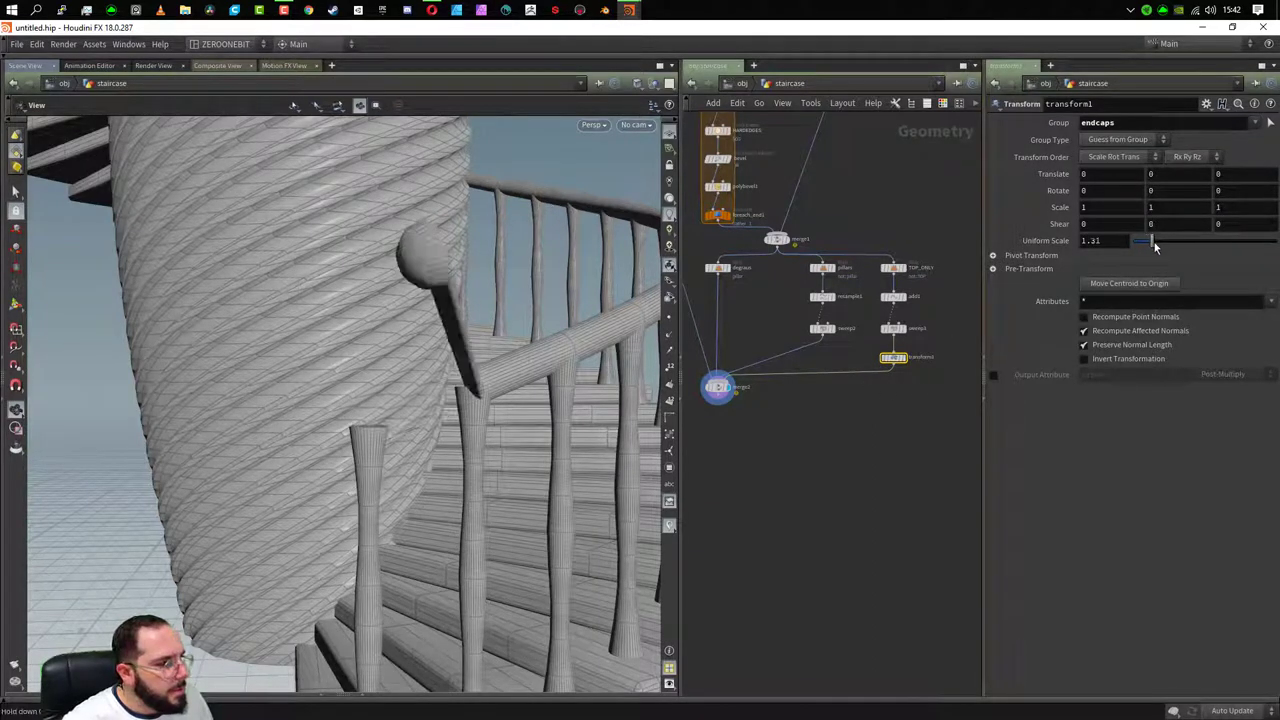
pyautogui.hotkey('ctrl', 'z')
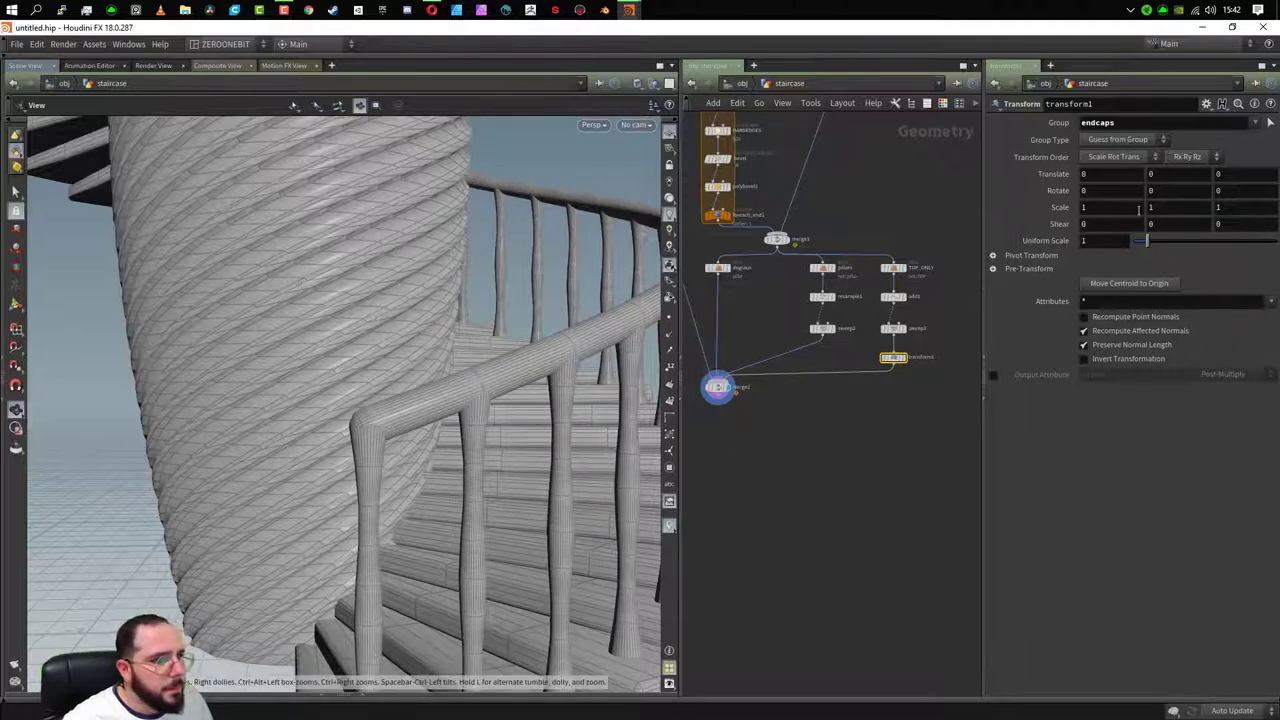
pyautogui.moveTo(1090, 241); pyautogui.dragTo(1111, 238, button='middle')
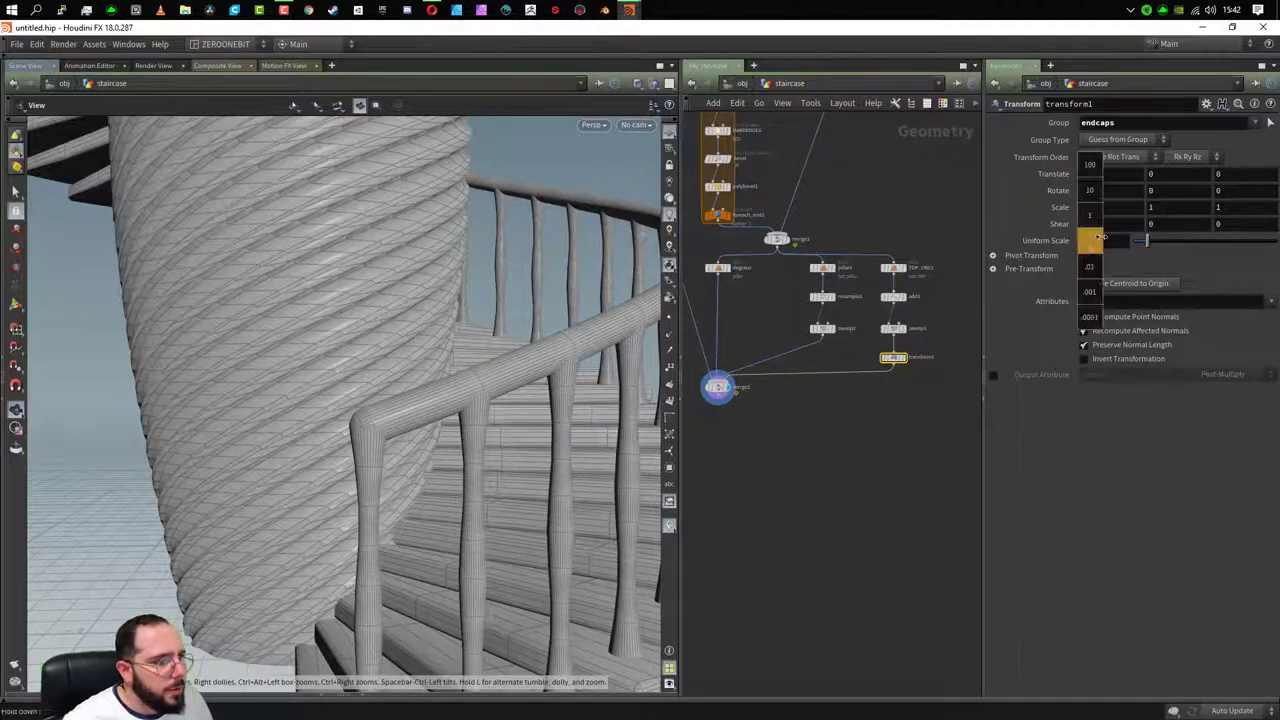
pyautogui.hotkey('ctrl', 'z')
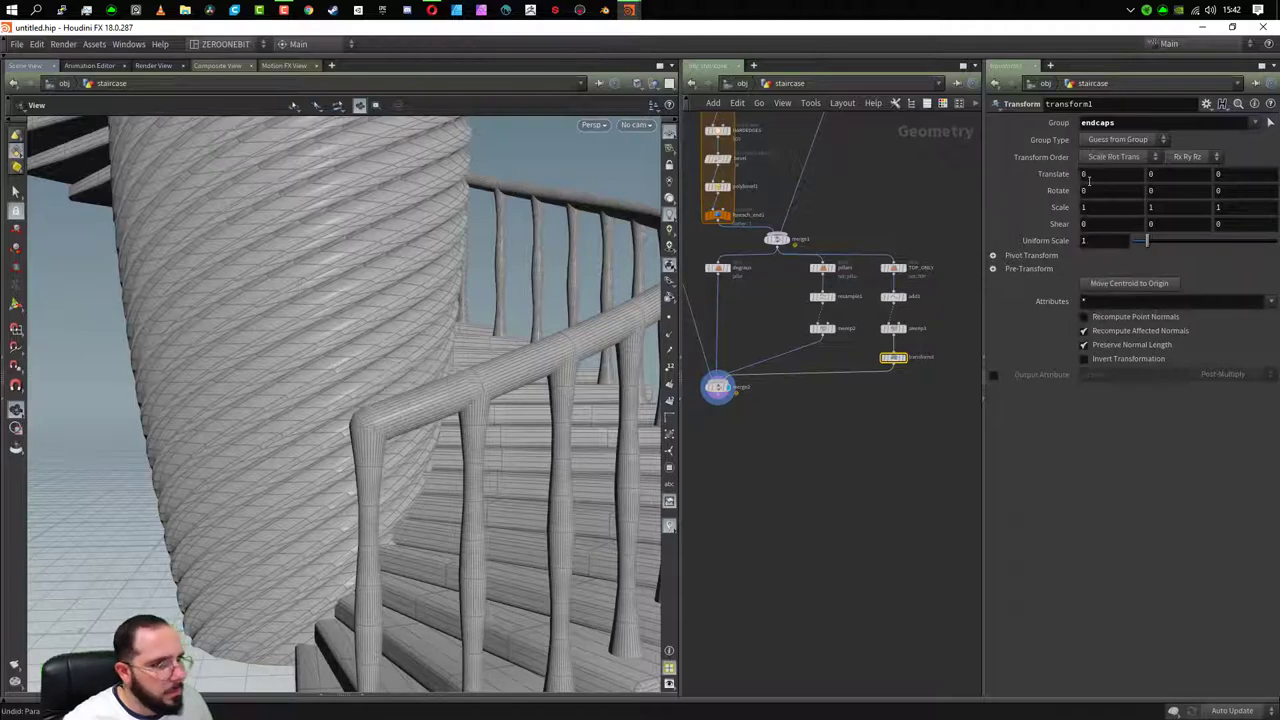
pyautogui.moveTo(1101, 175); pyautogui.dragTo(1241, 183, button='middle')
pyautogui.hotkey('ctrl', 'z')
pyautogui.hotkey('ctrl', 'z')
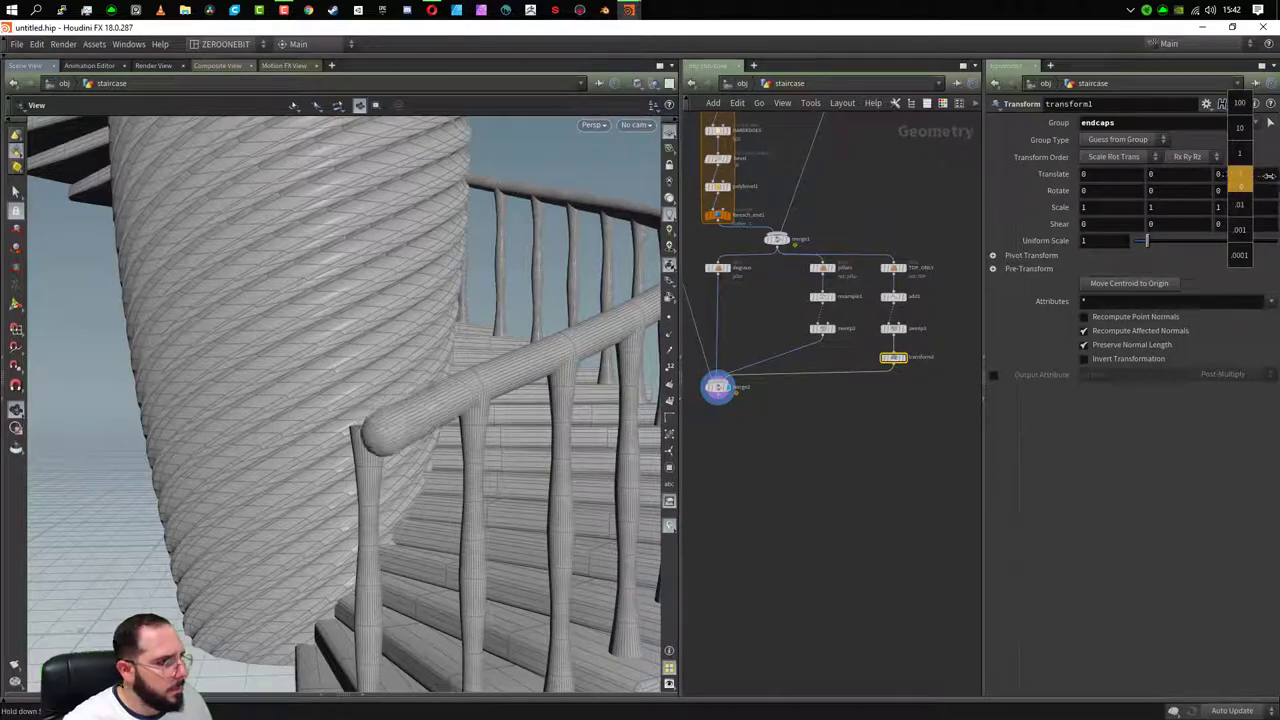
pyautogui.hotkey('ctrl', 'z')
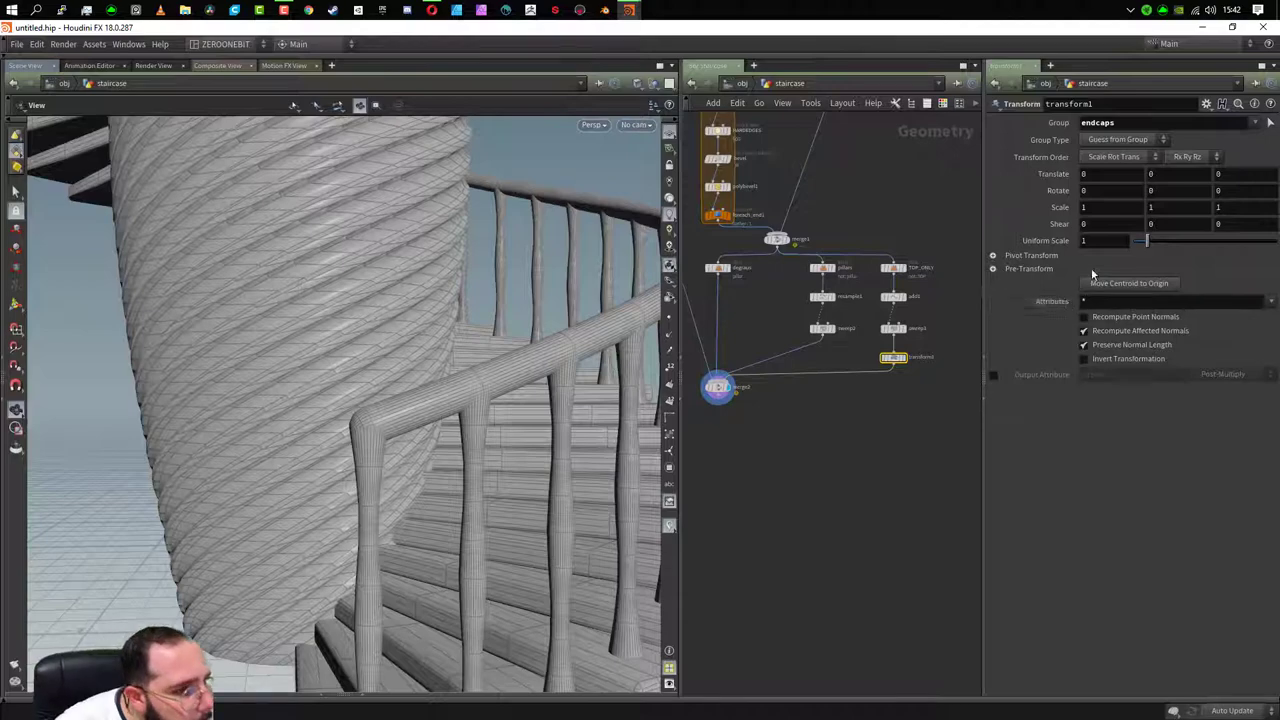
pyautogui.moveTo(443, 443); pyautogui.dragTo(437, 511)
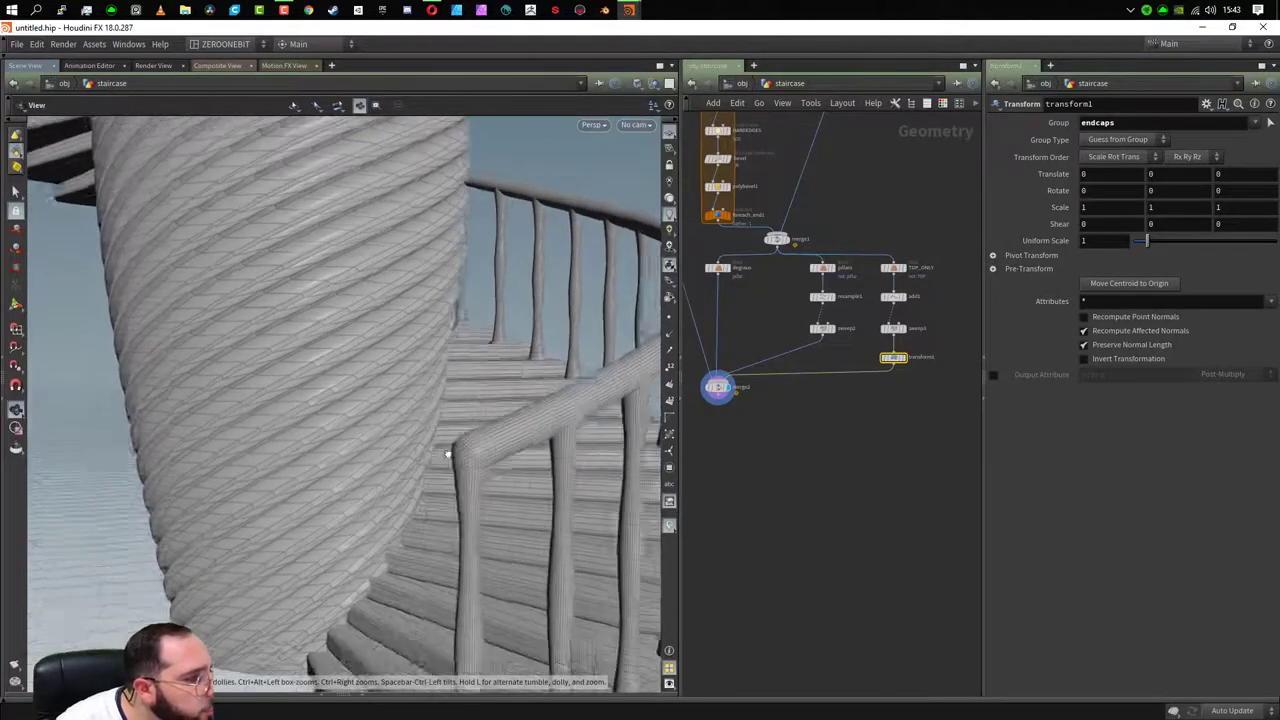
pyautogui.scroll(5, 440, 500)
pyautogui.scroll(5, 437, 494)
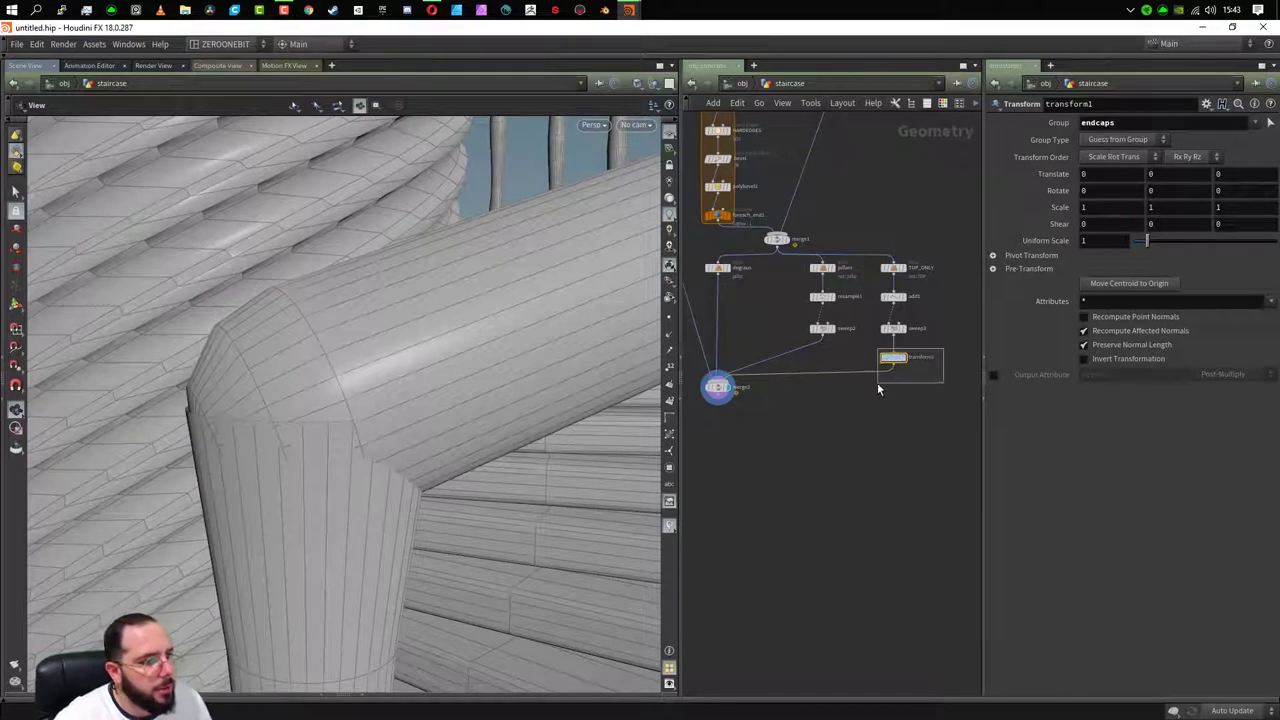
pyautogui.press('Delete')
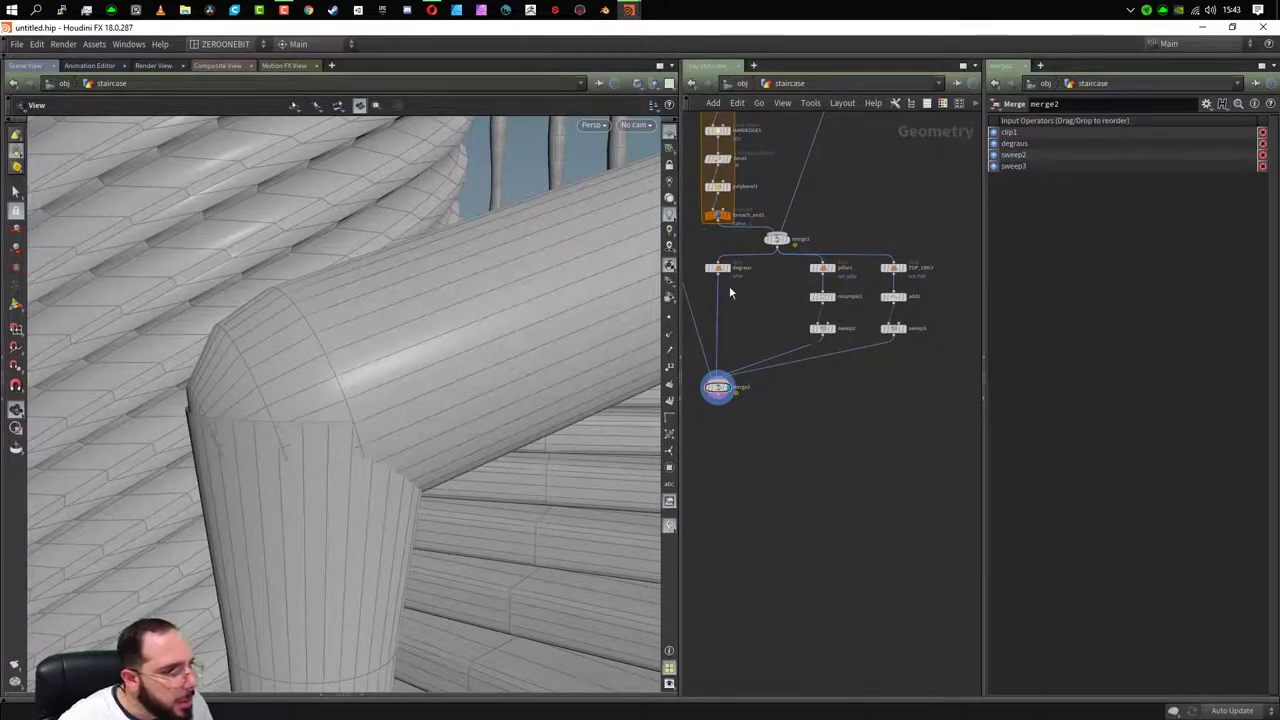
# - Lower sweep2's first scale-ramp key and set the last key to 0.75
pyautogui.moveTo(771, 295); pyautogui.dragTo(821, 365, button='middle')
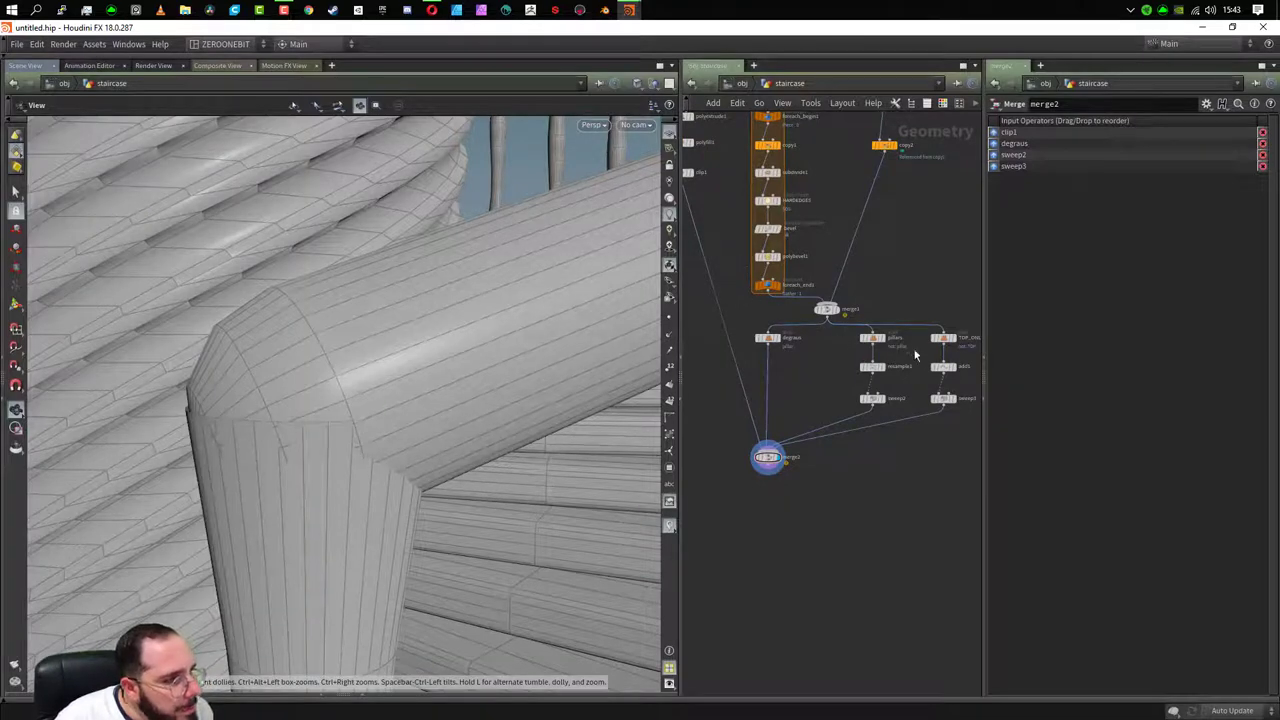
pyautogui.click(880, 399)
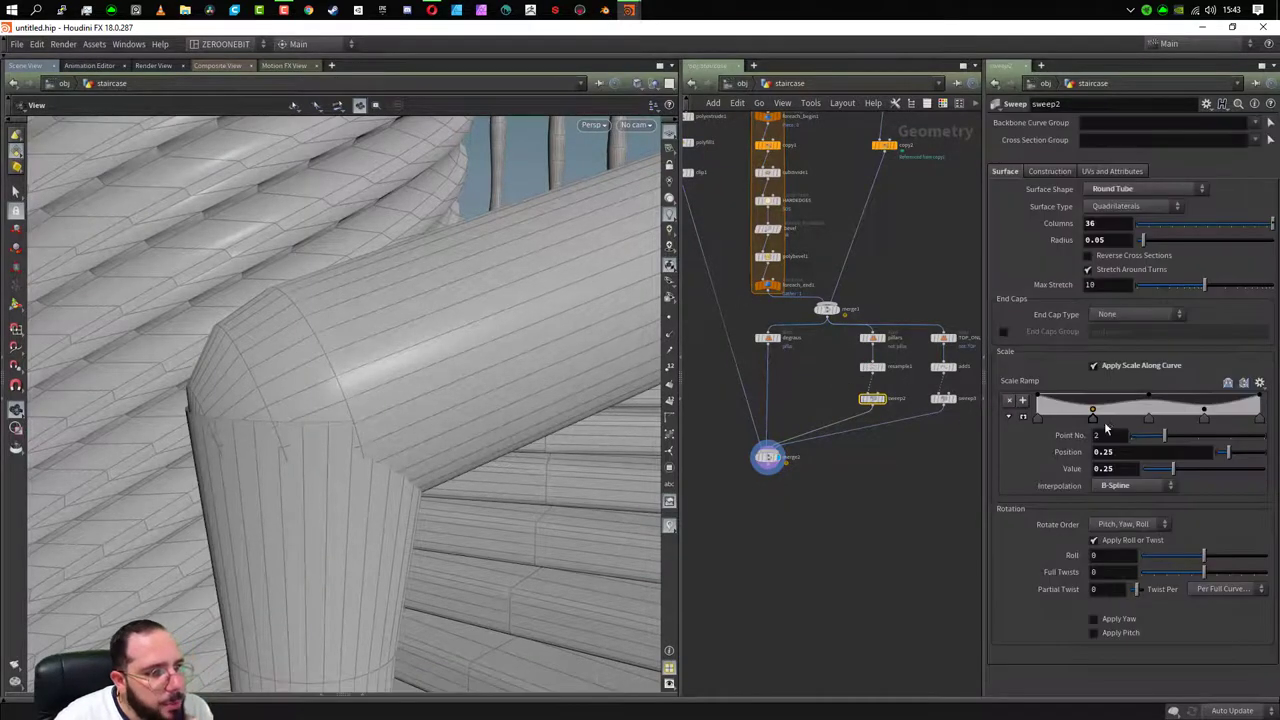
pyautogui.click(1037, 418)
pyautogui.click(1106, 469)
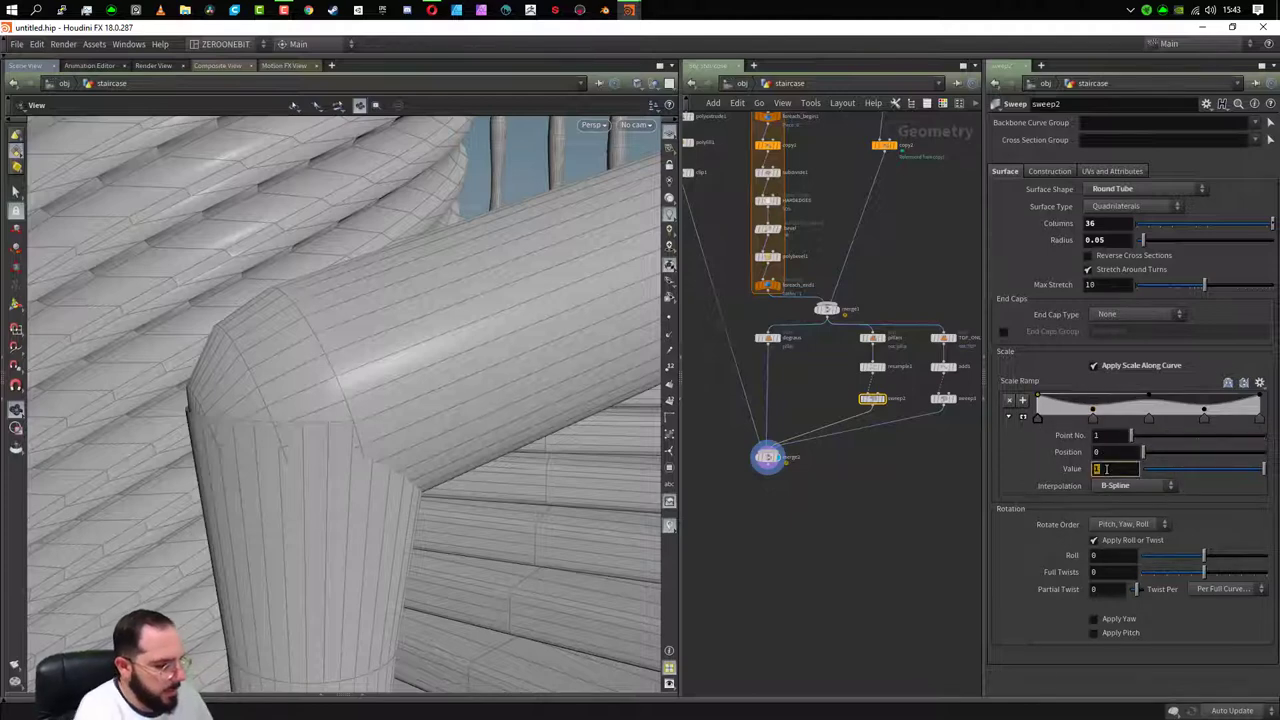
pyautogui.write('0.75')
pyautogui.press('Return')
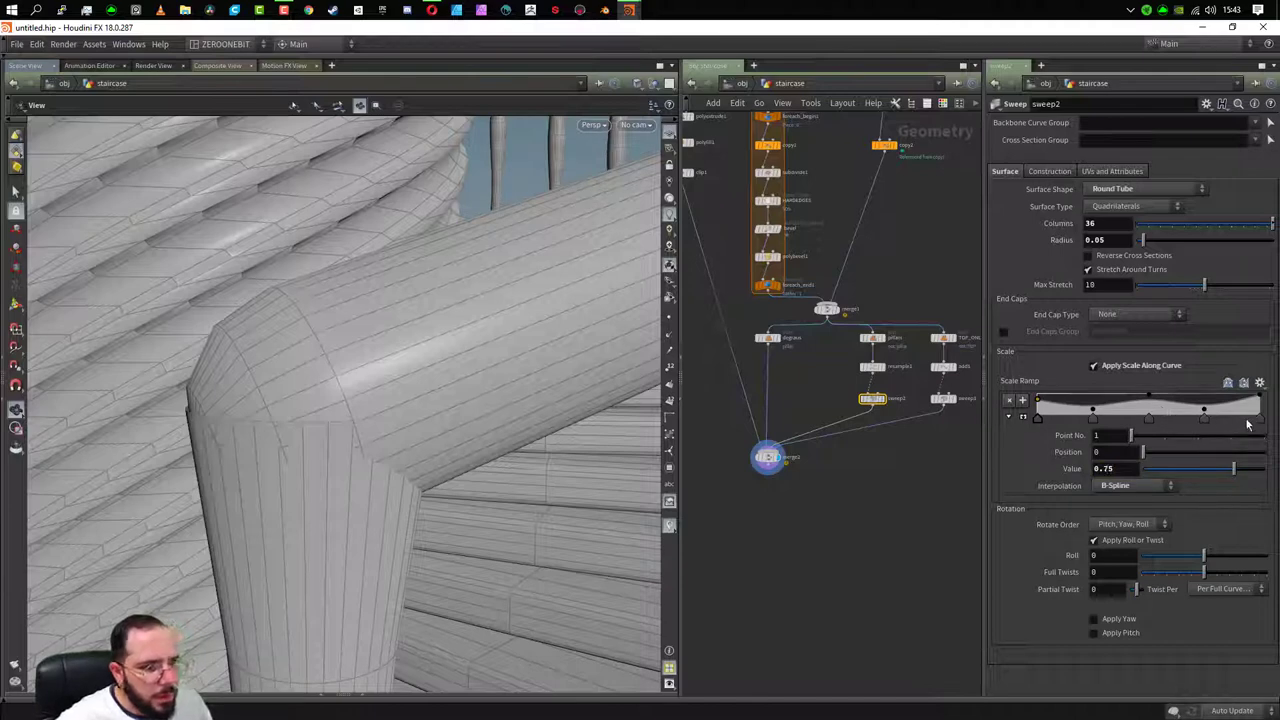
pyautogui.click(1257, 418)
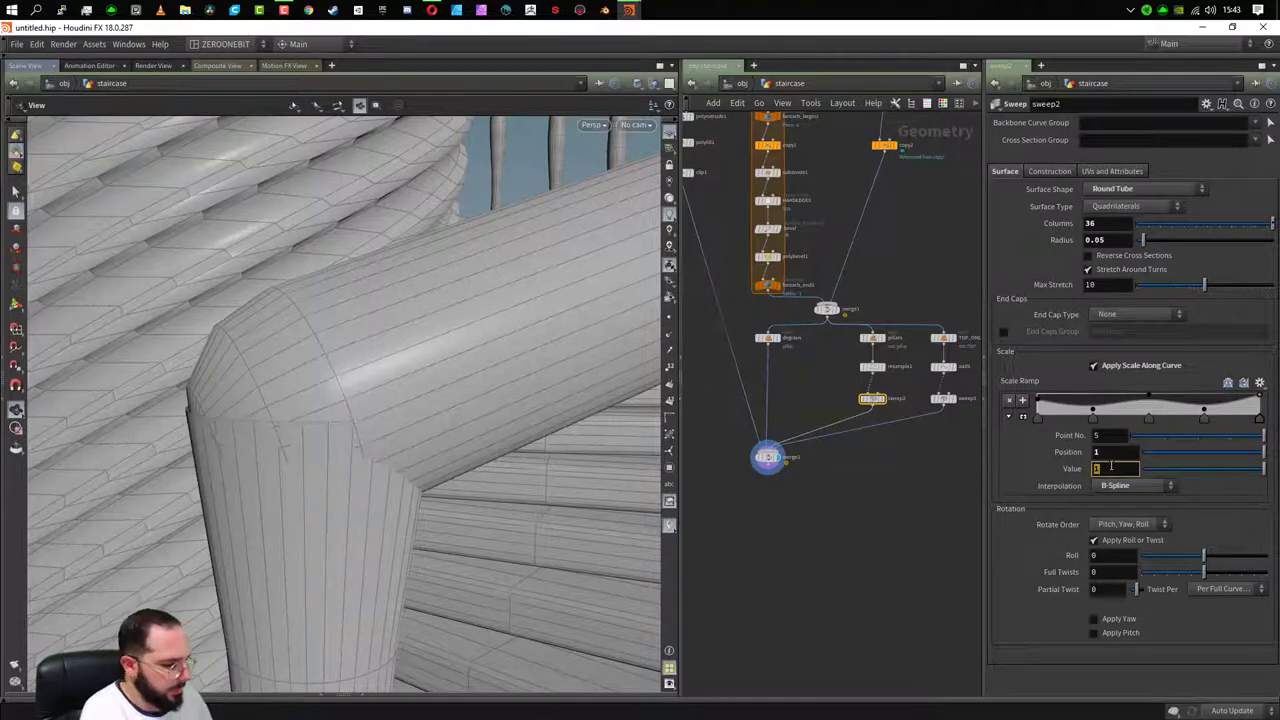
pyautogui.write('75')
pyautogui.press('Return')
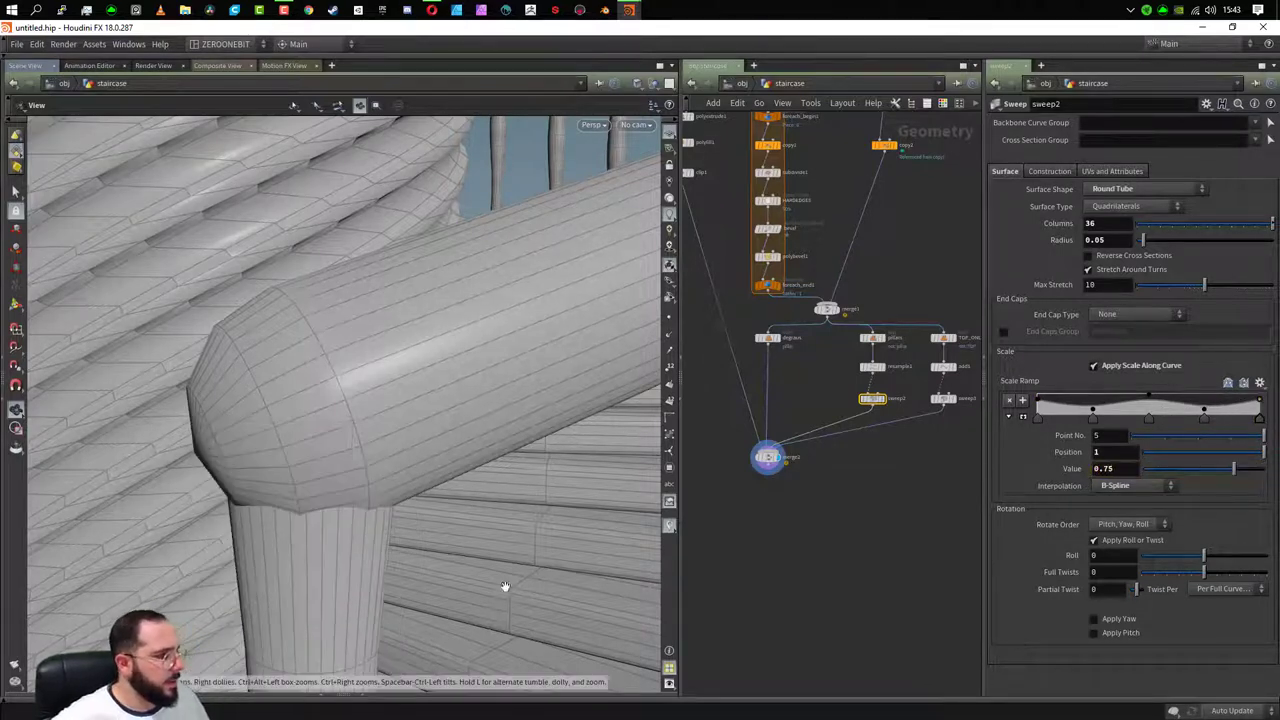
# - Switch the viewport to smooth shading and orbit around the whole staircase
pyautogui.moveTo(348, 604)
pyautogui.mouseDown()
pyautogui.moveTo(443, 557)
pyautogui.moveTo(343, 543)
pyautogui.moveTo(351, 571)
pyautogui.moveTo(409, 577)
pyautogui.moveTo(466, 560)
pyautogui.moveTo(506, 577)
pyautogui.mouseUp()
pyautogui.moveTo(419, 431); pyautogui.dragTo(383, 383, button='right')
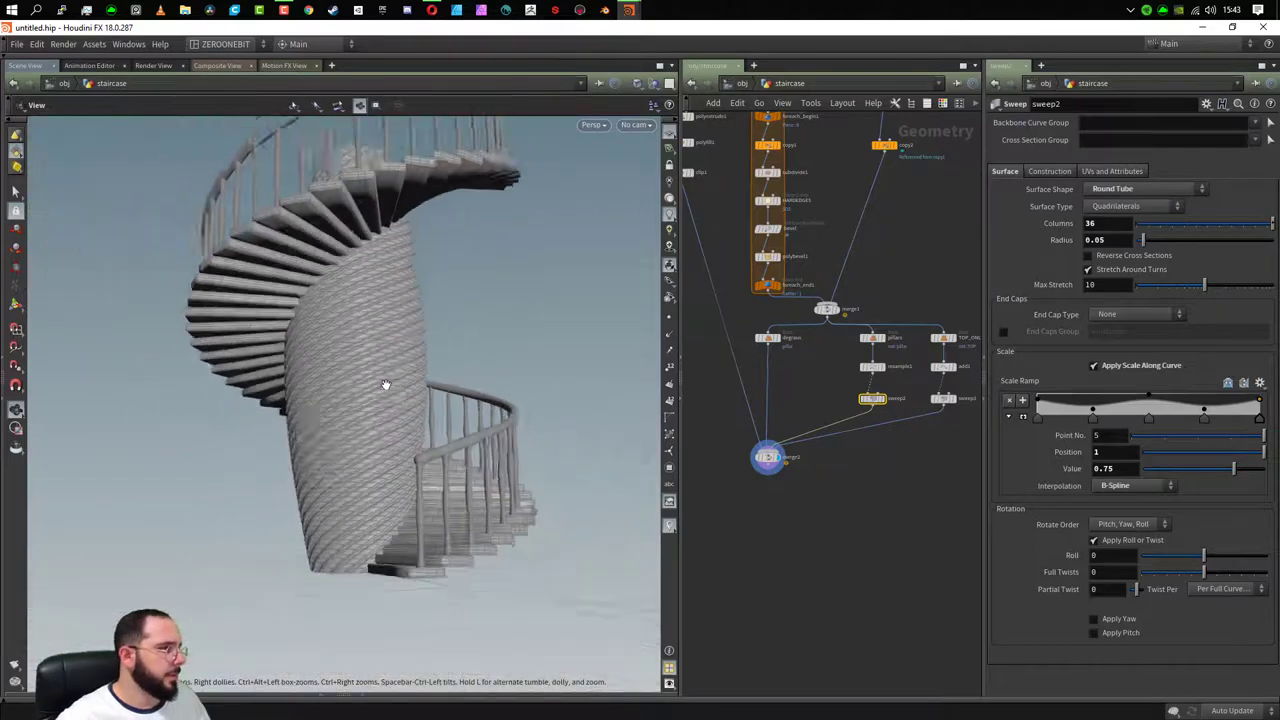
pyautogui.moveTo(366, 366); pyautogui.dragTo(419, 405)
pyautogui.hotkey('shift', 'w')
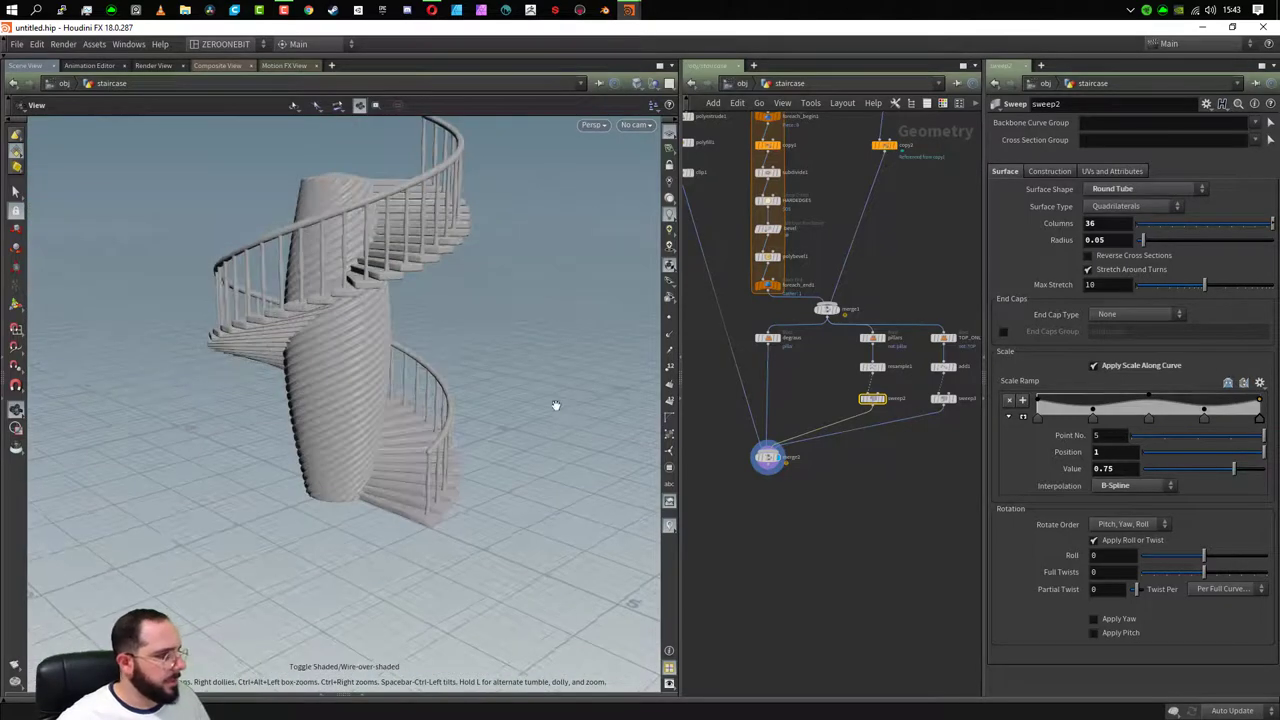
pyautogui.moveTo(557, 403)
pyautogui.mouseDown()
pyautogui.moveTo(409, 389)
pyautogui.moveTo(266, 423)
pyautogui.moveTo(285, 440)
pyautogui.mouseUp()
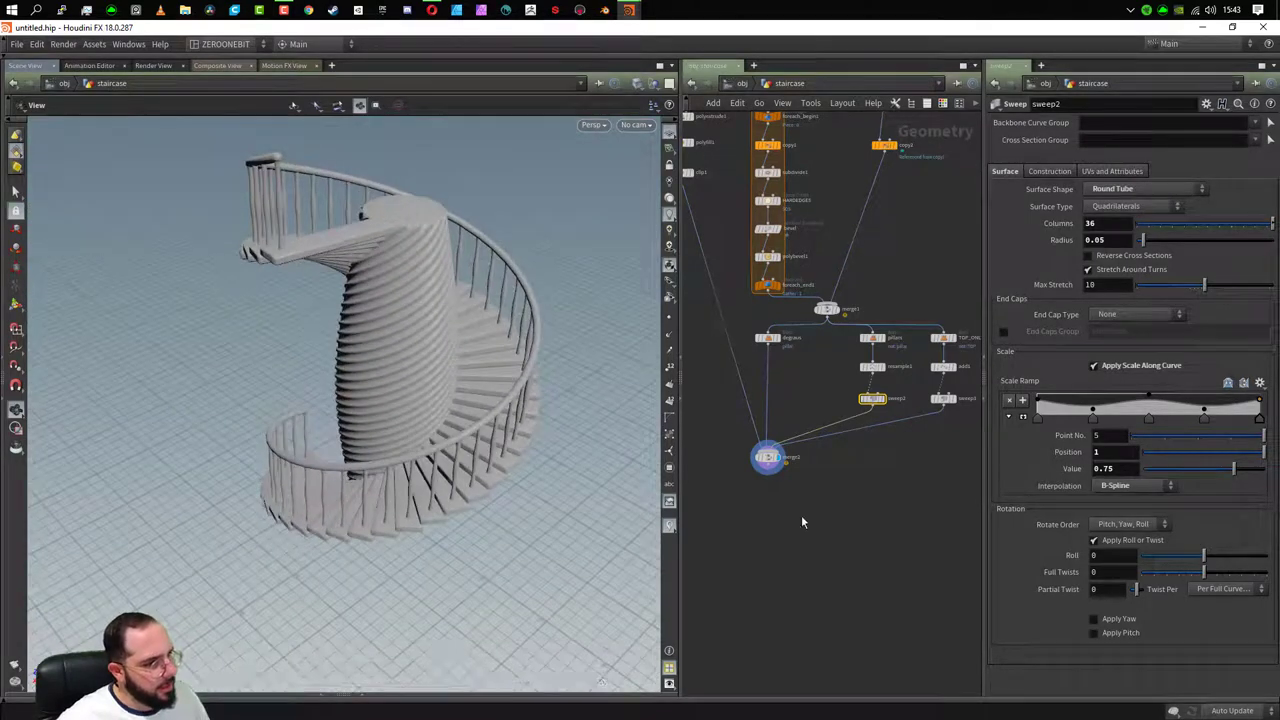
pyautogui.press('Tab')
# - Add Labs Soften Normals below merge2, wire it in, and inspect the smoothed staircase
pyautogui.write('s')
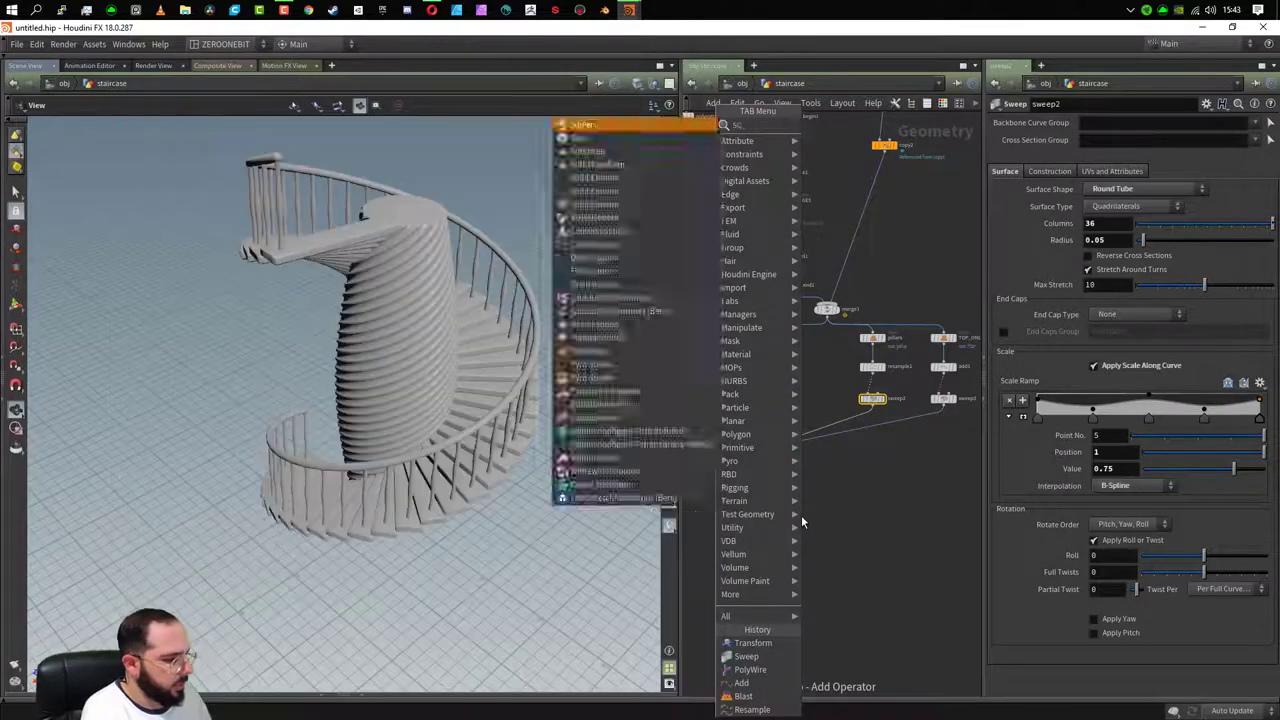
pyautogui.write('of')
pyautogui.press('Down')
pyautogui.press('Down')
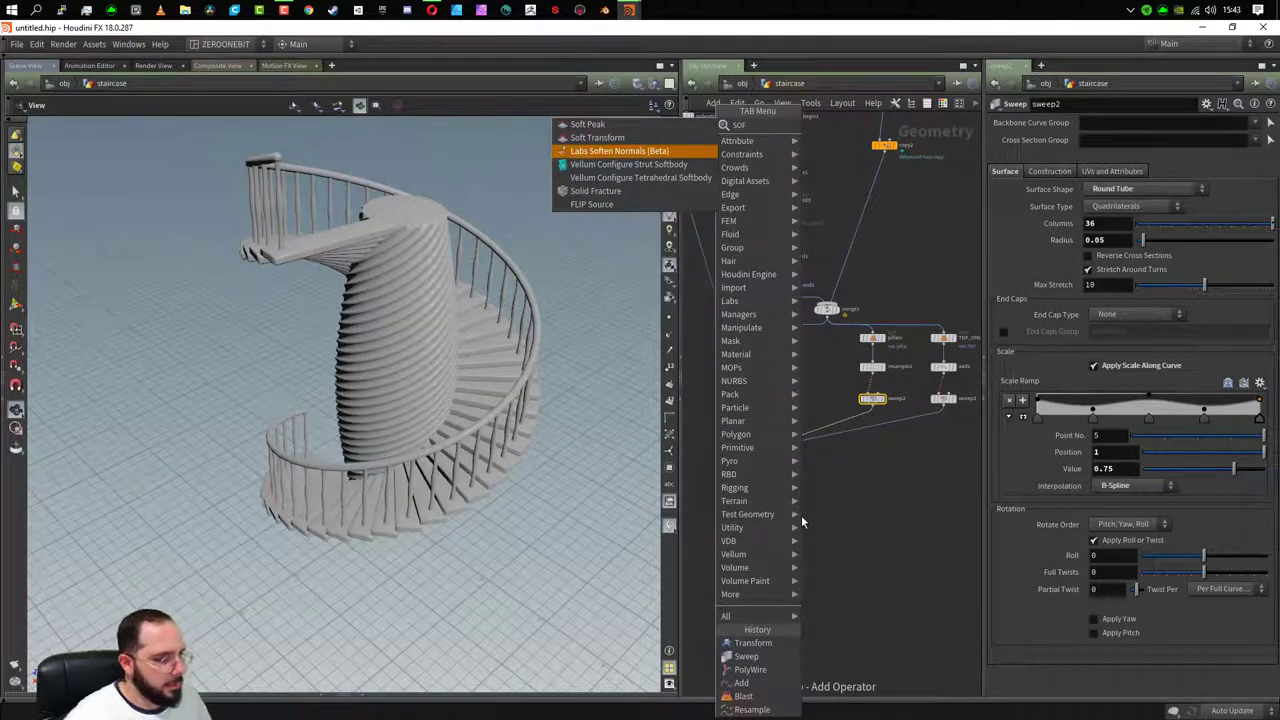
pyautogui.press('Return')
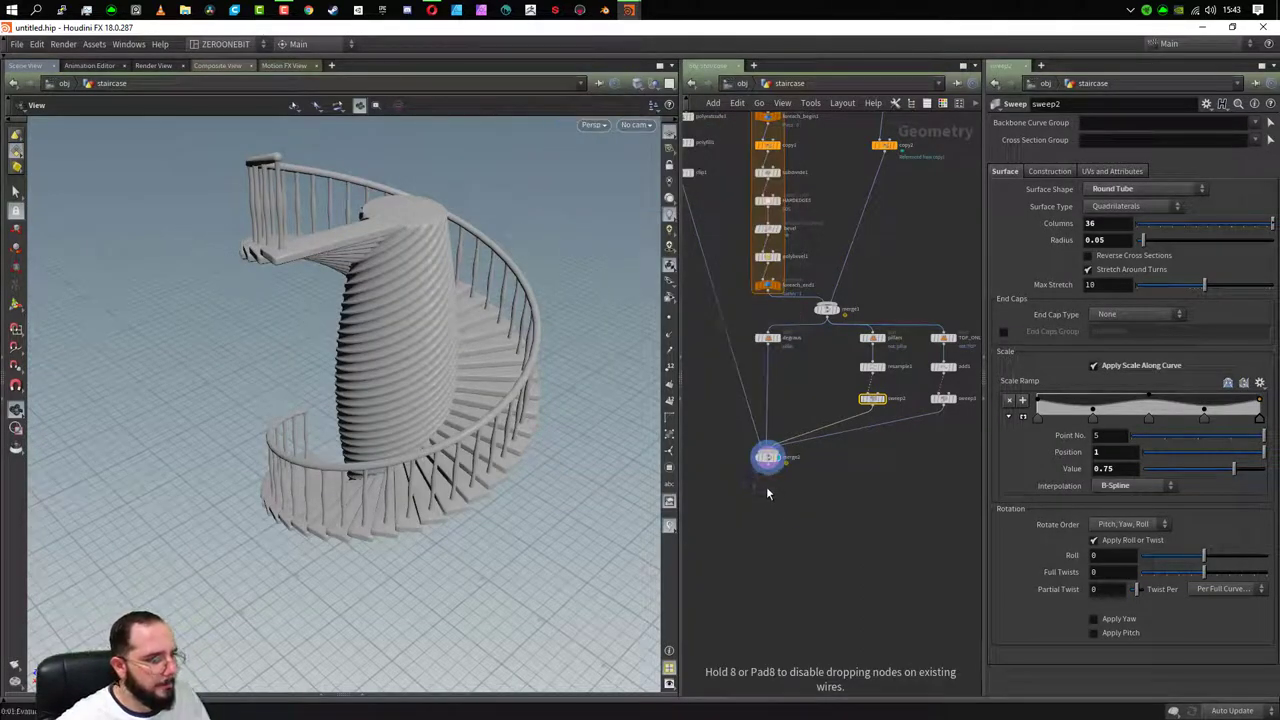
pyautogui.click(767, 492)
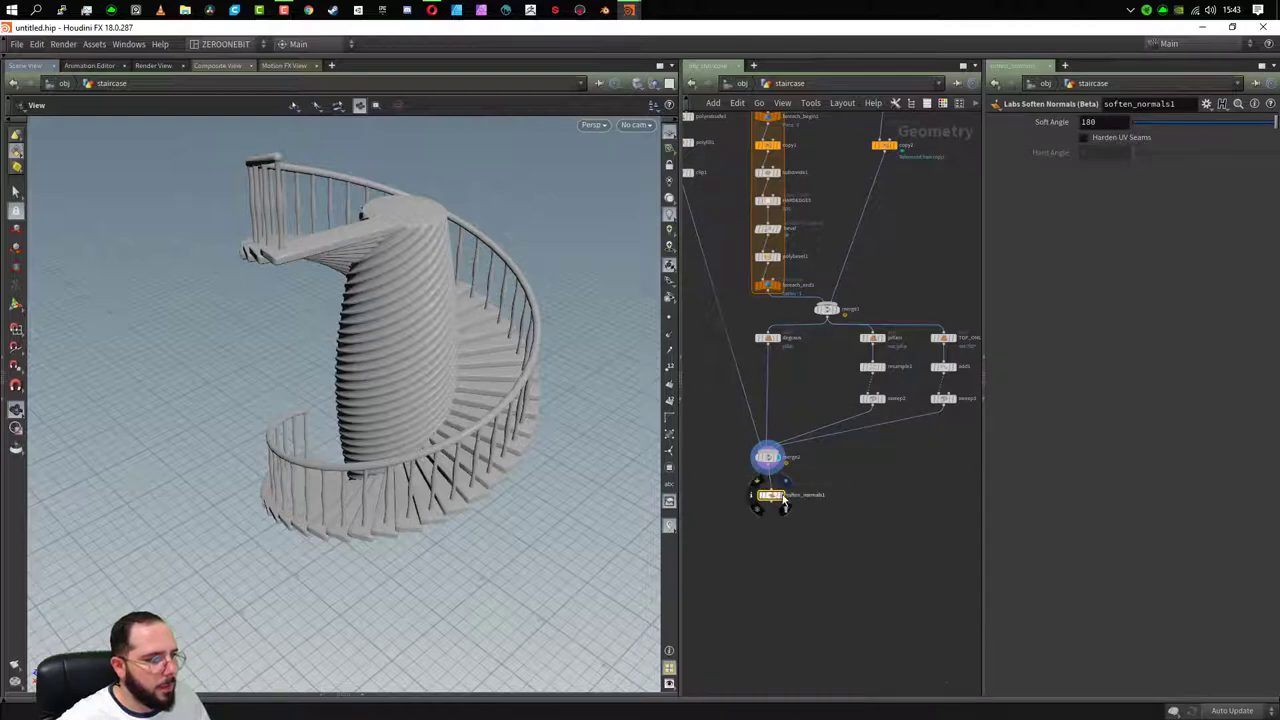
pyautogui.click(770, 503)
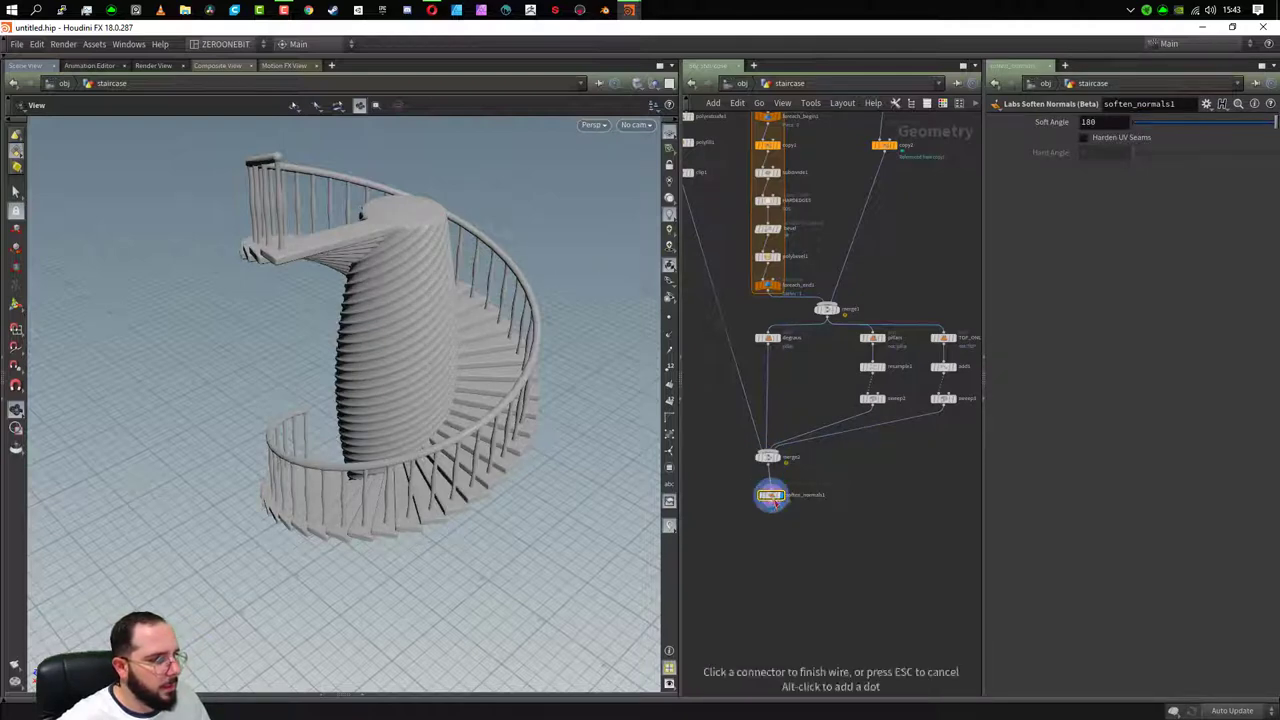
pyautogui.click(770, 495)
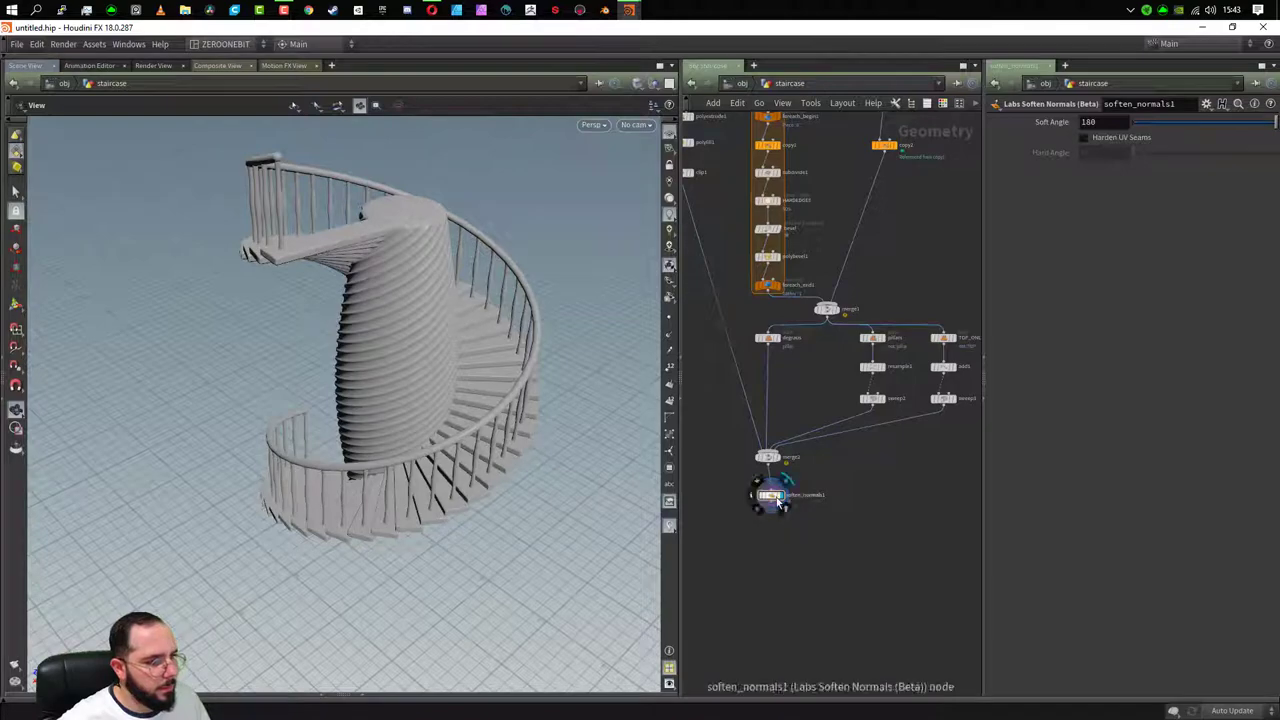
pyautogui.moveTo(770, 496); pyautogui.dragTo(767, 484)
pyautogui.moveTo(369, 456)
pyautogui.mouseDown()
pyautogui.moveTo(504, 420)
pyautogui.moveTo(597, 449)
pyautogui.moveTo(623, 443)
pyautogui.moveTo(523, 446)
pyautogui.moveTo(67, 531)
pyautogui.mouseUp()
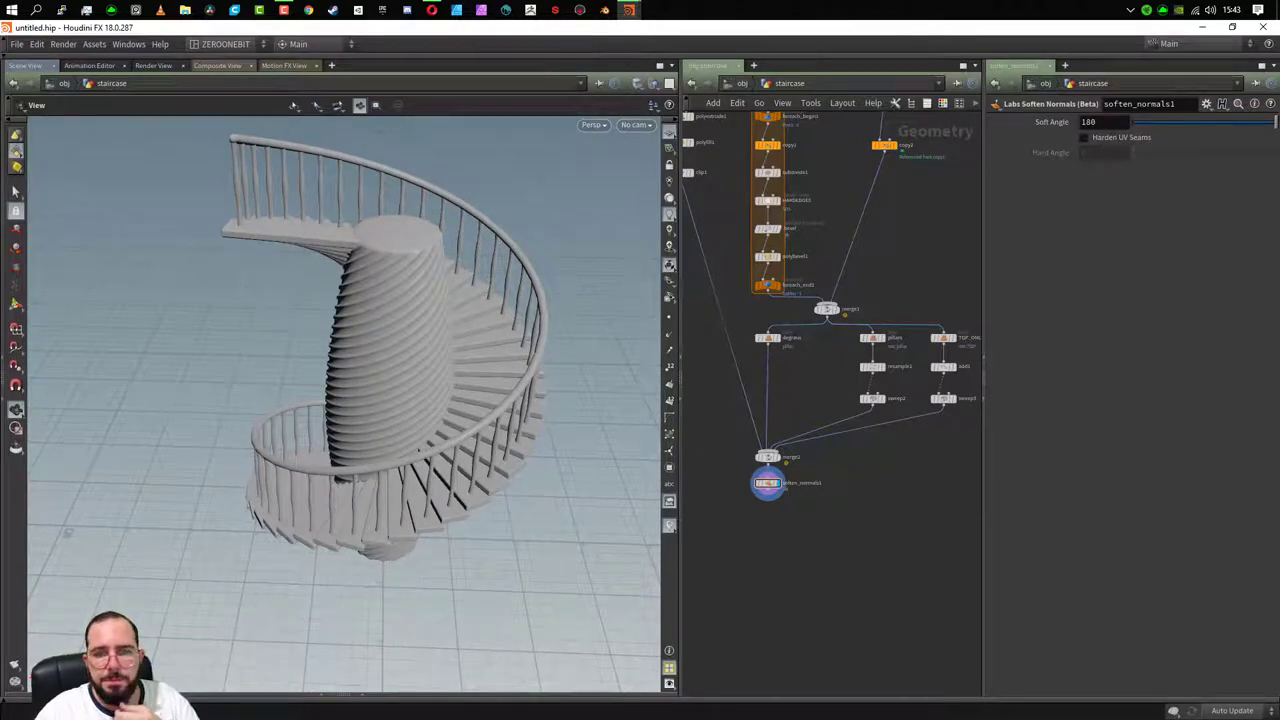
pyautogui.moveTo(171, 449)
pyautogui.mouseDown()
pyautogui.moveTo(414, 374)
pyautogui.moveTo(393, 352)
pyautogui.moveTo(397, 323)
pyautogui.mouseUp()
pyautogui.scroll(3, 443, 400)
pyautogui.scroll(3, 397, 388)
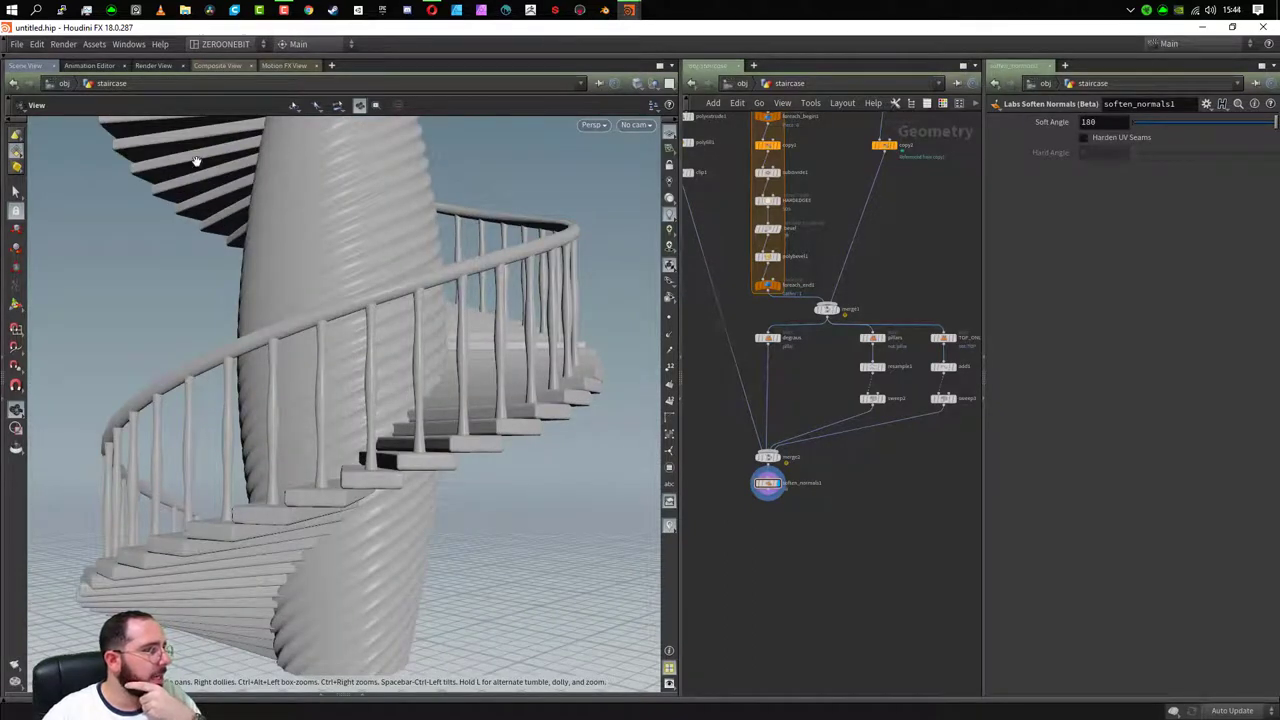
# - Duplicate the pillars Blast node as pillars1, place it to the left, and display only its output
pyautogui.scroll(2, 846, 452)
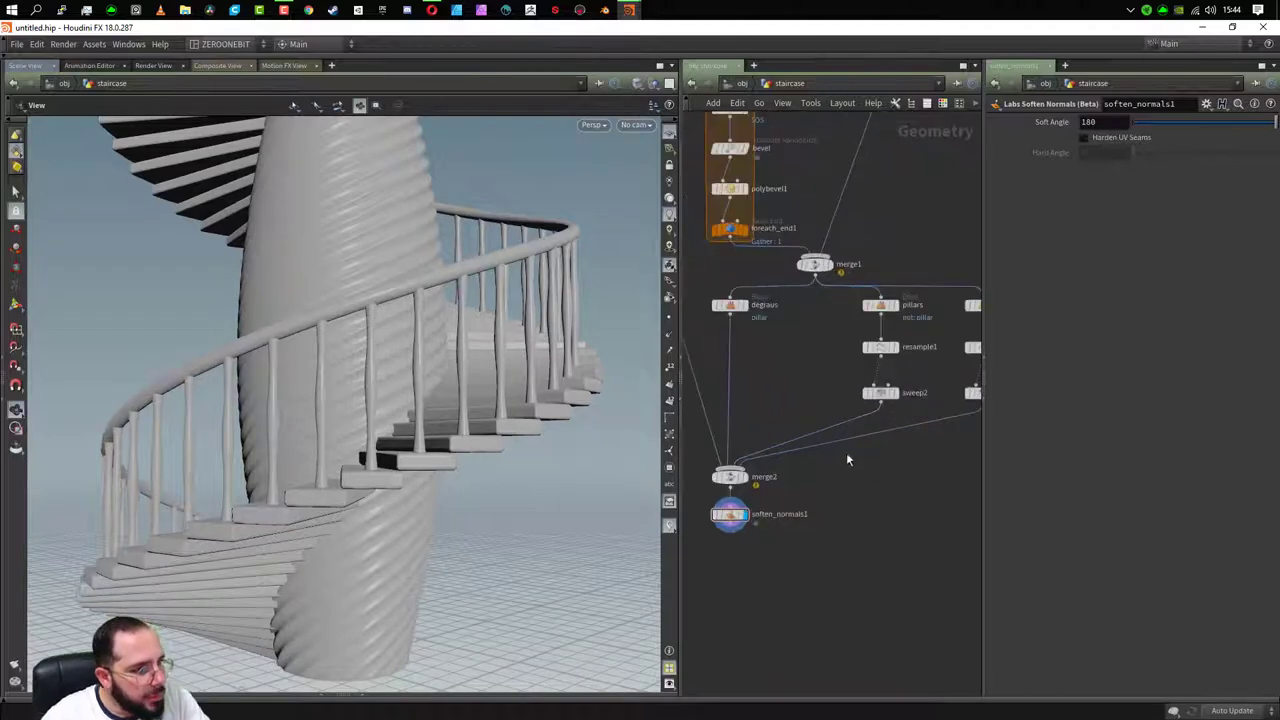
pyautogui.scroll(2, 766, 502)
pyautogui.moveTo(766, 502); pyautogui.dragTo(735, 519, button='middle')
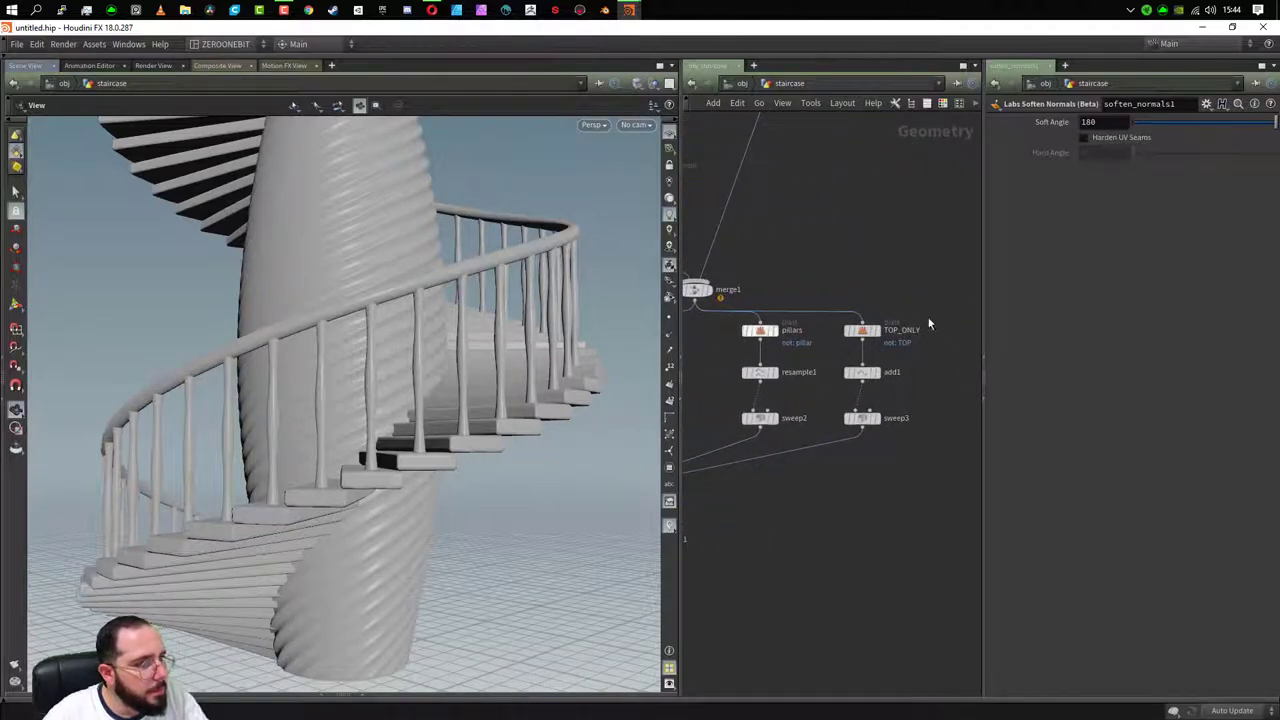
pyautogui.moveTo(904, 225); pyautogui.dragTo(834, 477, button='middle')
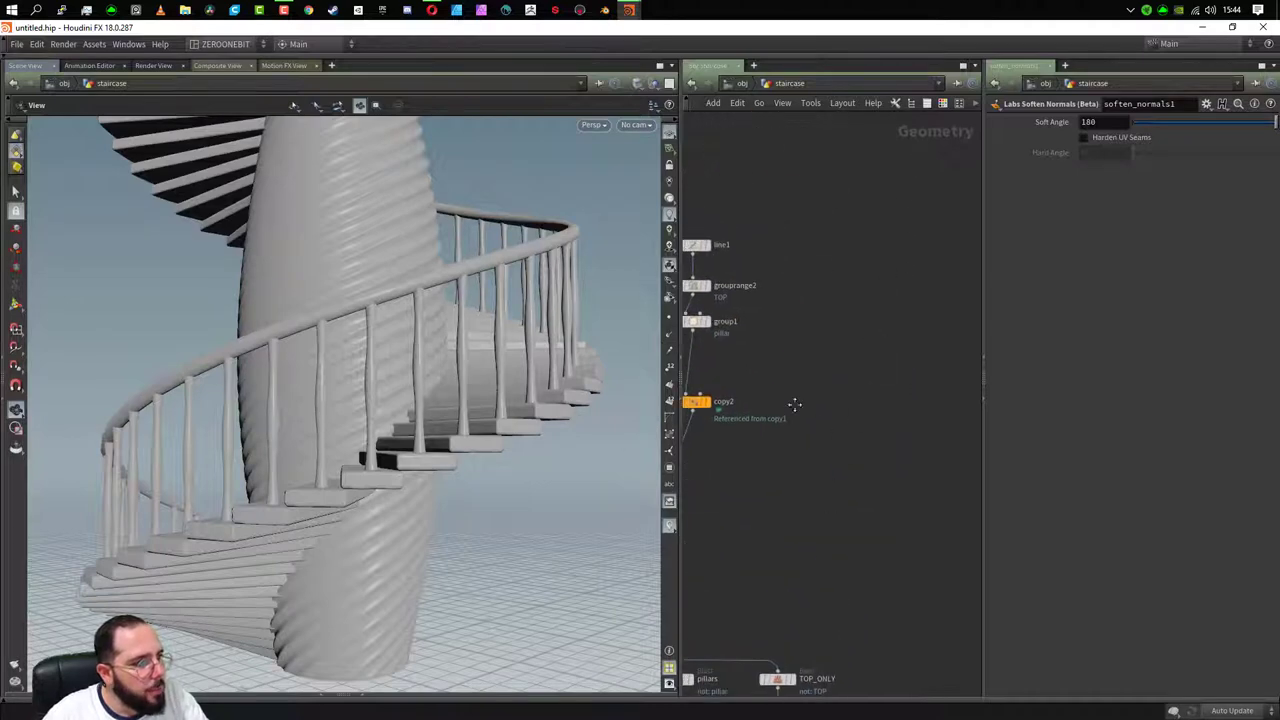
pyautogui.moveTo(864, 530); pyautogui.dragTo(889, 223, button='middle')
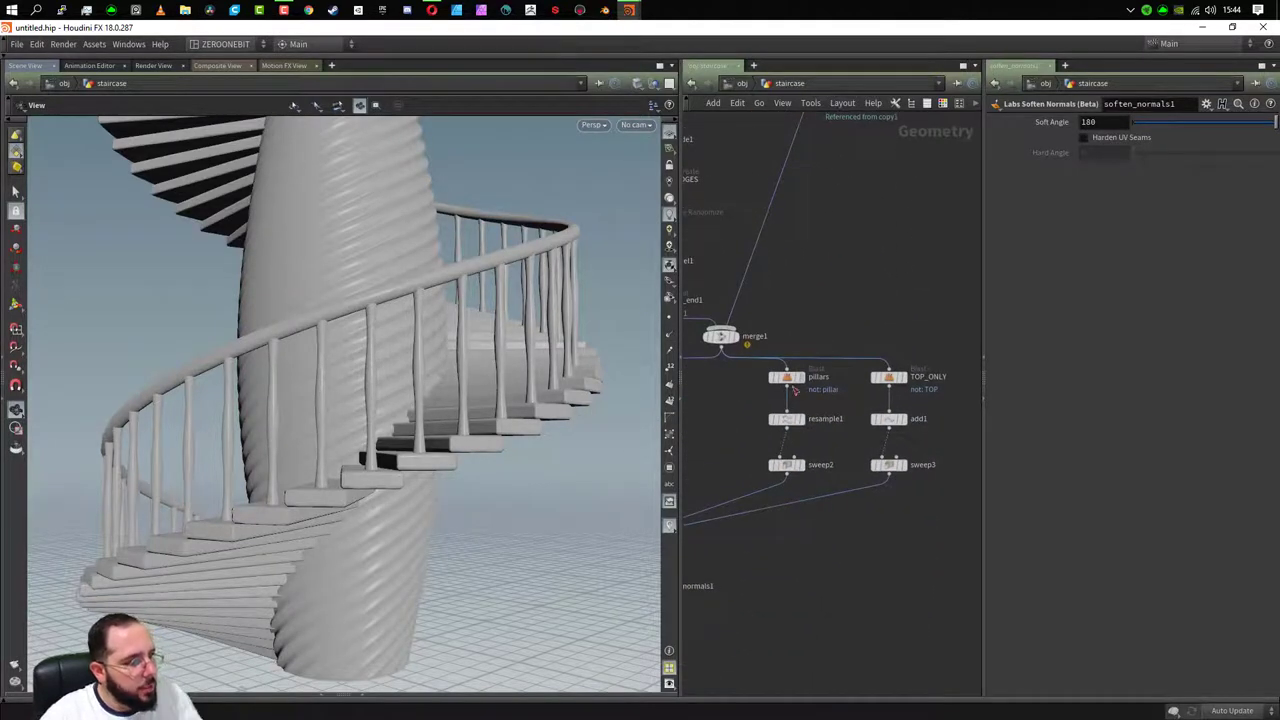
pyautogui.moveTo(792, 383); pyautogui.dragTo(729, 385)
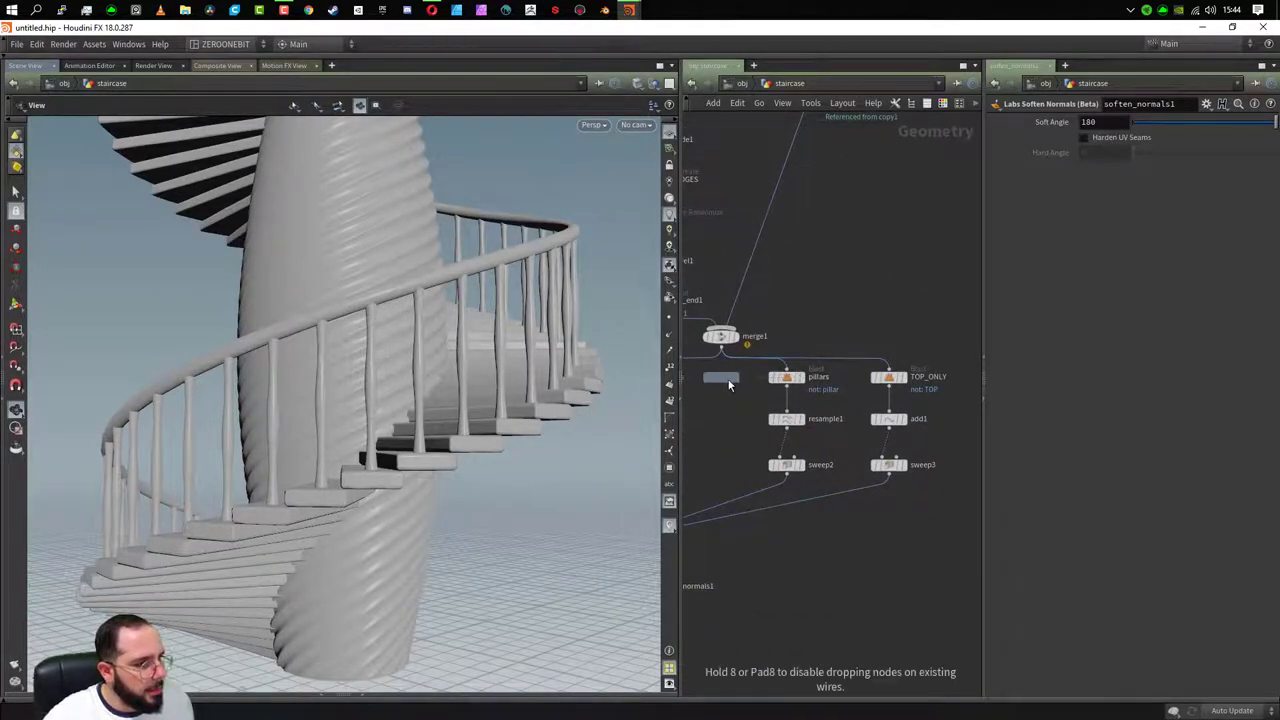
pyautogui.click(940, 489)
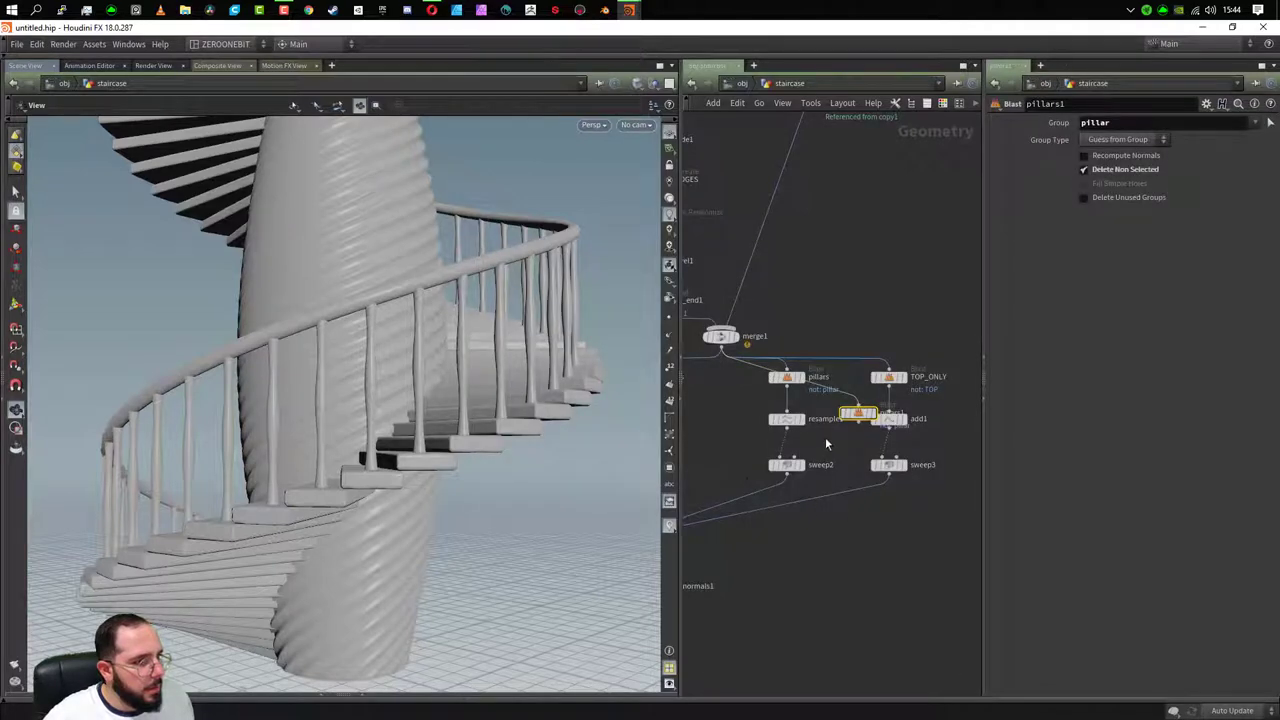
pyautogui.moveTo(845, 413)
pyautogui.mouseDown()
pyautogui.moveTo(717, 381)
pyautogui.moveTo(735, 377)
pyautogui.mouseUp()
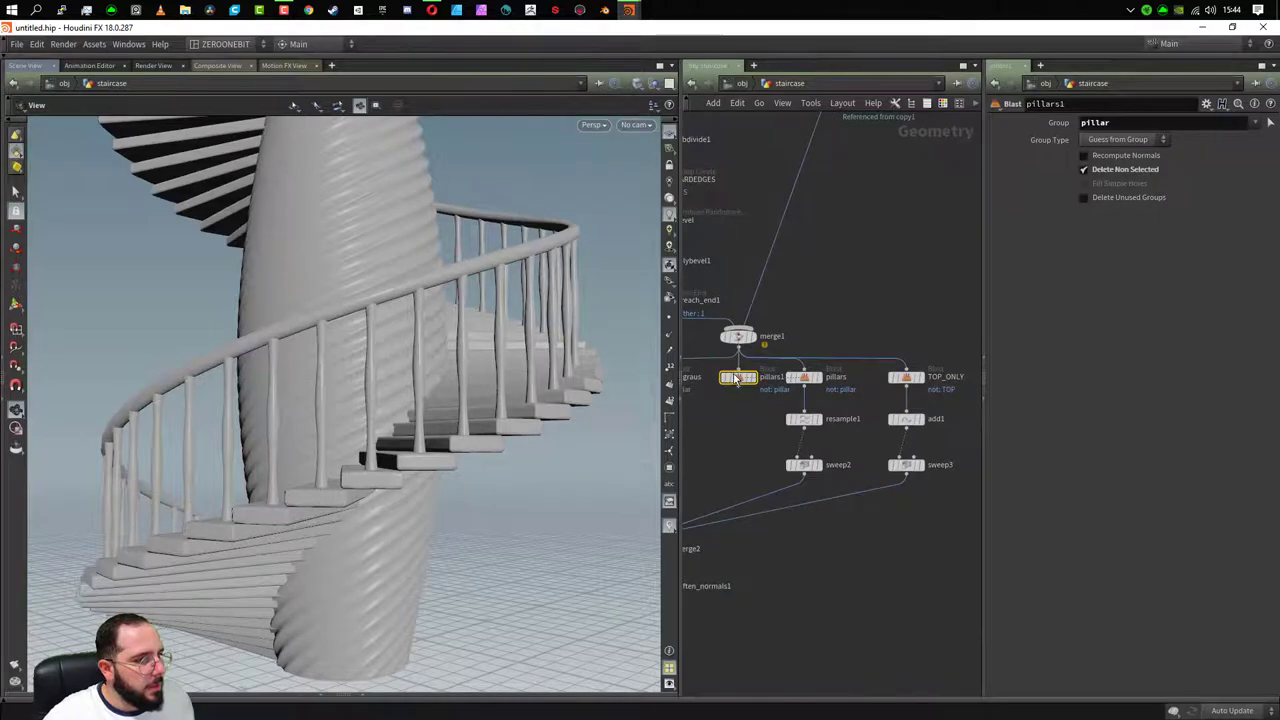
pyautogui.click(754, 378)
pyautogui.moveTo(747, 385); pyautogui.dragTo(735, 378)
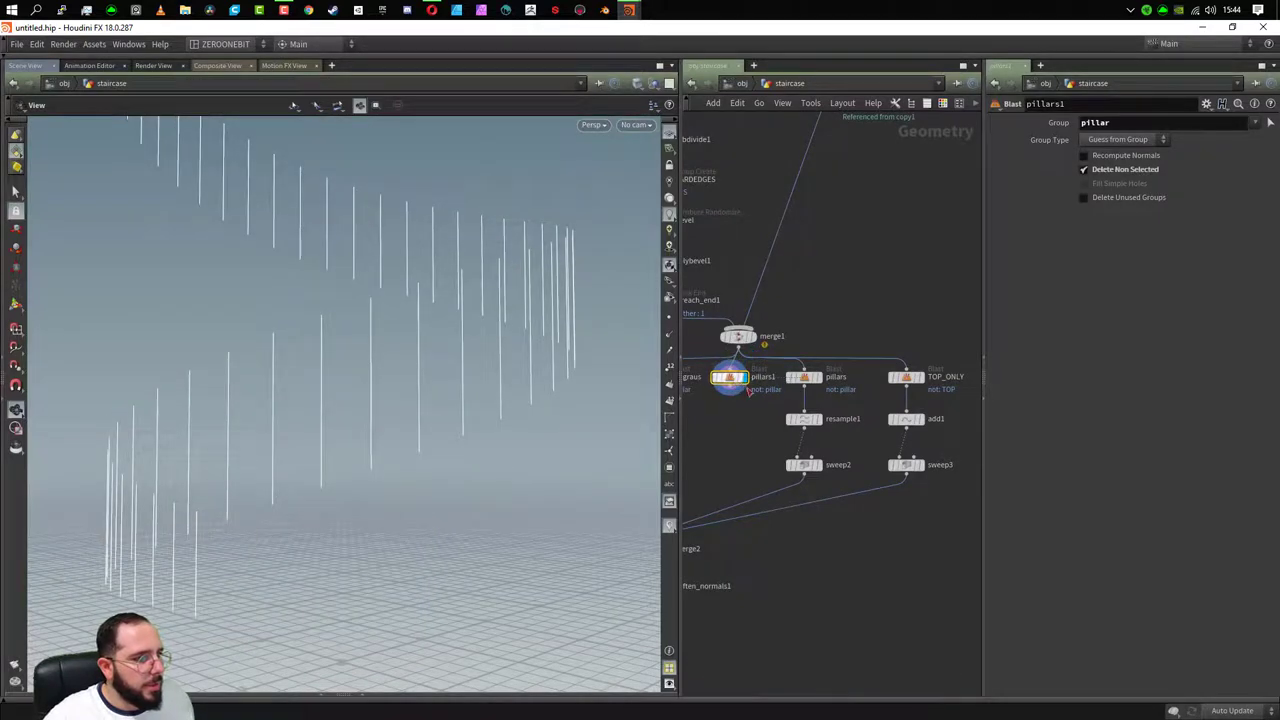
pyautogui.moveTo(747, 444); pyautogui.dragTo(801, 444, button='middle')
# - Add a Skin node from the node search
pyautogui.press('Tab')
pyautogui.write('skin')
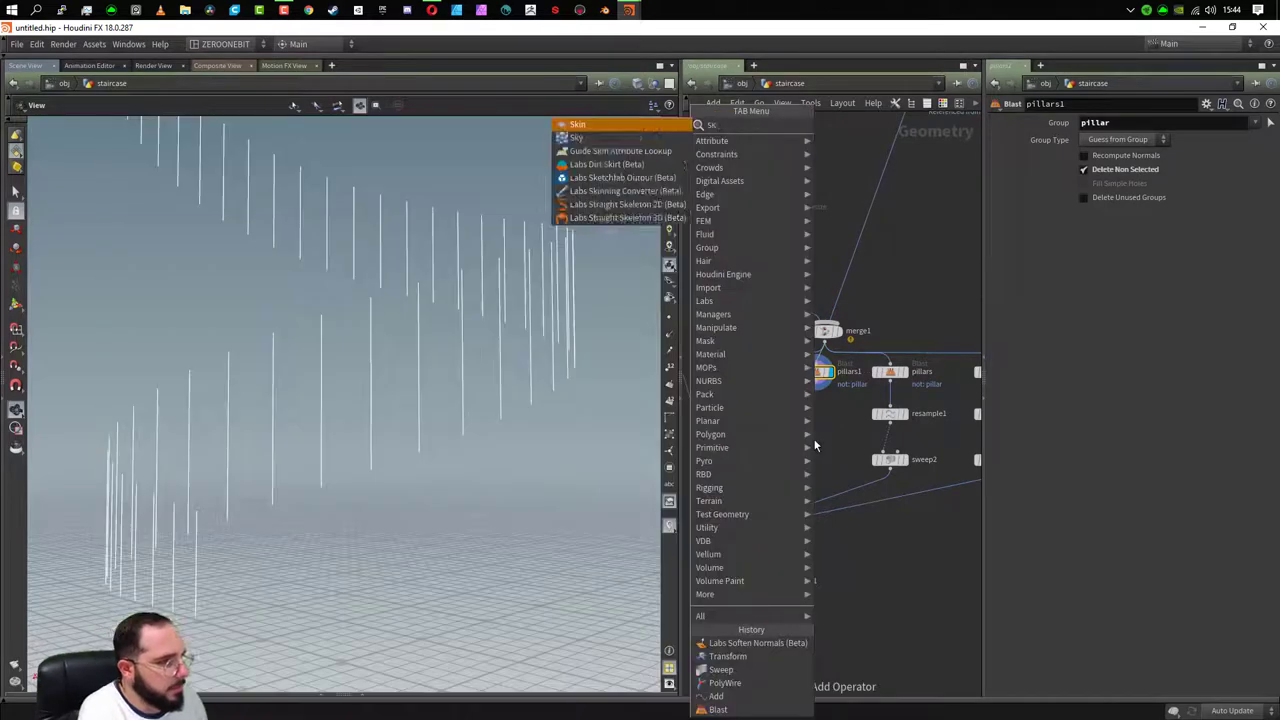
pyautogui.press('Return')
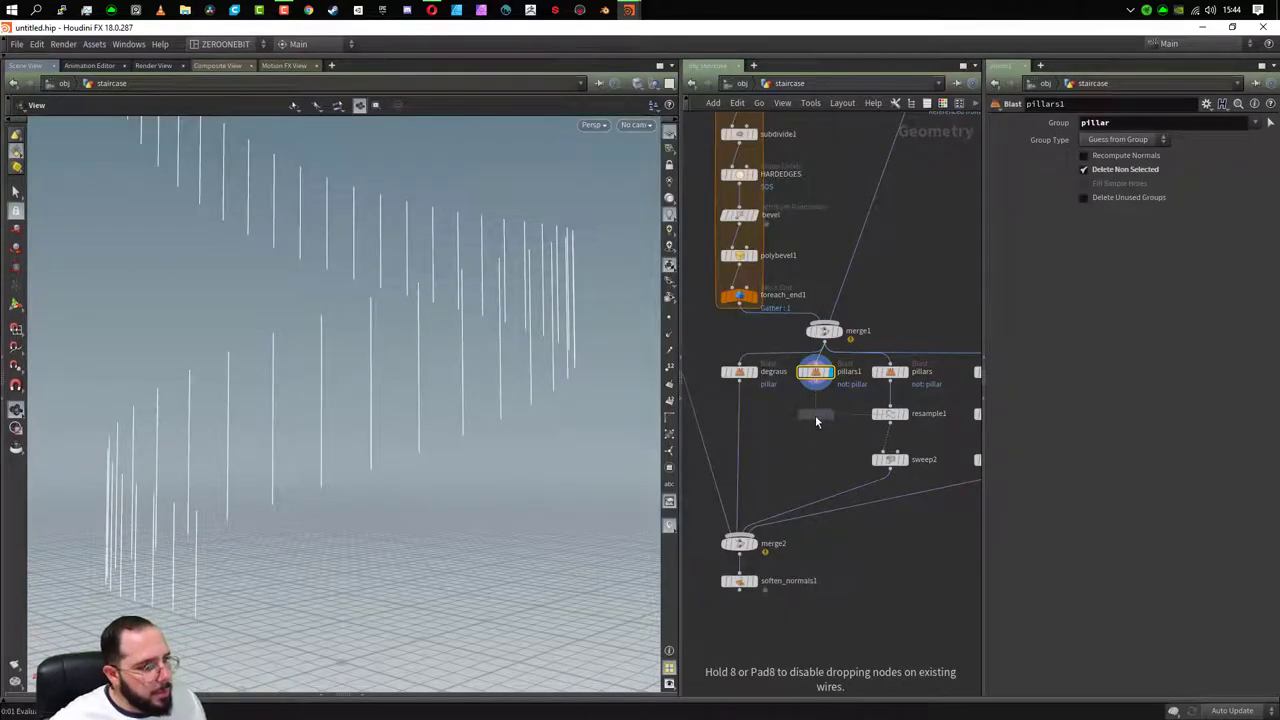
# - Place skin1 under pillars1, display its ribbon surface, and add a PolyExtrude node
pyautogui.click(815, 415)
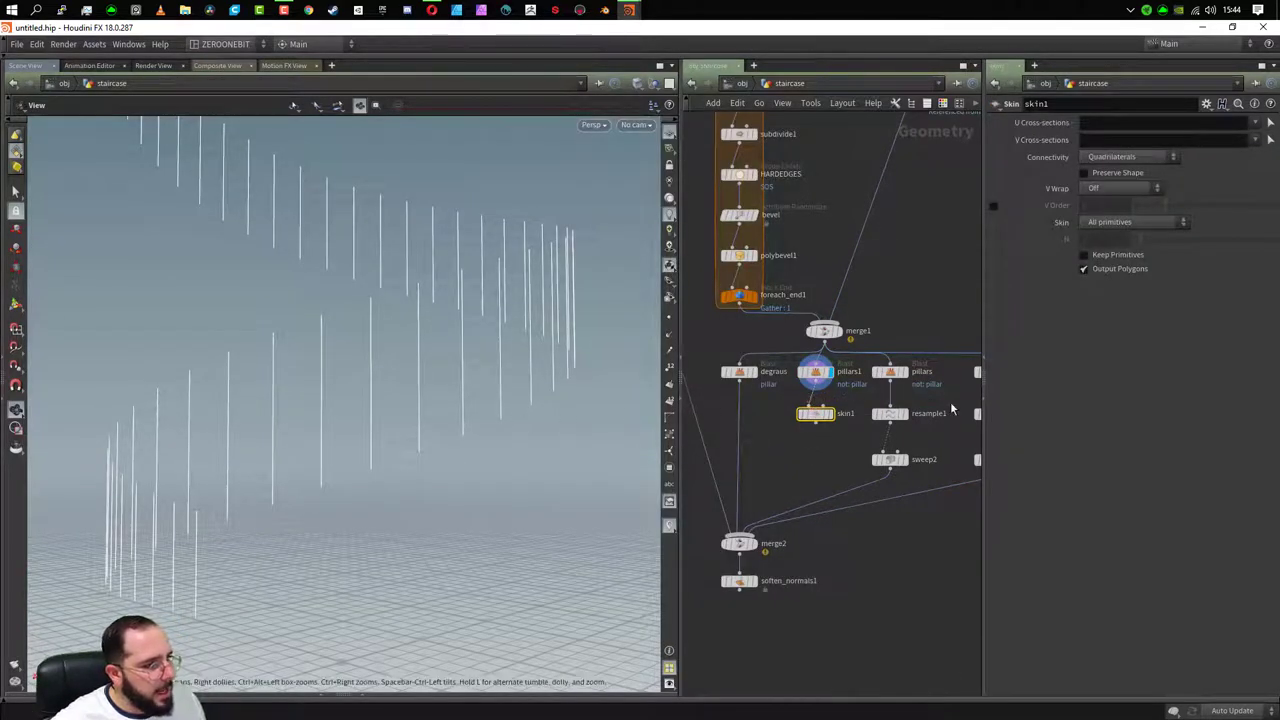
pyautogui.click(824, 414)
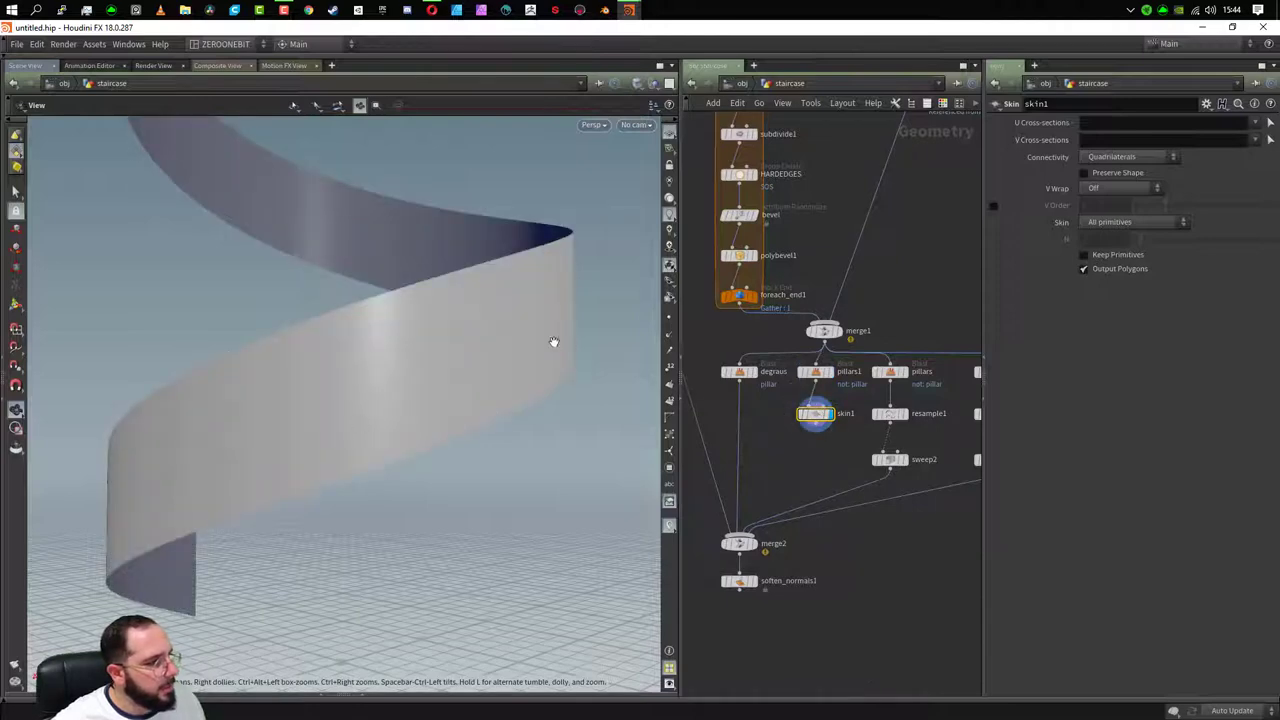
pyautogui.press('Tab')
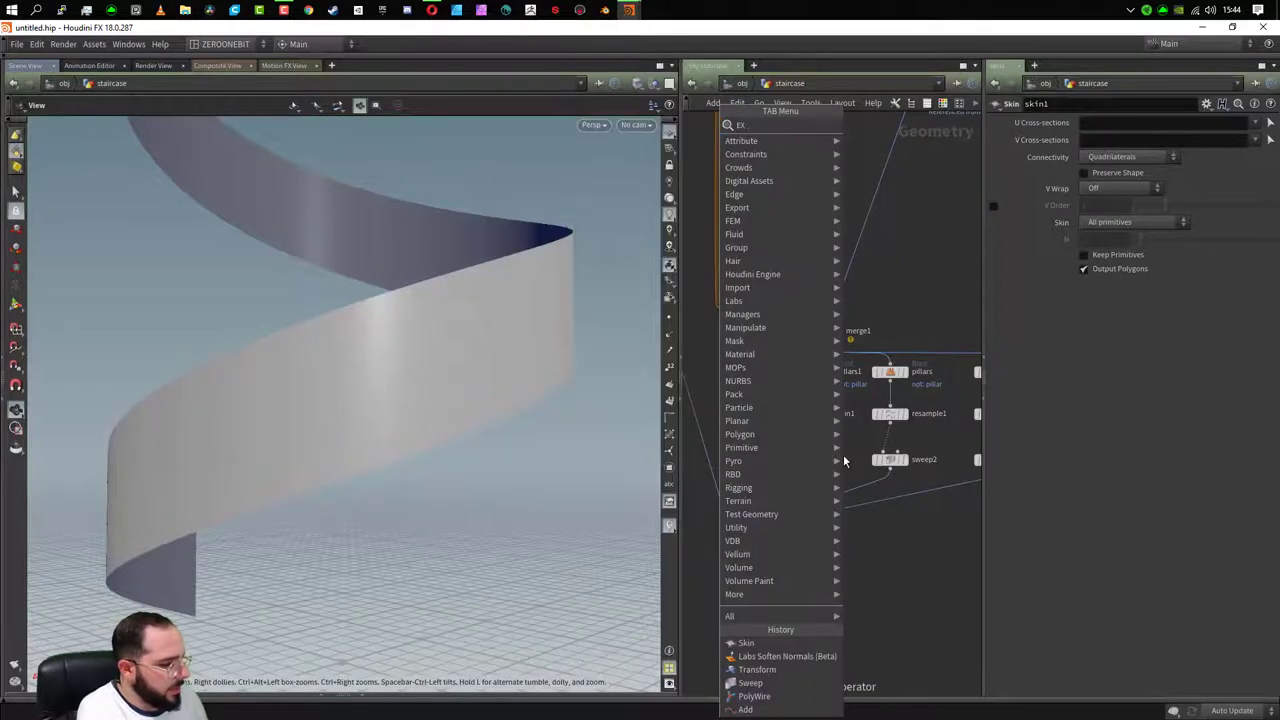
pyautogui.write('extrud')
pyautogui.press('Down')
pyautogui.press('Down')
pyautogui.press('Return')
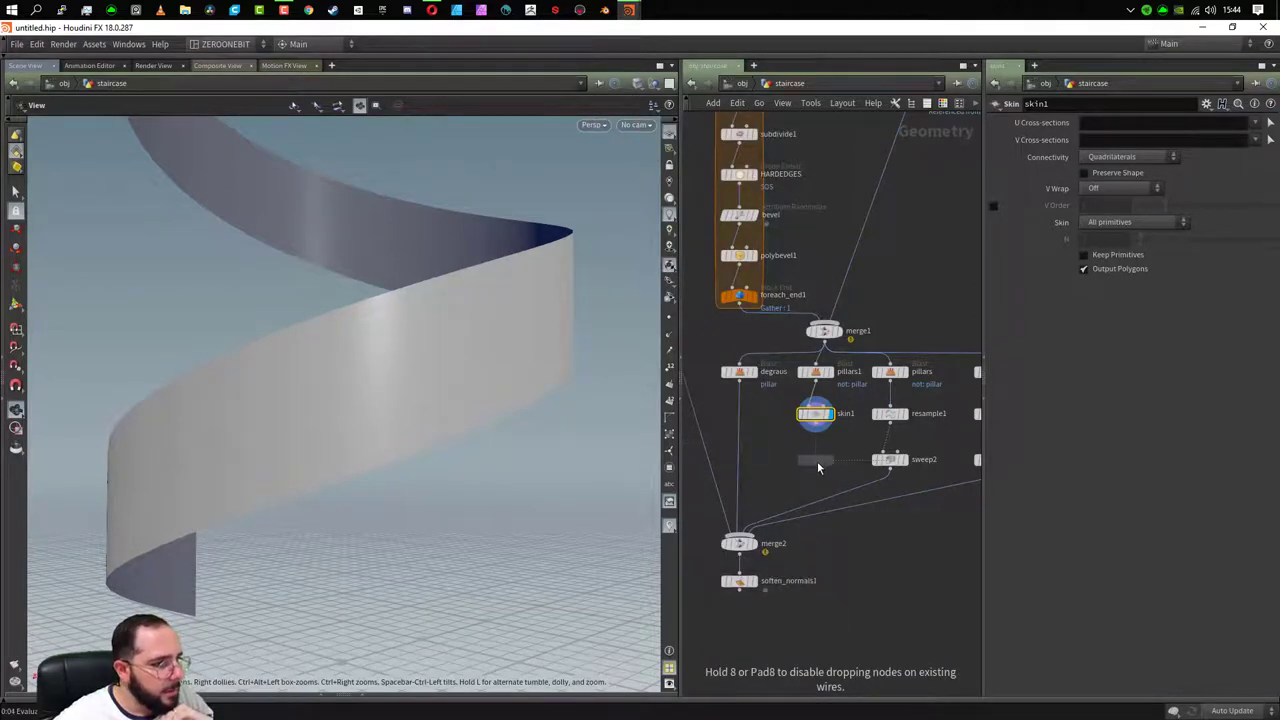
# - Extrude skin1 by 0.025 with Output Back on, then display soften_normals1
pyautogui.click(817, 462)
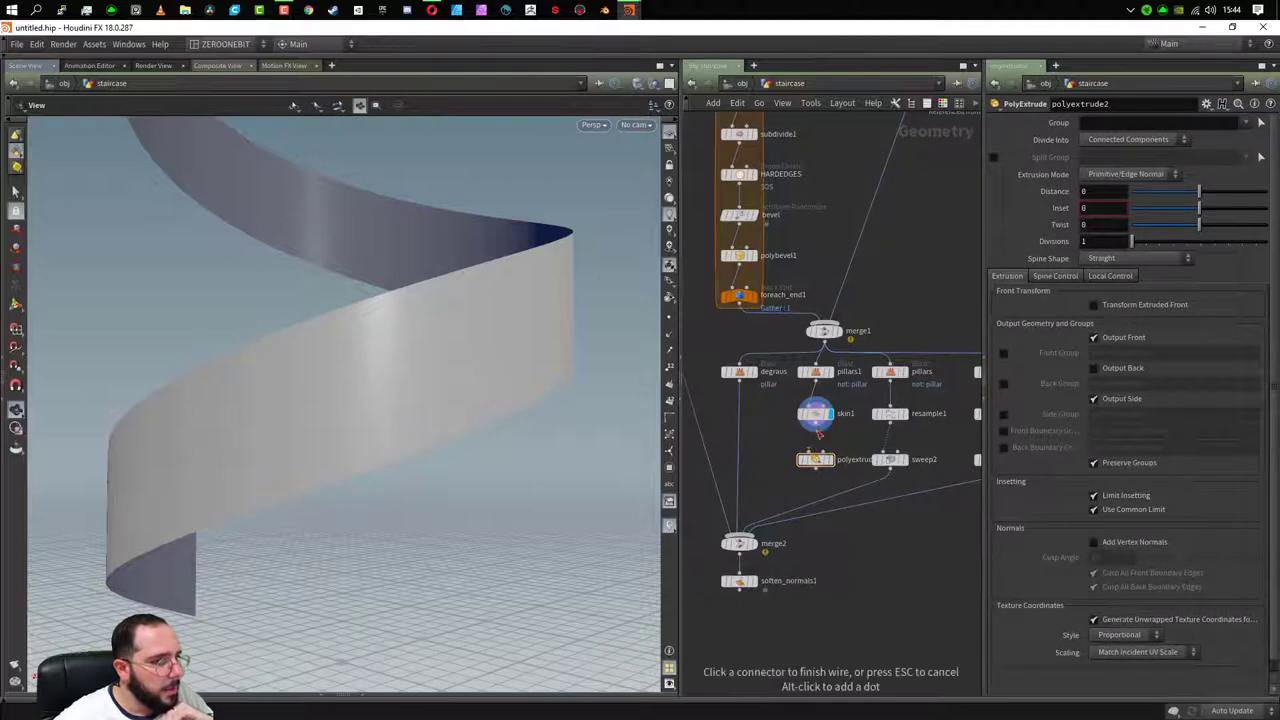
pyautogui.moveTo(815, 420); pyautogui.dragTo(815, 456)
pyautogui.write('.2')
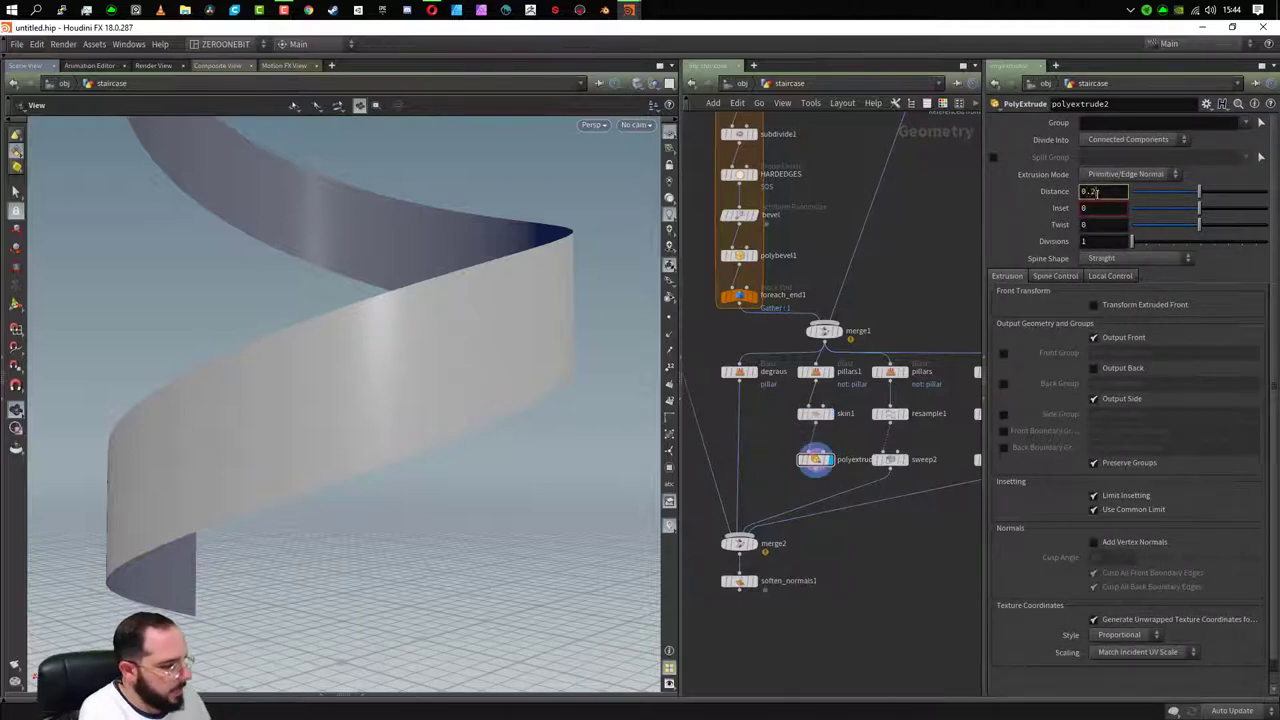
pyautogui.write('5')
pyautogui.press('Return')
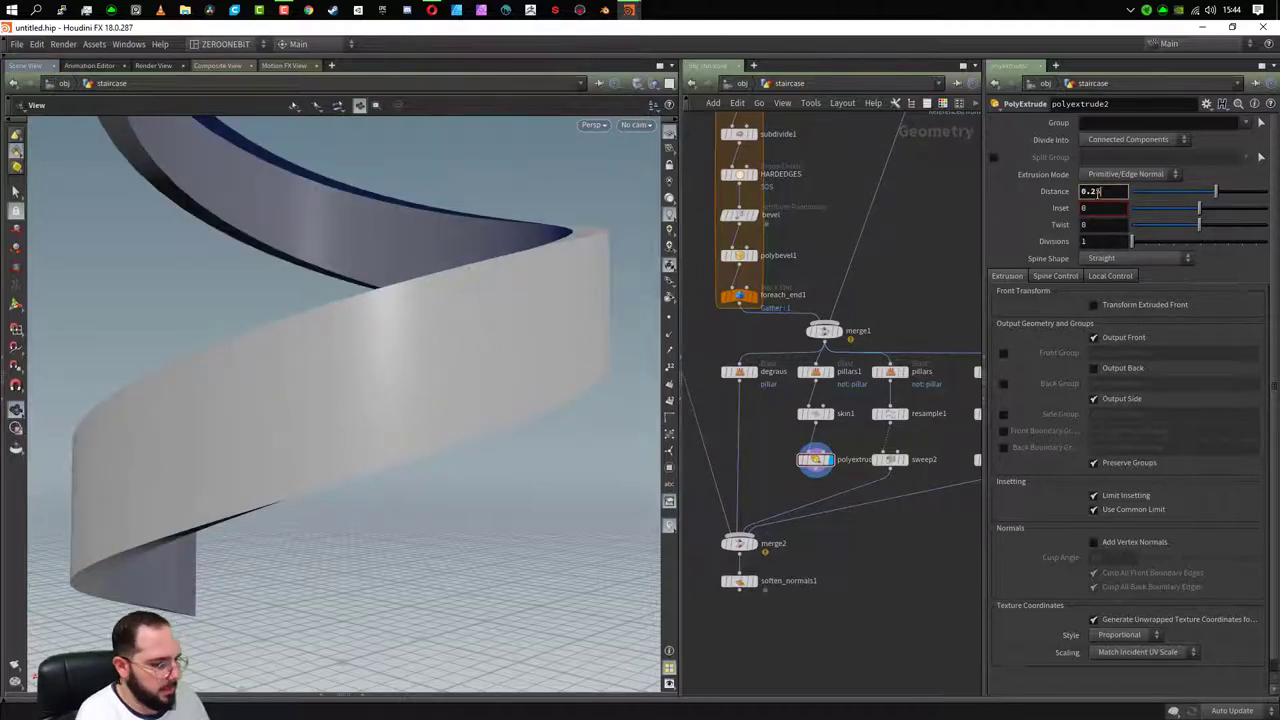
pyautogui.write('5')
pyautogui.press('Return')
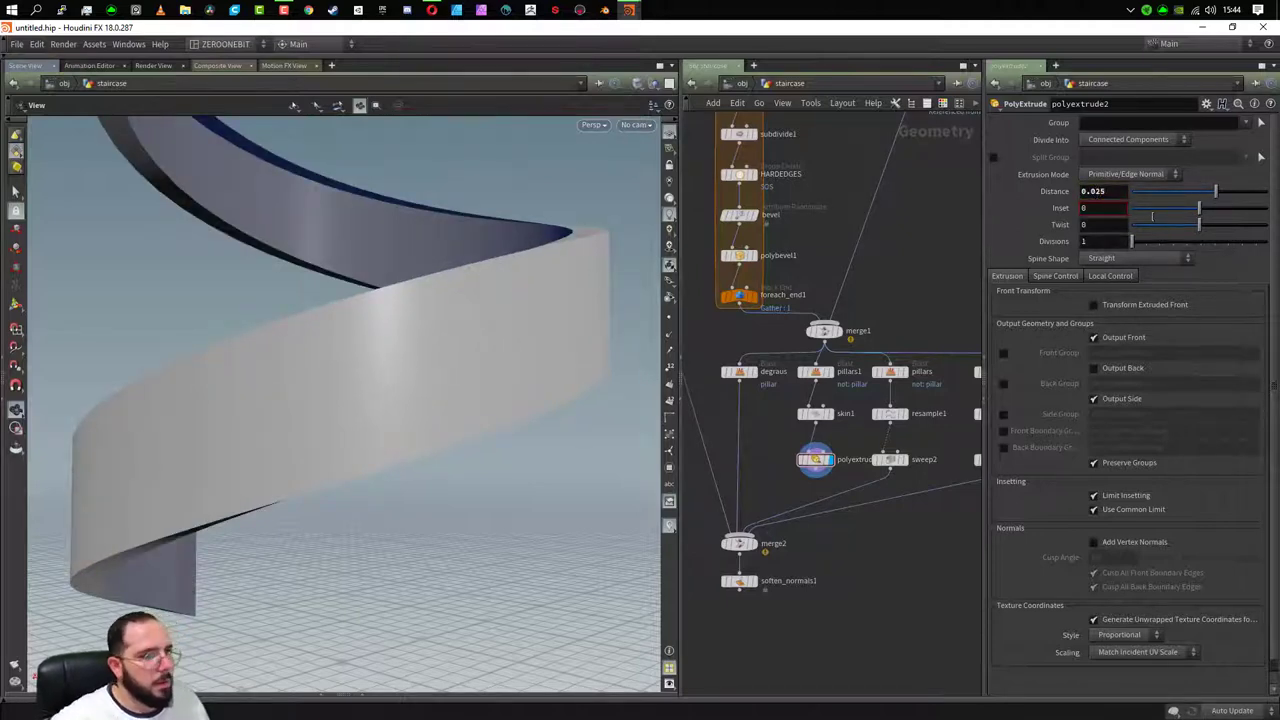
pyautogui.click(1109, 370)
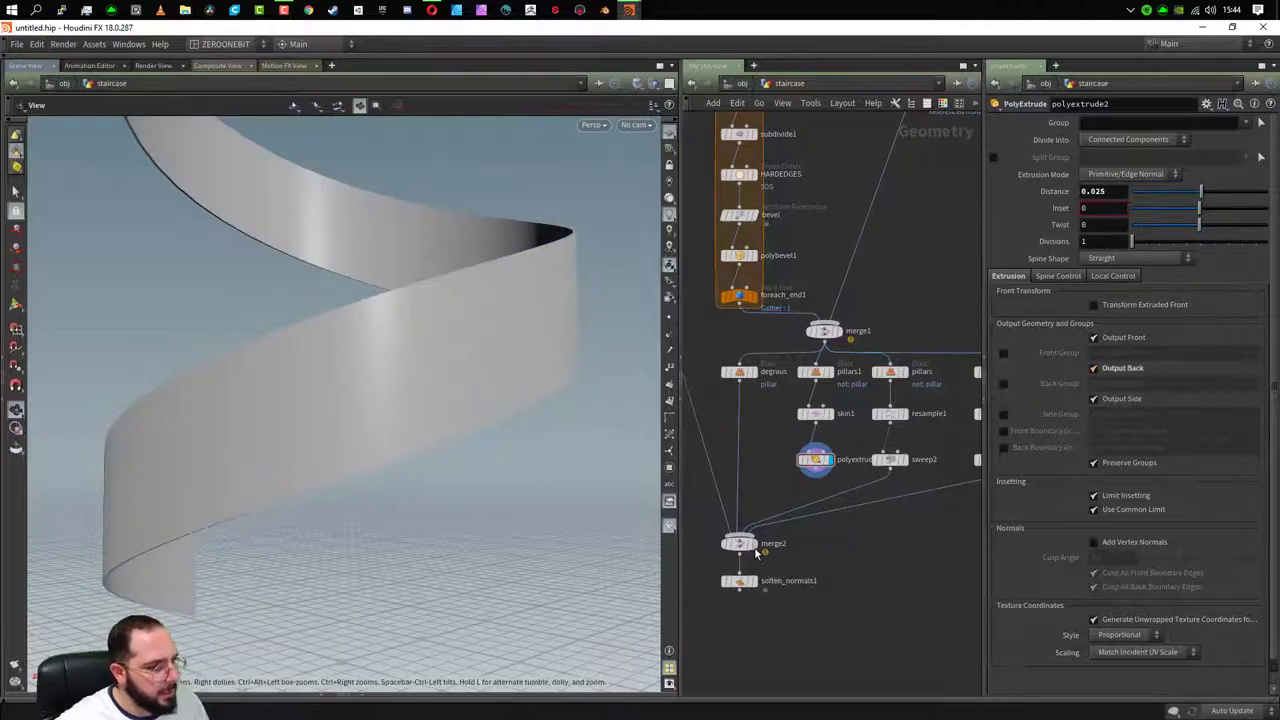
pyautogui.click(752, 581)
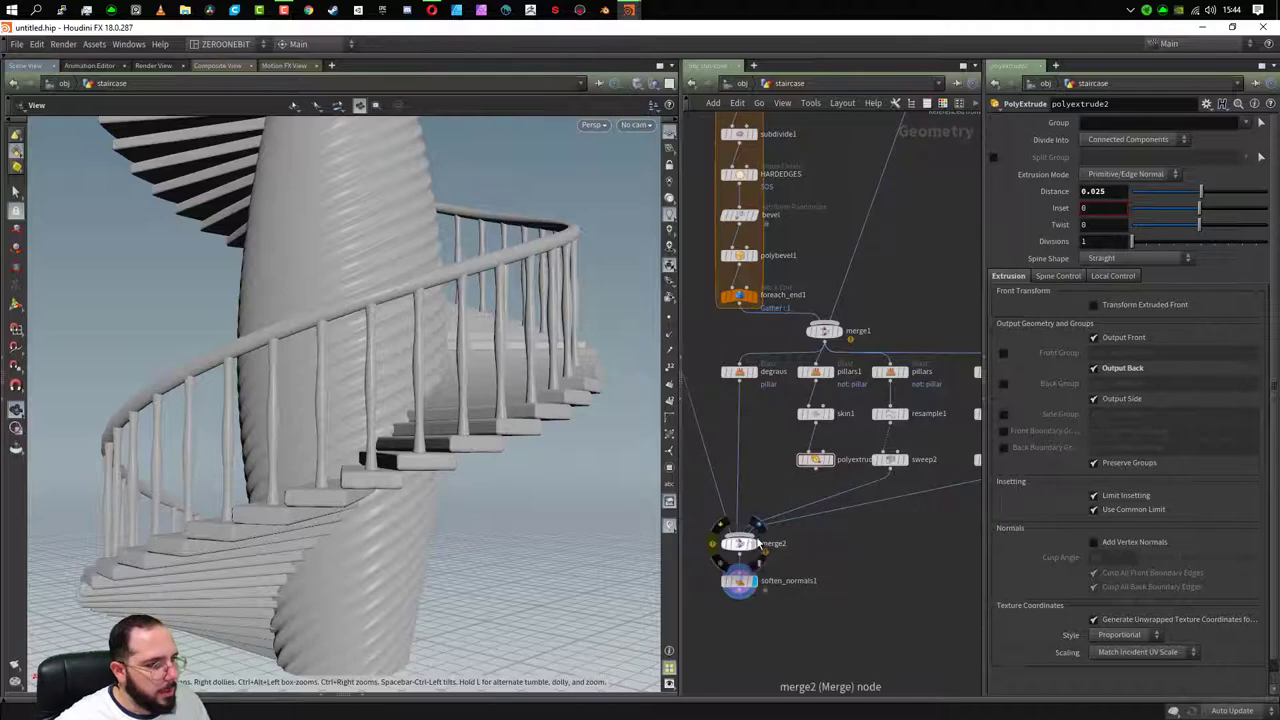
# - Replace merge2's old inputs with polyextrude2, sweep2 and sweep3, then inspect the new balustrade
pyautogui.moveTo(773, 487); pyautogui.dragTo(843, 535)
pyautogui.press('Delete')
pyautogui.scroll(-2, 860, 516)
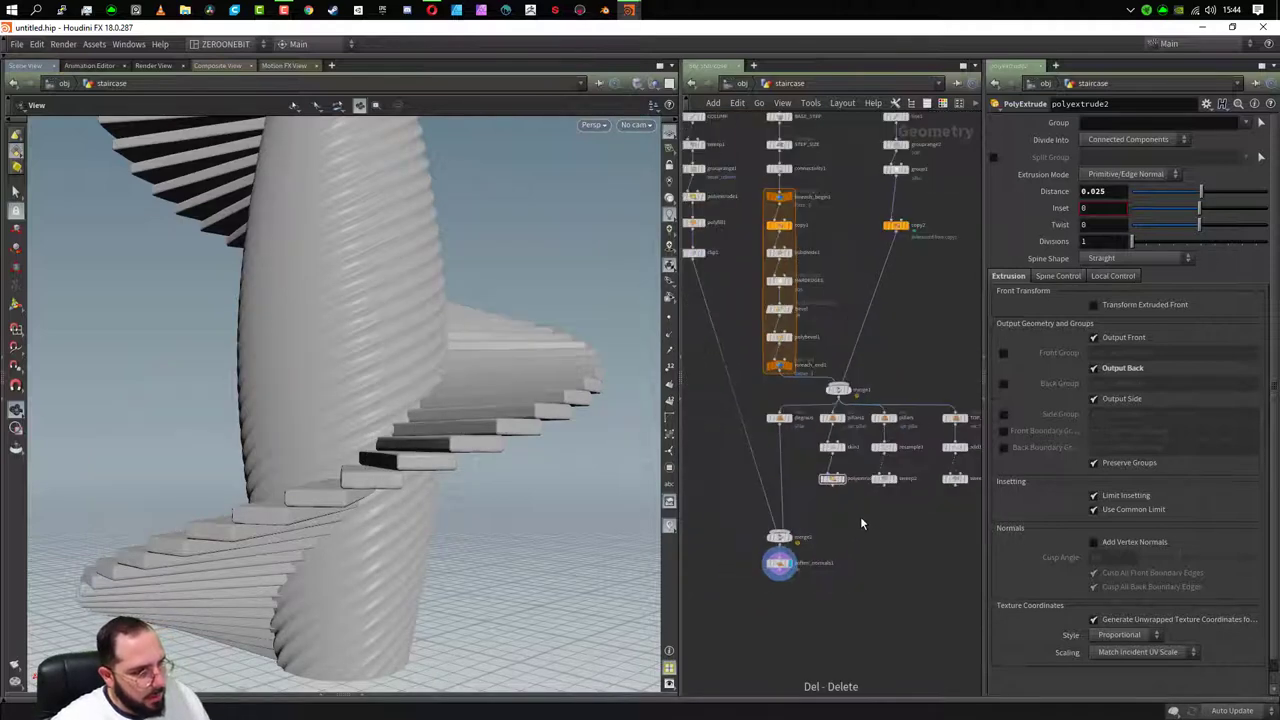
pyautogui.moveTo(813, 469); pyautogui.dragTo(980, 500)
pyautogui.moveTo(833, 486); pyautogui.dragTo(788, 540)
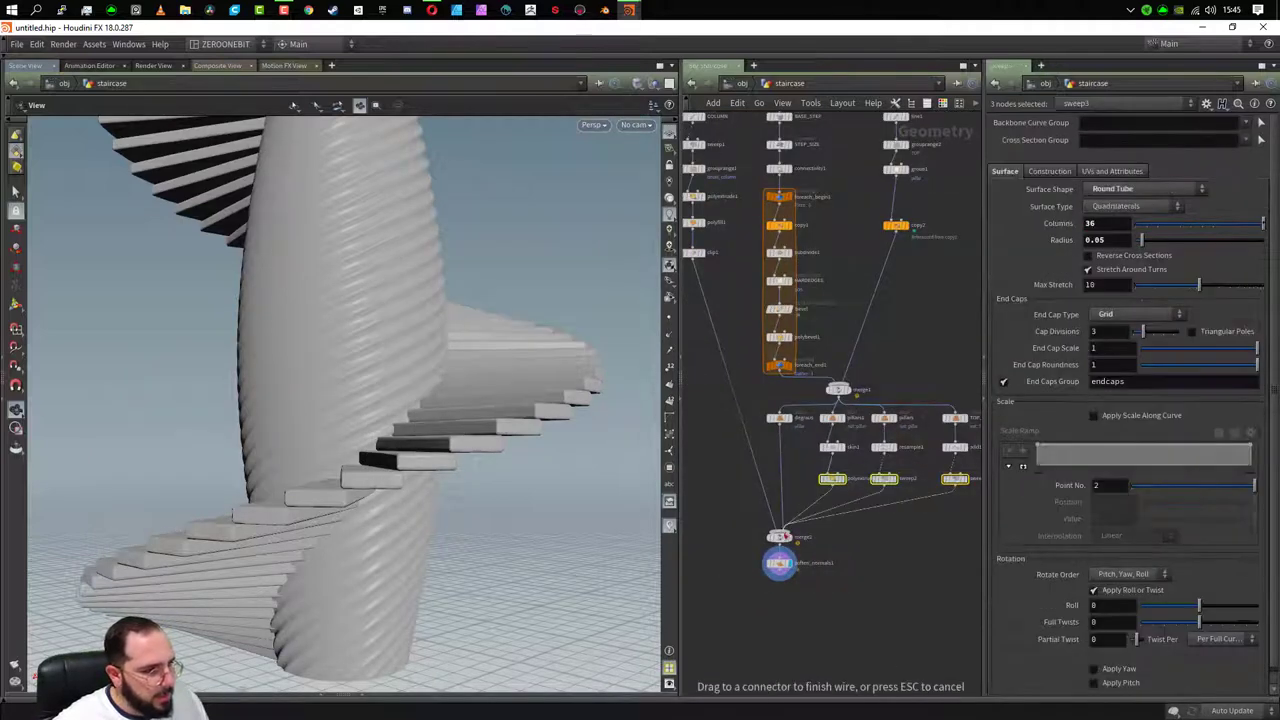
pyautogui.keyDown('alt'); pyautogui.moveTo(380, 457); pyautogui.dragTo(343, 457); pyautogui.keyUp('alt')
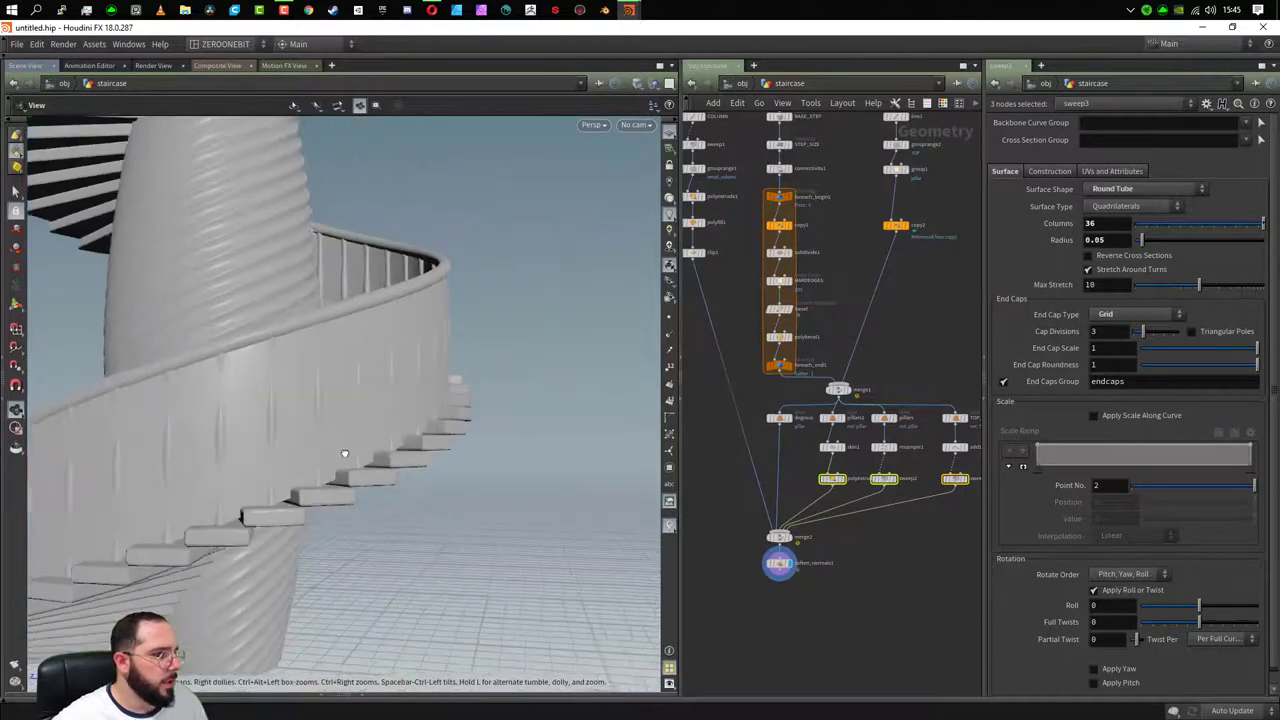
pyautogui.scroll(3, 828, 470)
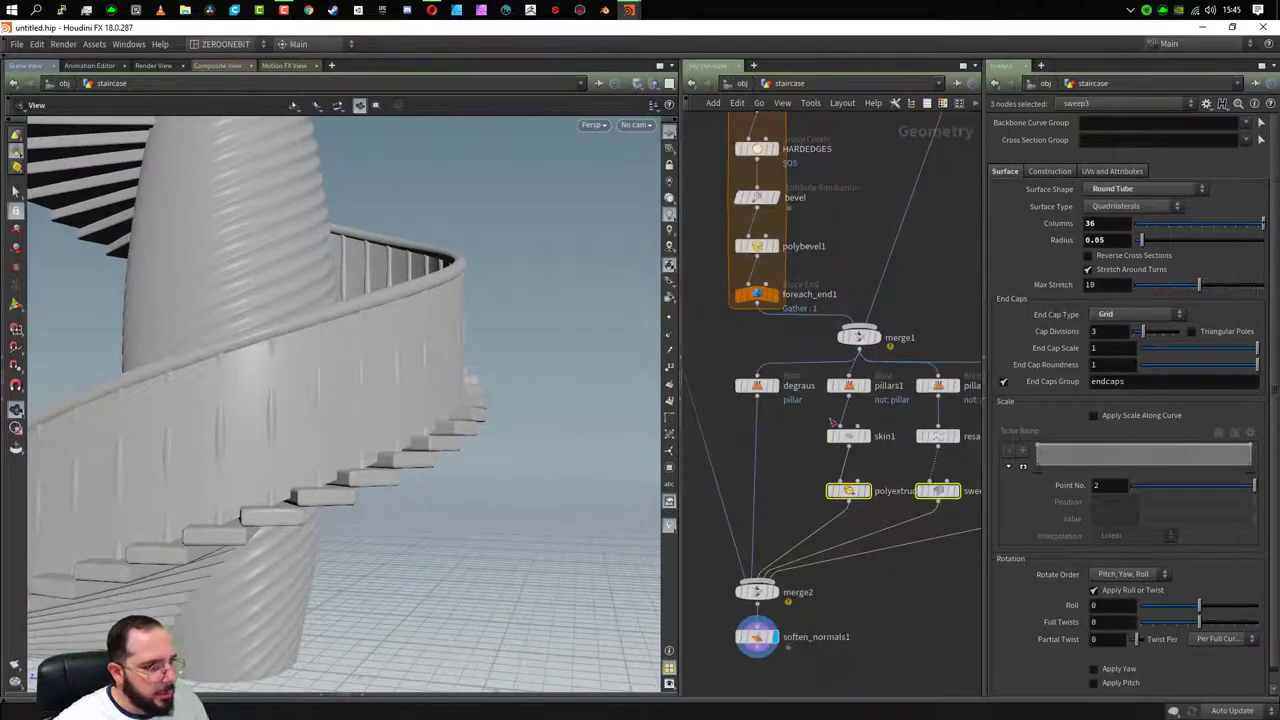
pyautogui.scroll(-3, 895, 546)
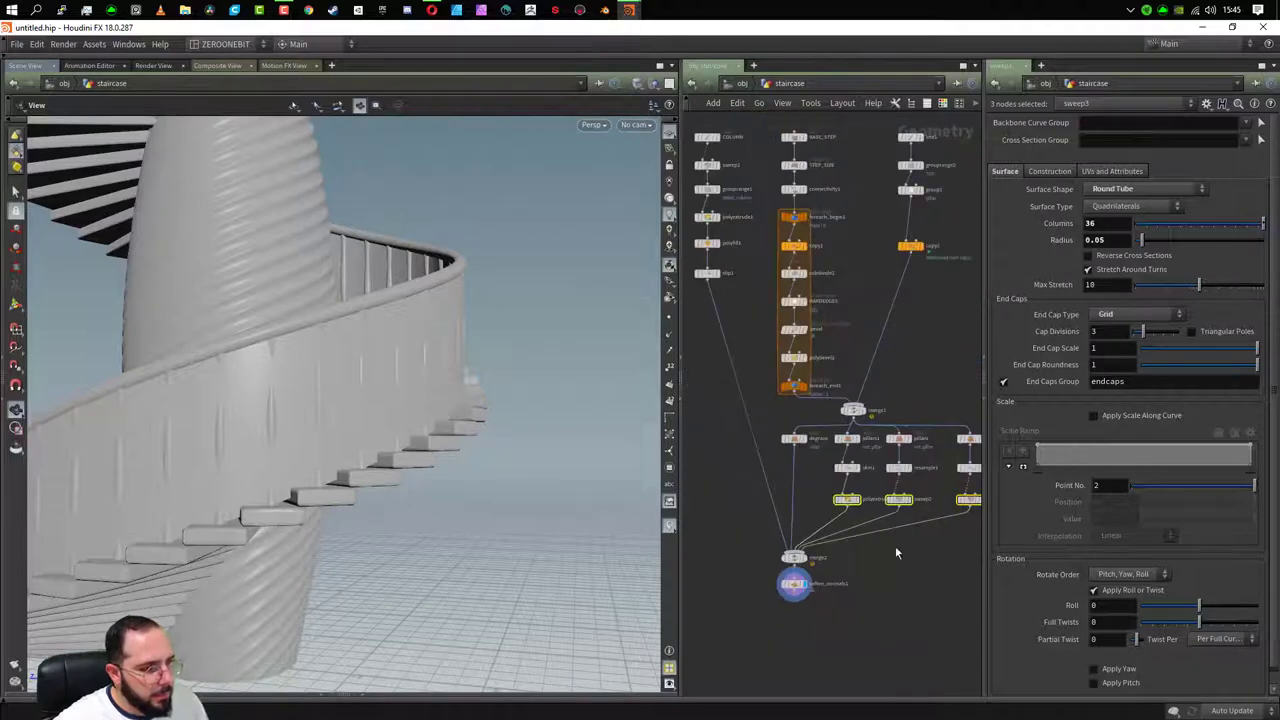
pyautogui.scroll(-2, 834, 514)
pyautogui.moveTo(926, 408)
pyautogui.mouseDown()
pyautogui.moveTo(745, 487)
pyautogui.moveTo(753, 477)
pyautogui.mouseUp()
# - Insert a carve1 node below pillars1 and enable its Second U cut at 0.75
pyautogui.click(771, 566)
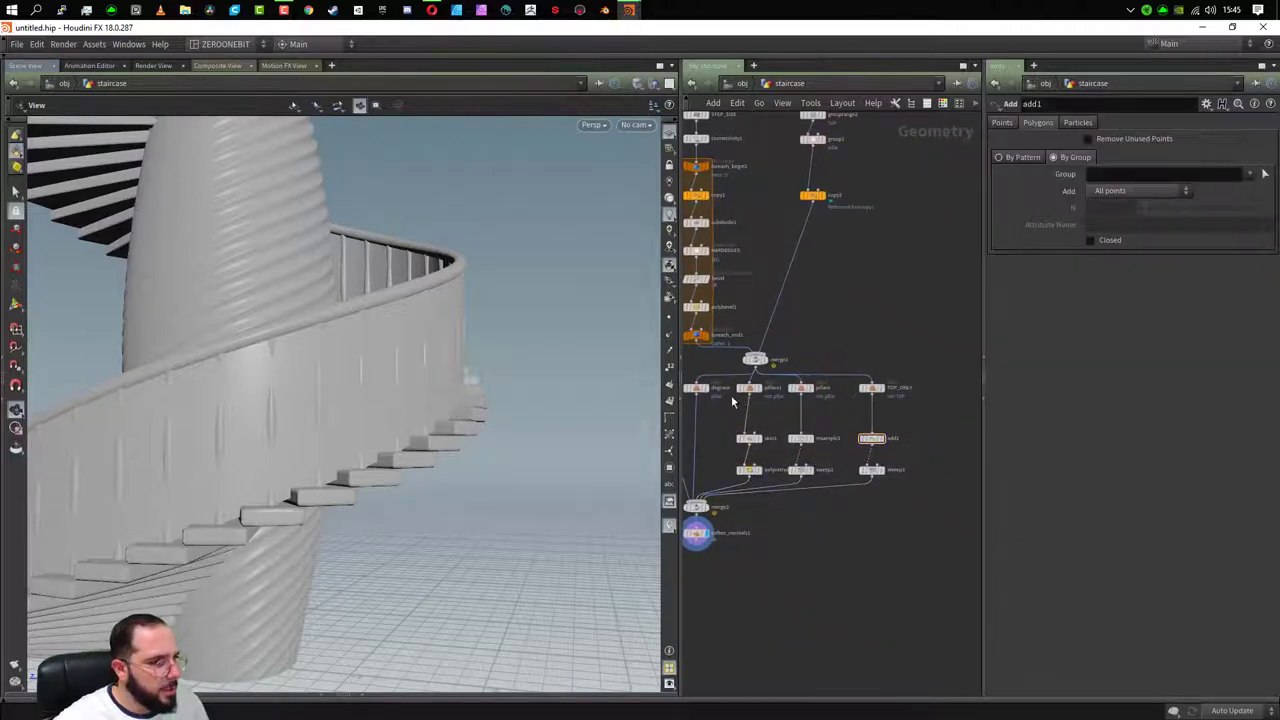
pyautogui.press('Tab')
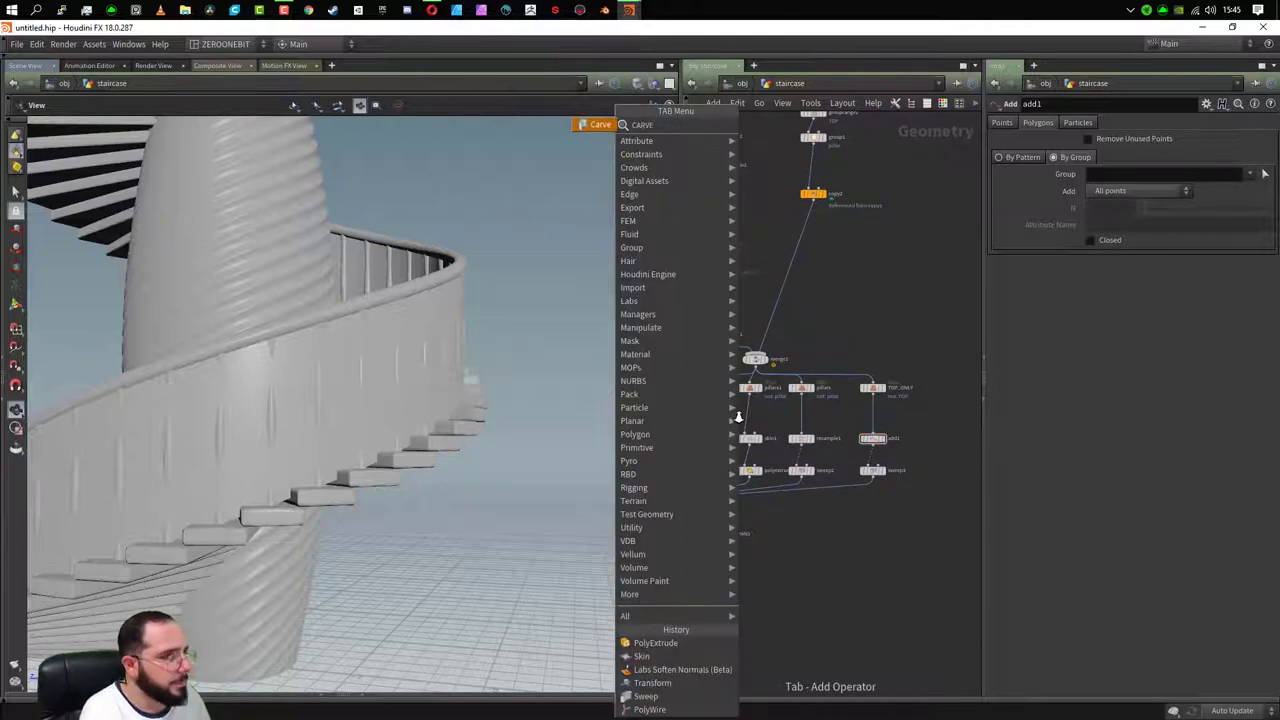
pyautogui.press('Return')
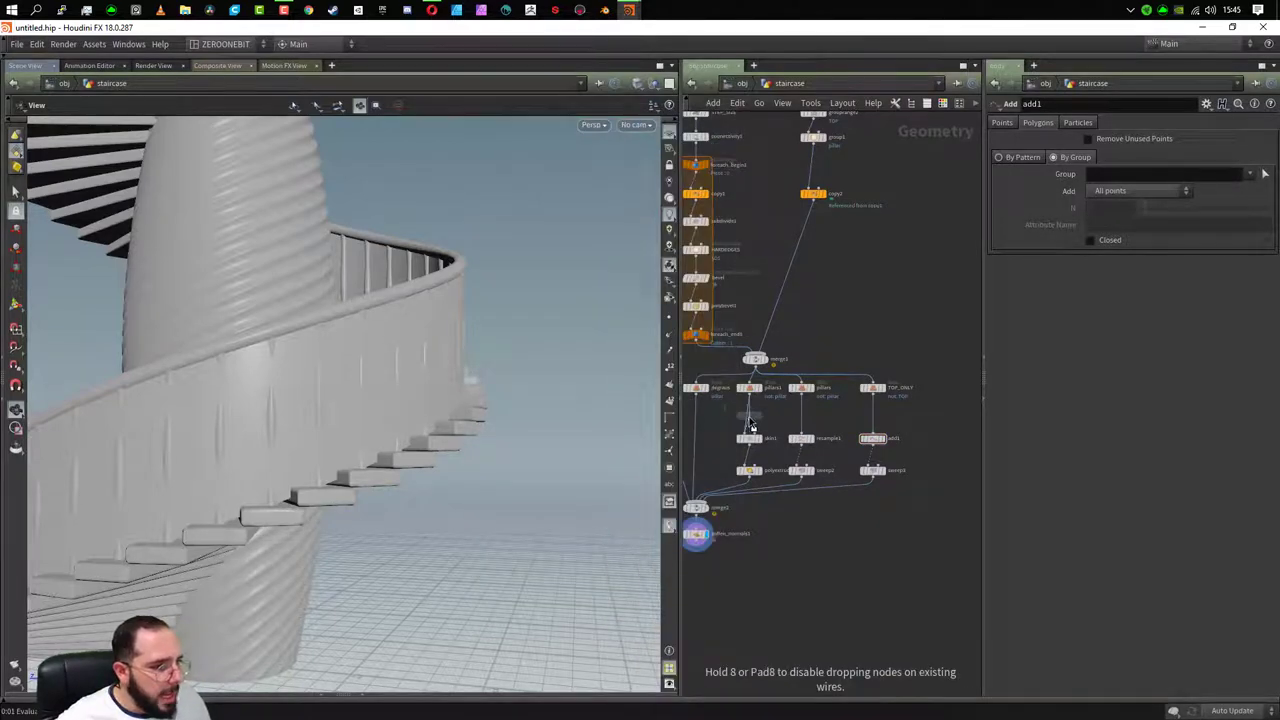
pyautogui.click(741, 416)
pyautogui.moveTo(741, 416); pyautogui.dragTo(749, 415)
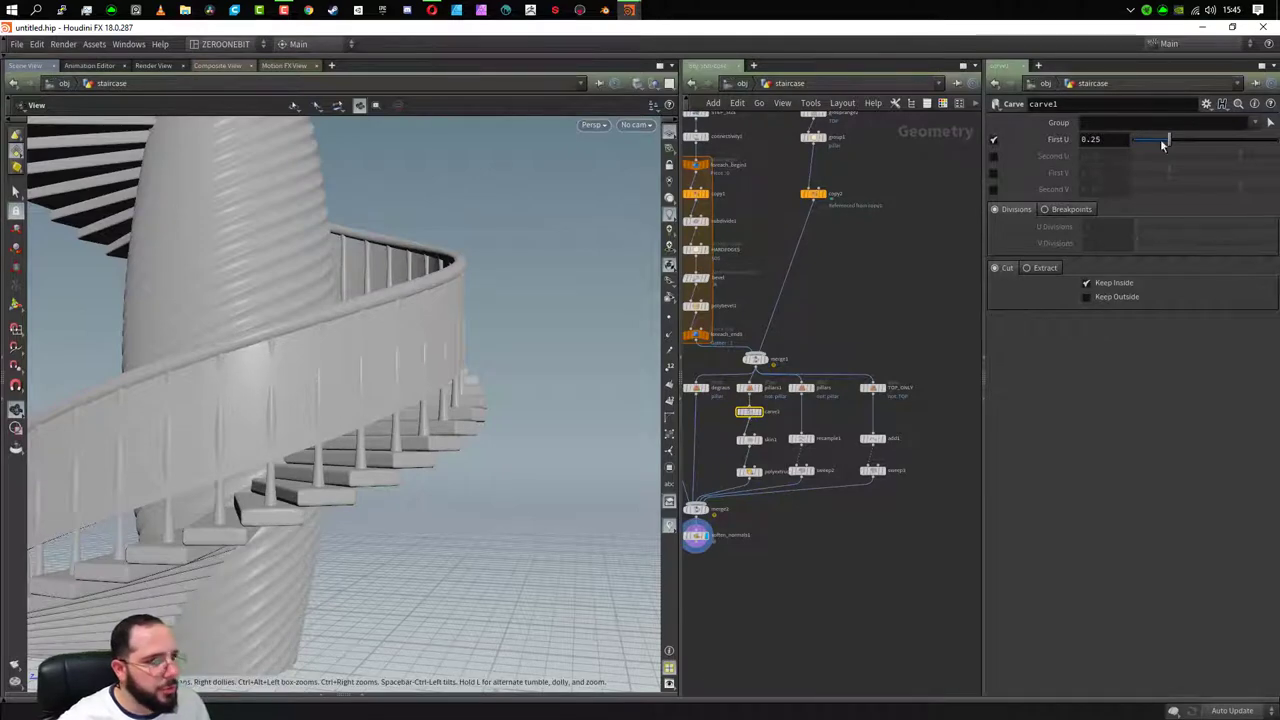
pyautogui.click(993, 156)
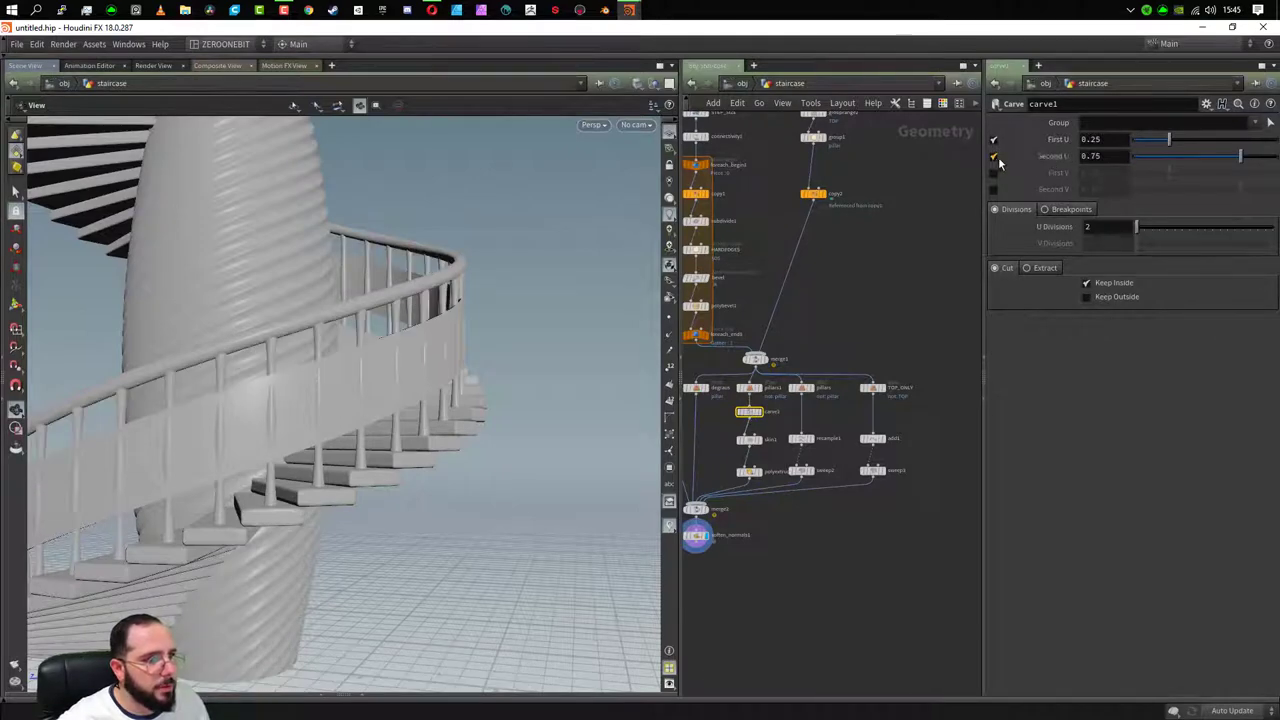
# - Drive Second U by a relative reference to First U, giving 1-ch("domainu1")
pyautogui.rightClick(1060, 158)
pyautogui.press('Escape')
pyautogui.rightClick(1060, 140)
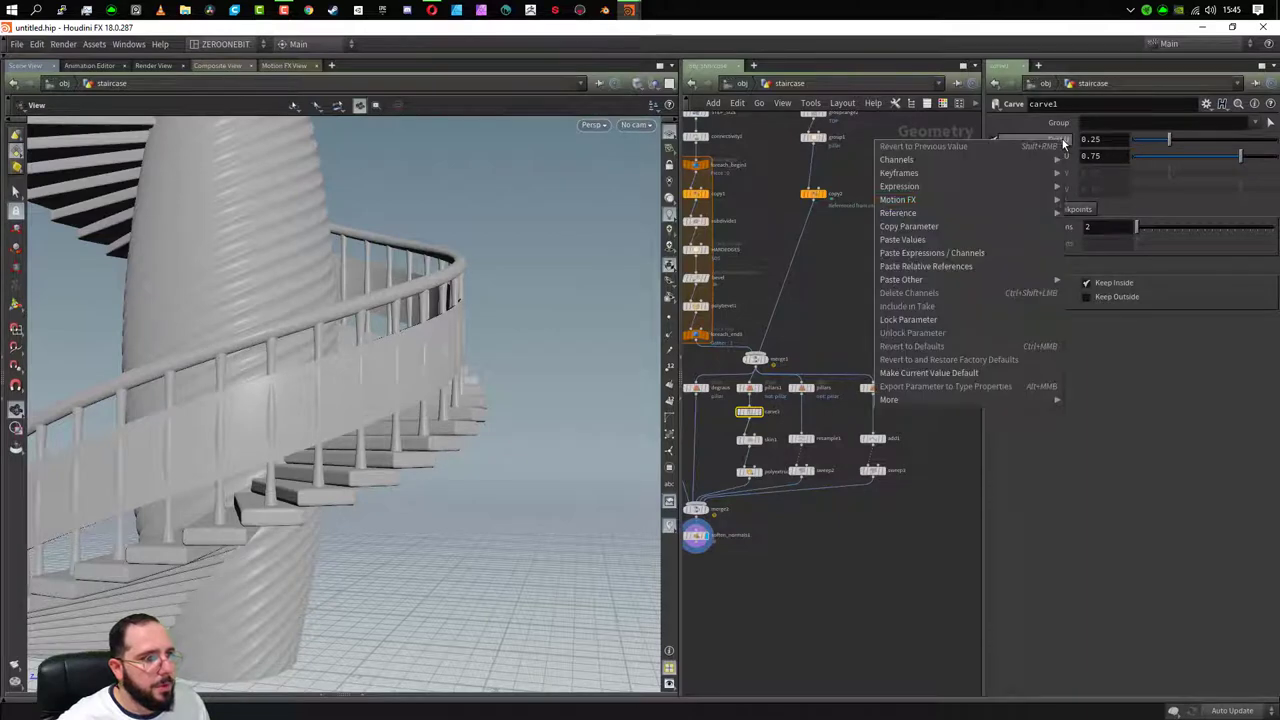
pyautogui.click(952, 226)
pyautogui.rightClick(1057, 157)
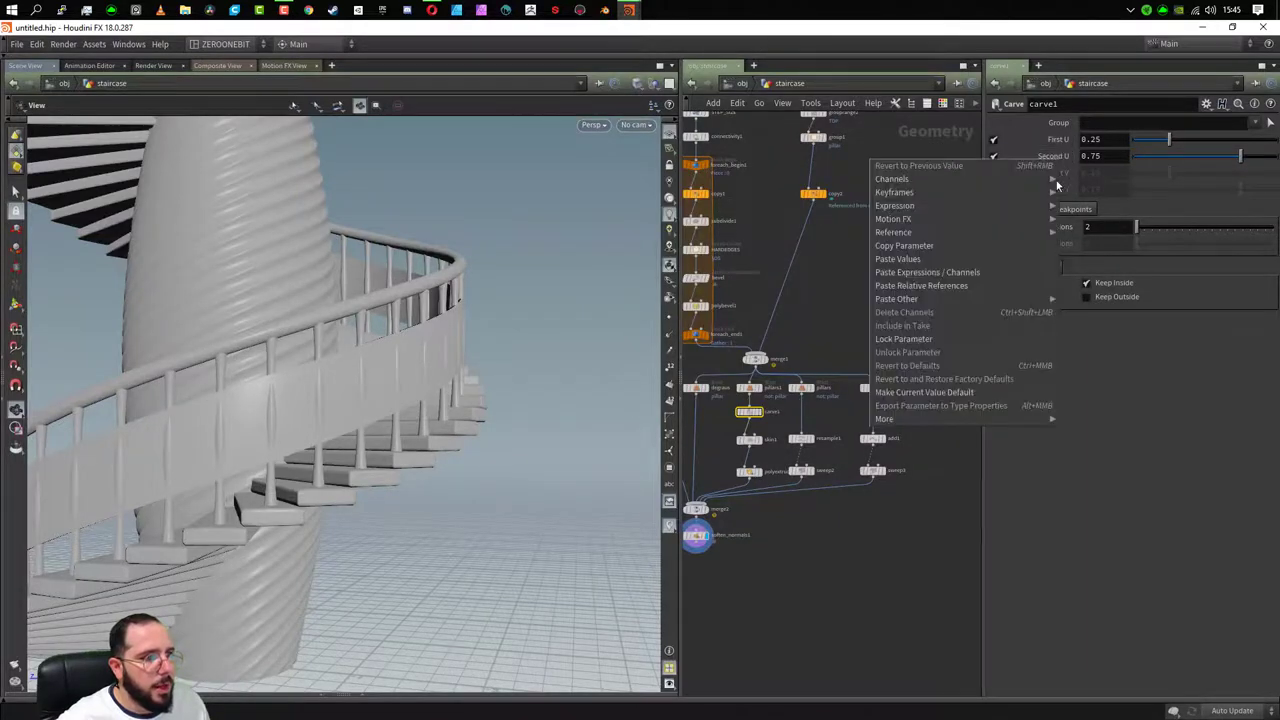
pyautogui.click(974, 286)
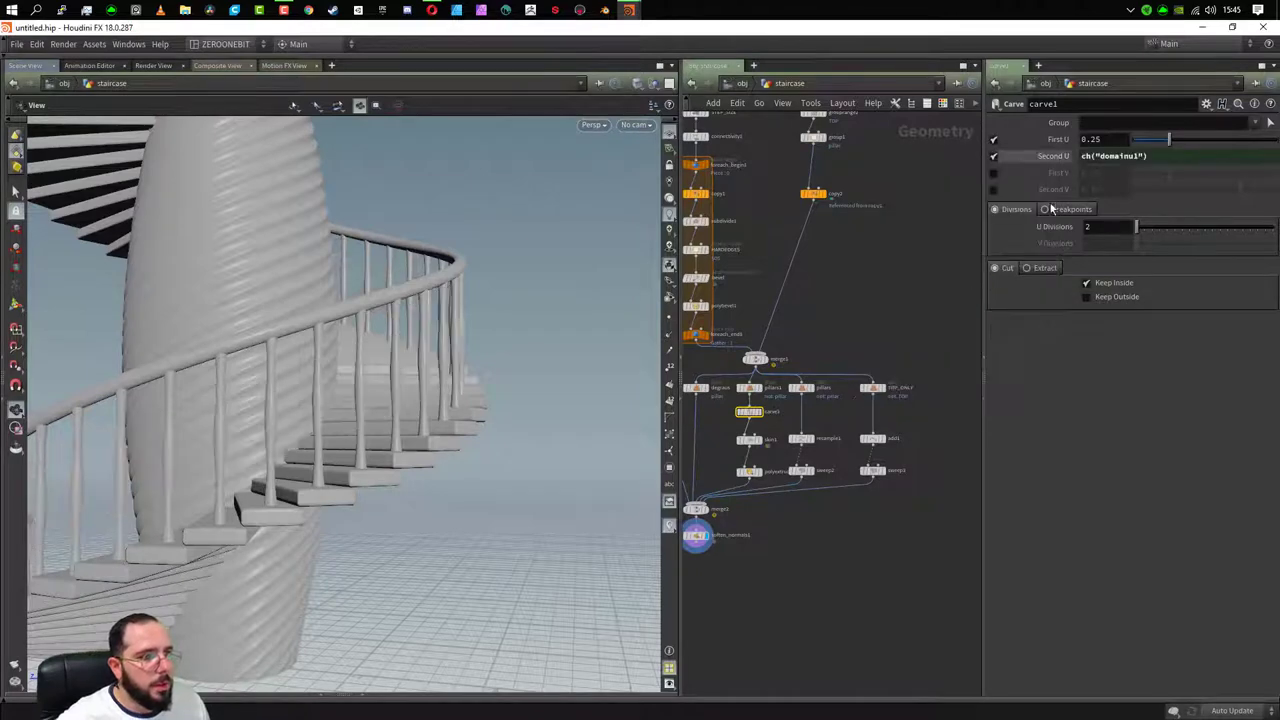
pyautogui.click(1082, 157)
pyautogui.write('1-')
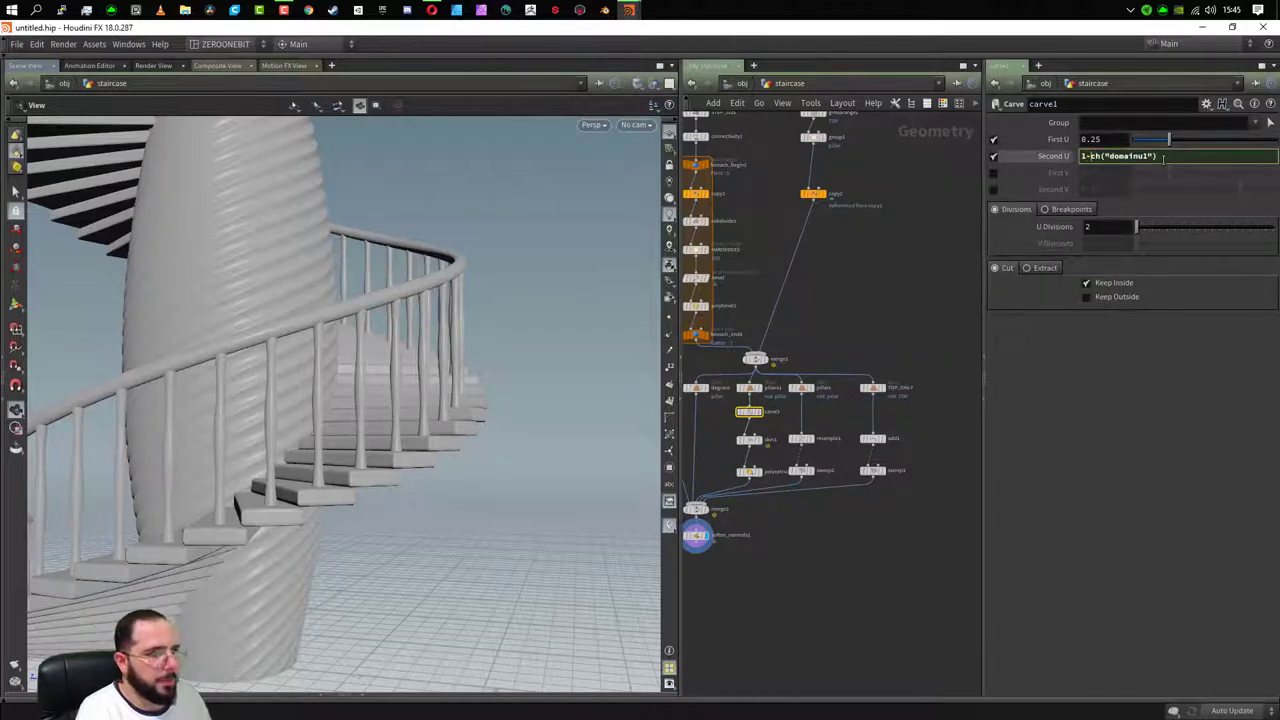
pyautogui.press('Return')
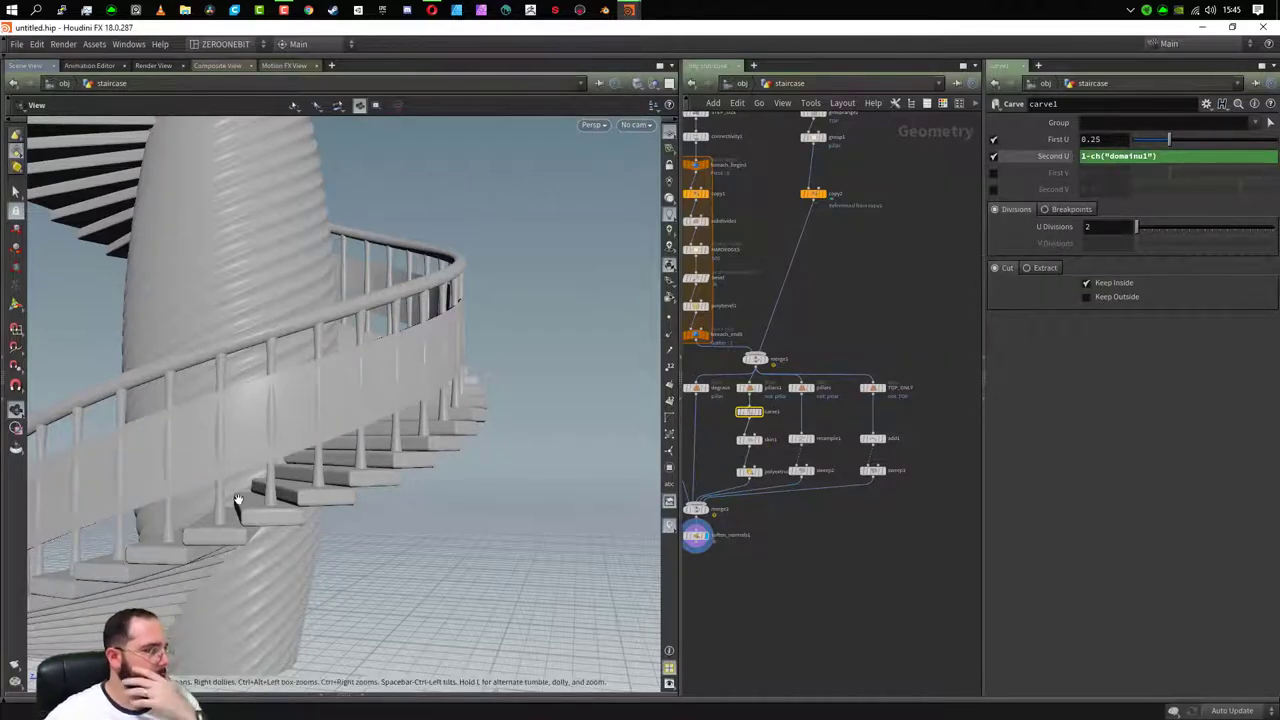
pyautogui.moveTo(238, 500)
pyautogui.mouseDown()
pyautogui.moveTo(334, 509)
pyautogui.moveTo(366, 414)
pyautogui.mouseUp()
pyautogui.scroll(3, 368, 418)
pyautogui.scroll(3, 376, 445)
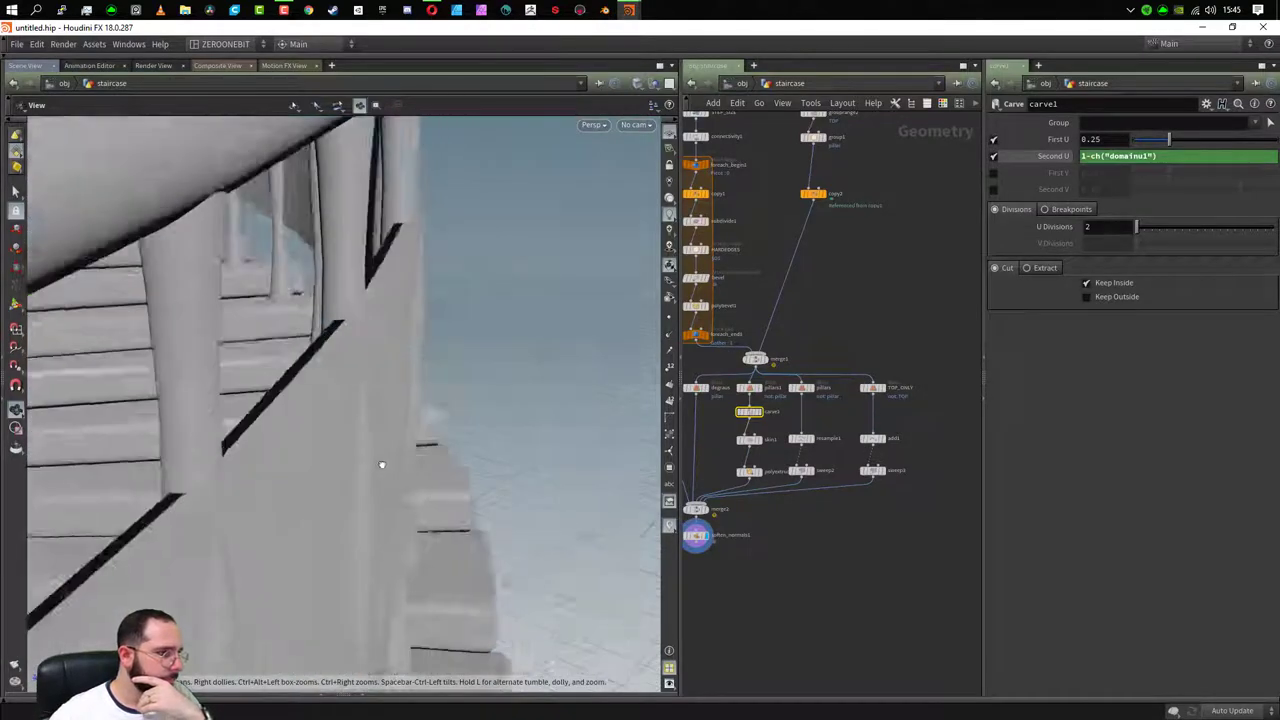
pyautogui.scroll(2, 381, 465)
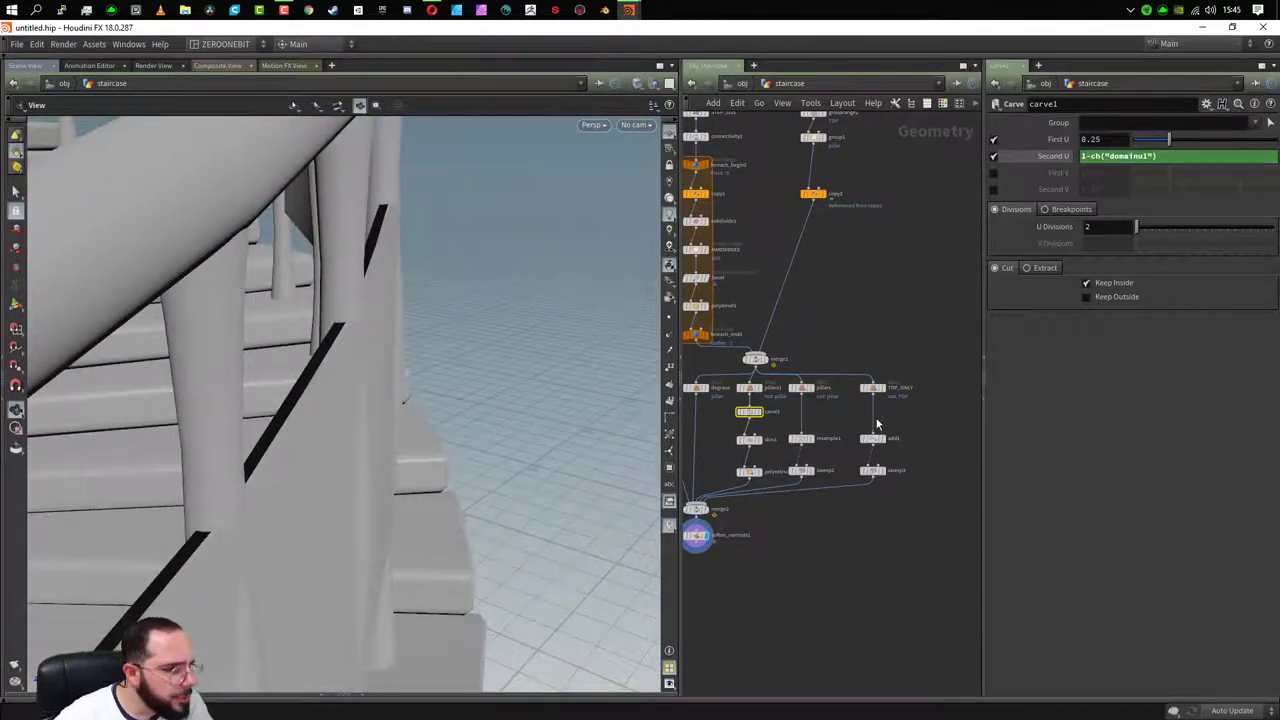
# - Set polyextrude2's Distance to 0.01 and toggle Output Back
pyautogui.click(749, 471)
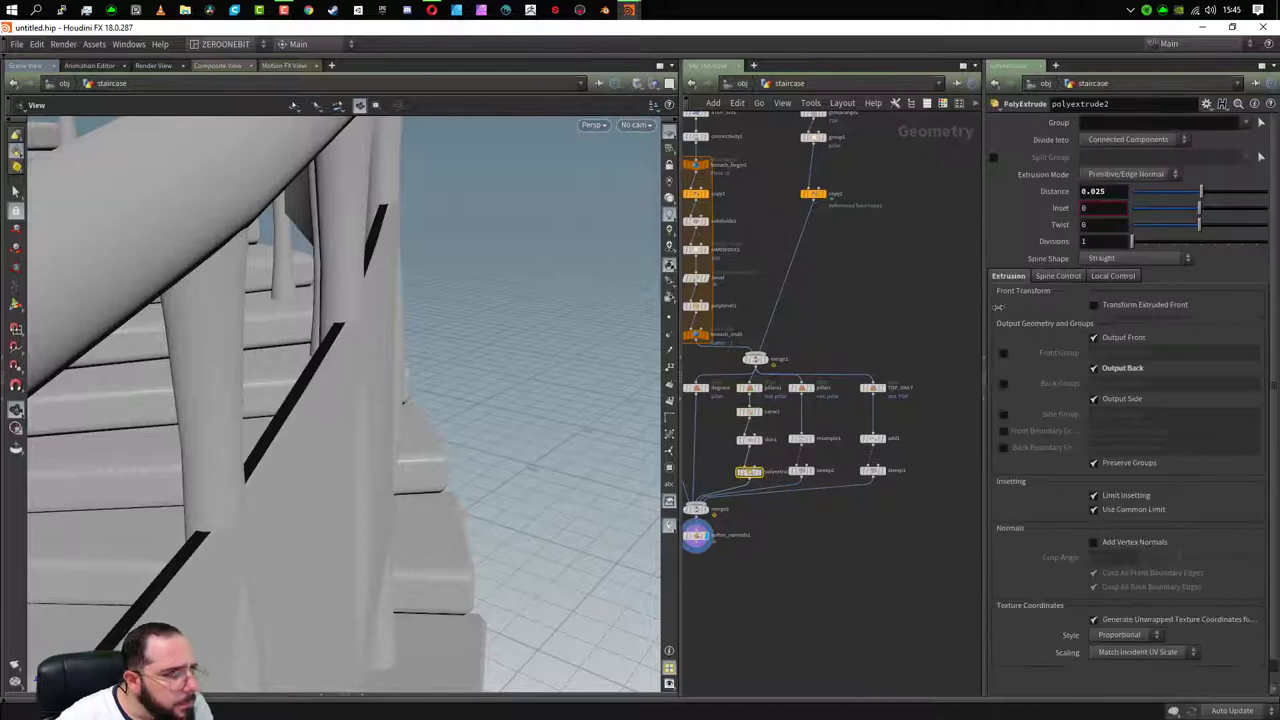
pyautogui.click(1116, 190)
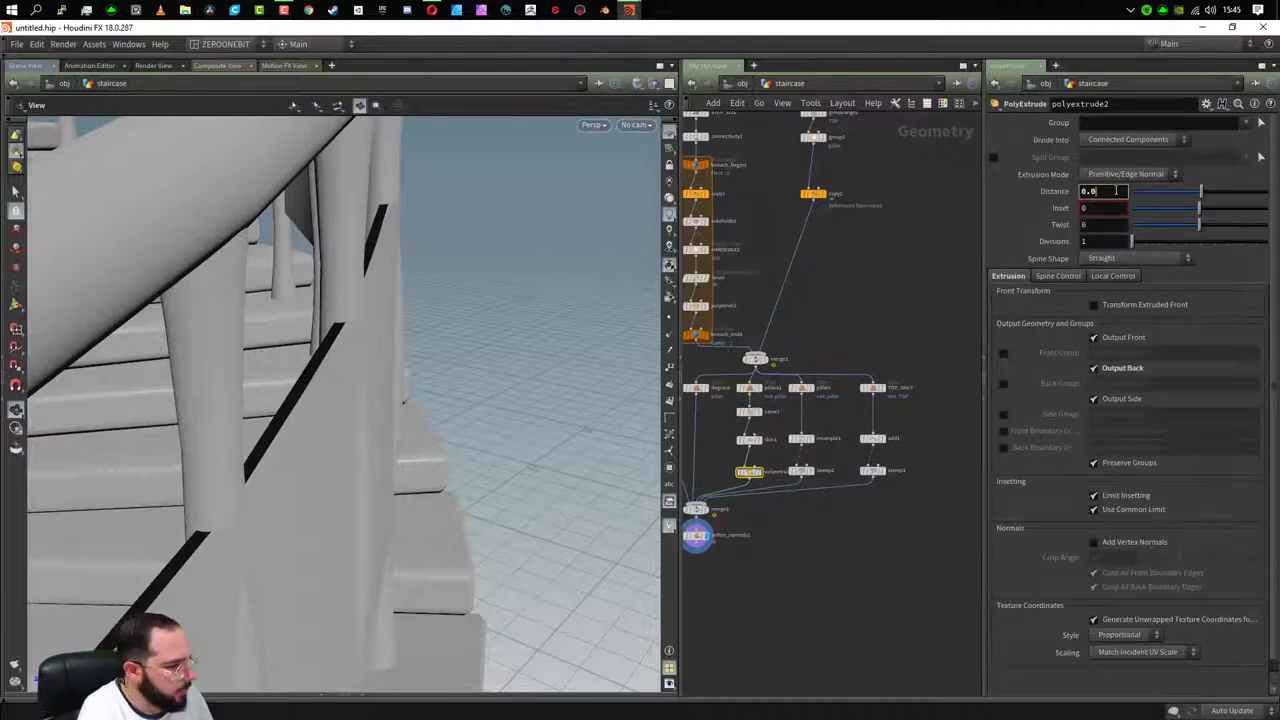
pyautogui.write('1')
pyautogui.press('Return')
pyautogui.moveTo(423, 409)
pyautogui.mouseDown()
pyautogui.moveTo(357, 423)
pyautogui.moveTo(460, 471)
pyautogui.mouseUp()
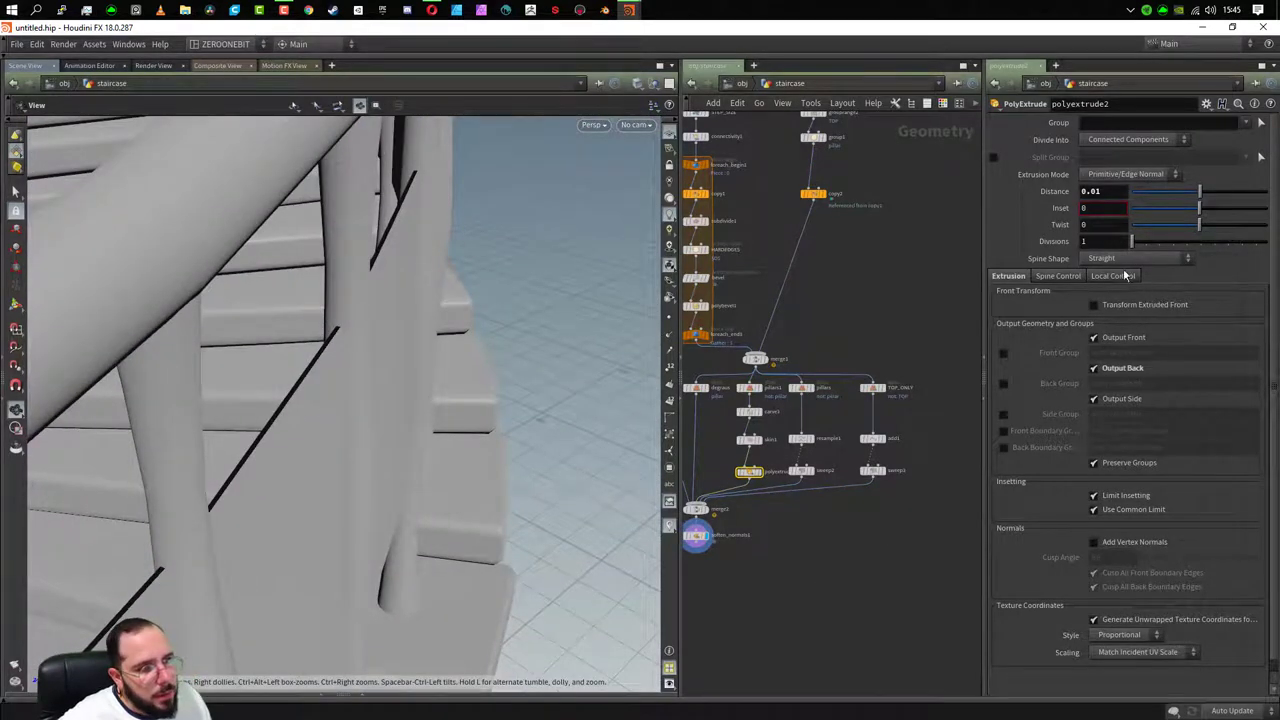
pyautogui.click(1094, 368)
# - Inspect the railing panel up close and adjust the extrusion divisions
pyautogui.moveTo(270, 472); pyautogui.dragTo(551, 486)
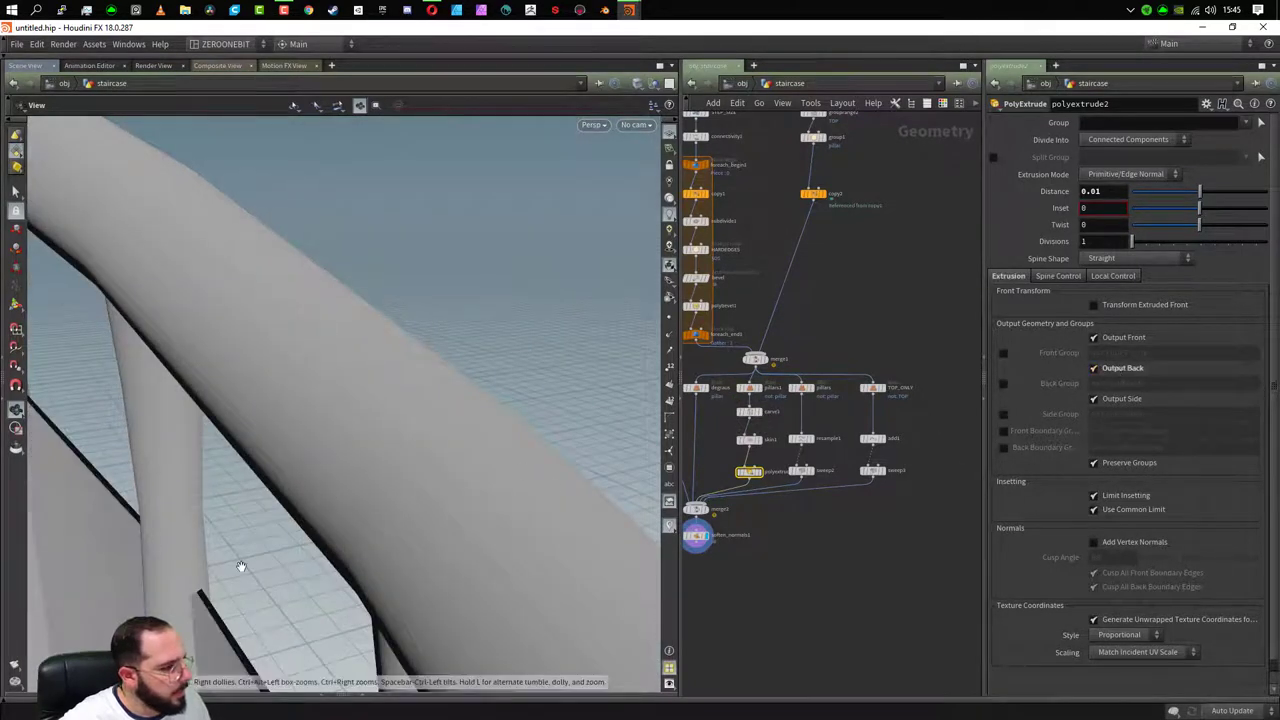
pyautogui.moveTo(140, 542); pyautogui.dragTo(145, 553)
pyautogui.moveTo(301, 511)
pyautogui.mouseDown()
pyautogui.moveTo(331, 586)
pyautogui.moveTo(371, 414)
pyautogui.mouseUp()
pyautogui.scroll(3, 375, 420)
pyautogui.scroll(-2, 379, 425)
pyautogui.scroll(3, 379, 425)
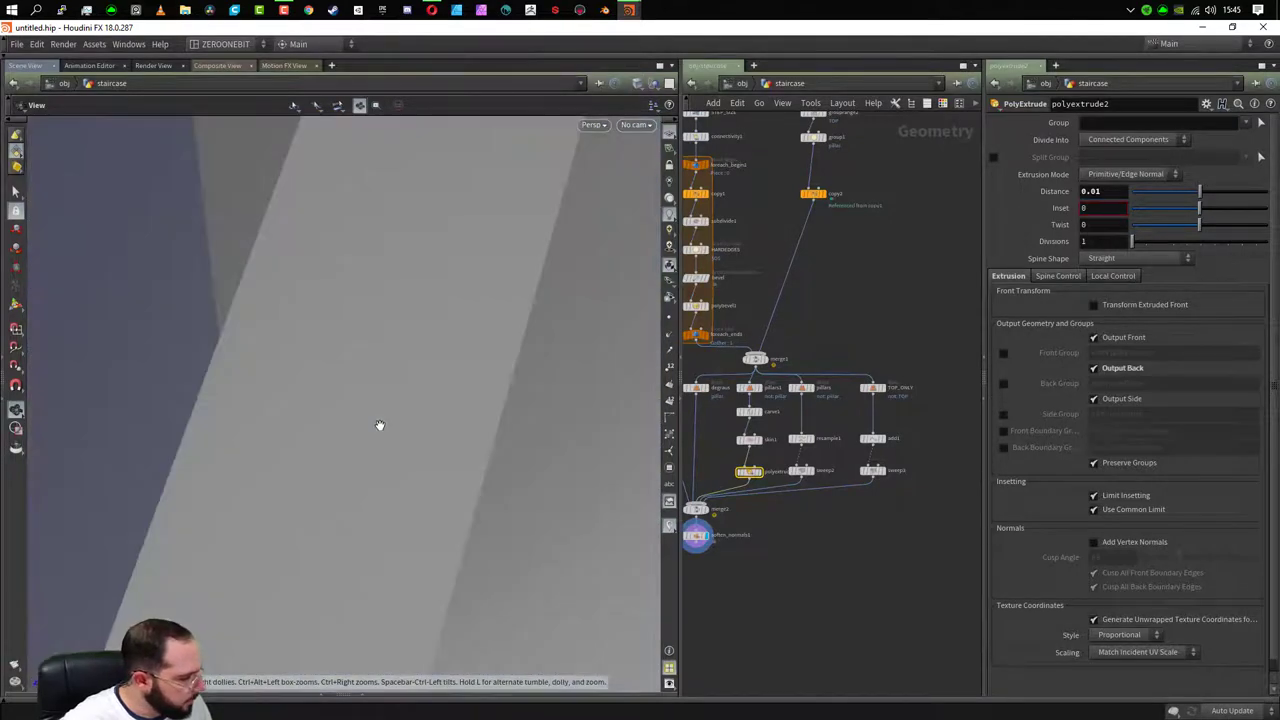
pyautogui.scroll(-3, 379, 425)
pyautogui.scroll(1, 380, 423)
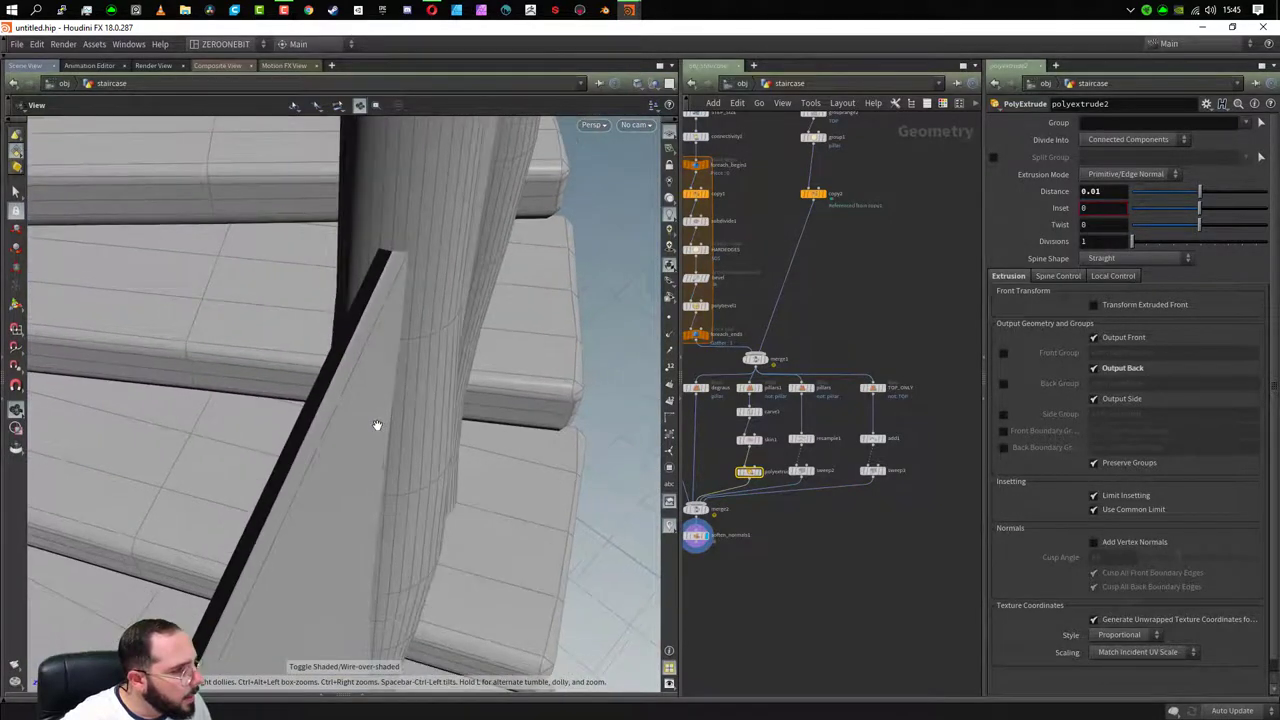
pyautogui.scroll(3, 405, 415)
pyautogui.scroll(-3, 395, 405)
pyautogui.moveTo(377, 391)
pyautogui.mouseDown()
pyautogui.moveTo(471, 360)
pyautogui.moveTo(366, 371)
pyautogui.mouseUp()
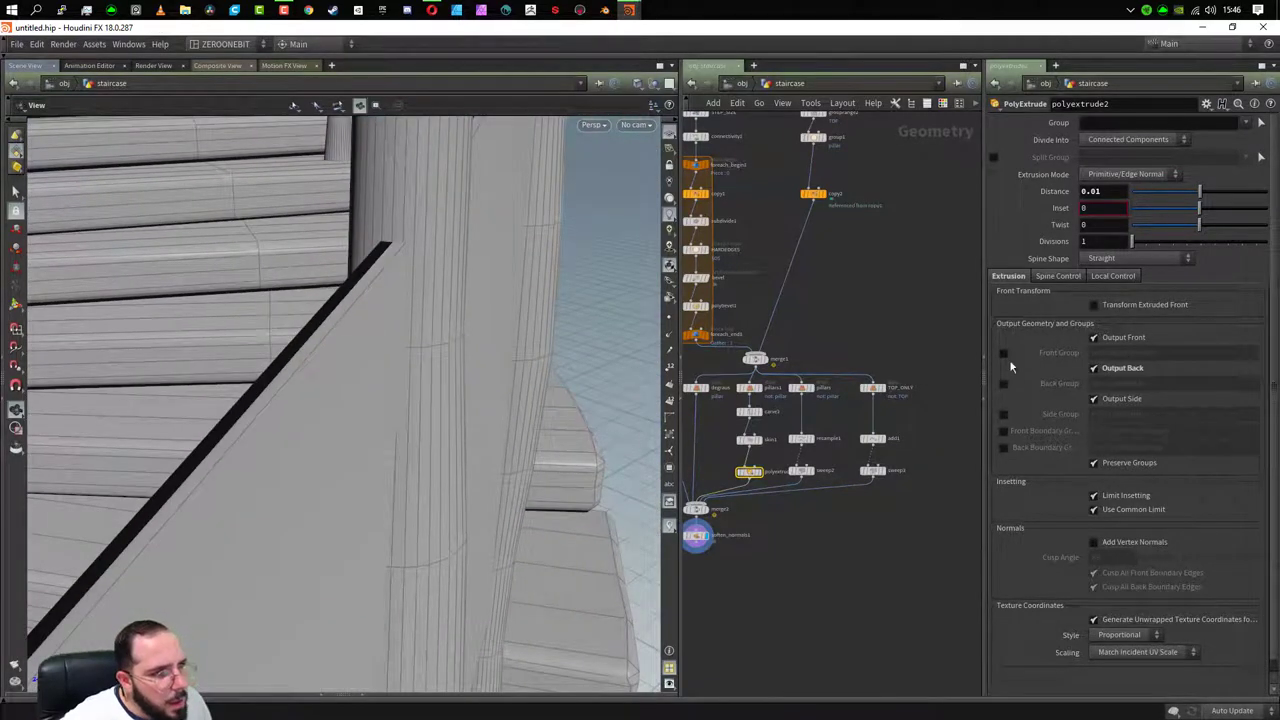
pyautogui.moveTo(1147, 245)
pyautogui.mouseDown()
pyautogui.moveTo(1152, 235)
pyautogui.moveTo(1133, 242)
pyautogui.mouseUp()
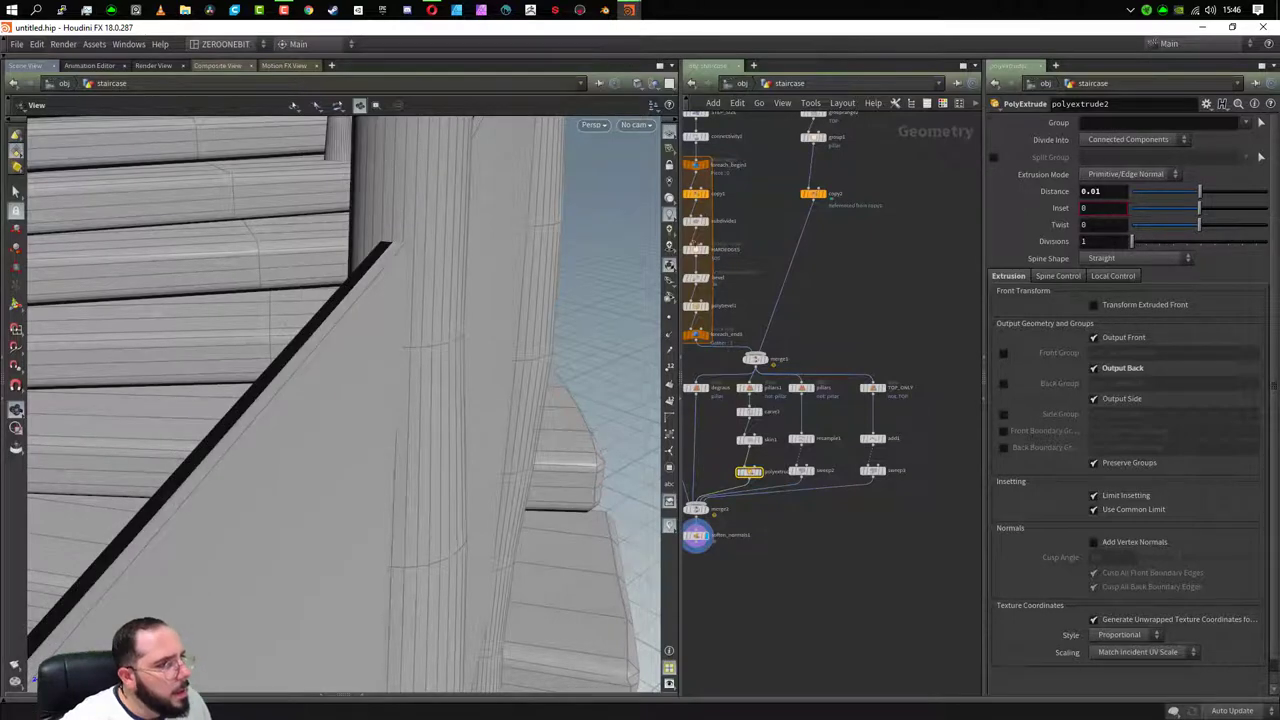
# - Try Add Vertex Normals on the extrusion, then turn it back off
pyautogui.scroll(-5, 500, 460)
pyautogui.scroll(-2, 428, 508)
pyautogui.scroll(-3, 420, 506)
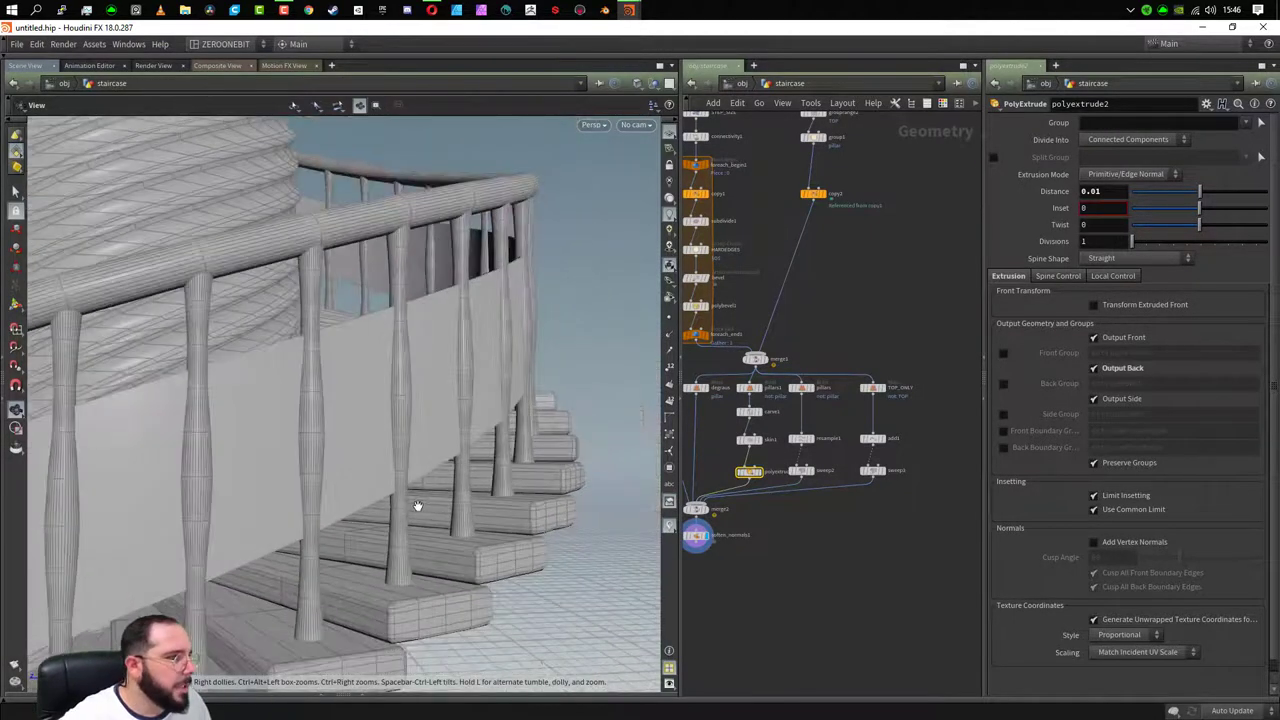
pyautogui.moveTo(418, 505)
pyautogui.mouseDown()
pyautogui.moveTo(400, 535)
pyautogui.moveTo(385, 520)
pyautogui.mouseUp()
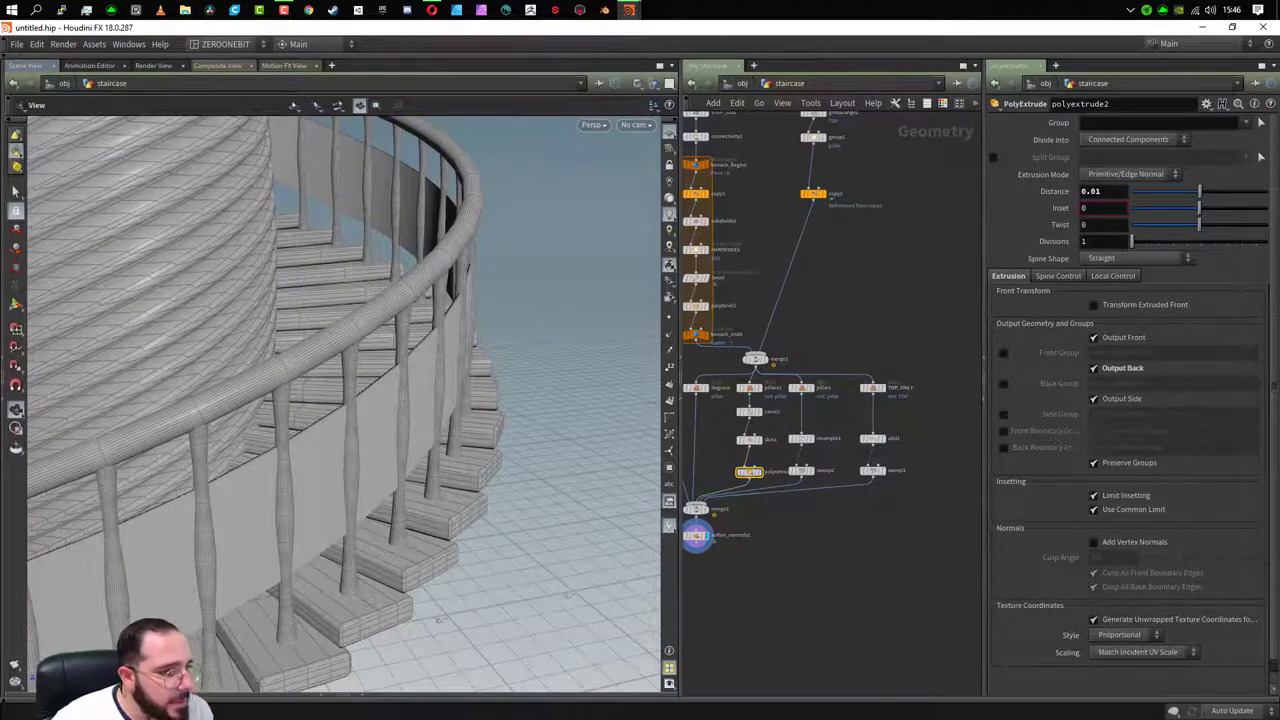
pyautogui.click(1095, 542)
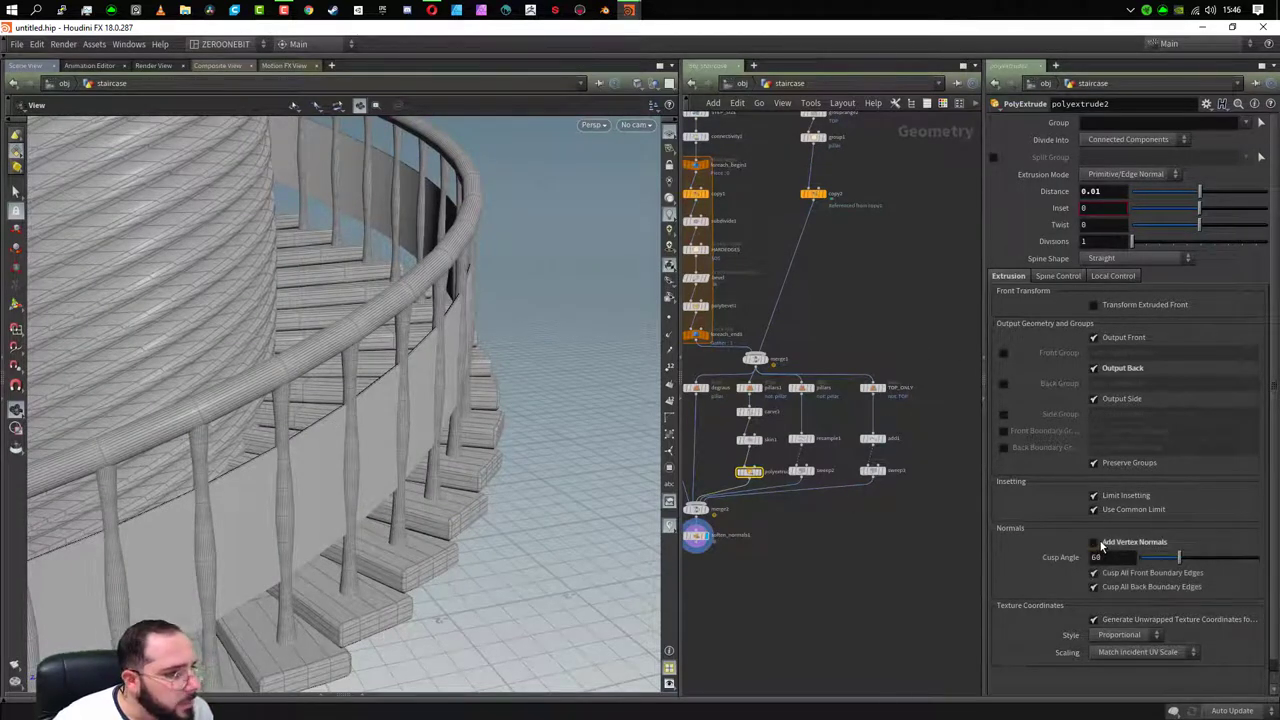
pyautogui.click(1095, 542)
pyautogui.moveTo(744, 617); pyautogui.dragTo(819, 586, button='middle')
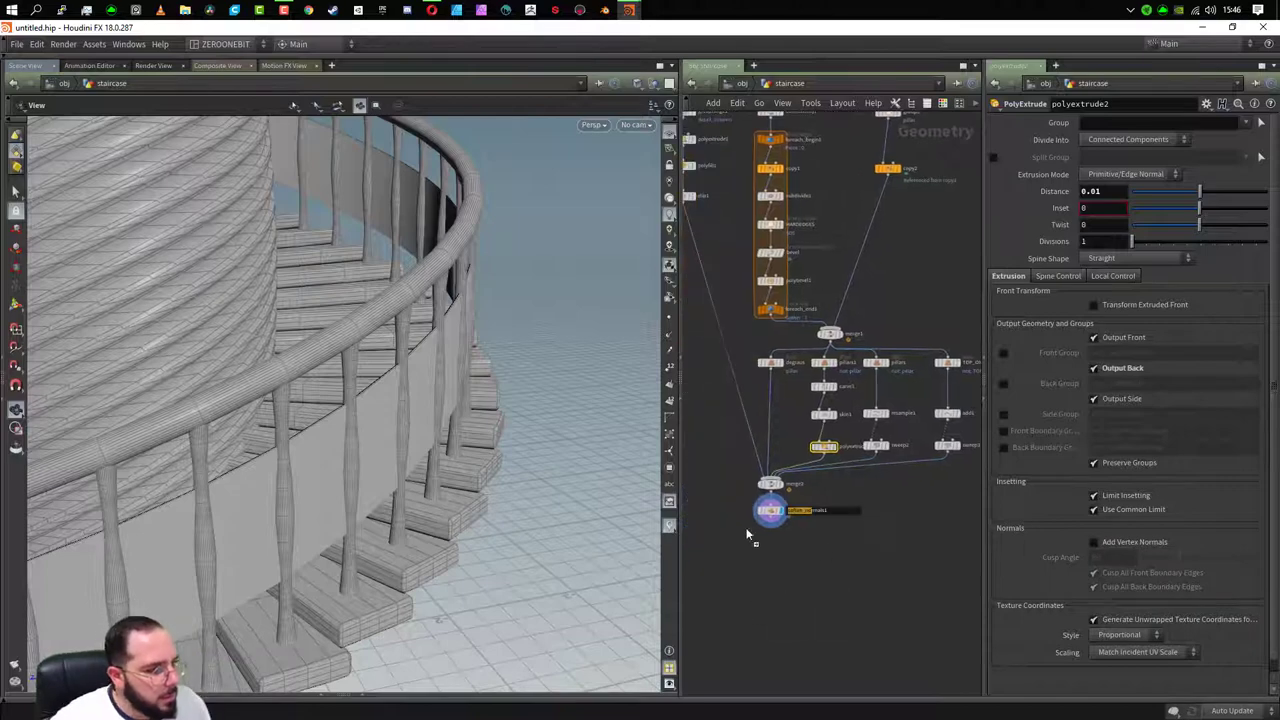
# - Make merge2 the displayed output of the network
pyautogui.click(769, 484)
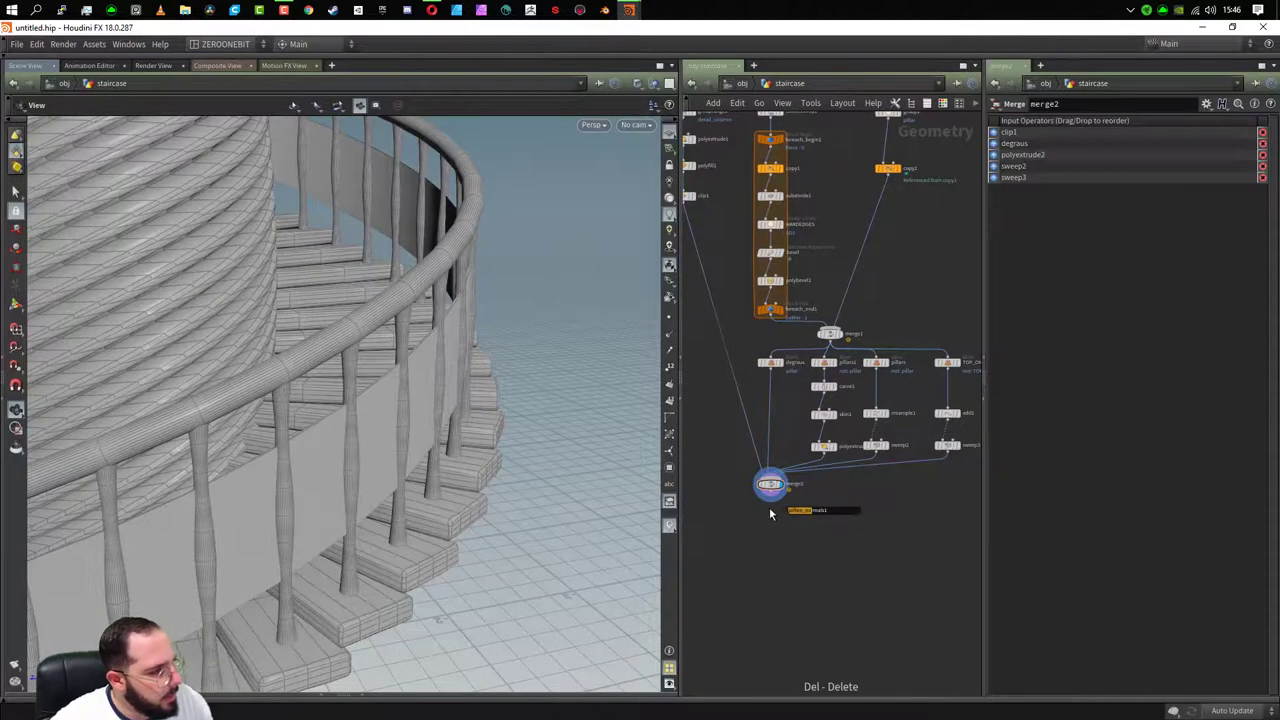
pyautogui.scroll(3, 298, 466)
pyautogui.scroll(3, 277, 423)
pyautogui.scroll(3, 294, 443)
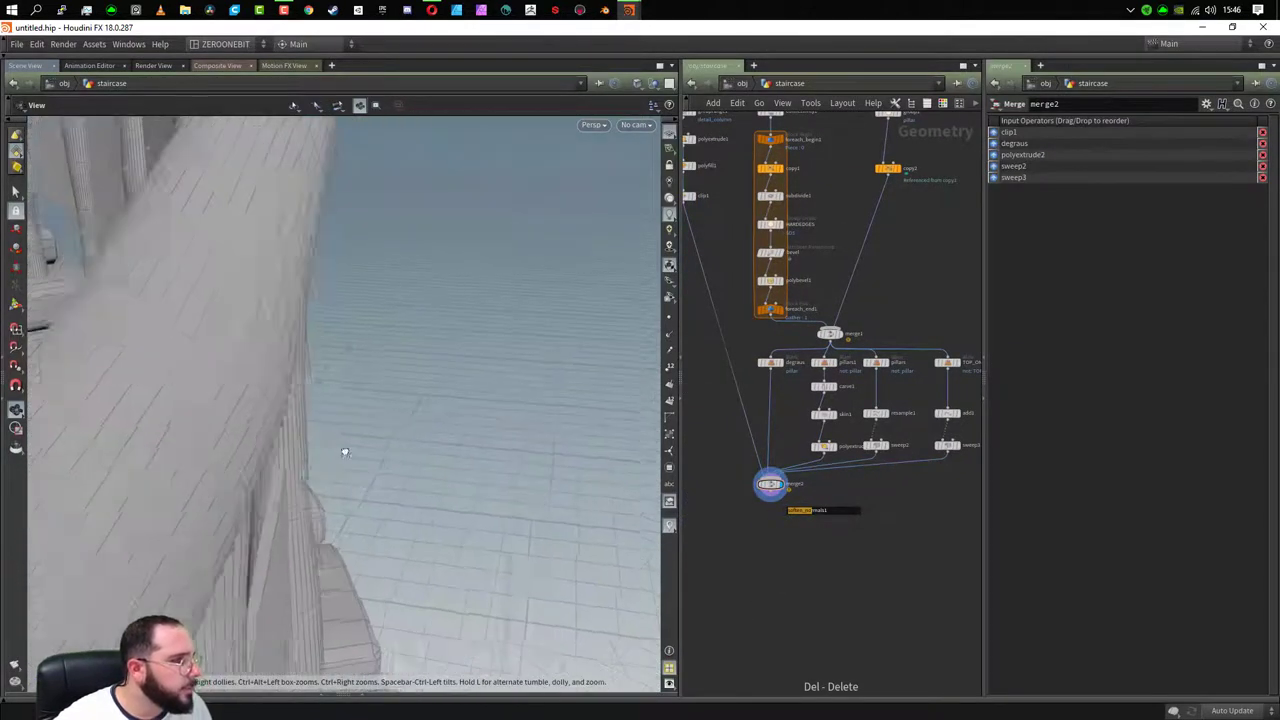
pyautogui.scroll(3, 343, 449)
pyautogui.scroll(3, 378, 443)
pyautogui.scroll(-5, 300, 432)
pyautogui.scroll(-3, 282, 429)
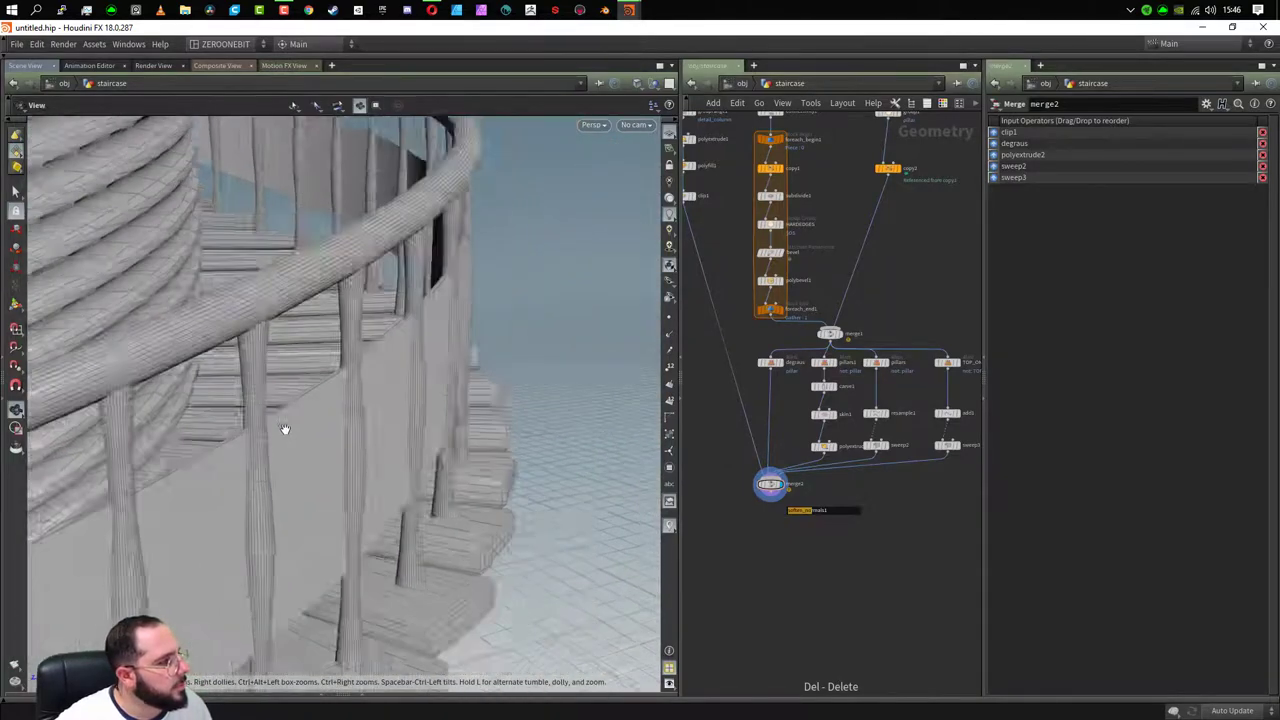
pyautogui.scroll(-3, 284, 429)
pyautogui.scroll(-3, 285, 429)
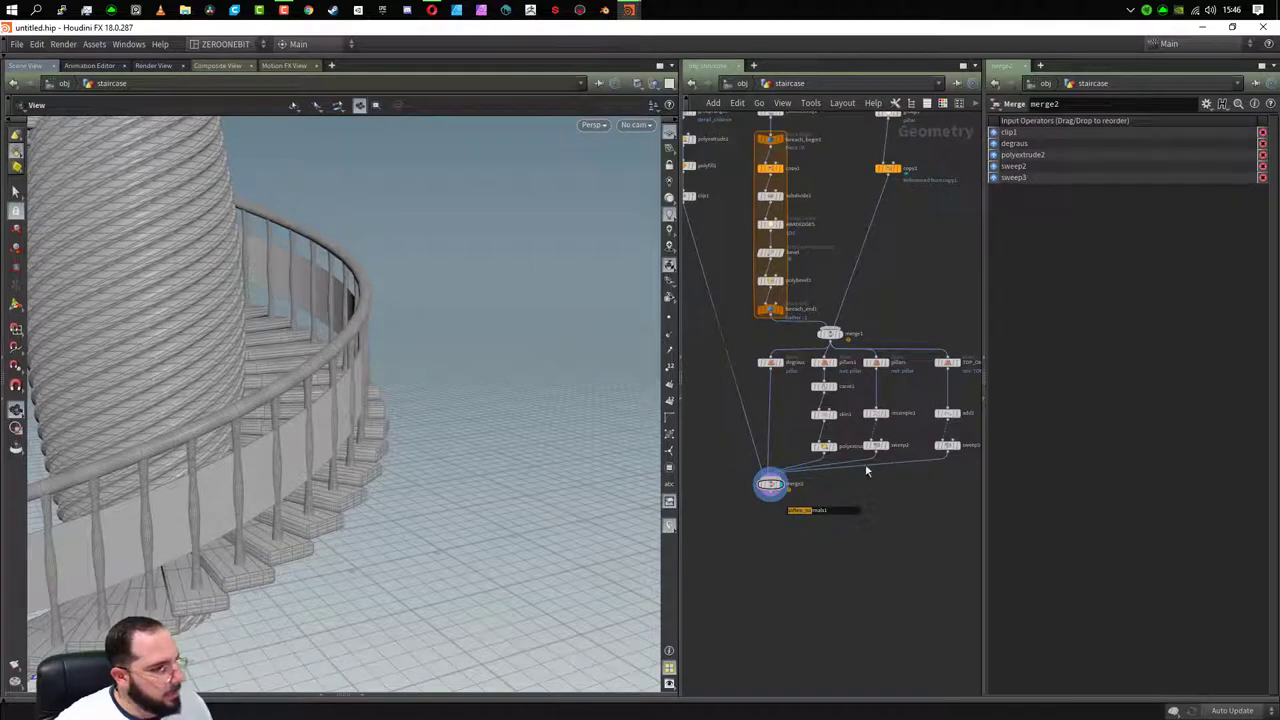
# - Dismiss the stale-node error and frame the pillars1, carve1, skin1 and polyextrude nodes
pyautogui.moveTo(716, 427); pyautogui.dragTo(834, 568)
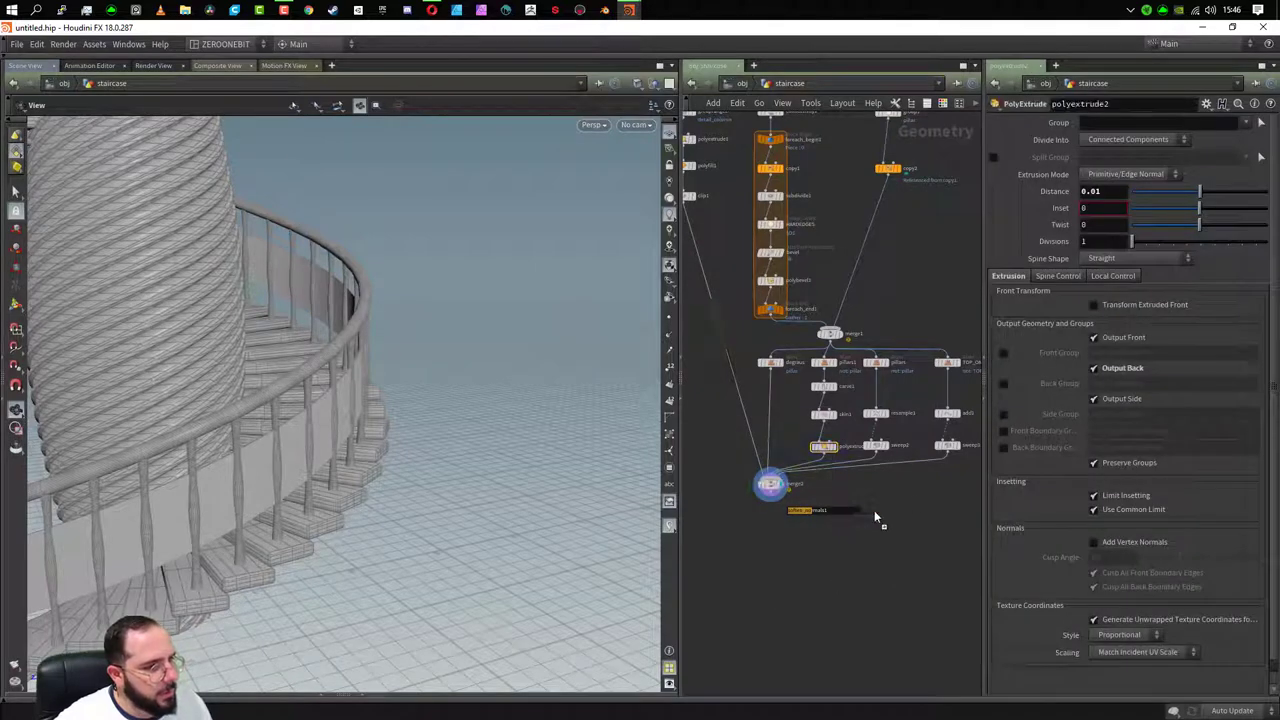
pyautogui.press('Return')
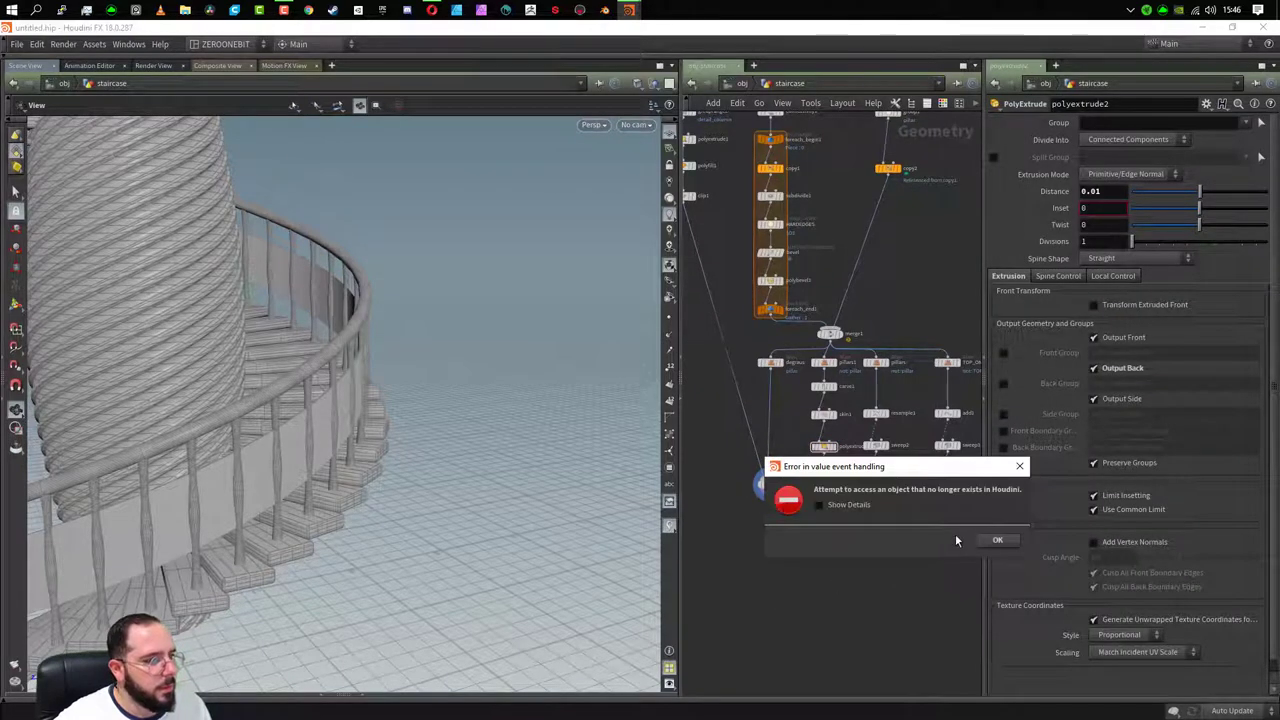
pyautogui.click(996, 542)
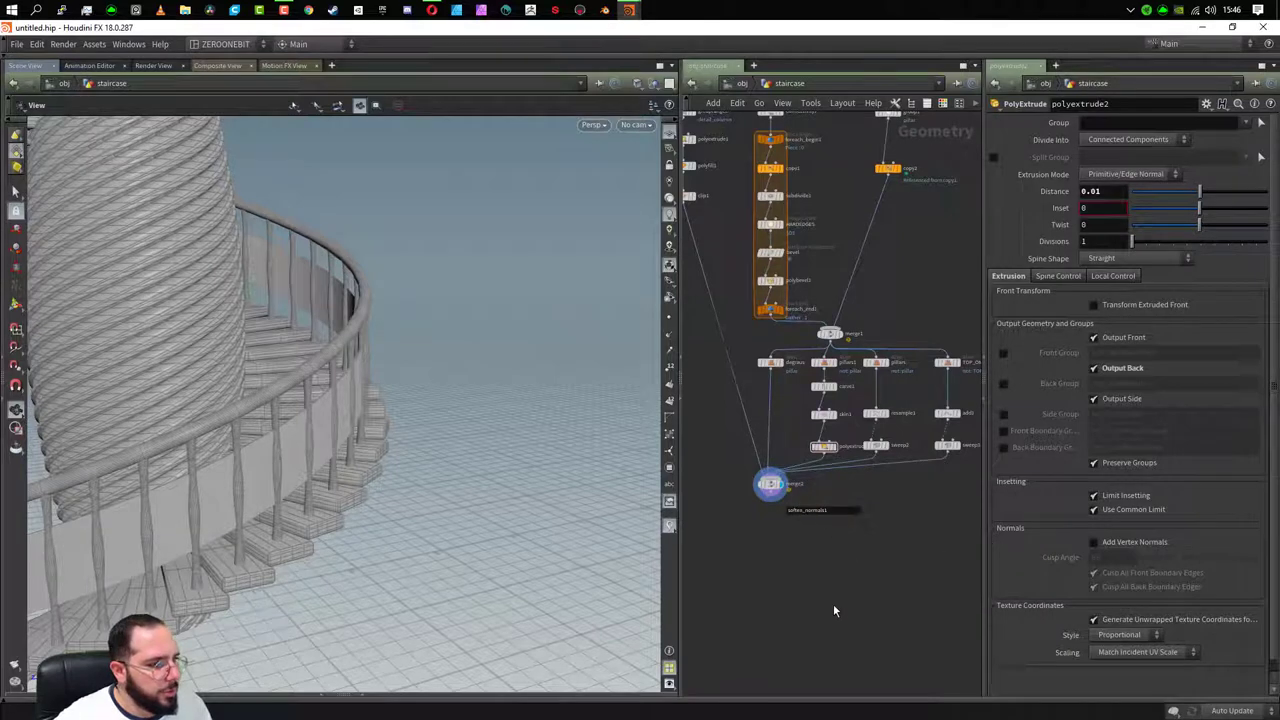
pyautogui.click(753, 66)
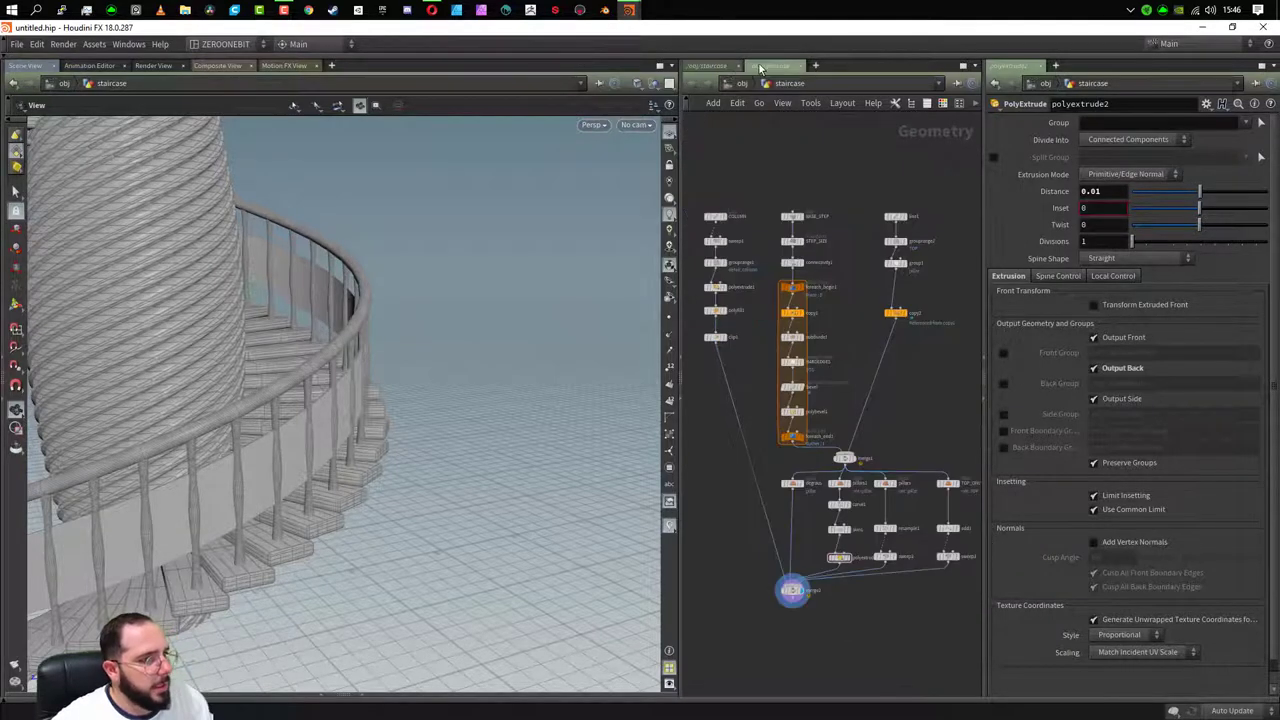
pyautogui.click(739, 67)
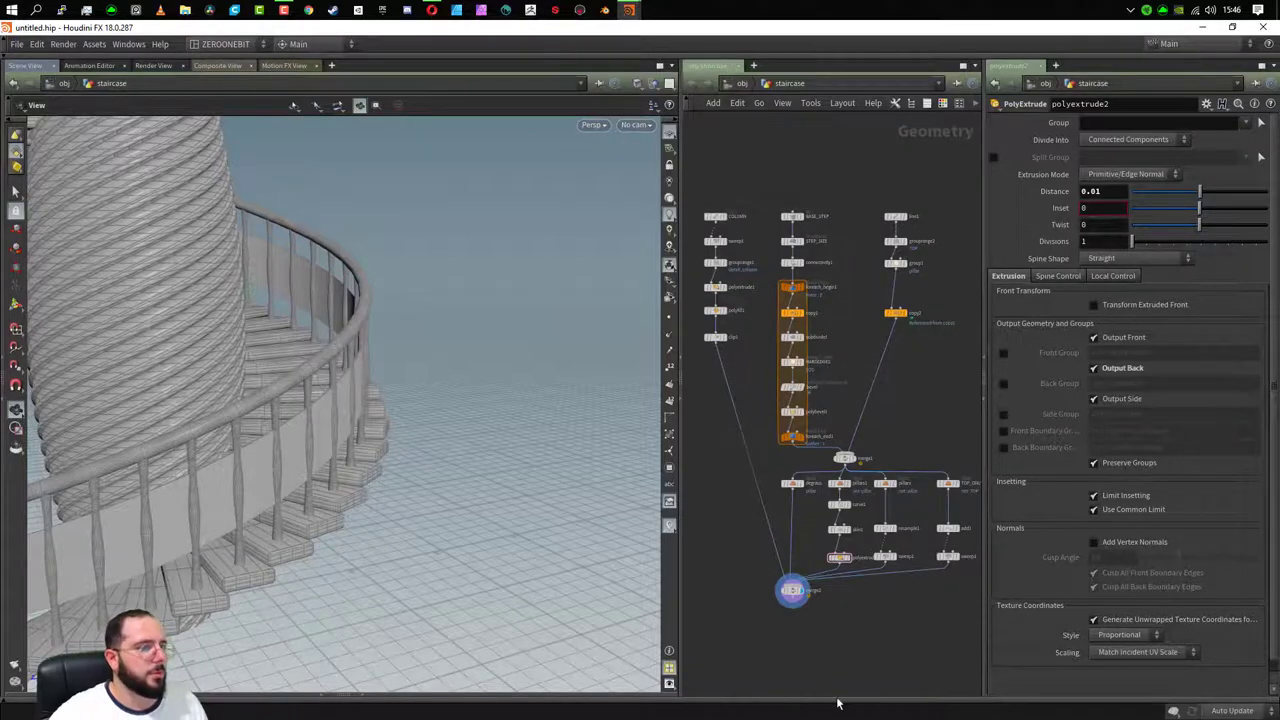
pyautogui.scroll(5, 810, 625)
pyautogui.moveTo(300, 505)
pyautogui.mouseDown()
pyautogui.moveTo(259, 504)
pyautogui.moveTo(234, 471)
pyautogui.mouseUp()
pyautogui.moveTo(877, 374); pyautogui.dragTo(741, 349, button='middle')
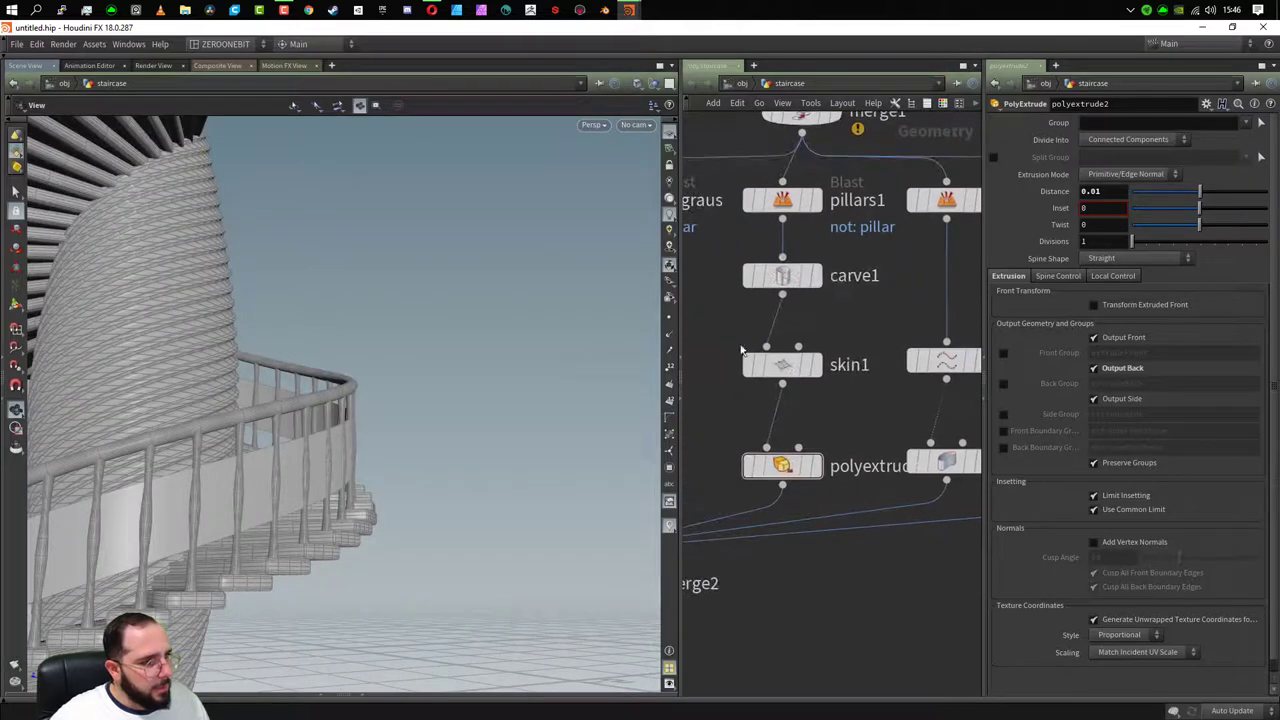
# - Set carve1's First U to 0.15, then select the COLUMN Line node
pyautogui.click(838, 274)
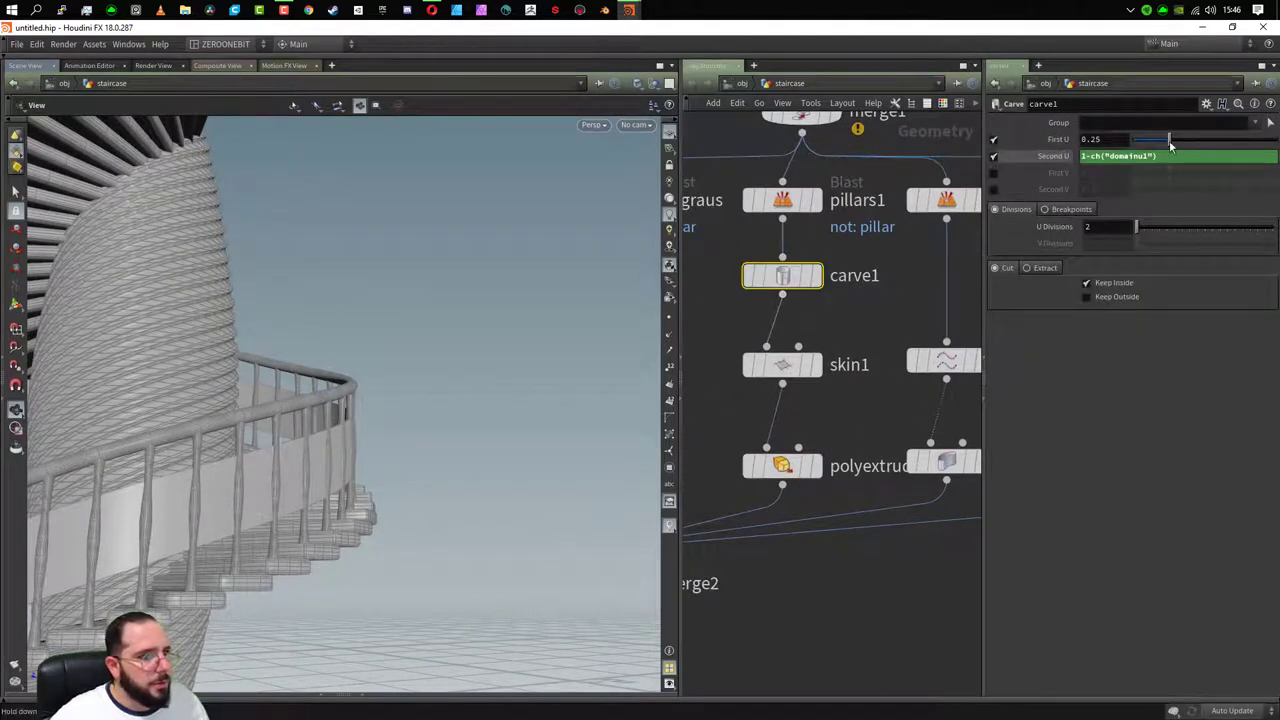
pyautogui.moveTo(1170, 145); pyautogui.dragTo(1150, 146)
pyautogui.moveTo(172, 546)
pyautogui.mouseDown()
pyautogui.moveTo(351, 500)
pyautogui.moveTo(80, 478)
pyautogui.moveTo(329, 437)
pyautogui.moveTo(272, 518)
pyautogui.moveTo(326, 509)
pyautogui.moveTo(214, 523)
pyautogui.moveTo(479, 490)
pyautogui.moveTo(470, 380)
pyautogui.moveTo(451, 334)
pyautogui.moveTo(409, 417)
pyautogui.moveTo(438, 465)
pyautogui.moveTo(480, 477)
pyautogui.mouseUp()
pyautogui.moveTo(289, 463); pyautogui.dragTo(414, 471)
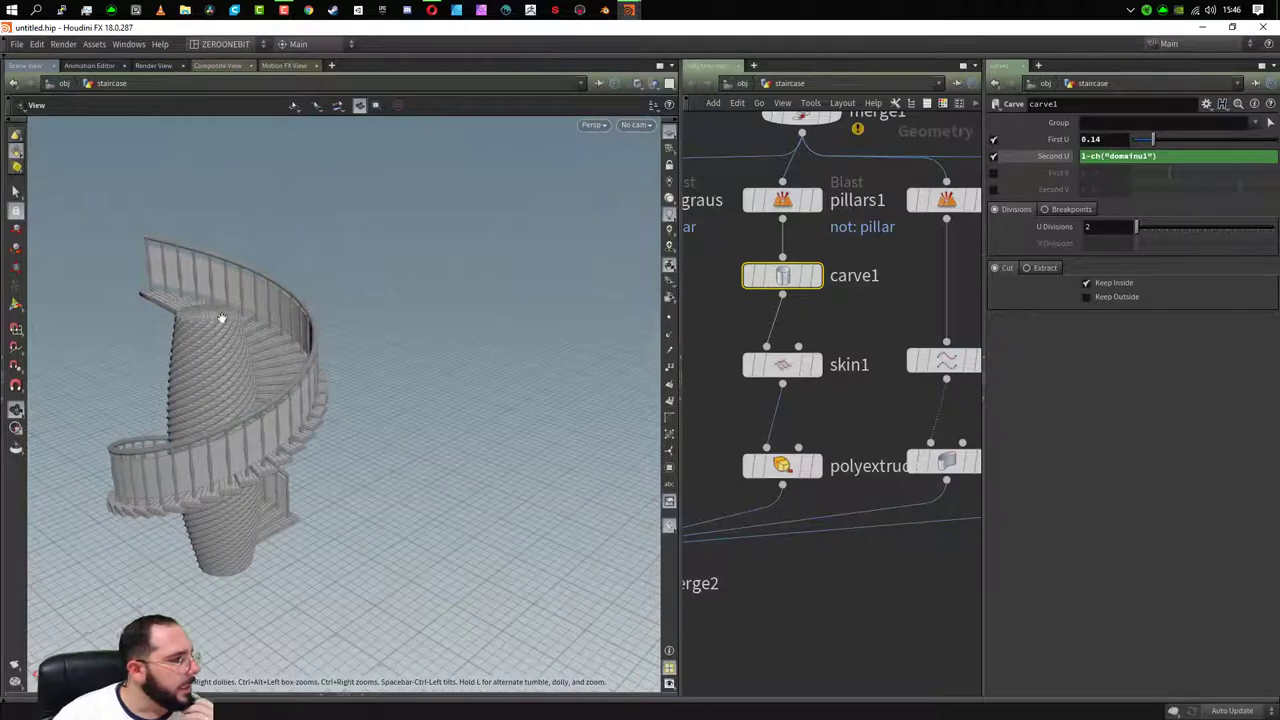
pyautogui.moveTo(191, 455); pyautogui.dragTo(290, 460)
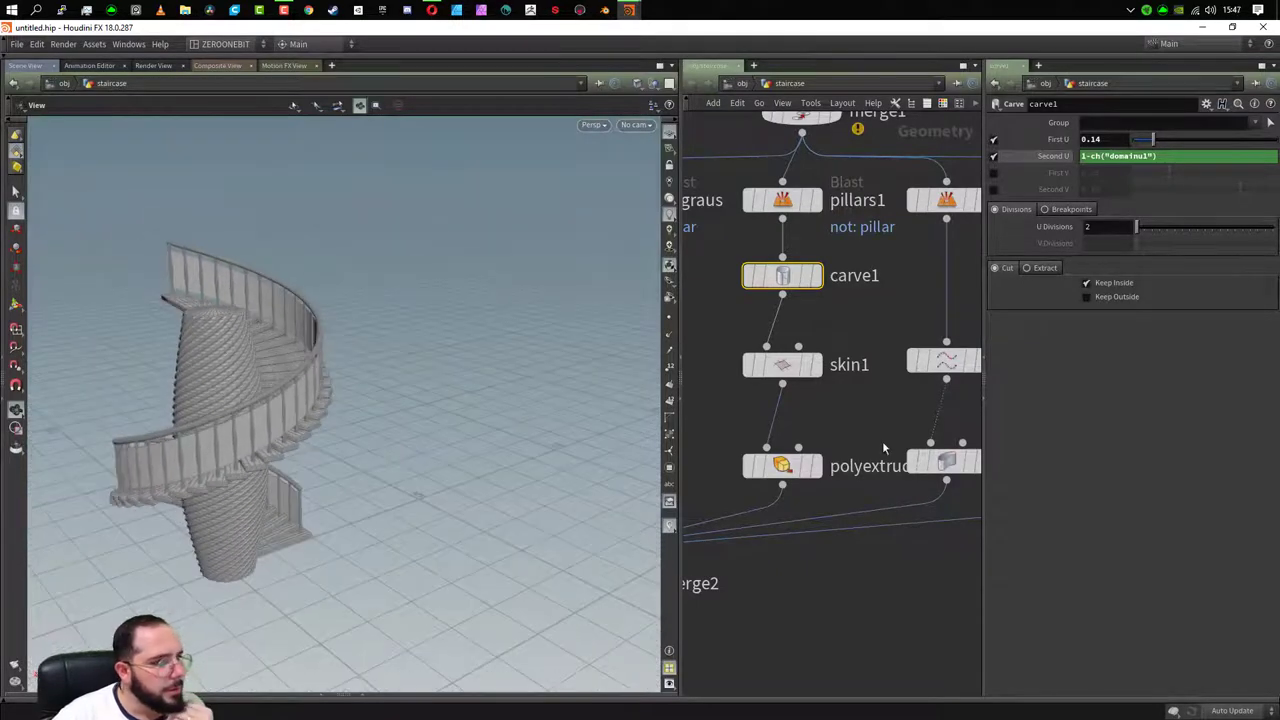
pyautogui.scroll(-3, 882, 441)
pyautogui.scroll(-3, 885, 468)
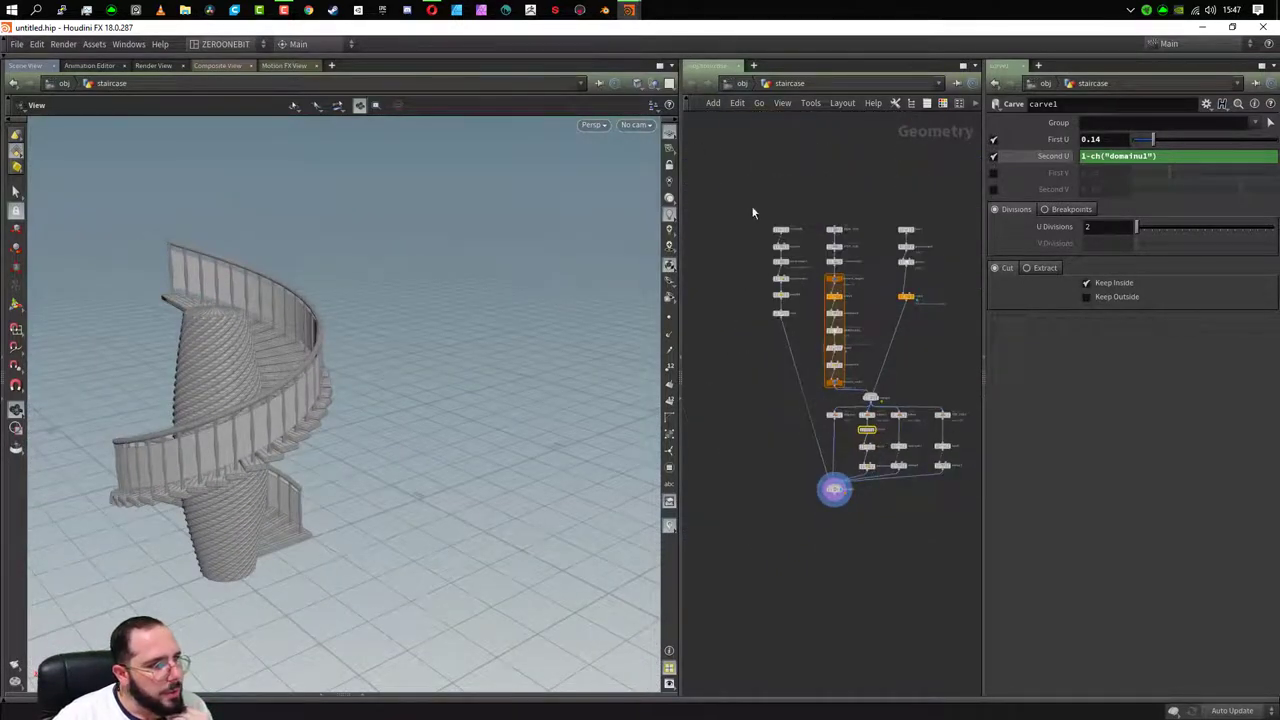
pyautogui.click(1101, 140)
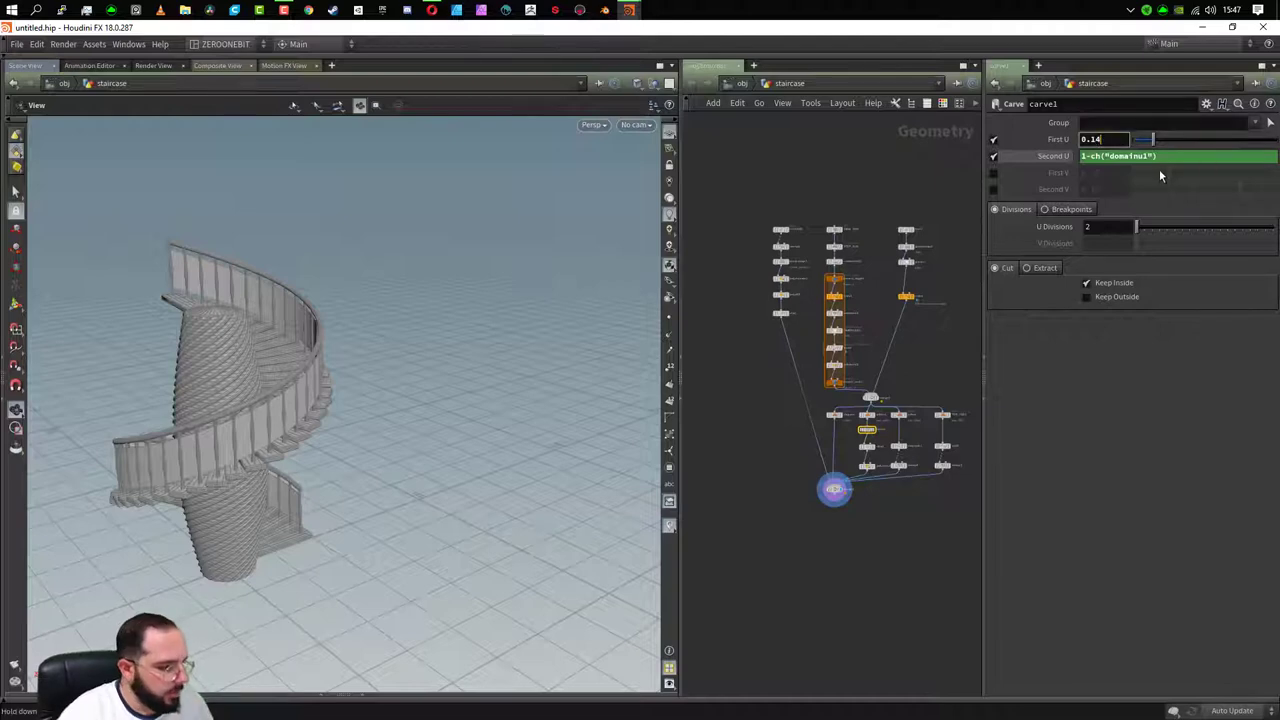
pyautogui.press('BackSpace')
pyautogui.write('5')
pyautogui.press('Return')
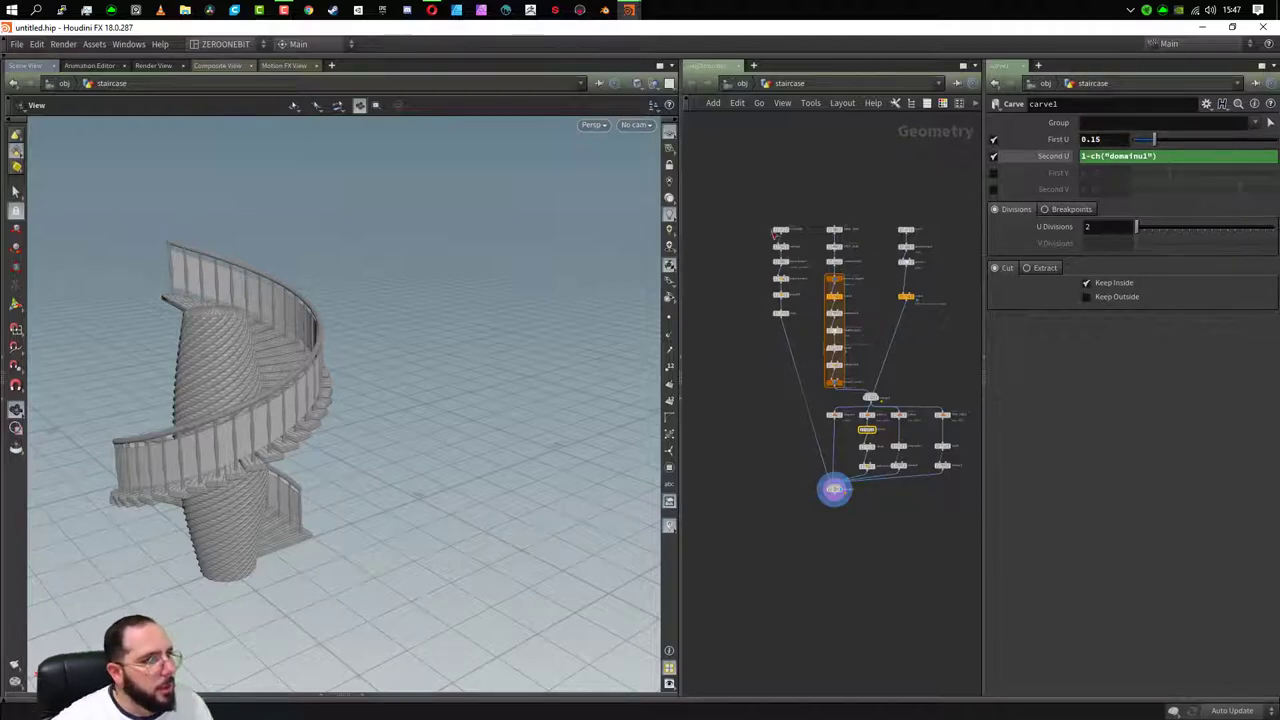
pyautogui.moveTo(722, 176); pyautogui.dragTo(800, 246)
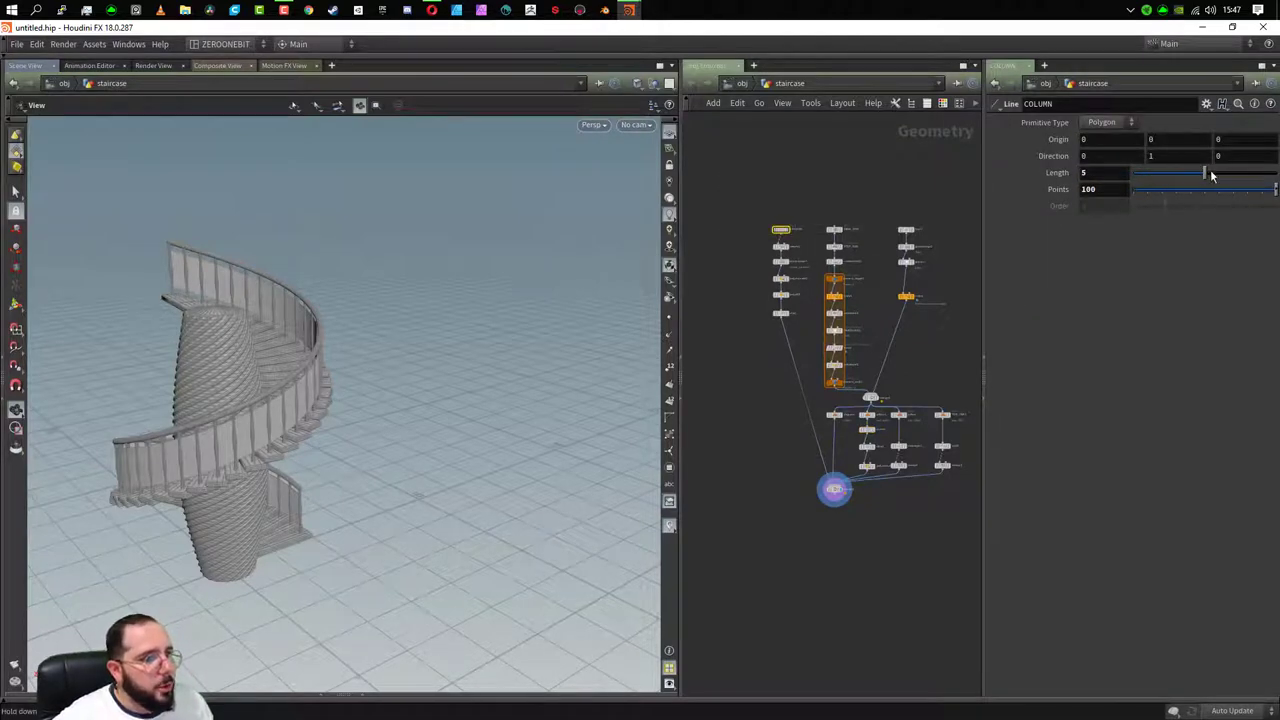
# - Increase the COLUMN Line's Length from 5 to 6.26 and inspect the taller staircase
pyautogui.moveTo(1205, 175)
pyautogui.mouseDown()
pyautogui.moveTo(1270, 175)
pyautogui.moveTo(1165, 195)
pyautogui.moveTo(1221, 190)
pyautogui.mouseUp()
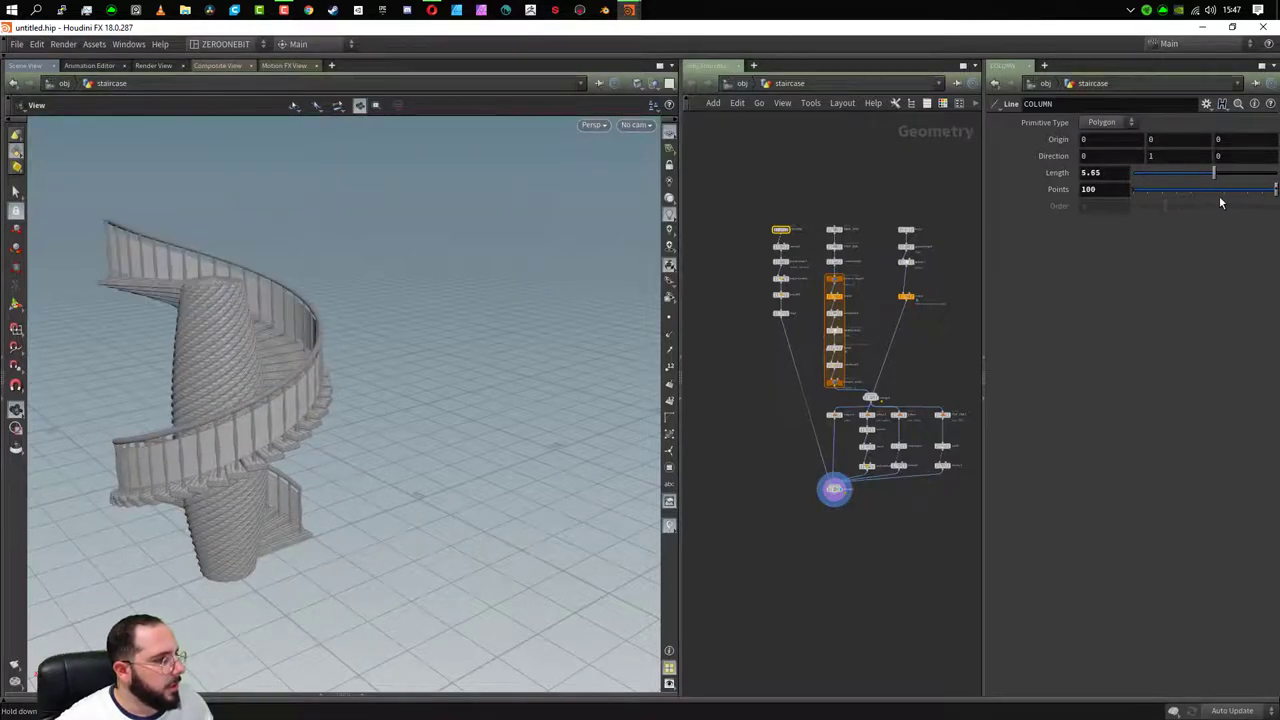
pyautogui.moveTo(516, 371)
pyautogui.mouseDown()
pyautogui.moveTo(337, 409)
pyautogui.moveTo(217, 406)
pyautogui.moveTo(400, 448)
pyautogui.moveTo(398, 505)
pyautogui.moveTo(340, 515)
pyautogui.mouseUp()
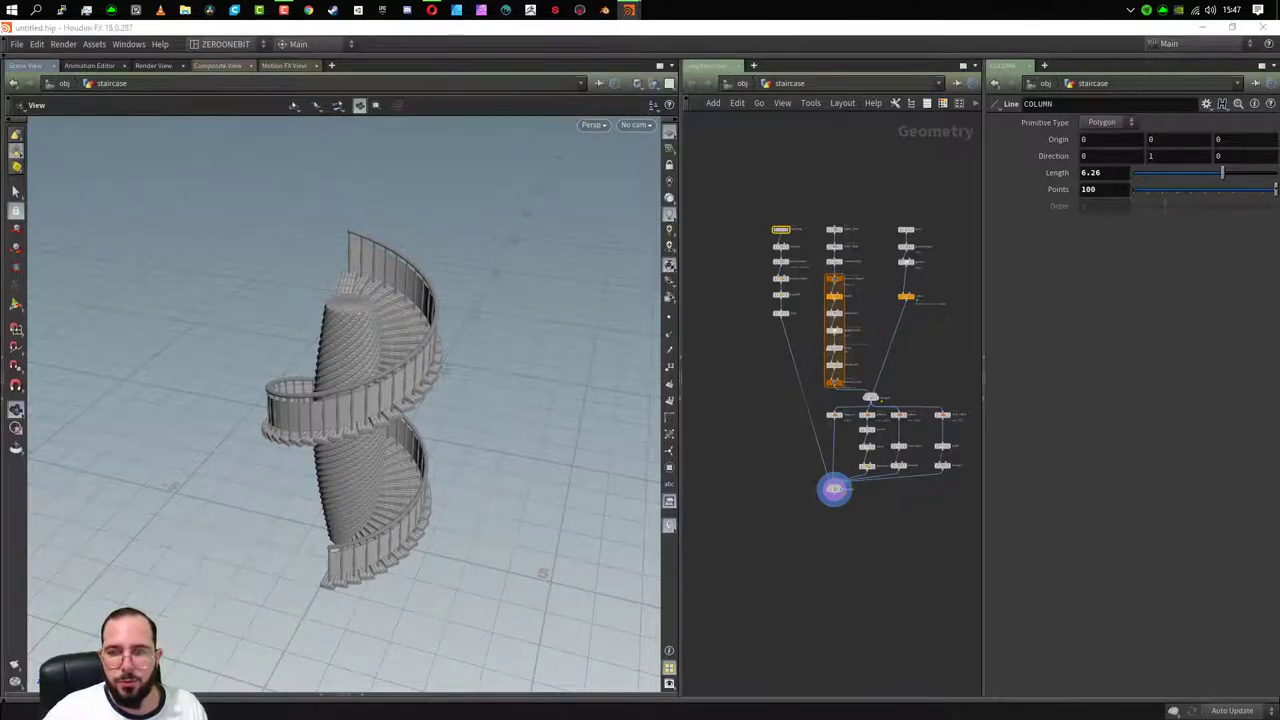
pyautogui.moveTo(140, 517)
pyautogui.mouseDown()
pyautogui.moveTo(249, 463)
pyautogui.moveTo(405, 455)
pyautogui.mouseUp()
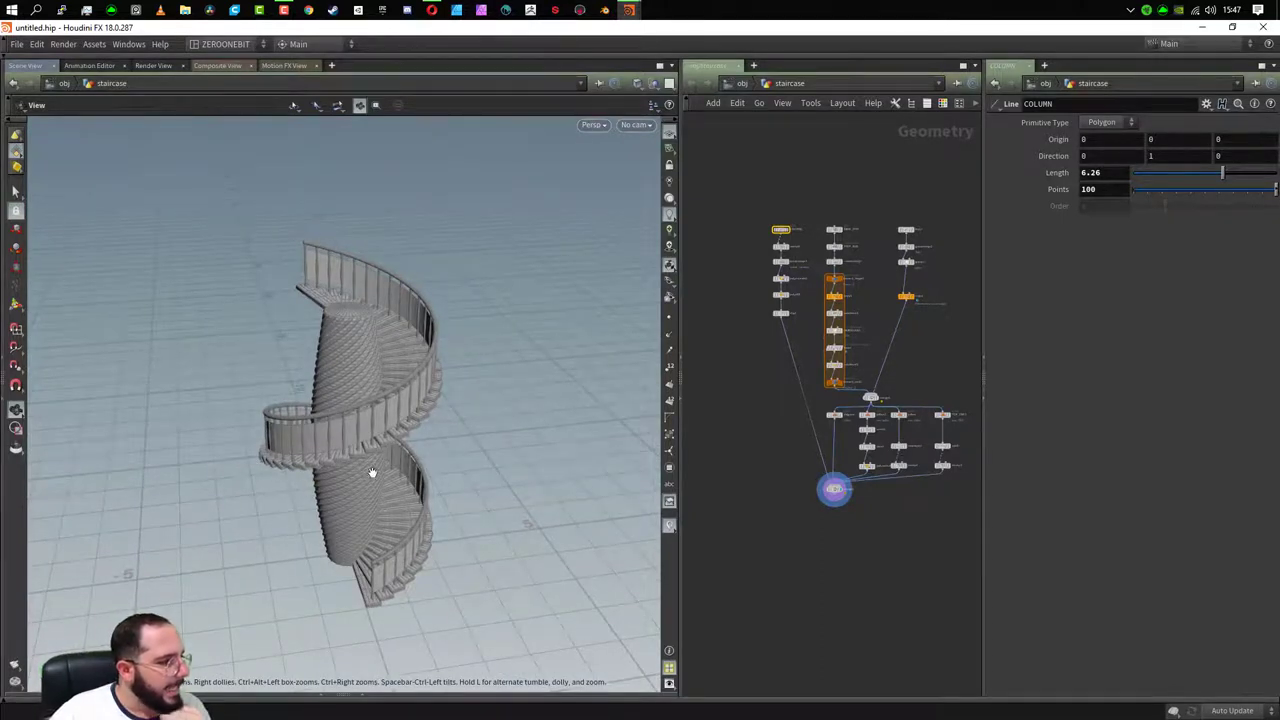
pyautogui.scroll(3, 349, 440)
pyautogui.scroll(2, 325, 500)
pyautogui.scroll(2, 366, 491)
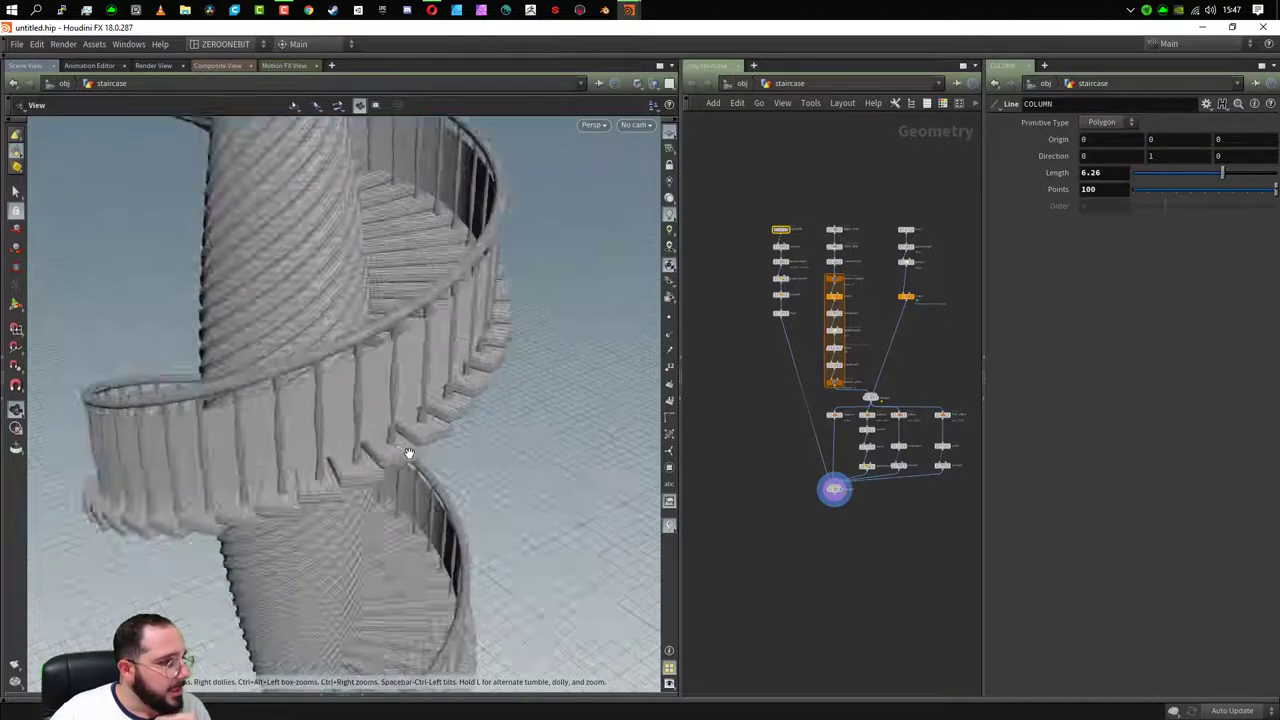
pyautogui.scroll(2, 409, 451)
pyautogui.scroll(2, 409, 463)
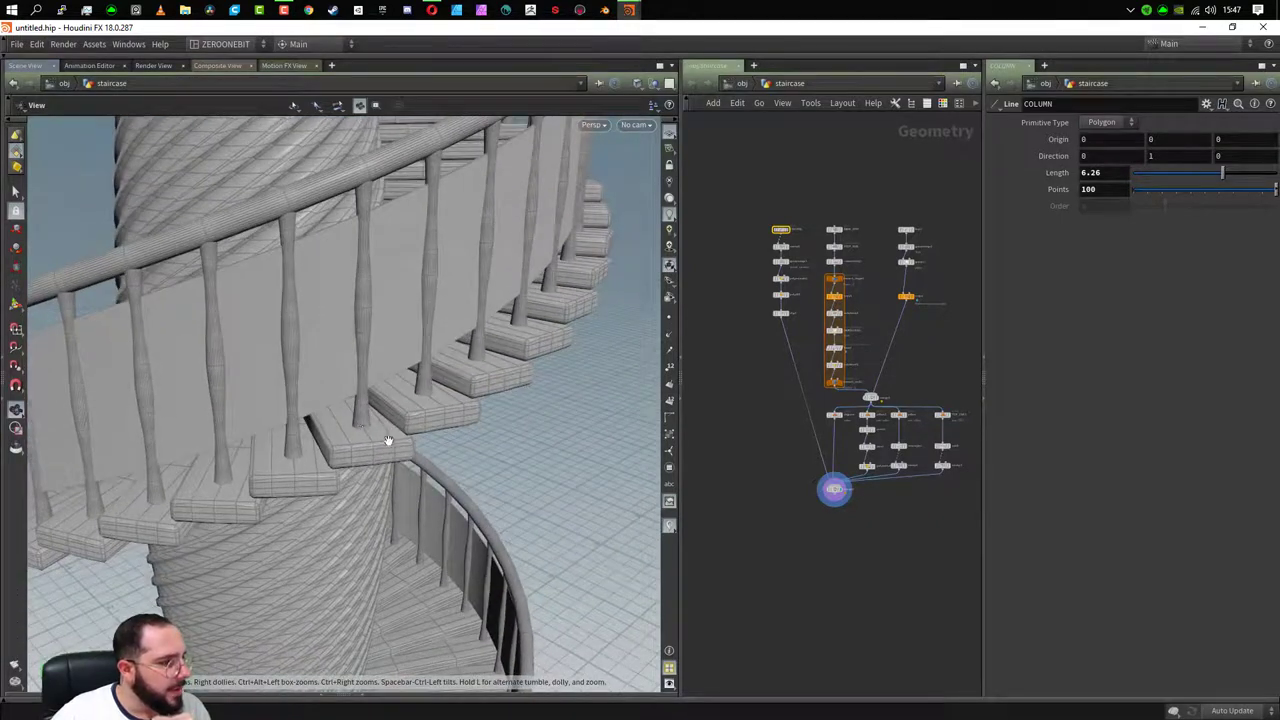
pyautogui.scroll(3, 920, 510)
pyautogui.scroll(3, 860, 485)
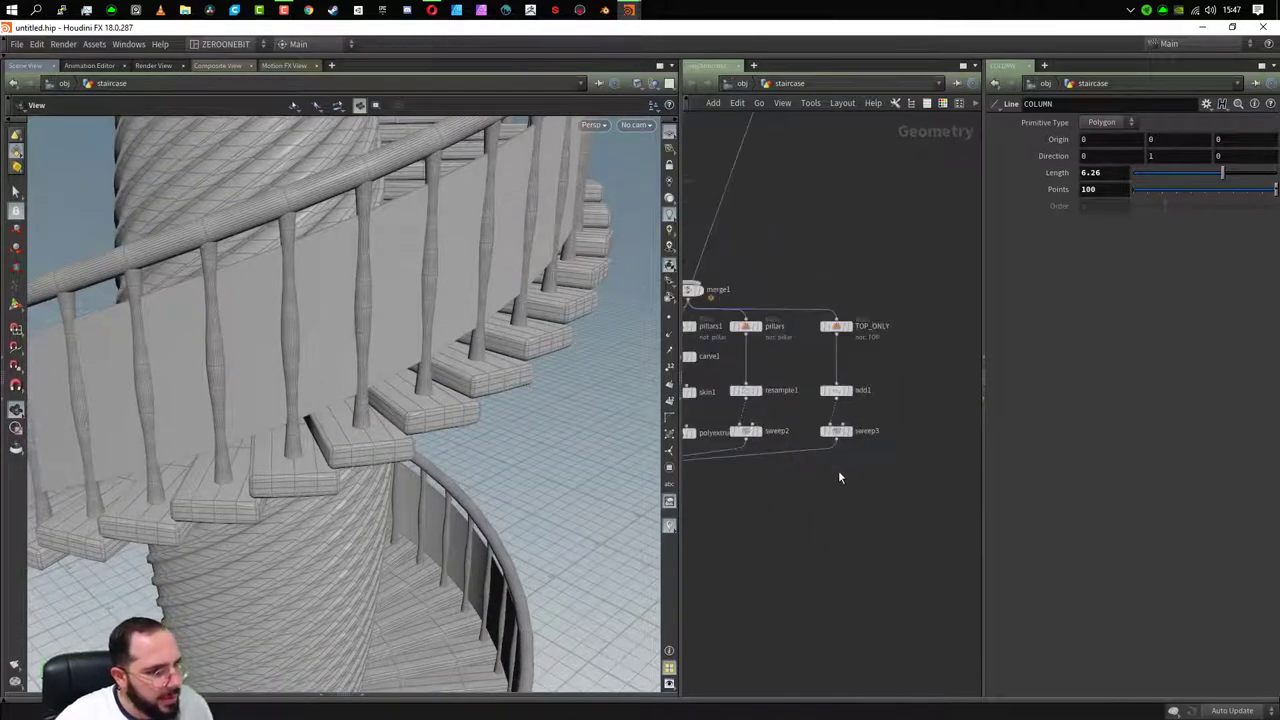
pyautogui.moveTo(835, 327)
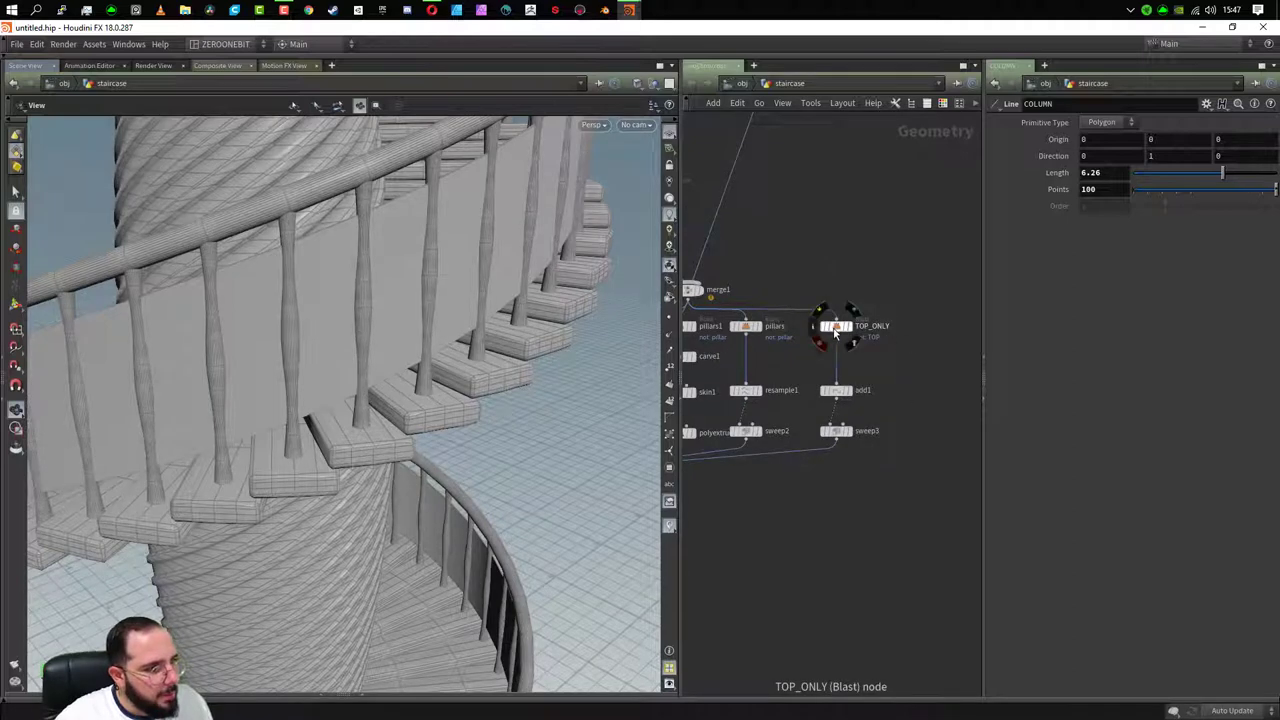
# - Duplicate TOP_ONLY as TOP_ONLY1, turn off Delete Non Selected, and display its output
pyautogui.moveTo(835, 333)
pyautogui.keyDown('alt'); pyautogui.mouseDown()
pyautogui.moveTo(950, 333)
pyautogui.moveTo(937, 330)
pyautogui.mouseUp(); pyautogui.keyUp('alt')
pyautogui.click(1158, 435)
pyautogui.moveTo(903, 406); pyautogui.dragTo(798, 411, button='middle')
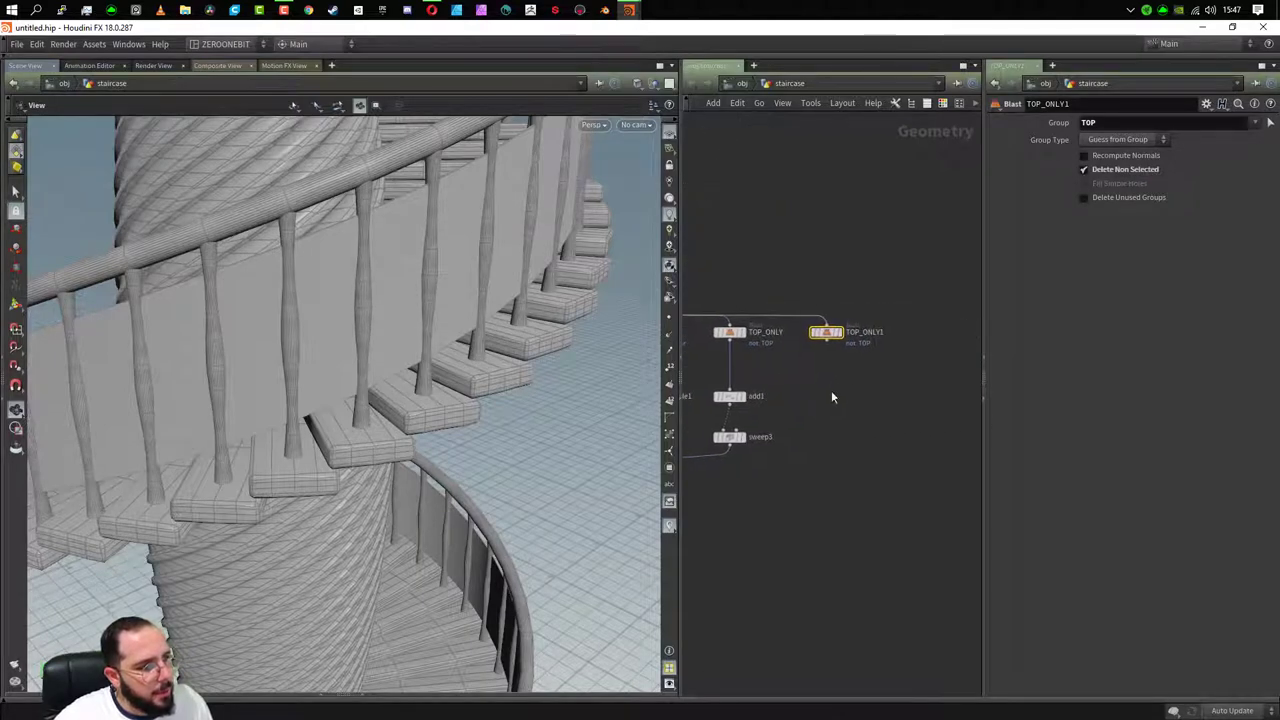
pyautogui.click(1109, 169)
pyautogui.click(841, 331)
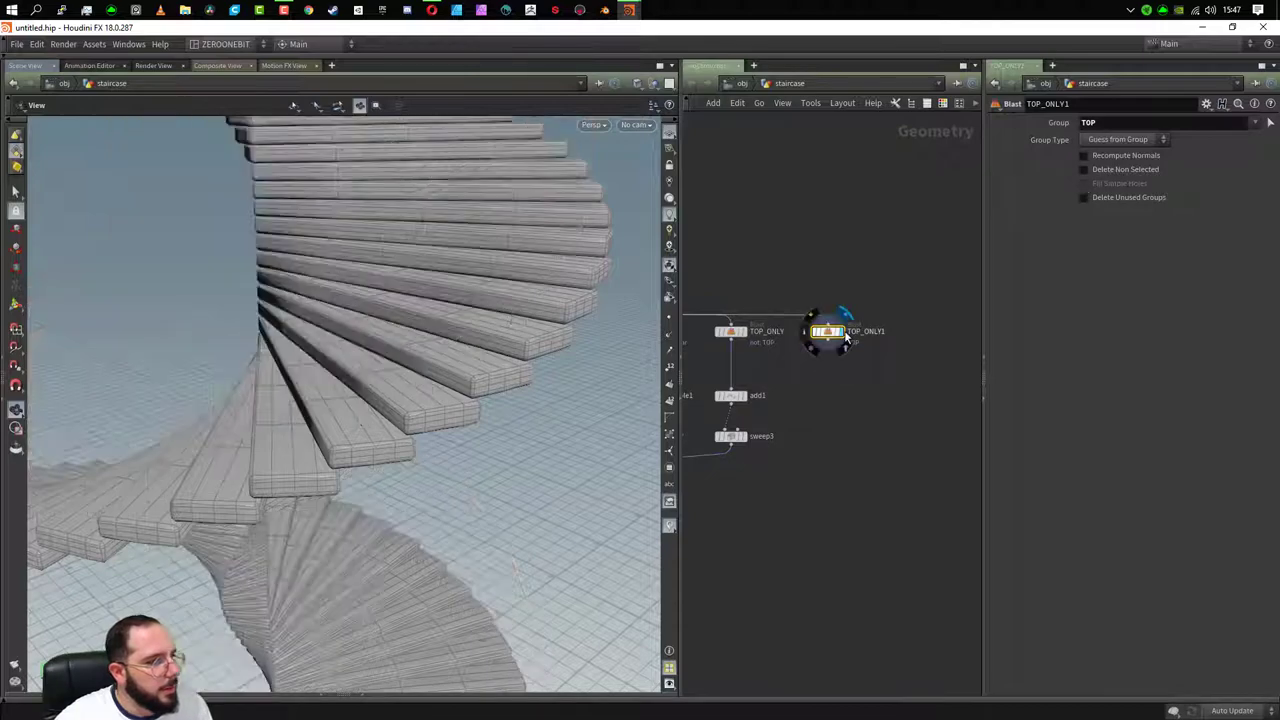
# - Check the grouprange2 and group1 outputs in the viewport, then display TOP_ONLY1 again
pyautogui.moveTo(651, 413); pyautogui.dragTo(520, 500)
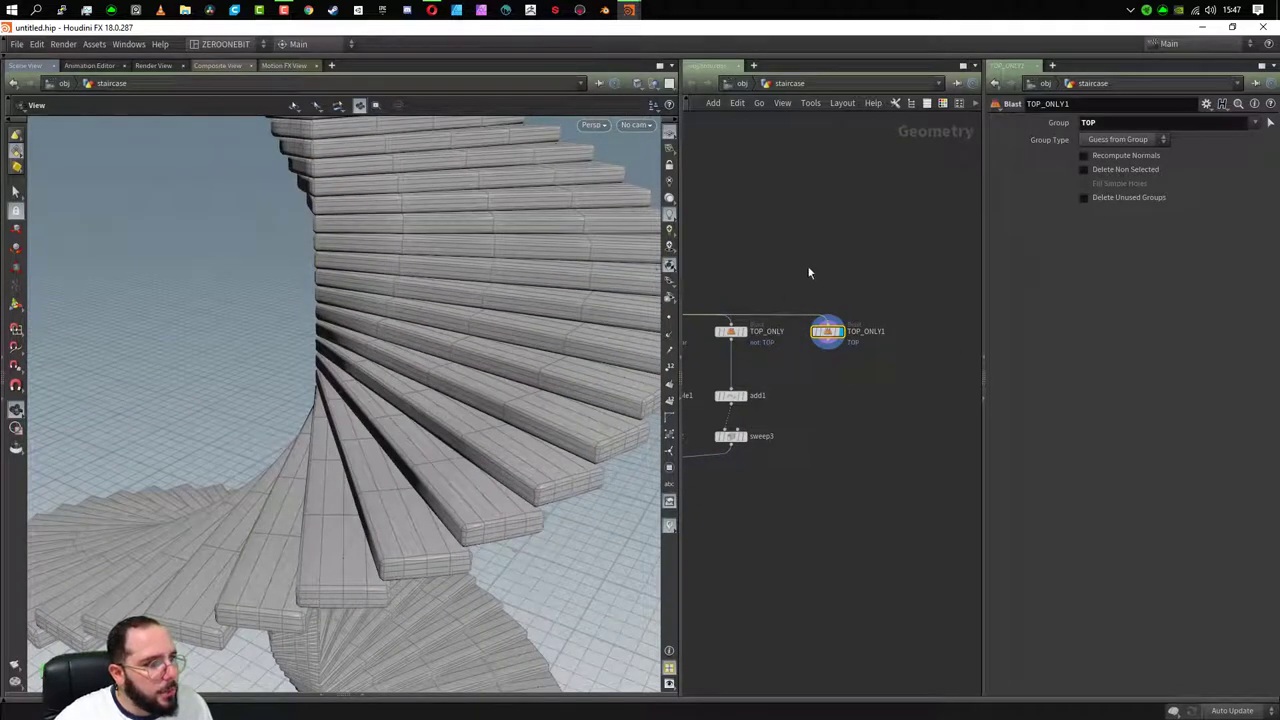
pyautogui.moveTo(809, 272); pyautogui.dragTo(931, 308, button='middle')
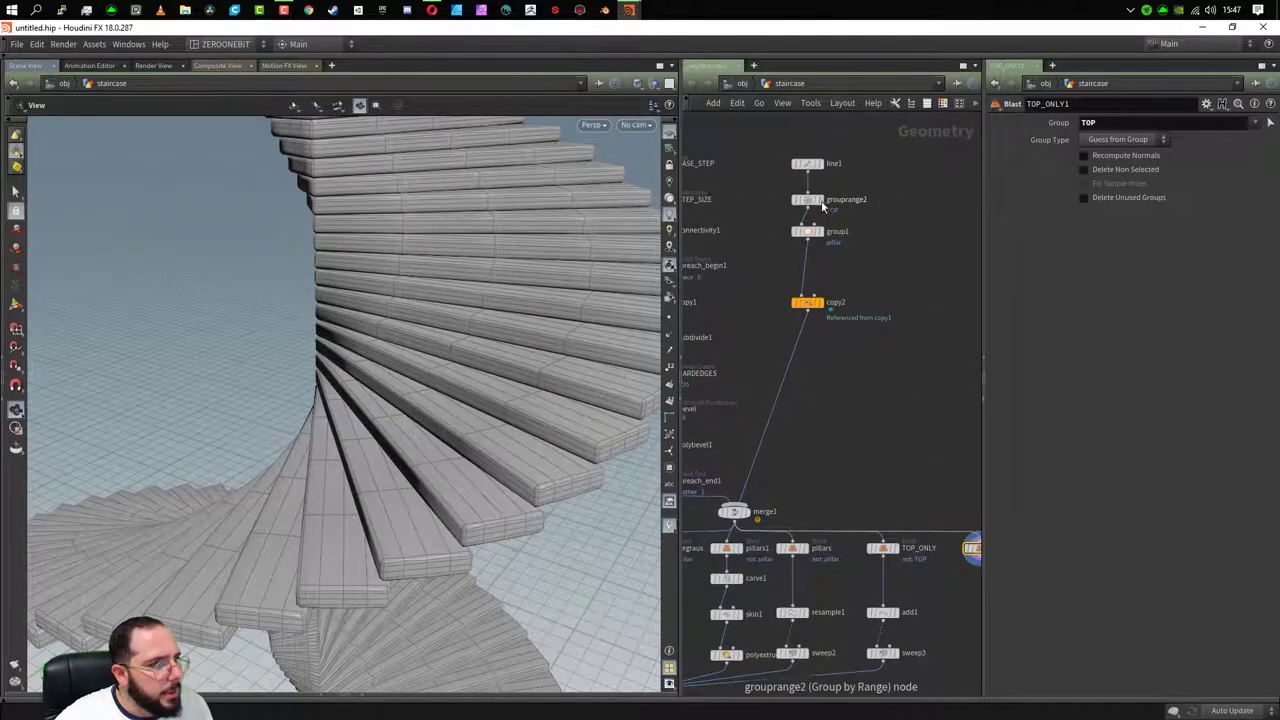
pyautogui.click(819, 199)
pyautogui.click(819, 231)
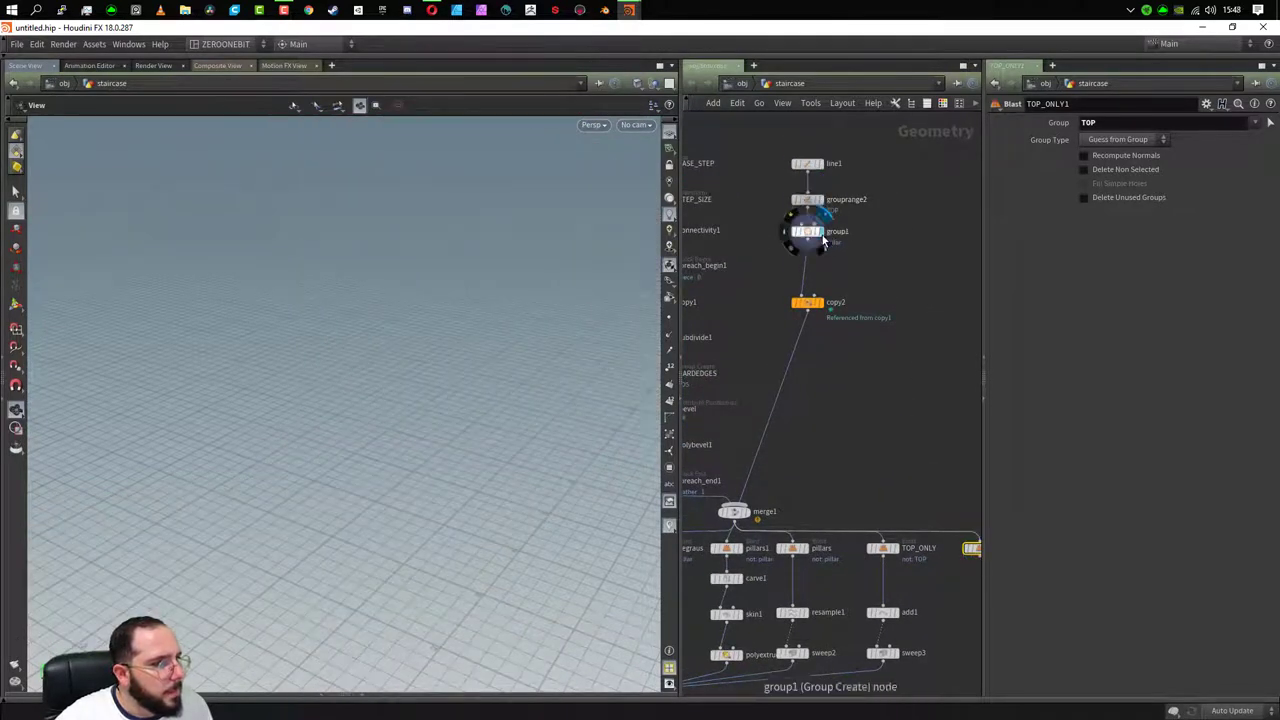
pyautogui.press('f')
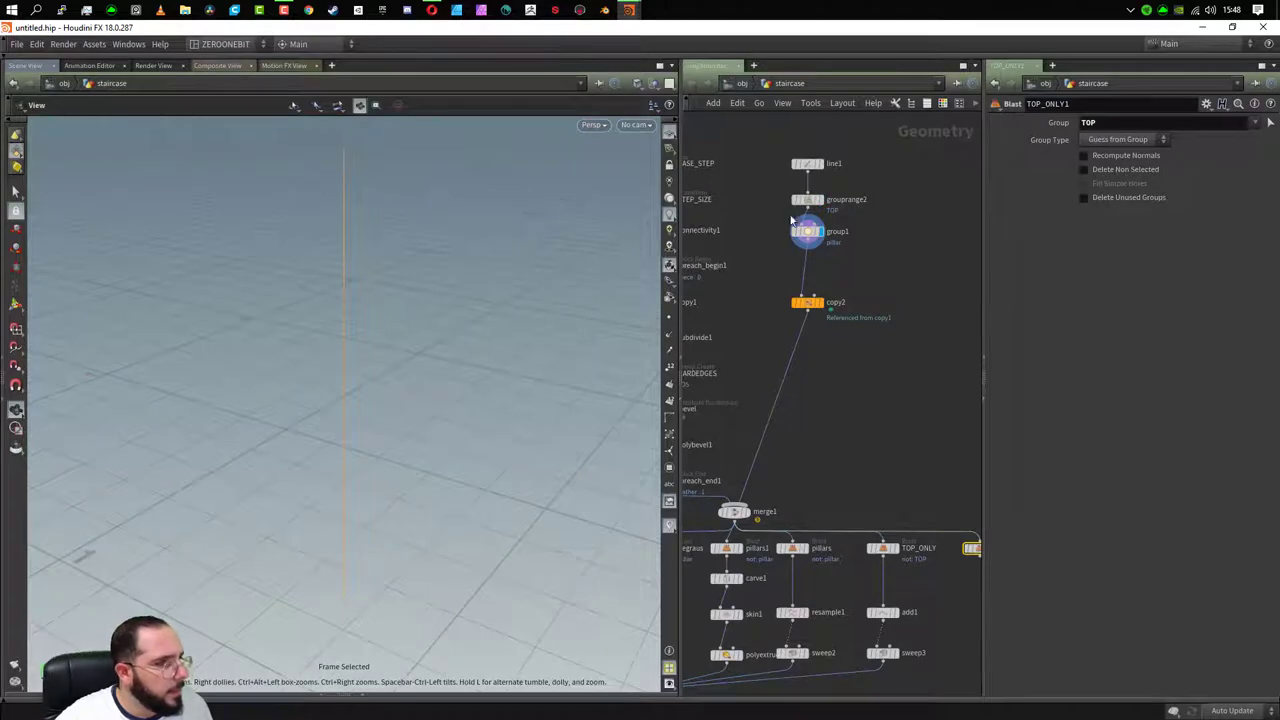
pyautogui.click(819, 199)
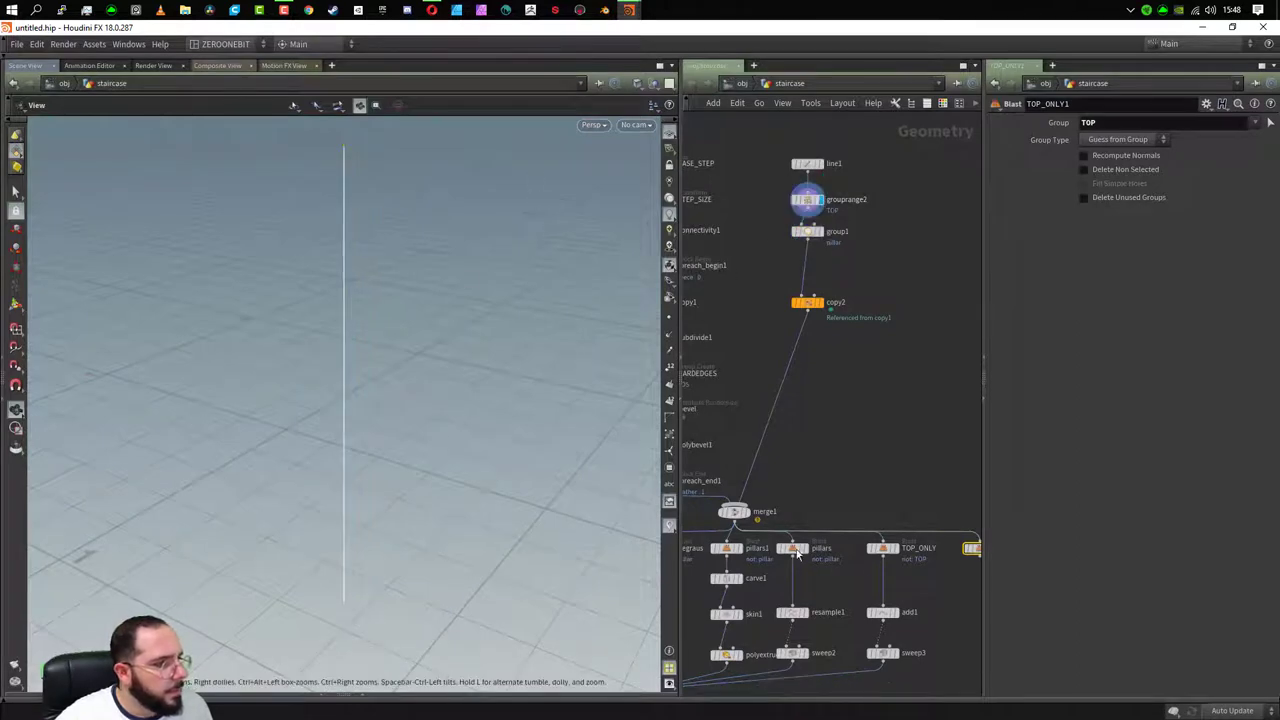
pyautogui.middleClick(880, 610)
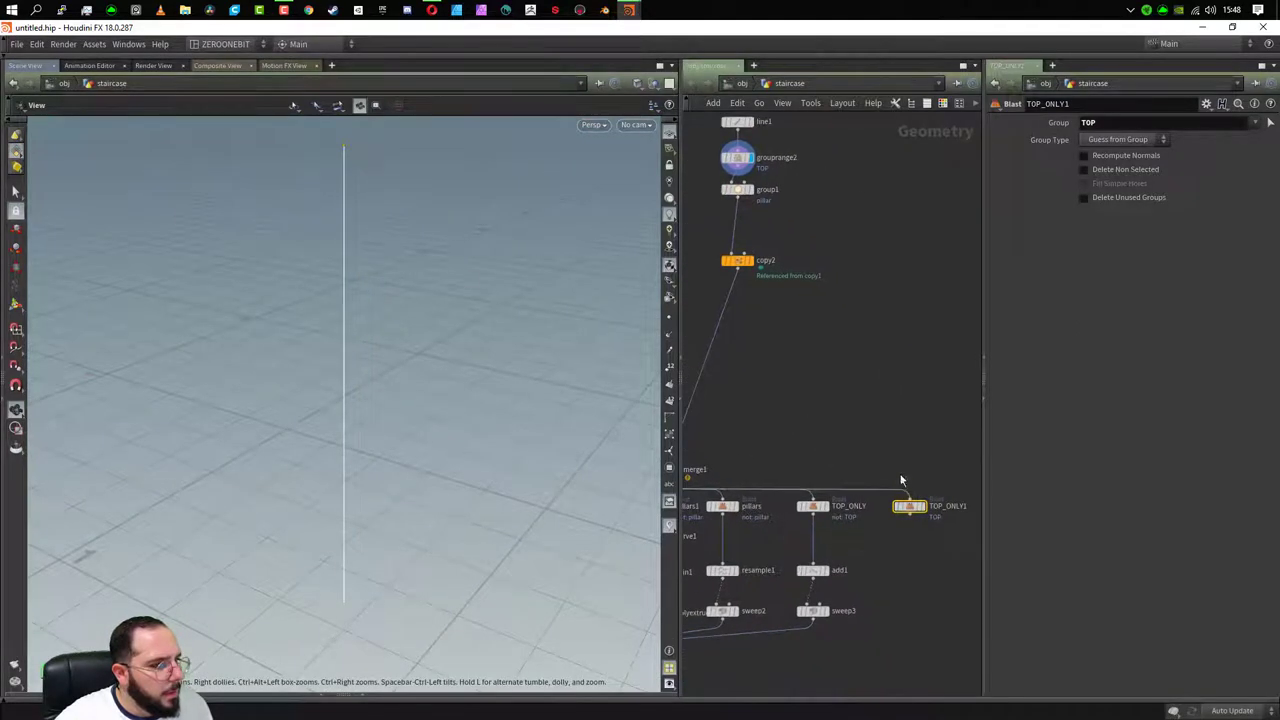
pyautogui.click(918, 508)
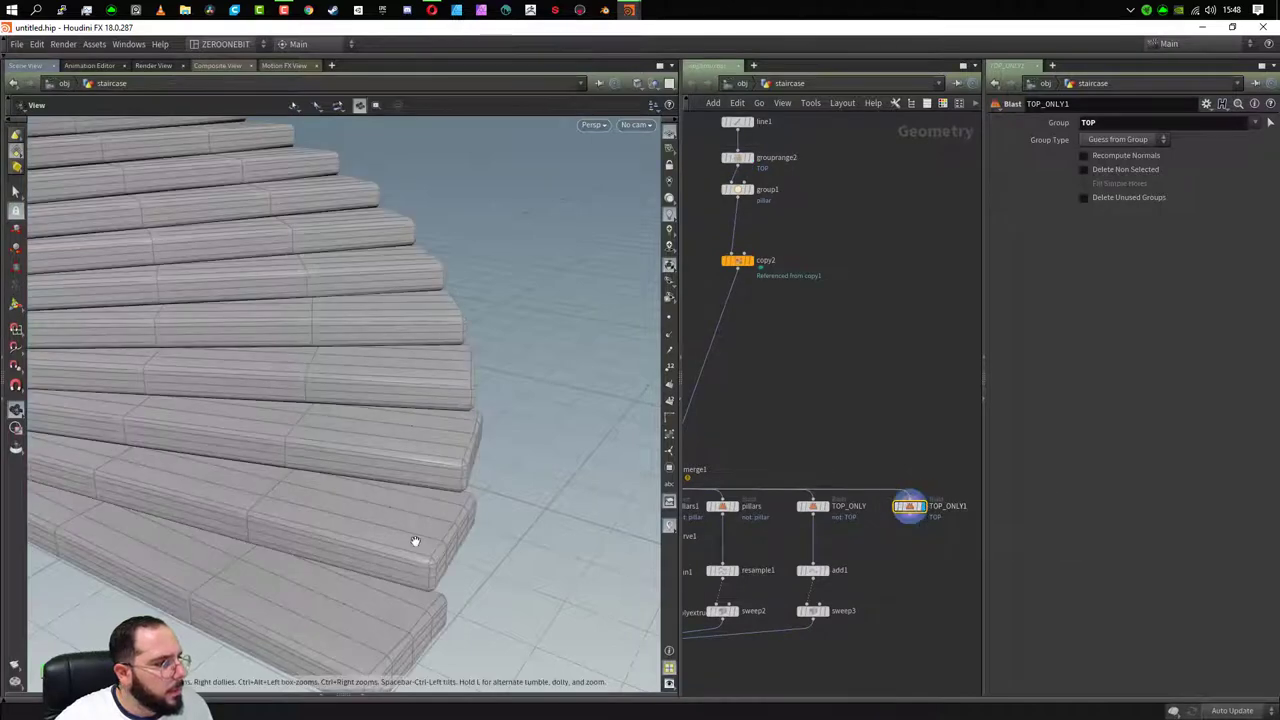
# - Inspect TOP_ONLY1's point and primitive counts while viewing the remaining steps
pyautogui.scroll(3, 493, 512)
pyautogui.press('h')
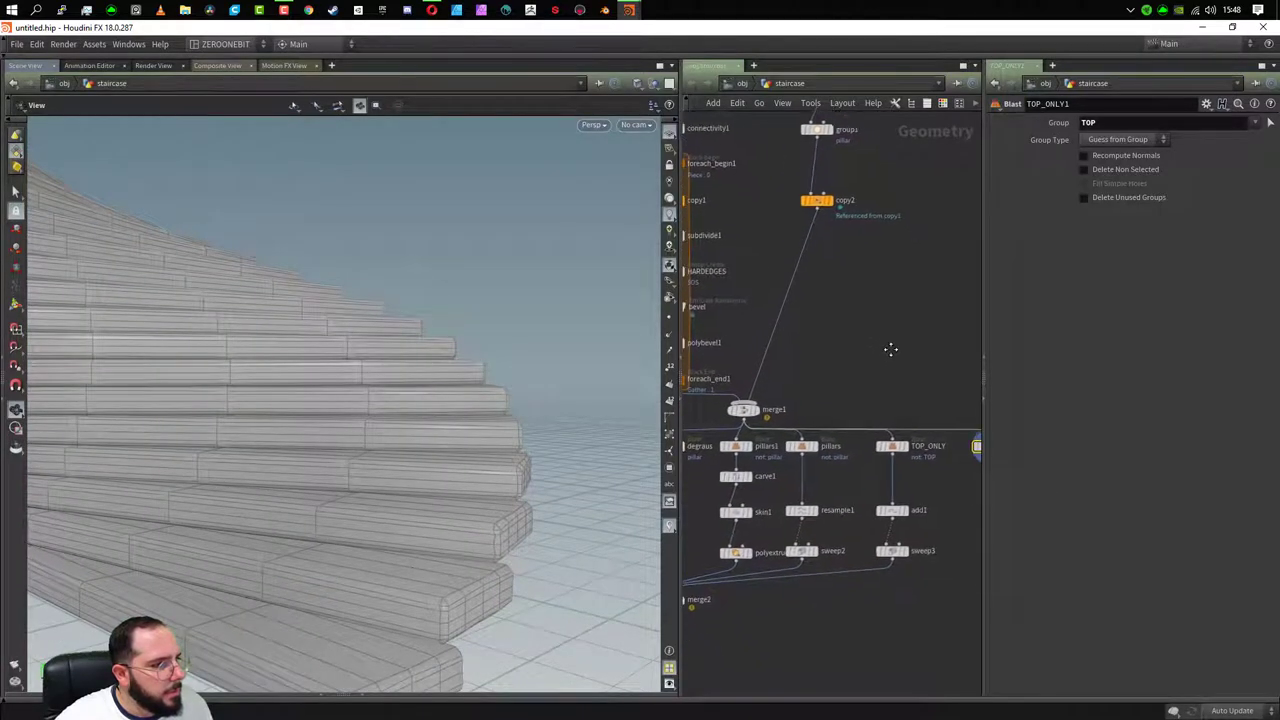
pyautogui.press('f')
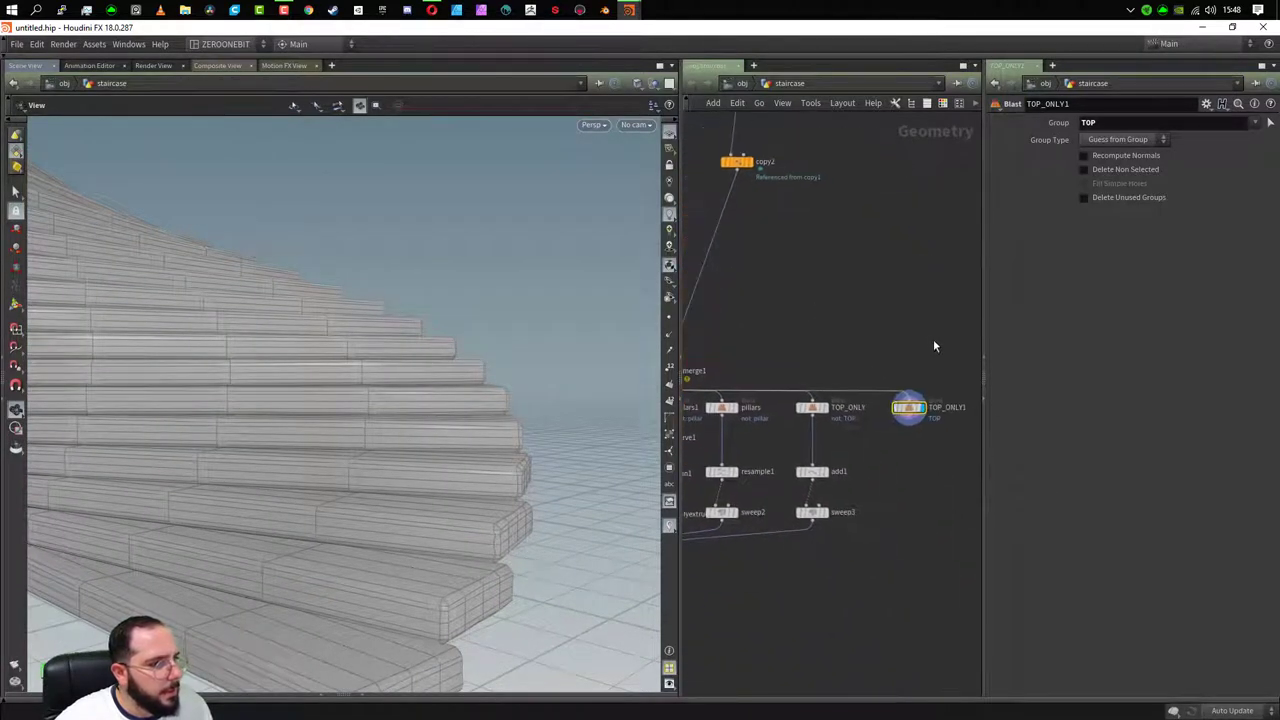
pyautogui.moveTo(520, 400); pyautogui.dragTo(463, 440)
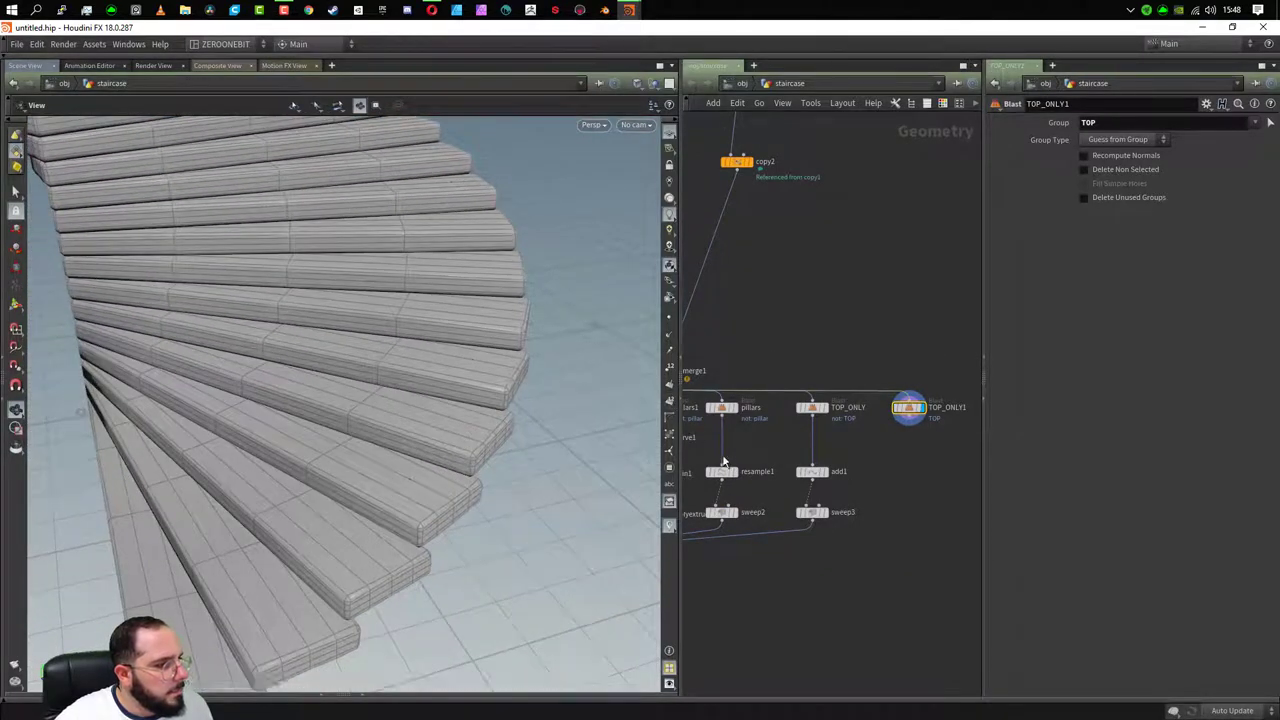
pyautogui.scroll(-3, 950, 563)
pyautogui.scroll(2, 906, 554)
pyautogui.scroll(2, 866, 487)
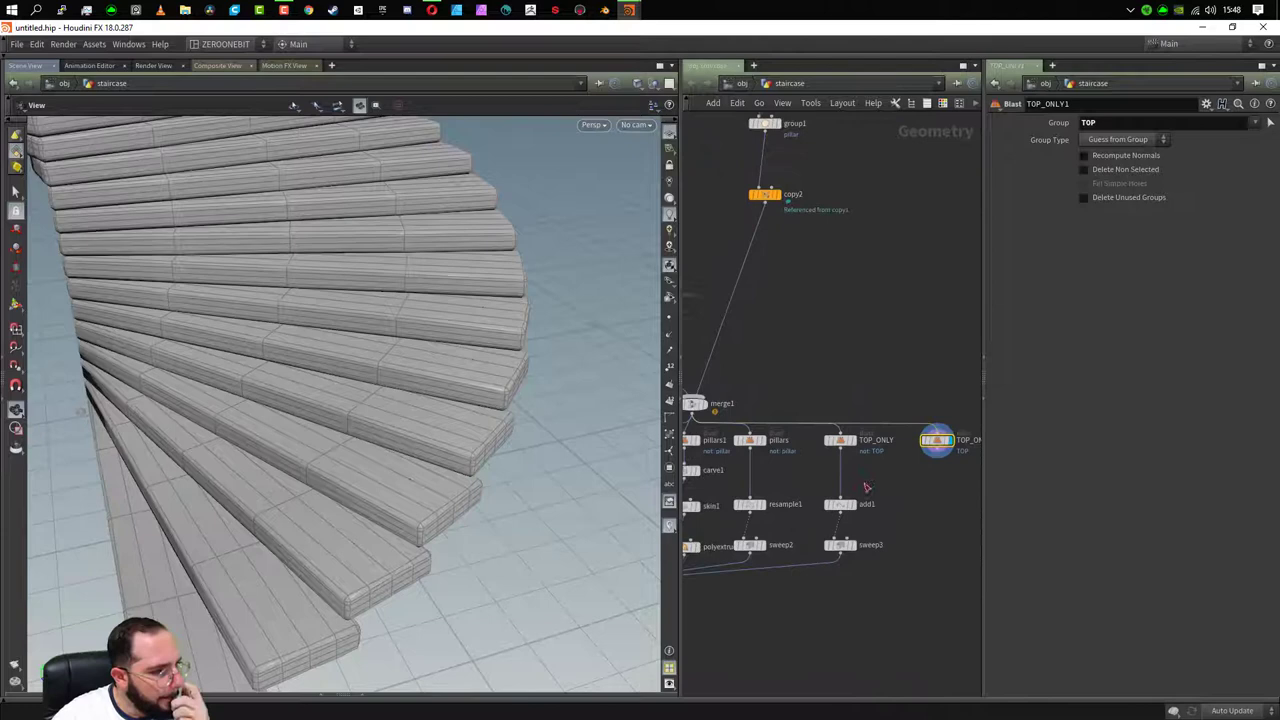
pyautogui.middleClick(934, 441)
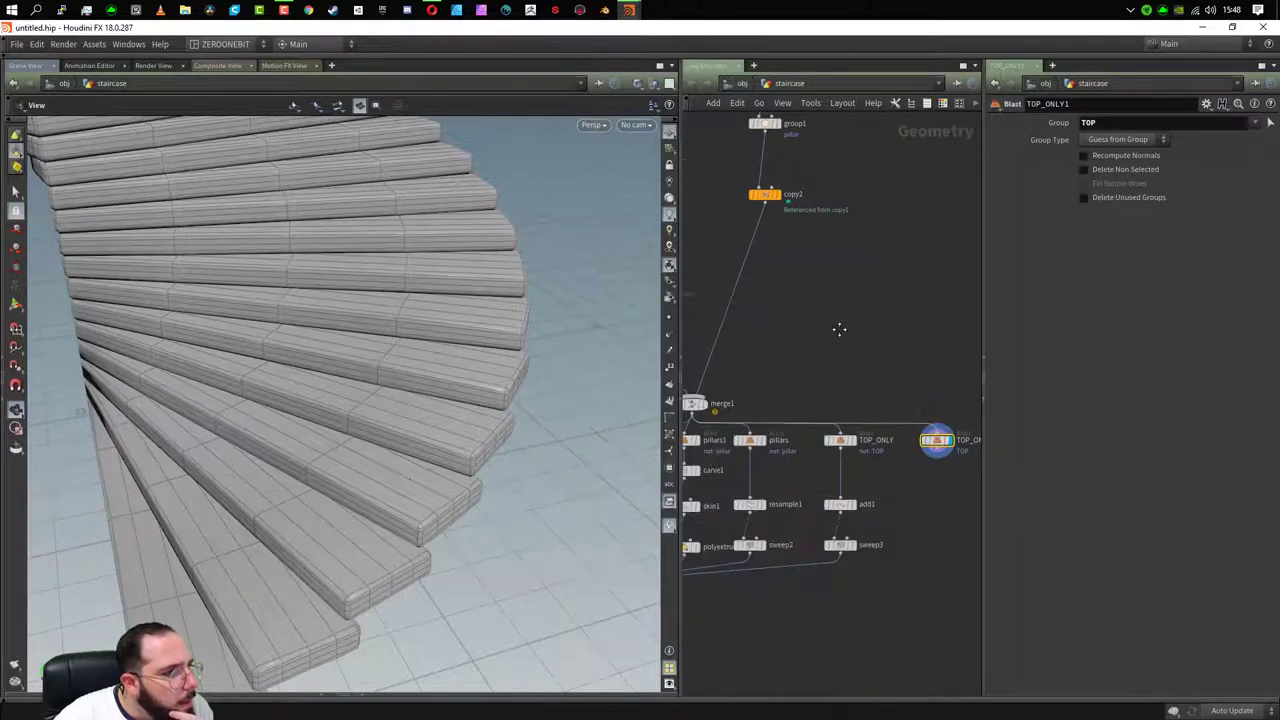
pyautogui.moveTo(837, 329)
pyautogui.mouseDown(button='middle')
pyautogui.moveTo(900, 323)
pyautogui.moveTo(790, 292)
pyautogui.mouseUp(button='middle')
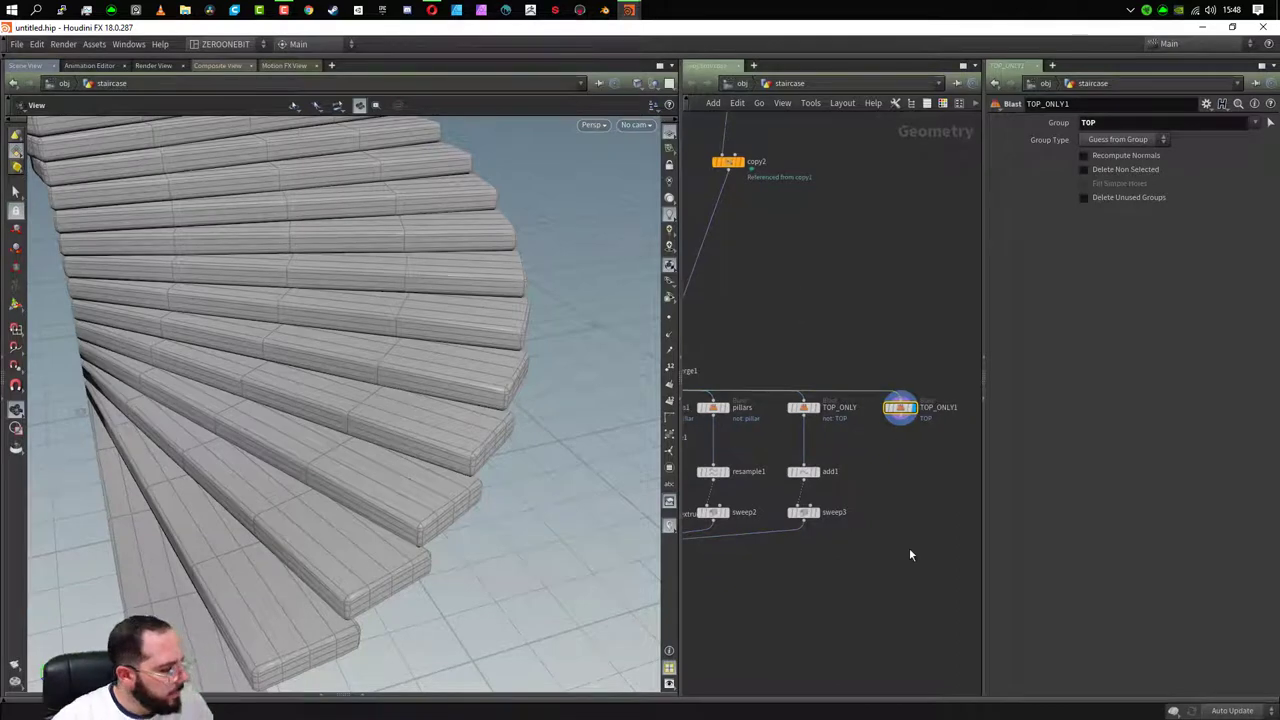
pyautogui.press('Tab')
pyautogui.press('Return')
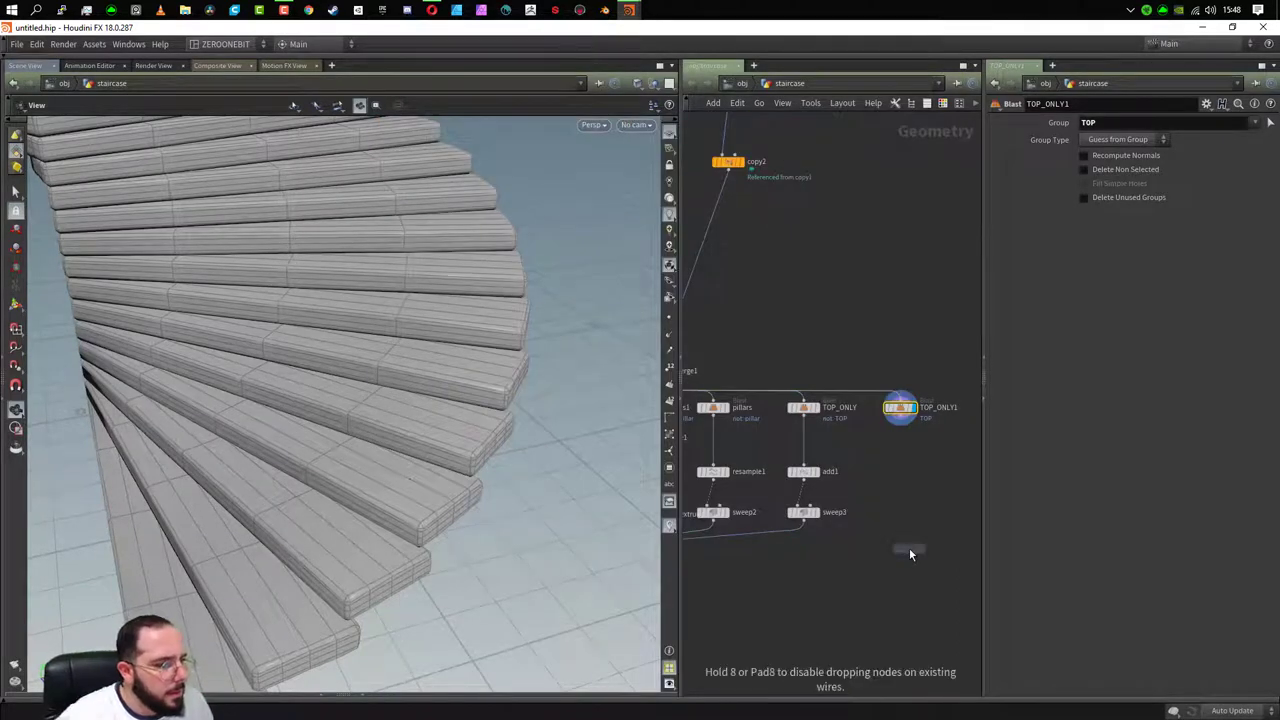
pyautogui.click(900, 440)
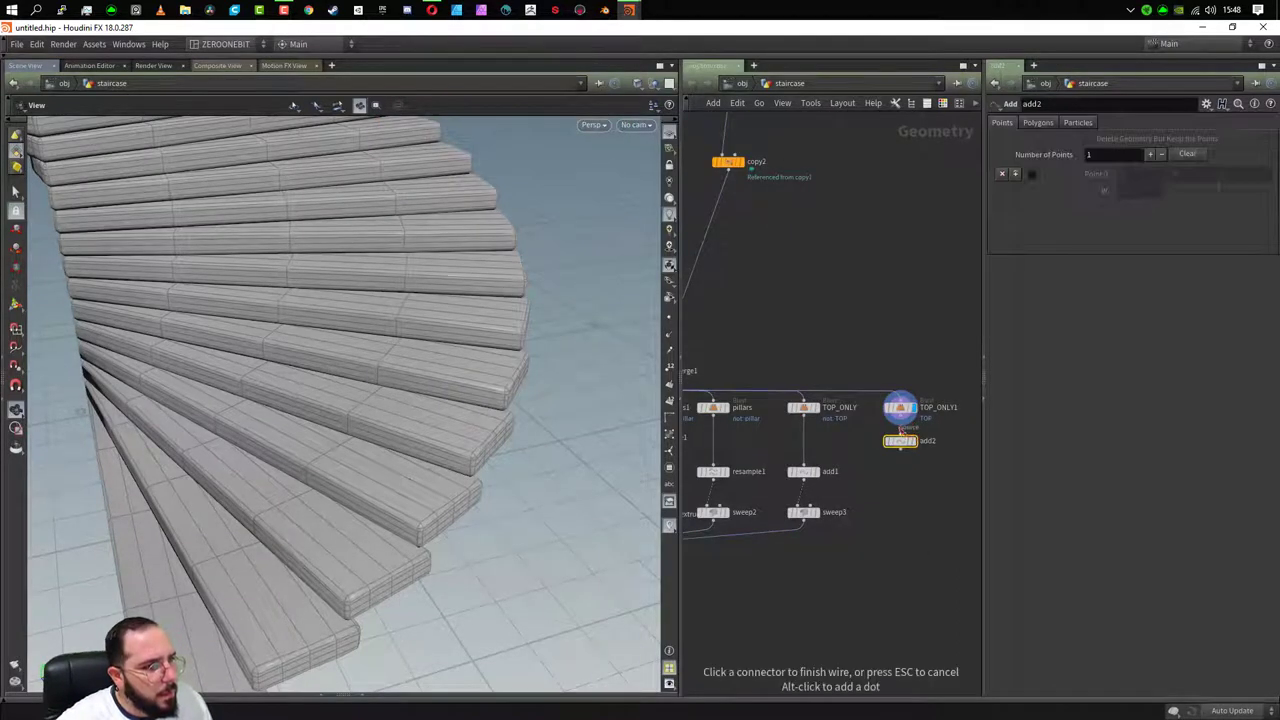
pyautogui.click(901, 429)
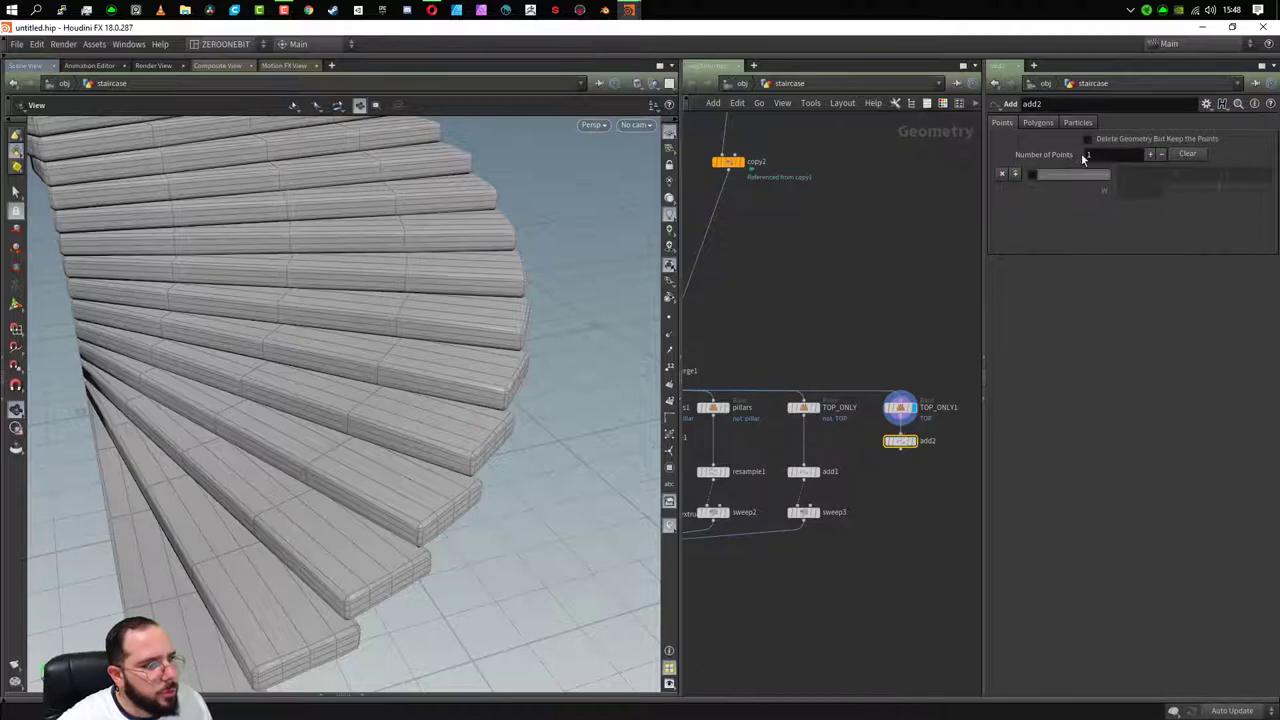
pyautogui.click(1089, 140)
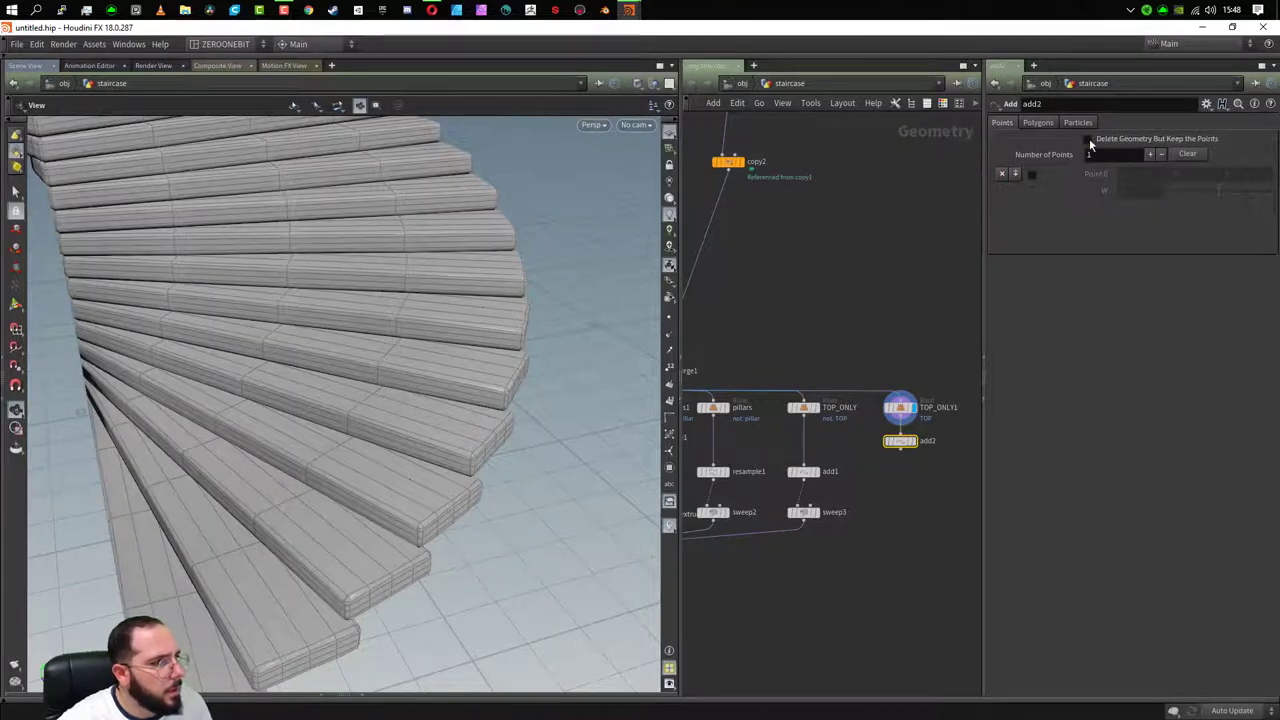
pyautogui.click(915, 443)
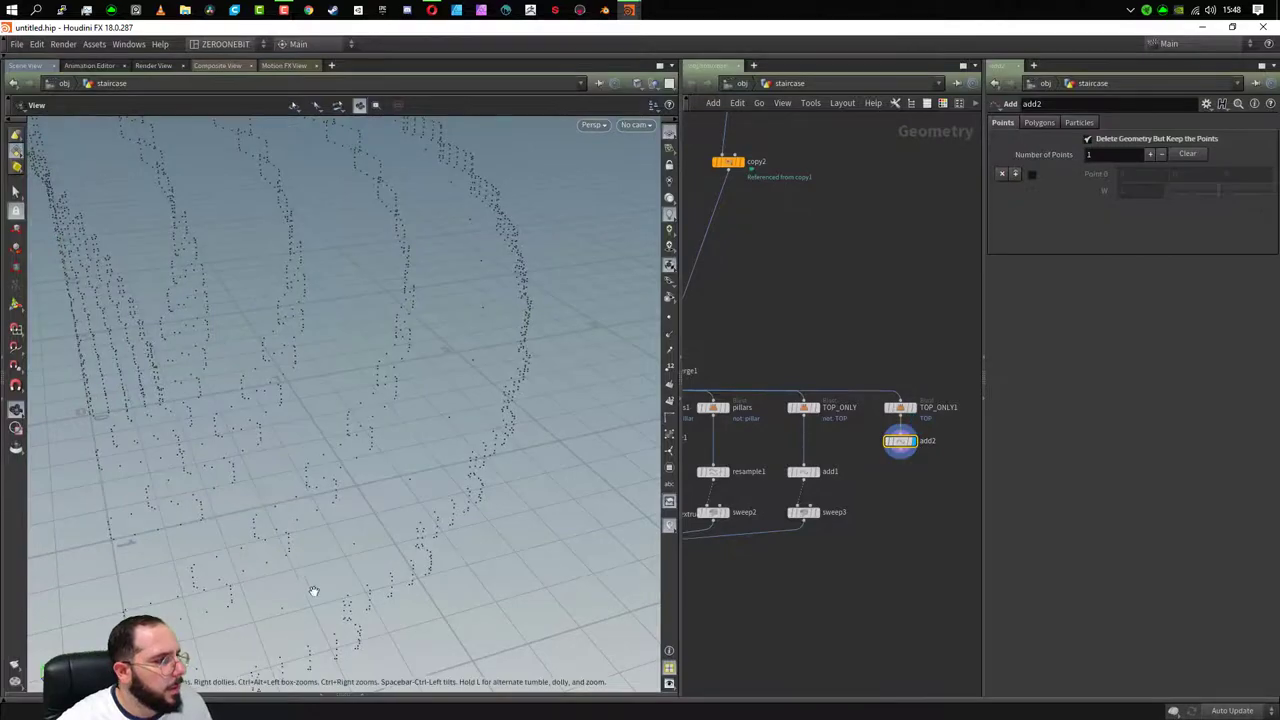
pyautogui.moveTo(314, 591)
pyautogui.mouseDown()
pyautogui.moveTo(423, 520)
pyautogui.moveTo(299, 523)
pyautogui.mouseUp()
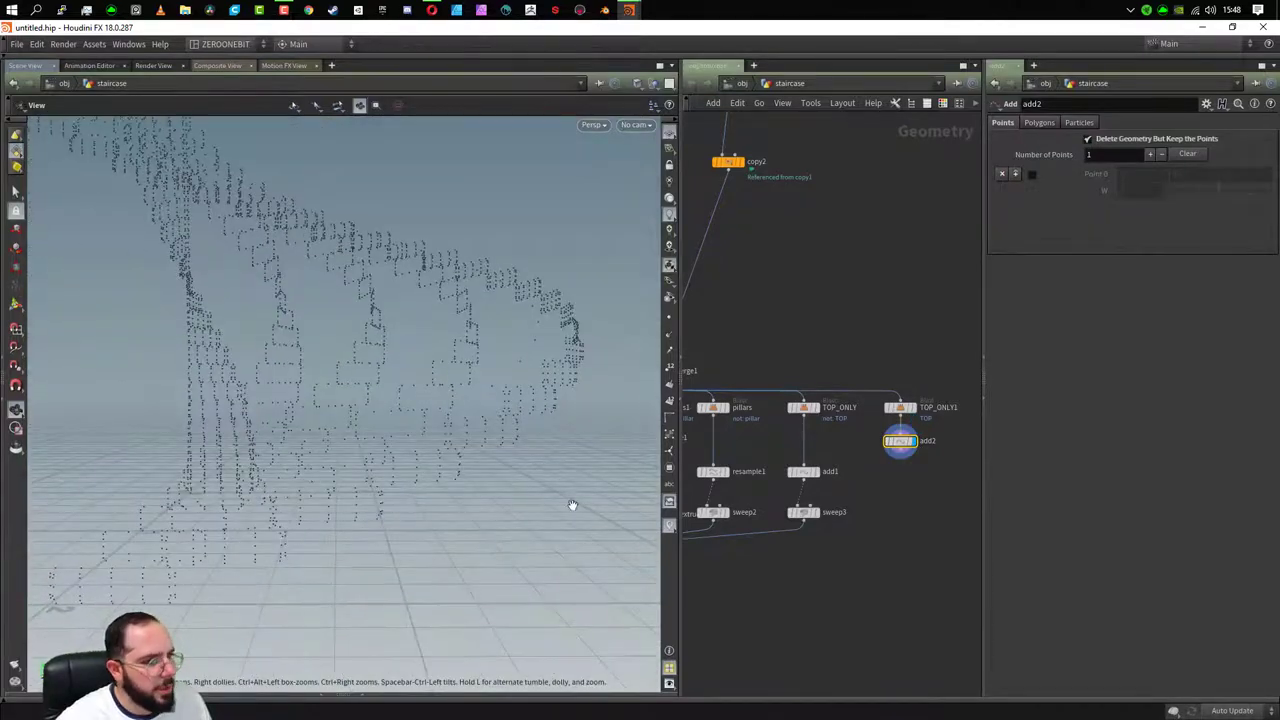
pyautogui.press('Delete')
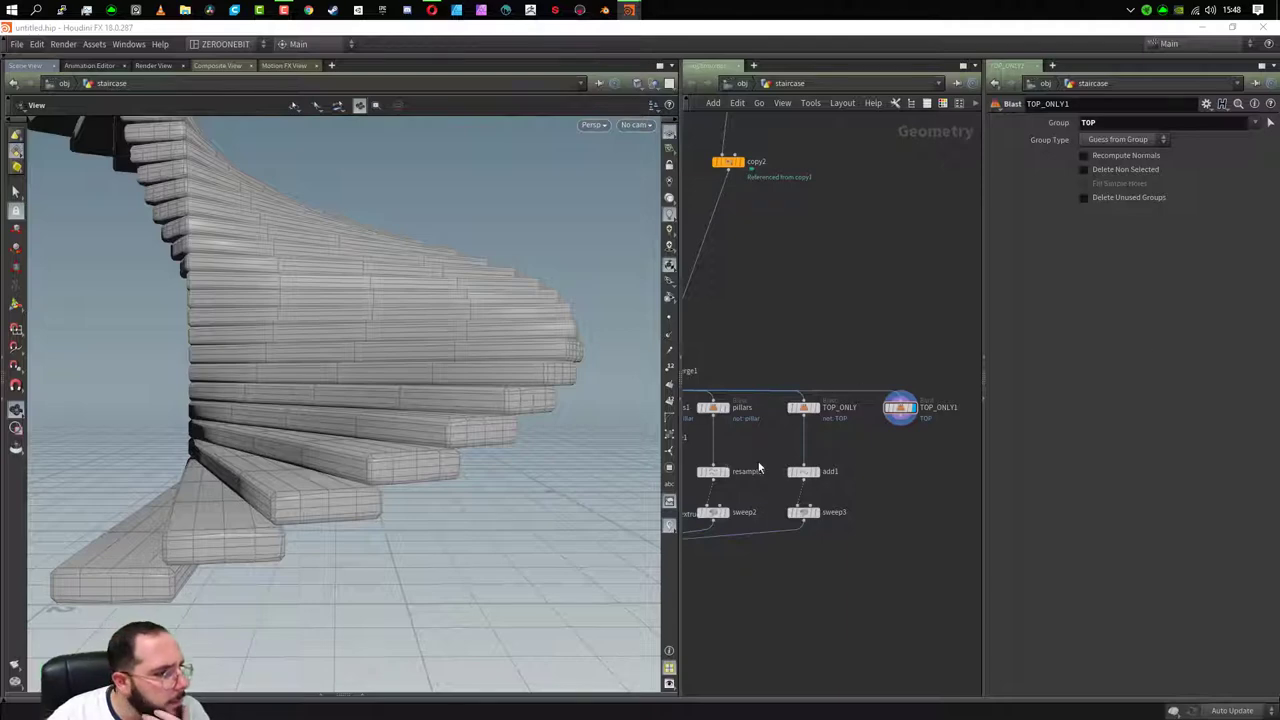
# - Wire the pillars node into TOP_ONLY1 and display its railing points
pyautogui.moveTo(758, 461); pyautogui.dragTo(880, 471, button='middle')
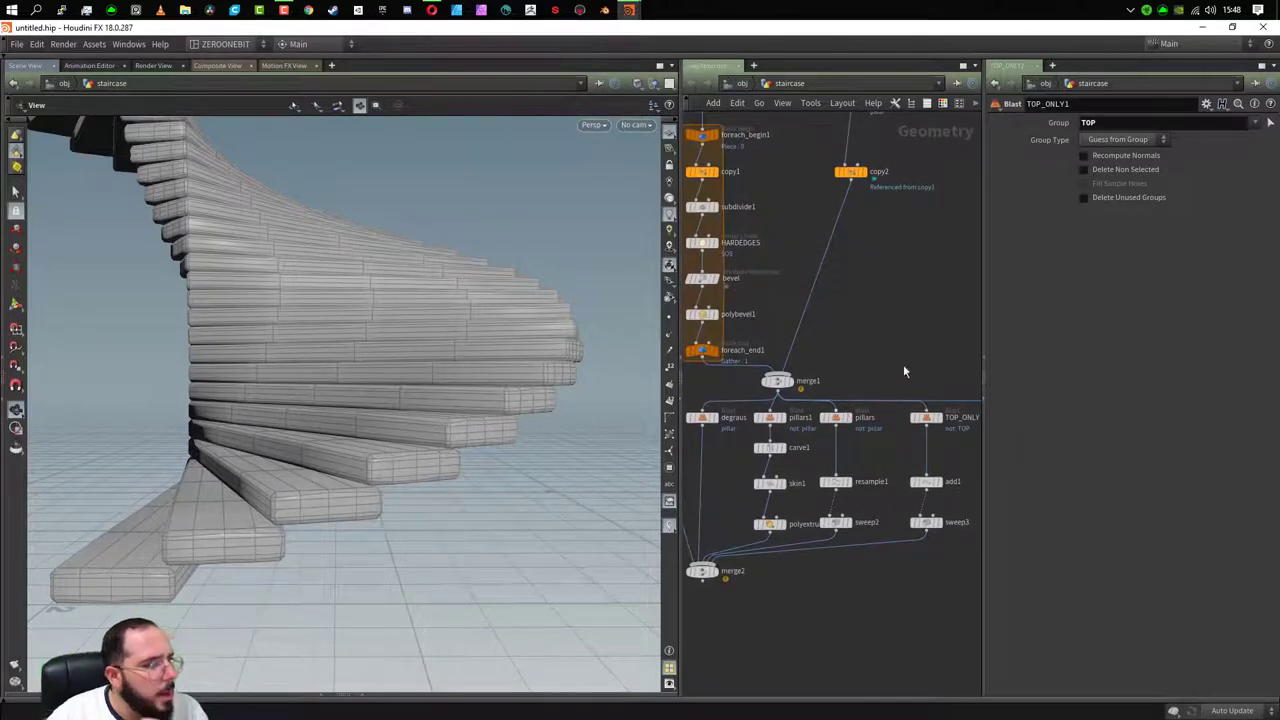
pyautogui.moveTo(903, 371); pyautogui.dragTo(892, 280, button='middle')
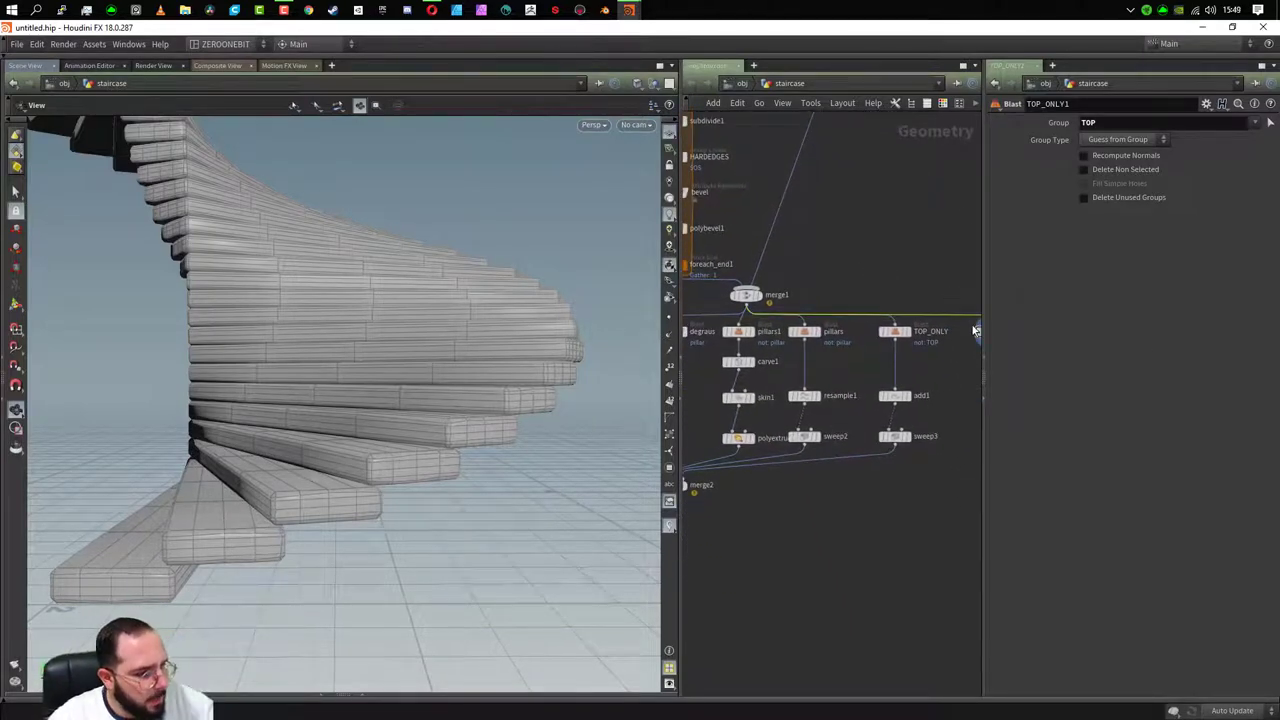
pyautogui.click(818, 334)
pyautogui.moveTo(806, 343); pyautogui.dragTo(864, 365)
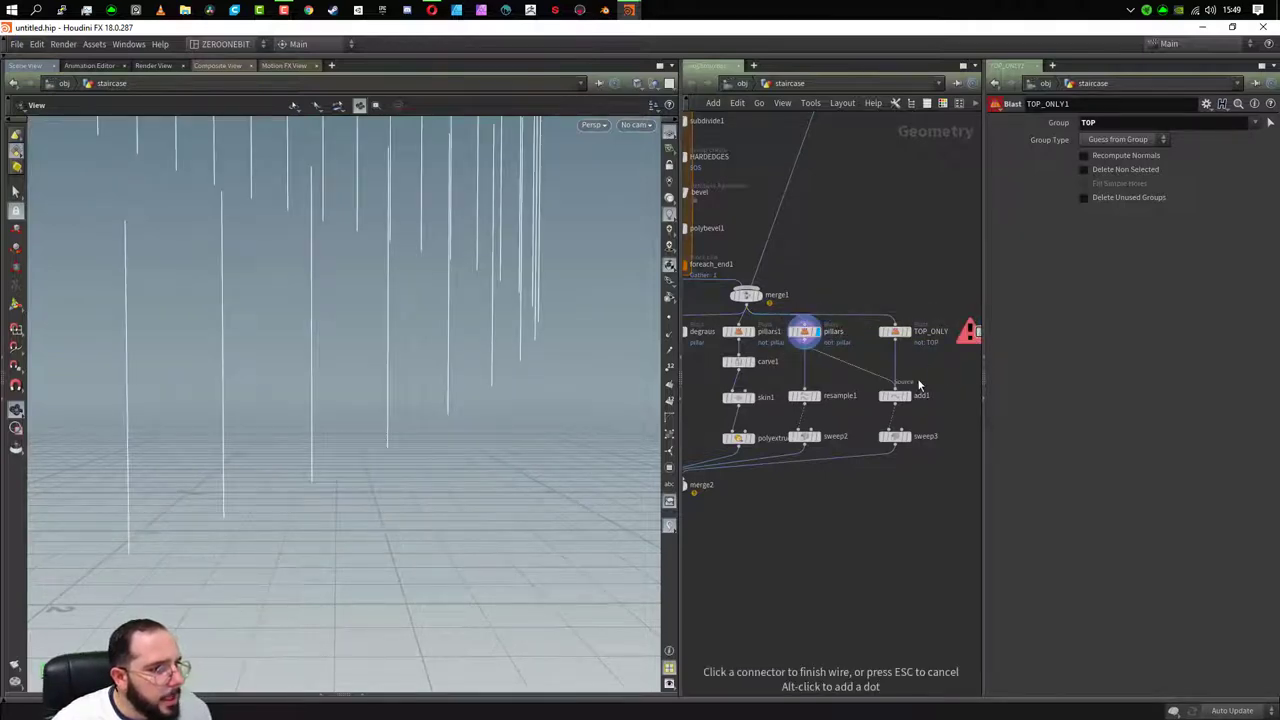
pyautogui.click(901, 312)
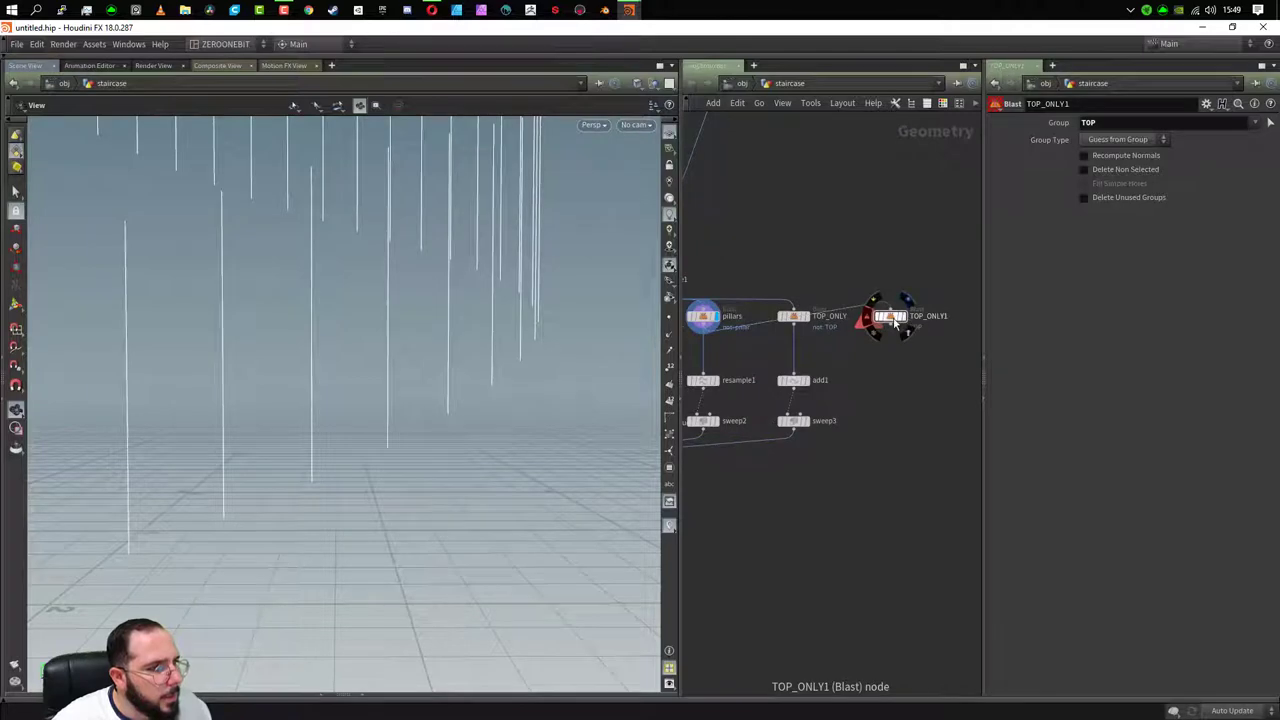
pyautogui.moveTo(890, 318)
pyautogui.mouseDown()
pyautogui.moveTo(800, 378)
pyautogui.moveTo(755, 355)
pyautogui.mouseUp()
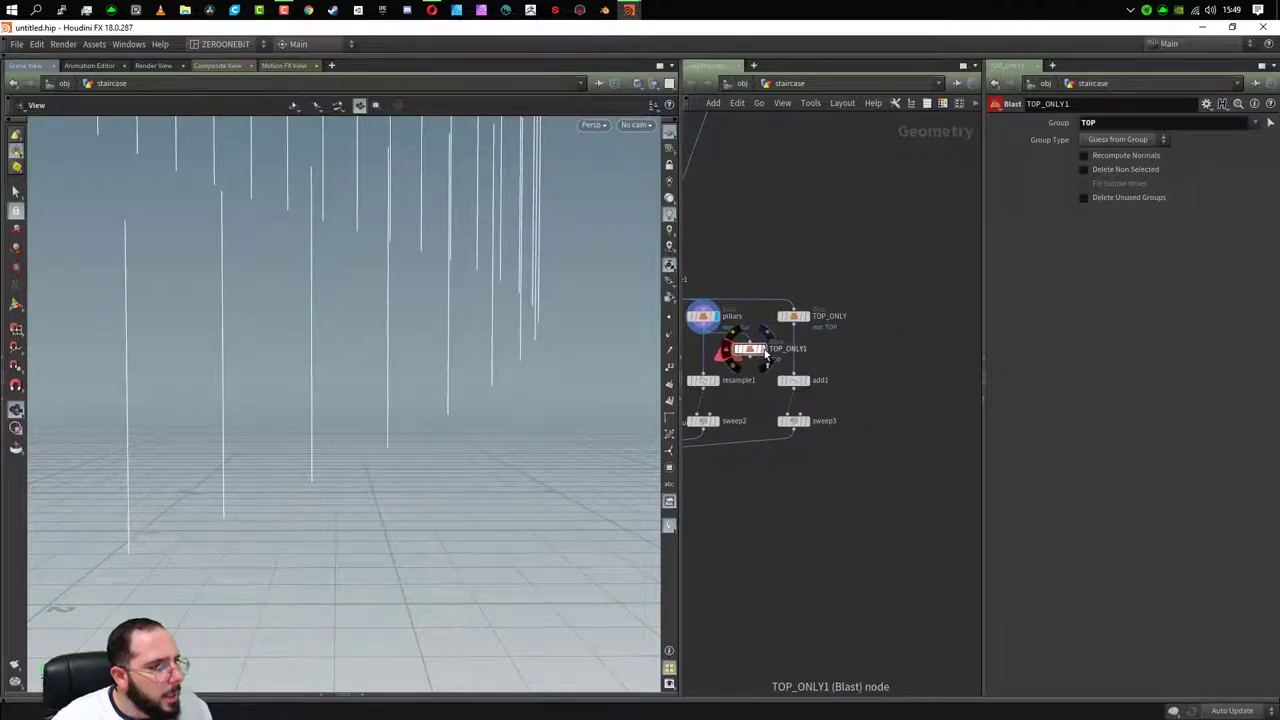
pyautogui.click(765, 352)
# - Toggle Delete Non Selected on TOP_ONLY1, display merge2, and shift the TOP_ONLY branch right
pyautogui.moveTo(504, 326); pyautogui.dragTo(540, 318)
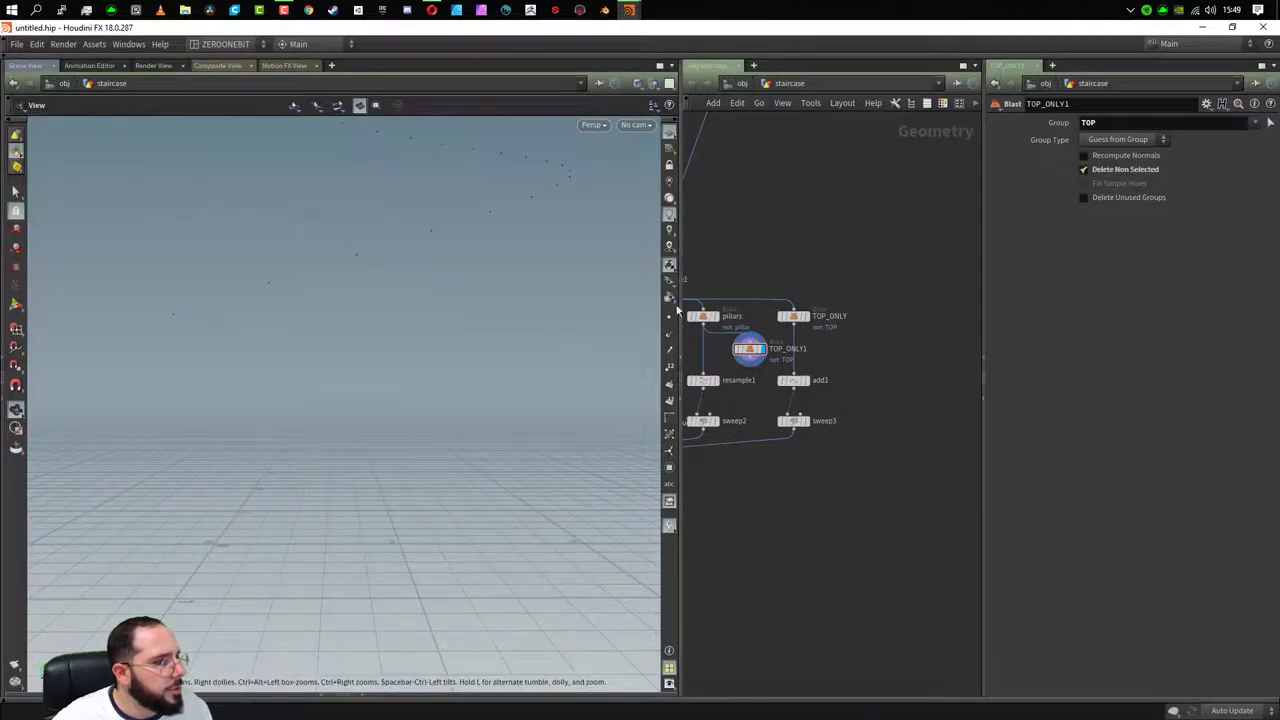
pyautogui.moveTo(529, 329)
pyautogui.mouseDown()
pyautogui.moveTo(410, 315)
pyautogui.moveTo(360, 331)
pyautogui.moveTo(394, 480)
pyautogui.moveTo(451, 390)
pyautogui.mouseUp()
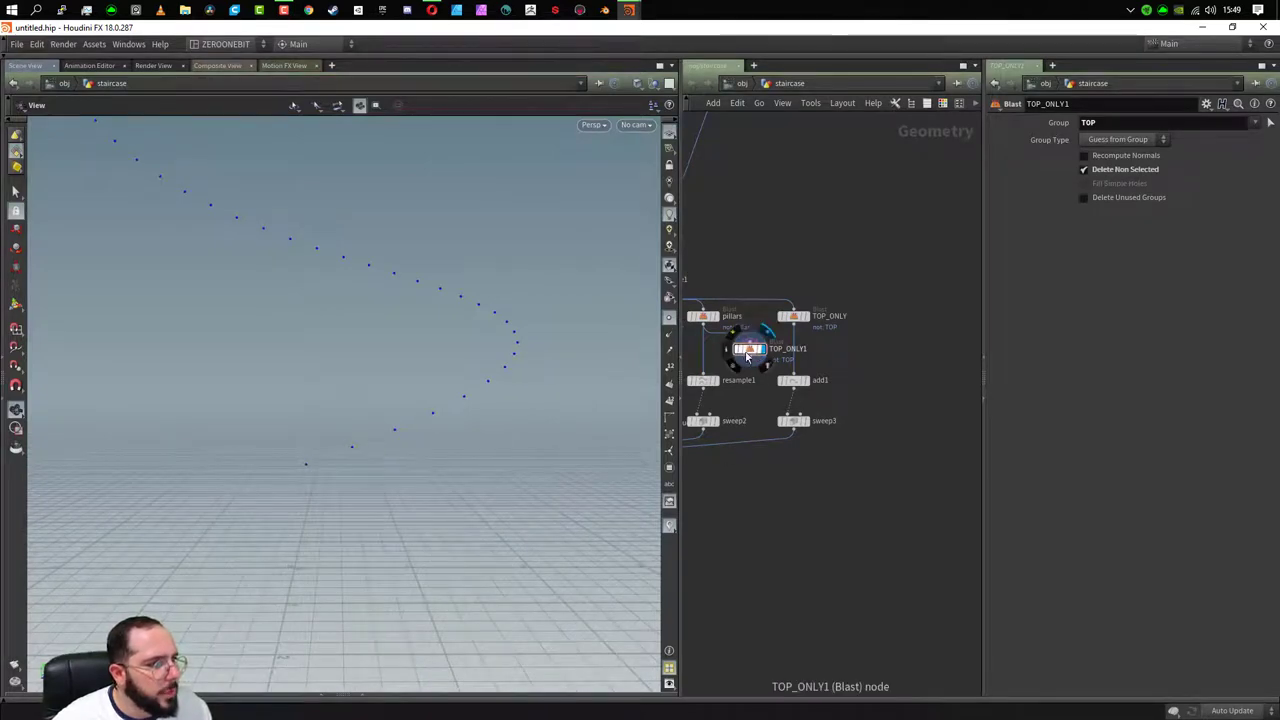
pyautogui.click(1122, 170)
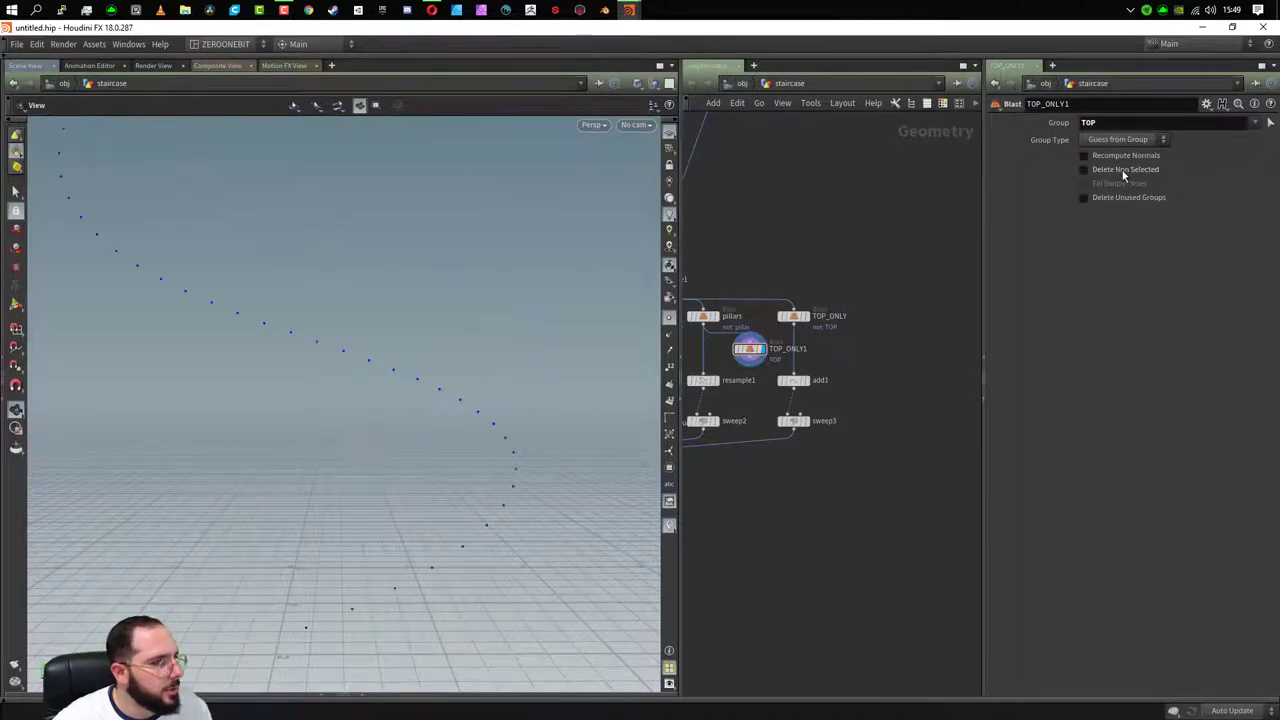
pyautogui.press('h')
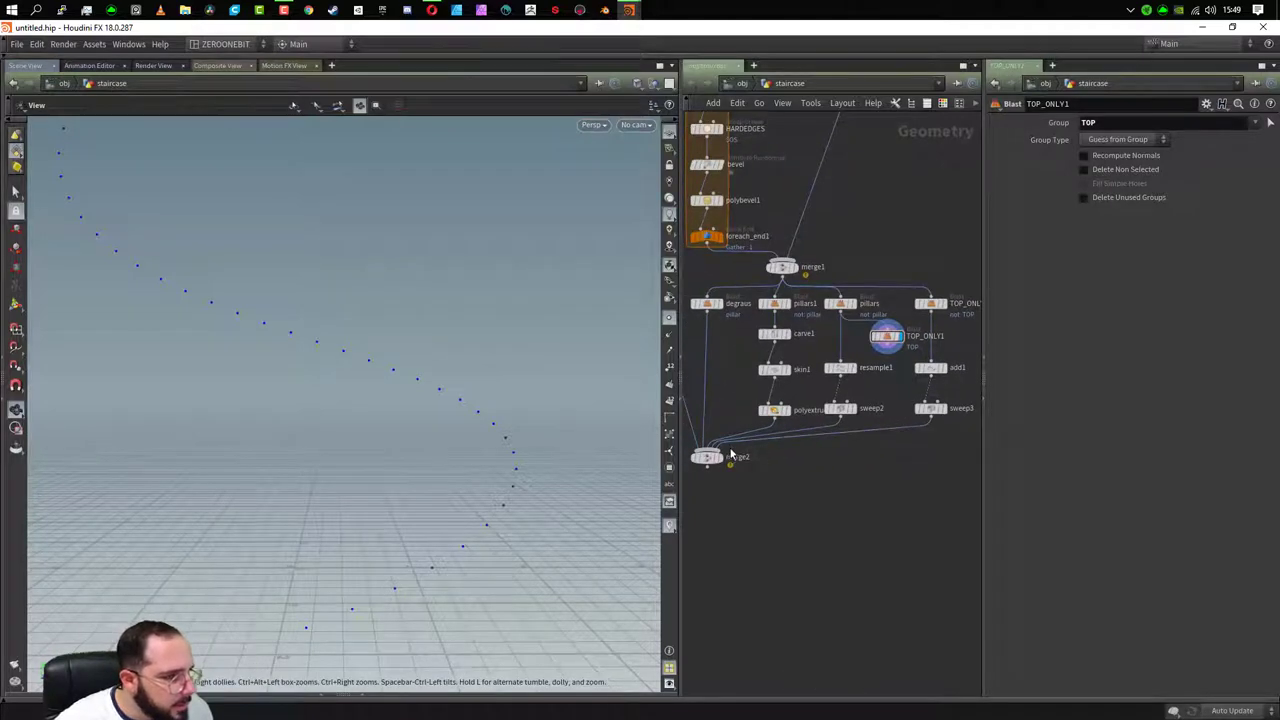
pyautogui.click(728, 456)
pyautogui.moveTo(534, 471)
pyautogui.mouseDown()
pyautogui.moveTo(560, 446)
pyautogui.moveTo(531, 474)
pyautogui.moveTo(518, 548)
pyautogui.moveTo(474, 606)
pyautogui.moveTo(354, 583)
pyautogui.moveTo(374, 591)
pyautogui.mouseUp()
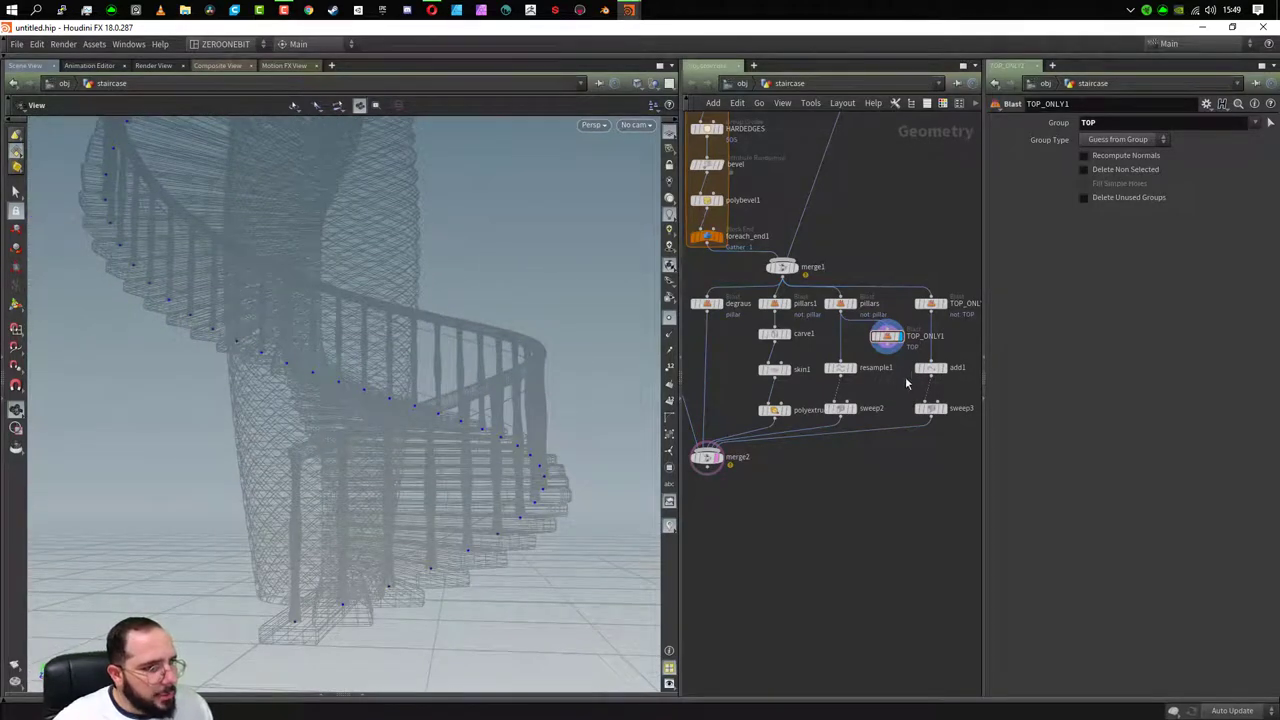
pyautogui.moveTo(910, 268)
pyautogui.mouseDown()
pyautogui.moveTo(949, 455)
pyautogui.moveTo(973, 420)
pyautogui.moveTo(928, 413)
pyautogui.mouseUp()
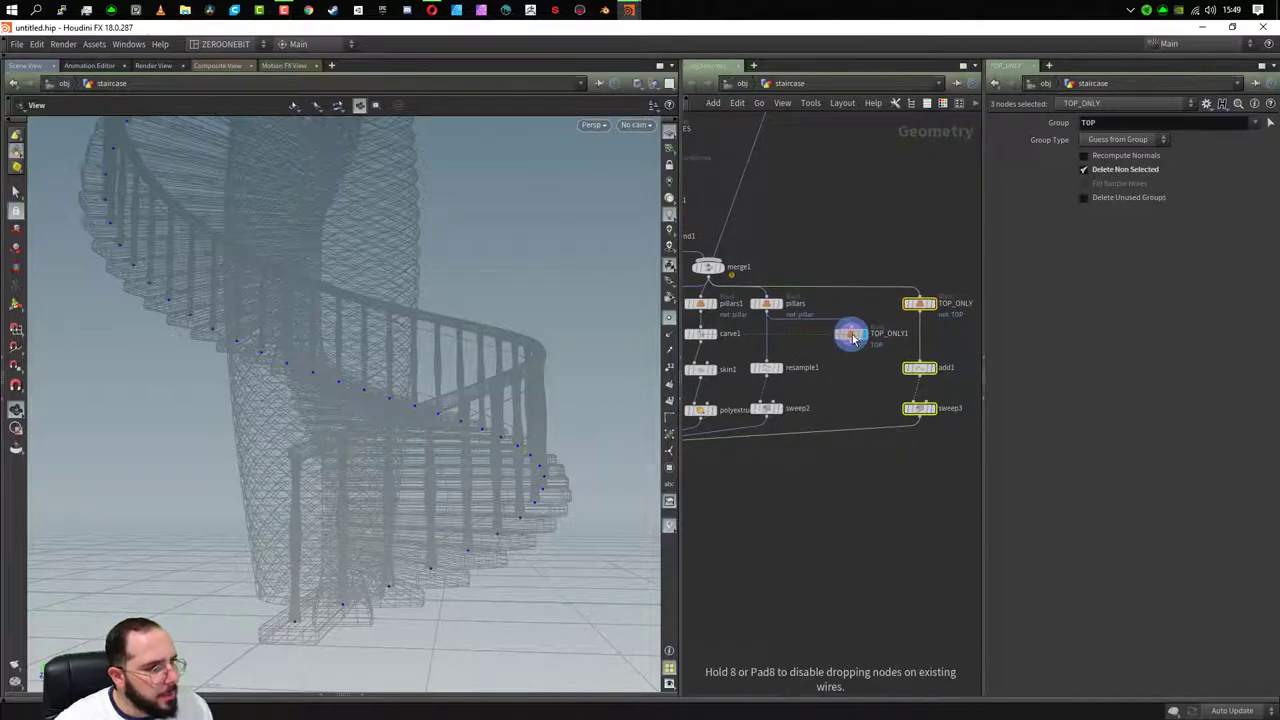
# - Add a Copy to Points node beside TOP_ONLY1
pyautogui.press('Tab')
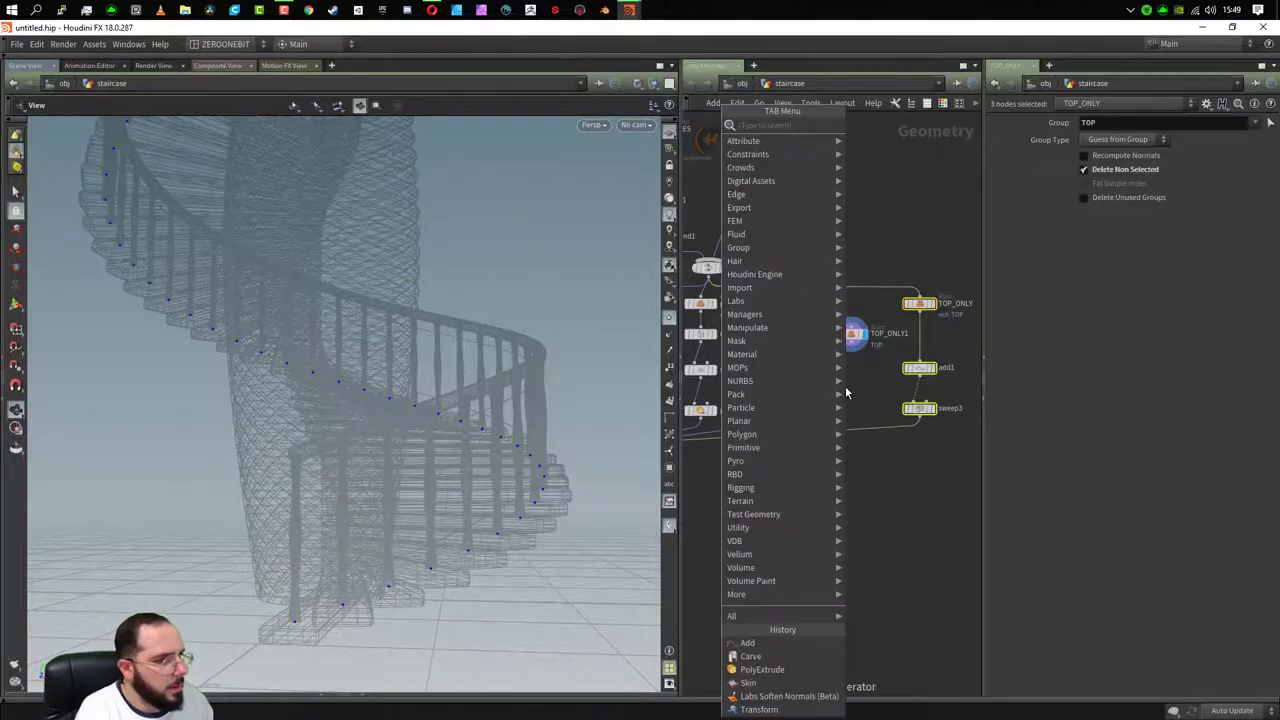
pyautogui.write('copy')
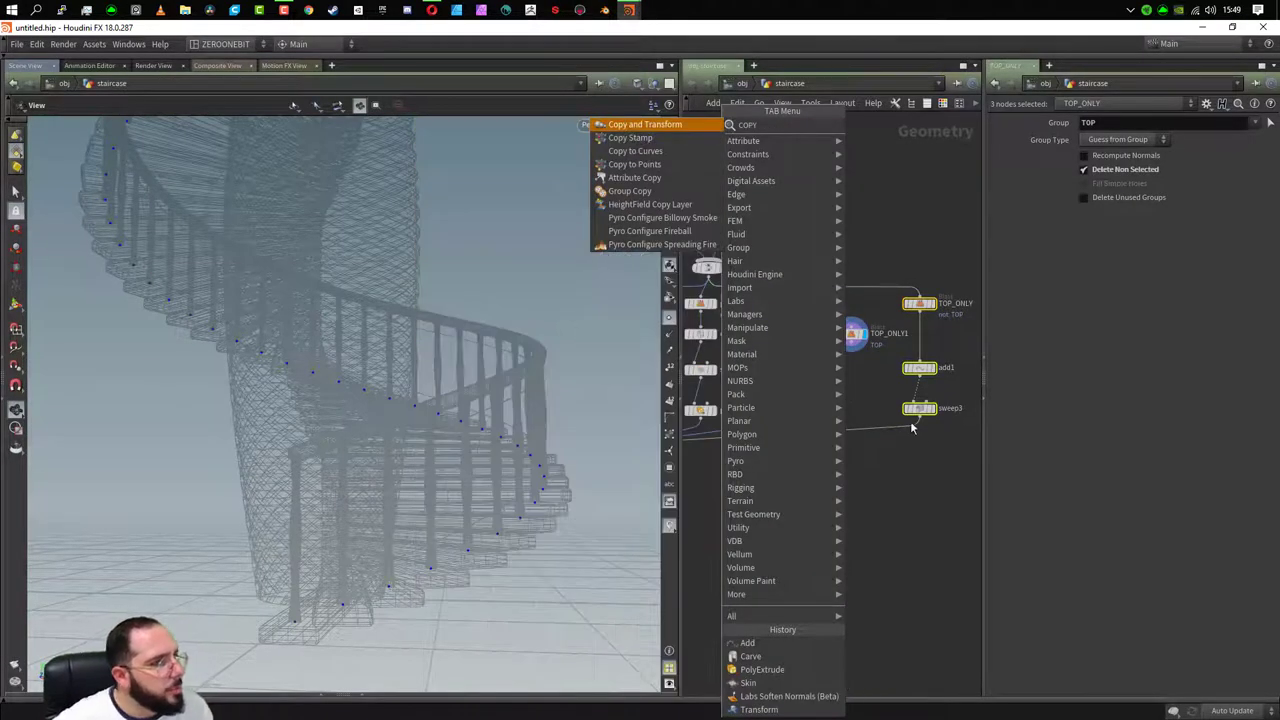
pyautogui.click(648, 170)
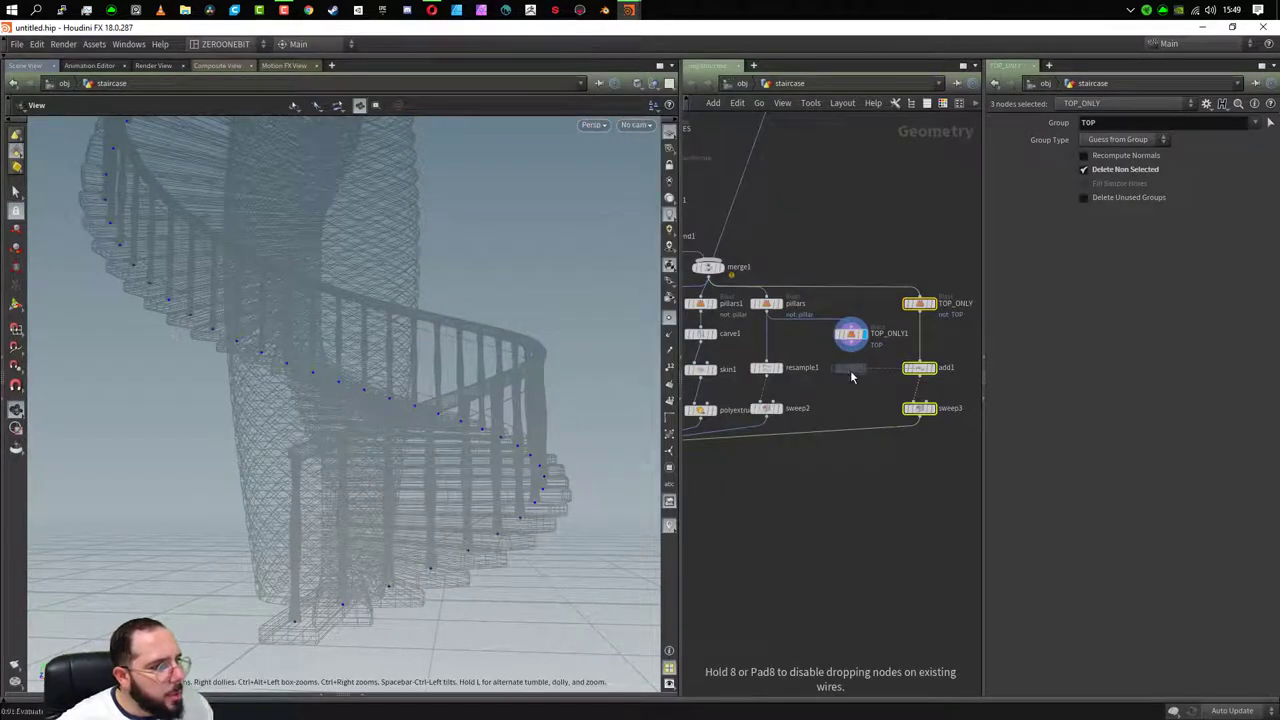
pyautogui.click(850, 370)
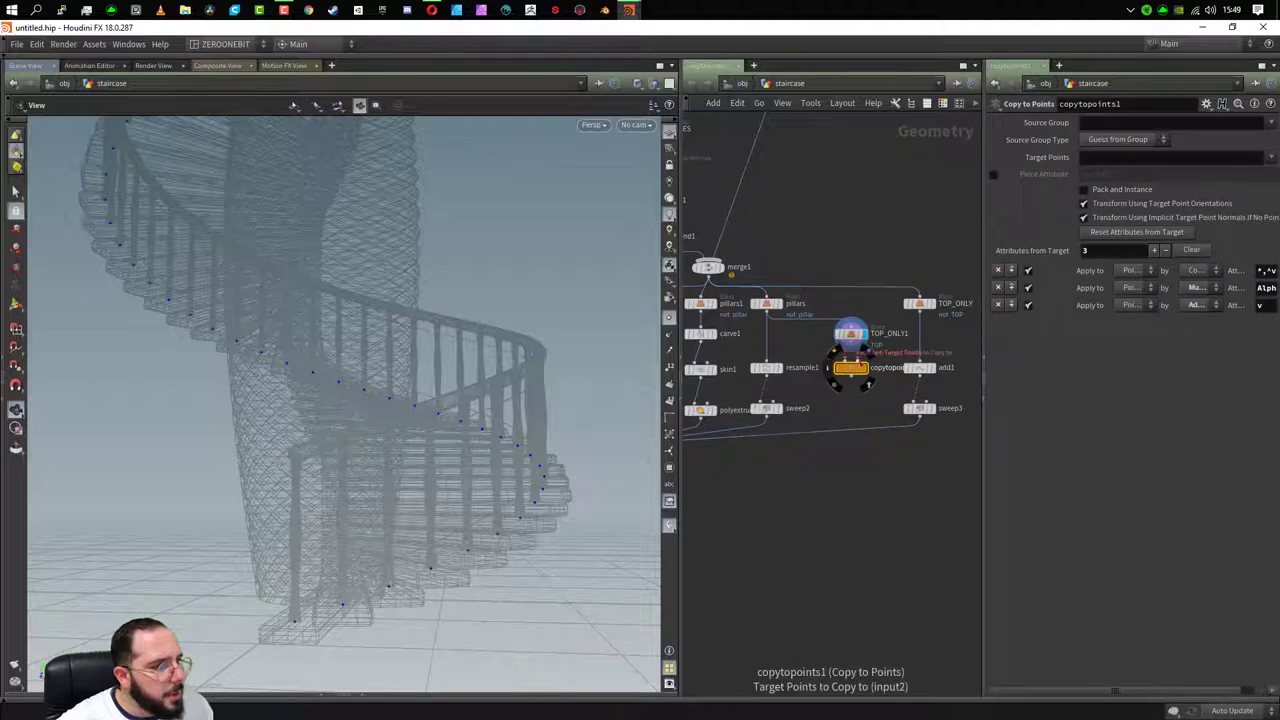
pyautogui.click(862, 352)
# - Add a Sphere node with a Clip node below it, then move seven nodes down
pyautogui.press('Tab')
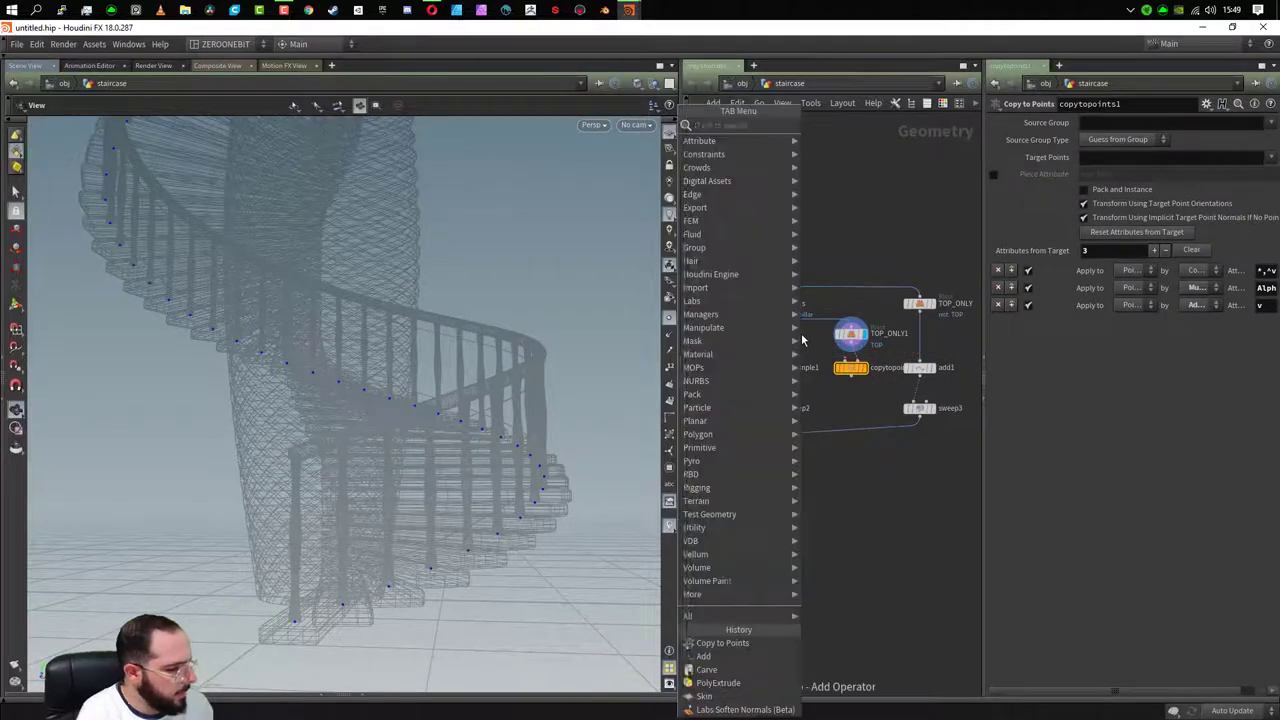
pyautogui.write('SPHE')
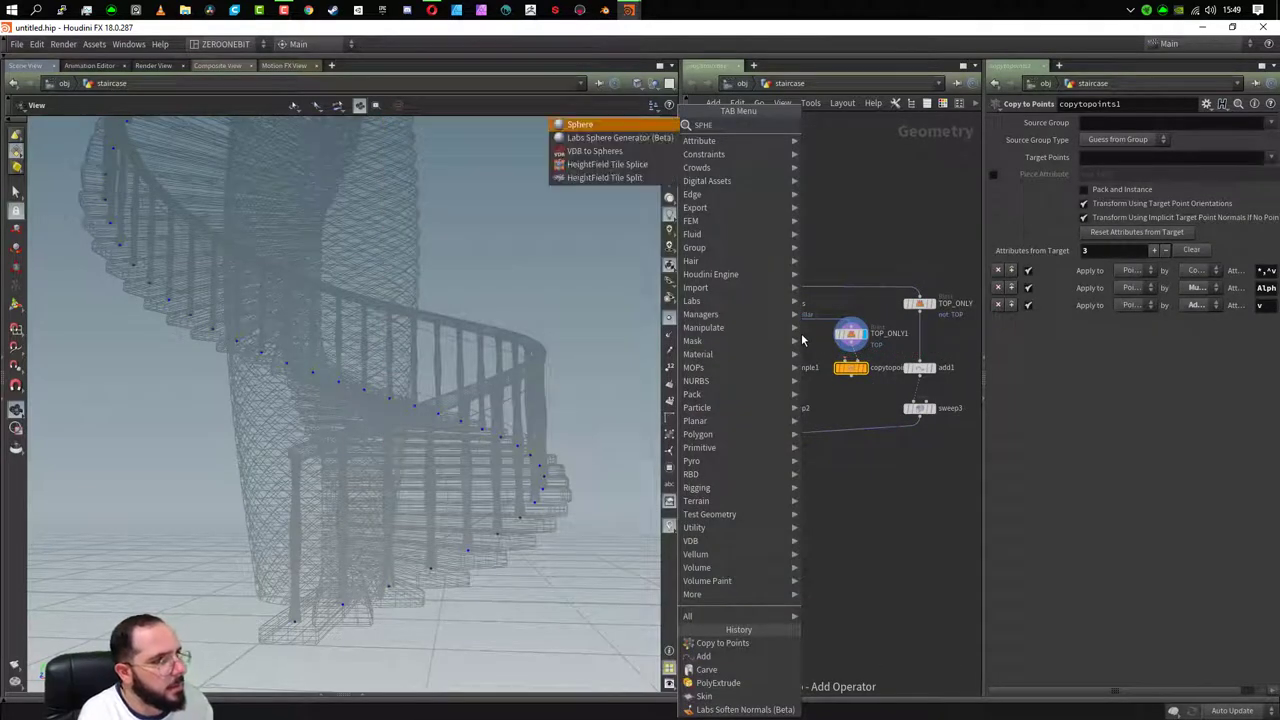
pyautogui.press('Return')
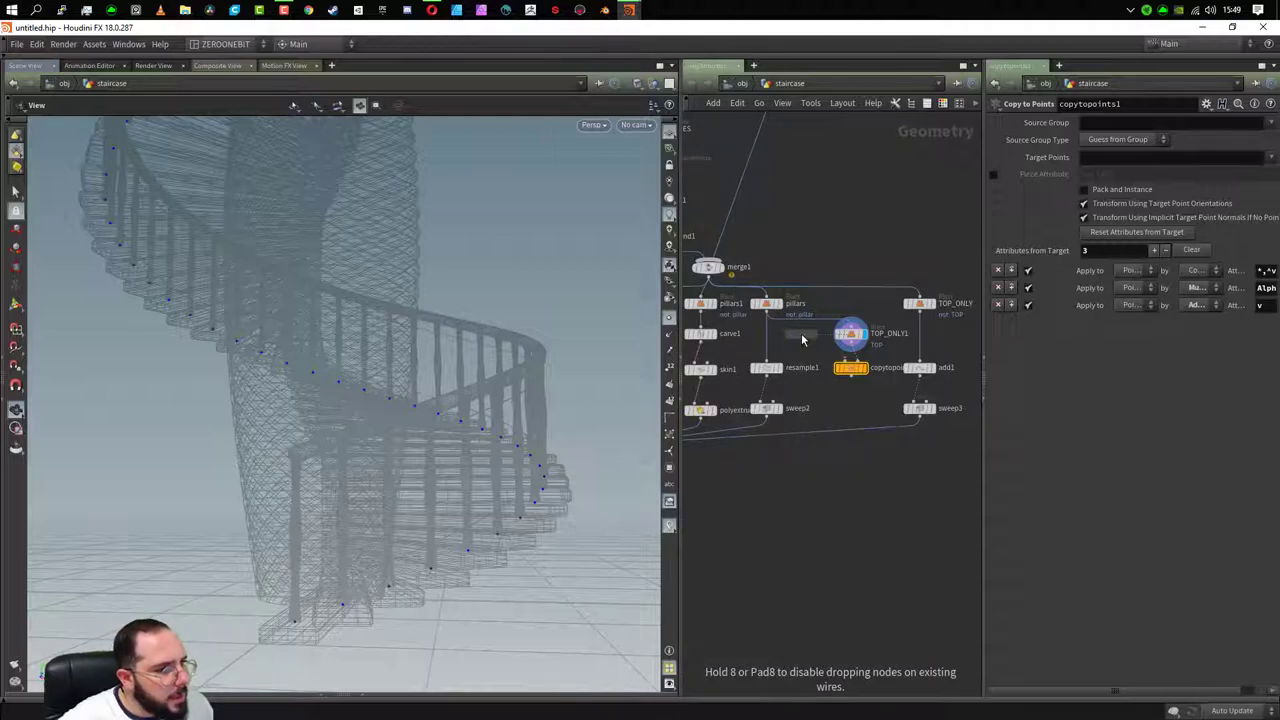
pyautogui.click(801, 333)
pyautogui.press('Tab')
pyautogui.write('clip')
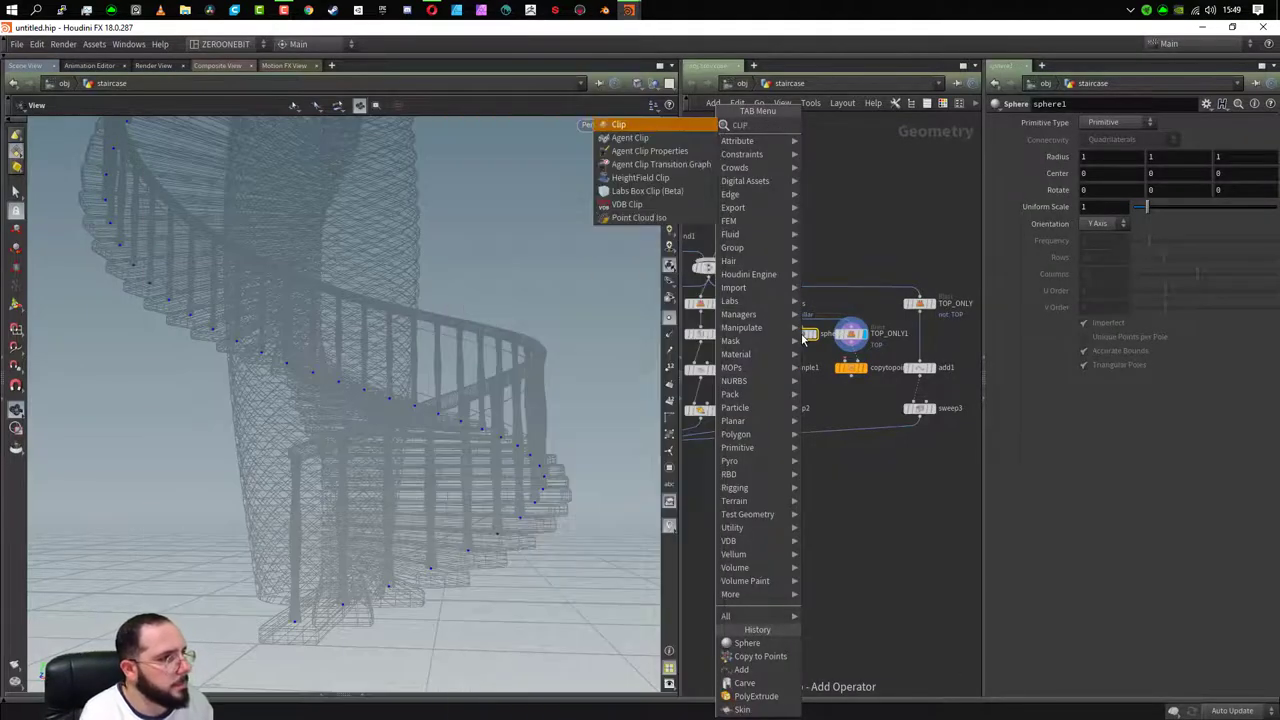
pyautogui.press('Return')
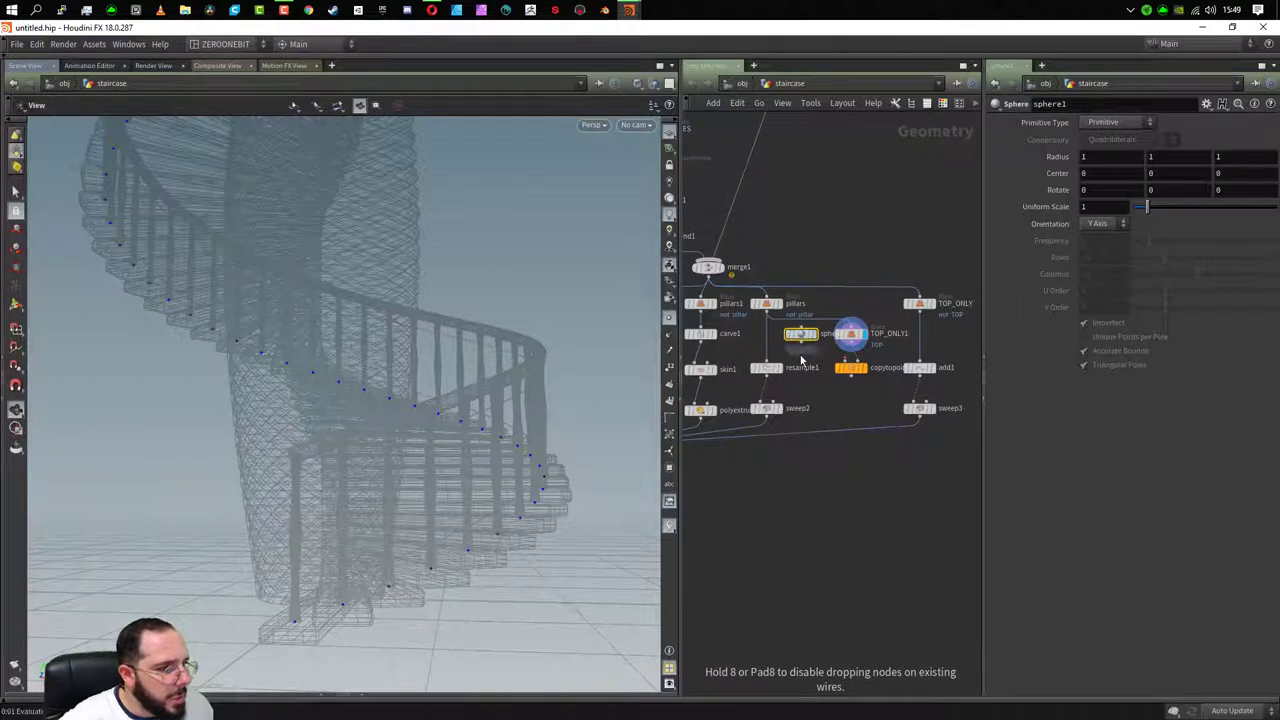
pyautogui.click(804, 354)
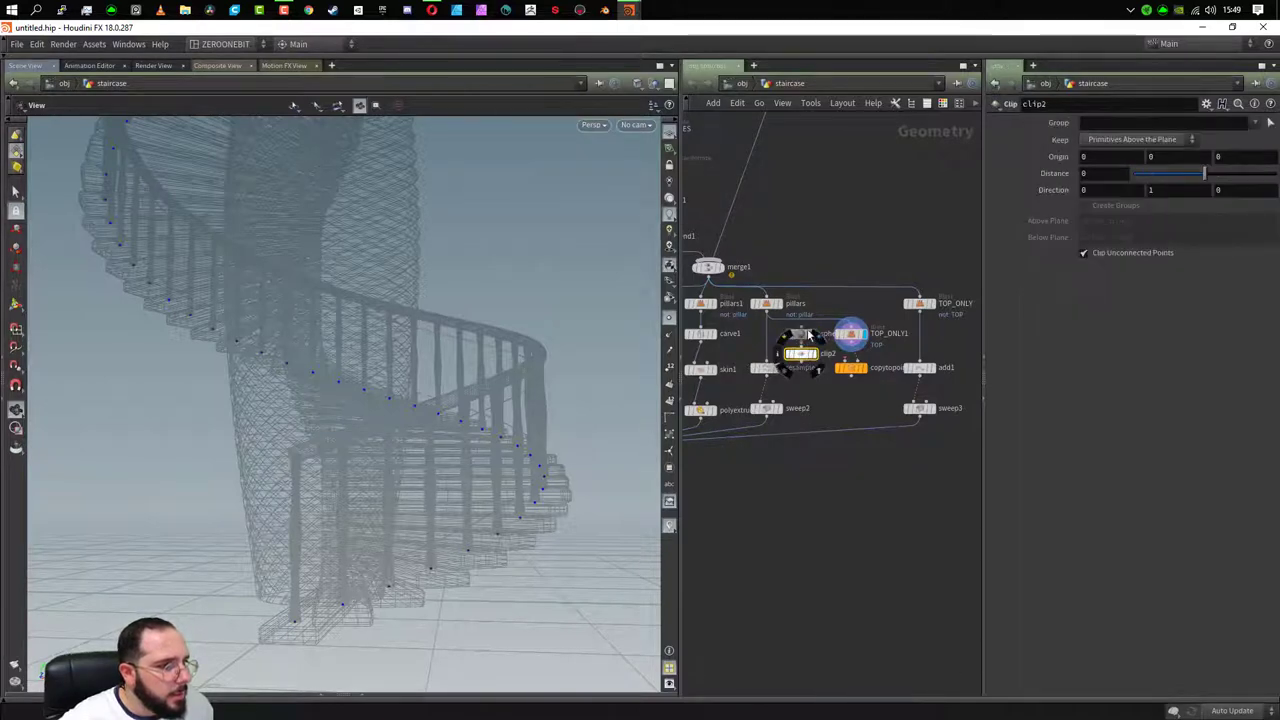
pyautogui.click(803, 337)
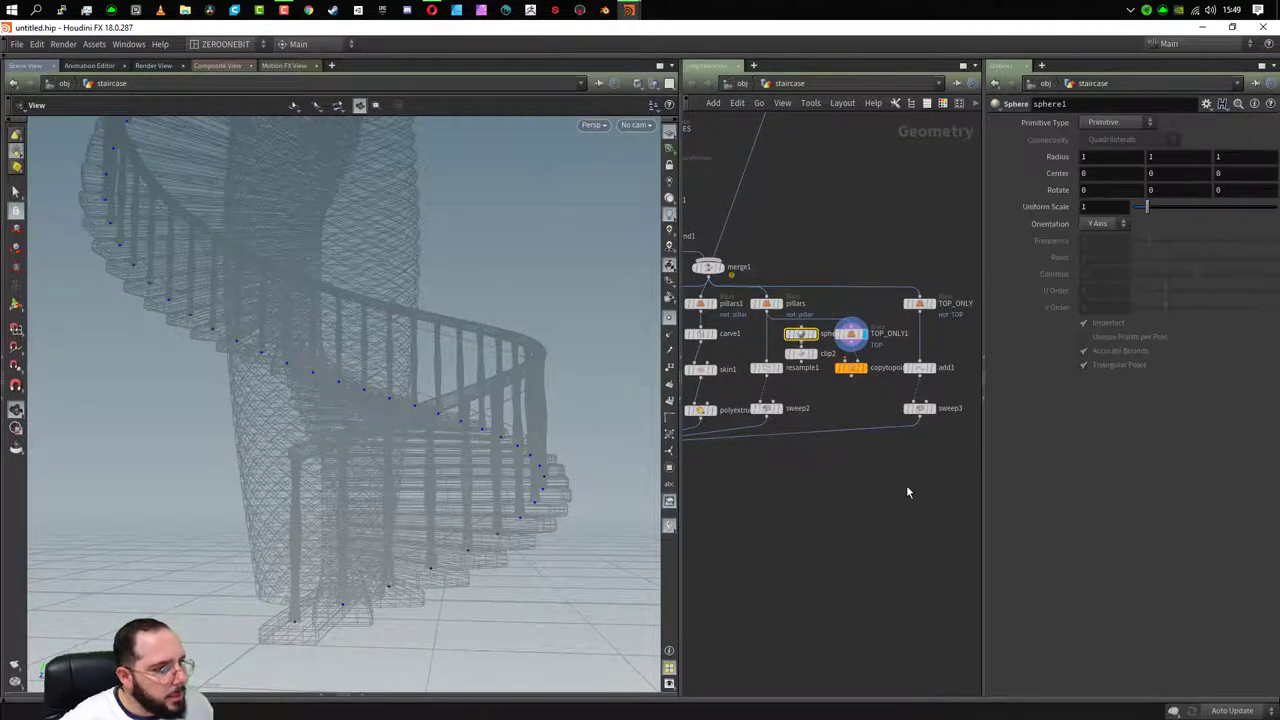
pyautogui.press('h')
pyautogui.moveTo(770, 420)
pyautogui.mouseDown()
pyautogui.moveTo(940, 482)
pyautogui.moveTo(914, 470)
pyautogui.mouseUp()
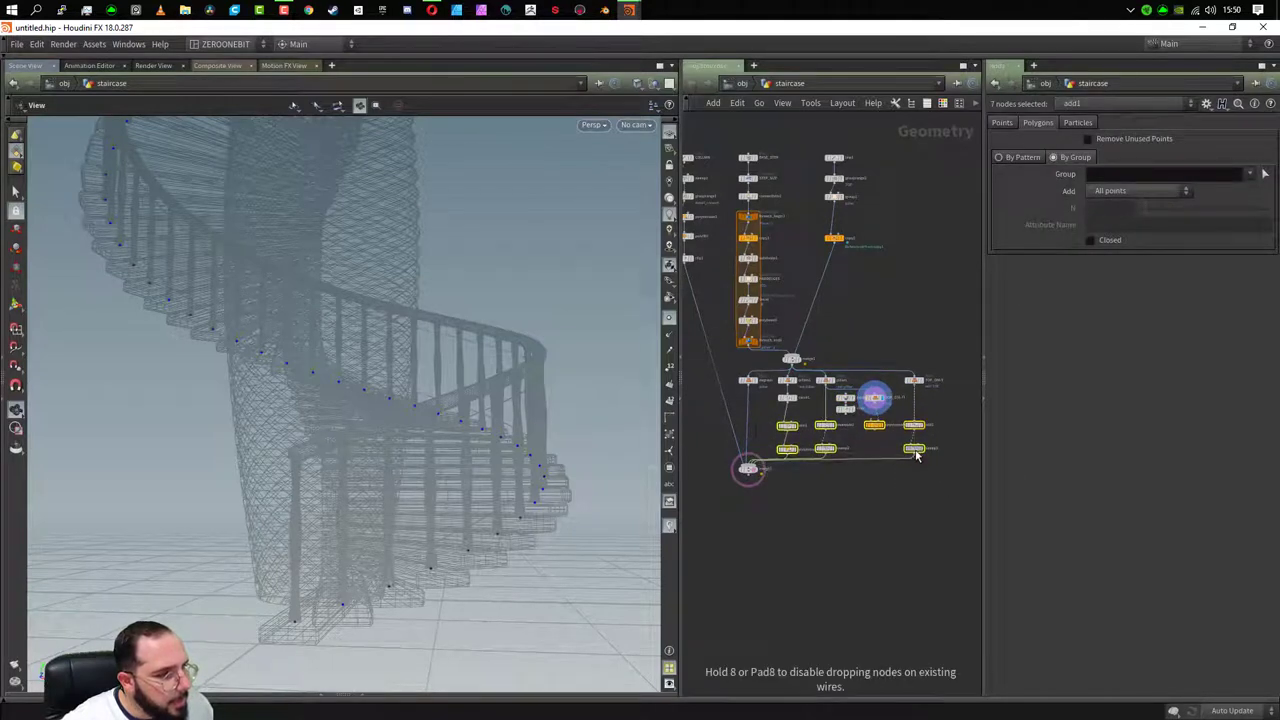
# - Wire sphere1 into clip2 and raise the sphere node slightly
pyautogui.click(883, 505)
pyautogui.scroll(3, 860, 513)
pyautogui.scroll(2, 871, 484)
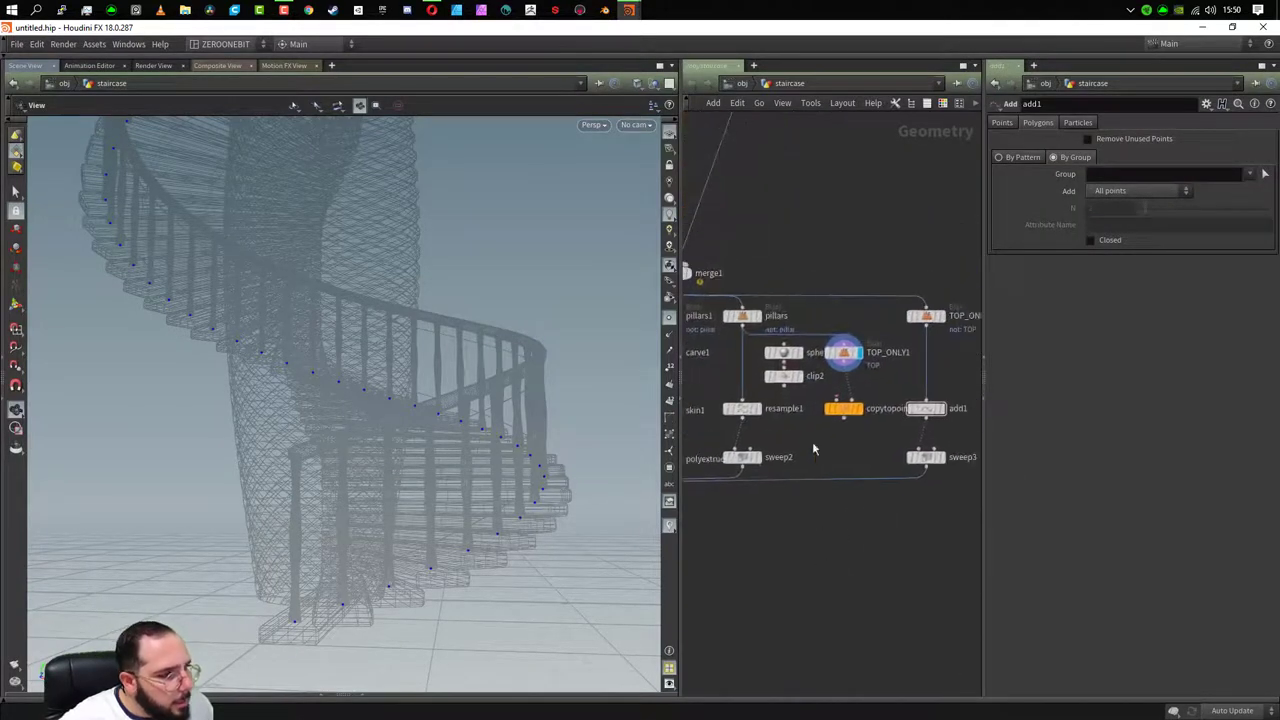
pyautogui.click(786, 386)
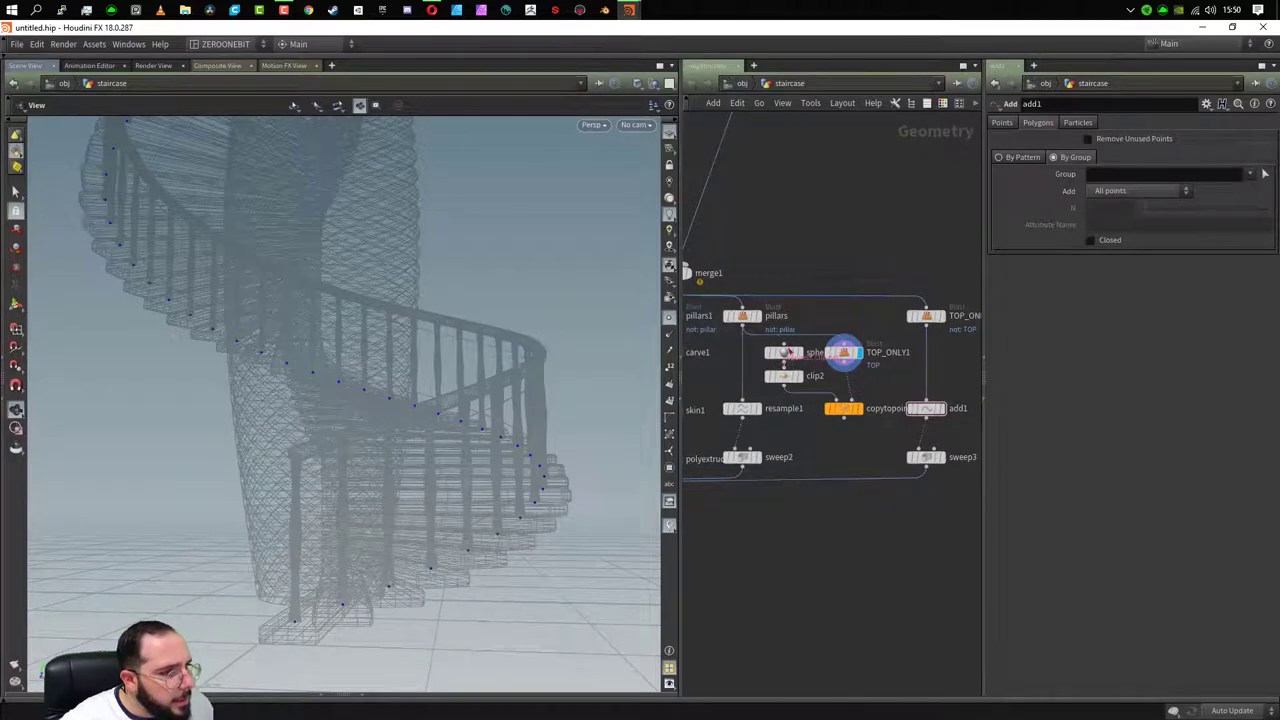
pyautogui.click(788, 366)
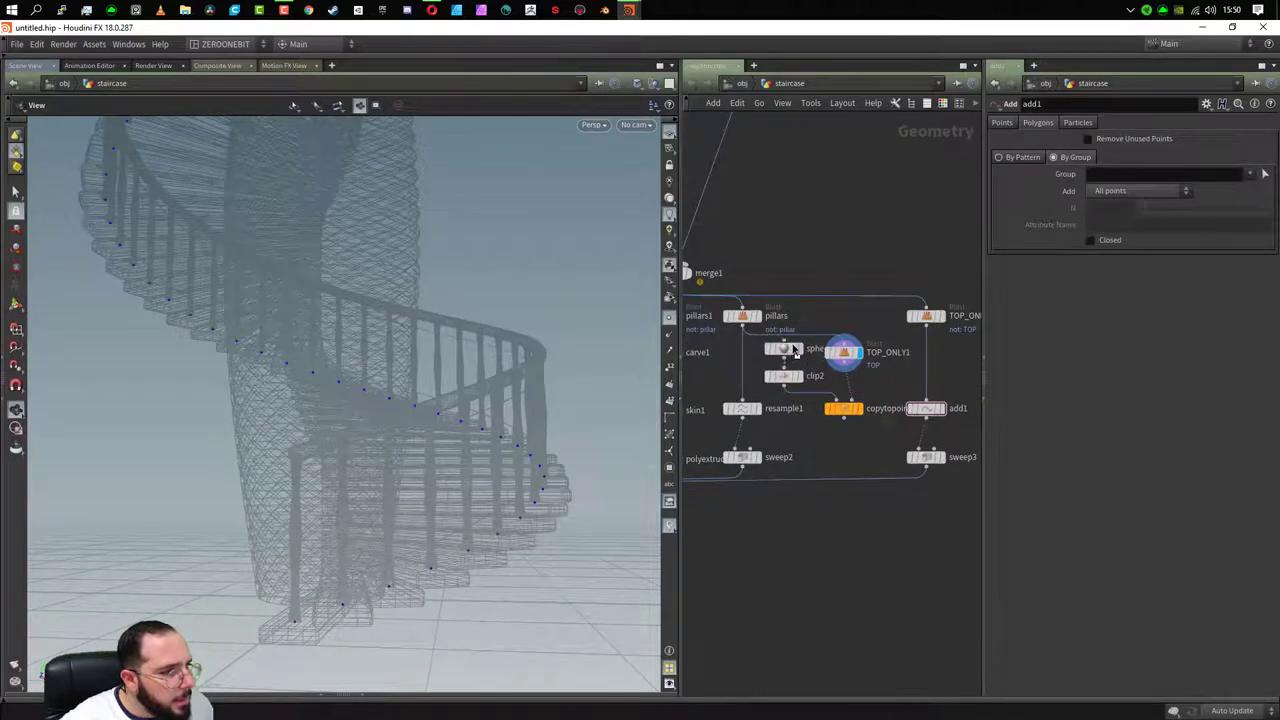
pyautogui.moveTo(788, 366)
pyautogui.mouseDown()
pyautogui.moveTo(790, 235)
pyautogui.moveTo(788, 350)
pyautogui.mouseUp()
pyautogui.scroll(-3, 760, 420)
pyautogui.scroll(-2, 750, 260)
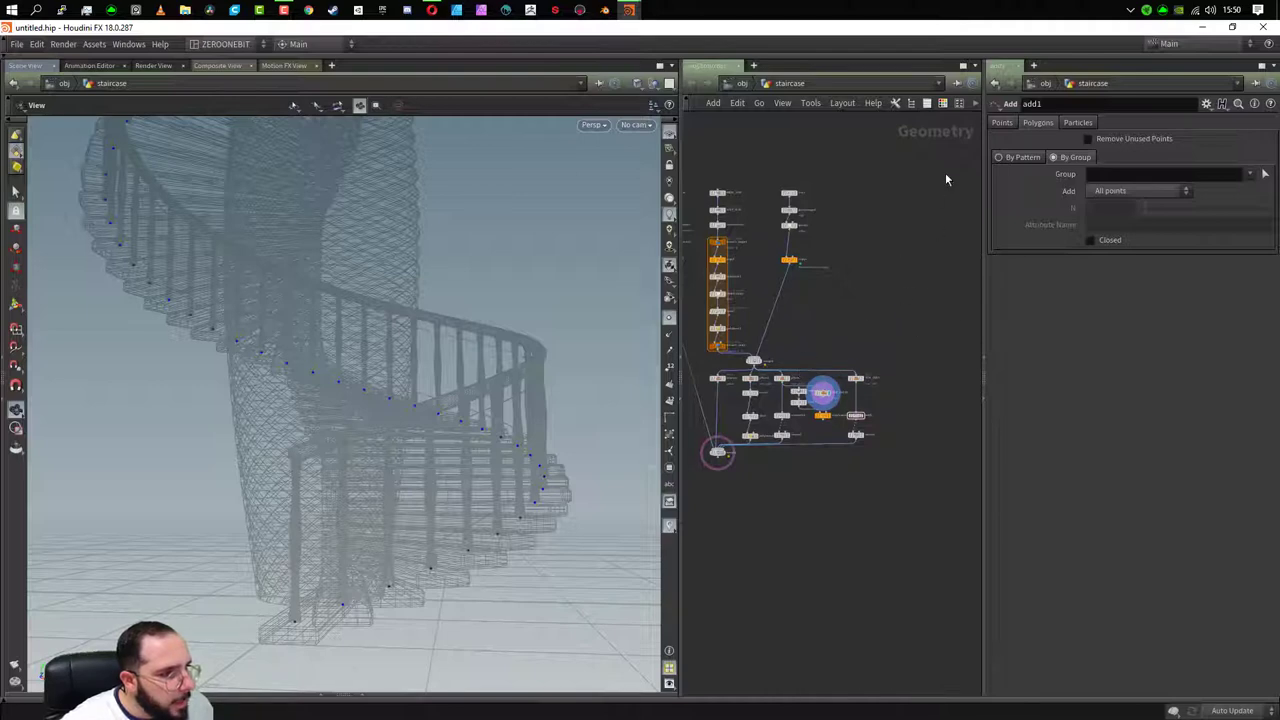
# - Position sphere1 and TOP_ONLY1 side by side above copytopoints1
pyautogui.moveTo(944, 164); pyautogui.dragTo(694, 470)
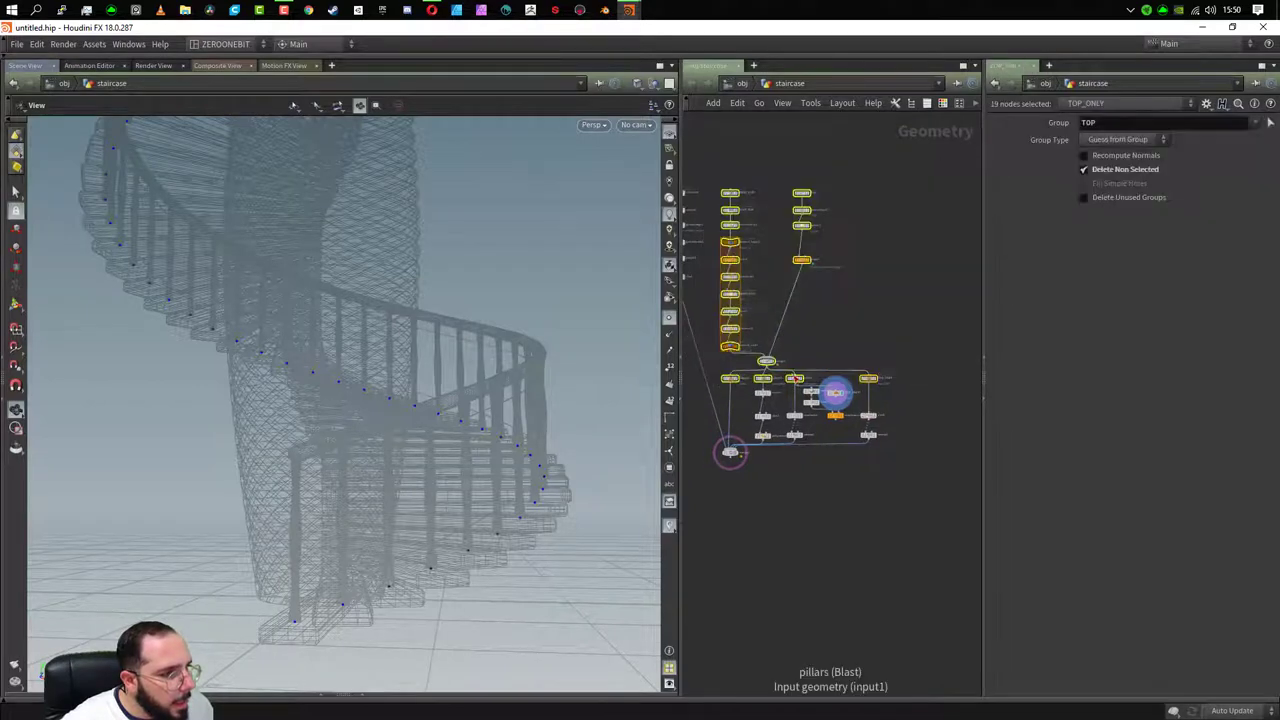
pyautogui.moveTo(795, 379); pyautogui.dragTo(796, 358)
pyautogui.press('Escape')
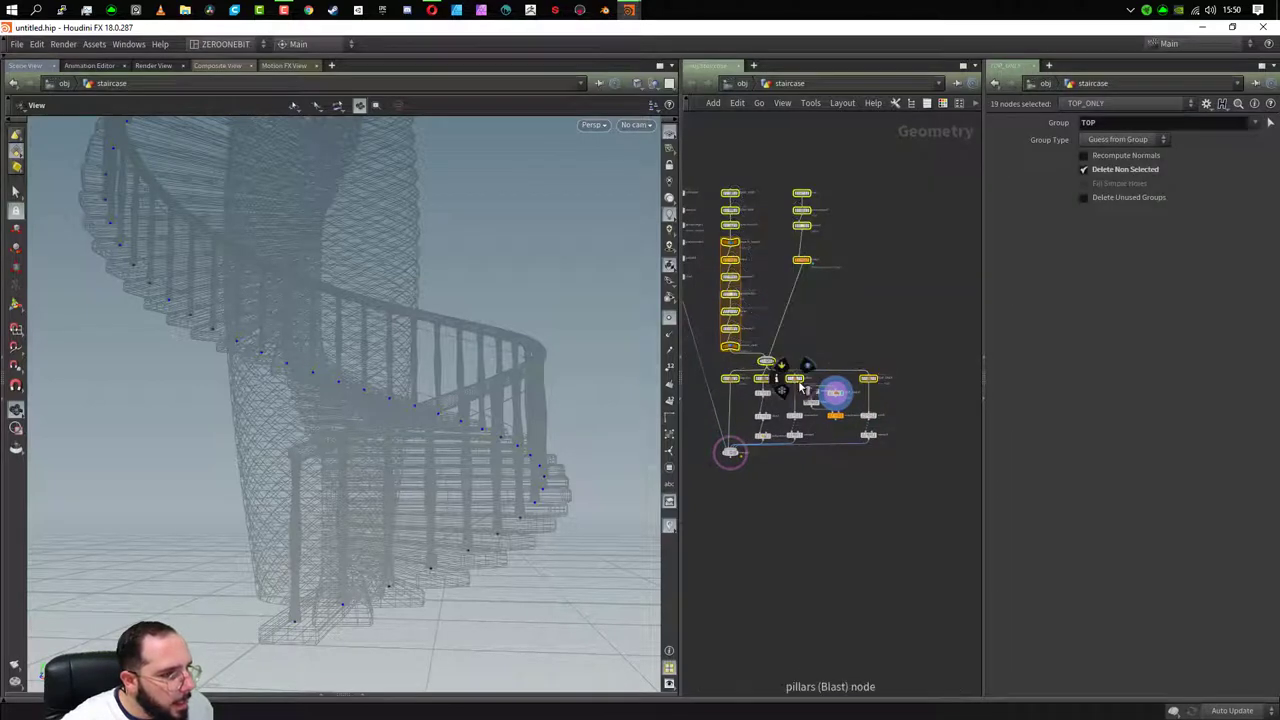
pyautogui.scroll(3, 840, 420)
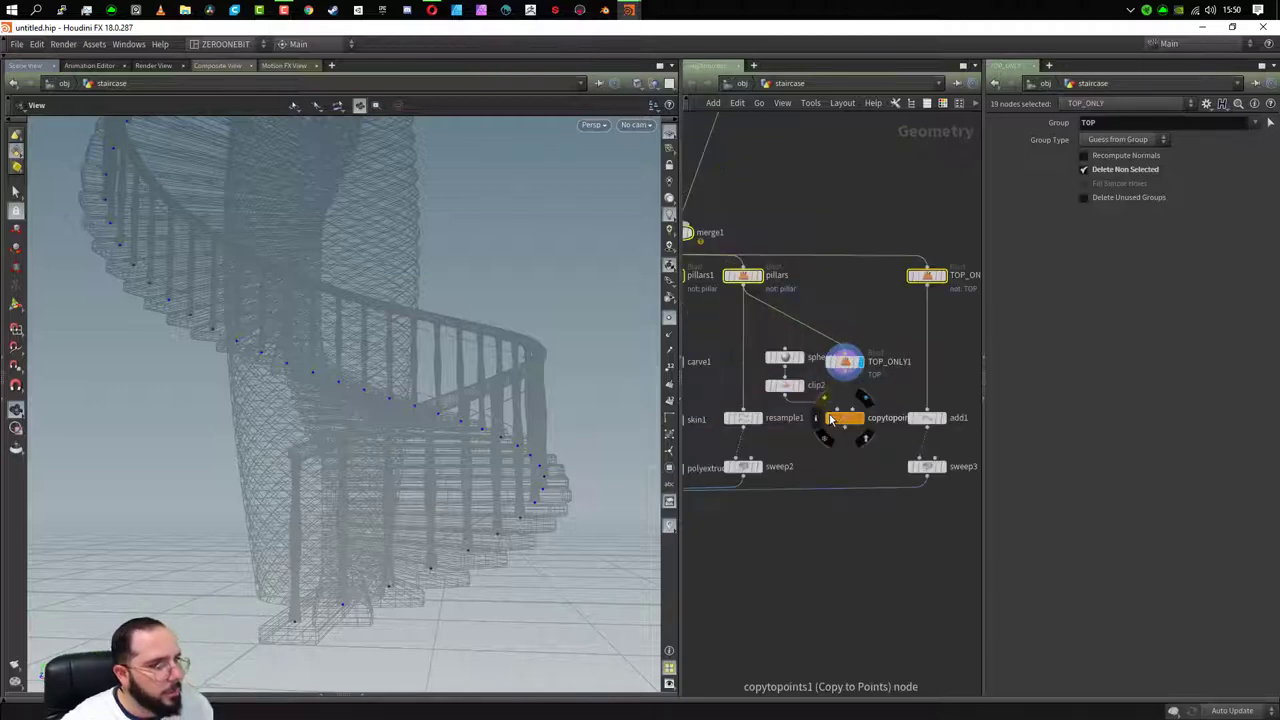
pyautogui.scroll(3, 840, 420)
pyautogui.moveTo(856, 326)
pyautogui.mouseDown()
pyautogui.moveTo(878, 260)
pyautogui.moveTo(868, 245)
pyautogui.mouseUp()
pyautogui.moveTo(752, 316); pyautogui.dragTo(754, 246)
pyautogui.moveTo(868, 243); pyautogui.dragTo(905, 243)
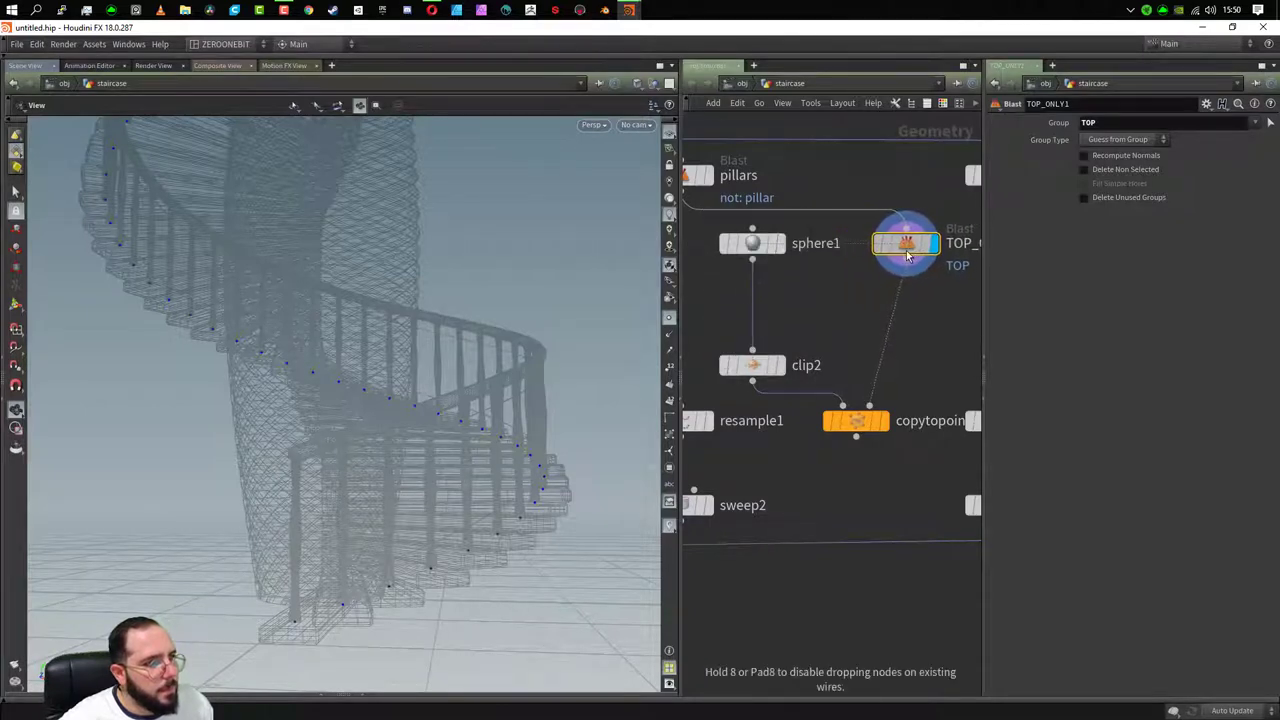
pyautogui.moveTo(752, 243)
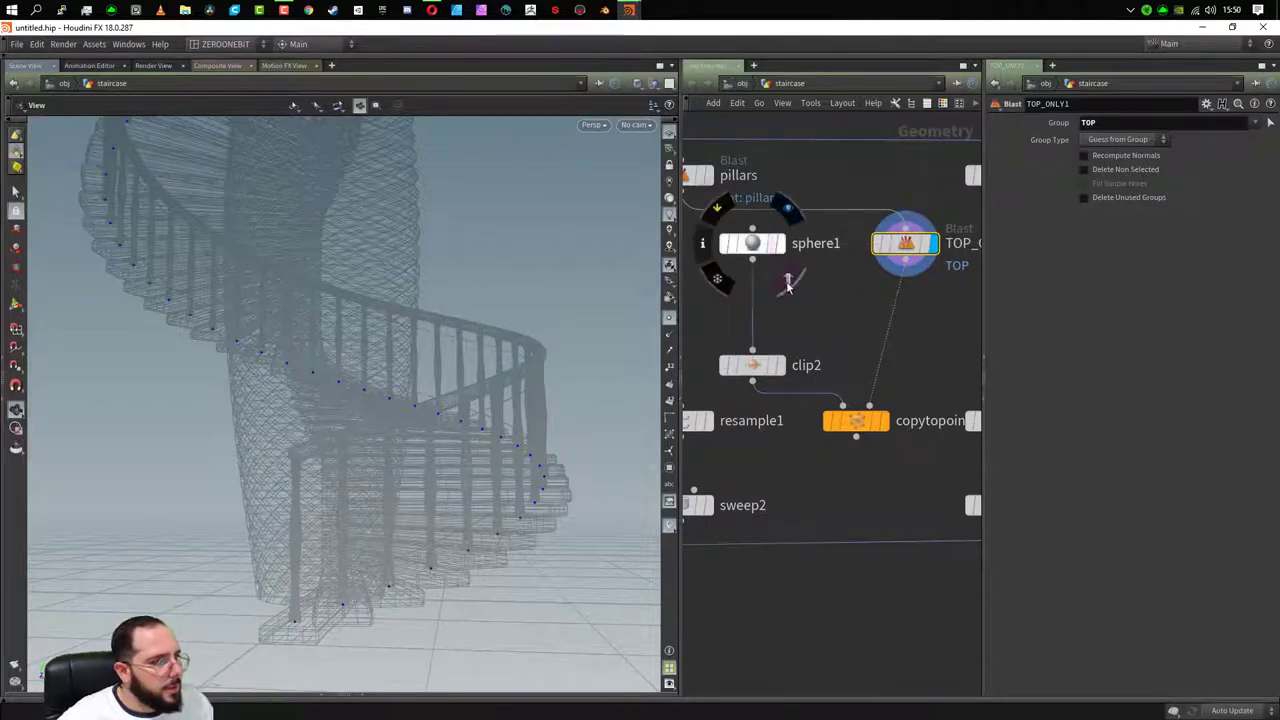
# - Set sphere1's Primitive Type to Polygon Mesh while viewing the clipped half-sphere
pyautogui.click(788, 283)
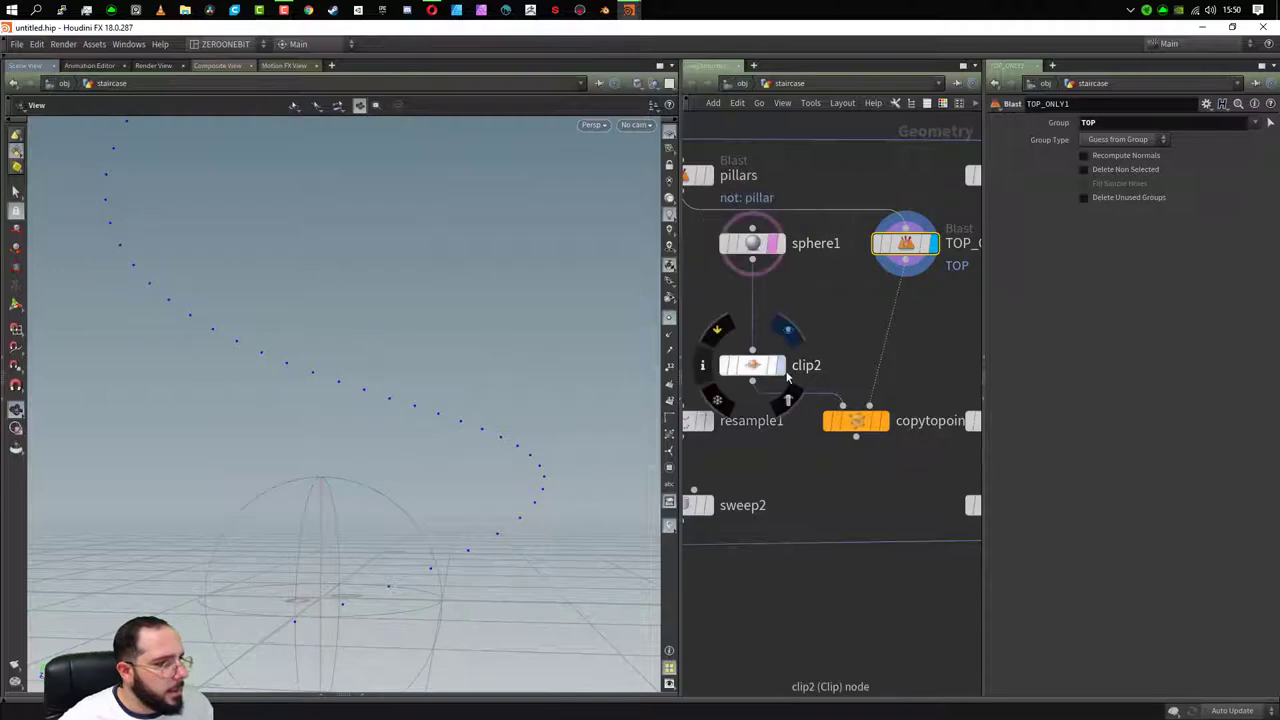
pyautogui.click(783, 367)
pyautogui.click(752, 243)
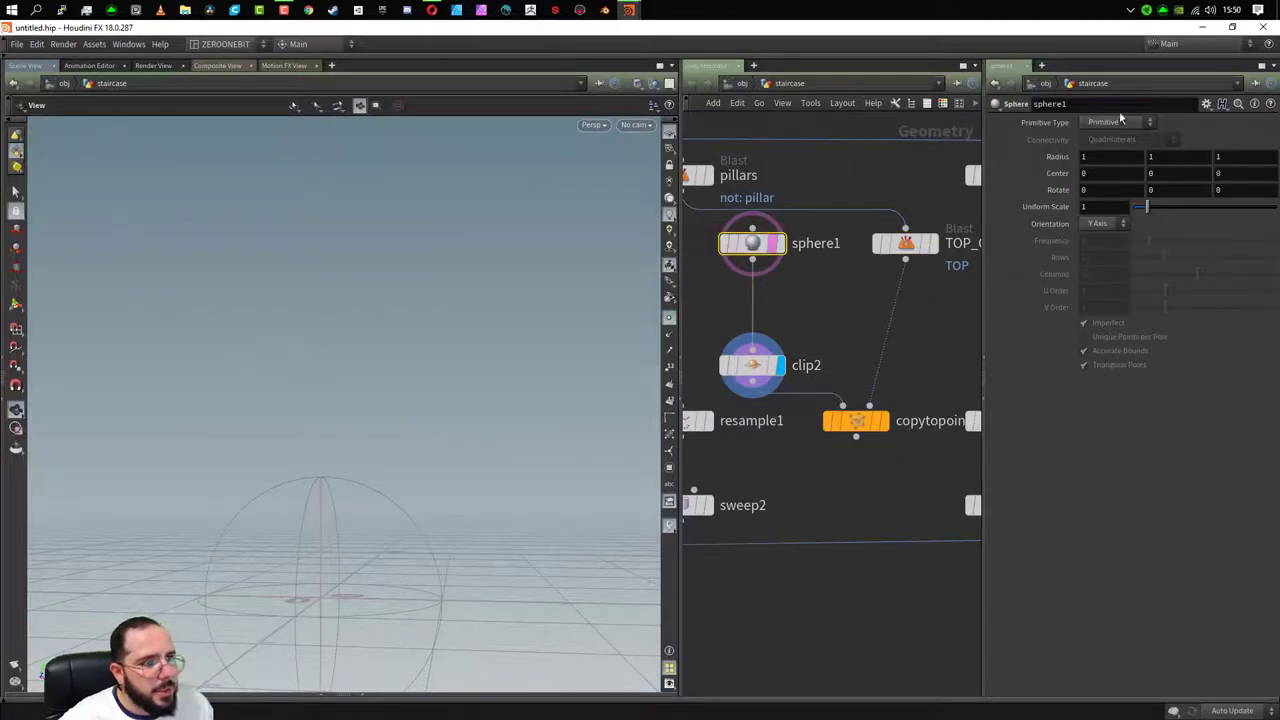
pyautogui.click(1108, 123)
pyautogui.click(1099, 148)
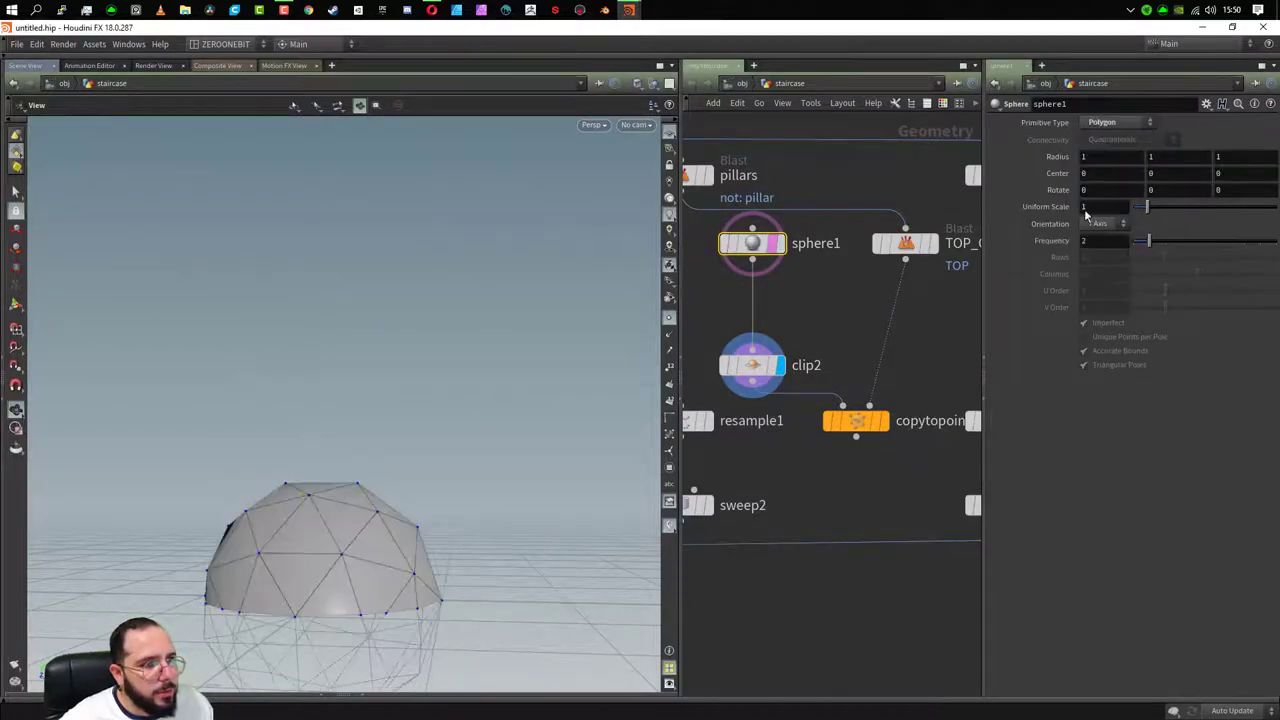
pyautogui.click(1103, 124)
pyautogui.click(1112, 163)
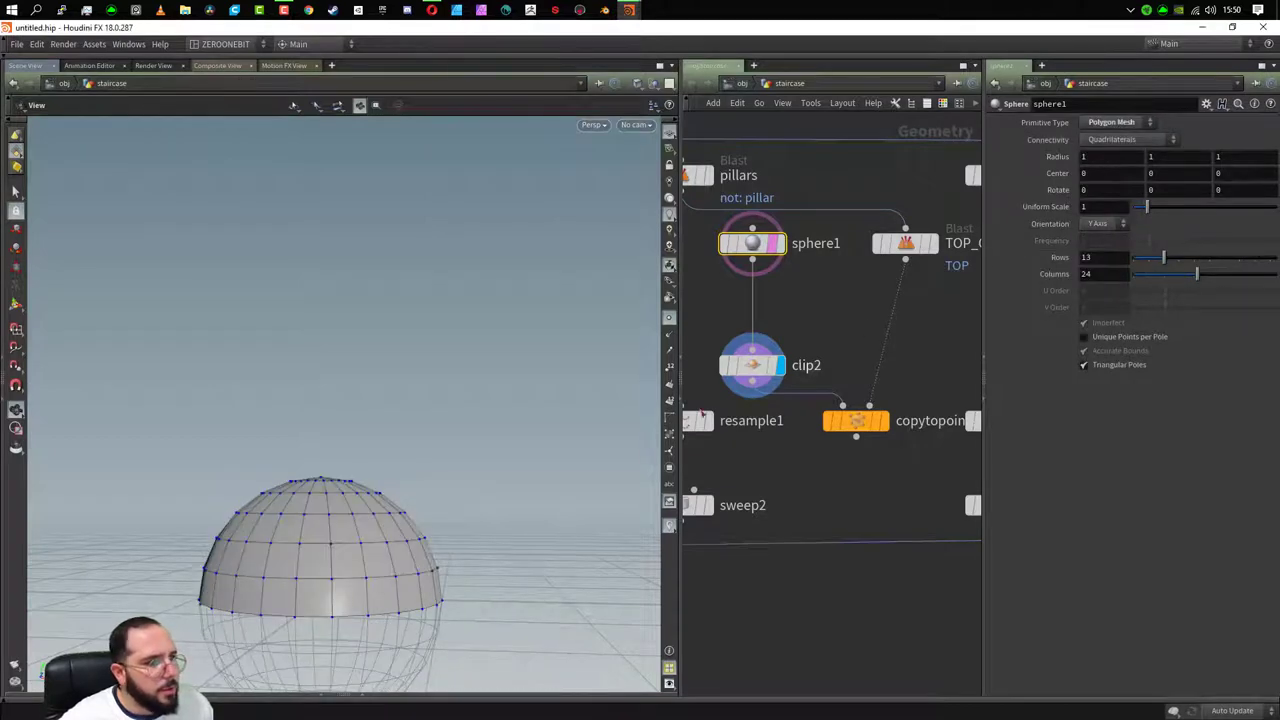
# - Shrink the copied spheres to 0.1 uniform scale and display the full staircase merge
pyautogui.click(886, 422)
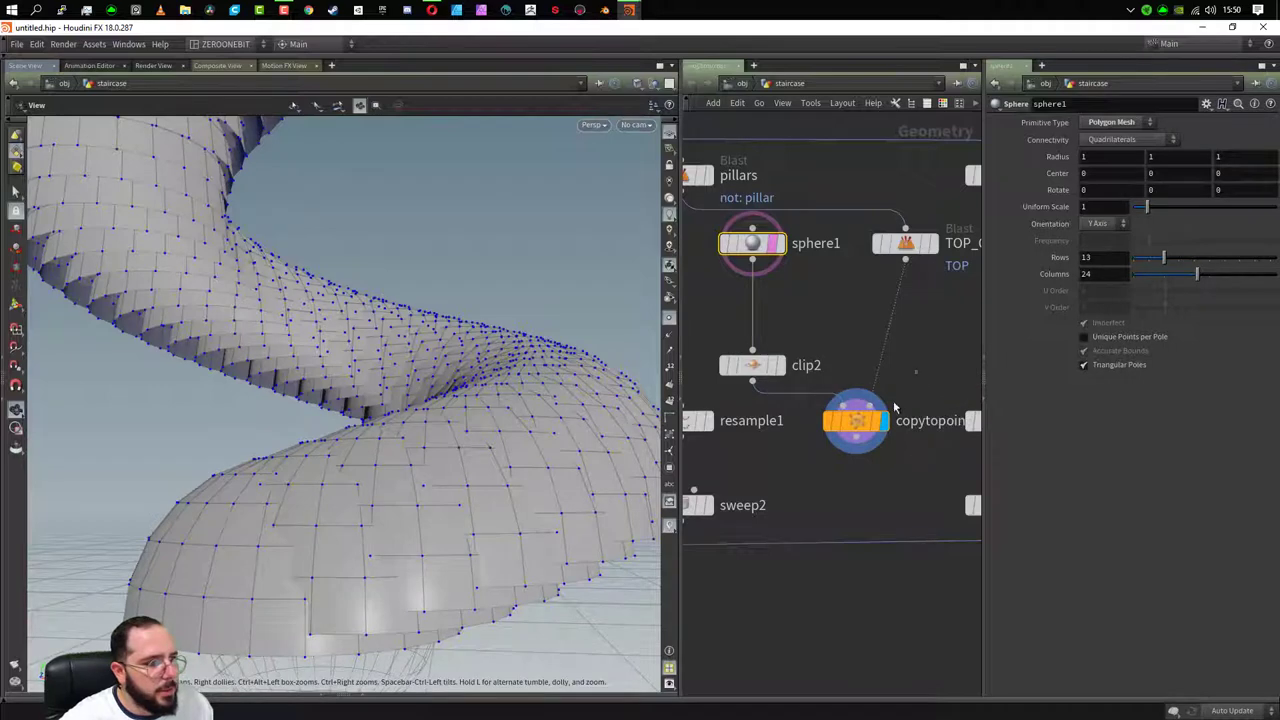
pyautogui.click(855, 420)
pyautogui.click(755, 243)
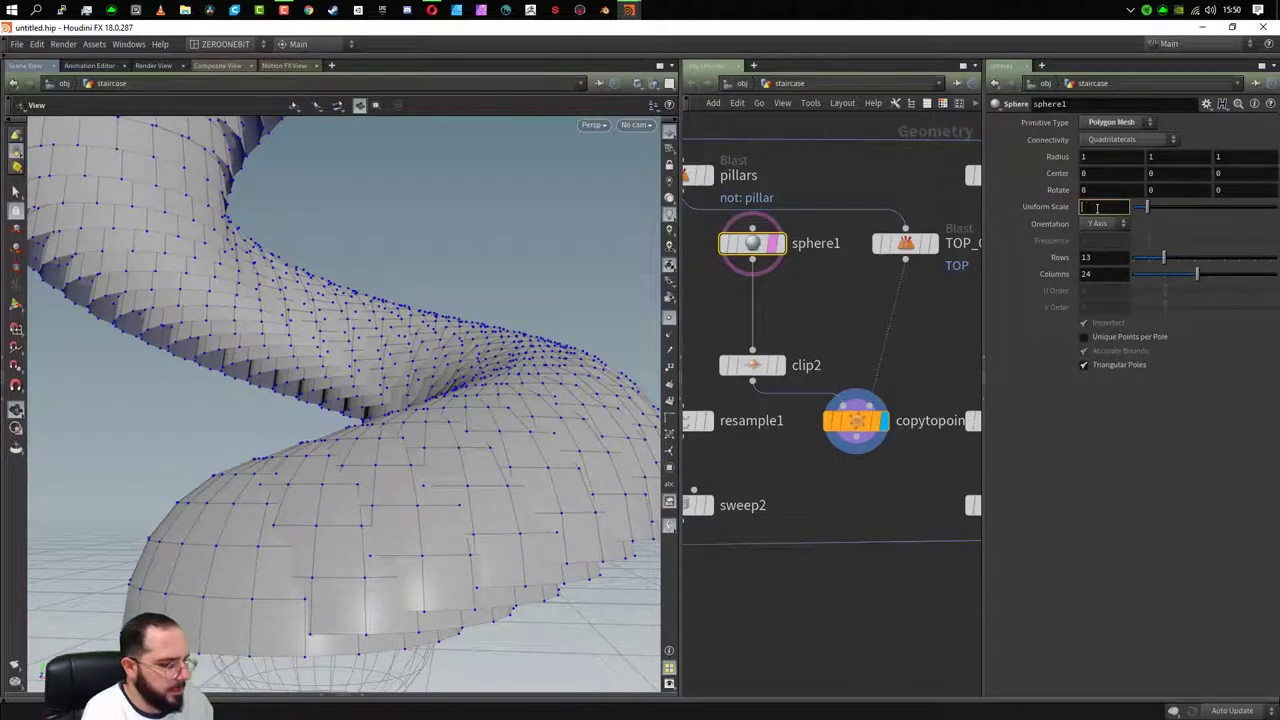
pyautogui.write('0.1')
pyautogui.press('Return')
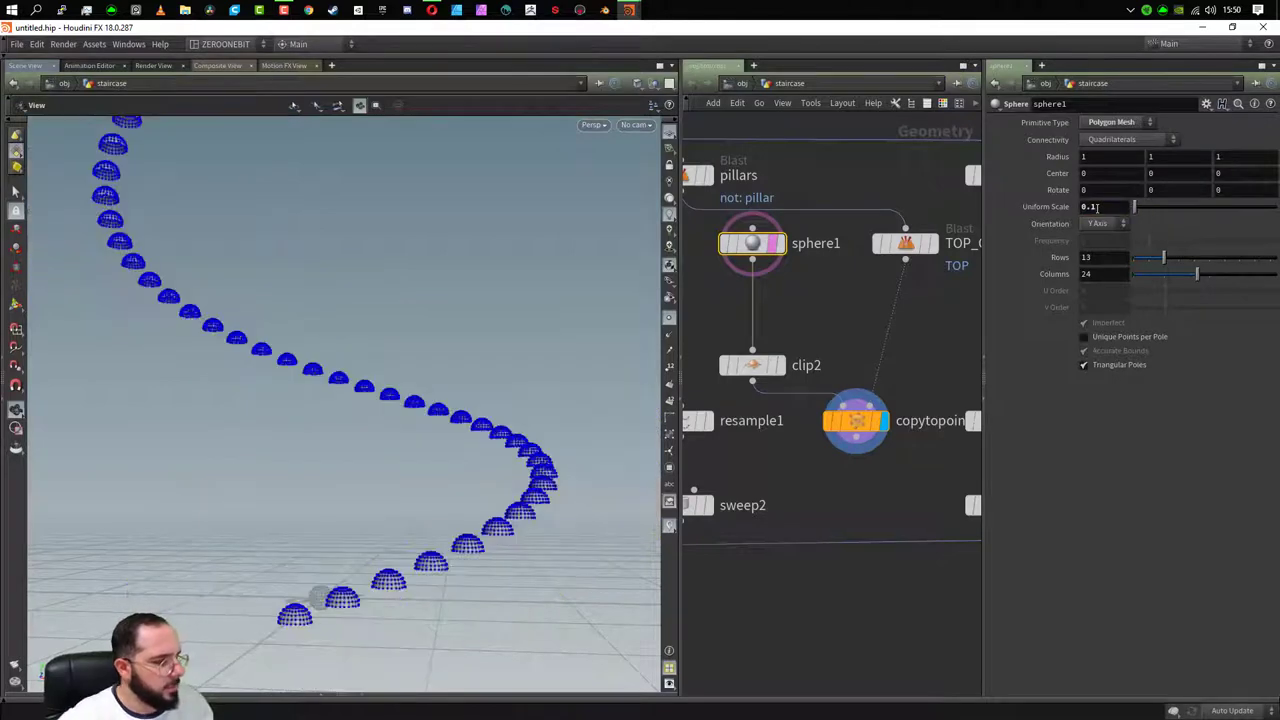
pyautogui.moveTo(707, 590); pyautogui.dragTo(869, 436, button='middle')
pyautogui.scroll(-5, 869, 440)
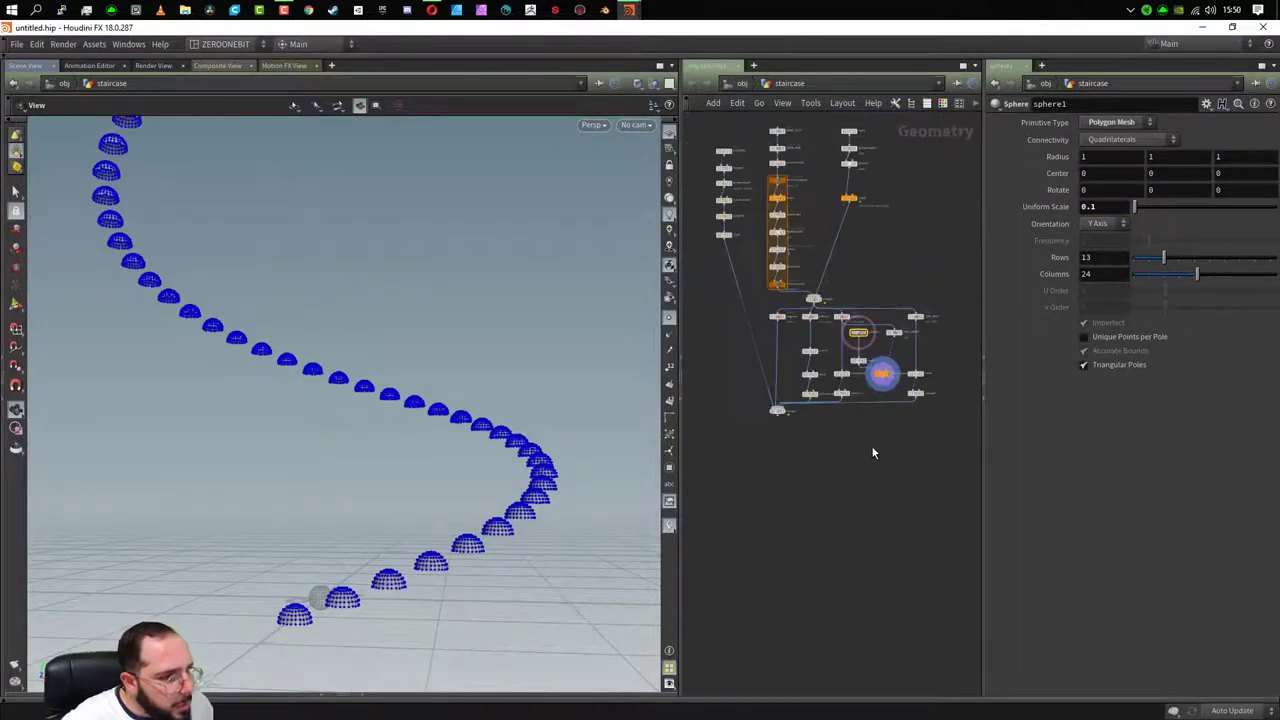
pyautogui.scroll(3, 870, 488)
pyautogui.click(887, 333)
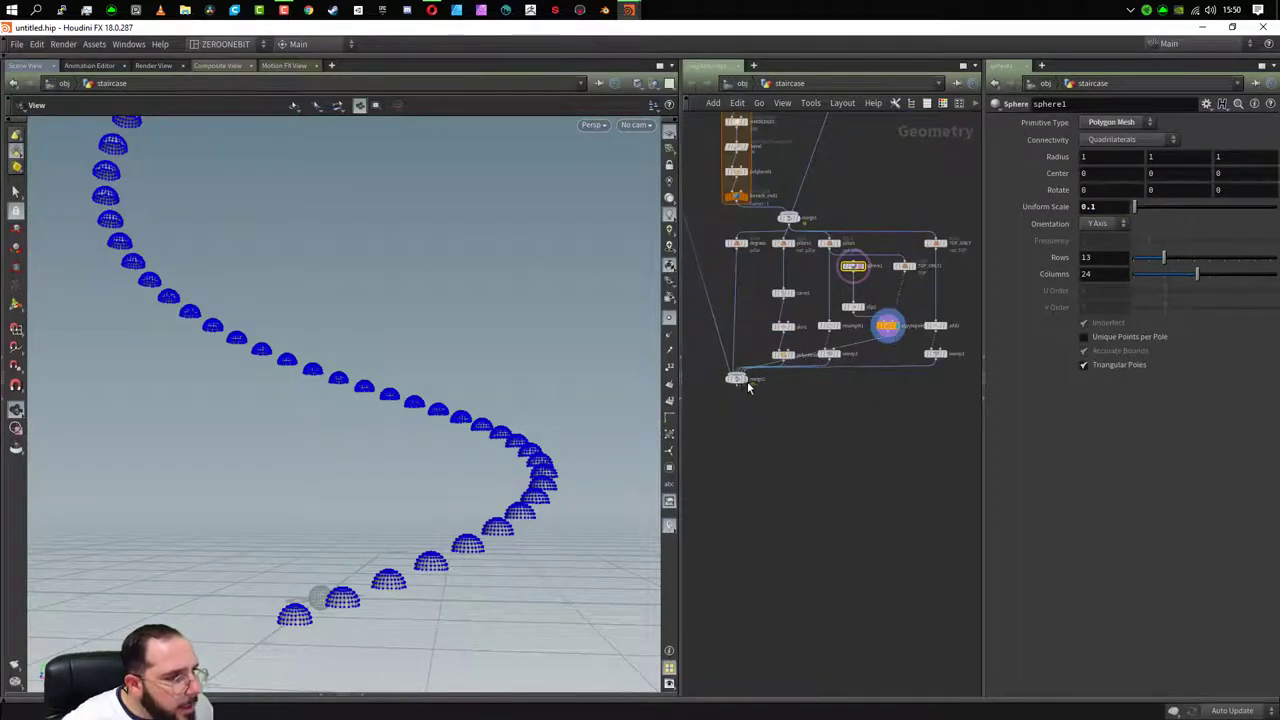
pyautogui.click(748, 389)
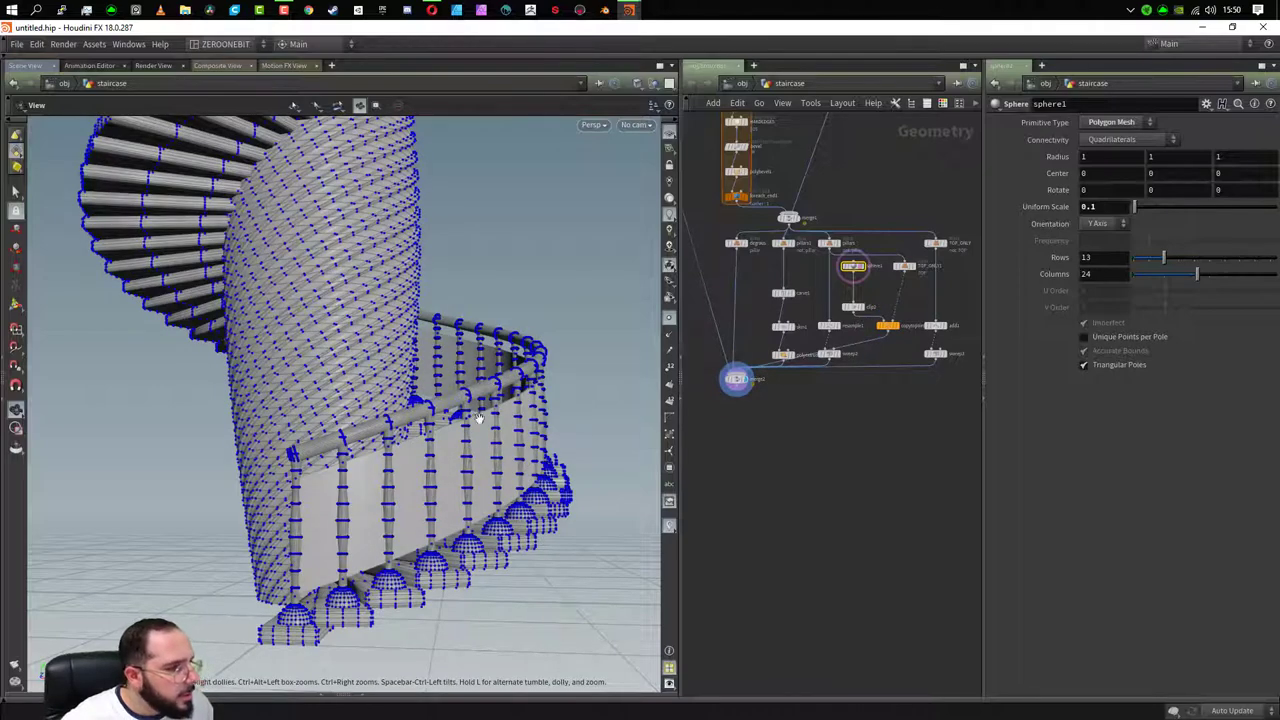
# - Reduce sphere1's Uniform Scale to 0.075 for the domed baluster bases
pyautogui.scroll(3, 371, 634)
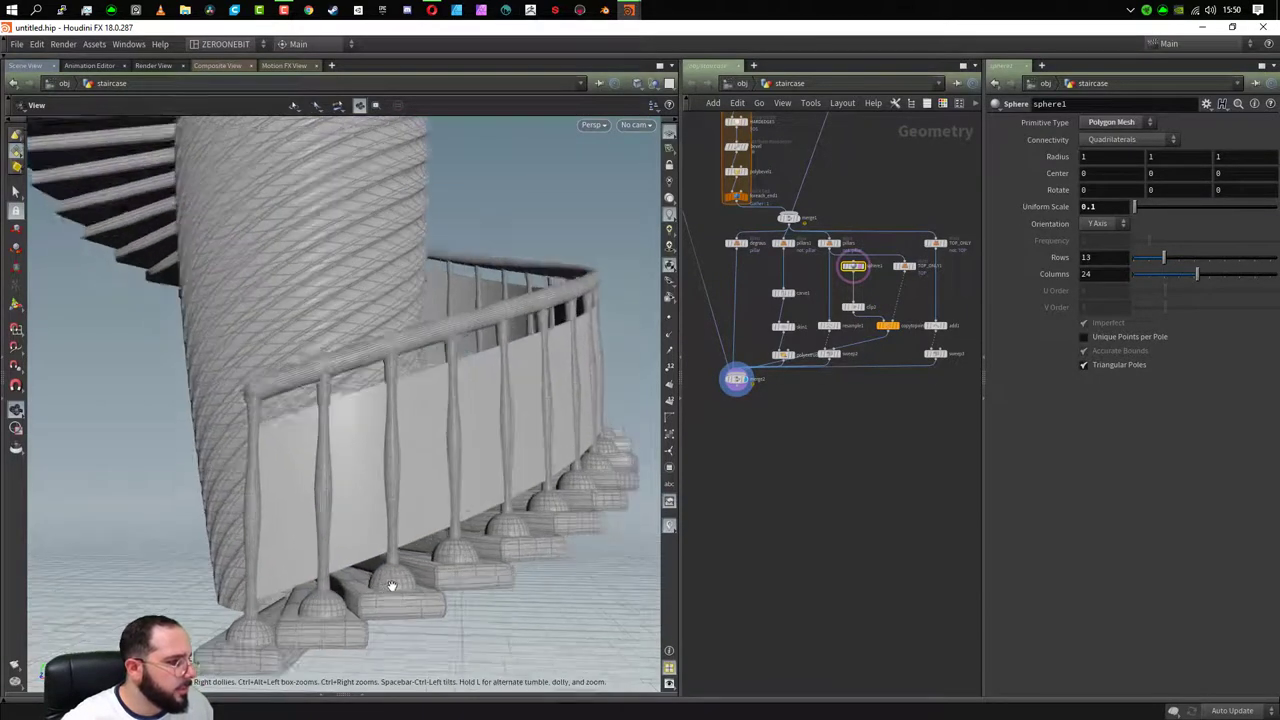
pyautogui.scroll(4, 443, 600)
pyautogui.moveTo(443, 600); pyautogui.dragTo(530, 590)
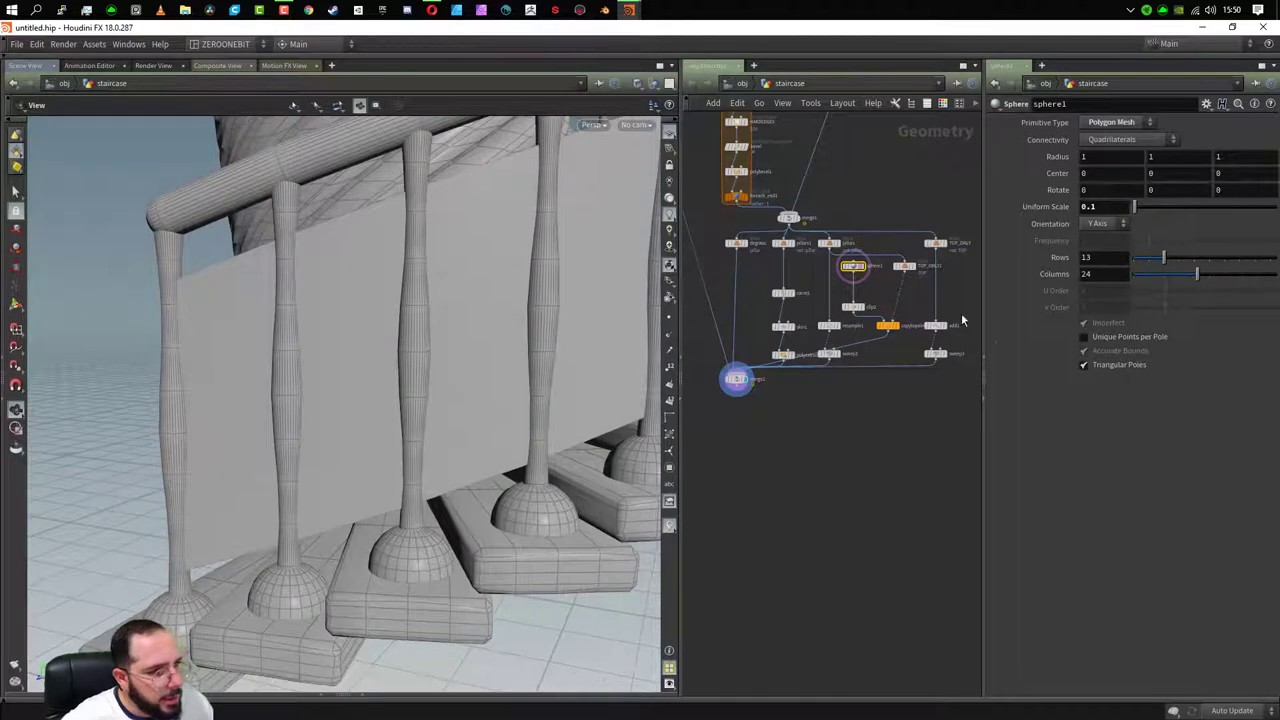
pyautogui.scroll(3, 878, 289)
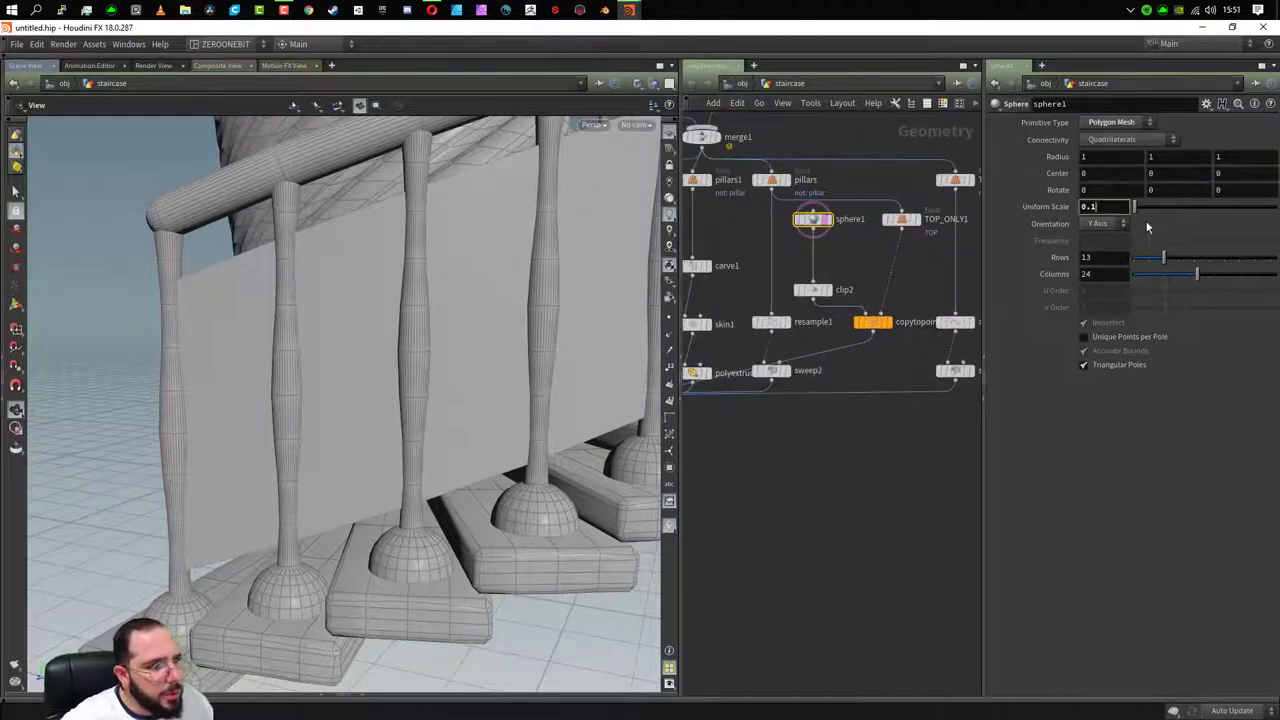
pyautogui.write('0.075')
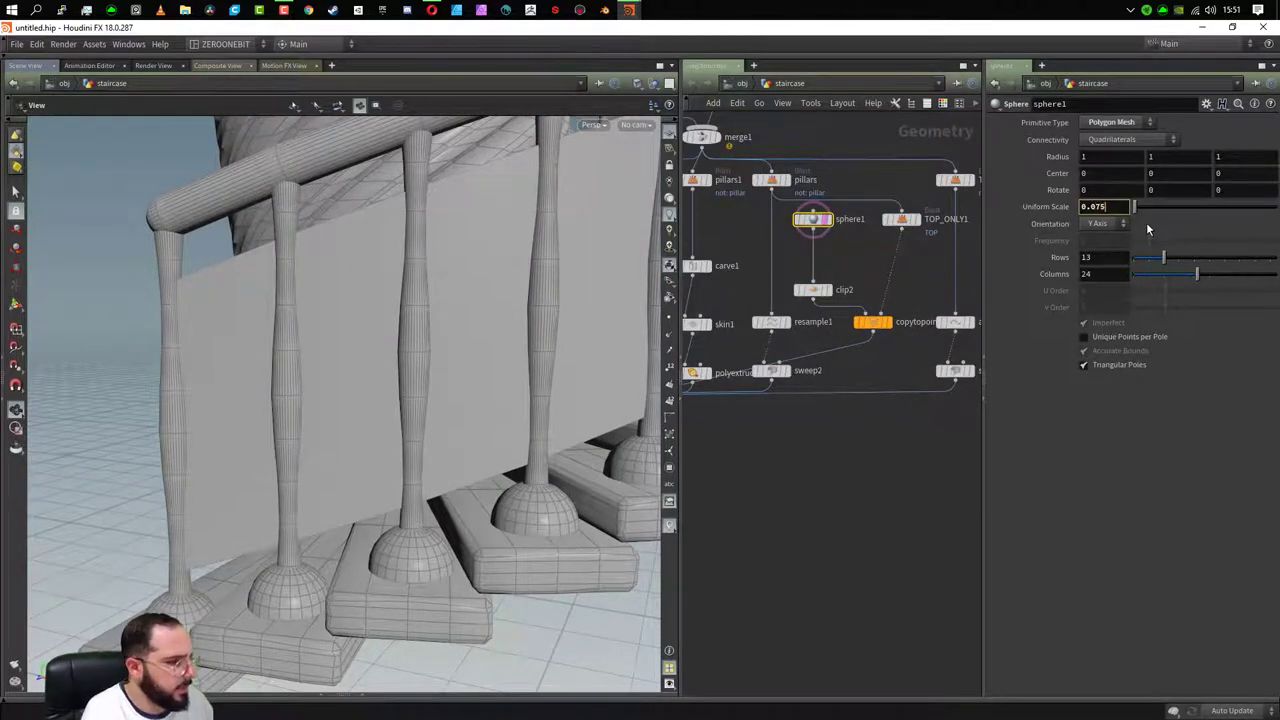
pyautogui.press('Return')
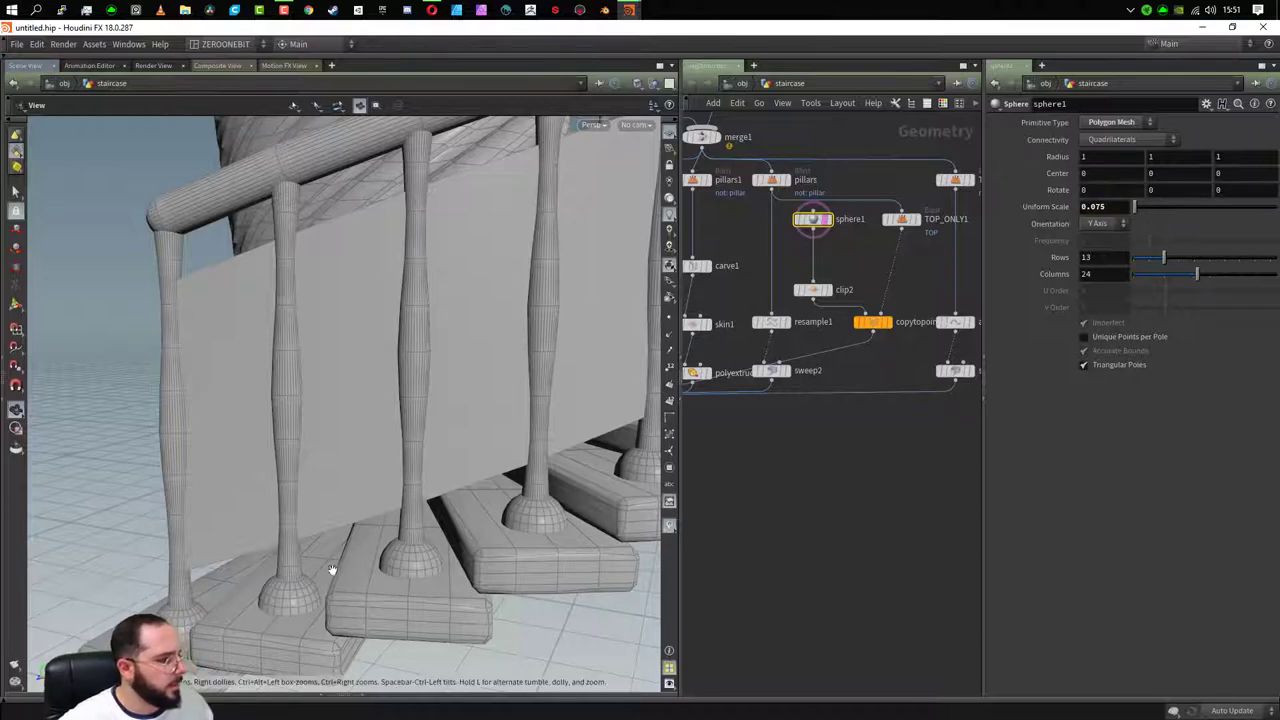
pyautogui.moveTo(334, 570)
pyautogui.mouseDown()
pyautogui.moveTo(395, 572)
pyautogui.moveTo(349, 580)
pyautogui.moveTo(320, 560)
pyautogui.moveTo(335, 580)
pyautogui.moveTo(485, 576)
pyautogui.mouseUp()
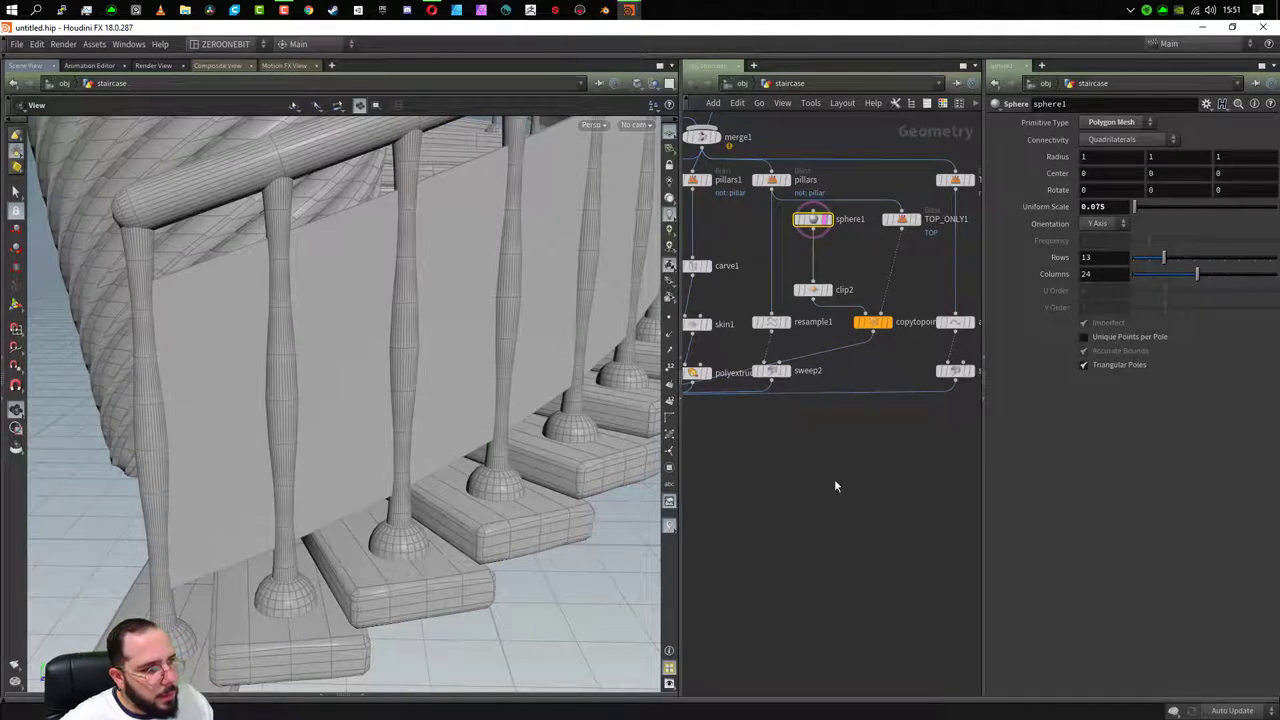
# - Try reordering copytopoints1 among merge2's inputs, then remove it from the list
pyautogui.click(772, 345)
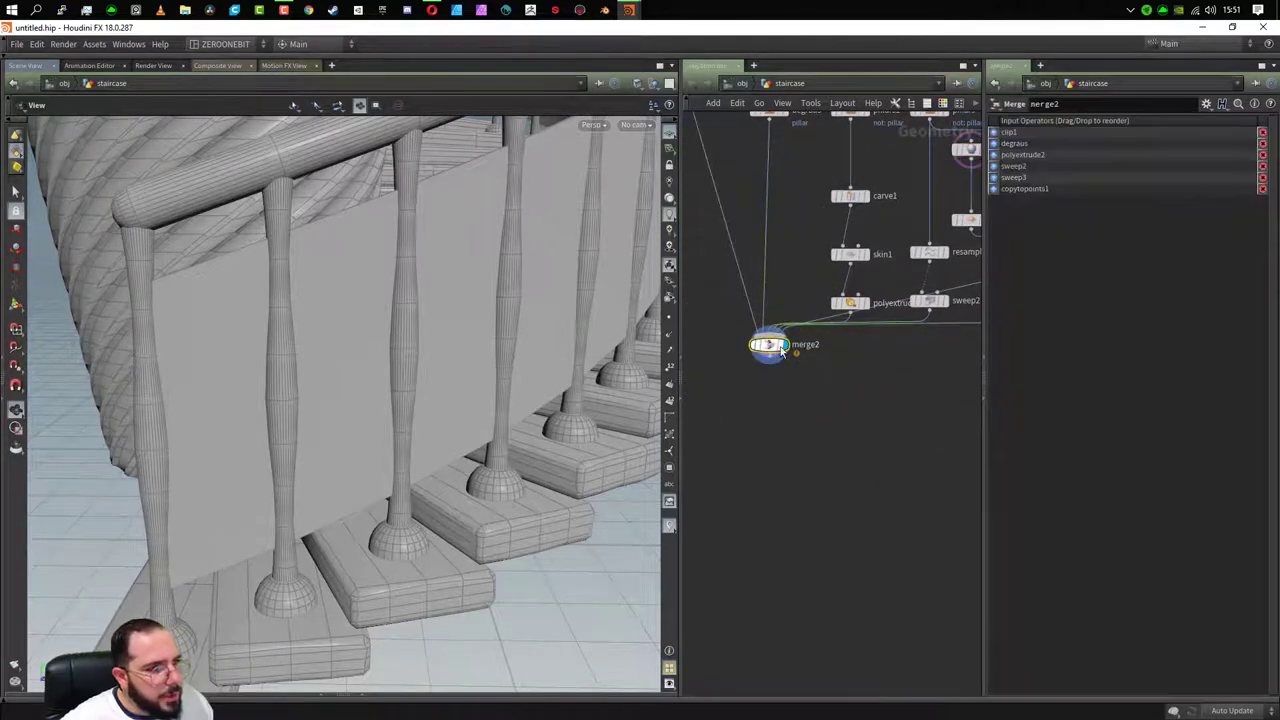
pyautogui.moveTo(996, 190); pyautogui.dragTo(996, 178)
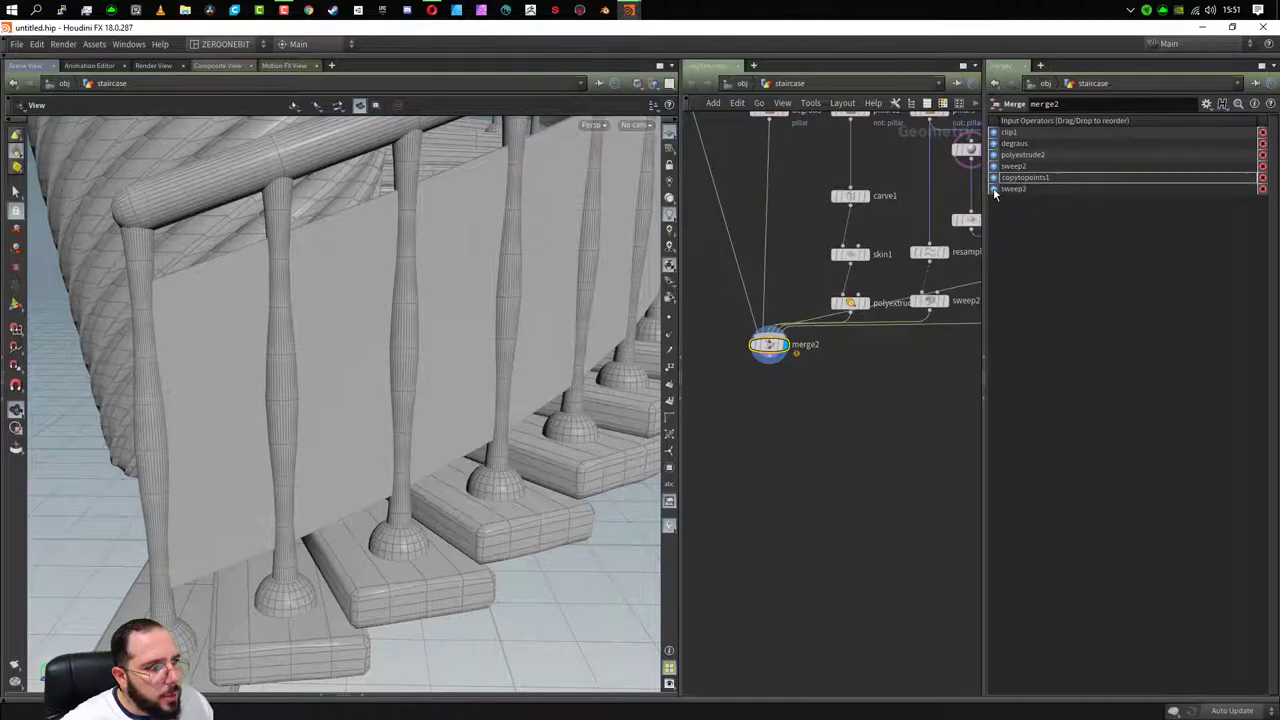
pyautogui.hotkey('ctrl', 'z')
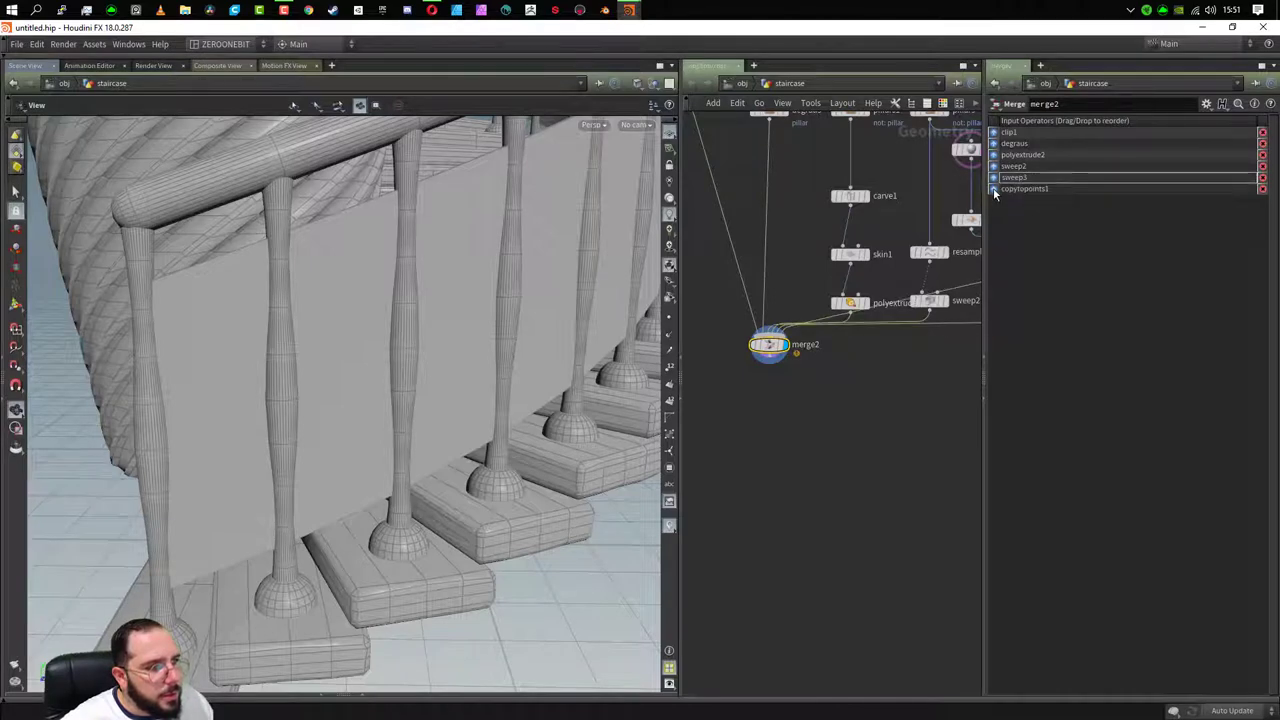
pyautogui.moveTo(995, 190); pyautogui.dragTo(992, 167)
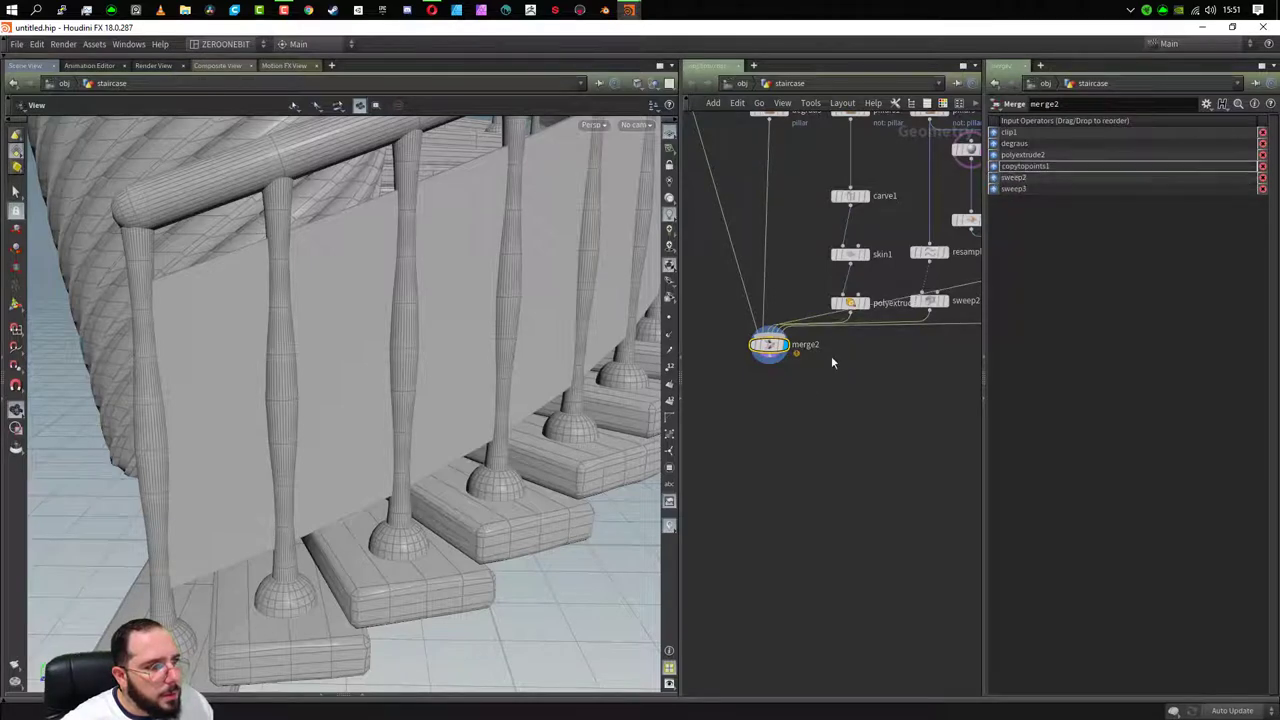
pyautogui.moveTo(831, 356); pyautogui.dragTo(765, 364, button='middle')
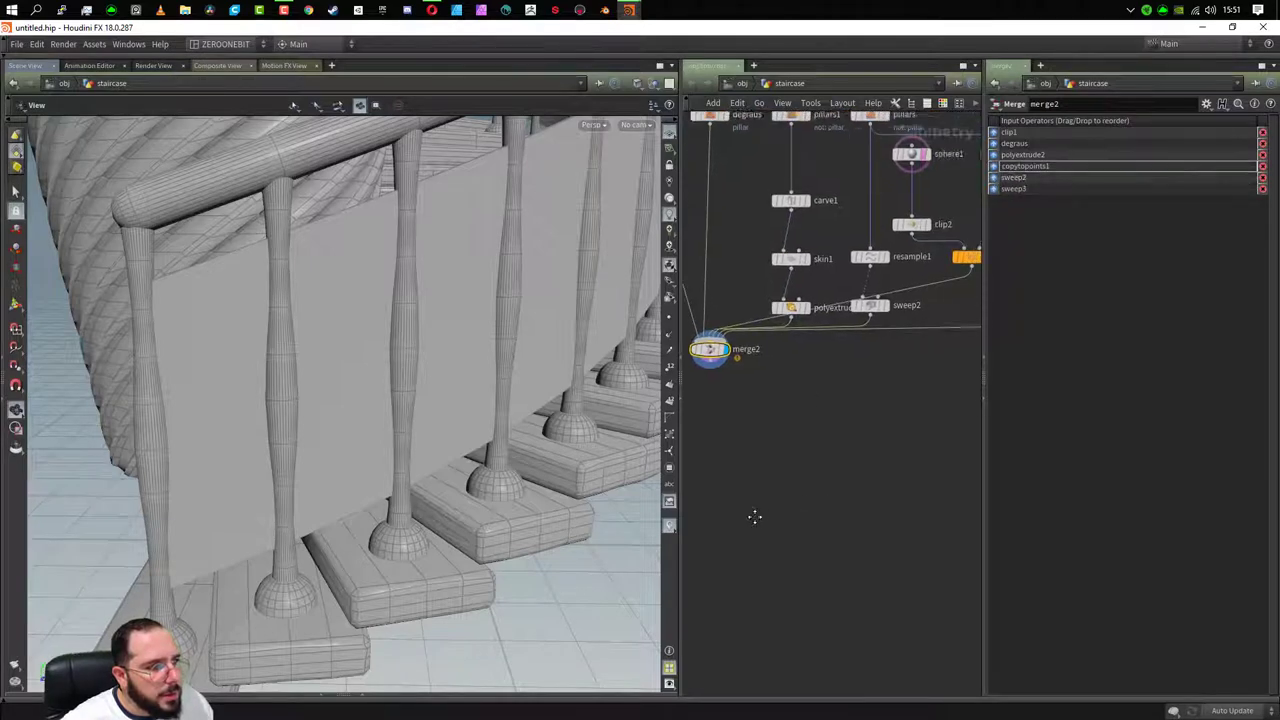
pyautogui.click(924, 285)
pyautogui.press('Delete')
# - Rewire copytopoints1 into merge2, ordered just before sweep3 in the input list
pyautogui.moveTo(944, 424)
pyautogui.mouseDown(button='middle')
pyautogui.moveTo(913, 405)
pyautogui.moveTo(921, 420)
pyautogui.moveTo(790, 521)
pyautogui.mouseUp(button='middle')
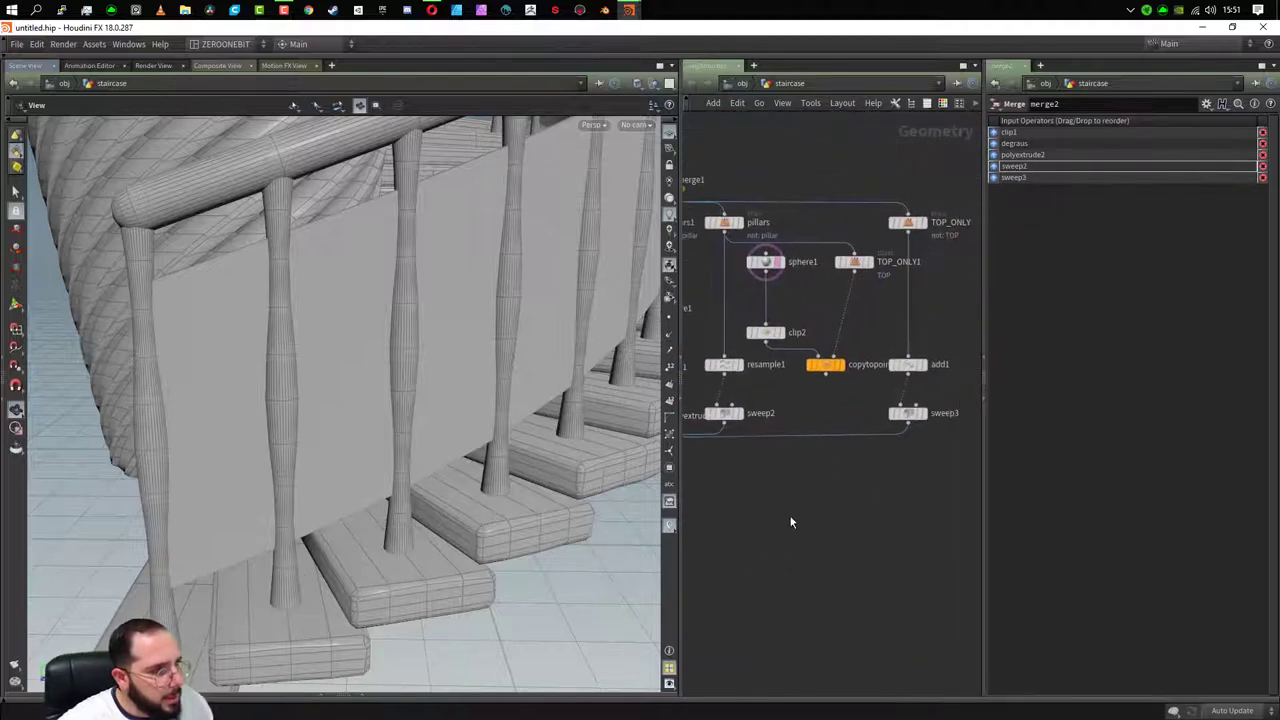
pyautogui.moveTo(797, 428); pyautogui.dragTo(788, 401, button='middle')
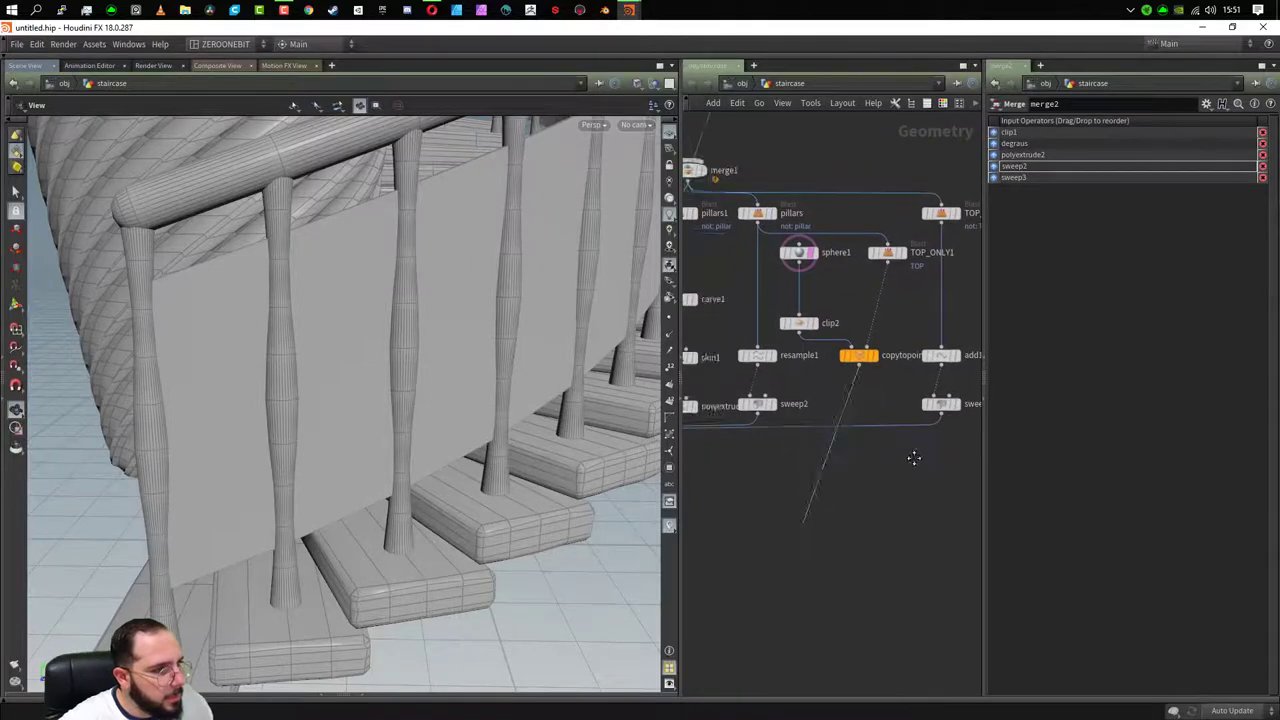
pyautogui.click(763, 364)
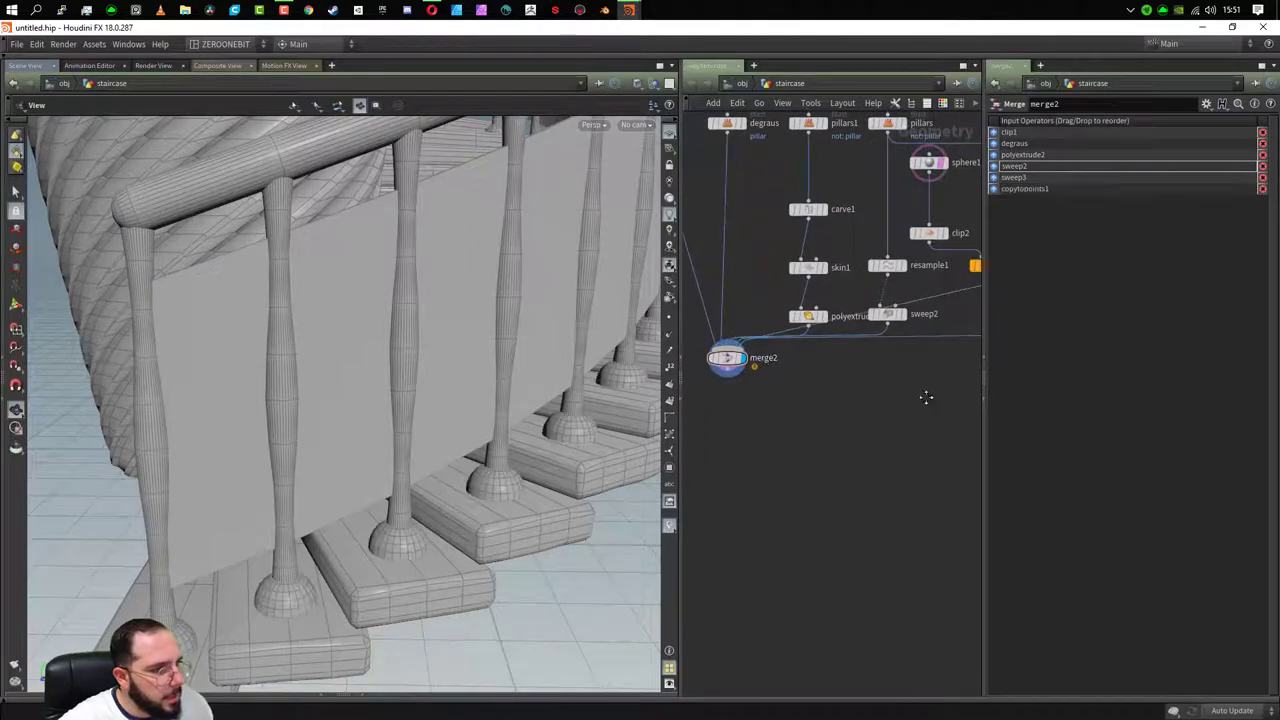
pyautogui.moveTo(925, 393); pyautogui.dragTo(789, 400, button='middle')
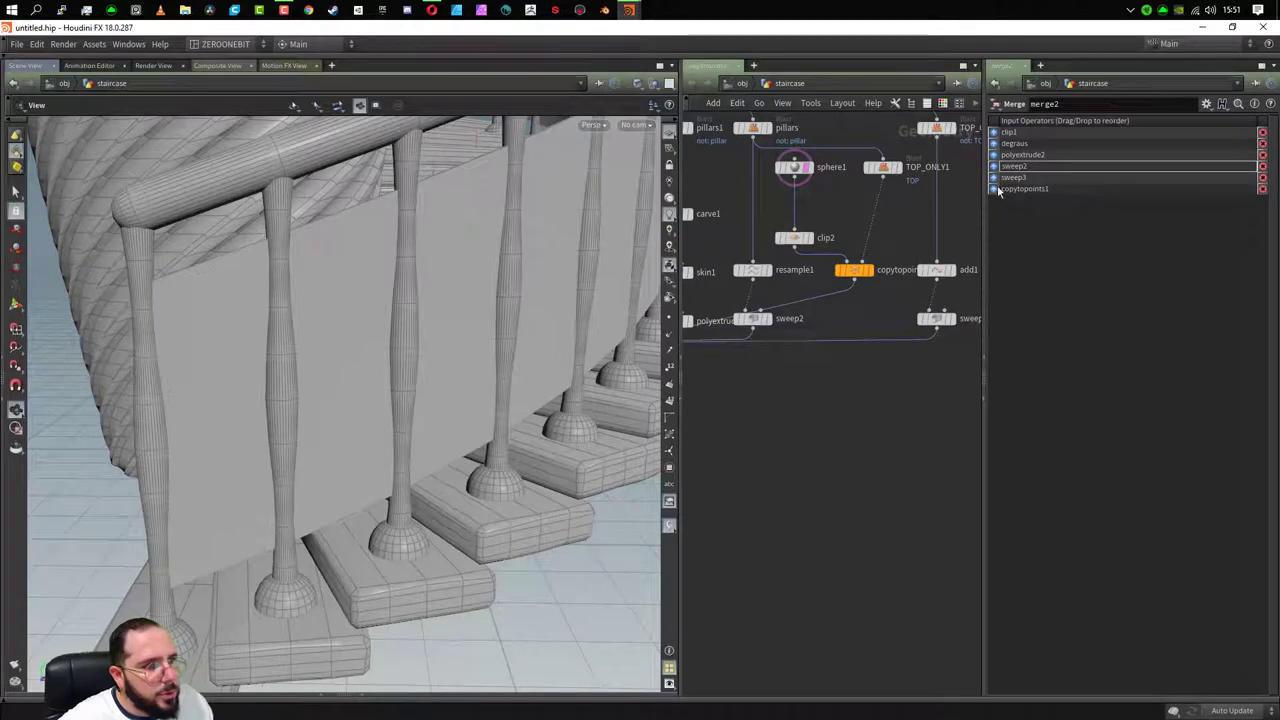
pyautogui.moveTo(993, 189); pyautogui.dragTo(993, 177)
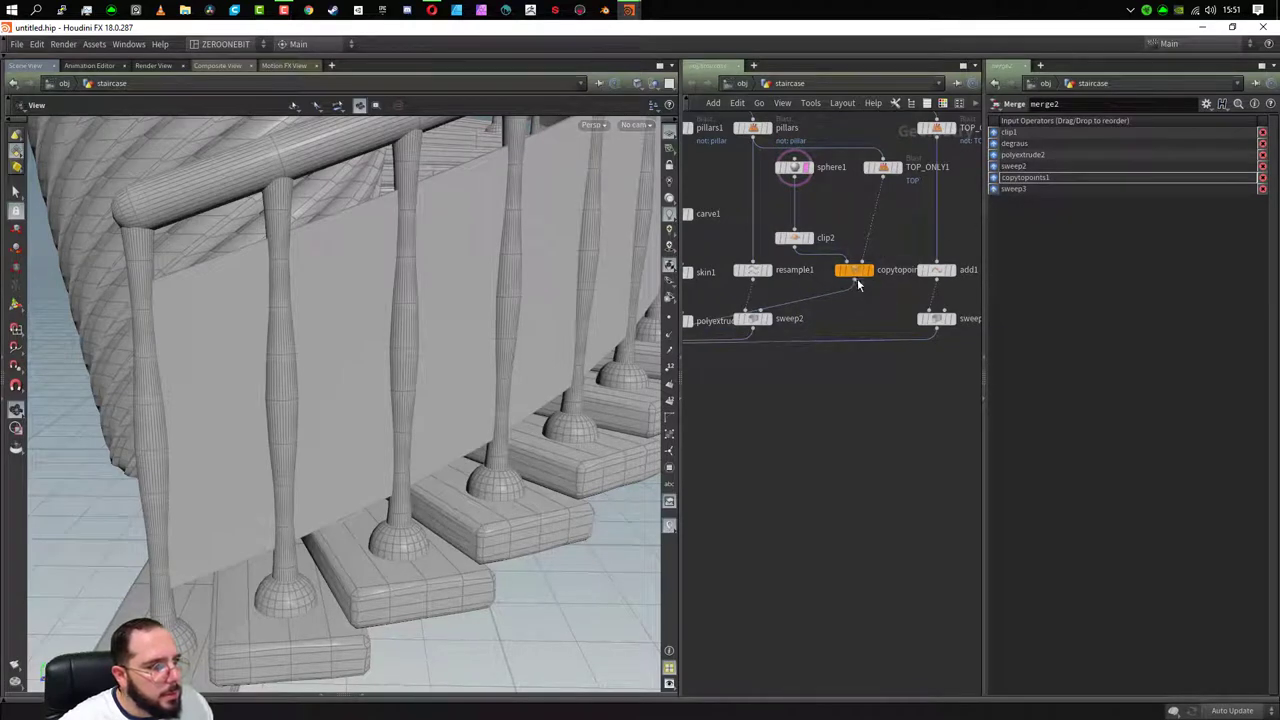
pyautogui.moveTo(857, 278)
pyautogui.mouseDown()
pyautogui.moveTo(860, 322)
pyautogui.moveTo(837, 323)
pyautogui.mouseUp()
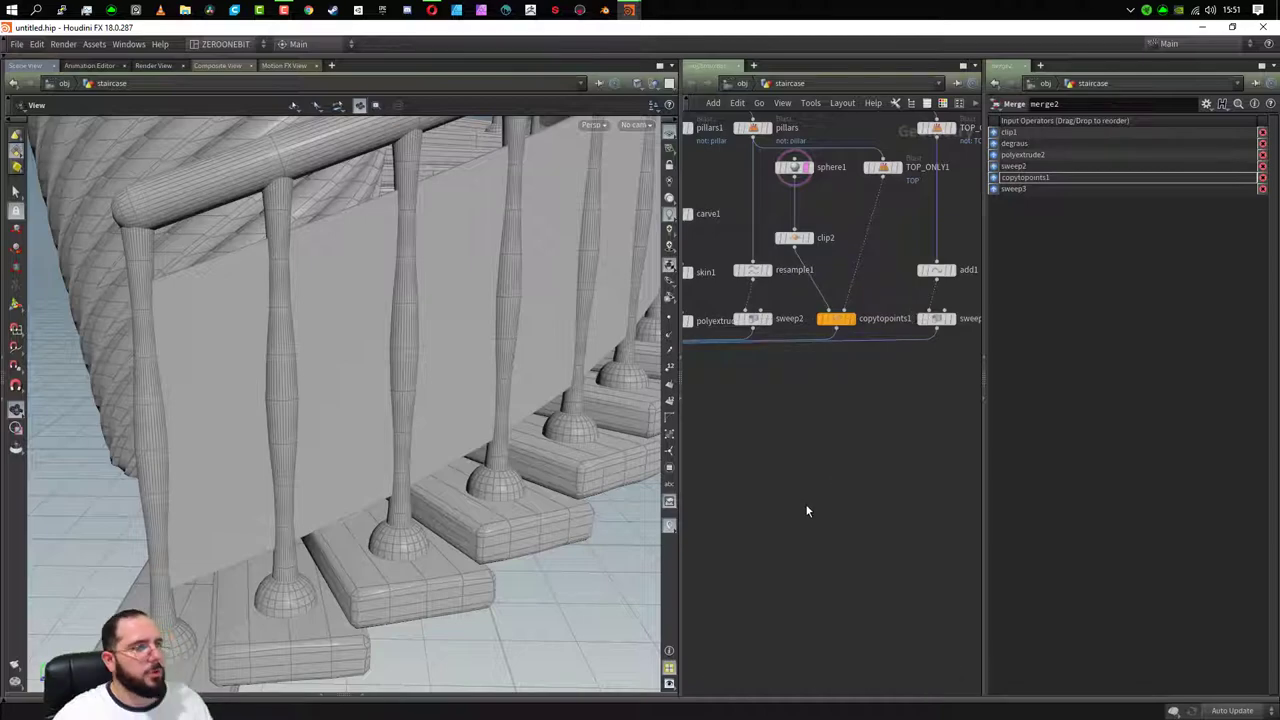
pyautogui.press('h')
# - Inspect the whole spiral staircase and merge2's geometry info and warning
pyautogui.moveTo(360, 530)
pyautogui.mouseDown()
pyautogui.moveTo(320, 543)
pyautogui.moveTo(346, 434)
pyautogui.moveTo(426, 469)
pyautogui.moveTo(354, 531)
pyautogui.moveTo(347, 473)
pyautogui.moveTo(362, 490)
pyautogui.moveTo(323, 470)
pyautogui.mouseUp()
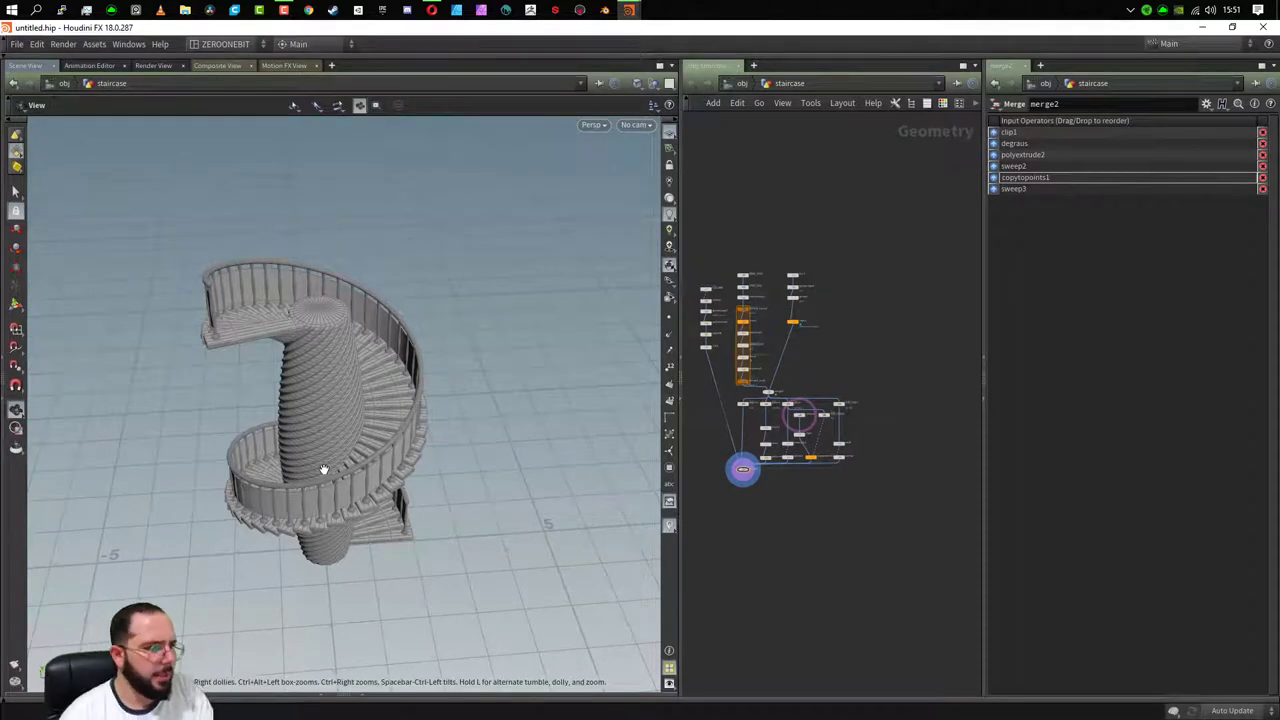
pyautogui.scroll(3, 802, 420)
pyautogui.scroll(4, 802, 410)
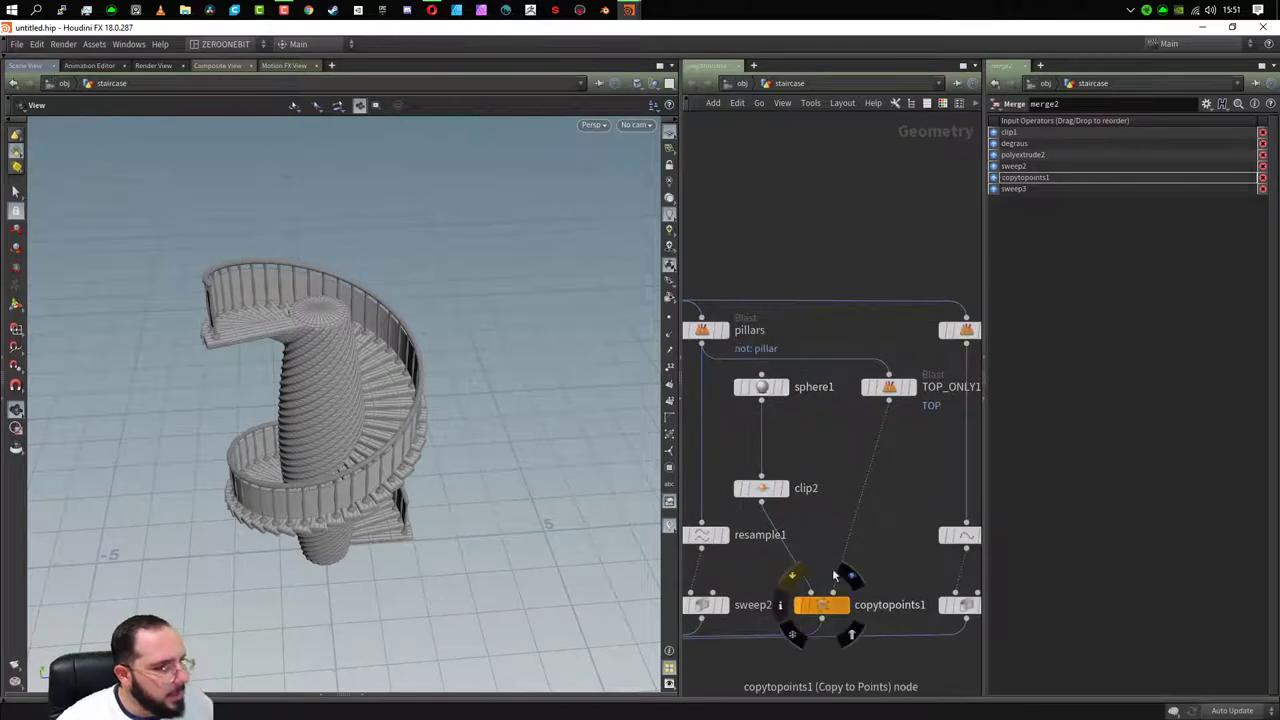
pyautogui.scroll(-3, 836, 323)
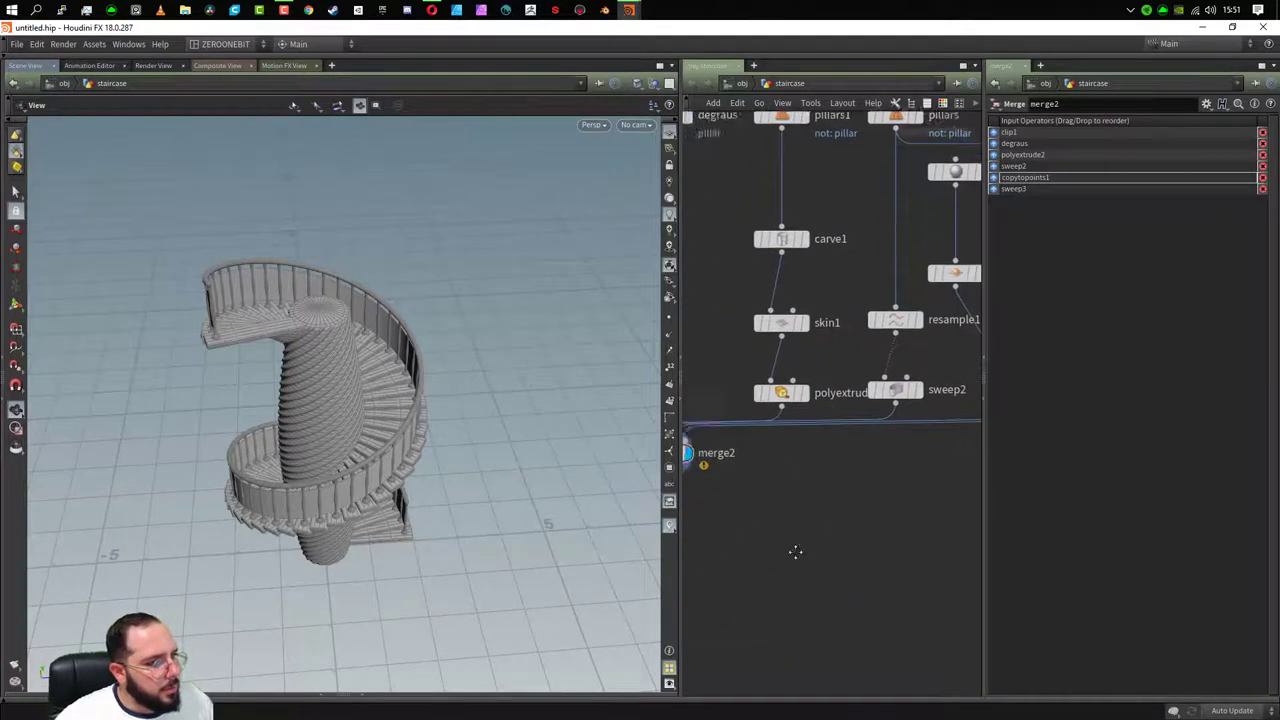
pyautogui.moveTo(797, 551); pyautogui.dragTo(834, 373, button='middle')
pyautogui.scroll(3, 834, 373)
pyautogui.middleClick(828, 342)
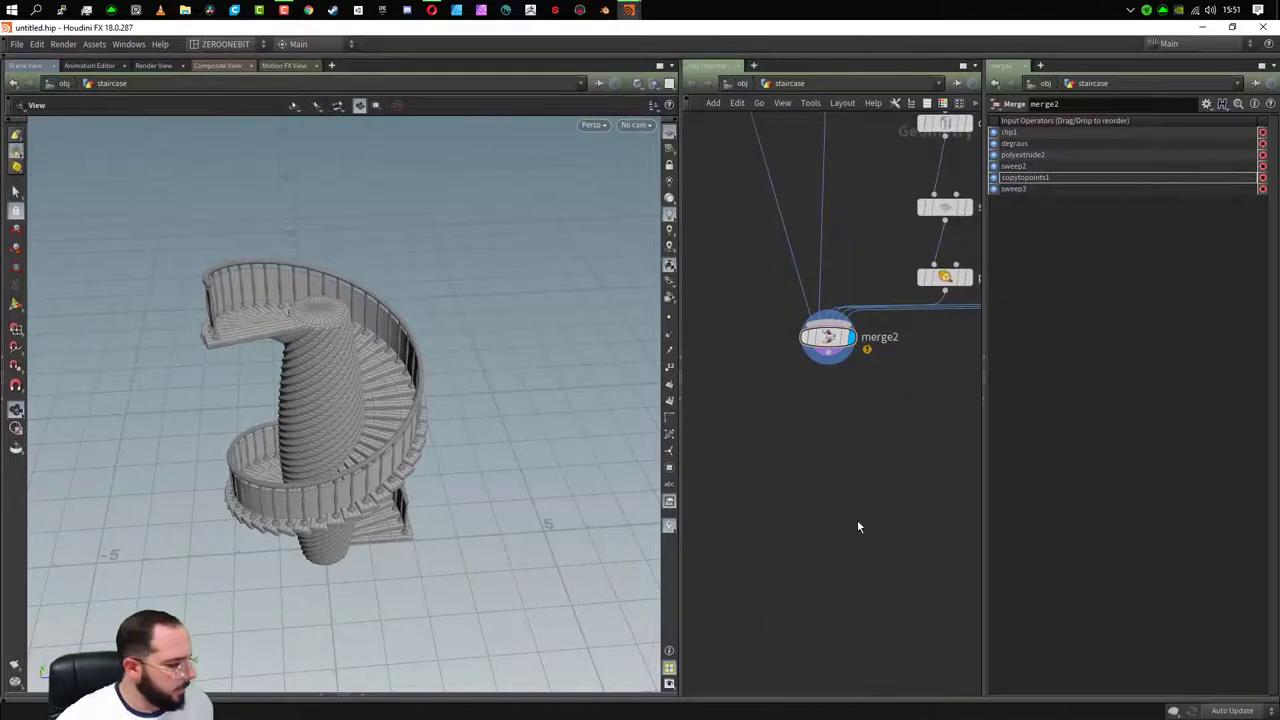
# - Place clean1 under merge2, feed merge2 into it, and check its point and primitive info
pyautogui.press('Tab')
pyautogui.write('clea')
pyautogui.press('Return')
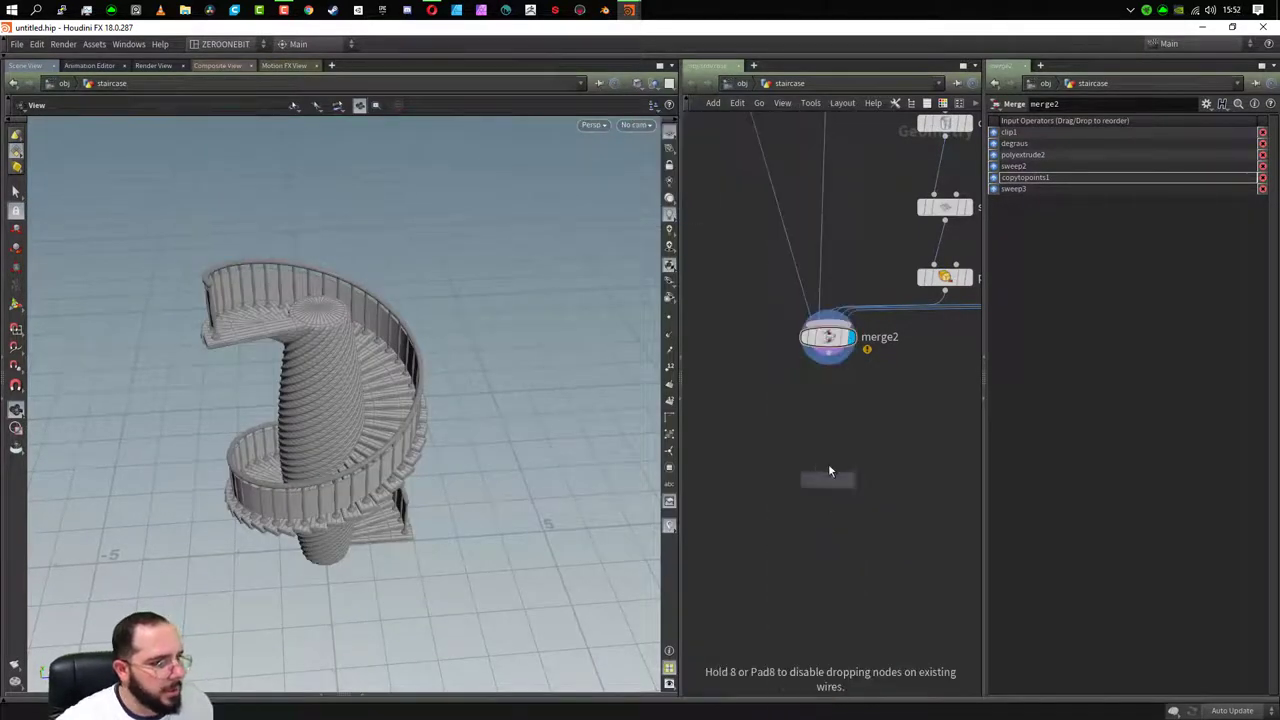
pyautogui.click(817, 402)
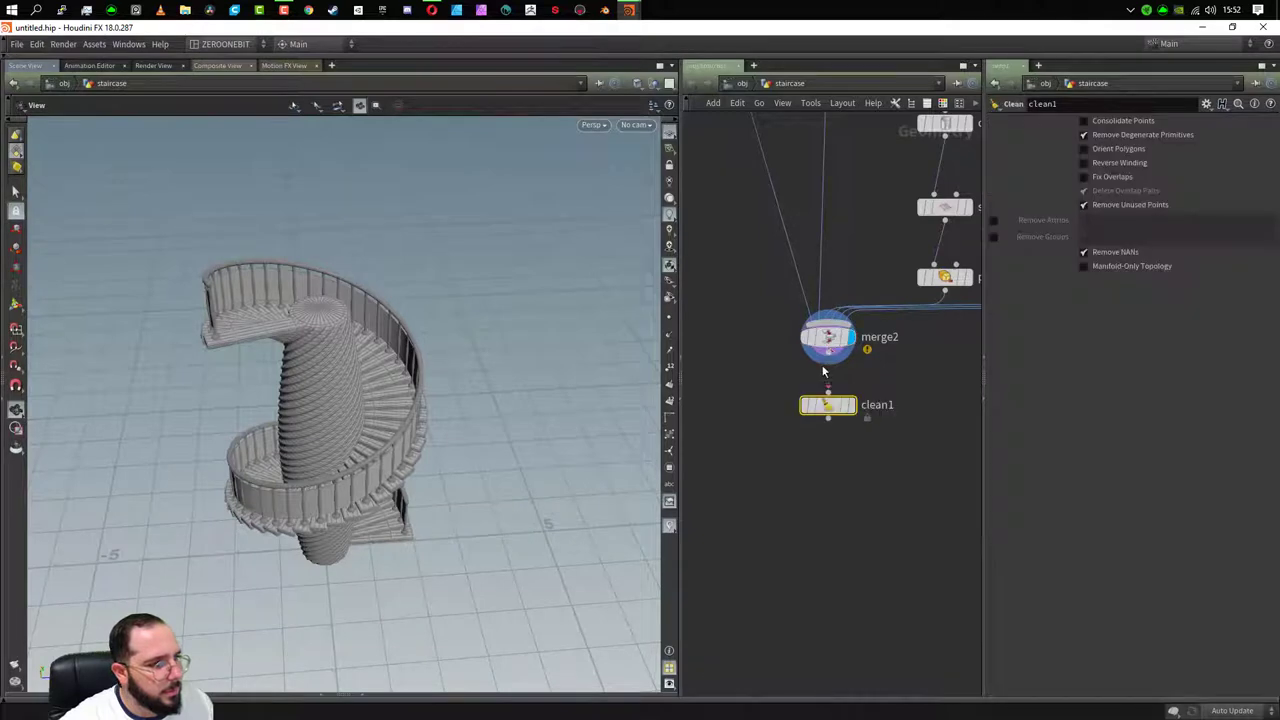
pyautogui.click(829, 358)
pyautogui.click(828, 393)
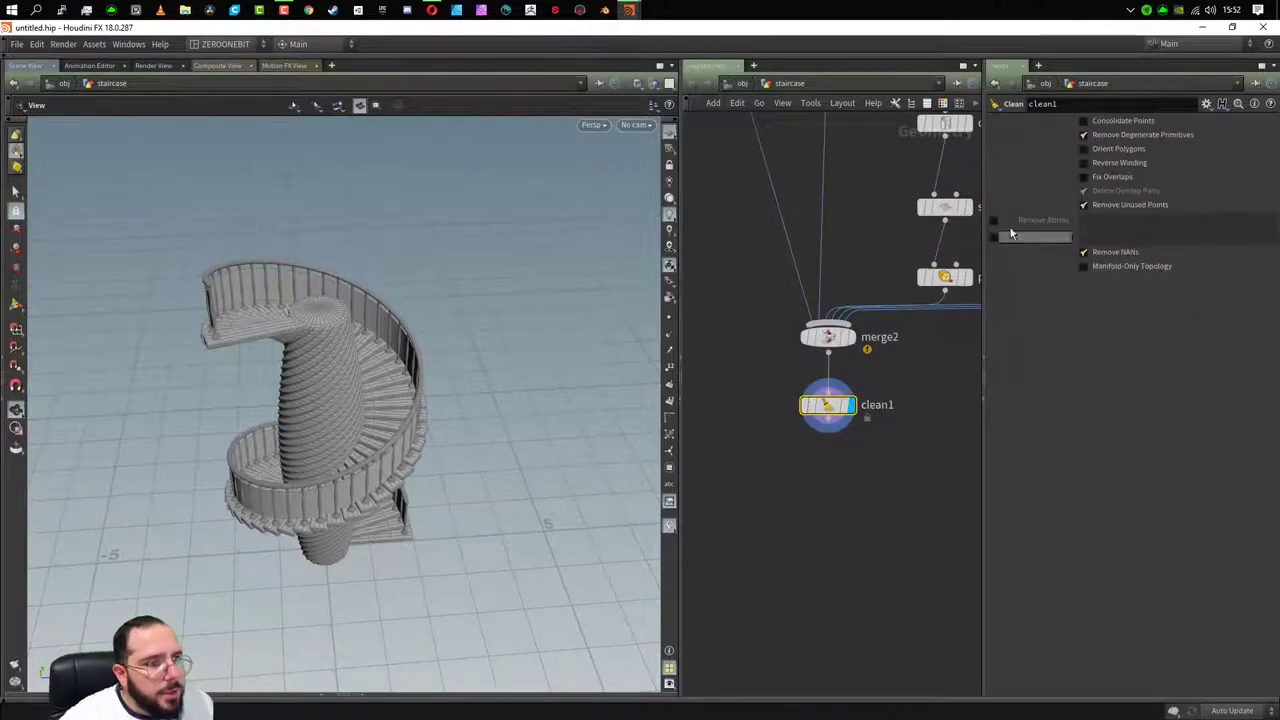
pyautogui.middleClick(826, 405)
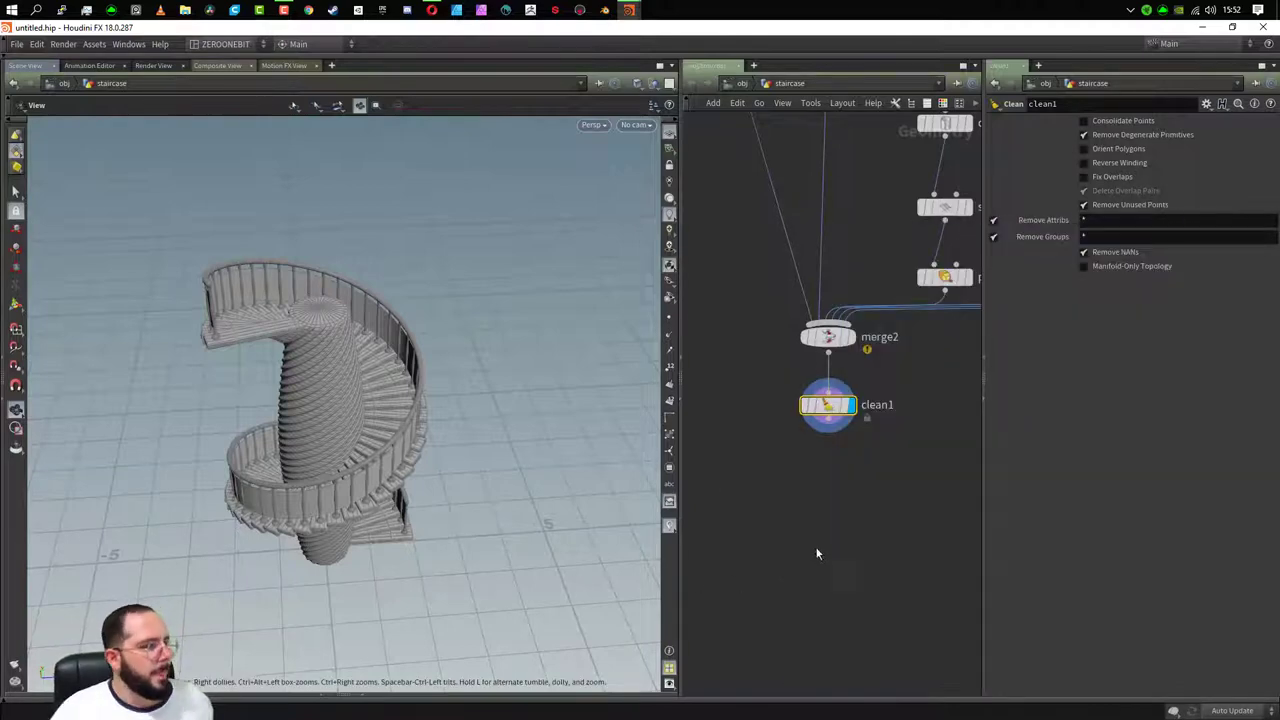
# - Add a Labs Soften Normals node below clean1 and display its result
pyautogui.press('Tab')
pyautogui.write('norma')
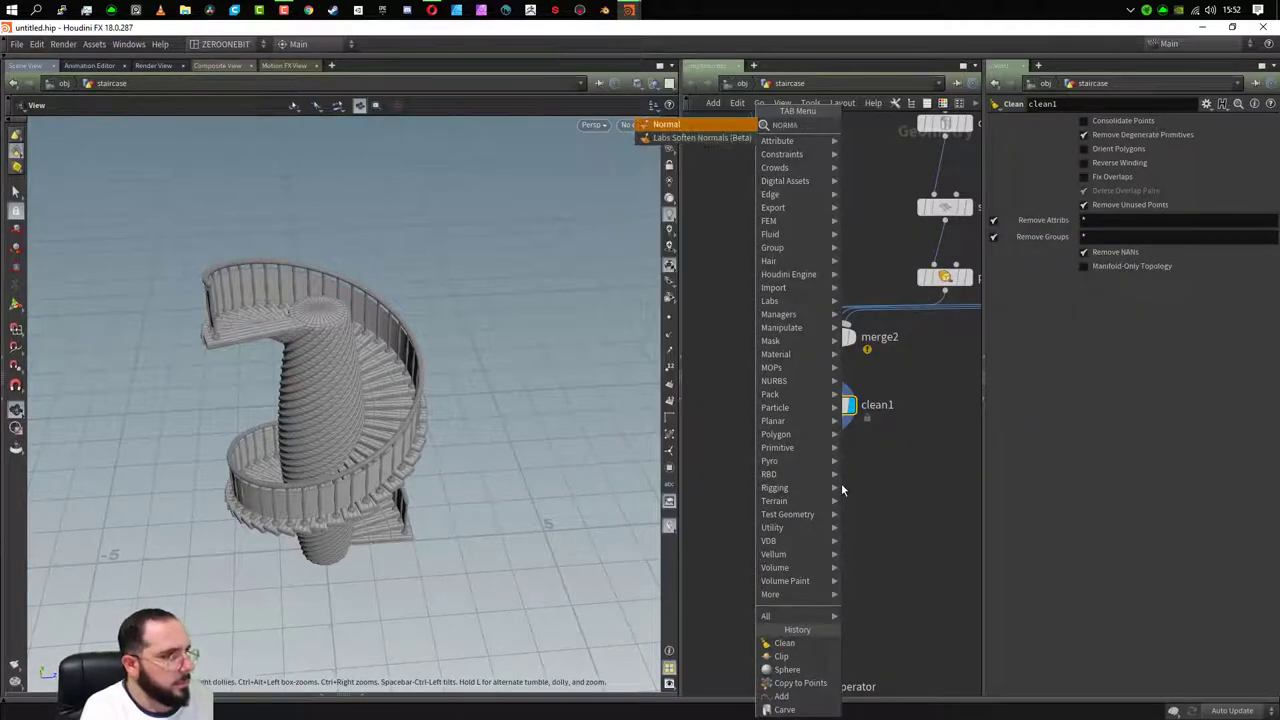
pyautogui.press('Return')
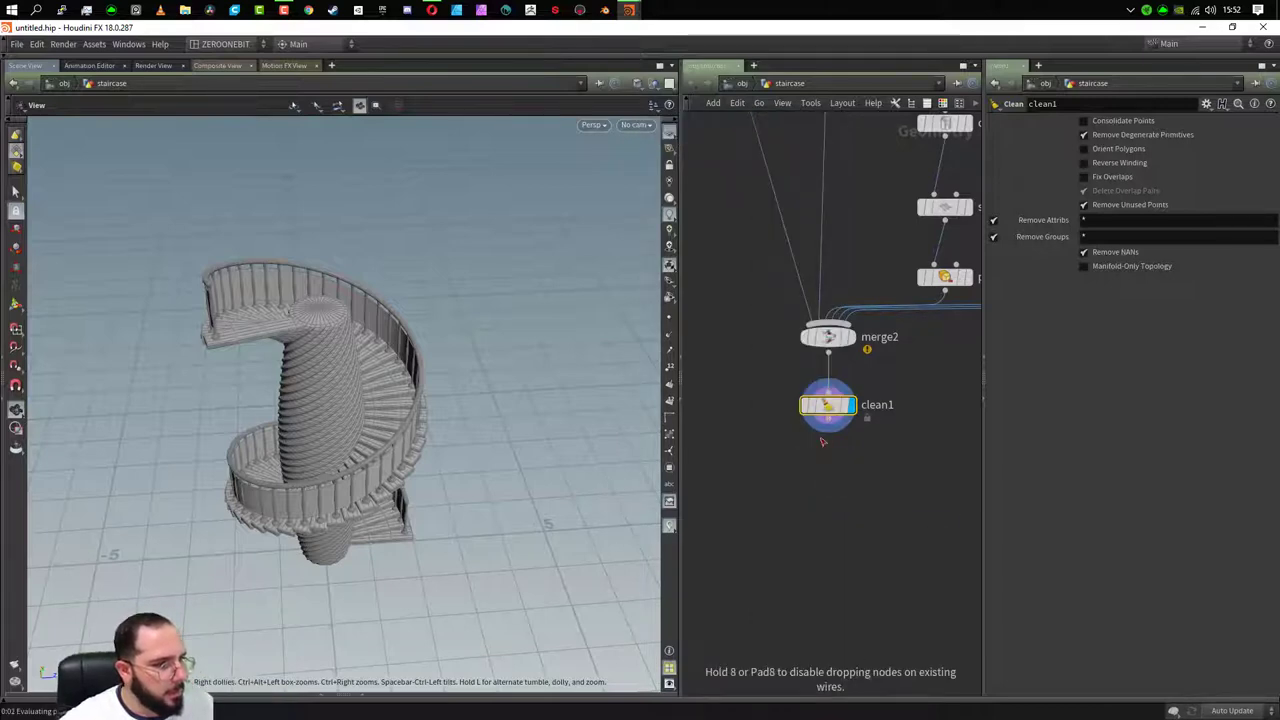
pyautogui.click(826, 457)
pyautogui.moveTo(826, 464); pyautogui.dragTo(830, 483)
pyautogui.click(860, 465)
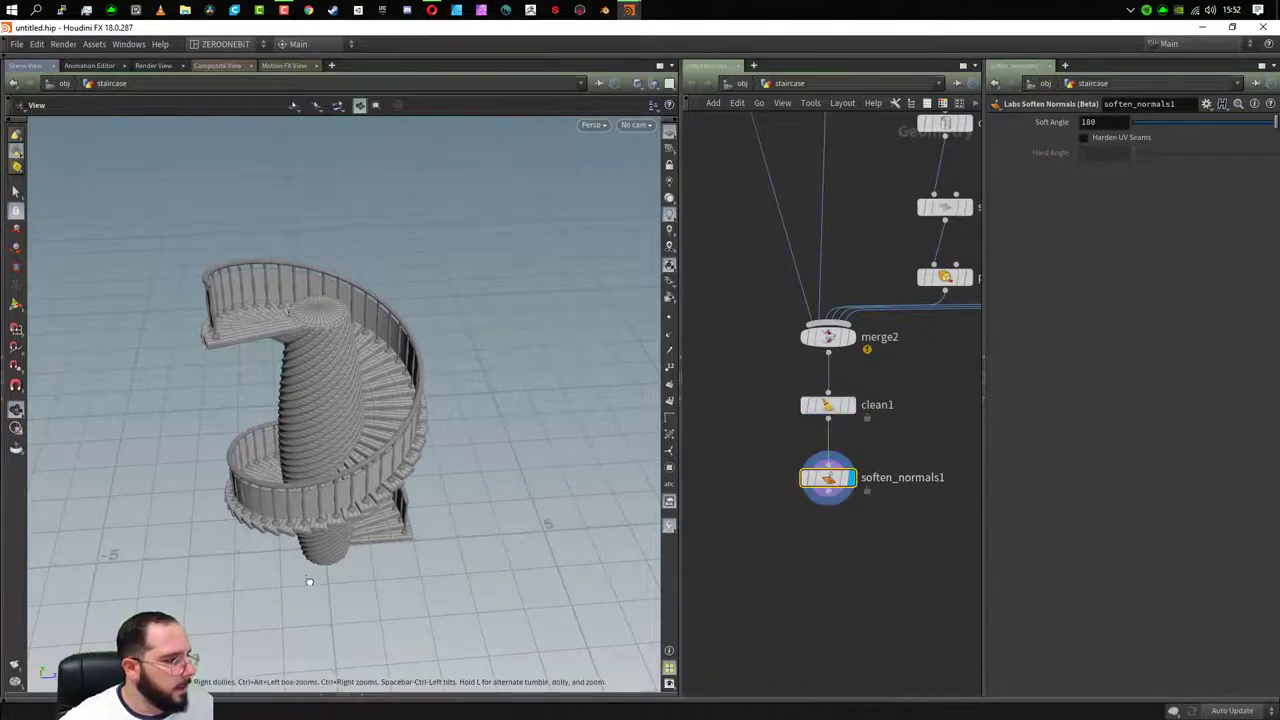
# - Turn off the wireframe overlay and inspect the smoothly shaded staircase
pyautogui.moveTo(309, 581); pyautogui.dragTo(350, 515)
pyautogui.scroll(3, 351, 514)
pyautogui.scroll(5, 349, 503)
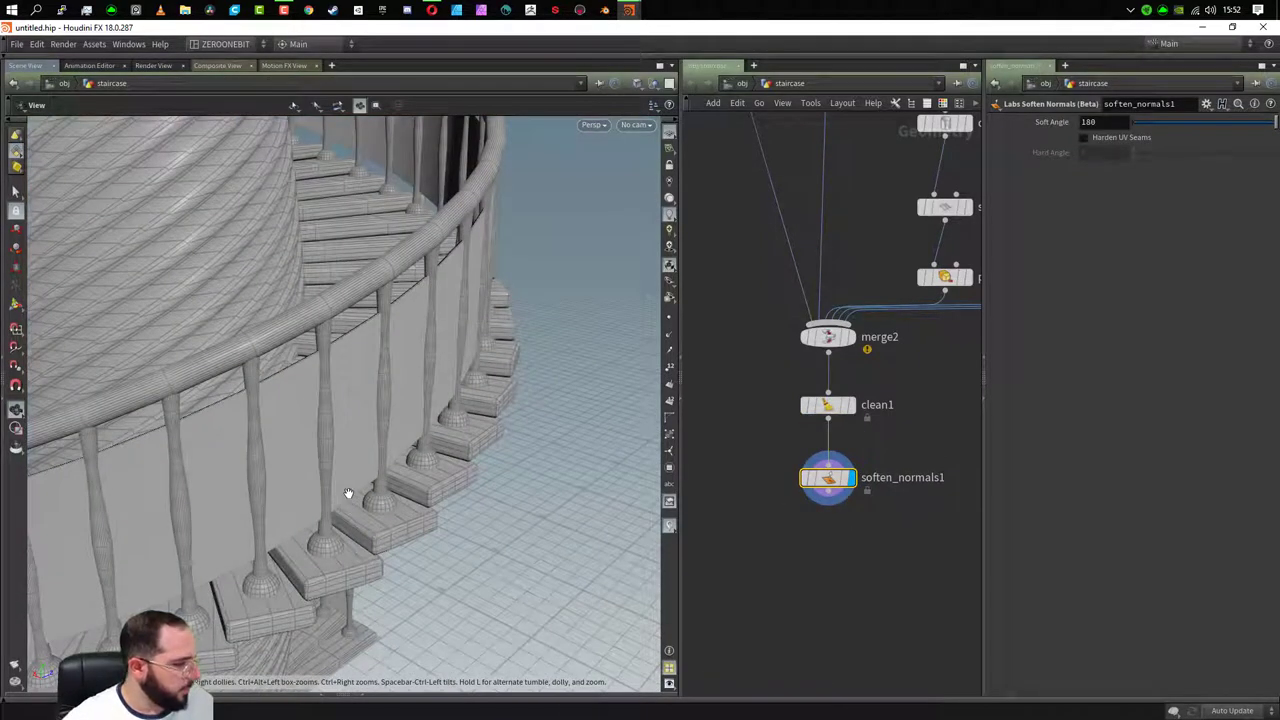
pyautogui.hotkey('shift', 'w')
pyautogui.scroll(-5, 332, 420)
pyautogui.moveTo(379, 295)
pyautogui.mouseDown()
pyautogui.moveTo(271, 286)
pyautogui.moveTo(362, 290)
pyautogui.moveTo(423, 480)
pyautogui.moveTo(391, 423)
pyautogui.moveTo(509, 466)
pyautogui.moveTo(315, 421)
pyautogui.moveTo(363, 486)
pyautogui.moveTo(420, 500)
pyautogui.mouseUp()
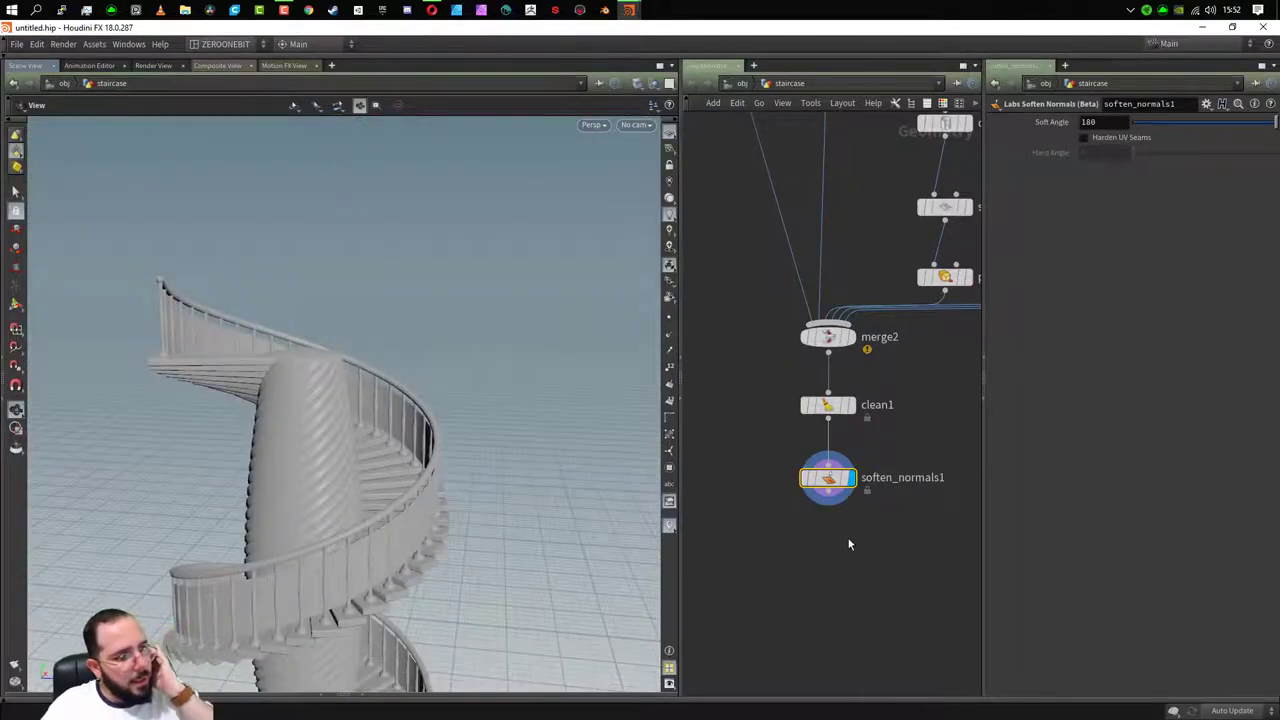
pyautogui.scroll(-2, 843, 566)
# - Tidy the network by selecting the six left-column nodes and nudging them up slightly
pyautogui.scroll(-5, 843, 570)
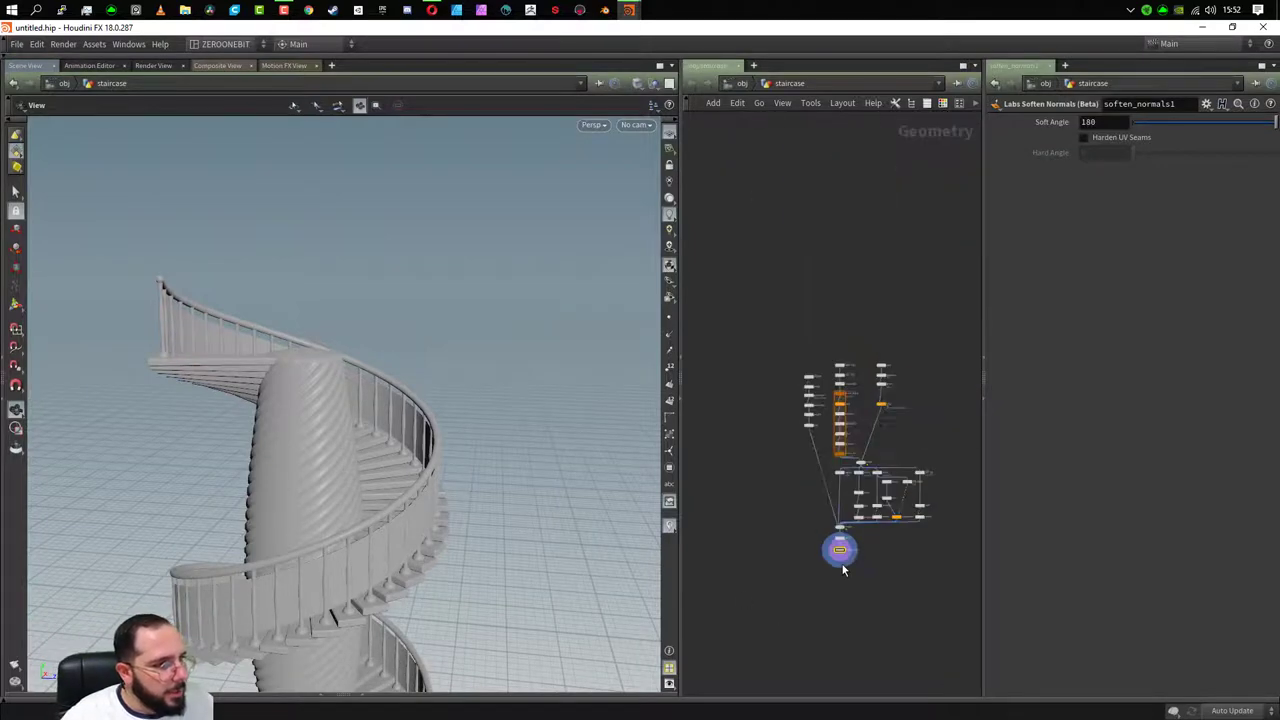
pyautogui.scroll(2, 843, 570)
pyautogui.moveTo(764, 240); pyautogui.dragTo(810, 404)
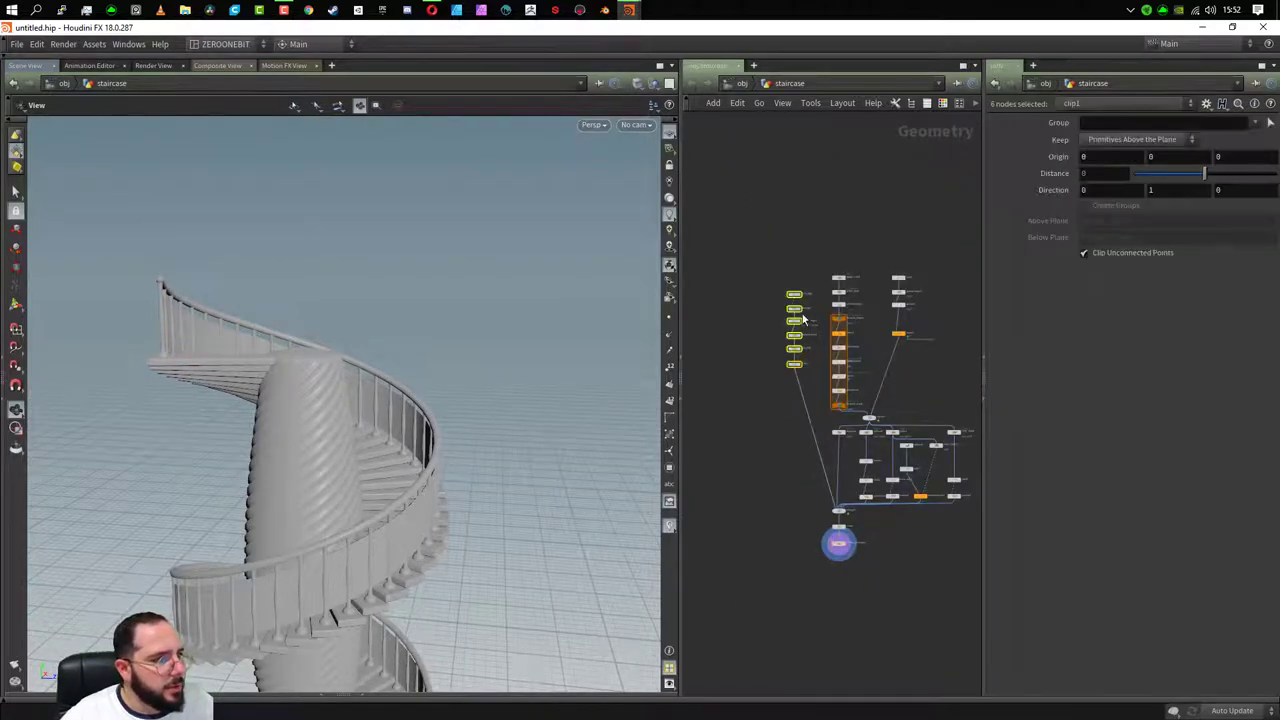
pyautogui.moveTo(796, 284); pyautogui.dragTo(794, 271)
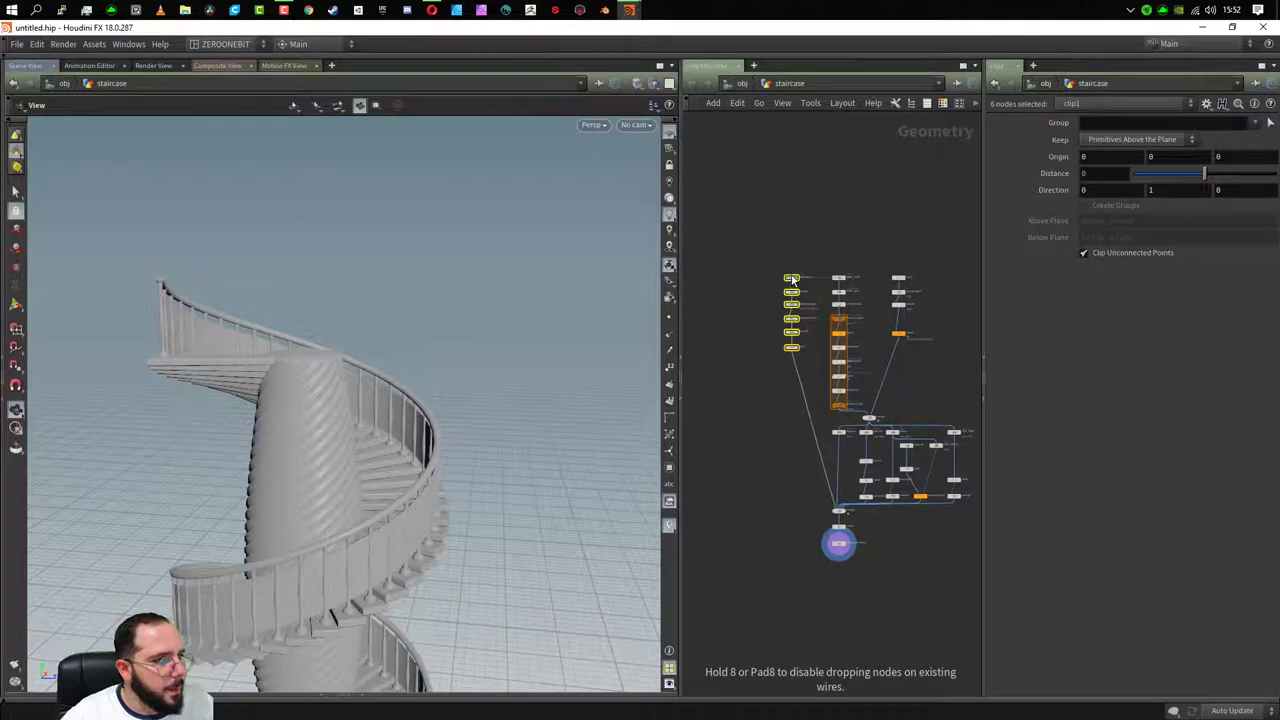
# - At /obj, start a digital asset from the staircase node as bolinho_staircase, labelled Staircase
pyautogui.click(736, 86)
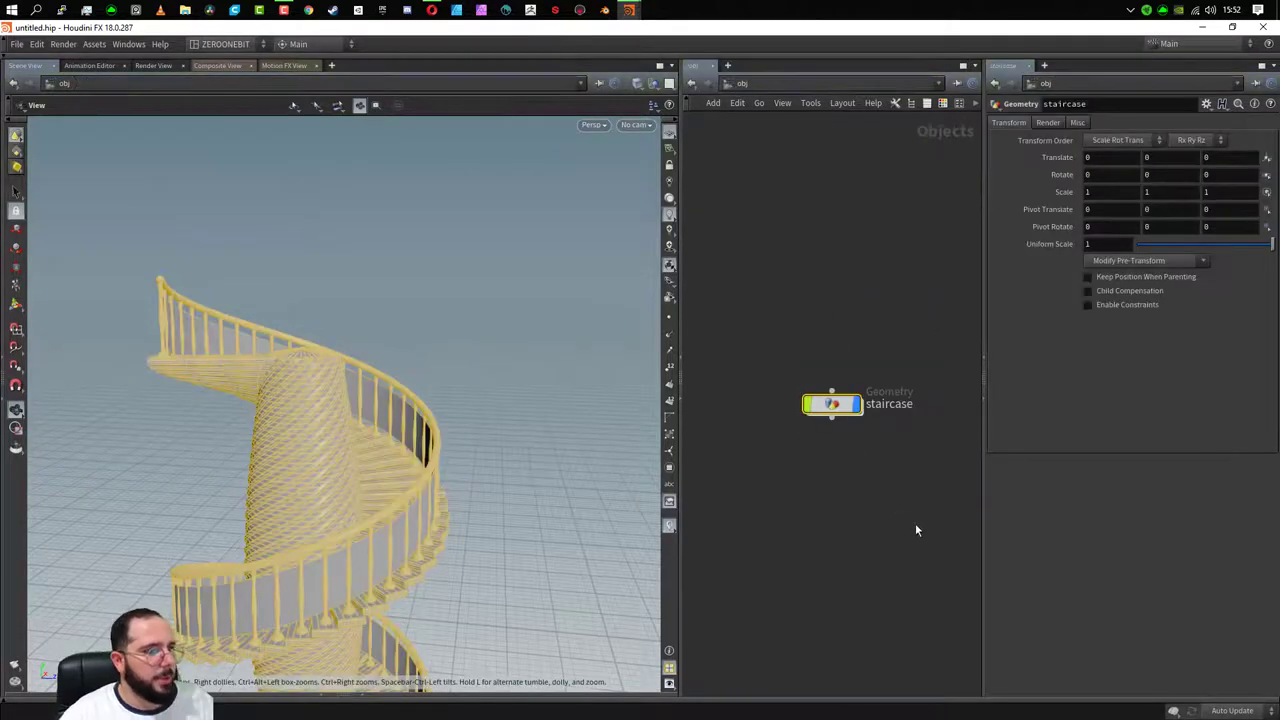
pyautogui.moveTo(343, 514)
pyautogui.mouseDown()
pyautogui.moveTo(357, 528)
pyautogui.moveTo(371, 406)
pyautogui.moveTo(367, 476)
pyautogui.moveTo(400, 455)
pyautogui.mouseUp()
pyautogui.rightClick(840, 412)
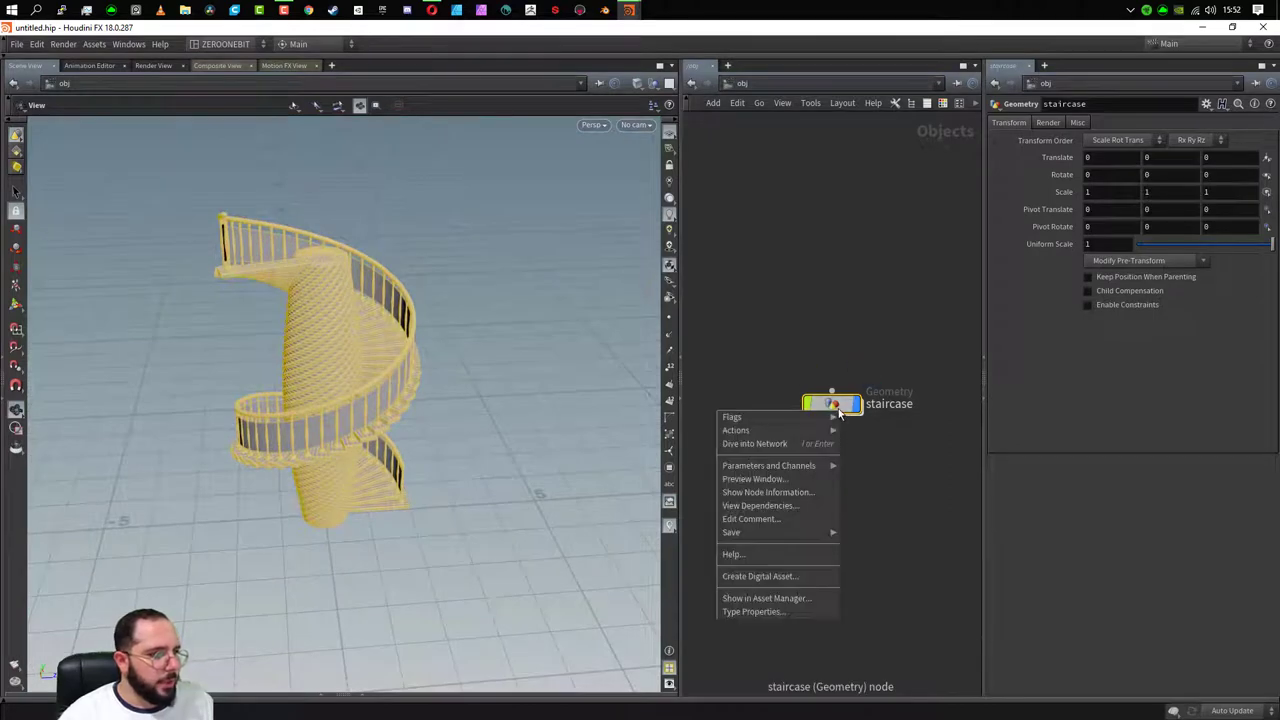
pyautogui.click(798, 577)
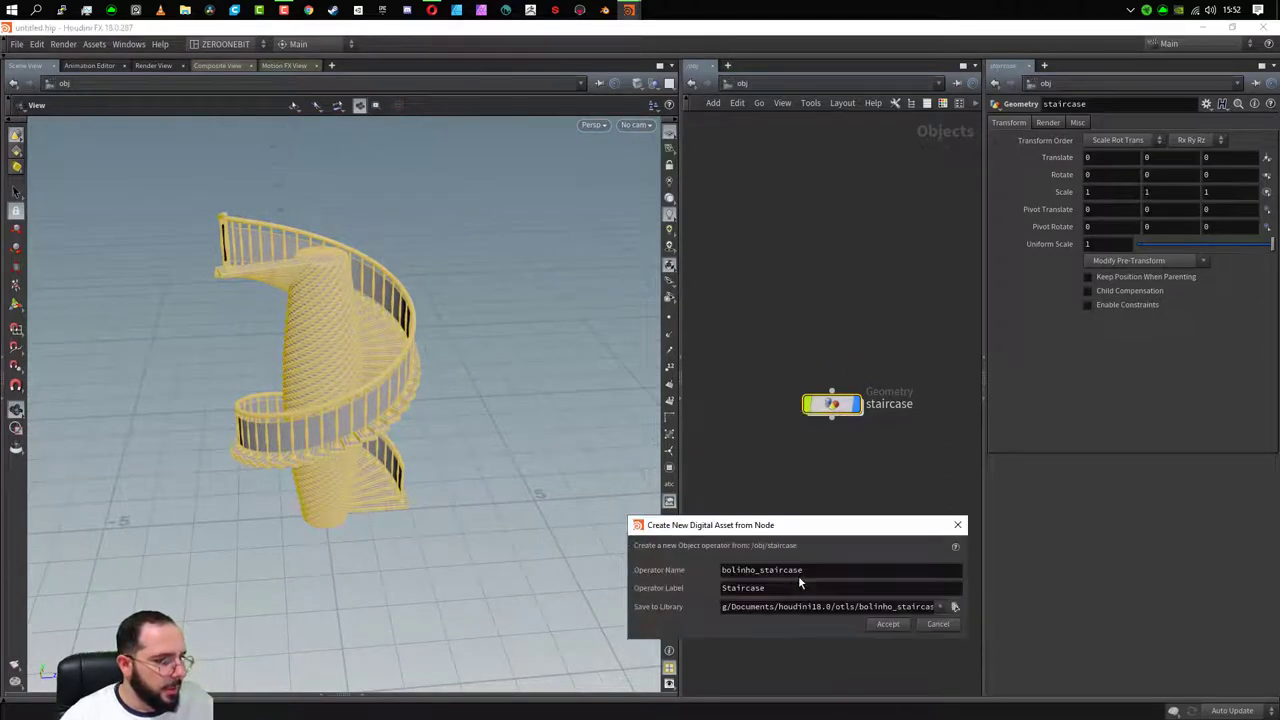
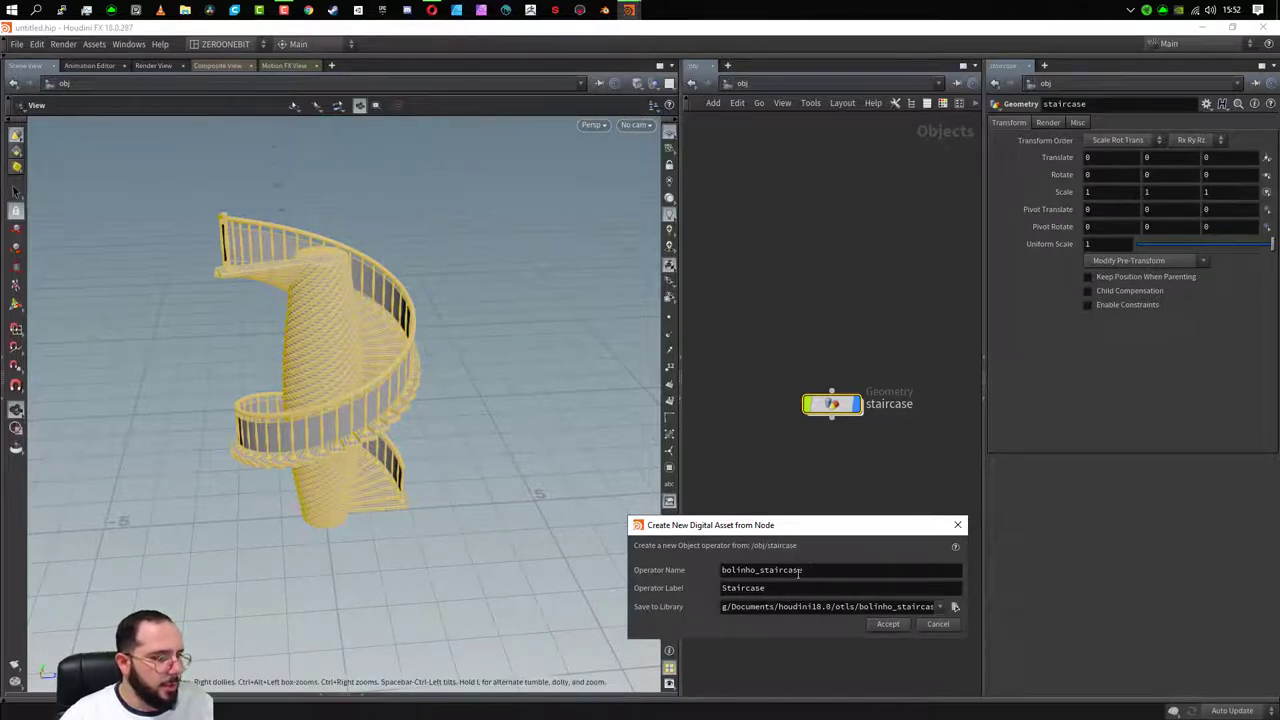
# - Create digital asset bolinho_staircase, labelled Staircase, saved to the bolinho_staircase.hda library
pyautogui.moveTo(776, 591); pyautogui.dragTo(721, 601)
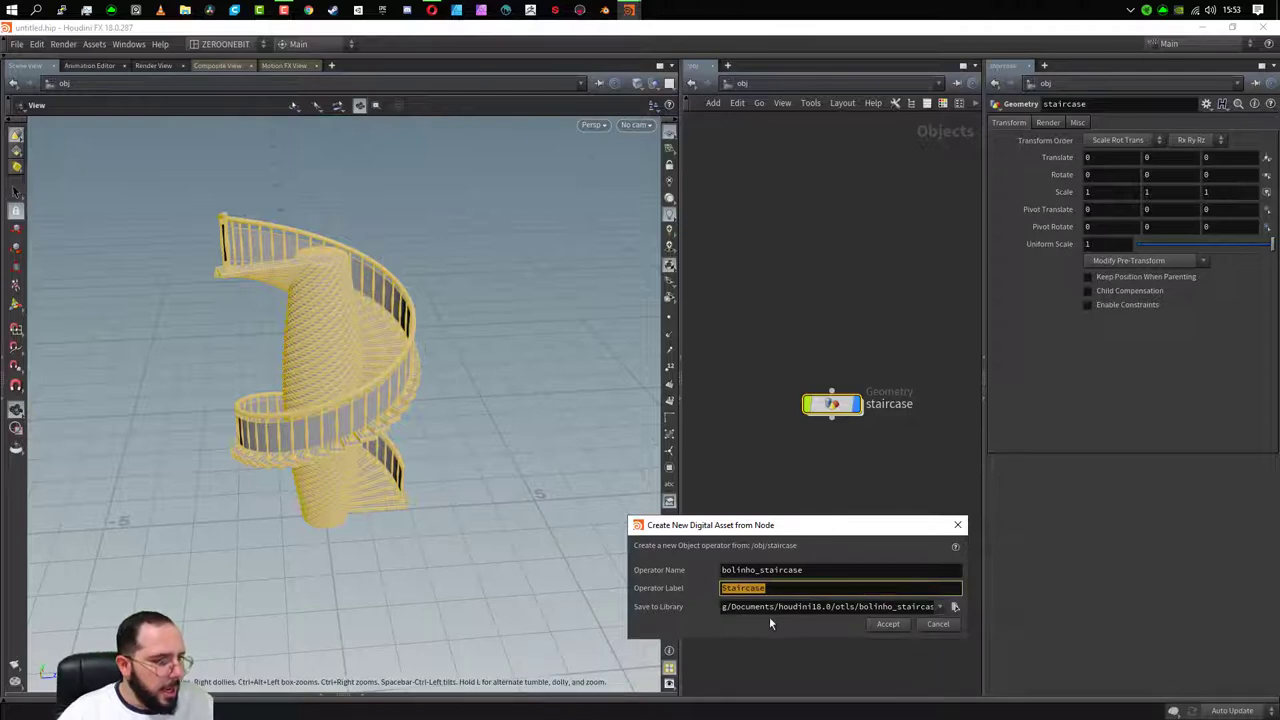
pyautogui.moveTo(724, 612); pyautogui.dragTo(823, 609)
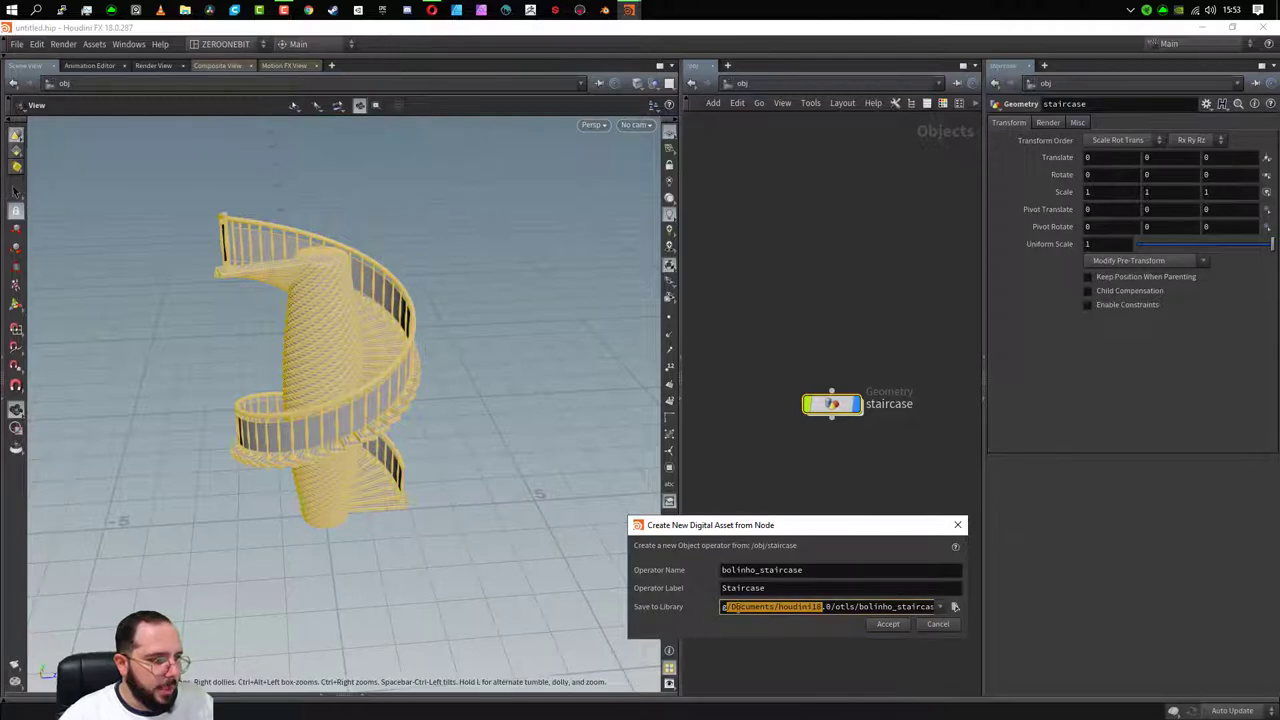
pyautogui.click(741, 610)
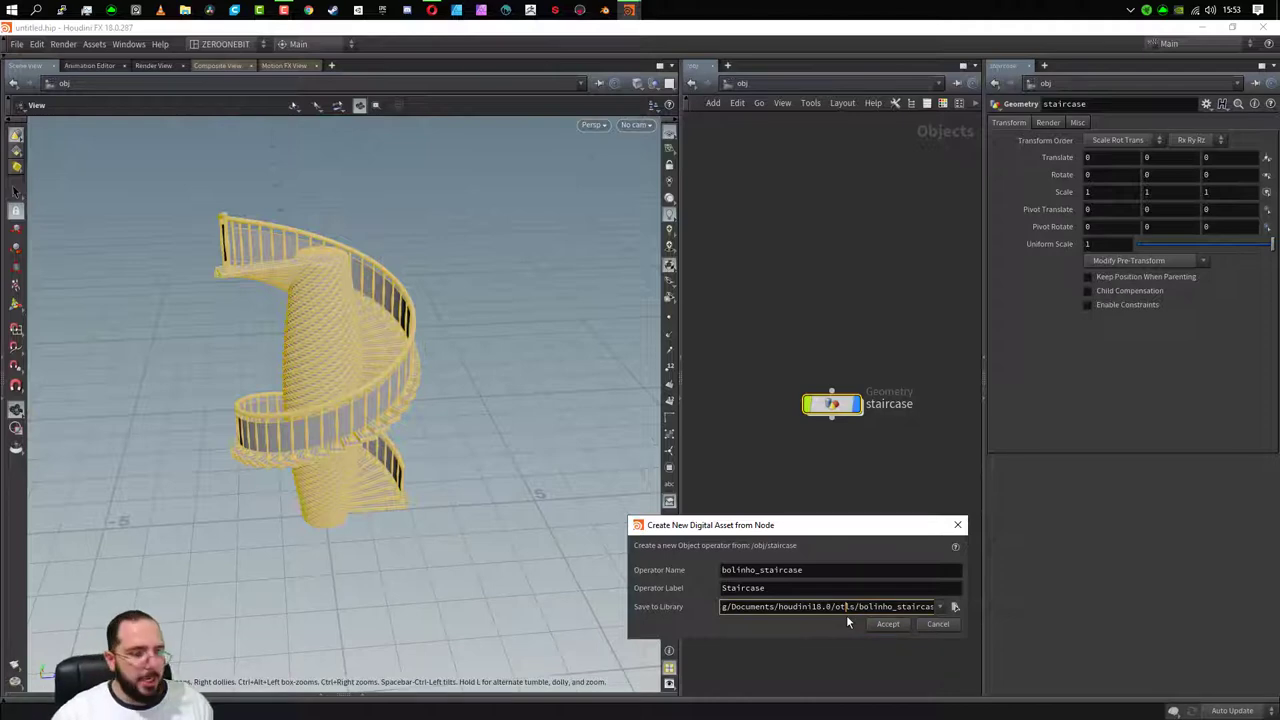
pyautogui.click(900, 624)
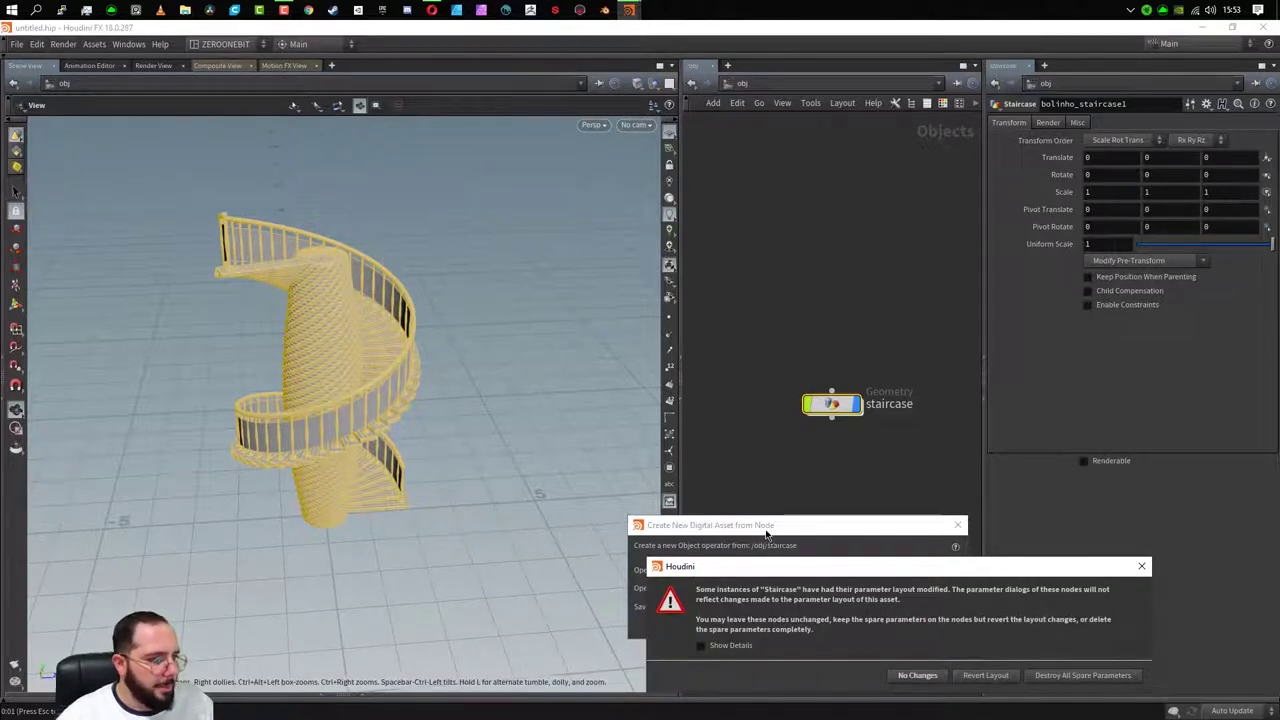
# - Destroy all spare parameters on the staircase asset instance
pyautogui.moveTo(766, 533); pyautogui.dragTo(736, 199)
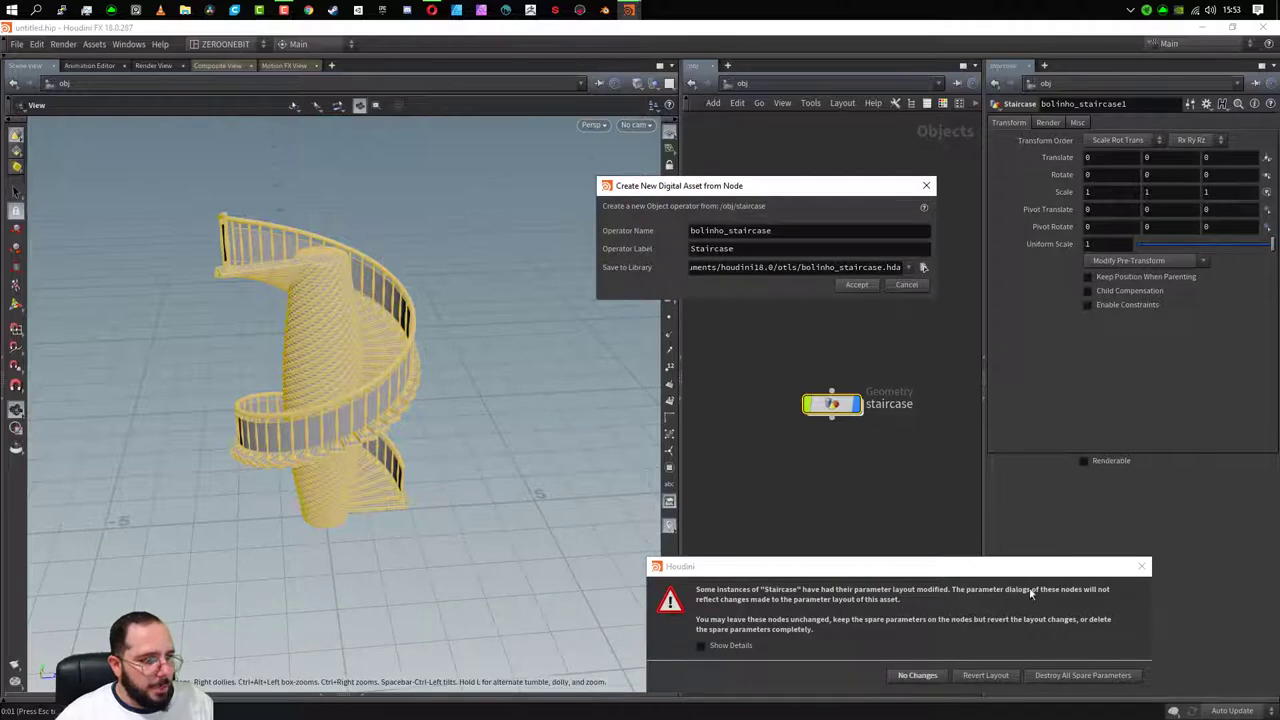
pyautogui.moveTo(1020, 566); pyautogui.dragTo(902, 485)
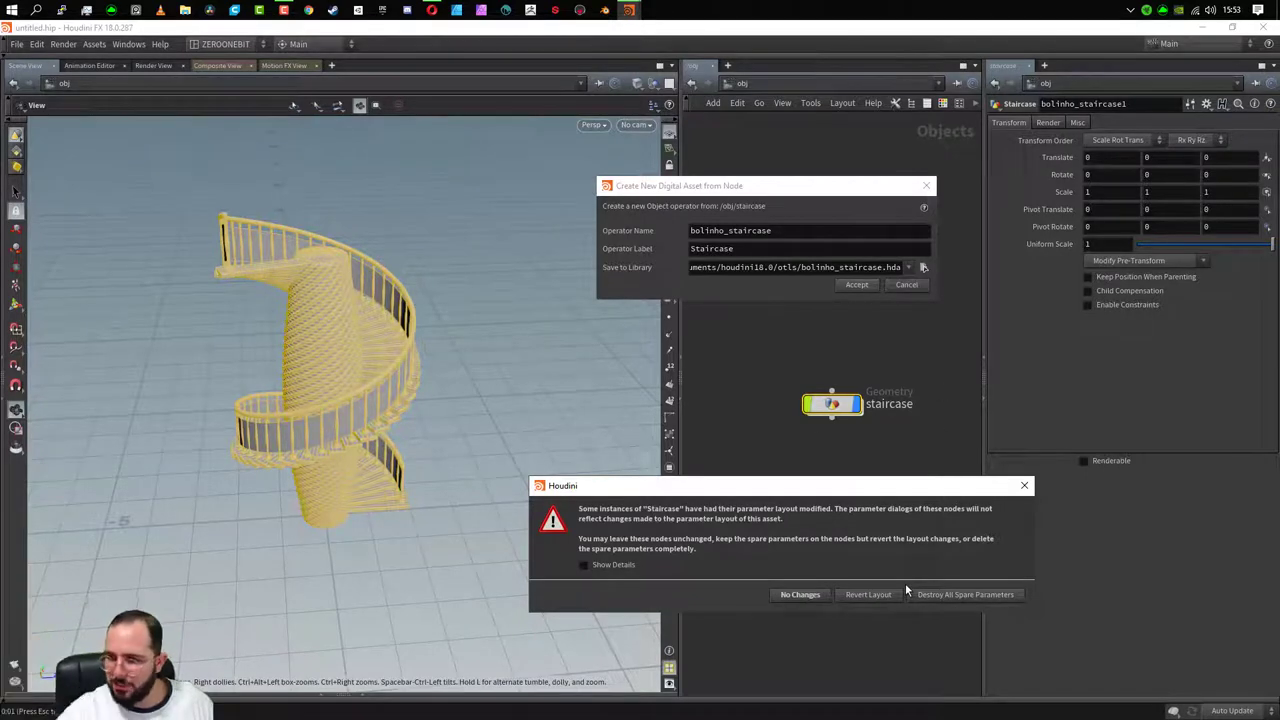
pyautogui.click(981, 596)
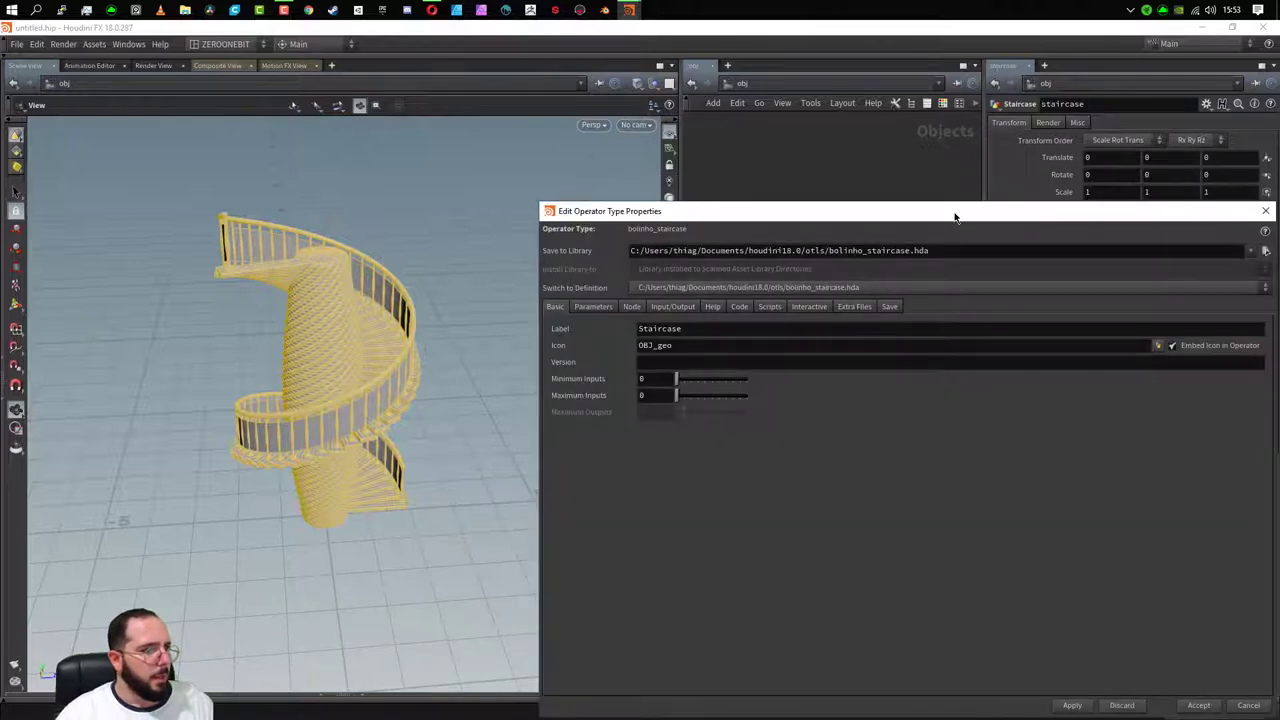
# - In Type Properties, mark the Transform, Render, Misc and Renderable parameters Invisible
pyautogui.moveTo(954, 216); pyautogui.dragTo(742, 127)
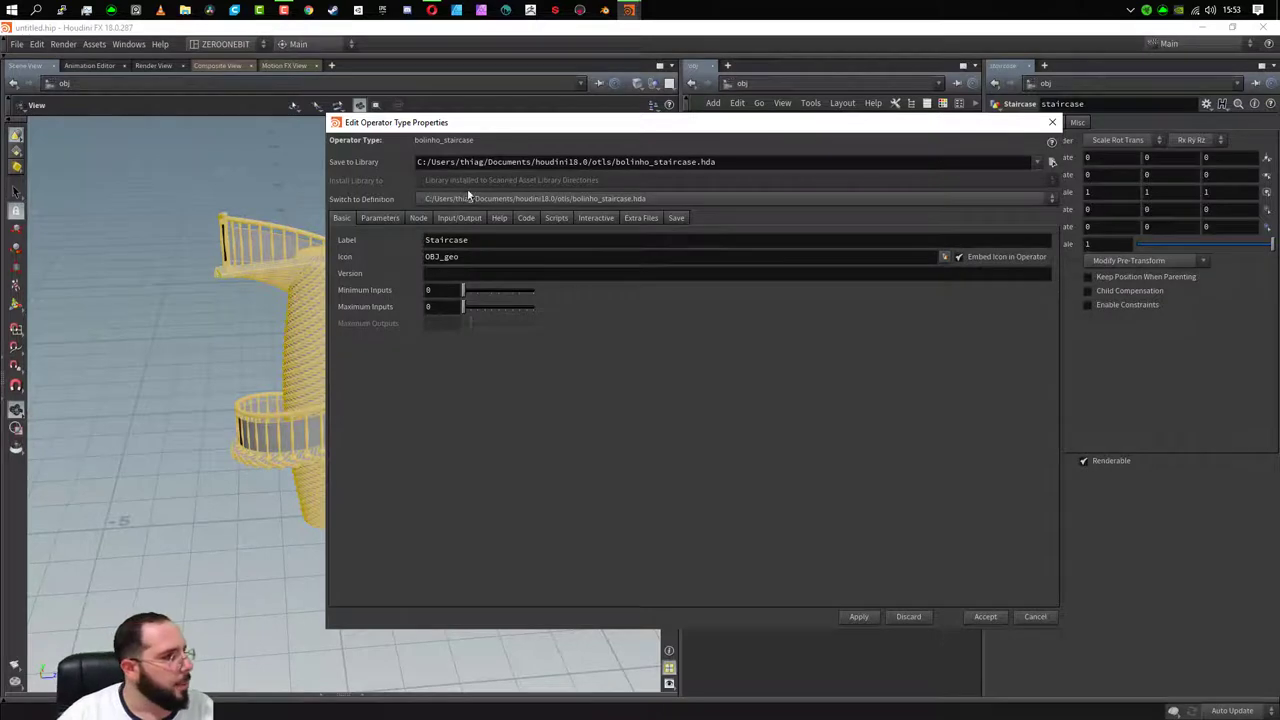
pyautogui.click(378, 218)
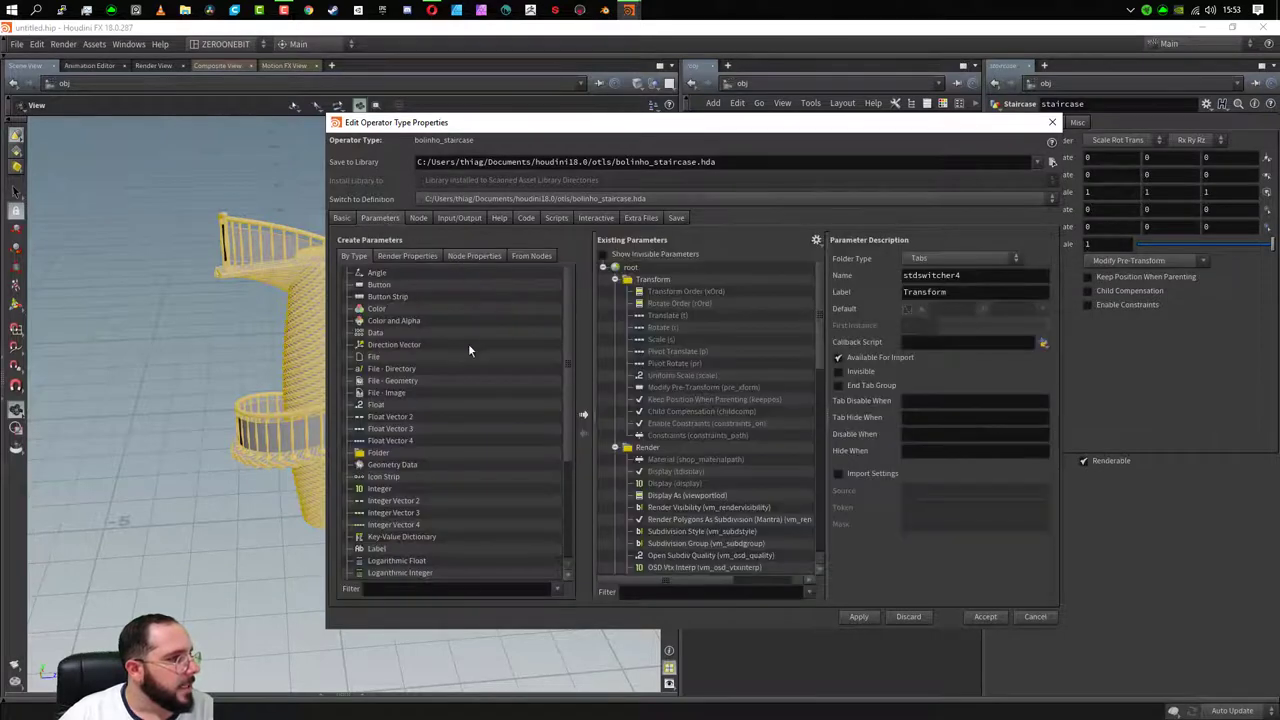
pyautogui.click(615, 279)
pyautogui.click(614, 291)
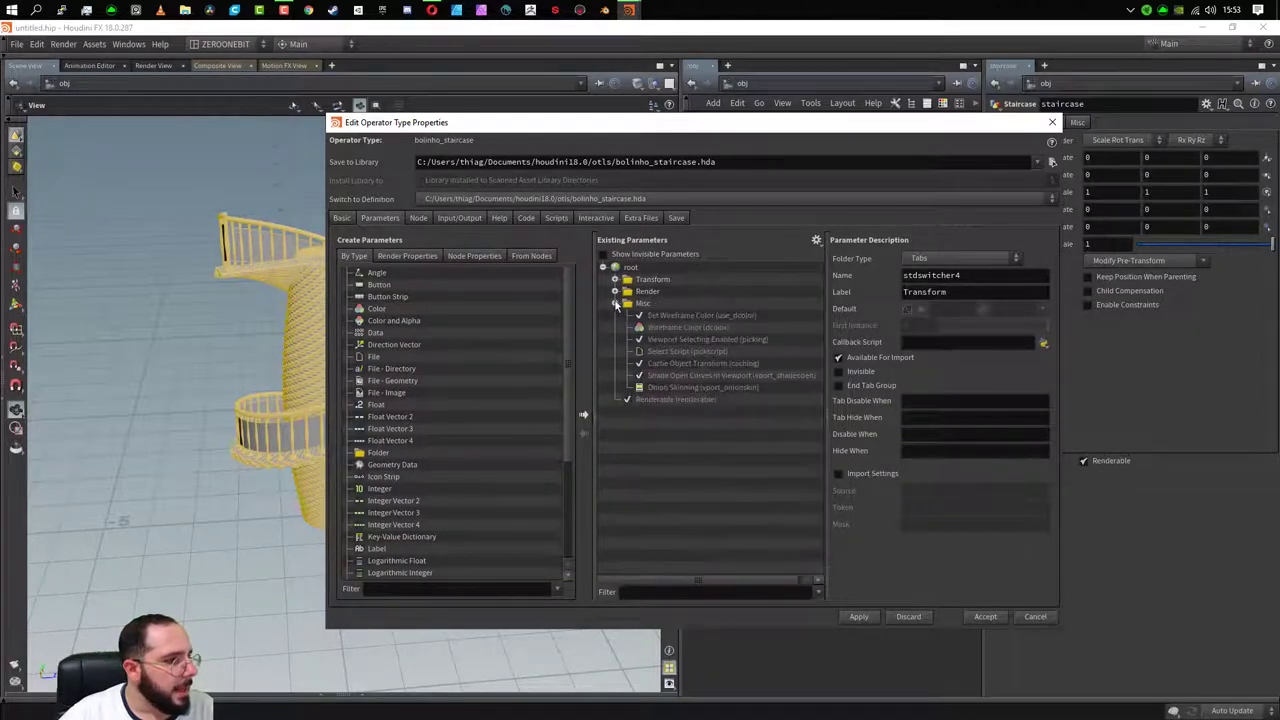
pyautogui.click(615, 303)
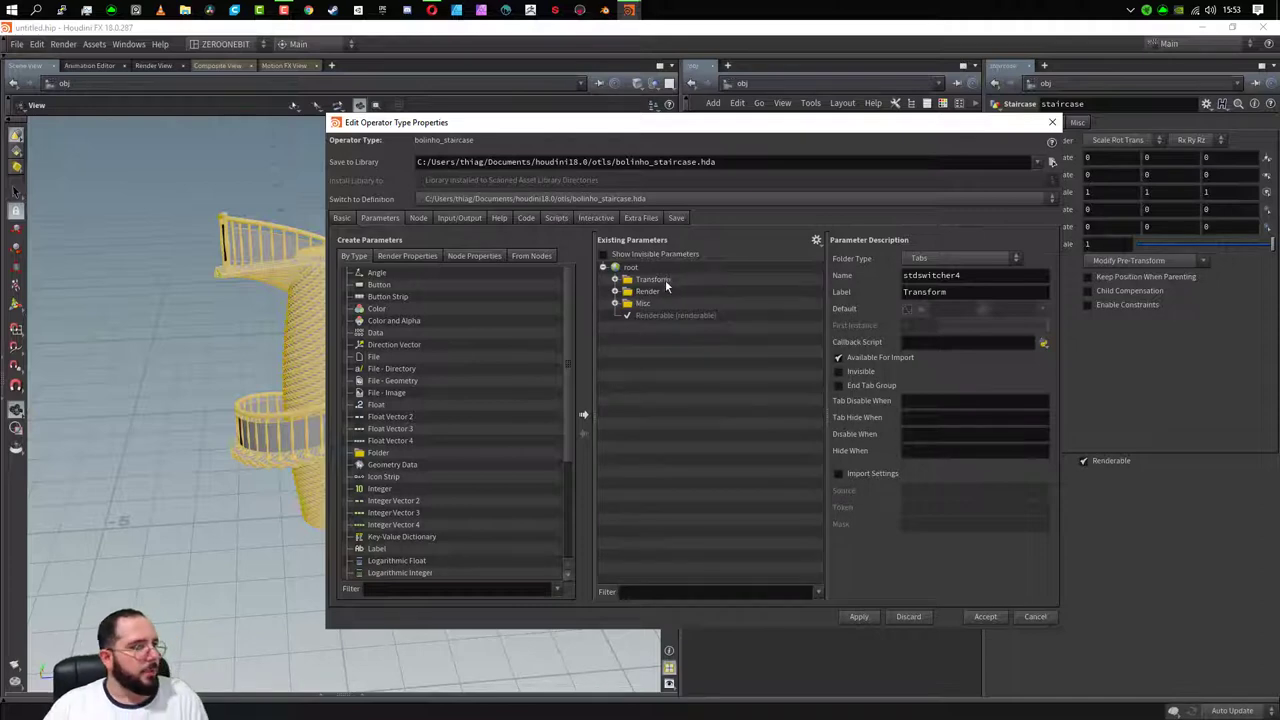
pyautogui.doubleClick(665, 280)
pyautogui.keyDown('shift'); pyautogui.click(666, 316); pyautogui.keyUp('shift')
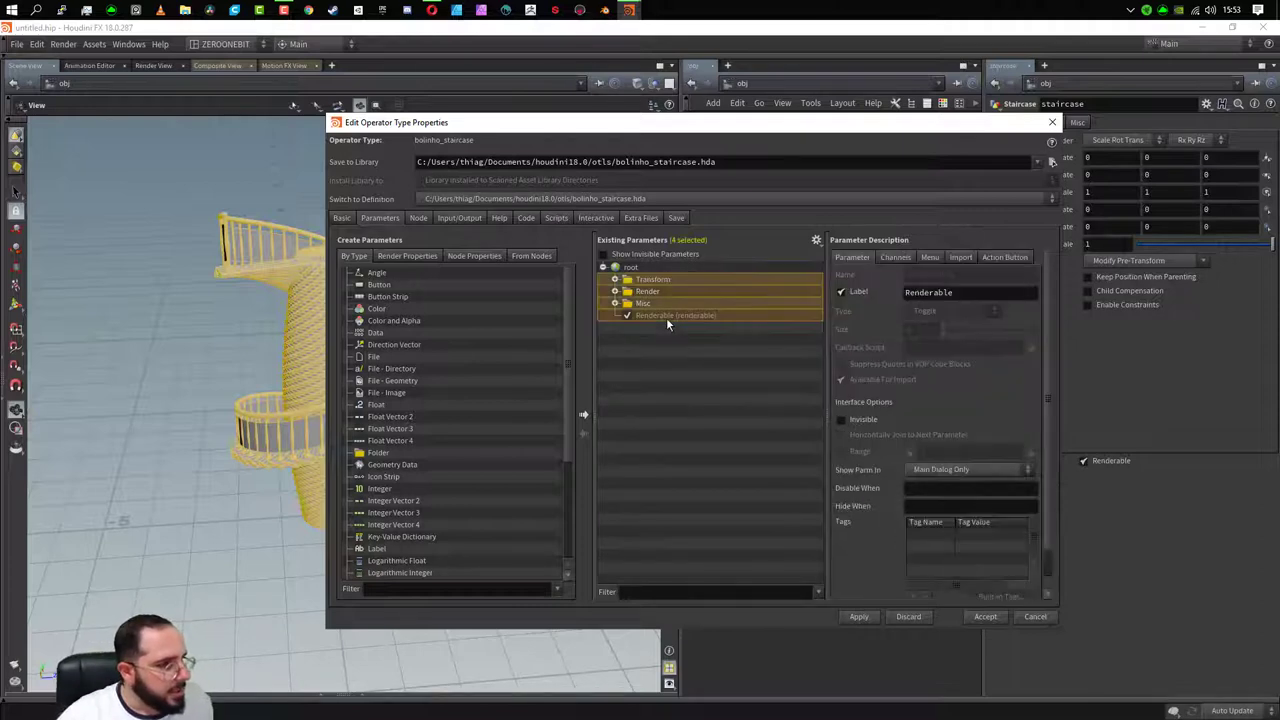
pyautogui.click(841, 420)
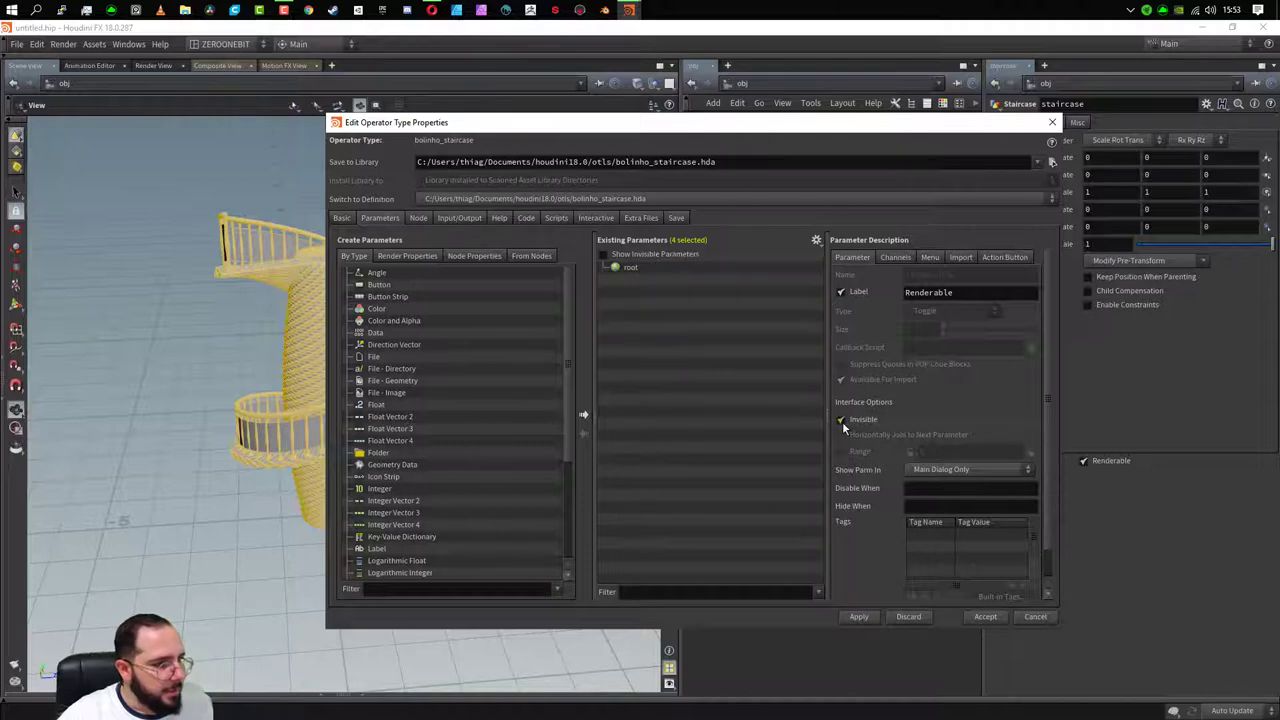
# - Accept the type property changes, inspect the staircase asset's internal network, and return to obj level
pyautogui.click(977, 618)
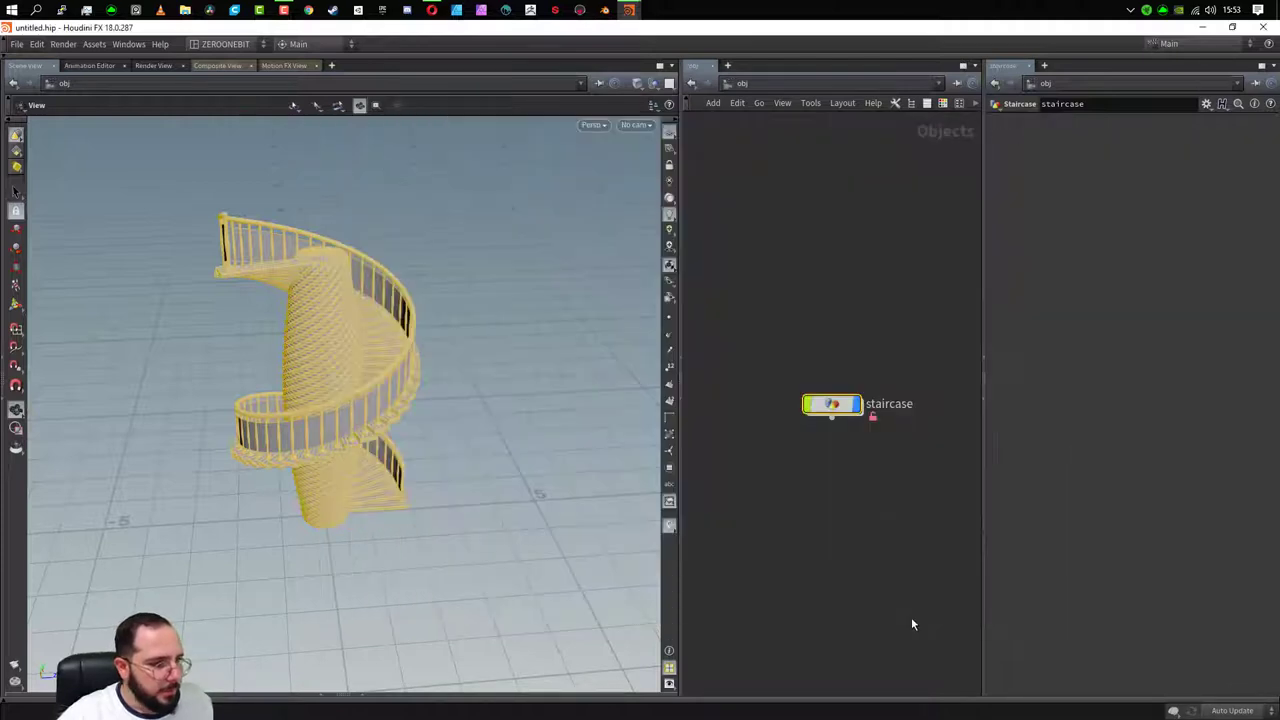
pyautogui.moveTo(772, 335)
pyautogui.mouseDown()
pyautogui.moveTo(864, 480)
pyautogui.moveTo(874, 453)
pyautogui.mouseUp()
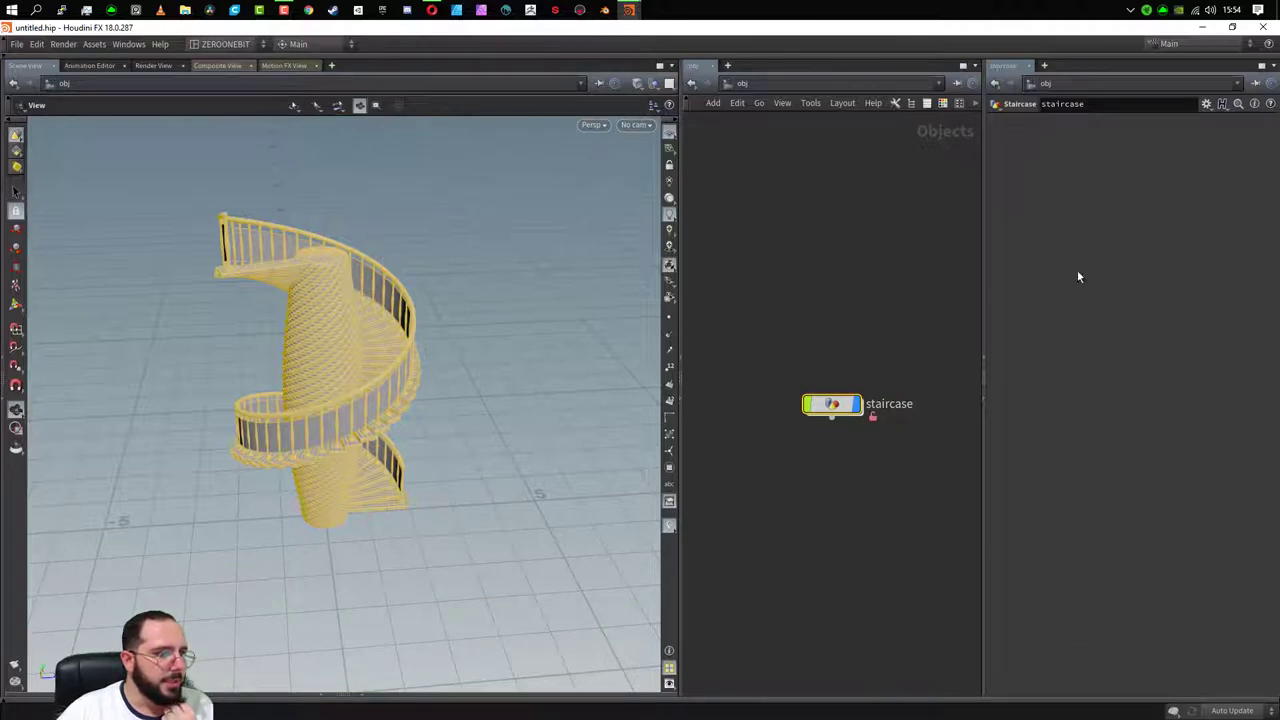
pyautogui.doubleClick(832, 405)
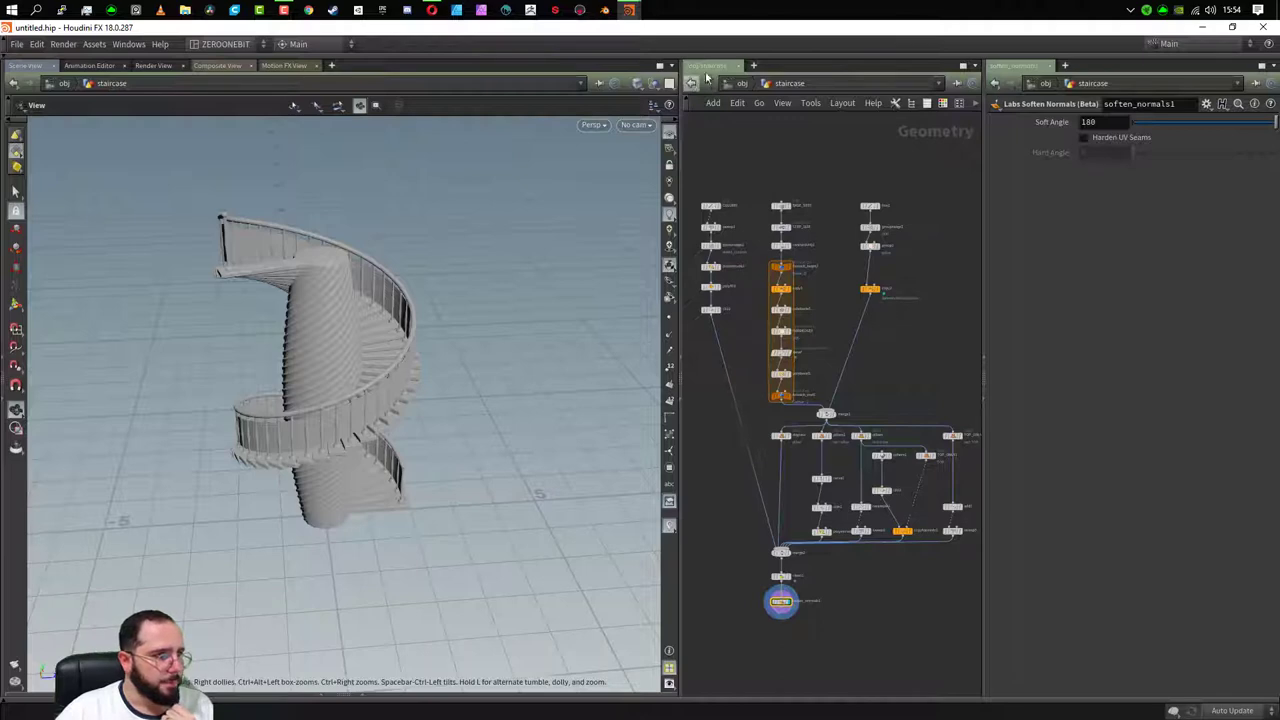
pyautogui.press('u')
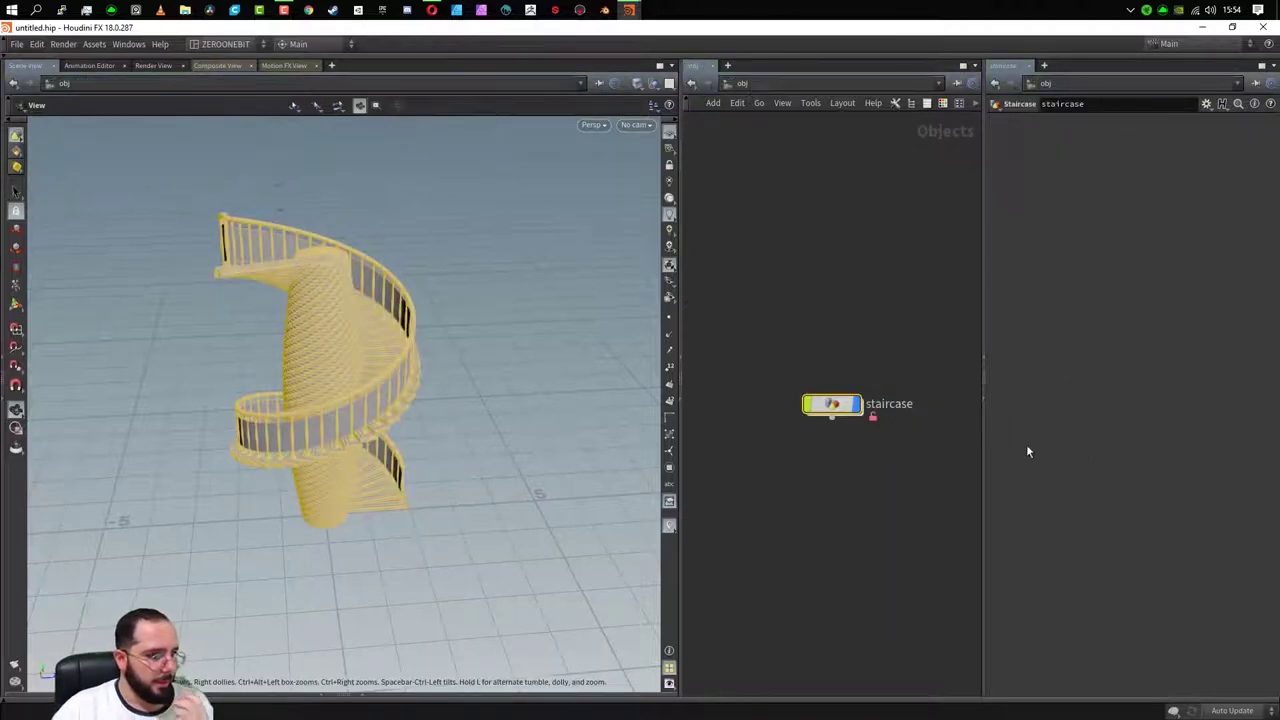
pyautogui.doubleClick(832, 405)
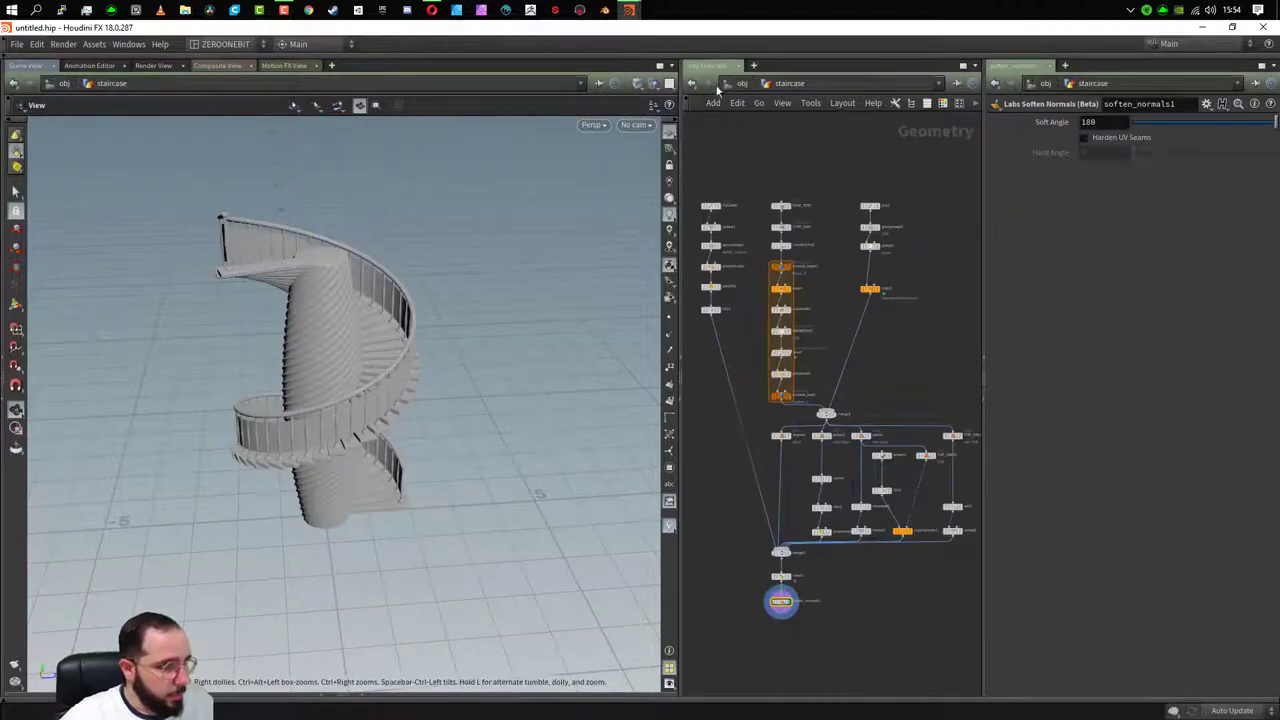
pyautogui.click(692, 83)
# - Open the staircase asset's Type Properties and resize it over the left of the viewport
pyautogui.rightClick(841, 410)
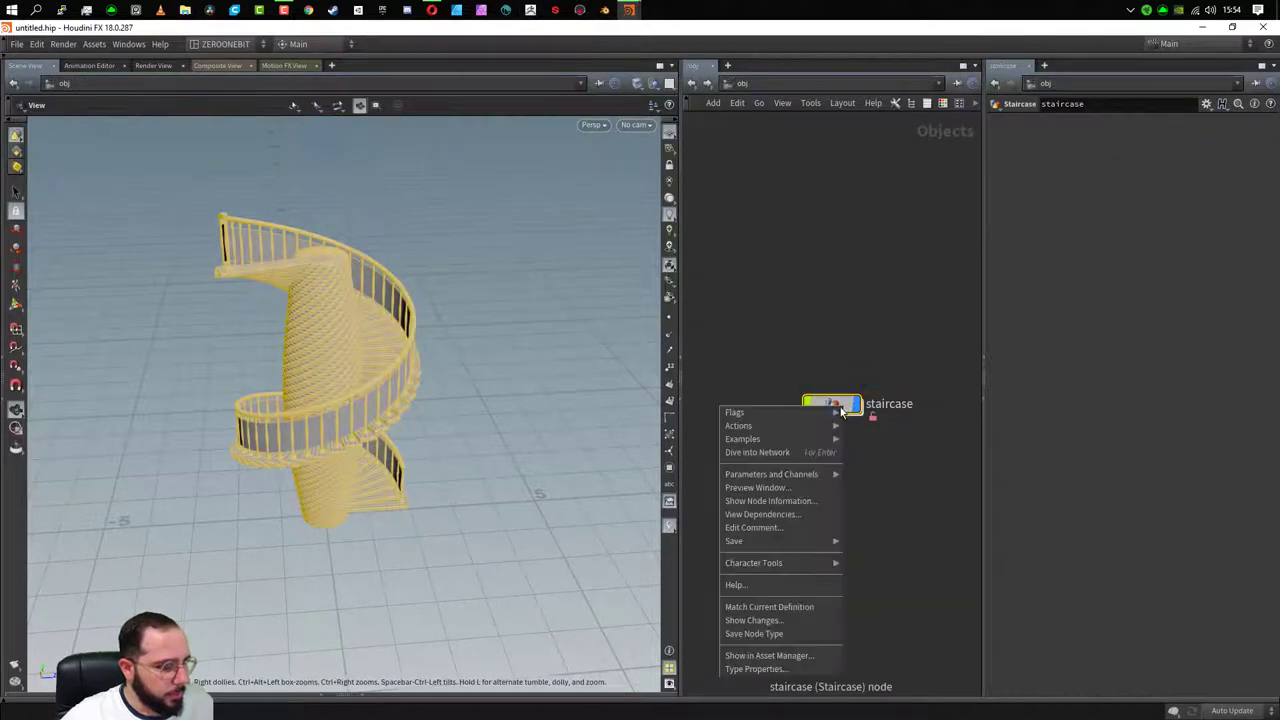
pyautogui.click(776, 669)
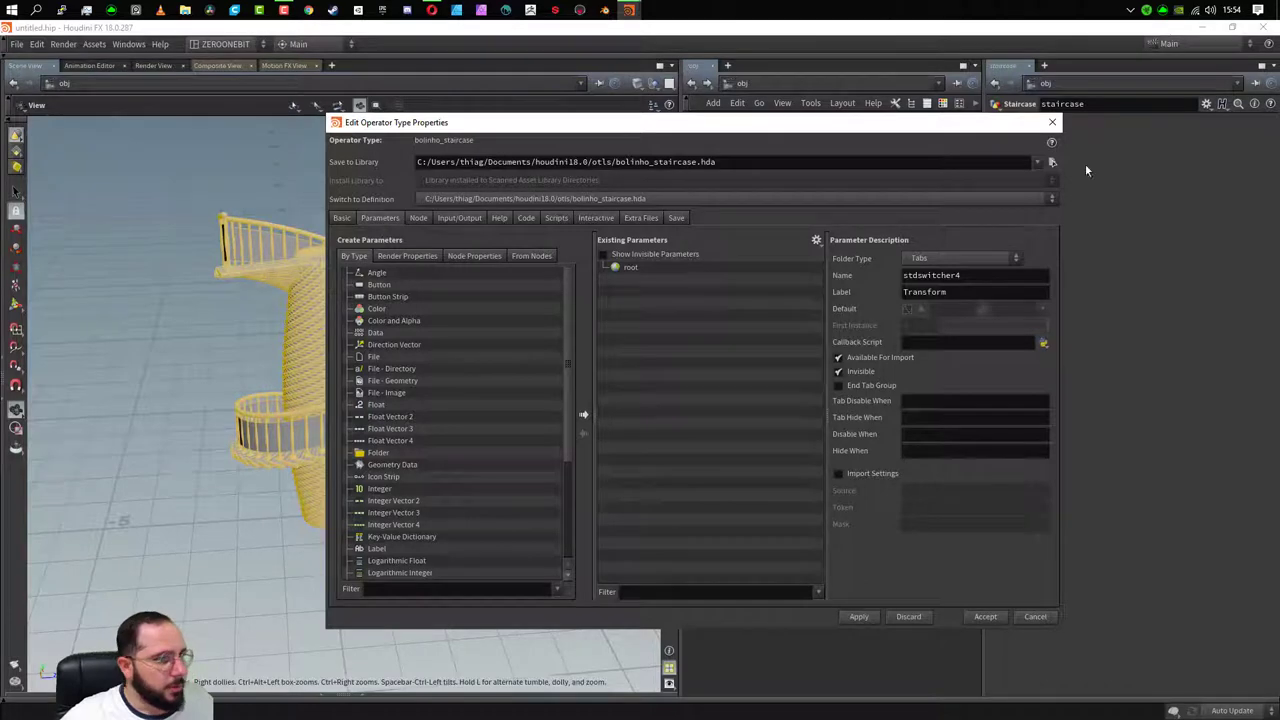
pyautogui.moveTo(1060, 250); pyautogui.dragTo(845, 258)
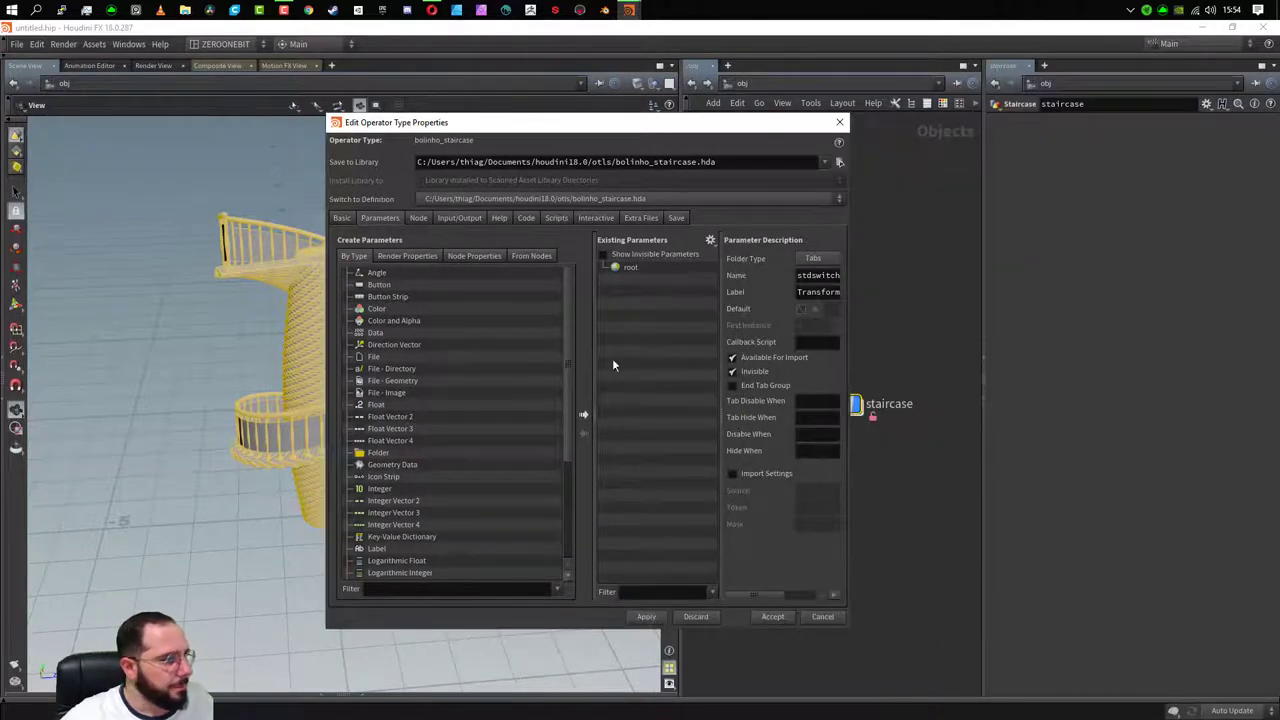
pyautogui.moveTo(325, 374); pyautogui.dragTo(399, 374)
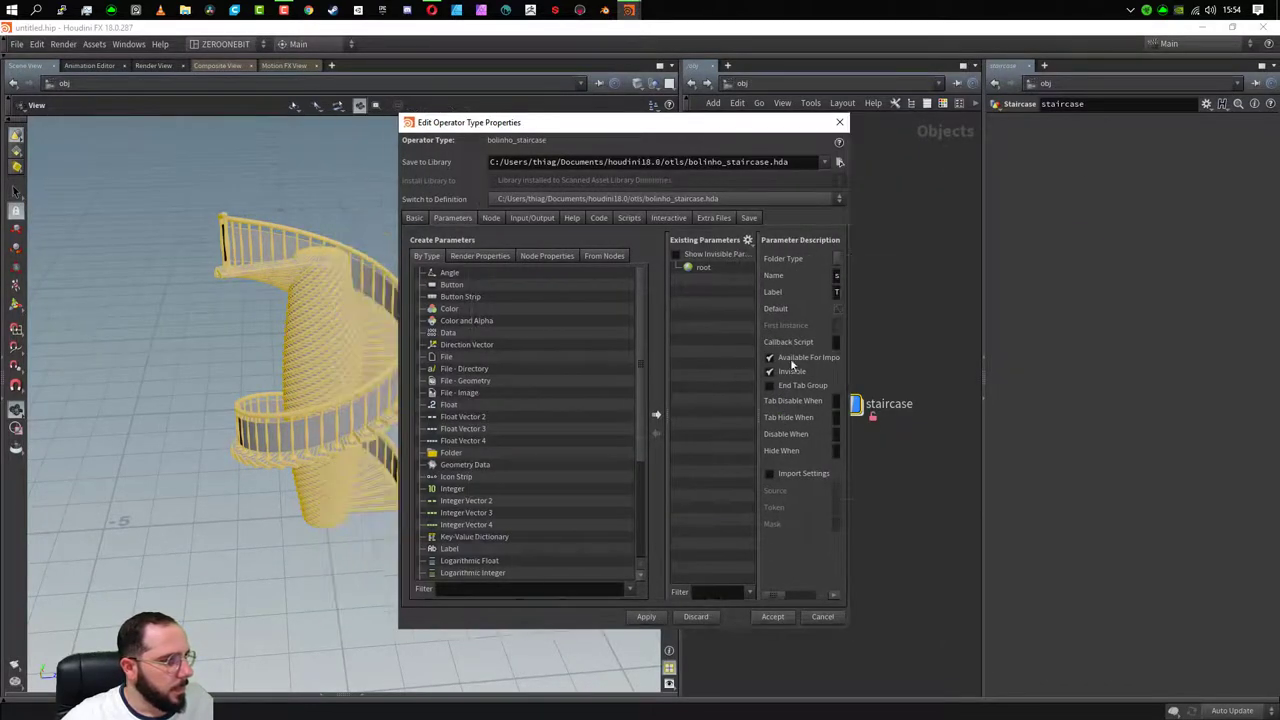
pyautogui.moveTo(650, 137); pyautogui.dragTo(310, 168)
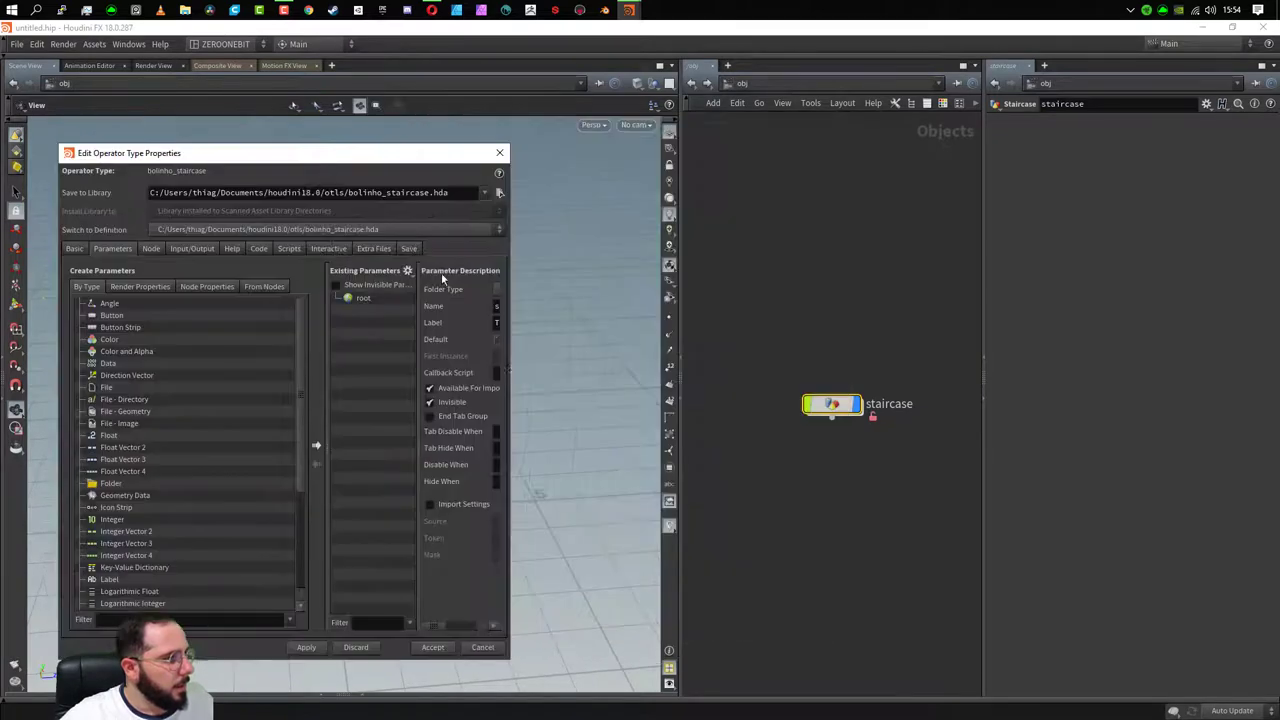
pyautogui.moveTo(510, 377); pyautogui.dragTo(643, 377)
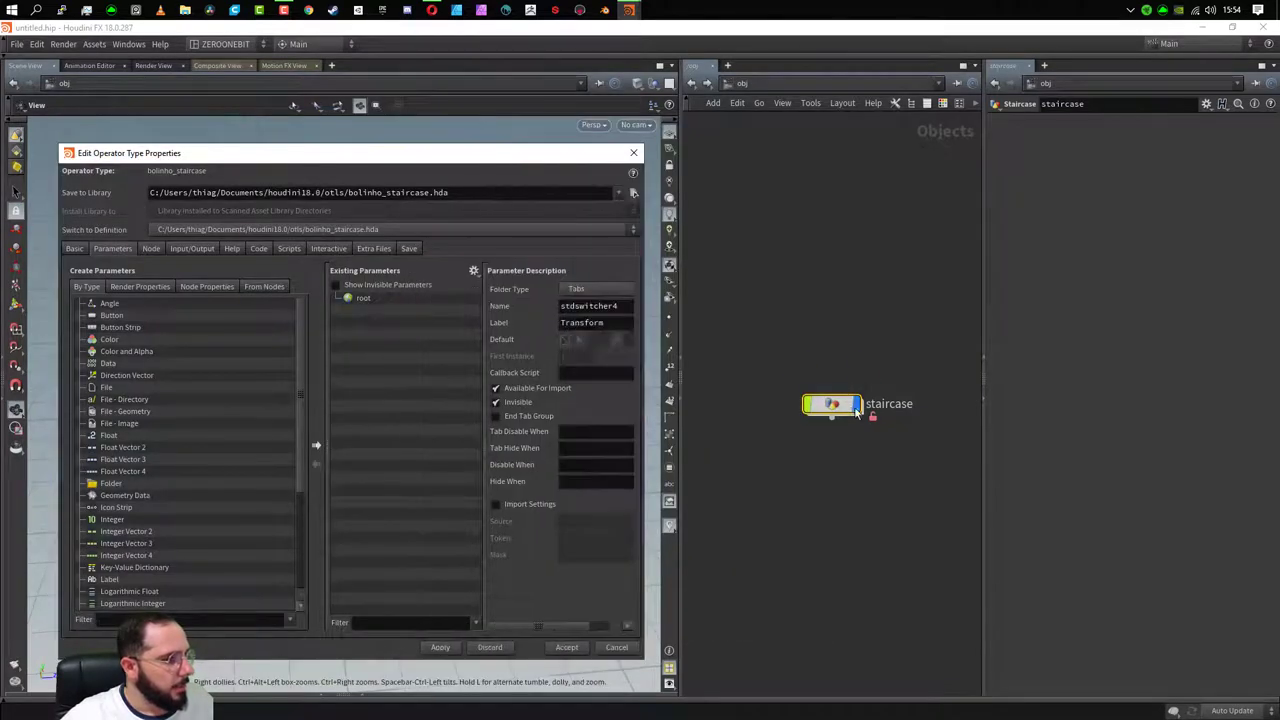
# - Dive into the staircase network and select the COLUMN line to show its Length and Points
pyautogui.doubleClick(838, 412)
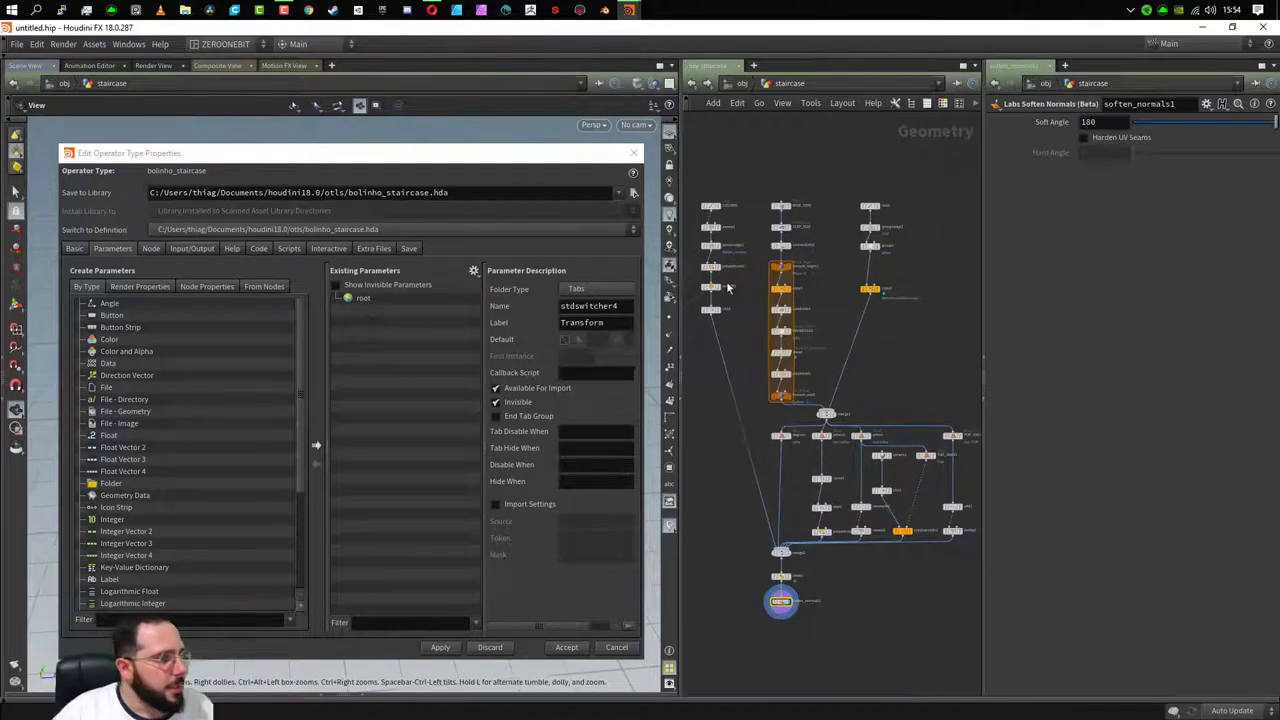
pyautogui.scroll(3, 734, 193)
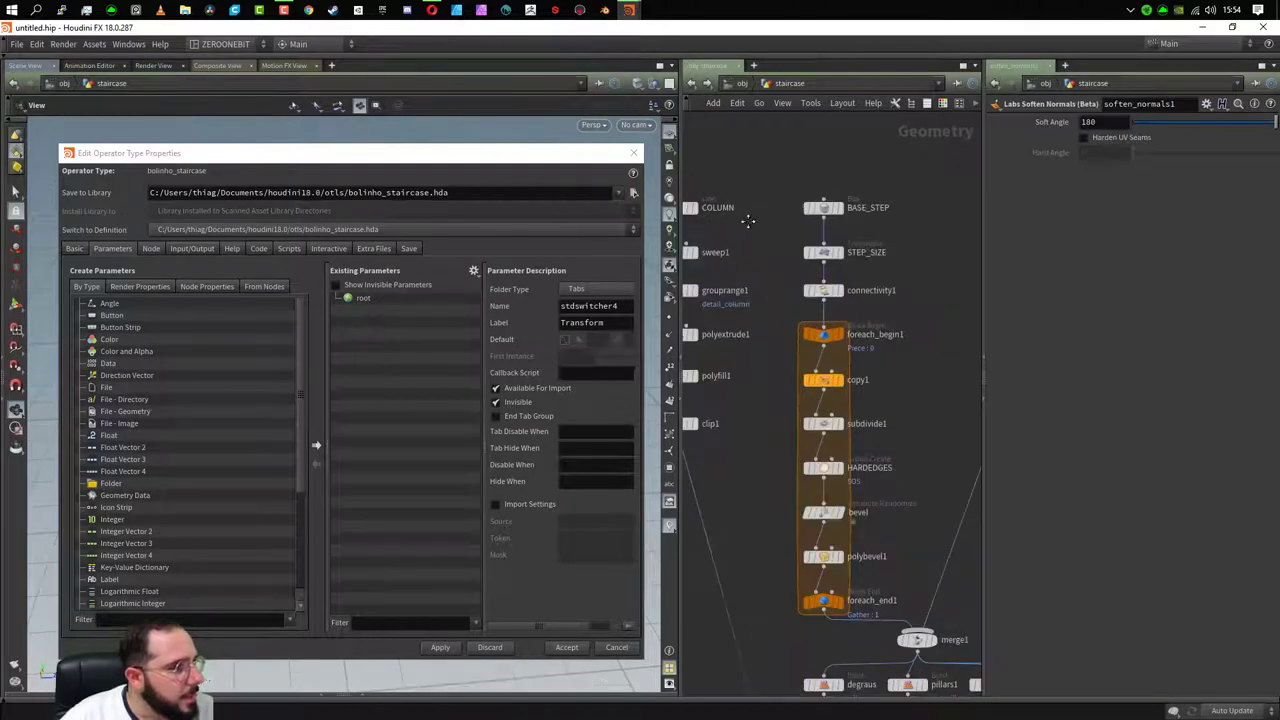
pyautogui.click(746, 233)
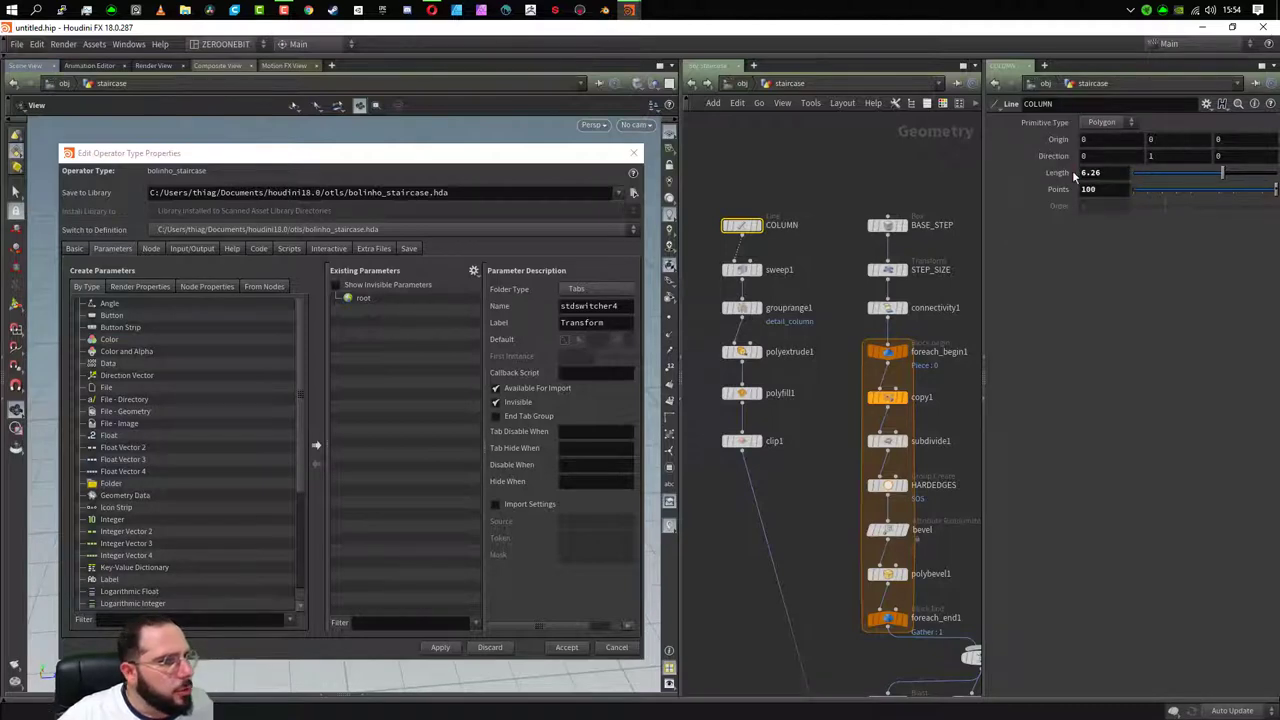
pyautogui.keyDown('shift'); pyautogui.click(1057, 172); pyautogui.keyUp('shift')
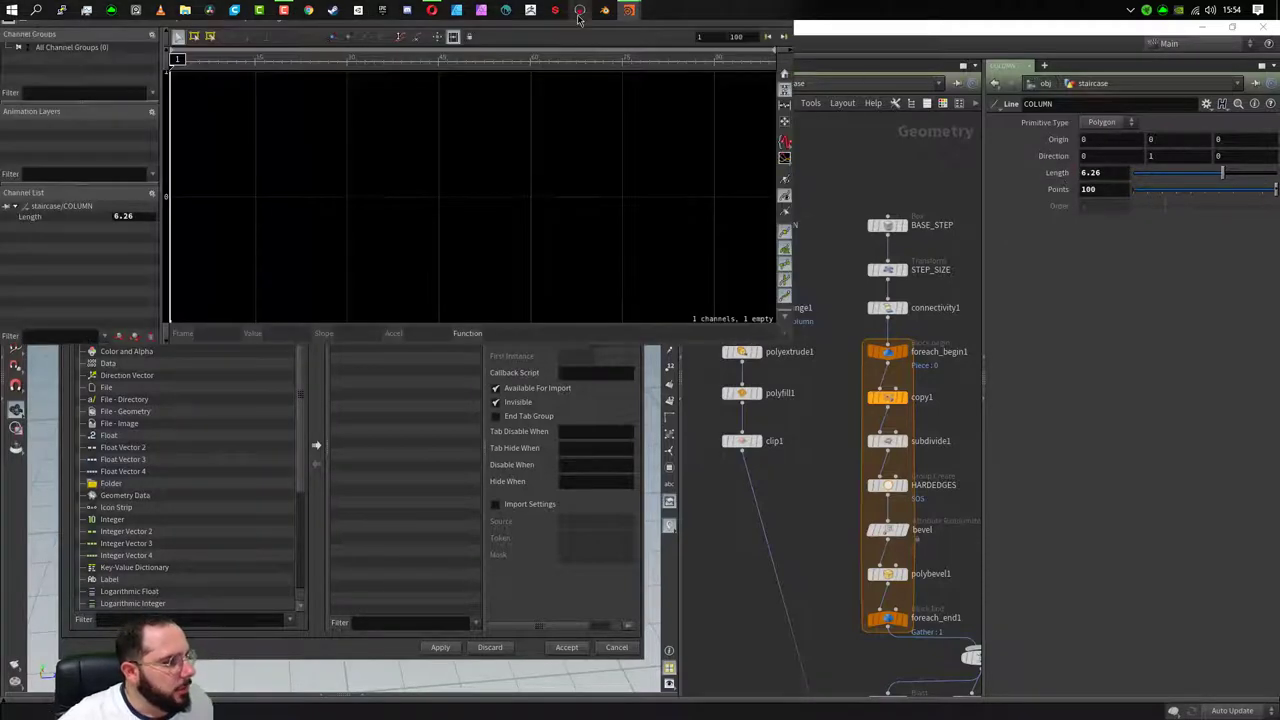
pyautogui.press('super+Right')
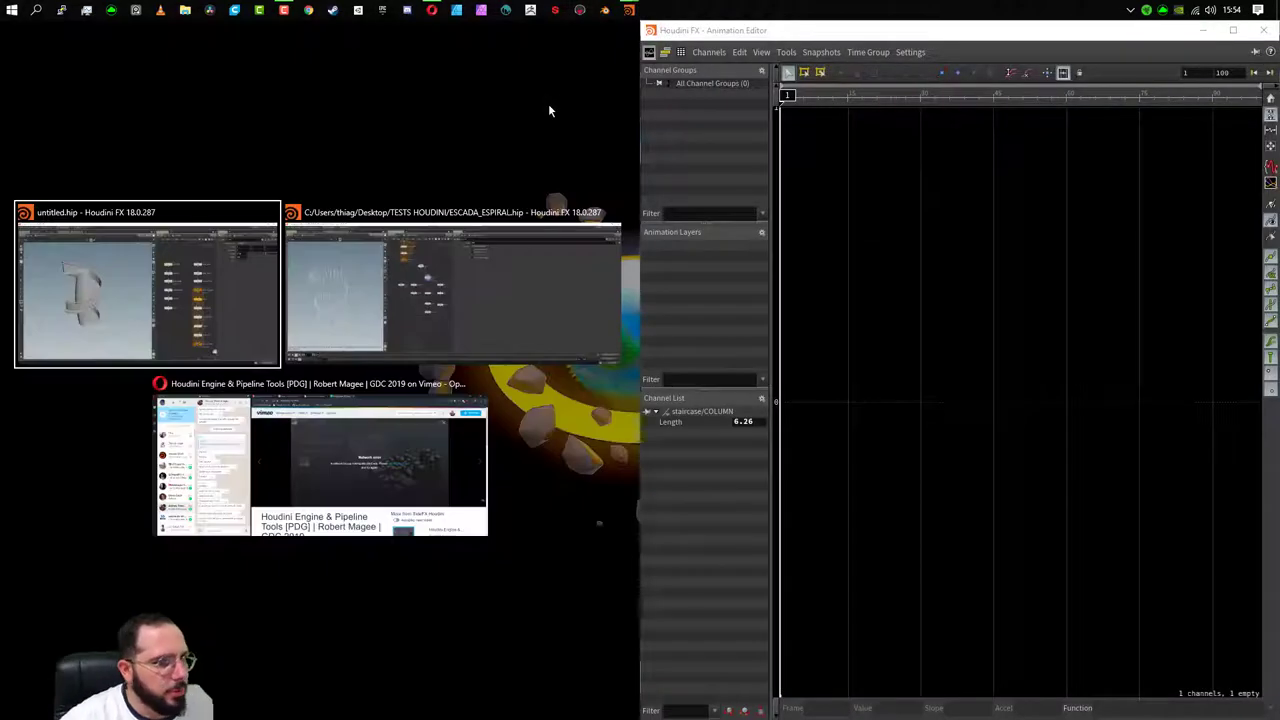
pyautogui.click(1263, 30)
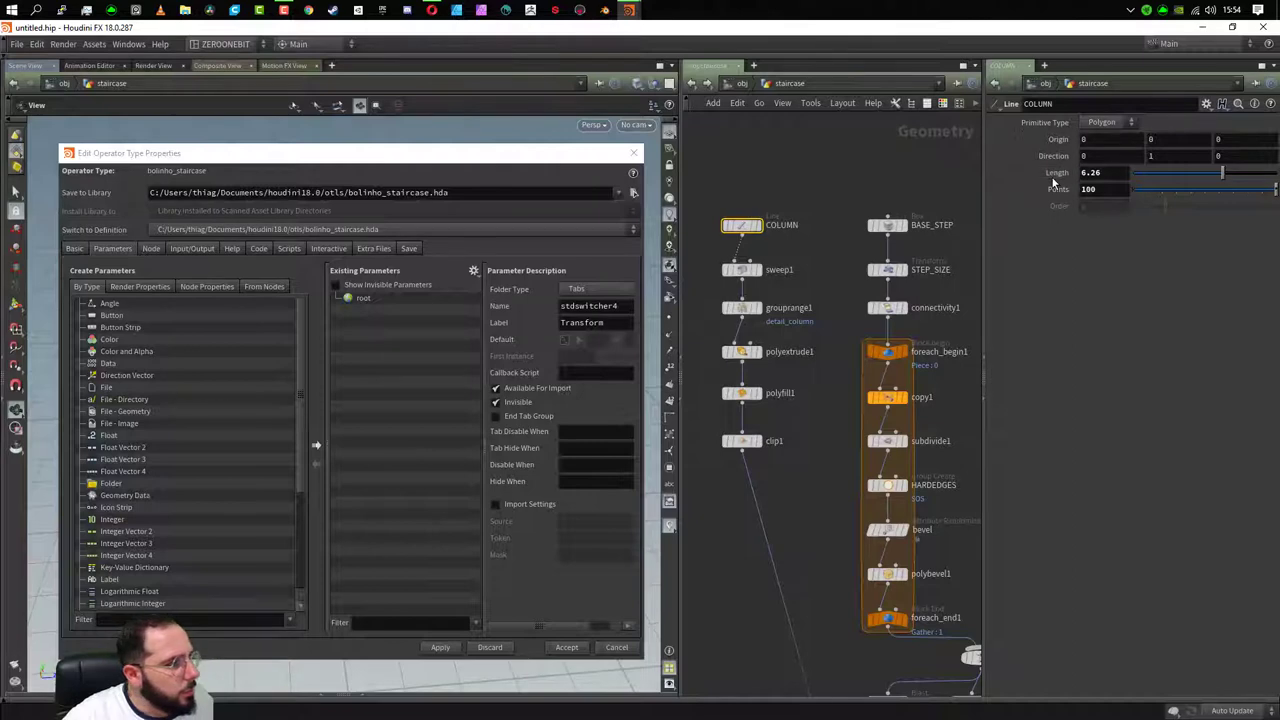
pyautogui.keyDown('ctrl'); pyautogui.middleClick(1011, 174); pyautogui.keyUp('ctrl')
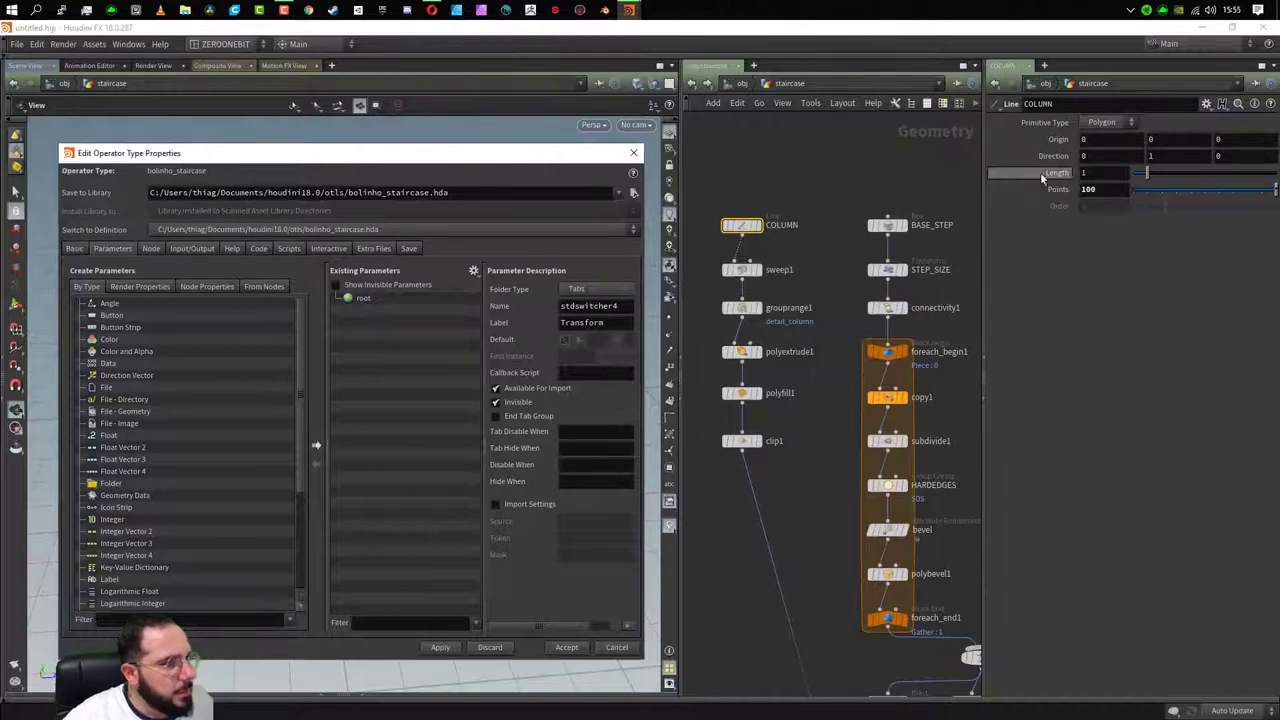
pyautogui.click(1040, 172)
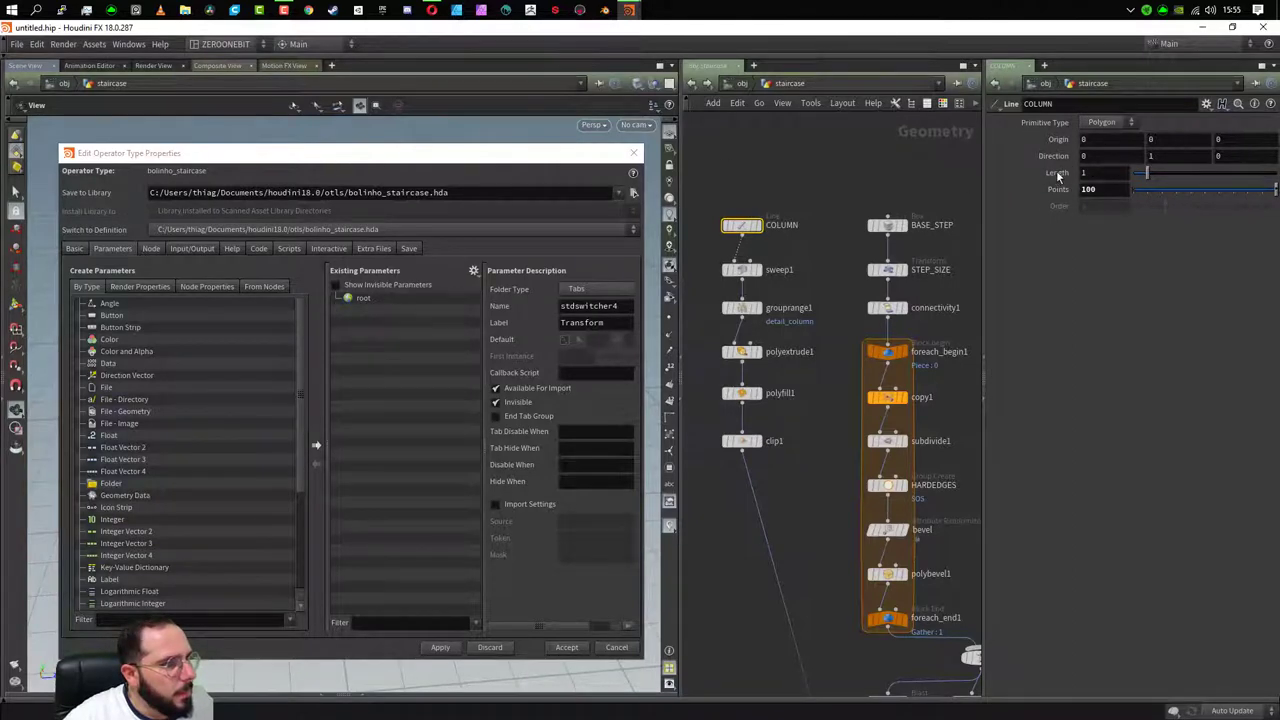
pyautogui.click(1058, 174)
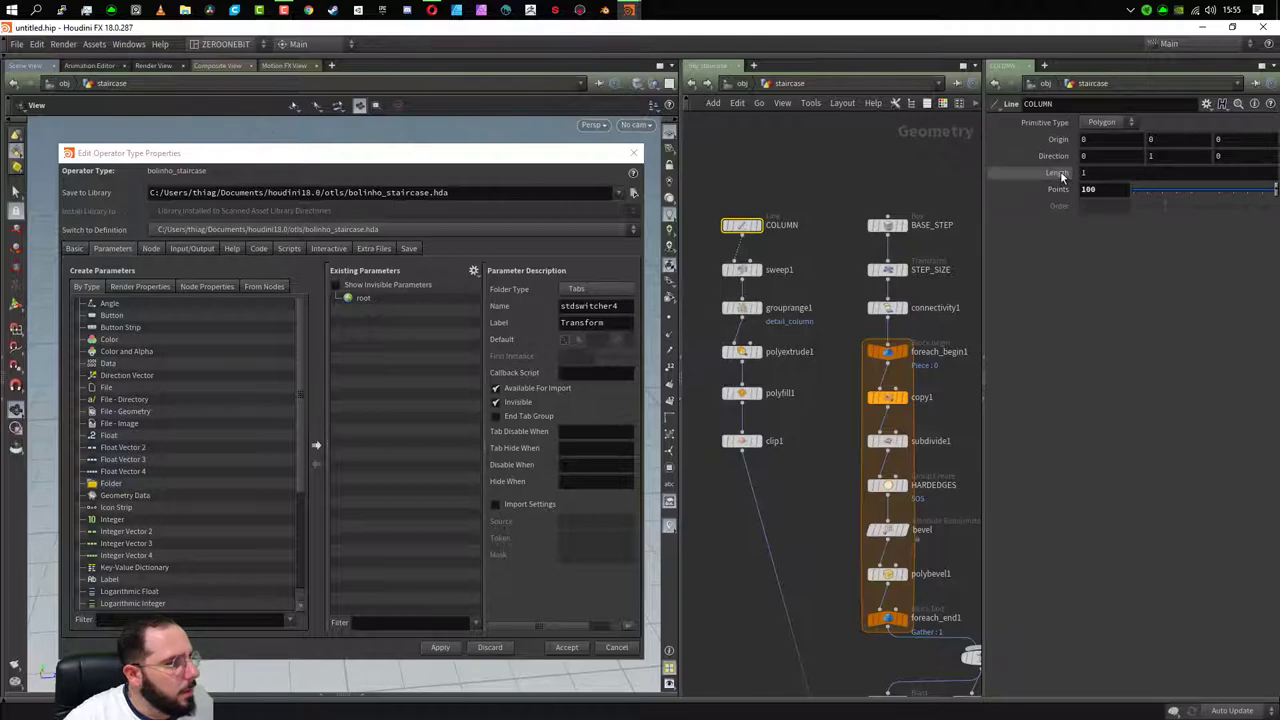
pyautogui.keyDown('shift'); pyautogui.click(1061, 174); pyautogui.keyUp('shift')
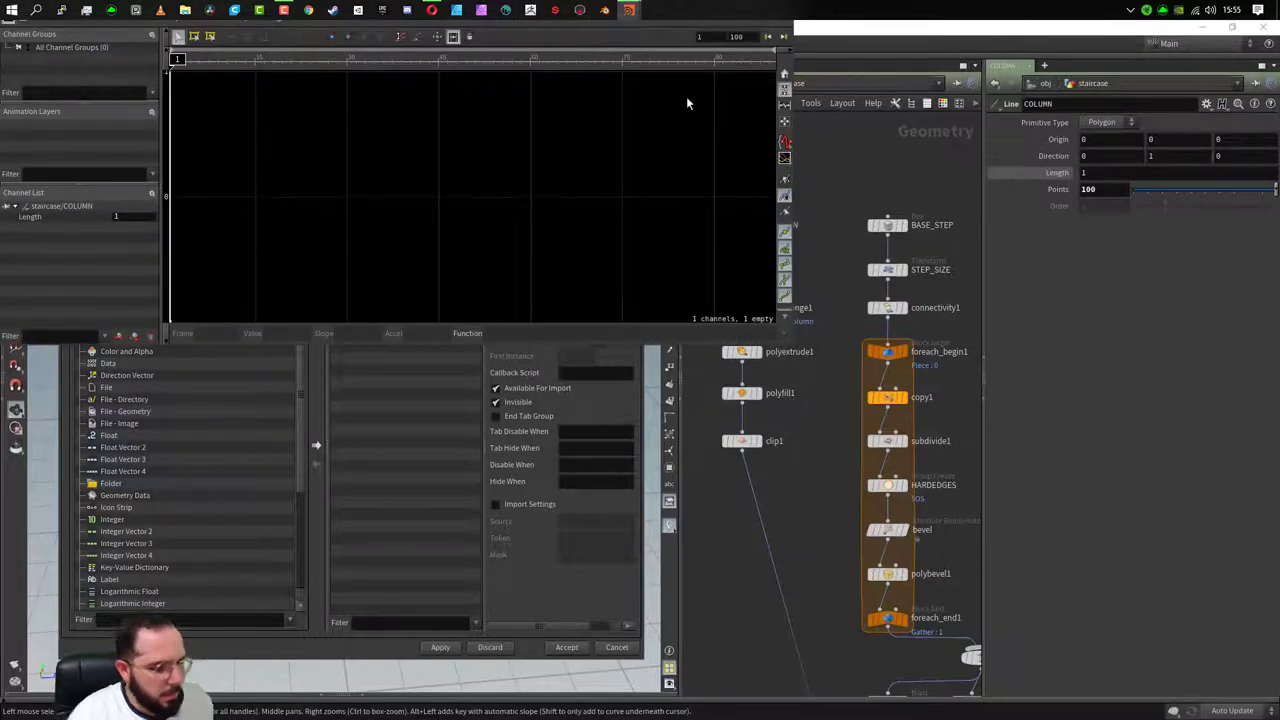
pyautogui.press('super+Right')
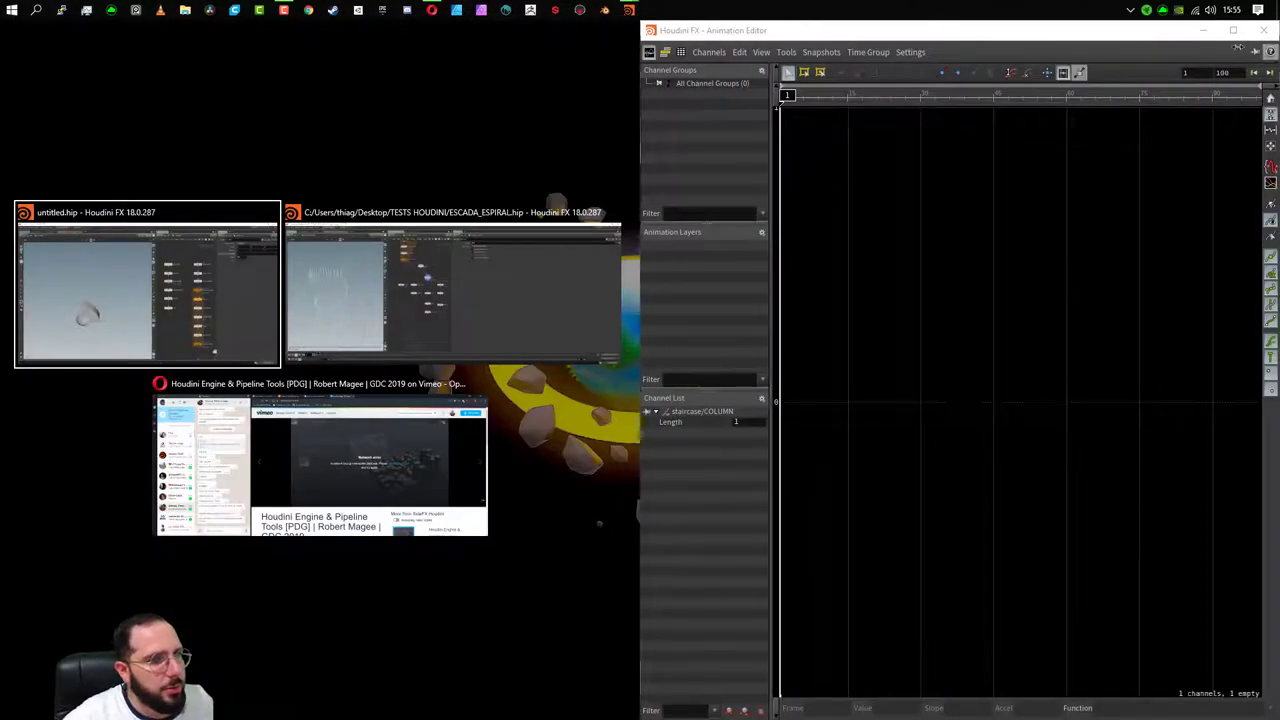
pyautogui.click(1263, 30)
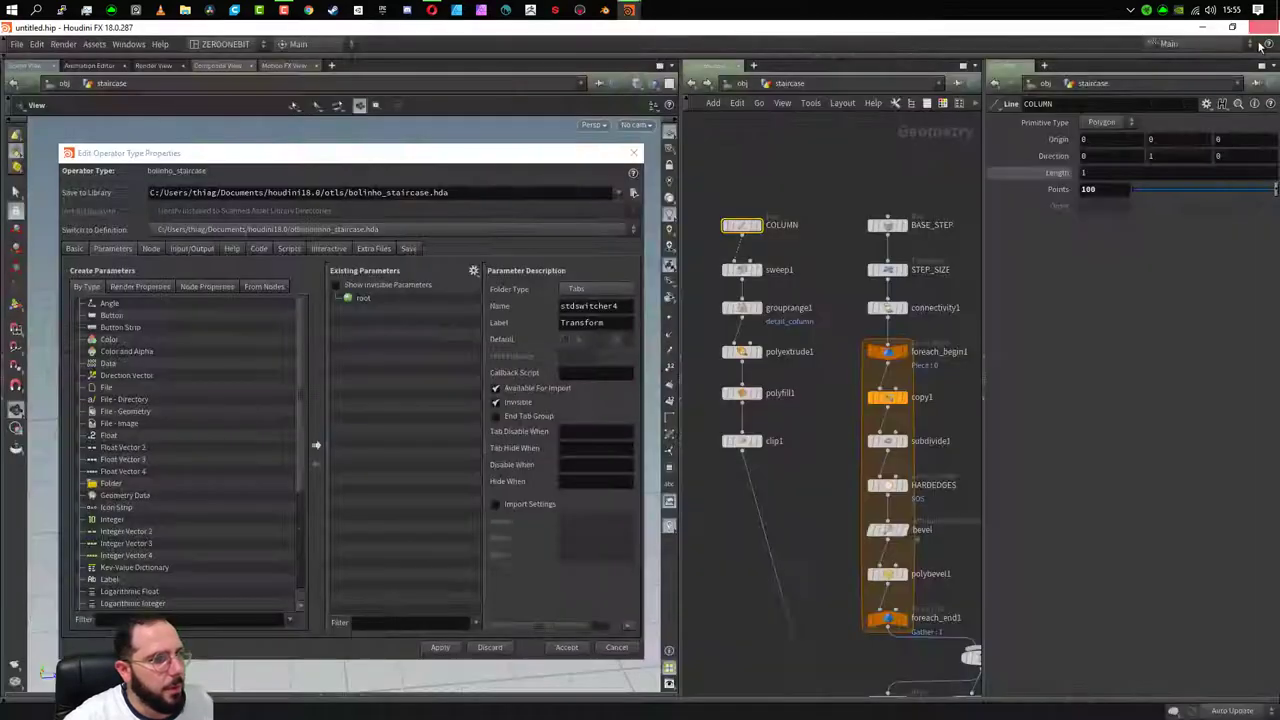
pyautogui.click(1062, 174)
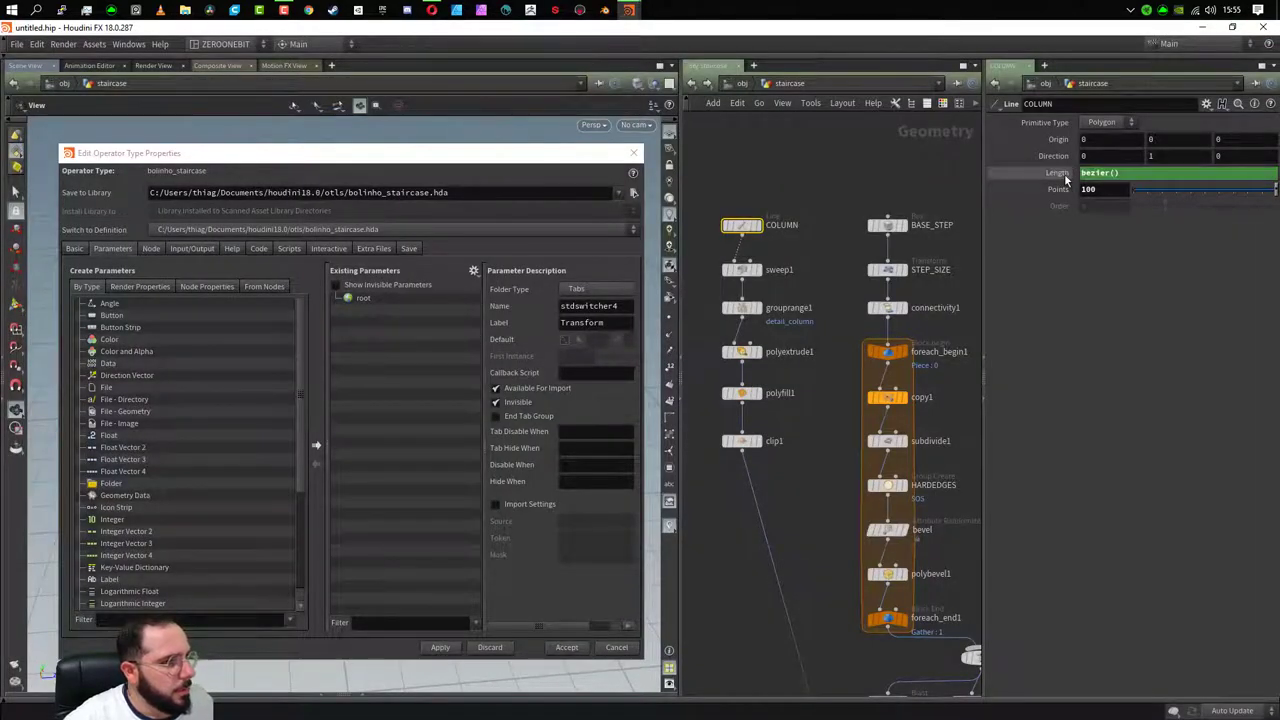
pyautogui.hotkey('ctrl', 'z')
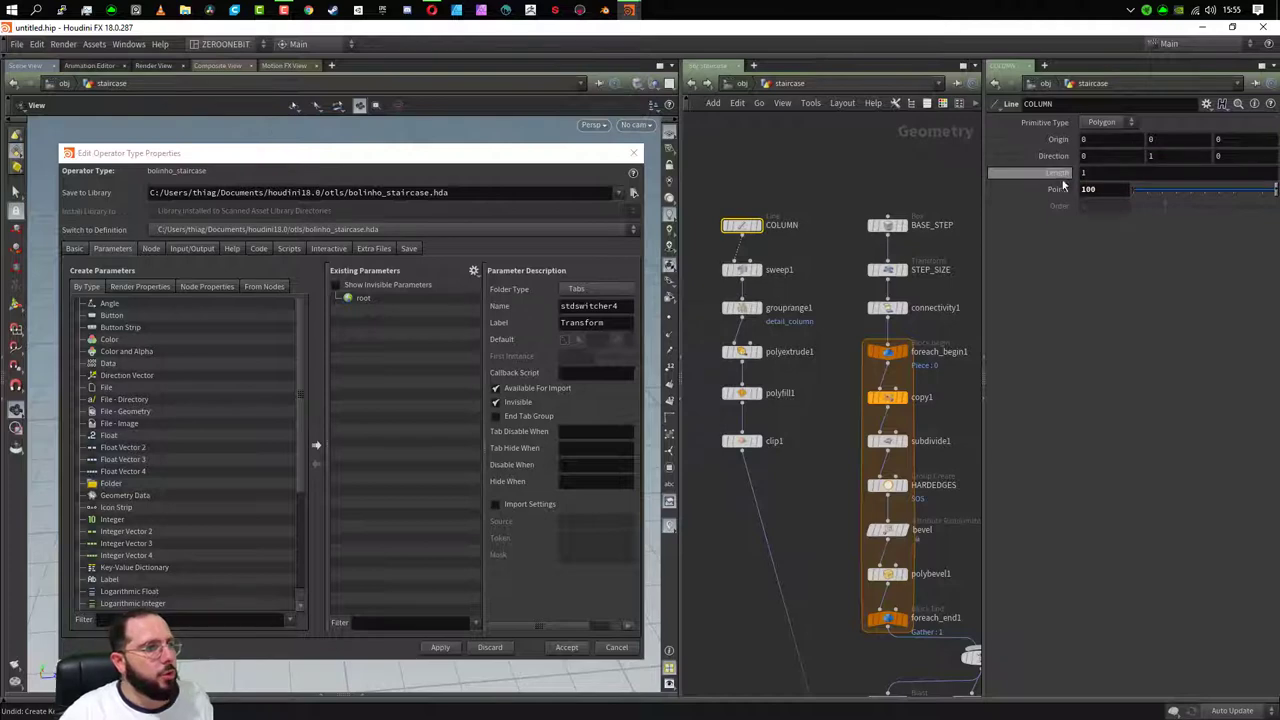
pyautogui.click(349, 155)
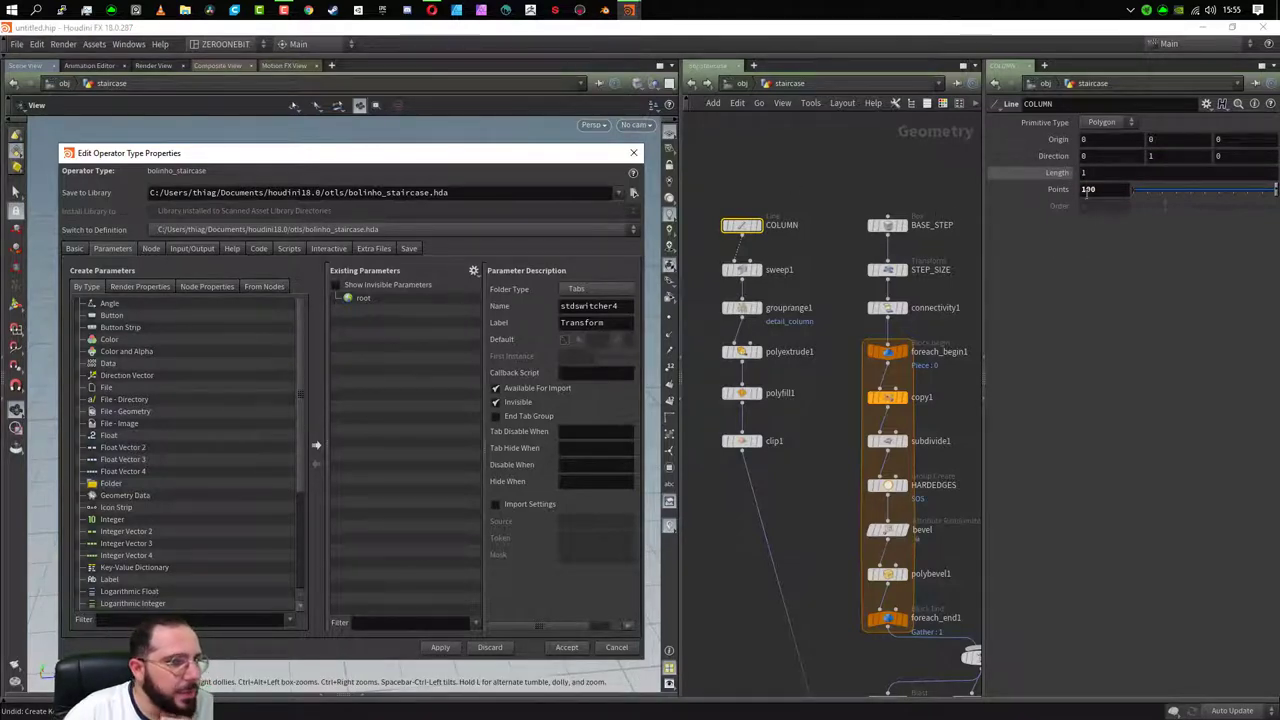
pyautogui.click(1013, 188)
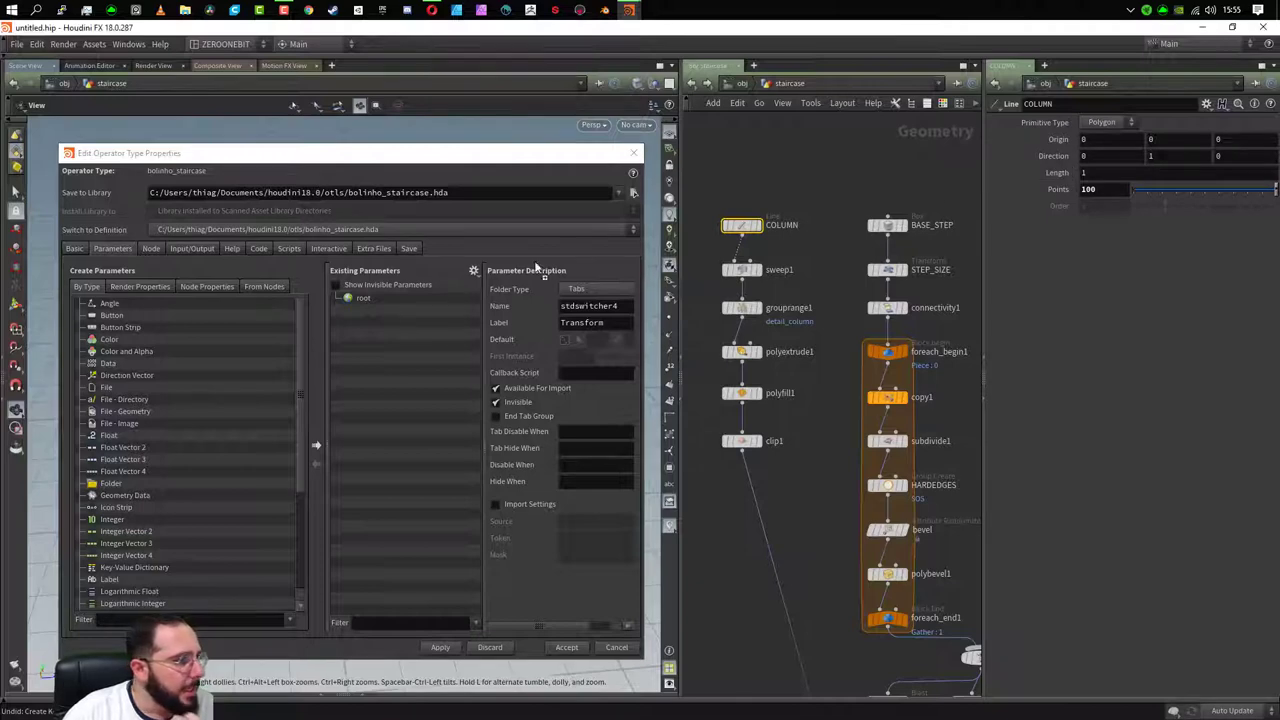
pyautogui.click(360, 298)
# - Add COLUMN's Length under root as a parameter labelled ALTURA ESCADA
pyautogui.moveTo(364, 302); pyautogui.dragTo(366, 304)
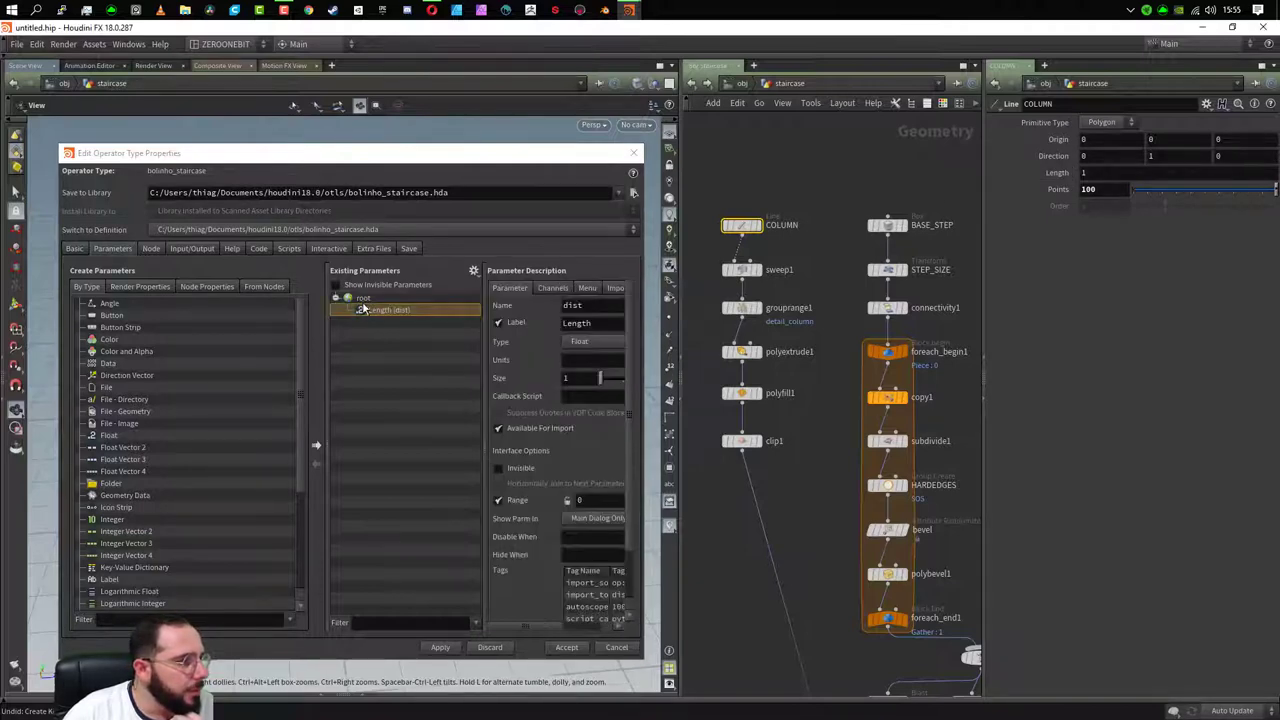
pyautogui.doubleClick(580, 322)
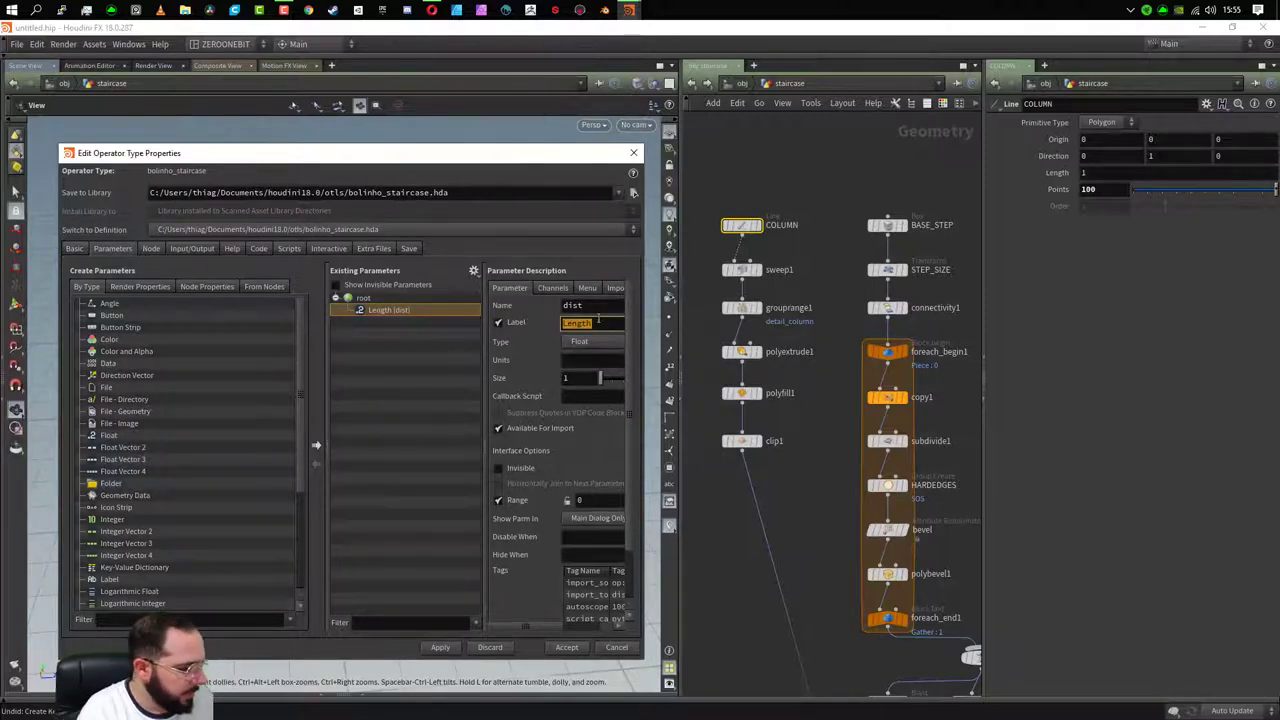
pyautogui.write('AlTURA ESC')
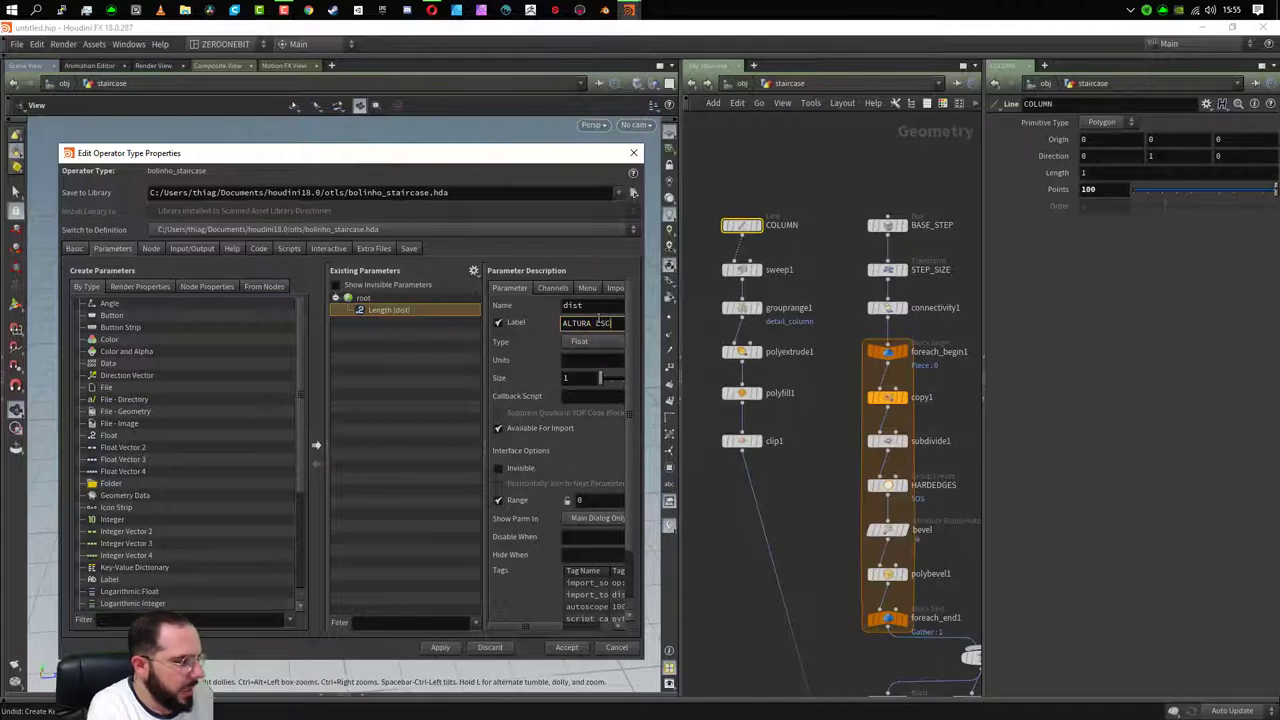
pyautogui.write('ADA')
pyautogui.press('Return')
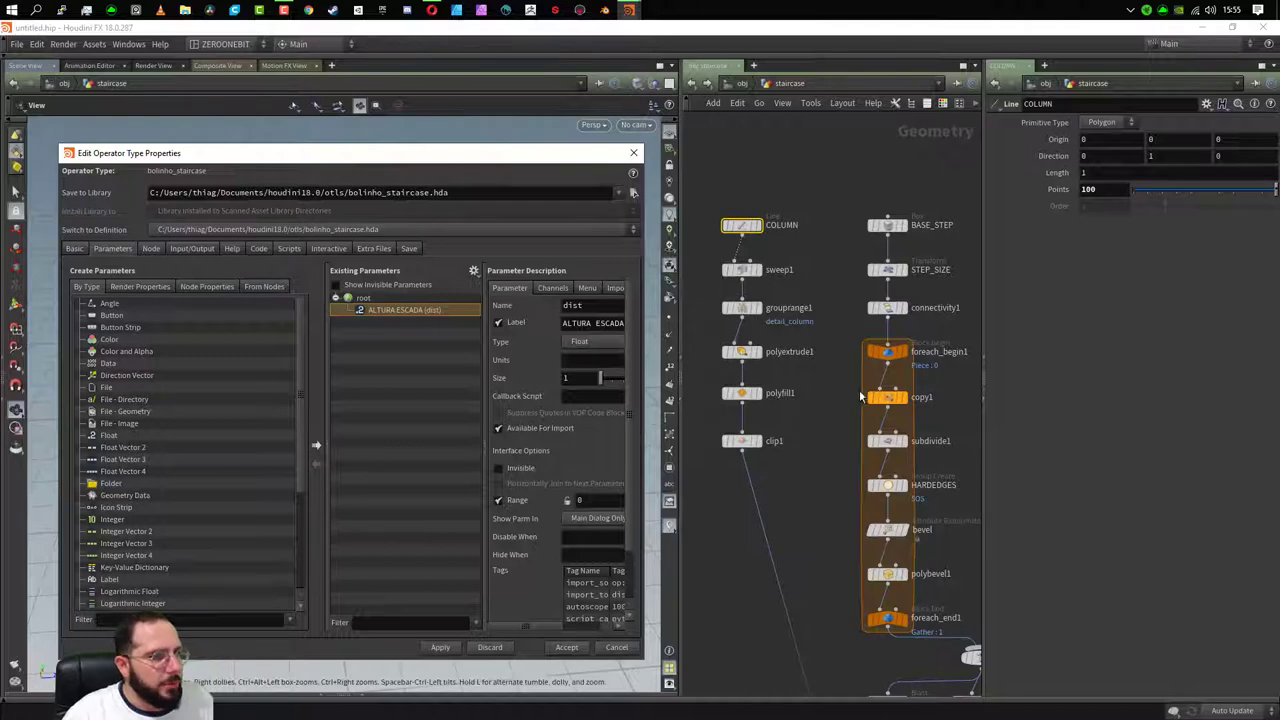
pyautogui.click(887, 269)
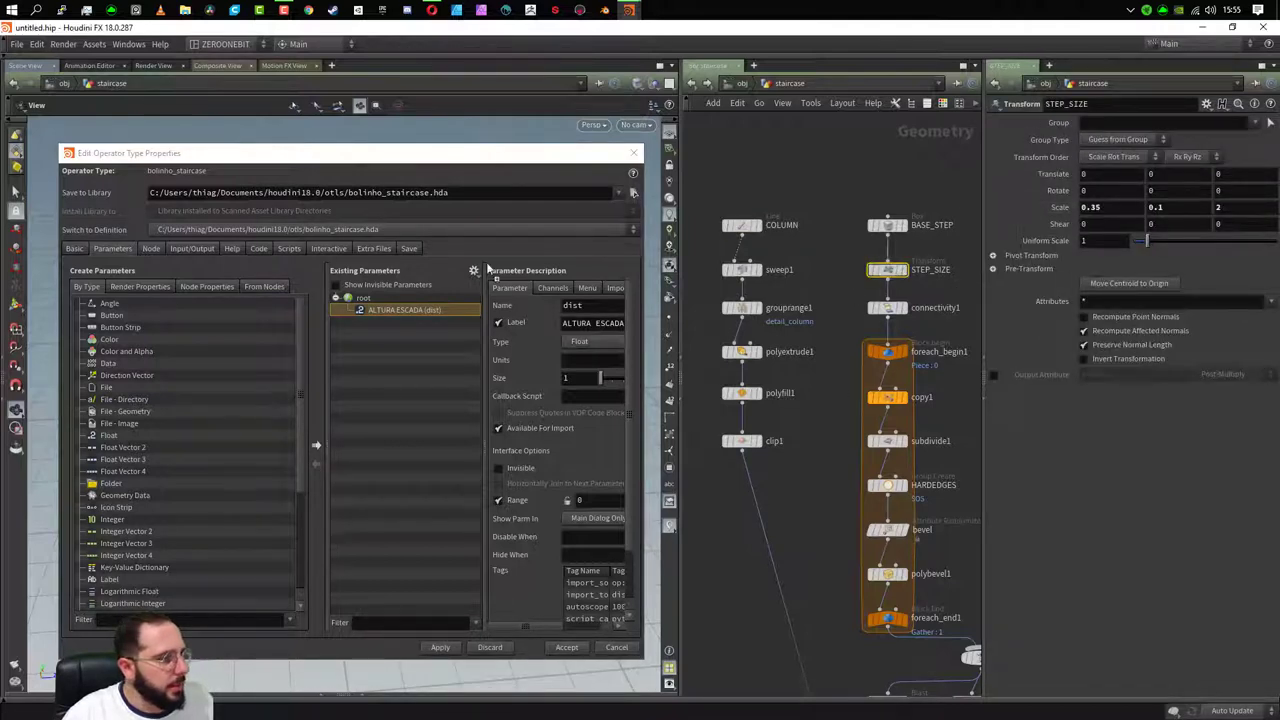
# - Add STEP_SIZE's Scale as Float Vector 3 parameter s2, labelled TAMANHO DEGRAU
pyautogui.moveTo(396, 311); pyautogui.dragTo(363, 302)
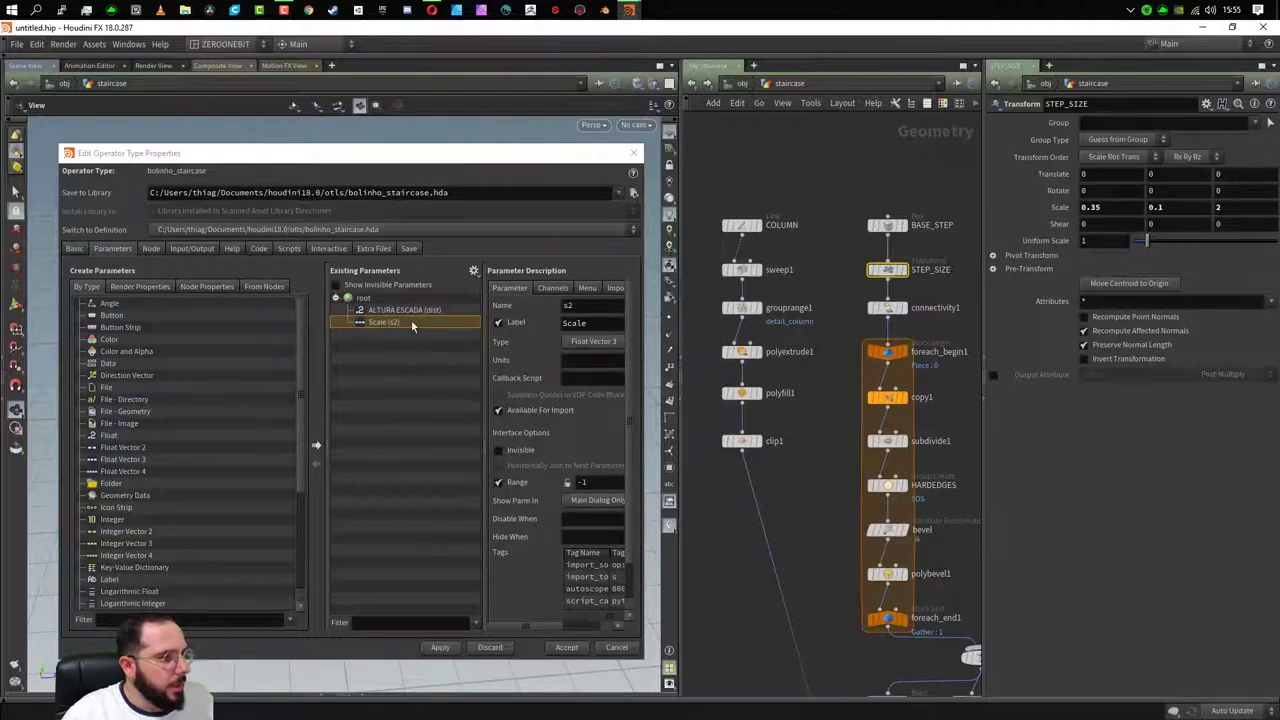
pyautogui.doubleClick(599, 323)
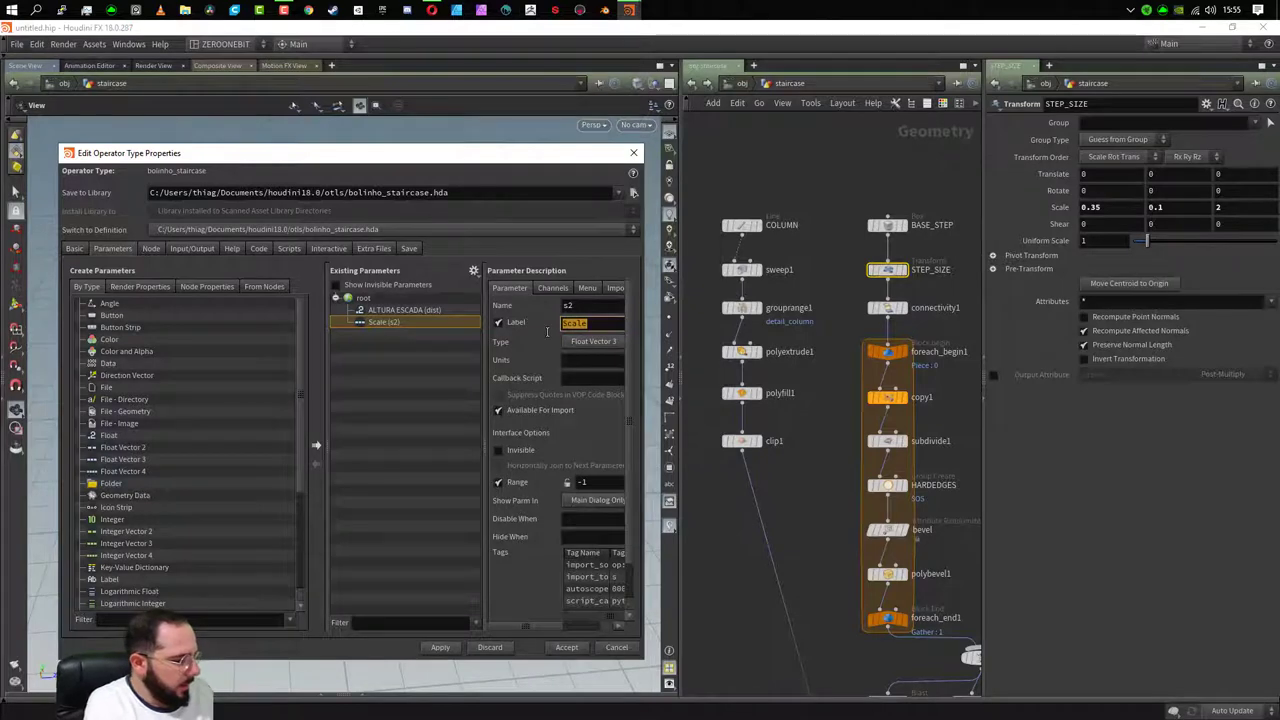
pyautogui.write('TAMANHO DEGRA')
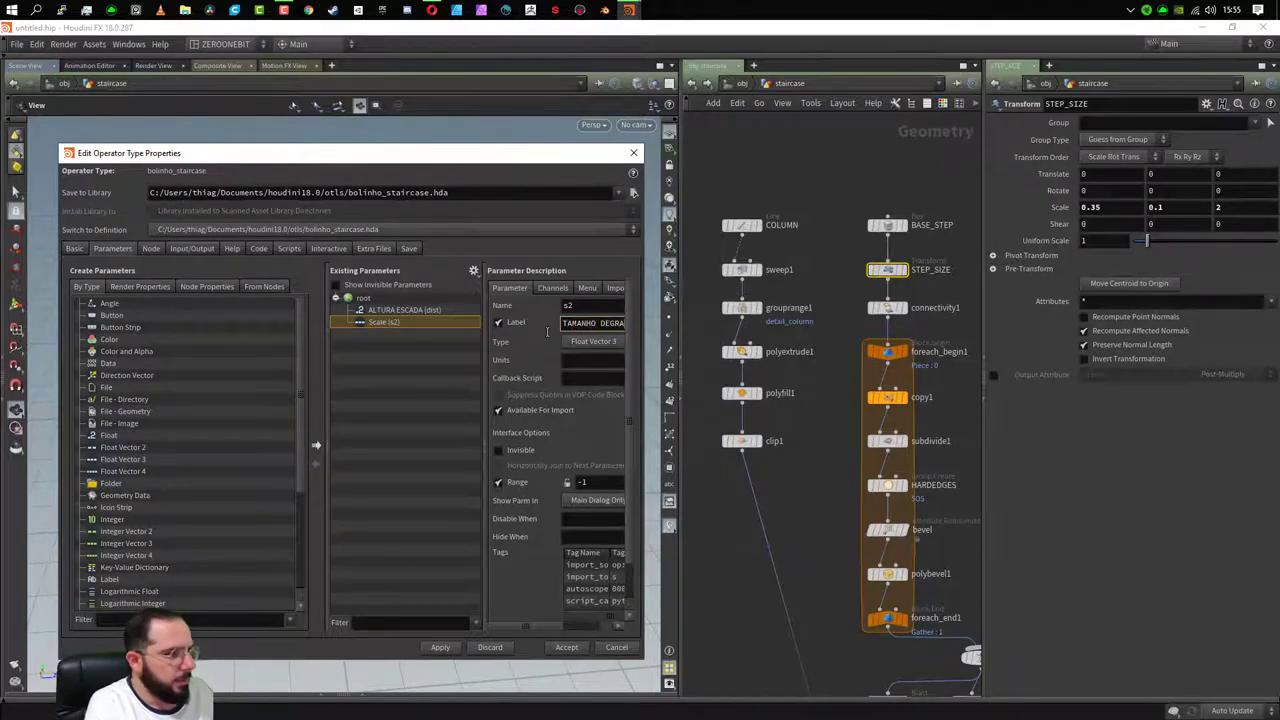
pyautogui.write('U')
pyautogui.press('Return')
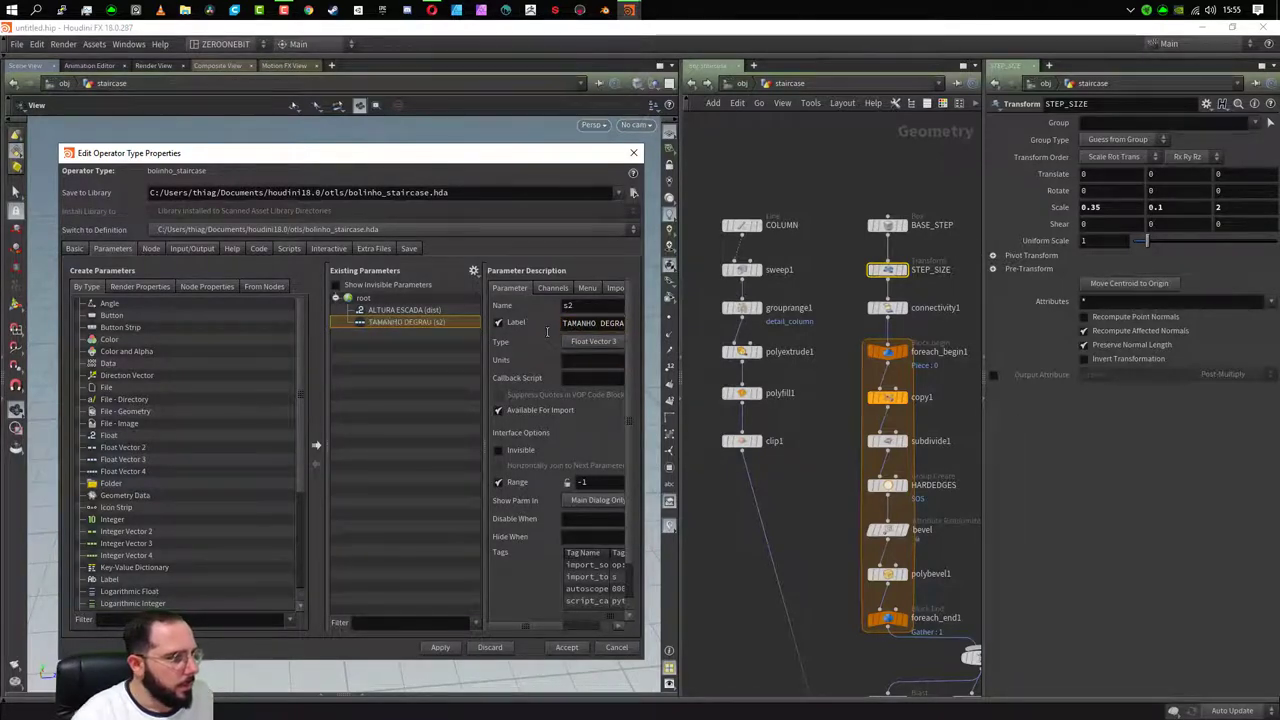
pyautogui.scroll(-1, 590, 540)
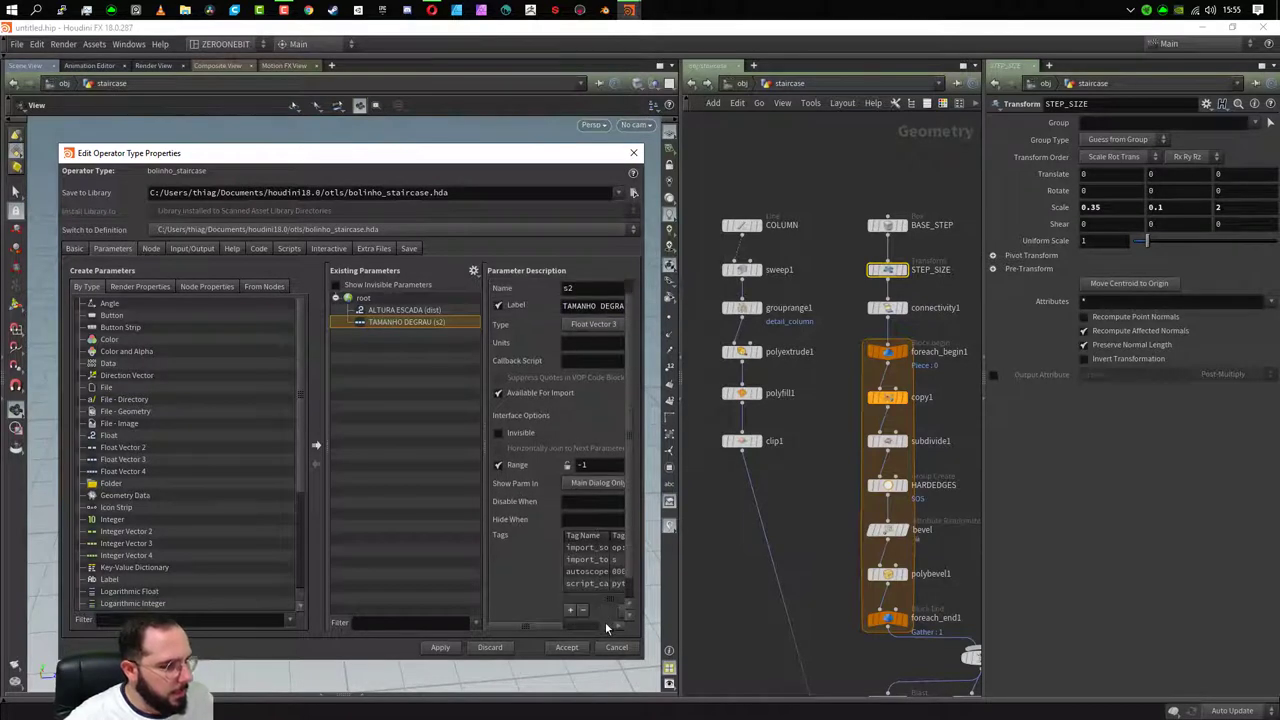
pyautogui.moveTo(605, 627); pyautogui.dragTo(511, 627)
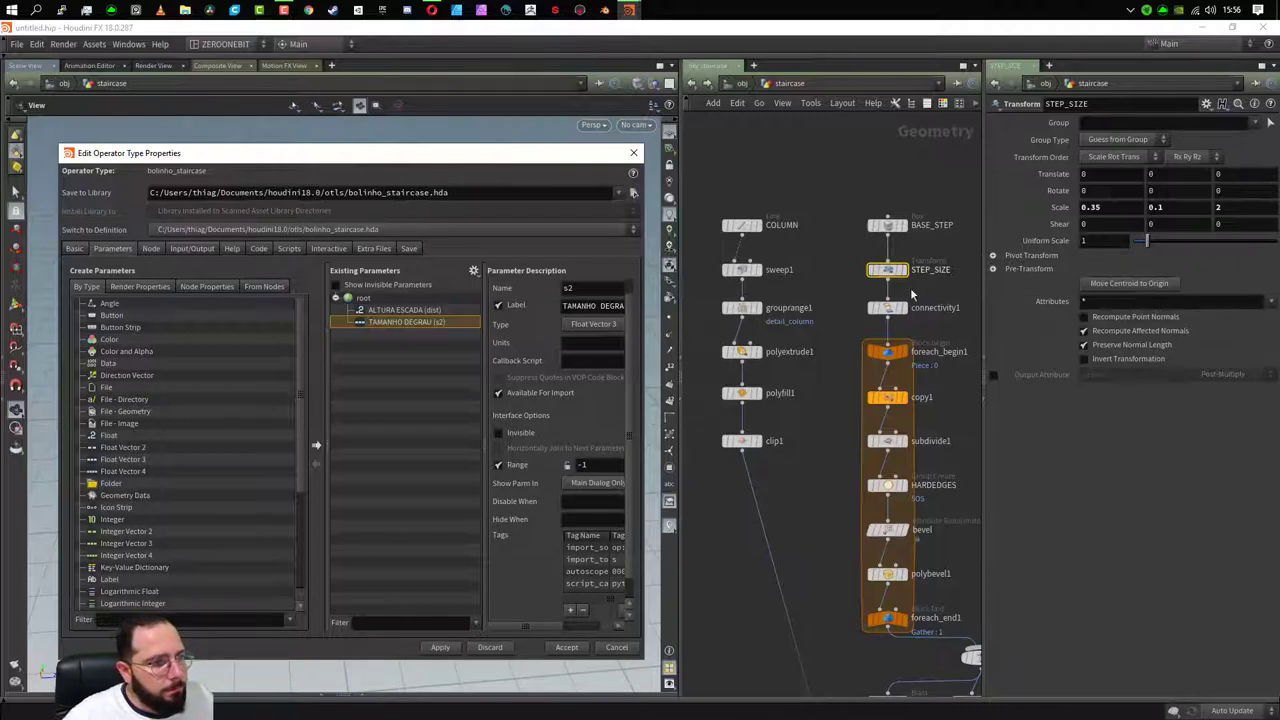
pyautogui.click(742, 270)
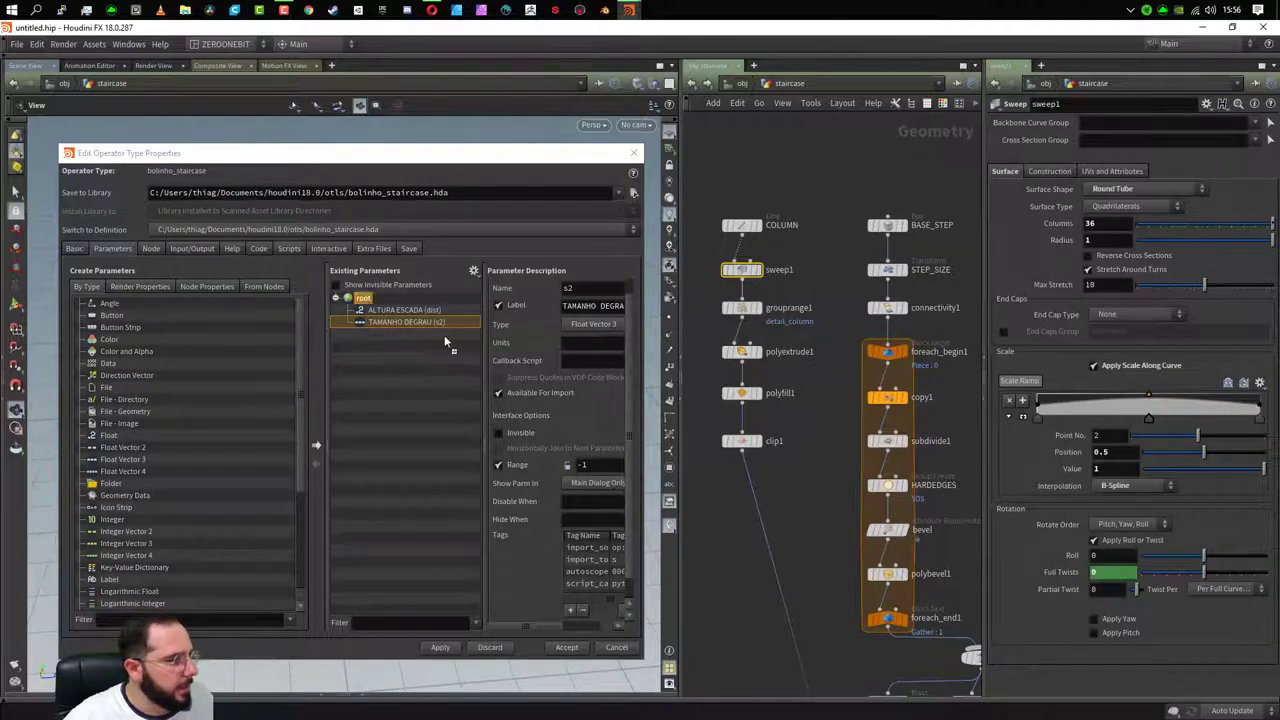
# - Add sweep1's Scale Ramp as ramp parameter scaleramp, labelled PERFIL COLUNA
pyautogui.moveTo(1020, 381); pyautogui.dragTo(410, 344)
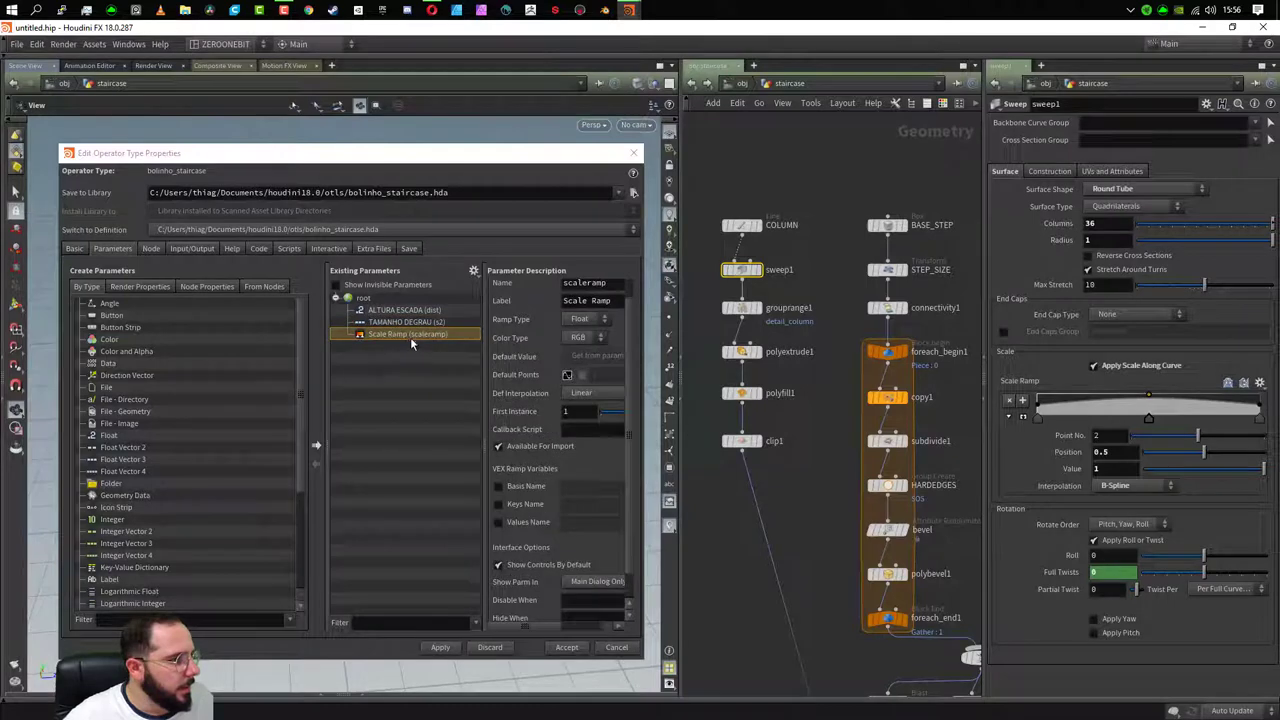
pyautogui.click(605, 300)
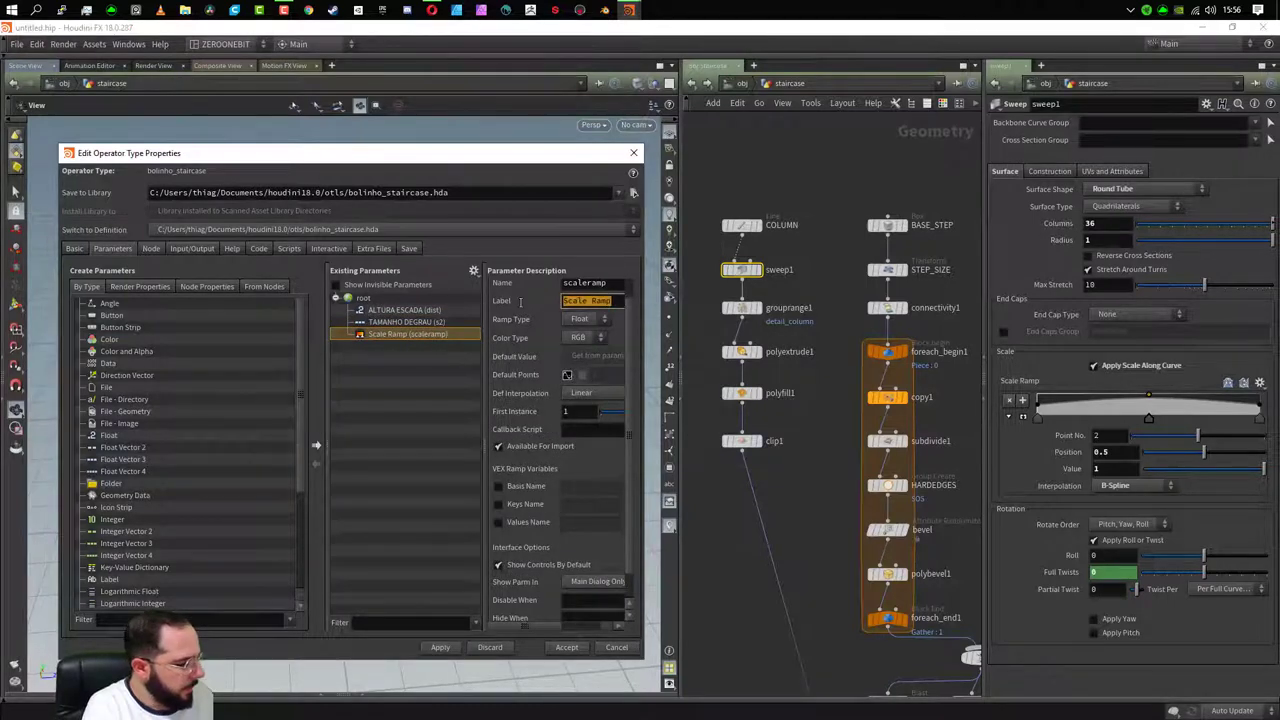
pyautogui.write('PERFIL COL')
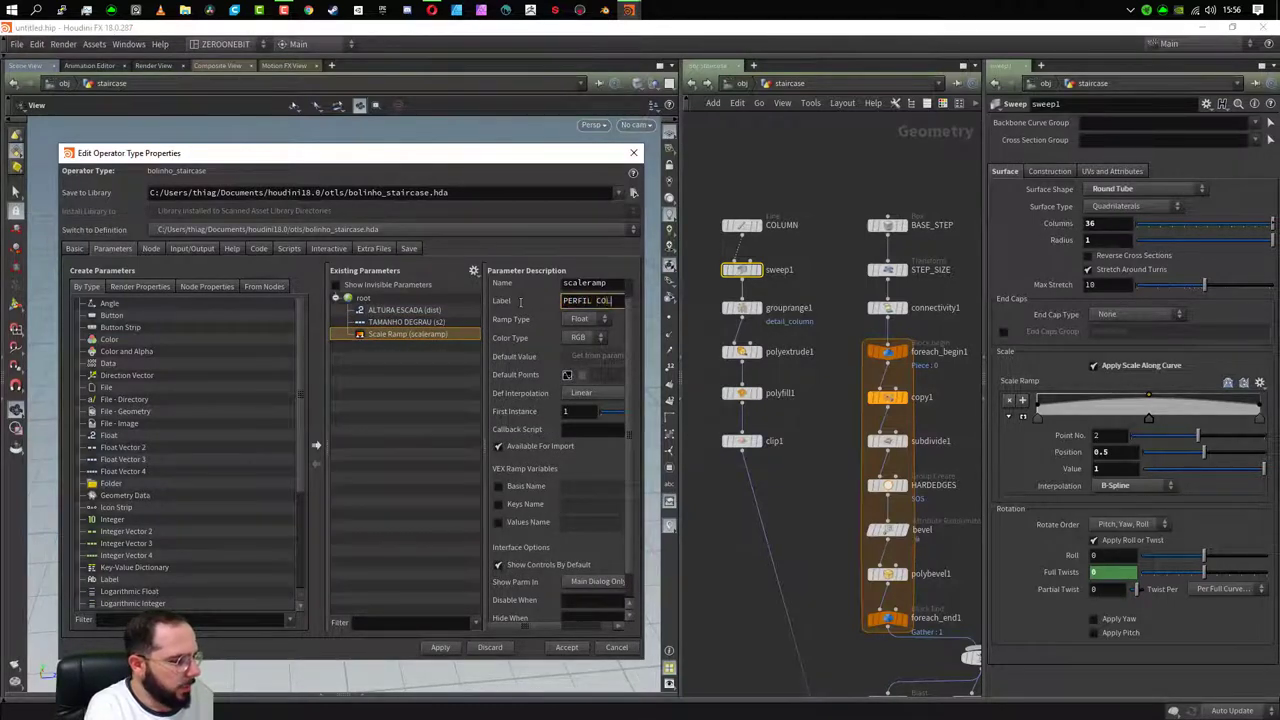
pyautogui.write('UNA')
pyautogui.press('Return')
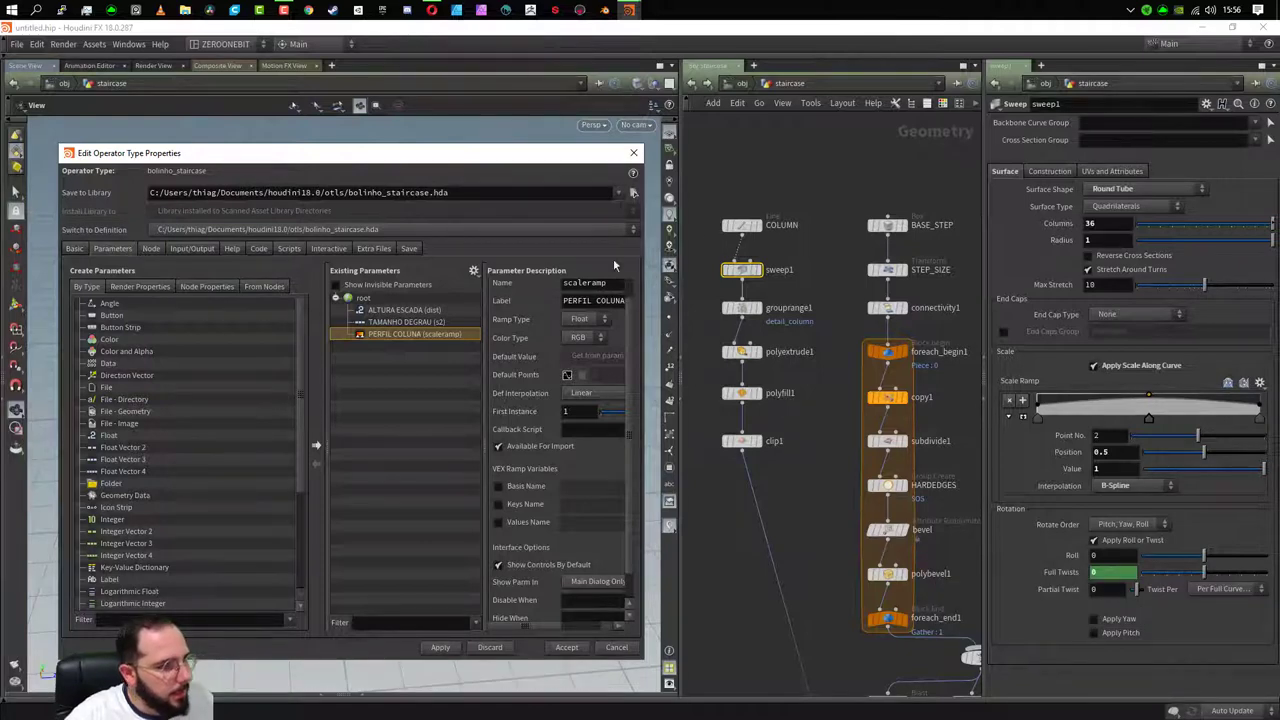
pyautogui.moveTo(930, 558)
pyautogui.mouseDown(button='middle')
pyautogui.moveTo(812, 425)
pyautogui.moveTo(754, 324)
pyautogui.moveTo(725, 137)
pyautogui.moveTo(633, 72)
pyautogui.moveTo(740, 456)
pyautogui.mouseUp(button='middle')
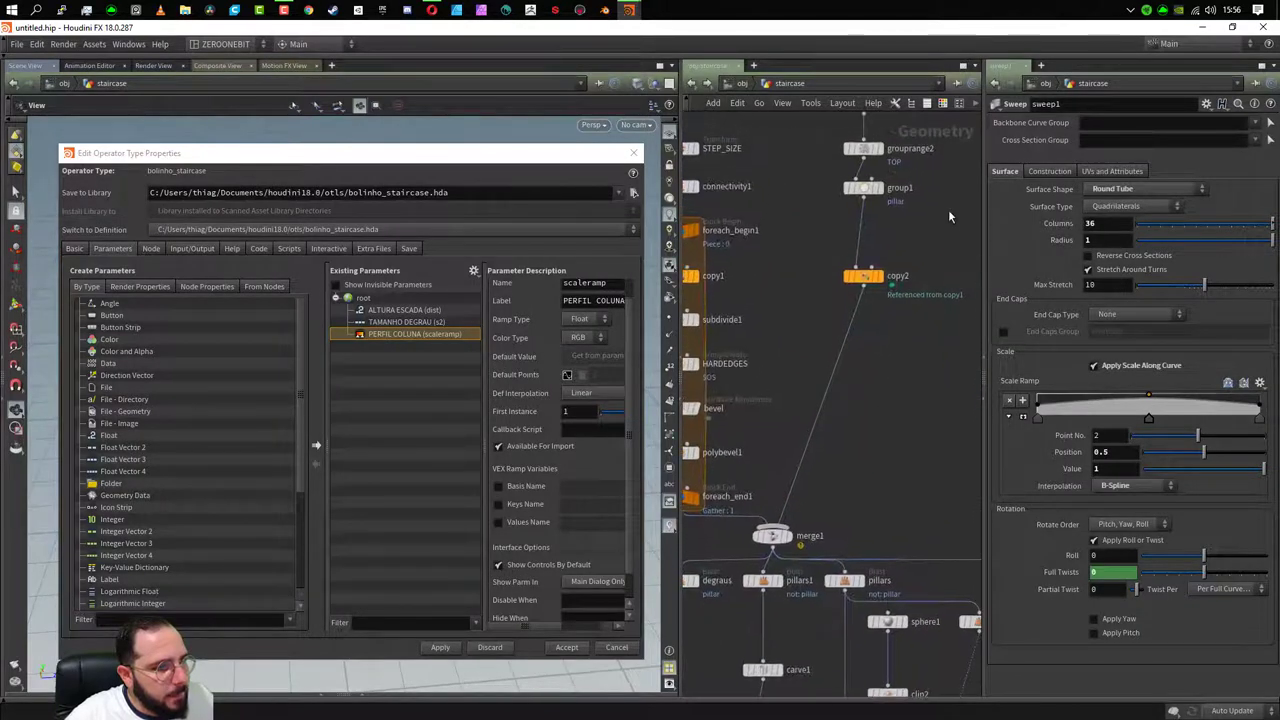
# - Add line1's Length as parameter dist2, labelled ALTURA CORRIMAO
pyautogui.moveTo(950, 215); pyautogui.dragTo(904, 414, button='middle')
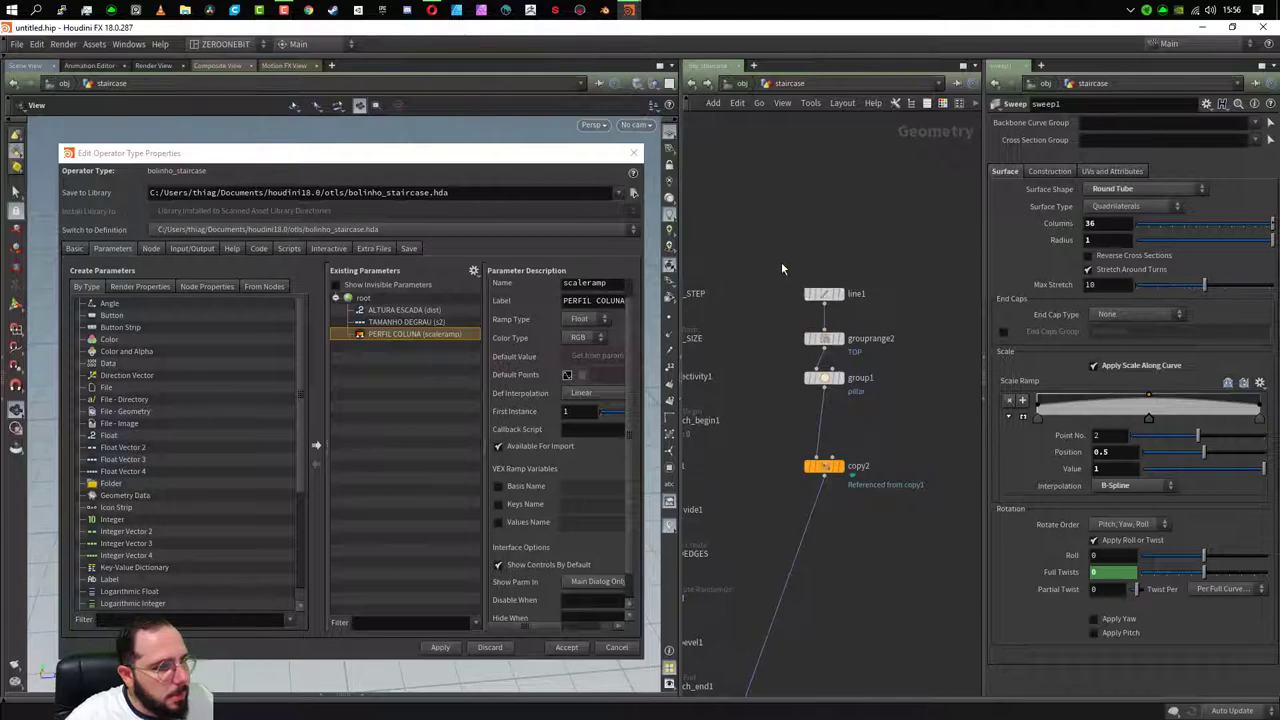
pyautogui.moveTo(781, 262); pyautogui.dragTo(884, 322)
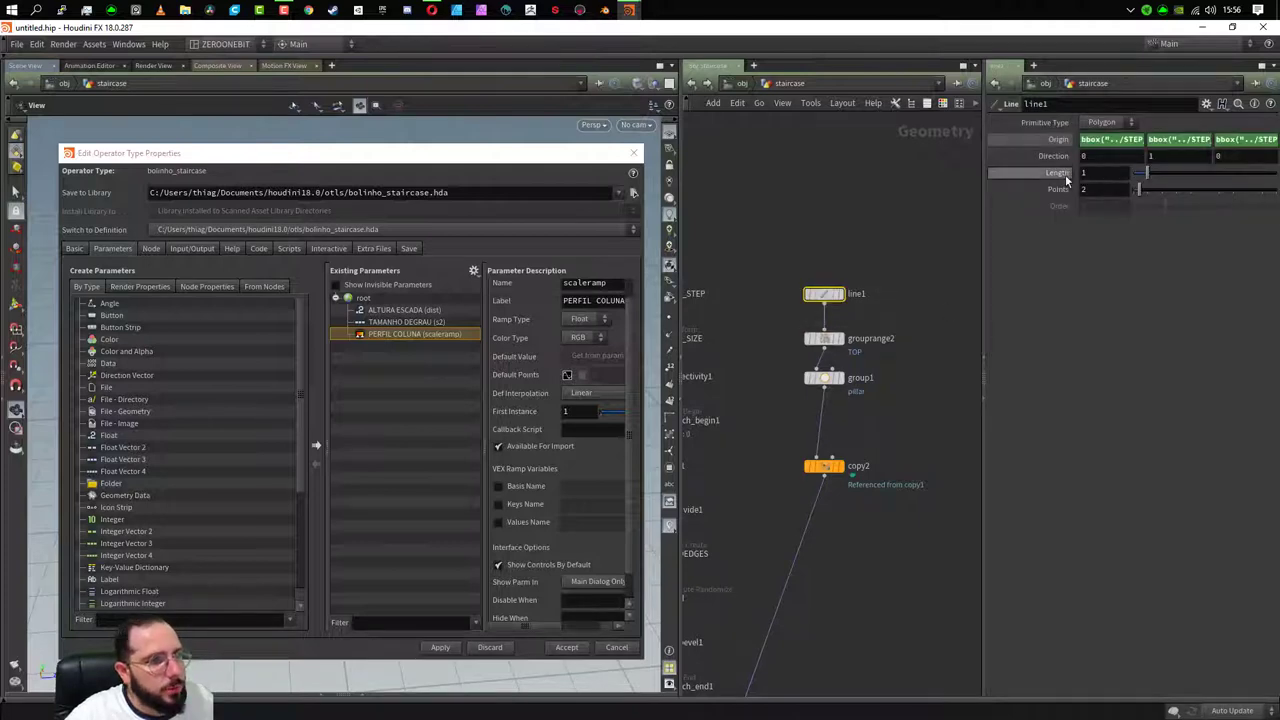
pyautogui.moveTo(1066, 180); pyautogui.dragTo(414, 341)
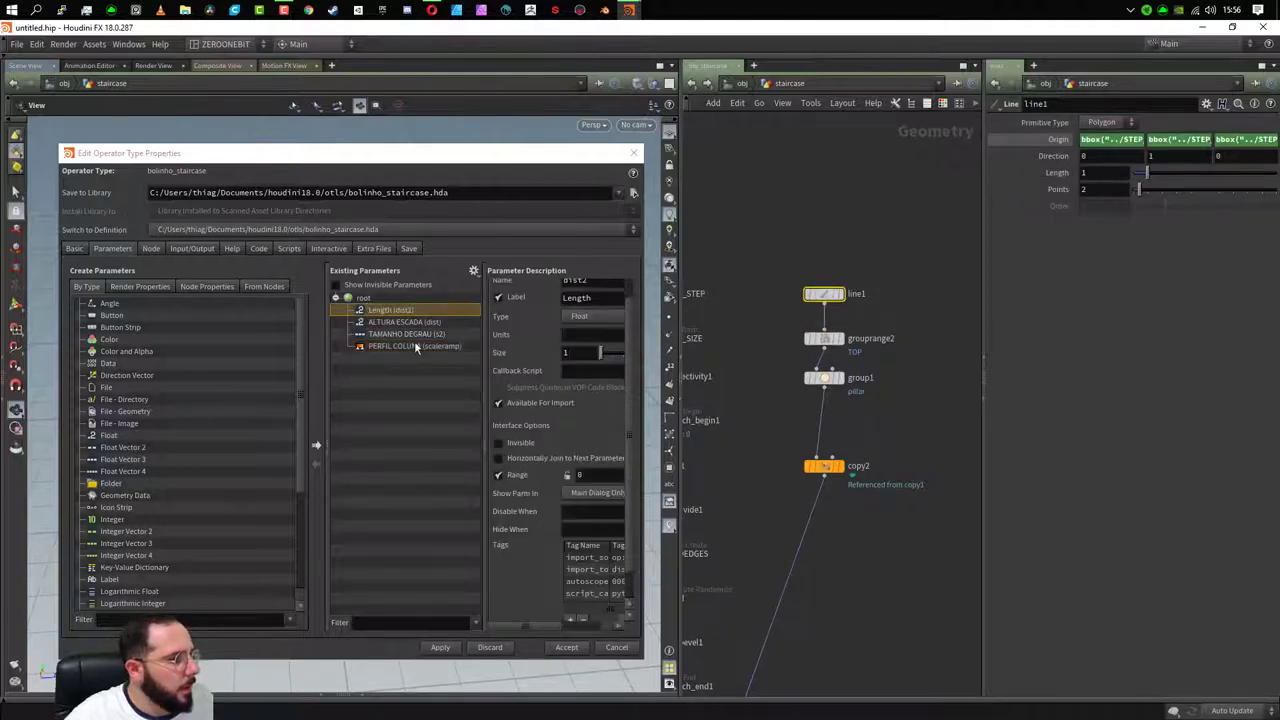
pyautogui.doubleClick(590, 297)
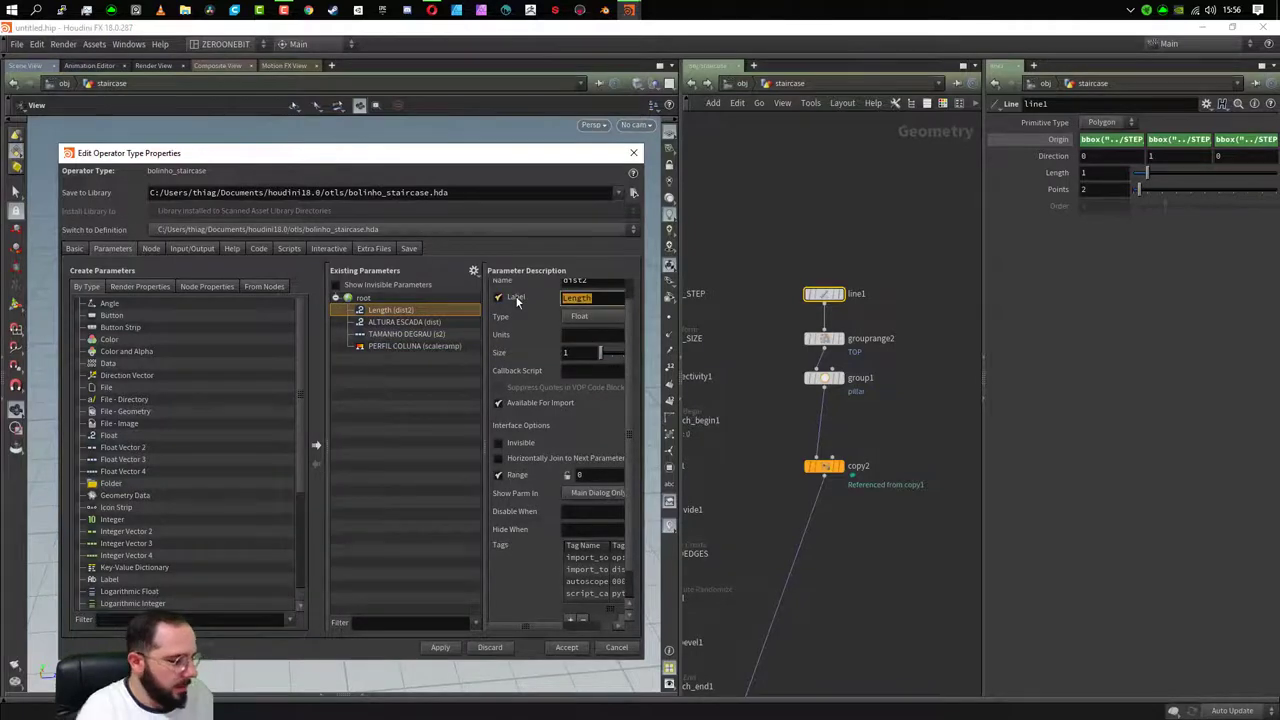
pyautogui.write('ALTURA ')
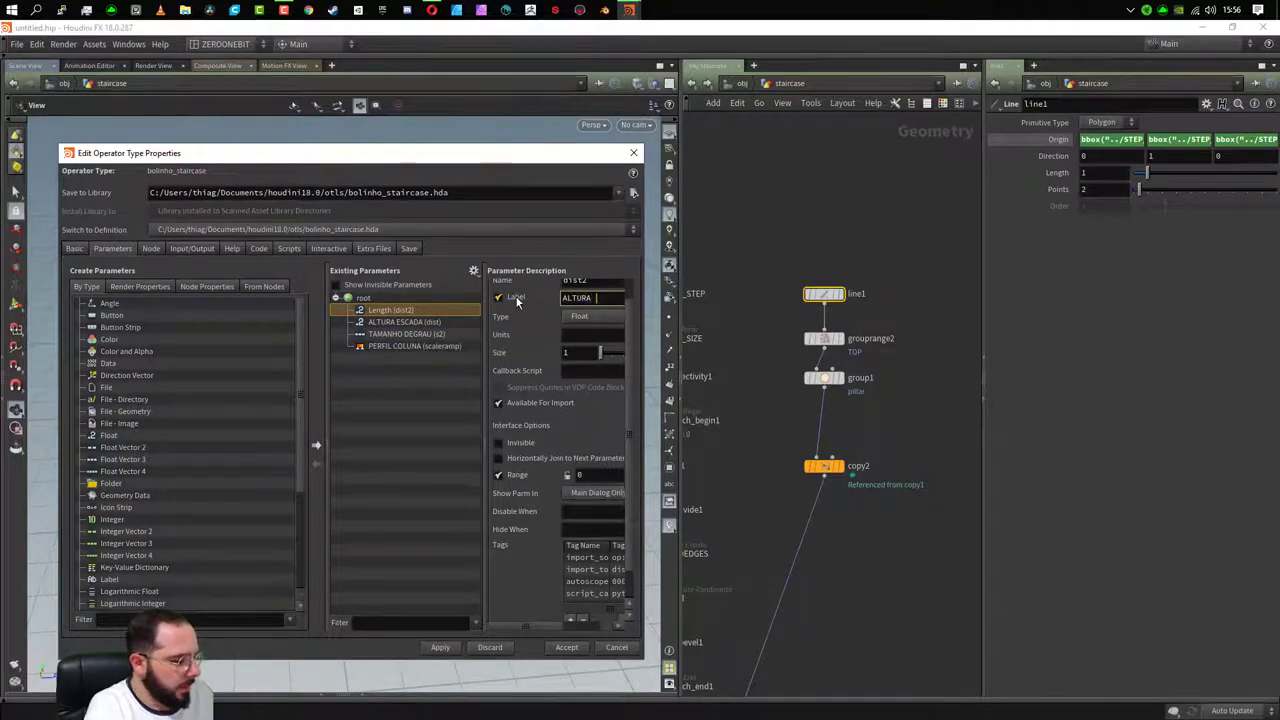
pyautogui.write('CORRIMAO')
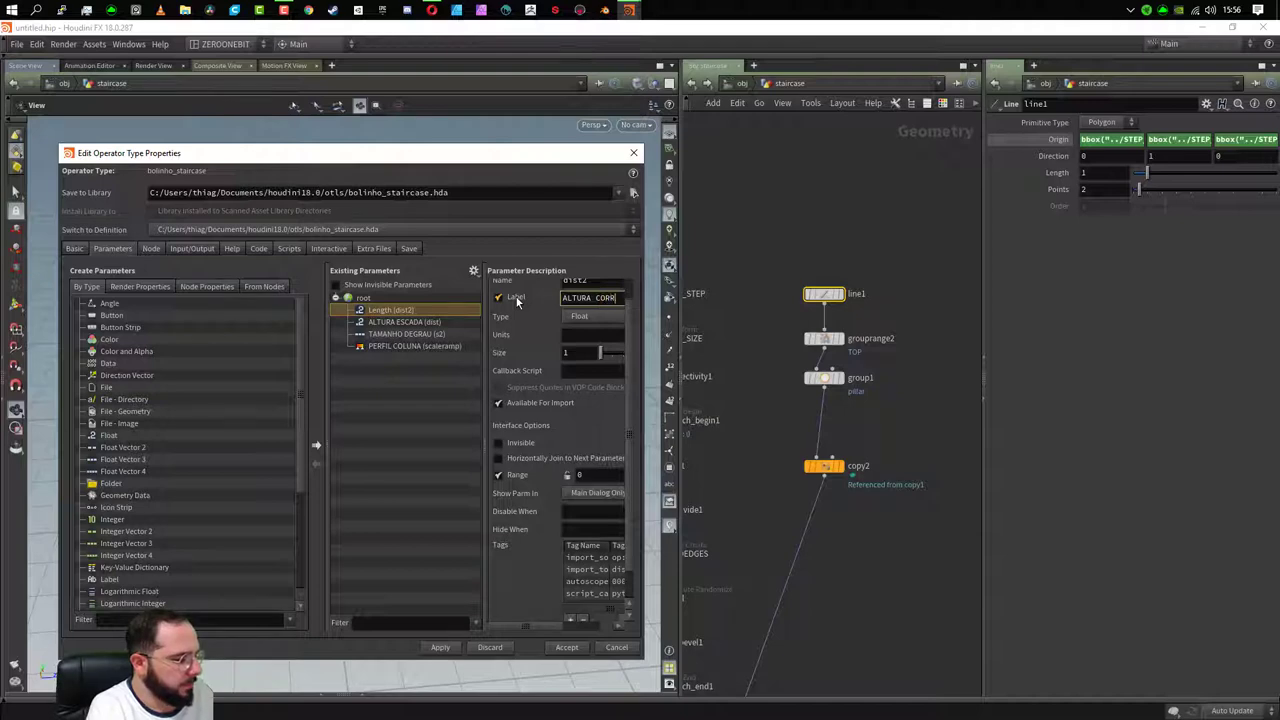
pyautogui.press('Return')
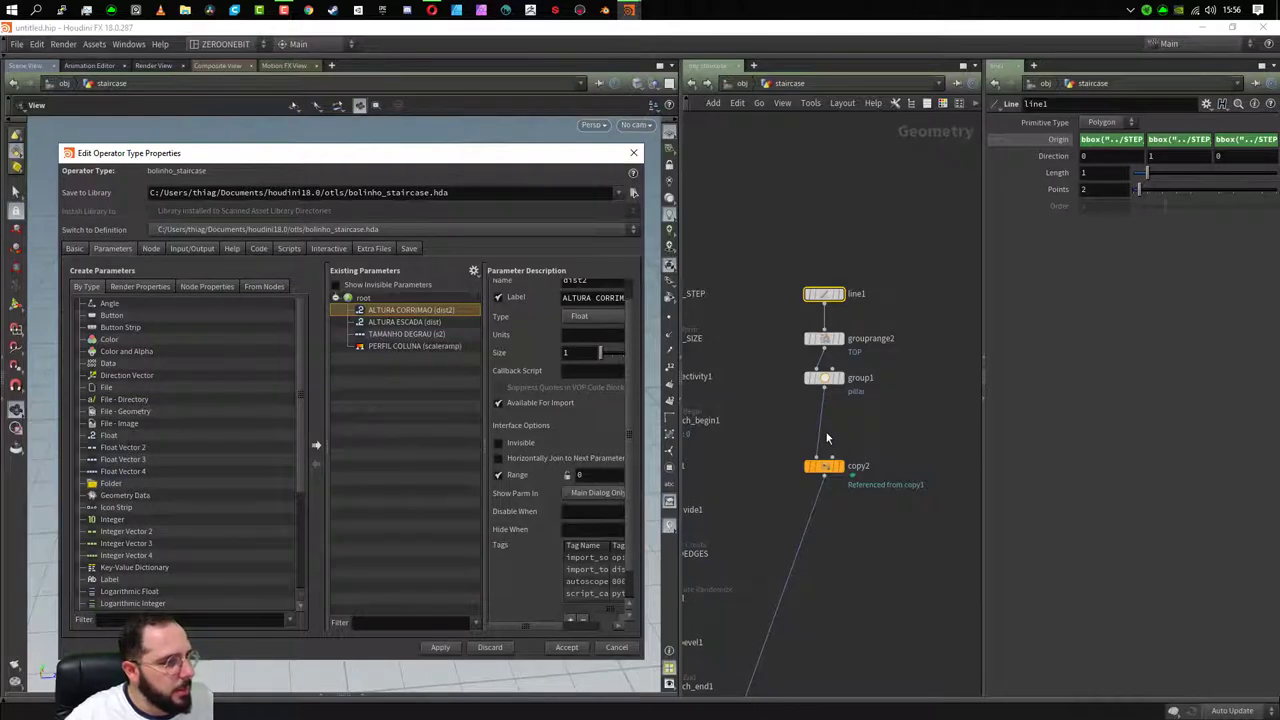
pyautogui.moveTo(889, 552)
pyautogui.mouseDown(button='middle')
pyautogui.moveTo(929, 477)
pyautogui.moveTo(862, 249)
pyautogui.mouseUp(button='middle')
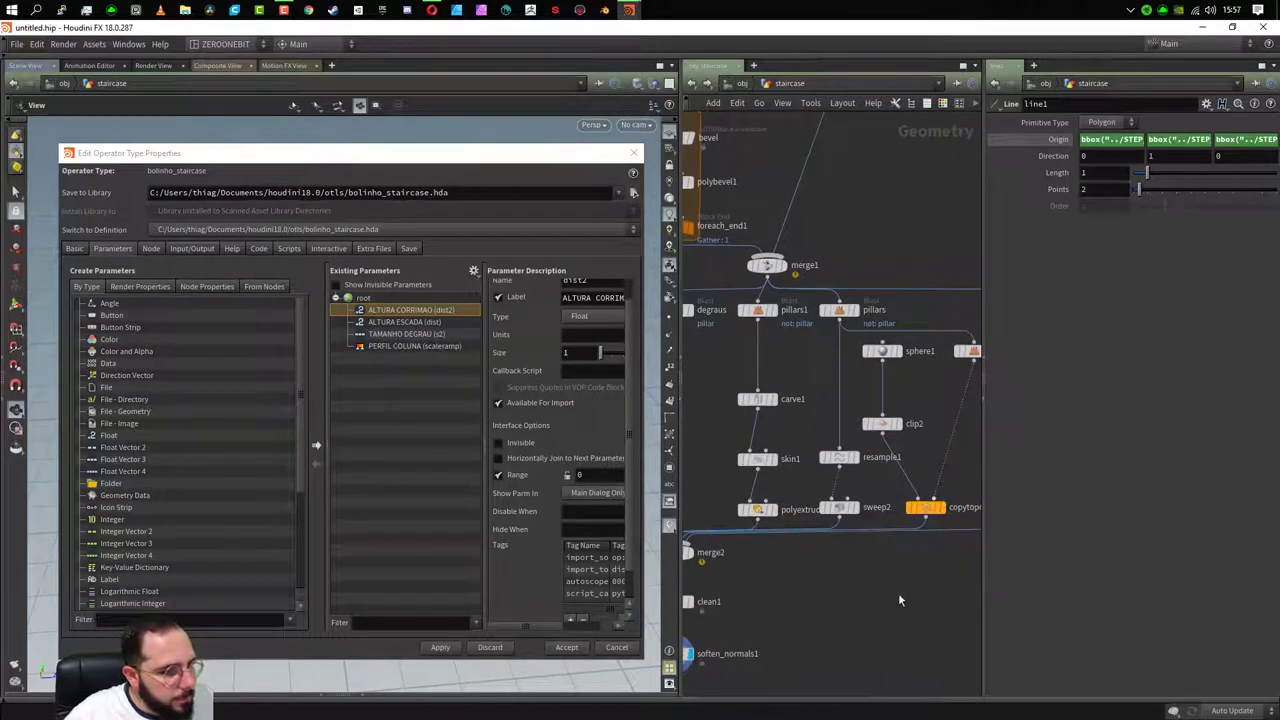
# - Move the merge2, clean1 and soften_normals1 output chain lower in the network
pyautogui.moveTo(898, 593)
pyautogui.mouseDown(button='middle')
pyautogui.moveTo(851, 486)
pyautogui.moveTo(920, 480)
pyautogui.mouseUp(button='middle')
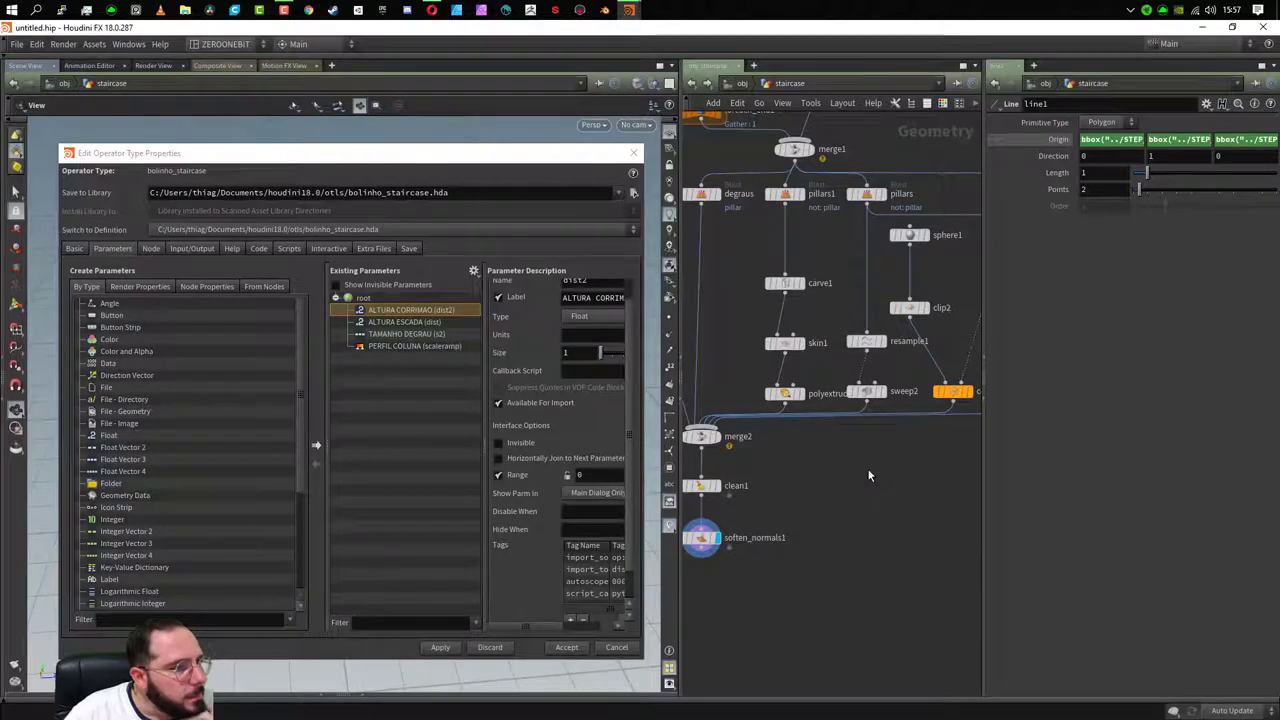
pyautogui.scroll(-3, 735, 448)
pyautogui.scroll(-3, 810, 525)
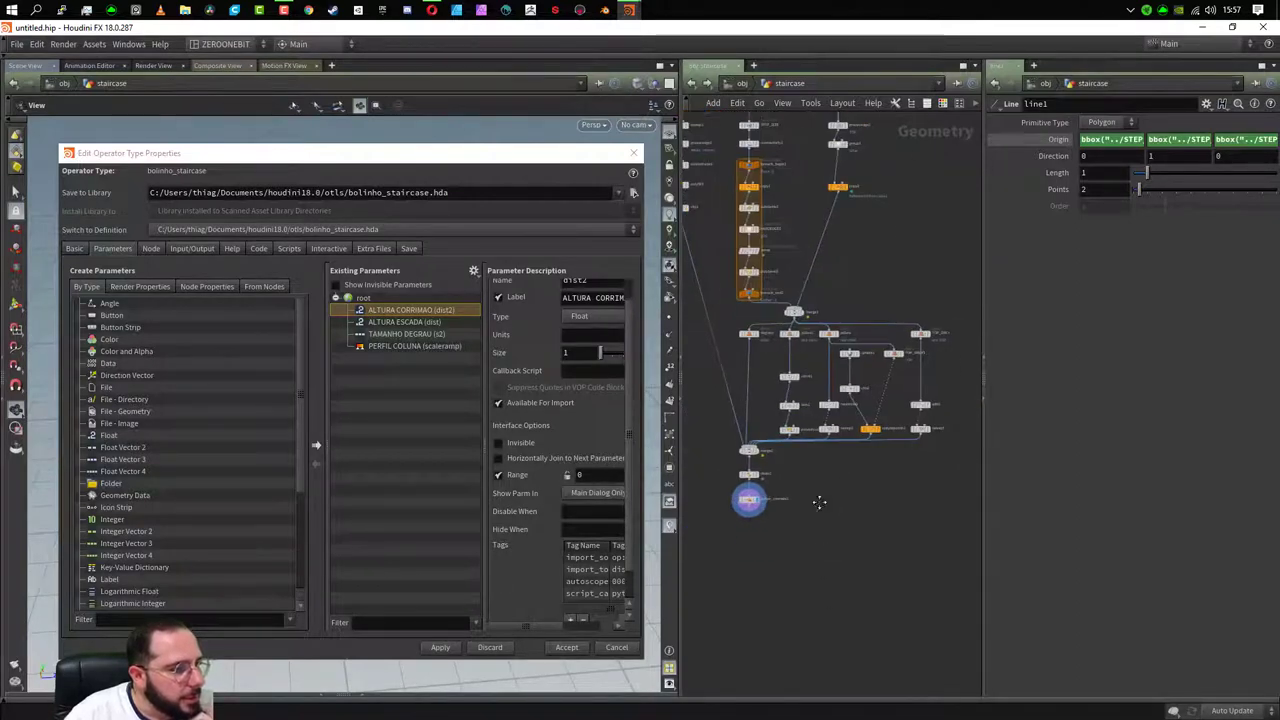
pyautogui.moveTo(711, 354); pyautogui.dragTo(771, 458)
pyautogui.moveTo(746, 364); pyautogui.dragTo(776, 518)
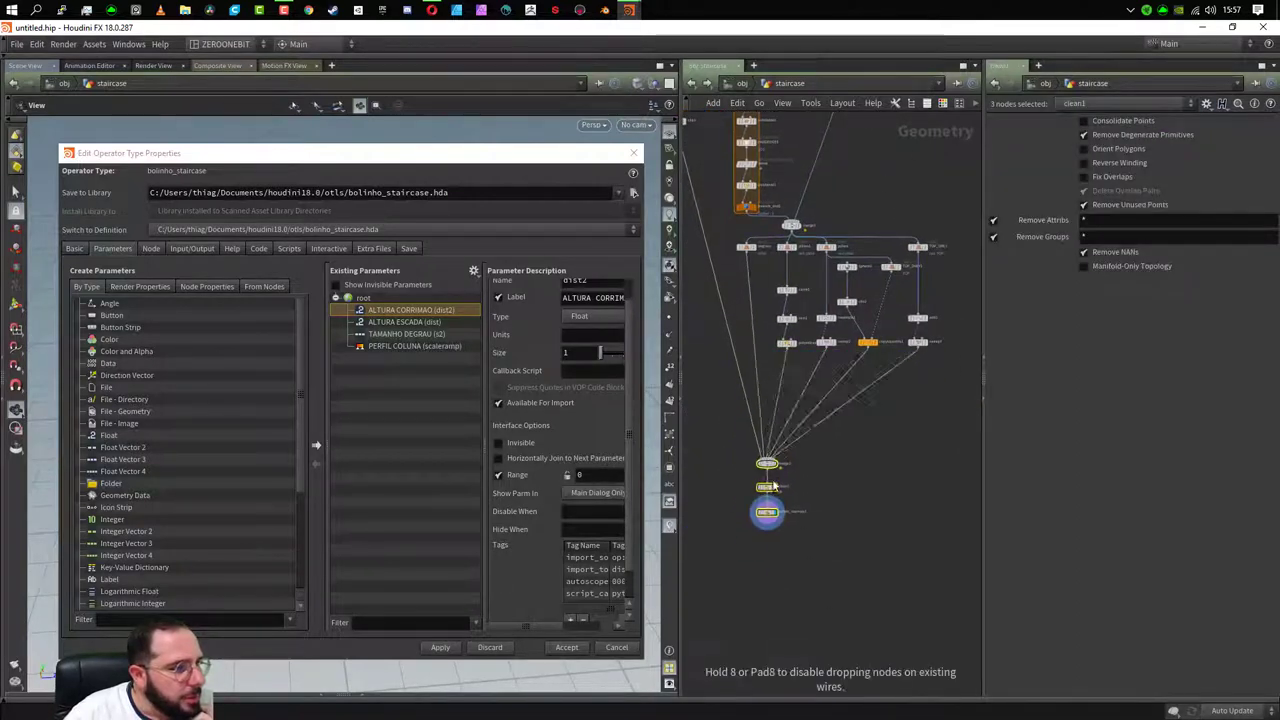
# - Add a Switch node beside the output chain and a Null node below it
pyautogui.press('Tab')
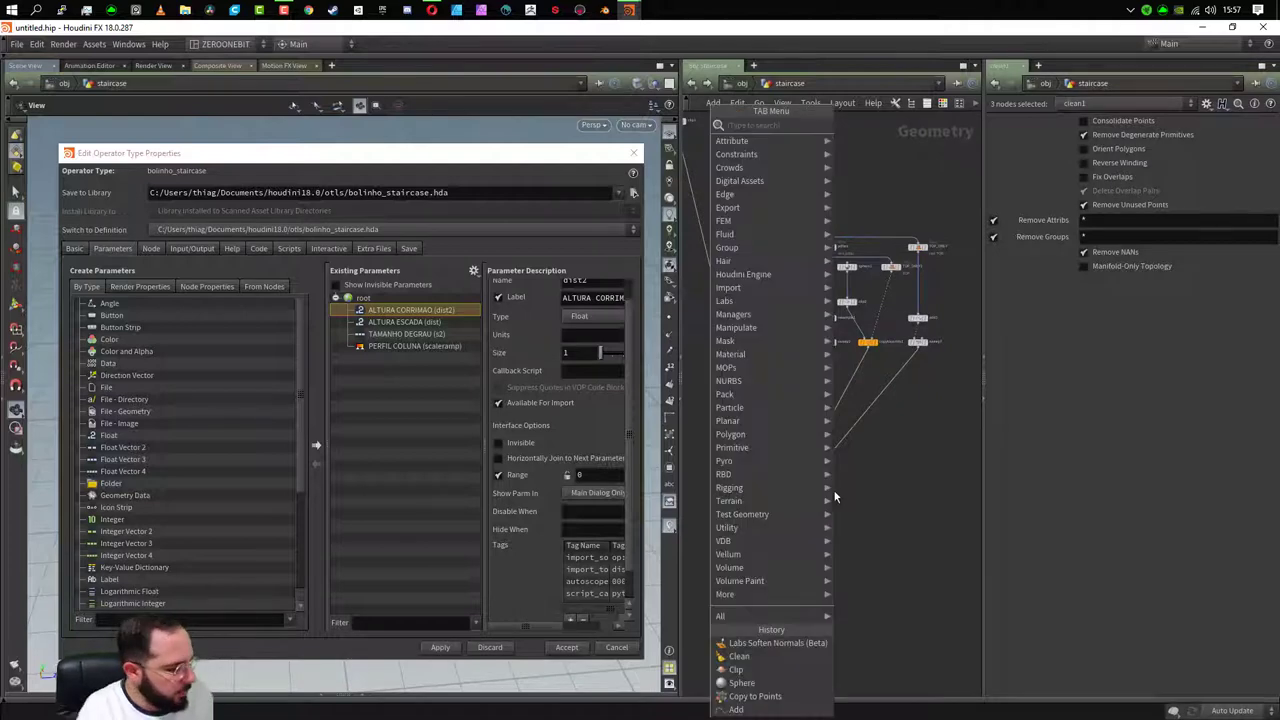
pyautogui.write('switch')
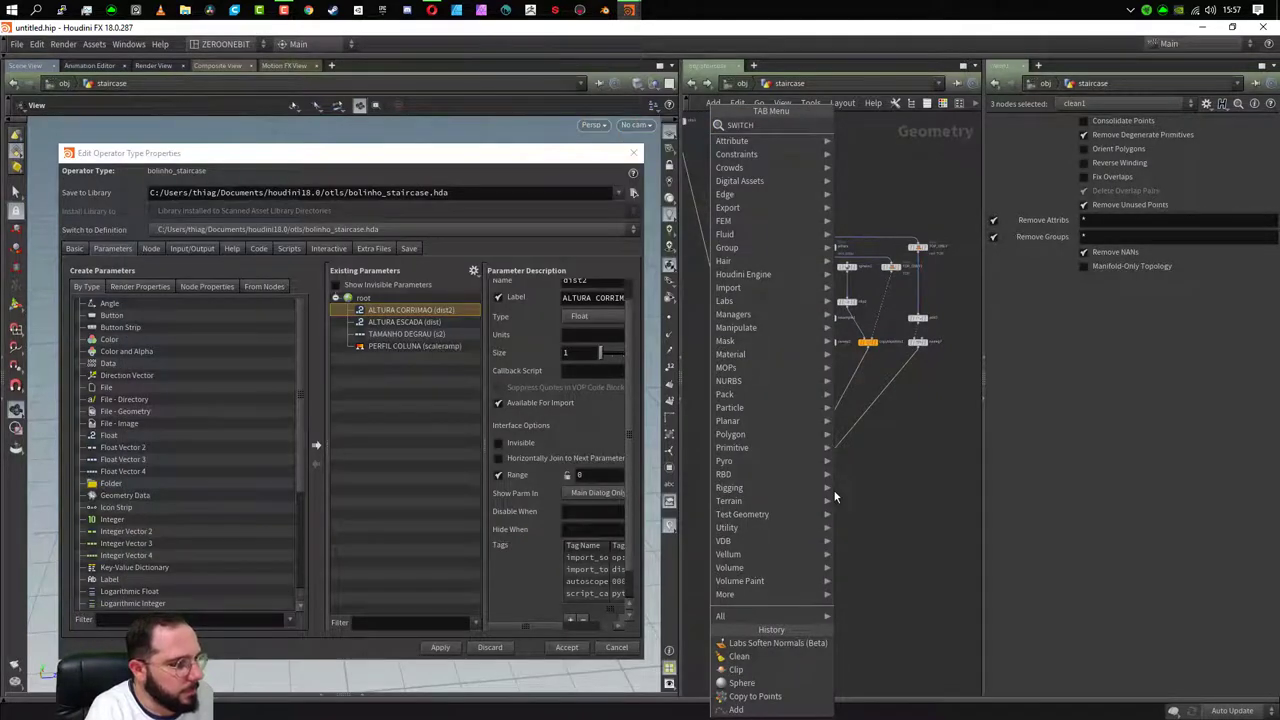
pyautogui.press('Escape')
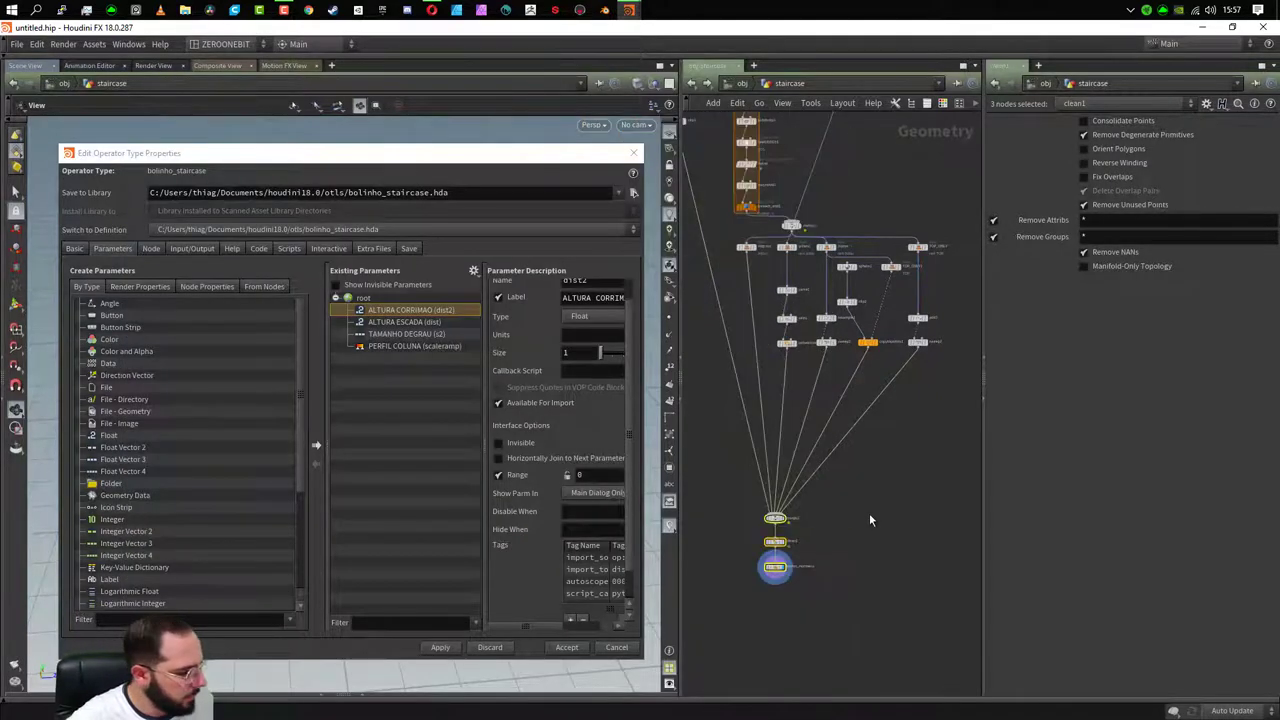
pyautogui.press('Tab')
pyautogui.write('sw')
pyautogui.press('Down')
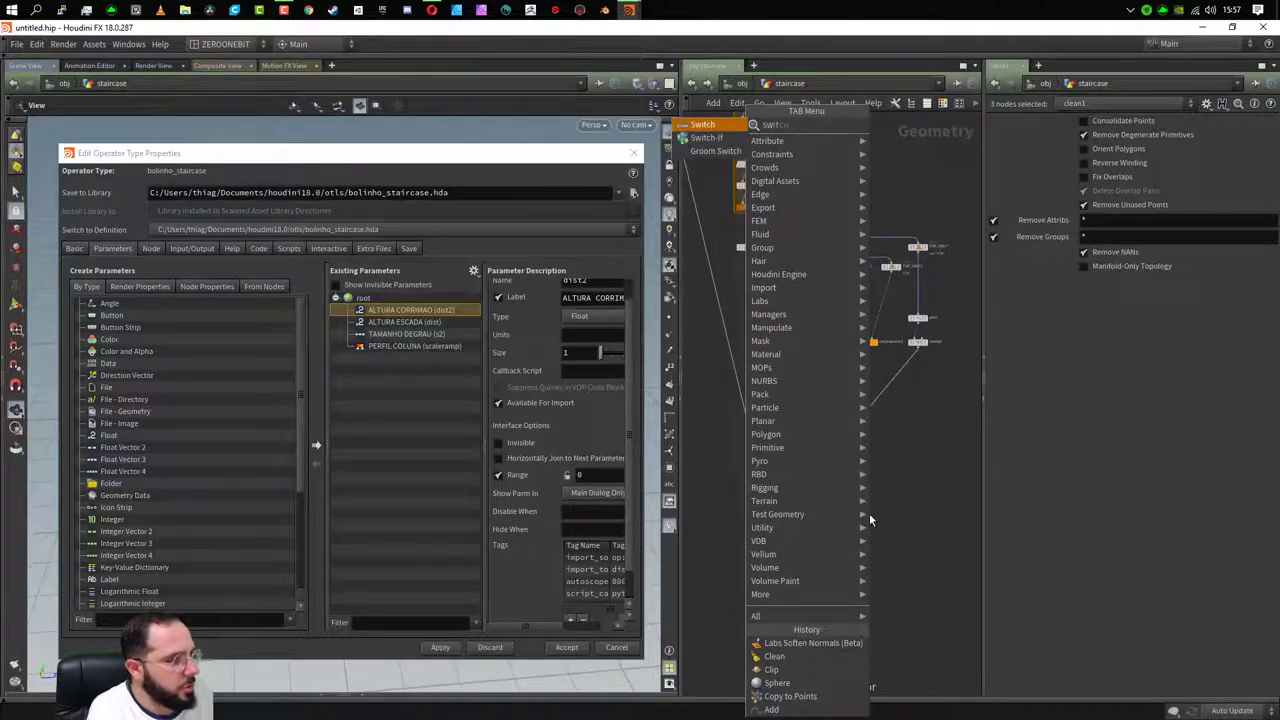
pyautogui.press('Return')
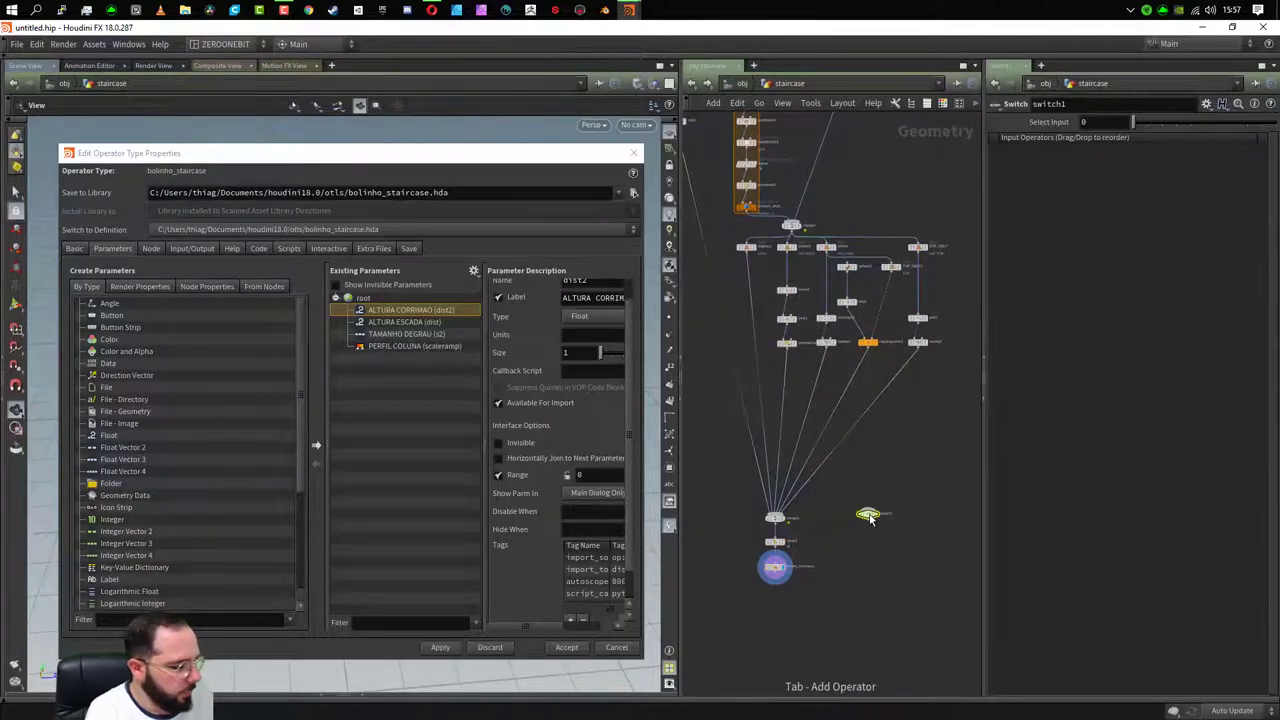
pyautogui.press('Tab')
pyautogui.press('Escape')
pyautogui.click(869, 516)
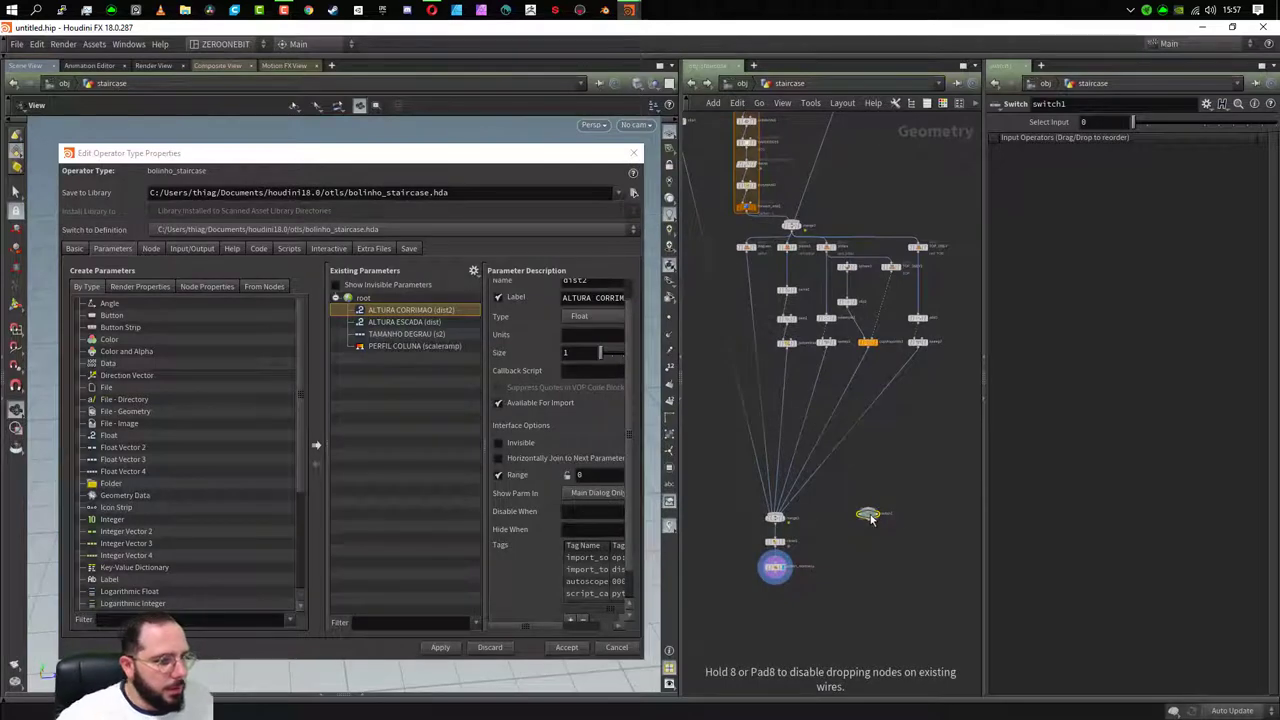
pyautogui.click(911, 466)
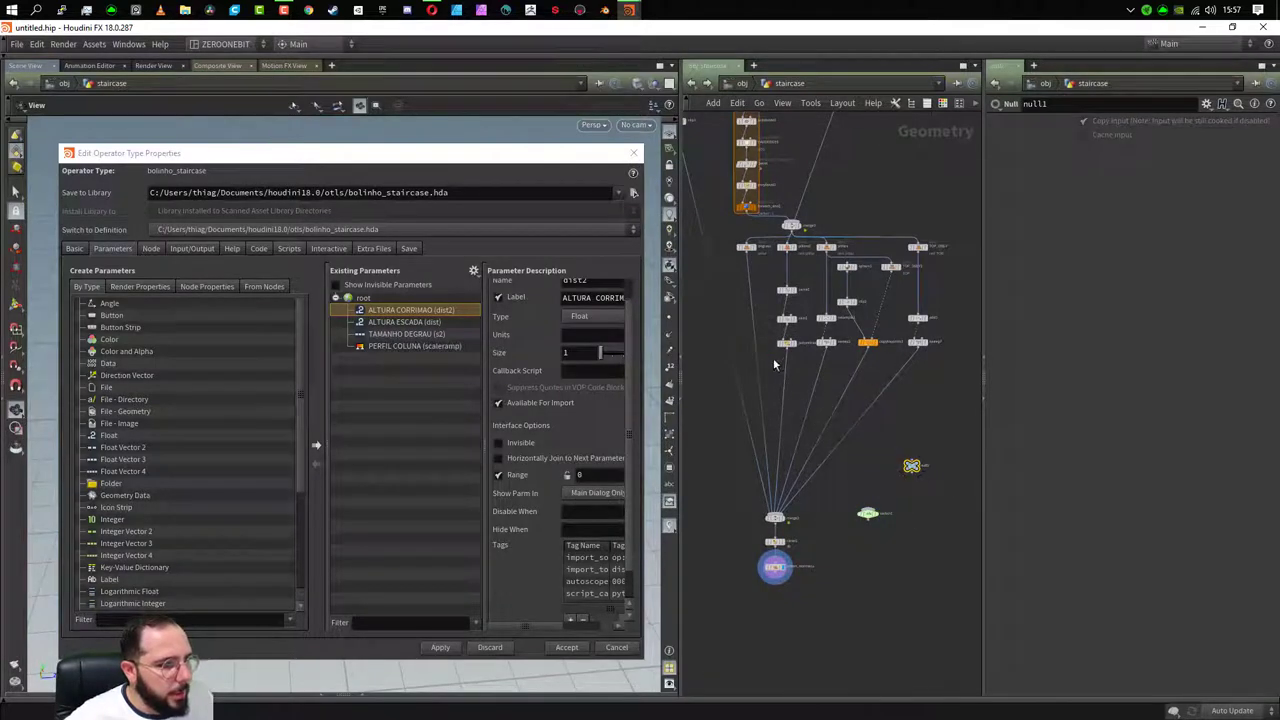
# - Recentre the node graph and move the asset properties window aside
pyautogui.scroll(2, 828, 510)
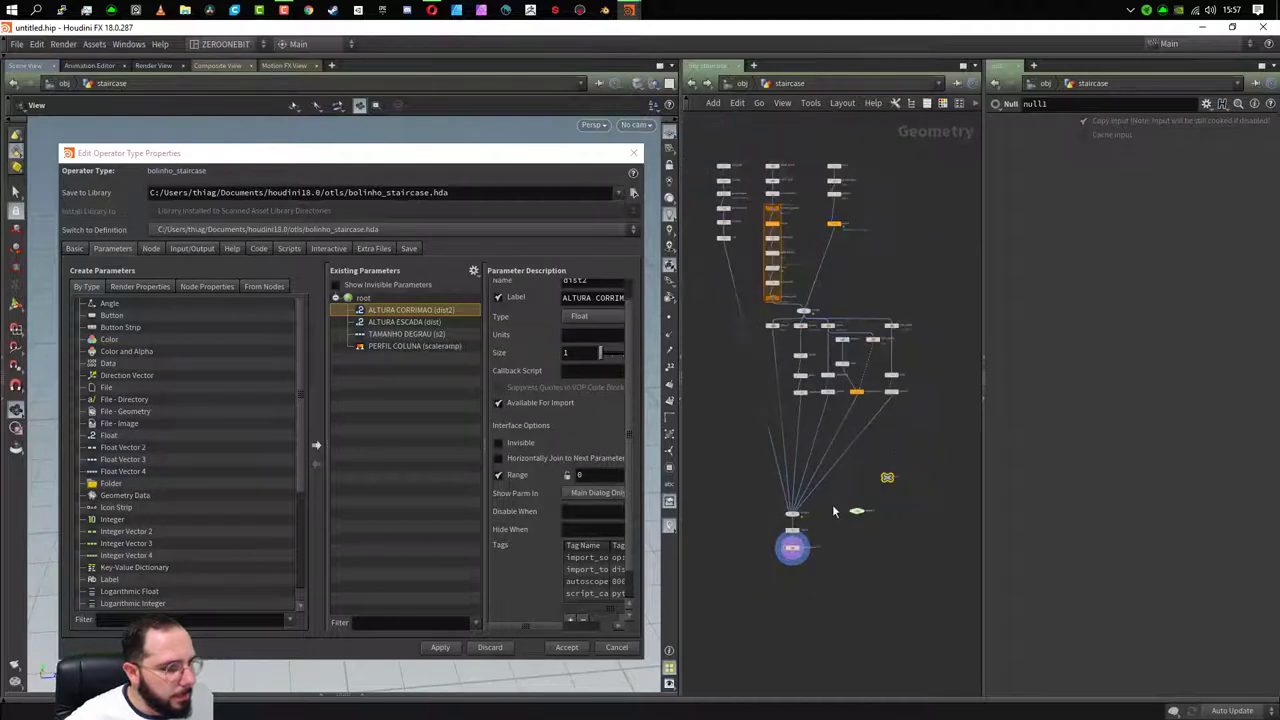
pyautogui.scroll(2, 834, 509)
pyautogui.scroll(2, 840, 470)
pyautogui.scroll(2, 830, 480)
pyautogui.scroll(-3, 830, 500)
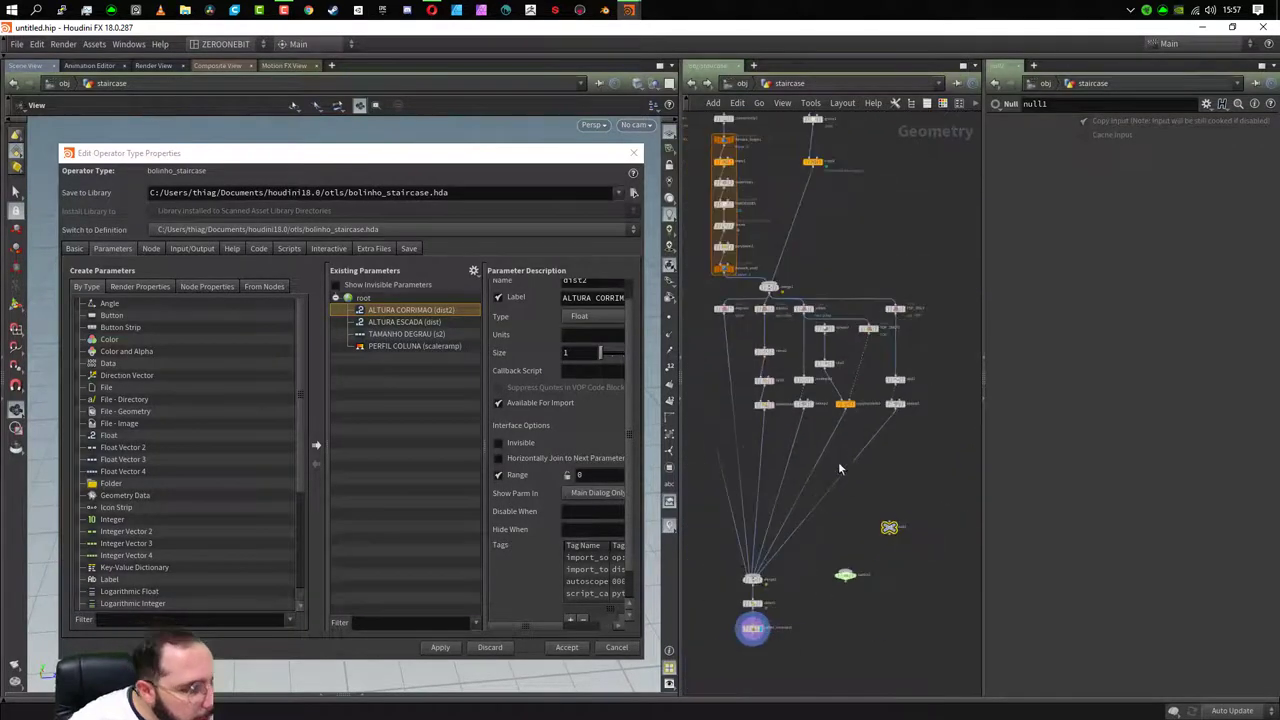
pyautogui.scroll(1, 845, 458)
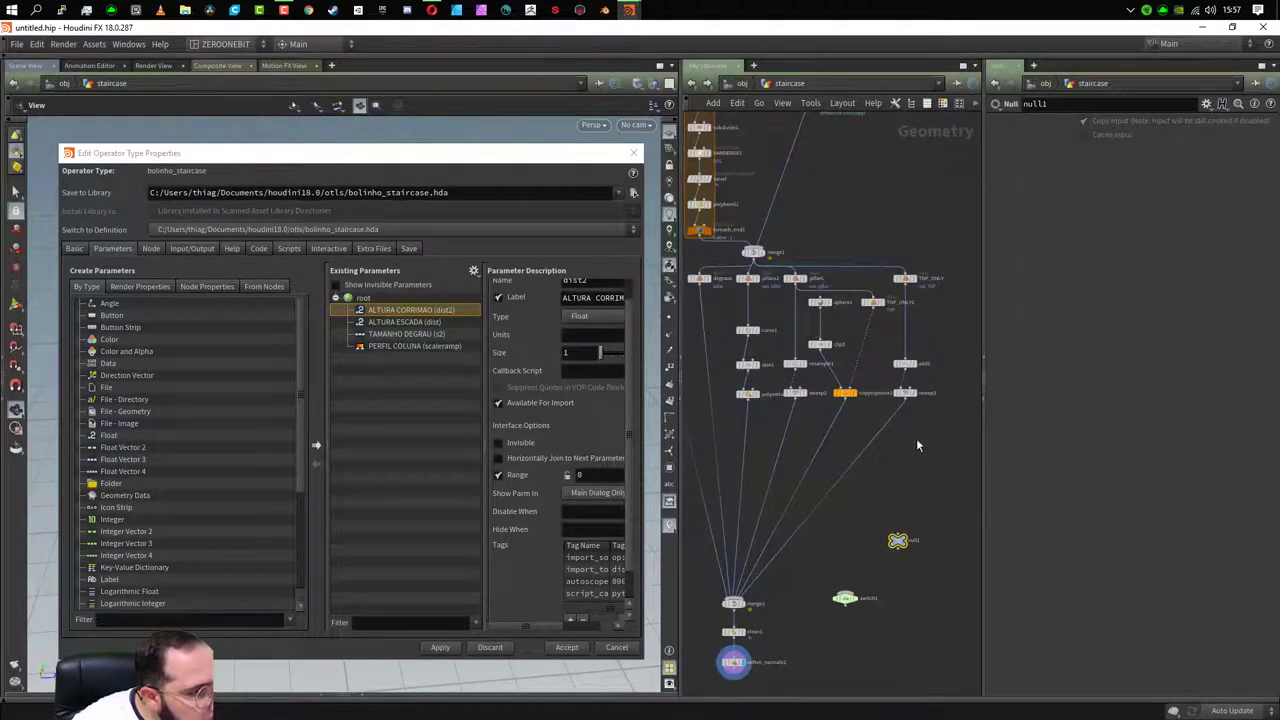
pyautogui.moveTo(911, 458); pyautogui.dragTo(935, 415, button='middle')
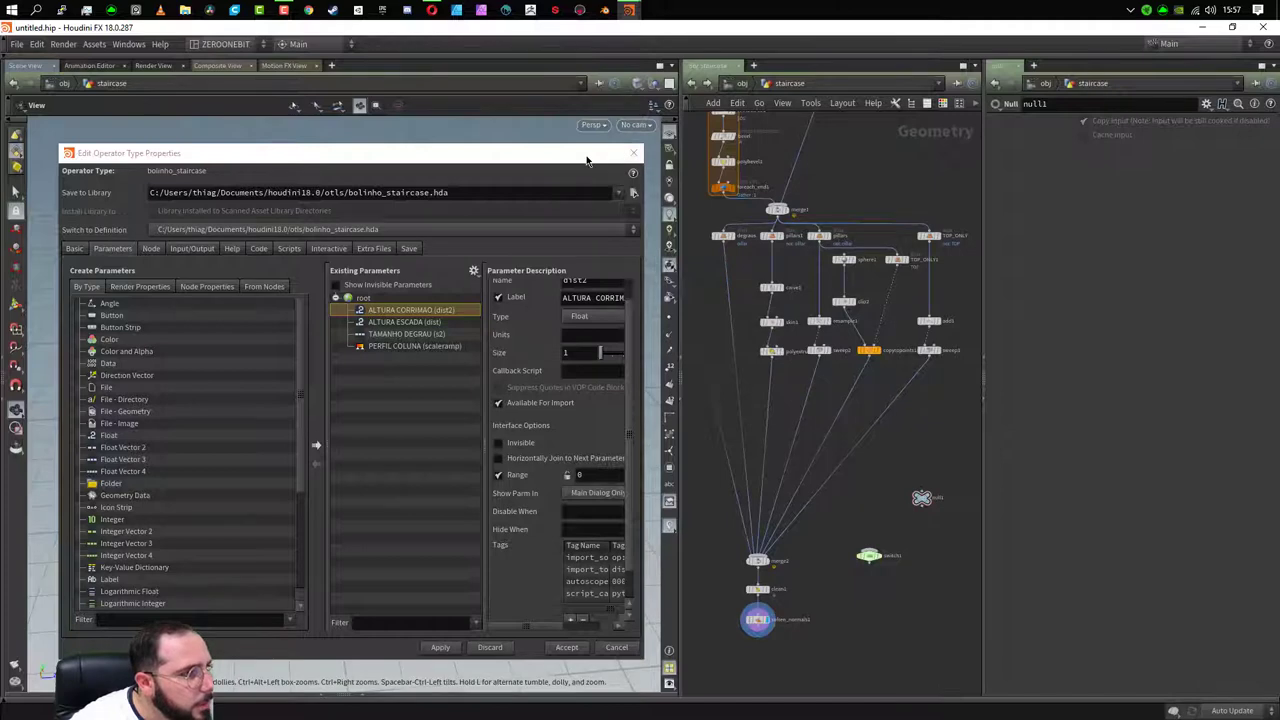
pyautogui.moveTo(587, 160)
pyautogui.mouseDown()
pyautogui.moveTo(511, 108)
pyautogui.moveTo(677, 123)
pyautogui.mouseUp()
# - Close the asset properties window and orbit the view around the staircase
pyautogui.click(654, 610)
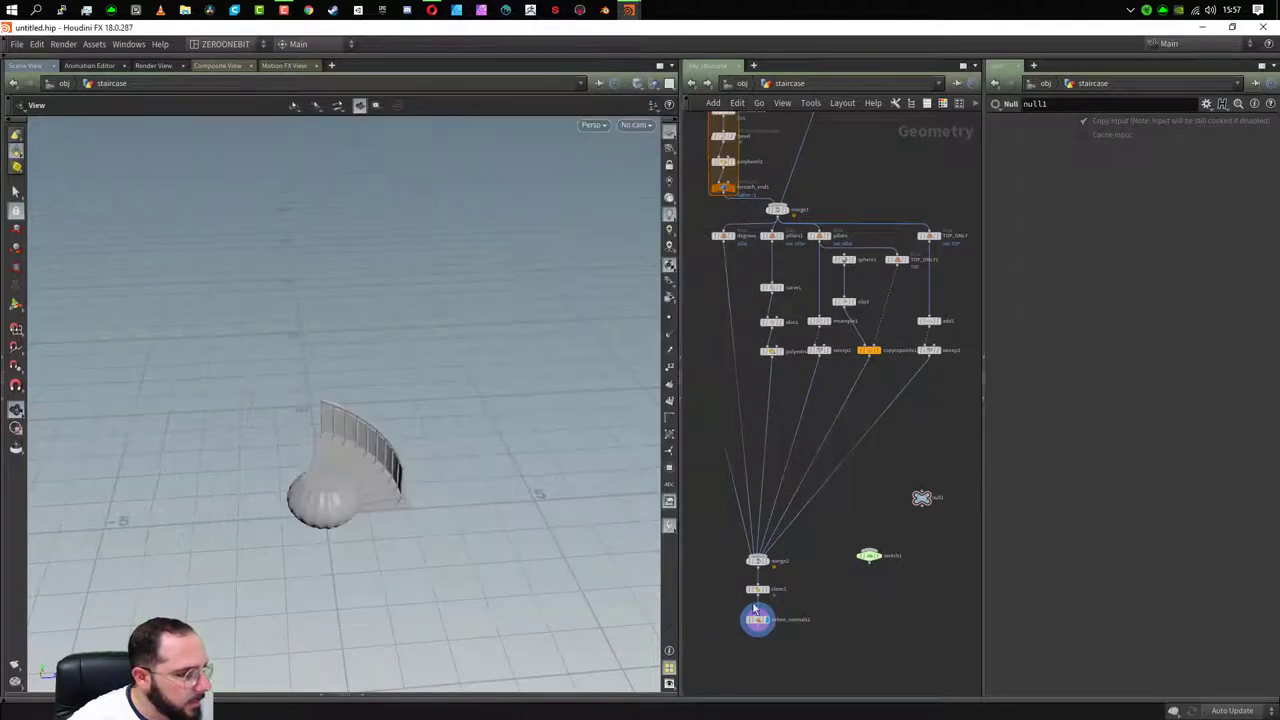
pyautogui.moveTo(403, 486)
pyautogui.mouseDown()
pyautogui.moveTo(366, 477)
pyautogui.moveTo(835, 338)
pyautogui.mouseUp()
pyautogui.scroll(3, 388, 450)
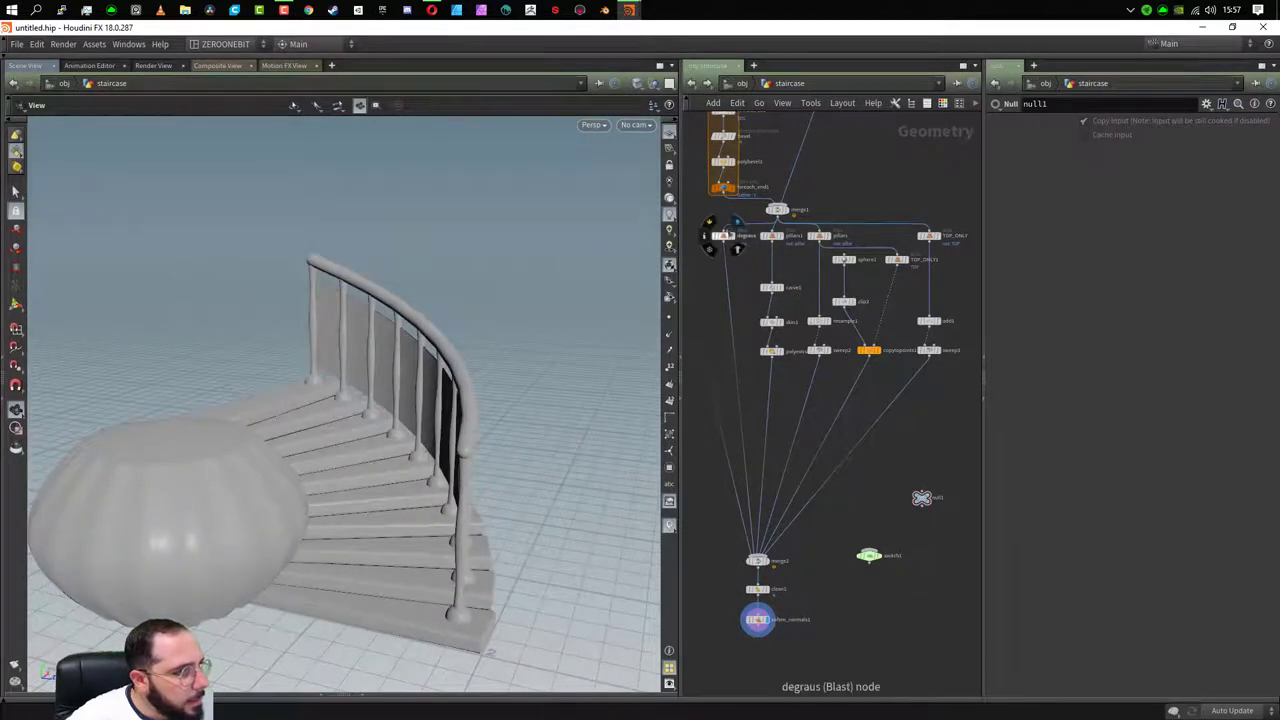
pyautogui.moveTo(723, 235)
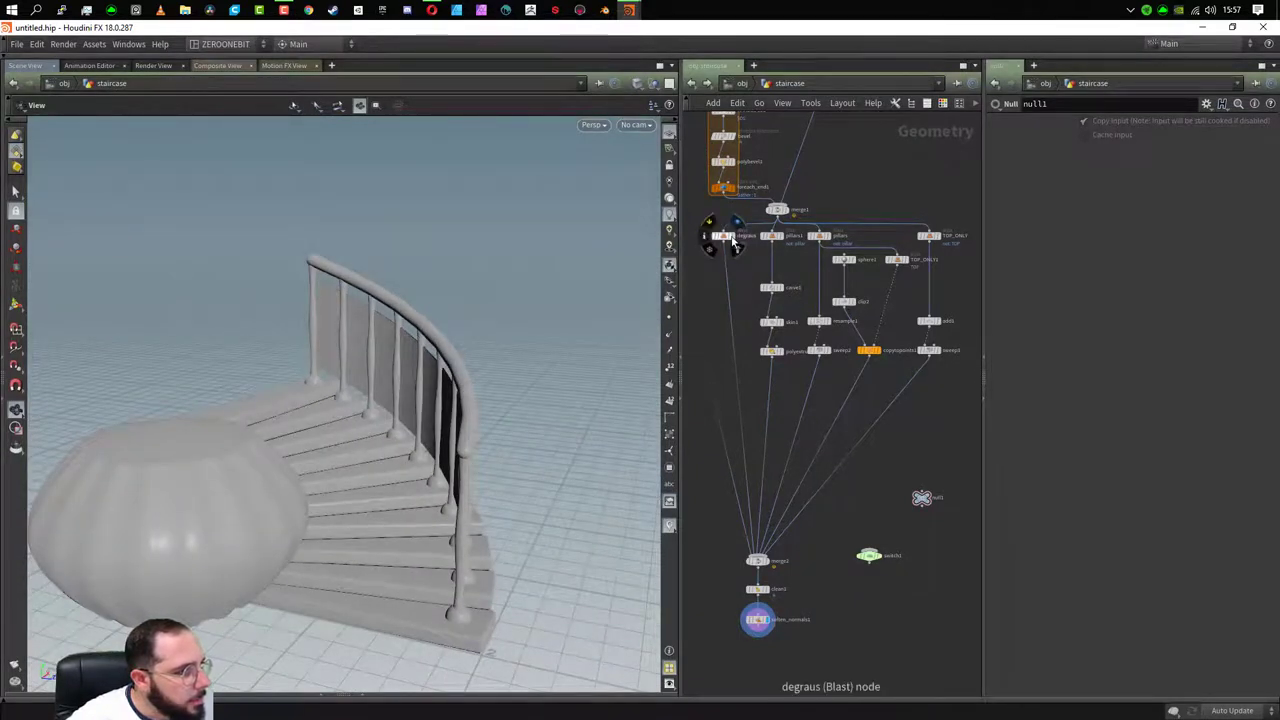
# - Display each part alone in turn: degraus, sweep2, copytopoints1 posts, caps, then sweep3 handrail
pyautogui.click(737, 245)
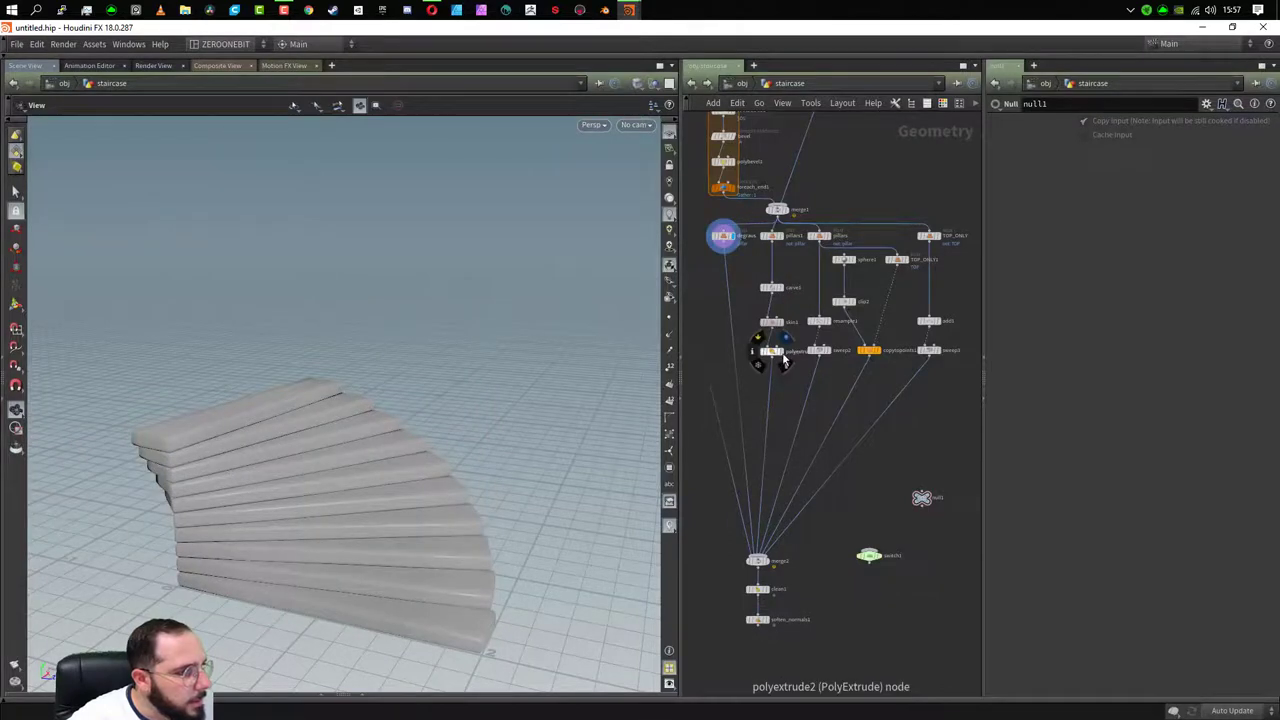
pyautogui.click(772, 348)
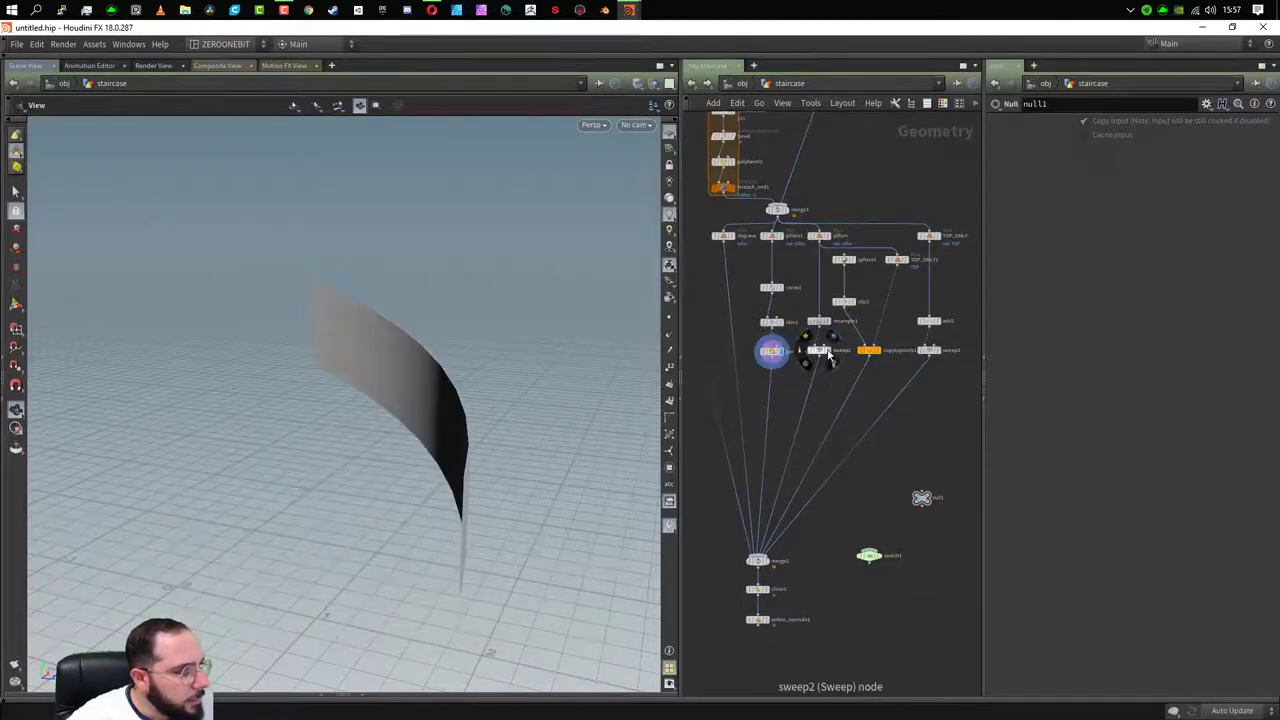
pyautogui.click(832, 357)
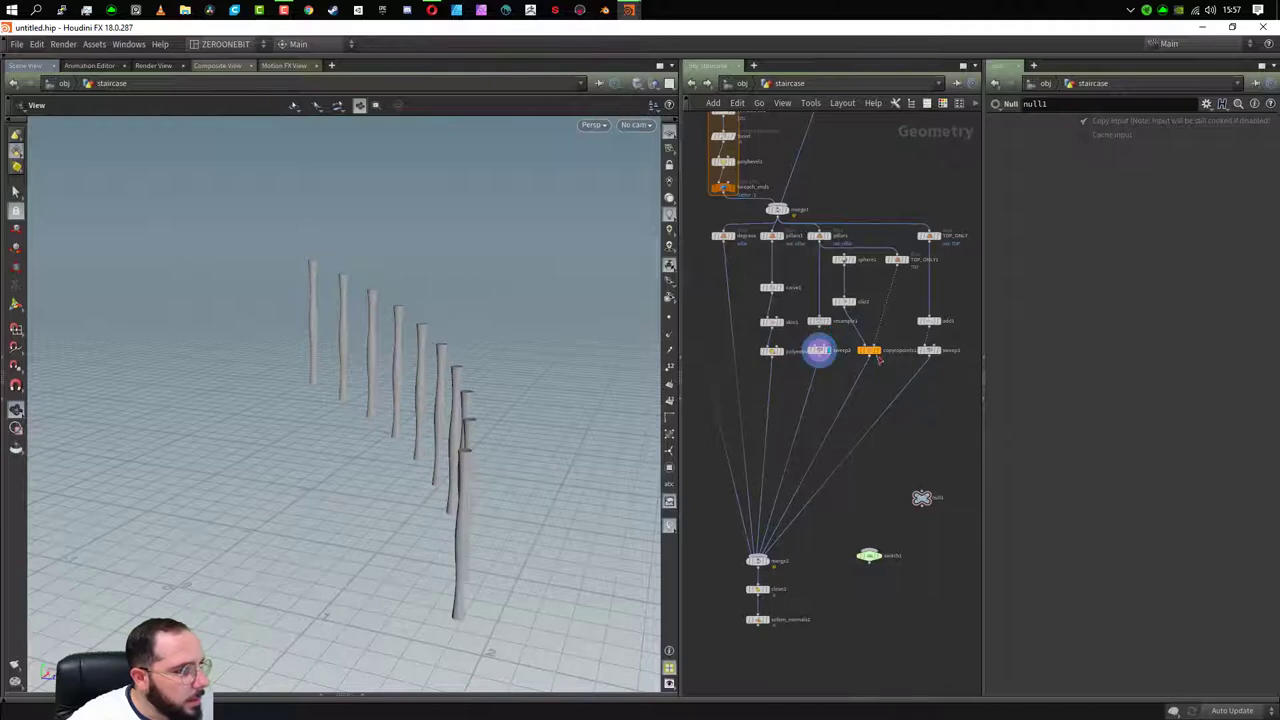
pyautogui.click(881, 357)
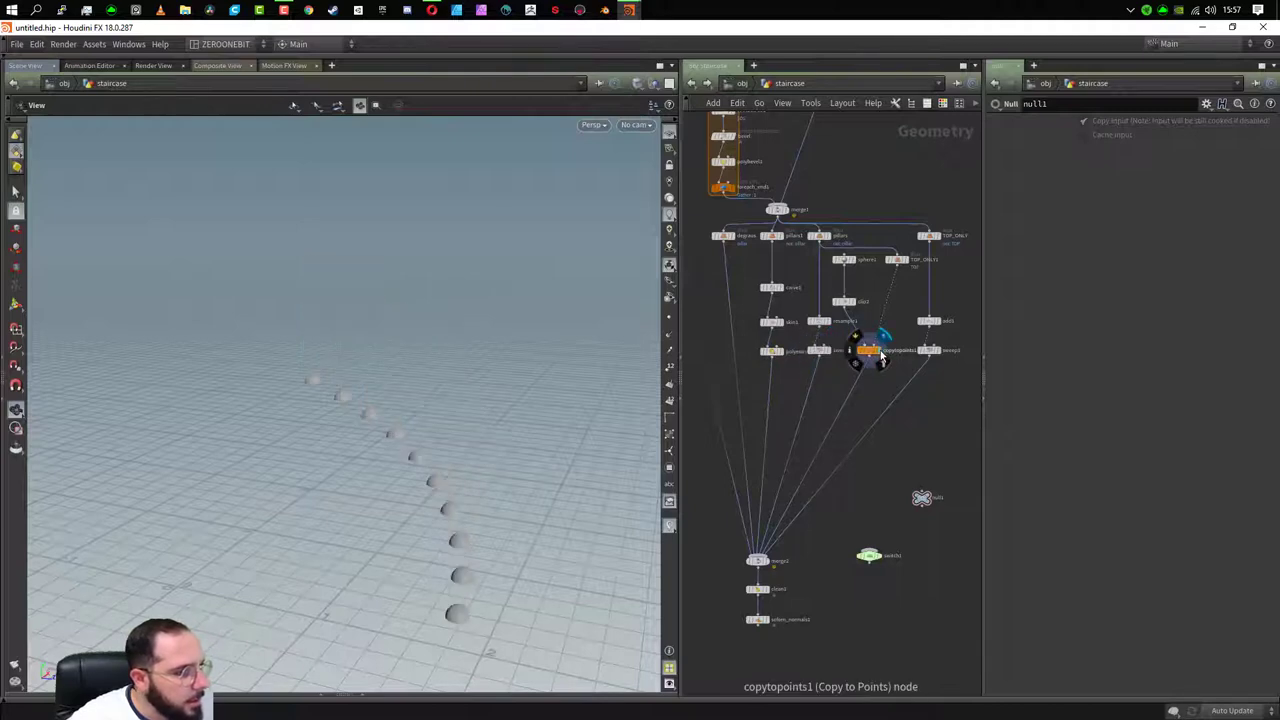
pyautogui.moveTo(929, 350)
pyautogui.click(942, 360)
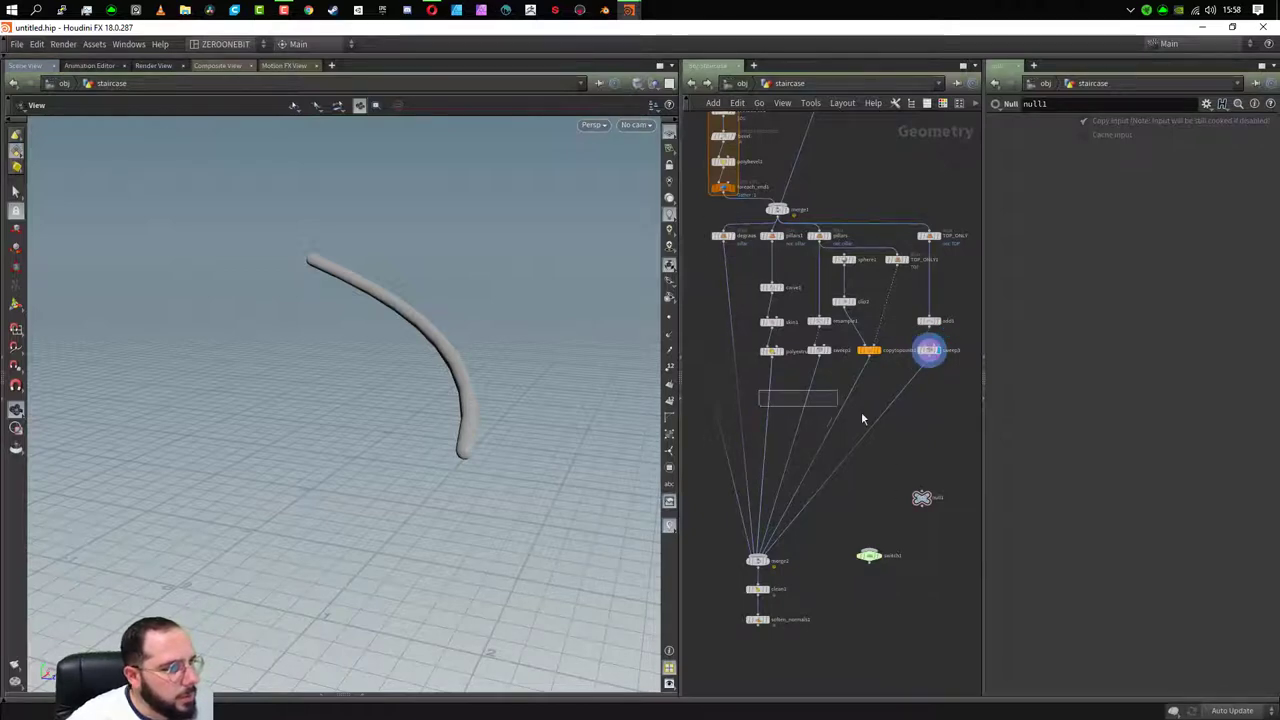
# - Disconnect the polywire, sweep2, copytopoints and sweep3 wires from merge2
pyautogui.moveTo(862, 418); pyautogui.dragTo(903, 430)
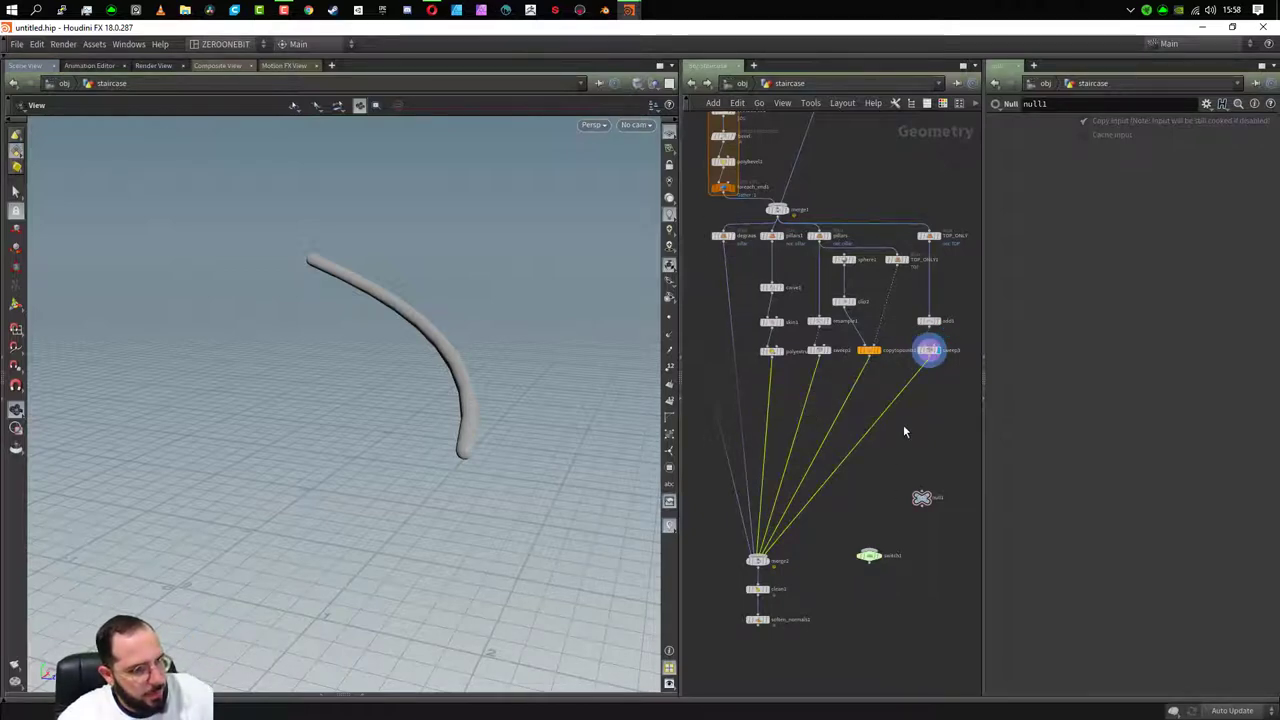
pyautogui.press('Delete')
pyautogui.moveTo(760, 364)
pyautogui.mouseDown()
pyautogui.moveTo(942, 368)
pyautogui.moveTo(965, 355)
pyautogui.mouseUp()
pyautogui.click(741, 359)
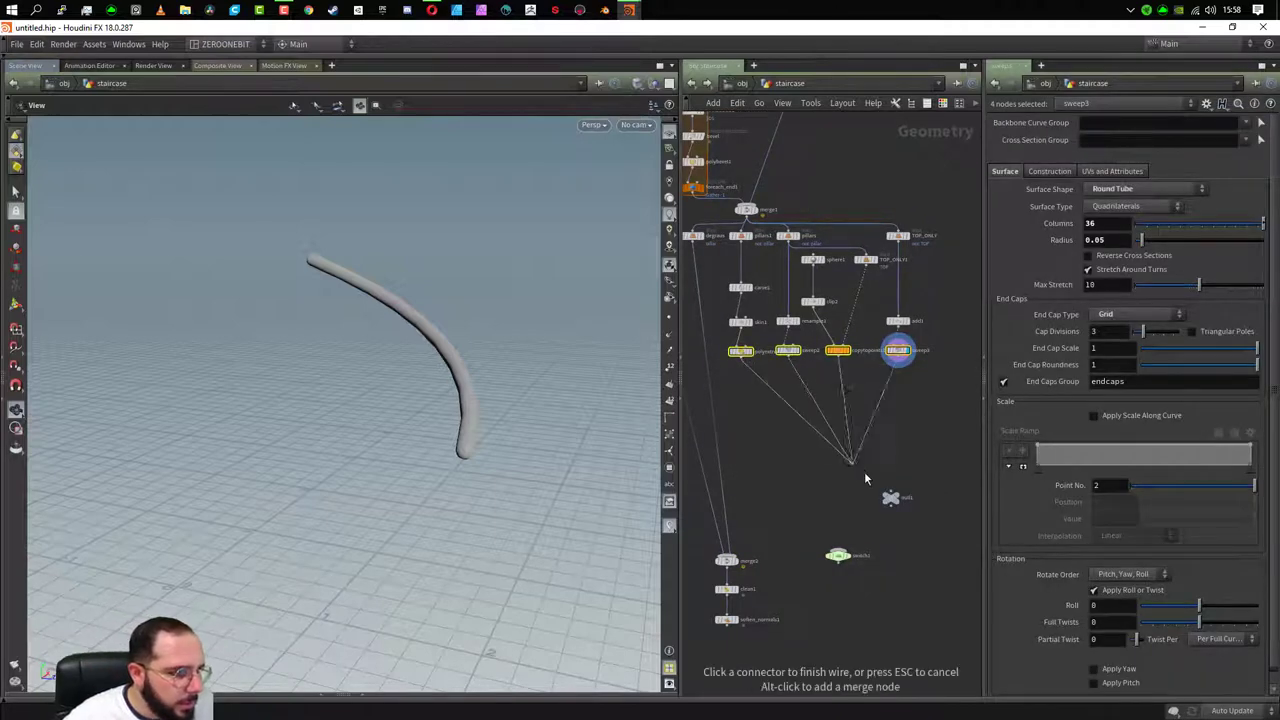
pyautogui.click(877, 482)
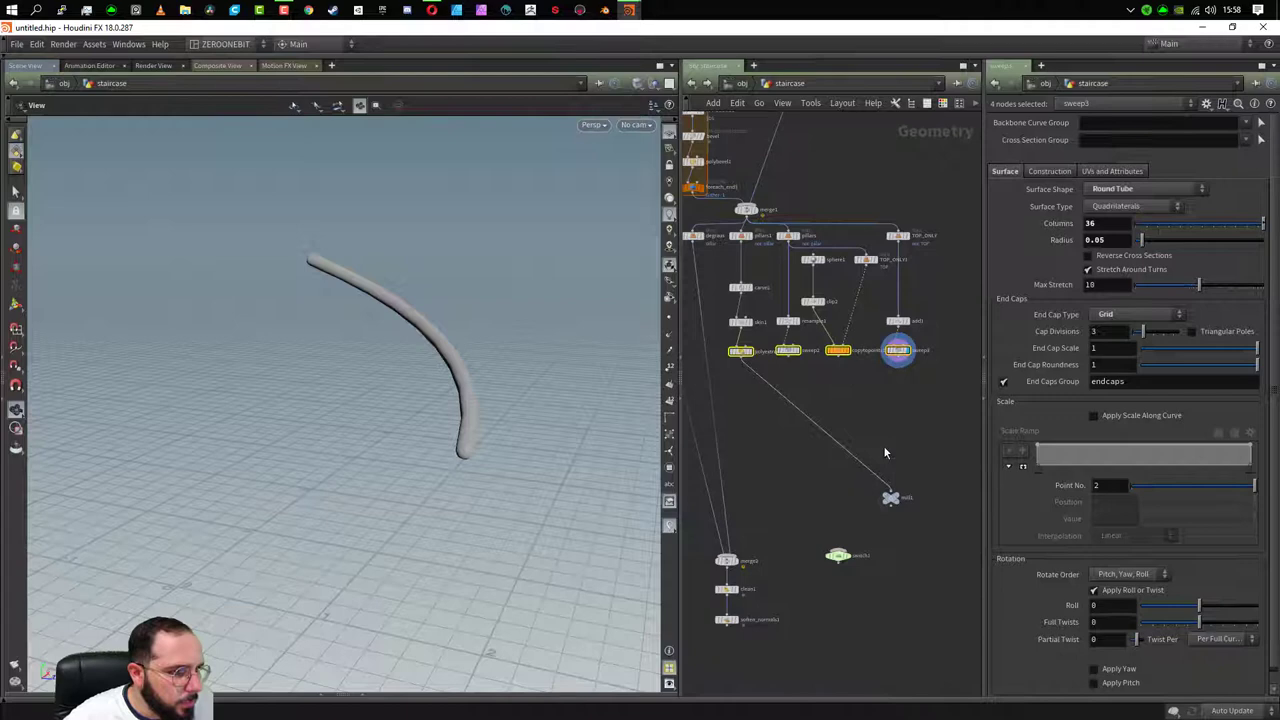
pyautogui.click(786, 434)
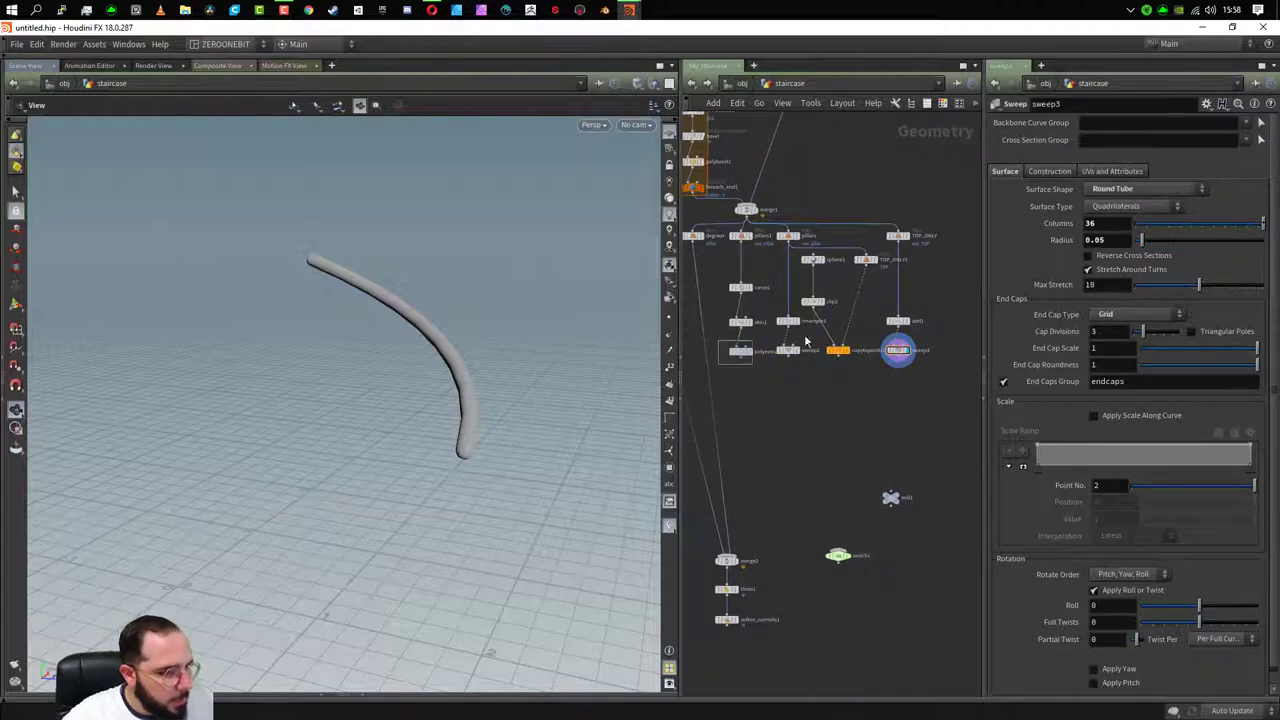
# - Add a merge3 node and wire polywire, sweep2, copytopoints and sweep3 into it
pyautogui.moveTo(721, 380); pyautogui.dragTo(931, 353)
pyautogui.press('Tab')
pyautogui.write('m')
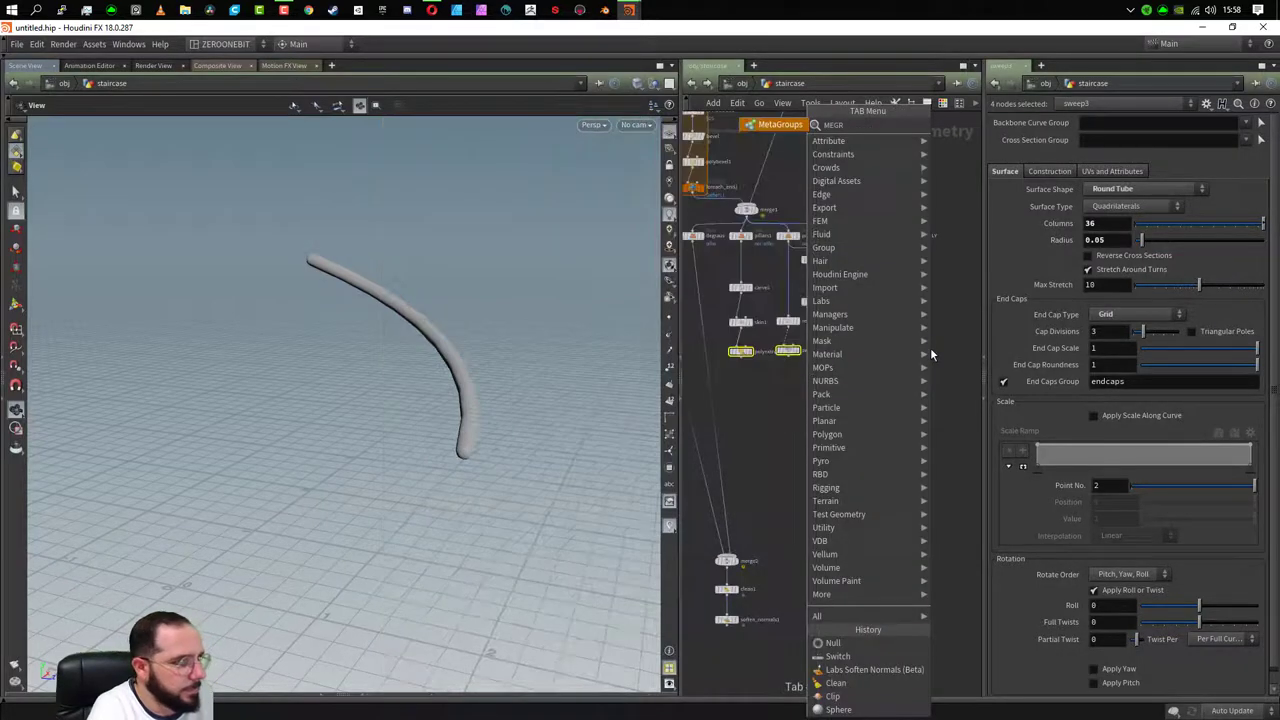
pyautogui.write('er')
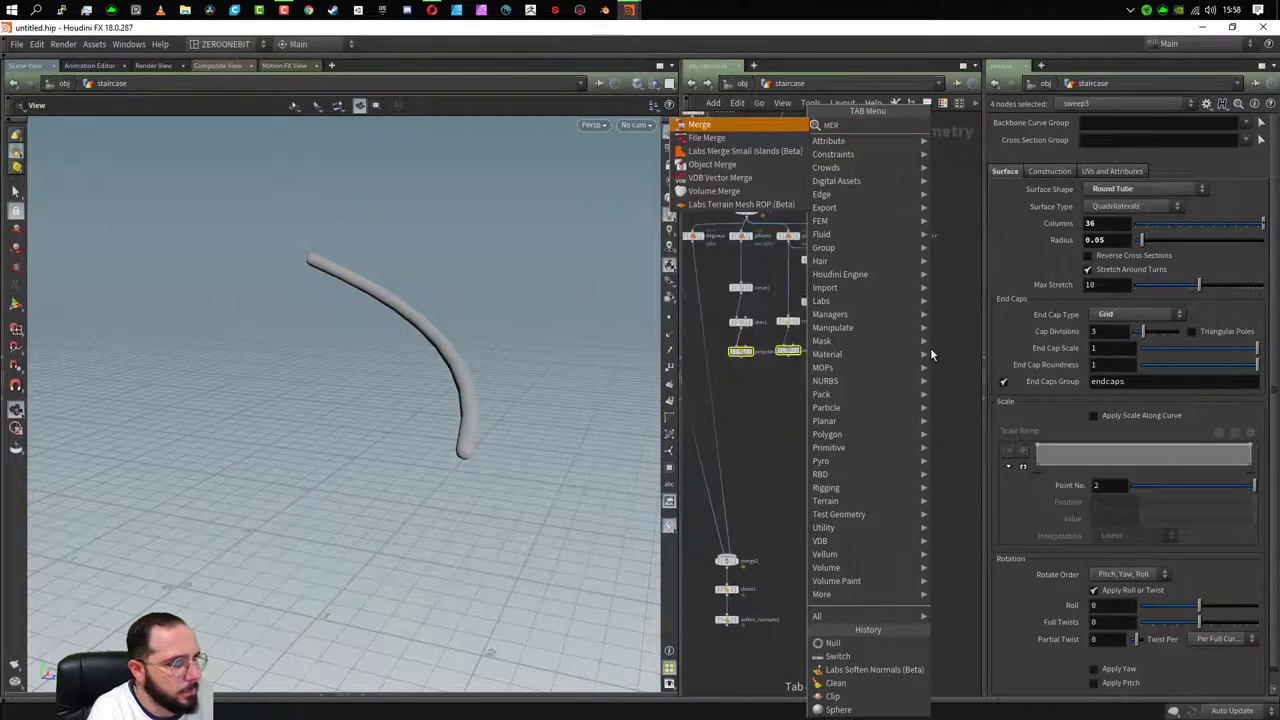
pyautogui.press('Return')
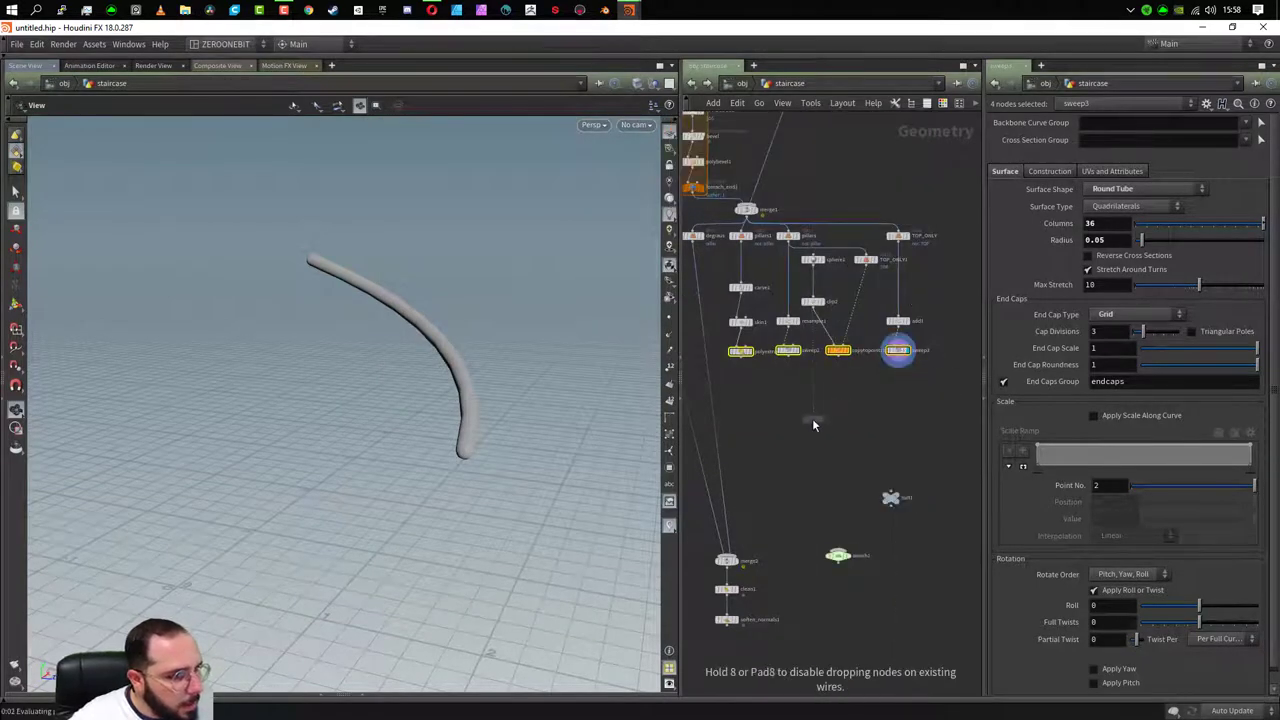
pyautogui.click(802, 416)
pyautogui.moveTo(716, 371); pyautogui.dragTo(942, 332)
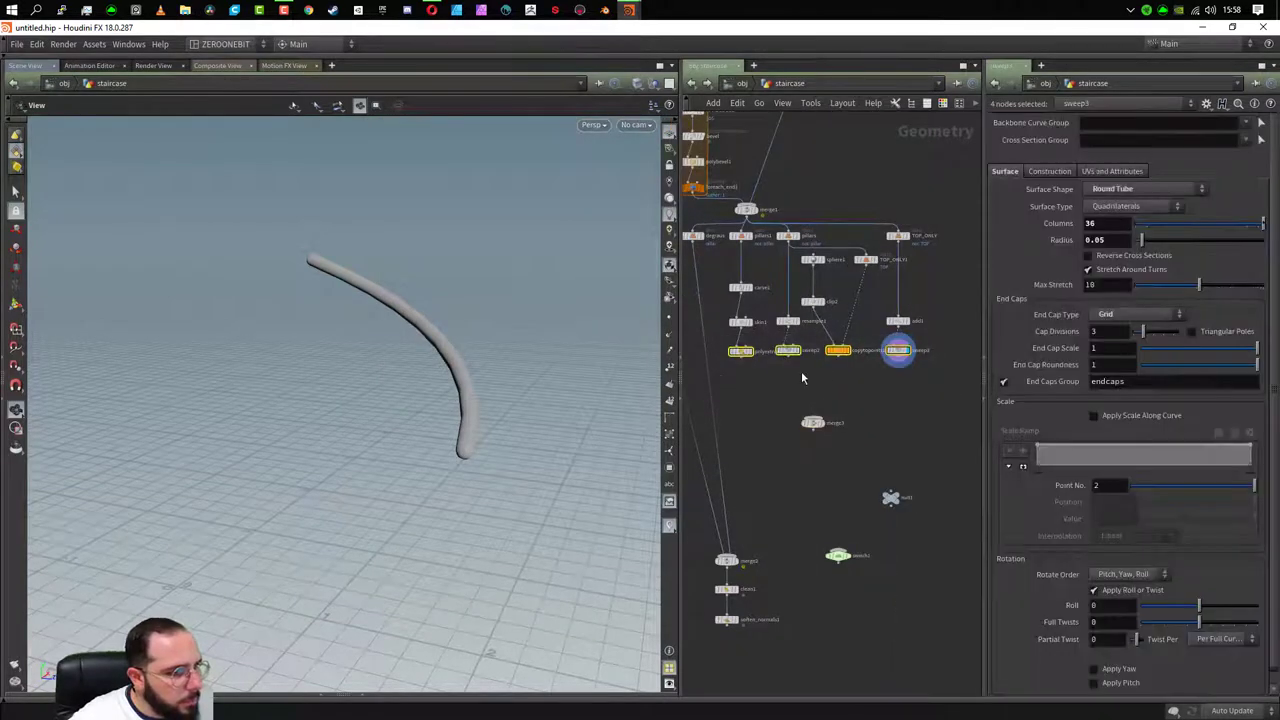
pyautogui.click(741, 359)
pyautogui.click(813, 416)
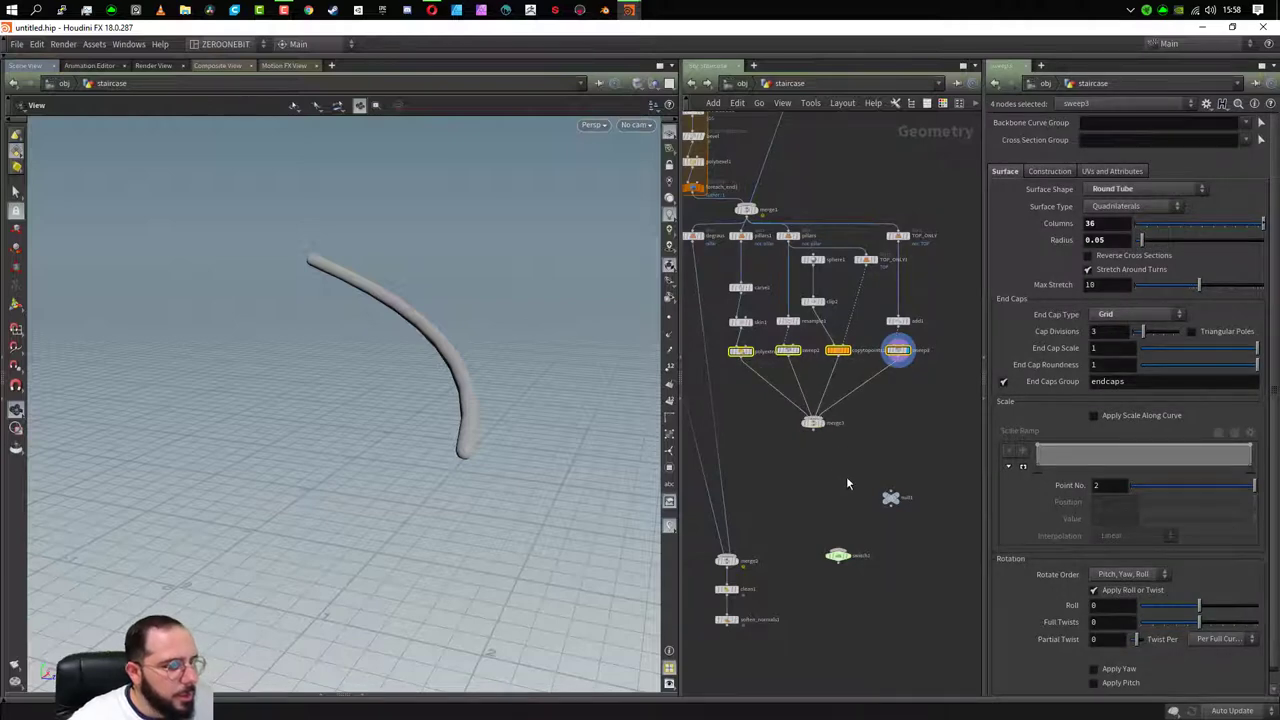
# - Connect merge3 and null1 into switch1, feed switch1 into merge2, and tidy the nodes
pyautogui.click(838, 549)
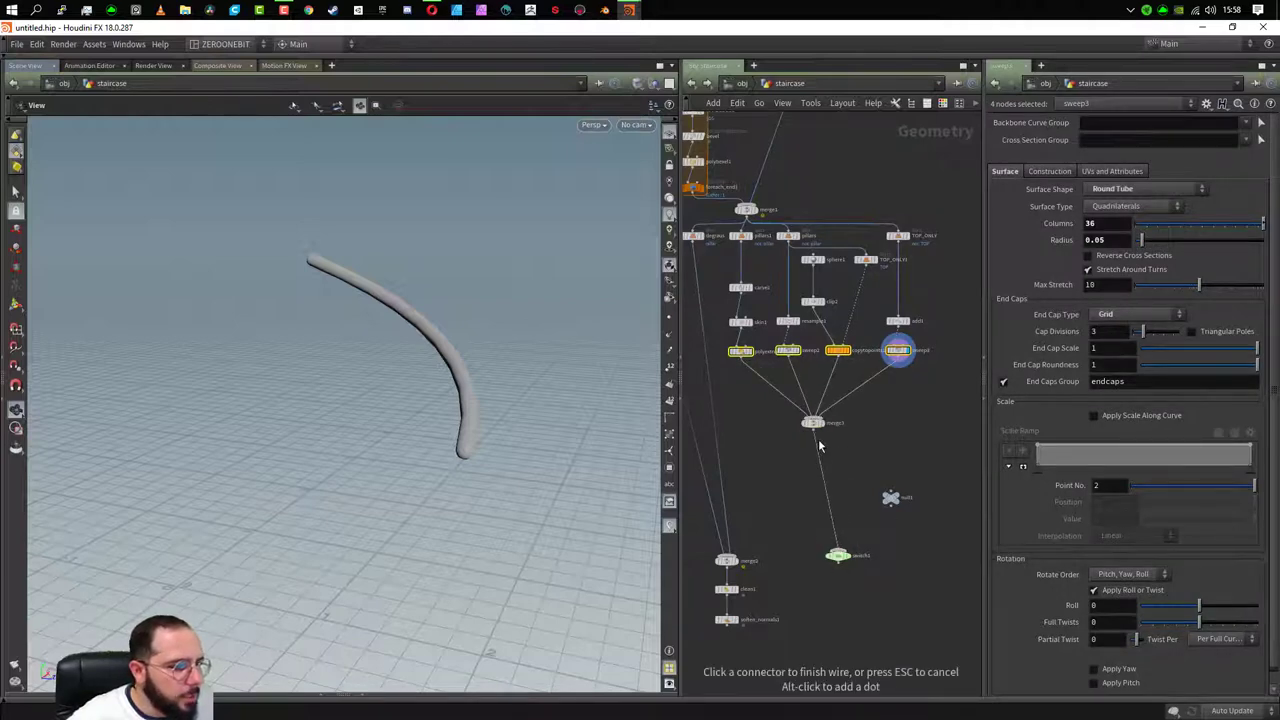
pyautogui.click(814, 432)
pyautogui.click(842, 549)
pyautogui.click(890, 505)
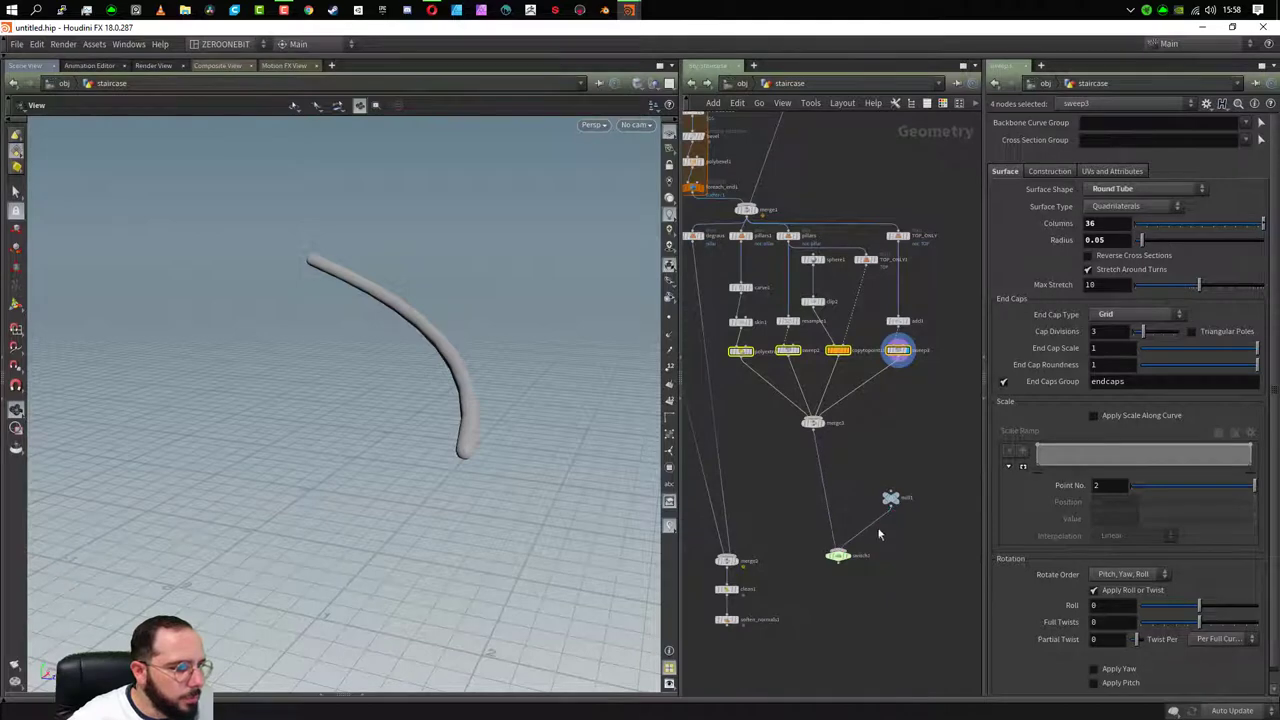
pyautogui.click(839, 563)
pyautogui.click(741, 557)
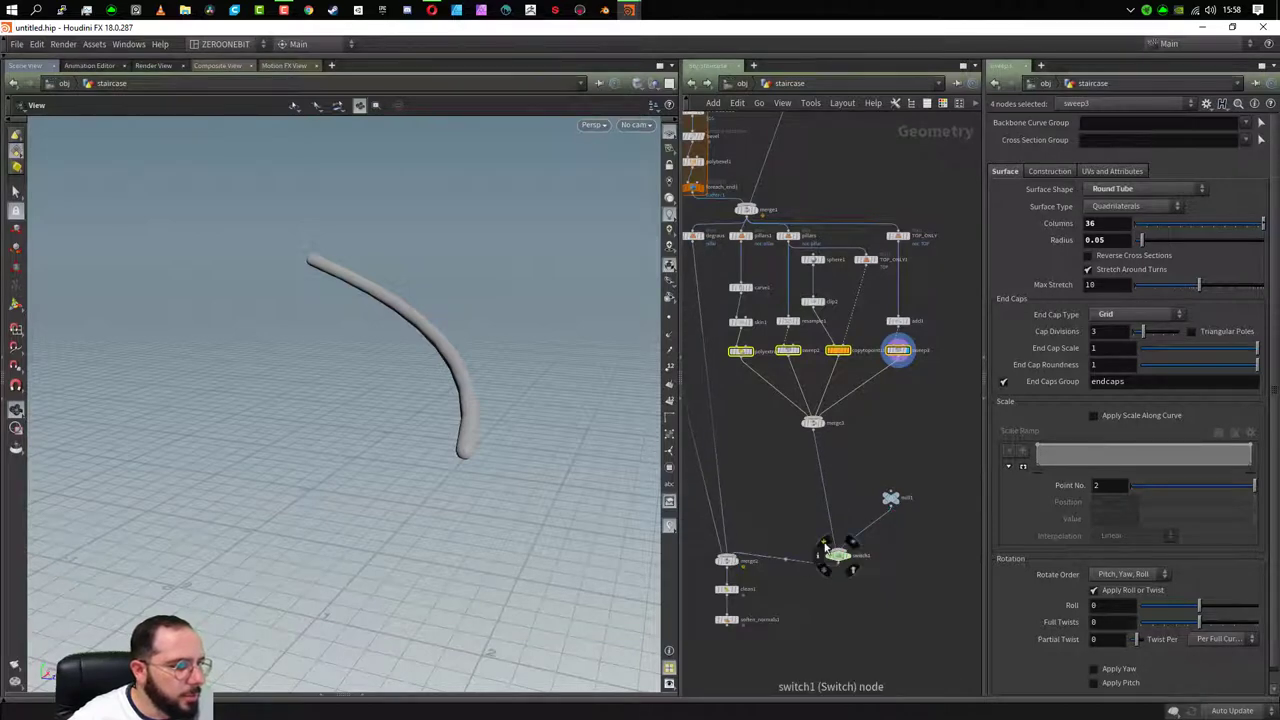
pyautogui.moveTo(838, 555); pyautogui.dragTo(812, 493)
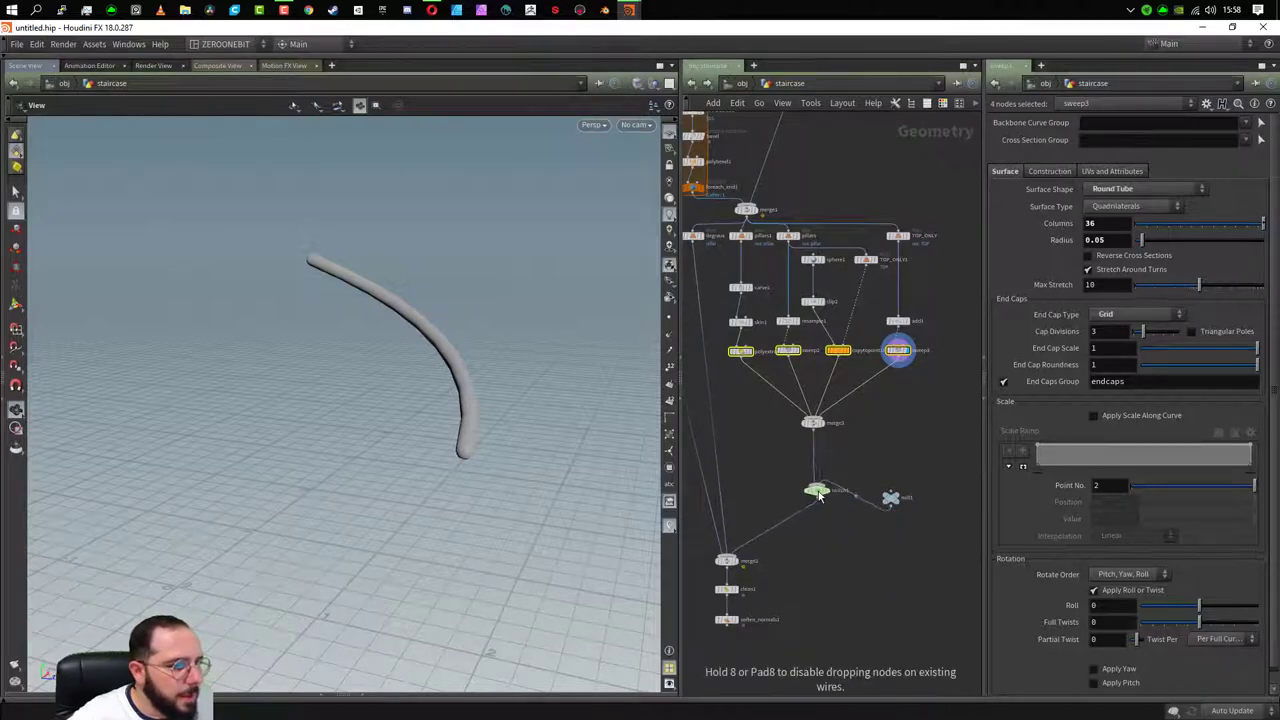
pyautogui.moveTo(897, 507)
pyautogui.mouseDown()
pyautogui.moveTo(897, 417)
pyautogui.moveTo(895, 430)
pyautogui.mouseUp()
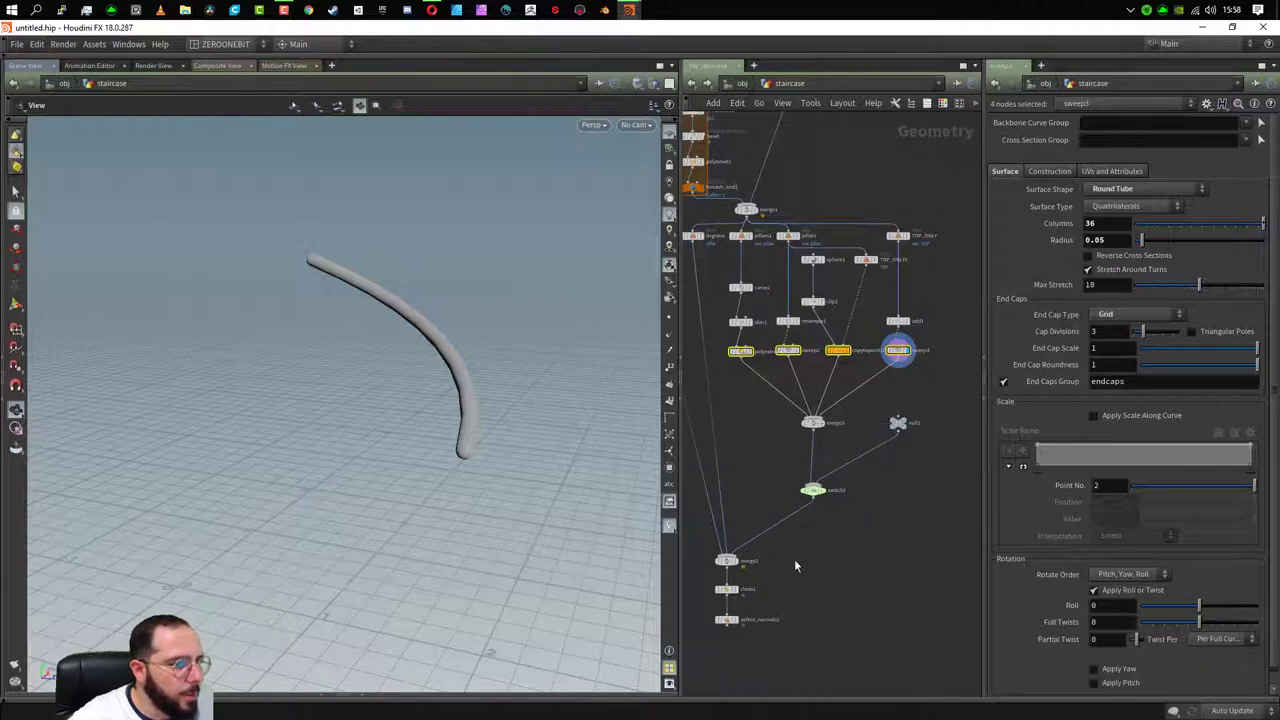
# - Display soften_normals1, then set the staircase's ALTURA ESCADA to 10 at object level
pyautogui.click(733, 619)
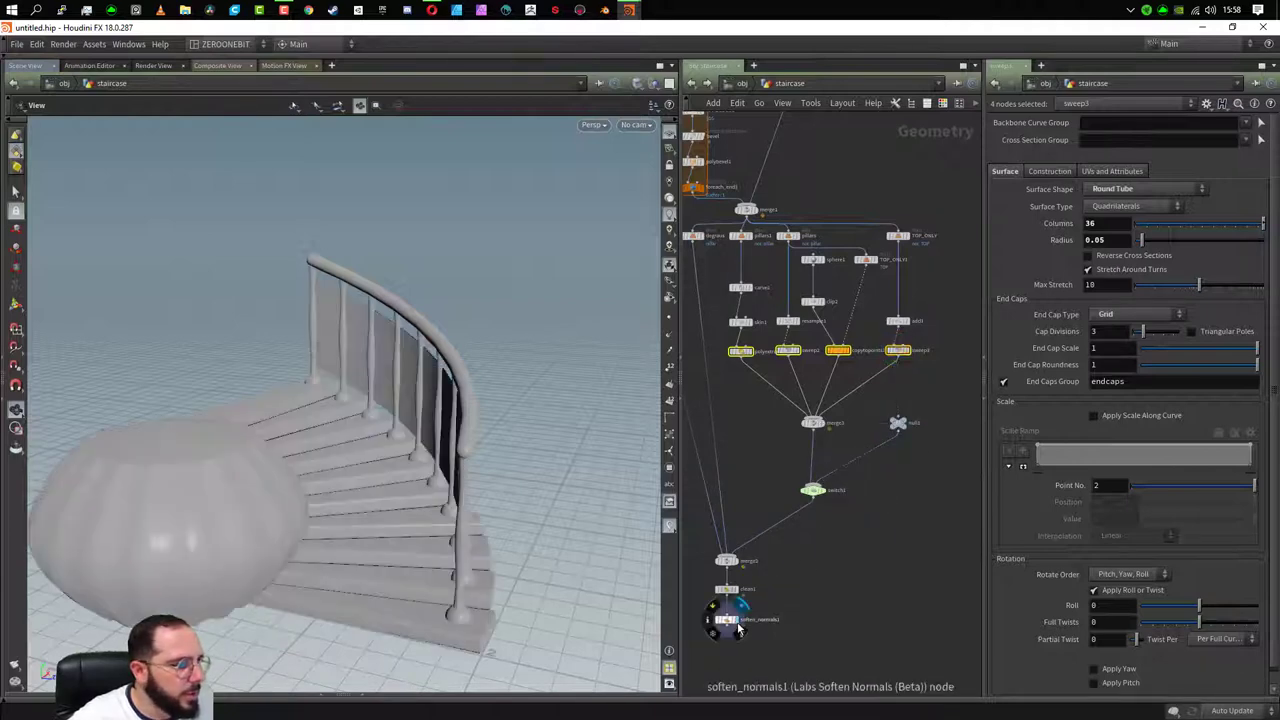
pyautogui.moveTo(780, 471); pyautogui.dragTo(1030, 581, button='middle')
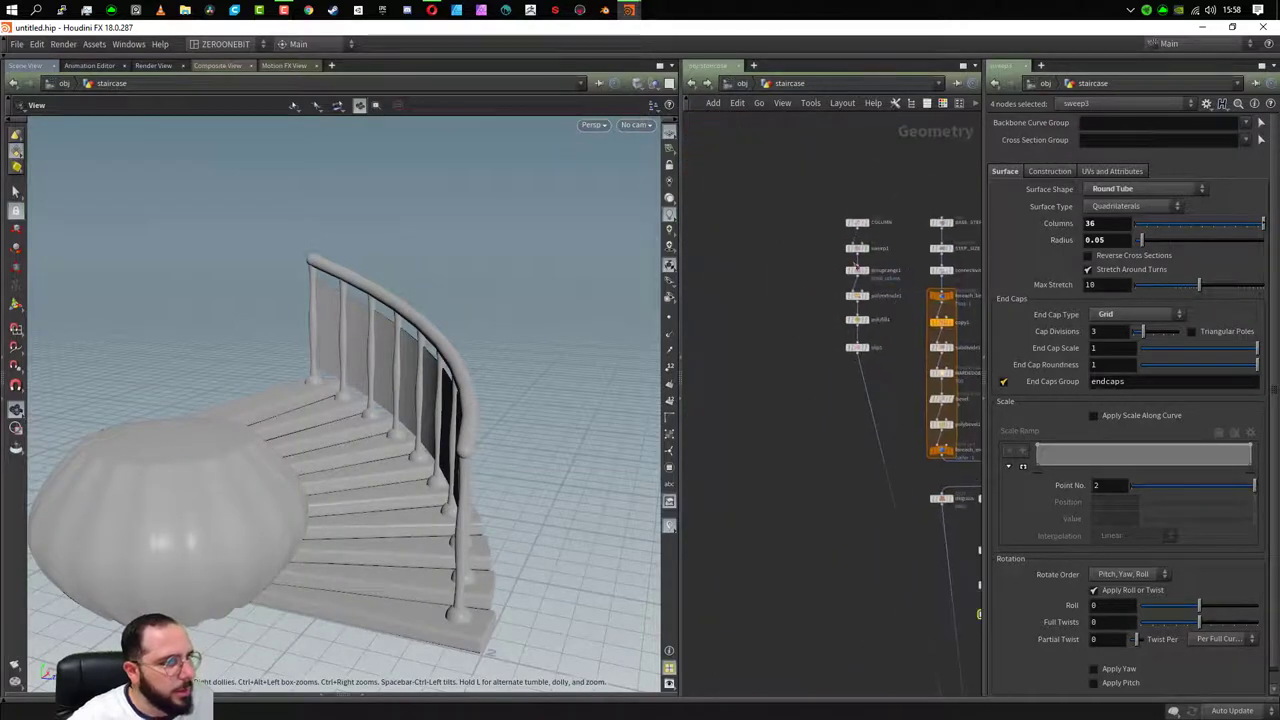
pyautogui.moveTo(805, 196); pyautogui.dragTo(858, 227)
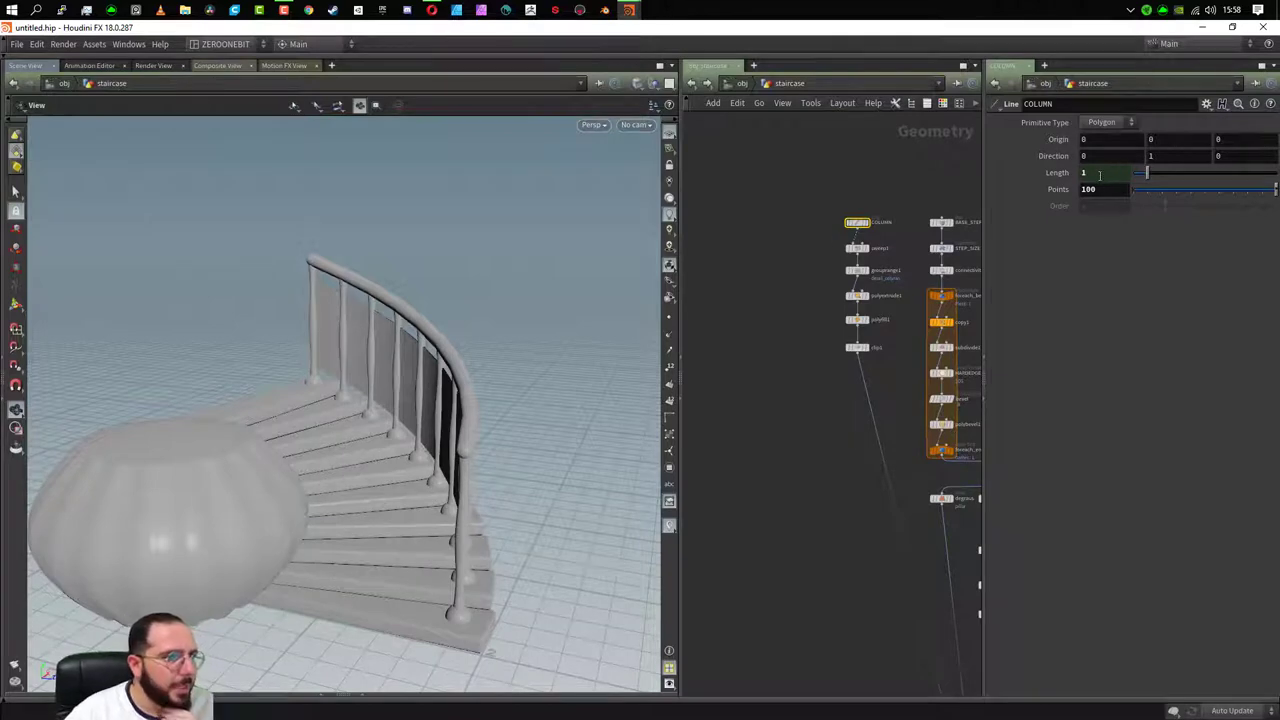
pyautogui.click(741, 85)
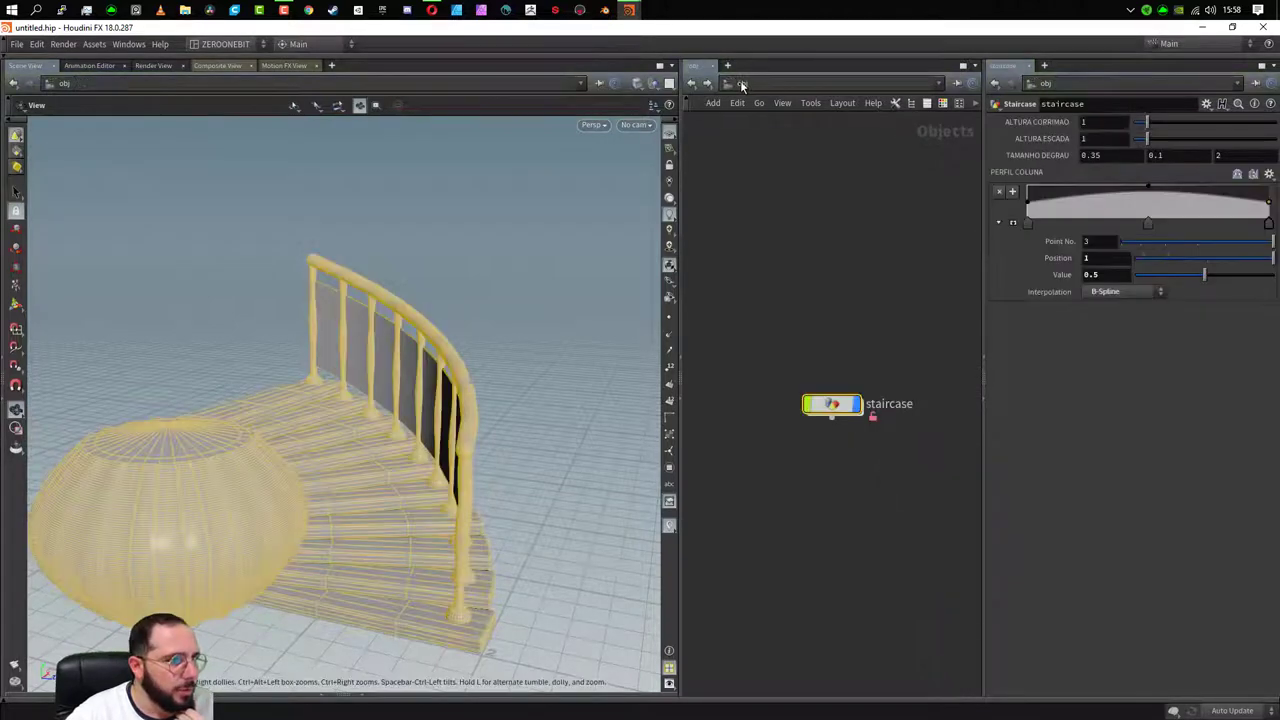
pyautogui.click(1111, 137)
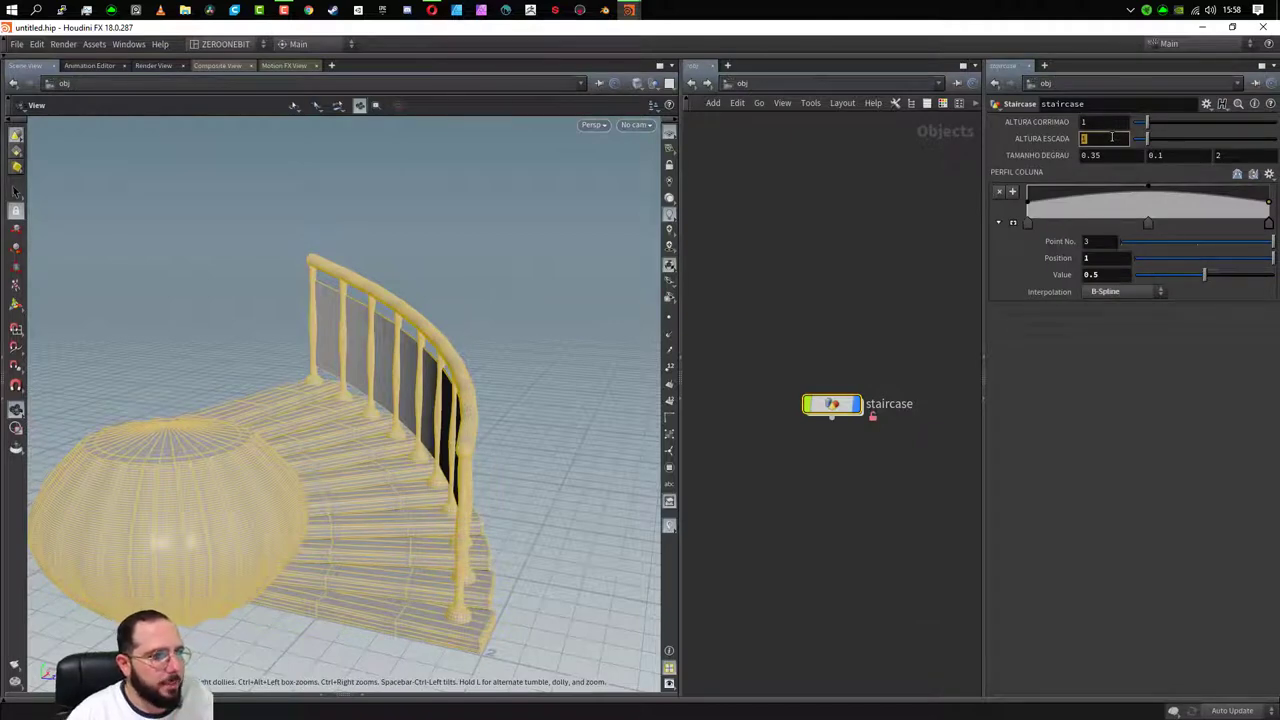
pyautogui.press('Return')
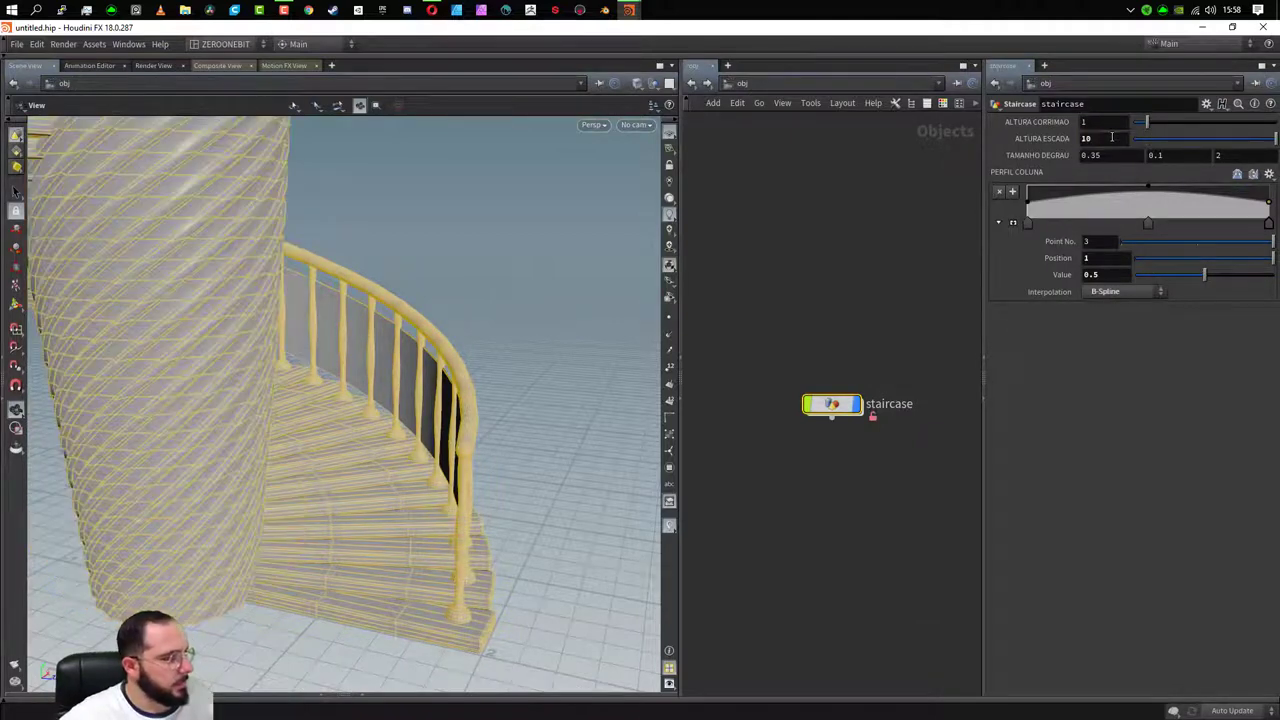
# - View the taller spiral, then dive back into the staircase network around switch1
pyautogui.moveTo(174, 517)
pyautogui.mouseDown()
pyautogui.moveTo(182, 453)
pyautogui.moveTo(342, 438)
pyautogui.mouseUp()
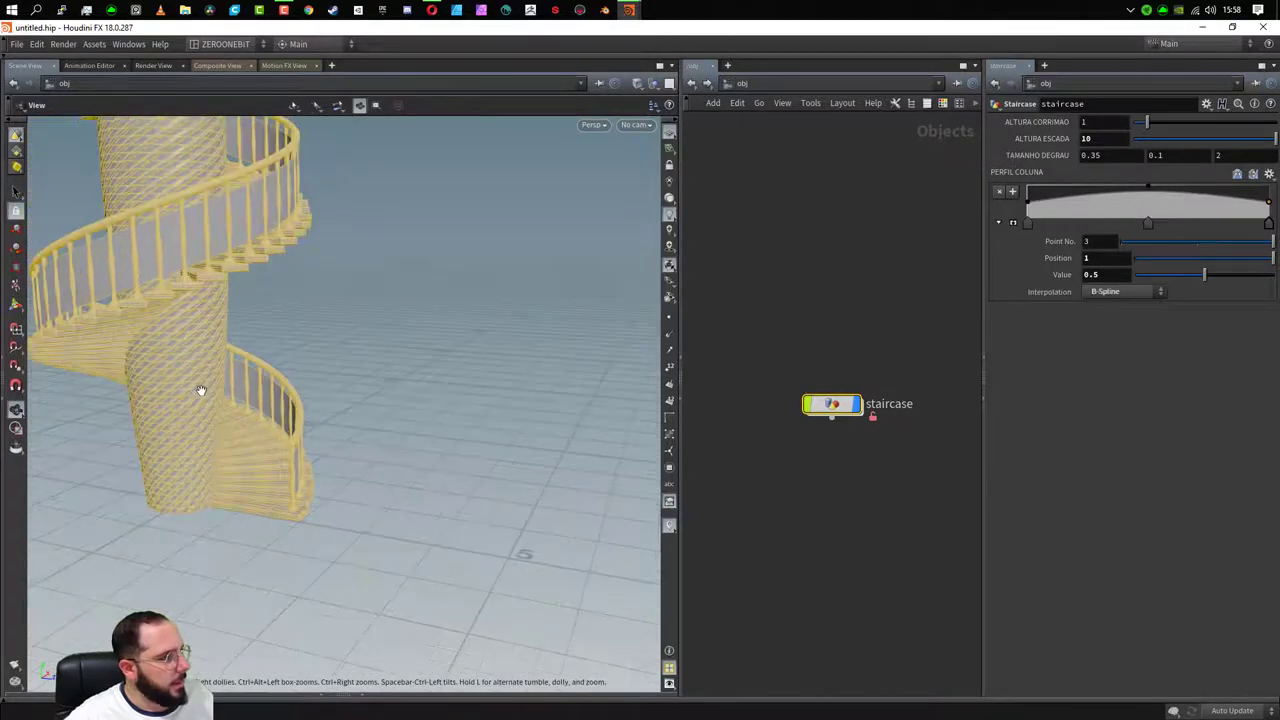
pyautogui.scroll(-3, 342, 438)
pyautogui.scroll(-2, 342, 438)
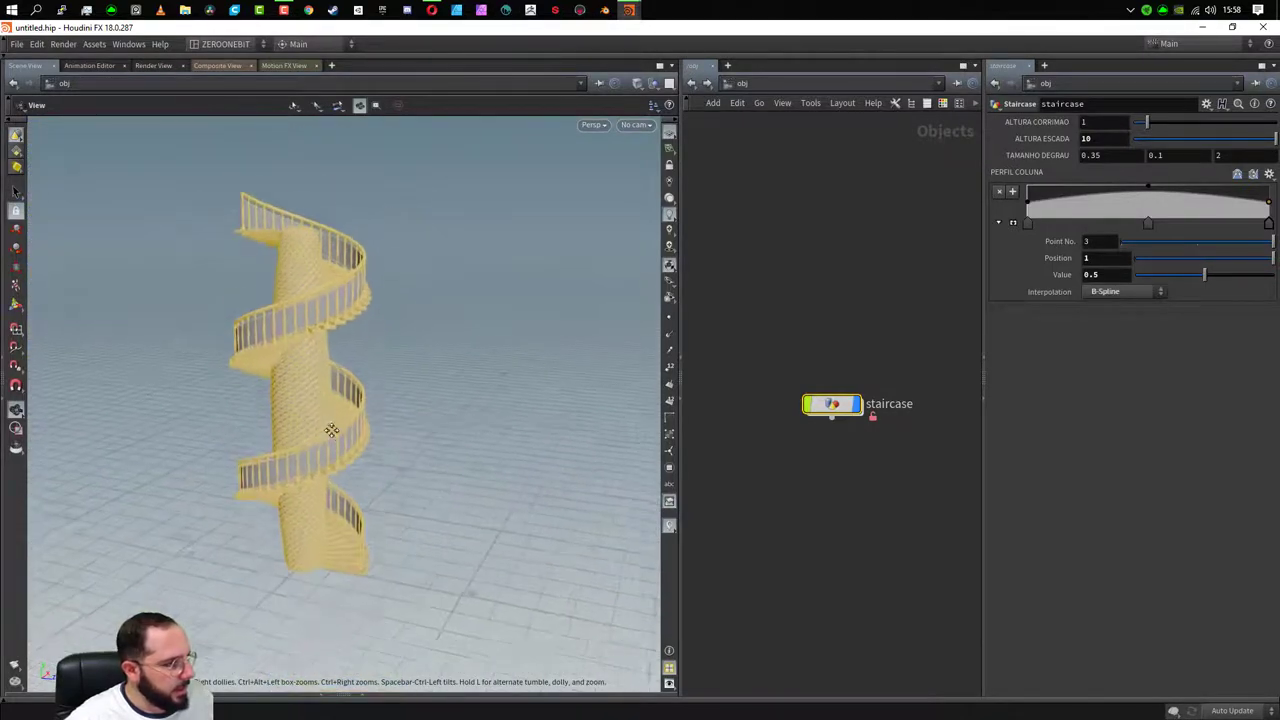
pyautogui.scroll(-2, 342, 438)
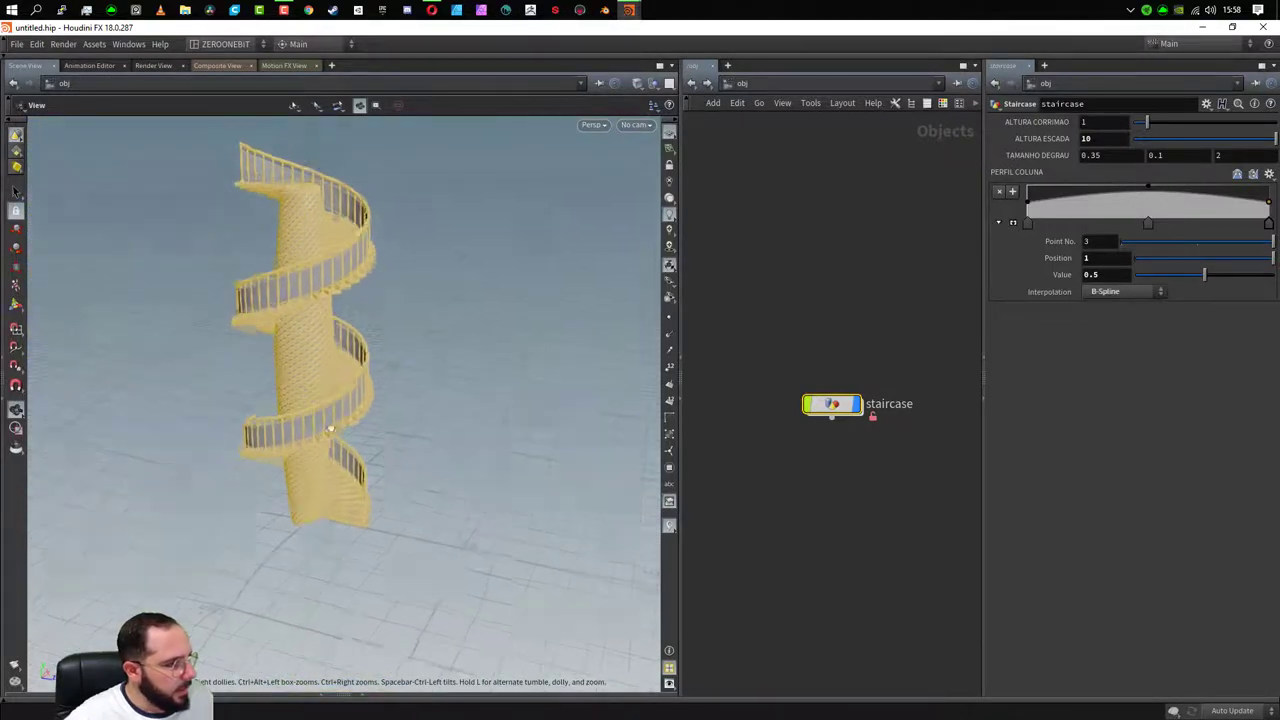
pyautogui.doubleClick(832, 405)
pyautogui.scroll(2, 337, 311)
pyautogui.moveTo(339, 317); pyautogui.dragTo(345, 375)
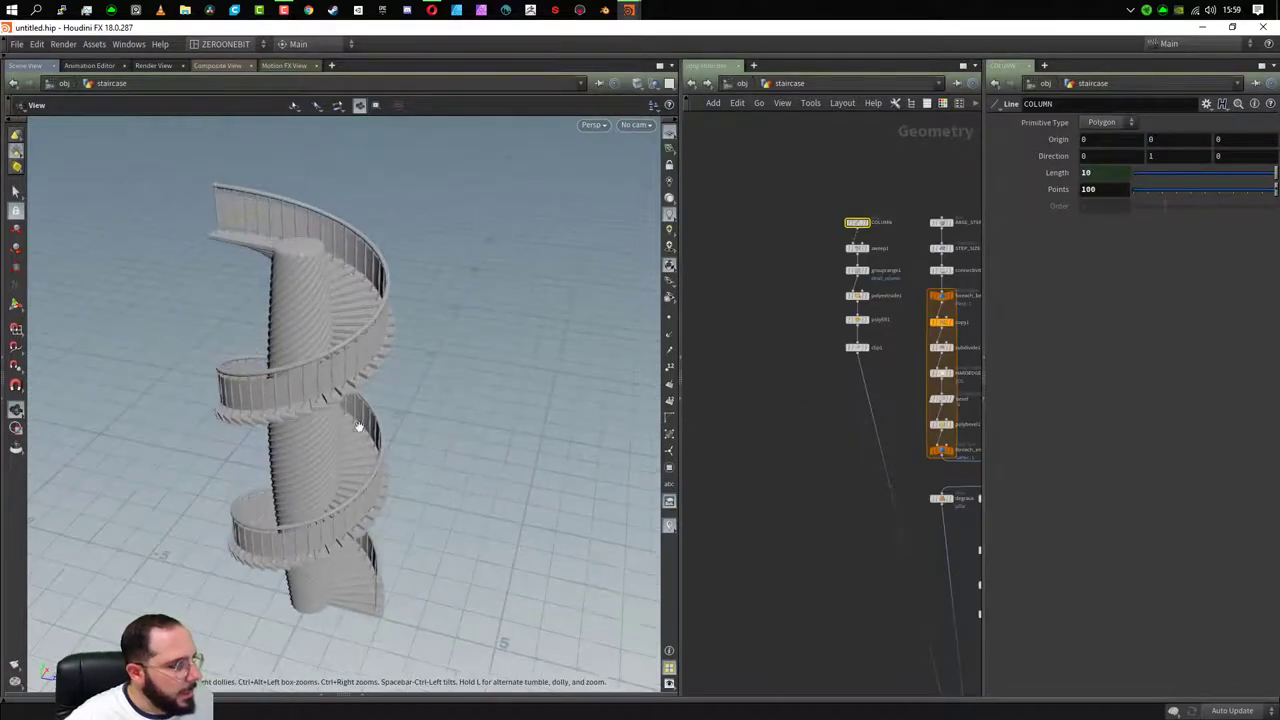
pyautogui.moveTo(873, 565); pyautogui.dragTo(763, 518, button='middle')
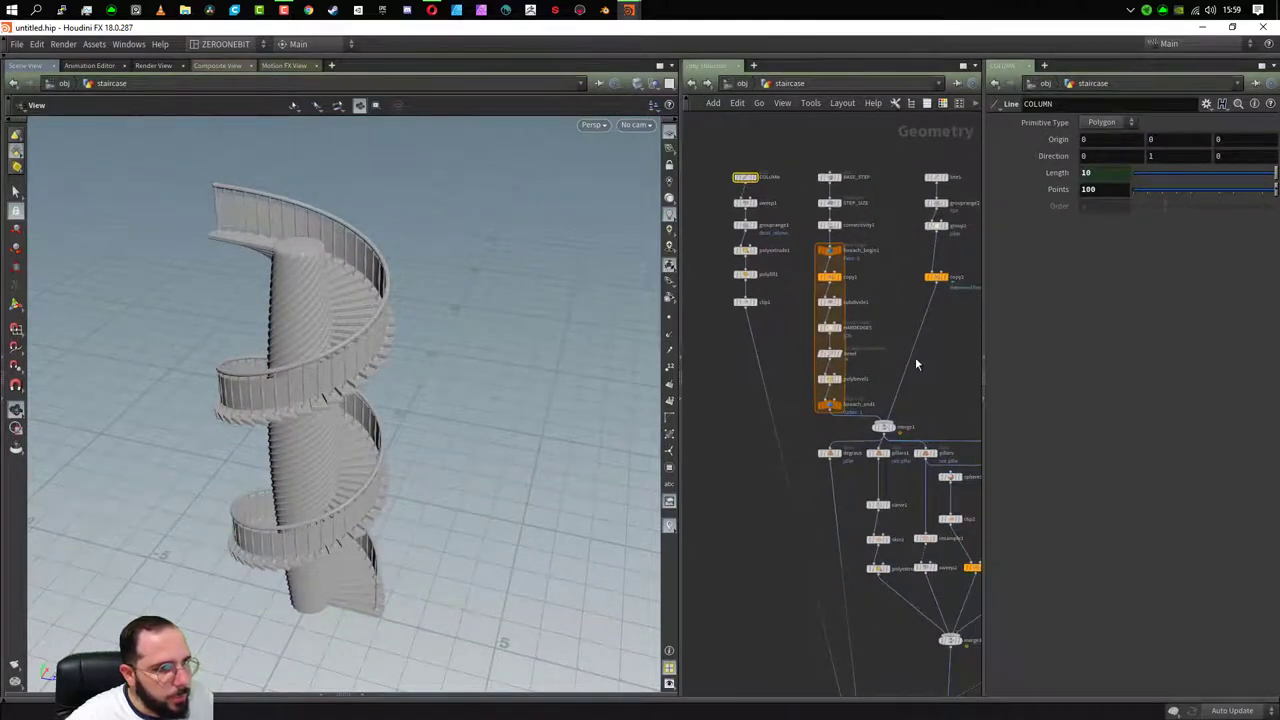
pyautogui.moveTo(905, 617)
pyautogui.mouseDown(button='middle')
pyautogui.moveTo(791, 517)
pyautogui.moveTo(785, 412)
pyautogui.mouseUp(button='middle')
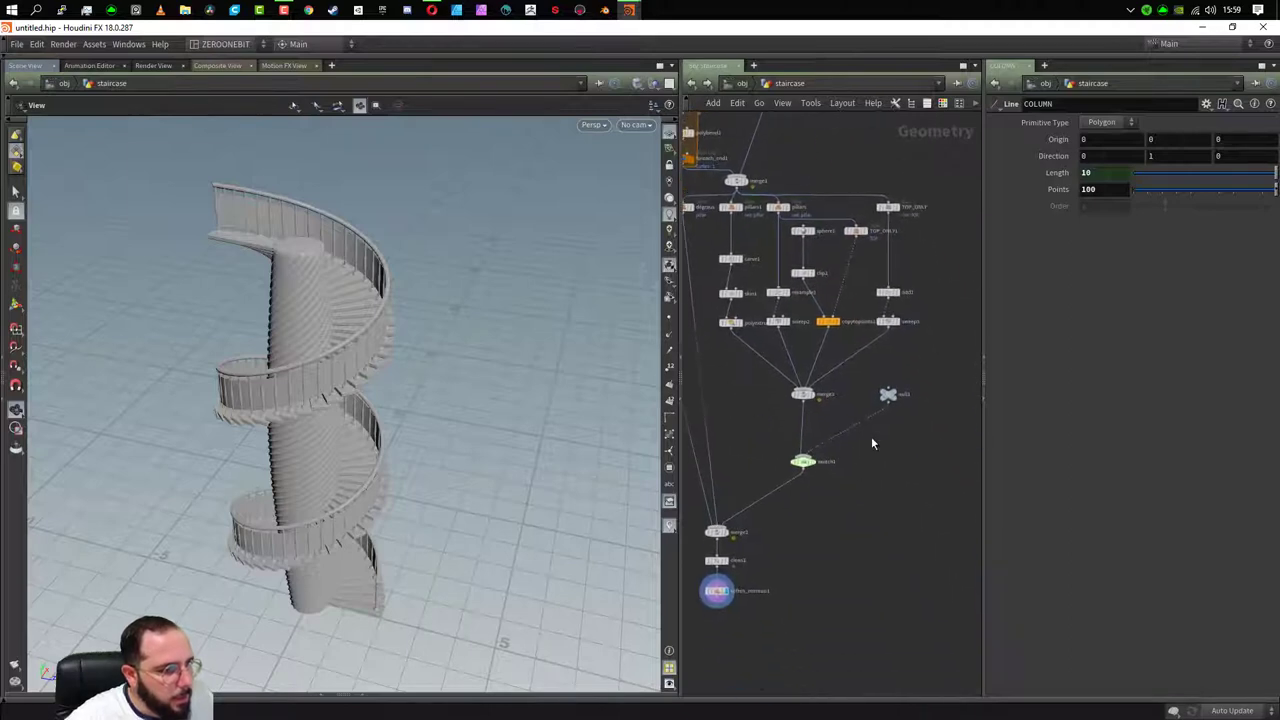
# - Set switch1's Select Input to 1 so the staircase shows without railings
pyautogui.click(803, 461)
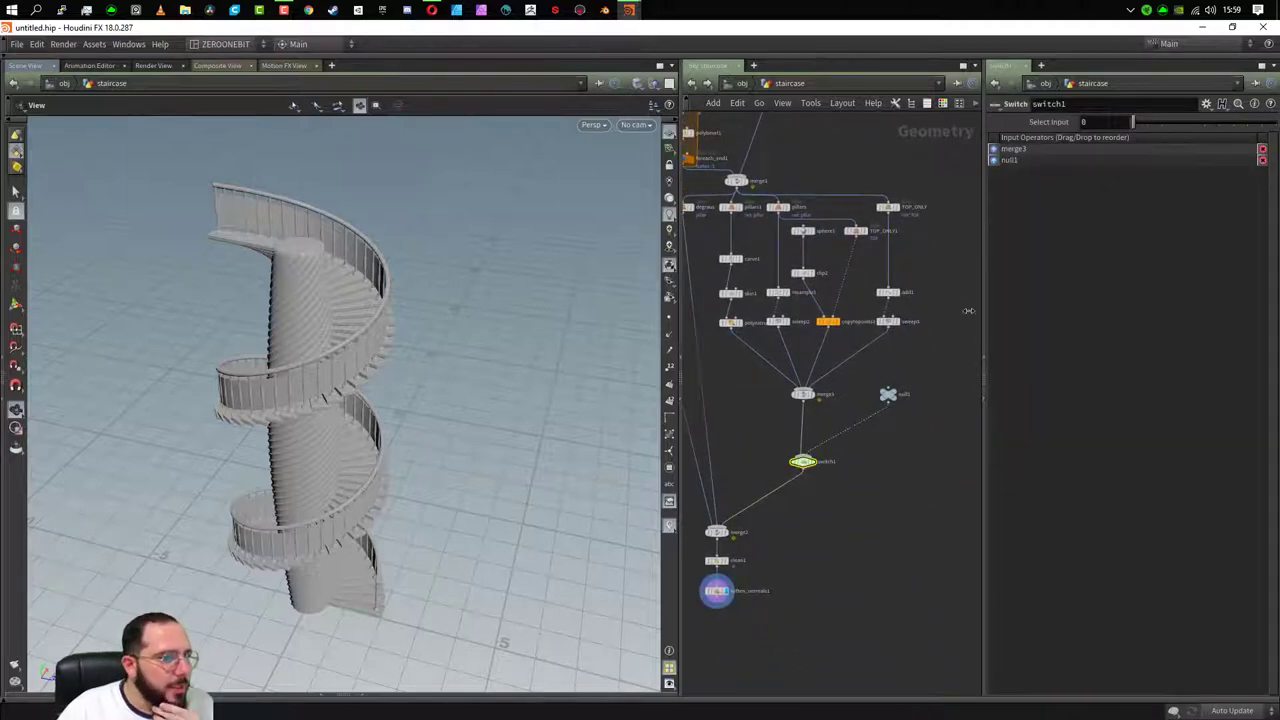
pyautogui.scroll(4, 815, 425)
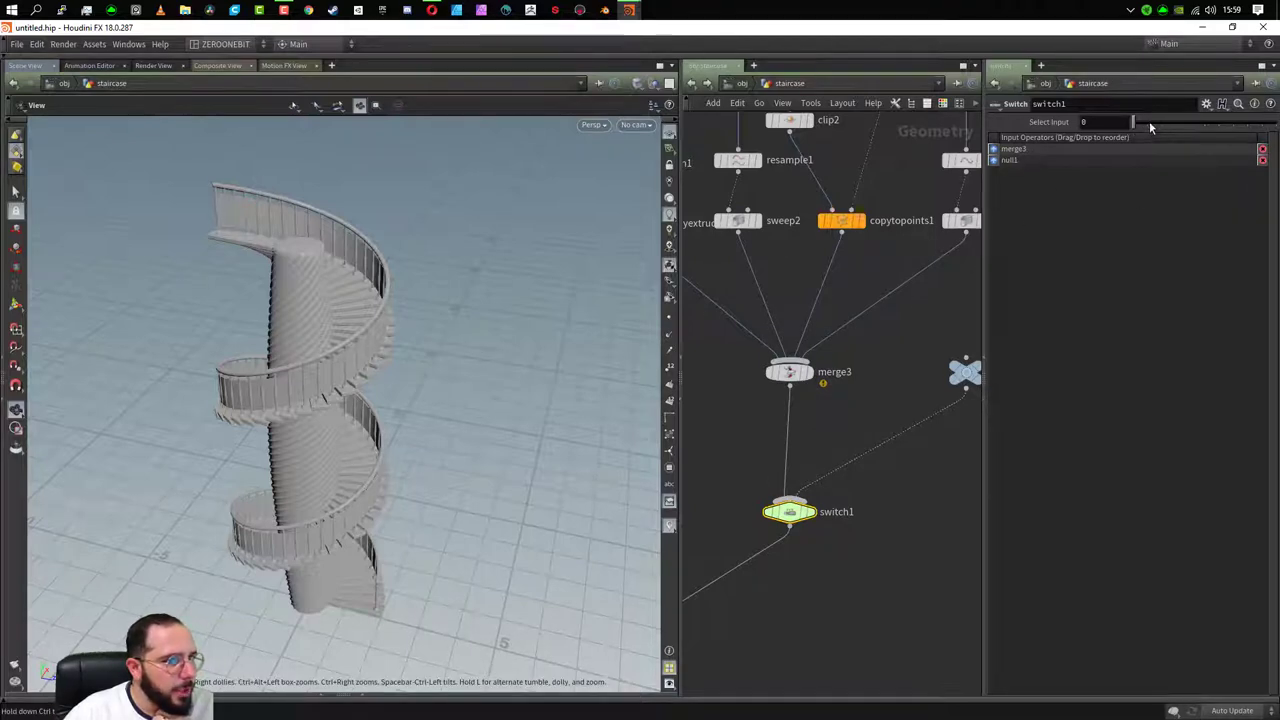
pyautogui.moveTo(1133, 122); pyautogui.dragTo(1148, 122)
pyautogui.moveTo(285, 382)
pyautogui.mouseDown()
pyautogui.moveTo(371, 391)
pyautogui.moveTo(434, 366)
pyautogui.moveTo(300, 394)
pyautogui.moveTo(280, 416)
pyautogui.mouseUp()
pyautogui.moveTo(914, 480); pyautogui.dragTo(811, 463, button='middle')
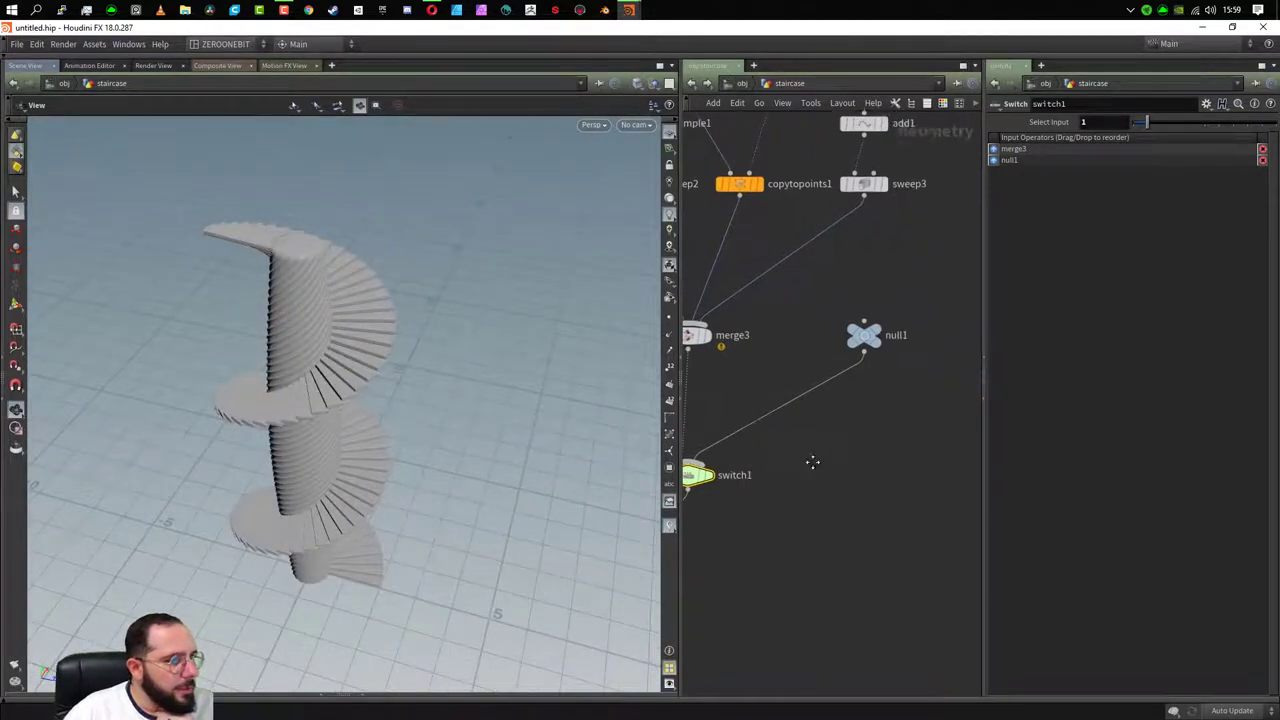
pyautogui.scroll(-6, 850, 500)
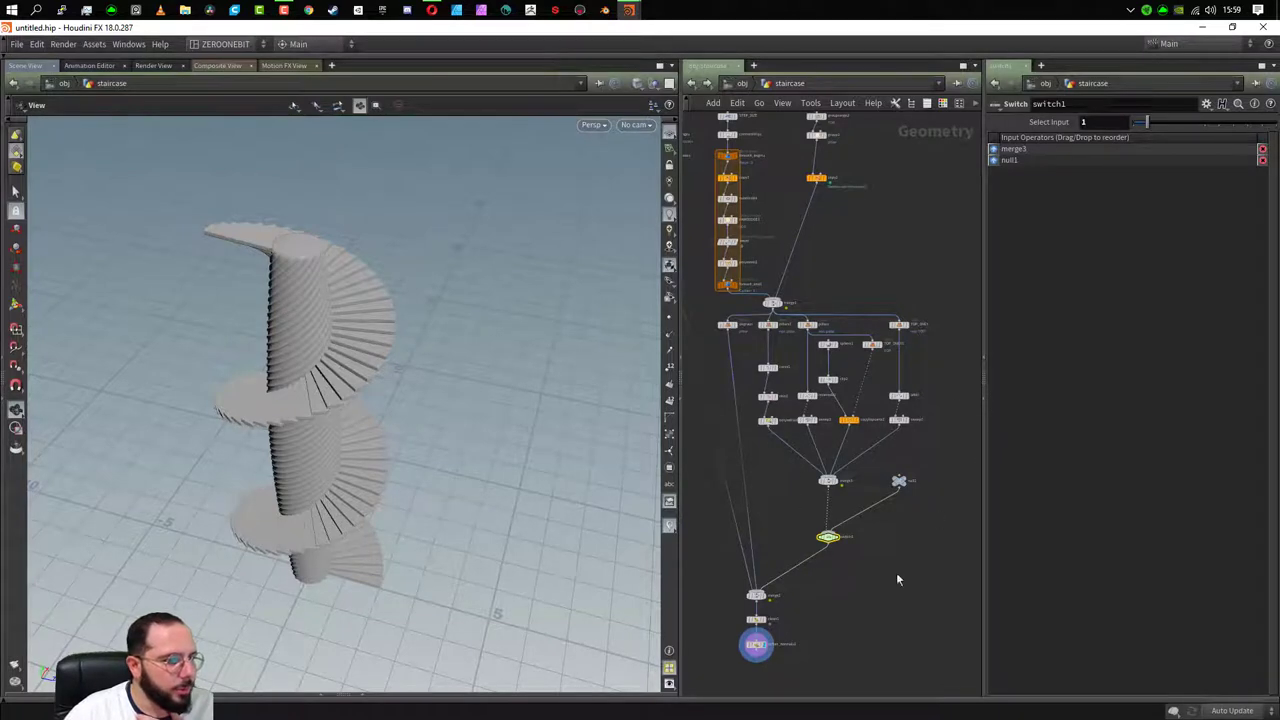
pyautogui.moveTo(786, 510); pyautogui.dragTo(882, 588)
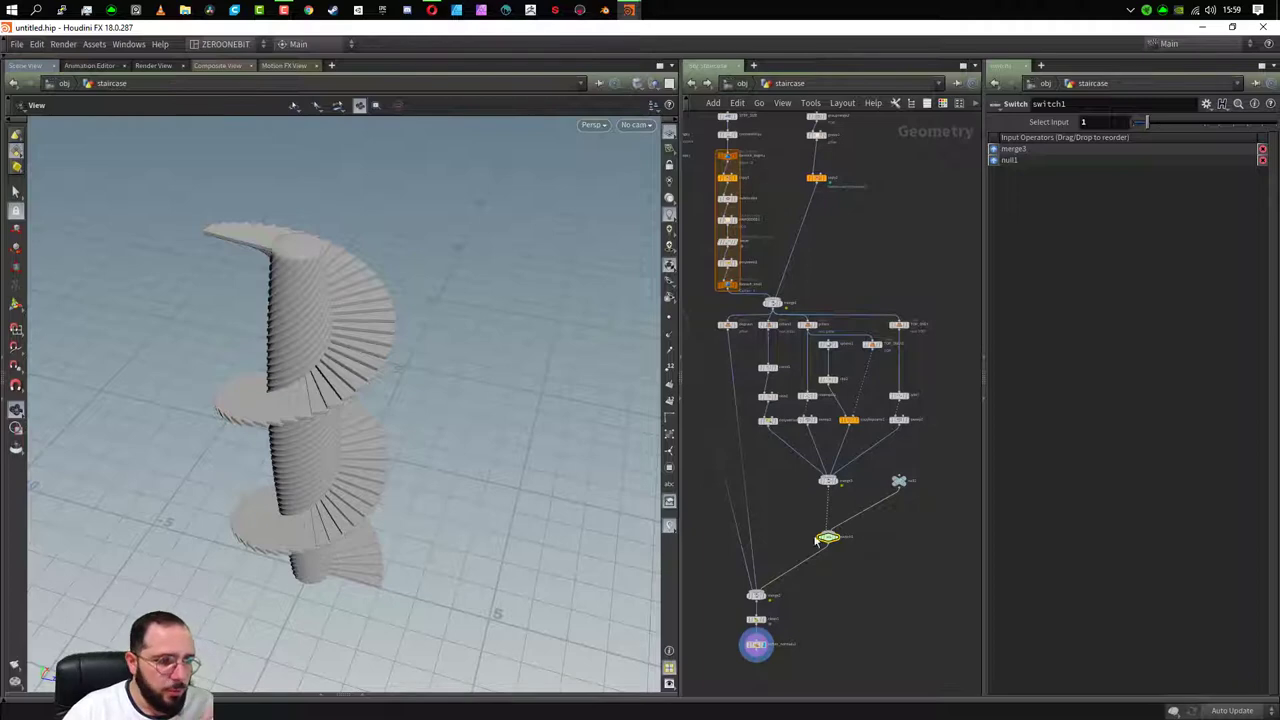
pyautogui.scroll(1, 831, 570)
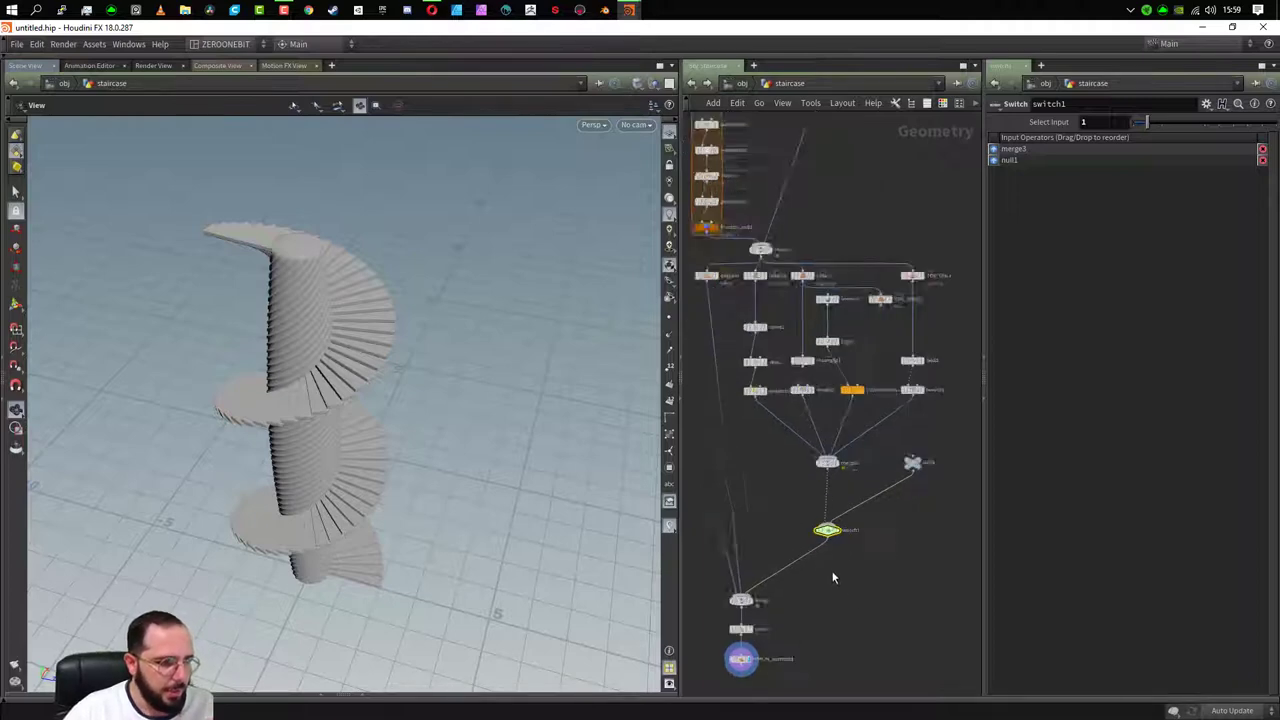
pyautogui.scroll(2, 831, 570)
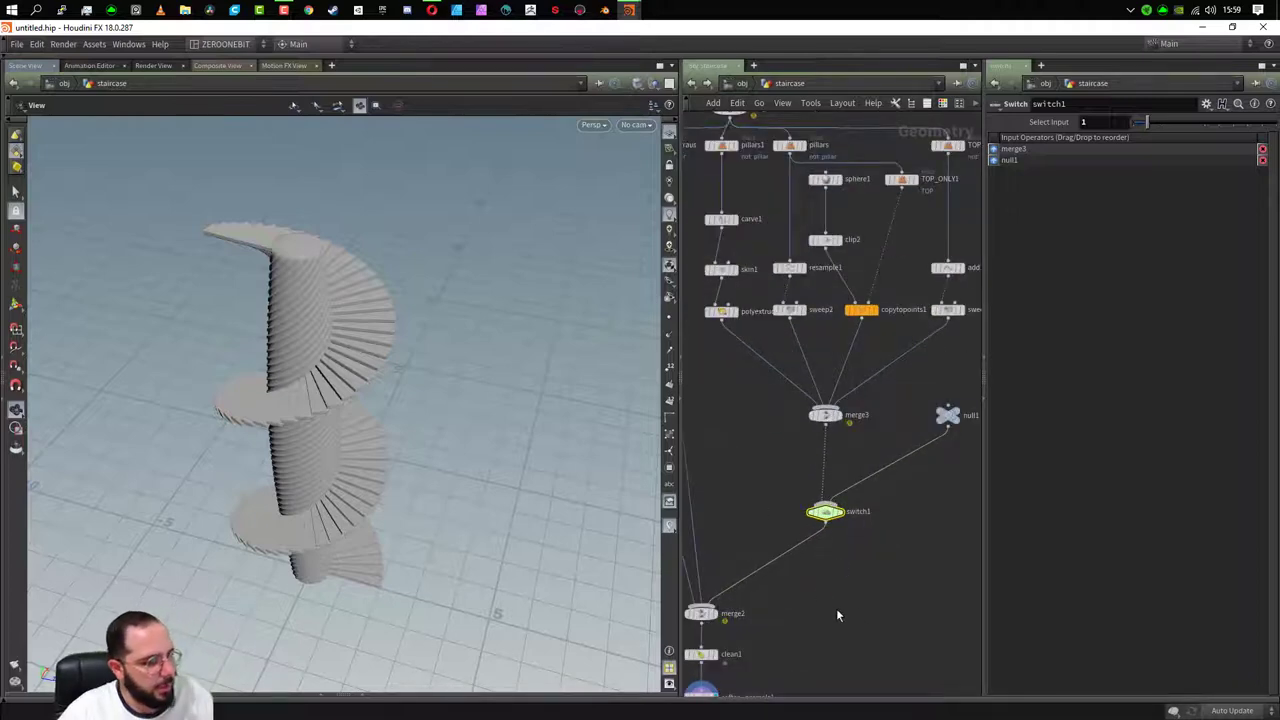
pyautogui.press('f')
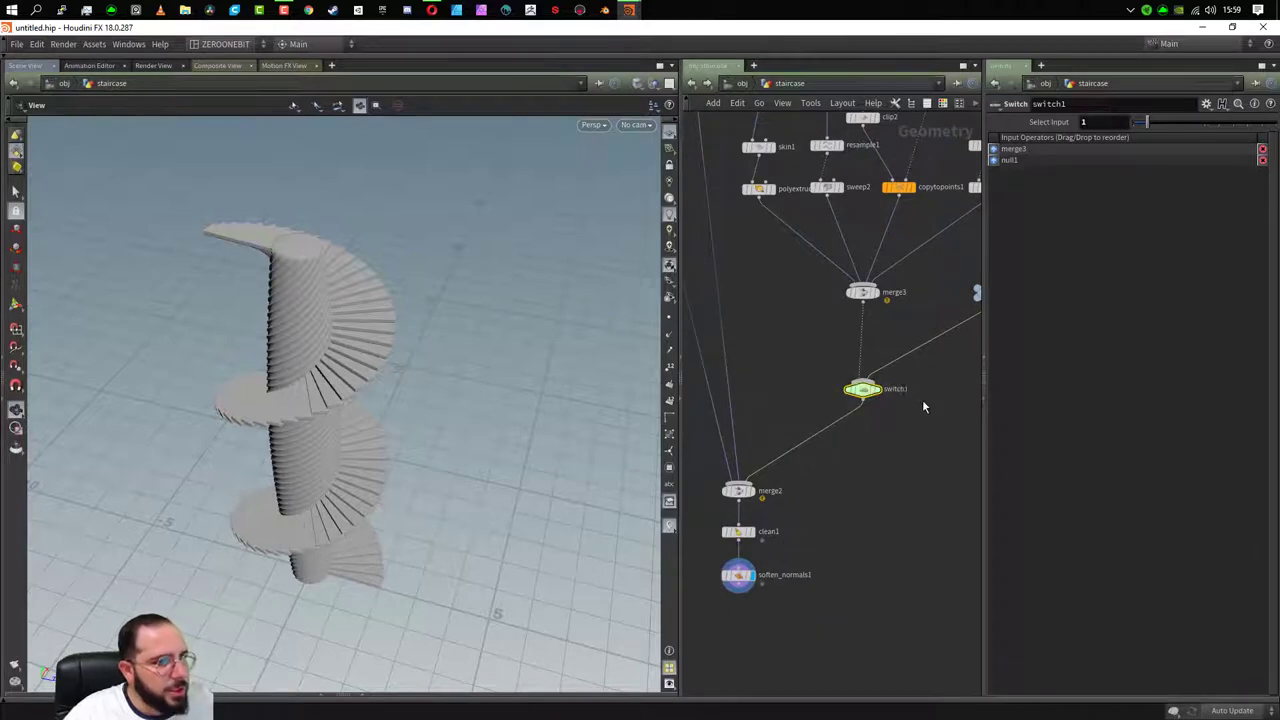
pyautogui.click(741, 83)
# - In the staircase's Type Properties, promote switch1's Select Input as an asset parameter
pyautogui.rightClick(832, 408)
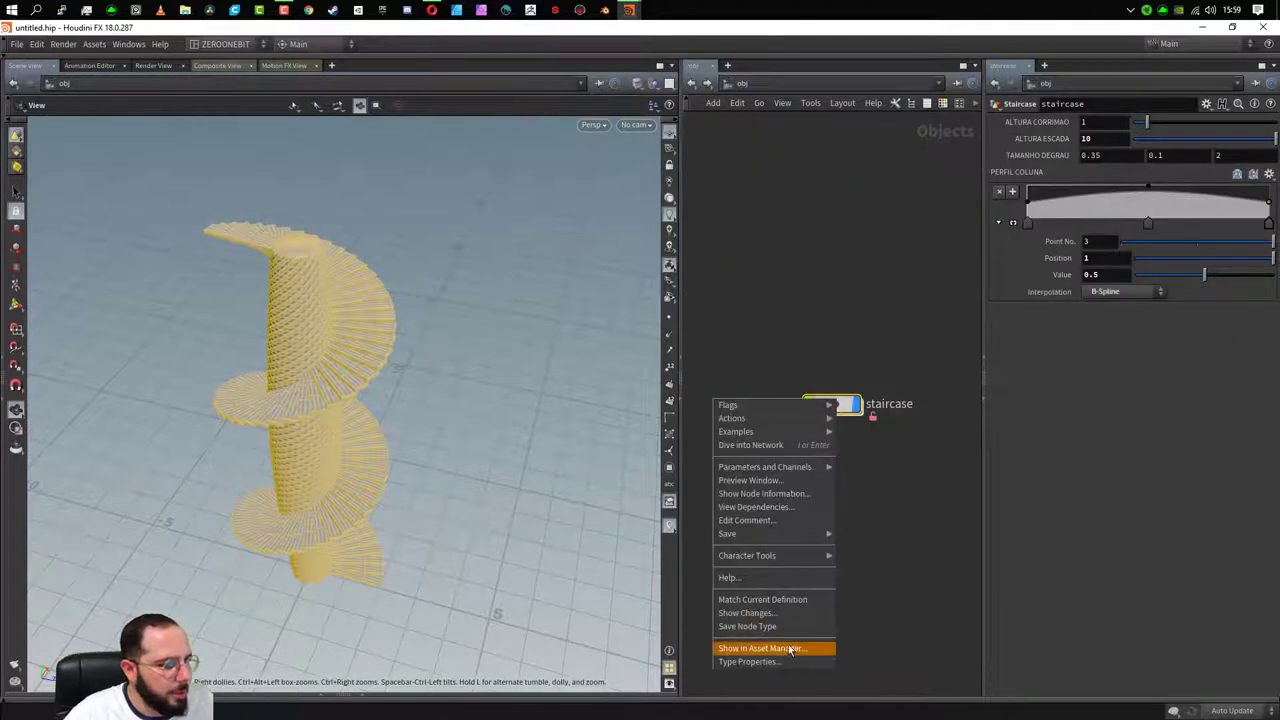
pyautogui.click(778, 662)
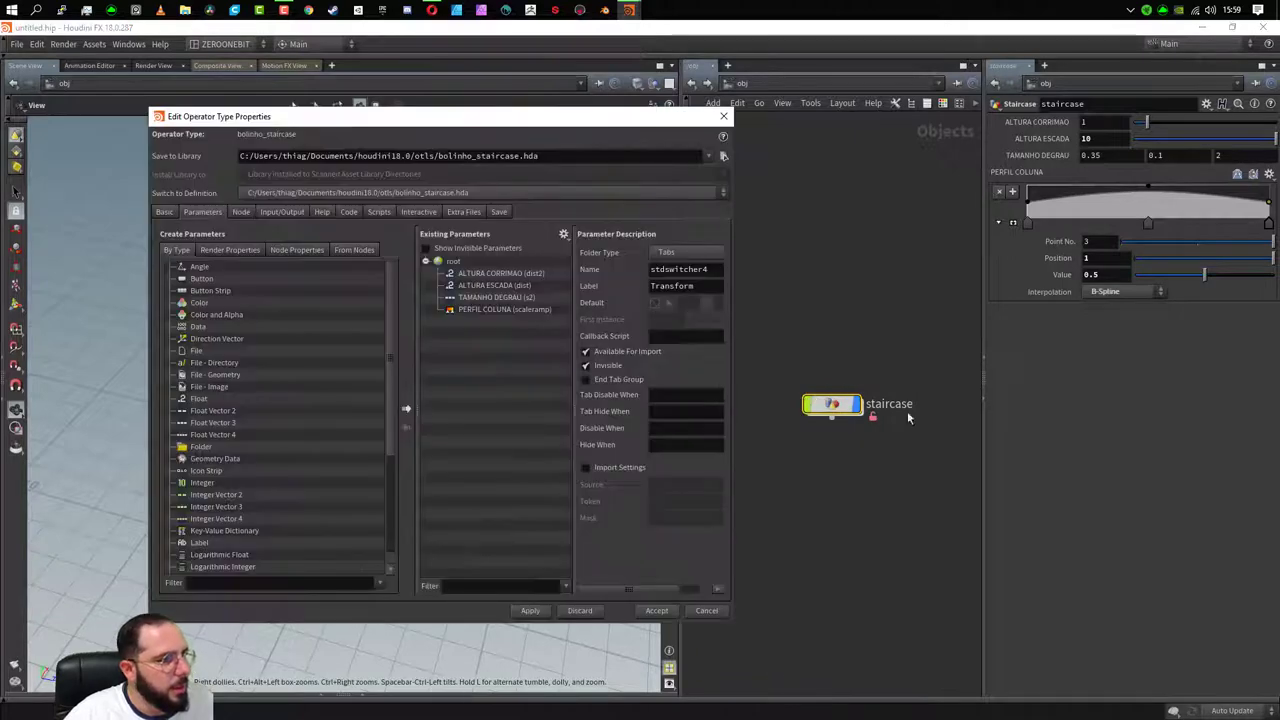
pyautogui.doubleClick(845, 404)
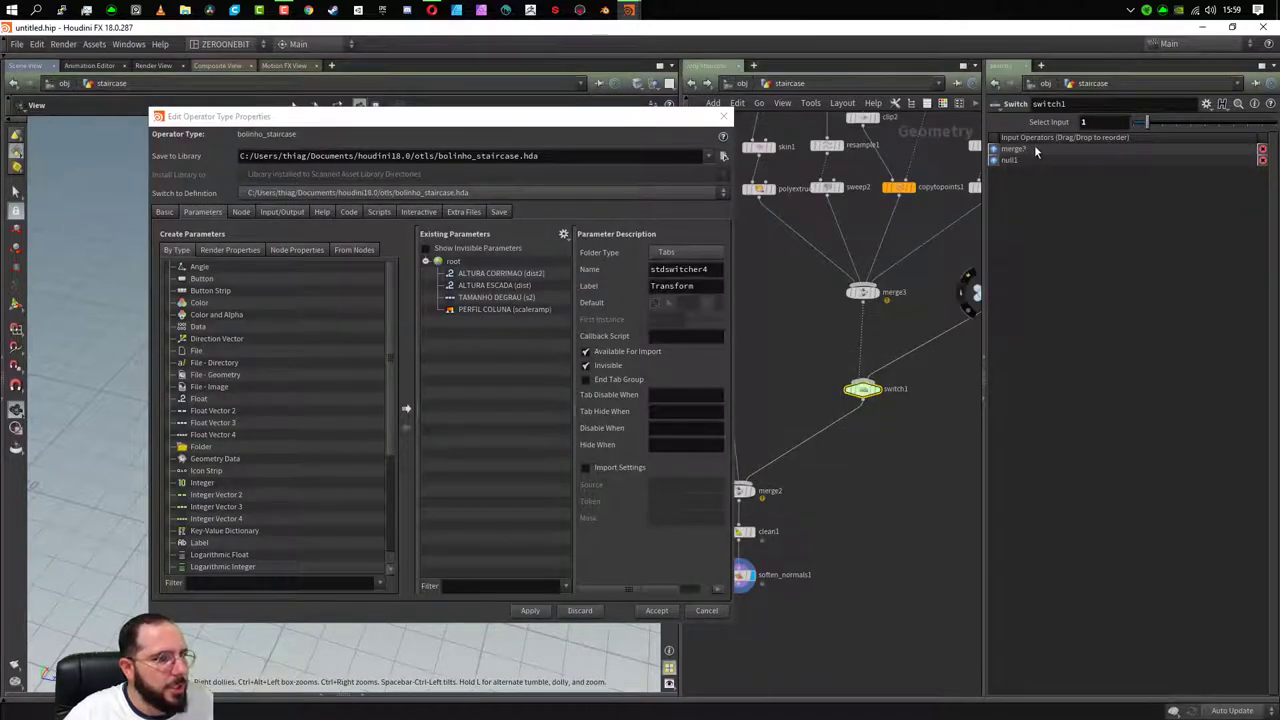
pyautogui.moveTo(459, 262); pyautogui.dragTo(459, 262)
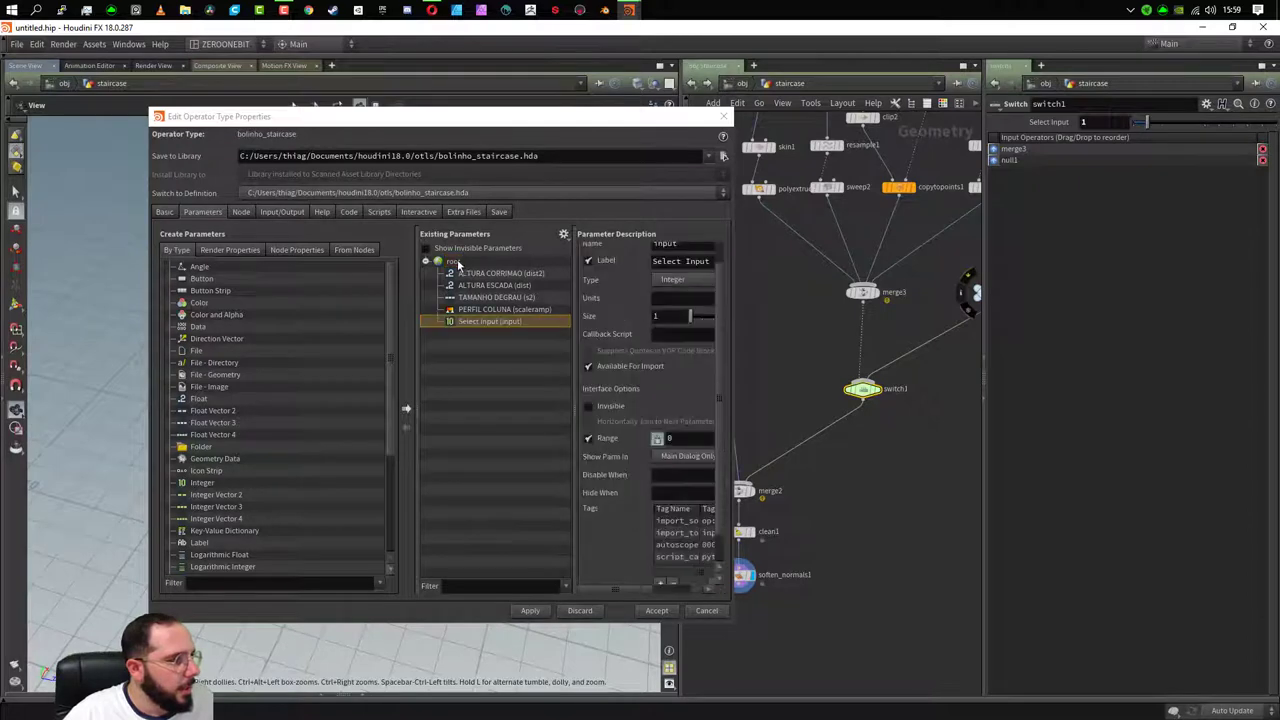
# - Relabel the Select Input parameter CORRIMAO ON/OFF, apply and accept the asset change
pyautogui.click(680, 261)
pyautogui.write('LIGA')
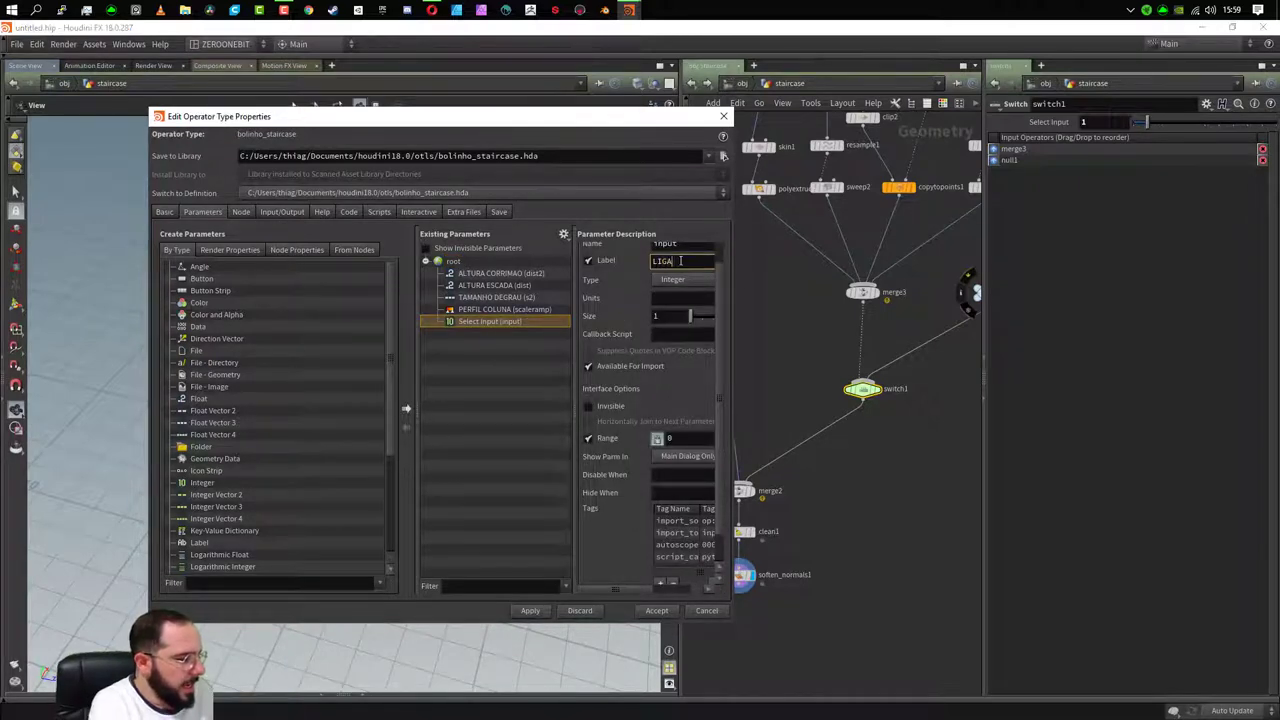
pyautogui.press('BackSpace')
pyautogui.press('BackSpace')
pyautogui.press('BackSpace')
pyautogui.press('BackSpace')
pyautogui.press('BackSpace')
pyautogui.write('CORRIMAO ON/O')
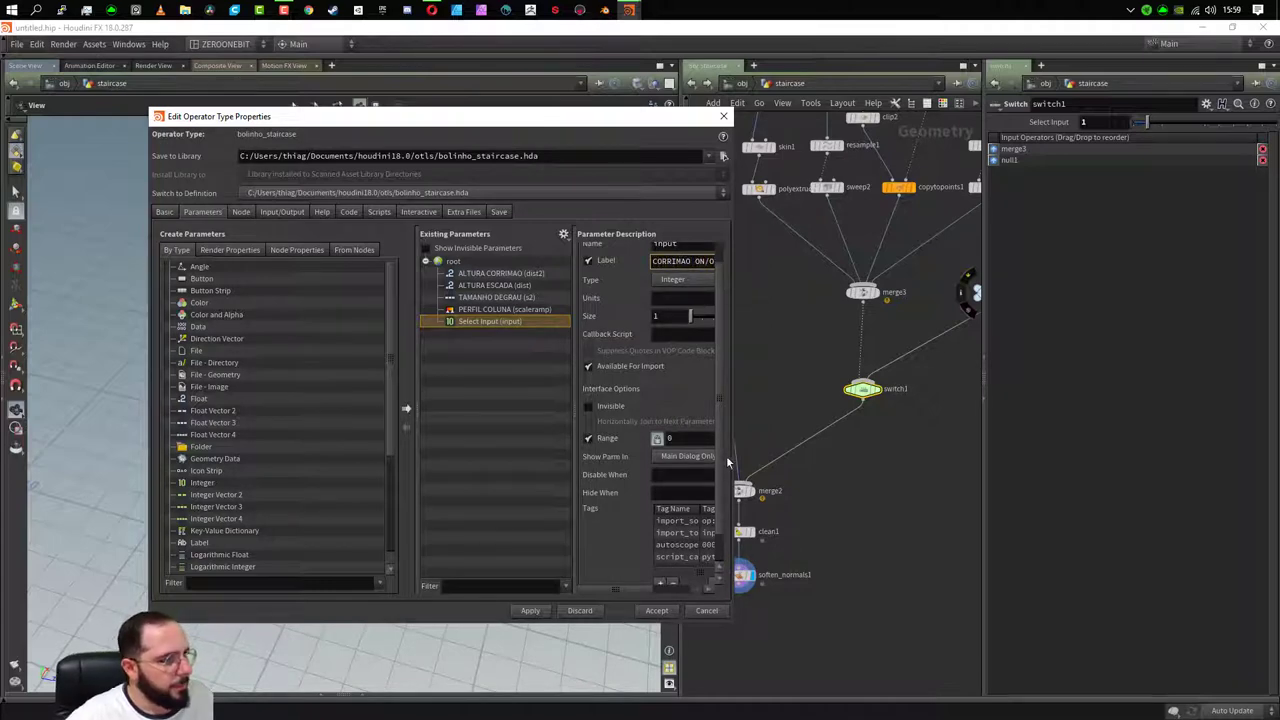
pyautogui.click(461, 391)
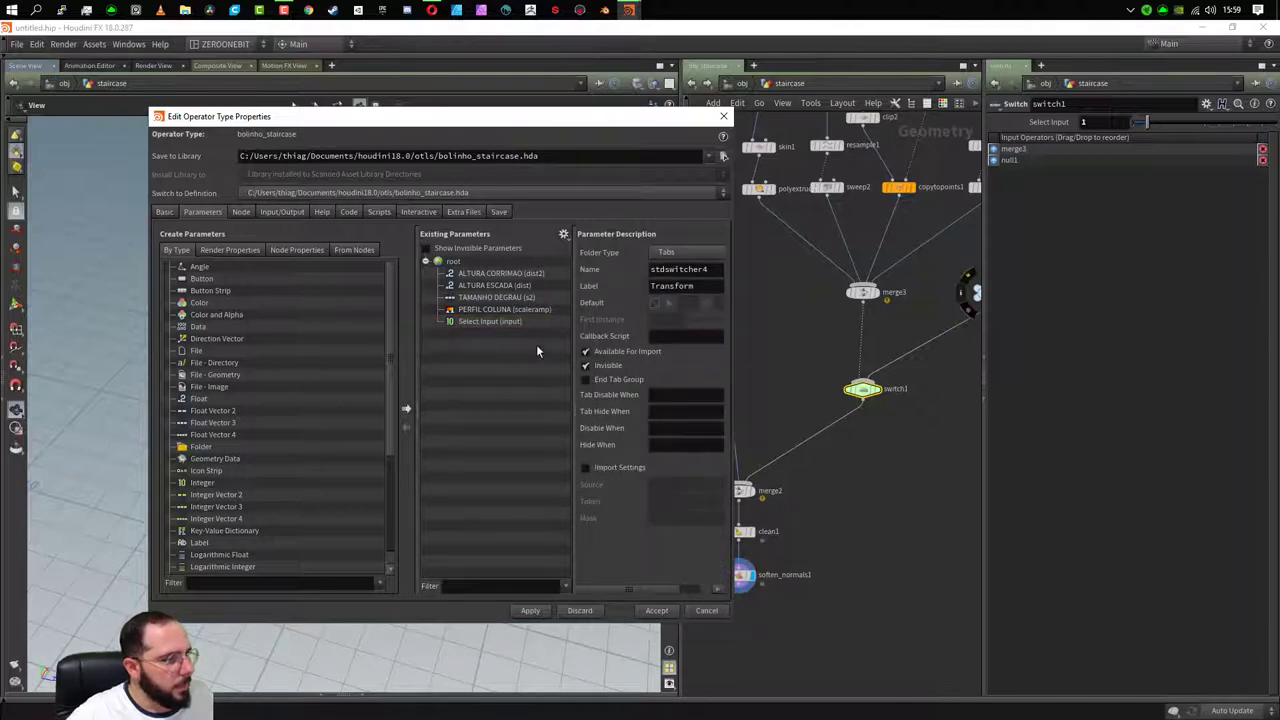
pyautogui.click(485, 322)
pyautogui.tripleClick(676, 261)
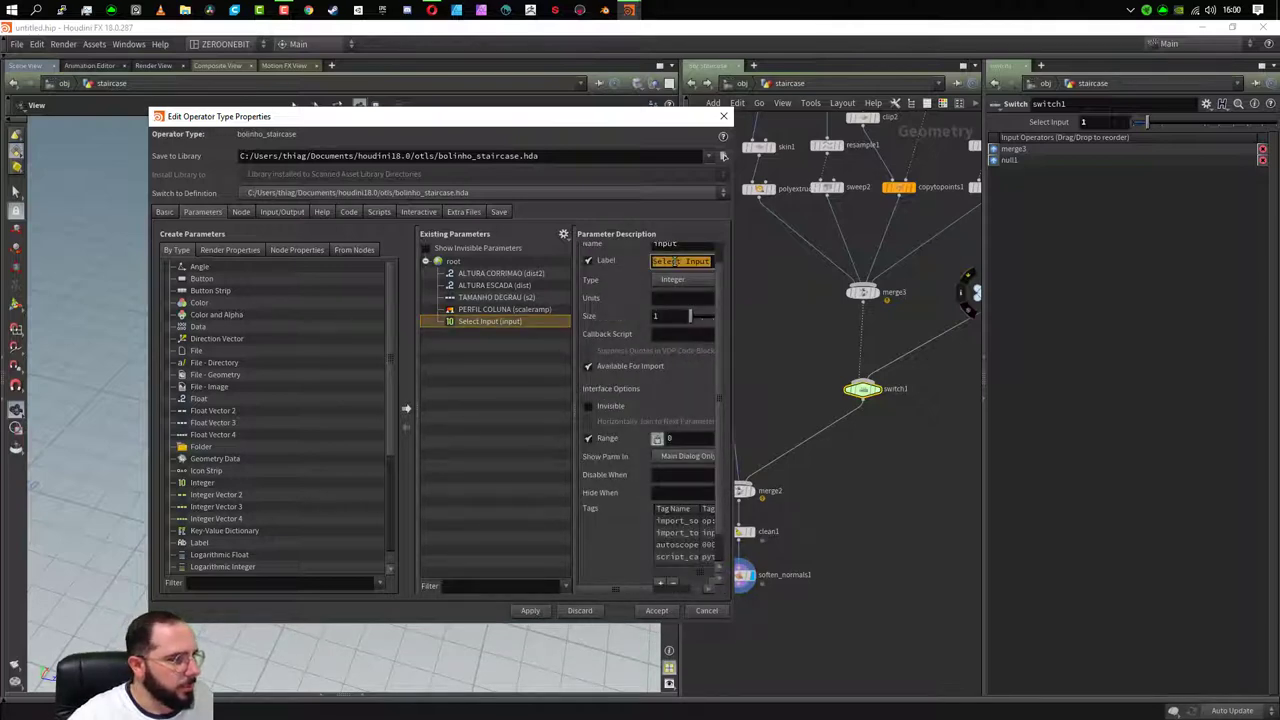
pyautogui.write('CORRIMAO ON')
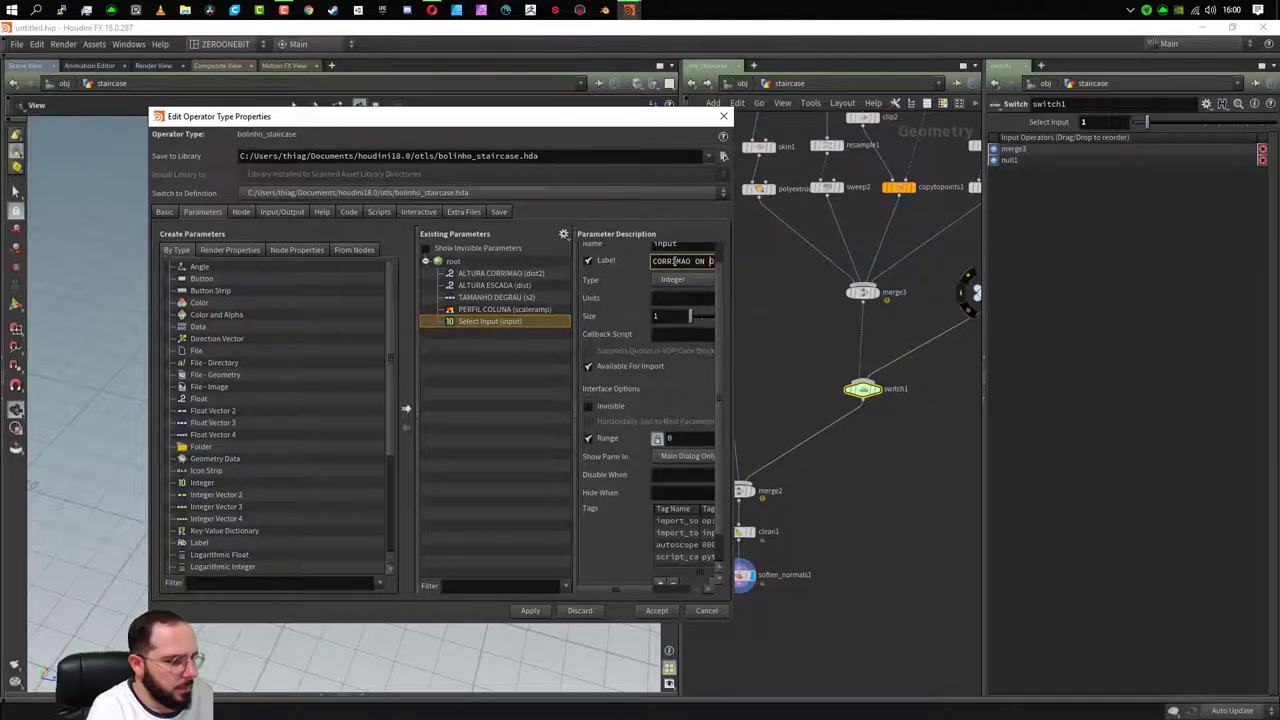
pyautogui.write('/O')
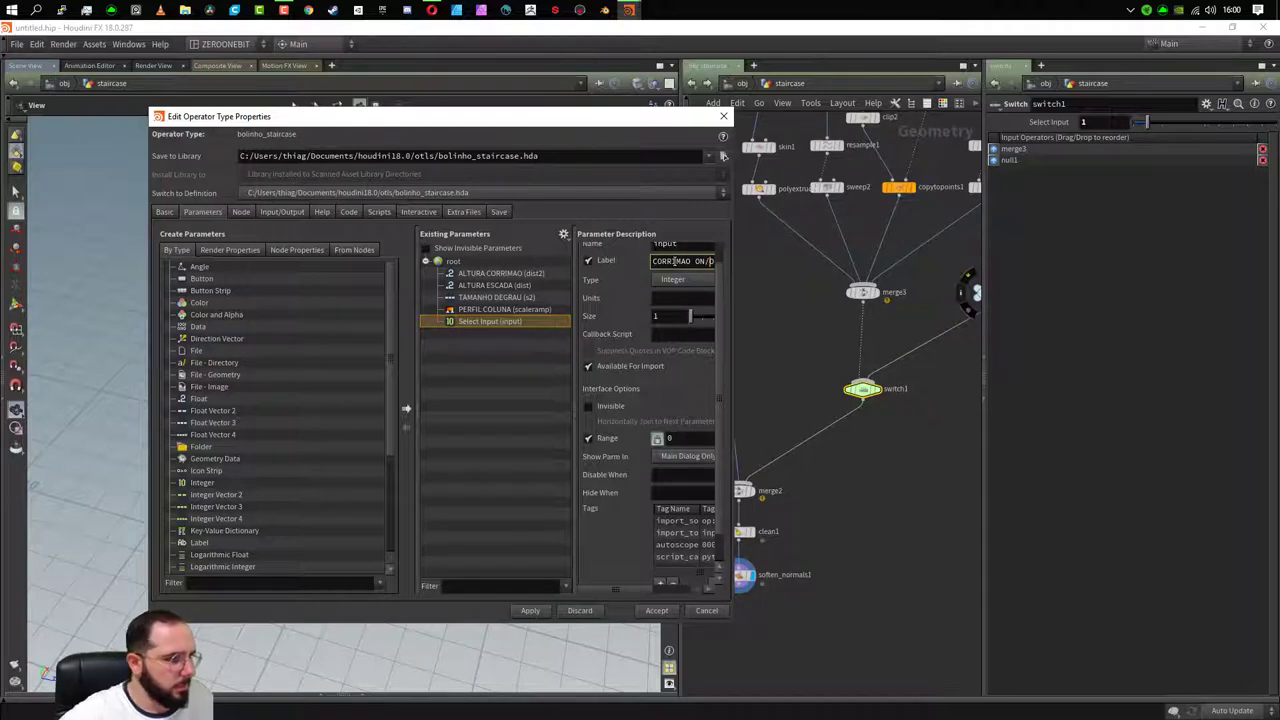
pyautogui.write('FF')
pyautogui.press('Return')
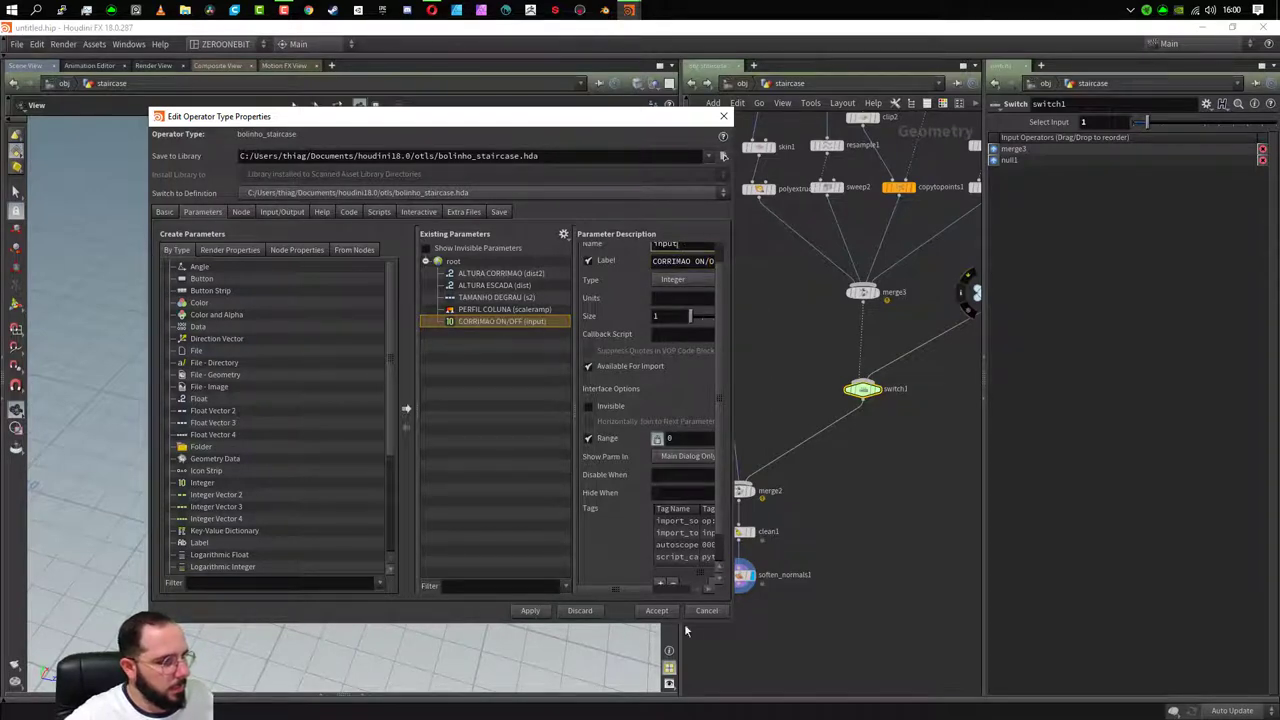
pyautogui.click(530, 612)
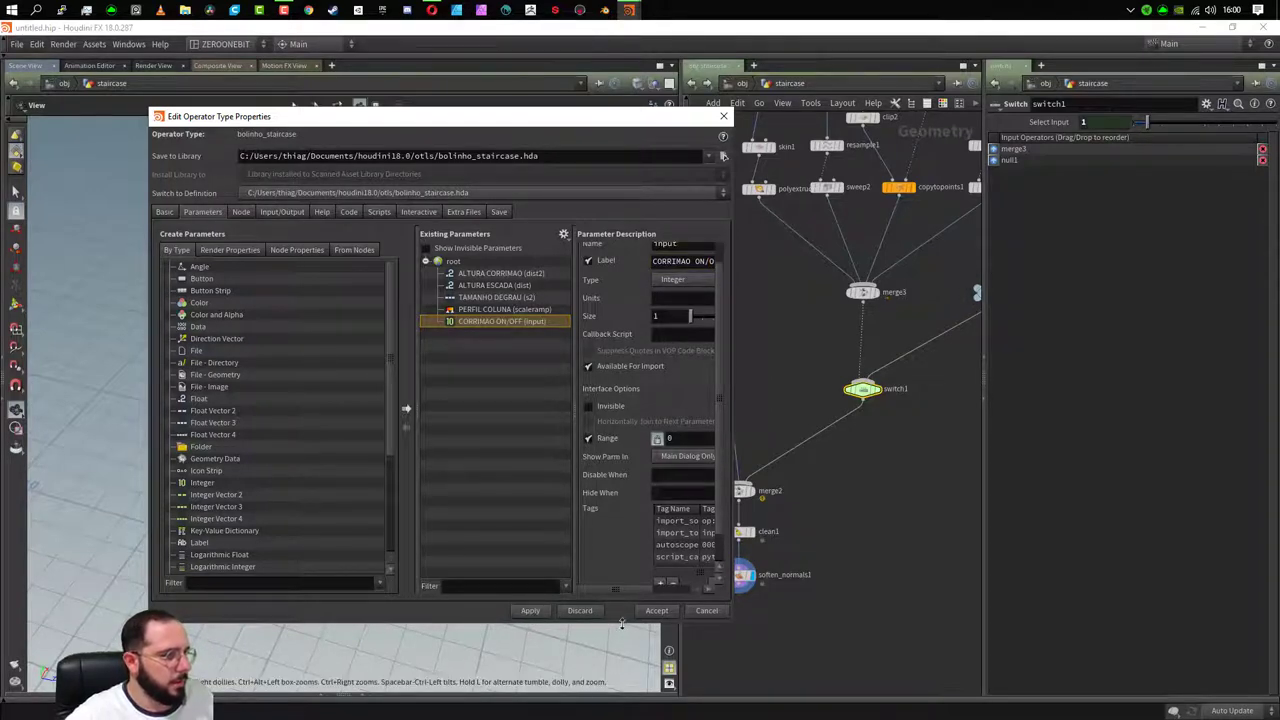
pyautogui.click(656, 610)
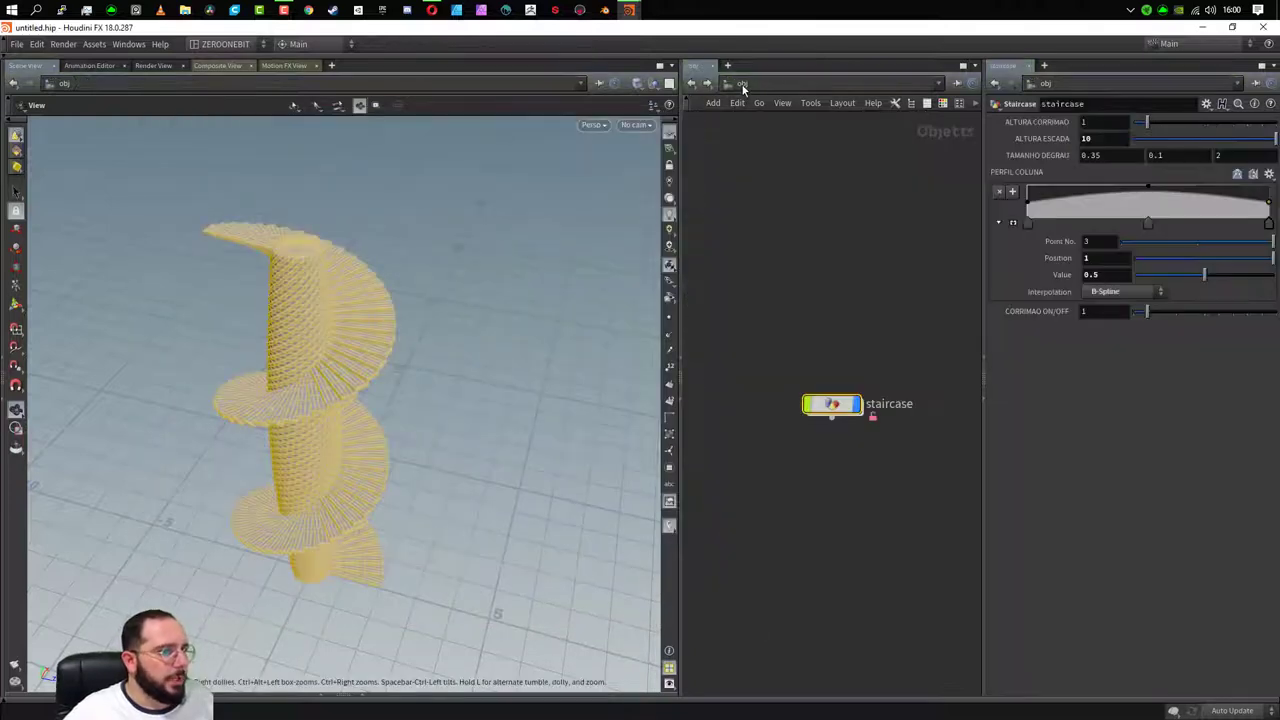
# - Flip CORRIMAO ON/OFF between 0 and 1 on the staircase, leaving it at 0
pyautogui.click(742, 83)
pyautogui.moveTo(767, 340); pyautogui.dragTo(889, 486)
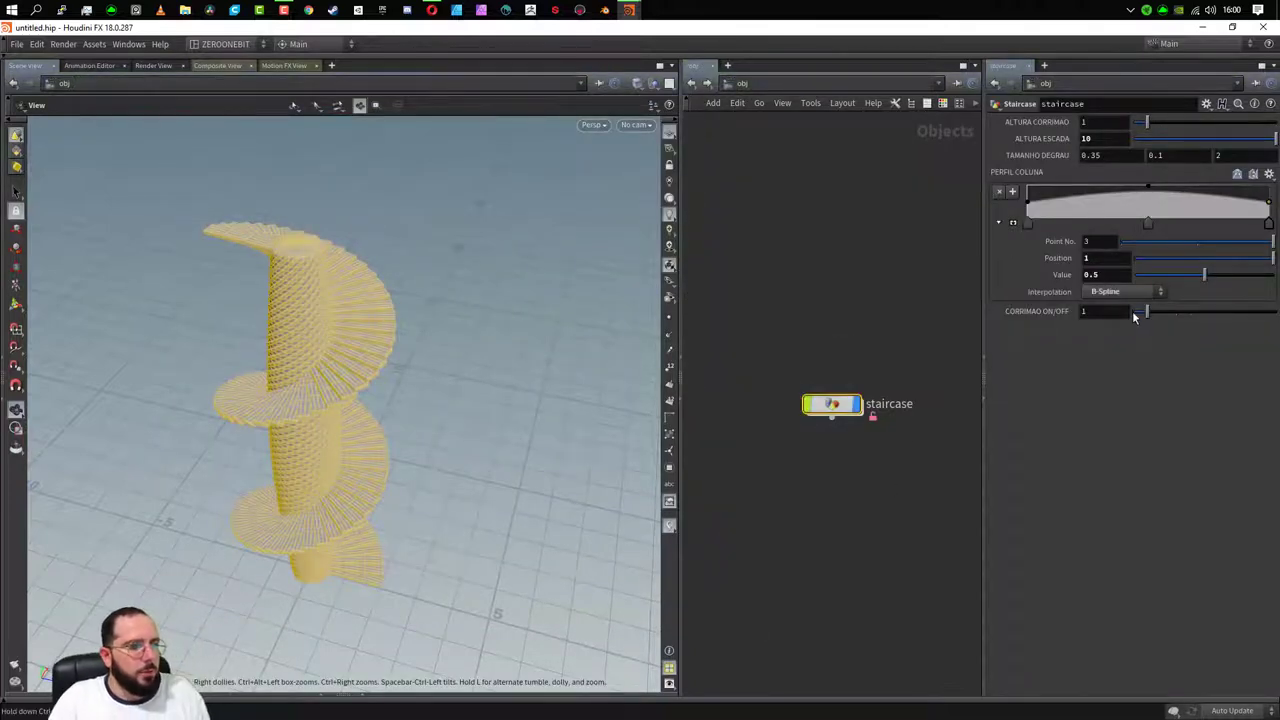
pyautogui.click(1134, 312)
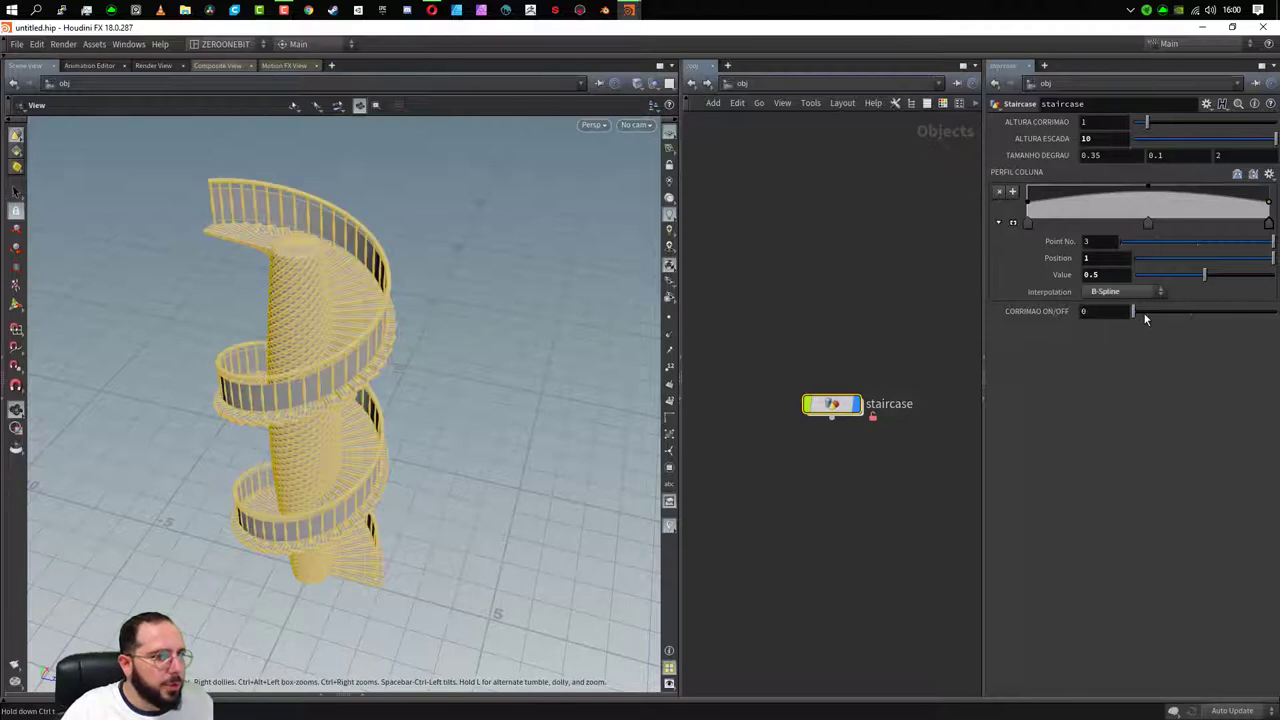
pyautogui.click(1146, 313)
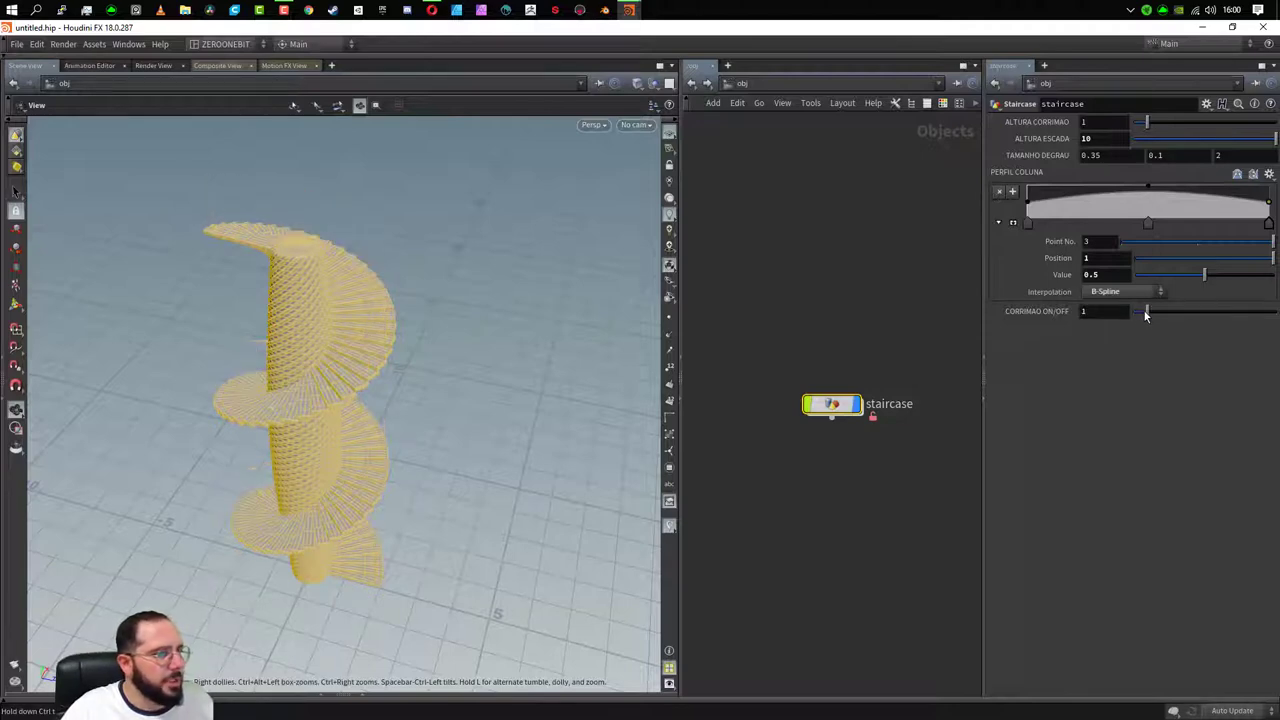
pyautogui.click(1134, 314)
pyautogui.click(1146, 313)
pyautogui.click(1134, 314)
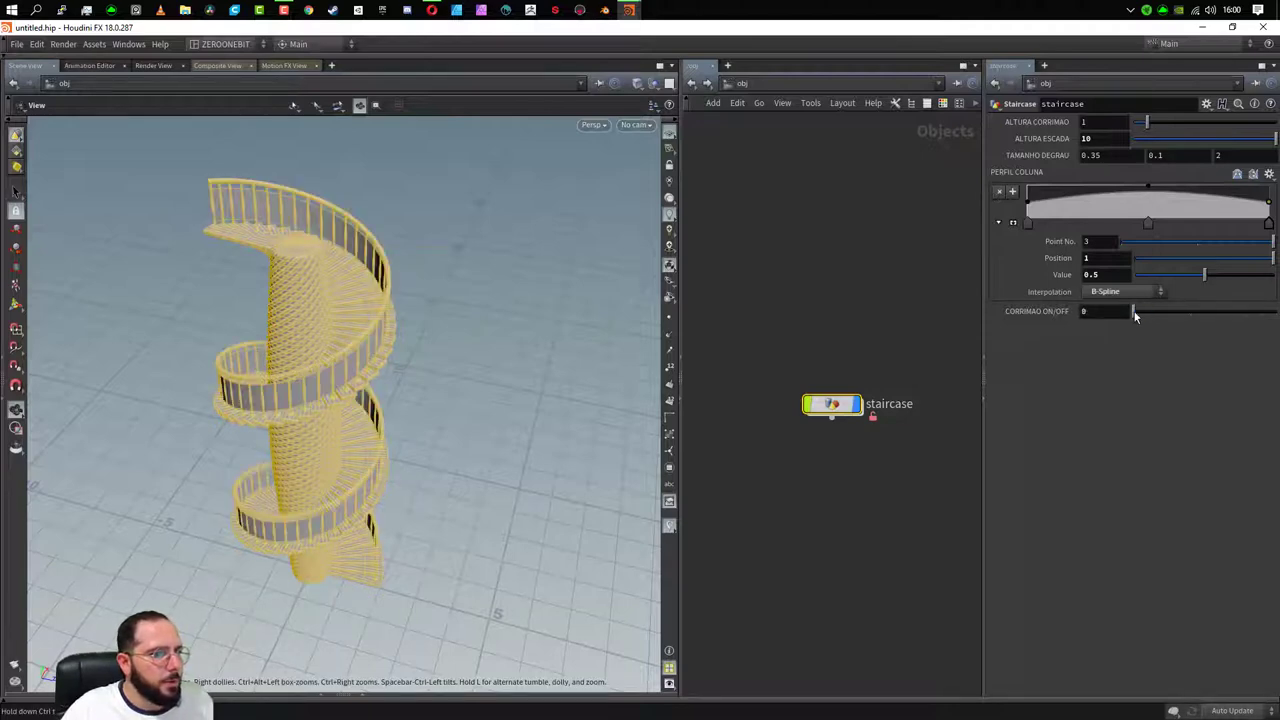
pyautogui.doubleClick(834, 404)
pyautogui.click(691, 83)
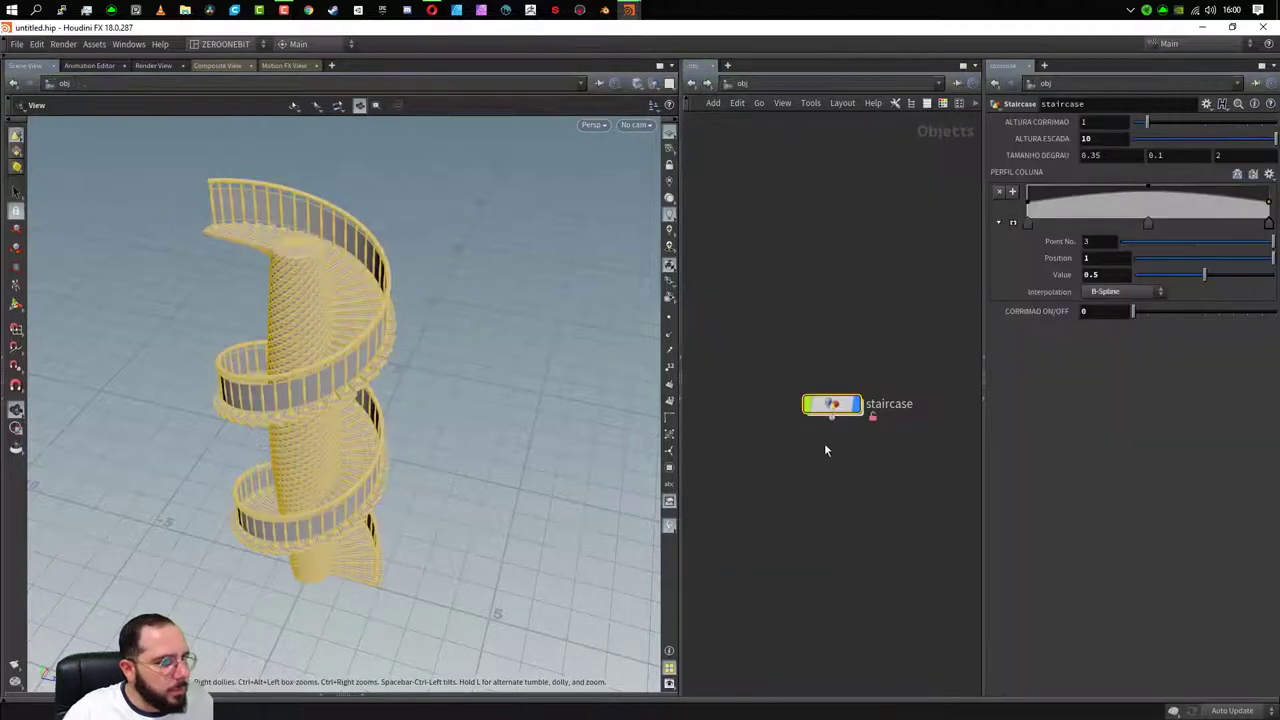
pyautogui.rightClick(830, 405)
# - Change CORRIMAO ON/OFF's parameter type to Toggle and apply it to the asset
pyautogui.click(745, 665)
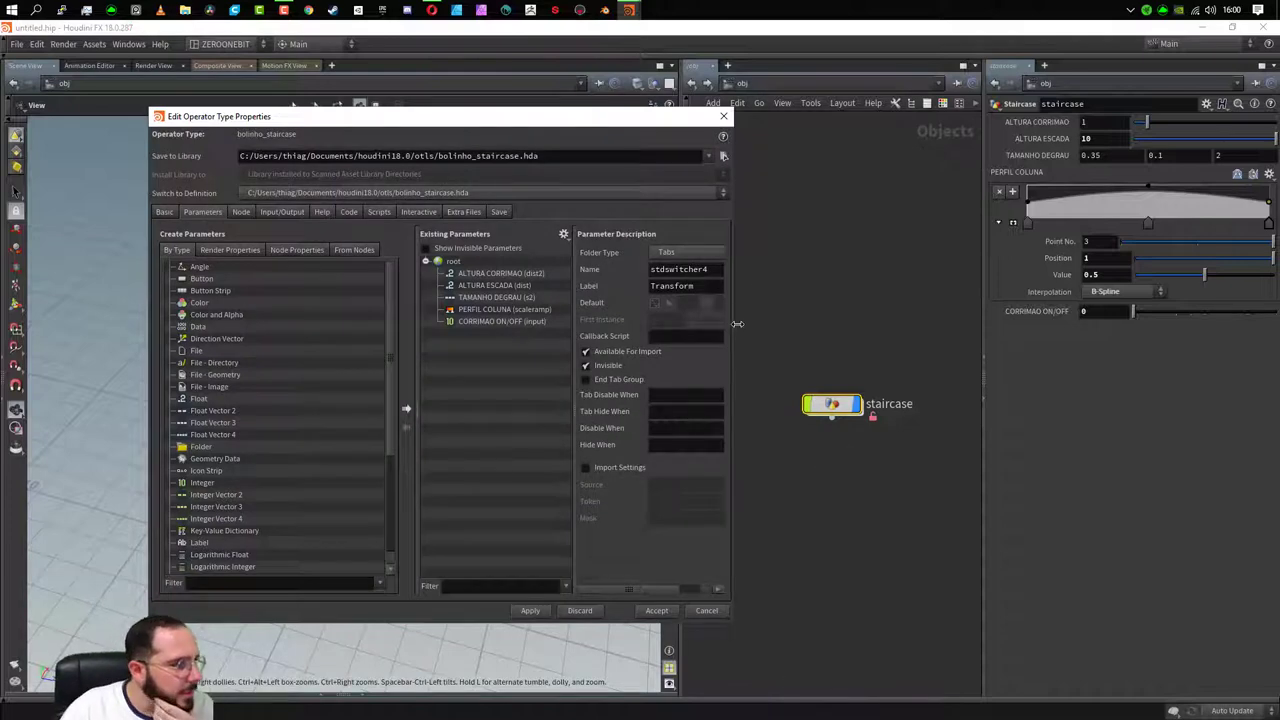
pyautogui.moveTo(731, 322); pyautogui.dragTo(768, 322)
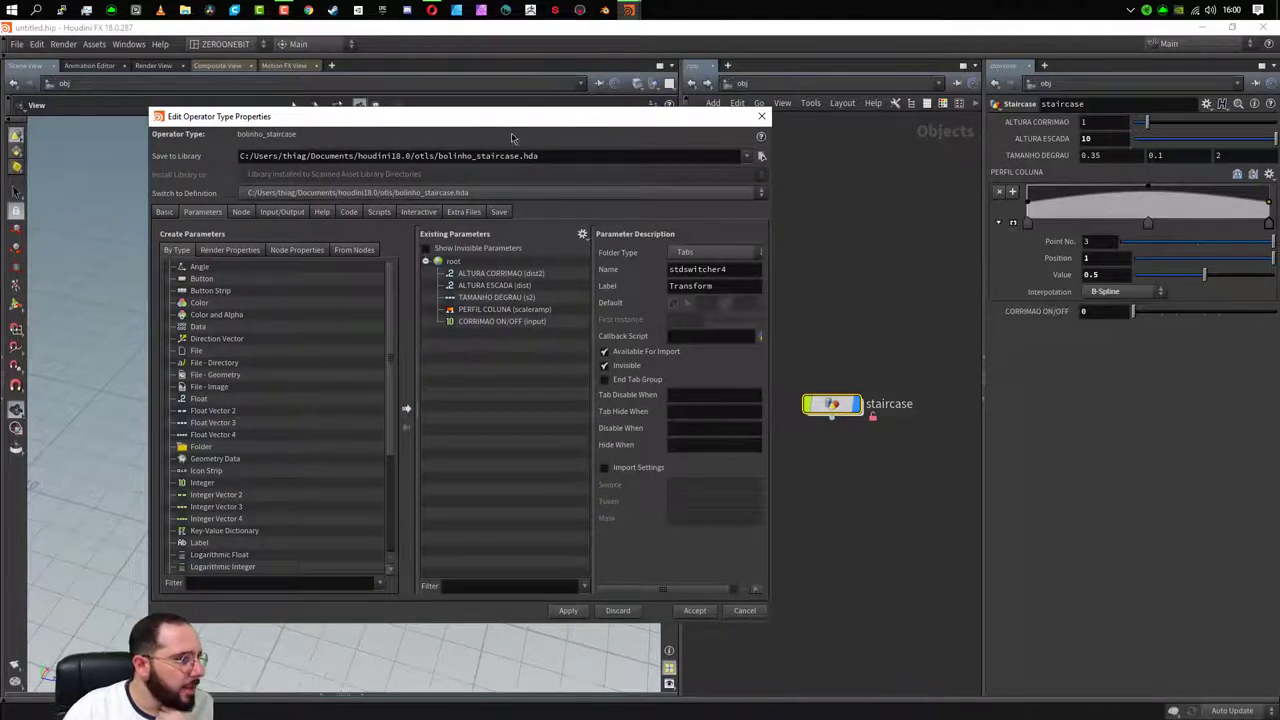
pyautogui.click(484, 321)
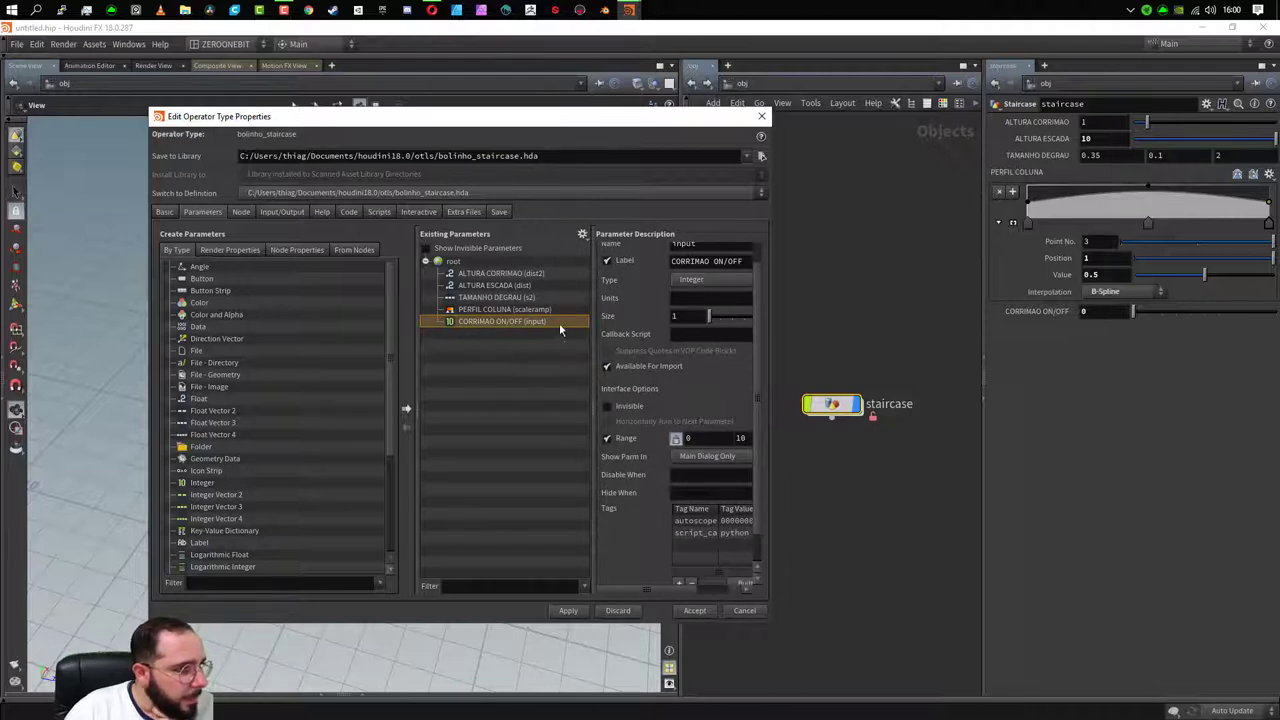
pyautogui.click(711, 281)
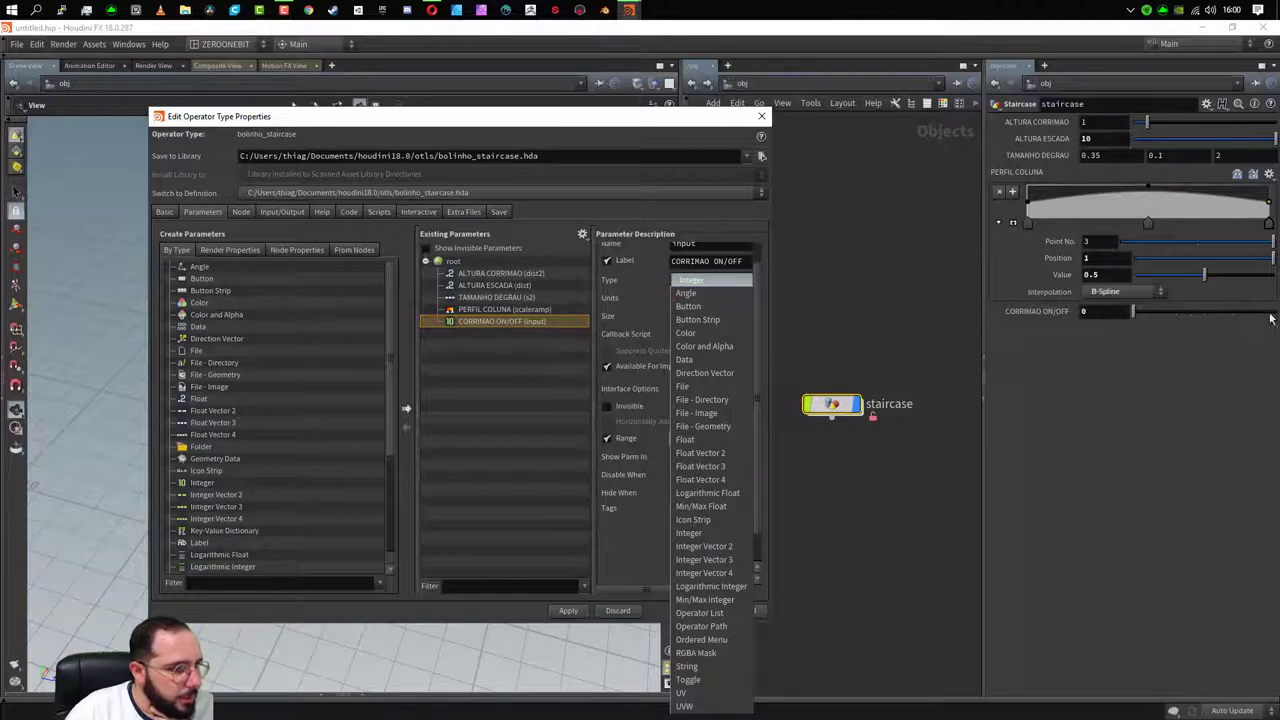
pyautogui.click(700, 679)
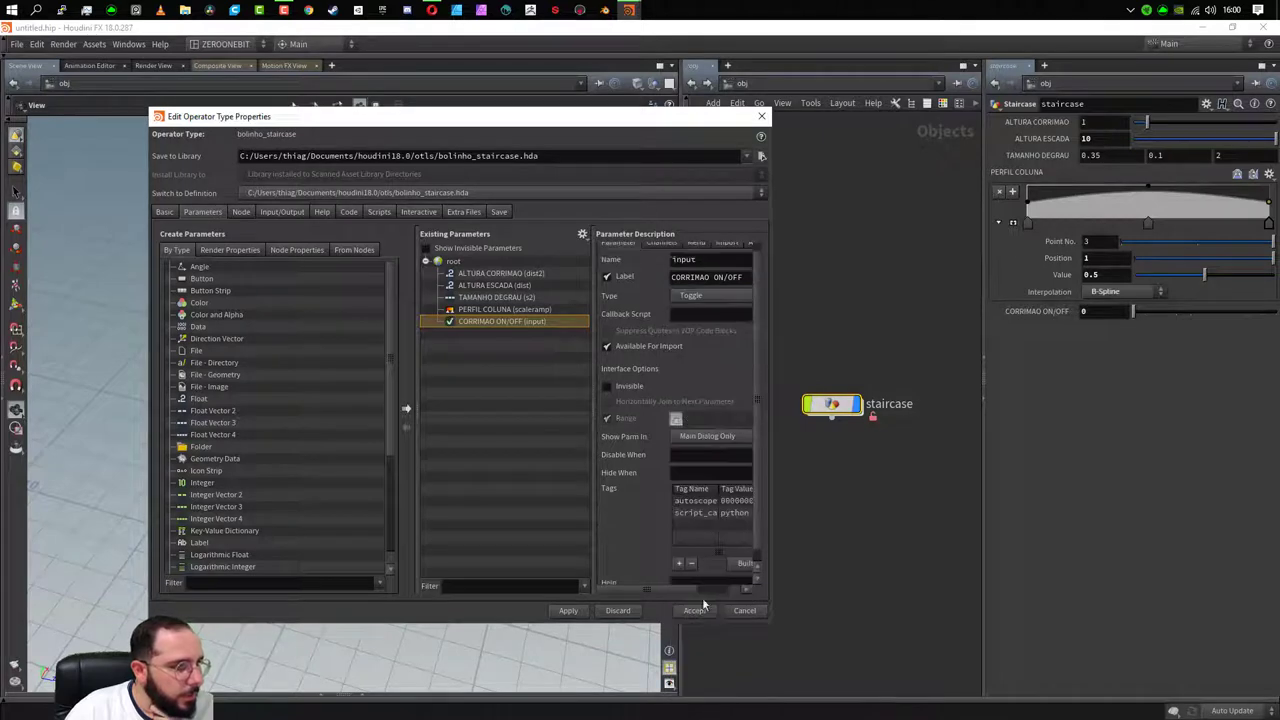
pyautogui.click(568, 610)
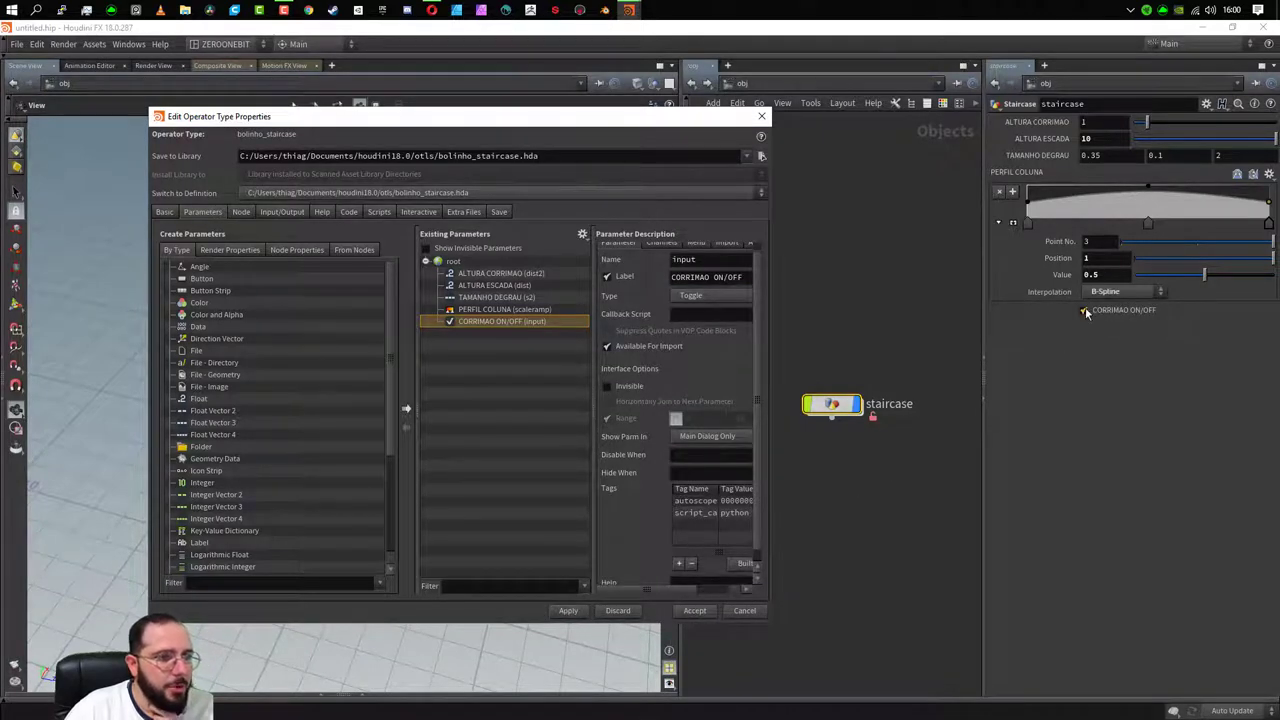
# - Test the CORRIMAO ON/OFF checkbox, switching the railings off and on
pyautogui.click(1085, 312)
pyautogui.click(1085, 312)
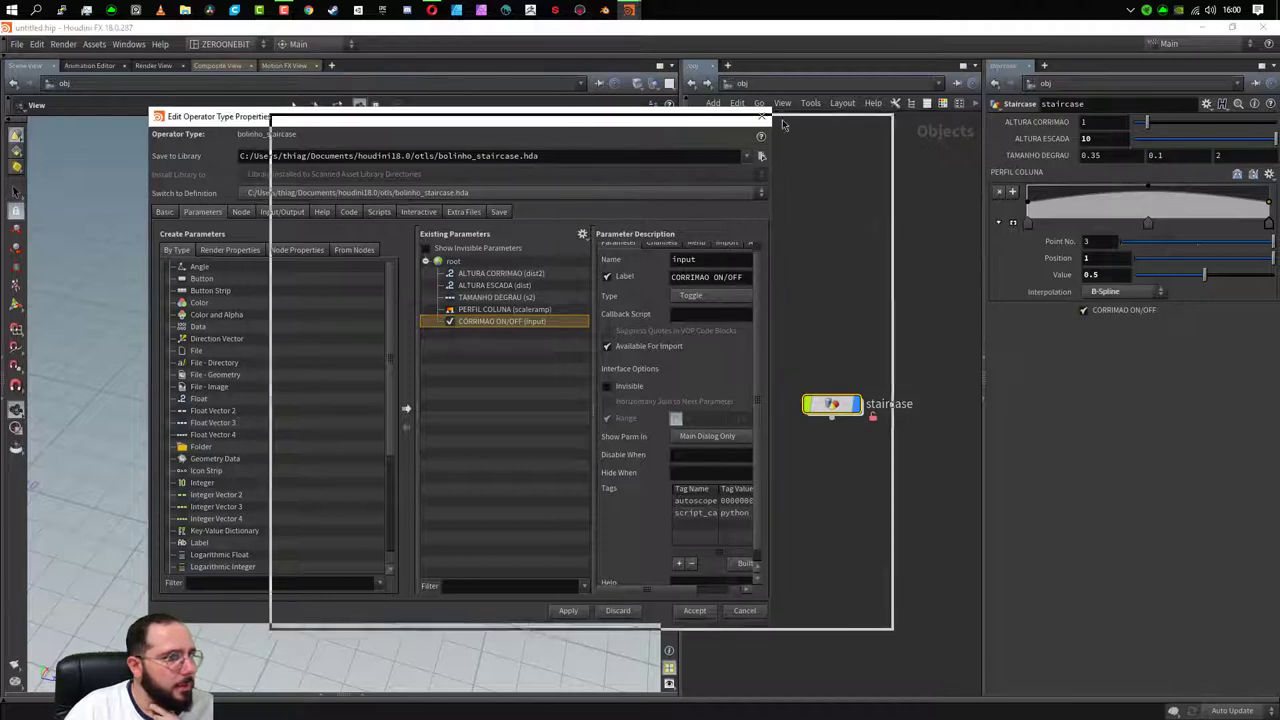
pyautogui.moveTo(913, 210); pyautogui.dragTo(1060, 530)
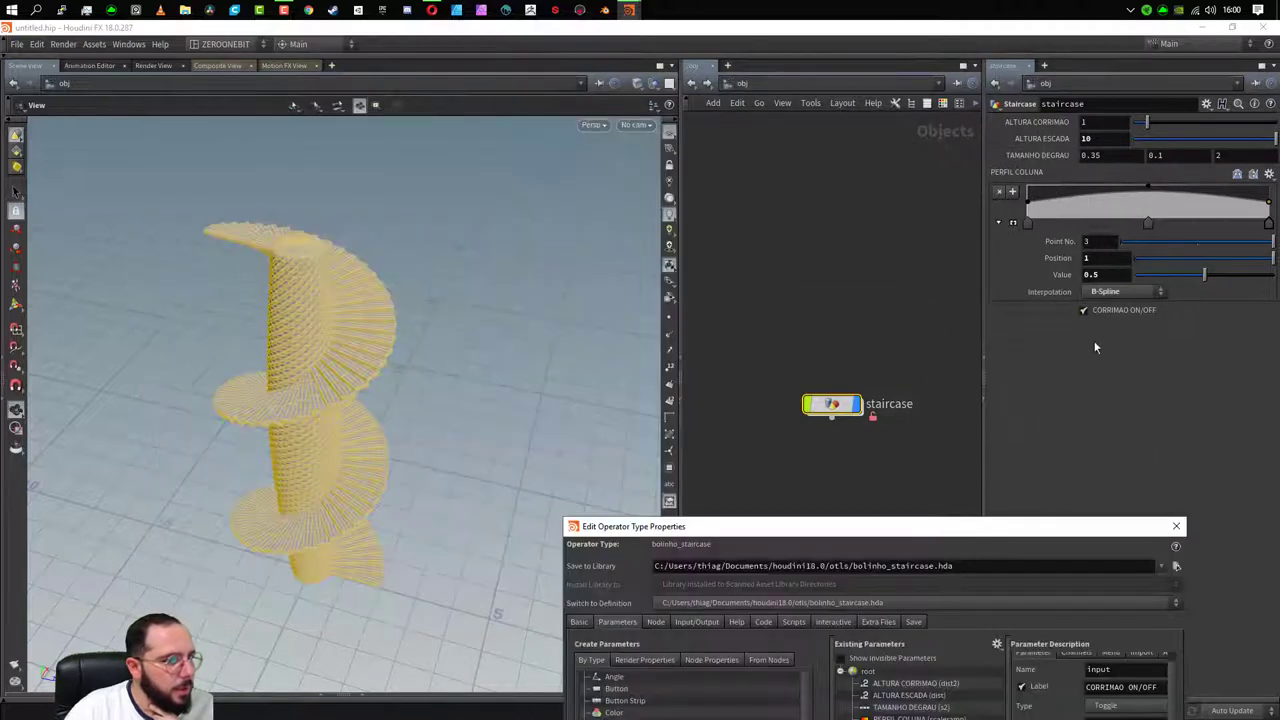
pyautogui.click(1085, 312)
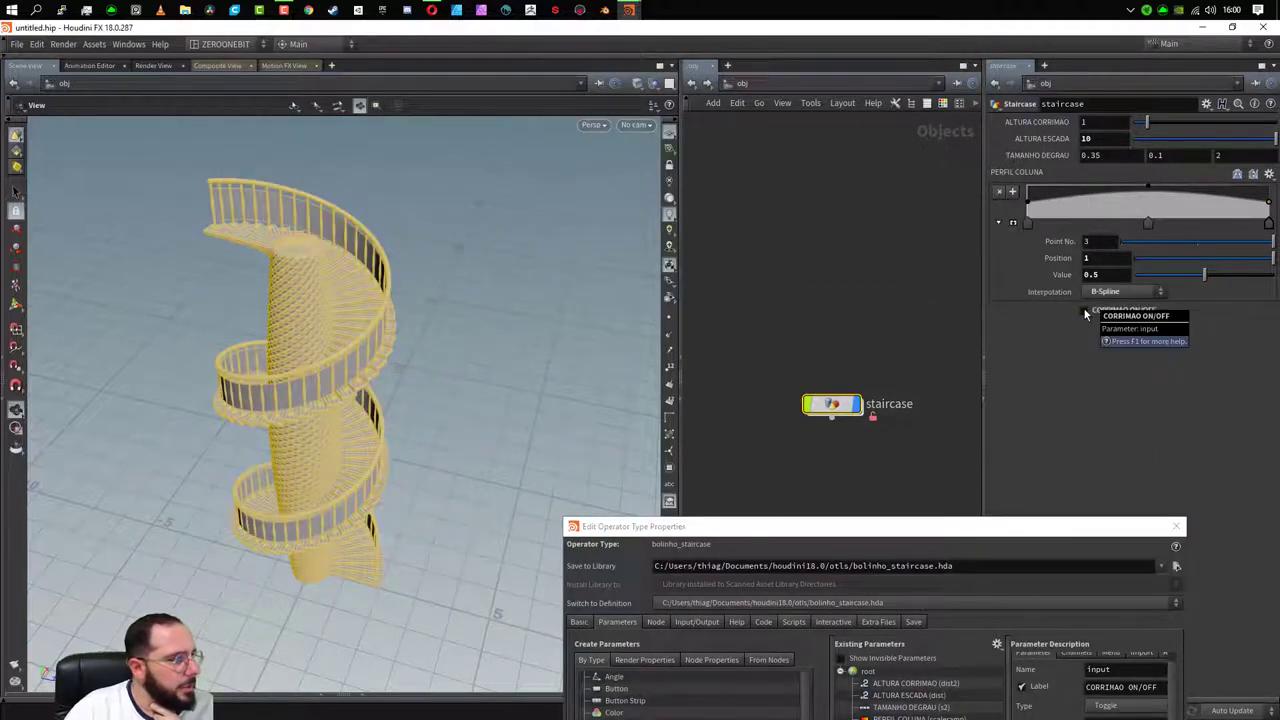
pyautogui.click(1084, 309)
pyautogui.click(1083, 308)
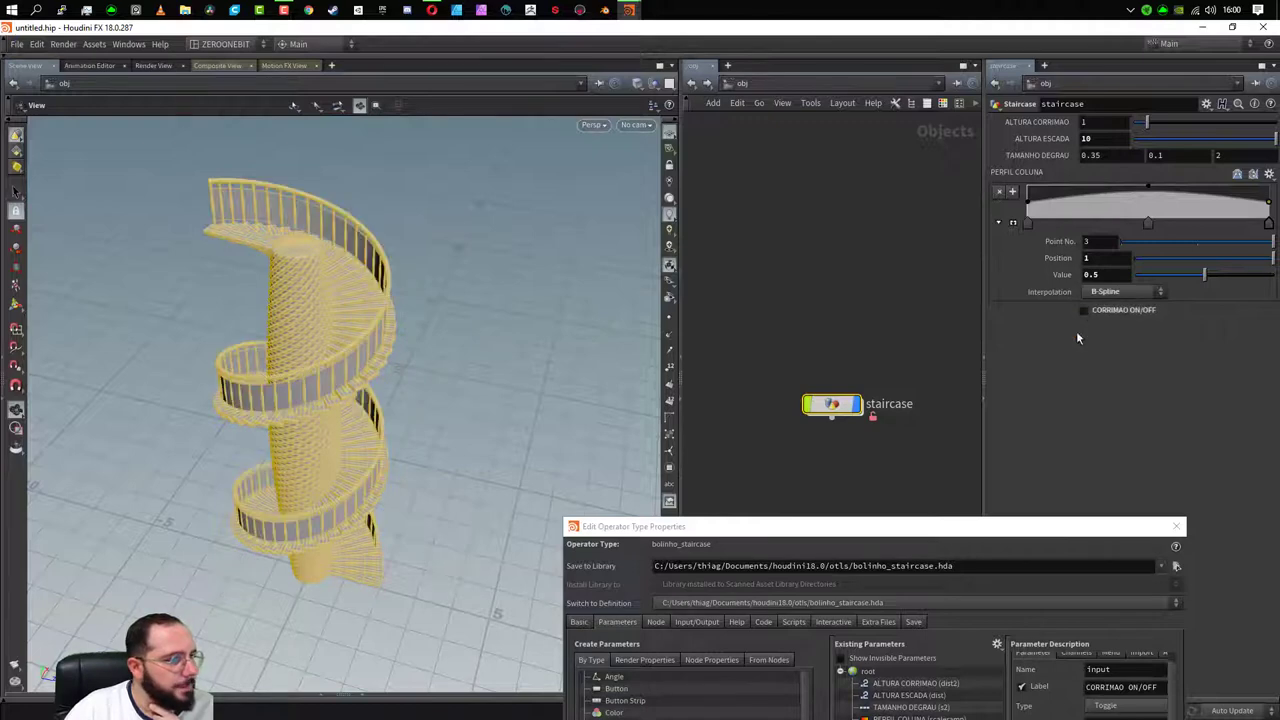
# - Add a new folder and move ALTURA CORRIMAO and ALTURA ESCADA into it
pyautogui.moveTo(934, 521); pyautogui.dragTo(631, 76)
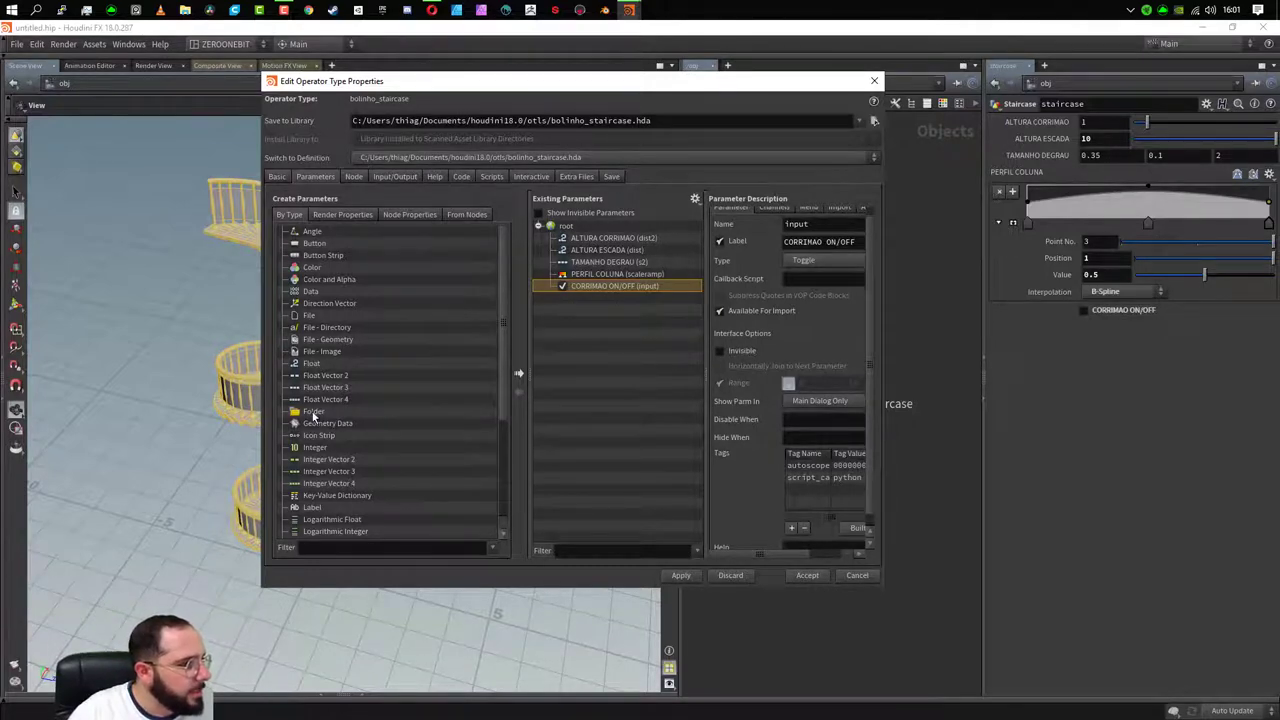
pyautogui.moveTo(313, 416); pyautogui.dragTo(577, 302)
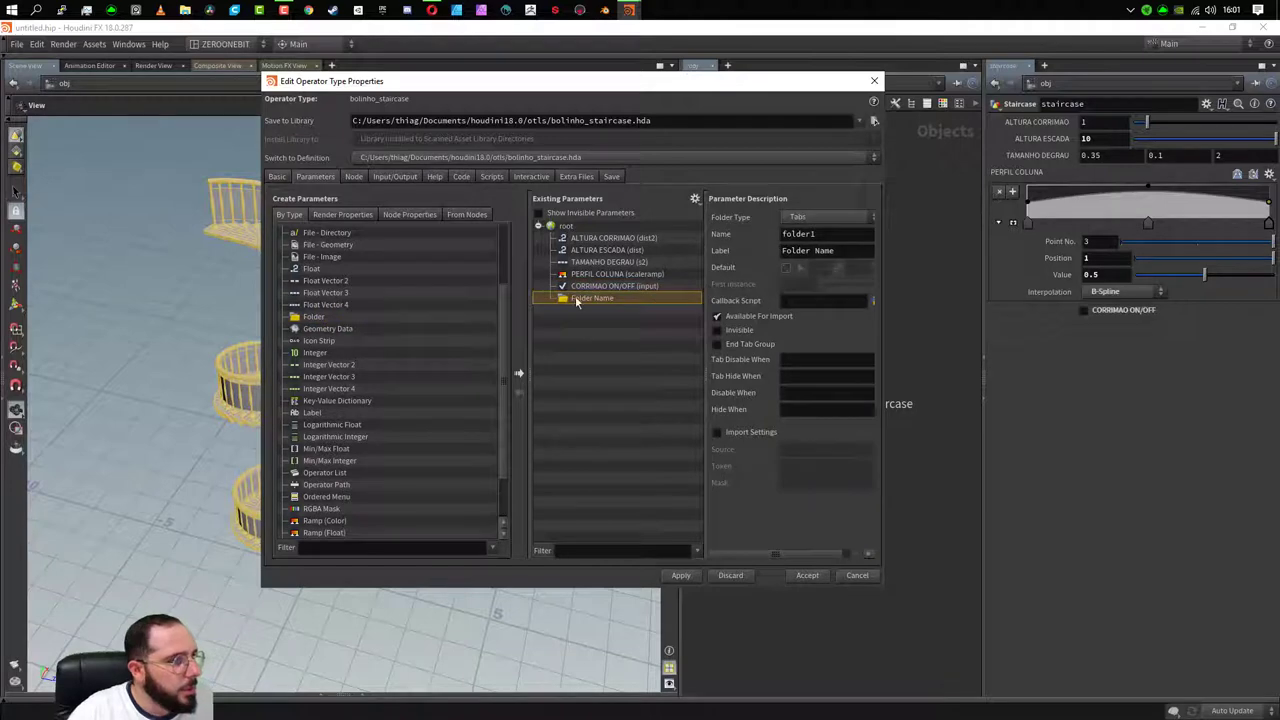
pyautogui.click(598, 240)
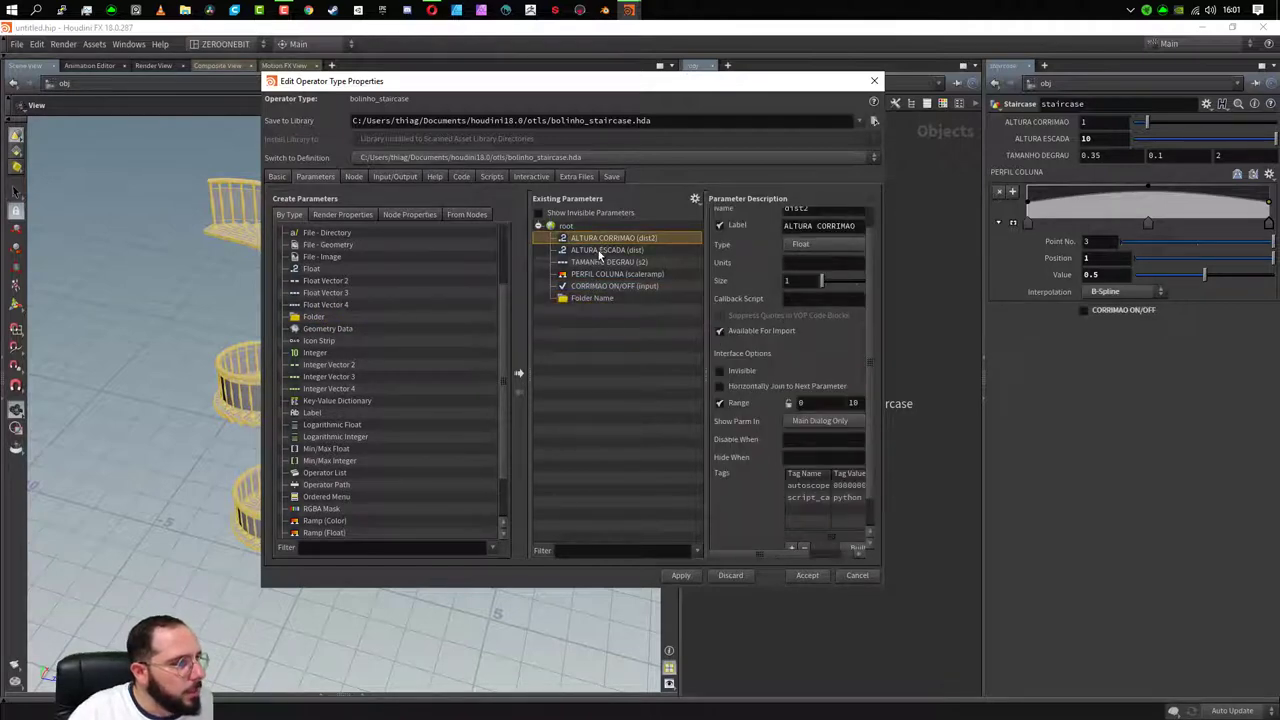
pyautogui.keyDown('shift'); pyautogui.click(600, 251); pyautogui.keyUp('shift')
pyautogui.moveTo(600, 251); pyautogui.dragTo(583, 299)
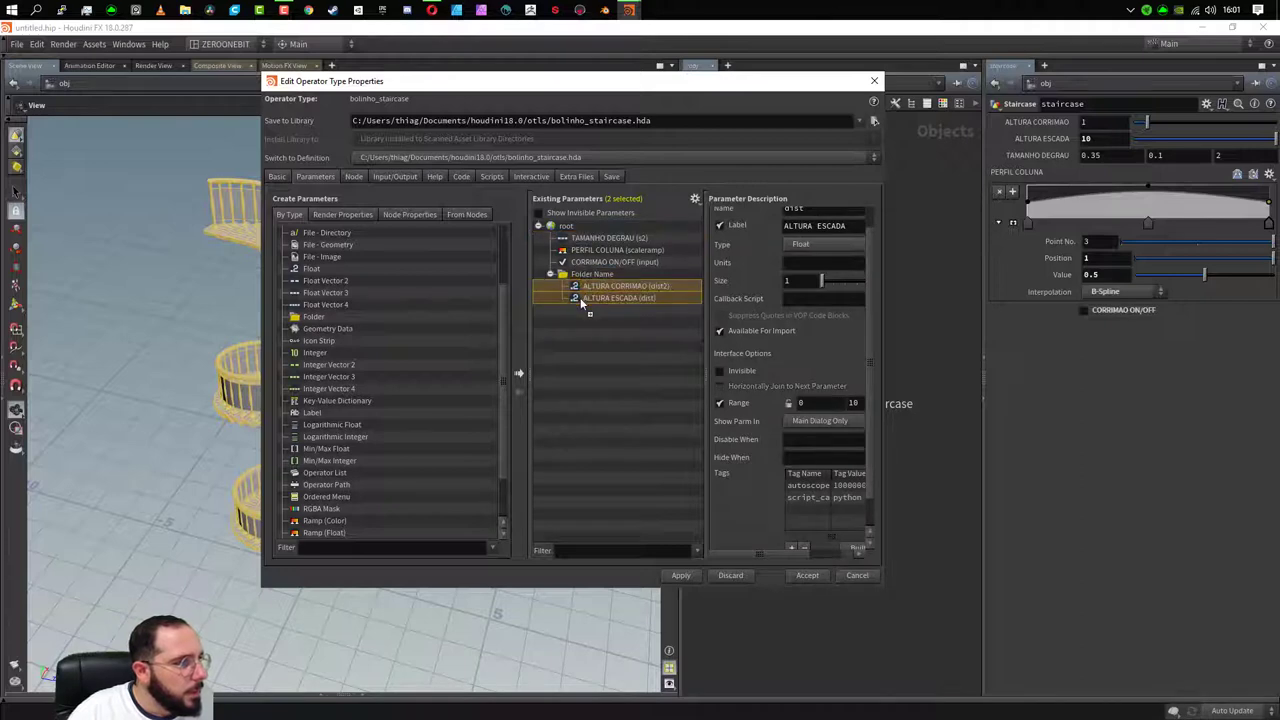
# - Label the new folder ALTURAS and apply it to the asset
pyautogui.doubleClick(596, 276)
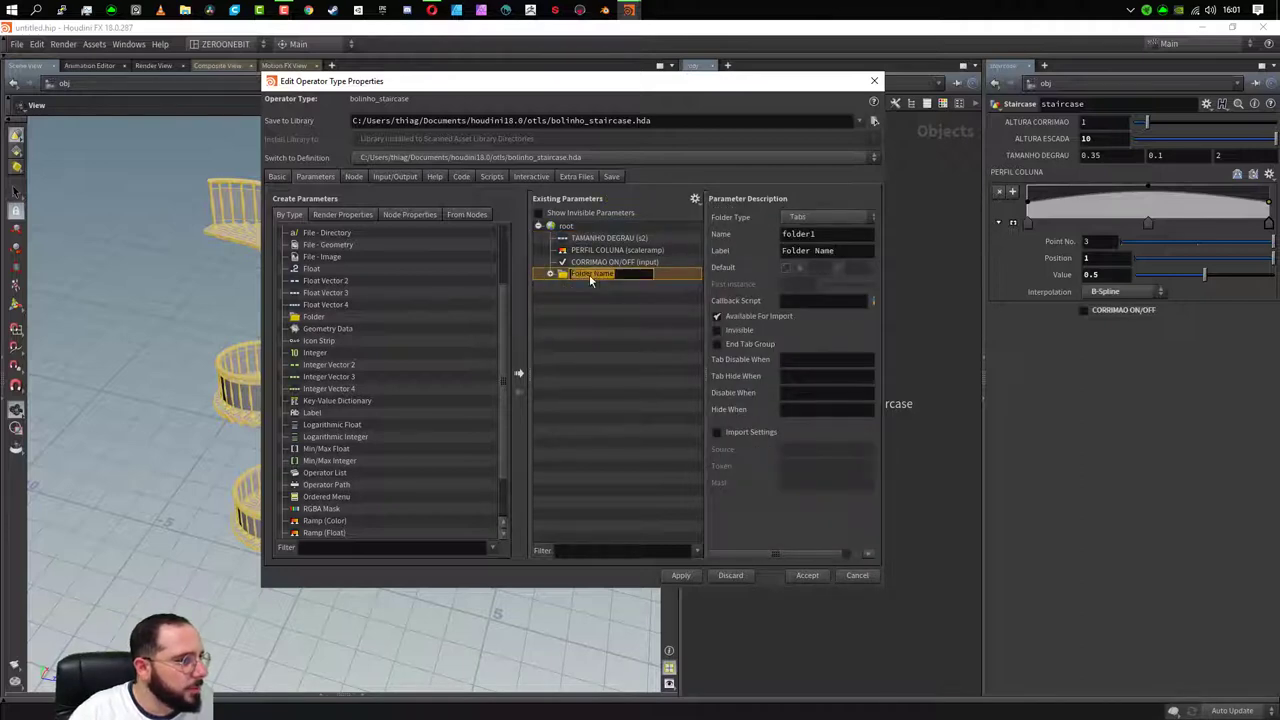
pyautogui.write('ALTURAS')
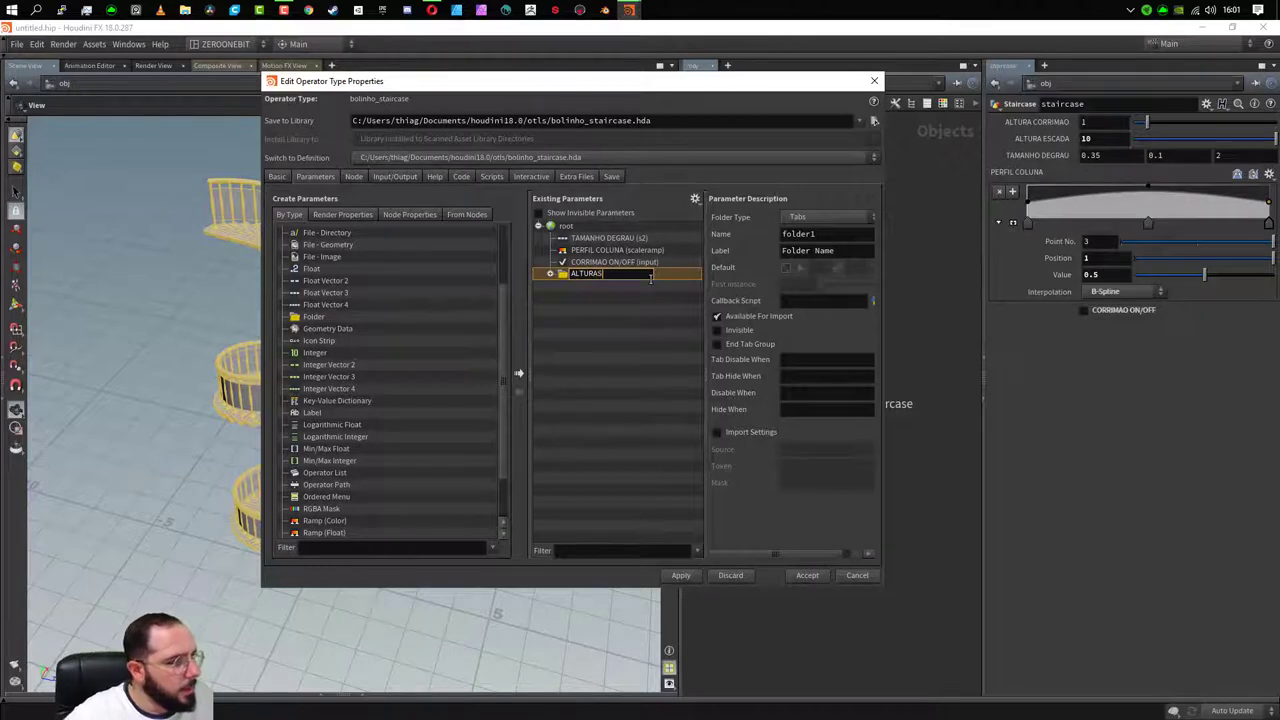
pyautogui.click(590, 336)
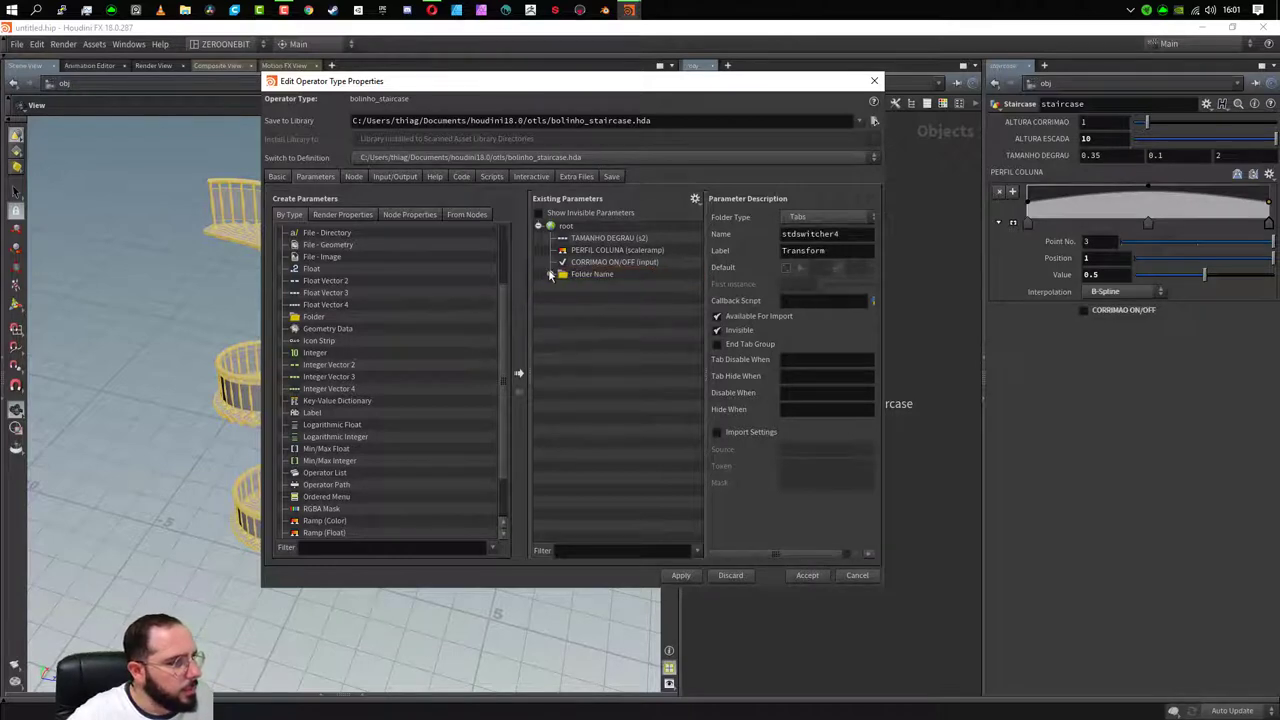
pyautogui.click(550, 276)
pyautogui.click(596, 274)
pyautogui.click(596, 274)
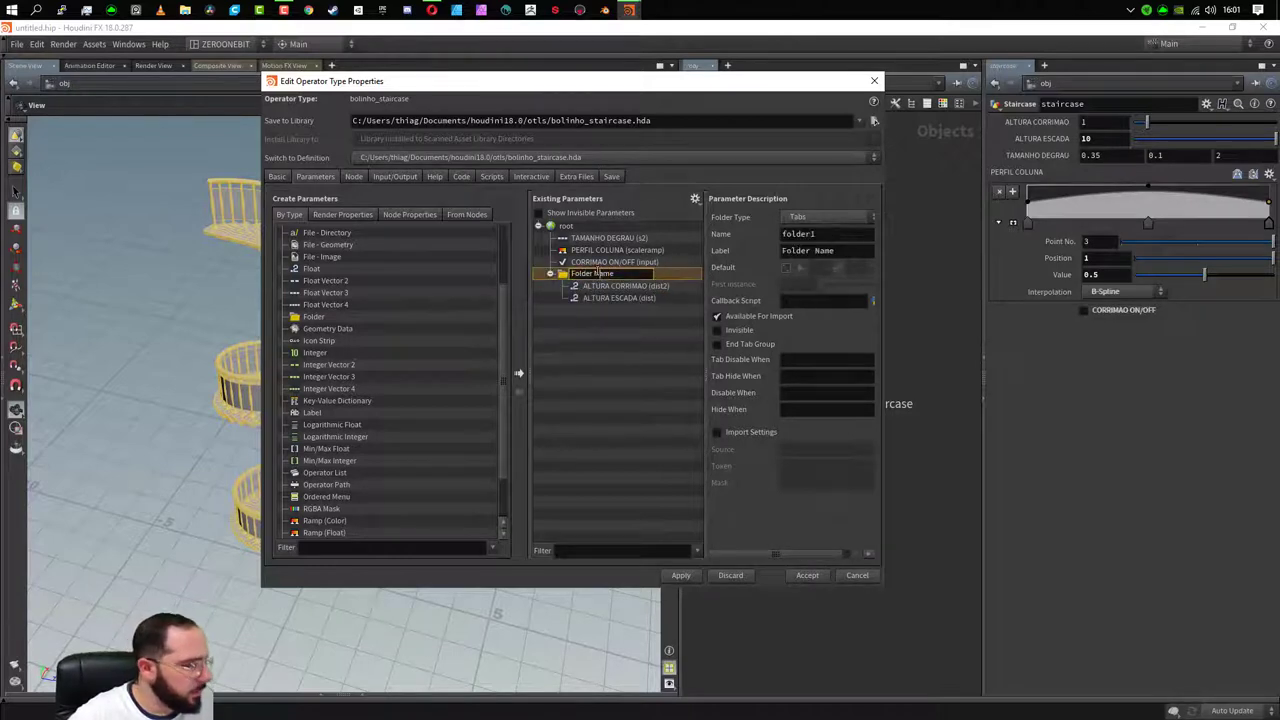
pyautogui.write('ALTURA')
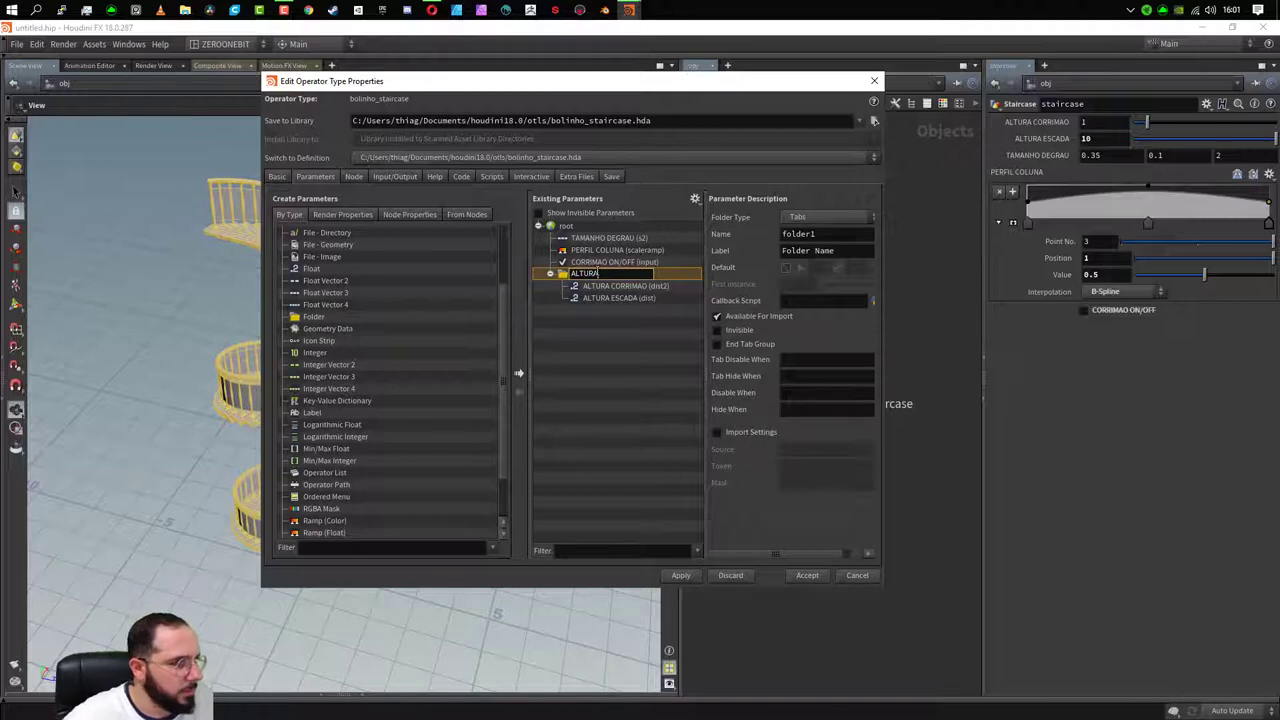
pyautogui.write('S')
pyautogui.click(669, 270)
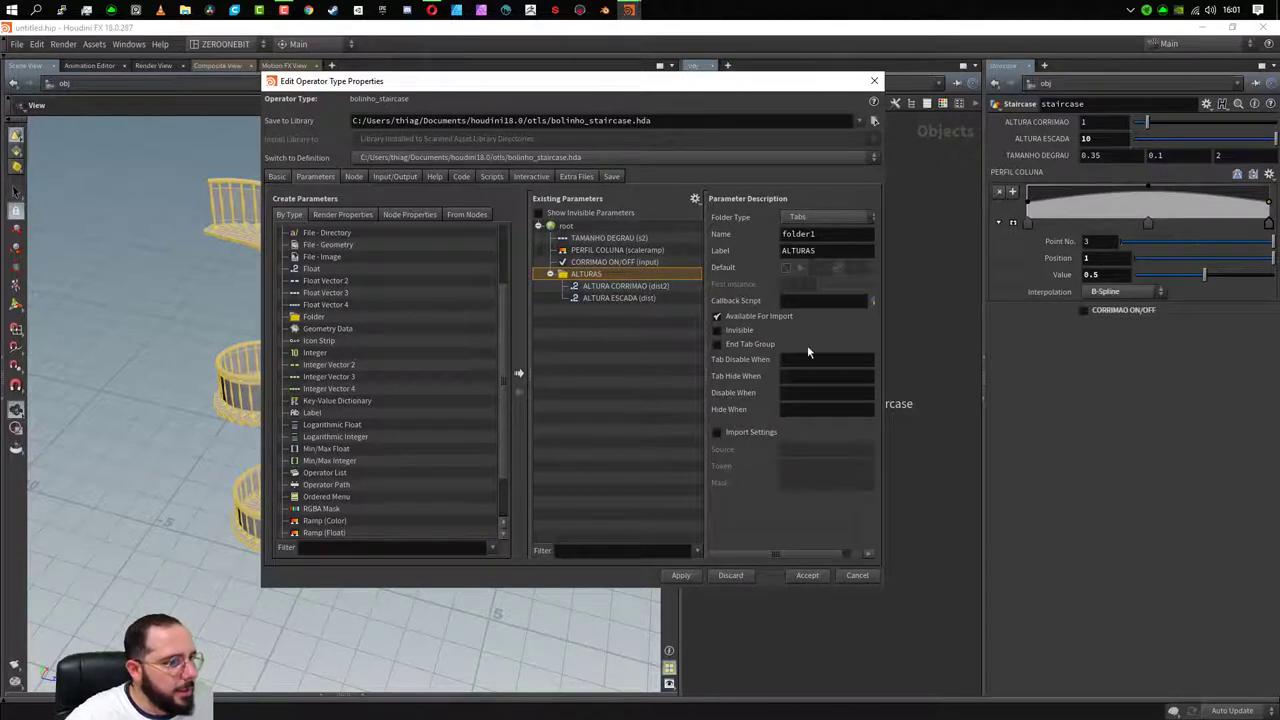
pyautogui.click(680, 575)
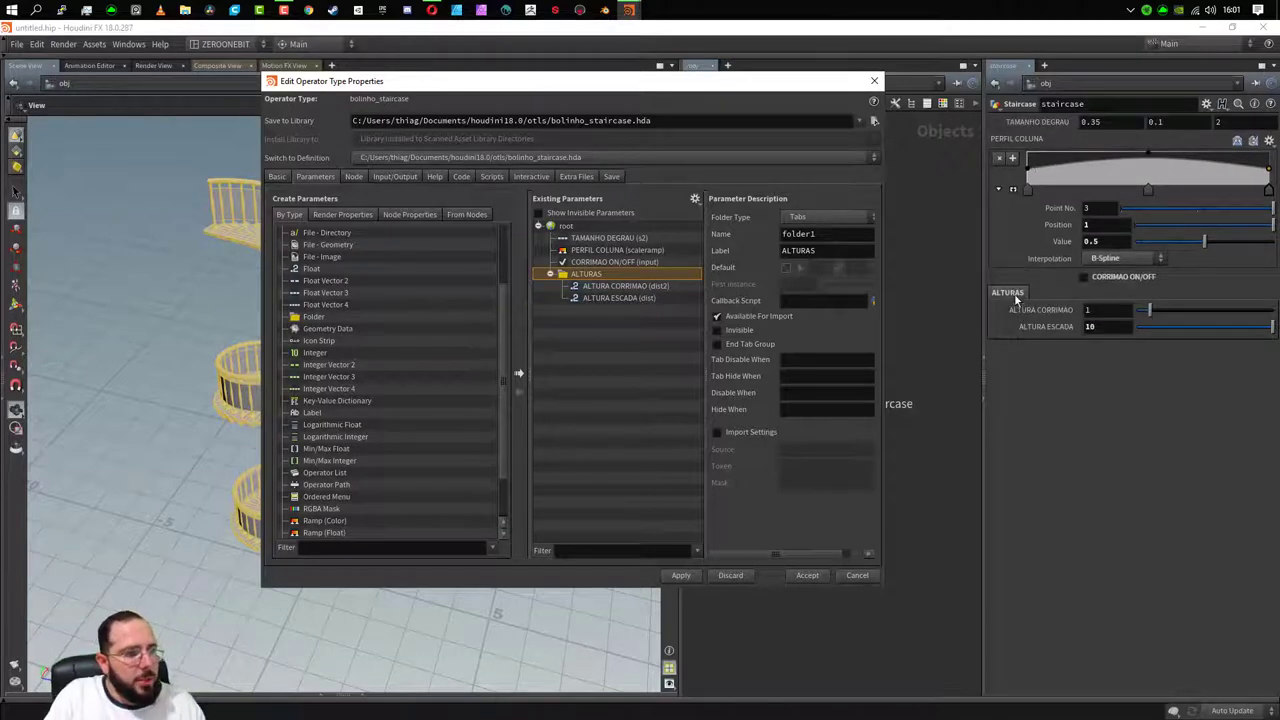
# - Try the Collapsible folder style for ALTURAS, then revert it to Tabs and apply
pyautogui.click(808, 220)
pyautogui.click(819, 230)
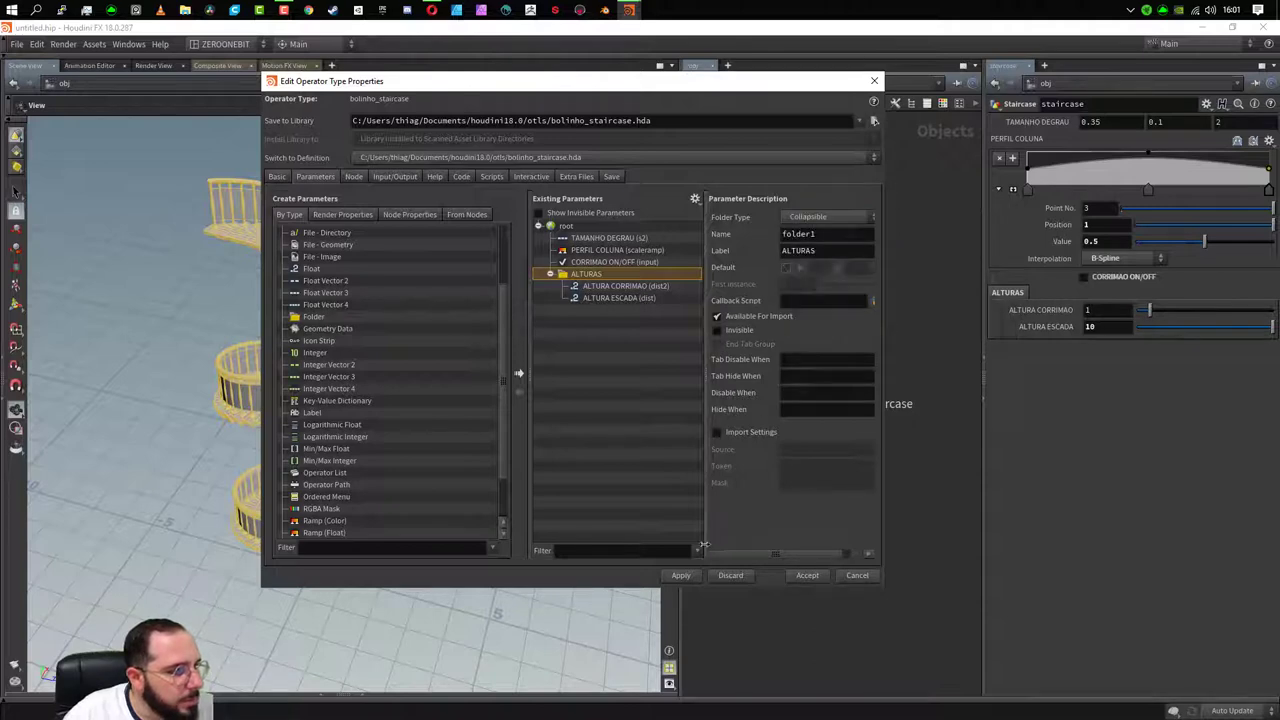
pyautogui.click(680, 575)
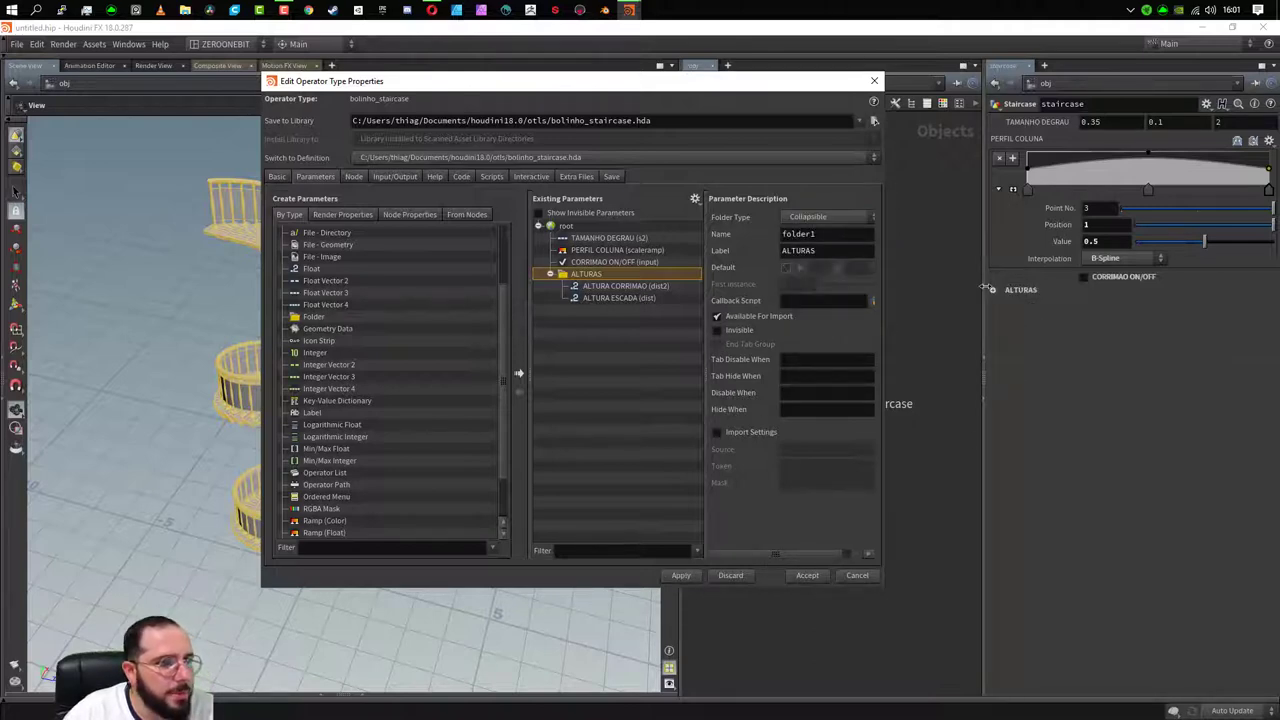
pyautogui.click(992, 291)
pyautogui.click(992, 291)
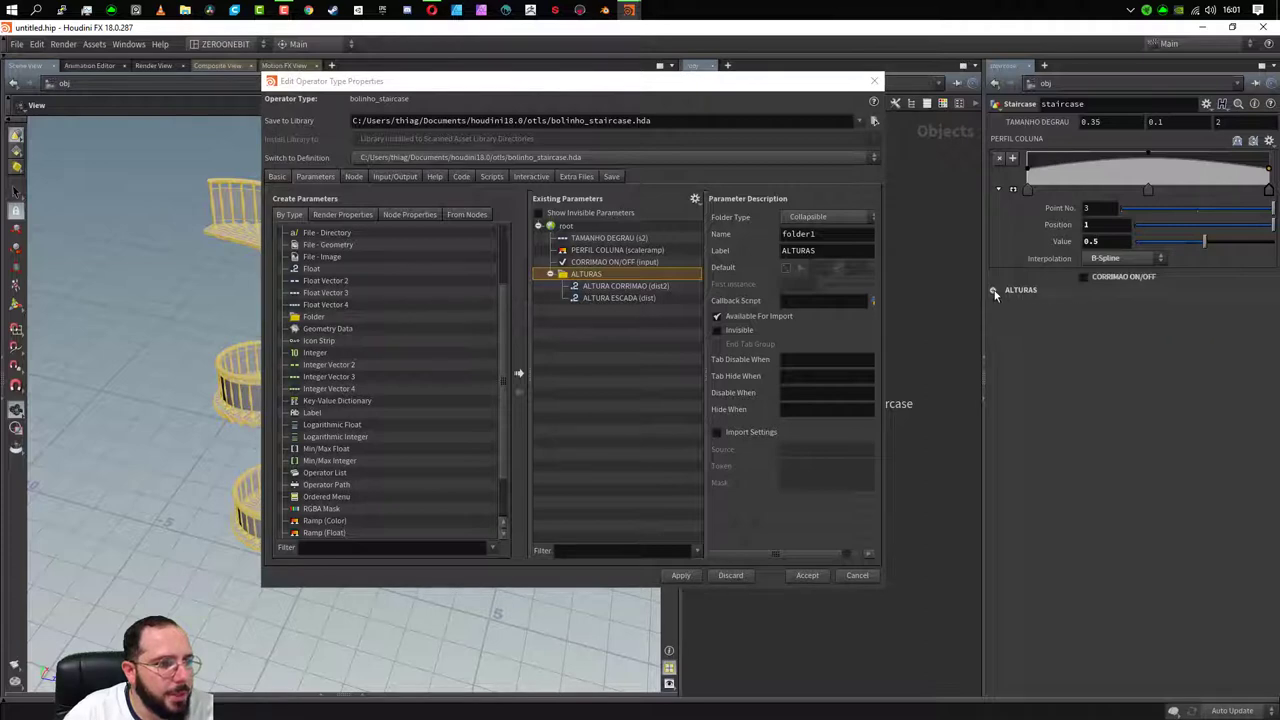
pyautogui.click(992, 291)
pyautogui.click(827, 216)
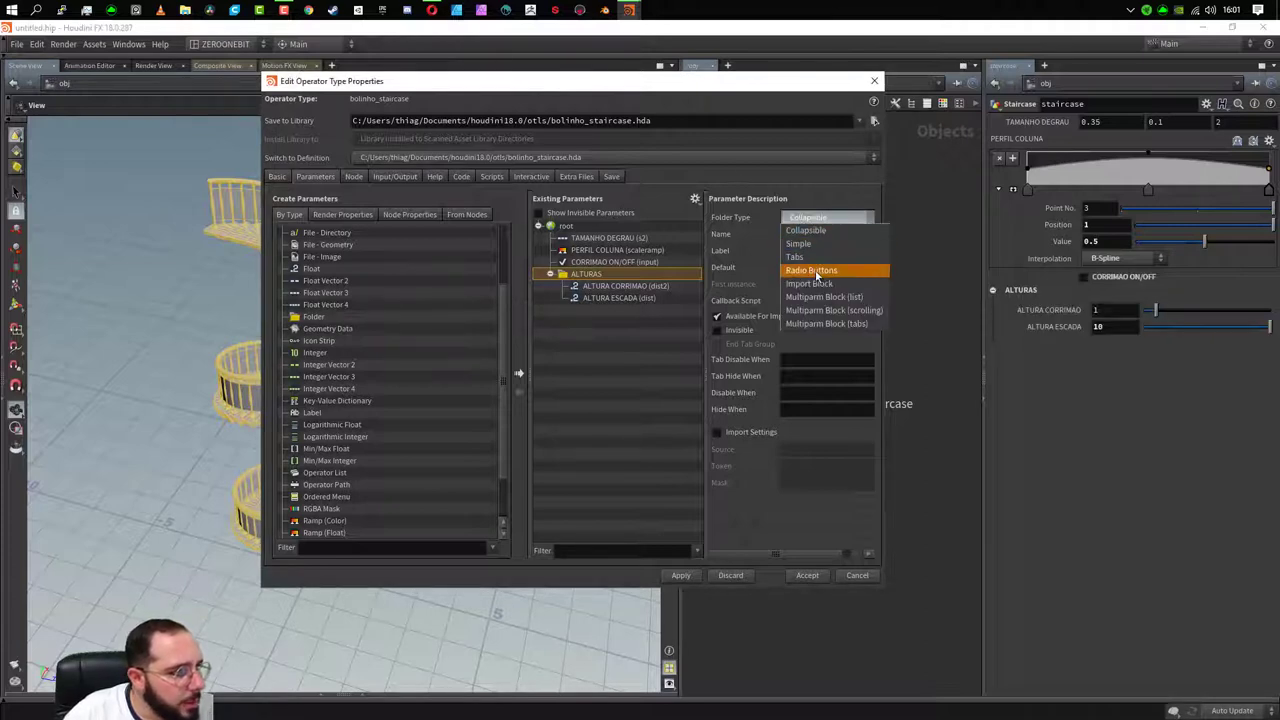
pyautogui.click(811, 262)
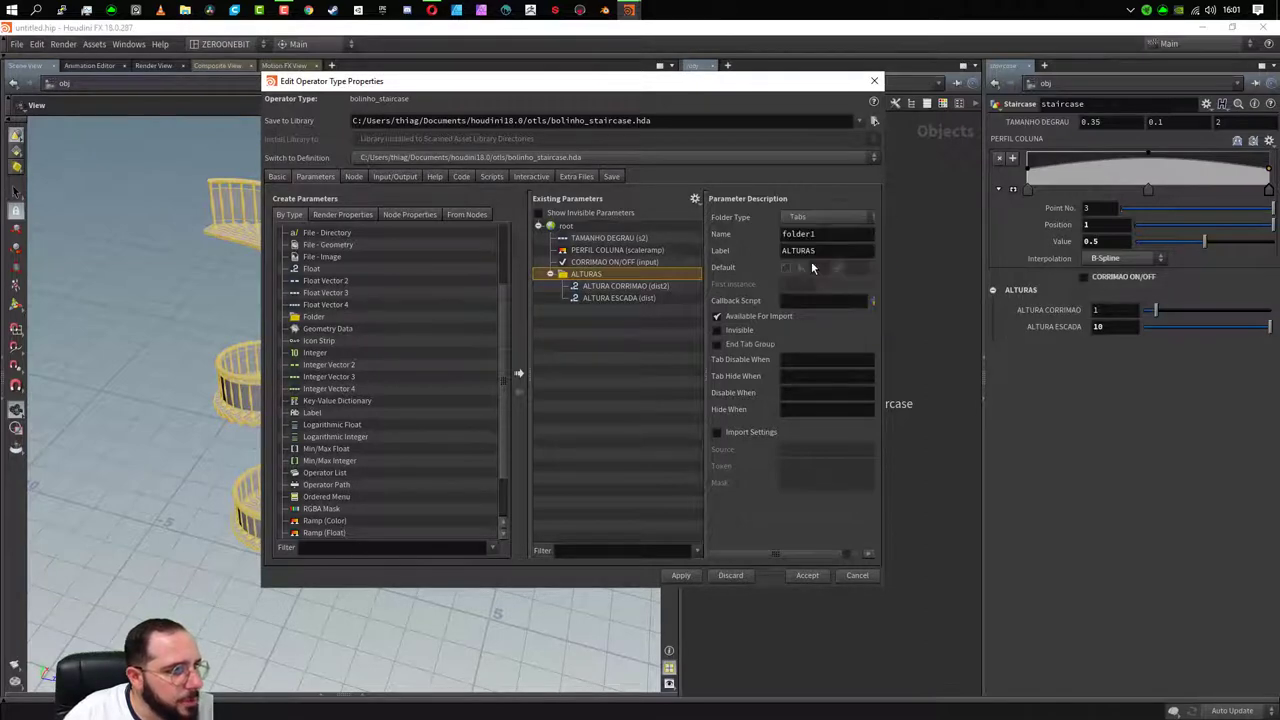
pyautogui.click(680, 575)
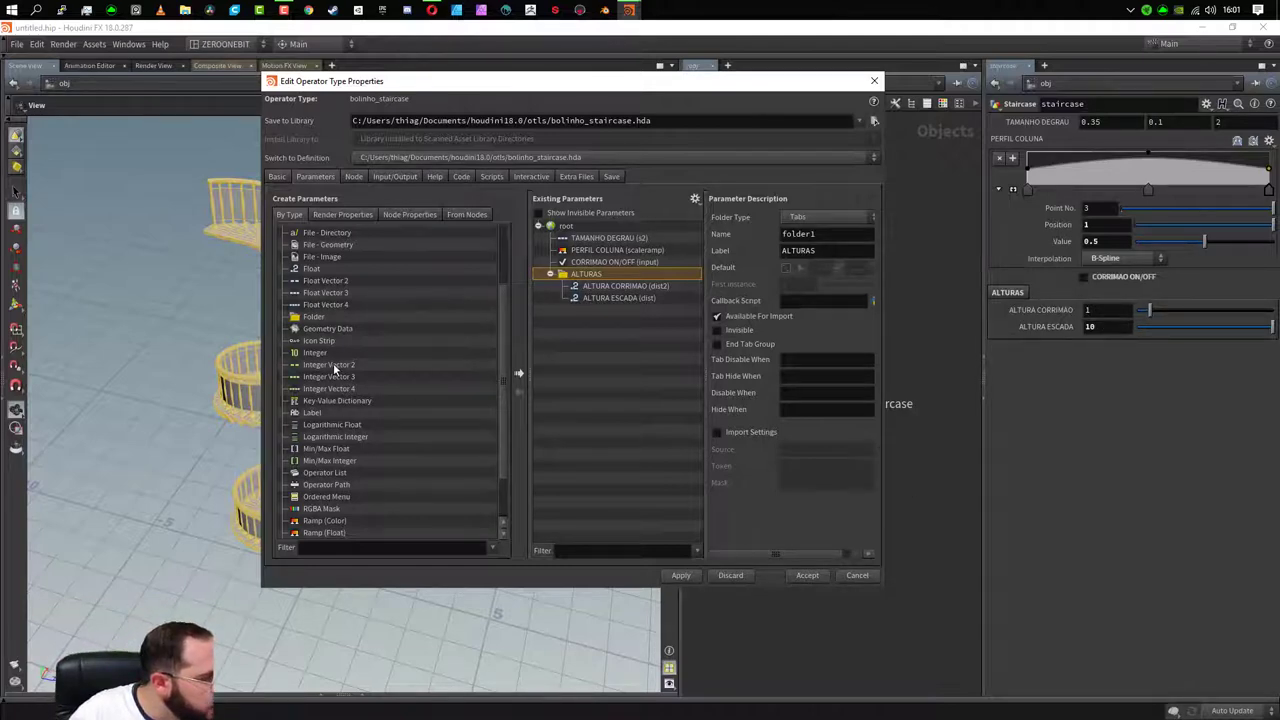
# - Add a separator after the railing toggle and apply it
pyautogui.scroll(3, 335, 370)
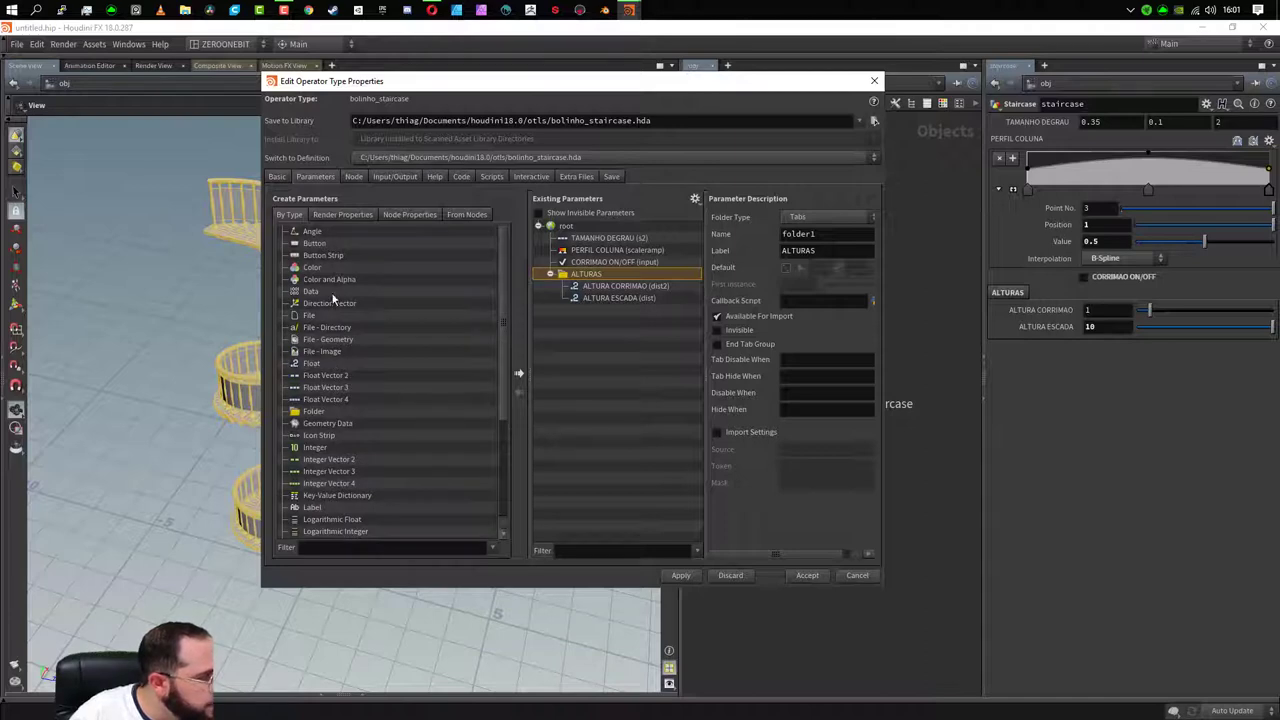
pyautogui.scroll(-5, 335, 370)
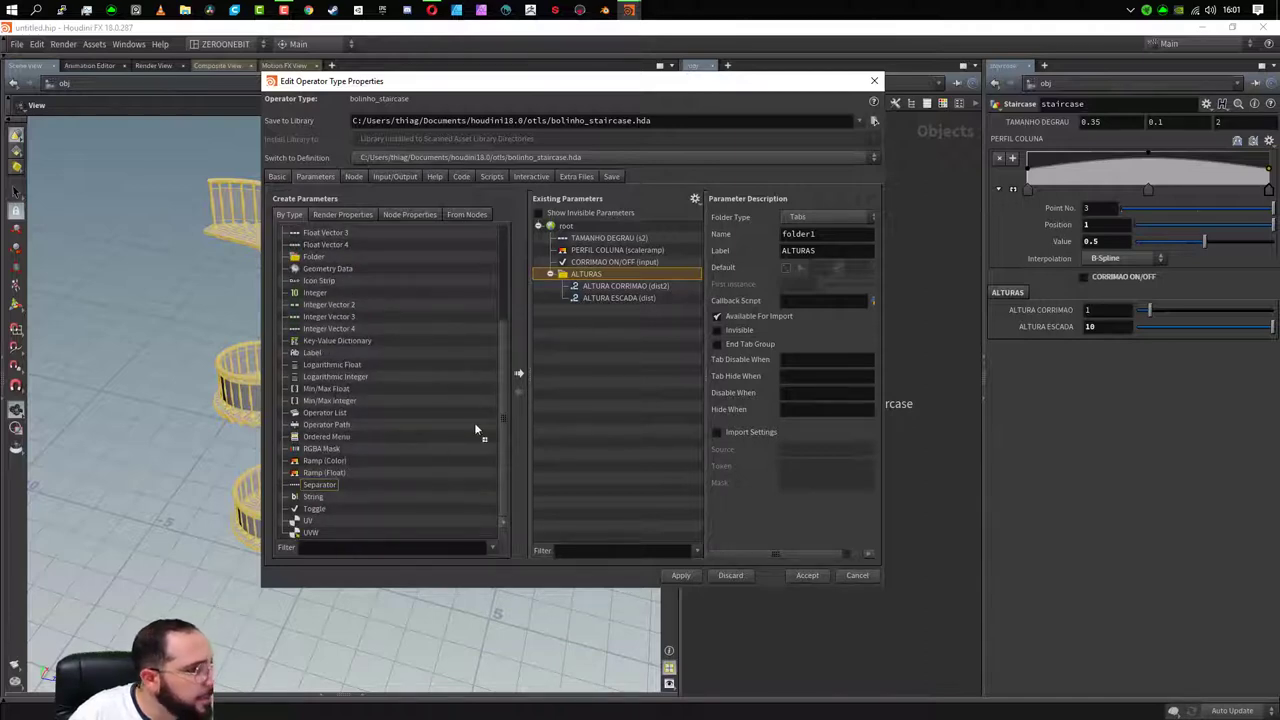
pyautogui.moveTo(327, 487); pyautogui.dragTo(606, 280)
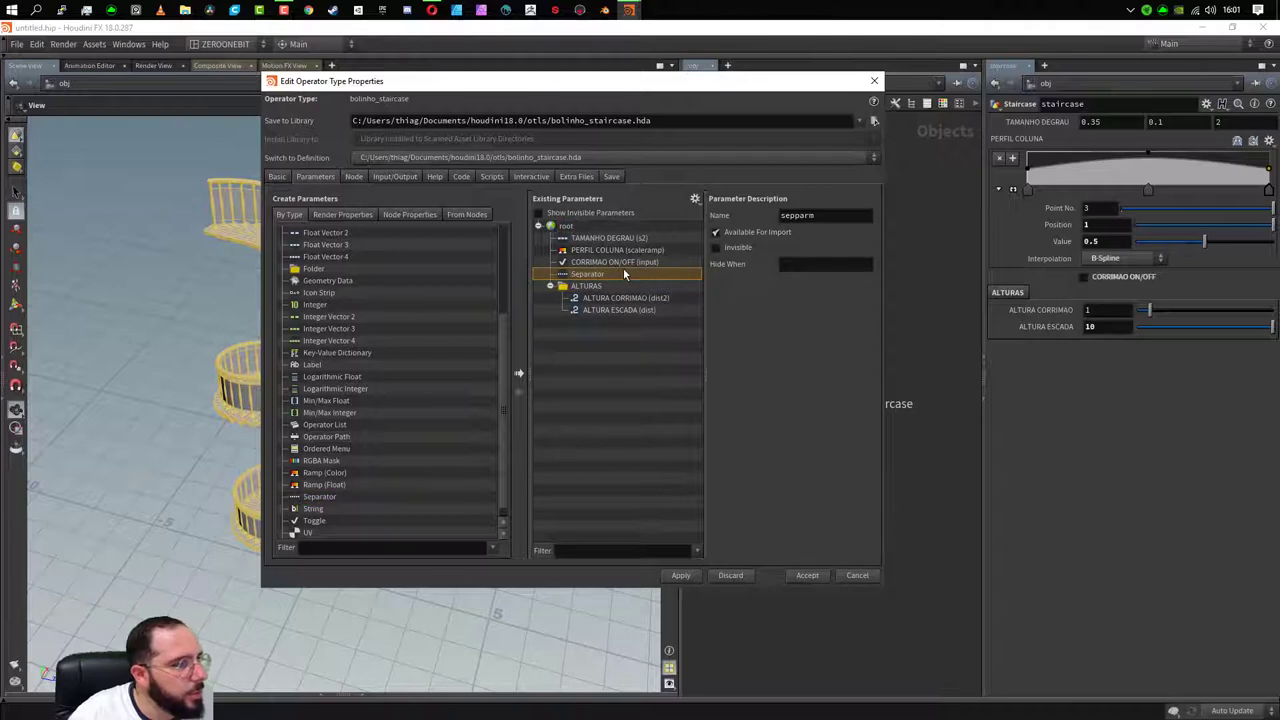
pyautogui.click(682, 576)
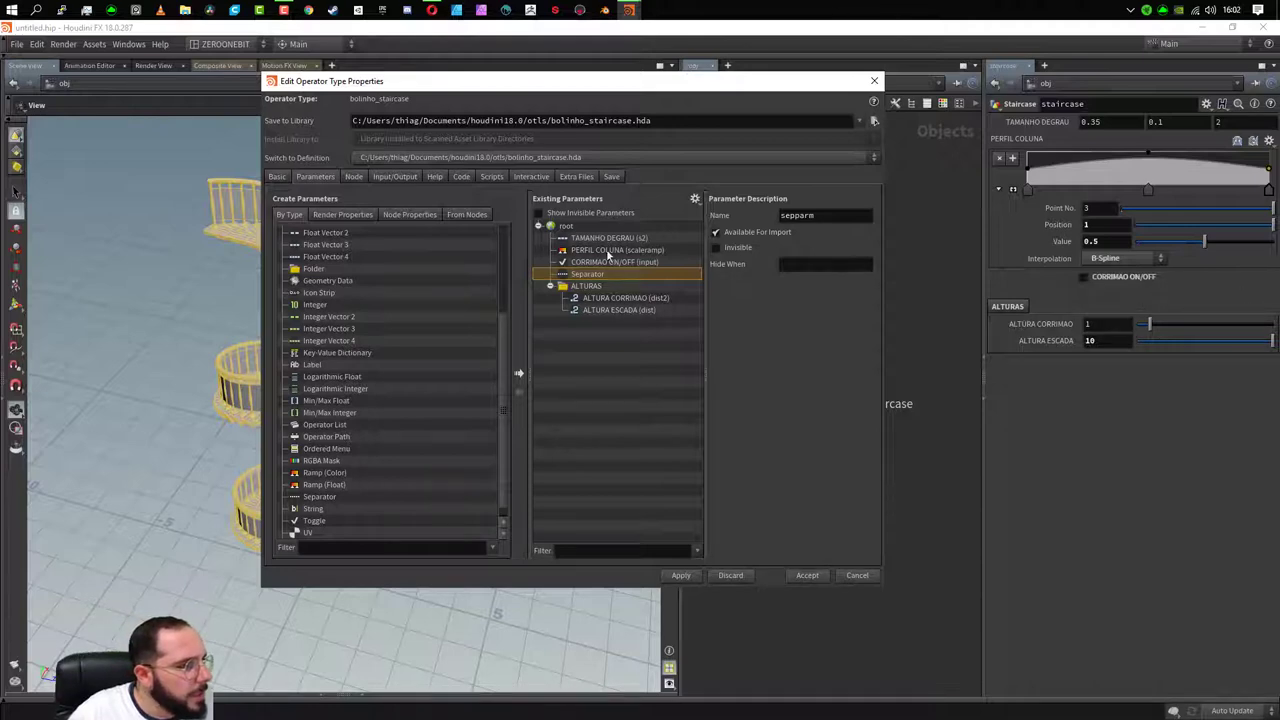
# - Move the railing toggle to the top between two new separators, apply, and test it
pyautogui.moveTo(605, 274); pyautogui.dragTo(570, 236)
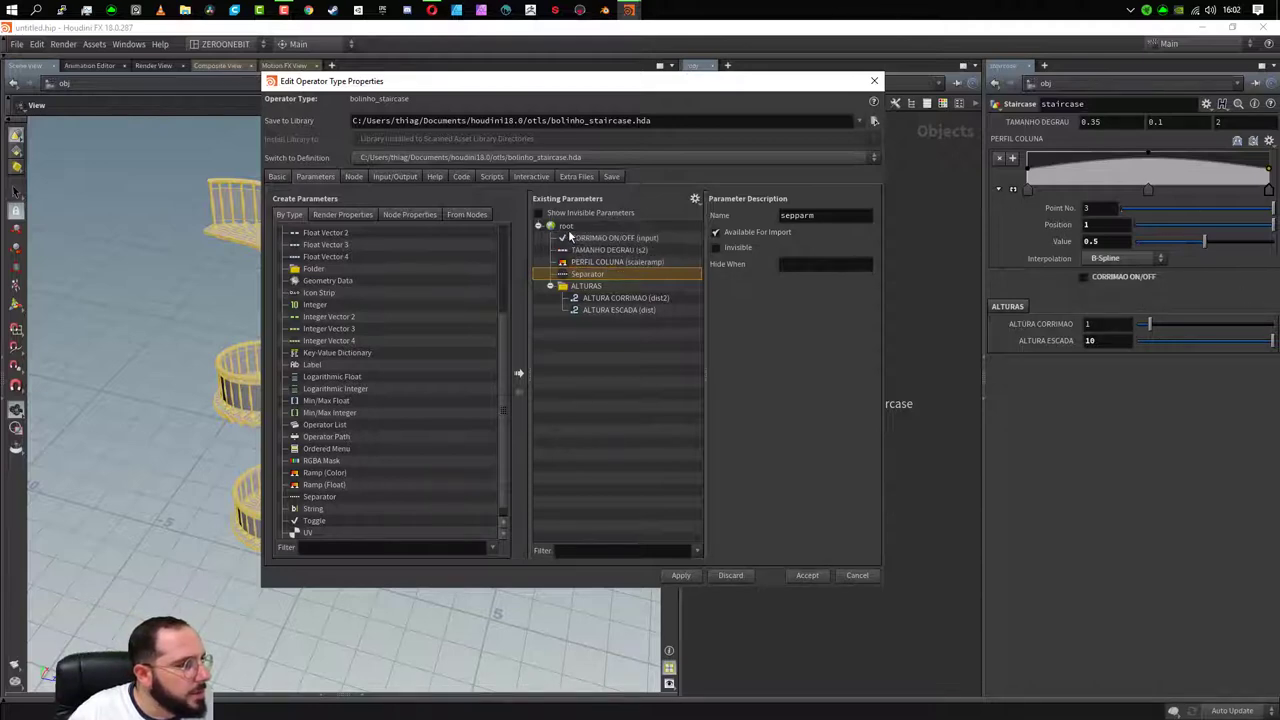
pyautogui.scroll(4, 376, 458)
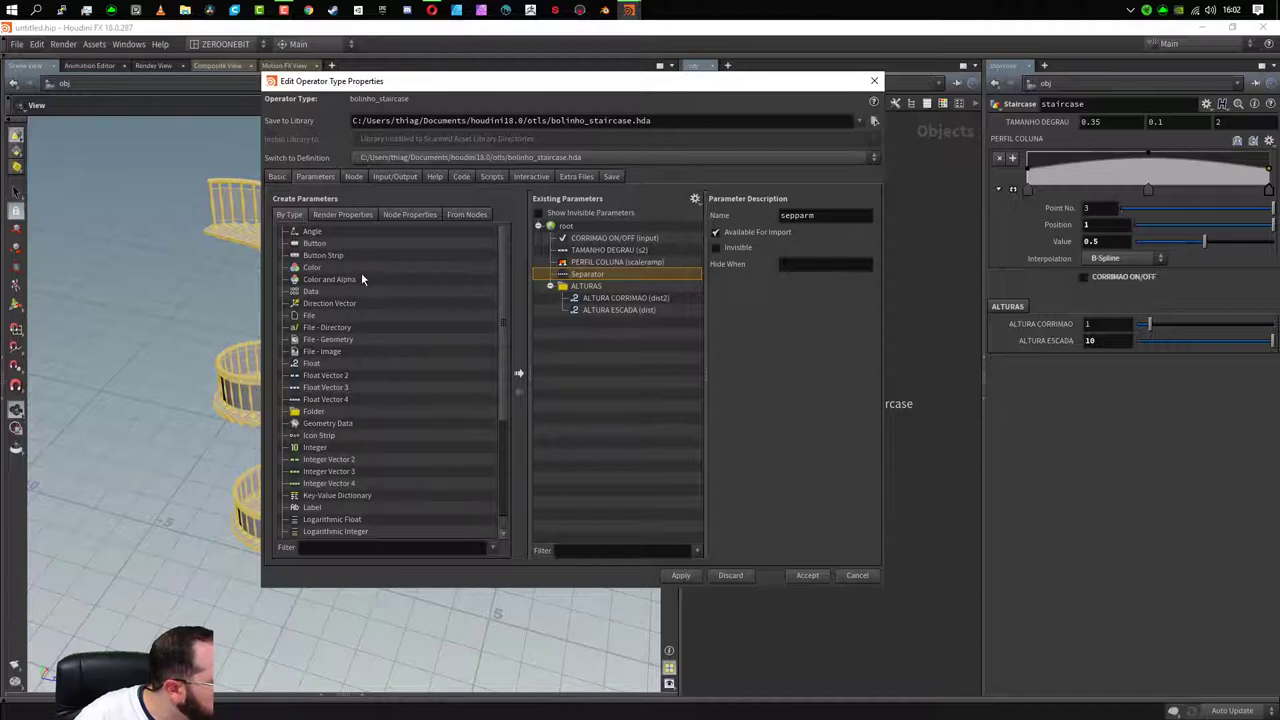
pyautogui.scroll(-4, 362, 281)
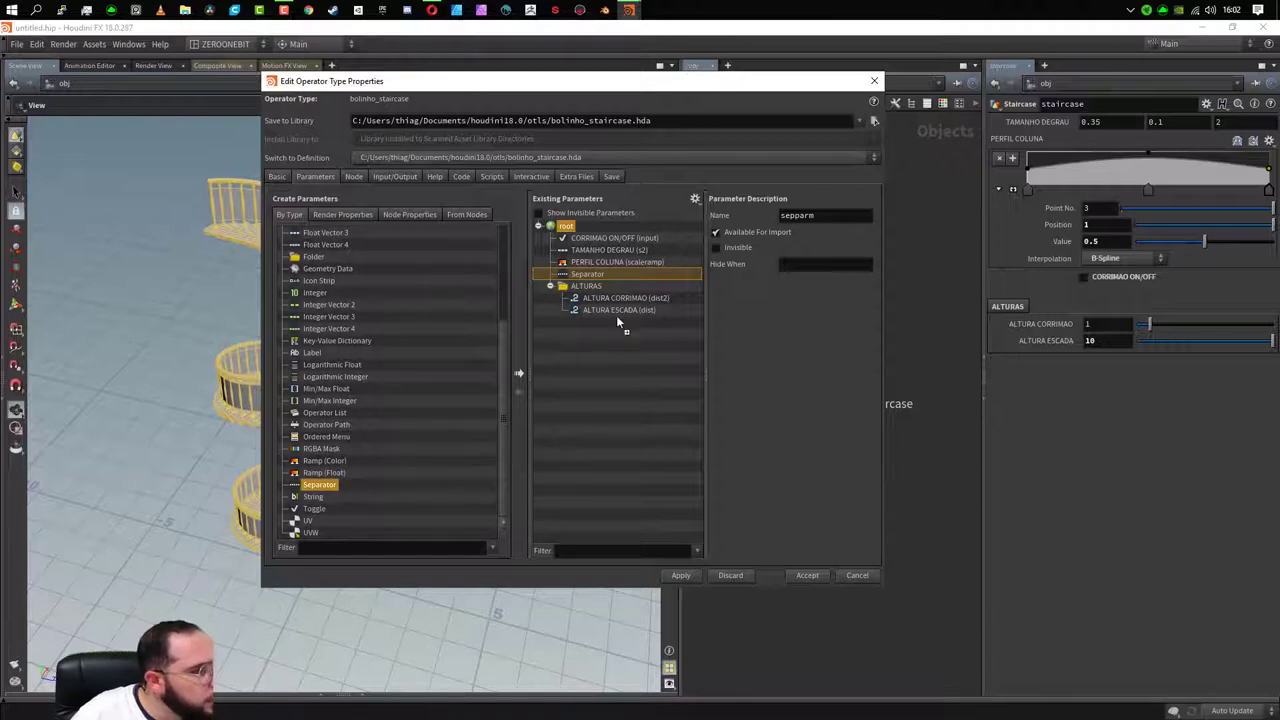
pyautogui.moveTo(340, 487); pyautogui.dragTo(575, 232)
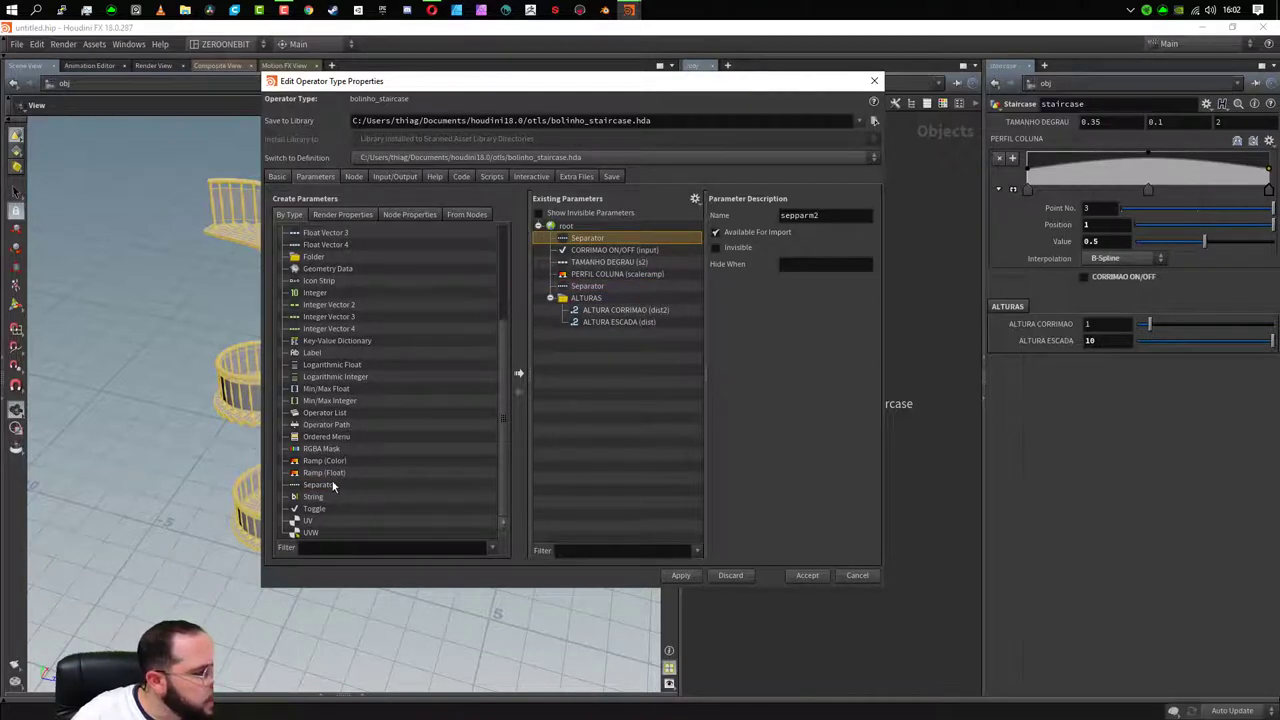
pyautogui.moveTo(333, 485); pyautogui.dragTo(640, 262)
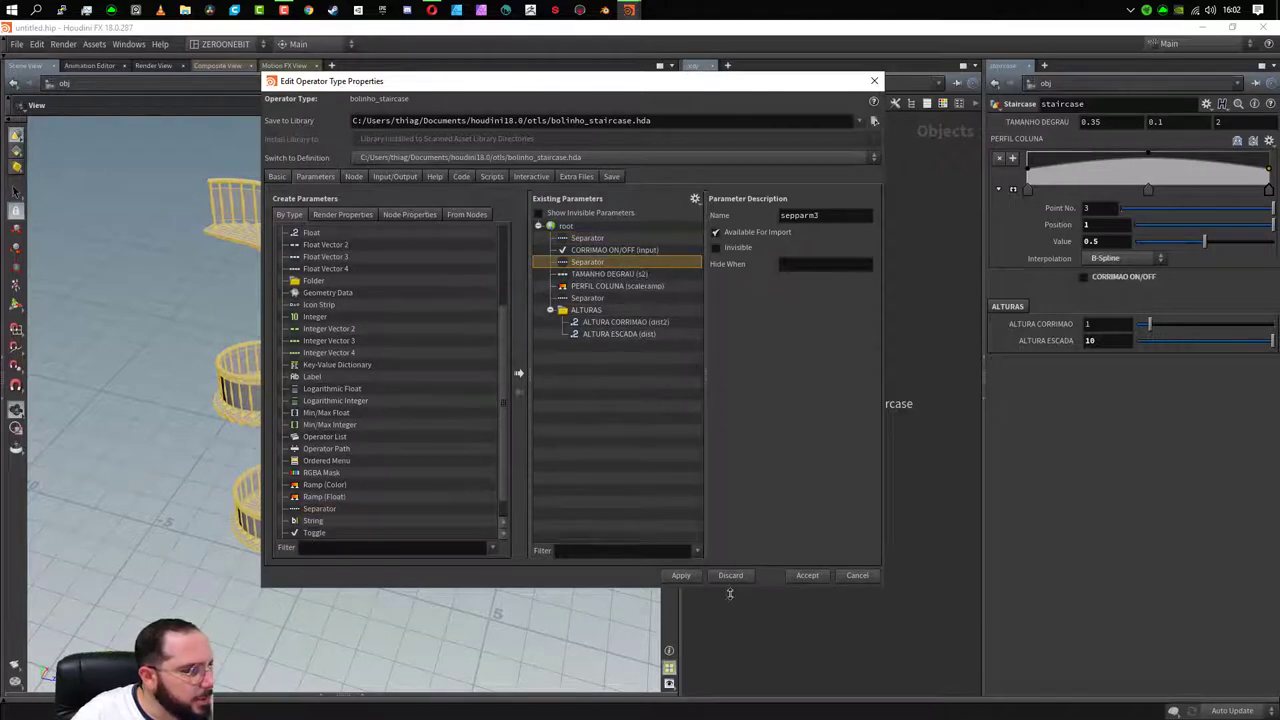
pyautogui.click(683, 577)
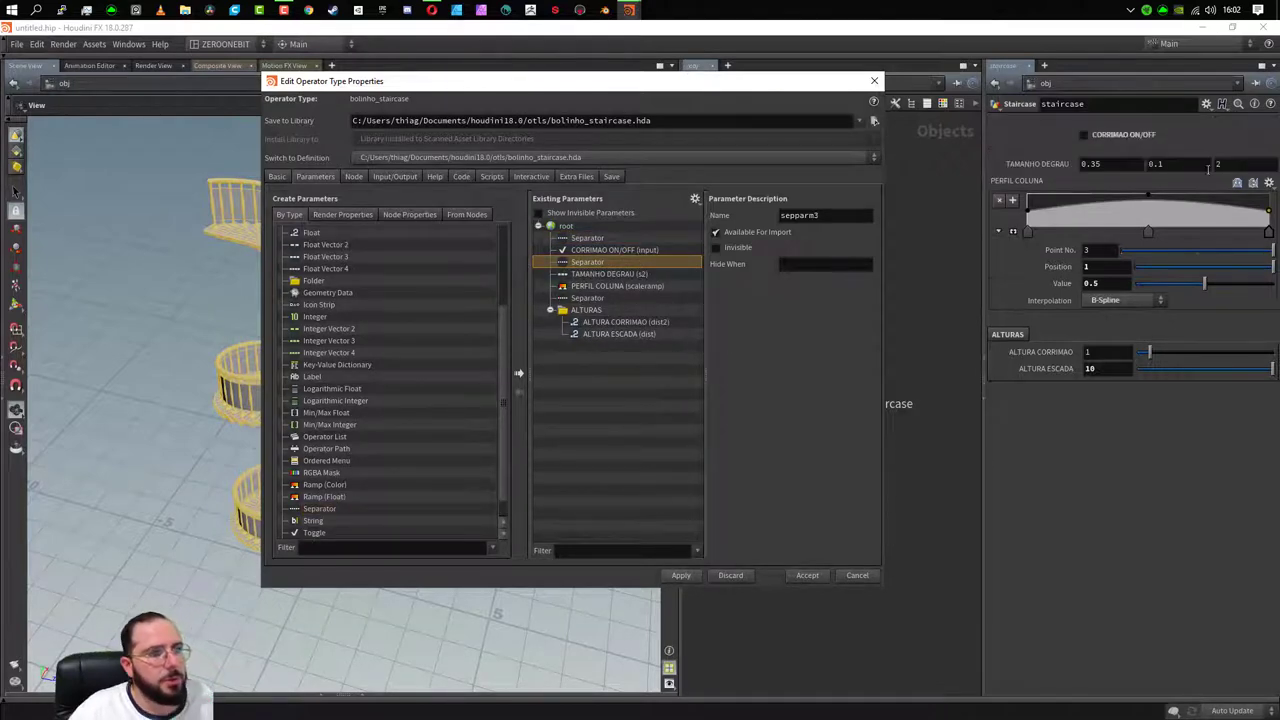
pyautogui.click(1083, 135)
pyautogui.click(1083, 135)
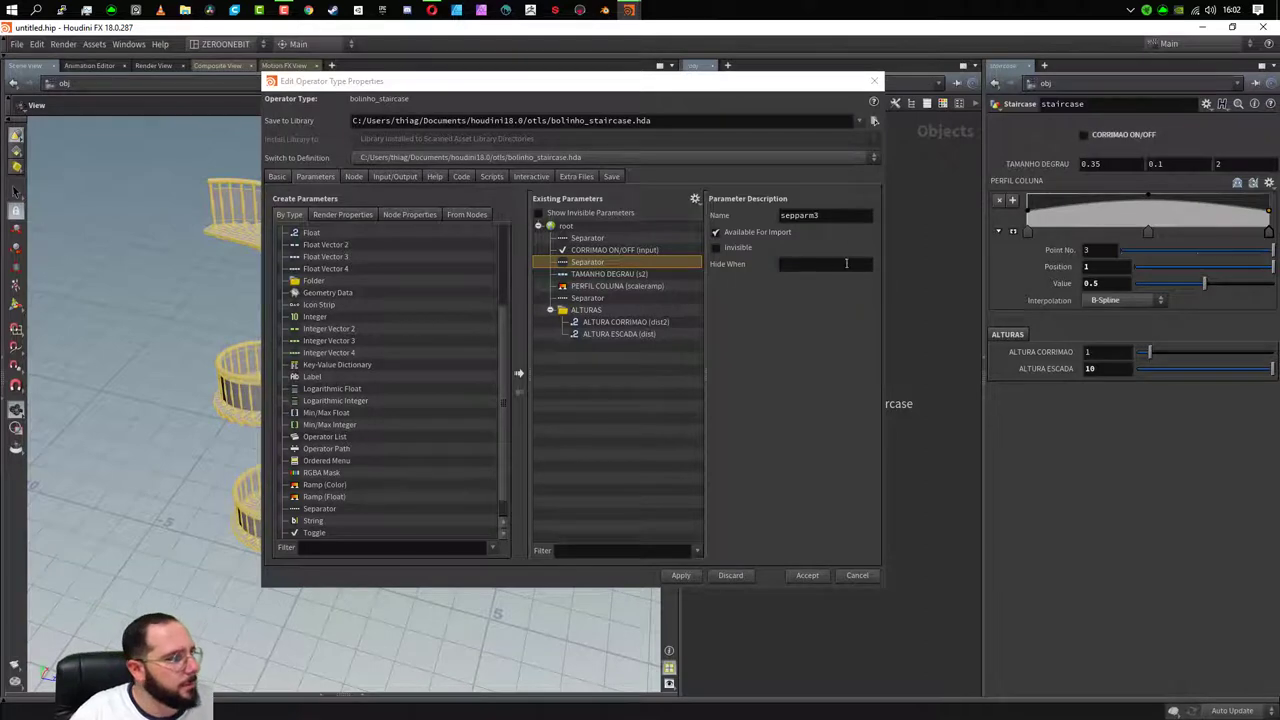
# - Label the top separator CORRIMAO
pyautogui.doubleClick(615, 262)
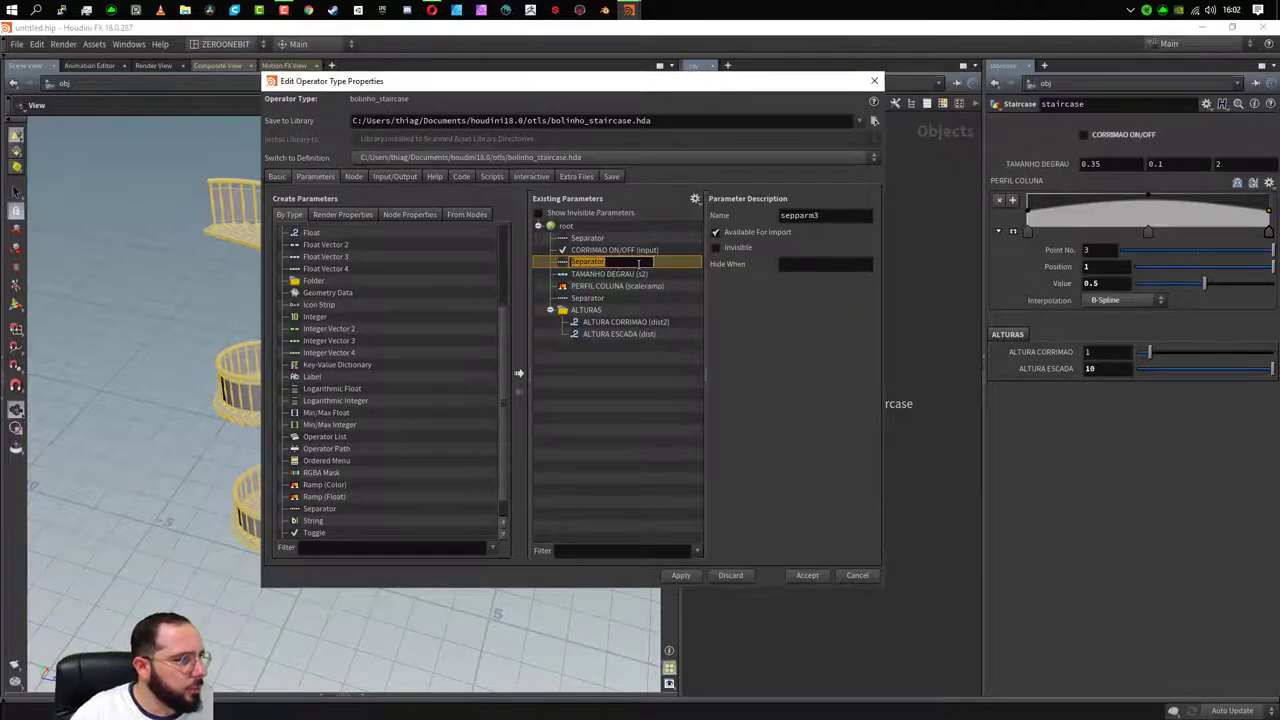
pyautogui.click(608, 237)
pyautogui.doubleClick(608, 237)
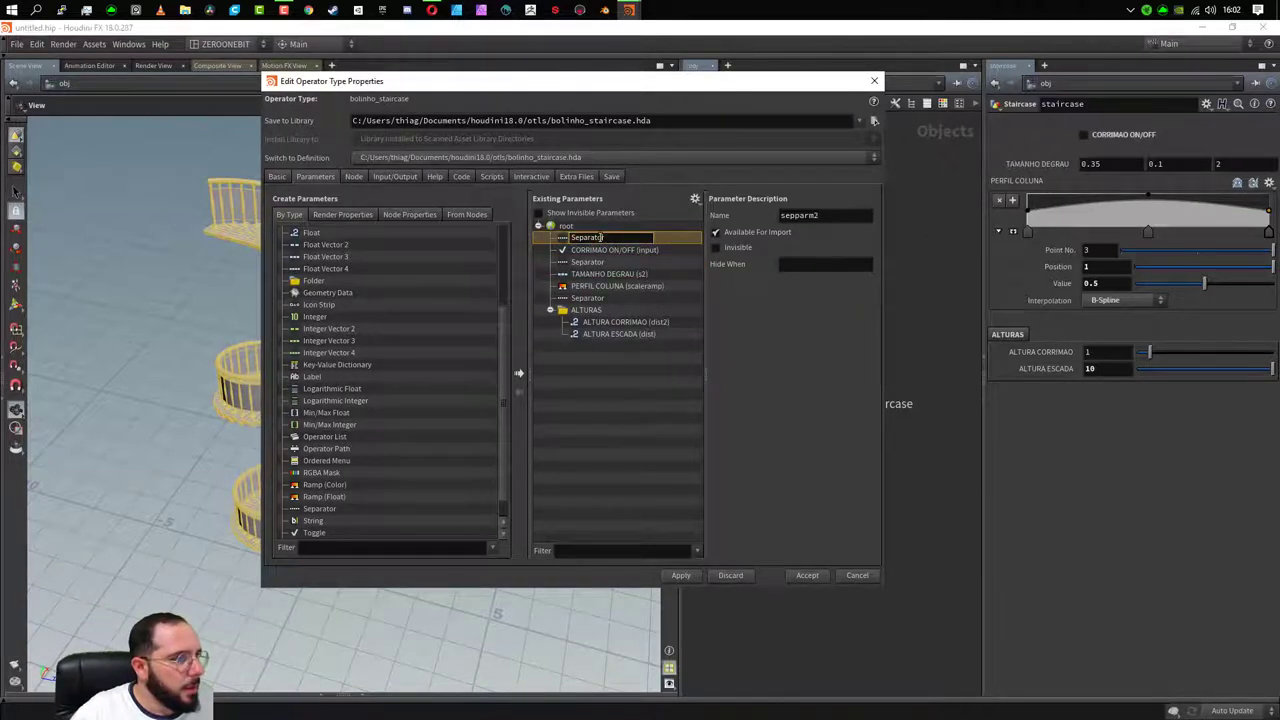
pyautogui.moveTo(600, 238); pyautogui.dragTo(541, 245)
pyautogui.write('CORRIMAO')
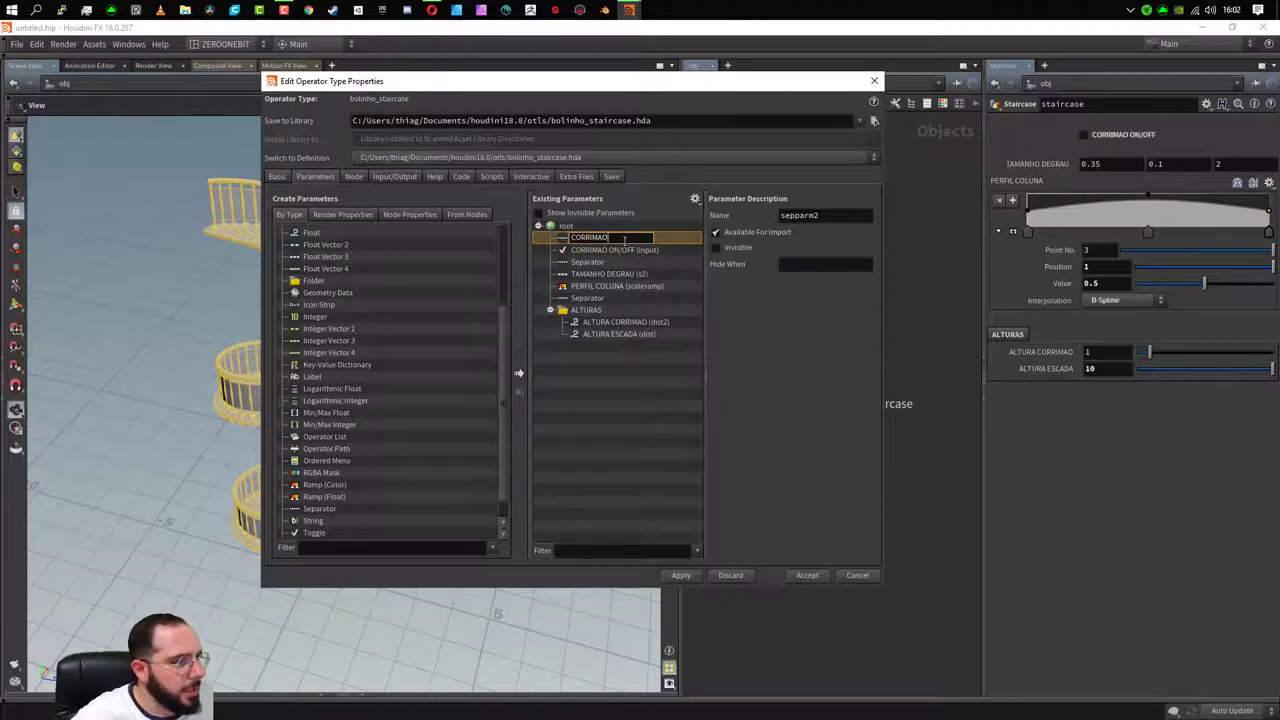
pyautogui.click(600, 250)
# - Shorten the railing toggle's label from CORRIMAO ON/OFF to ON/OFF
pyautogui.doubleClick(600, 250)
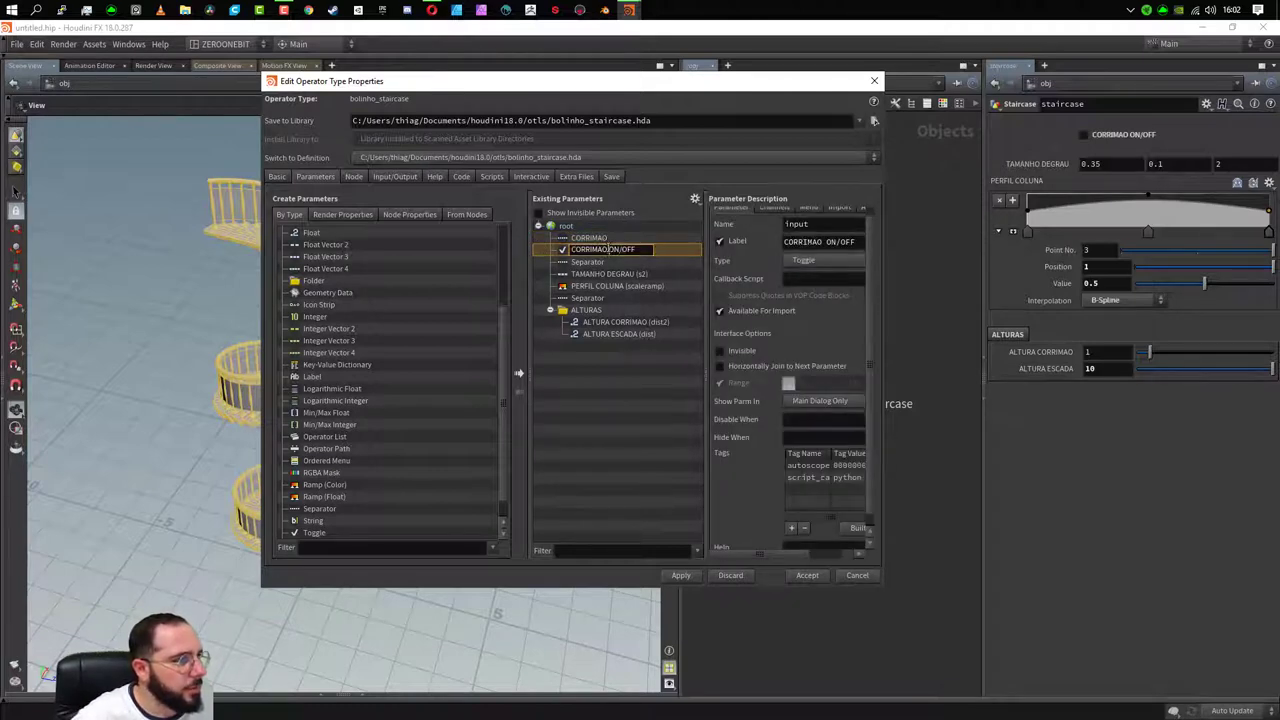
pyautogui.hotkey('ctrl', 'Left')
pyautogui.press('BackSpace')
pyautogui.press('BackSpace')
pyautogui.press('BackSpace')
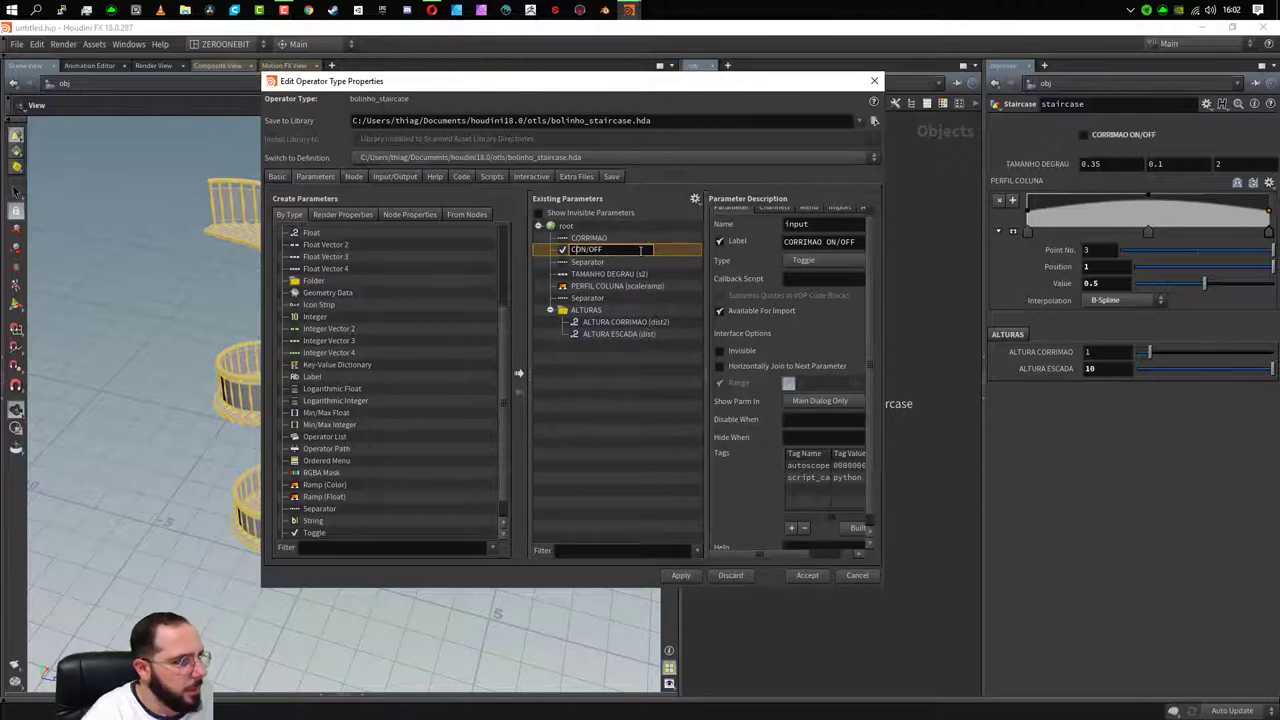
pyautogui.press('BackSpace')
pyautogui.press('BackSpace')
pyautogui.press('BackSpace')
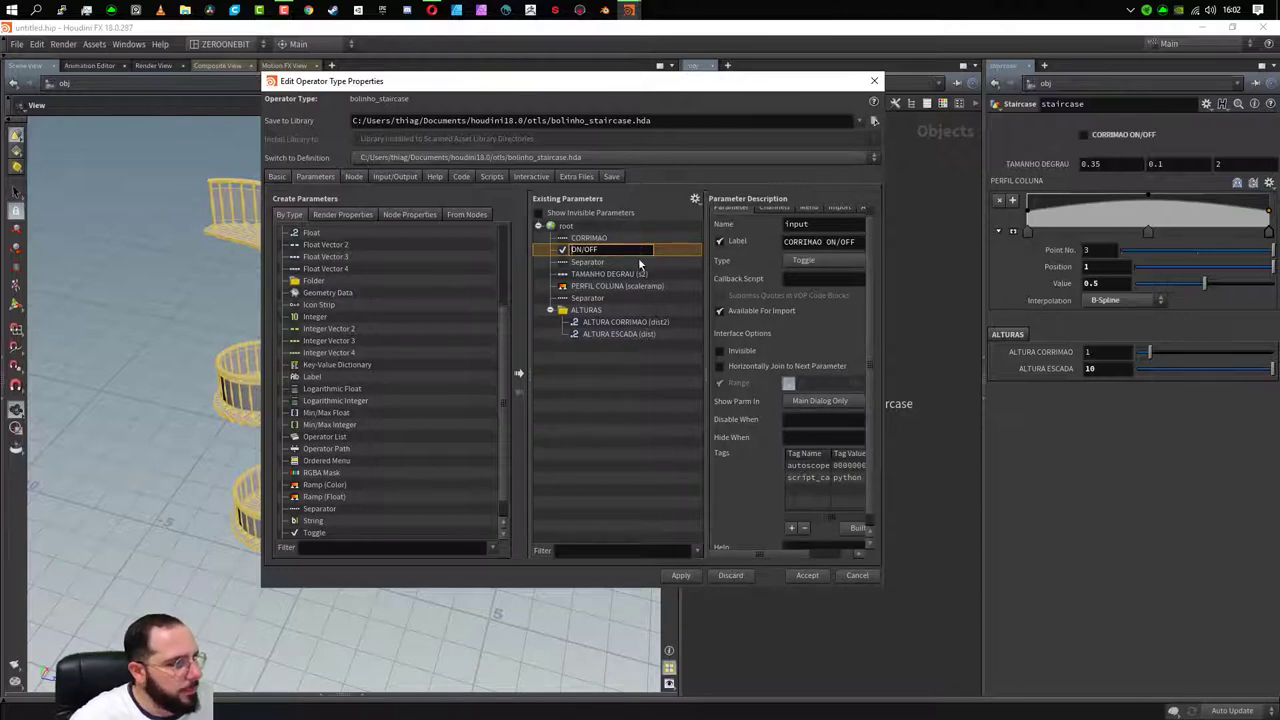
pyautogui.press('Return')
pyautogui.click(619, 250)
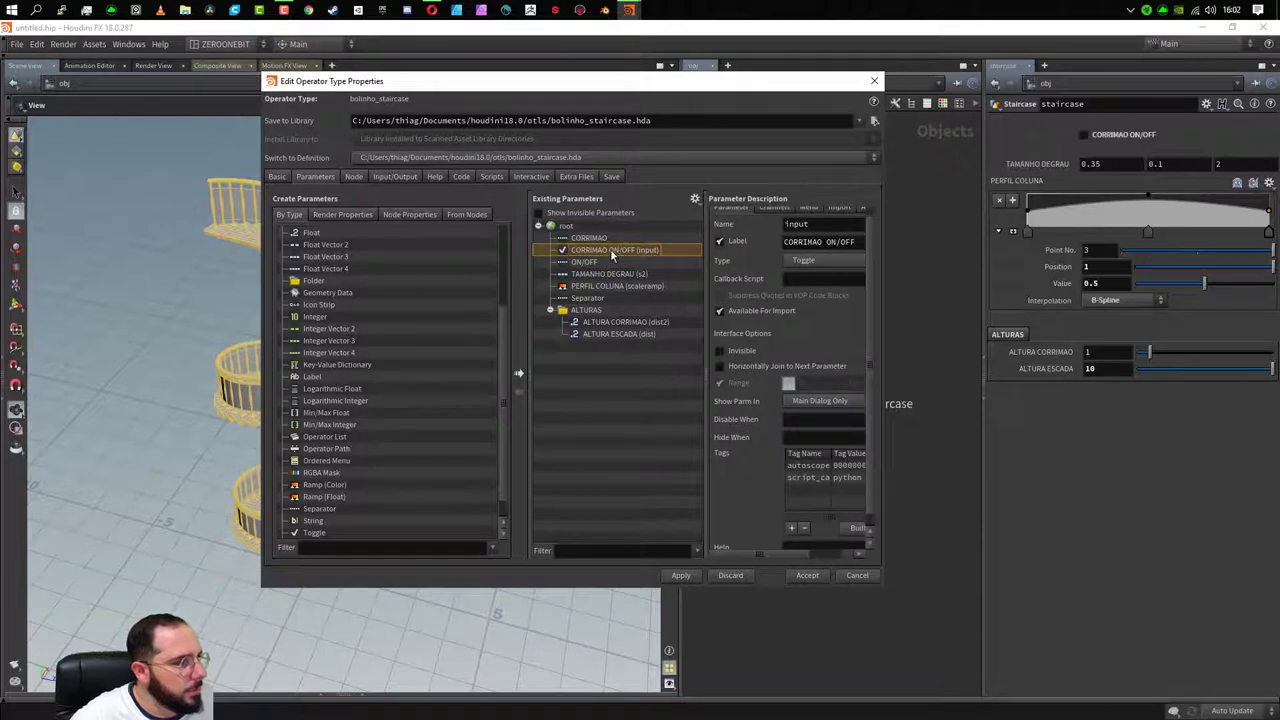
pyautogui.doubleClick(610, 249)
pyautogui.moveTo(601, 249); pyautogui.dragTo(540, 250)
pyautogui.press('BackSpace')
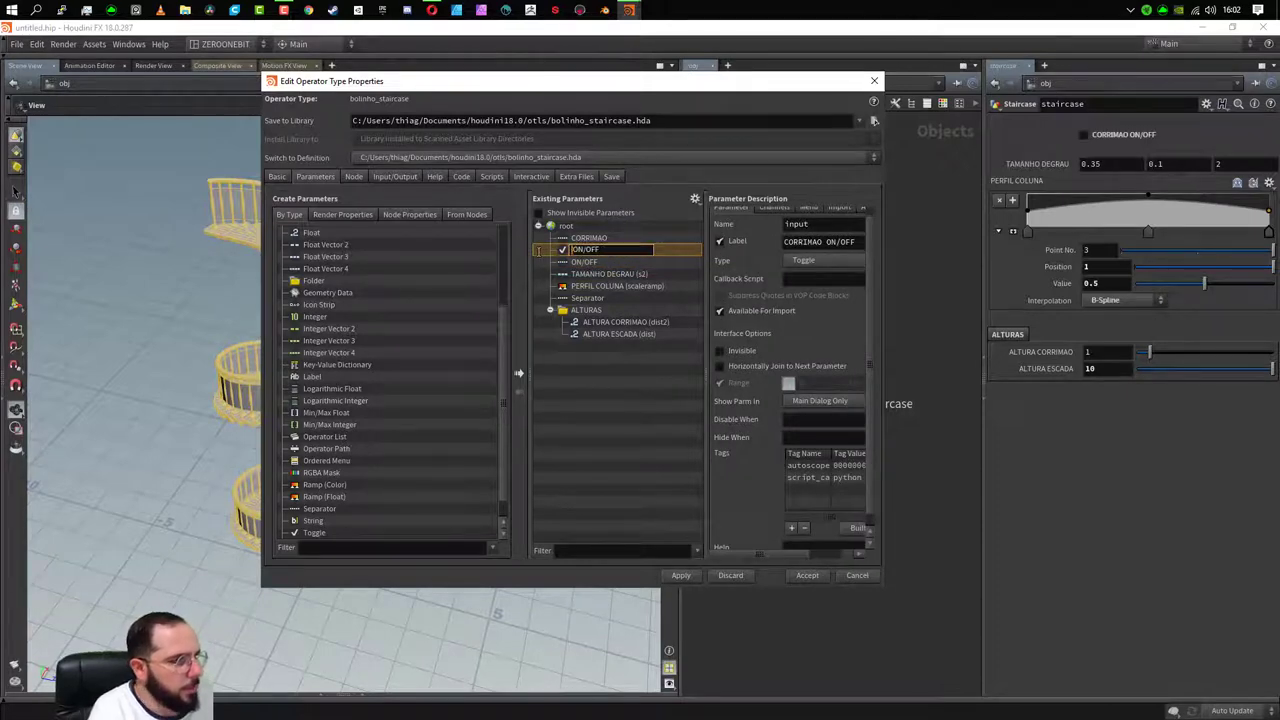
pyautogui.press('Return')
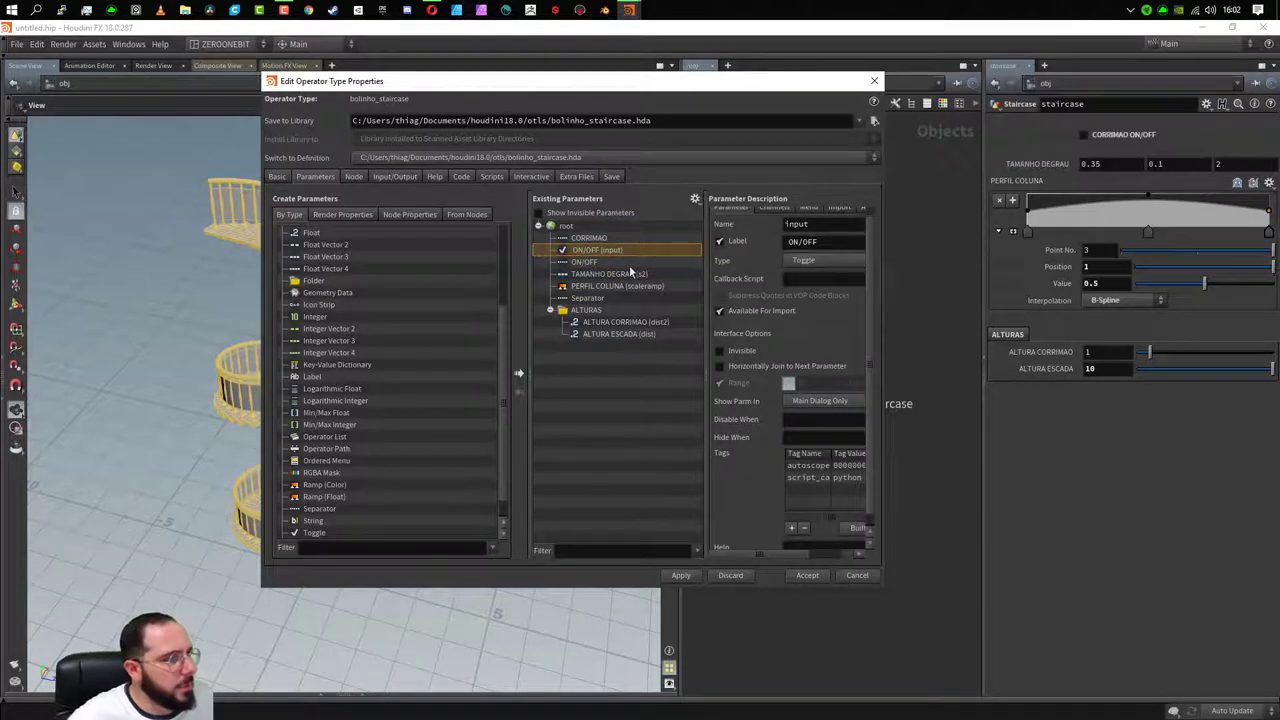
# - Rename the second separator to DEGRAU and the TAMANHO DEGRAU label to DIMENSOES, then apply
pyautogui.click(607, 262)
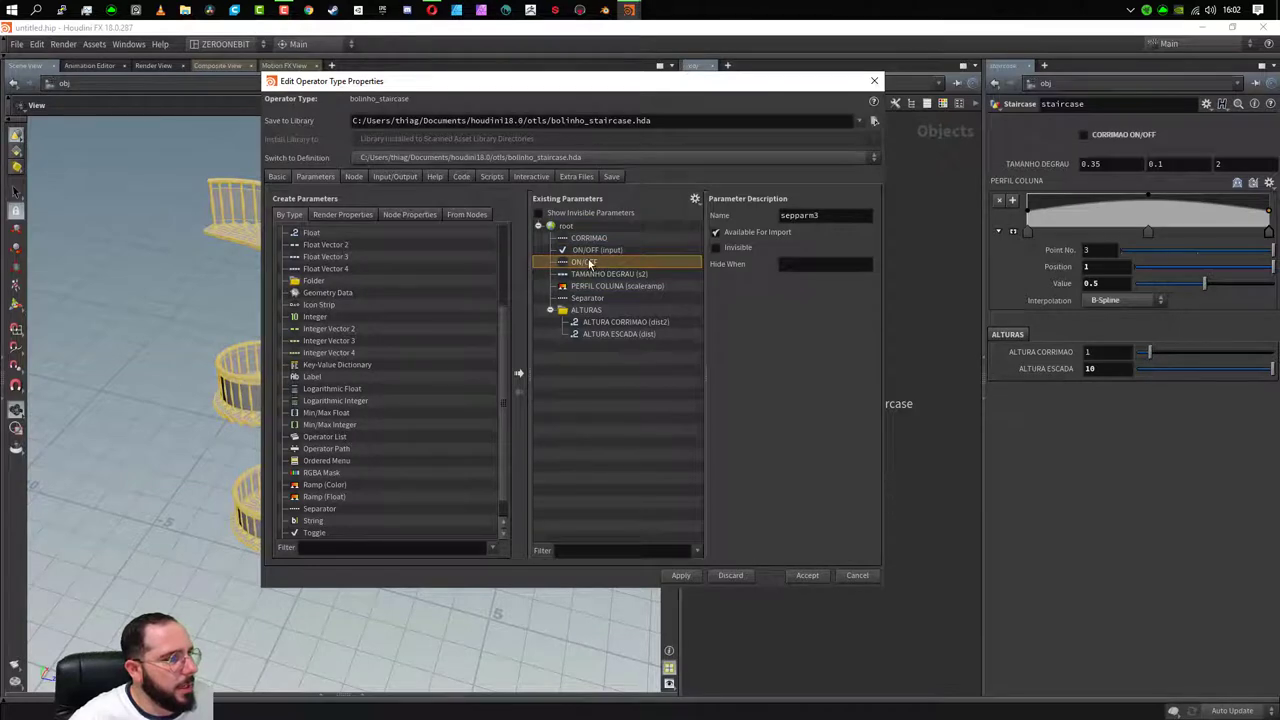
pyautogui.doubleClick(590, 262)
pyautogui.write('D')
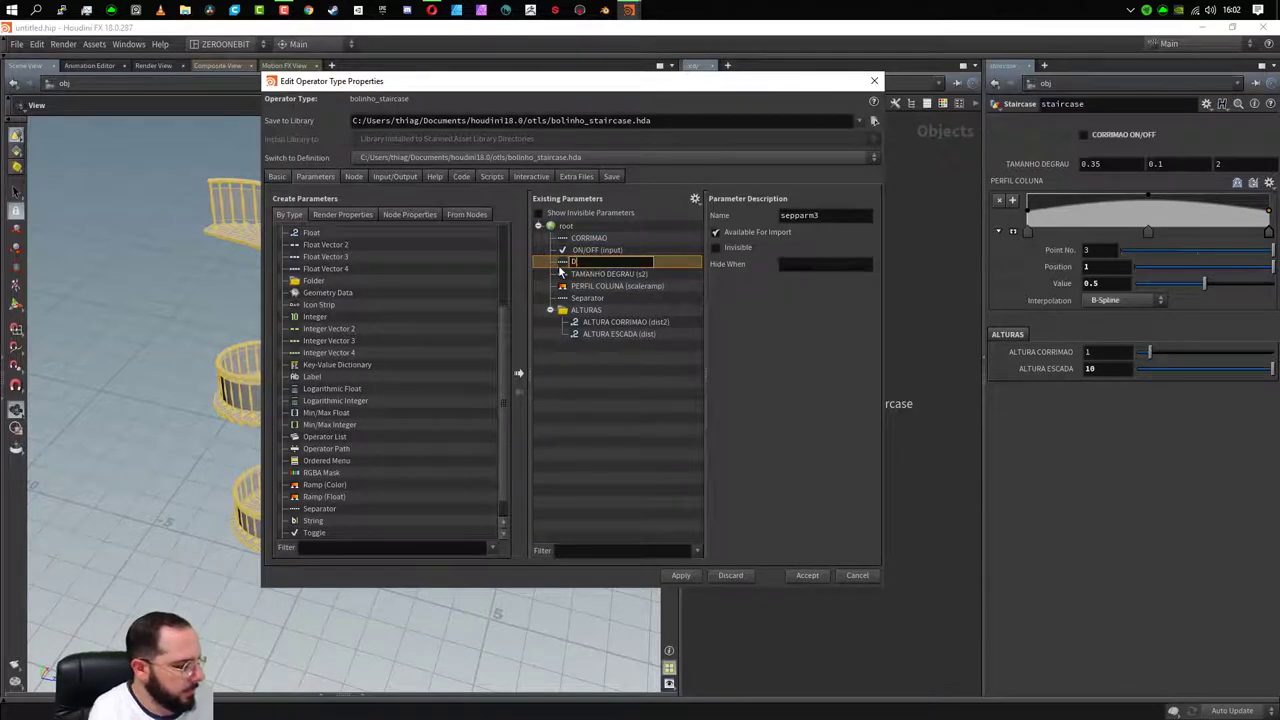
pyautogui.write('EGRAU')
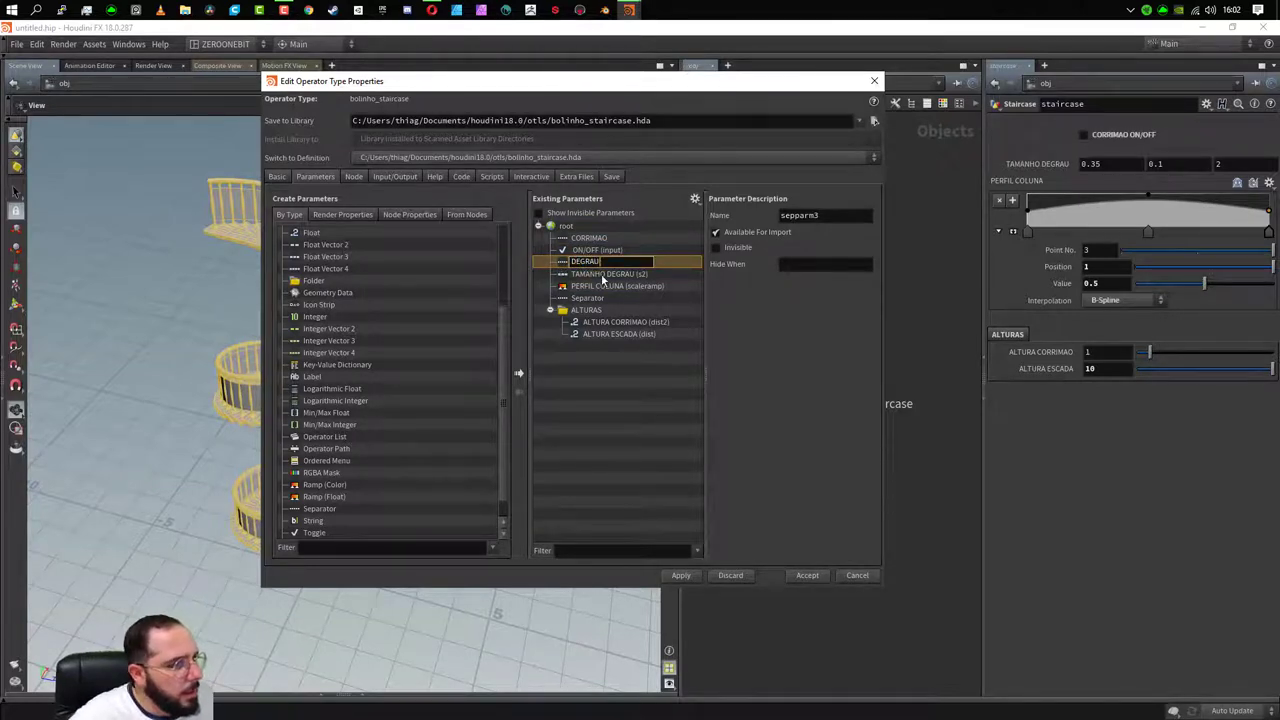
pyautogui.doubleClick(603, 276)
pyautogui.write('DIMENS')
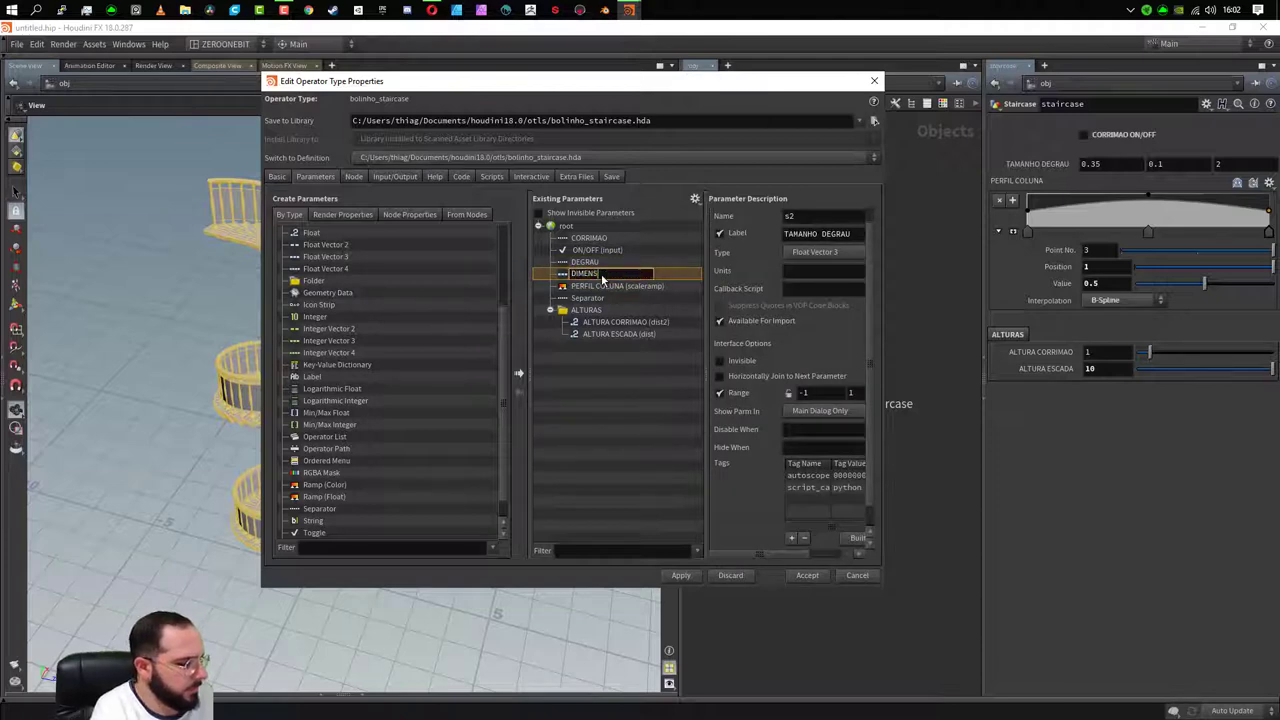
pyautogui.write('OES')
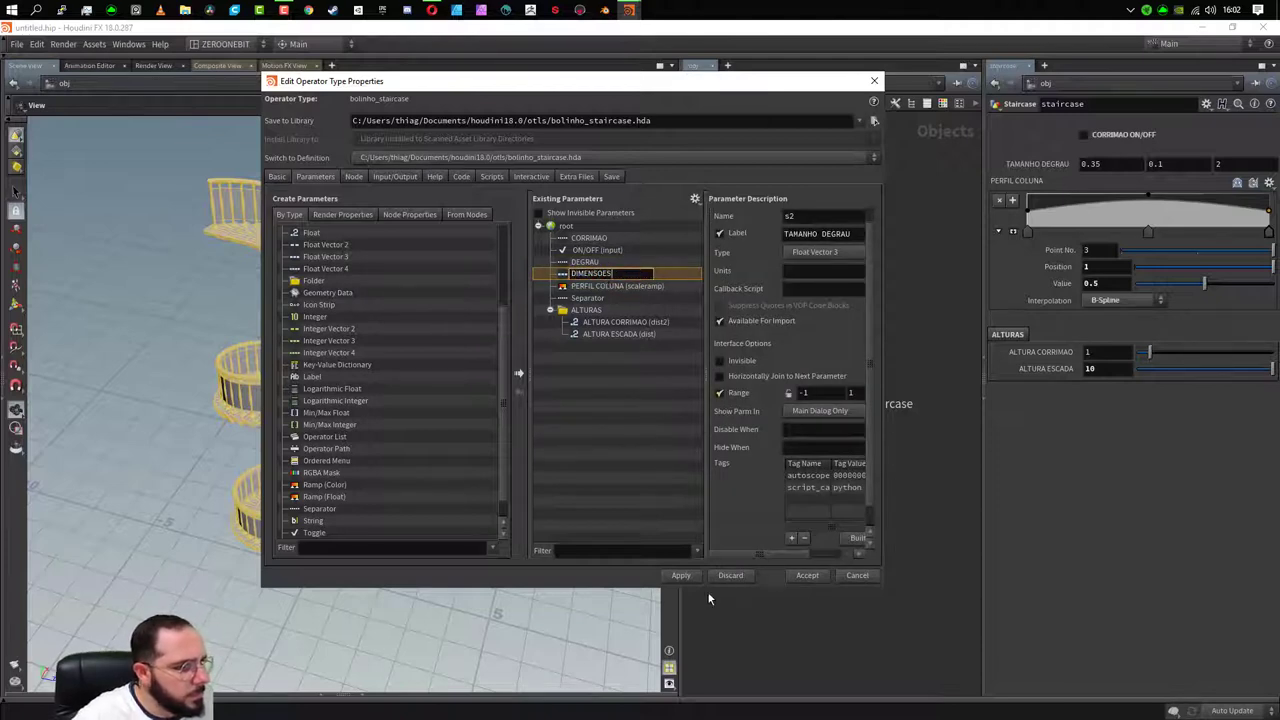
pyautogui.press('Return')
pyautogui.click(680, 575)
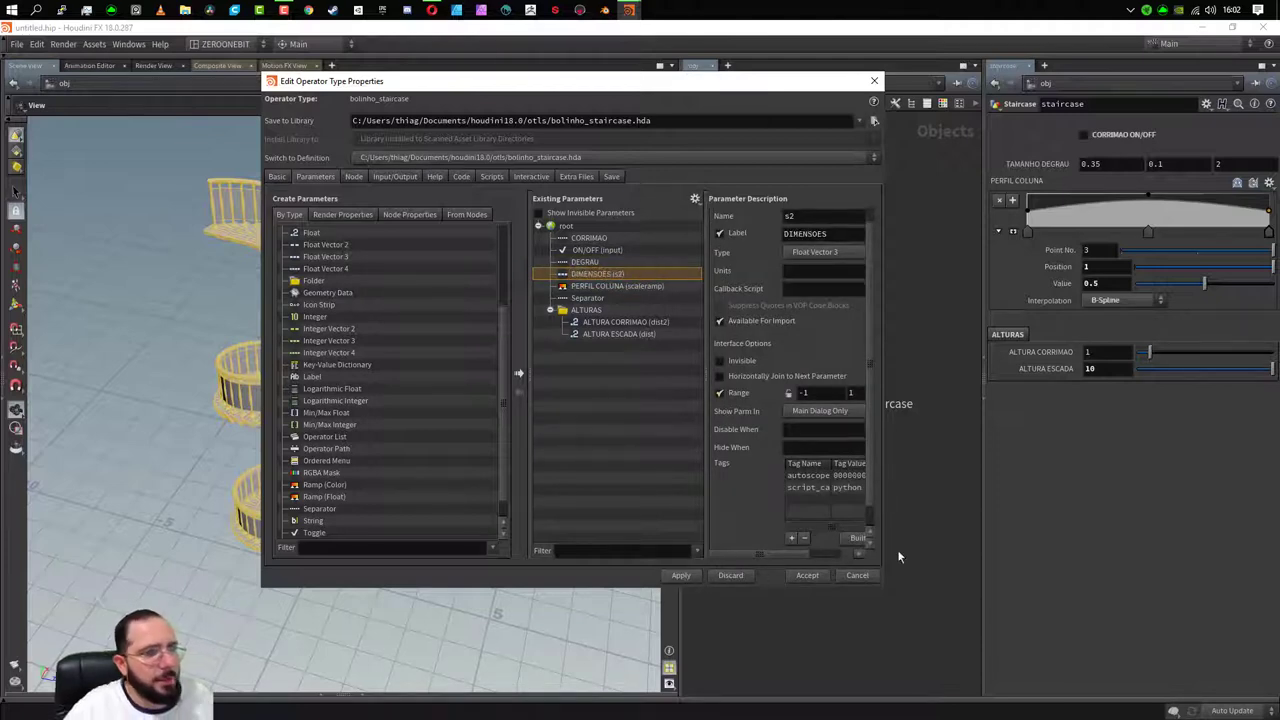
# - Test the railing toggle off and back on, then select the CORRIMAO separator row
pyautogui.click(1094, 136)
pyautogui.click(1094, 136)
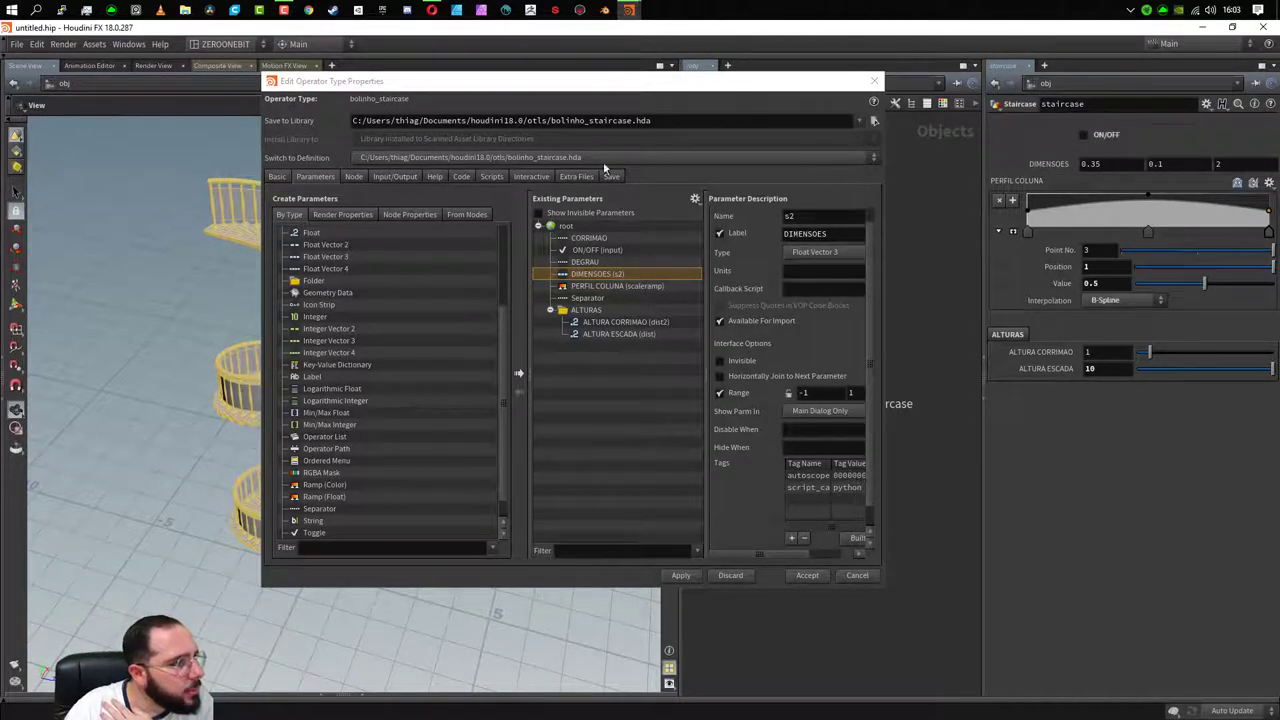
pyautogui.click(594, 240)
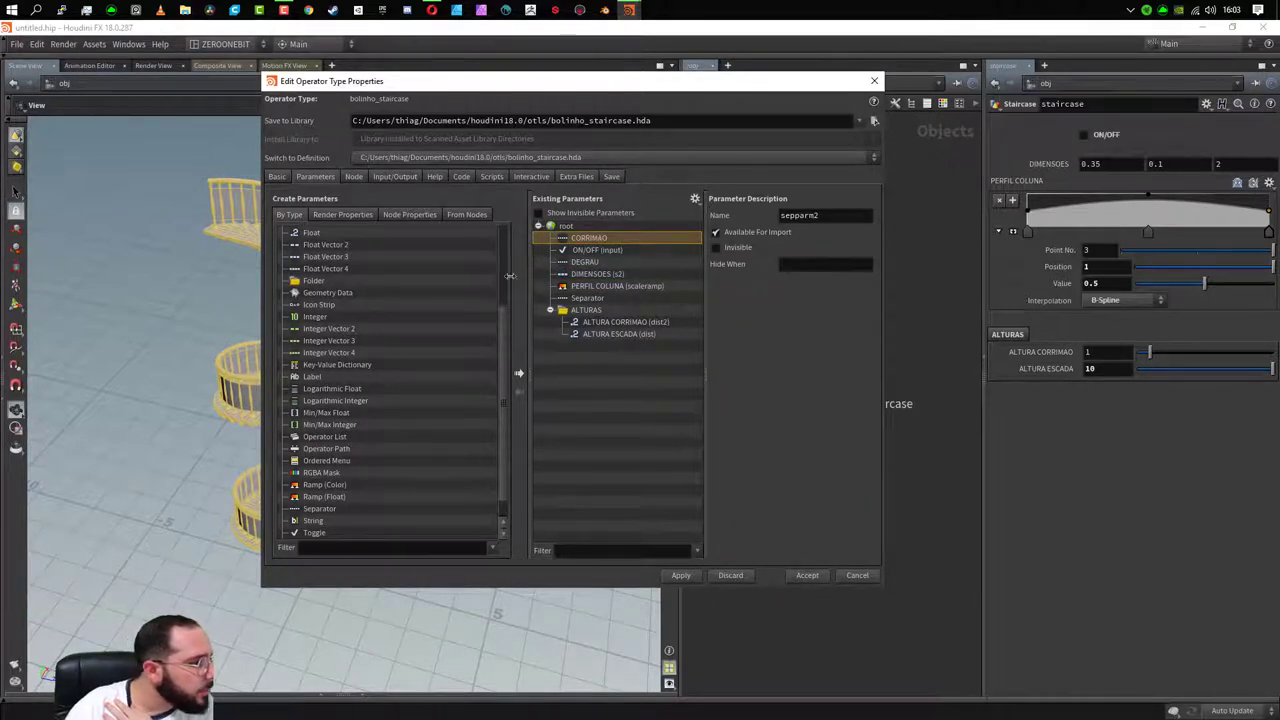
# - Add a new Simple-type folder above the railing ON/OFF toggle and apply it
pyautogui.scroll(4, 339, 428)
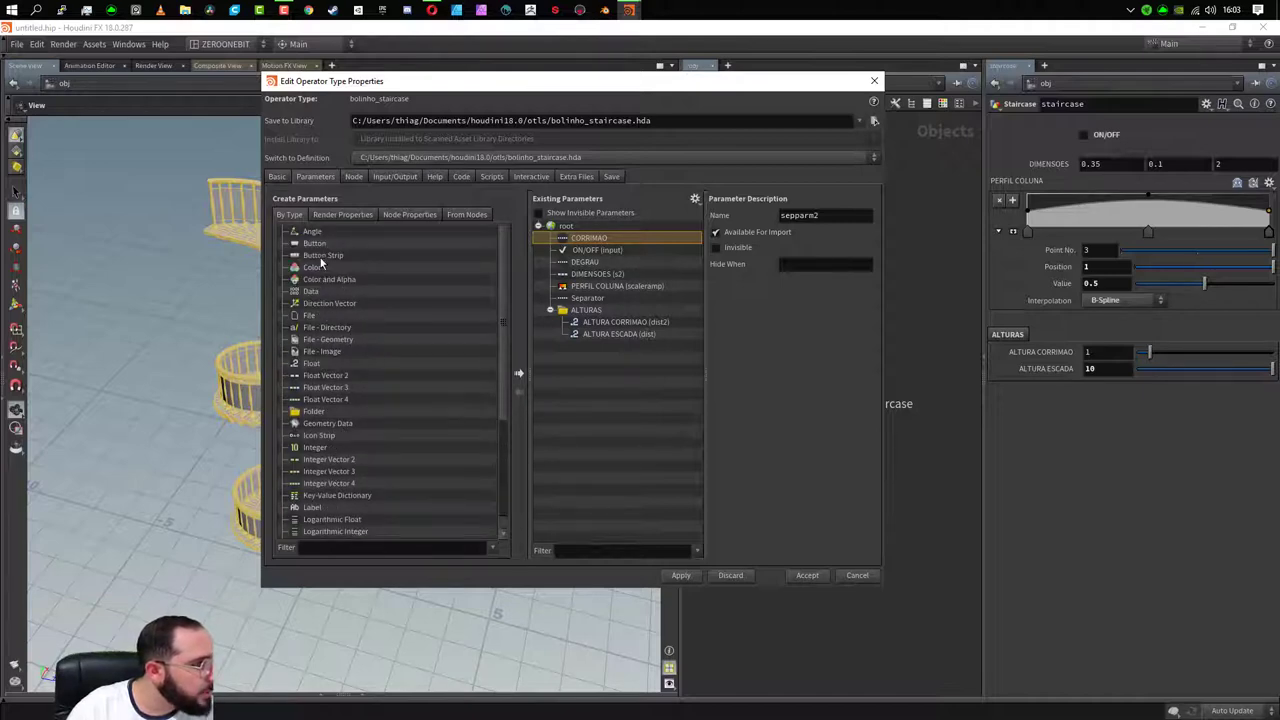
pyautogui.moveTo(312, 411)
pyautogui.mouseDown()
pyautogui.moveTo(594, 245)
pyautogui.moveTo(580, 258)
pyautogui.mouseUp()
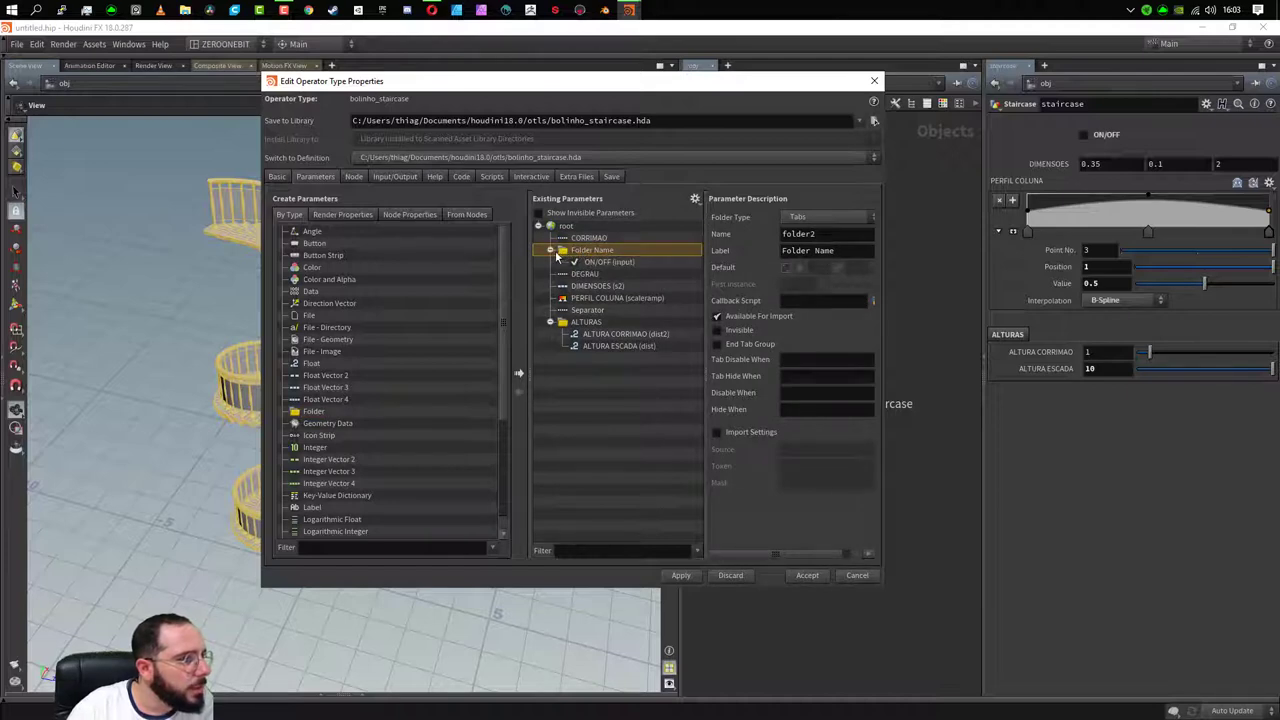
pyautogui.click(550, 250)
pyautogui.click(550, 250)
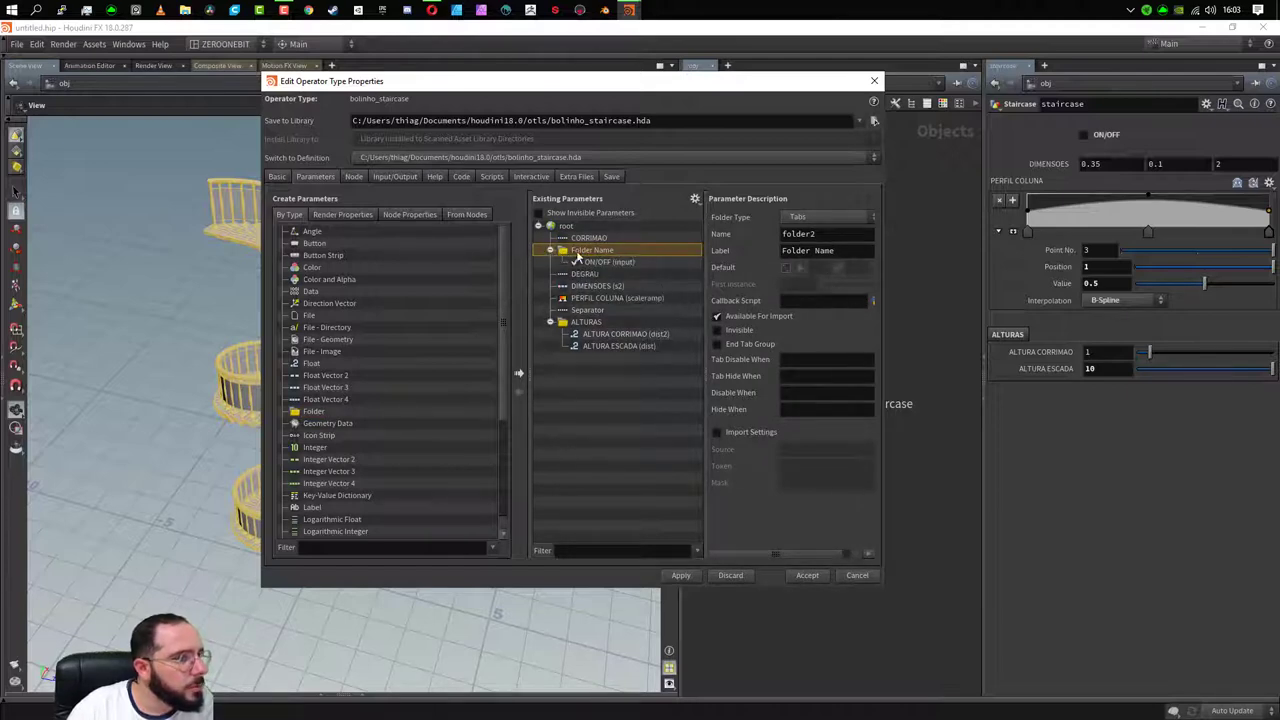
pyautogui.click(818, 219)
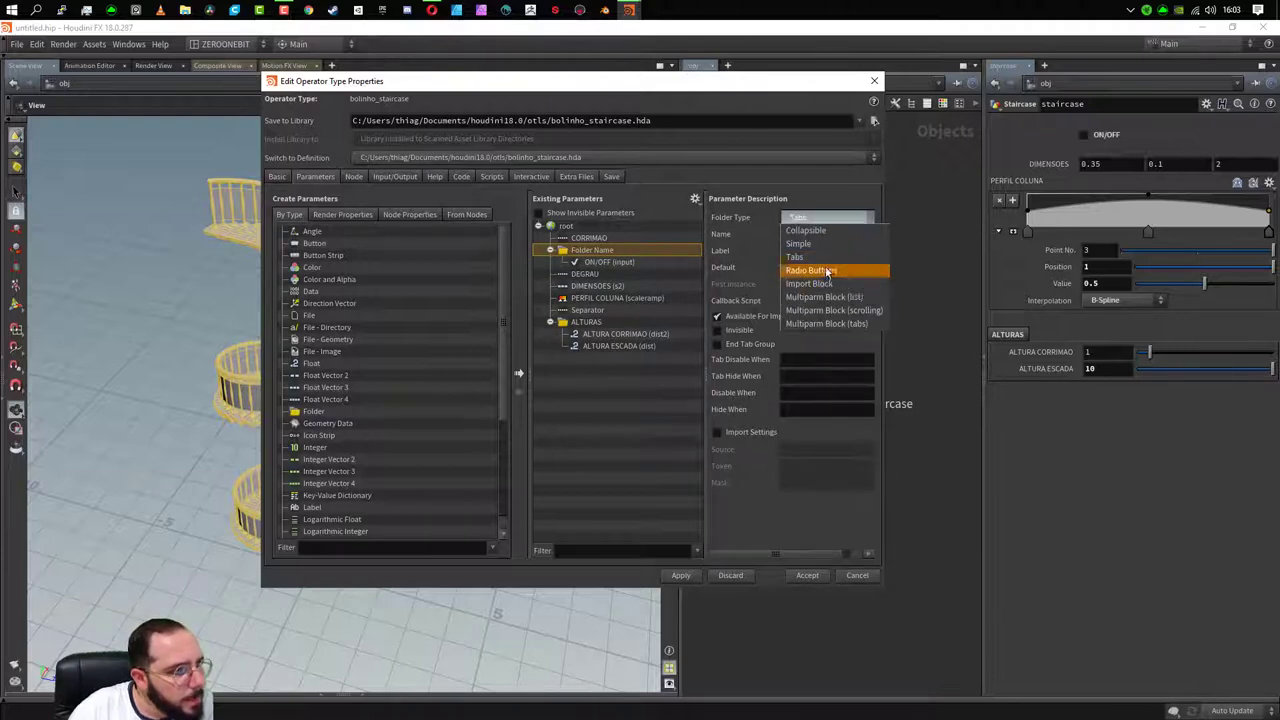
pyautogui.click(826, 244)
pyautogui.click(684, 576)
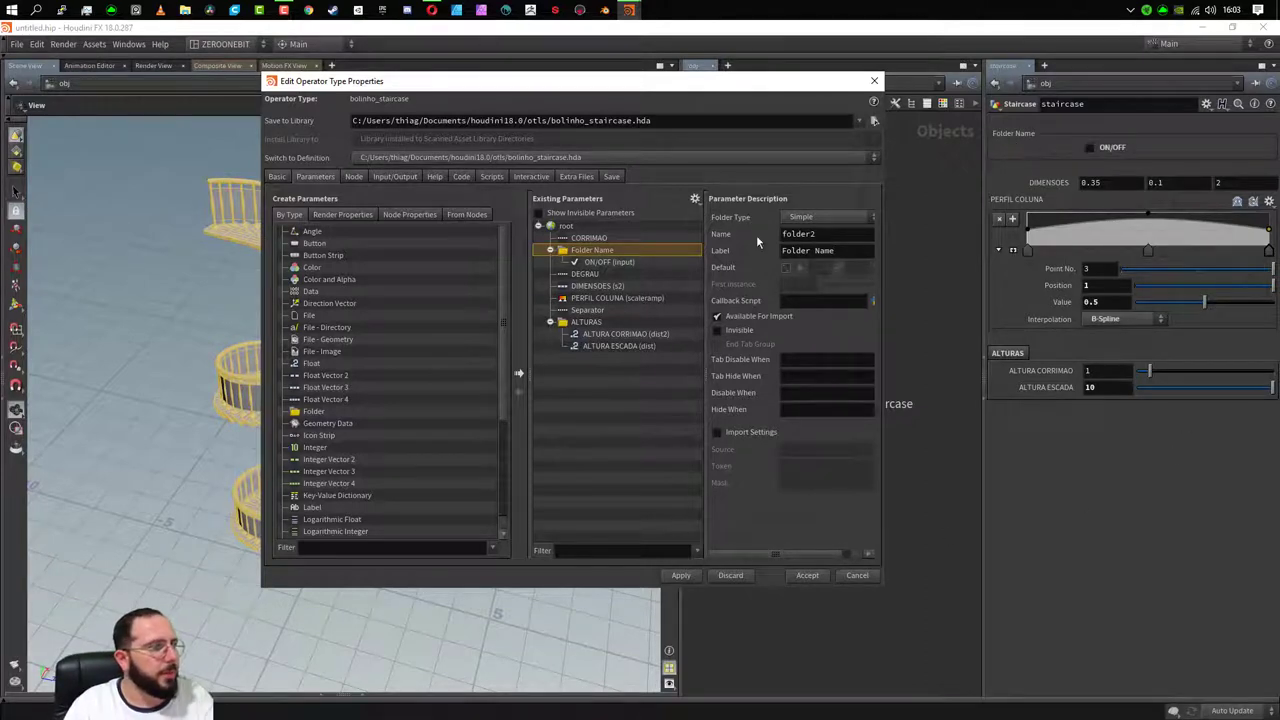
# - Name the new folder CORRIMAO, apply it, and test the railing toggle
pyautogui.click(586, 239)
pyautogui.click(588, 238)
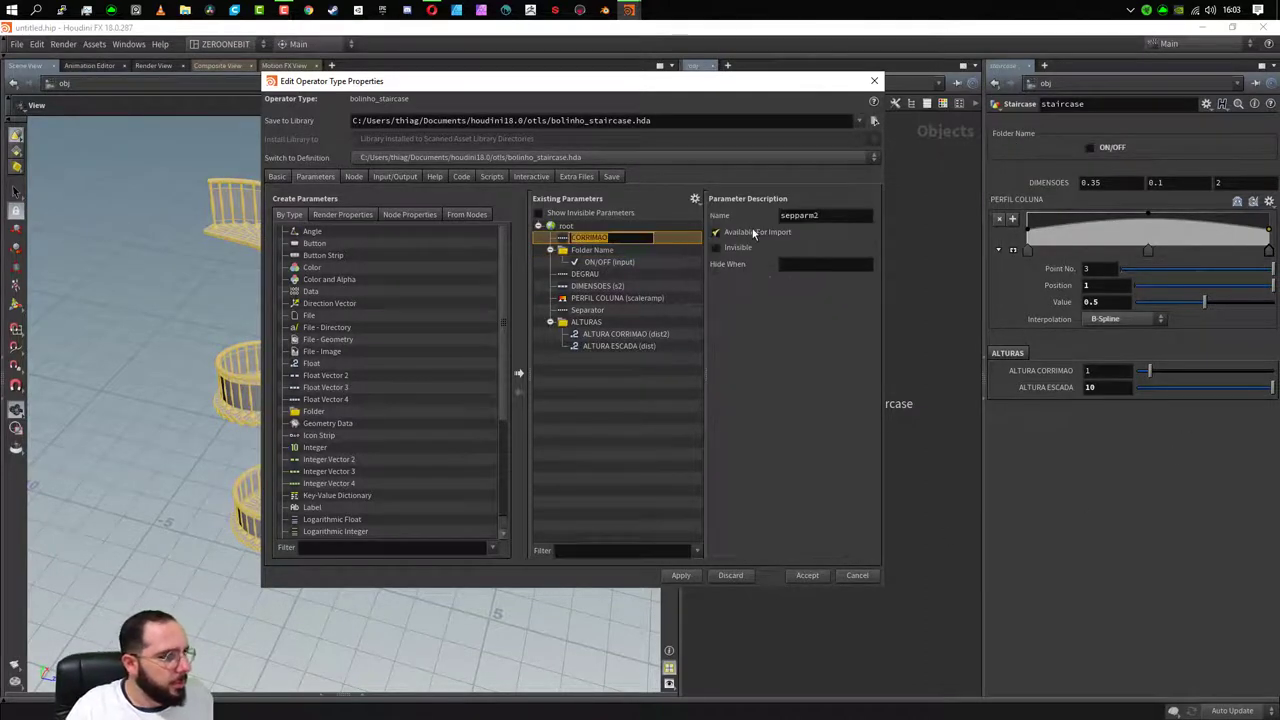
pyautogui.click(605, 264)
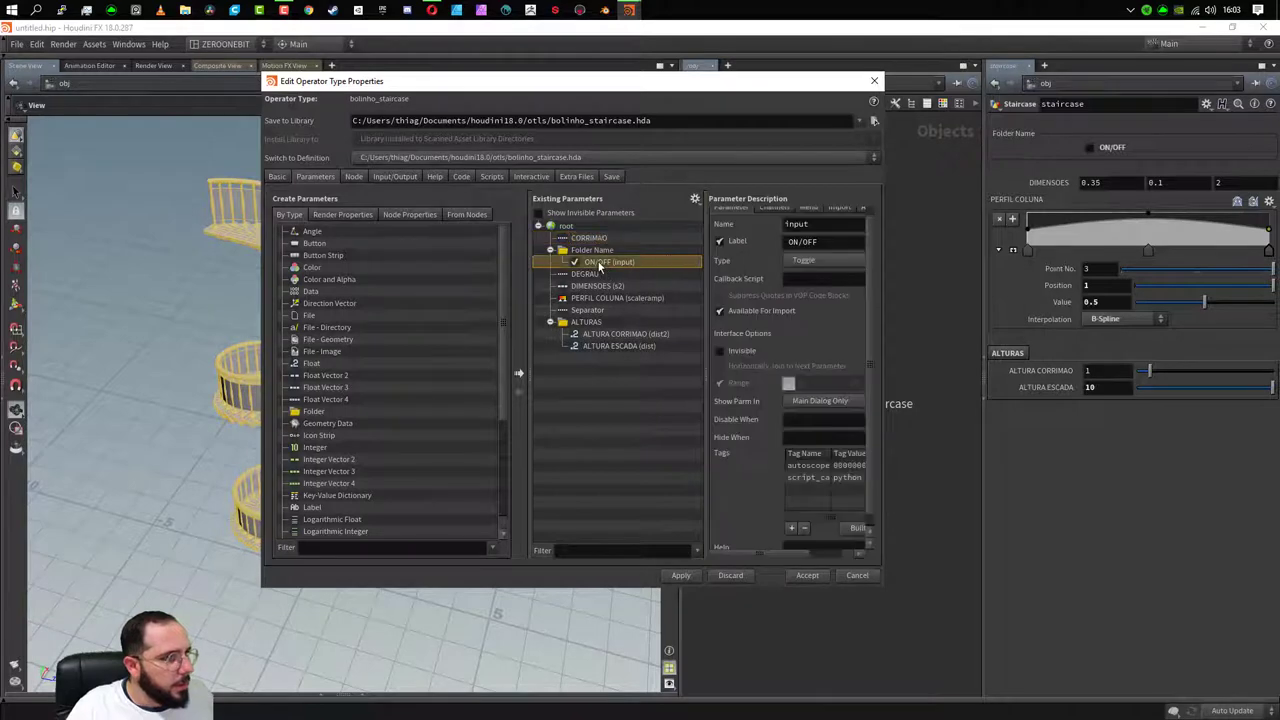
pyautogui.doubleClick(605, 251)
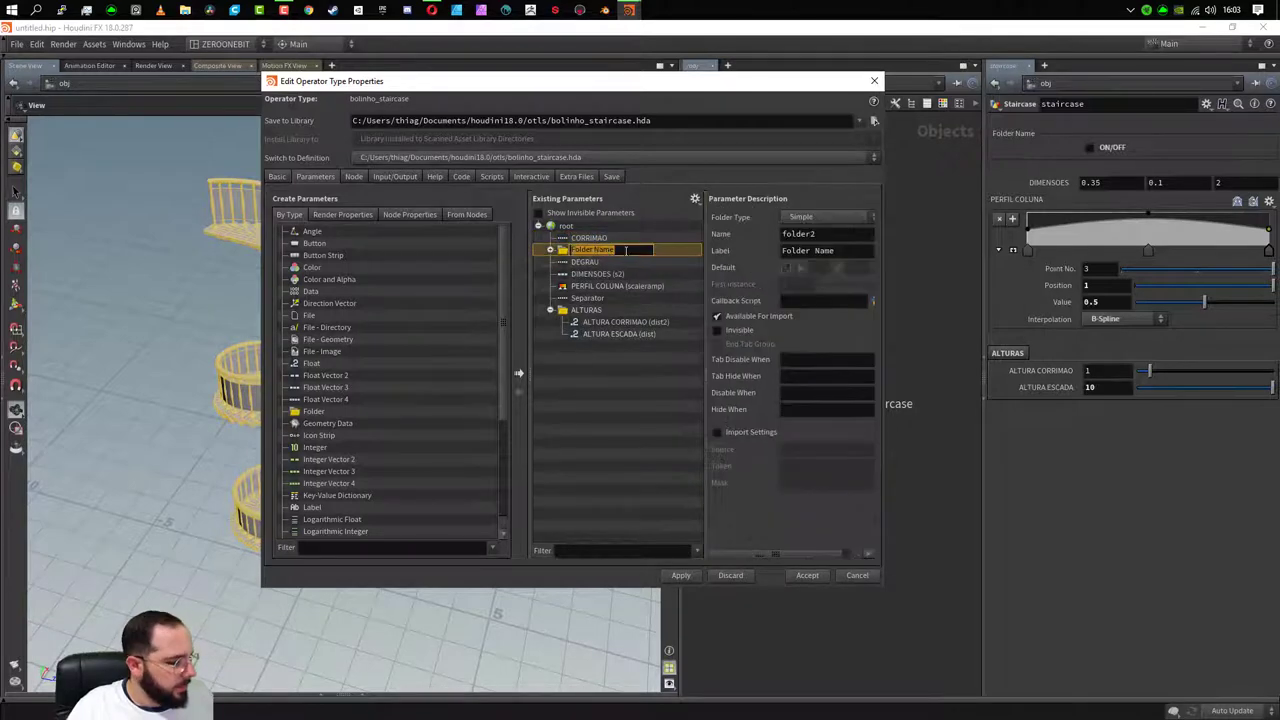
pyautogui.write('CORRIMAO')
pyautogui.press('Return')
pyautogui.click(680, 575)
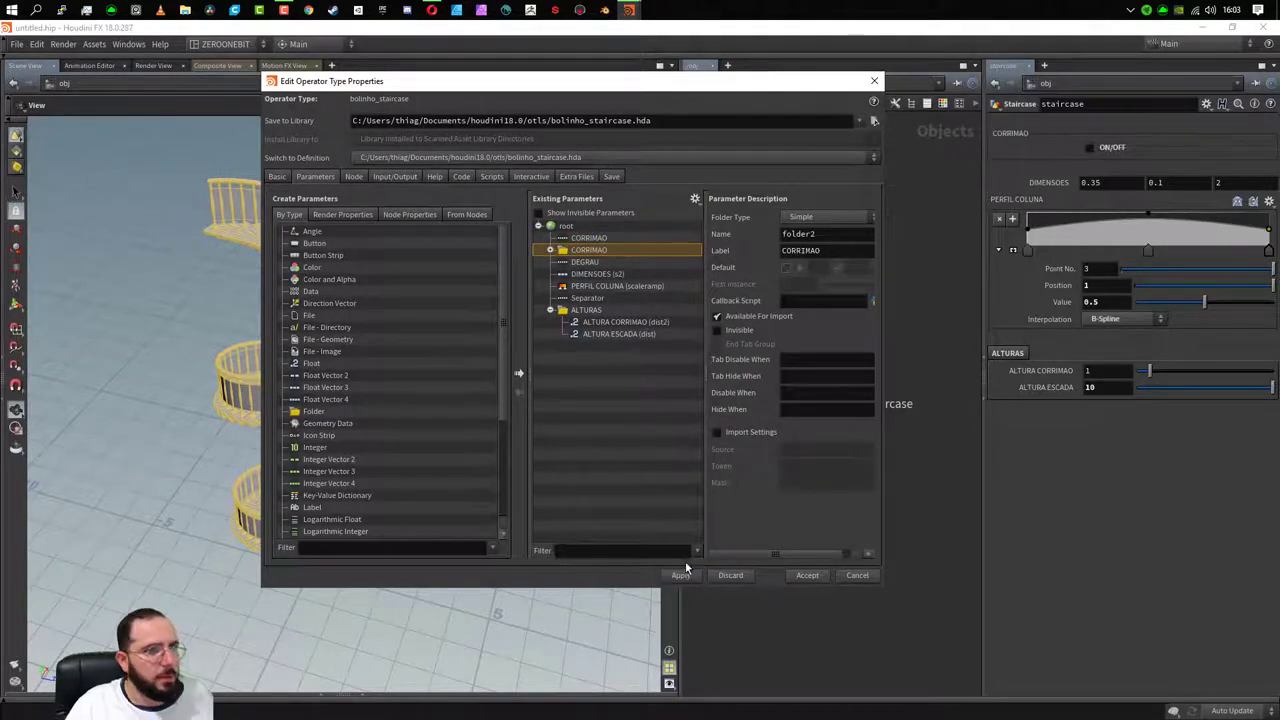
pyautogui.click(1090, 149)
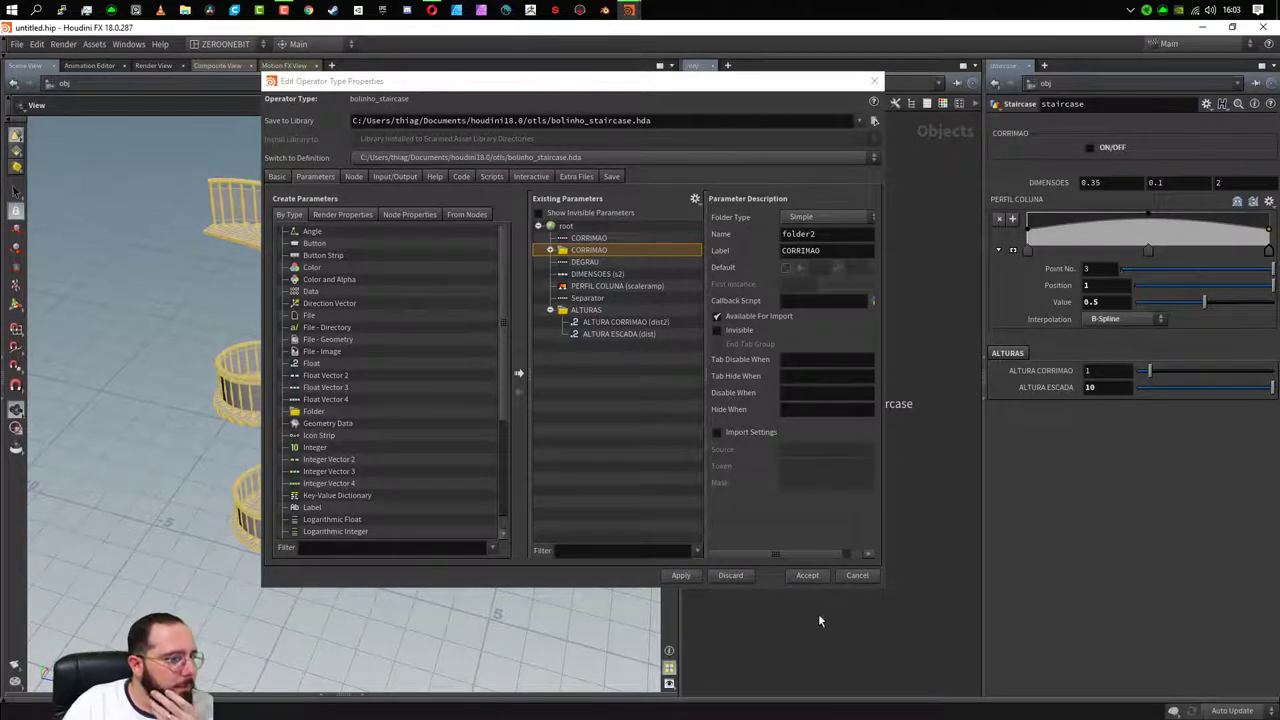
pyautogui.click(797, 576)
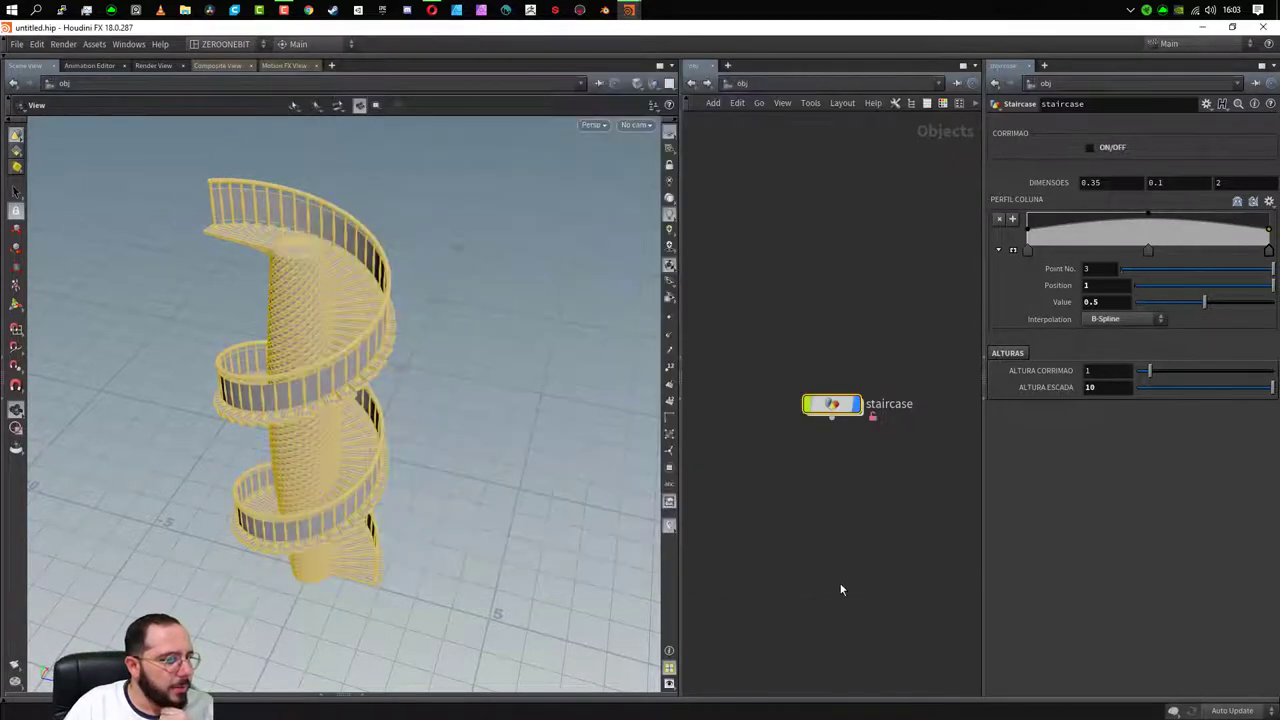
pyautogui.moveTo(750, 330); pyautogui.dragTo(874, 451)
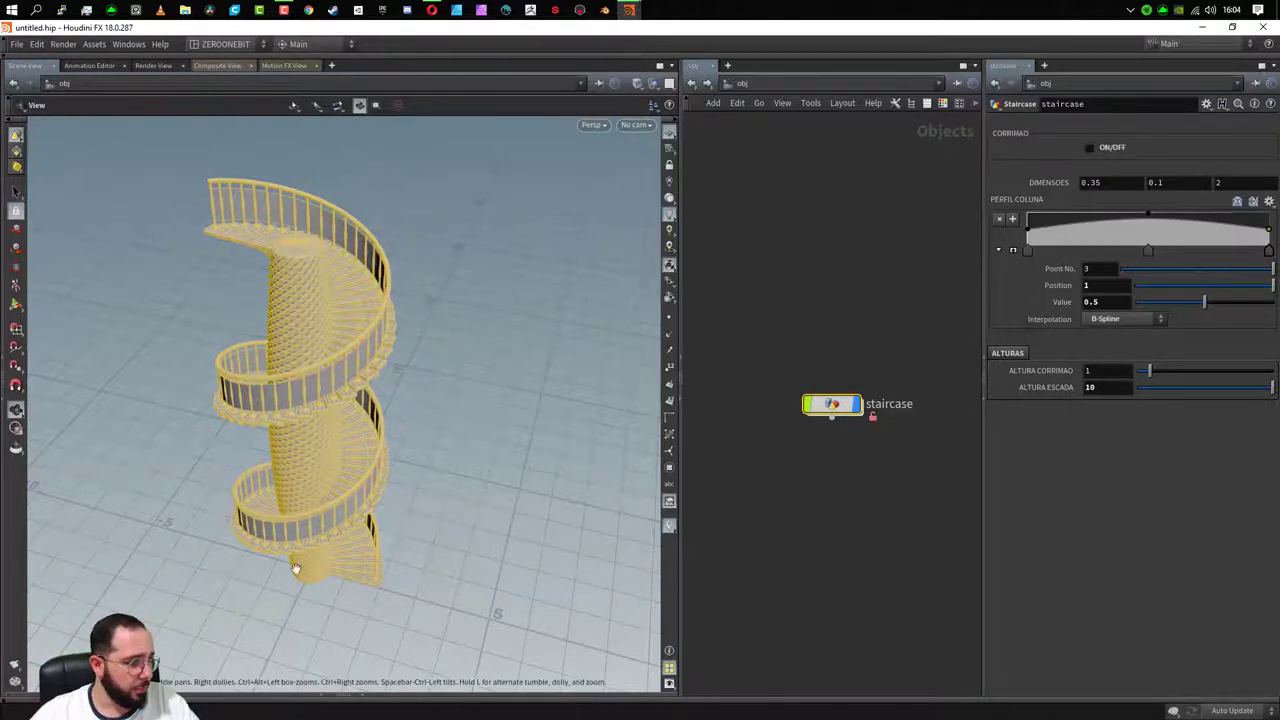
pyautogui.moveTo(414, 557)
pyautogui.mouseDown()
pyautogui.moveTo(423, 591)
pyautogui.moveTo(426, 486)
pyautogui.mouseUp()
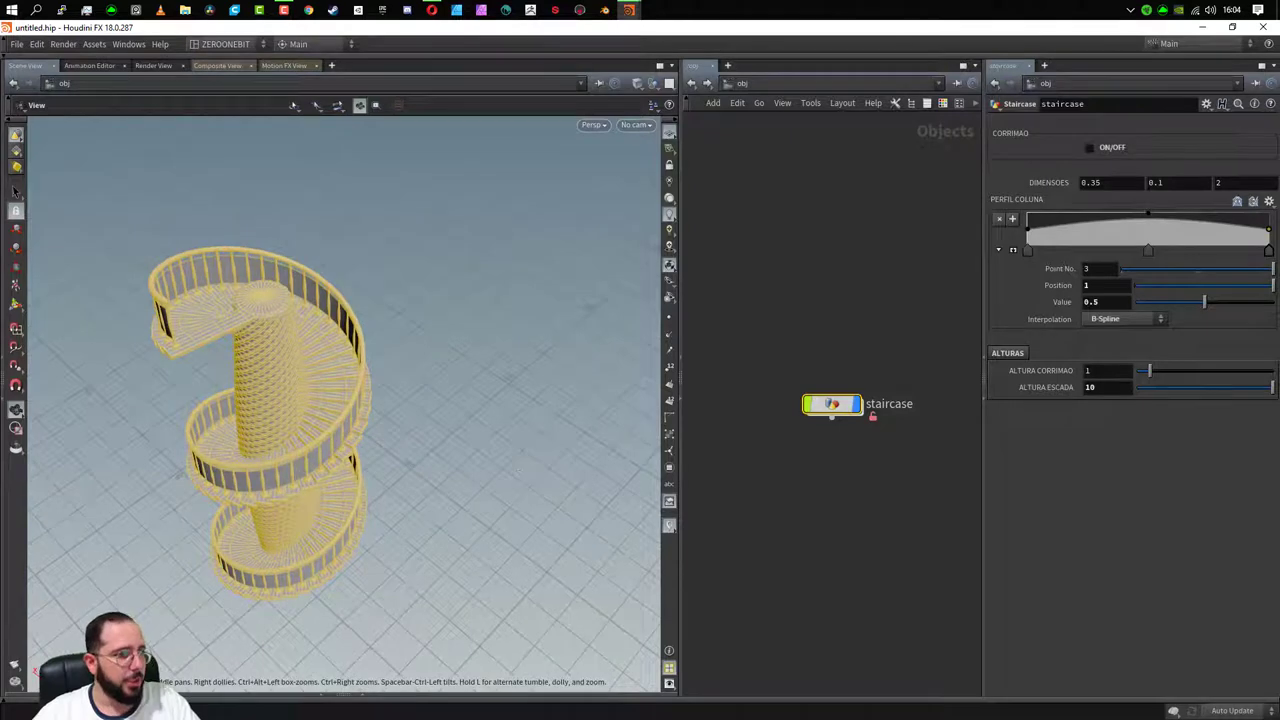
pyautogui.moveTo(285, 572)
pyautogui.mouseDown()
pyautogui.moveTo(364, 460)
pyautogui.moveTo(486, 494)
pyautogui.moveTo(286, 486)
pyautogui.moveTo(375, 372)
pyautogui.mouseUp()
pyautogui.click(897, 528)
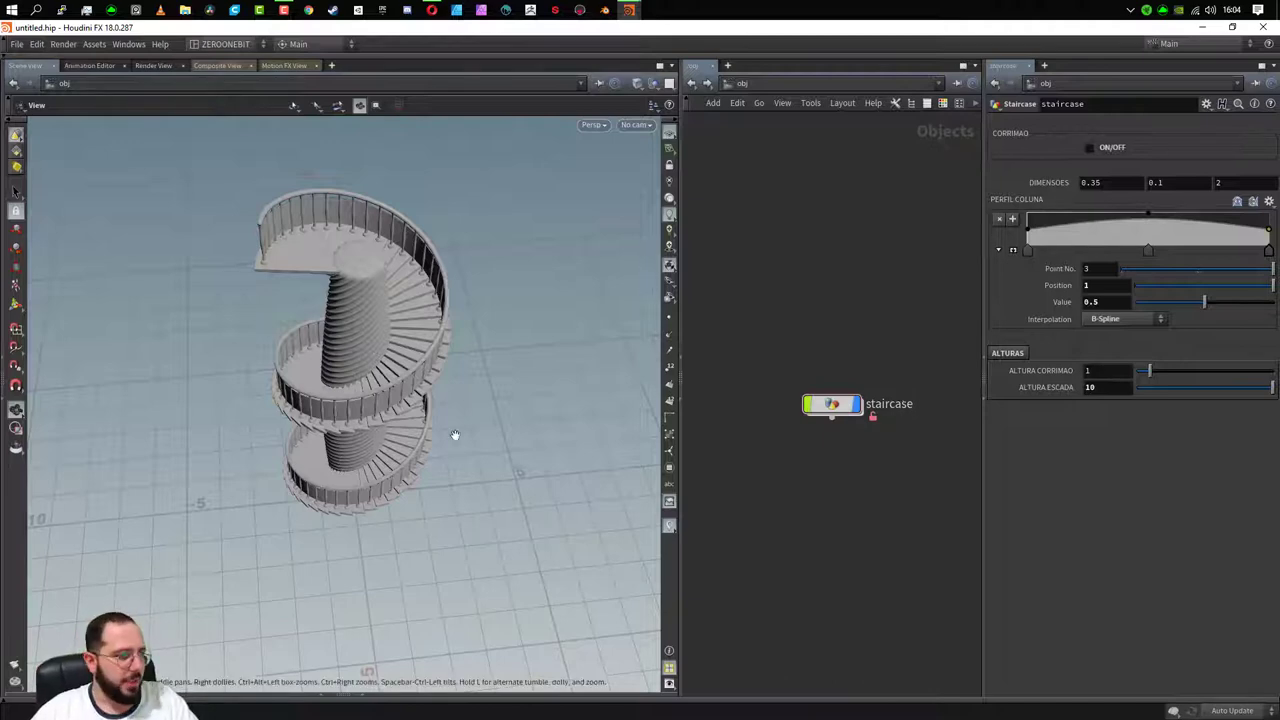
pyautogui.moveTo(454, 434)
pyautogui.mouseDown()
pyautogui.moveTo(437, 417)
pyautogui.moveTo(438, 429)
pyautogui.mouseUp()
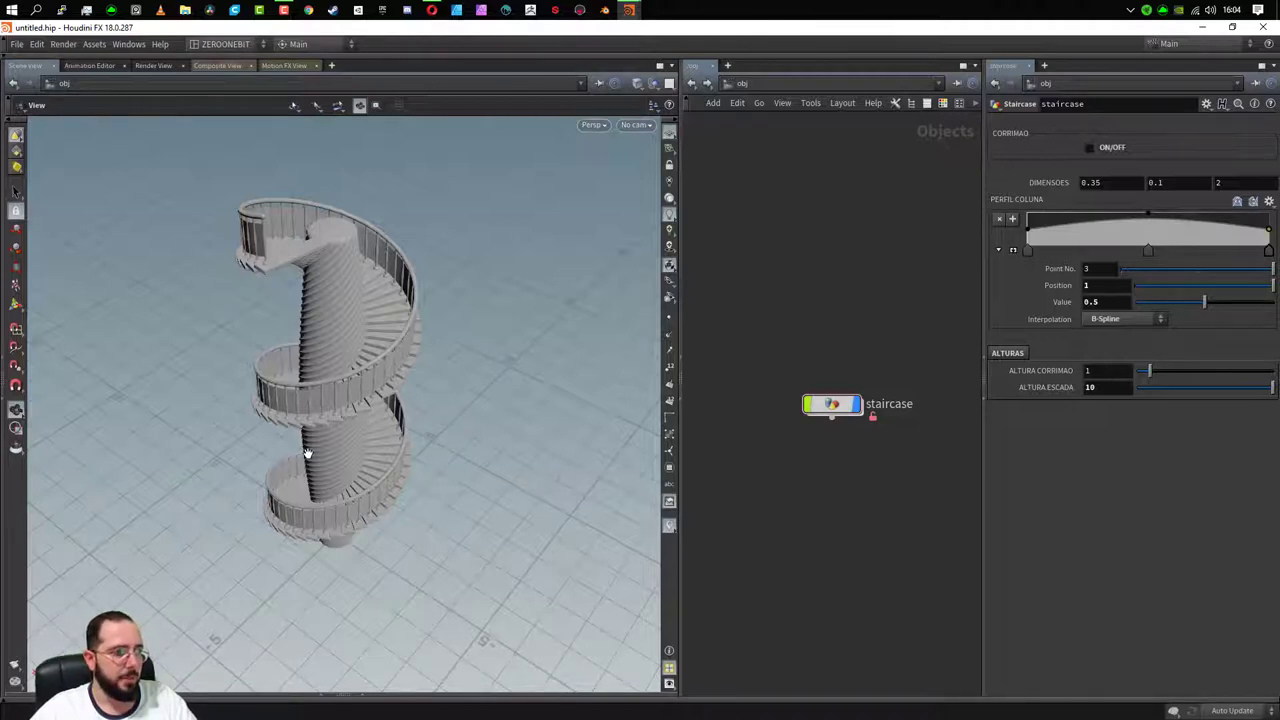
pyautogui.moveTo(350, 421)
pyautogui.mouseDown()
pyautogui.moveTo(430, 585)
pyautogui.moveTo(415, 577)
pyautogui.mouseUp()
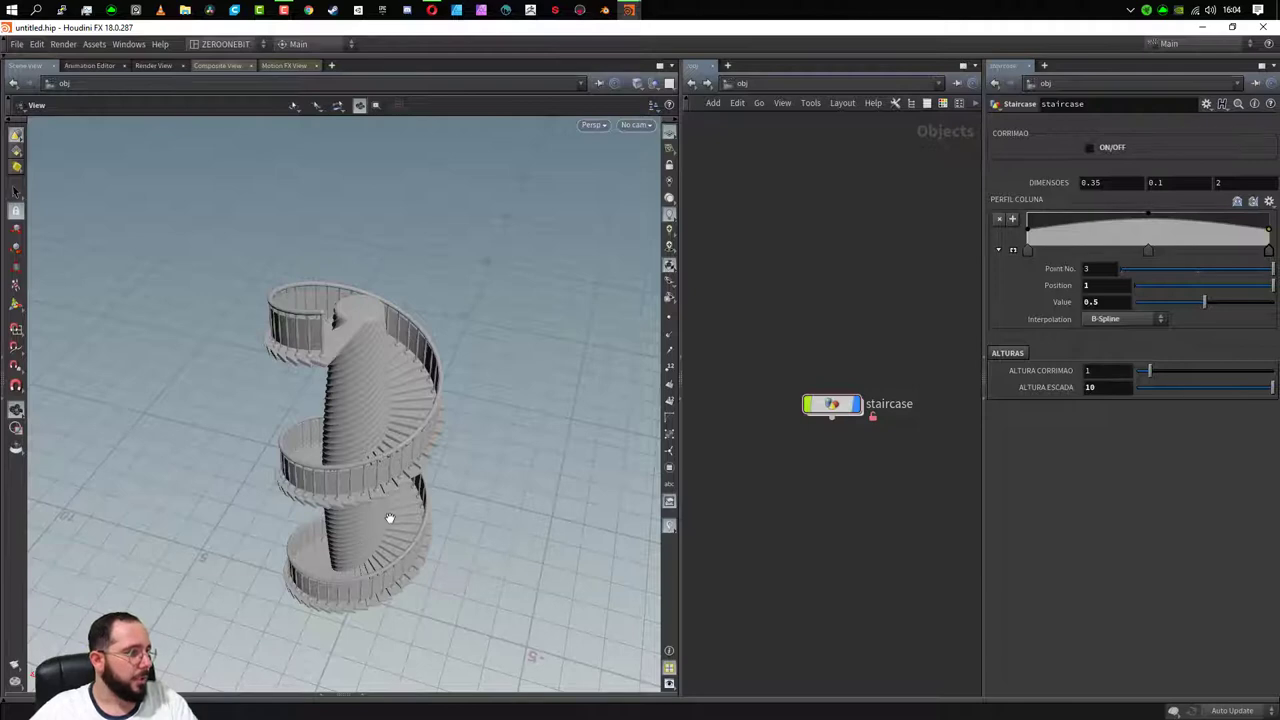
pyautogui.moveTo(391, 523)
pyautogui.mouseDown()
pyautogui.moveTo(338, 515)
pyautogui.moveTo(335, 375)
pyautogui.moveTo(386, 429)
pyautogui.moveTo(366, 406)
pyautogui.moveTo(330, 429)
pyautogui.moveTo(384, 349)
pyautogui.mouseUp()
pyautogui.scroll(2, 366, 404)
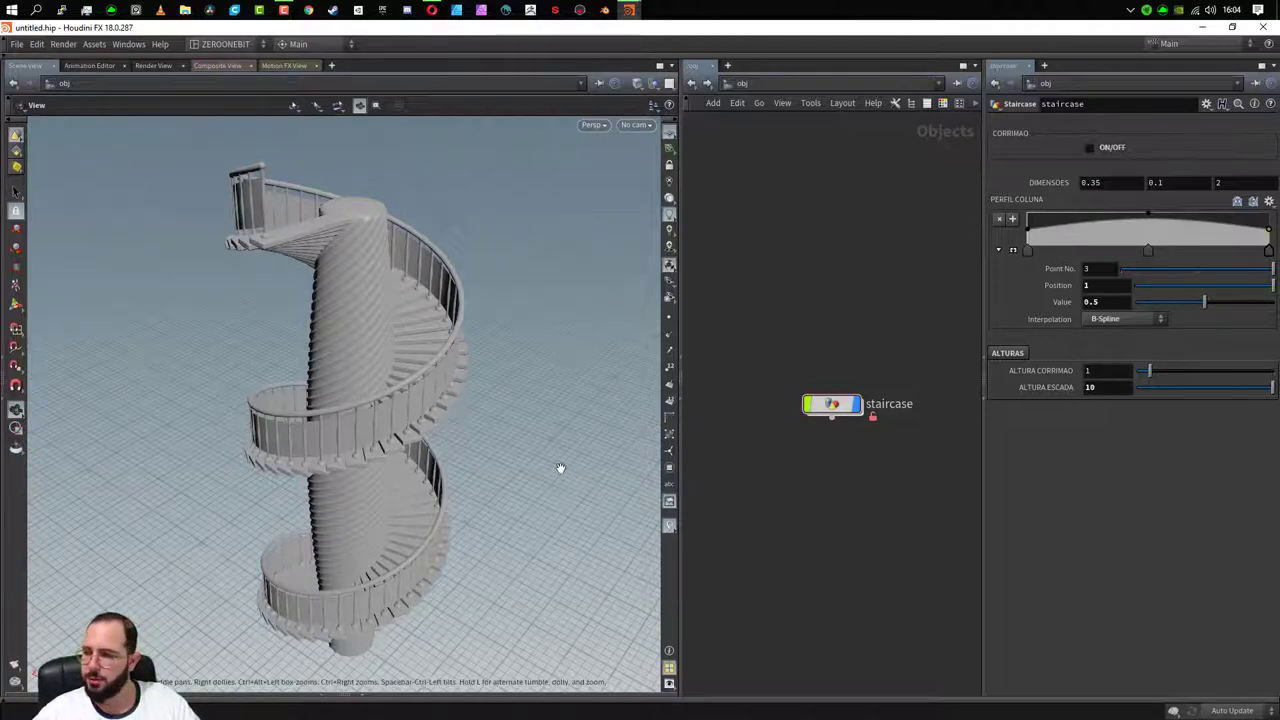
pyautogui.moveTo(491, 503)
pyautogui.mouseDown()
pyautogui.moveTo(380, 514)
pyautogui.moveTo(523, 523)
pyautogui.moveTo(614, 511)
pyautogui.moveTo(411, 509)
pyautogui.mouseUp()
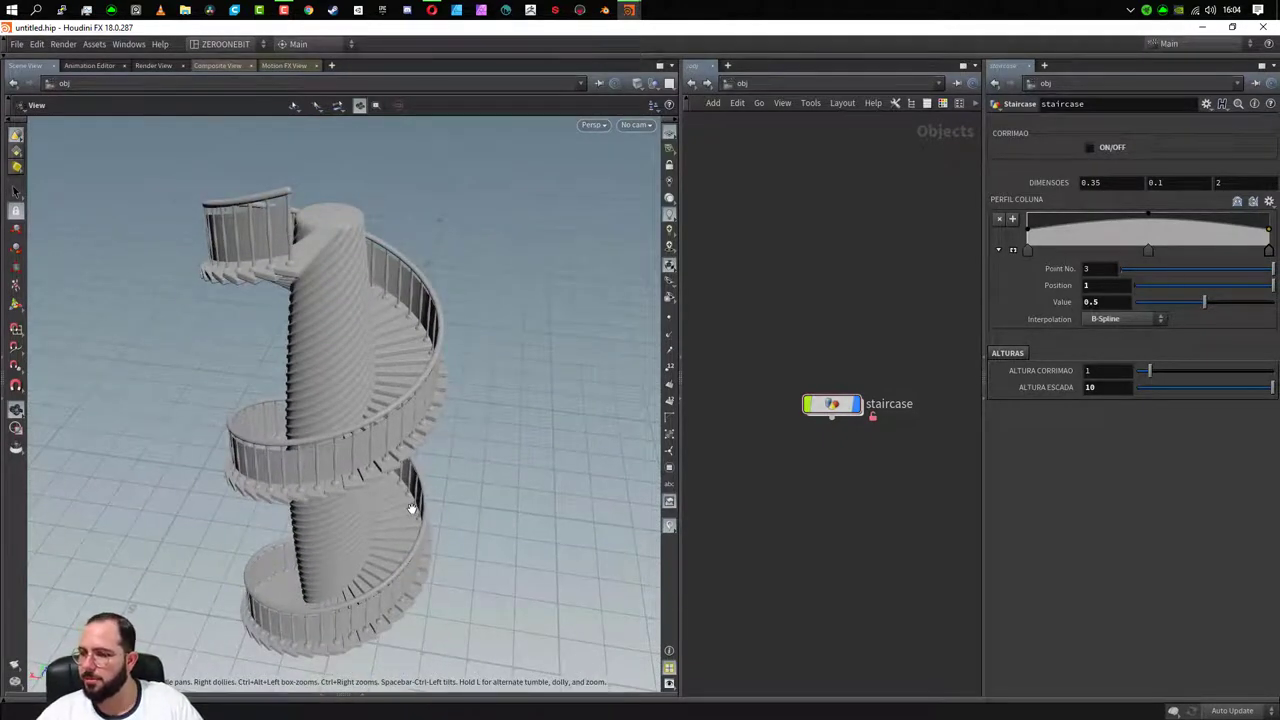
pyautogui.moveTo(357, 528)
pyautogui.mouseDown()
pyautogui.moveTo(397, 528)
pyautogui.moveTo(399, 495)
pyautogui.moveTo(357, 494)
pyautogui.moveTo(386, 520)
pyautogui.mouseUp()
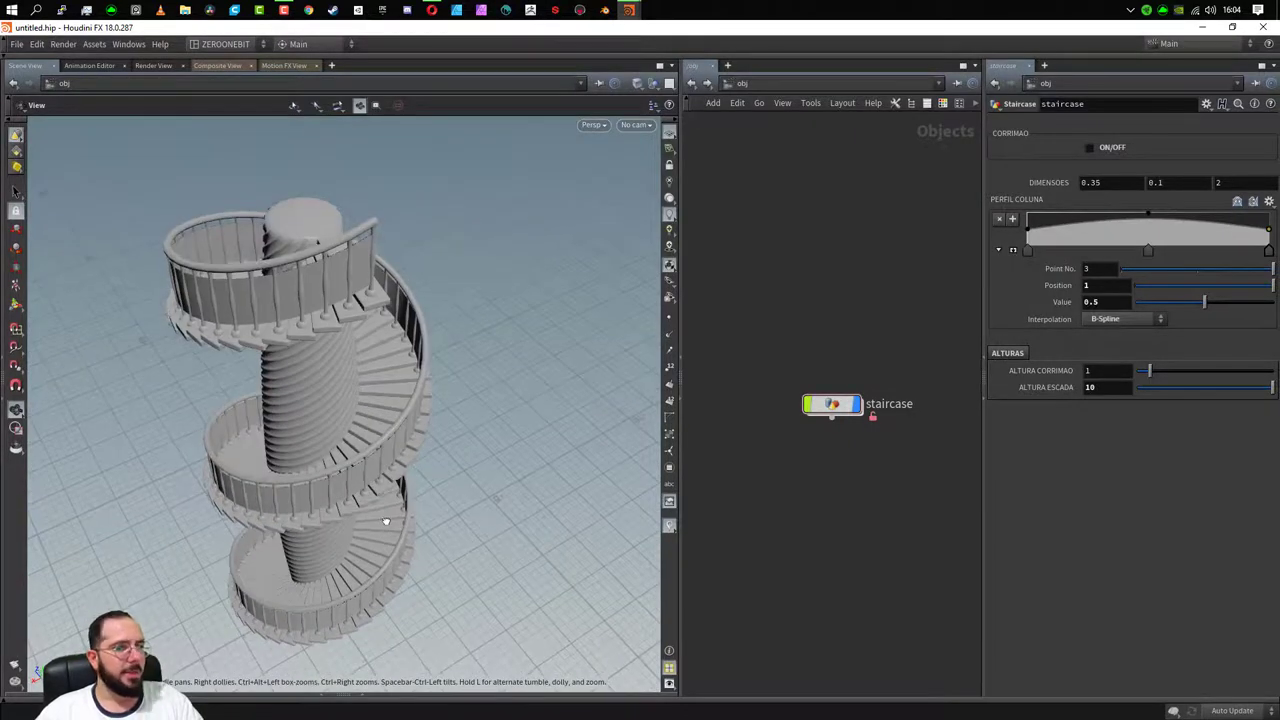